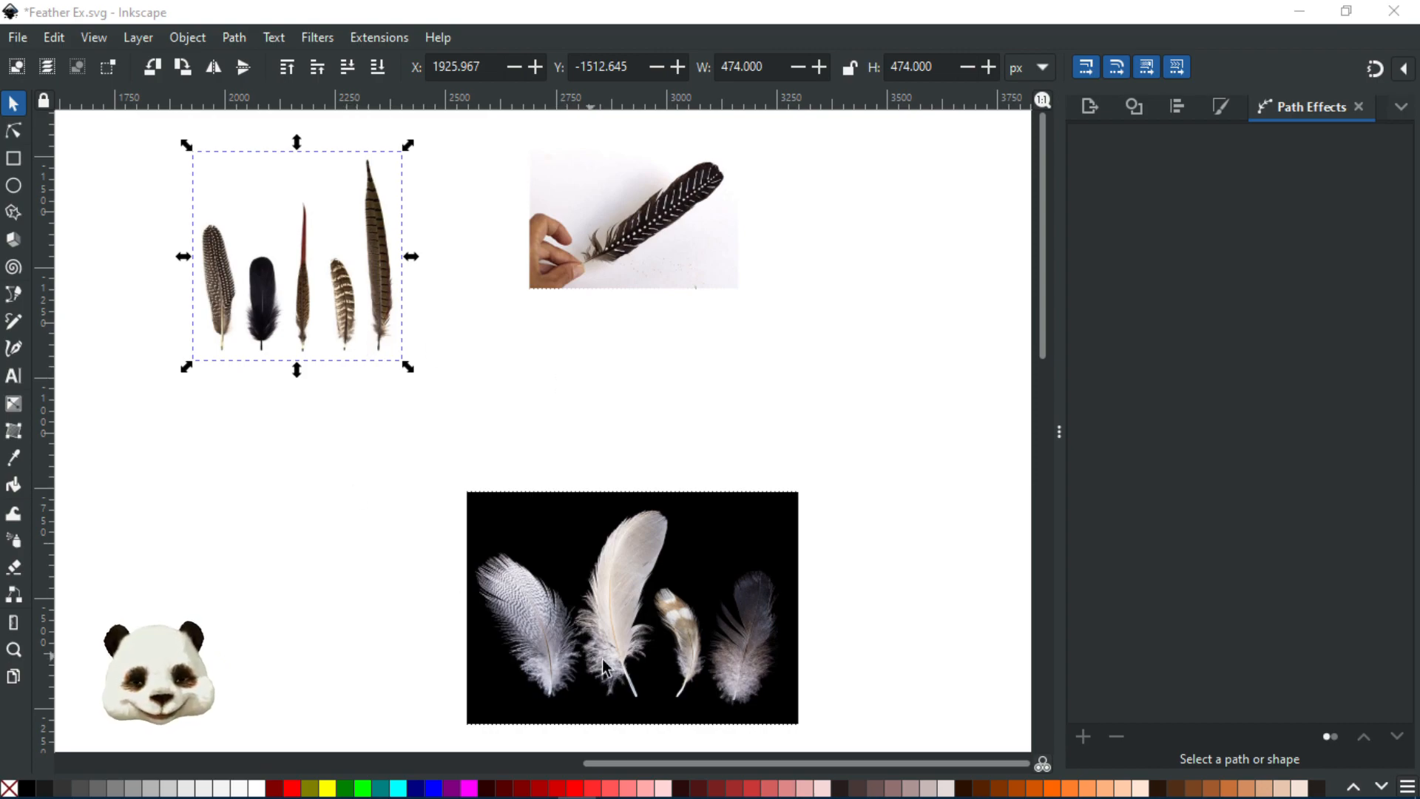
- Examine the four feathers in the black-background reference photo, comparing their barbs, fluffy bases, shafts and the gaps in the dark feather
{"action": "scroll", "coordinate": [613, 708], "scroll_direction": "up", "scroll_amount": 4}
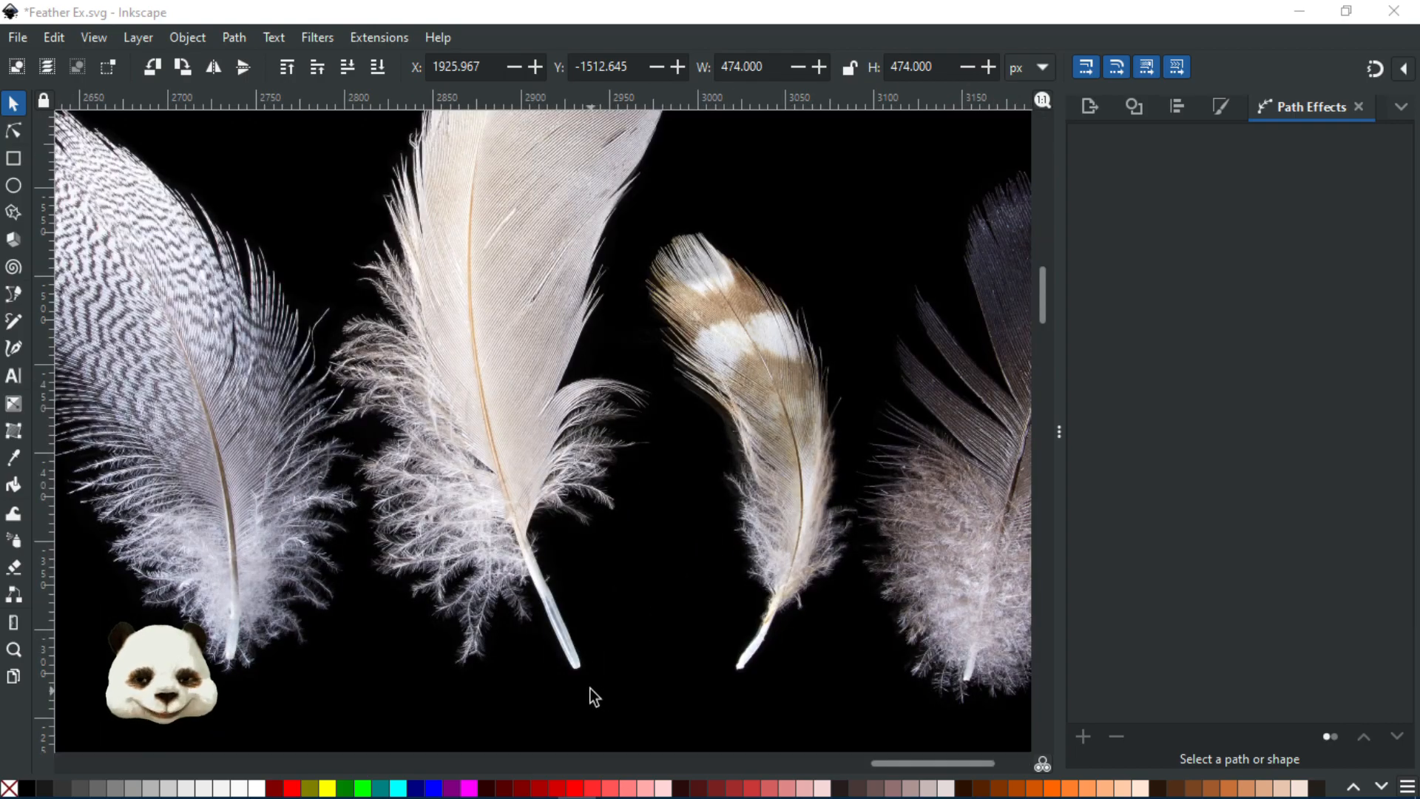
{"action": "scroll", "coordinate": [687, 274], "scroll_direction": "up", "scroll_amount": 2}
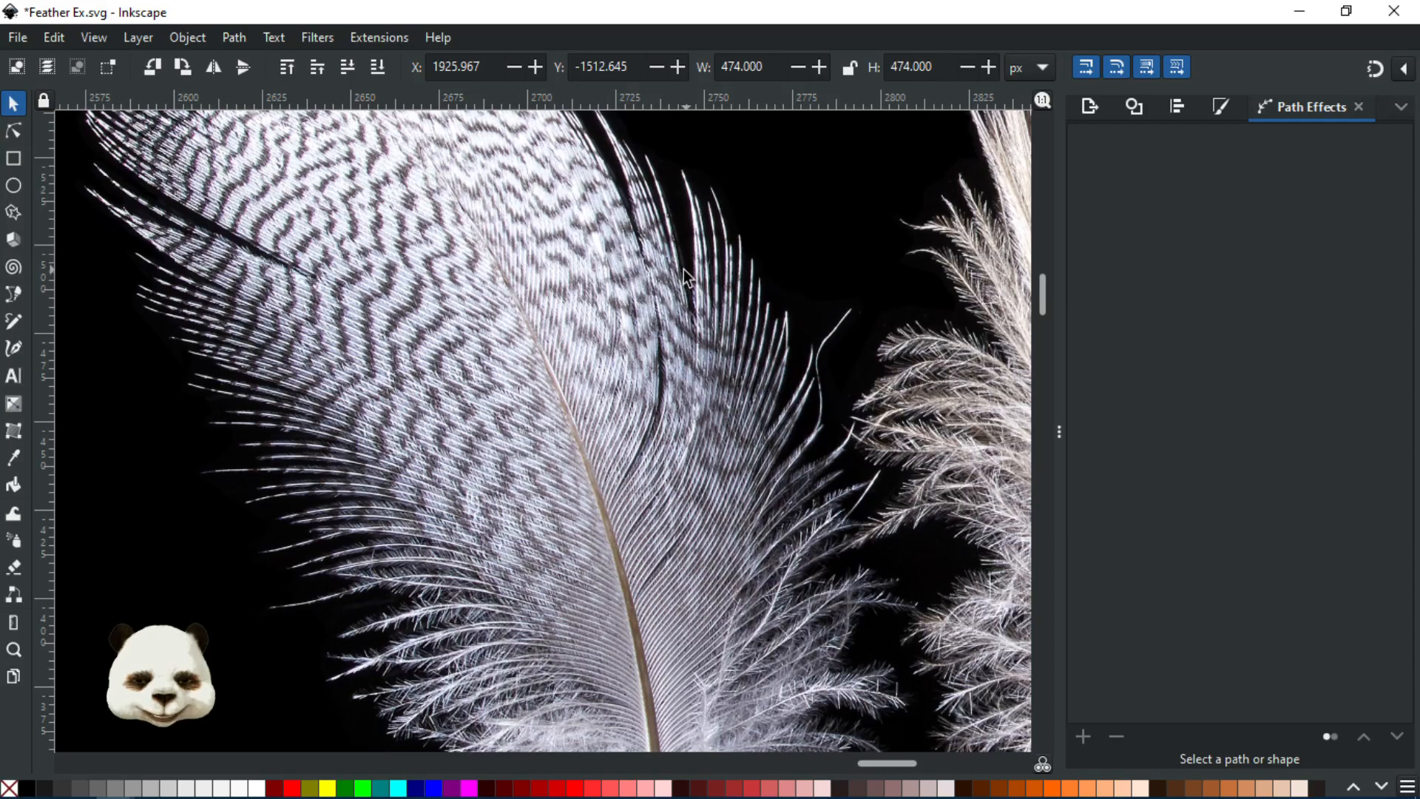
{"action": "scroll", "coordinate": [683, 269], "scroll_direction": "down", "scroll_amount": 1}
{"action": "scroll", "coordinate": [681, 286], "scroll_direction": "down", "scroll_amount": 1}
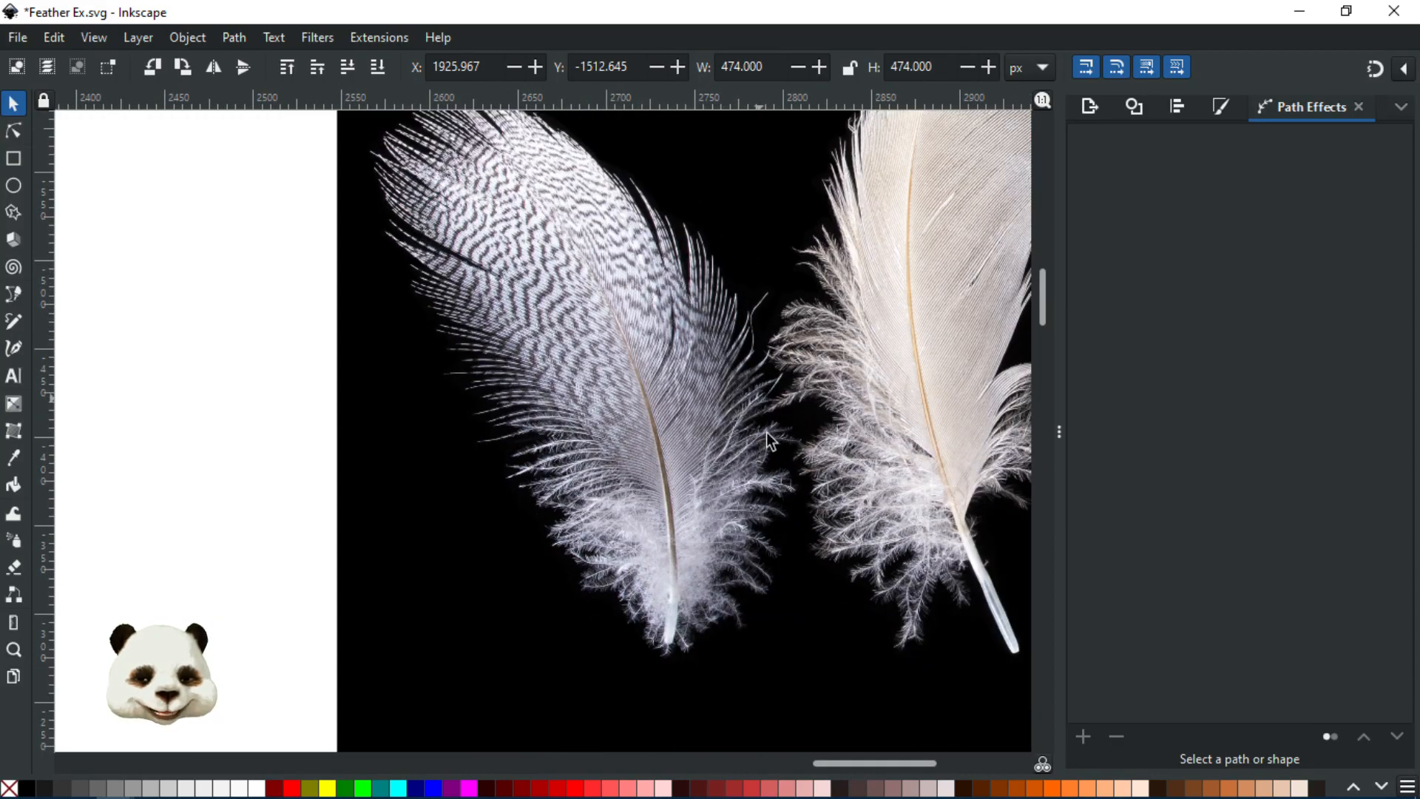
{"action": "left_click_drag", "start_coordinate": [791, 337], "coordinate": [629, 387]}
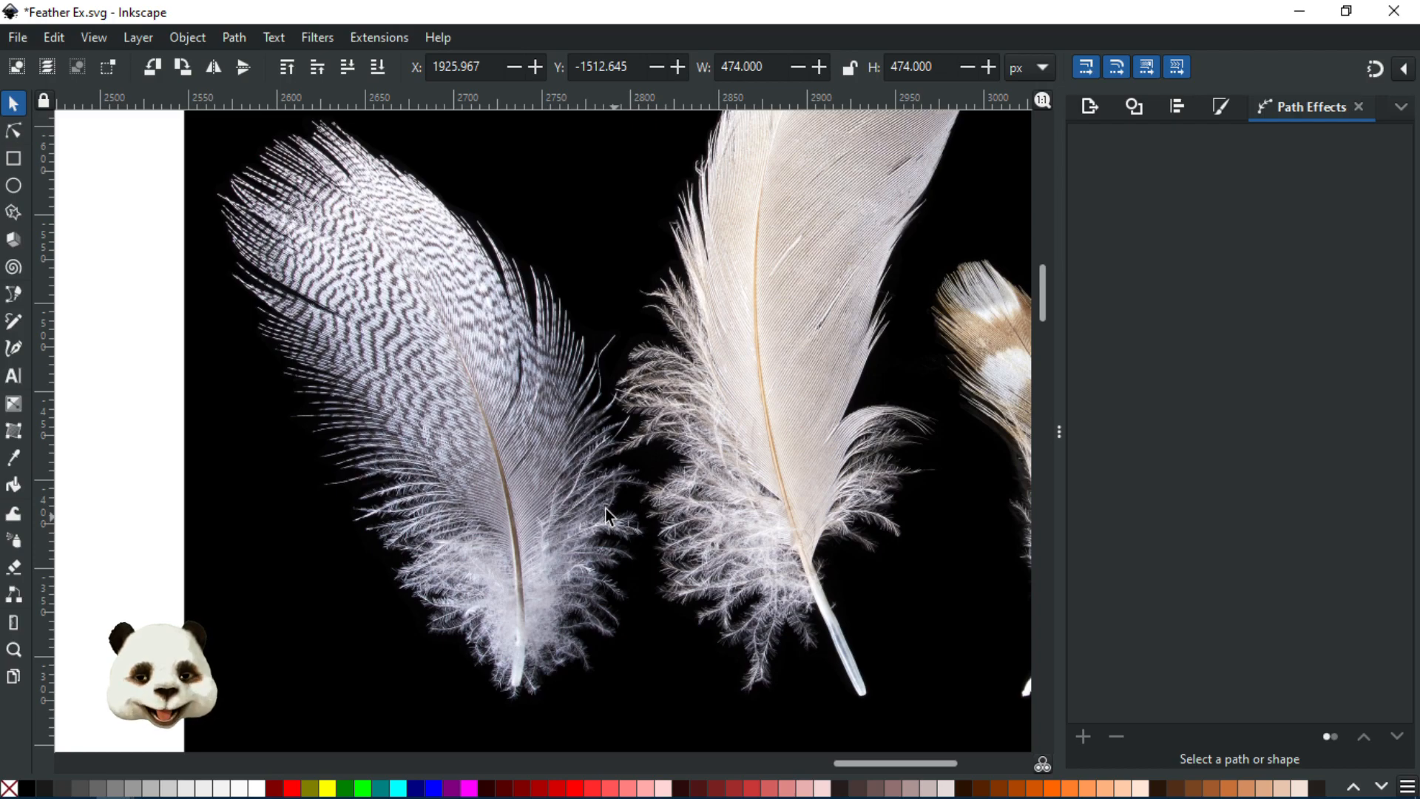
{"action": "left_click_drag", "start_coordinate": [743, 427], "coordinate": [353, 384]}
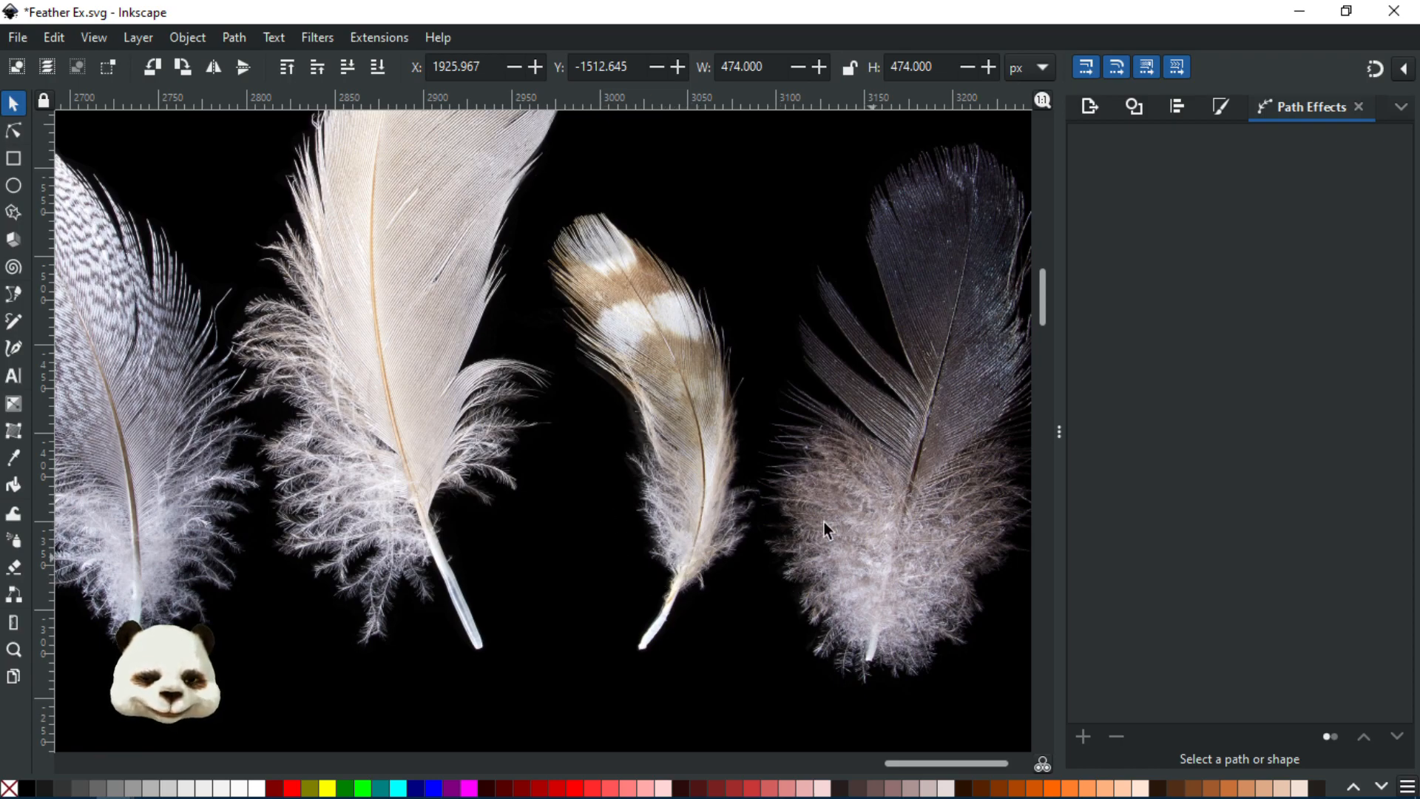
{"action": "scroll", "coordinate": [880, 353], "scroll_direction": "up", "scroll_amount": 5}
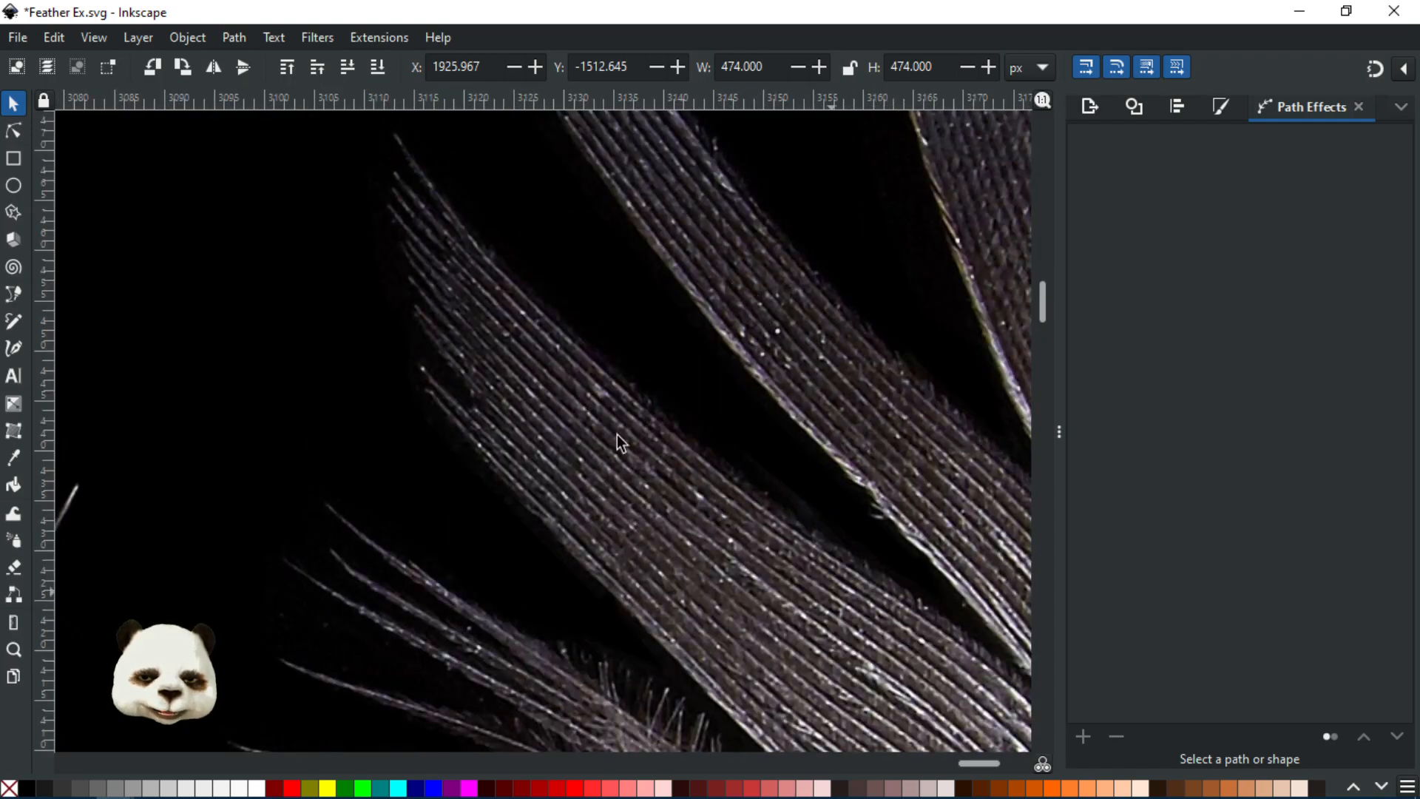
{"action": "scroll", "coordinate": [739, 503], "scroll_direction": "down", "scroll_amount": 1}
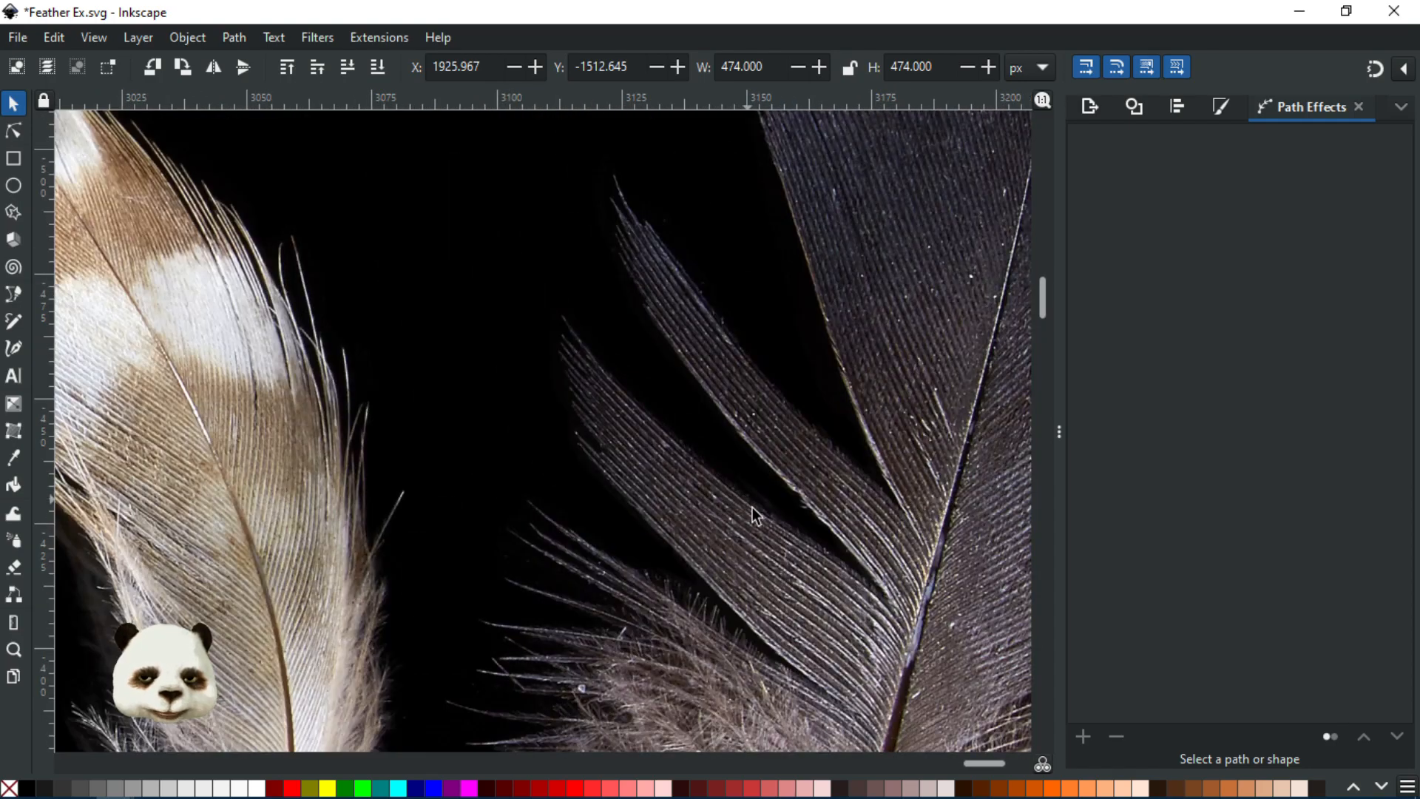
{"action": "scroll", "coordinate": [797, 548], "scroll_direction": "down", "scroll_amount": 1}
{"action": "scroll", "coordinate": [883, 459], "scroll_direction": "down", "scroll_amount": 1}
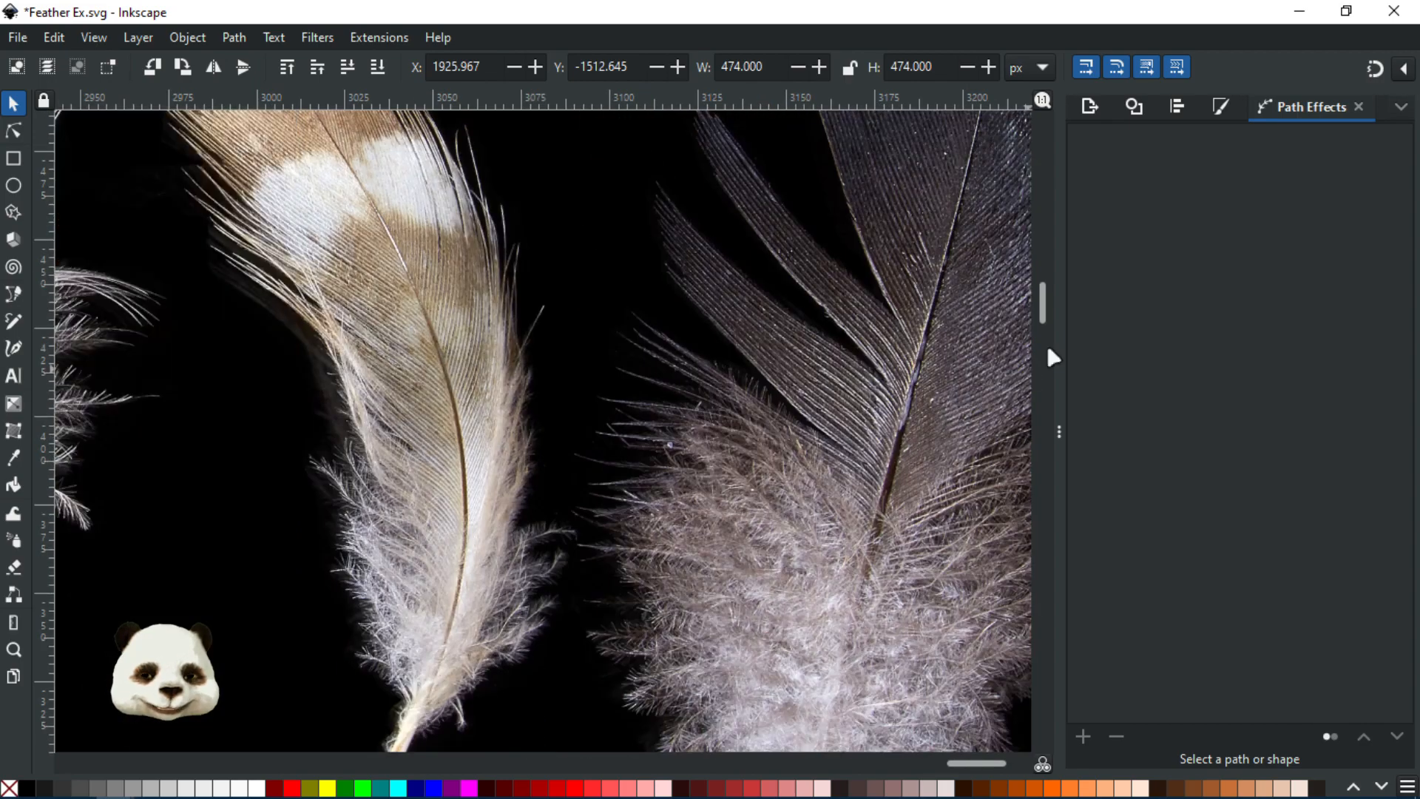
{"action": "left_click_drag", "start_coordinate": [858, 397], "coordinate": [720, 488]}
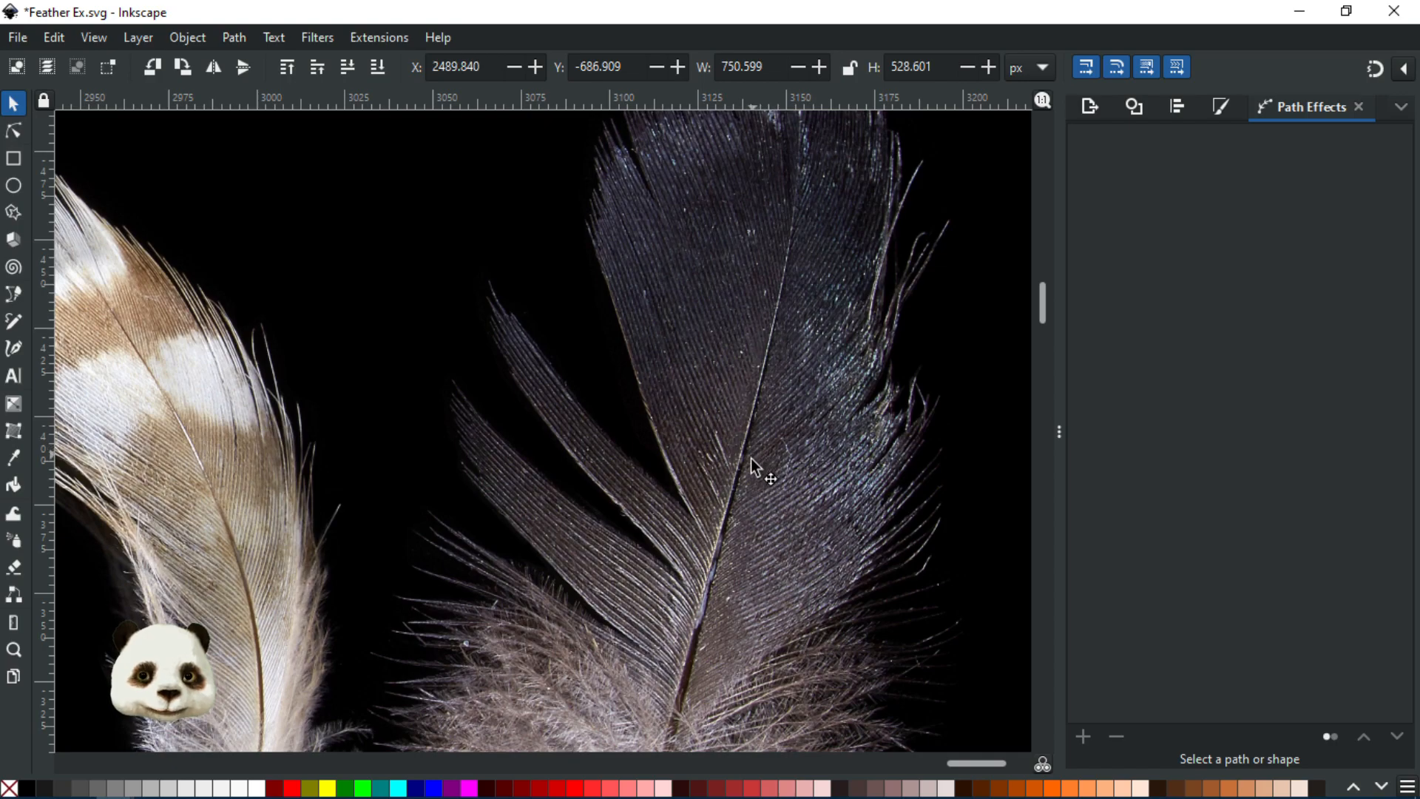
{"action": "left_click_drag", "start_coordinate": [718, 397], "coordinate": [683, 503]}
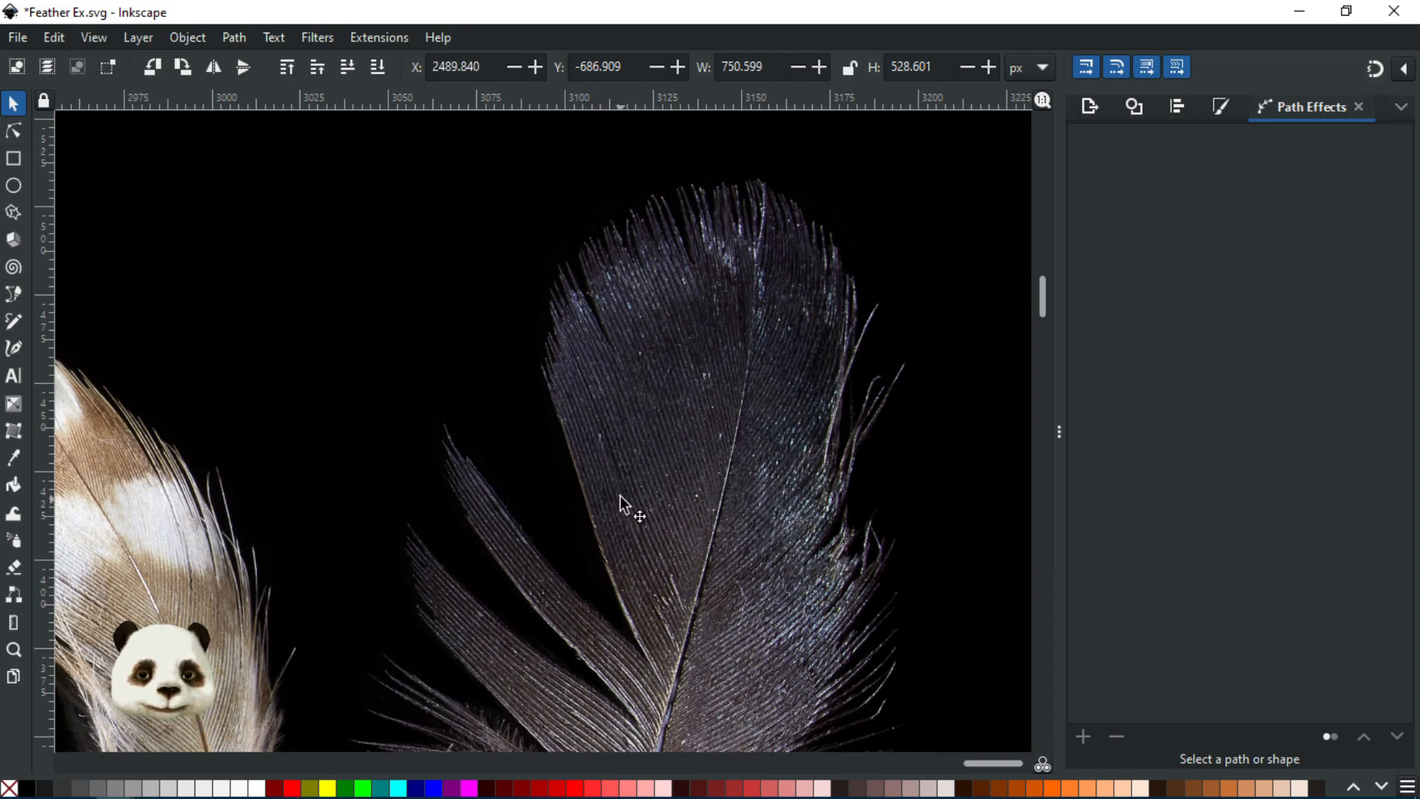
{"action": "scroll", "coordinate": [624, 500], "scroll_direction": "down", "scroll_amount": 4}
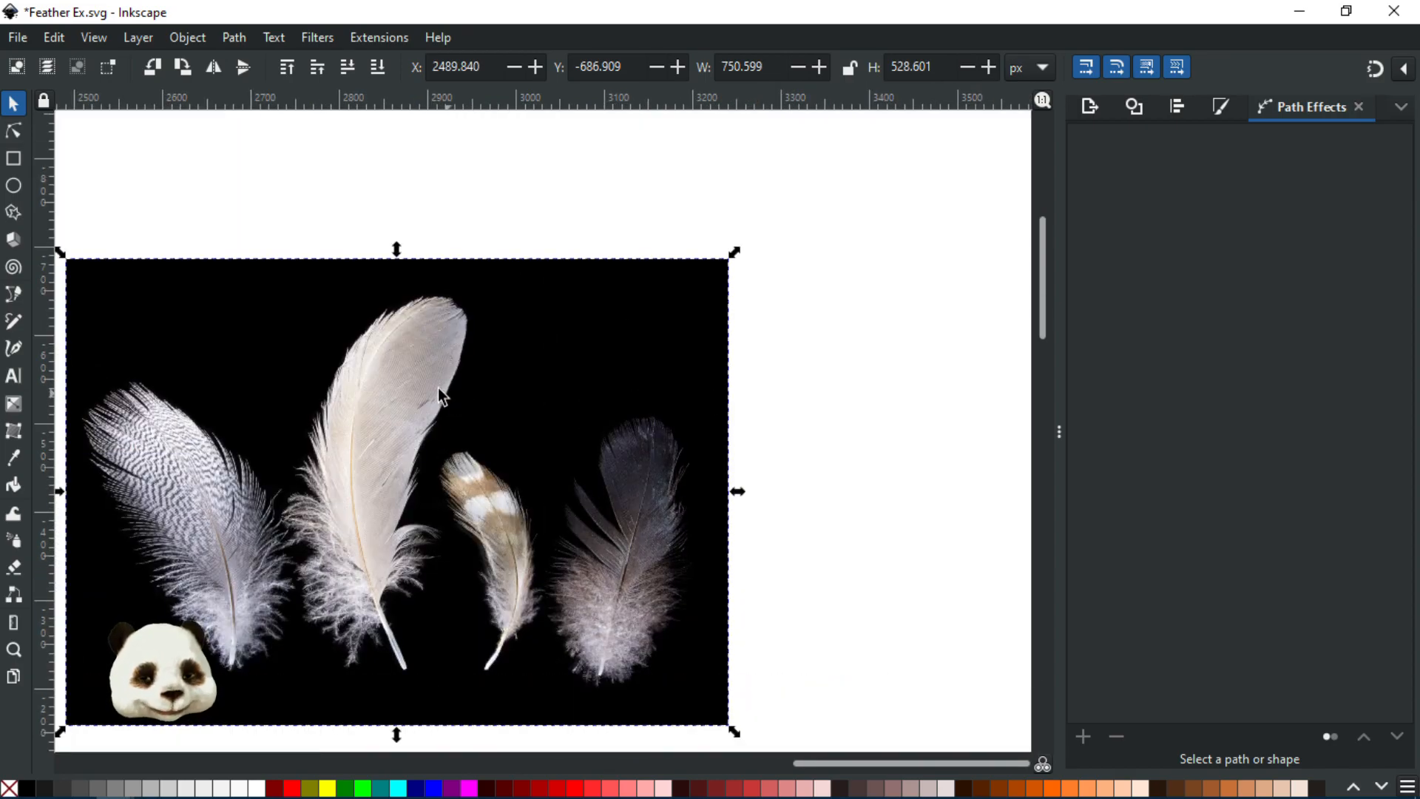
{"action": "left_click_drag", "start_coordinate": [425, 295], "coordinate": [664, 387]}
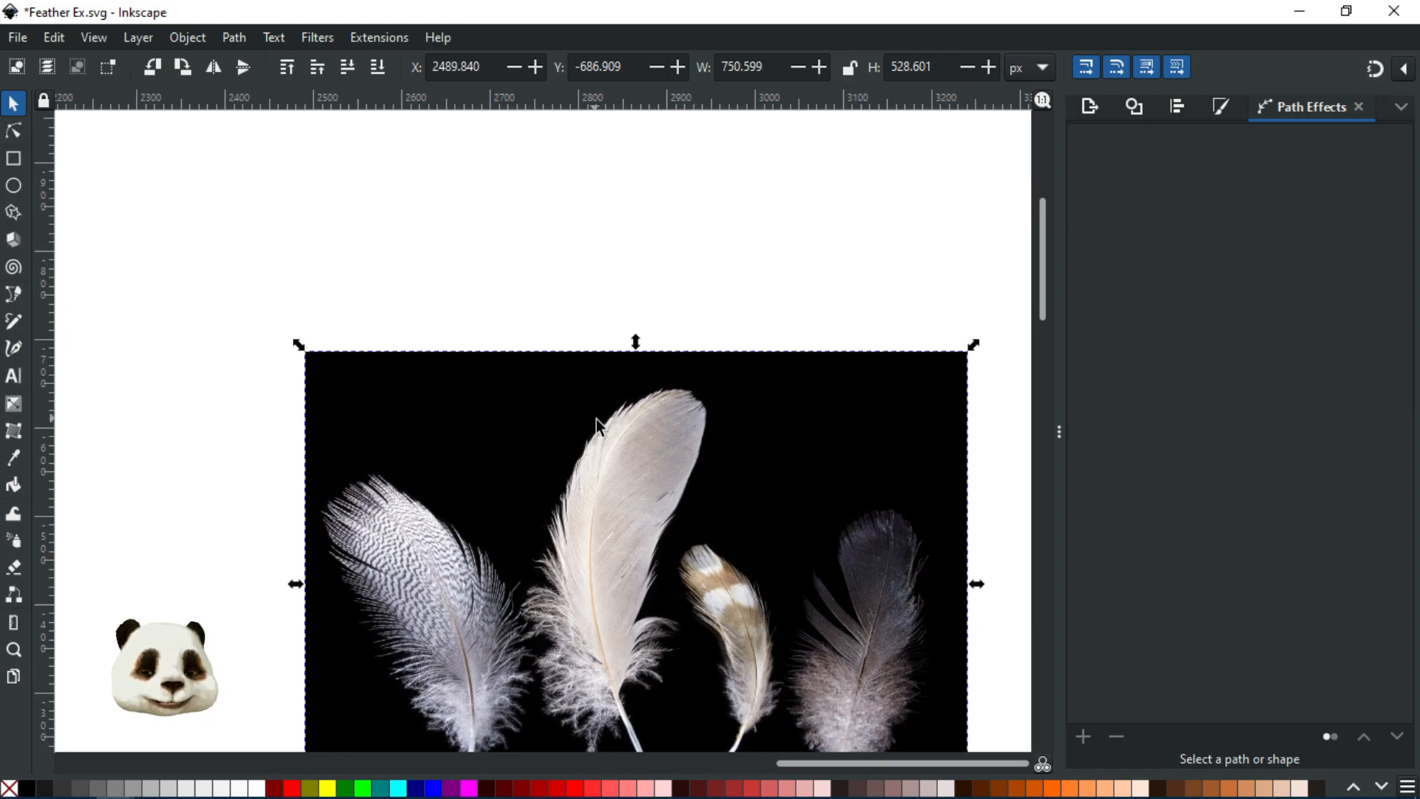
- Examine the five-feather reference image on white, focusing on the spotted feather and the black feather's outline, shaft and fluffy base
{"action": "left_click_drag", "start_coordinate": [542, 320], "coordinate": [744, 567]}
{"action": "left_click_drag", "start_coordinate": [622, 445], "coordinate": [749, 621]}
{"action": "scroll", "coordinate": [593, 344], "scroll_direction": "up", "scroll_amount": 3}
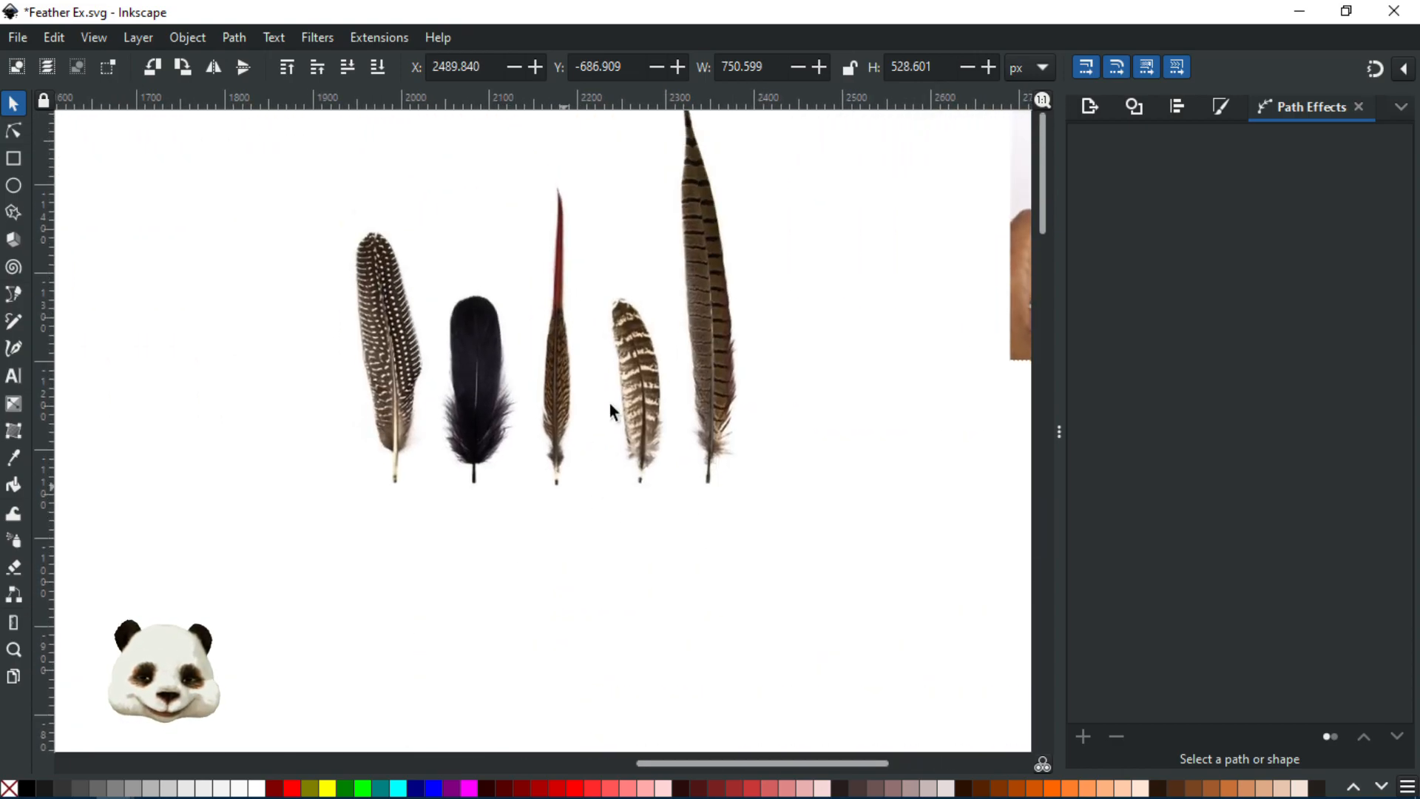
{"action": "left_click_drag", "start_coordinate": [571, 357], "coordinate": [583, 495]}
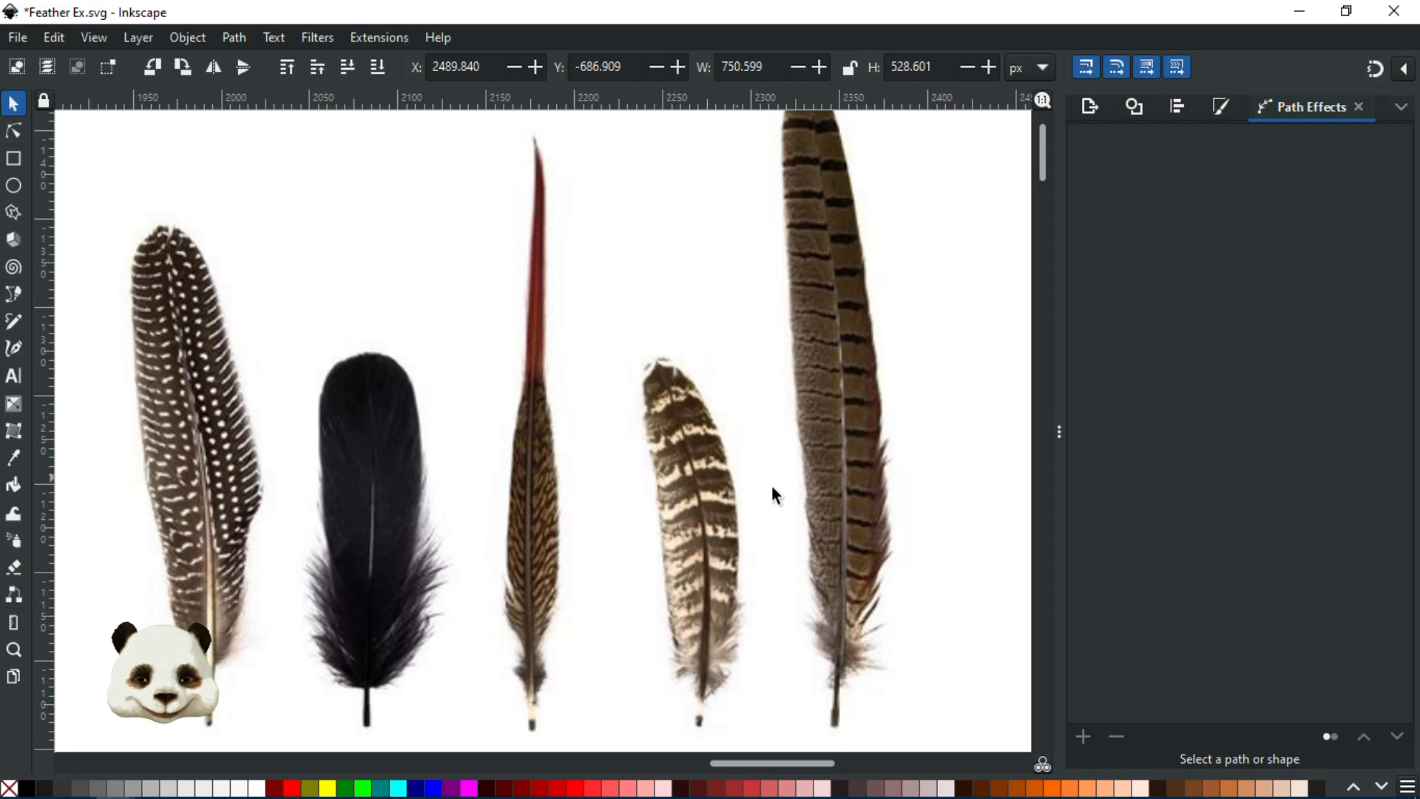
{"action": "left_click_drag", "start_coordinate": [811, 515], "coordinate": [696, 627]}
{"action": "scroll", "coordinate": [696, 627], "scroll_direction": "down", "scroll_amount": 1}
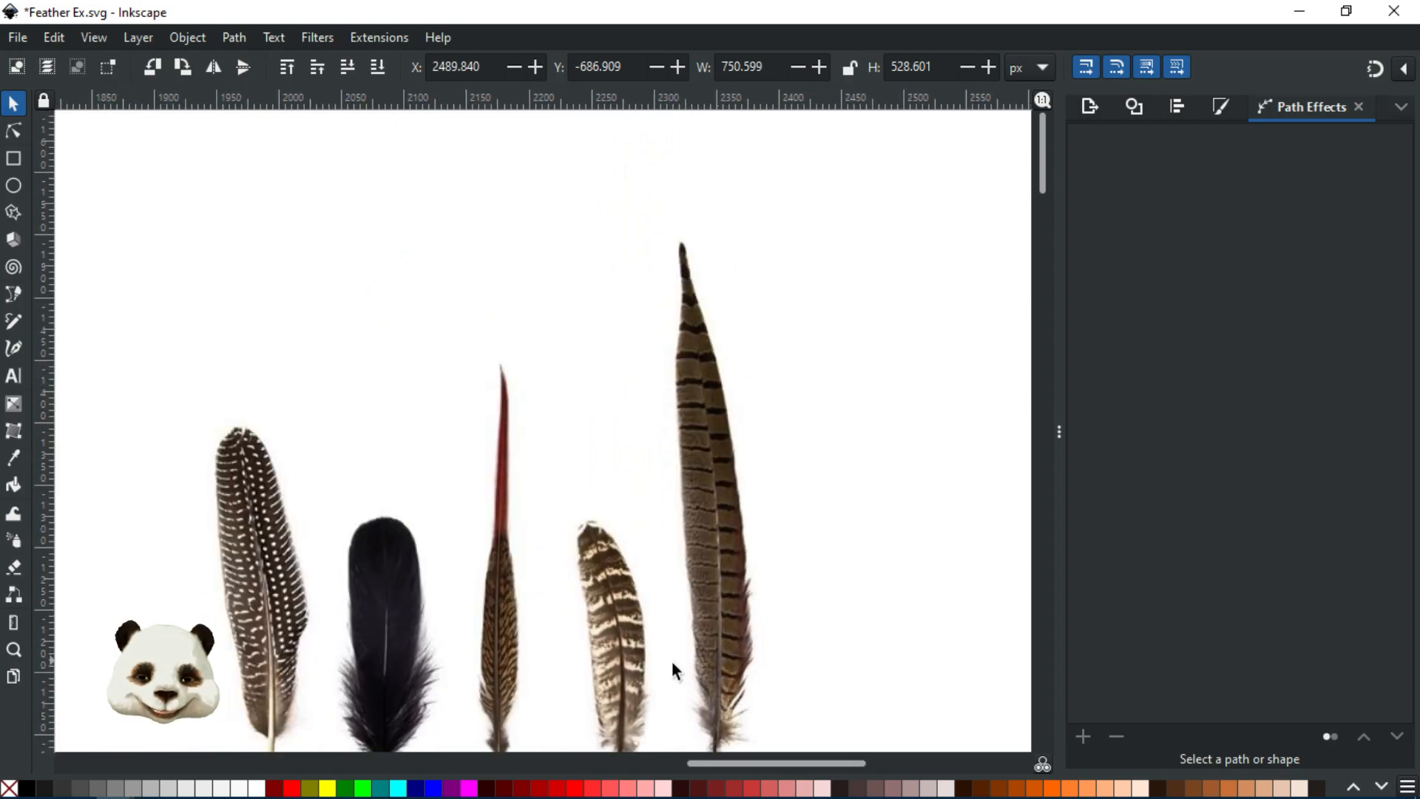
{"action": "left_click_drag", "start_coordinate": [533, 653], "coordinate": [607, 430]}
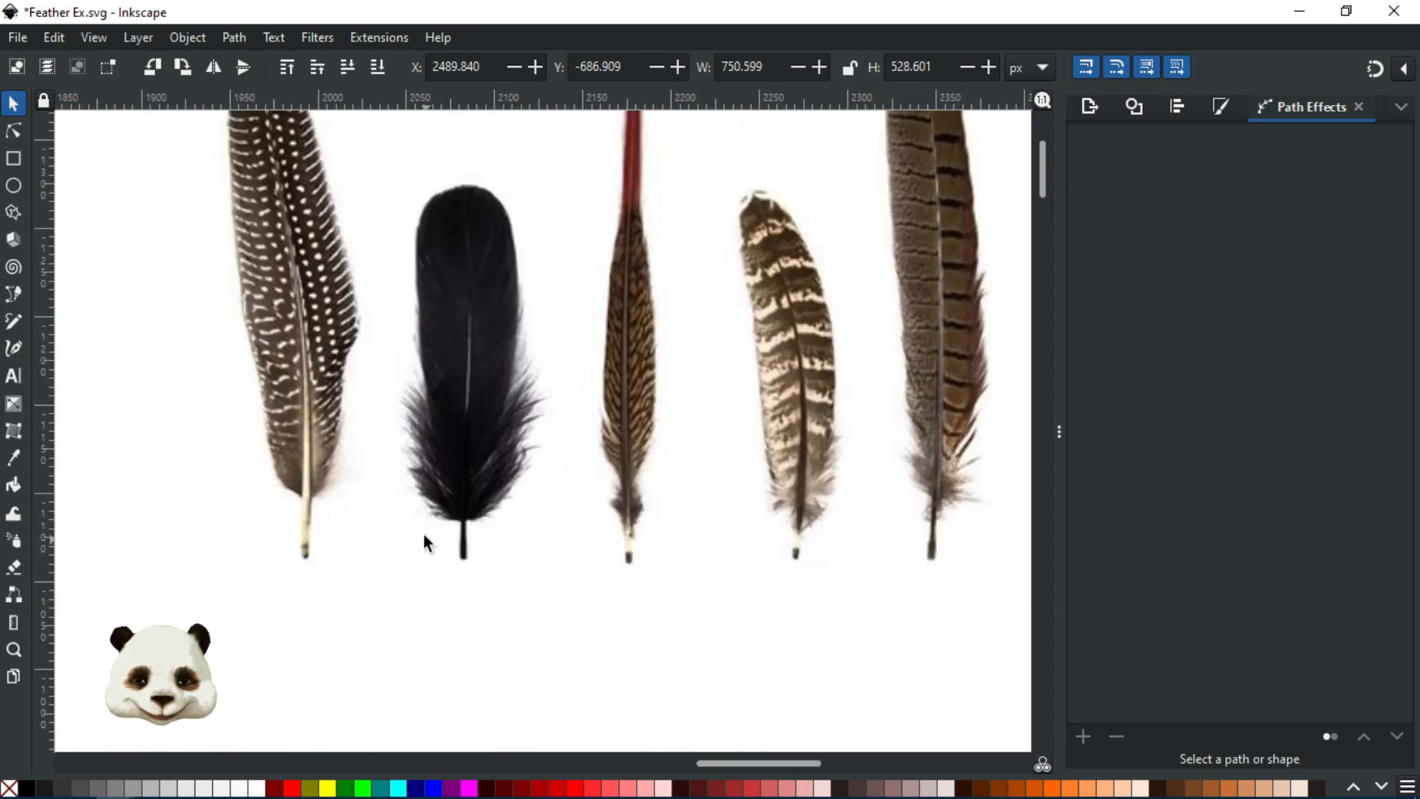
{"action": "scroll", "coordinate": [423, 533], "scroll_direction": "up", "scroll_amount": 2}
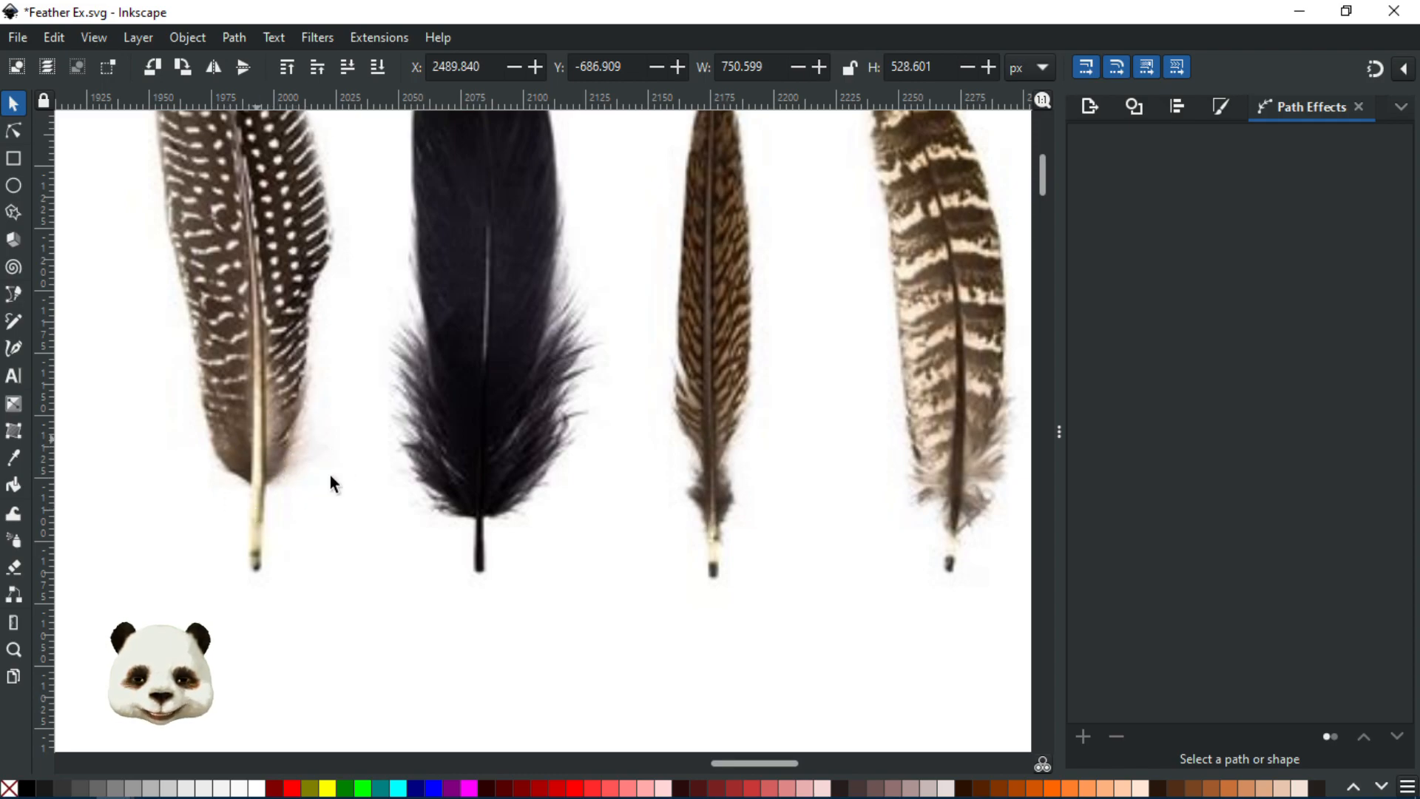
{"action": "left_click_drag", "start_coordinate": [355, 425], "coordinate": [407, 655]}
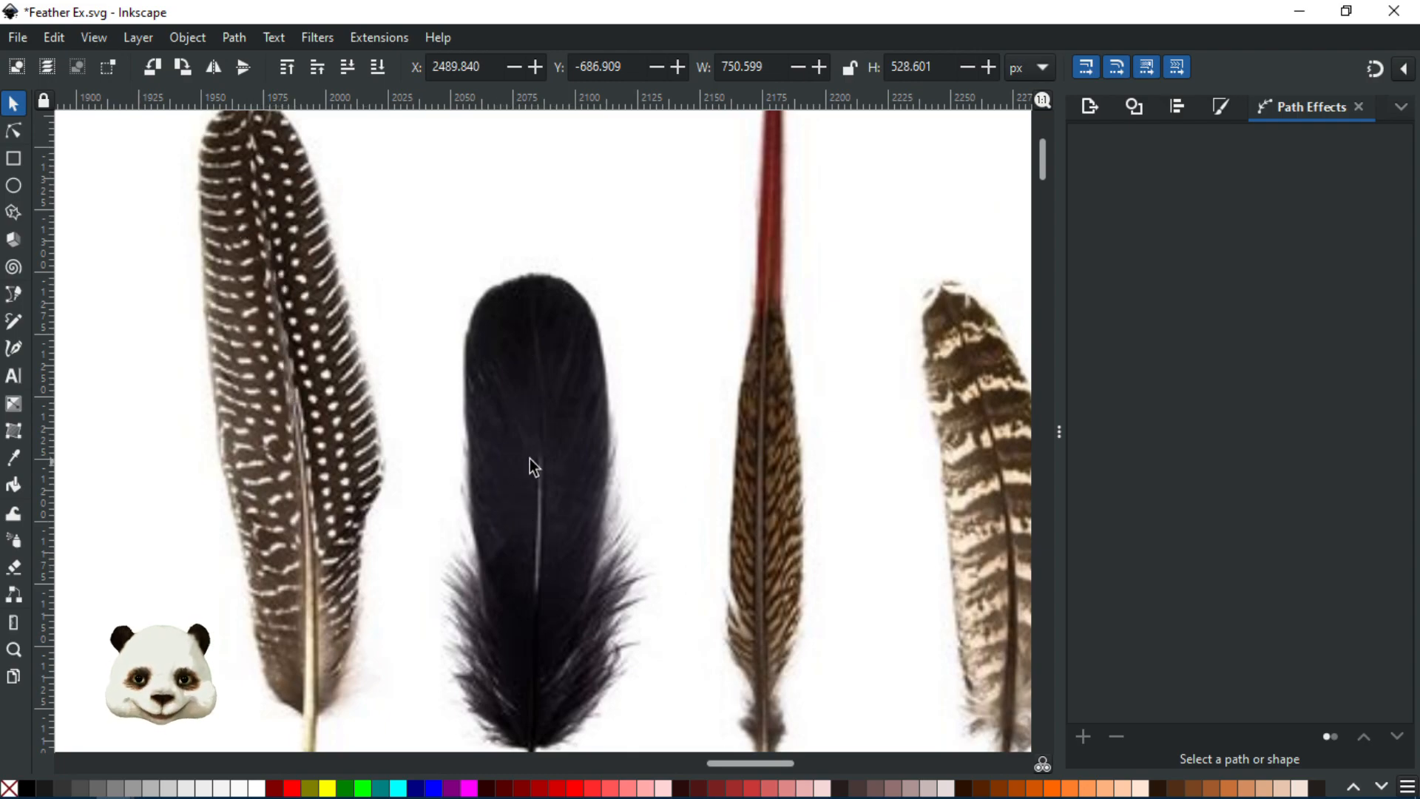
{"action": "scroll", "coordinate": [600, 492], "scroll_direction": "up", "scroll_amount": 1, "text": "ctrl"}
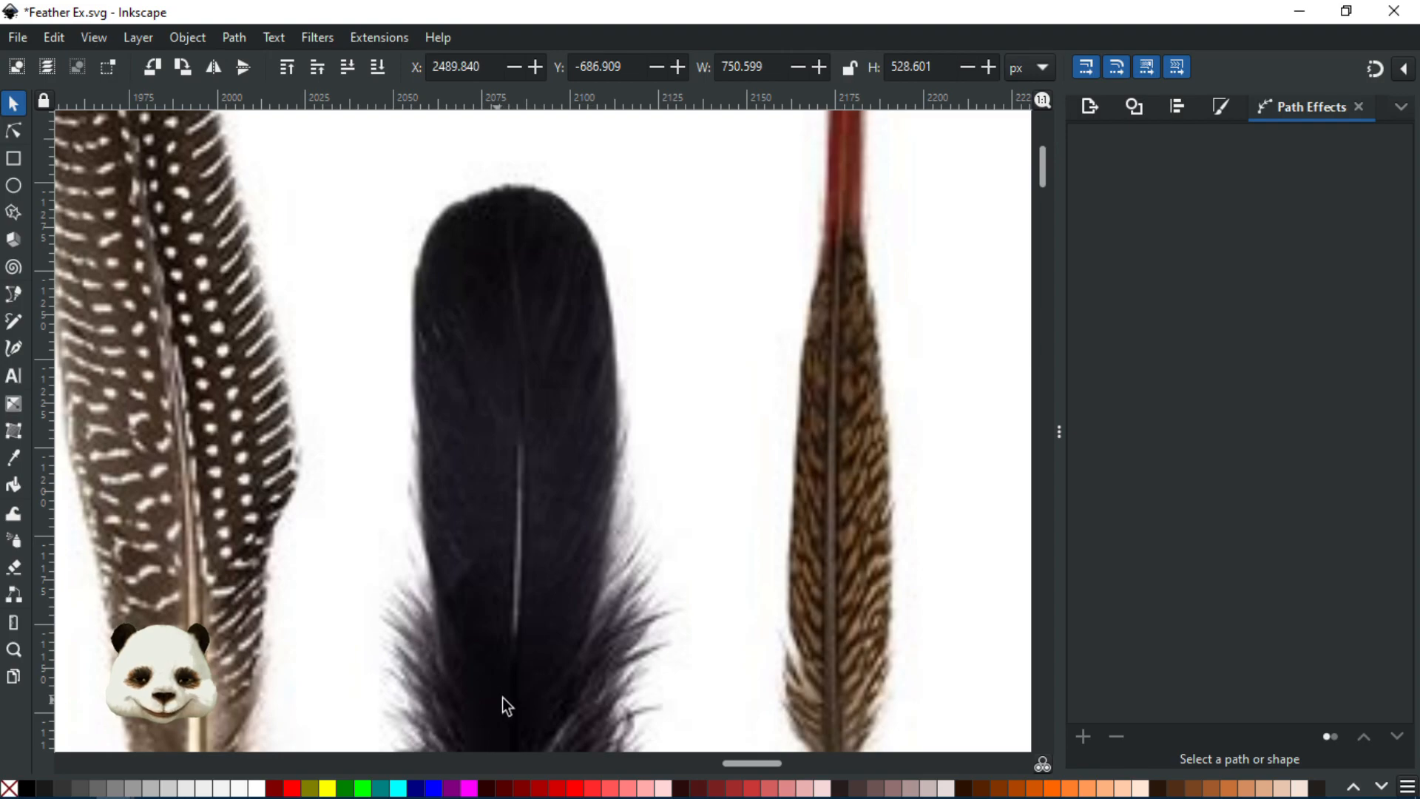
{"action": "left_click_drag", "start_coordinate": [503, 696], "coordinate": [507, 552]}
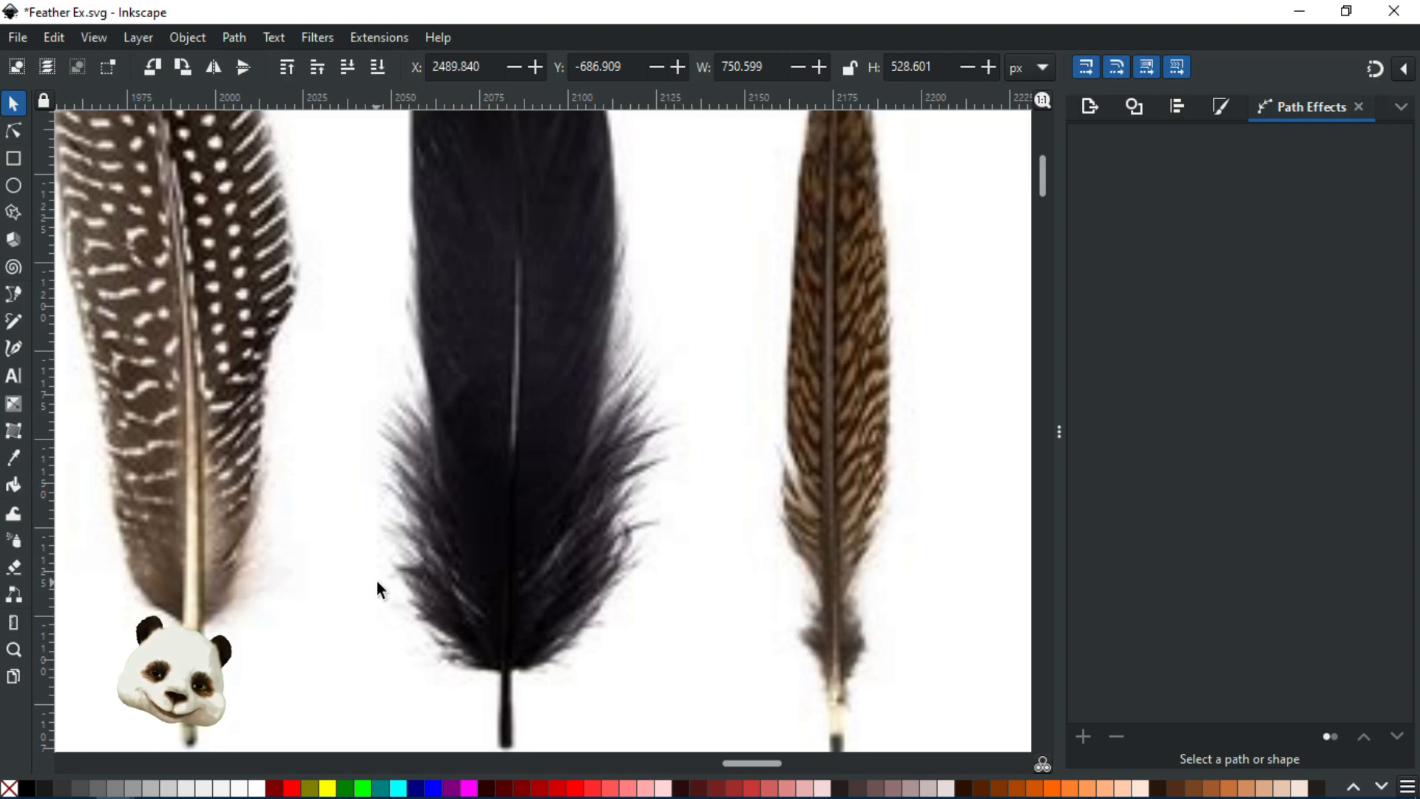
{"action": "left_click_drag", "start_coordinate": [702, 628], "coordinate": [490, 592]}
{"action": "scroll", "coordinate": [470, 567], "scroll_direction": "down", "scroll_amount": 1}
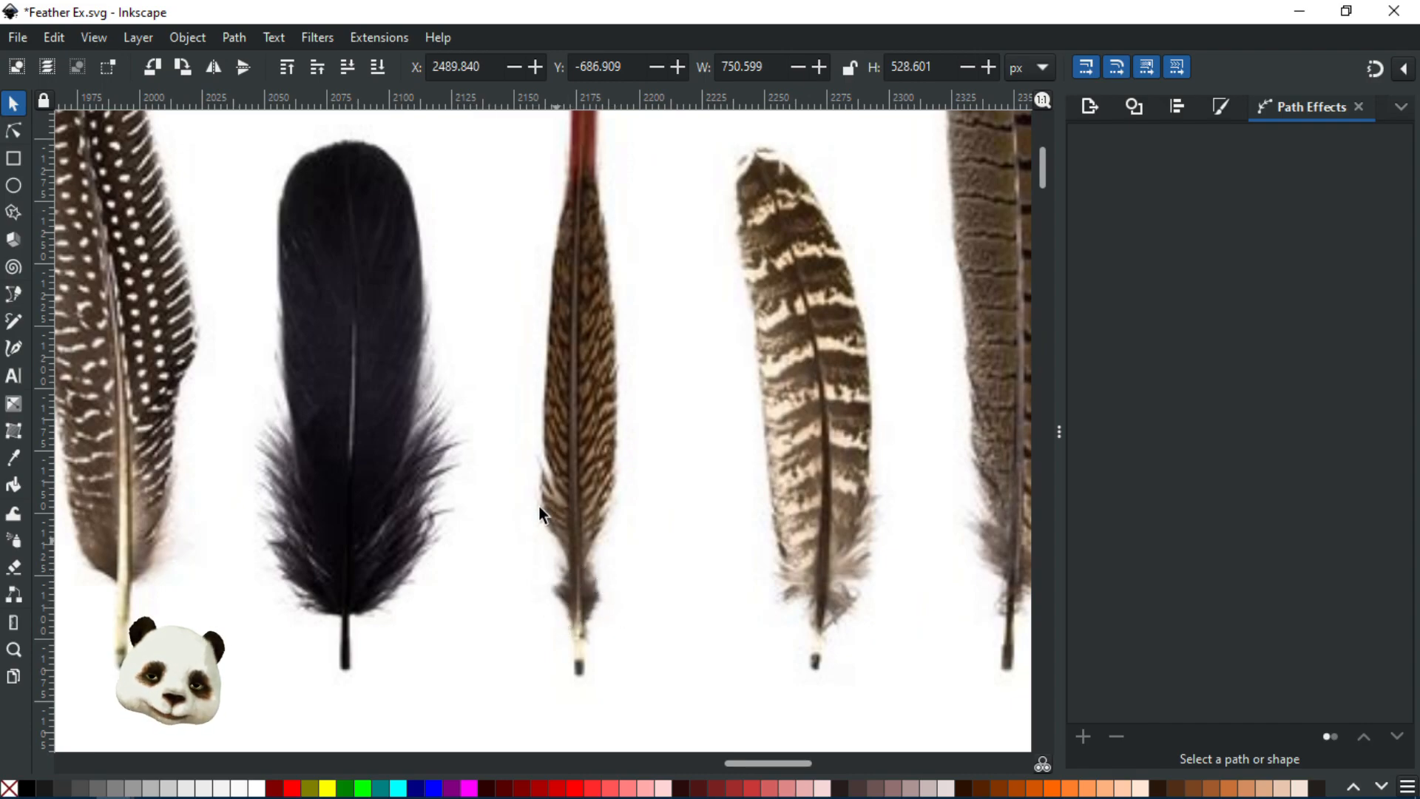
- Inspect the red-tipped, cream-barred and long striped feathers for their patterns, shafts and quill tips
{"action": "left_click_drag", "start_coordinate": [663, 570], "coordinate": [403, 566]}
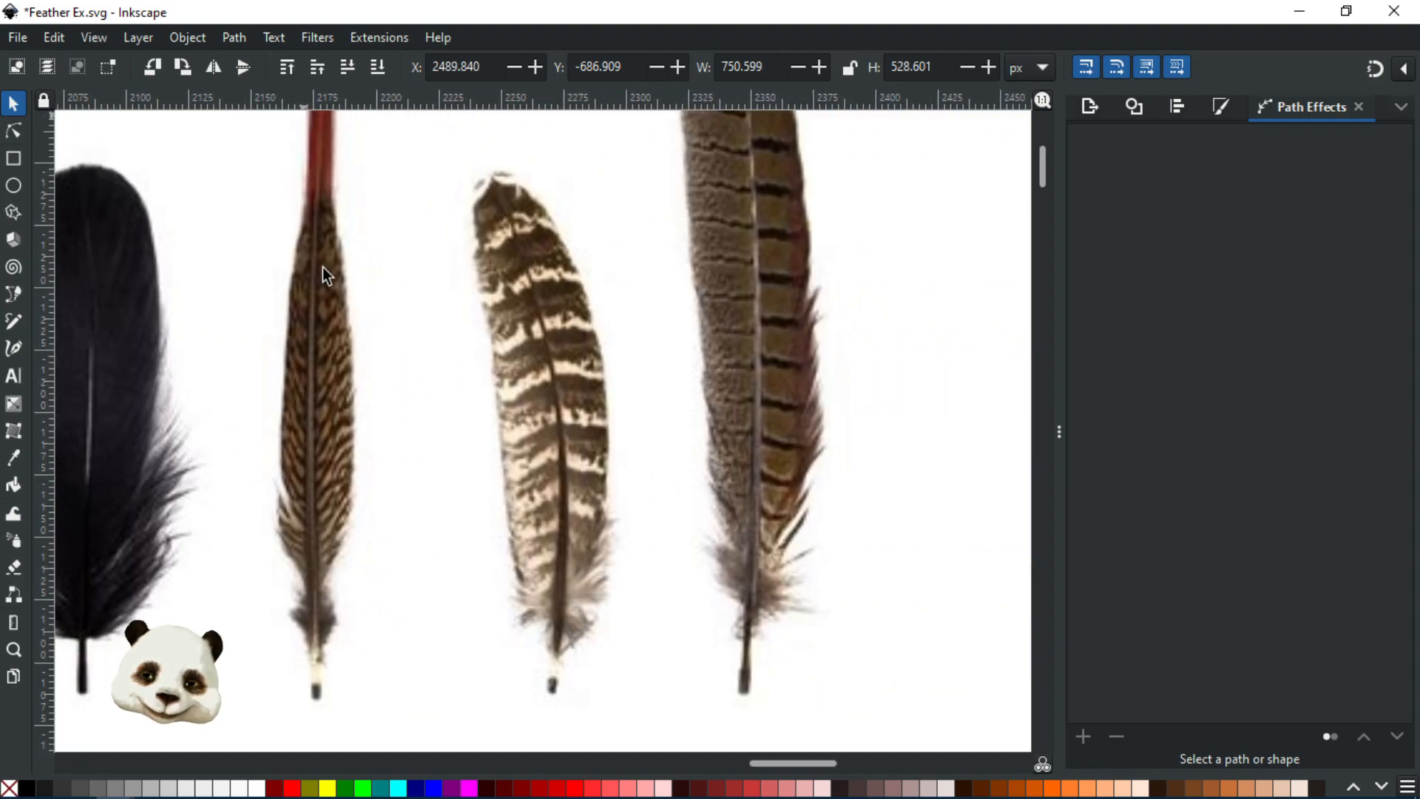
{"action": "left_click_drag", "start_coordinate": [402, 491], "coordinate": [417, 718]}
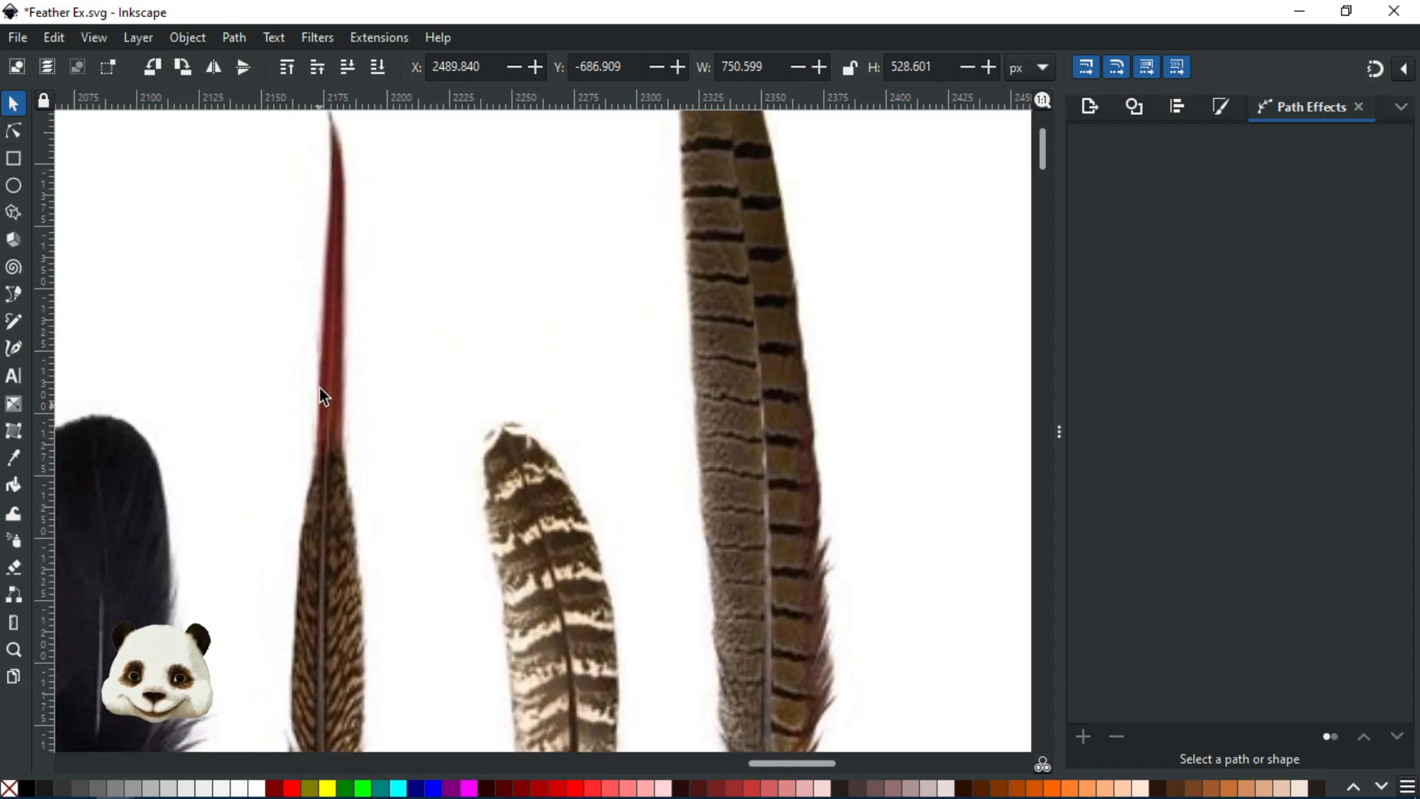
{"action": "left_click_drag", "start_coordinate": [478, 572], "coordinate": [256, 280]}
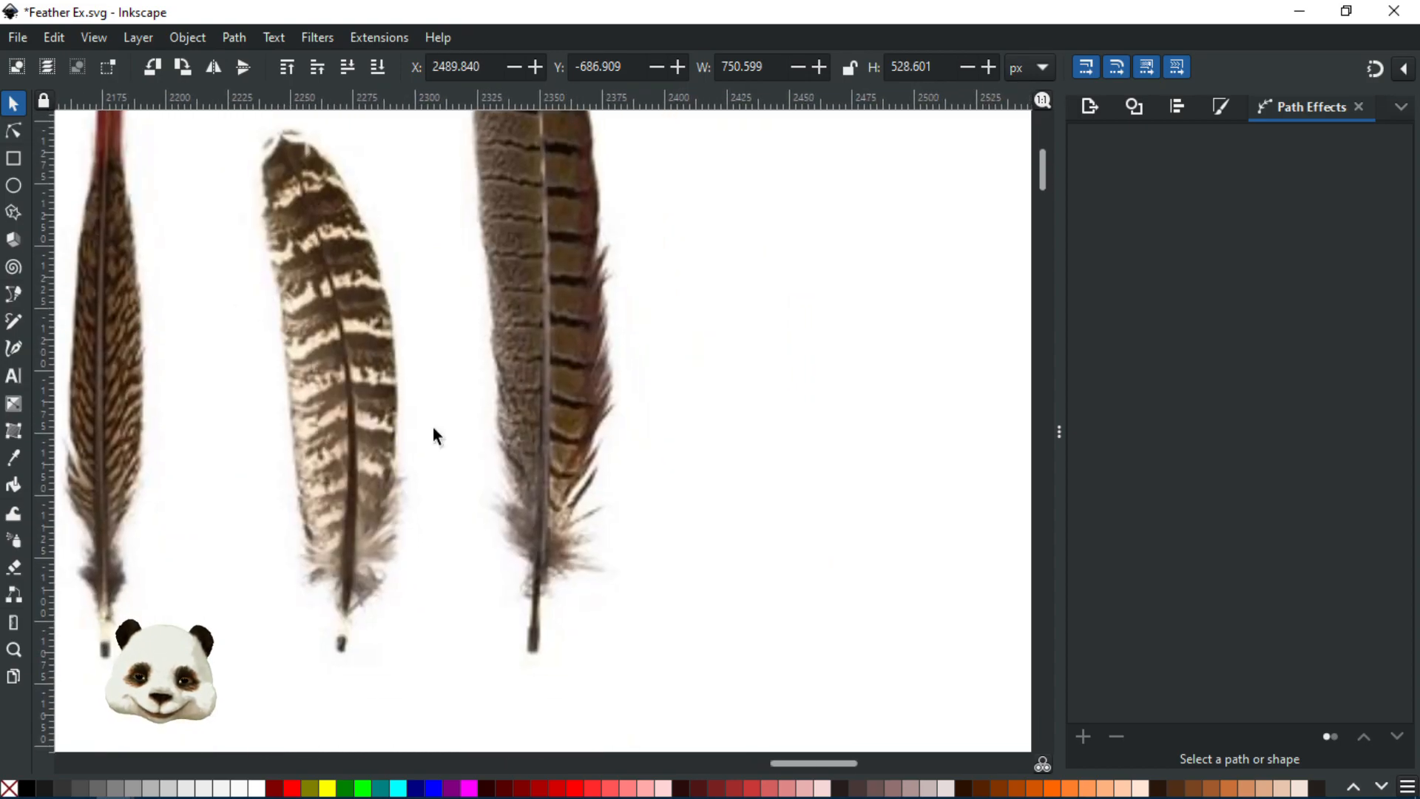
{"action": "left_click_drag", "start_coordinate": [398, 548], "coordinate": [534, 582]}
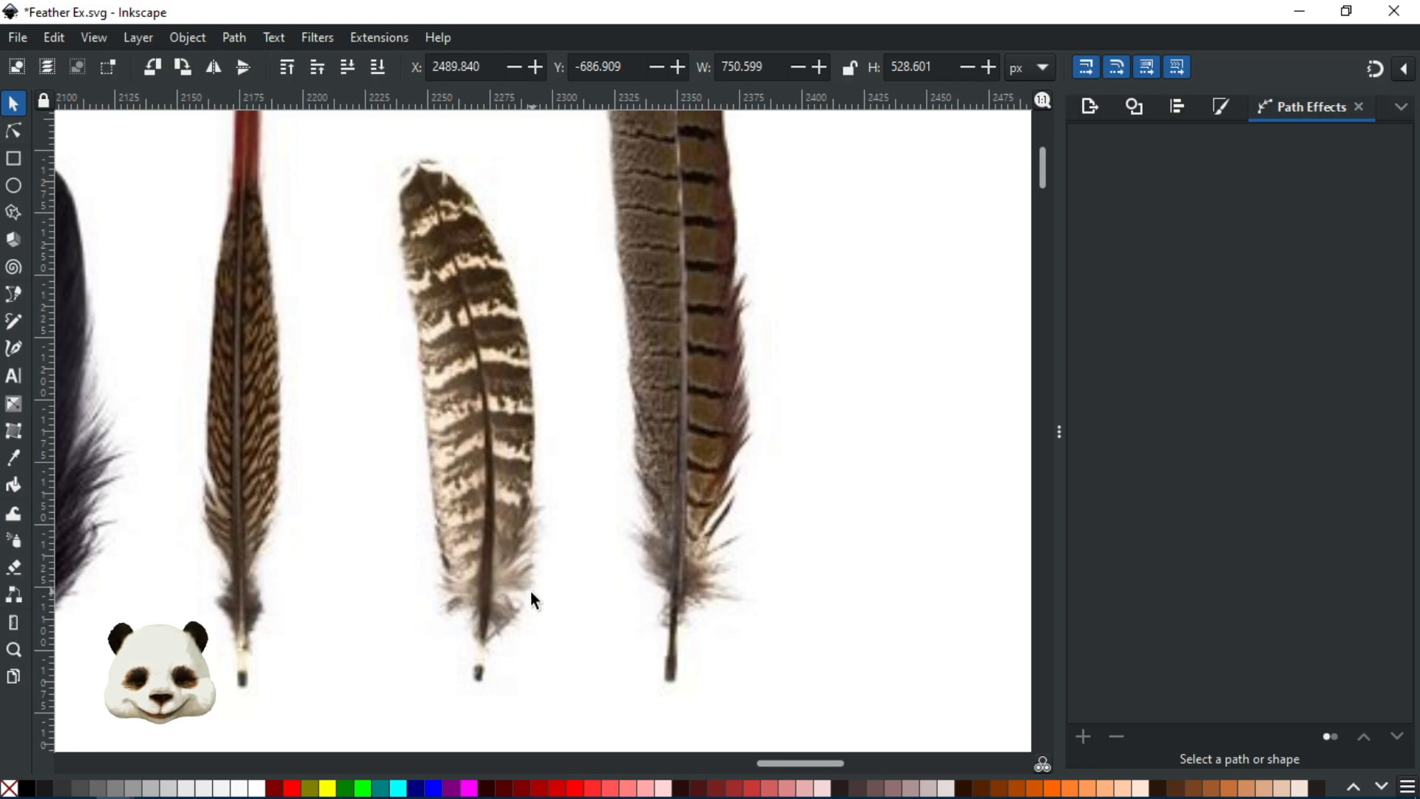
{"action": "scroll", "coordinate": [530, 600], "scroll_direction": "down", "scroll_amount": 3}
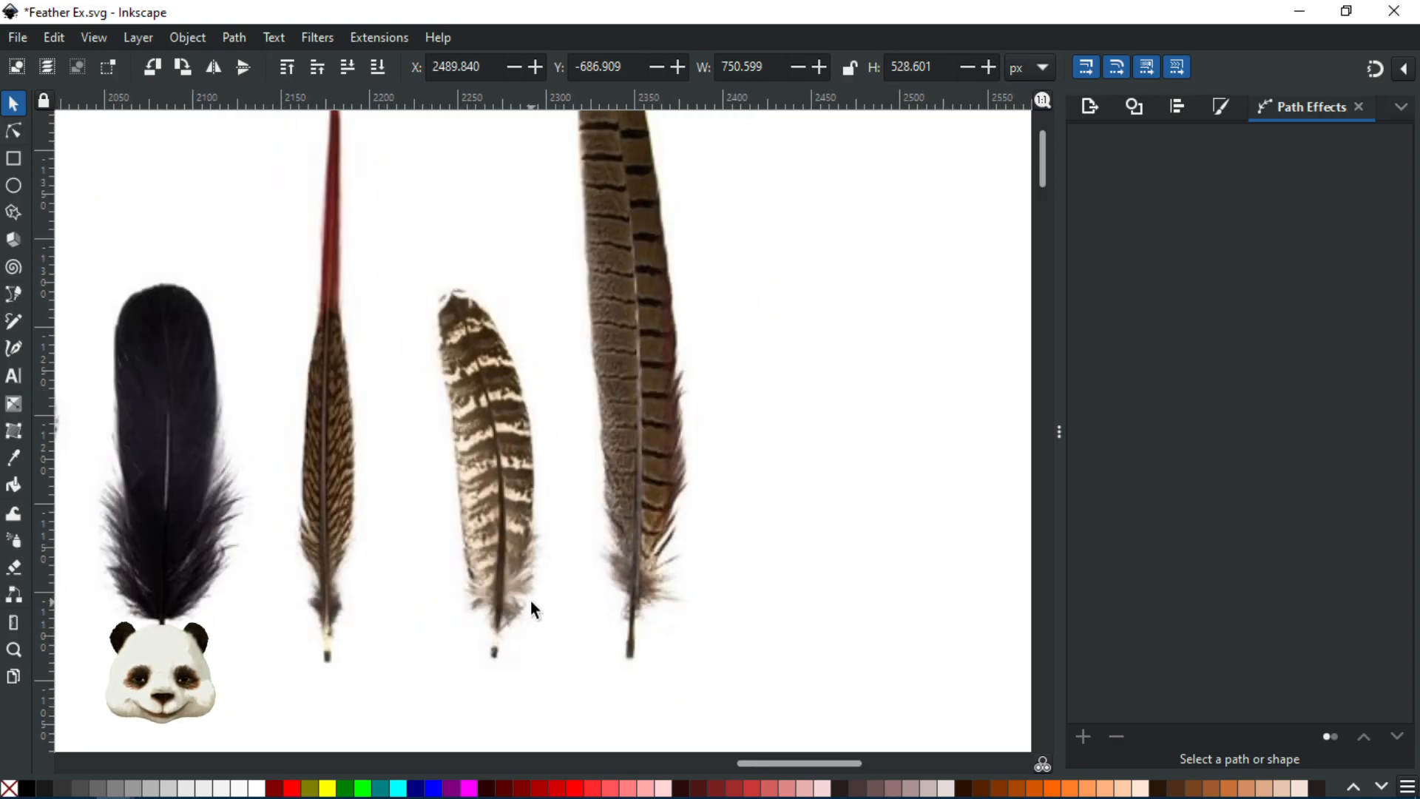
{"action": "scroll", "coordinate": [444, 663], "scroll_direction": "up", "scroll_amount": 4}
{"action": "scroll", "coordinate": [414, 665], "scroll_direction": "up", "scroll_amount": 1}
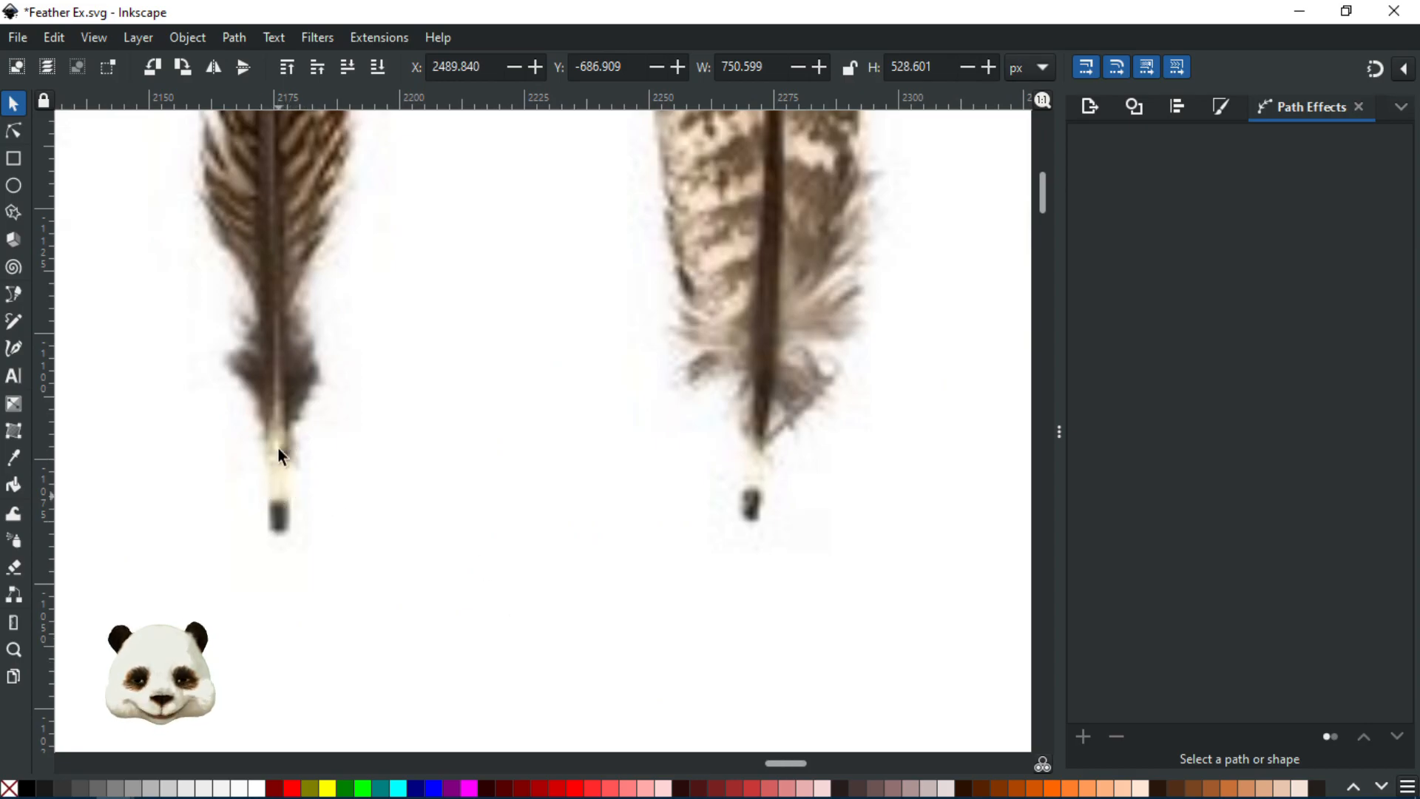
- Examine the photo of the hand-held dark feather, including its painted white dots and lines, split edges and wispy base
{"action": "scroll", "coordinate": [526, 558], "scroll_direction": "down", "scroll_amount": 3}
{"action": "left_click_drag", "start_coordinate": [907, 545], "coordinate": [386, 643]}
{"action": "scroll", "coordinate": [678, 492], "scroll_direction": "down", "scroll_amount": 1}
{"action": "left_click_drag", "start_coordinate": [677, 491], "coordinate": [84, 702]}
{"action": "scroll", "coordinate": [537, 445], "scroll_direction": "up", "scroll_amount": 1}
{"action": "scroll", "coordinate": [443, 569], "scroll_direction": "up", "scroll_amount": 1}
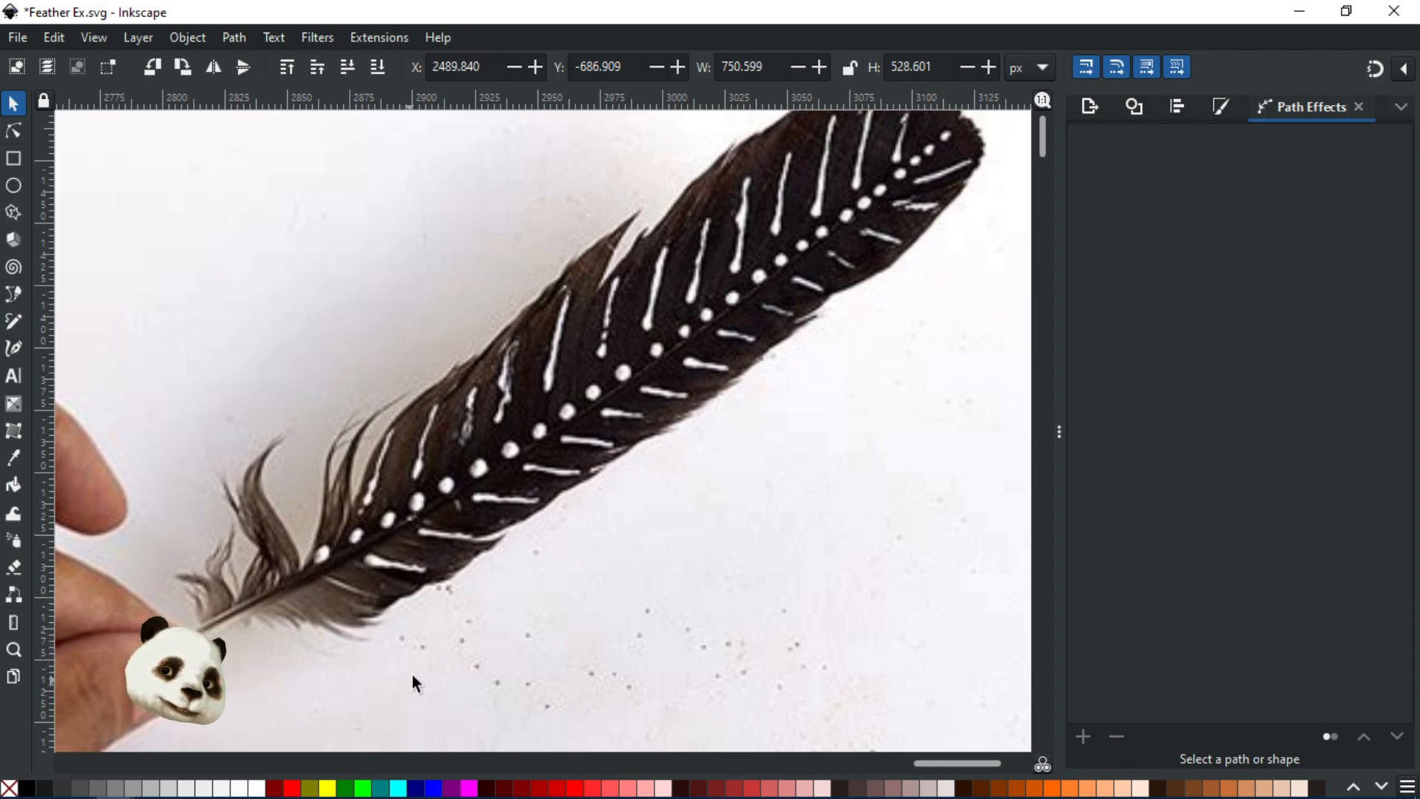
{"action": "left_click_drag", "start_coordinate": [445, 553], "coordinate": [371, 649]}
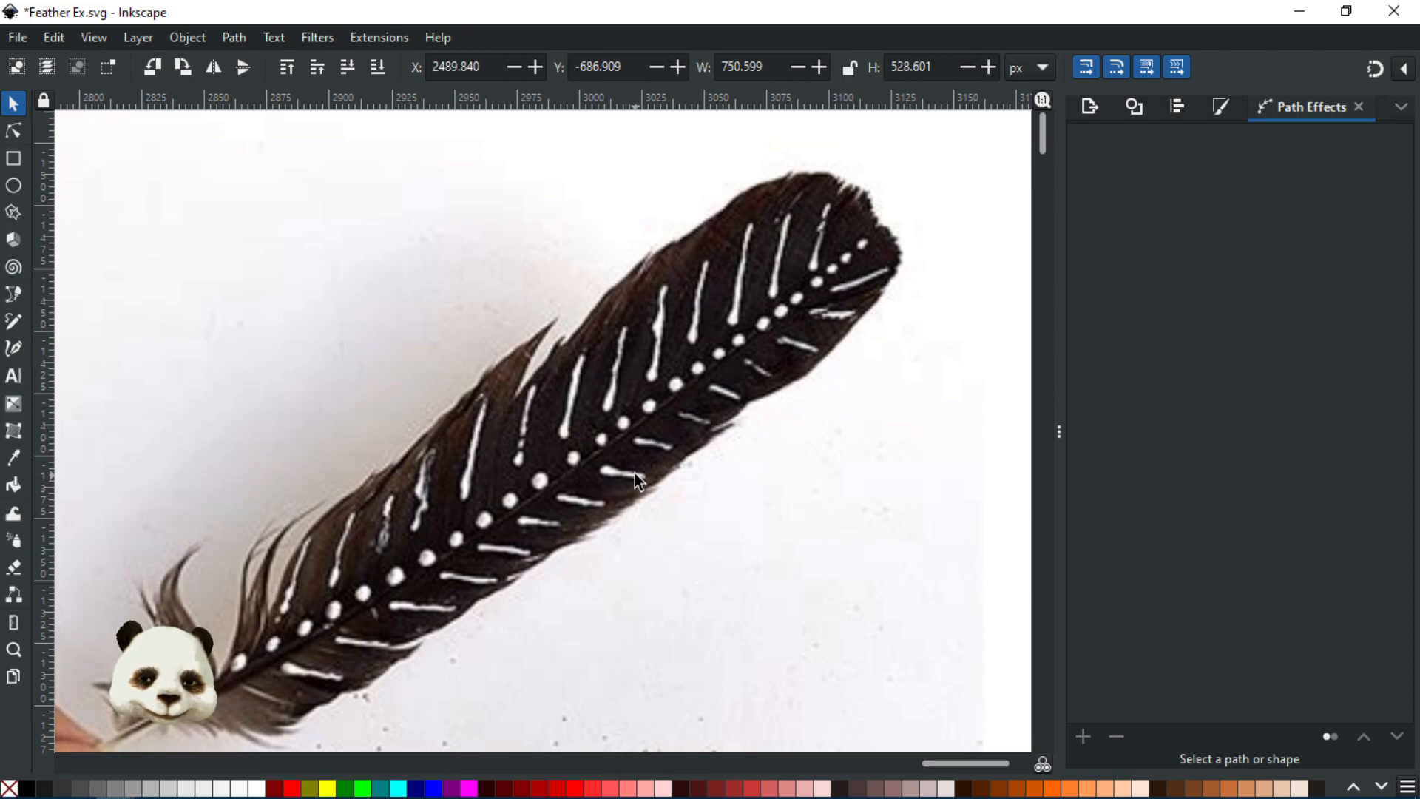
{"action": "scroll", "coordinate": [507, 517], "scroll_direction": "down", "scroll_amount": 5}
{"action": "scroll", "coordinate": [508, 516], "scroll_direction": "left", "scroll_amount": 4}
{"action": "scroll", "coordinate": [490, 429], "scroll_direction": "up", "scroll_amount": 2}
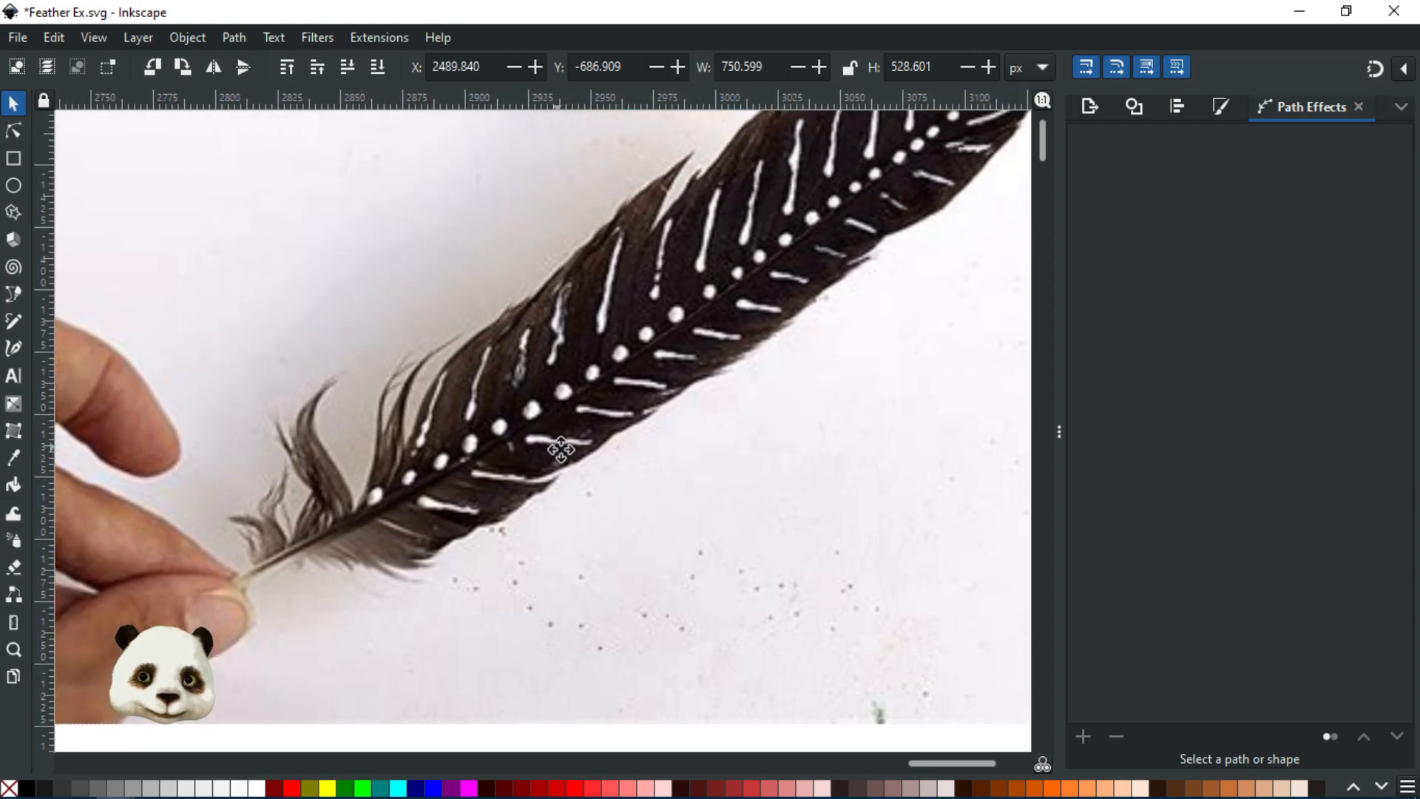
{"action": "scroll", "coordinate": [560, 449], "scroll_direction": "up", "scroll_amount": 4}
{"action": "scroll", "coordinate": [580, 452], "scroll_direction": "left", "scroll_amount": 5}
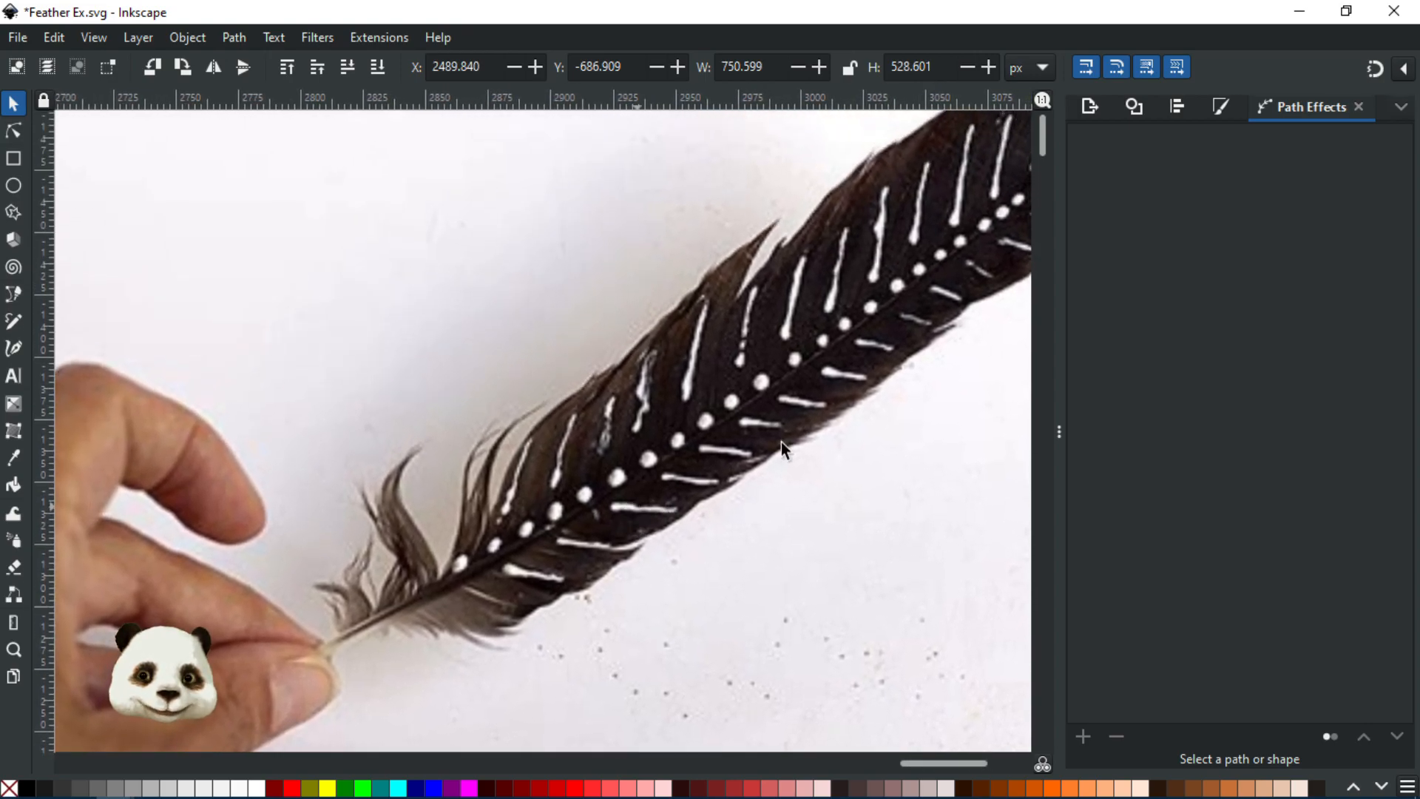
- Close Feather Ex.svg without saving its changes and select the pale pink rectangle in Feather Smeather.svg
{"action": "left_click", "coordinate": [1393, 10]}
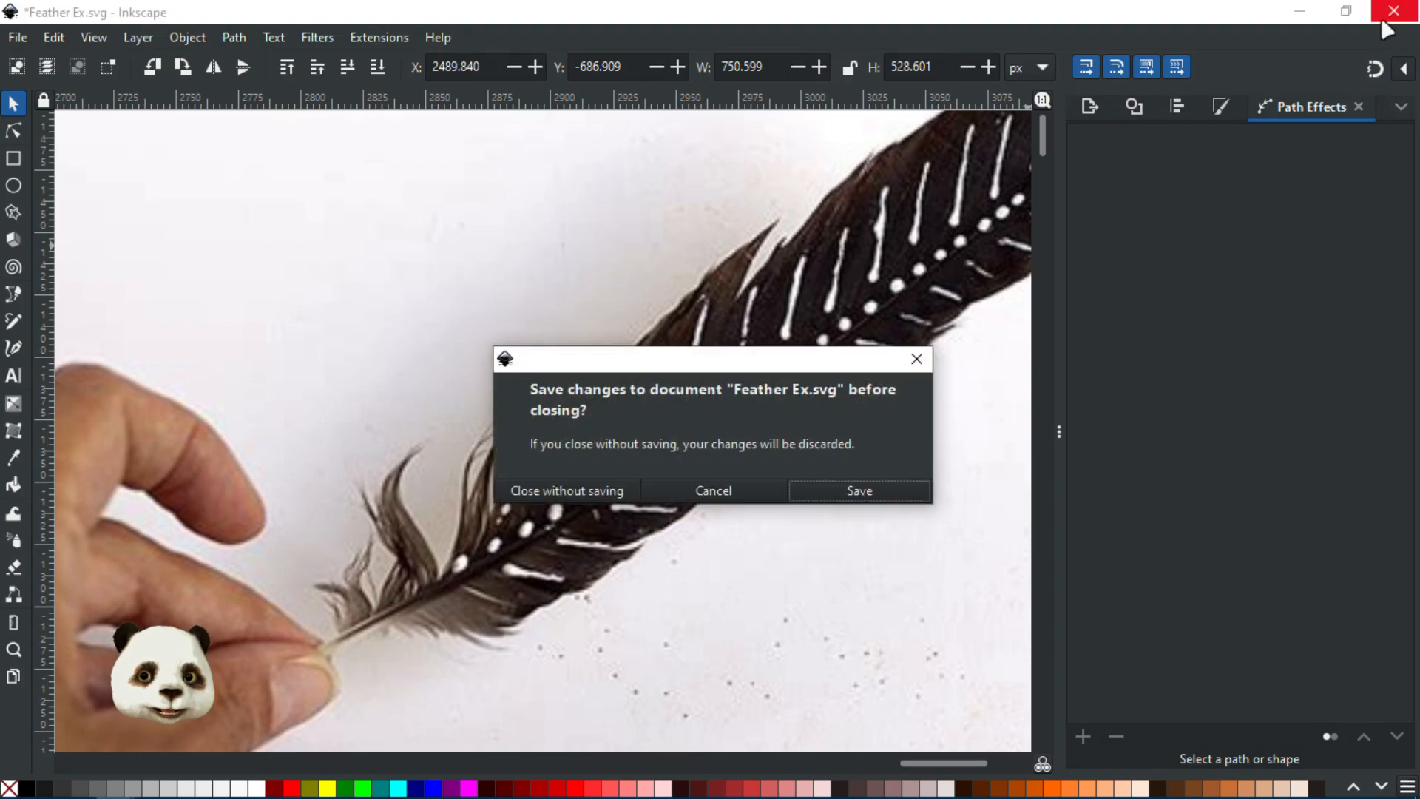
{"action": "left_click", "coordinate": [587, 497]}
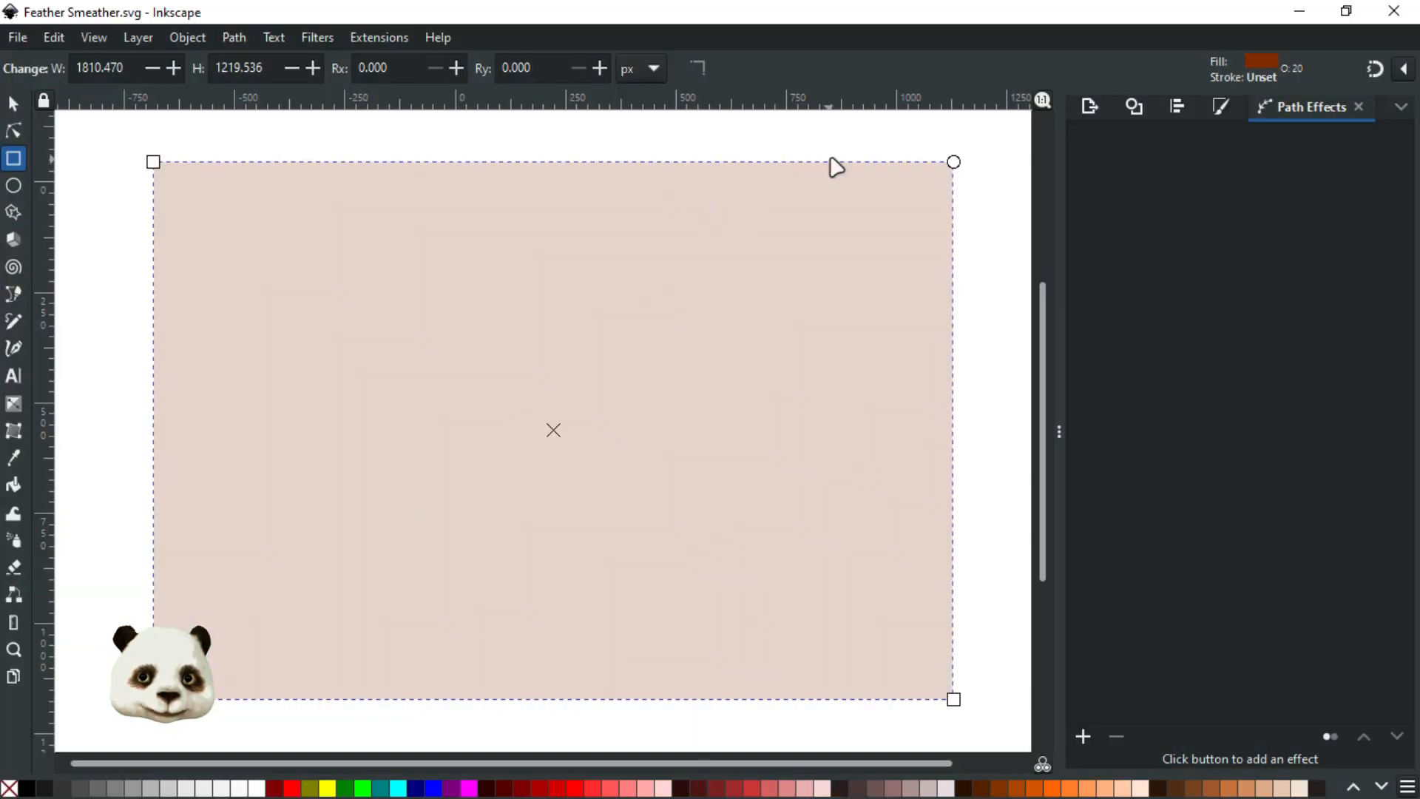
{"action": "left_click", "coordinate": [992, 161]}
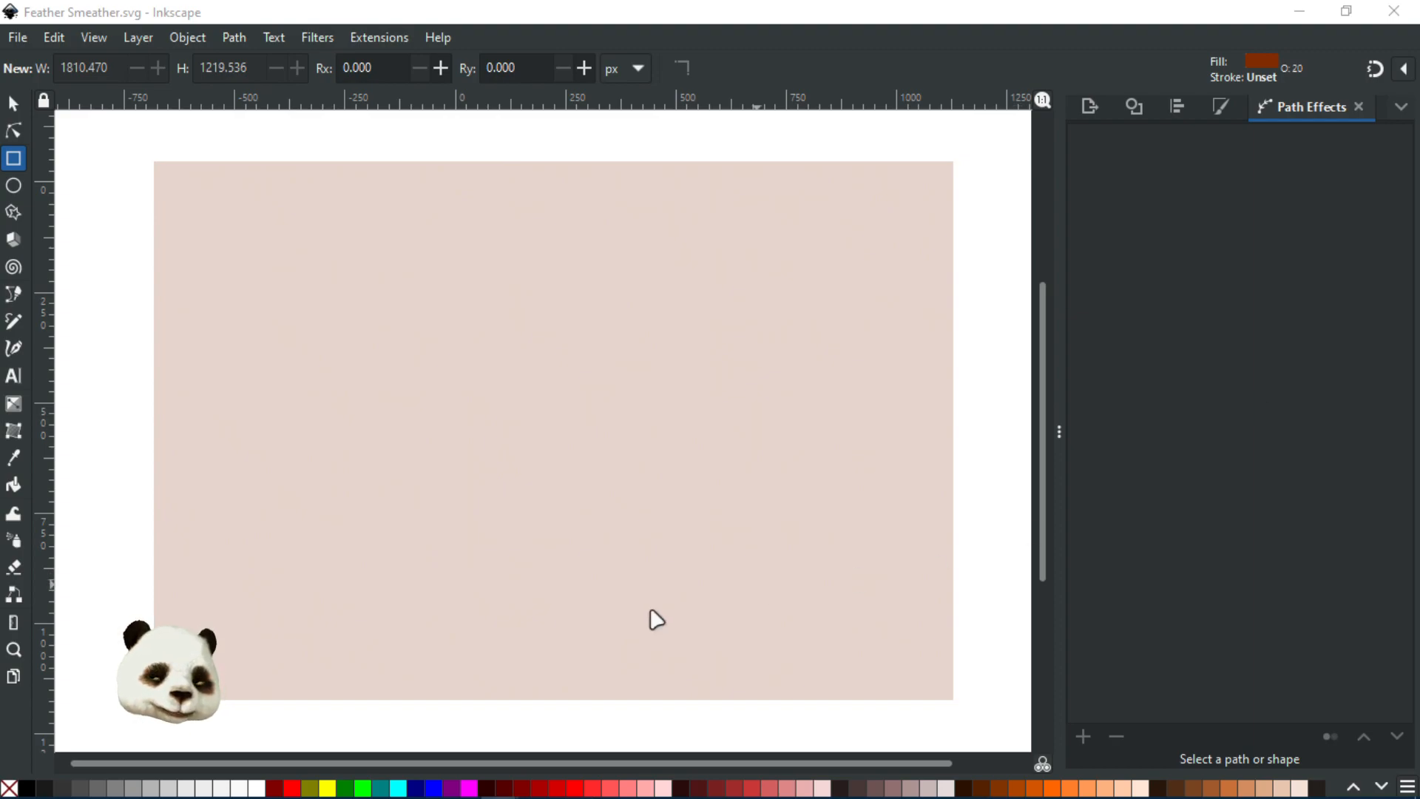
{"action": "left_click", "coordinate": [659, 425]}
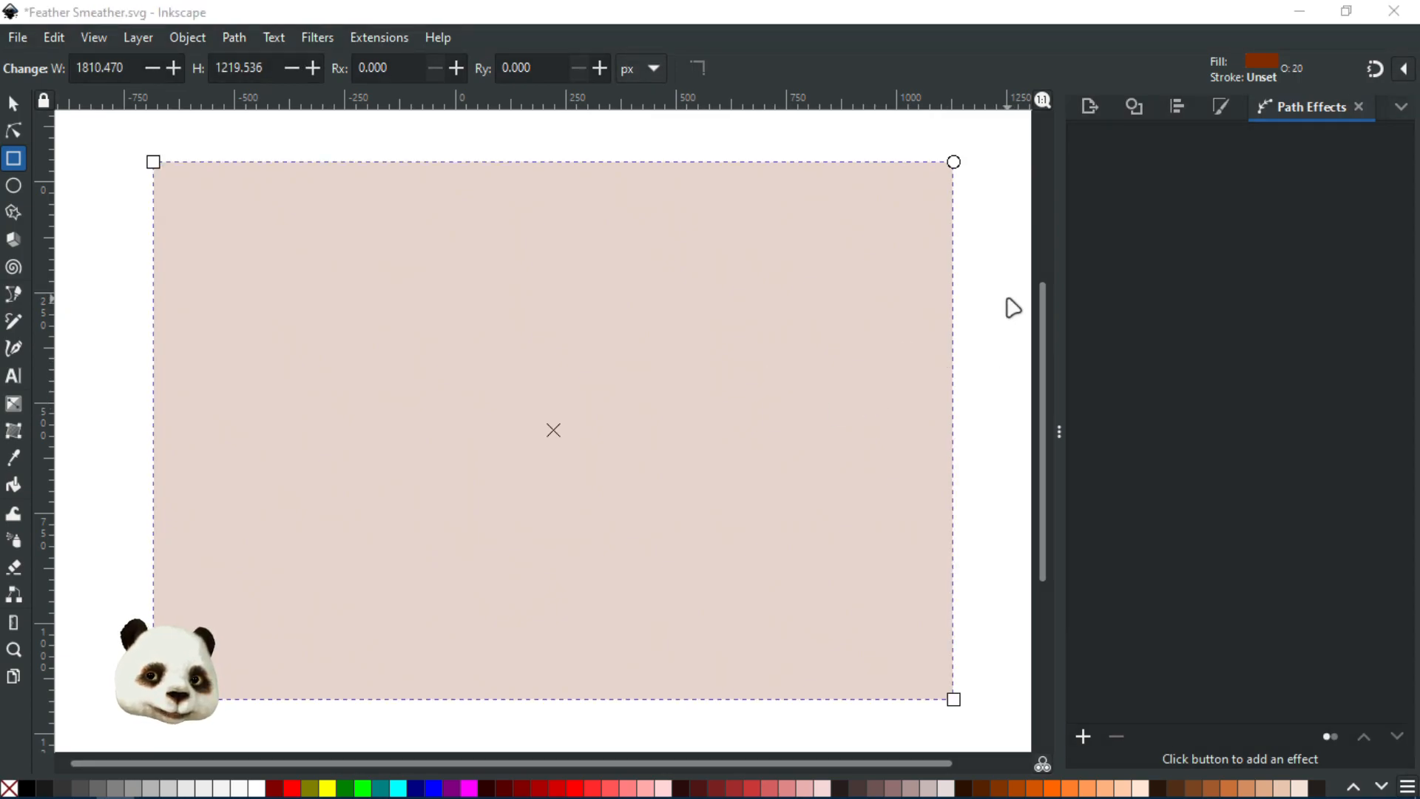
- Draw the feather shaft's left edge with the Pen tool as a gentle S-curve about 900 px tall, from base to tip
{"action": "left_click", "coordinate": [1012, 307]}
{"action": "scroll", "coordinate": [907, 342], "scroll_direction": "down", "scroll_amount": 1}
{"action": "scroll", "coordinate": [806, 498], "scroll_direction": "up", "scroll_amount": 1}
{"action": "scroll", "coordinate": [643, 564], "scroll_direction": "up", "scroll_amount": 1}
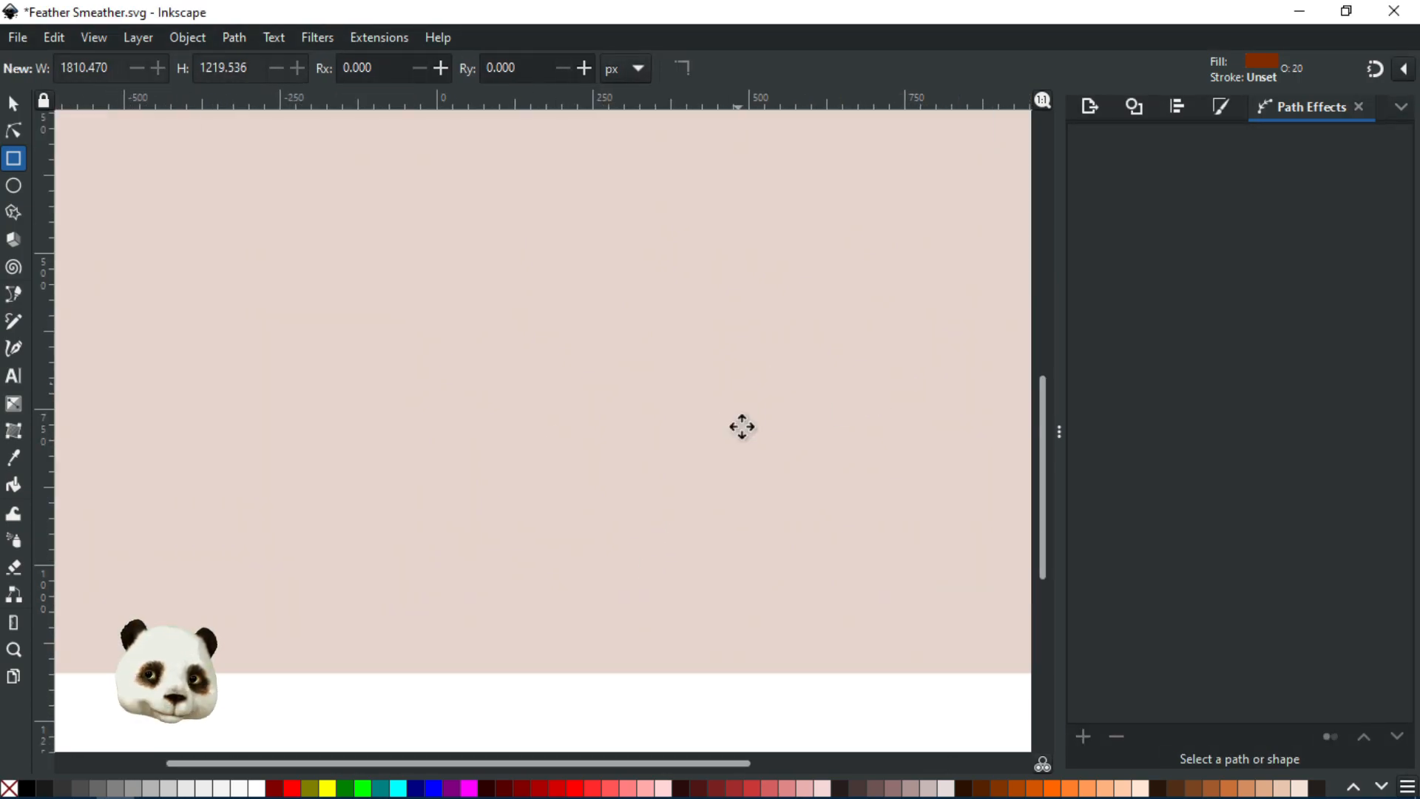
{"action": "left_click_drag", "start_coordinate": [742, 426], "coordinate": [783, 583]}
{"action": "scroll", "coordinate": [786, 580], "scroll_direction": "down", "scroll_amount": 1}
{"action": "left_click_drag", "start_coordinate": [785, 528], "coordinate": [644, 457]}
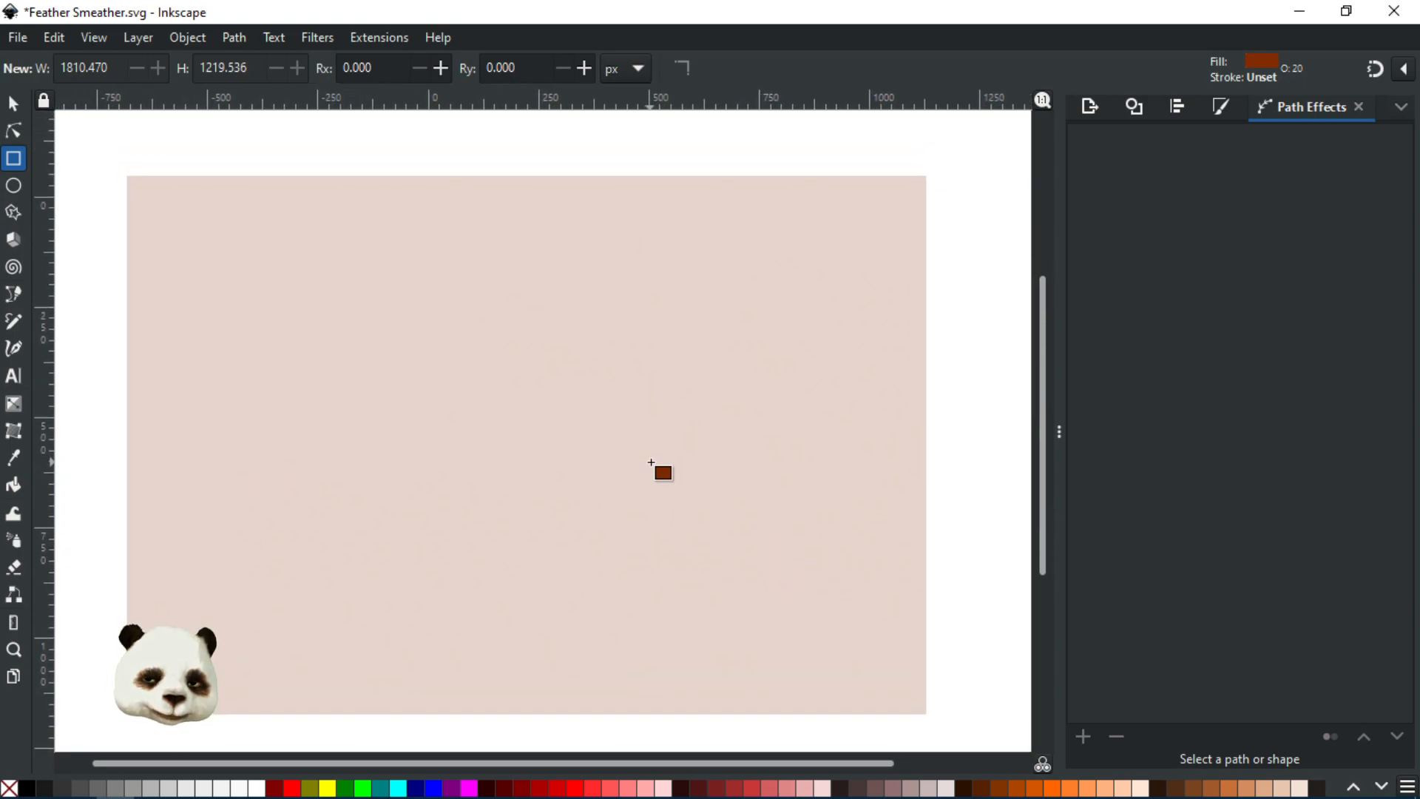
{"action": "key", "text": "b"}
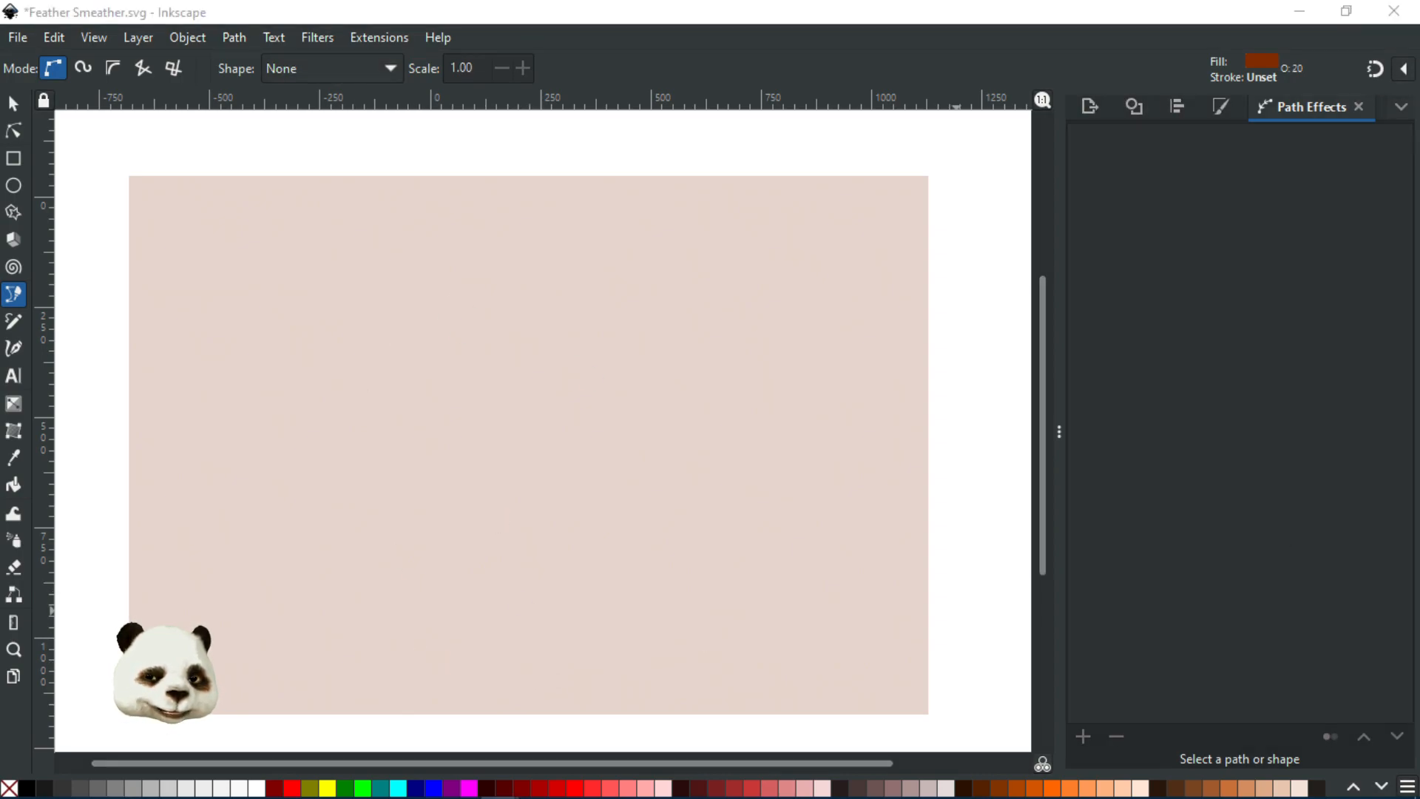
{"action": "left_click", "coordinate": [507, 660]}
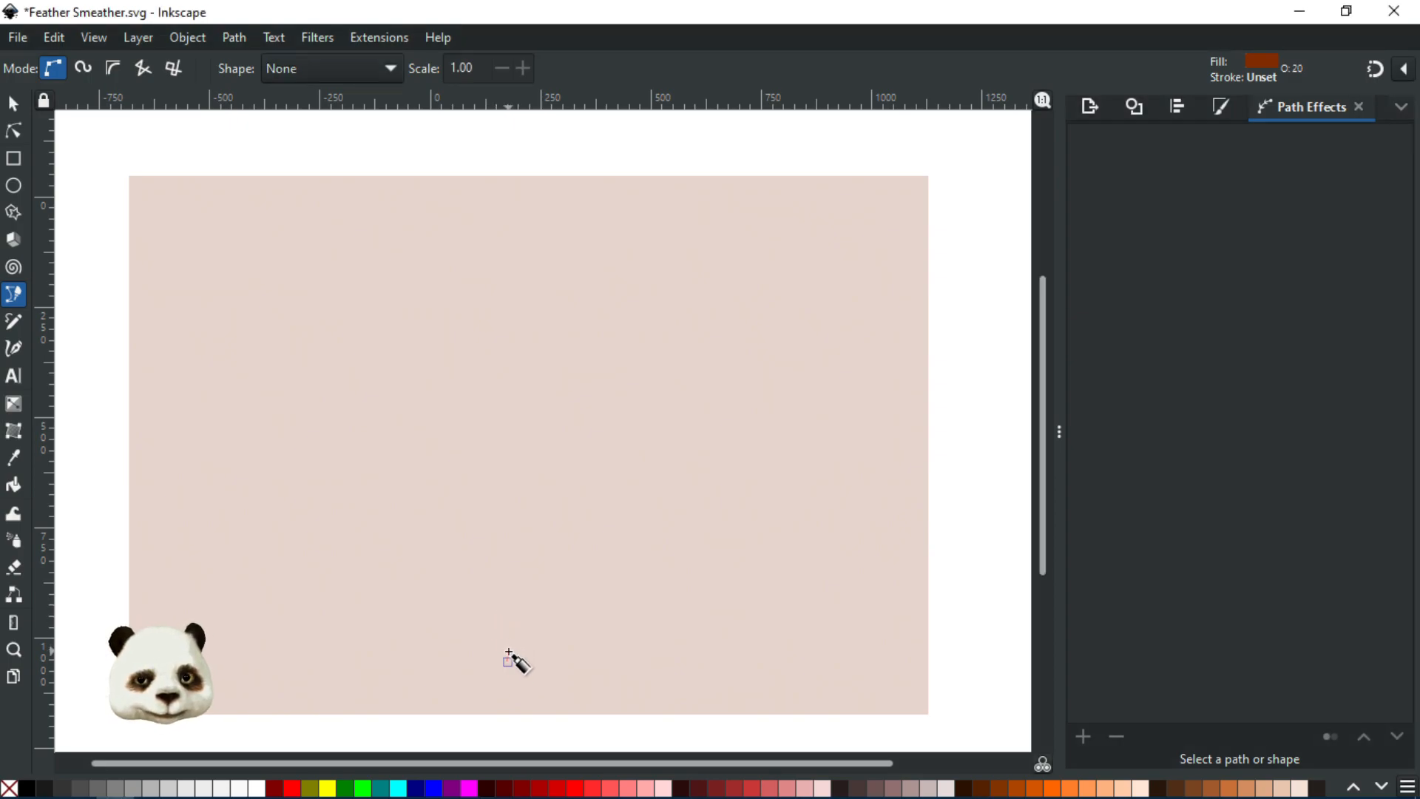
{"action": "left_click_drag", "start_coordinate": [501, 646], "coordinate": [497, 633]}
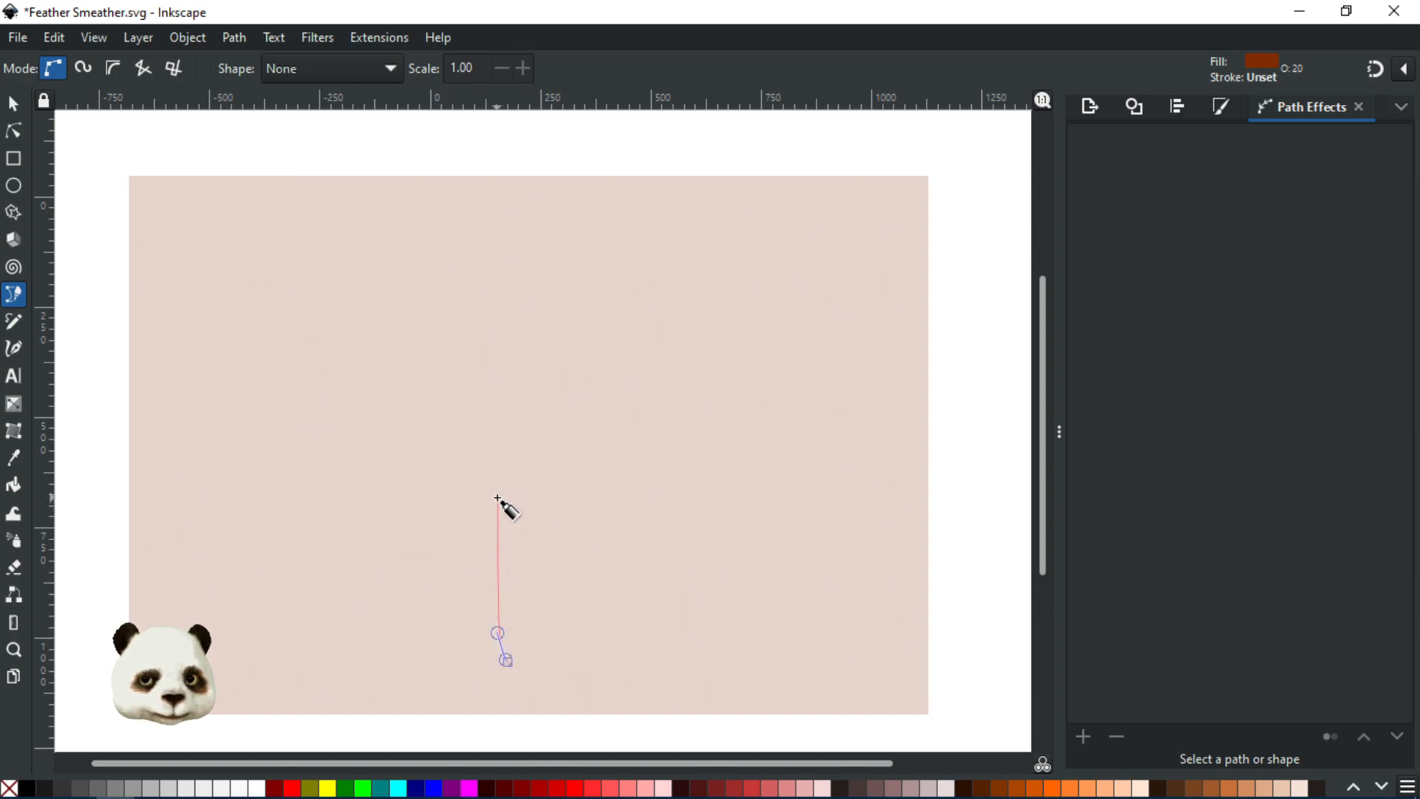
{"action": "left_click_drag", "start_coordinate": [488, 500], "coordinate": [501, 455]}
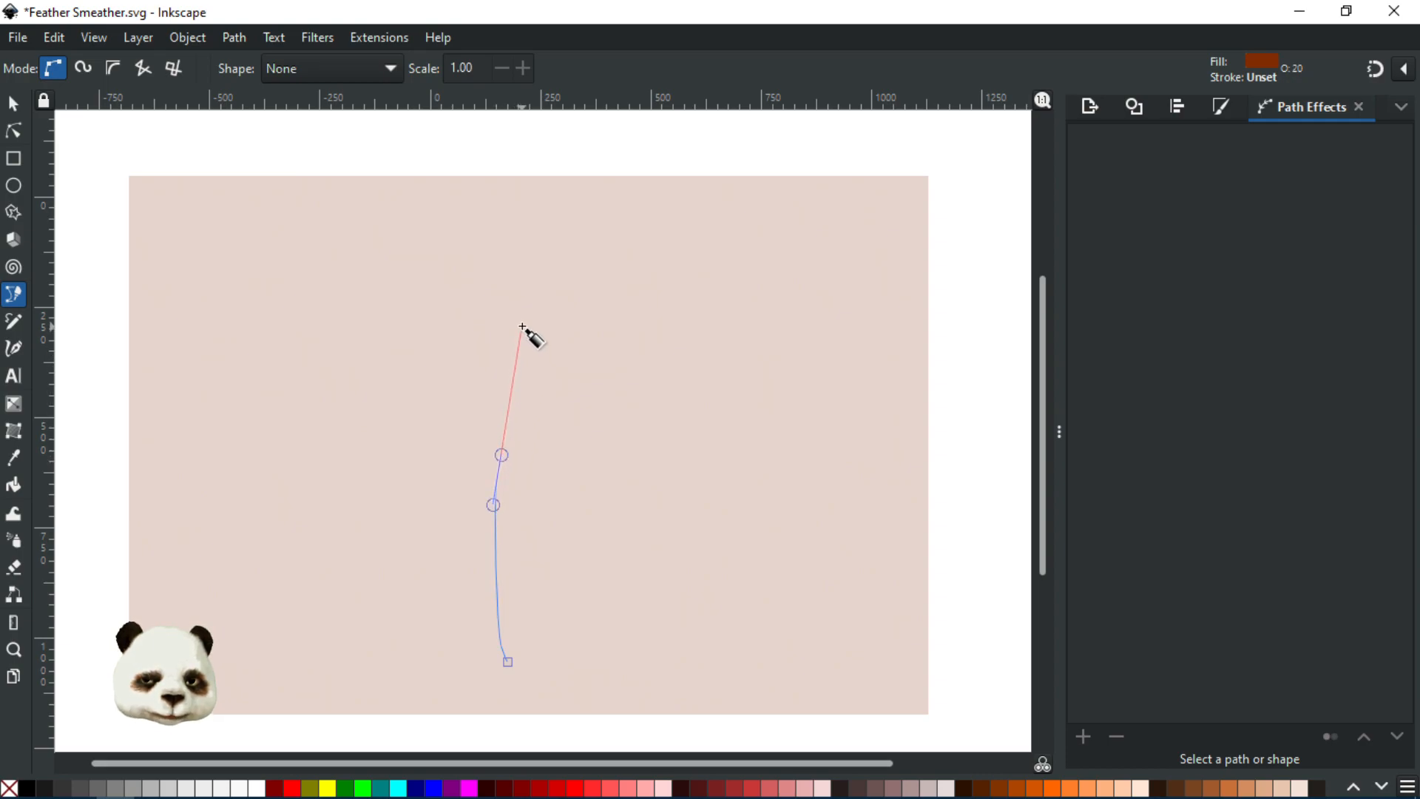
{"action": "left_click_drag", "start_coordinate": [522, 323], "coordinate": [522, 294]}
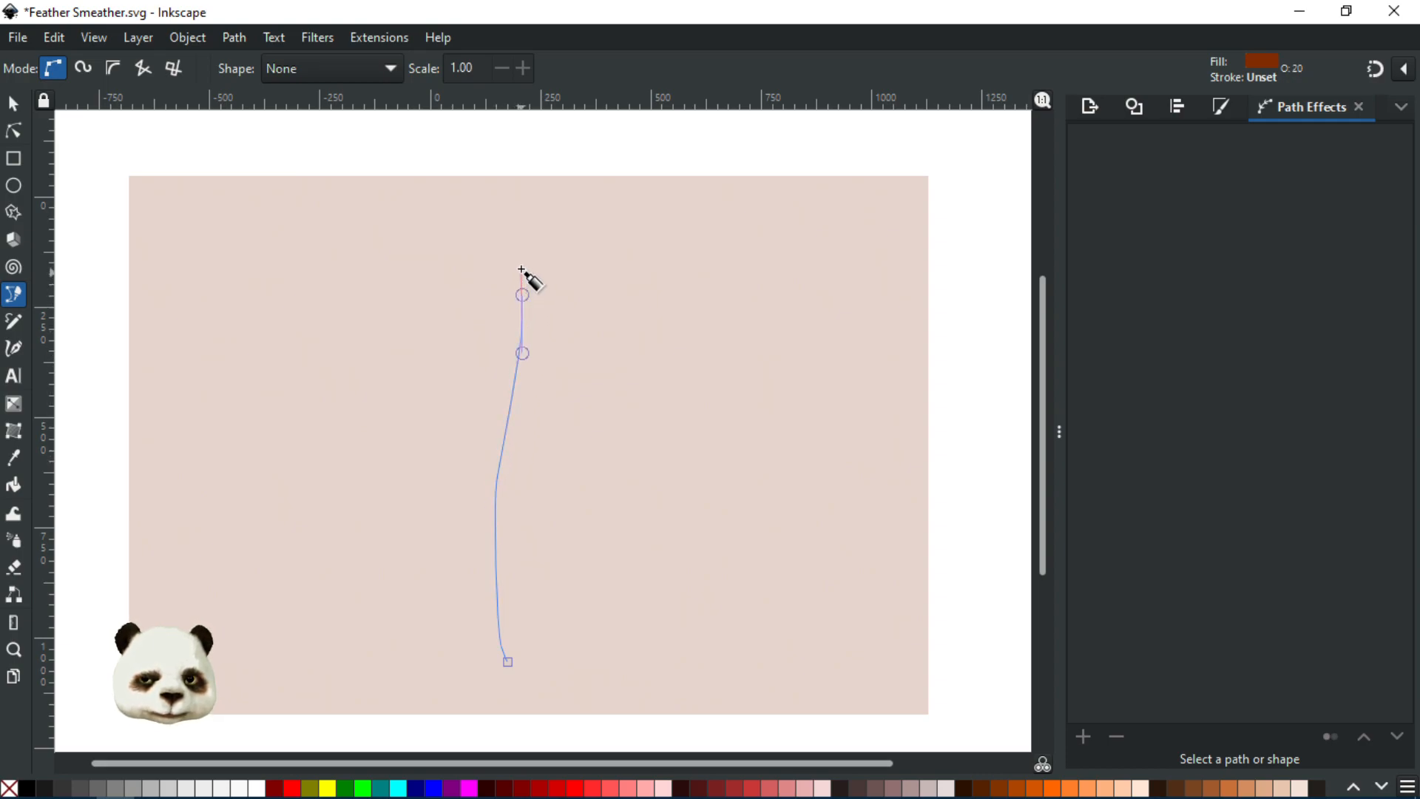
{"action": "left_click_drag", "start_coordinate": [521, 252], "coordinate": [521, 248]}
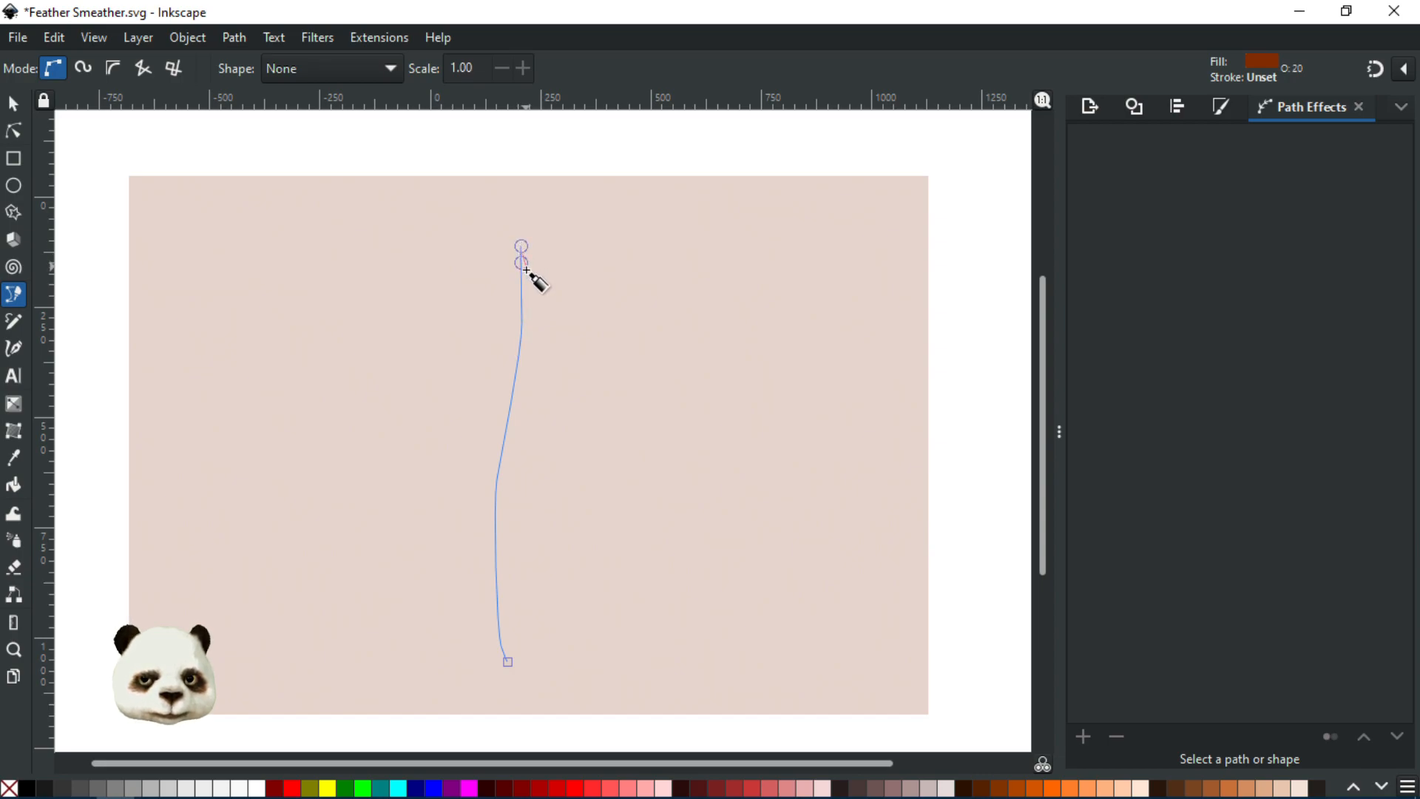
- Continue the shaft path from the tip back down its right side, closely following the left edge to the lower bend
{"action": "scroll", "coordinate": [526, 271], "scroll_direction": "up", "scroll_amount": 4, "text": "ctrl"}
{"action": "left_click_drag", "start_coordinate": [511, 303], "coordinate": [511, 342]}
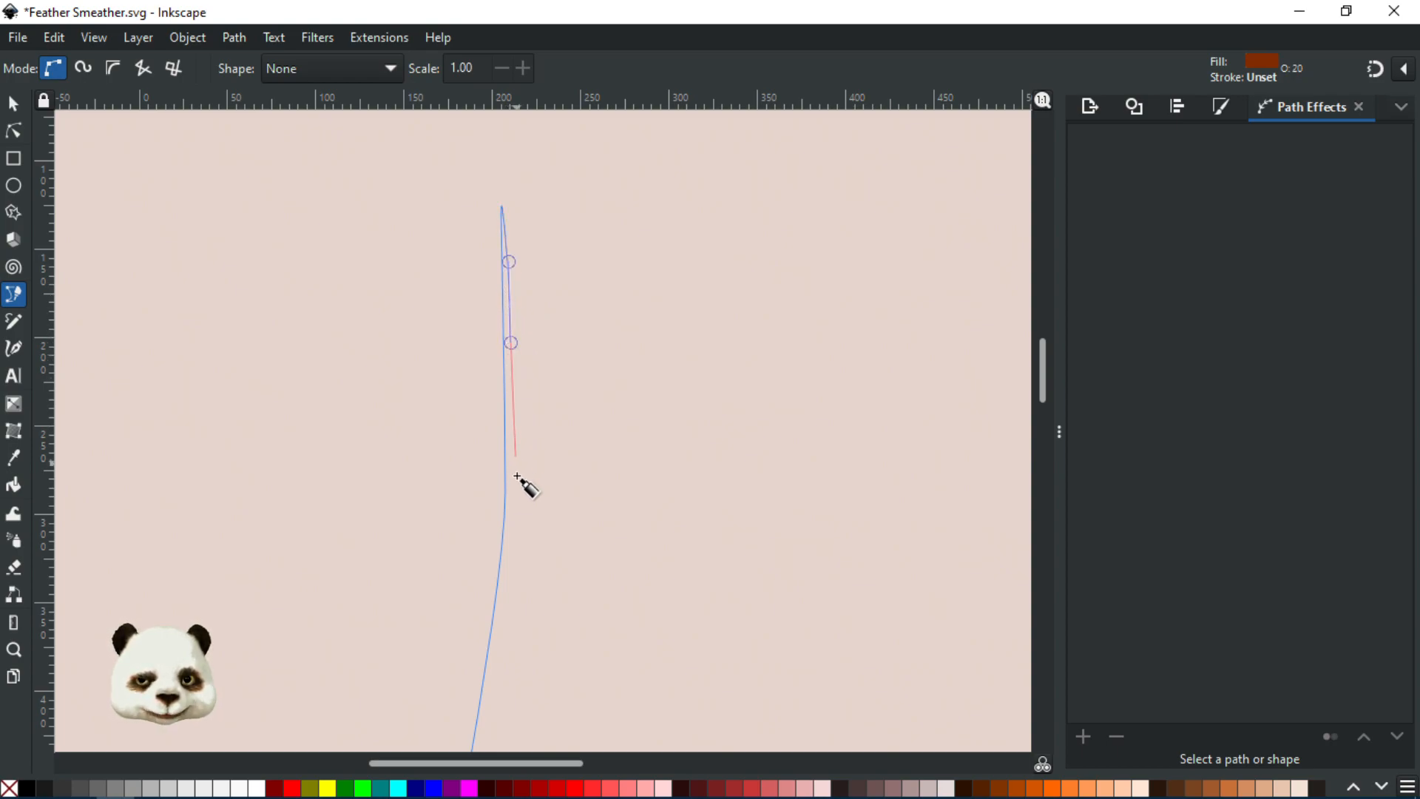
{"action": "left_click_drag", "start_coordinate": [510, 539], "coordinate": [506, 570]}
{"action": "left_click_drag", "start_coordinate": [483, 675], "coordinate": [596, 115]}
{"action": "scroll", "coordinate": [532, 427], "scroll_direction": "down", "scroll_amount": 1}
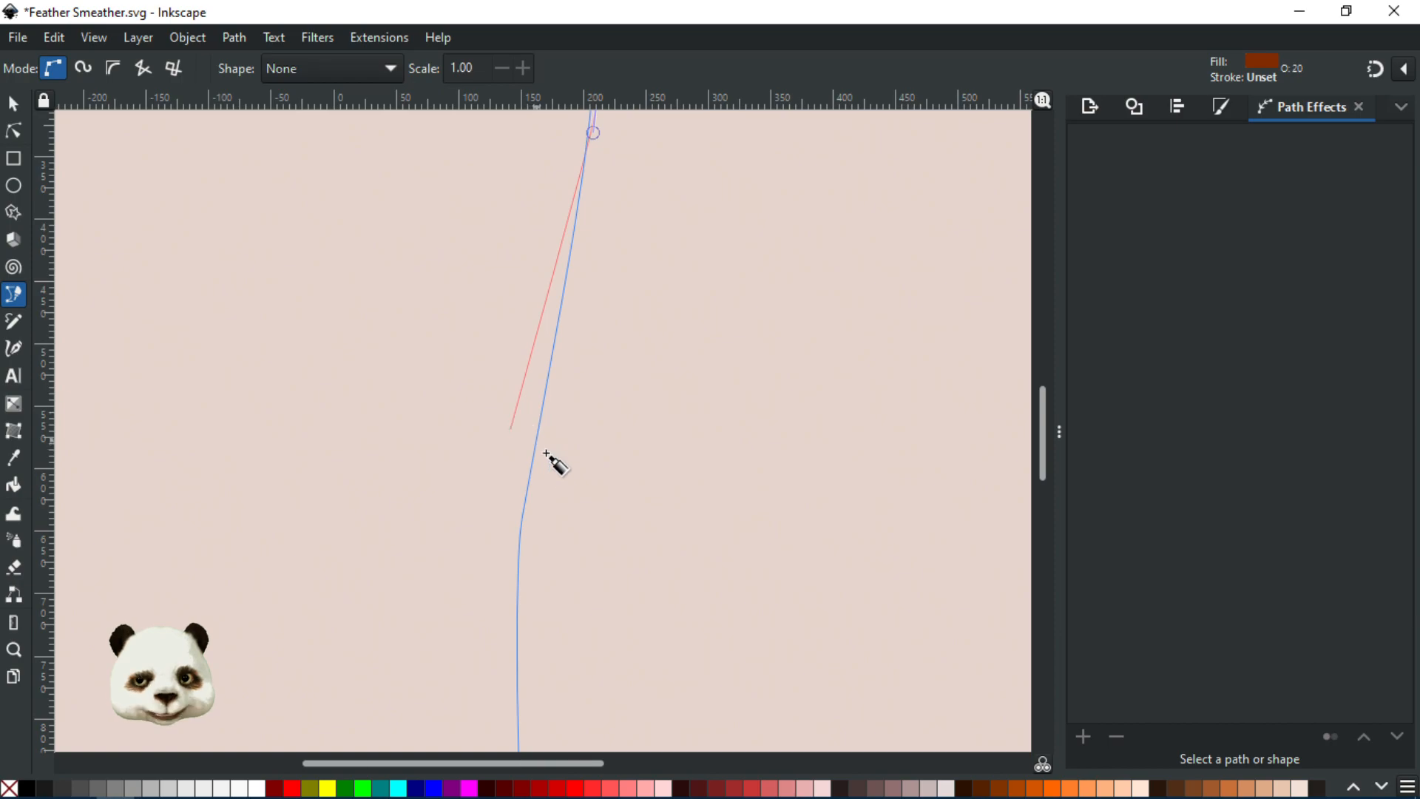
{"action": "scroll", "coordinate": [566, 510], "scroll_direction": "down", "scroll_amount": 1}
{"action": "scroll", "coordinate": [541, 531], "scroll_direction": "up", "scroll_amount": 1}
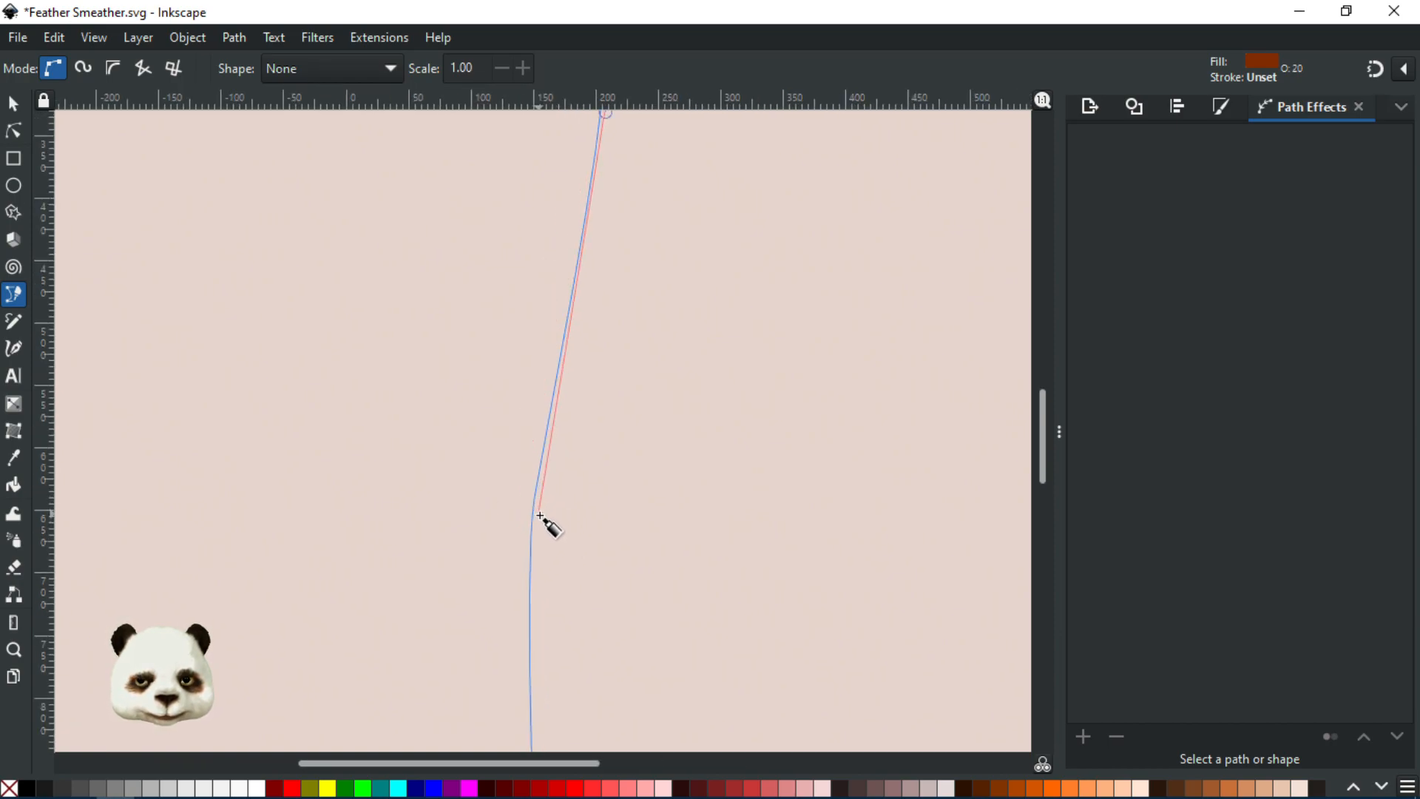
{"action": "left_click_drag", "start_coordinate": [542, 517], "coordinate": [540, 530]}
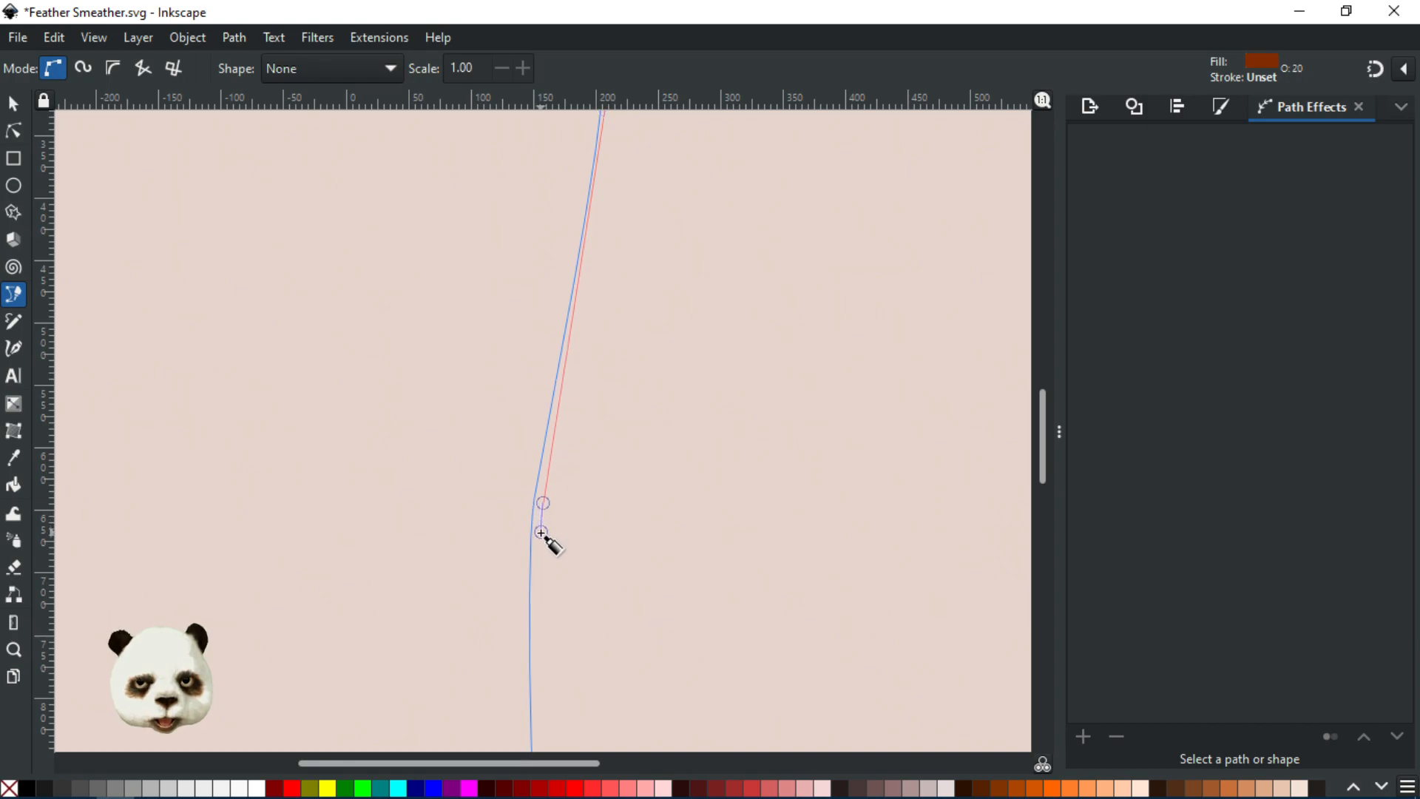
{"action": "left_click_drag", "start_coordinate": [536, 534], "coordinate": [539, 536]}
- Curve the shaft's right edge down to the base, widening it slightly, and close the path at its starting node
{"action": "left_click_drag", "start_coordinate": [539, 621], "coordinate": [567, 137]}
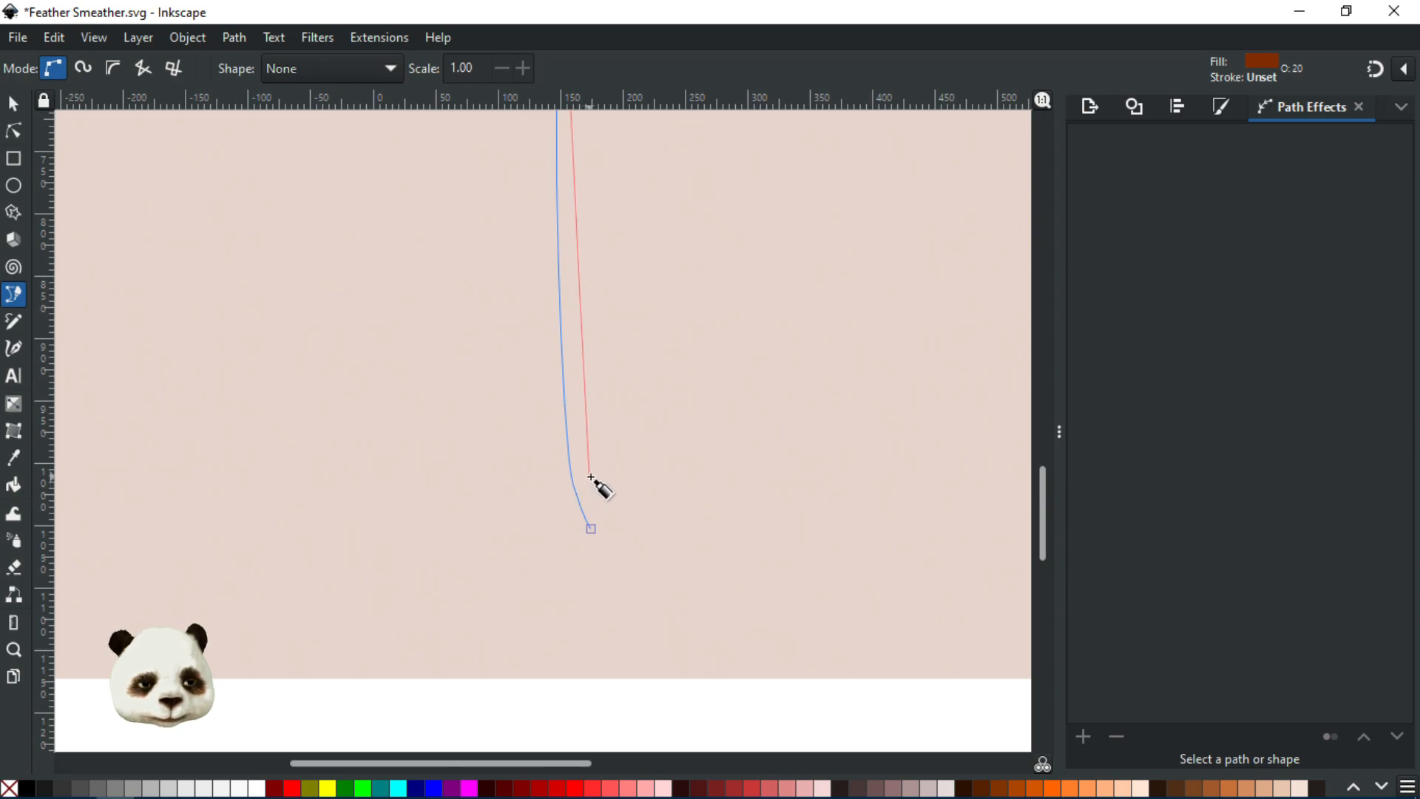
{"action": "left_click_drag", "start_coordinate": [589, 455], "coordinate": [592, 478]}
{"action": "left_click_drag", "start_coordinate": [595, 528], "coordinate": [577, 522]}
{"action": "scroll", "coordinate": [662, 370], "scroll_direction": "down", "scroll_amount": 3}
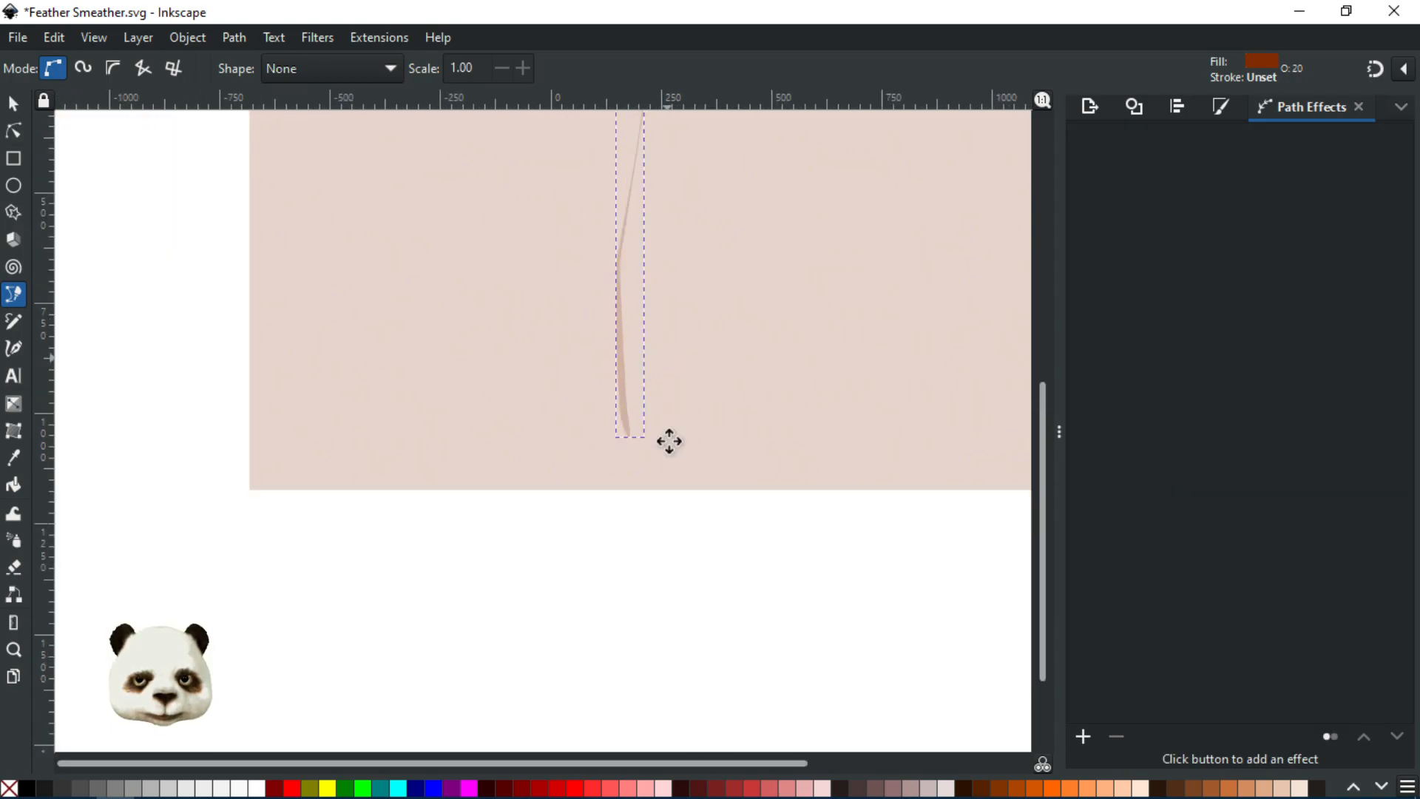
- Move the left-edge node at the upper bend to X 205.414, Y 290.170 and add a node midway down the right edge
{"action": "scroll", "coordinate": [648, 564], "scroll_direction": "up", "scroll_amount": 6}
{"action": "left_click", "coordinate": [13, 131]}
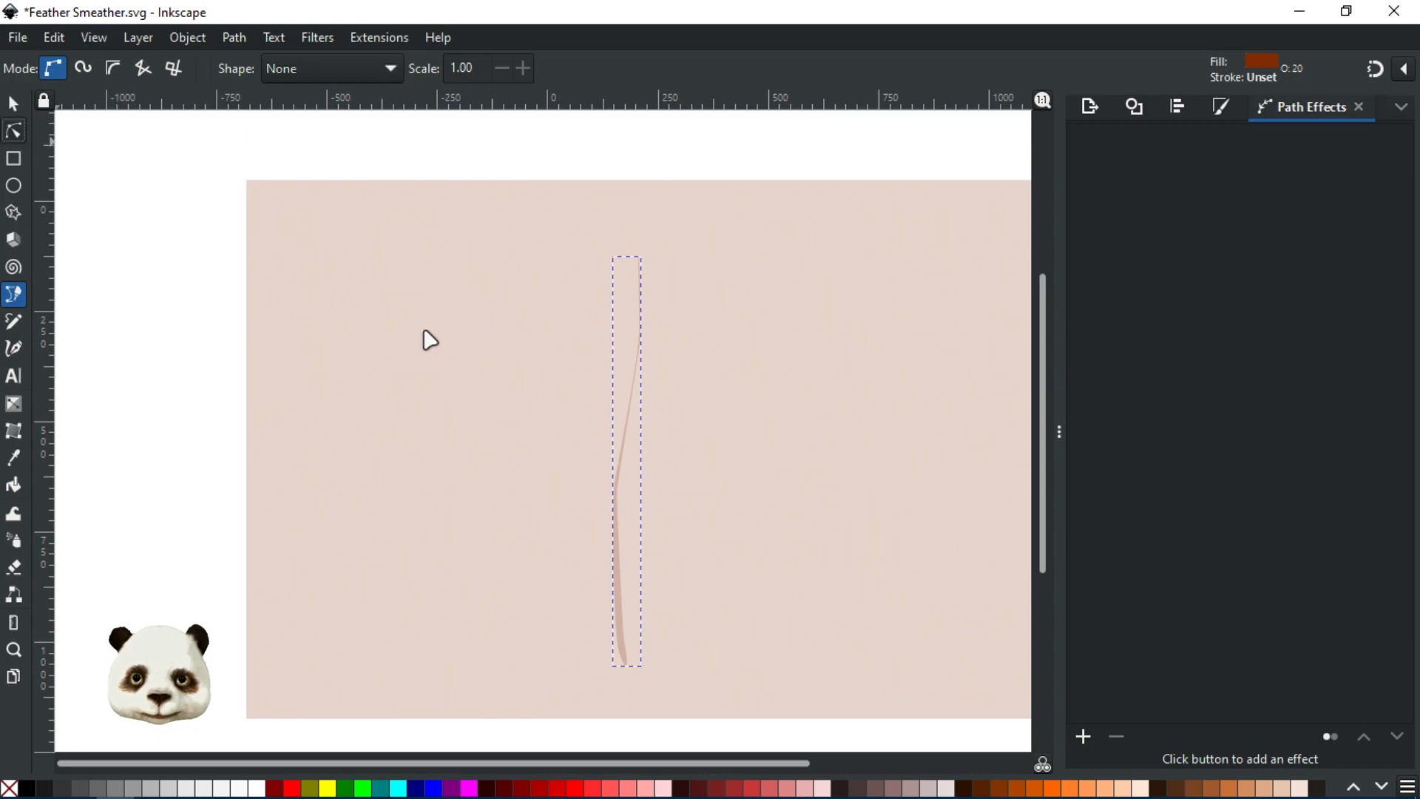
{"action": "scroll", "coordinate": [621, 336], "scroll_direction": "up", "scroll_amount": 3}
{"action": "scroll", "coordinate": [712, 348], "scroll_direction": "up", "scroll_amount": 1}
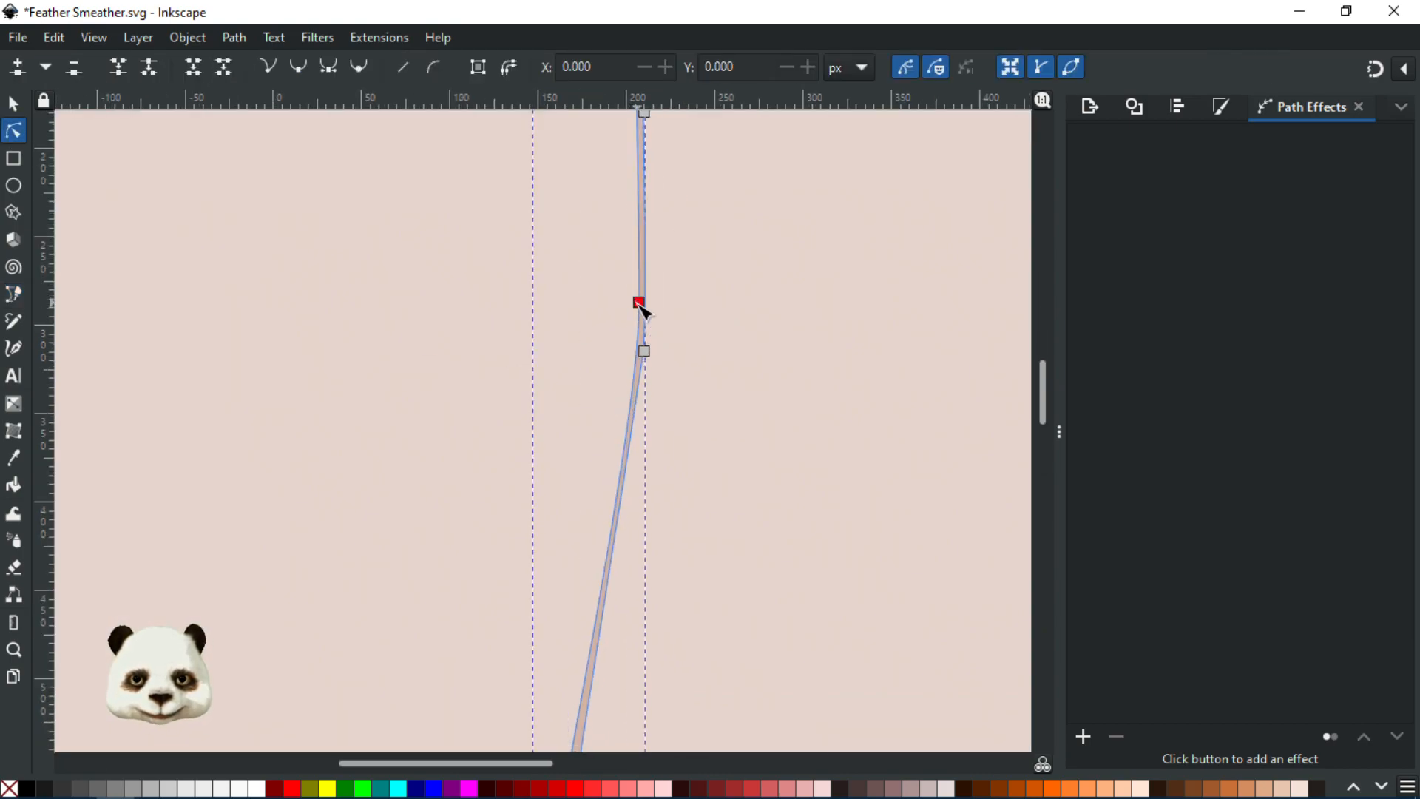
{"action": "left_click", "coordinate": [640, 314]}
{"action": "left_click_drag", "start_coordinate": [640, 314], "coordinate": [638, 313]}
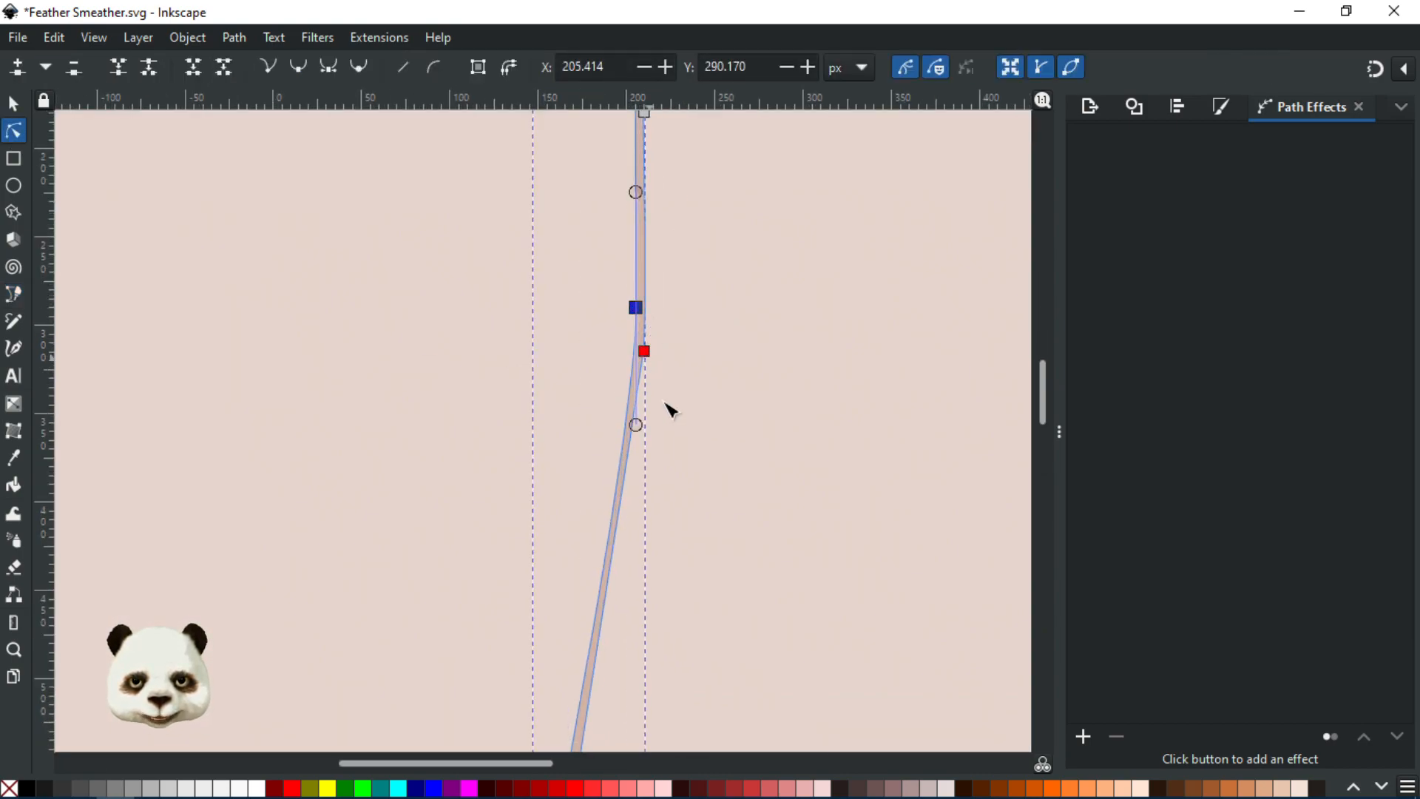
{"action": "left_click_drag", "start_coordinate": [620, 591], "coordinate": [716, 410]}
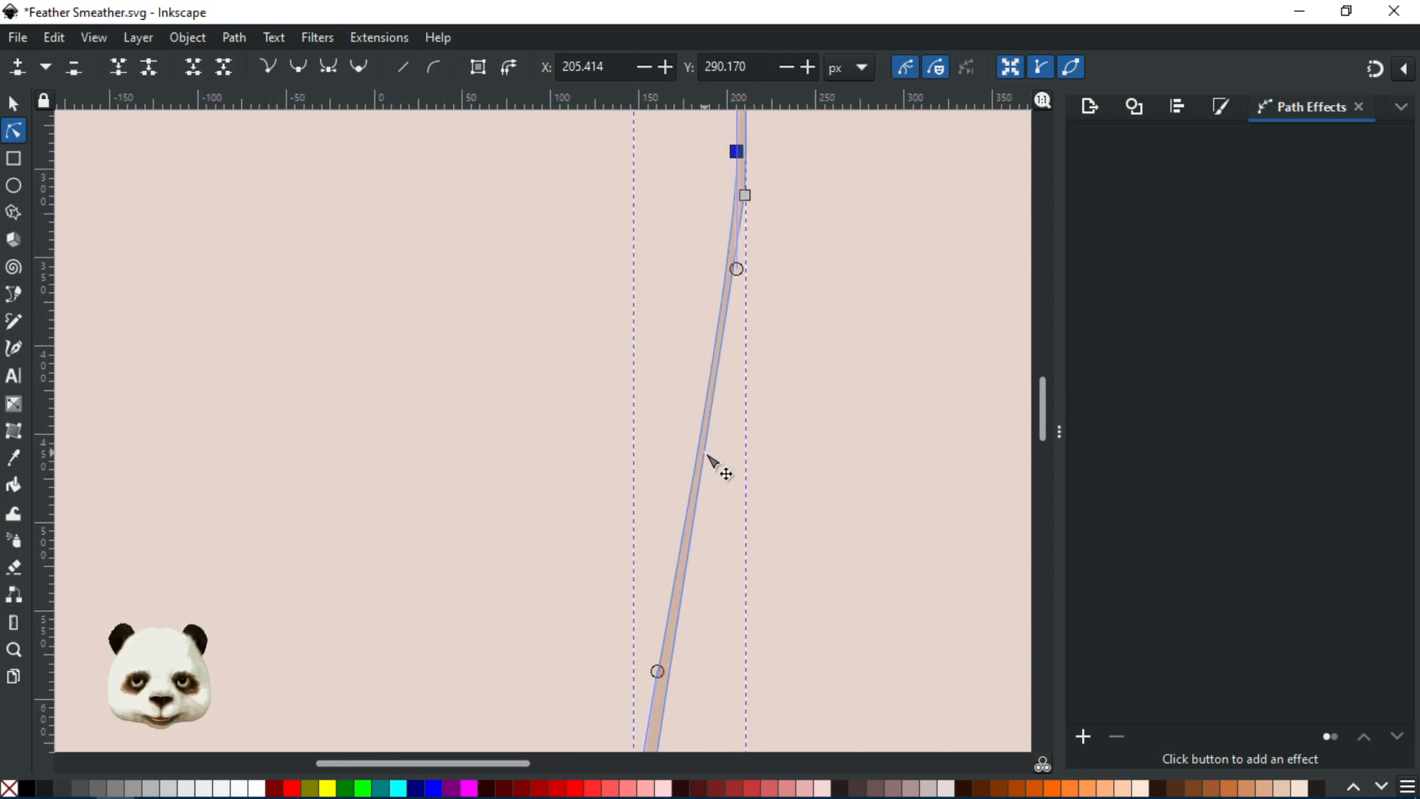
{"action": "double_click", "coordinate": [704, 452]}
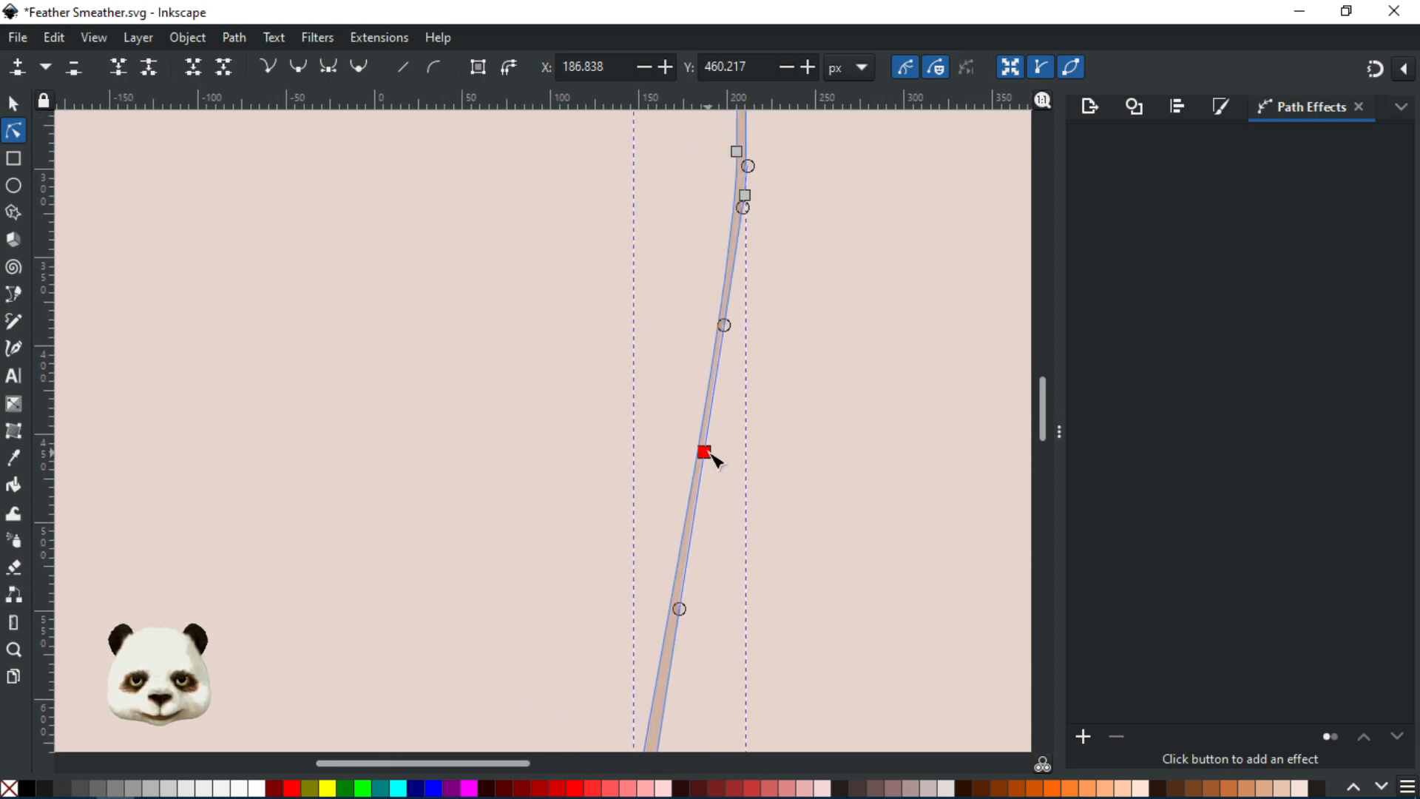
- Lengthen the upper handle of the shaft's tip node to extend the pointed tip upward
{"action": "left_click_drag", "start_coordinate": [760, 501], "coordinate": [740, 573]}
{"action": "left_click_drag", "start_coordinate": [722, 452], "coordinate": [735, 581]}
{"action": "left_click", "coordinate": [691, 263]}
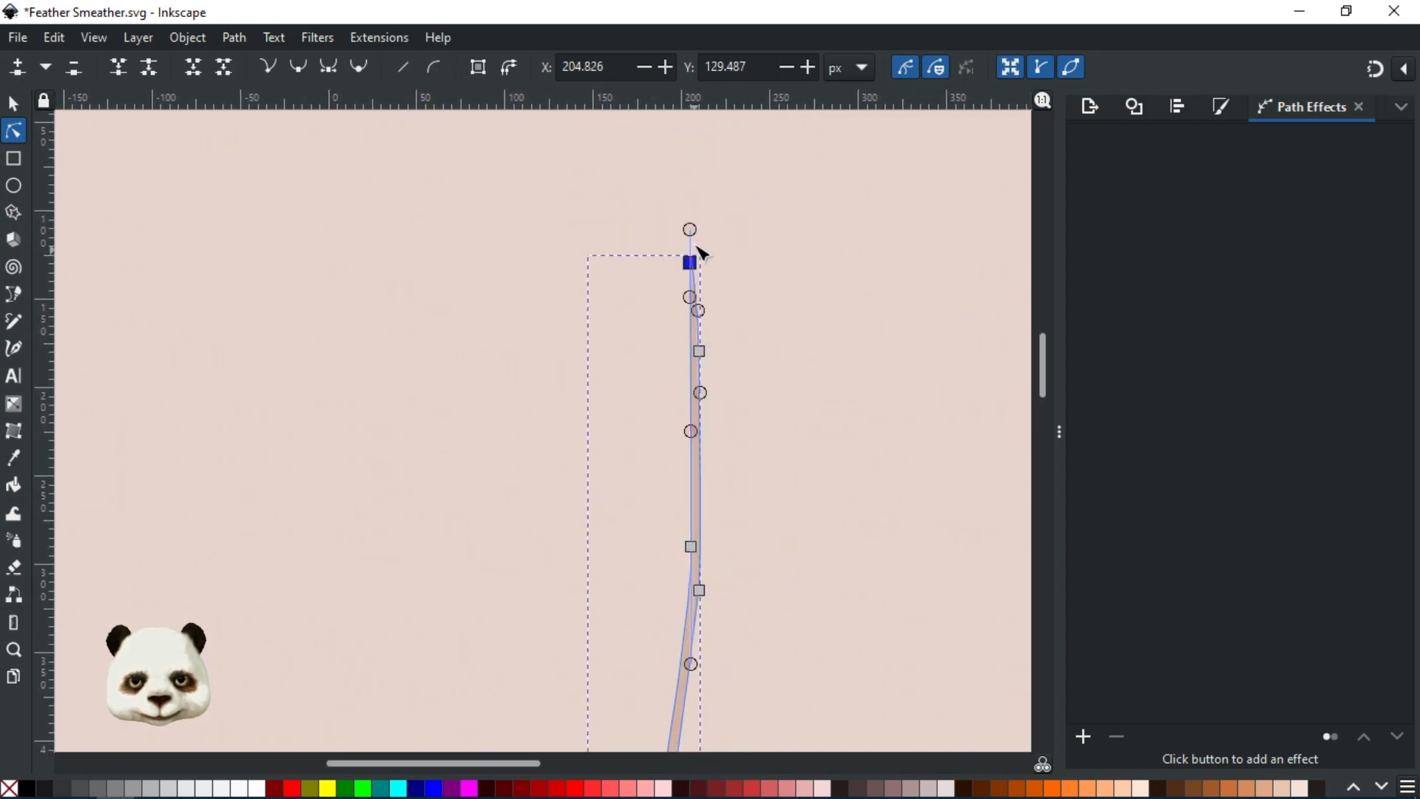
{"action": "left_click_drag", "start_coordinate": [694, 231], "coordinate": [696, 205]}
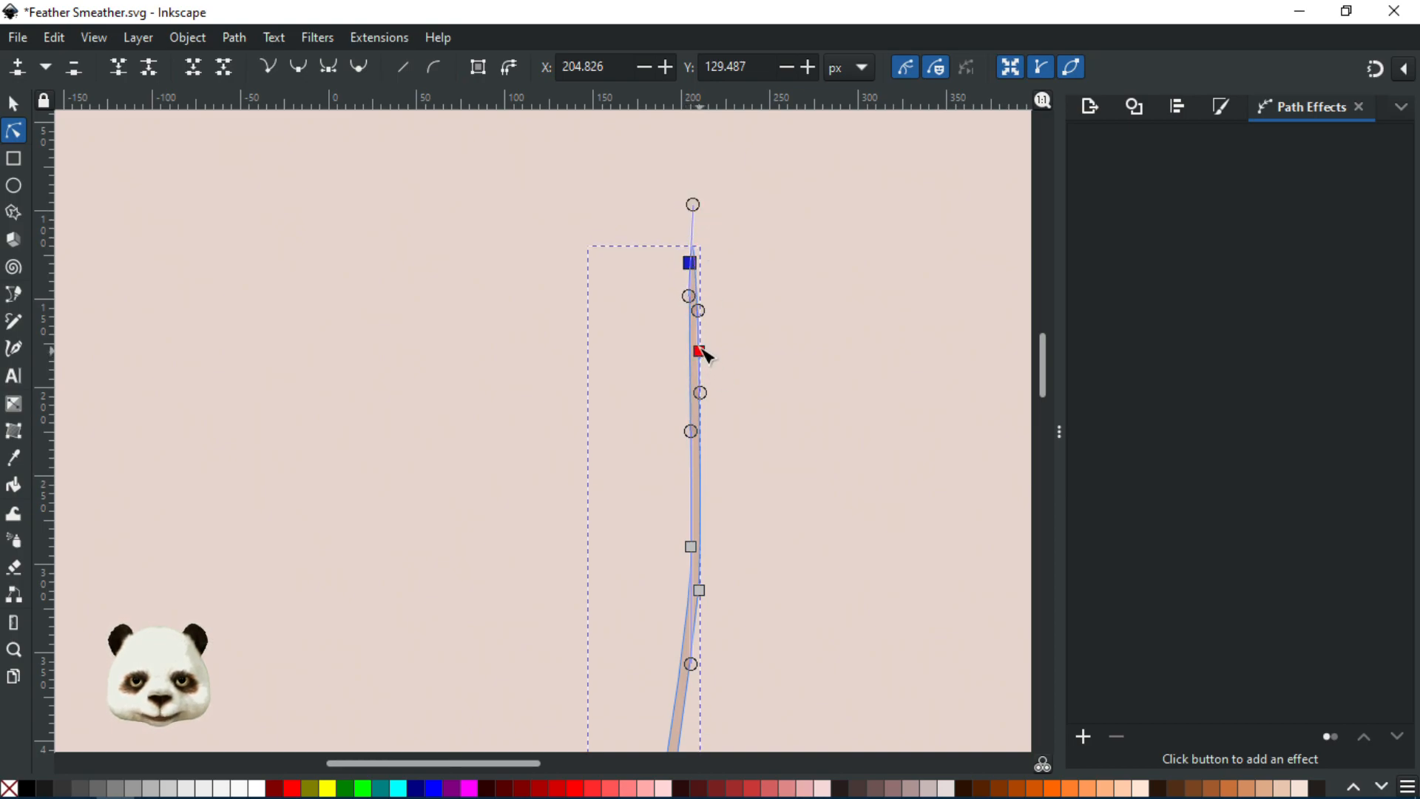
- Move three right-edge nodes outward to X 210.711, Y 184.225; X 211.888, Y 314.301; and X 190.958, Y 464.337
{"action": "left_click_drag", "start_coordinate": [701, 352], "coordinate": [703, 360]}
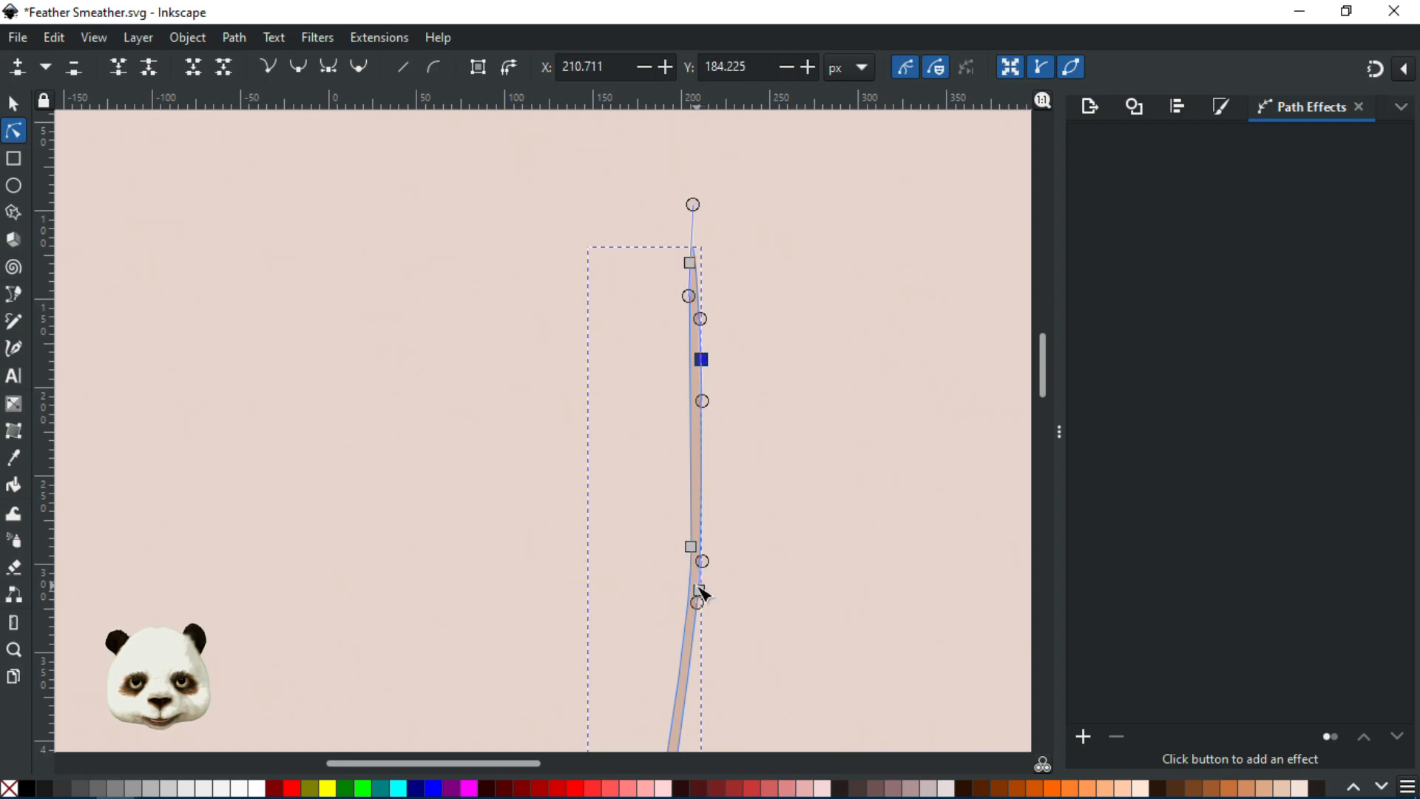
{"action": "left_click_drag", "start_coordinate": [706, 602], "coordinate": [821, 232]}
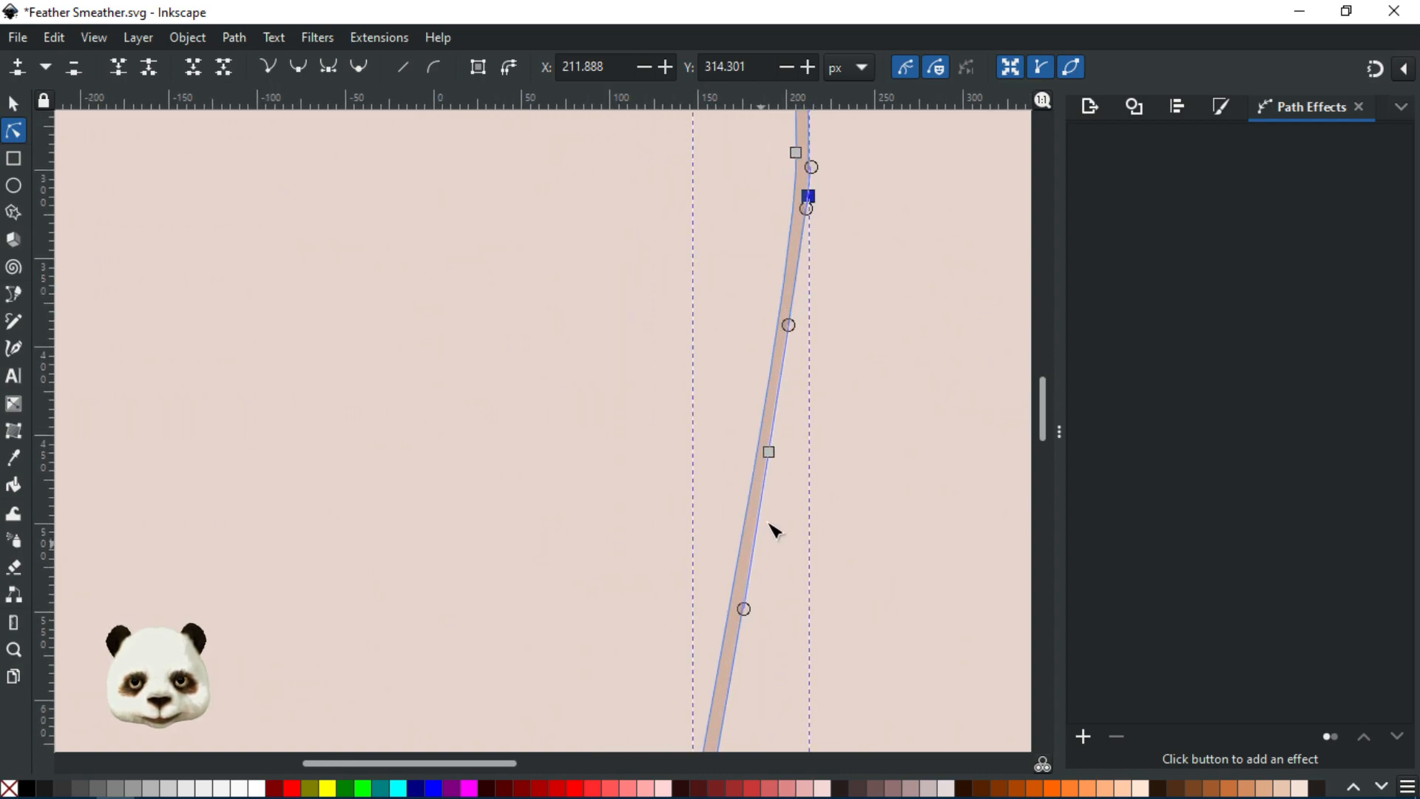
{"action": "left_click_drag", "start_coordinate": [769, 455], "coordinate": [771, 463]}
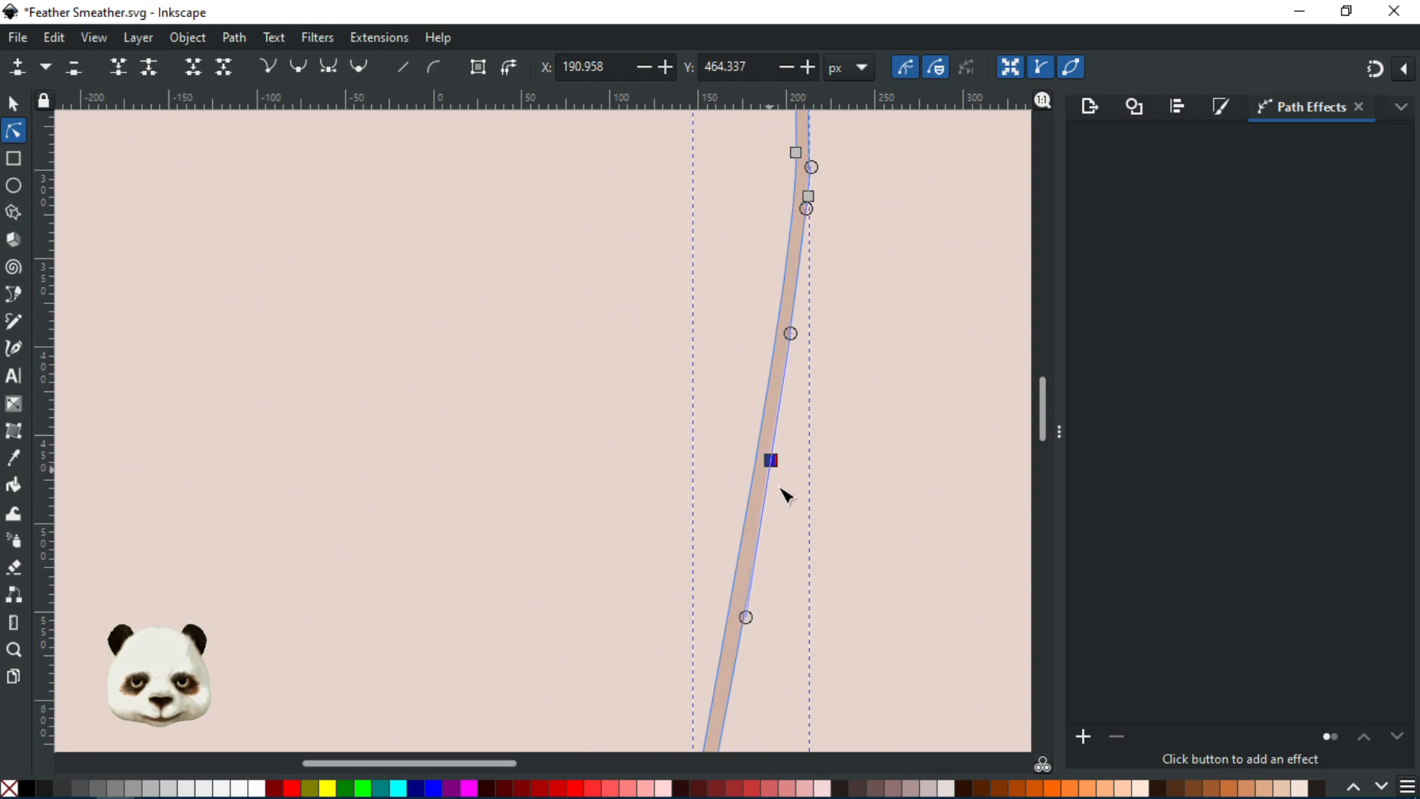
- Move the right-edge node at the shaft's lower bend outward to X 158.984, Y 657.578 and deselect the path
{"action": "scroll", "coordinate": [787, 516], "scroll_direction": "down", "scroll_amount": 3}
{"action": "left_click_drag", "start_coordinate": [847, 547], "coordinate": [779, 199]}
{"action": "scroll", "coordinate": [693, 438], "scroll_direction": "up", "scroll_amount": 4}
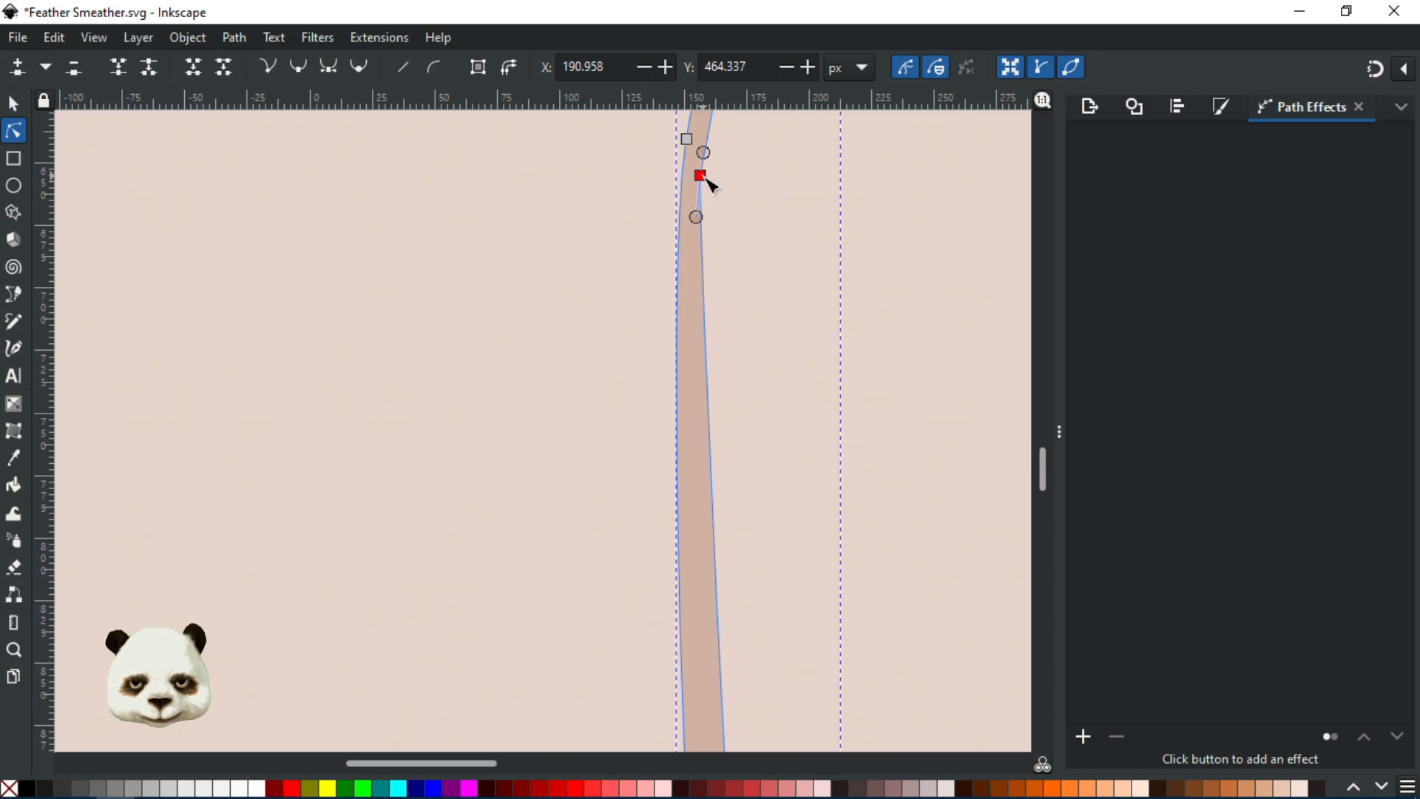
{"action": "left_click_drag", "start_coordinate": [703, 179], "coordinate": [710, 184]}
{"action": "left_click", "coordinate": [809, 232]}
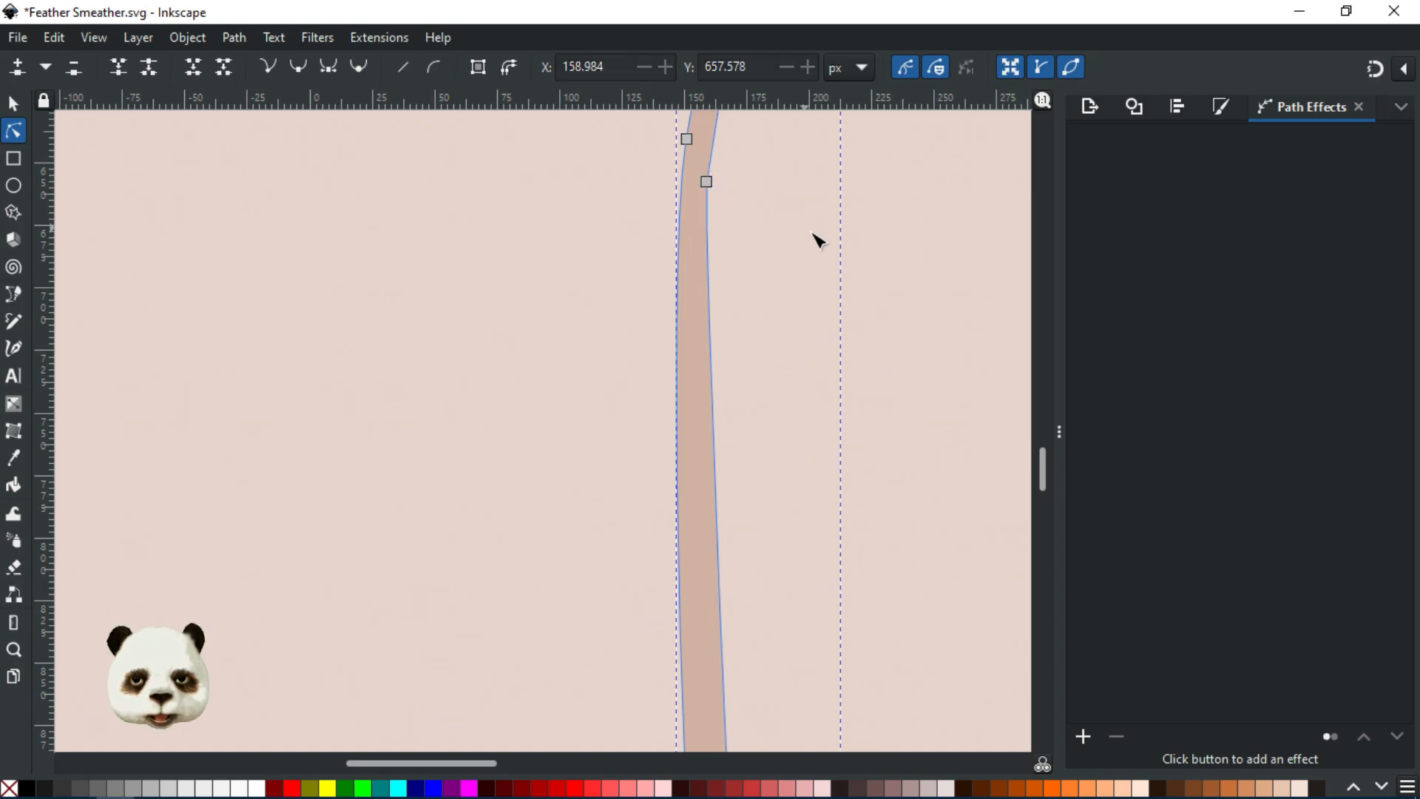
{"action": "left_click", "coordinate": [811, 234]}
- Make the right-edge node at the lower bend auto-smooth and shorten its lower handle to even out the shaft's curve
{"action": "scroll", "coordinate": [813, 240], "scroll_direction": "down", "scroll_amount": 4}
{"action": "mouse_move", "coordinate": [929, 296]}
{"action": "left_mouse_down"}
{"action": "mouse_move", "coordinate": [691, 628]}
{"action": "mouse_move", "coordinate": [728, 529]}
{"action": "mouse_move", "coordinate": [724, 482]}
{"action": "left_mouse_up"}
{"action": "scroll", "coordinate": [600, 385], "scroll_direction": "up", "scroll_amount": 3}
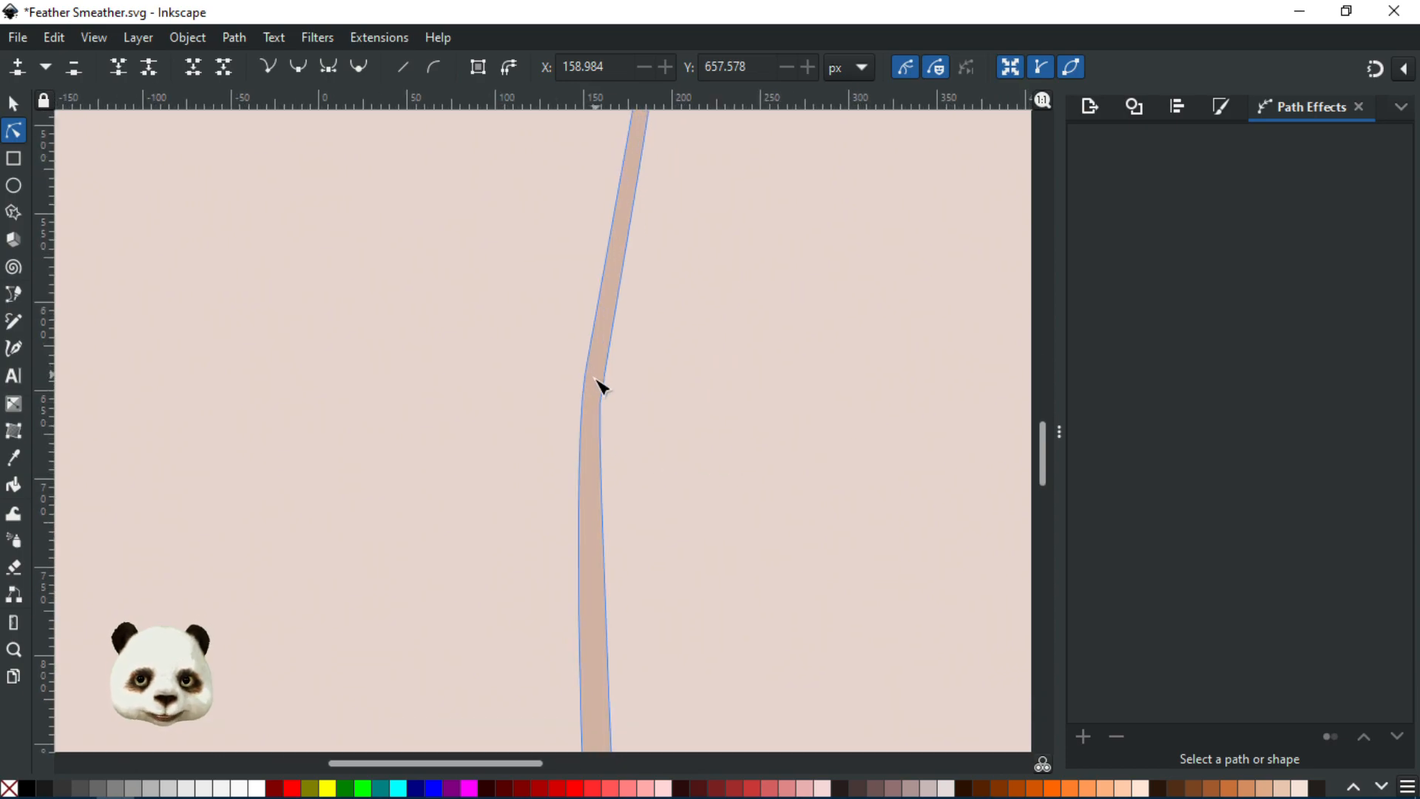
{"action": "left_click", "coordinate": [608, 399]}
{"action": "left_click", "coordinate": [602, 401]}
{"action": "left_click_drag", "start_coordinate": [602, 387], "coordinate": [604, 360]}
{"action": "left_click", "coordinate": [600, 413], "text": "ctrl"}
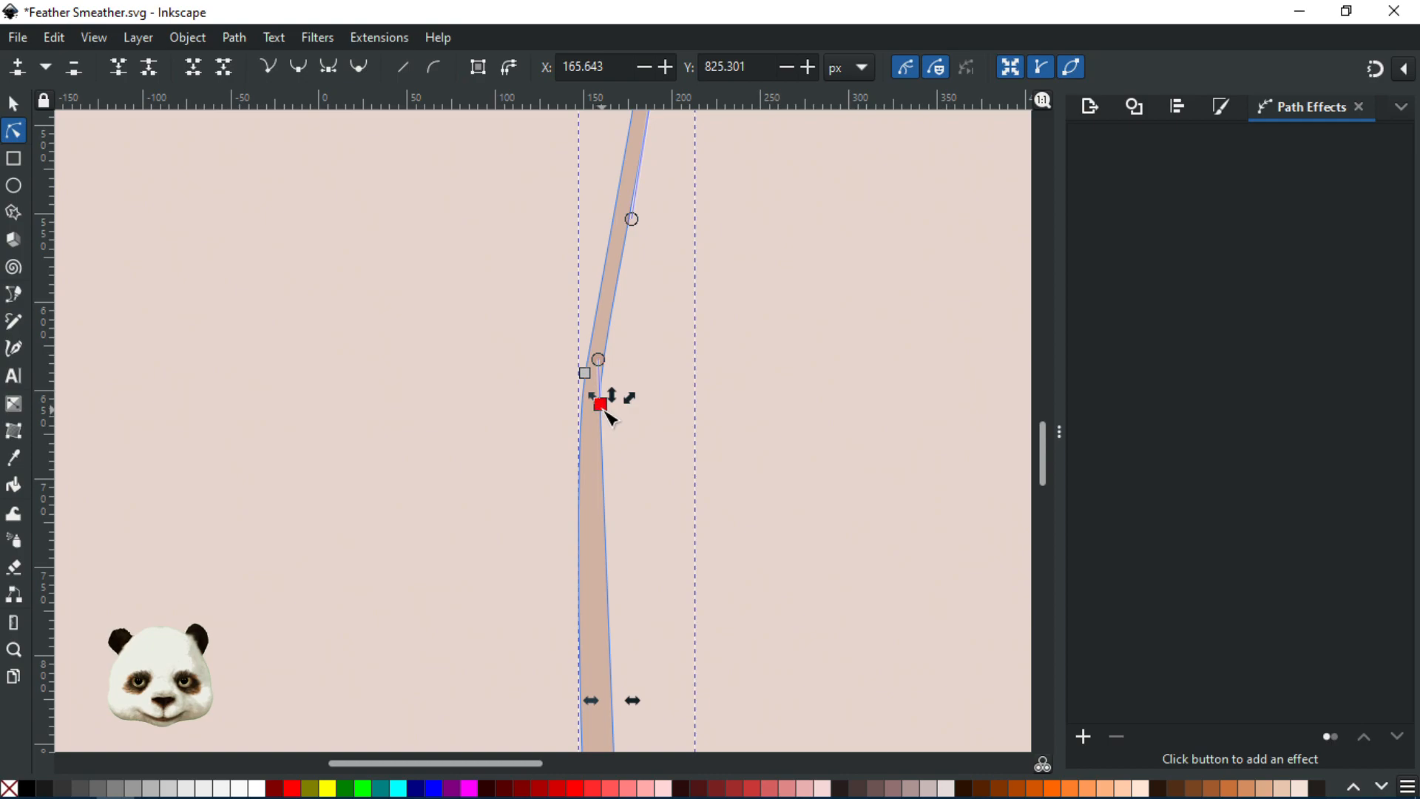
{"action": "left_click", "coordinate": [607, 409], "text": "ctrl"}
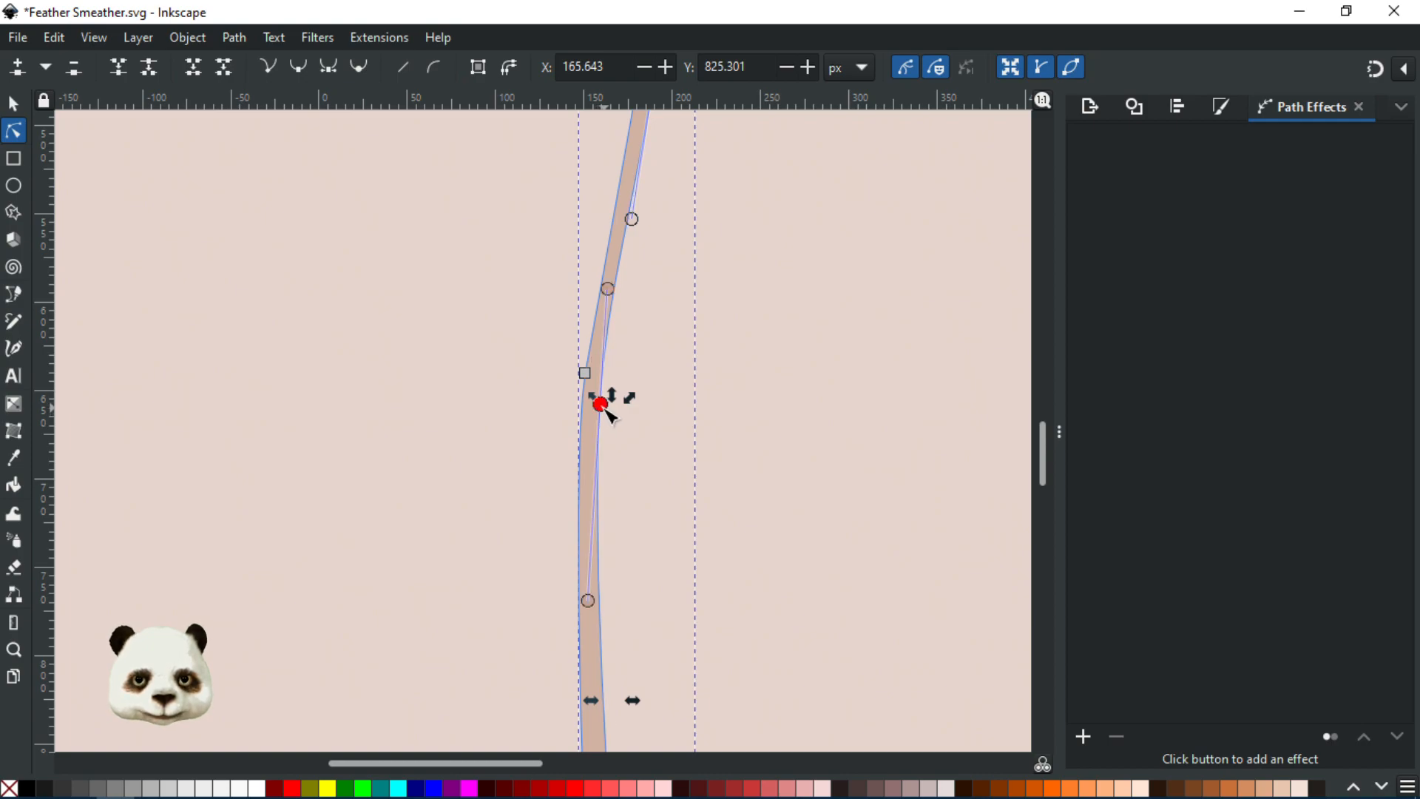
{"action": "left_click_drag", "start_coordinate": [592, 603], "coordinate": [593, 489]}
{"action": "left_click", "coordinate": [782, 374]}
{"action": "left_click", "coordinate": [784, 378]}
{"action": "scroll", "coordinate": [783, 399], "scroll_direction": "down", "scroll_amount": 4}
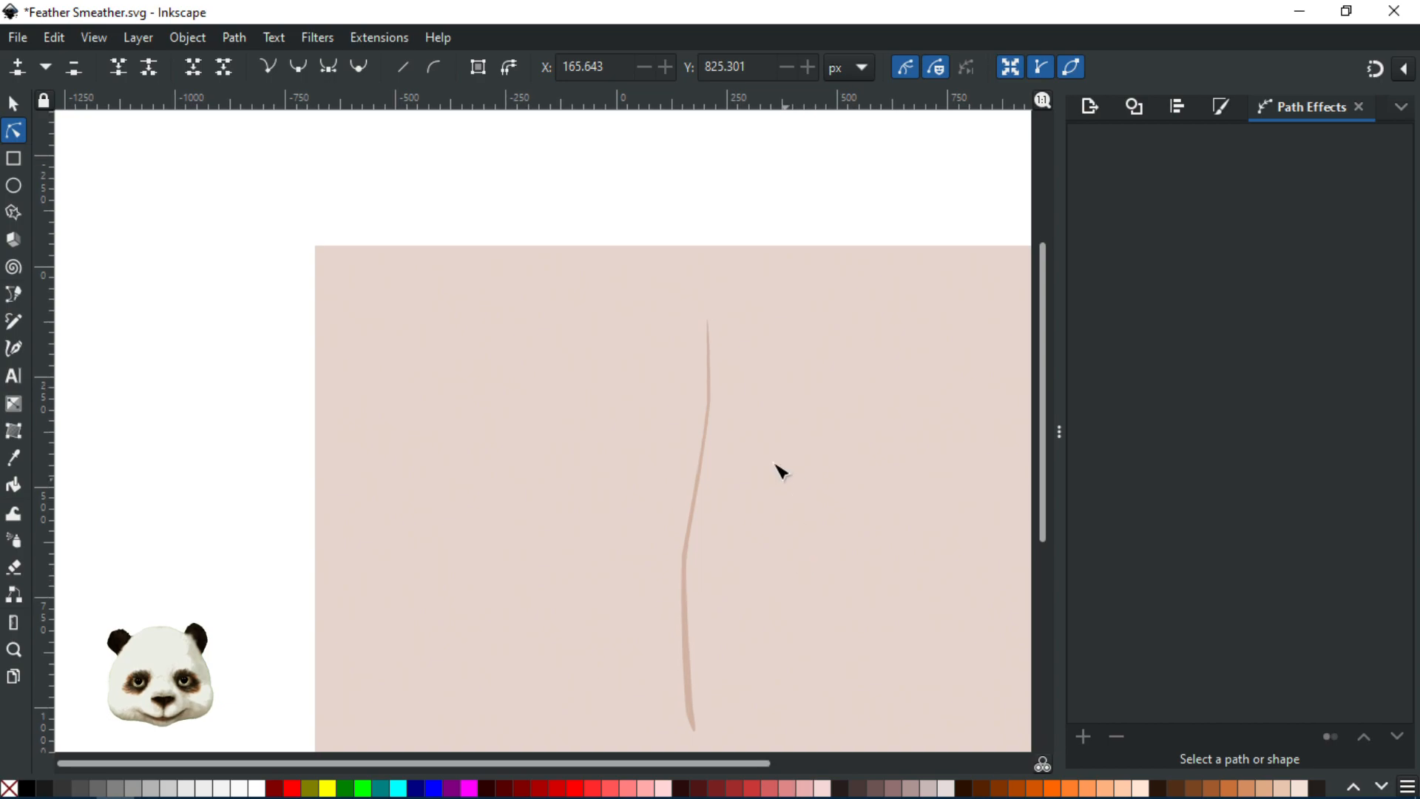
- Move the right-edge node at the upper bend slightly inward to X 210.123, Y 310.770 and deselect the shaft
{"action": "scroll", "coordinate": [721, 403], "scroll_direction": "up", "scroll_amount": 3}
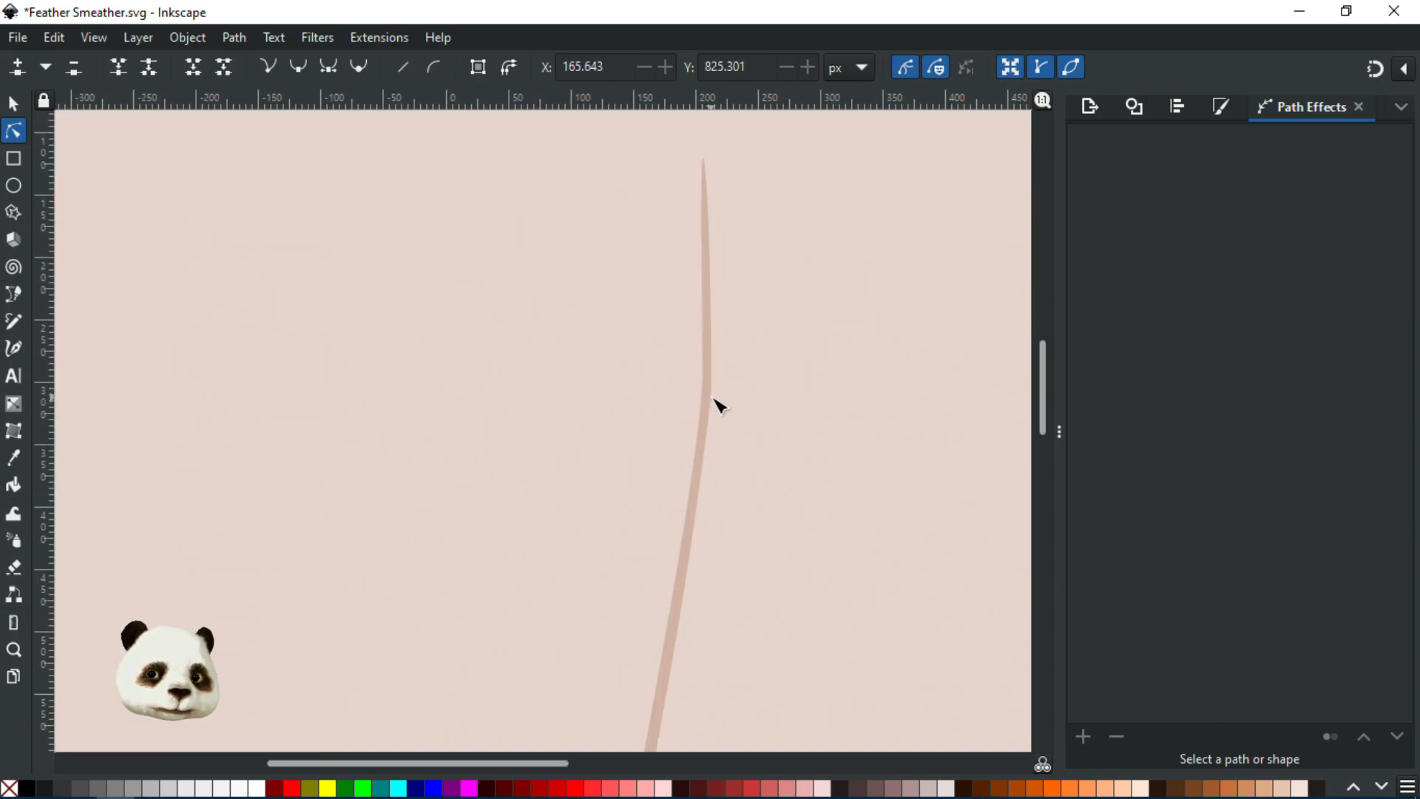
{"action": "scroll", "coordinate": [761, 440], "scroll_direction": "down", "scroll_amount": 4}
{"action": "scroll", "coordinate": [765, 470], "scroll_direction": "up", "scroll_amount": 2}
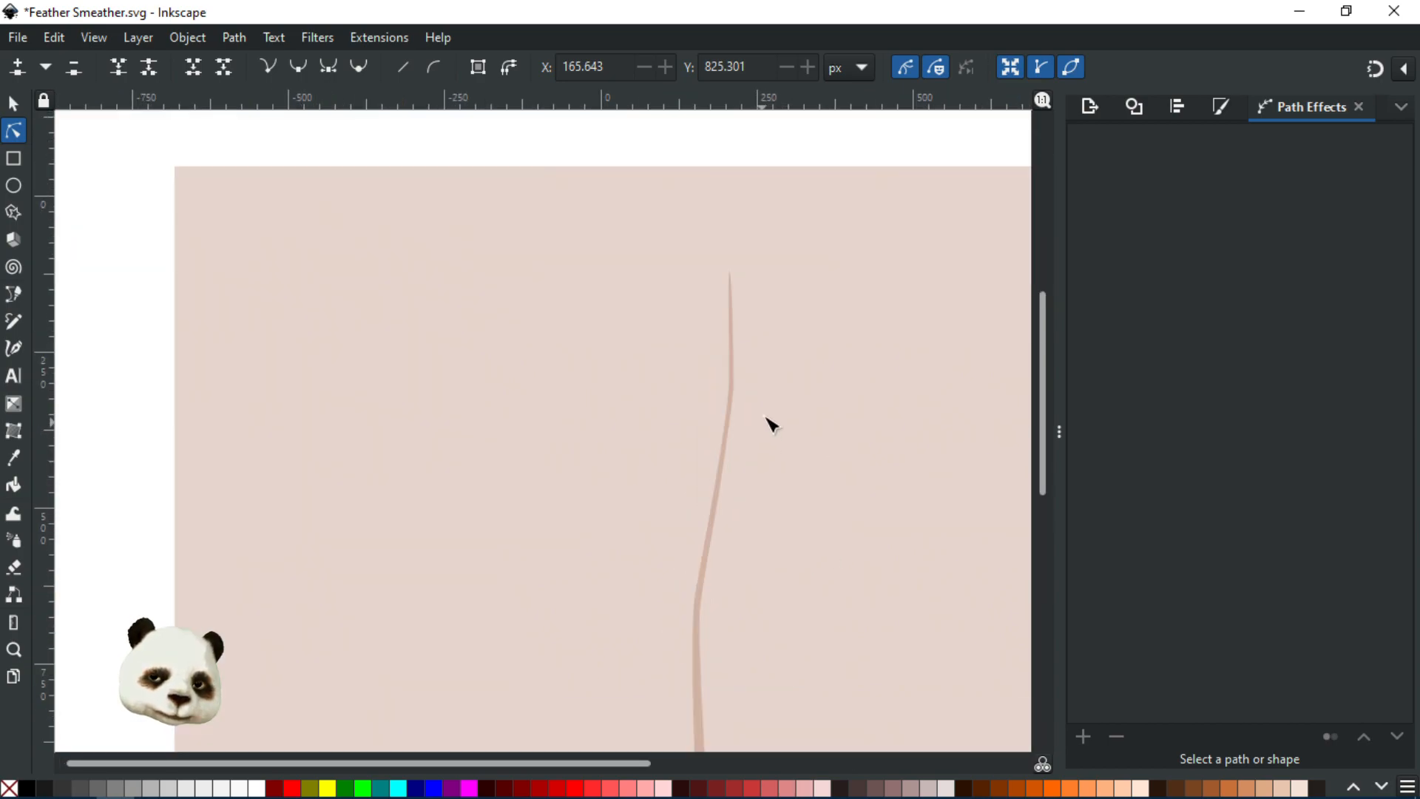
{"action": "scroll", "coordinate": [736, 398], "scroll_direction": "up", "scroll_amount": 3}
{"action": "left_click", "coordinate": [740, 403]}
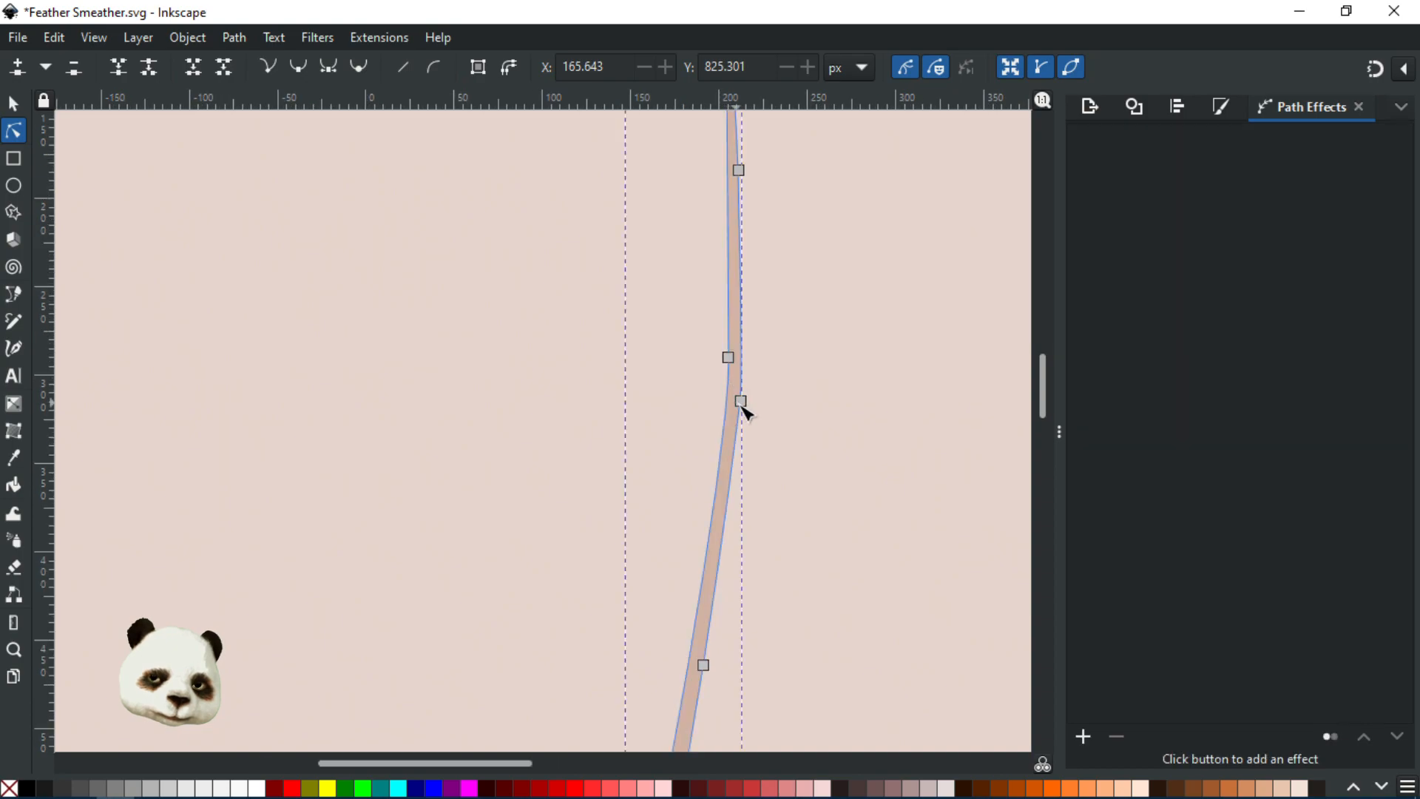
{"action": "left_click", "coordinate": [740, 402]}
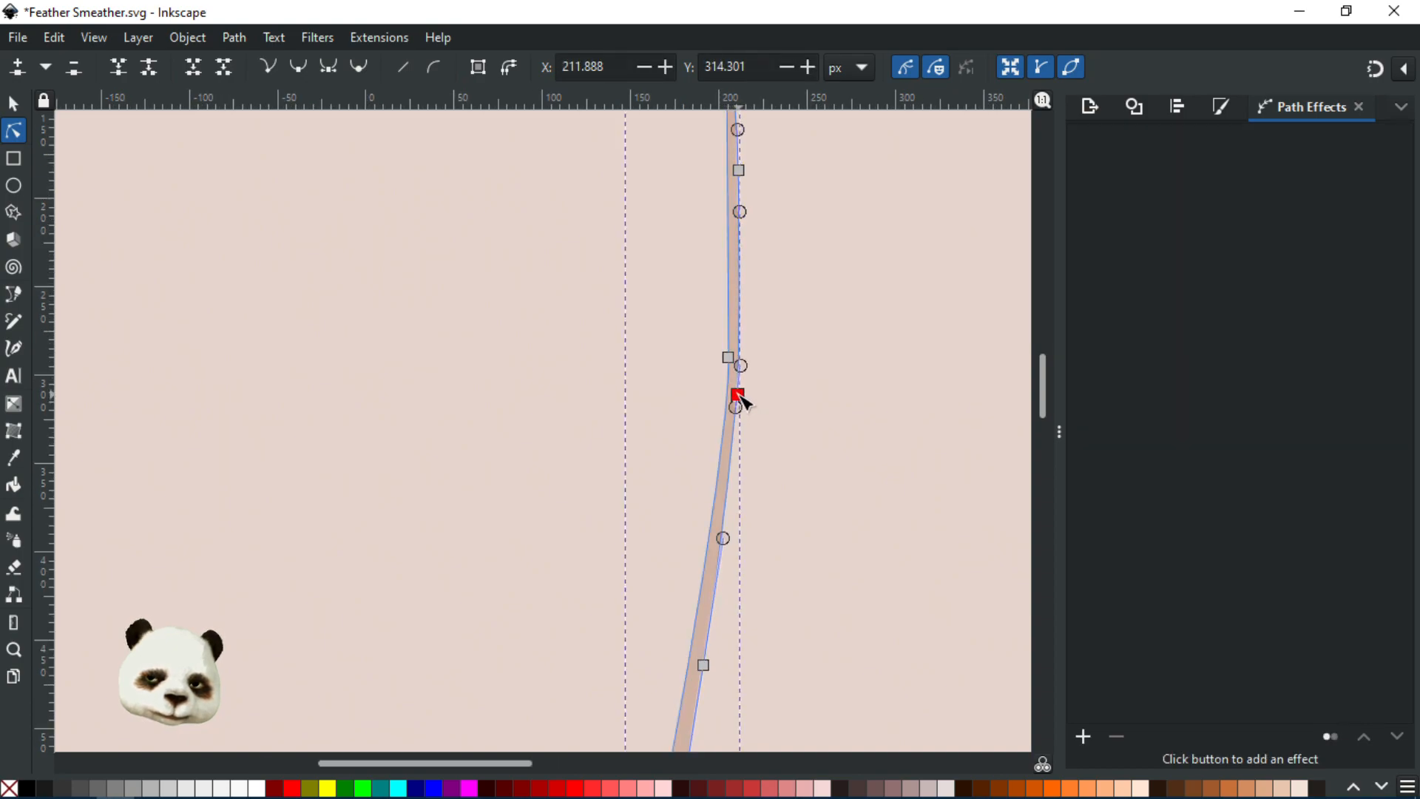
{"action": "left_click", "coordinate": [829, 413]}
{"action": "left_click", "coordinate": [829, 414]}
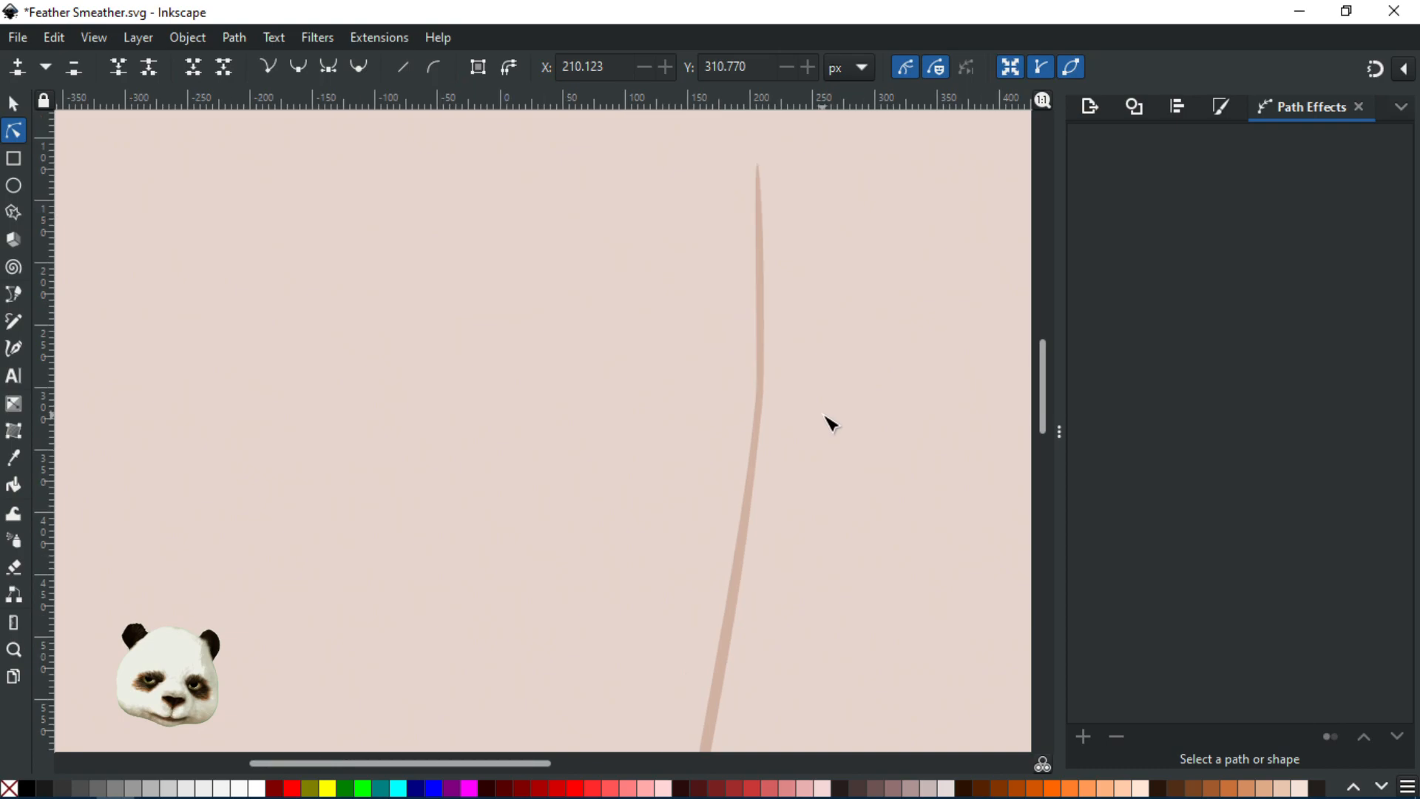
- Move the uppermost right-edge node of the shaft slightly inward to X 208.214, Y 185.890 and deselect the path
{"action": "scroll", "coordinate": [827, 419], "scroll_direction": "down", "scroll_amount": 5}
{"action": "scroll", "coordinate": [856, 459], "scroll_direction": "down", "scroll_amount": 1}
{"action": "scroll", "coordinate": [900, 533], "scroll_direction": "up", "scroll_amount": 3}
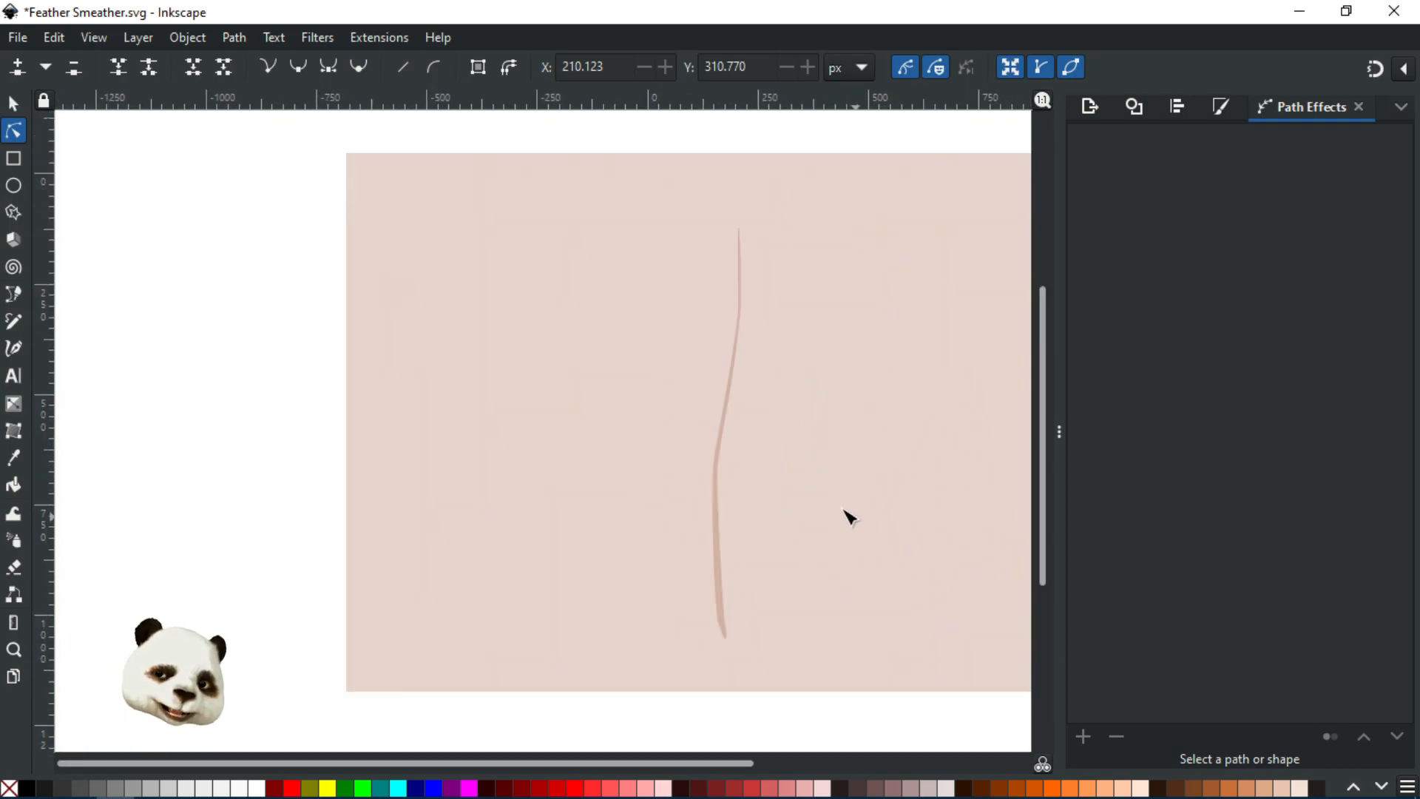
{"action": "left_click_drag", "start_coordinate": [814, 532], "coordinate": [685, 618]}
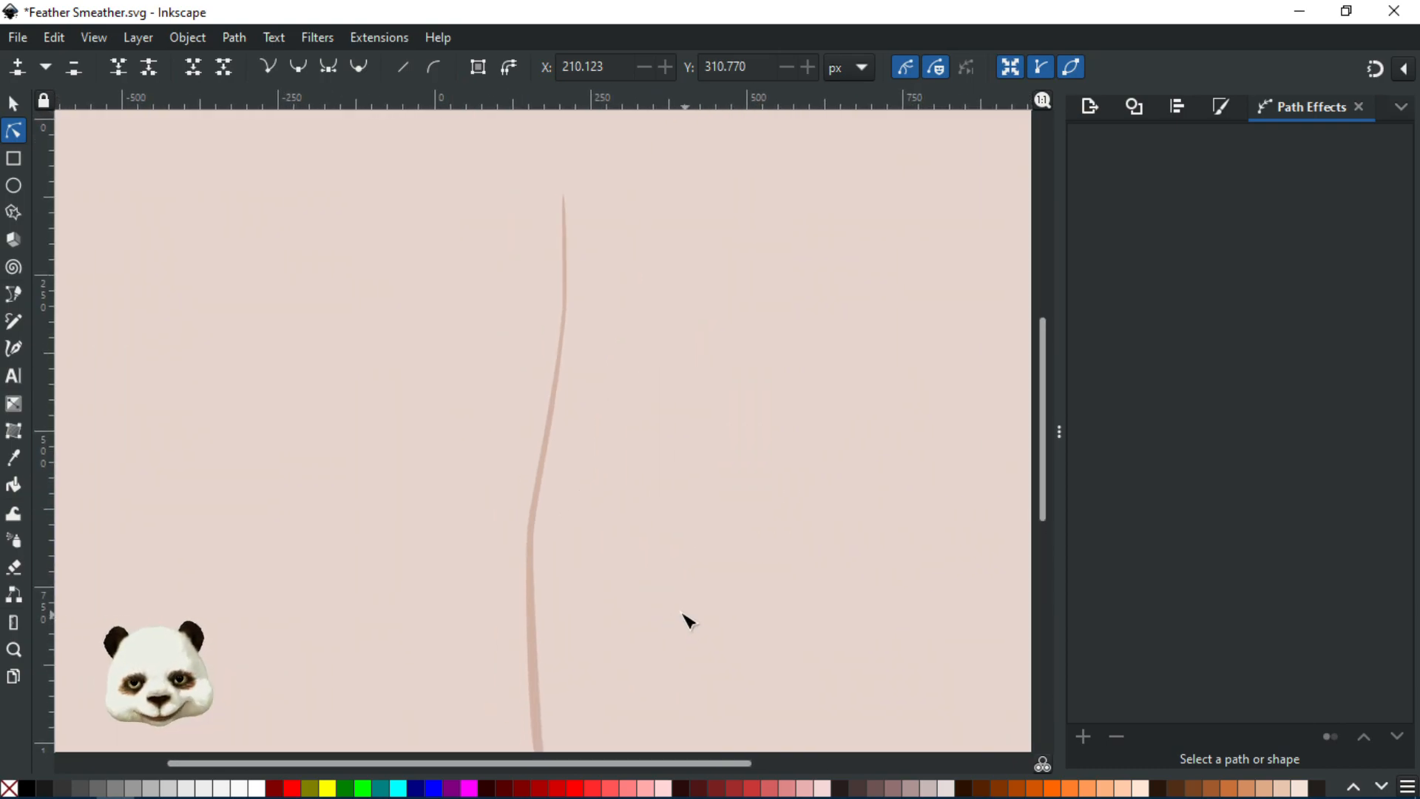
{"action": "scroll", "coordinate": [688, 628], "scroll_direction": "down", "scroll_amount": 1}
{"action": "left_click", "coordinate": [568, 308]}
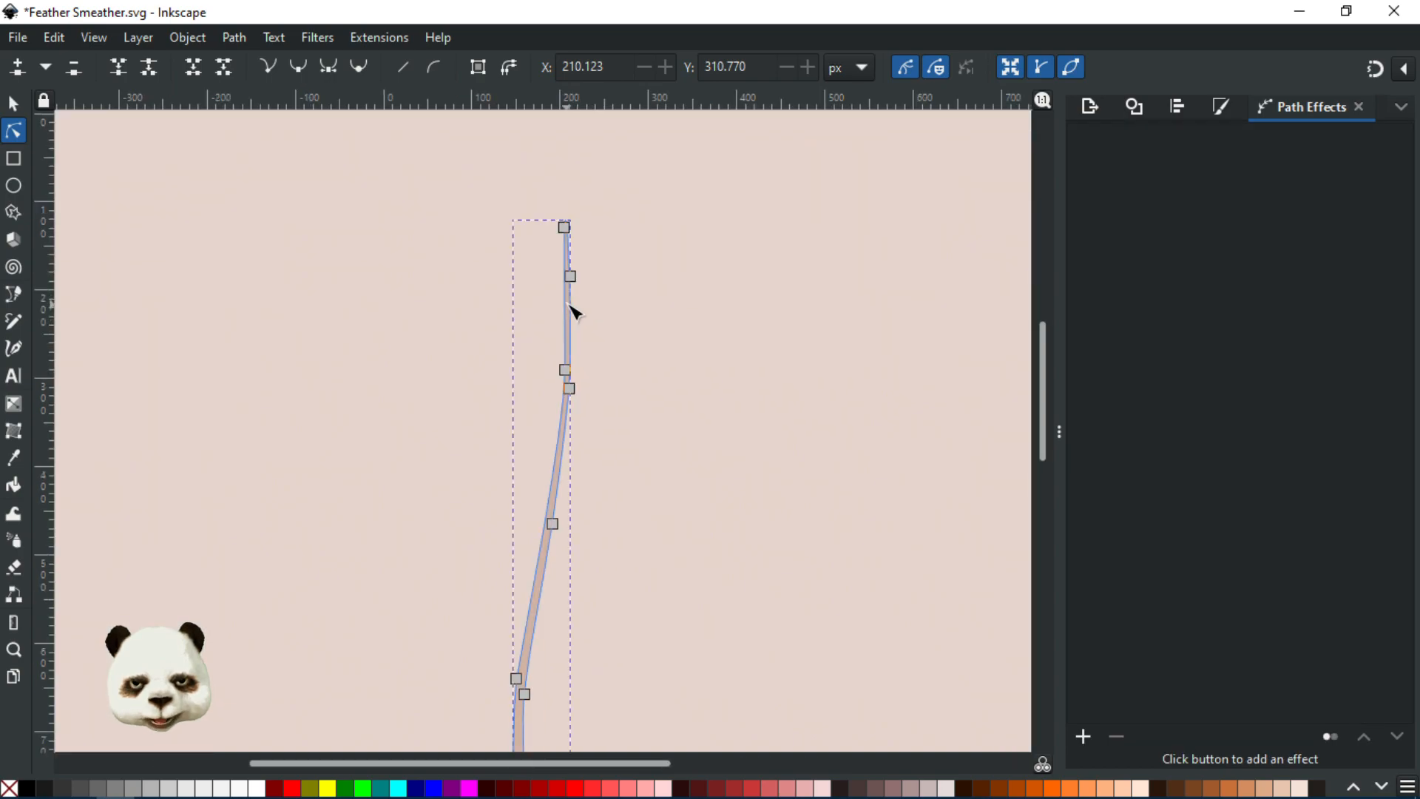
{"action": "scroll", "coordinate": [573, 287], "scroll_direction": "up", "scroll_amount": 5}
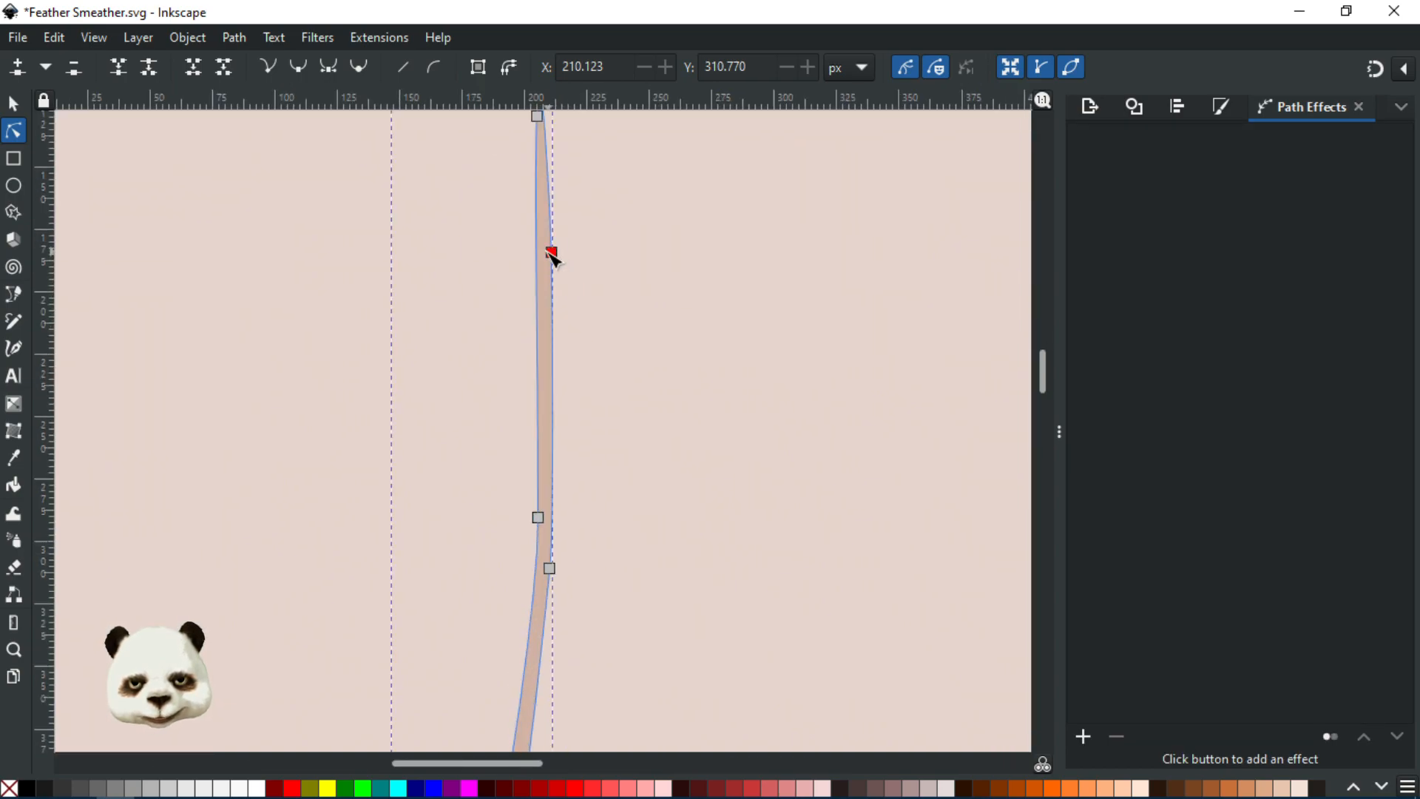
{"action": "left_click", "coordinate": [551, 255]}
{"action": "left_click", "coordinate": [665, 309]}
{"action": "left_click", "coordinate": [669, 316]}
- Examine the left-edge node and its handles at the shaft's upper bend, and check the shaft's overall curve
{"action": "scroll", "coordinate": [739, 377], "scroll_direction": "down", "scroll_amount": 5}
{"action": "left_click_drag", "start_coordinate": [845, 530], "coordinate": [830, 571]}
{"action": "scroll", "coordinate": [709, 468], "scroll_direction": "up", "scroll_amount": 5}
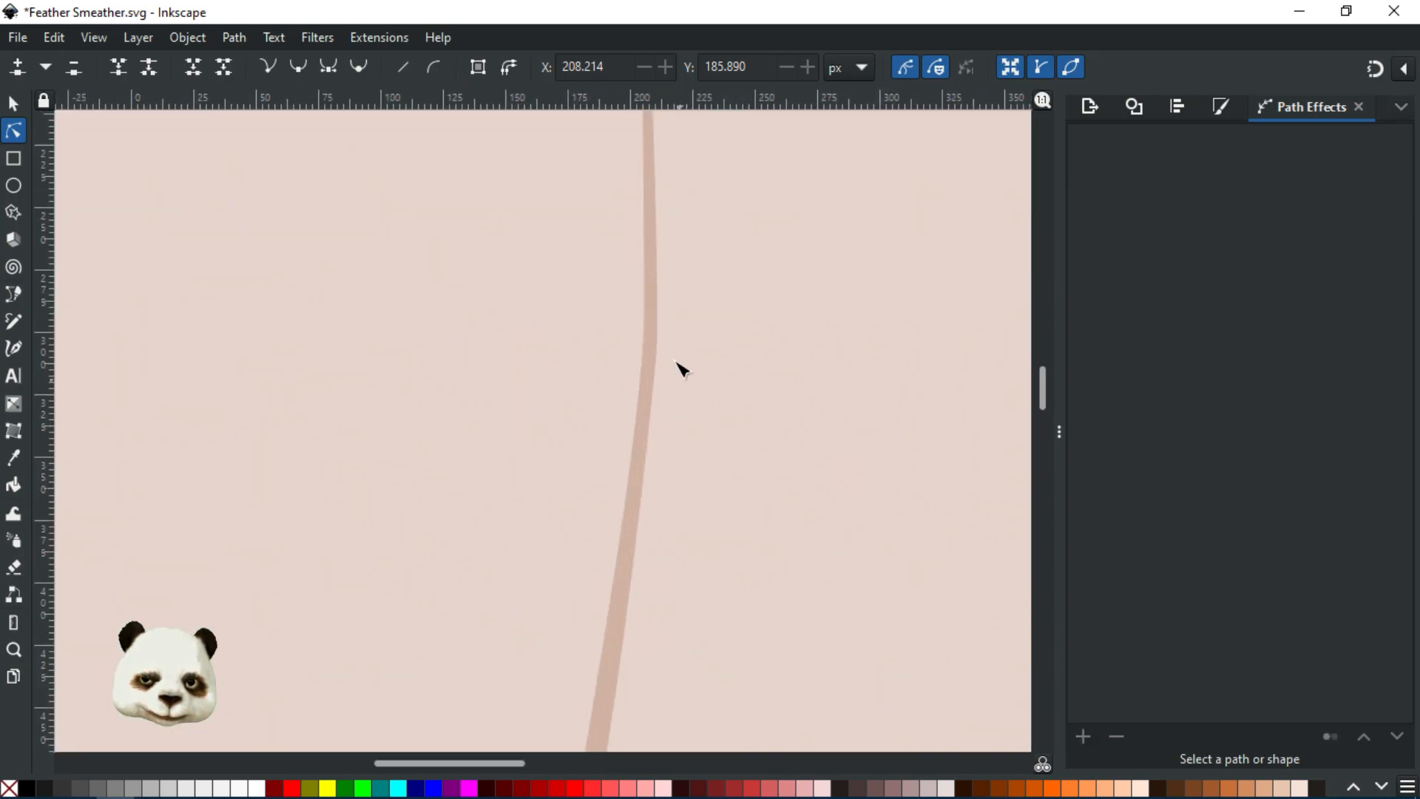
{"action": "left_click", "coordinate": [647, 326]}
{"action": "left_click", "coordinate": [645, 310]}
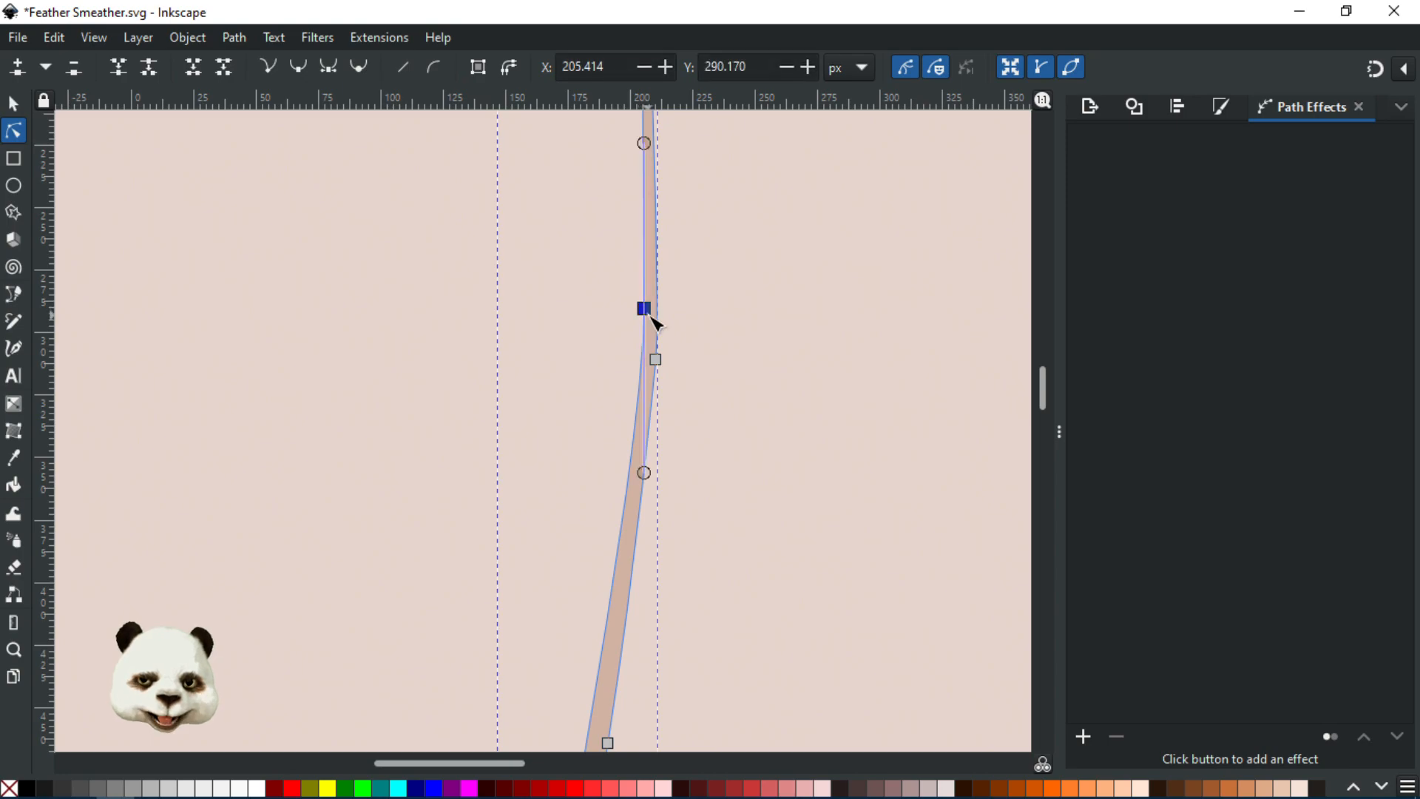
{"action": "scroll", "coordinate": [646, 330], "scroll_direction": "up", "scroll_amount": 4}
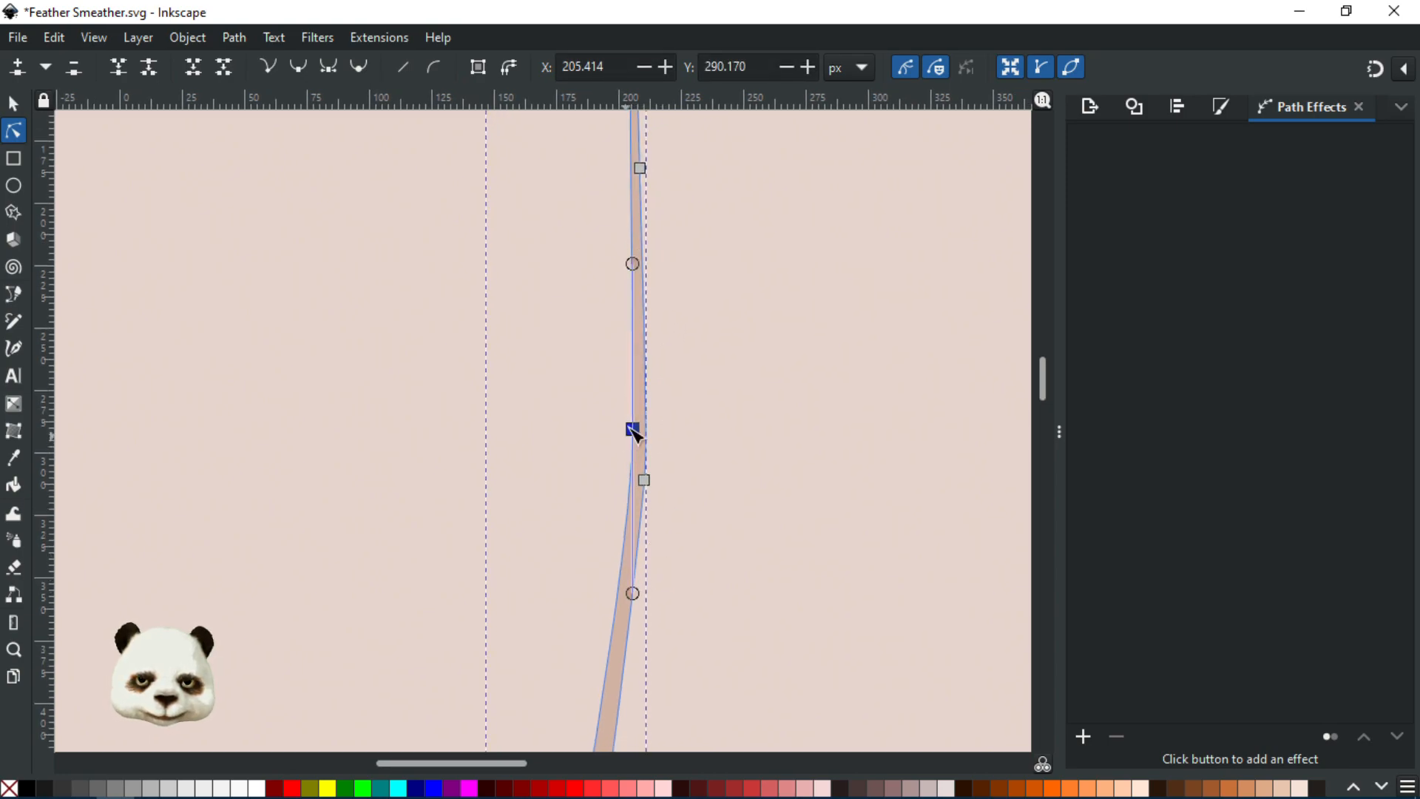
{"action": "left_click", "coordinate": [758, 440]}
{"action": "left_click", "coordinate": [745, 466]}
{"action": "scroll", "coordinate": [821, 531], "scroll_direction": "down", "scroll_amount": 5}
{"action": "left_click_drag", "start_coordinate": [786, 597], "coordinate": [766, 307]}
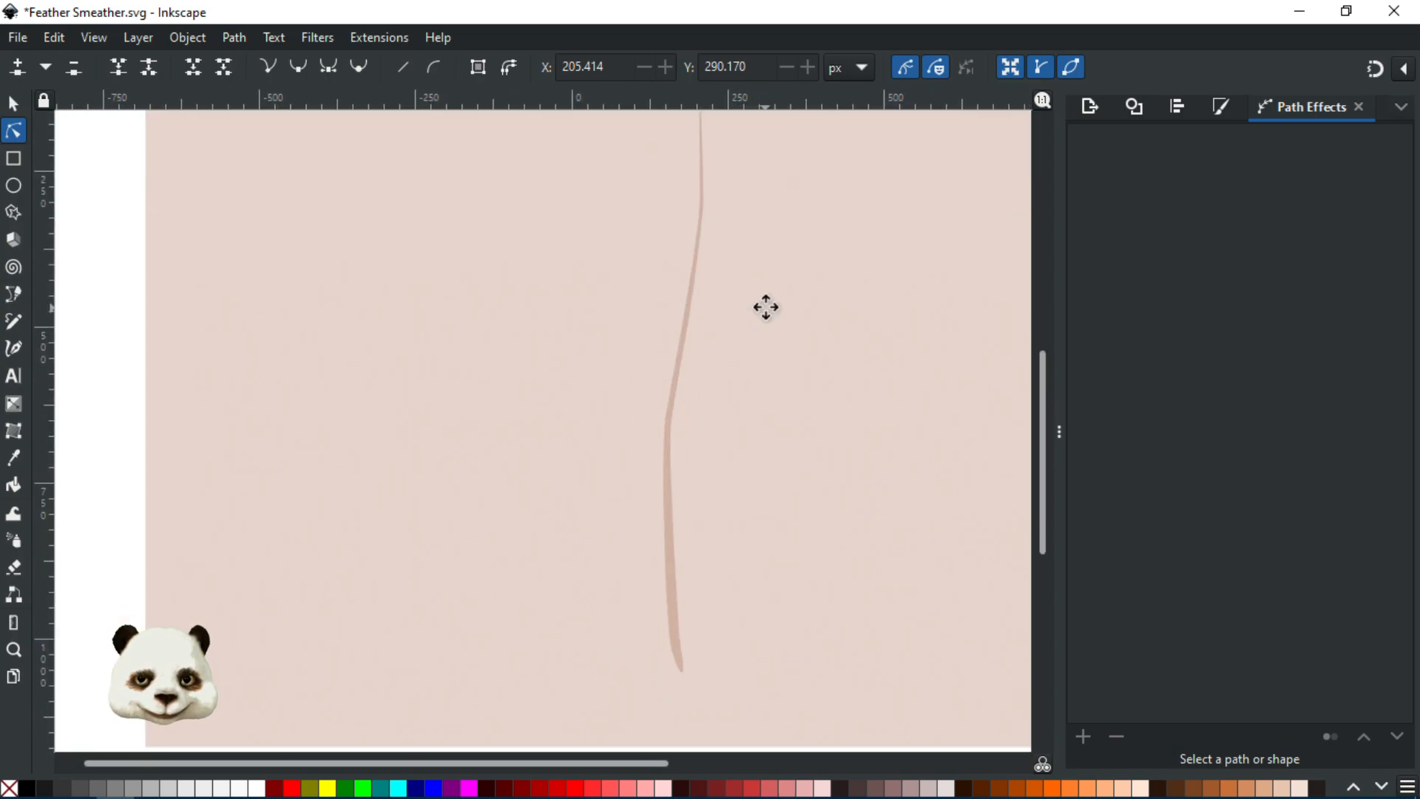
- Fill the shaft with muted brown 856f64 at 100% opacity and deselect it
{"action": "left_click", "coordinate": [670, 584]}
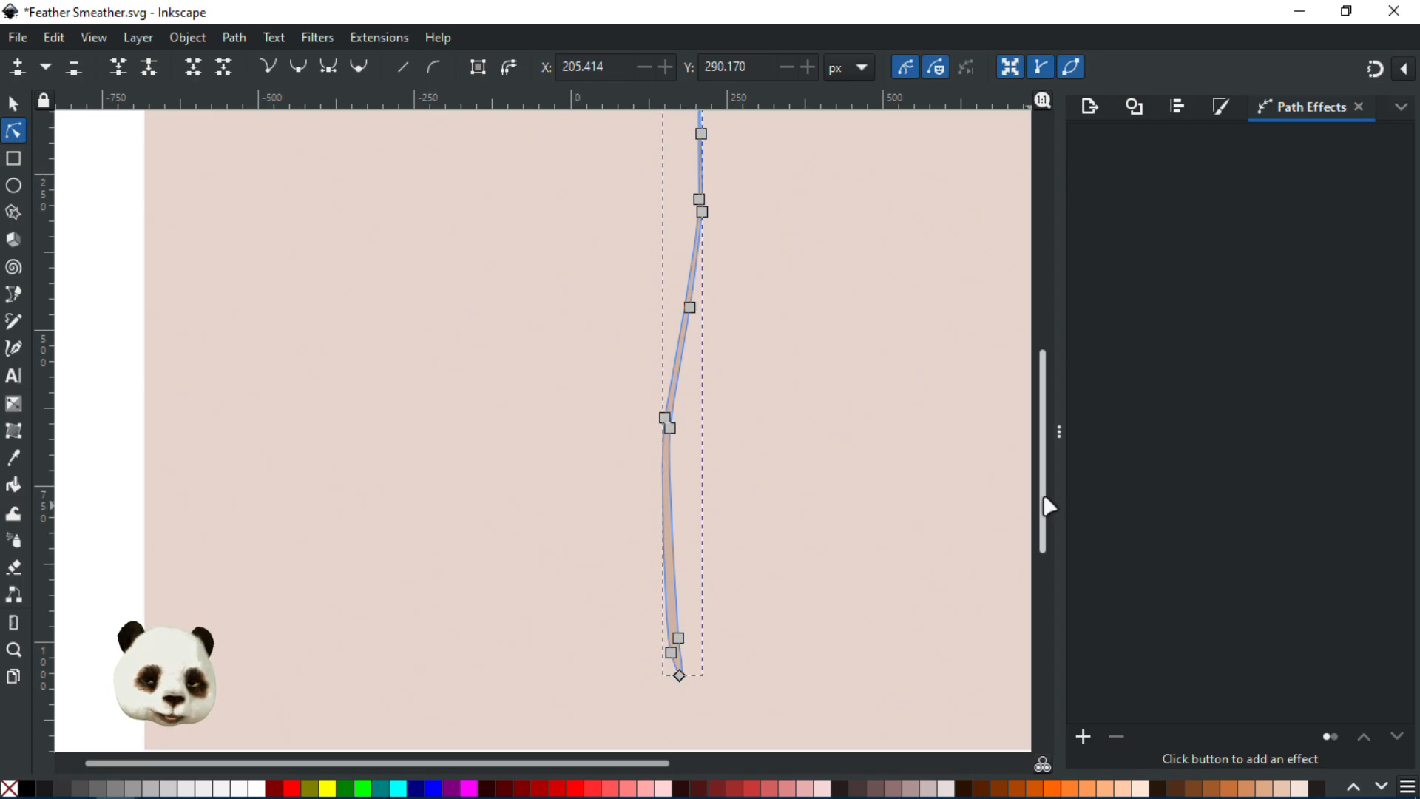
{"action": "key", "text": "ctrl+shift+f"}
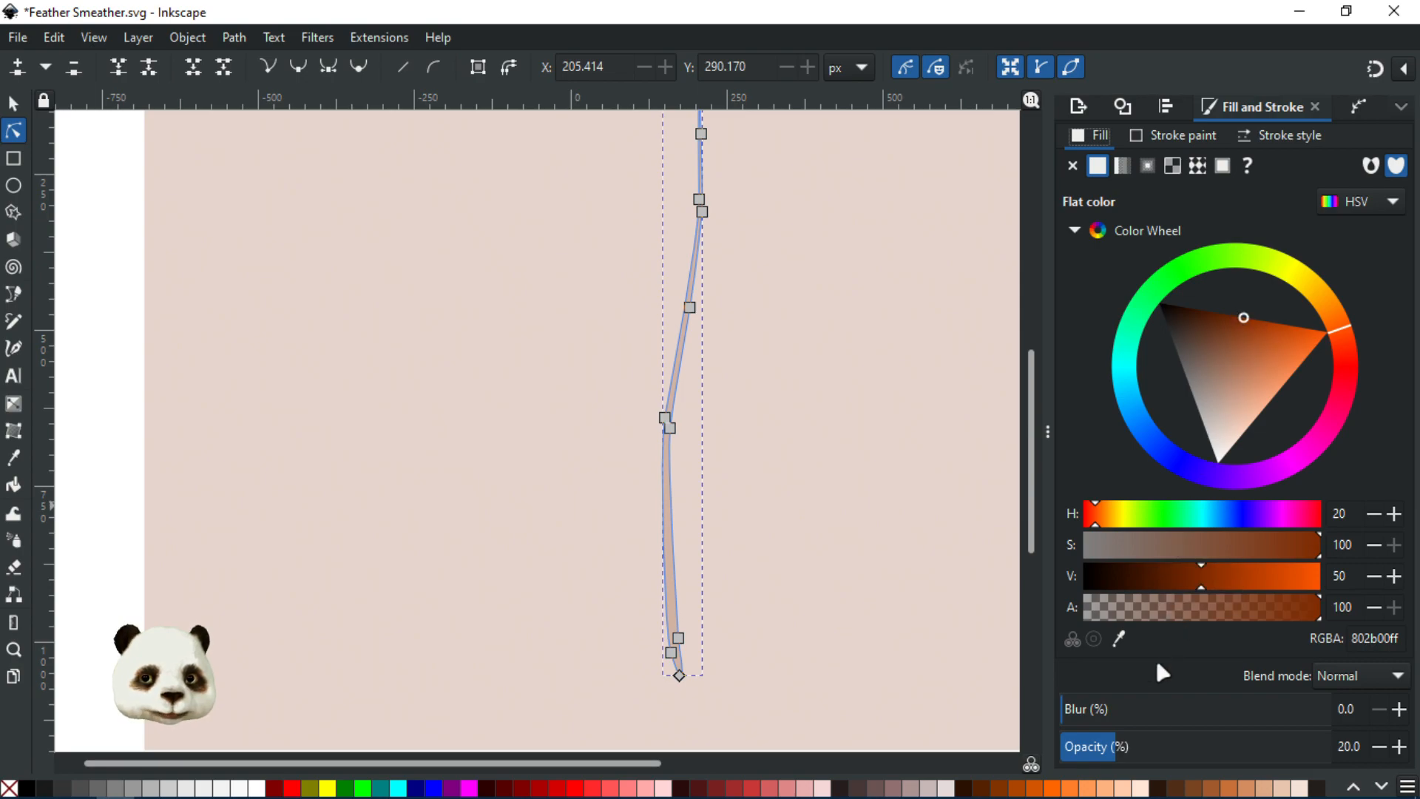
{"action": "left_click_drag", "start_coordinate": [1283, 756], "coordinate": [1331, 749]}
{"action": "mouse_move", "coordinate": [1242, 352]}
{"action": "left_mouse_down"}
{"action": "mouse_move", "coordinate": [1235, 326]}
{"action": "mouse_move", "coordinate": [1287, 368]}
{"action": "mouse_move", "coordinate": [1298, 360]}
{"action": "mouse_move", "coordinate": [1284, 354]}
{"action": "mouse_move", "coordinate": [1230, 403]}
{"action": "mouse_move", "coordinate": [1242, 386]}
{"action": "mouse_move", "coordinate": [1231, 398]}
{"action": "mouse_move", "coordinate": [1204, 369]}
{"action": "left_mouse_up"}
{"action": "left_click", "coordinate": [843, 349]}
{"action": "left_click_drag", "start_coordinate": [843, 349], "coordinate": [798, 347]}
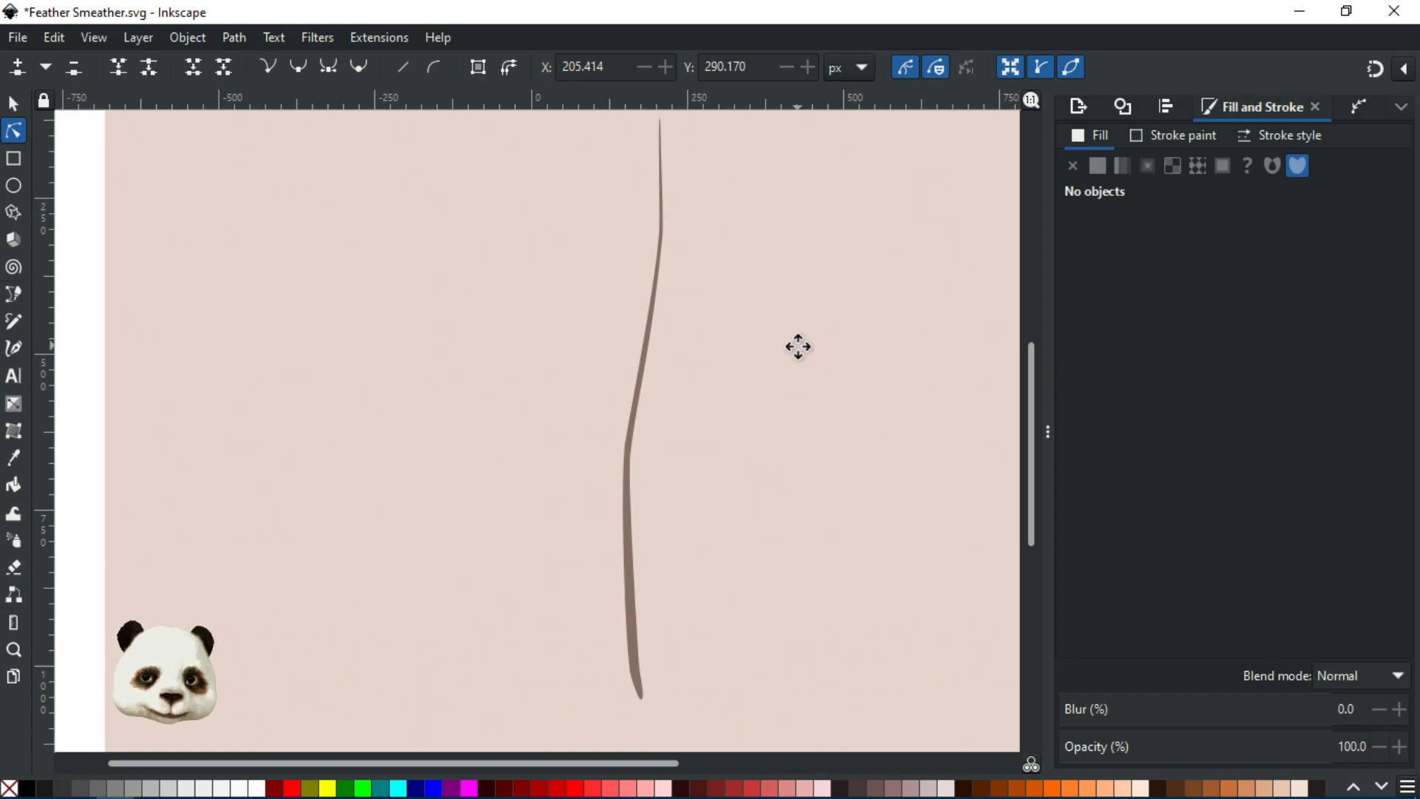
{"action": "scroll", "coordinate": [795, 355], "scroll_direction": "down", "scroll_amount": 2, "text": "ctrl"}
{"action": "scroll", "coordinate": [776, 360], "scroll_direction": "up", "scroll_amount": 2, "text": "ctrl"}
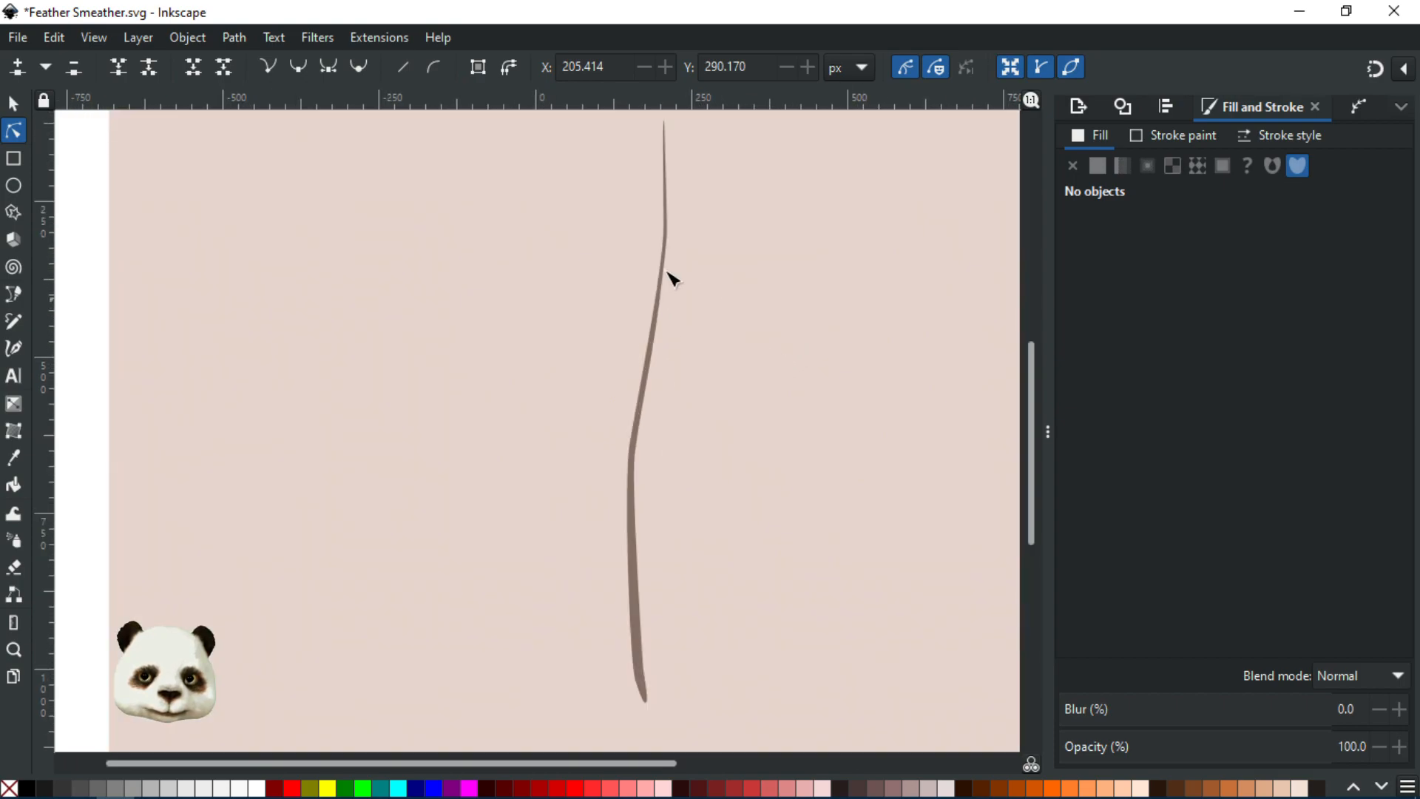
- Apply a vertical linear gradient along the shaft, set its upper stop's alpha to 100, and add a middle stop near the lower end
{"action": "key", "text": "g"}
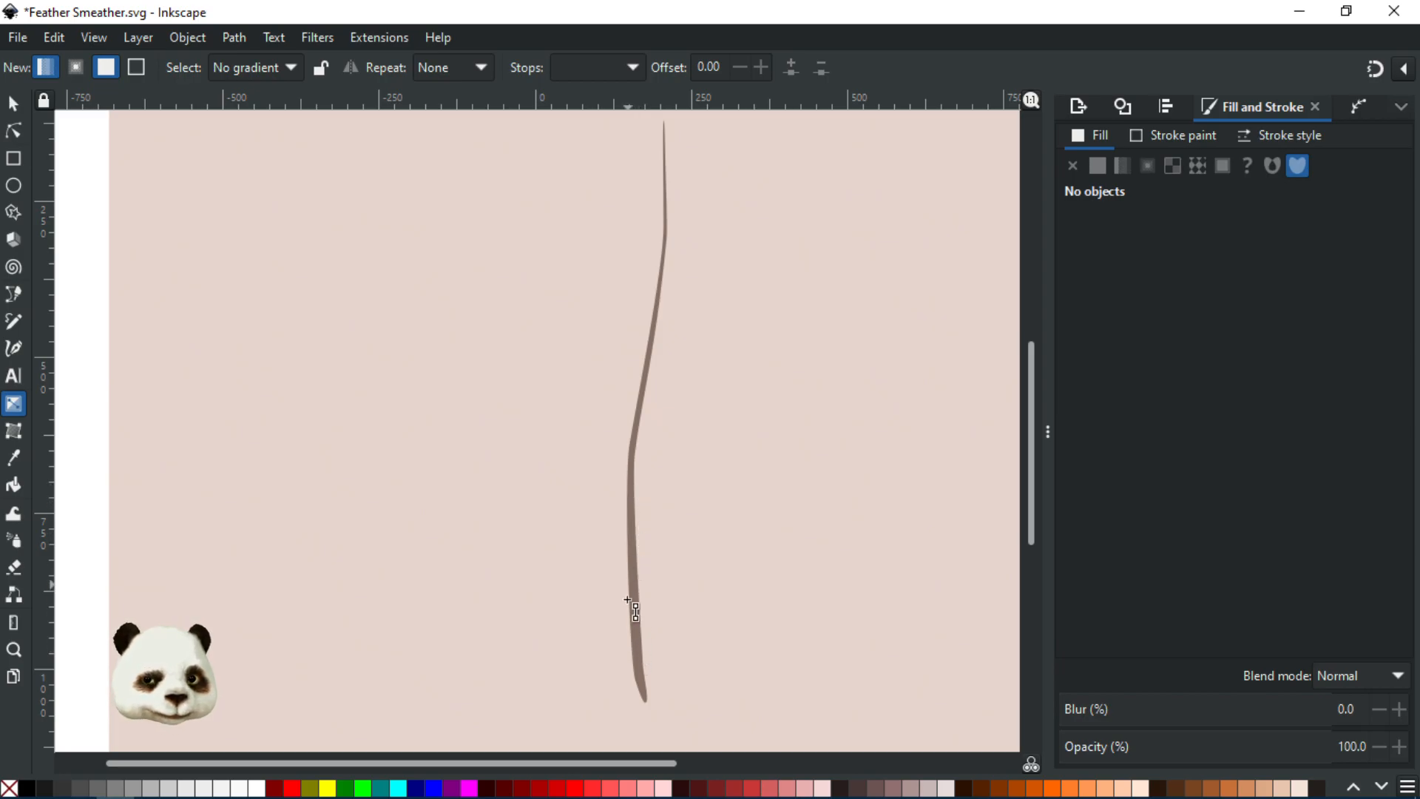
{"action": "left_click", "coordinate": [632, 625]}
{"action": "left_click_drag", "start_coordinate": [638, 630], "coordinate": [651, 172]}
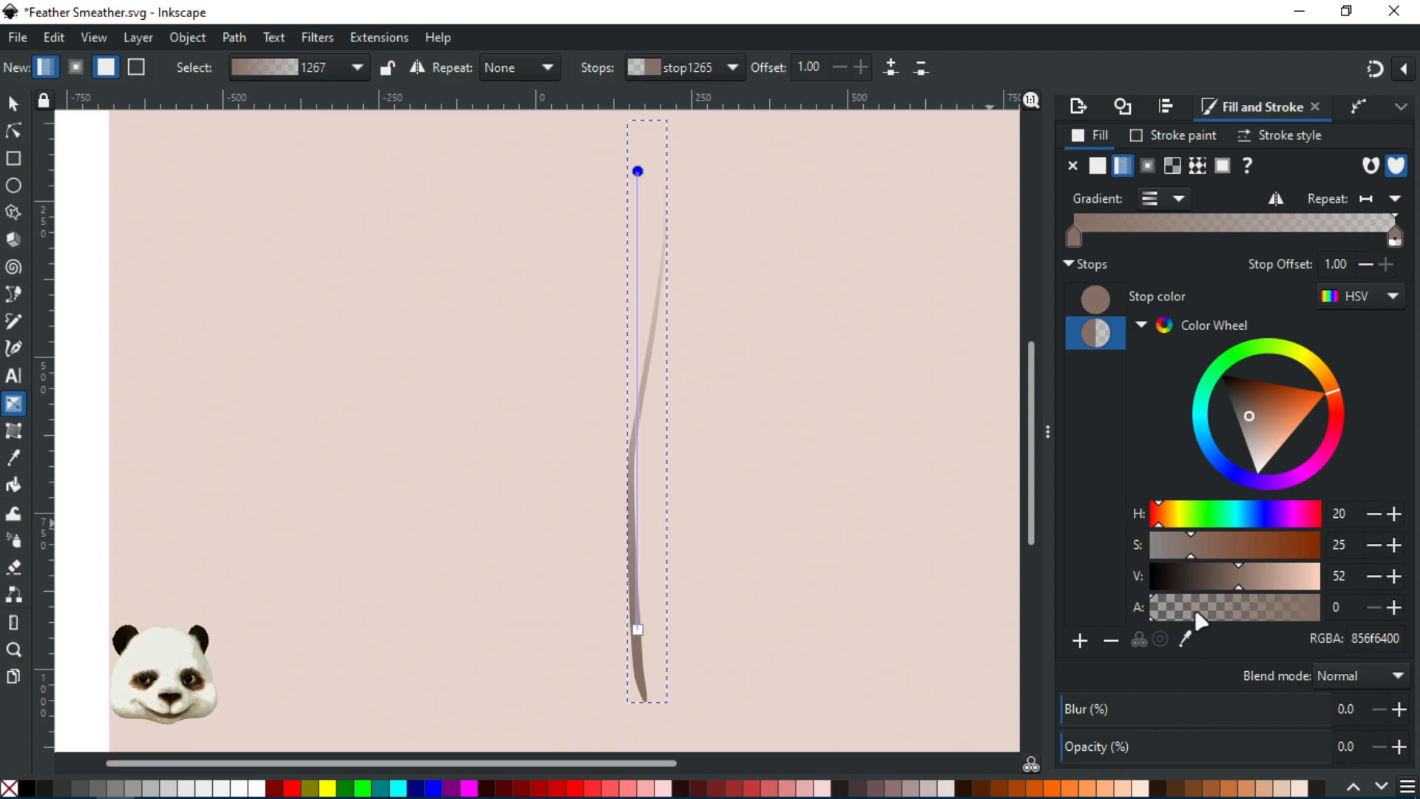
{"action": "left_click_drag", "start_coordinate": [1200, 619], "coordinate": [1387, 632]}
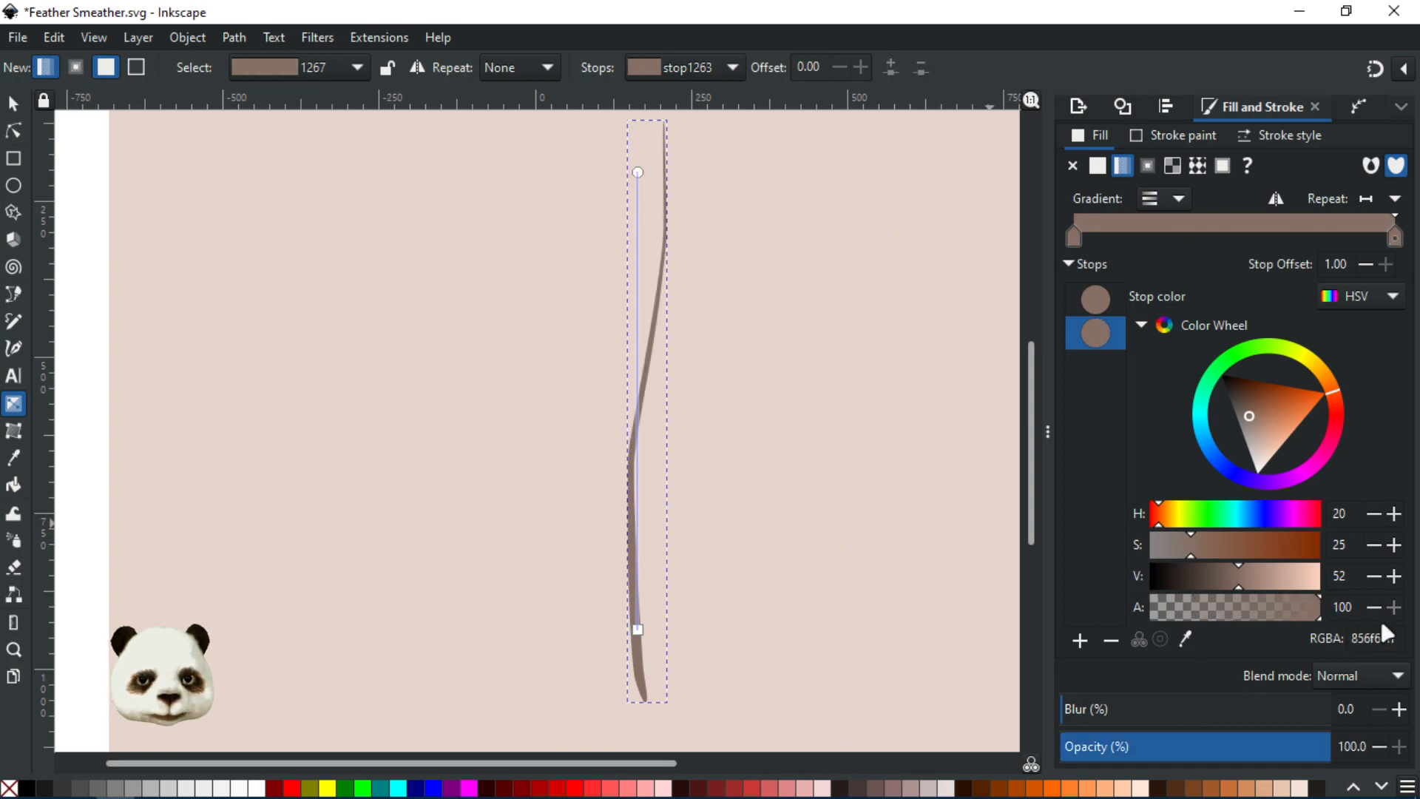
{"action": "double_click", "coordinate": [638, 565]}
- Extend the gradient's lower end to the shaft's base with stop colour d3bbb0, and move the middle stop to offset 0.21
{"action": "left_click", "coordinate": [637, 630]}
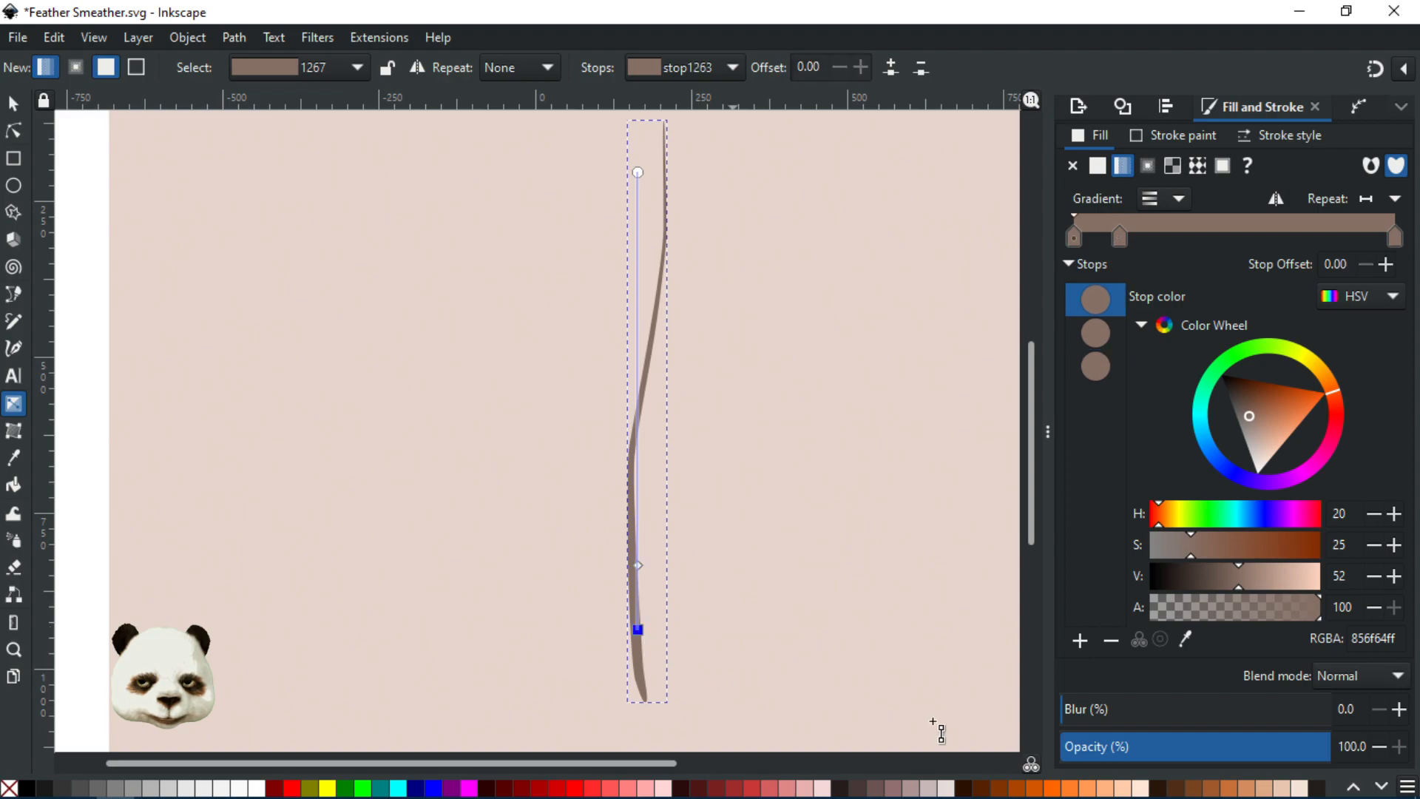
{"action": "left_click_drag", "start_coordinate": [638, 629], "coordinate": [637, 683]}
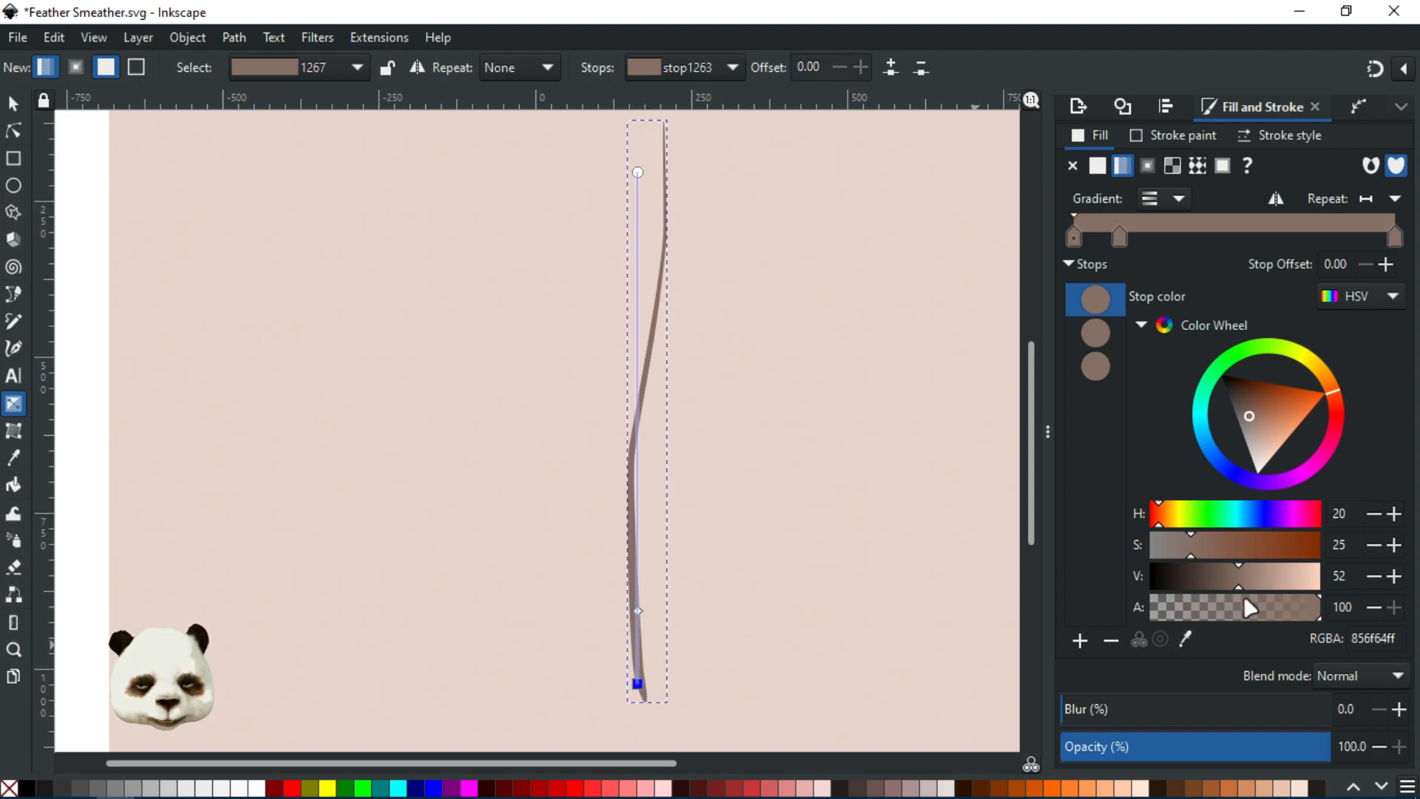
{"action": "left_click_drag", "start_coordinate": [1258, 443], "coordinate": [1260, 445]}
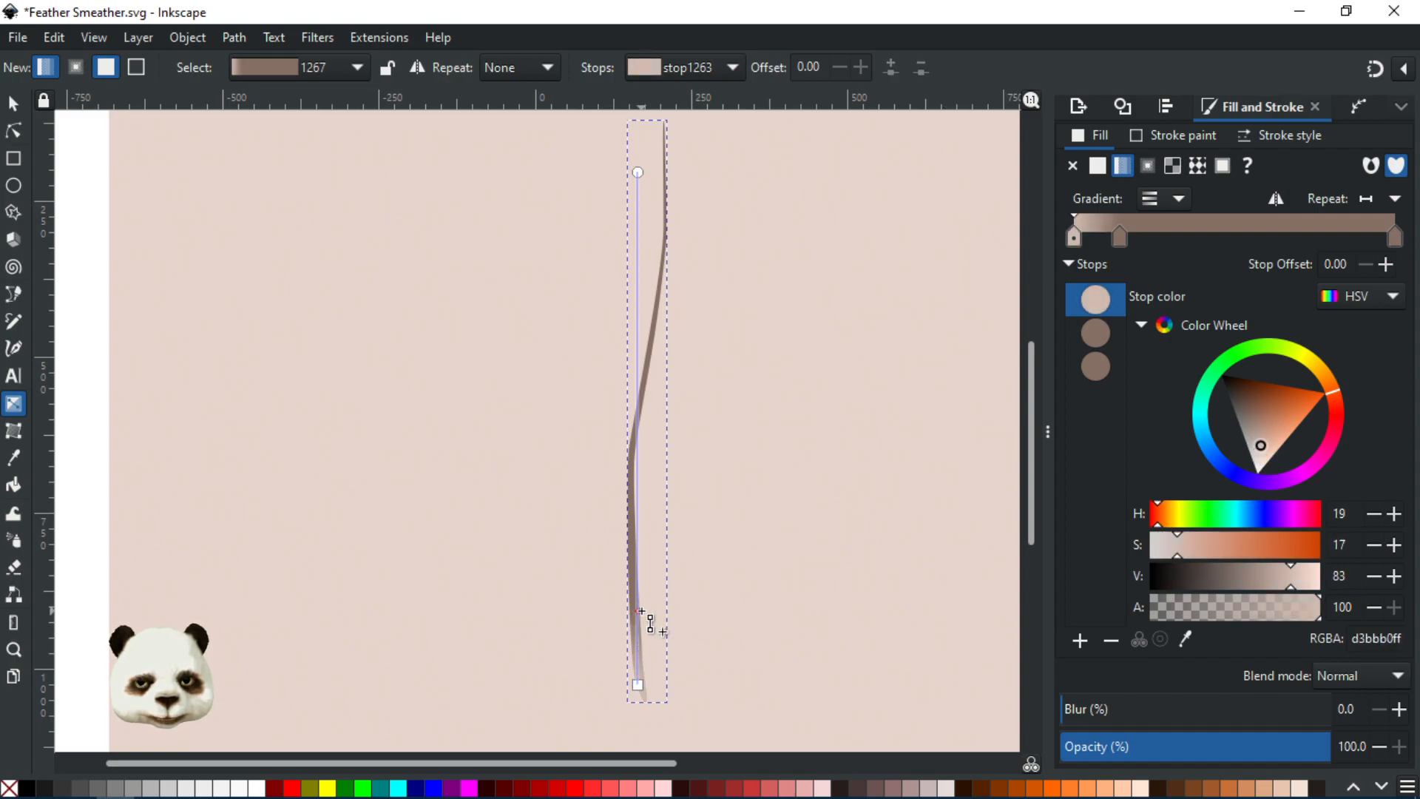
{"action": "left_click_drag", "start_coordinate": [640, 611], "coordinate": [639, 579]}
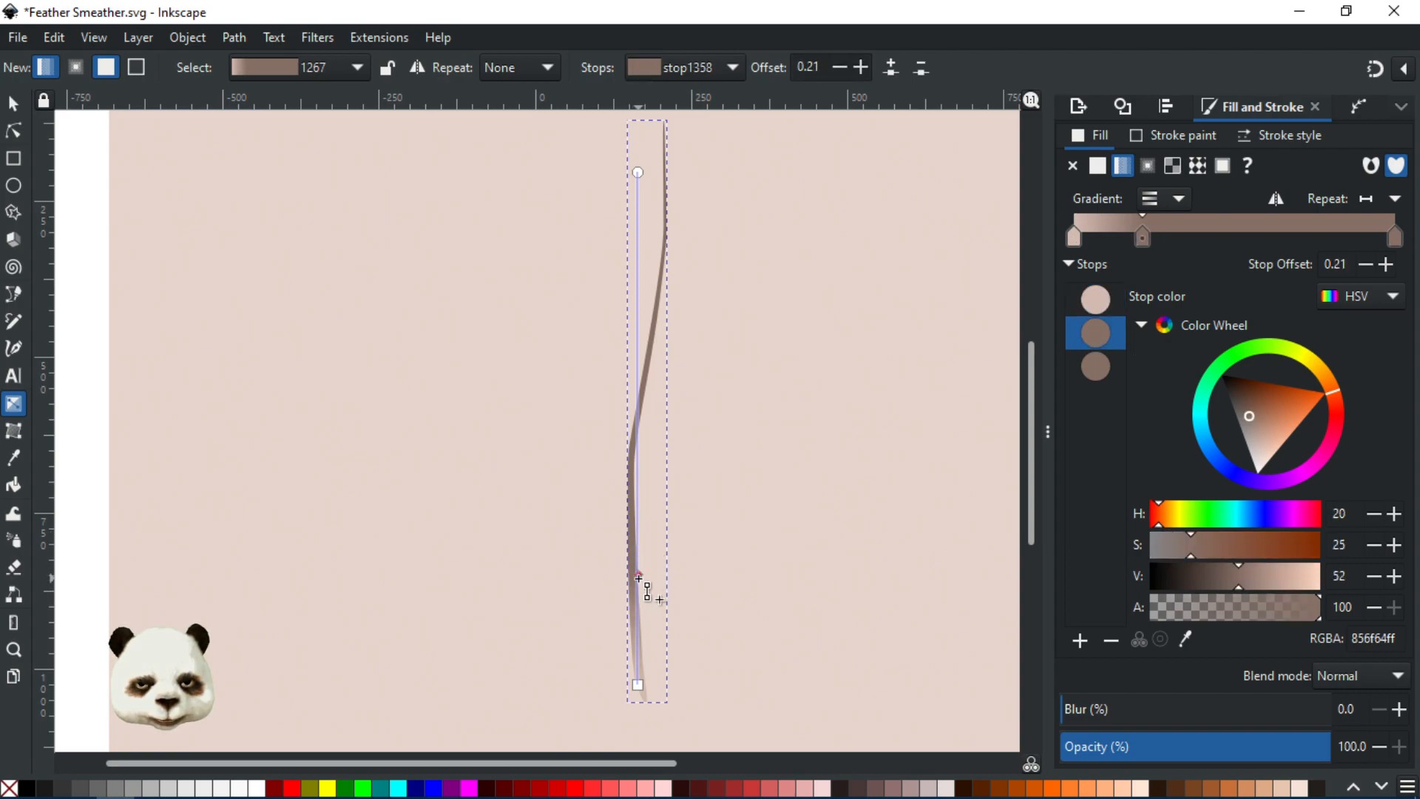
- Recolour the gradient's base stop to pale grey-beige d6cdc6 (H 26, S 7, V 84) and deselect the shaft
{"action": "left_click", "coordinate": [649, 695]}
{"action": "scroll", "coordinate": [739, 640], "scroll_direction": "up", "scroll_amount": 2}
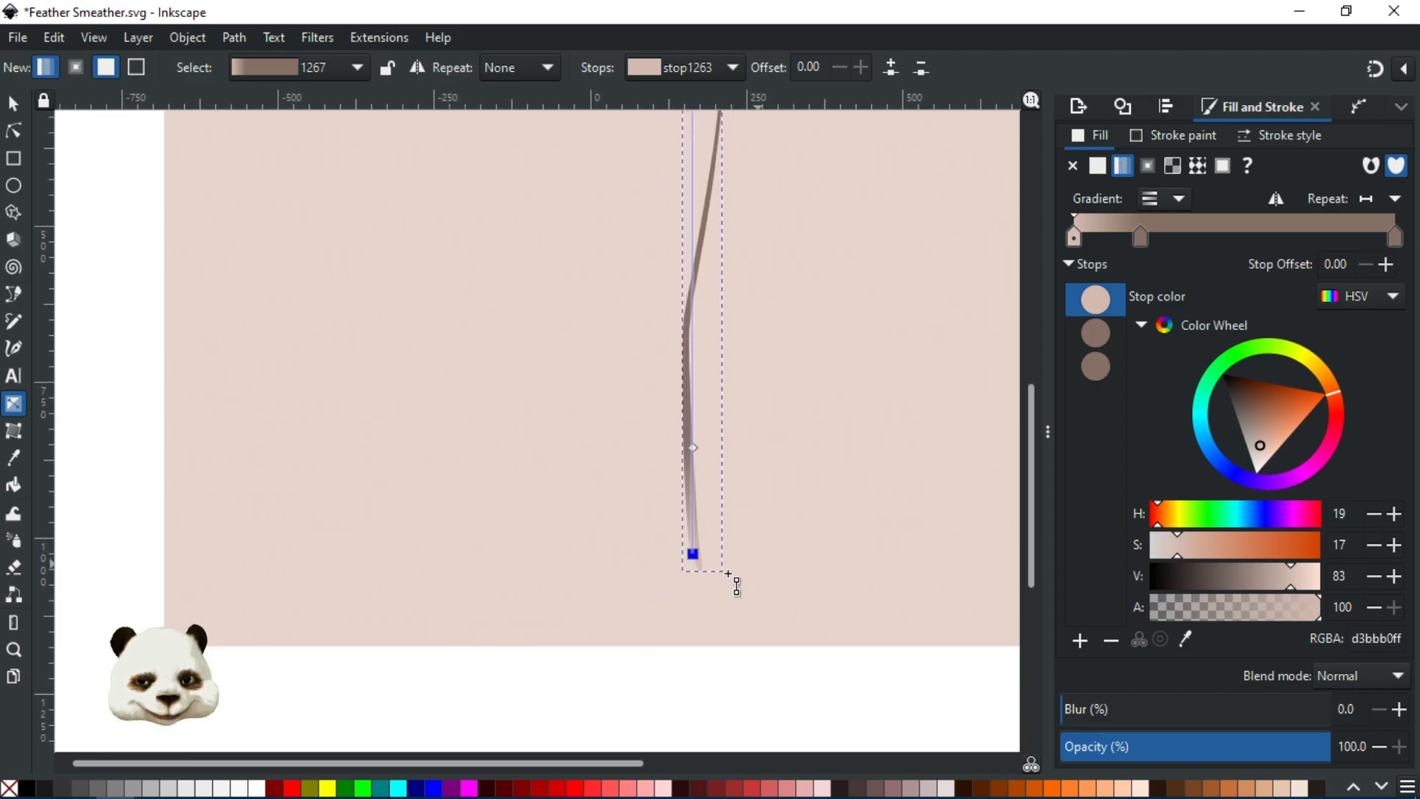
{"action": "scroll", "coordinate": [712, 564], "scroll_direction": "down", "scroll_amount": 1}
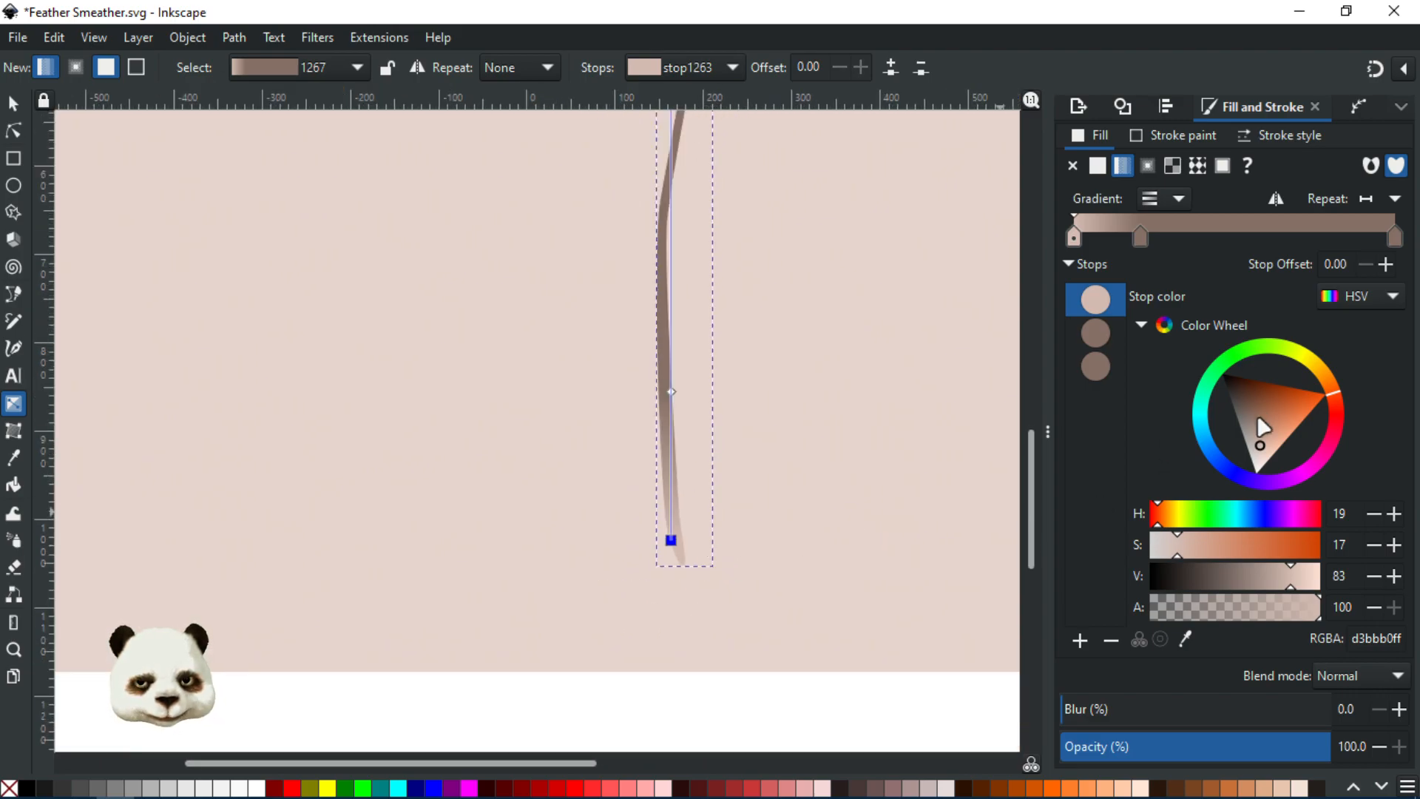
{"action": "left_click_drag", "start_coordinate": [1259, 448], "coordinate": [1257, 455]}
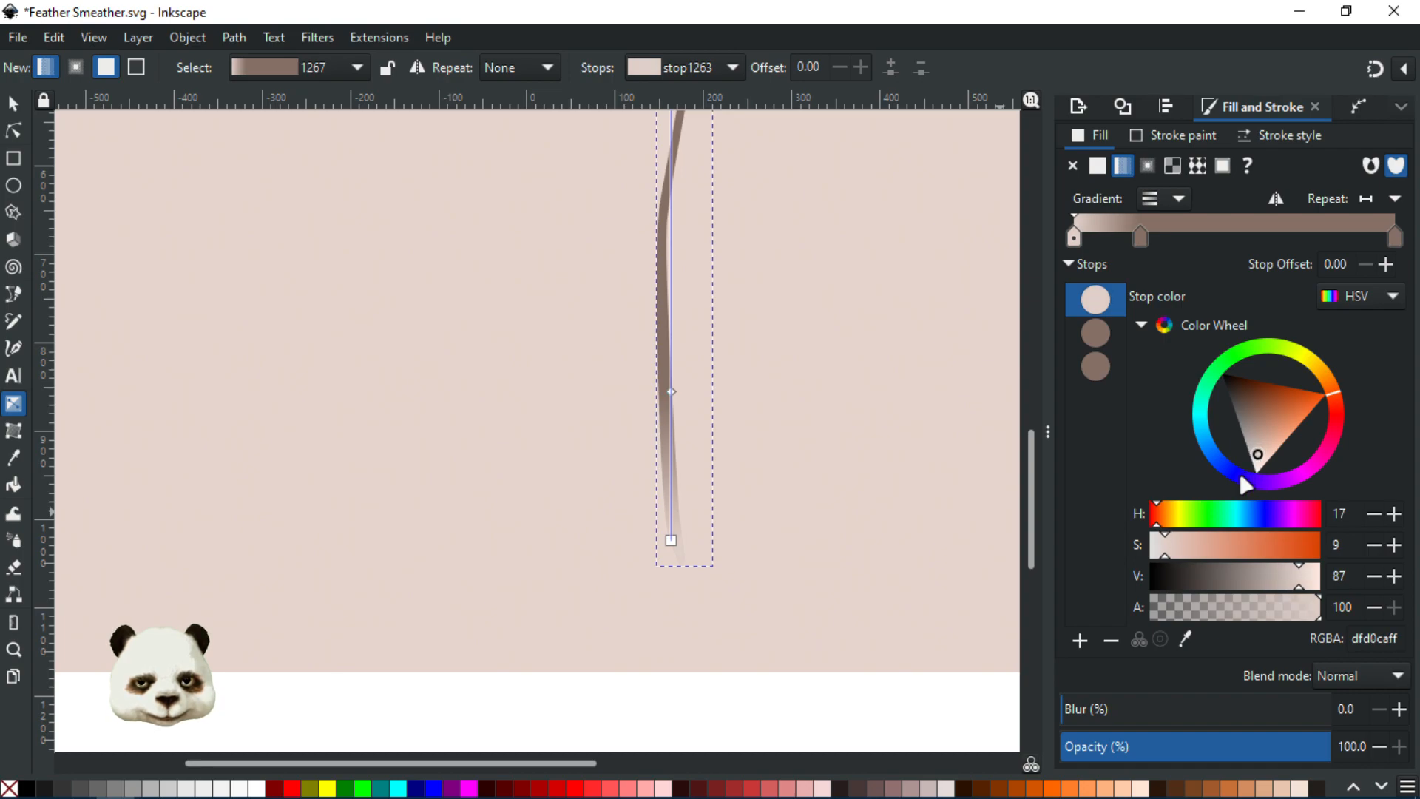
{"action": "left_click_drag", "start_coordinate": [1261, 455], "coordinate": [1260, 446]}
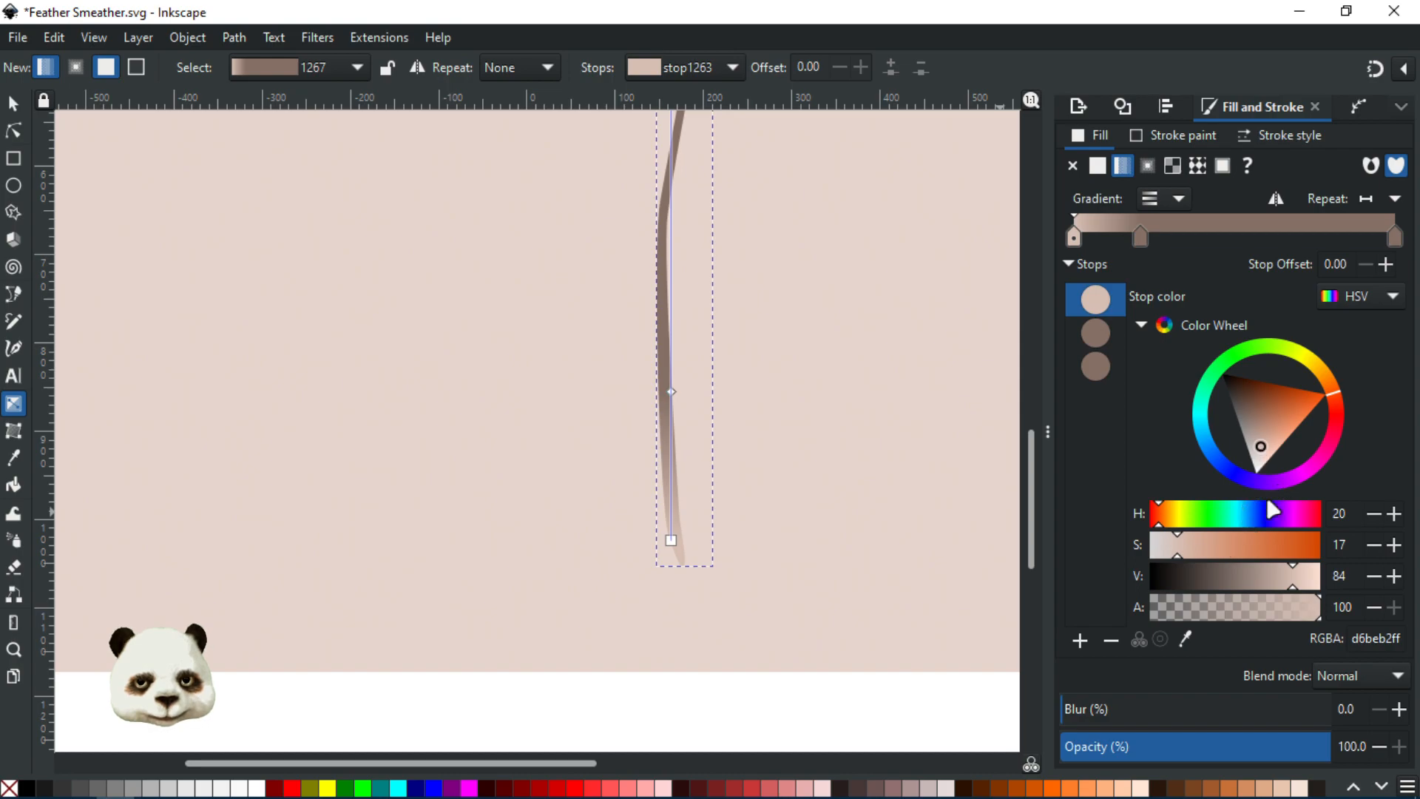
{"action": "left_click_drag", "start_coordinate": [1174, 553], "coordinate": [1167, 551]}
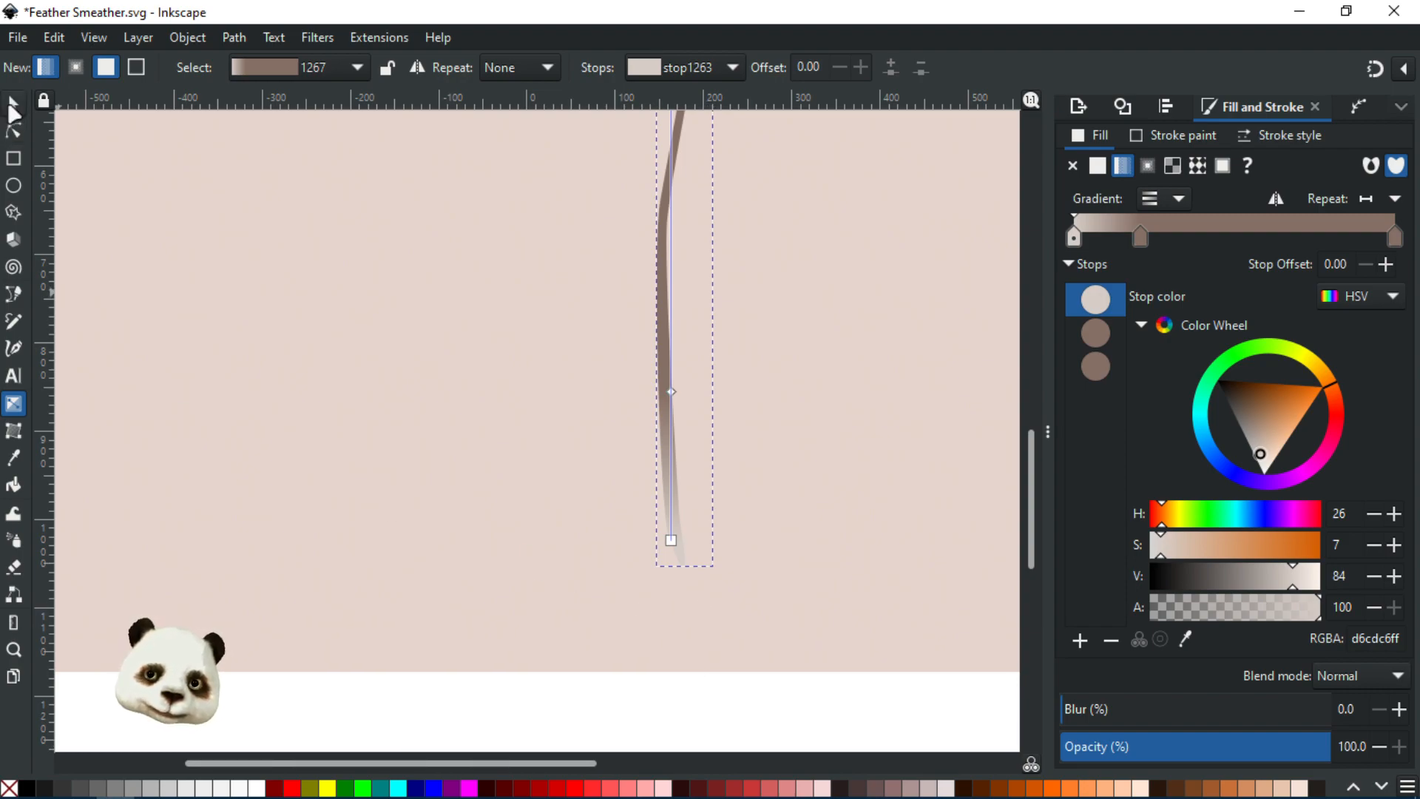
{"action": "left_click", "coordinate": [14, 104]}
{"action": "left_click", "coordinate": [781, 698]}
- Check the gradient shaft against the whole background and save the document
{"action": "scroll", "coordinate": [862, 601], "scroll_direction": "down", "scroll_amount": 4}
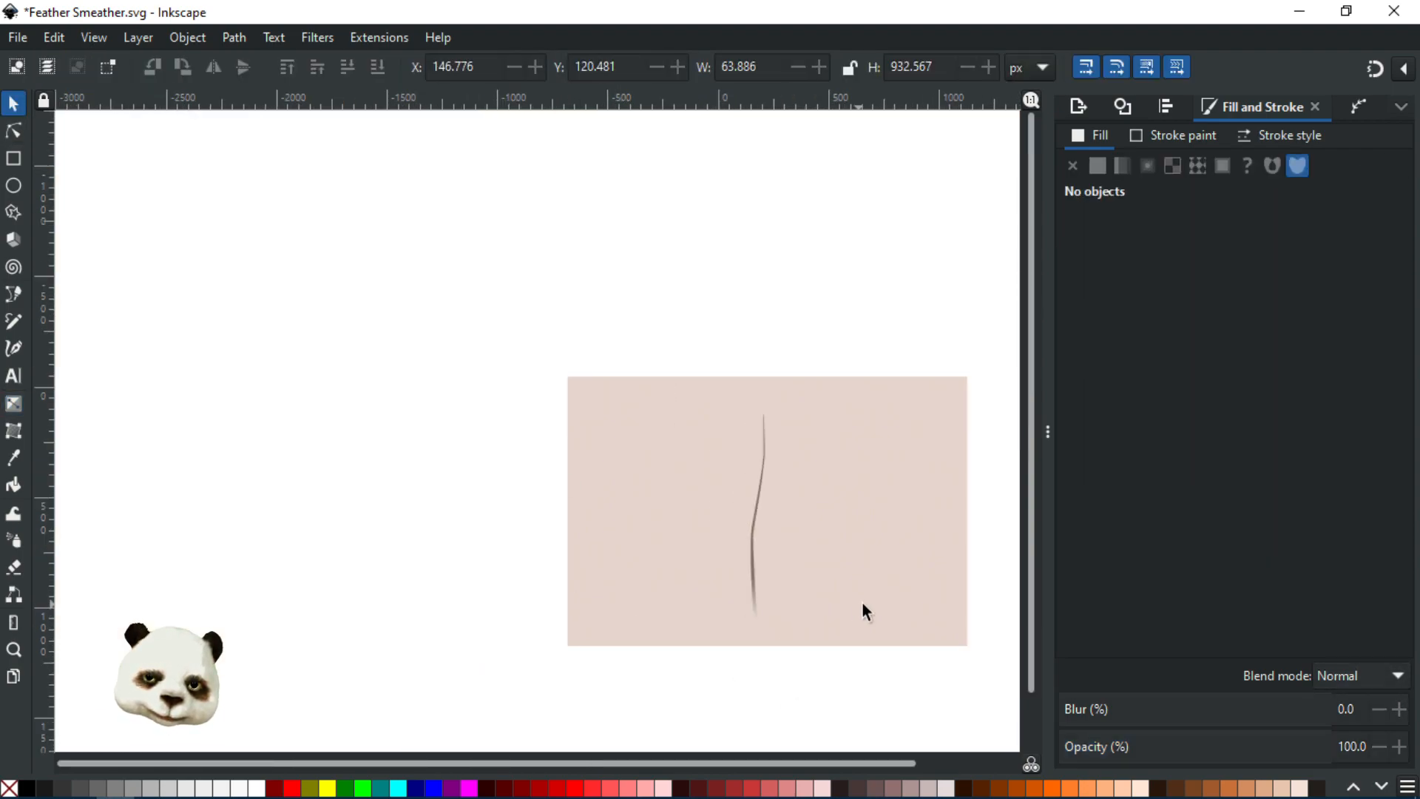
{"action": "scroll", "coordinate": [832, 605], "scroll_direction": "up", "scroll_amount": 2}
{"action": "scroll", "coordinate": [702, 590], "scroll_direction": "up", "scroll_amount": 1}
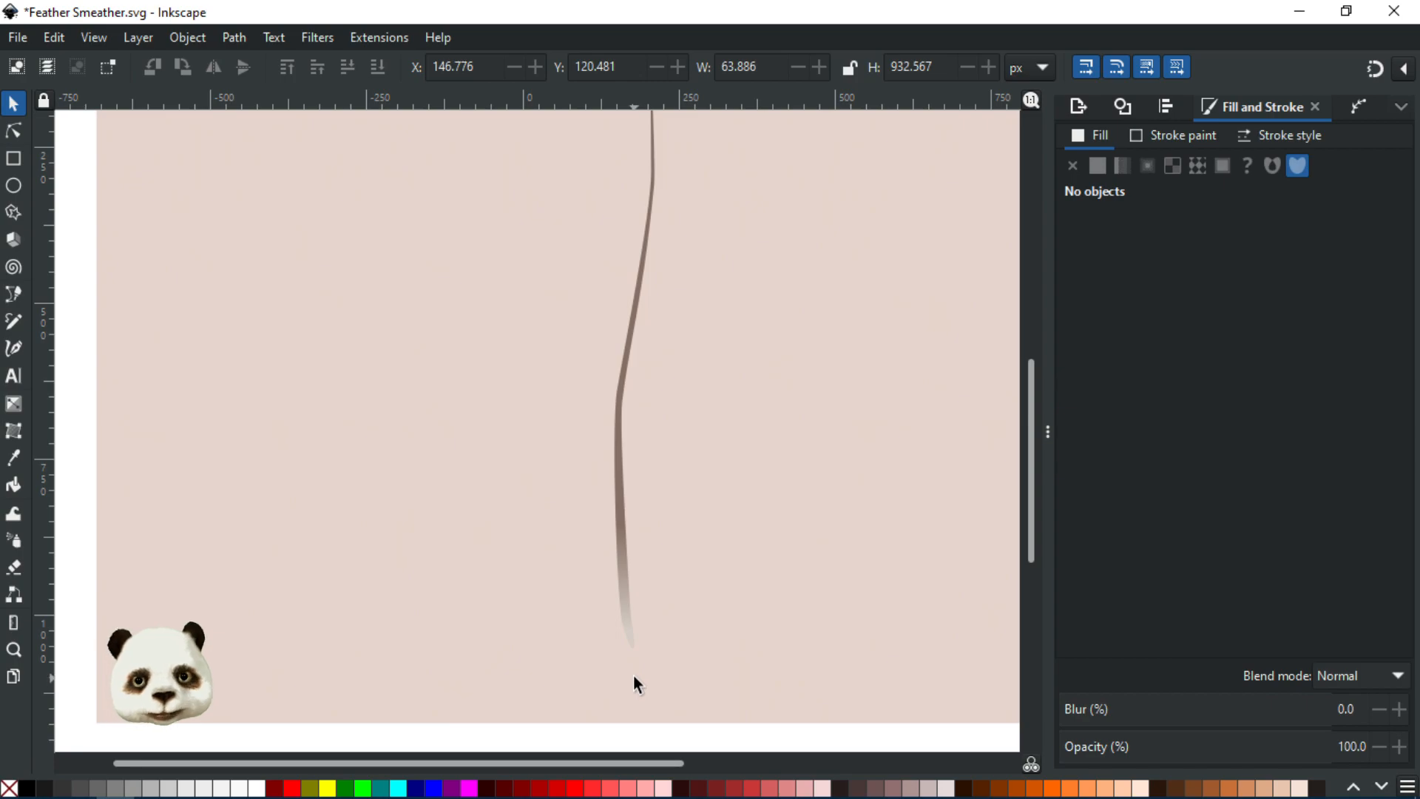
{"action": "key", "text": "ctrl+s"}
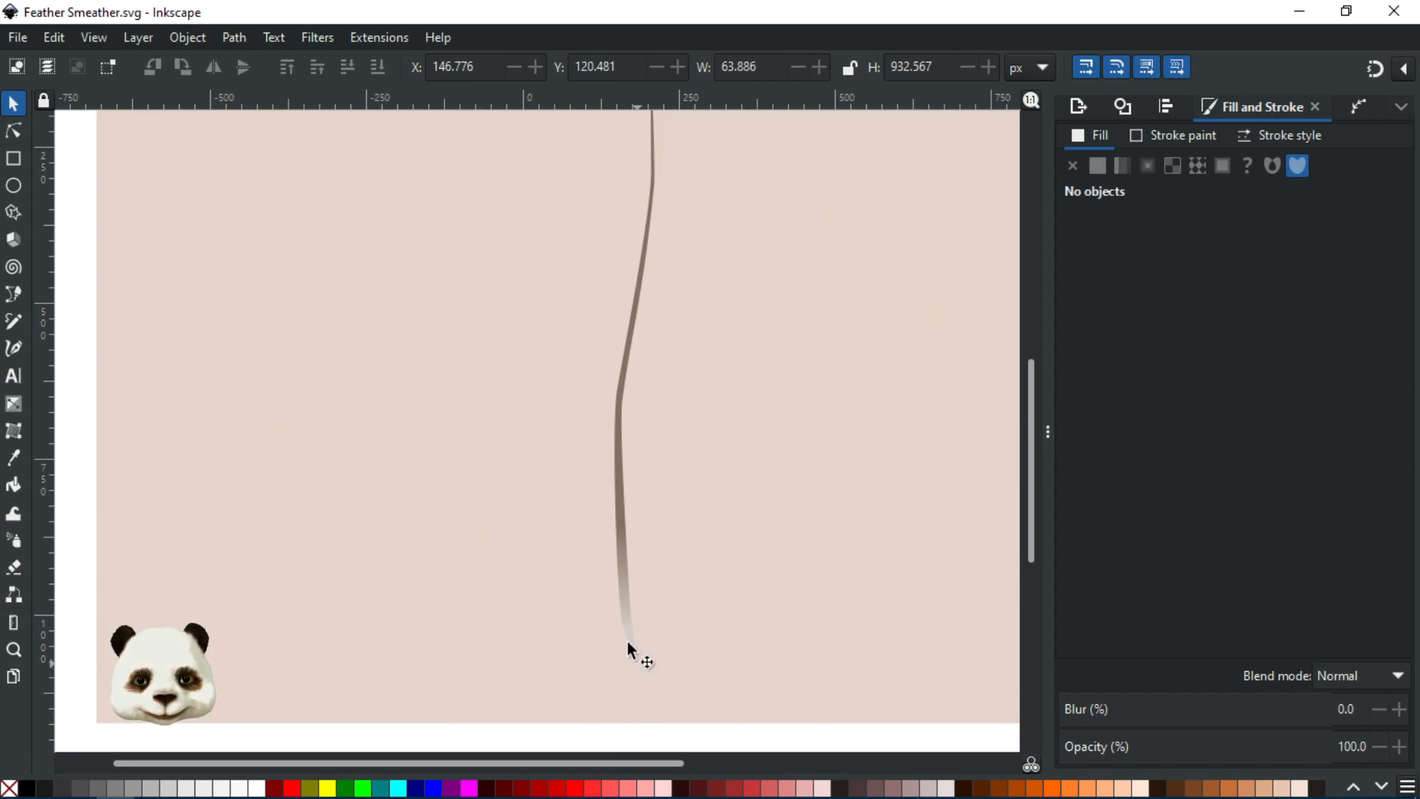
- Start a Bezier path just below the shaft's base tip and place a curved node where the base bends upward
{"action": "scroll", "coordinate": [673, 655], "scroll_direction": "up", "scroll_amount": 2, "text": "ctrl"}
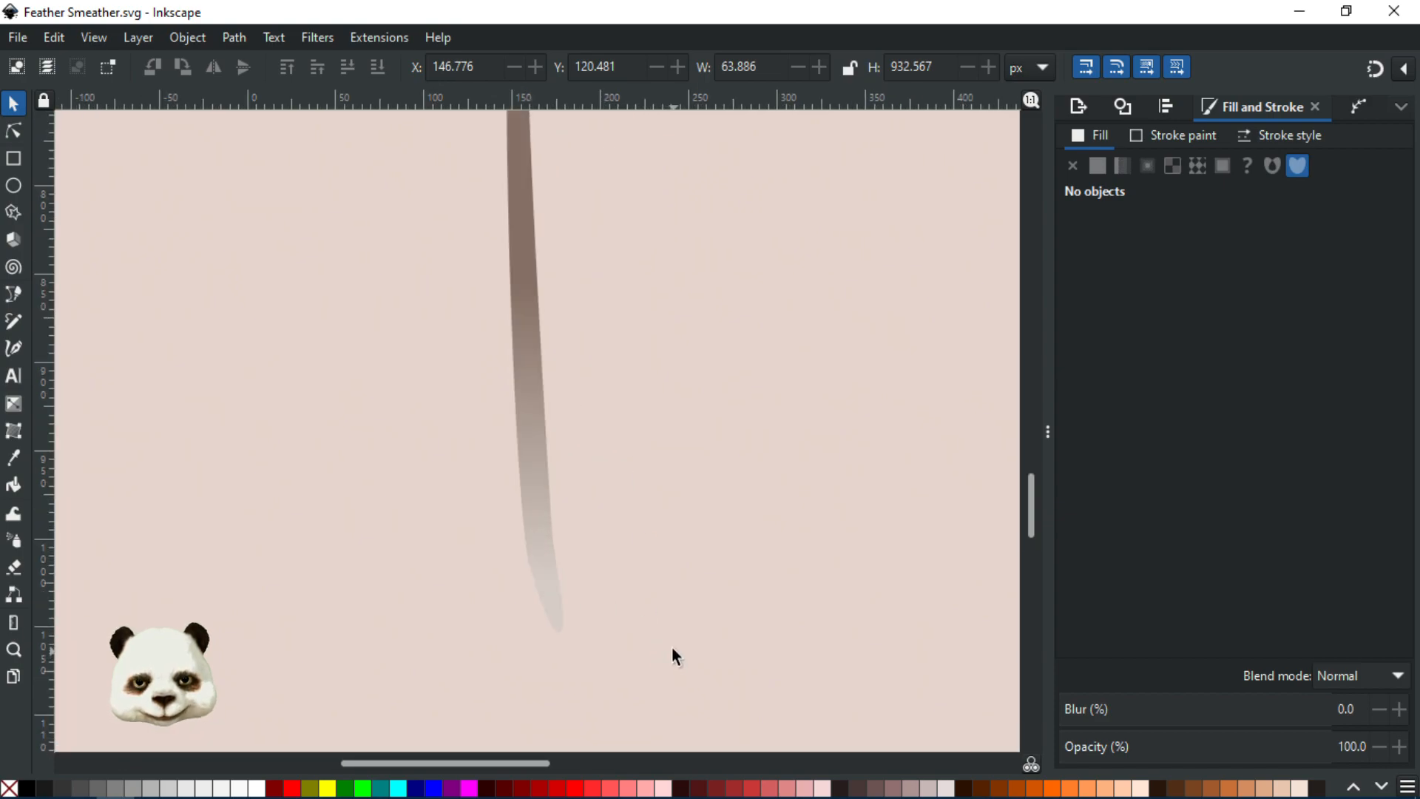
{"action": "scroll", "coordinate": [574, 628], "scroll_direction": "up", "scroll_amount": 2, "text": "ctrl"}
{"action": "scroll", "coordinate": [574, 628], "scroll_direction": "down", "scroll_amount": 1, "text": "ctrl"}
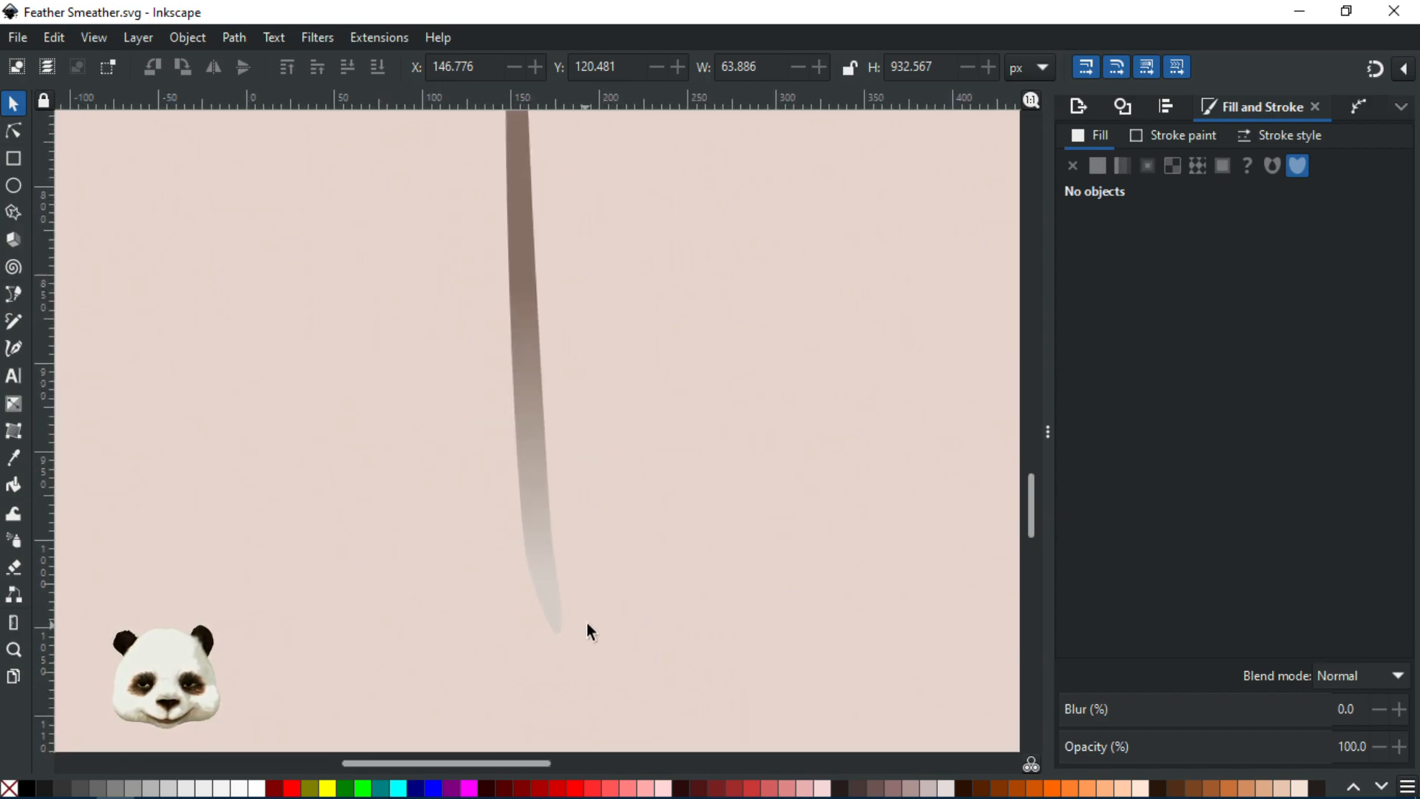
{"action": "key", "text": "b"}
{"action": "left_click", "coordinate": [562, 643]}
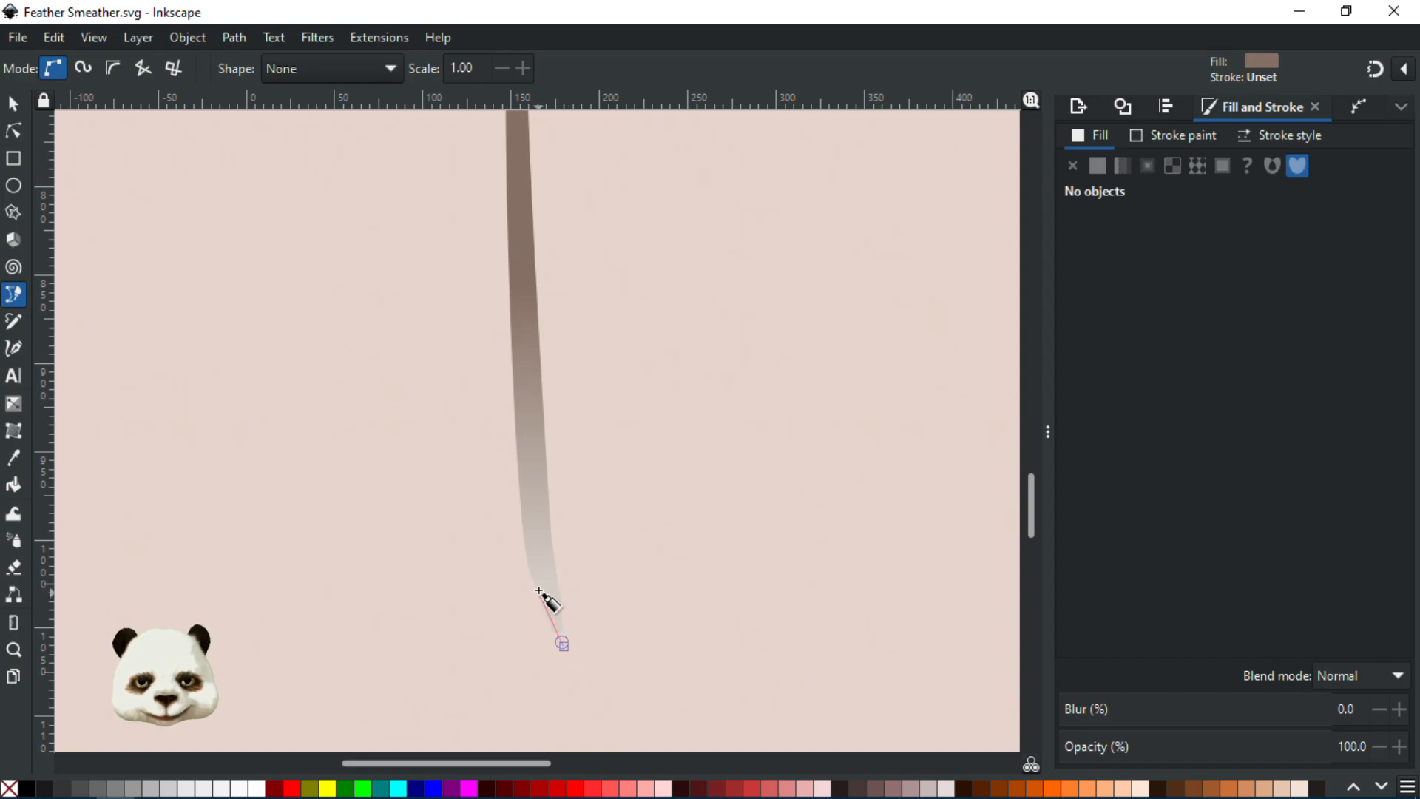
{"action": "left_click", "coordinate": [534, 575]}
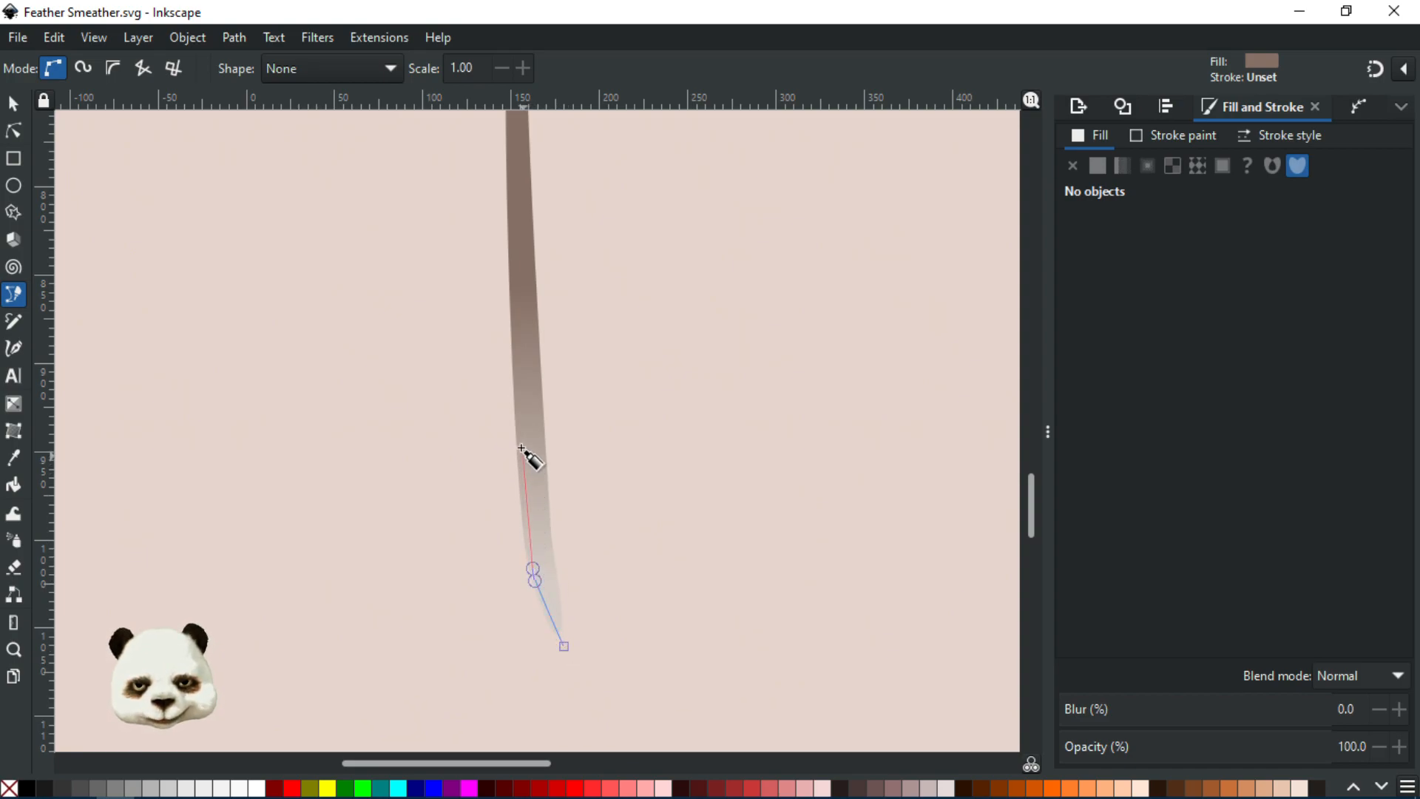
{"action": "left_click_drag", "start_coordinate": [518, 409], "coordinate": [518, 392]}
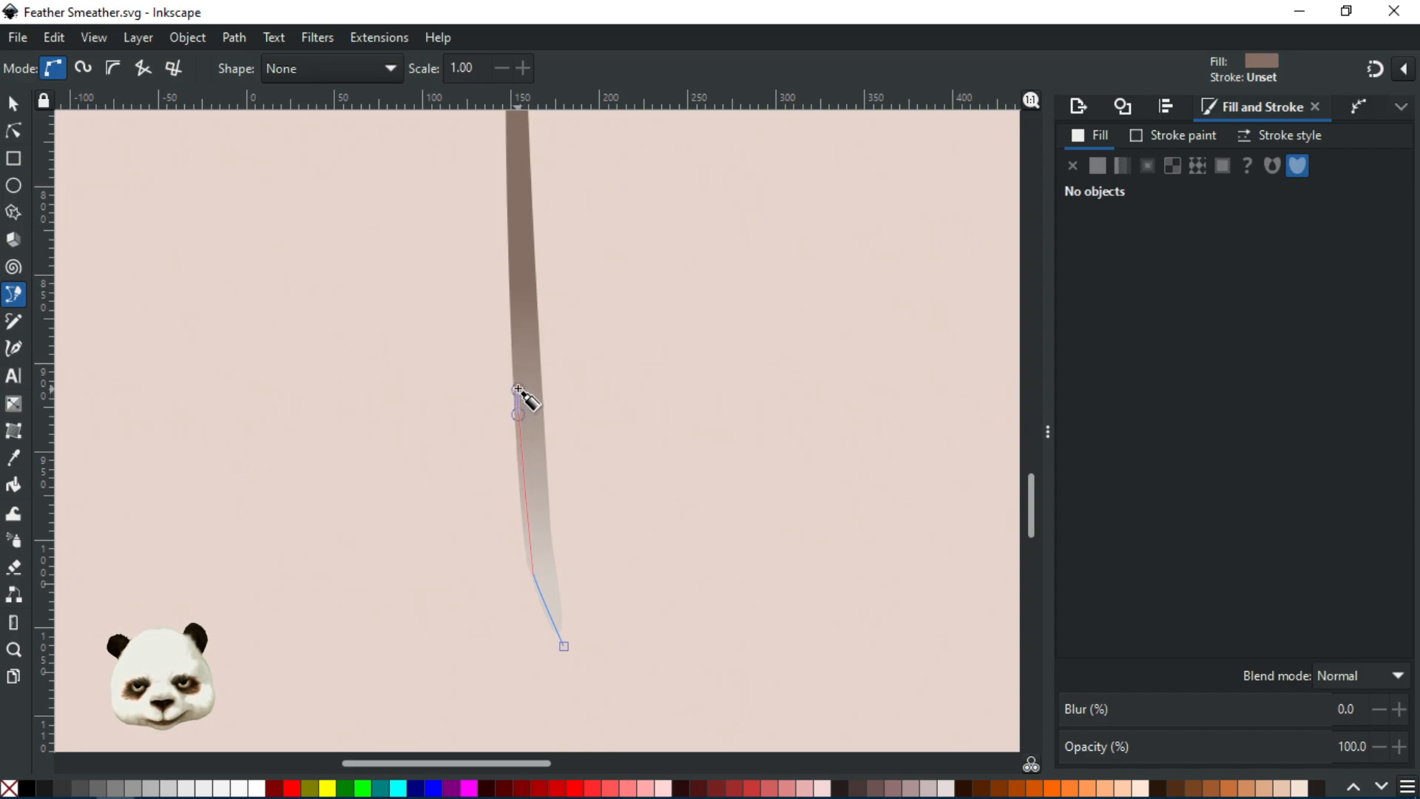
{"action": "scroll", "coordinate": [539, 579], "scroll_direction": "up", "scroll_amount": 4, "text": "ctrl"}
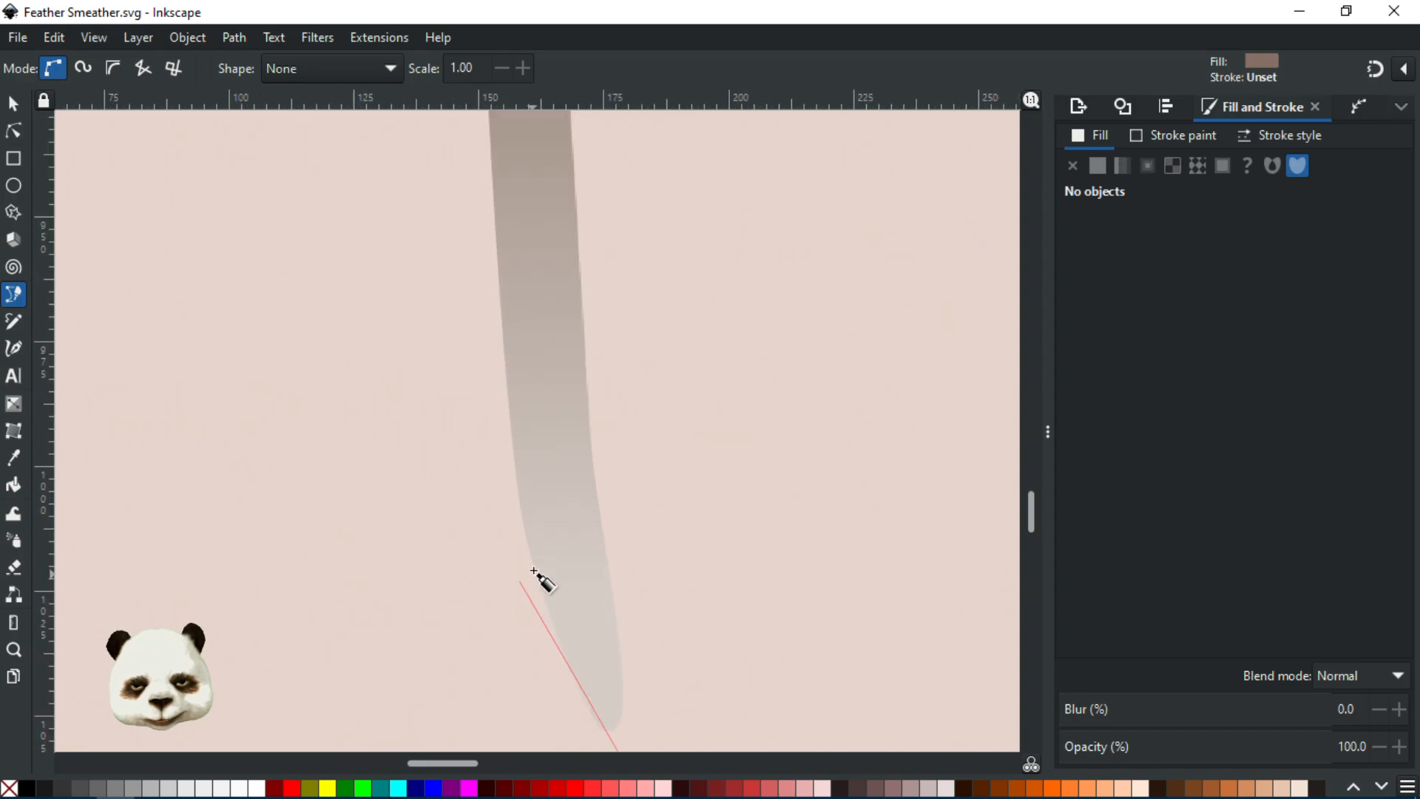
{"action": "left_click_drag", "start_coordinate": [537, 532], "coordinate": [525, 488]}
{"action": "scroll", "coordinate": [523, 474], "scroll_direction": "down", "scroll_amount": 3}
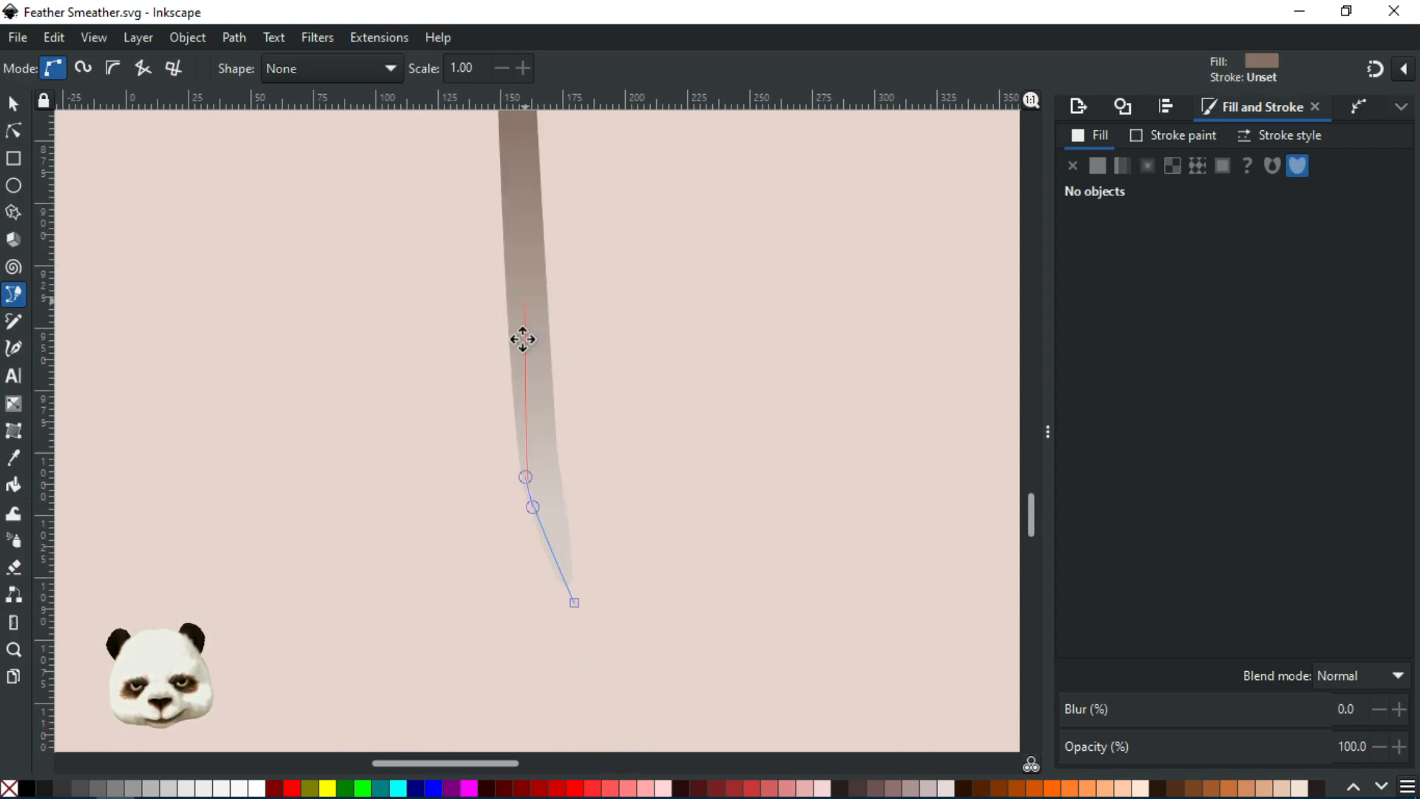
- Continue the path with curved nodes up the inside of the shaft's lower section to the middle bend
{"action": "left_click_drag", "start_coordinate": [523, 309], "coordinate": [614, 782]}
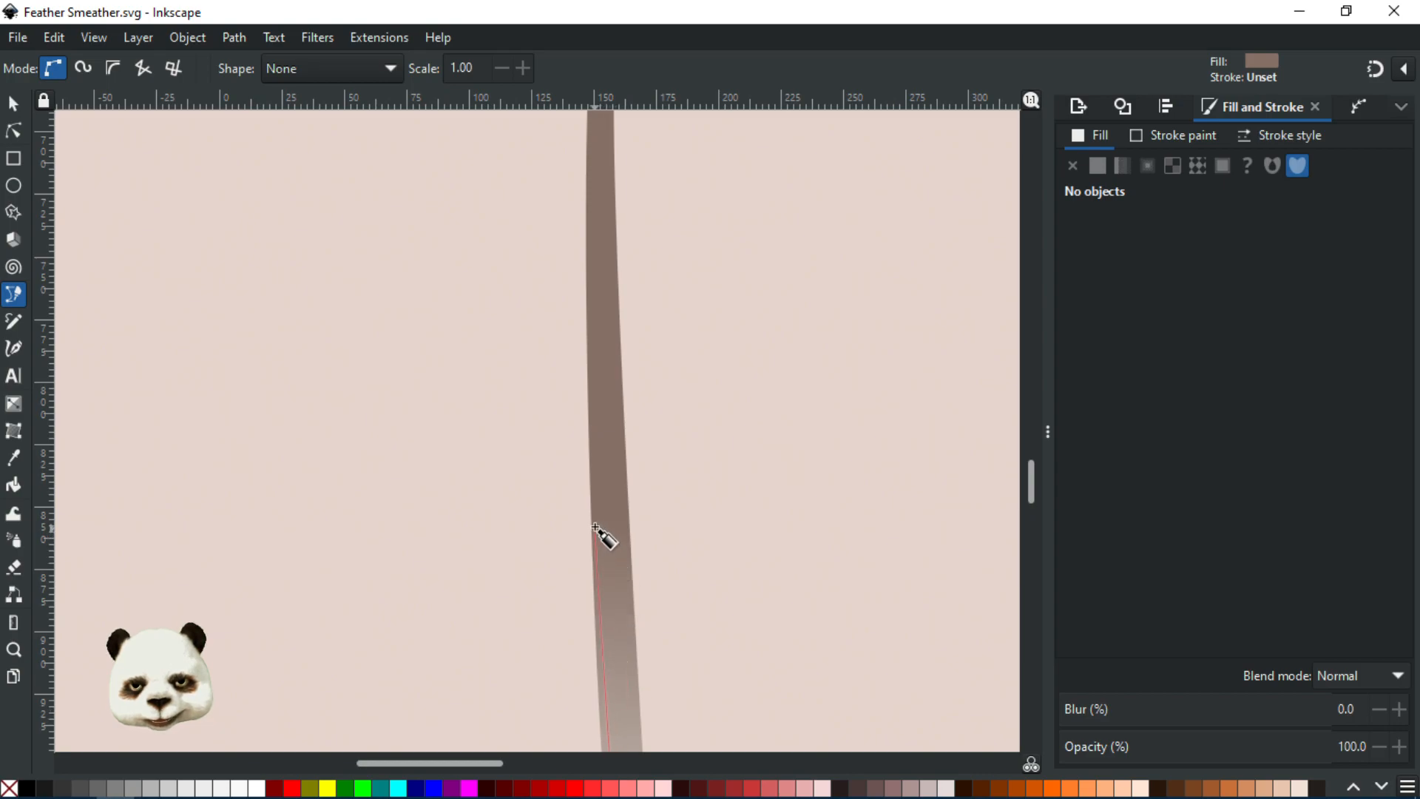
{"action": "left_click_drag", "start_coordinate": [597, 525], "coordinate": [595, 471]}
{"action": "left_click_drag", "start_coordinate": [597, 293], "coordinate": [585, 589]}
{"action": "scroll", "coordinate": [560, 424], "scroll_direction": "down", "scroll_amount": 2}
{"action": "scroll", "coordinate": [569, 414], "scroll_direction": "up", "scroll_amount": 3}
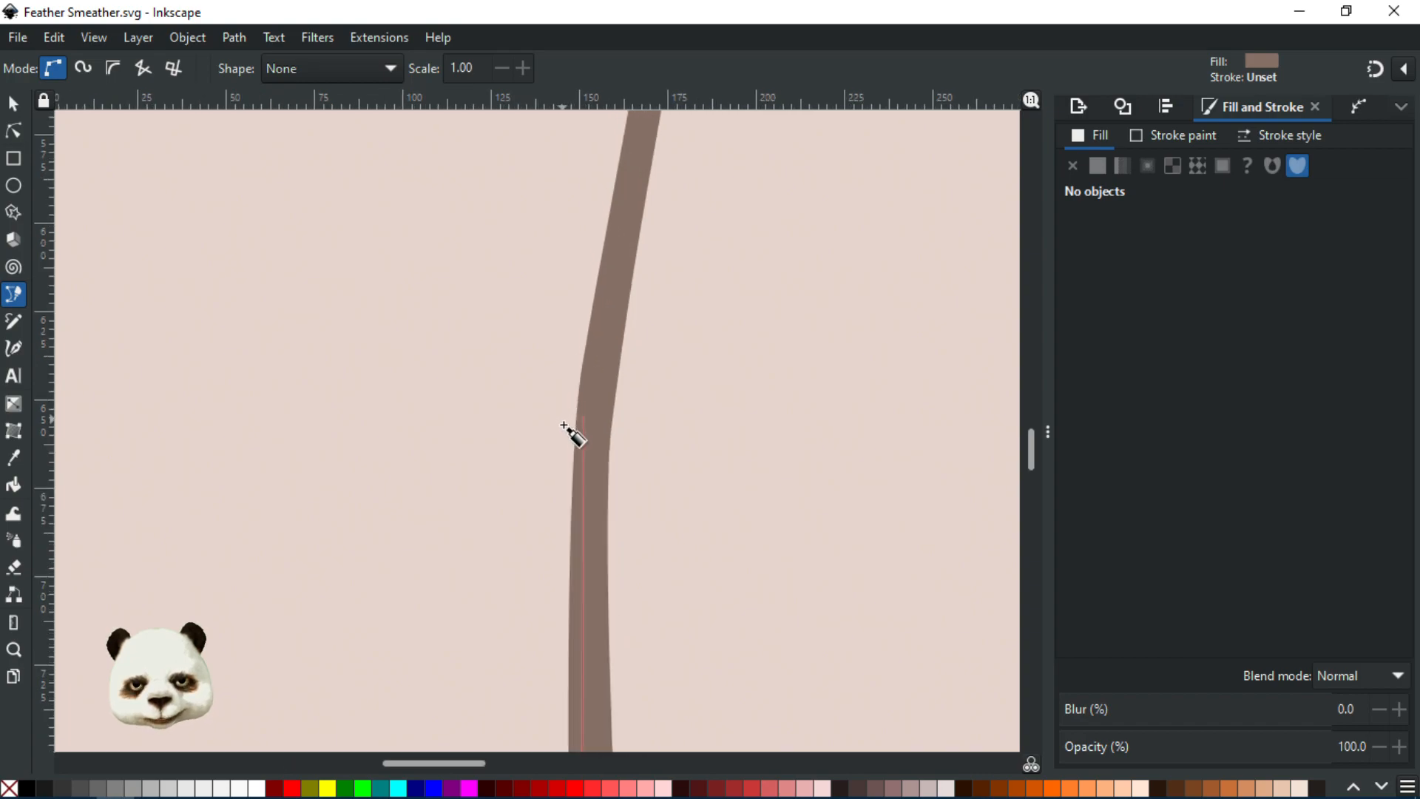
{"action": "left_click_drag", "start_coordinate": [581, 494], "coordinate": [582, 442]}
{"action": "scroll", "coordinate": [579, 332], "scroll_direction": "down", "scroll_amount": 2}
- Trace the path along the inside of the shaft's upper section with curved nodes, ending just beyond its top tip
{"action": "left_click_drag", "start_coordinate": [578, 275], "coordinate": [557, 703]}
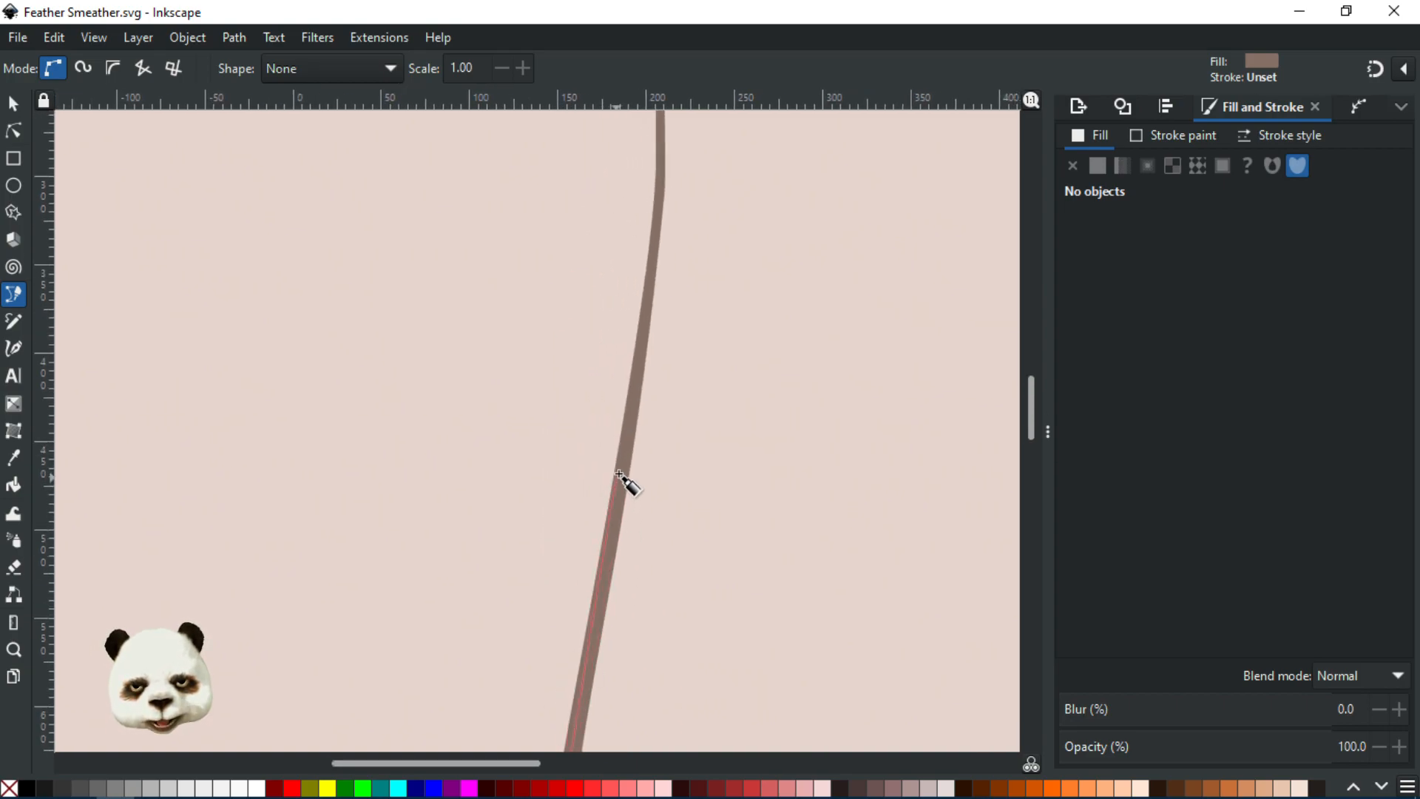
{"action": "left_click_drag", "start_coordinate": [620, 474], "coordinate": [622, 447]}
{"action": "left_click_drag", "start_coordinate": [650, 367], "coordinate": [622, 590]}
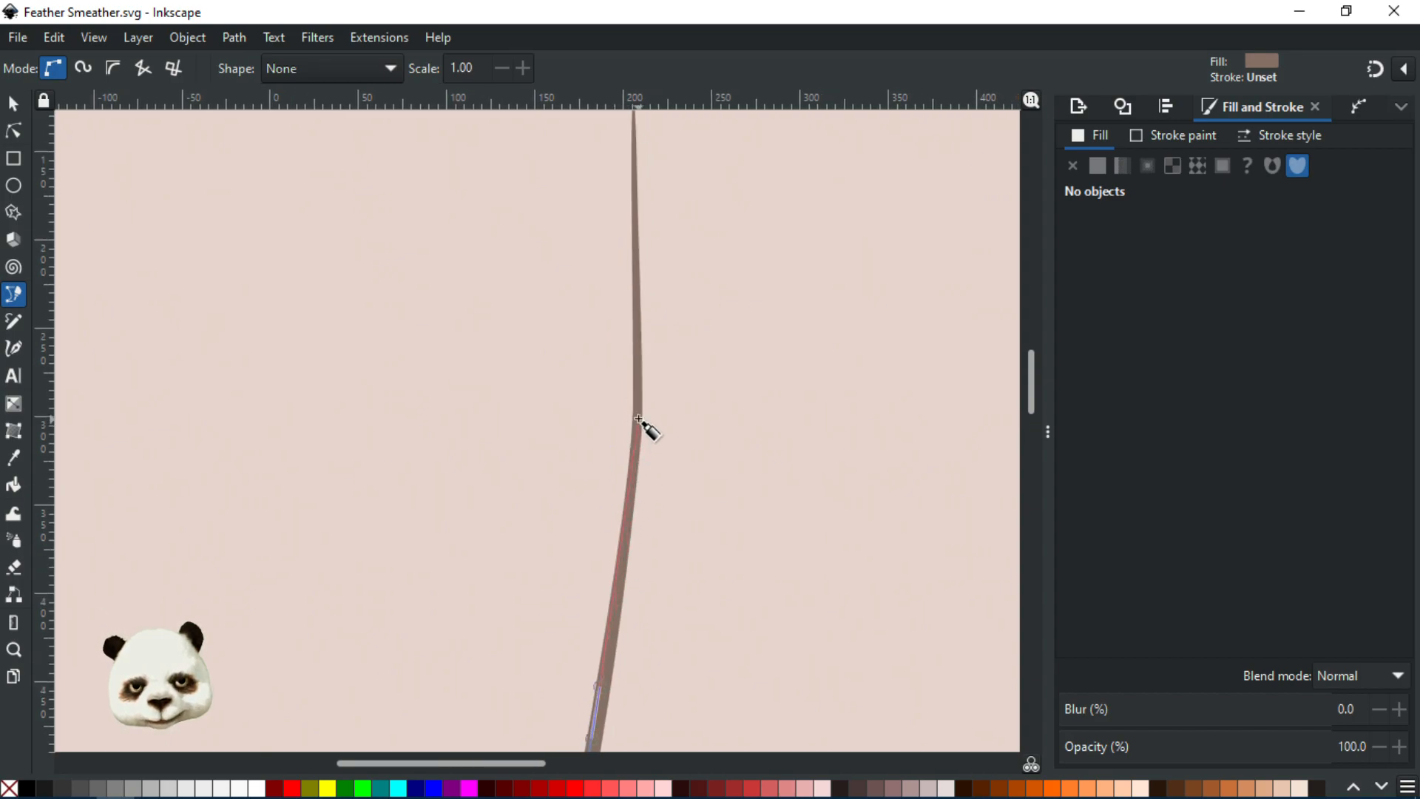
{"action": "scroll", "coordinate": [638, 419], "scroll_direction": "up", "scroll_amount": 3, "text": "ctrl"}
{"action": "left_click_drag", "start_coordinate": [633, 461], "coordinate": [635, 427]}
{"action": "mouse_move", "coordinate": [629, 297]}
{"action": "left_mouse_down"}
{"action": "mouse_move", "coordinate": [632, 249]}
{"action": "mouse_move", "coordinate": [644, 254]}
{"action": "left_mouse_up"}
{"action": "scroll", "coordinate": [637, 339], "scroll_direction": "down", "scroll_amount": 3}
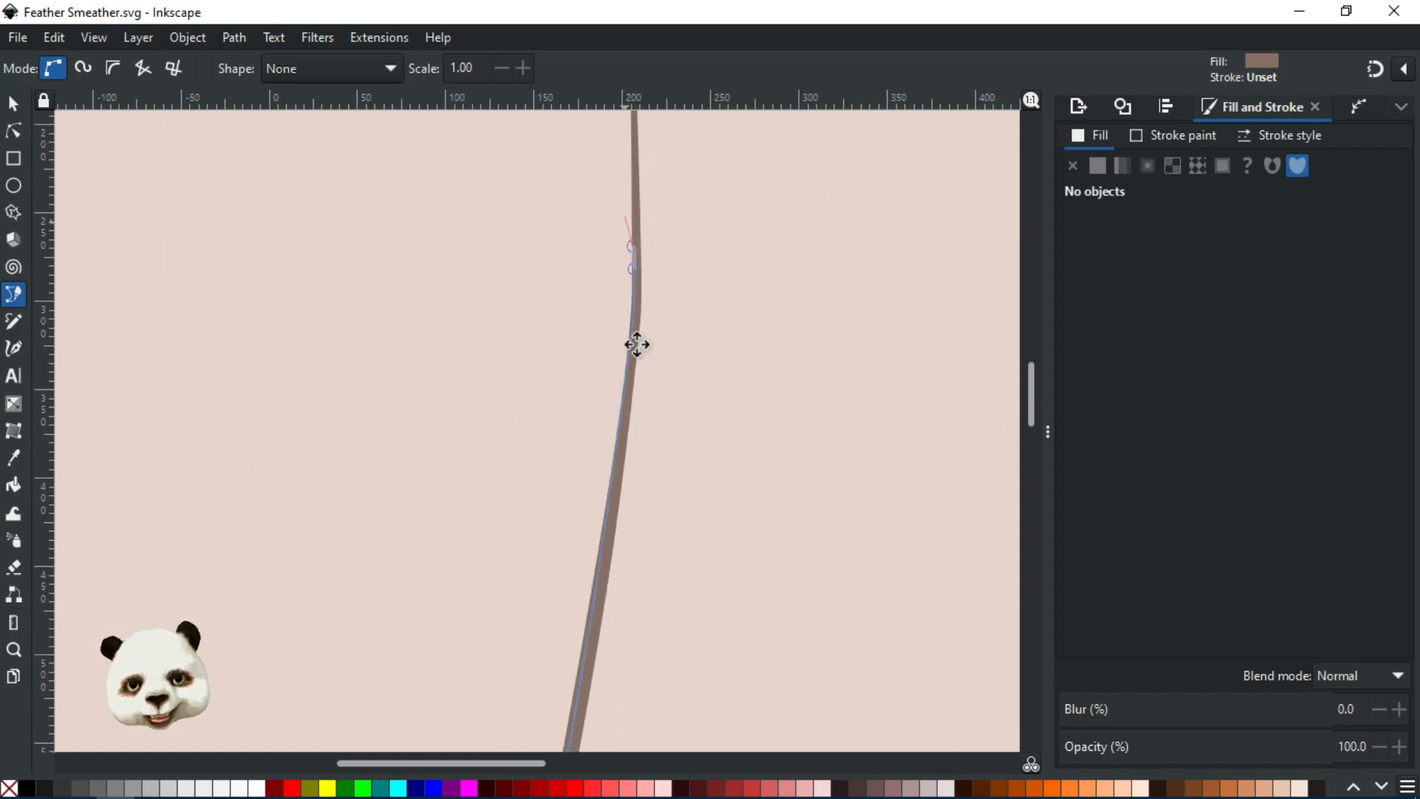
{"action": "scroll", "coordinate": [655, 664], "scroll_direction": "up", "scroll_amount": 2}
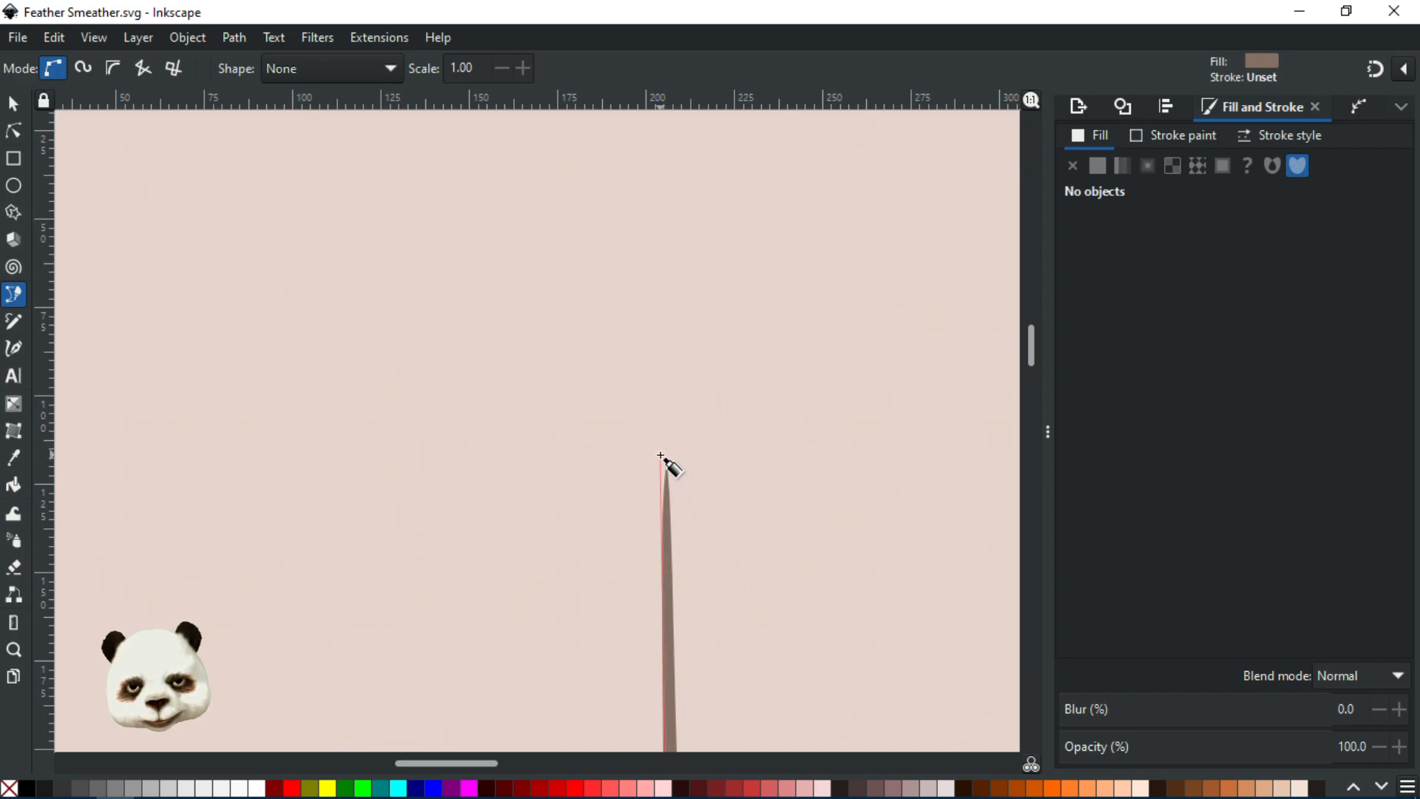
{"action": "left_click", "coordinate": [660, 454]}
- Run straight segments down outside the shaft's left edge, following its bends, and close the shape at the base node
{"action": "scroll", "coordinate": [561, 570], "scroll_direction": "down", "scroll_amount": 4}
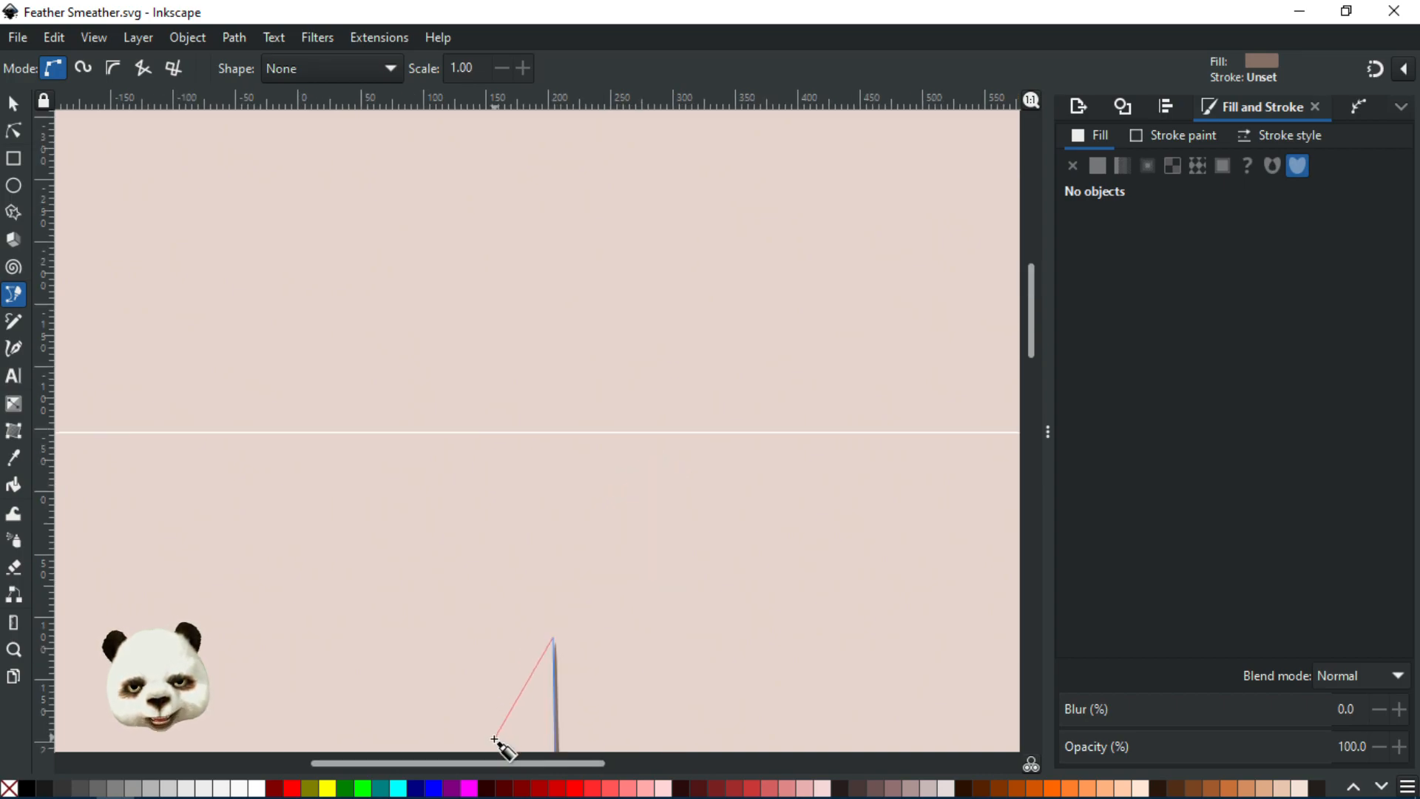
{"action": "scroll", "coordinate": [706, 246], "scroll_direction": "up", "scroll_amount": 1}
{"action": "left_click", "coordinate": [694, 395]}
{"action": "left_click_drag", "start_coordinate": [596, 678], "coordinate": [769, 174]}
{"action": "left_click", "coordinate": [743, 371]}
{"action": "left_click_drag", "start_coordinate": [701, 654], "coordinate": [763, 115]}
{"action": "left_click", "coordinate": [839, 298]}
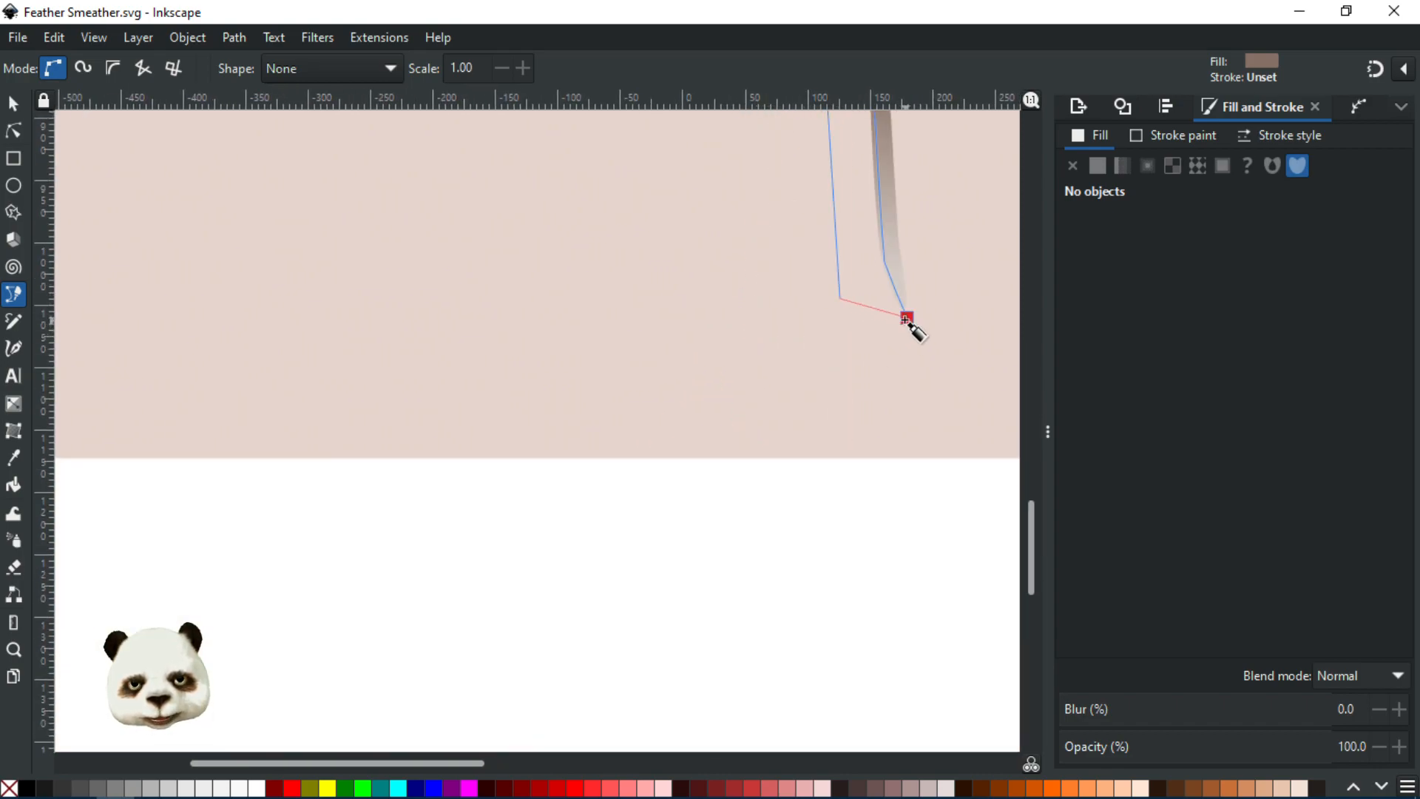
{"action": "left_click", "coordinate": [905, 319]}
- Darken the traced shape's fill to deep brown 332b26 (H 23, S 25, V 20)
{"action": "left_click_drag", "start_coordinate": [769, 228], "coordinate": [457, 690]}
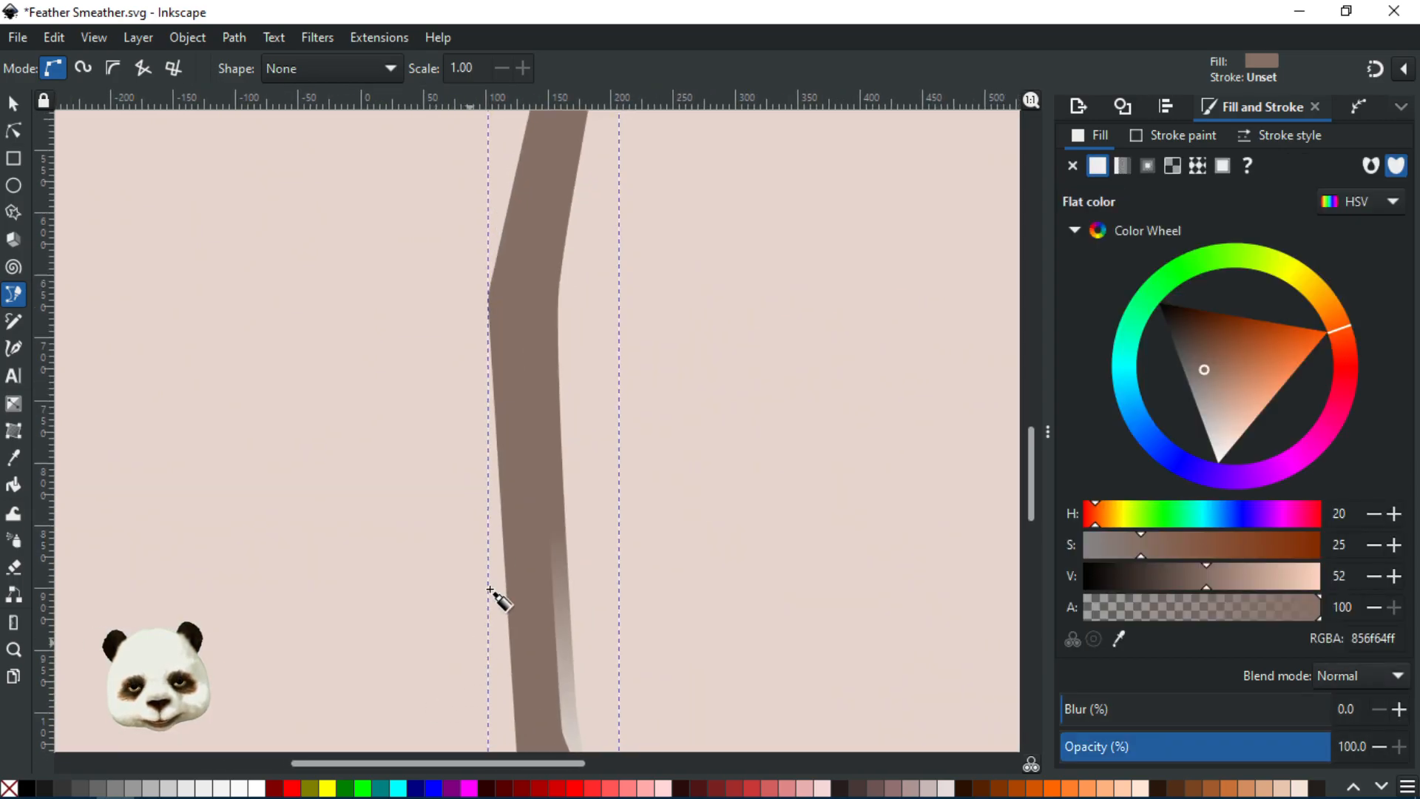
{"action": "scroll", "coordinate": [488, 587], "scroll_direction": "down", "scroll_amount": 3}
{"action": "scroll", "coordinate": [591, 563], "scroll_direction": "up", "scroll_amount": 1}
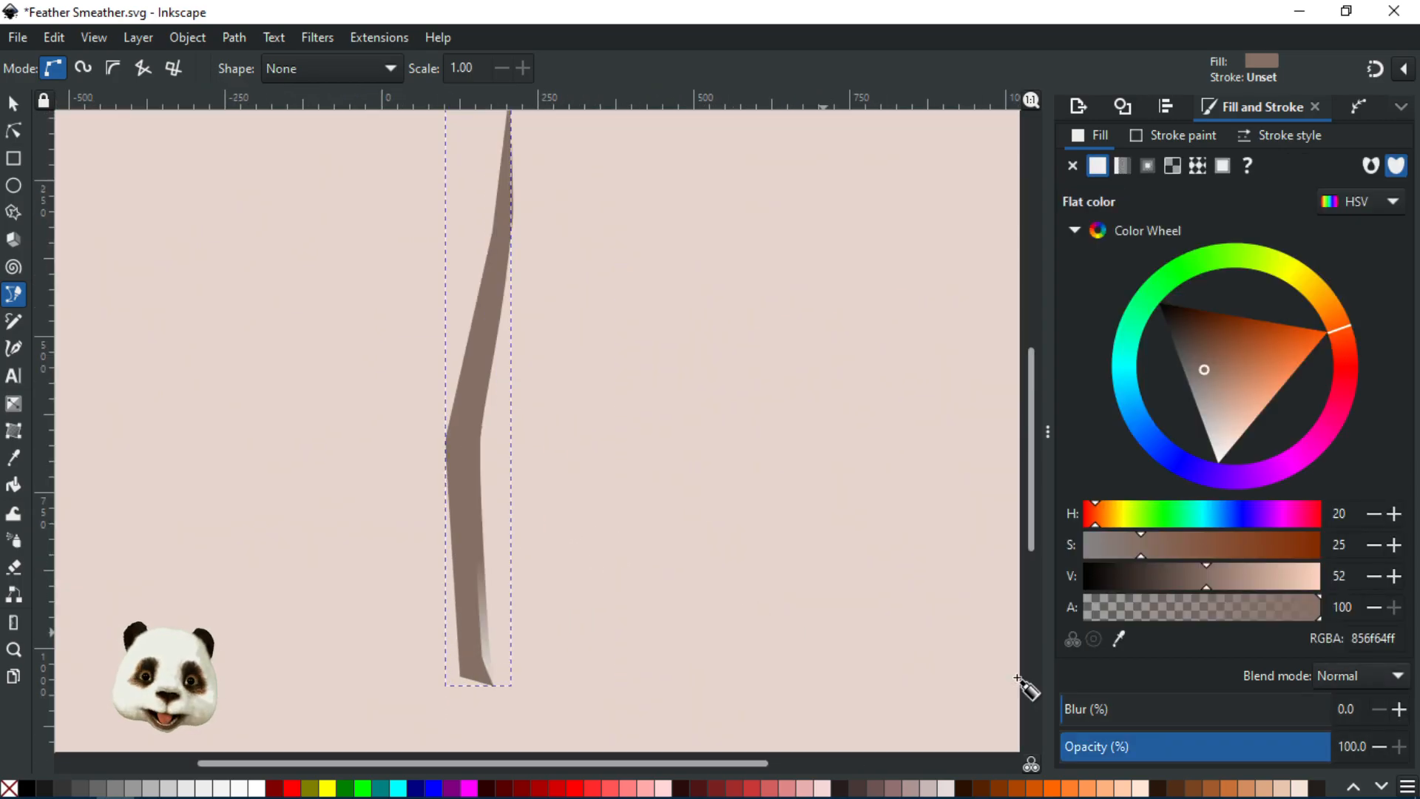
{"action": "left_click_drag", "start_coordinate": [1175, 576], "coordinate": [1135, 589]}
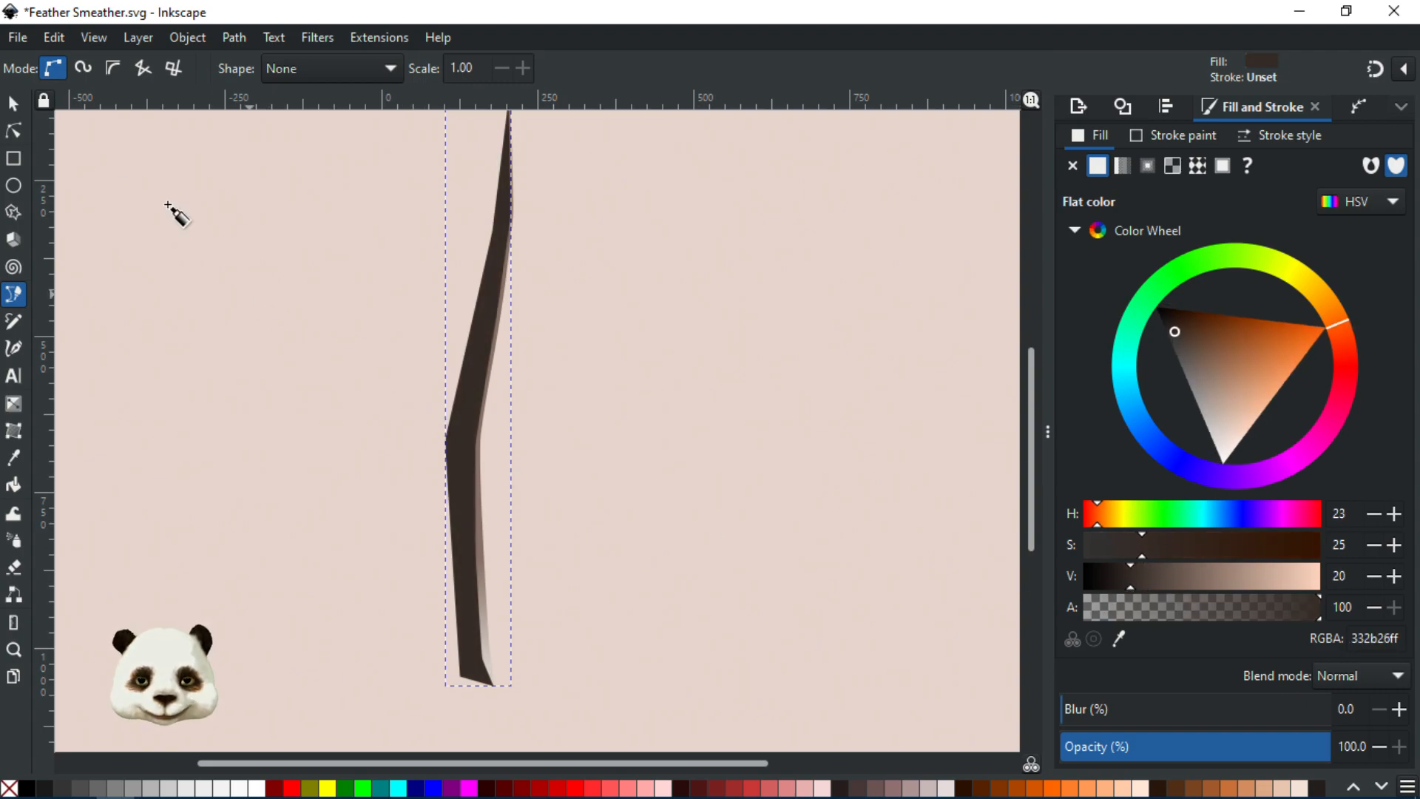
- Duplicate the gradient shaft, place the copy above the dark shape and fill it with magenta ff00ff
{"action": "left_click", "coordinate": [13, 103]}
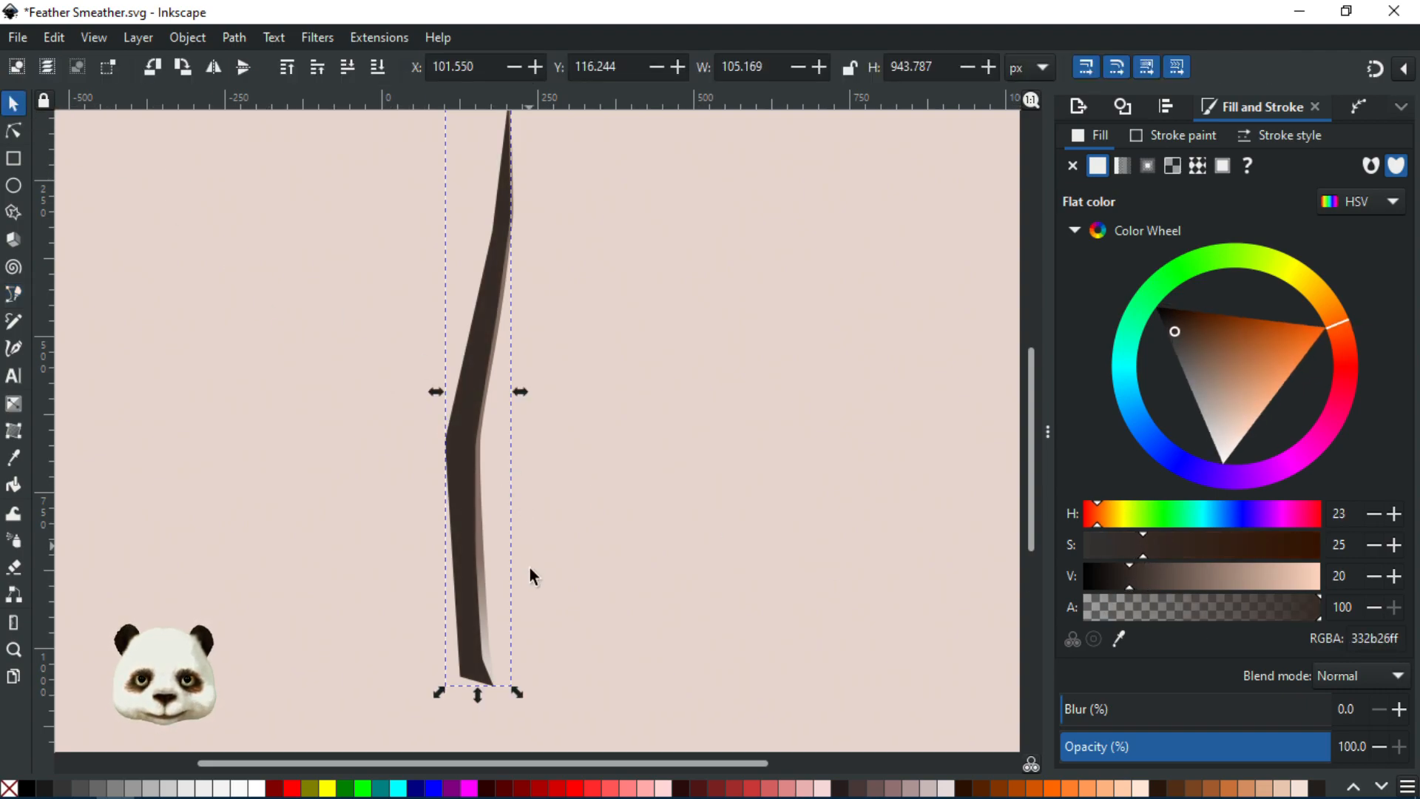
{"action": "left_click", "coordinate": [482, 584]}
{"action": "left_click", "coordinate": [492, 548]}
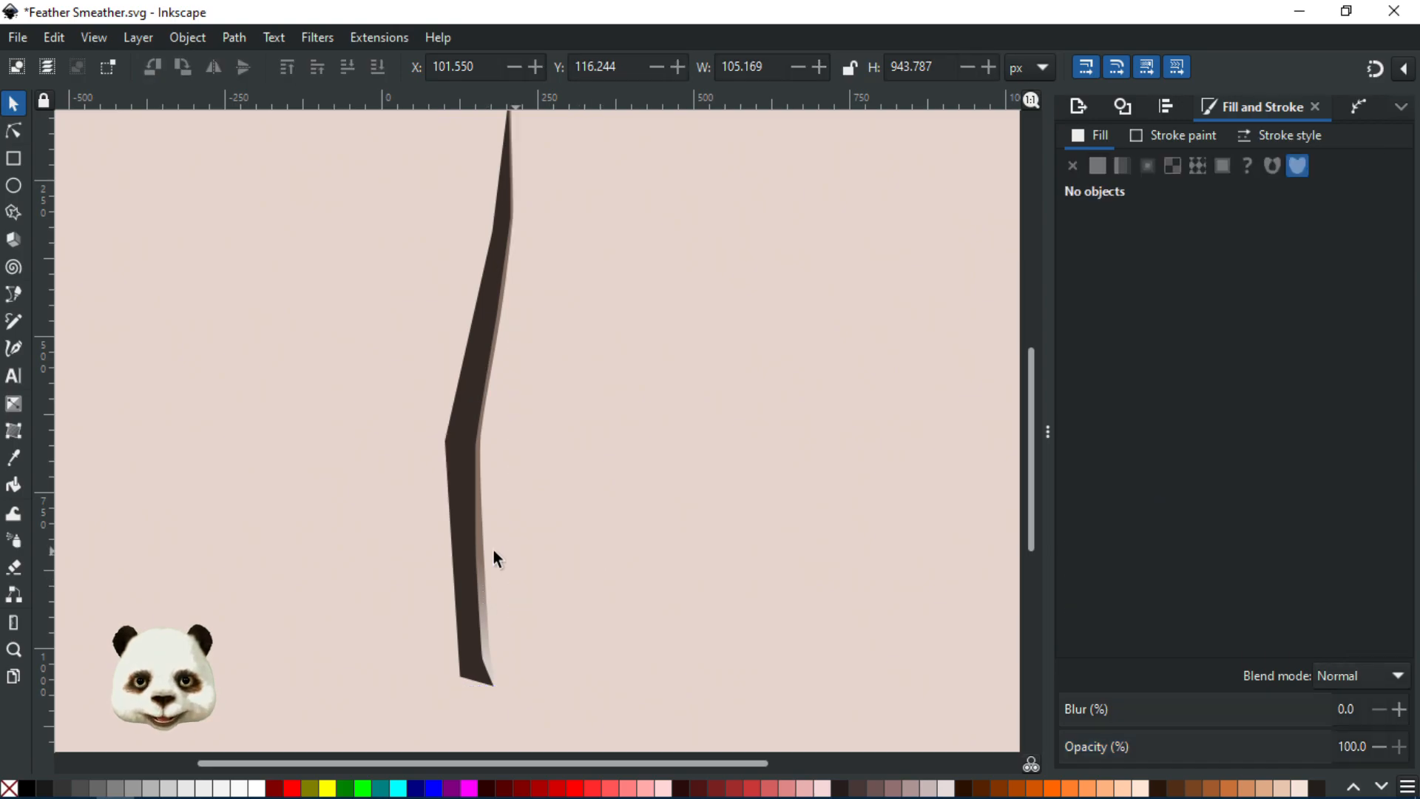
{"action": "left_click", "coordinate": [477, 543]}
{"action": "left_click", "coordinate": [480, 545]}
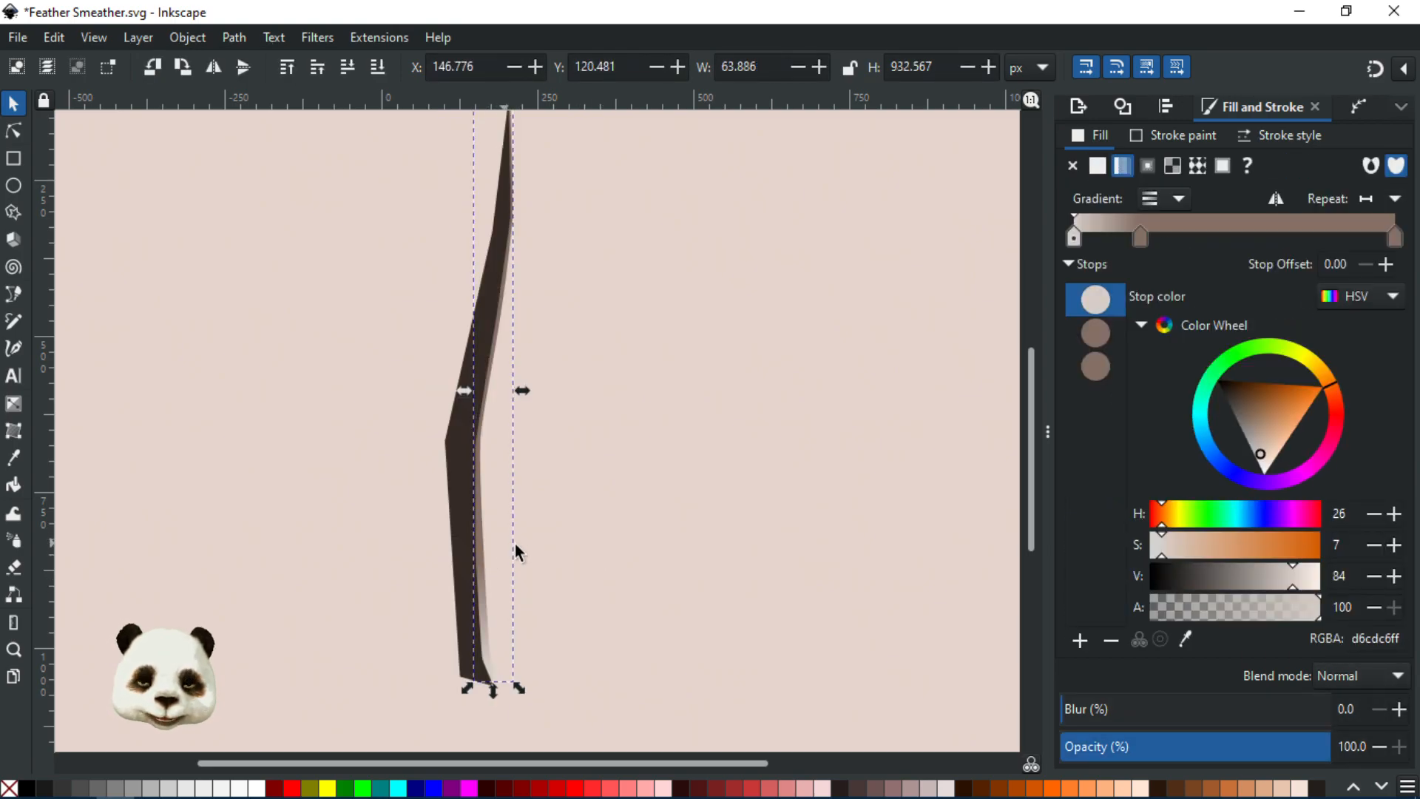
{"action": "left_click", "coordinate": [469, 788]}
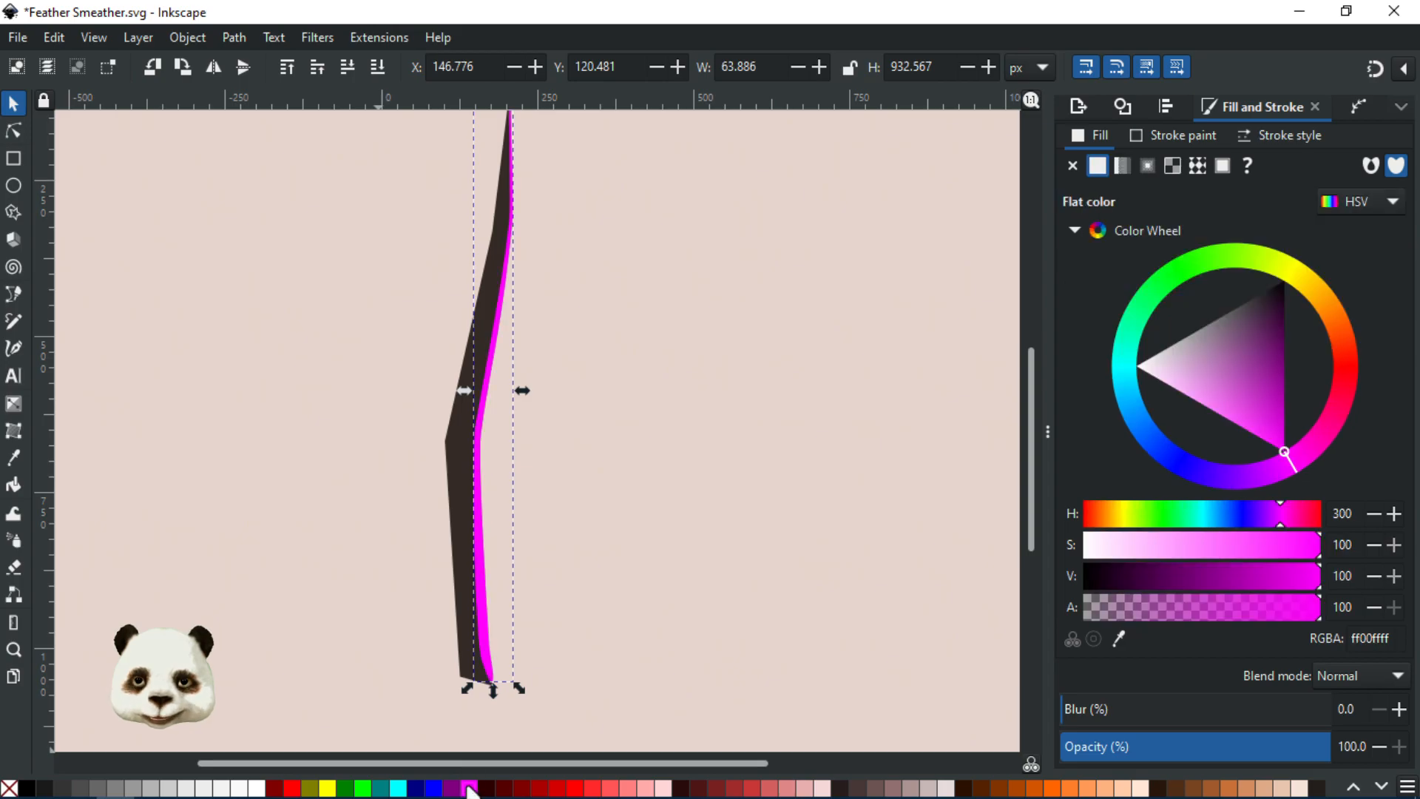
{"action": "left_click", "coordinate": [467, 517]}
{"action": "right_click", "coordinate": [481, 501]}
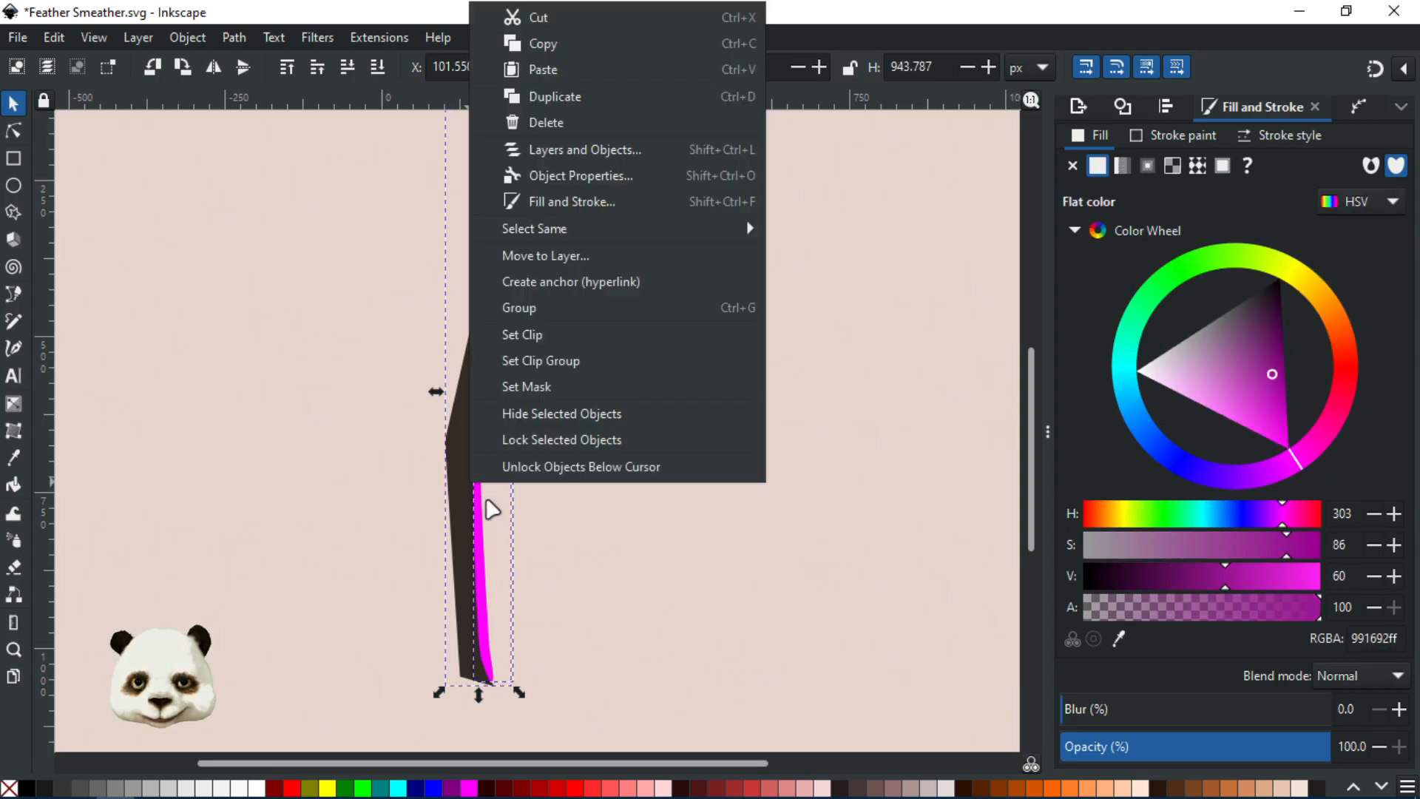
{"action": "left_click", "coordinate": [396, 564]}
{"action": "left_click", "coordinate": [396, 564]}
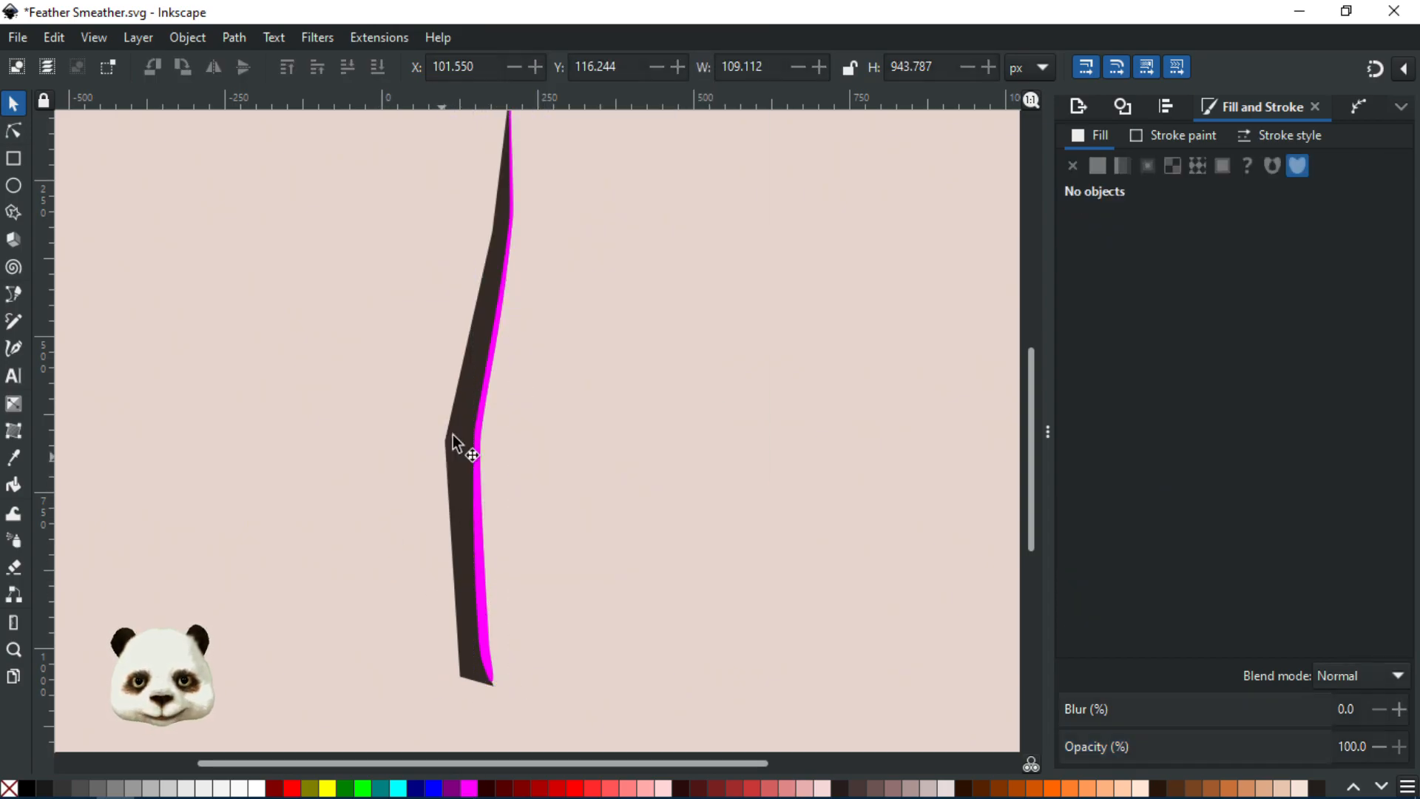
- Group the dark shape on its own and clip that group with the magenta shaft copy
{"action": "left_click", "coordinate": [453, 435]}
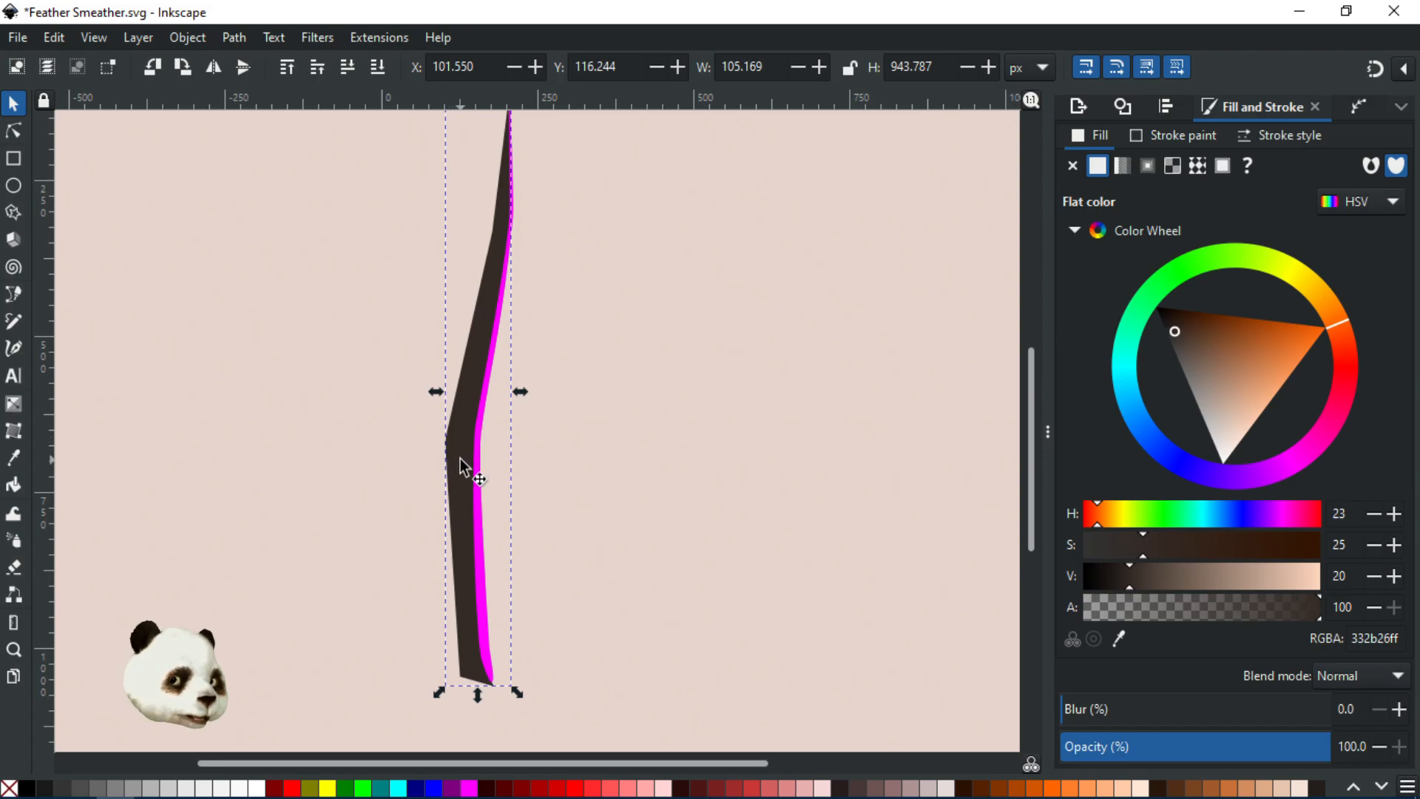
{"action": "key", "text": "ctrl+g"}
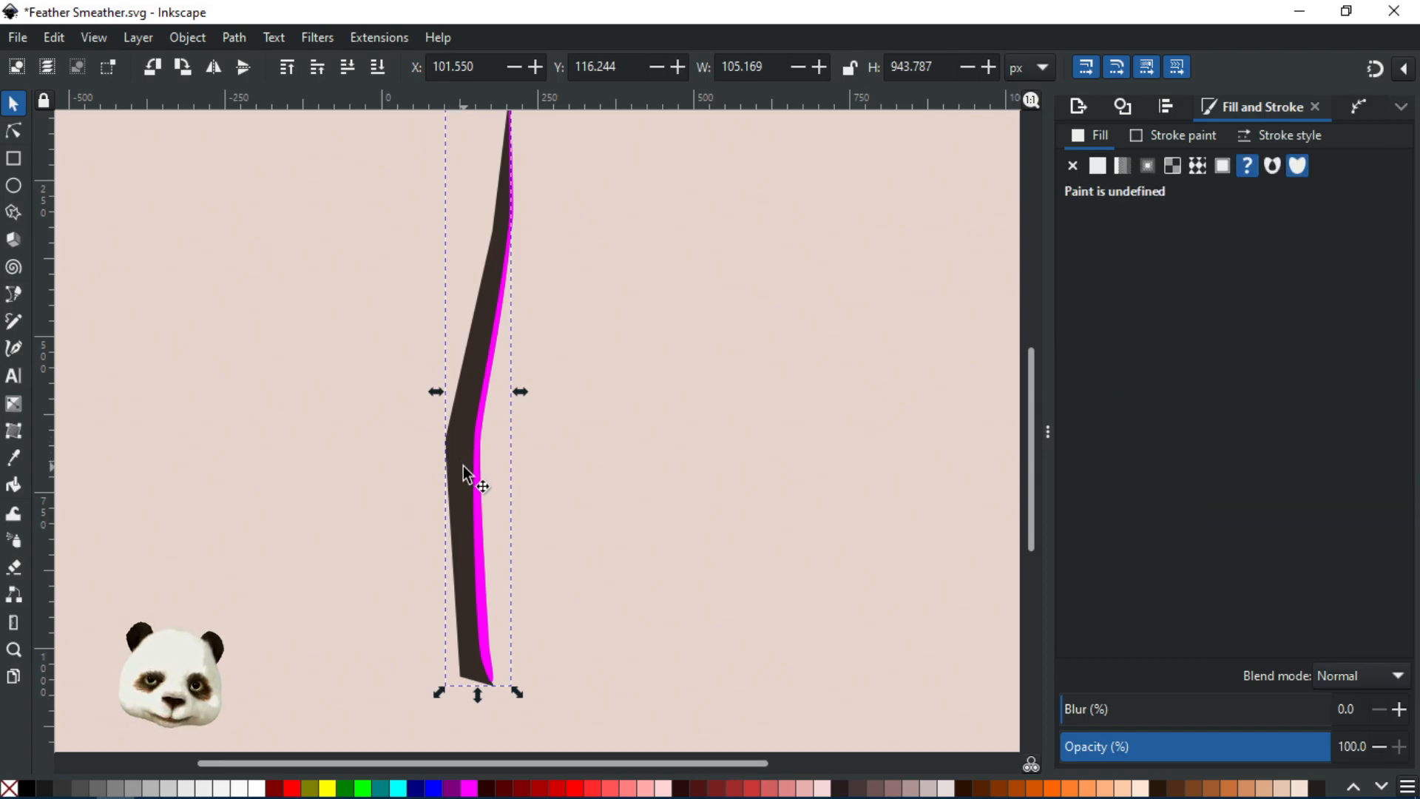
{"action": "left_click", "coordinate": [481, 545], "text": "shift"}
{"action": "right_click", "coordinate": [481, 545]}
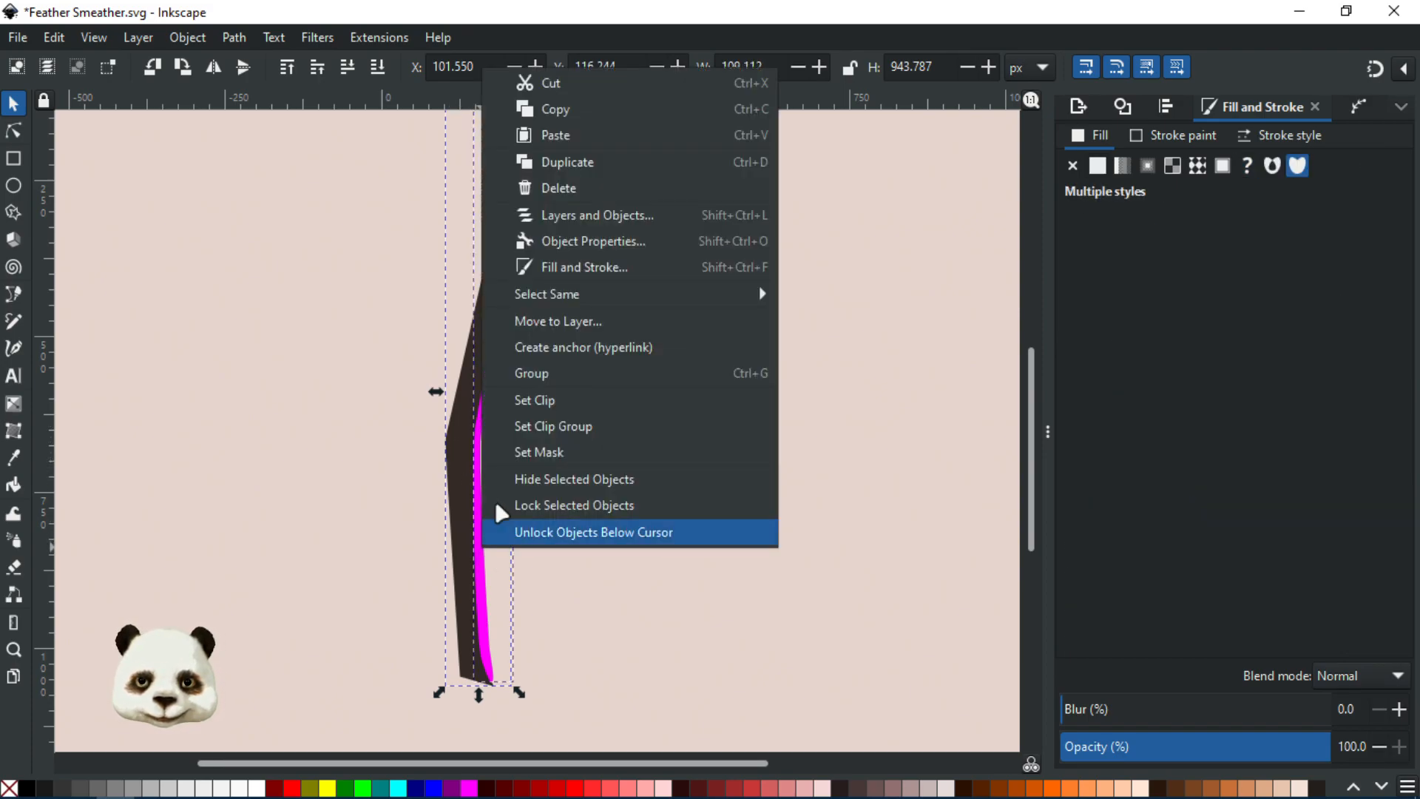
{"action": "left_click", "coordinate": [548, 401]}
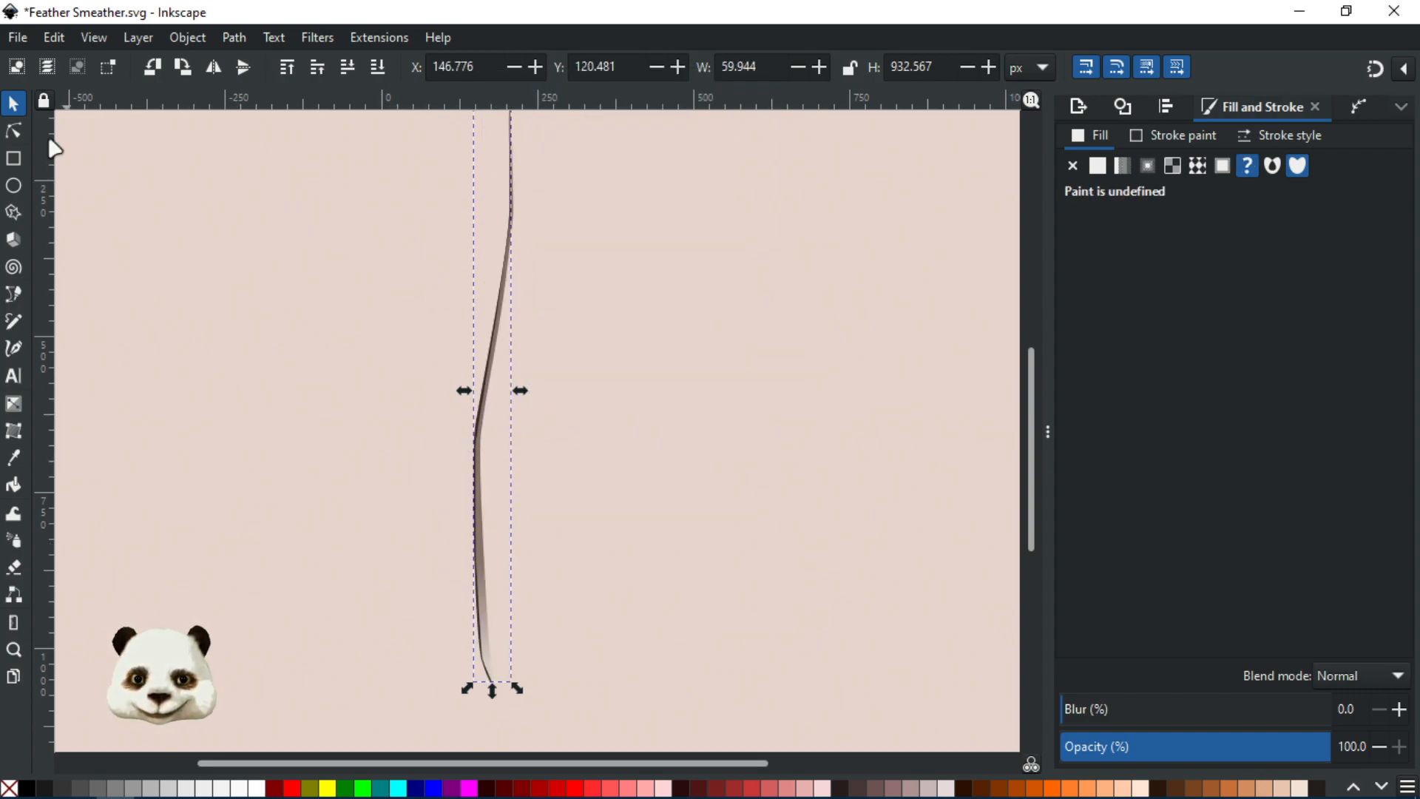
- Move the clipped dark shape's edge node at the shaft's middle bend up to about X 151.265, Y 655.383
{"action": "left_click", "coordinate": [14, 132]}
{"action": "scroll", "coordinate": [481, 422], "scroll_direction": "up", "scroll_amount": 6}
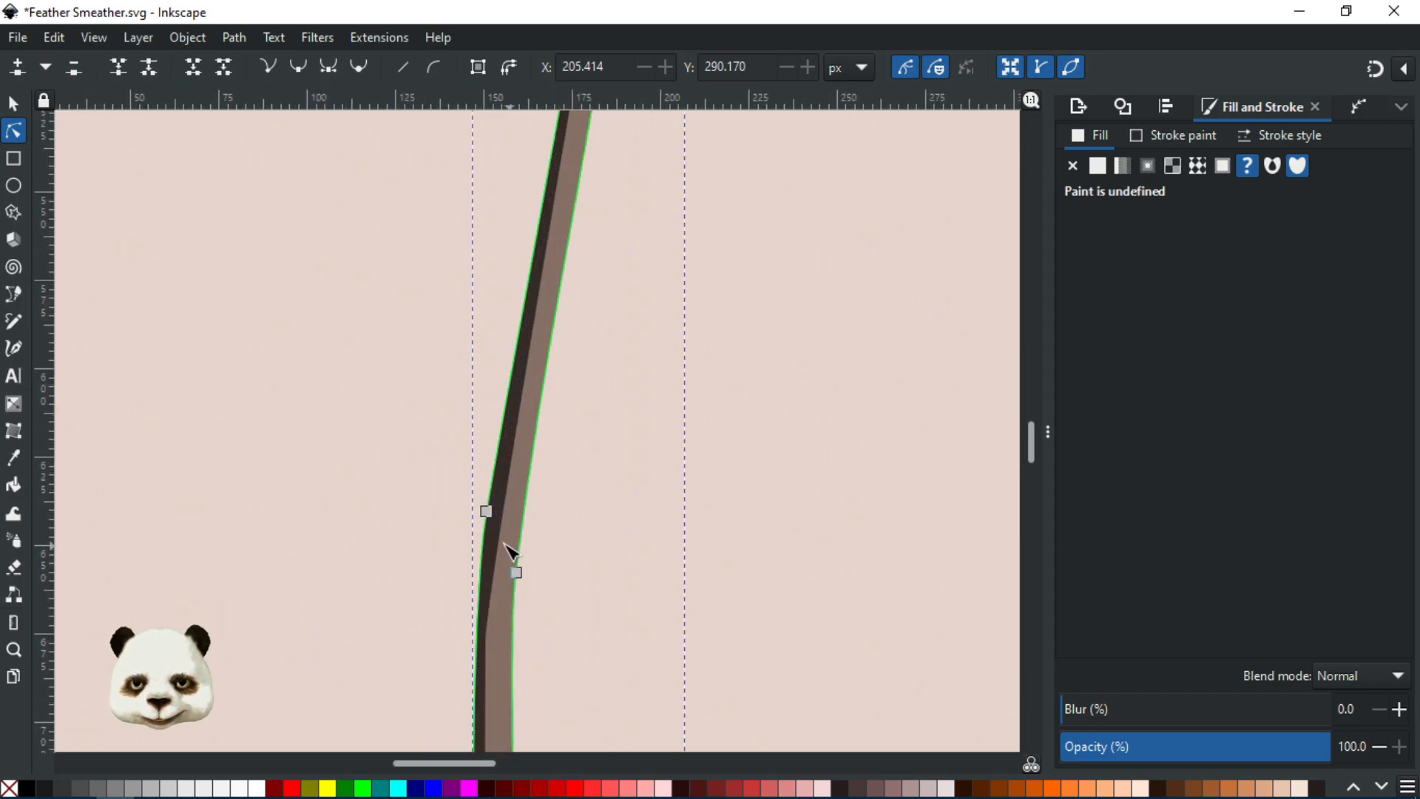
{"action": "left_click", "coordinate": [500, 539]}
{"action": "left_click_drag", "start_coordinate": [485, 638], "coordinate": [488, 564]}
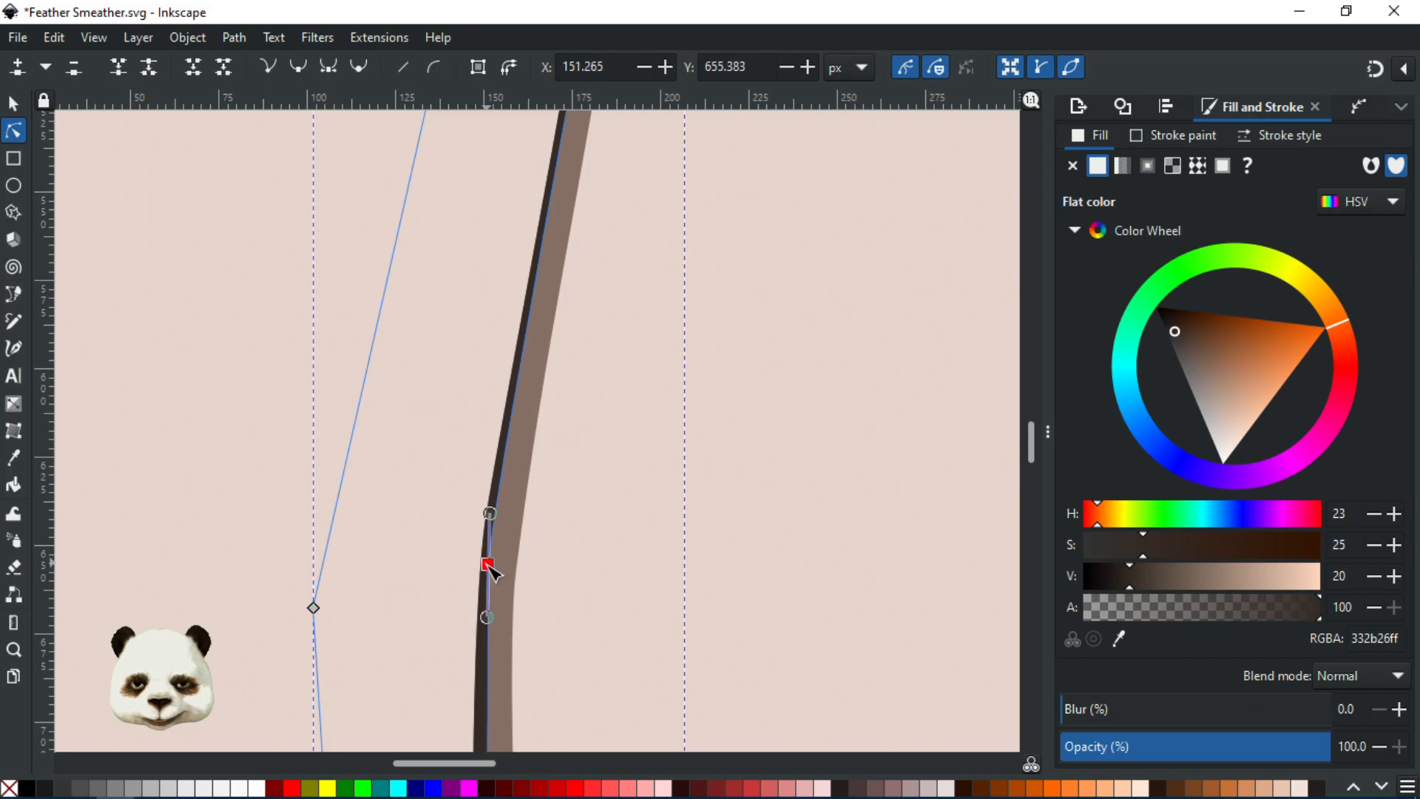
- Adjust the middle bend node's lower handle to smooth the dark edge's curve, and deselect the shape
{"action": "scroll", "coordinate": [525, 625], "scroll_direction": "down", "scroll_amount": 2}
{"action": "scroll", "coordinate": [521, 616], "scroll_direction": "down", "scroll_amount": 2}
{"action": "left_click_drag", "start_coordinate": [528, 610], "coordinate": [623, 352]}
{"action": "scroll", "coordinate": [556, 411], "scroll_direction": "up", "scroll_amount": 1}
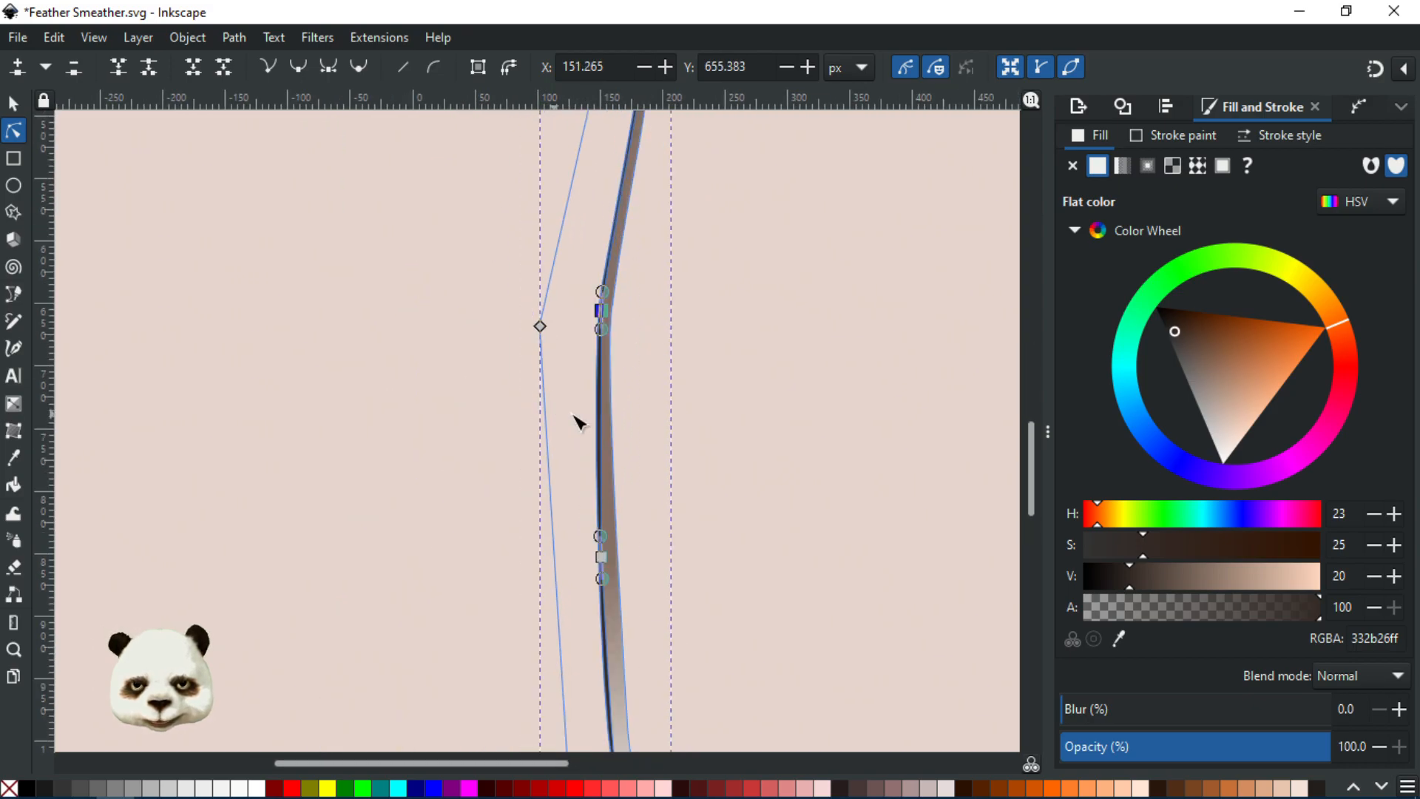
{"action": "left_click_drag", "start_coordinate": [604, 341], "coordinate": [600, 353]}
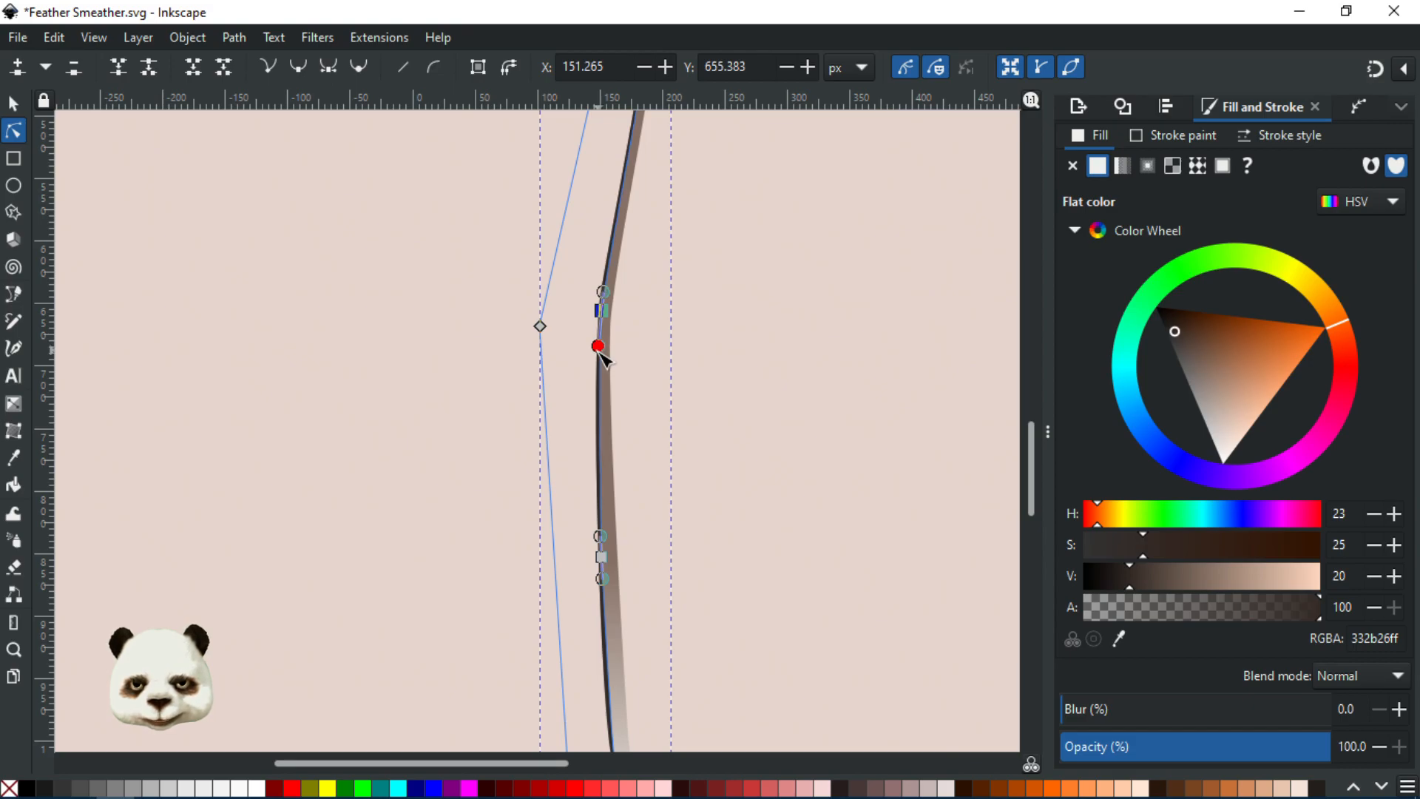
{"action": "left_click_drag", "start_coordinate": [597, 354], "coordinate": [600, 344]}
{"action": "left_click", "coordinate": [728, 437]}
{"action": "left_click", "coordinate": [728, 436]}
- Blur the clipped dark shape along the shaft's edge by 10%
{"action": "scroll", "coordinate": [719, 439], "scroll_direction": "down", "scroll_amount": 2}
{"action": "scroll", "coordinate": [726, 443], "scroll_direction": "down", "scroll_amount": 2}
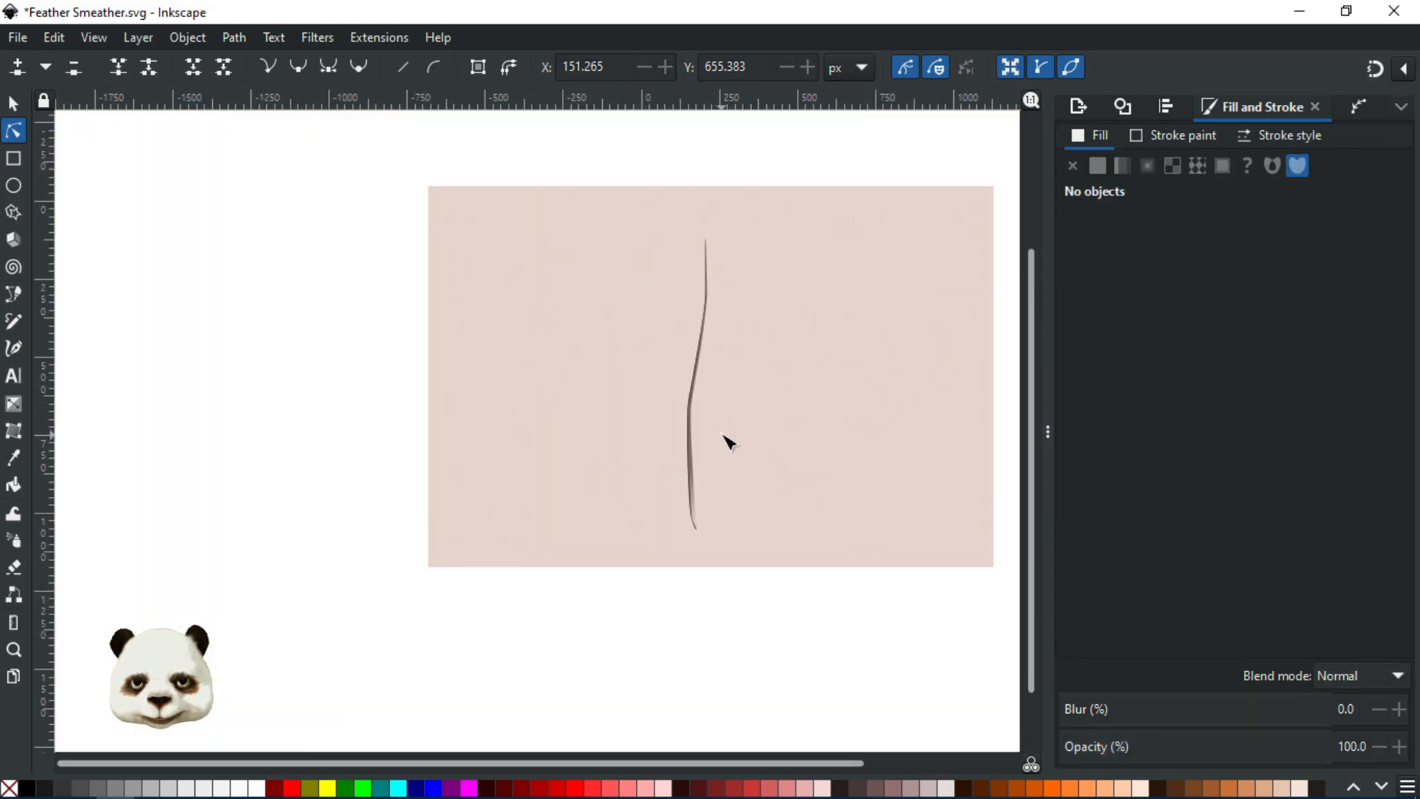
{"action": "scroll", "coordinate": [704, 373], "scroll_direction": "up", "scroll_amount": 4}
{"action": "scroll", "coordinate": [752, 497], "scroll_direction": "up", "scroll_amount": 1}
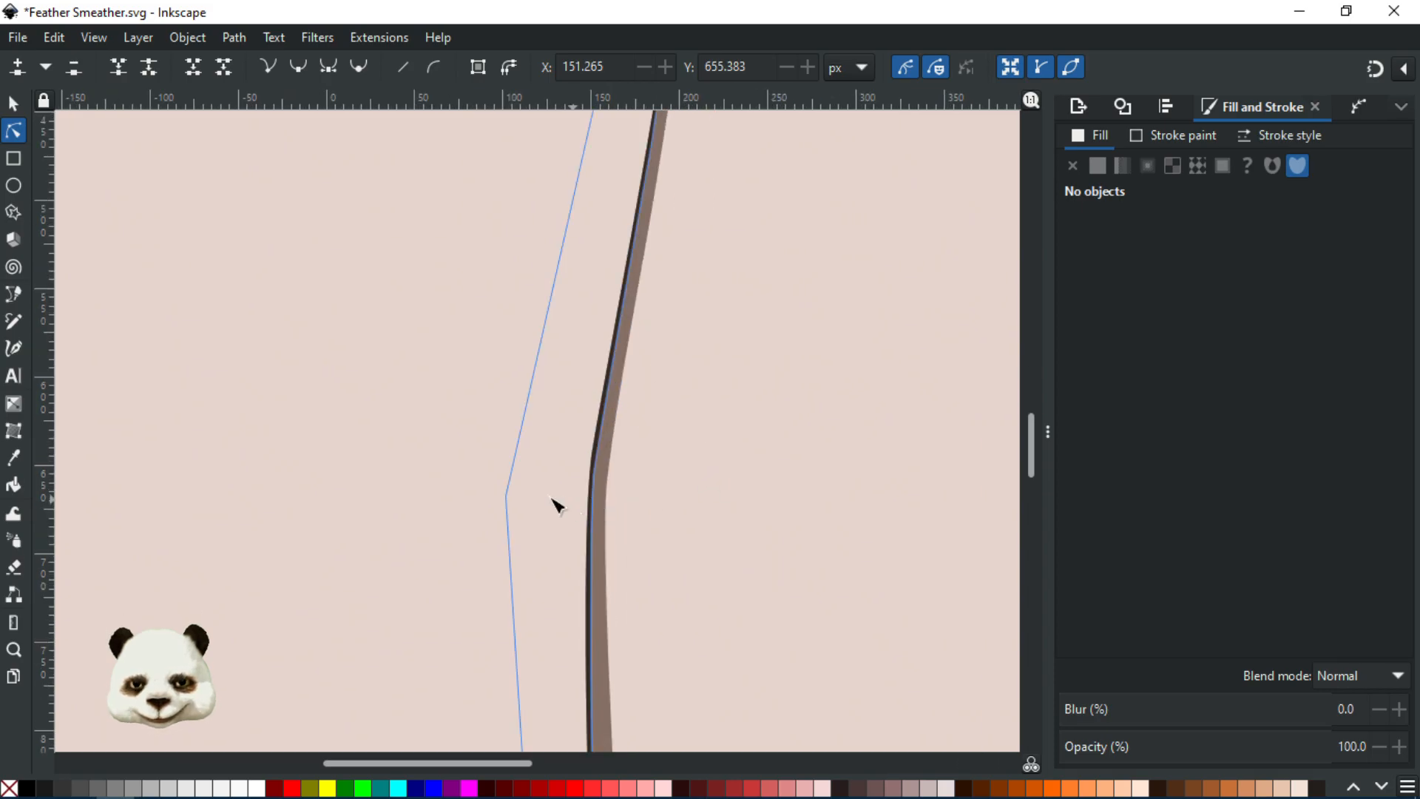
{"action": "left_click", "coordinate": [504, 497]}
{"action": "left_click_drag", "start_coordinate": [1095, 708], "coordinate": [1100, 708]}
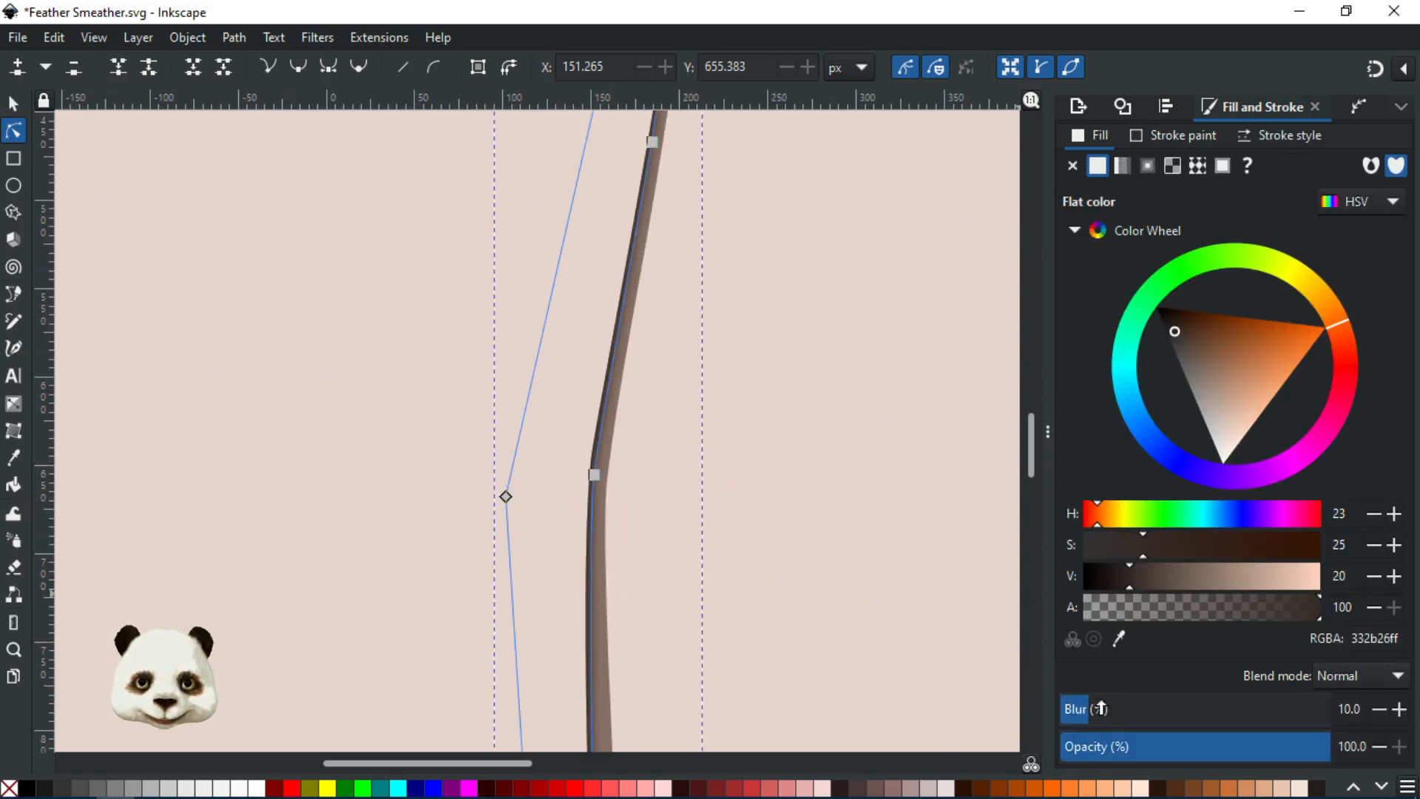
- Lengthen both handles of the clipped dark shape's lower bend node to smooth its edge near the shaft's bottom tip
{"action": "left_click", "coordinate": [757, 463]}
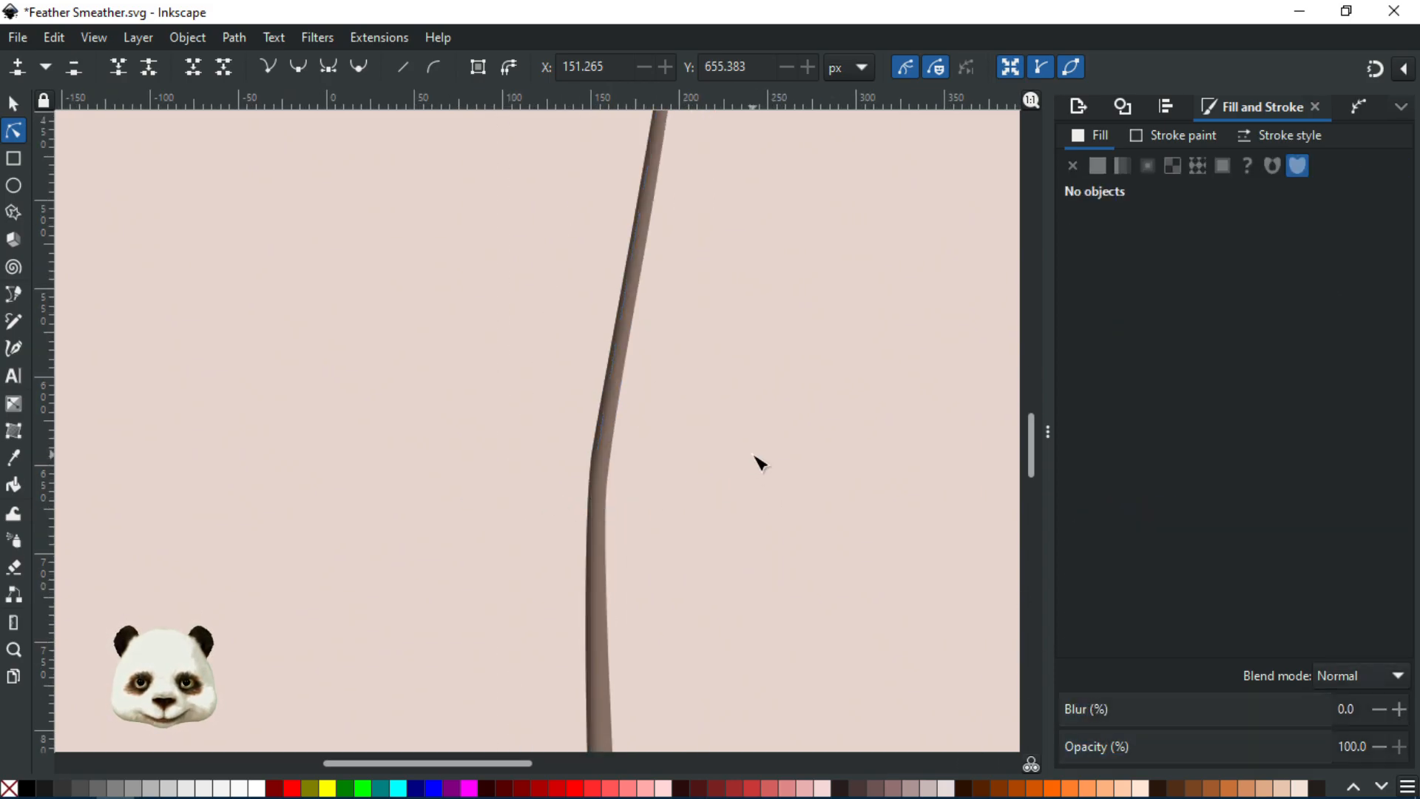
{"action": "scroll", "coordinate": [814, 473], "scroll_direction": "down", "scroll_amount": 3}
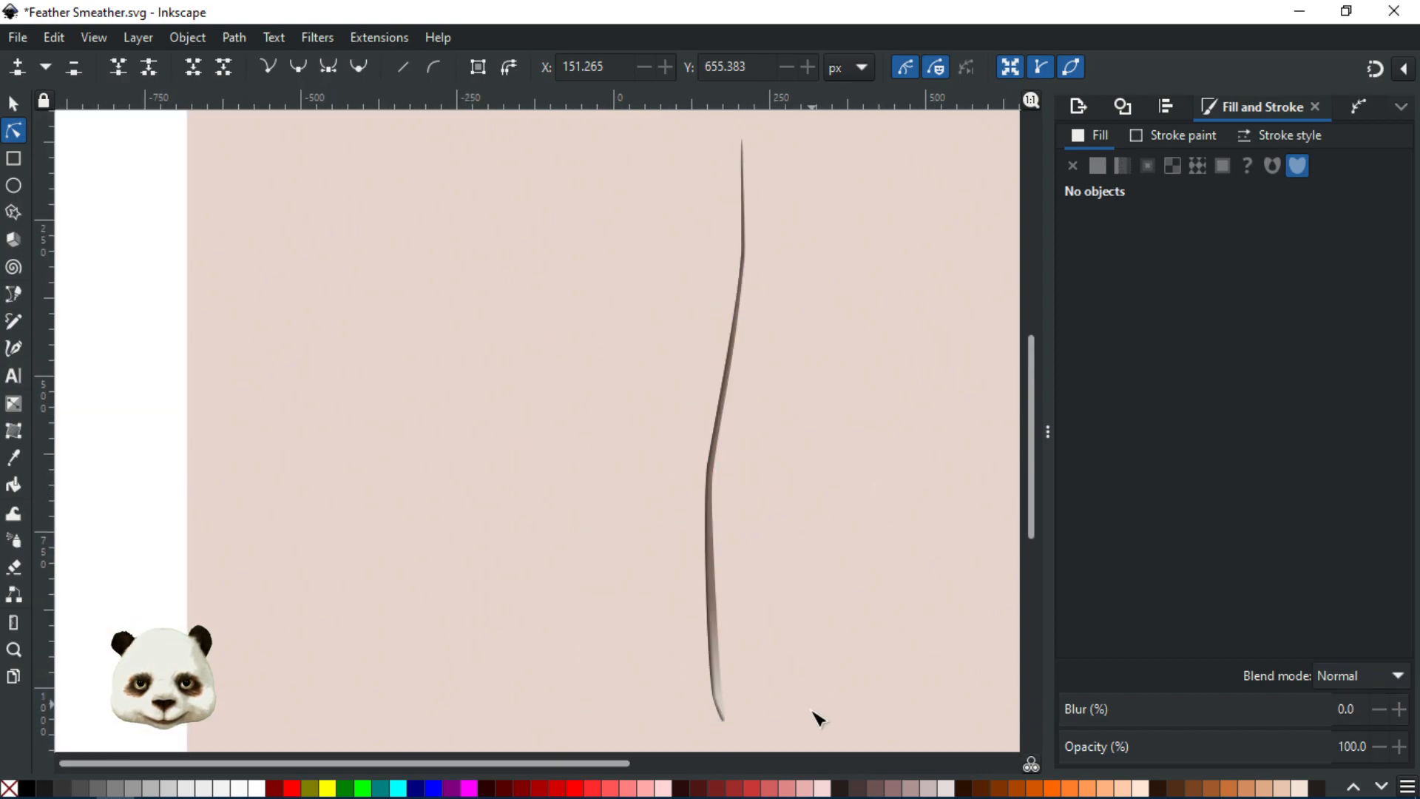
{"action": "scroll", "coordinate": [818, 716], "scroll_direction": "up", "scroll_amount": 8}
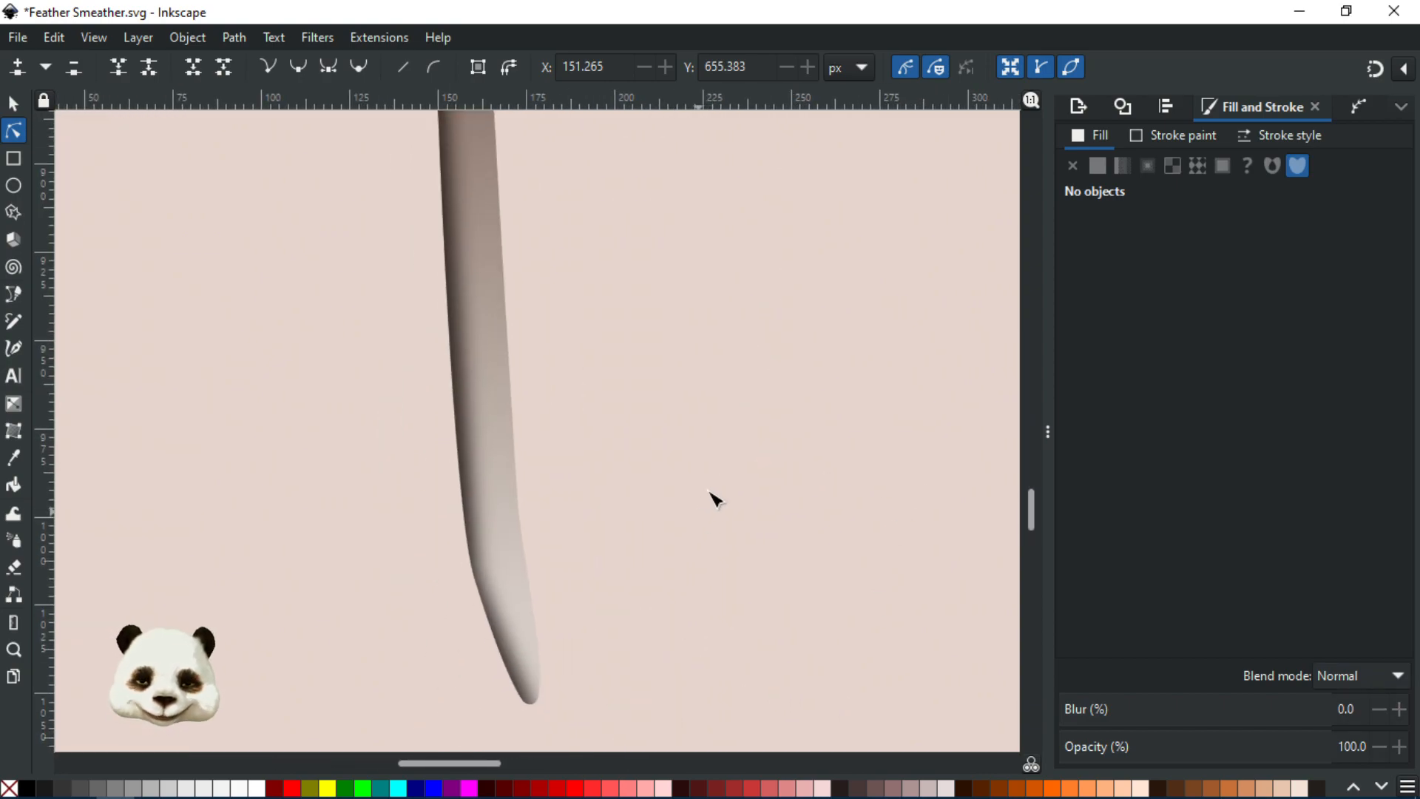
{"action": "left_click", "coordinate": [512, 656]}
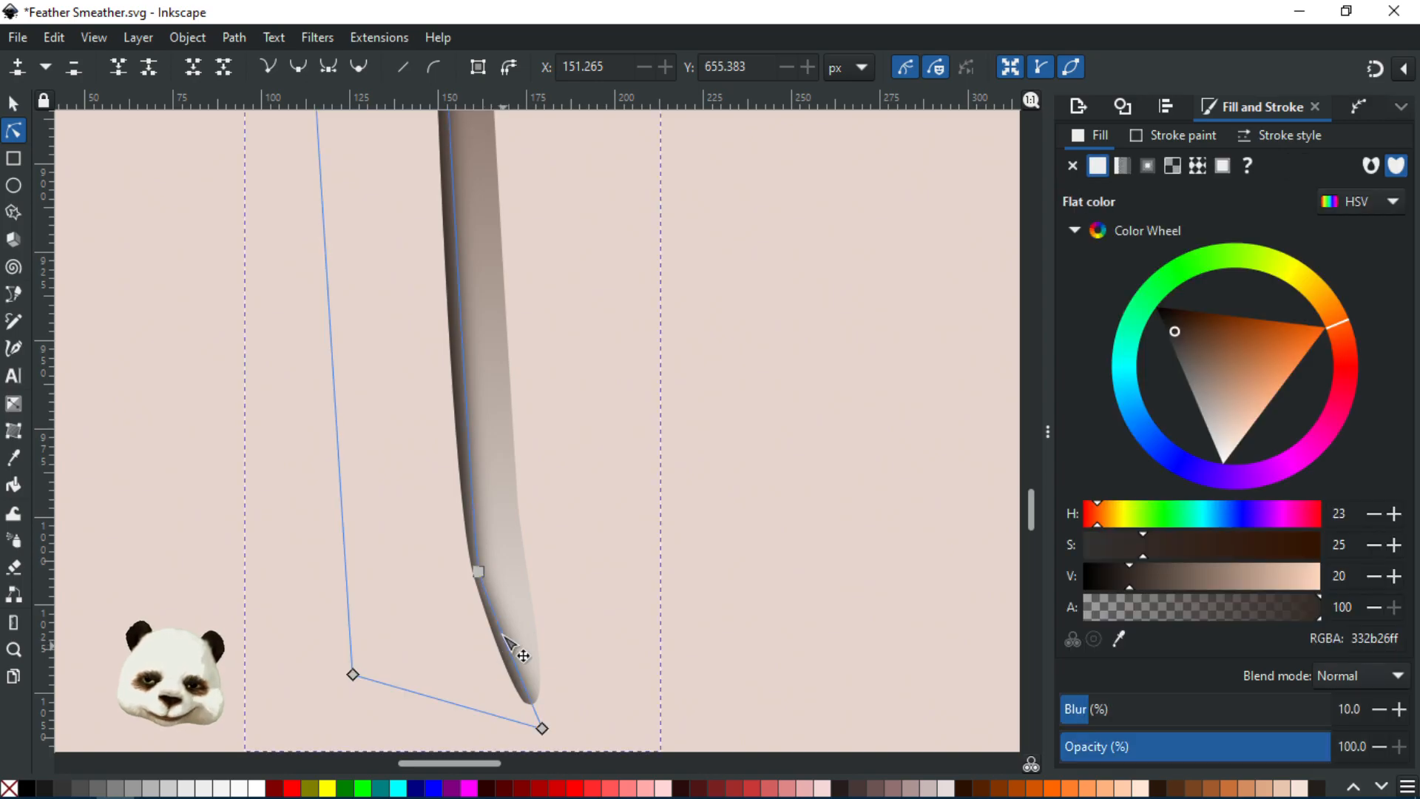
{"action": "scroll", "coordinate": [500, 681], "scroll_direction": "up", "scroll_amount": 3}
{"action": "left_click", "coordinate": [443, 368]}
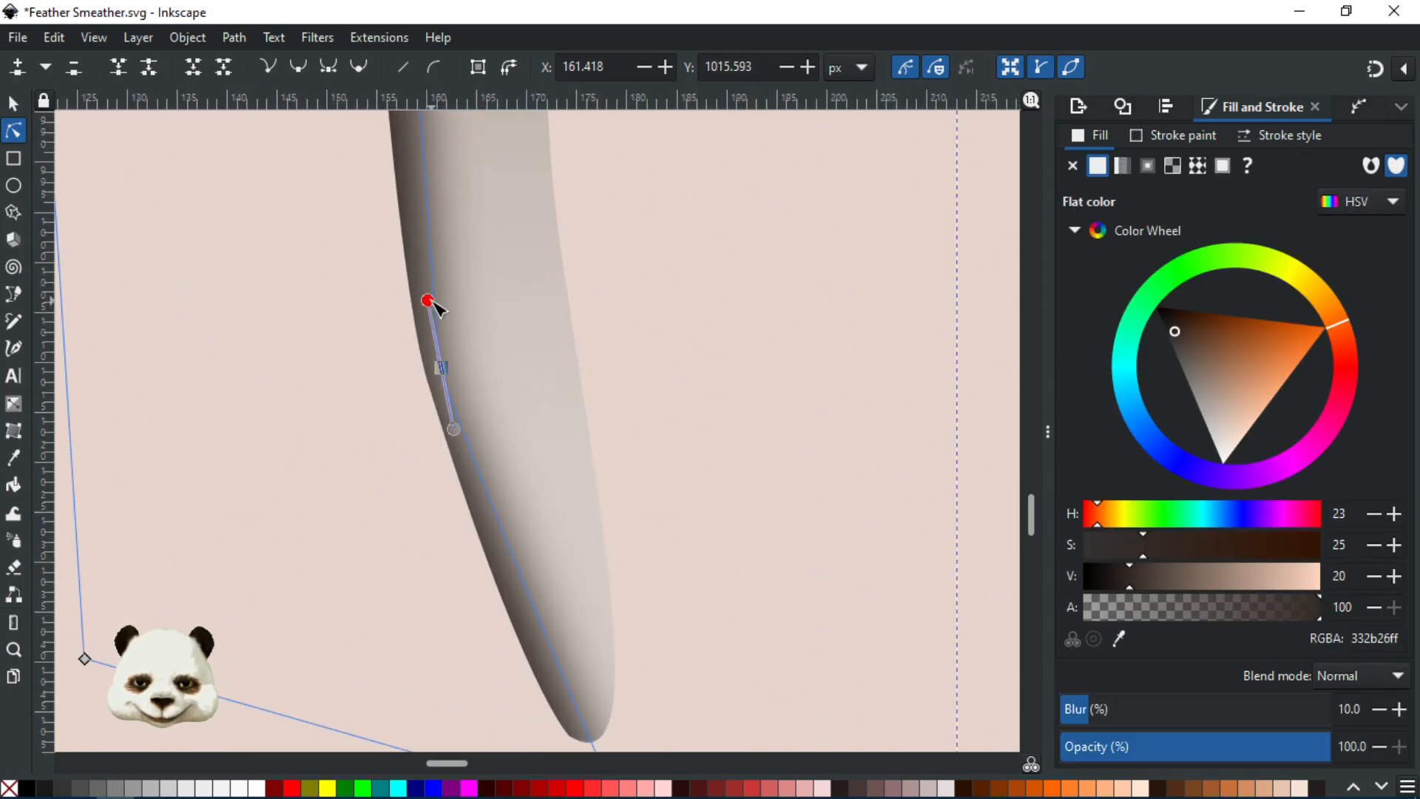
{"action": "left_click_drag", "start_coordinate": [428, 294], "coordinate": [416, 261]}
{"action": "left_click_drag", "start_coordinate": [455, 429], "coordinate": [473, 486]}
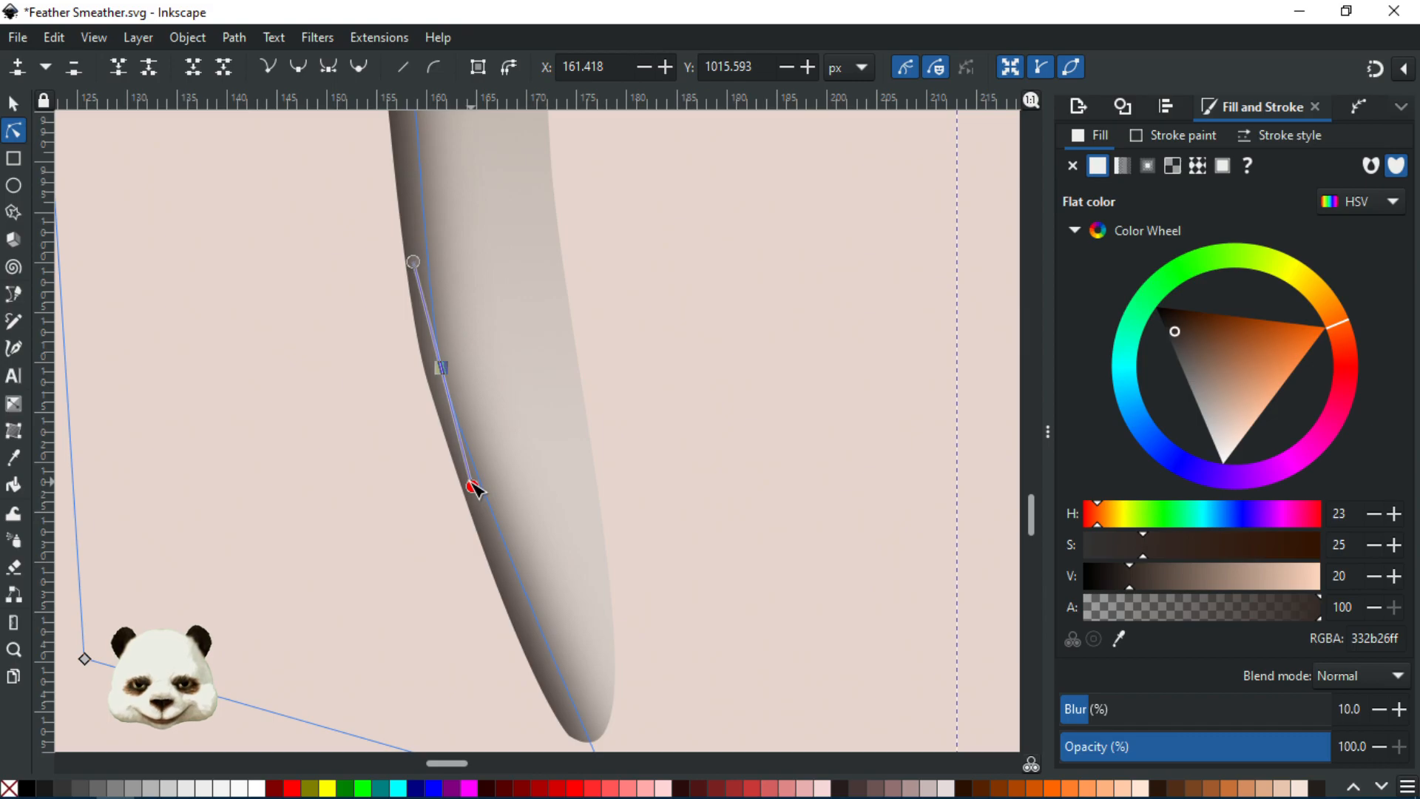
- Move the dark shape's corner node just below the shaft's bottom tip to about X 174.210, Y 1056.597
{"action": "scroll", "coordinate": [669, 526], "scroll_direction": "down", "scroll_amount": 5}
{"action": "scroll", "coordinate": [669, 526], "scroll_direction": "left", "scroll_amount": 2}
{"action": "left_click_drag", "start_coordinate": [684, 620], "coordinate": [628, 586]}
{"action": "scroll", "coordinate": [618, 688], "scroll_direction": "up", "scroll_amount": 4}
{"action": "scroll", "coordinate": [617, 687], "scroll_direction": "left", "scroll_amount": 2}
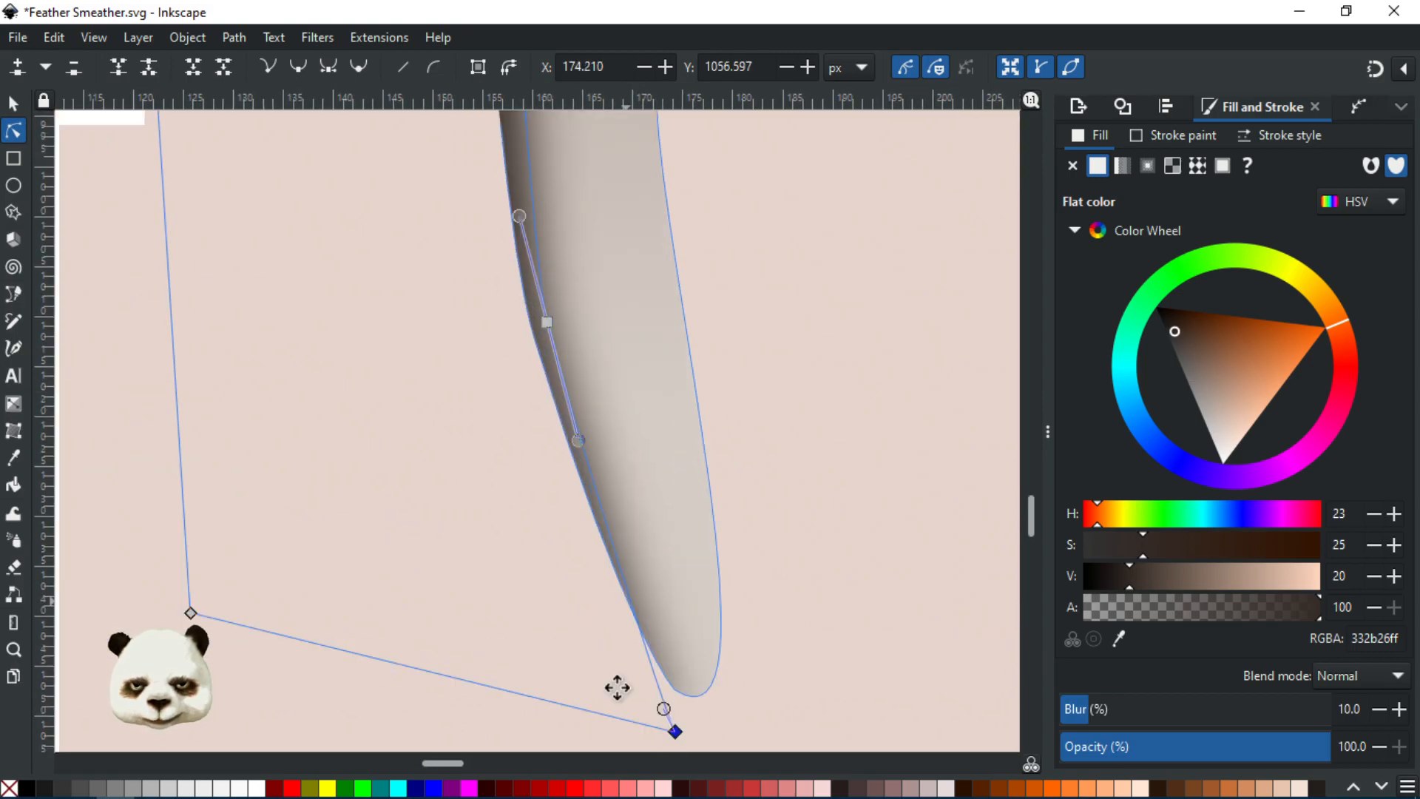
- Move the dark shape's lower bend node to about X 160.169, Y 1014.137, and deselect the shape
{"action": "scroll", "coordinate": [535, 485], "scroll_direction": "up", "scroll_amount": 4}
{"action": "scroll", "coordinate": [536, 484], "scroll_direction": "right", "scroll_amount": 1}
{"action": "left_click_drag", "start_coordinate": [499, 475], "coordinate": [499, 471]}
{"action": "left_click", "coordinate": [721, 360]}
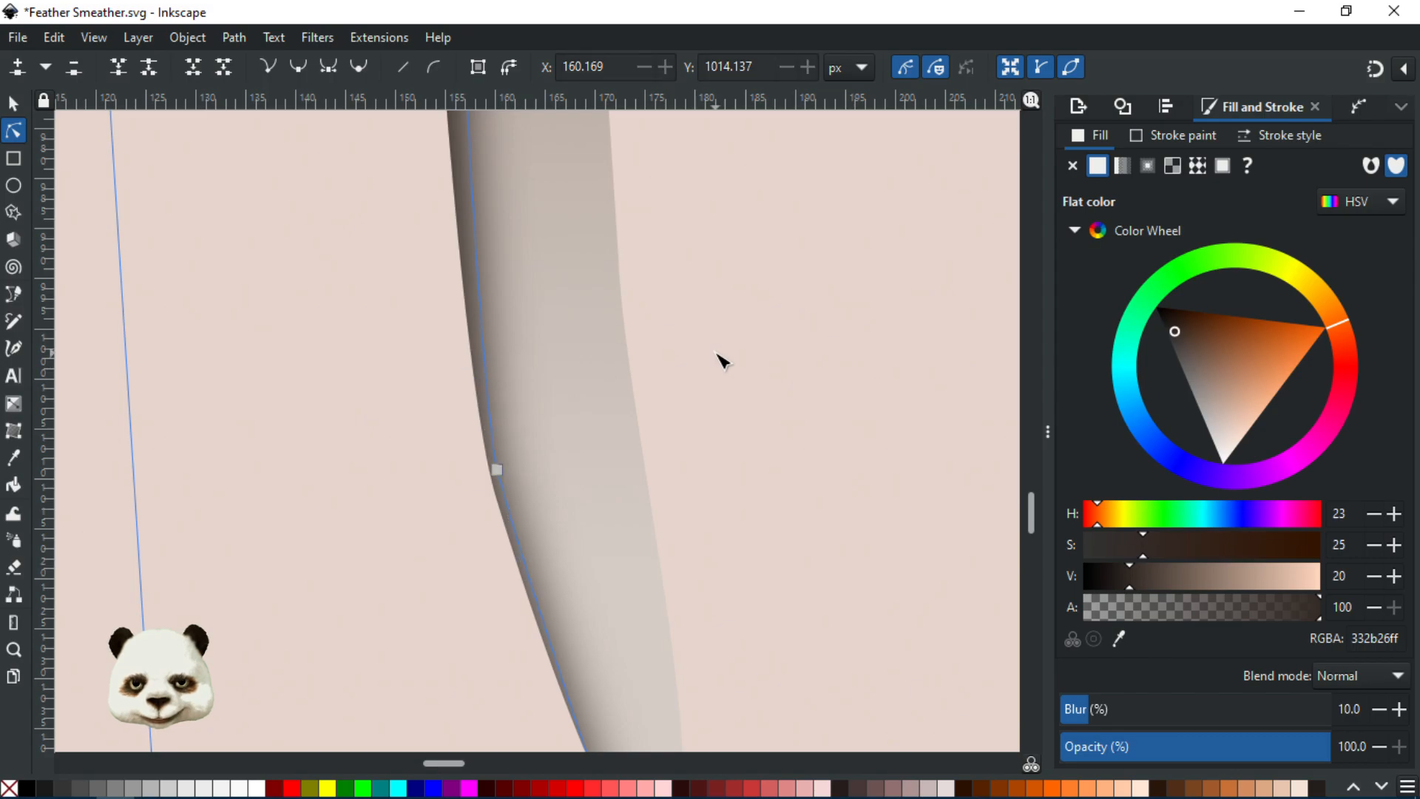
{"action": "left_click", "coordinate": [717, 354]}
- Try reducing the clipped dark shape's blur to 5%, and deselect it to judge the edge
{"action": "scroll", "coordinate": [738, 392], "scroll_direction": "down", "scroll_amount": 5}
{"action": "scroll", "coordinate": [880, 384], "scroll_direction": "down", "scroll_amount": 2}
{"action": "mouse_move", "coordinate": [847, 400]}
{"action": "left_mouse_down"}
{"action": "mouse_move", "coordinate": [754, 482]}
{"action": "mouse_move", "coordinate": [722, 570]}
{"action": "left_mouse_up"}
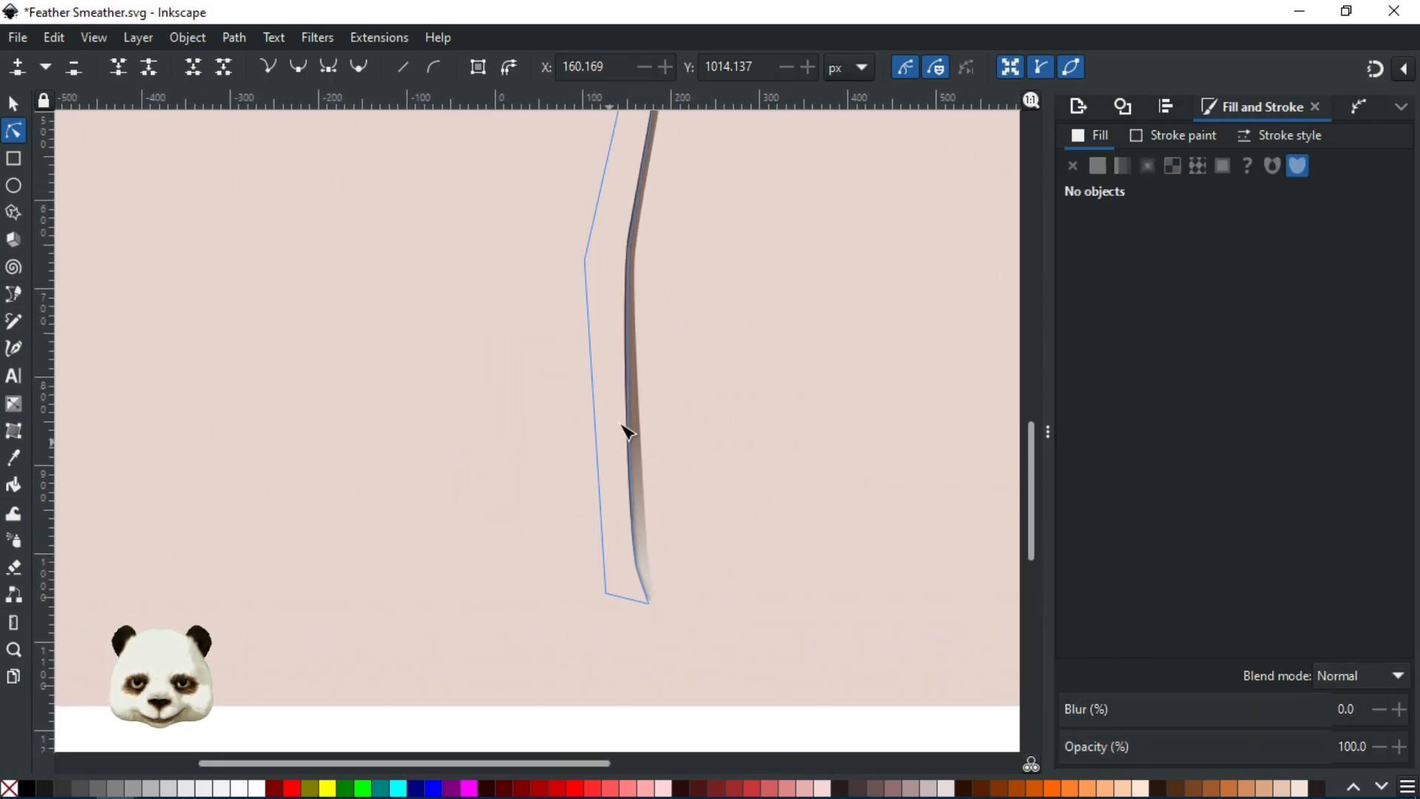
{"action": "scroll", "coordinate": [618, 532], "scroll_direction": "up", "scroll_amount": 4}
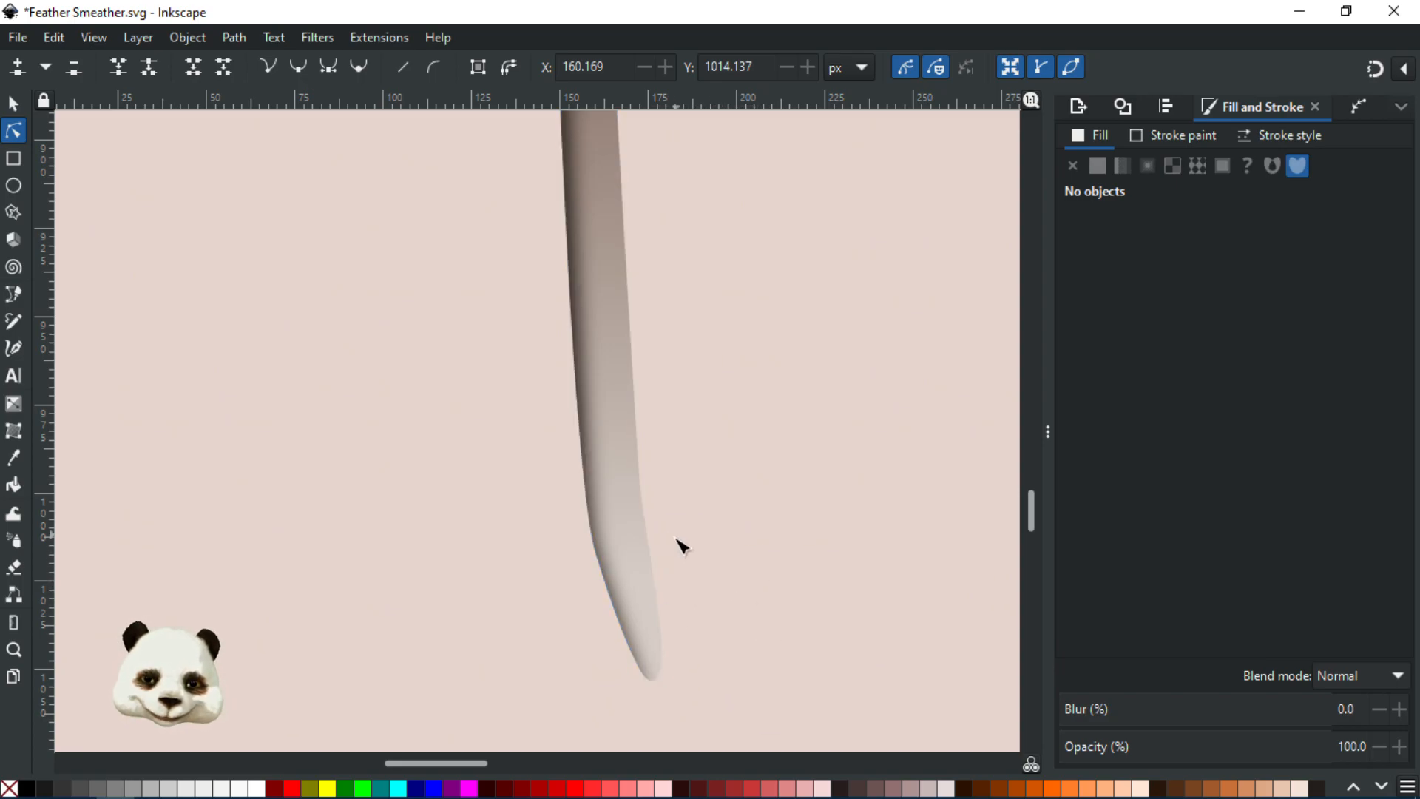
{"action": "left_click", "coordinate": [595, 479]}
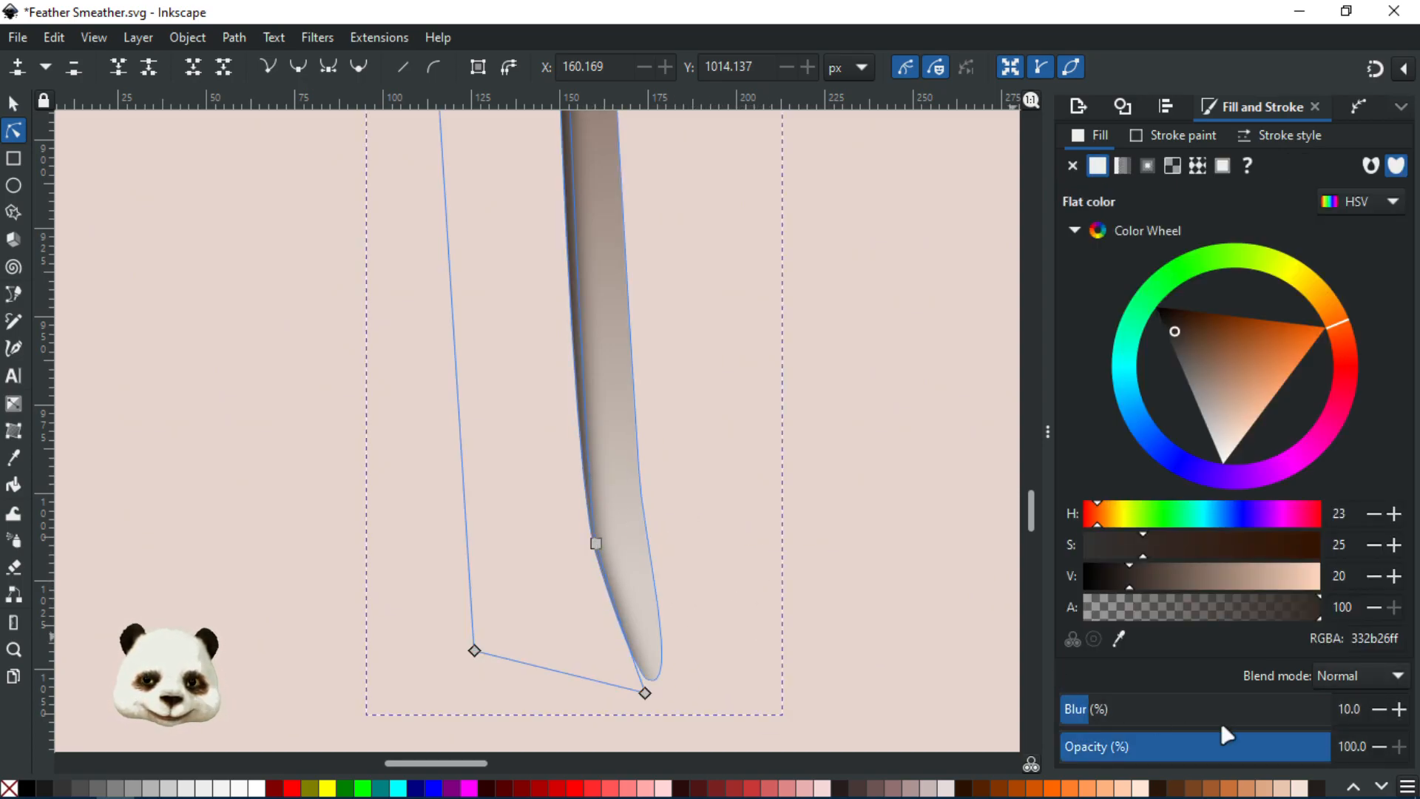
{"action": "left_click", "coordinate": [1376, 705]}
{"action": "left_click", "coordinate": [1376, 705]}
{"action": "left_click", "coordinate": [1376, 705]}
{"action": "left_click", "coordinate": [1376, 705]}
{"action": "left_click", "coordinate": [1376, 705]}
{"action": "left_click", "coordinate": [802, 457]}
{"action": "scroll", "coordinate": [801, 458], "scroll_direction": "down", "scroll_amount": 4, "text": "ctrl"}
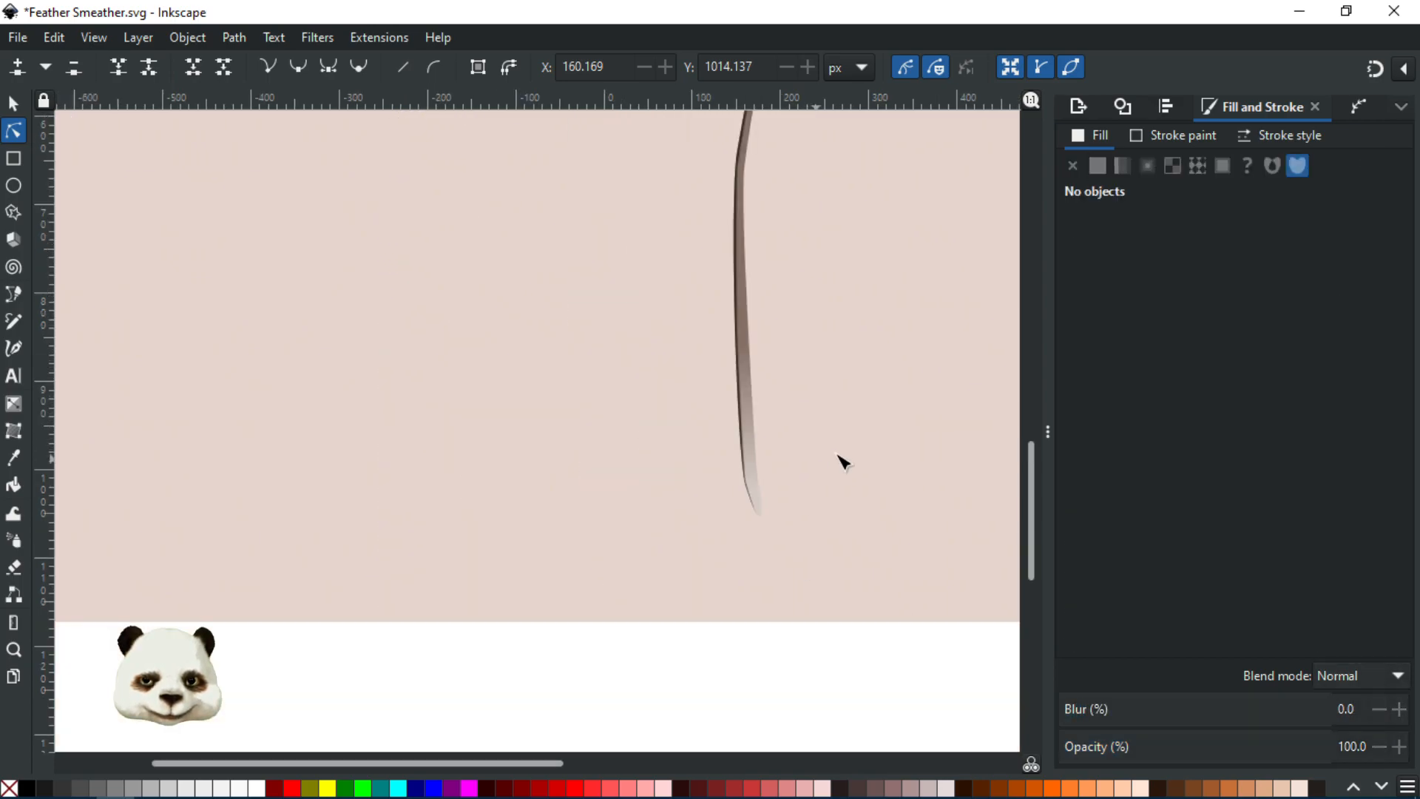
- Select the clipped dark shape along the shaft and set its blur to 10%
{"action": "scroll", "coordinate": [848, 460], "scroll_direction": "down", "scroll_amount": 2, "text": "ctrl"}
{"action": "scroll", "coordinate": [849, 426], "scroll_direction": "up", "scroll_amount": 3, "text": "ctrl"}
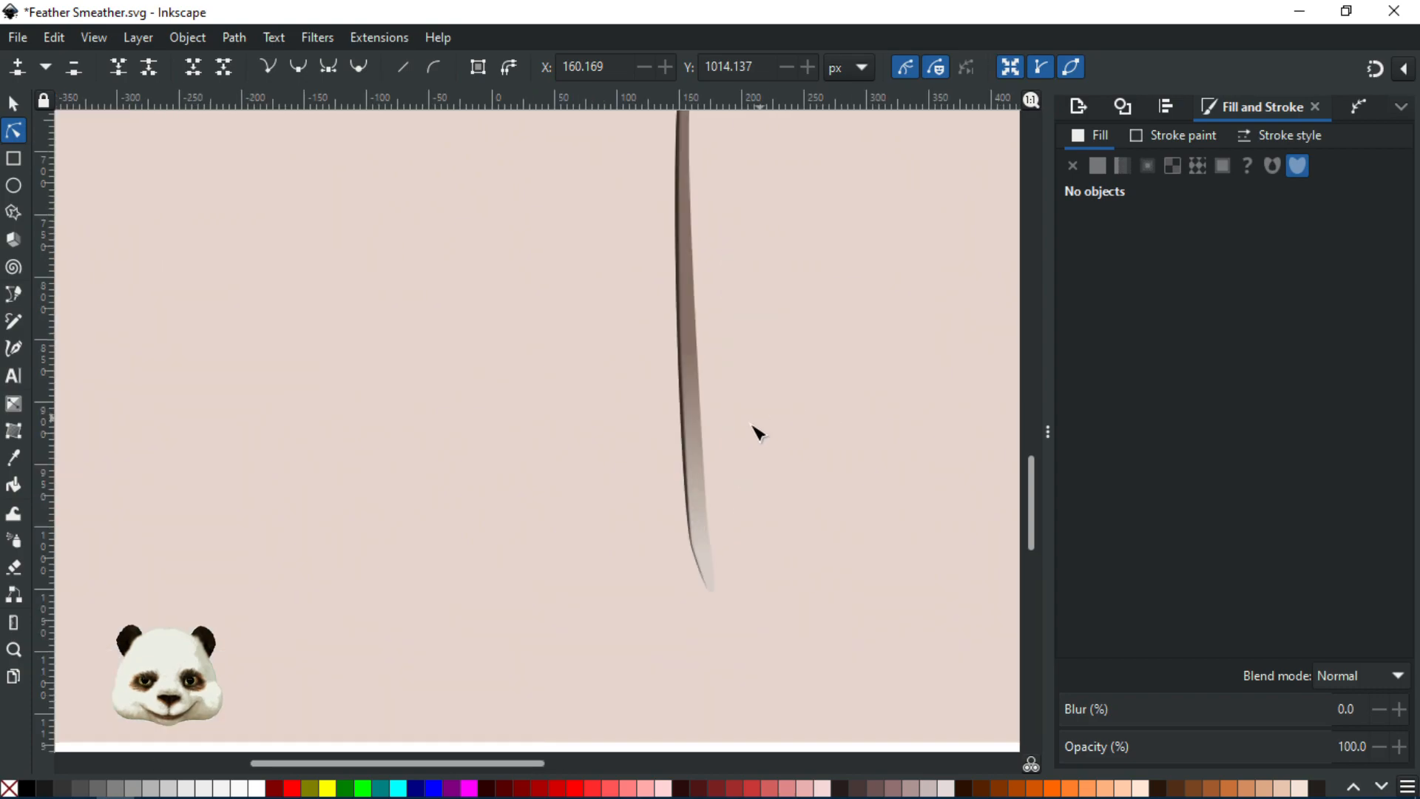
{"action": "scroll", "coordinate": [756, 427], "scroll_direction": "up", "scroll_amount": 4, "text": "ctrl"}
{"action": "left_click_drag", "start_coordinate": [542, 570], "coordinate": [614, 283]}
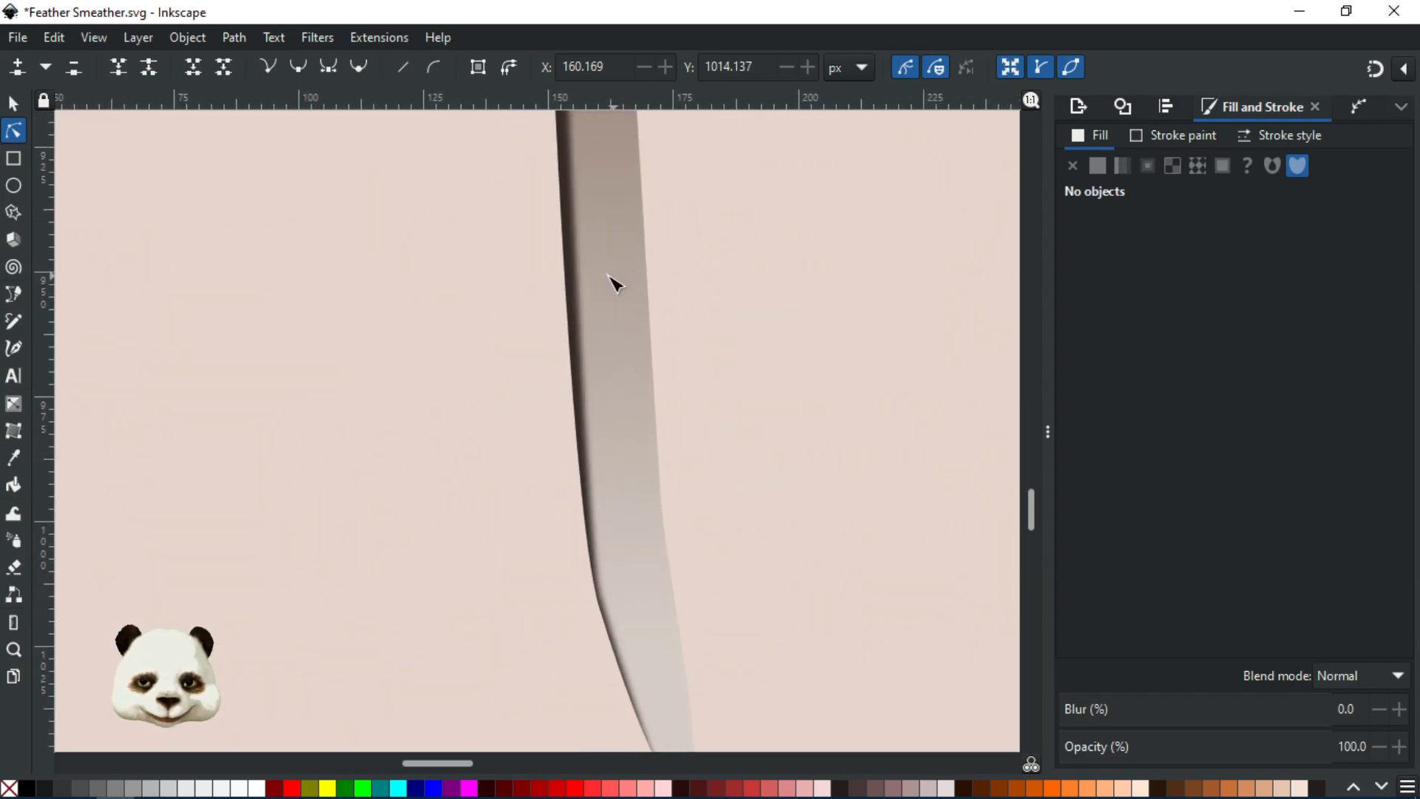
{"action": "left_click", "coordinate": [582, 325]}
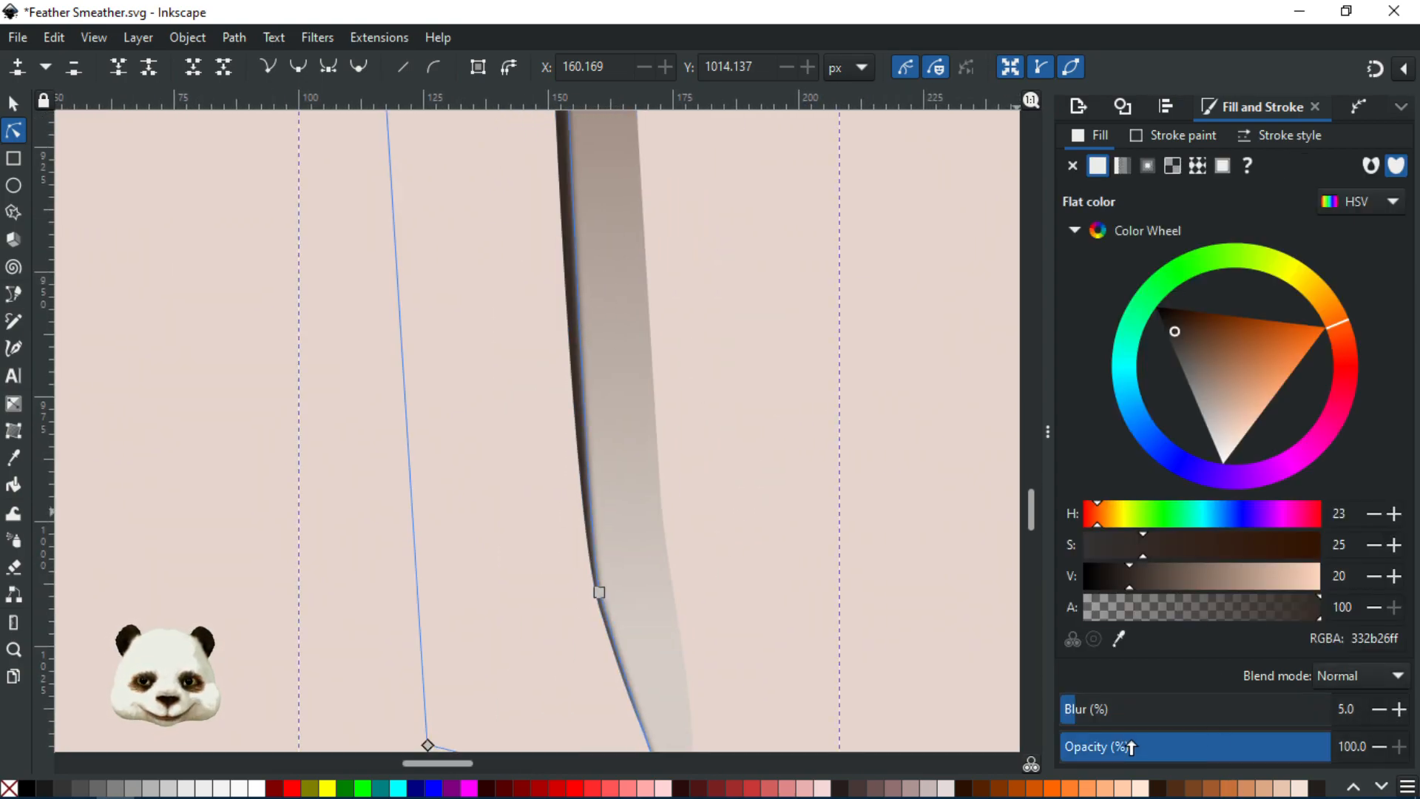
{"action": "left_click", "coordinate": [1092, 708]}
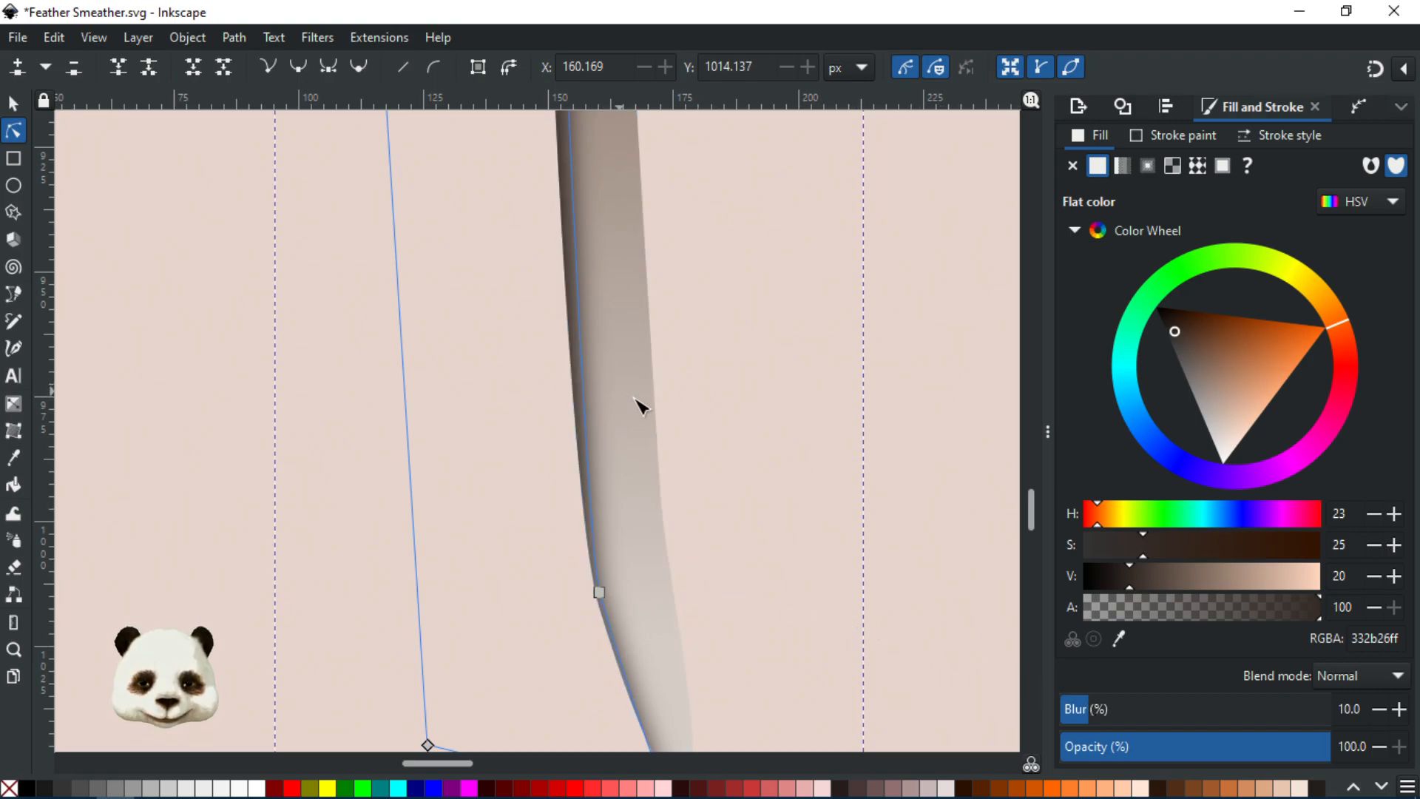
- Give the dark shape a vertical linear gradient fading from opaque near the shaft's upper end to transparent at its bottom tip
{"action": "key", "text": "g"}
{"action": "left_click_drag", "start_coordinate": [734, 370], "coordinate": [786, 746]}
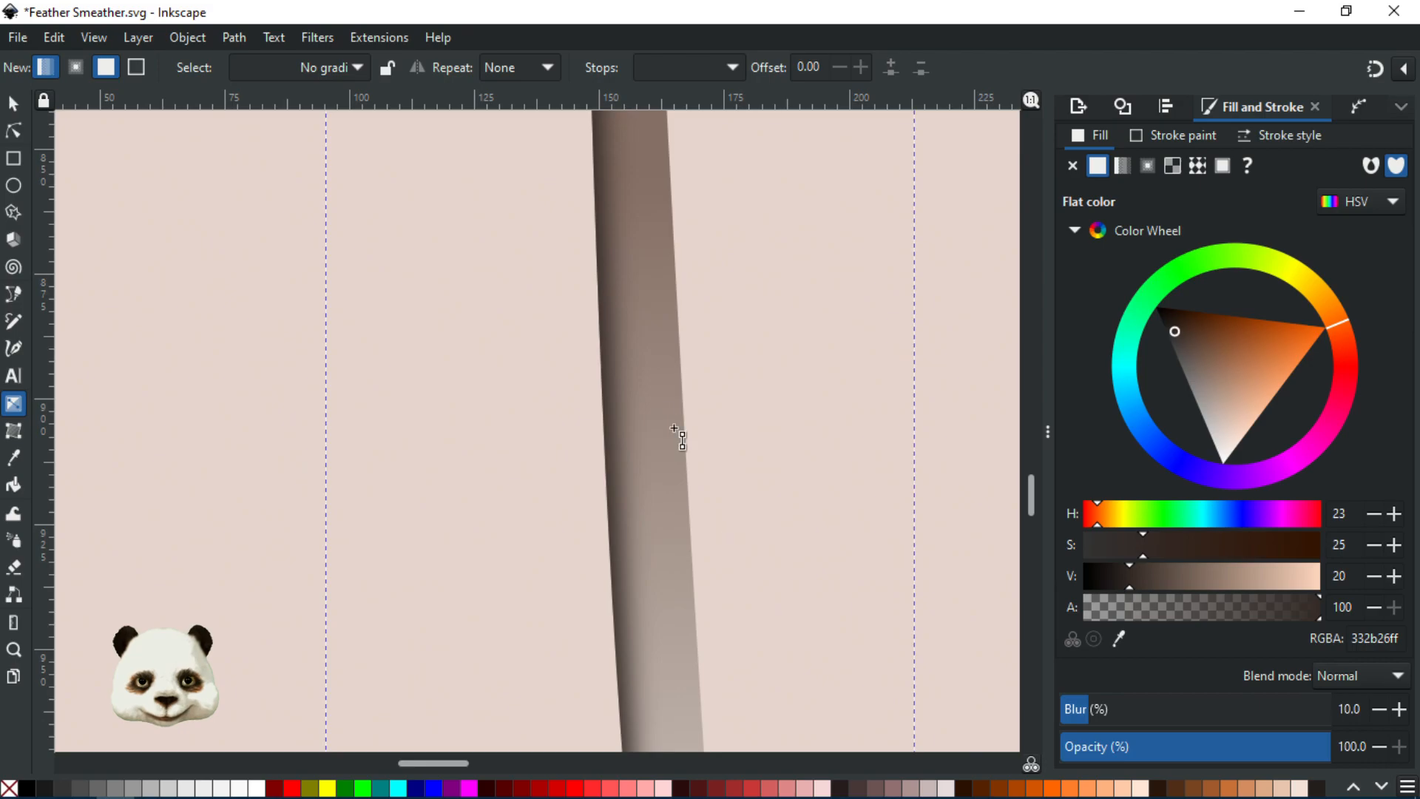
{"action": "left_click_drag", "start_coordinate": [606, 386], "coordinate": [608, 728]}
{"action": "scroll", "coordinate": [635, 626], "scroll_direction": "down", "scroll_amount": 2}
{"action": "scroll", "coordinate": [753, 601], "scroll_direction": "down", "scroll_amount": 1}
{"action": "left_click_drag", "start_coordinate": [761, 603], "coordinate": [798, 351]}
{"action": "left_click_drag", "start_coordinate": [696, 348], "coordinate": [697, 474]}
{"action": "scroll", "coordinate": [720, 362], "scroll_direction": "down", "scroll_amount": 3}
{"action": "left_click_drag", "start_coordinate": [802, 295], "coordinate": [743, 608]}
{"action": "left_click_drag", "start_coordinate": [655, 634], "coordinate": [662, 184]}
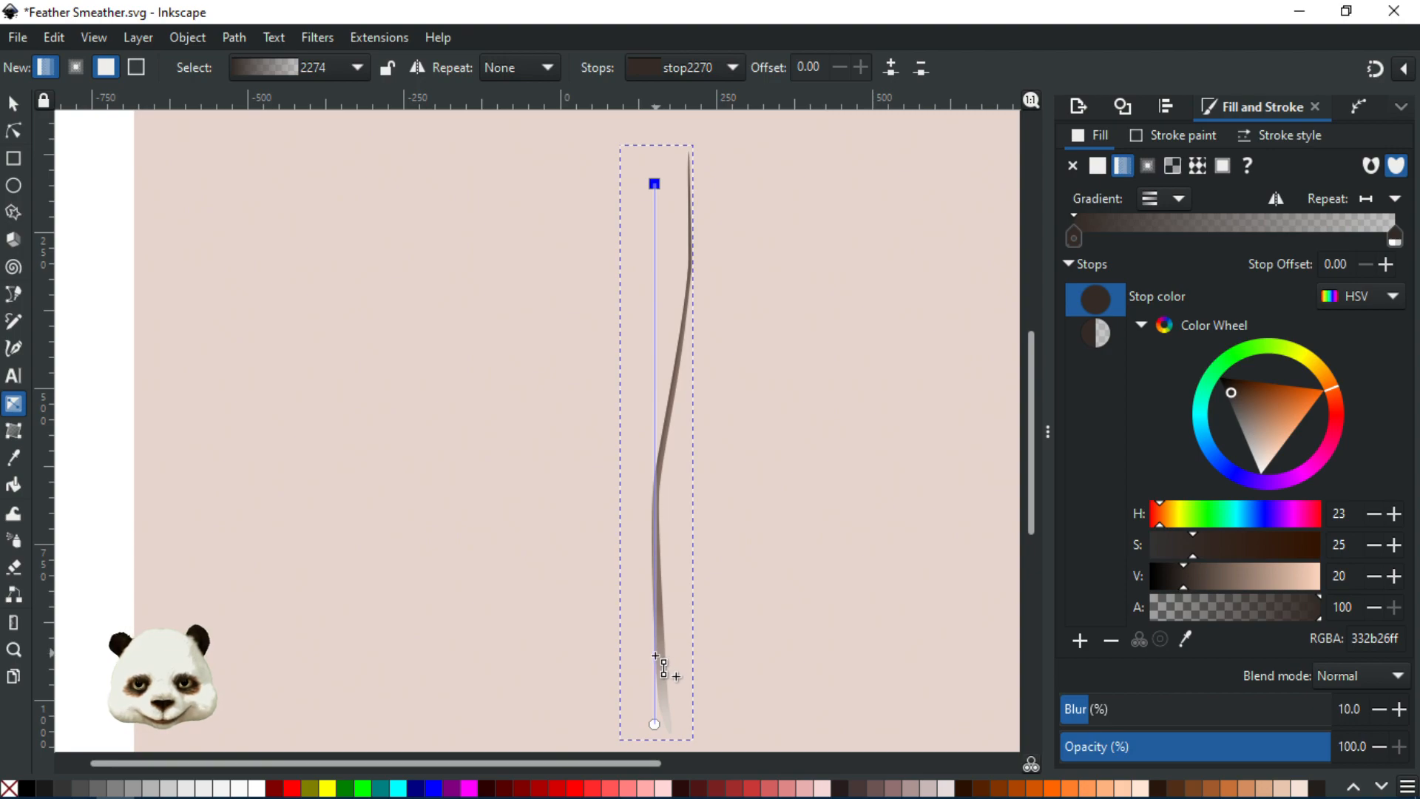
- Add a stop at offset 0.87 to the dark shape's gradient and set its alpha to 100
{"action": "double_click", "coordinate": [654, 655]}
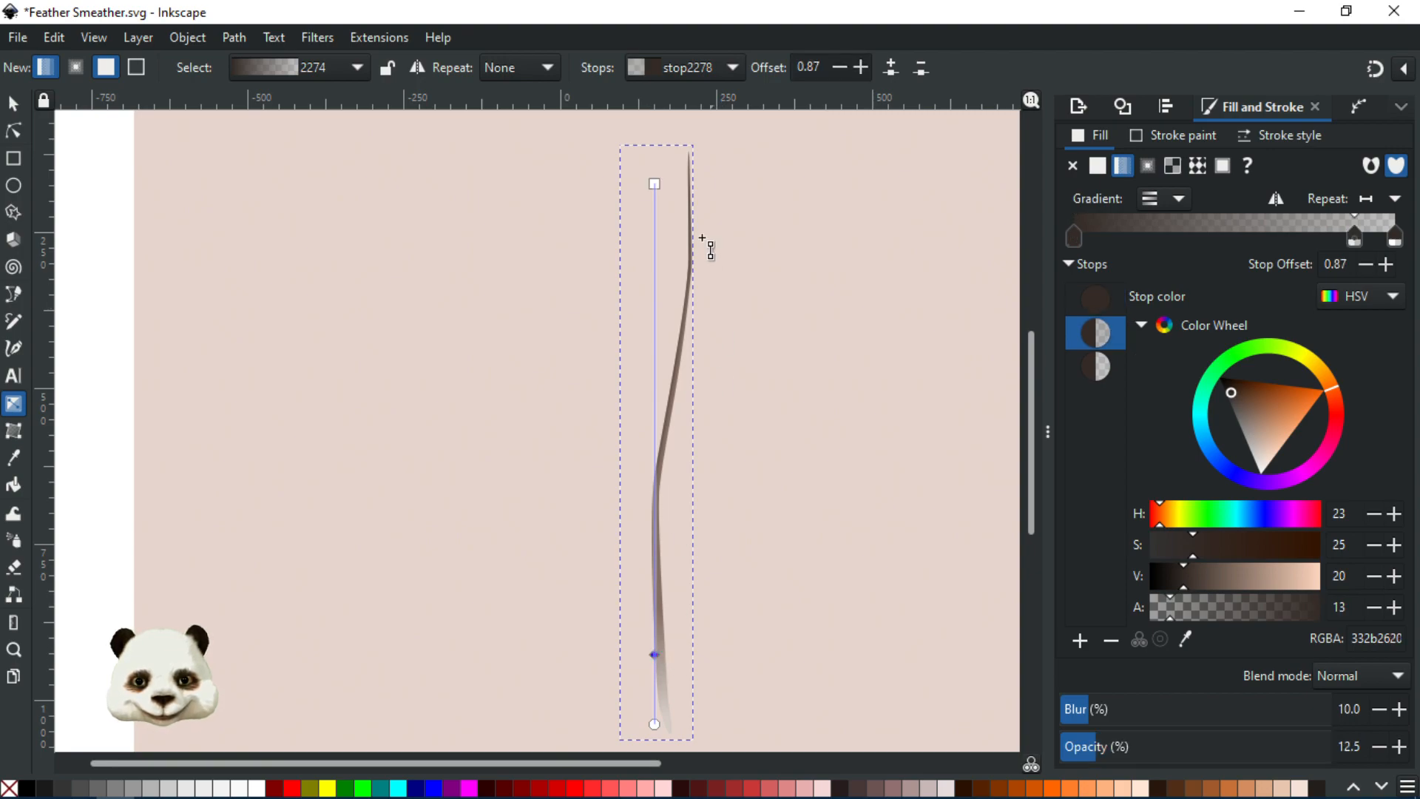
{"action": "scroll", "coordinate": [562, 288], "scroll_direction": "up", "scroll_amount": 1}
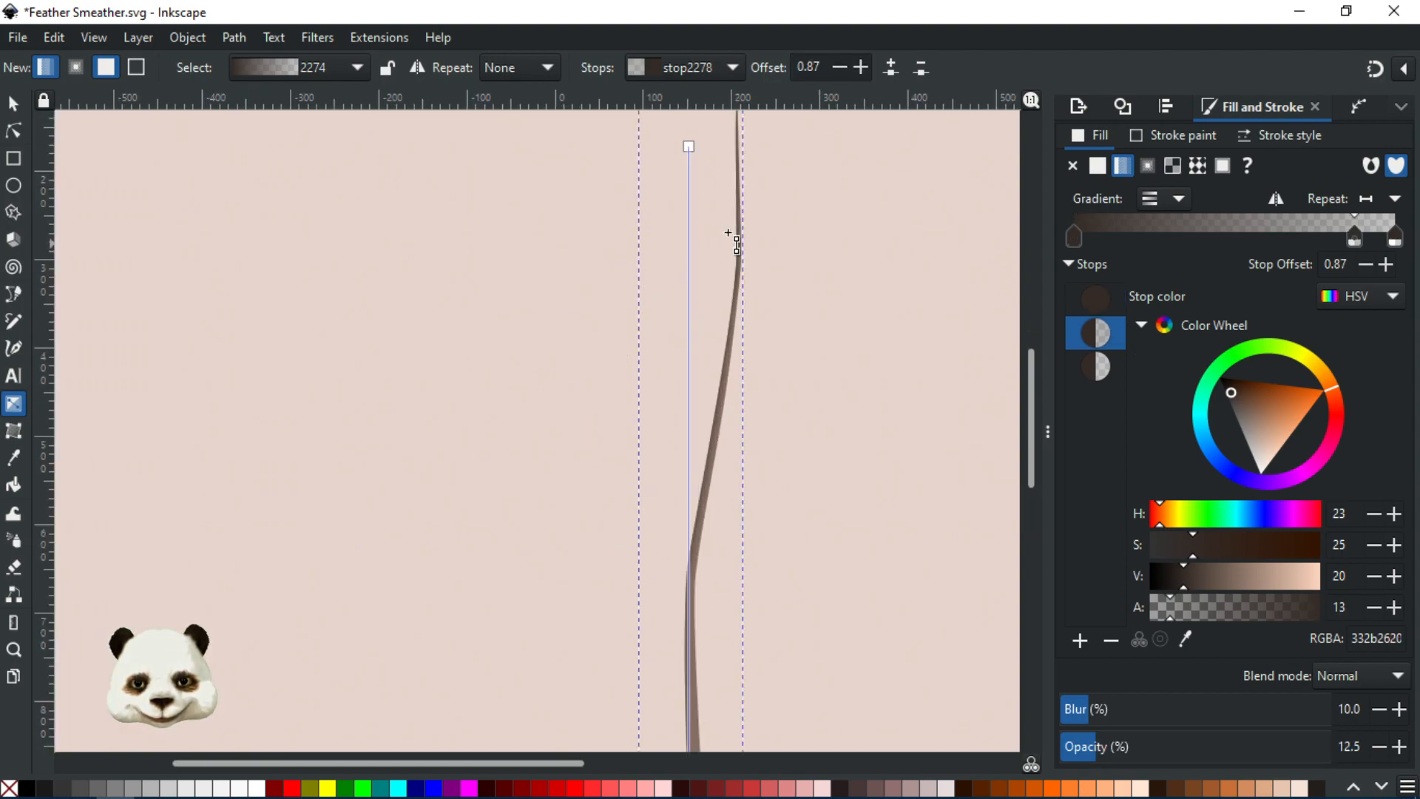
{"action": "left_click", "coordinate": [686, 145]}
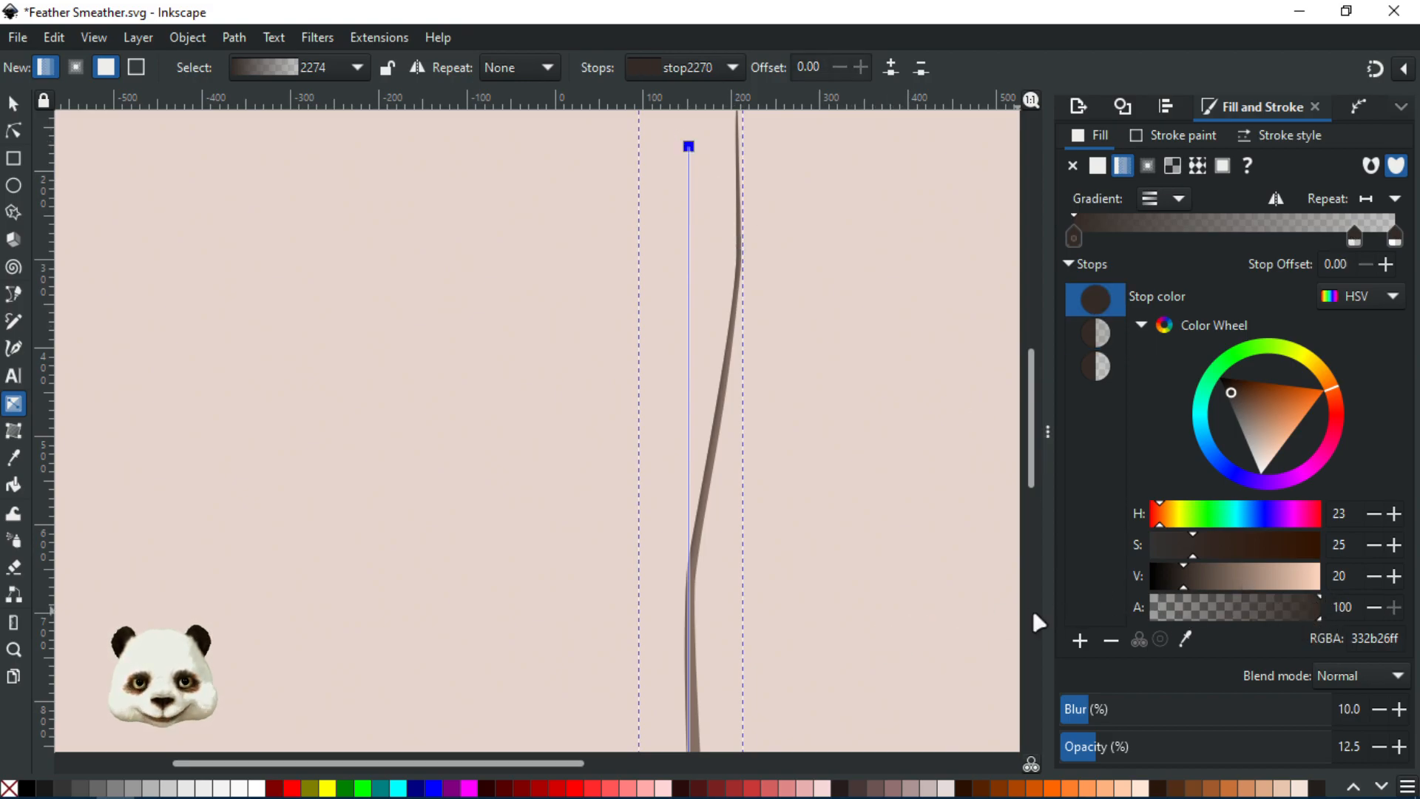
{"action": "left_click_drag", "start_coordinate": [796, 596], "coordinate": [758, 416]}
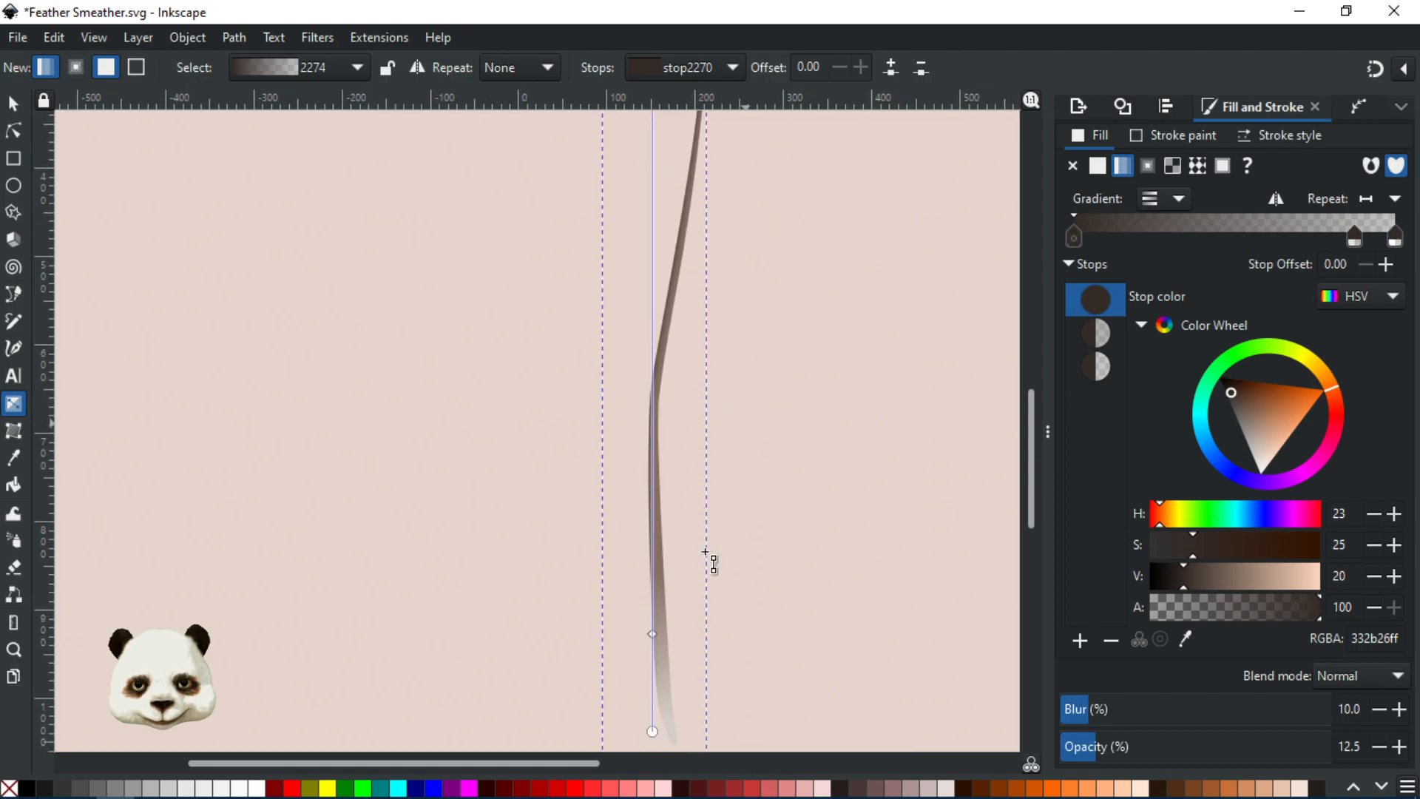
{"action": "left_click", "coordinate": [652, 634]}
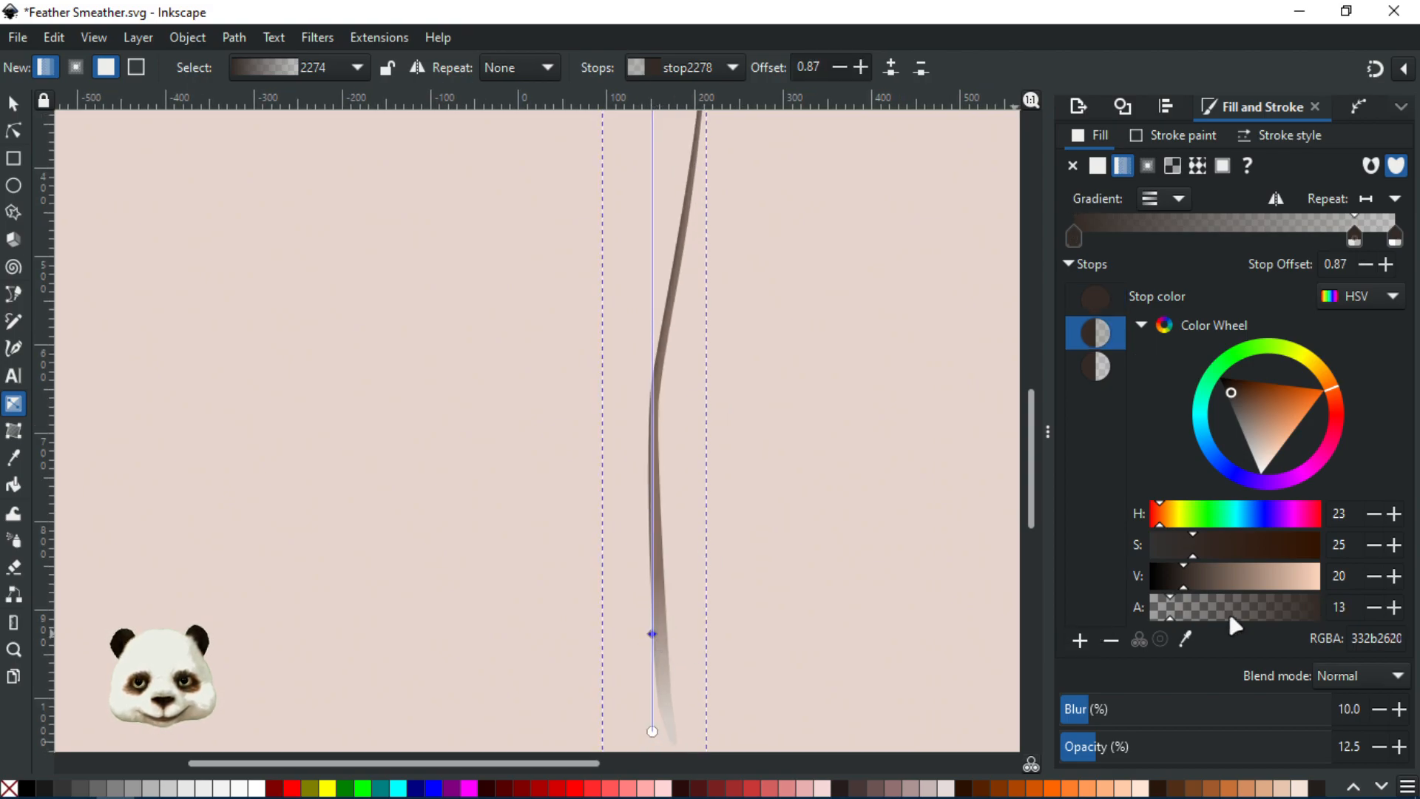
{"action": "left_click_drag", "start_coordinate": [1231, 622], "coordinate": [1408, 618]}
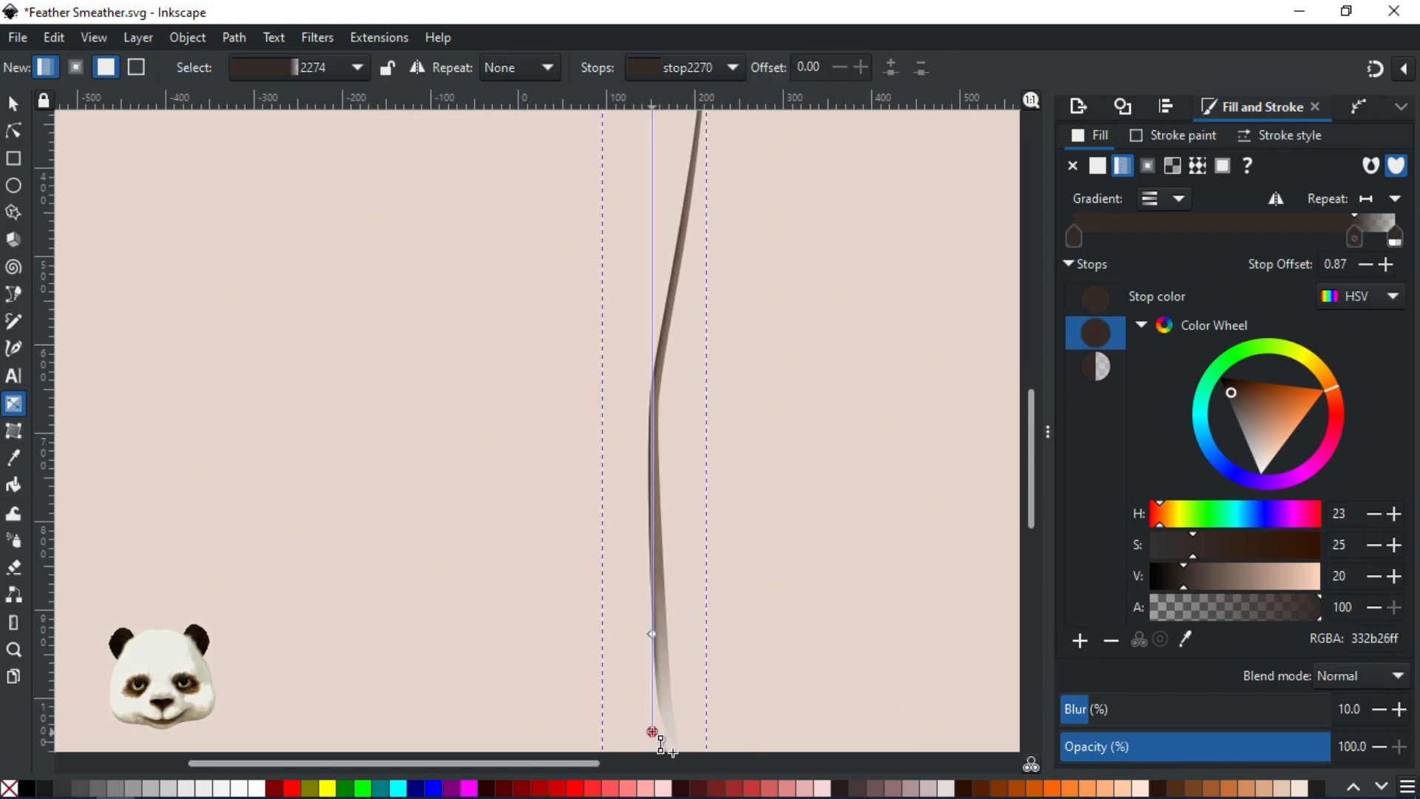
- Set the gradient's end stop at the bottom tip to alpha 100 and the grey-brown colour 85786dff
{"action": "left_click", "coordinate": [653, 732]}
{"action": "left_click_drag", "start_coordinate": [1213, 612], "coordinate": [1323, 610]}
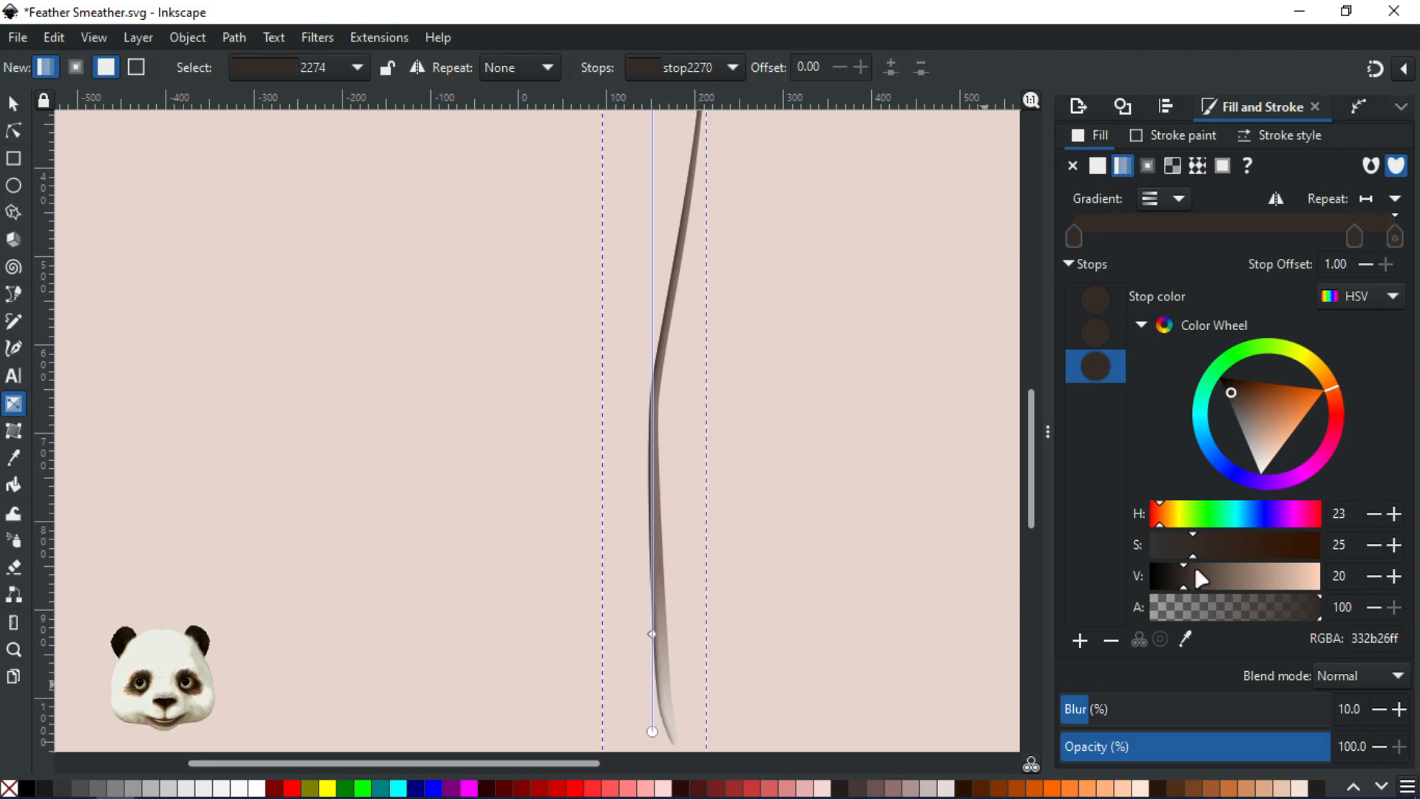
{"action": "left_click_drag", "start_coordinate": [1184, 582], "coordinate": [1188, 584]}
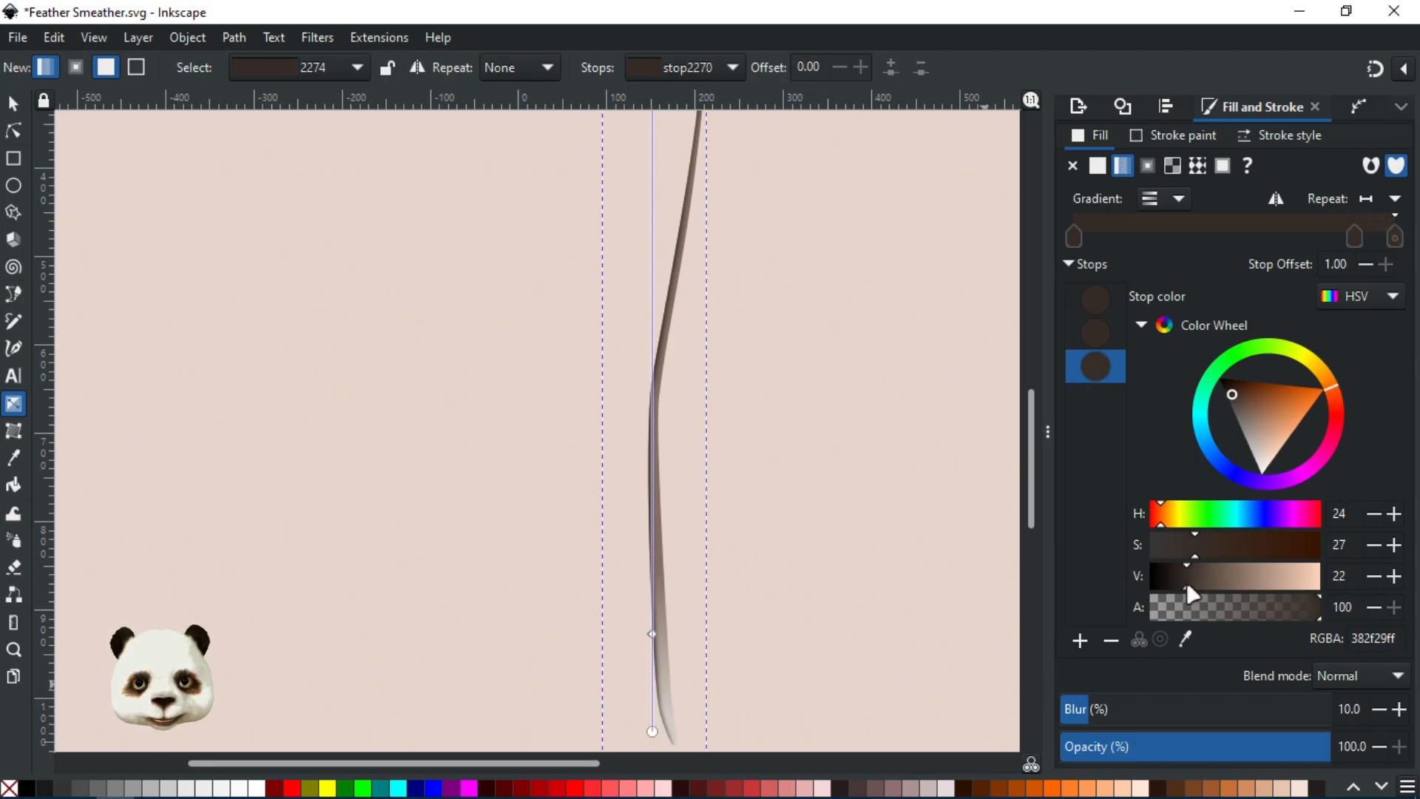
{"action": "left_click", "coordinate": [654, 731]}
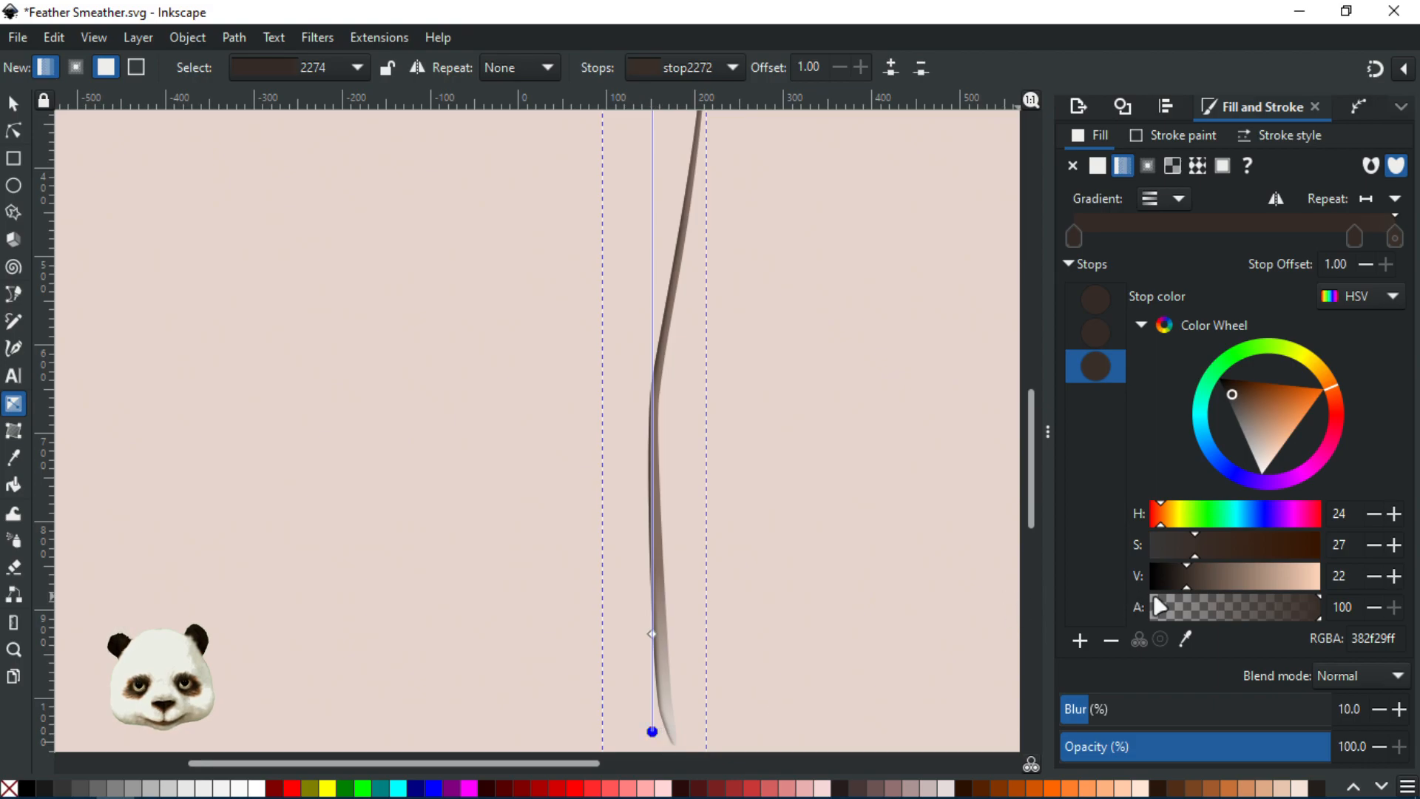
{"action": "mouse_move", "coordinate": [1192, 585]}
{"action": "left_mouse_down"}
{"action": "mouse_move", "coordinate": [1240, 589]}
{"action": "mouse_move", "coordinate": [1180, 541]}
{"action": "left_mouse_up"}
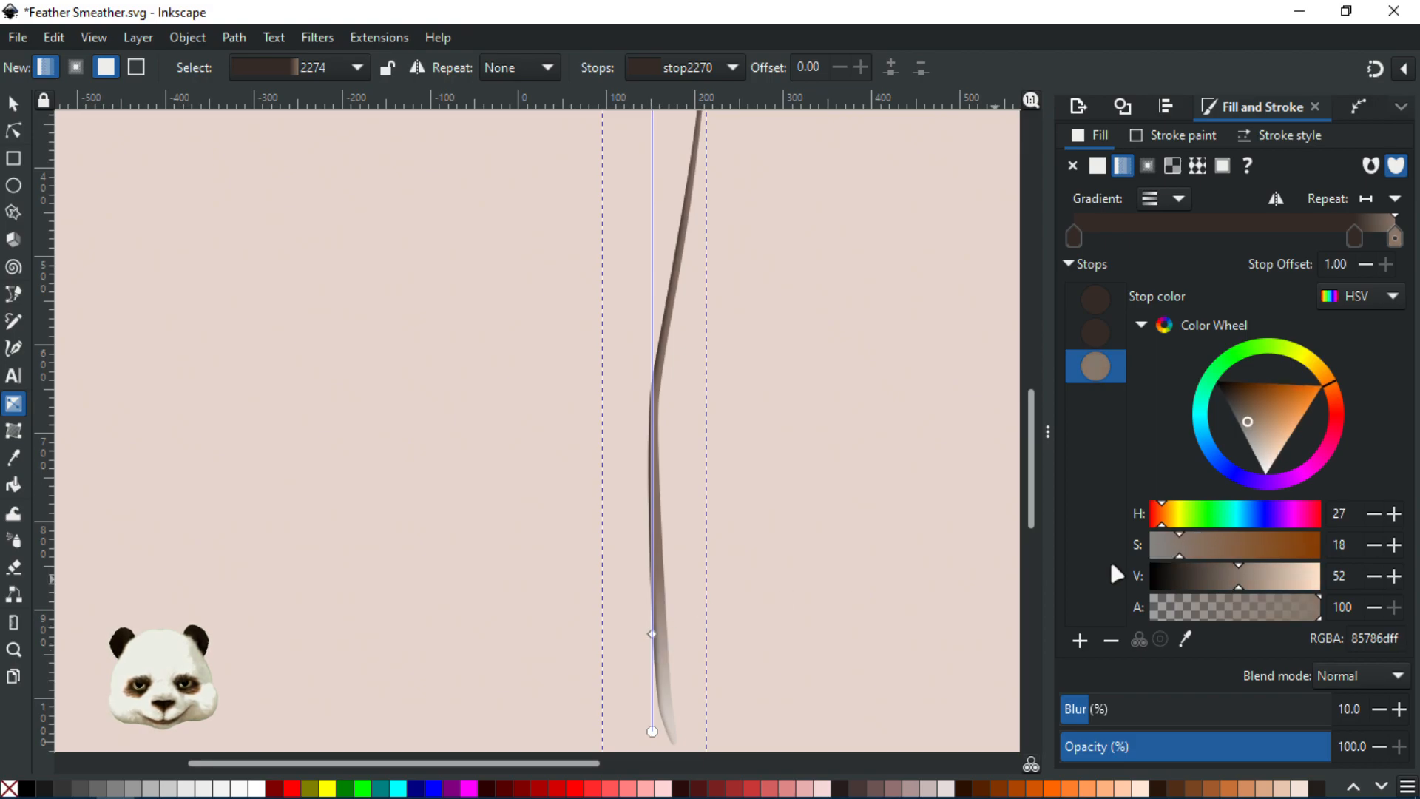
- Move the middle gradient stop to offset 0.80 and lighten the bottom end stop to value 85, colour d8c4b2ff
{"action": "left_click_drag", "start_coordinate": [666, 647], "coordinate": [654, 610]}
{"action": "scroll", "coordinate": [821, 434], "scroll_direction": "down", "scroll_amount": 8}
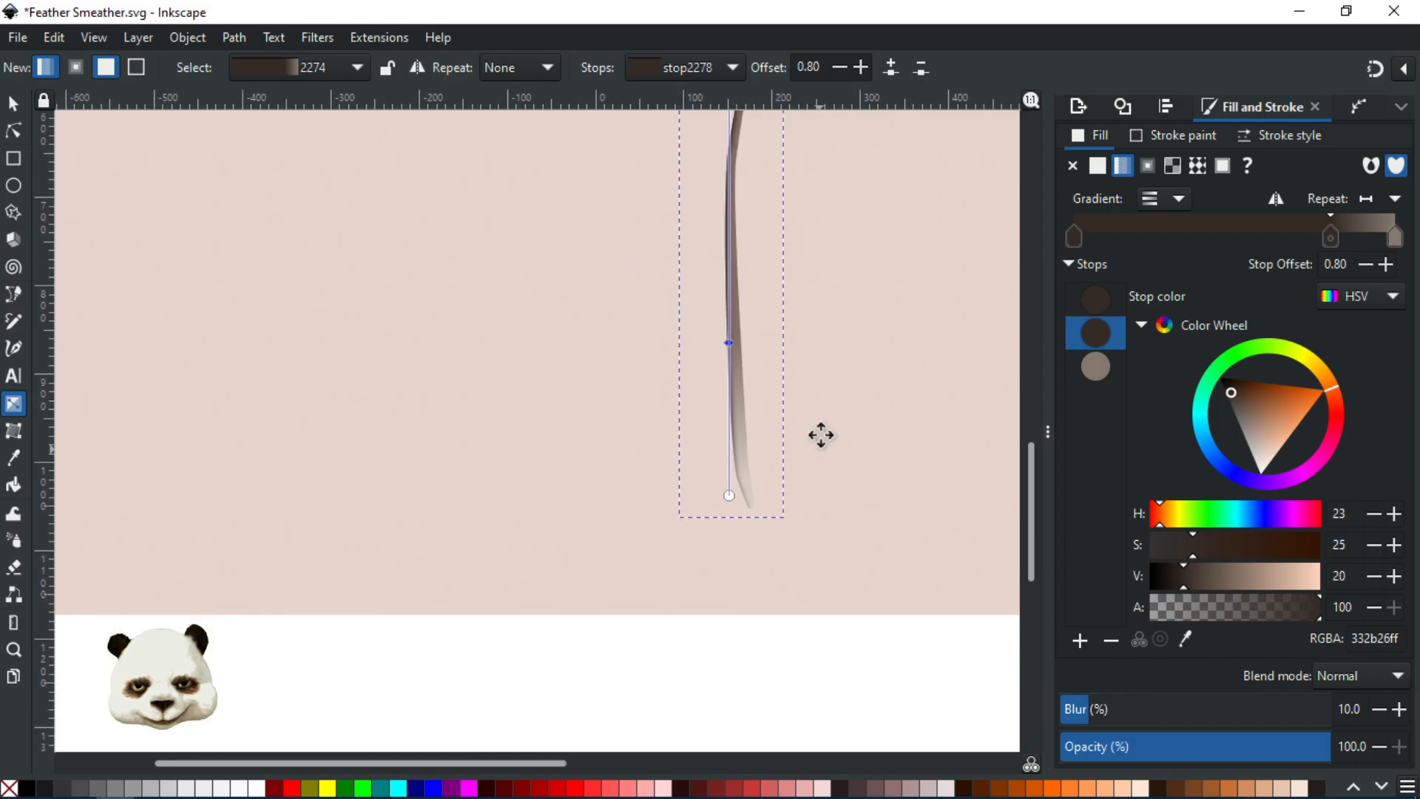
{"action": "scroll", "coordinate": [751, 453], "scroll_direction": "up", "scroll_amount": 2, "text": "ctrl"}
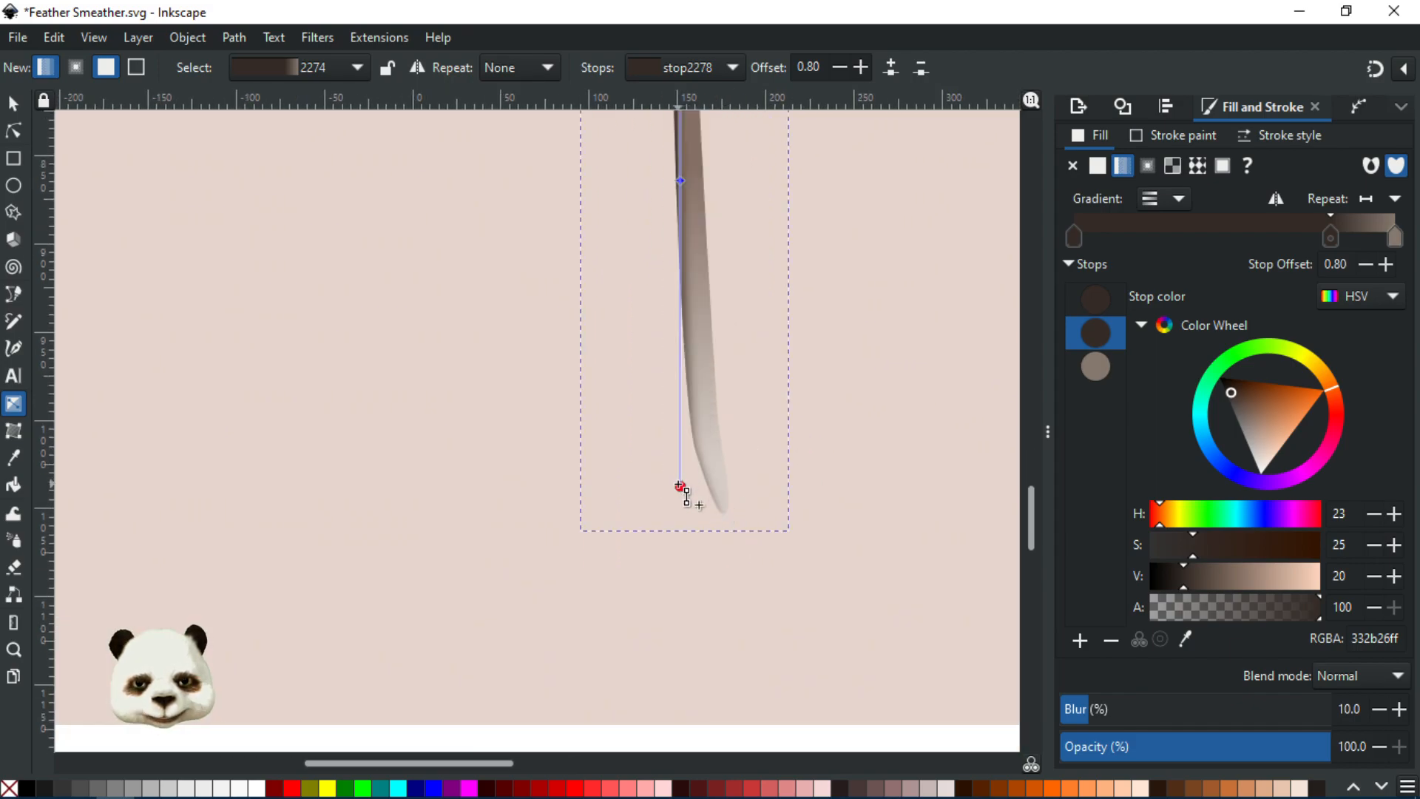
{"action": "left_click", "coordinate": [679, 486]}
{"action": "left_click_drag", "start_coordinate": [1254, 577], "coordinate": [1301, 578]}
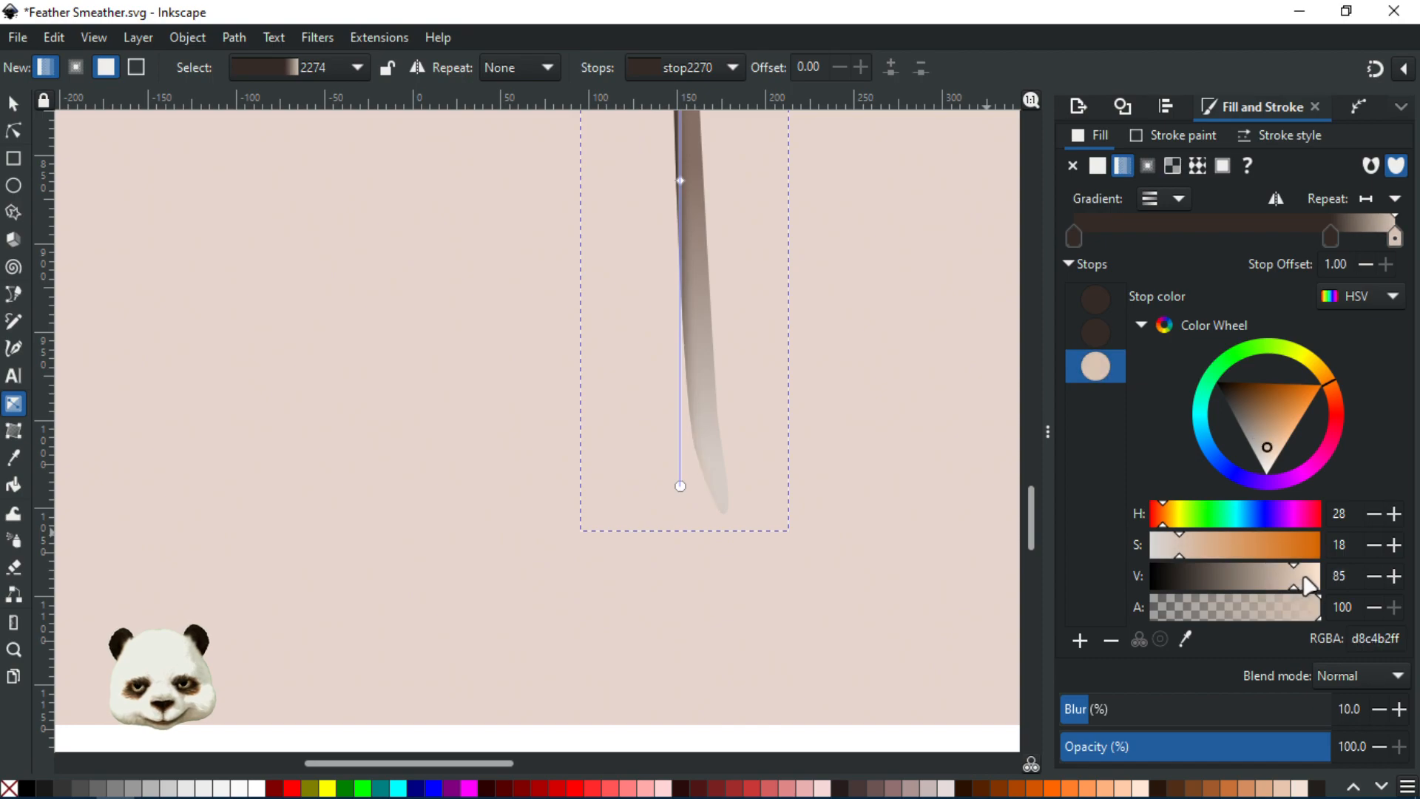
- Deselect the dark shape and examine the shading along the whole feather shaft
{"action": "left_click", "coordinate": [13, 104]}
{"action": "left_click", "coordinate": [228, 262]}
{"action": "scroll", "coordinate": [229, 263], "scroll_direction": "down", "scroll_amount": 4}
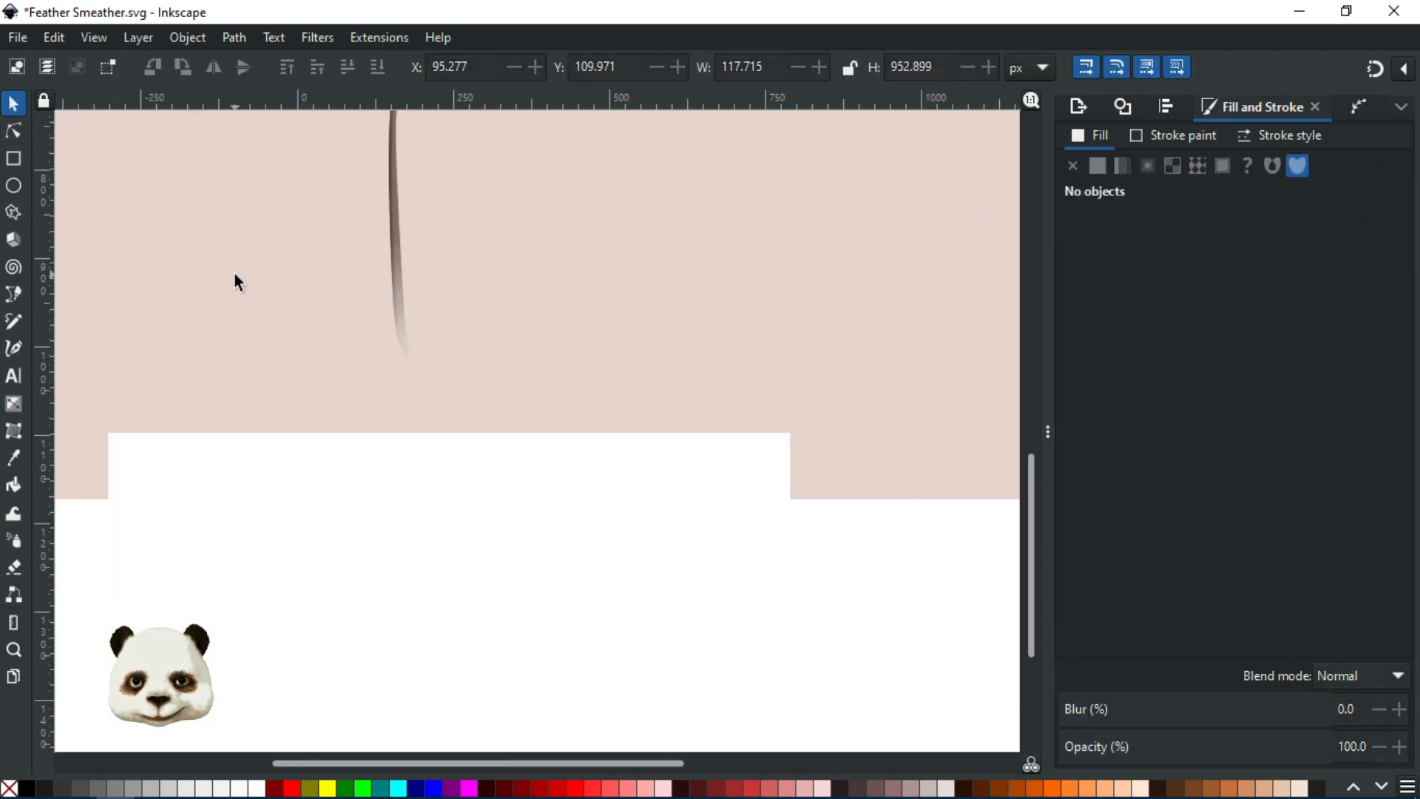
{"action": "left_click_drag", "start_coordinate": [272, 347], "coordinate": [296, 511]}
{"action": "scroll", "coordinate": [255, 463], "scroll_direction": "down", "scroll_amount": 1}
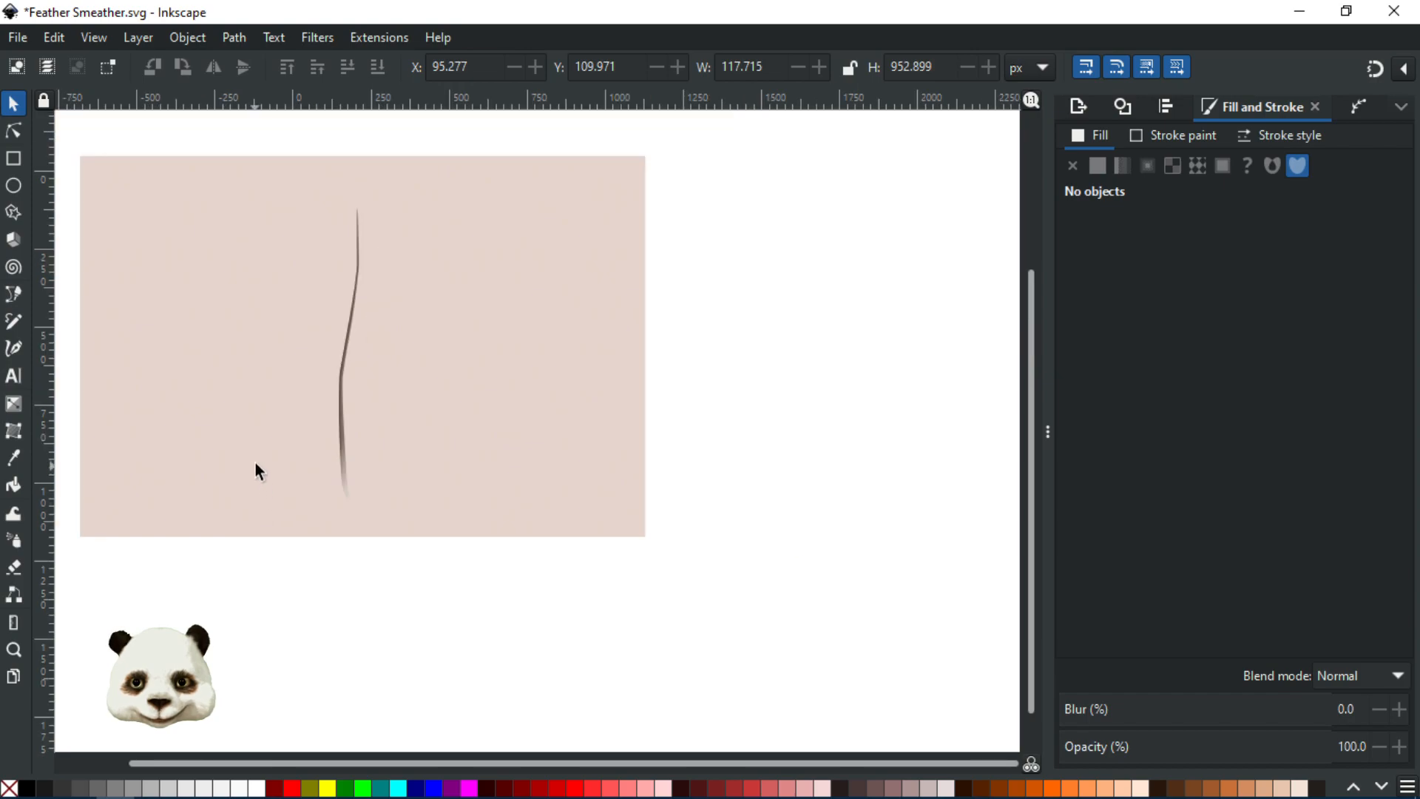
{"action": "scroll", "coordinate": [303, 443], "scroll_direction": "up", "scroll_amount": 2}
{"action": "scroll", "coordinate": [355, 436], "scroll_direction": "down", "scroll_amount": 2}
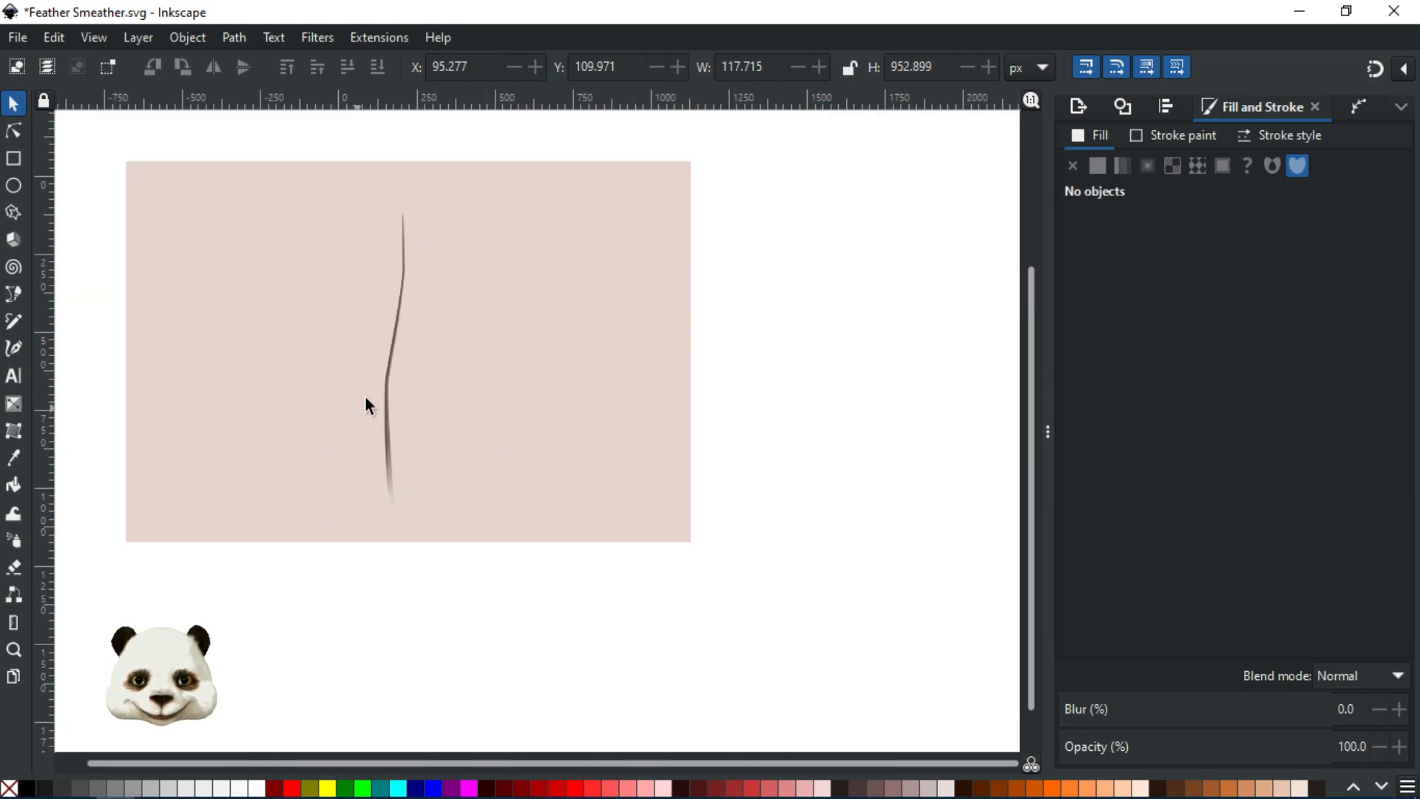
{"action": "scroll", "coordinate": [410, 402], "scroll_direction": "up", "scroll_amount": 2}
{"action": "left_click_drag", "start_coordinate": [454, 382], "coordinate": [562, 435]}
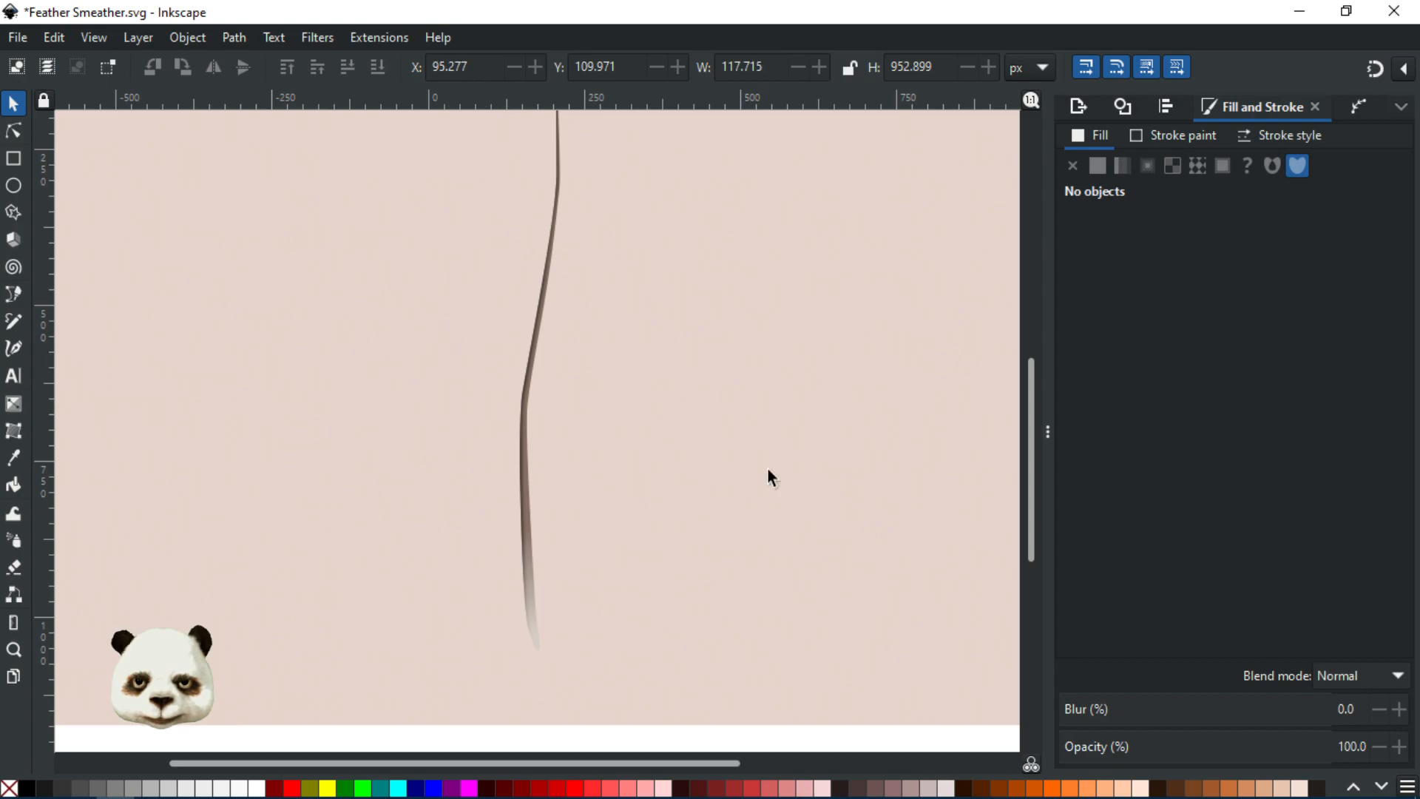
- Check the shaft's shading up close at the bottom tip and at full length, and save the drawing
{"action": "scroll", "coordinate": [570, 689], "scroll_direction": "up", "scroll_amount": 1, "text": "ctrl"}
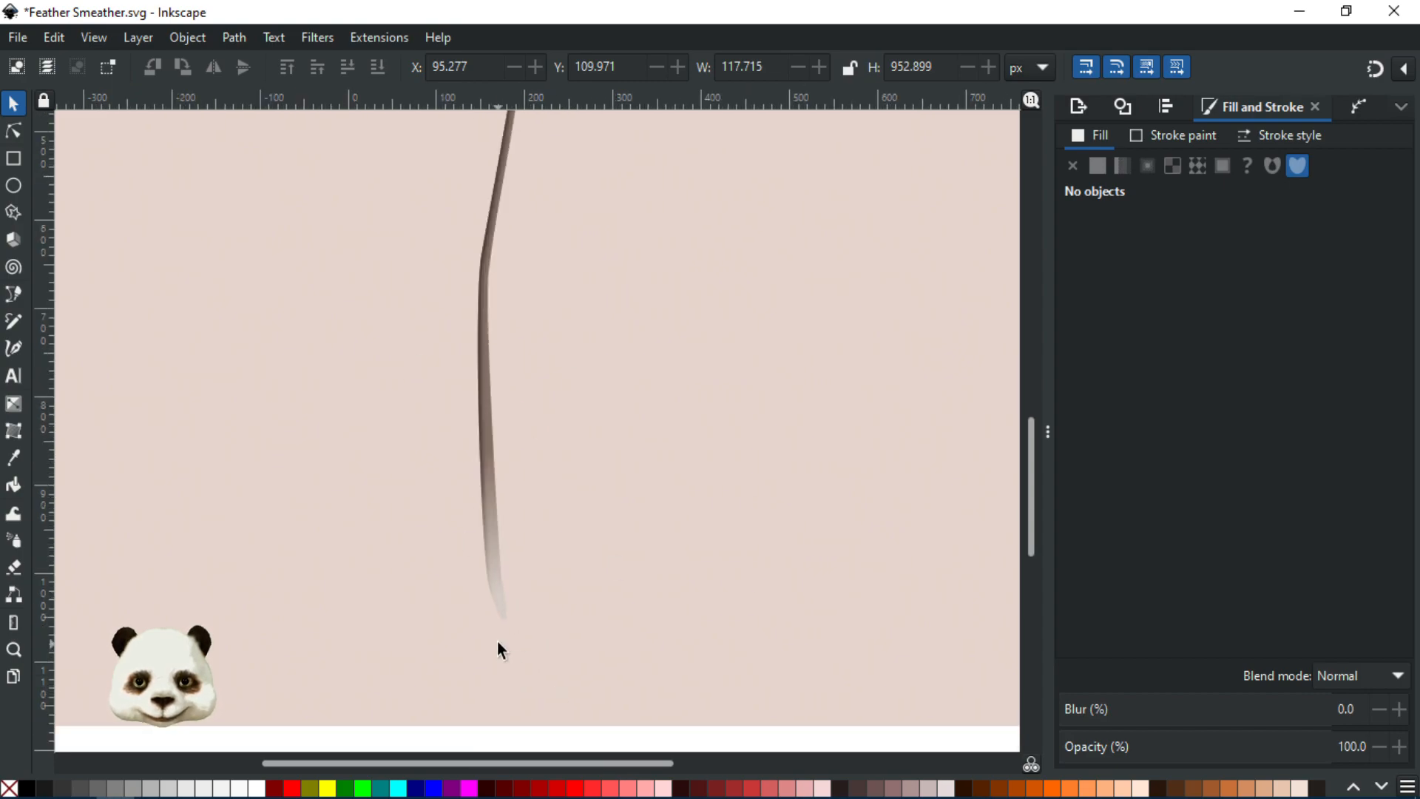
{"action": "scroll", "coordinate": [496, 641], "scroll_direction": "down", "scroll_amount": 2, "text": "ctrl"}
{"action": "scroll", "coordinate": [514, 574], "scroll_direction": "up", "scroll_amount": 2, "text": "ctrl"}
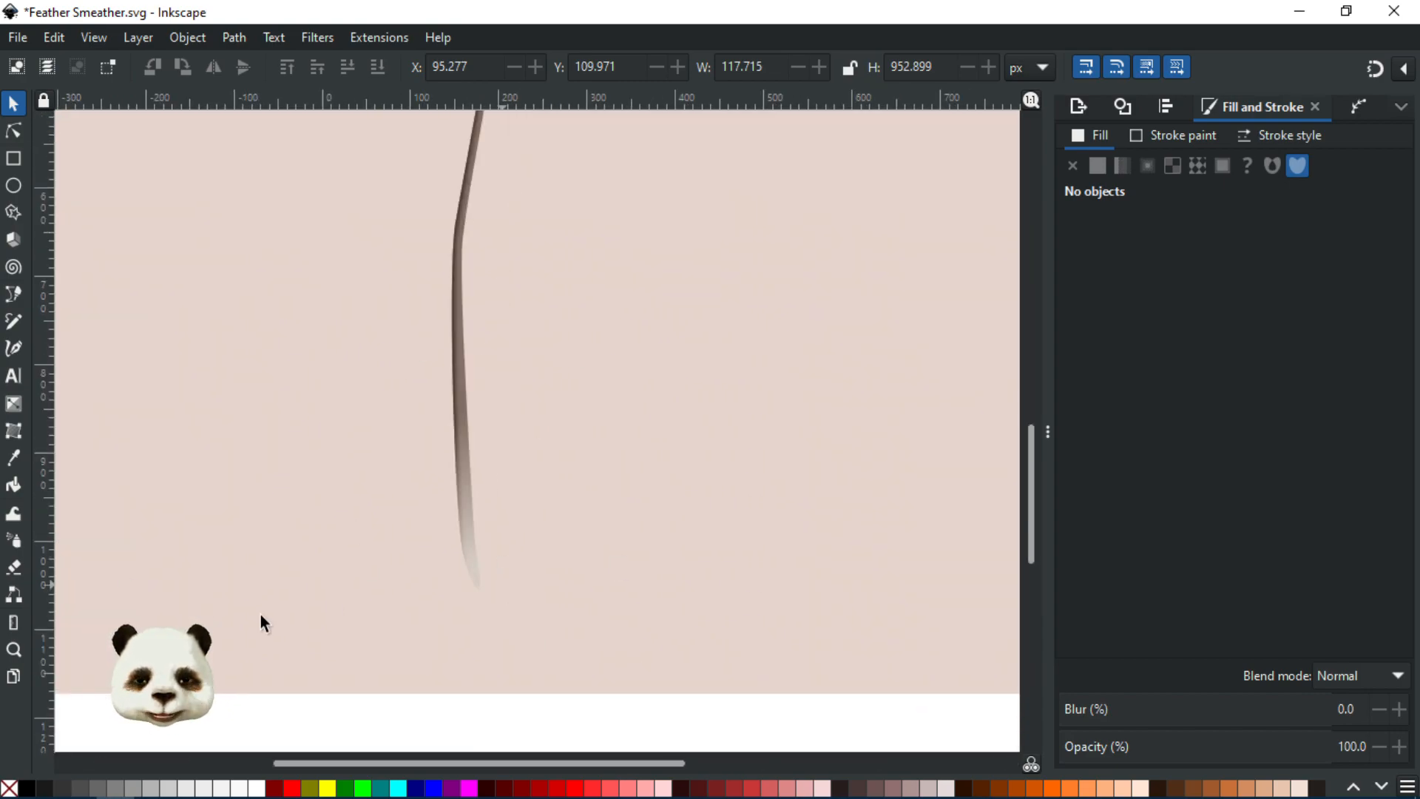
{"action": "scroll", "coordinate": [587, 491], "scroll_direction": "down", "scroll_amount": 2, "text": "ctrl"}
{"action": "left_click_drag", "start_coordinate": [608, 551], "coordinate": [652, 625]}
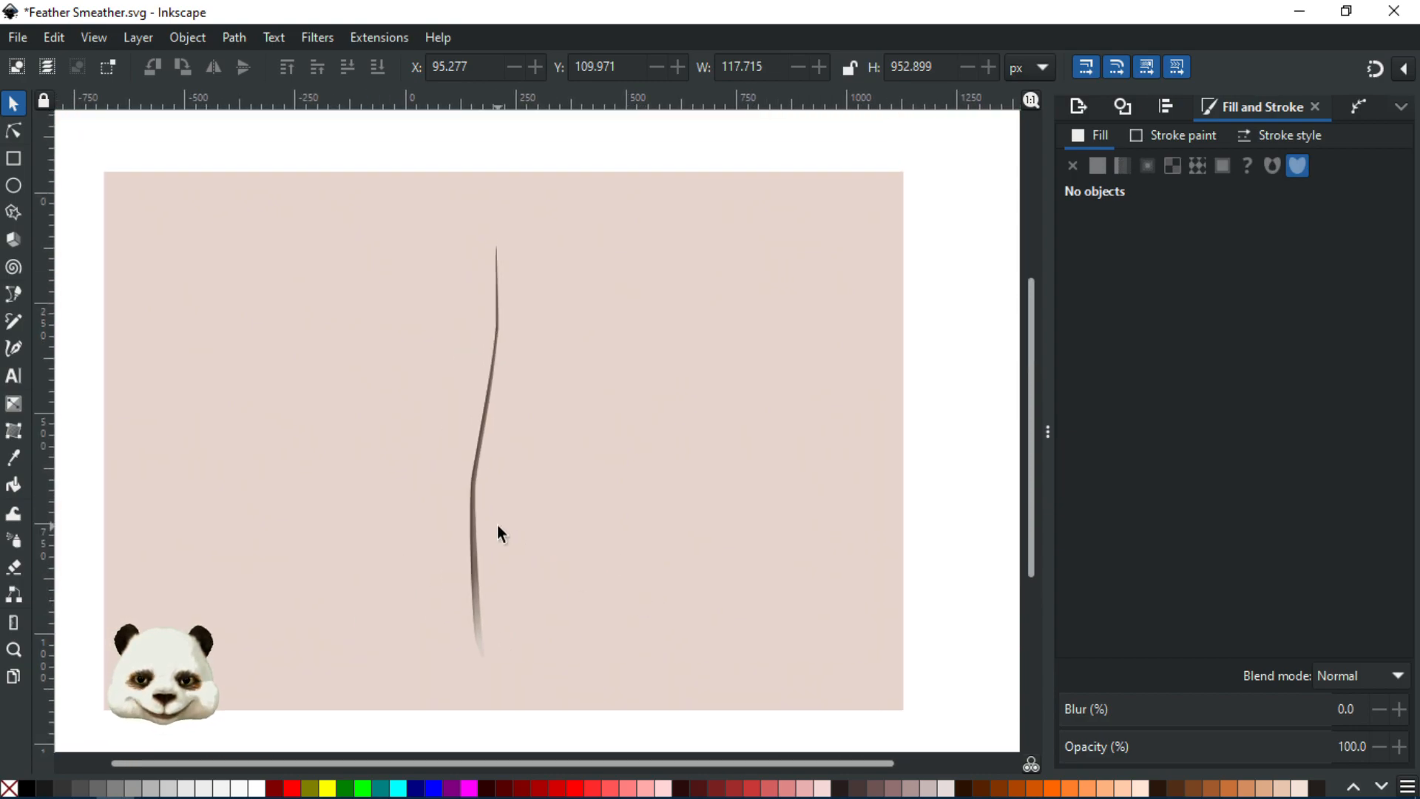
{"action": "scroll", "coordinate": [498, 526], "scroll_direction": "up", "scroll_amount": 2, "text": "ctrl"}
{"action": "scroll", "coordinate": [477, 660], "scroll_direction": "down", "scroll_amount": 2, "text": "ctrl"}
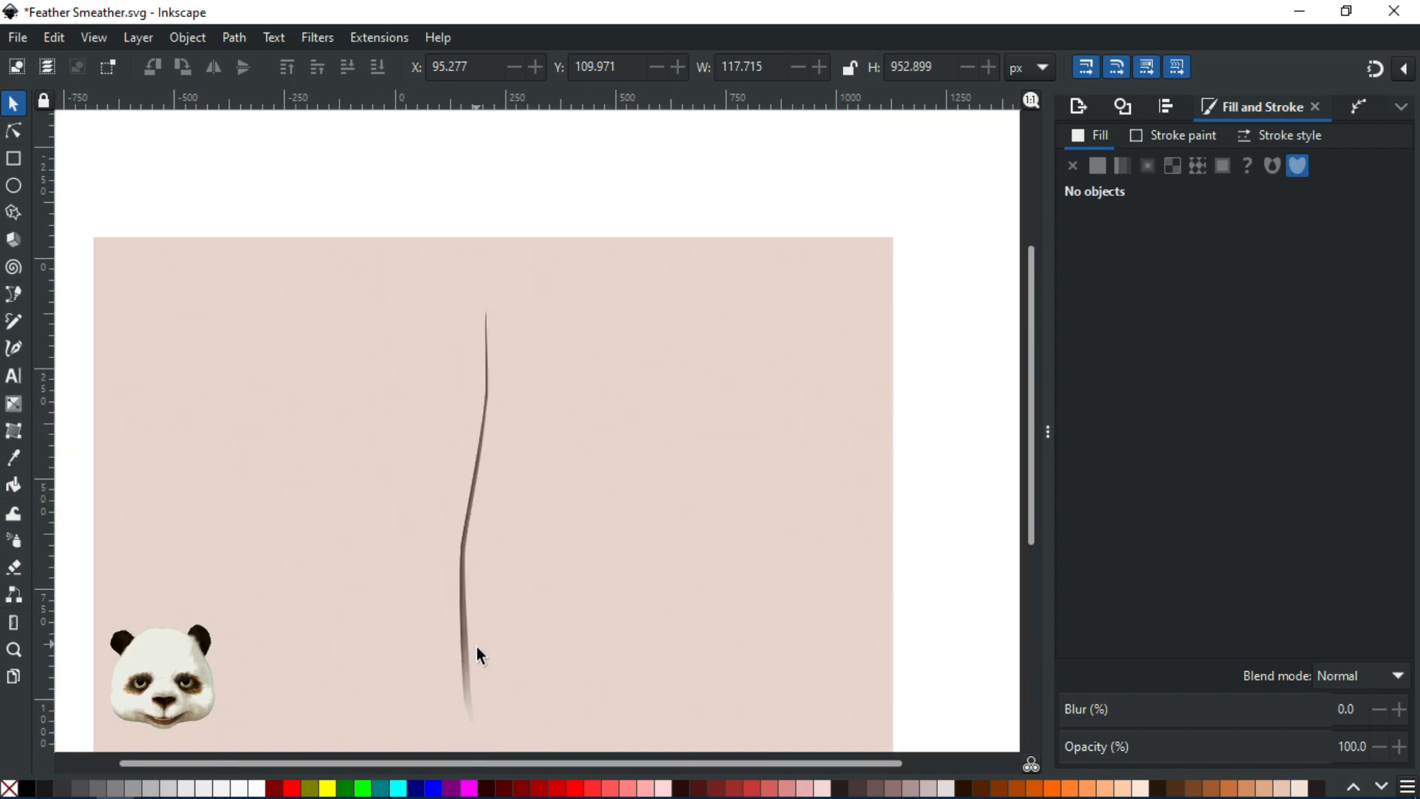
{"action": "left_click_drag", "start_coordinate": [507, 681], "coordinate": [556, 596]}
{"action": "key", "text": "ctrl+s"}
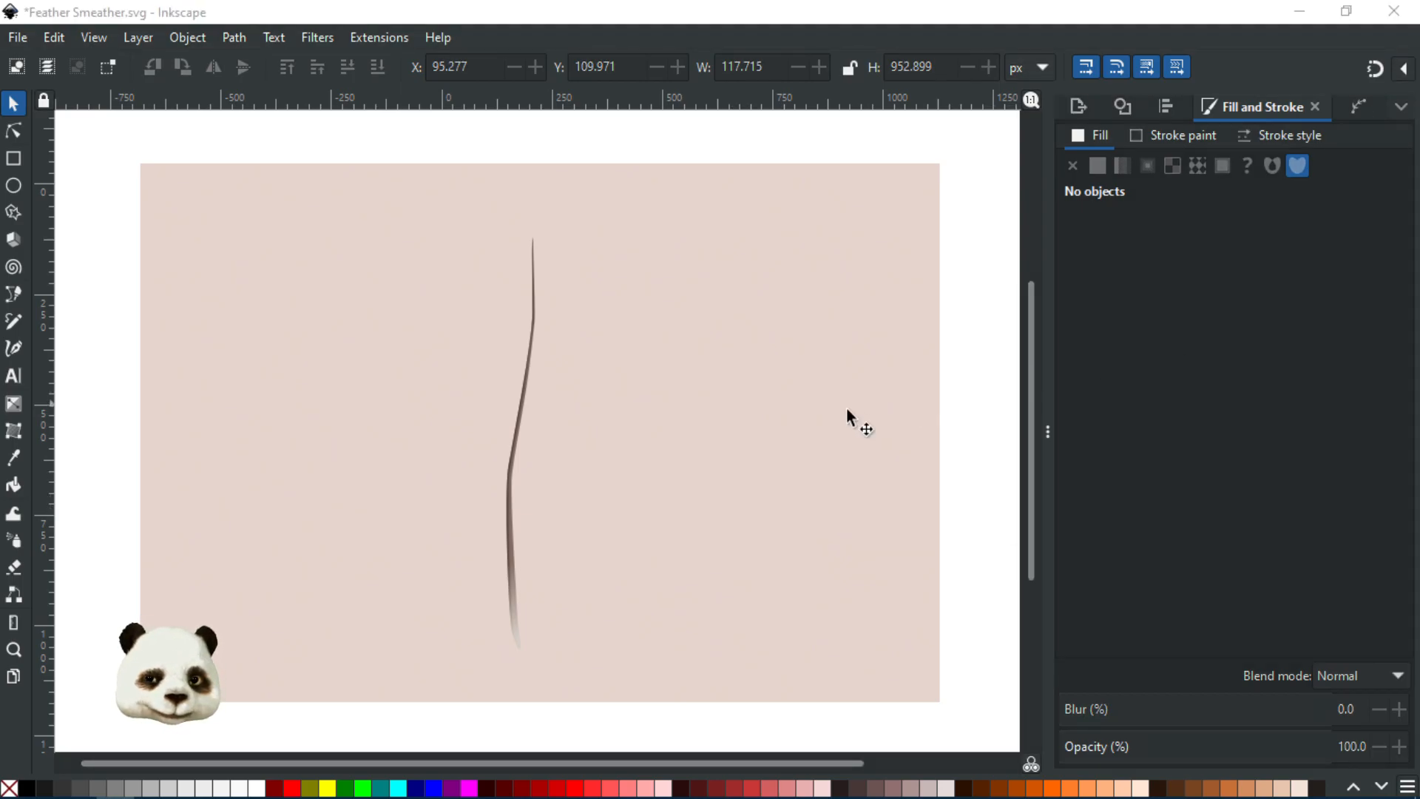
- Enlarge the pink background rectangle around its centre to about 17817 by 12002 px, so it extends far beyond the feather
{"action": "left_click", "coordinate": [848, 405]}
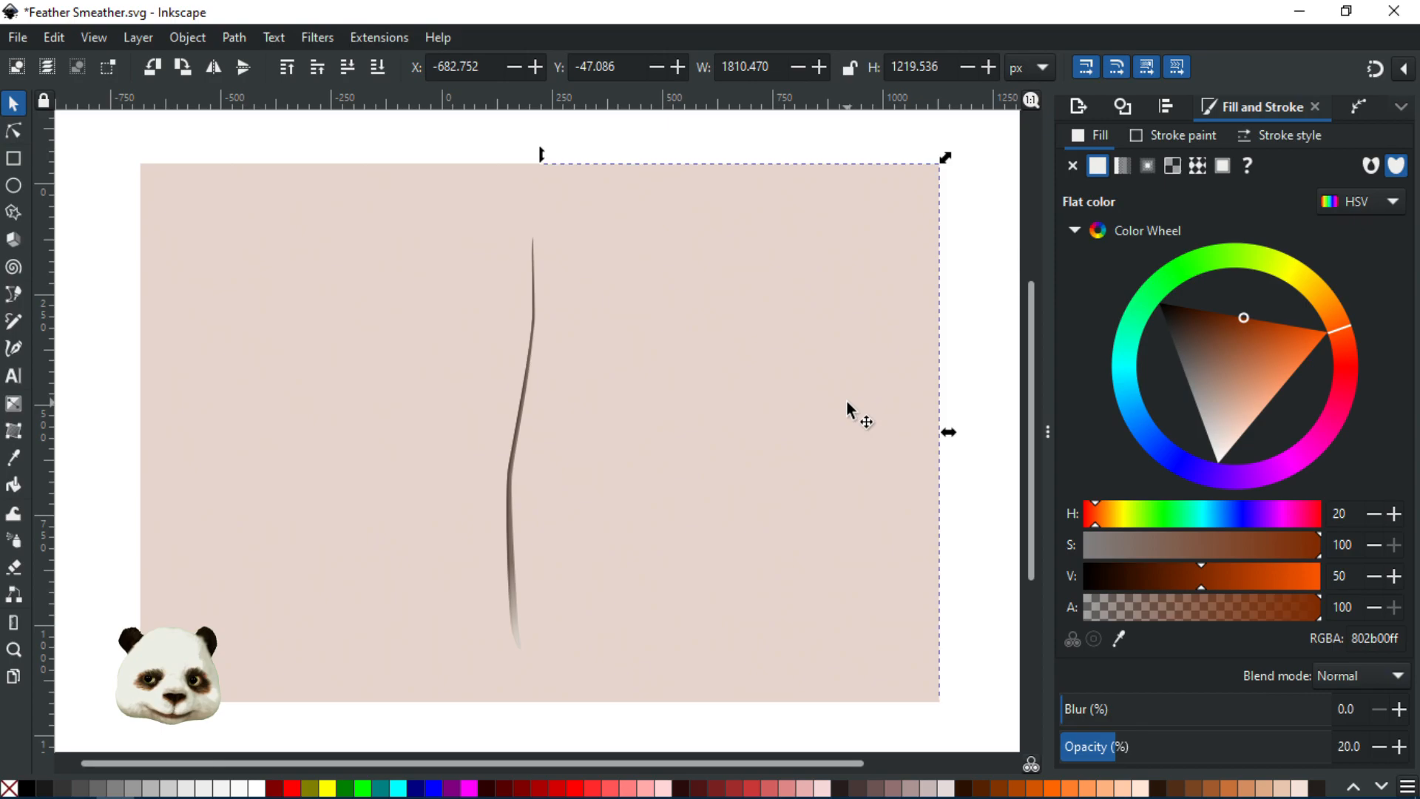
{"action": "scroll", "coordinate": [845, 399], "scroll_direction": "down", "scroll_amount": 4, "text": "ctrl"}
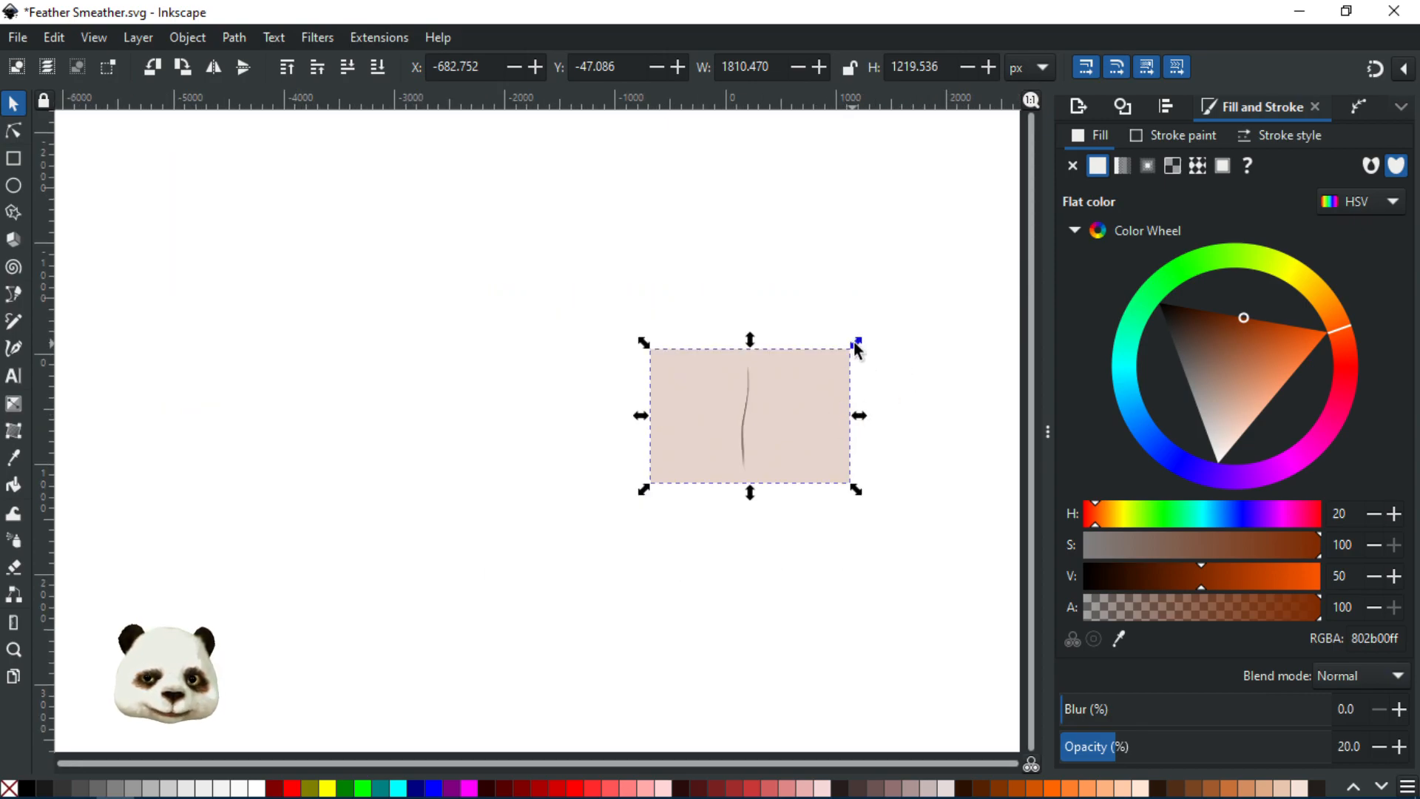
{"action": "left_click_drag", "start_coordinate": [855, 343], "coordinate": [977, 121]}
{"action": "left_click_drag", "start_coordinate": [645, 298], "coordinate": [765, 426]}
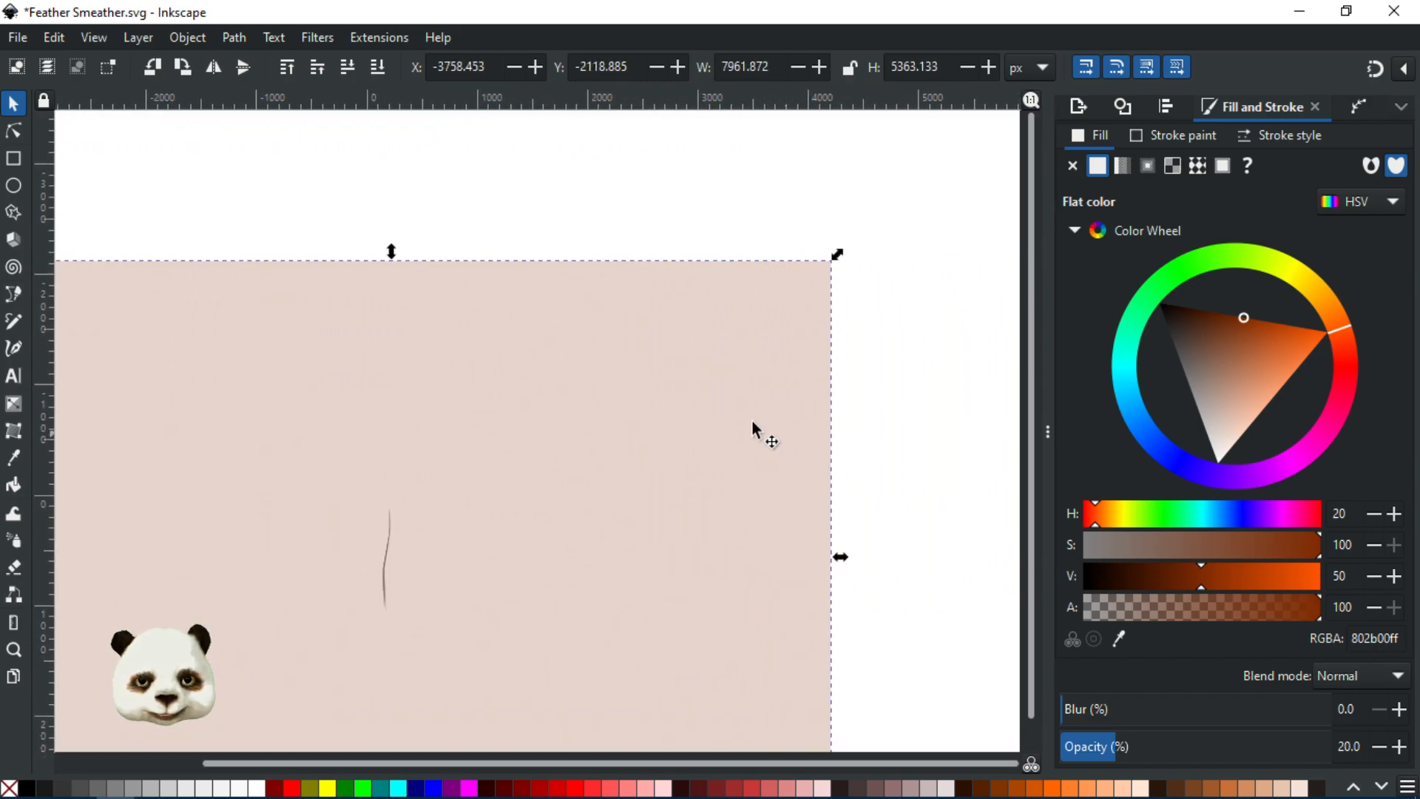
{"action": "scroll", "coordinate": [763, 420], "scroll_direction": "down", "scroll_amount": 3}
{"action": "left_click_drag", "start_coordinate": [823, 339], "coordinate": [970, 246]}
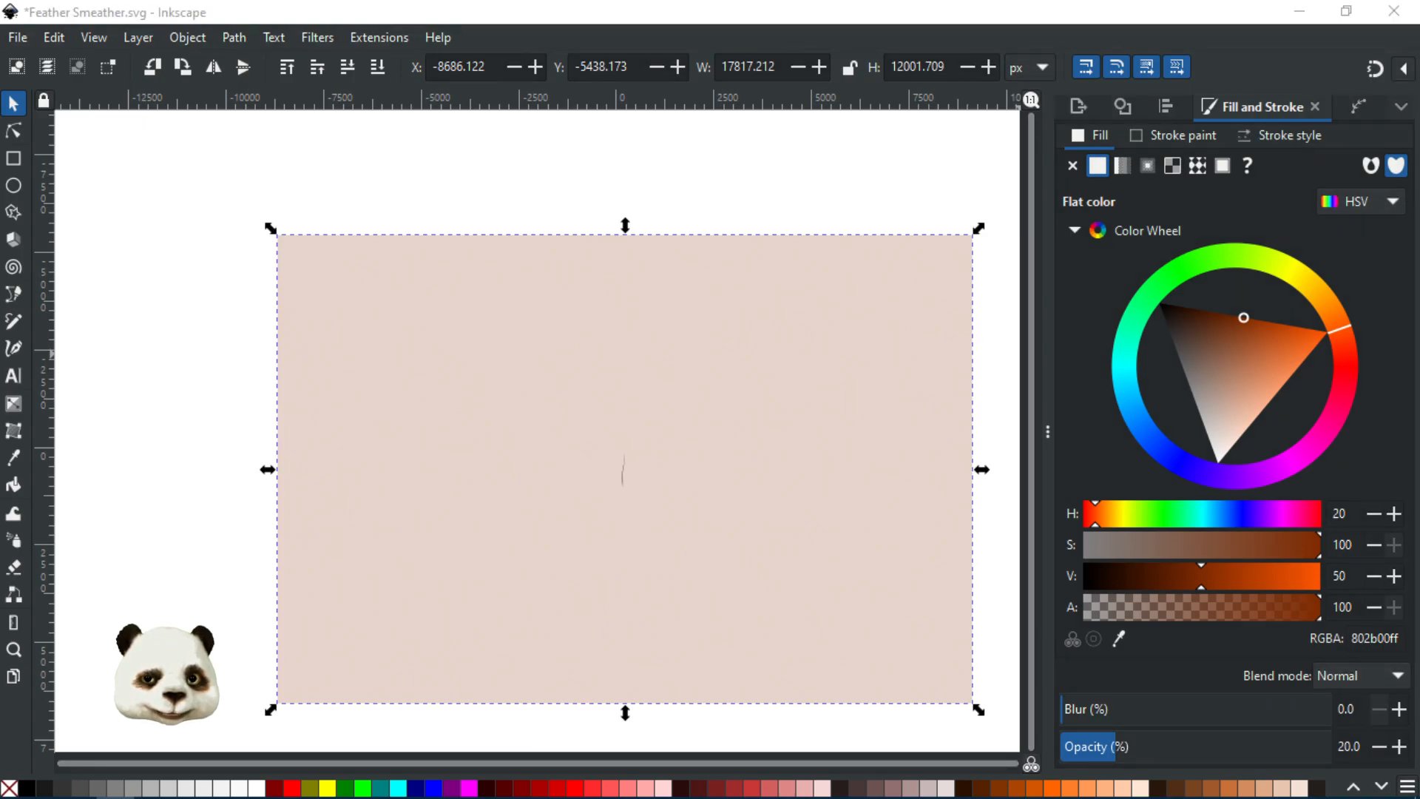
- Select the feather shaft group, ungroup it and group its shapes again
{"action": "key", "text": "Tab"}
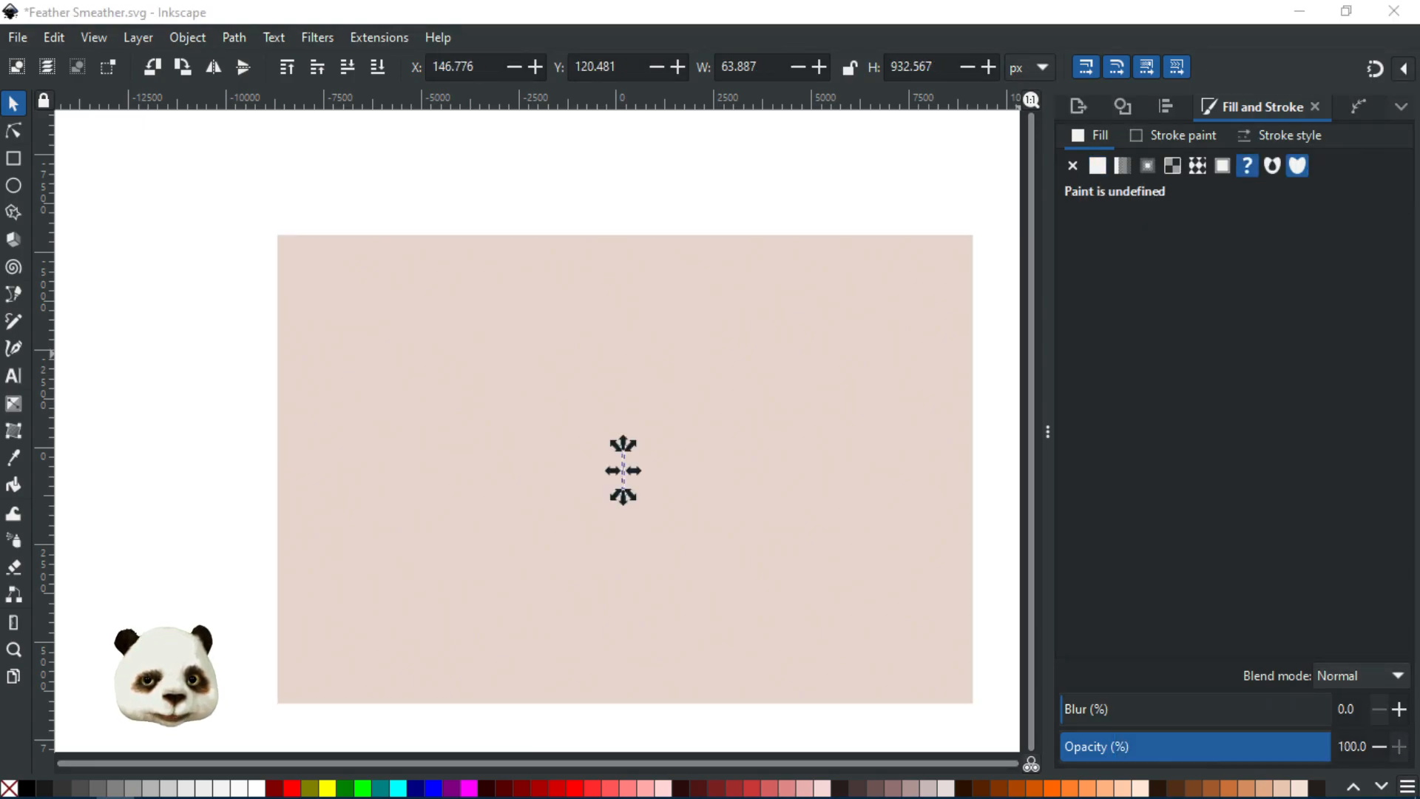
{"action": "key", "text": "ctrl+shift+g"}
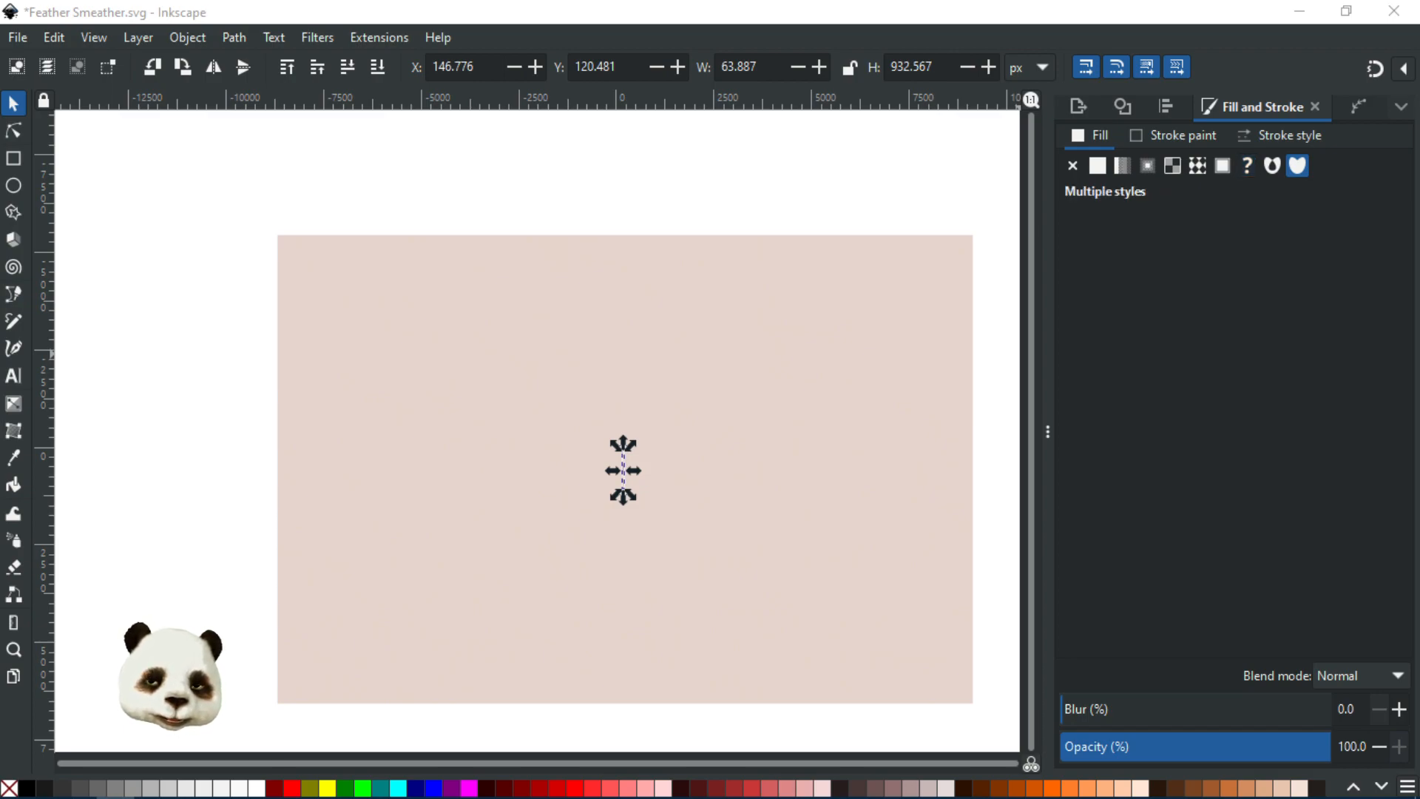
{"action": "key", "text": "ctrl+g"}
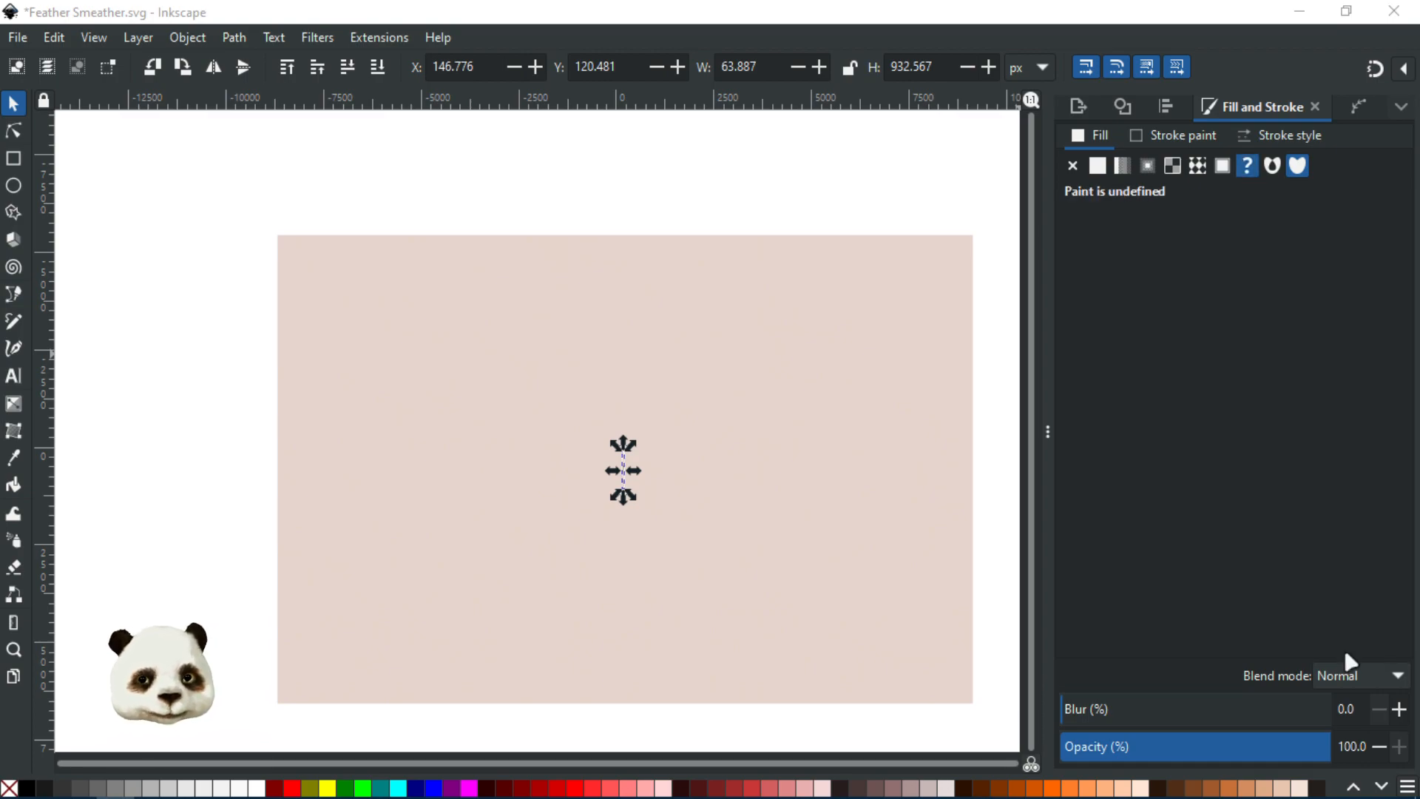
- Deselect the feather shaft and save the drawing
{"action": "scroll", "coordinate": [648, 531], "scroll_direction": "up", "scroll_amount": 4, "text": "ctrl"}
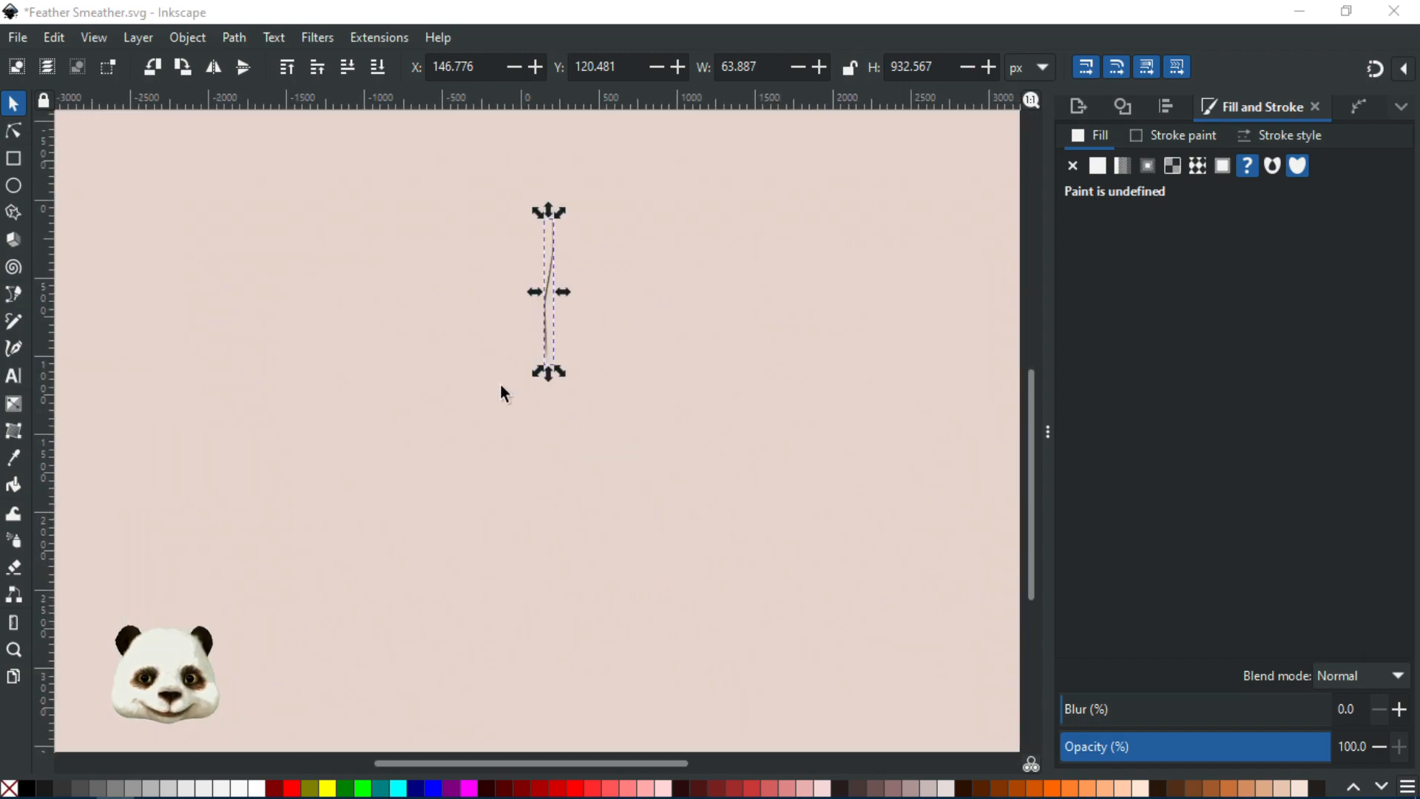
{"action": "scroll", "coordinate": [565, 632], "scroll_direction": "up", "scroll_amount": 2}
{"action": "scroll", "coordinate": [577, 514], "scroll_direction": "up", "scroll_amount": 4, "text": "ctrl"}
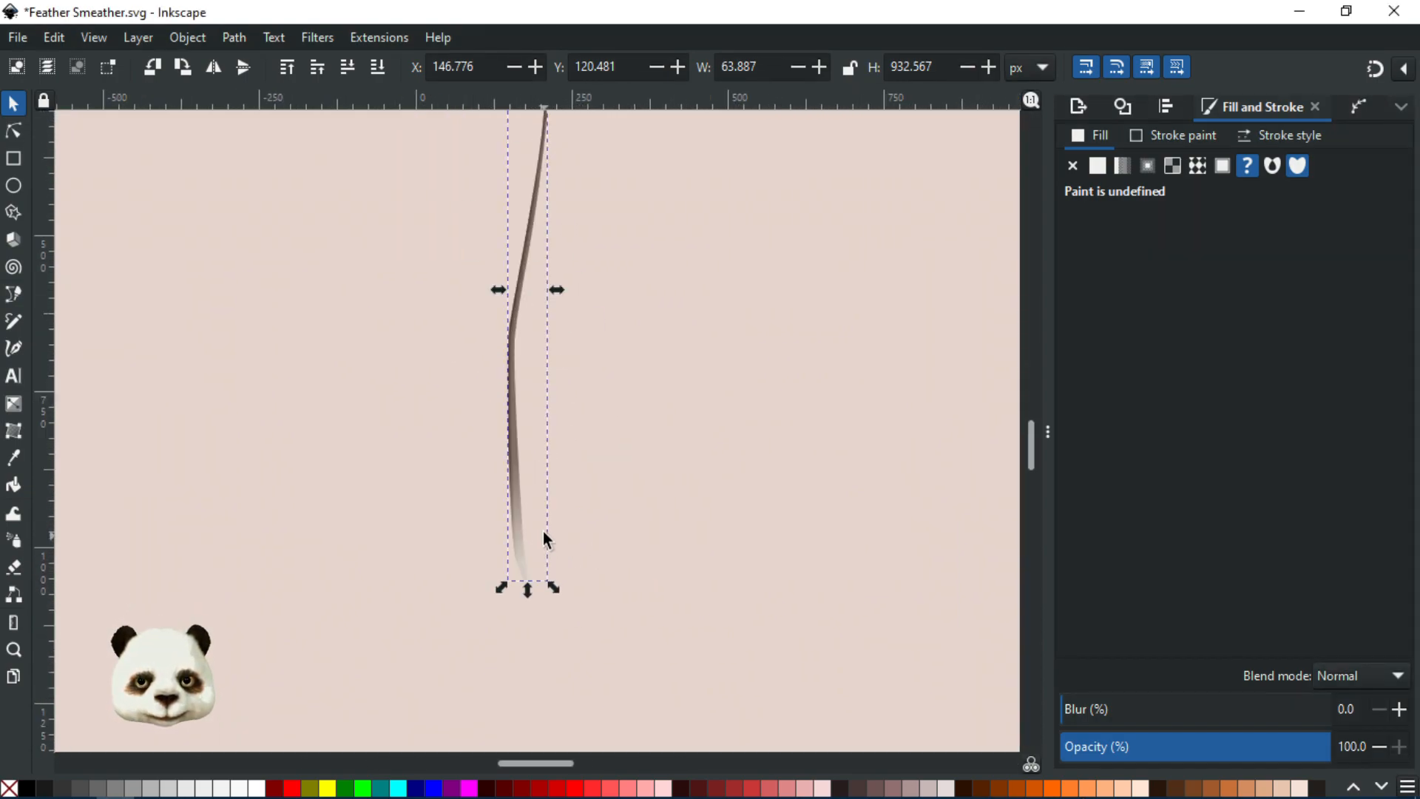
{"action": "scroll", "coordinate": [673, 604], "scroll_direction": "down", "scroll_amount": 1}
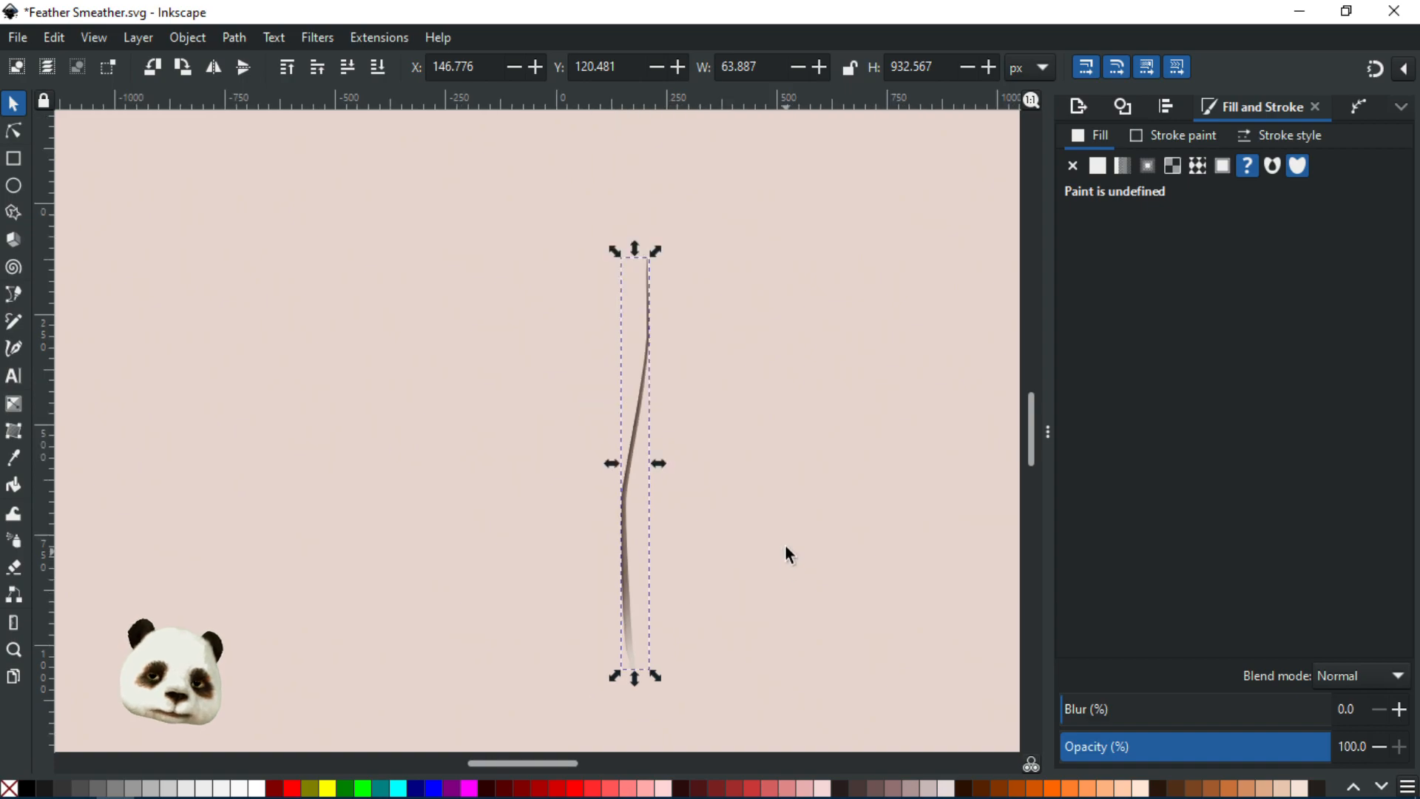
{"action": "left_click", "coordinate": [781, 546]}
{"action": "key", "text": "ctrl+s"}
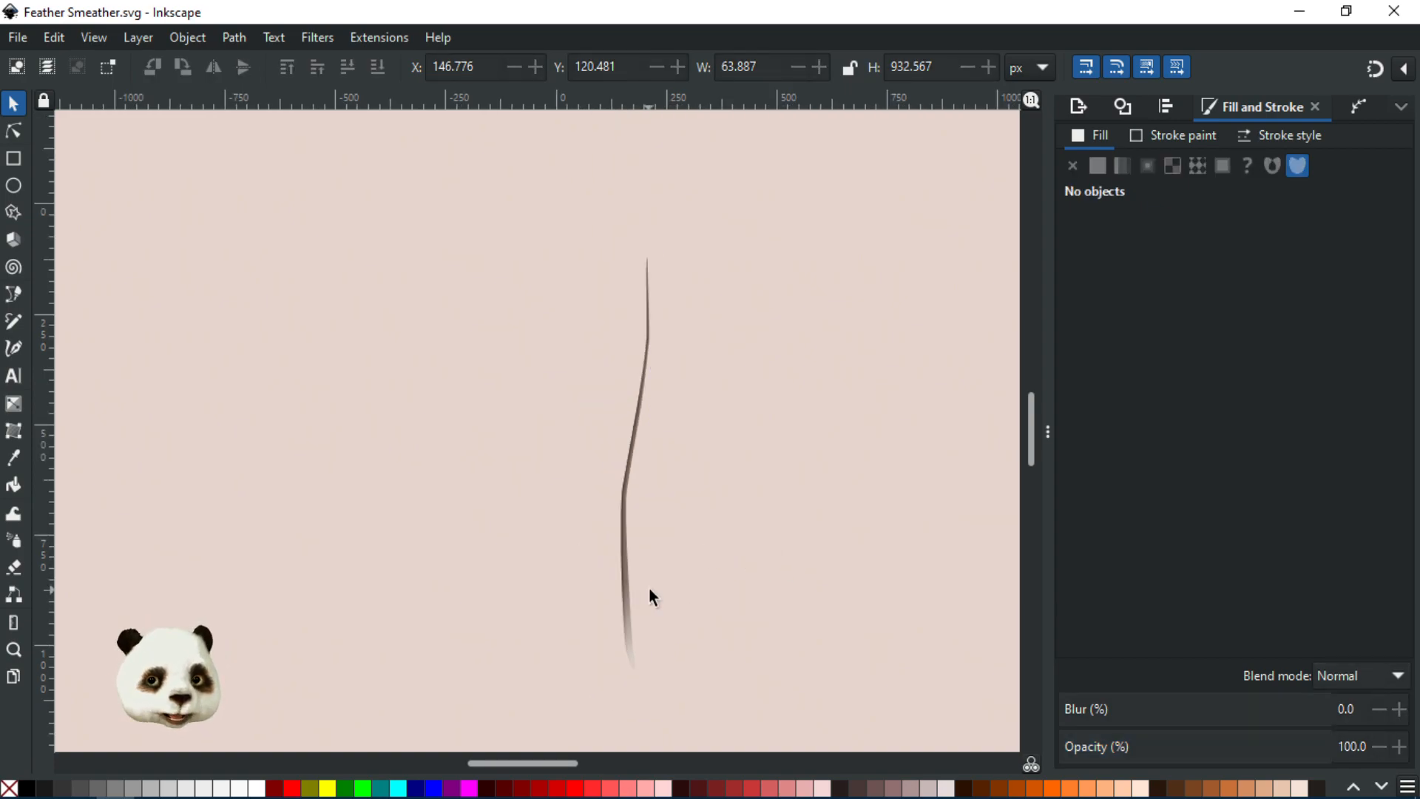
- Start a Pen outline on the right edge of the lower shaft, forming a pointed right barb with a notch back to the shaft
{"action": "key", "text": "b"}
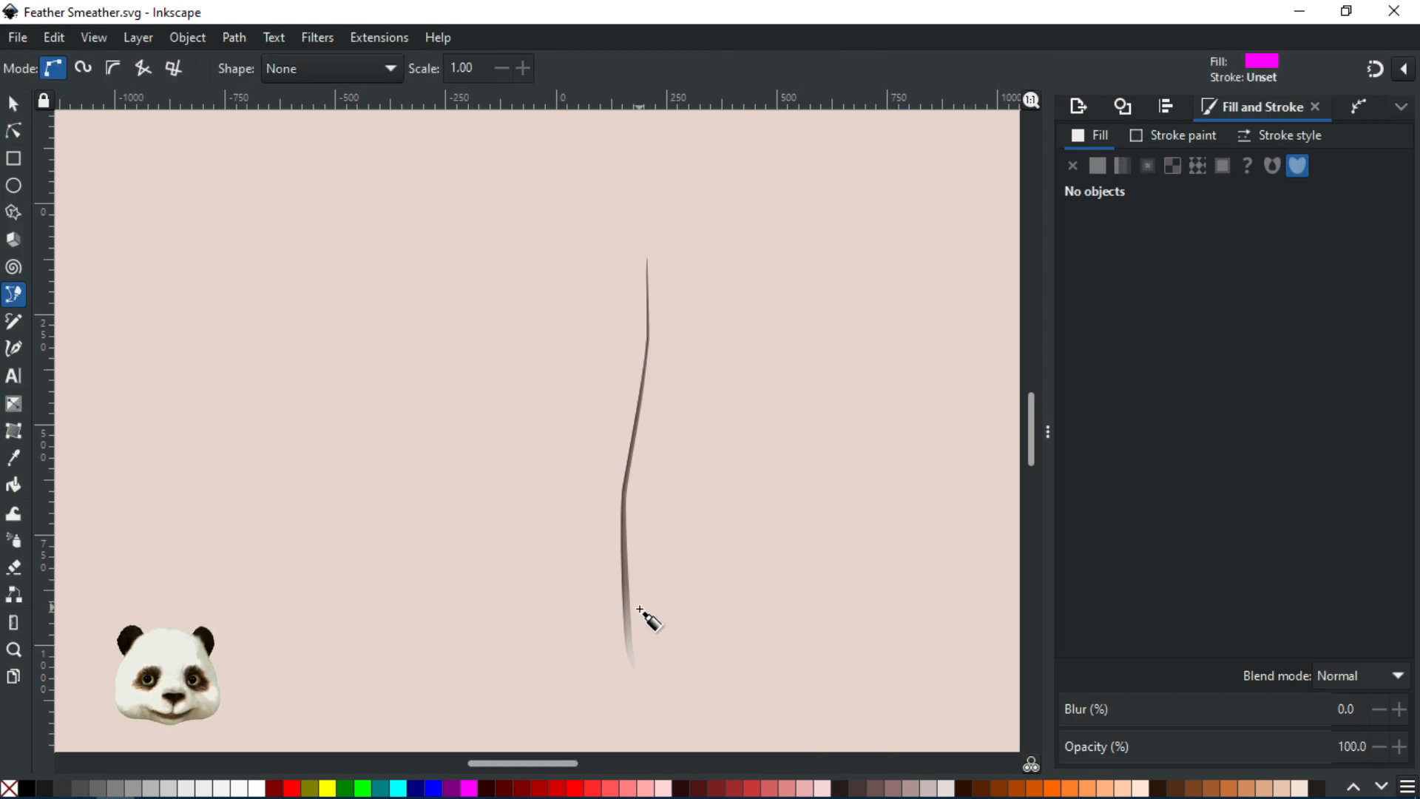
{"action": "scroll", "coordinate": [645, 630], "scroll_direction": "up", "scroll_amount": 1, "text": "ctrl"}
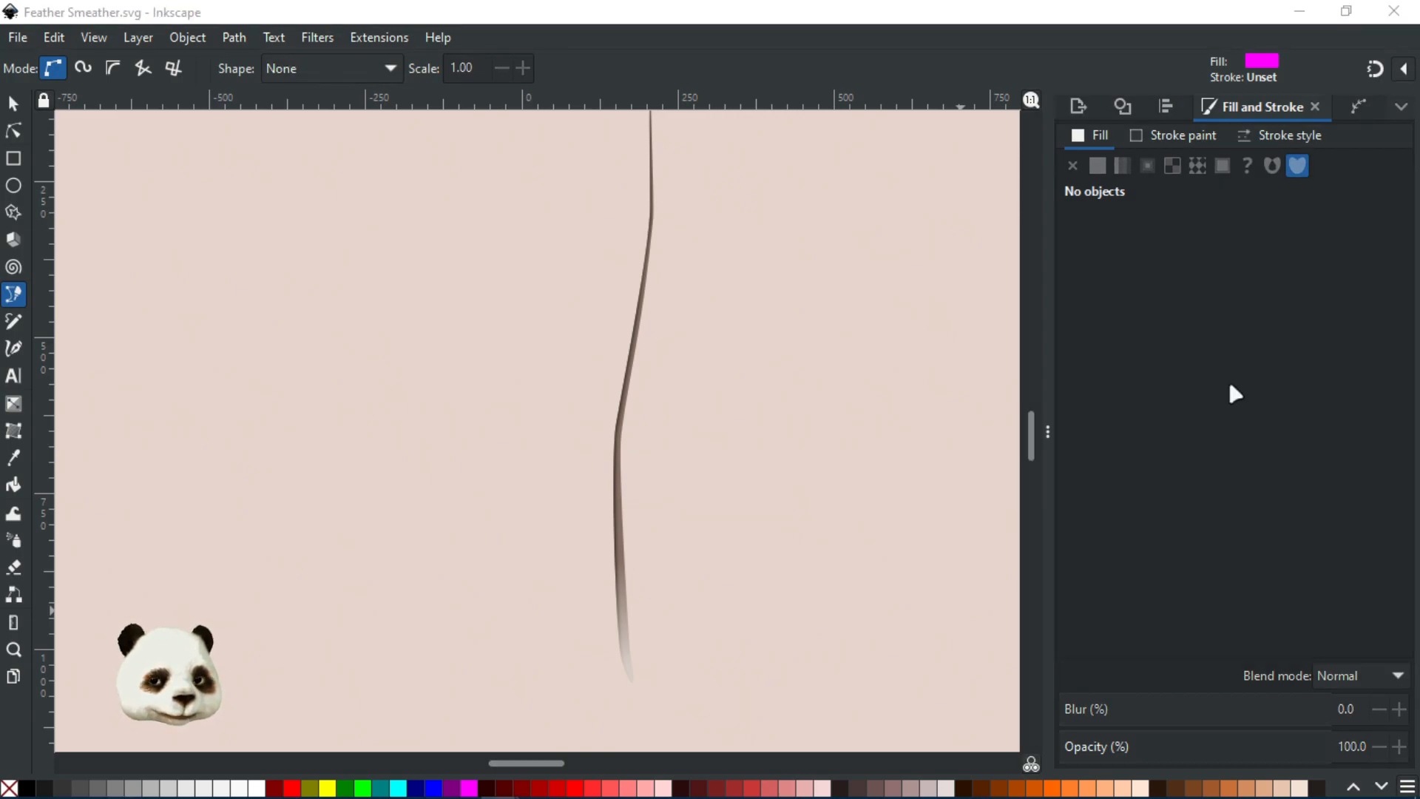
{"action": "mouse_move", "coordinate": [657, 475]}
{"action": "left_mouse_down"}
{"action": "mouse_move", "coordinate": [607, 560]}
{"action": "mouse_move", "coordinate": [662, 484]}
{"action": "left_mouse_up"}
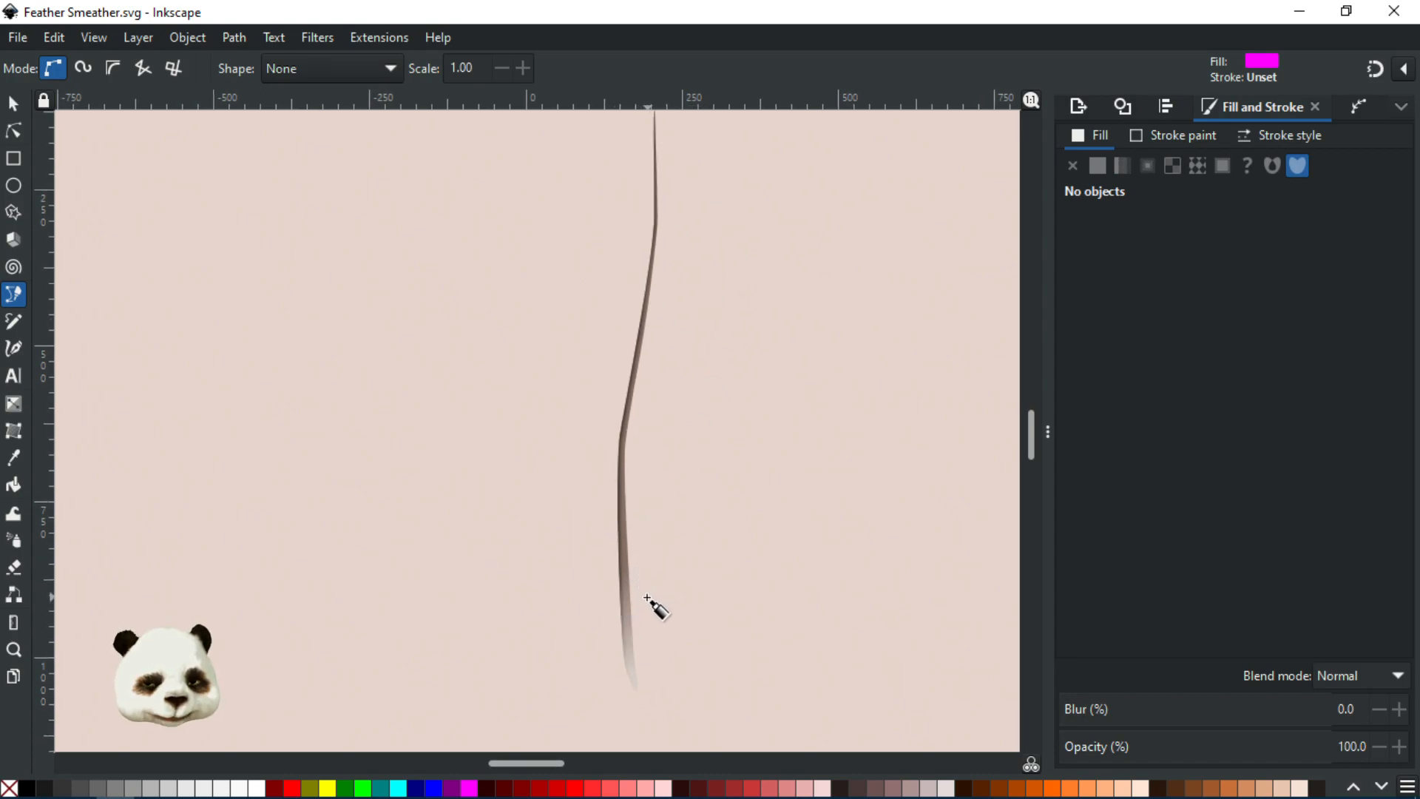
{"action": "scroll", "coordinate": [634, 589], "scroll_direction": "up", "scroll_amount": 1}
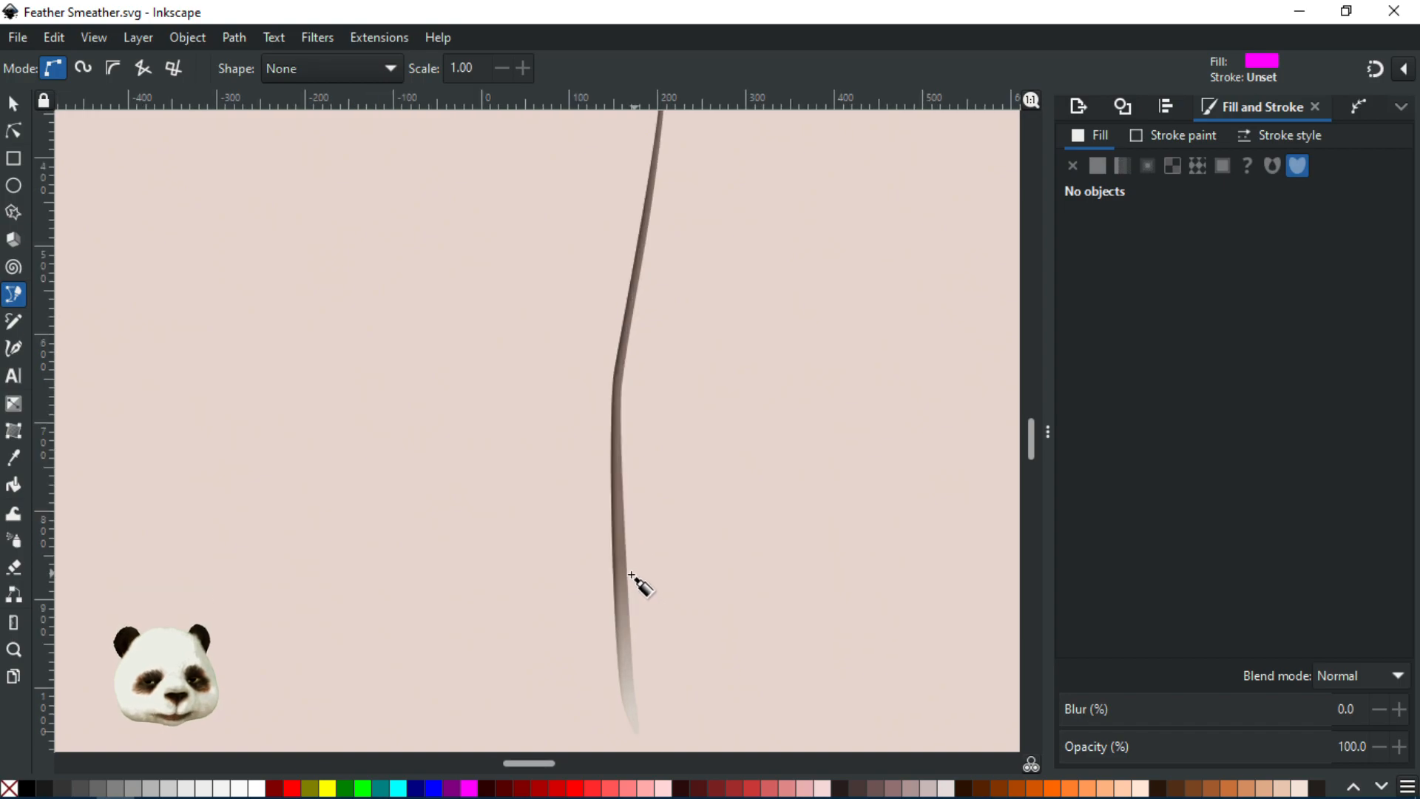
{"action": "left_click", "coordinate": [630, 611]}
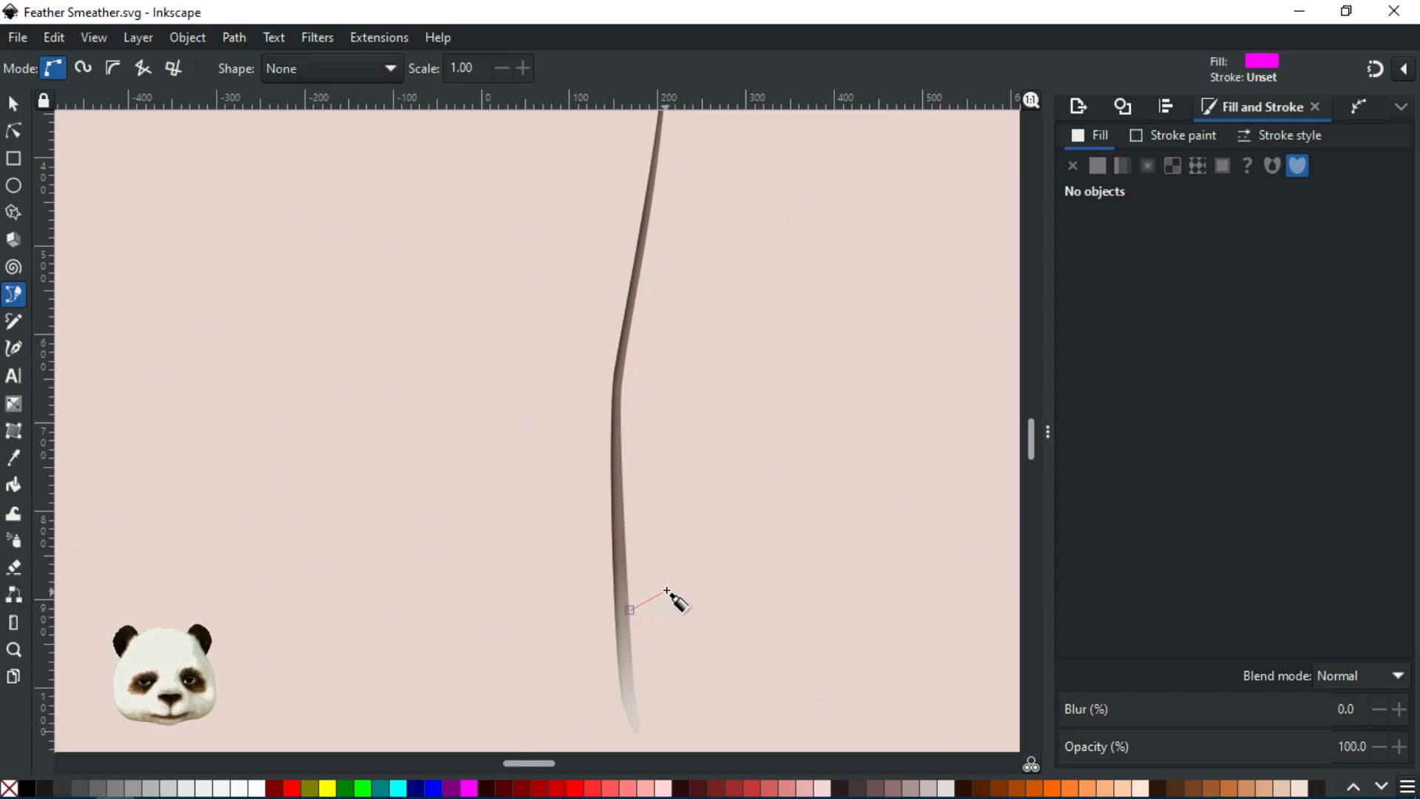
{"action": "mouse_move", "coordinate": [677, 562]}
{"action": "left_mouse_down"}
{"action": "mouse_move", "coordinate": [698, 492]}
{"action": "mouse_move", "coordinate": [636, 570]}
{"action": "mouse_move", "coordinate": [653, 578]}
{"action": "mouse_move", "coordinate": [612, 571]}
{"action": "mouse_move", "coordinate": [627, 575]}
{"action": "mouse_move", "coordinate": [660, 539]}
{"action": "mouse_move", "coordinate": [681, 490]}
{"action": "mouse_move", "coordinate": [666, 514]}
{"action": "mouse_move", "coordinate": [667, 494]}
{"action": "left_mouse_up"}
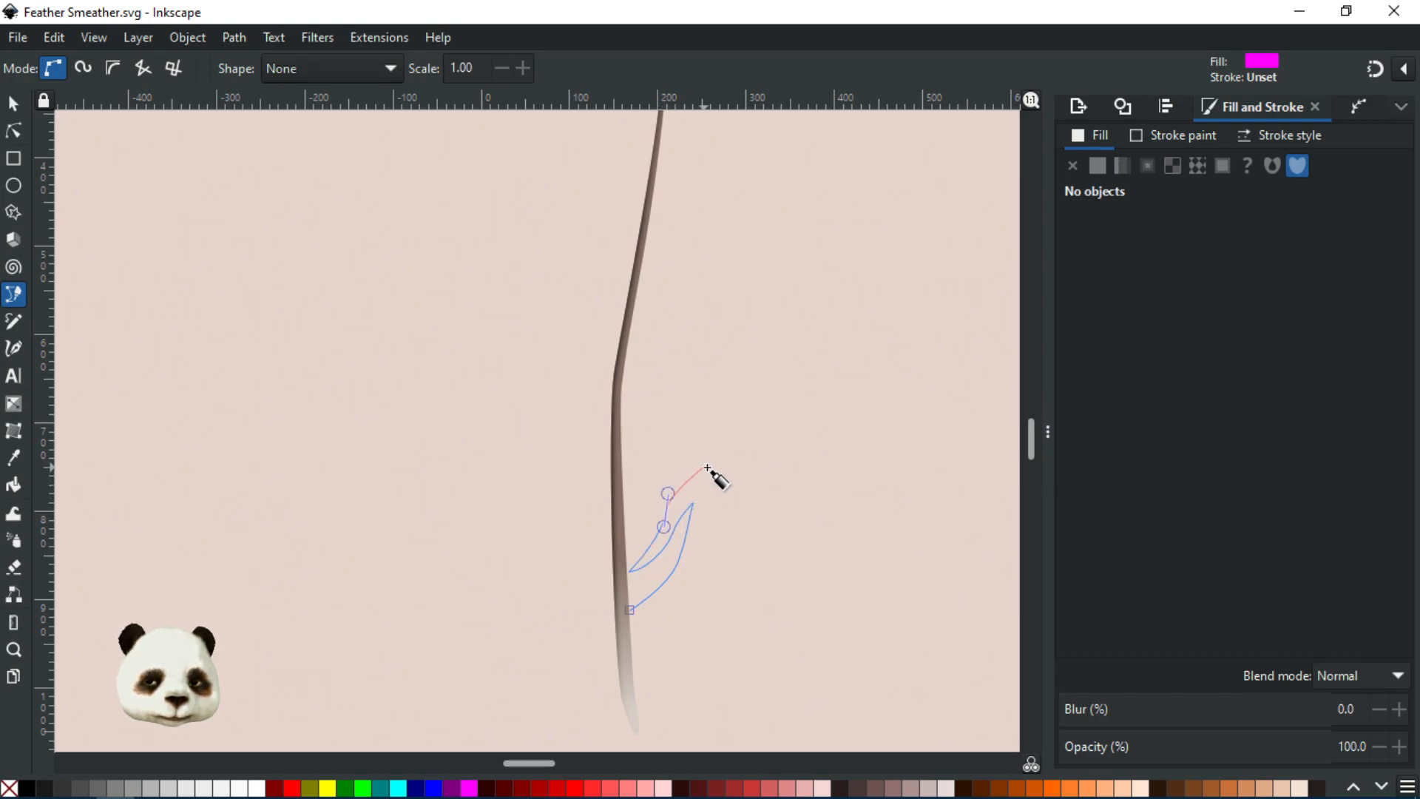
- Remove the last two outline points above the right notch and redraw that stretch as a smoother, steeper curve
{"action": "left_click_drag", "start_coordinate": [706, 470], "coordinate": [710, 458]}
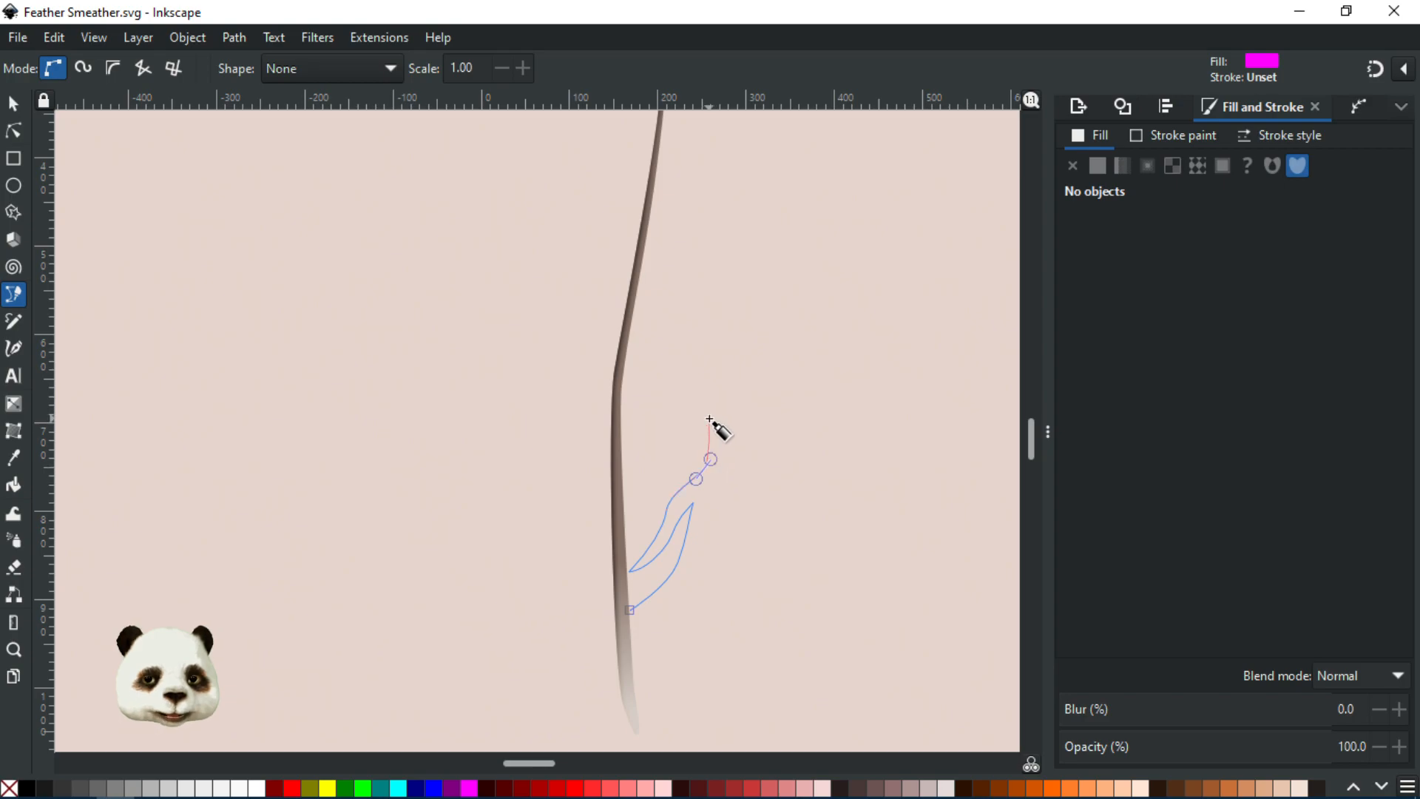
{"action": "key", "text": "BackSpace"}
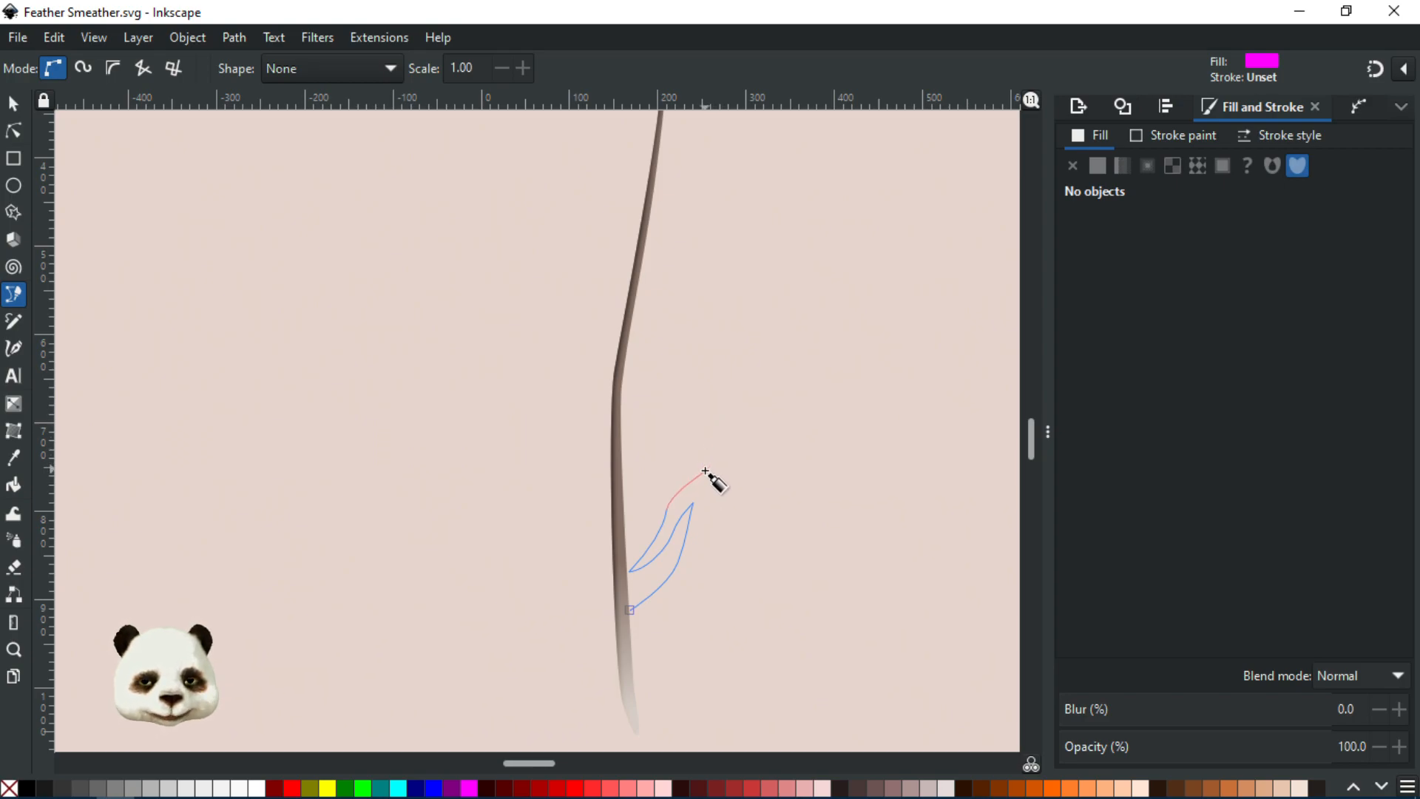
{"action": "key", "text": "BackSpace"}
{"action": "left_click_drag", "start_coordinate": [668, 516], "coordinate": [678, 491]}
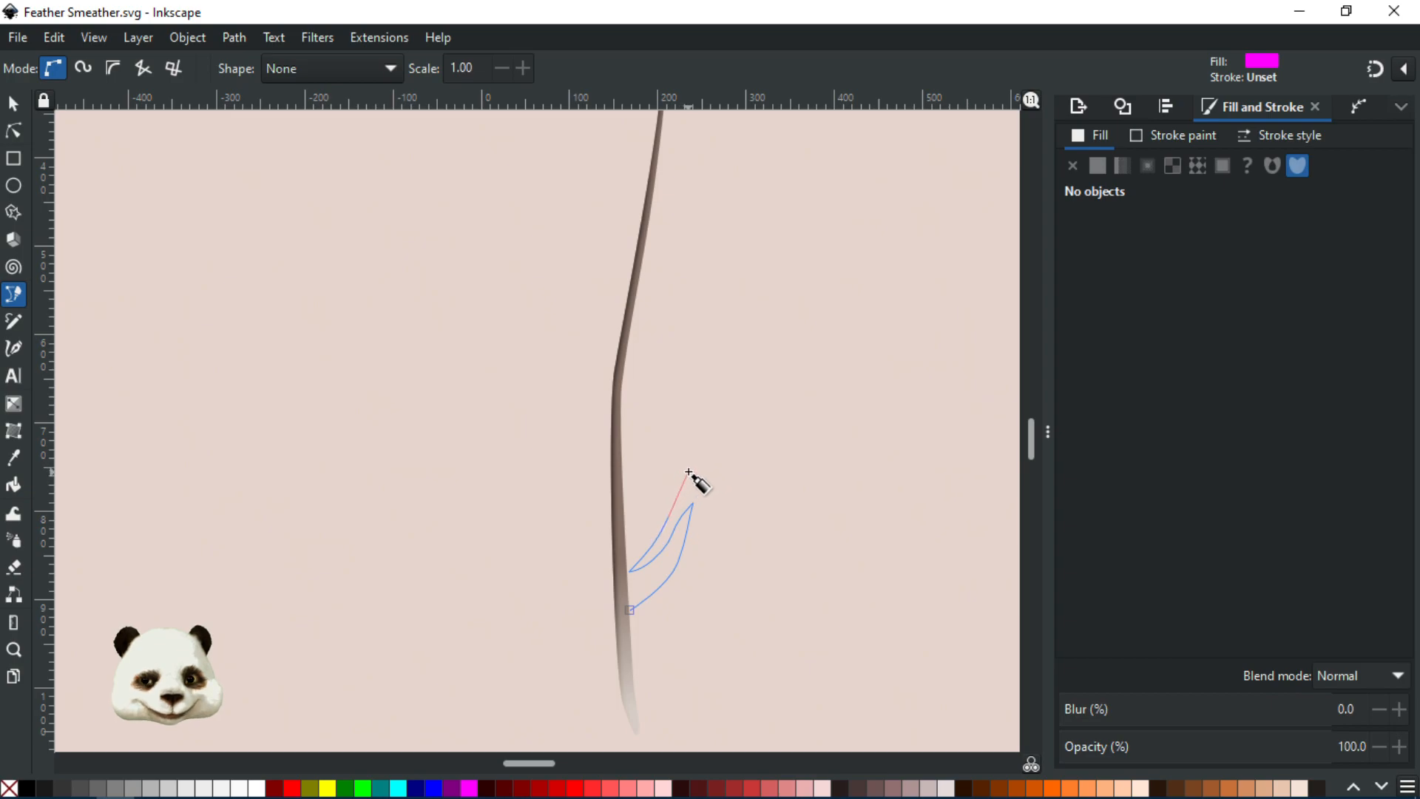
- Continue the outline up the right side of the shaft, over a pointed top above it, and onto the upper left side
{"action": "left_click_drag", "start_coordinate": [691, 462], "coordinate": [632, 618]}
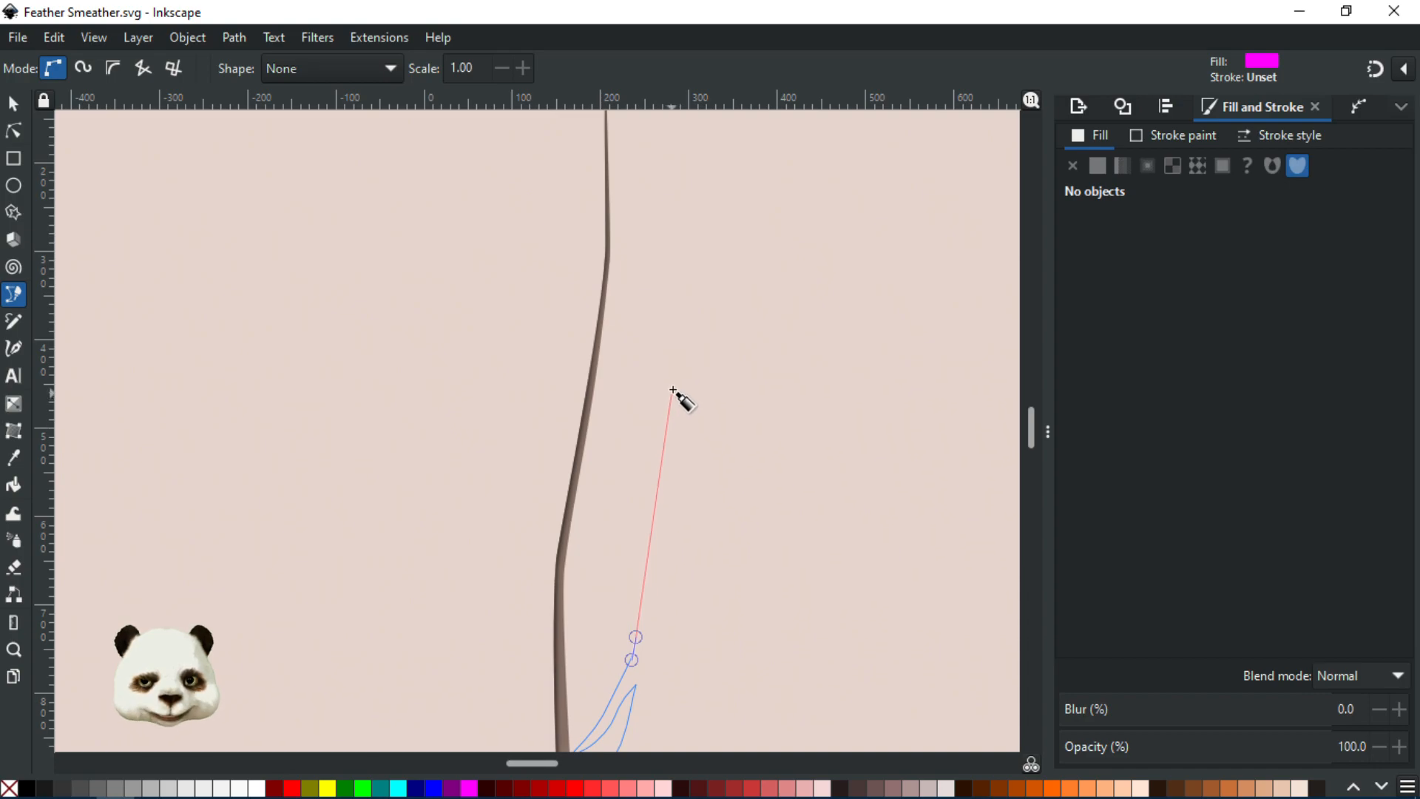
{"action": "left_click_drag", "start_coordinate": [678, 366], "coordinate": [686, 546]}
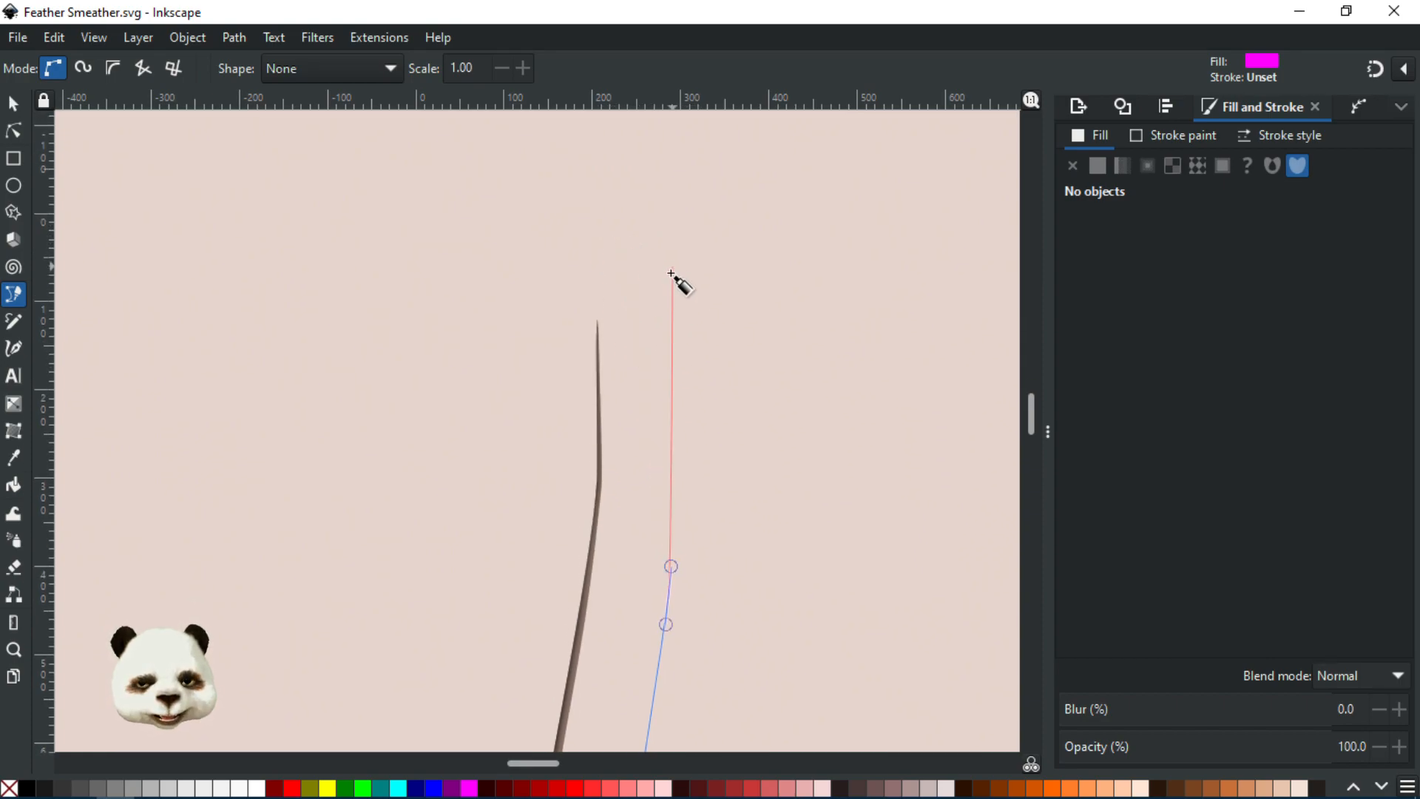
{"action": "left_click_drag", "start_coordinate": [655, 262], "coordinate": [566, 208]}
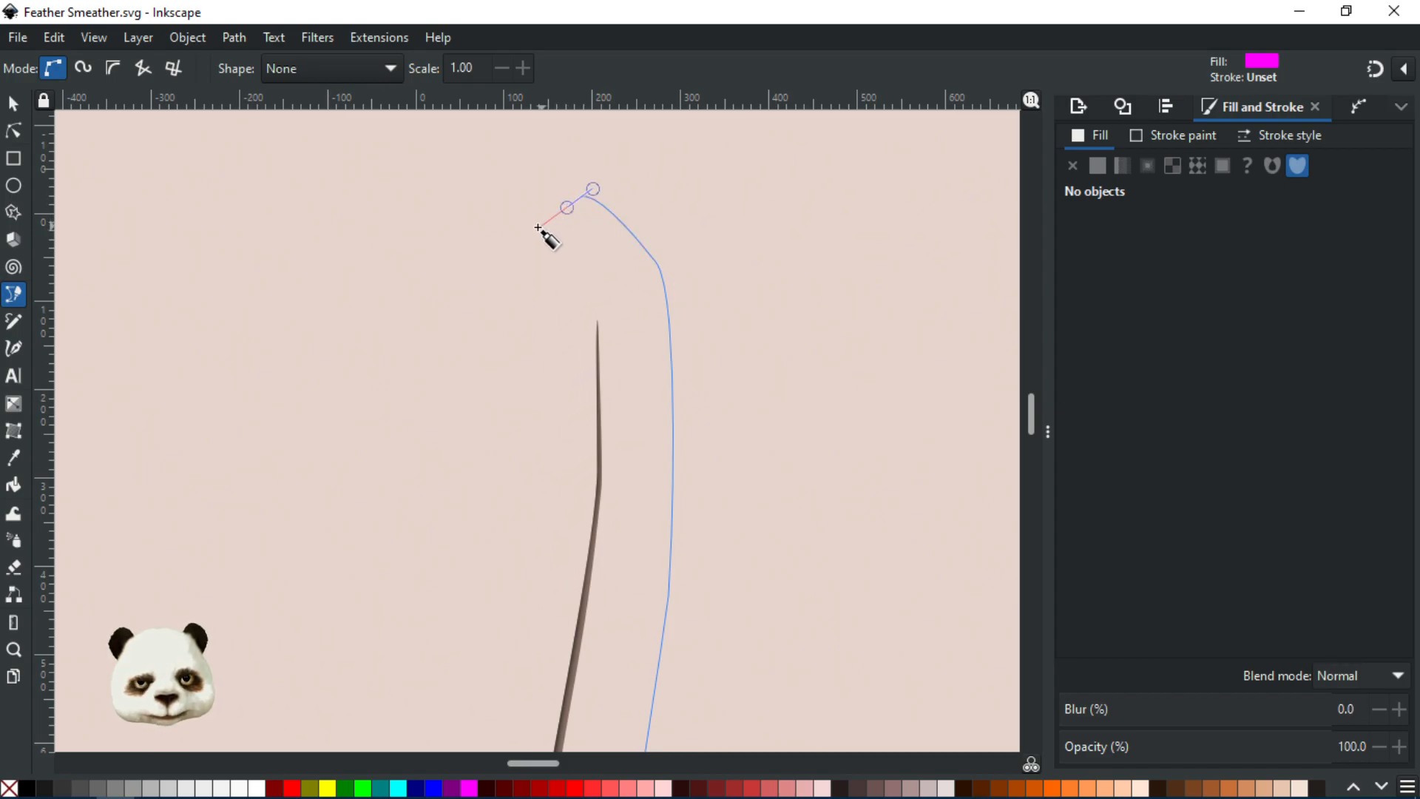
{"action": "left_click_drag", "start_coordinate": [516, 286], "coordinate": [517, 317]}
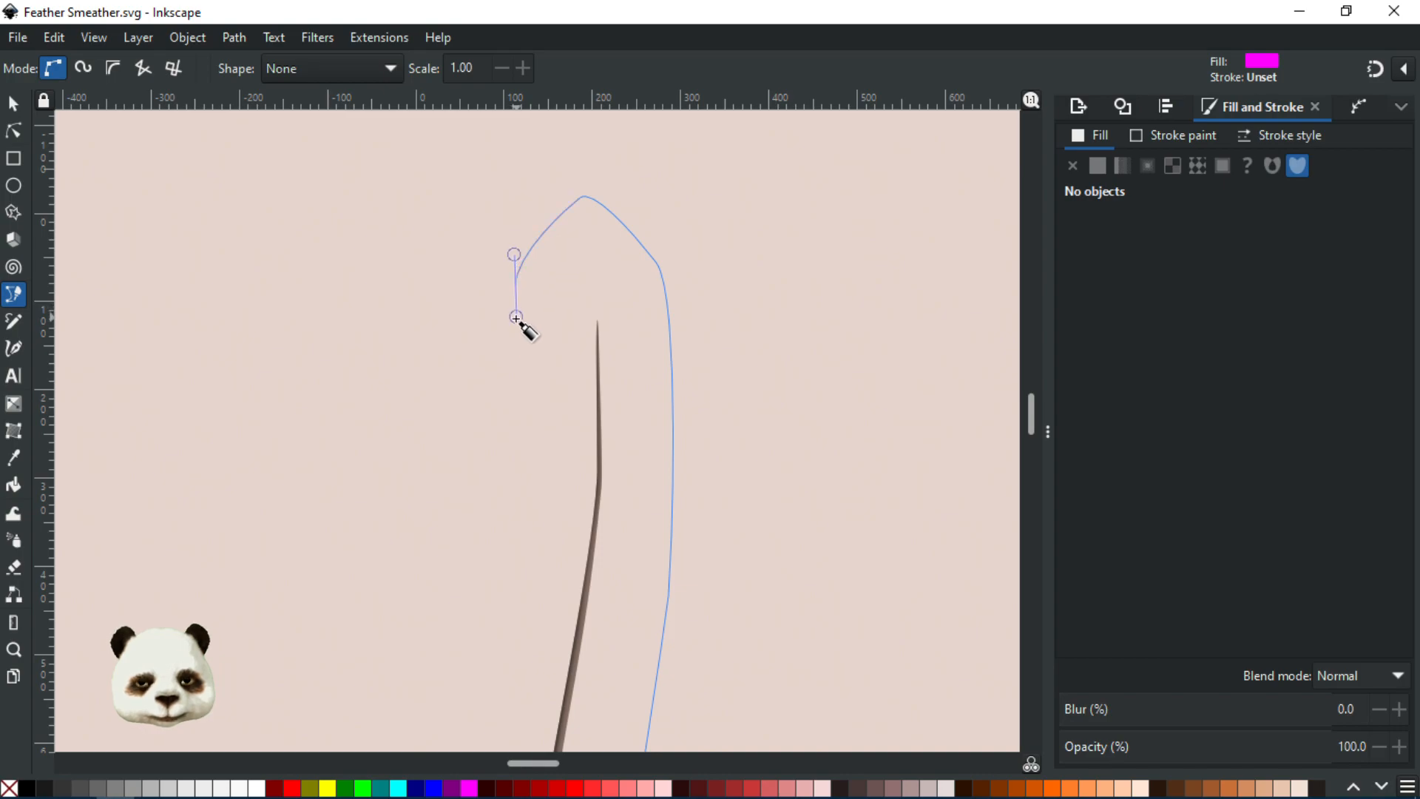
- Continue the outline down the left side of the shaft and form a notch and pointed barb near its lower end
{"action": "scroll", "coordinate": [522, 475], "scroll_direction": "up", "scroll_amount": 1}
{"action": "scroll", "coordinate": [521, 472], "scroll_direction": "down", "scroll_amount": 3}
{"action": "scroll", "coordinate": [521, 474], "scroll_direction": "down", "scroll_amount": 1}
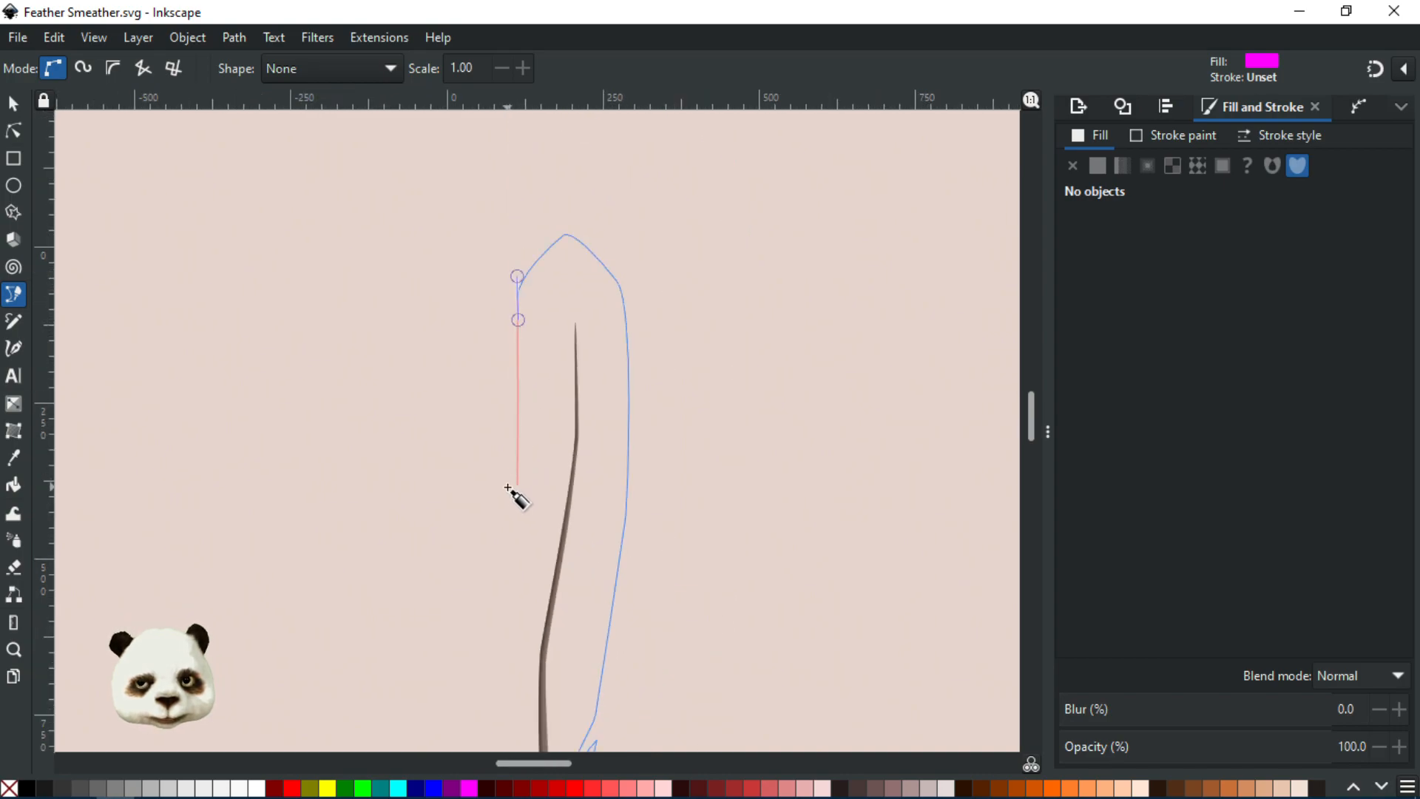
{"action": "scroll", "coordinate": [512, 497], "scroll_direction": "up", "scroll_amount": 1}
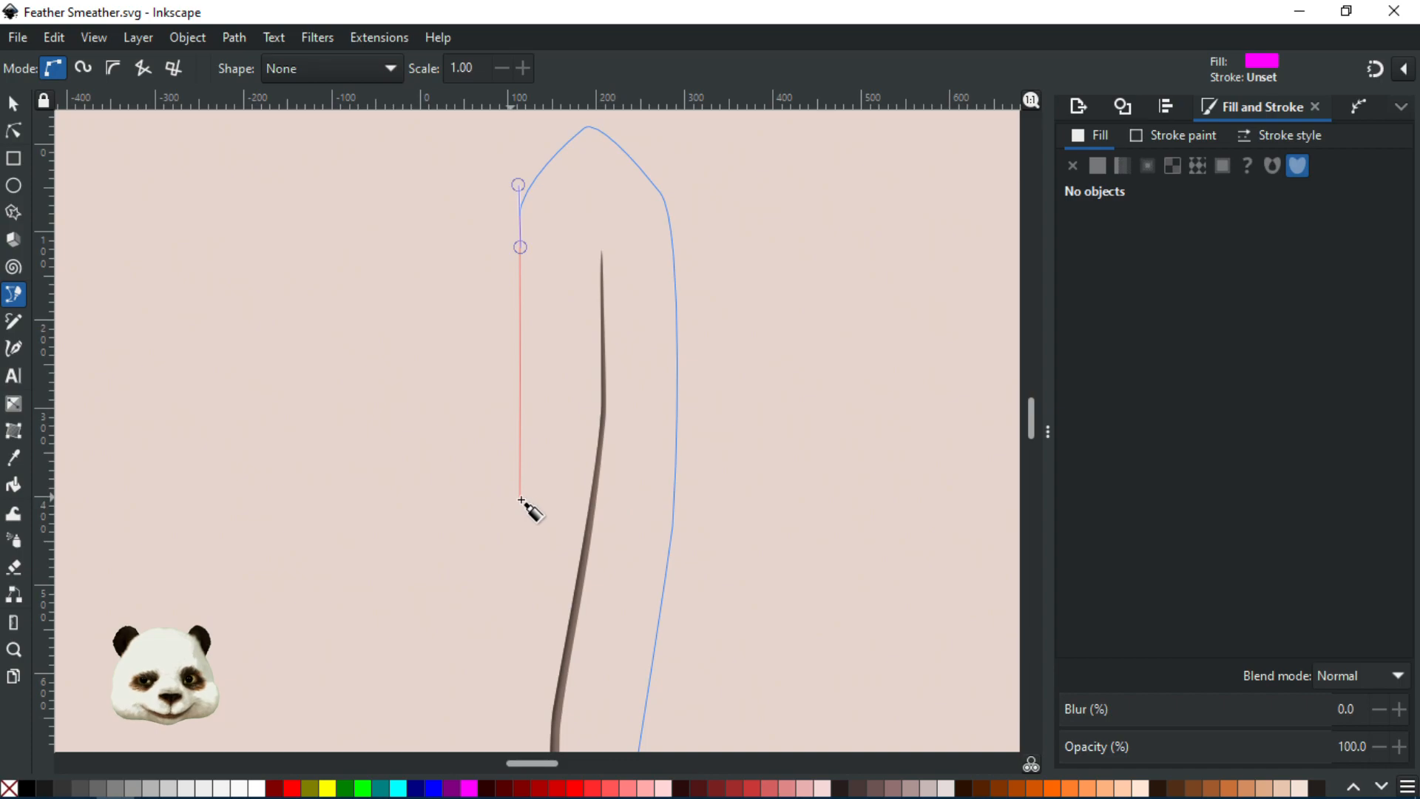
{"action": "left_click_drag", "start_coordinate": [519, 515], "coordinate": [514, 539]}
{"action": "left_click_drag", "start_coordinate": [499, 666], "coordinate": [594, 290]}
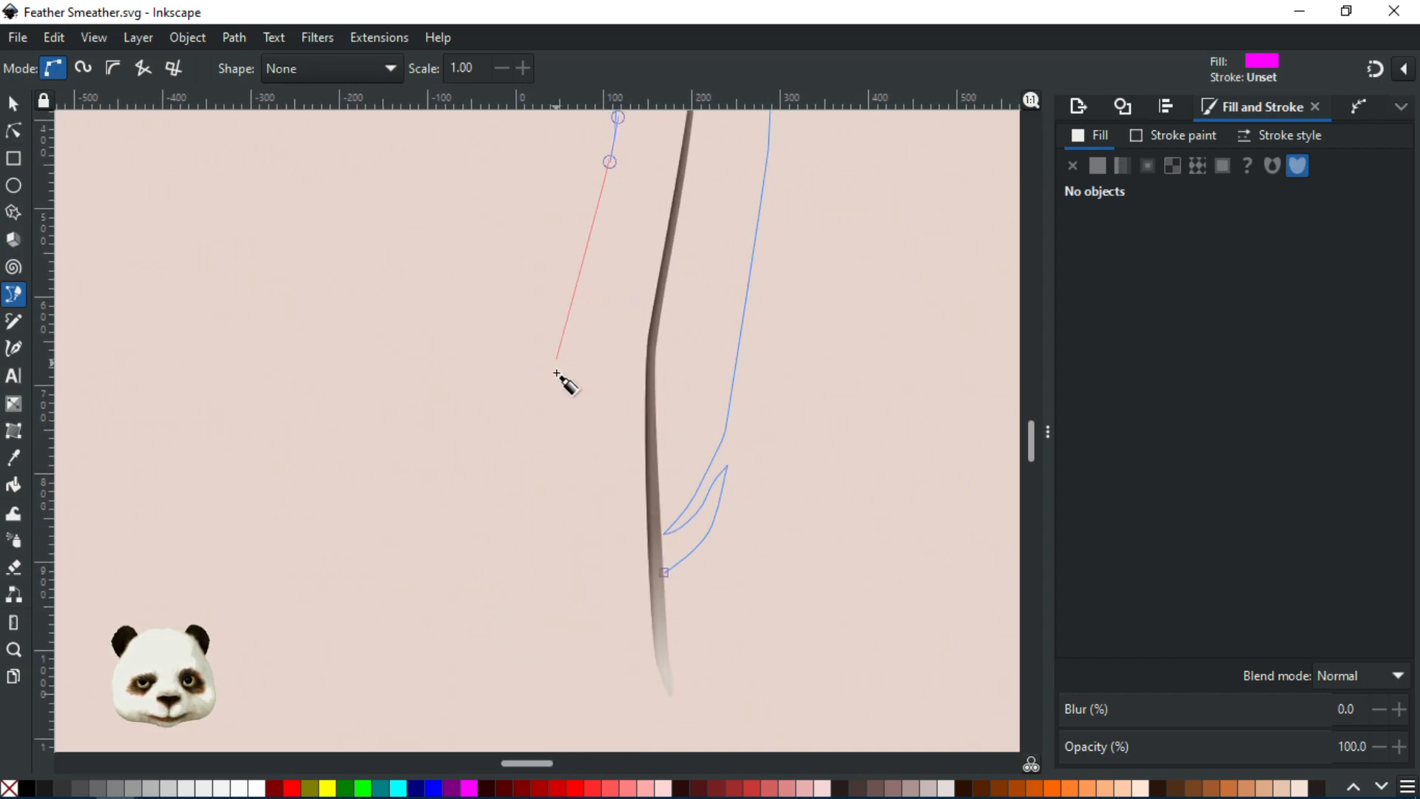
{"action": "left_click_drag", "start_coordinate": [568, 426], "coordinate": [570, 472]}
{"action": "left_click_drag", "start_coordinate": [608, 519], "coordinate": [556, 535]}
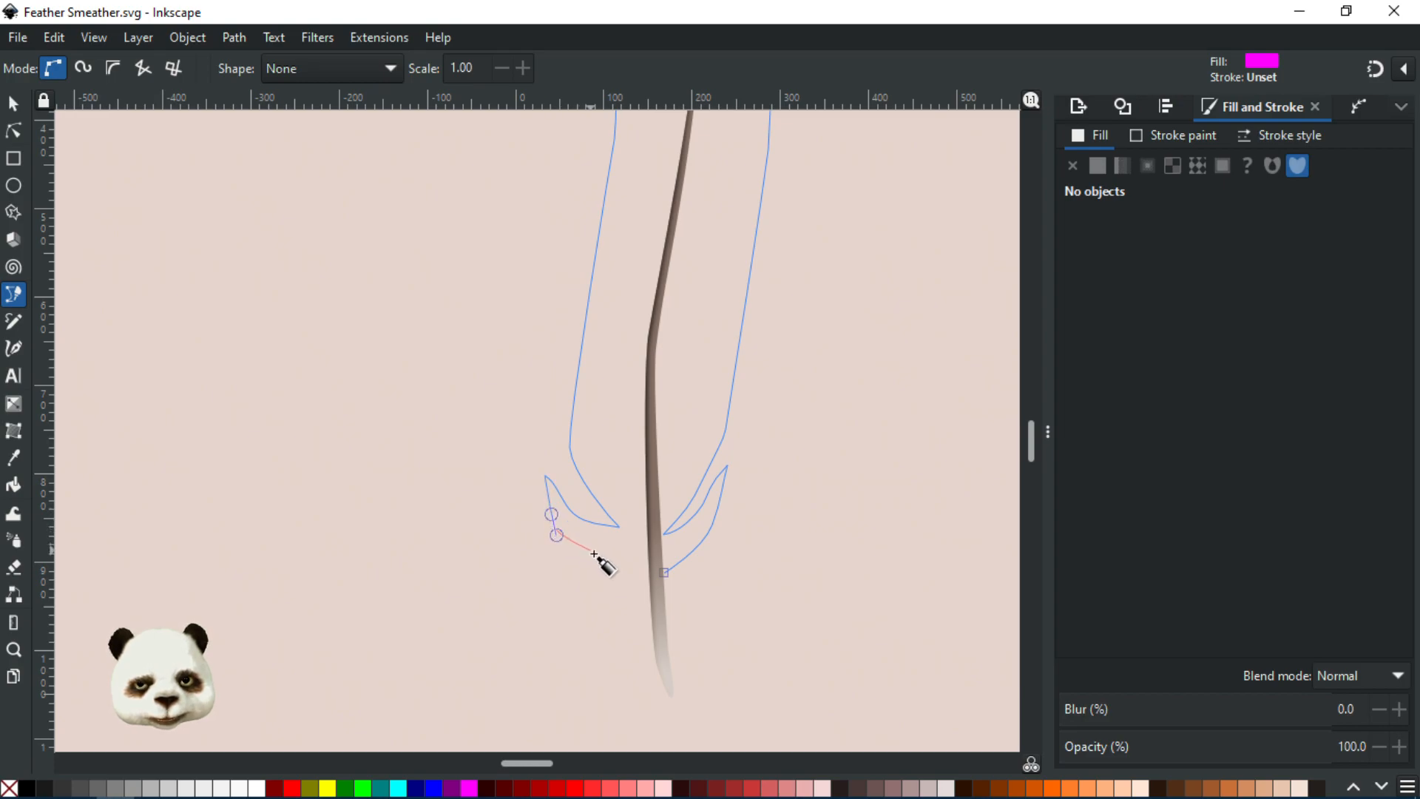
- Close the outline at its starting point as a vane shape about 258 by 946 px and lower it one level behind the shaft
{"action": "left_click_drag", "start_coordinate": [650, 585], "coordinate": [671, 589]}
{"action": "left_click", "coordinate": [664, 571]}
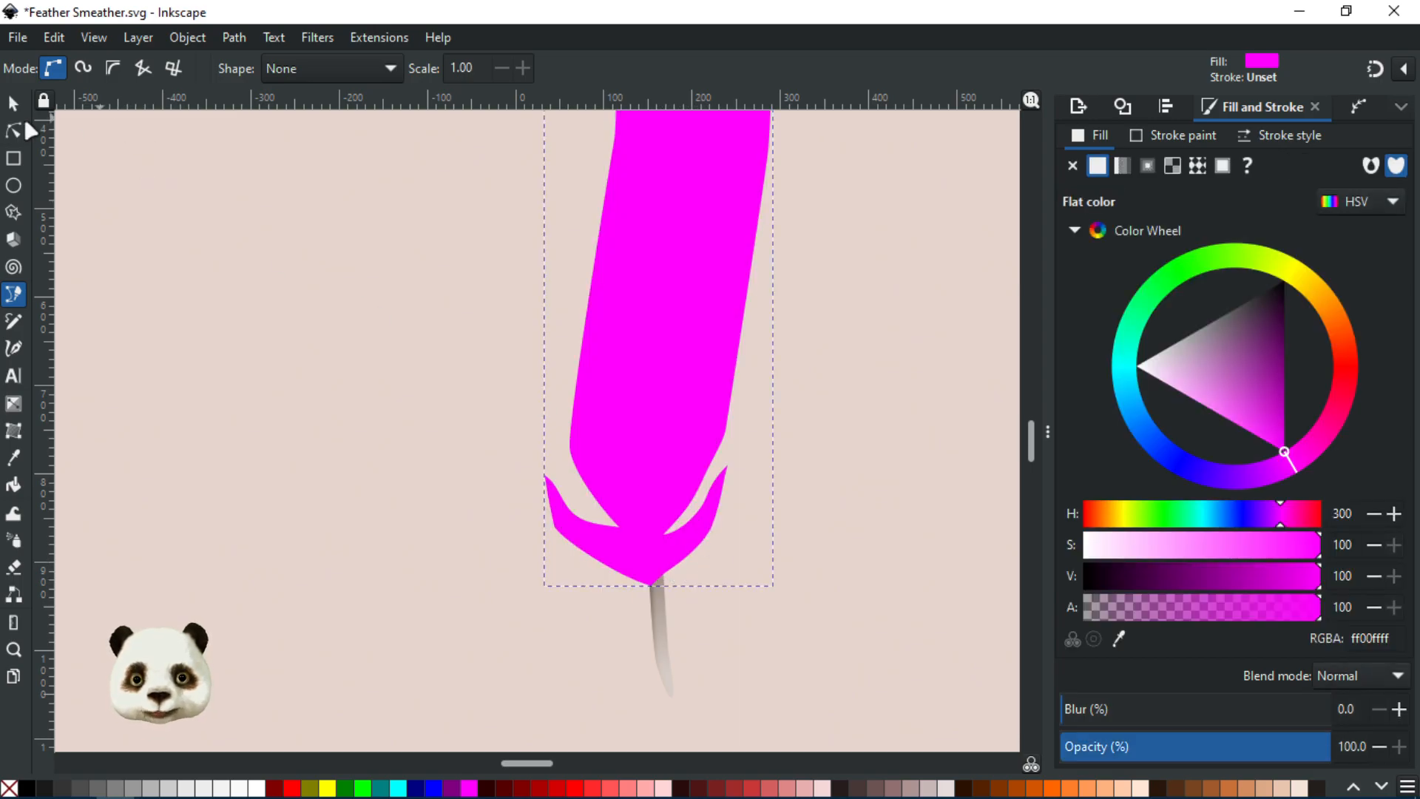
{"action": "left_click", "coordinate": [13, 105]}
{"action": "key", "text": "Page_Down"}
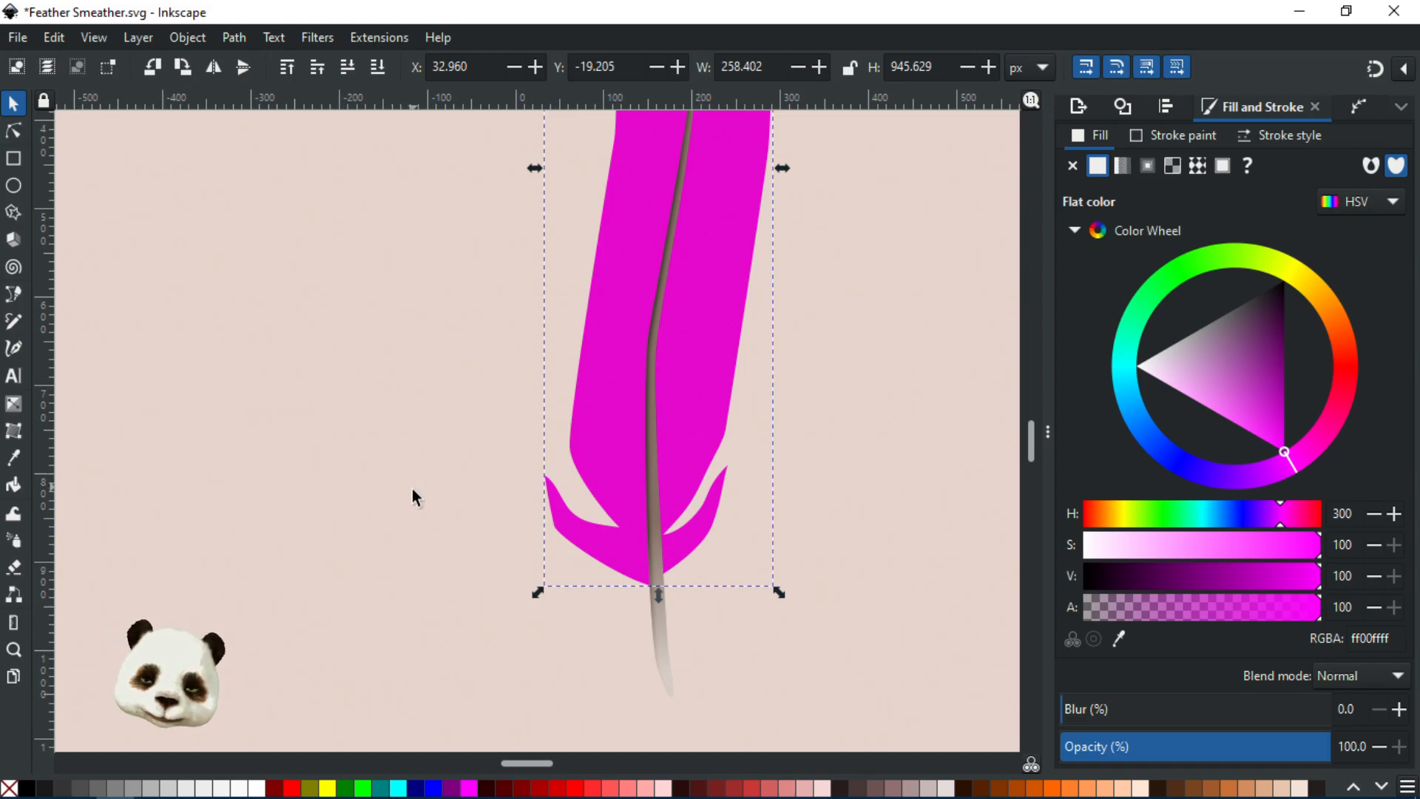
- Move the node midway down the vane's left edge to X 107.121, Y 412.005 px and set the fill to light green a7f3a7ff
{"action": "scroll", "coordinate": [409, 500], "scroll_direction": "down", "scroll_amount": 2}
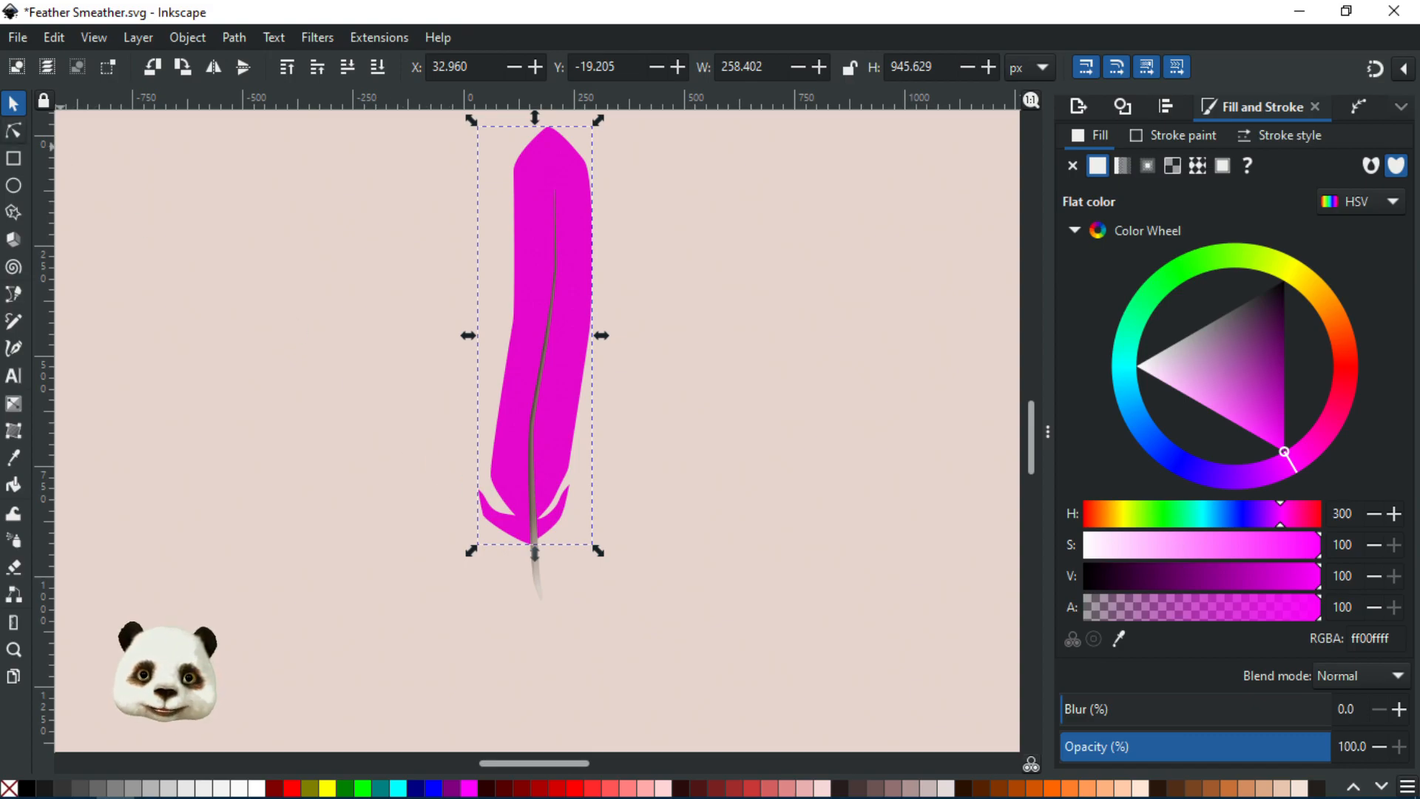
{"action": "left_click", "coordinate": [14, 131]}
{"action": "scroll", "coordinate": [531, 271], "scroll_direction": "up", "scroll_amount": 2}
{"action": "left_click_drag", "start_coordinate": [501, 377], "coordinate": [497, 368]}
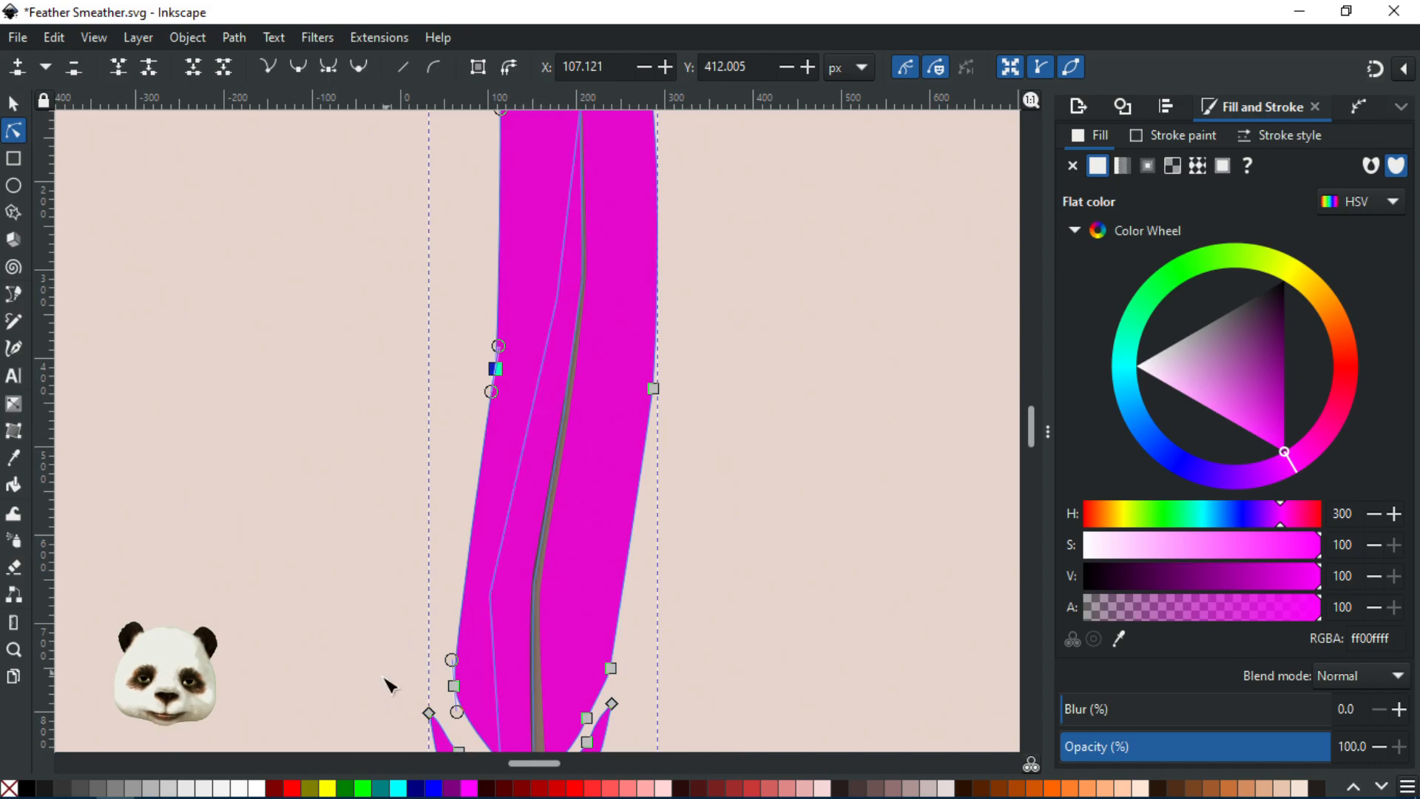
{"action": "left_click", "coordinate": [352, 790]}
{"action": "left_click_drag", "start_coordinate": [1231, 331], "coordinate": [1288, 358]}
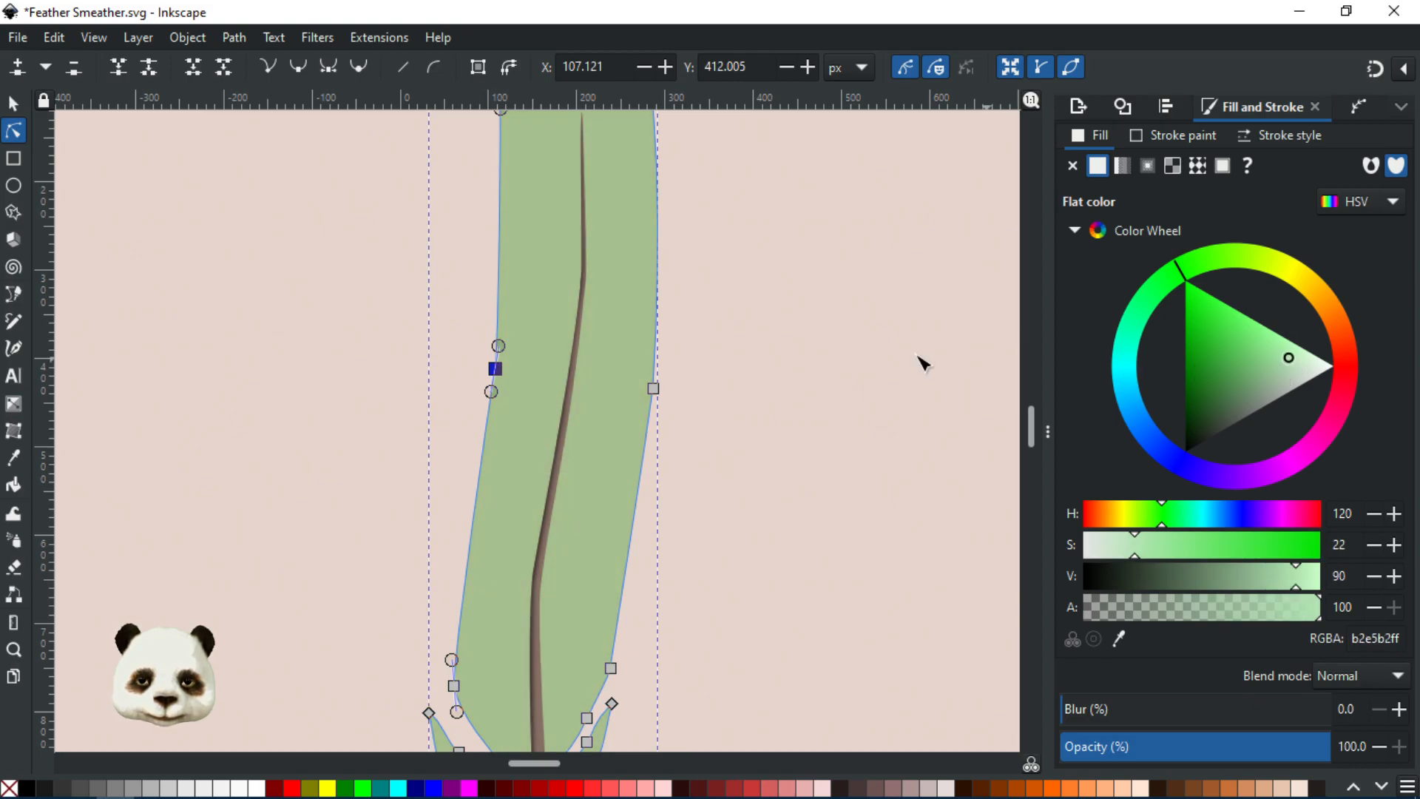
{"action": "left_click", "coordinate": [1270, 345]}
{"action": "left_click", "coordinate": [1282, 345]}
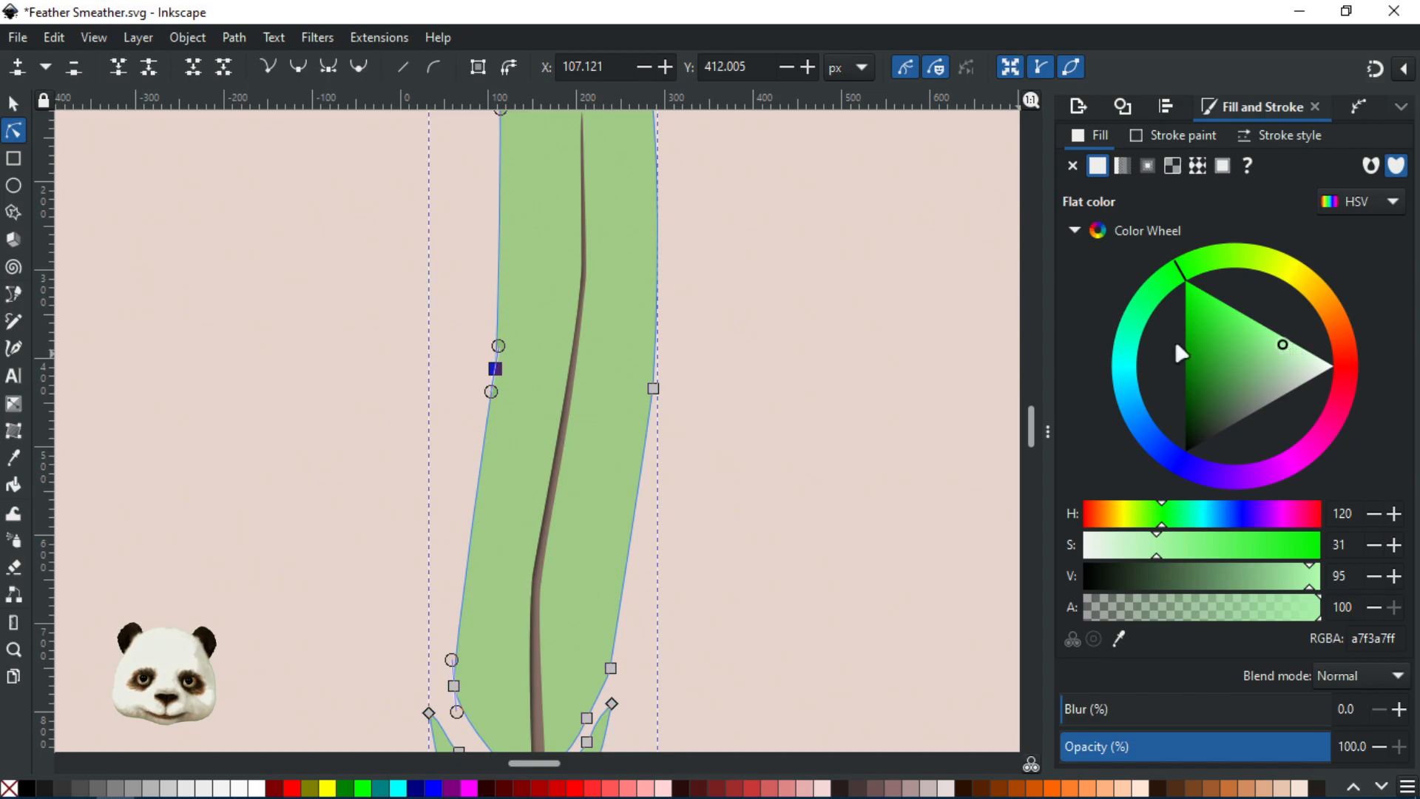
{"action": "scroll", "coordinate": [905, 310], "scroll_direction": "down", "scroll_amount": 4}
{"action": "left_click", "coordinate": [909, 311]}
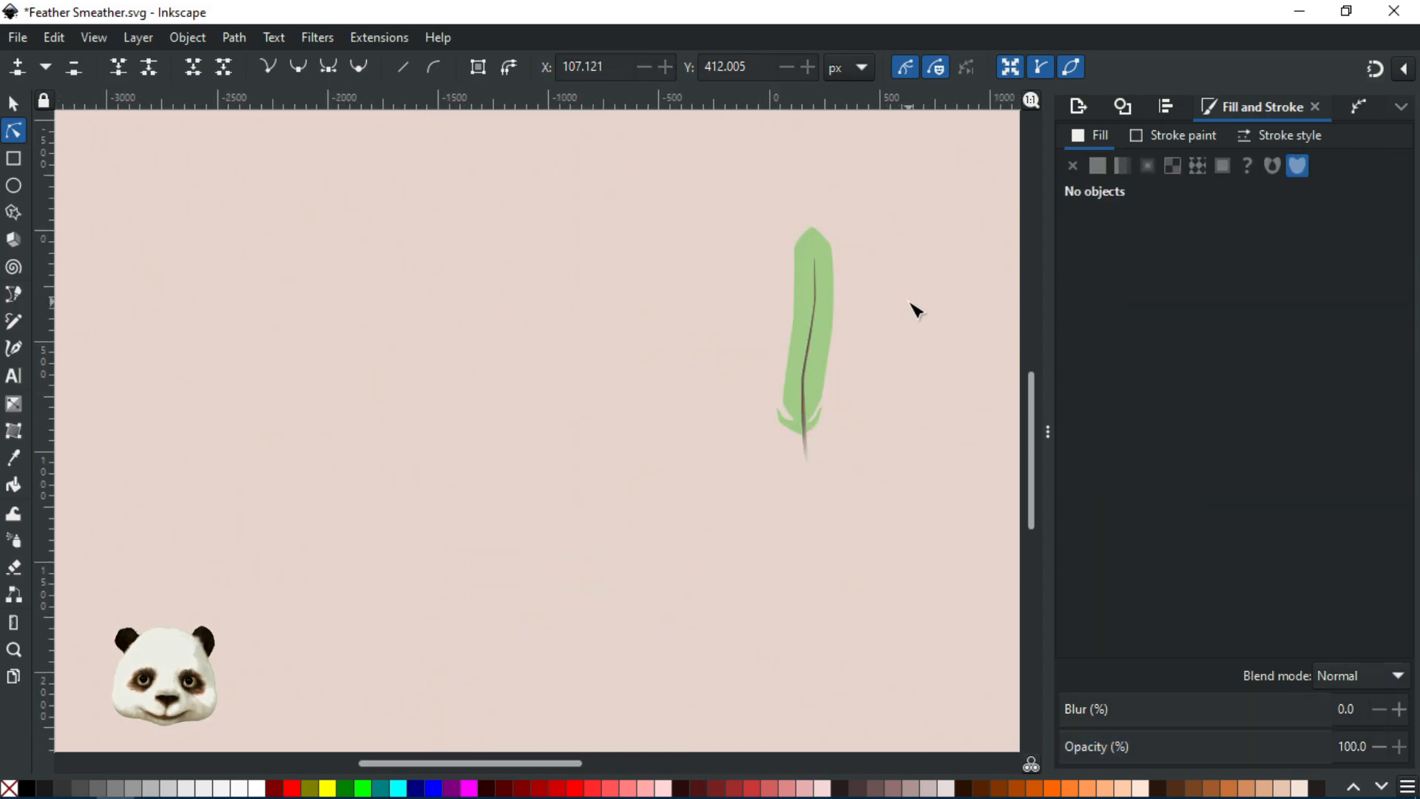
- Examine the recoloured vane against the shaft, especially the notches and barbs near the lower end
{"action": "scroll", "coordinate": [592, 476], "scroll_direction": "right", "scroll_amount": 4}
{"action": "scroll", "coordinate": [663, 412], "scroll_direction": "up", "scroll_amount": 5}
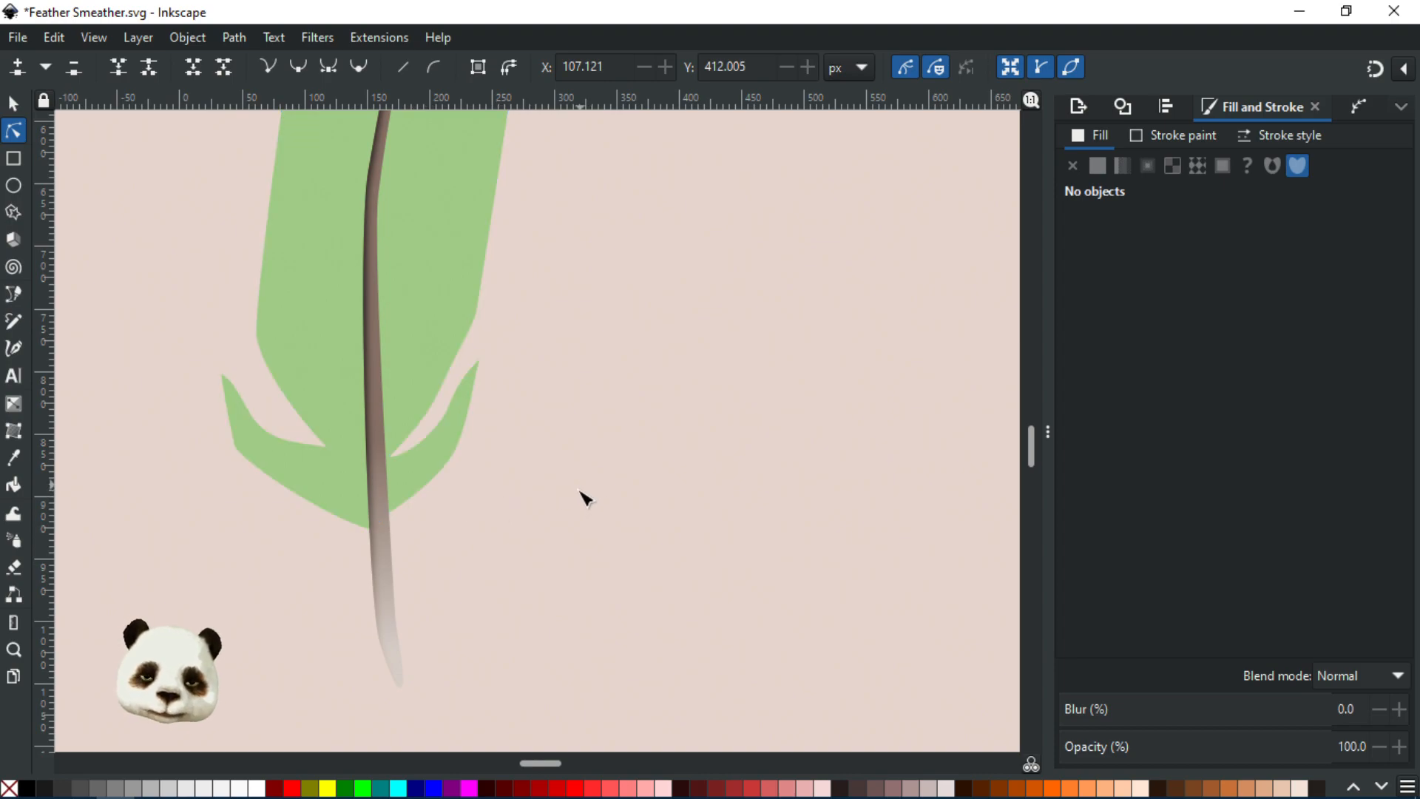
{"action": "scroll", "coordinate": [567, 459], "scroll_direction": "down", "scroll_amount": 5}
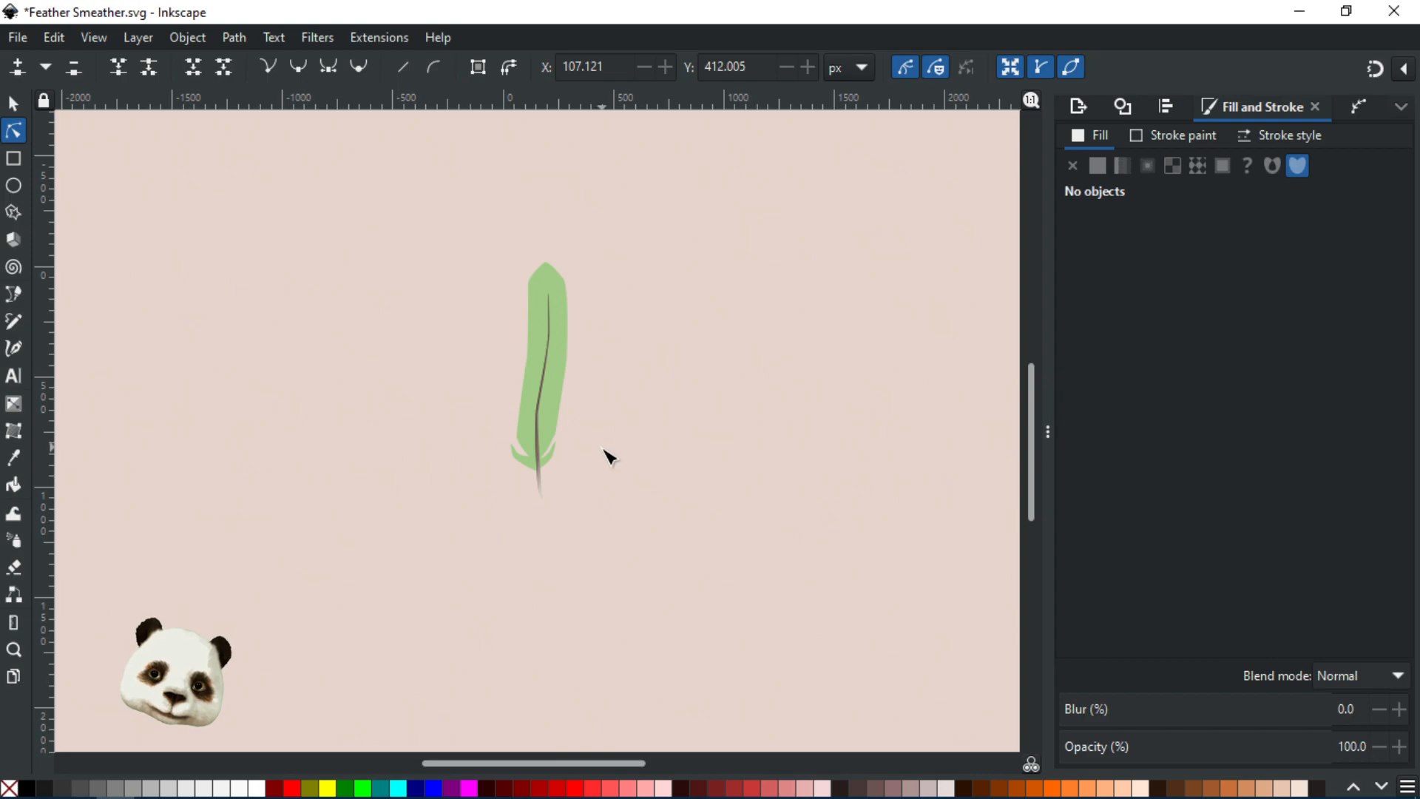
{"action": "scroll", "coordinate": [563, 492], "scroll_direction": "up", "scroll_amount": 2}
{"action": "scroll", "coordinate": [576, 494], "scroll_direction": "up", "scroll_amount": 2}
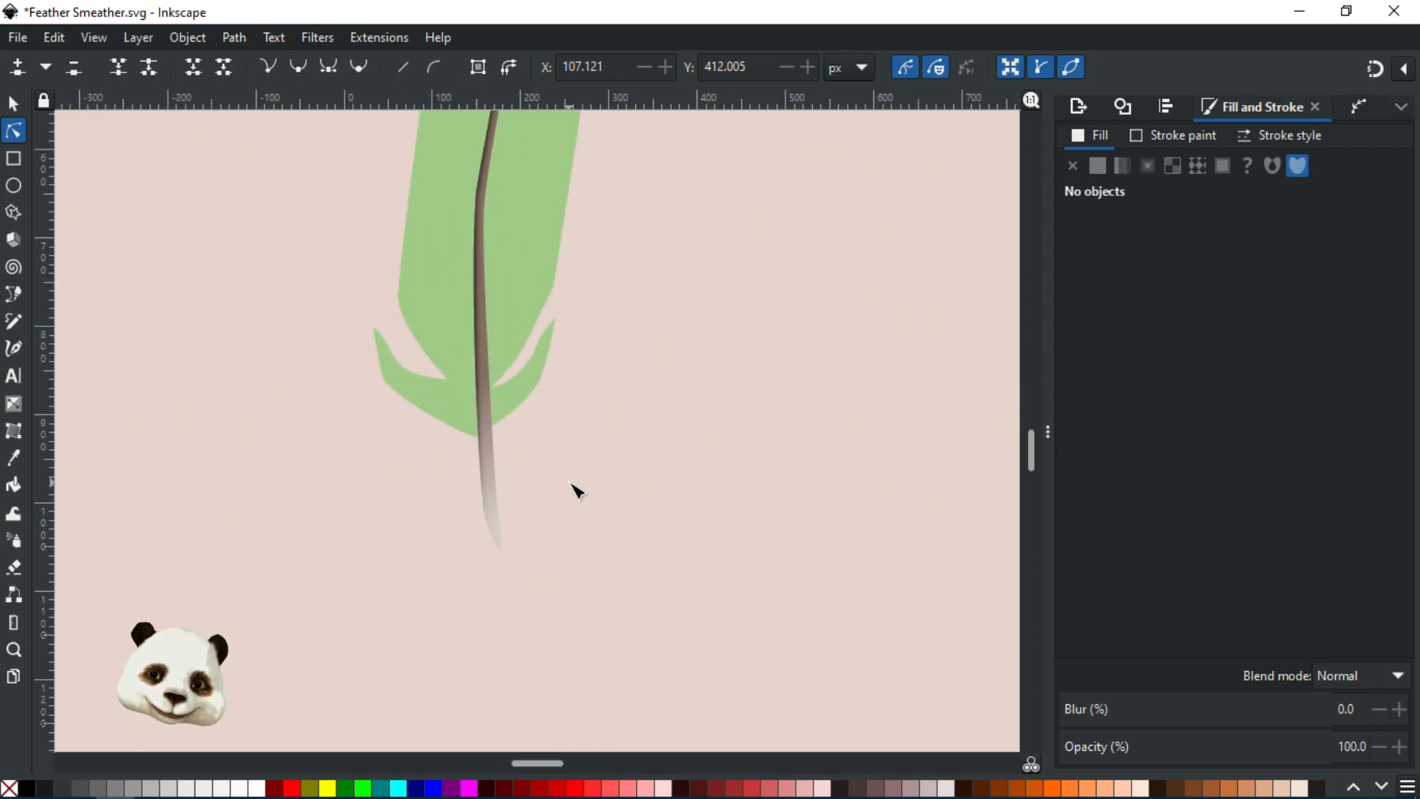
{"action": "scroll", "coordinate": [576, 484], "scroll_direction": "down", "scroll_amount": 1}
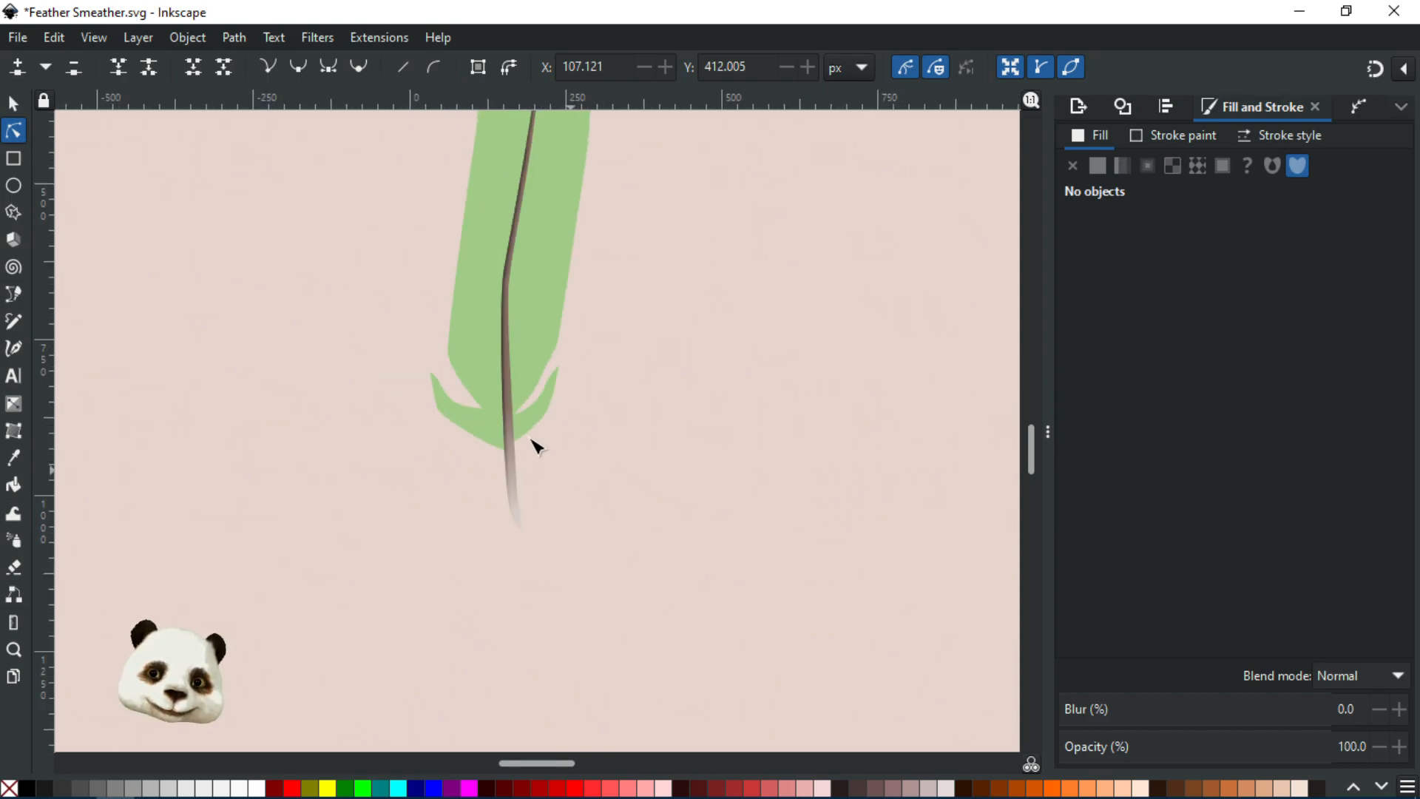
{"action": "left_click", "coordinate": [502, 448]}
{"action": "scroll", "coordinate": [573, 481], "scroll_direction": "up", "scroll_amount": 2}
{"action": "left_click", "coordinate": [648, 436]}
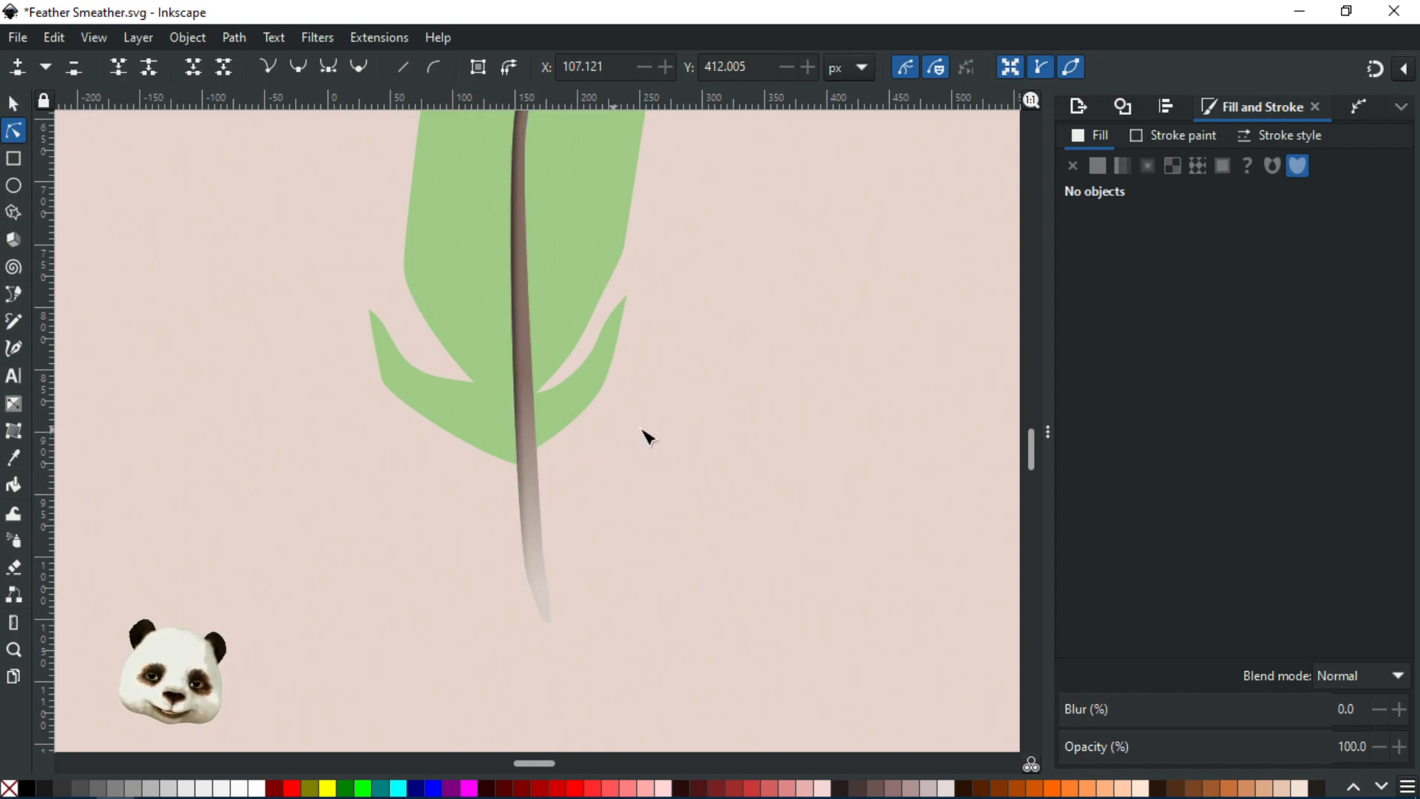
{"action": "scroll", "coordinate": [610, 615], "scroll_direction": "down", "scroll_amount": 3}
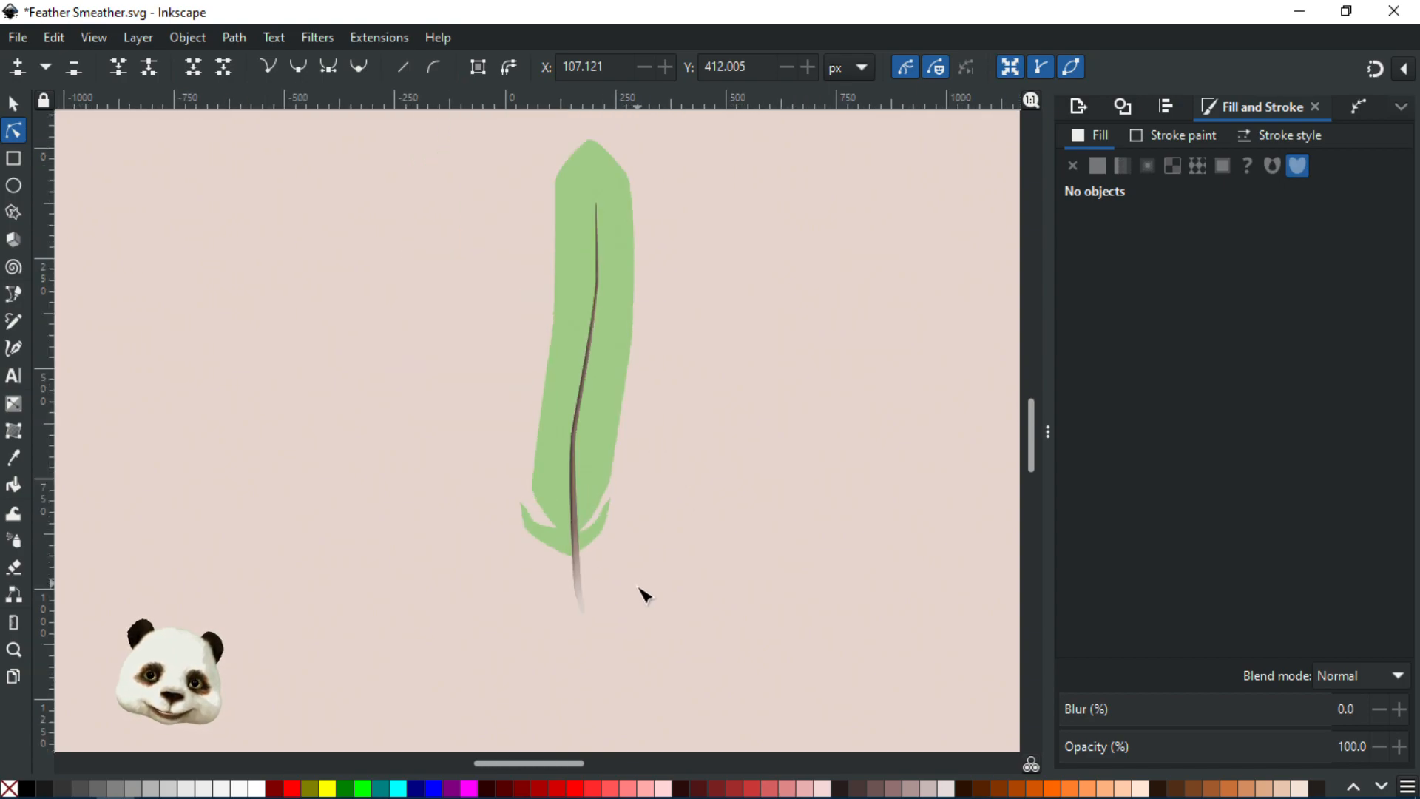
{"action": "scroll", "coordinate": [647, 596], "scroll_direction": "down", "scroll_amount": 2}
{"action": "scroll", "coordinate": [653, 602], "scroll_direction": "up", "scroll_amount": 3}
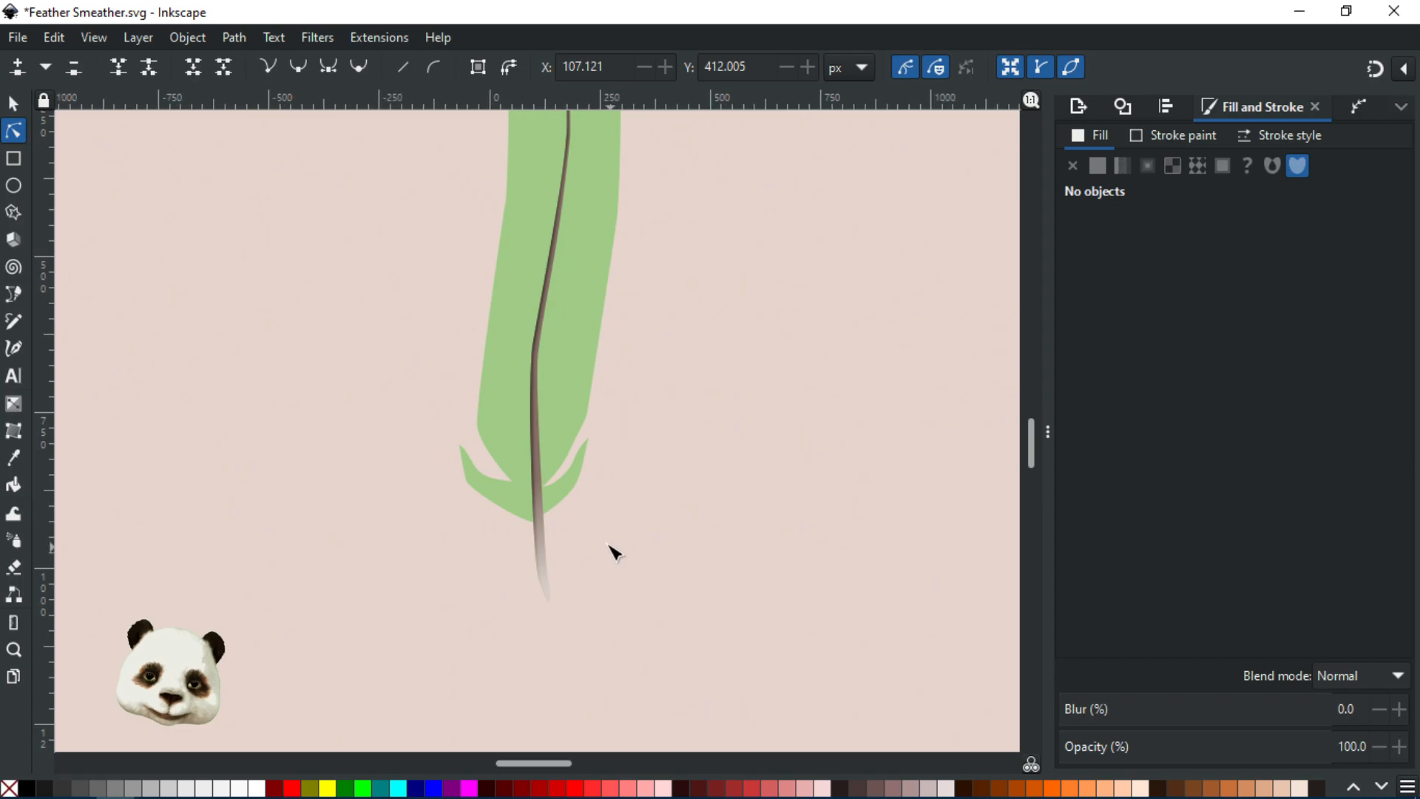
{"action": "scroll", "coordinate": [613, 549], "scroll_direction": "down", "scroll_amount": 1}
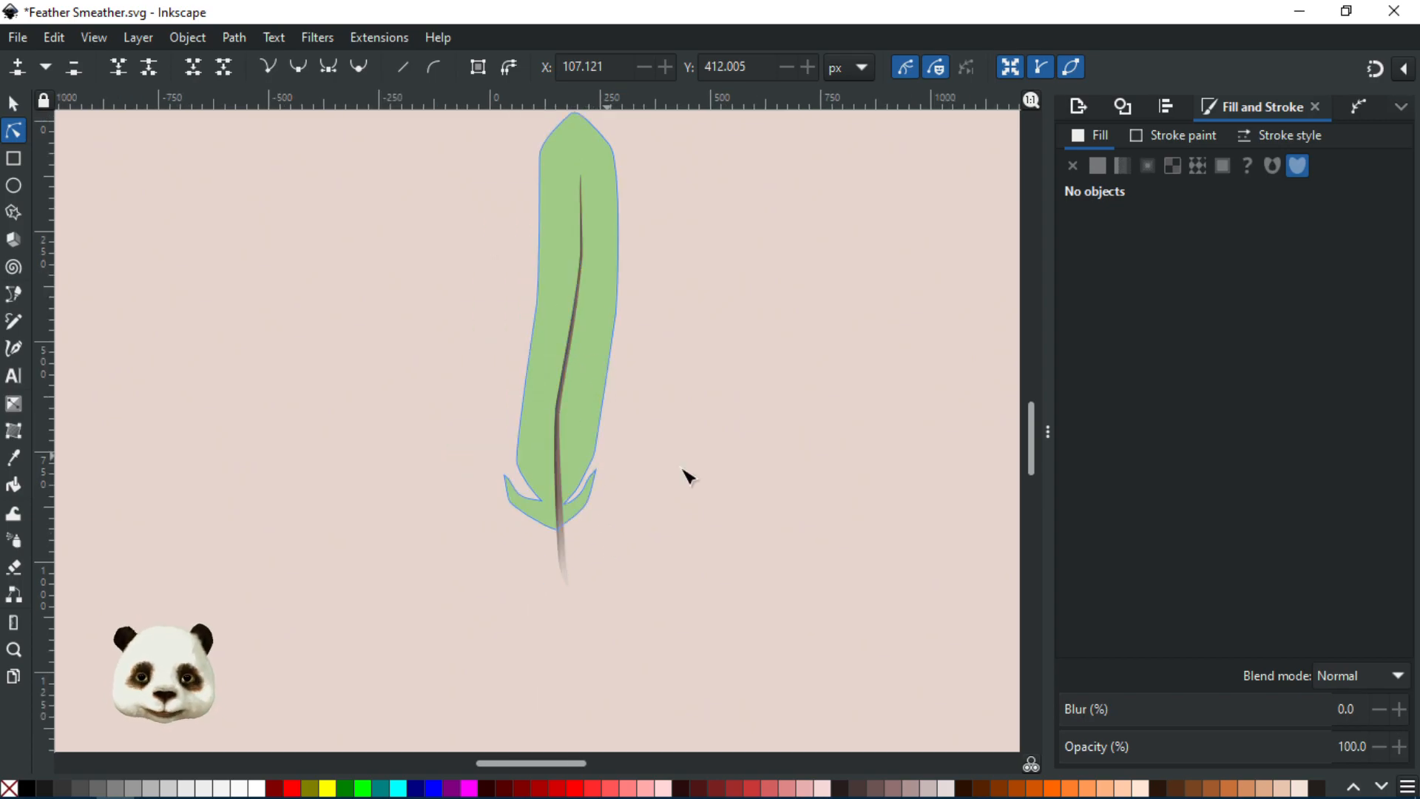
- Widen the vane's middle by moving its left-edge node to X 60.035, Y 409.651 px and its right-edge node slightly outward, smoothing the upper left curve
{"action": "left_click_drag", "start_coordinate": [685, 475], "coordinate": [720, 640]}
{"action": "left_click", "coordinate": [563, 471]}
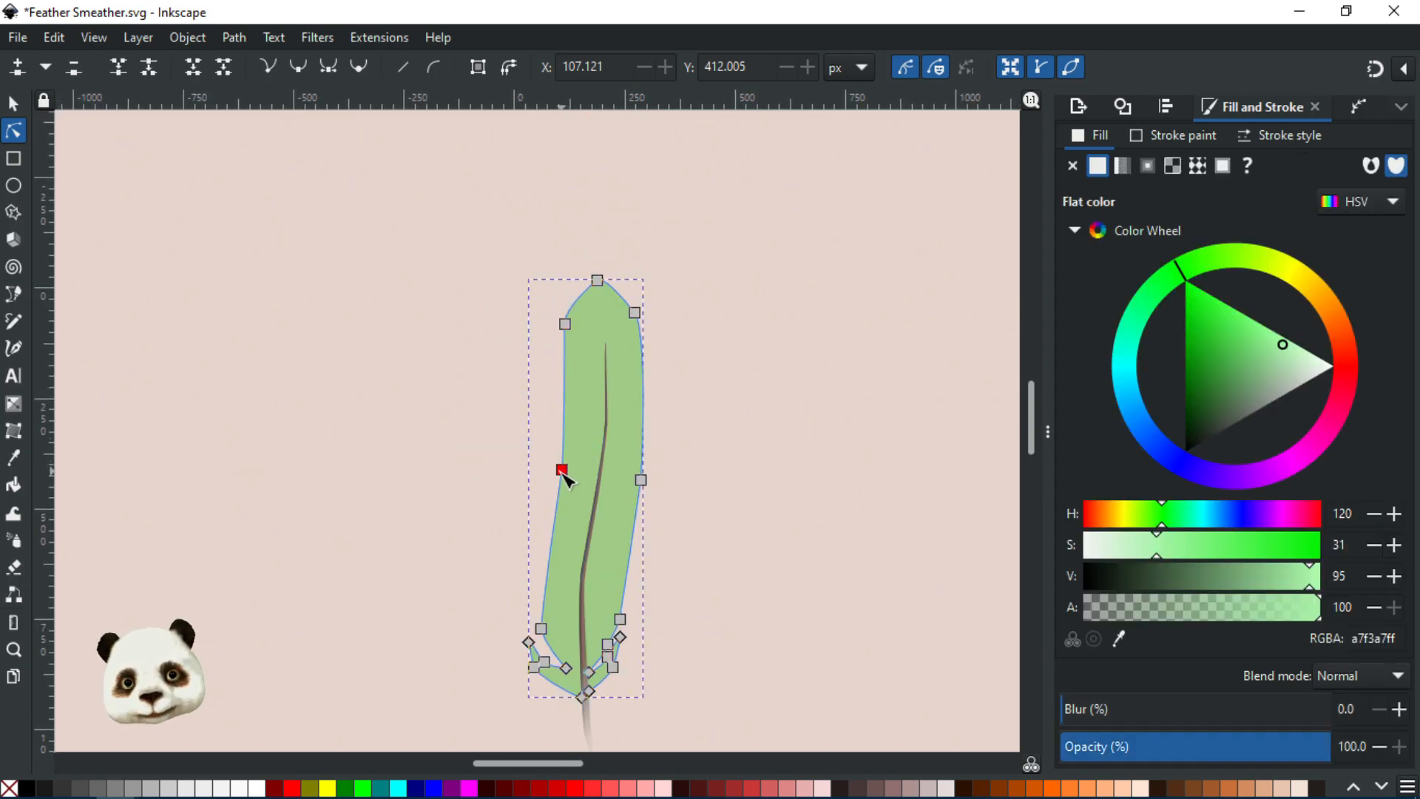
{"action": "left_click_drag", "start_coordinate": [563, 471], "coordinate": [548, 473]}
{"action": "left_click_drag", "start_coordinate": [644, 482], "coordinate": [650, 482]}
{"action": "left_click_drag", "start_coordinate": [547, 474], "coordinate": [540, 468]}
{"action": "left_click_drag", "start_coordinate": [565, 340], "coordinate": [558, 341]}
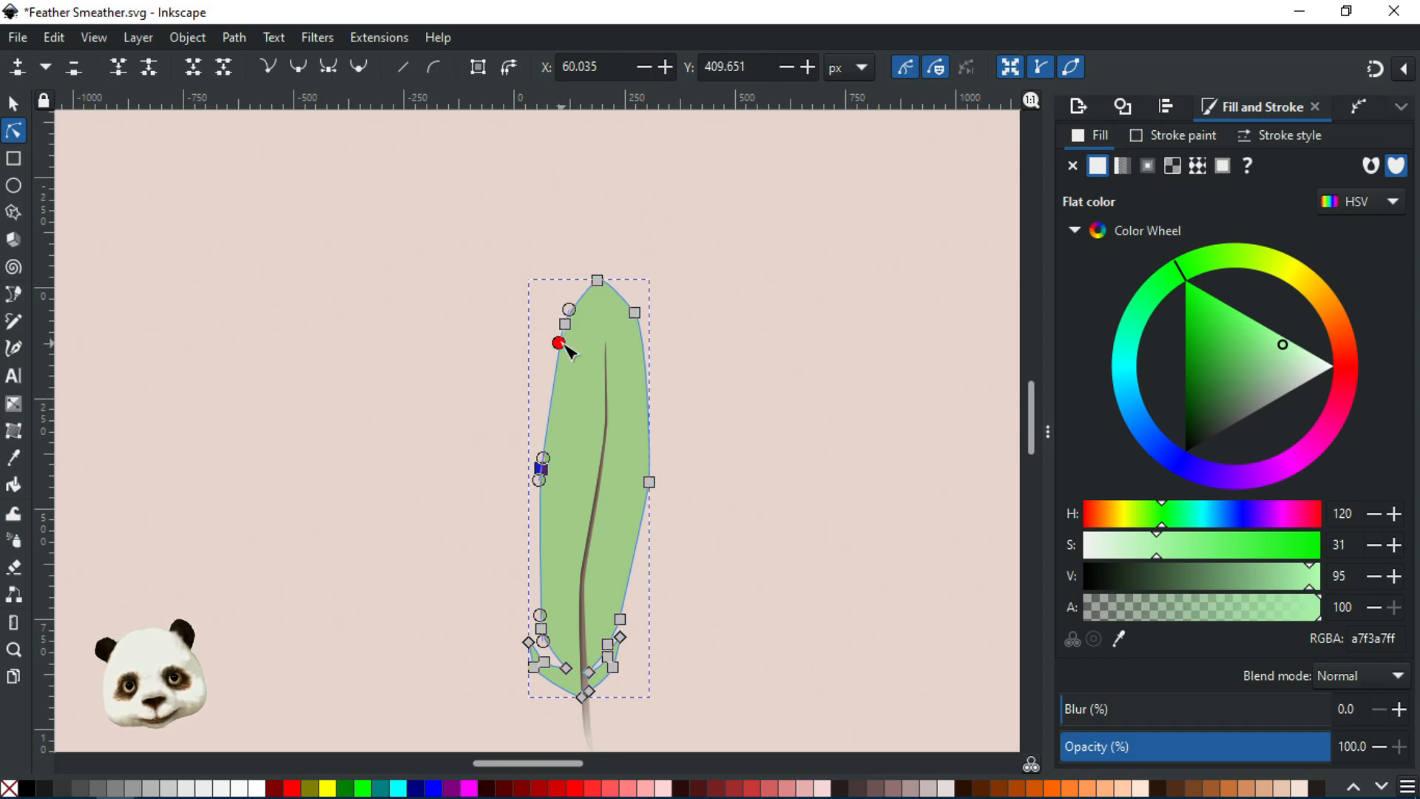
- Round the vane's tip by moving the topmost node to X 193.054, Y -31.783 px and adjusting the upper right curve
{"action": "left_click_drag", "start_coordinate": [598, 280], "coordinate": [633, 274]}
{"action": "left_click_drag", "start_coordinate": [648, 330], "coordinate": [650, 342]}
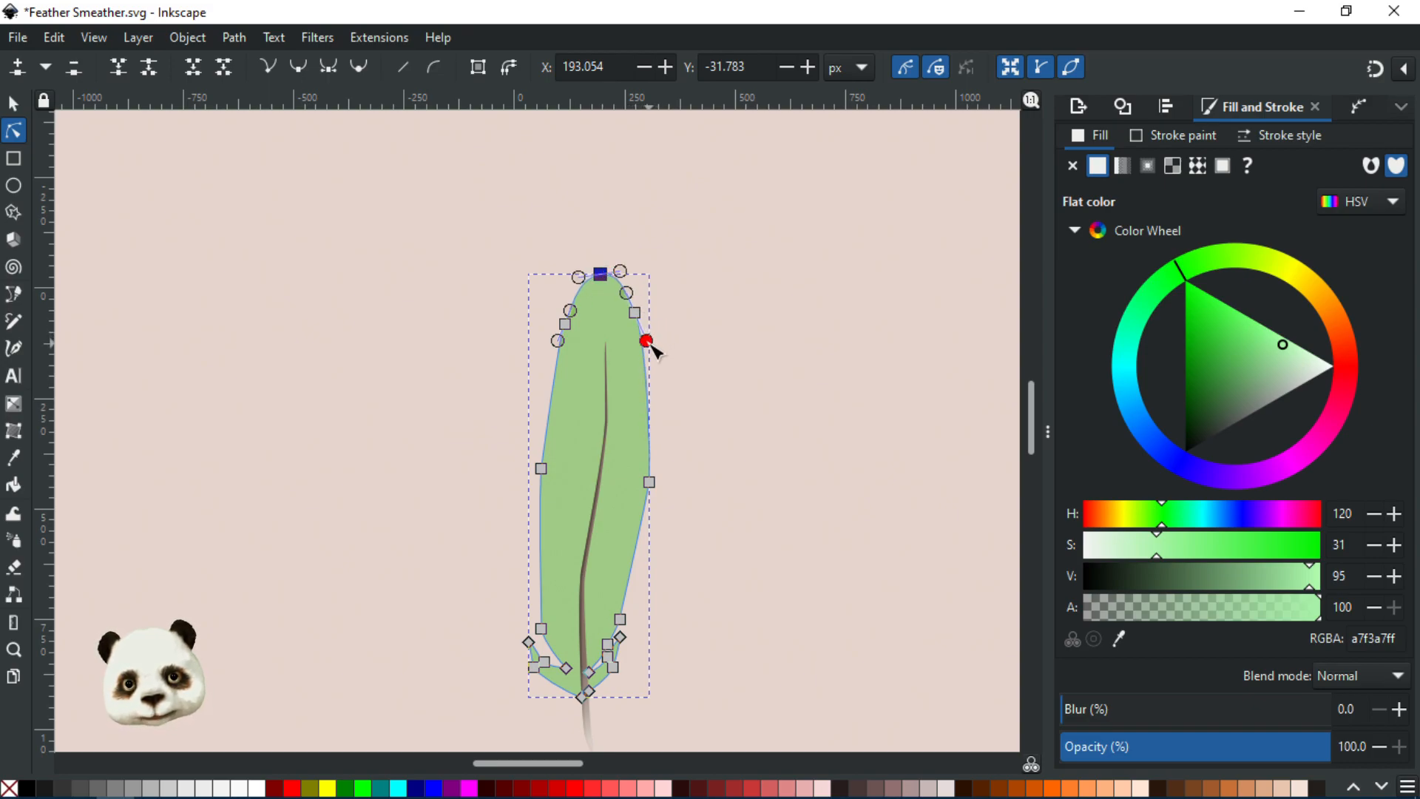
{"action": "left_click", "coordinate": [786, 384]}
{"action": "left_click", "coordinate": [787, 394]}
{"action": "scroll", "coordinate": [791, 396], "scroll_direction": "down", "scroll_amount": 3}
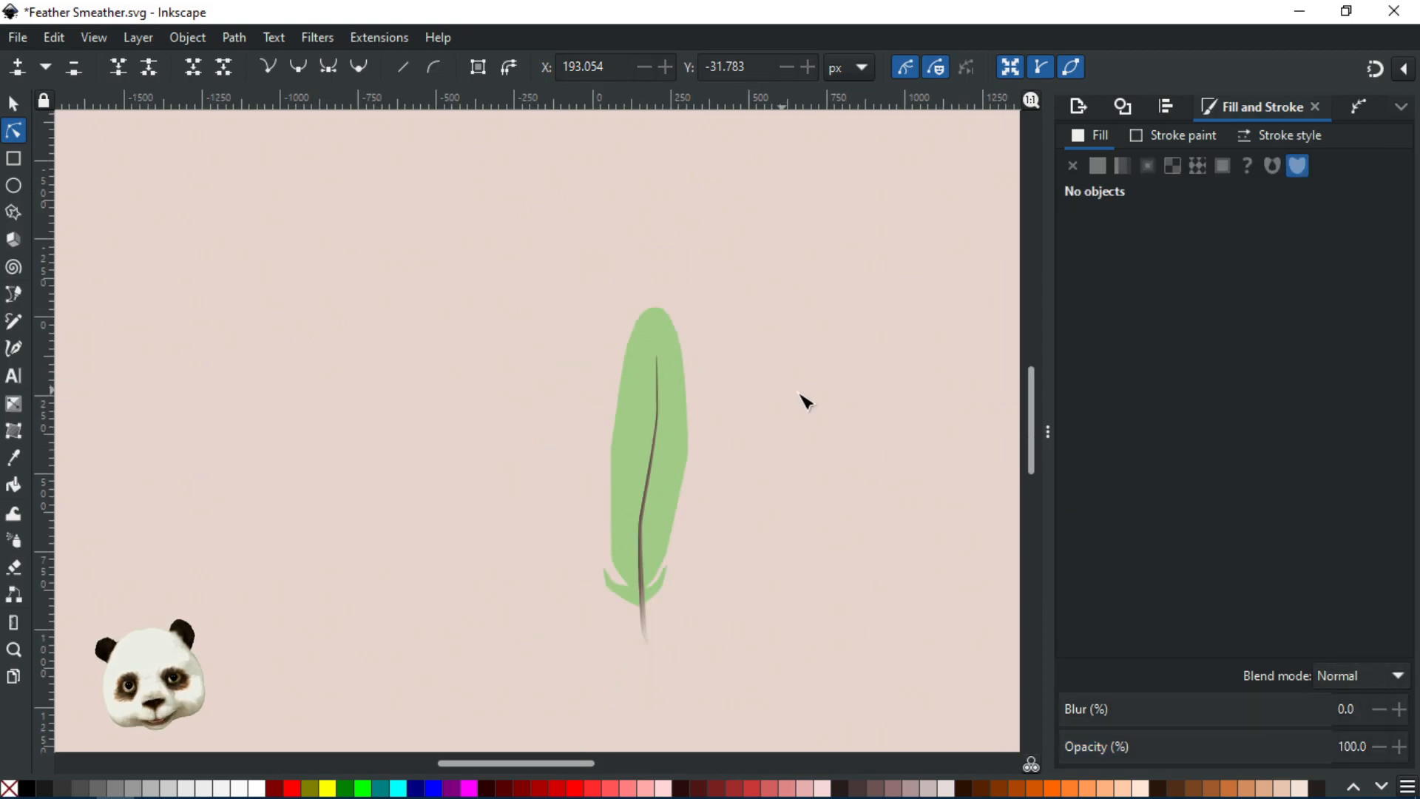
- Move the middle node on the vane's right edge to X 298.998, Y 440.257 px
{"action": "scroll", "coordinate": [699, 418], "scroll_direction": "up", "scroll_amount": 5}
{"action": "left_click", "coordinate": [716, 406]}
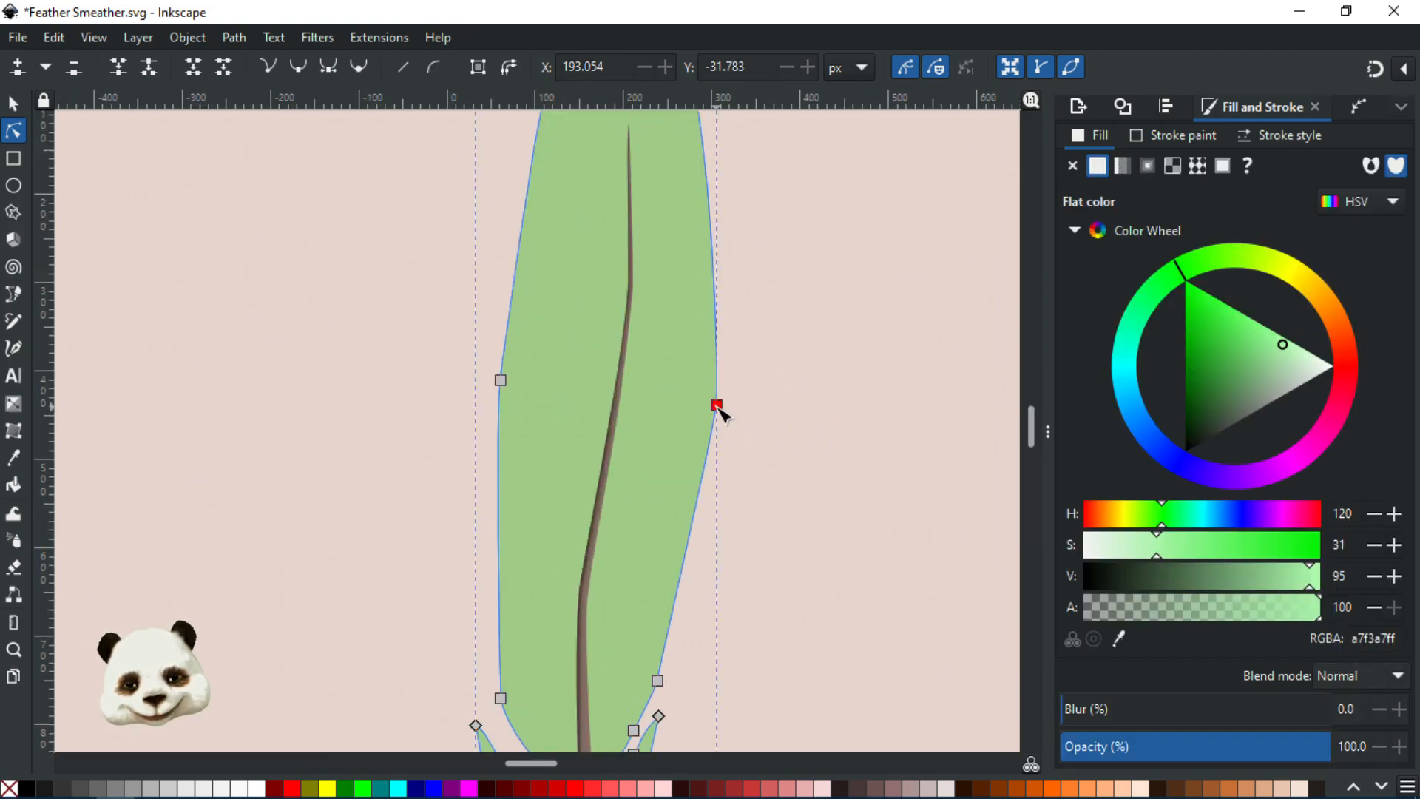
{"action": "left_click_drag", "start_coordinate": [717, 406], "coordinate": [711, 407]}
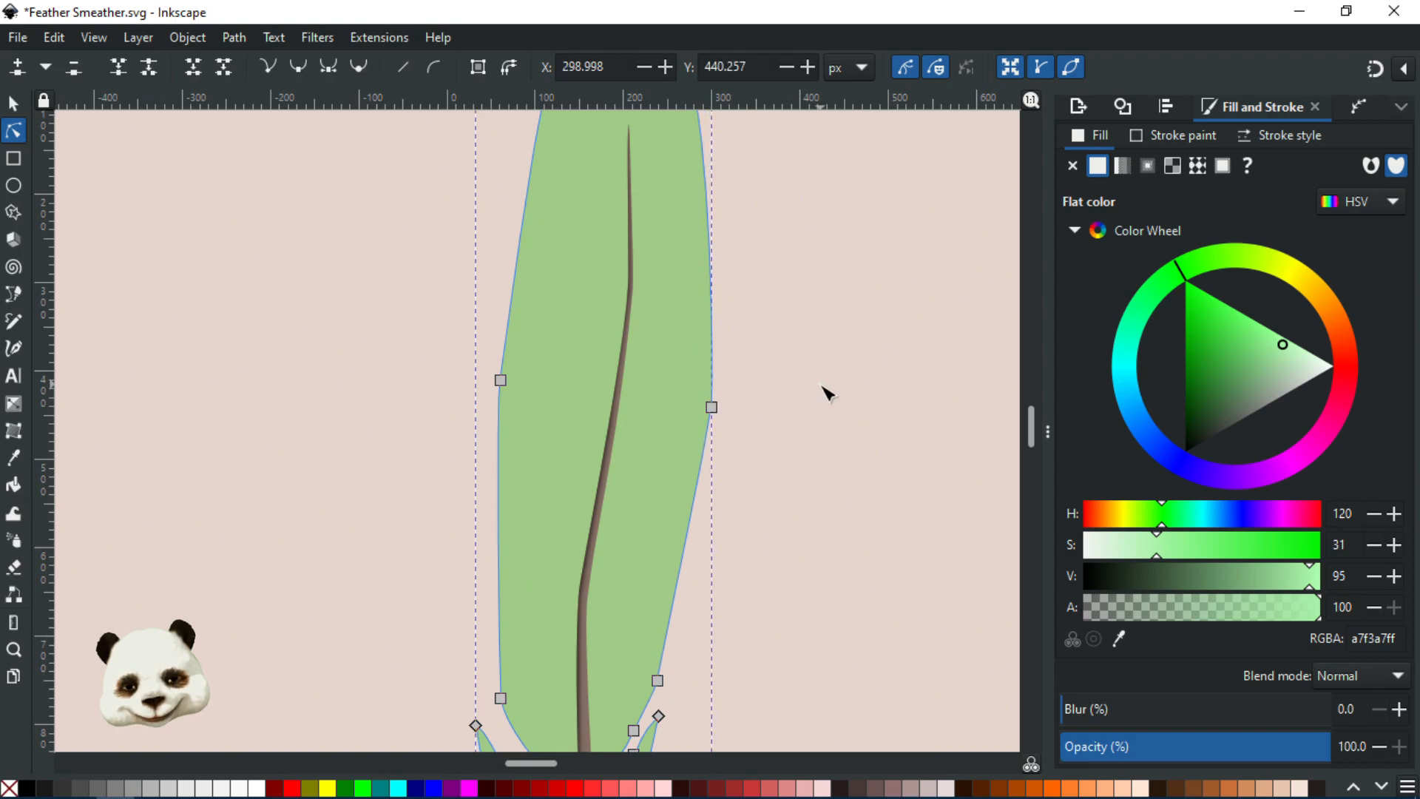
{"action": "left_click", "coordinate": [826, 393]}
{"action": "scroll", "coordinate": [824, 406], "scroll_direction": "down", "scroll_amount": 4}
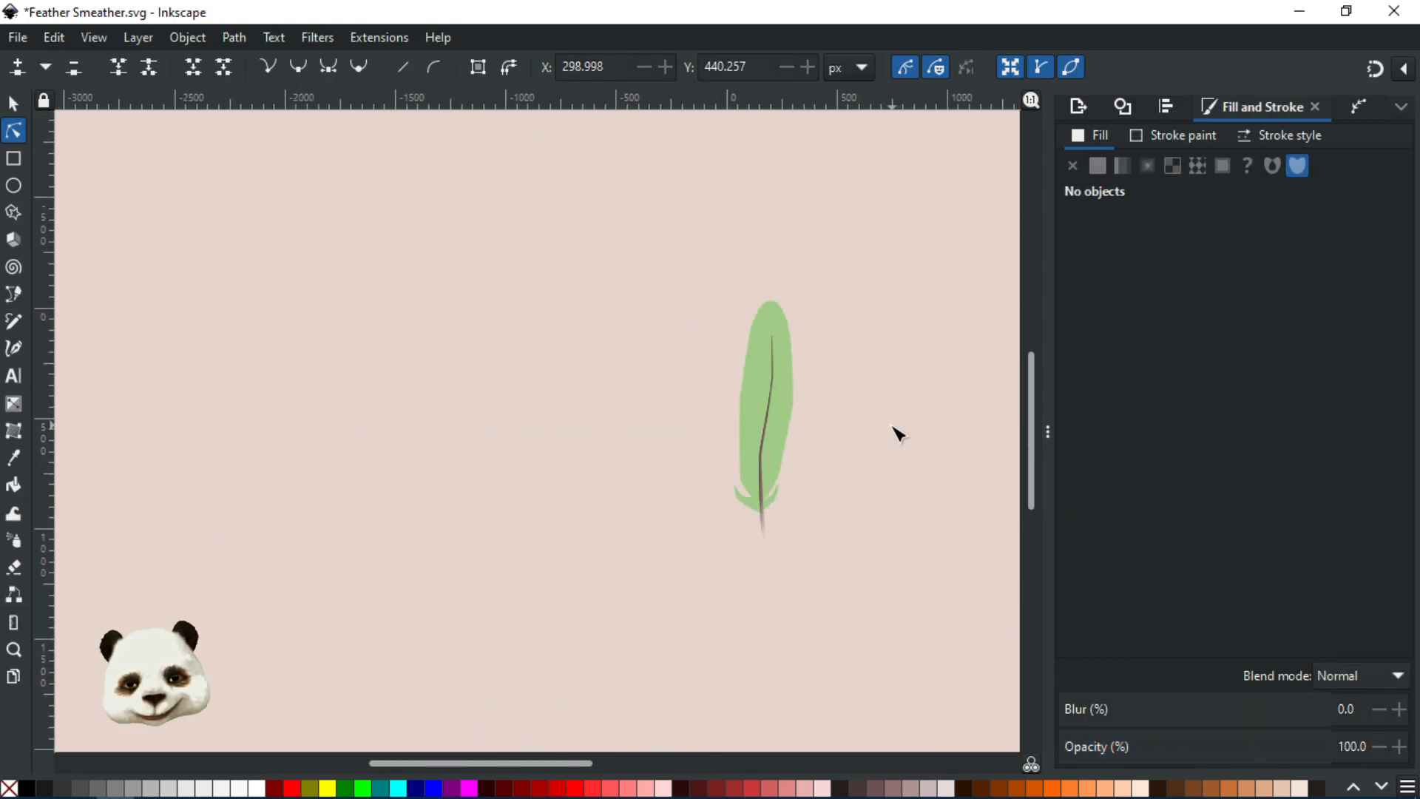
- Shift the vane's lower right corner and right barb outward and adjust the right notch, placing its lower curve node at X 211.888, Y 844.022 px
{"action": "scroll", "coordinate": [897, 435], "scroll_direction": "up", "scroll_amount": 4}
{"action": "left_click", "coordinate": [465, 610]}
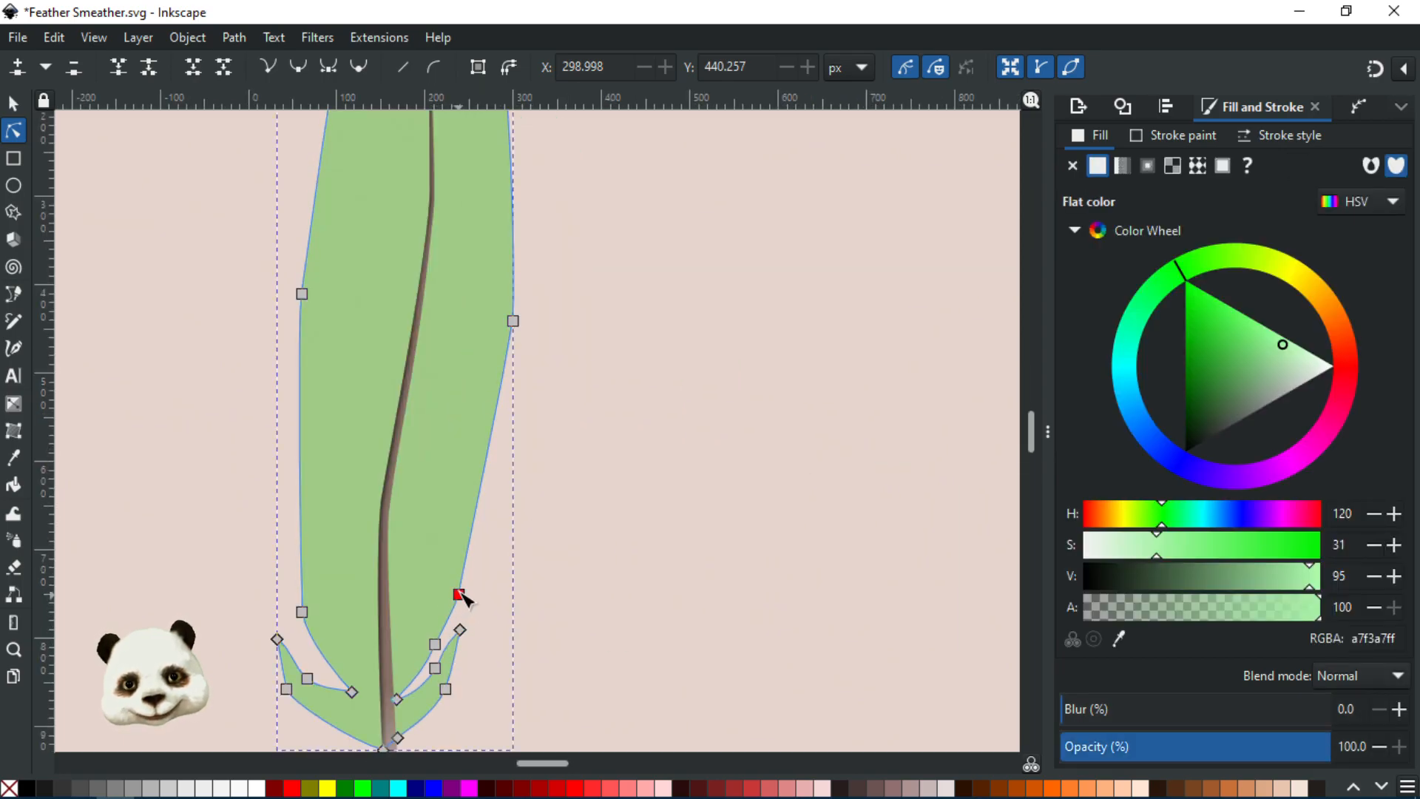
{"action": "left_click_drag", "start_coordinate": [459, 594], "coordinate": [450, 690]}
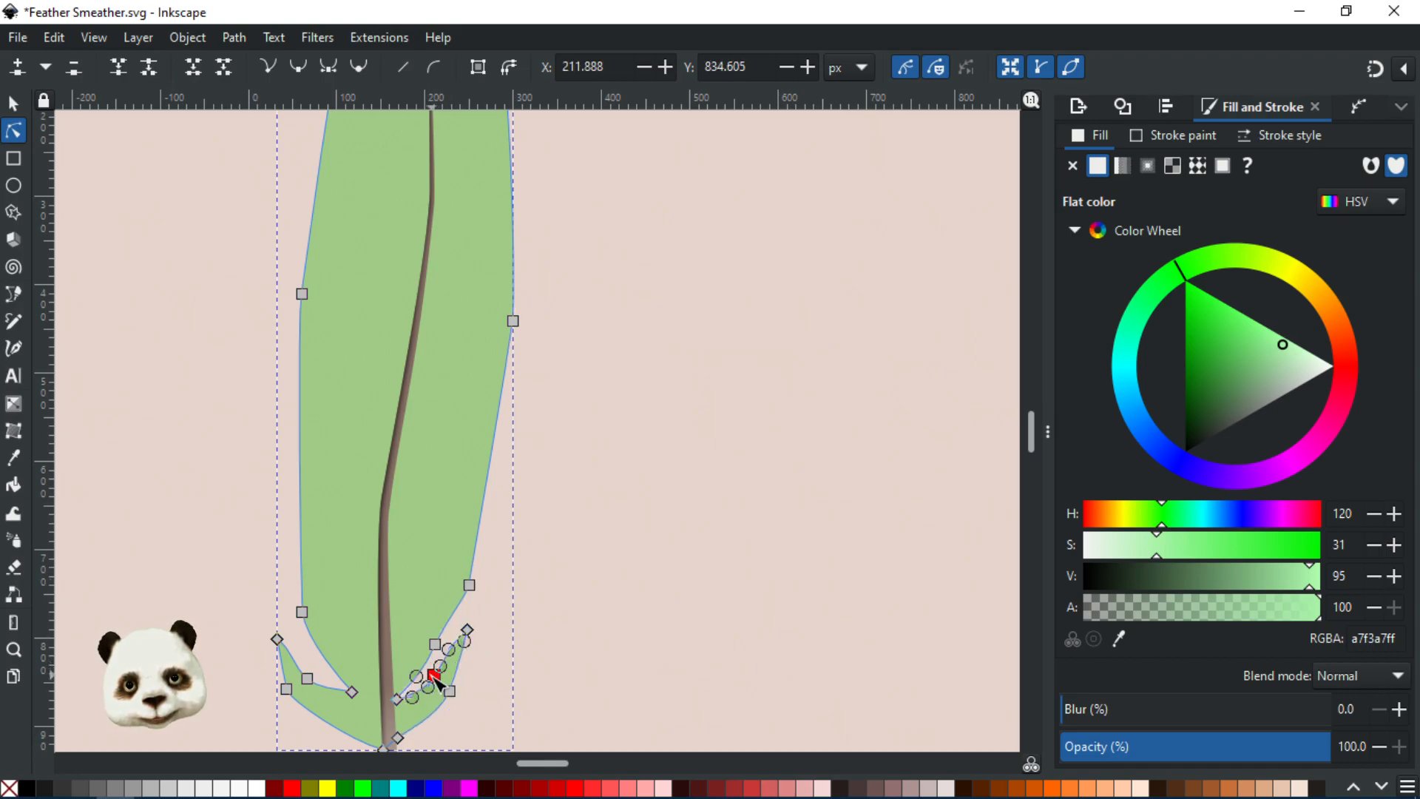
{"action": "left_click", "coordinate": [570, 627]}
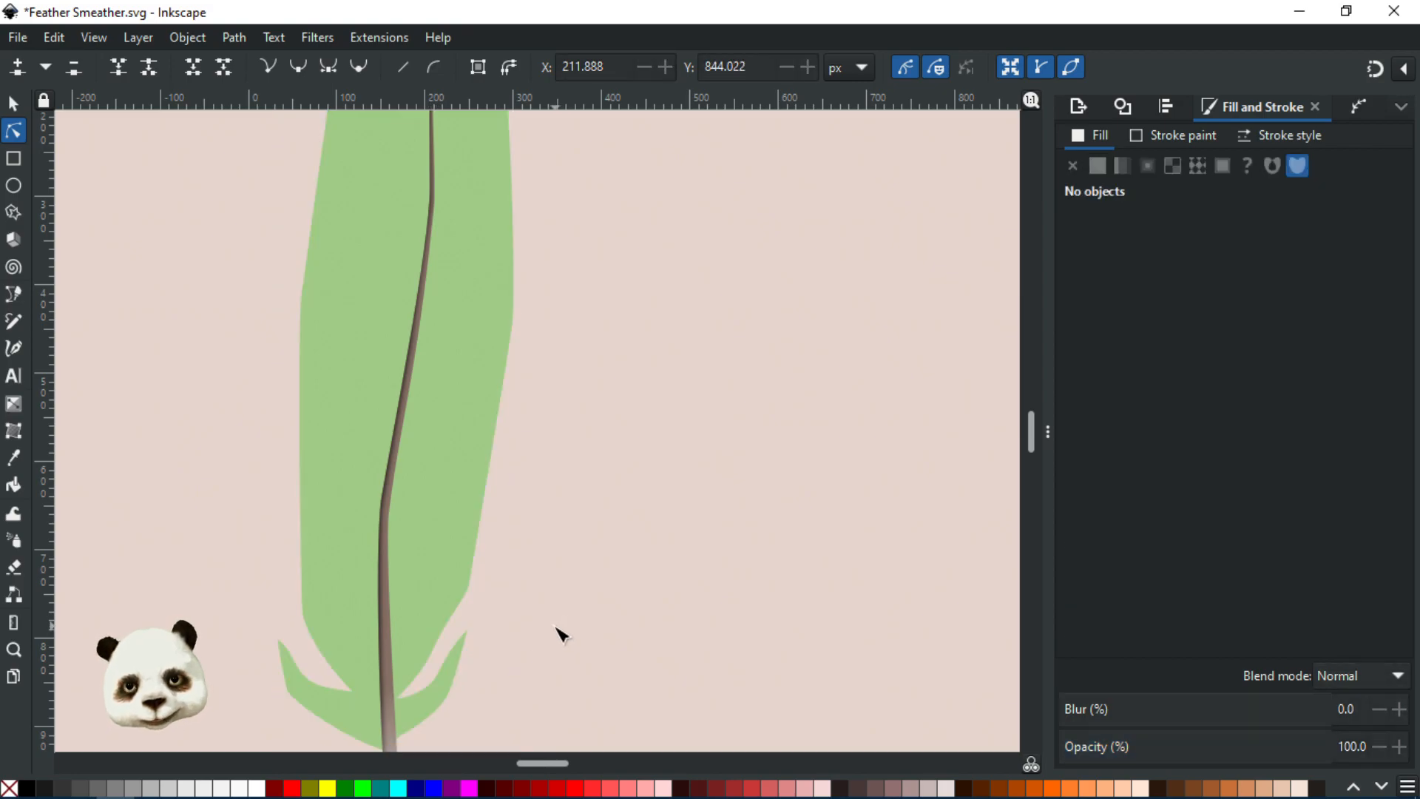
- Examine the overall feather silhouette and the lower notches and barbs on both sides of the shaft
{"action": "scroll", "coordinate": [562, 635], "scroll_direction": "down", "scroll_amount": 2}
{"action": "left_click_drag", "start_coordinate": [579, 602], "coordinate": [786, 447]}
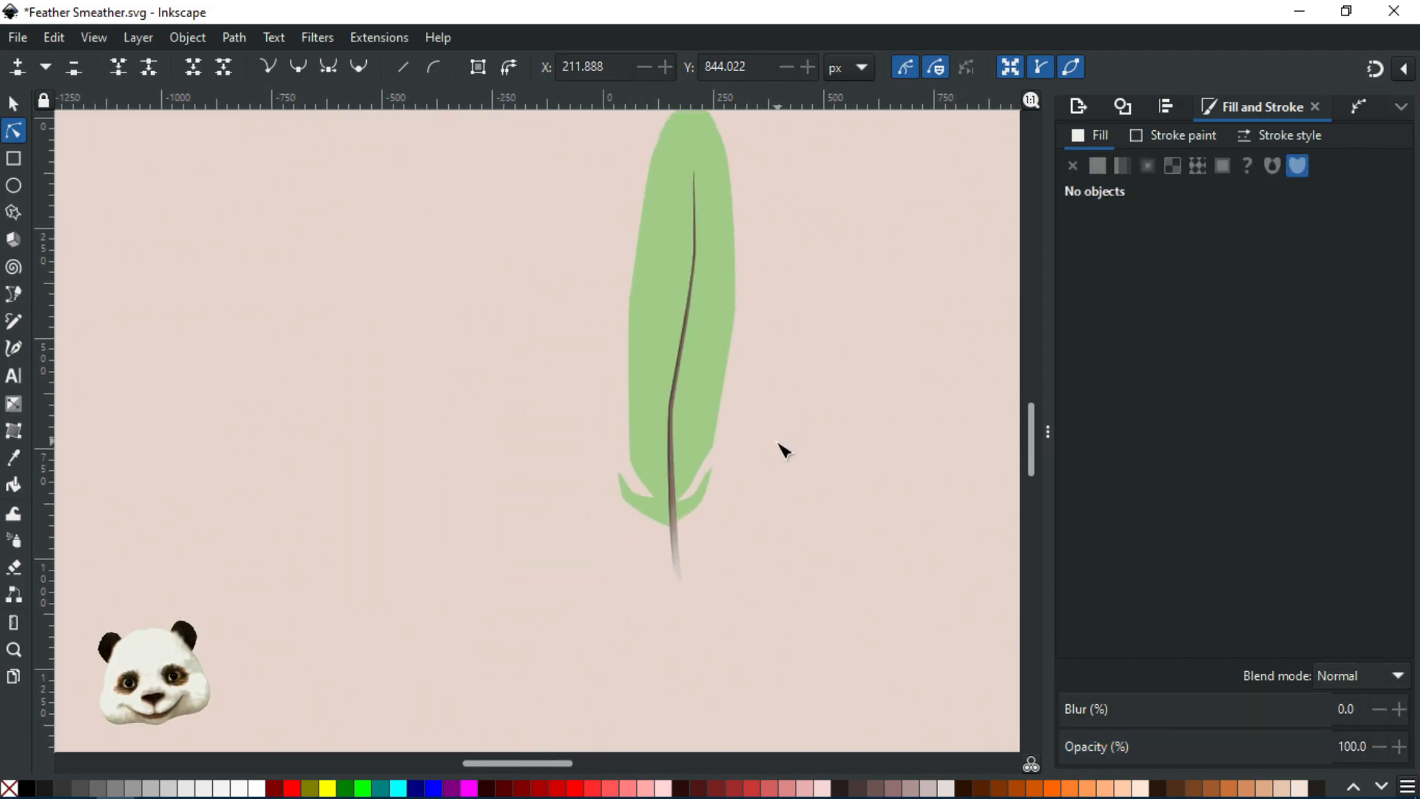
{"action": "scroll", "coordinate": [700, 549], "scroll_direction": "up", "scroll_amount": 2}
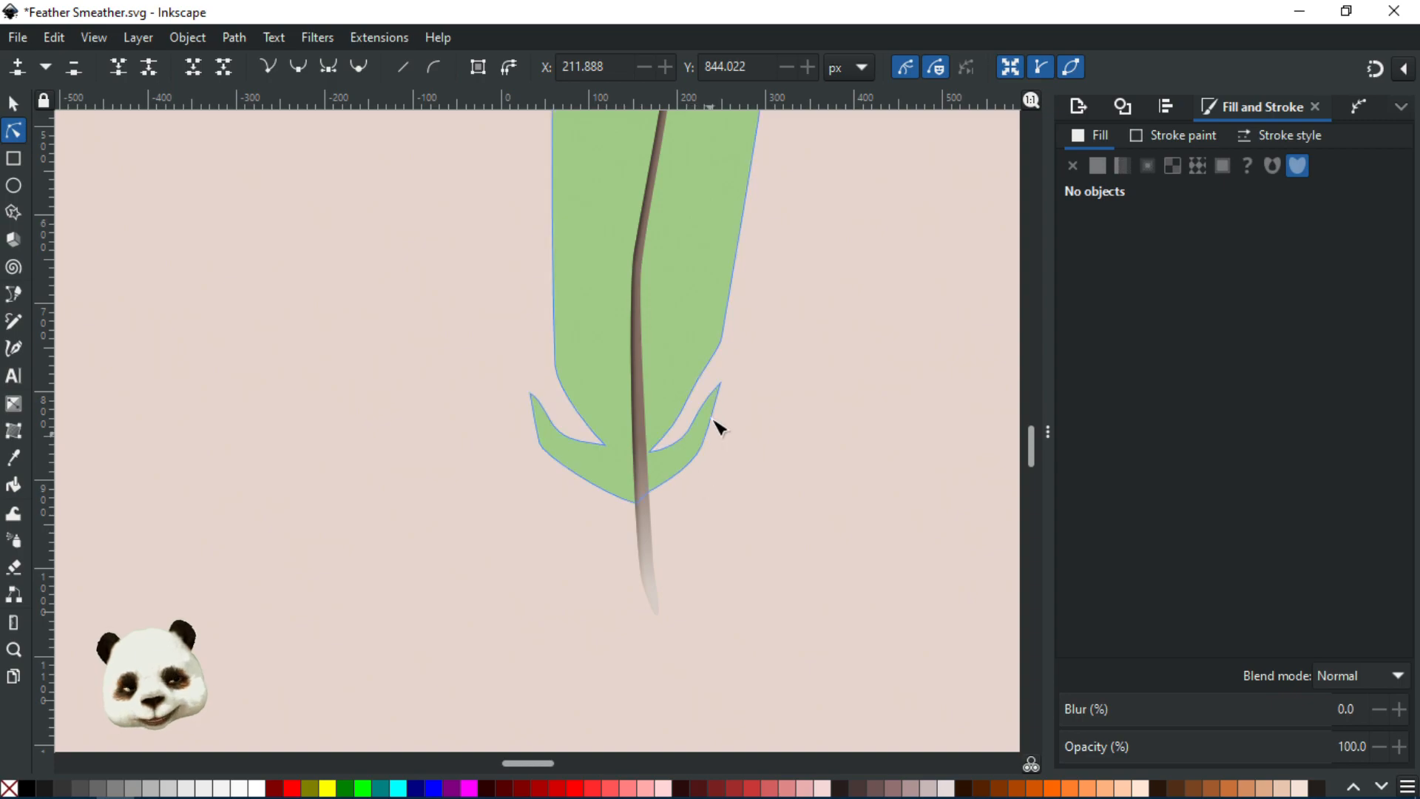
{"action": "scroll", "coordinate": [762, 598], "scroll_direction": "down", "scroll_amount": 2}
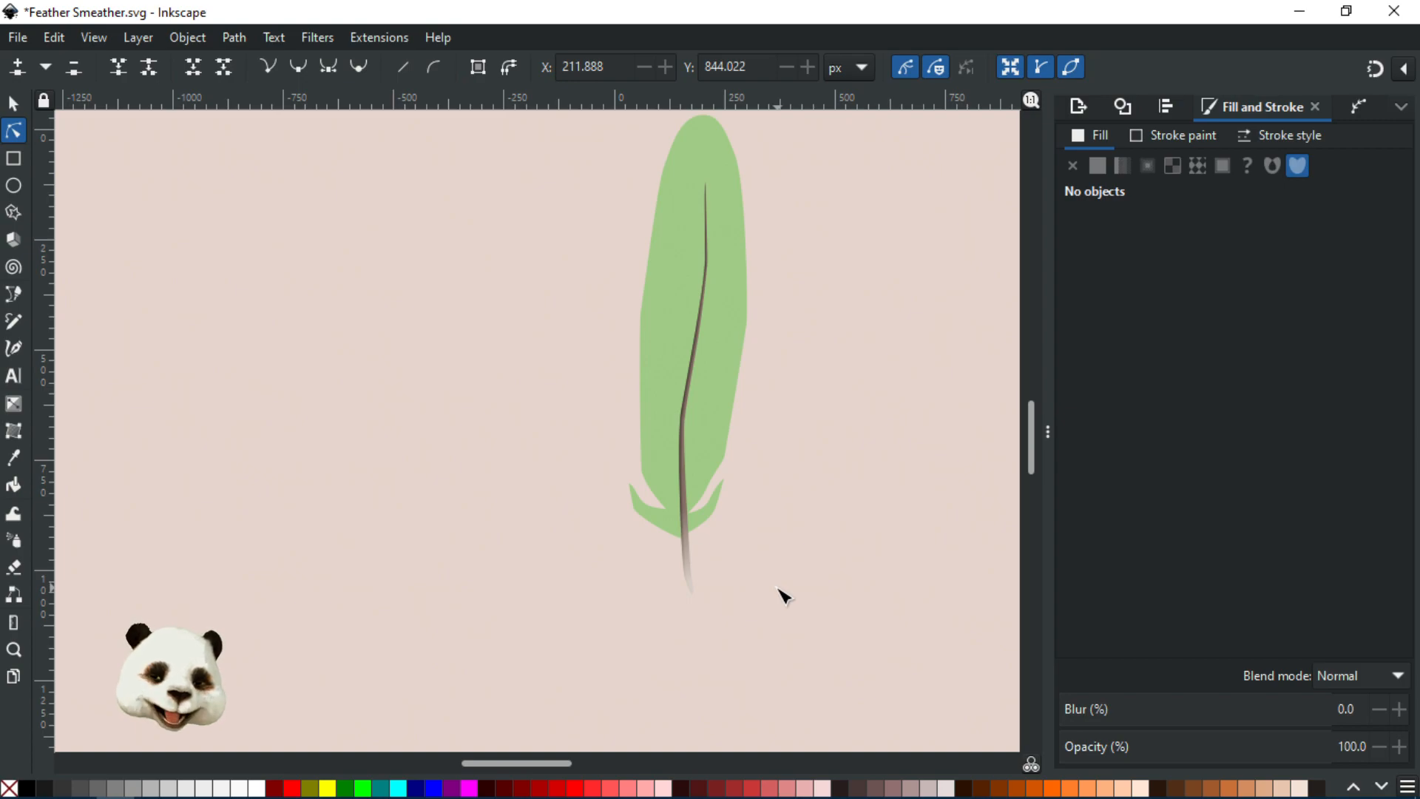
{"action": "scroll", "coordinate": [769, 577], "scroll_direction": "down", "scroll_amount": 3}
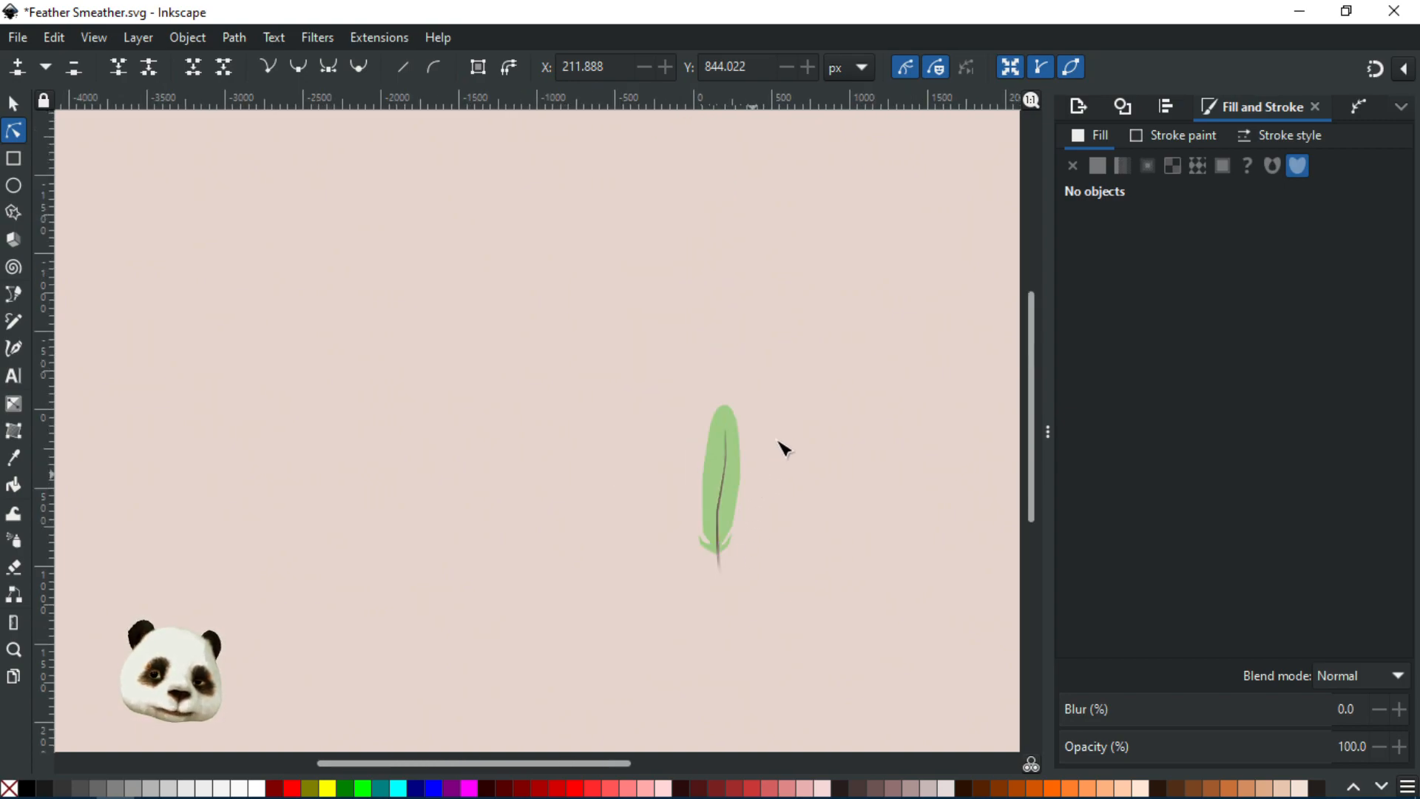
{"action": "scroll", "coordinate": [780, 532], "scroll_direction": "up", "scroll_amount": 4}
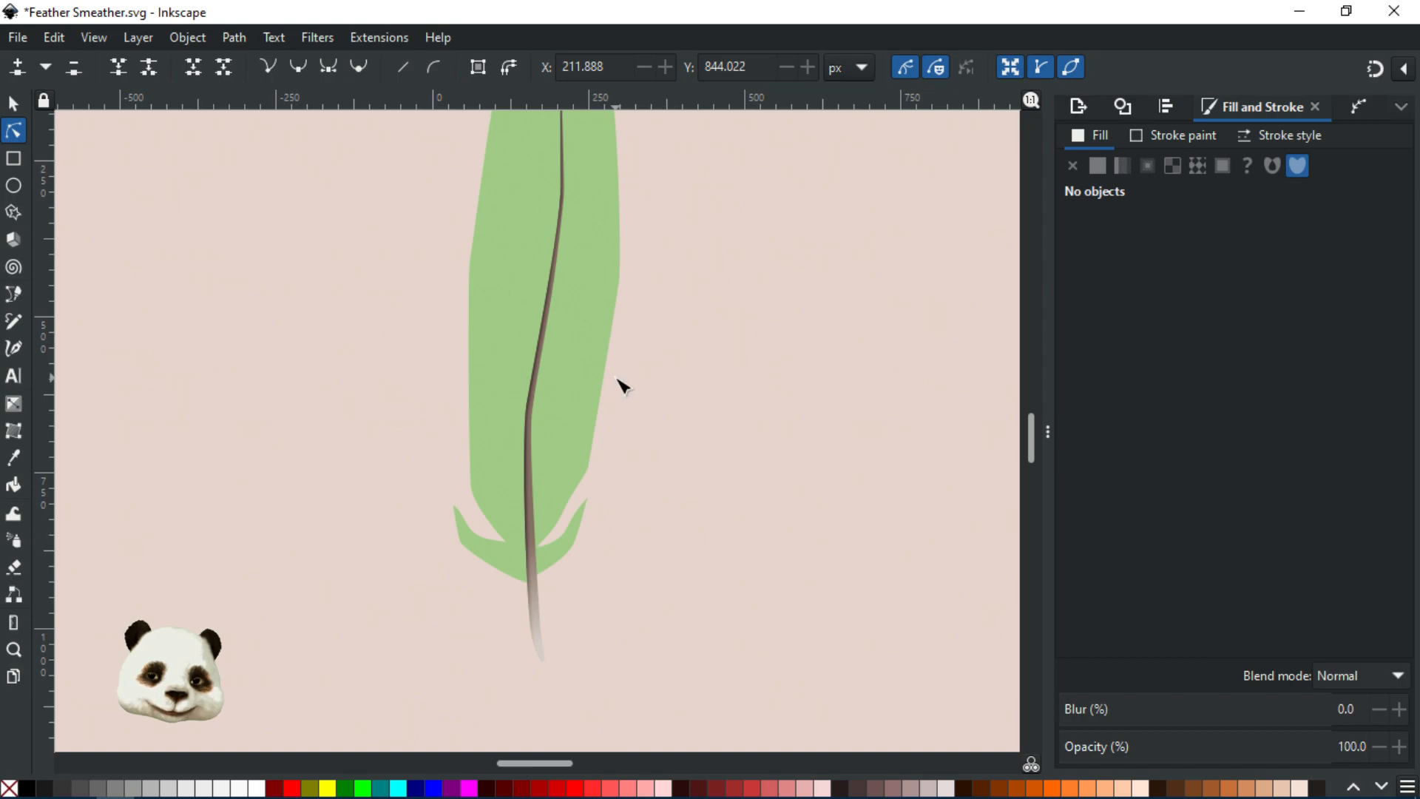
{"action": "scroll", "coordinate": [624, 386], "scroll_direction": "up", "scroll_amount": 2}
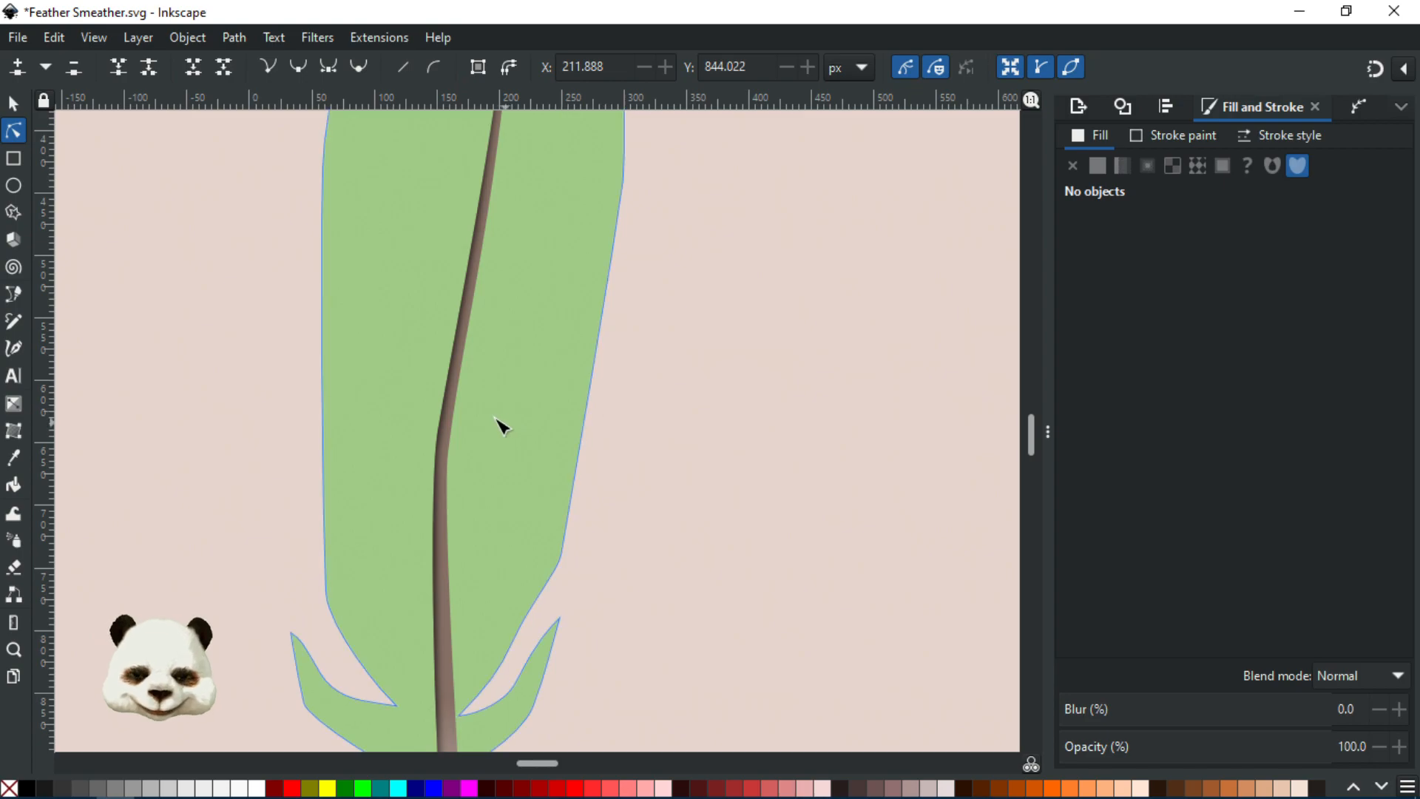
{"action": "scroll", "coordinate": [522, 420], "scroll_direction": "down", "scroll_amount": 3}
{"action": "scroll", "coordinate": [487, 645], "scroll_direction": "up", "scroll_amount": 2}
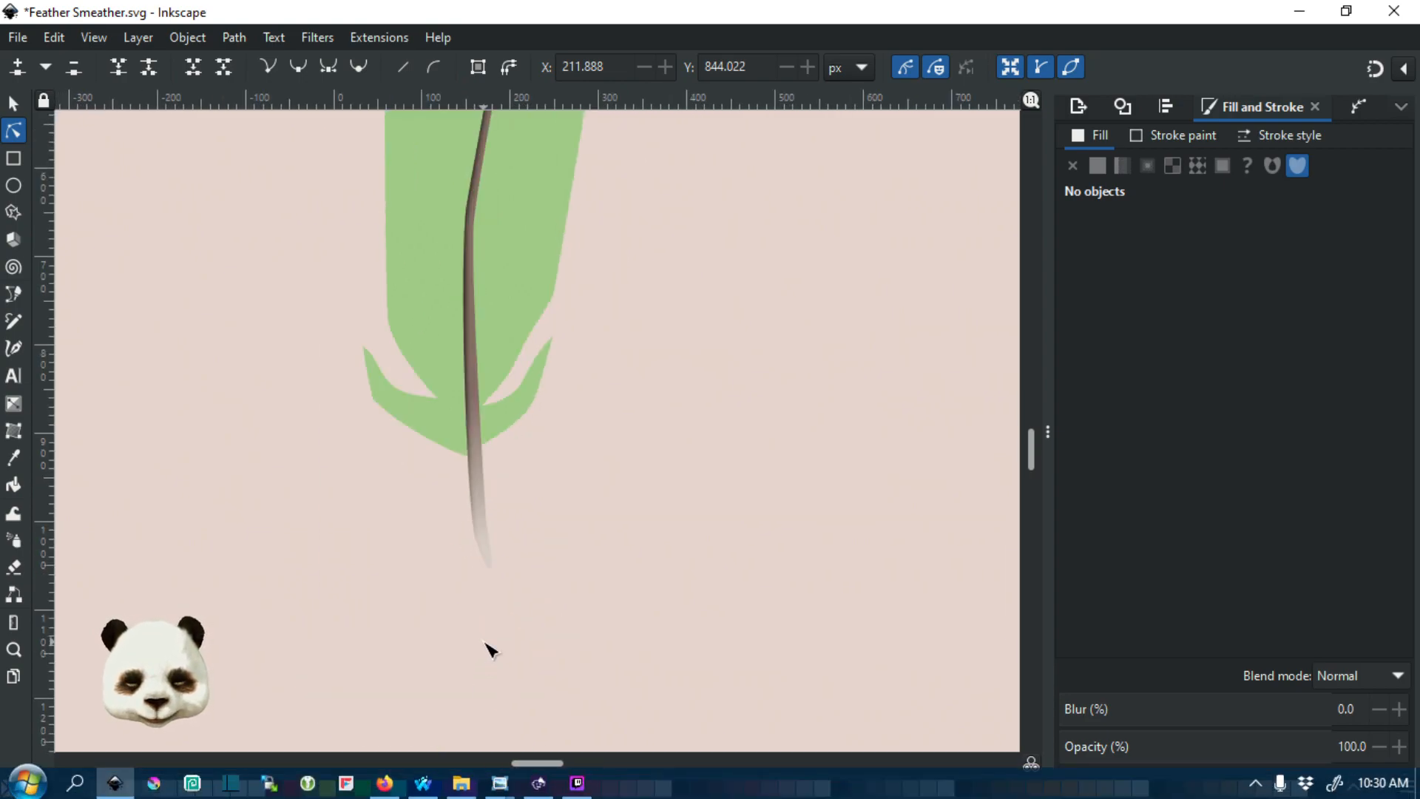
{"action": "scroll", "coordinate": [559, 620], "scroll_direction": "down", "scroll_amount": 2}
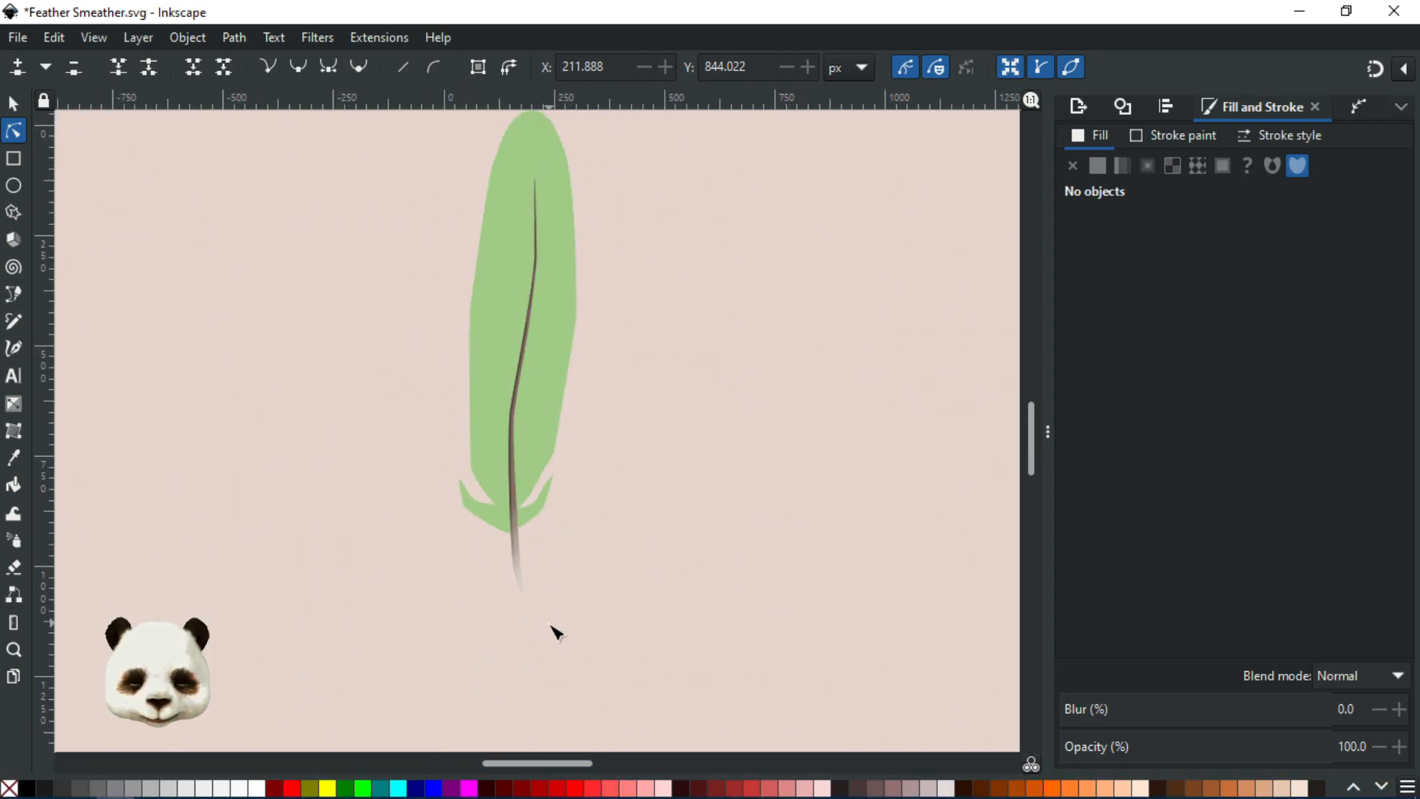
{"action": "scroll", "coordinate": [531, 596], "scroll_direction": "up", "scroll_amount": 2}
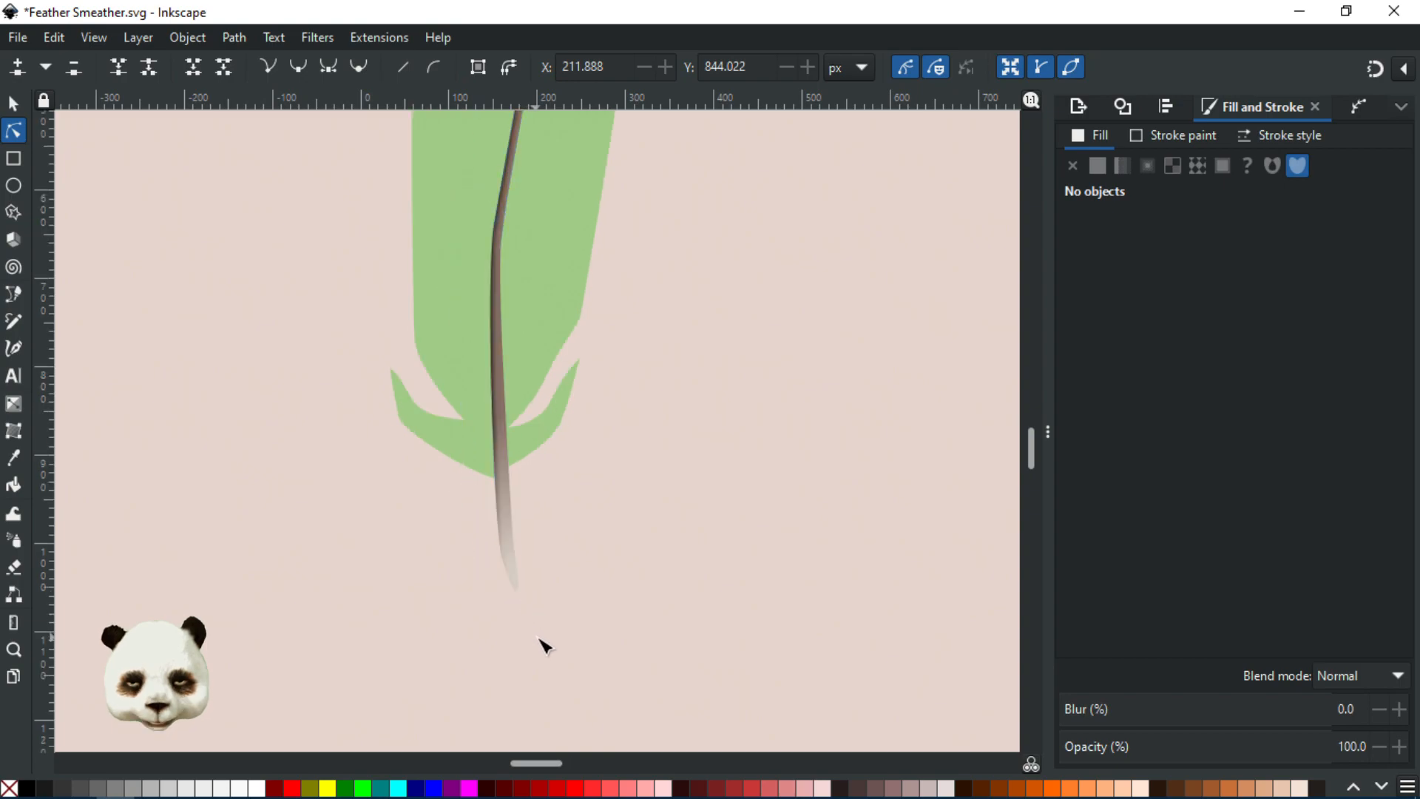
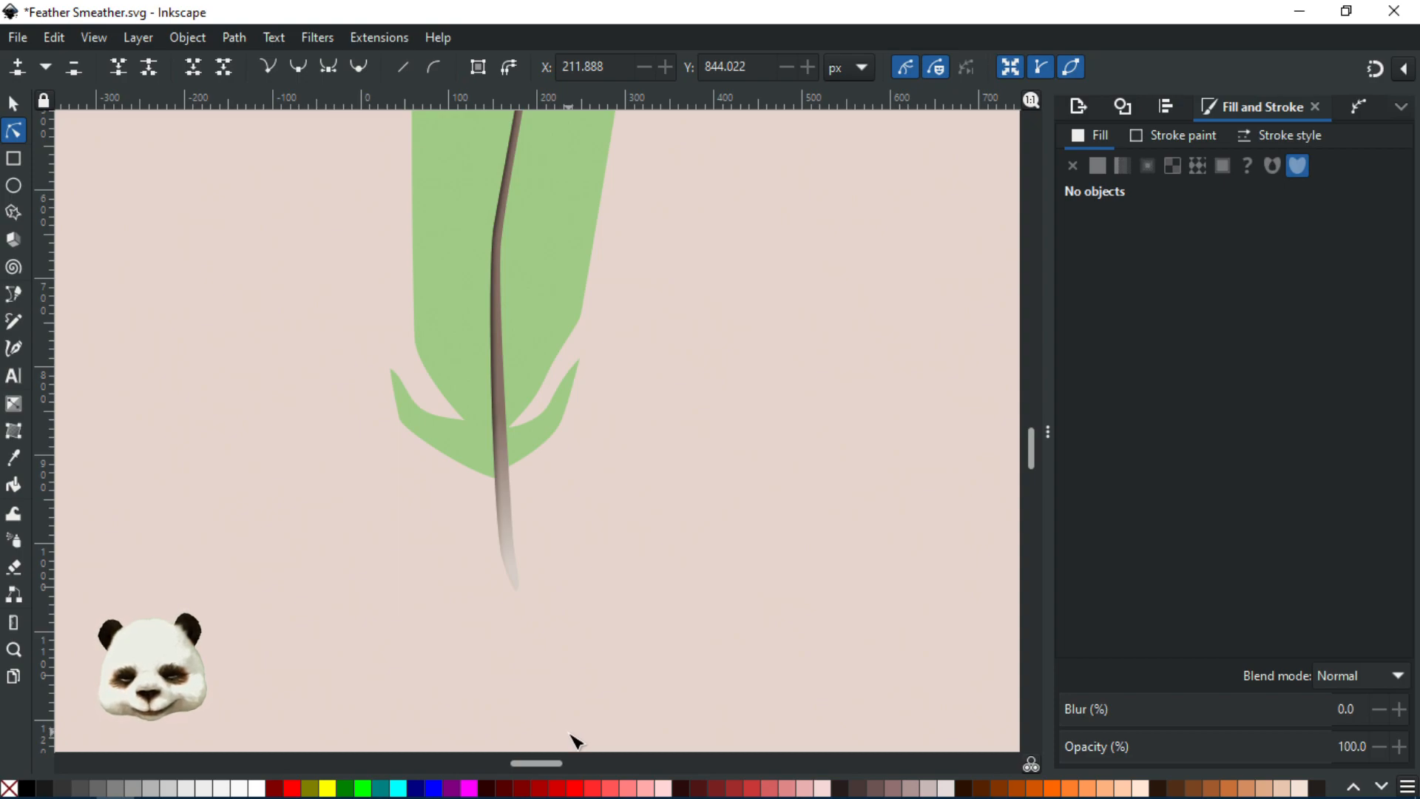
{"action": "scroll", "coordinate": [606, 566], "scroll_direction": "down", "scroll_amount": 4}
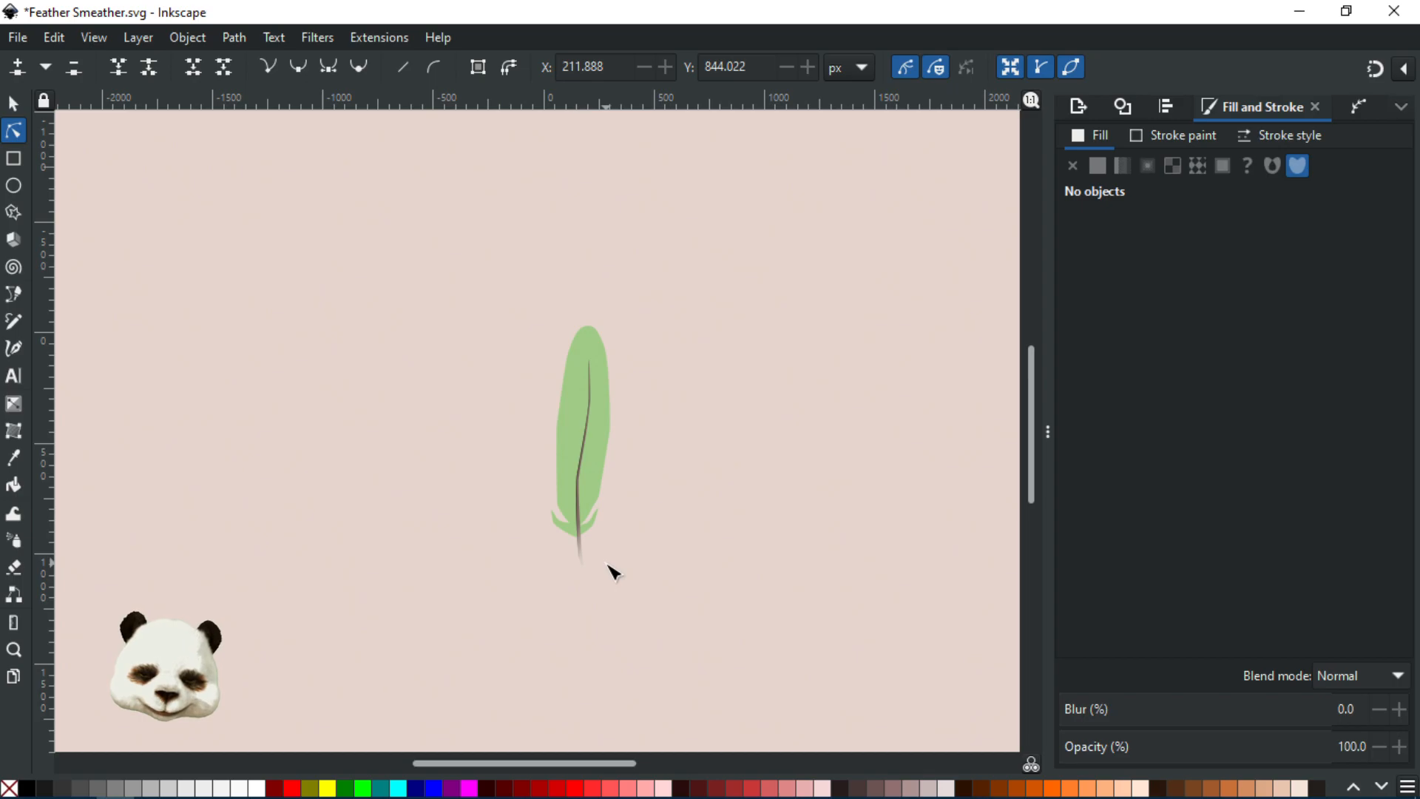
- Raise the vane's bottom node and the left barb's lower edge, moving the barb's tip to X 28.799, Y 791.656 px
{"action": "scroll", "coordinate": [606, 577], "scroll_direction": "up", "scroll_amount": 5}
{"action": "left_click_drag", "start_coordinate": [542, 515], "coordinate": [591, 667]}
{"action": "left_click", "coordinate": [517, 504]}
{"action": "left_click", "coordinate": [449, 475]}
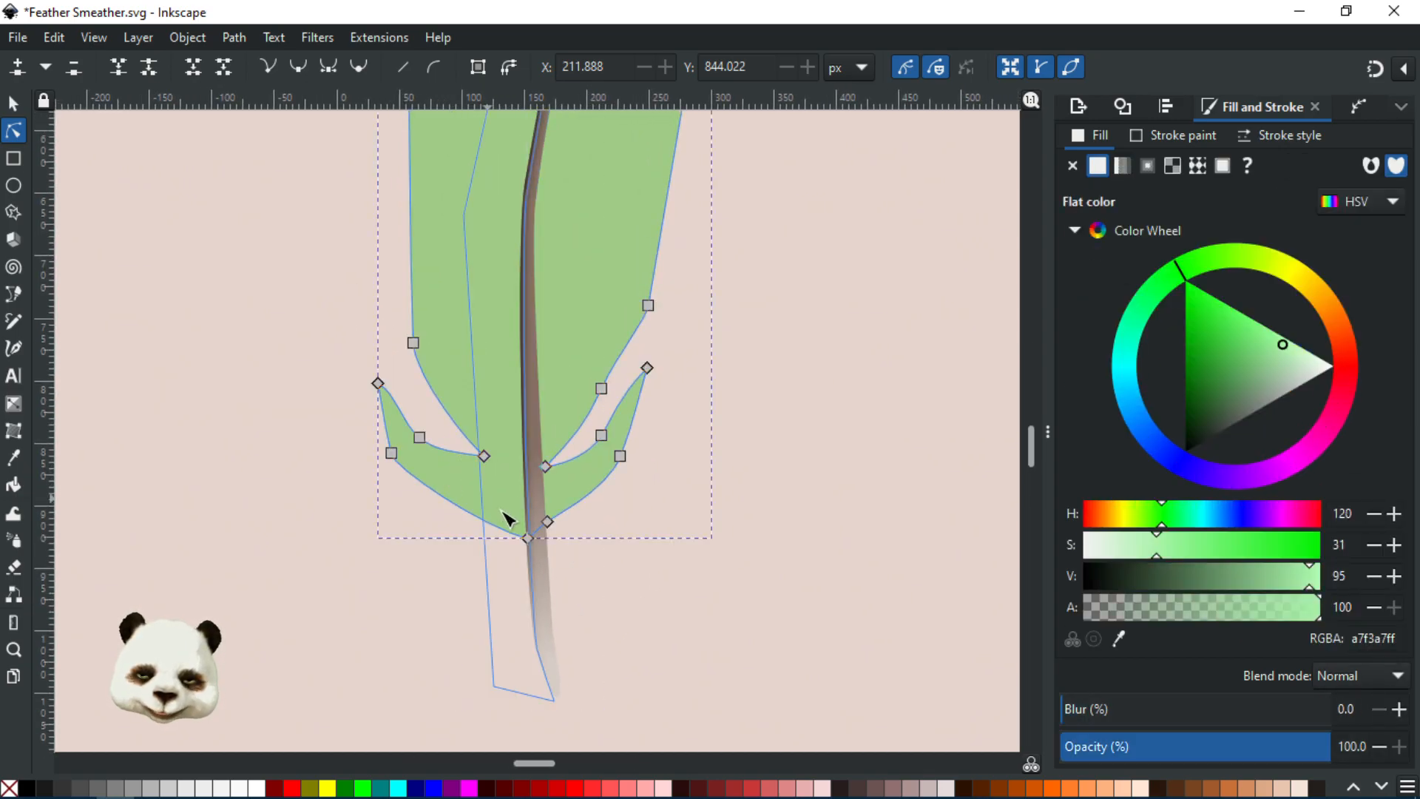
{"action": "left_click_drag", "start_coordinate": [536, 532], "coordinate": [533, 530]}
{"action": "left_click_drag", "start_coordinate": [391, 452], "coordinate": [391, 440]}
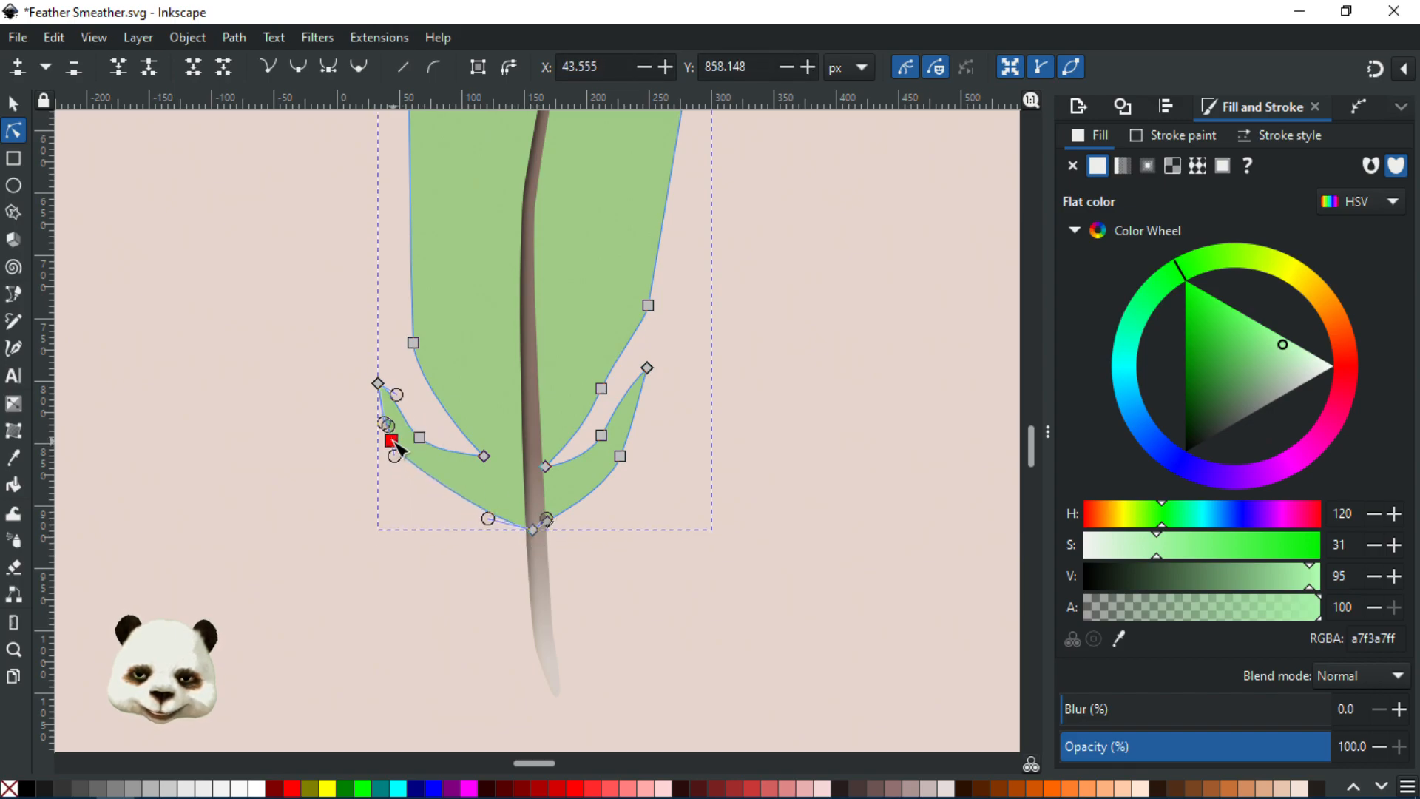
{"action": "left_click_drag", "start_coordinate": [377, 383], "coordinate": [373, 370]}
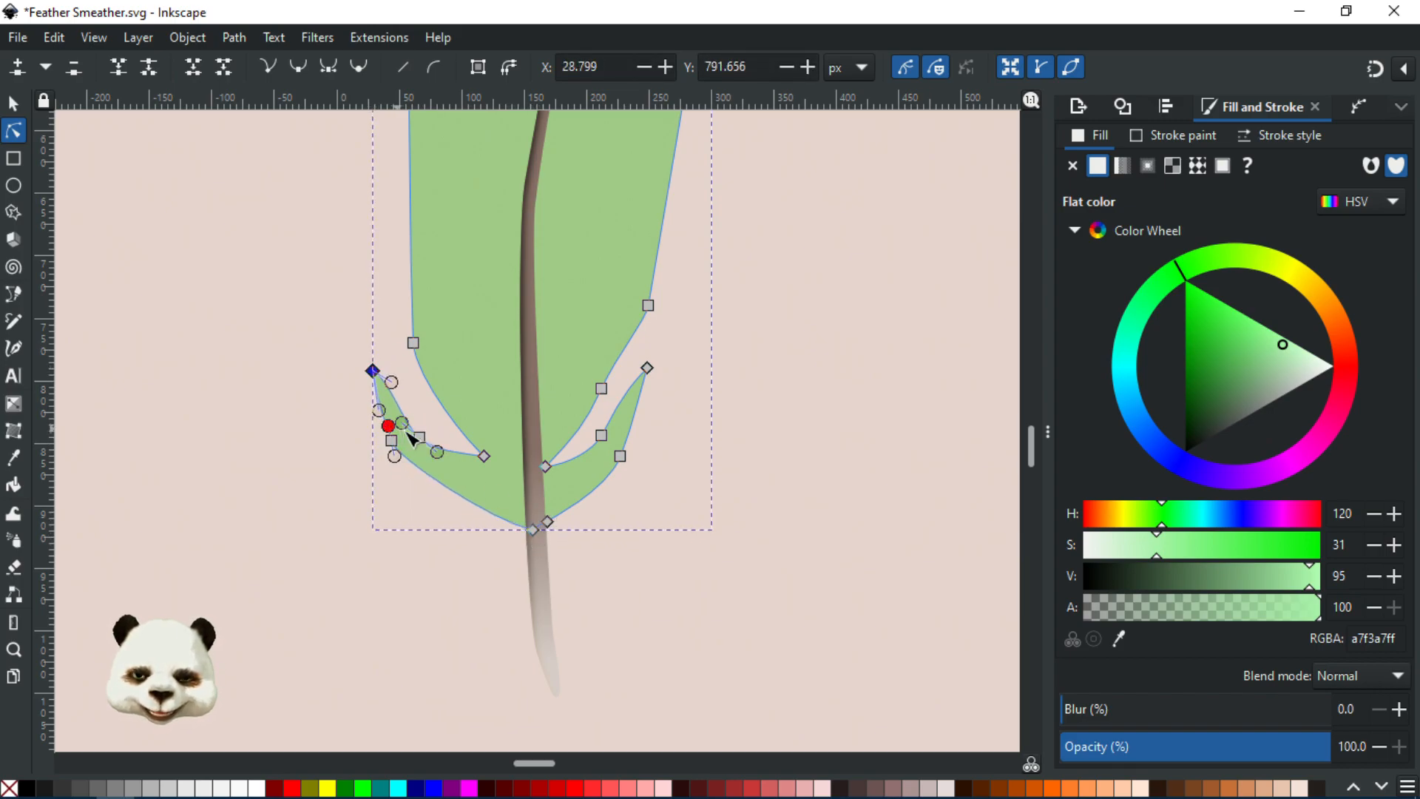
- Slim the left barb by reshaping its curve nodes and move the left notch's inner corner to X 126.872, Y 857.173 px
{"action": "double_click", "coordinate": [429, 420]}
{"action": "left_click_drag", "start_coordinate": [431, 423], "coordinate": [396, 407]}
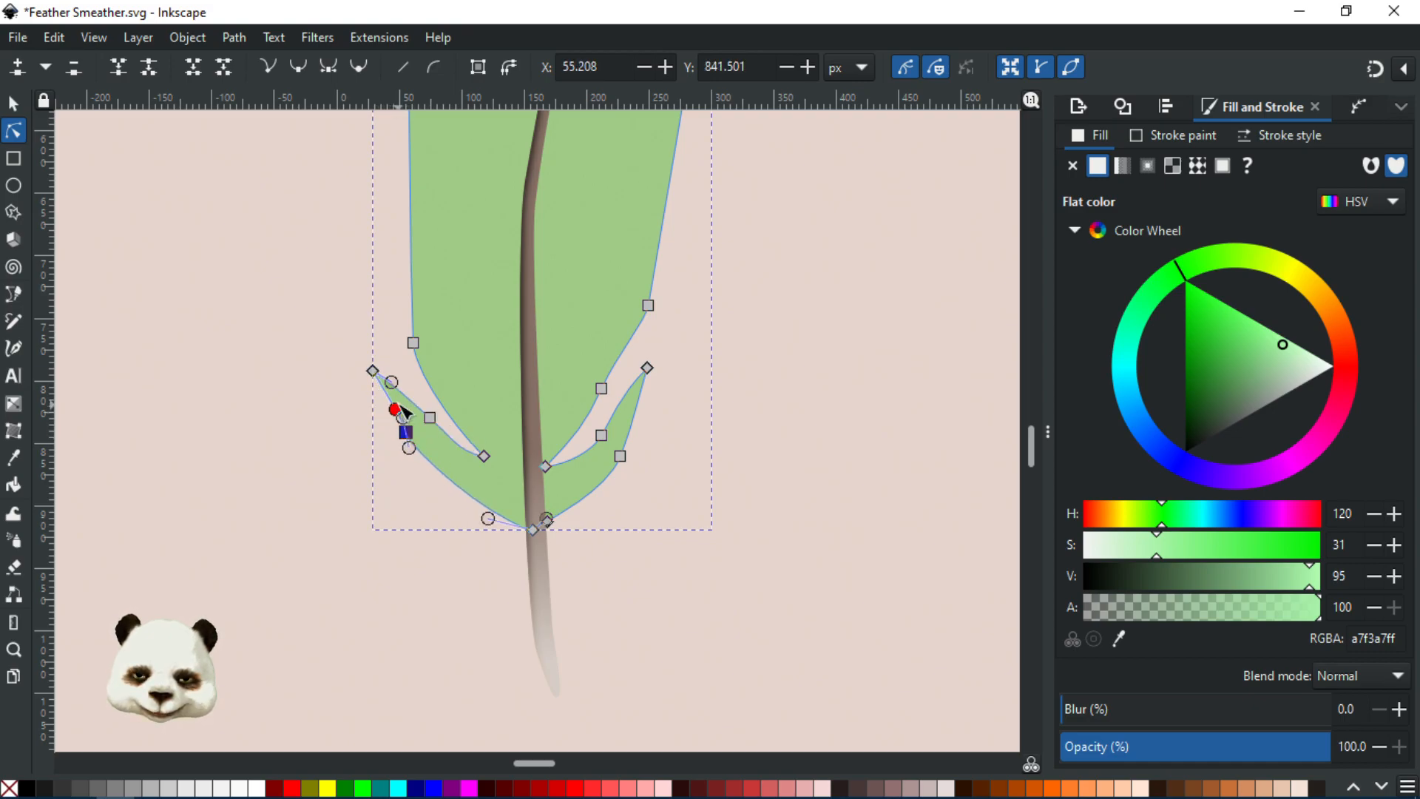
{"action": "left_click_drag", "start_coordinate": [489, 518], "coordinate": [496, 452]}
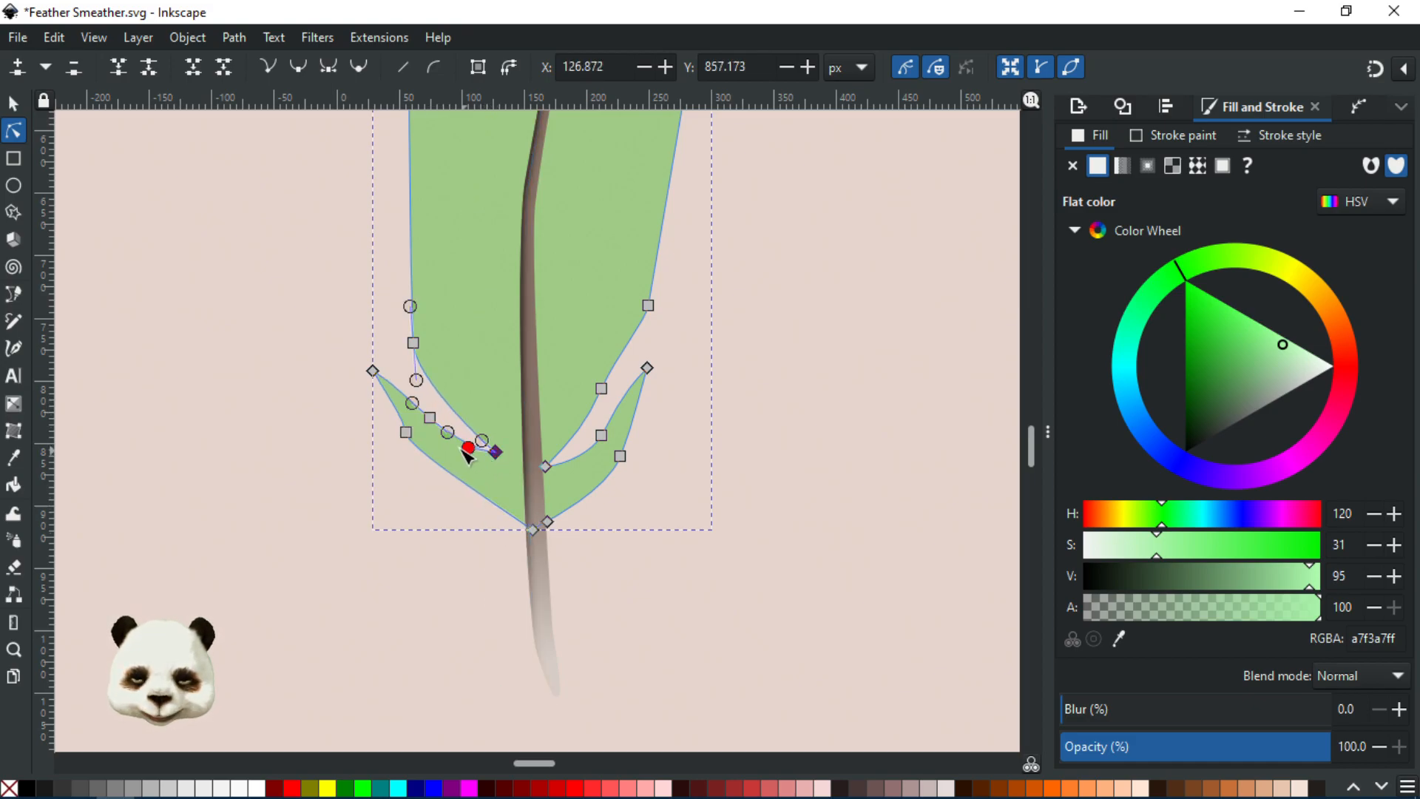
- Adjust the right notch's inner corner and the node where the right barb's lower edge meets the shaft
{"action": "left_click", "coordinate": [548, 467]}
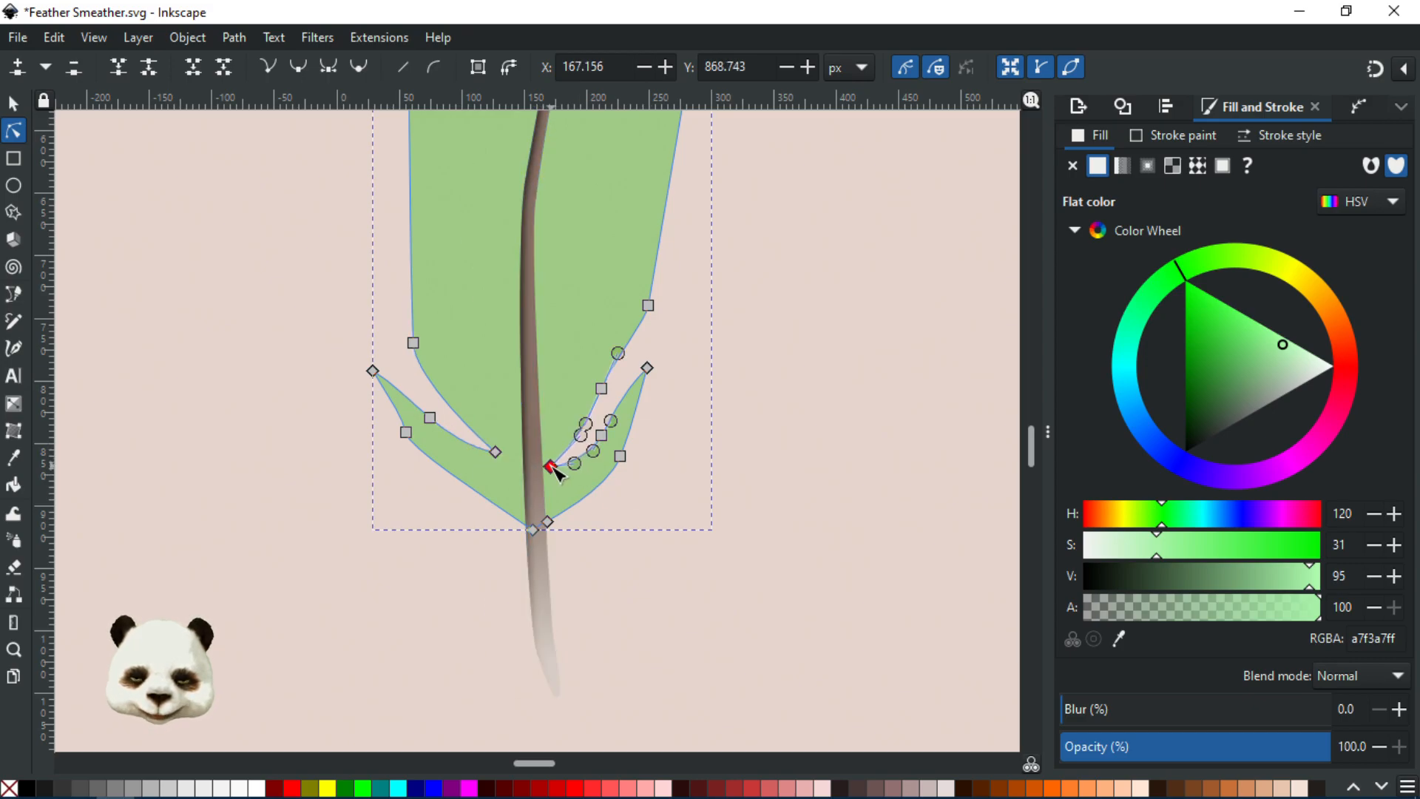
{"action": "left_click", "coordinate": [548, 521]}
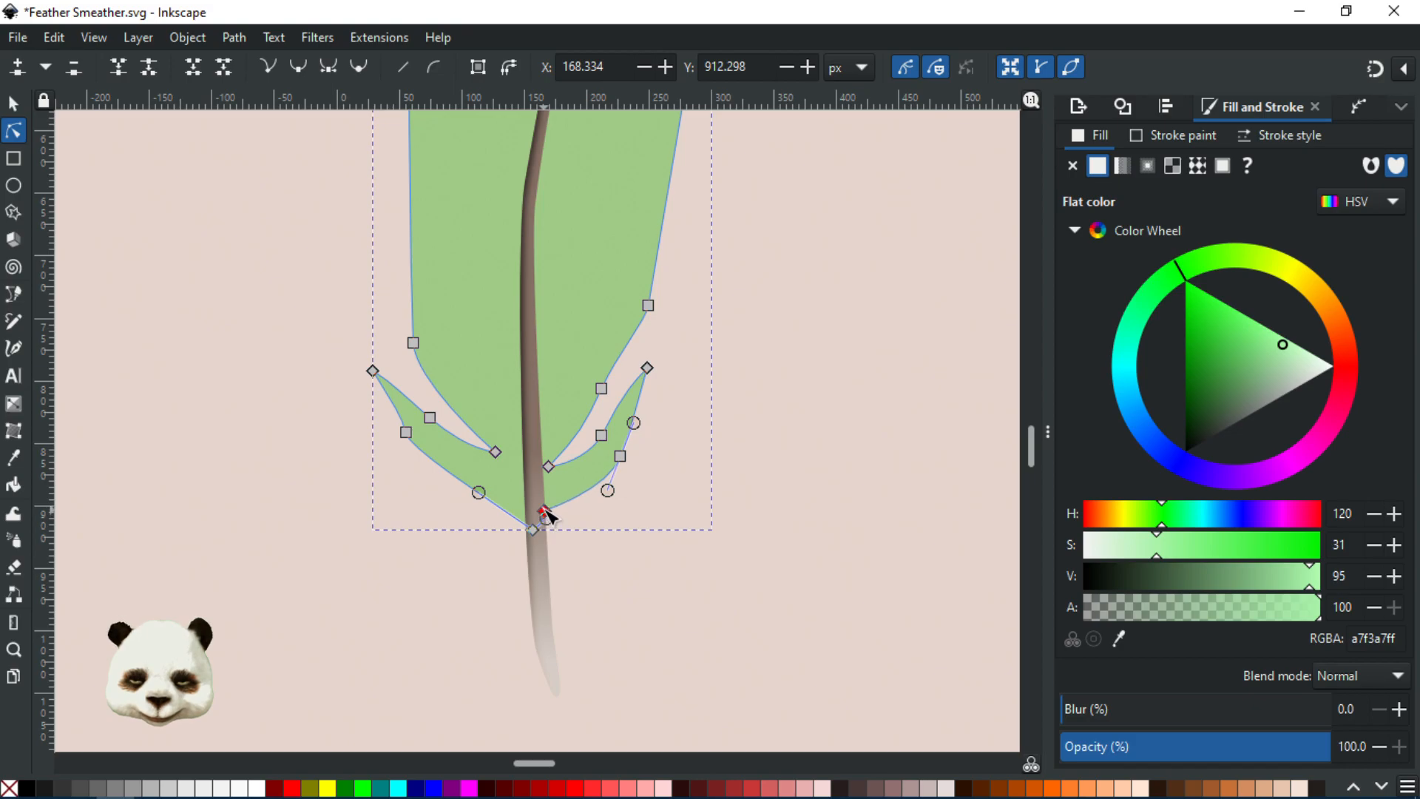
{"action": "left_click", "coordinate": [544, 510]}
- Slim and curve the right barb through its edge nodes, placing its tip at X 266.693, Y 791.538 px
{"action": "left_click_drag", "start_coordinate": [621, 460], "coordinate": [616, 454]}
{"action": "left_click_drag", "start_coordinate": [650, 368], "coordinate": [604, 402]}
{"action": "left_click", "coordinate": [602, 436]}
{"action": "left_click_drag", "start_coordinate": [604, 423], "coordinate": [666, 366]}
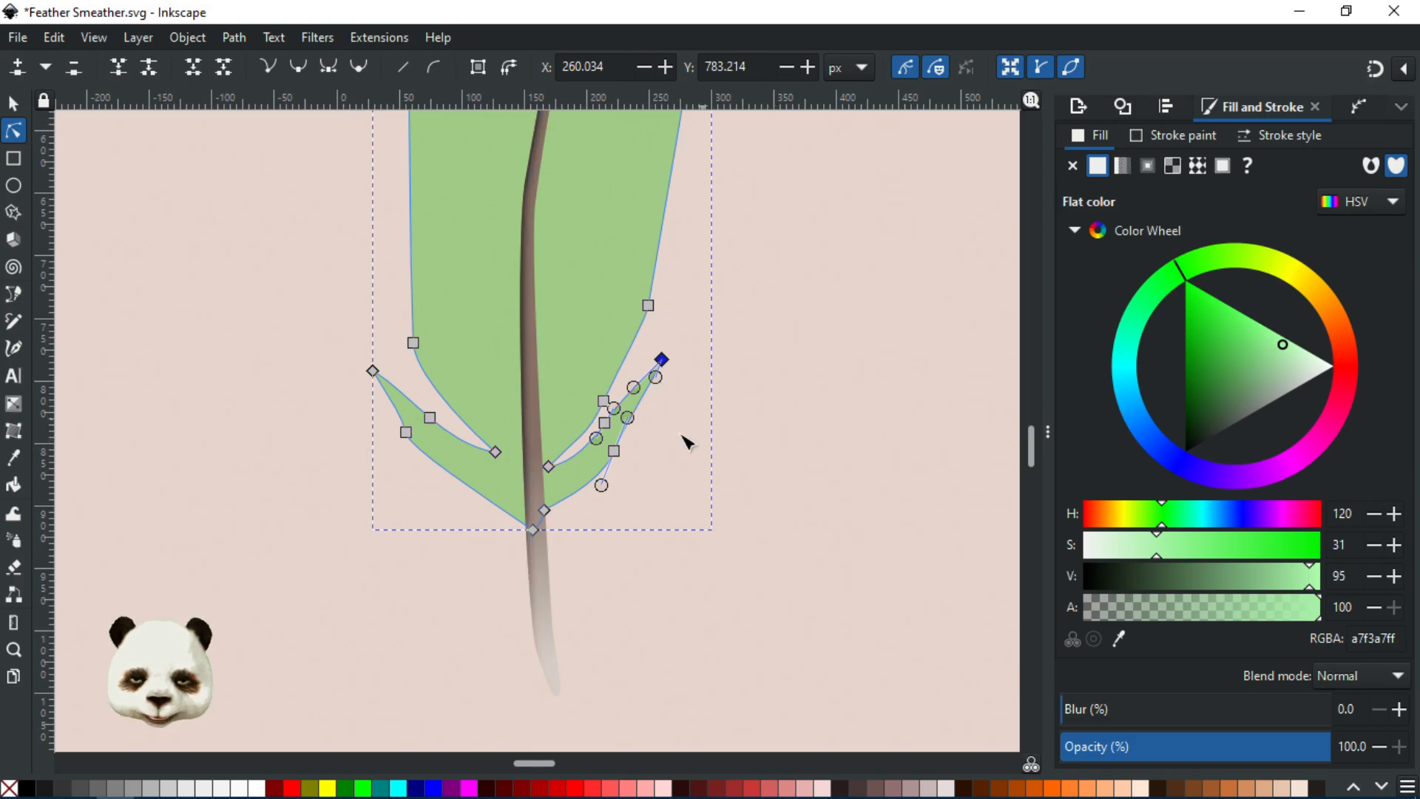
{"action": "left_click_drag", "start_coordinate": [601, 485], "coordinate": [596, 484]}
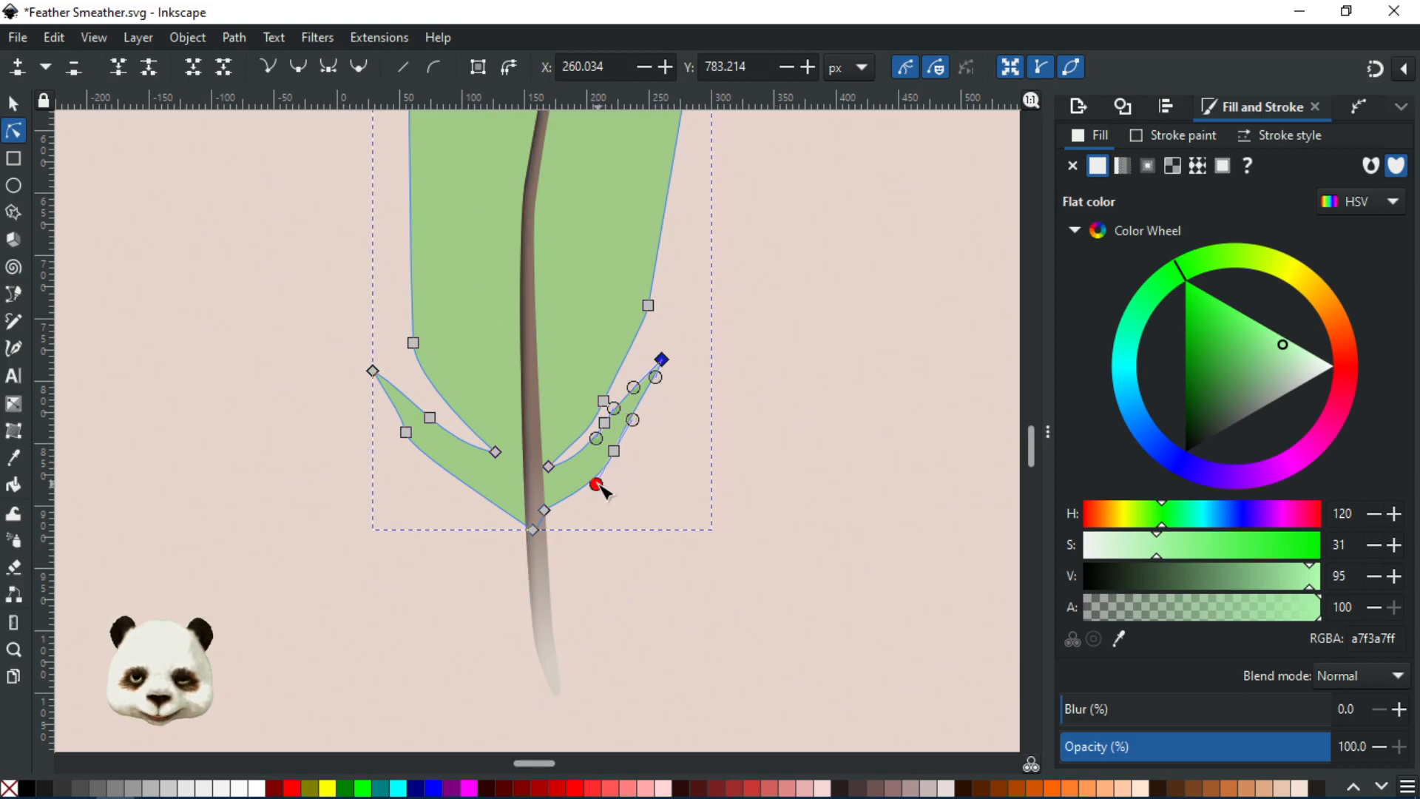
{"action": "left_click_drag", "start_coordinate": [673, 364], "coordinate": [648, 391]}
{"action": "left_click", "coordinate": [736, 380]}
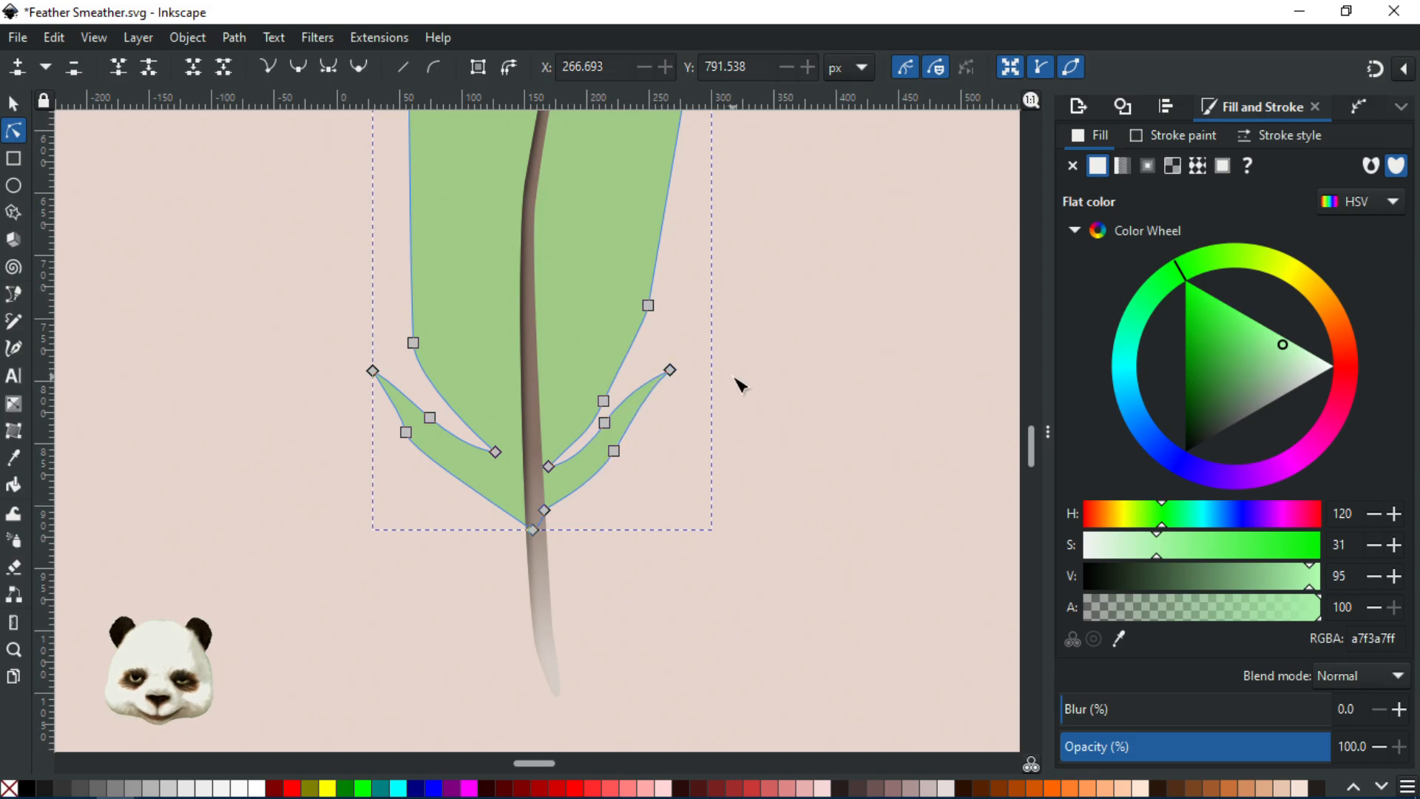
- Deselect the vane and save the feather drawing
{"action": "left_click", "coordinate": [737, 380]}
{"action": "scroll", "coordinate": [802, 383], "scroll_direction": "down", "scroll_amount": 4, "text": "ctrl"}
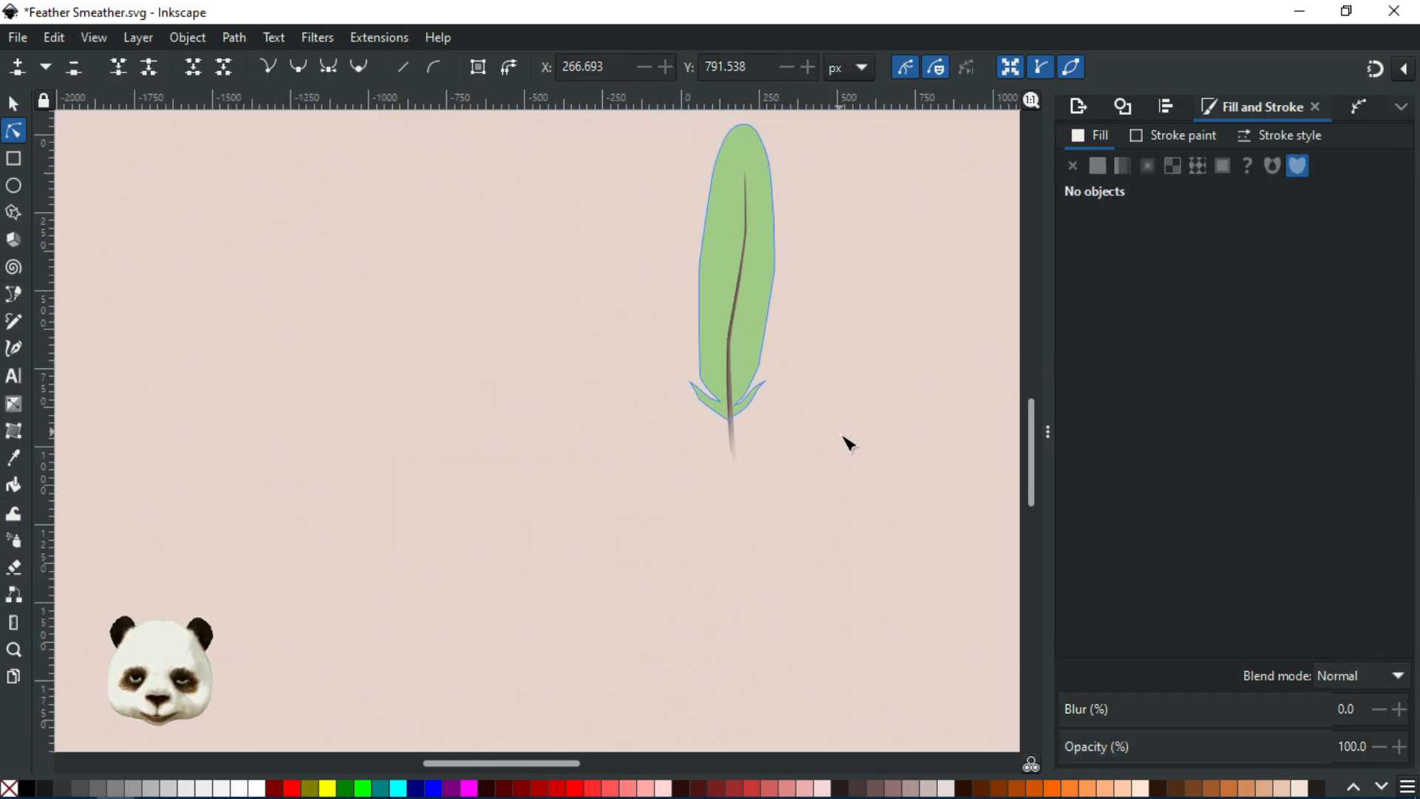
{"action": "scroll", "coordinate": [645, 411], "scroll_direction": "up", "scroll_amount": 7, "text": "ctrl"}
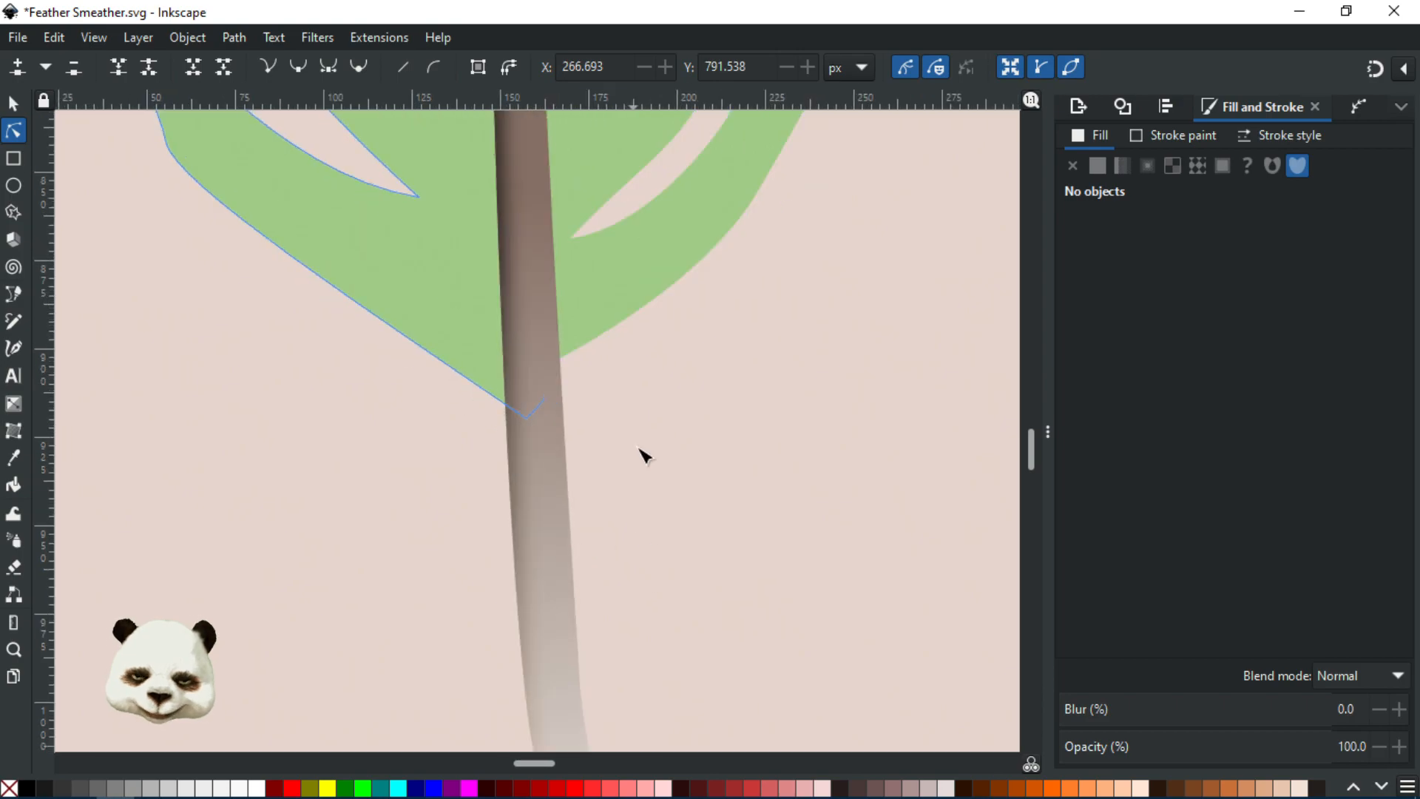
{"action": "key", "text": "ctrl+s"}
- Start a Bezier outline at the shaft just below the vane with a long, thin wisp curving out to the left
{"action": "key", "text": "w"}
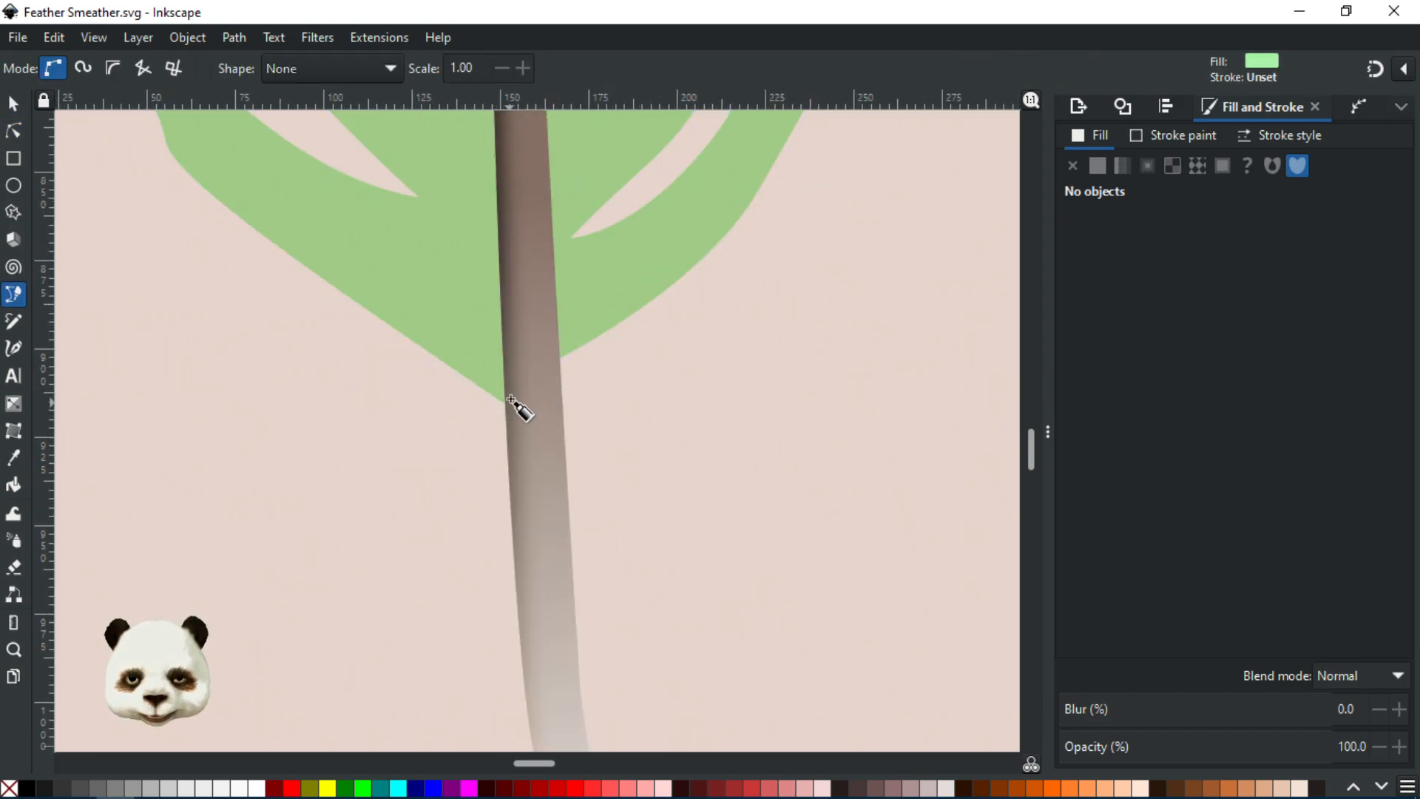
{"action": "left_click_drag", "start_coordinate": [309, 344], "coordinate": [750, 365]}
{"action": "left_click_drag", "start_coordinate": [860, 390], "coordinate": [892, 419]}
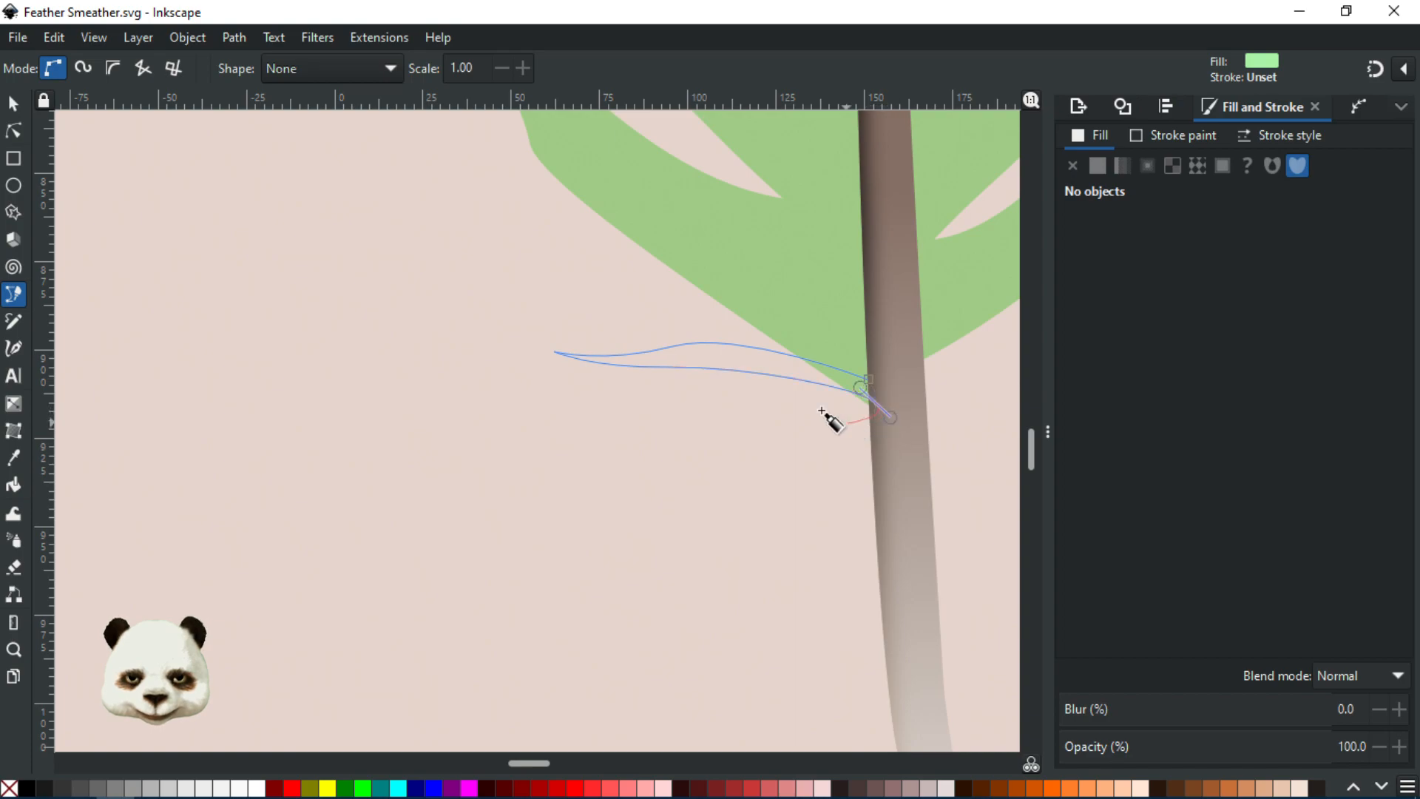
- Continue the outline with a second, shorter wisp curving down to the left and returning to the shaft
{"action": "left_click", "coordinate": [738, 401]}
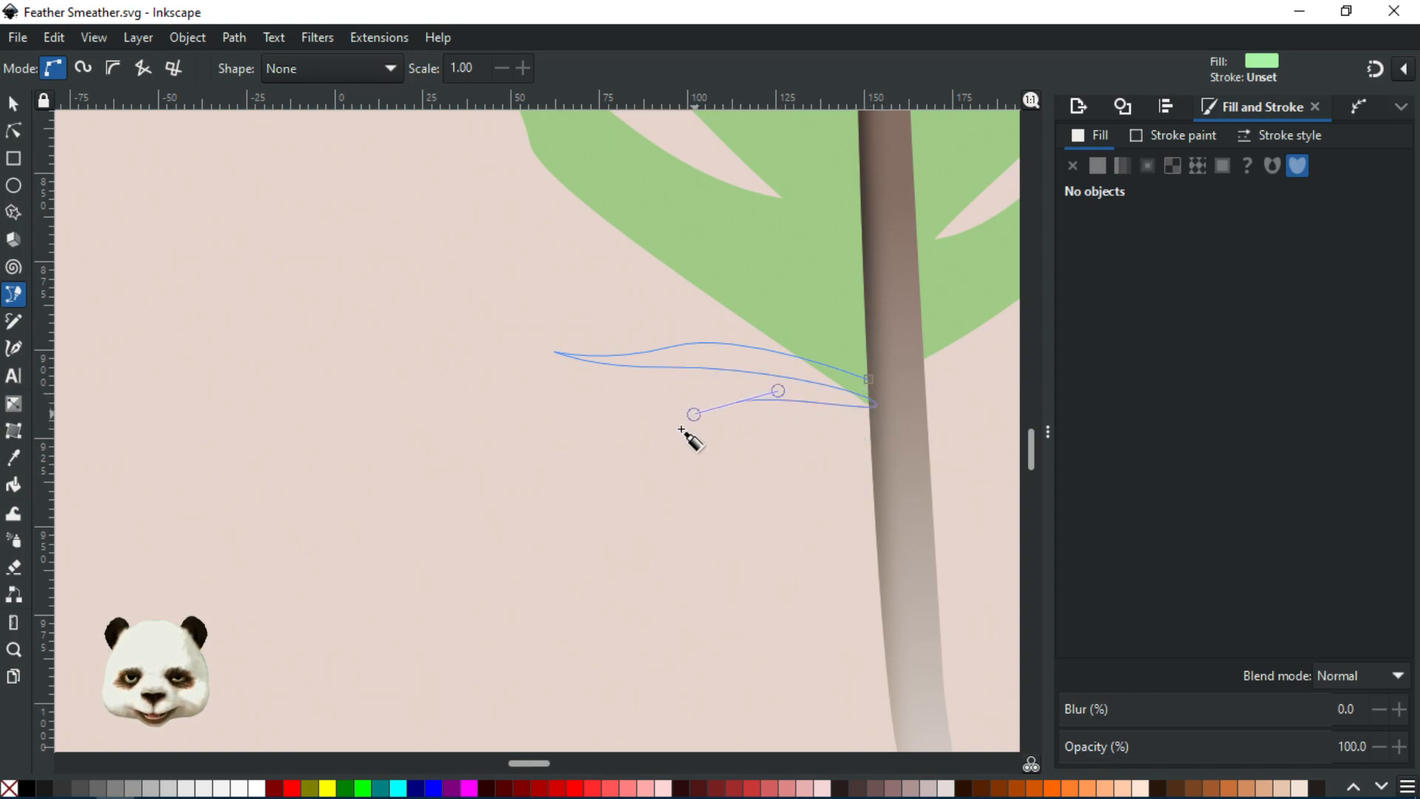
{"action": "left_click_drag", "start_coordinate": [640, 457], "coordinate": [737, 411]}
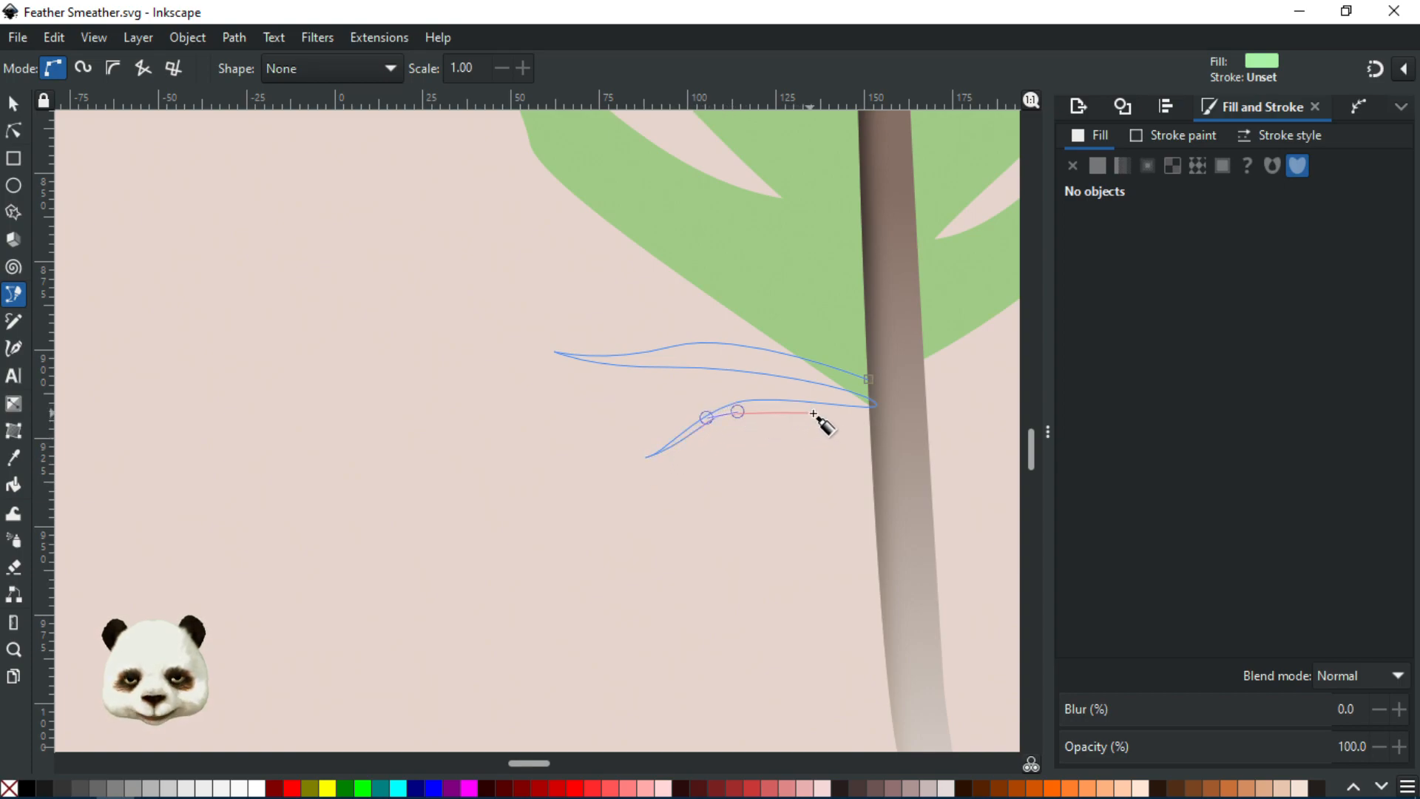
{"action": "left_click_drag", "start_coordinate": [863, 406], "coordinate": [947, 440]}
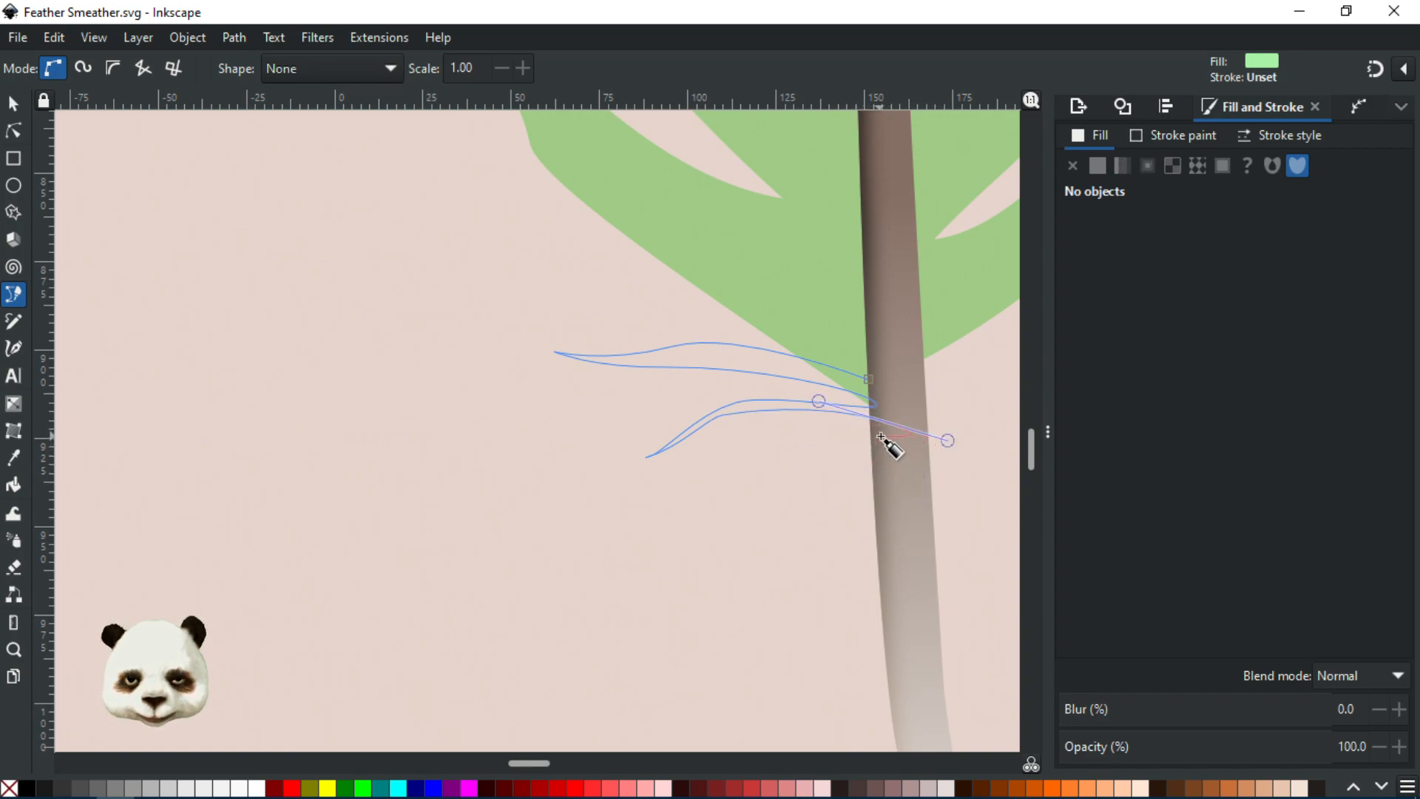
- Add a third, smallest wisp and close the outline over the shaft, making the whole shape about 104 by 45 px
{"action": "left_click_drag", "start_coordinate": [899, 443], "coordinate": [833, 446]}
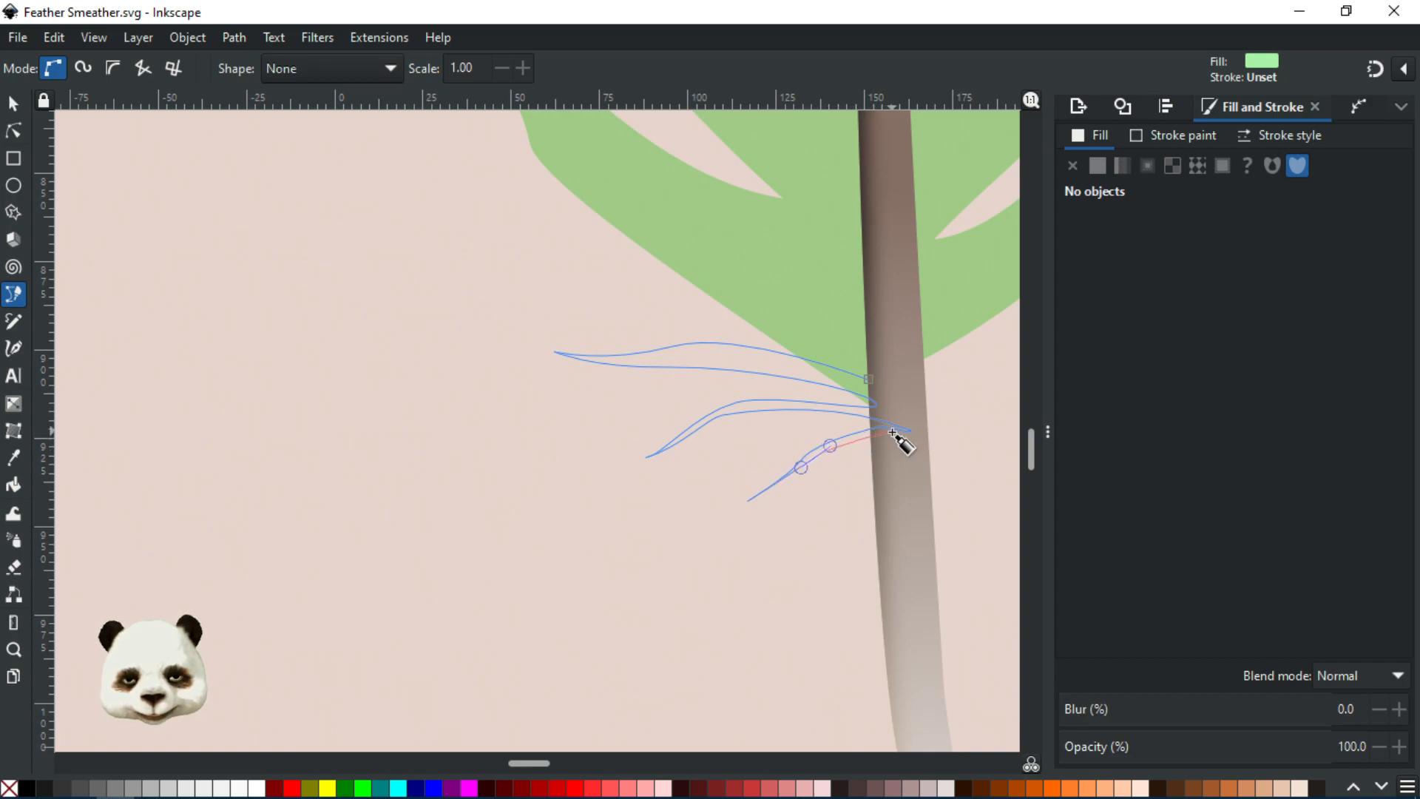
{"action": "left_click", "coordinate": [902, 440]}
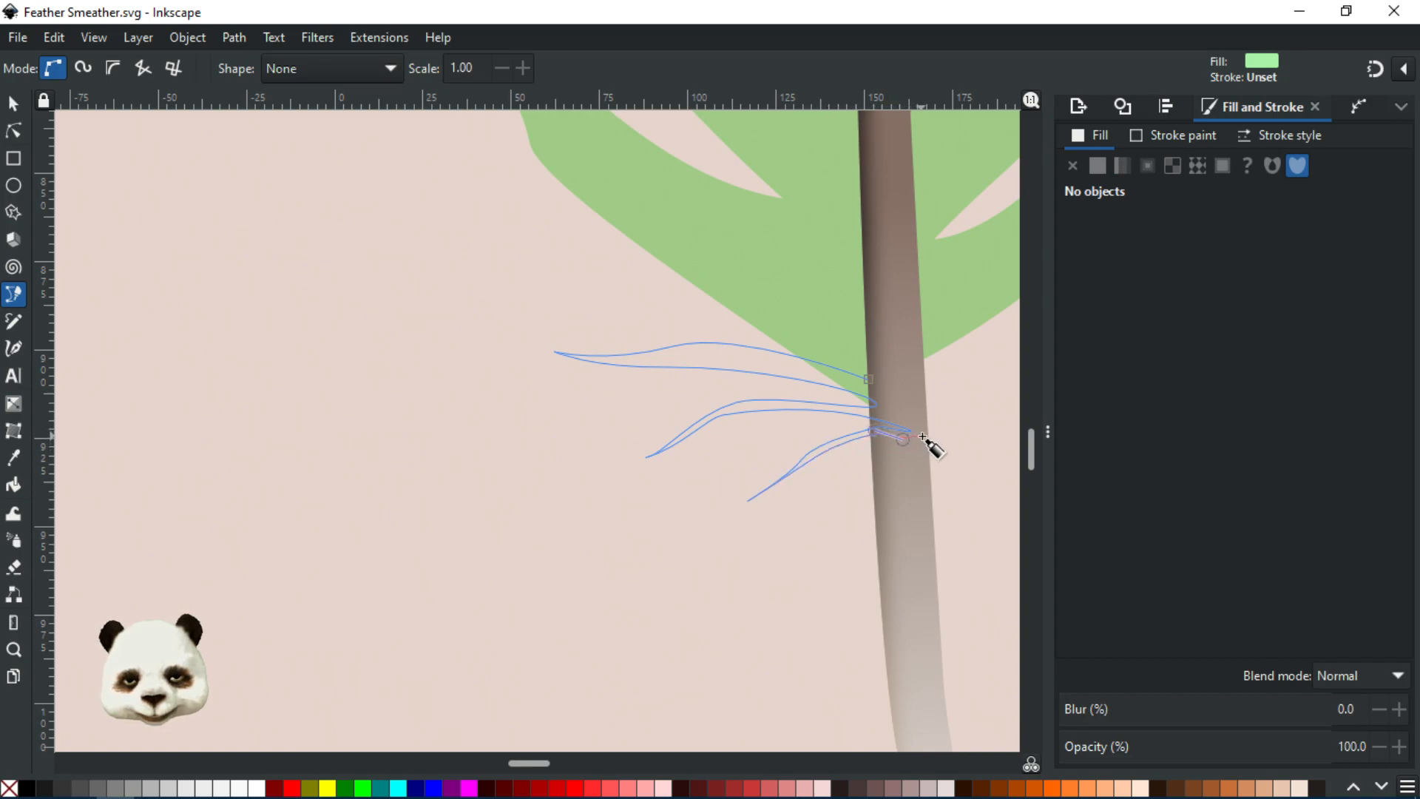
{"action": "left_click", "coordinate": [893, 381]}
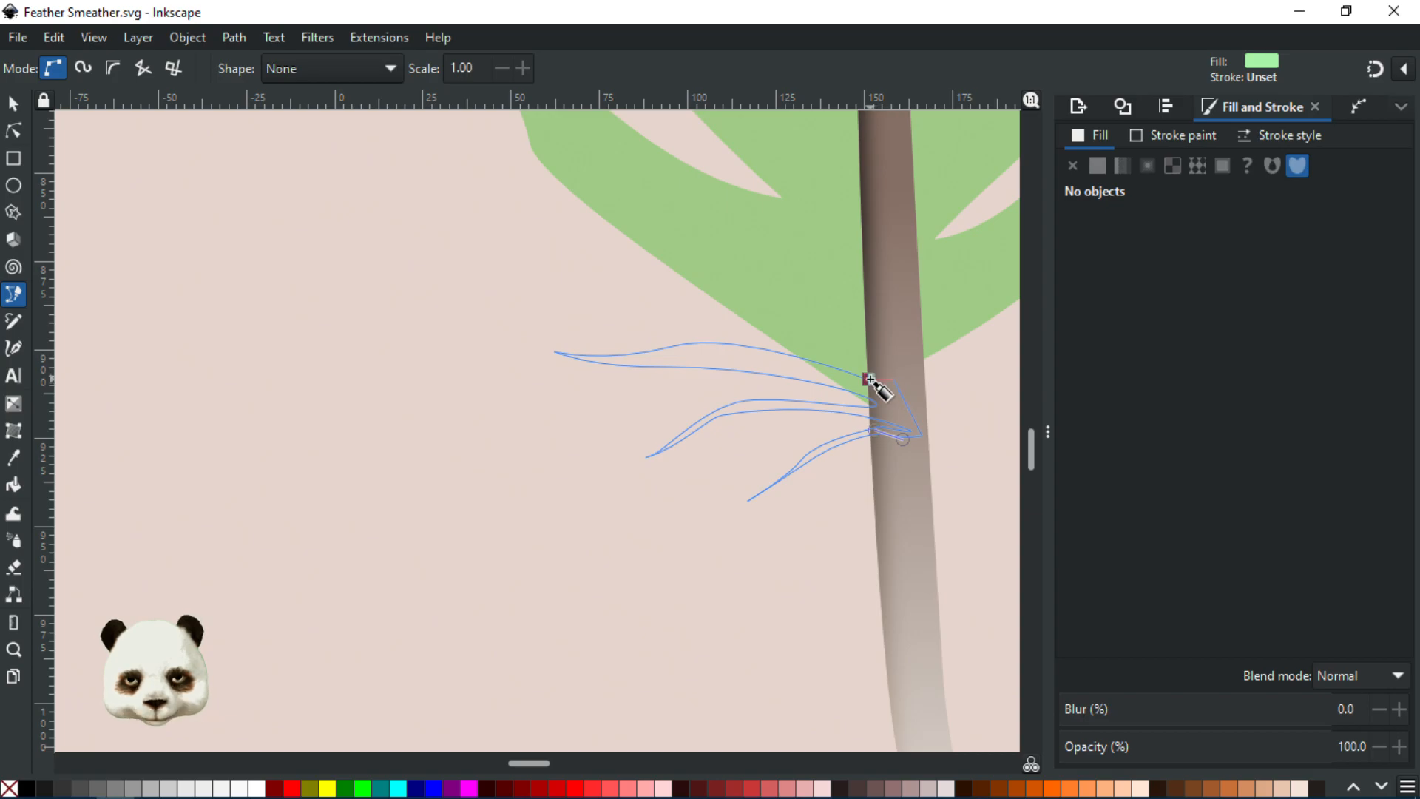
{"action": "left_click", "coordinate": [870, 378]}
- Fill the wisp shape with the vane's displayed green, a0cb86ff, and lower it behind the shaft
{"action": "key", "text": "d"}
{"action": "left_click", "coordinate": [733, 284]}
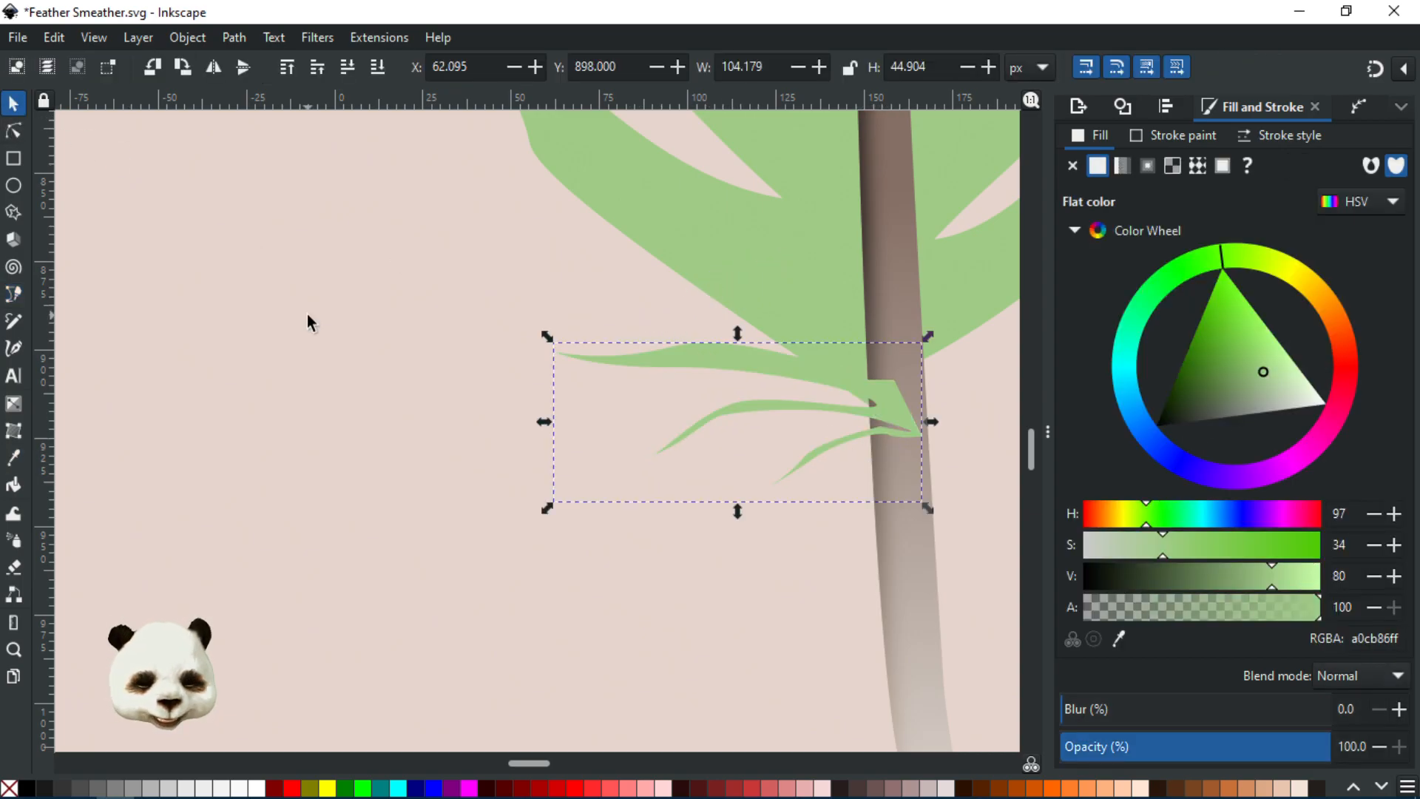
{"action": "key", "text": "Page_Down"}
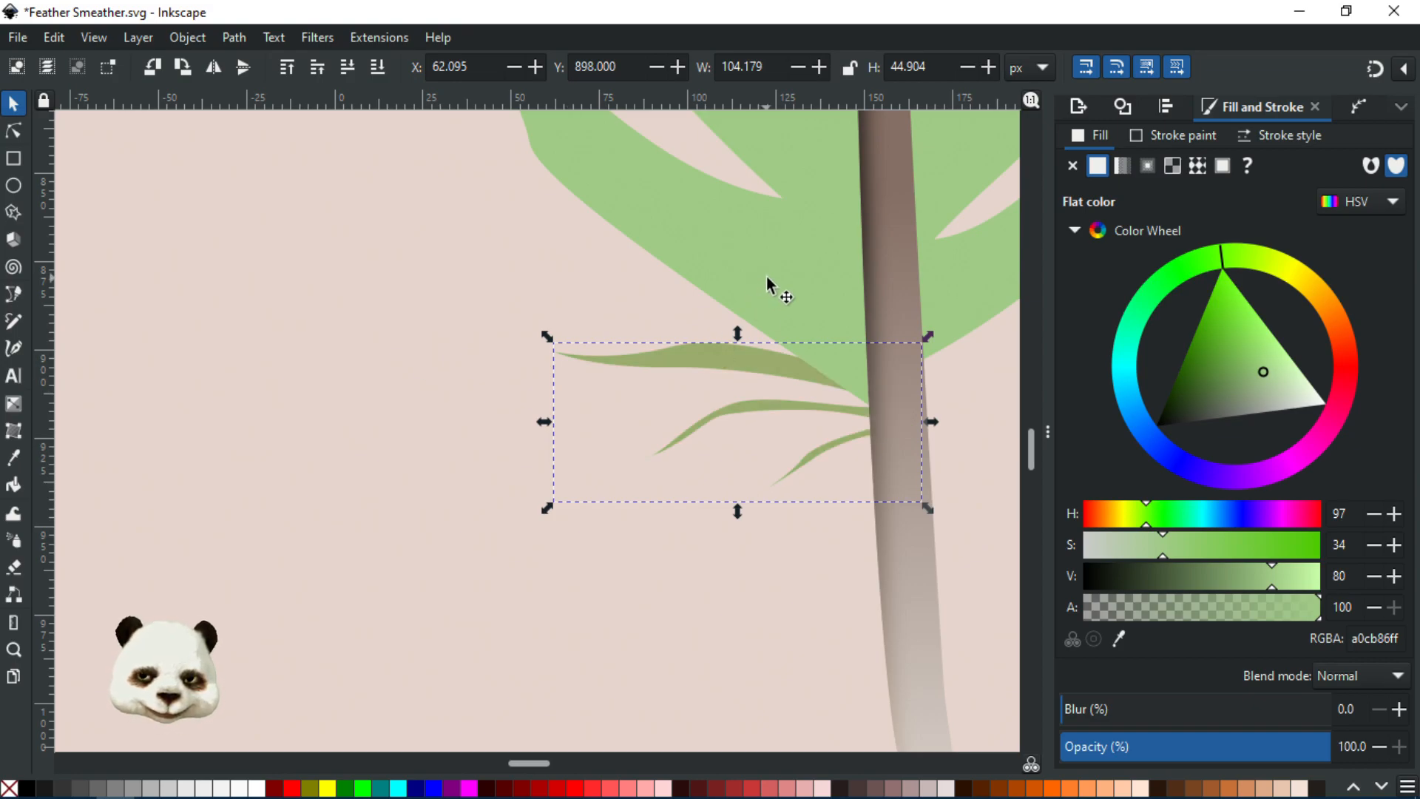
- Examine the wisps' colour against the vane and compare the fill and opacity settings of the vane and the background
{"action": "key", "text": "d"}
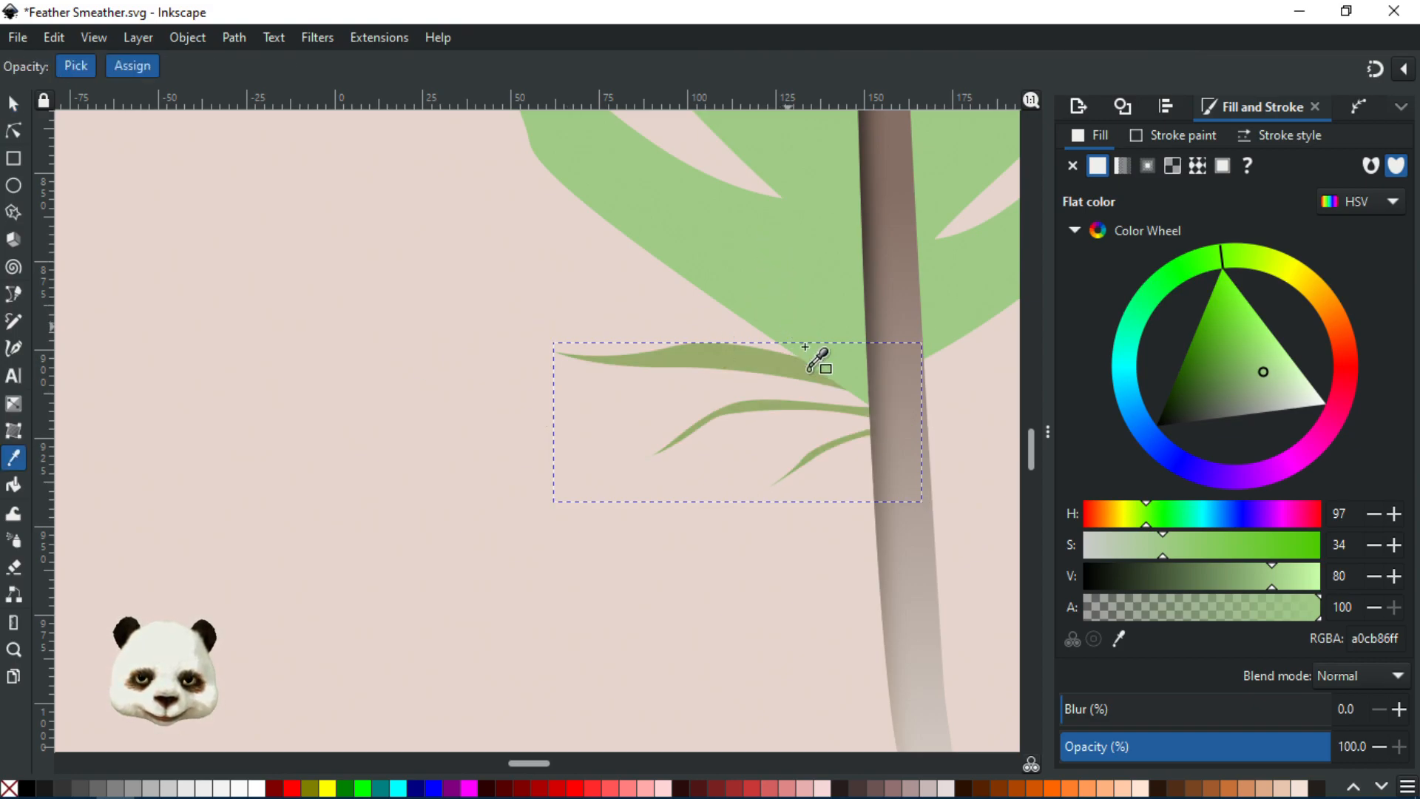
{"action": "scroll", "coordinate": [804, 347], "scroll_direction": "down", "scroll_amount": 4}
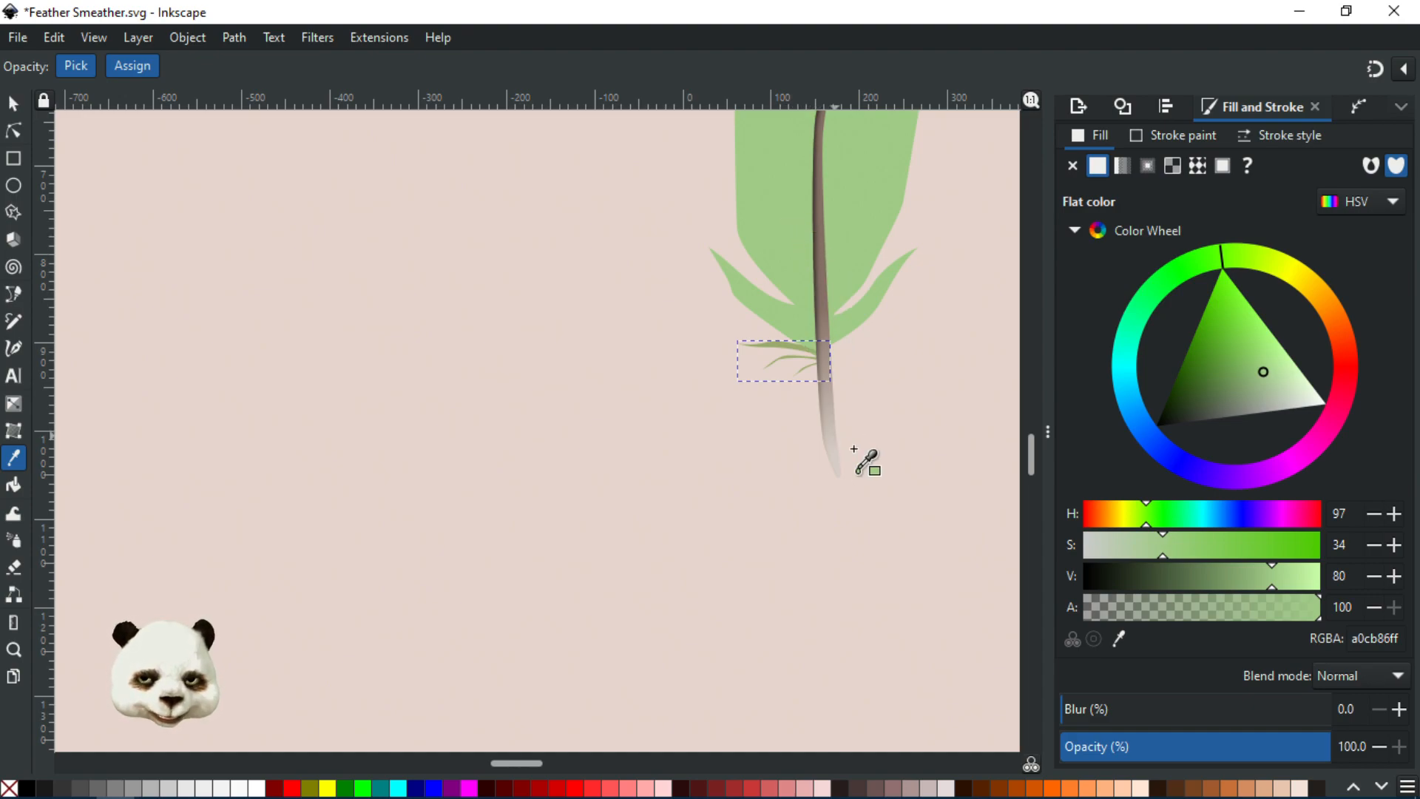
{"action": "scroll", "coordinate": [777, 311], "scroll_direction": "up", "scroll_amount": 2}
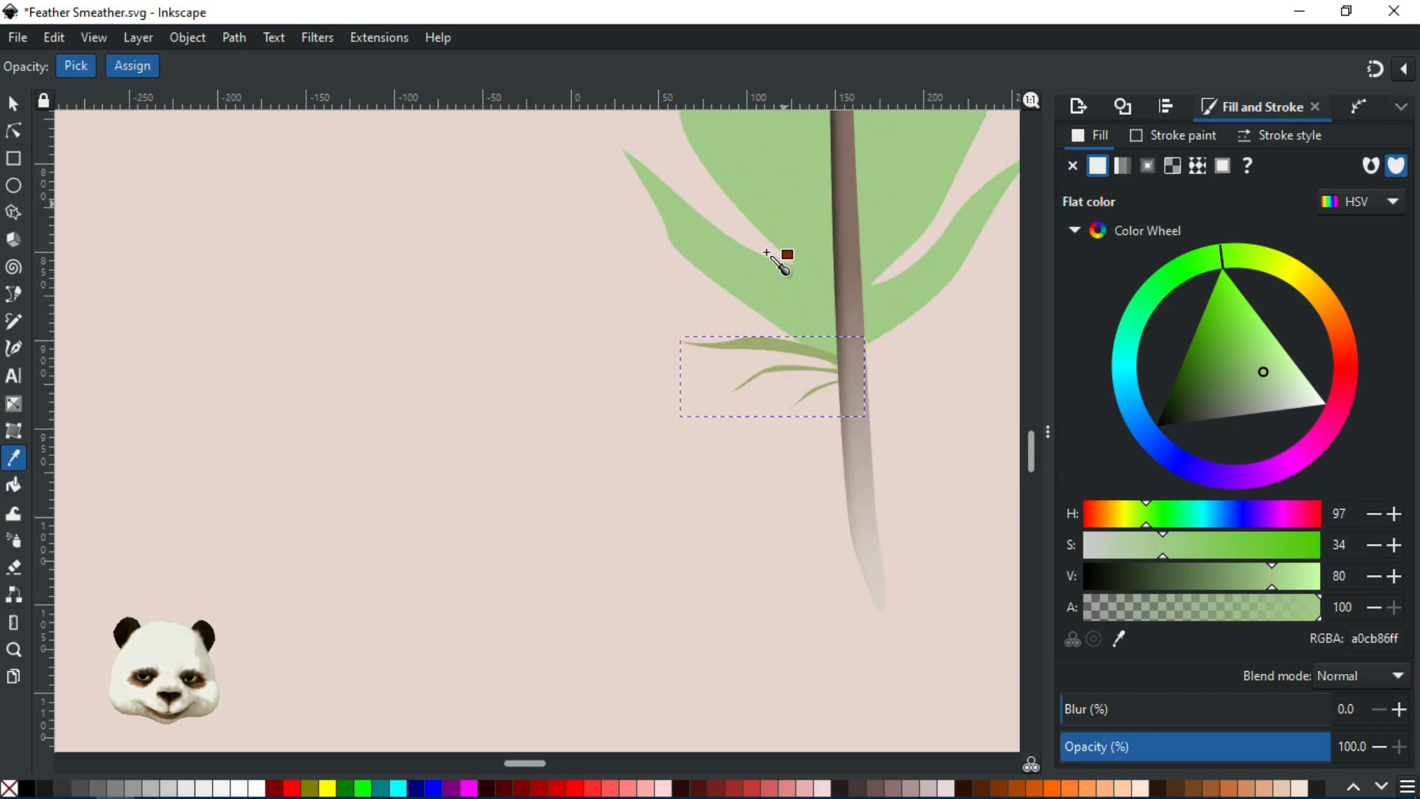
{"action": "scroll", "coordinate": [850, 303], "scroll_direction": "up", "scroll_amount": 6}
{"action": "scroll", "coordinate": [862, 320], "scroll_direction": "down", "scroll_amount": 4}
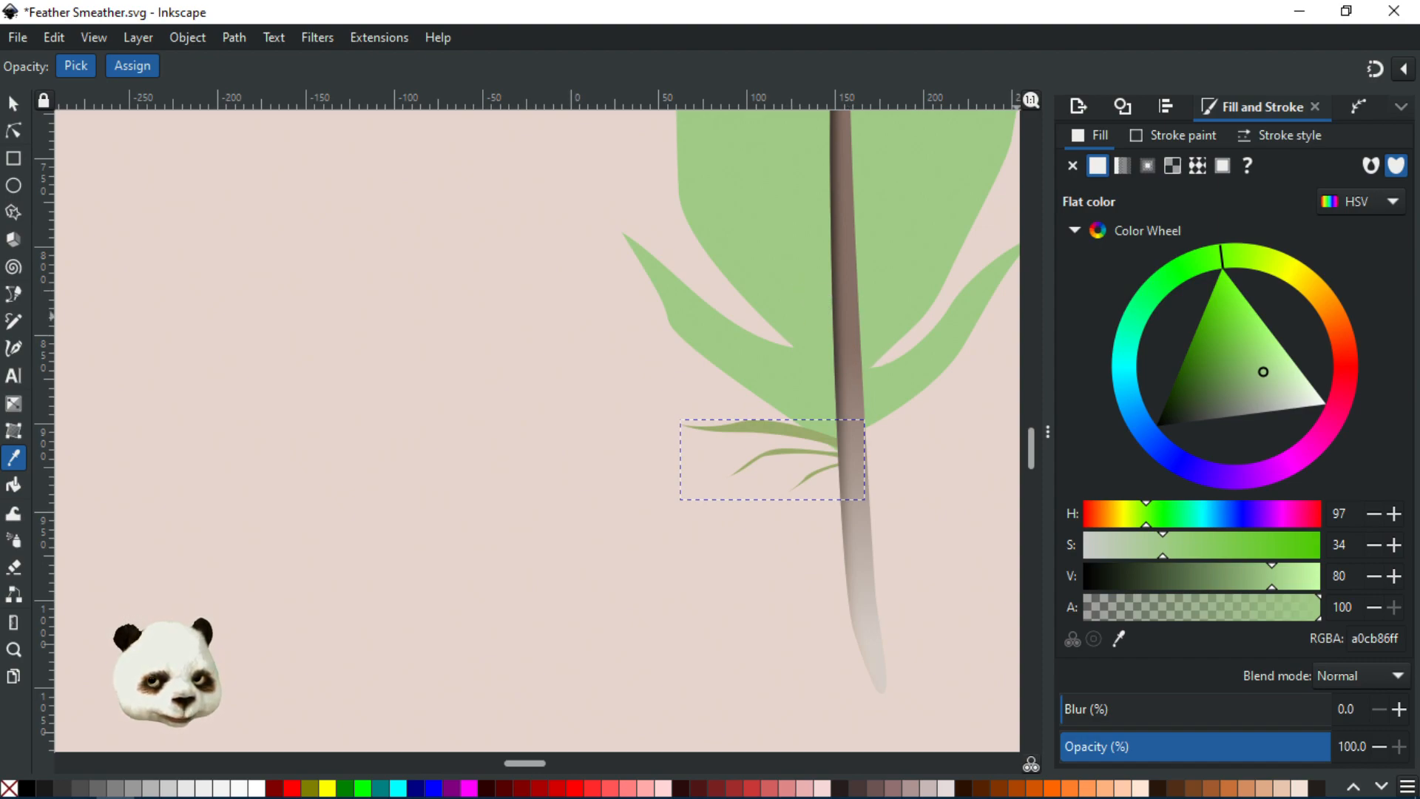
{"action": "left_click", "coordinate": [13, 130]}
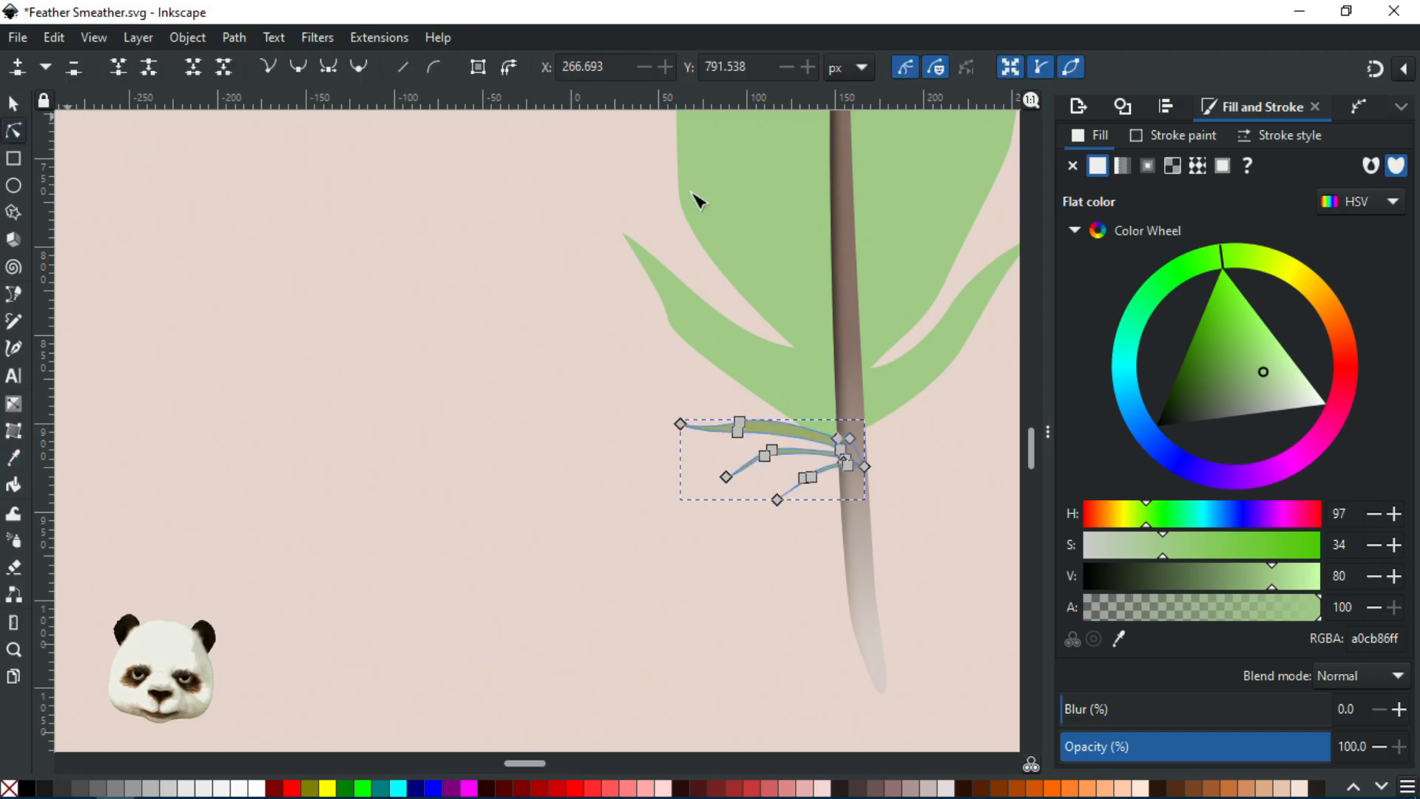
{"action": "left_click", "coordinate": [748, 198]}
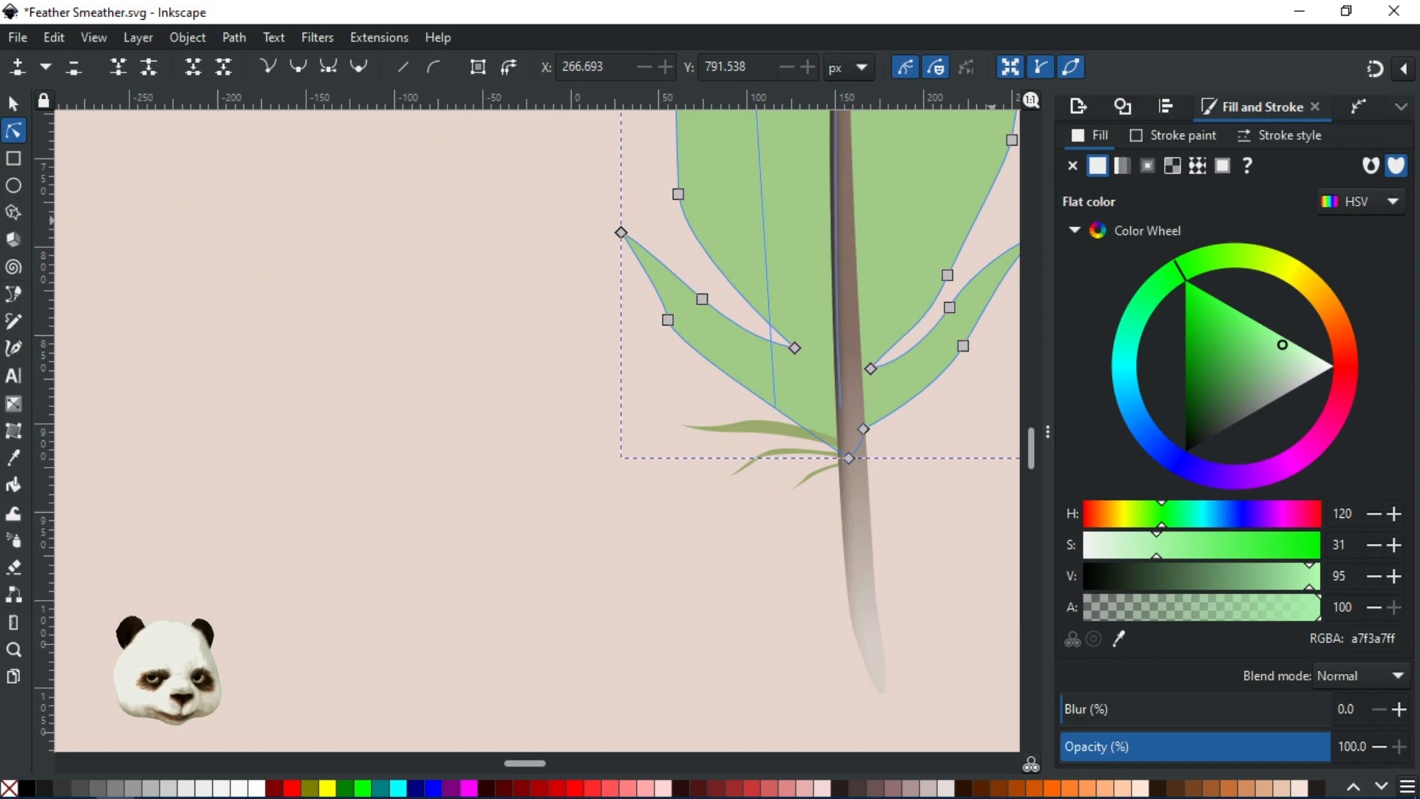
{"action": "key", "text": "Escape"}
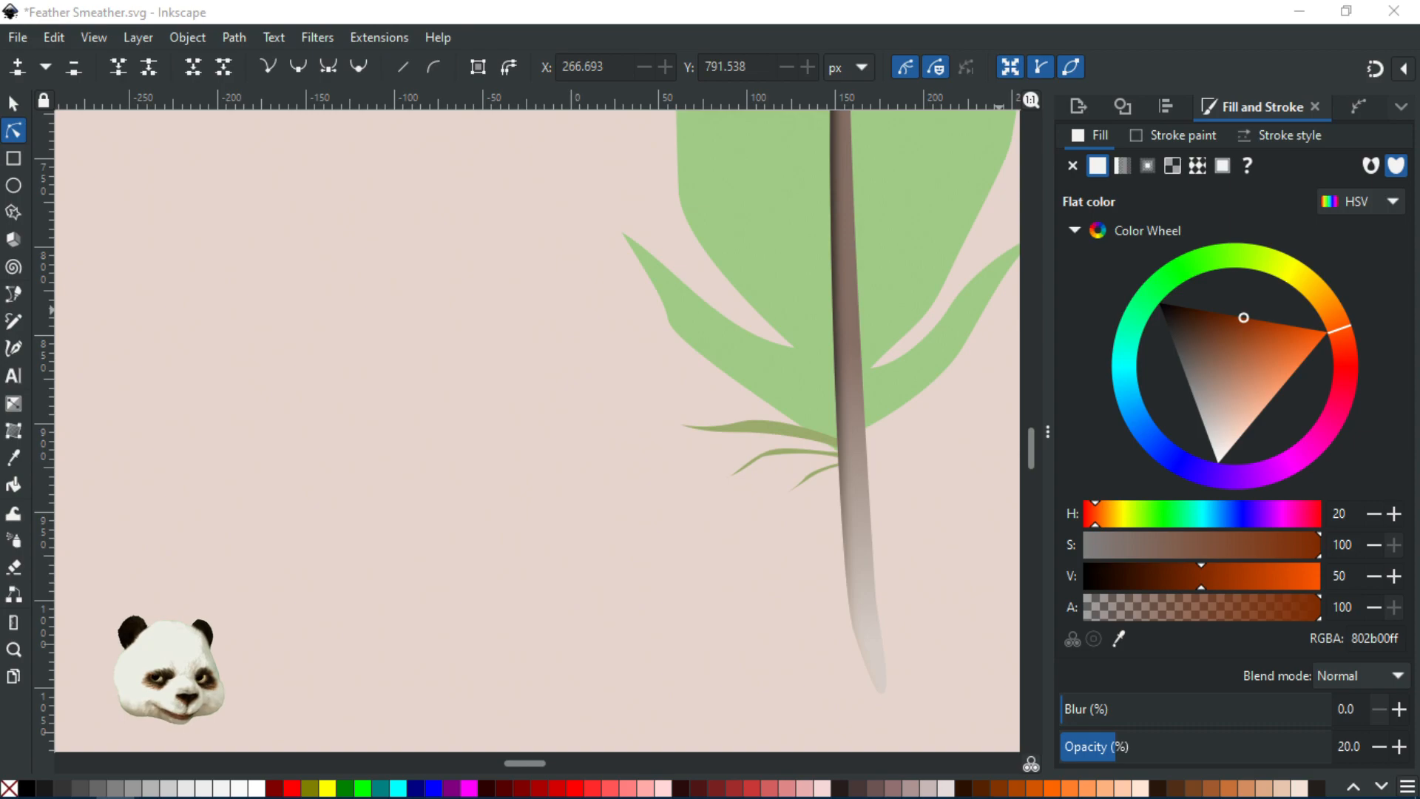
{"action": "left_click", "coordinate": [776, 370]}
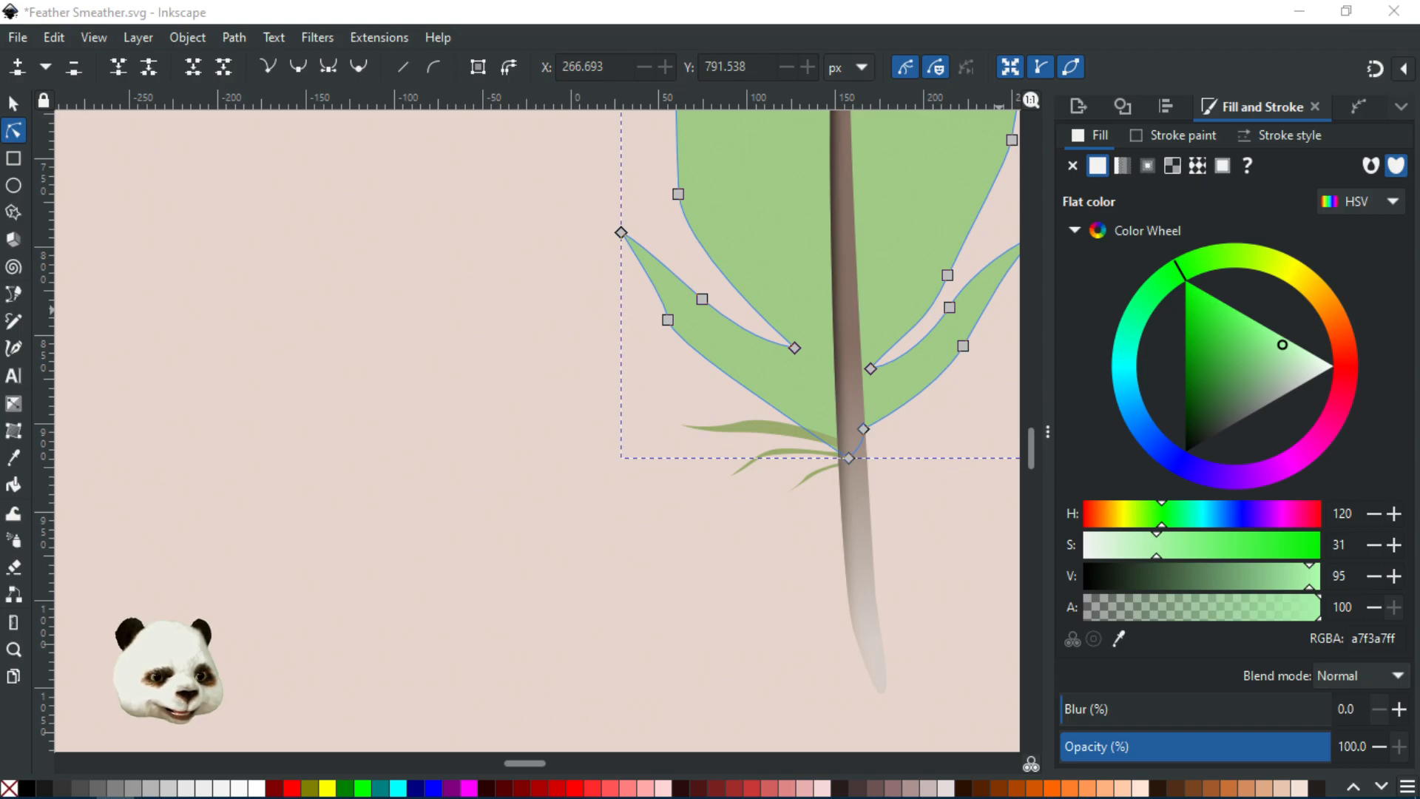
- Lower the semi-transparent brown background to the bottom of the stacking order and save the drawing
{"action": "key", "text": "ctrl+s"}
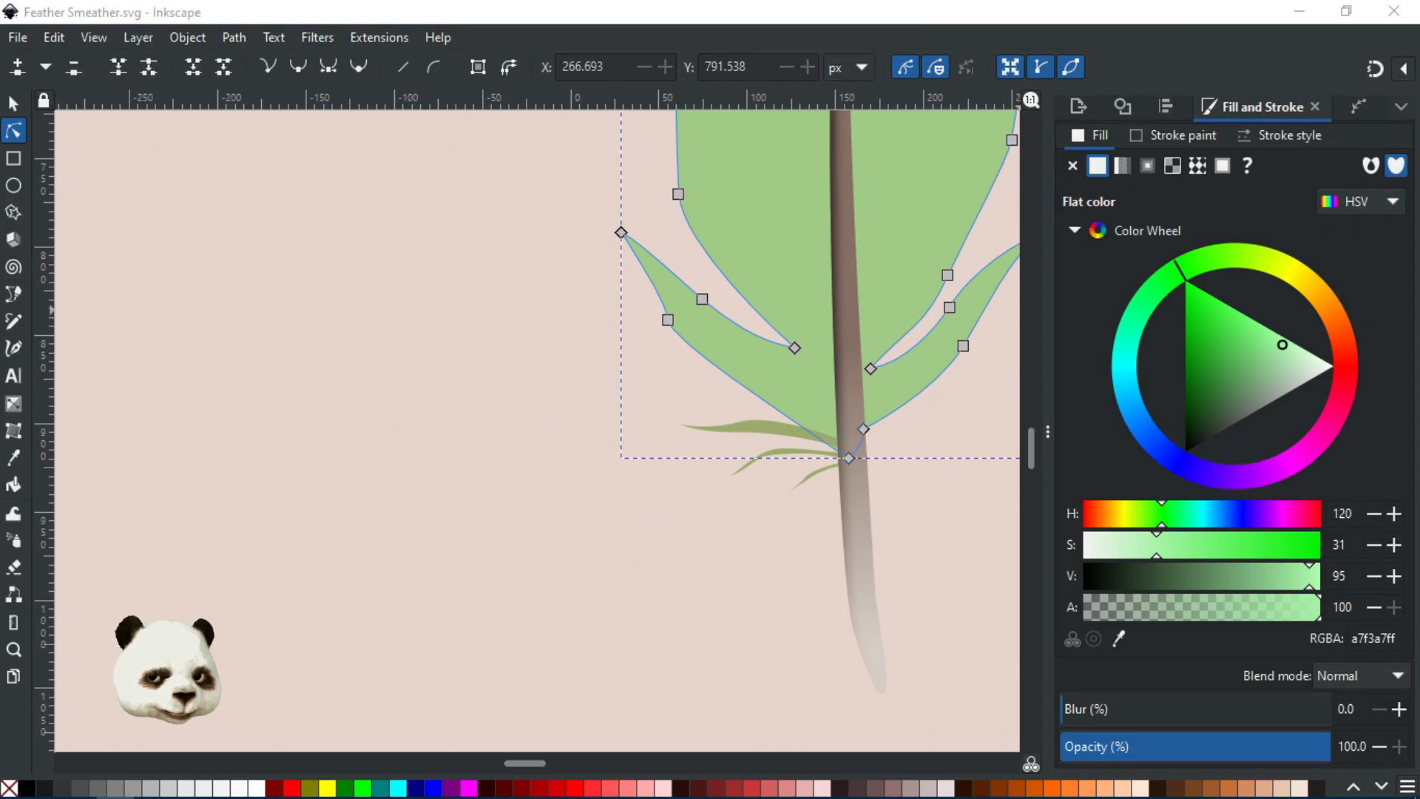
{"action": "left_click", "coordinate": [636, 473]}
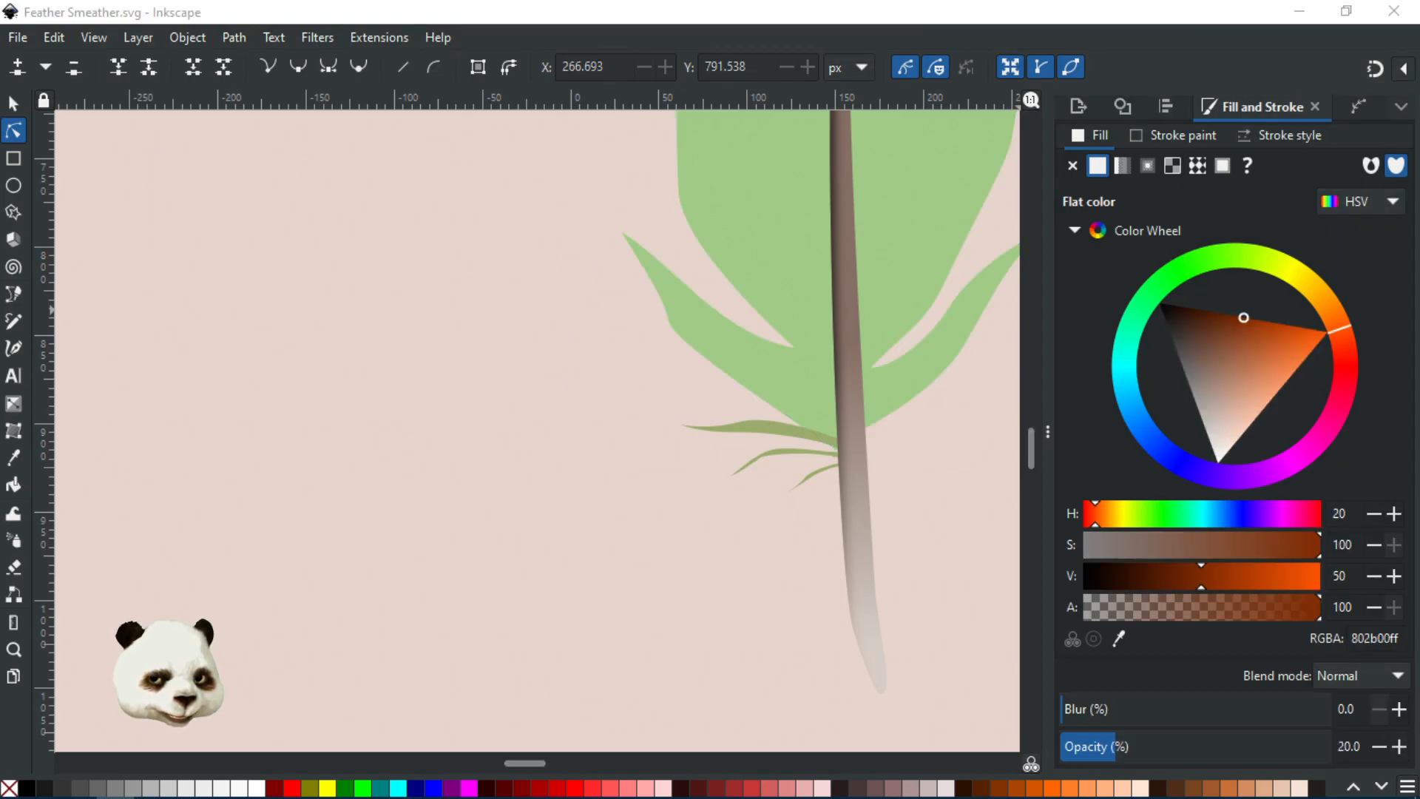
{"action": "key", "text": "End"}
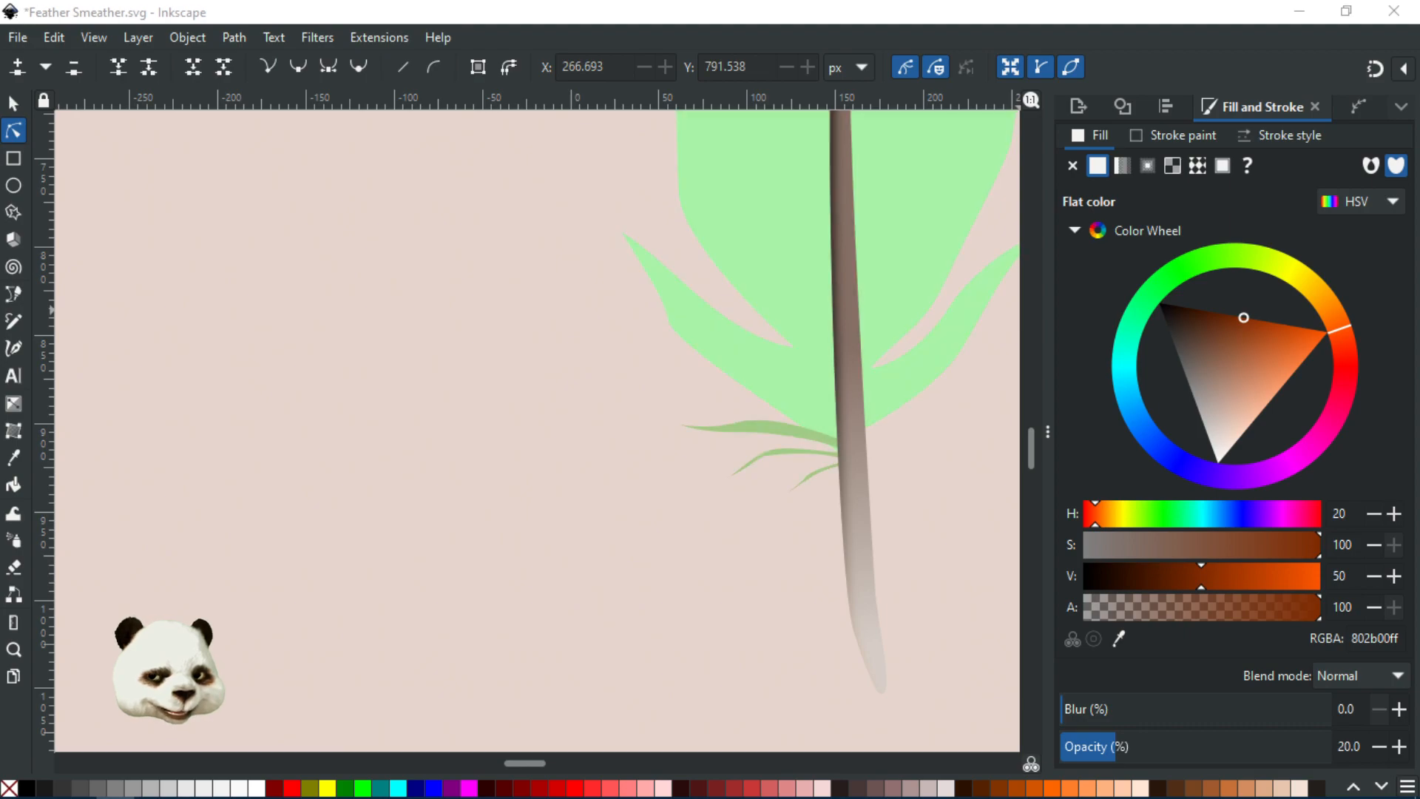
{"action": "left_click", "coordinate": [852, 429]}
{"action": "key", "text": "ctrl+s"}
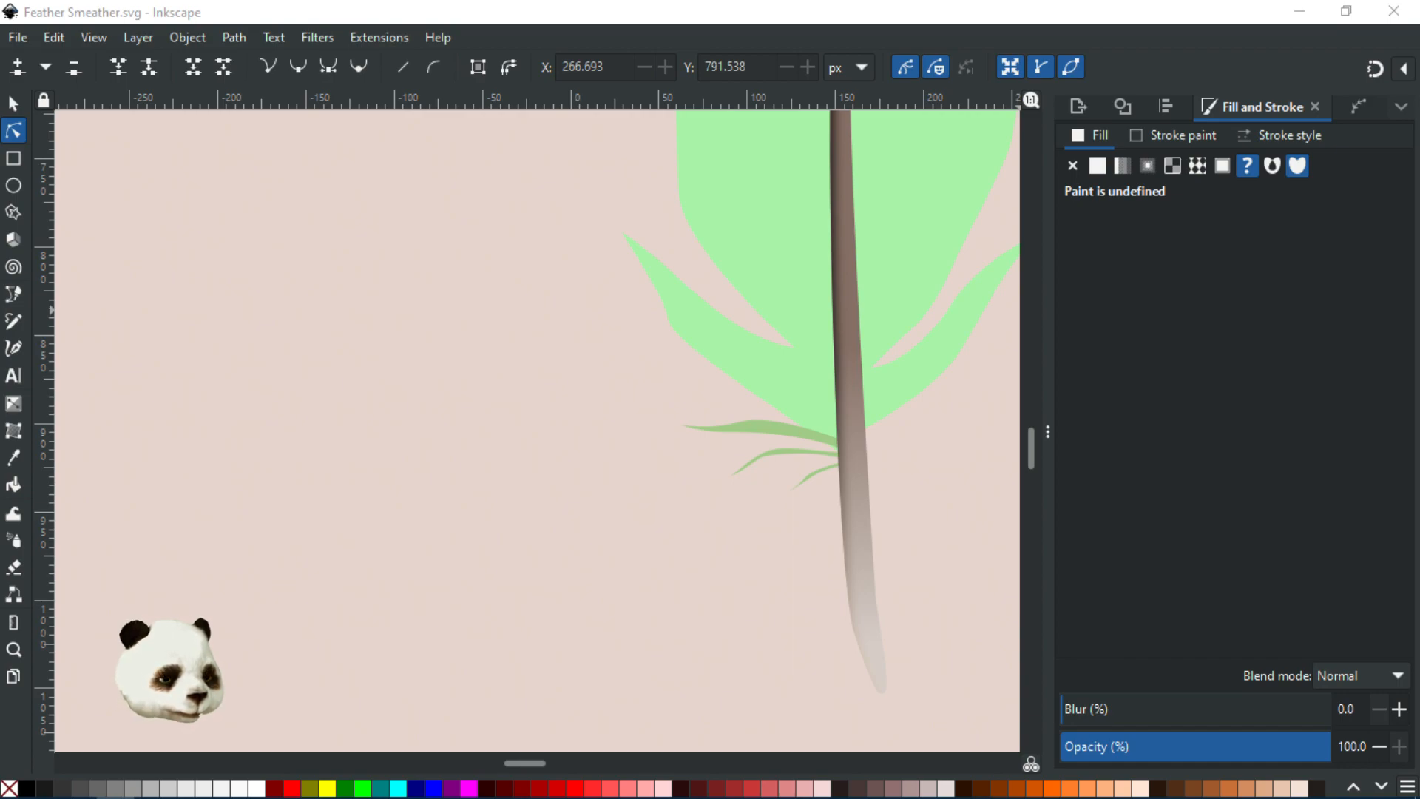
- Recolour the wisp shape with the vane's light green, a7f3a7ff, sampled with the Dropper
{"action": "left_click", "coordinate": [762, 428]}
{"action": "key", "text": "d"}
{"action": "left_click", "coordinate": [782, 248]}
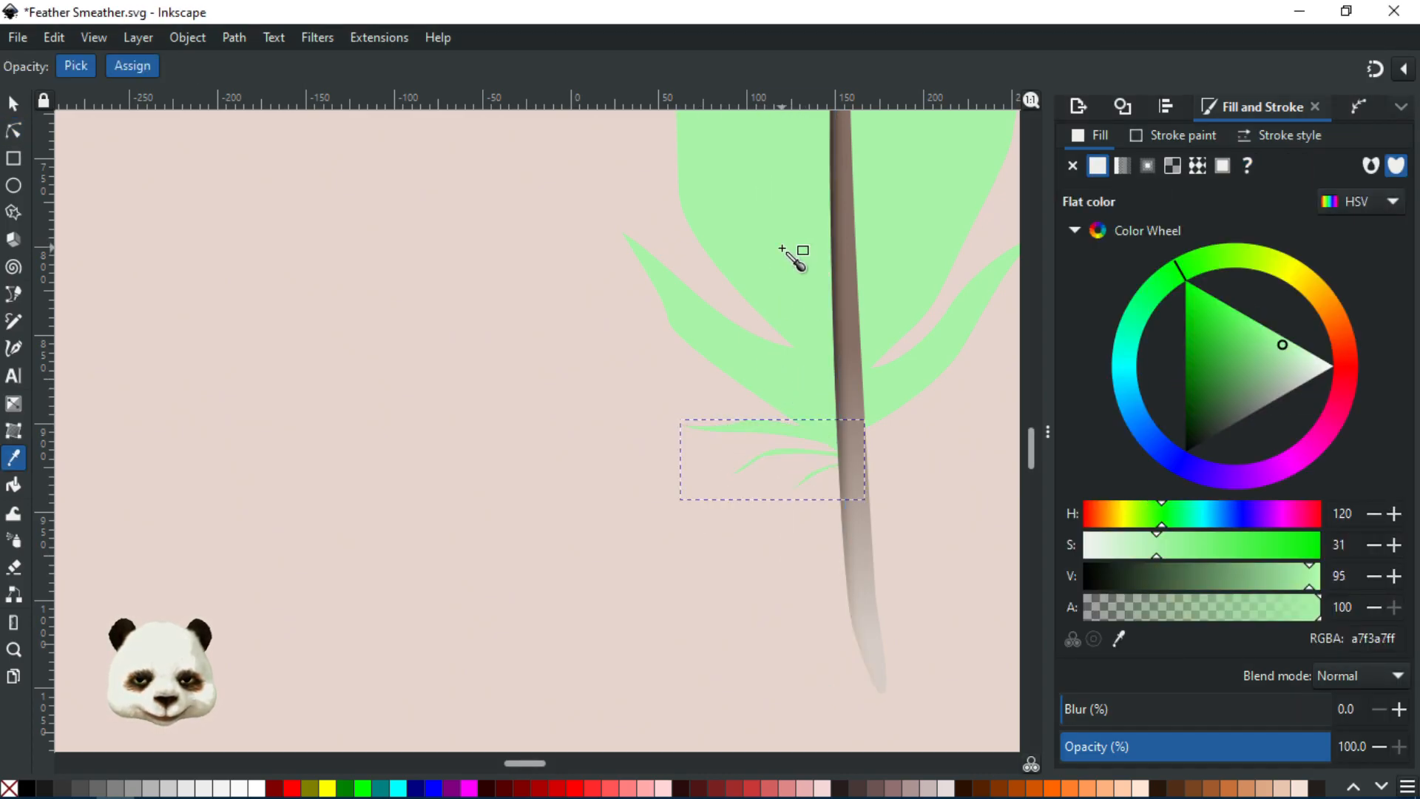
- Move the tip nodes of the middle and lowest wisps farther out from the shaft, the lowest one to about X 94, Y 948 px
{"action": "left_click", "coordinate": [14, 104]}
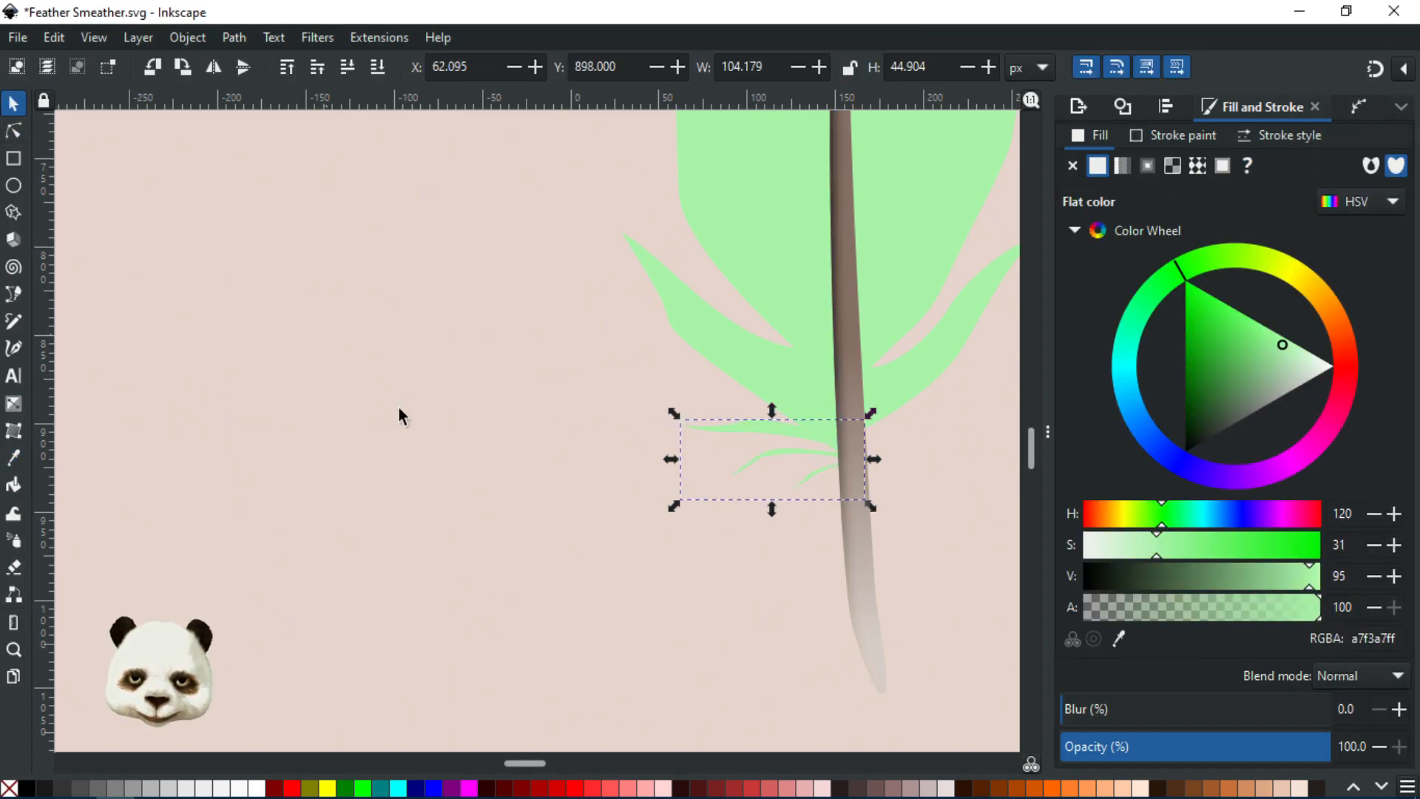
{"action": "left_click", "coordinate": [400, 409]}
{"action": "scroll", "coordinate": [418, 429], "scroll_direction": "down", "scroll_amount": 4}
{"action": "scroll", "coordinate": [506, 448], "scroll_direction": "up", "scroll_amount": 3}
{"action": "scroll", "coordinate": [584, 512], "scroll_direction": "up", "scroll_amount": 4}
{"action": "scroll", "coordinate": [335, 494], "scroll_direction": "down", "scroll_amount": 2}
{"action": "left_click_drag", "start_coordinate": [495, 544], "coordinate": [809, 638]}
{"action": "left_click", "coordinate": [13, 131]}
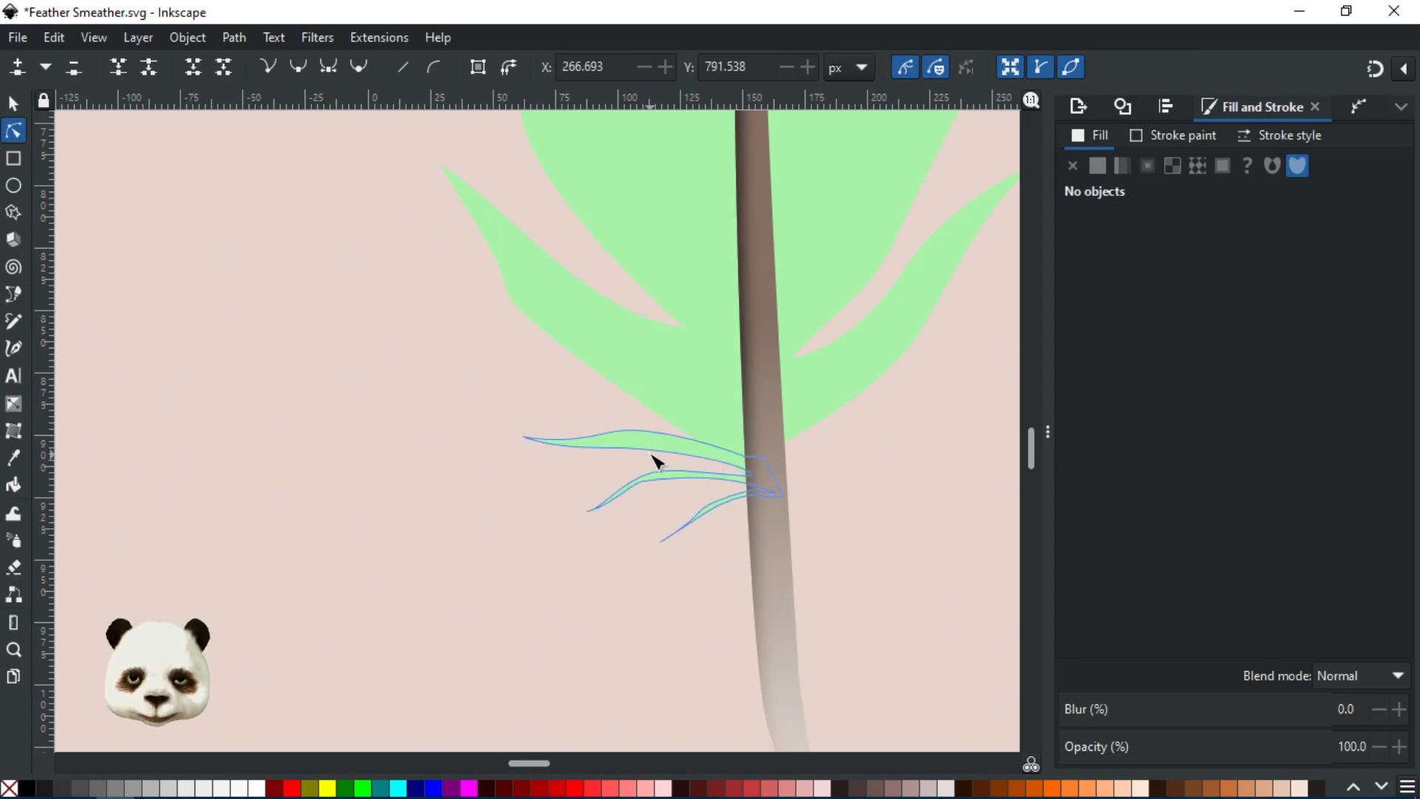
{"action": "left_click", "coordinate": [638, 490]}
{"action": "left_click", "coordinate": [588, 510]}
{"action": "left_click_drag", "start_coordinate": [587, 512], "coordinate": [554, 512]}
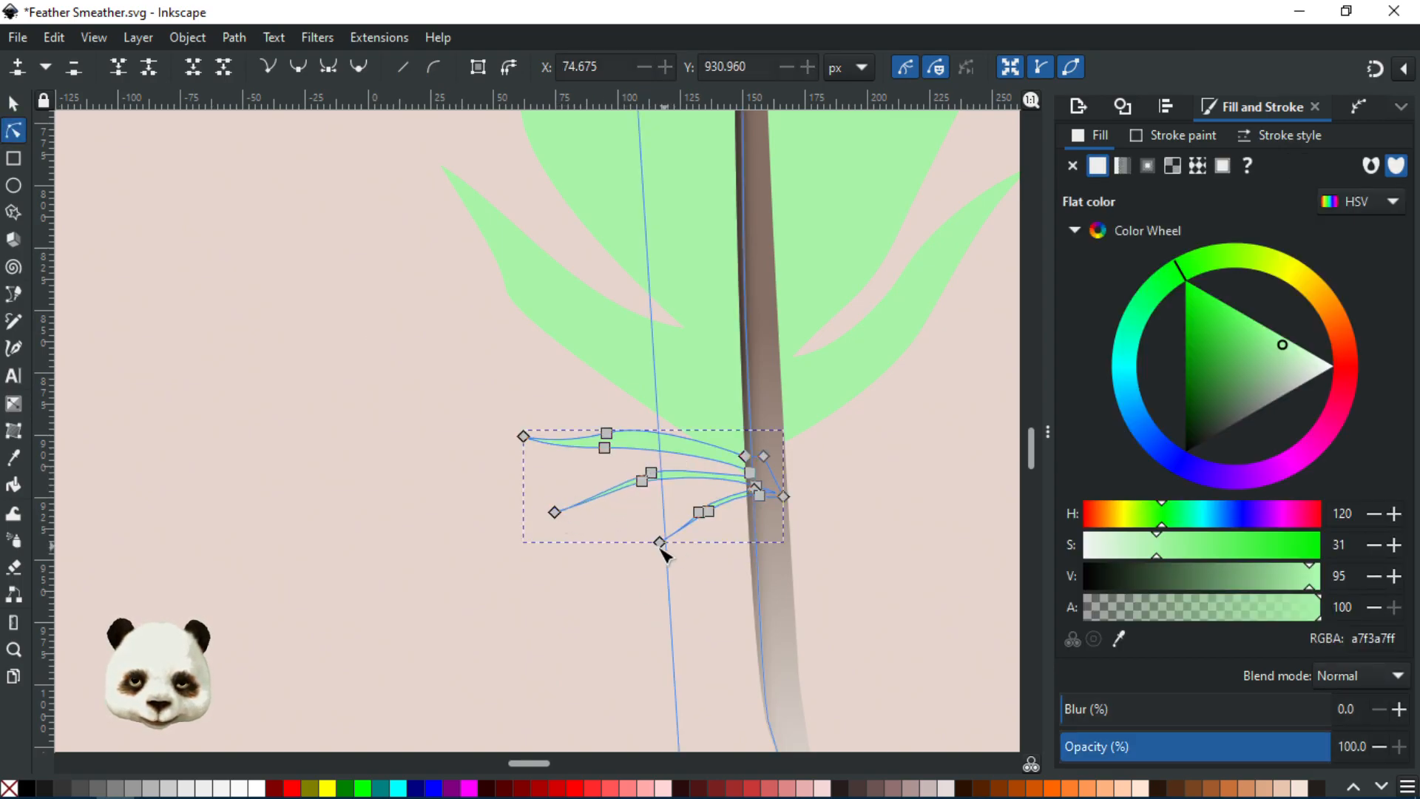
{"action": "left_click_drag", "start_coordinate": [661, 544], "coordinate": [603, 554]}
- Adjust the bend nodes and handles of the lowest wisp to thicken its middle and smooth its curve
{"action": "scroll", "coordinate": [722, 574], "scroll_direction": "up", "scroll_amount": 3, "text": "ctrl"}
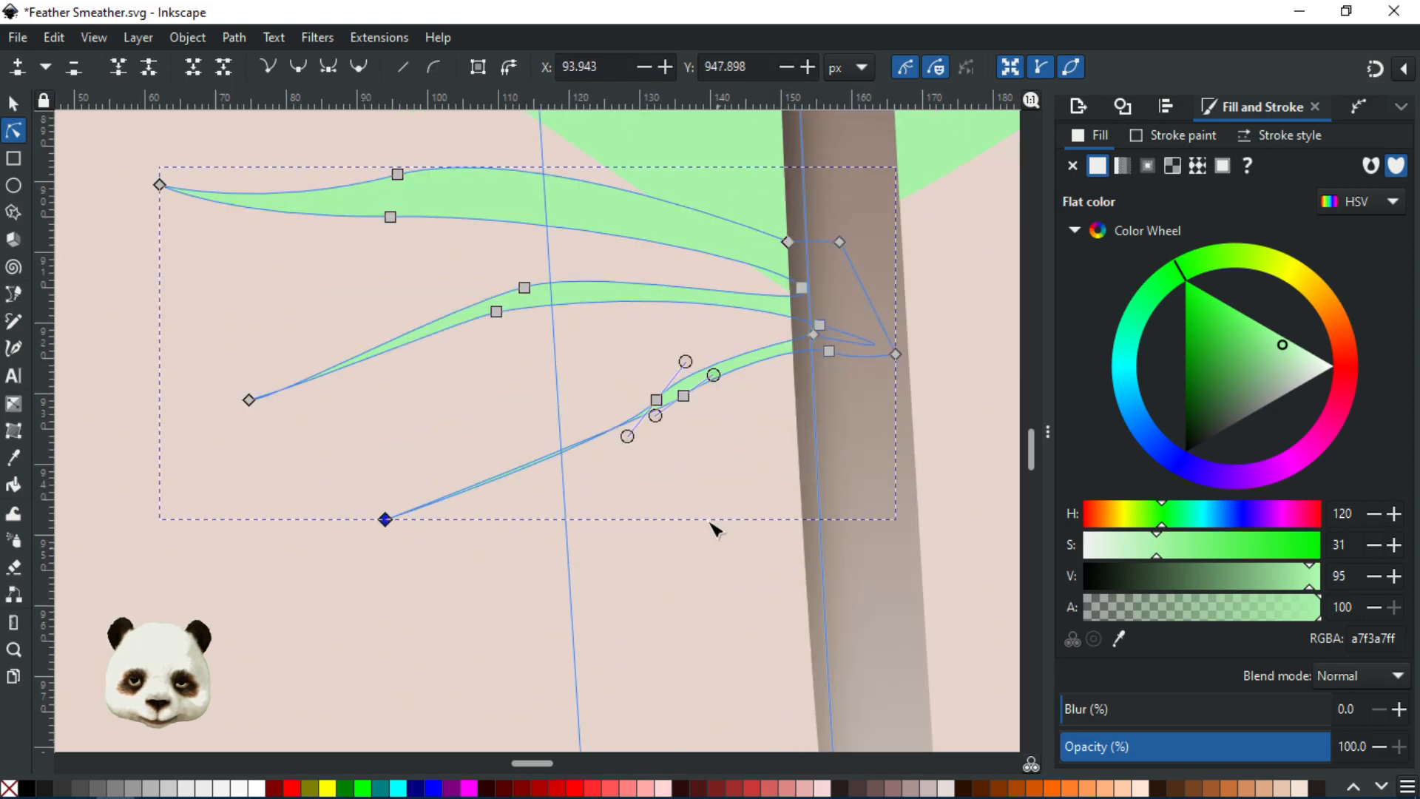
{"action": "mouse_move", "coordinate": [615, 430]}
{"action": "left_mouse_down"}
{"action": "mouse_move", "coordinate": [651, 412]}
{"action": "mouse_move", "coordinate": [647, 399]}
{"action": "left_mouse_up"}
{"action": "left_click", "coordinate": [685, 398]}
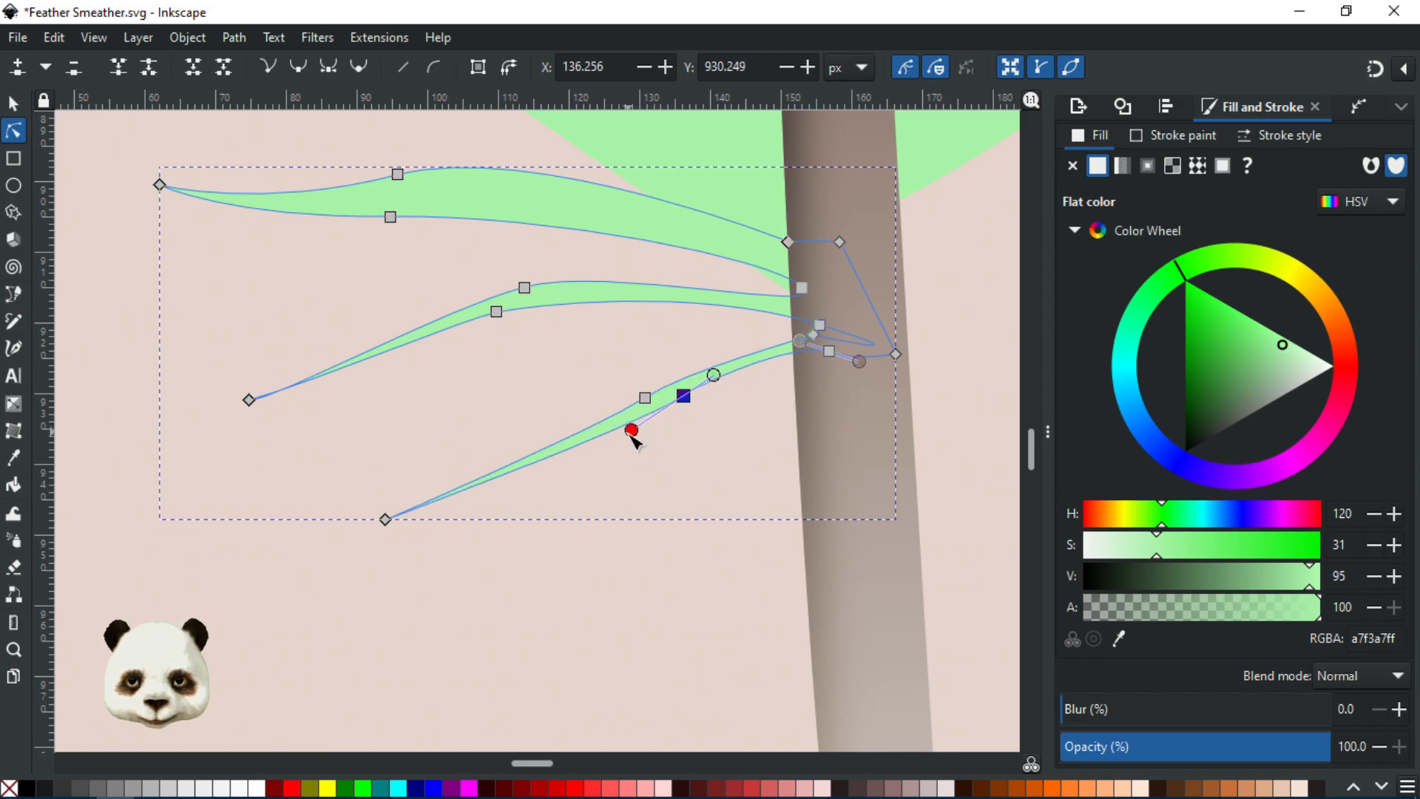
{"action": "left_click", "coordinate": [660, 592]}
- Darken the vane's fill to the mid green 5fc65fff
{"action": "scroll", "coordinate": [660, 592], "scroll_direction": "down", "scroll_amount": 5, "text": "ctrl"}
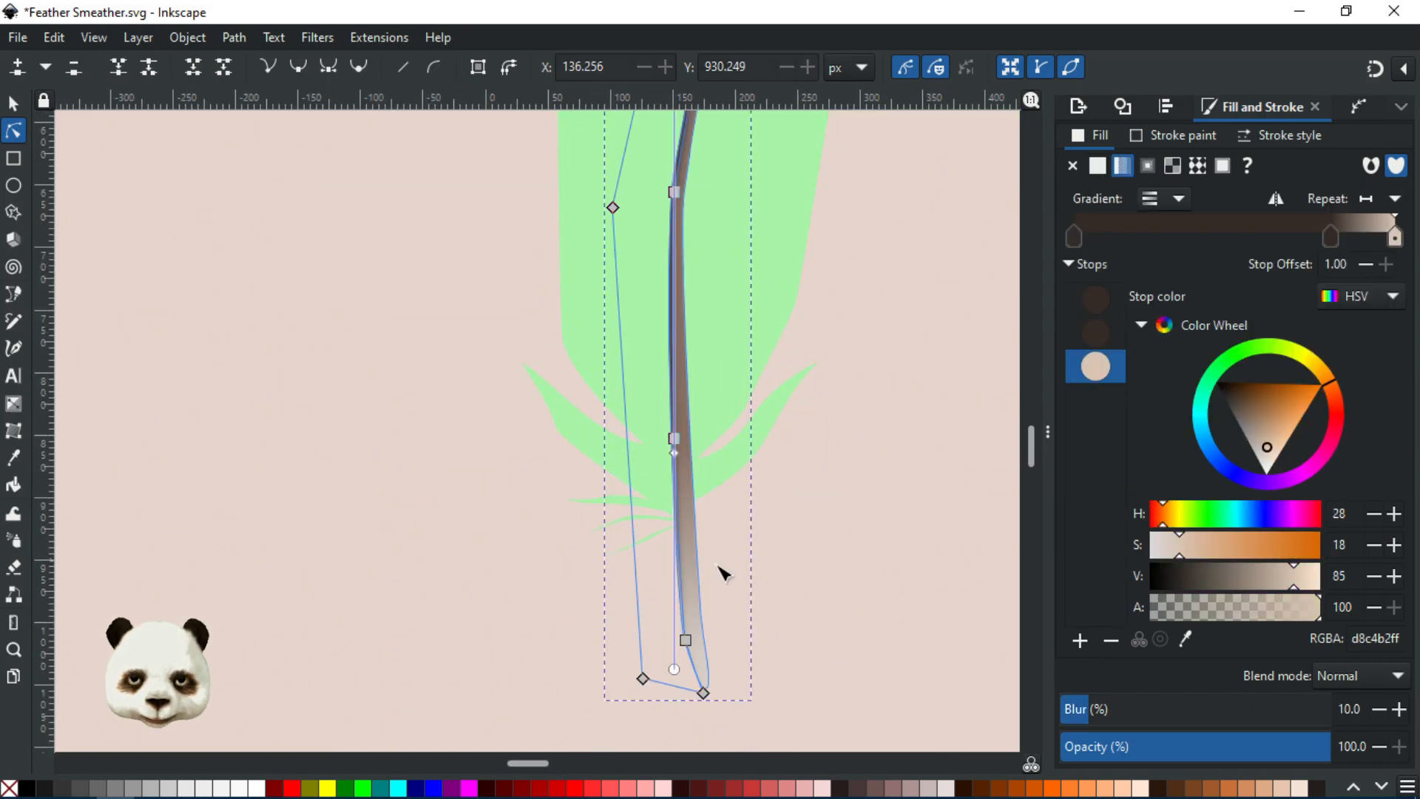
{"action": "left_click", "coordinate": [412, 266]}
{"action": "left_click", "coordinate": [577, 212]}
{"action": "mouse_move", "coordinate": [1239, 384]}
{"action": "left_mouse_down"}
{"action": "mouse_move", "coordinate": [1242, 334]}
{"action": "mouse_move", "coordinate": [1237, 358]}
{"action": "mouse_move", "coordinate": [1236, 345]}
{"action": "left_mouse_up"}
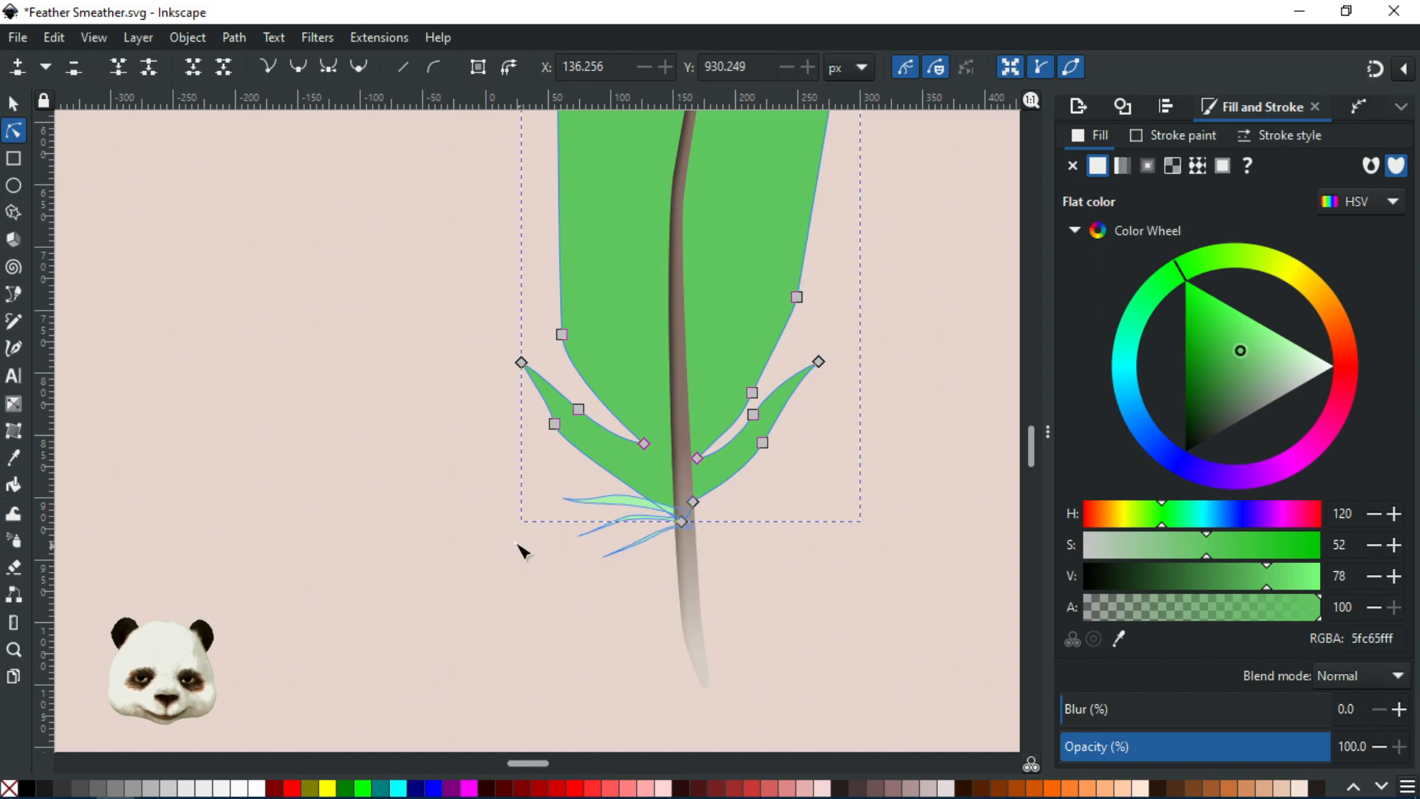
- Recolour the wisp shape with the vane's green, 5fc65fff, sampled with the Dropper
{"action": "left_click", "coordinate": [604, 503]}
{"action": "key", "text": "d"}
{"action": "left_click", "coordinate": [788, 415]}
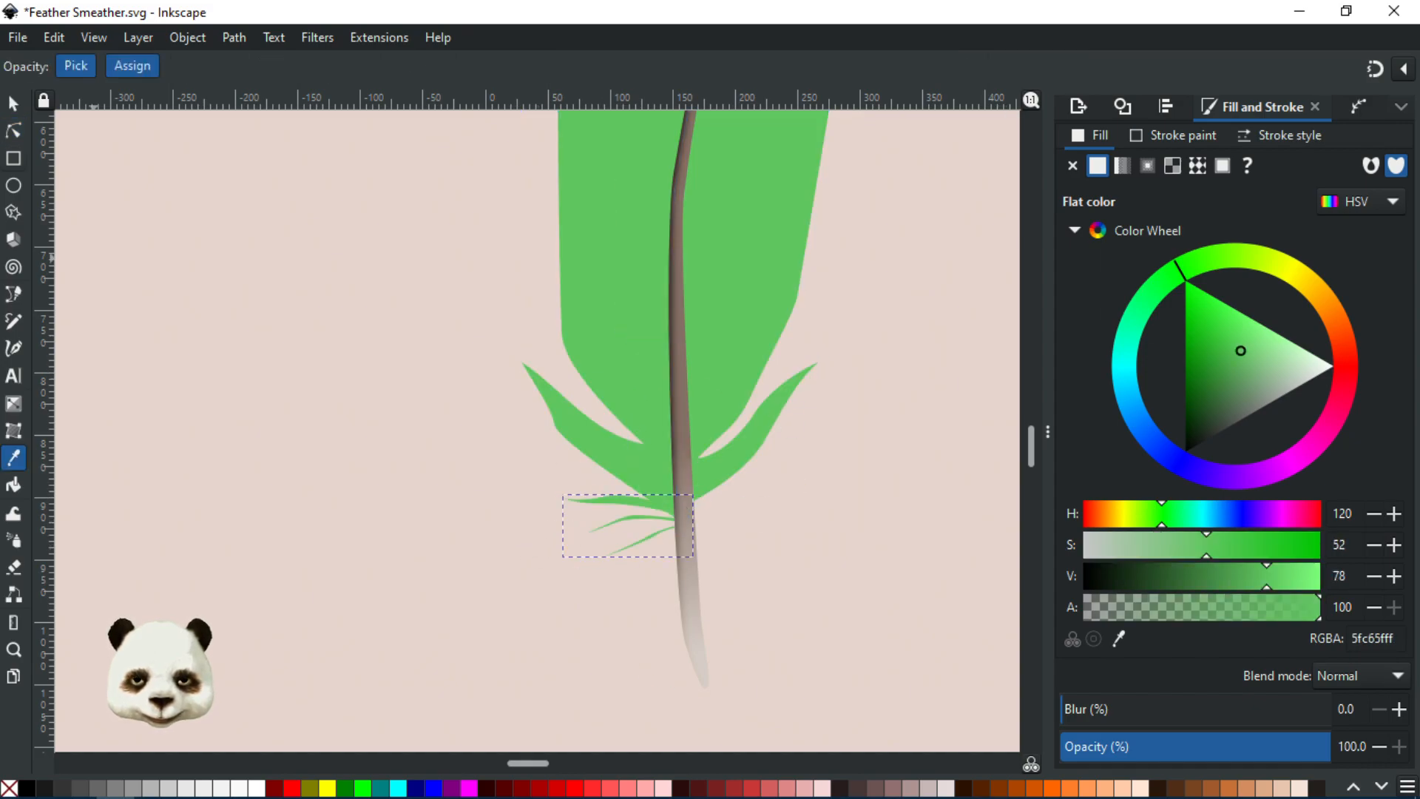
- Thicken the lowest wisp by shifting its lower-edge root and bend nodes, placing the bend node at about X 134, Y 931 px
{"action": "left_click", "coordinate": [20, 127]}
{"action": "left_click", "coordinate": [458, 628]}
{"action": "scroll", "coordinate": [659, 570], "scroll_direction": "up", "scroll_amount": 4}
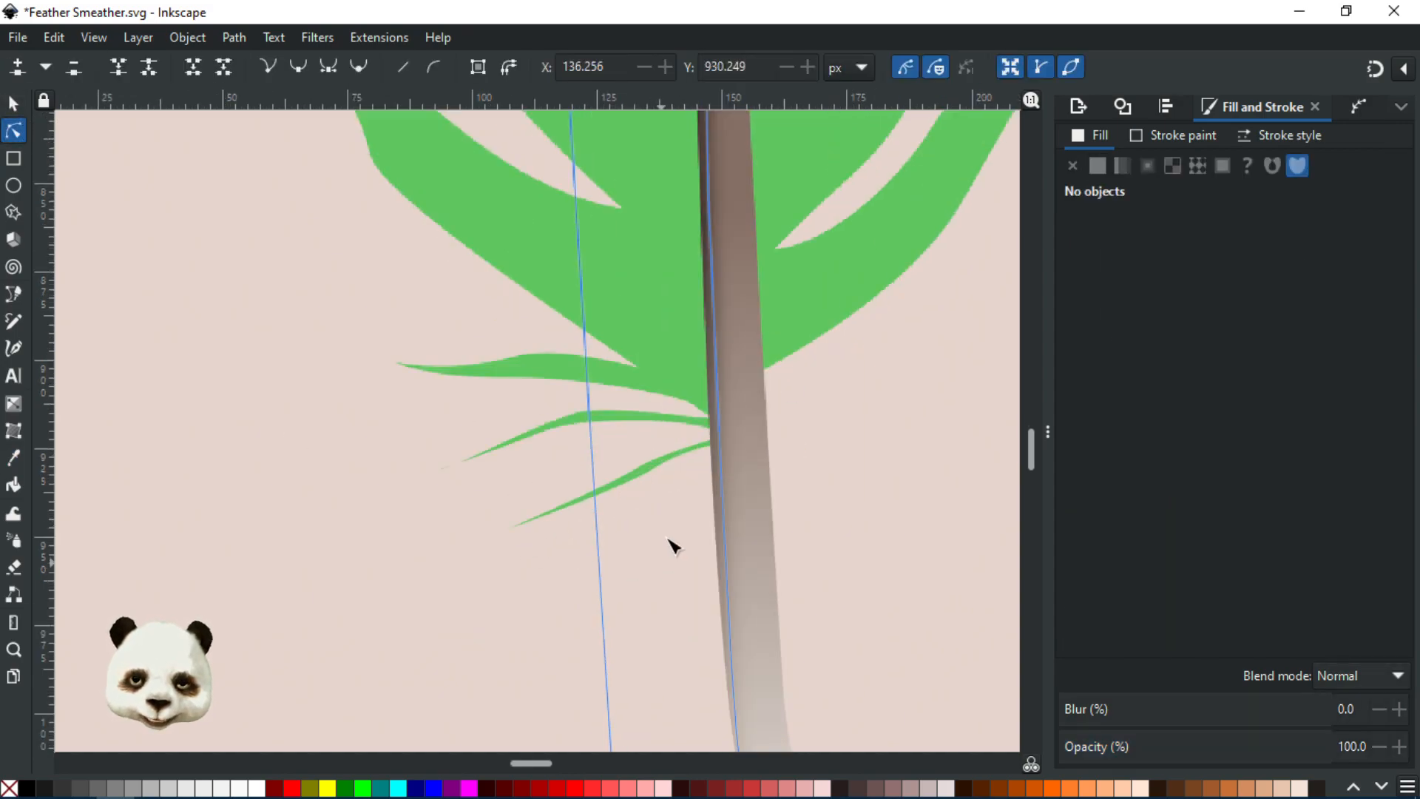
{"action": "left_click", "coordinate": [688, 419]}
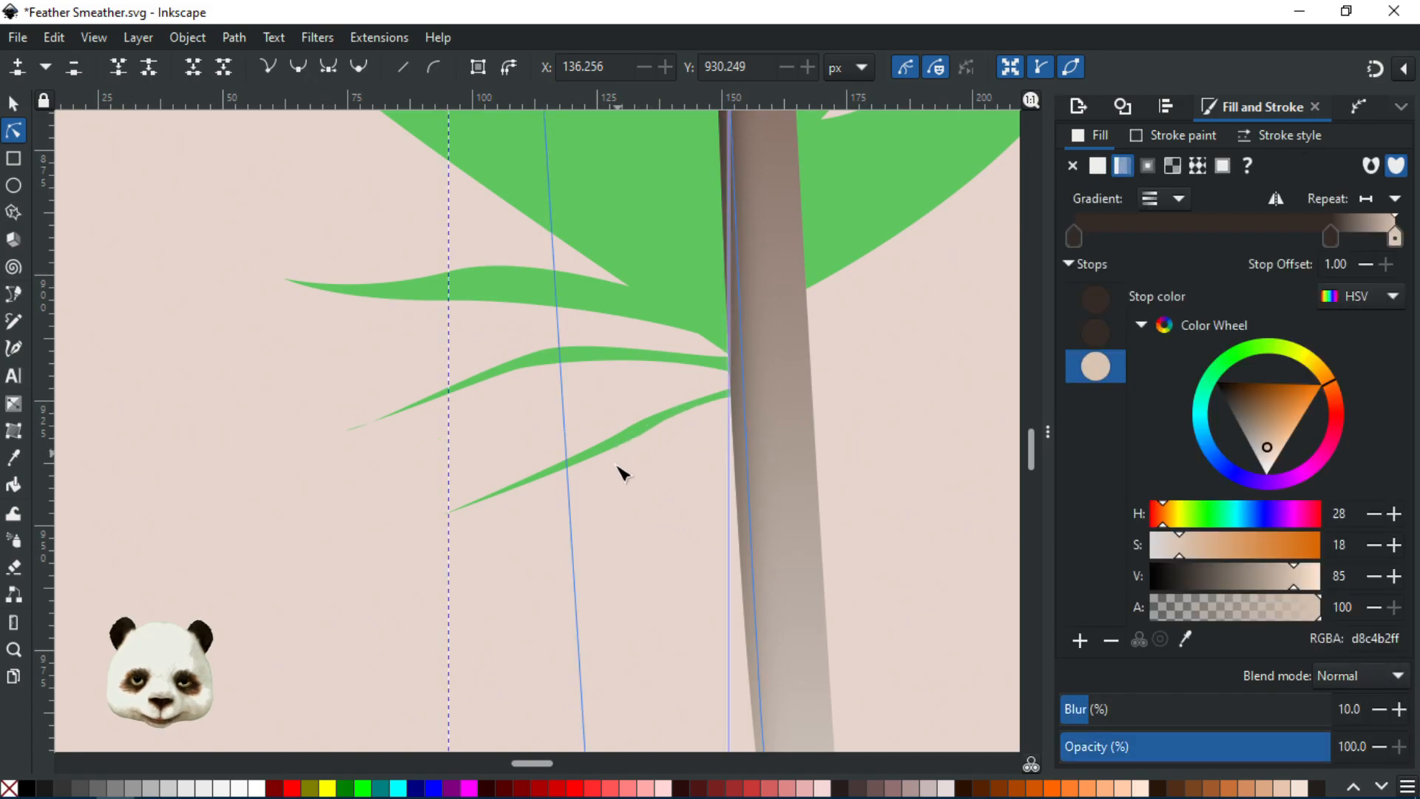
{"action": "left_click", "coordinate": [520, 493]}
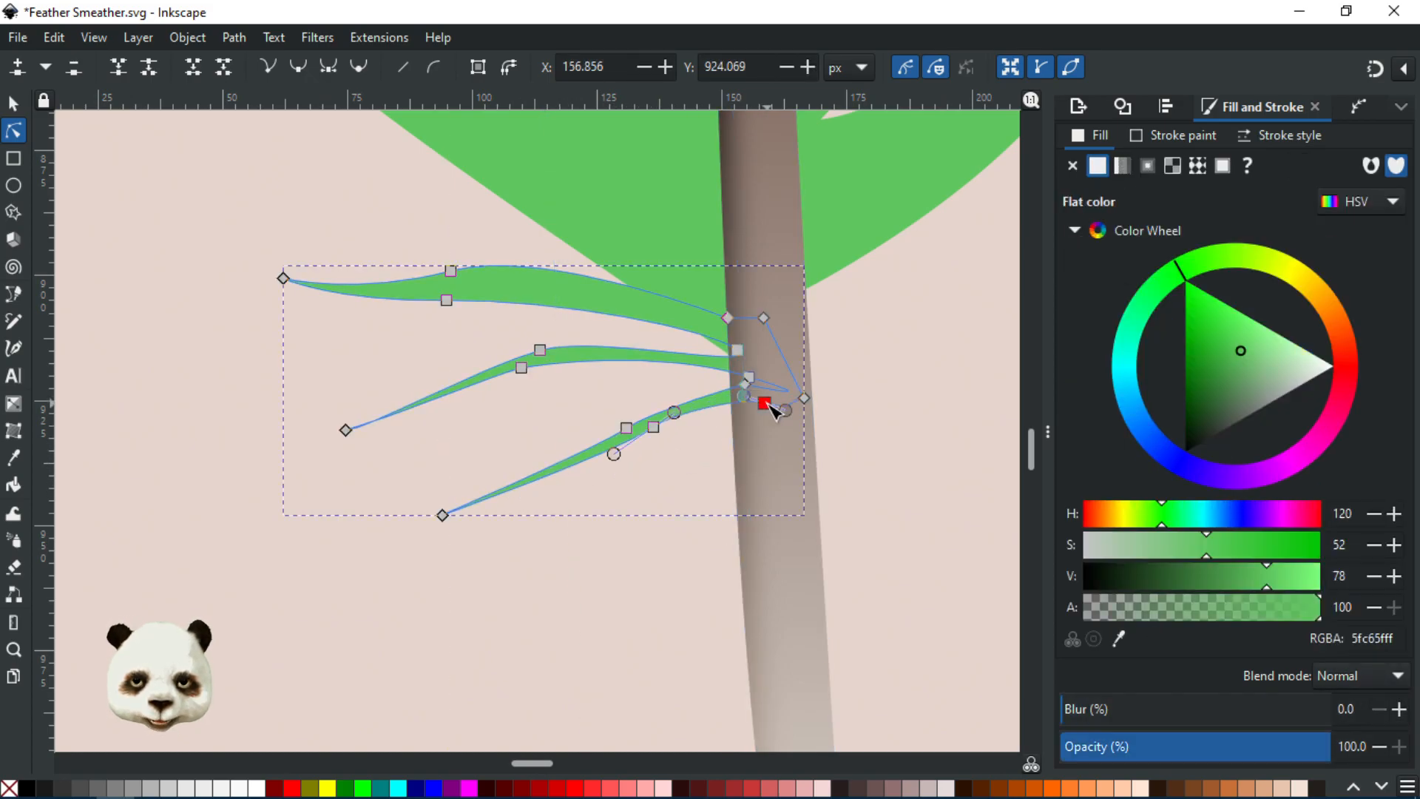
{"action": "left_click_drag", "start_coordinate": [769, 405], "coordinate": [766, 405]}
{"action": "left_click_drag", "start_coordinate": [682, 420], "coordinate": [648, 432]}
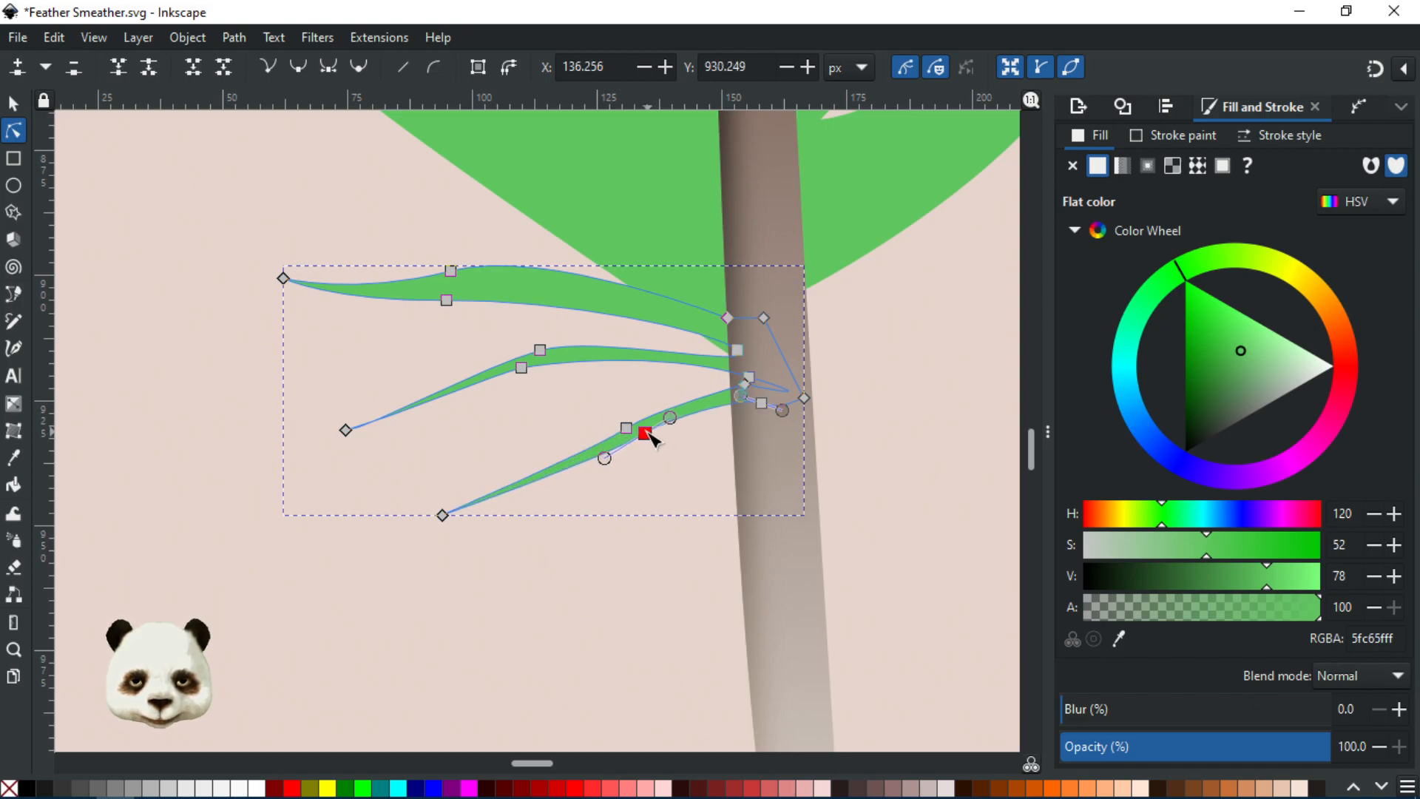
{"action": "left_click", "coordinate": [695, 568]}
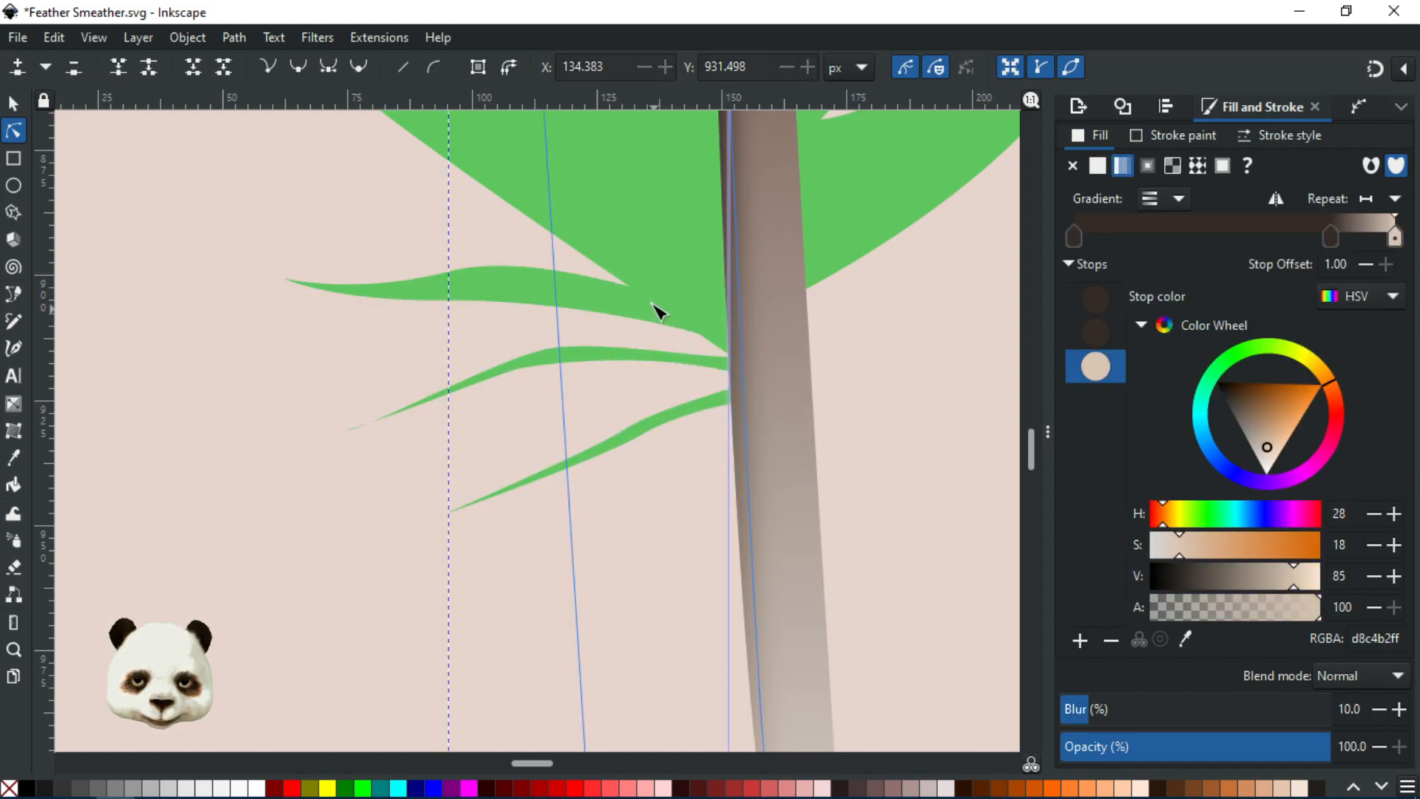
- Reposition the root node between the top and middle wisps behind the shaft, at about X 154, Y 917 px
{"action": "left_click", "coordinate": [488, 302]}
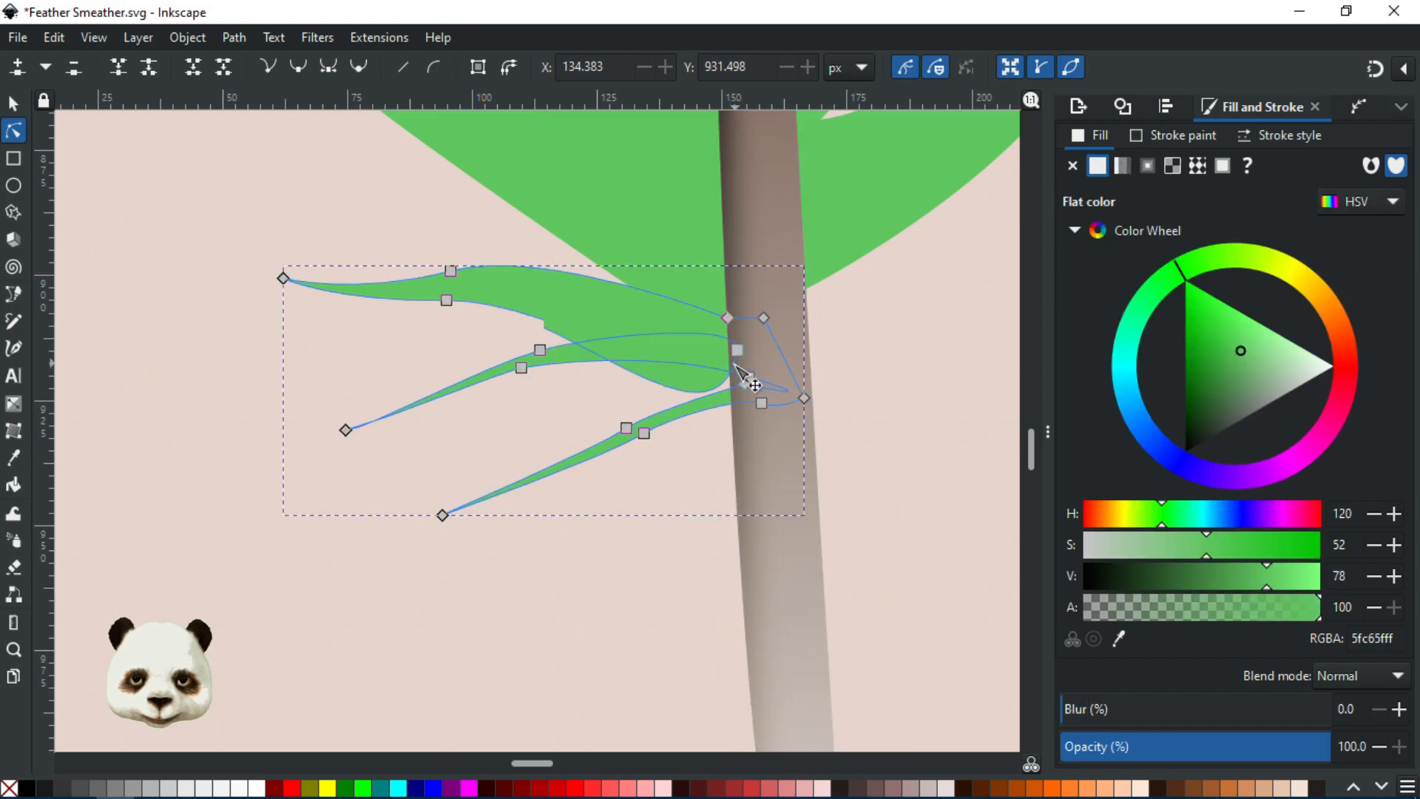
{"action": "mouse_move", "coordinate": [756, 376]}
{"action": "left_mouse_down"}
{"action": "mouse_move", "coordinate": [743, 358]}
{"action": "mouse_move", "coordinate": [746, 369]}
{"action": "left_mouse_up"}
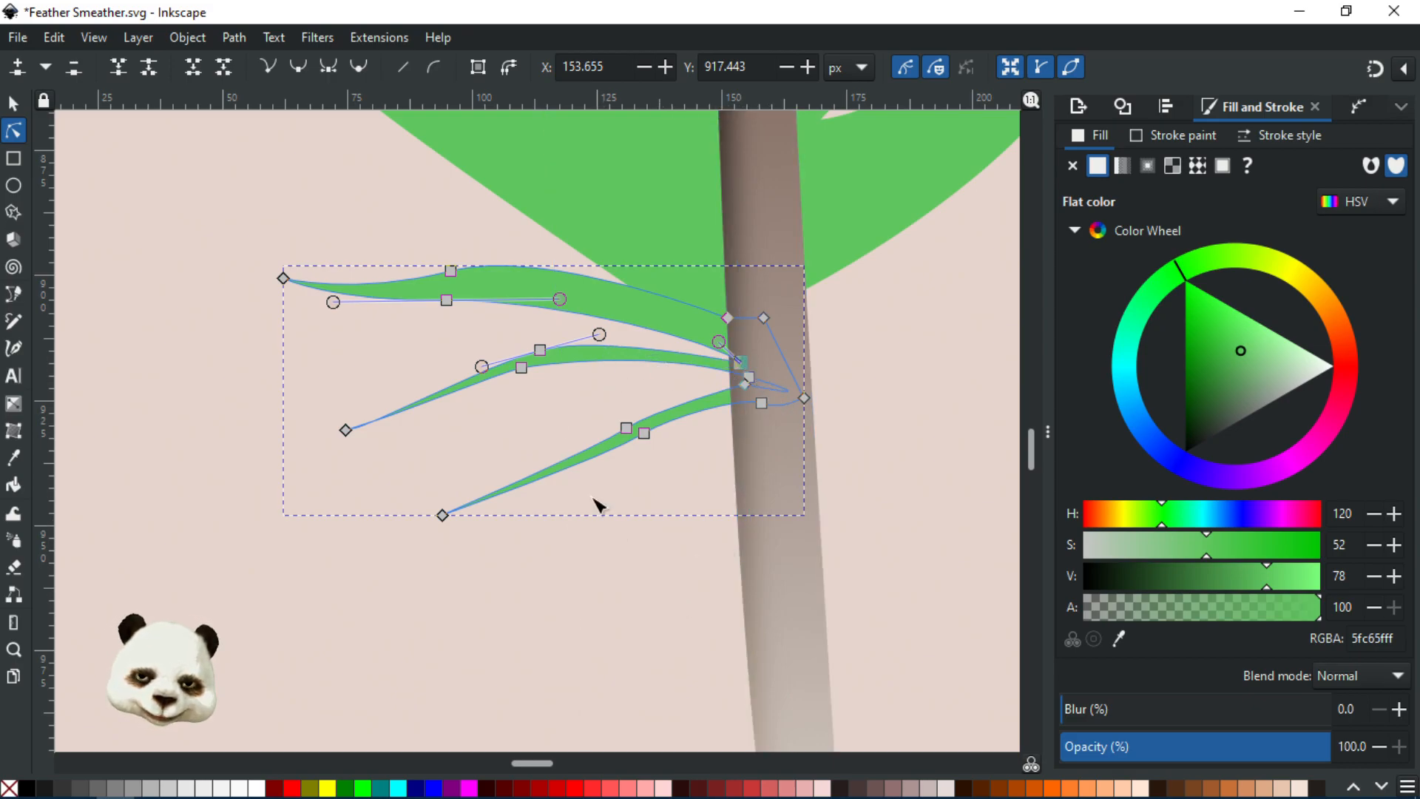
{"action": "left_click", "coordinate": [609, 569]}
- Stretch all three wisp tips far outward, the middle one to about X 3, Y 936 px and the top one to X -2, Y 878 px
{"action": "scroll", "coordinate": [811, 566], "scroll_direction": "down", "scroll_amount": 5}
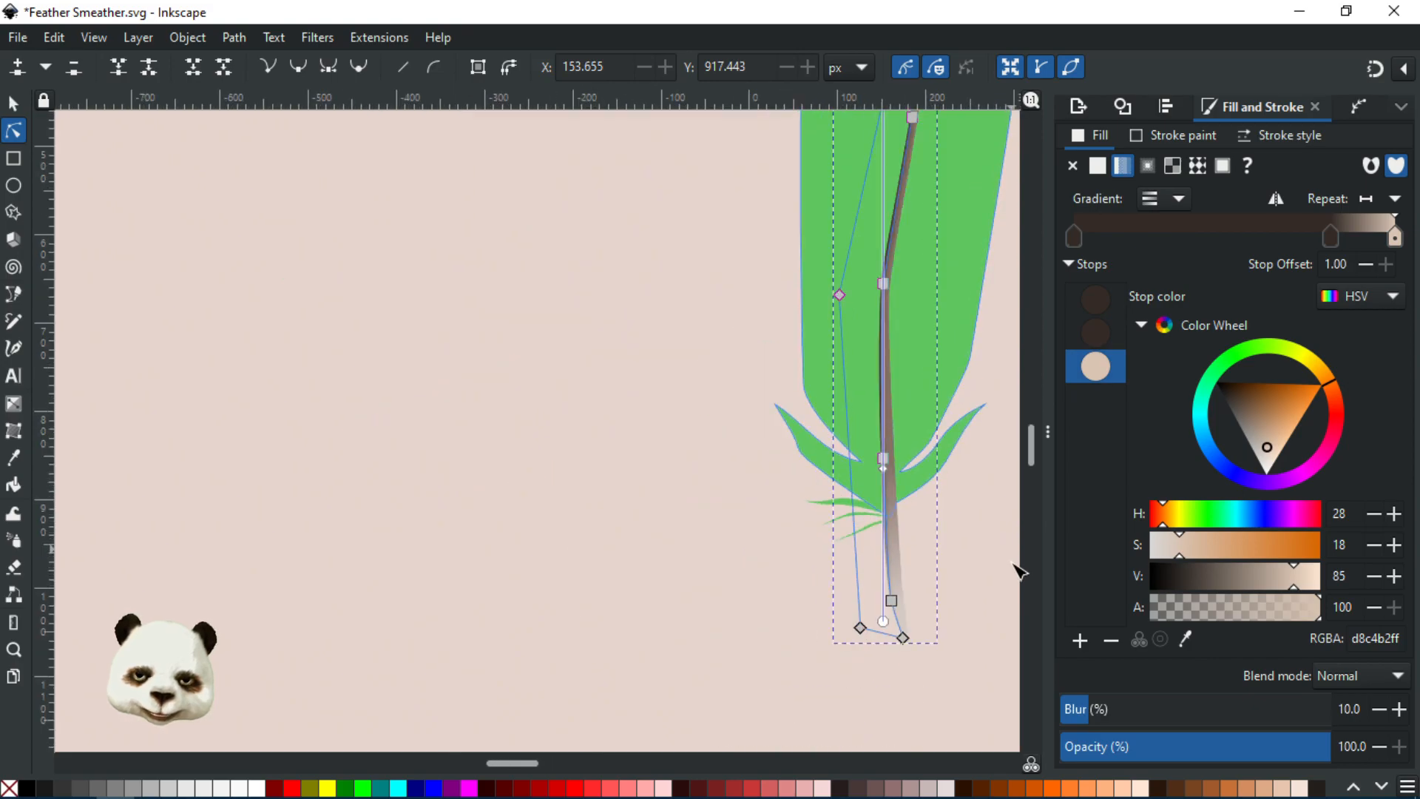
{"action": "left_click", "coordinate": [663, 592]}
{"action": "scroll", "coordinate": [935, 627], "scroll_direction": "down", "scroll_amount": 4}
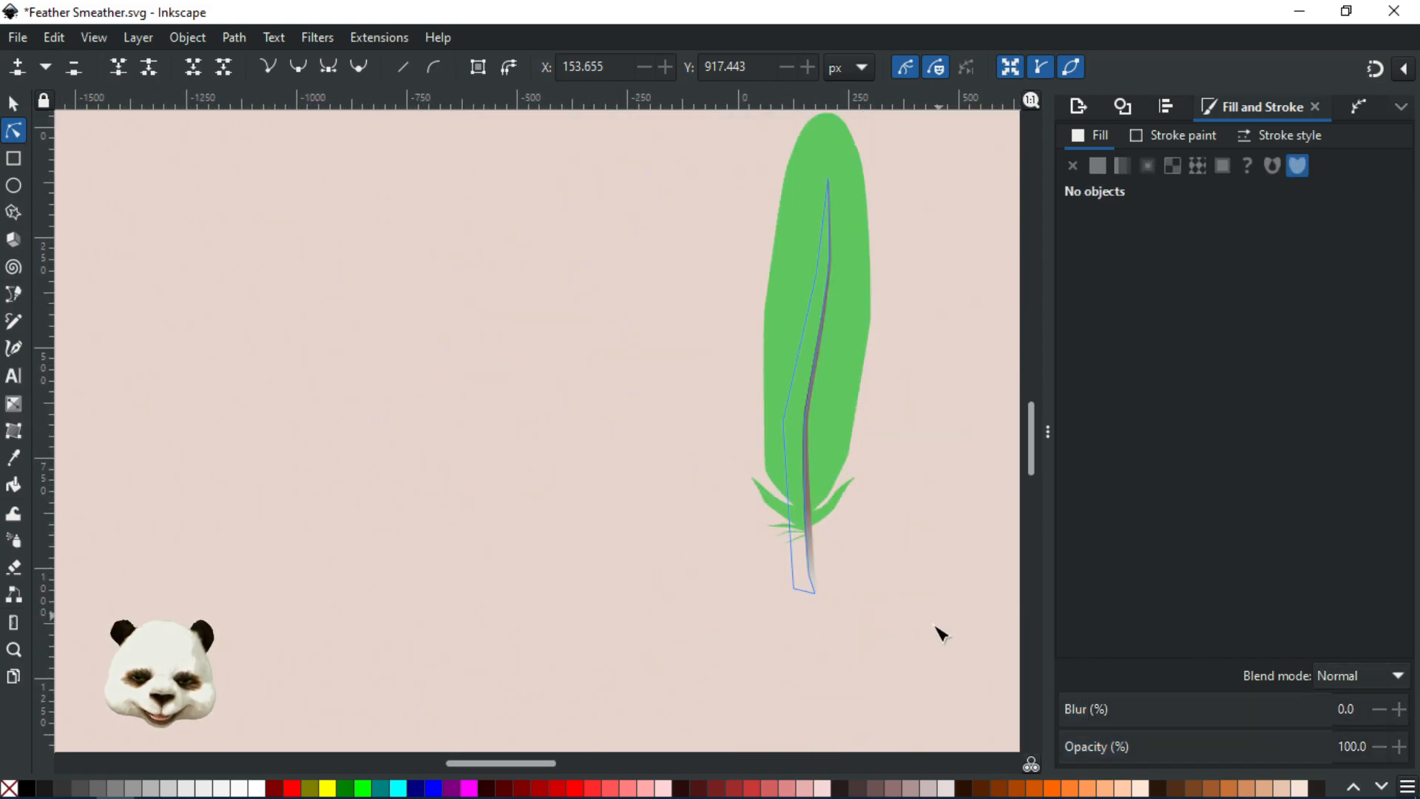
{"action": "scroll", "coordinate": [953, 636], "scroll_direction": "up", "scroll_amount": 3}
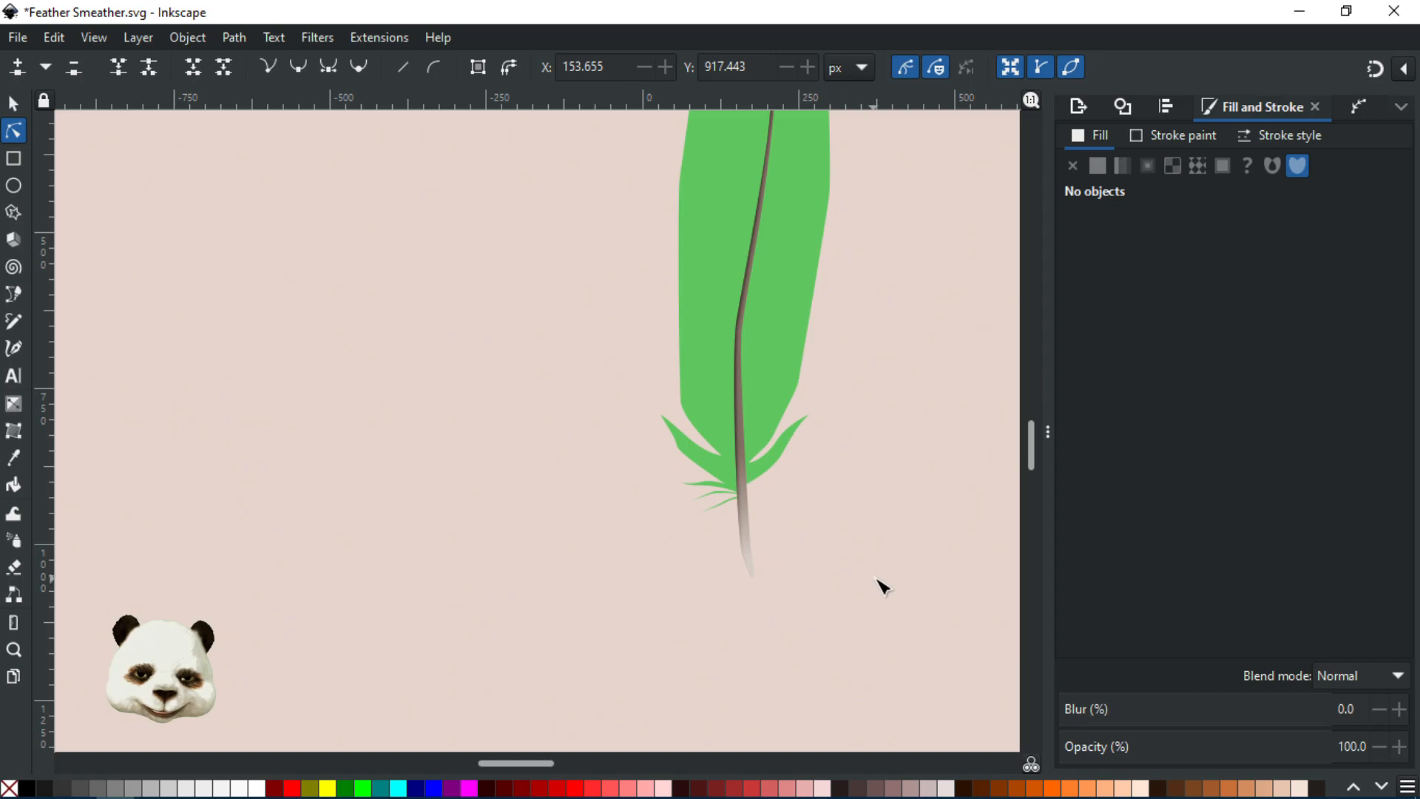
{"action": "scroll", "coordinate": [897, 580], "scroll_direction": "down", "scroll_amount": 2}
{"action": "scroll", "coordinate": [574, 542], "scroll_direction": "up", "scroll_amount": 8}
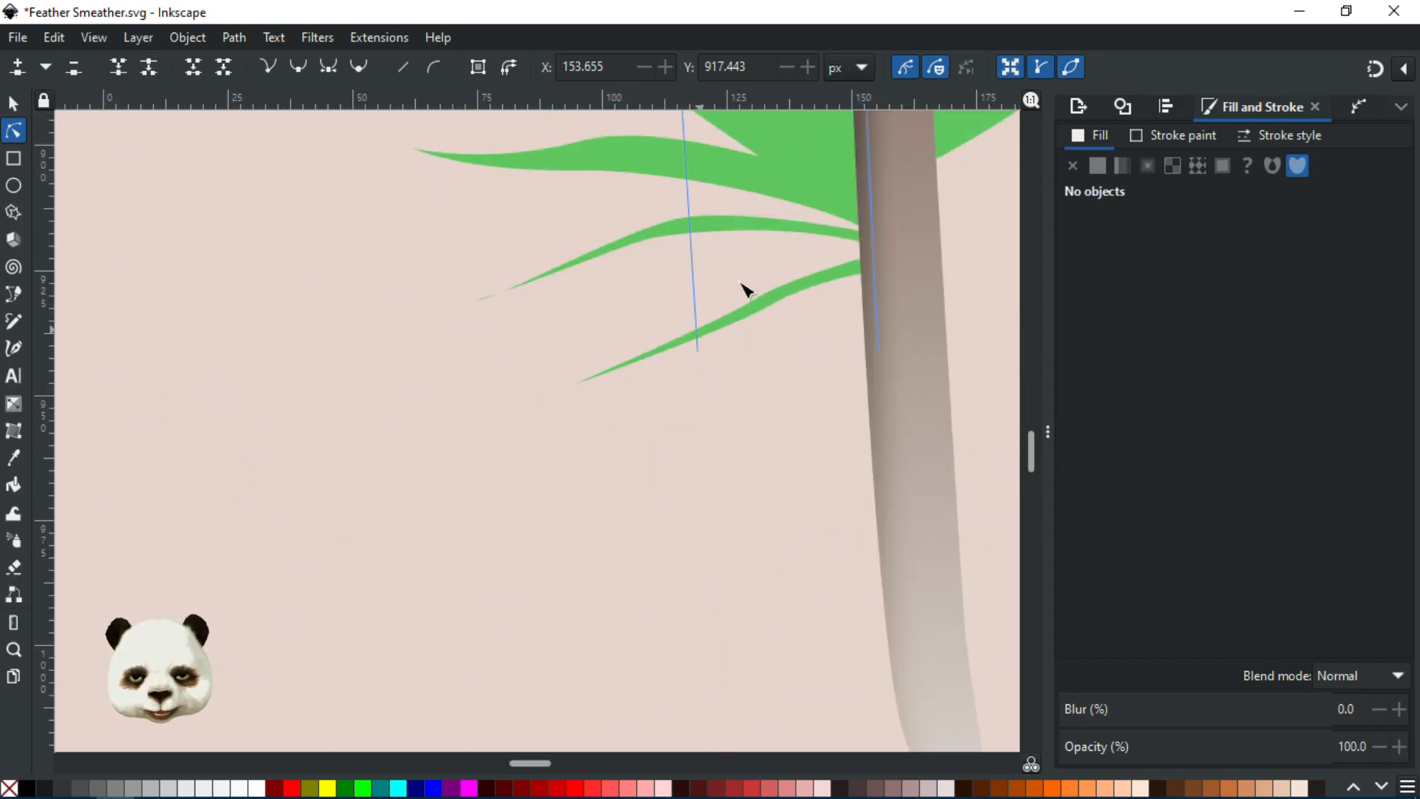
{"action": "left_click", "coordinate": [770, 303]}
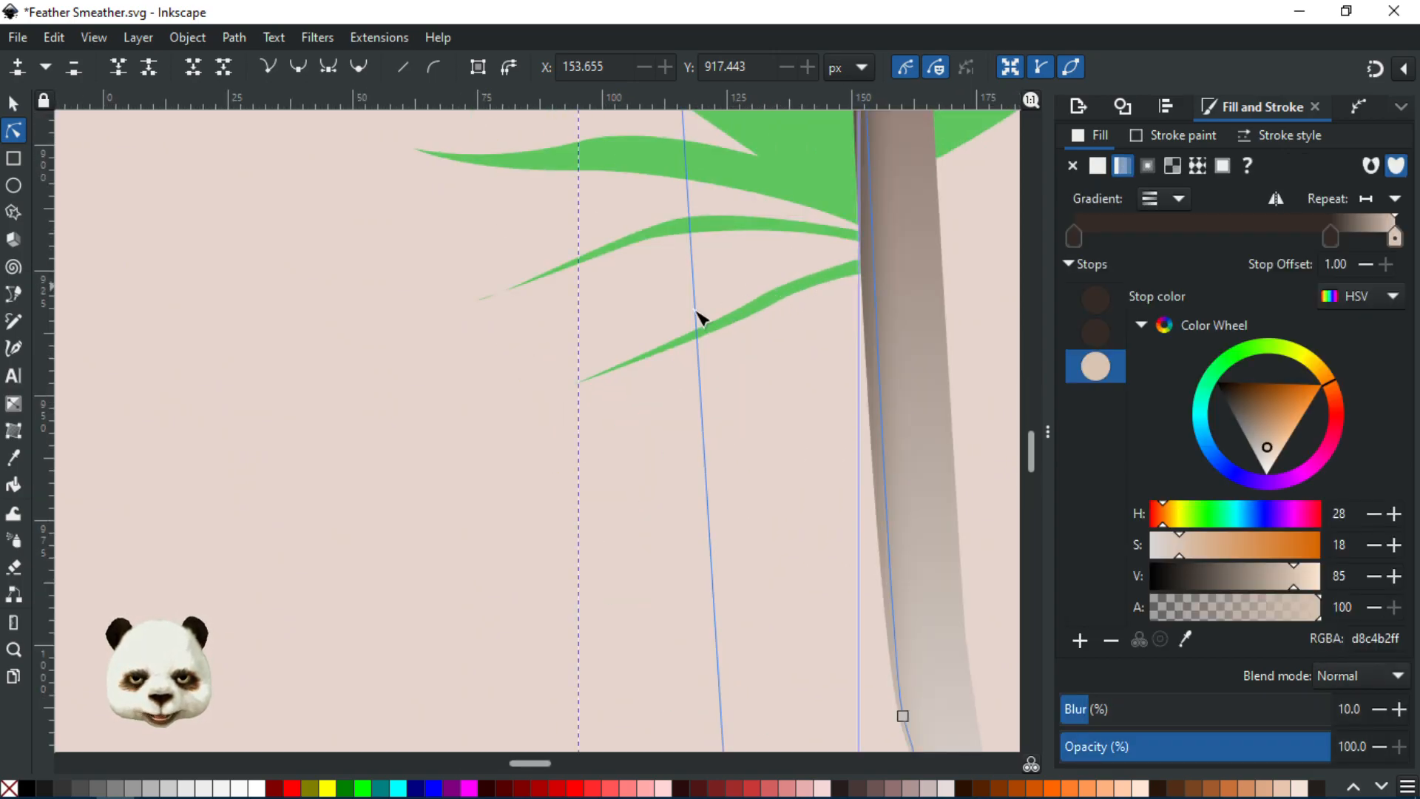
{"action": "left_click", "coordinate": [650, 352]}
{"action": "left_click", "coordinate": [774, 303]}
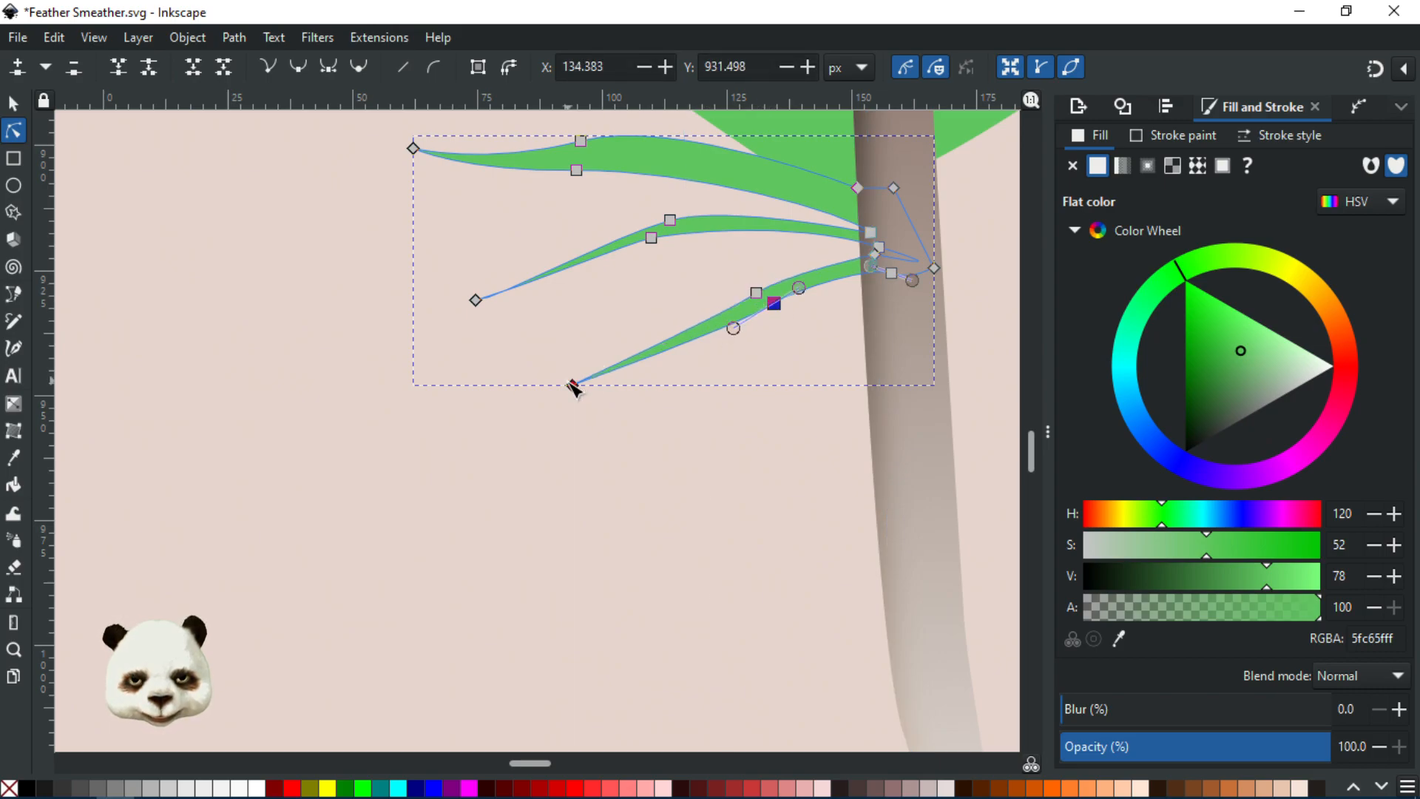
{"action": "left_click_drag", "start_coordinate": [573, 385], "coordinate": [732, 627]}
{"action": "left_click_drag", "start_coordinate": [887, 485], "coordinate": [569, 508]}
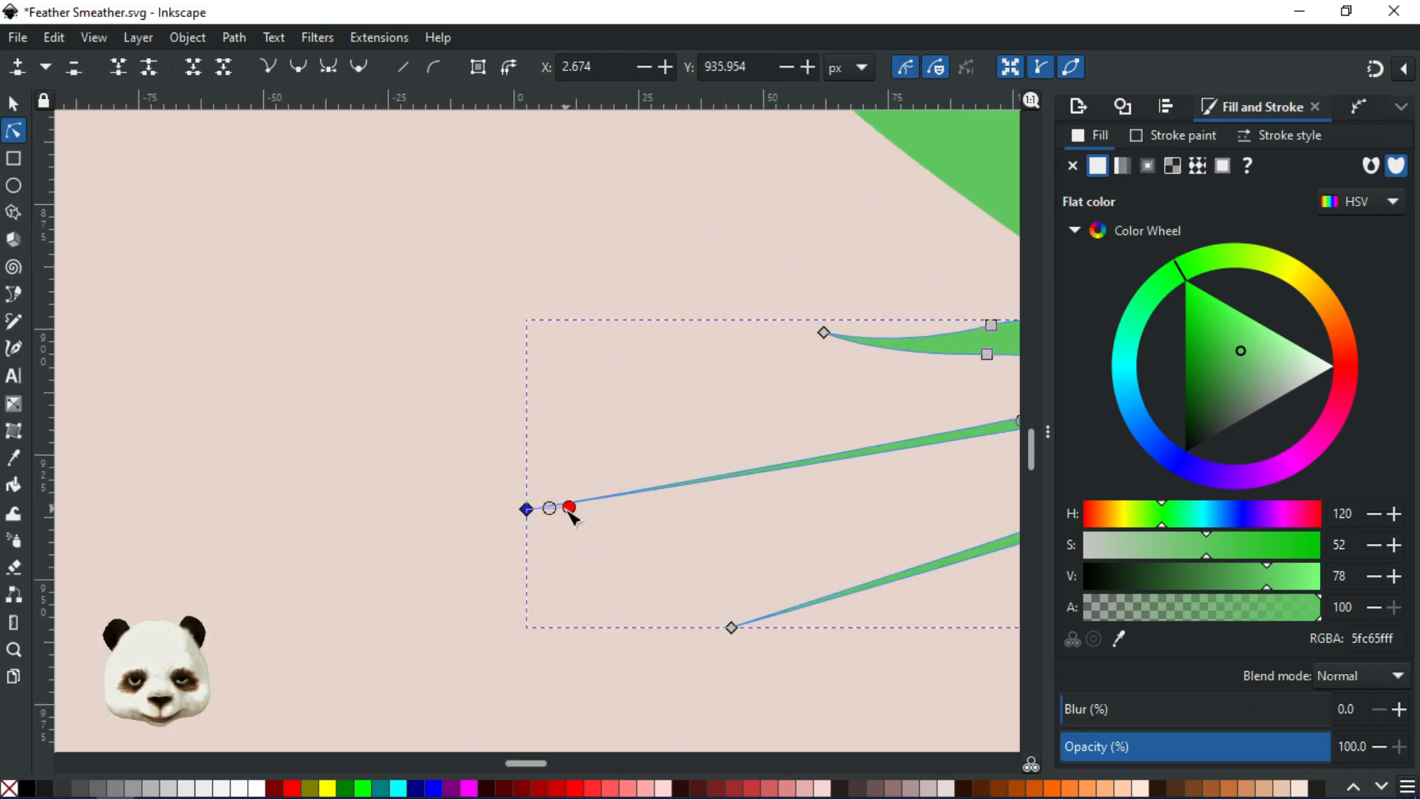
{"action": "scroll", "coordinate": [645, 486], "scroll_direction": "down", "scroll_amount": 3, "text": "ctrl"}
{"action": "left_click_drag", "start_coordinate": [695, 436], "coordinate": [587, 394]}
{"action": "left_click", "coordinate": [968, 491]}
{"action": "left_click", "coordinate": [973, 500]}
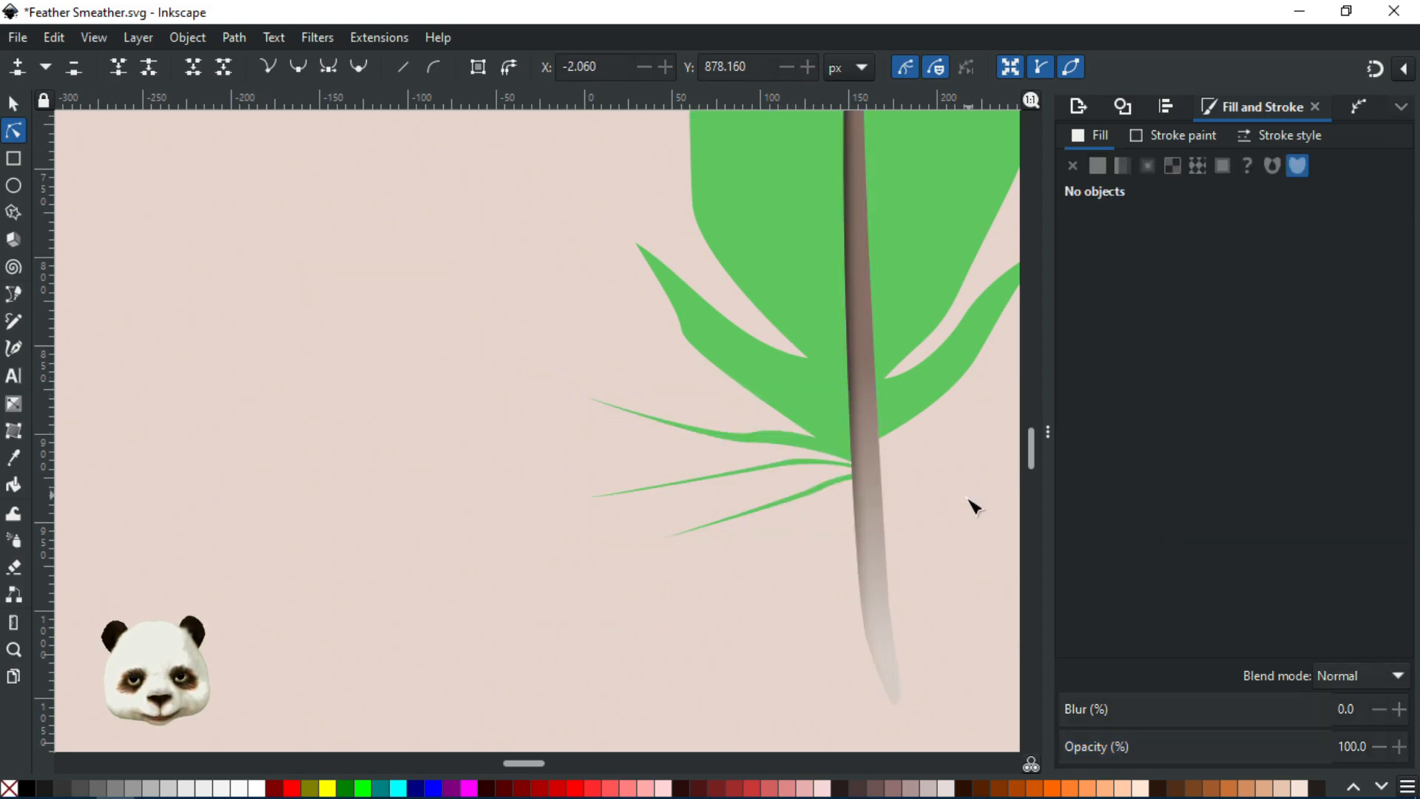
- Lower the tip and bend nodes of the lowest wisp so it slopes more steeply away from the shaft
{"action": "scroll", "coordinate": [913, 614], "scroll_direction": "down", "scroll_amount": 4, "text": "ctrl"}
{"action": "scroll", "coordinate": [773, 543], "scroll_direction": "up", "scroll_amount": 2, "text": "ctrl"}
{"action": "scroll", "coordinate": [772, 544], "scroll_direction": "up", "scroll_amount": 3, "text": "ctrl"}
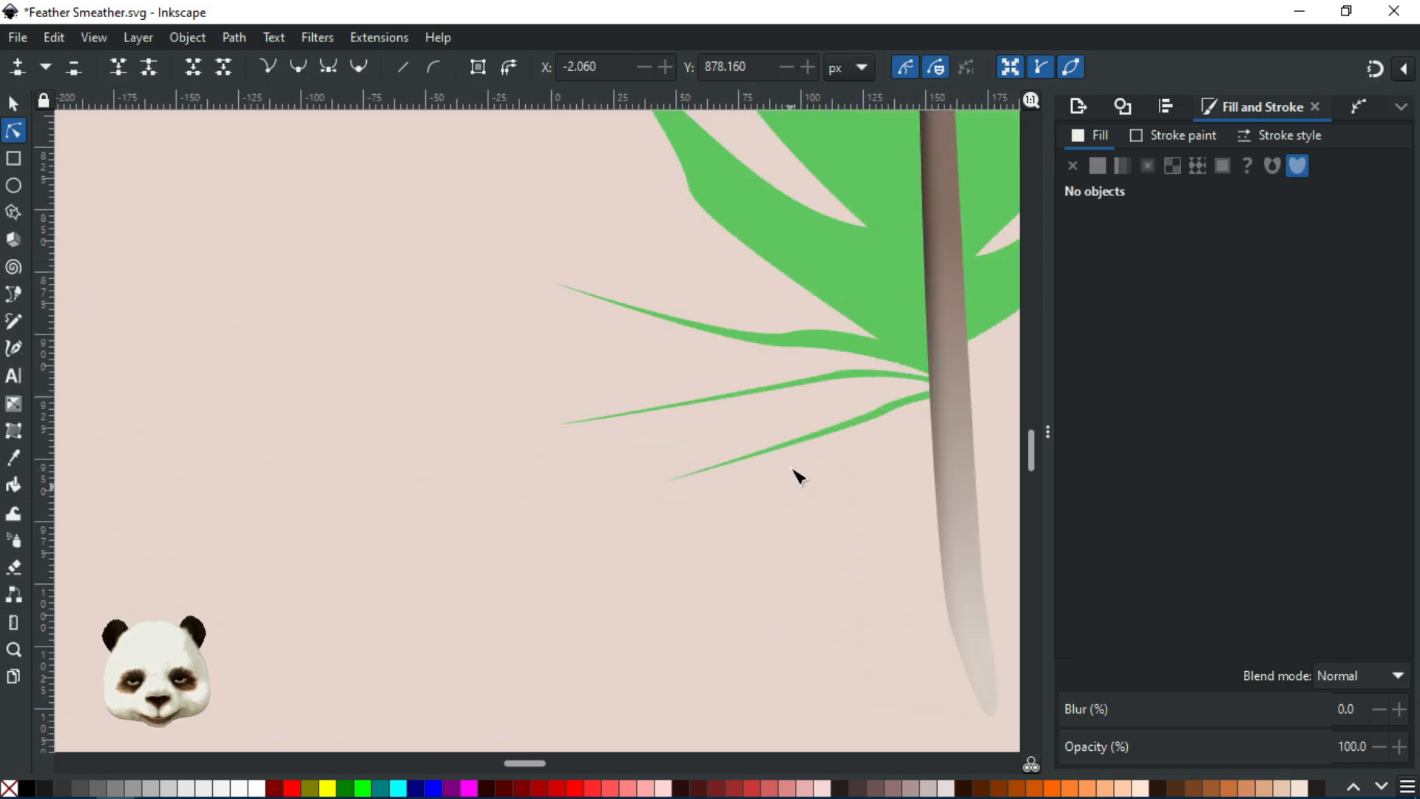
{"action": "left_click", "coordinate": [871, 414]}
{"action": "left_click_drag", "start_coordinate": [659, 483], "coordinate": [663, 512]}
{"action": "left_click_drag", "start_coordinate": [892, 414], "coordinate": [850, 442]}
- Reshape the middle wisp by adjusting its bend at about X 109, Y 925 px and its tip handles
{"action": "left_click_drag", "start_coordinate": [827, 381], "coordinate": [886, 375]}
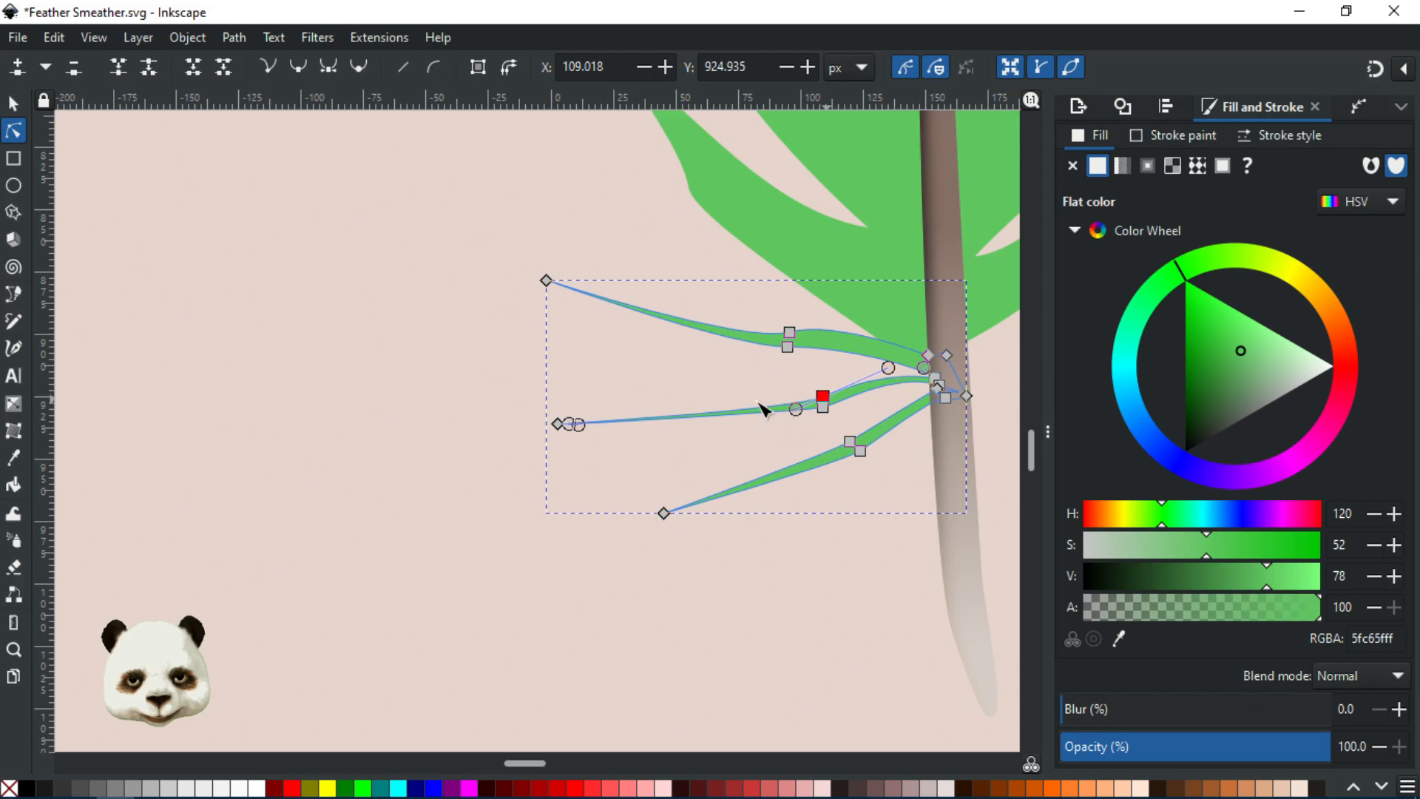
{"action": "scroll", "coordinate": [620, 440], "scroll_direction": "up", "scroll_amount": 3}
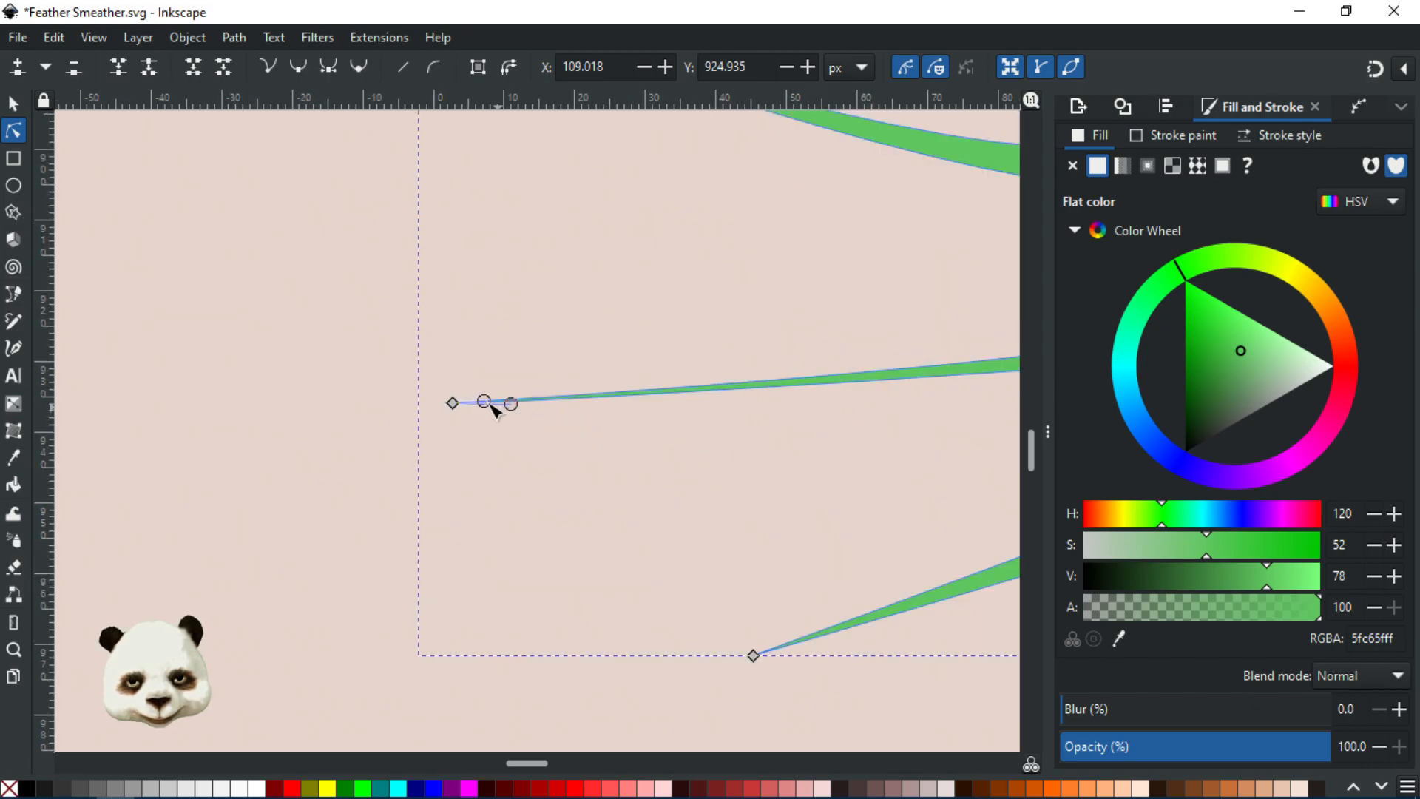
{"action": "left_click_drag", "start_coordinate": [501, 396], "coordinate": [541, 389]}
{"action": "scroll", "coordinate": [697, 433], "scroll_direction": "down", "scroll_amount": 2}
- Lower the top wisp's bend and root nodes and adjust its bend handle for a slimmer, more sagging curve
{"action": "left_click_drag", "start_coordinate": [715, 435], "coordinate": [501, 520]}
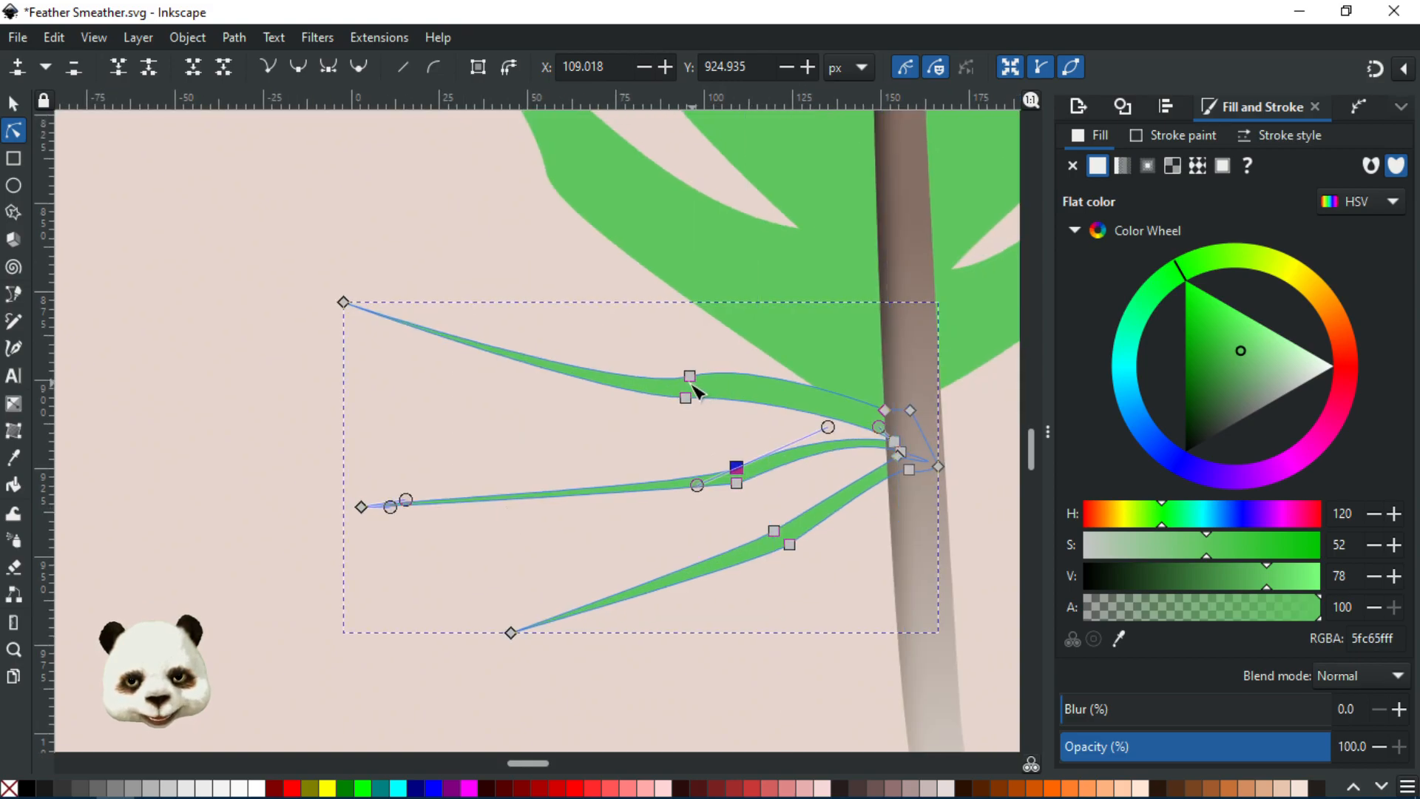
{"action": "left_click_drag", "start_coordinate": [687, 403], "coordinate": [649, 423]}
{"action": "left_click_drag", "start_coordinate": [689, 377], "coordinate": [678, 406]}
{"action": "left_click_drag", "start_coordinate": [892, 414], "coordinate": [894, 425]}
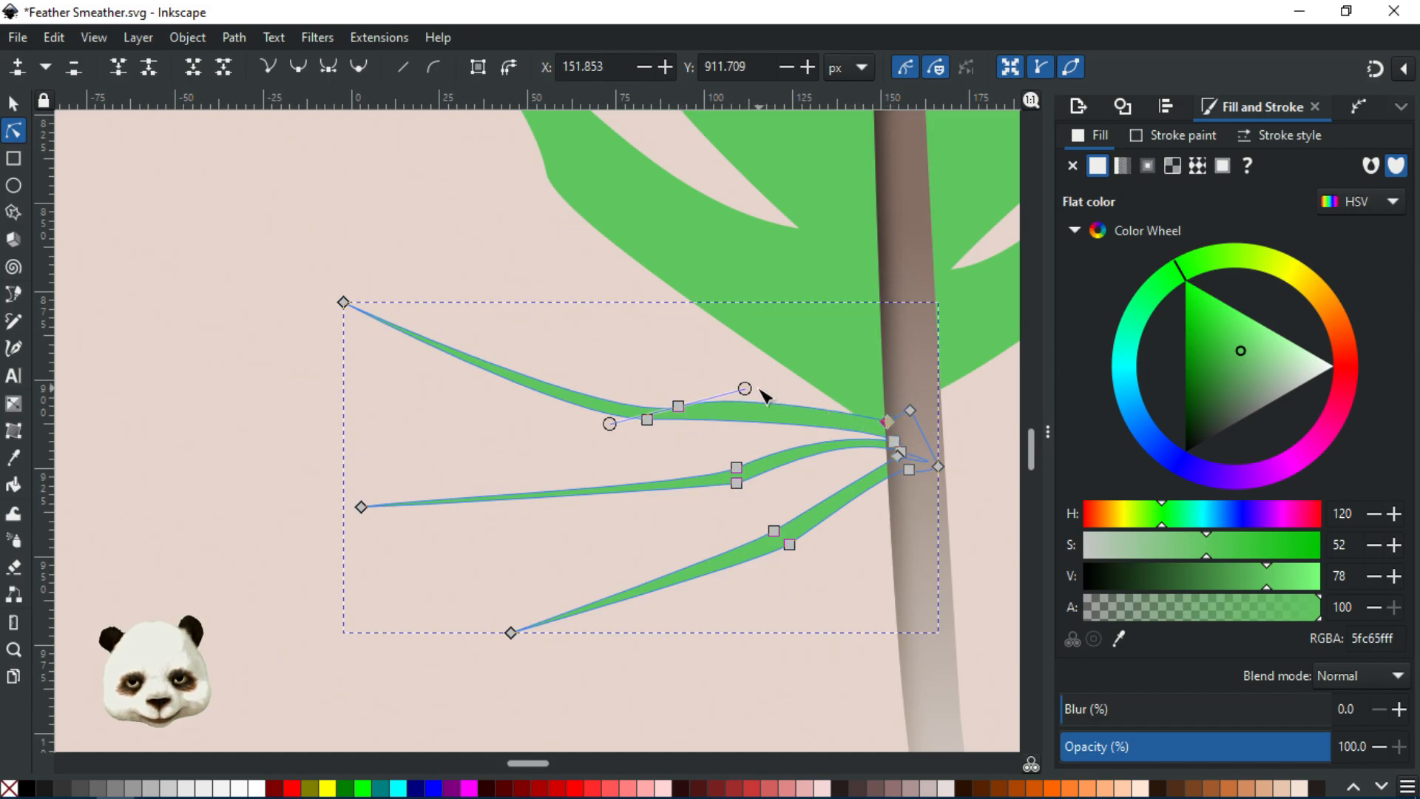
{"action": "left_click_drag", "start_coordinate": [745, 389], "coordinate": [758, 396]}
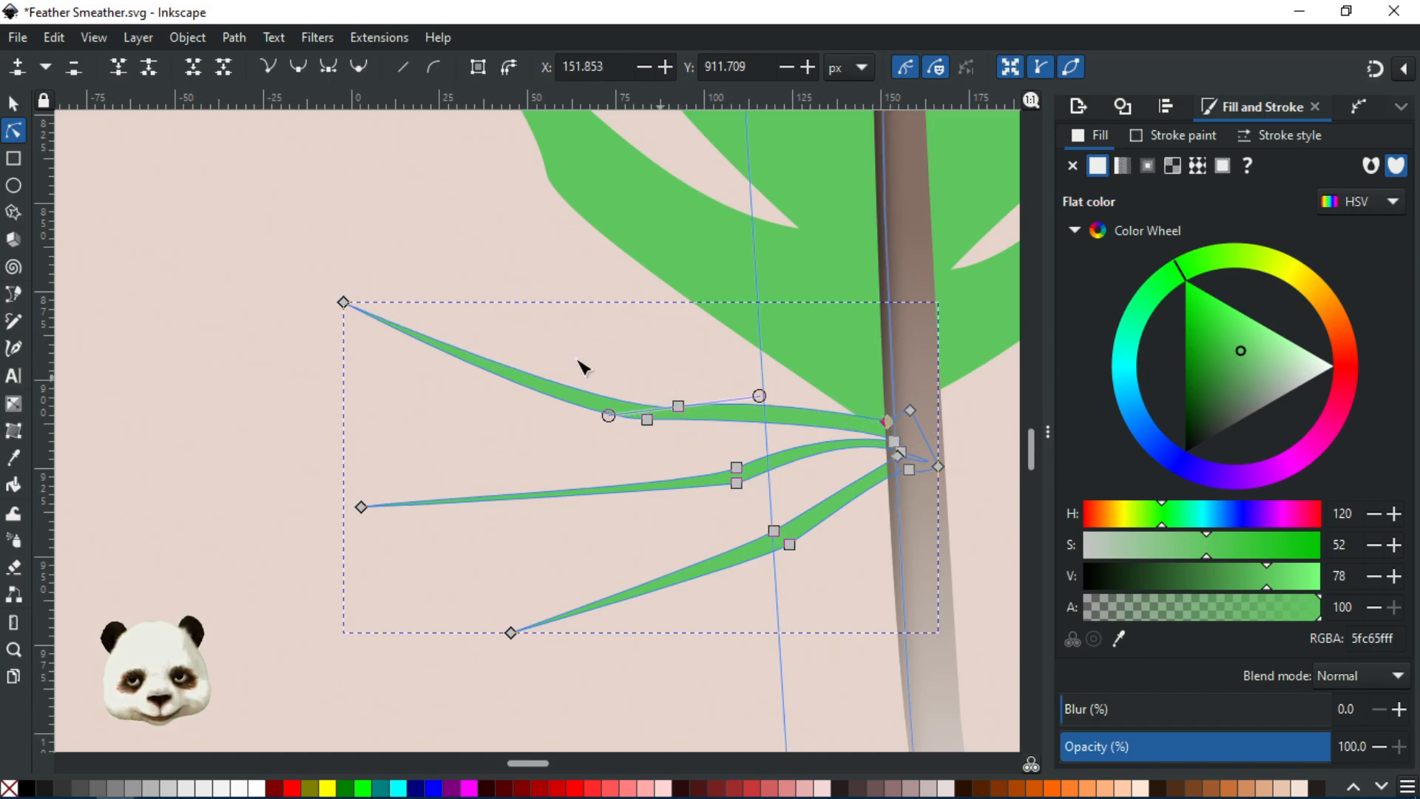
{"action": "left_click", "coordinate": [212, 421]}
- Curve the outer part of the middle wisp and raise its tip to about X 3, Y 926 px
{"action": "scroll", "coordinate": [224, 441], "scroll_direction": "down", "scroll_amount": 3}
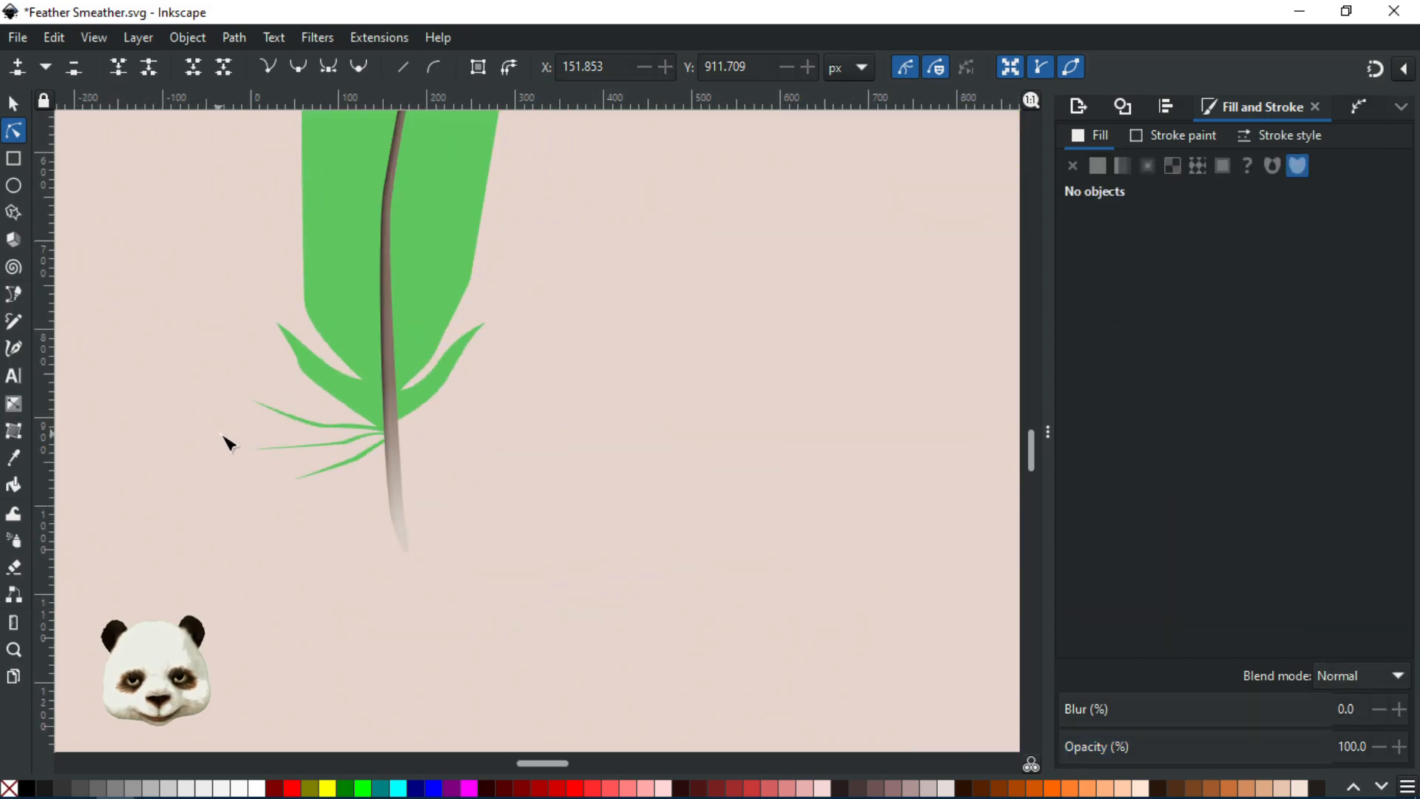
{"action": "scroll", "coordinate": [237, 449], "scroll_direction": "up", "scroll_amount": 3}
{"action": "left_click", "coordinate": [341, 492]}
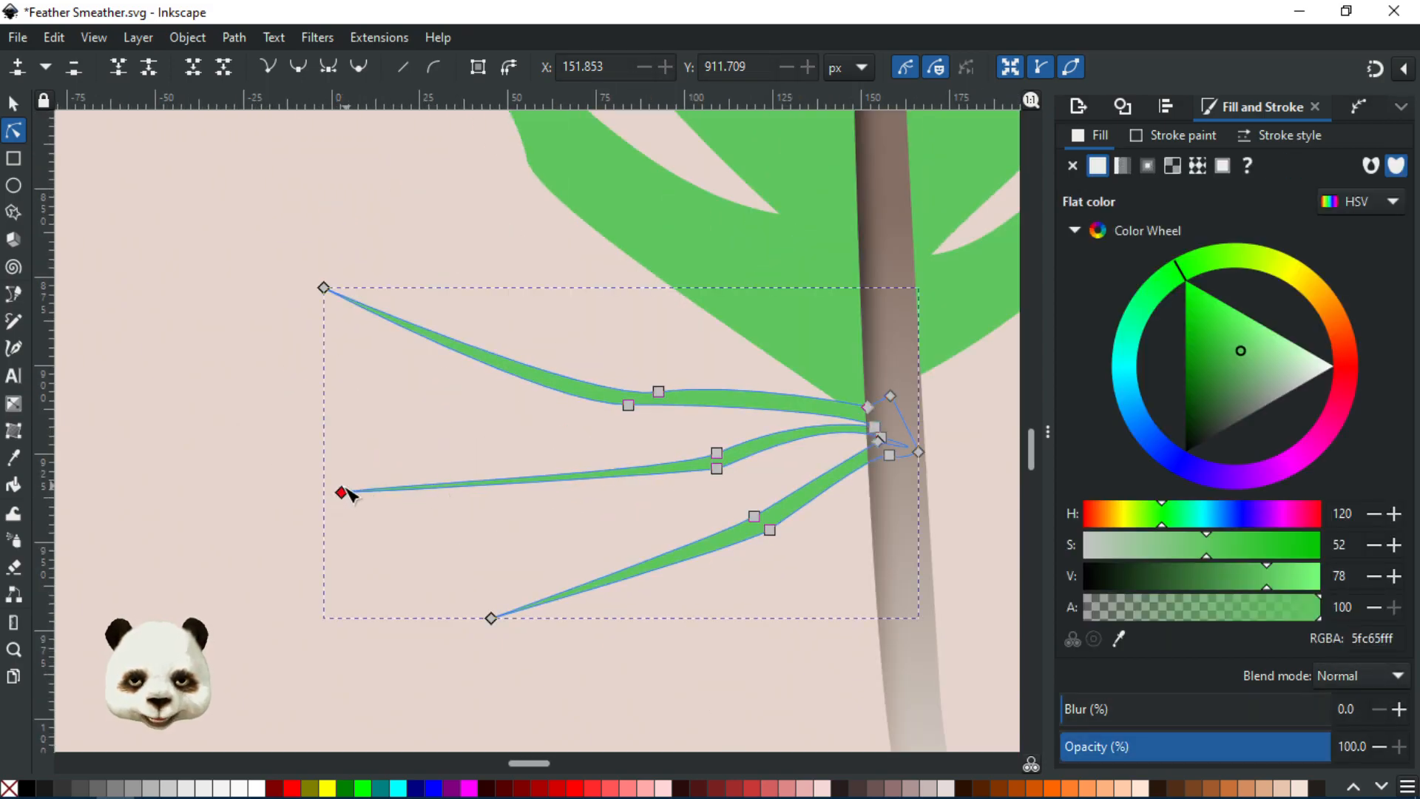
{"action": "left_click_drag", "start_coordinate": [342, 493], "coordinate": [424, 490]}
{"action": "left_click", "coordinate": [196, 469]}
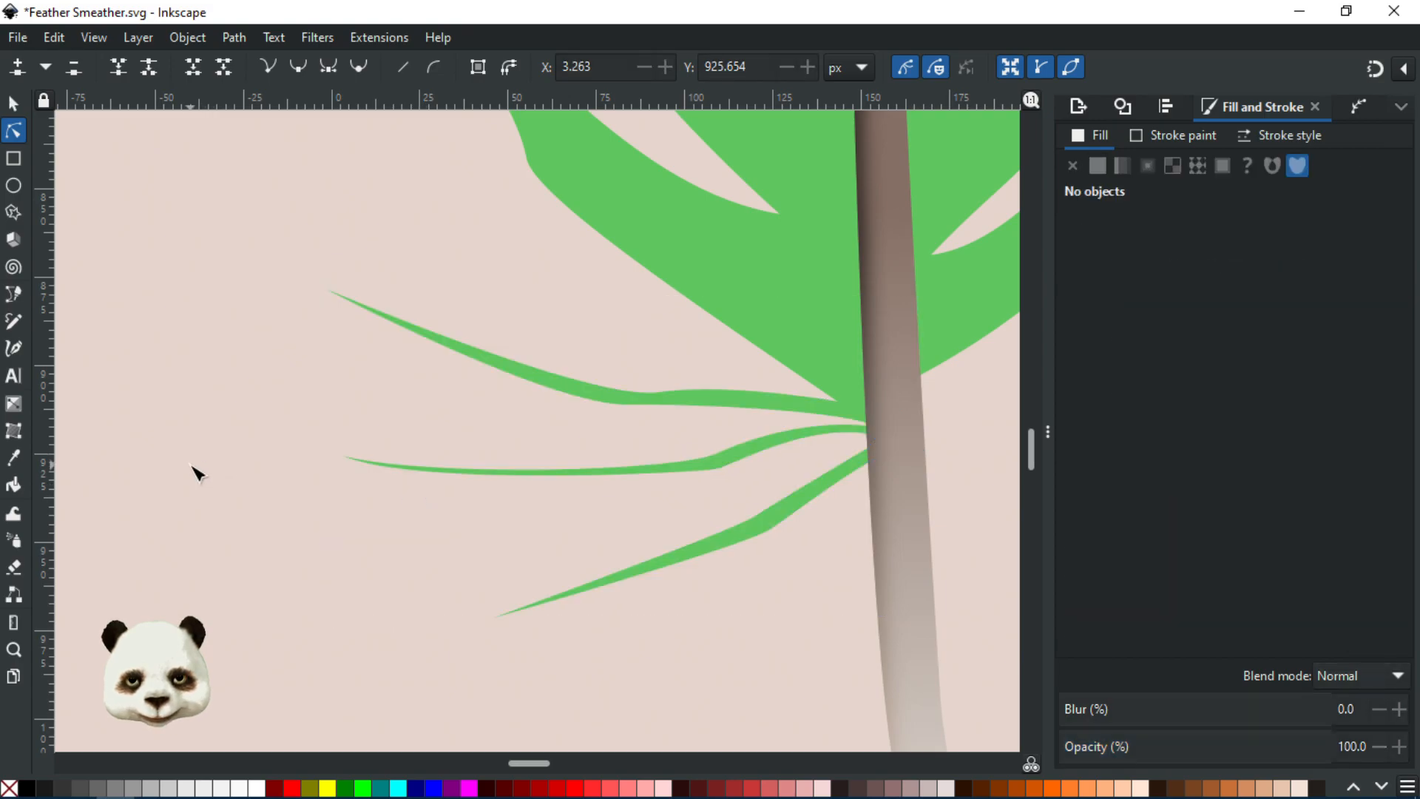
{"action": "scroll", "coordinate": [197, 503], "scroll_direction": "down", "scroll_amount": 4}
{"action": "scroll", "coordinate": [254, 618], "scroll_direction": "down", "scroll_amount": 4}
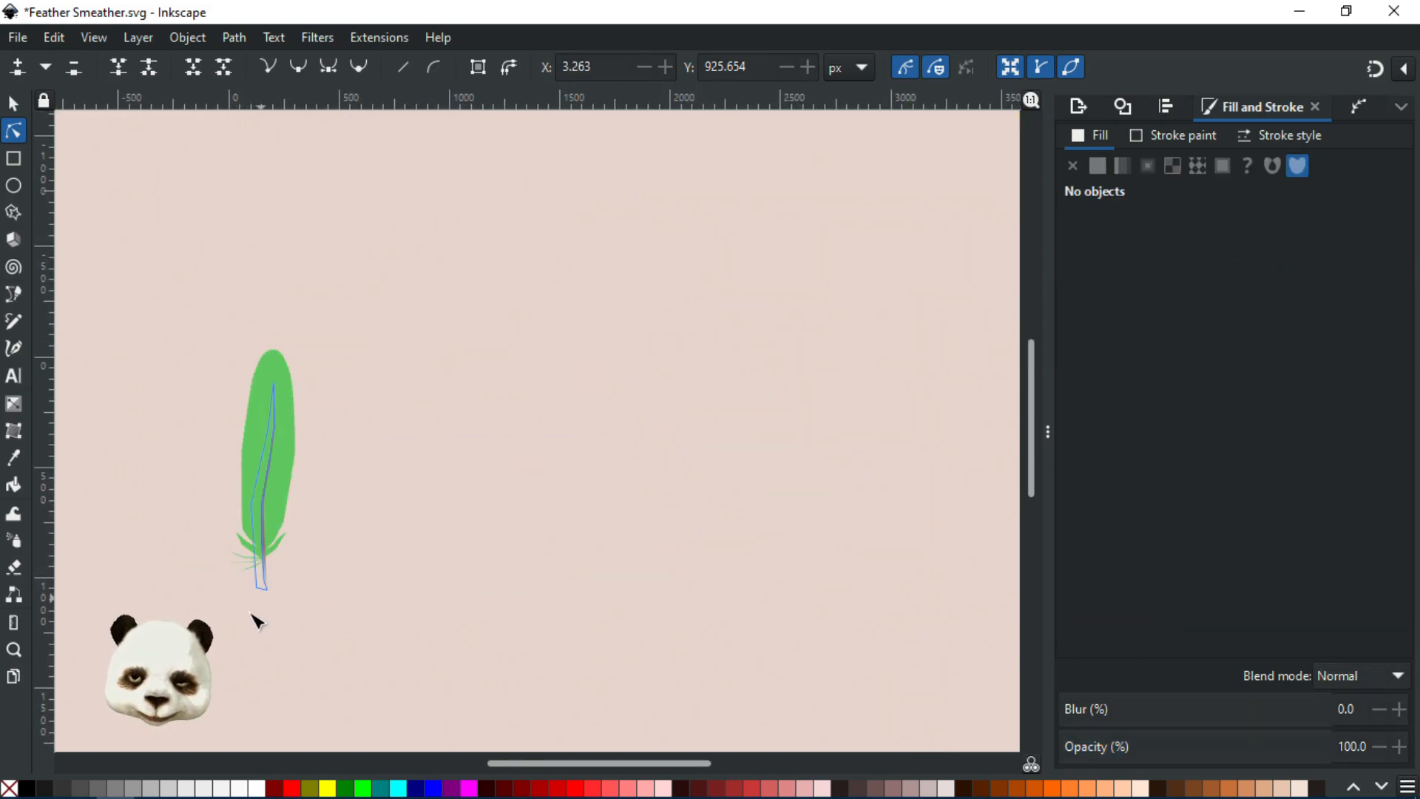
{"action": "scroll", "coordinate": [190, 607], "scroll_direction": "up", "scroll_amount": 2}
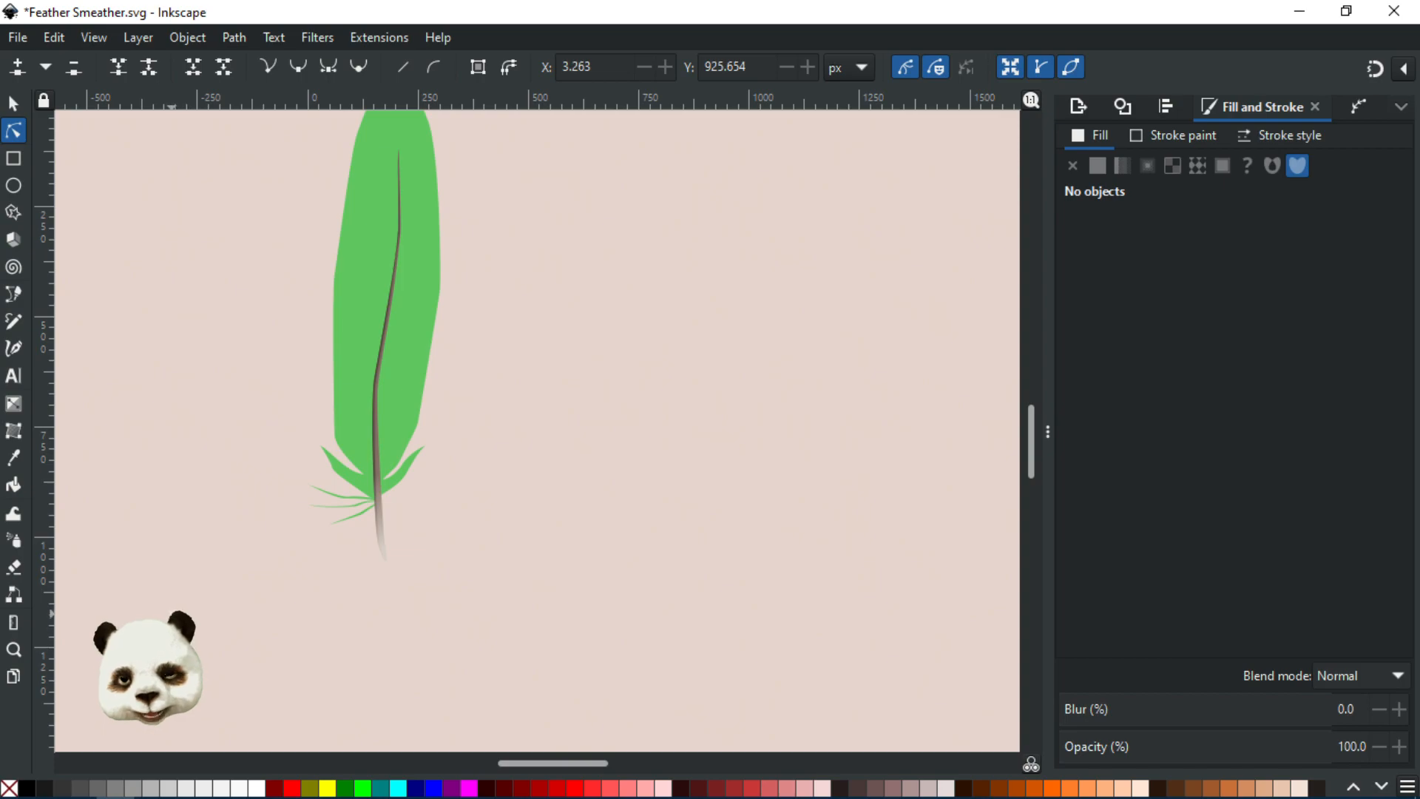
{"action": "scroll", "coordinate": [190, 503], "scroll_direction": "down", "scroll_amount": 2}
{"action": "scroll", "coordinate": [163, 618], "scroll_direction": "up", "scroll_amount": 3}
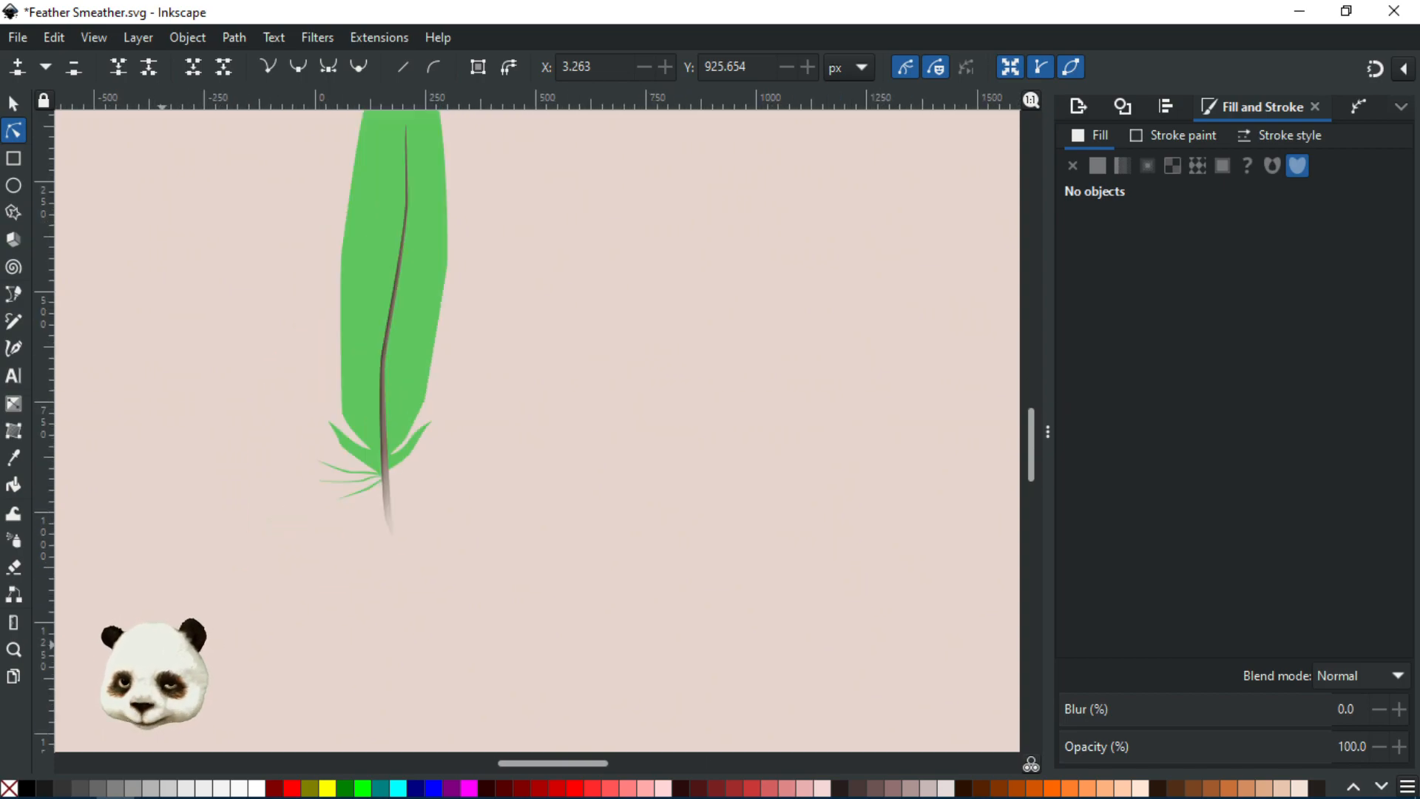
- Move the bend node on the outer edge of the vane's lower-left barb to about X 72, Y 854 px
{"action": "scroll", "coordinate": [299, 565], "scroll_direction": "down", "scroll_amount": 2}
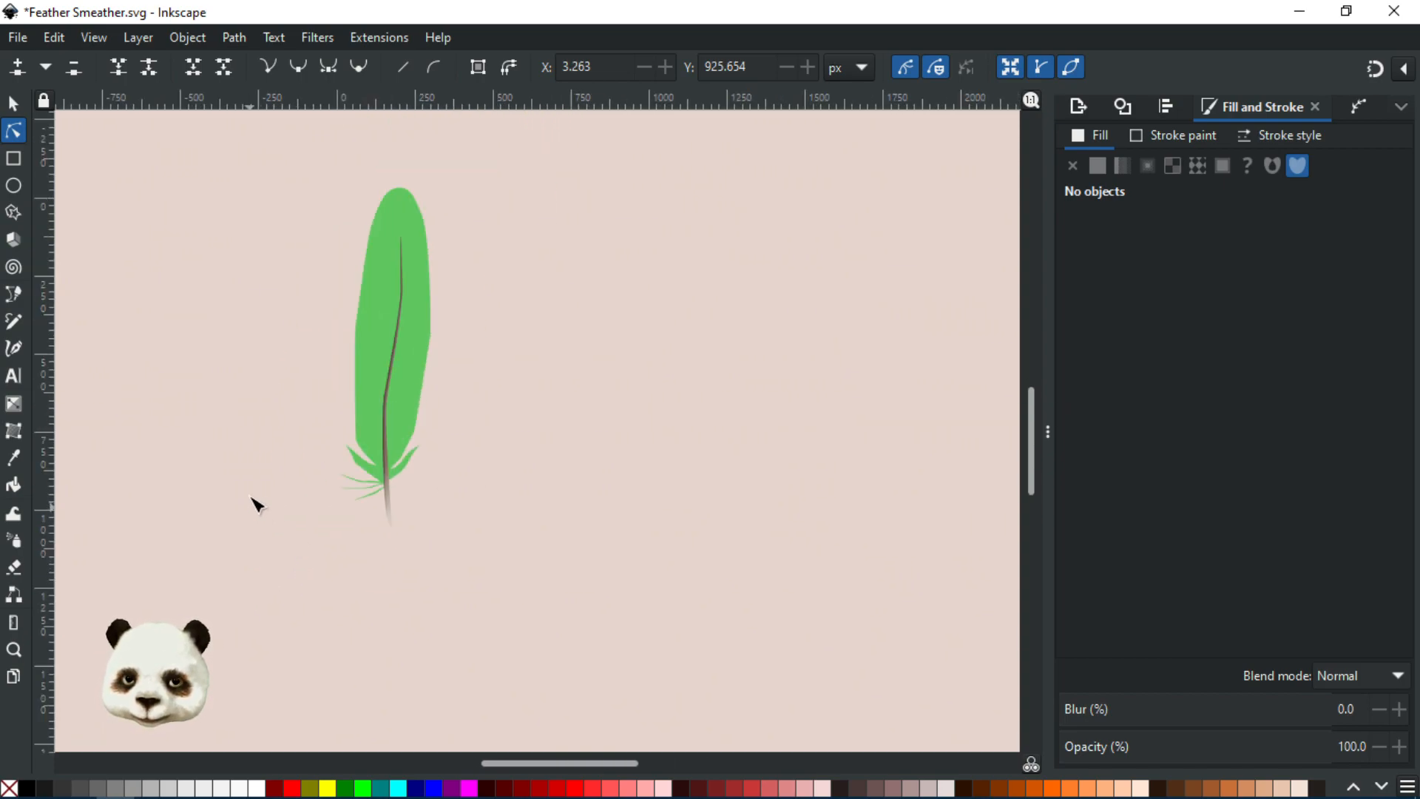
{"action": "scroll", "coordinate": [251, 493], "scroll_direction": "up", "scroll_amount": 2}
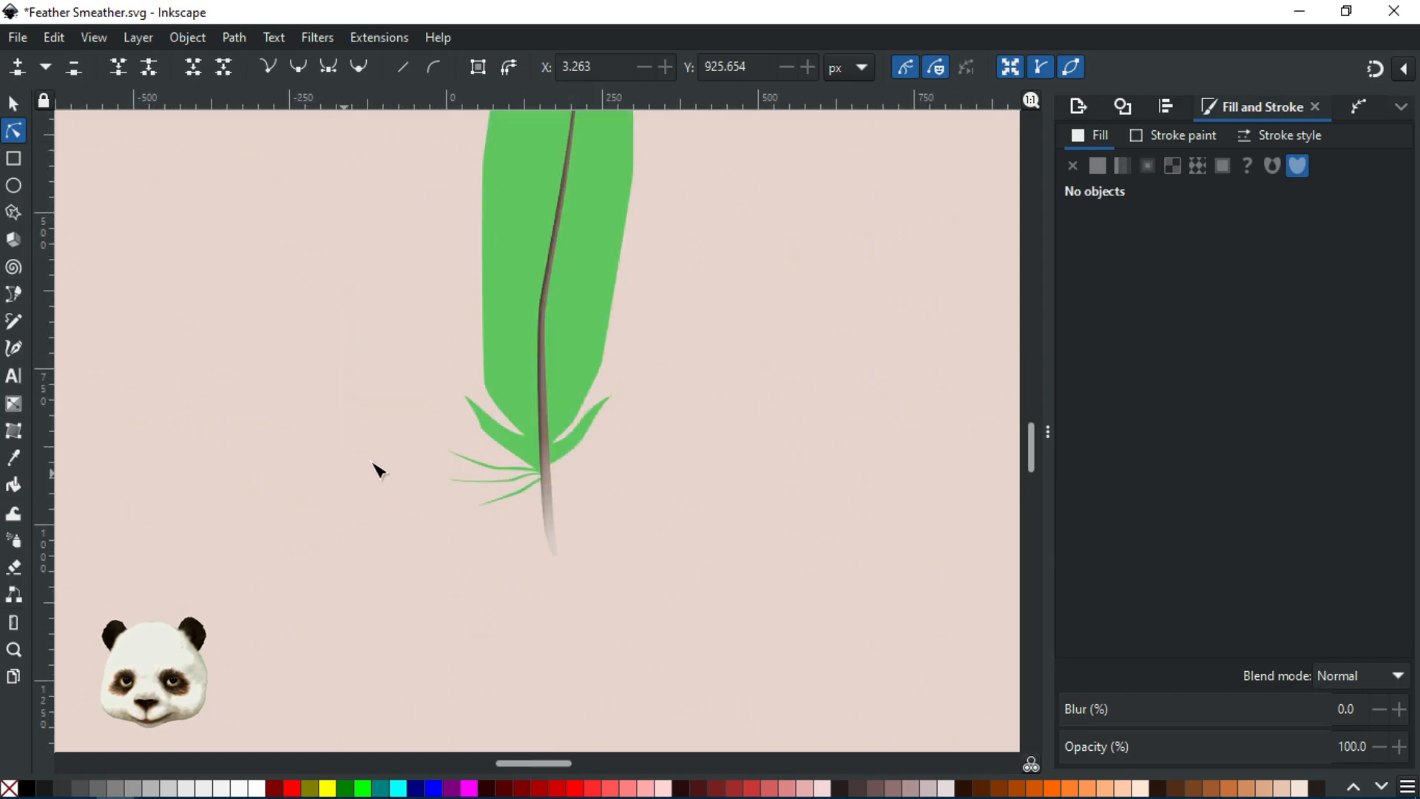
{"action": "scroll", "coordinate": [544, 480], "scroll_direction": "up", "scroll_amount": 3}
{"action": "left_click", "coordinate": [396, 436]}
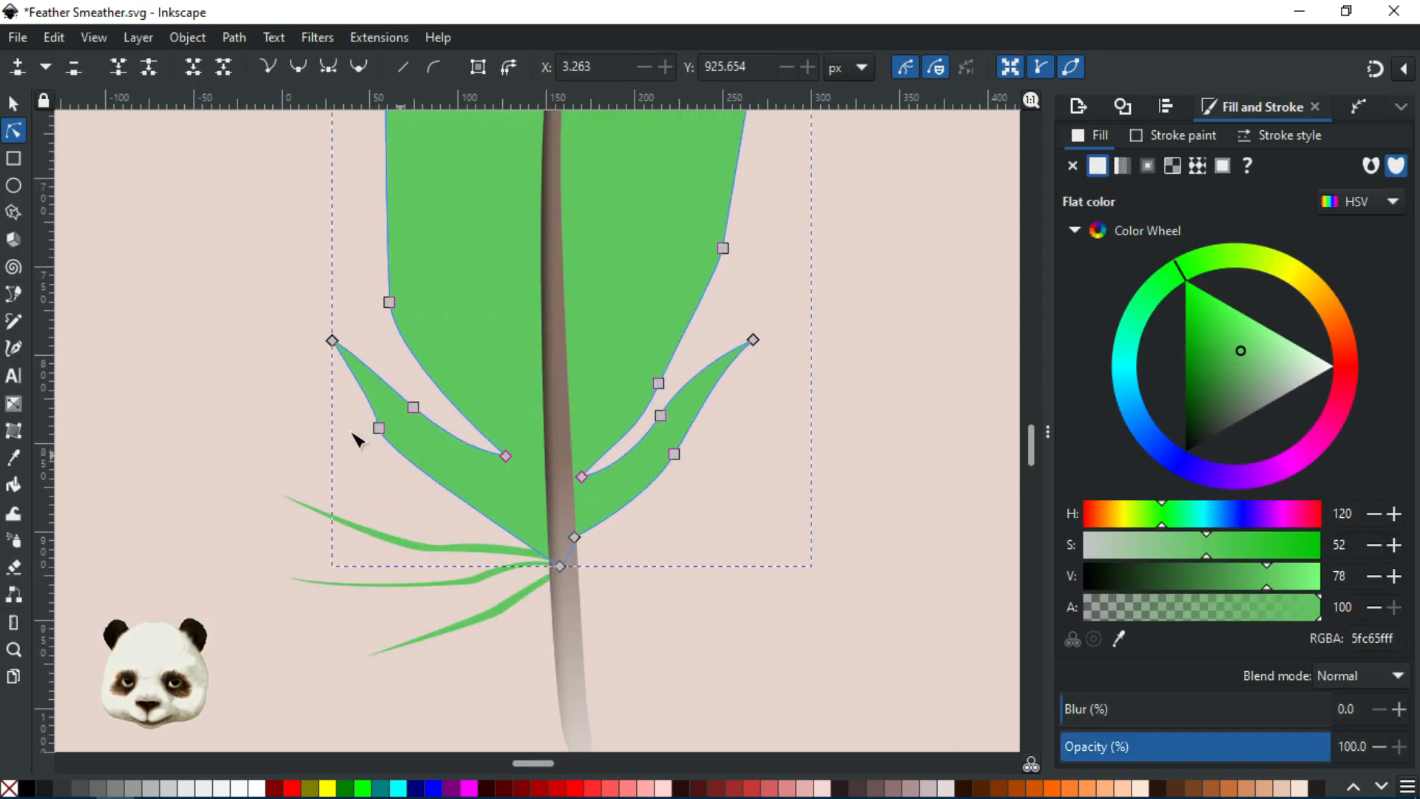
{"action": "left_click", "coordinate": [380, 428]}
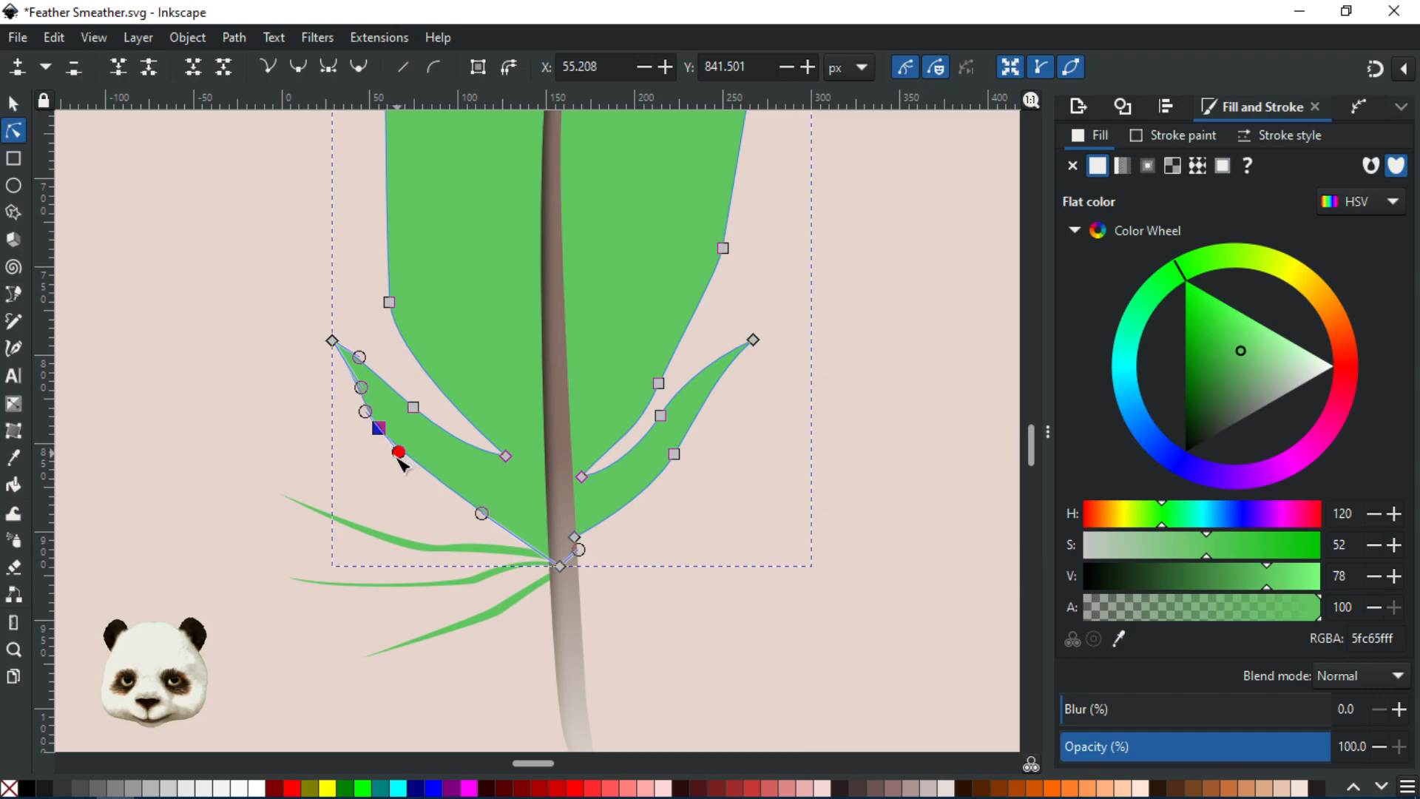
{"action": "left_click_drag", "start_coordinate": [385, 431], "coordinate": [397, 443]}
{"action": "left_click_drag", "start_coordinate": [408, 469], "coordinate": [416, 477]}
{"action": "mouse_move", "coordinate": [385, 423]}
{"action": "left_mouse_down"}
{"action": "mouse_move", "coordinate": [409, 454]}
{"action": "mouse_move", "coordinate": [382, 412]}
{"action": "left_mouse_up"}
{"action": "left_click", "coordinate": [227, 380]}
{"action": "left_click", "coordinate": [194, 375]}
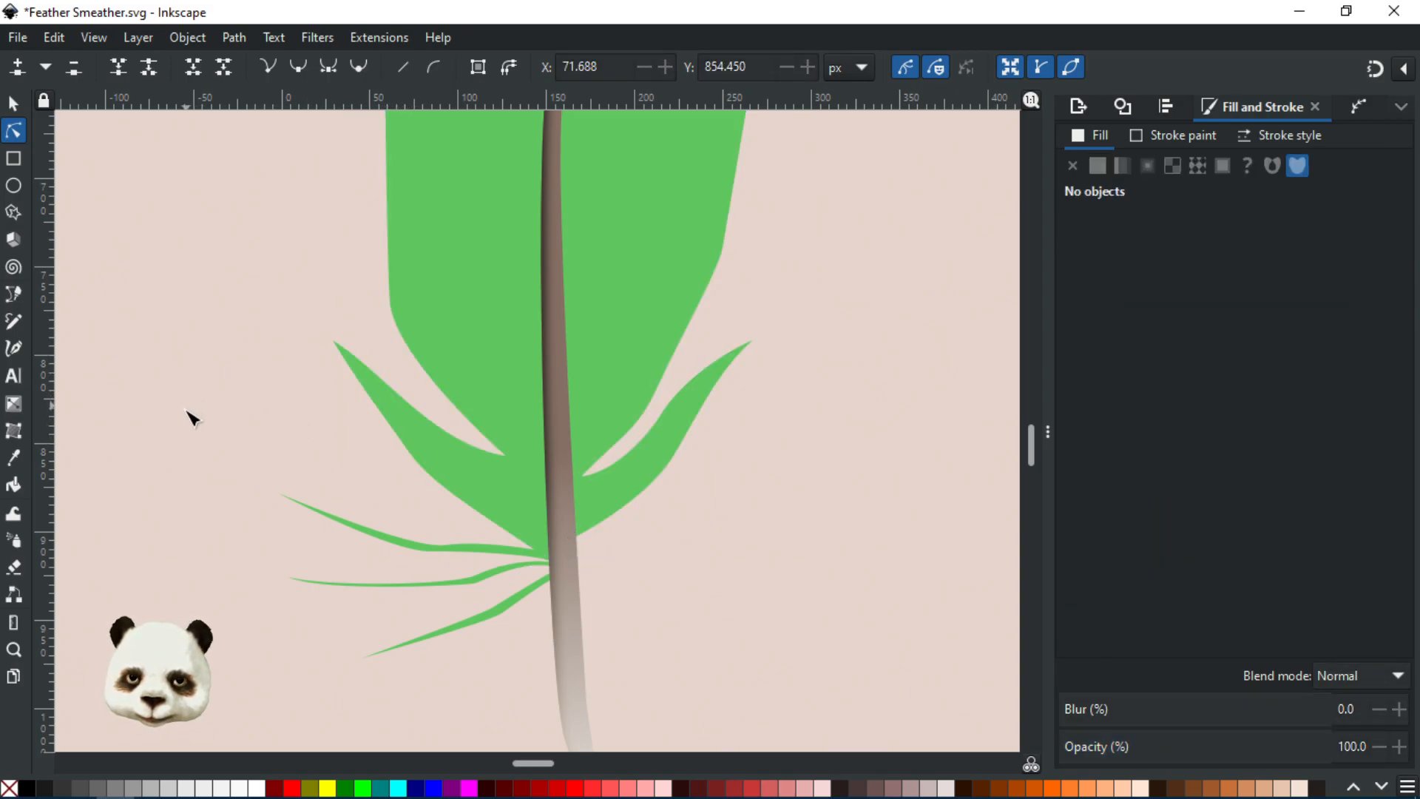
- Adjust the bend nodes of the vane's lower-right barb and extend its tip to about X 287, Y 782 px
{"action": "scroll", "coordinate": [193, 417], "scroll_direction": "down", "scroll_amount": 4}
{"action": "scroll", "coordinate": [193, 429], "scroll_direction": "up", "scroll_amount": 6}
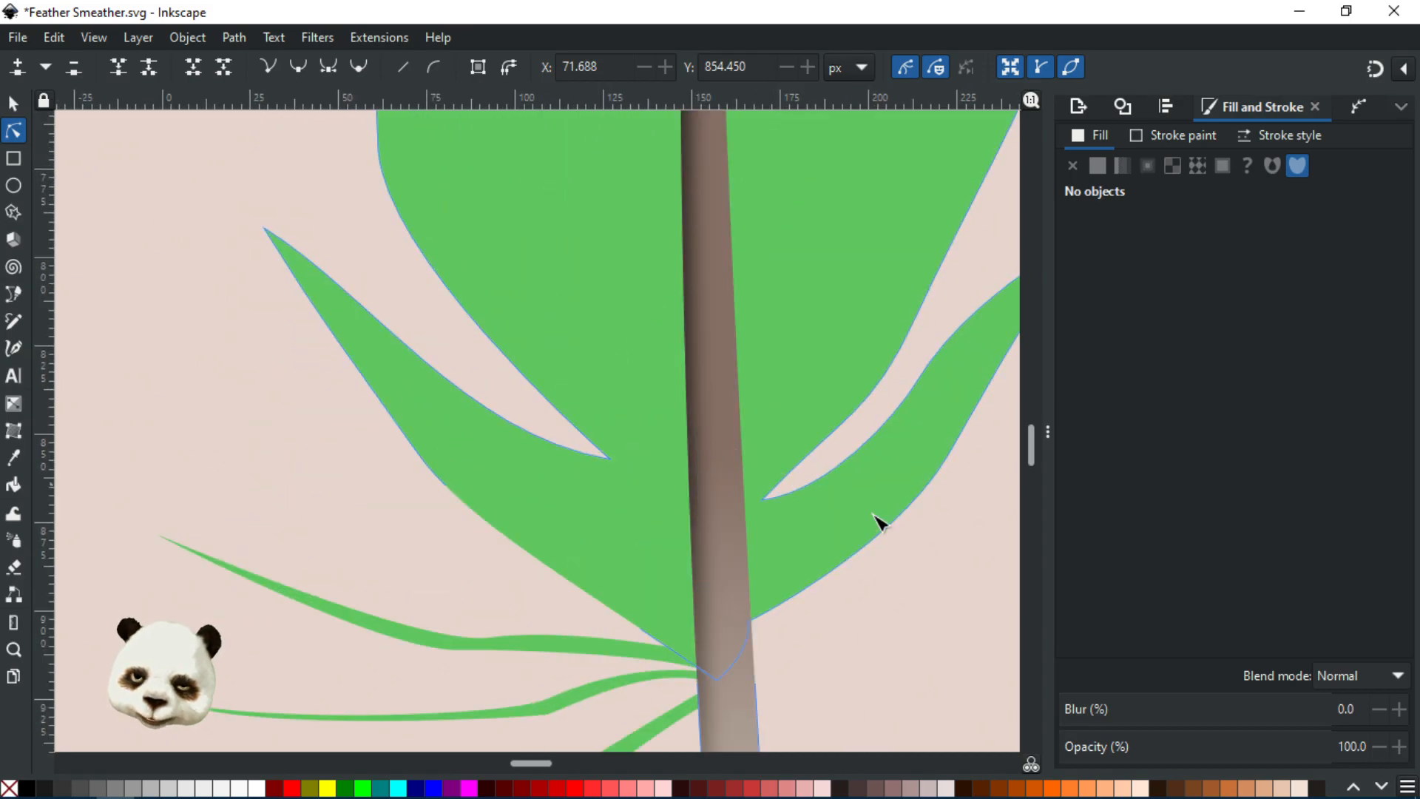
{"action": "left_click", "coordinate": [804, 603]}
{"action": "left_click", "coordinate": [947, 457]}
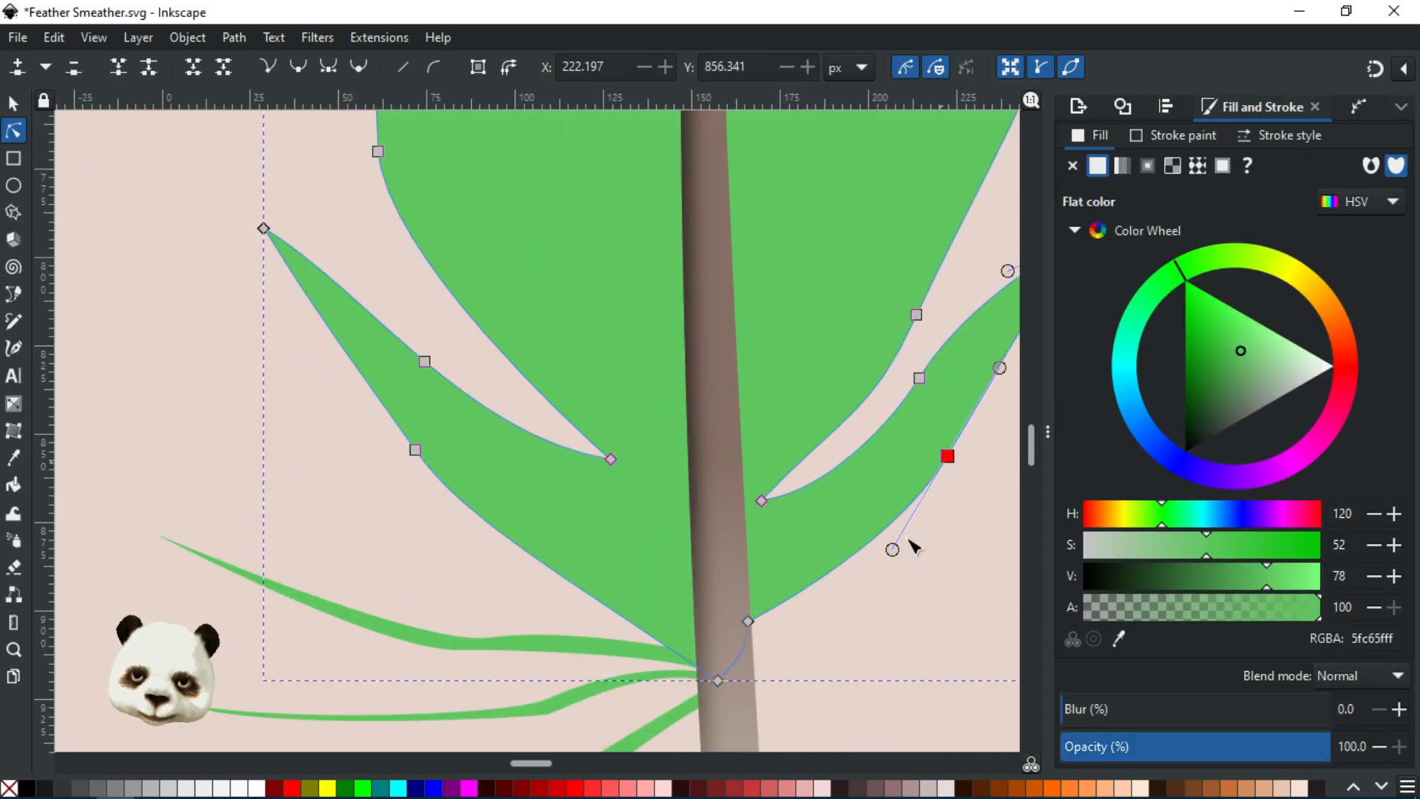
{"action": "scroll", "coordinate": [592, 558], "scroll_direction": "right", "scroll_amount": 5}
{"action": "left_click_drag", "start_coordinate": [722, 381], "coordinate": [726, 383]}
{"action": "left_click_drag", "start_coordinate": [631, 391], "coordinate": [641, 396]}
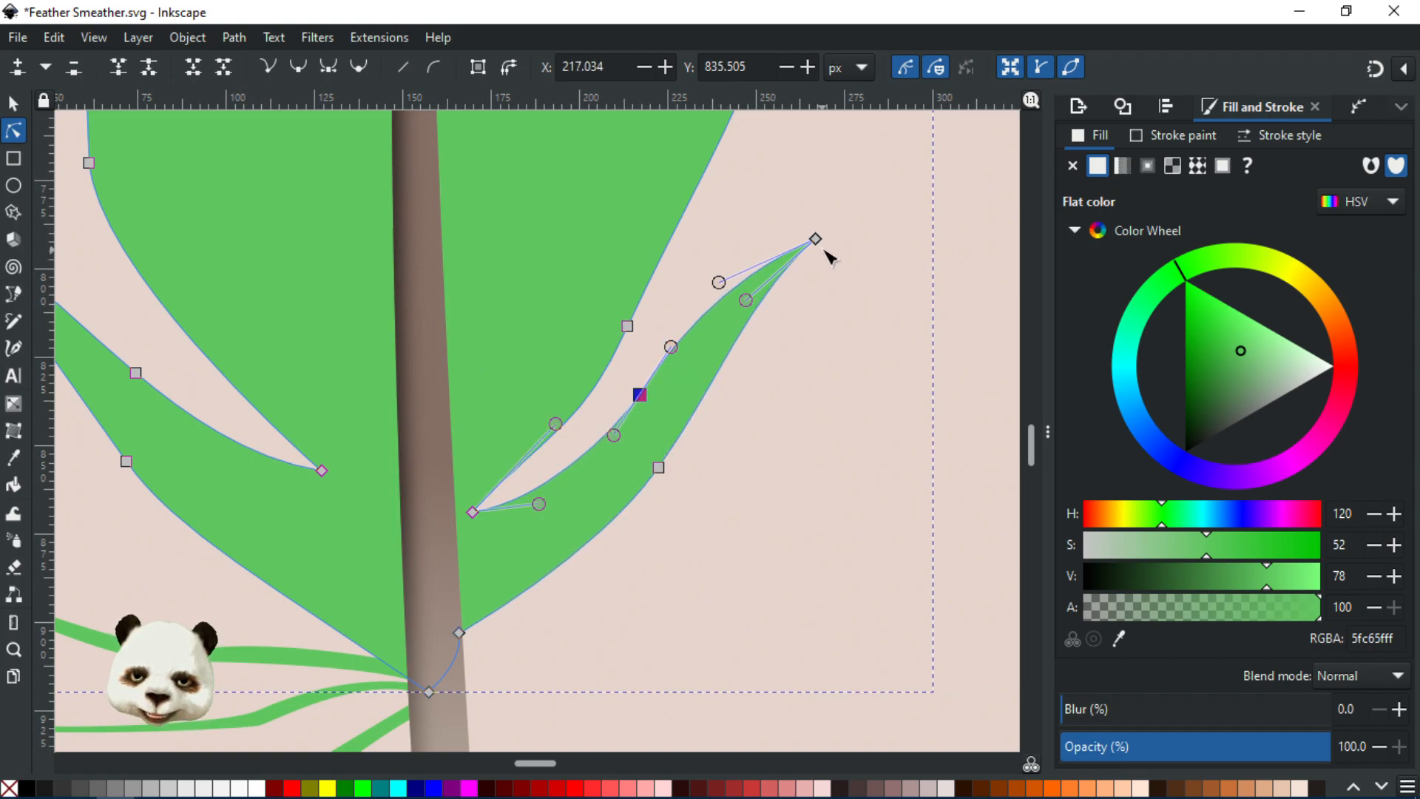
{"action": "left_click_drag", "start_coordinate": [817, 240], "coordinate": [889, 207]}
{"action": "left_click", "coordinate": [856, 412]}
{"action": "left_click", "coordinate": [855, 416]}
{"action": "scroll", "coordinate": [849, 420], "scroll_direction": "down", "scroll_amount": 5}
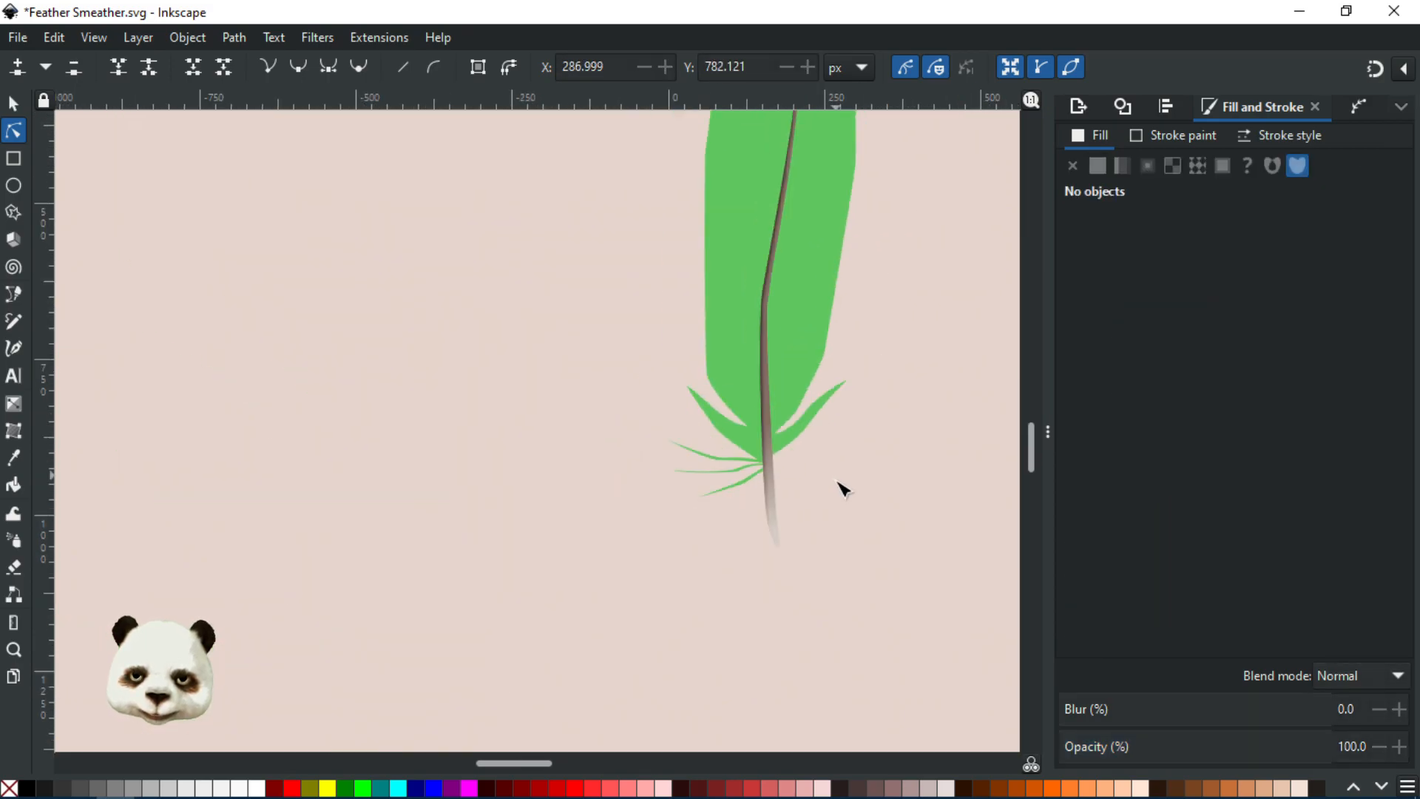
- Draw a tapered wedge about 118 by 82 px across the vane's right edge and subtract it to cut a notch
{"action": "scroll", "coordinate": [770, 504], "scroll_direction": "up", "scroll_amount": 5}
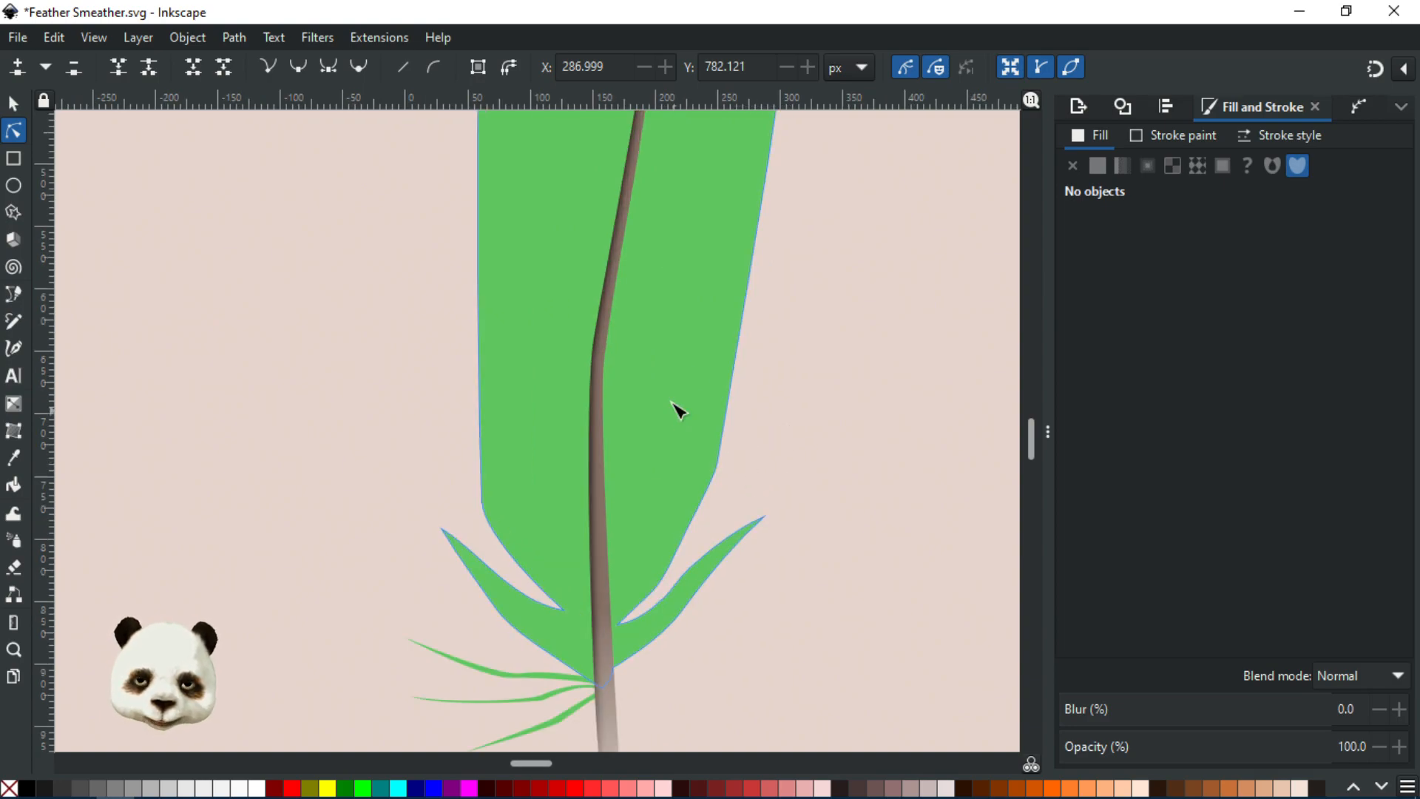
{"action": "key", "text": "b"}
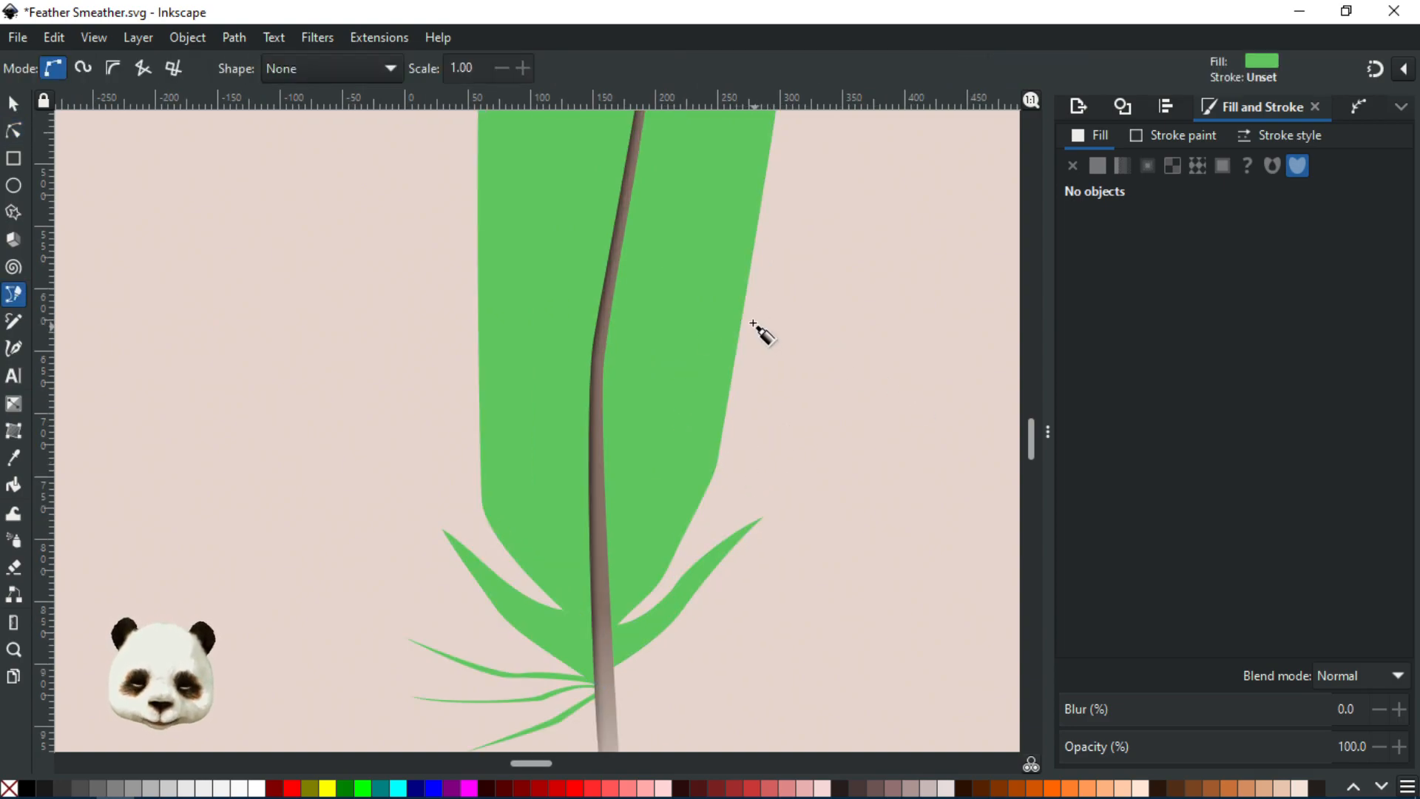
{"action": "left_click_drag", "start_coordinate": [758, 326], "coordinate": [727, 329]}
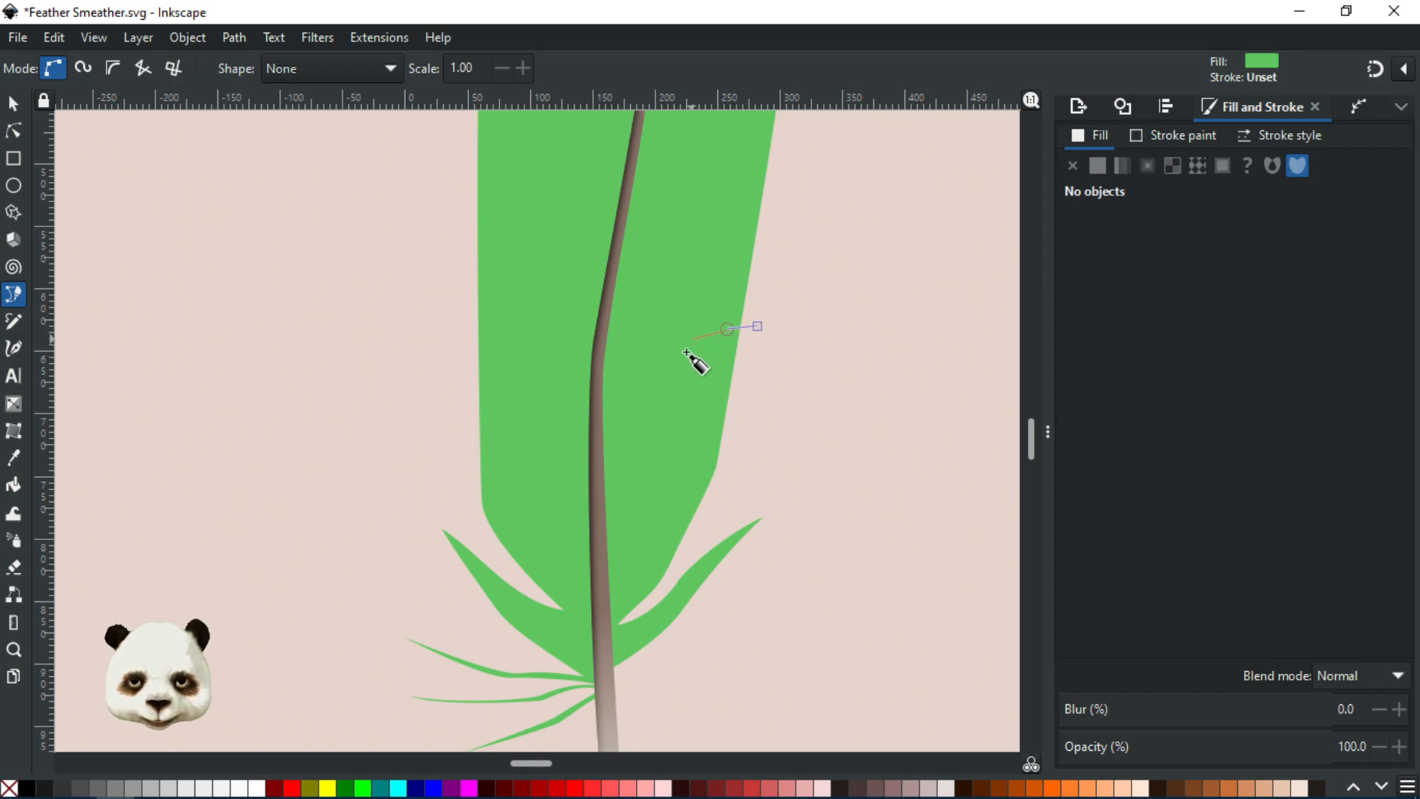
{"action": "left_click_drag", "start_coordinate": [632, 404], "coordinate": [664, 395]}
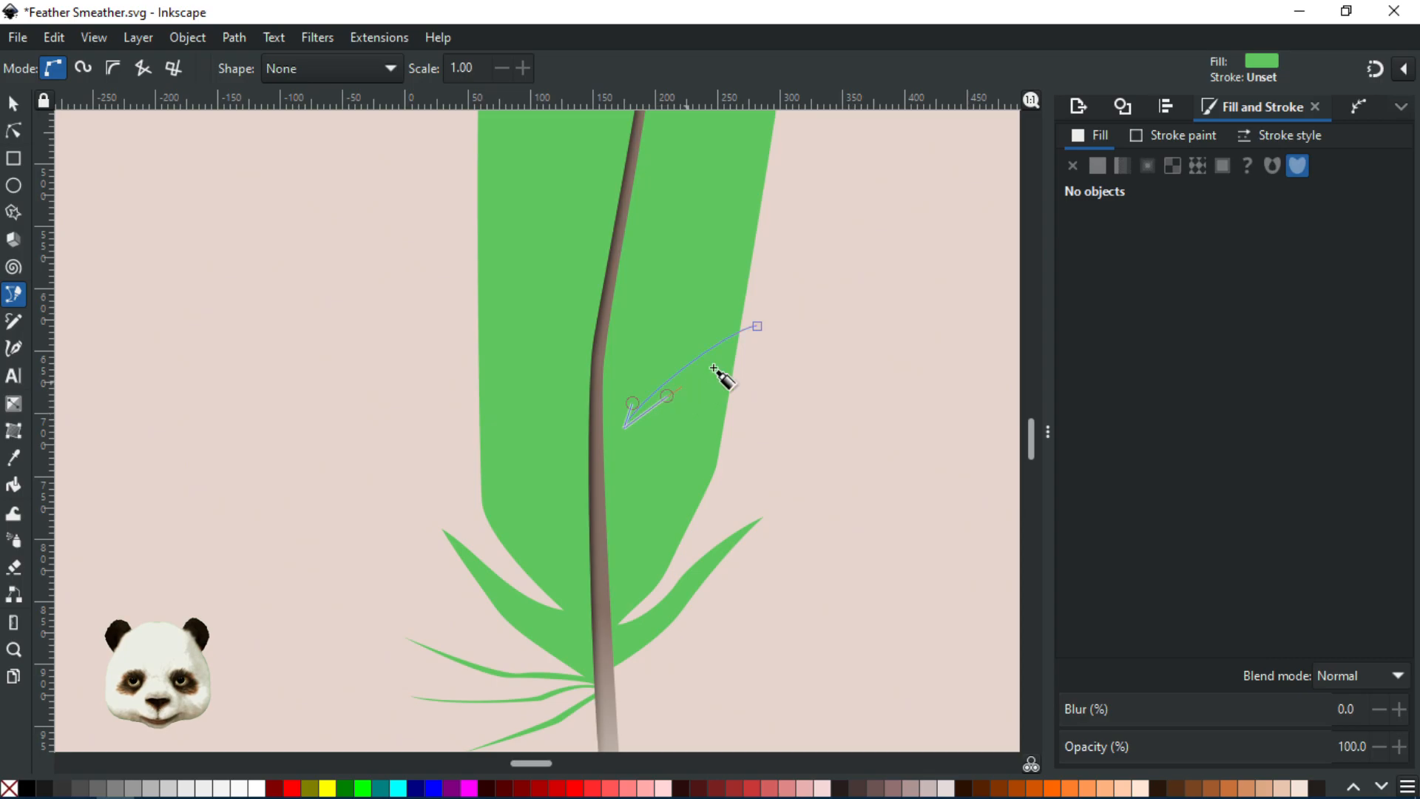
{"action": "left_click_drag", "start_coordinate": [767, 353], "coordinate": [779, 354]}
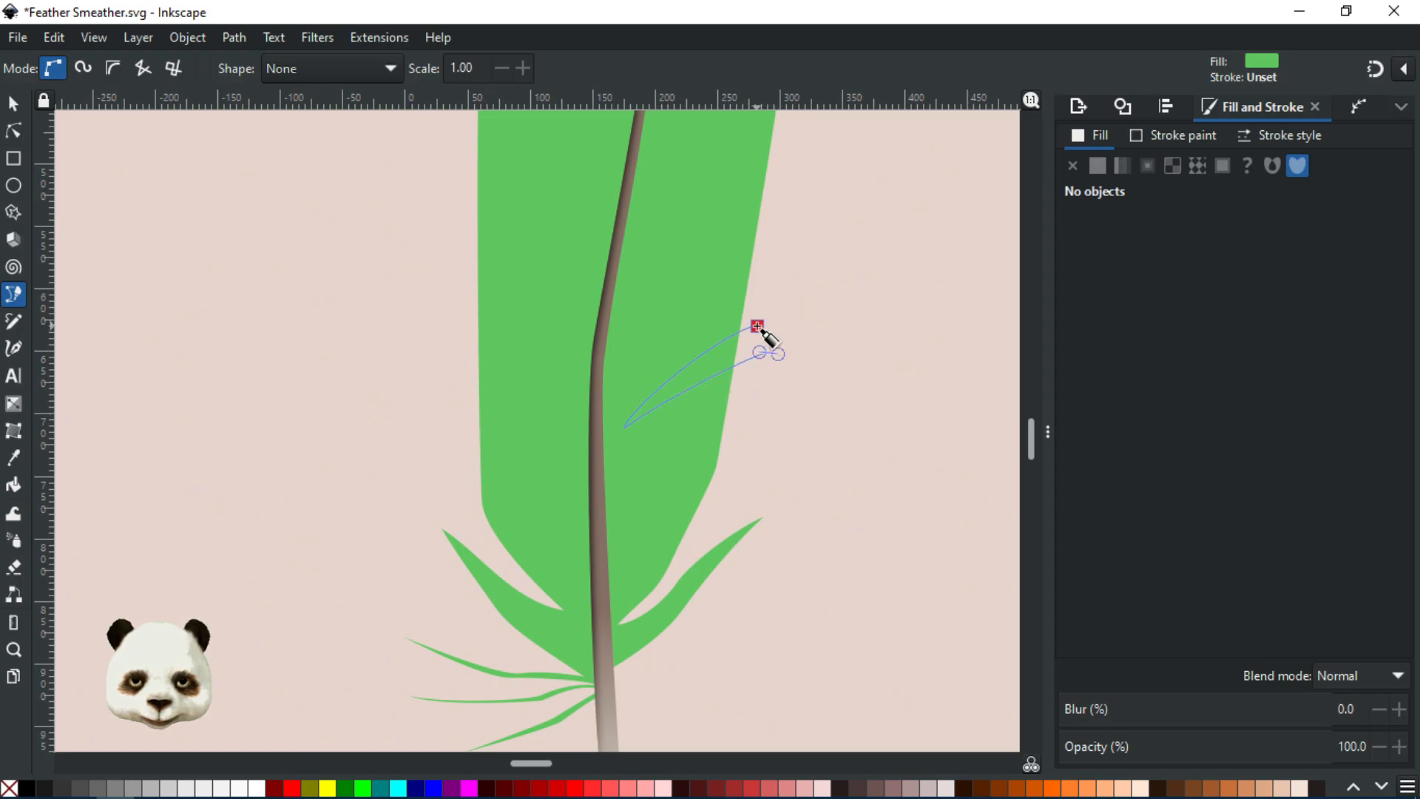
{"action": "left_click", "coordinate": [757, 328]}
{"action": "key", "text": "s"}
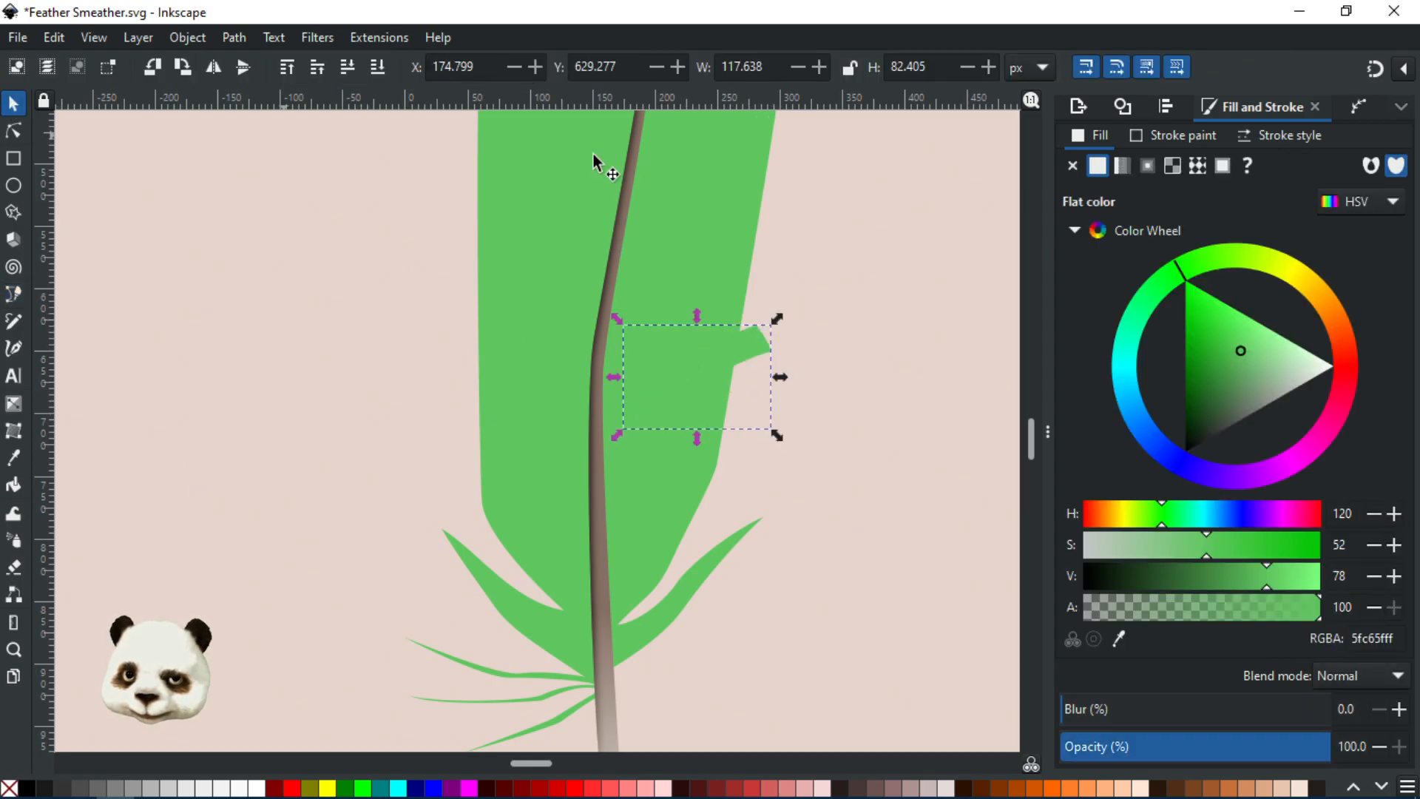
{"action": "left_click", "coordinate": [679, 182]}
{"action": "key", "text": "ctrl+minus"}
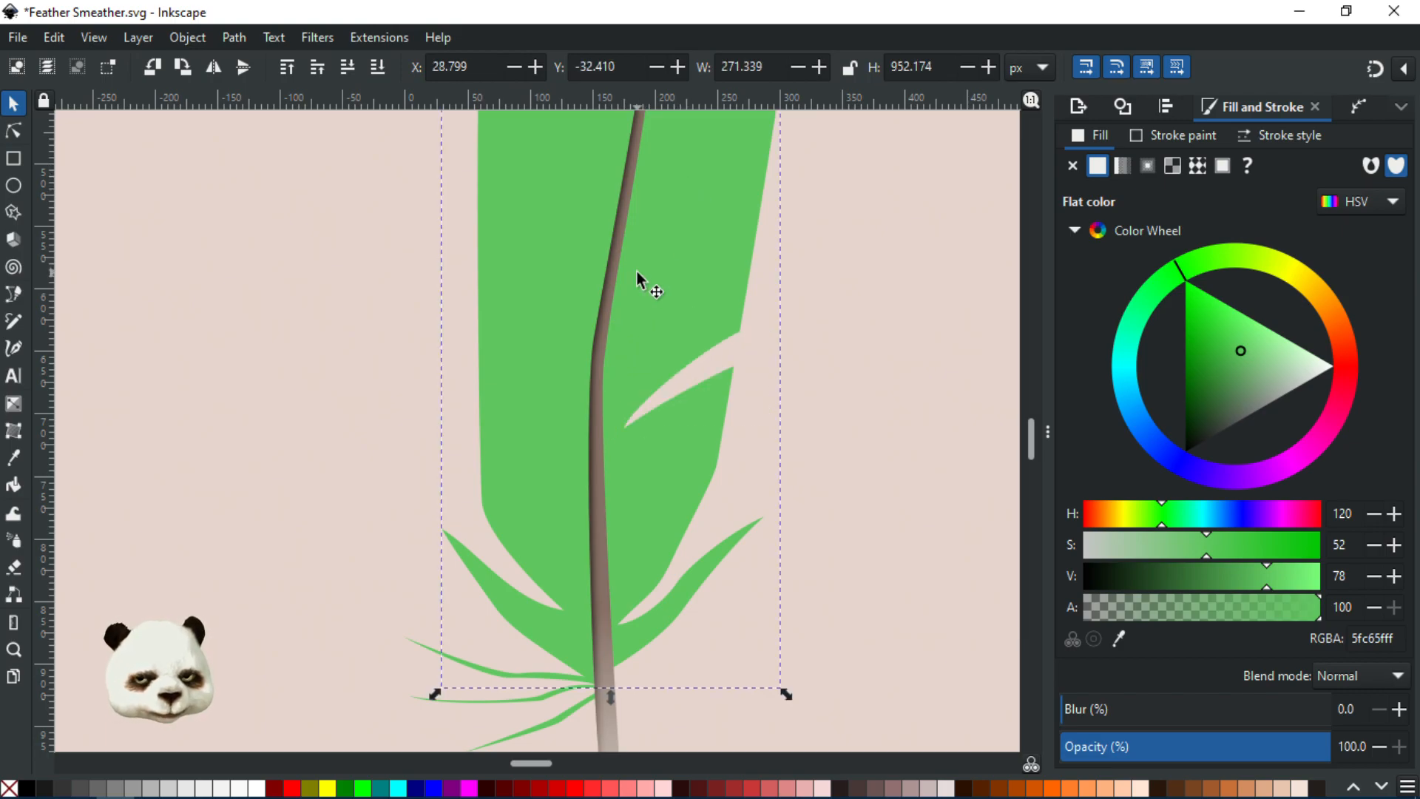
- Move the lower outer corner node of the new right-hand notch to about X 269, Y 658 px
{"action": "left_click", "coordinate": [13, 133]}
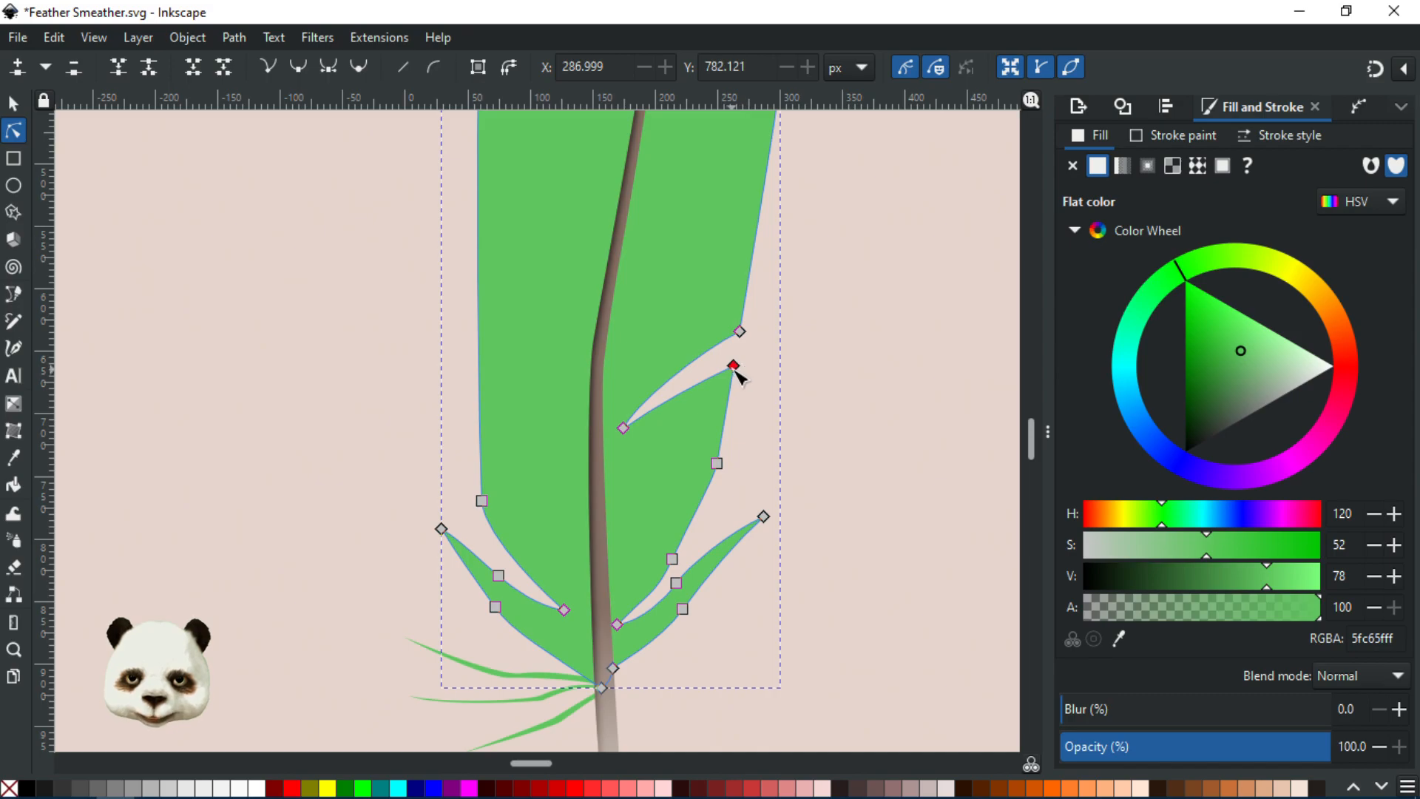
{"action": "left_click", "coordinate": [849, 402]}
{"action": "left_click", "coordinate": [839, 420]}
{"action": "scroll", "coordinate": [830, 473], "scroll_direction": "down", "scroll_amount": 6}
{"action": "scroll", "coordinate": [887, 459], "scroll_direction": "up", "scroll_amount": 3}
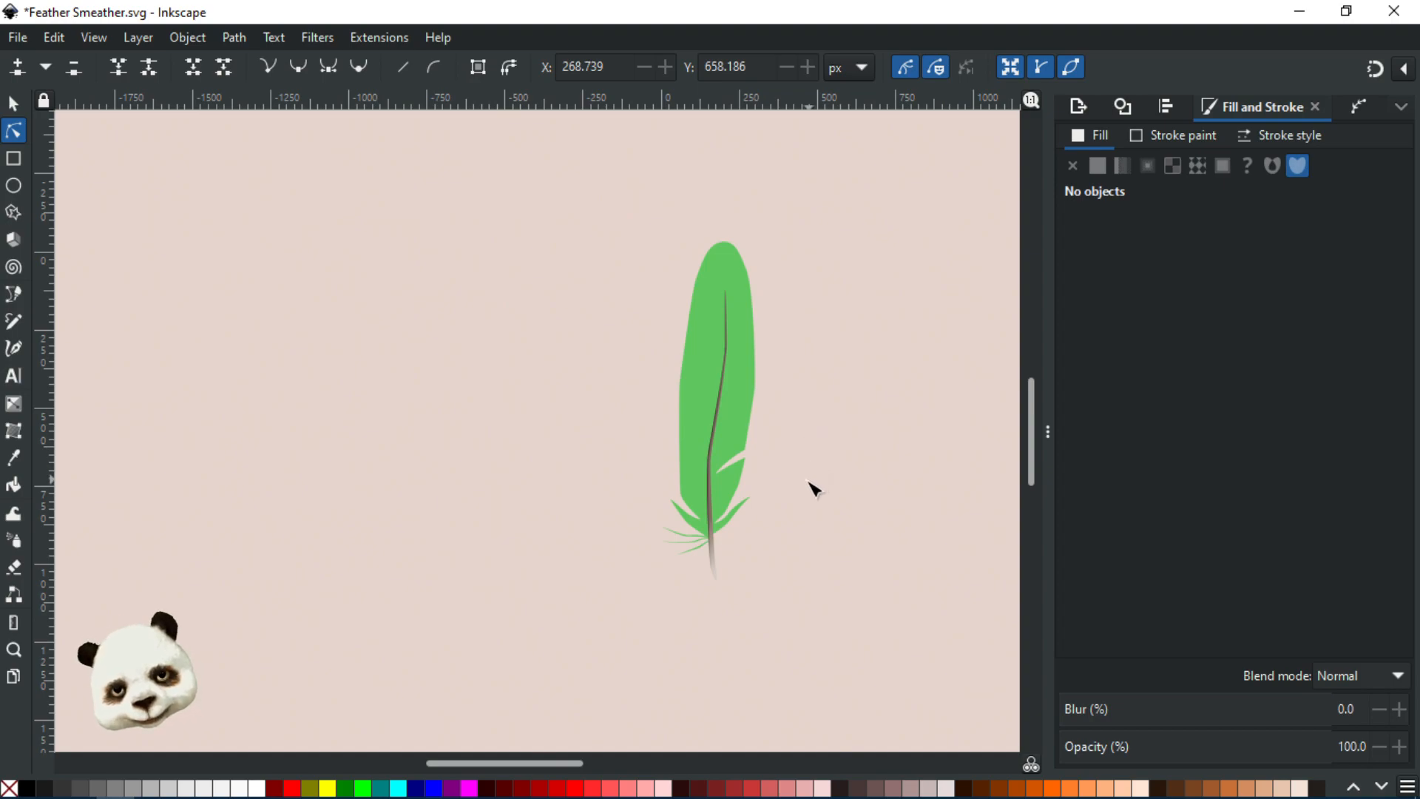
- Move the upper root node of the lowest wisp to about X 150, Y 924 px at the shaft's edge
{"action": "scroll", "coordinate": [802, 558], "scroll_direction": "down", "scroll_amount": 2}
{"action": "scroll", "coordinate": [691, 530], "scroll_direction": "up", "scroll_amount": 5}
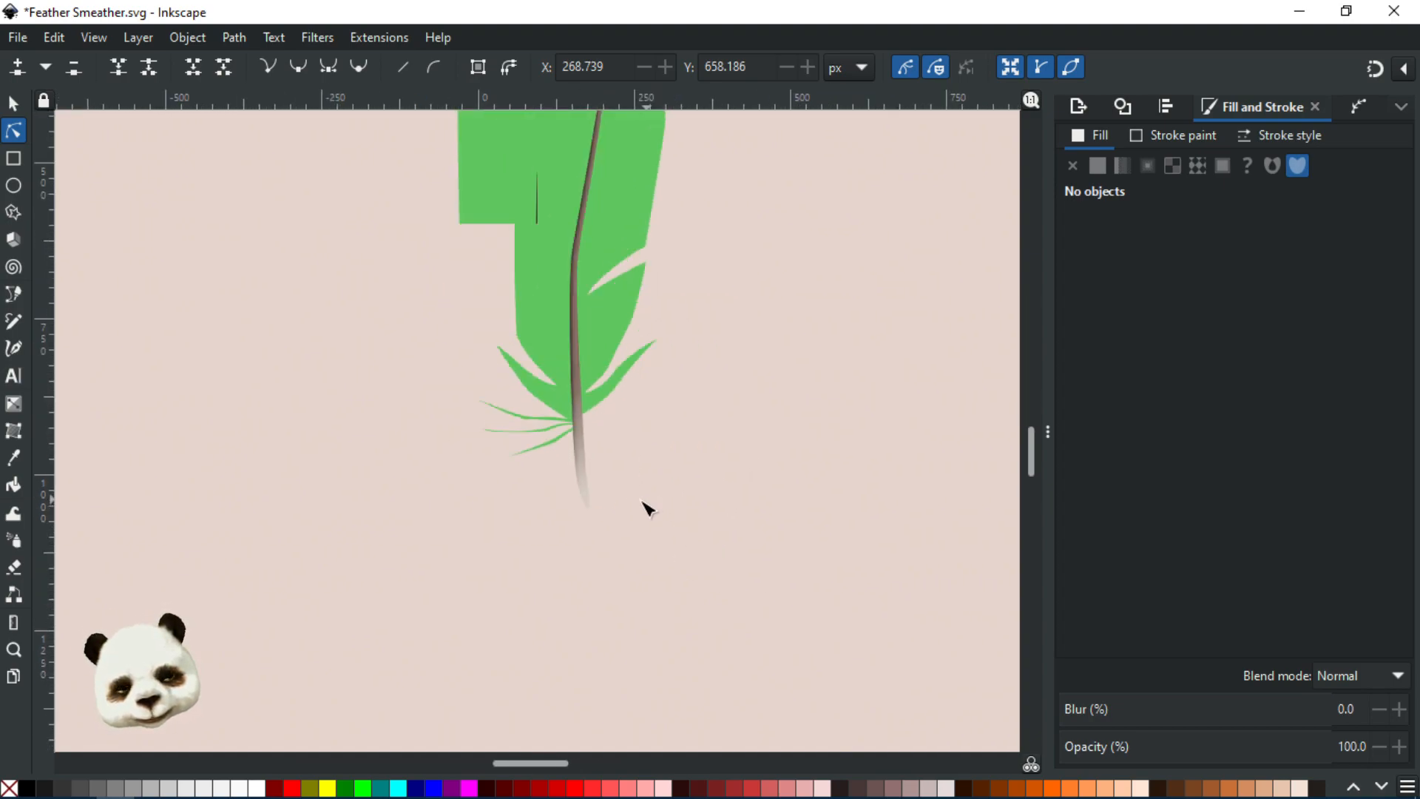
{"action": "scroll", "coordinate": [643, 514], "scroll_direction": "down", "scroll_amount": 2}
{"action": "scroll", "coordinate": [637, 522], "scroll_direction": "up", "scroll_amount": 6}
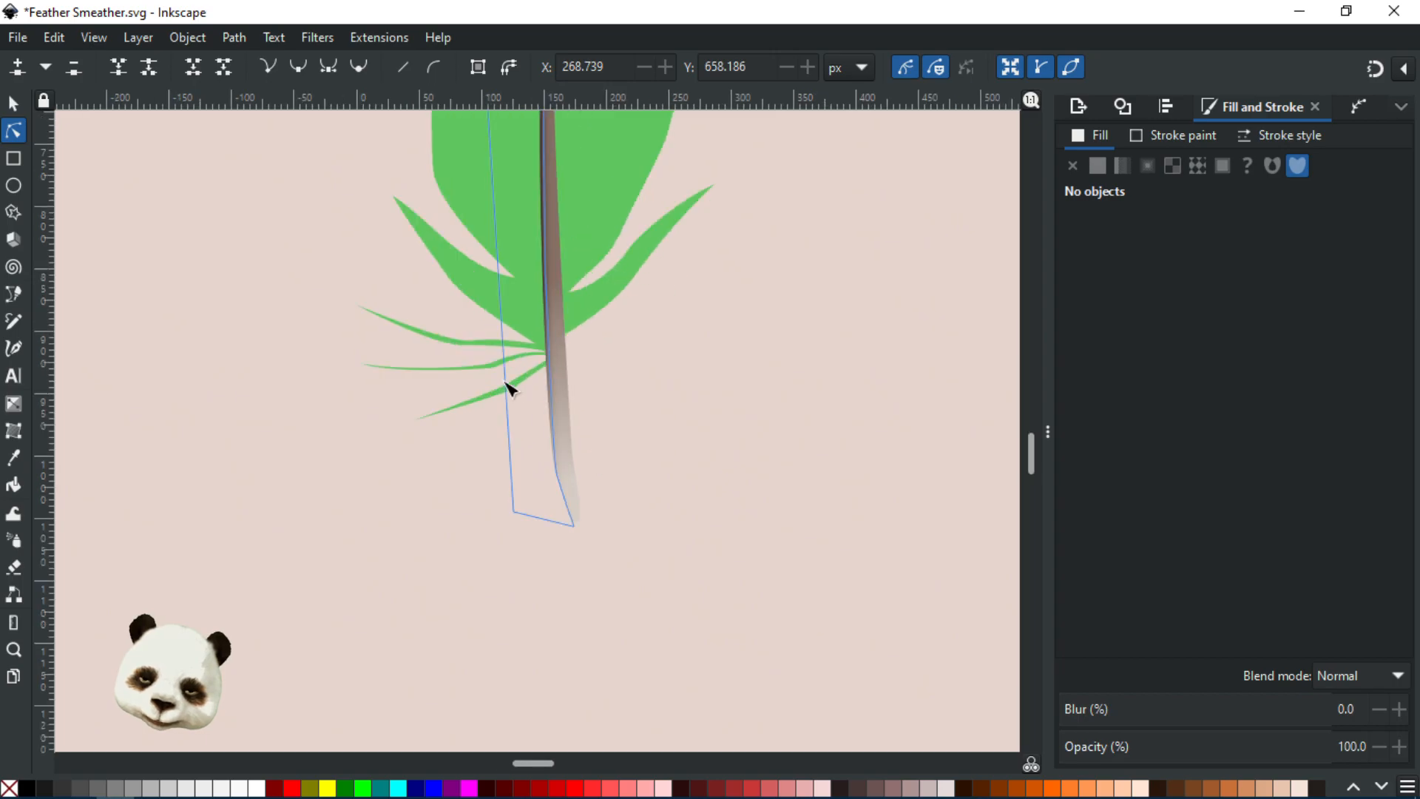
{"action": "left_click", "coordinate": [603, 325]}
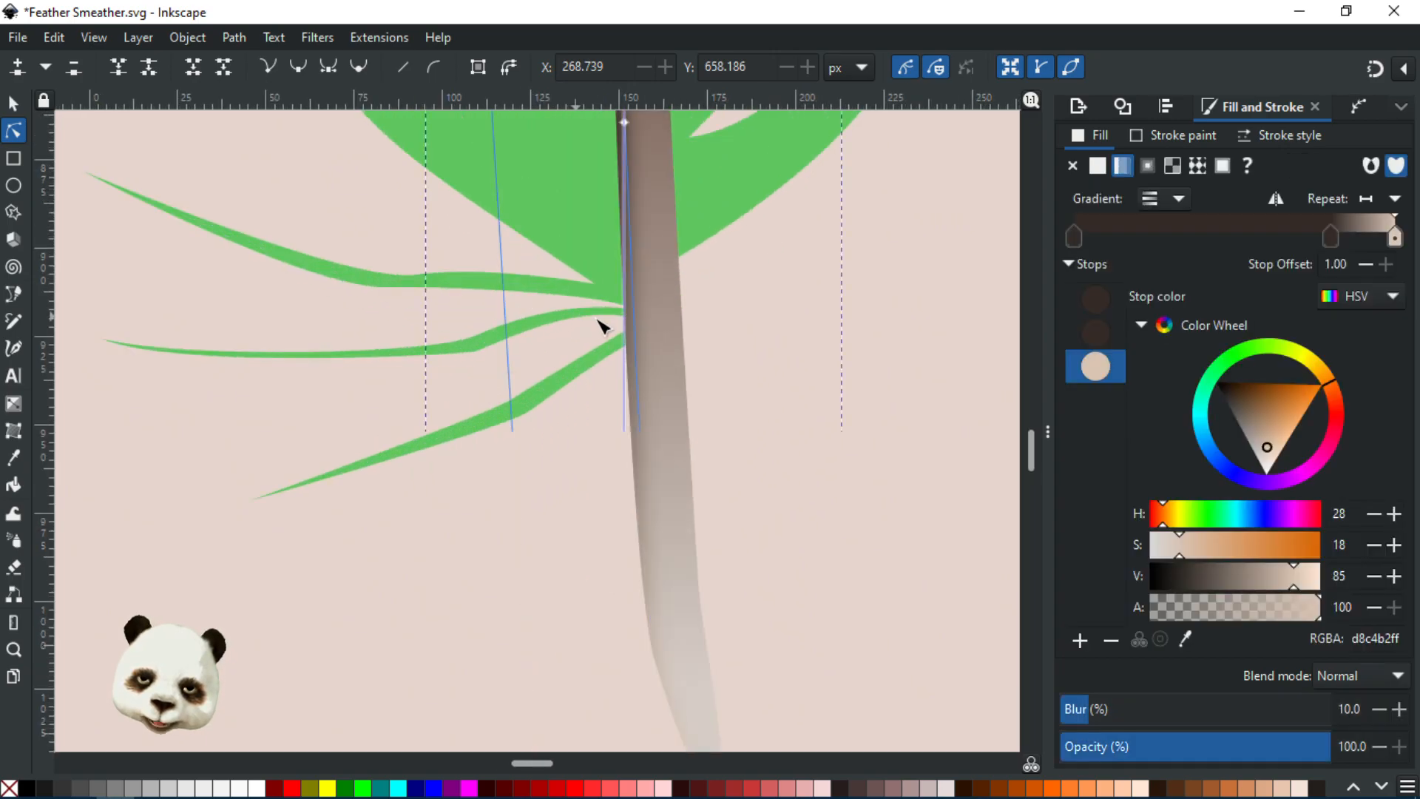
{"action": "left_click", "coordinate": [466, 353]}
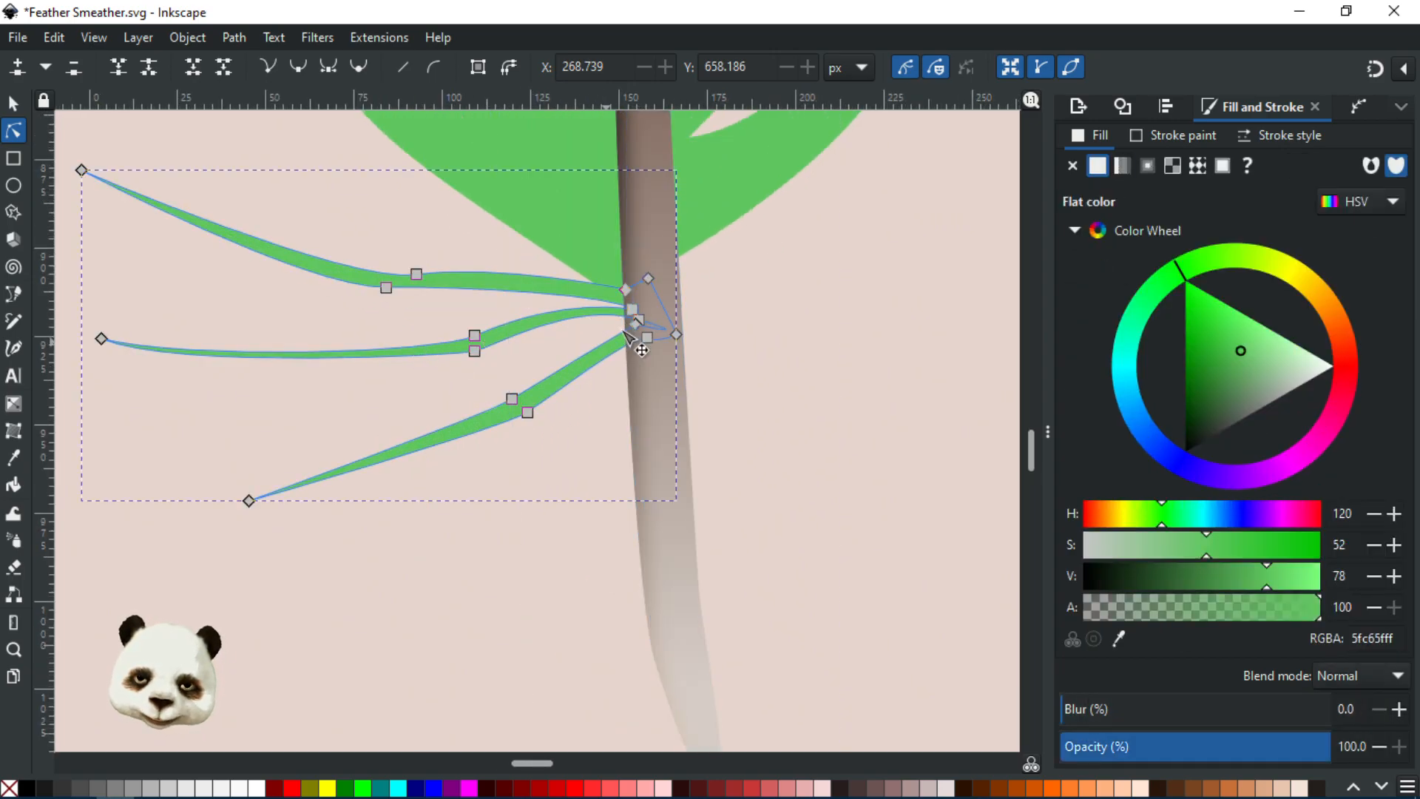
{"action": "scroll", "coordinate": [642, 326], "scroll_direction": "up", "scroll_amount": 5}
{"action": "left_click", "coordinate": [671, 320]}
{"action": "left_click_drag", "start_coordinate": [671, 319], "coordinate": [674, 317]}
{"action": "left_click_drag", "start_coordinate": [856, 373], "coordinate": [619, 343]}
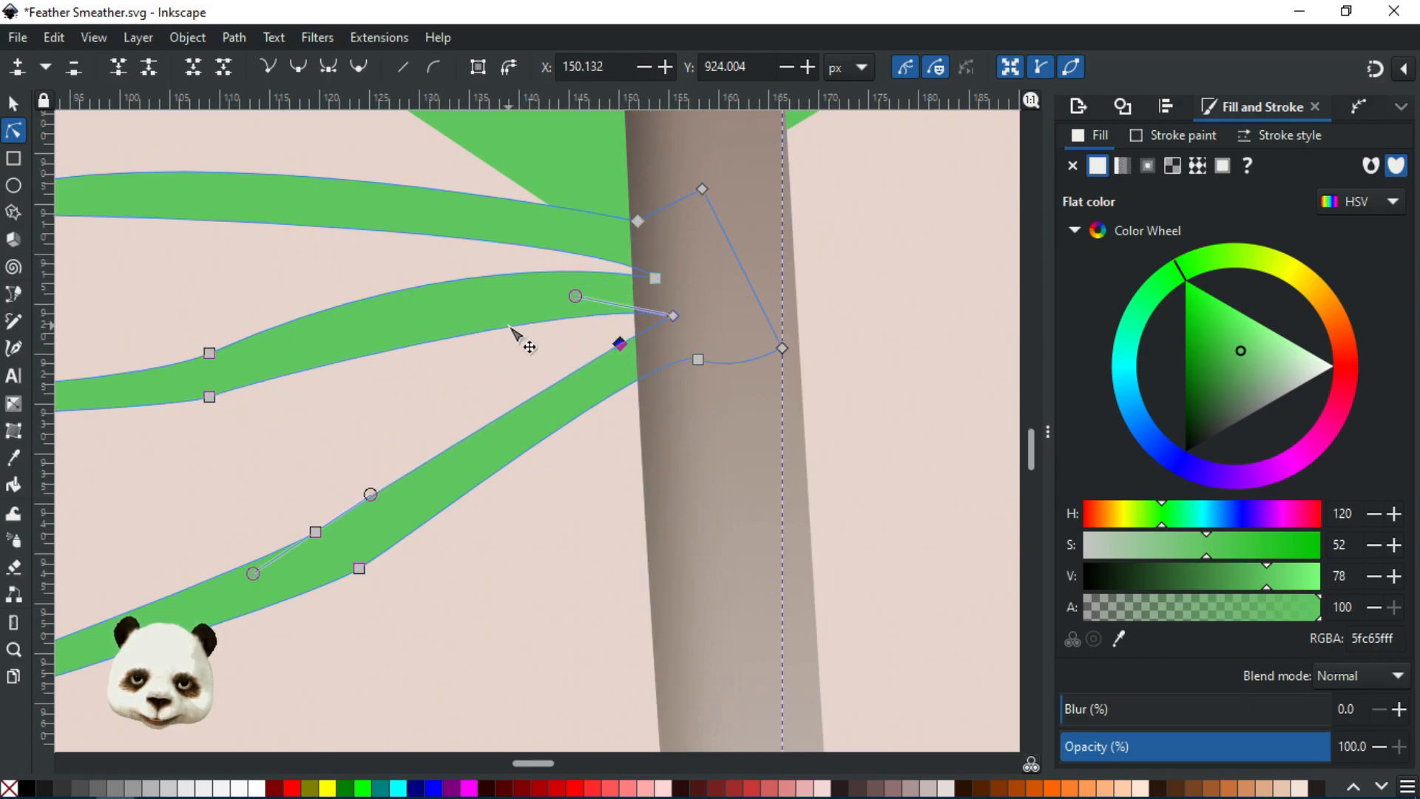
- Move the node joining the top and middle wisps to about X 156, Y 919 px and reshape both adjoining curves with its handles
{"action": "left_click_drag", "start_coordinate": [656, 280], "coordinate": [679, 290]}
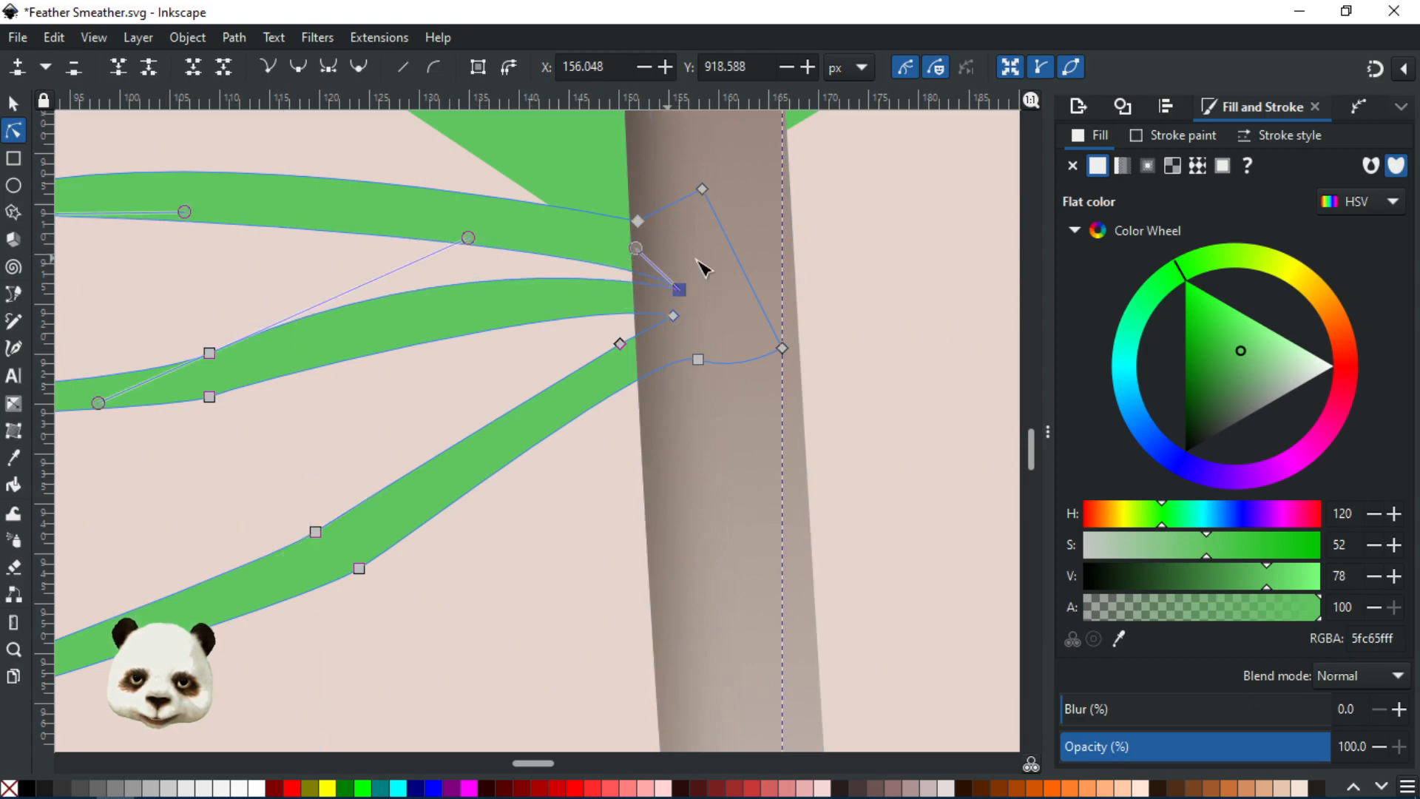
{"action": "left_click_drag", "start_coordinate": [579, 280], "coordinate": [556, 284]}
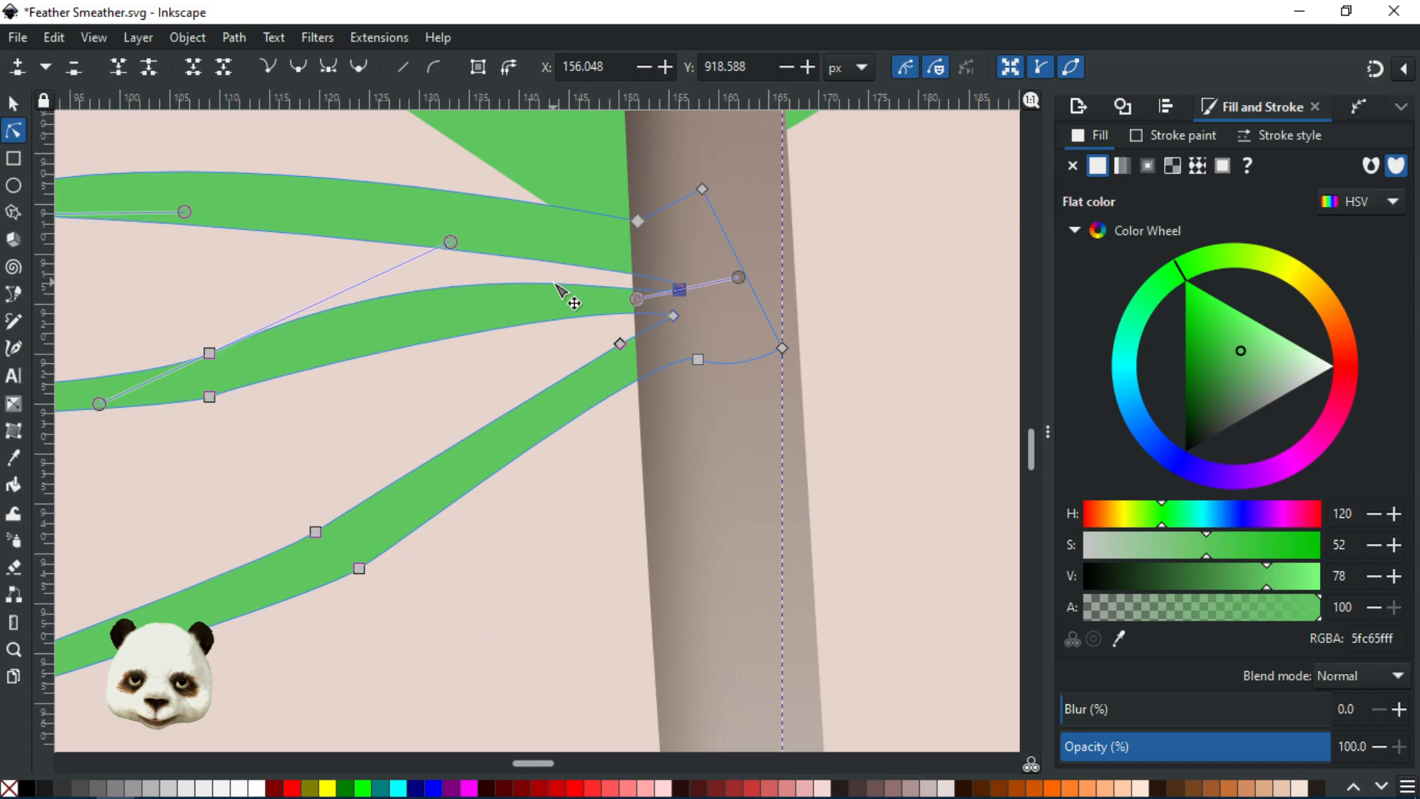
{"action": "left_click", "coordinate": [680, 290], "text": "ctrl"}
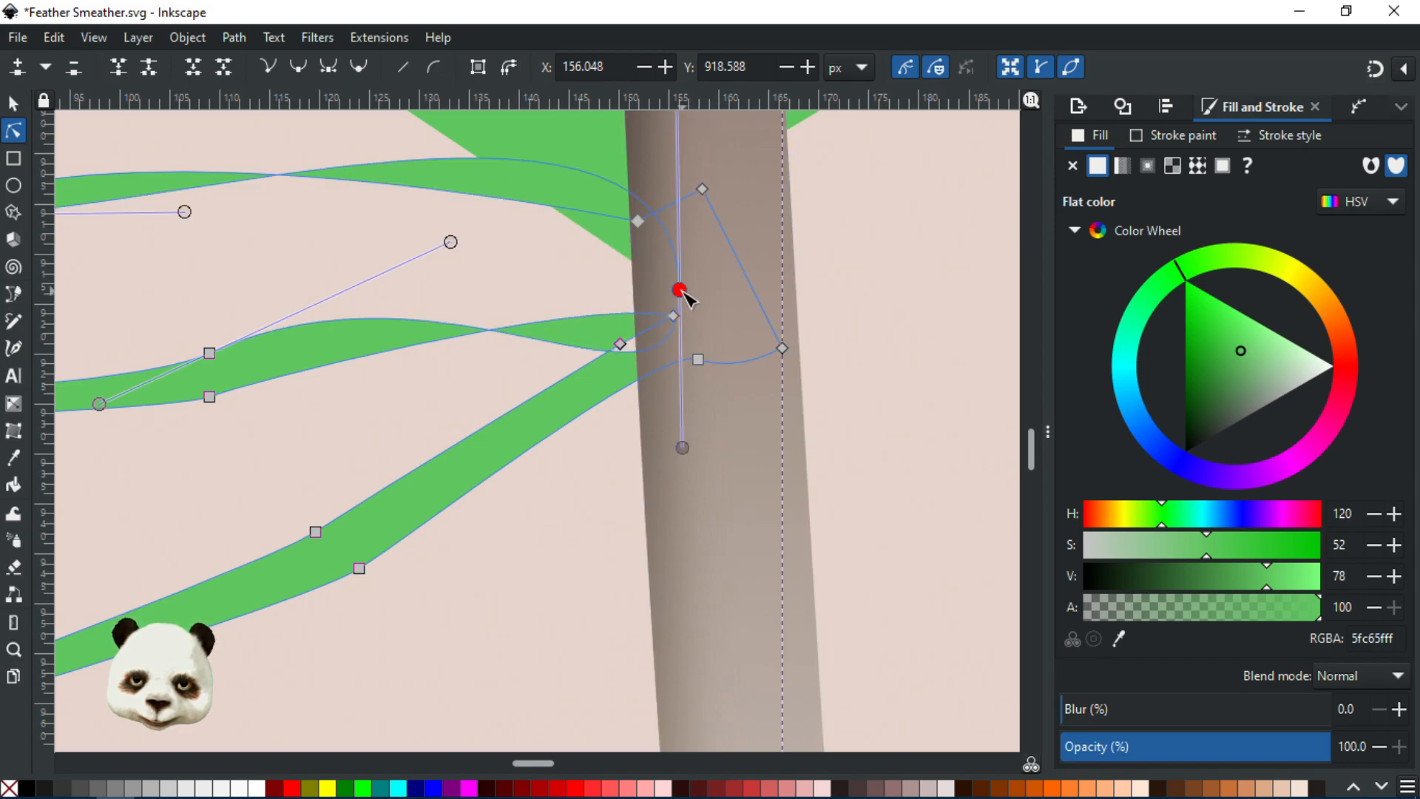
{"action": "left_click", "coordinate": [680, 290], "text": "ctrl"}
{"action": "left_click_drag", "start_coordinate": [684, 489], "coordinate": [530, 319]}
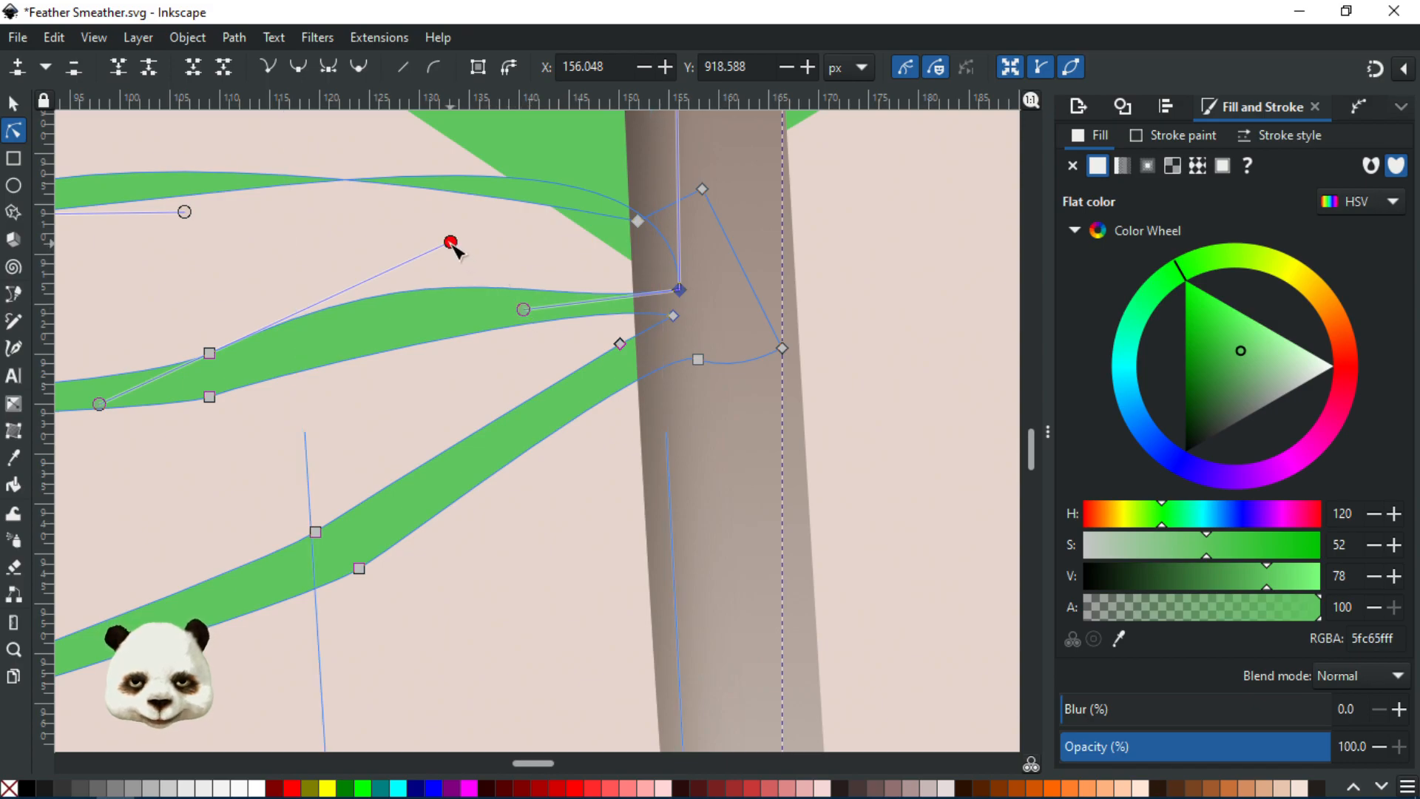
{"action": "left_click_drag", "start_coordinate": [454, 245], "coordinate": [506, 399]}
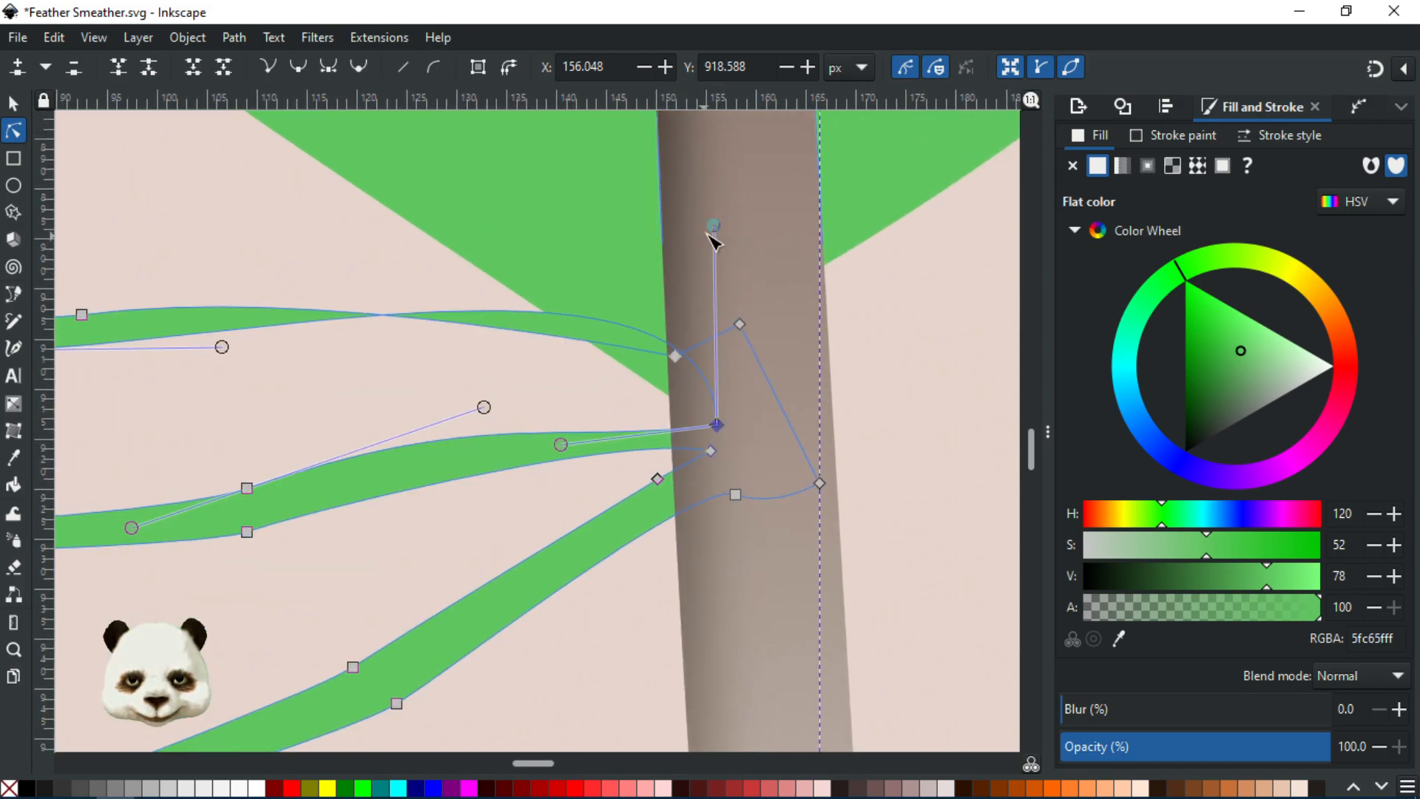
{"action": "left_click_drag", "start_coordinate": [715, 227], "coordinate": [510, 336]}
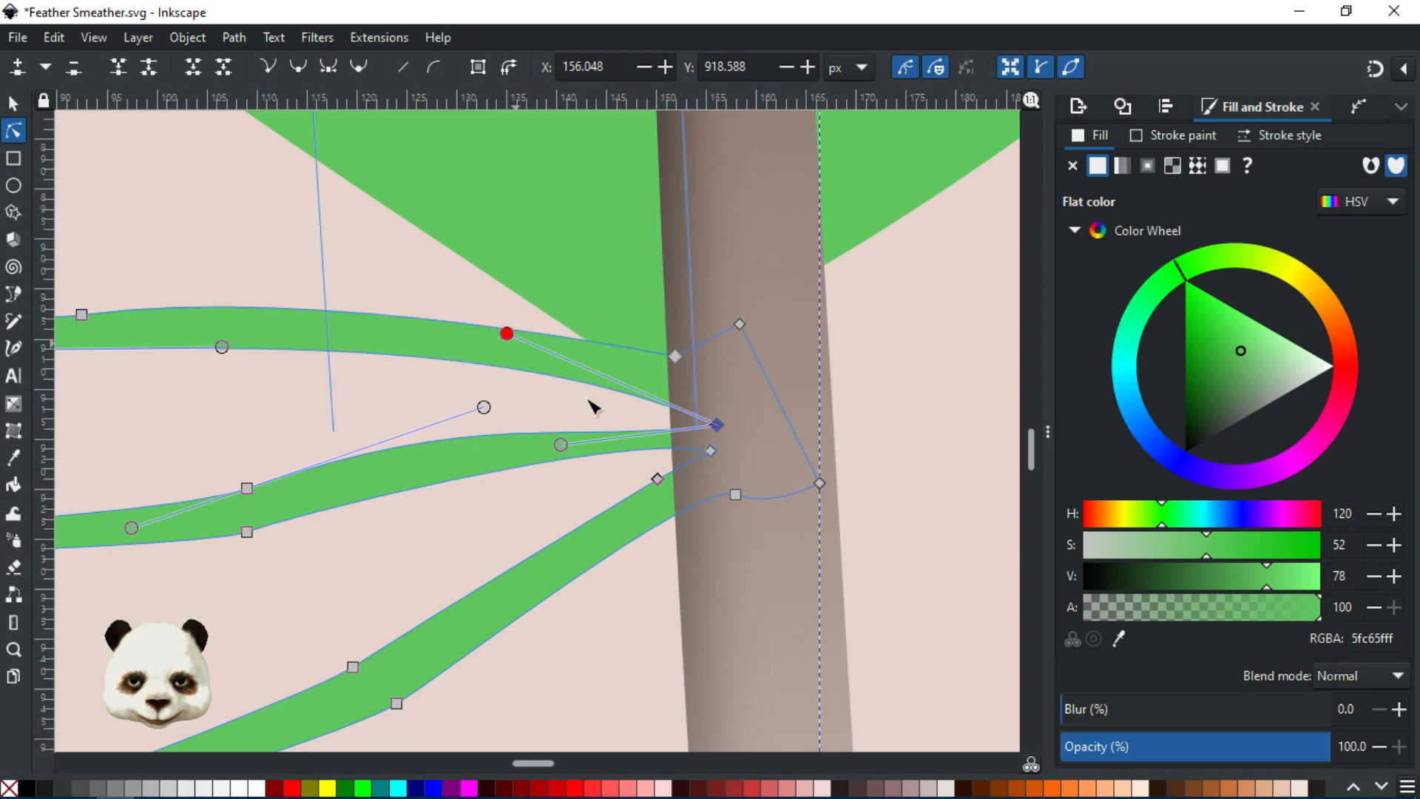
- Shift the lower bend node of the top wisp to about X 88, Y 914 px
{"action": "scroll", "coordinate": [591, 401], "scroll_direction": "down", "scroll_amount": 3}
{"action": "left_click_drag", "start_coordinate": [389, 387], "coordinate": [408, 407]}
{"action": "left_click", "coordinate": [458, 625]}
{"action": "left_click", "coordinate": [522, 658]}
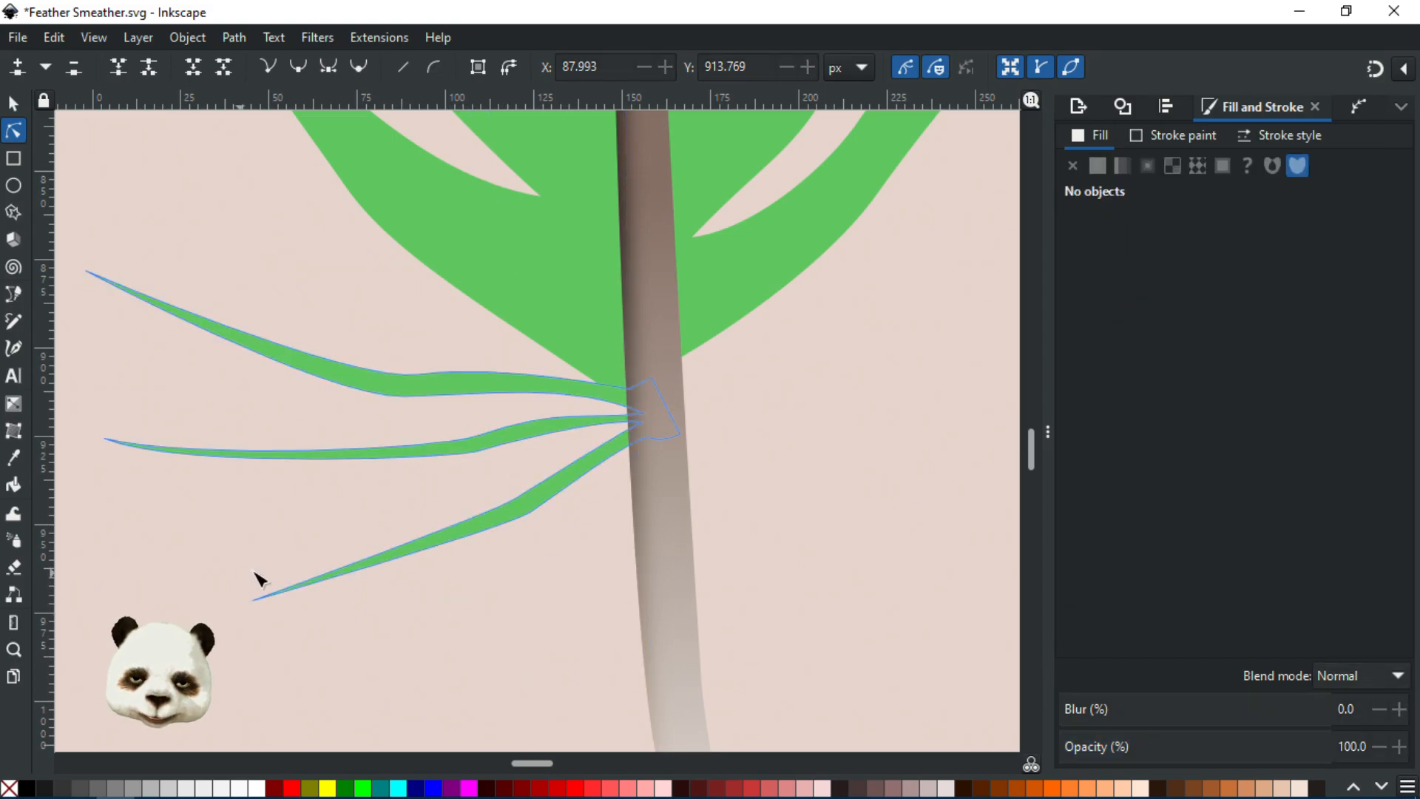
- Lower the lowest wisp's tip to about X 52, Y 987 px and arch its outer part with the tip and bend handles
{"action": "left_click", "coordinate": [252, 600]}
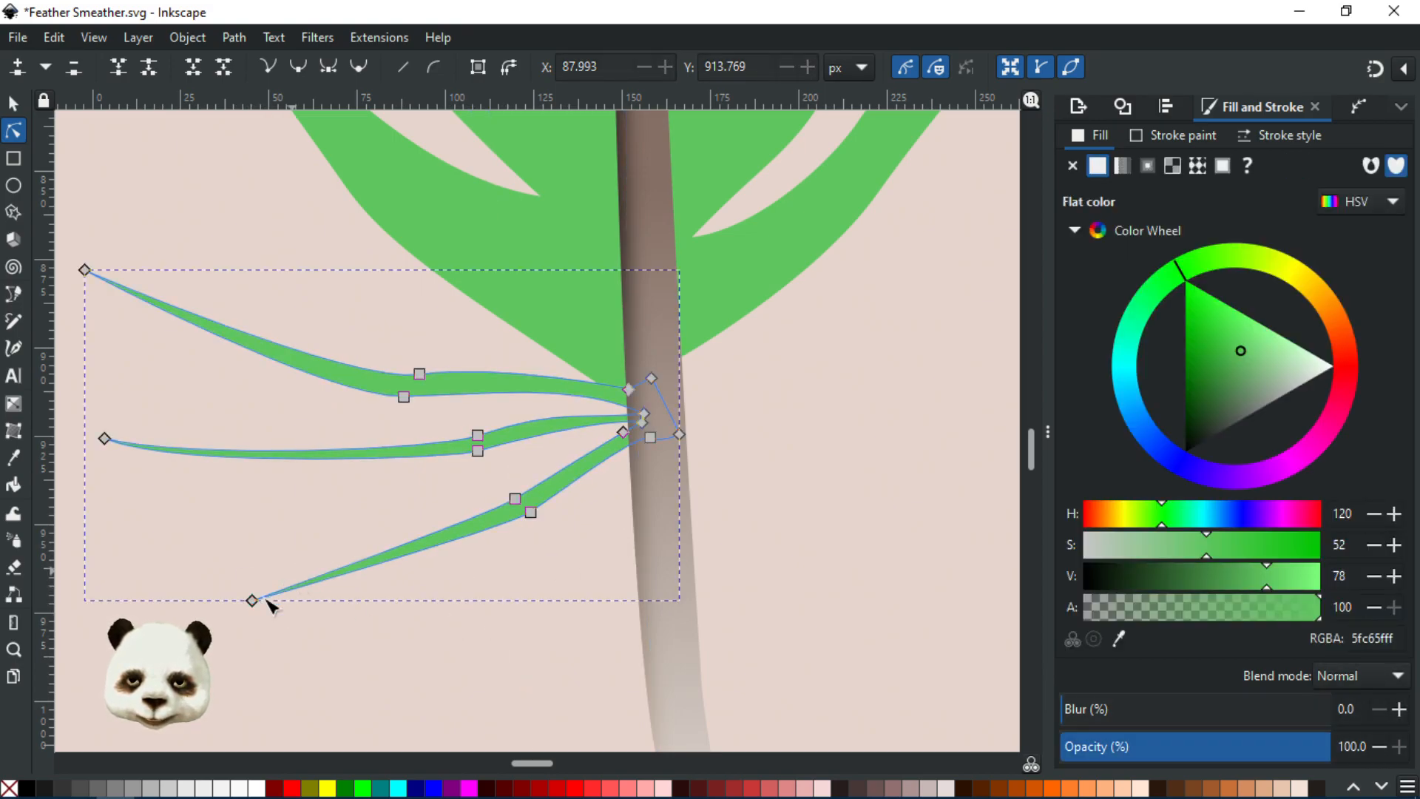
{"action": "left_click_drag", "start_coordinate": [253, 600], "coordinate": [273, 653]}
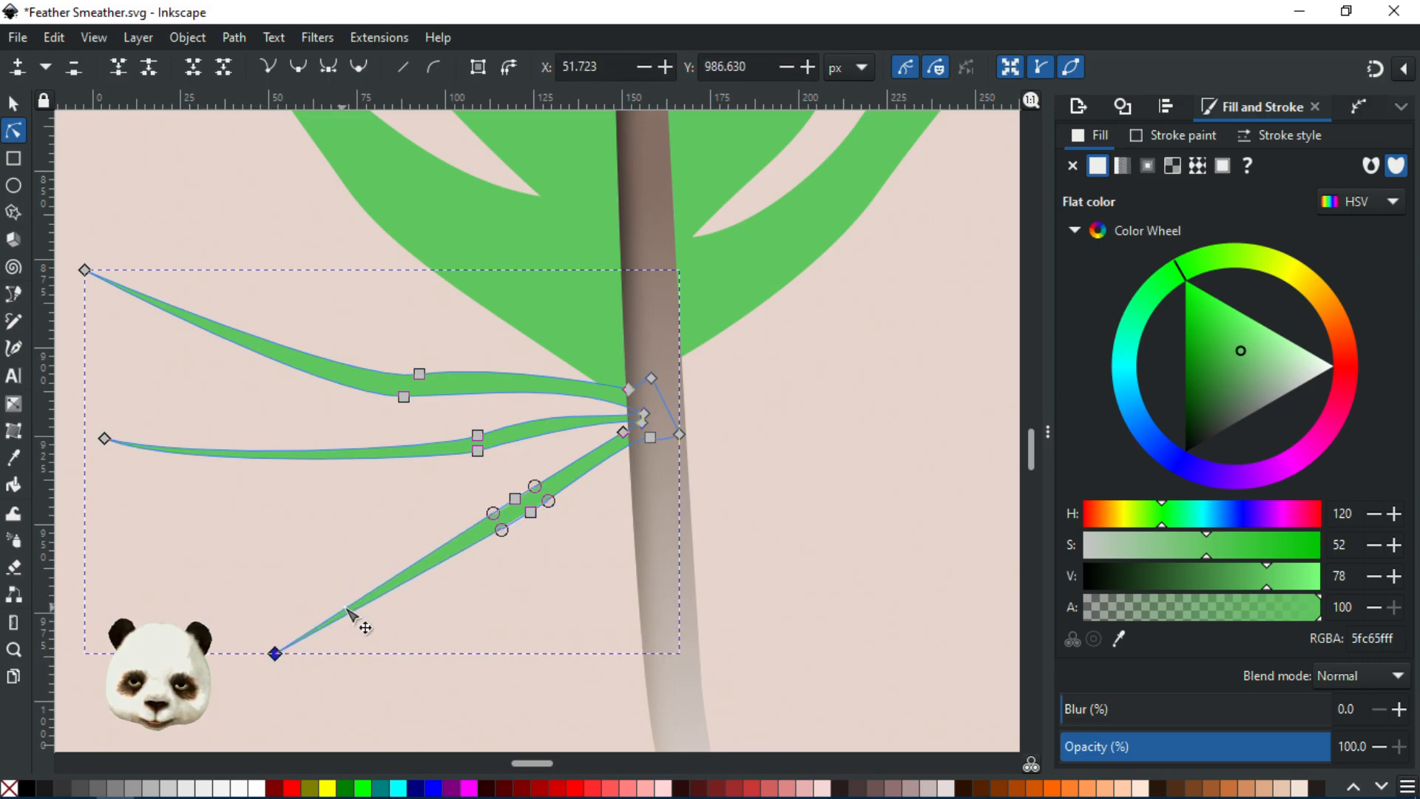
{"action": "mouse_move", "coordinate": [343, 579]}
{"action": "left_mouse_down"}
{"action": "mouse_move", "coordinate": [368, 569]}
{"action": "mouse_move", "coordinate": [371, 581]}
{"action": "left_mouse_up"}
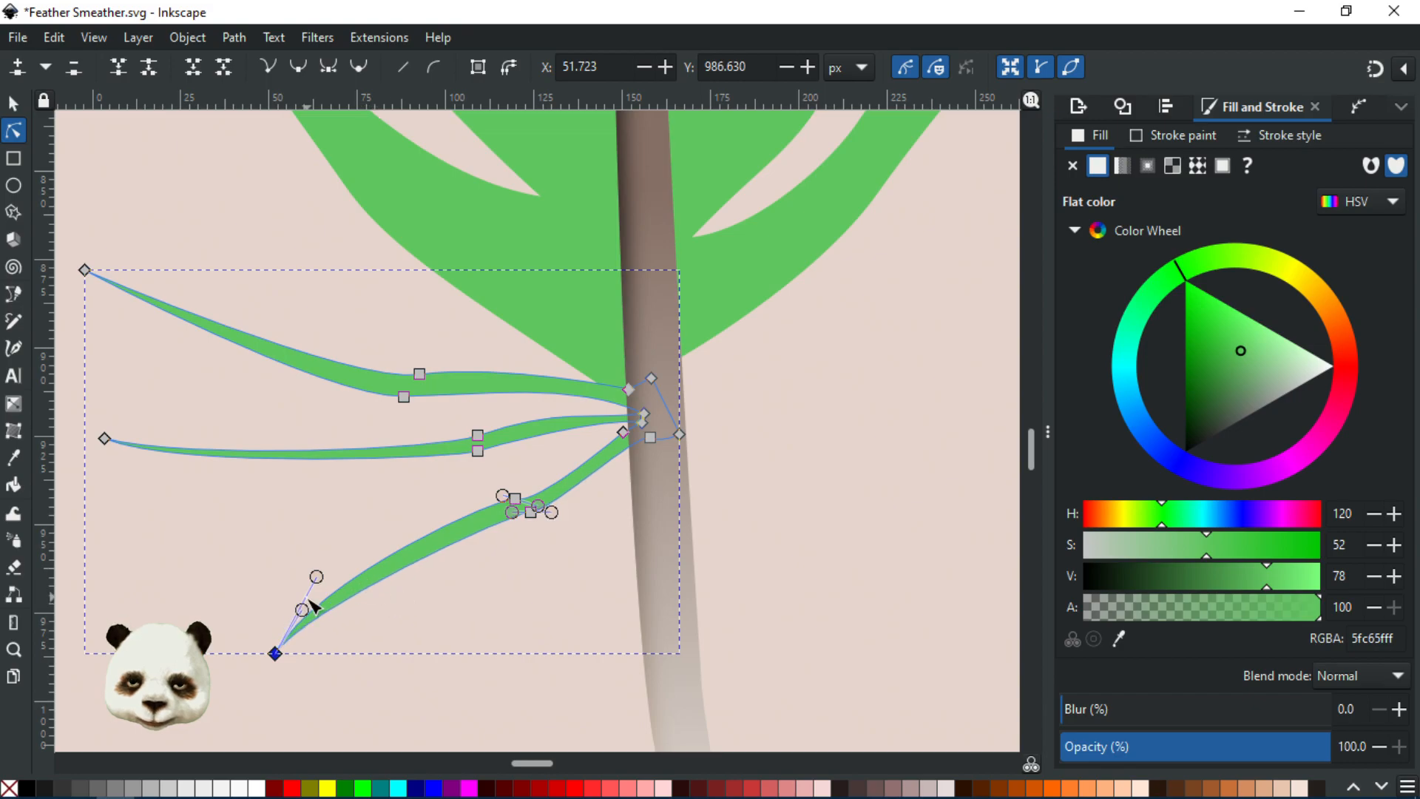
{"action": "left_click_drag", "start_coordinate": [305, 612], "coordinate": [364, 553]}
{"action": "left_click_drag", "start_coordinate": [506, 496], "coordinate": [572, 477]}
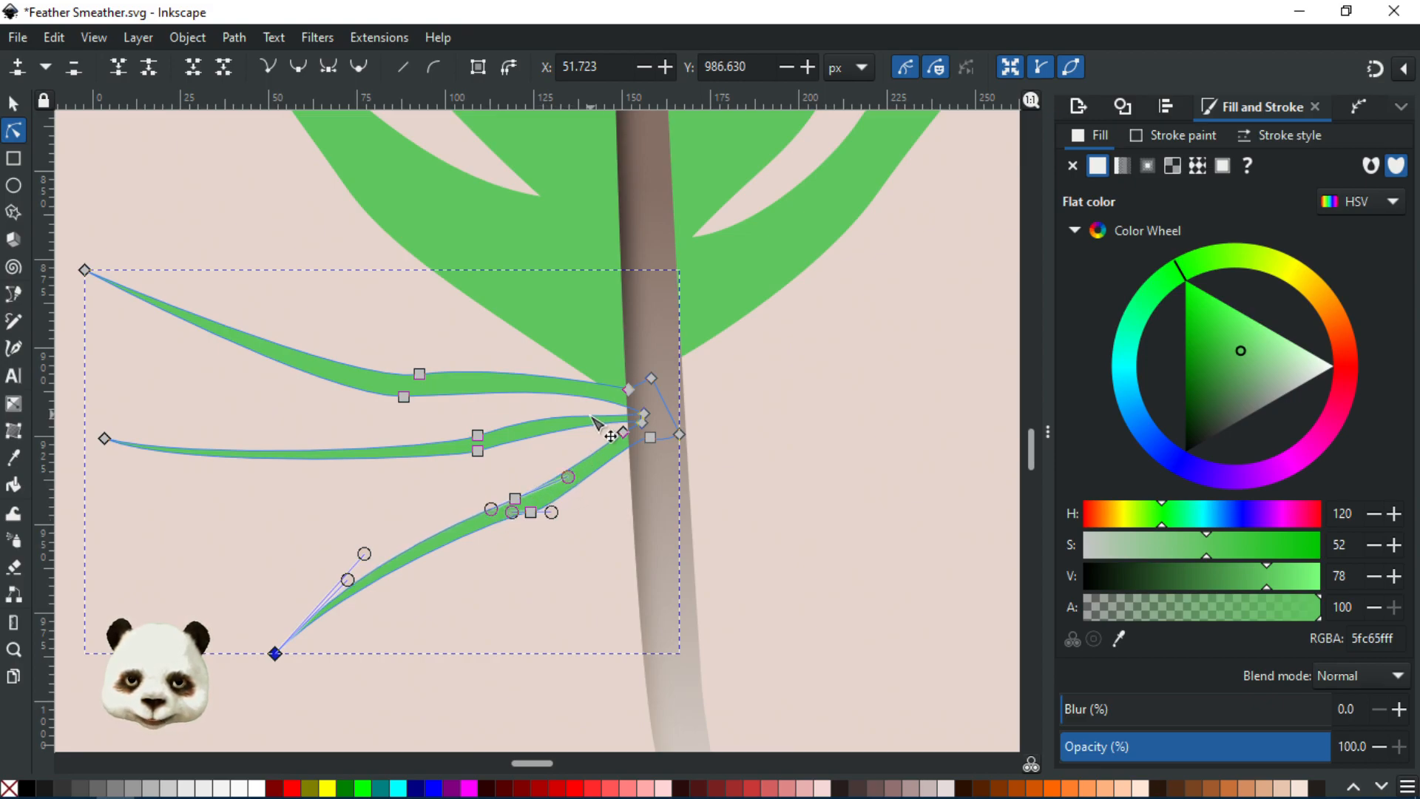
- Raise the node joining the top and middle wisps slightly behind the shaft
{"action": "left_click", "coordinate": [644, 416]}
{"action": "left_click_drag", "start_coordinate": [646, 419], "coordinate": [642, 405]}
{"action": "left_click", "coordinate": [505, 469]}
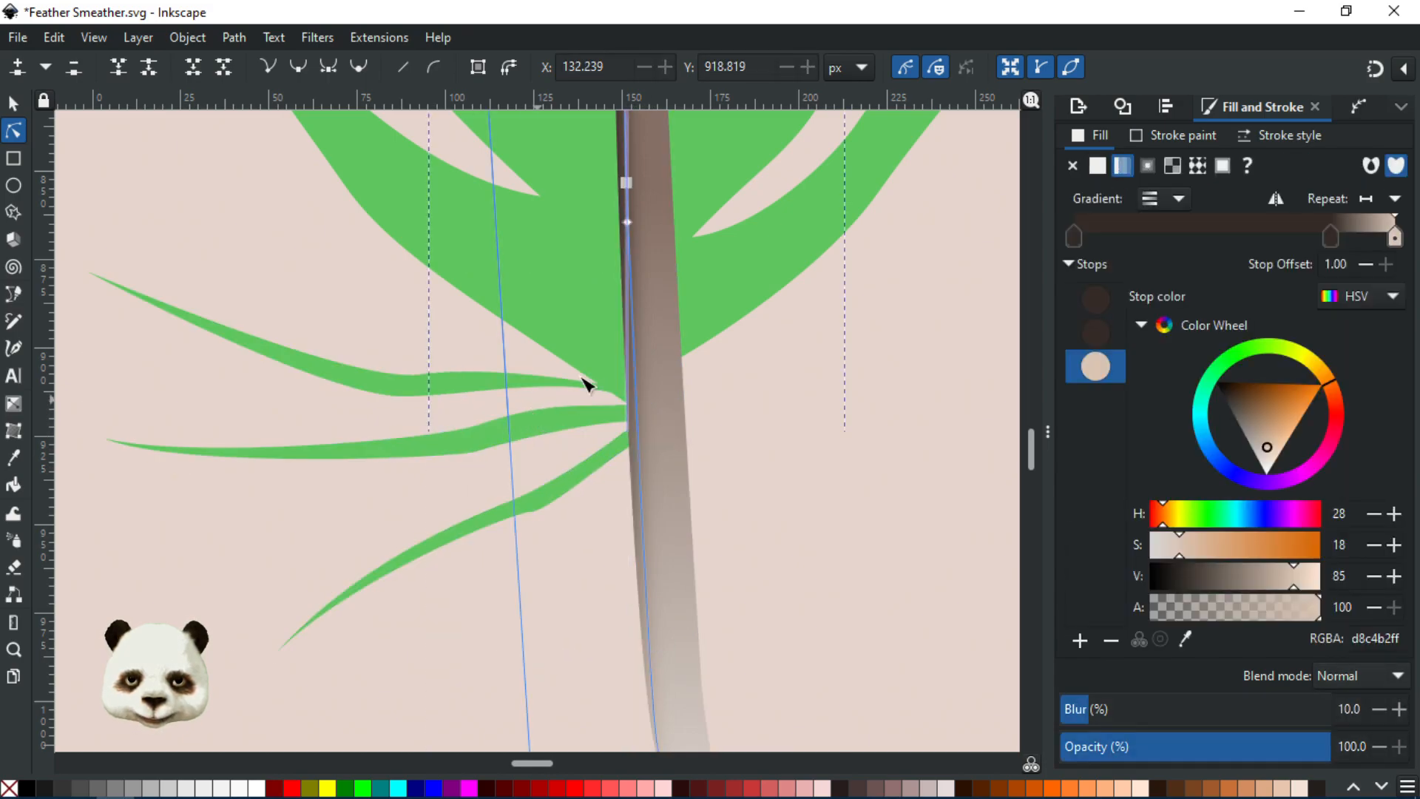
- Lower the middle wisp's upper bend node to thin it and shift the top wisp's upper bend node to about X 97, Y 908 px
{"action": "left_click", "coordinate": [477, 386]}
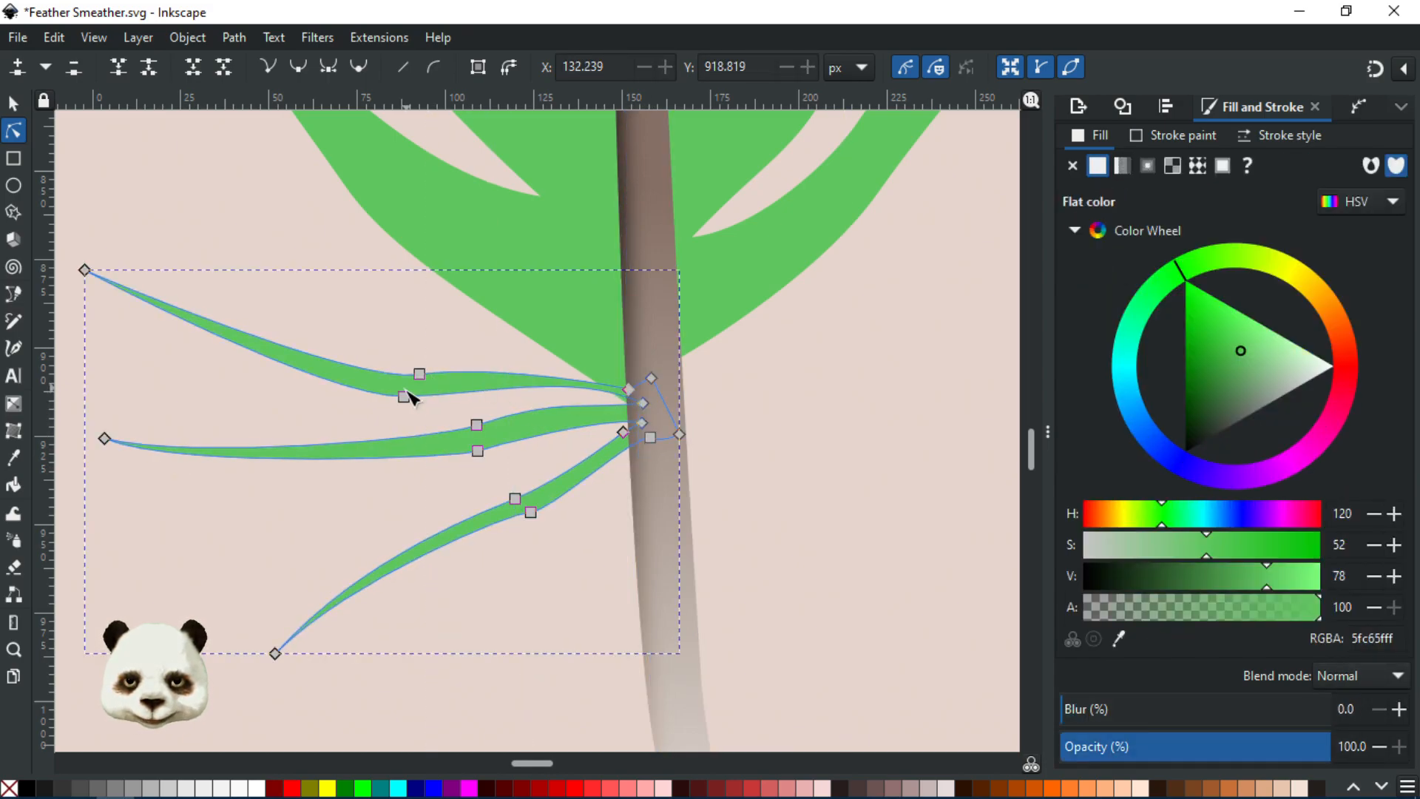
{"action": "left_click_drag", "start_coordinate": [481, 433], "coordinate": [485, 440]}
{"action": "left_click_drag", "start_coordinate": [570, 380], "coordinate": [566, 389]}
{"action": "left_click_drag", "start_coordinate": [419, 374], "coordinate": [435, 375]}
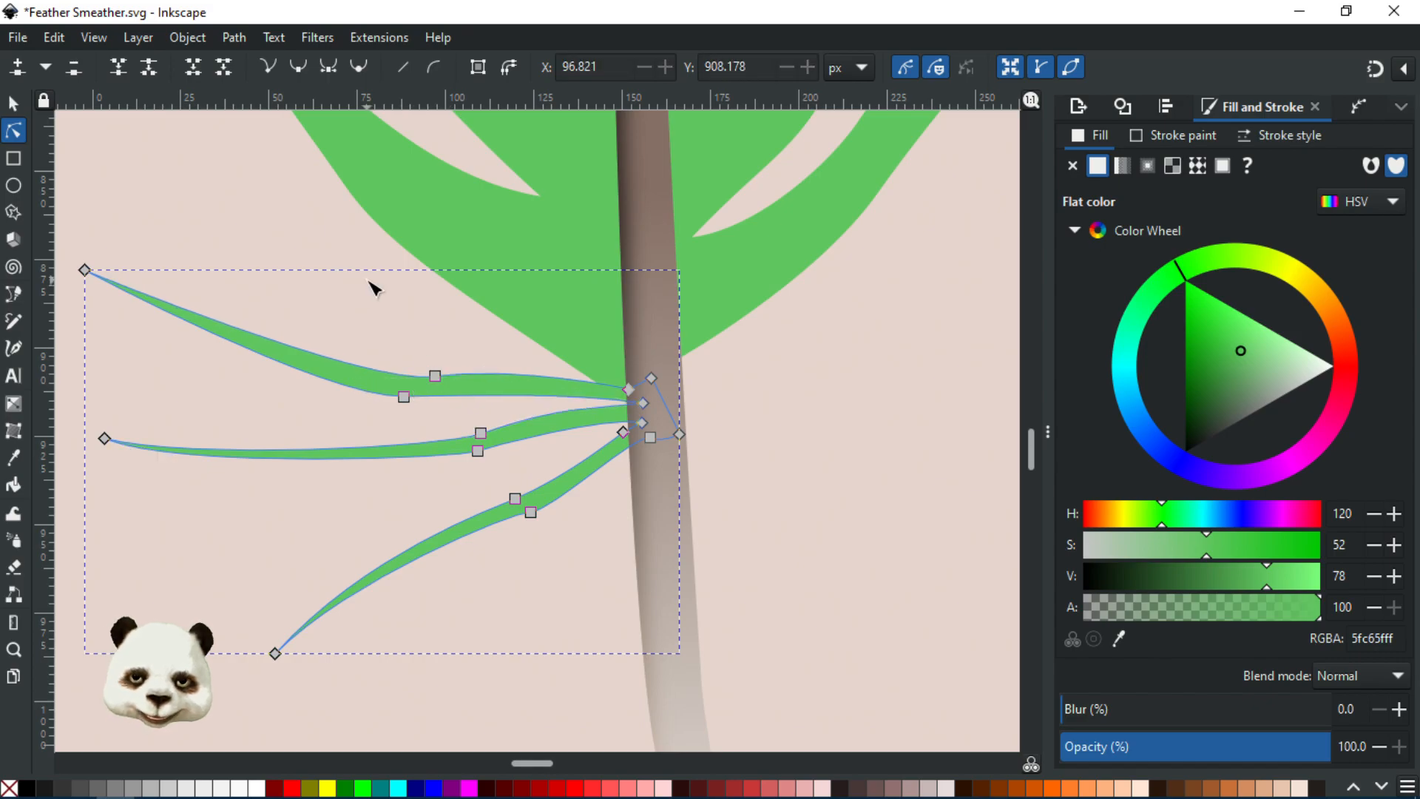
{"action": "left_click", "coordinate": [368, 282]}
- Examine the whole feather's outline and proportions, from the lower wisps up to the vane's rounded tip
{"action": "scroll", "coordinate": [592, 447], "scroll_direction": "down", "scroll_amount": 4}
{"action": "scroll", "coordinate": [695, 551], "scroll_direction": "down", "scroll_amount": 1}
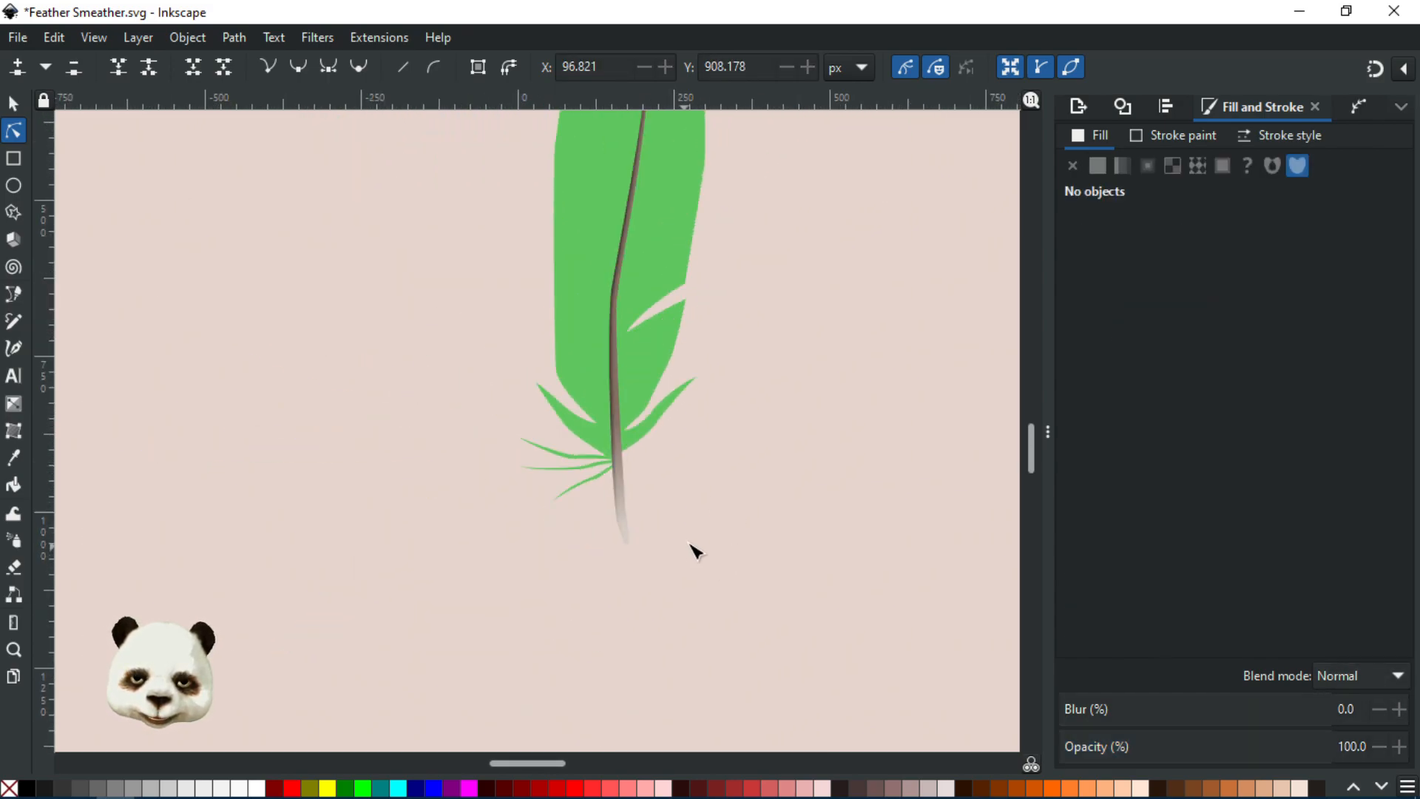
{"action": "scroll", "coordinate": [656, 536], "scroll_direction": "down", "scroll_amount": 1}
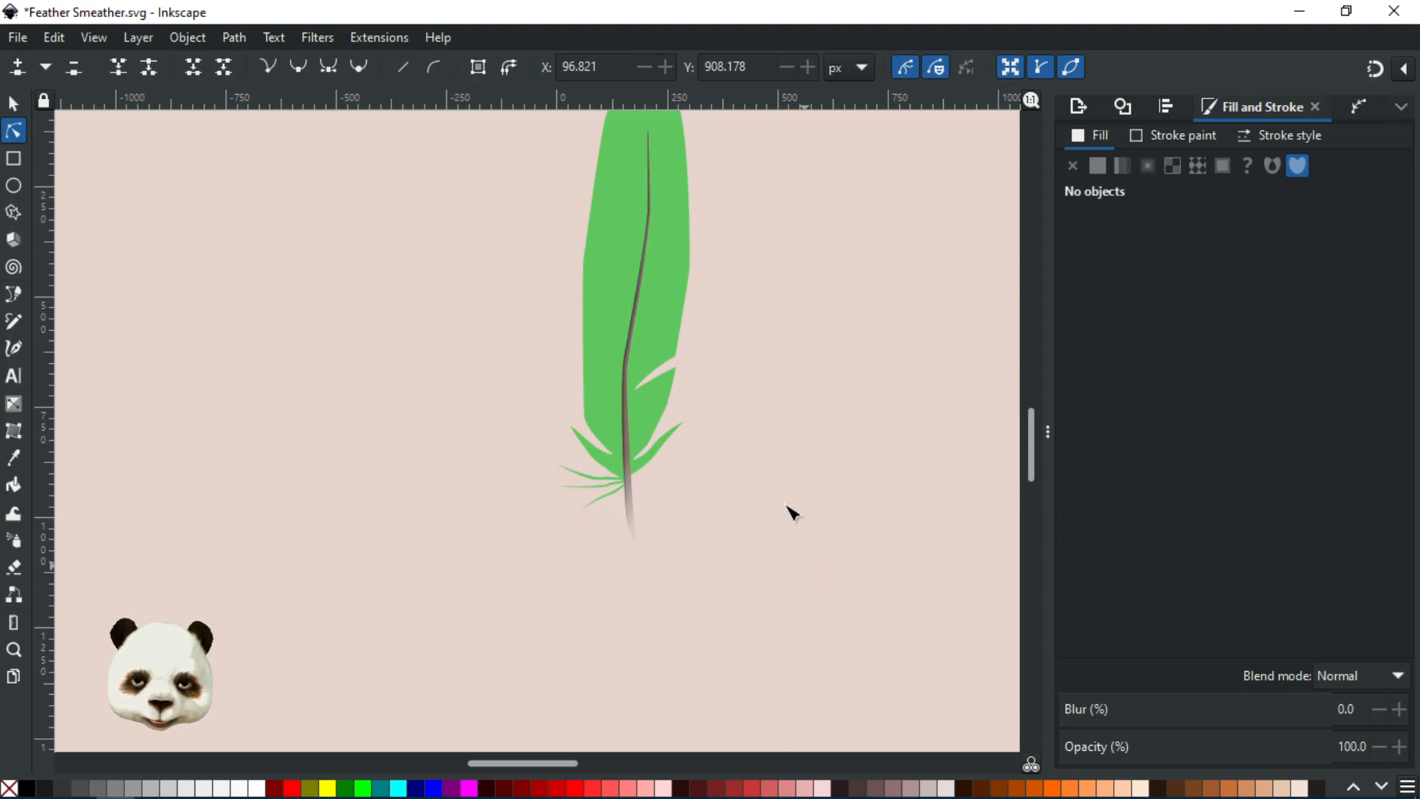
{"action": "scroll", "coordinate": [809, 437], "scroll_direction": "down", "scroll_amount": 2}
{"action": "scroll", "coordinate": [785, 406], "scroll_direction": "up", "scroll_amount": 1}
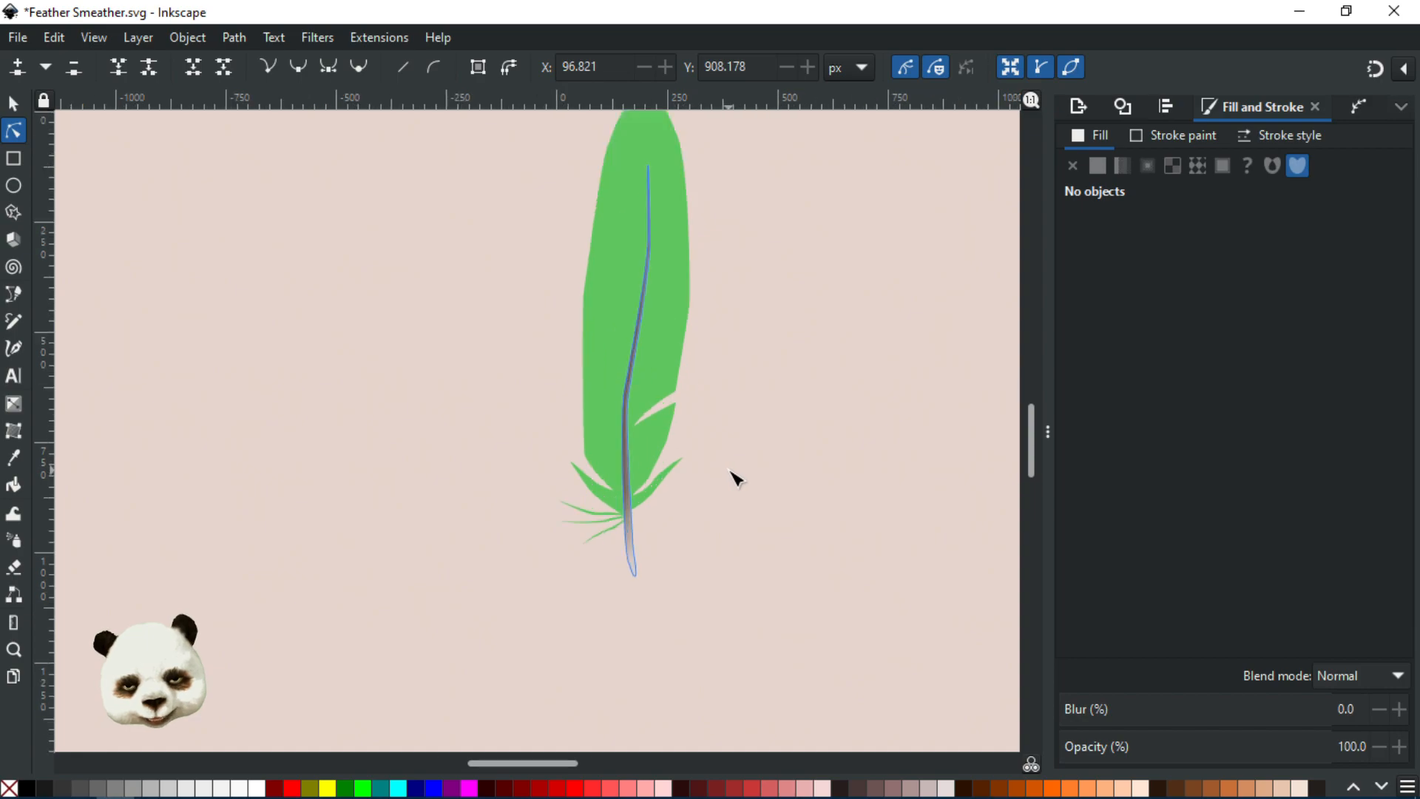
{"action": "scroll", "coordinate": [729, 479], "scroll_direction": "up", "scroll_amount": 4}
{"action": "scroll", "coordinate": [636, 538], "scroll_direction": "down", "scroll_amount": 2}
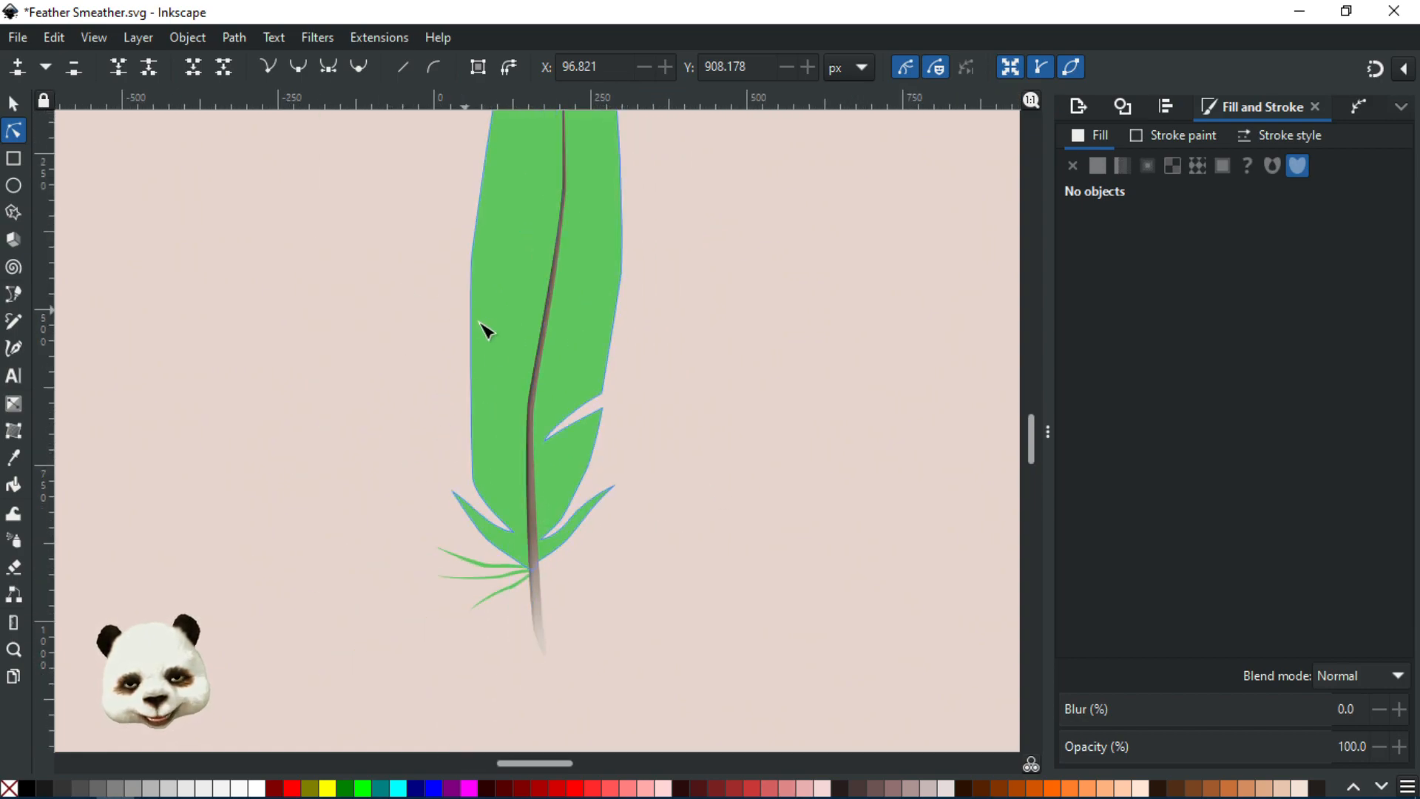
{"action": "left_click_drag", "start_coordinate": [799, 367], "coordinate": [809, 479]}
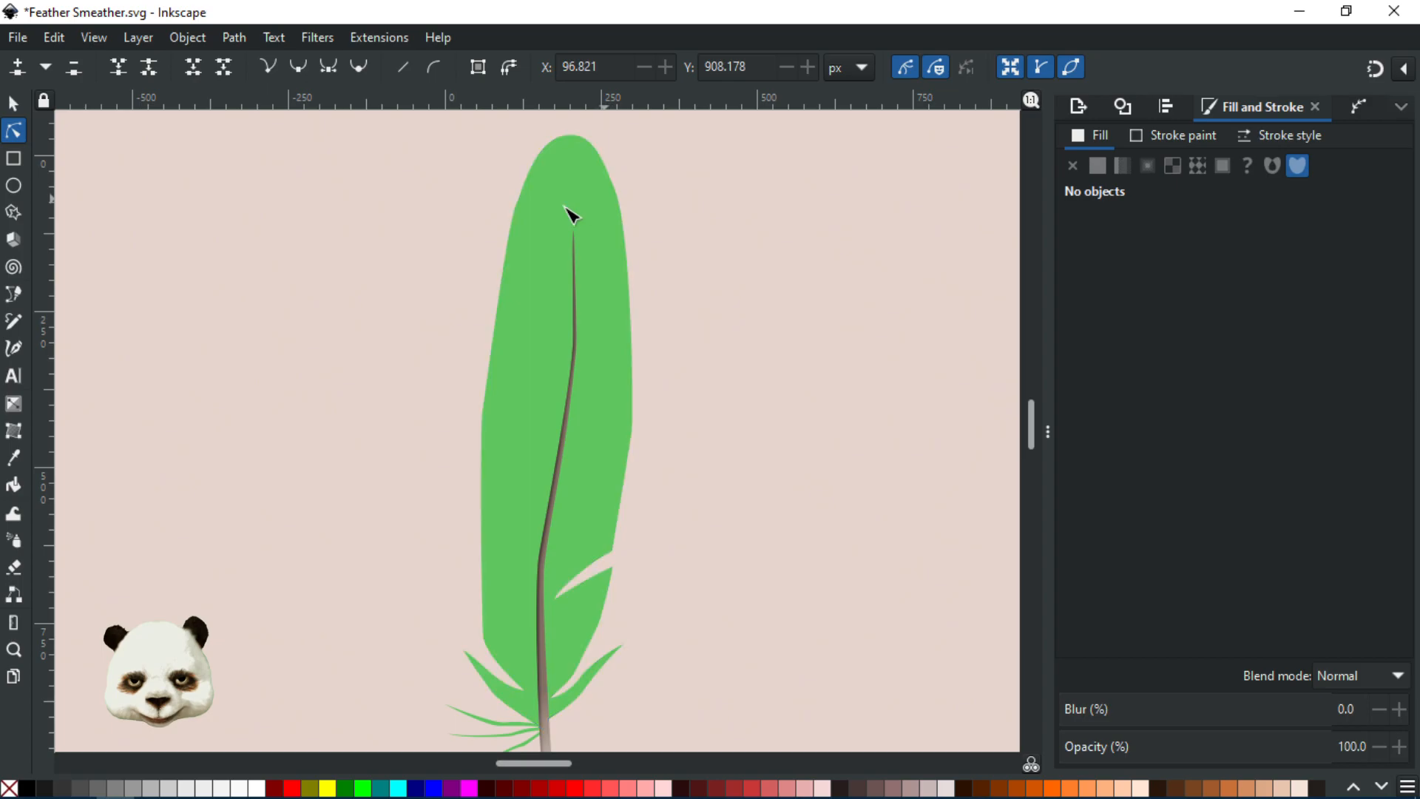
- Move the vane's upper-left edge node inward to about X 125, Y 87 px
{"action": "left_click", "coordinate": [540, 226]}
{"action": "left_click", "coordinate": [516, 207]}
{"action": "left_click_drag", "start_coordinate": [520, 211], "coordinate": [537, 216]}
{"action": "left_click", "coordinate": [764, 259]}
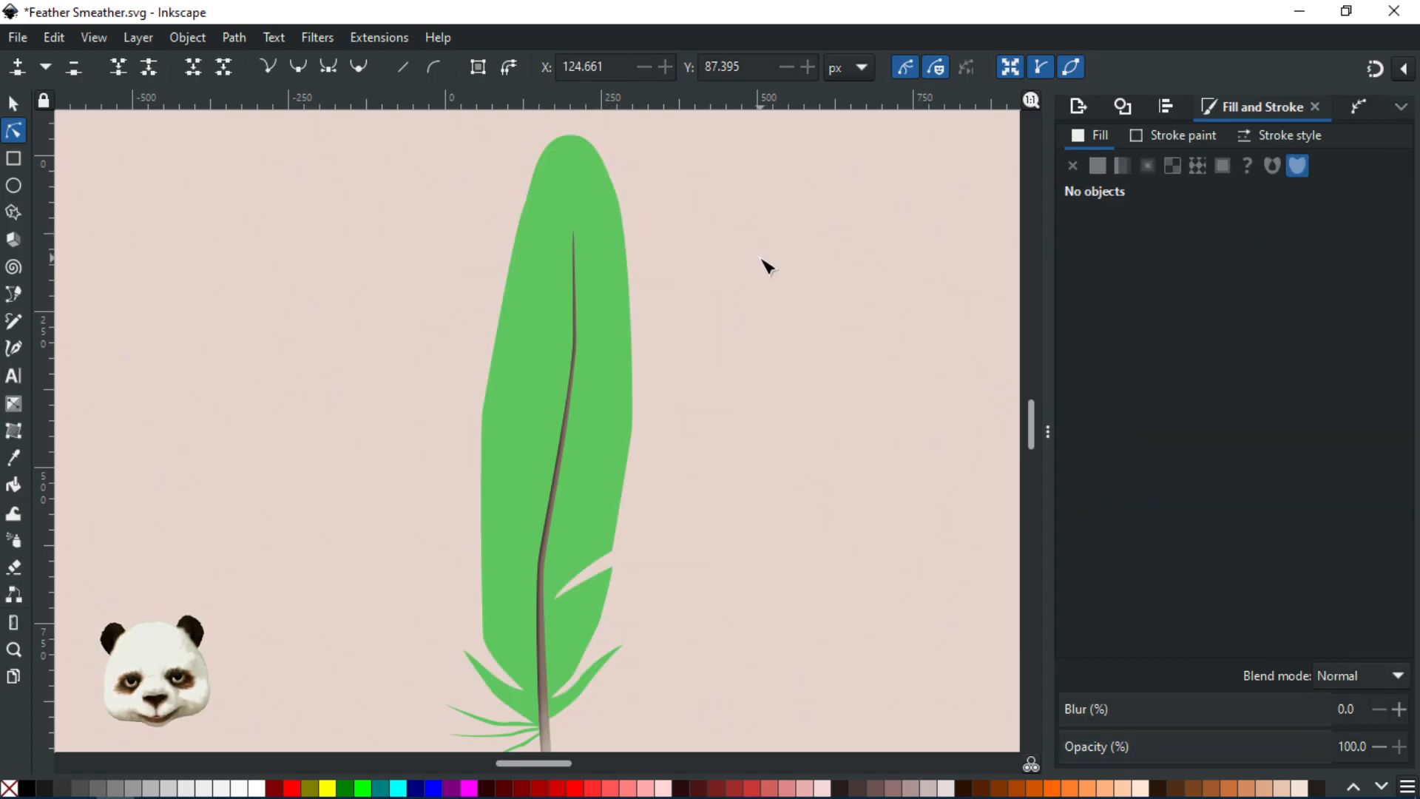
- Draw a narrow, closed curved wedge across the vane's upper-left edge, with its point near the top of the shaft
{"action": "scroll", "coordinate": [758, 321], "scroll_direction": "down", "scroll_amount": 4}
{"action": "scroll", "coordinate": [783, 340], "scroll_direction": "up", "scroll_amount": 2}
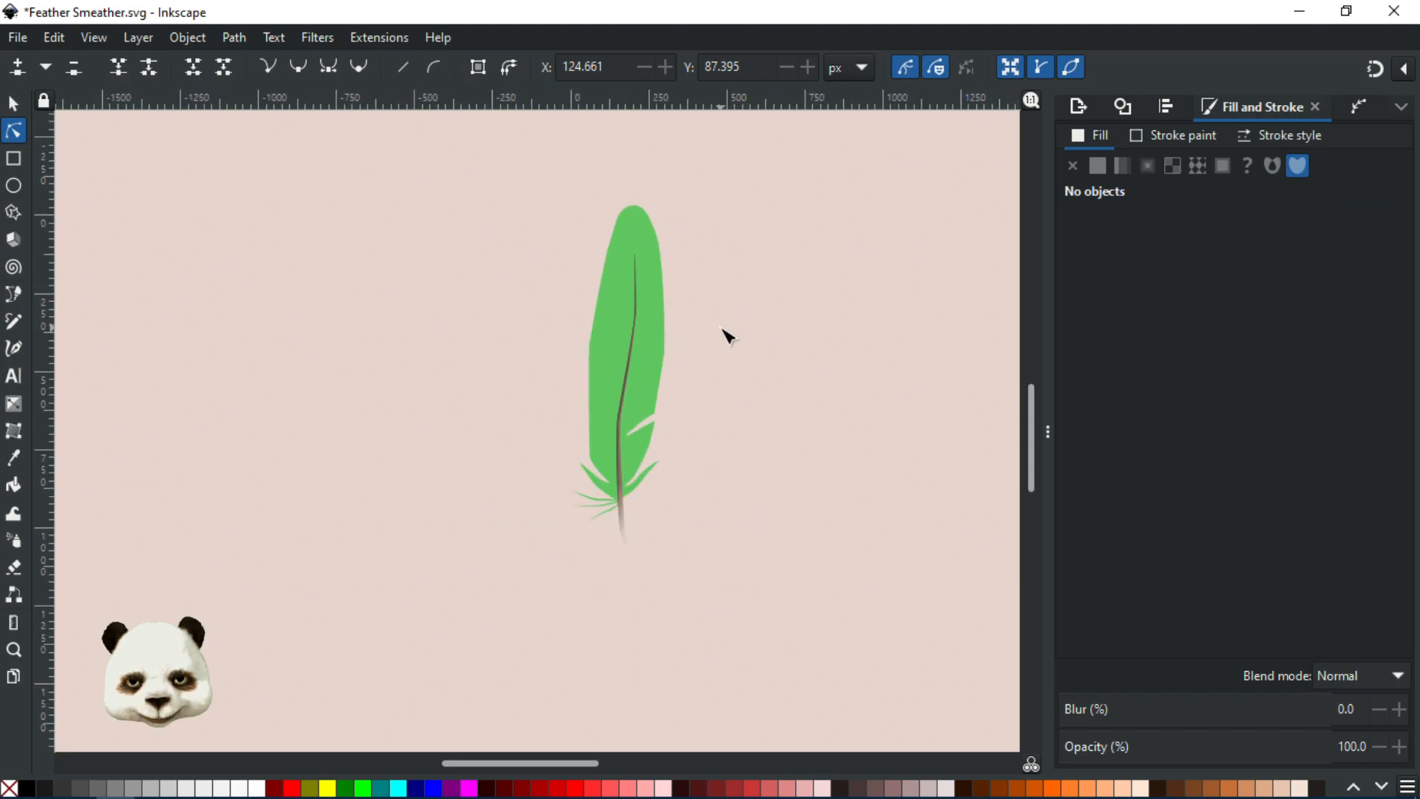
{"action": "scroll", "coordinate": [729, 336], "scroll_direction": "up", "scroll_amount": 1}
{"action": "mouse_move", "coordinate": [728, 479]}
{"action": "left_mouse_down"}
{"action": "mouse_move", "coordinate": [756, 446]}
{"action": "mouse_move", "coordinate": [754, 479]}
{"action": "left_mouse_up"}
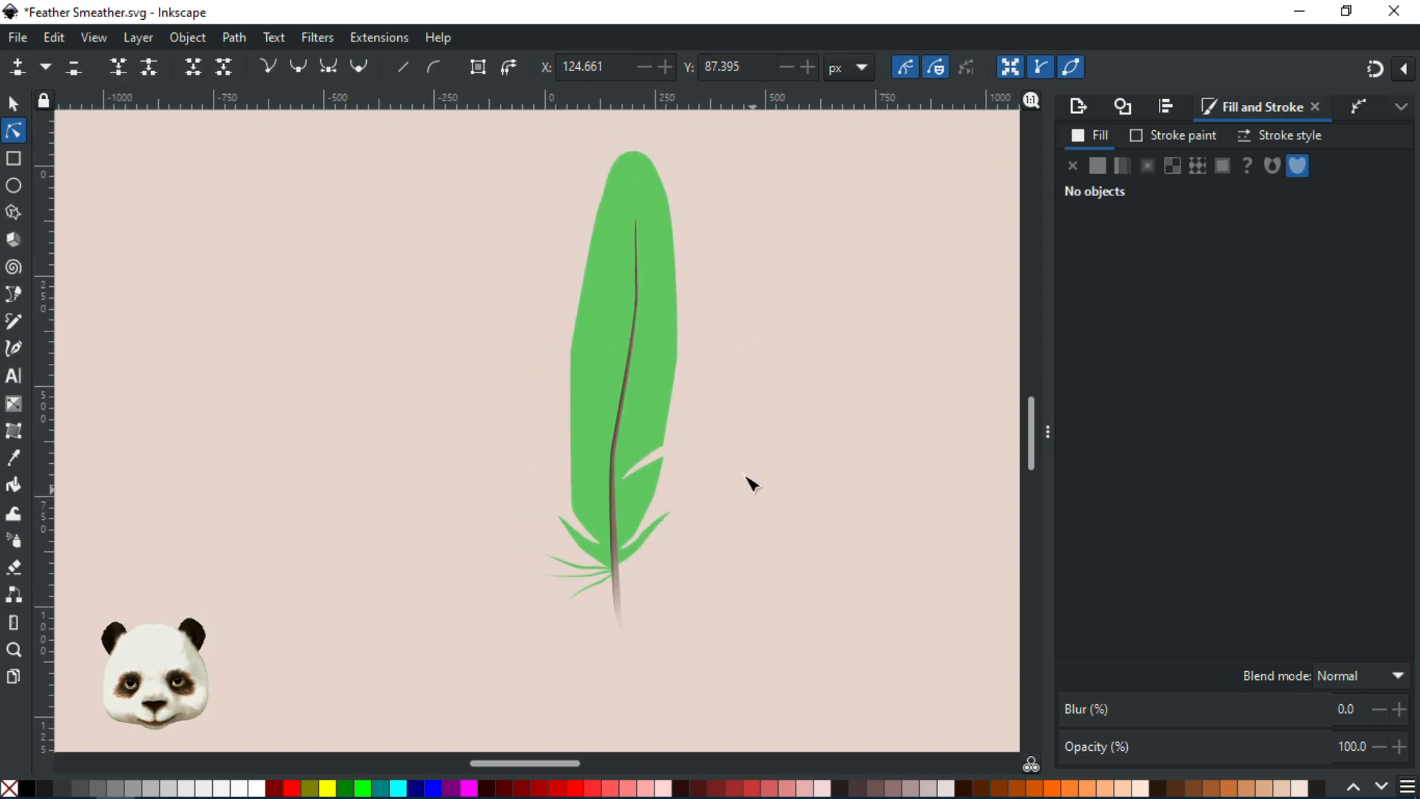
{"action": "scroll", "coordinate": [609, 229], "scroll_direction": "up", "scroll_amount": 2}
{"action": "key", "text": "w"}
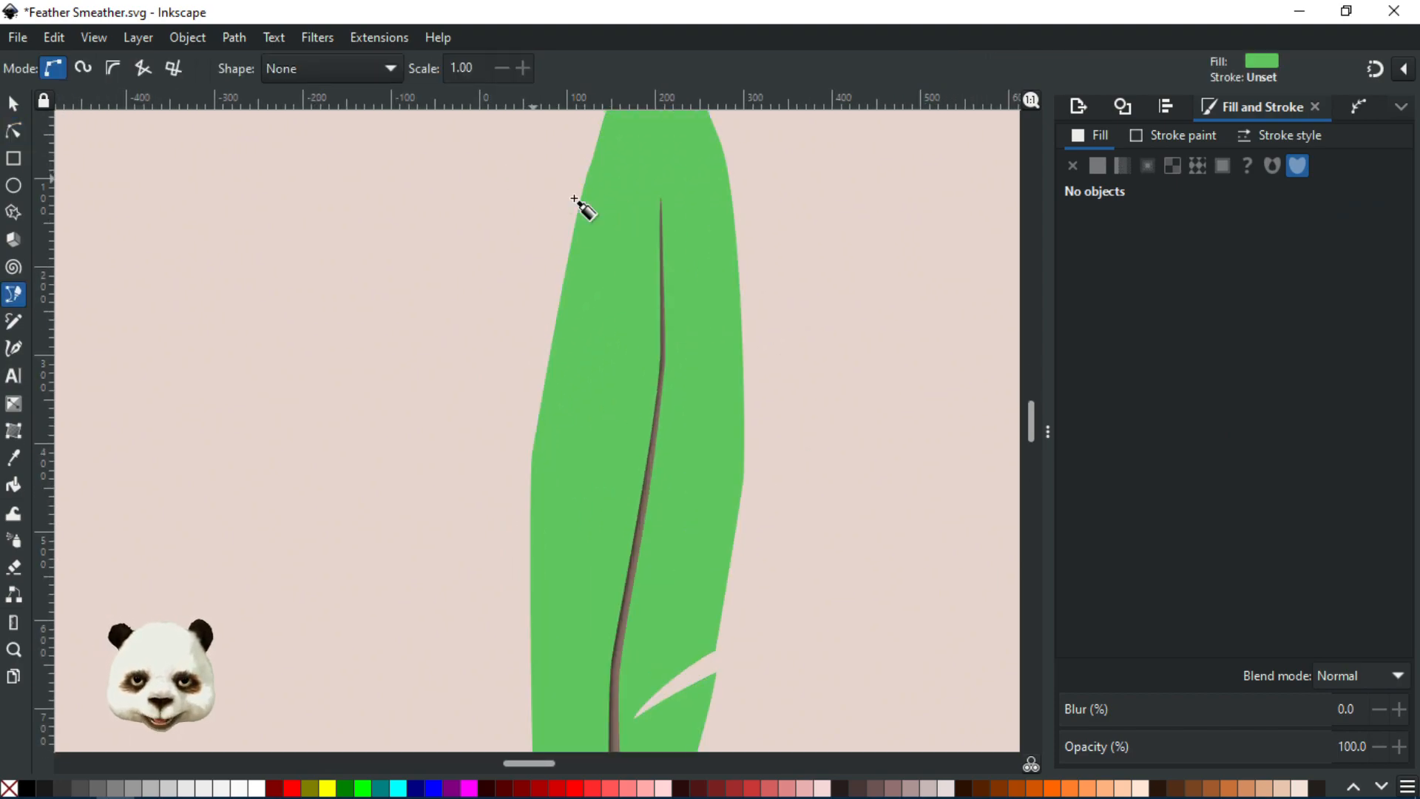
{"action": "left_click", "coordinate": [559, 189]}
{"action": "left_click_drag", "start_coordinate": [648, 251], "coordinate": [666, 274]}
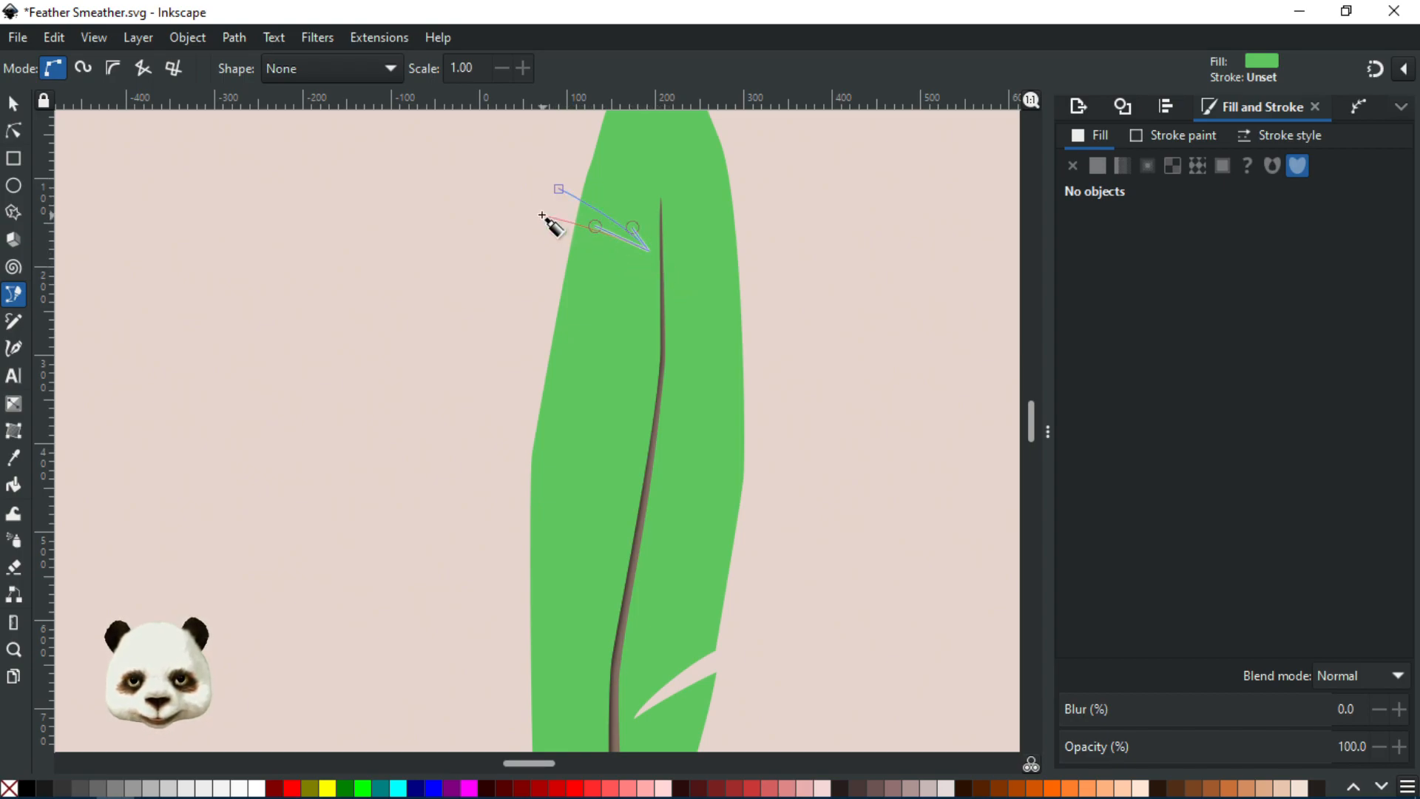
{"action": "left_click", "coordinate": [560, 189]}
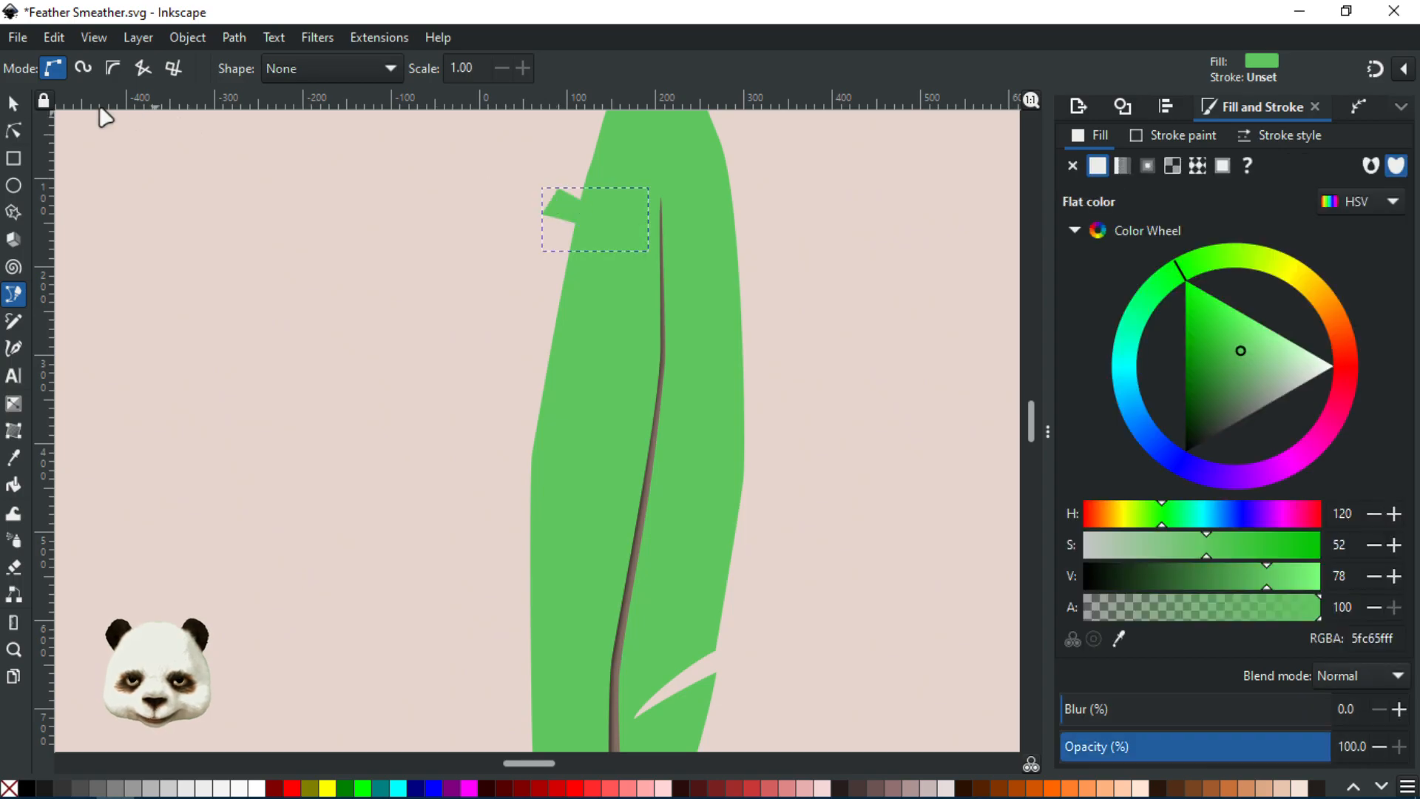
- Subtract the wedge from the vane to cut a notch in its upper-left edge
{"action": "left_click", "coordinate": [12, 130]}
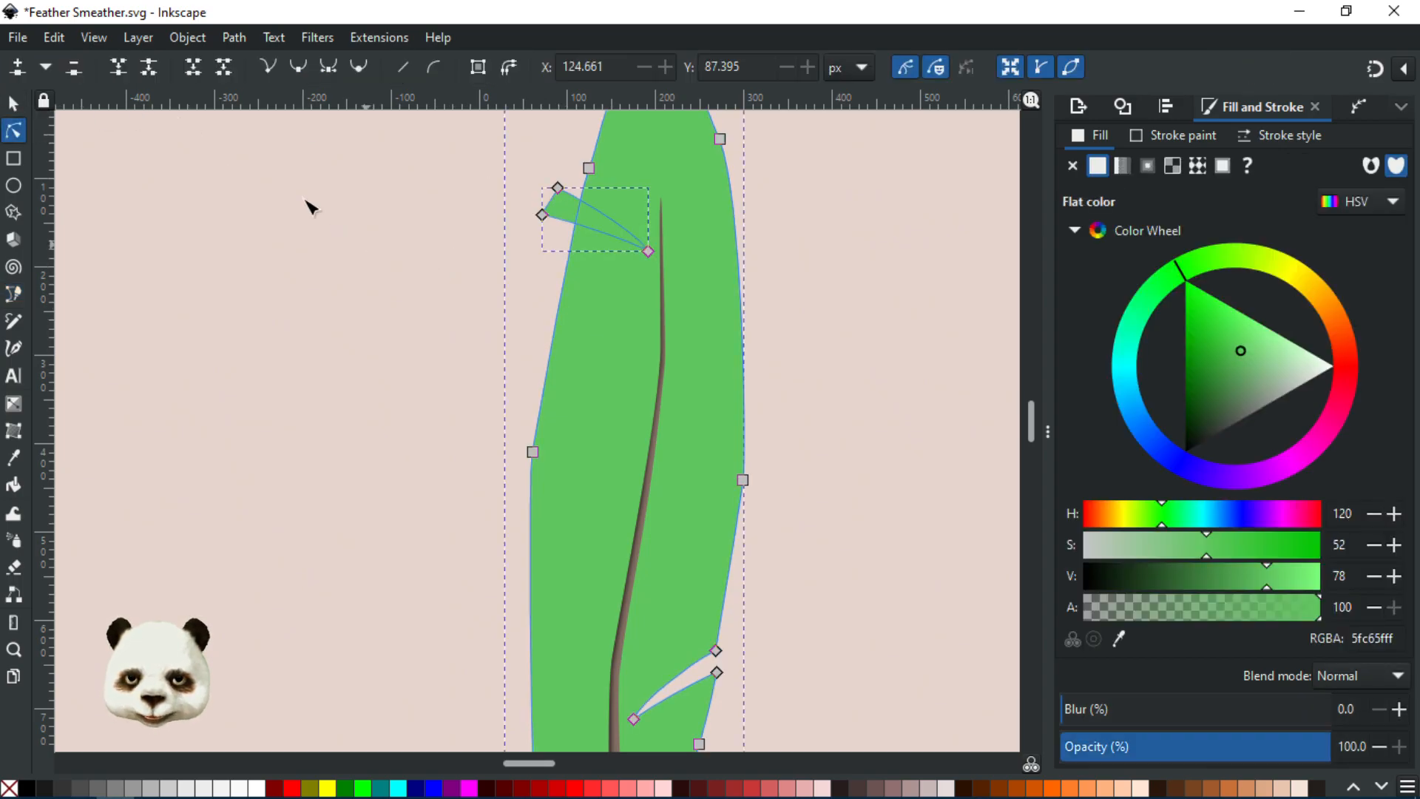
{"action": "key", "text": "ctrl+minus"}
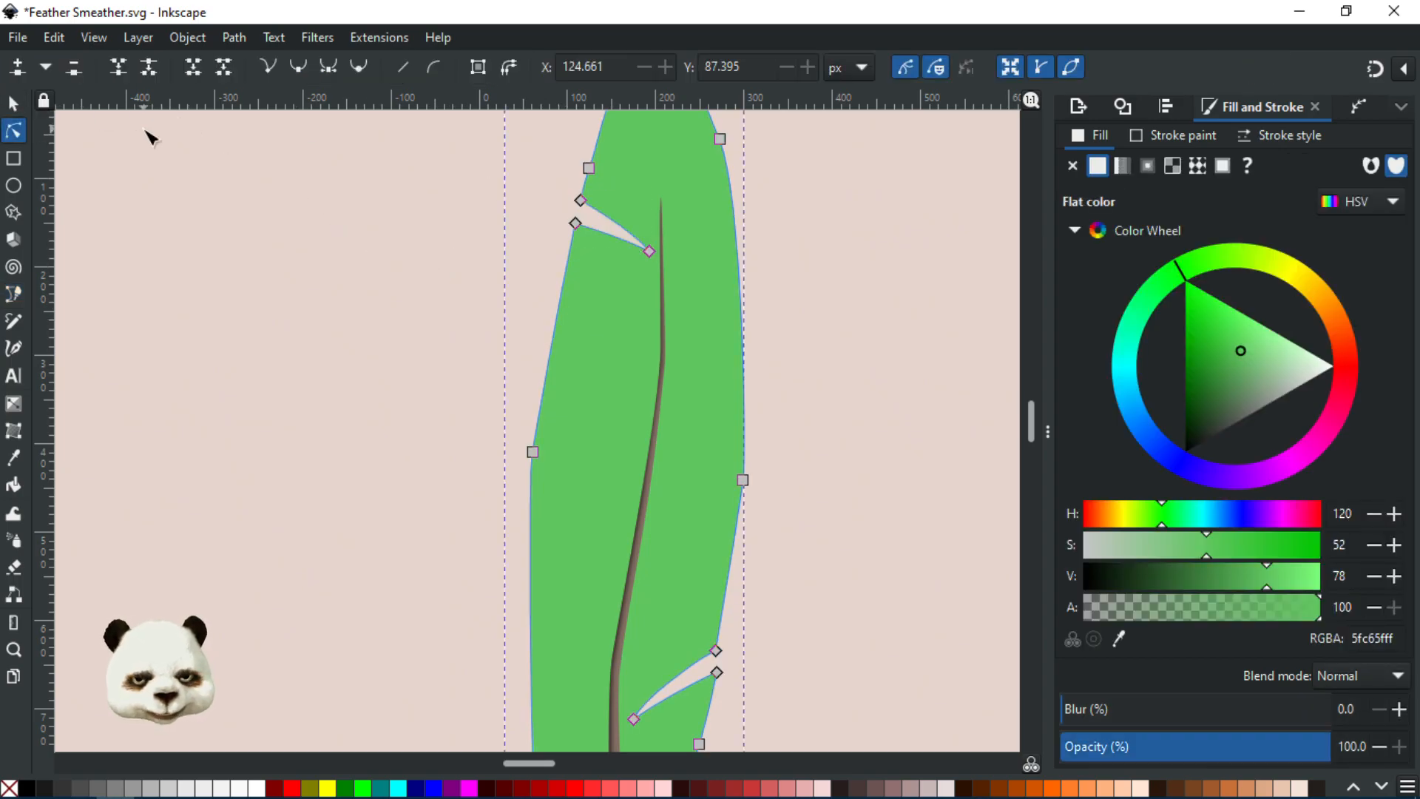
{"action": "left_click", "coordinate": [363, 274]}
- Shorten the upper-left notch by pulling its inner point outward, and narrow it by moving its lower corner to about X 110, Y 144 px
{"action": "scroll", "coordinate": [373, 280], "scroll_direction": "down", "scroll_amount": 2}
{"action": "scroll", "coordinate": [355, 222], "scroll_direction": "up", "scroll_amount": 3}
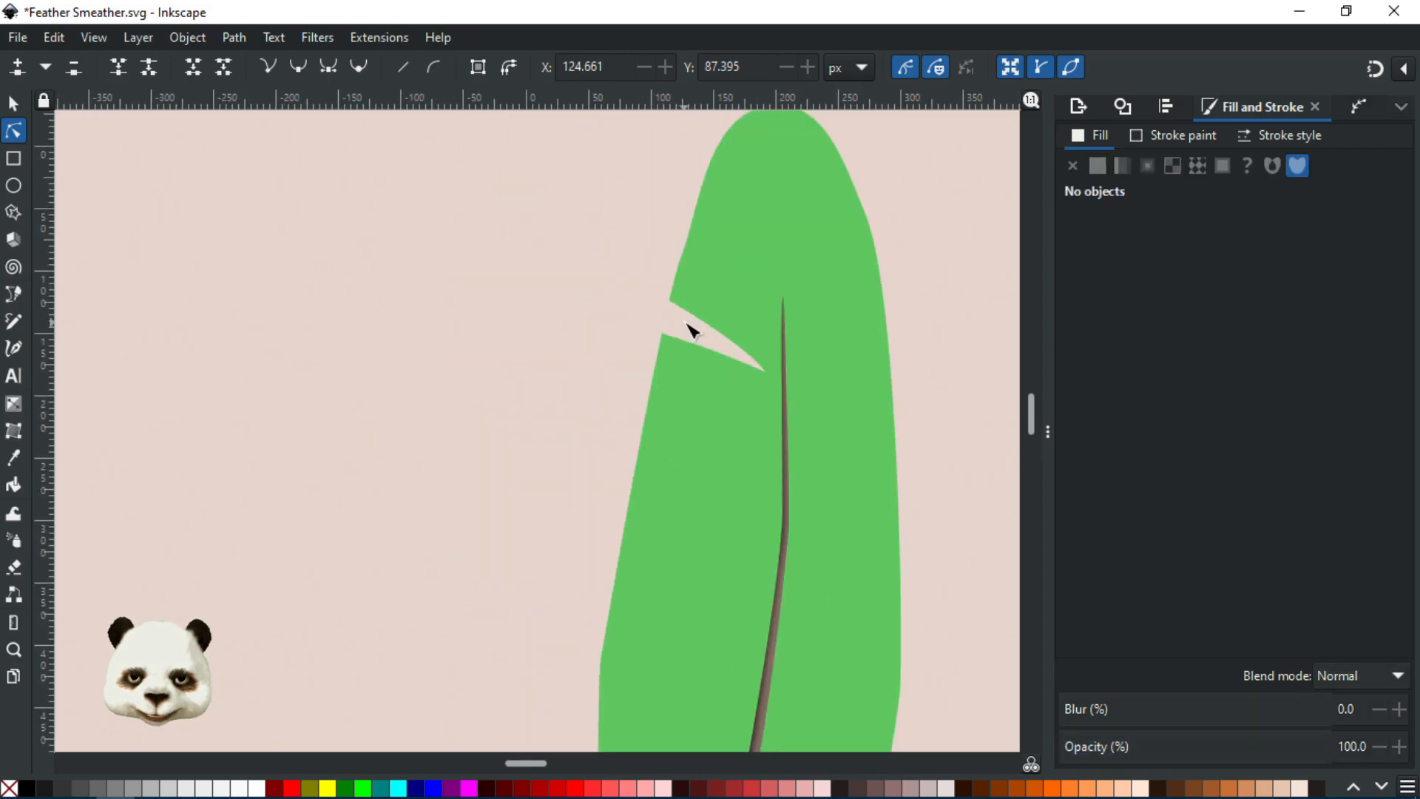
{"action": "left_click", "coordinate": [763, 379]}
{"action": "left_click_drag", "start_coordinate": [762, 369], "coordinate": [664, 325]}
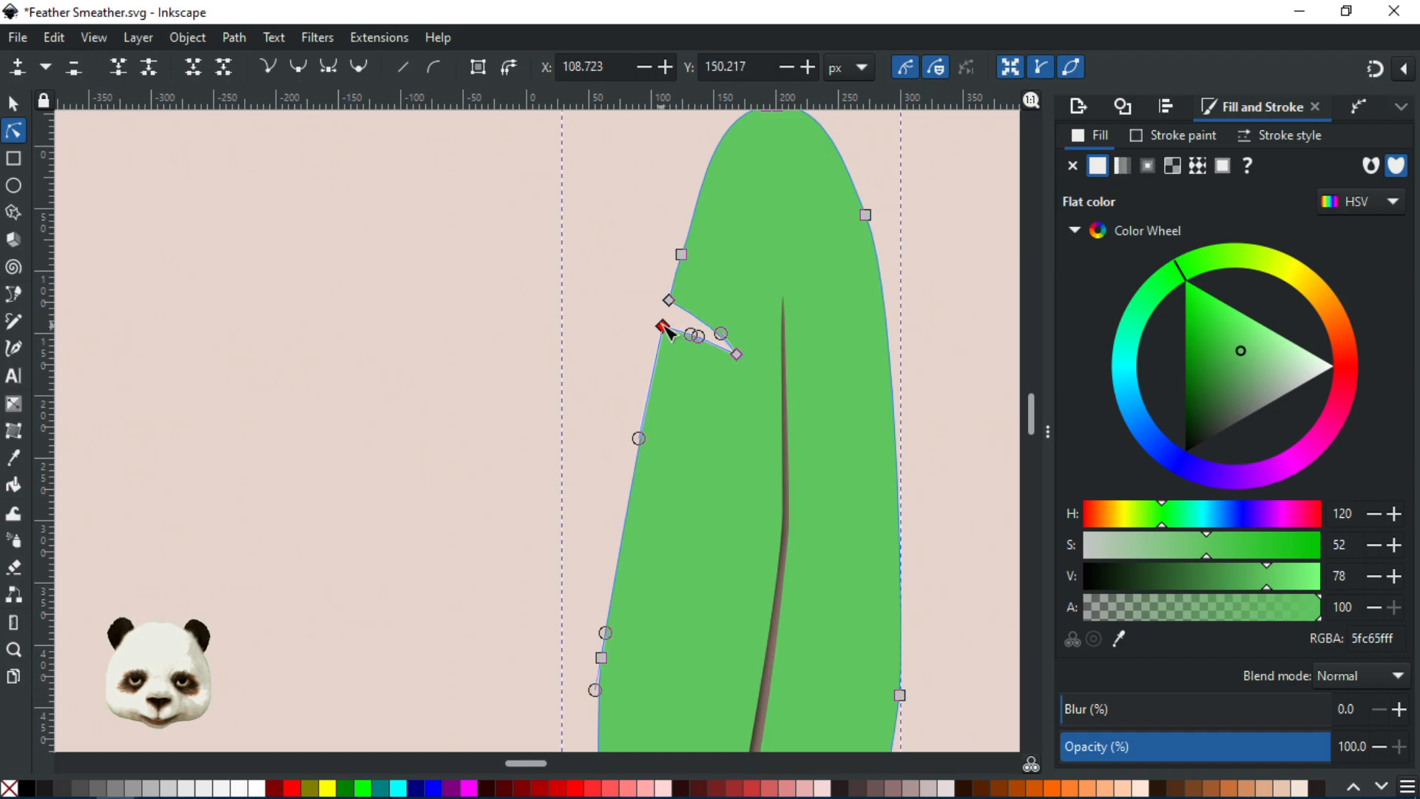
{"action": "left_click", "coordinate": [490, 339]}
- Save the feather drawing after checking it as a whole
{"action": "scroll", "coordinate": [477, 369], "scroll_direction": "down", "scroll_amount": 6}
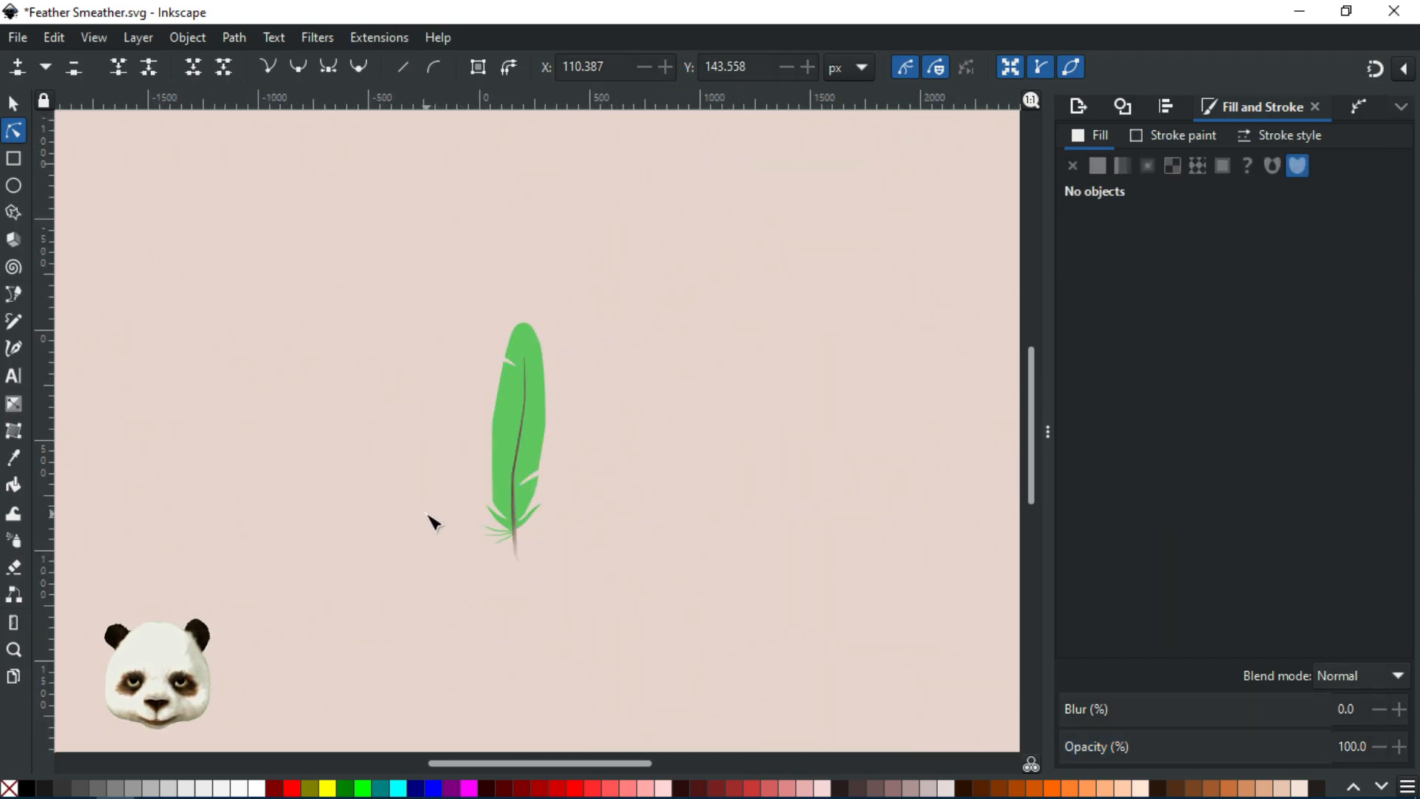
{"action": "scroll", "coordinate": [552, 613], "scroll_direction": "up", "scroll_amount": 3}
{"action": "scroll", "coordinate": [472, 367], "scroll_direction": "up", "scroll_amount": 4}
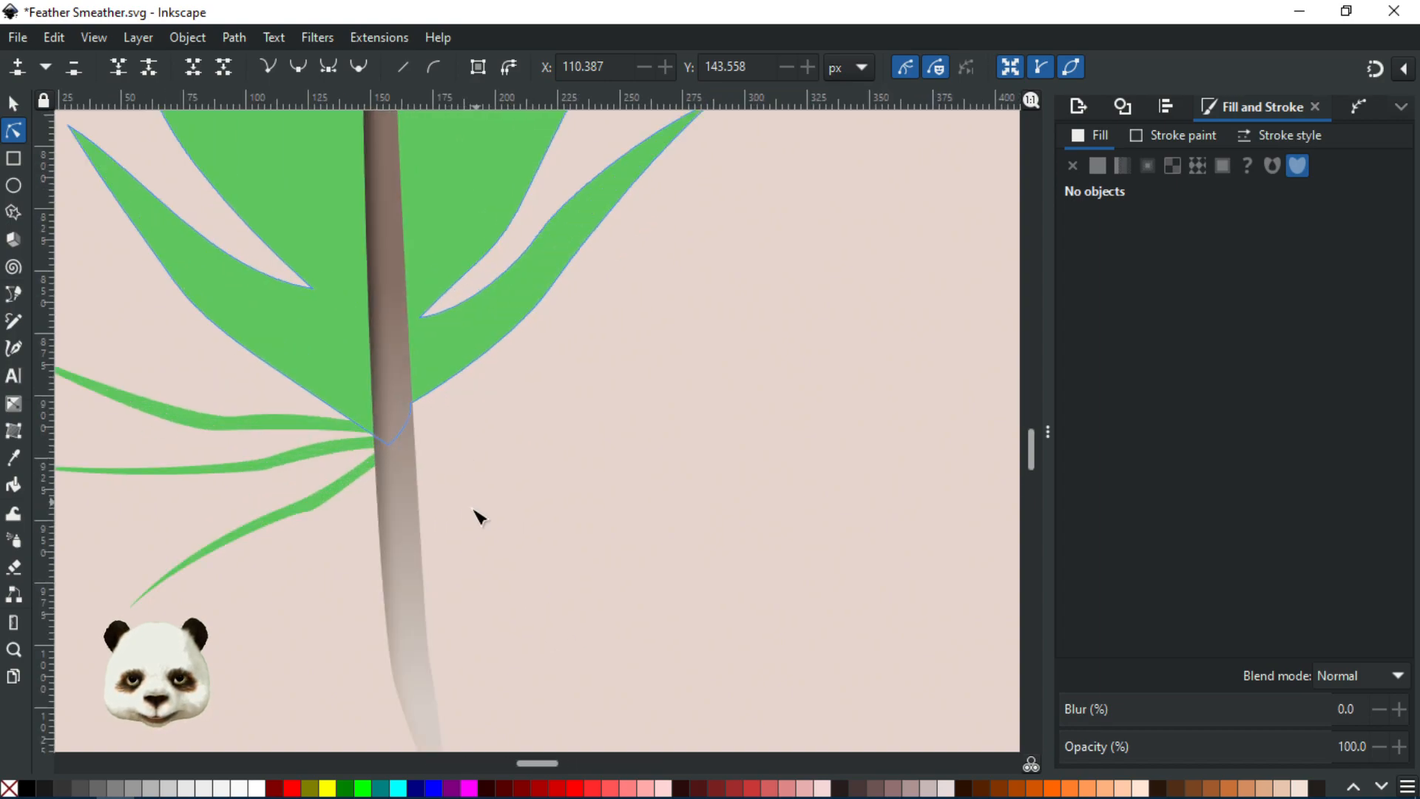
{"action": "left_click_drag", "start_coordinate": [606, 473], "coordinate": [715, 474]}
{"action": "key", "text": "ctrl+s"}
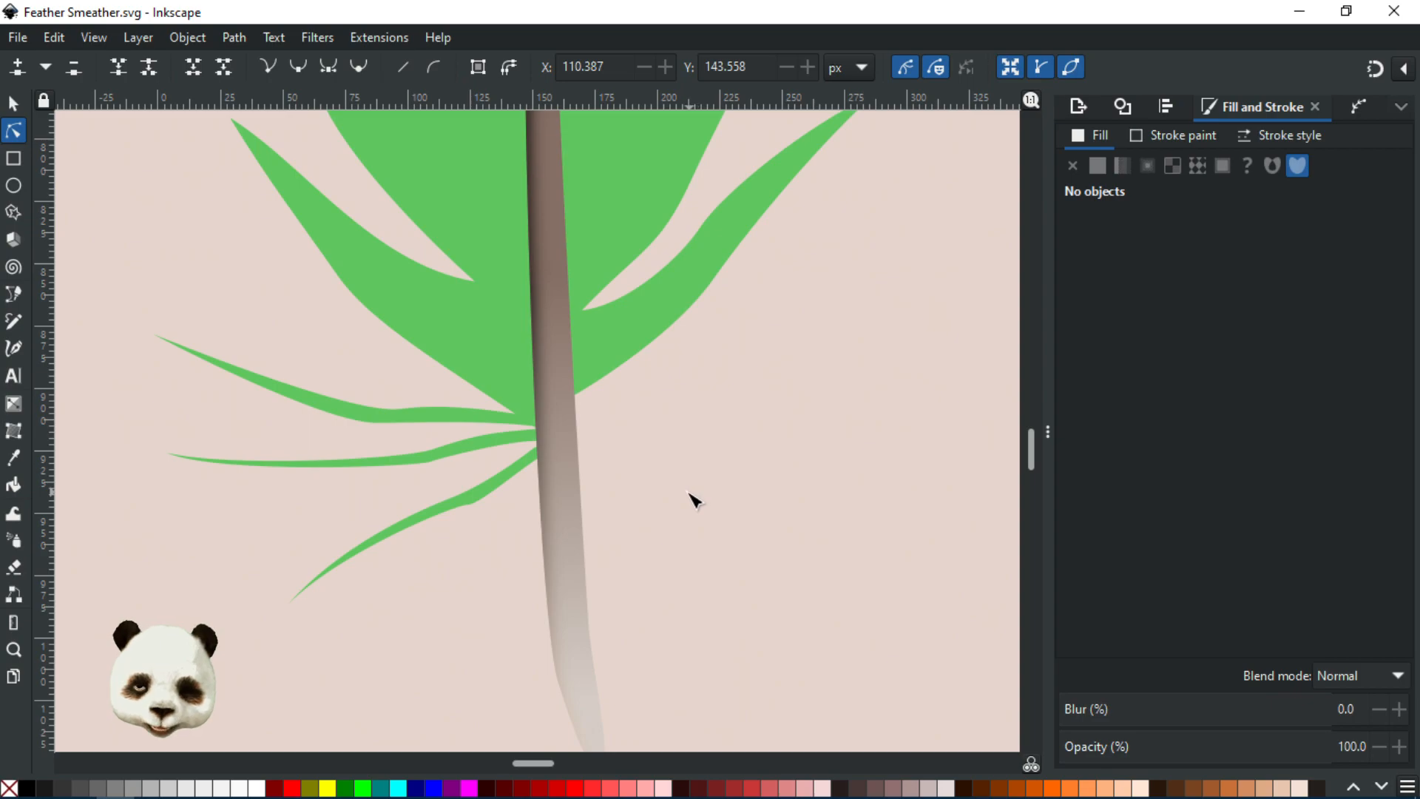
- Start a wisp outline at the shaft just below the vane, tracing a thin curved top wisp out to the right and back
{"action": "key", "text": "b"}
{"action": "left_click", "coordinate": [558, 416]}
{"action": "left_click", "coordinate": [616, 393]}
{"action": "left_click", "coordinate": [681, 389]}
{"action": "left_click_drag", "start_coordinate": [836, 401], "coordinate": [787, 410]}
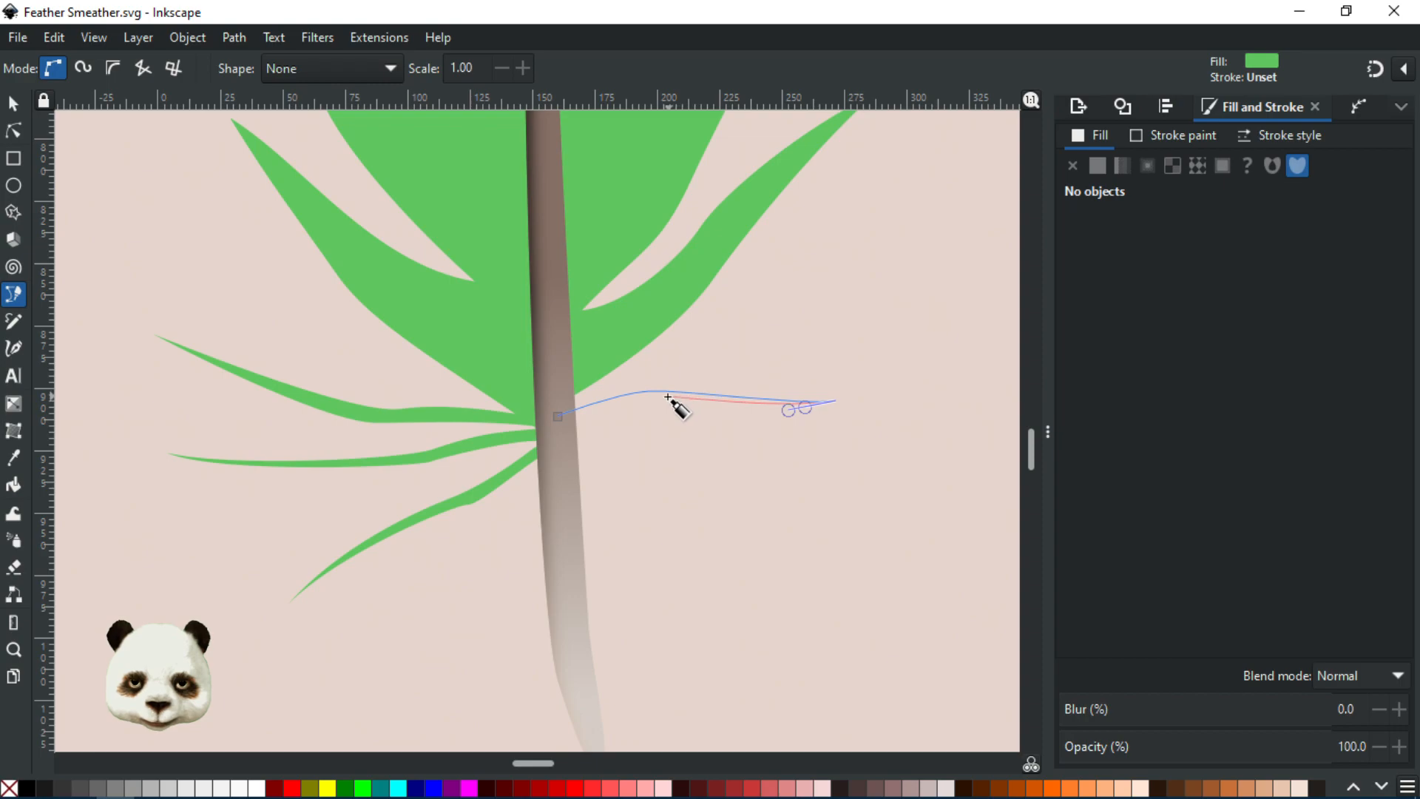
{"action": "left_click_drag", "start_coordinate": [668, 399], "coordinate": [647, 399]}
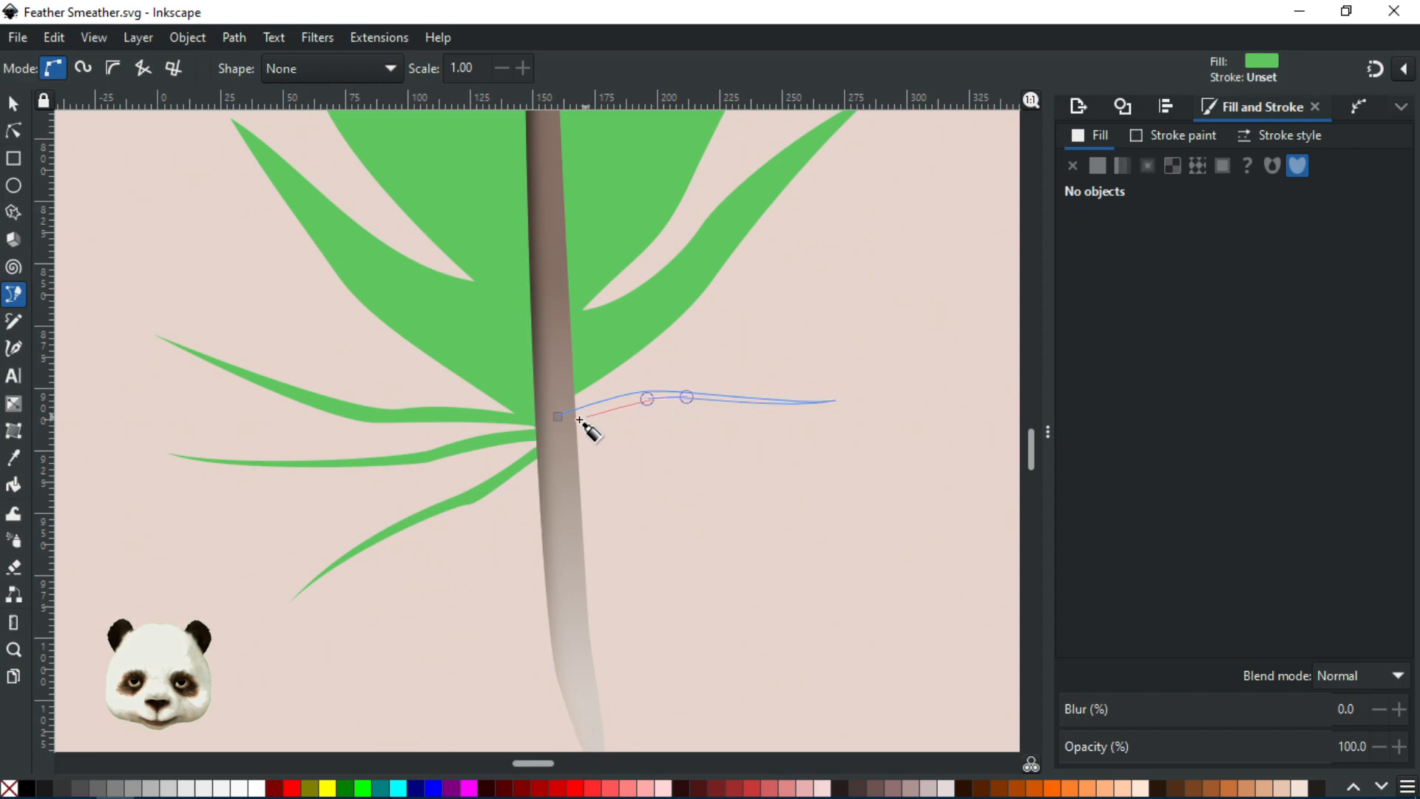
- Continue the outline from the shaft with a thin middle wisp that dips toward its outer end and curls up at the tip
{"action": "left_click_drag", "start_coordinate": [567, 422], "coordinate": [676, 416]}
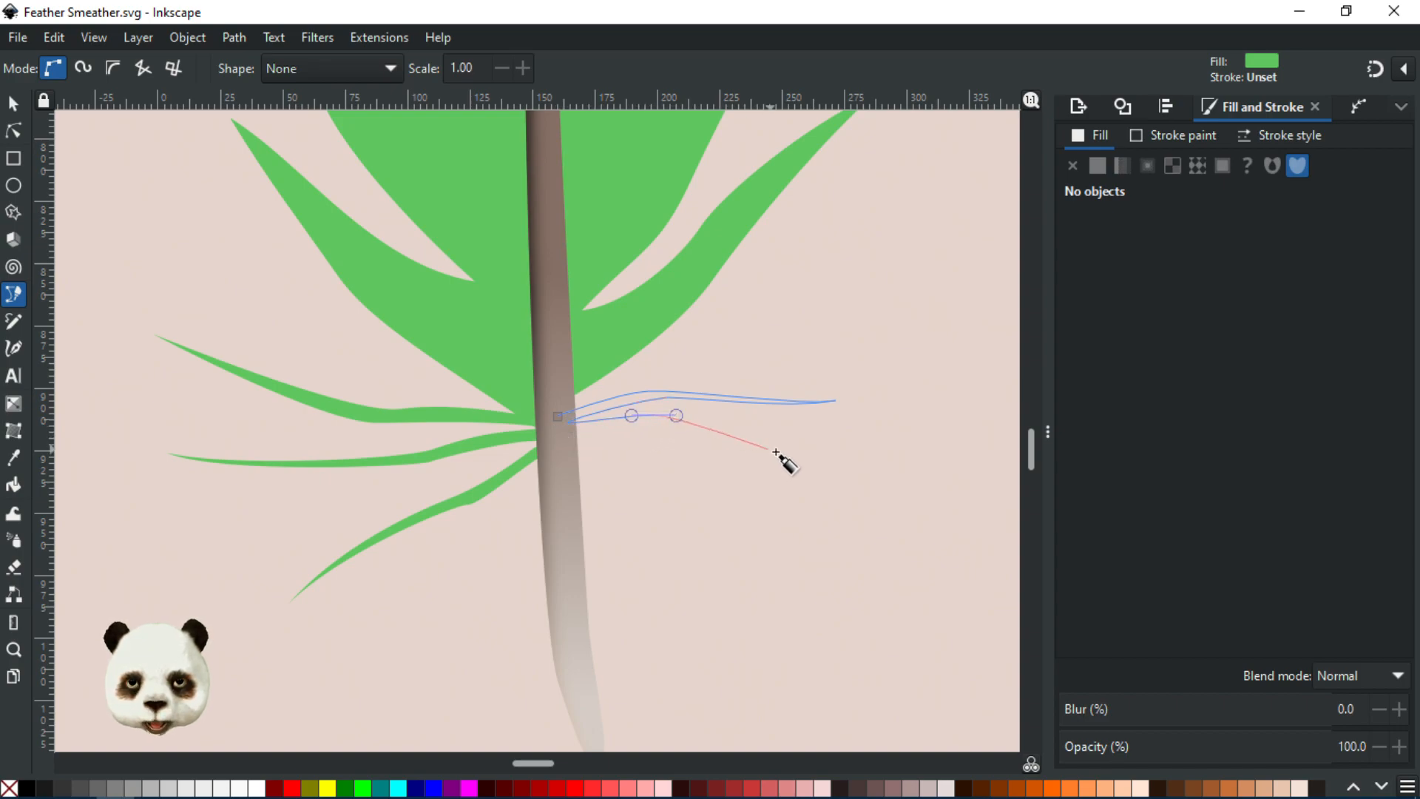
{"action": "left_click_drag", "start_coordinate": [794, 453], "coordinate": [721, 451]}
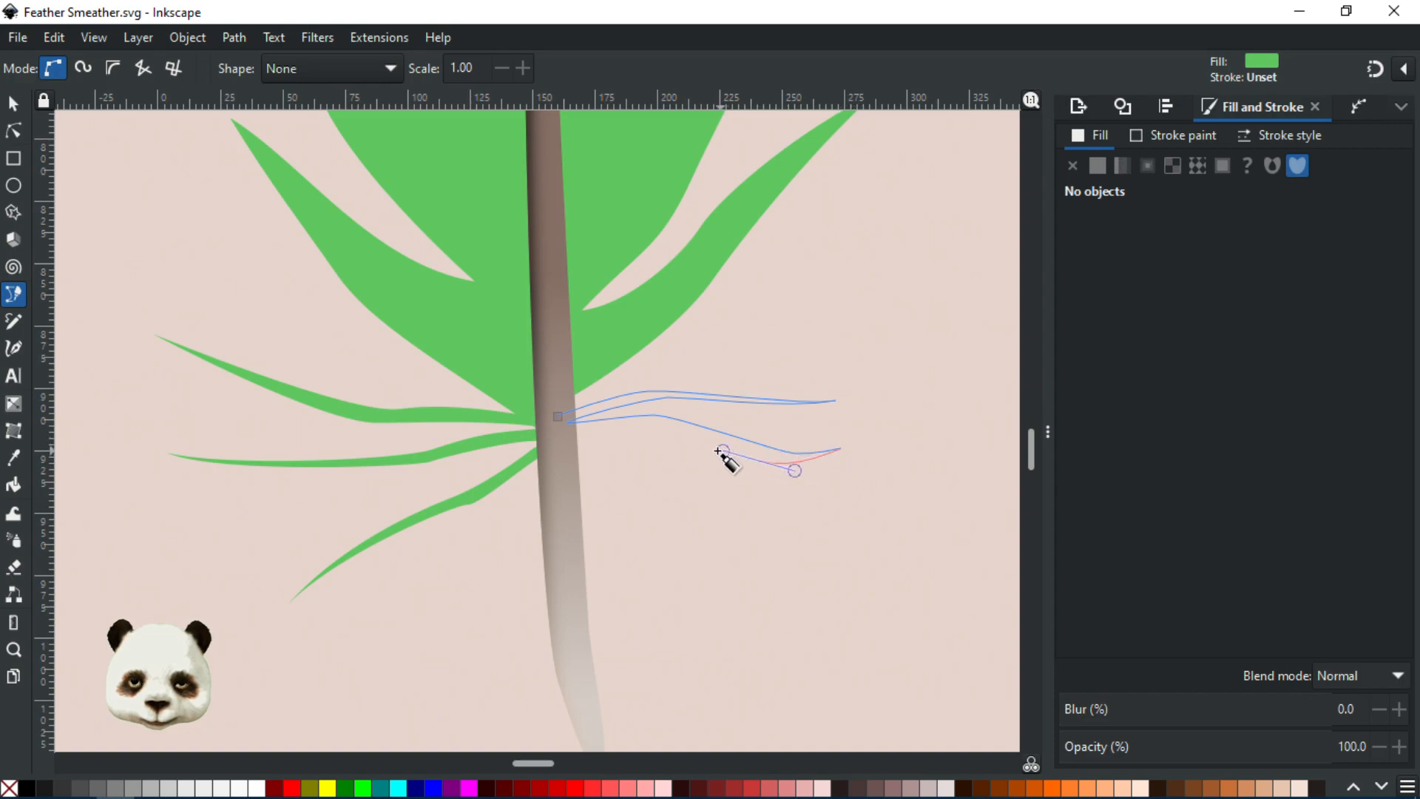
{"action": "left_click_drag", "start_coordinate": [638, 422], "coordinate": [676, 487]}
- Extend the lowest right-hand wisp's upper edge down and outward to a slightly upturned tip
{"action": "left_click_drag", "start_coordinate": [729, 534], "coordinate": [752, 540]}
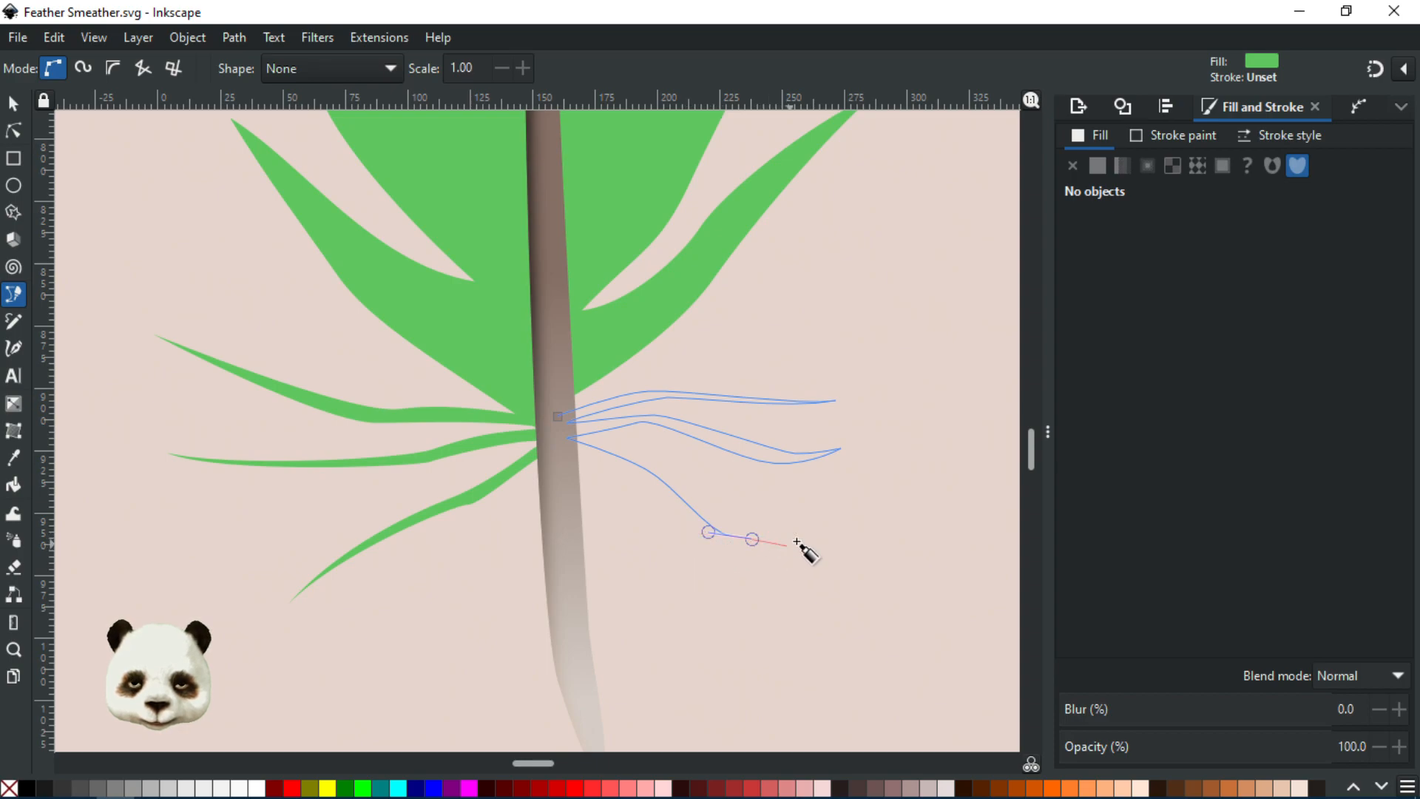
{"action": "left_click", "coordinate": [797, 534]}
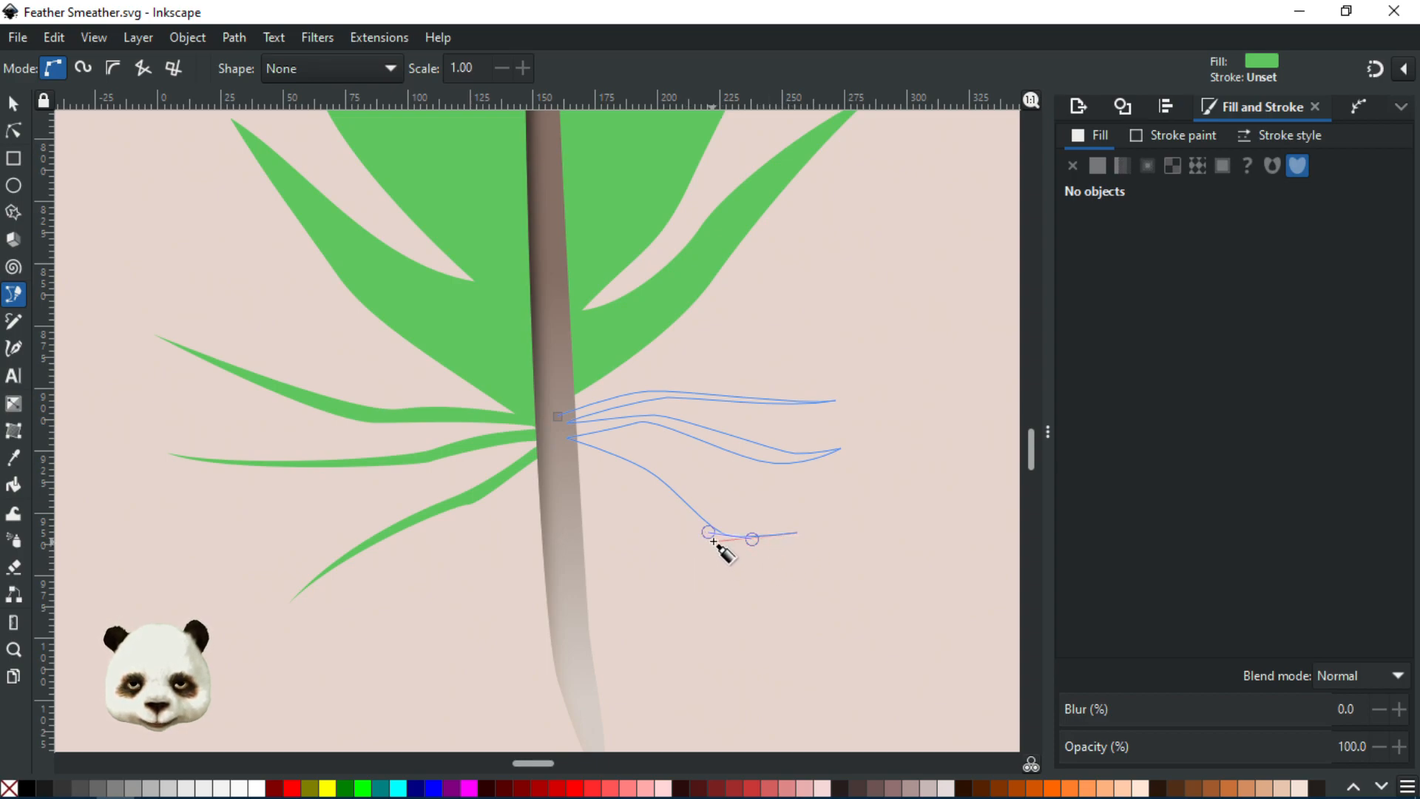
- Finish drawing the lowest right-hand strand, close the three-strand path at its start point, and lower the shape behind the quill
{"action": "left_click_drag", "start_coordinate": [713, 542], "coordinate": [691, 534]}
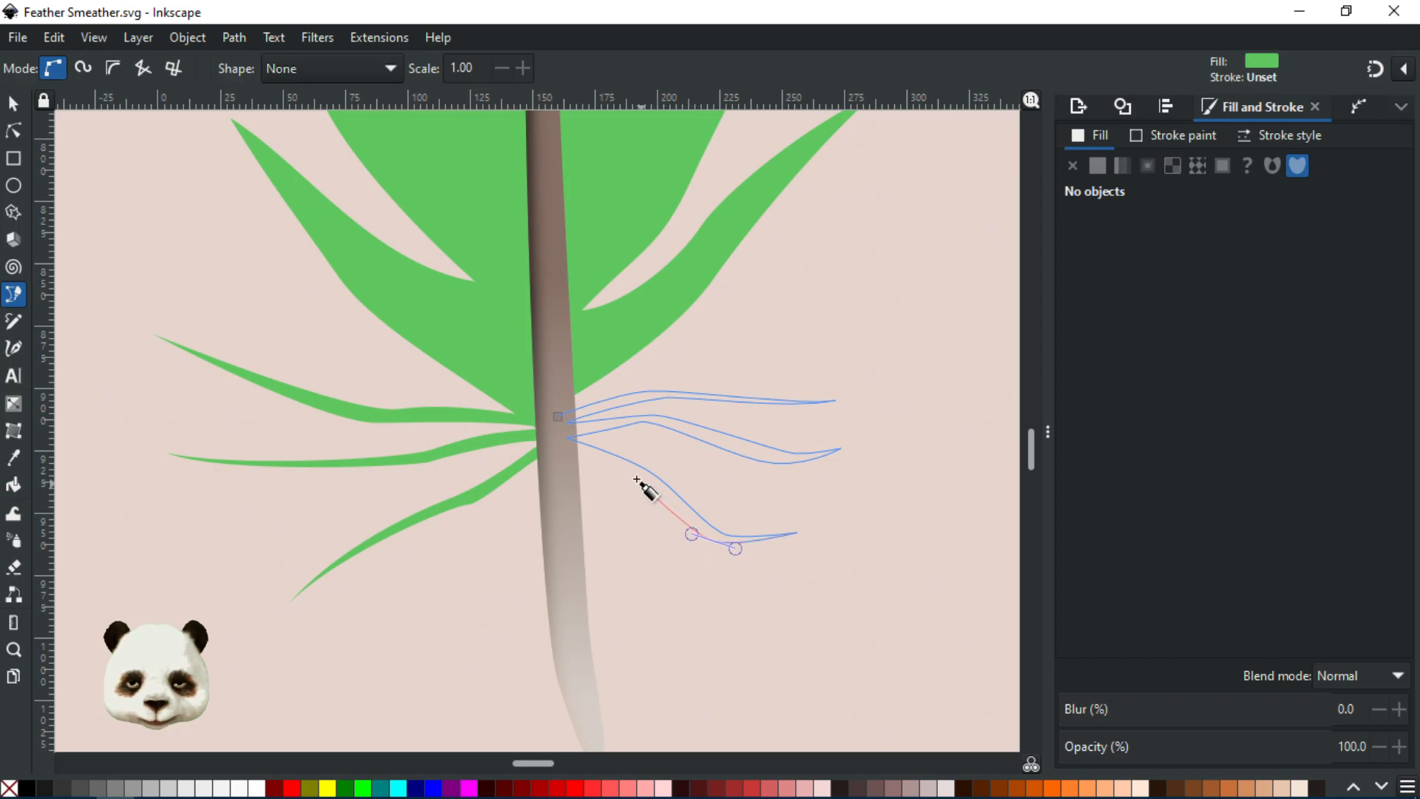
{"action": "left_click_drag", "start_coordinate": [609, 462], "coordinate": [575, 456]}
{"action": "left_click", "coordinate": [558, 416]}
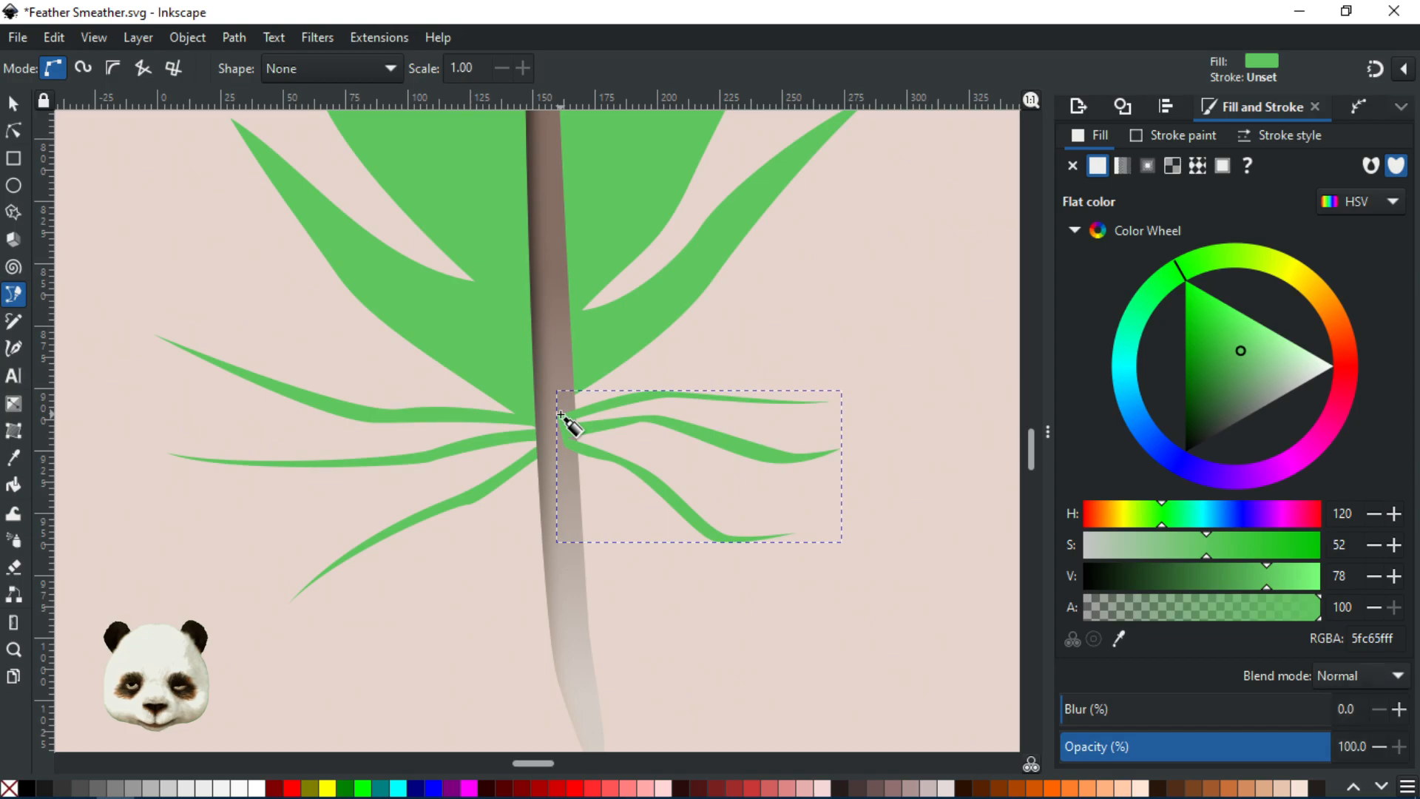
{"action": "key", "text": "Page_Down"}
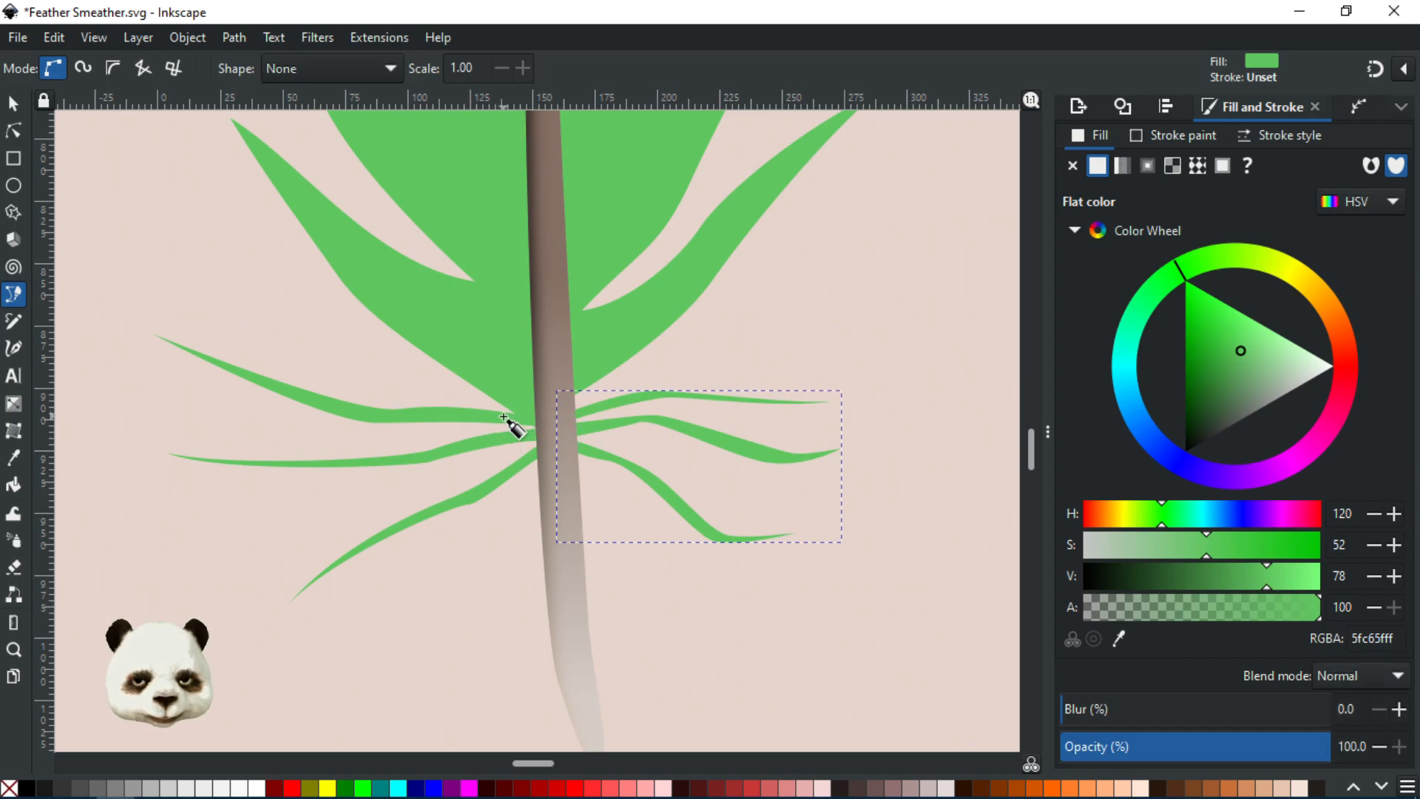
- Reshape the middle right-hand strand by moving its underside bend nodes and root node to give it a slimmer, more even thickness
{"action": "left_click", "coordinate": [13, 130]}
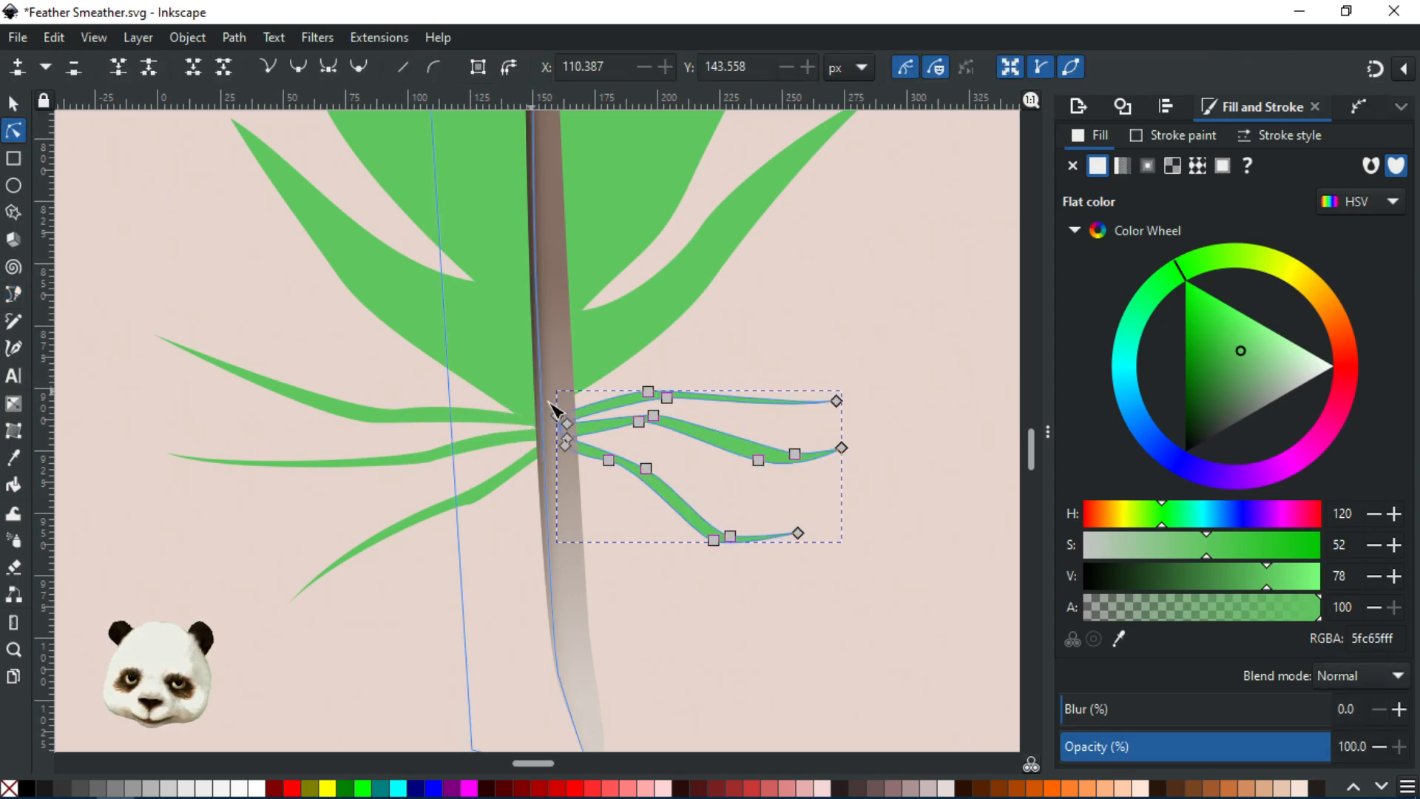
{"action": "scroll", "coordinate": [618, 385], "scroll_direction": "up", "scroll_amount": 2}
{"action": "left_click", "coordinate": [620, 394]}
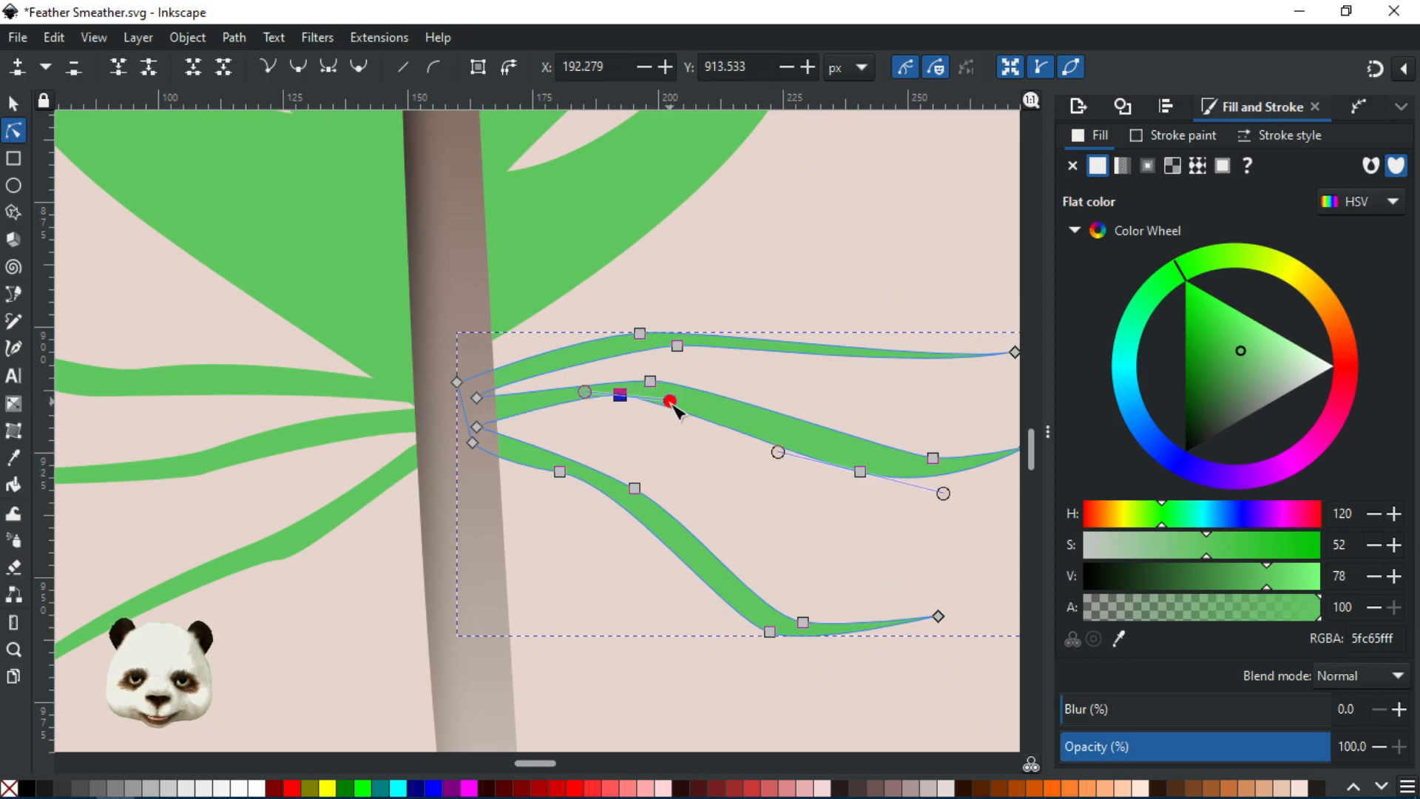
{"action": "left_click_drag", "start_coordinate": [620, 394], "coordinate": [638, 397]}
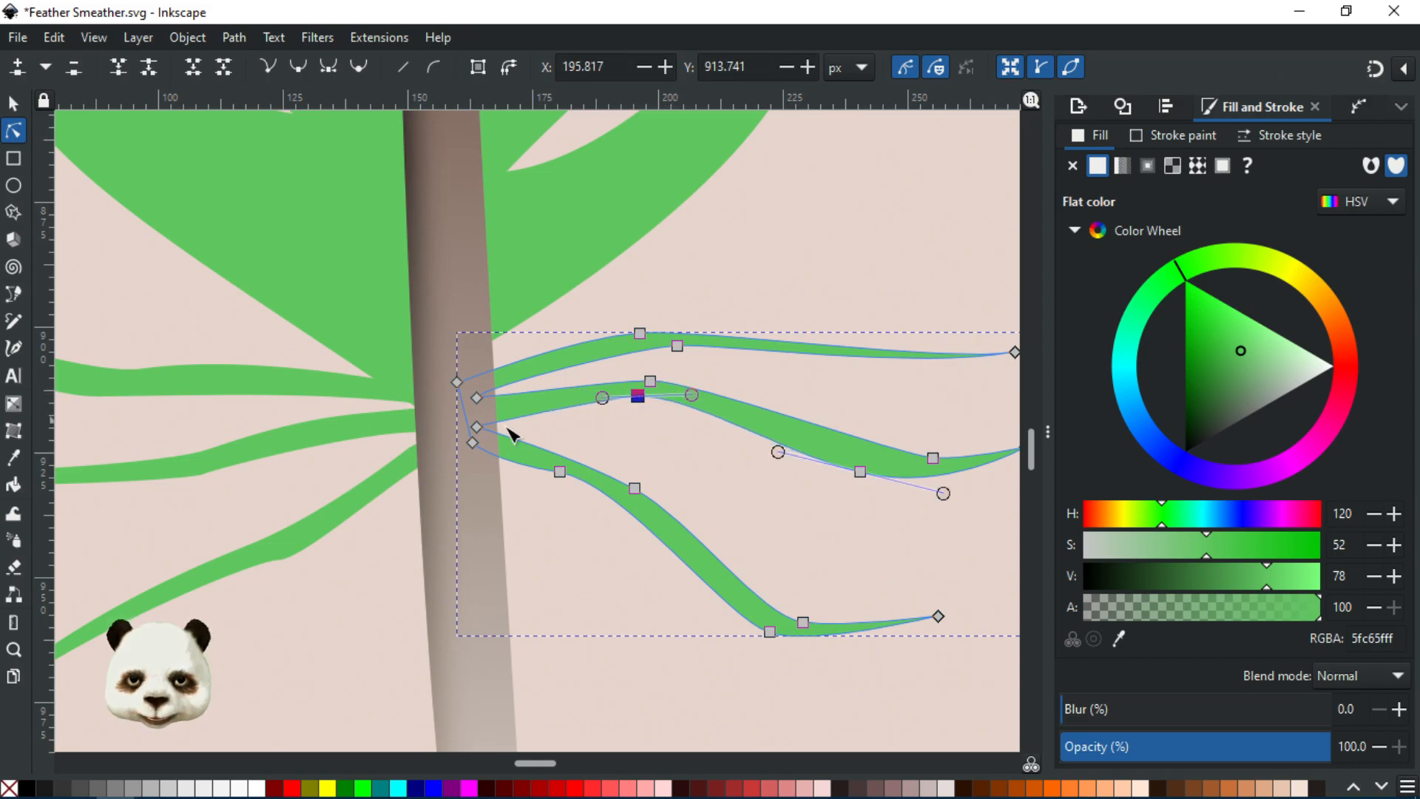
{"action": "left_click_drag", "start_coordinate": [479, 429], "coordinate": [480, 414]}
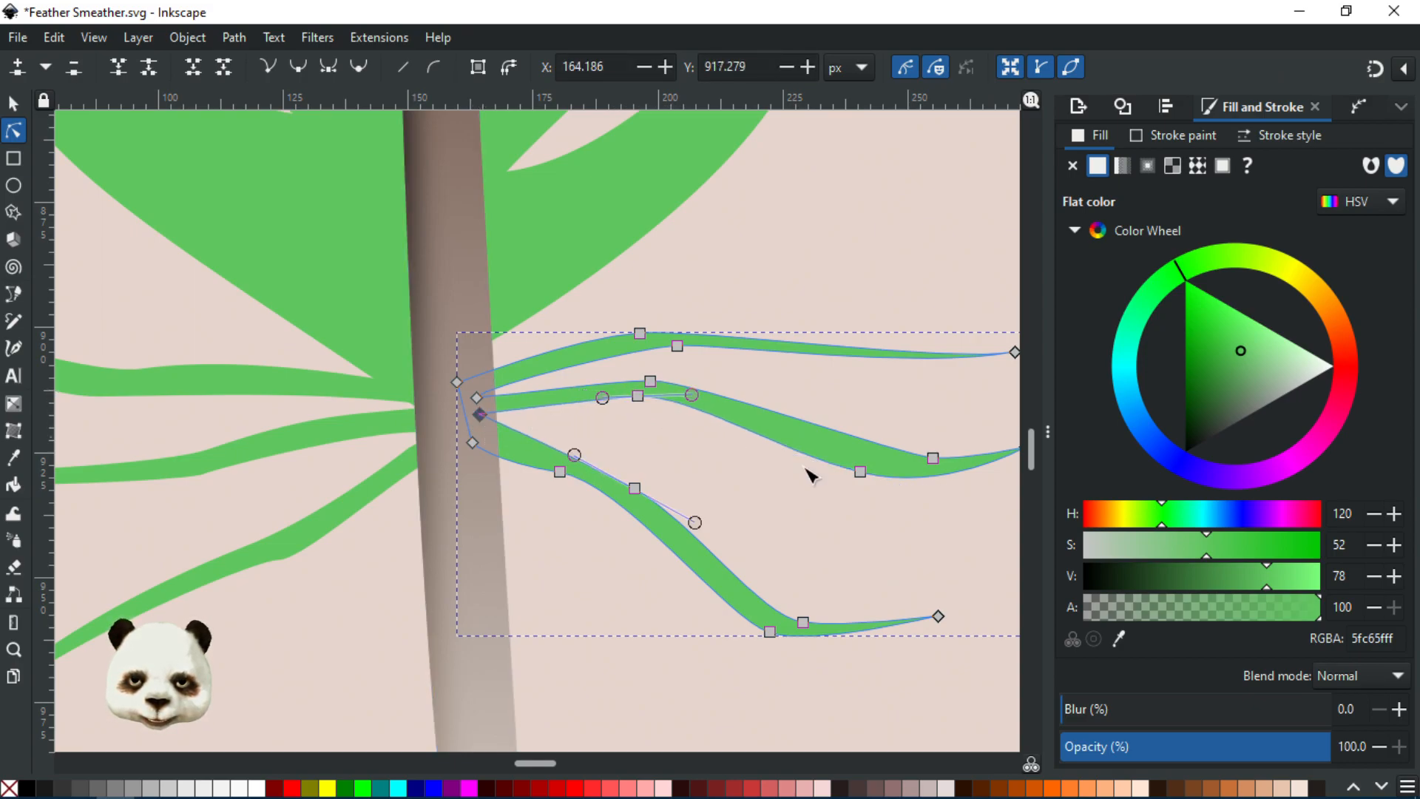
{"action": "left_click_drag", "start_coordinate": [860, 468], "coordinate": [684, 494]}
{"action": "scroll", "coordinate": [613, 565], "scroll_direction": "down", "scroll_amount": 4}
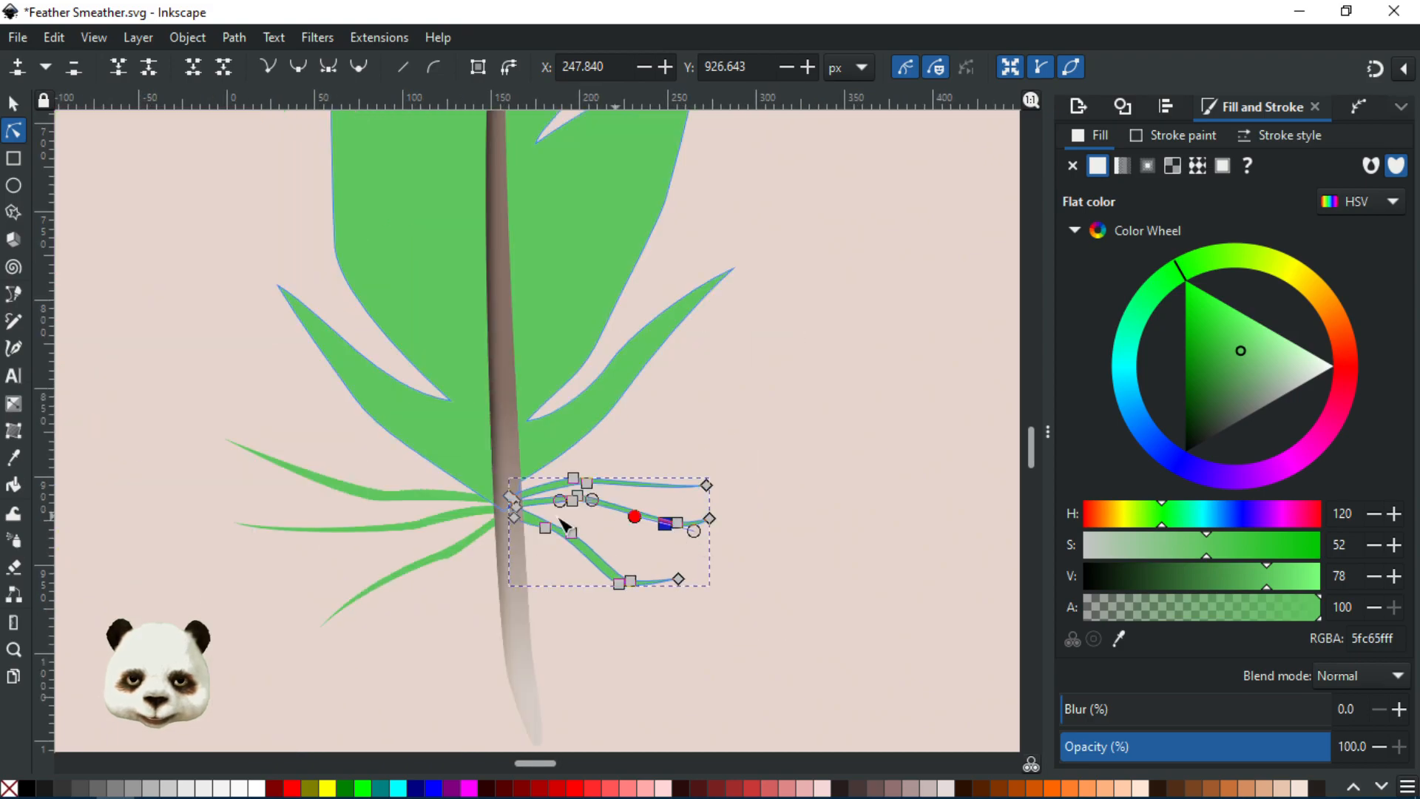
{"action": "scroll", "coordinate": [577, 563], "scroll_direction": "up", "scroll_amount": 3}
{"action": "left_click", "coordinate": [702, 554]}
{"action": "left_click", "coordinate": [838, 393]}
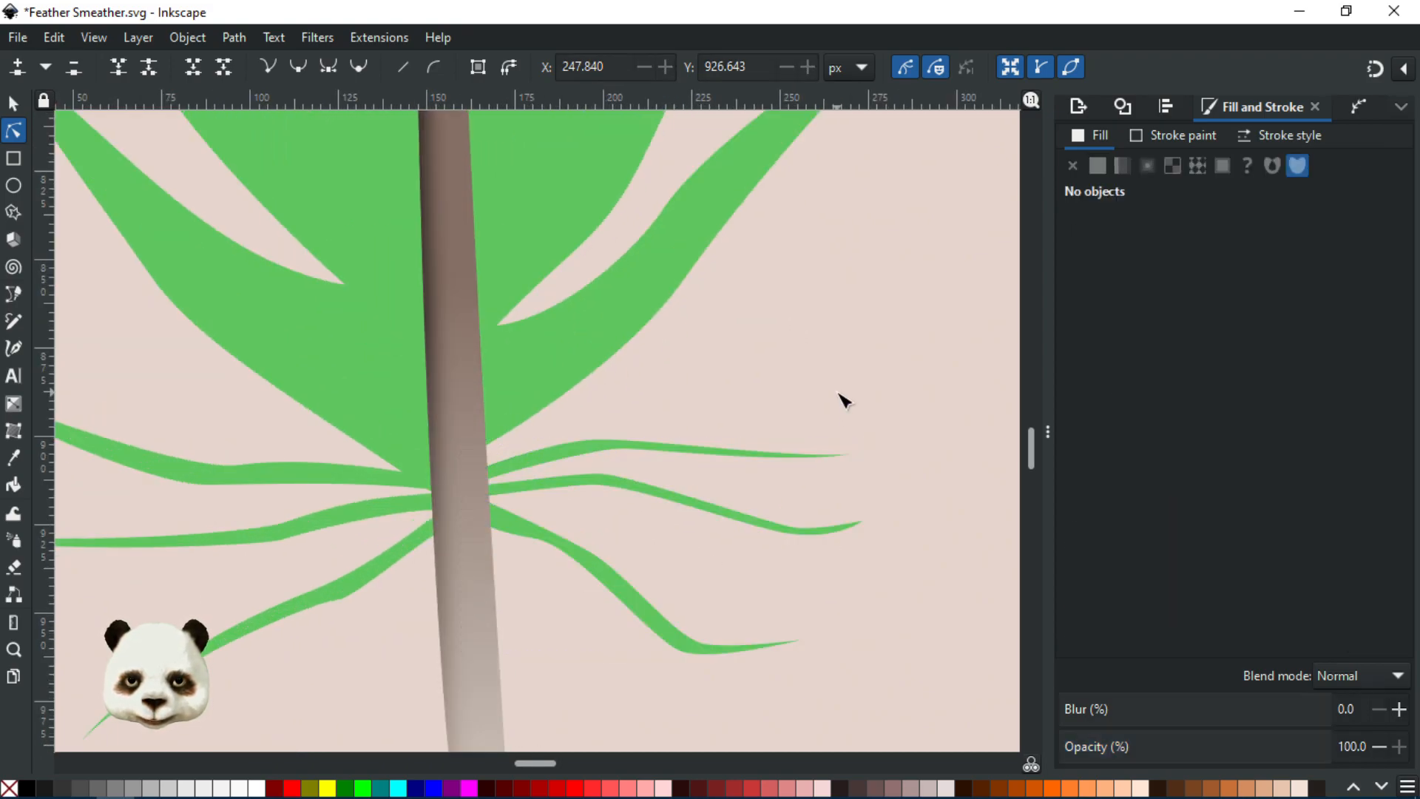
- Slim the lowest right-hand strand by moving its two lower-edge nodes and aligning the outer node's handle with the curve
{"action": "left_click", "coordinate": [501, 533]}
{"action": "left_click", "coordinate": [546, 545]}
{"action": "left_click", "coordinate": [469, 510]}
{"action": "left_click_drag", "start_coordinate": [584, 550], "coordinate": [539, 537]}
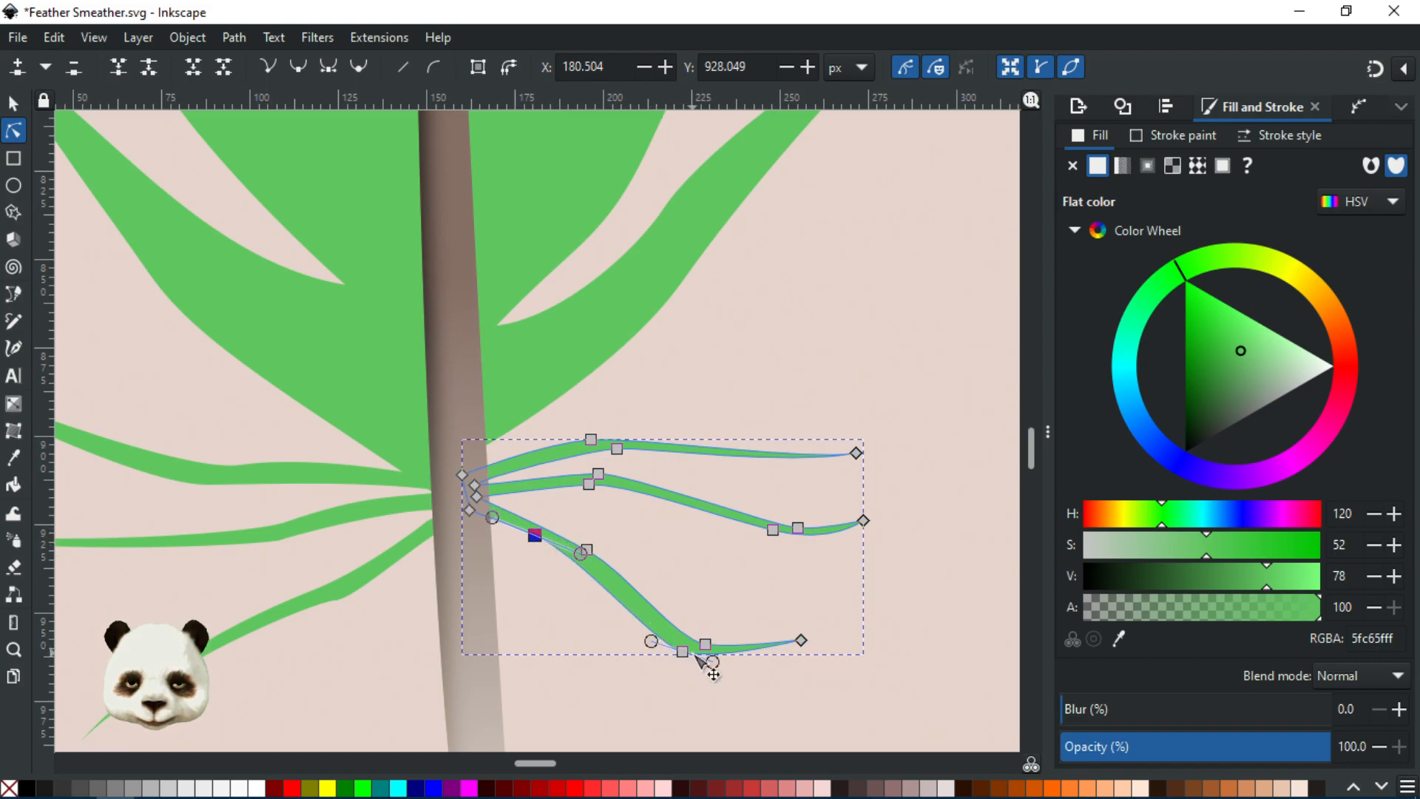
{"action": "left_click_drag", "start_coordinate": [689, 651], "coordinate": [646, 612]}
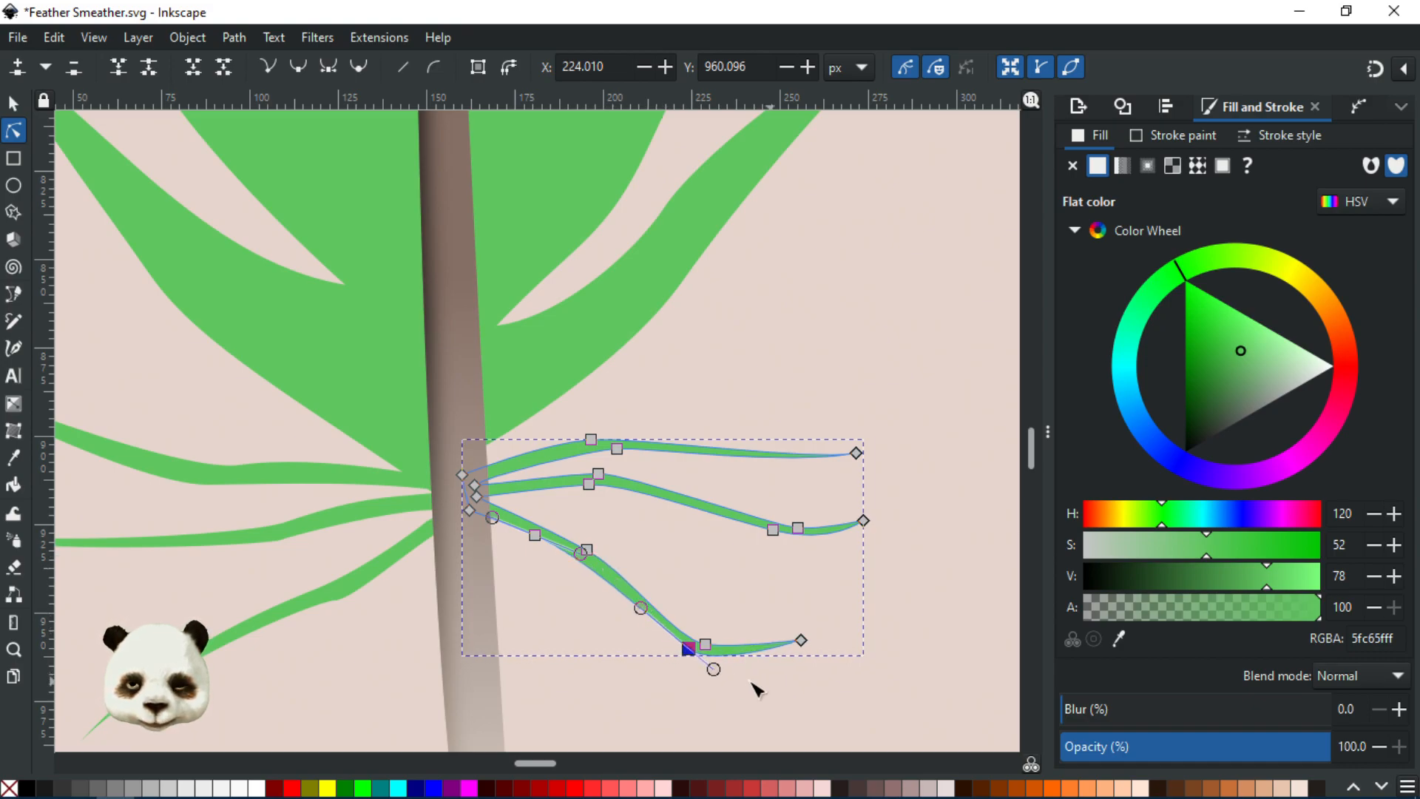
{"action": "left_click", "coordinate": [713, 648]}
{"action": "key", "text": "Escape"}
{"action": "key", "text": "Escape"}
- Extend the uppermost right-hand strand's tip outward and upward, and shift its two bend nodes outward into a thin, even curve
{"action": "scroll", "coordinate": [965, 580], "scroll_direction": "down", "scroll_amount": 5}
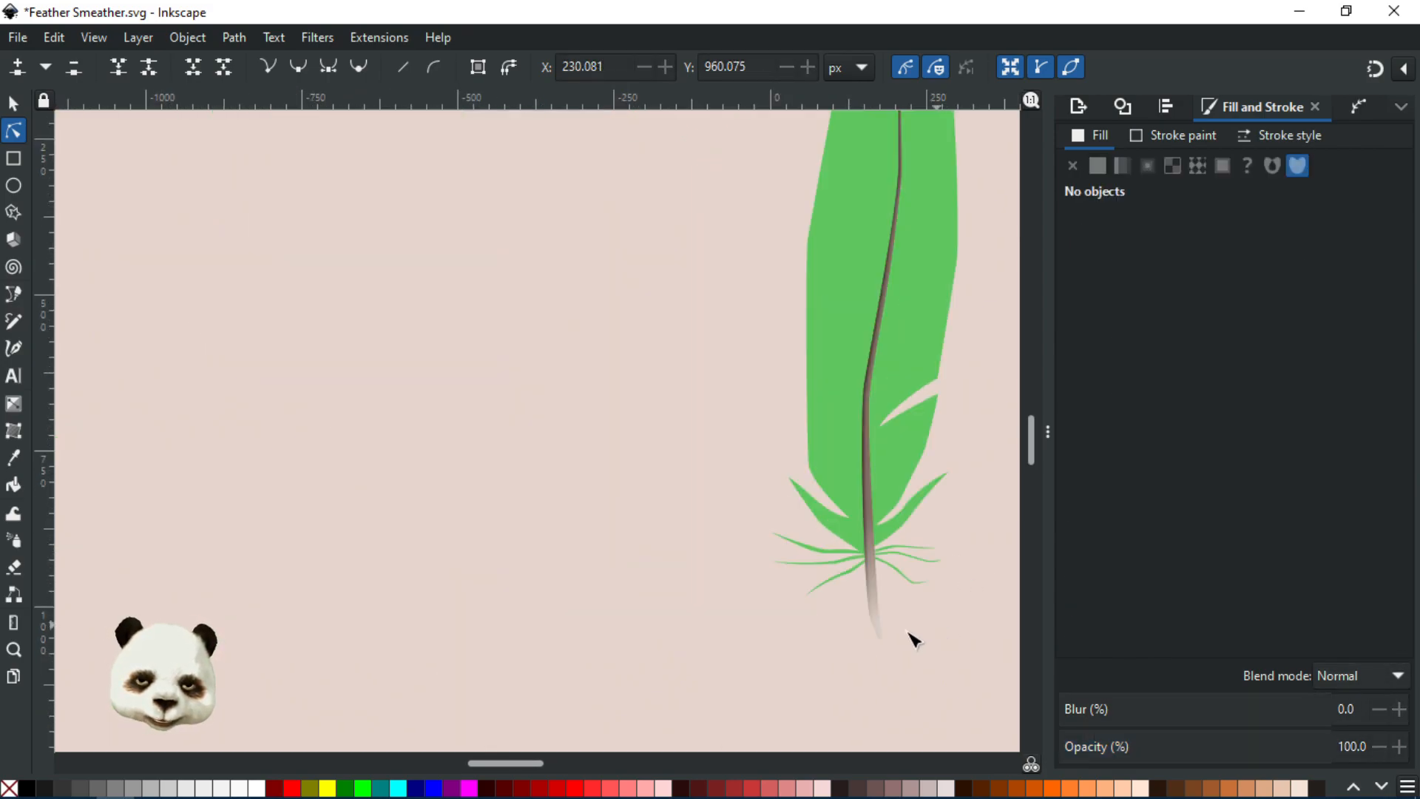
{"action": "scroll", "coordinate": [618, 624], "scroll_direction": "right", "scroll_amount": 5}
{"action": "scroll", "coordinate": [637, 593], "scroll_direction": "up", "scroll_amount": 4}
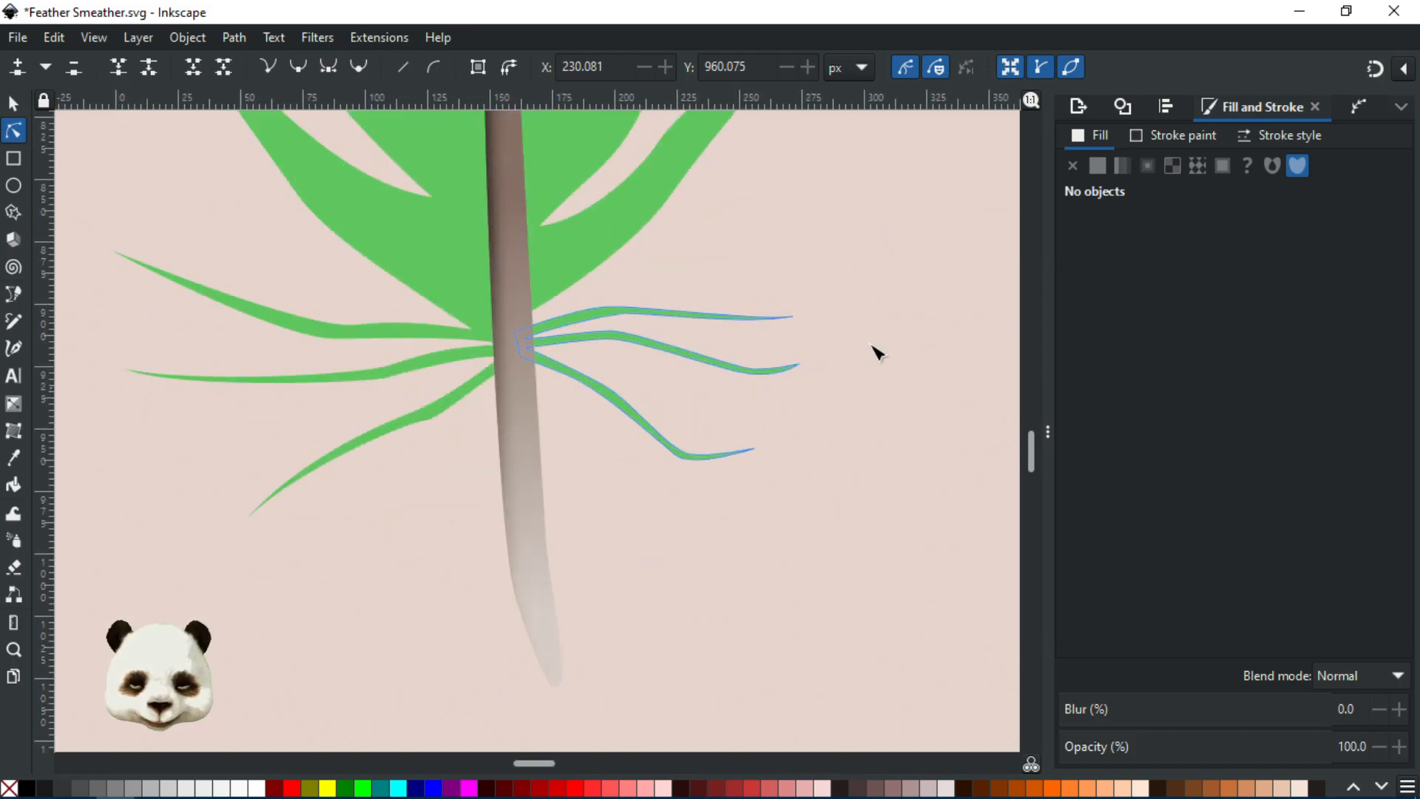
{"action": "left_click", "coordinate": [794, 319]}
{"action": "mouse_move", "coordinate": [794, 319]}
{"action": "left_mouse_down"}
{"action": "mouse_move", "coordinate": [850, 284]}
{"action": "mouse_move", "coordinate": [767, 325]}
{"action": "mouse_move", "coordinate": [805, 329]}
{"action": "left_mouse_up"}
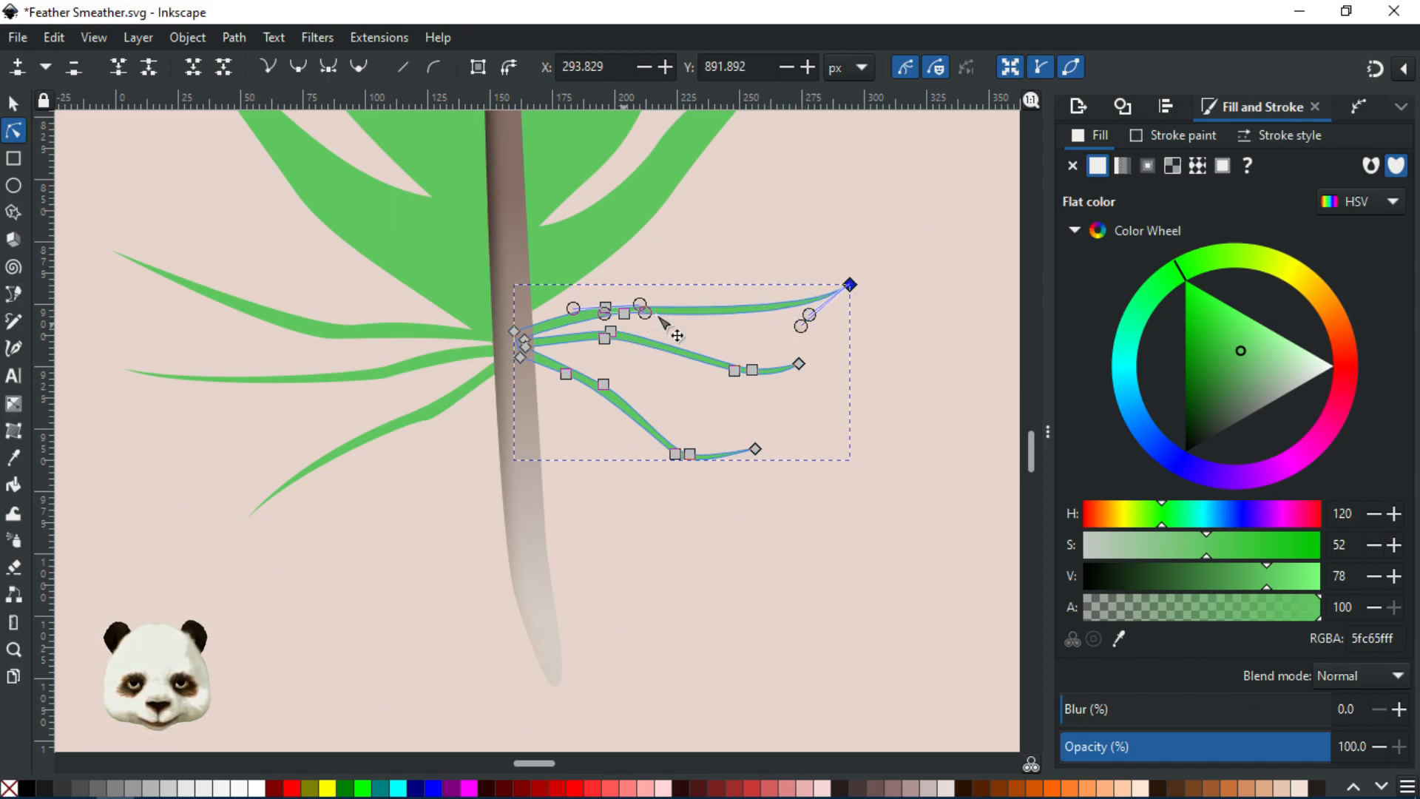
{"action": "scroll", "coordinate": [641, 304], "scroll_direction": "up", "scroll_amount": 2}
{"action": "left_click_drag", "start_coordinate": [608, 323], "coordinate": [704, 322]}
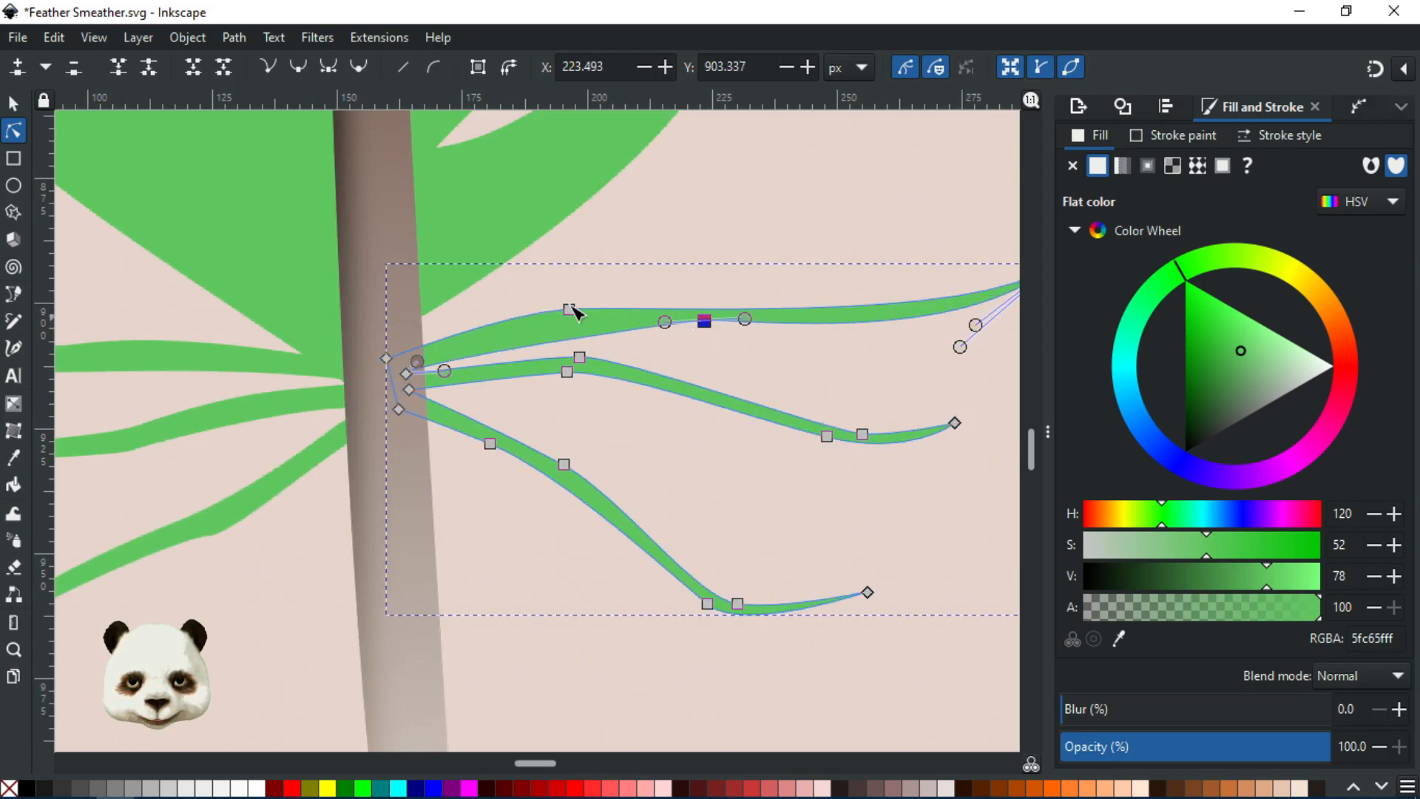
{"action": "left_click_drag", "start_coordinate": [569, 310], "coordinate": [777, 305]}
{"action": "left_click_drag", "start_coordinate": [668, 307], "coordinate": [638, 317]}
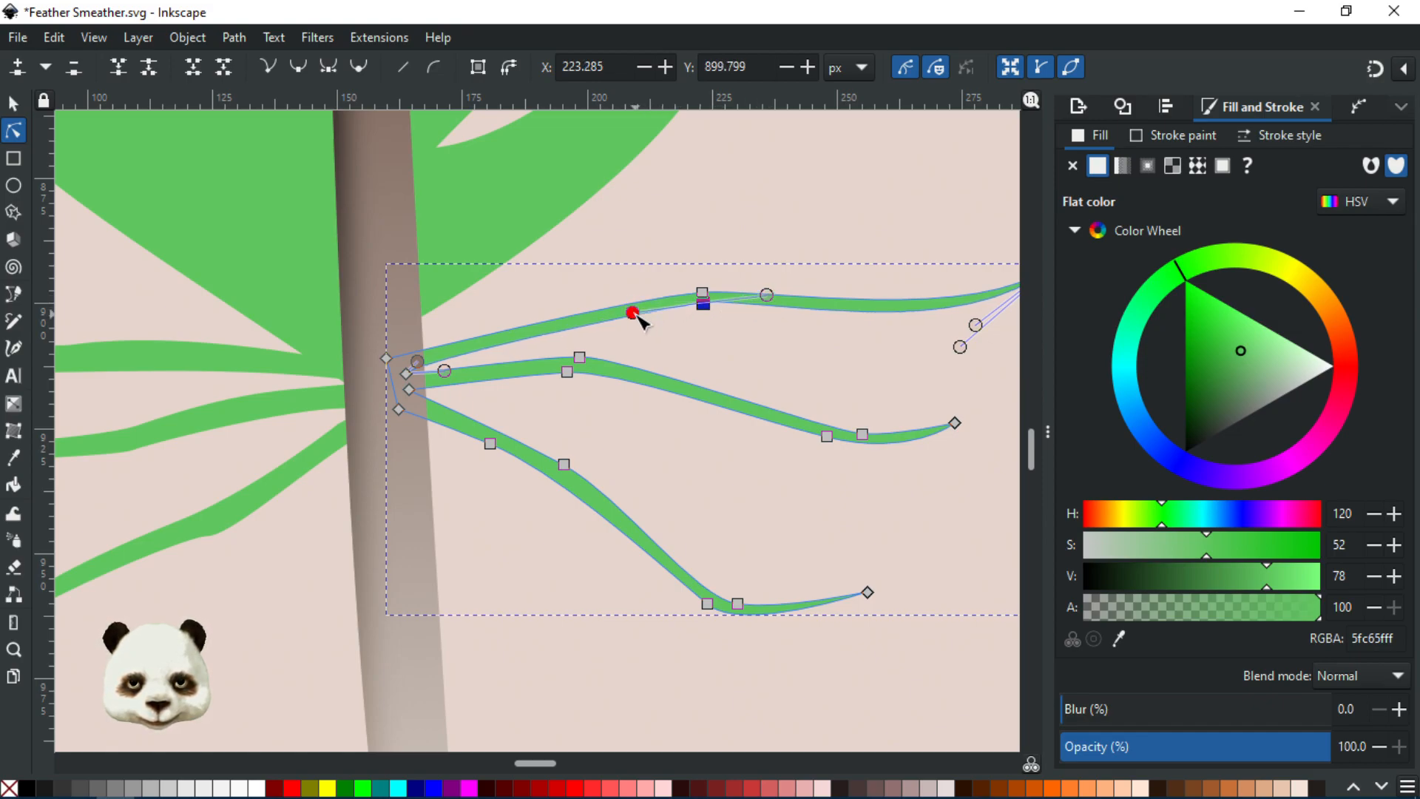
{"action": "left_click", "coordinate": [786, 339]}
{"action": "left_click", "coordinate": [790, 344]}
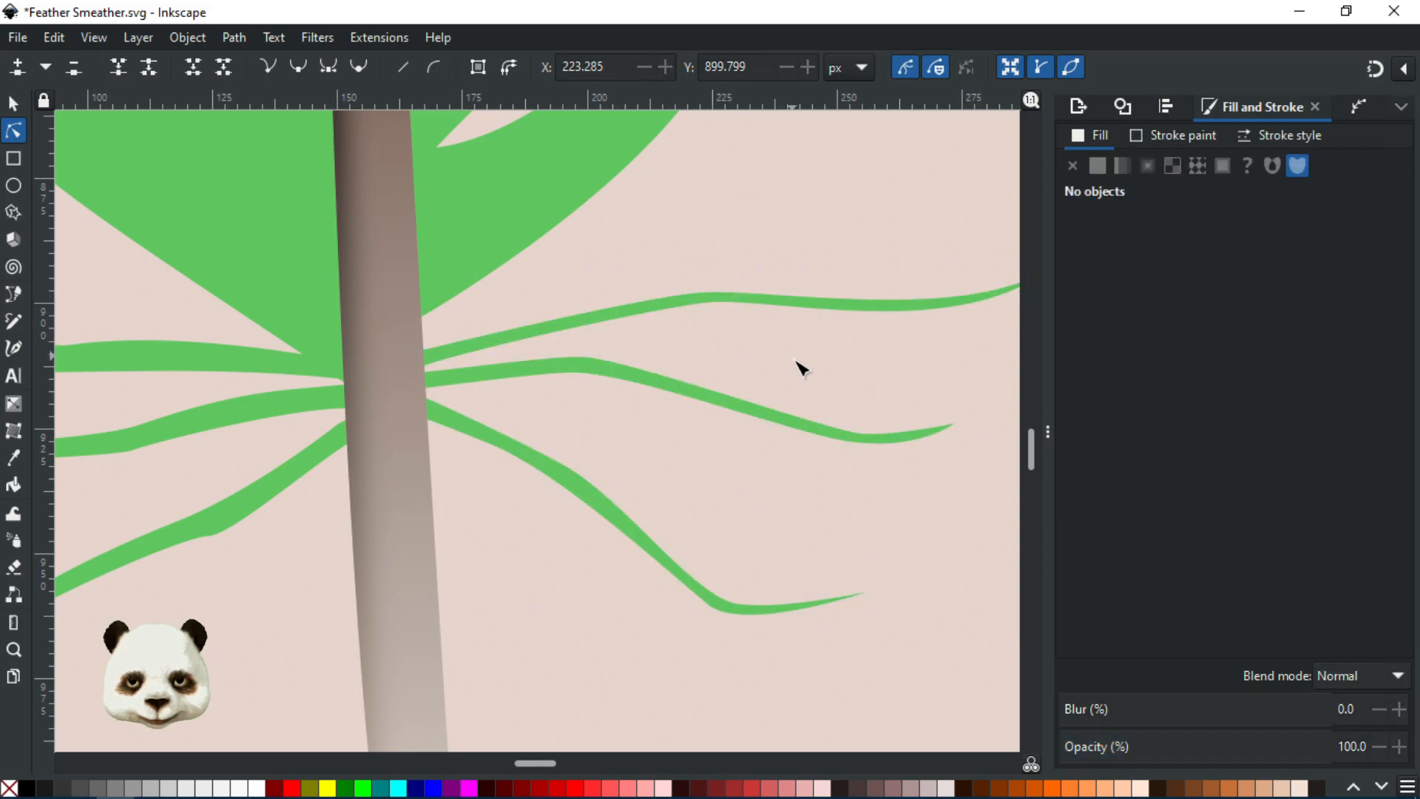
{"action": "scroll", "coordinate": [799, 370], "scroll_direction": "down", "scroll_amount": 4}
{"action": "scroll", "coordinate": [780, 372], "scroll_direction": "up", "scroll_amount": 4}
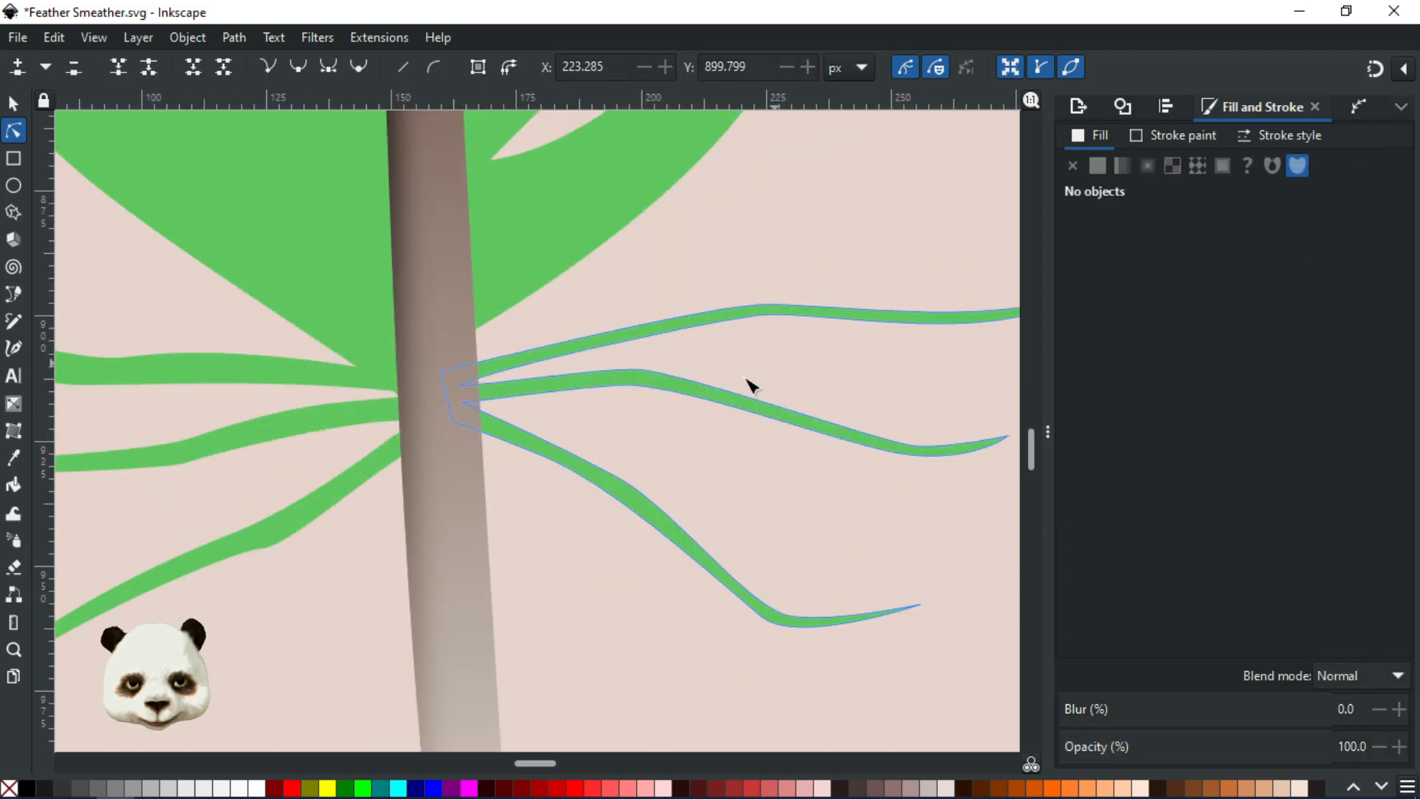
{"action": "left_click", "coordinate": [695, 399]}
{"action": "left_click", "coordinate": [627, 634]}
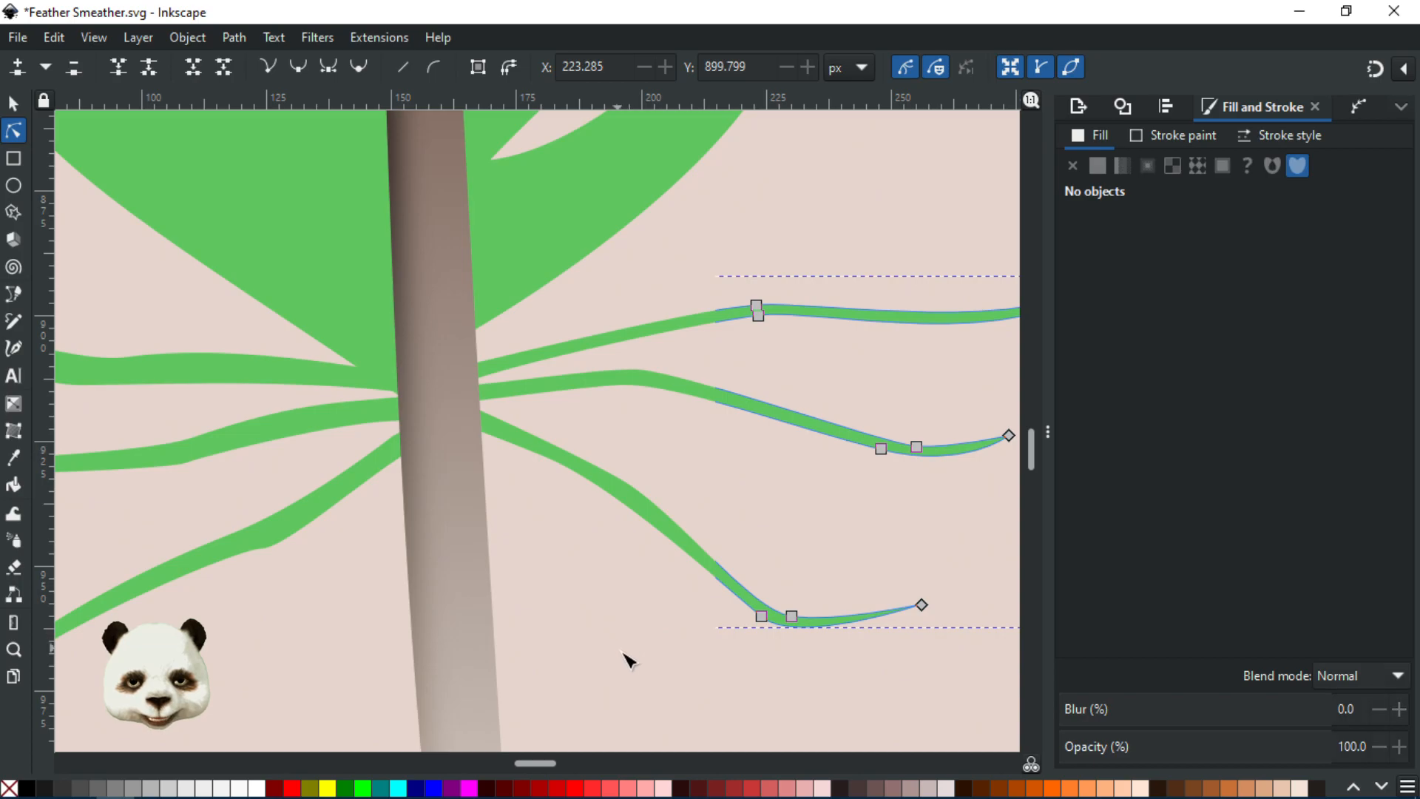
{"action": "scroll", "coordinate": [743, 699], "scroll_direction": "down", "scroll_amount": 4}
{"action": "scroll", "coordinate": [764, 691], "scroll_direction": "down", "scroll_amount": 1}
- Refine the right-hand strands by lowering the lowest strand's inner bend node and repositioning the root nodes hidden over the quill
{"action": "scroll", "coordinate": [497, 540], "scroll_direction": "up", "scroll_amount": 6}
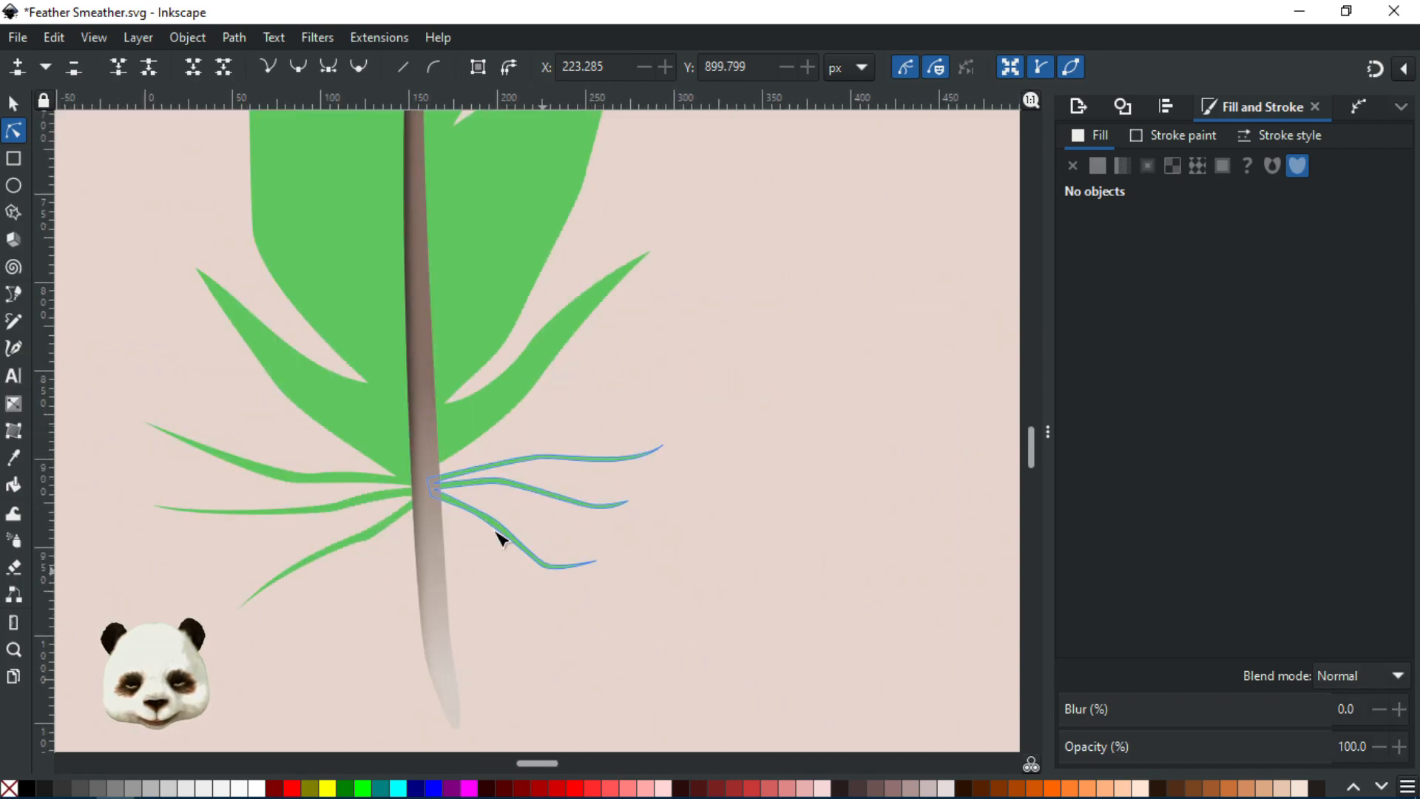
{"action": "left_click", "coordinate": [259, 376]}
{"action": "left_click", "coordinate": [252, 382]}
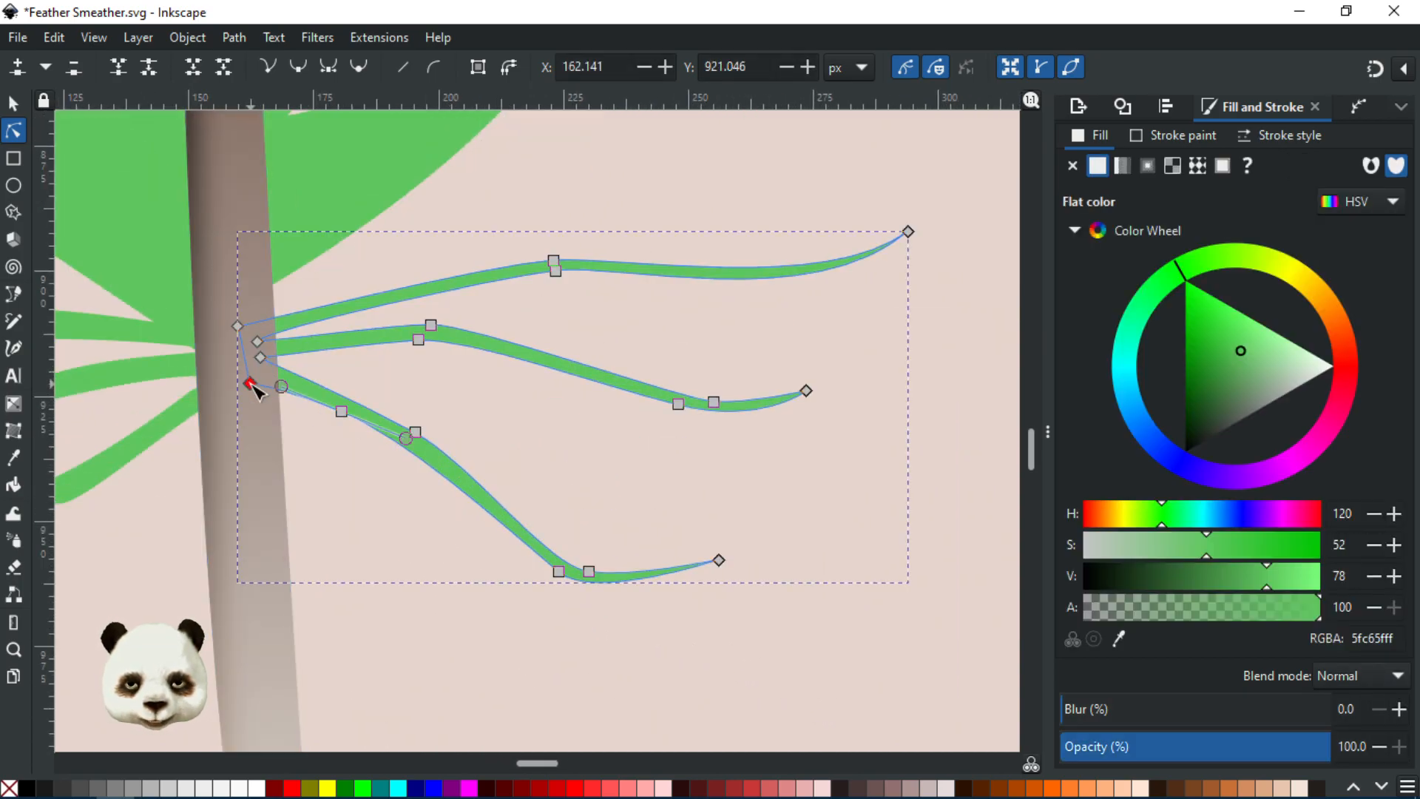
{"action": "left_click_drag", "start_coordinate": [345, 416], "coordinate": [343, 422]}
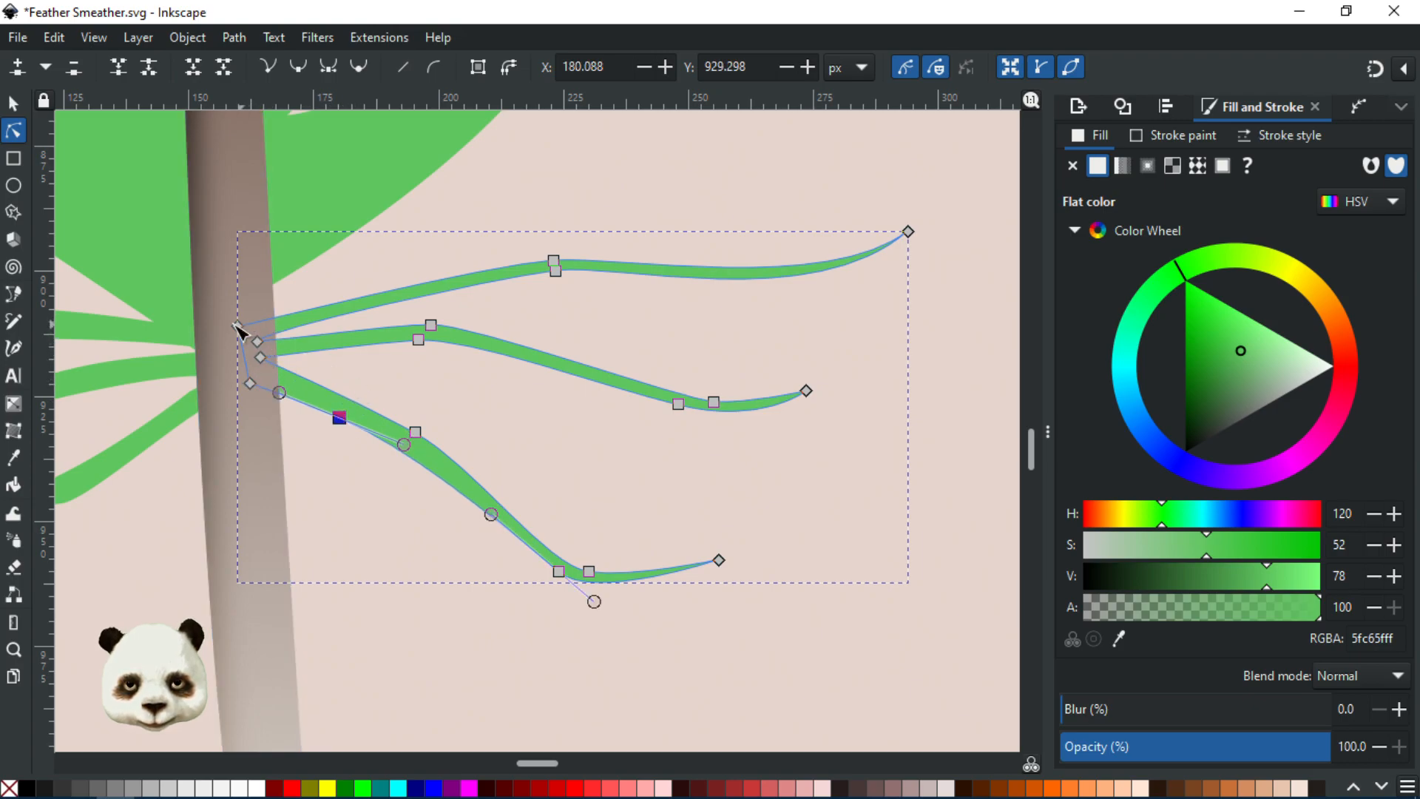
{"action": "left_click_drag", "start_coordinate": [241, 327], "coordinate": [313, 337]}
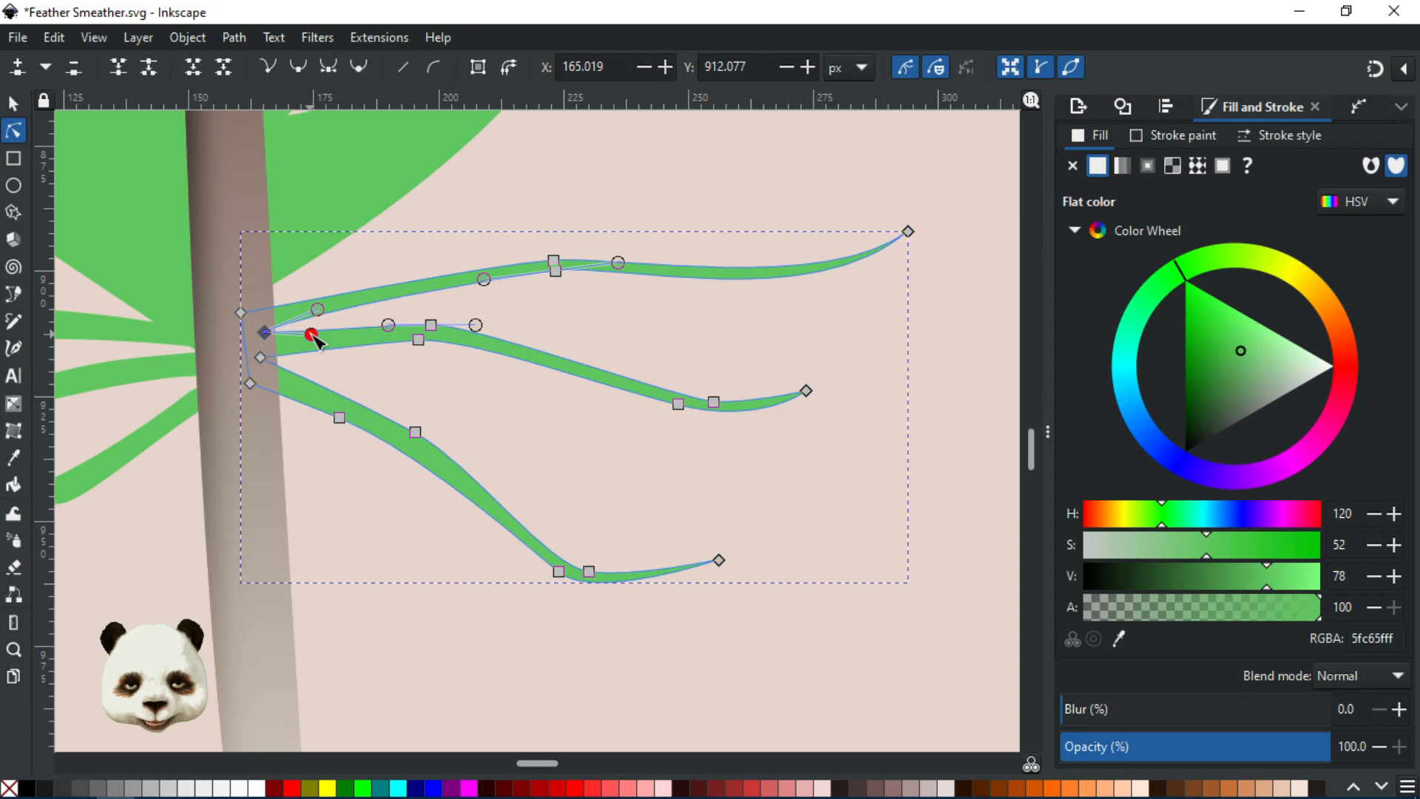
{"action": "left_click", "coordinate": [265, 363]}
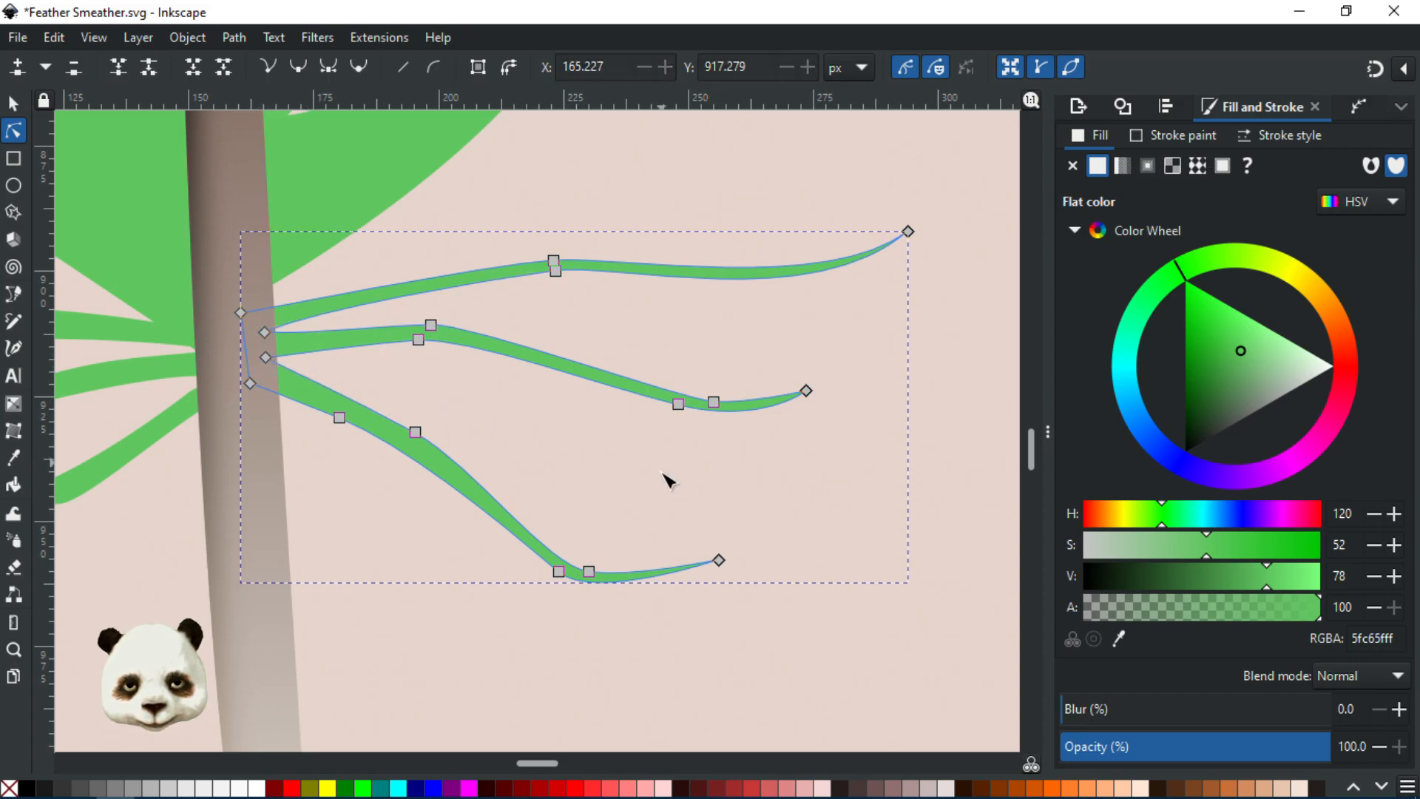
{"action": "left_click", "coordinate": [674, 488]}
- Raise the uppermost right-hand strand's root node slightly within the quill to thicken the strand's base
{"action": "scroll", "coordinate": [510, 547], "scroll_direction": "down", "scroll_amount": 5}
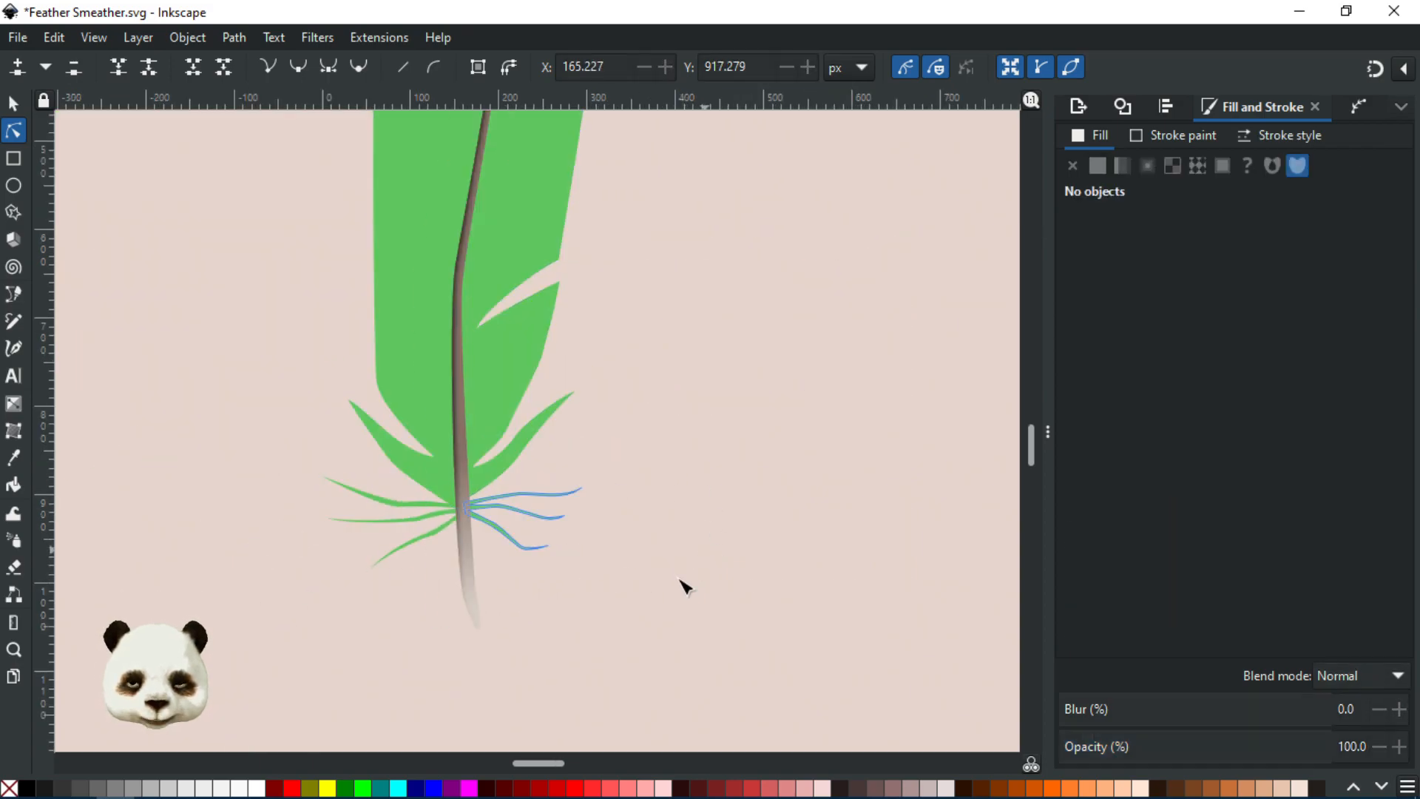
{"action": "scroll", "coordinate": [677, 593], "scroll_direction": "down", "scroll_amount": 3}
{"action": "scroll", "coordinate": [710, 654], "scroll_direction": "up", "scroll_amount": 3}
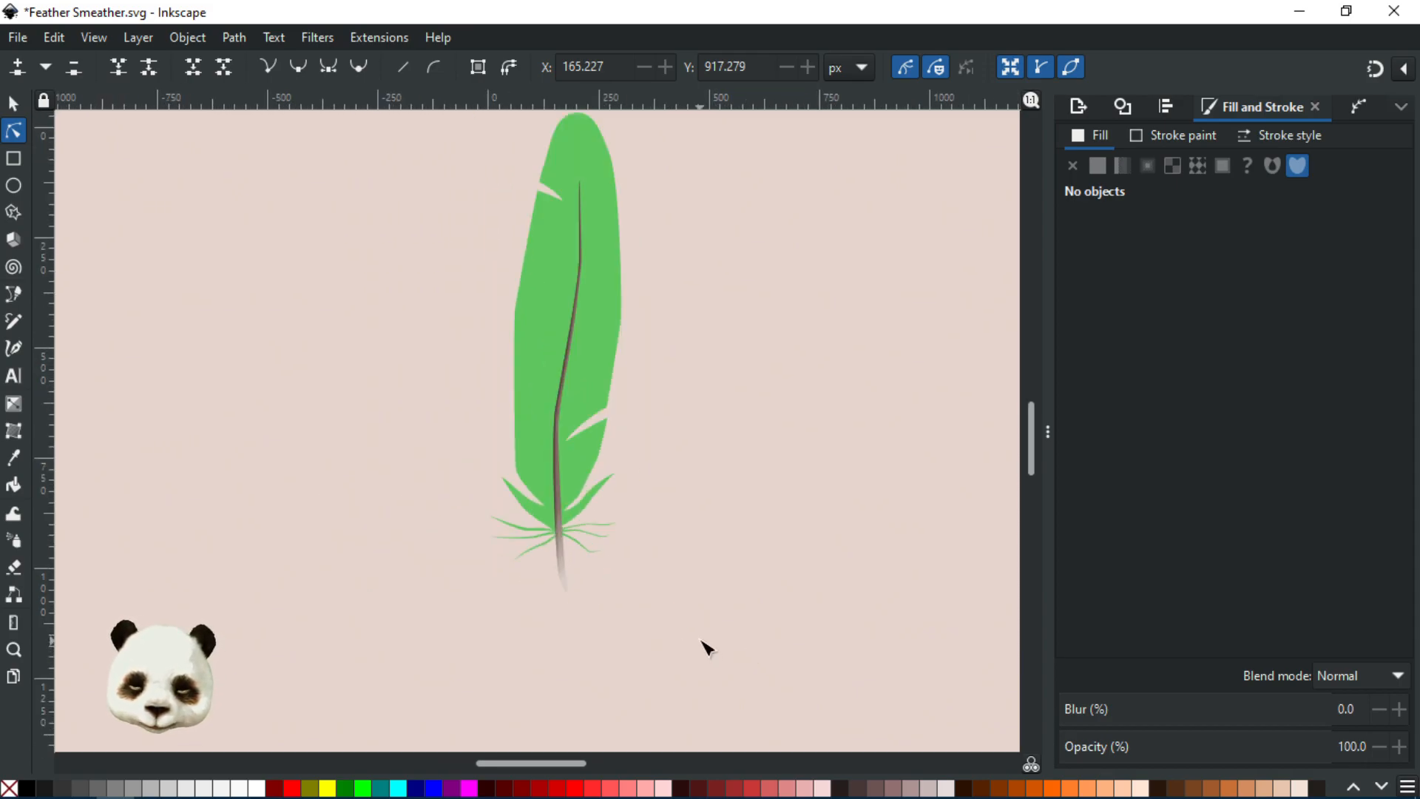
{"action": "scroll", "coordinate": [532, 476], "scroll_direction": "up", "scroll_amount": 3}
{"action": "scroll", "coordinate": [752, 545], "scroll_direction": "up", "scroll_amount": 2}
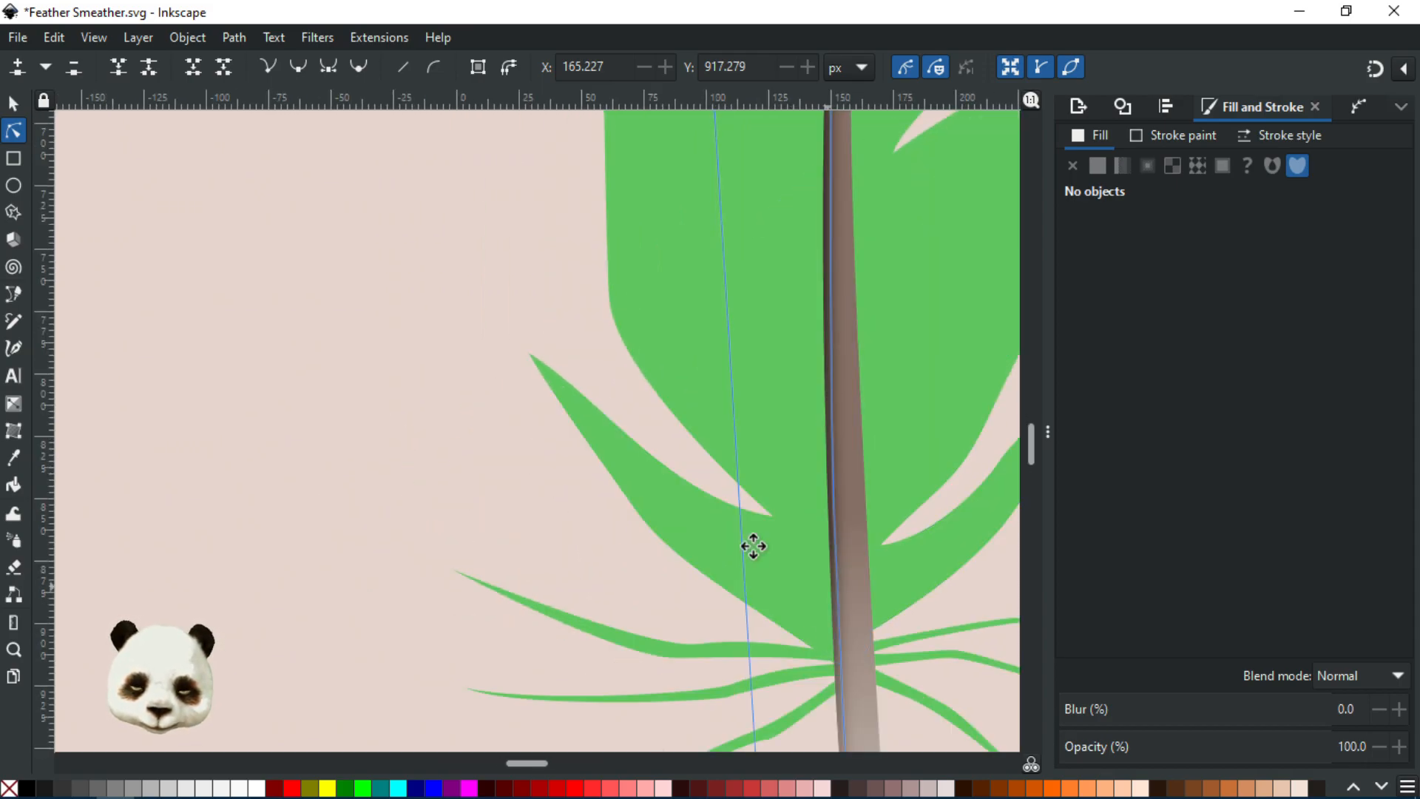
{"action": "scroll", "coordinate": [291, 444], "scroll_direction": "up", "scroll_amount": 3}
{"action": "scroll", "coordinate": [399, 502], "scroll_direction": "up", "scroll_amount": 2}
{"action": "left_click", "coordinate": [320, 494]}
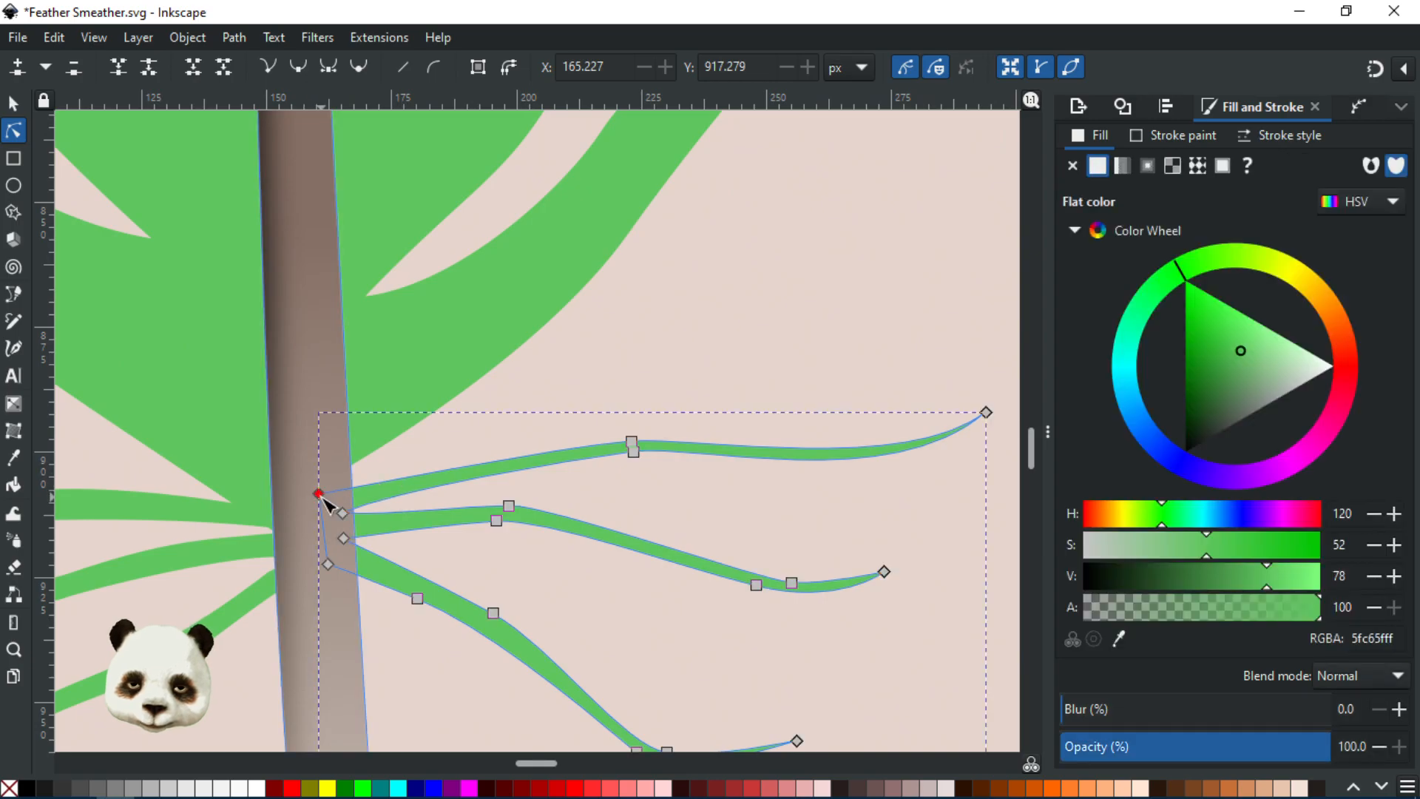
{"action": "left_click_drag", "start_coordinate": [320, 494], "coordinate": [313, 478]}
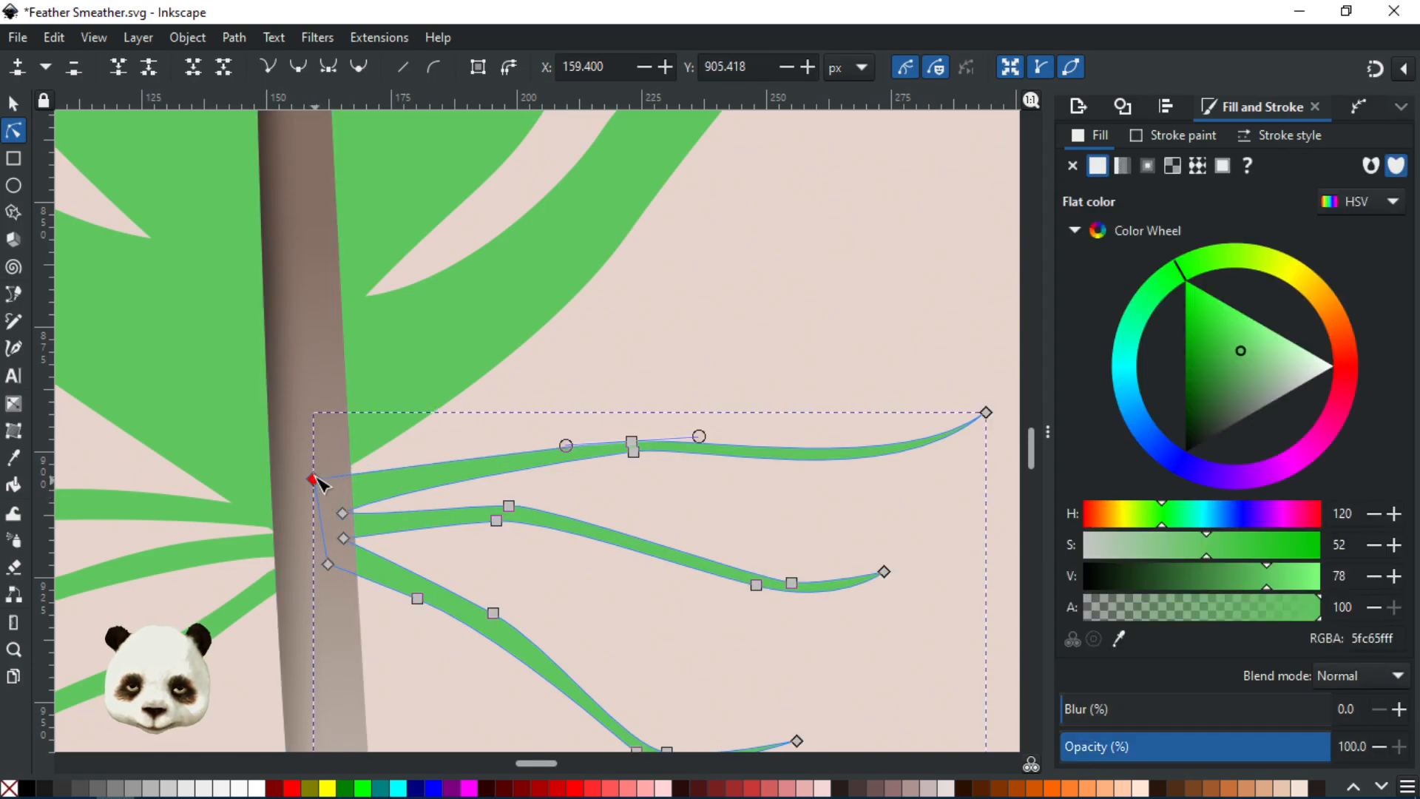
{"action": "left_click", "coordinate": [728, 338]}
- Check the whole feather and save the drawing
{"action": "scroll", "coordinate": [733, 343], "scroll_direction": "down", "scroll_amount": 6}
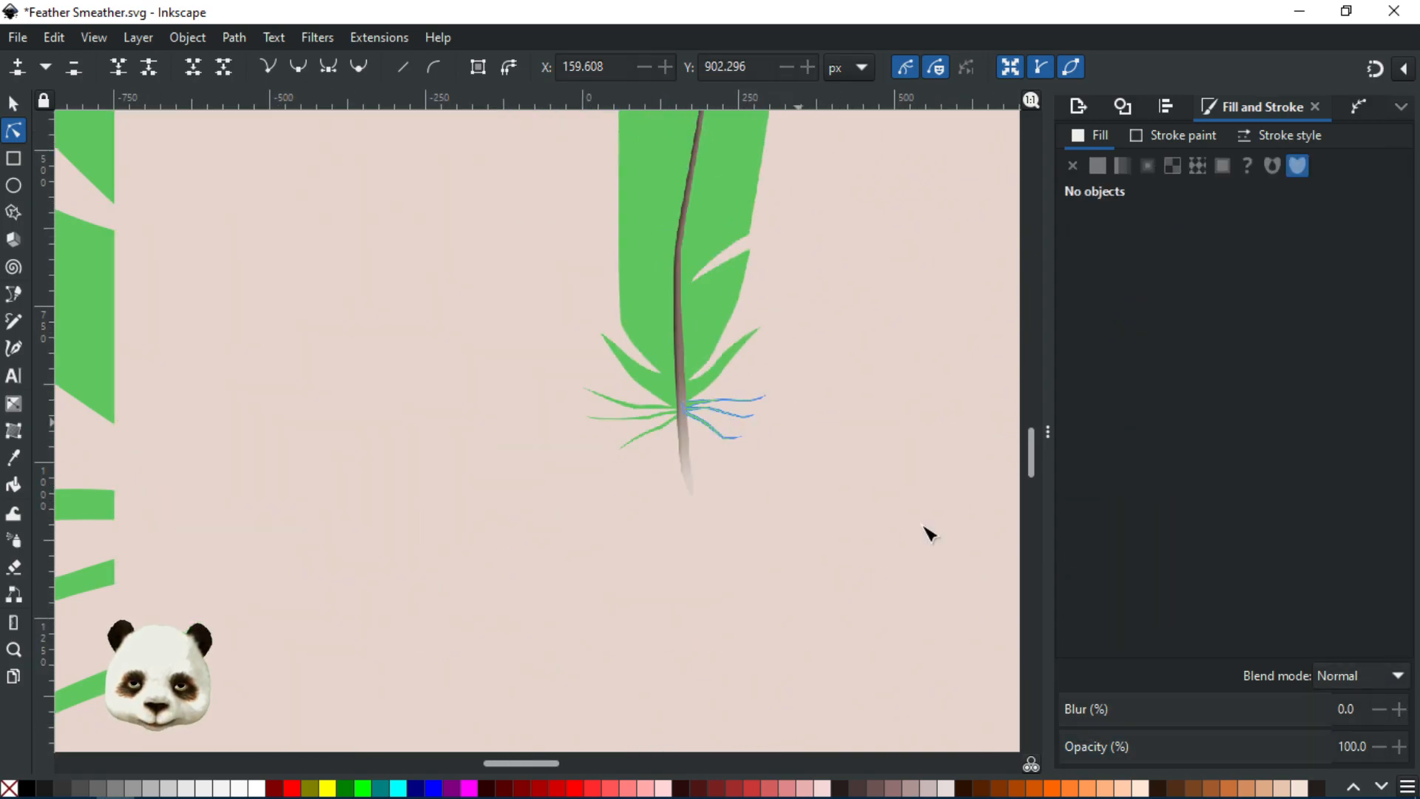
{"action": "scroll", "coordinate": [886, 517], "scroll_direction": "down", "scroll_amount": 2}
{"action": "left_click_drag", "start_coordinate": [822, 545], "coordinate": [699, 567]}
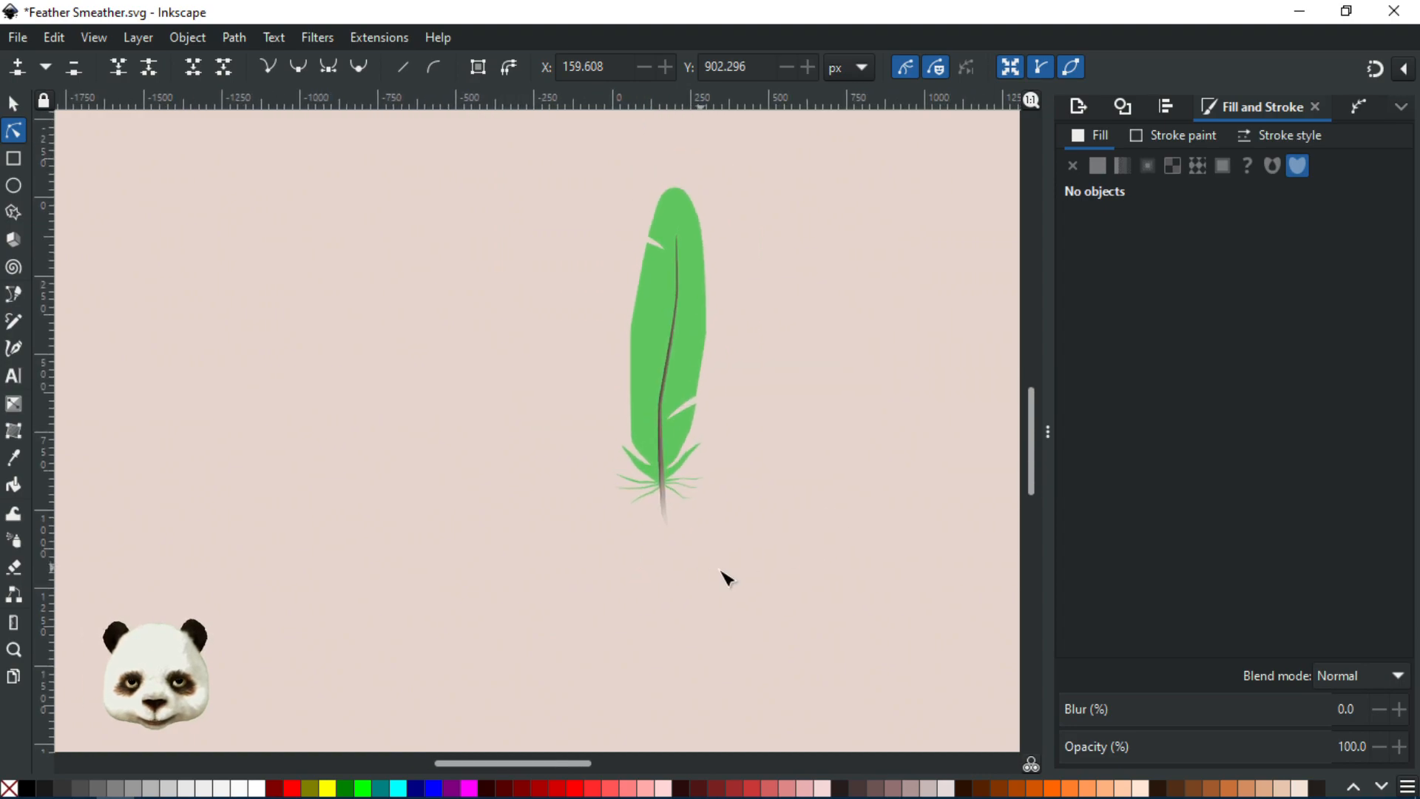
{"action": "scroll", "coordinate": [791, 498], "scroll_direction": "up", "scroll_amount": 2}
{"action": "left_click_drag", "start_coordinate": [761, 422], "coordinate": [706, 586]}
{"action": "key", "text": "ctrl+s"}
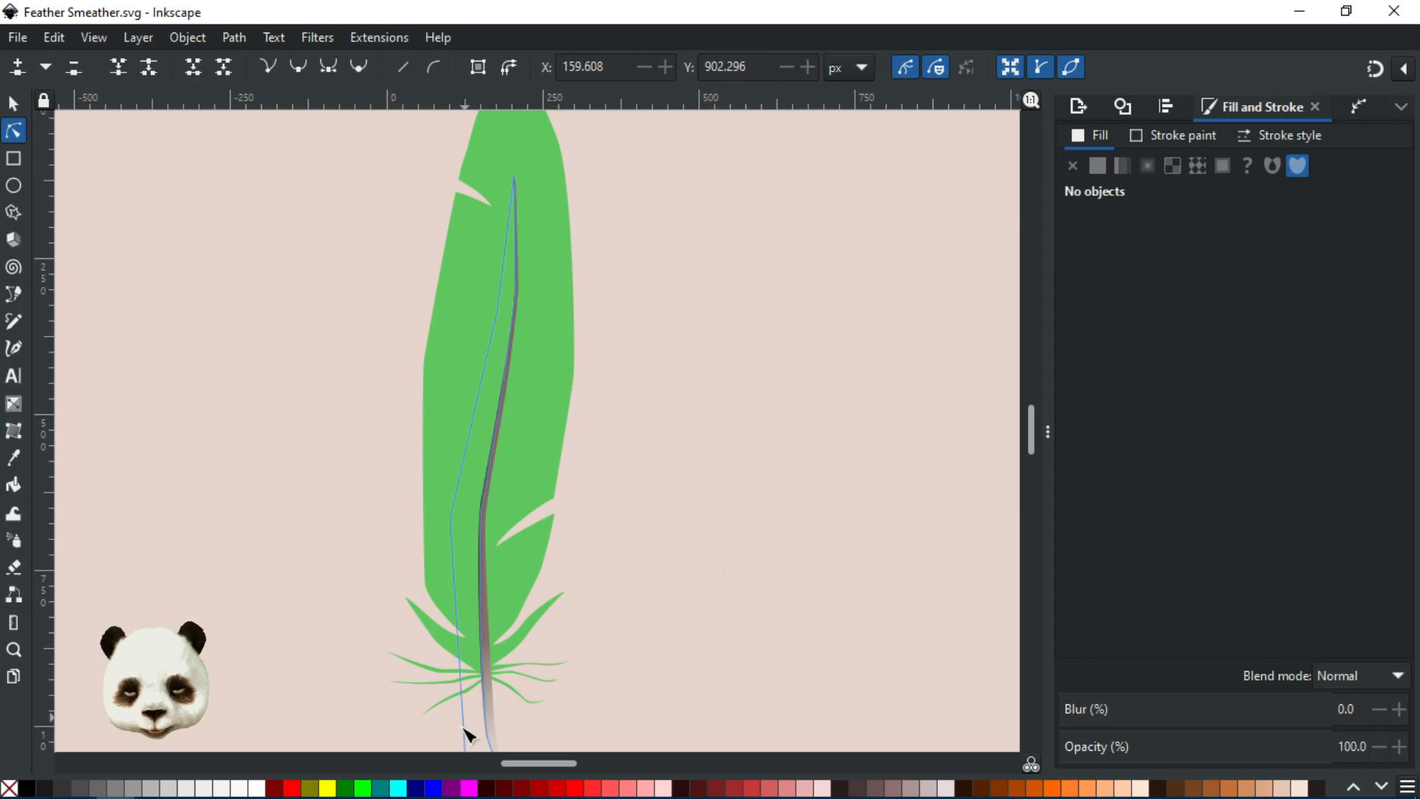
- Slim the lowest left-hand strand by repositioning its bend and root nodes and adjusting the handles toward the quill
{"action": "scroll", "coordinate": [465, 718], "scroll_direction": "up", "scroll_amount": 6}
{"action": "left_click_drag", "start_coordinate": [489, 589], "coordinate": [732, 403]}
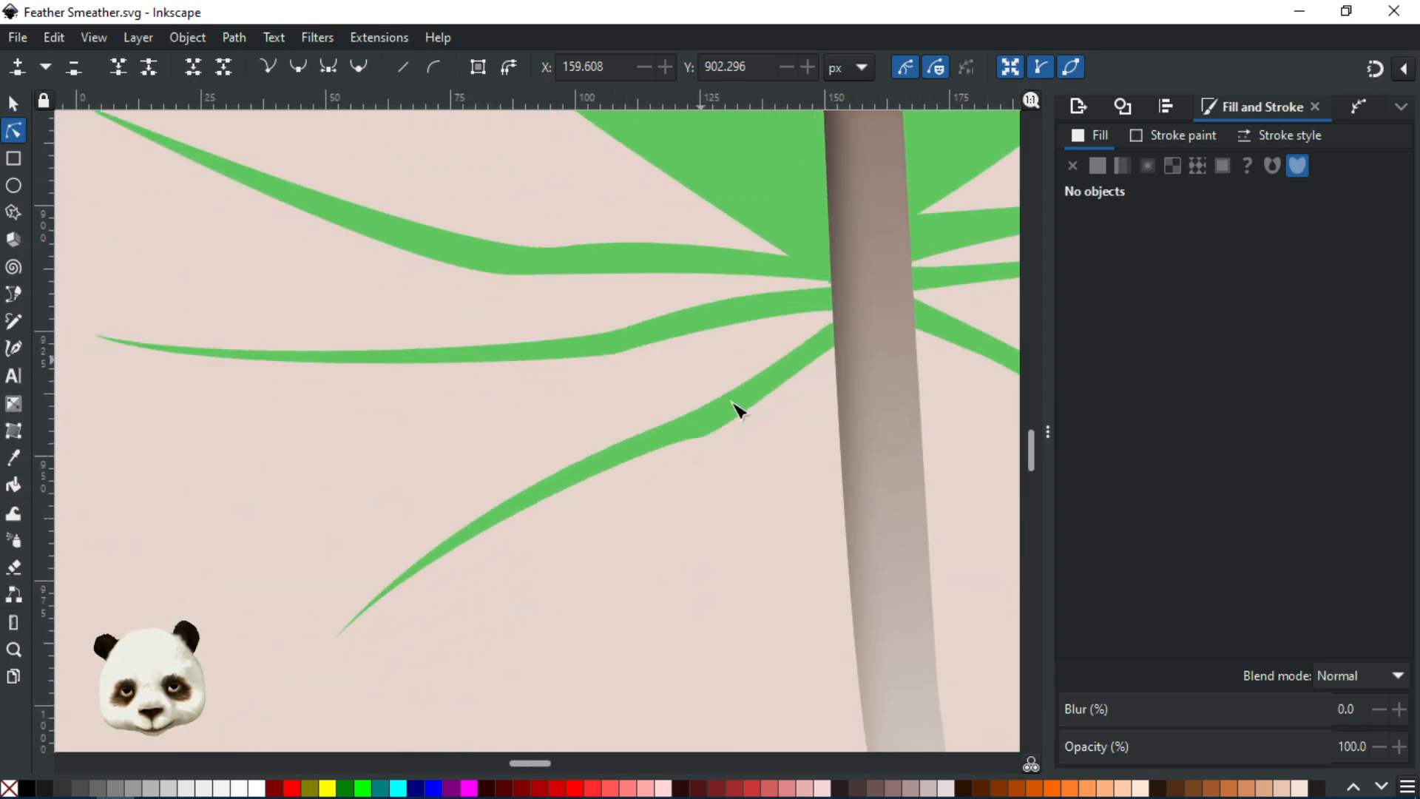
{"action": "left_click", "coordinate": [706, 442]}
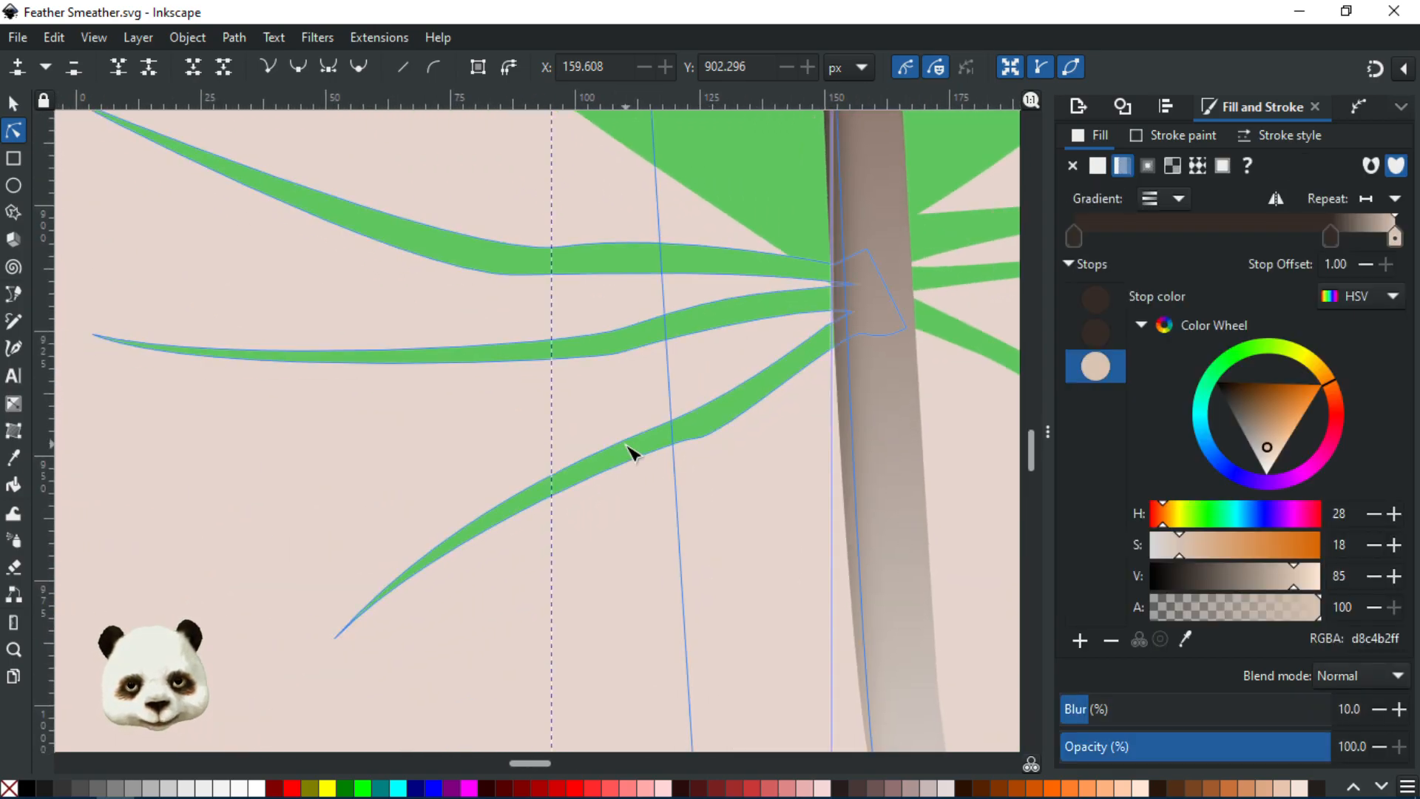
{"action": "left_click", "coordinate": [702, 445]}
{"action": "left_click", "coordinate": [695, 440]}
{"action": "mouse_move", "coordinate": [670, 439]}
{"action": "left_mouse_down"}
{"action": "mouse_move", "coordinate": [654, 459]}
{"action": "mouse_move", "coordinate": [688, 419]}
{"action": "mouse_move", "coordinate": [649, 445]}
{"action": "left_mouse_up"}
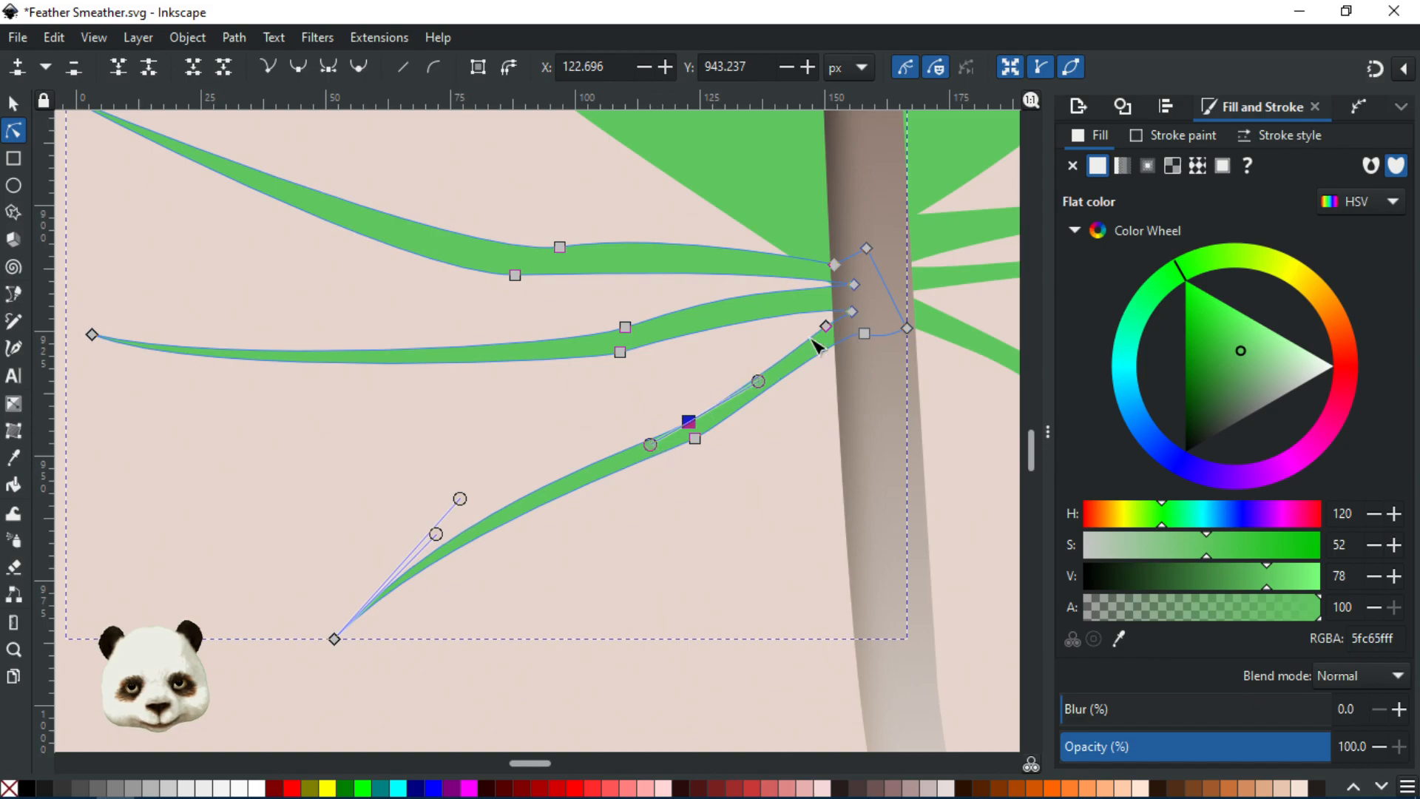
{"action": "left_click_drag", "start_coordinate": [840, 326], "coordinate": [841, 326]}
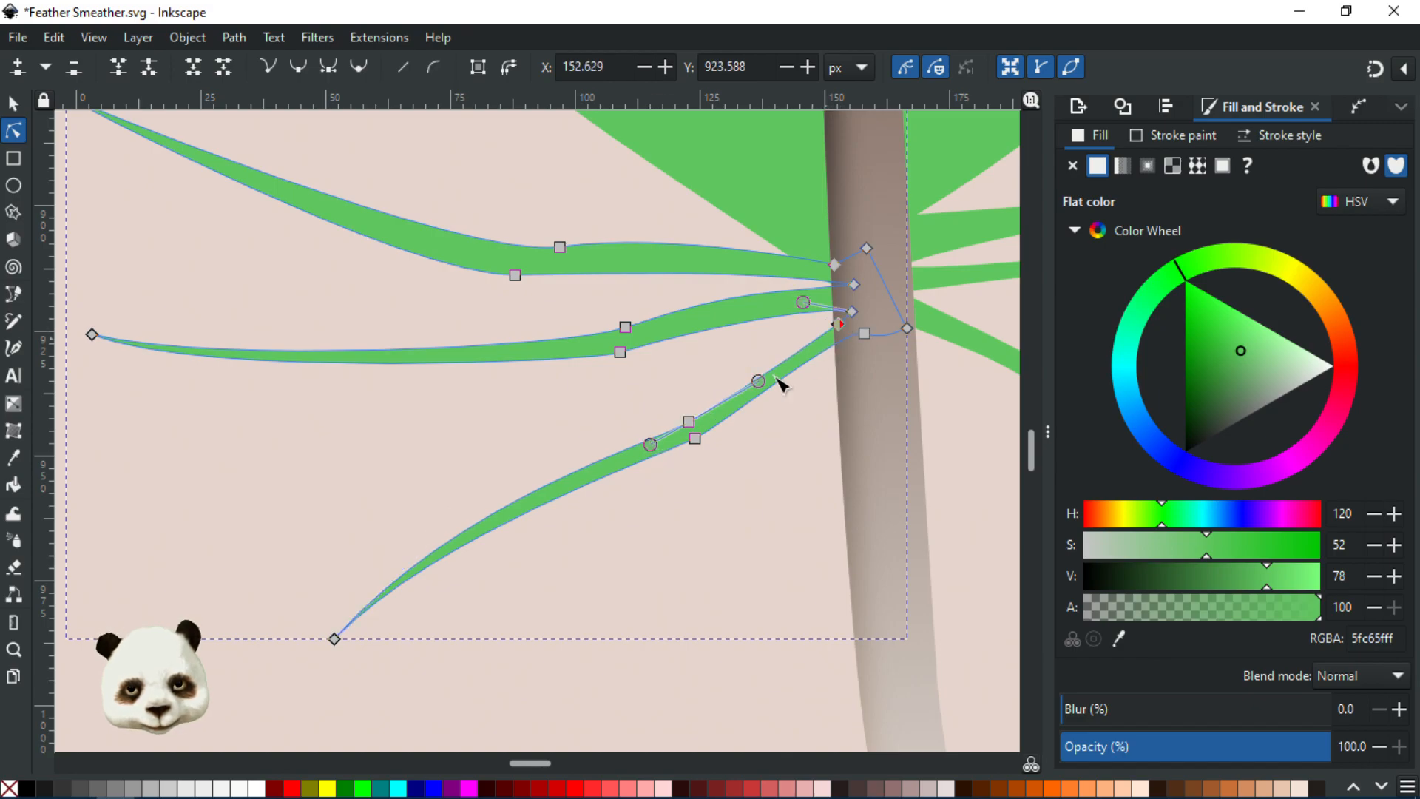
{"action": "left_click_drag", "start_coordinate": [759, 381], "coordinate": [828, 328]}
- Pull a new fourth strand out of the right-hand shape's lower root edge, with its tip at about X 215, Y 997 px
{"action": "scroll", "coordinate": [535, 384], "scroll_direction": "right", "scroll_amount": 12}
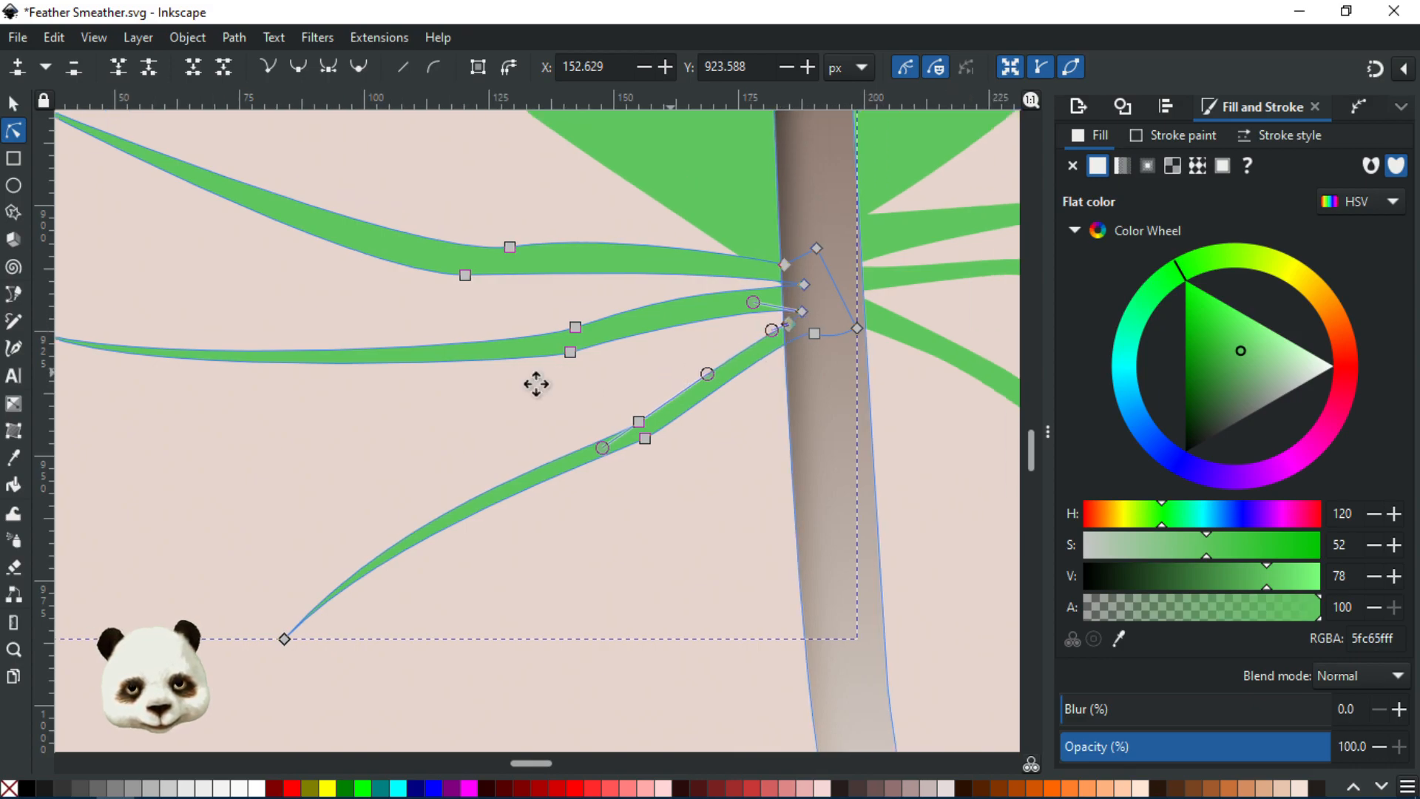
{"action": "left_click", "coordinate": [555, 349]}
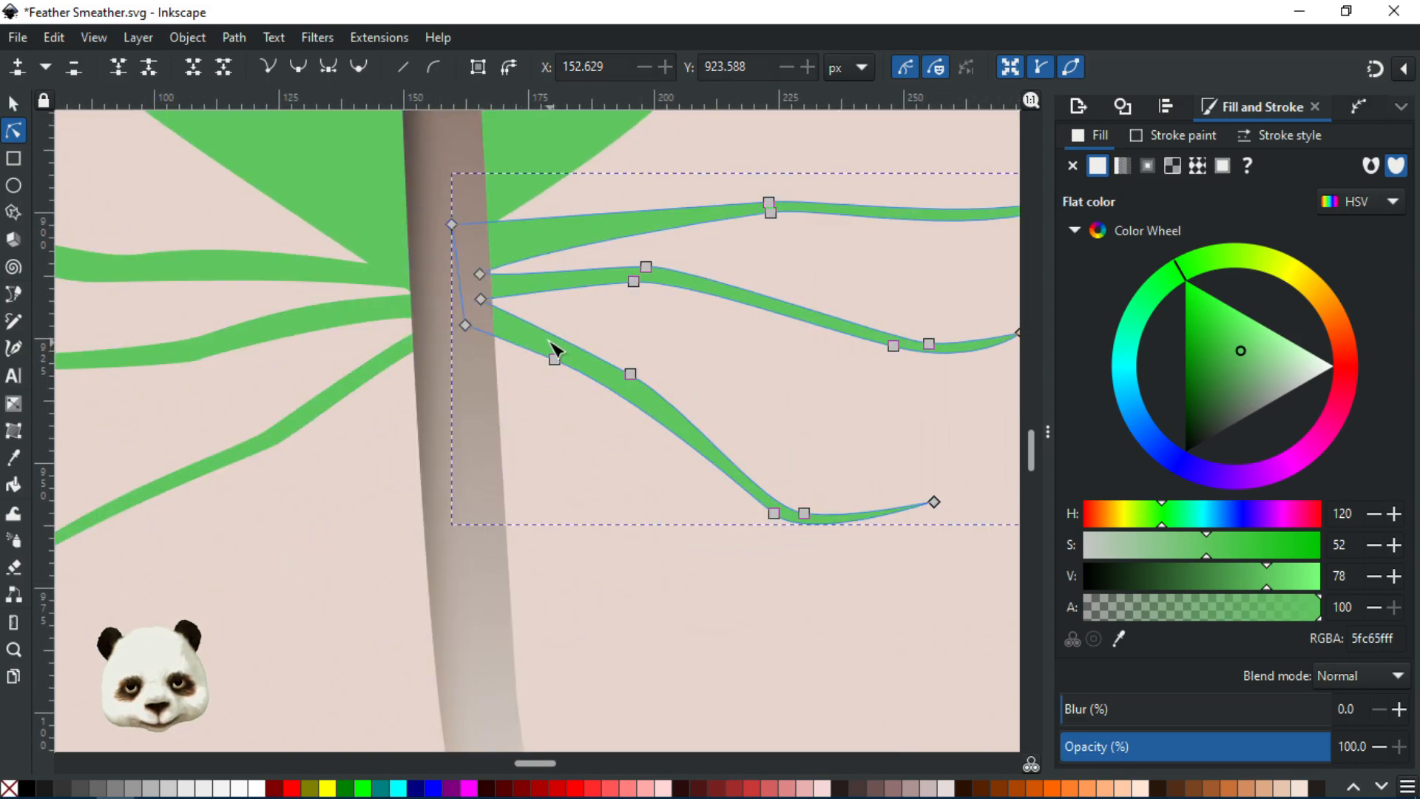
{"action": "left_click", "coordinate": [486, 333]}
{"action": "left_click_drag", "start_coordinate": [473, 332], "coordinate": [742, 695]}
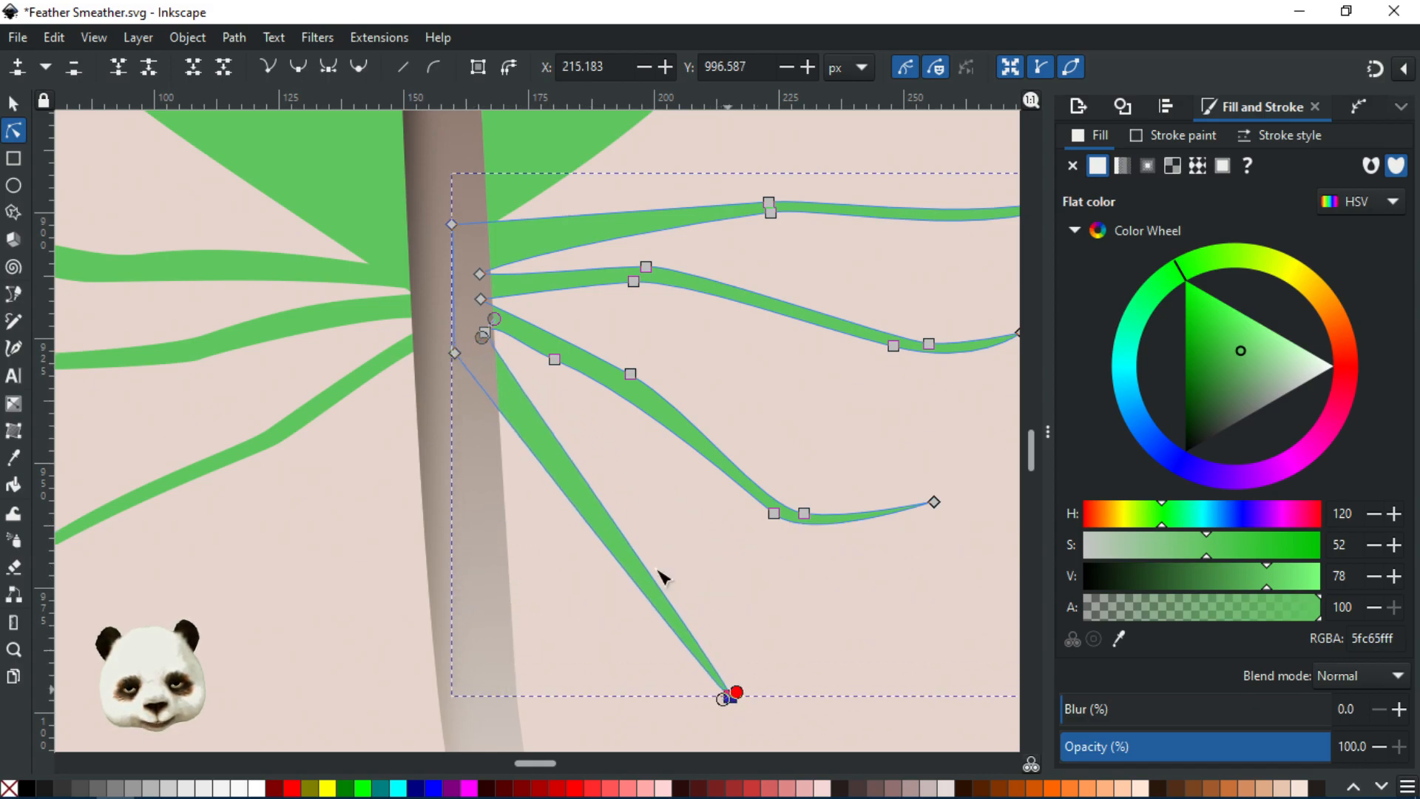
- Add nodes at the new strand's root to narrow it, plus two nodes midway shifted outward to bend it into a curve
{"action": "double_click", "coordinate": [477, 380]}
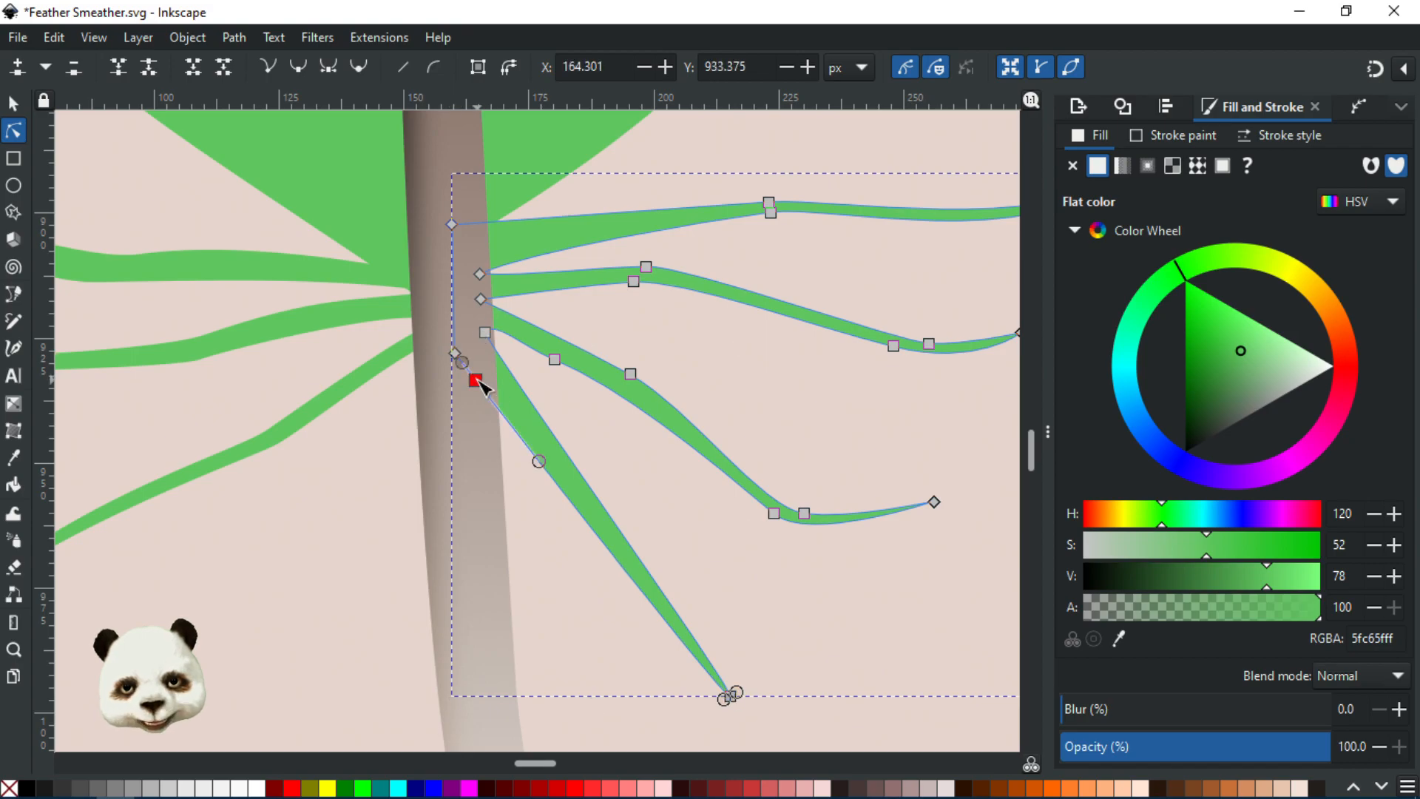
{"action": "mouse_move", "coordinate": [478, 380]}
{"action": "left_mouse_down"}
{"action": "mouse_move", "coordinate": [493, 383]}
{"action": "mouse_move", "coordinate": [487, 356]}
{"action": "left_mouse_up"}
{"action": "left_click", "coordinate": [497, 349]}
{"action": "double_click", "coordinate": [497, 349]}
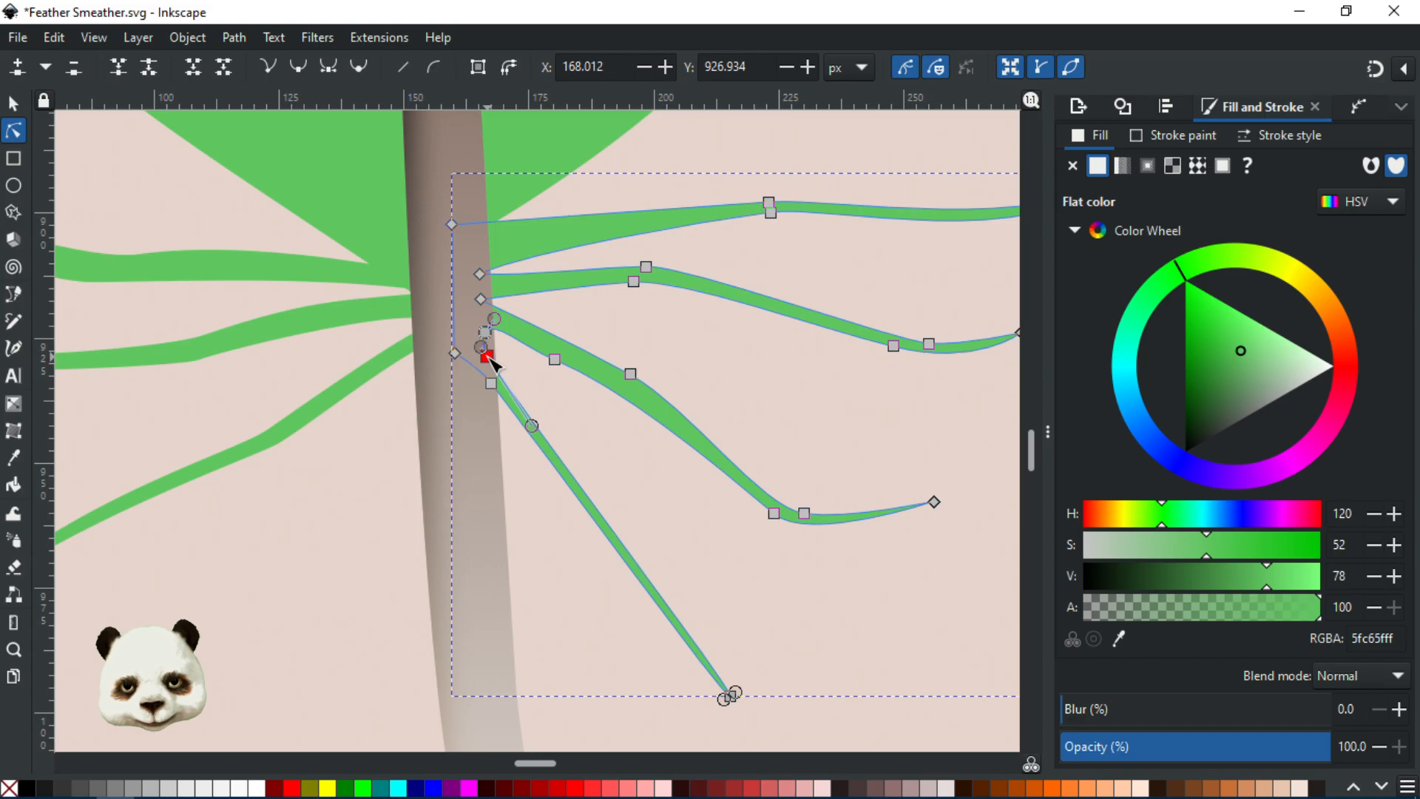
{"action": "double_click", "coordinate": [600, 512]}
{"action": "left_click_drag", "start_coordinate": [601, 511], "coordinate": [627, 471]}
{"action": "double_click", "coordinate": [596, 519]}
{"action": "left_click_drag", "start_coordinate": [596, 519], "coordinate": [621, 480]}
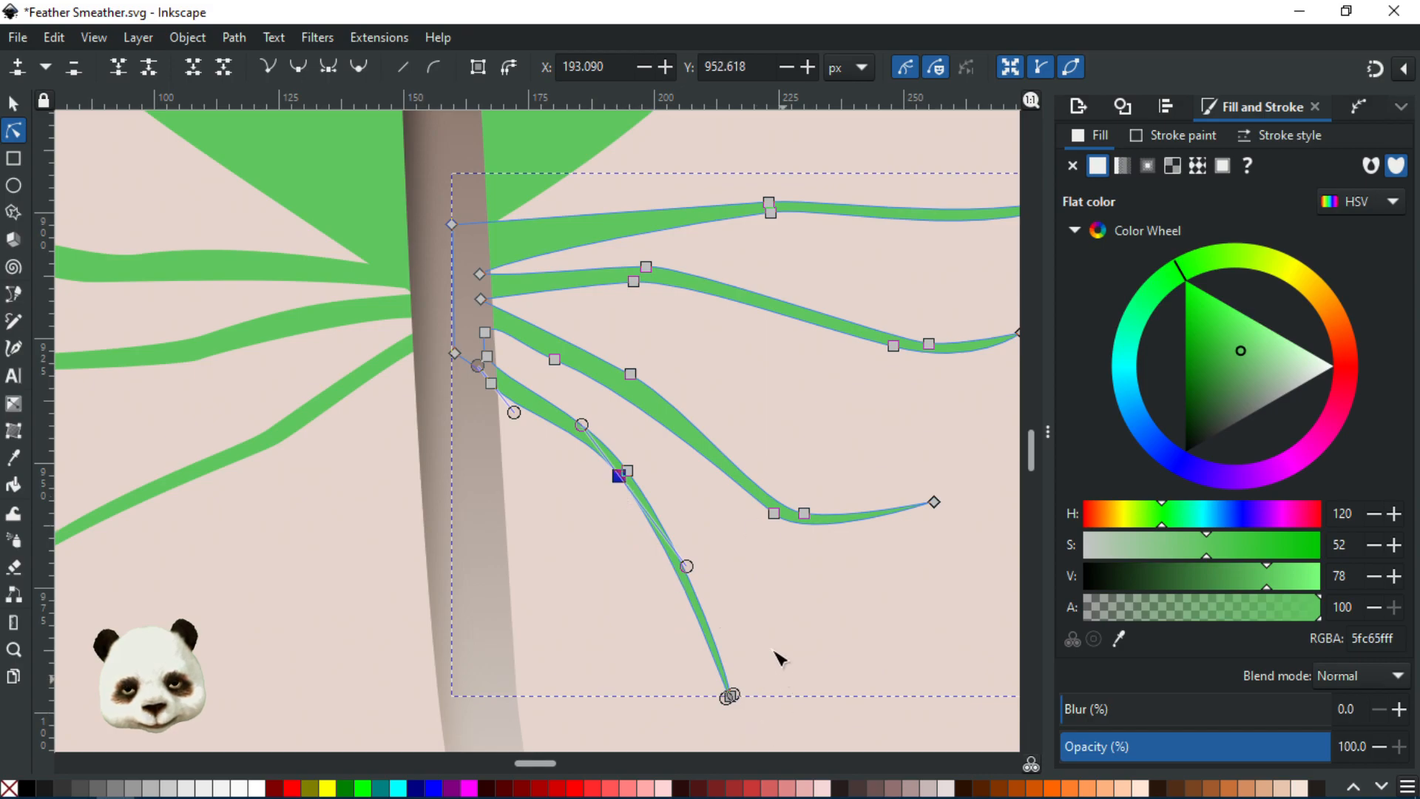
- Clean up the new strand's tip into a single node and reshape its handles so the strand tapers to a sharp point
{"action": "scroll", "coordinate": [776, 655], "scroll_direction": "down", "scroll_amount": 5}
{"action": "scroll", "coordinate": [729, 402], "scroll_direction": "up", "scroll_amount": 3}
{"action": "left_click_drag", "start_coordinate": [632, 421], "coordinate": [616, 380]}
{"action": "left_click", "coordinate": [623, 429], "text": "ctrl"}
{"action": "left_click", "coordinate": [623, 428], "text": "ctrl"}
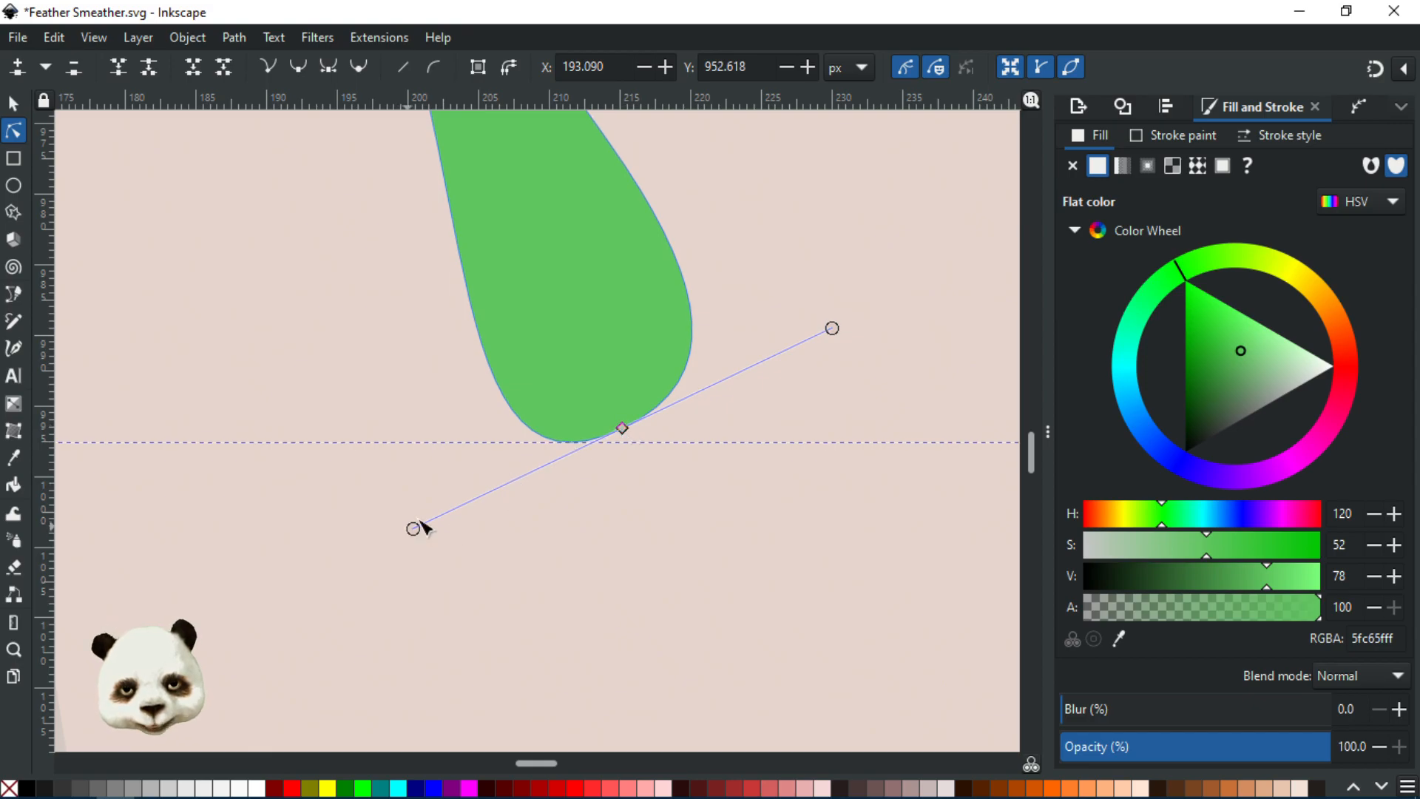
{"action": "left_click_drag", "start_coordinate": [426, 471], "coordinate": [536, 247]}
{"action": "left_click_drag", "start_coordinate": [831, 328], "coordinate": [619, 517]}
{"action": "scroll", "coordinate": [510, 221], "scroll_direction": "down", "scroll_amount": 1}
{"action": "left_click", "coordinate": [608, 494]}
{"action": "left_click", "coordinate": [615, 500]}
{"action": "scroll", "coordinate": [710, 497], "scroll_direction": "down", "scroll_amount": 5}
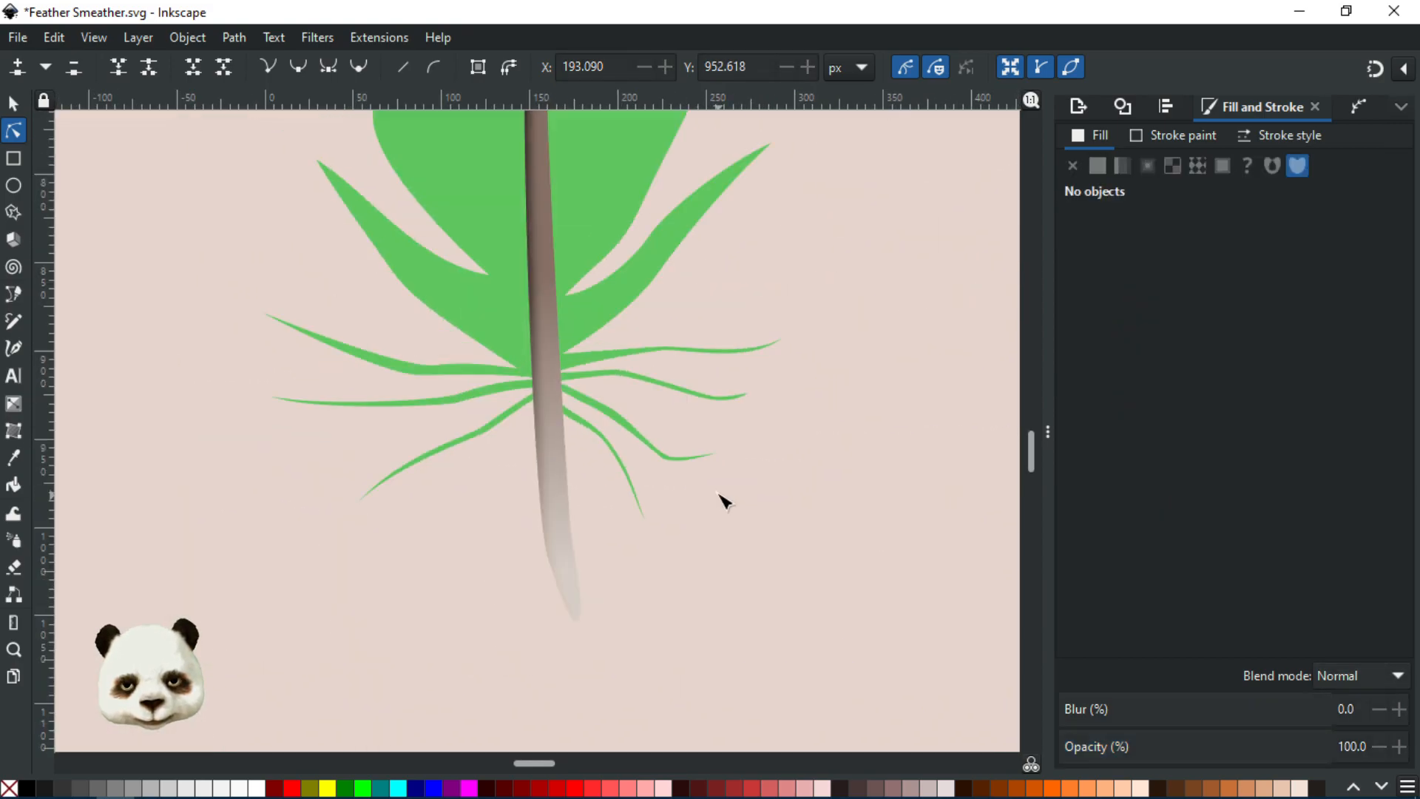
- Thicken the lowest right-hand strand by lowering its lower root node and the bend node on its underside
{"action": "scroll", "coordinate": [595, 444], "scroll_direction": "up", "scroll_amount": 4}
{"action": "left_click", "coordinate": [472, 429]}
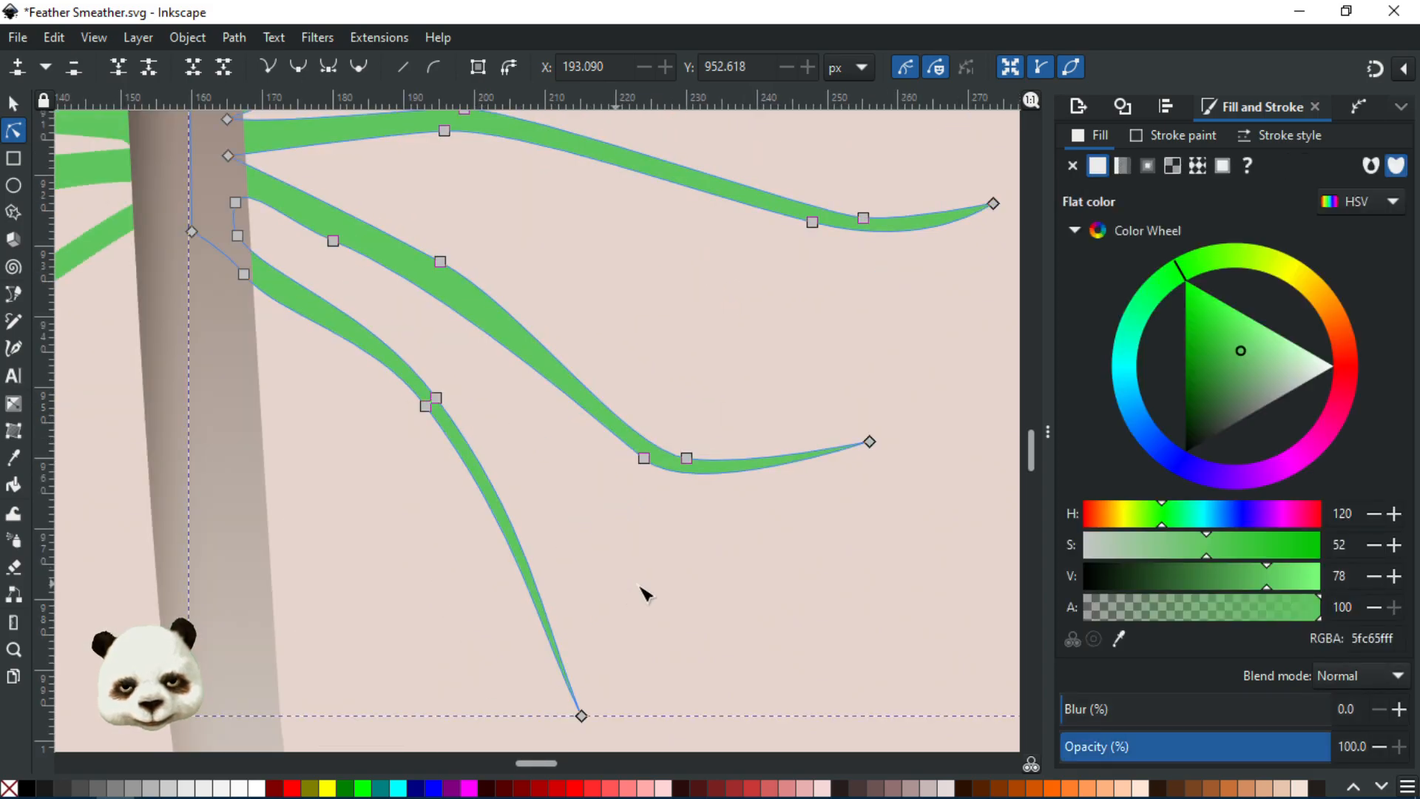
{"action": "scroll", "coordinate": [651, 584], "scroll_direction": "down", "scroll_amount": 4}
{"action": "left_click", "coordinate": [830, 629]}
{"action": "scroll", "coordinate": [871, 653], "scroll_direction": "down", "scroll_amount": 3}
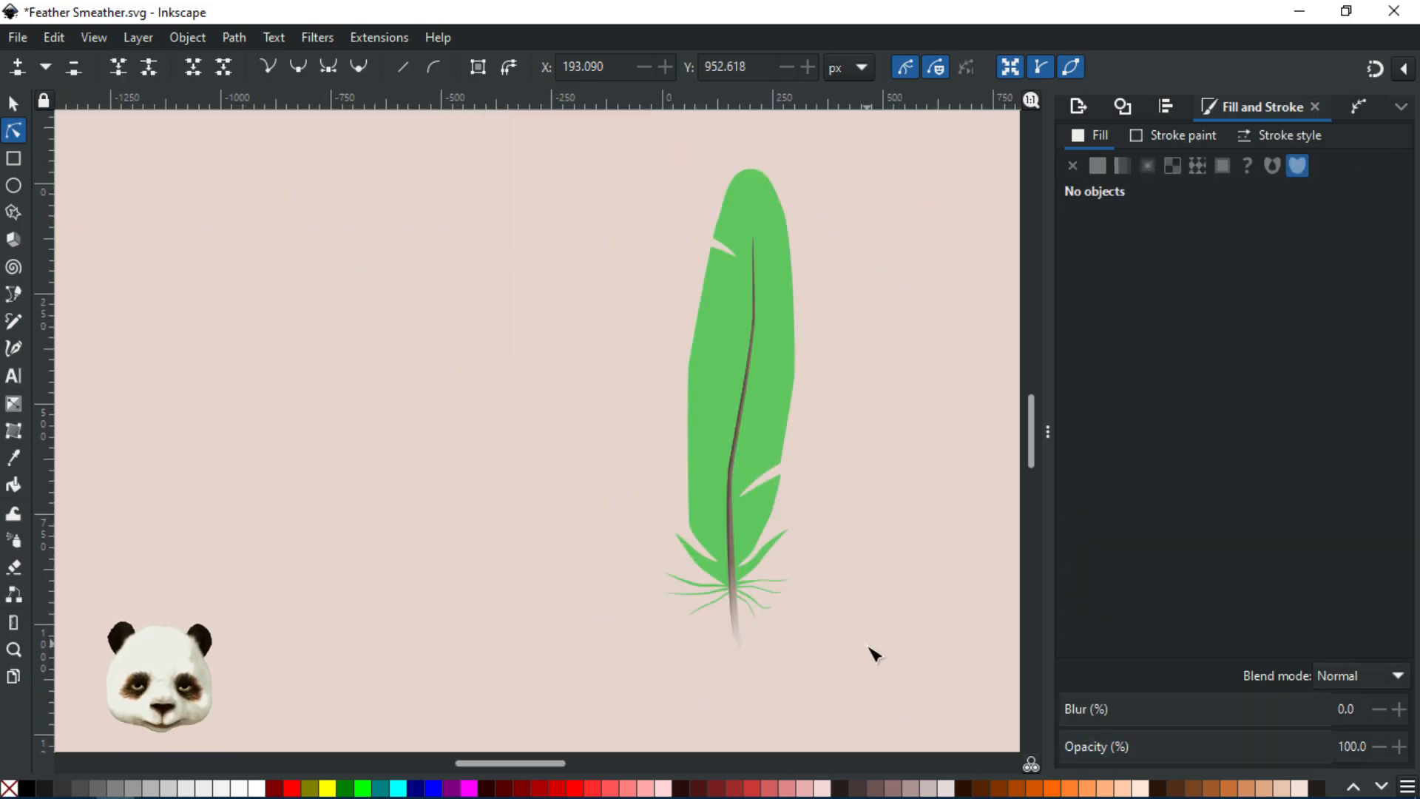
{"action": "scroll", "coordinate": [706, 606], "scroll_direction": "up", "scroll_amount": 5}
{"action": "scroll", "coordinate": [515, 381], "scroll_direction": "up", "scroll_amount": 2}
{"action": "left_click", "coordinate": [400, 270]}
{"action": "left_click", "coordinate": [373, 247]}
{"action": "left_click_drag", "start_coordinate": [373, 249], "coordinate": [401, 292]}
{"action": "left_click", "coordinate": [398, 269]}
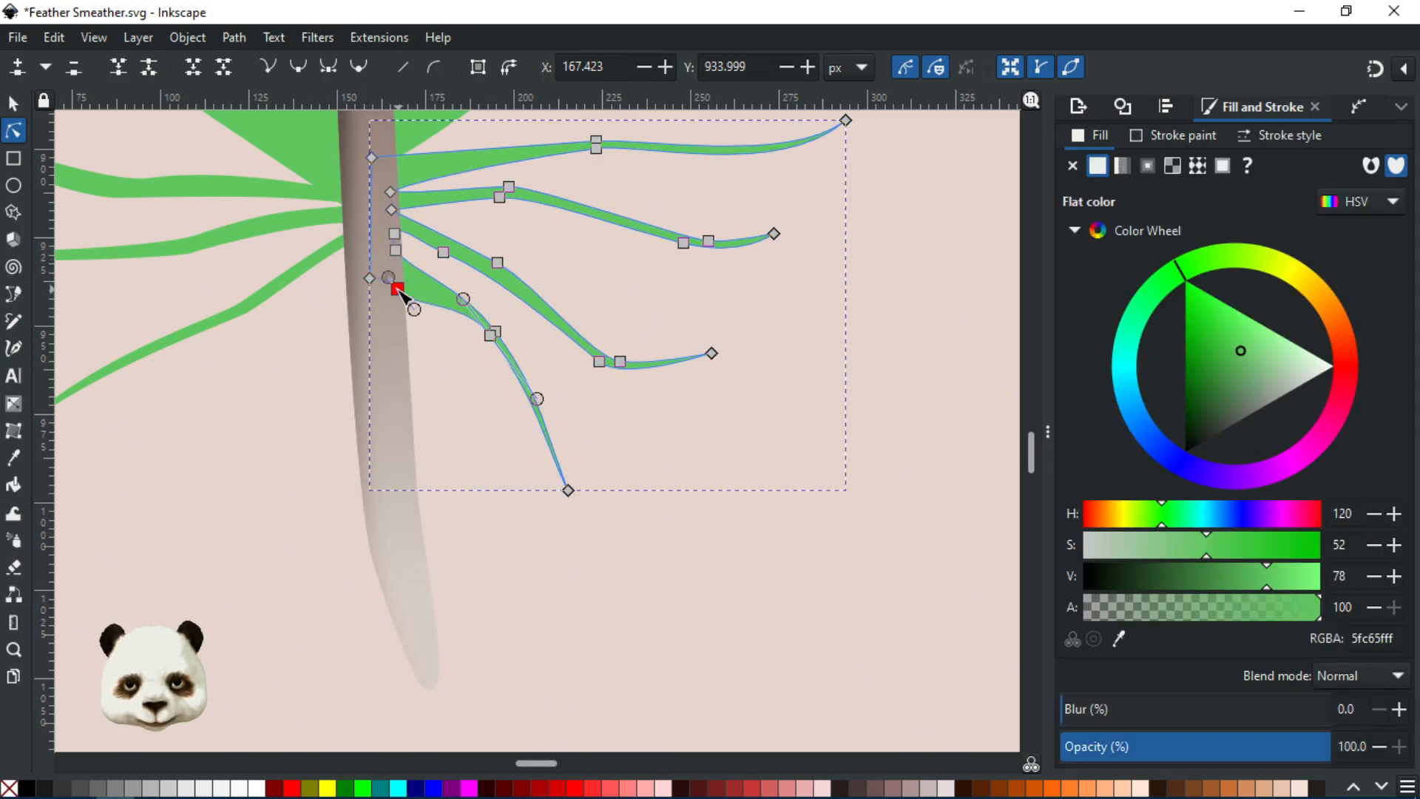
{"action": "left_click_drag", "start_coordinate": [497, 340], "coordinate": [493, 356]}
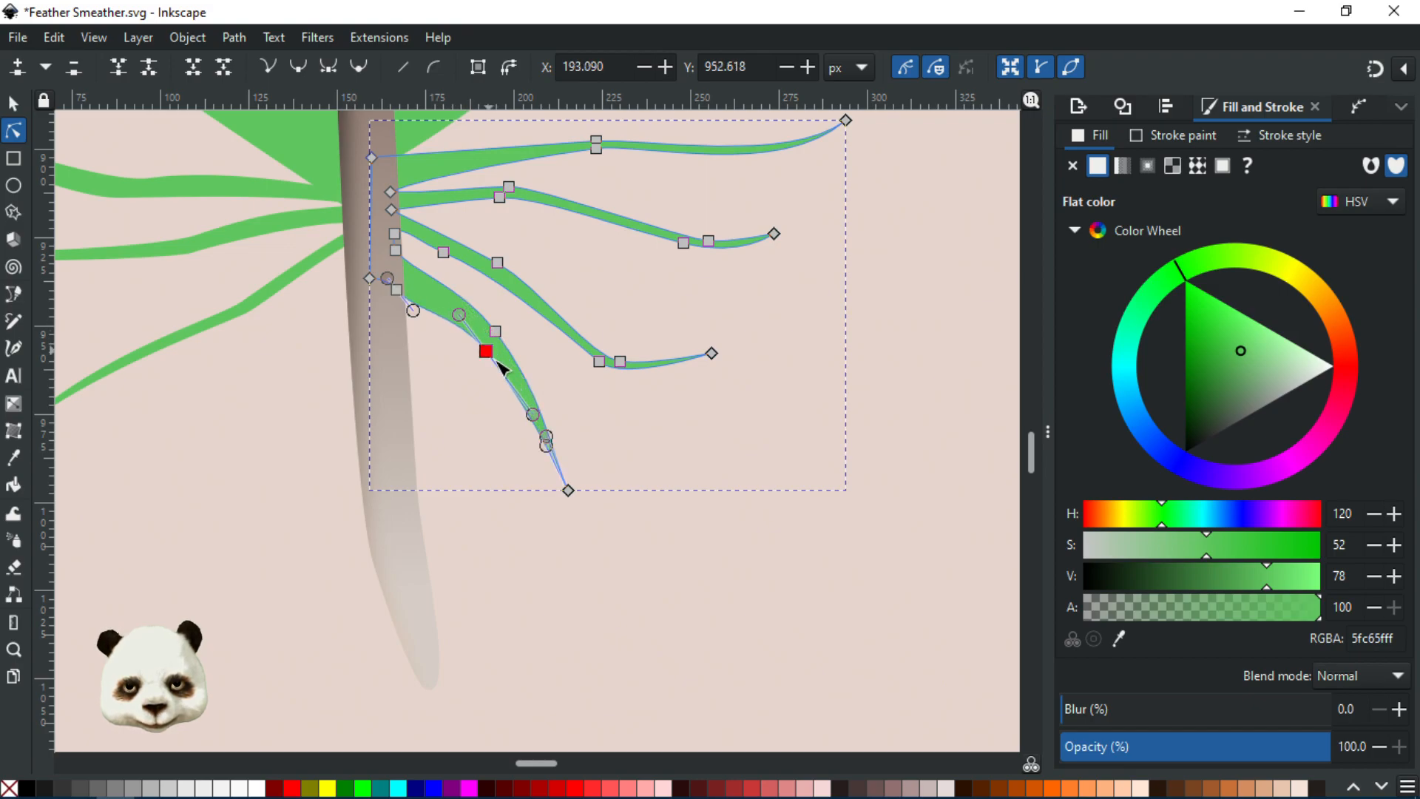
- Extend the lowest right-hand strand's tip to about X 229, Y 1005 px and adjust the bend and tip handles into a smooth taper
{"action": "left_click_drag", "start_coordinate": [571, 492], "coordinate": [617, 521]}
{"action": "left_click_drag", "start_coordinate": [459, 315], "coordinate": [436, 292]}
{"action": "left_click_drag", "start_coordinate": [546, 399], "coordinate": [555, 394]}
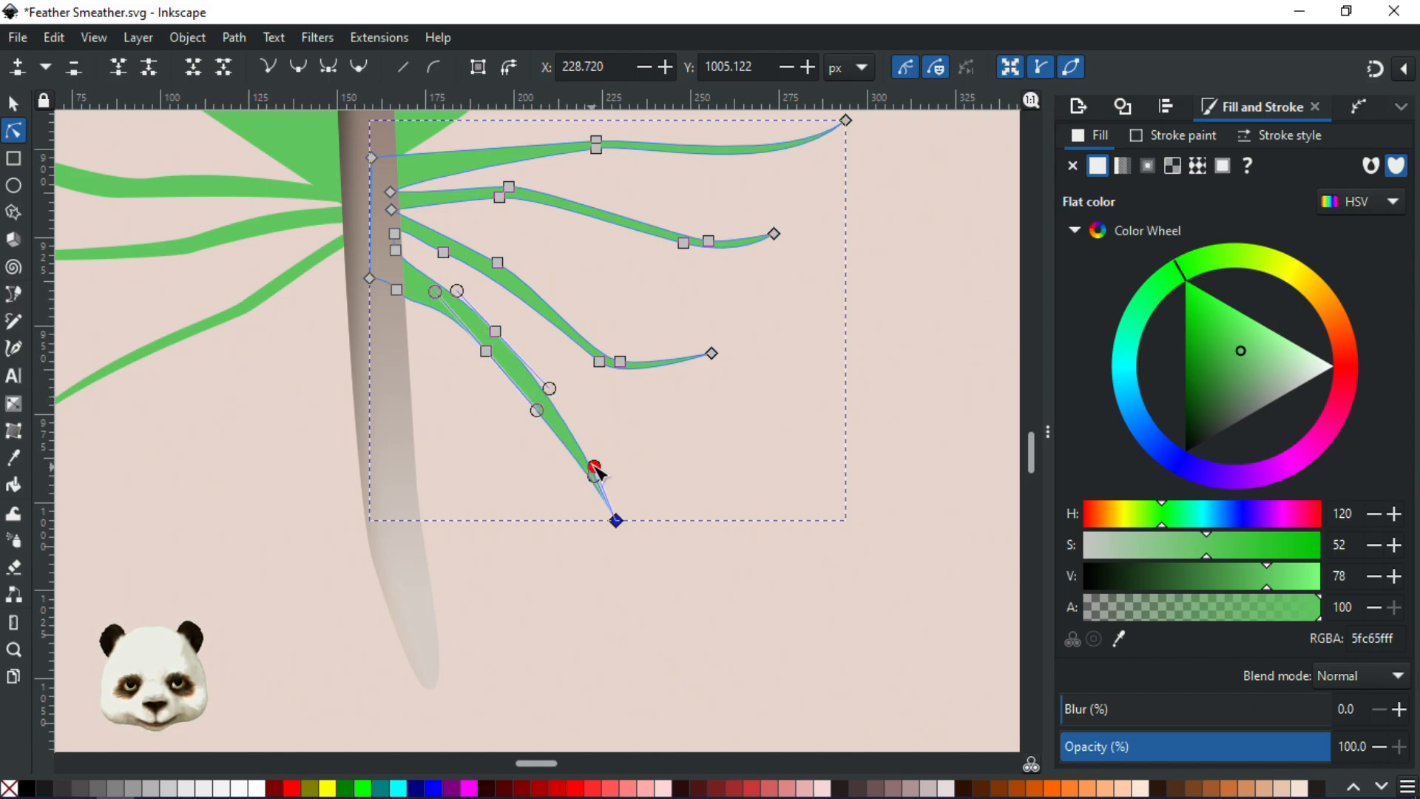
{"action": "left_click_drag", "start_coordinate": [592, 451], "coordinate": [581, 444]}
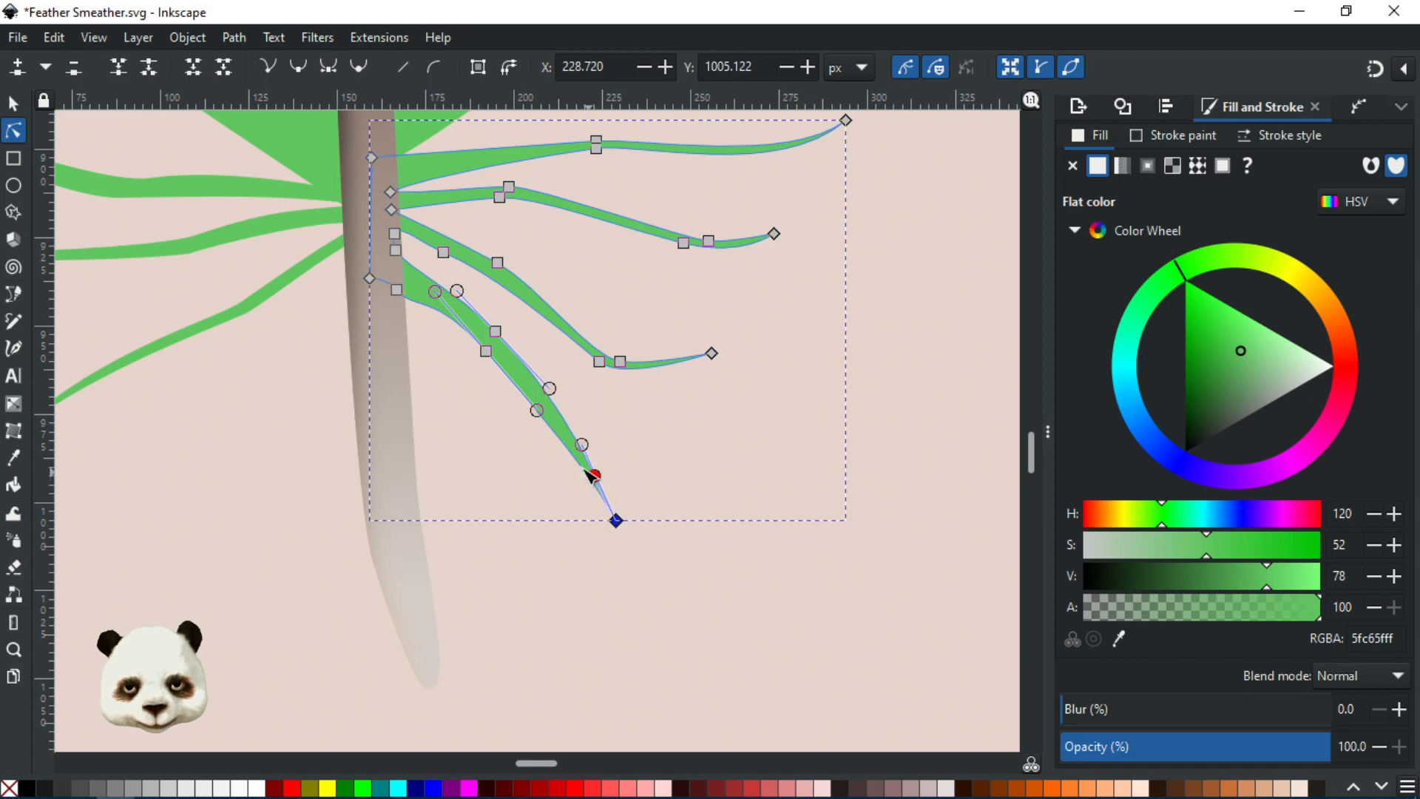
{"action": "left_click", "coordinate": [788, 566]}
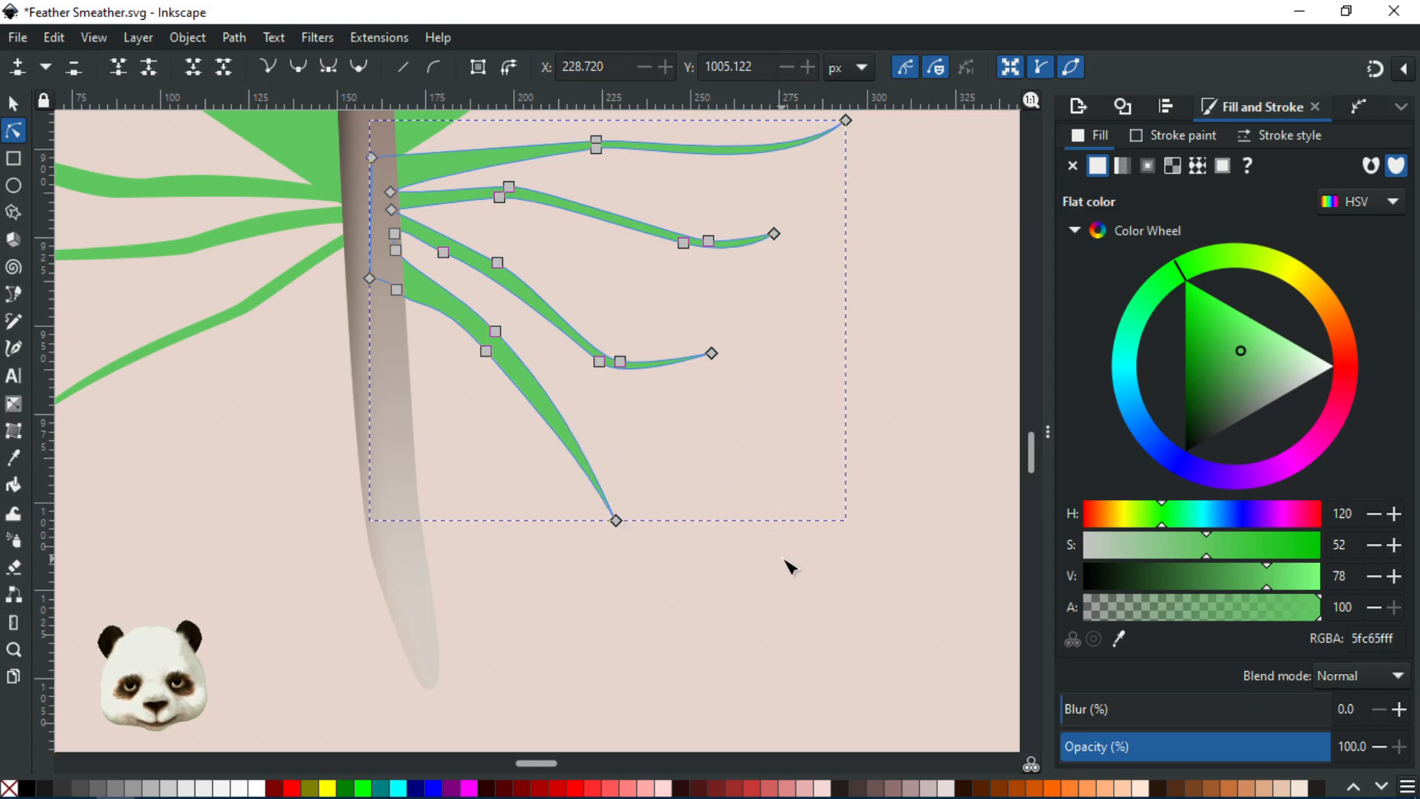
{"action": "left_click", "coordinate": [788, 591]}
- Move the lowest right-hand strand's lower root node to about X 165, Y 938 px and smooth the underside with its handle
{"action": "left_click", "coordinate": [413, 300]}
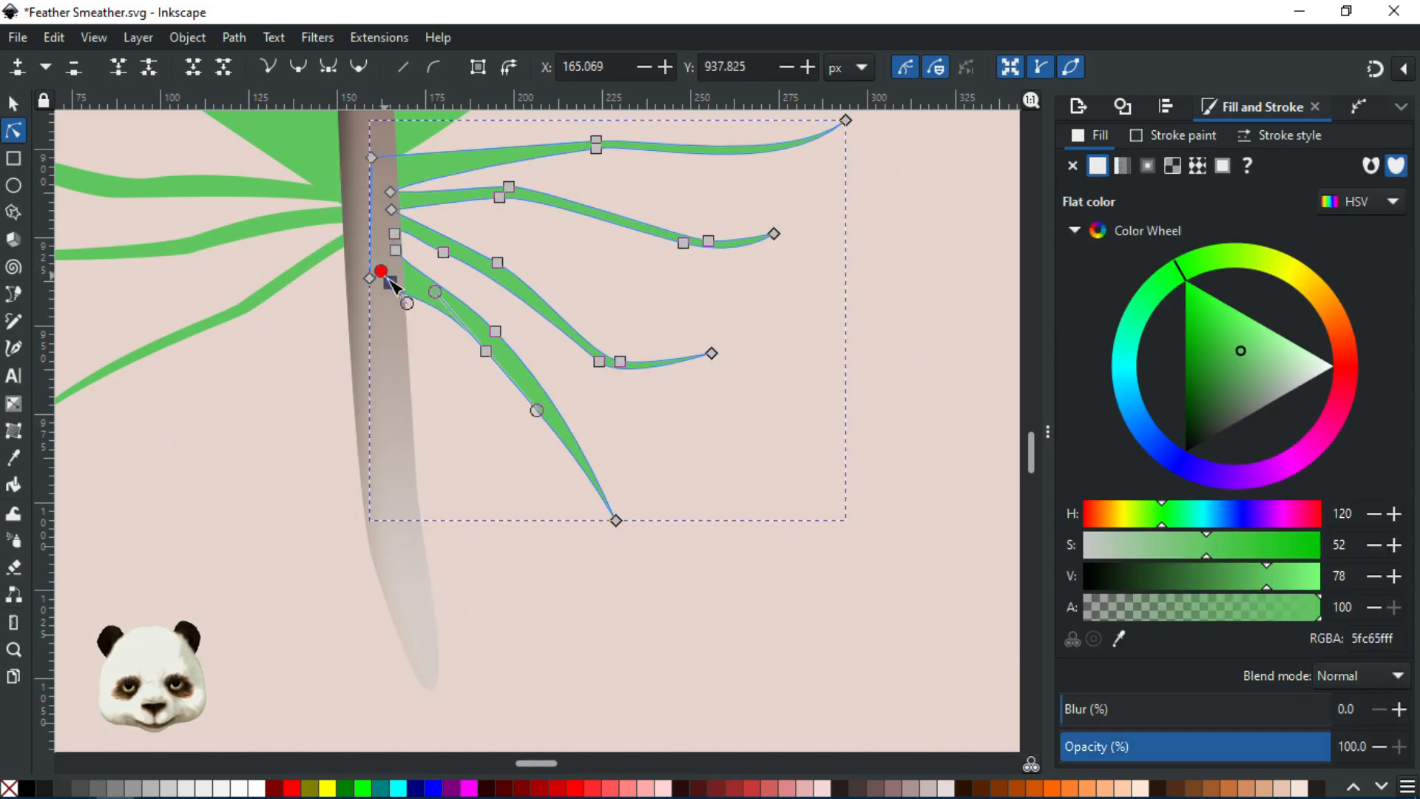
{"action": "left_click", "coordinate": [390, 282]}
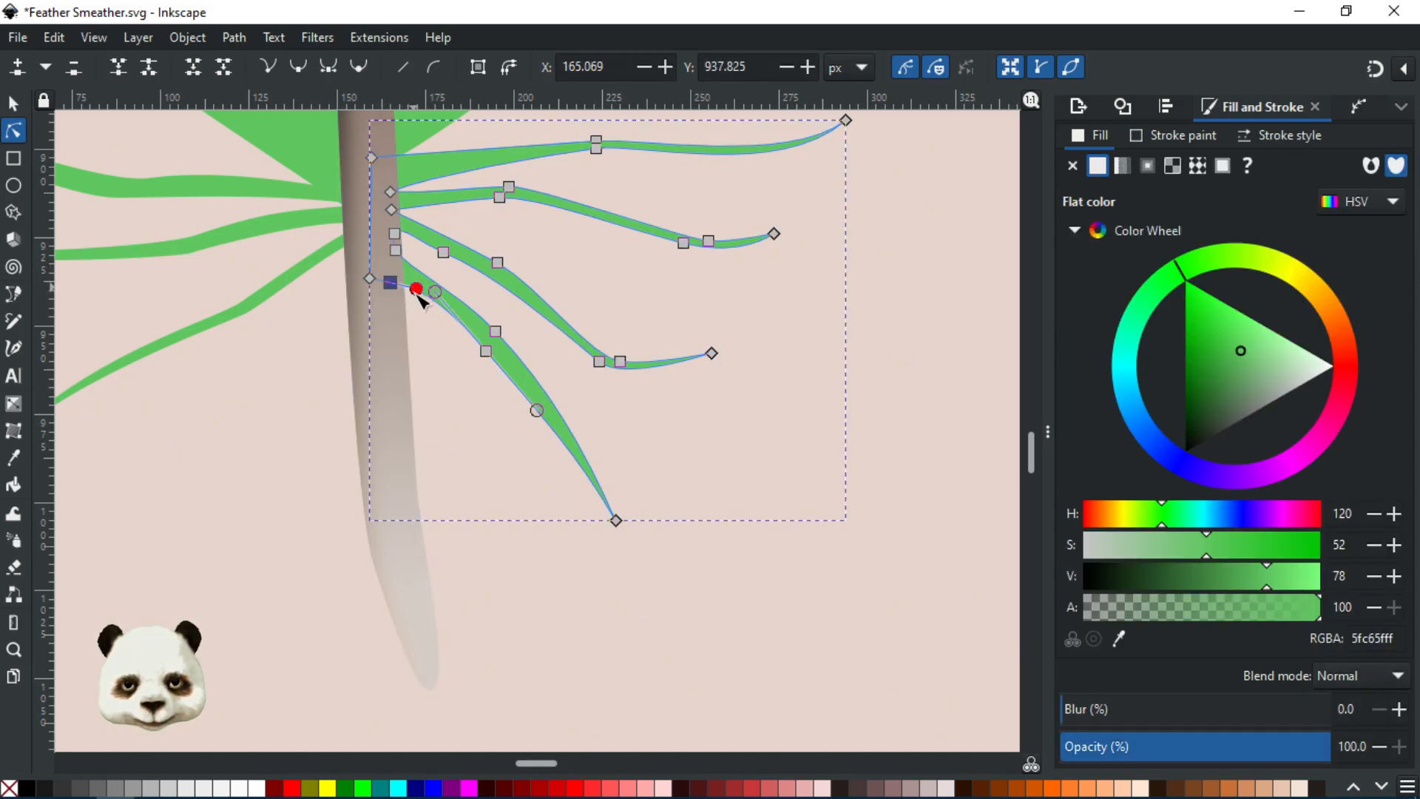
{"action": "left_click_drag", "start_coordinate": [416, 294], "coordinate": [431, 297]}
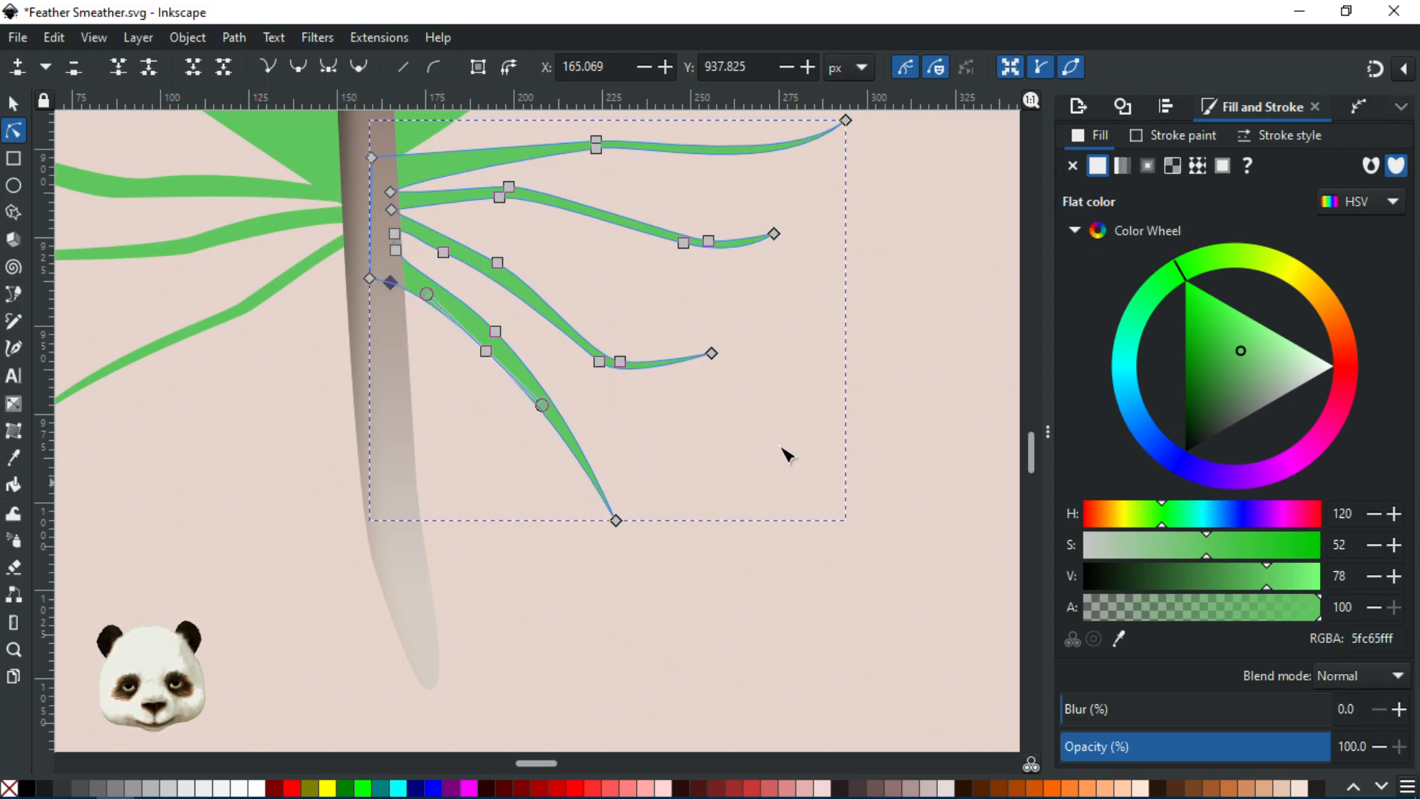
{"action": "left_click", "coordinate": [871, 412]}
{"action": "scroll", "coordinate": [893, 417], "scroll_direction": "down", "scroll_amount": 3, "text": "ctrl"}
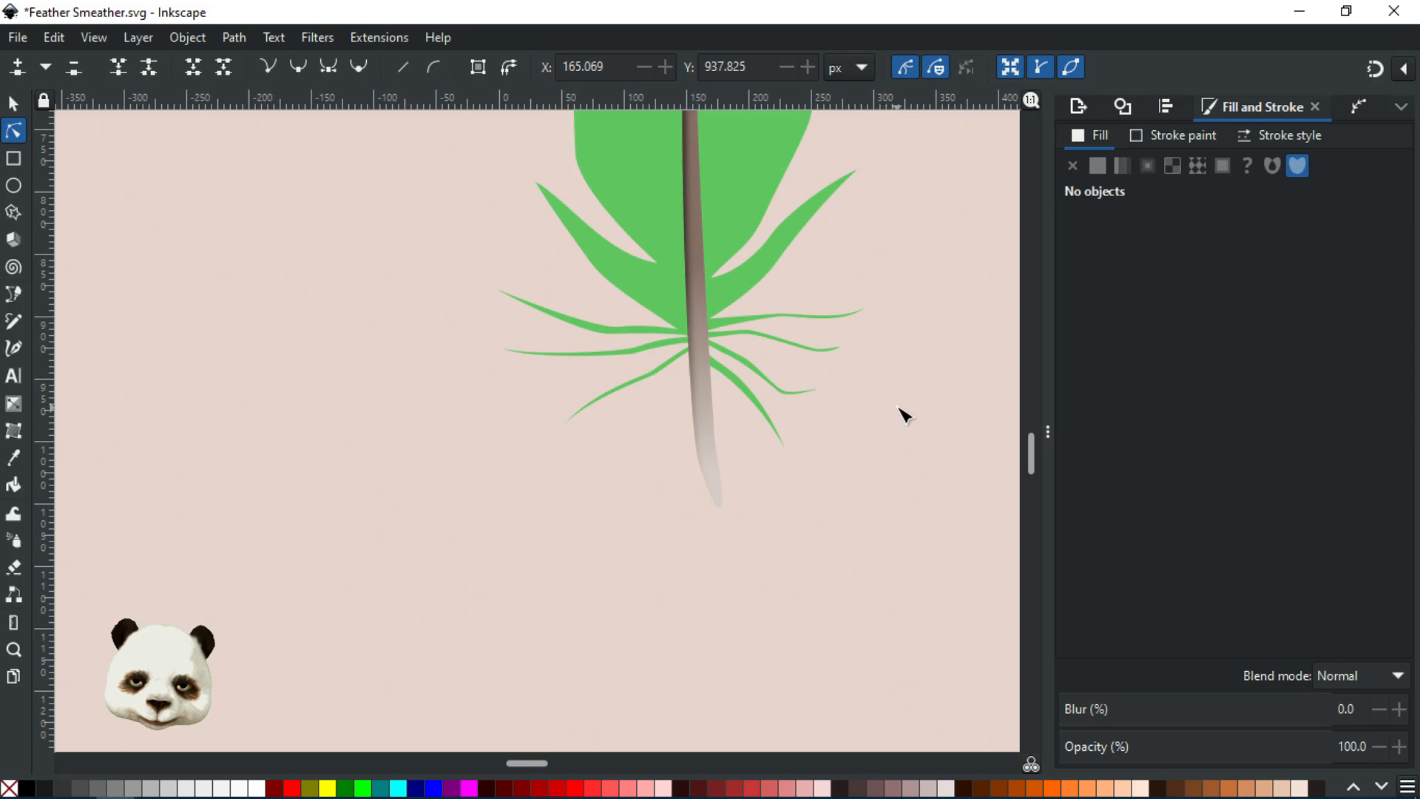
- Remove the extra root node between the two lowest right-hand strands and smooth the upper one's underside near the quill
{"action": "scroll", "coordinate": [908, 390], "scroll_direction": "up", "scroll_amount": 3, "text": "ctrl"}
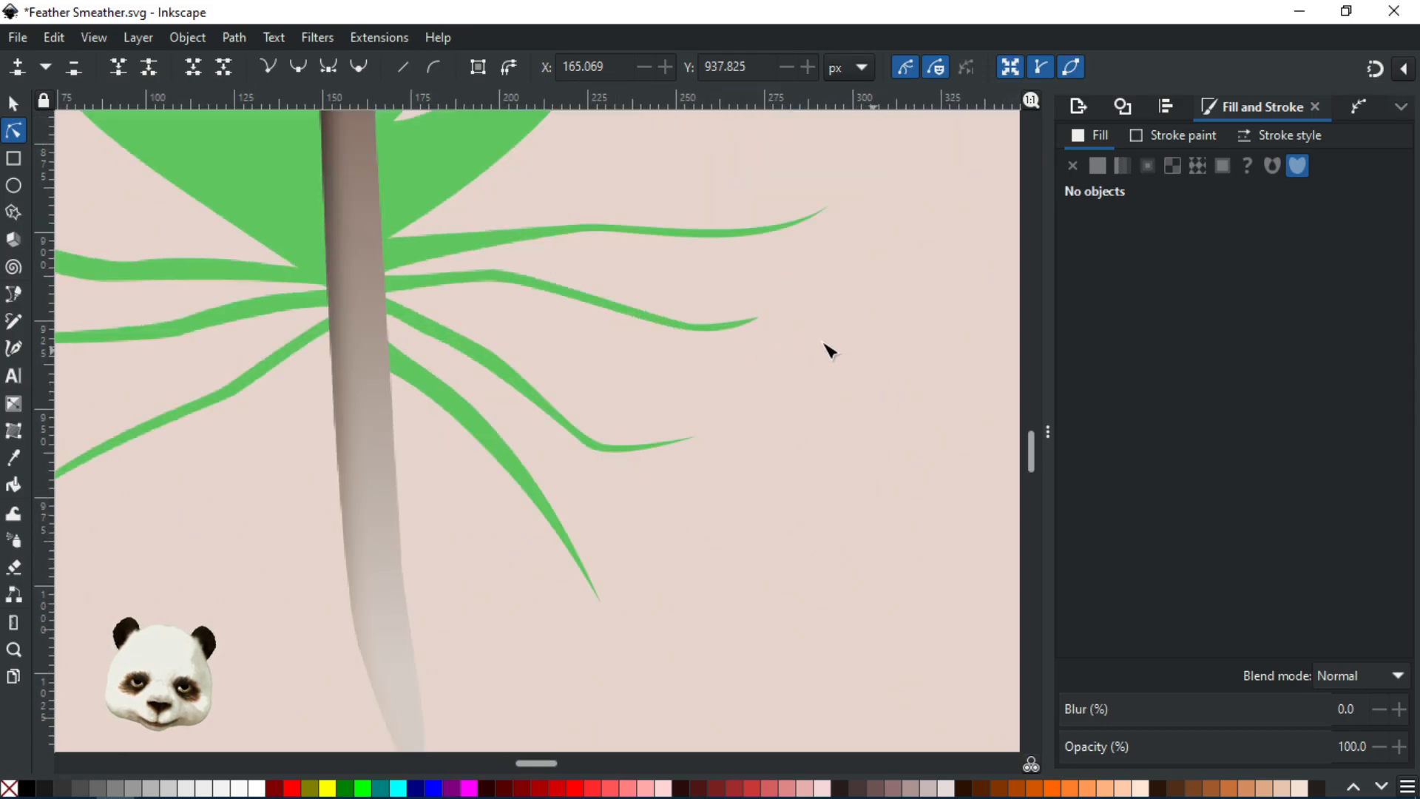
{"action": "left_click", "coordinate": [421, 325]}
{"action": "left_click", "coordinate": [380, 317]}
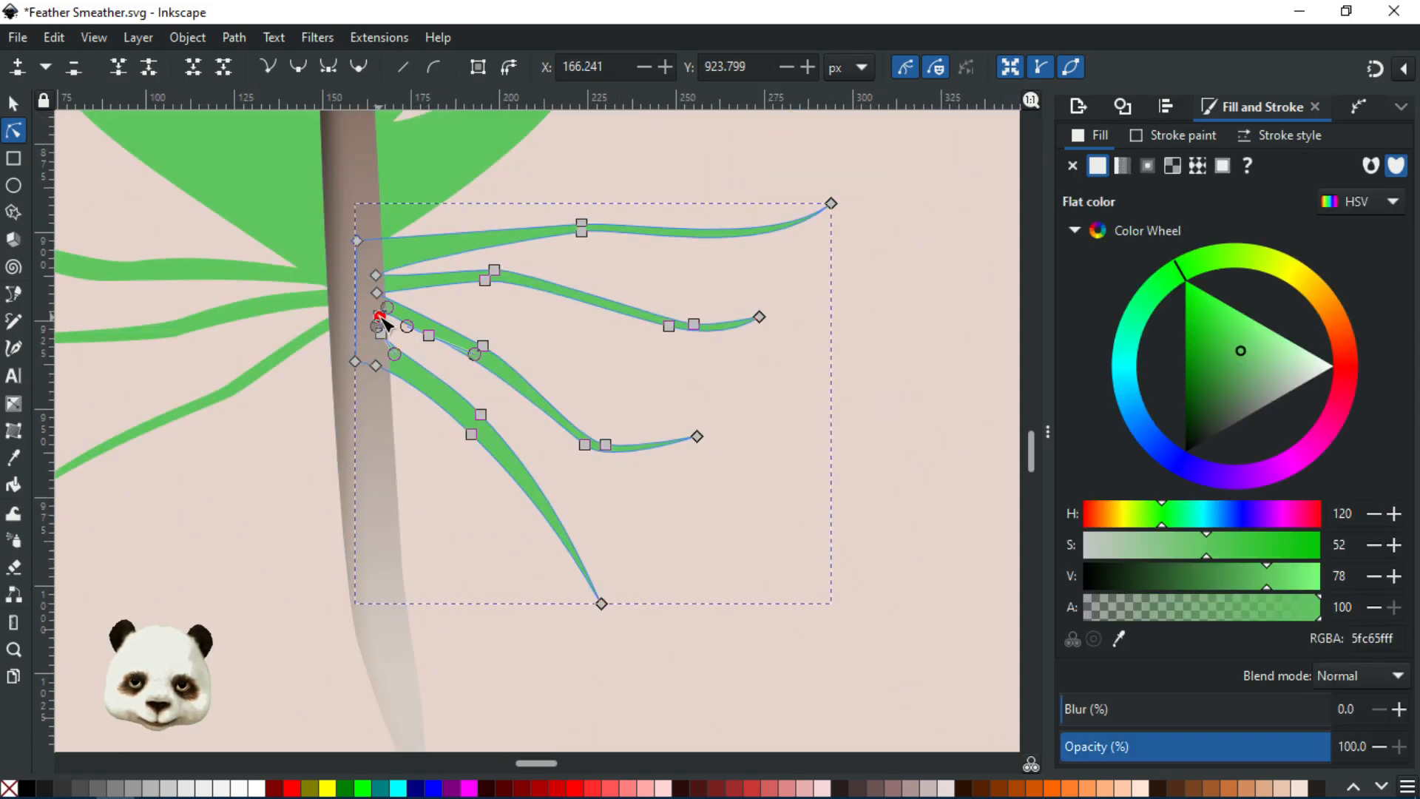
{"action": "left_click_drag", "start_coordinate": [383, 321], "coordinate": [425, 335]}
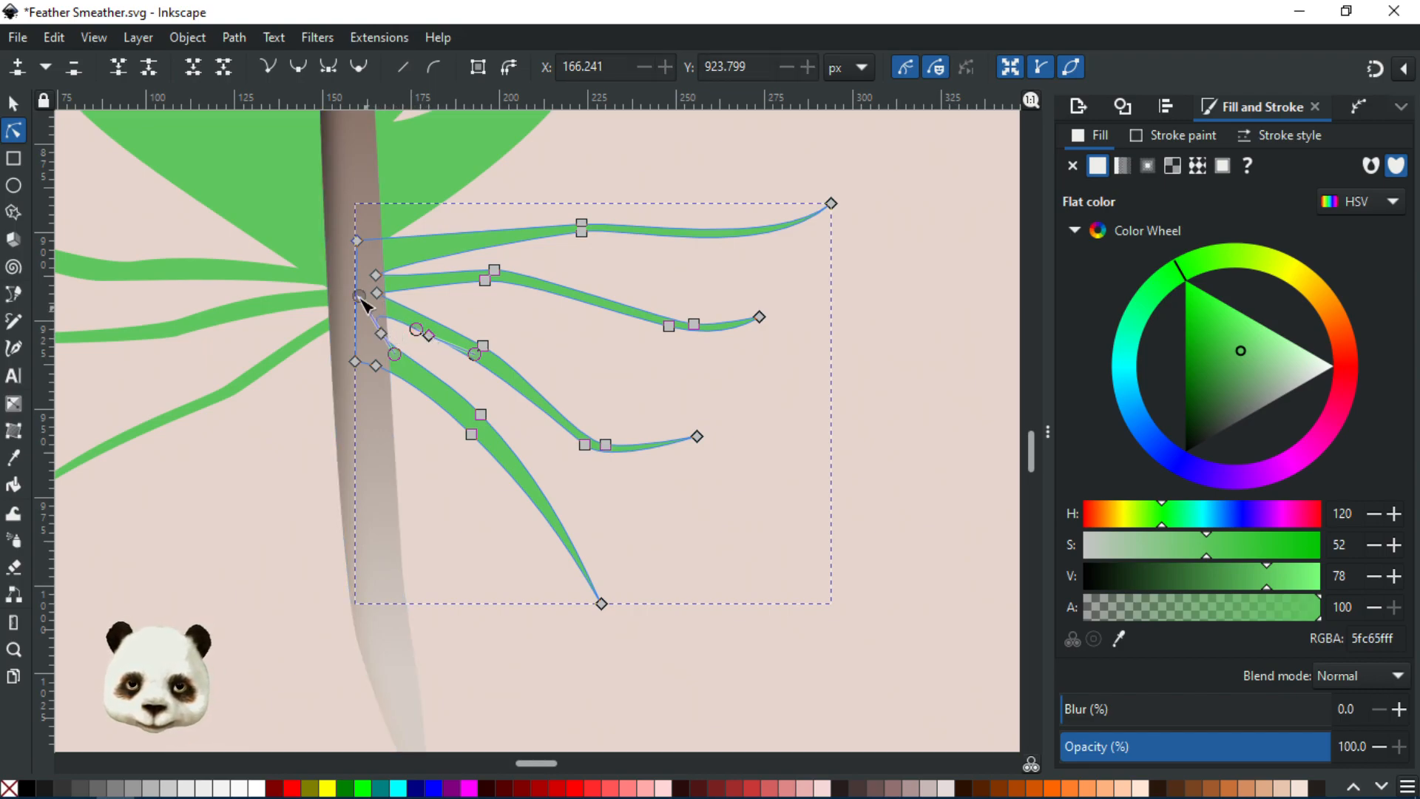
{"action": "scroll", "coordinate": [461, 400], "scroll_direction": "up", "scroll_amount": 2}
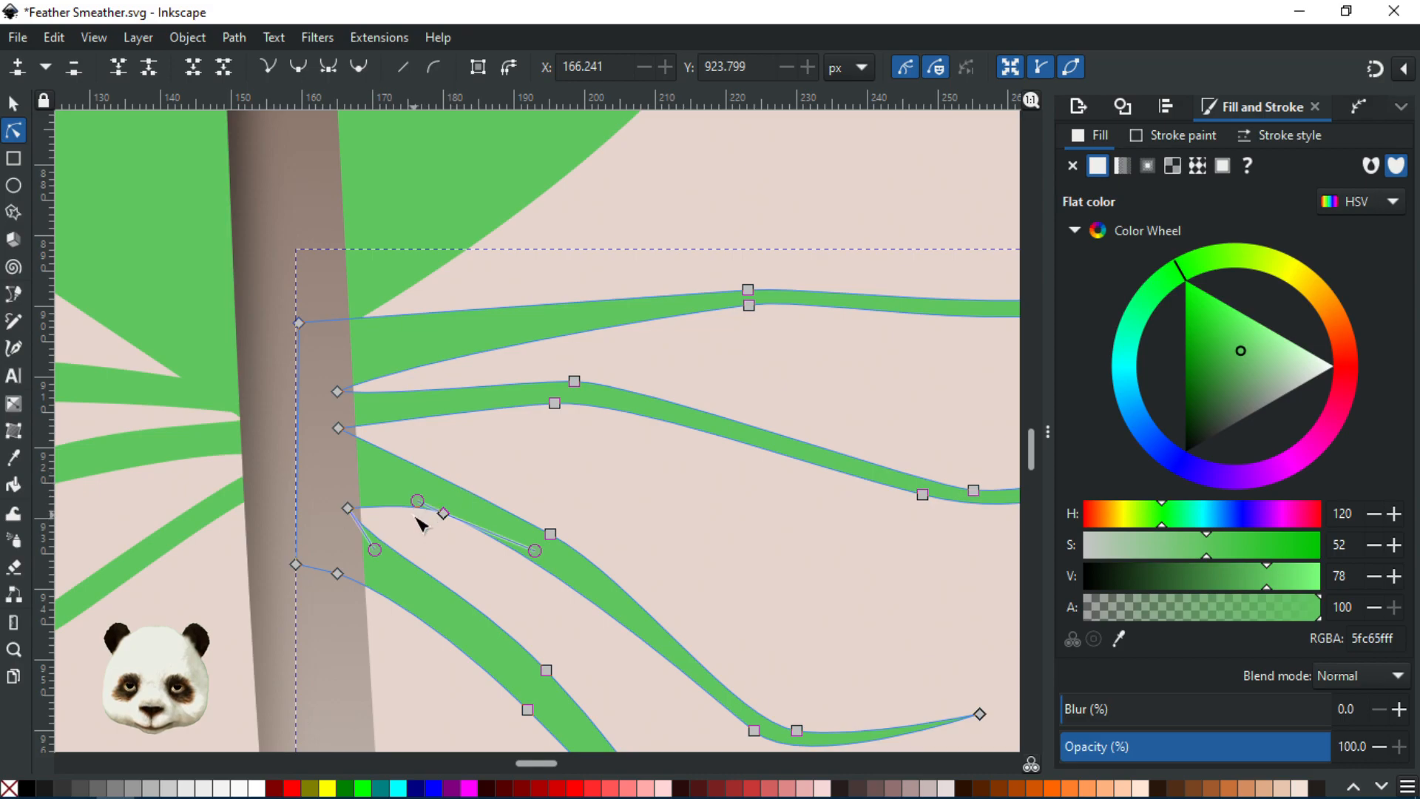
{"action": "left_click_drag", "start_coordinate": [417, 500], "coordinate": [448, 537]}
- Raise the third right-hand strand's two outer bend nodes and extend its tip outward to about X 276, Y 959 px
{"action": "scroll", "coordinate": [616, 471], "scroll_direction": "down", "scroll_amount": 7}
{"action": "scroll", "coordinate": [615, 471], "scroll_direction": "right", "scroll_amount": 4}
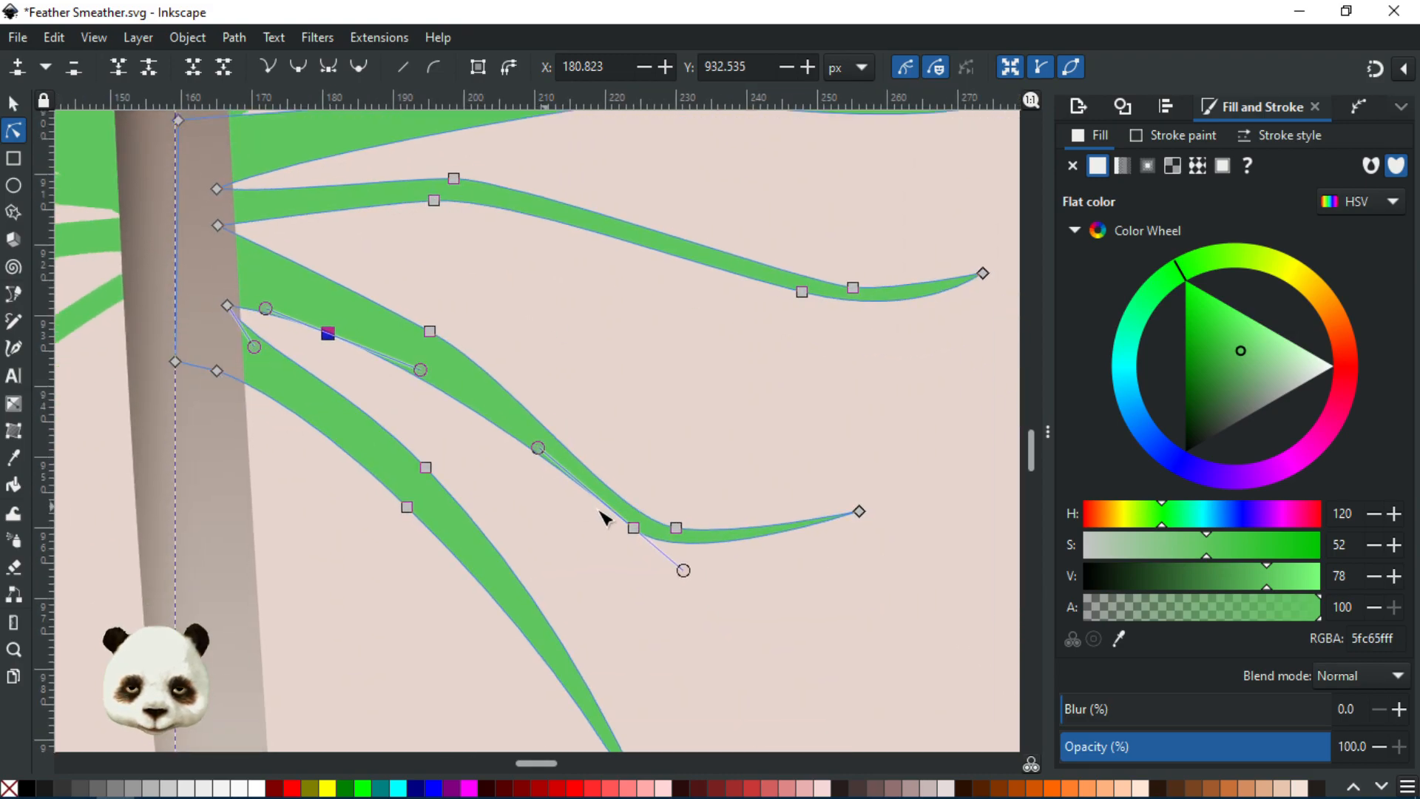
{"action": "left_click_drag", "start_coordinate": [676, 528], "coordinate": [710, 491]}
{"action": "left_click_drag", "start_coordinate": [633, 529], "coordinate": [637, 508]}
{"action": "left_click_drag", "start_coordinate": [860, 512], "coordinate": [999, 518]}
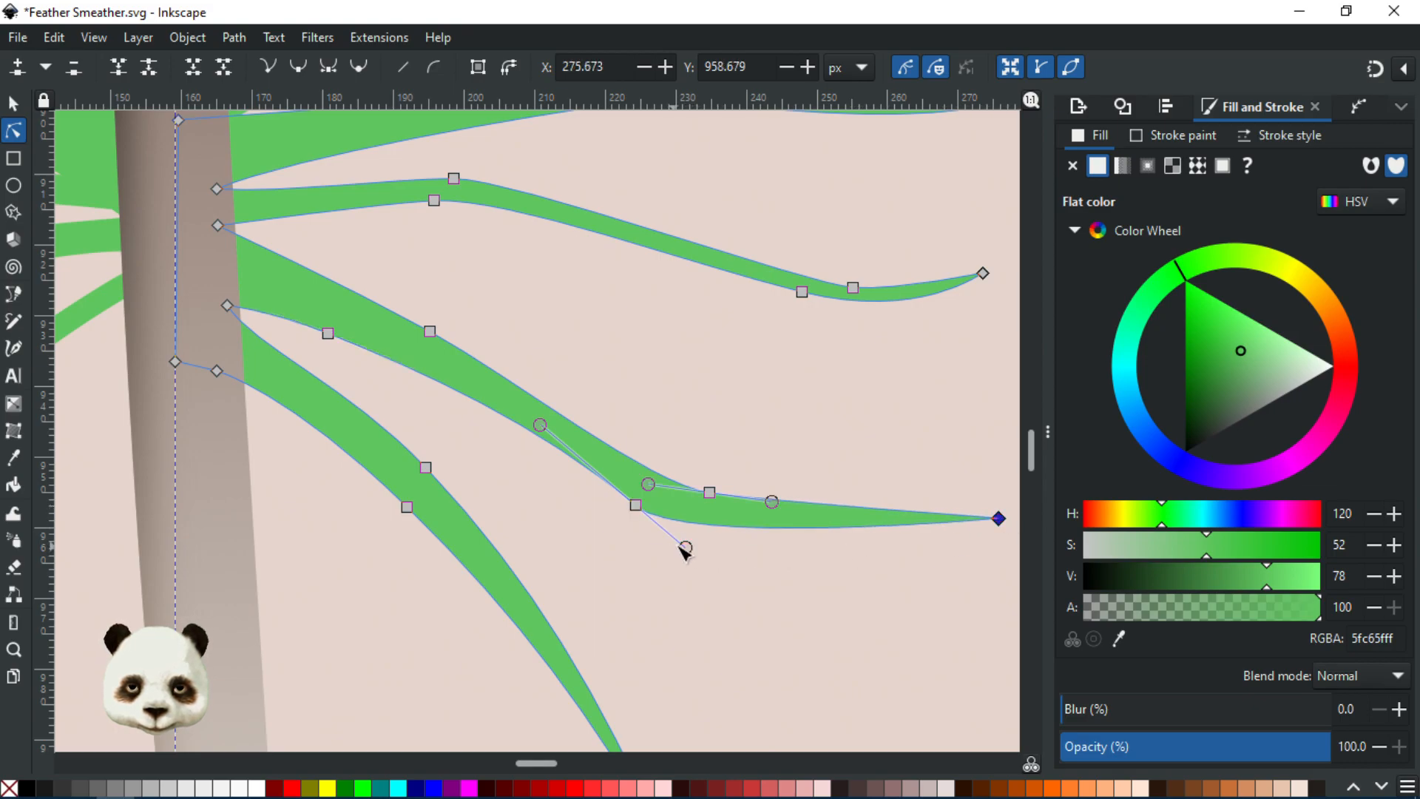
- Smooth the third right-hand strand's bend handles, lower its tip to about X 278, Y 967 px, and nudge its upper inner bend node
{"action": "left_click_drag", "start_coordinate": [695, 548], "coordinate": [739, 542]}
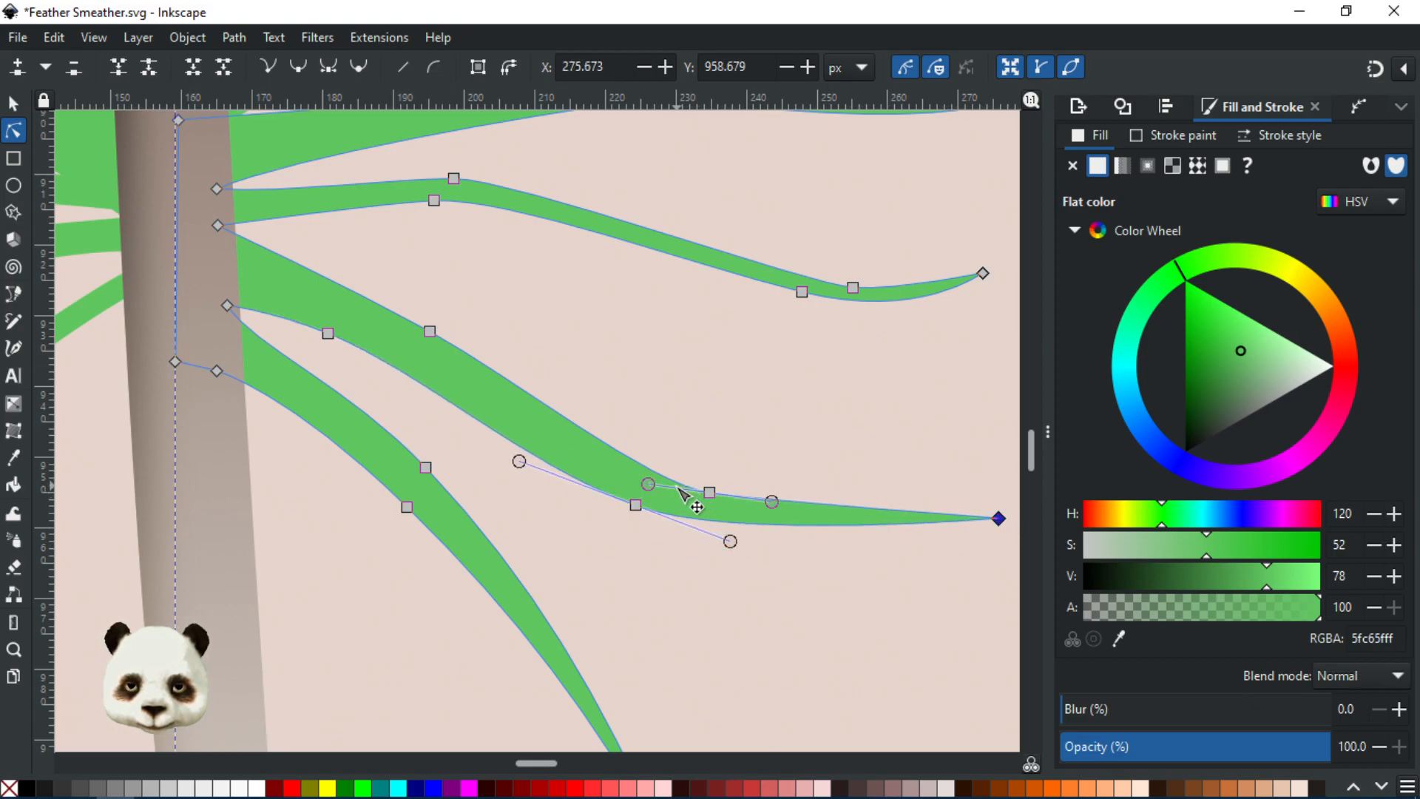
{"action": "left_click_drag", "start_coordinate": [648, 485], "coordinate": [755, 509]}
{"action": "left_click_drag", "start_coordinate": [841, 556], "coordinate": [565, 425]}
{"action": "left_click_drag", "start_coordinate": [725, 390], "coordinate": [742, 451]}
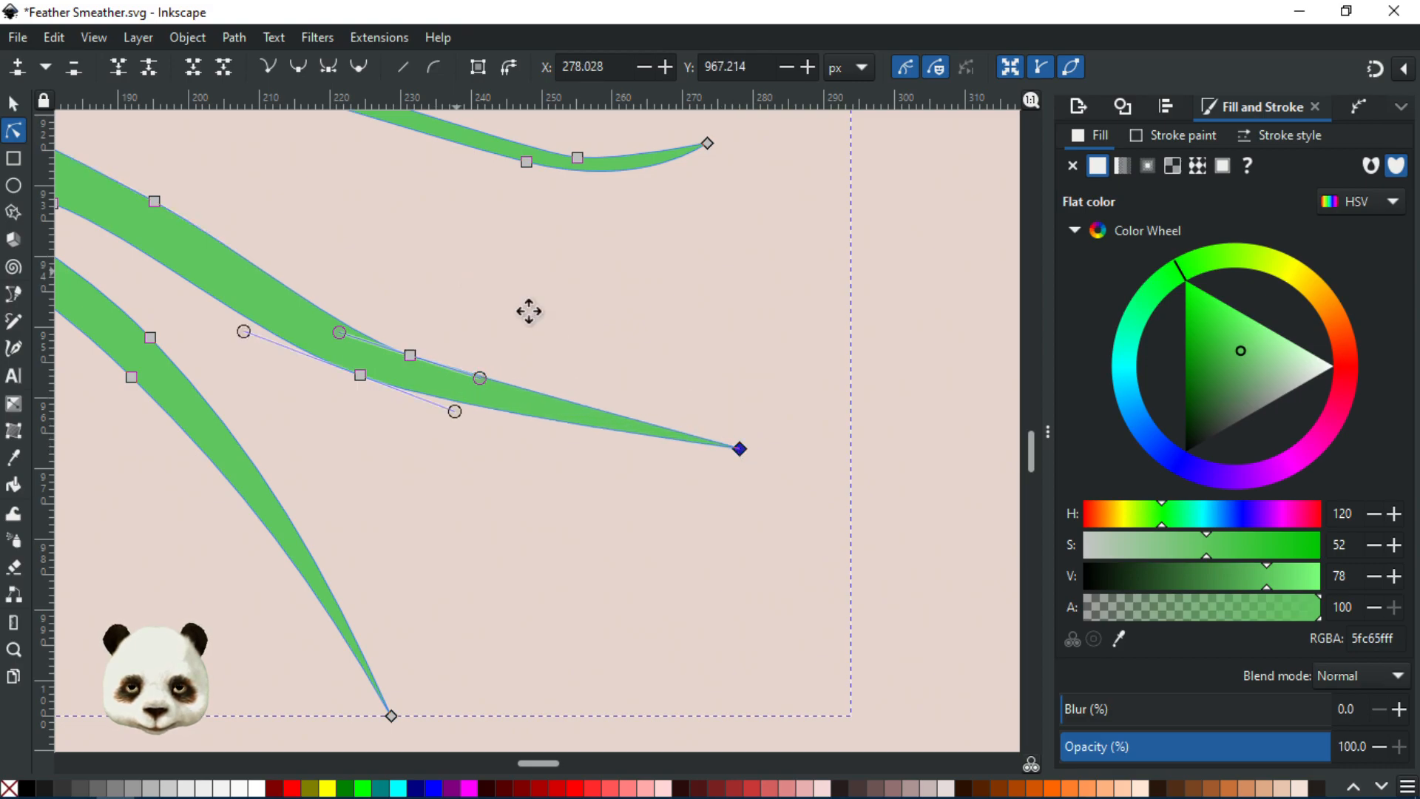
{"action": "left_click_drag", "start_coordinate": [529, 312], "coordinate": [741, 439]}
{"action": "left_click_drag", "start_coordinate": [437, 369], "coordinate": [423, 359]}
{"action": "left_click", "coordinate": [606, 380]}
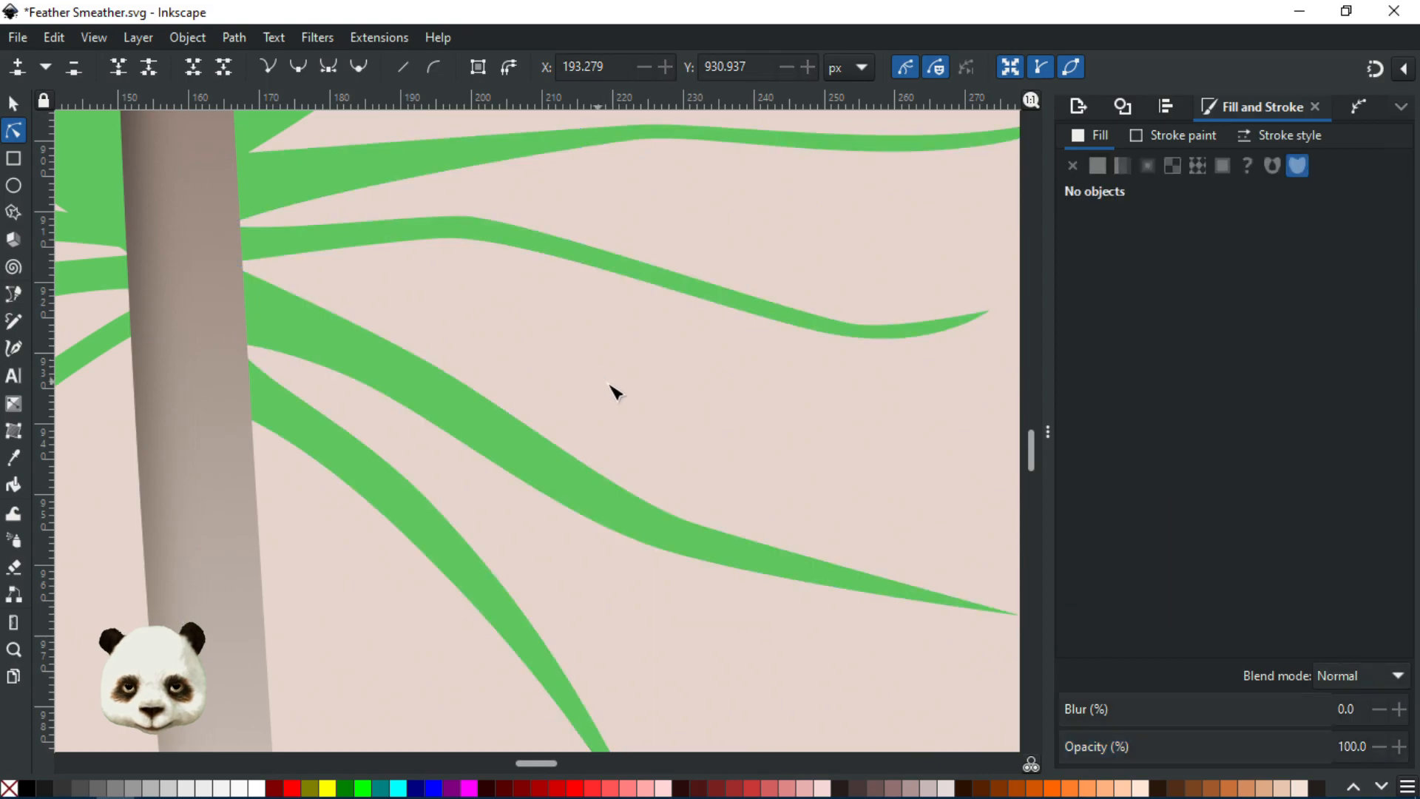
- Reshape the second right-hand strand's inner bend, moving its upper node to about X 198, Y 911 px and its lower node down
{"action": "scroll", "coordinate": [742, 399], "scroll_direction": "down", "scroll_amount": 6}
{"action": "scroll", "coordinate": [783, 426], "scroll_direction": "down", "scroll_amount": 1}
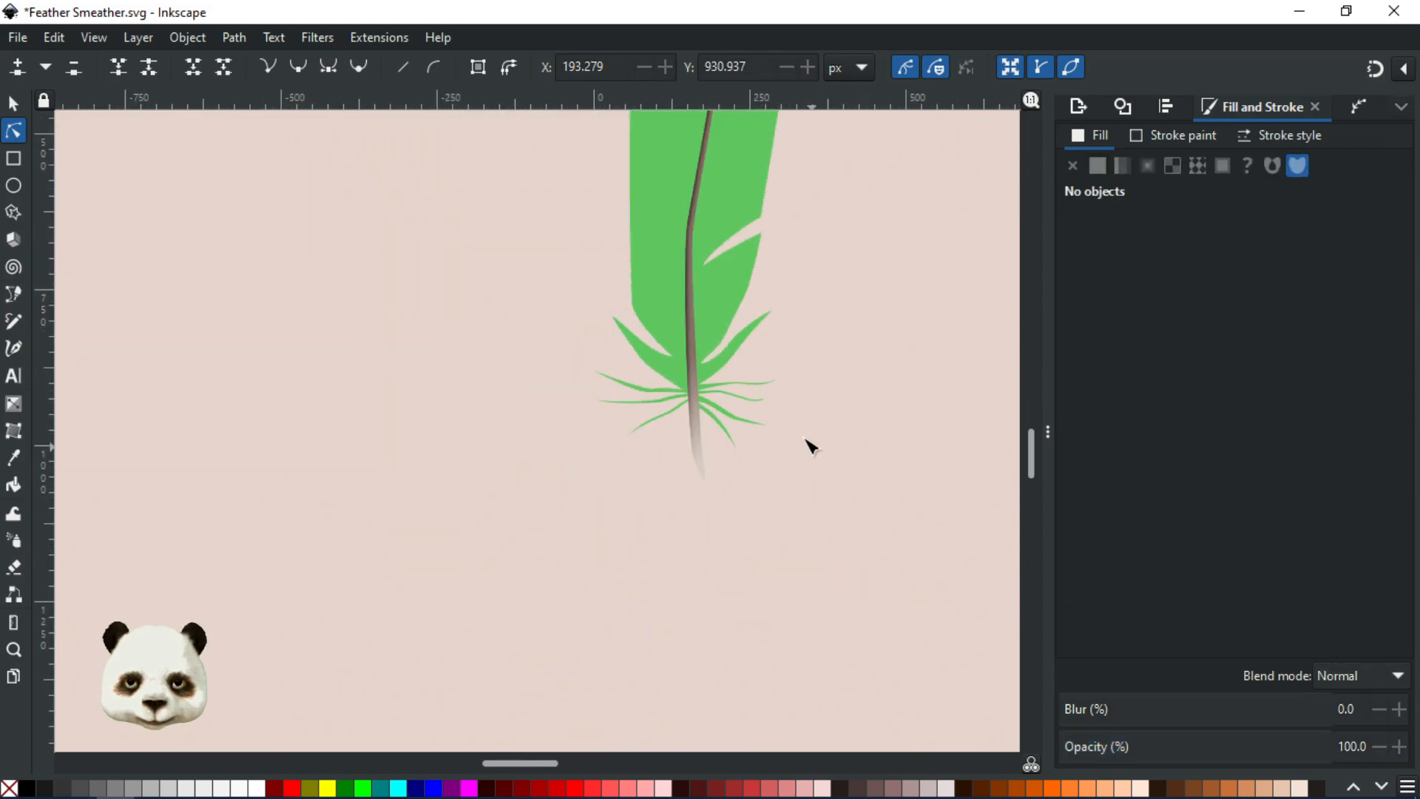
{"action": "scroll", "coordinate": [732, 381], "scroll_direction": "up", "scroll_amount": 6}
{"action": "left_click", "coordinate": [517, 337]}
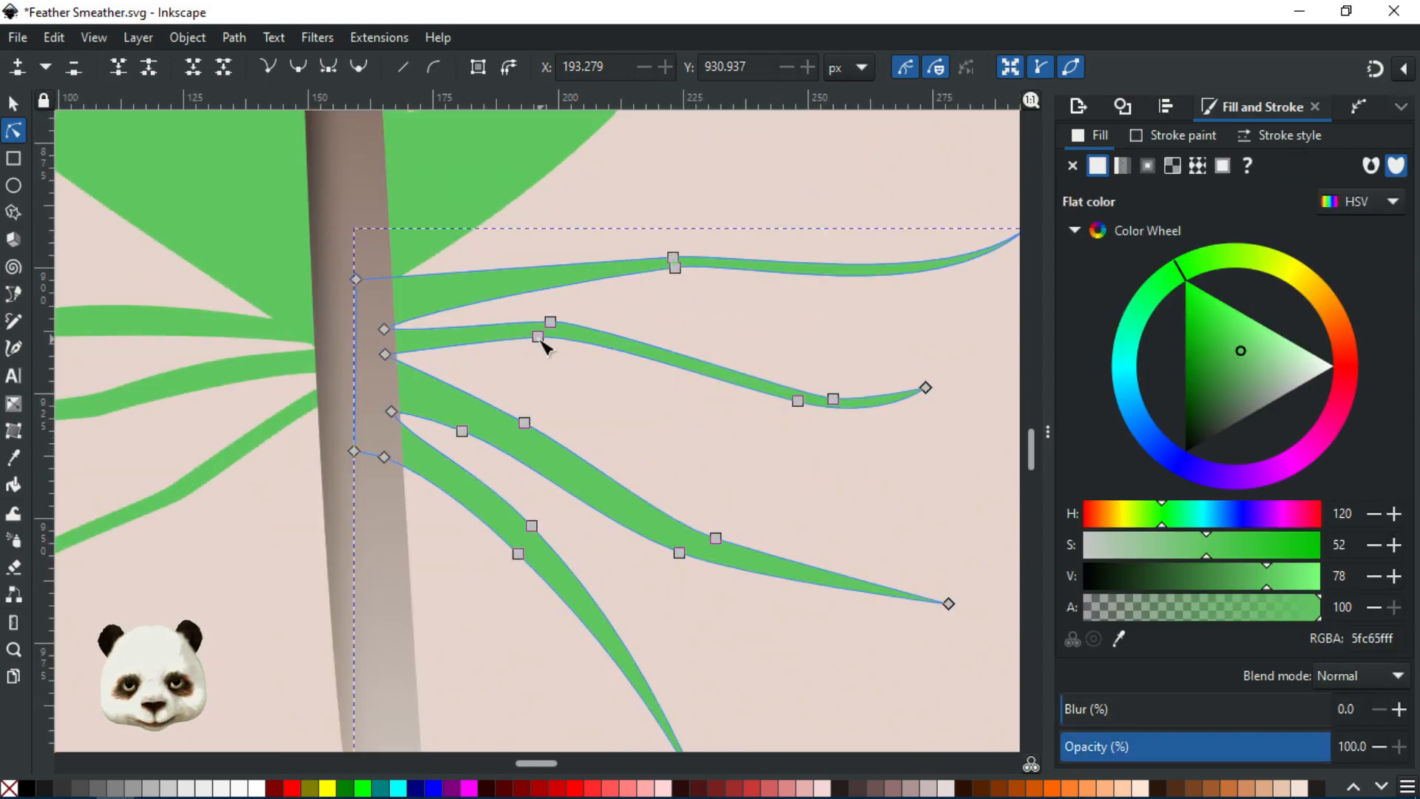
{"action": "left_click_drag", "start_coordinate": [537, 338], "coordinate": [548, 324]}
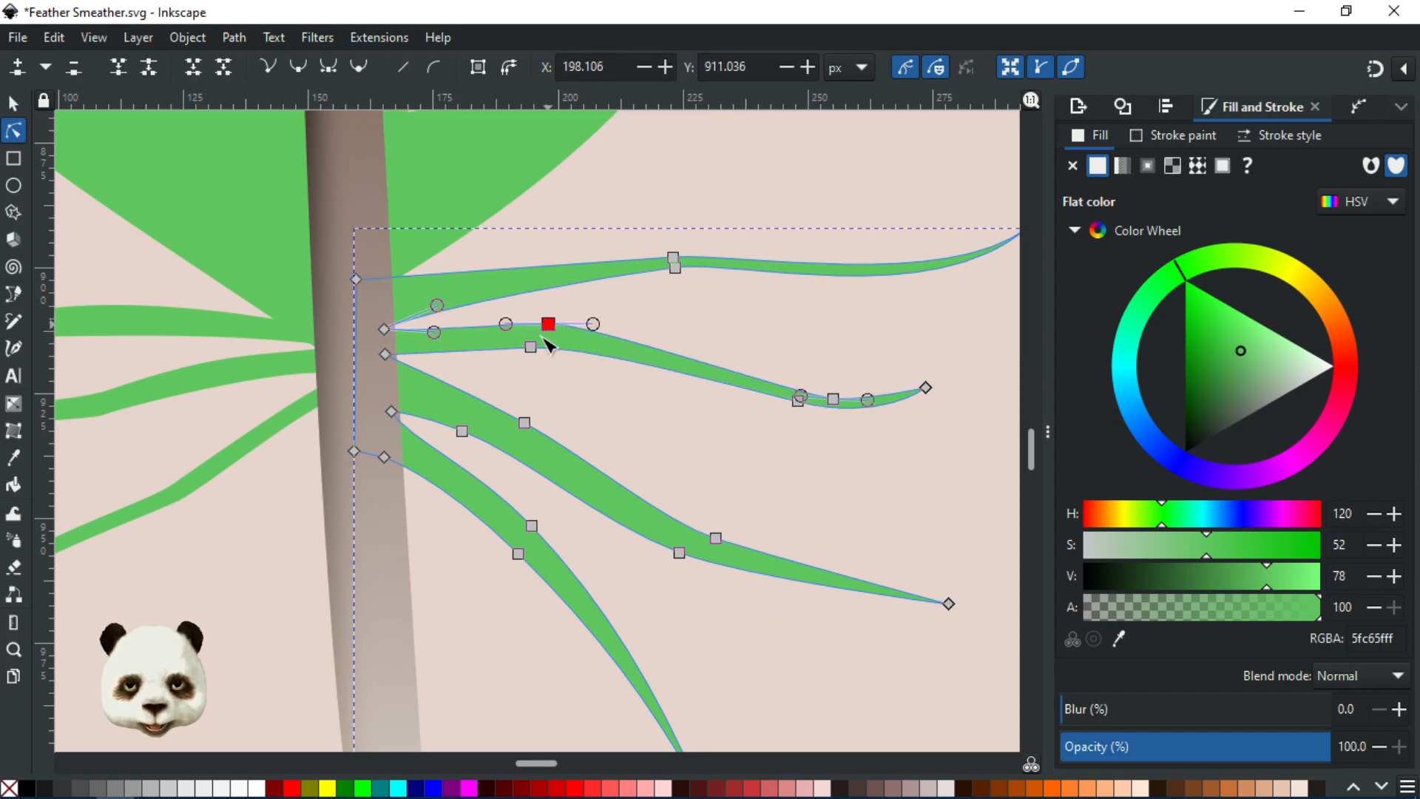
- Raise the top right-hand strand's upper root node and move the root node beneath that strand to about X 164, Y 909 px
{"action": "left_click", "coordinate": [385, 354]}
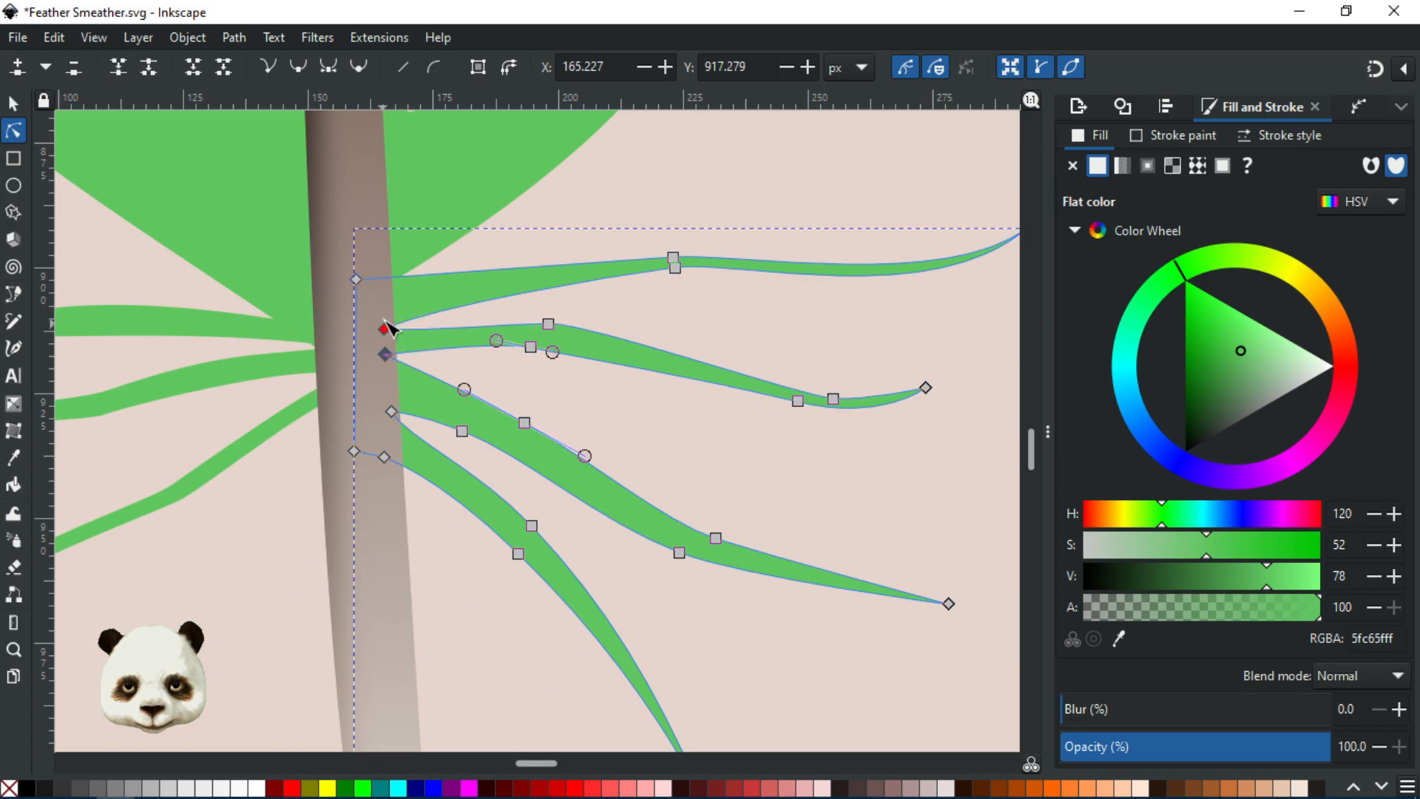
{"action": "left_click_drag", "start_coordinate": [386, 328], "coordinate": [357, 256]}
{"action": "left_click_drag", "start_coordinate": [383, 312], "coordinate": [379, 312]}
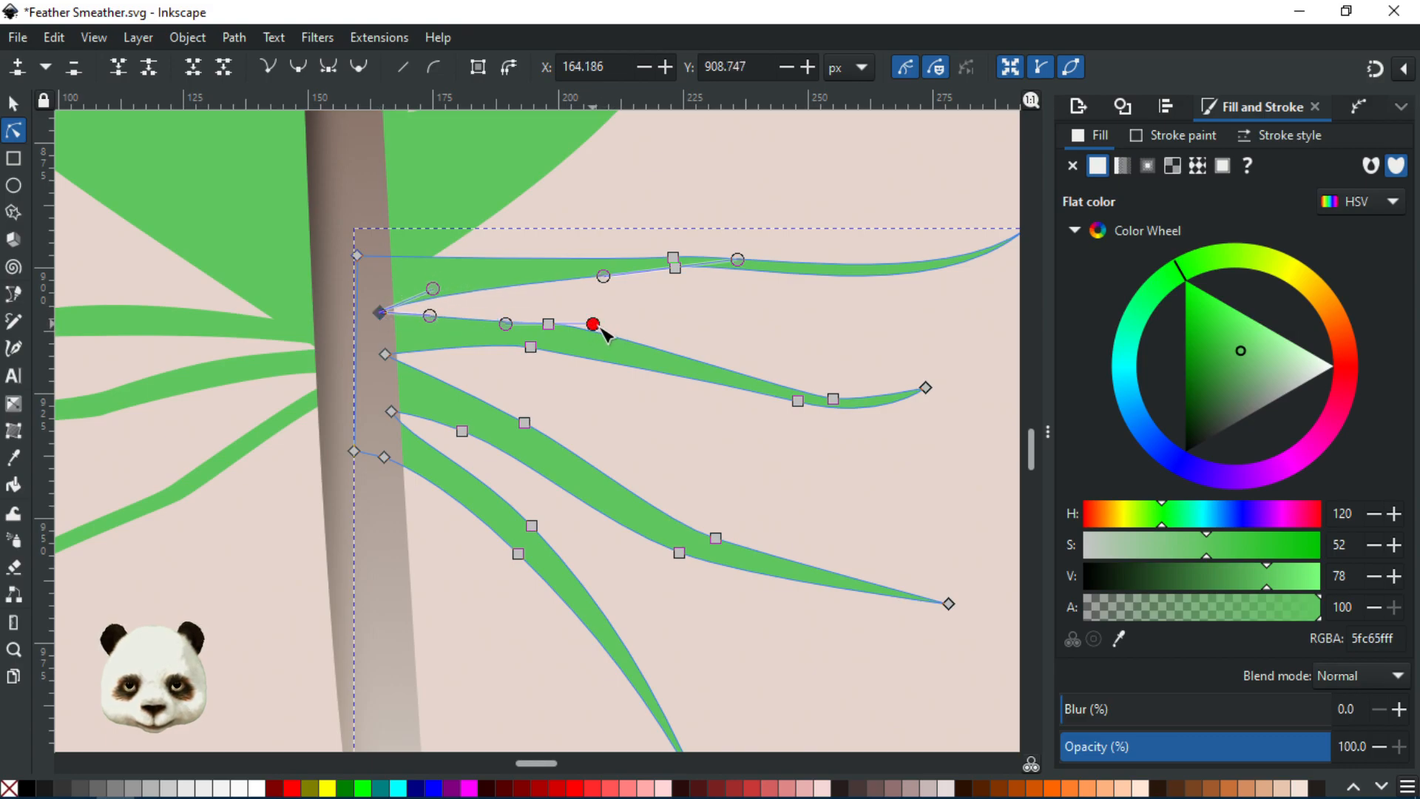
- Smooth the second right-hand strand's underside bend, nudge its node, and move the lower root node to about X 166, Y 917 px
{"action": "left_click", "coordinate": [529, 346]}
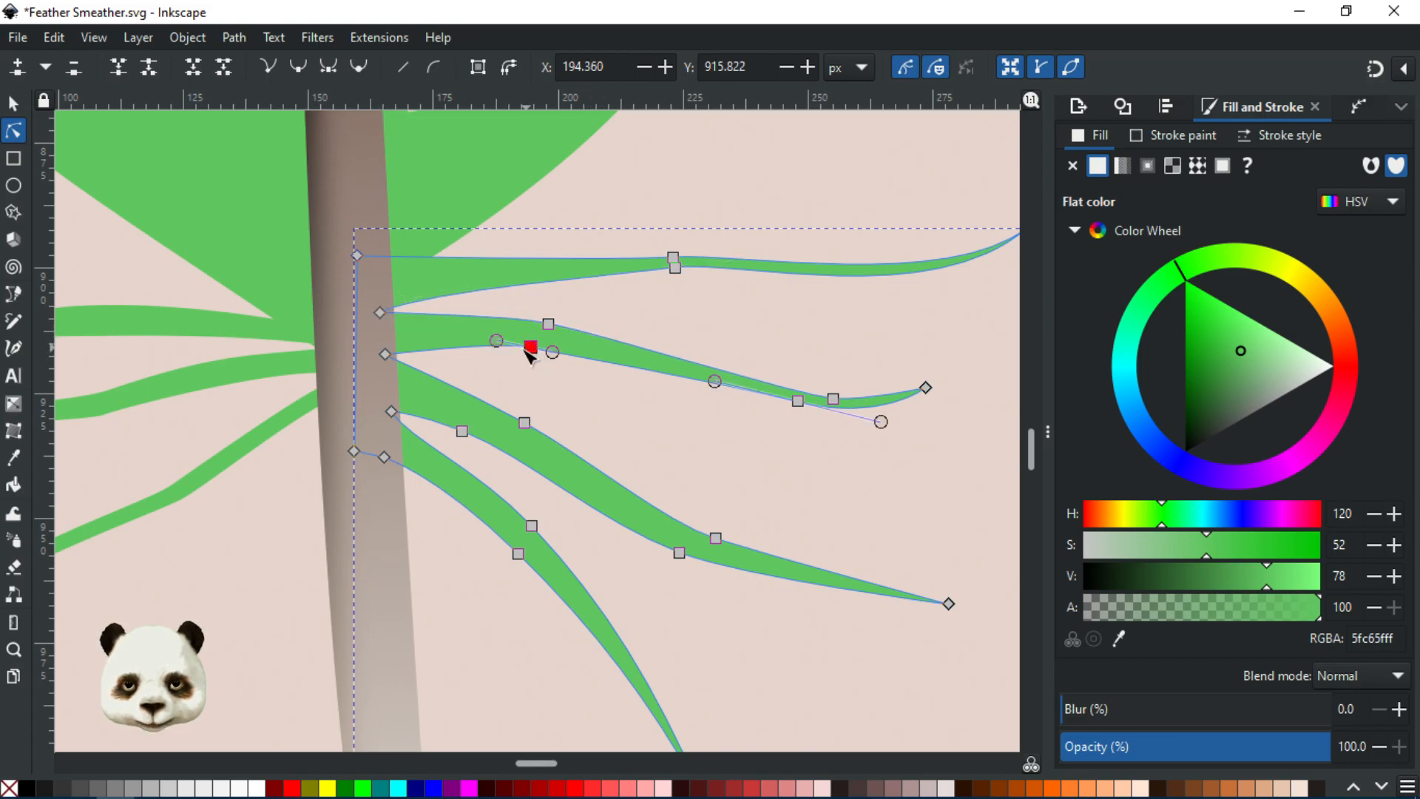
{"action": "left_click_drag", "start_coordinate": [502, 341], "coordinate": [577, 349]}
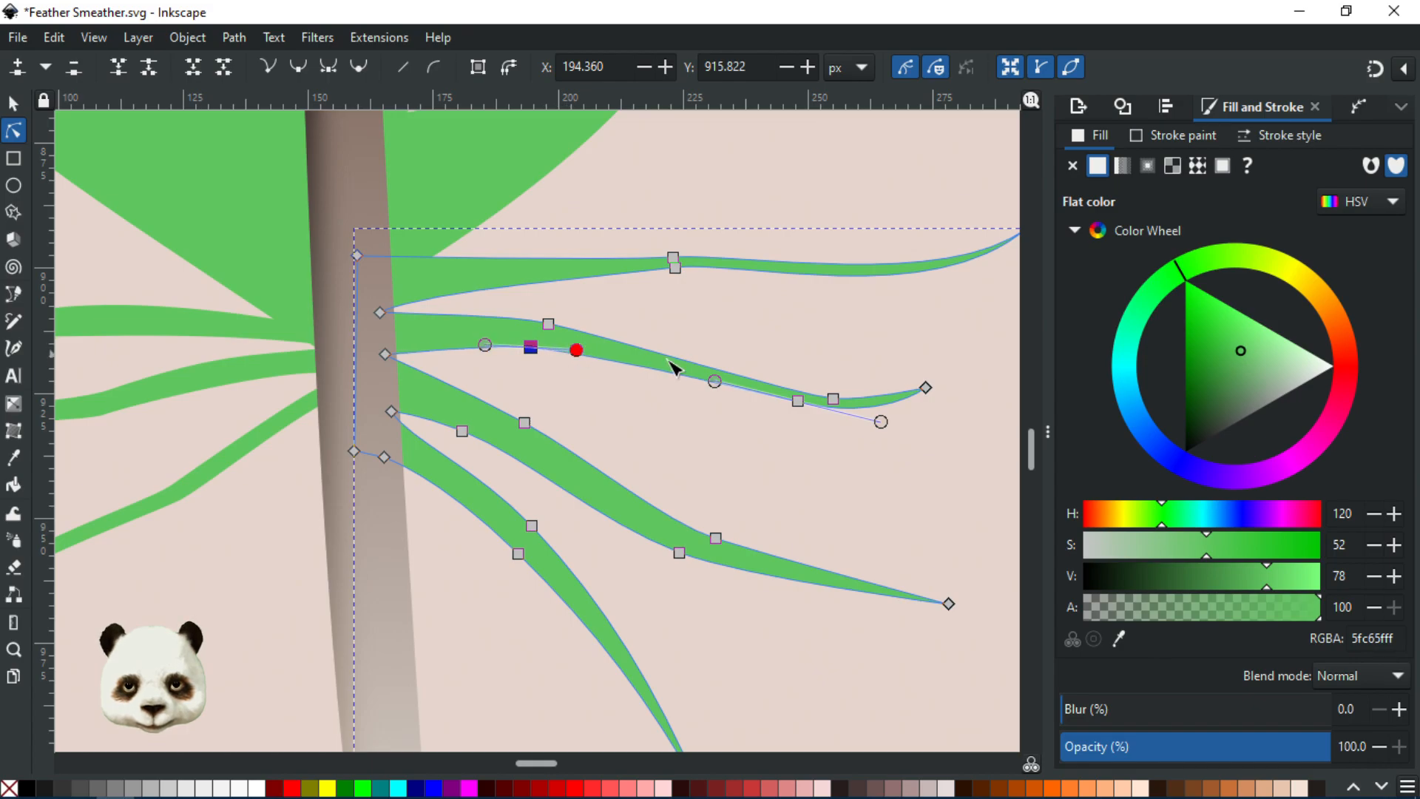
{"action": "left_click", "coordinate": [388, 355]}
{"action": "left_click_drag", "start_coordinate": [392, 355], "coordinate": [388, 357]}
{"action": "left_click", "coordinate": [525, 365]}
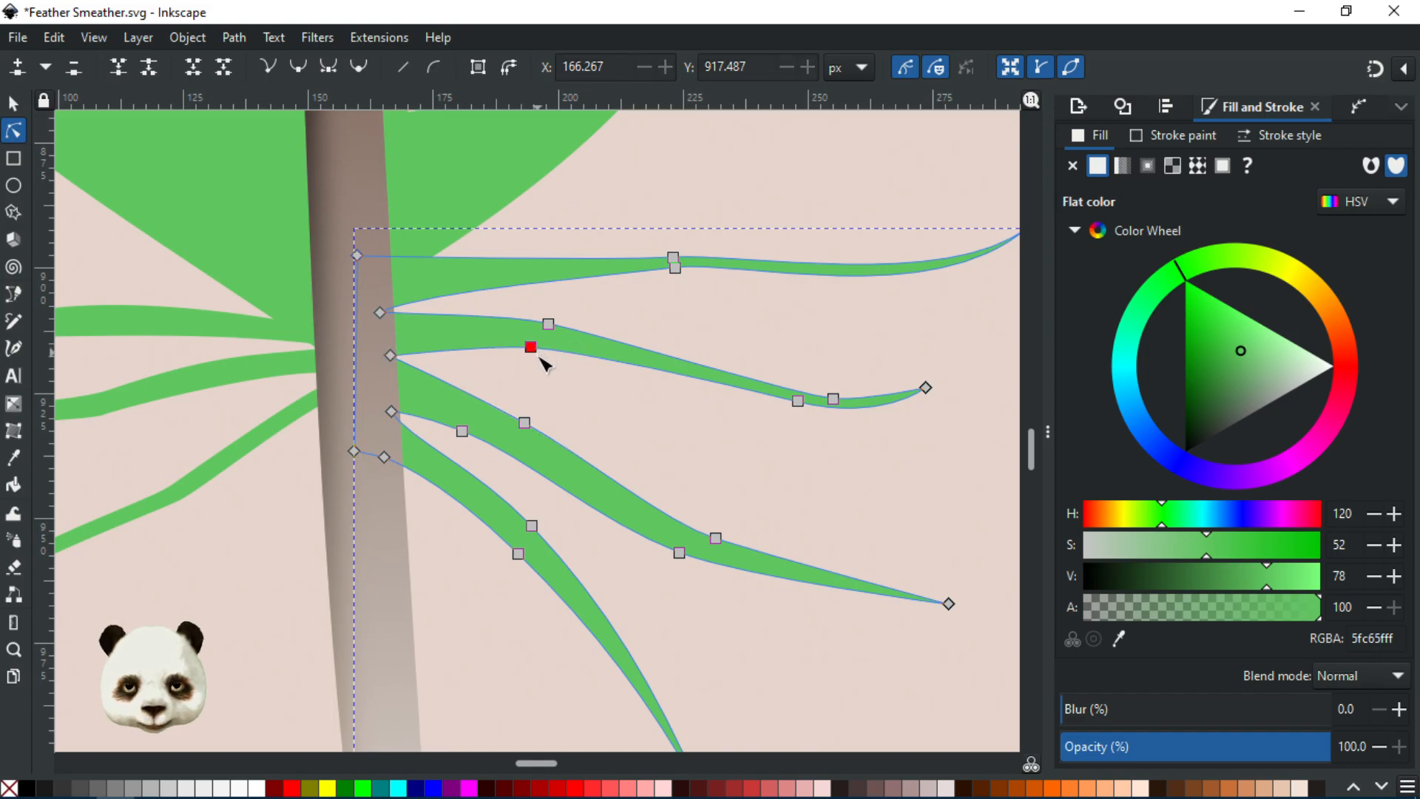
{"action": "left_click_drag", "start_coordinate": [540, 356], "coordinate": [542, 364]}
- Extend the second right-hand strand's tip outward and move its upper outer bend node to about X 255, Y 926 px
{"action": "left_click_drag", "start_coordinate": [928, 390], "coordinate": [1014, 399]}
{"action": "scroll", "coordinate": [576, 462], "scroll_direction": "right", "scroll_amount": 8}
{"action": "left_click_drag", "start_coordinate": [551, 416], "coordinate": [557, 405]}
{"action": "mouse_move", "coordinate": [471, 385]}
{"action": "left_mouse_down"}
{"action": "mouse_move", "coordinate": [449, 381]}
{"action": "mouse_move", "coordinate": [493, 383]}
{"action": "left_mouse_up"}
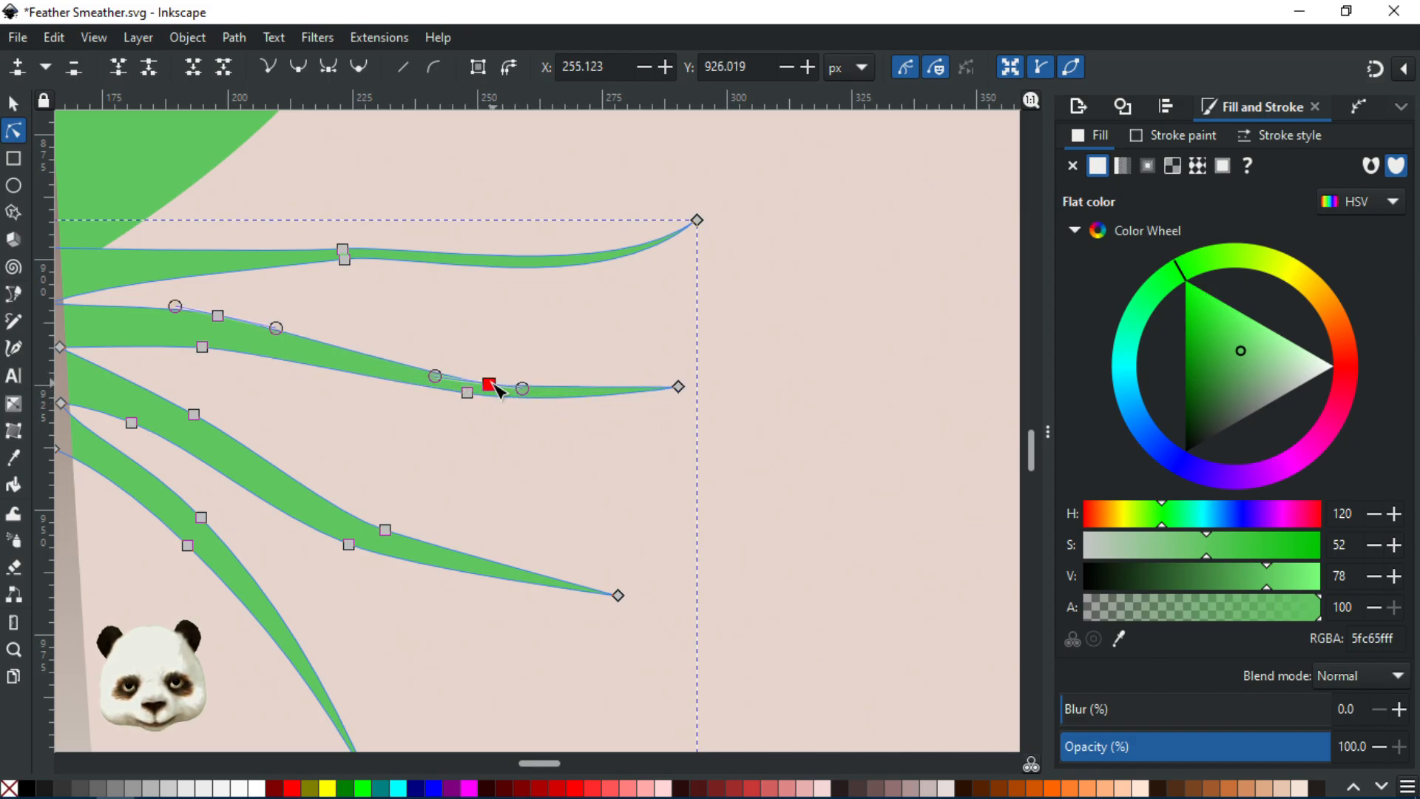
- Curve the second right-hand strand's upper edge slightly inward near the tip and deselect the shape
{"action": "left_click", "coordinate": [676, 388]}
{"action": "left_click", "coordinate": [674, 387]}
{"action": "left_click", "coordinate": [678, 388]}
{"action": "left_click", "coordinate": [659, 414]}
{"action": "left_click_drag", "start_coordinate": [567, 387], "coordinate": [558, 390]}
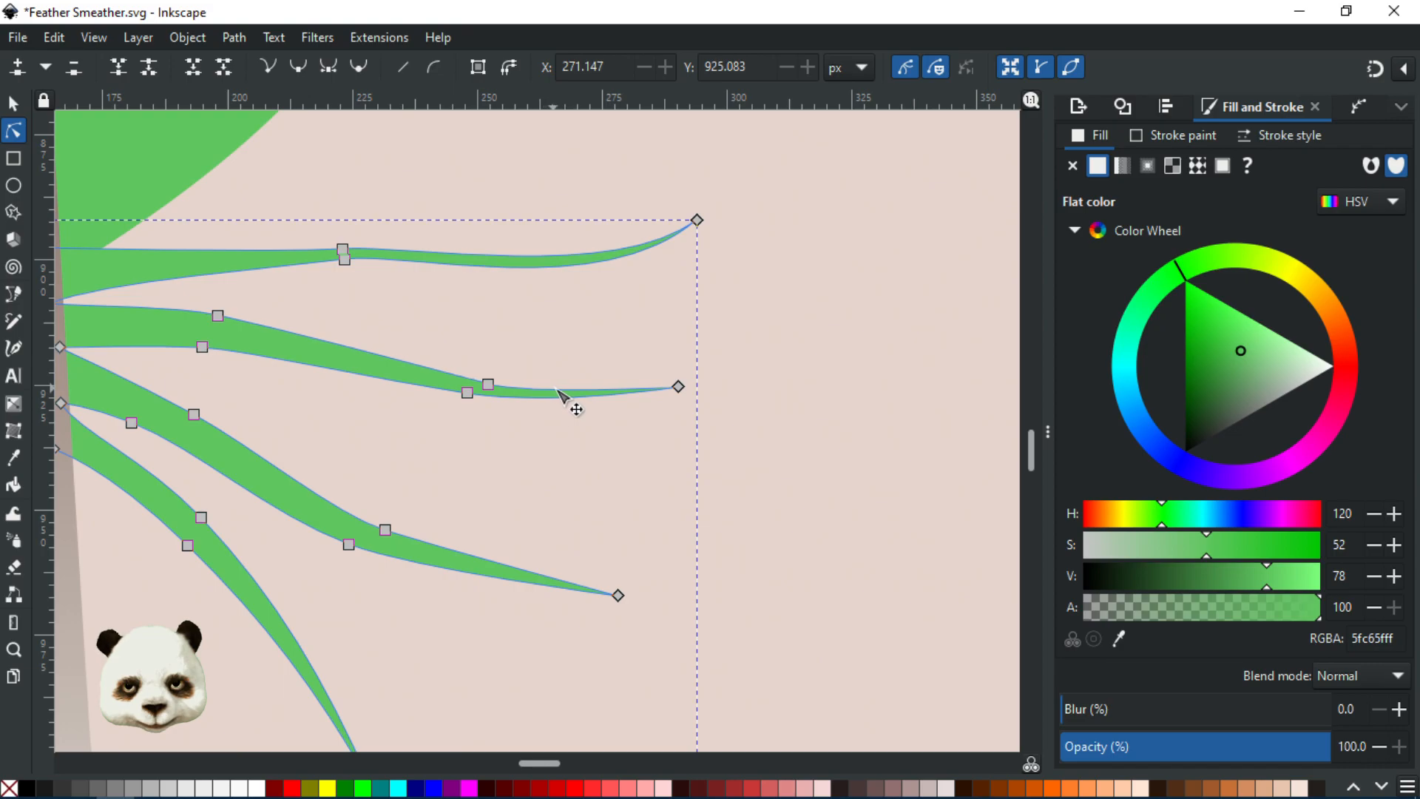
{"action": "left_click", "coordinate": [642, 459]}
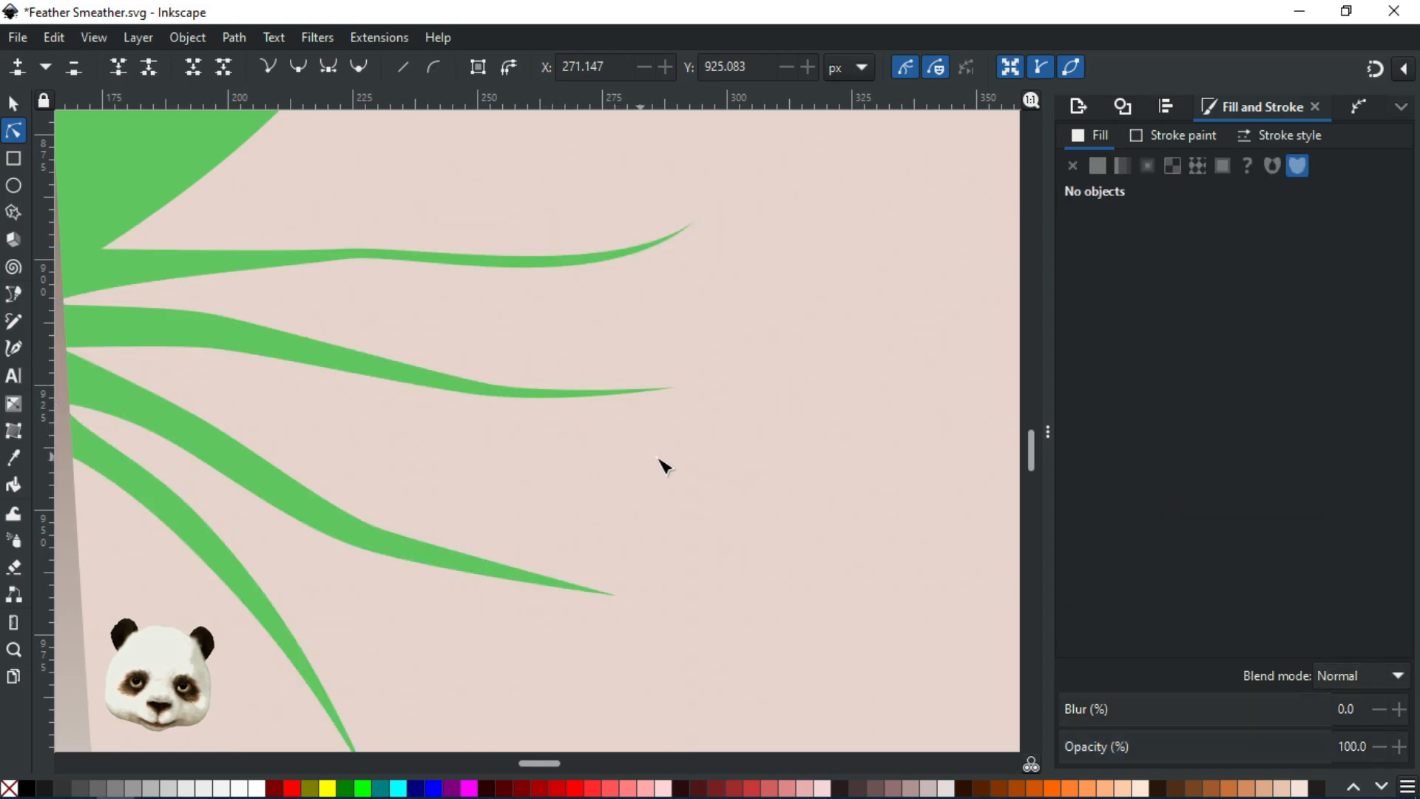
- Thicken the top right-hand strand, extend its tip outward, and move its upper bend node to about X 224, Y 897 px
{"action": "scroll", "coordinate": [782, 493], "scroll_direction": "down", "scroll_amount": 6}
{"action": "scroll", "coordinate": [741, 517], "scroll_direction": "up", "scroll_amount": 5}
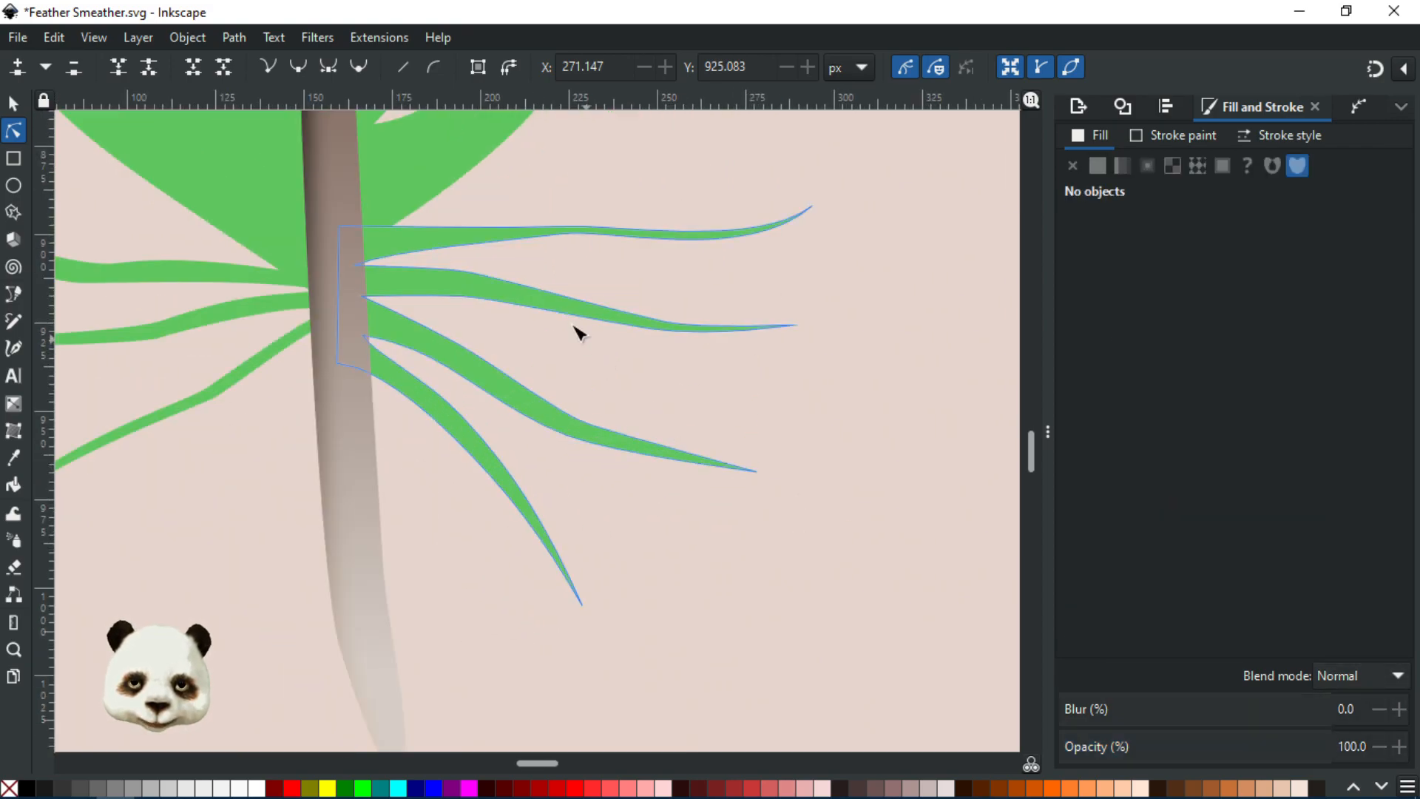
{"action": "left_click", "coordinate": [512, 244]}
{"action": "left_click", "coordinate": [565, 229]}
{"action": "mouse_move", "coordinate": [564, 224]}
{"action": "left_mouse_down"}
{"action": "mouse_move", "coordinate": [629, 241]}
{"action": "mouse_move", "coordinate": [559, 241]}
{"action": "left_mouse_up"}
{"action": "left_click", "coordinate": [563, 235]}
{"action": "left_click_drag", "start_coordinate": [754, 284], "coordinate": [678, 279]}
{"action": "left_click_drag", "start_coordinate": [611, 341], "coordinate": [559, 317]}
{"action": "left_click_drag", "start_coordinate": [439, 294], "coordinate": [394, 301]}
{"action": "left_click", "coordinate": [581, 360]}
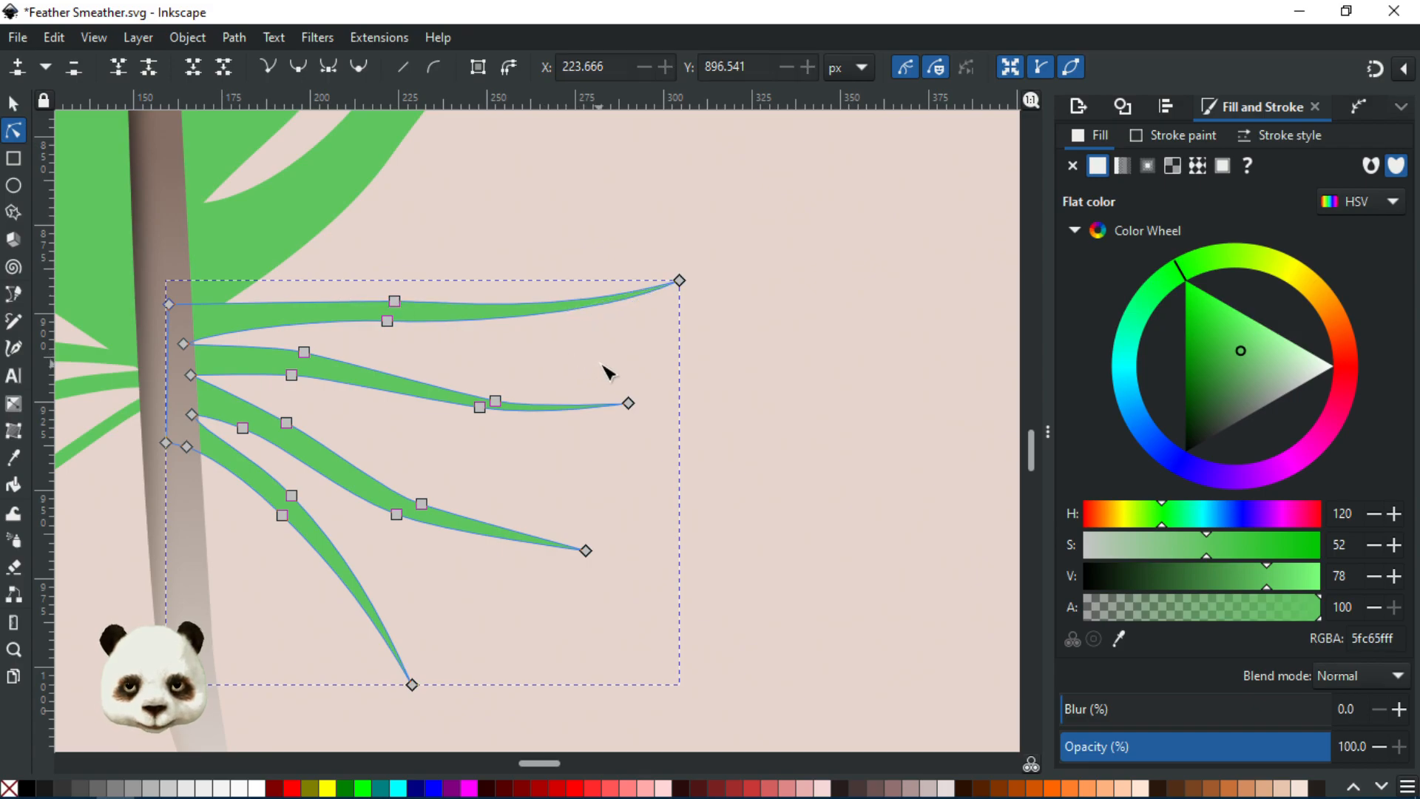
{"action": "left_click", "coordinate": [606, 372]}
- Extend the second right-hand strand's tip to about X 300, Y 926 px and deselect the shape
{"action": "scroll", "coordinate": [758, 425], "scroll_direction": "down", "scroll_amount": 4}
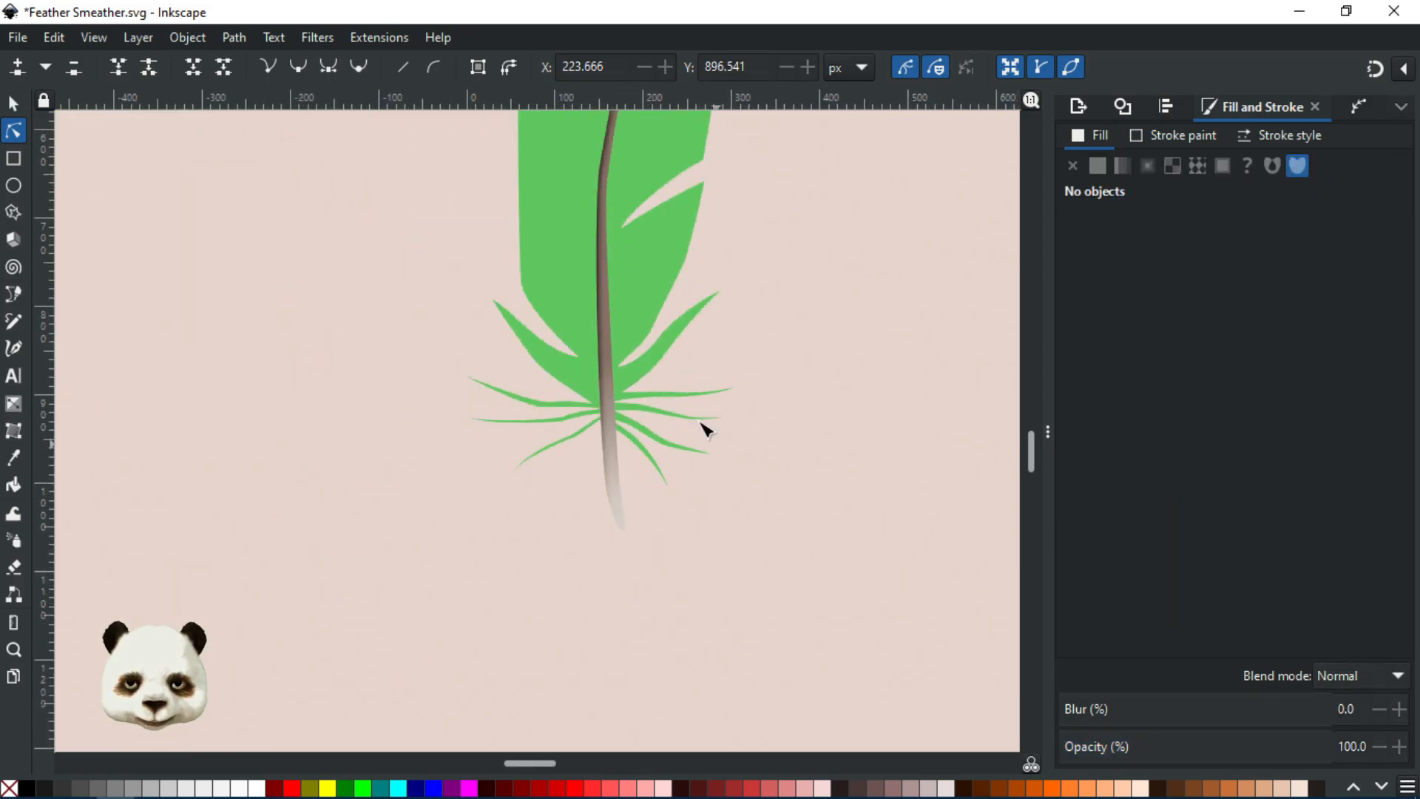
{"action": "scroll", "coordinate": [717, 425], "scroll_direction": "up", "scroll_amount": 4}
{"action": "left_click", "coordinate": [783, 421]}
{"action": "left_click", "coordinate": [816, 411]}
{"action": "left_click_drag", "start_coordinate": [832, 412], "coordinate": [840, 414]}
{"action": "left_click", "coordinate": [905, 448]}
{"action": "left_click", "coordinate": [892, 457]}
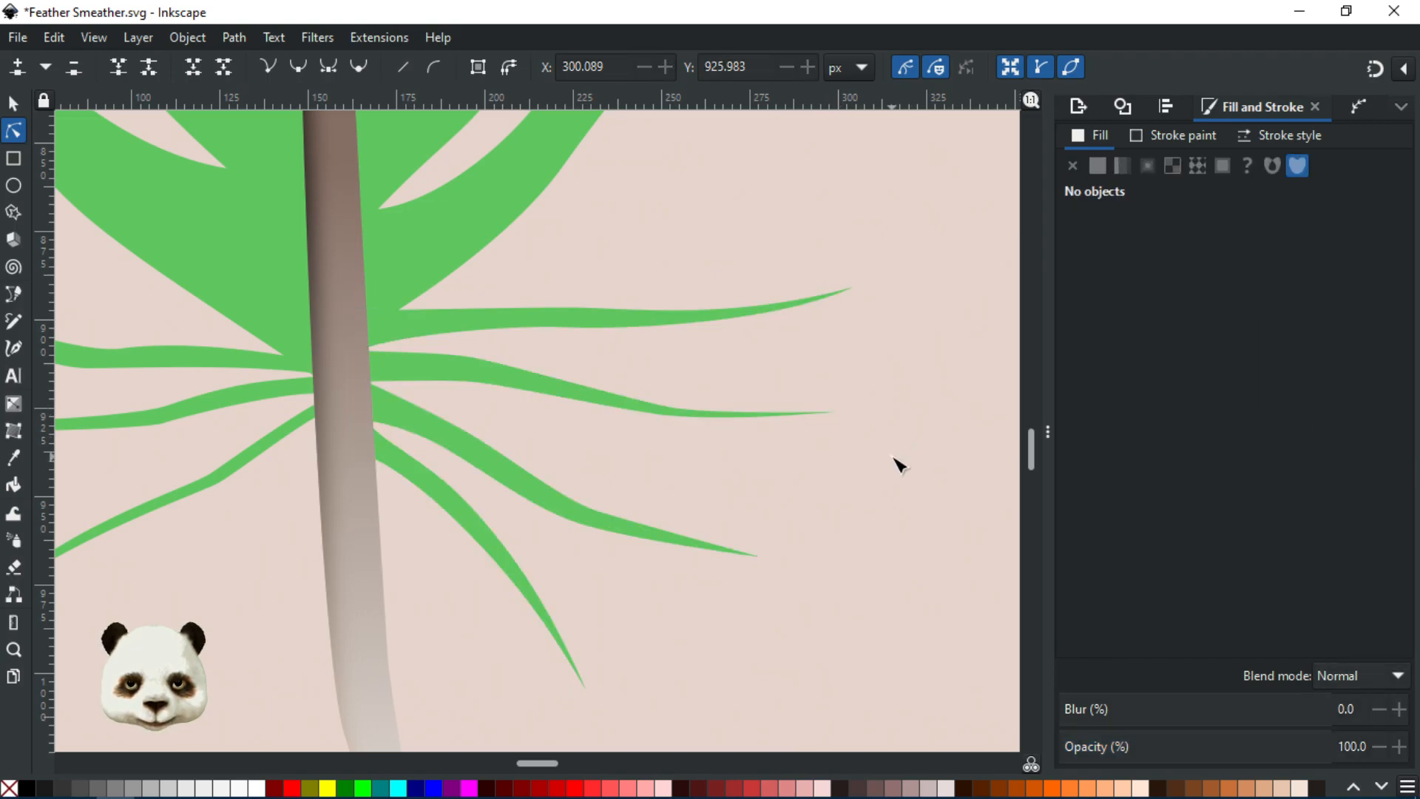
- Examine the whole feather and compare the wispy strands on both sides of its base
{"action": "scroll", "coordinate": [898, 464], "scroll_direction": "down", "scroll_amount": 4}
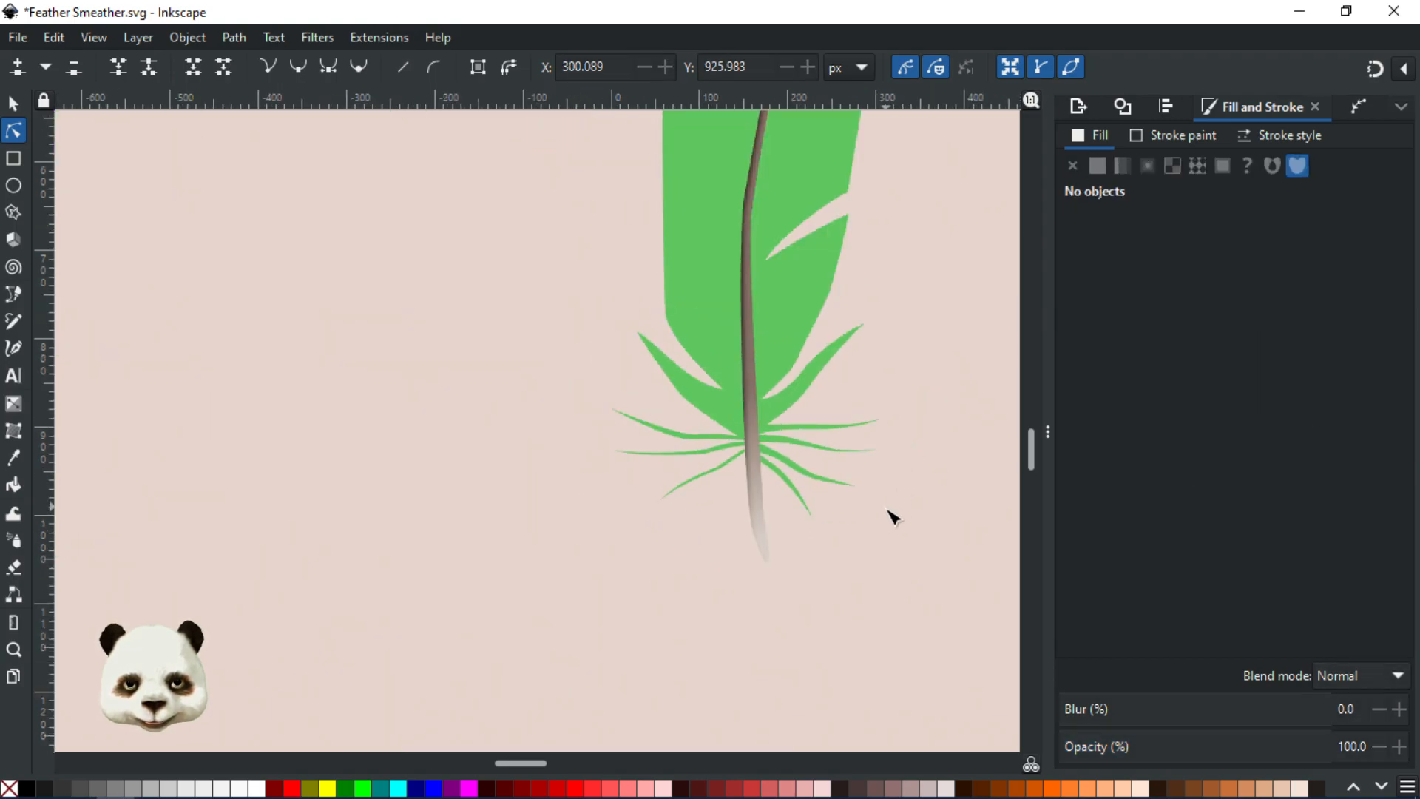
{"action": "scroll", "coordinate": [893, 516], "scroll_direction": "up", "scroll_amount": 2}
{"action": "scroll", "coordinate": [917, 525], "scroll_direction": "down", "scroll_amount": 3}
{"action": "scroll", "coordinate": [936, 554], "scroll_direction": "down", "scroll_amount": 1}
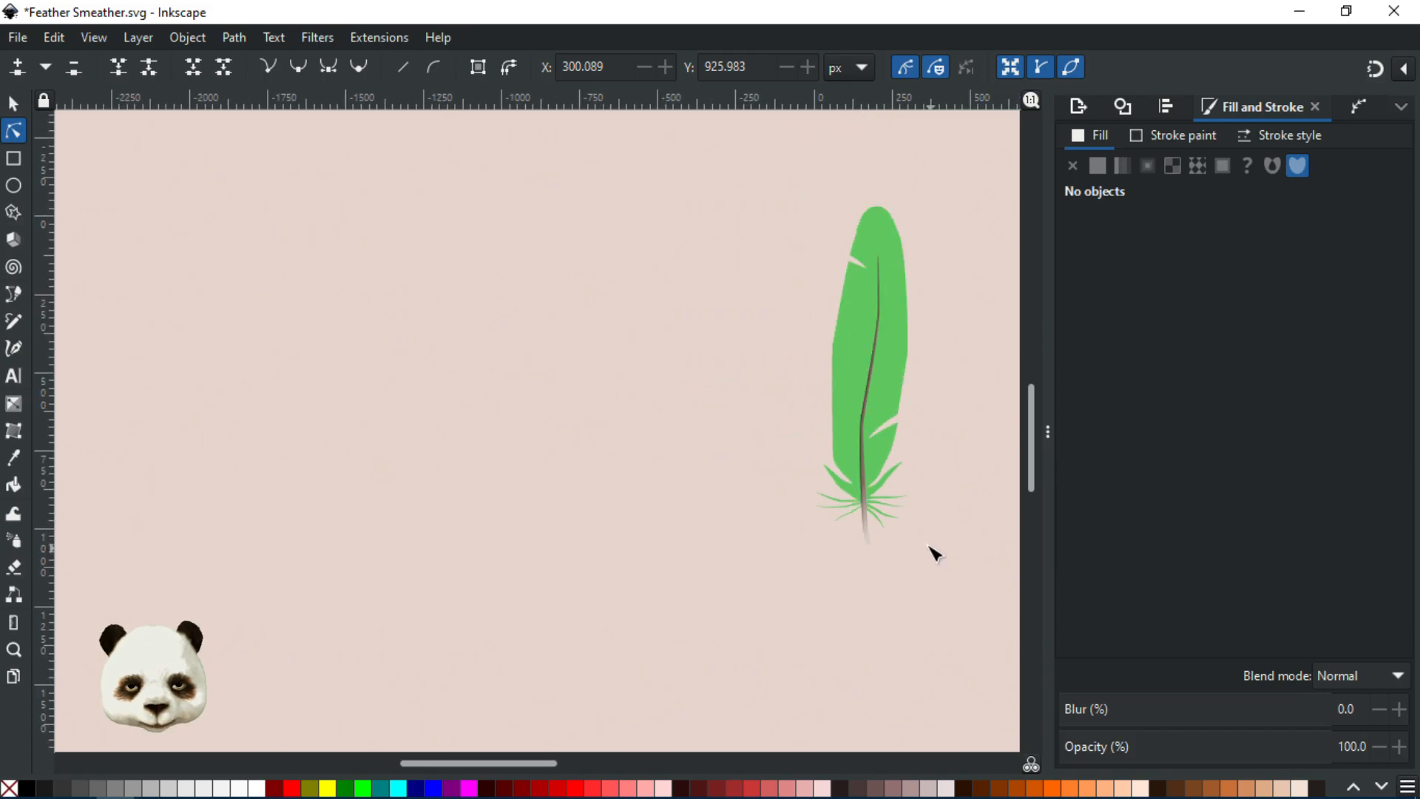
{"action": "scroll", "coordinate": [917, 538], "scroll_direction": "up", "scroll_amount": 2}
{"action": "scroll", "coordinate": [796, 425], "scroll_direction": "up", "scroll_amount": 3}
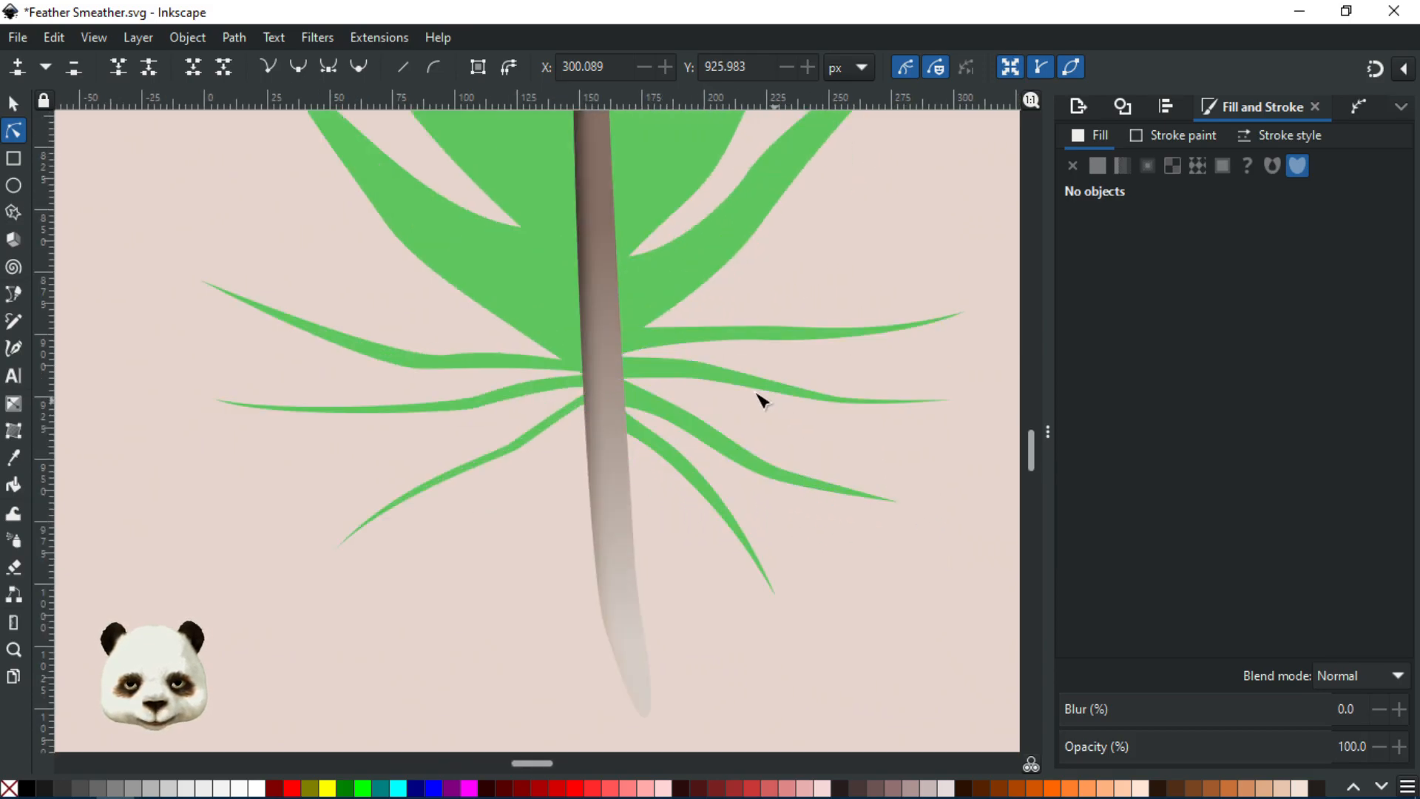
{"action": "scroll", "coordinate": [735, 428], "scroll_direction": "down", "scroll_amount": 2}
{"action": "scroll", "coordinate": [720, 384], "scroll_direction": "up", "scroll_amount": 3}
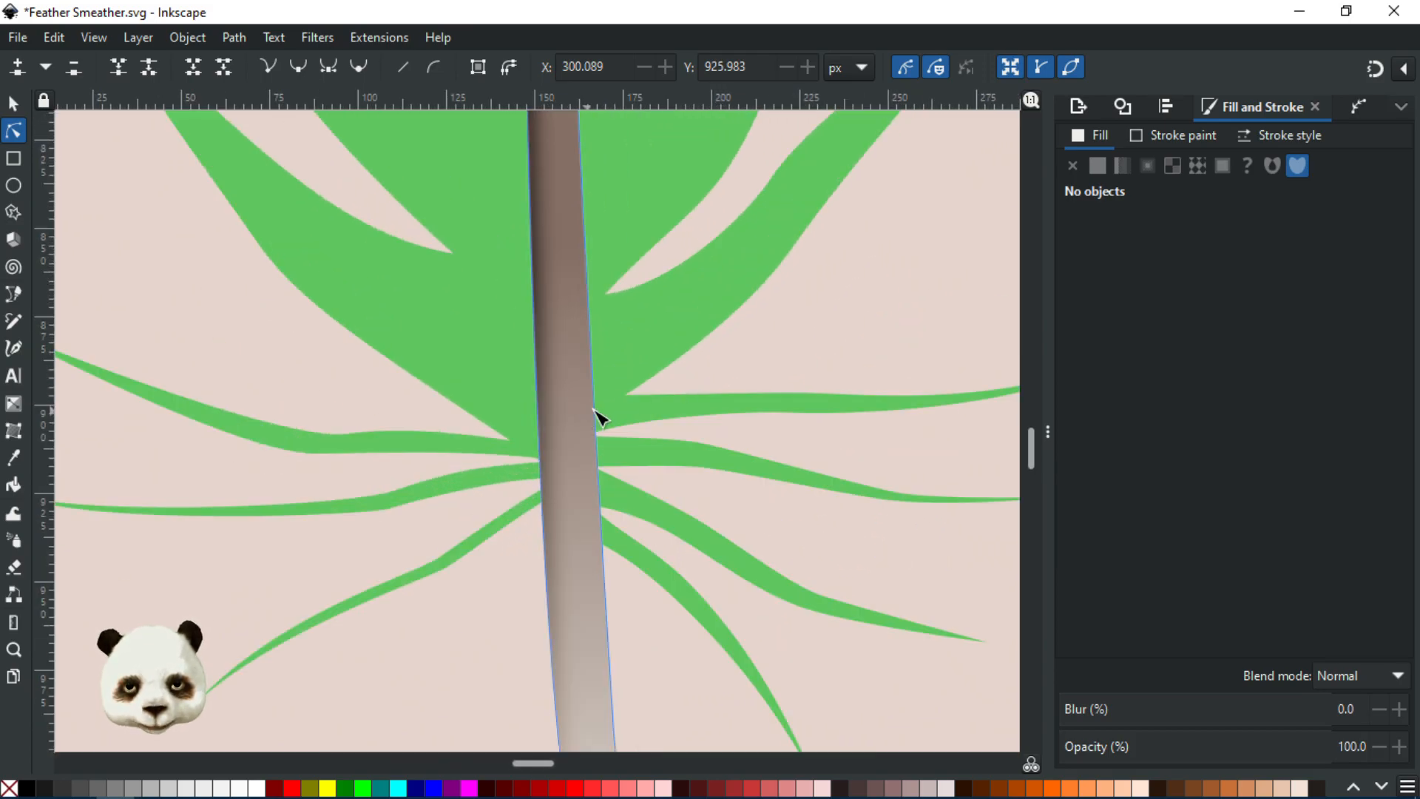
- Lower the top right-hand strand's upper root node to about X 160, Y 900 px and deselect the shape
{"action": "left_click", "coordinate": [571, 397]}
{"action": "left_click", "coordinate": [571, 398]}
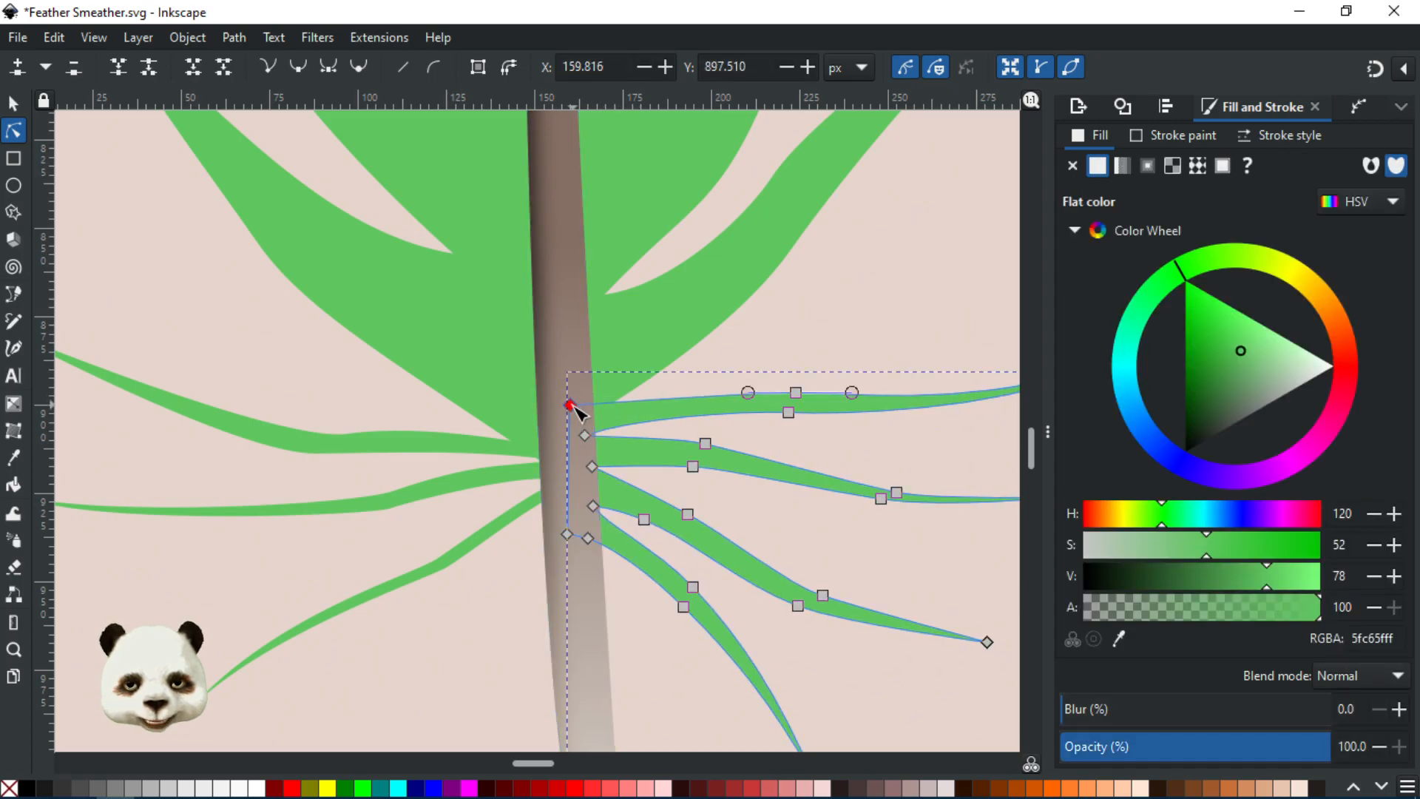
{"action": "left_click_drag", "start_coordinate": [638, 400], "coordinate": [631, 400]}
{"action": "left_click", "coordinate": [797, 339]}
{"action": "left_click", "coordinate": [812, 338]}
- Select the left-hand strands and move the top strand's upper bend node to about X 98, Y 906 px
{"action": "scroll", "coordinate": [832, 328], "scroll_direction": "down", "scroll_amount": 2}
{"action": "left_click_drag", "start_coordinate": [843, 306], "coordinate": [732, 320]}
{"action": "scroll", "coordinate": [685, 326], "scroll_direction": "down", "scroll_amount": 1}
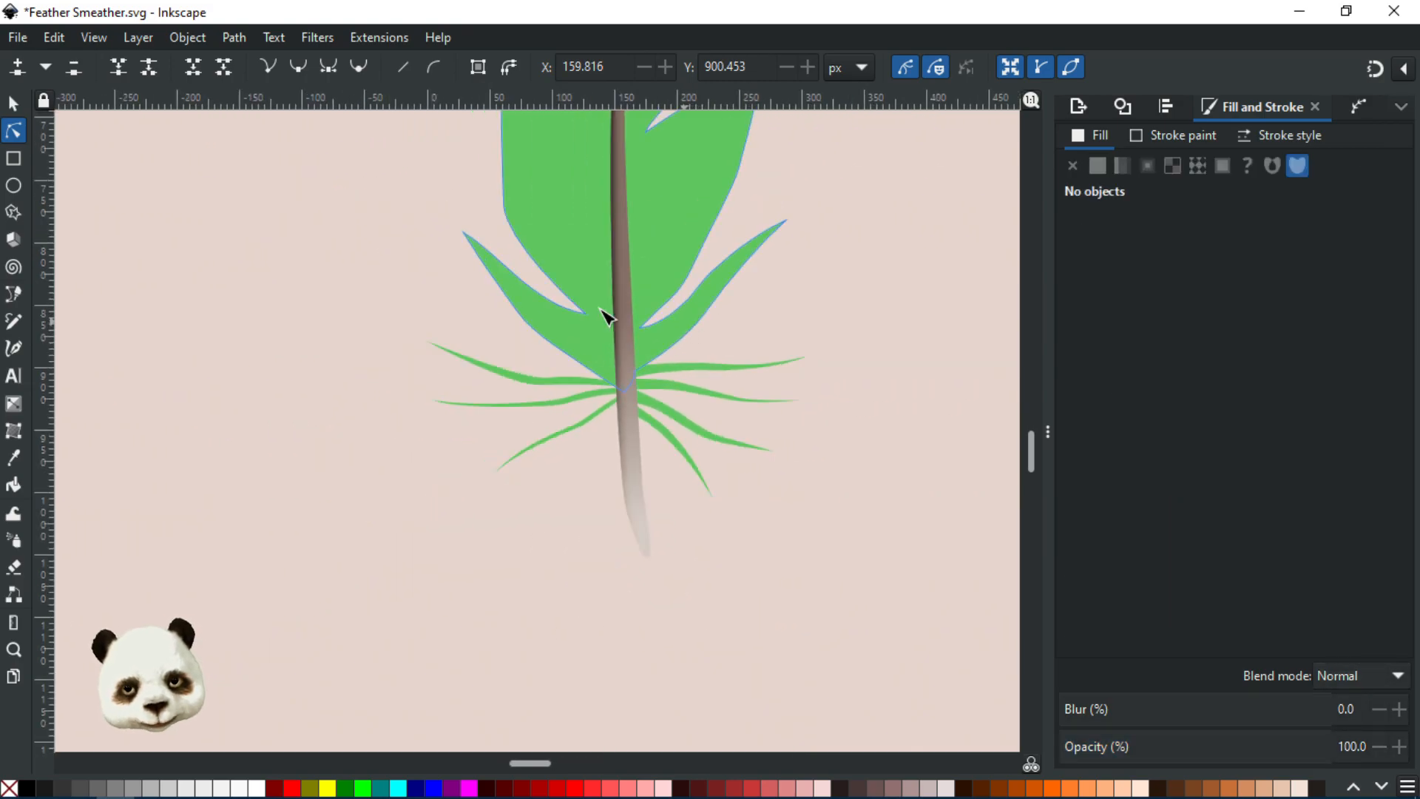
{"action": "scroll", "coordinate": [574, 318], "scroll_direction": "up", "scroll_amount": 1}
{"action": "scroll", "coordinate": [601, 433], "scroll_direction": "up", "scroll_amount": 1}
{"action": "scroll", "coordinate": [600, 433], "scroll_direction": "up", "scroll_amount": 2}
{"action": "left_click", "coordinate": [655, 446]}
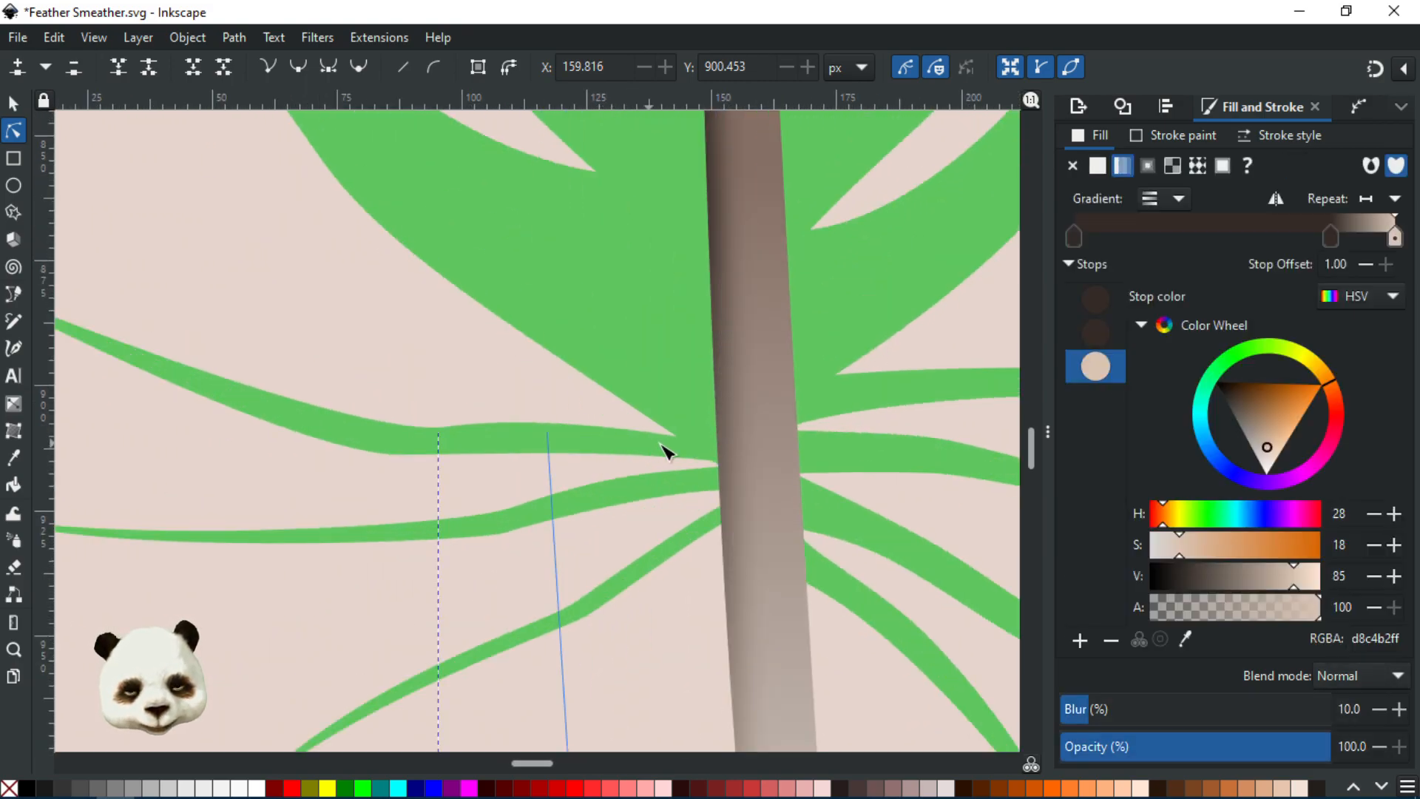
{"action": "left_click", "coordinate": [482, 441]}
{"action": "left_click", "coordinate": [720, 427]}
{"action": "left_click_drag", "start_coordinate": [446, 426], "coordinate": [450, 415]}
{"action": "left_click_drag", "start_coordinate": [297, 421], "coordinate": [581, 471]}
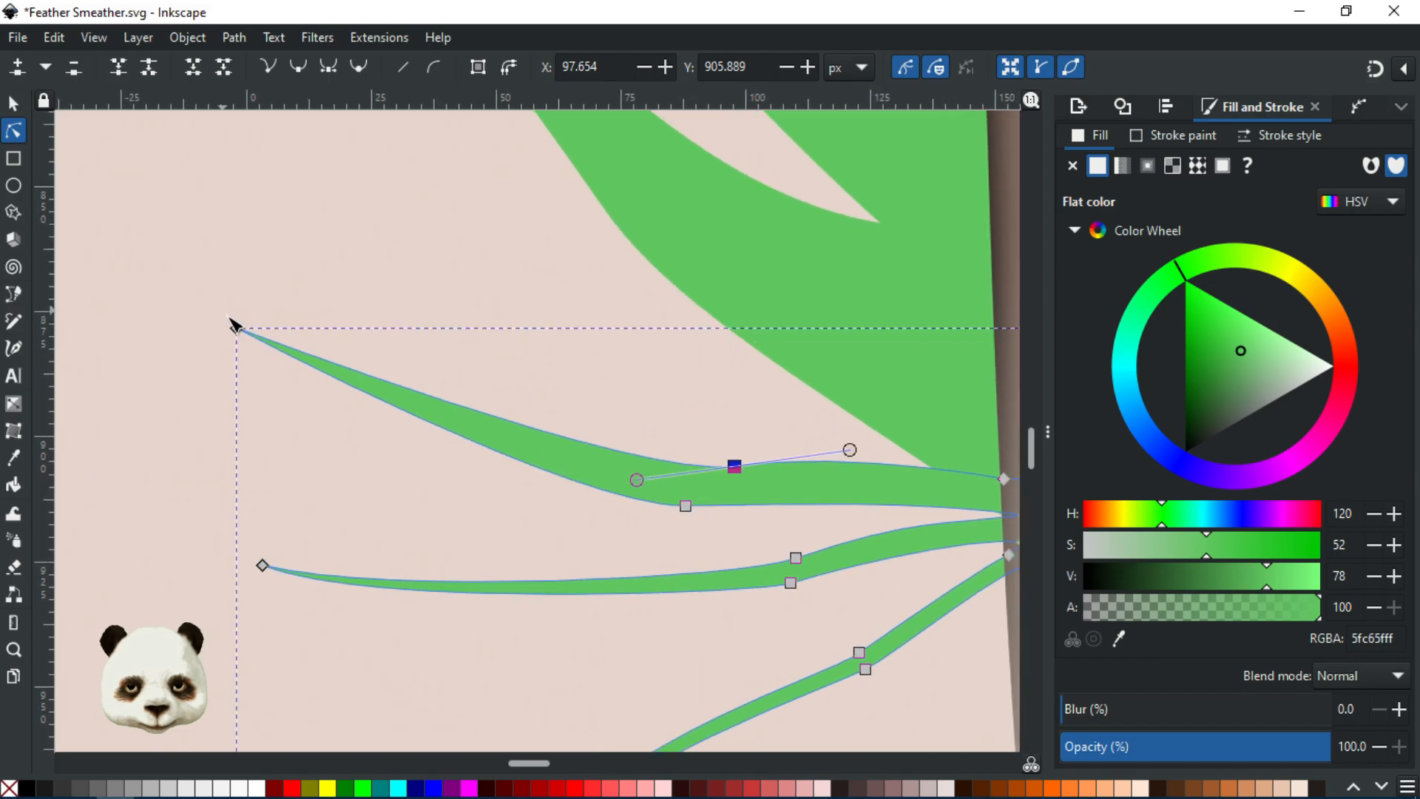
- Smooth the top left-hand strand's curves by adjusting the handles at its tip and both bend nodes
{"action": "left_click", "coordinate": [236, 329]}
{"action": "left_click_drag", "start_coordinate": [282, 349], "coordinate": [366, 397]}
{"action": "left_click_drag", "start_coordinate": [572, 507], "coordinate": [531, 486]}
{"action": "left_click_drag", "start_coordinate": [638, 481], "coordinate": [618, 471]}
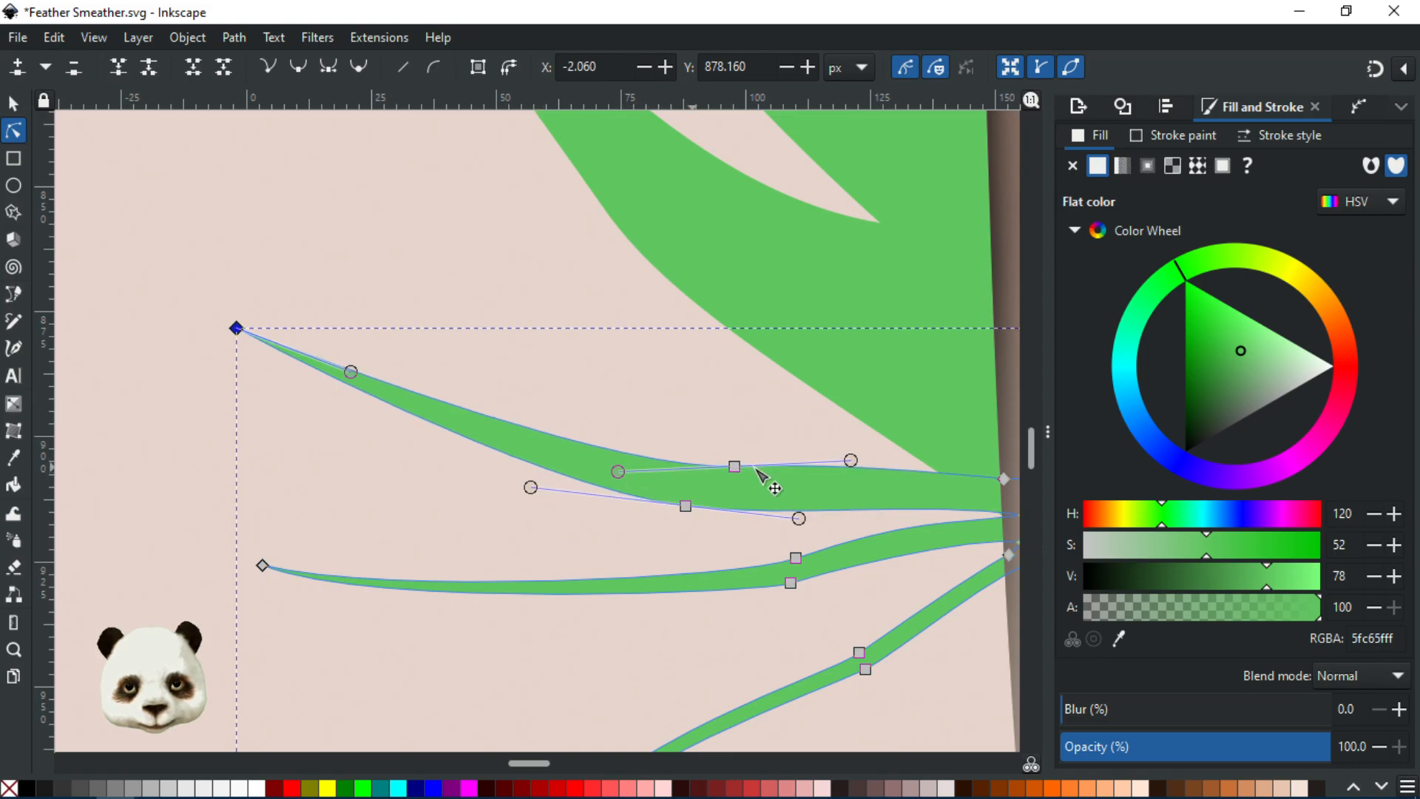
{"action": "left_click", "coordinate": [683, 368]}
{"action": "left_click", "coordinate": [678, 370]}
- Move the top left-hand strand's tip outward and down to about X -7, Y 886 px
{"action": "scroll", "coordinate": [677, 377], "scroll_direction": "down", "scroll_amount": 4}
{"action": "scroll", "coordinate": [746, 450], "scroll_direction": "up", "scroll_amount": 1}
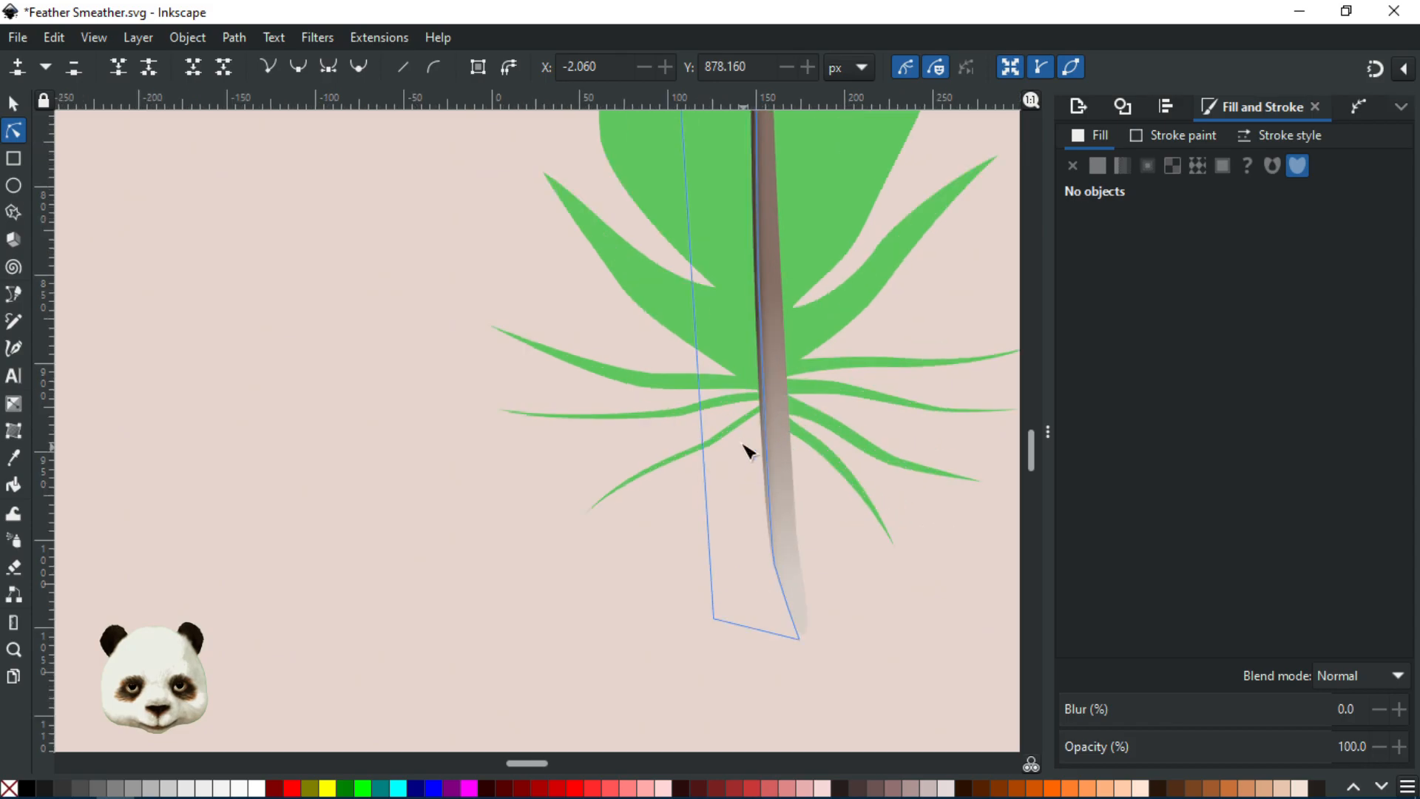
{"action": "scroll", "coordinate": [745, 450], "scroll_direction": "up", "scroll_amount": 2}
{"action": "left_click", "coordinate": [648, 376]}
{"action": "left_click", "coordinate": [660, 372]}
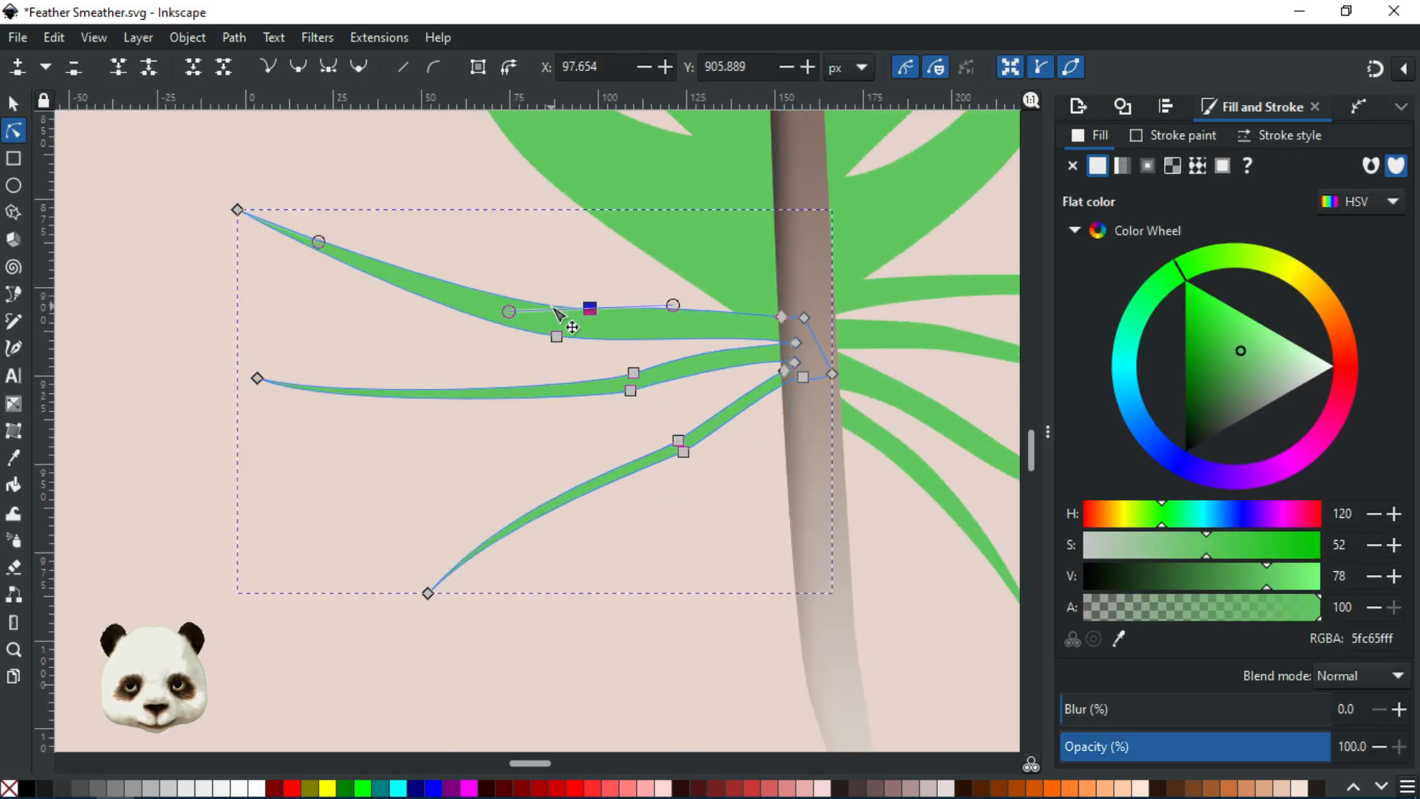
{"action": "left_click_drag", "start_coordinate": [236, 209], "coordinate": [219, 237]}
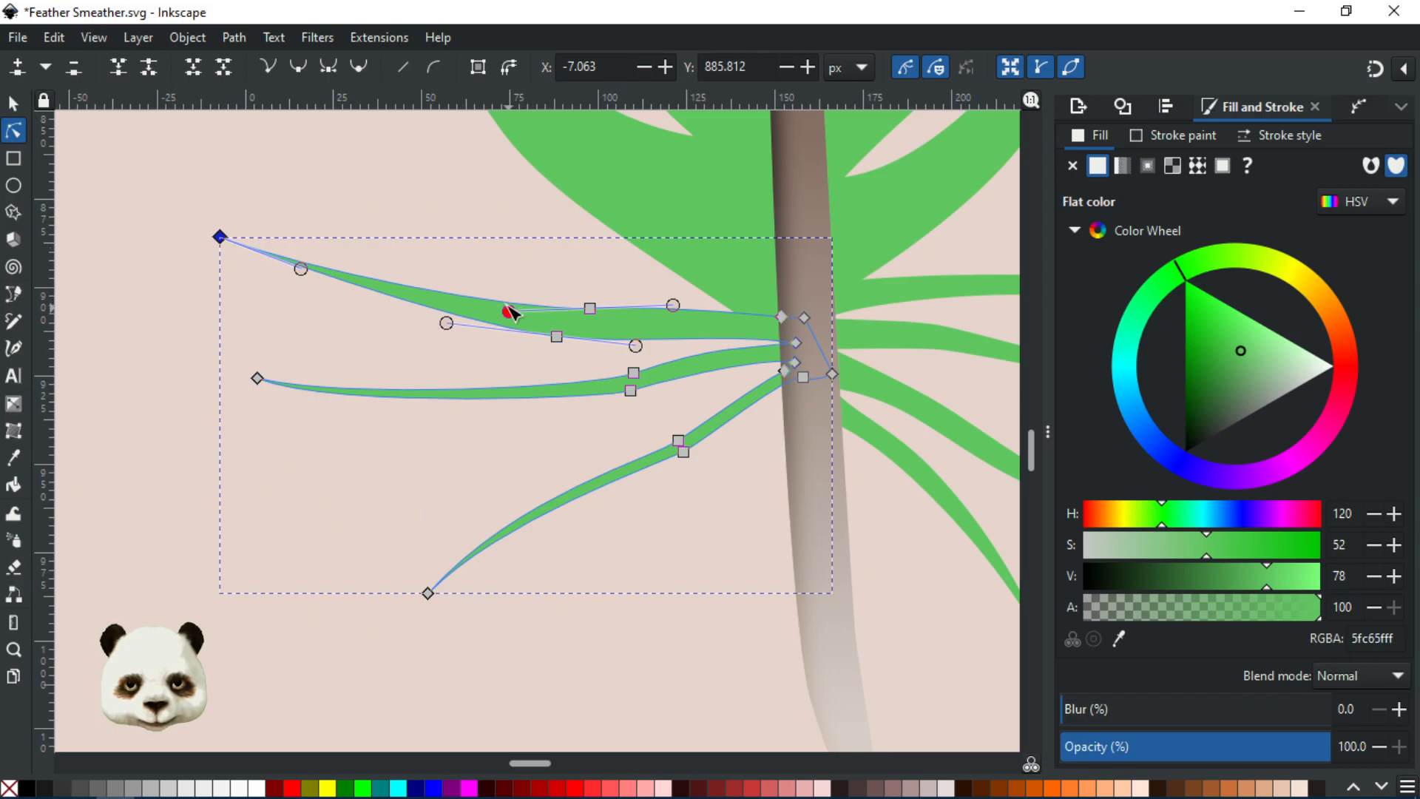
{"action": "left_click", "coordinate": [437, 367]}
{"action": "left_click", "coordinate": [437, 368]}
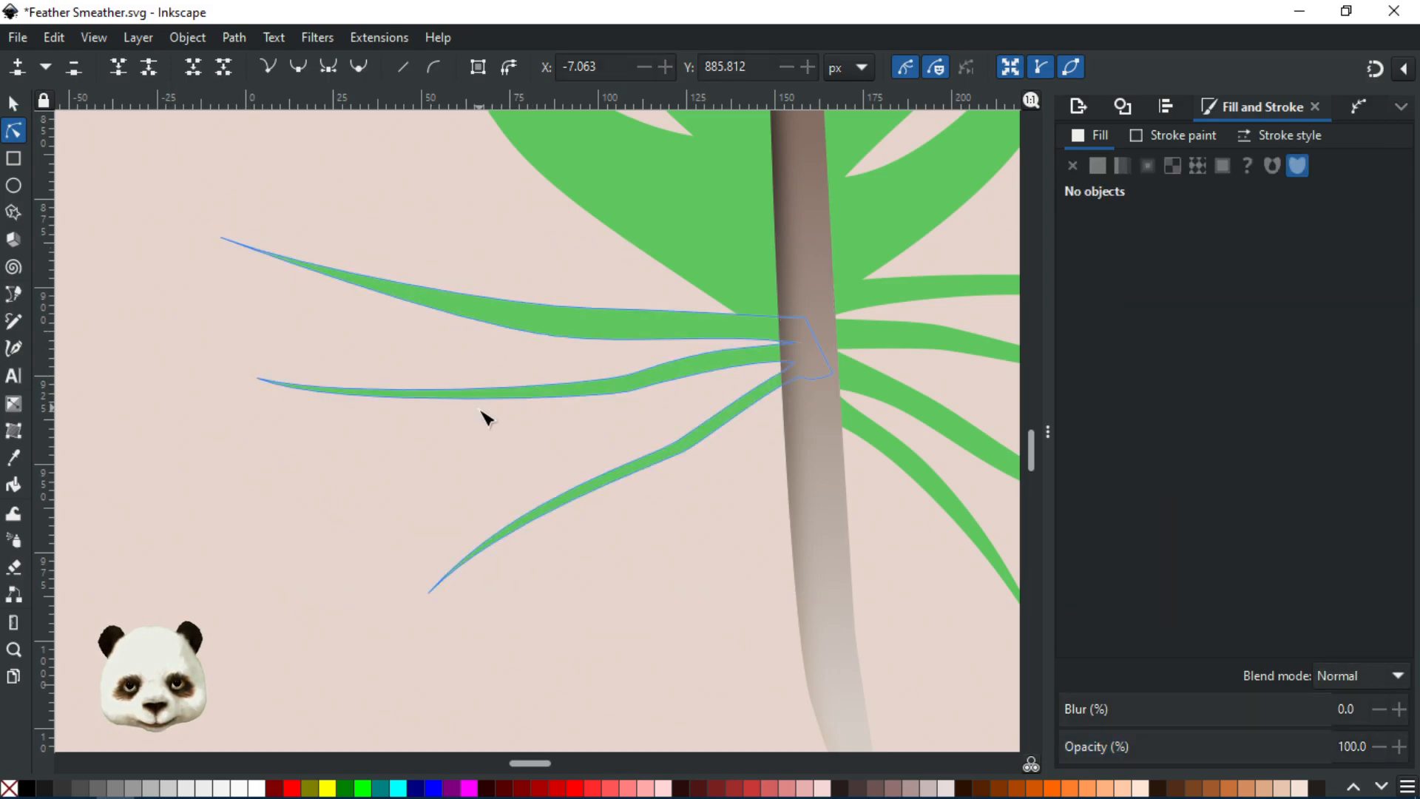
- Lower the lowest left-hand strand's lower root node and delete the extra root node between the two lower strands
{"action": "left_click", "coordinate": [620, 388]}
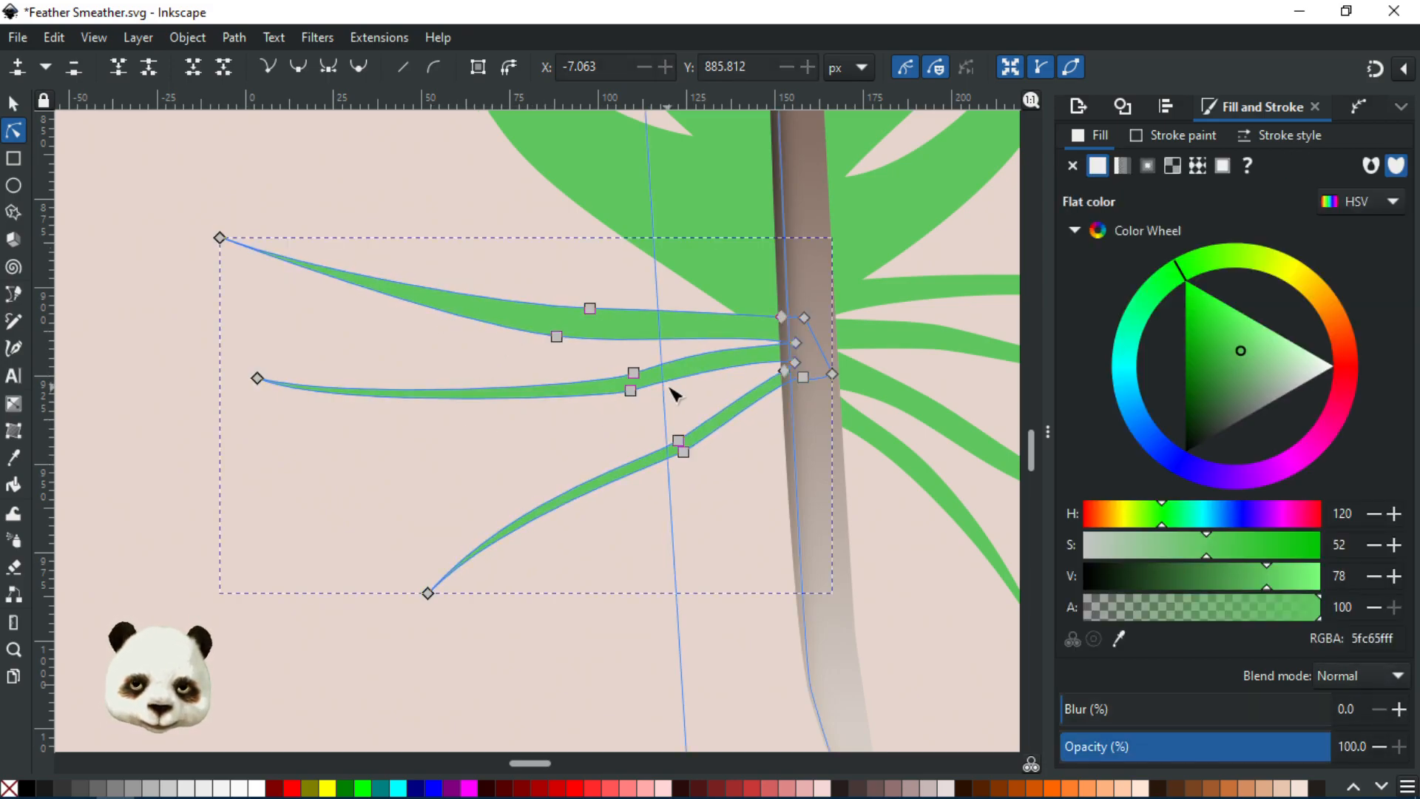
{"action": "mouse_move", "coordinate": [803, 377]}
{"action": "left_mouse_down"}
{"action": "mouse_move", "coordinate": [807, 394]}
{"action": "mouse_move", "coordinate": [794, 370]}
{"action": "left_mouse_up"}
{"action": "left_click", "coordinate": [784, 370]}
{"action": "key", "text": "Delete"}
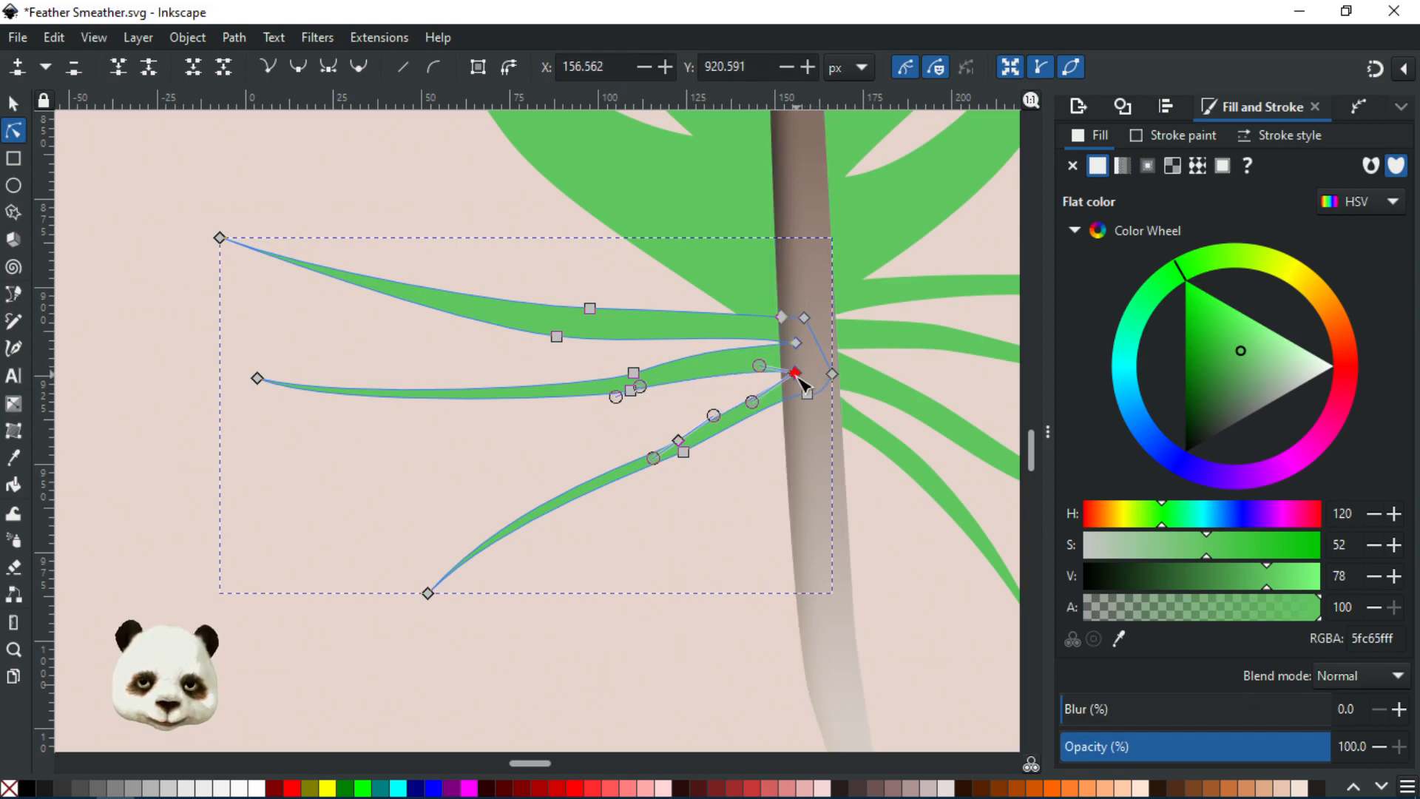
- Smooth the middle left-hand strand by repositioning its upper bend node and extending the tip's lower handle
{"action": "left_click_drag", "start_coordinate": [640, 386], "coordinate": [575, 385]}
{"action": "left_click", "coordinate": [632, 371]}
{"action": "left_click_drag", "start_coordinate": [619, 385], "coordinate": [622, 386]}
{"action": "left_click_drag", "start_coordinate": [343, 399], "coordinate": [390, 403]}
{"action": "left_click", "coordinate": [626, 393]}
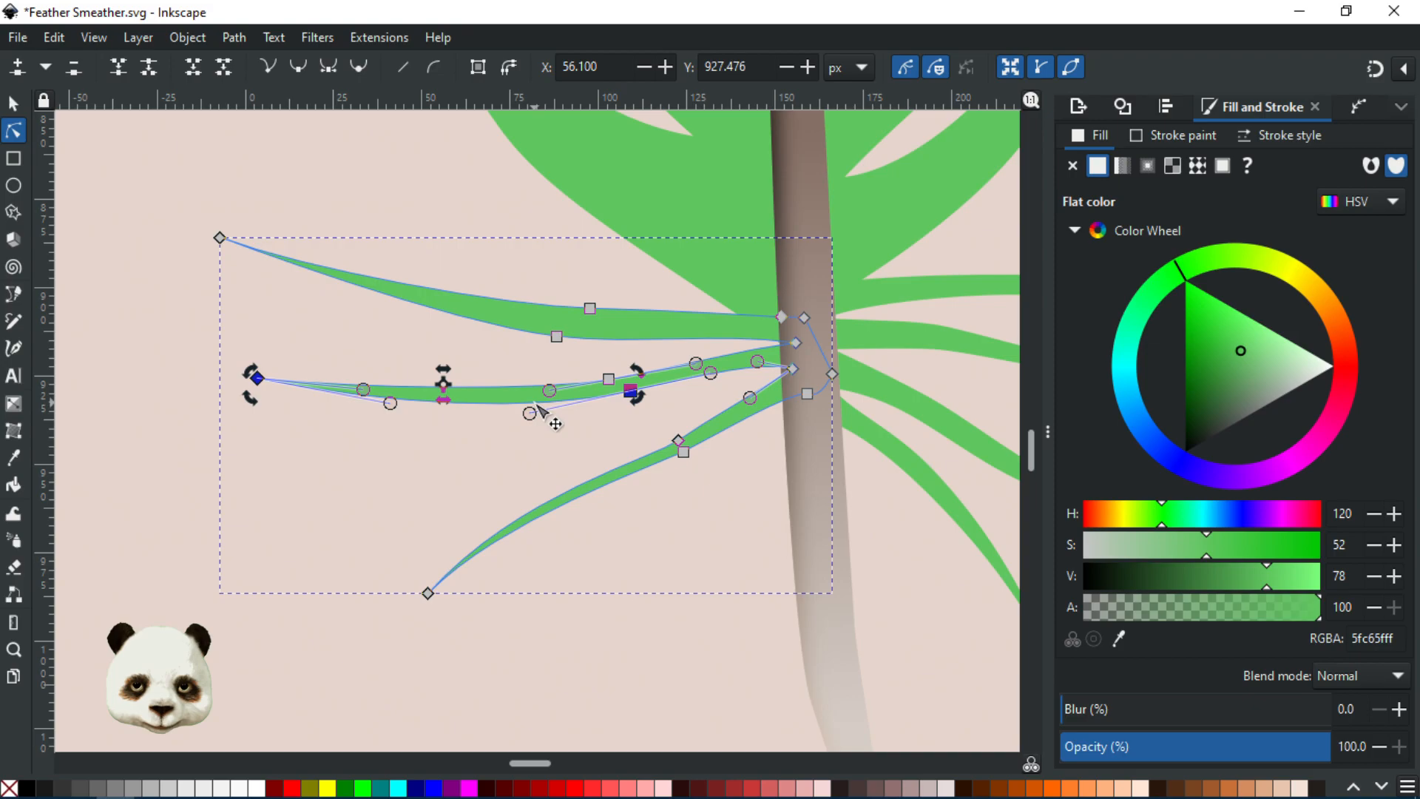
- Thicken the middle left-hand strand by moving its lower bend node to about X 110, Y 932 px and shifting its tip slightly down
{"action": "left_click_drag", "start_coordinate": [531, 415], "coordinate": [532, 410]}
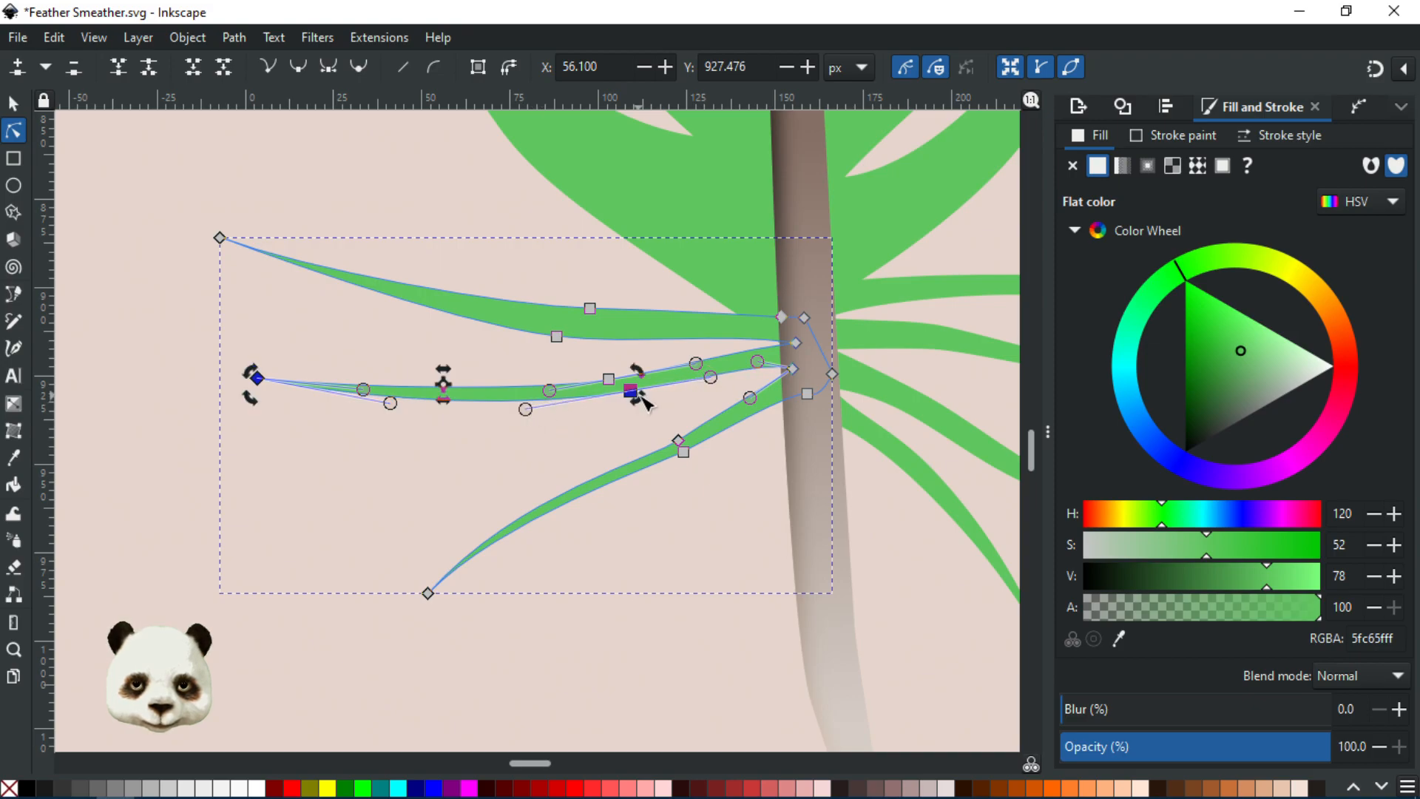
{"action": "left_click_drag", "start_coordinate": [630, 391], "coordinate": [634, 399]}
{"action": "left_click", "coordinate": [628, 420]}
{"action": "left_click", "coordinate": [626, 397]}
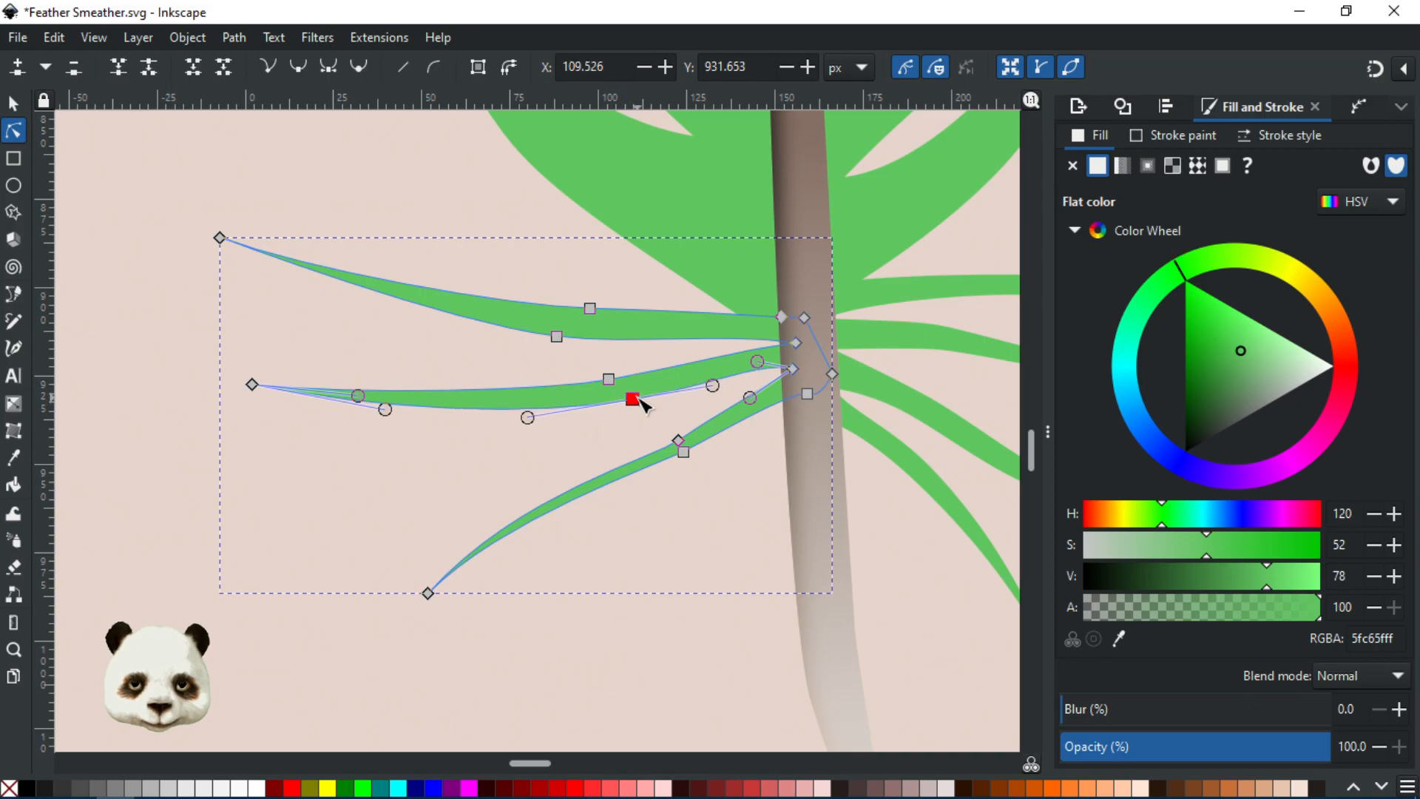
{"action": "left_click", "coordinate": [596, 431]}
- Thicken and smooth the lowest left-hand strand, raising its upper bend node and moving its lower one to about X 119, Y 950 px
{"action": "left_click_drag", "start_coordinate": [680, 444], "coordinate": [629, 446]}
{"action": "left_click", "coordinate": [671, 434], "text": "ctrl"}
{"action": "left_click_drag", "start_coordinate": [705, 416], "coordinate": [711, 417]}
{"action": "left_click", "coordinate": [683, 452]}
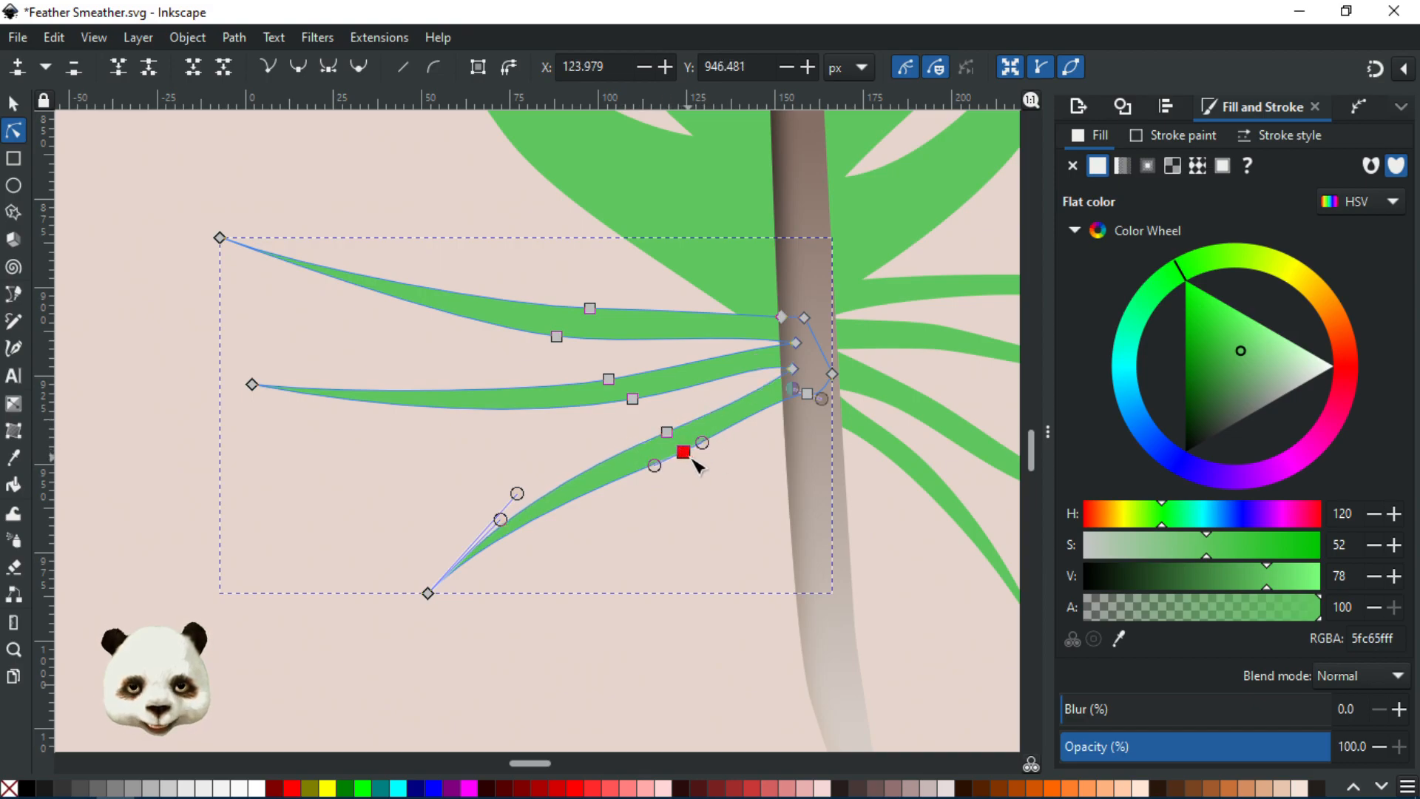
{"action": "left_click_drag", "start_coordinate": [683, 452], "coordinate": [665, 464]}
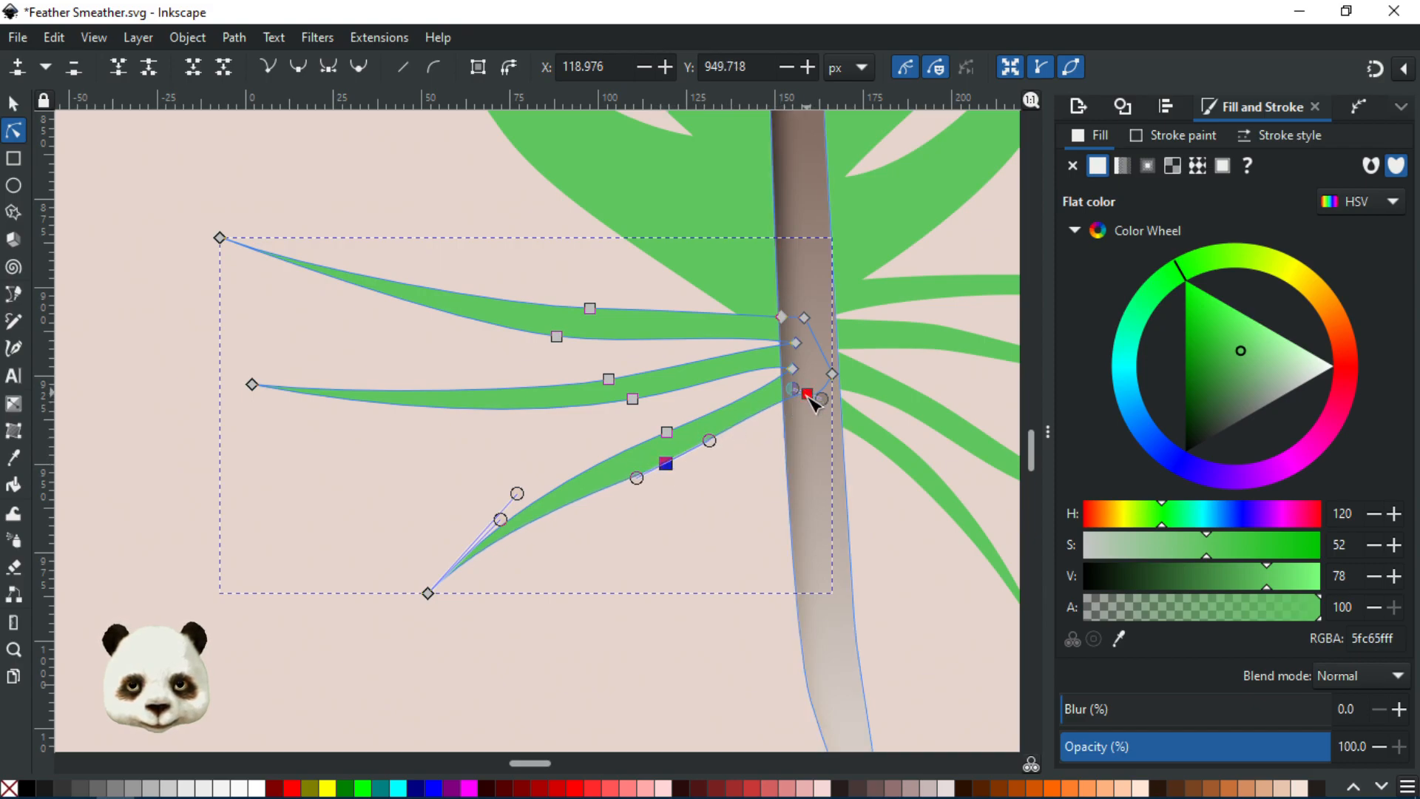
- Lower the lowest left-hand strand's lower root node to about Y 934 px and extend its tip to about X 40, Y 988 px
{"action": "left_click_drag", "start_coordinate": [807, 393], "coordinate": [806, 407]}
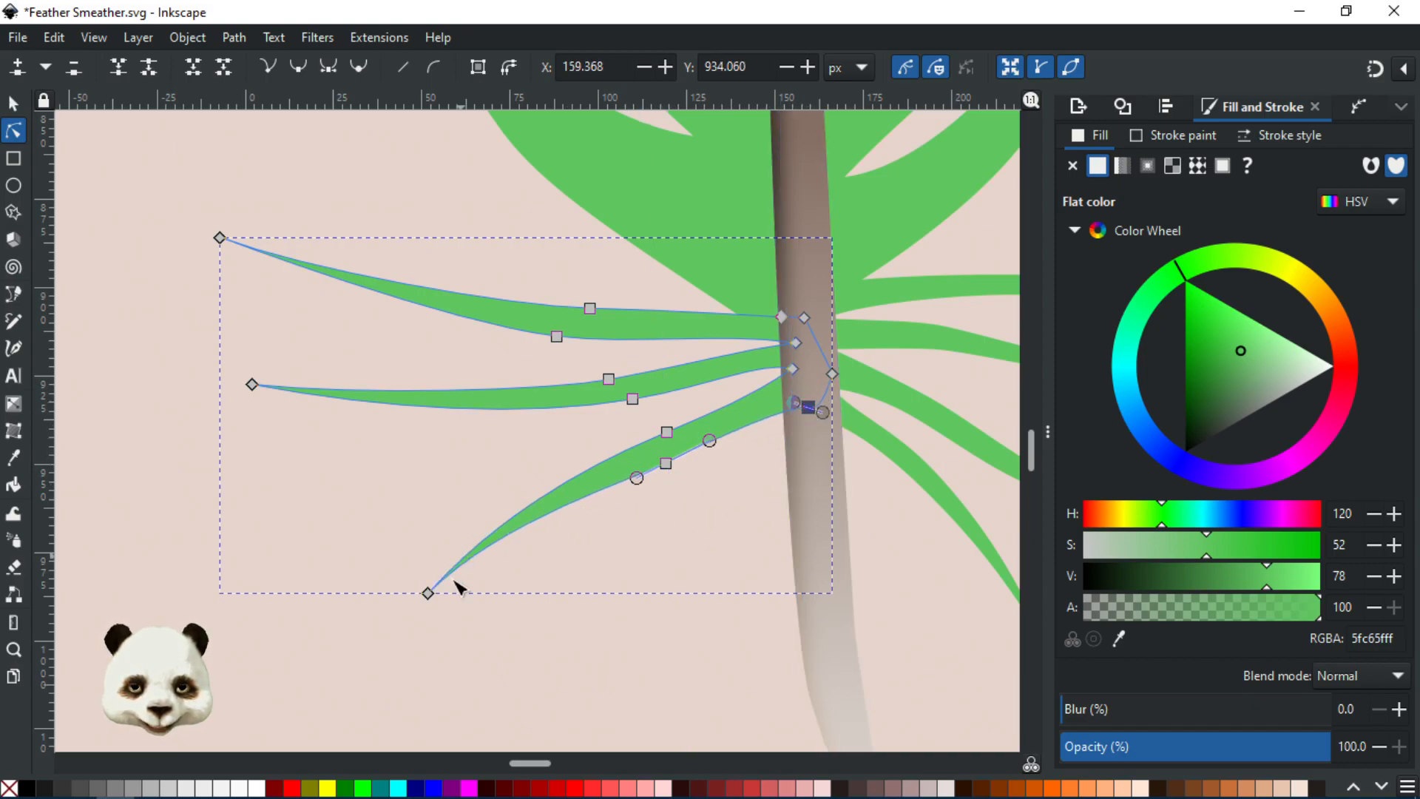
{"action": "left_click", "coordinate": [429, 594]}
{"action": "left_click_drag", "start_coordinate": [429, 594], "coordinate": [386, 599]}
{"action": "left_click", "coordinate": [521, 652]}
{"action": "left_click", "coordinate": [529, 655]}
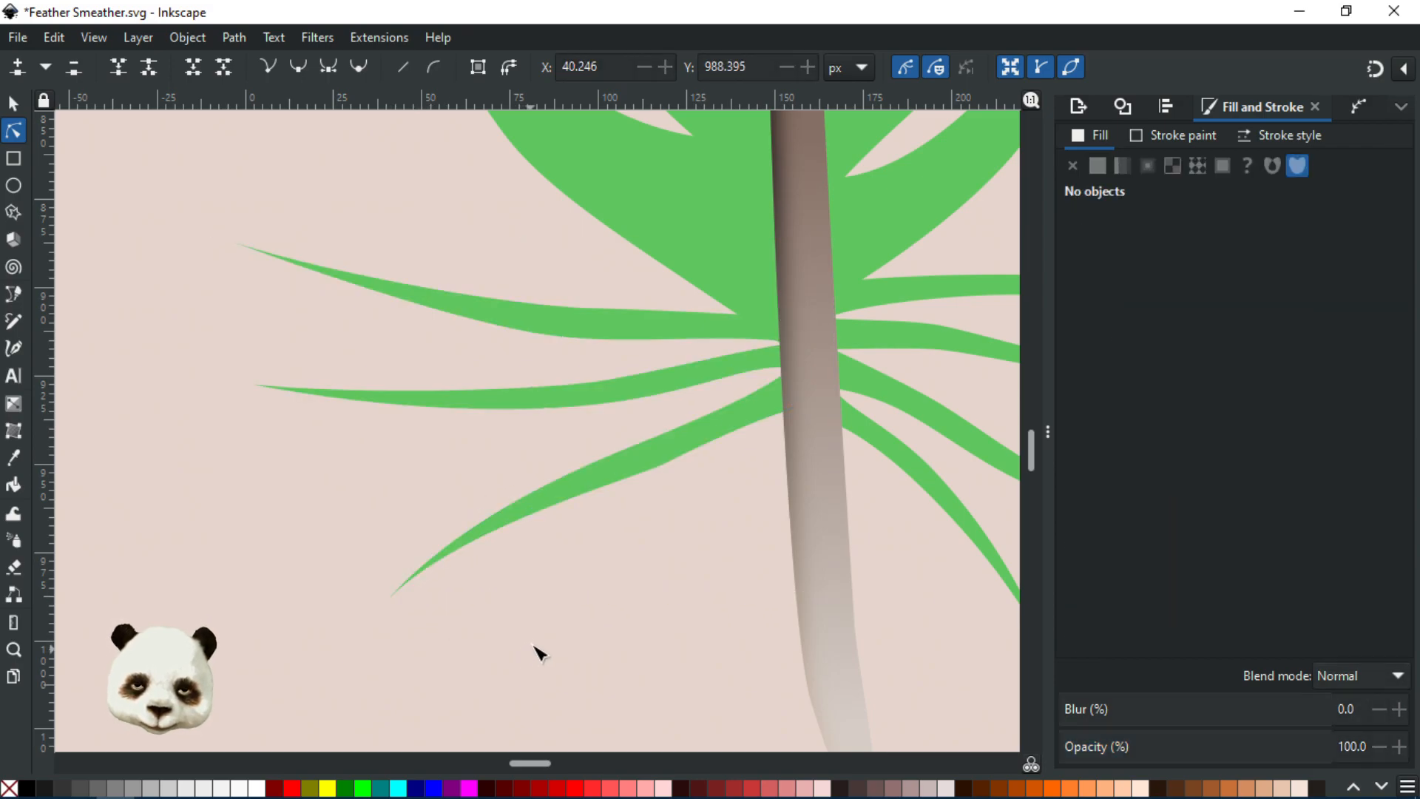
- Extend the lowest right-hand strand's tip to about X 248, Y 1013 px and lengthen the tip's upper handle to smooth the curve
{"action": "scroll", "coordinate": [628, 635], "scroll_direction": "down", "scroll_amount": 5}
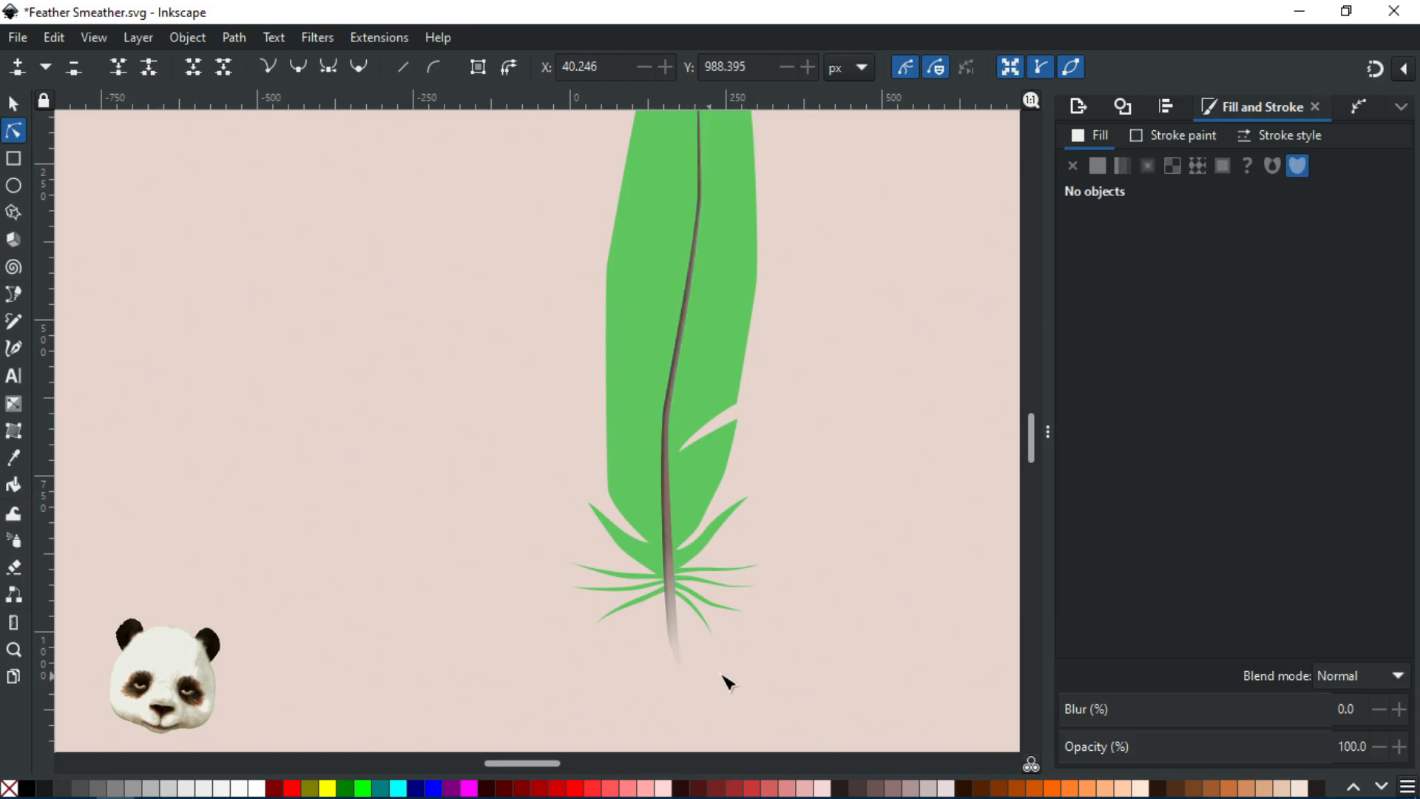
{"action": "scroll", "coordinate": [740, 666], "scroll_direction": "up", "scroll_amount": 4}
{"action": "left_click", "coordinate": [660, 500]}
{"action": "left_click", "coordinate": [656, 503]}
{"action": "left_click_drag", "start_coordinate": [657, 505], "coordinate": [708, 528]}
{"action": "left_click_drag", "start_coordinate": [682, 480], "coordinate": [672, 466]}
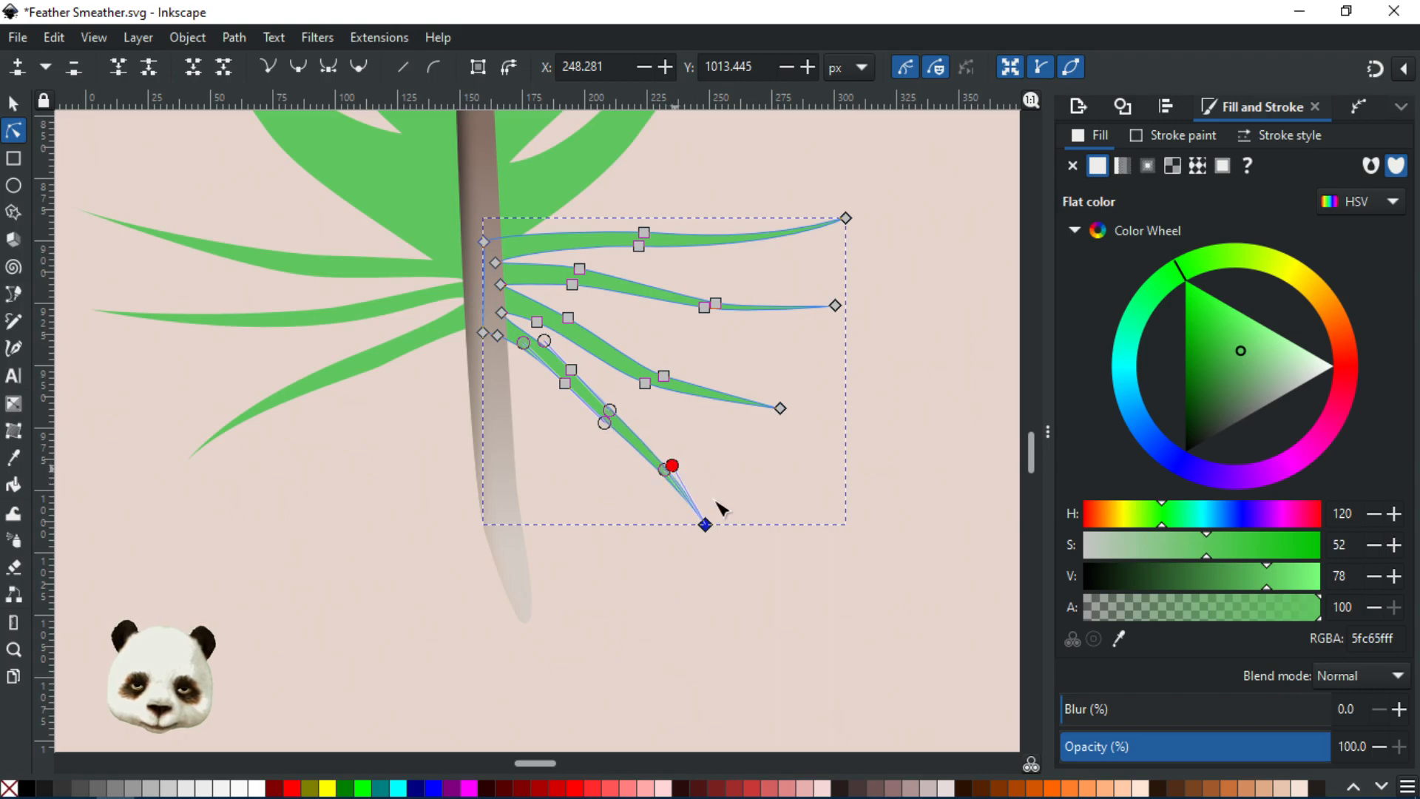
{"action": "double_click", "coordinate": [864, 602]}
- Extend the tip of the large left-hand barb at the vane's base to about X 22, Y 796 px
{"action": "scroll", "coordinate": [862, 606], "scroll_direction": "down", "scroll_amount": 6}
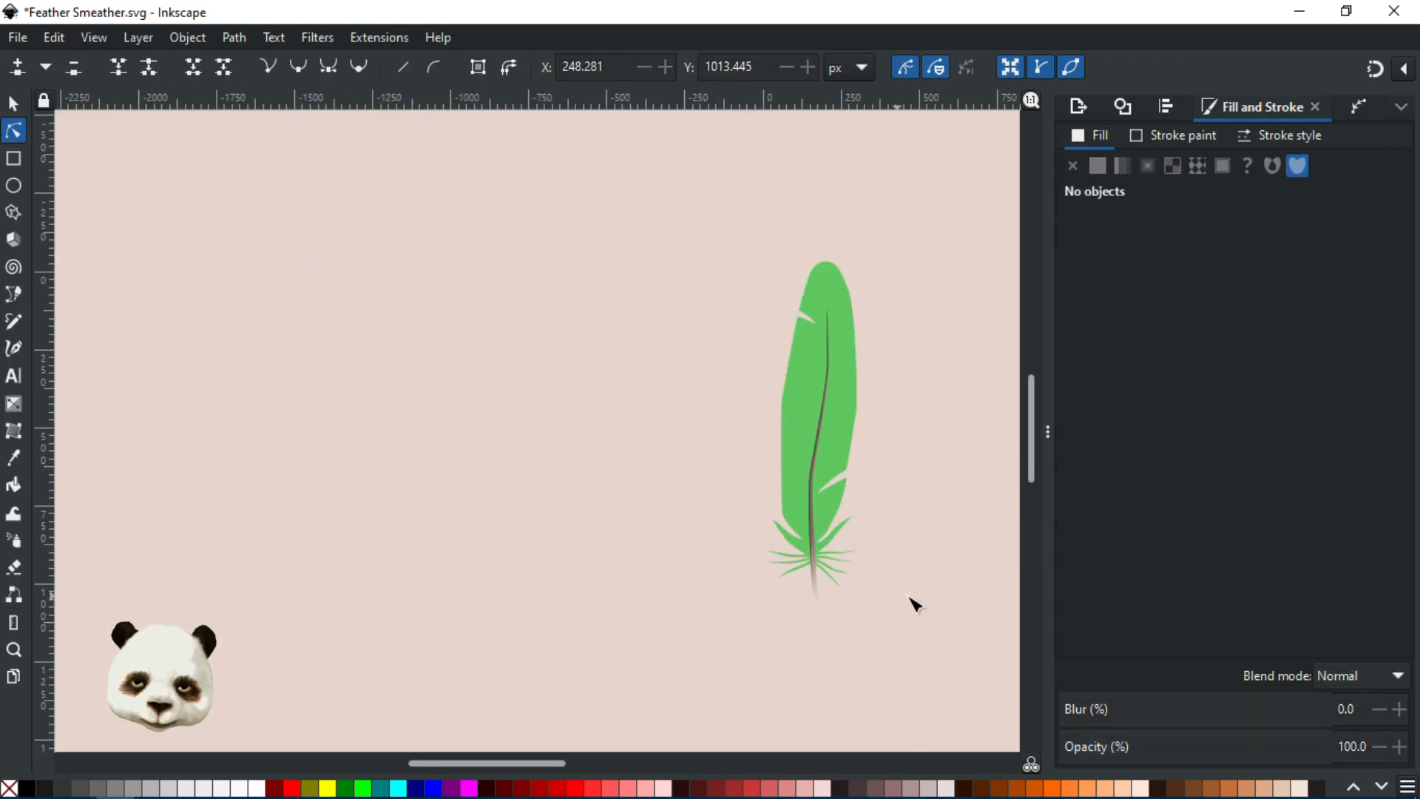
{"action": "scroll", "coordinate": [883, 603], "scroll_direction": "up", "scroll_amount": 2}
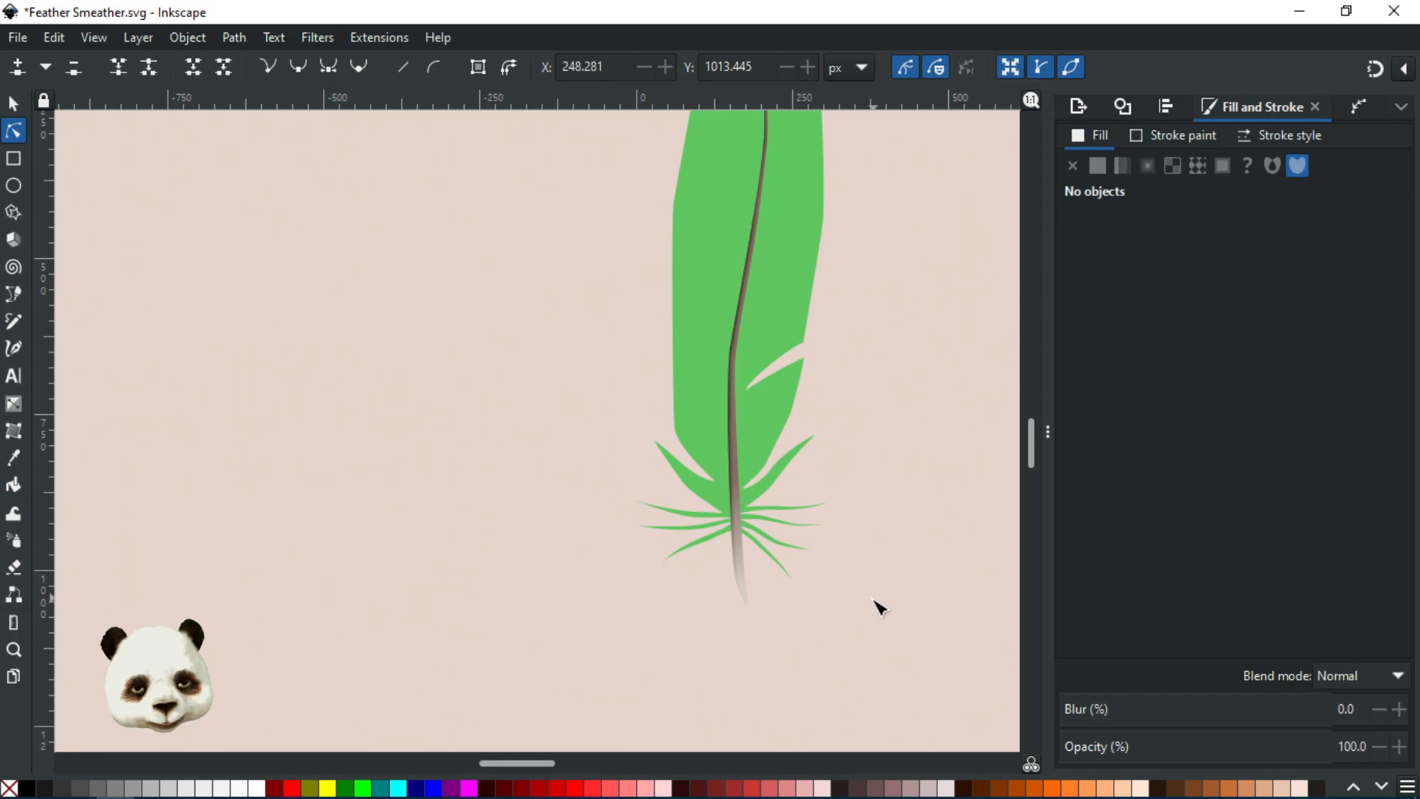
{"action": "scroll", "coordinate": [842, 630], "scroll_direction": "down", "scroll_amount": 2}
{"action": "scroll", "coordinate": [872, 645], "scroll_direction": "up", "scroll_amount": 3}
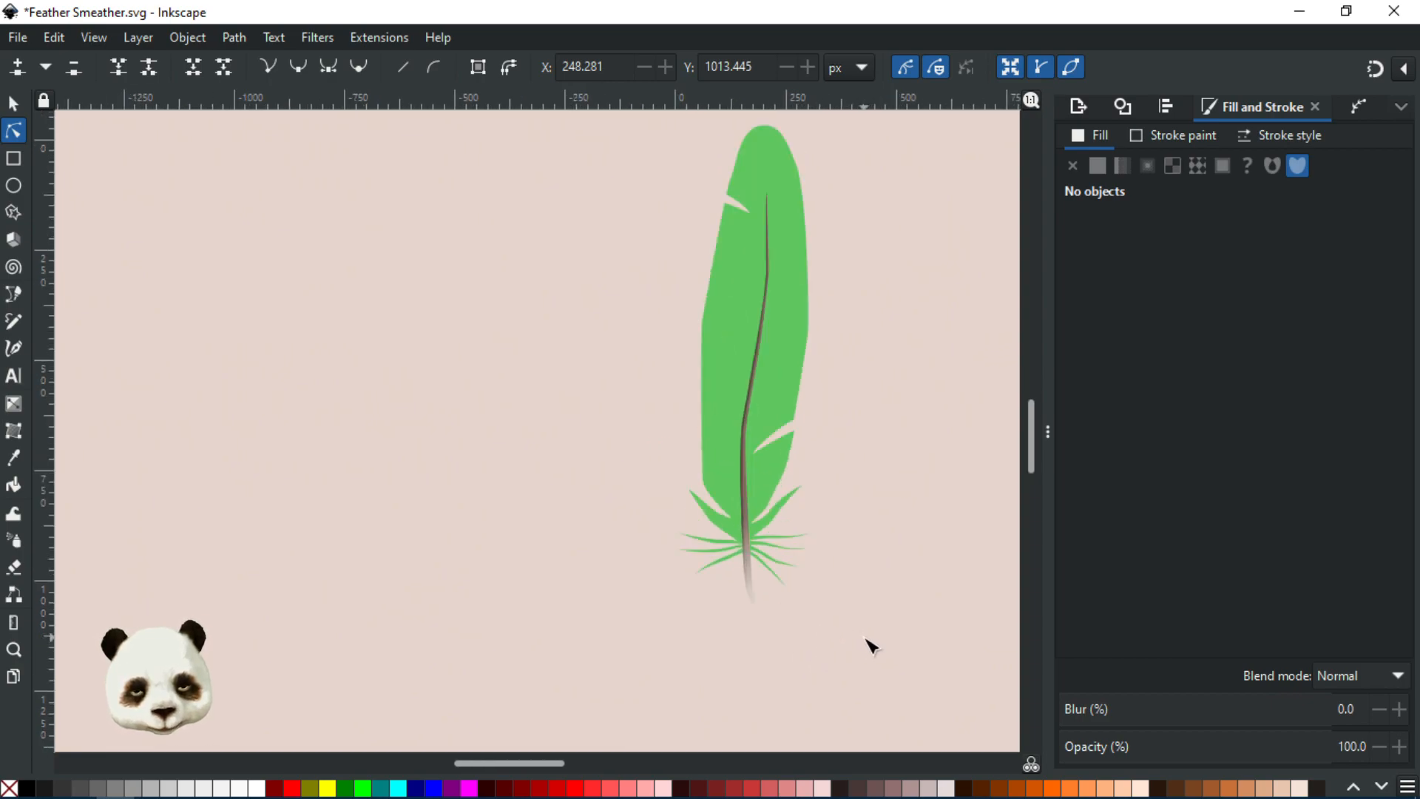
{"action": "scroll", "coordinate": [704, 581], "scroll_direction": "down", "scroll_amount": 2}
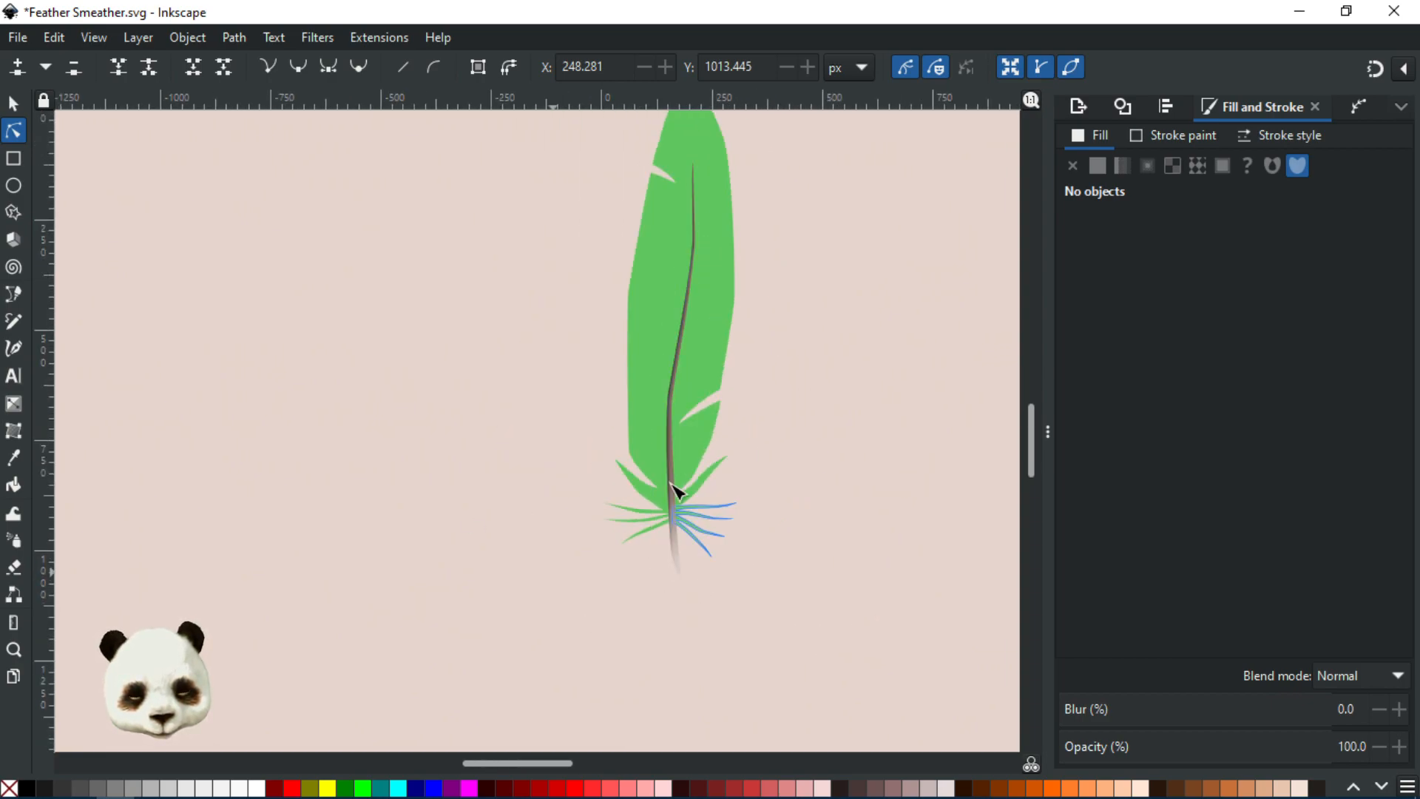
{"action": "scroll", "coordinate": [630, 495], "scroll_direction": "up", "scroll_amount": 3}
{"action": "left_click", "coordinate": [597, 404]}
{"action": "left_click_drag", "start_coordinate": [596, 405], "coordinate": [587, 409]}
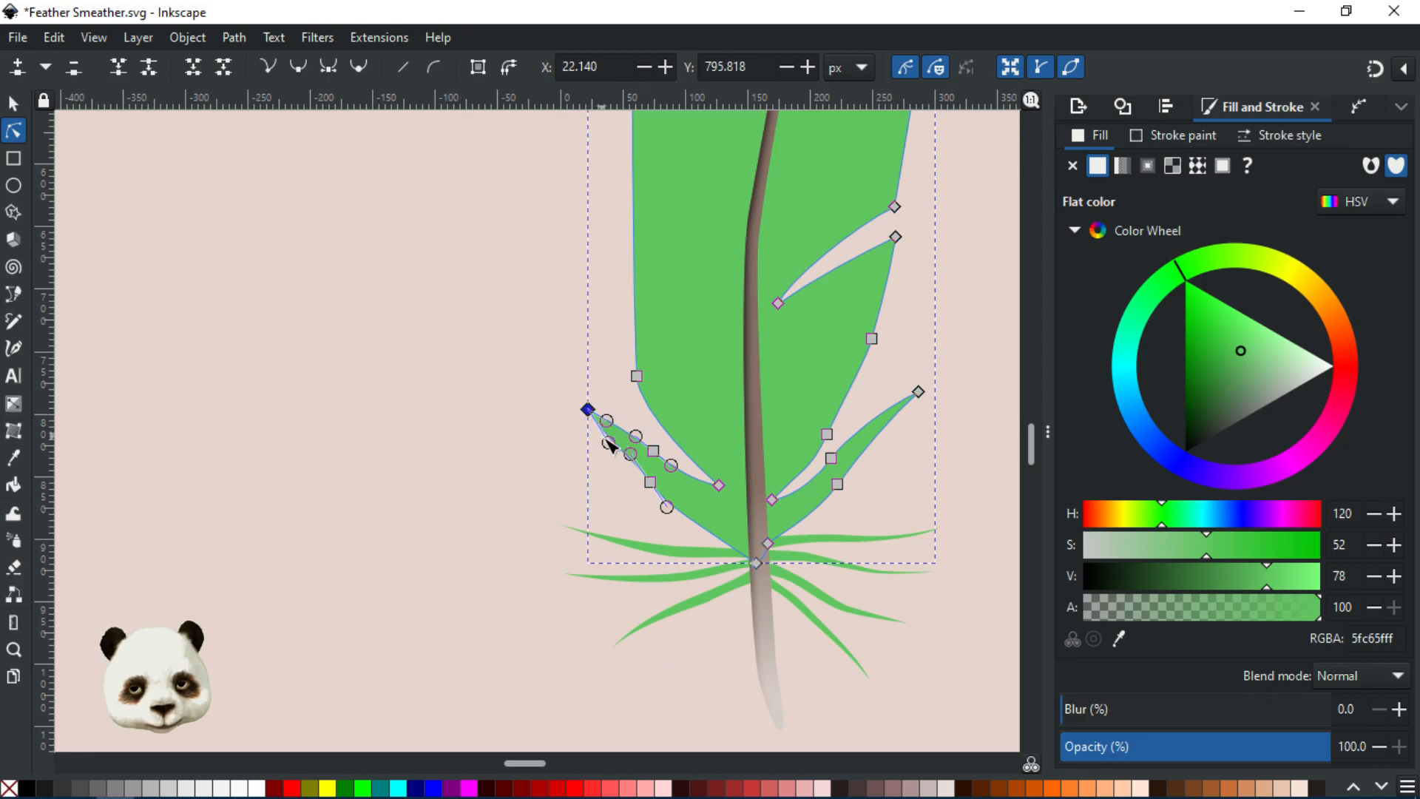
{"action": "left_click", "coordinate": [487, 444]}
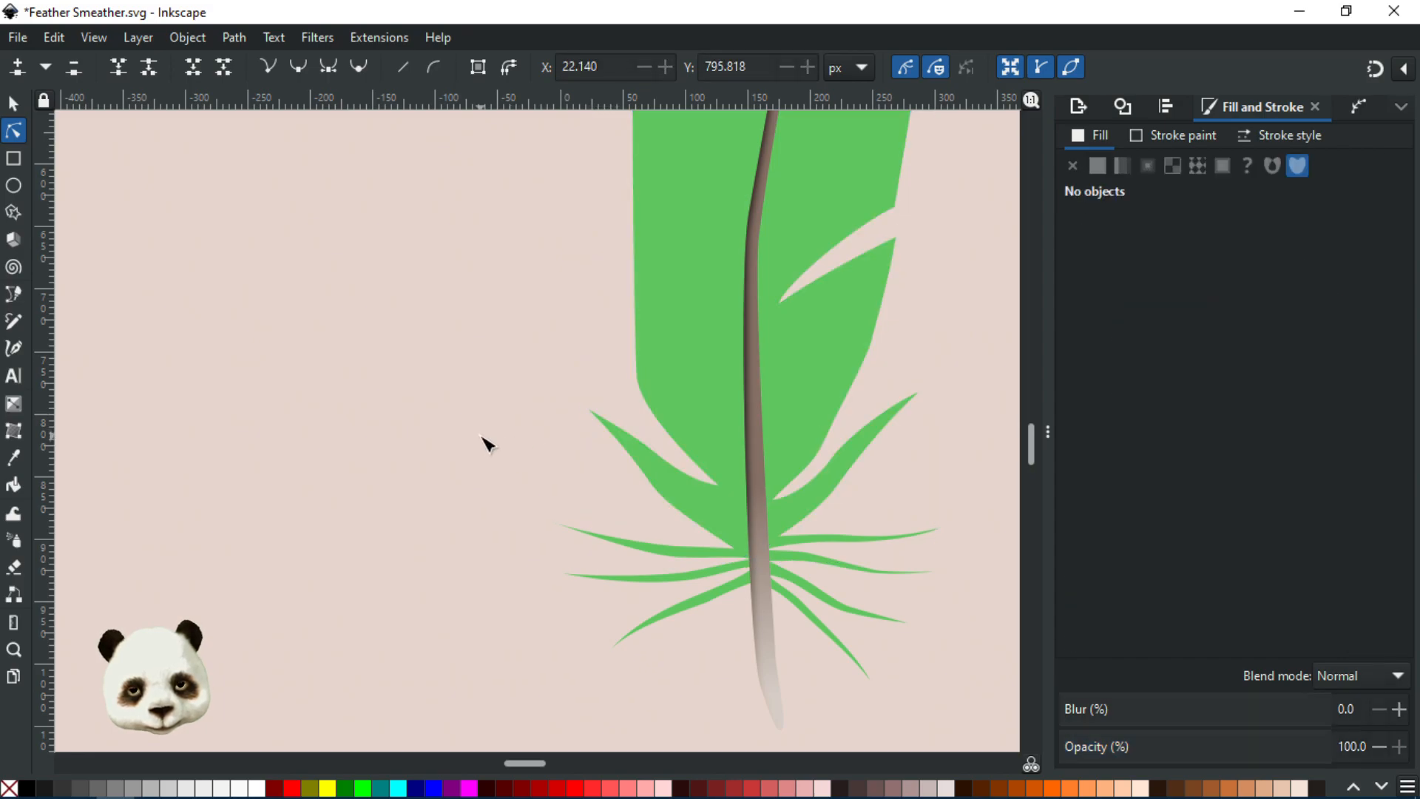
- Shorten the lowest left-hand strand, moving its tip to about X 49, Y 979 px, and shift its lower bend node slightly up and inward
{"action": "scroll", "coordinate": [484, 465], "scroll_direction": "down", "scroll_amount": 3}
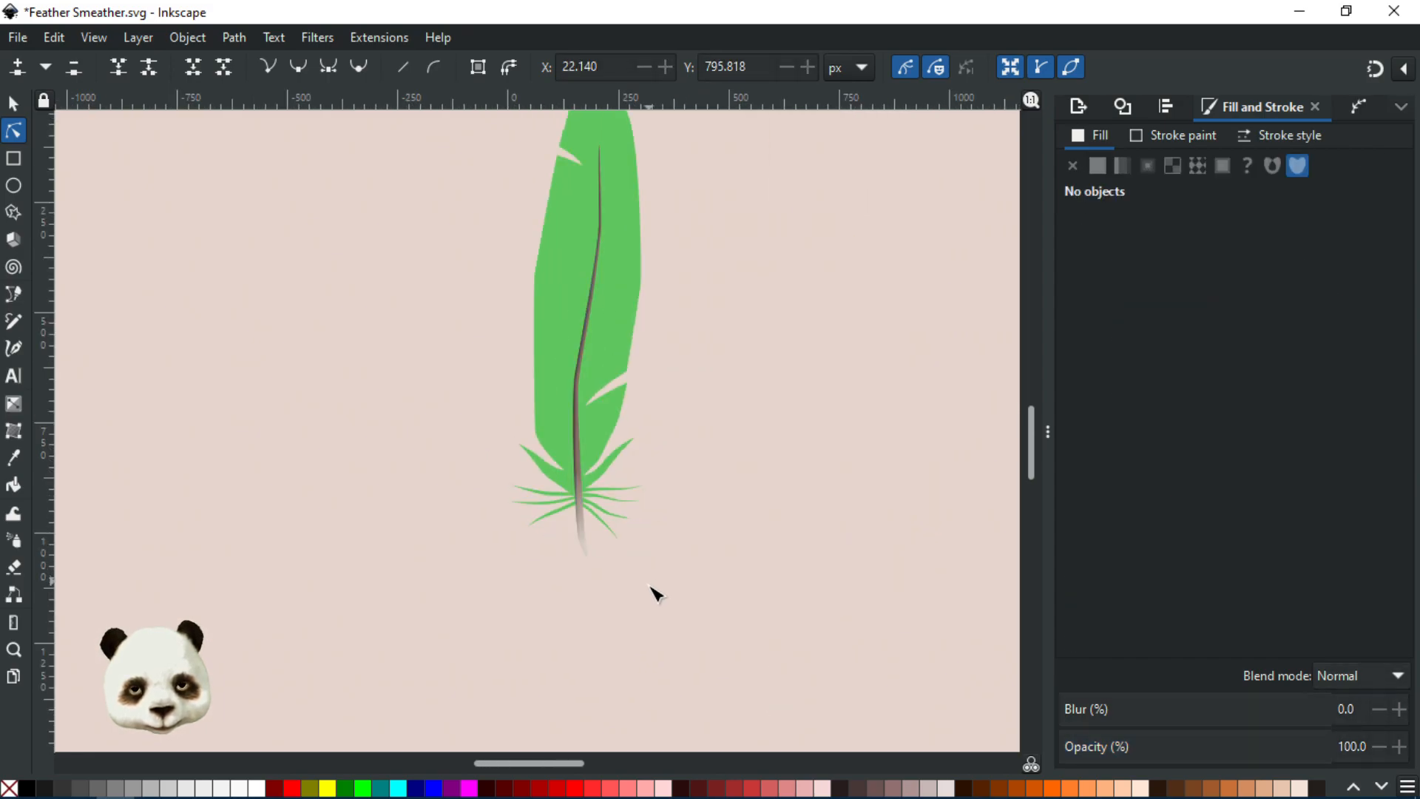
{"action": "scroll", "coordinate": [638, 596], "scroll_direction": "up", "scroll_amount": 1}
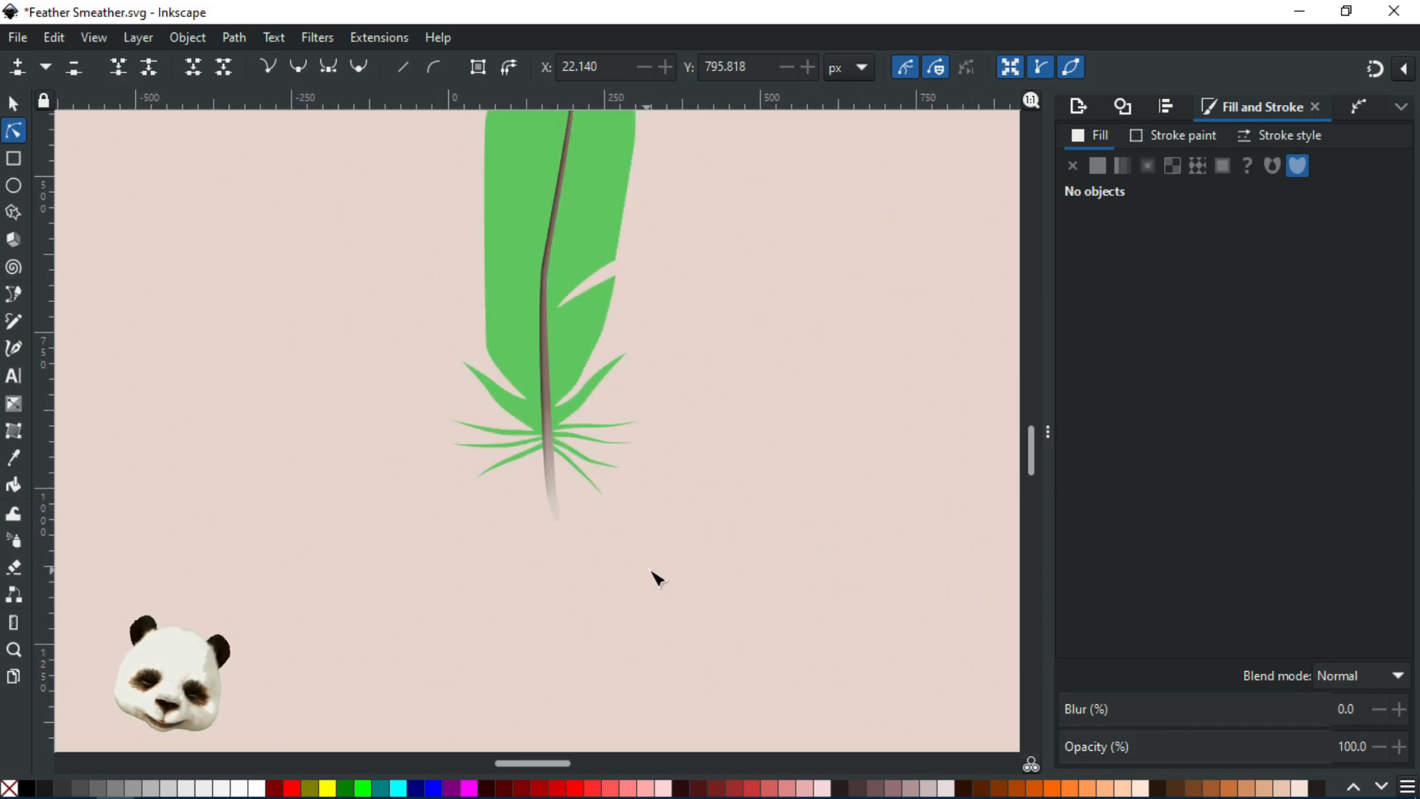
{"action": "scroll", "coordinate": [665, 578], "scroll_direction": "down", "scroll_amount": 3}
{"action": "scroll", "coordinate": [636, 564], "scroll_direction": "up", "scroll_amount": 4}
{"action": "scroll", "coordinate": [530, 431], "scroll_direction": "up", "scroll_amount": 3}
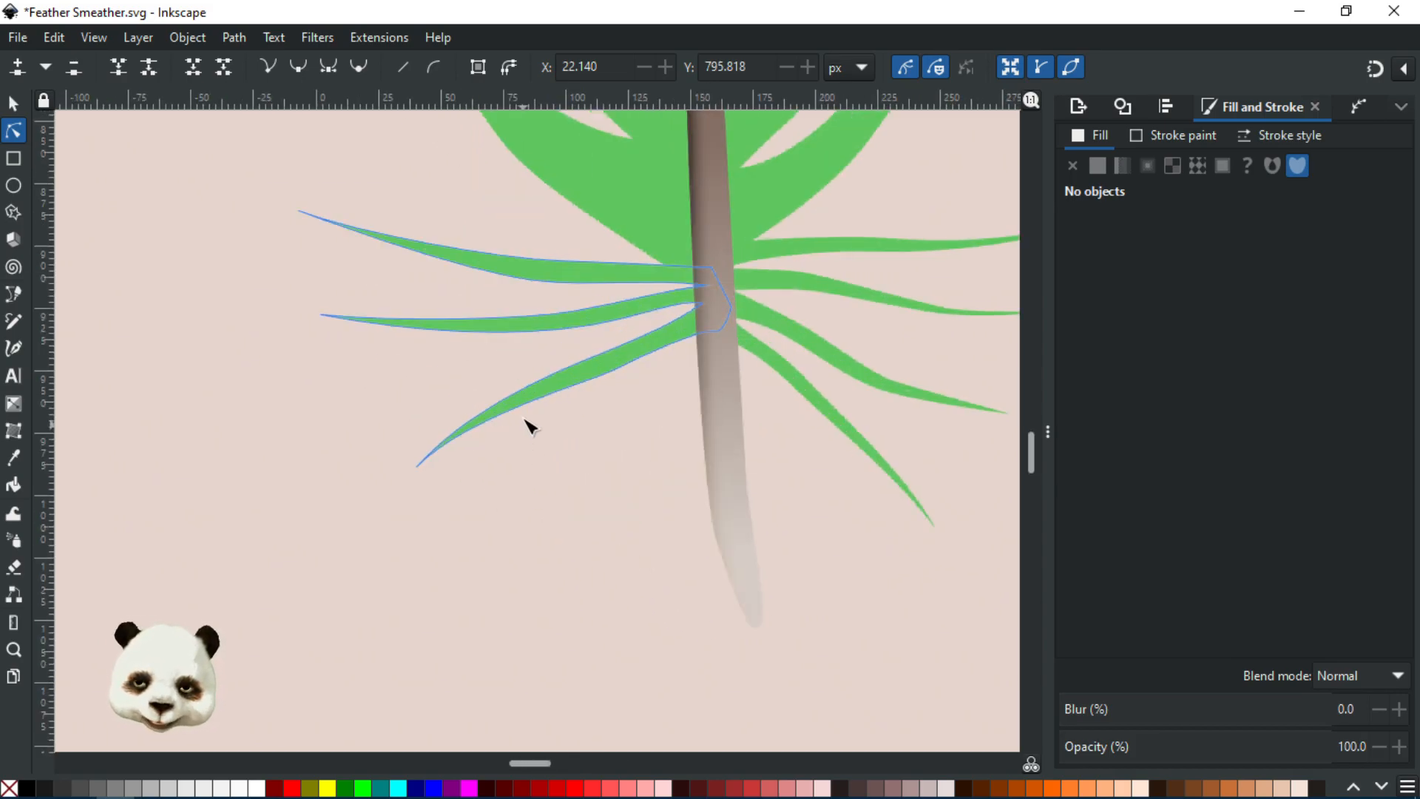
{"action": "left_click", "coordinate": [557, 393]}
{"action": "left_click_drag", "start_coordinate": [421, 468], "coordinate": [442, 451]}
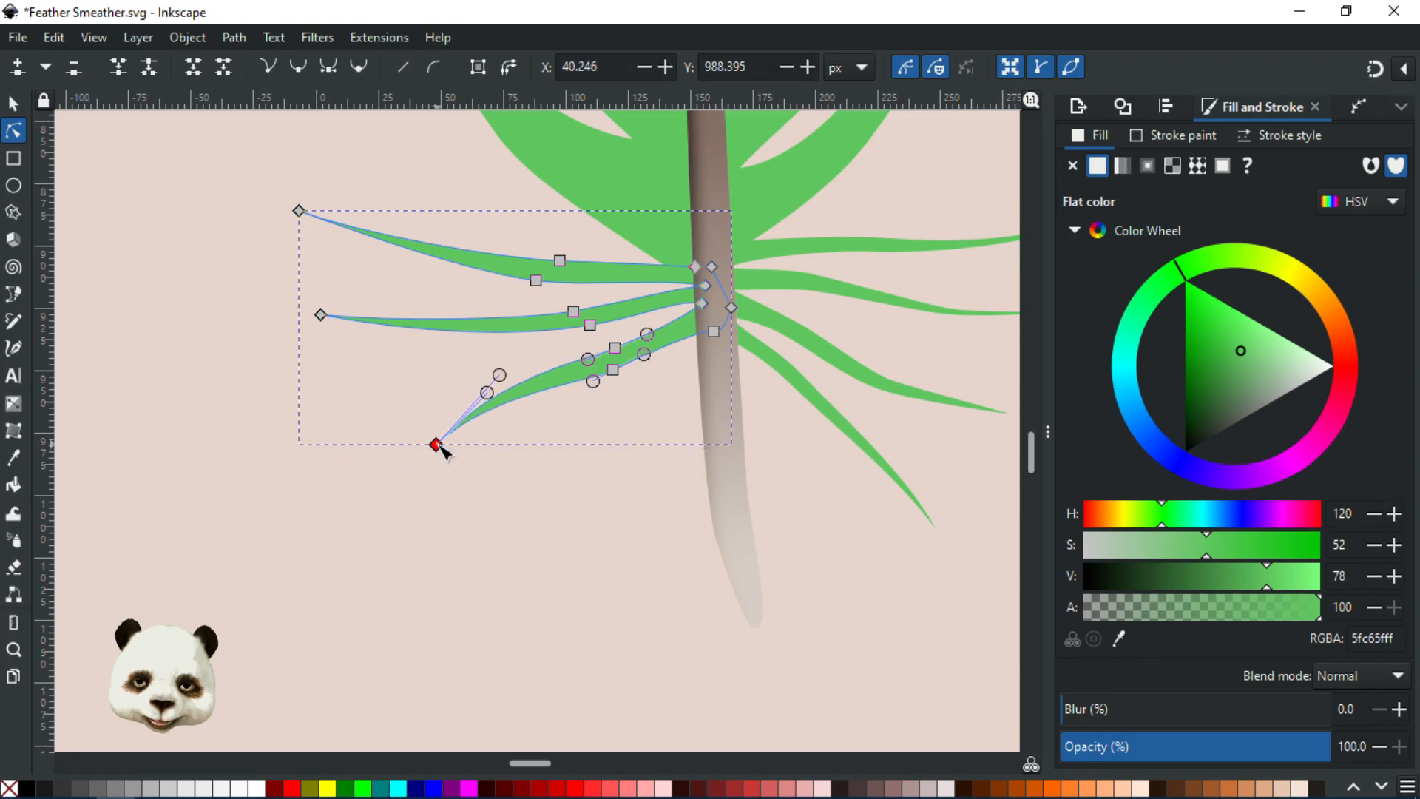
{"action": "left_click", "coordinate": [557, 500]}
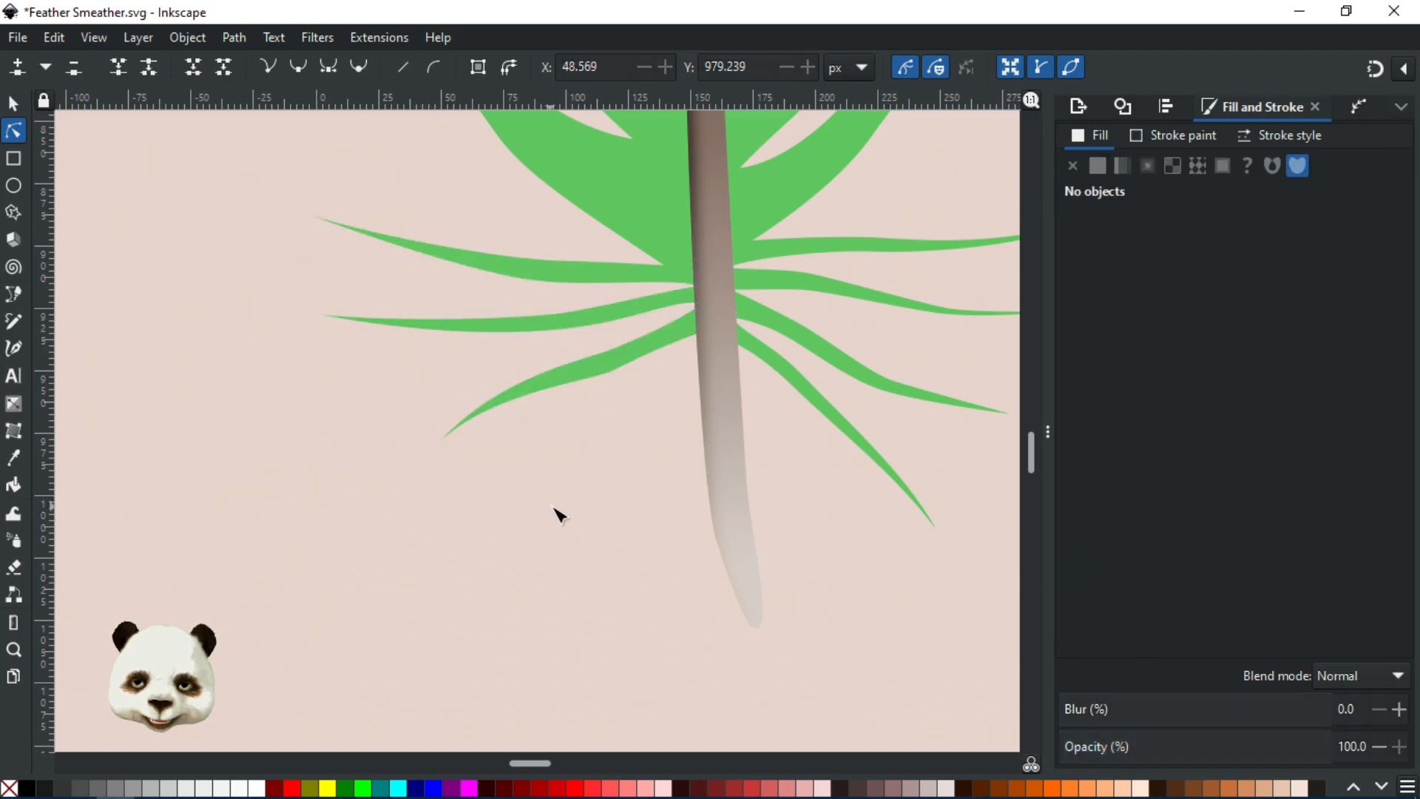
{"action": "left_click", "coordinate": [614, 377]}
{"action": "left_click", "coordinate": [533, 384]}
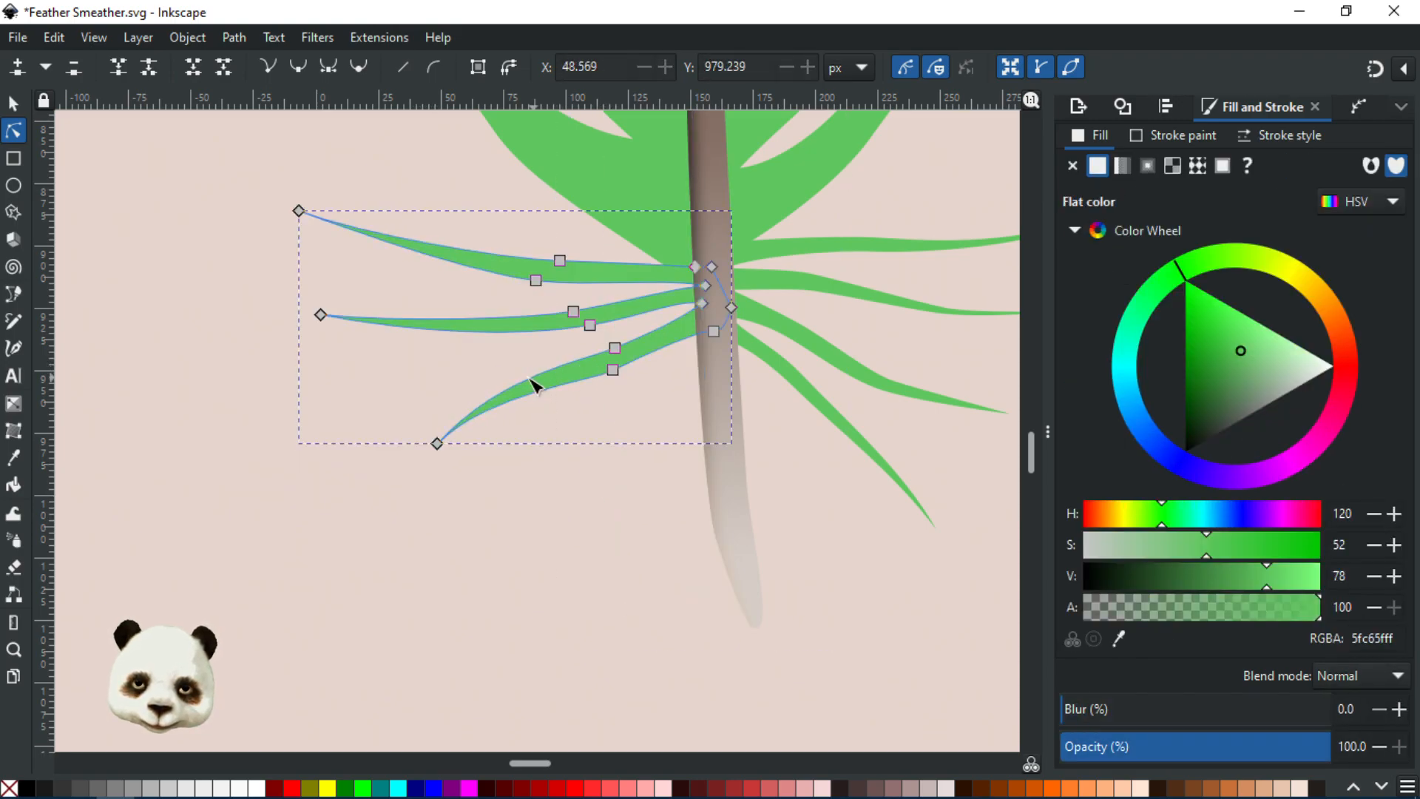
{"action": "left_click_drag", "start_coordinate": [612, 369], "coordinate": [621, 361]}
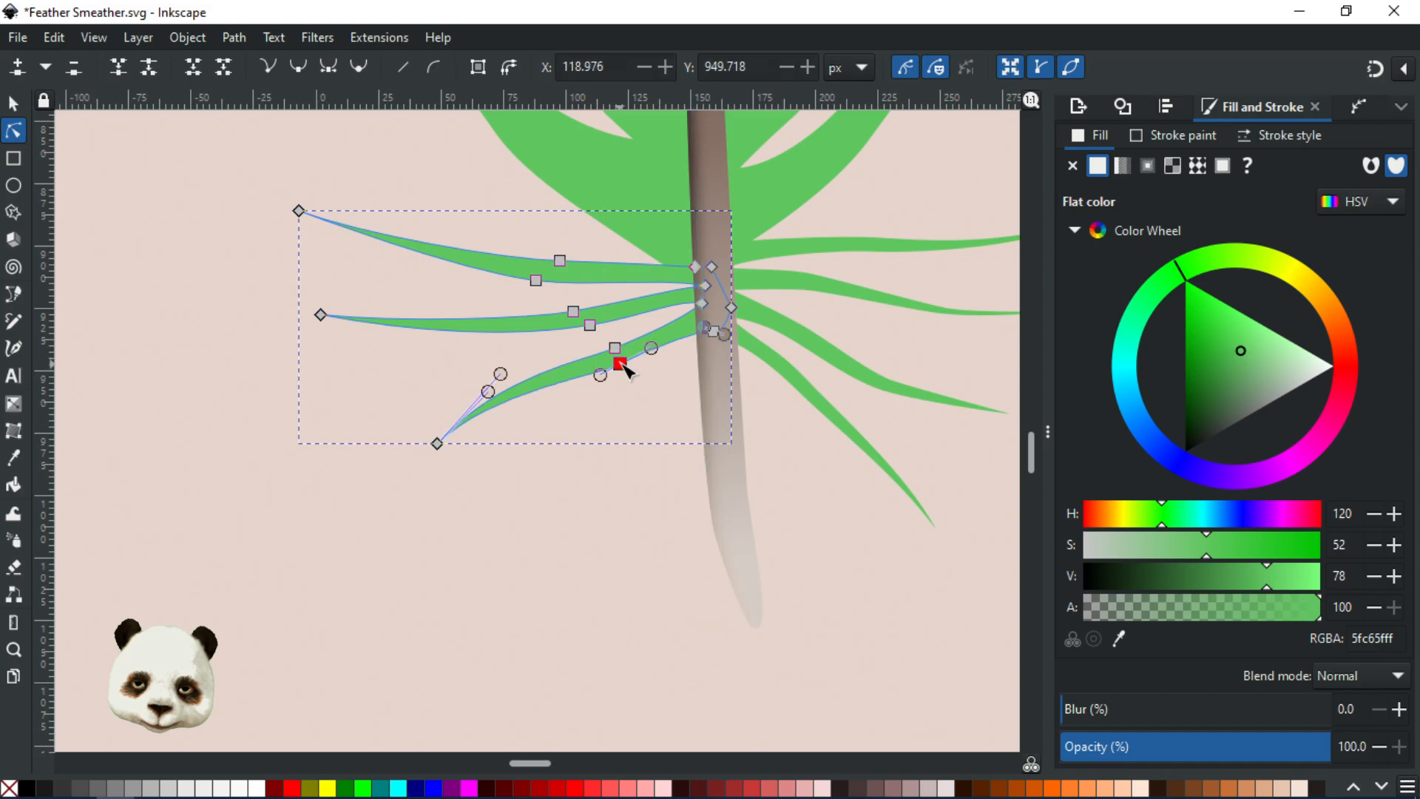
- Shorten the lowest right-hand strand by moving its tip to about X 234, Y 997 px
{"action": "left_click", "coordinate": [891, 490]}
{"action": "left_click_drag", "start_coordinate": [934, 525], "coordinate": [899, 488]}
{"action": "left_click", "coordinate": [851, 564]}
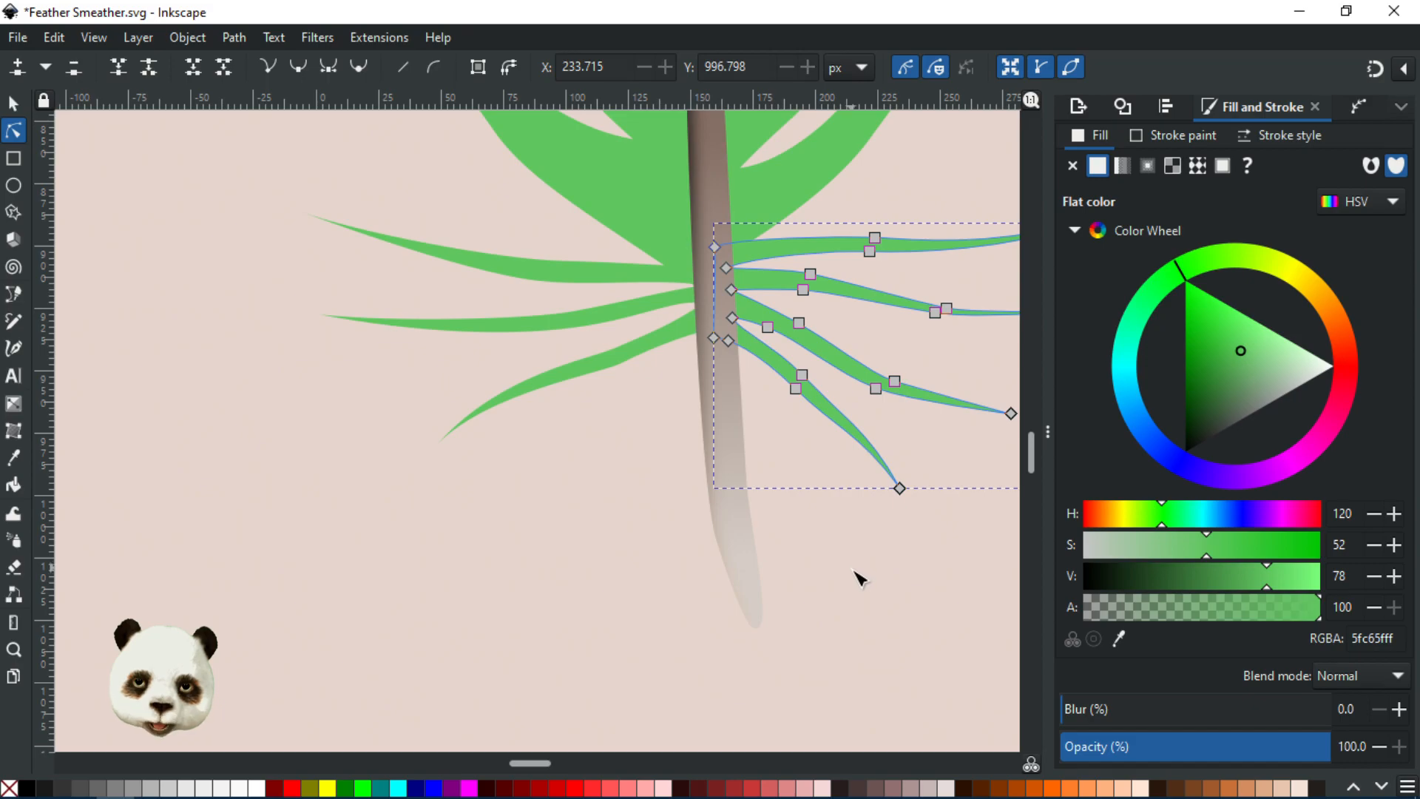
{"action": "left_click", "coordinate": [856, 571]}
- Smooth the third right-hand strand by moving its lower bend node near the tip to about X 228, Y 952 px
{"action": "scroll", "coordinate": [862, 575], "scroll_direction": "down", "scroll_amount": 5}
{"action": "scroll", "coordinate": [922, 554], "scroll_direction": "up", "scroll_amount": 4}
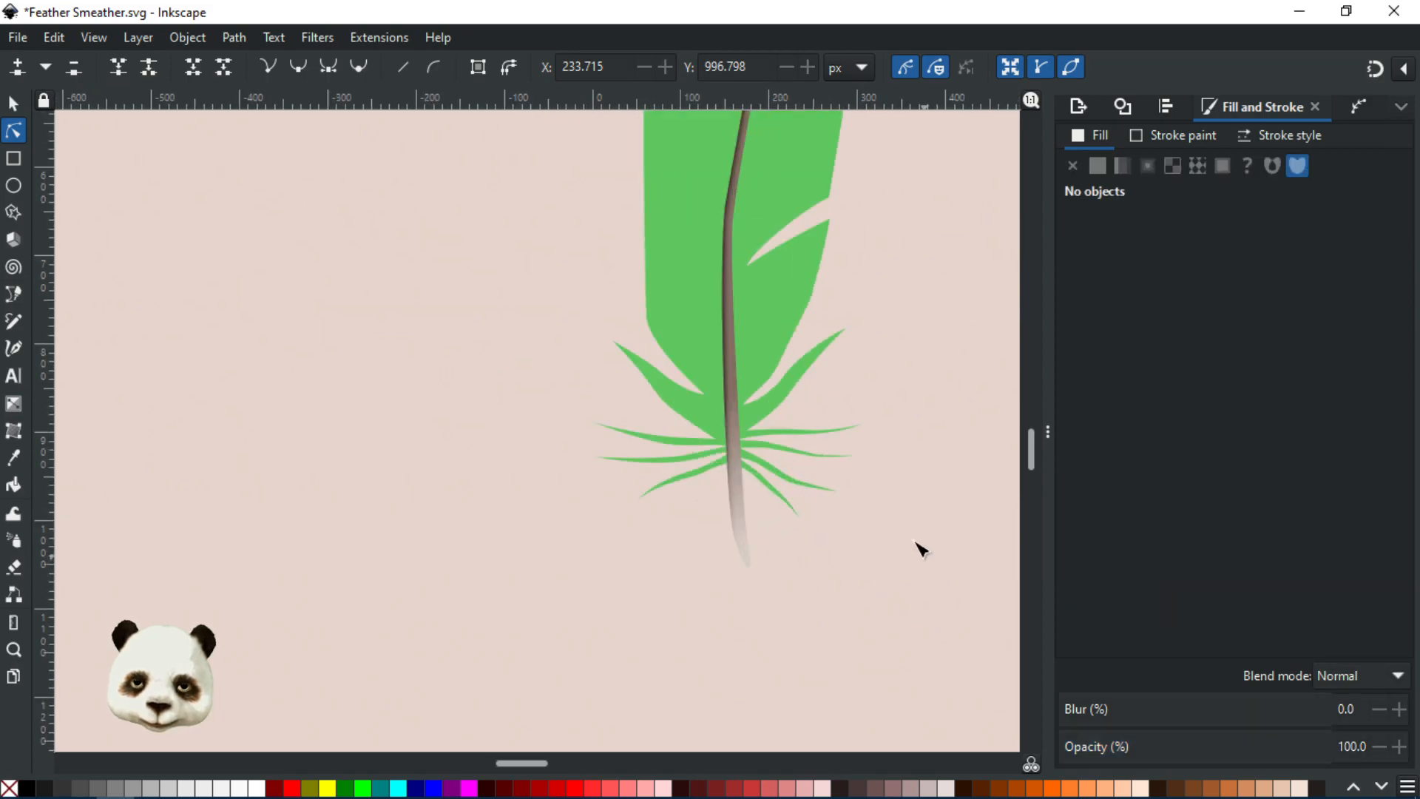
{"action": "left_click", "coordinate": [682, 429]}
{"action": "left_click", "coordinate": [688, 414]}
{"action": "left_click_drag", "start_coordinate": [678, 432], "coordinate": [684, 426]}
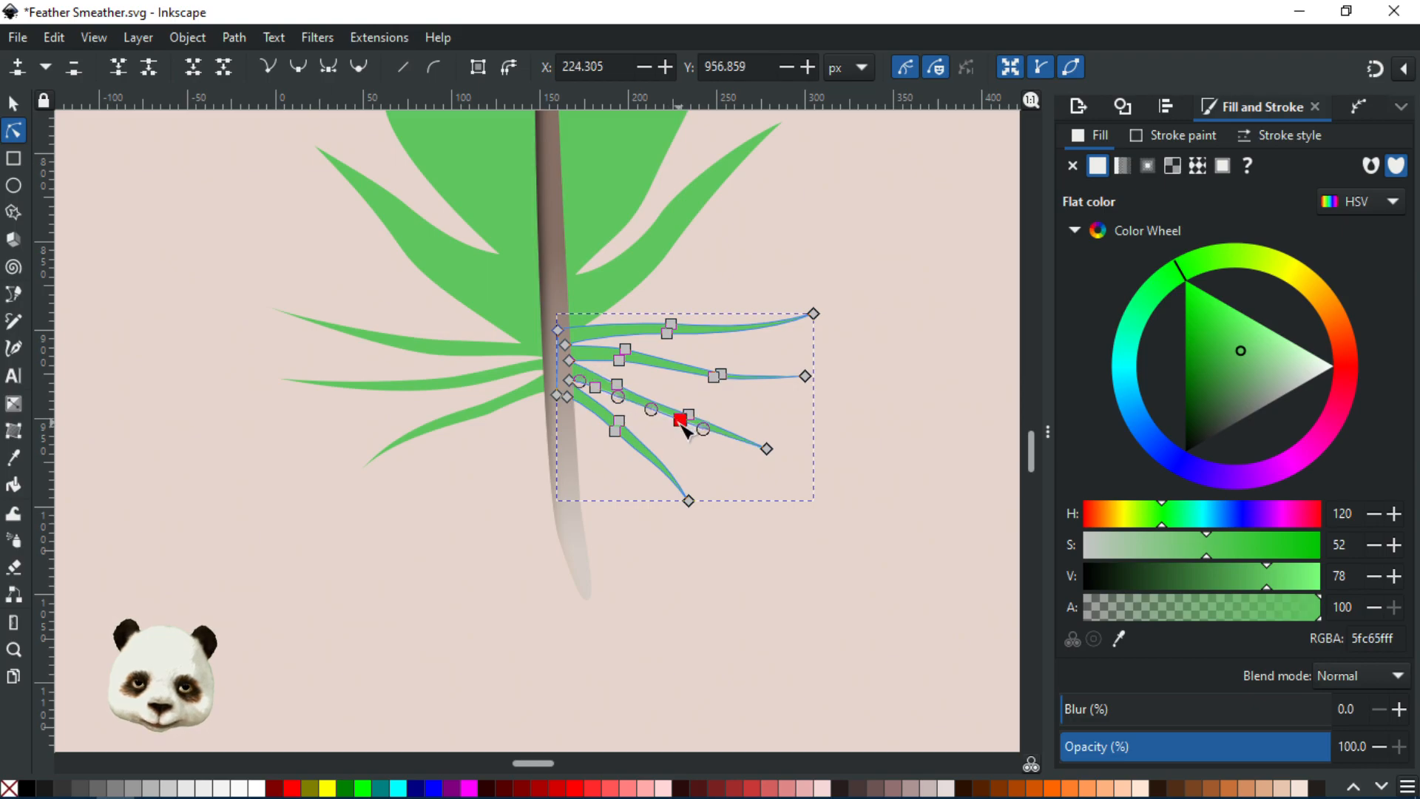
{"action": "left_click", "coordinate": [828, 559]}
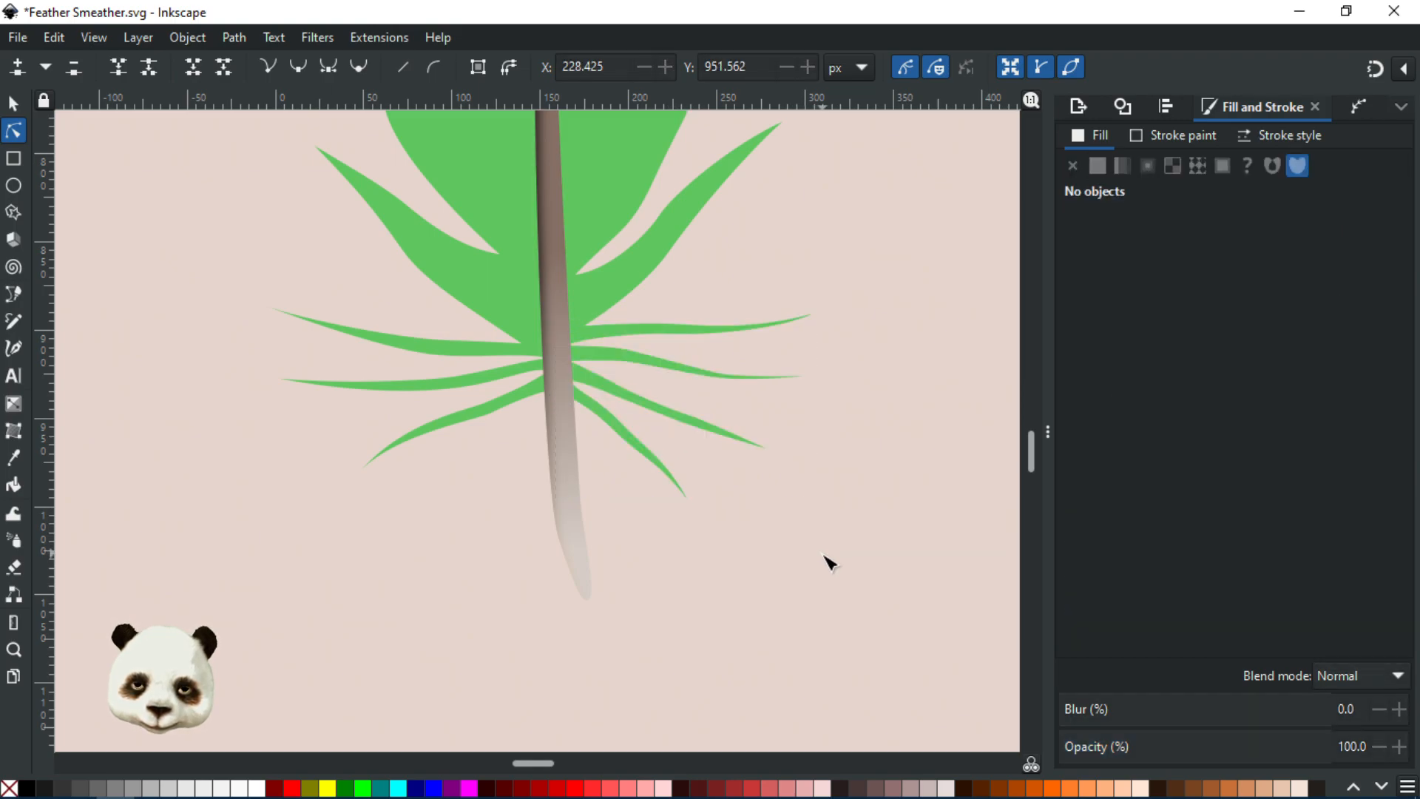
{"action": "scroll", "coordinate": [828, 559], "scroll_direction": "down", "scroll_amount": 4}
{"action": "scroll", "coordinate": [850, 556], "scroll_direction": "down", "scroll_amount": 2}
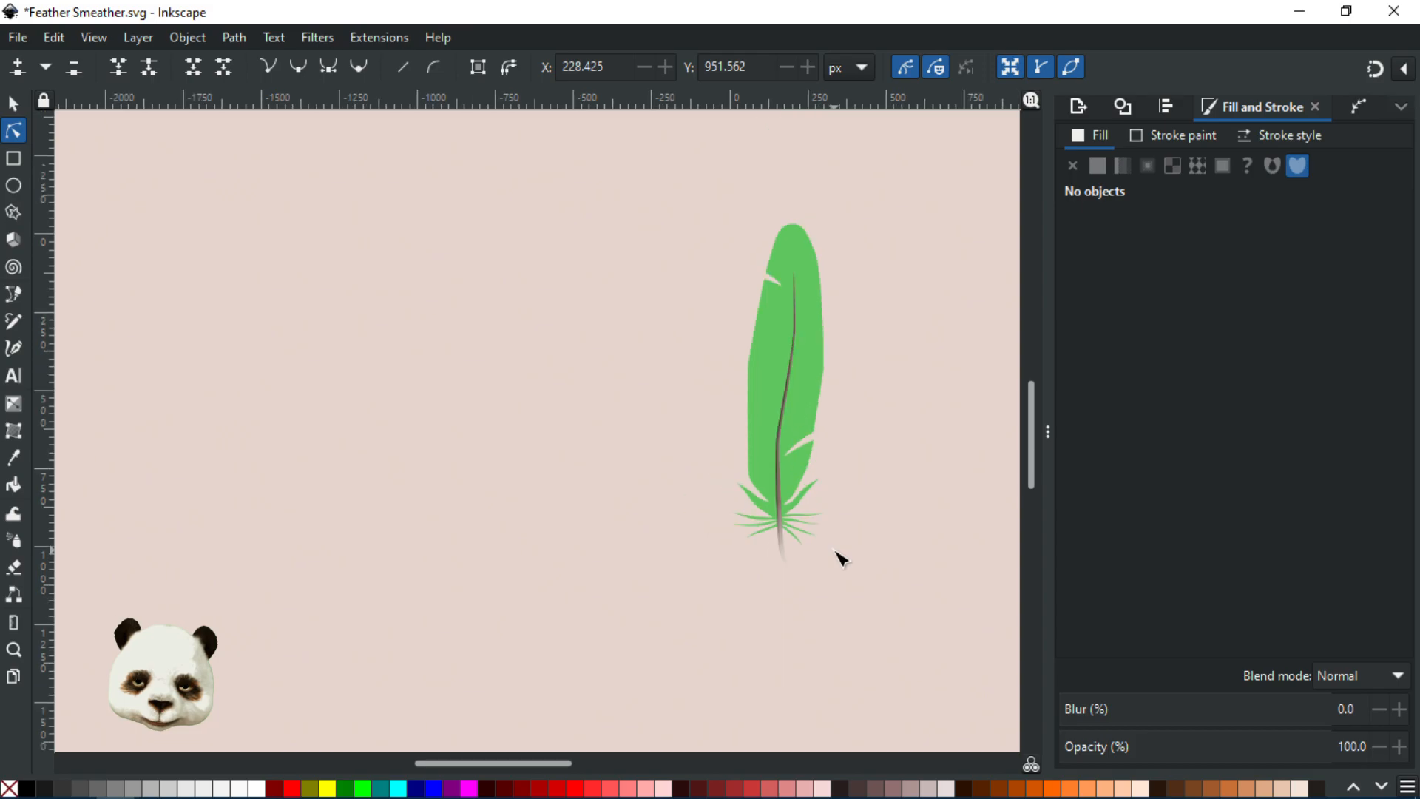
{"action": "scroll", "coordinate": [880, 542], "scroll_direction": "up", "scroll_amount": 3}
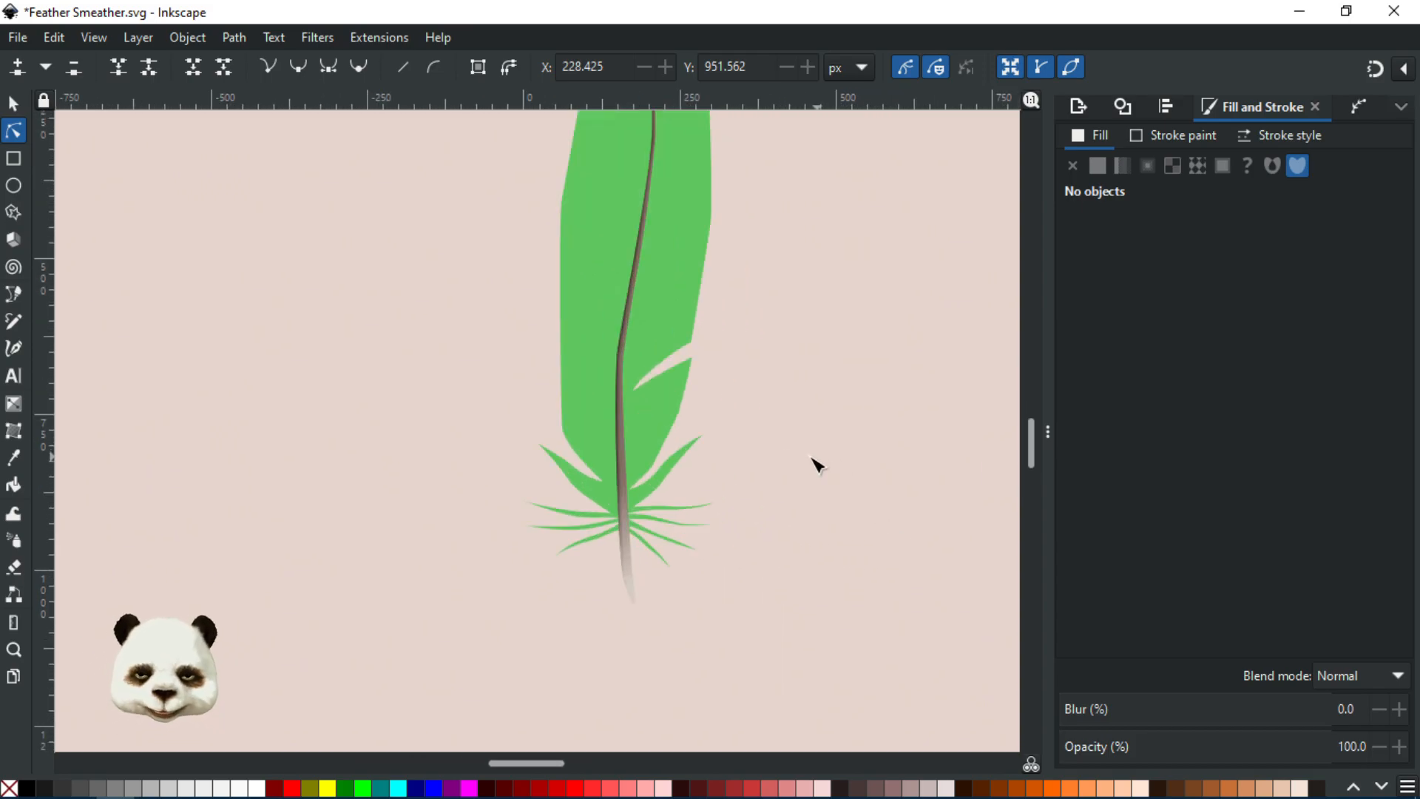
{"action": "left_click", "coordinate": [670, 462]}
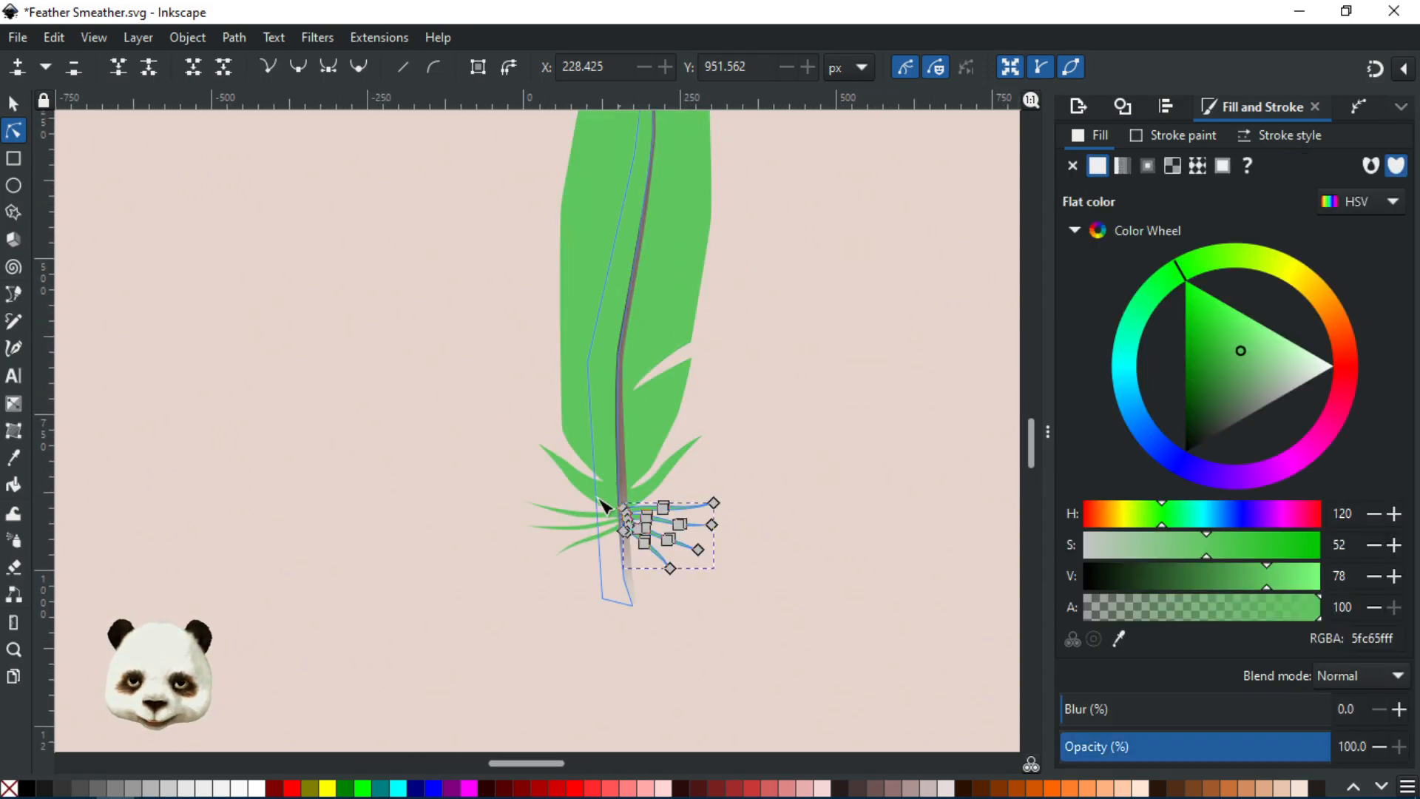
{"action": "left_click", "coordinate": [590, 401], "text": "shift"}
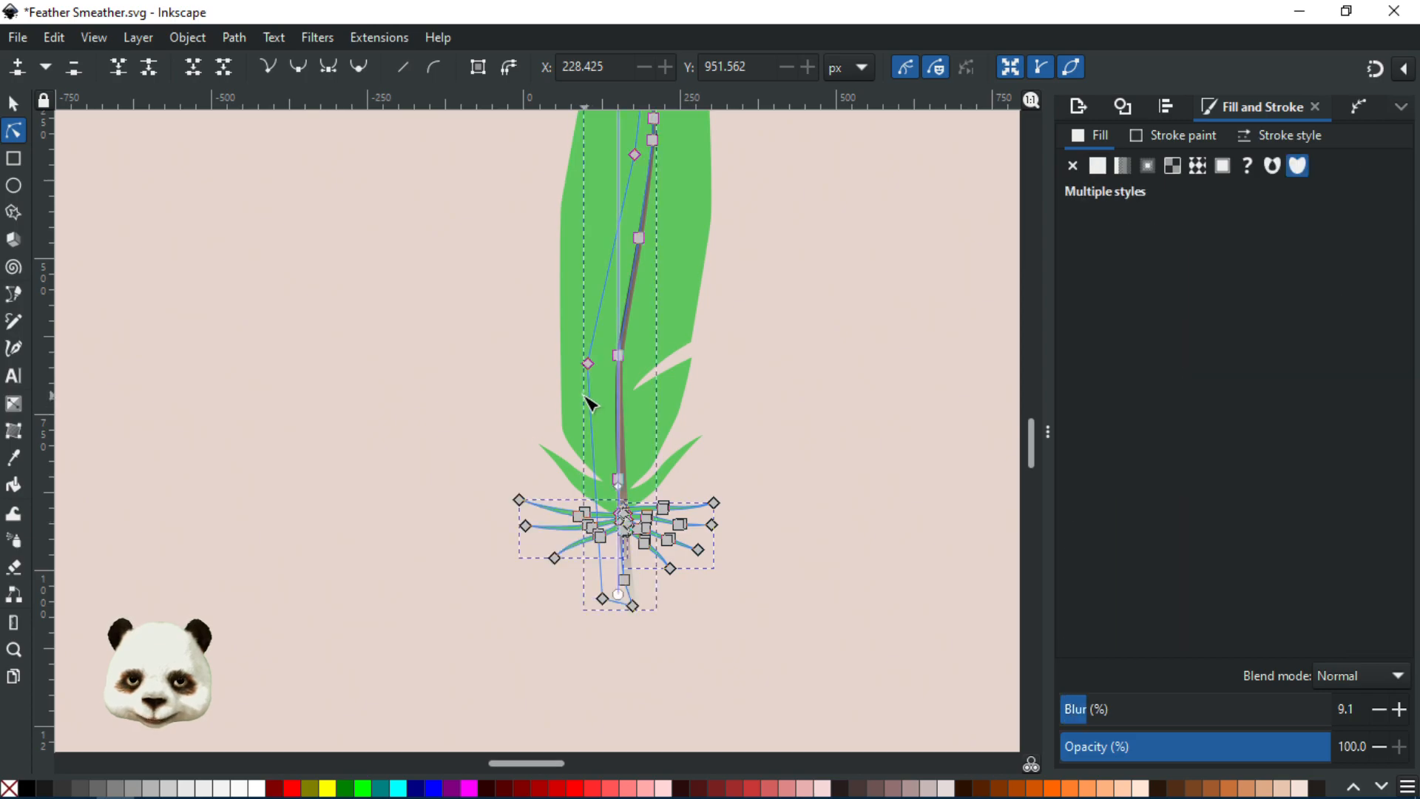
{"action": "left_click", "coordinate": [477, 451]}
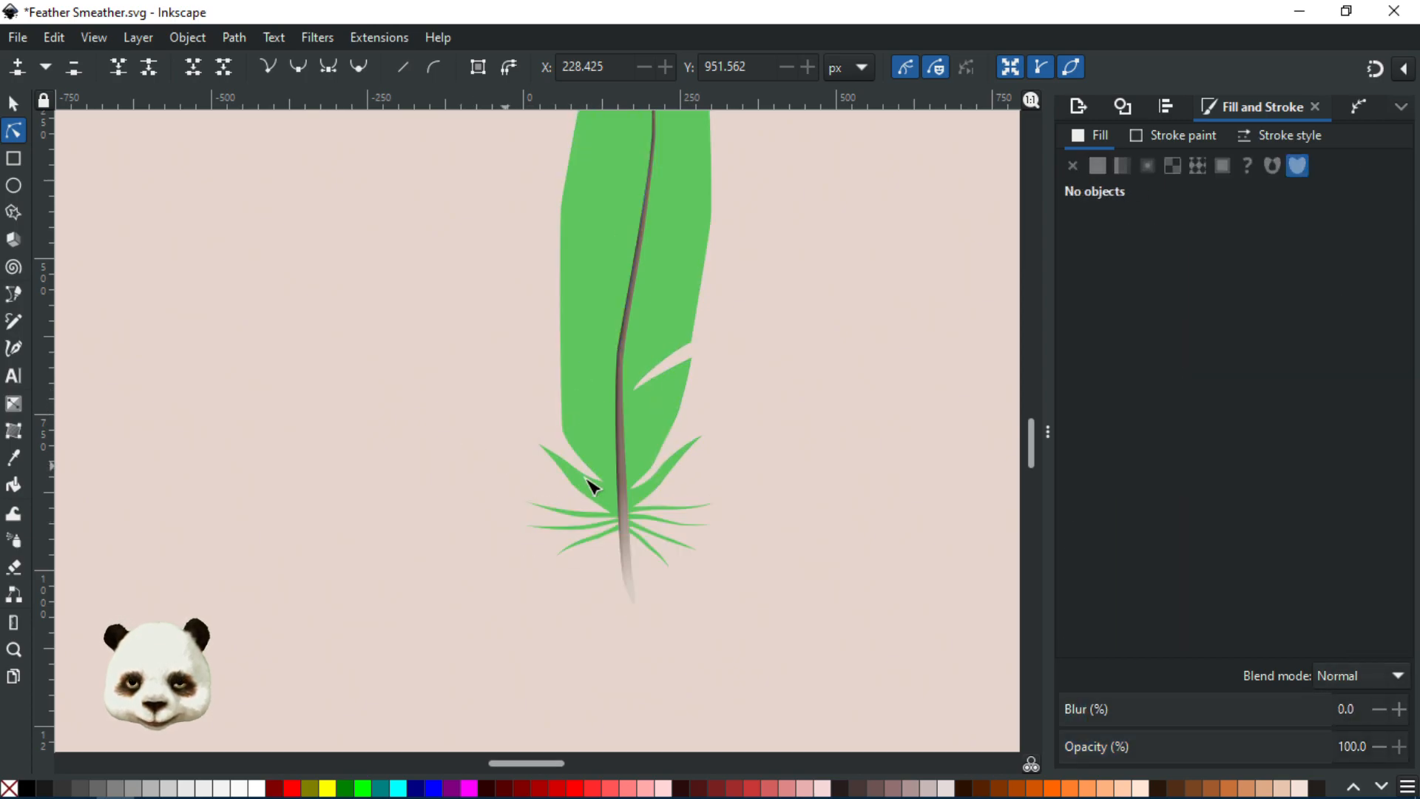
- Merge the left-hand strands, the right-hand strands and the green feather vane into a single path
{"action": "left_click", "coordinate": [577, 522]}
{"action": "left_click", "coordinate": [687, 523], "text": "shift"}
{"action": "left_click", "coordinate": [685, 415], "text": "shift"}
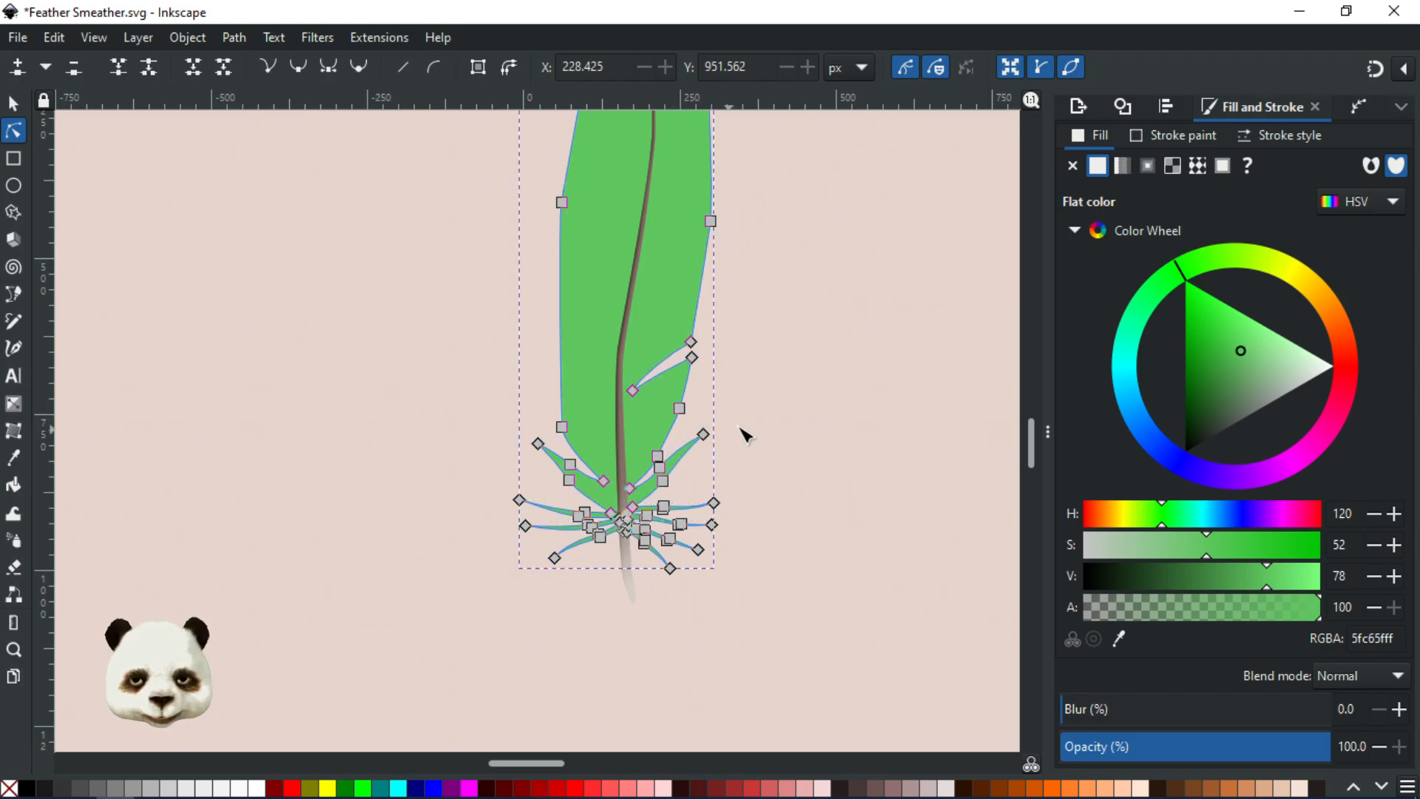
{"action": "left_click", "coordinate": [782, 417]}
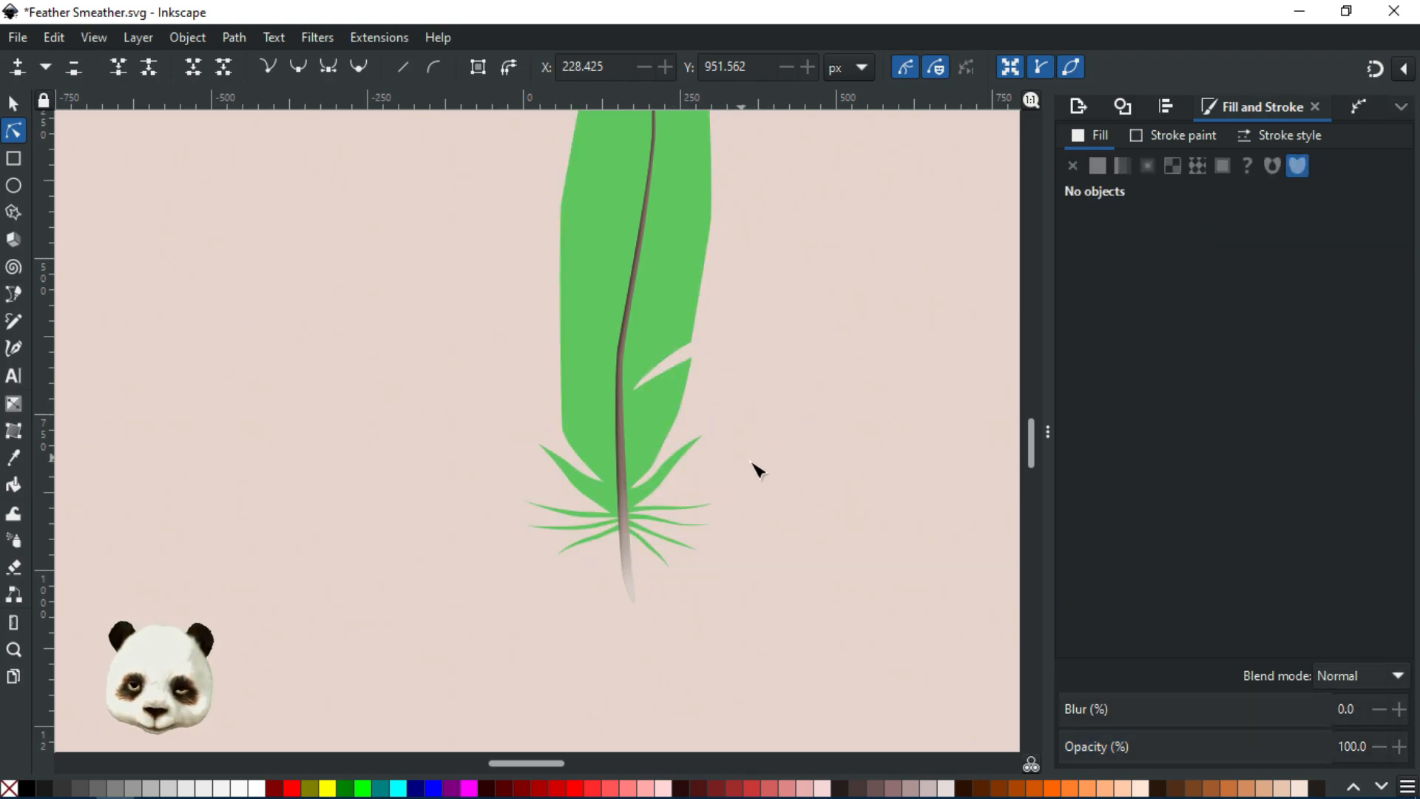
- Inspect the whole feather and the strands around the base of its quill
{"action": "scroll", "coordinate": [762, 458], "scroll_direction": "down", "scroll_amount": 3}
{"action": "scroll", "coordinate": [809, 407], "scroll_direction": "down", "scroll_amount": 2}
{"action": "scroll", "coordinate": [829, 433], "scroll_direction": "up", "scroll_amount": 5}
{"action": "left_click_drag", "start_coordinate": [645, 387], "coordinate": [762, 499]}
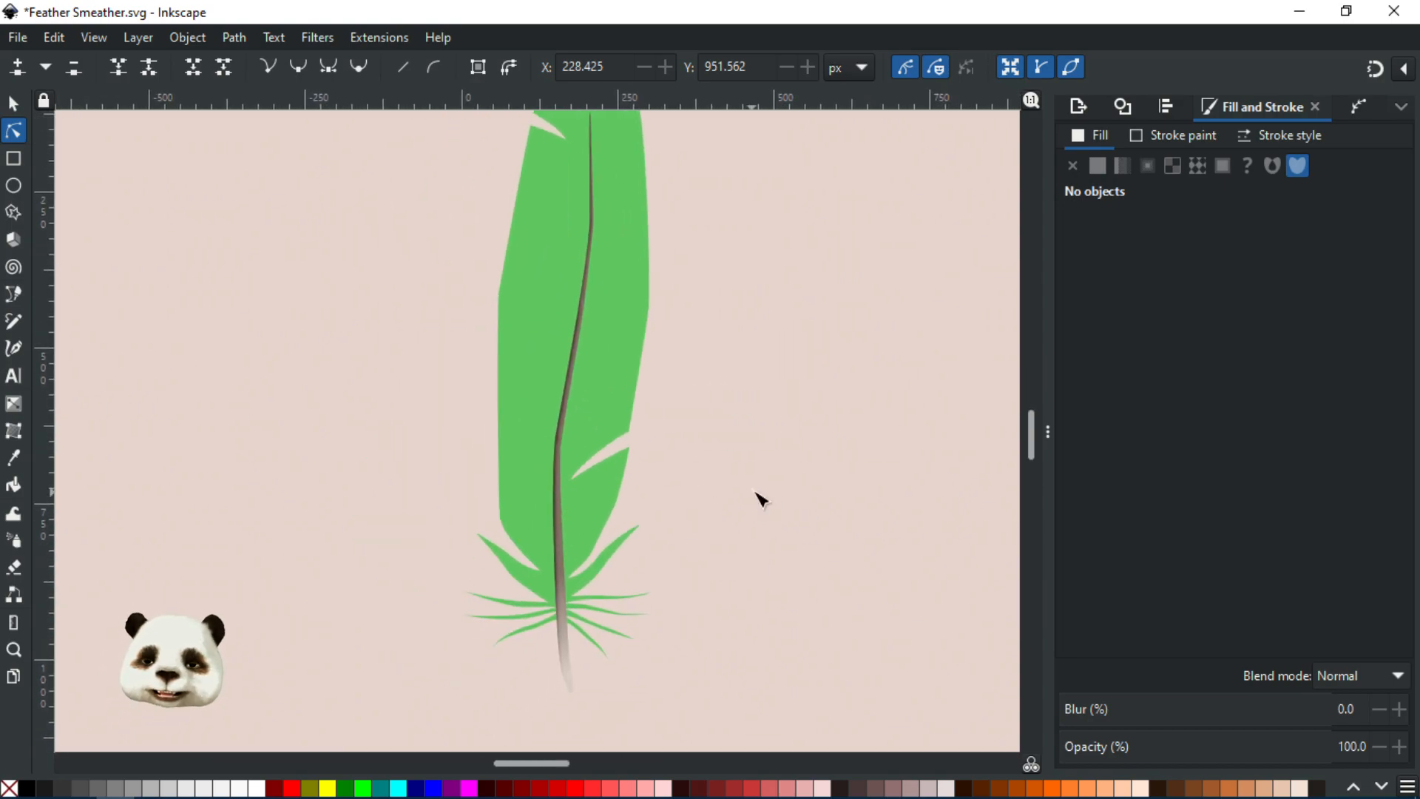
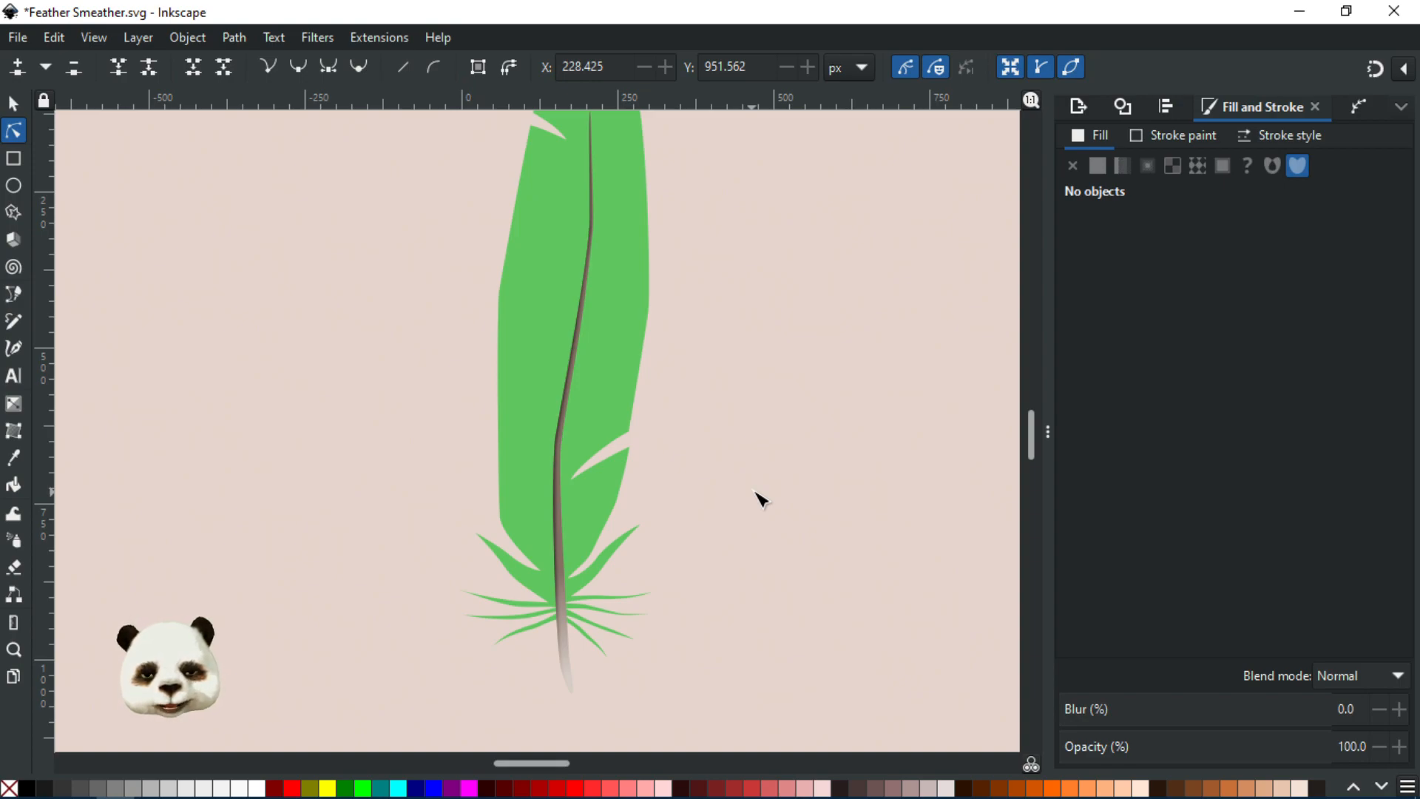
{"action": "scroll", "coordinate": [736, 566], "scroll_direction": "down", "scroll_amount": 2}
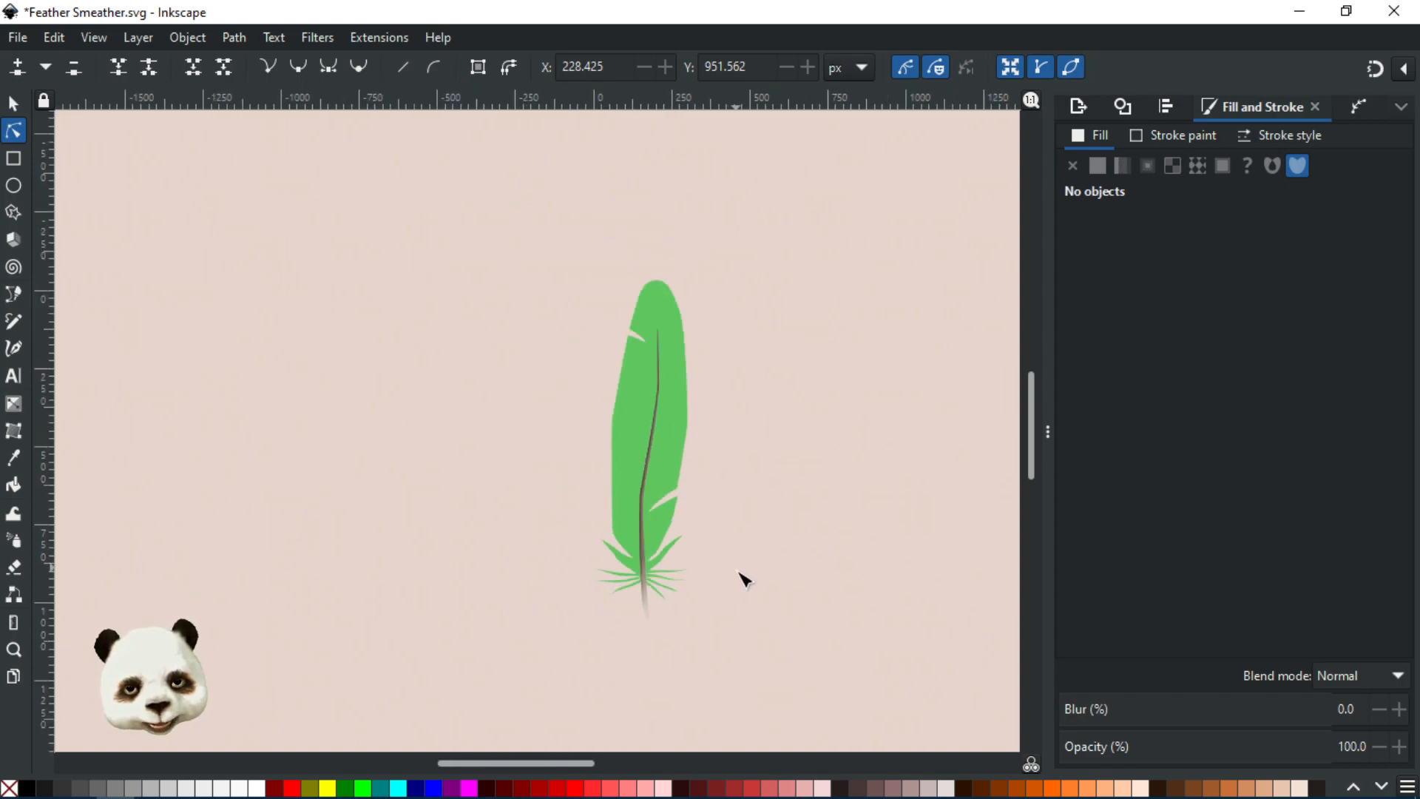
{"action": "scroll", "coordinate": [706, 623], "scroll_direction": "up", "scroll_amount": 2}
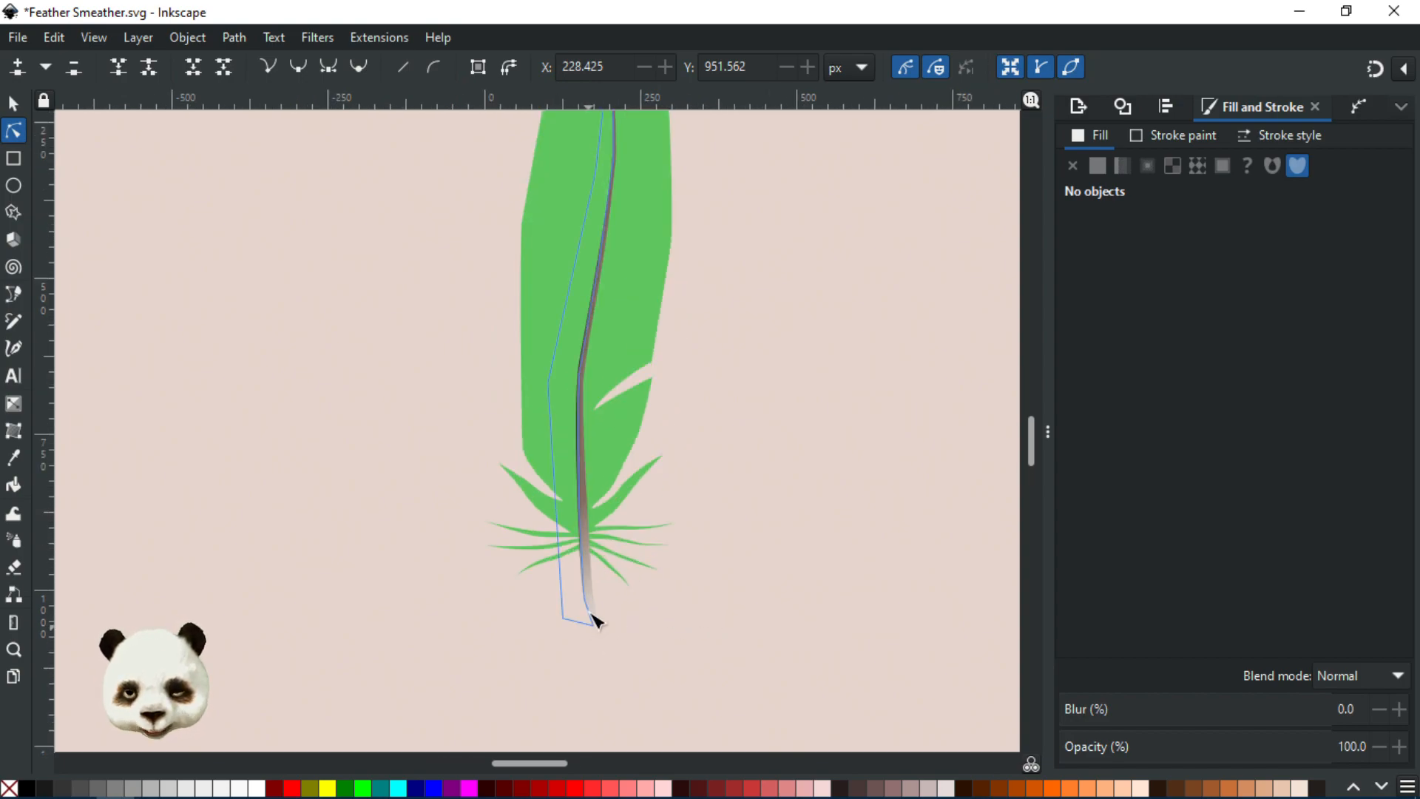
{"action": "scroll", "coordinate": [703, 691], "scroll_direction": "up", "scroll_amount": 2}
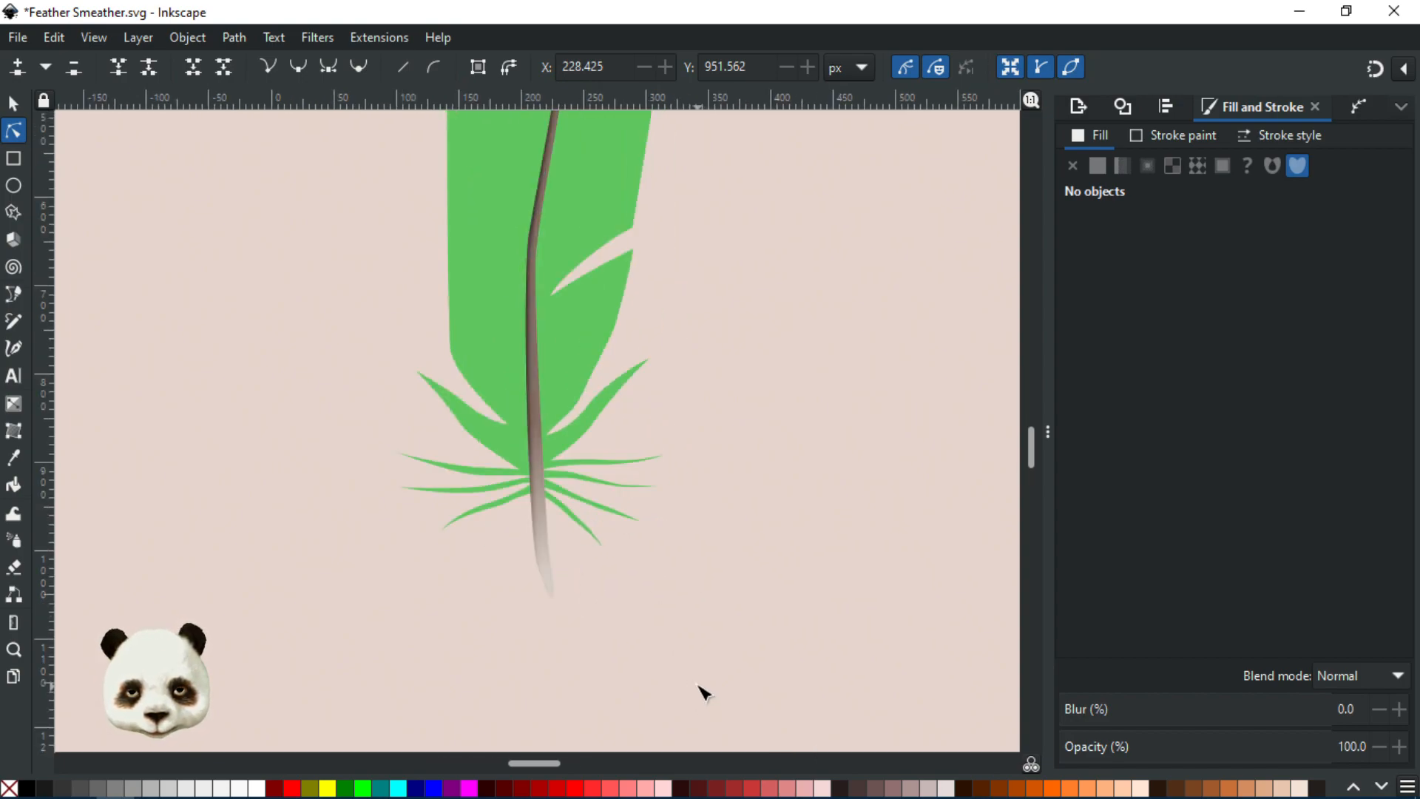
{"action": "scroll", "coordinate": [686, 663], "scroll_direction": "down", "scroll_amount": 2}
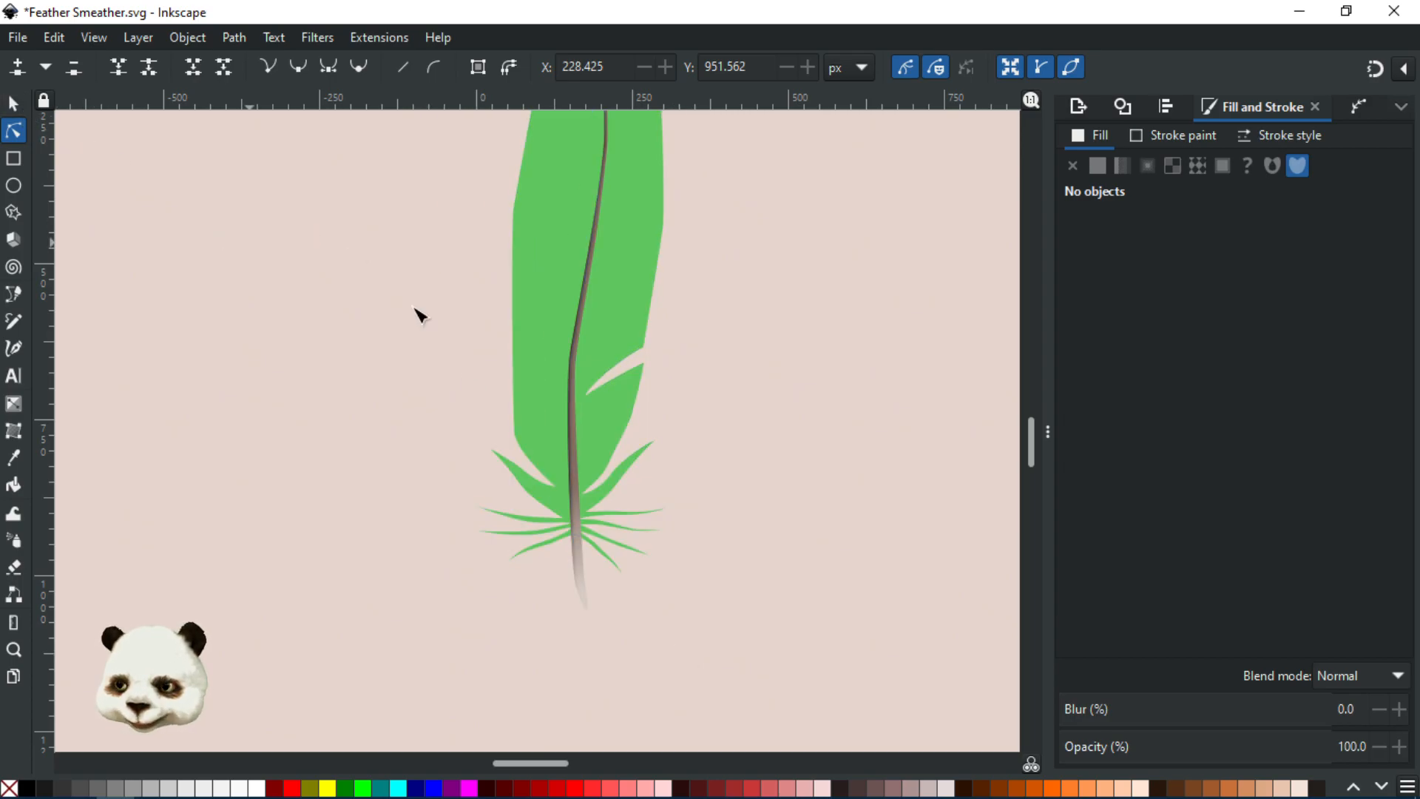
- Duplicate the green feather together with its quill and merge the copies into a single path
{"action": "left_click", "coordinate": [595, 596]}
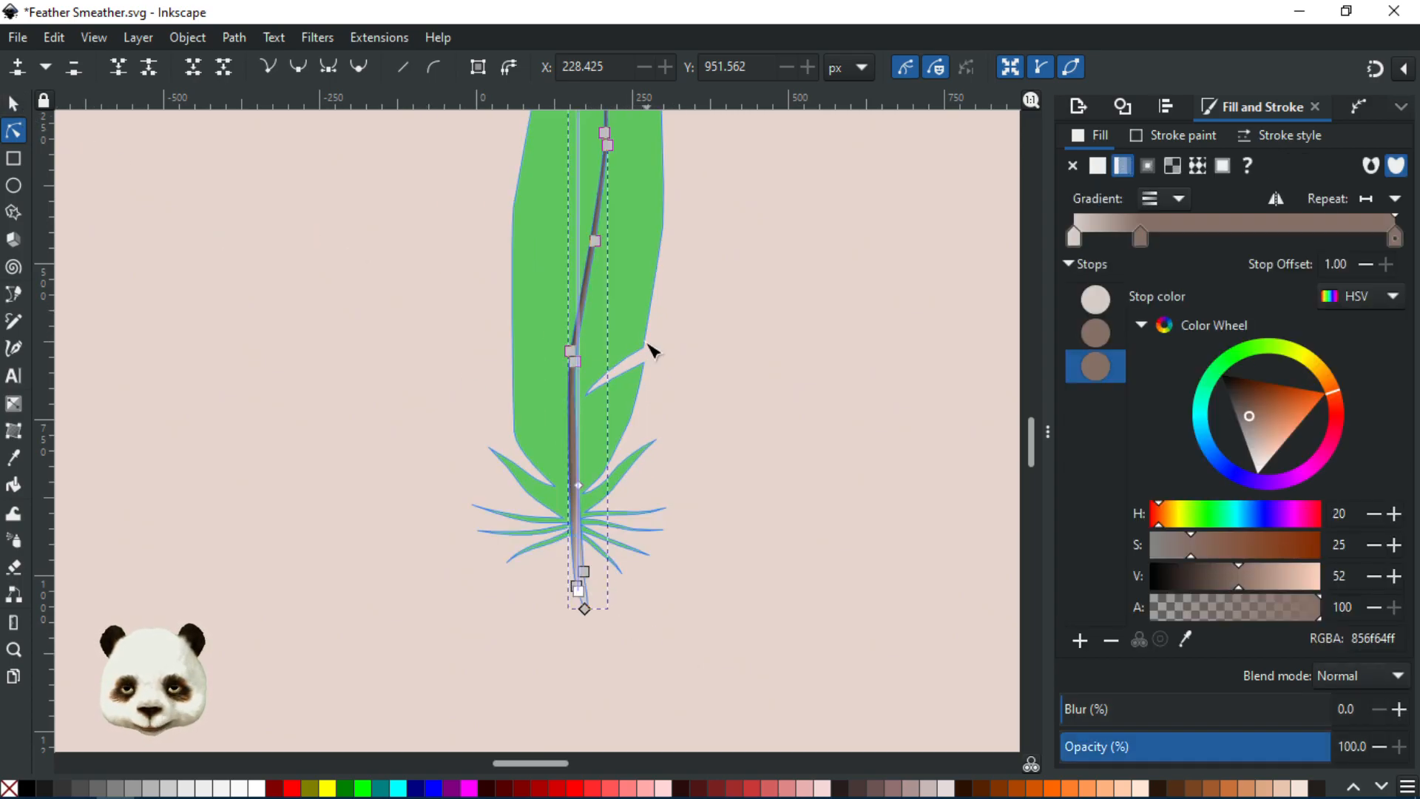
{"action": "key", "text": "ctrl+a"}
{"action": "left_click", "coordinate": [14, 104]}
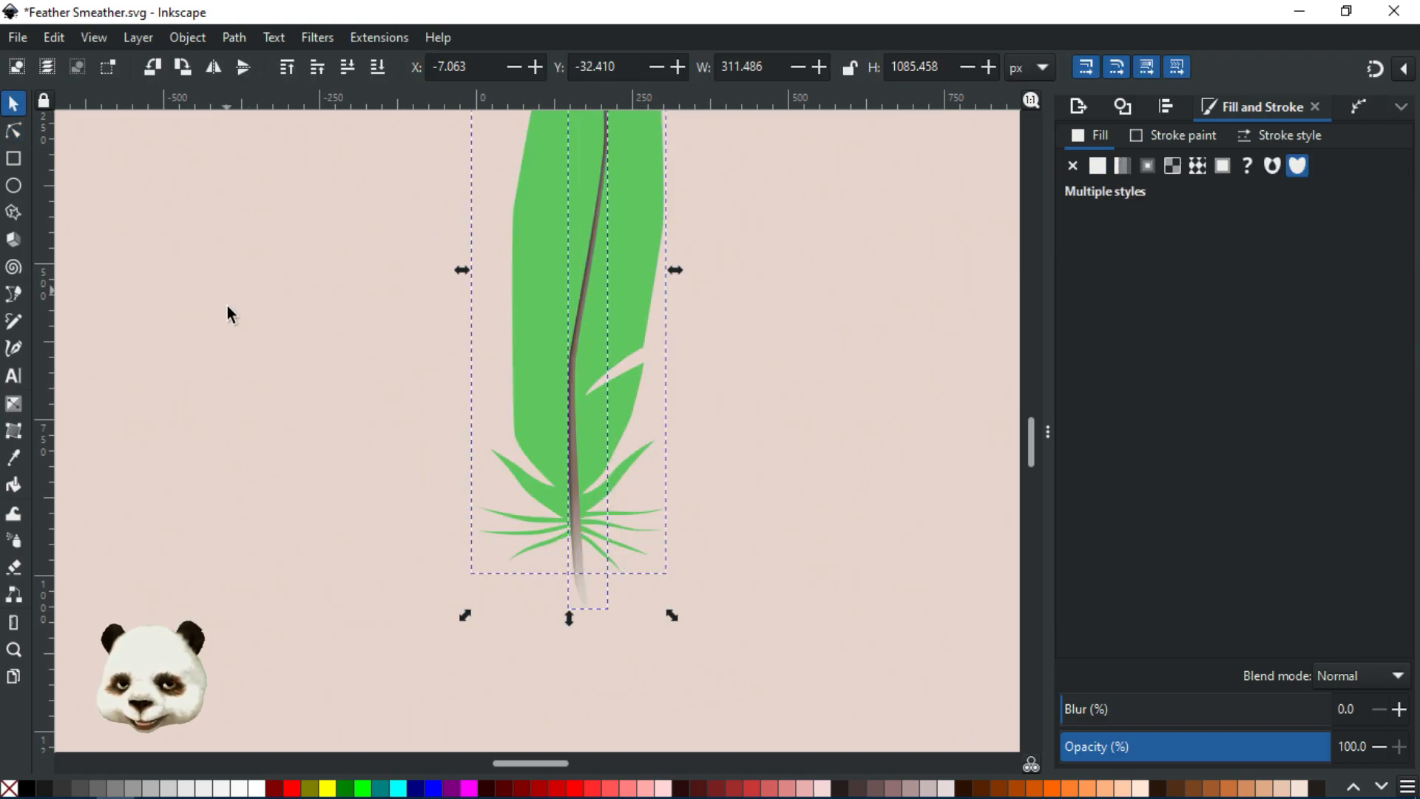
{"action": "key", "text": "ctrl+d"}
{"action": "left_click_drag", "start_coordinate": [537, 372], "coordinate": [254, 387]}
{"action": "key", "text": "ctrl+z"}
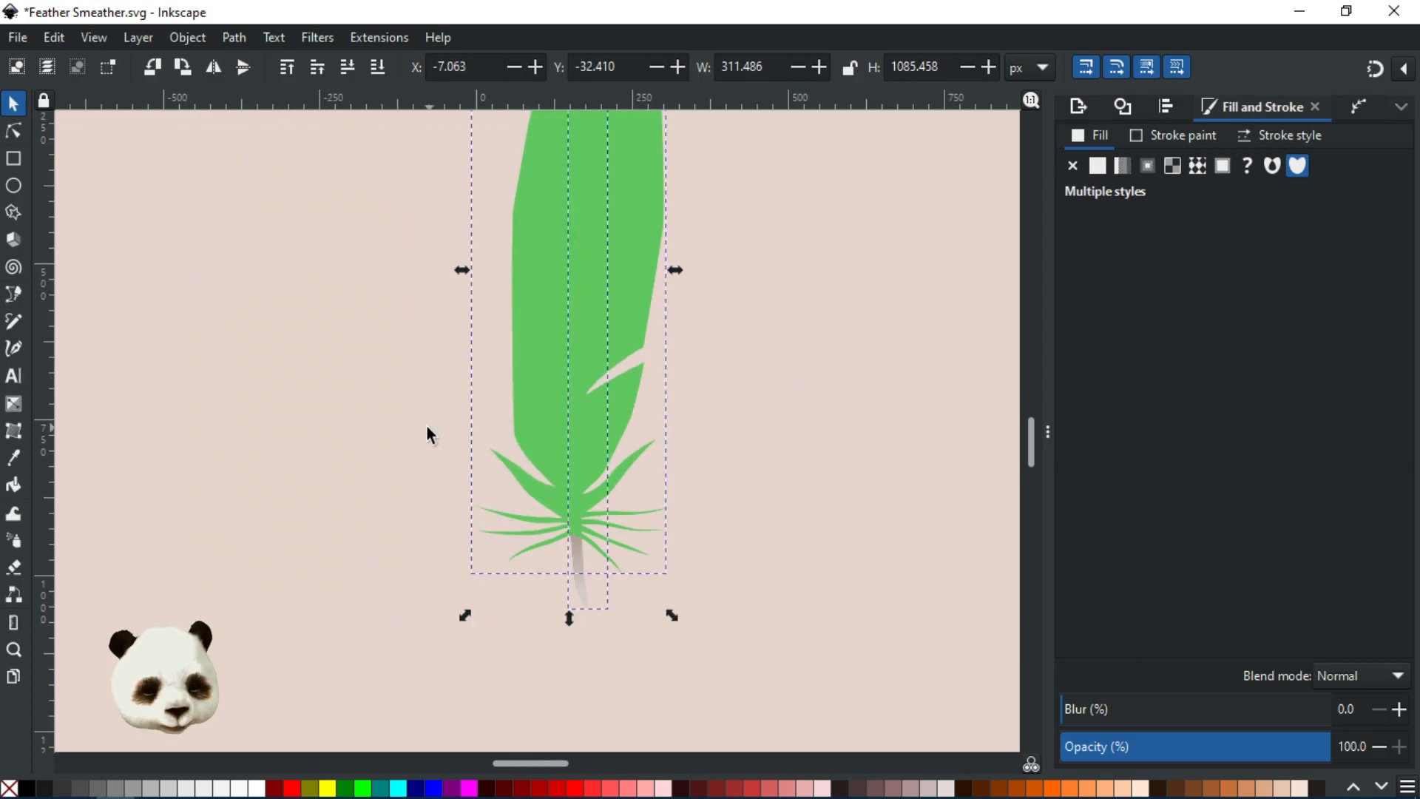
{"action": "key", "text": "ctrl+z"}
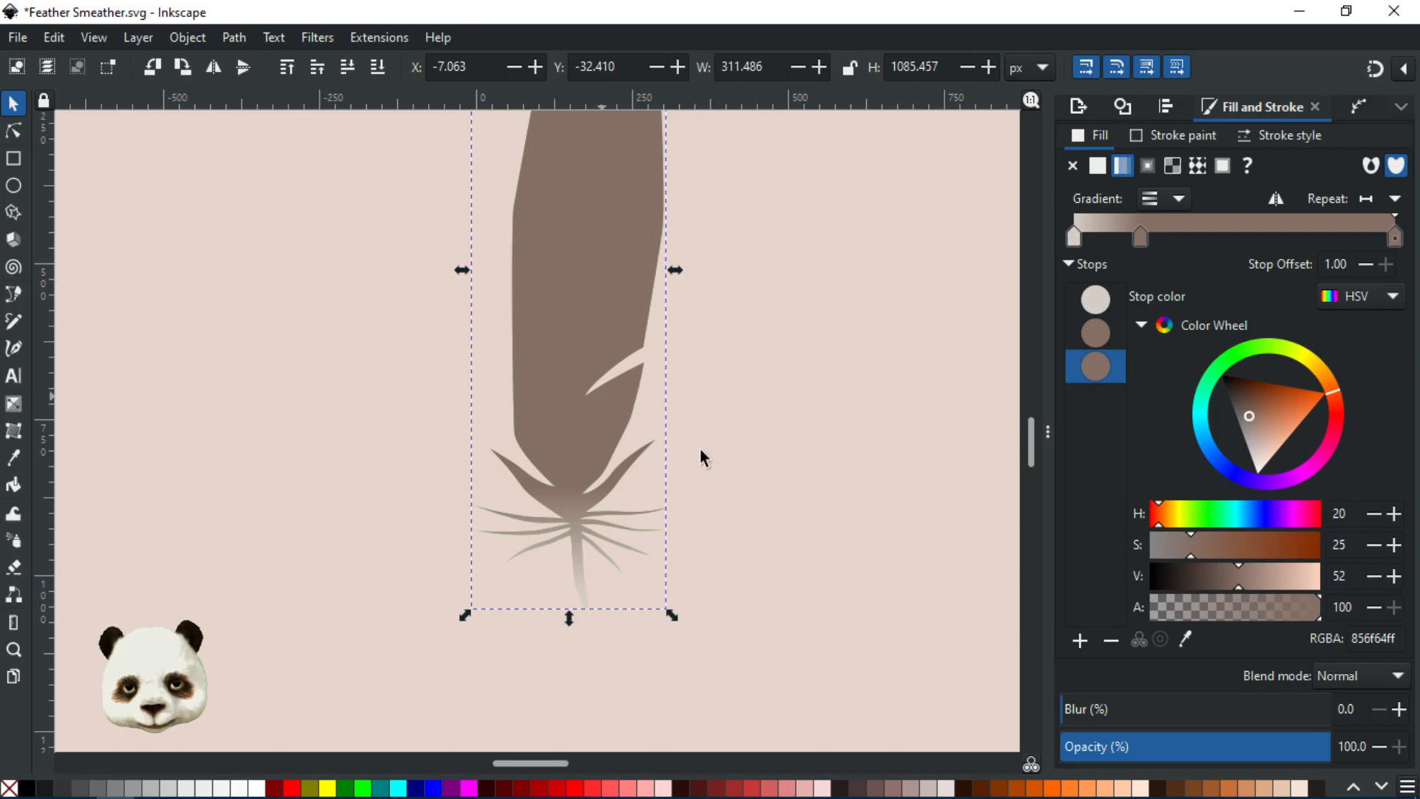
- Darken the merged copy's end gradient stop to 39322aff and delete the other stops to leave a flat dark brown fill
{"action": "left_click_drag", "start_coordinate": [1205, 581], "coordinate": [1182, 574]}
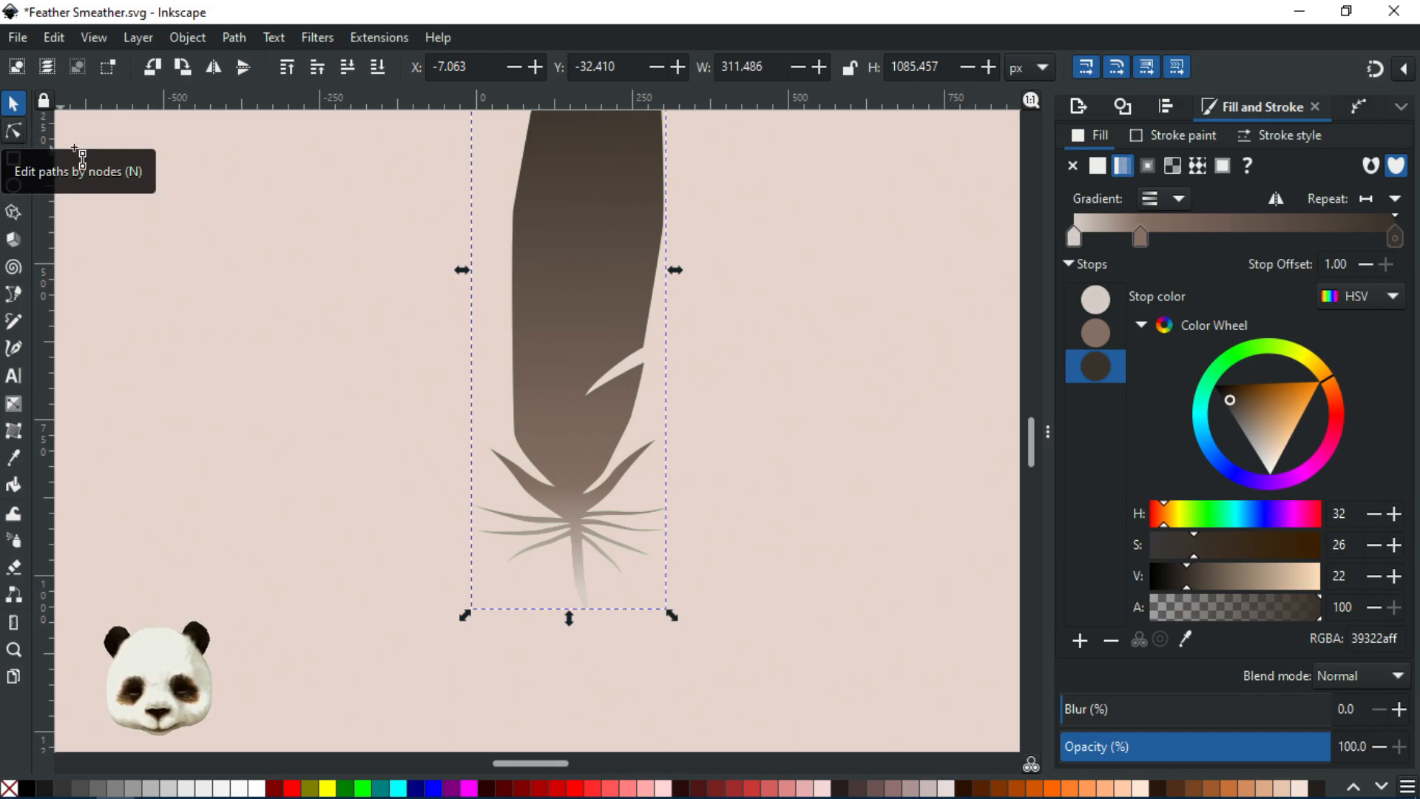
{"action": "key", "text": "g"}
{"action": "left_click", "coordinate": [579, 590]}
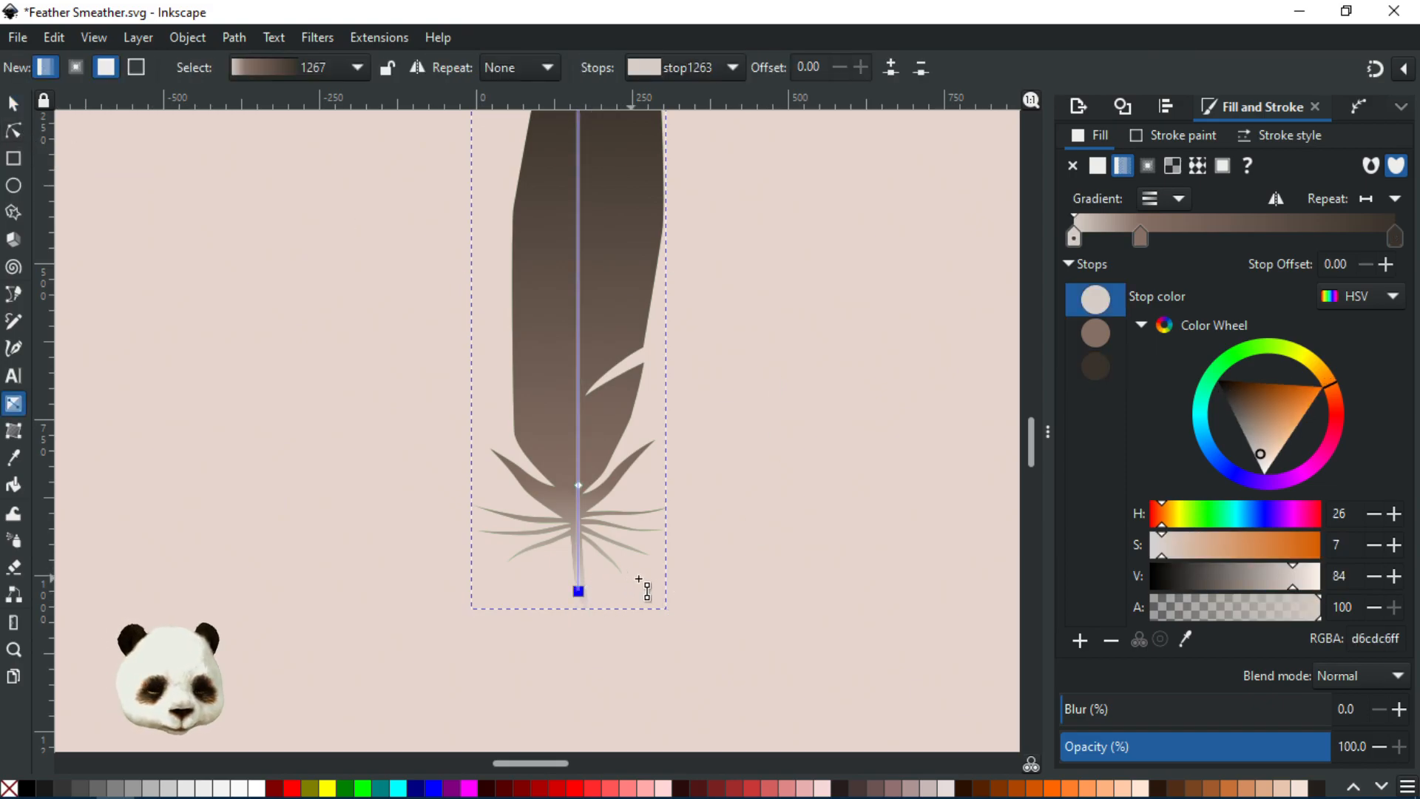
{"action": "key", "text": "Delete"}
{"action": "key", "text": "Delete"}
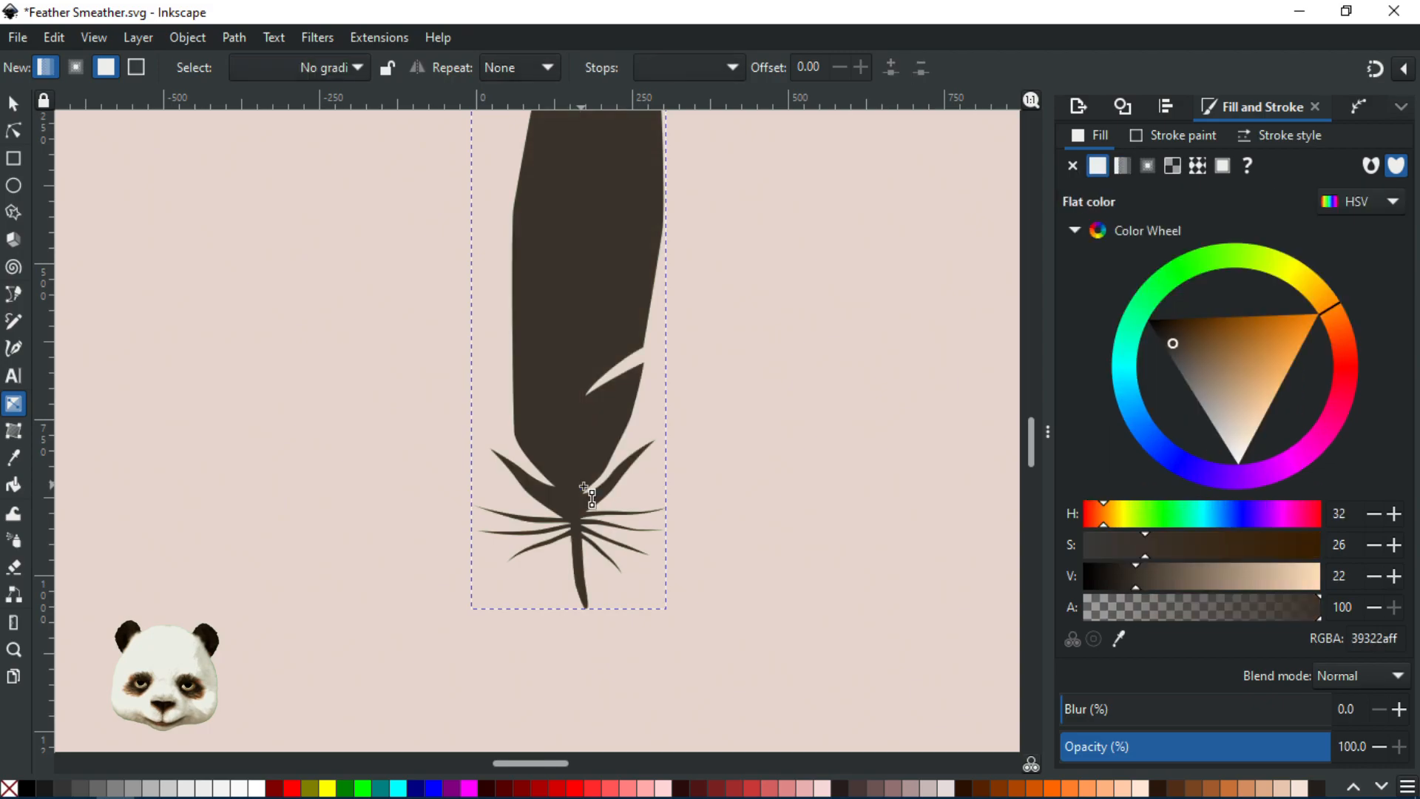
- Lower the dark merged copy behind both the quill and the green feather
{"action": "left_click", "coordinate": [14, 108]}
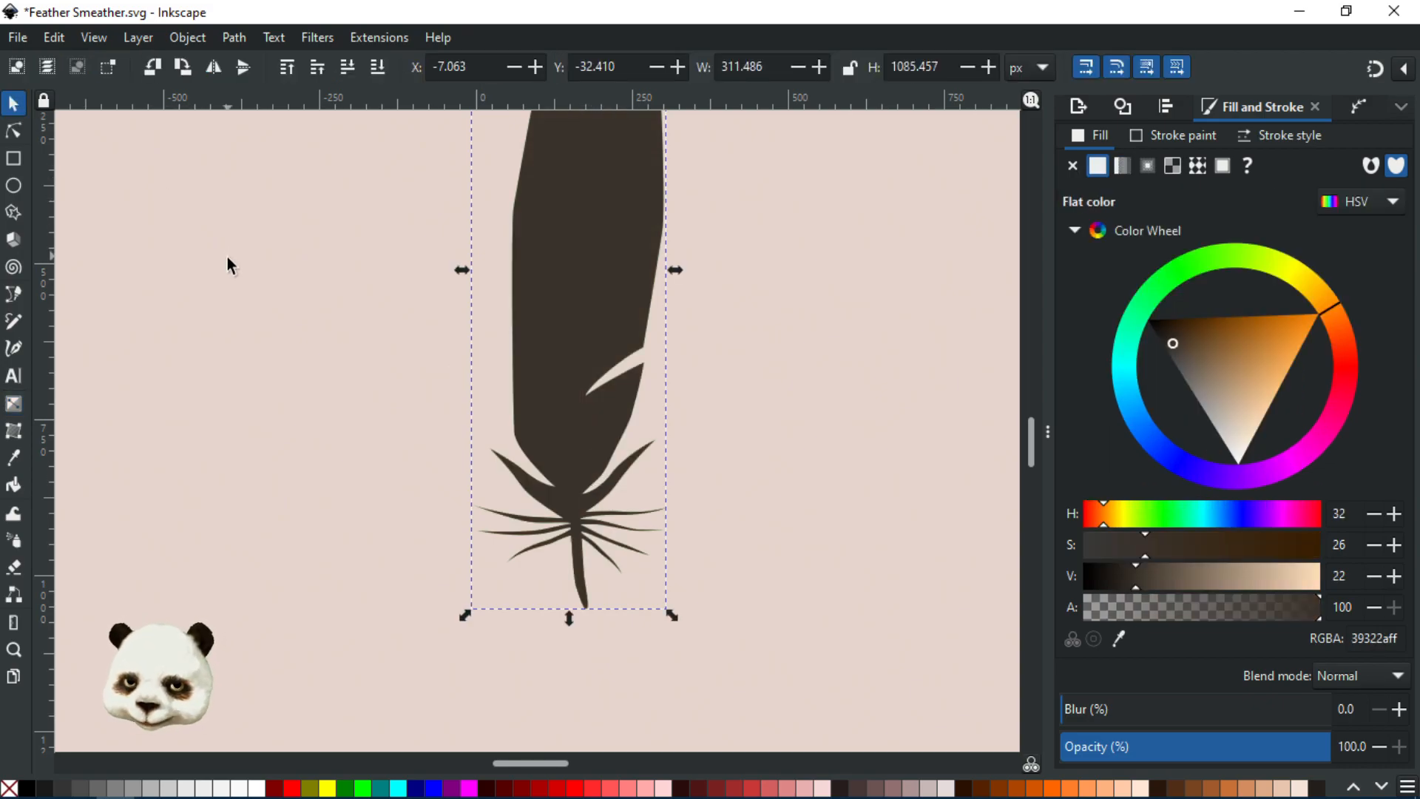
{"action": "key", "text": "Page_Down"}
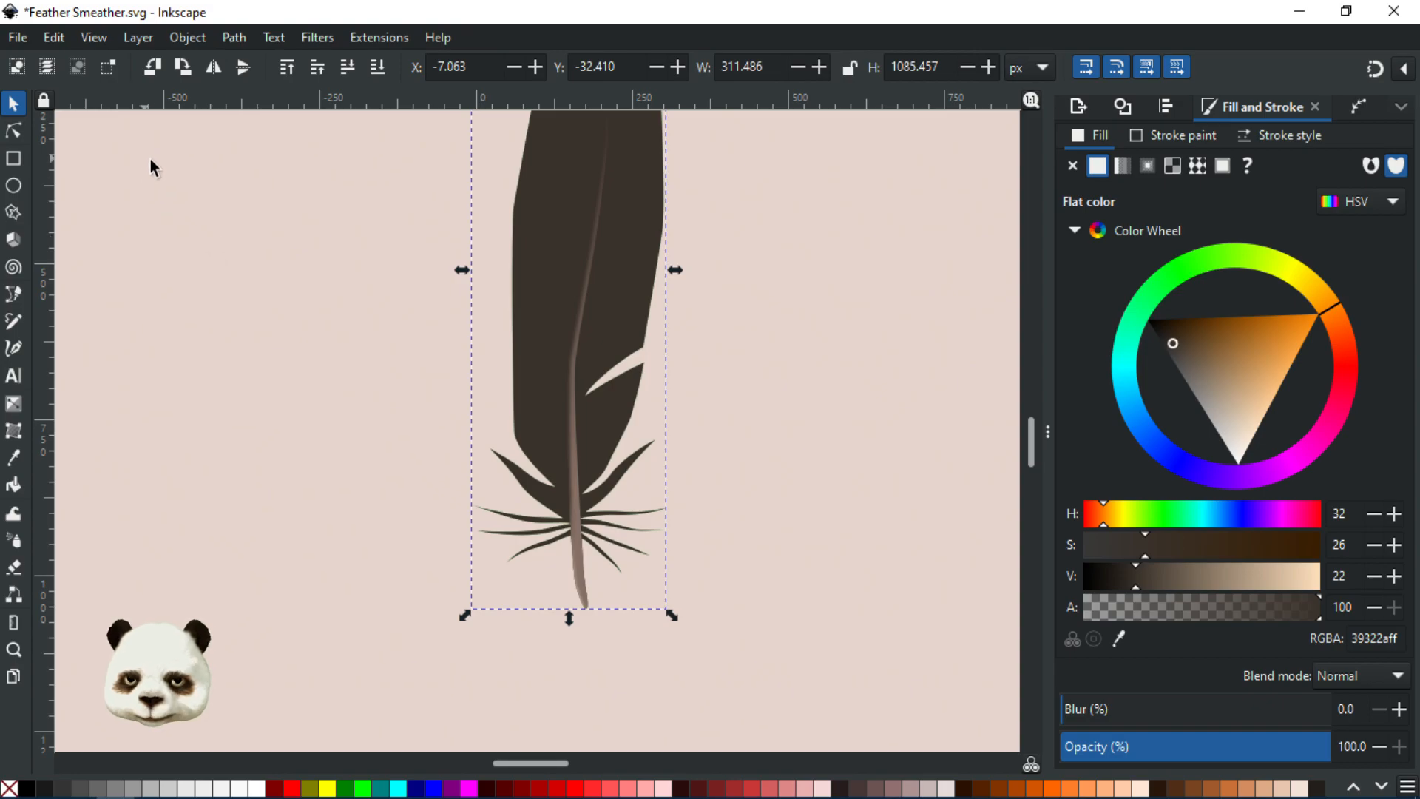
{"action": "left_click_drag", "start_coordinate": [519, 263], "coordinate": [64, 317]}
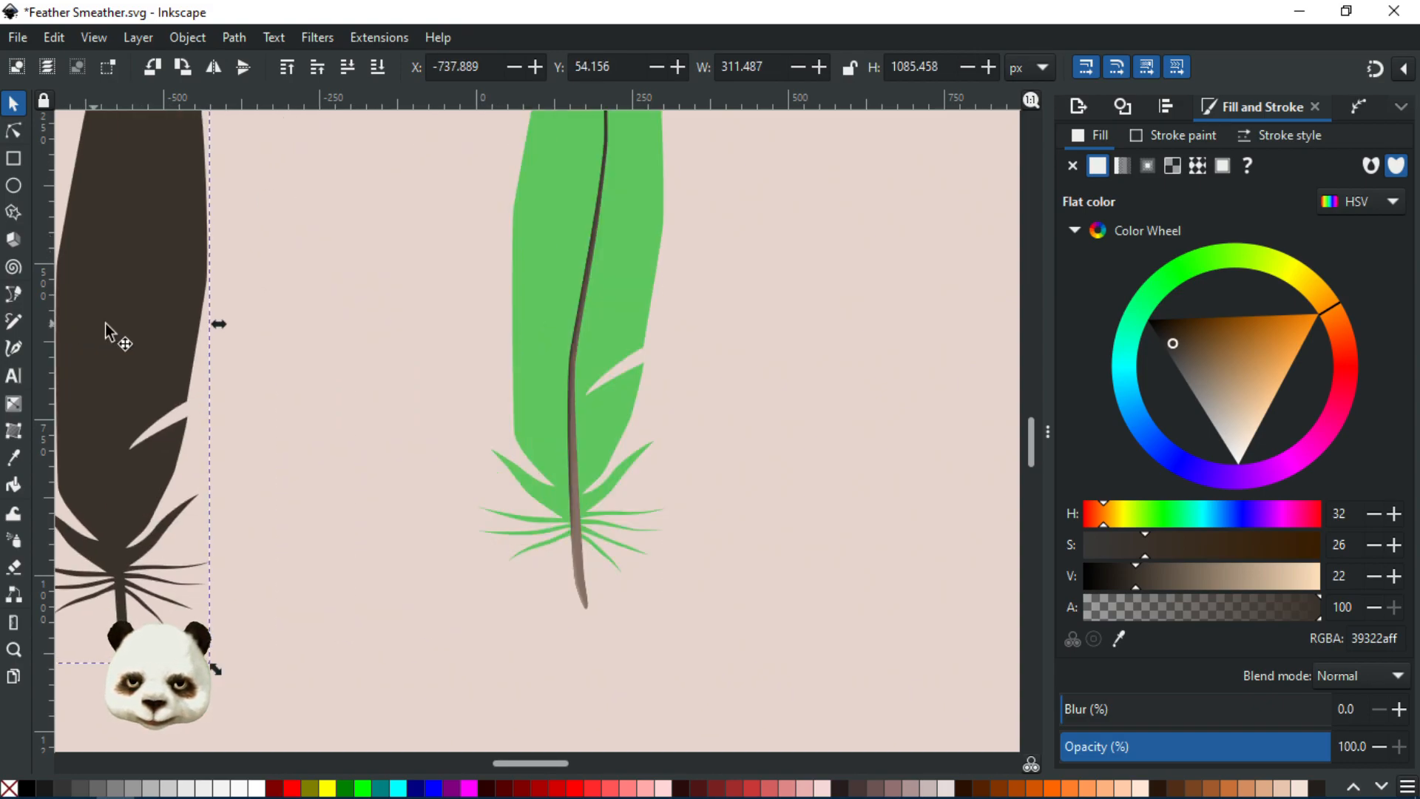
{"action": "key", "text": "ctrl+z"}
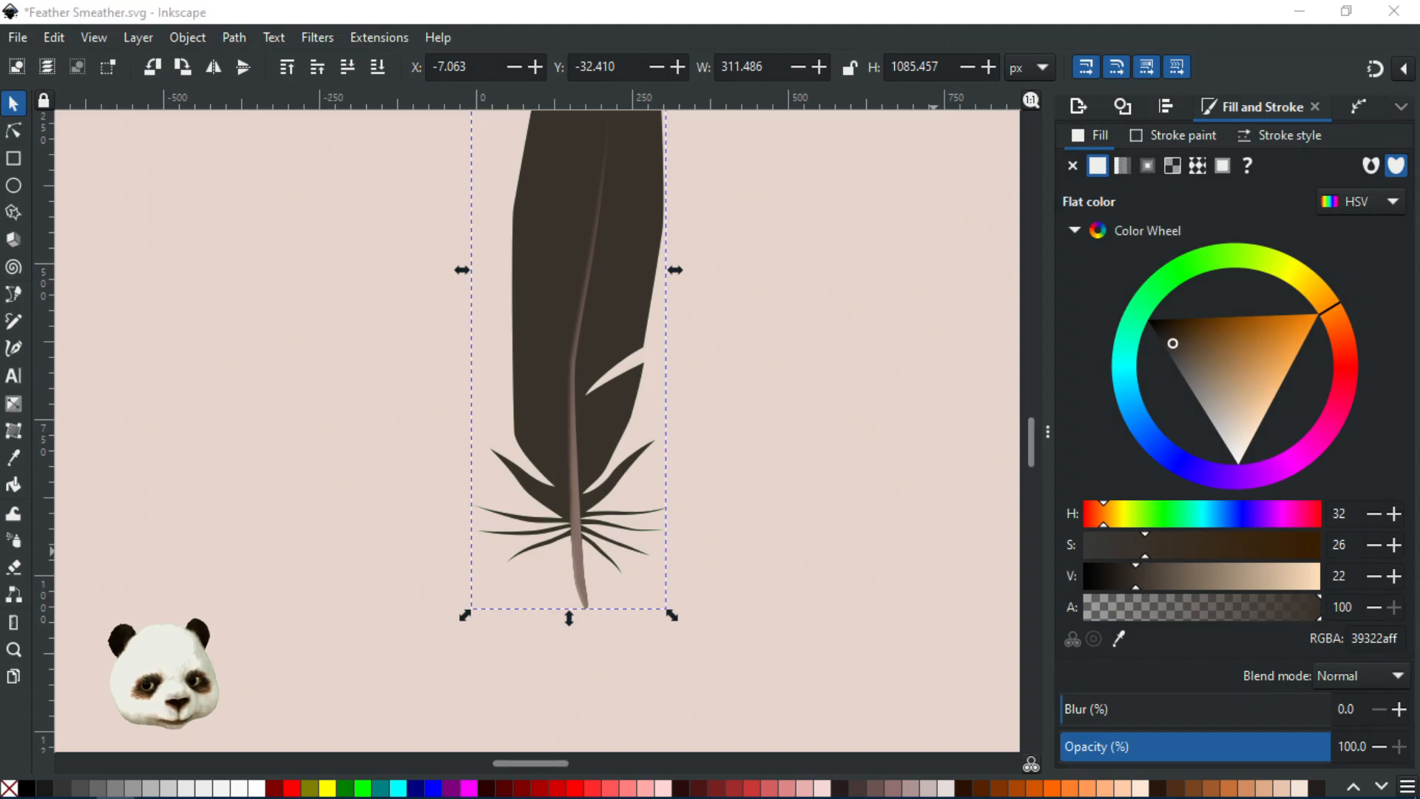
{"action": "key", "text": "Page_Down"}
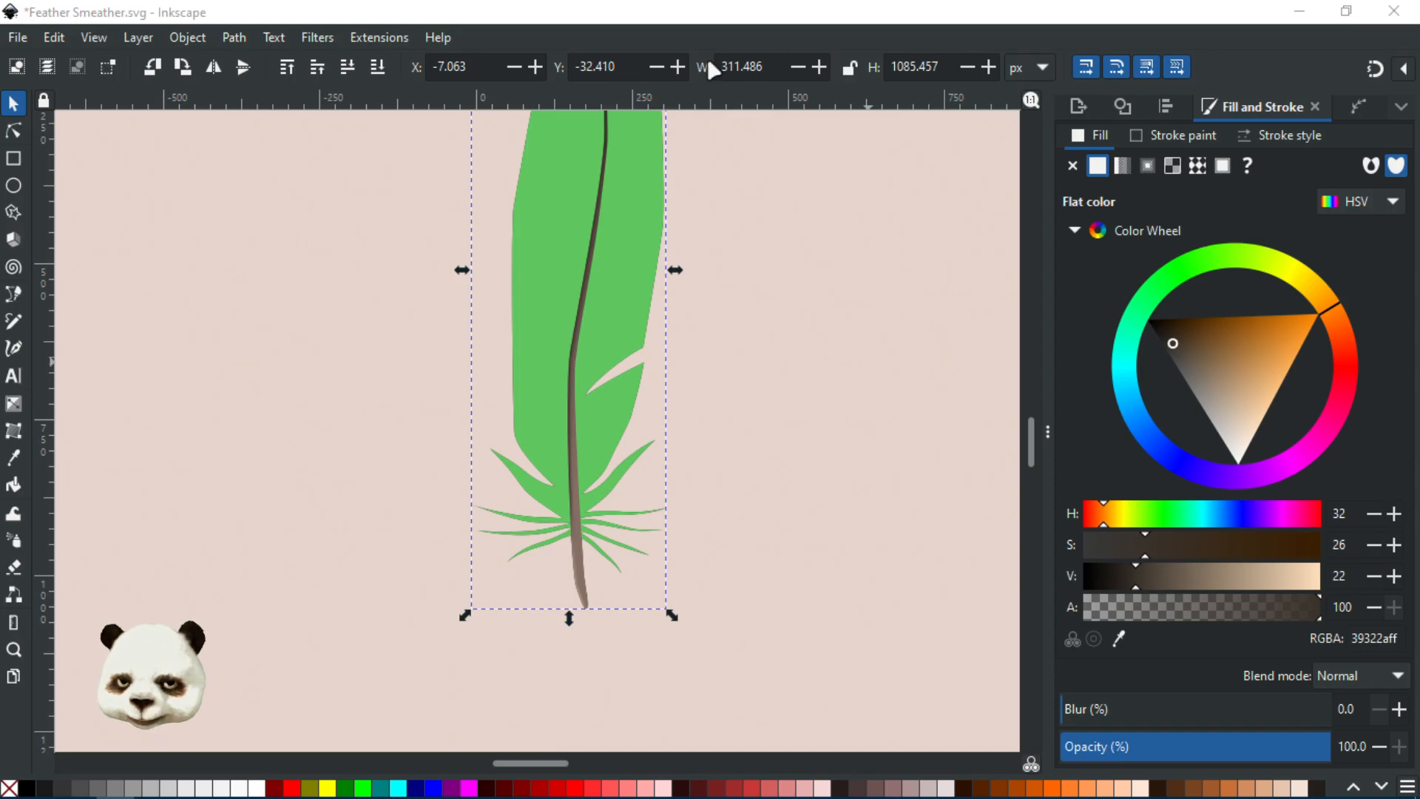
- Nudge the dark copy left and down to X -11.063, Y -30.410 px so it peeks out as a shadow
{"action": "key", "text": "Left"}
{"action": "key", "text": "Left"}
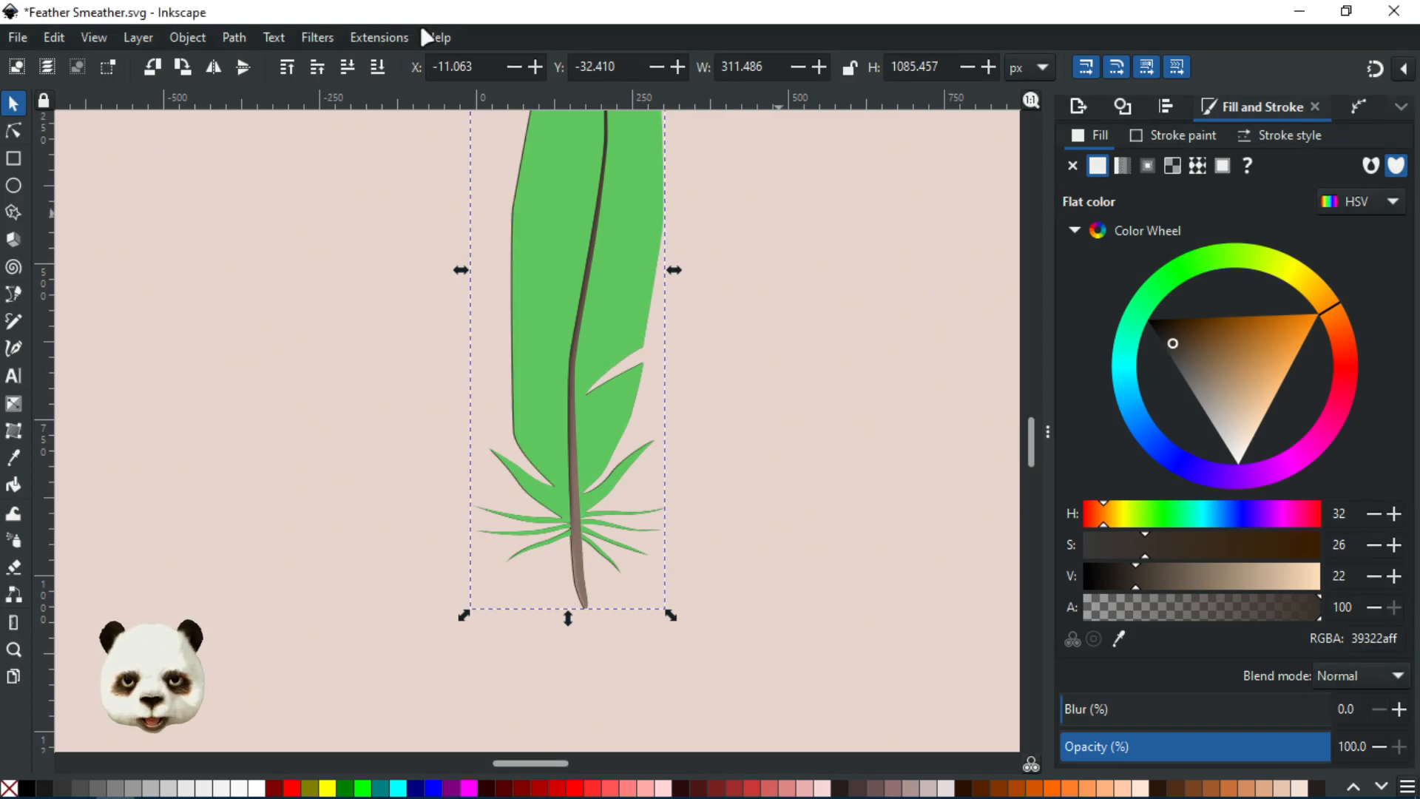
{"action": "key", "text": "Down"}
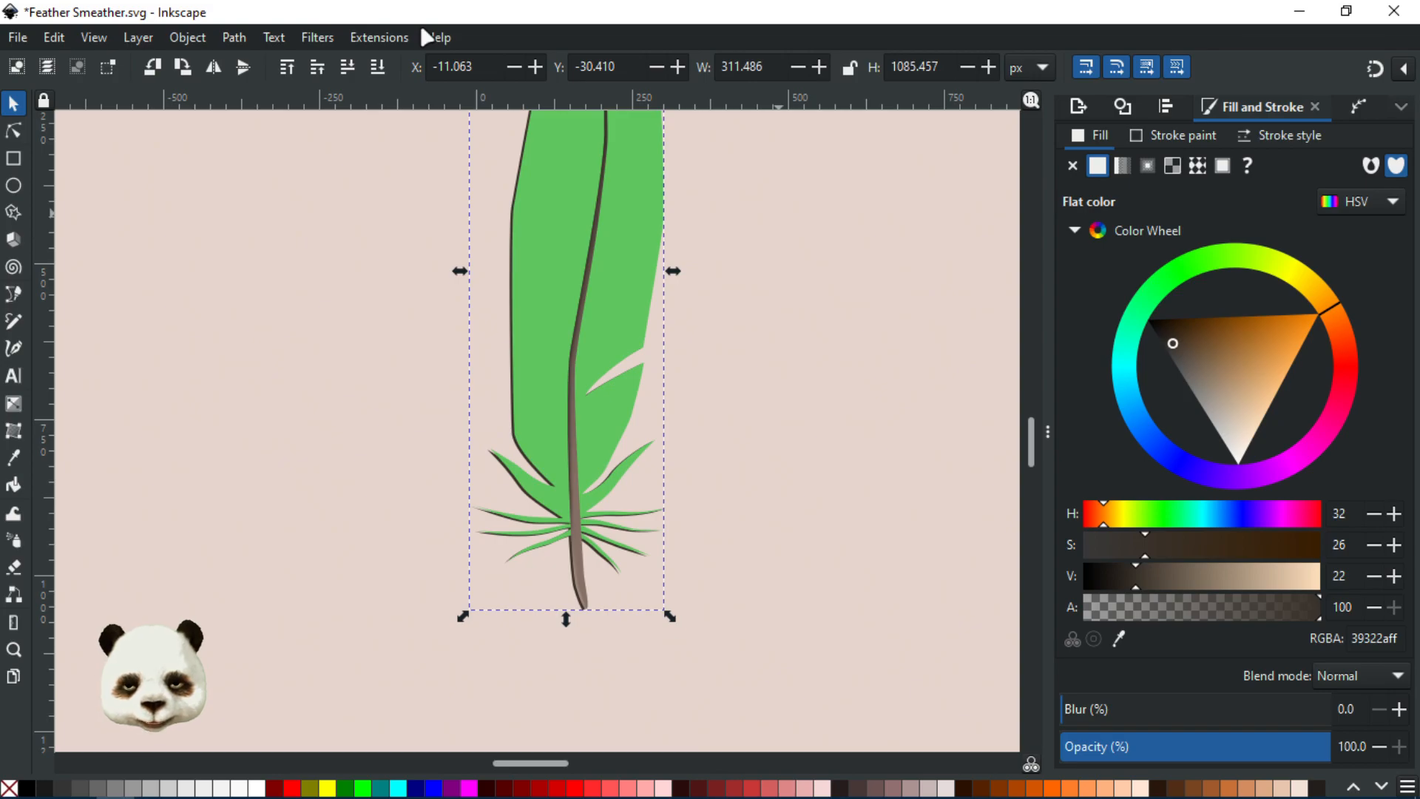
- Soften the dark shadow copy with a 10% blur and reduce its opacity to 70%
{"action": "left_click_drag", "start_coordinate": [1089, 708], "coordinate": [1116, 708]}
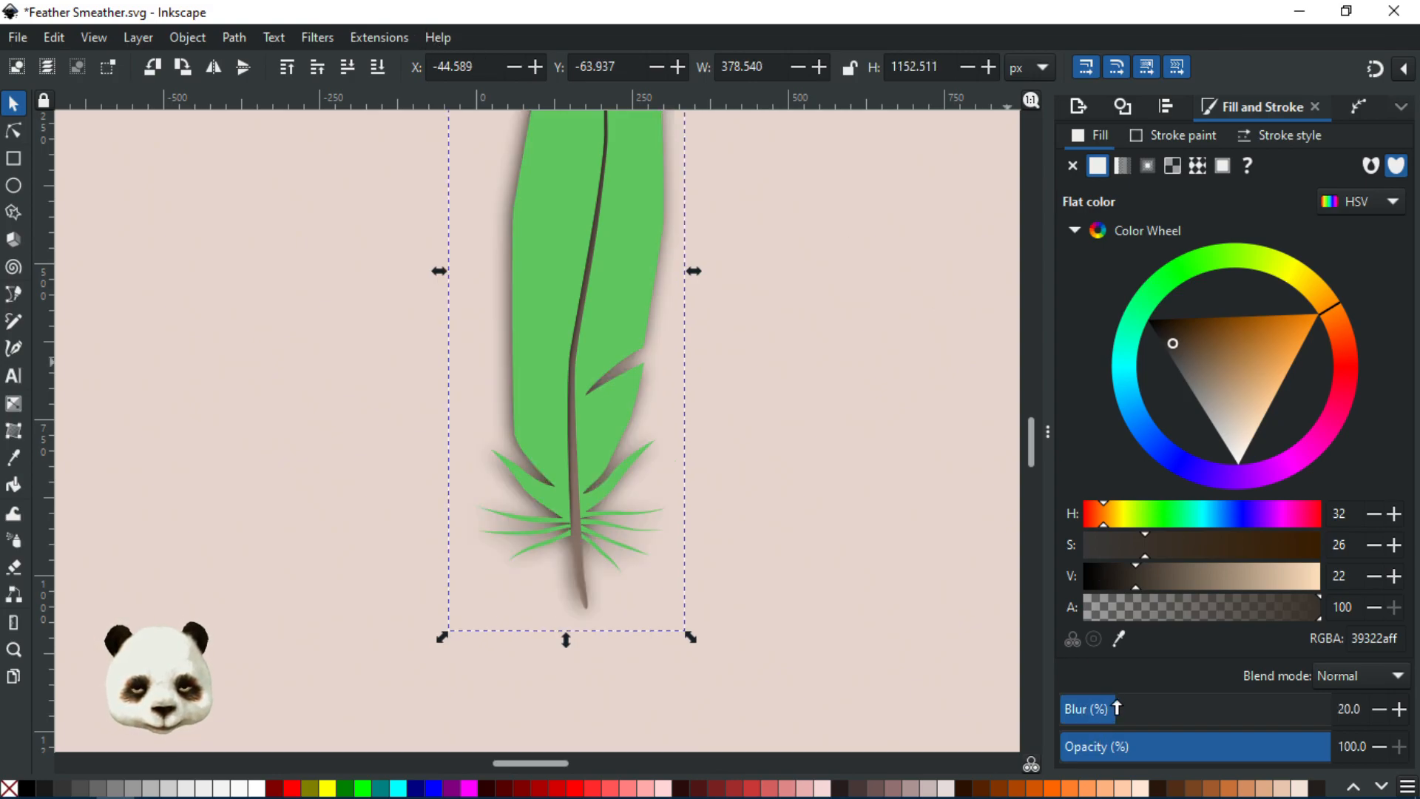
{"action": "left_click", "coordinate": [1090, 708]}
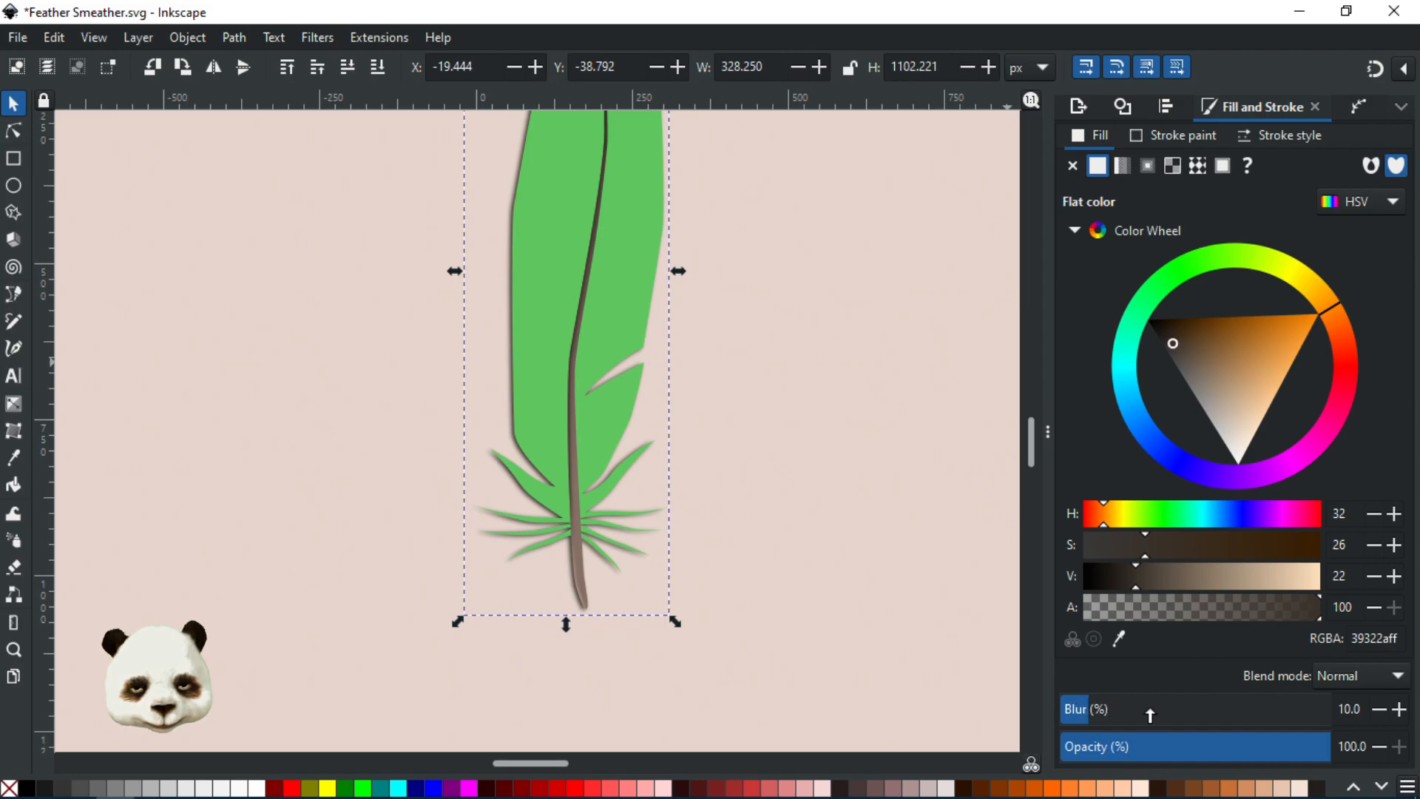
{"action": "left_click_drag", "start_coordinate": [1295, 752], "coordinate": [1249, 759]}
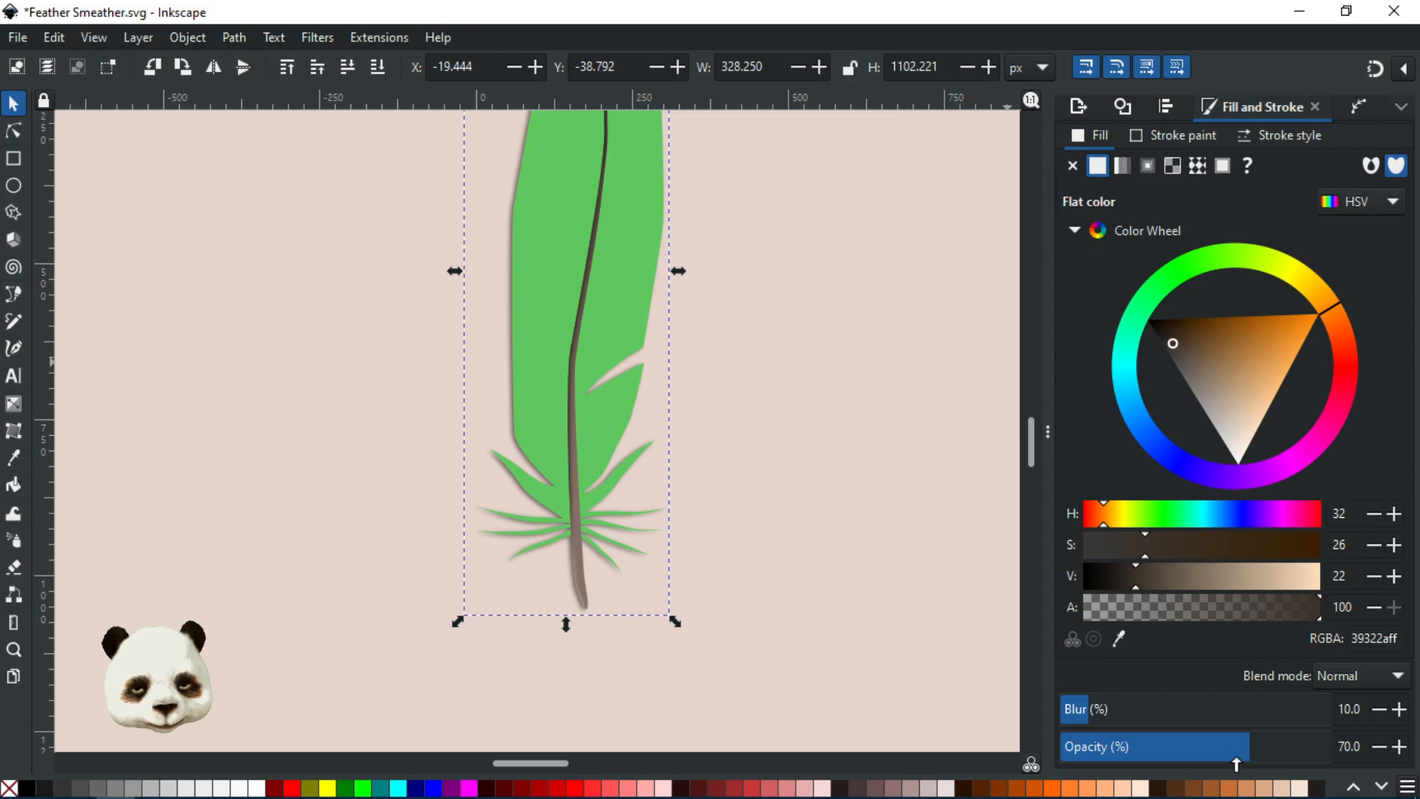
- Adjust the shadow's quill end by shifting its left side node slightly and moving its tip to about X 175, Y 1052 px
{"action": "scroll", "coordinate": [675, 663], "scroll_direction": "up", "scroll_amount": 3}
{"action": "left_click", "coordinate": [14, 130]}
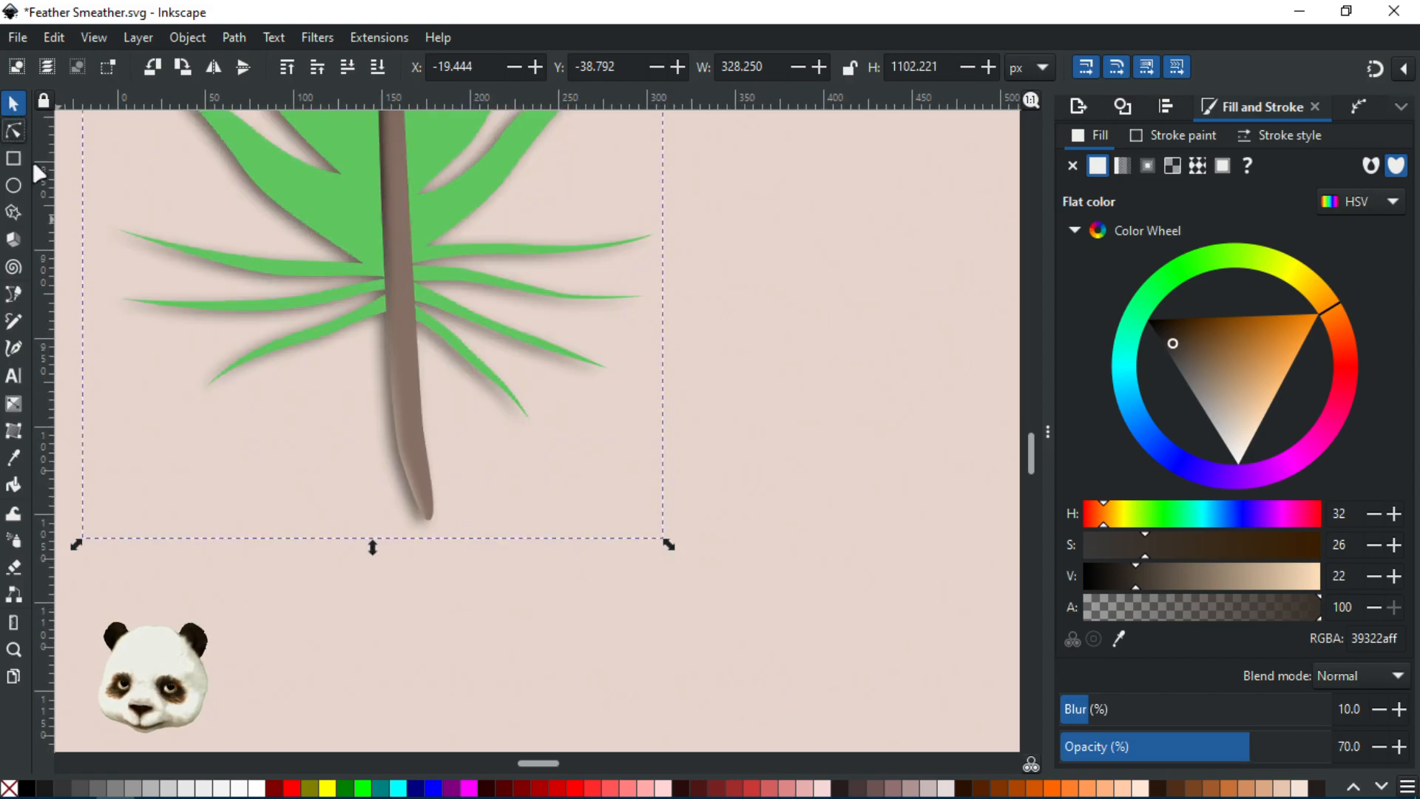
{"action": "left_click", "coordinate": [411, 514]}
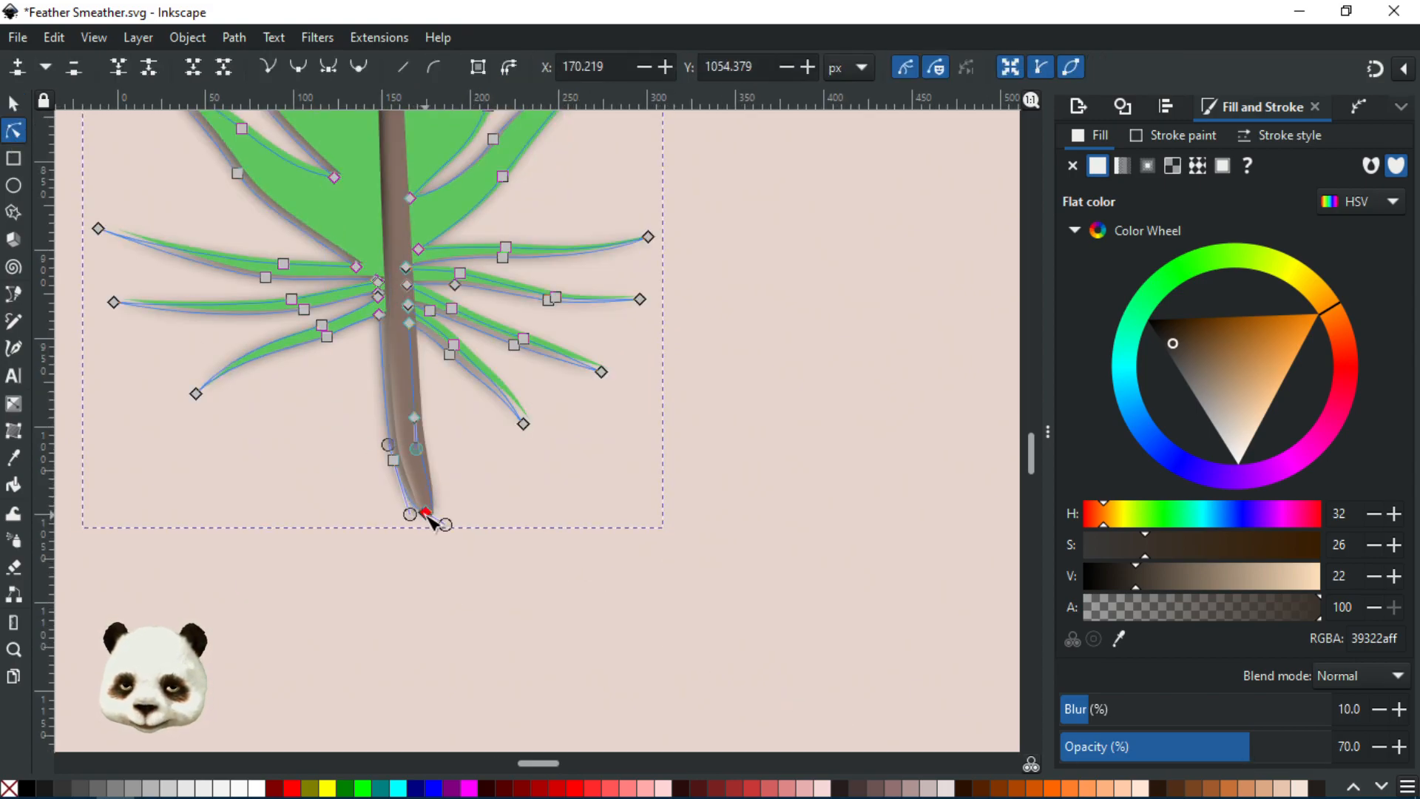
{"action": "left_click_drag", "start_coordinate": [396, 462], "coordinate": [402, 453]}
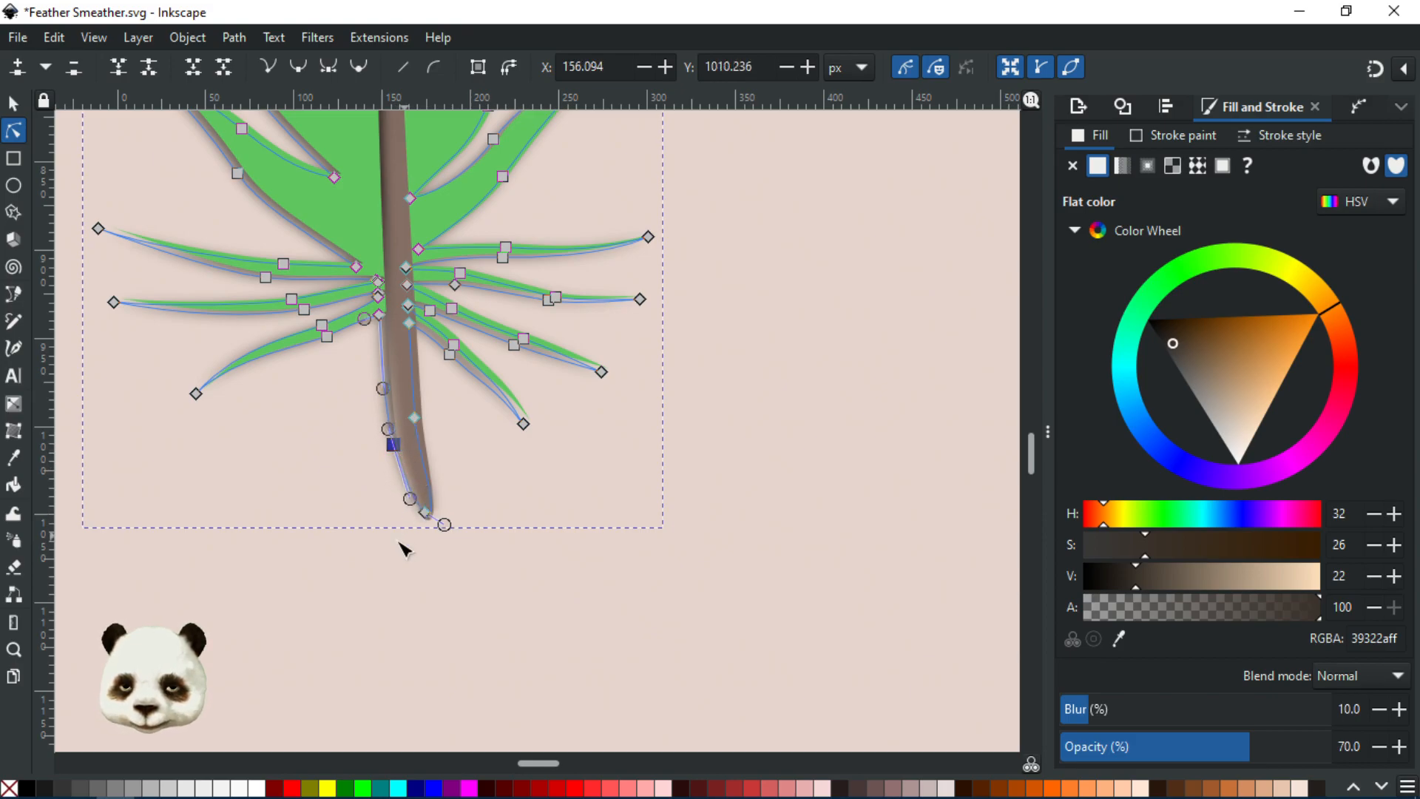
{"action": "scroll", "coordinate": [401, 541], "scroll_direction": "up", "scroll_amount": 3}
{"action": "left_click_drag", "start_coordinate": [479, 477], "coordinate": [490, 511]}
{"action": "scroll", "coordinate": [333, 399], "scroll_direction": "down", "scroll_amount": 4}
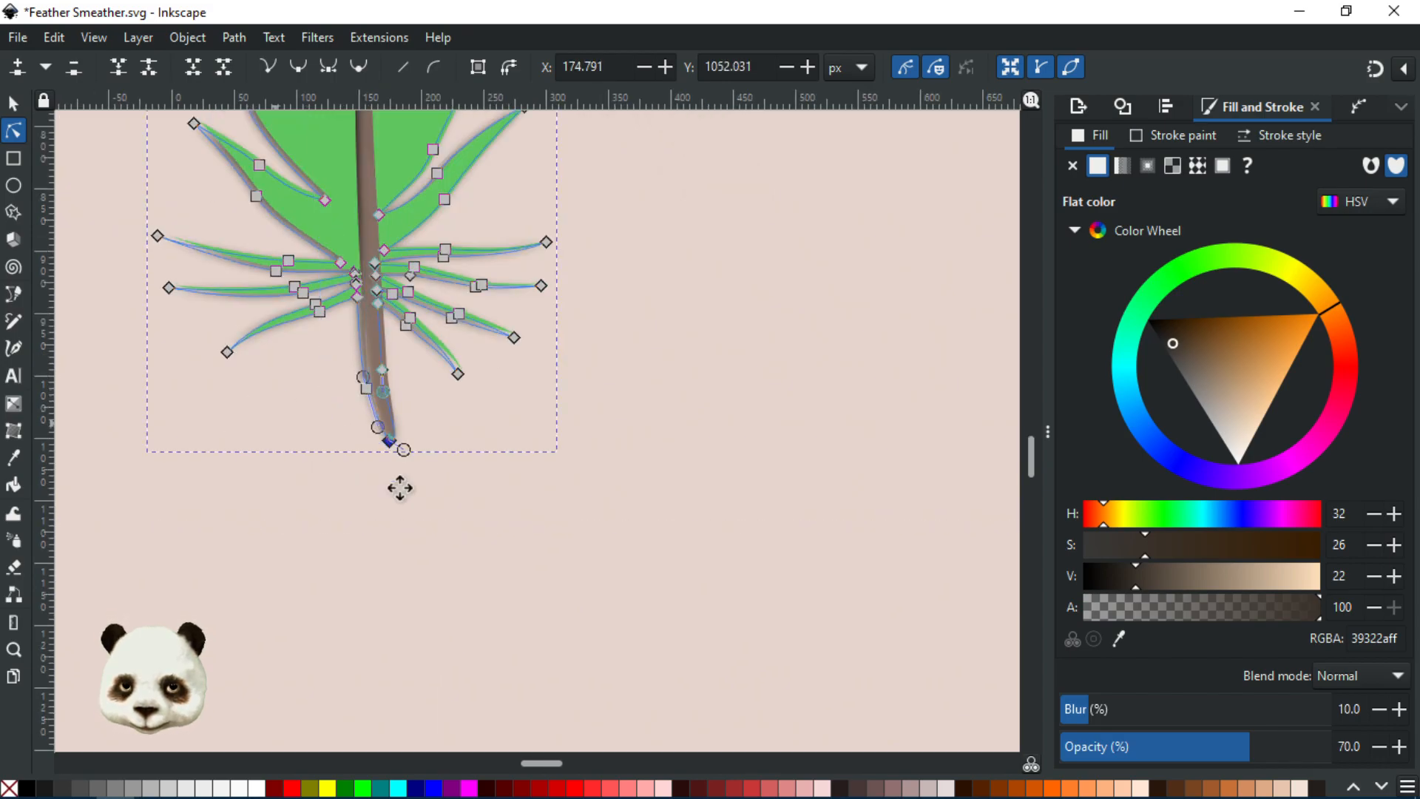
- Align the shadow's two lowest left-hand strand tips with the green ones at about X 2, Y 927 px and X 50, Y 979 px
{"action": "scroll", "coordinate": [437, 428], "scroll_direction": "up", "scroll_amount": 4}
{"action": "left_click_drag", "start_coordinate": [316, 313], "coordinate": [337, 306]}
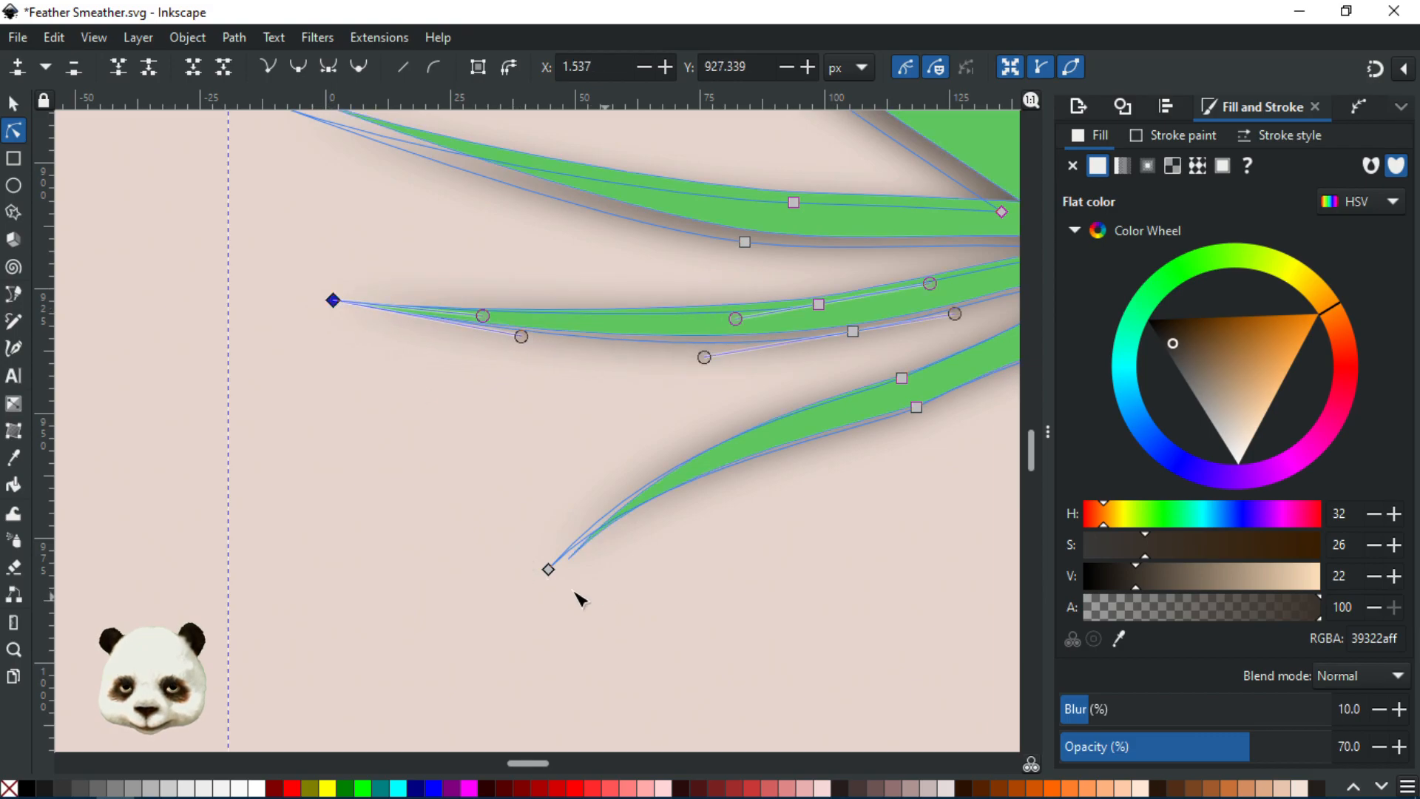
{"action": "left_click_drag", "start_coordinate": [553, 575], "coordinate": [574, 567]}
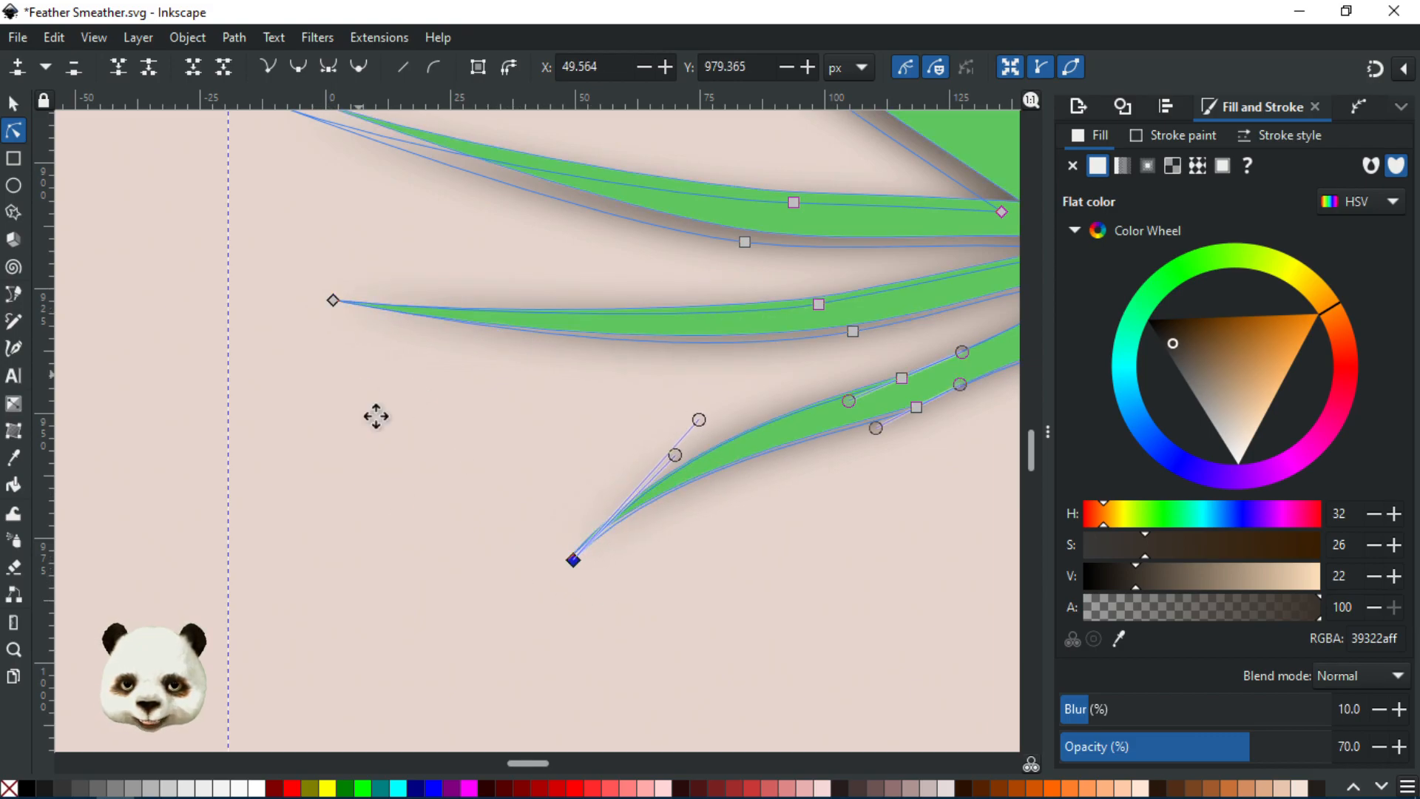
- Move the shadow's upper thin left-hand strand tip to about X -4, Y 887 px and the large left barb's tip to X 23, Y 797 px
{"action": "scroll", "coordinate": [375, 429], "scroll_direction": "up", "scroll_amount": 10}
{"action": "scroll", "coordinate": [374, 428], "scroll_direction": "left", "scroll_amount": 5}
{"action": "left_click", "coordinate": [412, 439]}
{"action": "left_click_drag", "start_coordinate": [427, 435], "coordinate": [461, 430]}
{"action": "scroll", "coordinate": [499, 214], "scroll_direction": "up", "scroll_amount": 10}
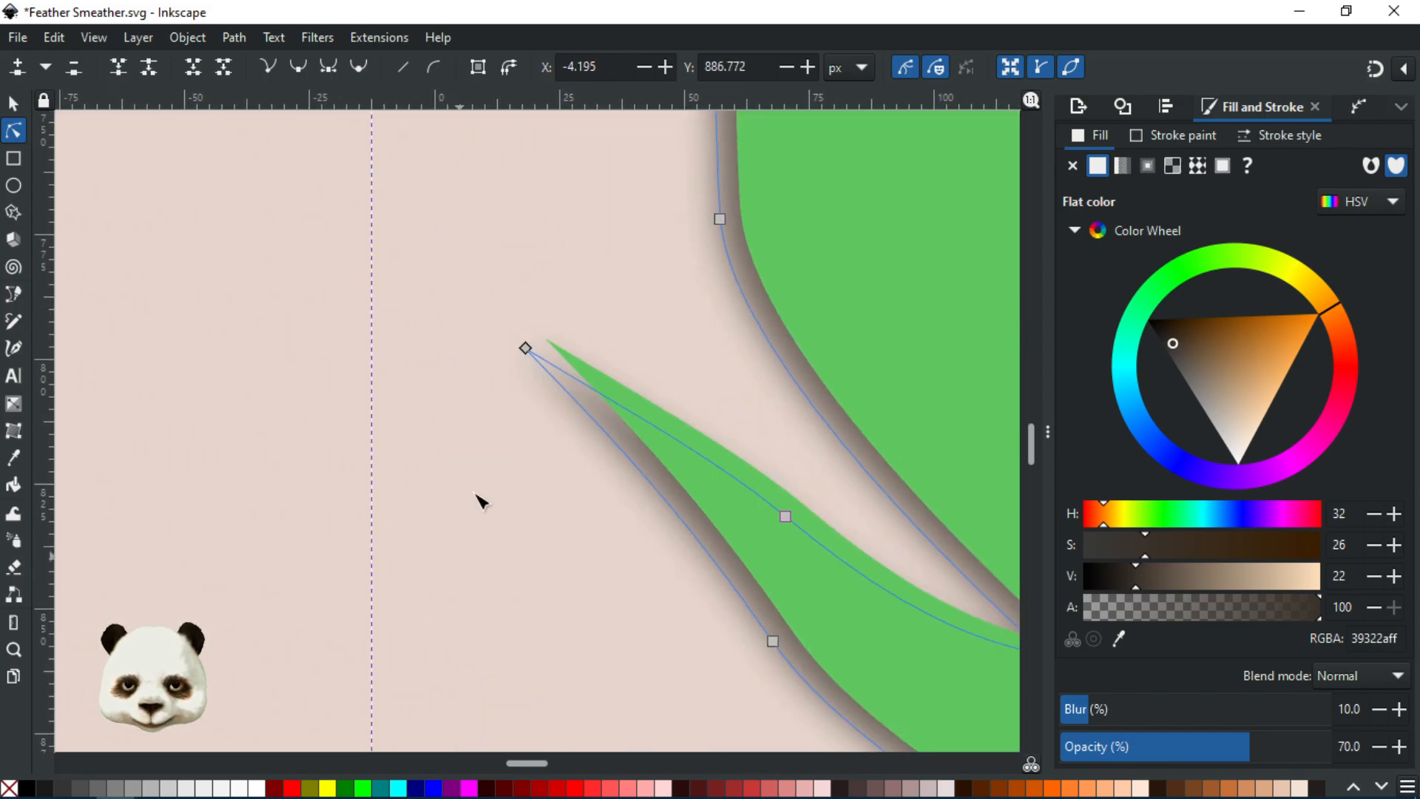
{"action": "left_click", "coordinate": [548, 344]}
{"action": "left_click_drag", "start_coordinate": [548, 338], "coordinate": [549, 338]}
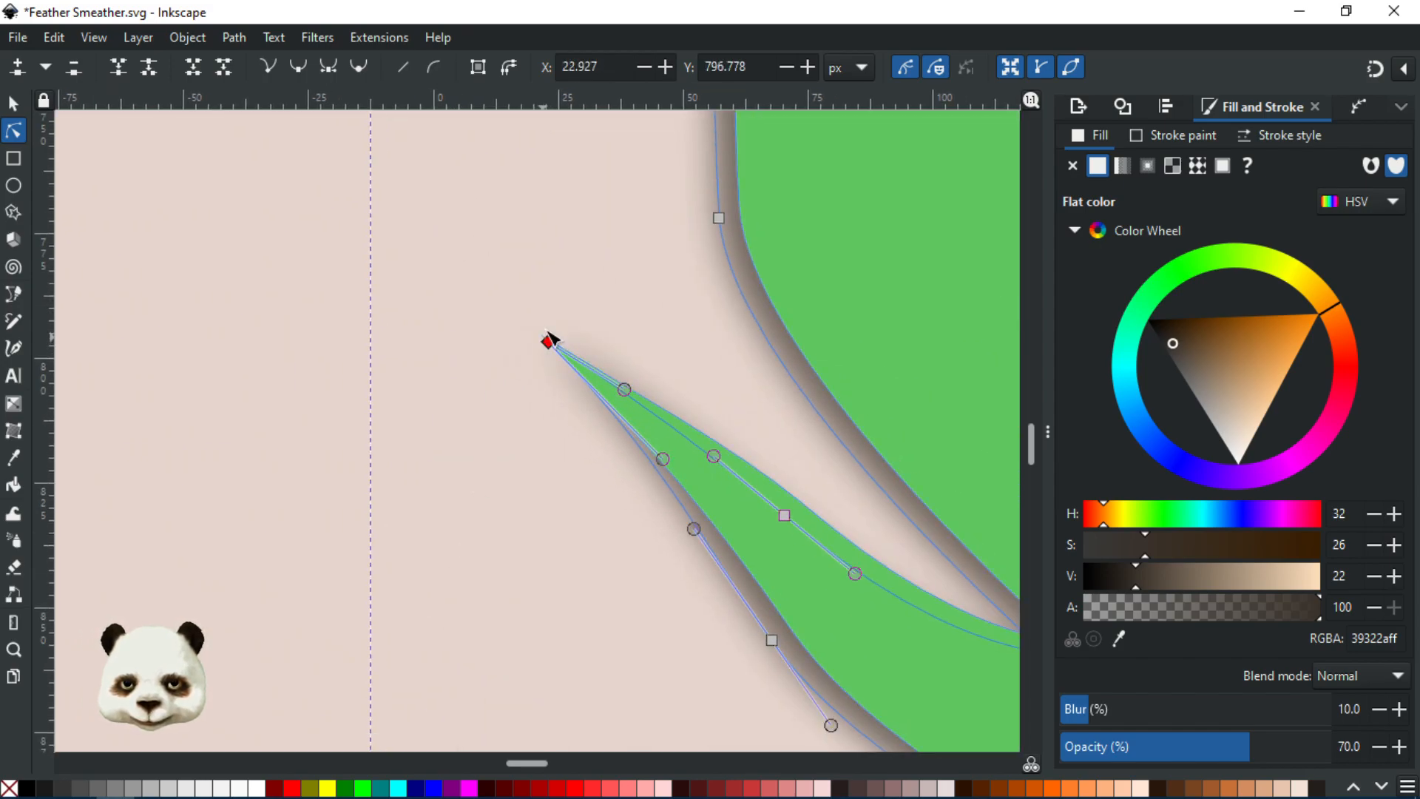
- Move the tip of the shadow's large right-hand barb to about X 287, Y 783 px to match the green barb
{"action": "scroll", "coordinate": [592, 246], "scroll_direction": "down", "scroll_amount": 2}
{"action": "left_click_drag", "start_coordinate": [508, 435], "coordinate": [474, 609]}
{"action": "scroll", "coordinate": [474, 551], "scroll_direction": "down", "scroll_amount": 6}
{"action": "left_click_drag", "start_coordinate": [608, 498], "coordinate": [526, 251]}
{"action": "scroll", "coordinate": [450, 381], "scroll_direction": "up", "scroll_amount": 4}
{"action": "scroll", "coordinate": [518, 269], "scroll_direction": "up", "scroll_amount": 5}
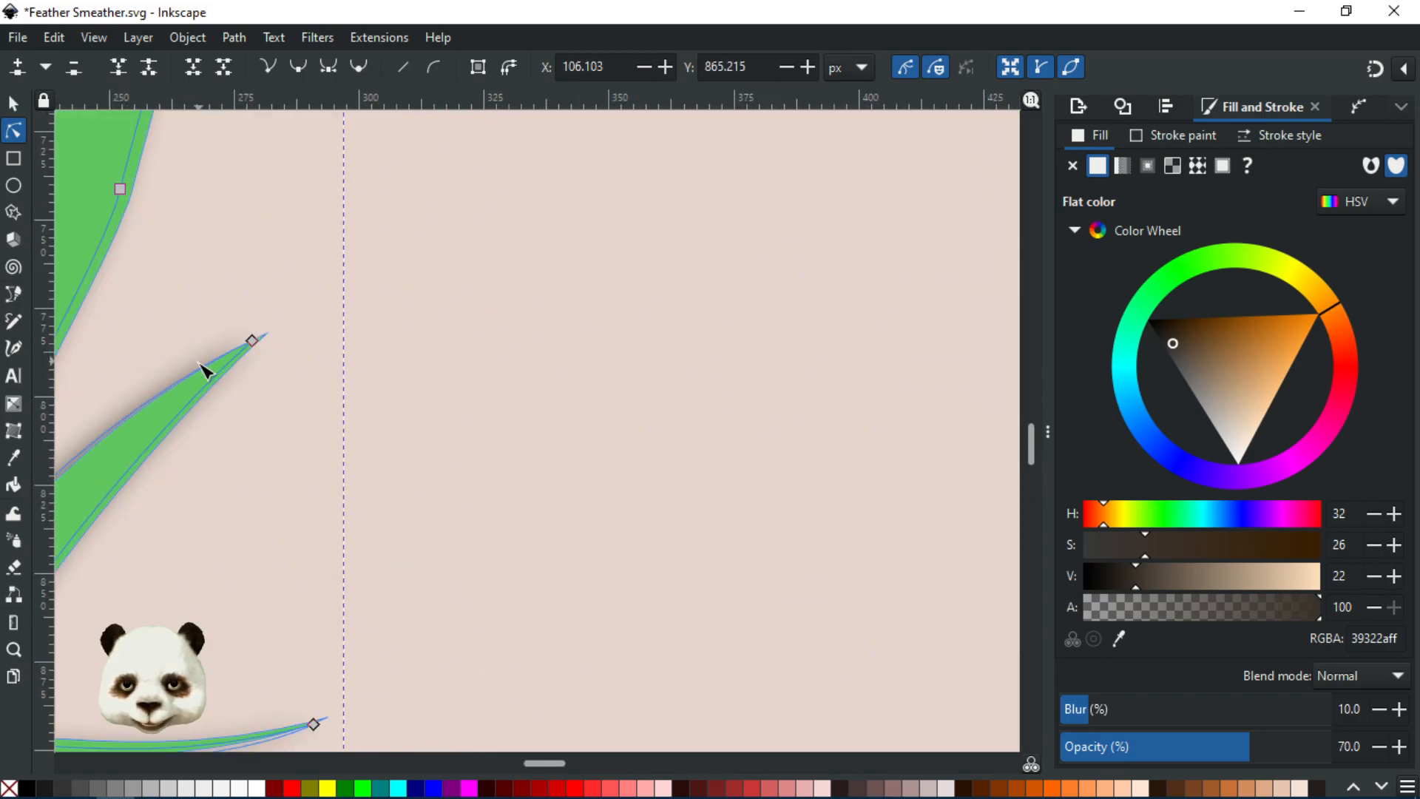
{"action": "left_click", "coordinate": [325, 310]}
{"action": "left_click_drag", "start_coordinate": [330, 305], "coordinate": [334, 306]}
- Match the shadow's upper three right-hand strand tips to the green ones, the first at about X 305, Y 891 px and the third at X 278, Y 967 px
{"action": "scroll", "coordinate": [462, 601], "scroll_direction": "down", "scroll_amount": 7}
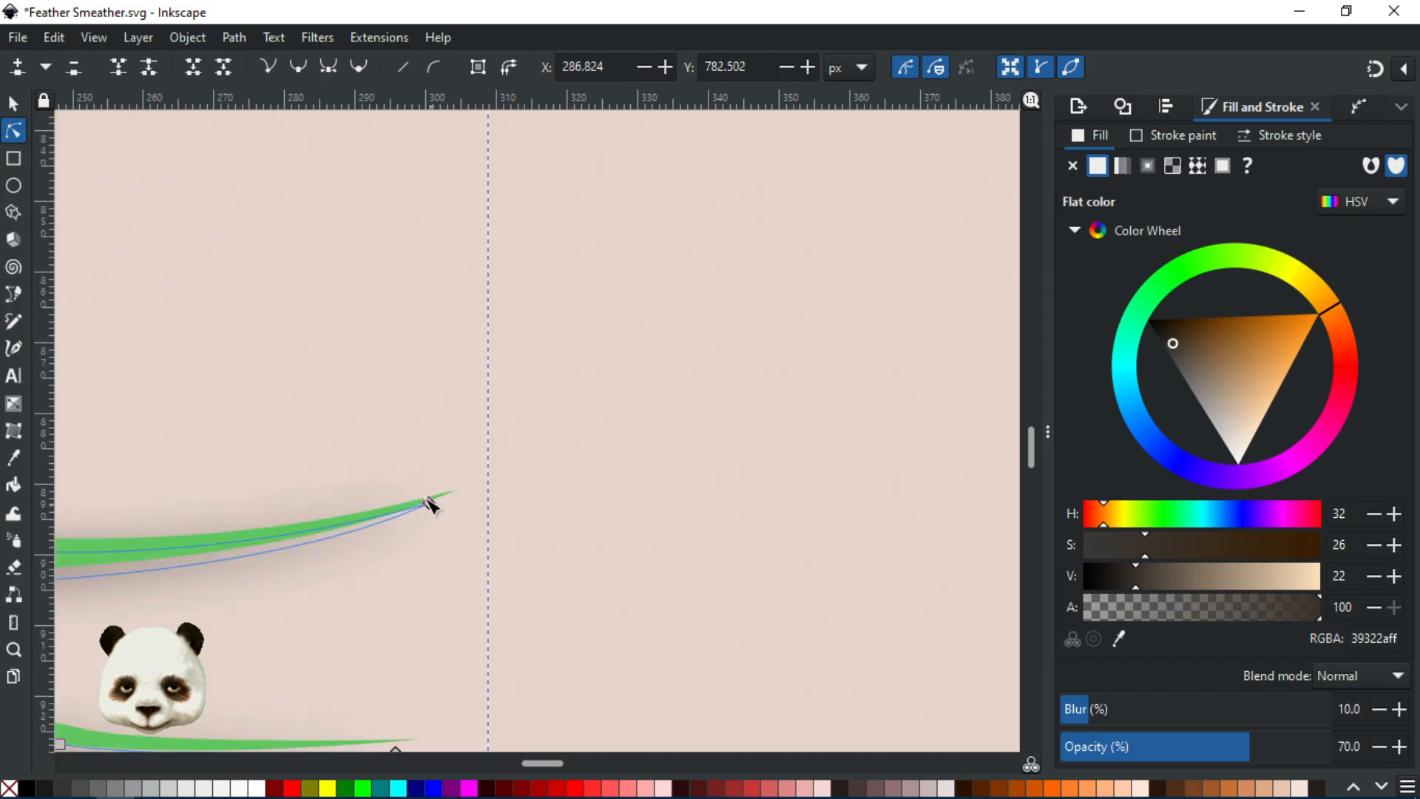
{"action": "left_click_drag", "start_coordinate": [434, 507], "coordinate": [463, 491]}
{"action": "scroll", "coordinate": [466, 473], "scroll_direction": "down", "scroll_amount": 5}
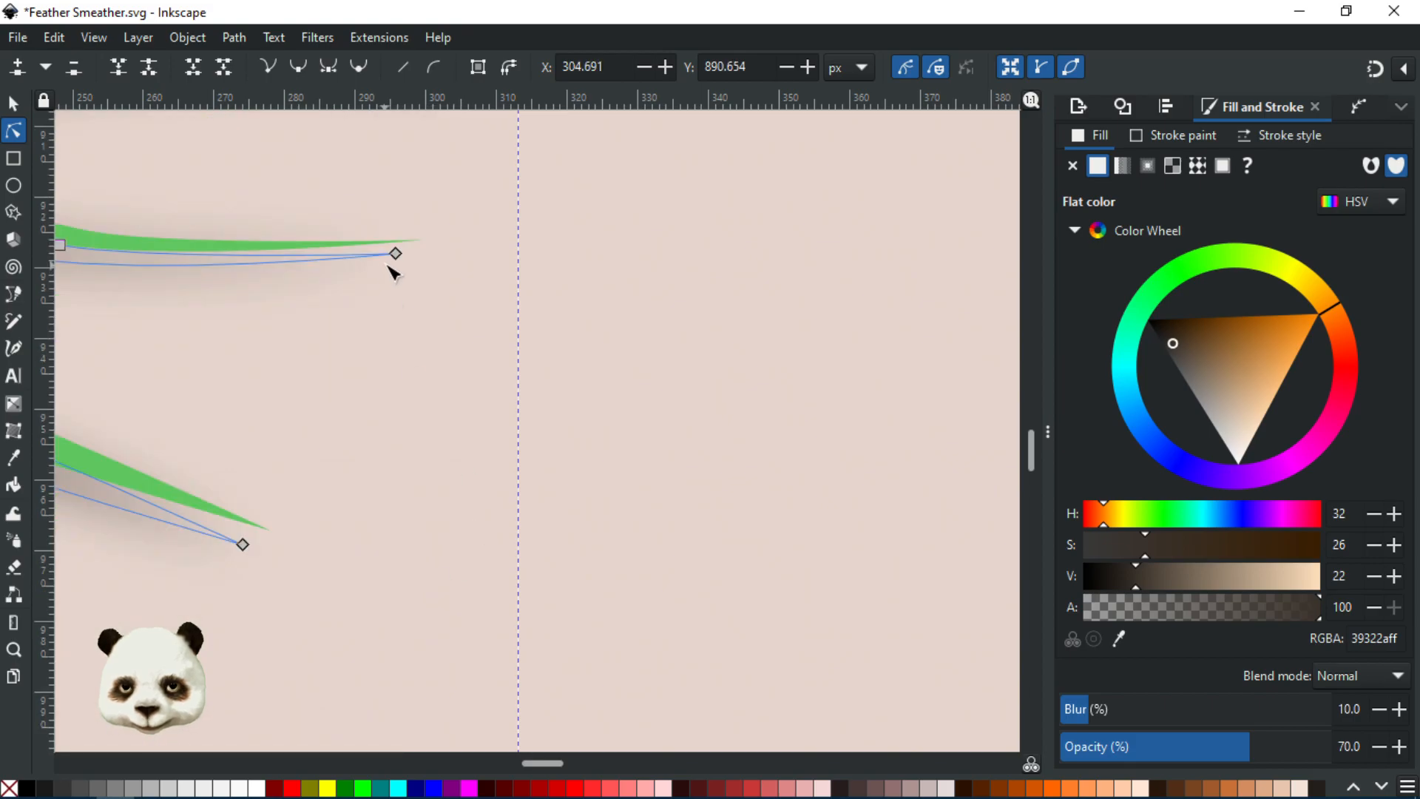
{"action": "left_click_drag", "start_coordinate": [396, 254], "coordinate": [421, 241]}
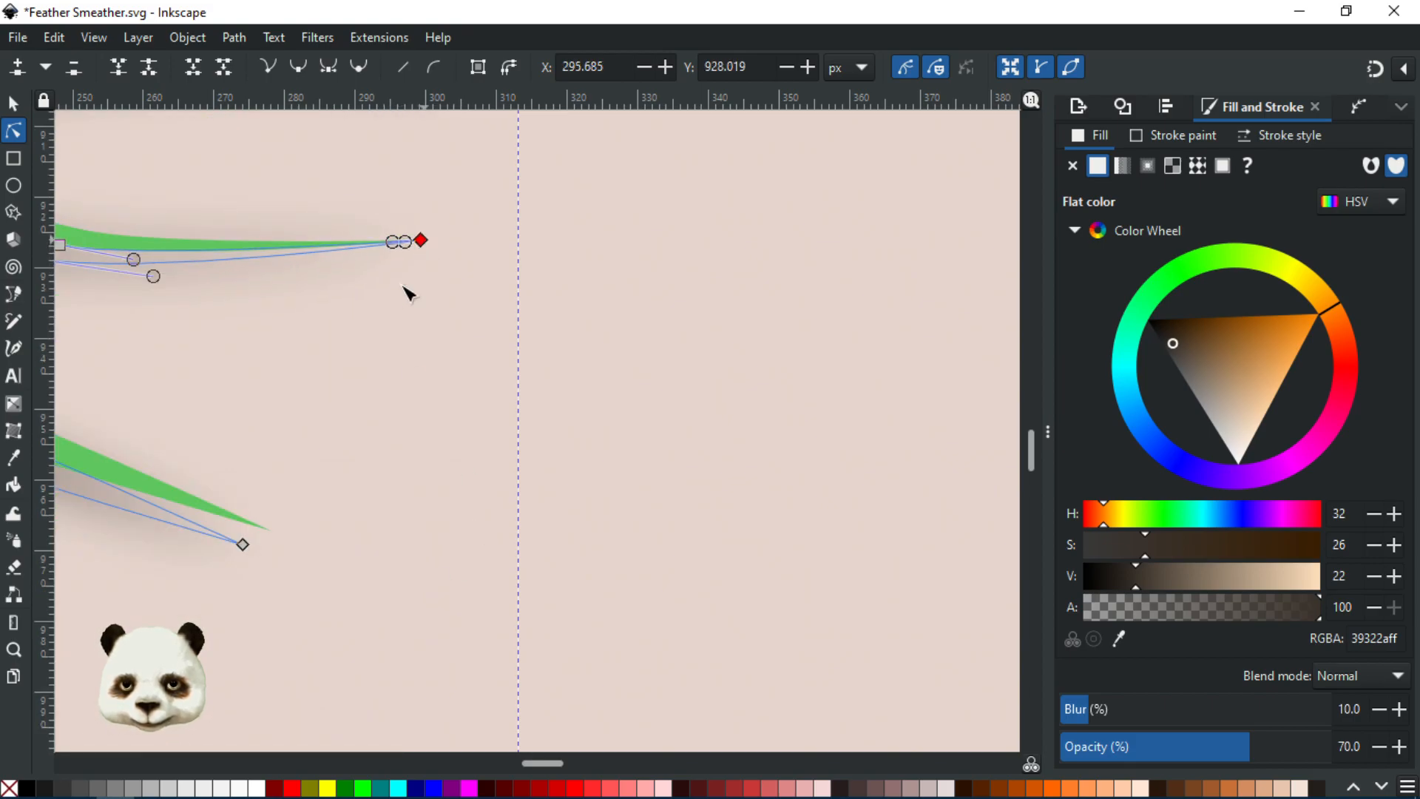
{"action": "left_click_drag", "start_coordinate": [244, 545], "coordinate": [278, 531]}
- Align both outer corners of the shadow's right-hand vane notch with the green shape, placing the upper corner at about X 267, Y 634 px
{"action": "scroll", "coordinate": [313, 458], "scroll_direction": "down", "scroll_amount": 4}
{"action": "left_click_drag", "start_coordinate": [334, 255], "coordinate": [721, 641]}
{"action": "scroll", "coordinate": [689, 241], "scroll_direction": "up", "scroll_amount": 3}
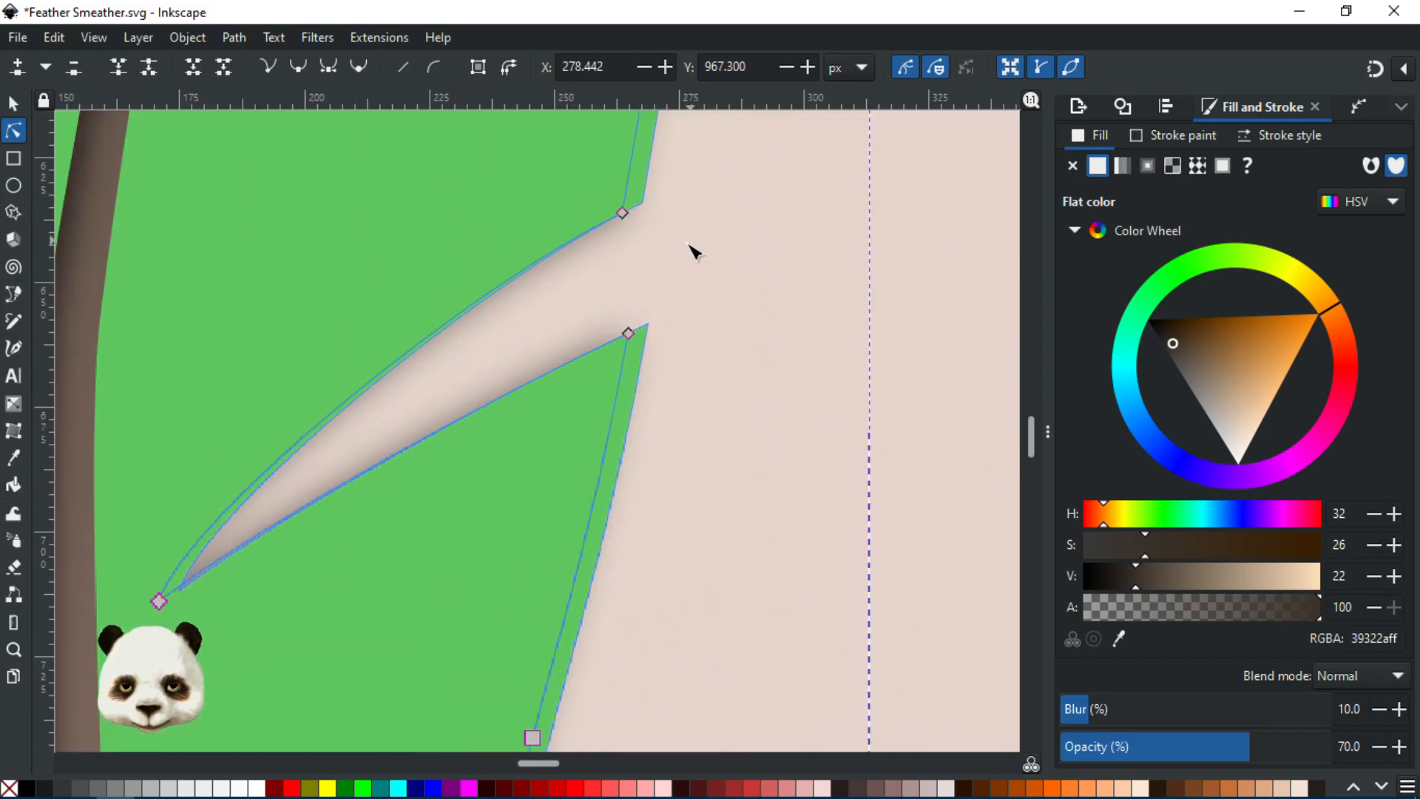
{"action": "left_click_drag", "start_coordinate": [628, 334], "coordinate": [649, 325]}
{"action": "left_click", "coordinate": [624, 214]}
{"action": "left_click_drag", "start_coordinate": [631, 207], "coordinate": [642, 204]}
- Align the shadow's upper left vane notch with the green one, moving its upper corner to about X 113, Y 122 px and inner point to X 168, Y 168 px
{"action": "scroll", "coordinate": [567, 244], "scroll_direction": "down", "scroll_amount": 4}
{"action": "left_click_drag", "start_coordinate": [473, 244], "coordinate": [587, 658]}
{"action": "left_click_drag", "start_coordinate": [554, 349], "coordinate": [513, 630]}
{"action": "scroll", "coordinate": [536, 346], "scroll_direction": "up", "scroll_amount": 3}
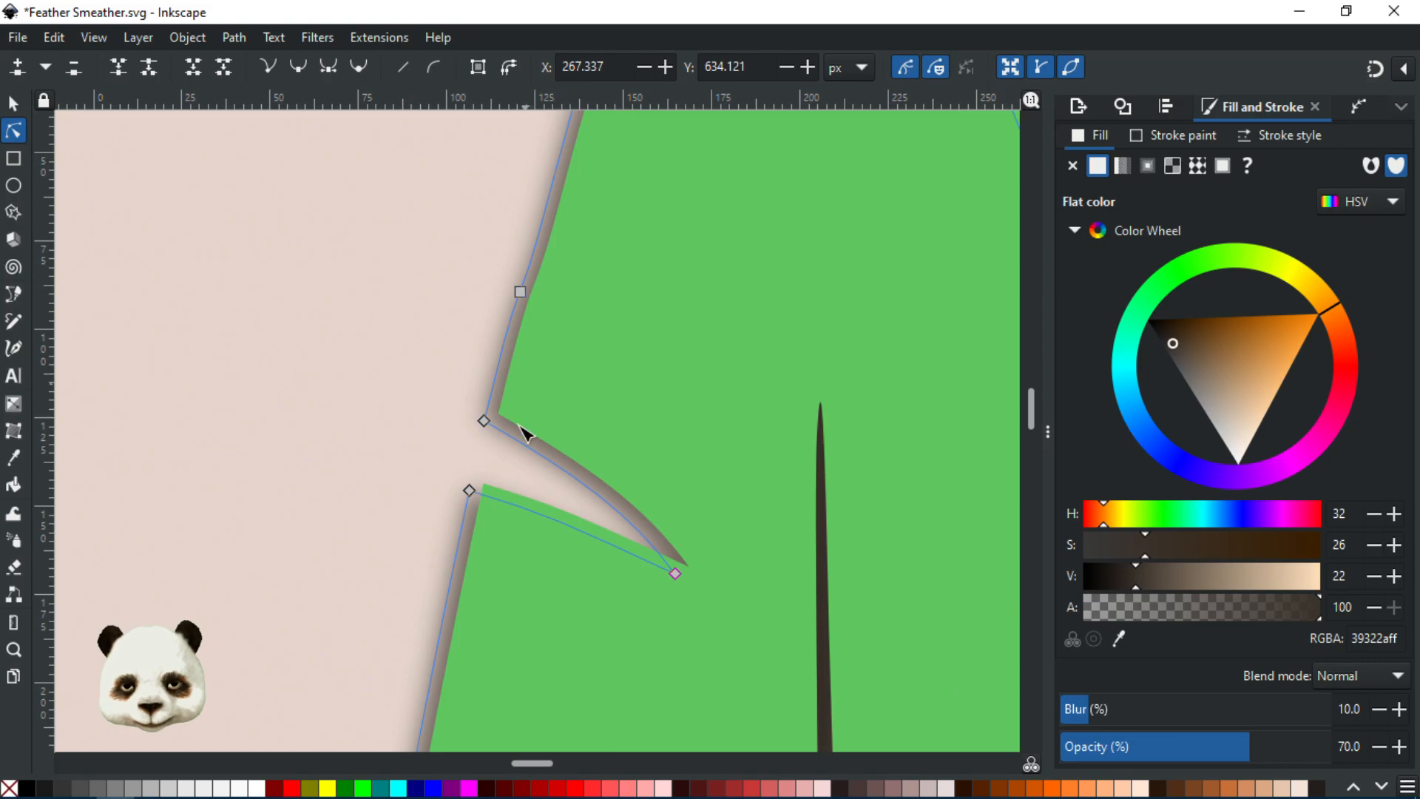
{"action": "left_click_drag", "start_coordinate": [472, 488], "coordinate": [481, 482]}
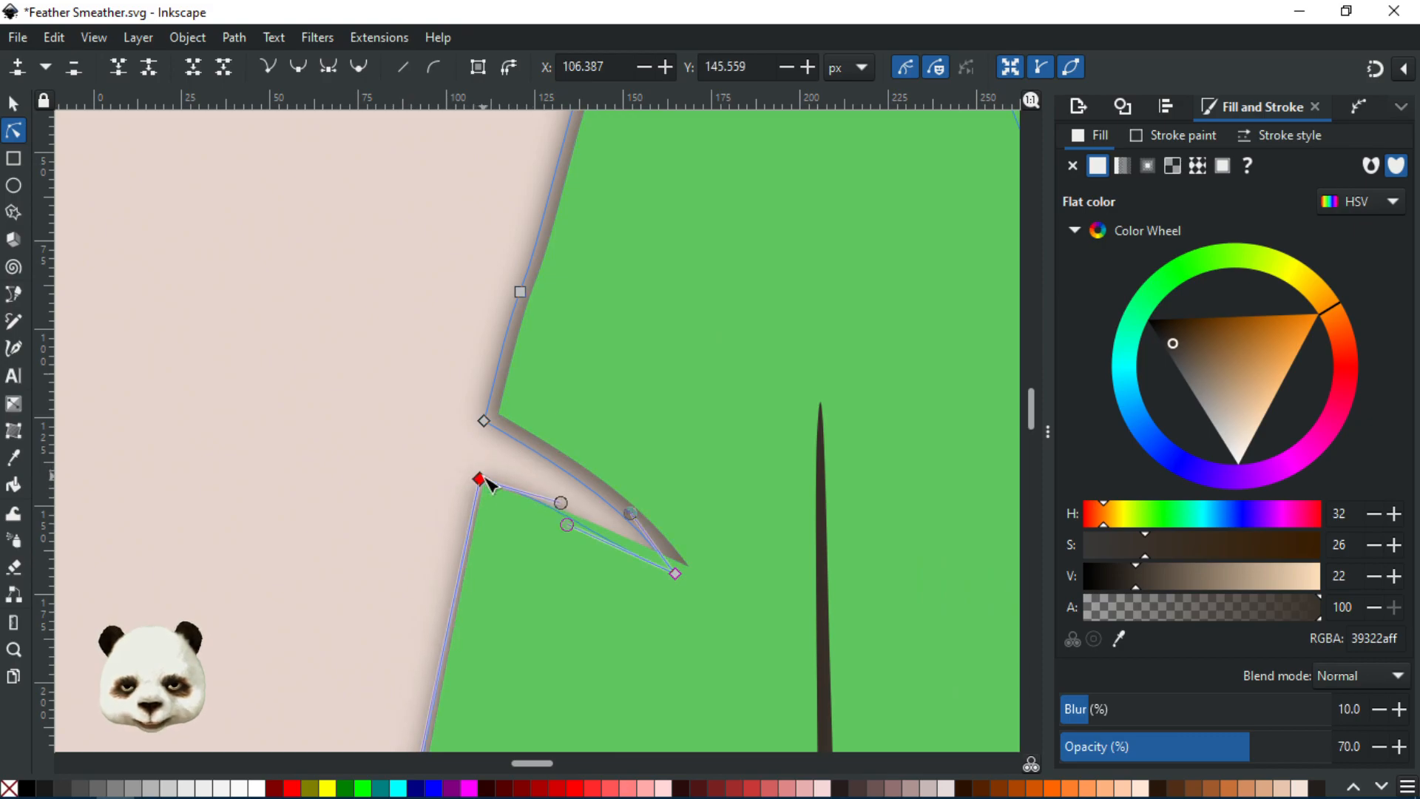
{"action": "left_click_drag", "start_coordinate": [490, 416], "coordinate": [499, 410]}
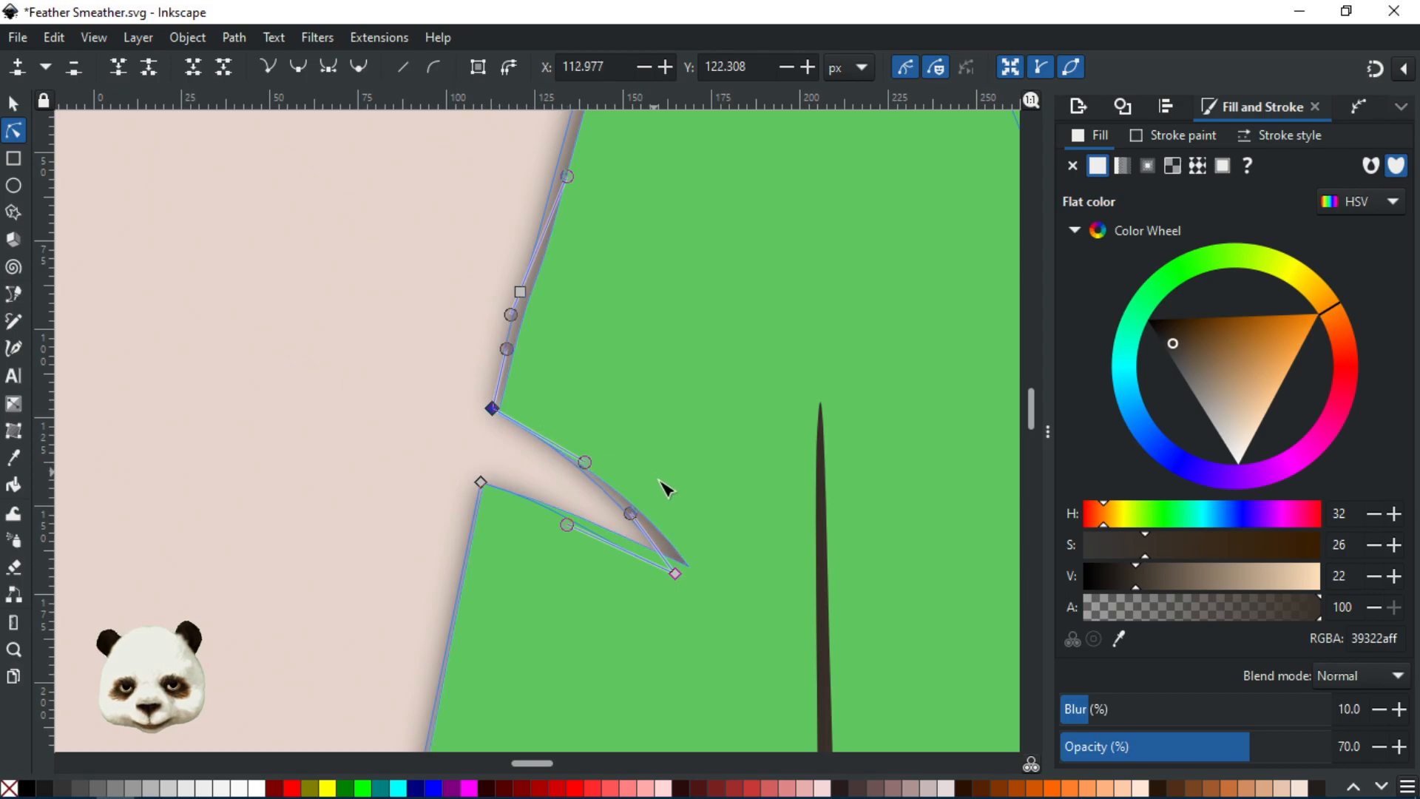
{"action": "left_click_drag", "start_coordinate": [679, 579], "coordinate": [692, 578]}
{"action": "scroll", "coordinate": [718, 557], "scroll_direction": "down", "scroll_amount": 3}
{"action": "left_click", "coordinate": [878, 551]}
{"action": "mouse_move", "coordinate": [818, 521]}
{"action": "left_mouse_down"}
{"action": "mouse_move", "coordinate": [383, 294]}
{"action": "mouse_move", "coordinate": [454, 491]}
{"action": "mouse_move", "coordinate": [367, 237]}
{"action": "left_mouse_up"}
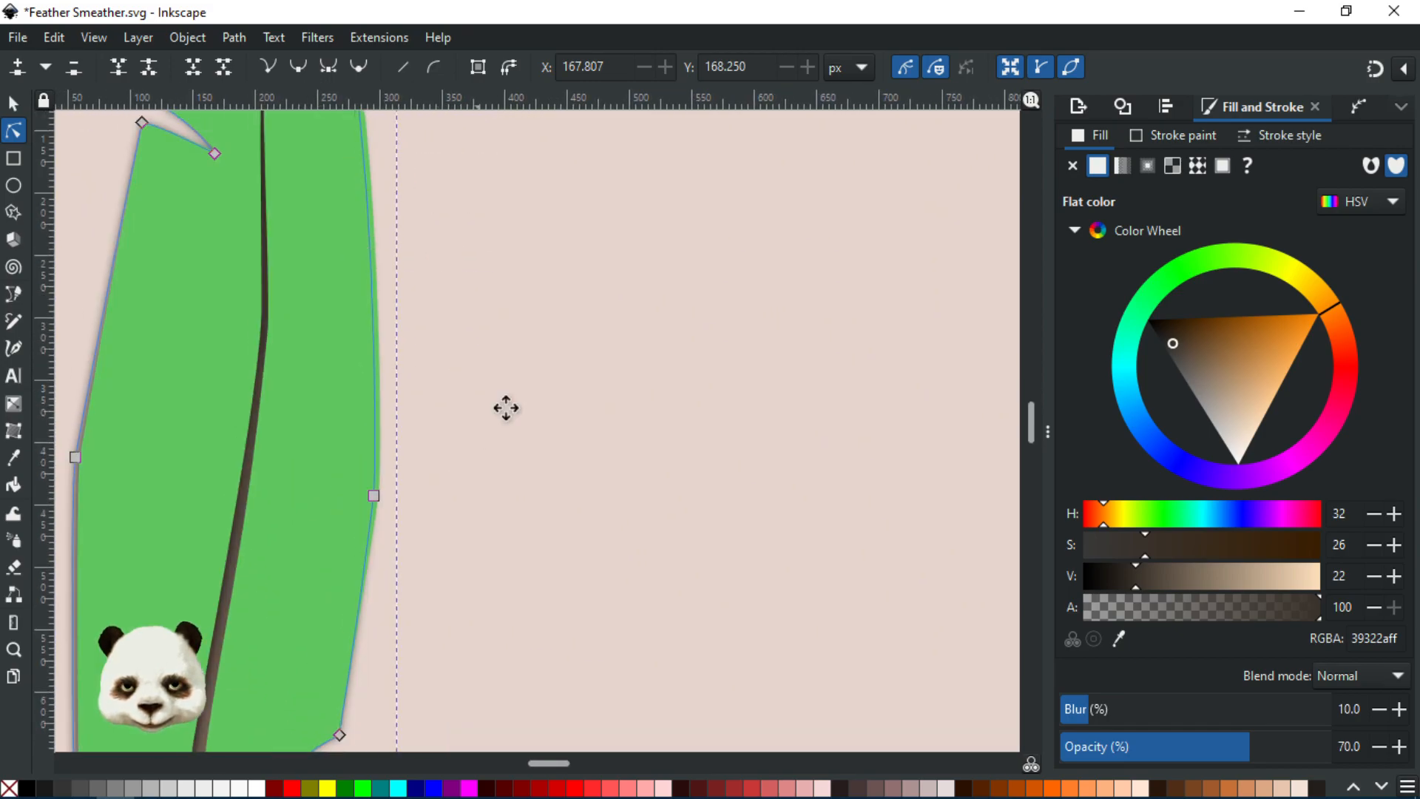
{"action": "left_click_drag", "start_coordinate": [507, 406], "coordinate": [640, 323]}
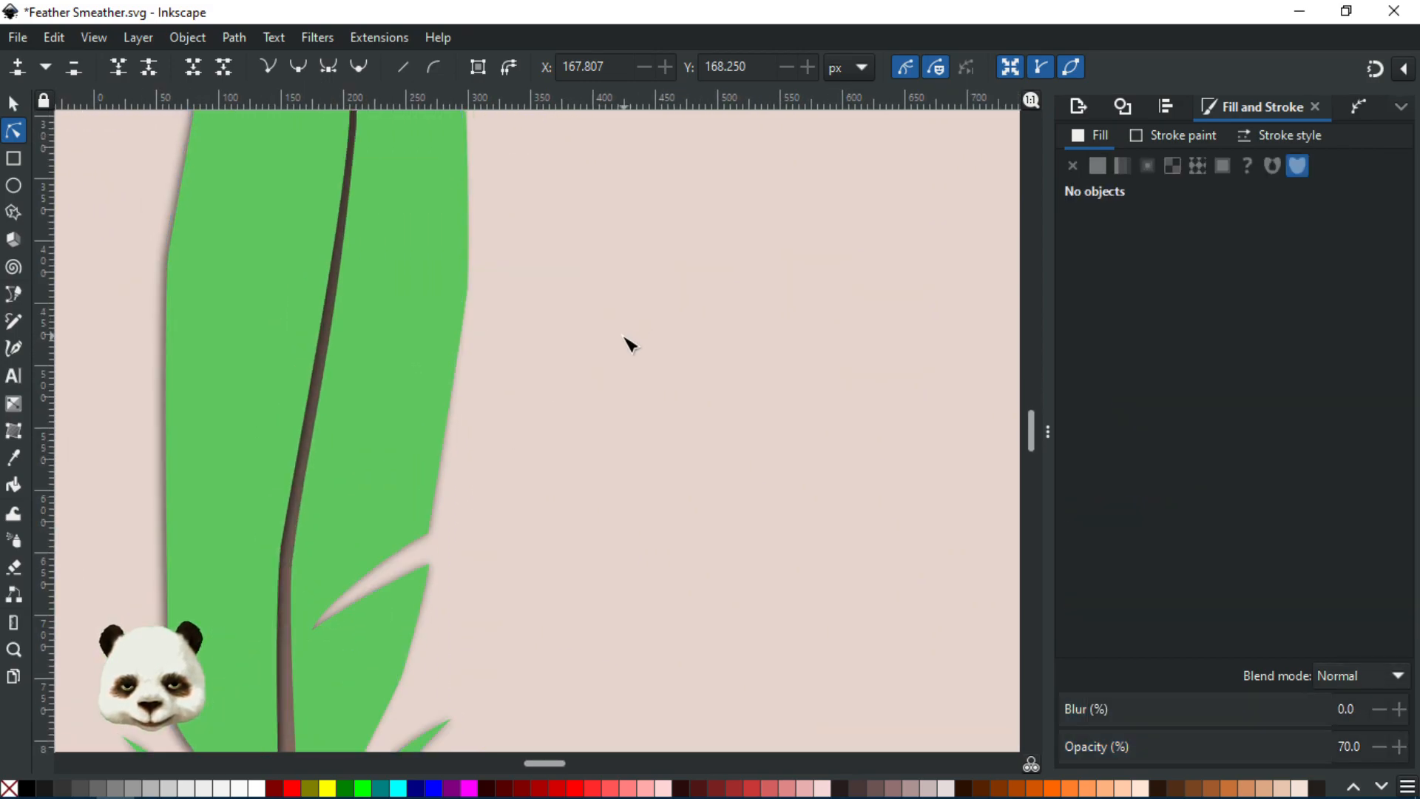
- Select the blurred shadow behind the green vane and set its opacity to 50%
{"action": "scroll", "coordinate": [635, 353], "scroll_direction": "down", "scroll_amount": 4}
{"action": "scroll", "coordinate": [606, 472], "scroll_direction": "up", "scroll_amount": 3}
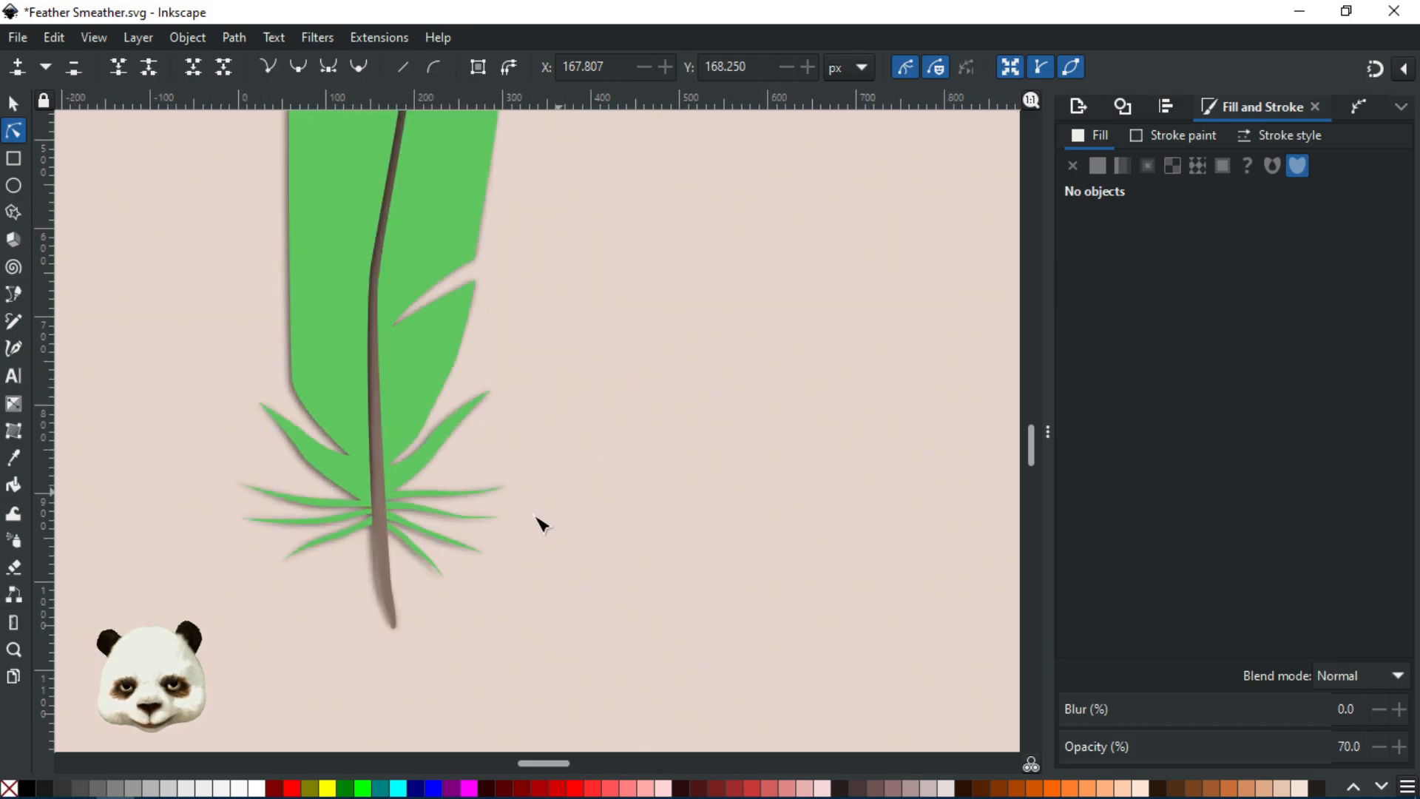
{"action": "scroll", "coordinate": [234, 501], "scroll_direction": "up", "scroll_amount": 2}
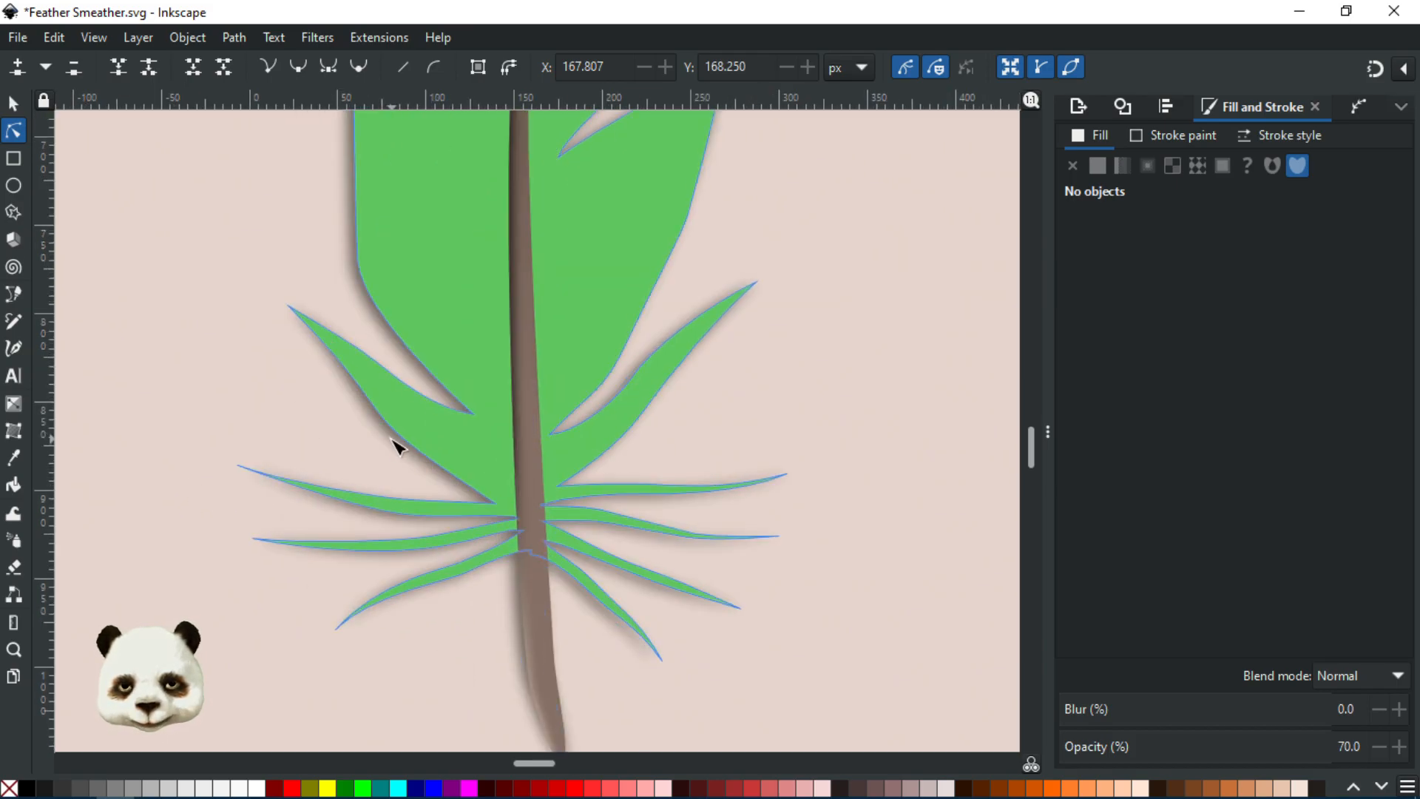
{"action": "left_click", "coordinate": [391, 437]}
{"action": "left_click", "coordinate": [379, 434]}
{"action": "left_click", "coordinate": [386, 435]}
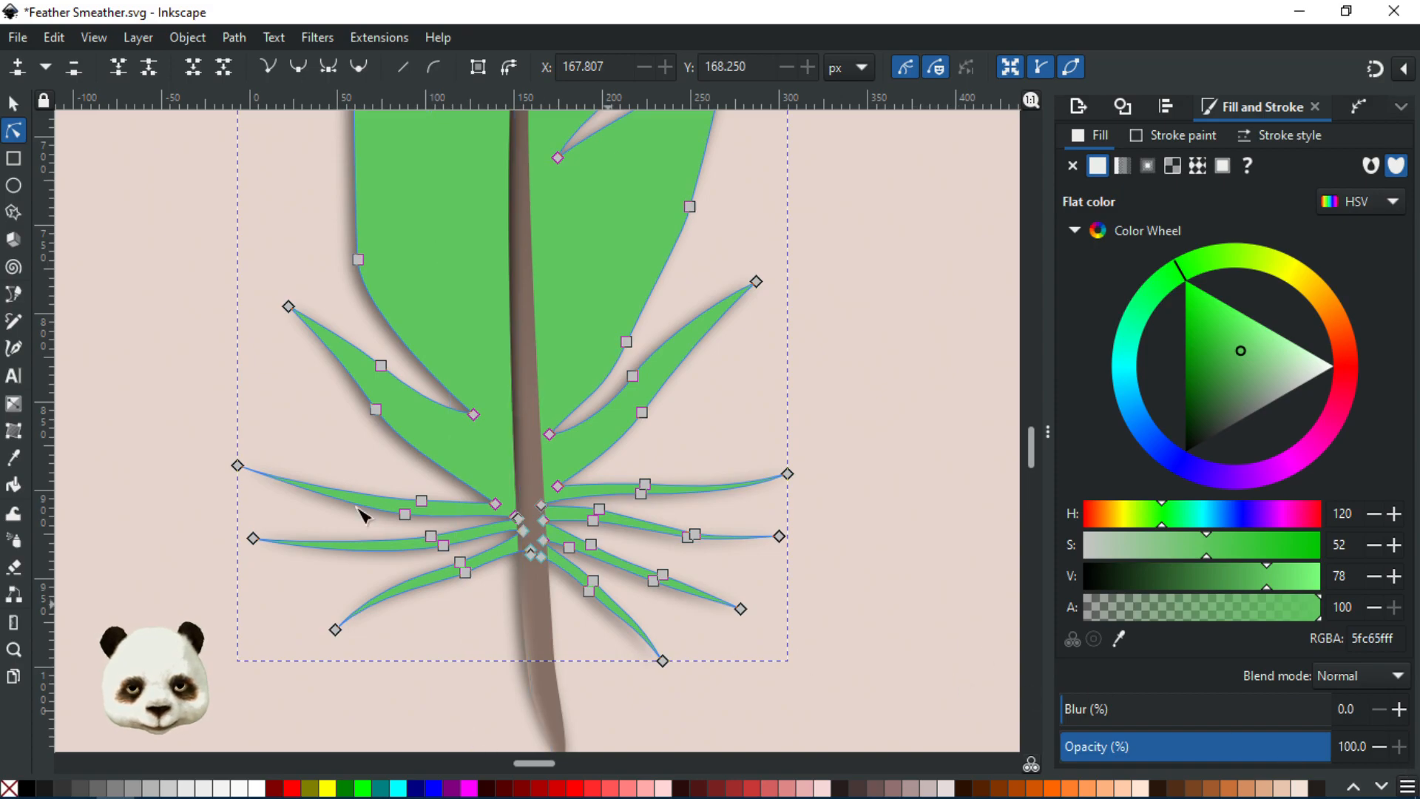
{"action": "left_click", "coordinate": [13, 104]}
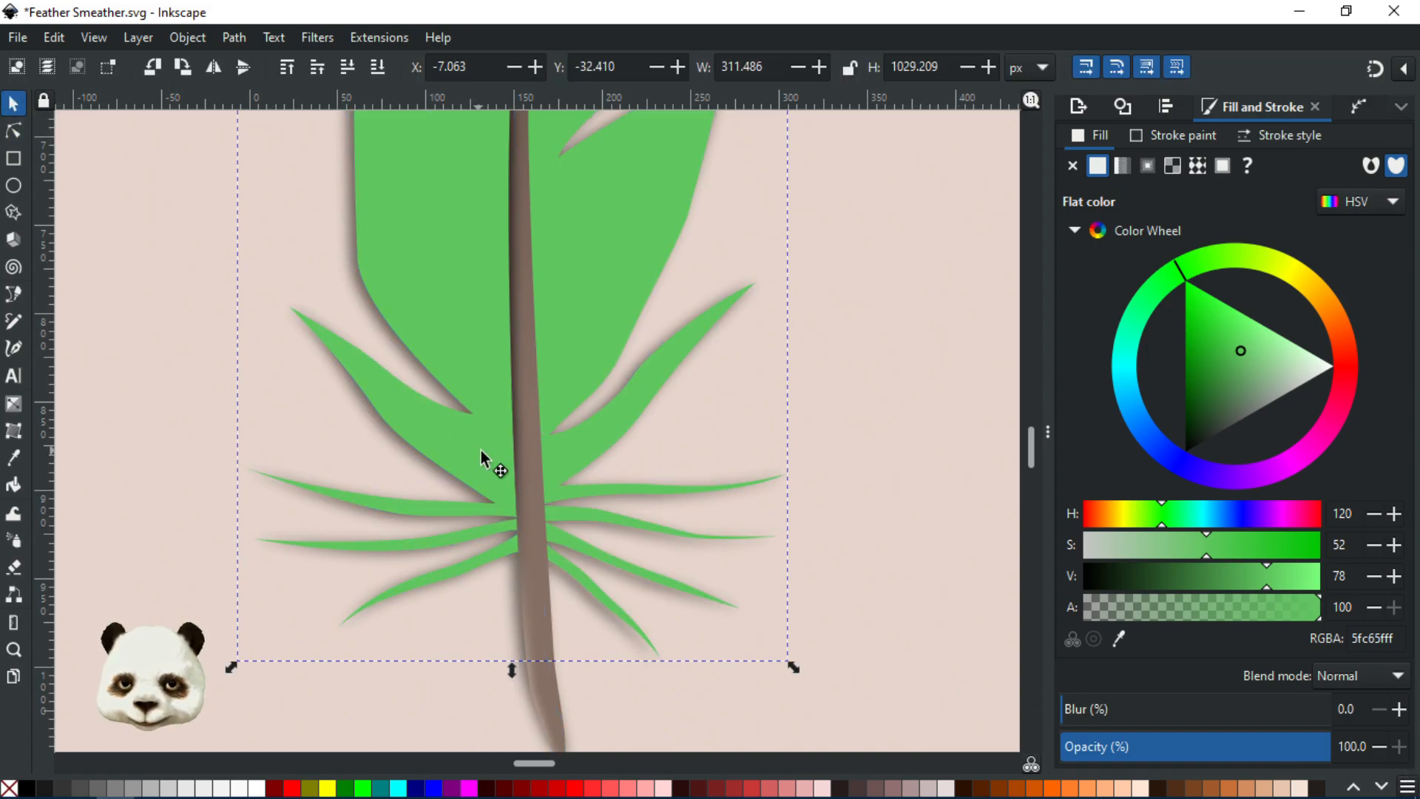
{"action": "scroll", "coordinate": [481, 450], "scroll_direction": "up", "scroll_amount": 3}
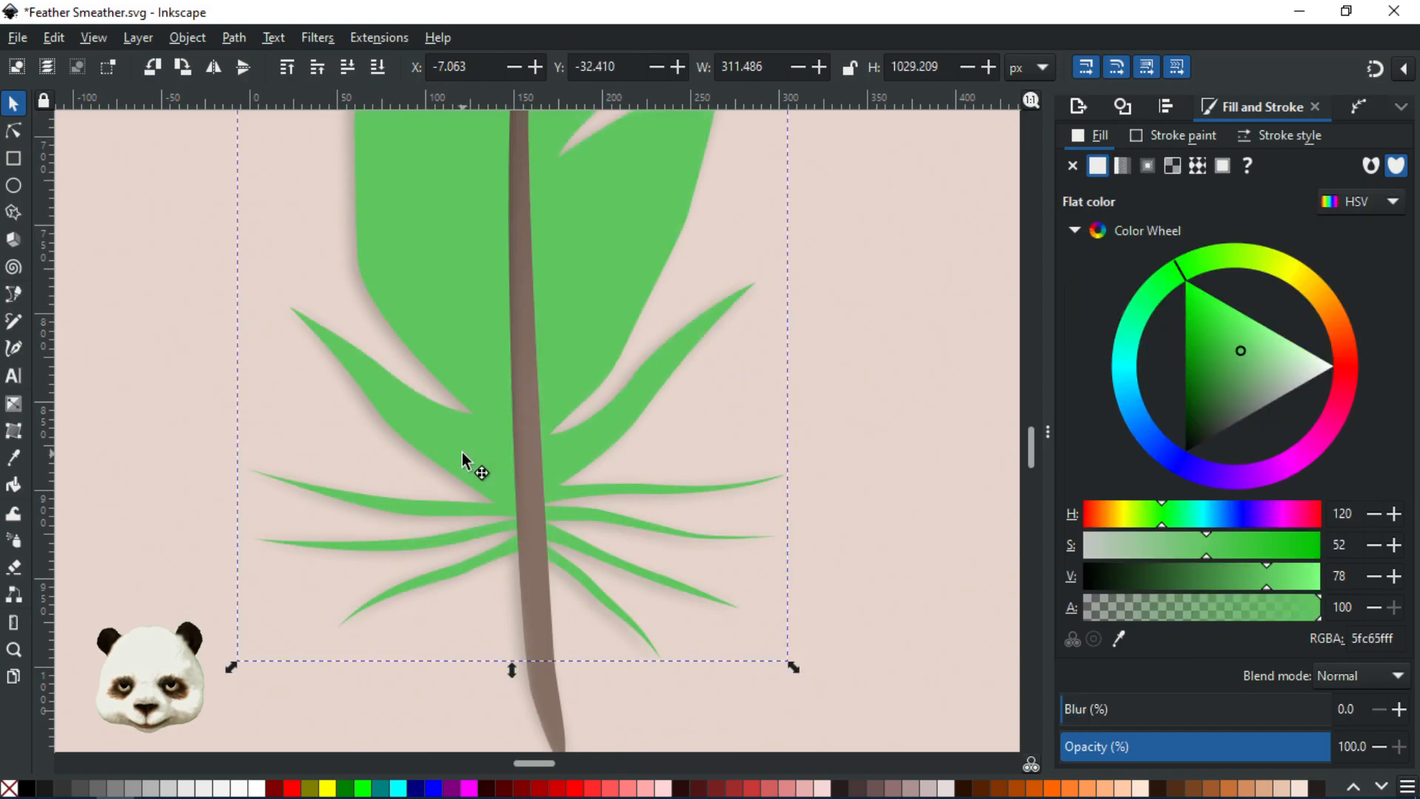
{"action": "scroll", "coordinate": [461, 452], "scroll_direction": "up", "scroll_amount": 1}
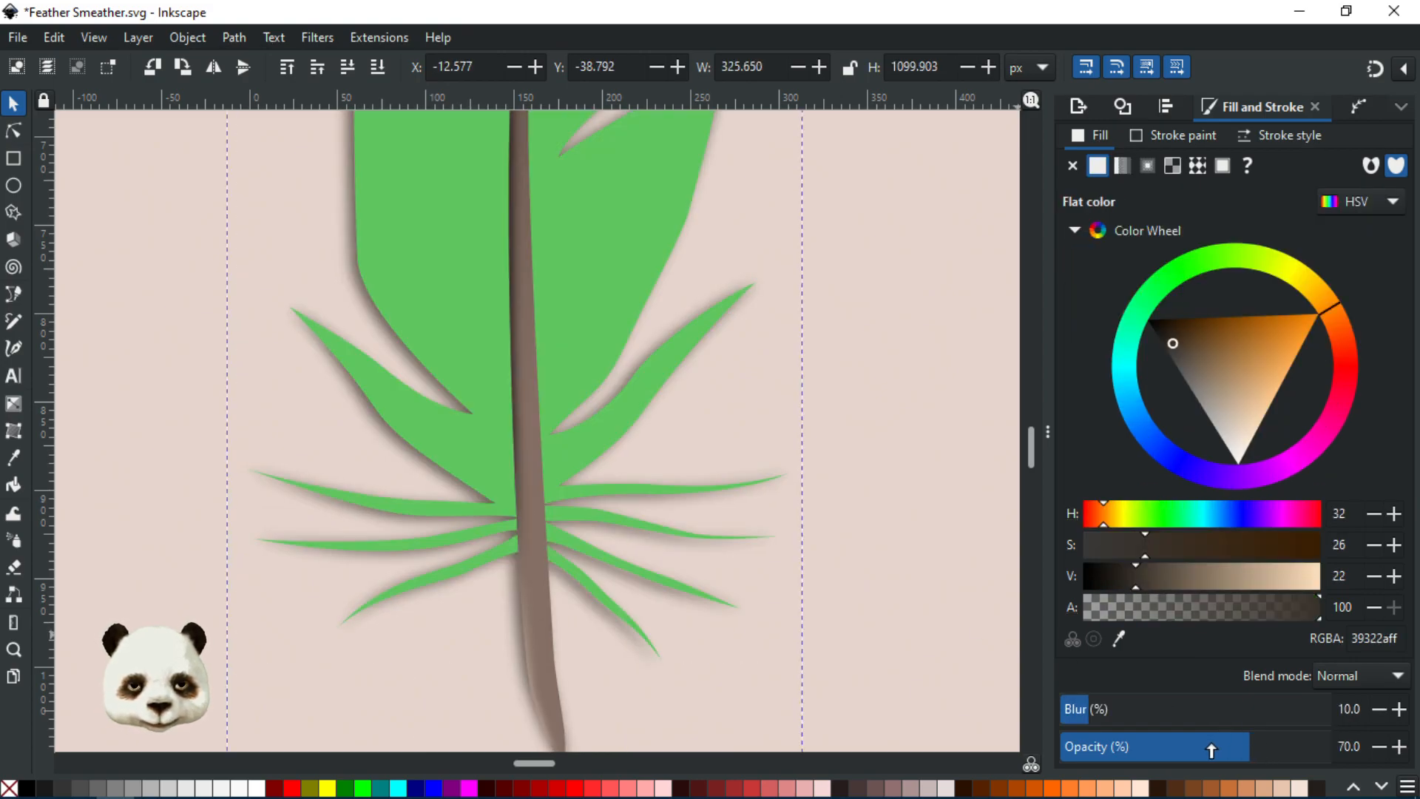
{"action": "left_click_drag", "start_coordinate": [1210, 751], "coordinate": [1192, 750]}
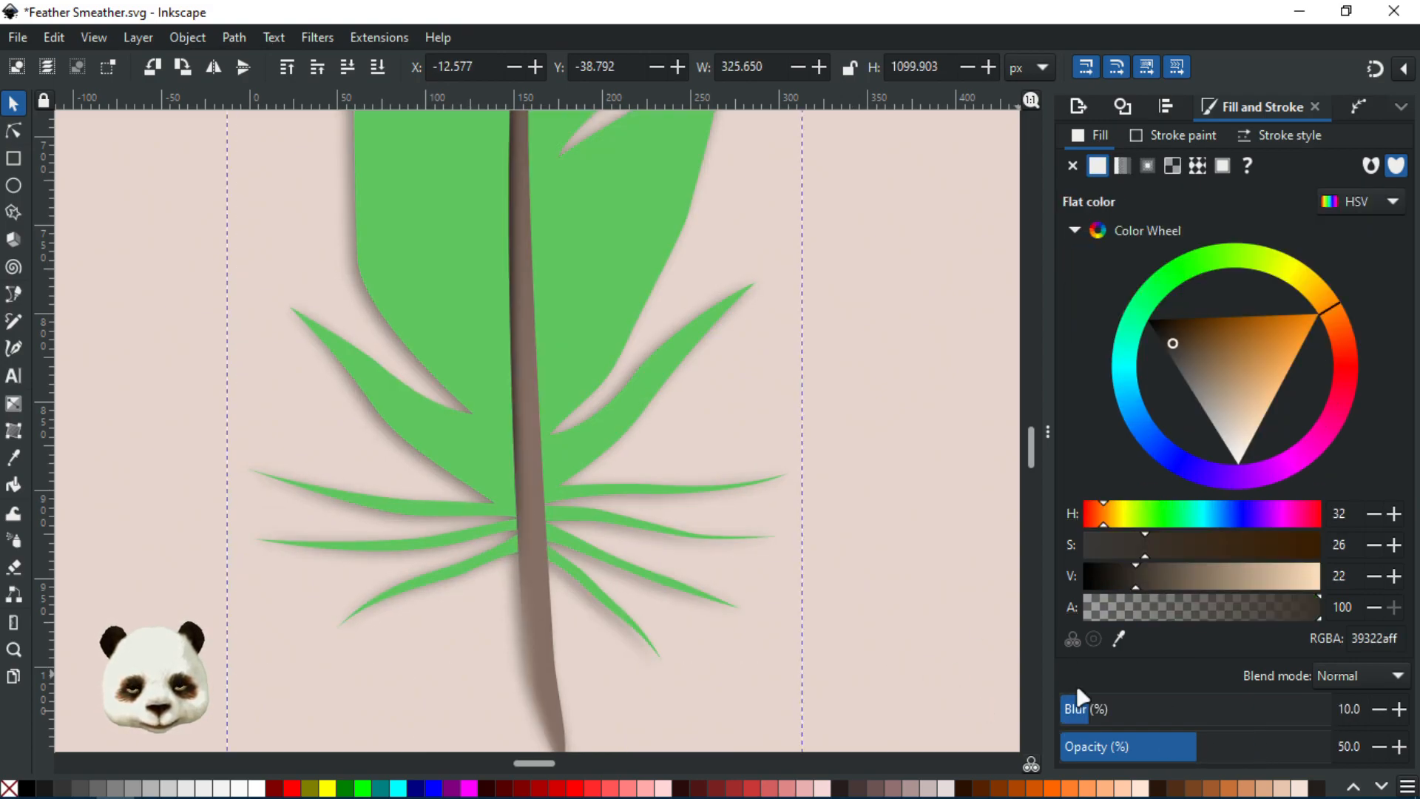
- Set the shadow's blur to 6% and its opacity to 30%, and check the look on the whole feather
{"action": "left_click", "coordinate": [1375, 706]}
{"action": "left_click", "coordinate": [1376, 707]}
{"action": "left_click", "coordinate": [1375, 706]}
{"action": "left_click", "coordinate": [1375, 706]}
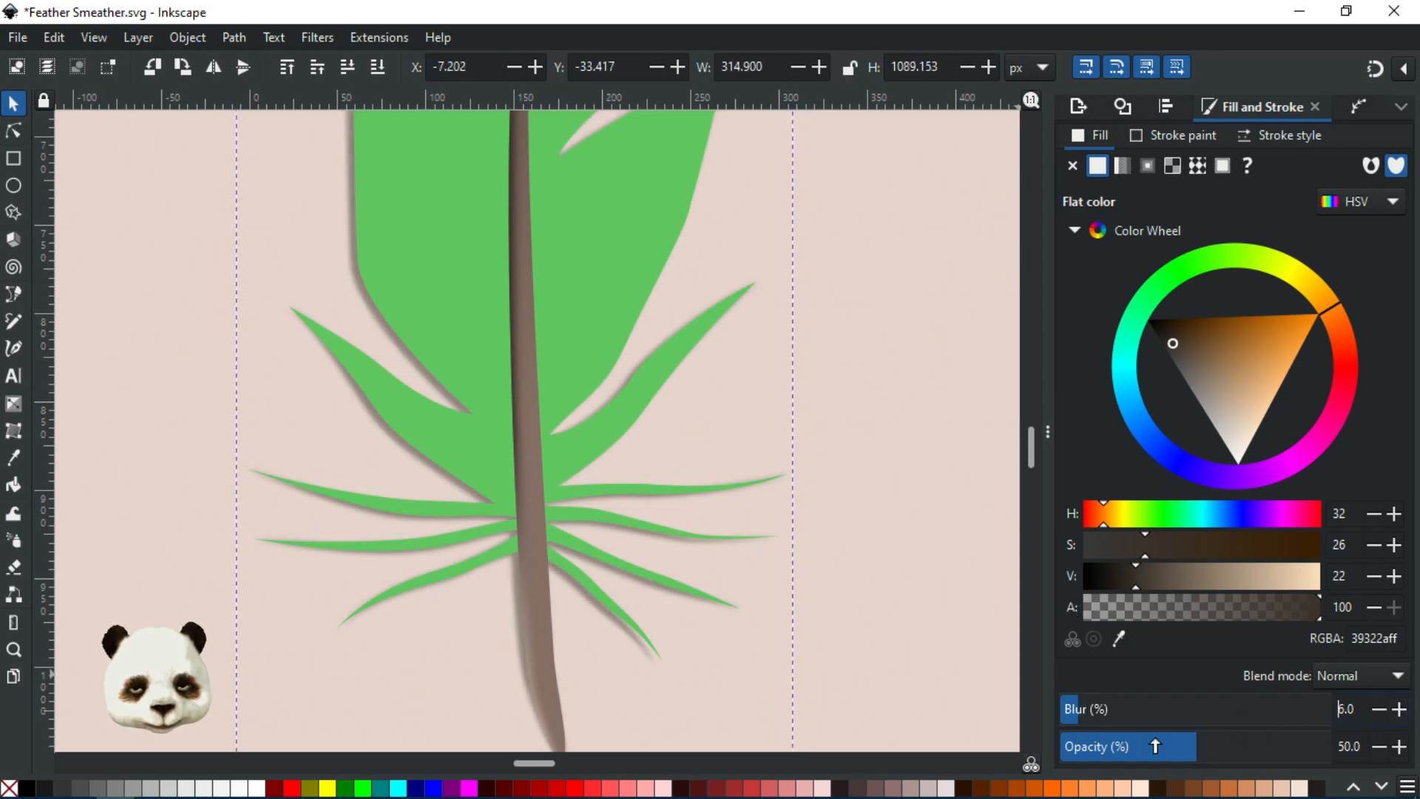
{"action": "left_click_drag", "start_coordinate": [1155, 745], "coordinate": [1138, 749]}
{"action": "scroll", "coordinate": [901, 482], "scroll_direction": "down", "scroll_amount": 3}
{"action": "left_click_drag", "start_coordinate": [914, 482], "coordinate": [817, 551]}
{"action": "scroll", "coordinate": [653, 613], "scroll_direction": "up", "scroll_amount": 2}
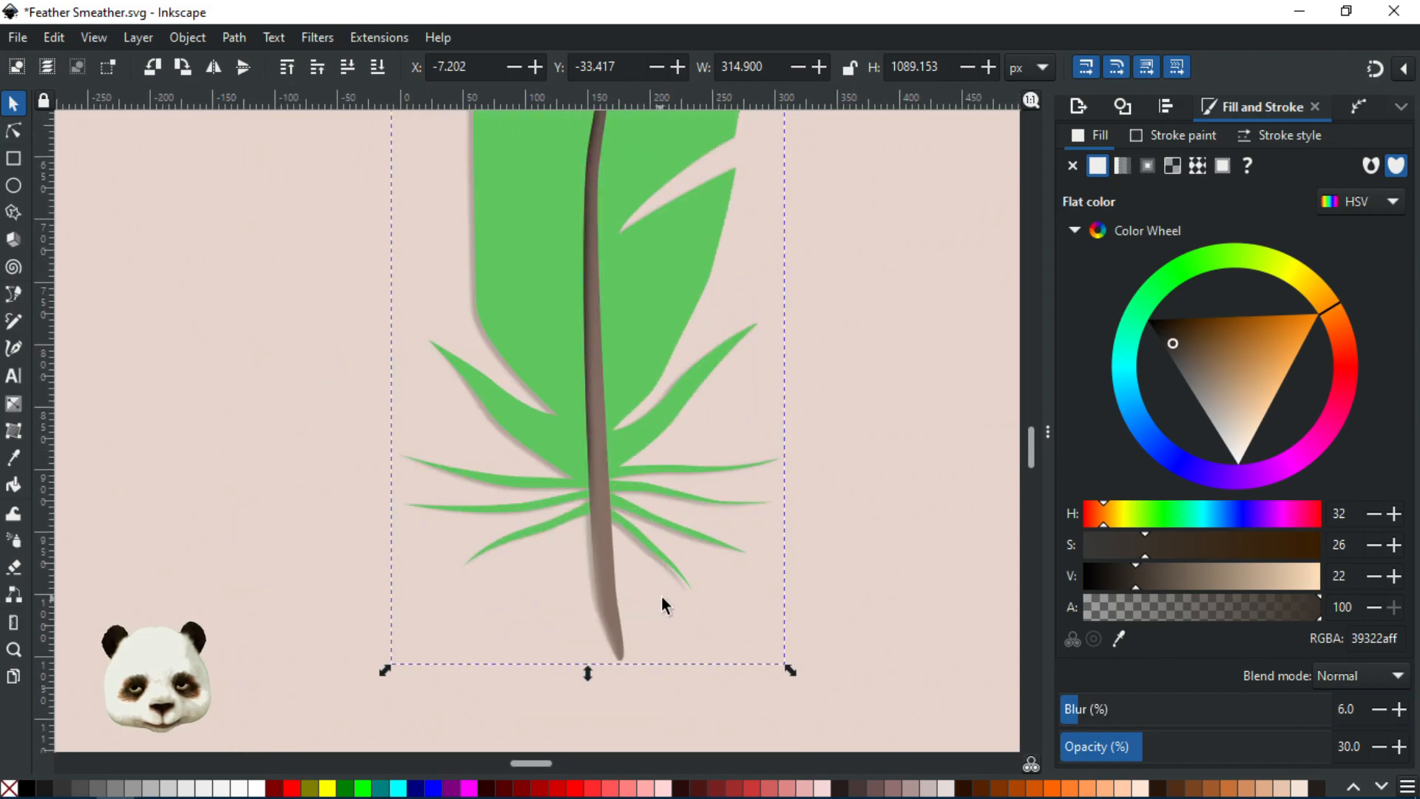
{"action": "scroll", "coordinate": [708, 559], "scroll_direction": "down", "scroll_amount": 4}
{"action": "scroll", "coordinate": [817, 540], "scroll_direction": "up", "scroll_amount": 2}
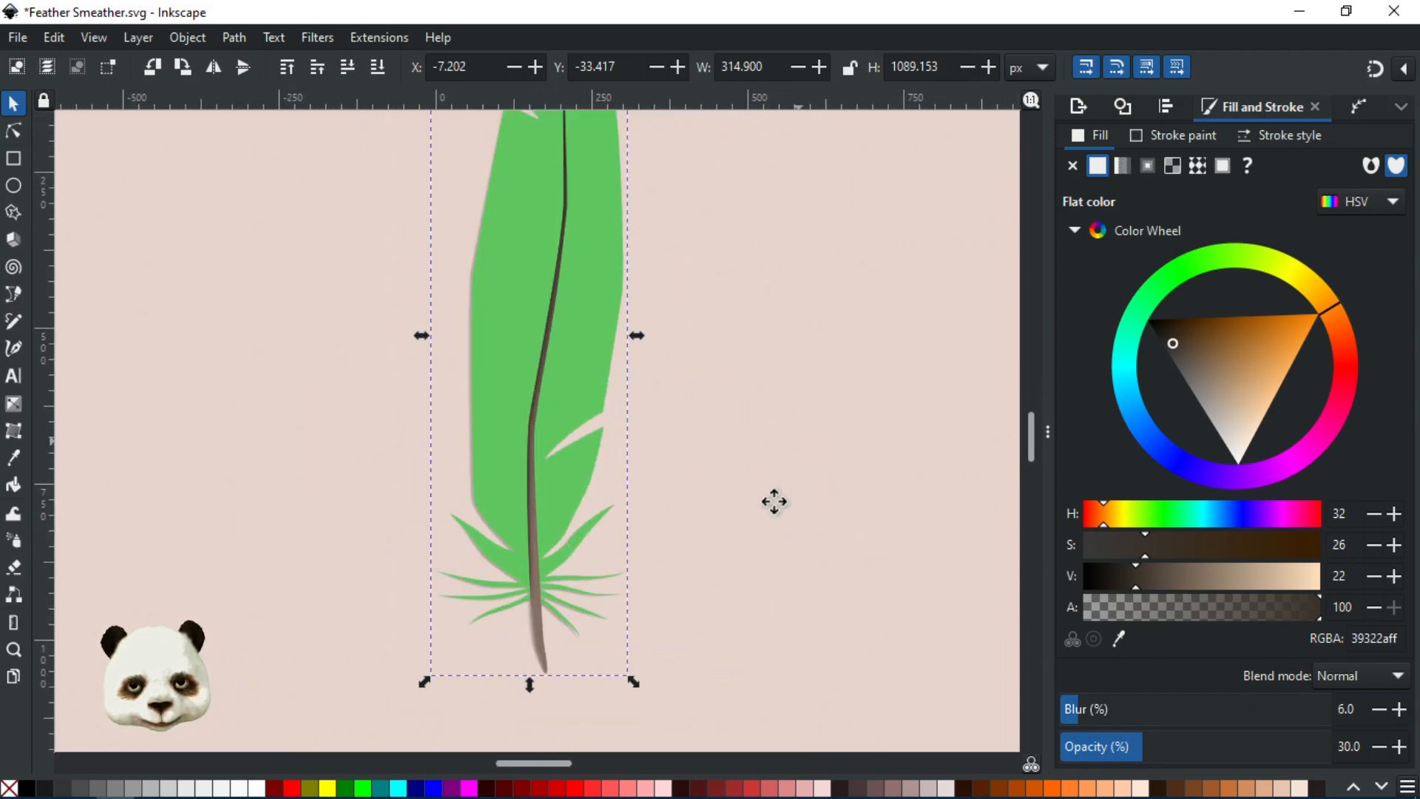
{"action": "scroll", "coordinate": [722, 595], "scroll_direction": "down", "scroll_amount": 3}
{"action": "scroll", "coordinate": [691, 650], "scroll_direction": "up", "scroll_amount": 2}
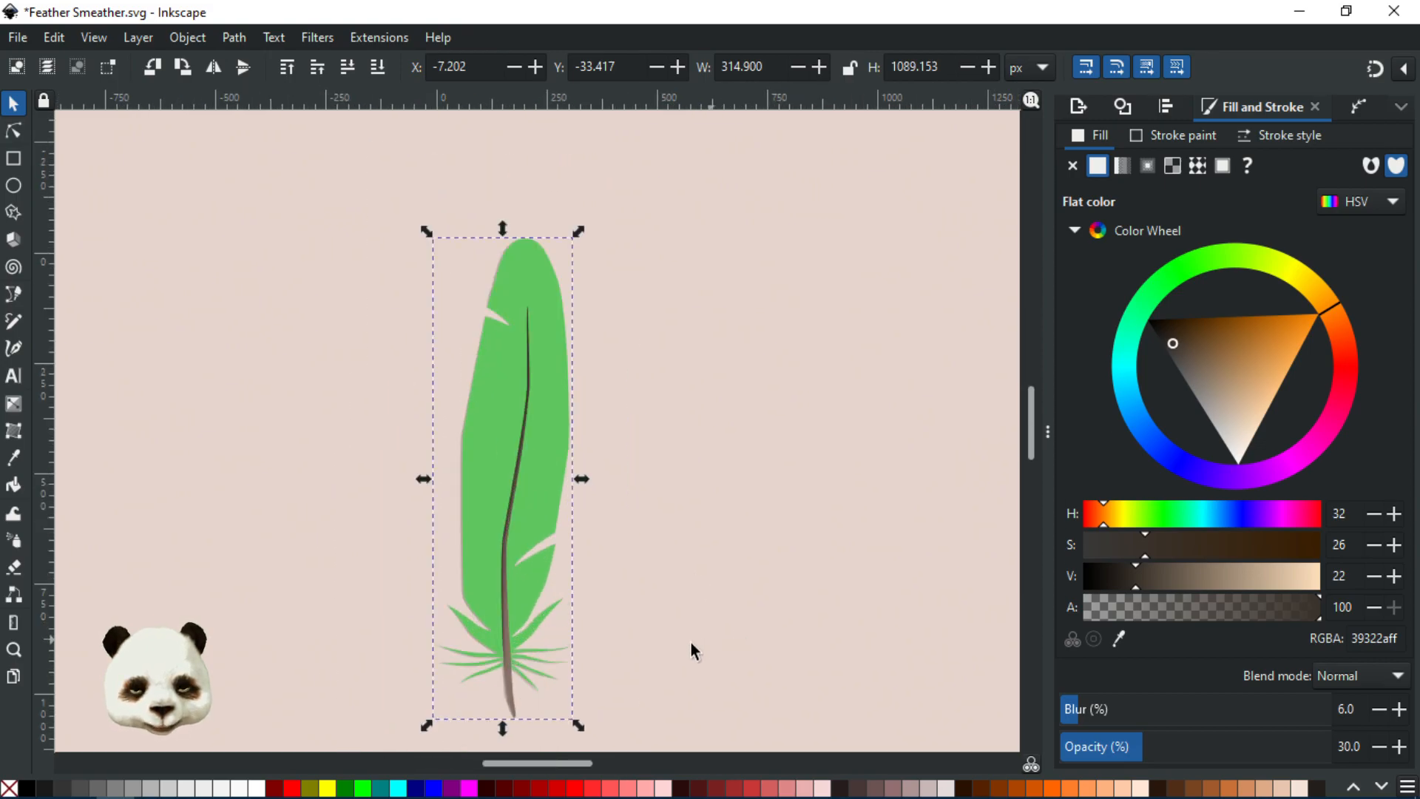
{"action": "scroll", "coordinate": [699, 488], "scroll_direction": "up", "scroll_amount": 2}
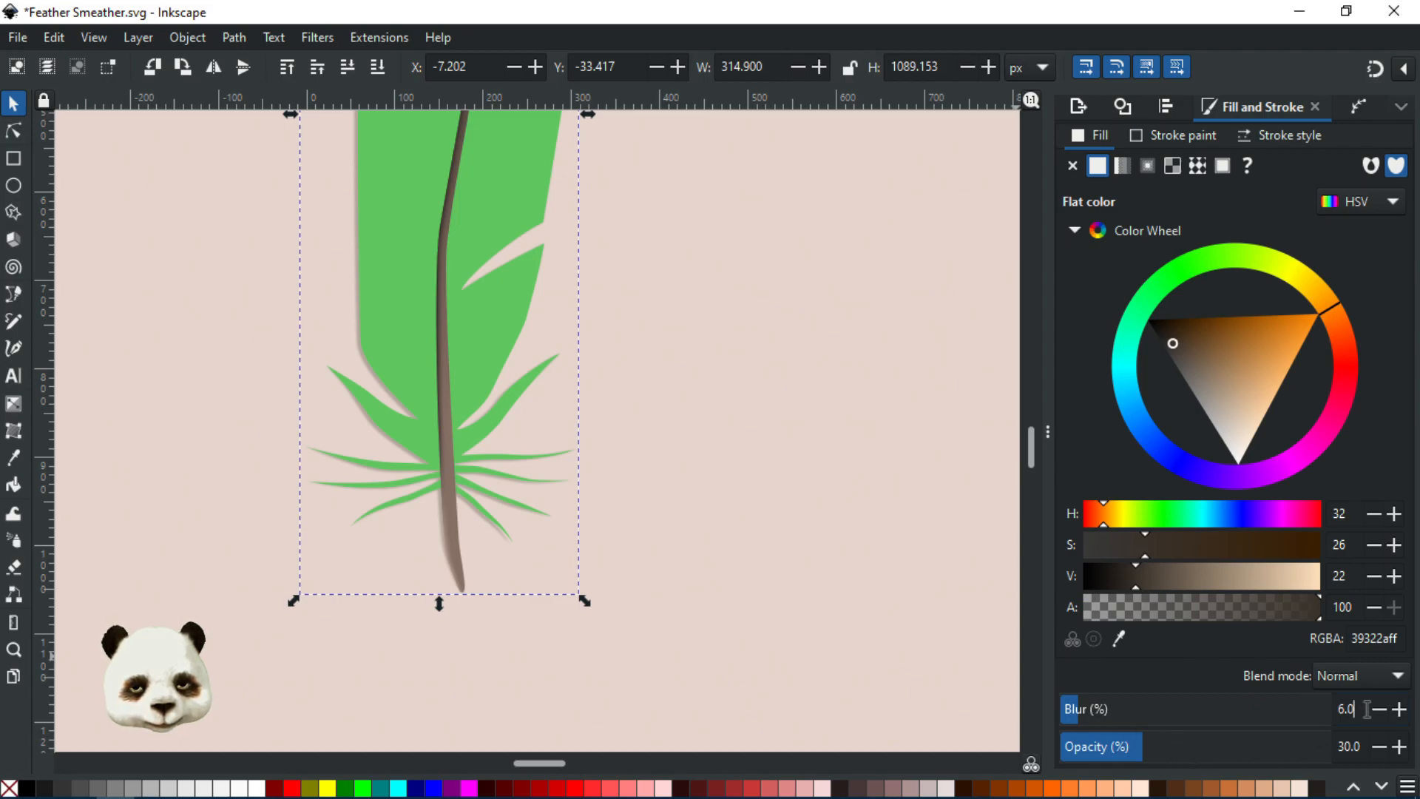
- Set the shadow's blur to 9% and its opacity to 40%
{"action": "left_click", "coordinate": [1398, 710]}
{"action": "left_click", "coordinate": [1398, 710]}
{"action": "left_click", "coordinate": [1399, 710]}
{"action": "left_click", "coordinate": [1183, 748]}
{"action": "scroll", "coordinate": [821, 481], "scroll_direction": "down", "scroll_amount": 4}
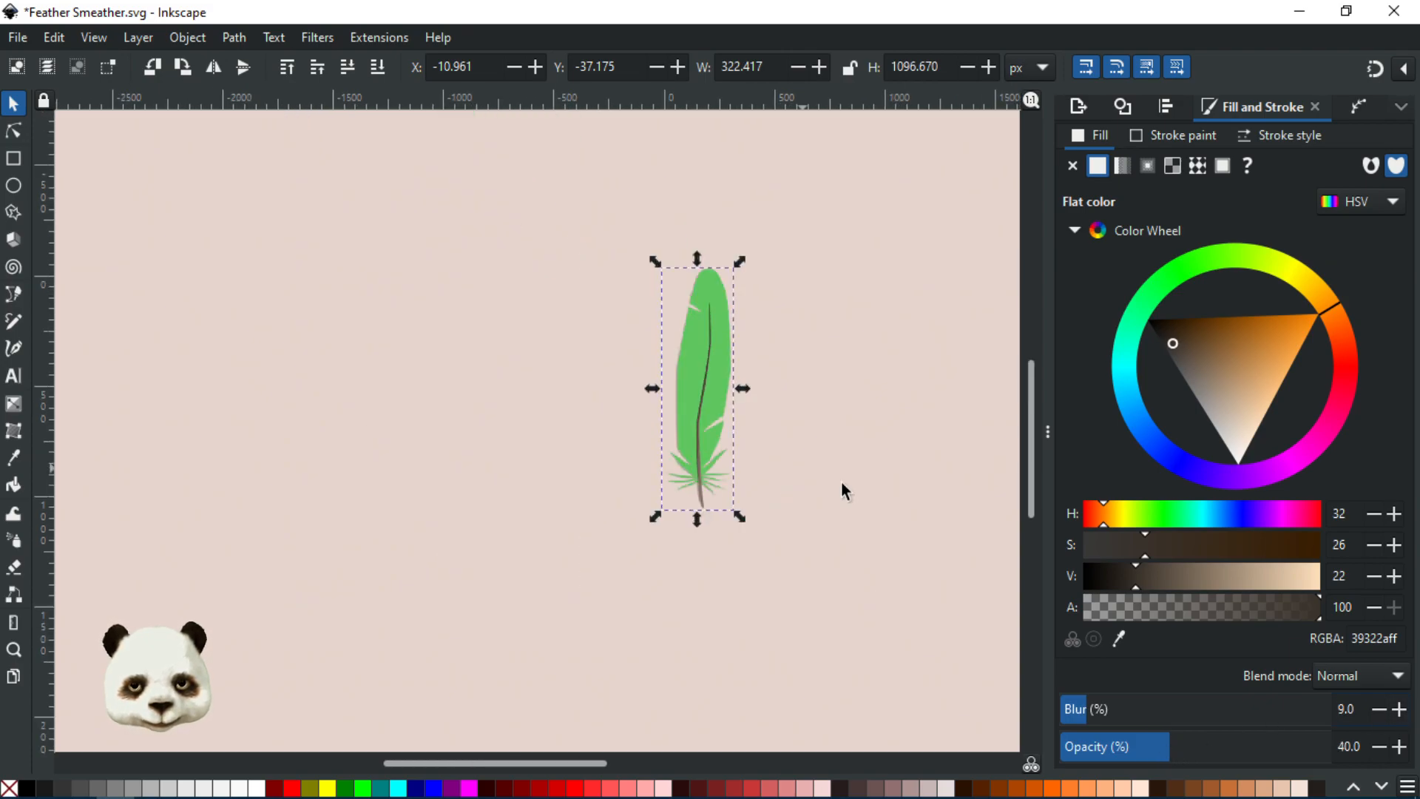
{"action": "scroll", "coordinate": [840, 490], "scroll_direction": "up", "scroll_amount": 2}
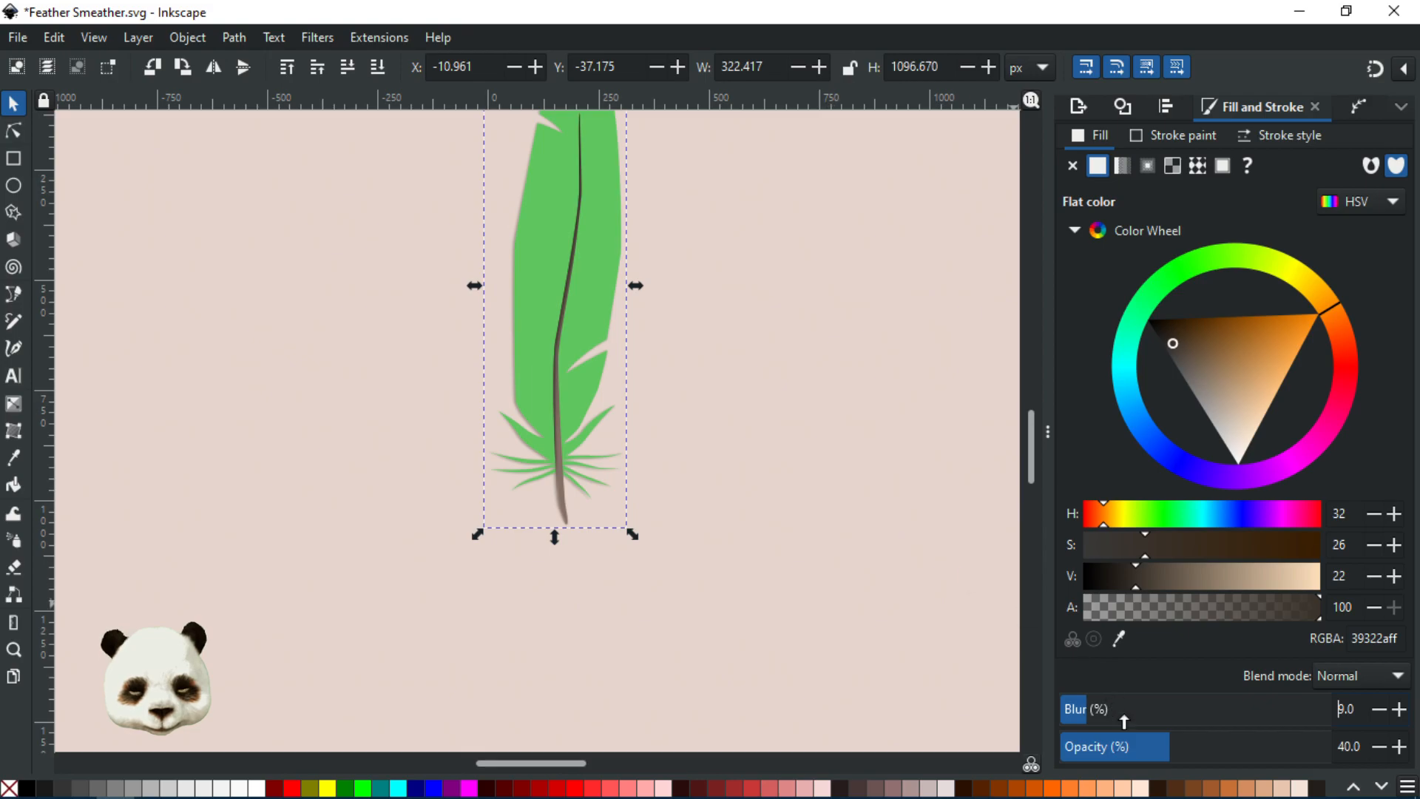
- Set the shadow's opacity to 50% and its blur to 10%
{"action": "left_click", "coordinate": [1379, 709]}
{"action": "left_click", "coordinate": [1378, 709]}
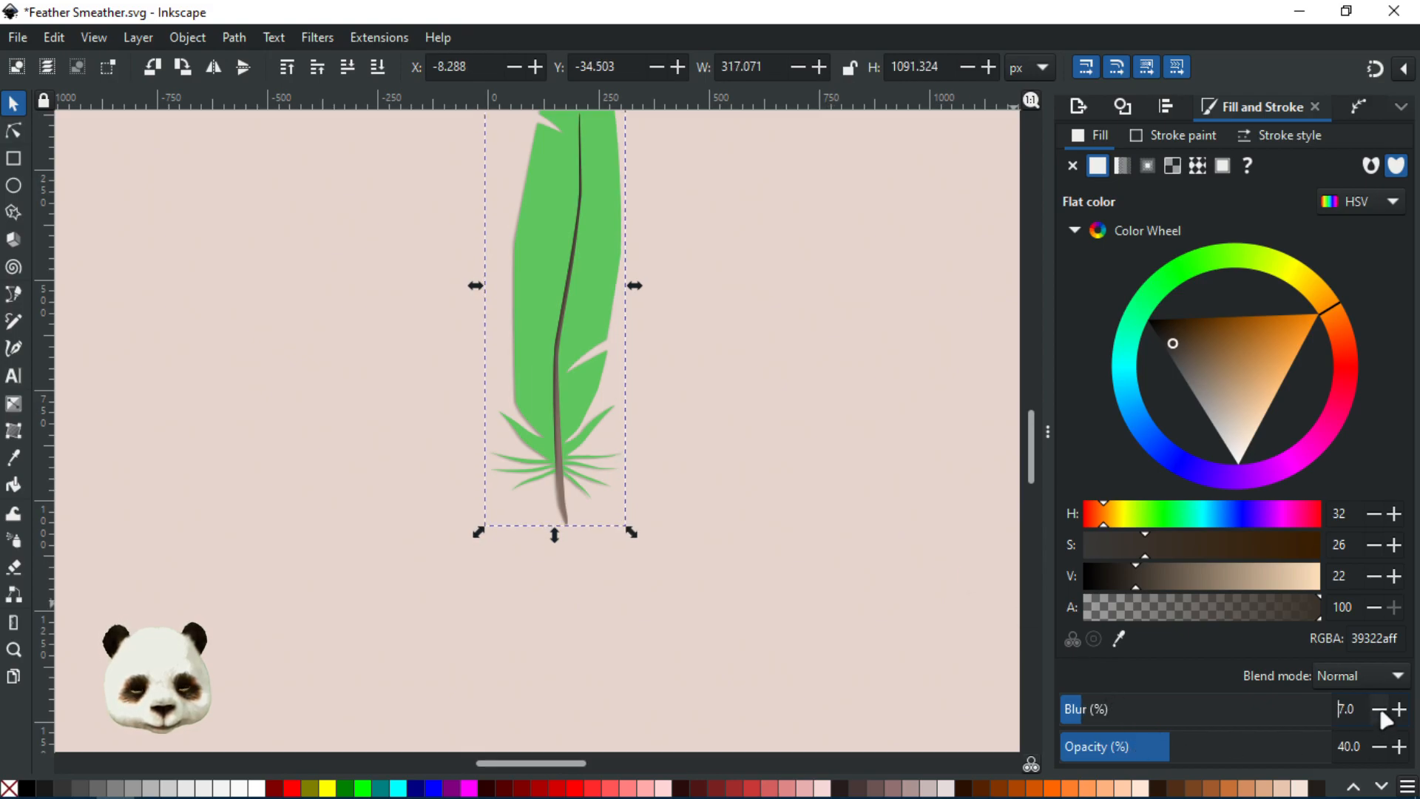
{"action": "left_click", "coordinate": [1187, 752]}
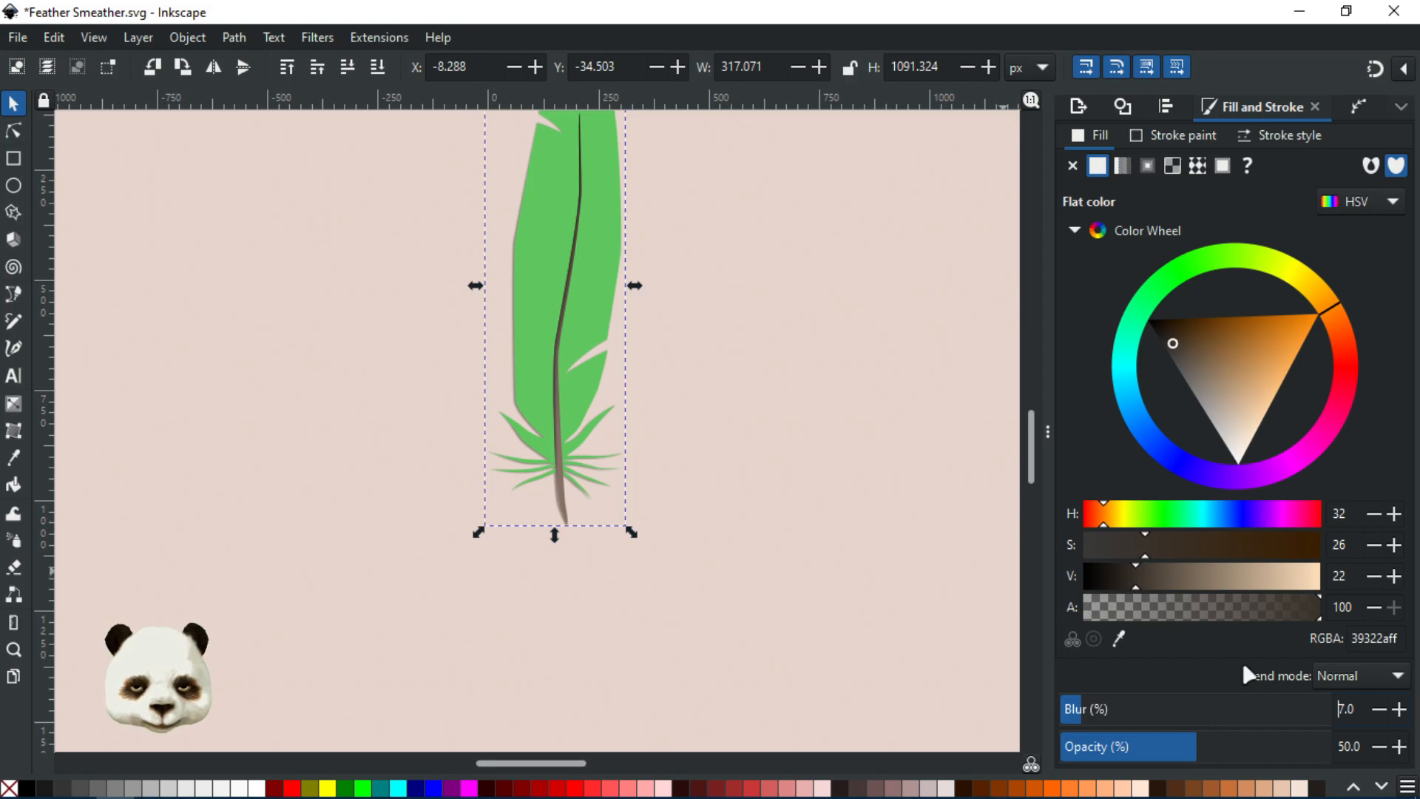
{"action": "left_click", "coordinate": [1381, 713]}
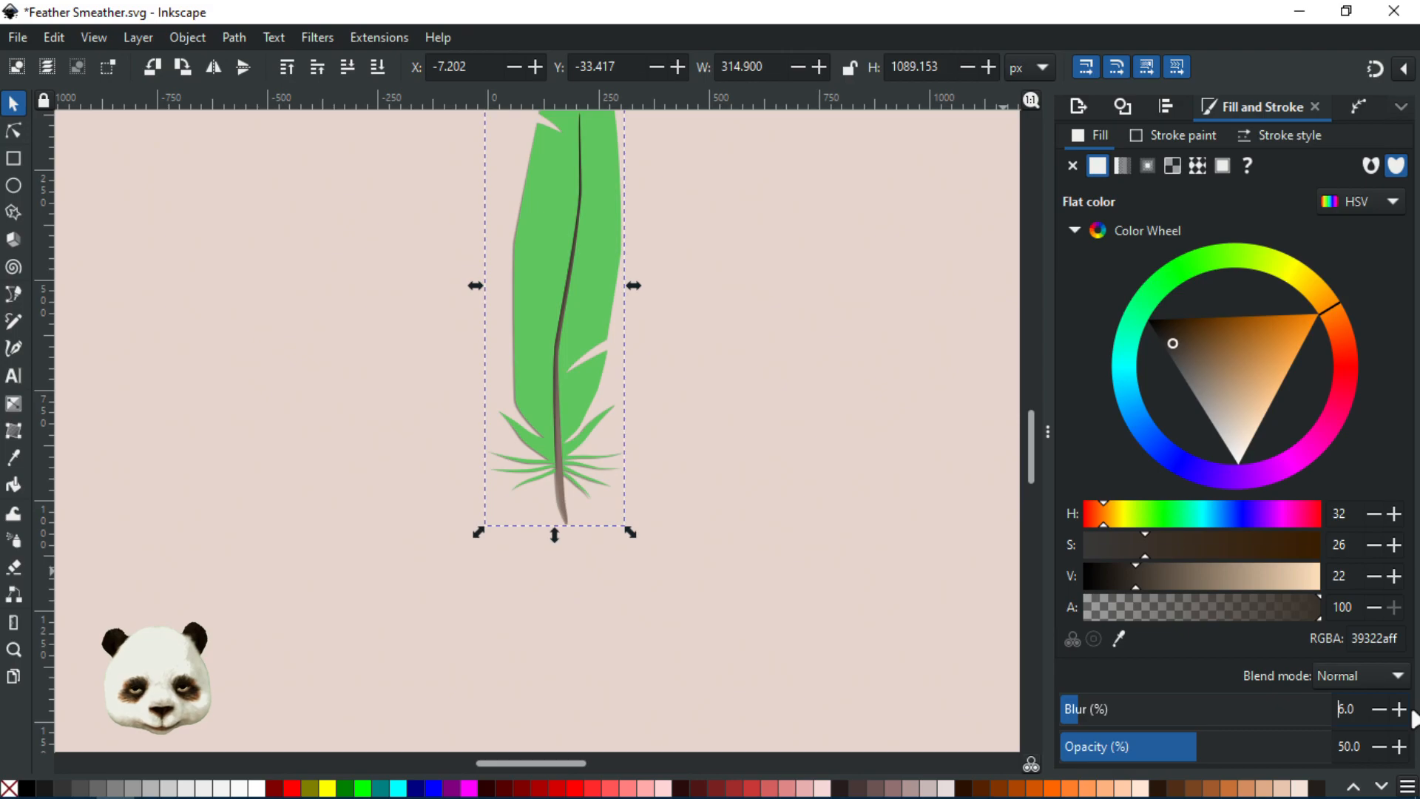
{"action": "left_click", "coordinate": [1397, 709]}
{"action": "left_click", "coordinate": [1397, 708]}
{"action": "left_click", "coordinate": [1397, 708]}
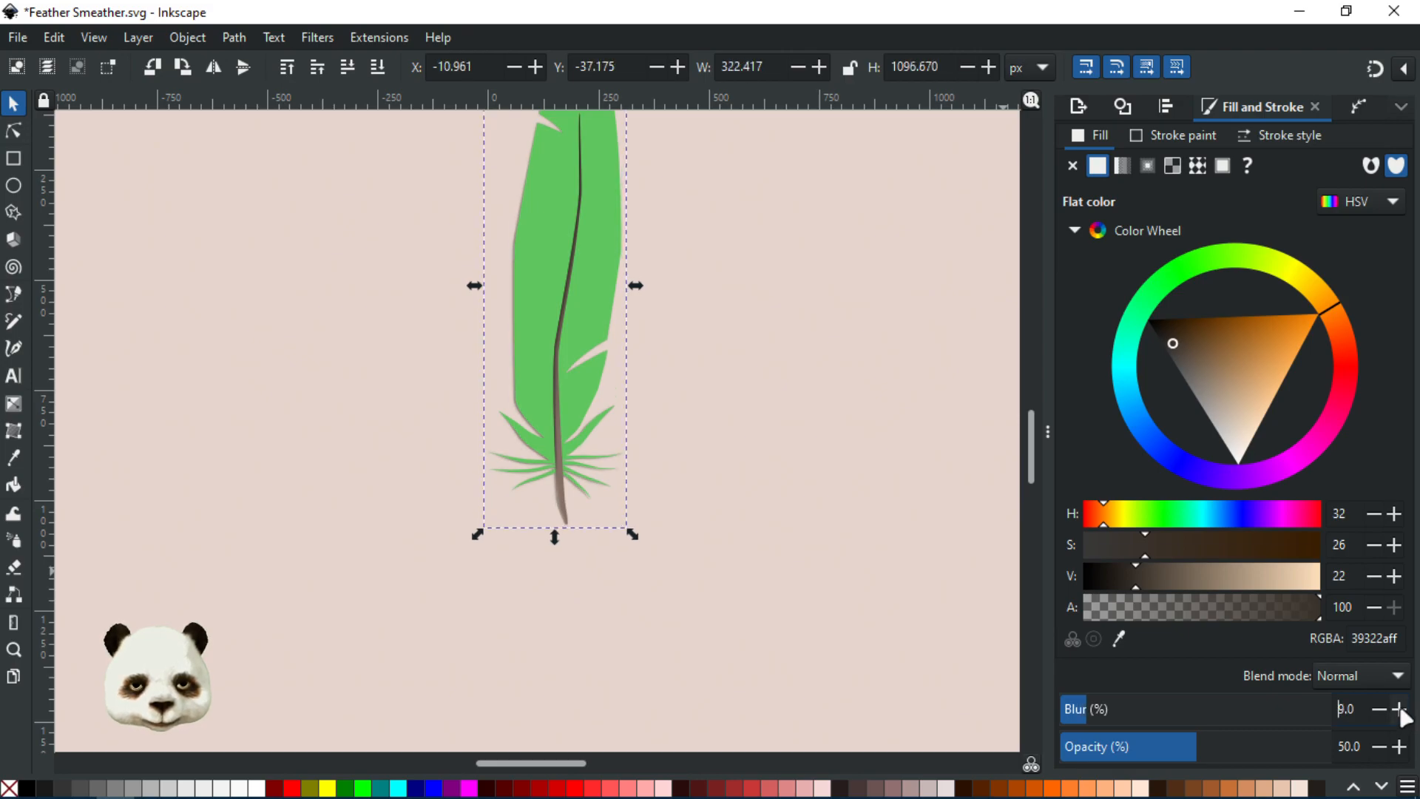
{"action": "left_click", "coordinate": [1398, 709]}
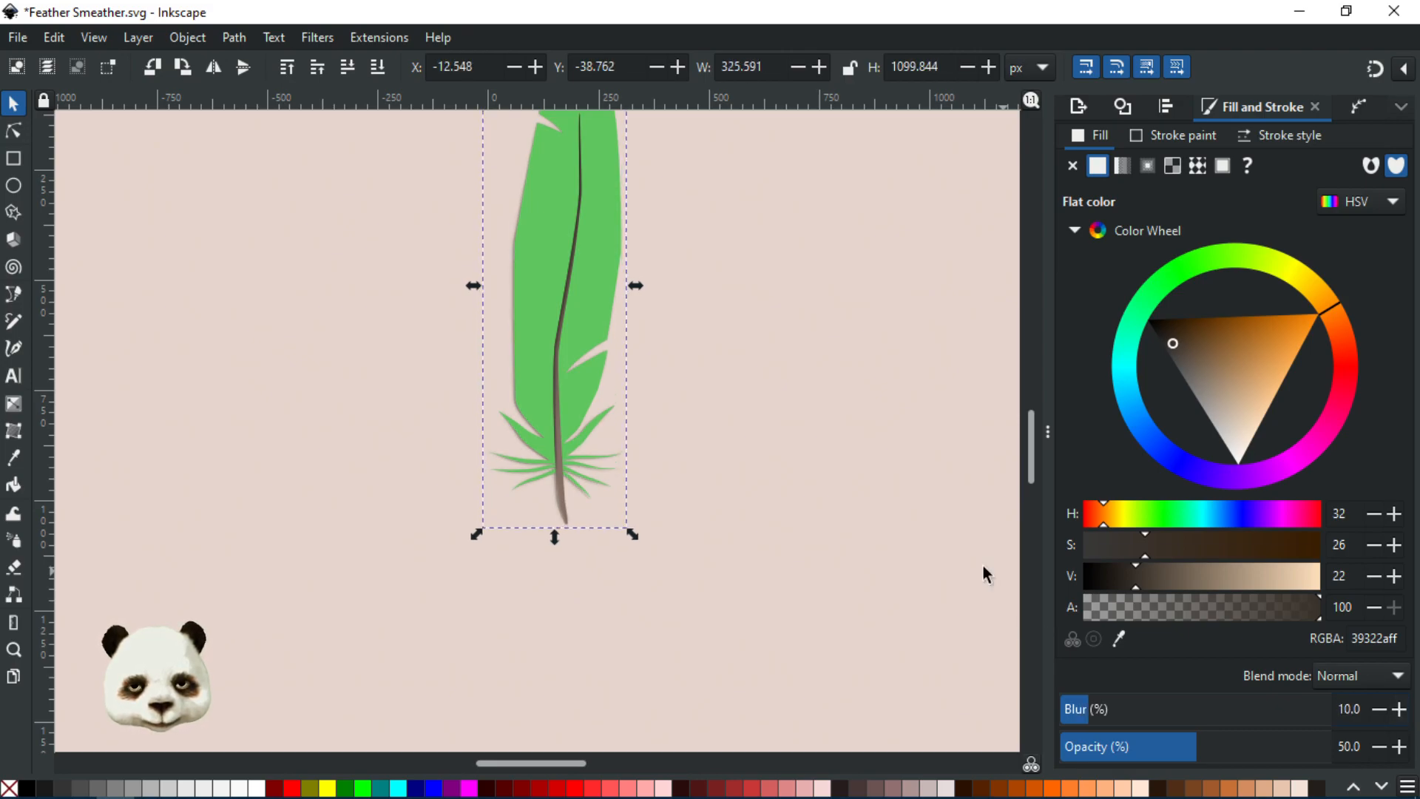
- Deselect the shadow and save the document
{"action": "left_click", "coordinate": [865, 474]}
{"action": "scroll", "coordinate": [865, 473], "scroll_direction": "down", "scroll_amount": 2}
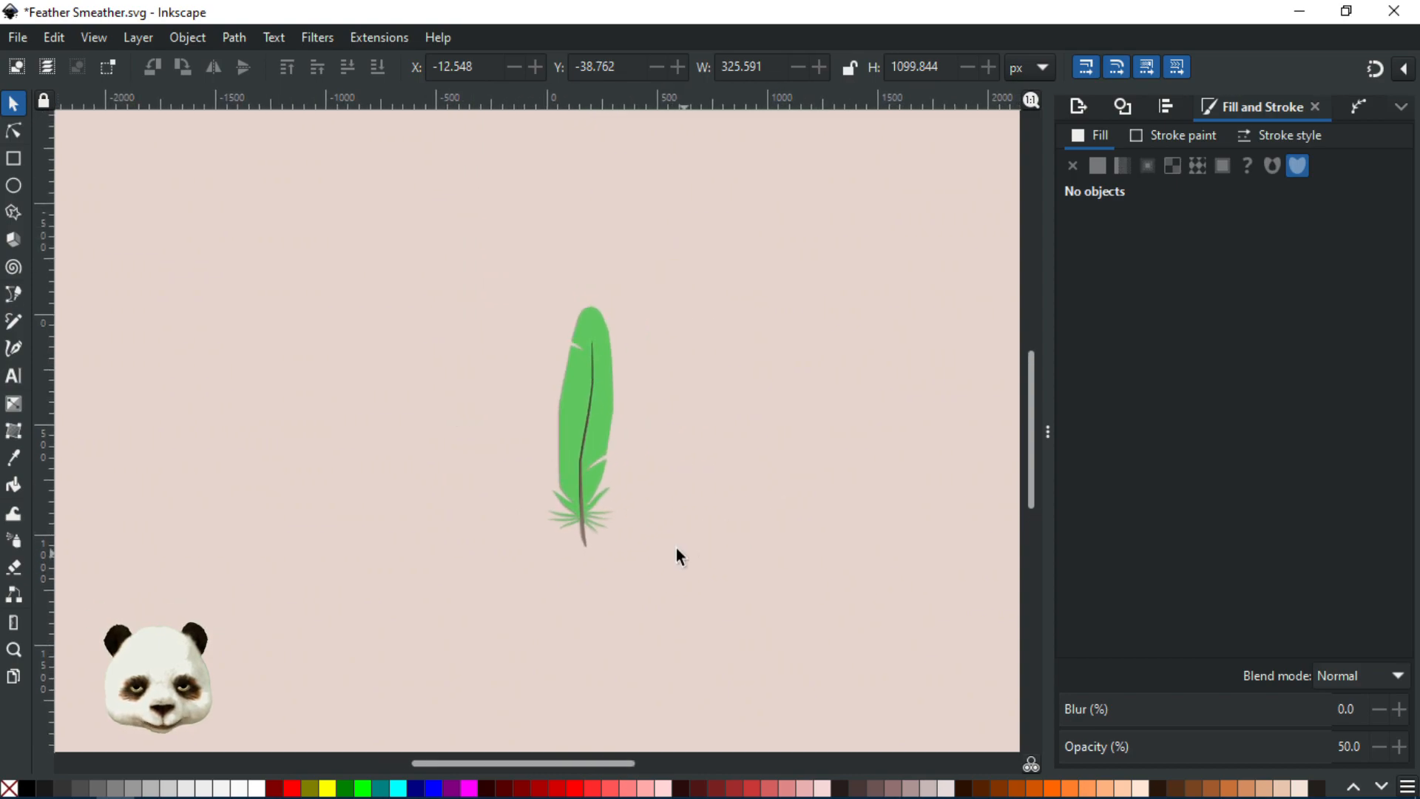
{"action": "scroll", "coordinate": [651, 527], "scroll_direction": "down", "scroll_amount": 1}
{"action": "key", "text": "ctrl+s"}
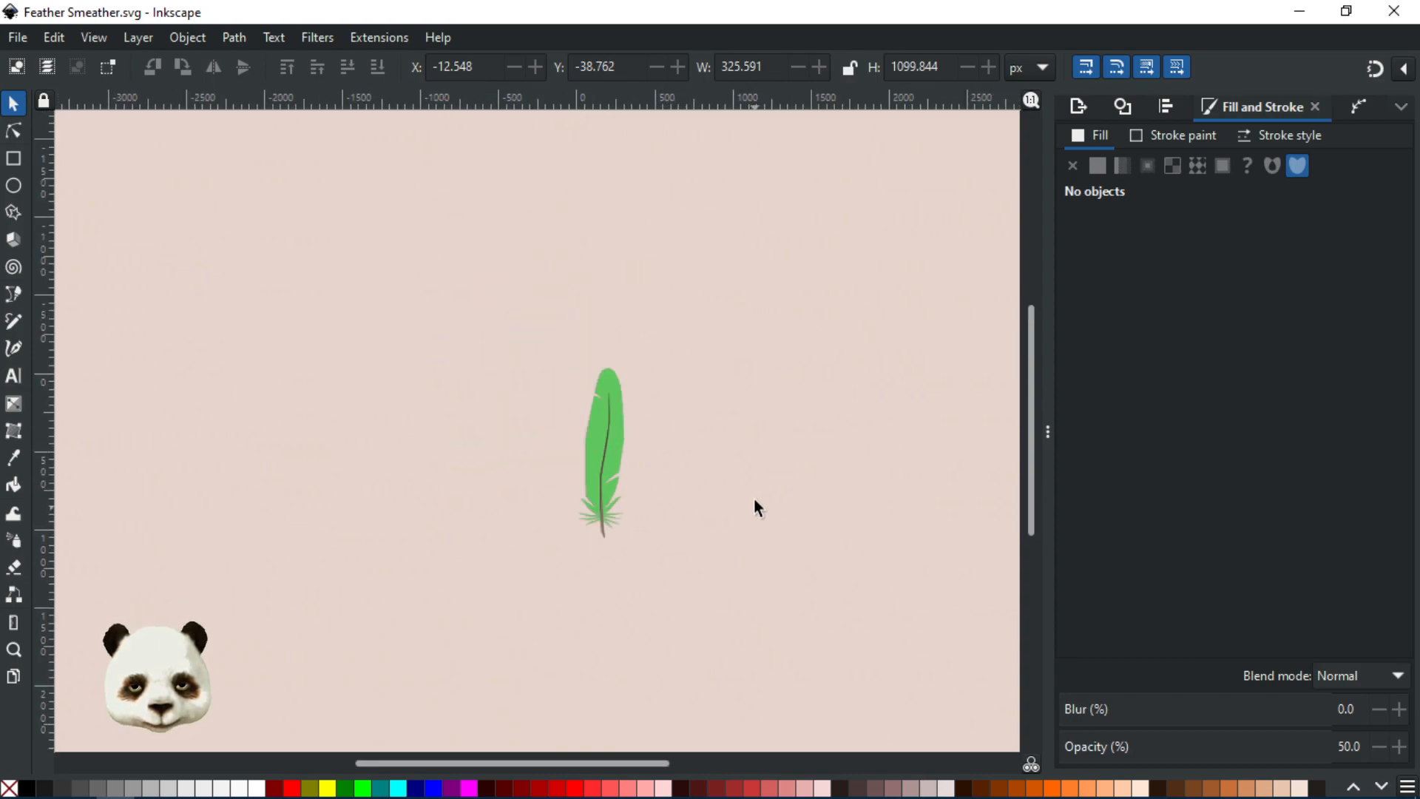
- Move the green vane's node between the large left barb and first left strand closer to the quill, at about X 145, Y 907 px
{"action": "scroll", "coordinate": [642, 537], "scroll_direction": "up", "scroll_amount": 4}
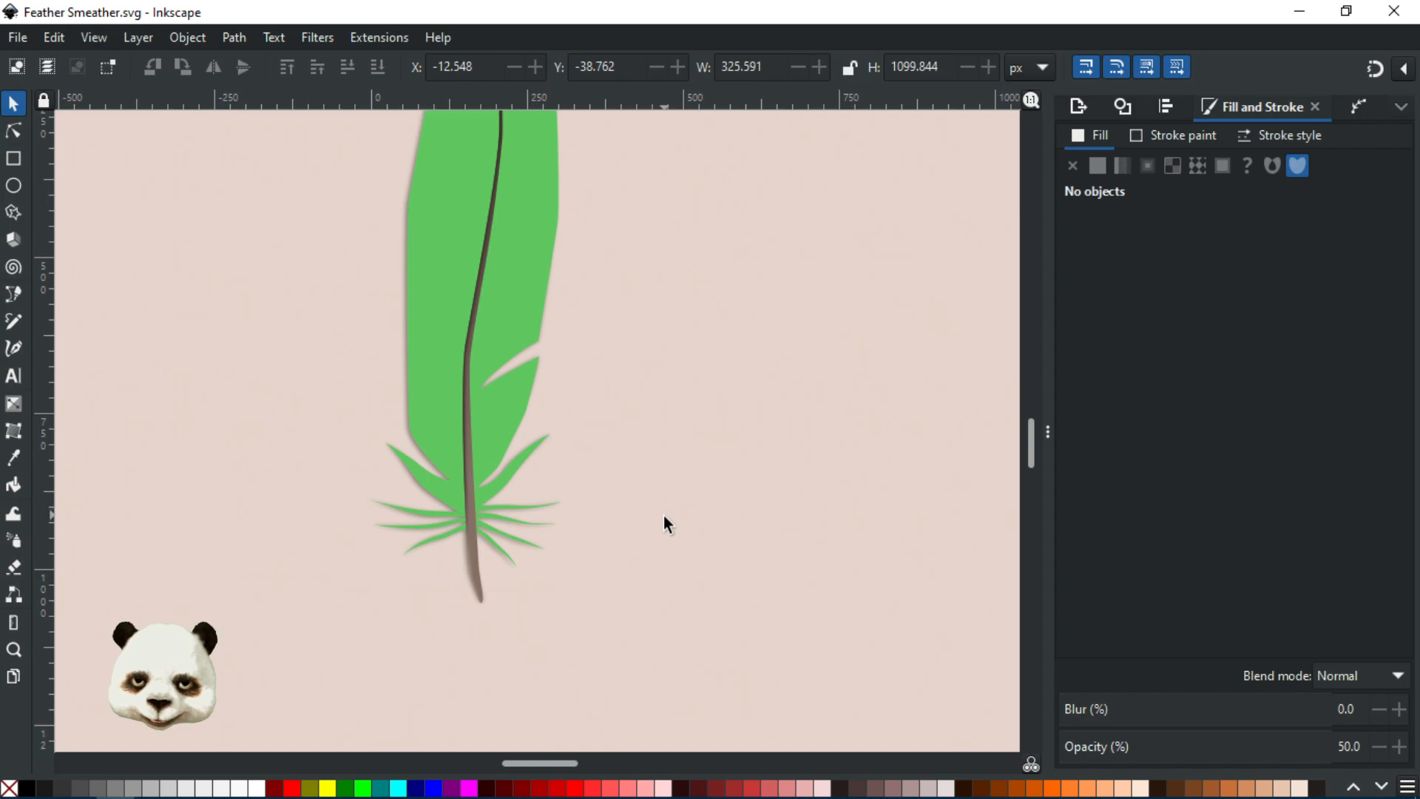
{"action": "scroll", "coordinate": [663, 516], "scroll_direction": "down", "scroll_amount": 1}
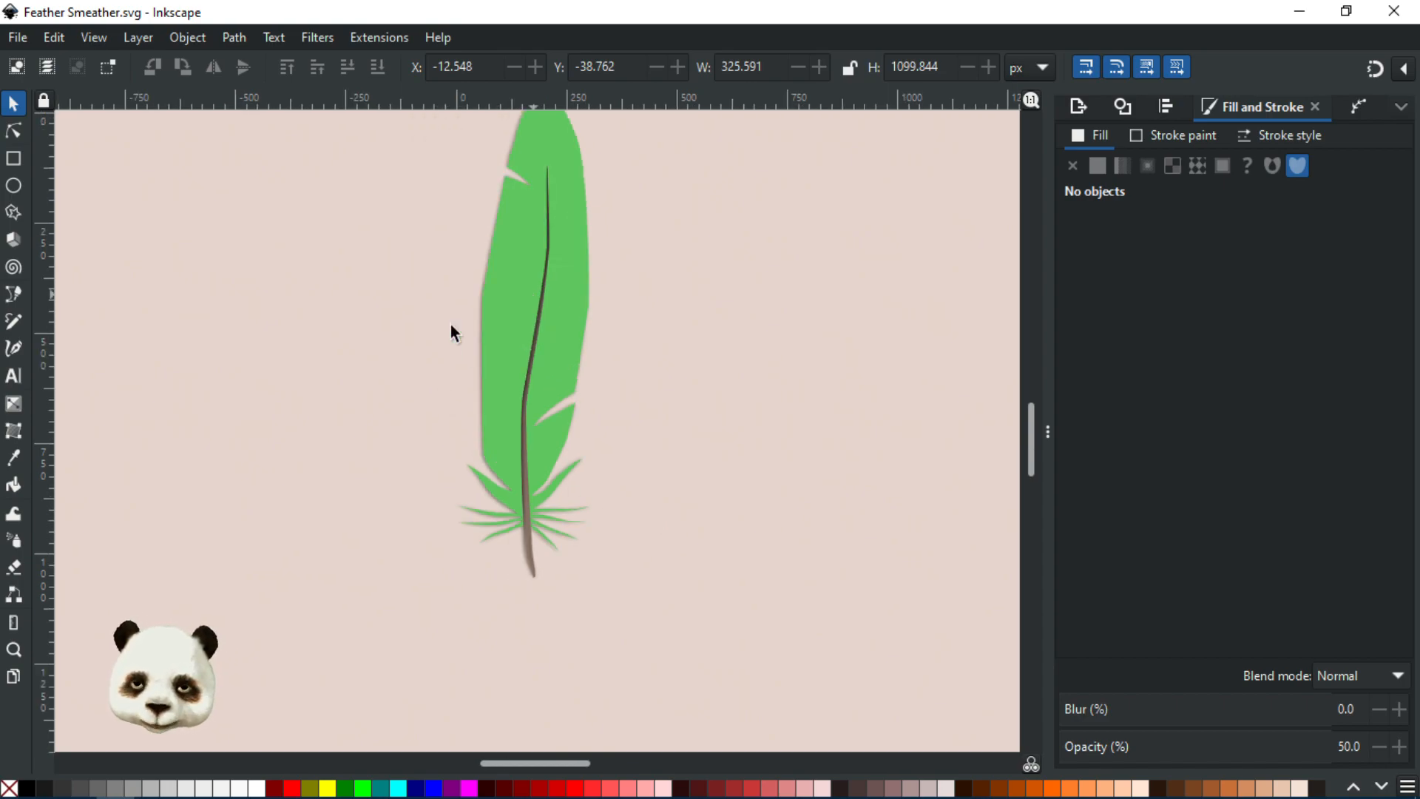
{"action": "scroll", "coordinate": [562, 517], "scroll_direction": "up", "scroll_amount": 2}
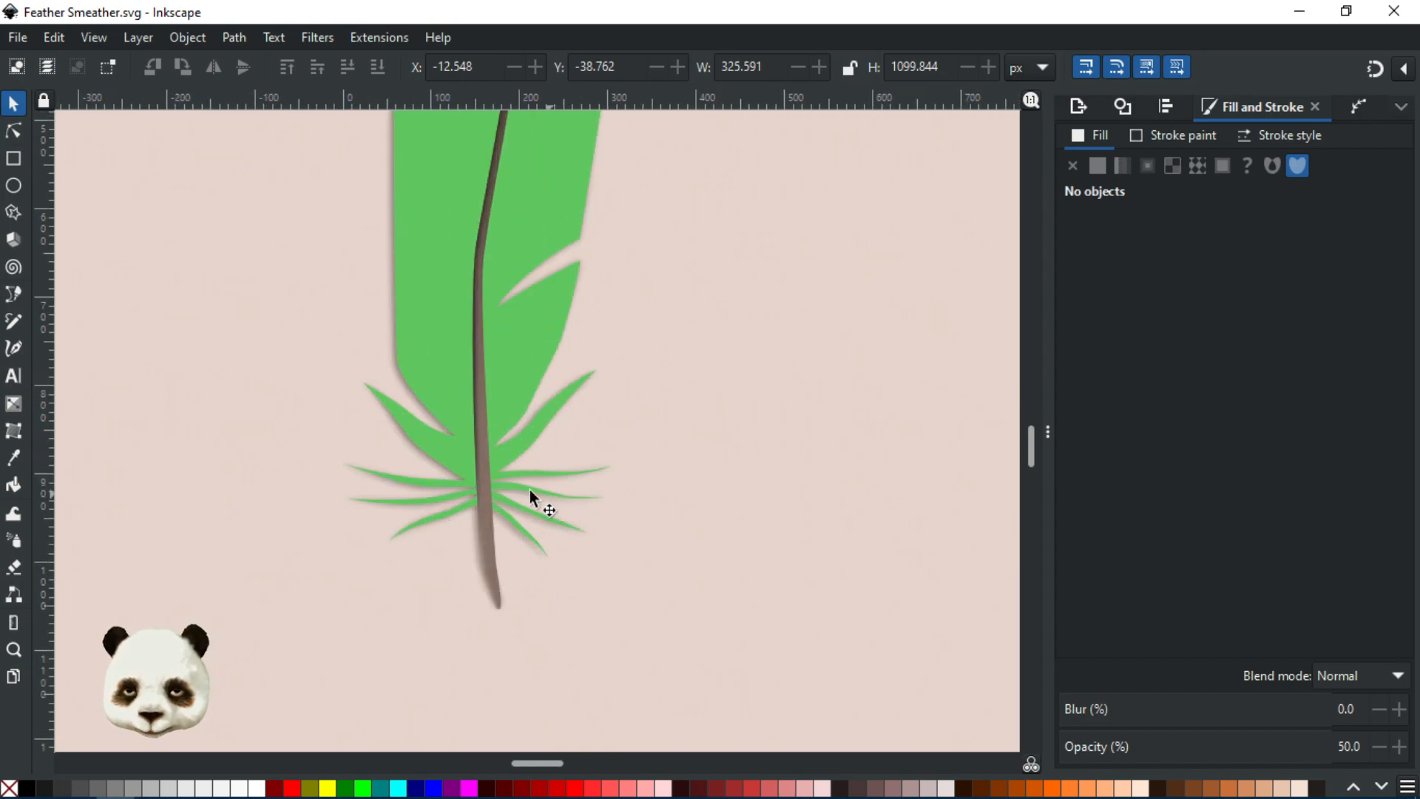
{"action": "scroll", "coordinate": [503, 488], "scroll_direction": "up", "scroll_amount": 3}
{"action": "scroll", "coordinate": [452, 470], "scroll_direction": "up", "scroll_amount": 1}
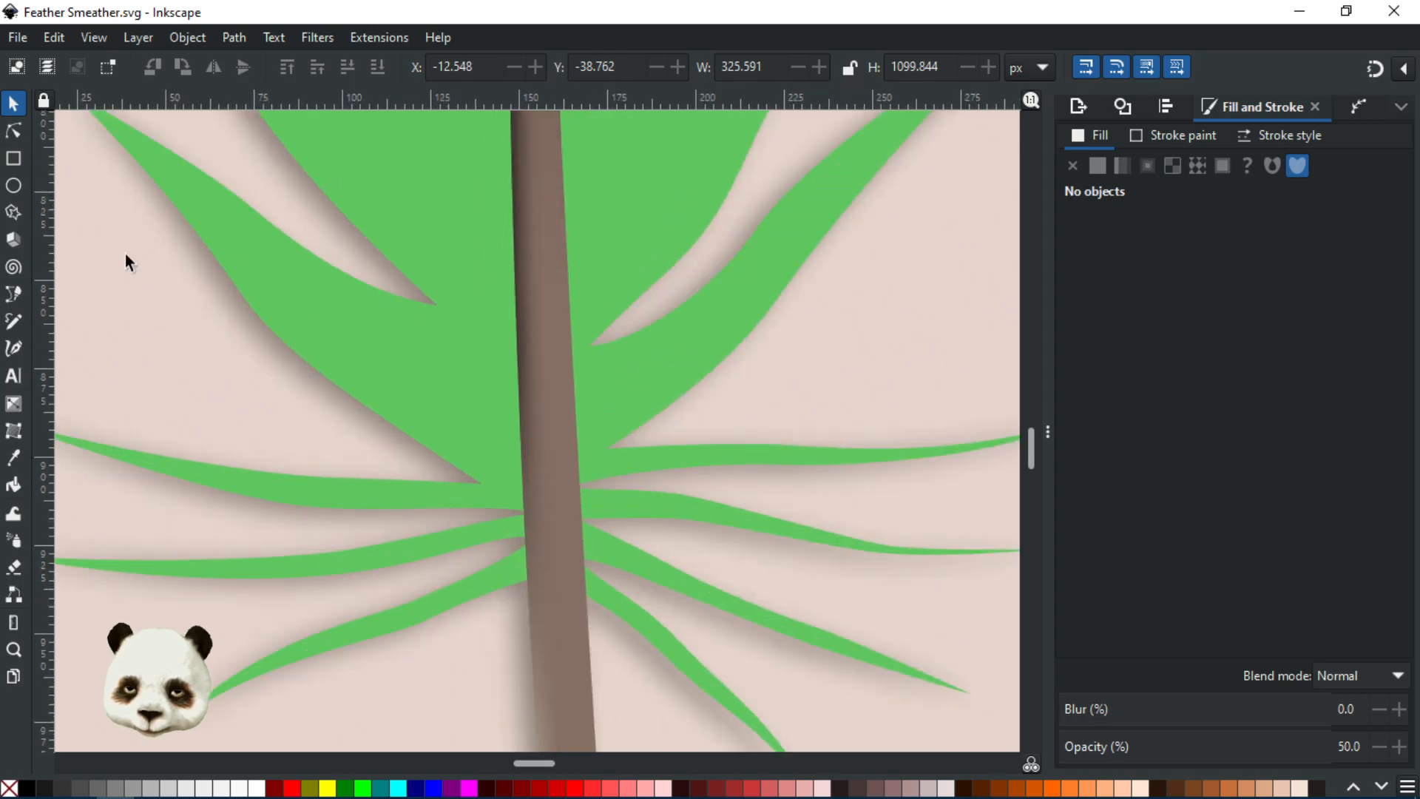
{"action": "left_click", "coordinate": [15, 133]}
{"action": "left_click", "coordinate": [498, 487]}
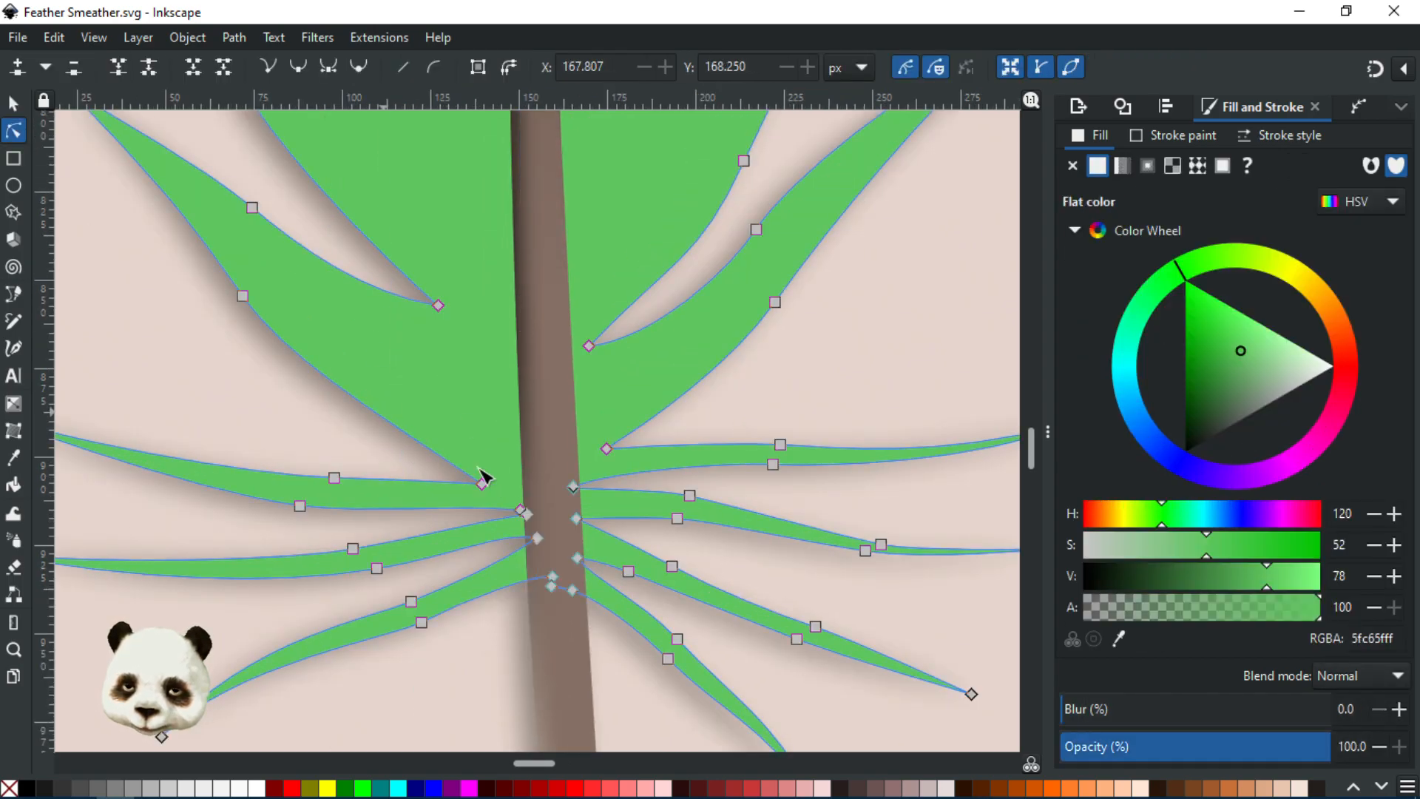
{"action": "left_click_drag", "start_coordinate": [486, 488], "coordinate": [505, 485]}
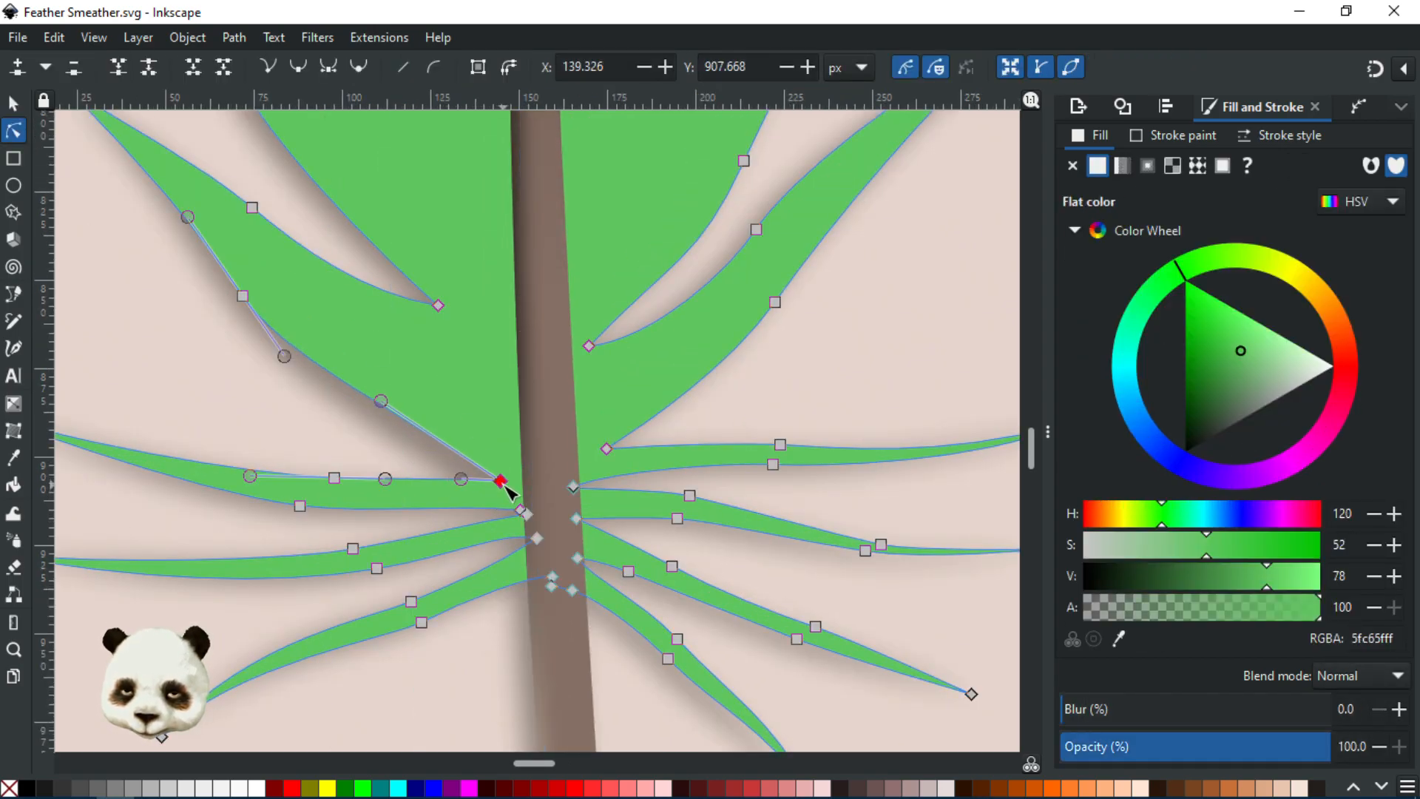
{"action": "left_click", "coordinate": [870, 370]}
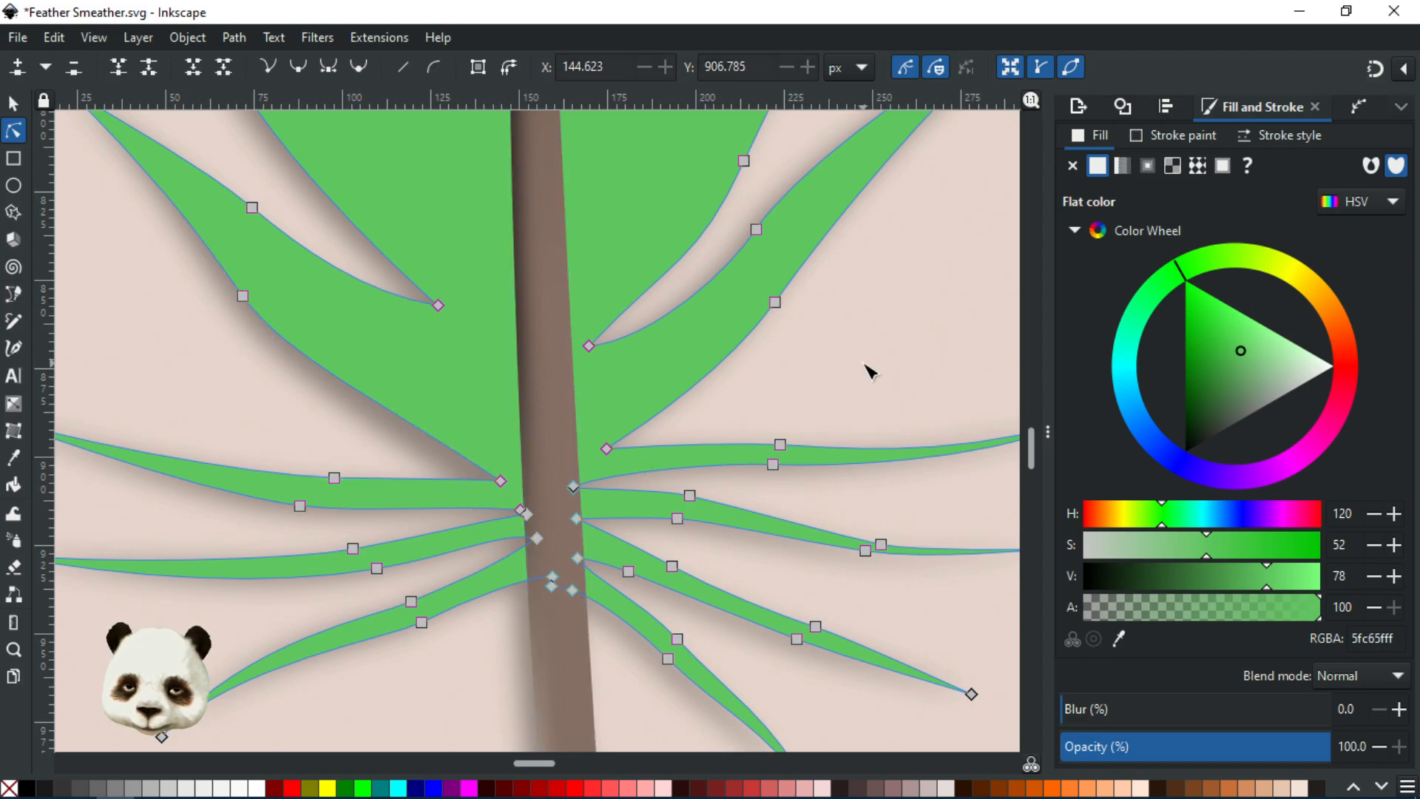
{"action": "left_click", "coordinate": [870, 369]}
{"action": "scroll", "coordinate": [880, 403], "scroll_direction": "down", "scroll_amount": 4}
{"action": "left_click_drag", "start_coordinate": [681, 578], "coordinate": [569, 630]}
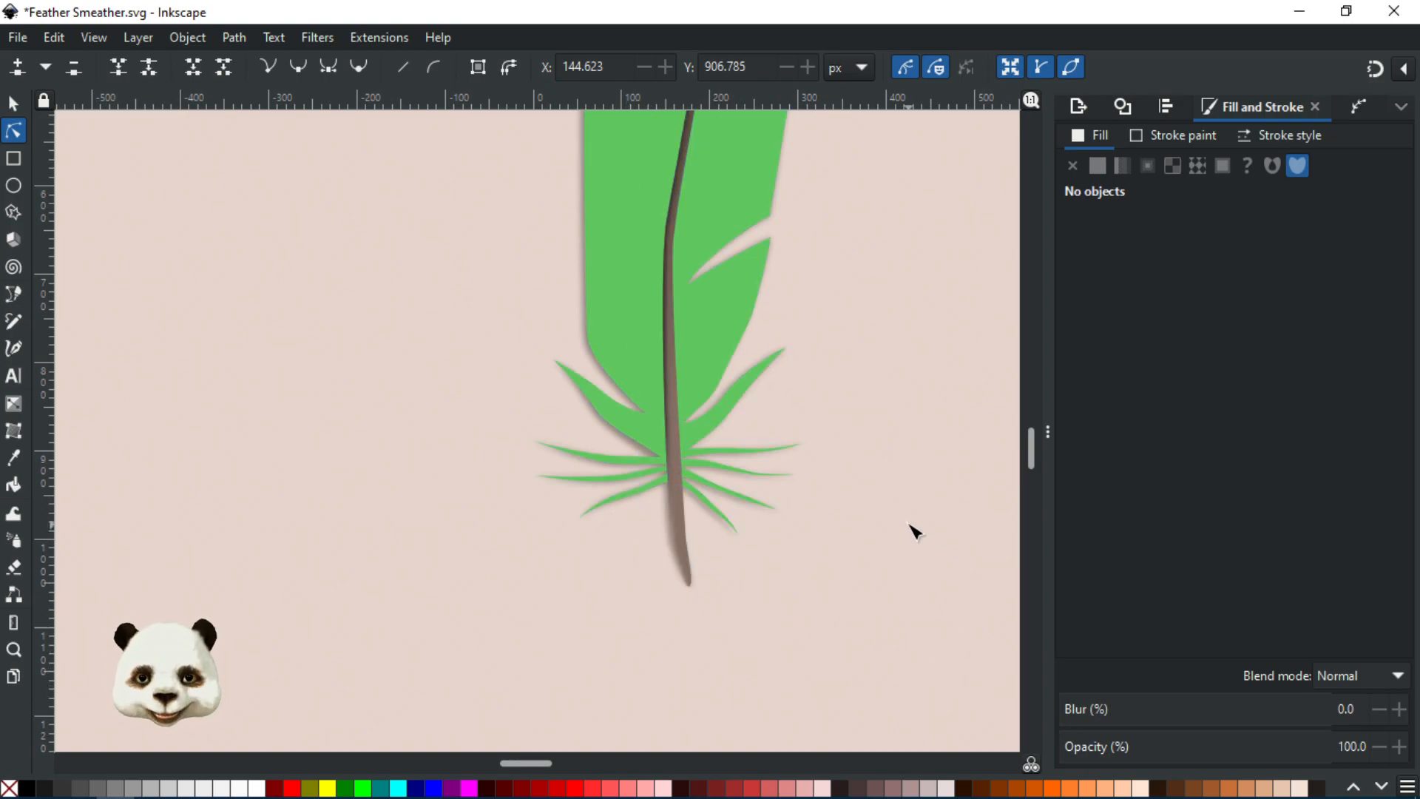
- Move the shadow's matching node under the large left barb toward the quill, to about X 140, Y 909 px
{"action": "scroll", "coordinate": [789, 498], "scroll_direction": "up", "scroll_amount": 3}
{"action": "left_click", "coordinate": [331, 361]}
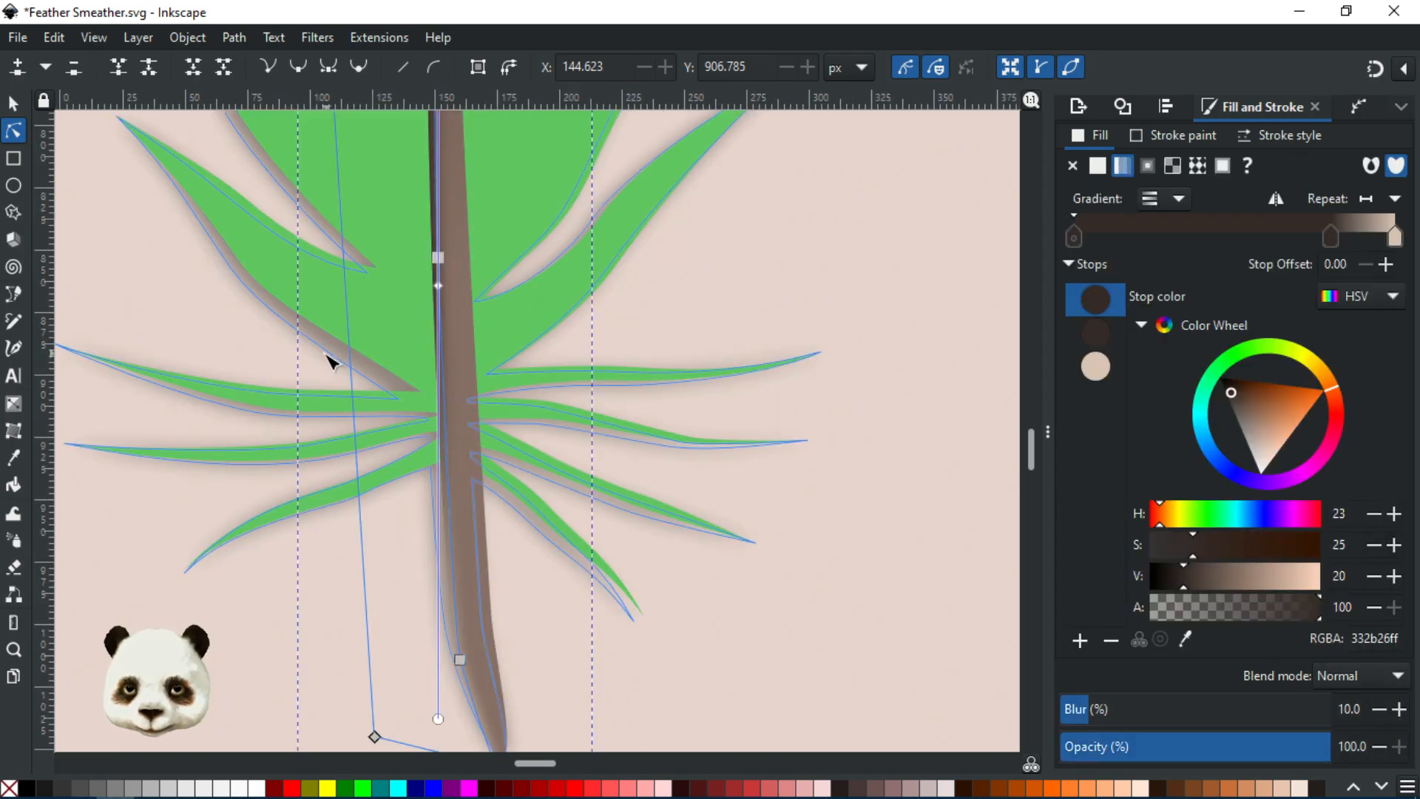
{"action": "left_click", "coordinate": [399, 402]}
{"action": "left_click", "coordinate": [409, 394]}
{"action": "left_click_drag", "start_coordinate": [411, 394], "coordinate": [410, 396]}
{"action": "left_click", "coordinate": [916, 496]}
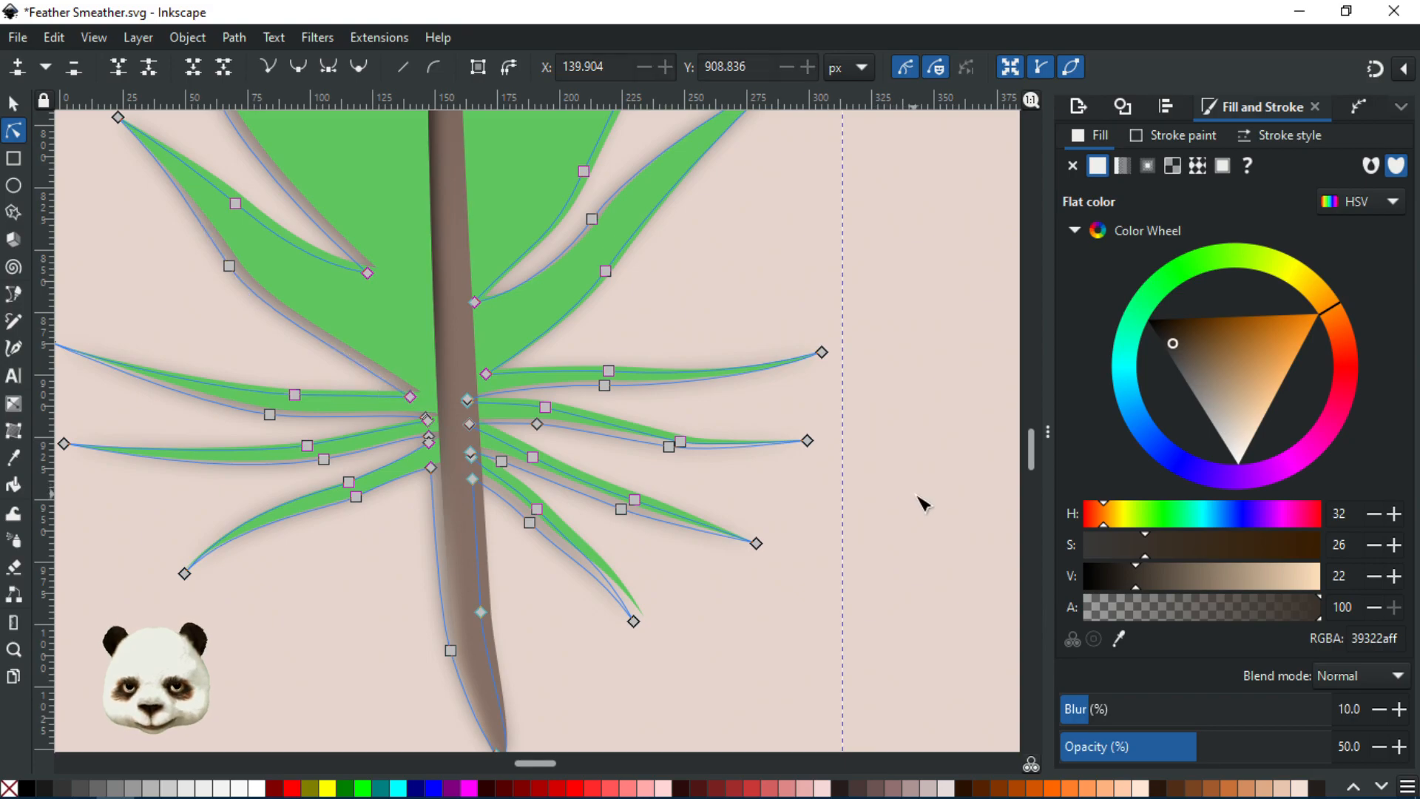
{"action": "left_click", "coordinate": [920, 502]}
{"action": "scroll", "coordinate": [922, 504], "scroll_direction": "down", "scroll_amount": 5}
{"action": "left_click_drag", "start_coordinate": [862, 563], "coordinate": [667, 678]}
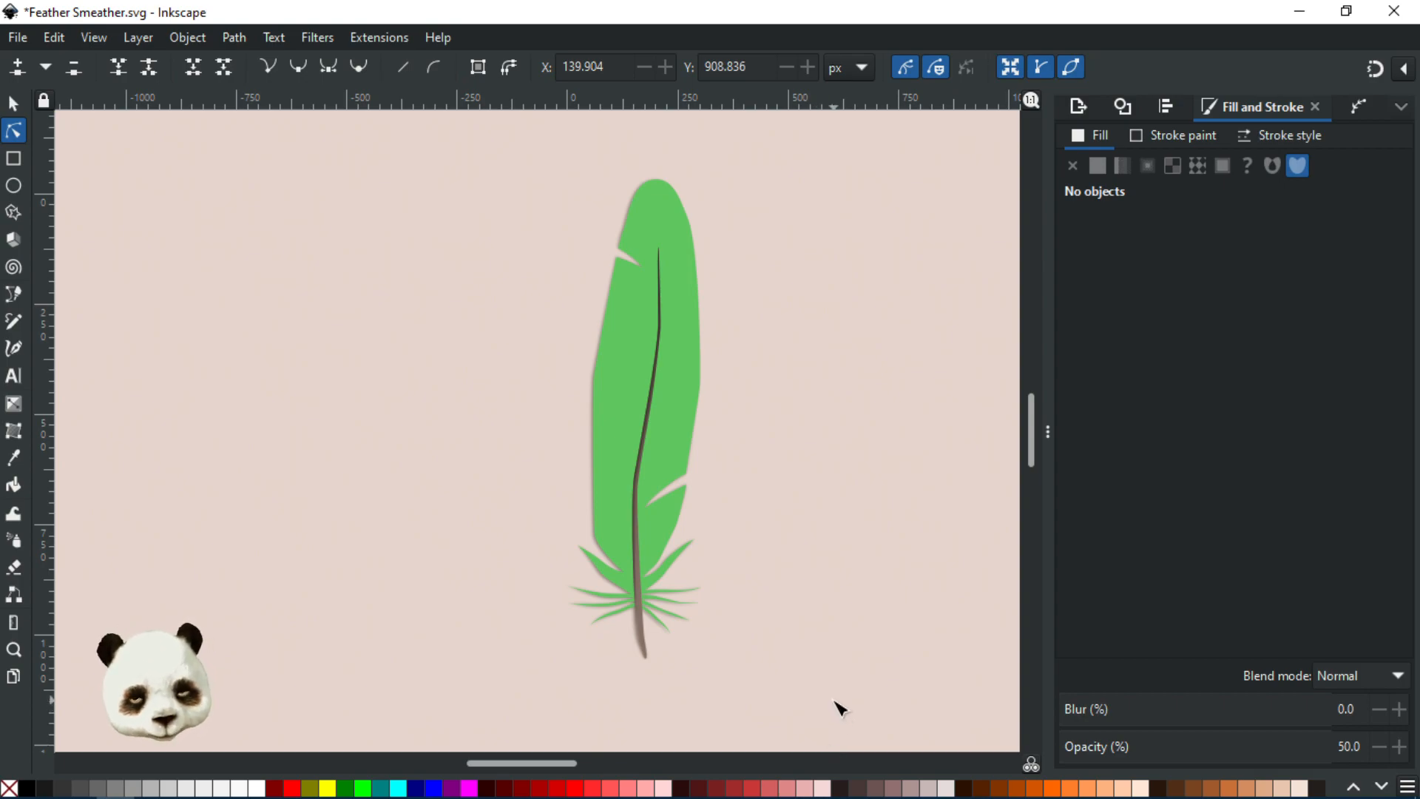
- Draw a narrow closed shape around the quill over the vane, about 96 px wide and 836 px tall, from above its tip to the lower strands
{"action": "scroll", "coordinate": [859, 654], "scroll_direction": "down", "scroll_amount": 3}
{"action": "scroll", "coordinate": [801, 605], "scroll_direction": "up", "scroll_amount": 2}
{"action": "left_click_drag", "start_coordinate": [786, 321], "coordinate": [678, 295]}
{"action": "scroll", "coordinate": [667, 435], "scroll_direction": "up", "scroll_amount": 2}
{"action": "scroll", "coordinate": [668, 441], "scroll_direction": "down", "scroll_amount": 2}
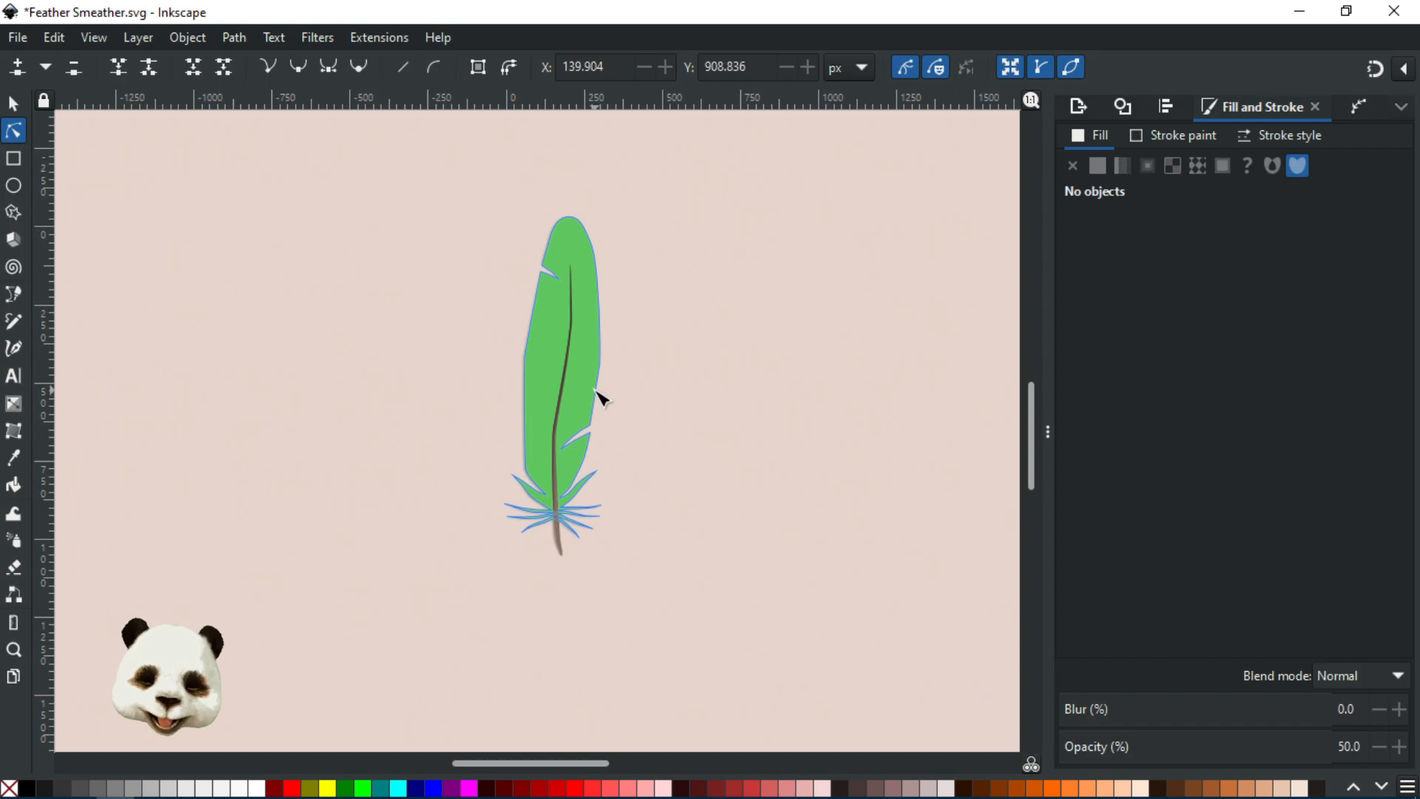
{"action": "scroll", "coordinate": [539, 507], "scroll_direction": "up", "scroll_amount": 2}
{"action": "key", "text": "w"}
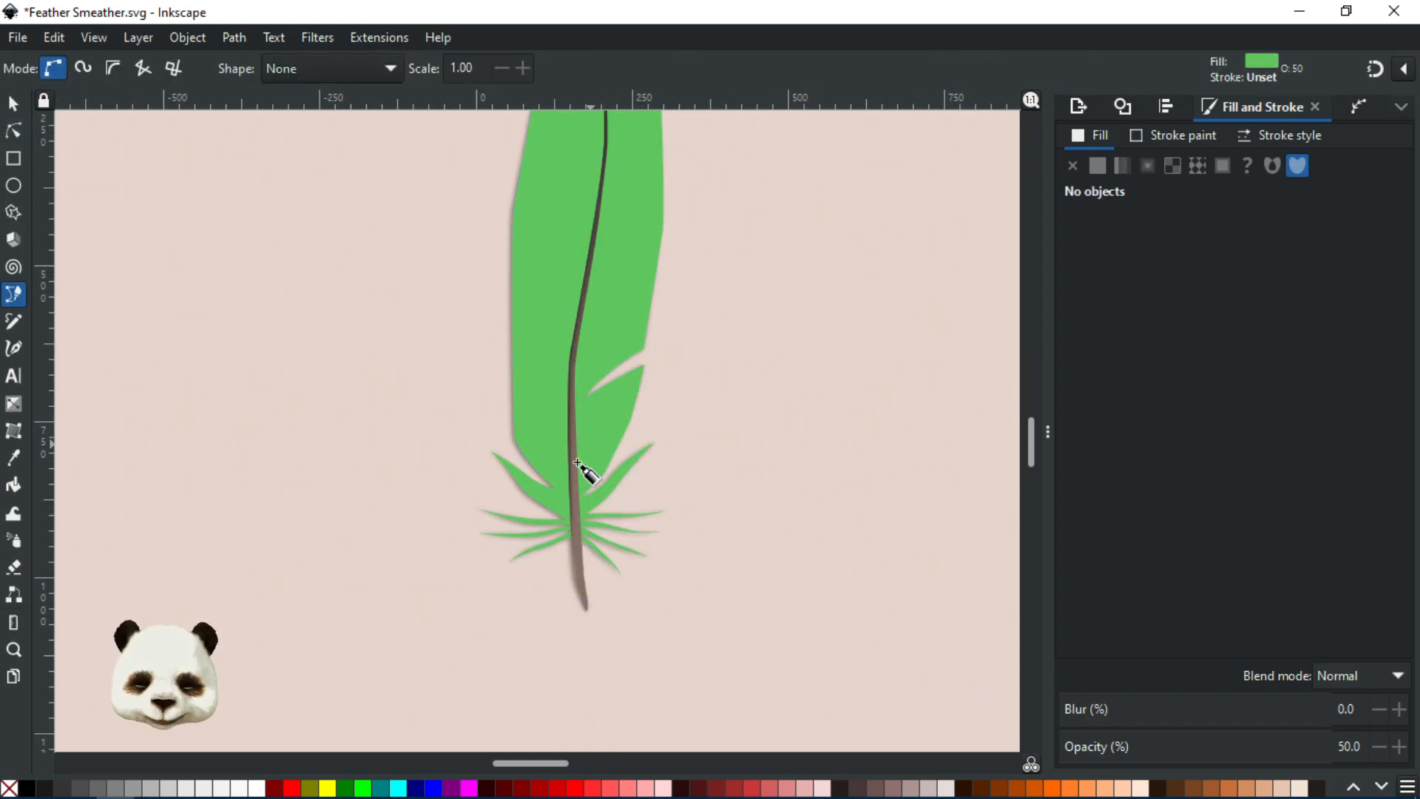
{"action": "left_click", "coordinate": [565, 510]}
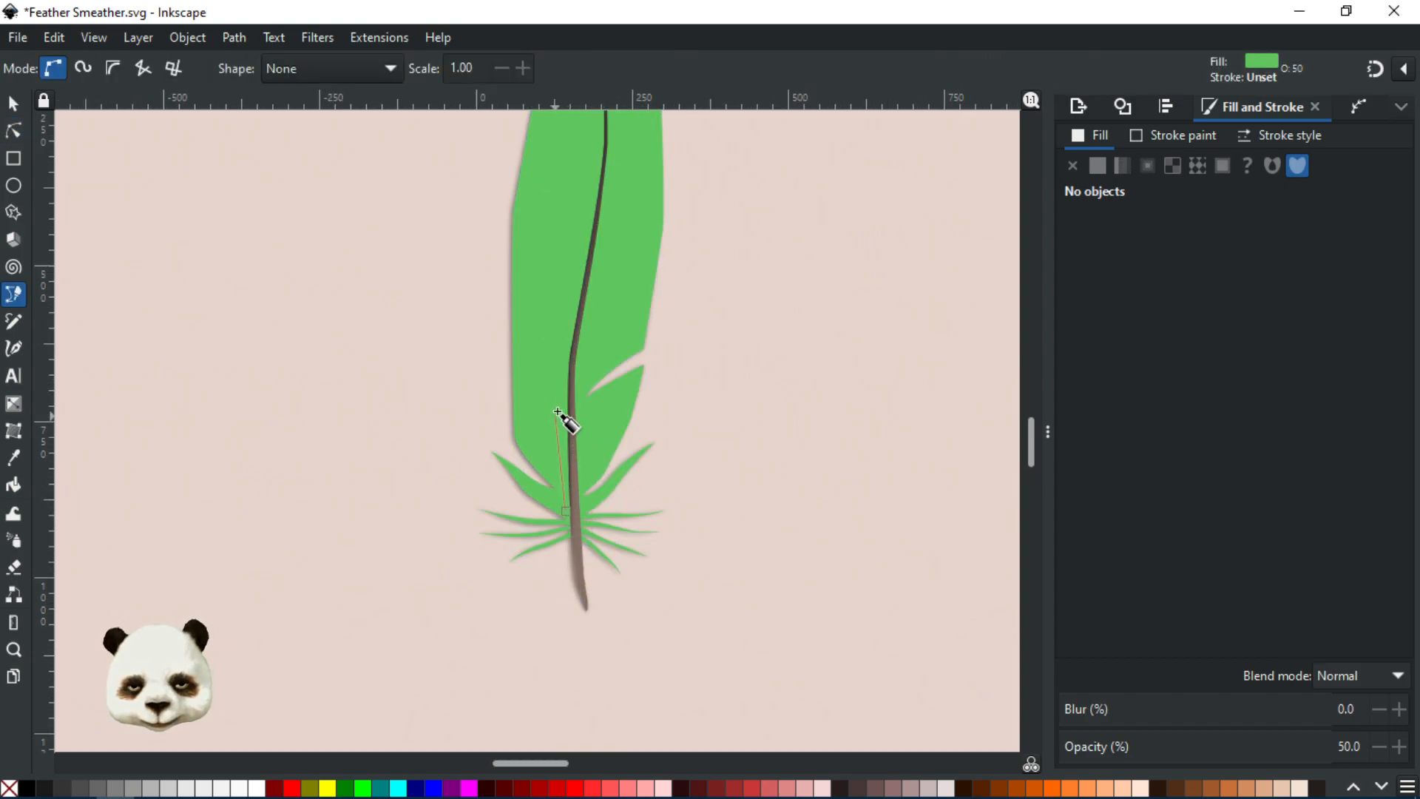
{"action": "left_click_drag", "start_coordinate": [554, 372], "coordinate": [566, 318]}
{"action": "key", "text": "ctrl+z"}
{"action": "left_click_drag", "start_coordinate": [582, 230], "coordinate": [535, 490]}
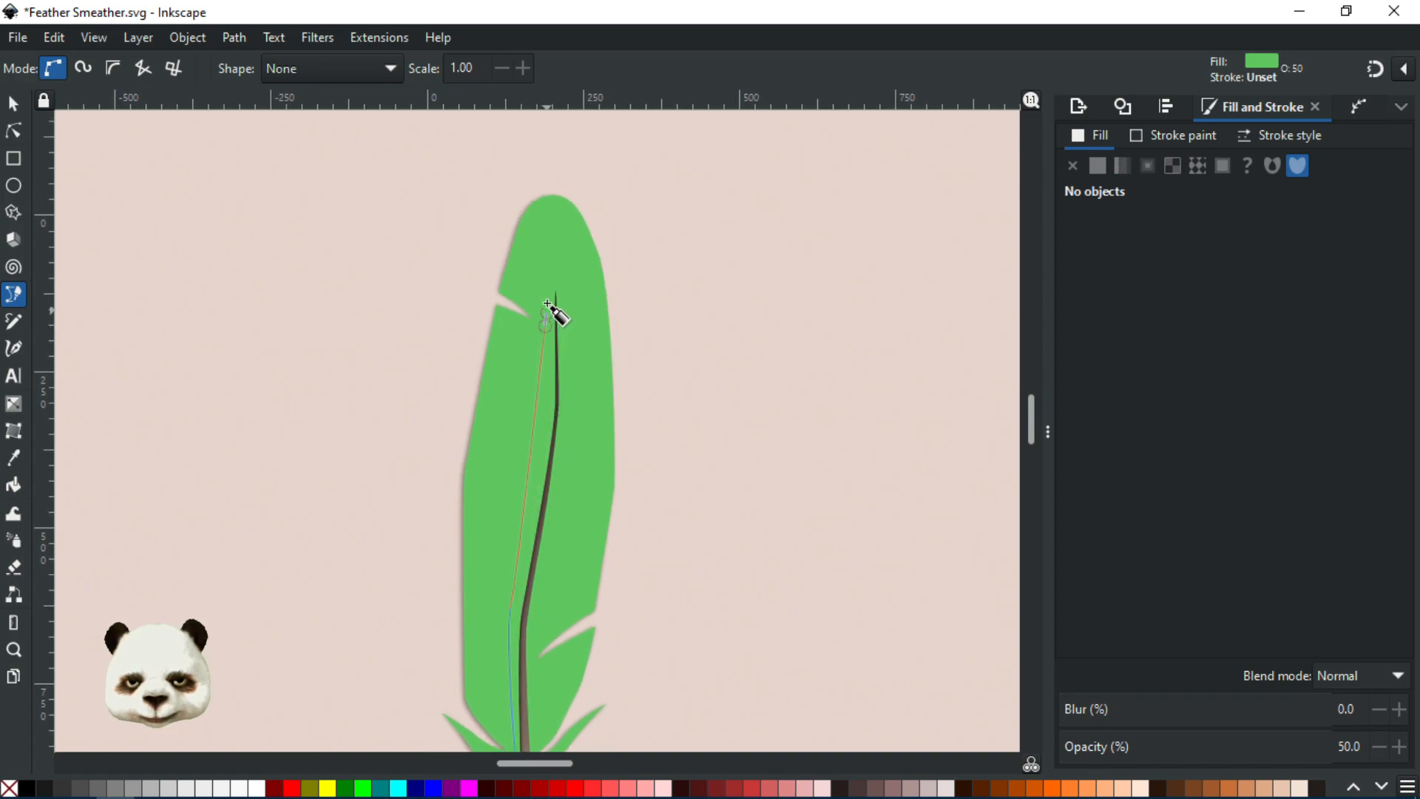
{"action": "left_click_drag", "start_coordinate": [556, 261], "coordinate": [564, 283]}
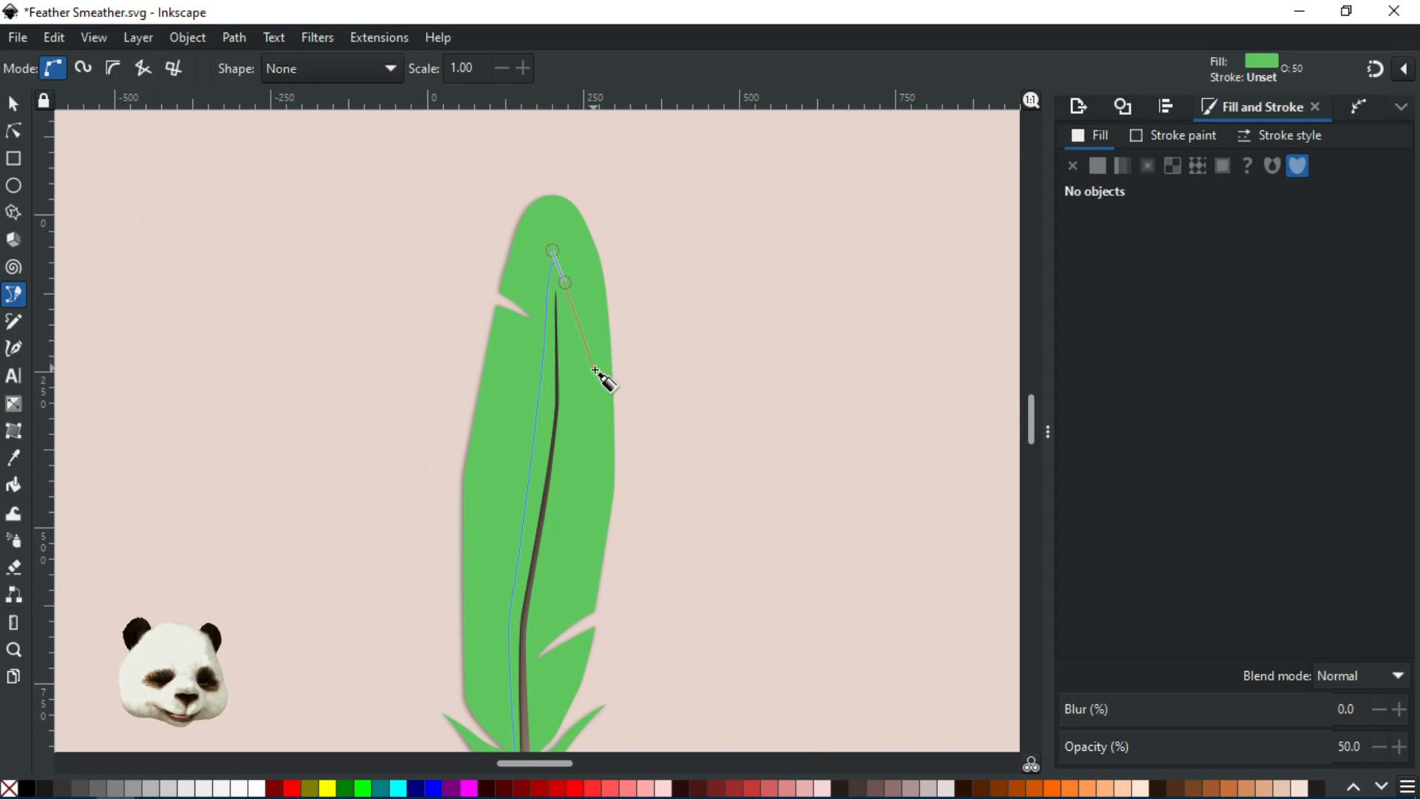
{"action": "left_click_drag", "start_coordinate": [566, 457], "coordinate": [555, 512]}
{"action": "left_click_drag", "start_coordinate": [534, 655], "coordinate": [603, 346]}
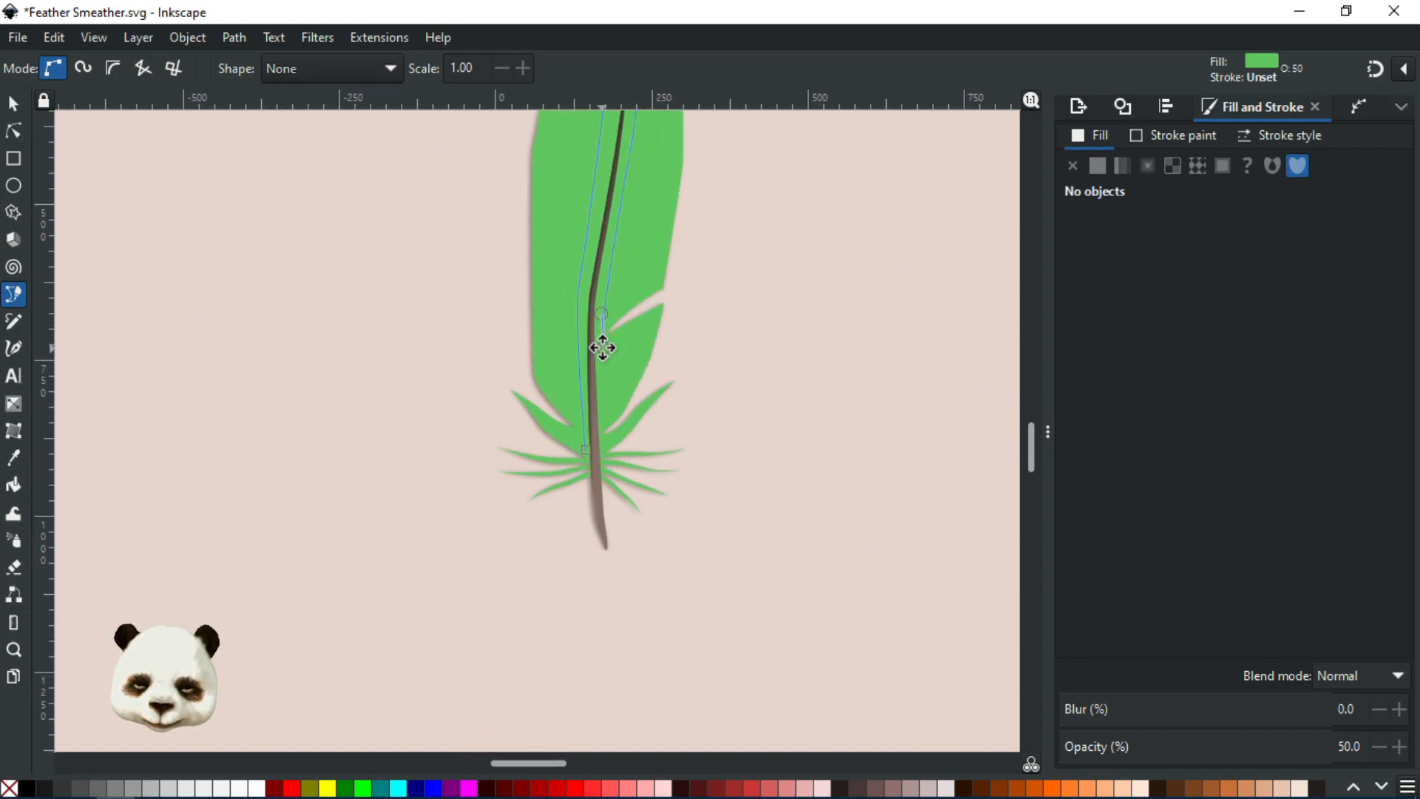
{"action": "left_click_drag", "start_coordinate": [602, 455], "coordinate": [624, 586]}
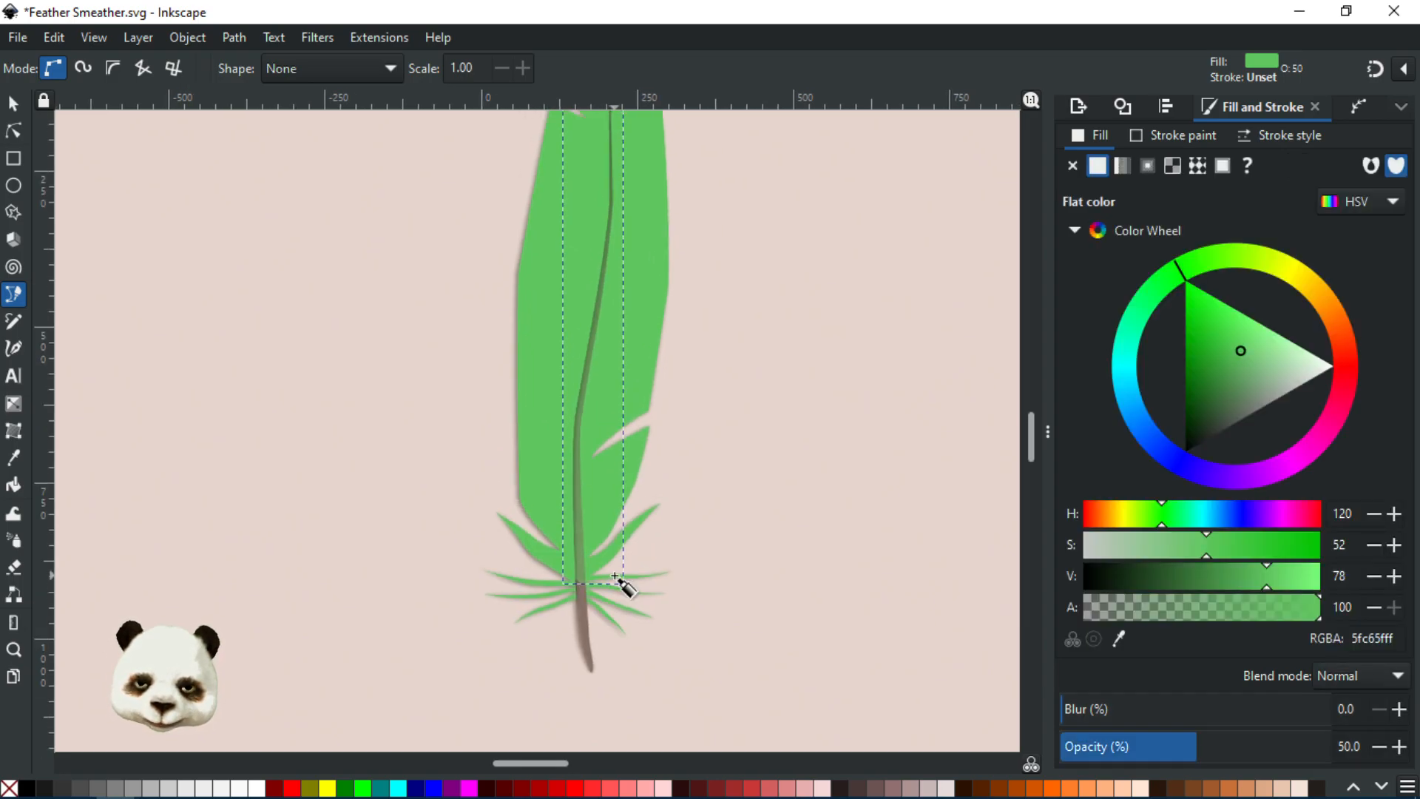
- Set the new strip's opacity to 100% and darken its green fill to value 66 (51a951)
{"action": "left_click_drag", "start_coordinate": [1206, 762], "coordinate": [1331, 762]}
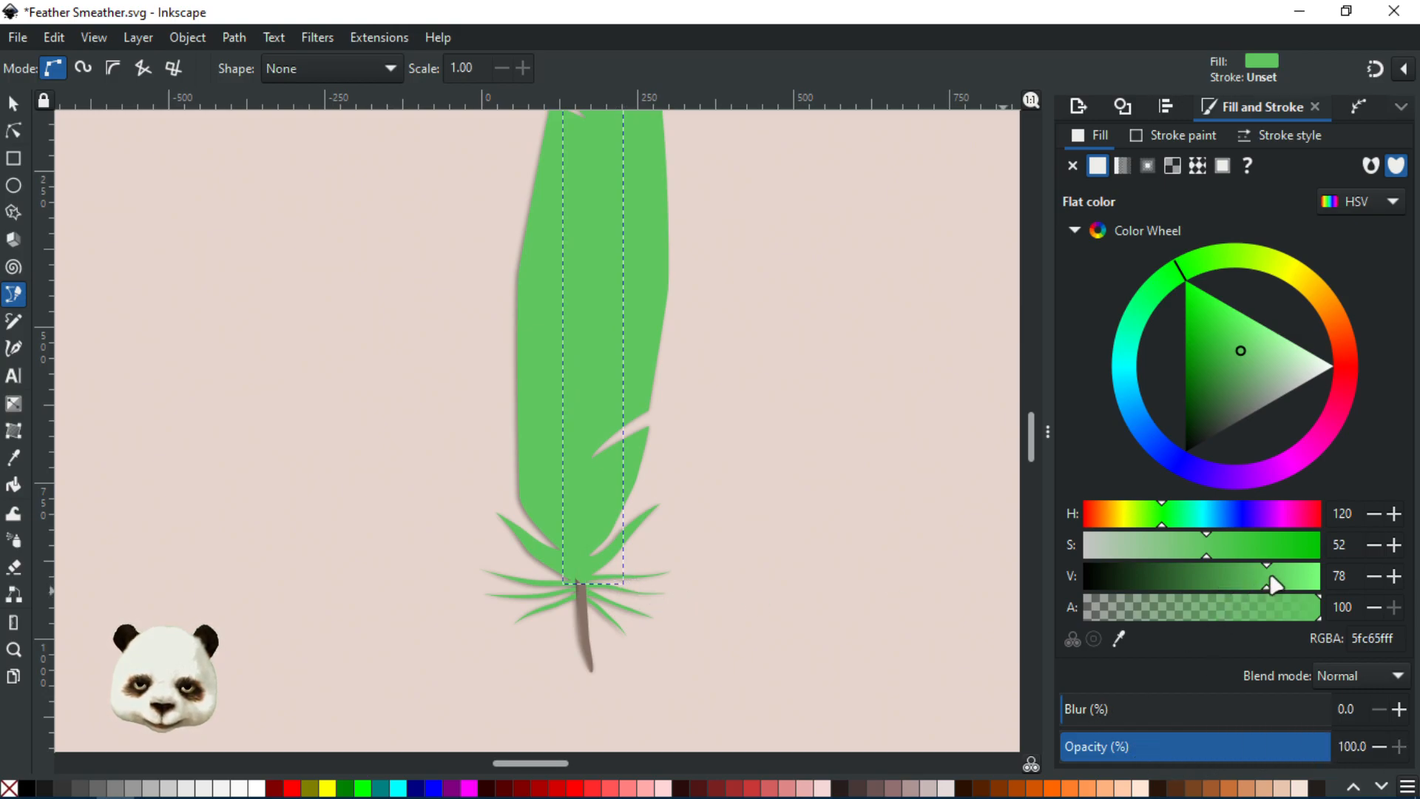
{"action": "key", "text": "d"}
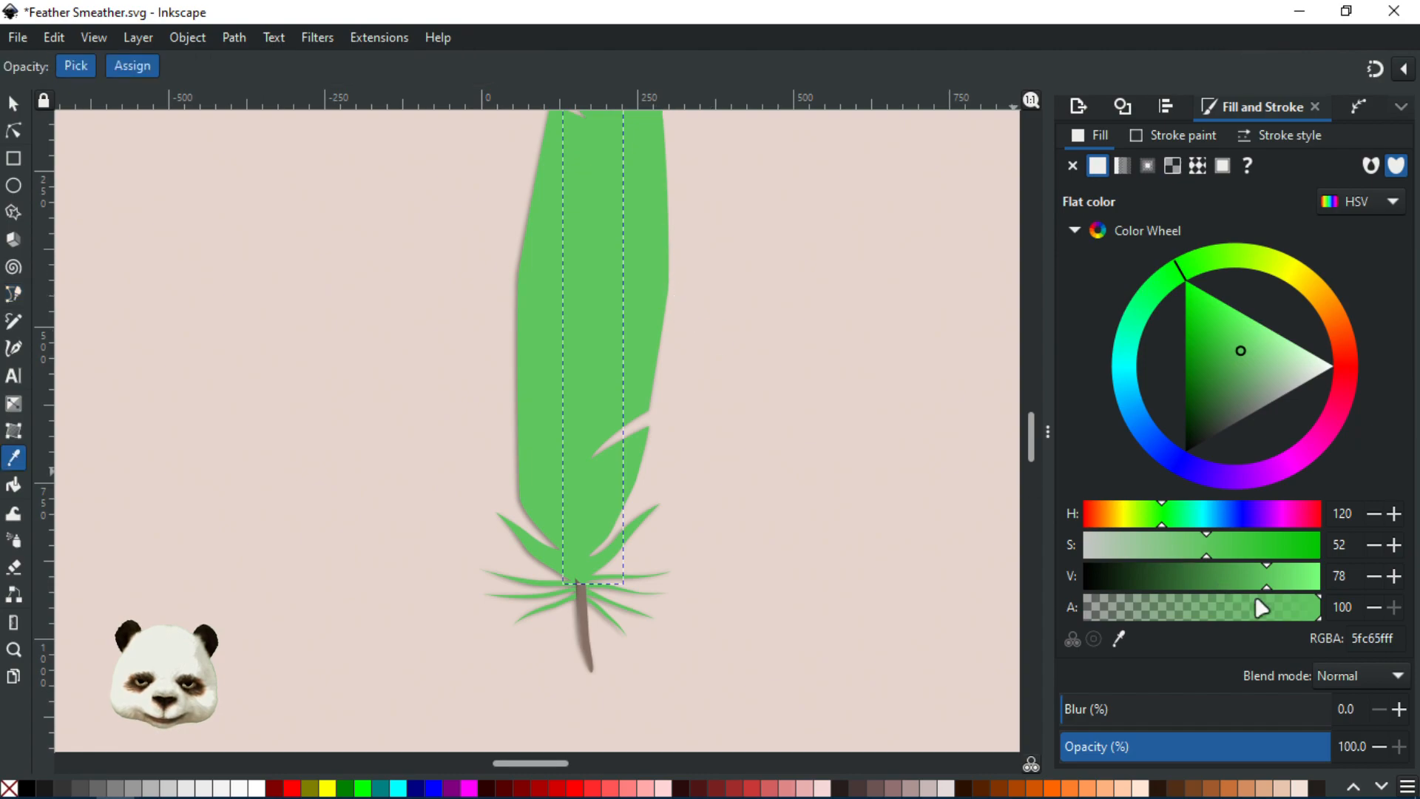
{"action": "left_click_drag", "start_coordinate": [1262, 583], "coordinate": [1240, 580]}
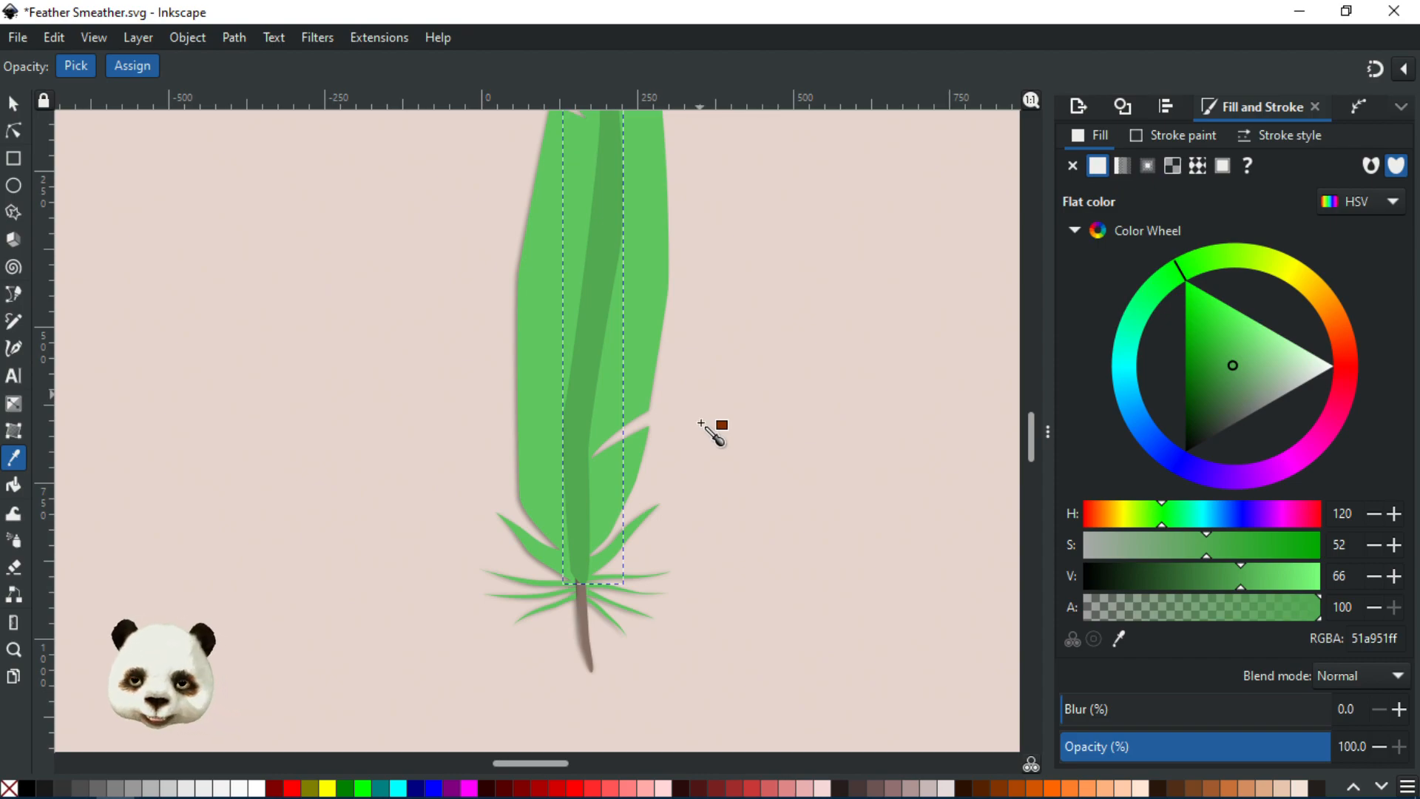
- Group the dark green strip and clip it to a magenta duplicate of the vane kept in the vane's original position
{"action": "left_click", "coordinate": [20, 109]}
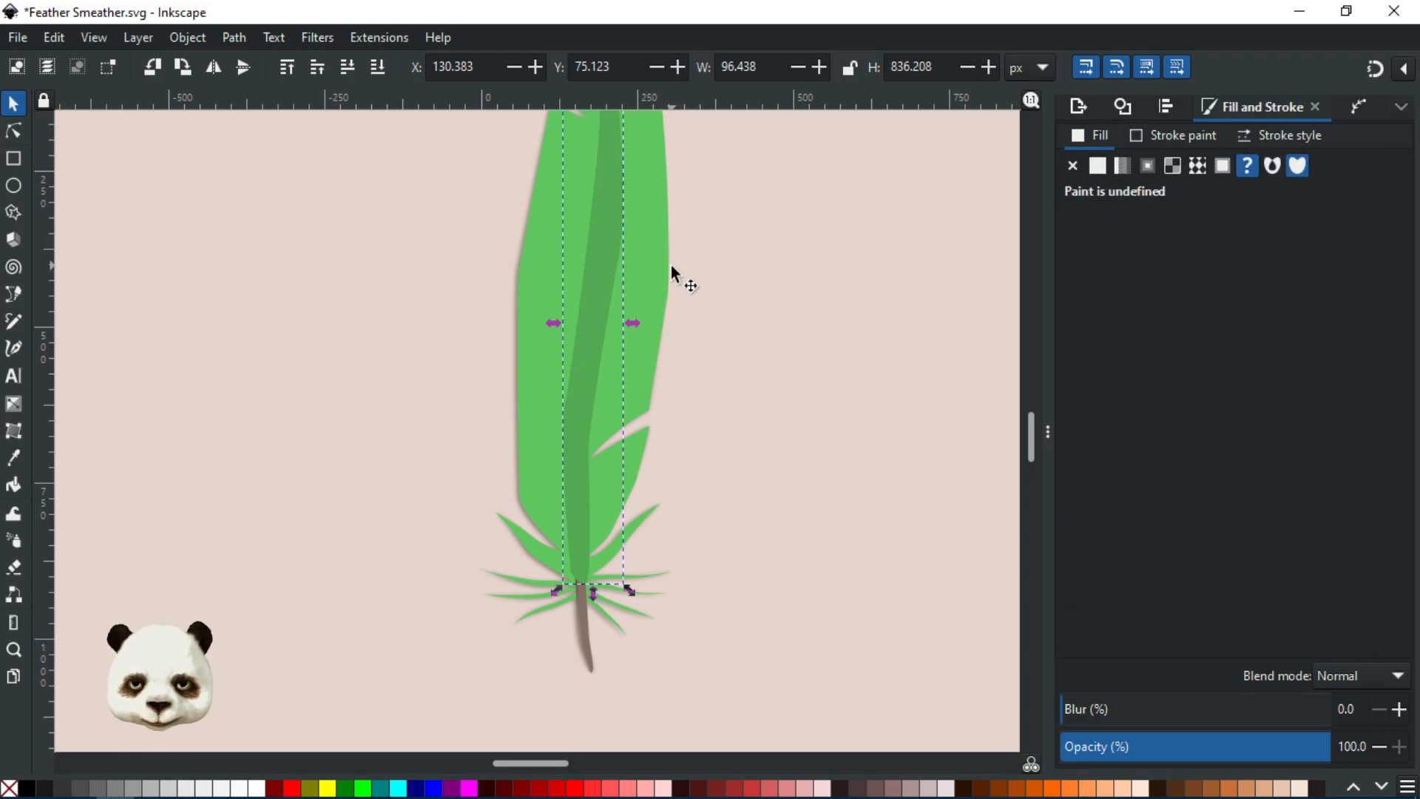
{"action": "left_click", "coordinate": [668, 266]}
{"action": "key", "text": "ctrl+d"}
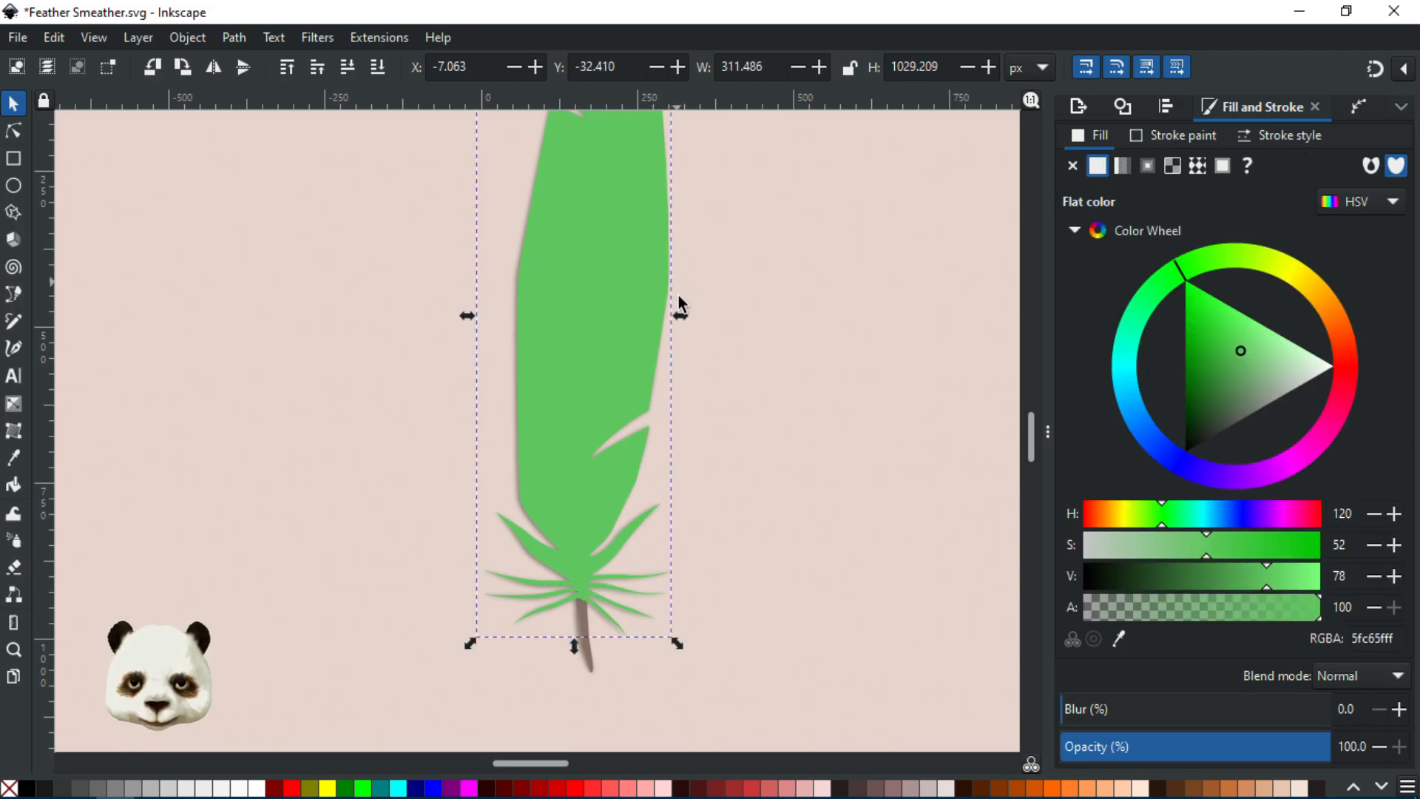
{"action": "left_click", "coordinate": [468, 787]}
{"action": "left_click_drag", "start_coordinate": [643, 371], "coordinate": [939, 369]}
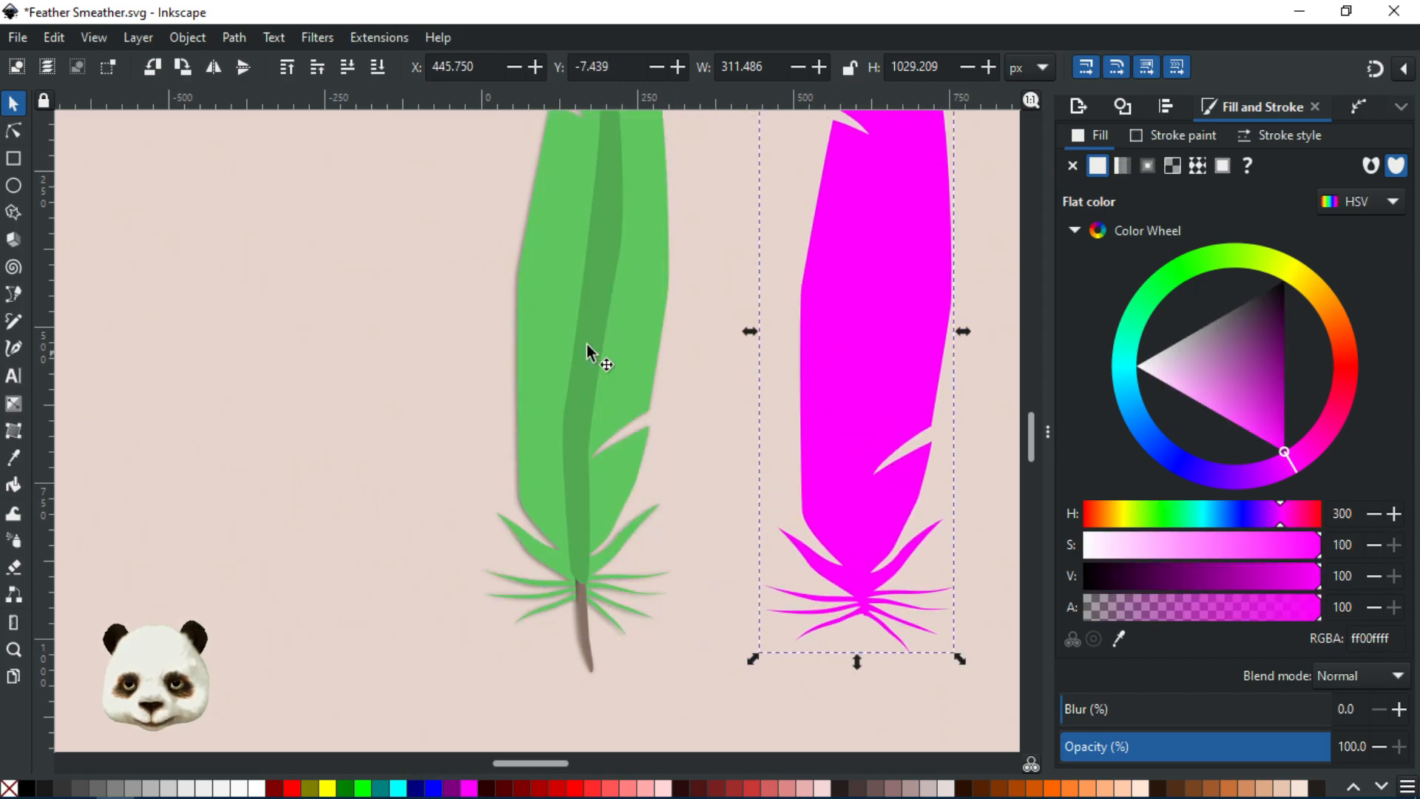
{"action": "left_click", "coordinate": [586, 345], "text": "shift"}
{"action": "key", "text": "ctrl+z"}
{"action": "right_click", "coordinate": [618, 360]}
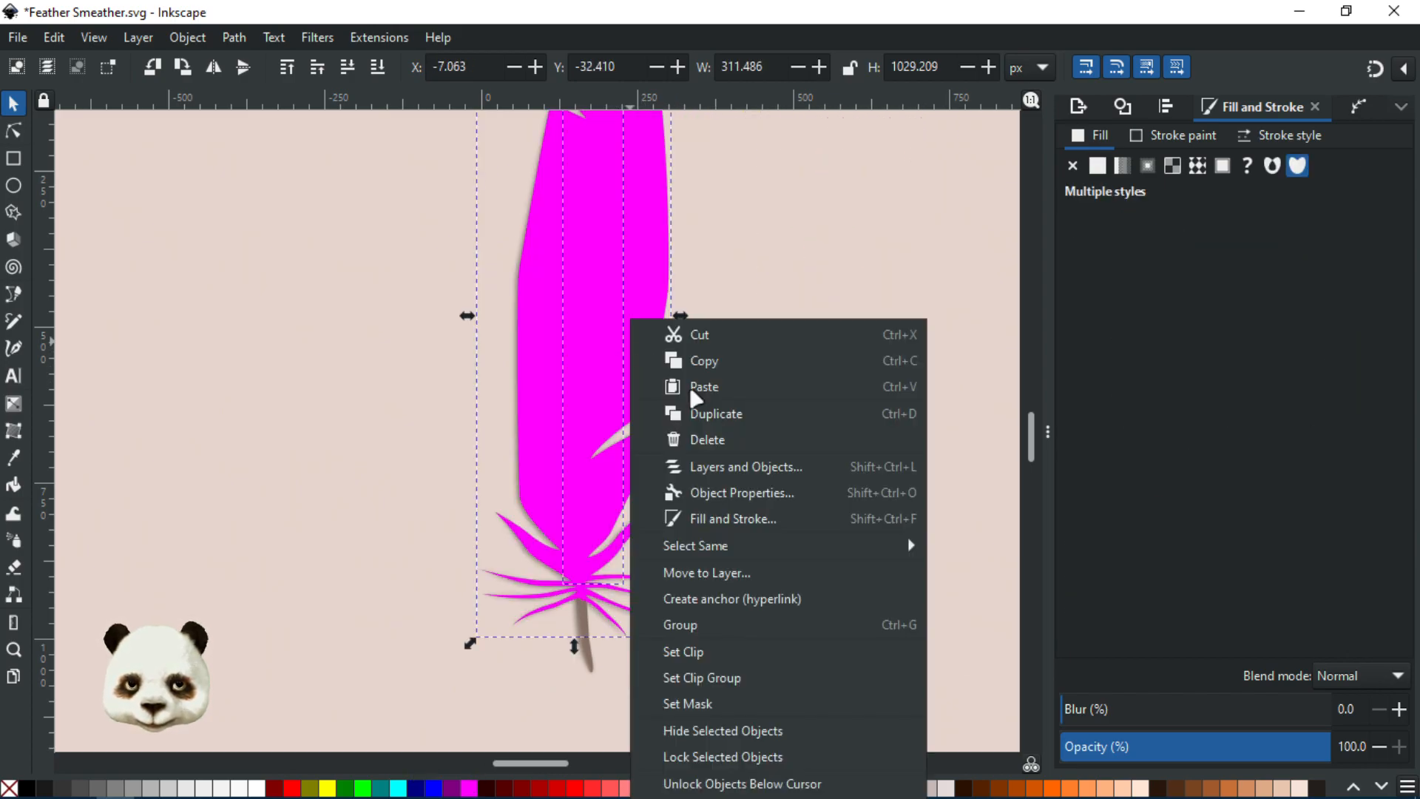
{"action": "left_click", "coordinate": [742, 651]}
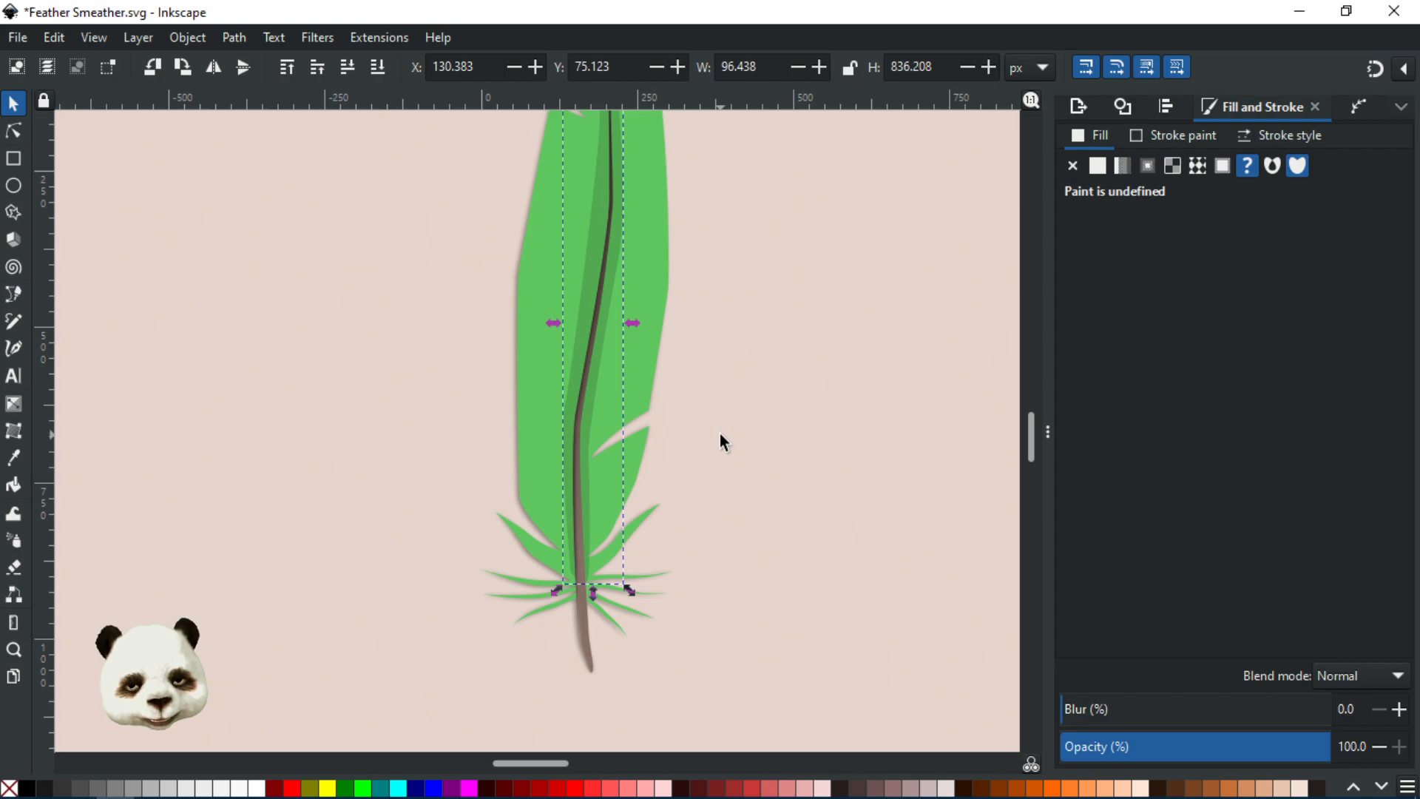
- Set the blur of the whole clipped strip group to 20%
{"action": "left_click", "coordinate": [1111, 708]}
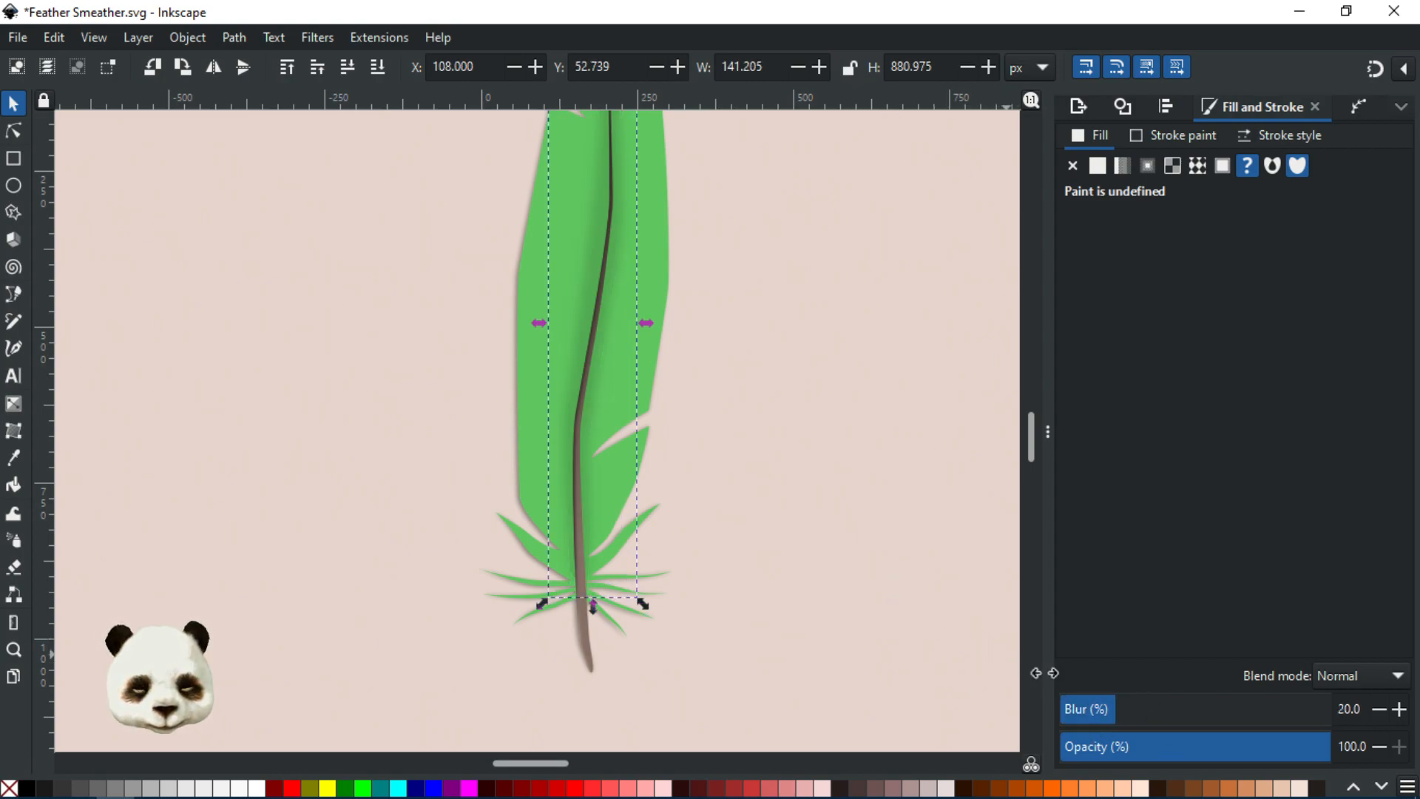
{"action": "scroll", "coordinate": [773, 485], "scroll_direction": "down", "scroll_amount": 3}
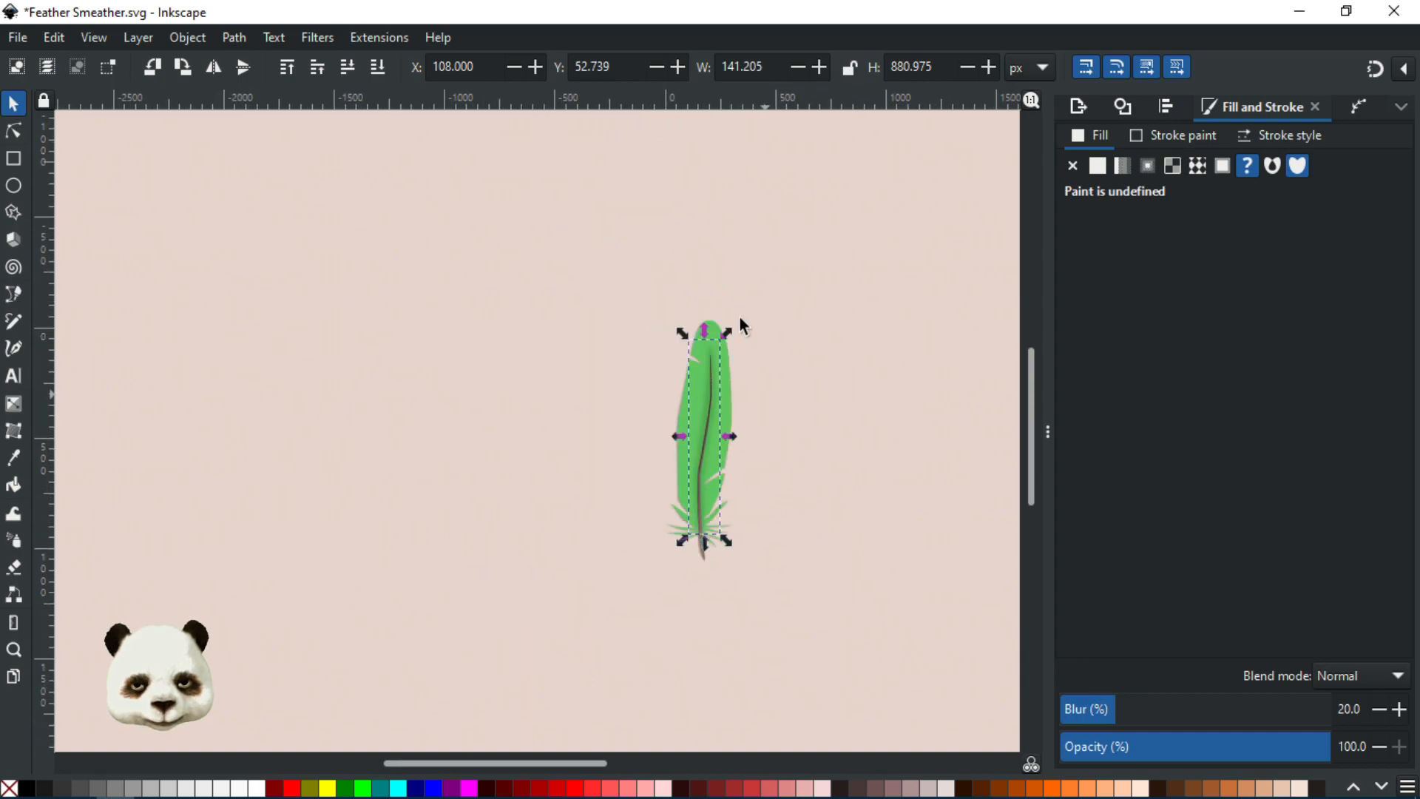
{"action": "scroll", "coordinate": [776, 414], "scroll_direction": "up", "scroll_amount": 2}
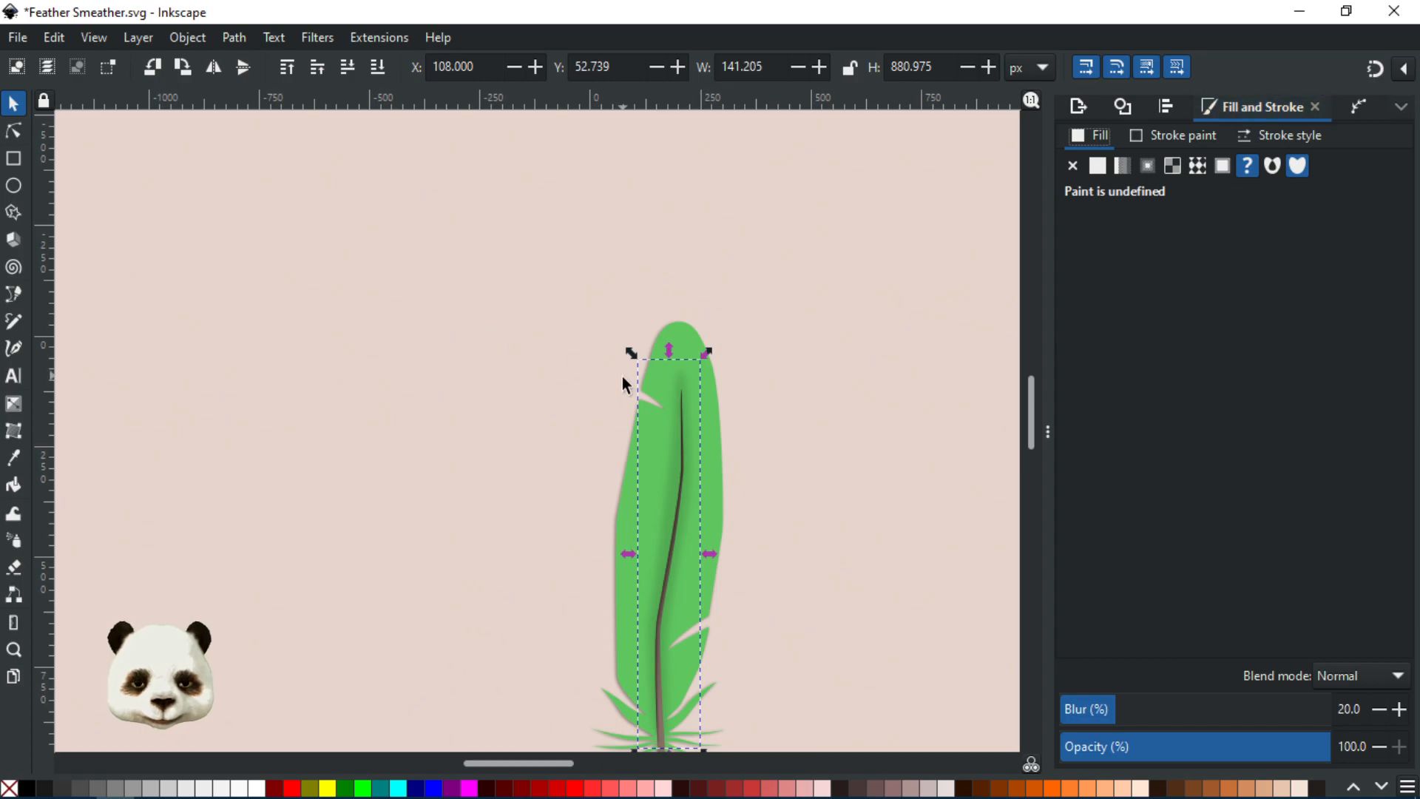
- Remove the blur from the clipped group and apply a 20% blur to the dark green strip inside it
{"action": "key", "text": "ctrl+shift+g"}
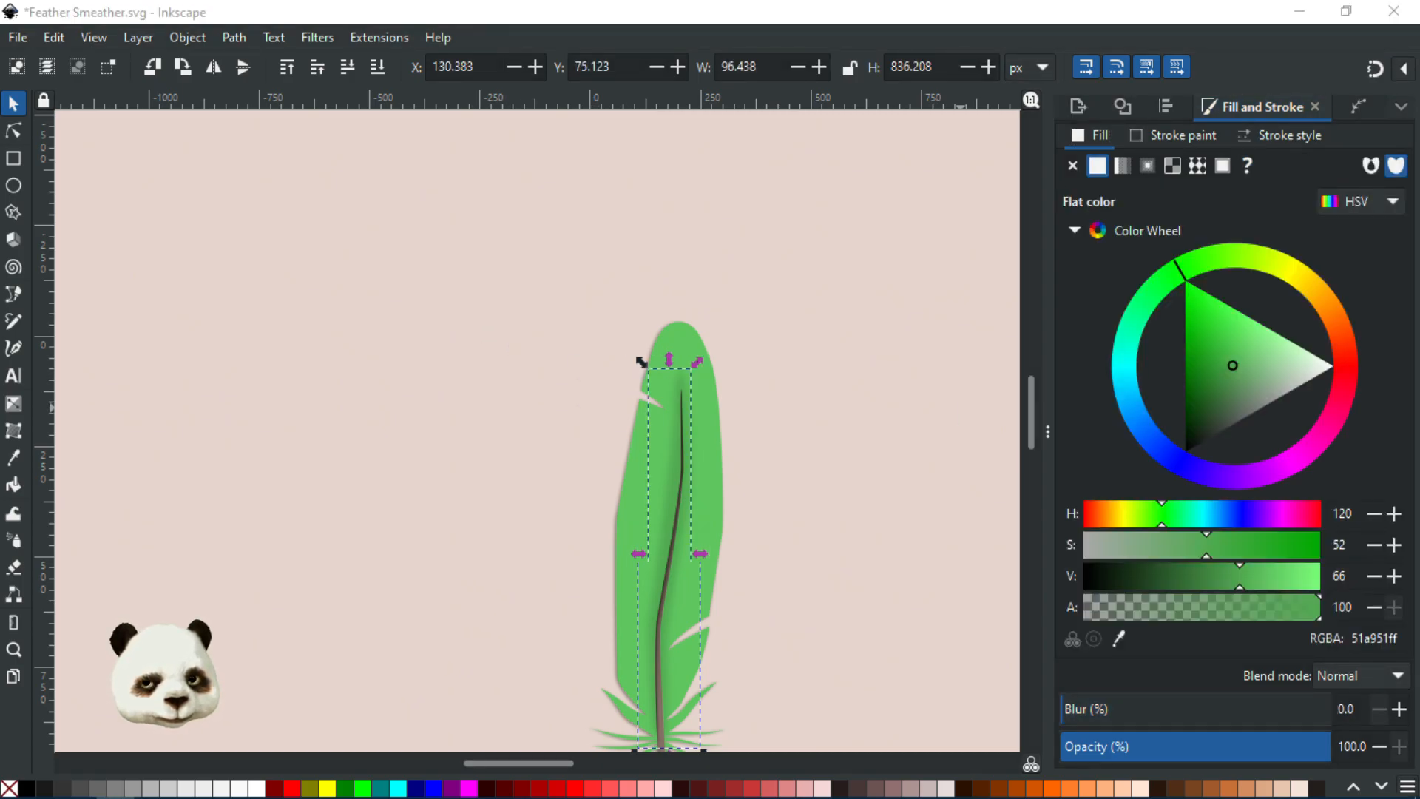
{"action": "key", "text": "ctrl+z"}
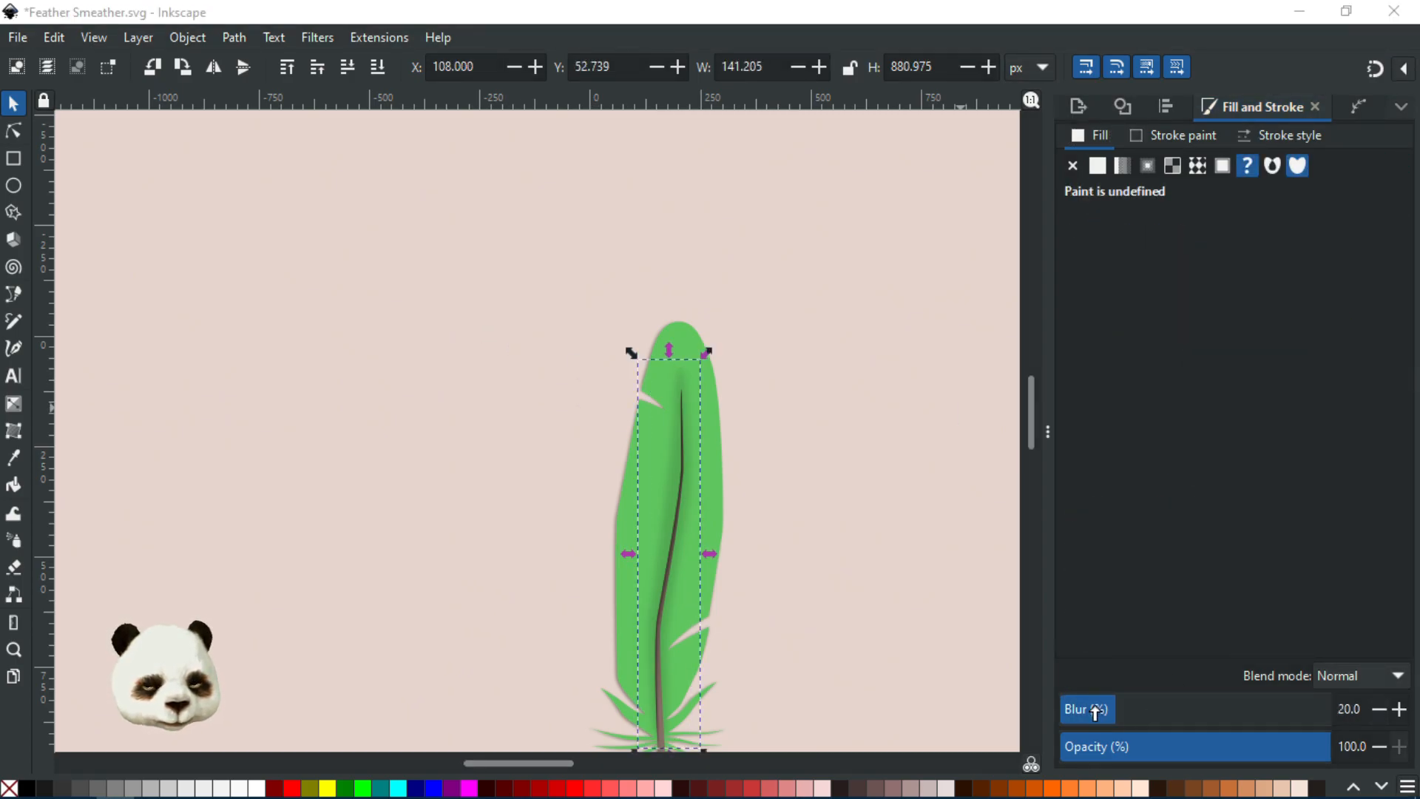
{"action": "key", "text": "ctrl+shift+z"}
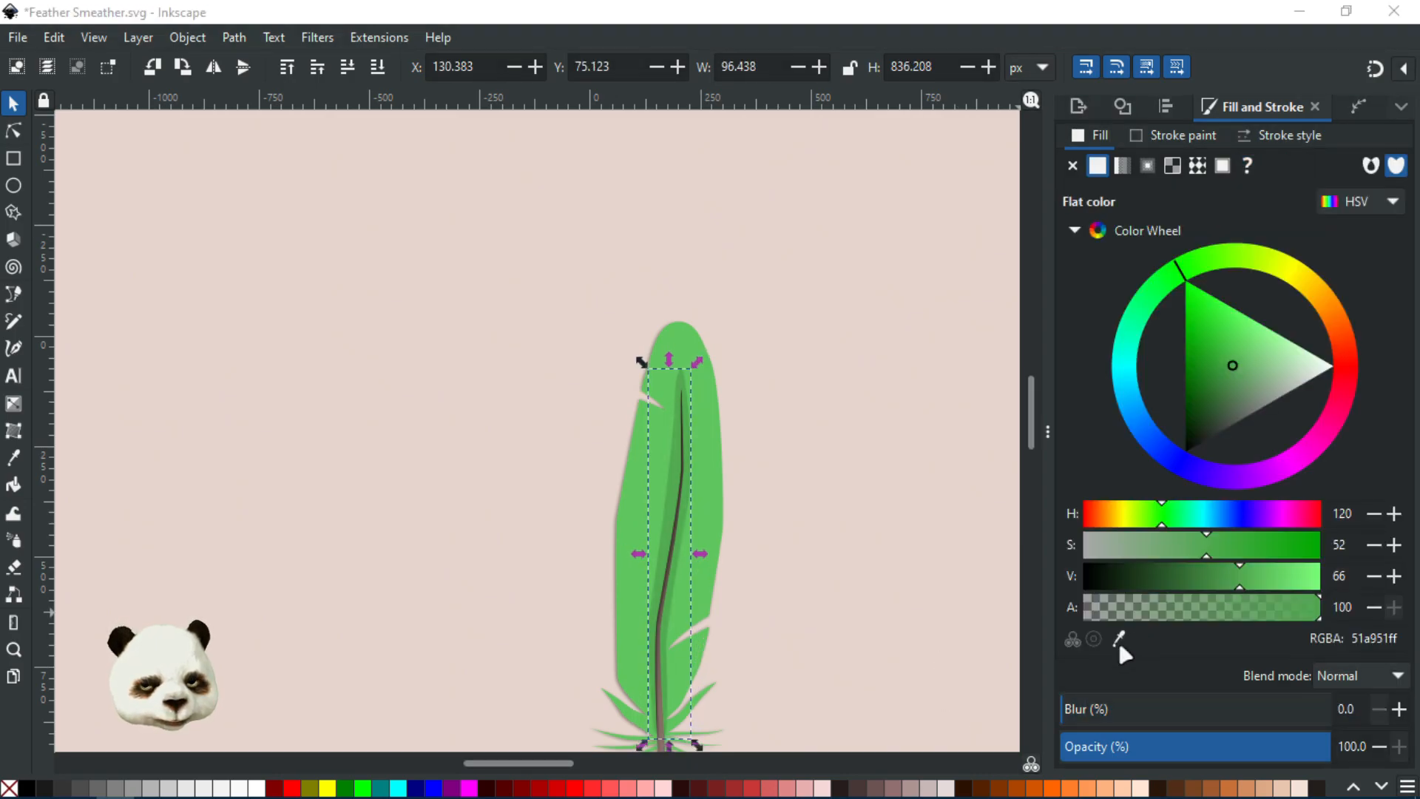
{"action": "left_click", "coordinate": [1112, 710]}
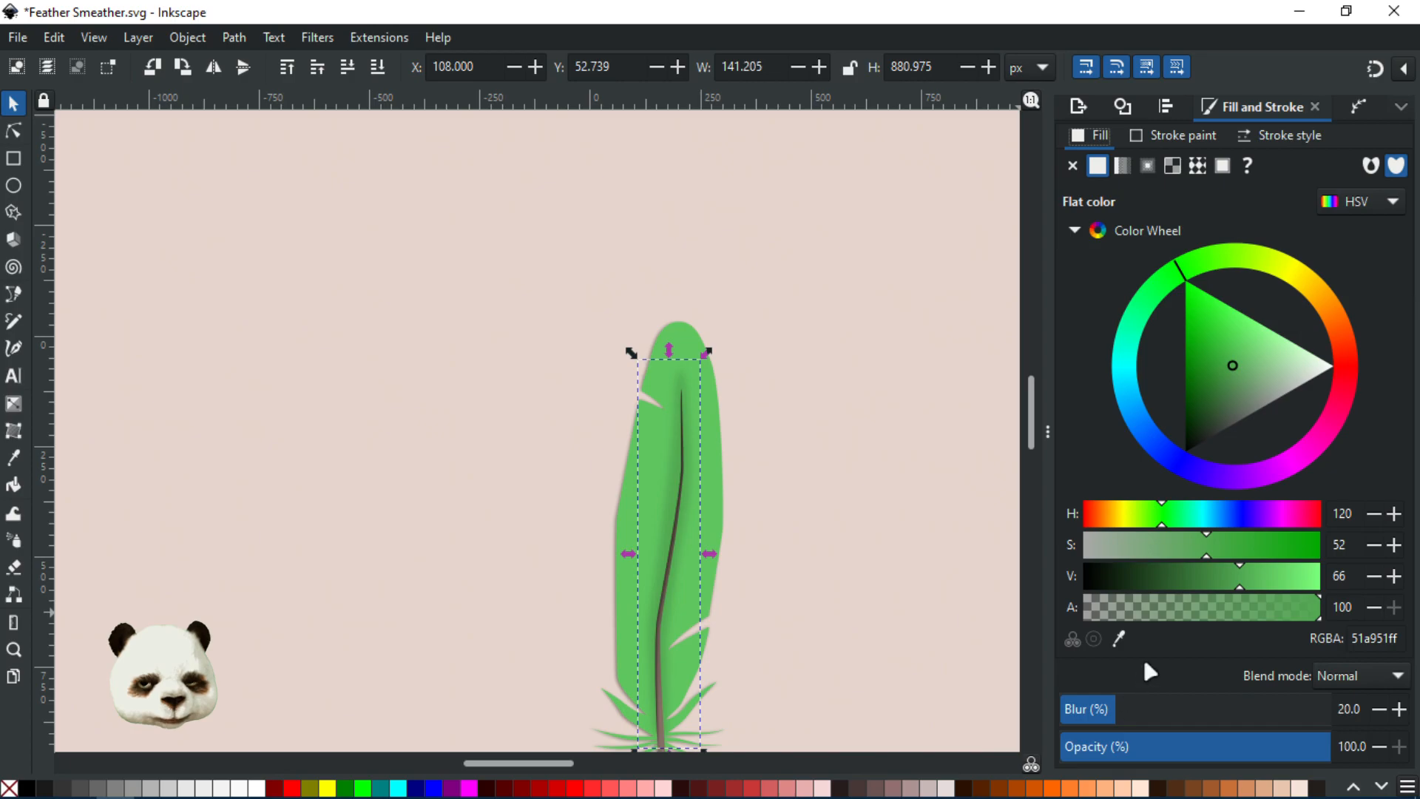
- Lighten the strip's fill to about saturation 45 and value 89, and set its blur to 30%
{"action": "left_click_drag", "start_coordinate": [1235, 573], "coordinate": [1300, 577]}
{"action": "mouse_move", "coordinate": [1209, 556]}
{"action": "left_mouse_down"}
{"action": "mouse_move", "coordinate": [1226, 560]}
{"action": "mouse_move", "coordinate": [1190, 561]}
{"action": "left_mouse_up"}
{"action": "scroll", "coordinate": [822, 606], "scroll_direction": "down", "scroll_amount": 3}
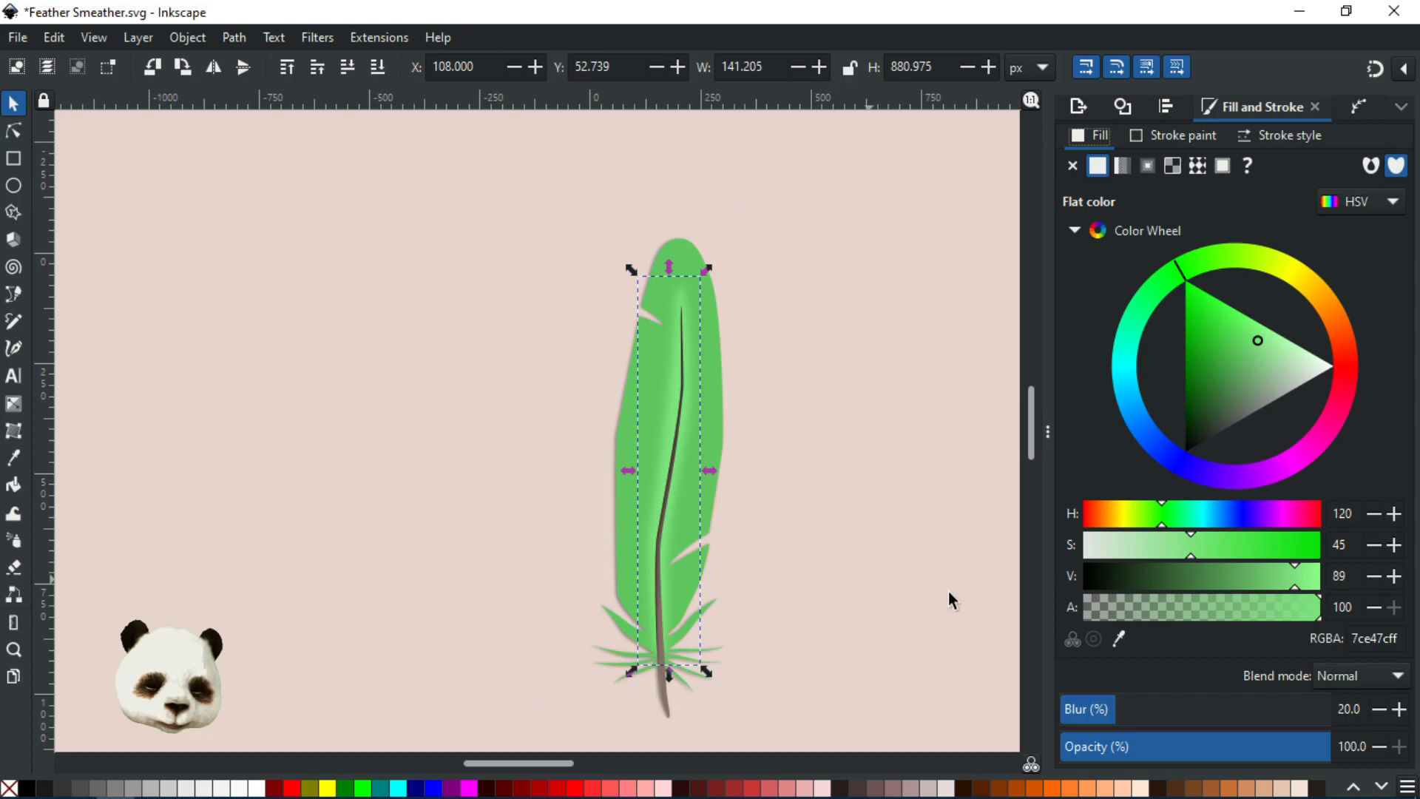
{"action": "mouse_move", "coordinate": [1183, 711]}
{"action": "left_mouse_down"}
{"action": "mouse_move", "coordinate": [1150, 709]}
{"action": "mouse_move", "coordinate": [1162, 715]}
{"action": "left_mouse_up"}
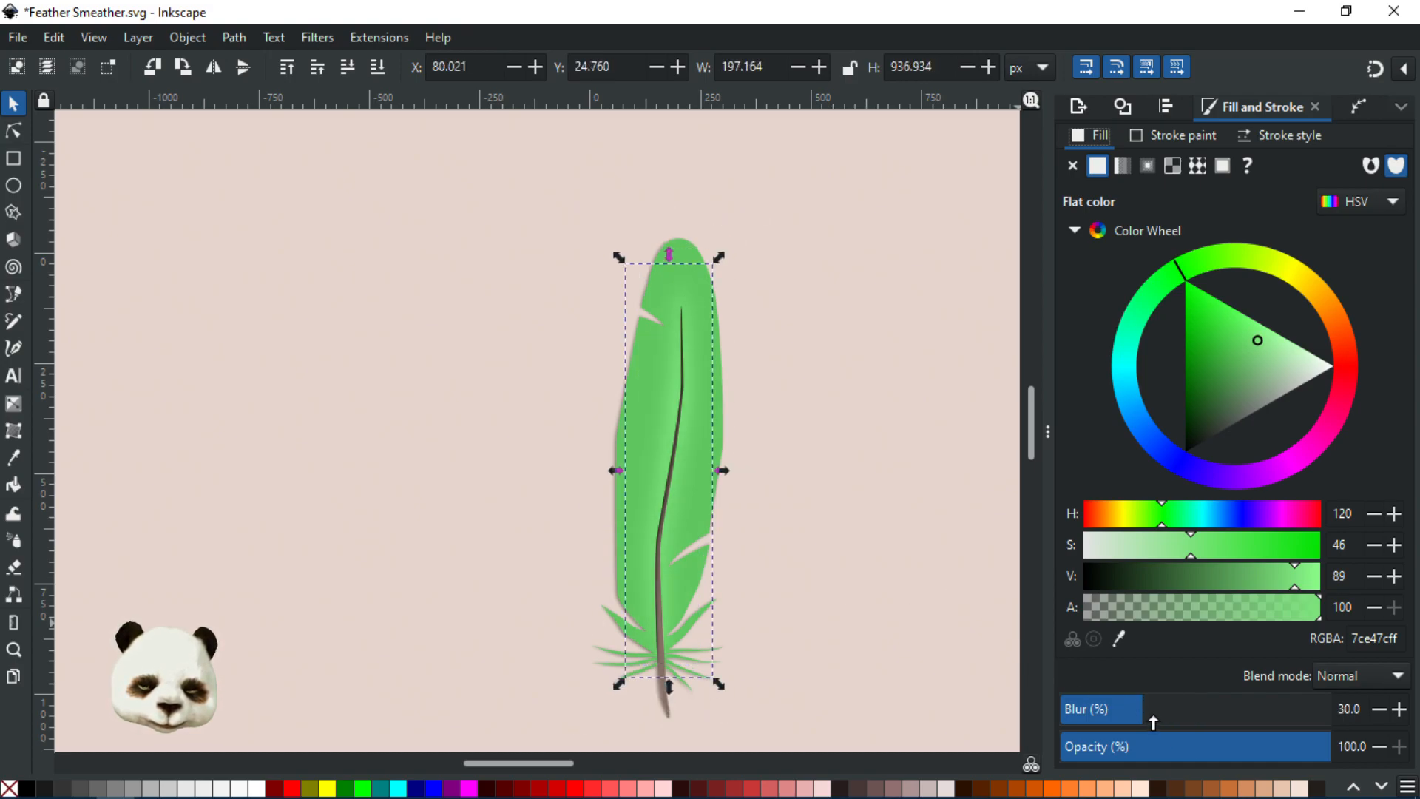
- Try darker and more saturated greens on the strip, ending with saturation 45 and value 88 (7be17b)
{"action": "mouse_move", "coordinate": [1272, 574]}
{"action": "left_mouse_down"}
{"action": "mouse_move", "coordinate": [1200, 579]}
{"action": "mouse_move", "coordinate": [1220, 578]}
{"action": "left_mouse_up"}
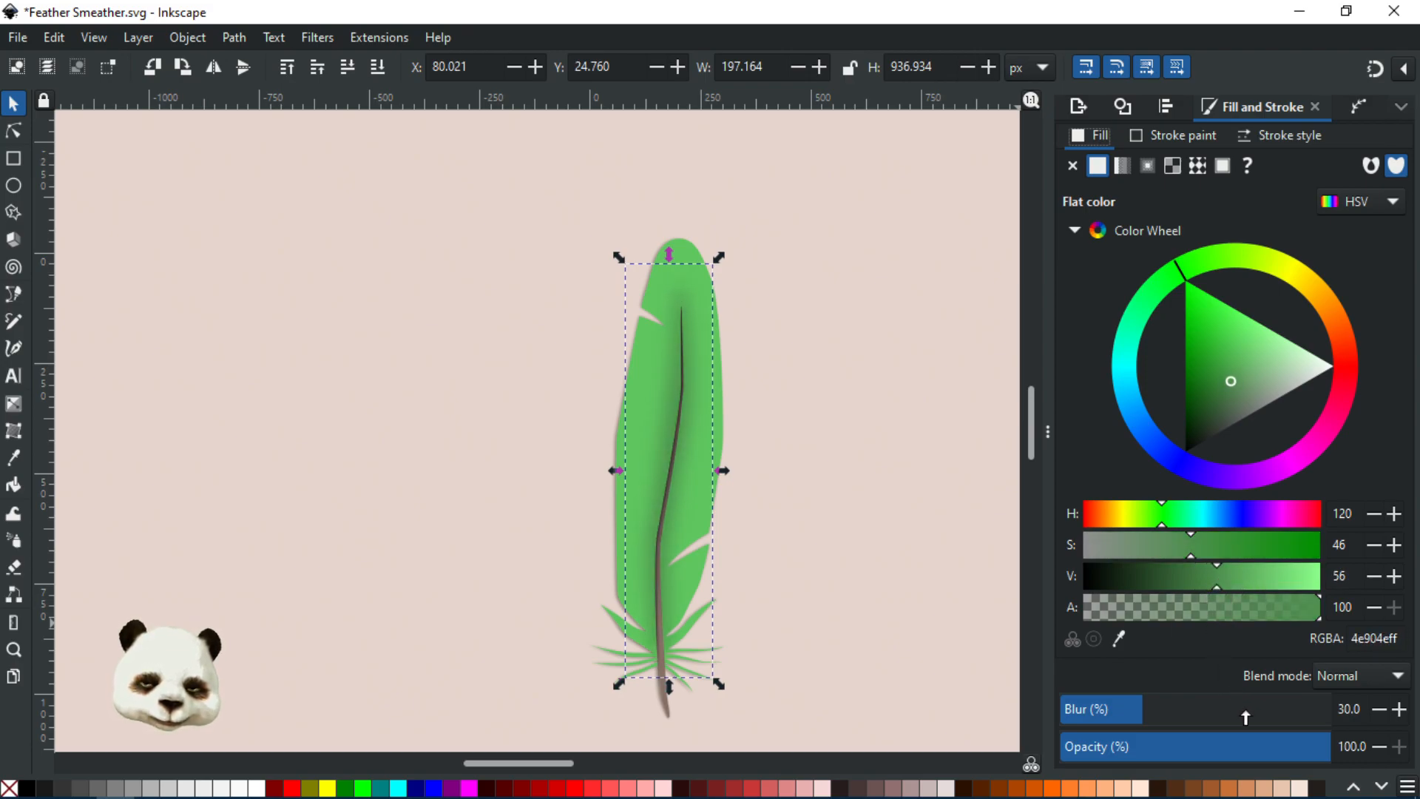
{"action": "mouse_move", "coordinate": [1203, 553]}
{"action": "left_mouse_down"}
{"action": "mouse_move", "coordinate": [1247, 548]}
{"action": "mouse_move", "coordinate": [1178, 544]}
{"action": "mouse_move", "coordinate": [1233, 546]}
{"action": "mouse_move", "coordinate": [1220, 547]}
{"action": "mouse_move", "coordinate": [1268, 580]}
{"action": "mouse_move", "coordinate": [1299, 577]}
{"action": "mouse_move", "coordinate": [1281, 575]}
{"action": "left_mouse_up"}
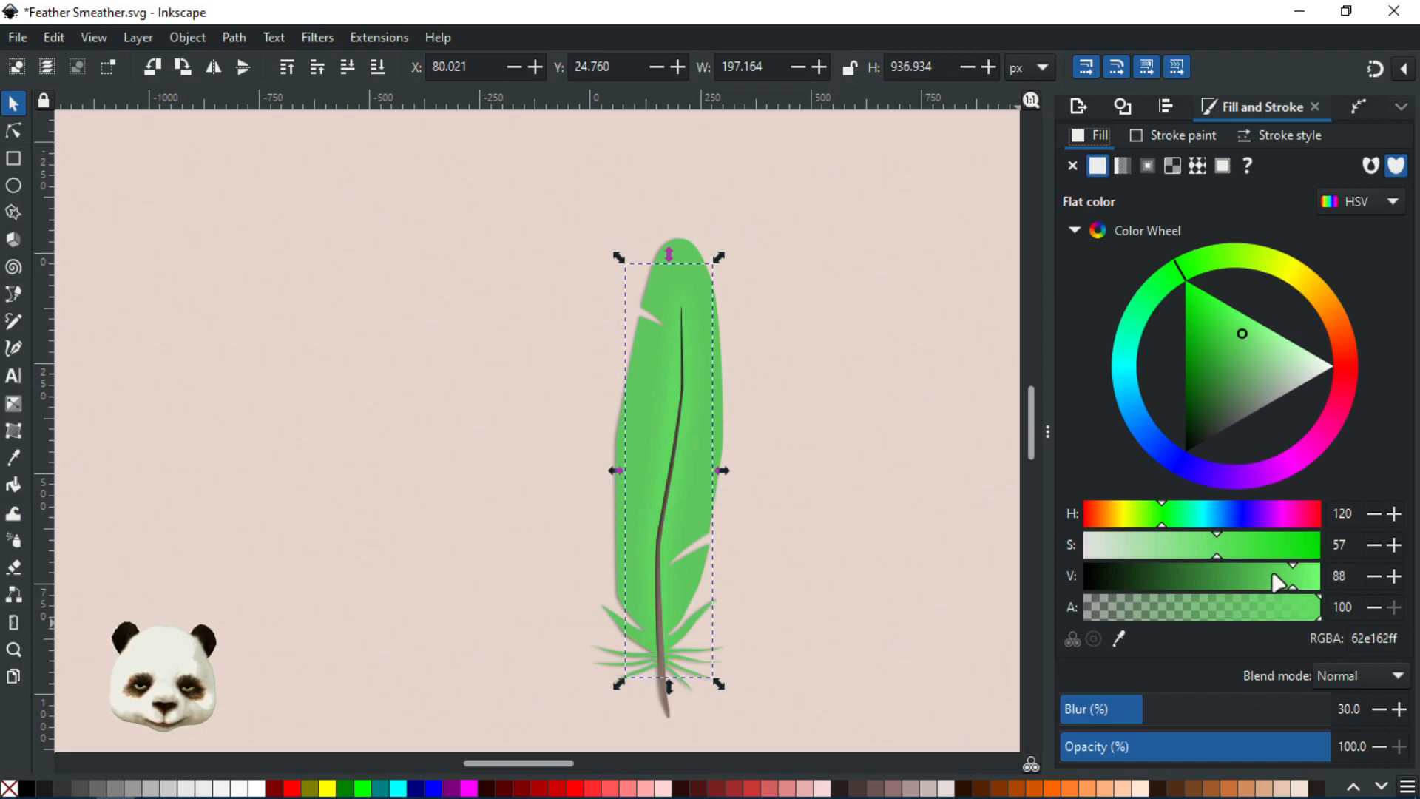
{"action": "mouse_move", "coordinate": [1200, 546]}
{"action": "left_mouse_down"}
{"action": "mouse_move", "coordinate": [1183, 545]}
{"action": "mouse_move", "coordinate": [1218, 546]}
{"action": "mouse_move", "coordinate": [1191, 547]}
{"action": "left_mouse_up"}
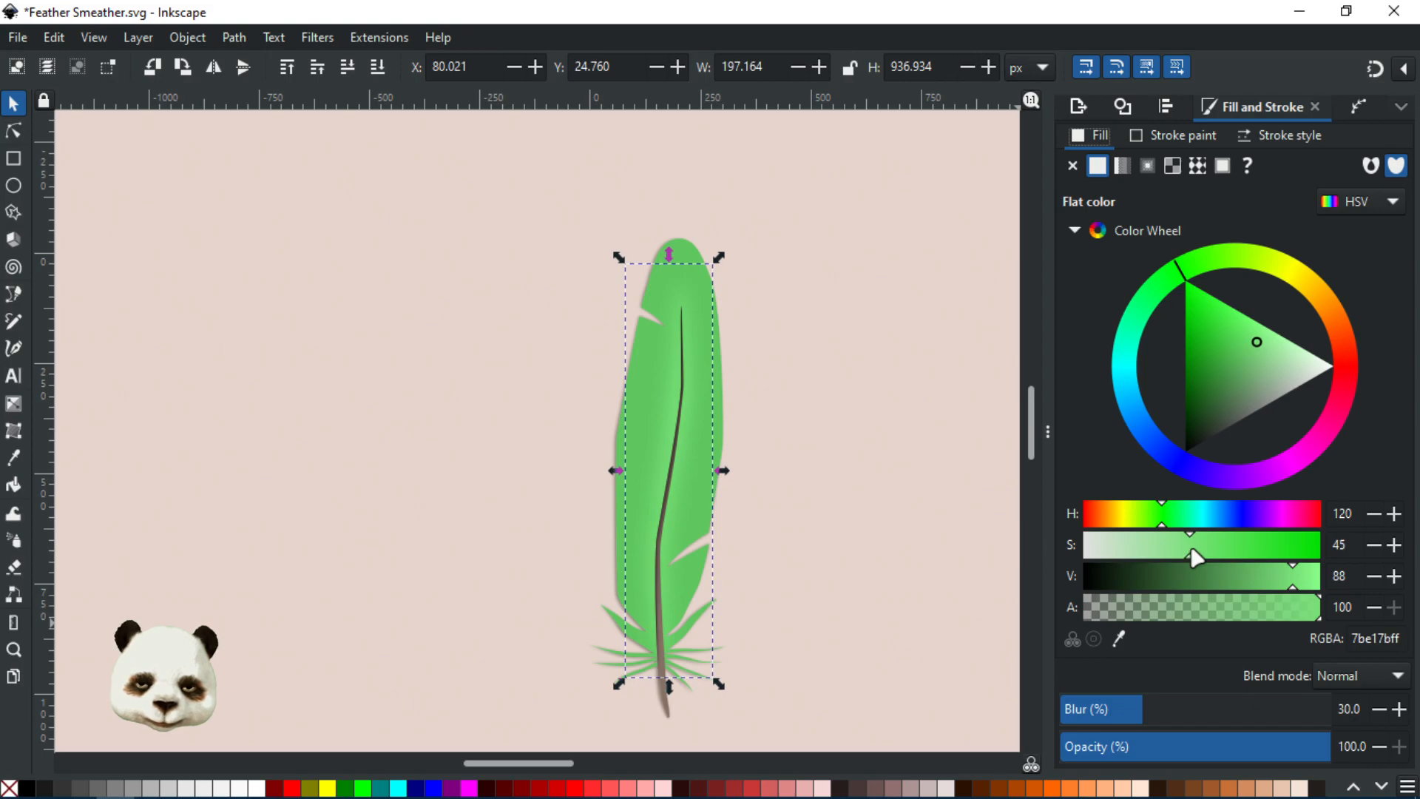
- Check the feather from different distances, deselect the blurred strip and save the document
{"action": "scroll", "coordinate": [878, 577], "scroll_direction": "down", "scroll_amount": 3}
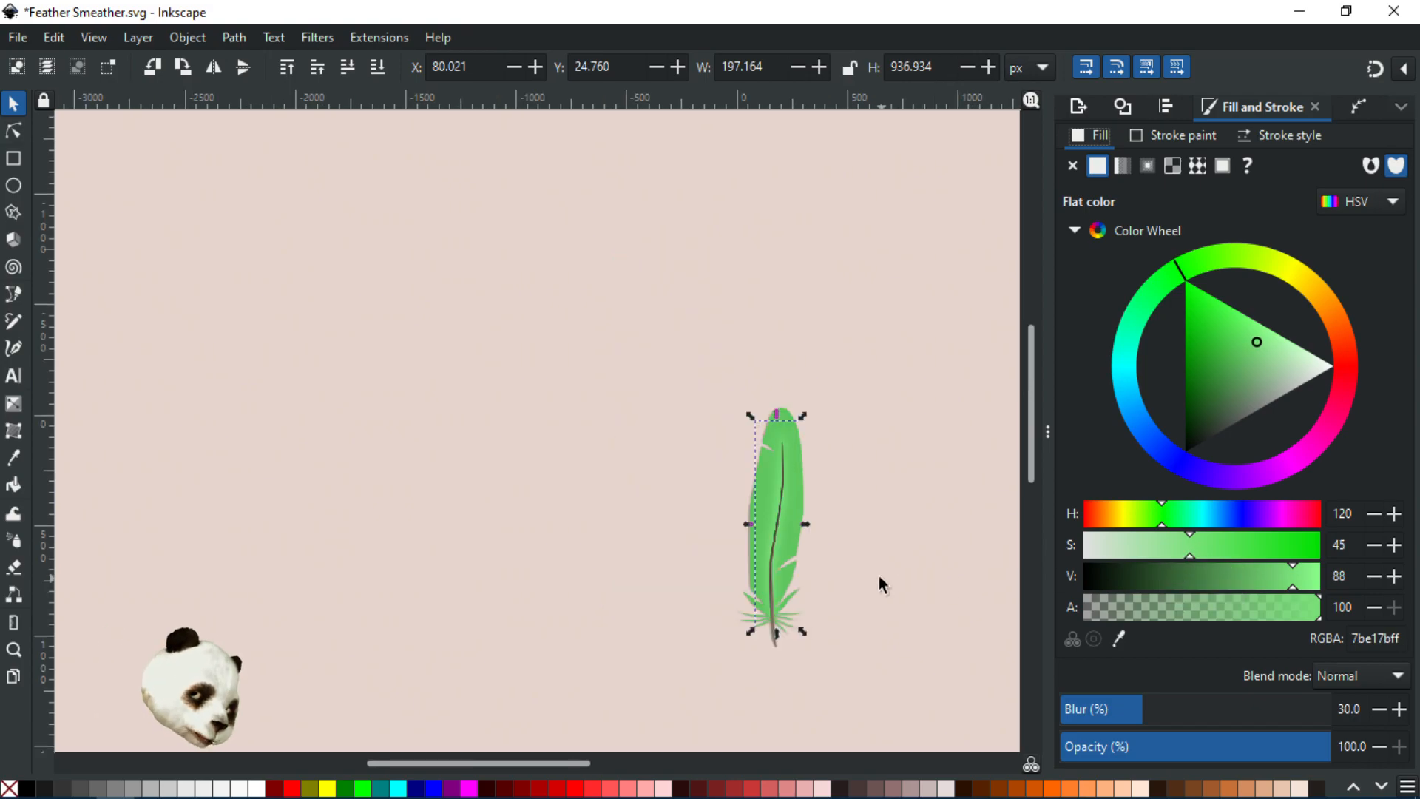
{"action": "scroll", "coordinate": [877, 605], "scroll_direction": "up", "scroll_amount": 3}
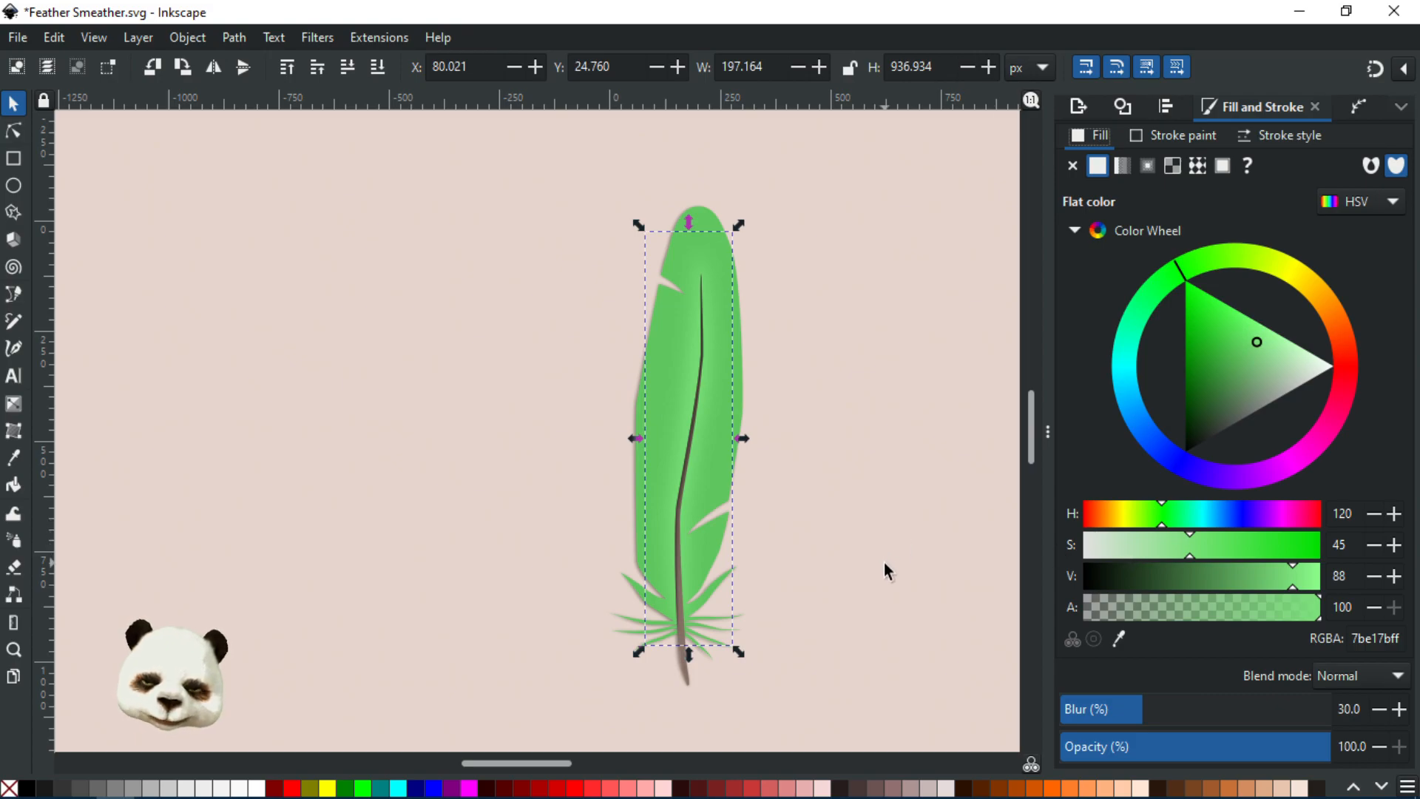
{"action": "scroll", "coordinate": [887, 575], "scroll_direction": "down", "scroll_amount": 3}
{"action": "scroll", "coordinate": [942, 612], "scroll_direction": "up", "scroll_amount": 2}
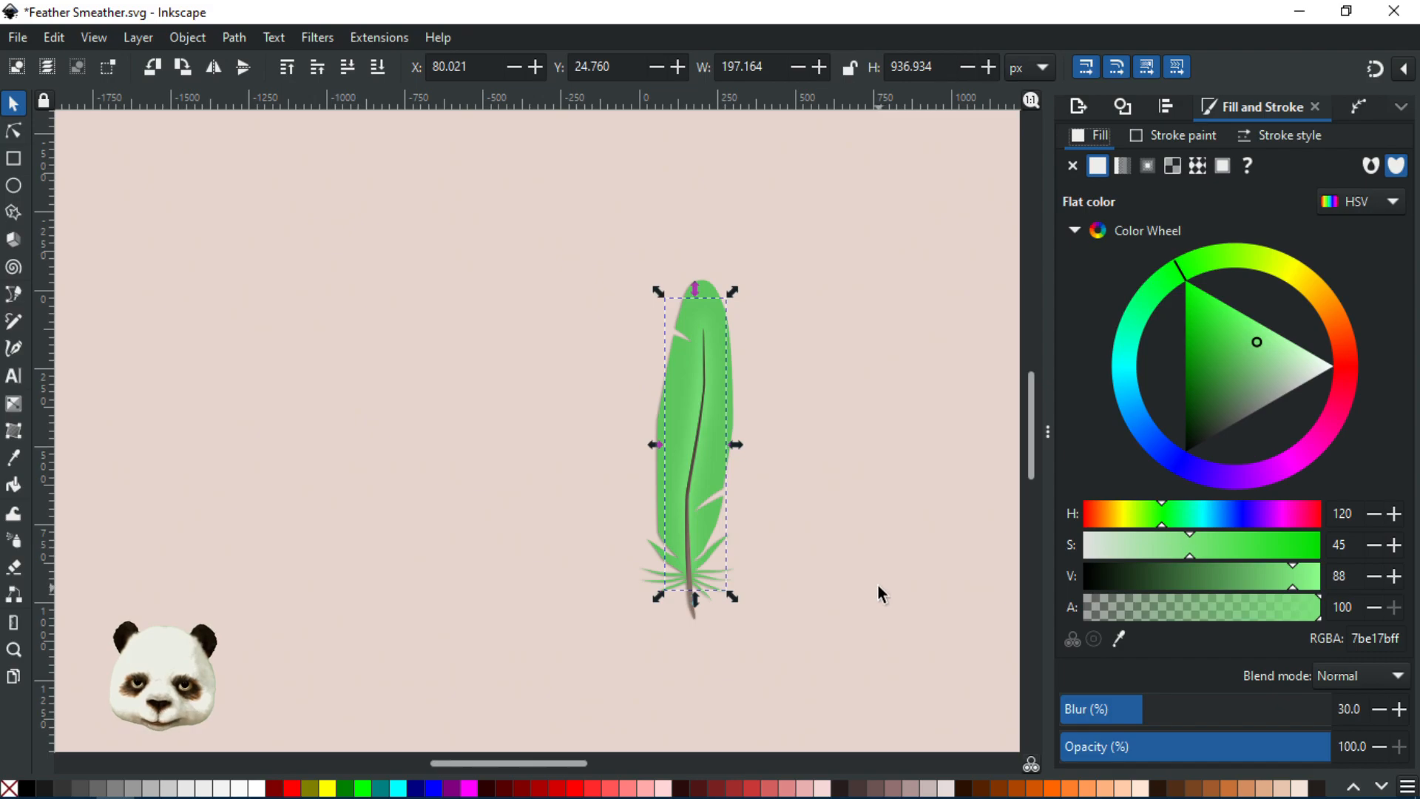
{"action": "left_click", "coordinate": [877, 582]}
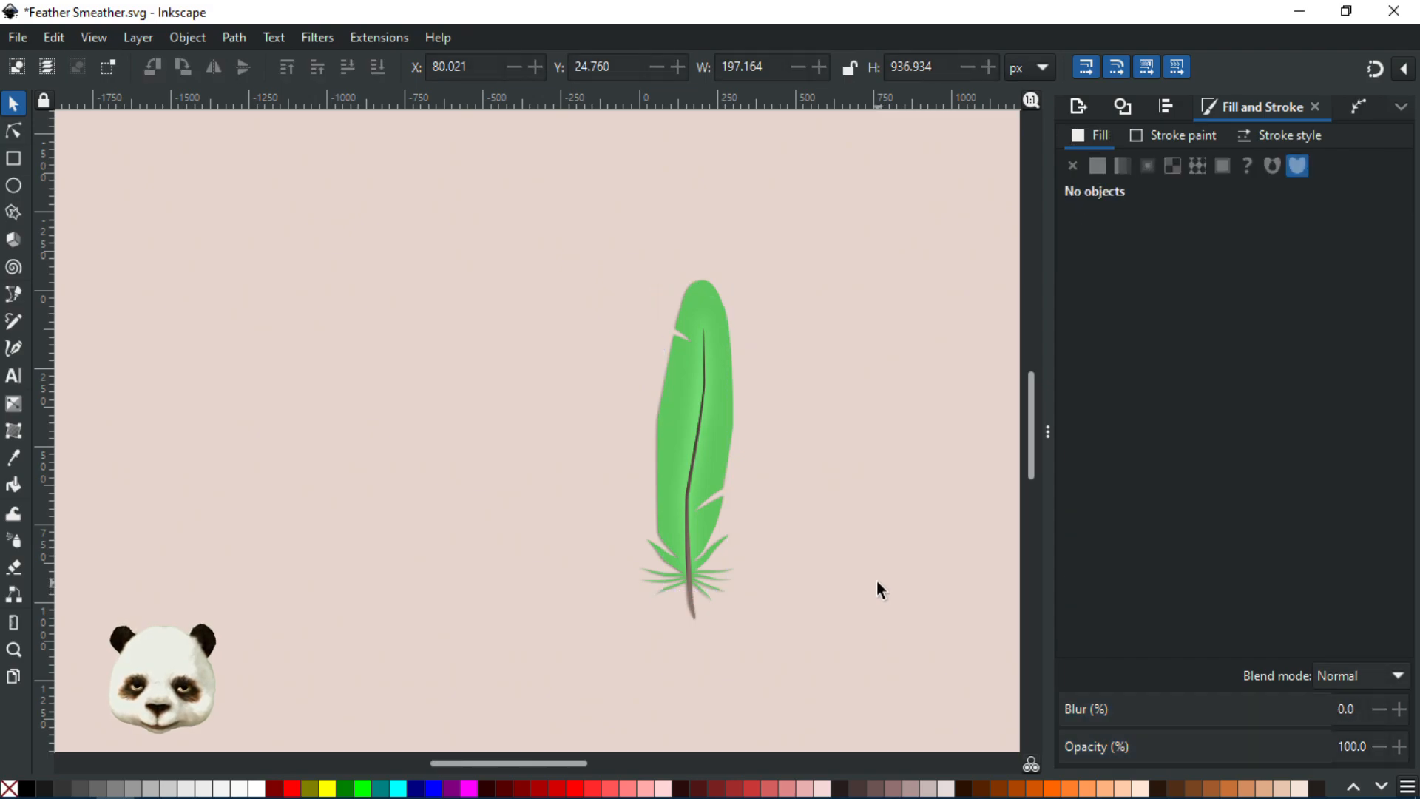
{"action": "key", "text": "ctrl+s"}
{"action": "scroll", "coordinate": [873, 580], "scroll_direction": "down", "scroll_amount": 2}
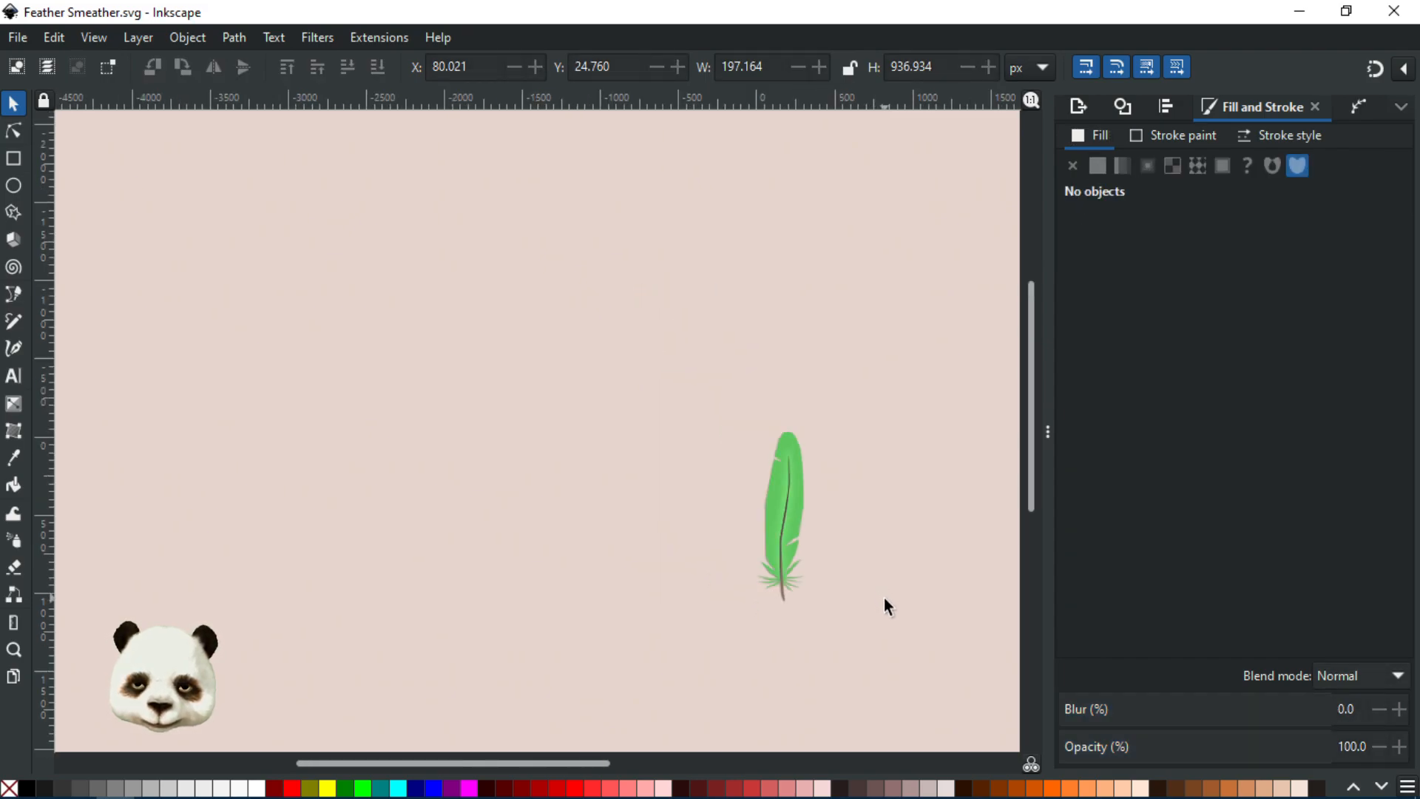
{"action": "scroll", "coordinate": [884, 597], "scroll_direction": "up", "scroll_amount": 2}
{"action": "scroll", "coordinate": [857, 584], "scroll_direction": "up", "scroll_amount": 1}
- Enter the feather's clipped group and draw a closed curved shape covering the upper third of the vane with the Pen tool
{"action": "left_click_drag", "start_coordinate": [828, 520], "coordinate": [770, 564]}
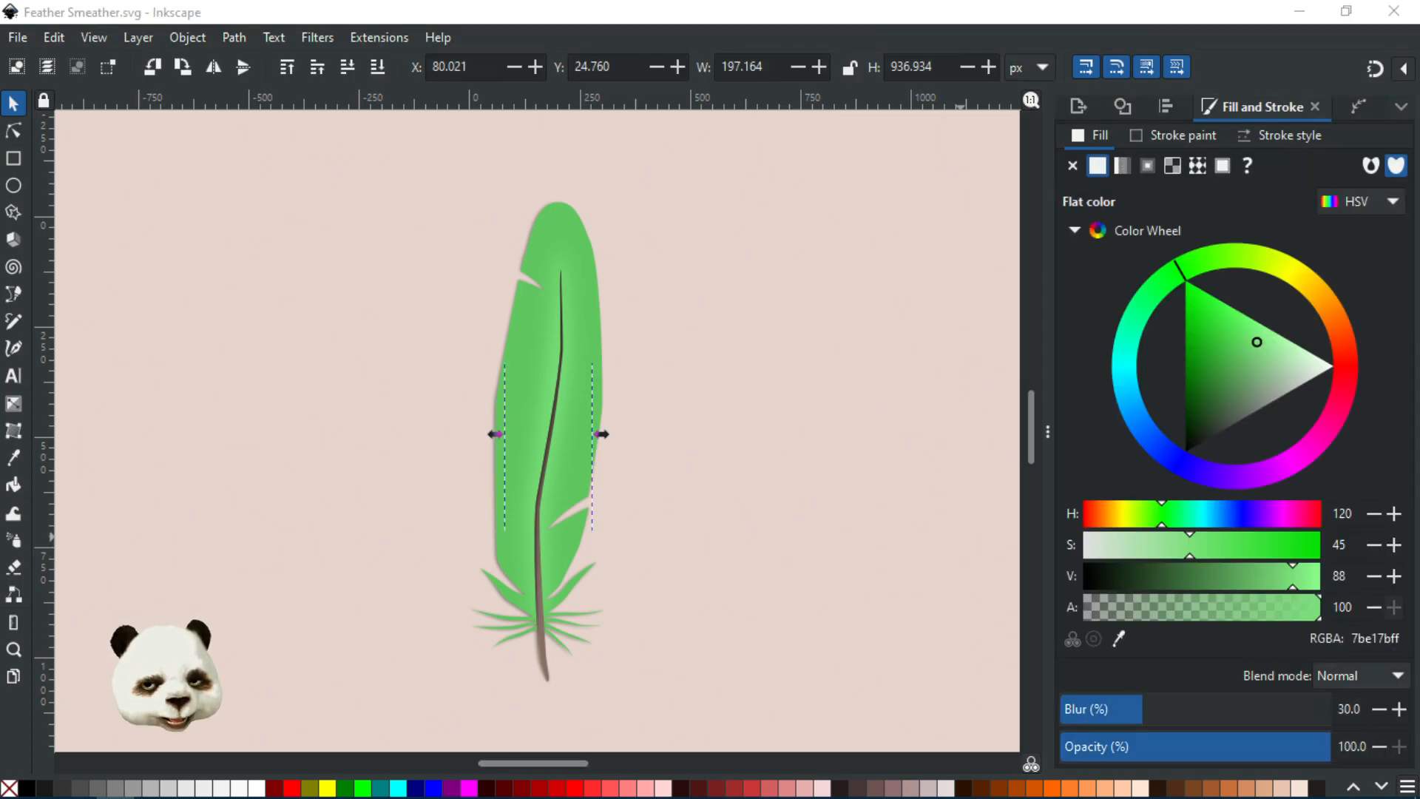
{"action": "left_click", "coordinate": [106, 157]}
{"action": "double_click", "coordinate": [566, 383]}
{"action": "double_click", "coordinate": [571, 369]}
{"action": "double_click", "coordinate": [572, 377]}
{"action": "key", "text": "b"}
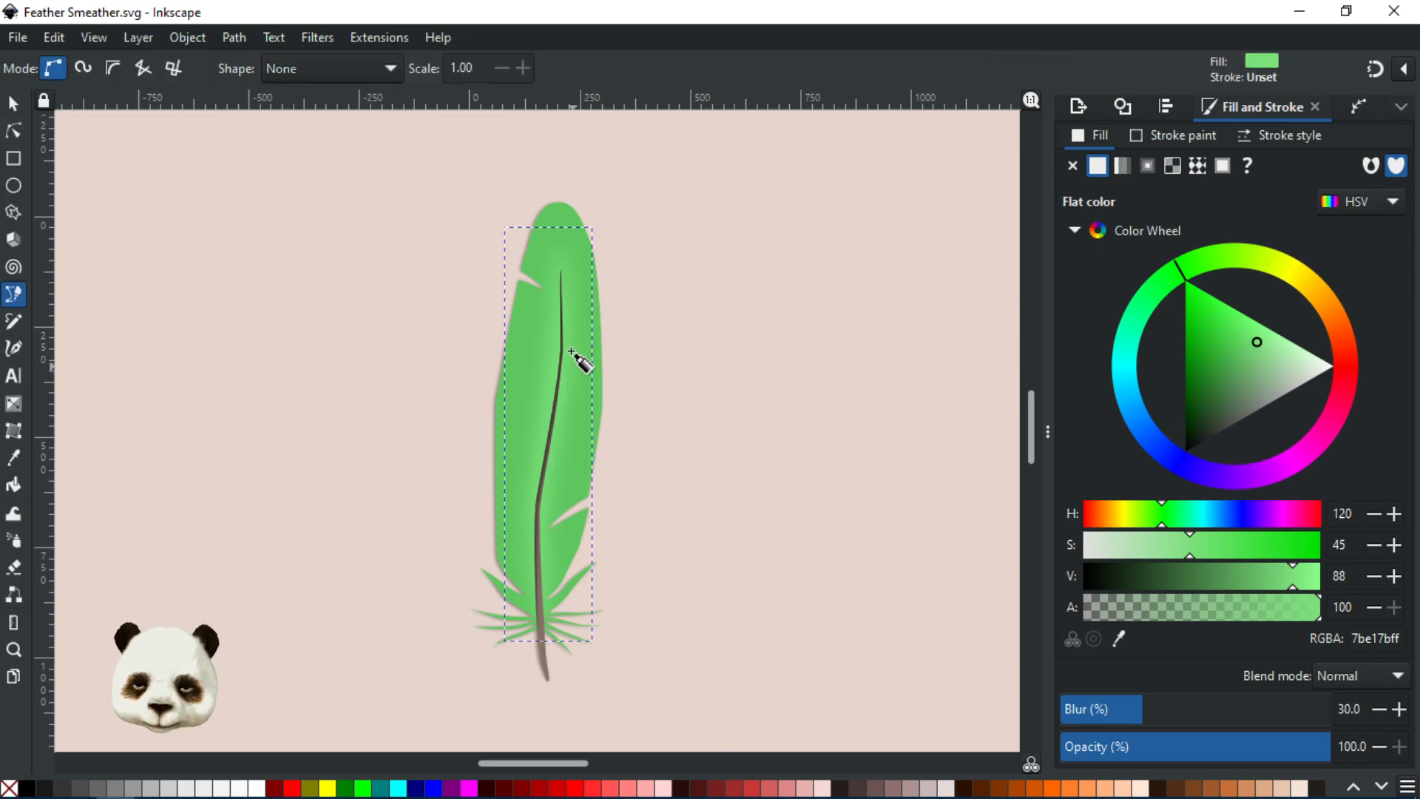
{"action": "left_click_drag", "start_coordinate": [482, 242], "coordinate": [548, 364]}
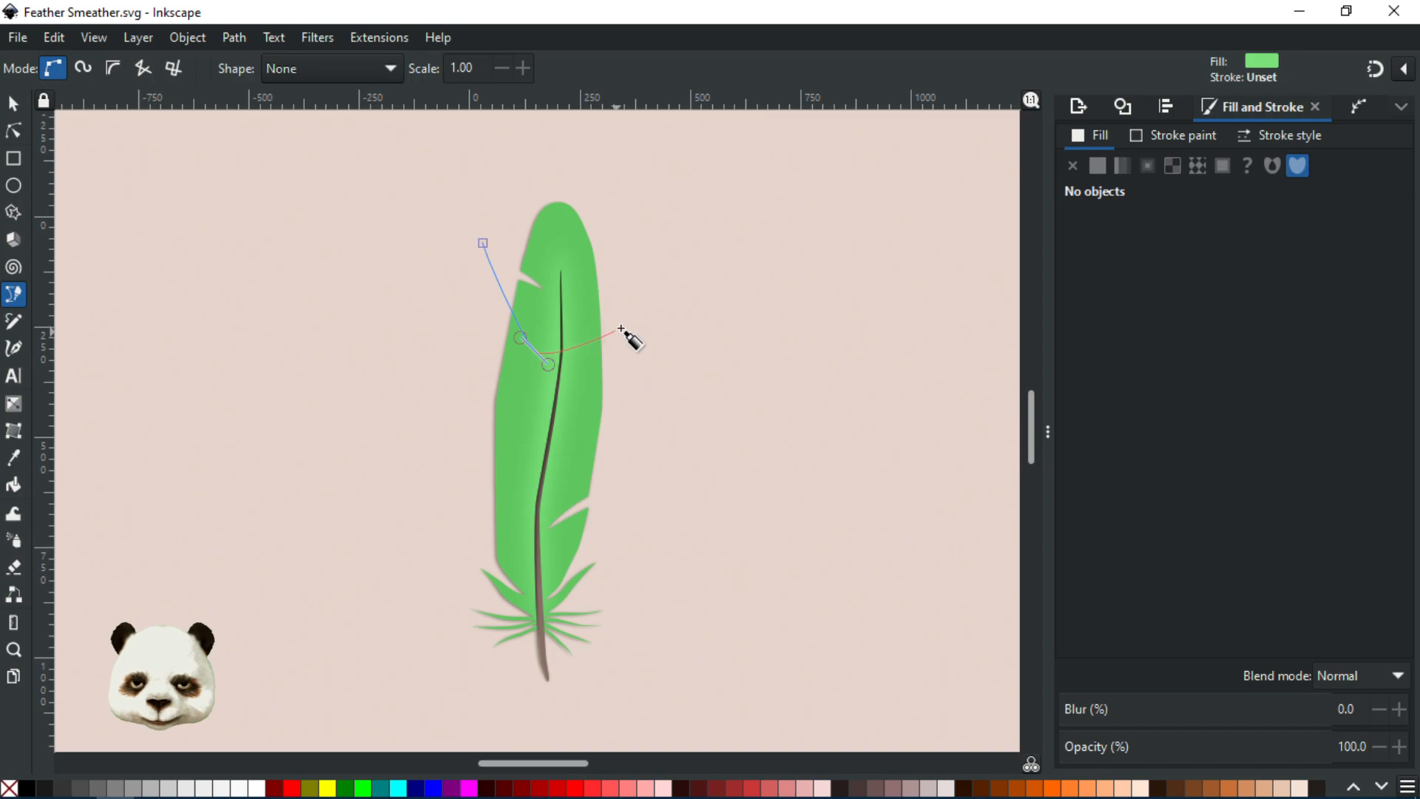
{"action": "left_click_drag", "start_coordinate": [631, 173], "coordinate": [604, 169]}
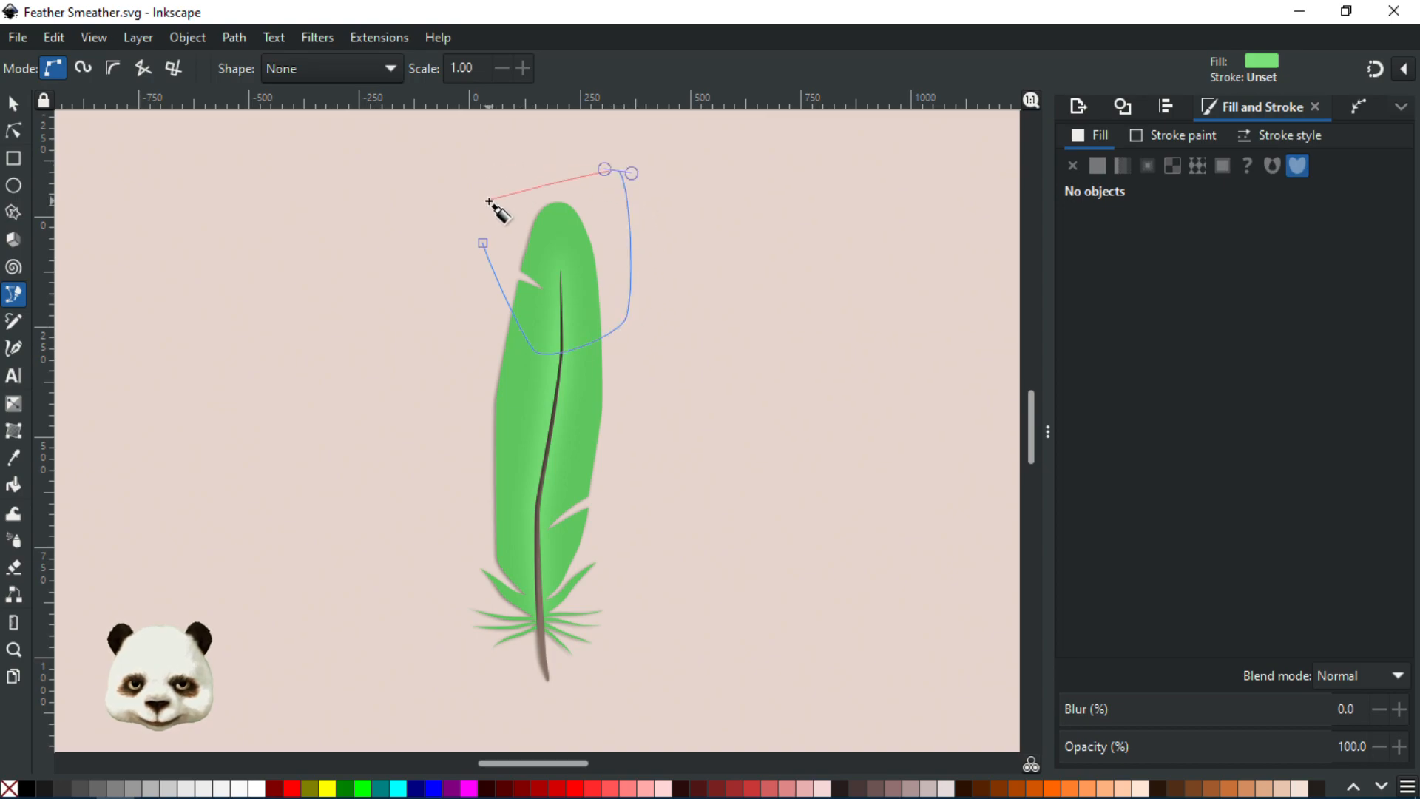
{"action": "left_click", "coordinate": [483, 243]}
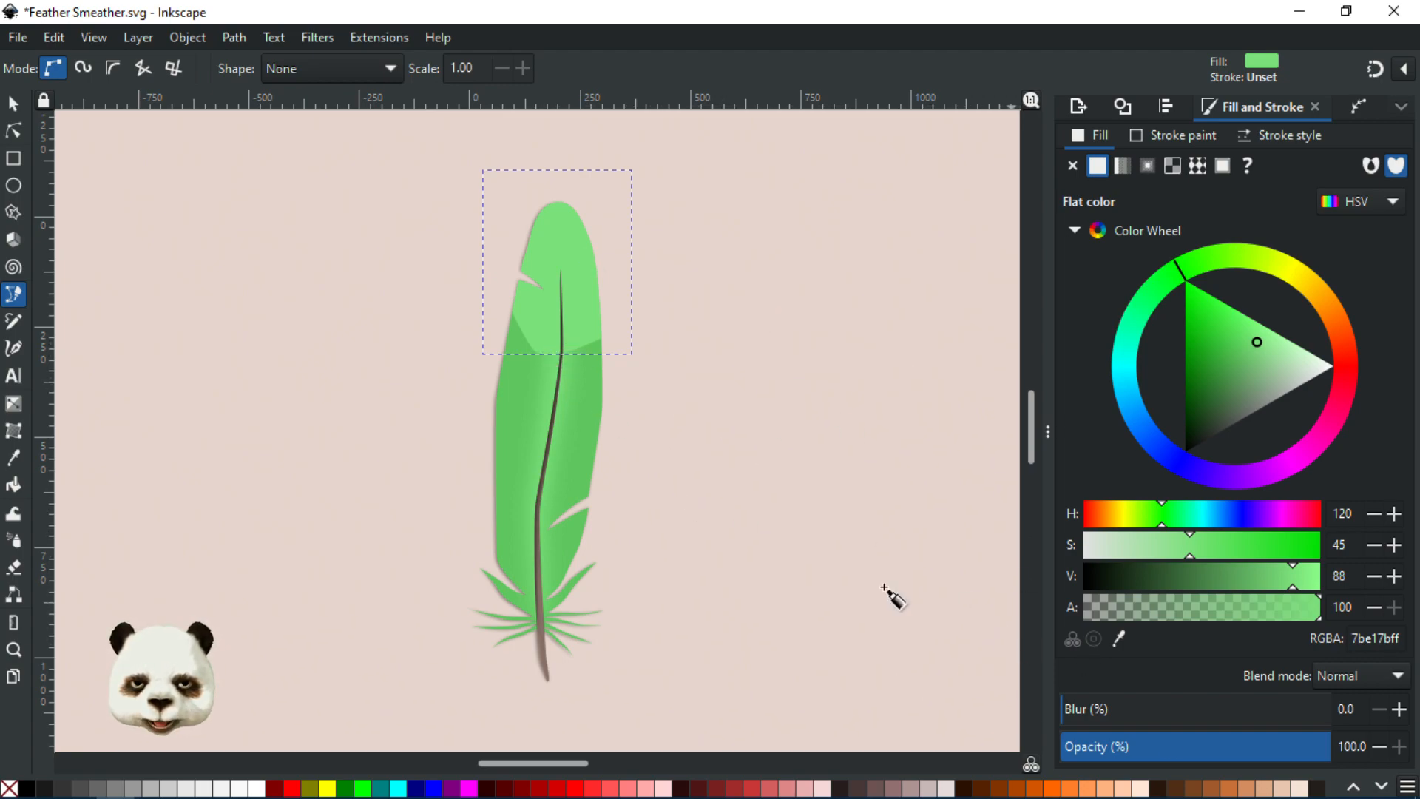
- Darken the tip shape's fill to saturation 46 and value 50 (457f45) and apply a 40% blur
{"action": "left_click_drag", "start_coordinate": [1178, 570], "coordinate": [1170, 576]}
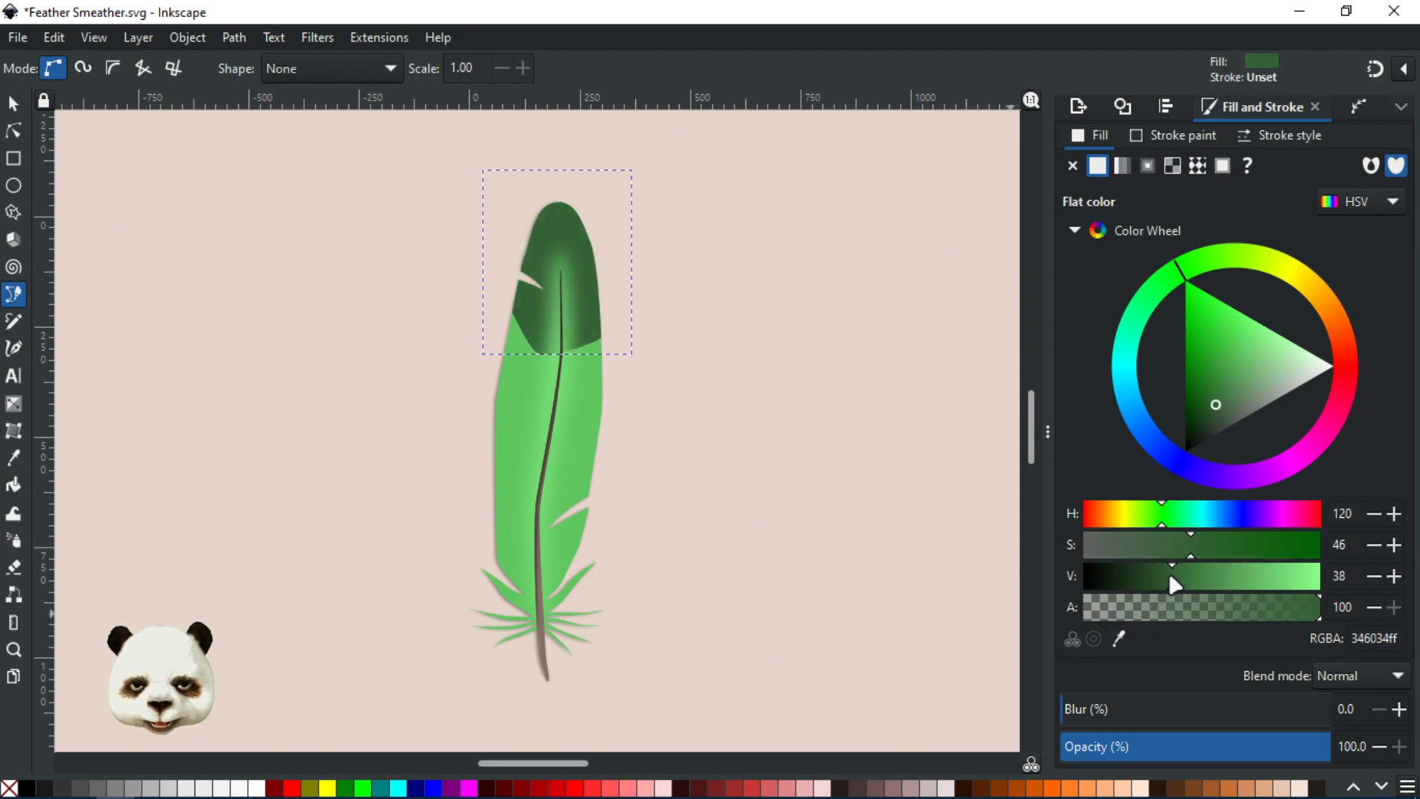
{"action": "left_click_drag", "start_coordinate": [1109, 708], "coordinate": [1189, 708]}
{"action": "left_click_drag", "start_coordinate": [1181, 574], "coordinate": [1201, 579]}
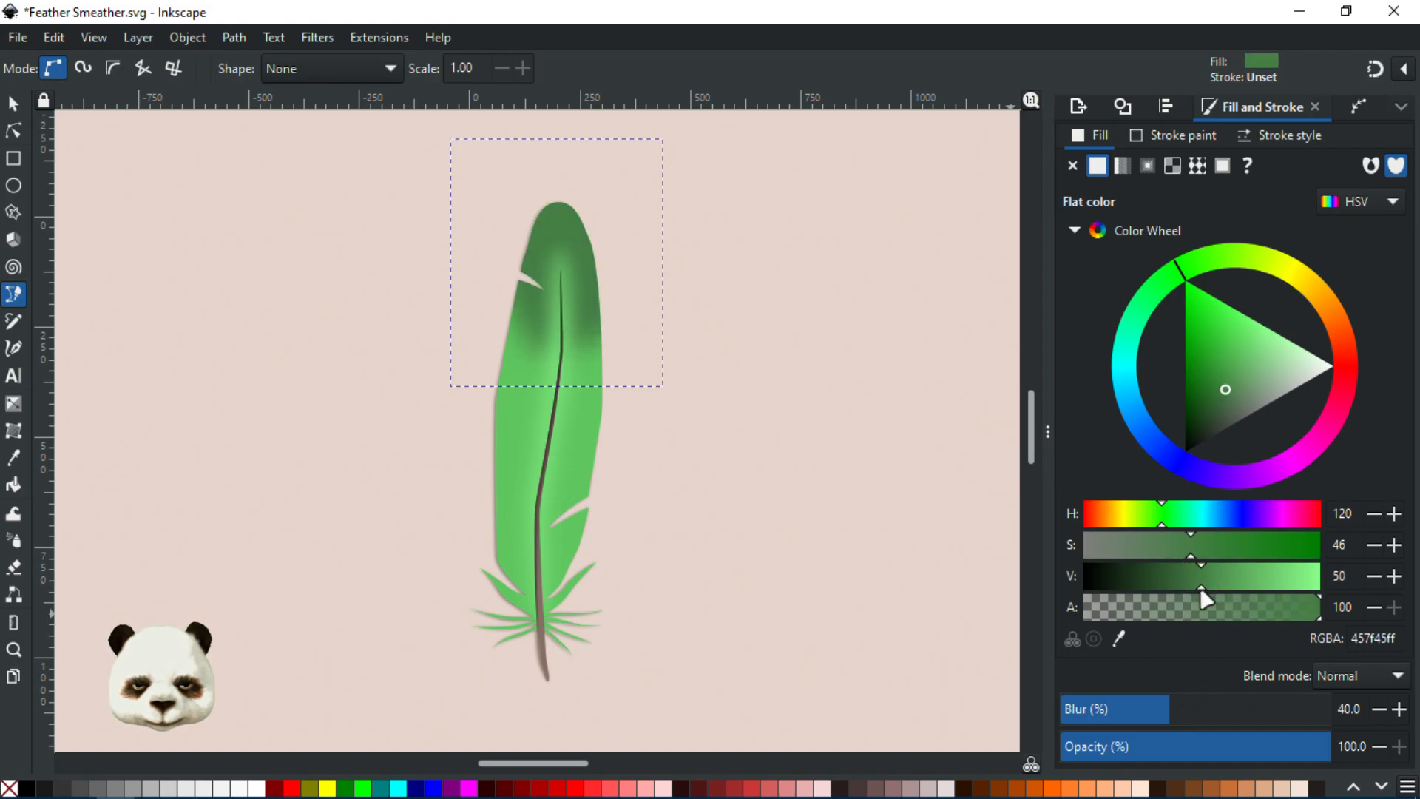
- Compare several saturations on the tip shape, ending with 54 (3b7f3b), and lower its opacity to 70%
{"action": "left_click", "coordinate": [1214, 544]}
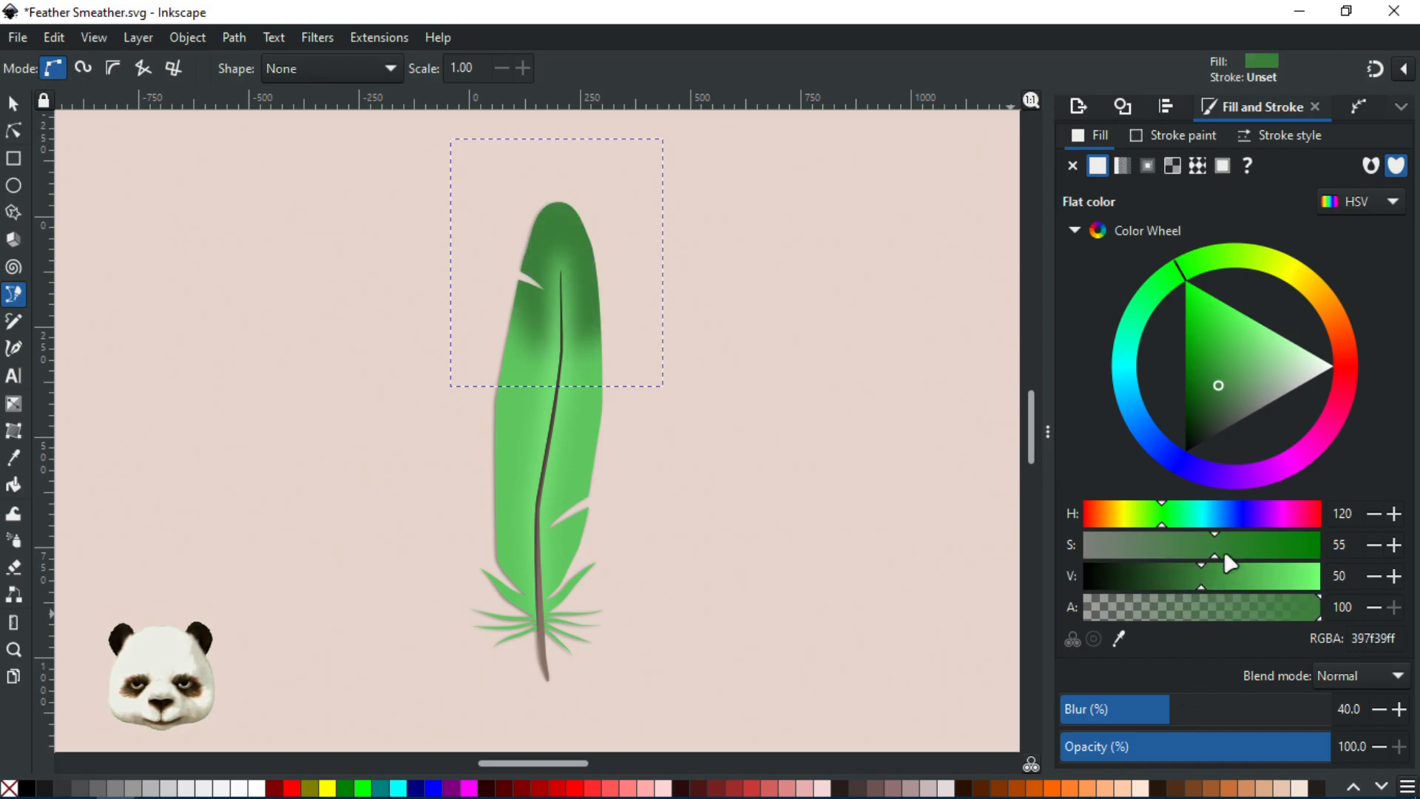
{"action": "left_click", "coordinate": [1200, 549]}
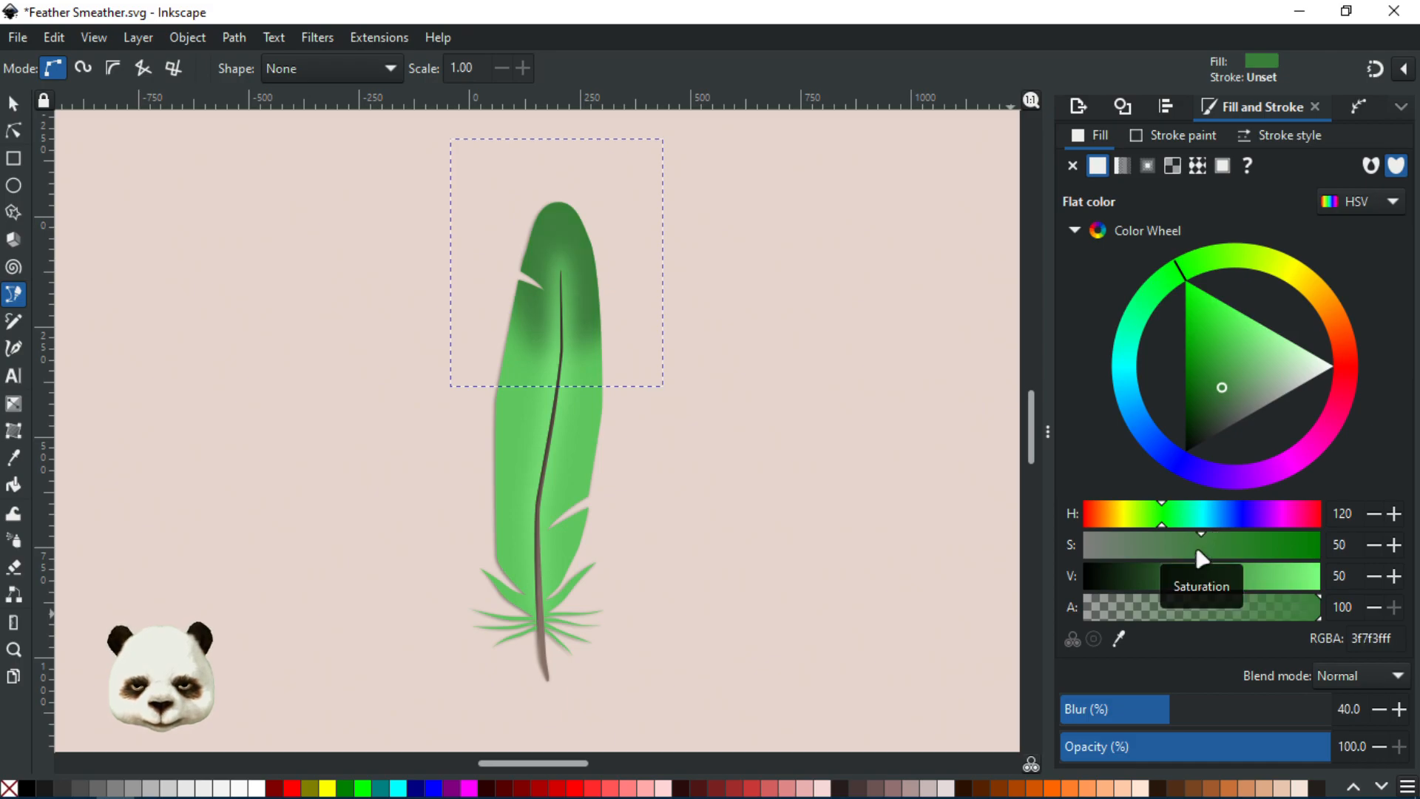
{"action": "left_click", "coordinate": [1226, 541]}
{"action": "left_click", "coordinate": [1210, 543]}
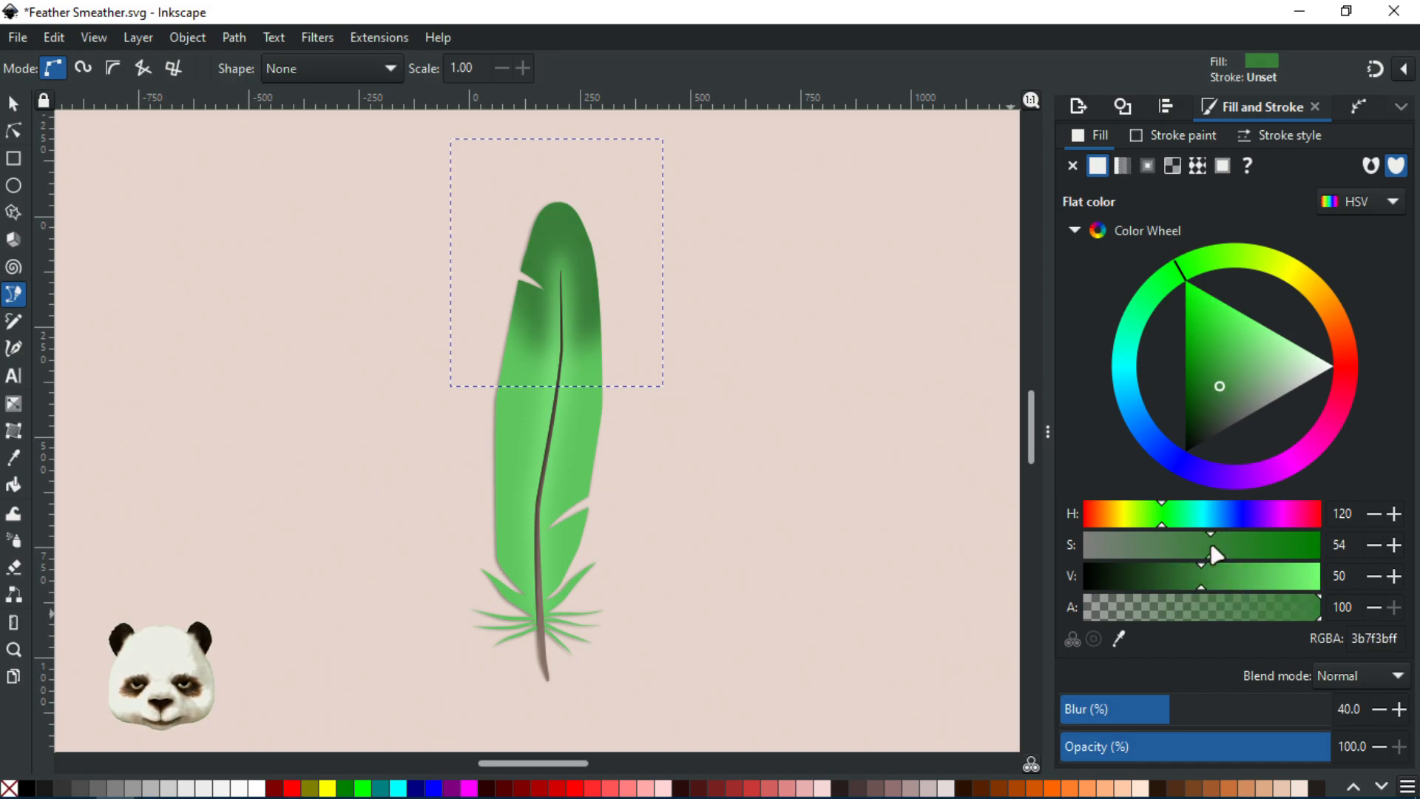
{"action": "left_click", "coordinate": [1250, 748]}
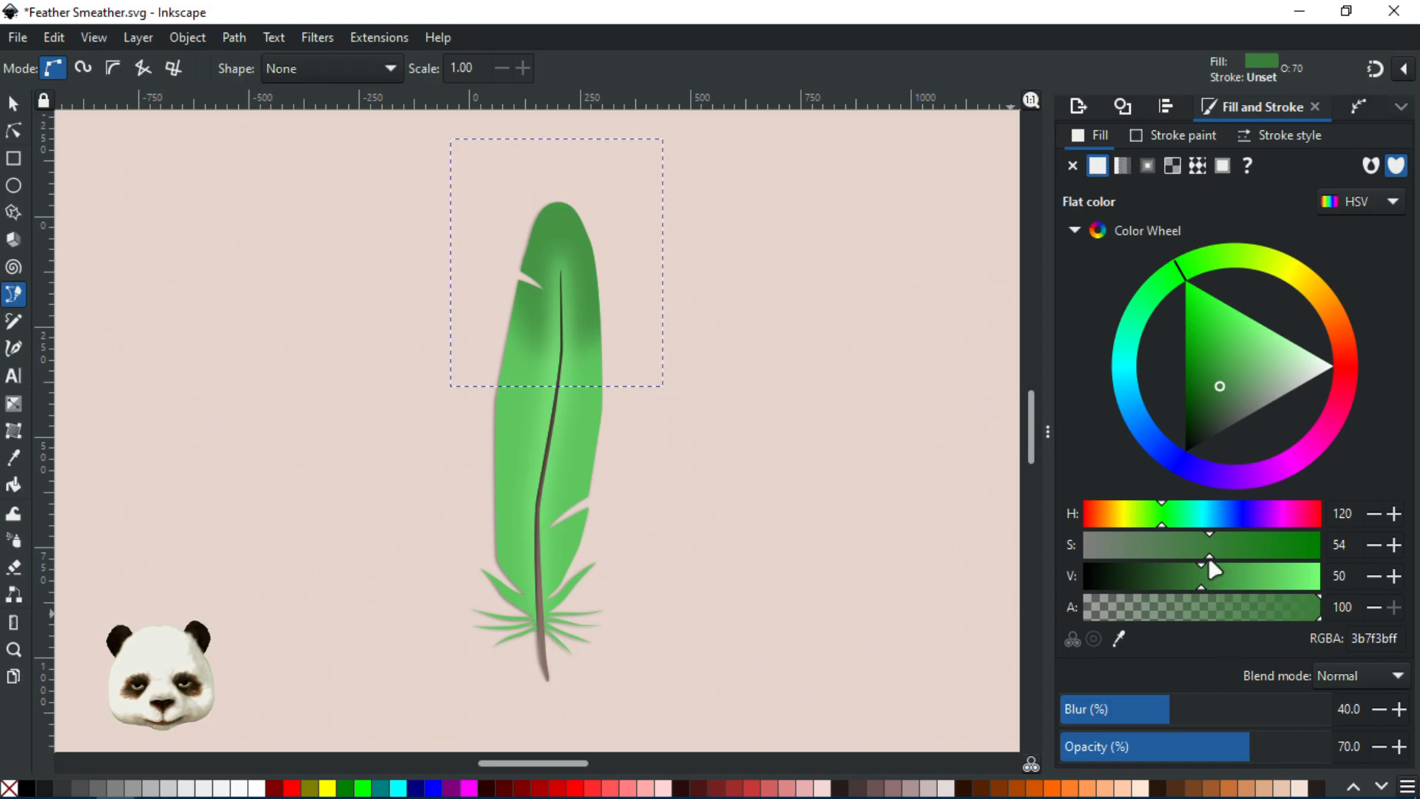
- Mute the tip shape's green to saturation 40 and value 51 (4e814e), and set its blur to 50%
{"action": "mouse_move", "coordinate": [1186, 574]}
{"action": "left_mouse_down"}
{"action": "mouse_move", "coordinate": [1198, 585]}
{"action": "mouse_move", "coordinate": [1240, 541]}
{"action": "mouse_move", "coordinate": [1181, 545]}
{"action": "left_mouse_up"}
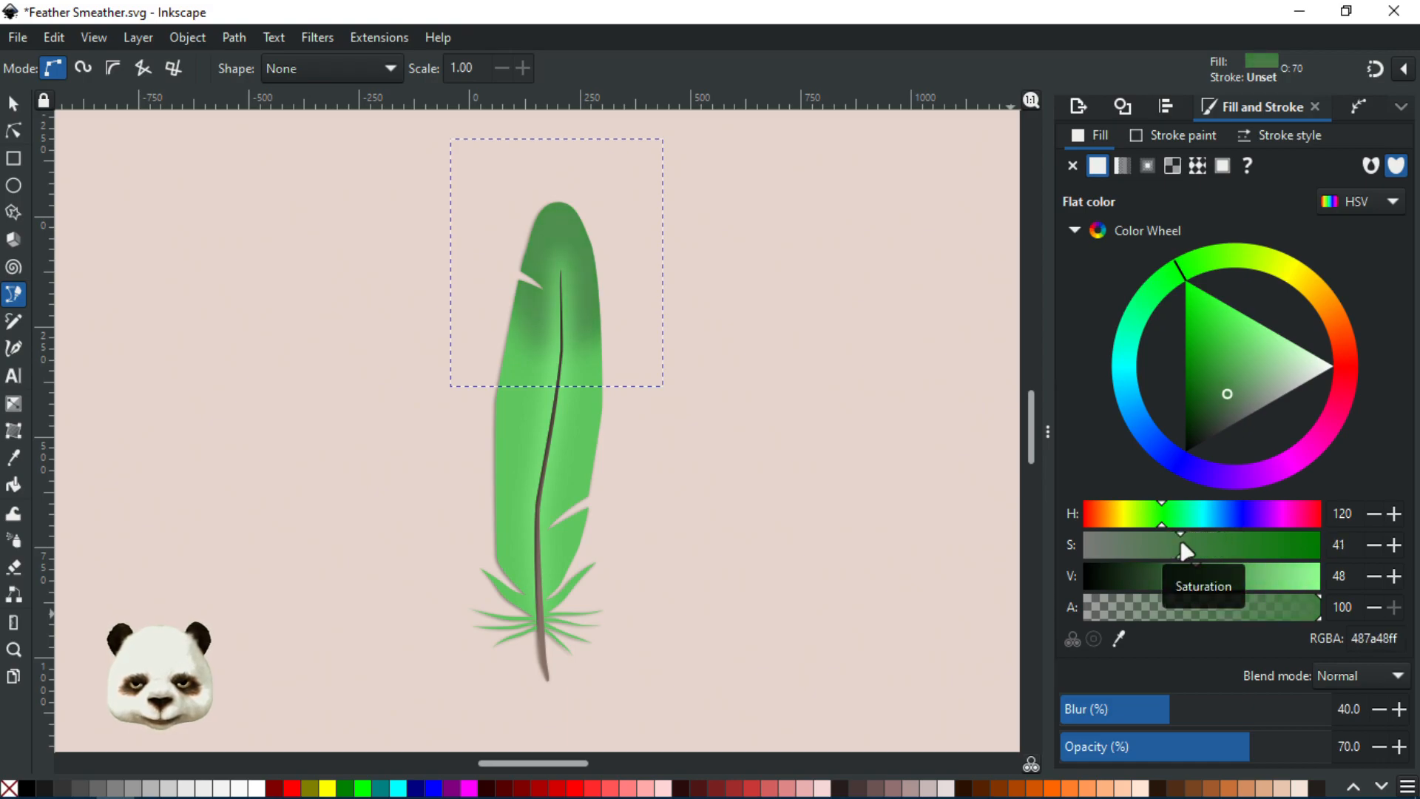
{"action": "left_click", "coordinate": [1198, 719]}
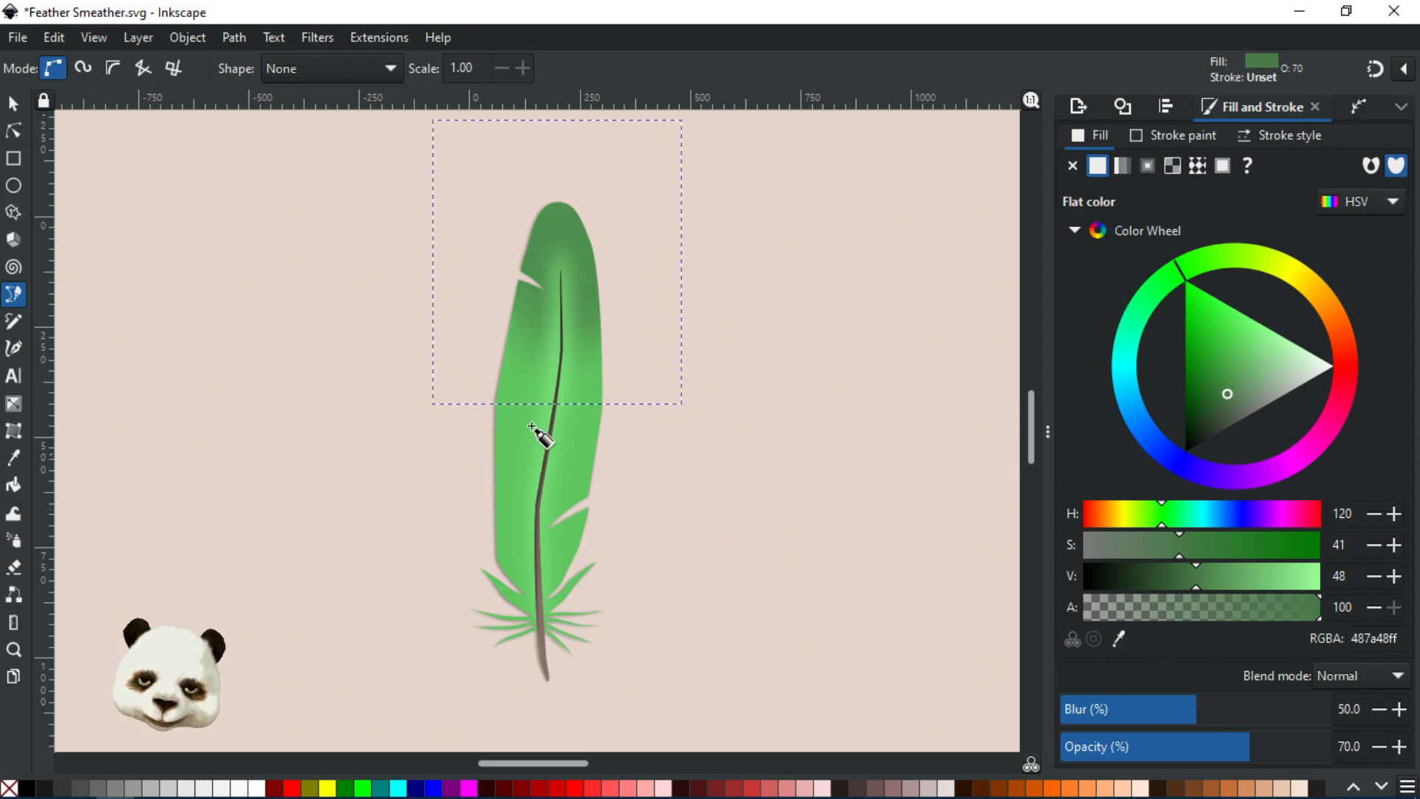
{"action": "scroll", "coordinate": [562, 369], "scroll_direction": "up", "scroll_amount": 2}
{"action": "scroll", "coordinate": [592, 374], "scroll_direction": "down", "scroll_amount": 1}
{"action": "scroll", "coordinate": [621, 436], "scroll_direction": "down", "scroll_amount": 2}
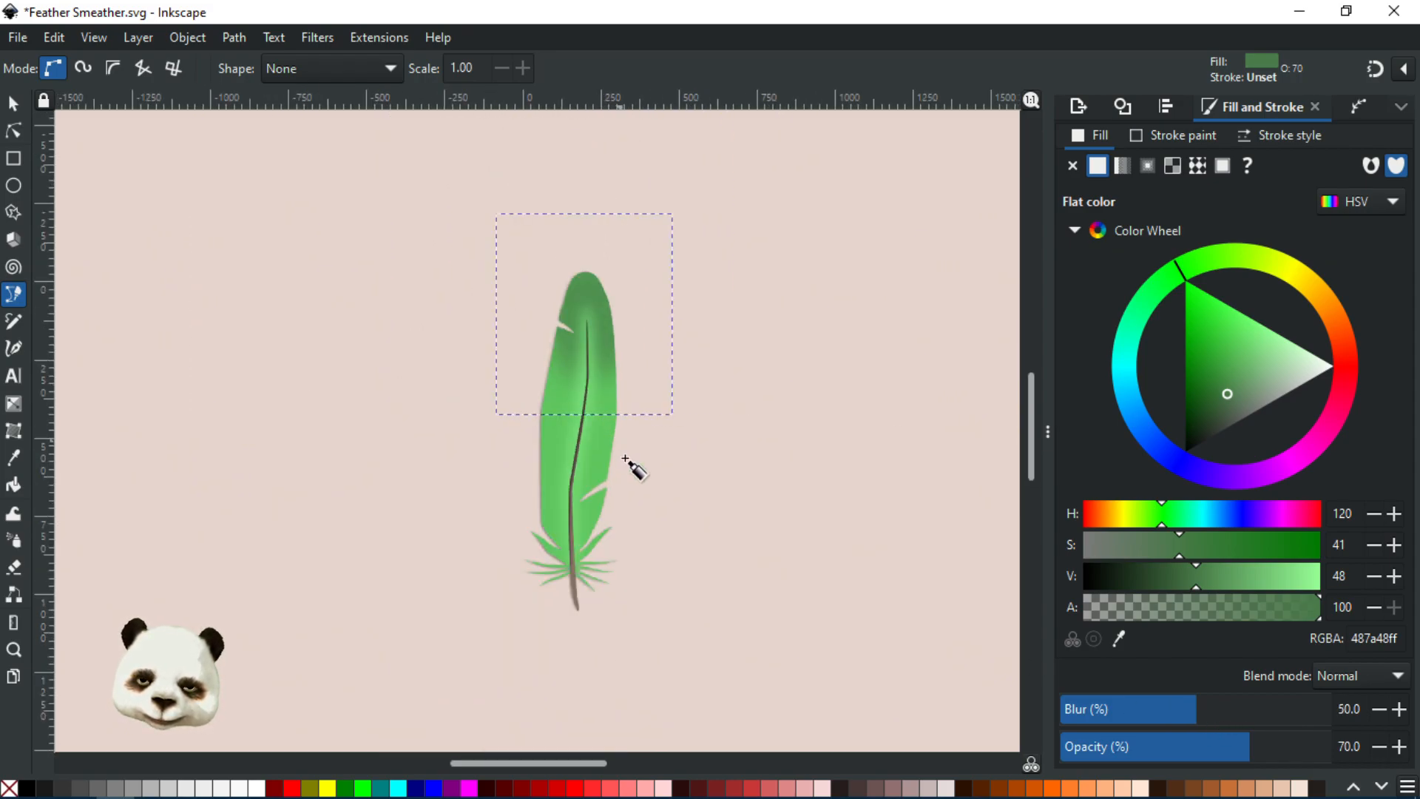
{"action": "mouse_move", "coordinate": [1197, 583]}
{"action": "left_mouse_down"}
{"action": "mouse_move", "coordinate": [1214, 570]}
{"action": "mouse_move", "coordinate": [1195, 579]}
{"action": "left_mouse_up"}
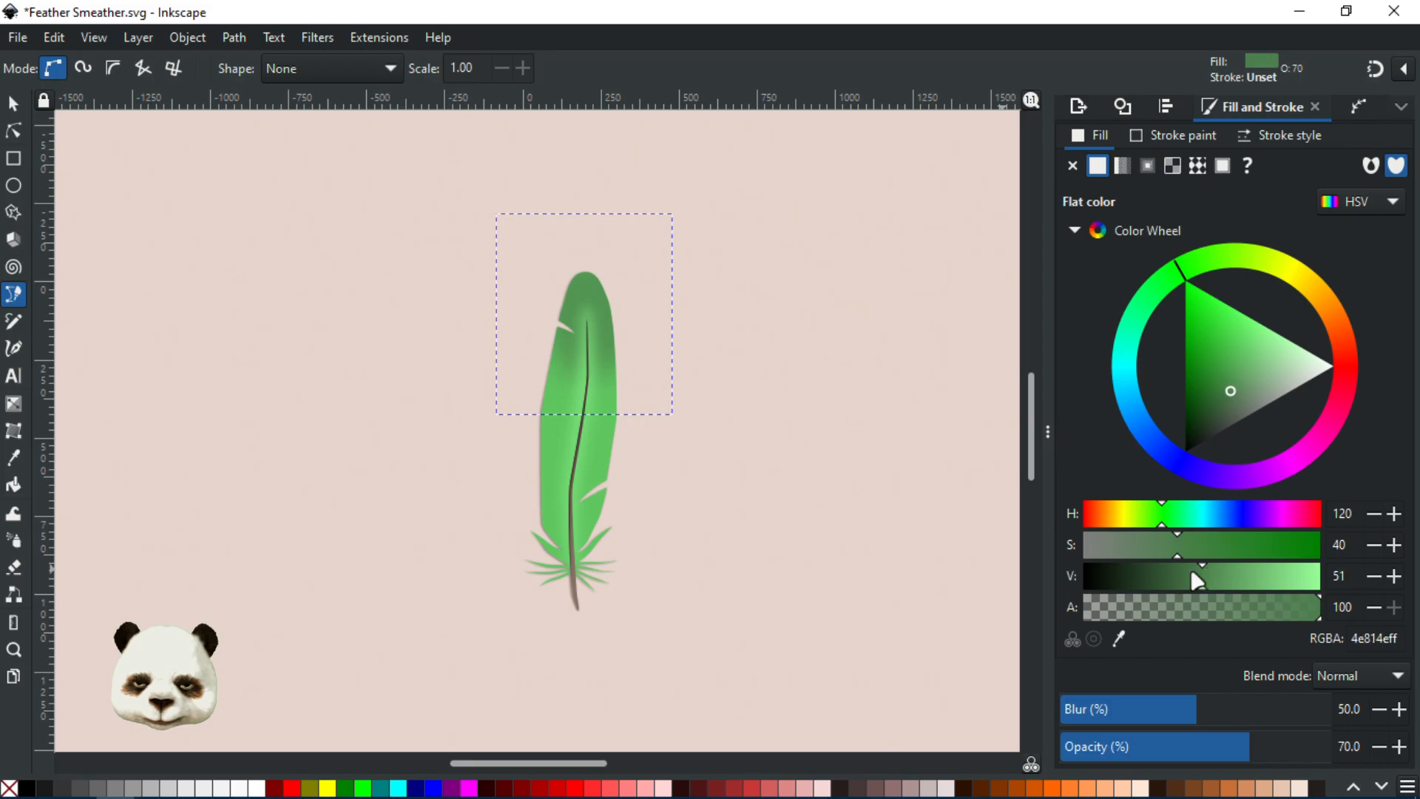
- Draw a closed rounded shape across the middle of the feather with the Pen tool, overlapping both edges of the vane
{"action": "scroll", "coordinate": [599, 481], "scroll_direction": "up", "scroll_amount": 3}
{"action": "left_click_drag", "start_coordinate": [776, 444], "coordinate": [718, 626]}
{"action": "scroll", "coordinate": [733, 621], "scroll_direction": "down", "scroll_amount": 2}
{"action": "scroll", "coordinate": [749, 636], "scroll_direction": "down", "scroll_amount": 5}
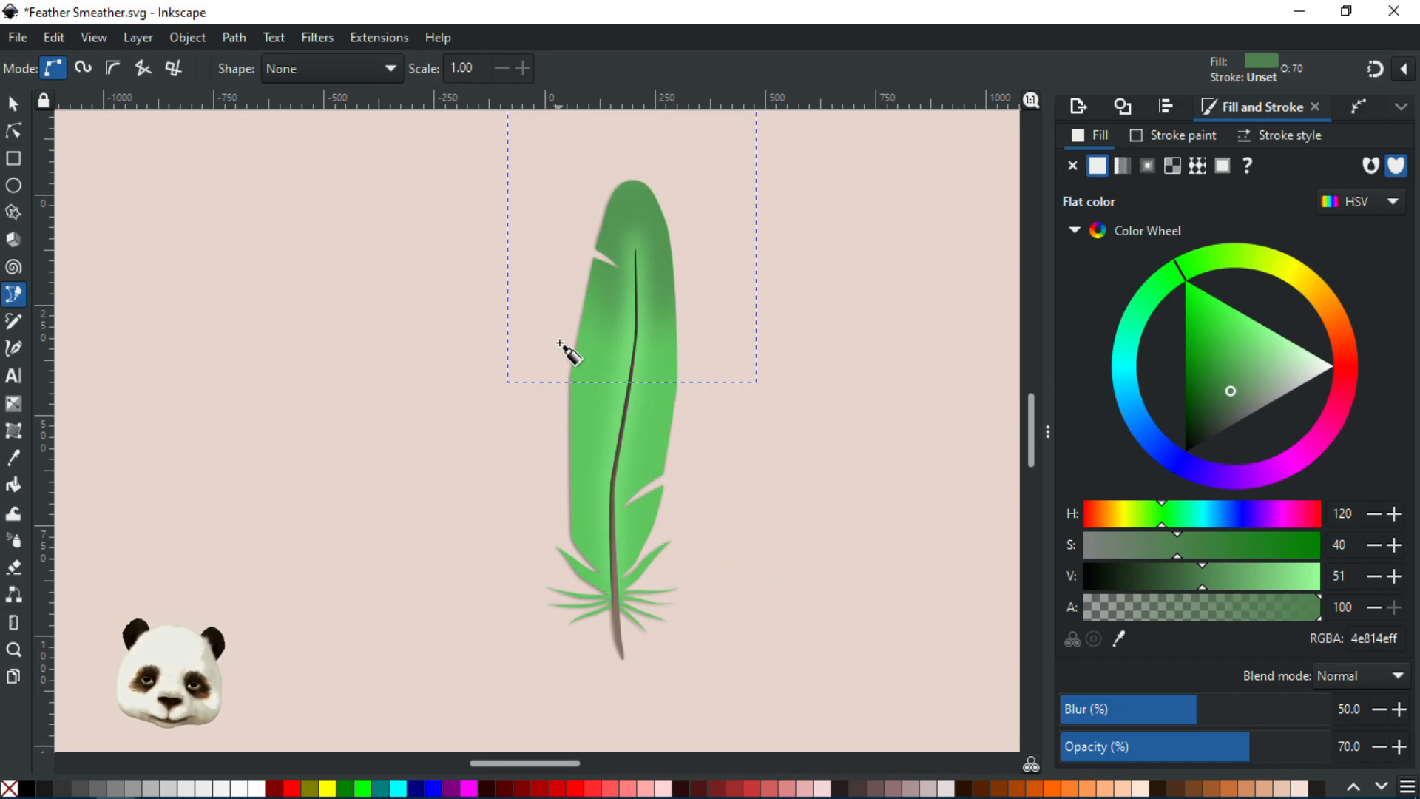
{"action": "left_click", "coordinate": [573, 302]}
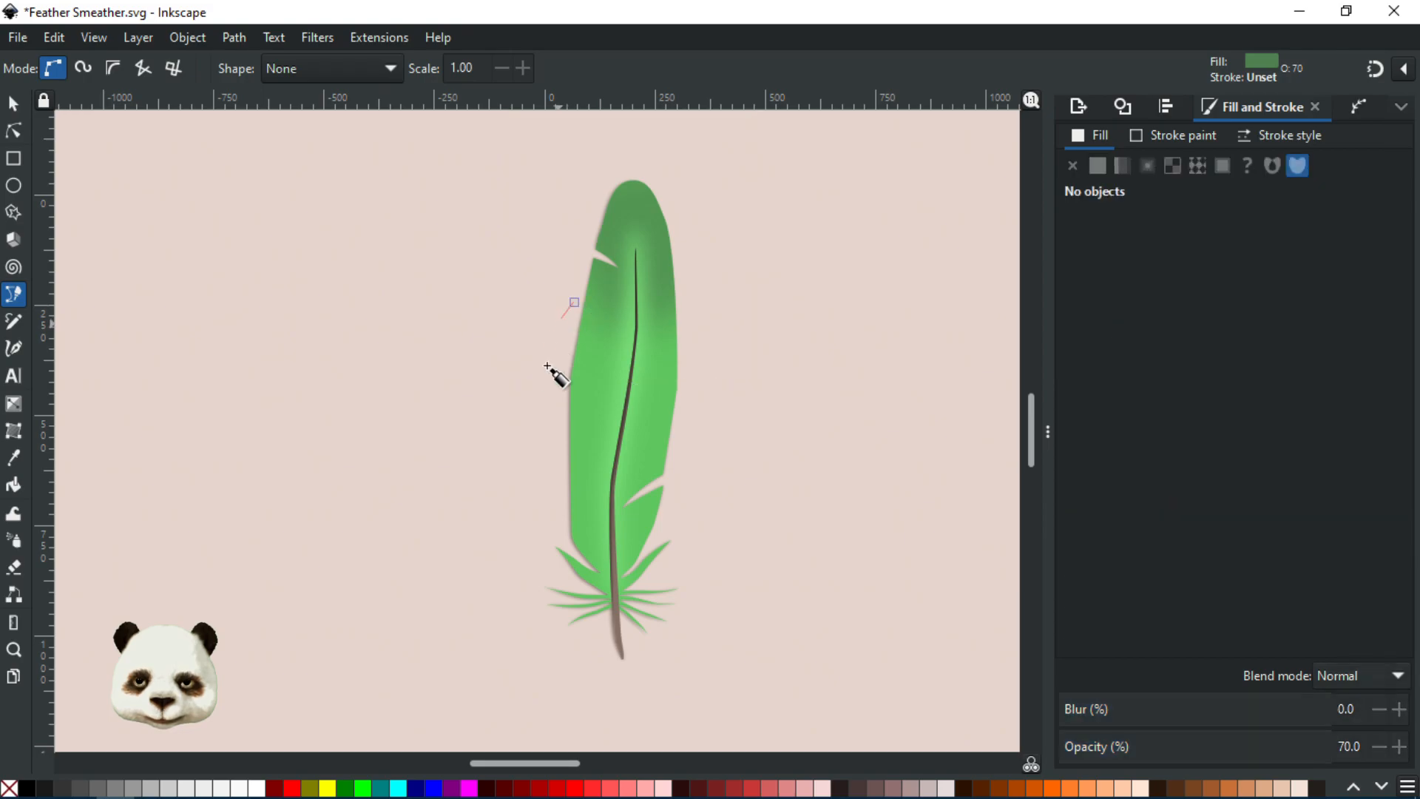
{"action": "left_click_drag", "start_coordinate": [562, 400], "coordinate": [564, 437]}
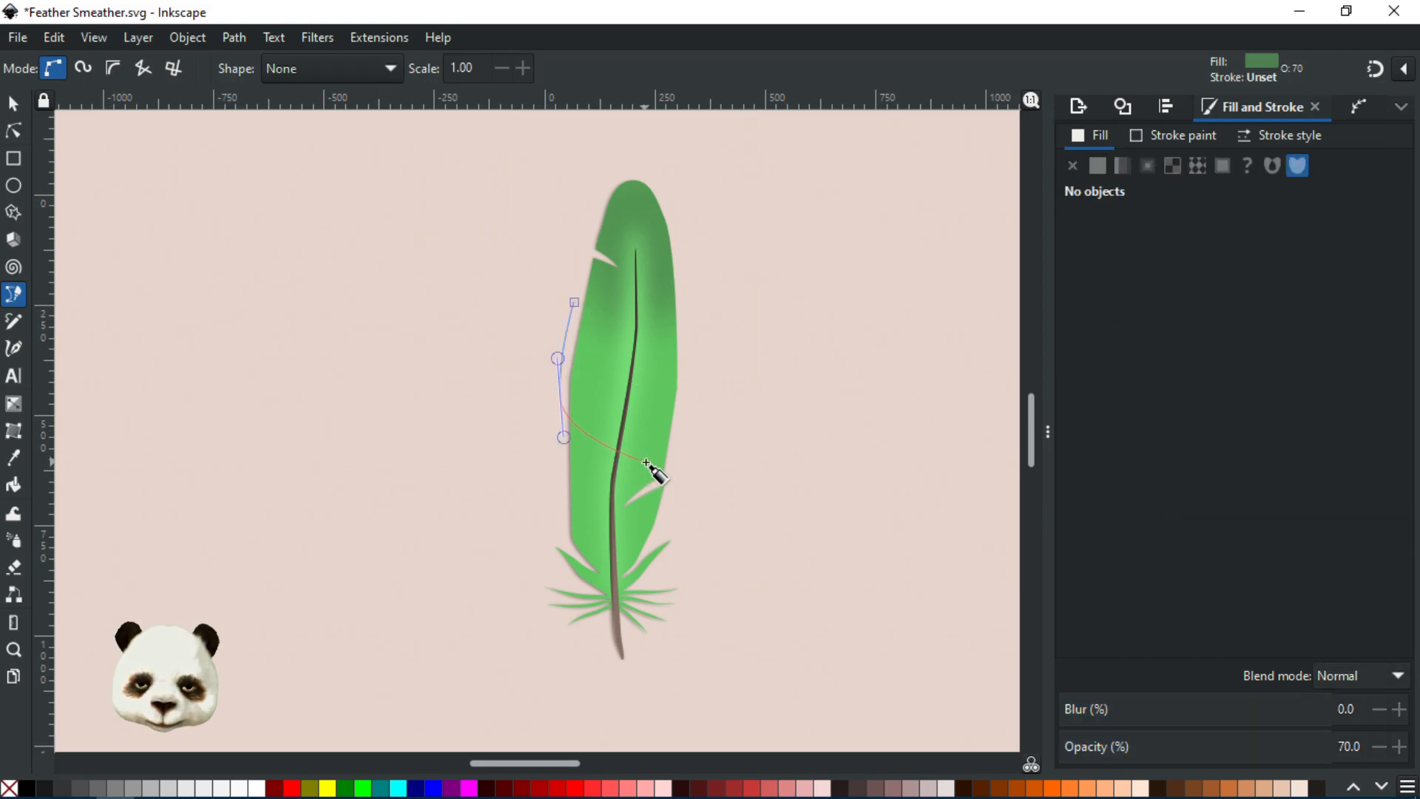
{"action": "left_click_drag", "start_coordinate": [698, 332], "coordinate": [685, 301]}
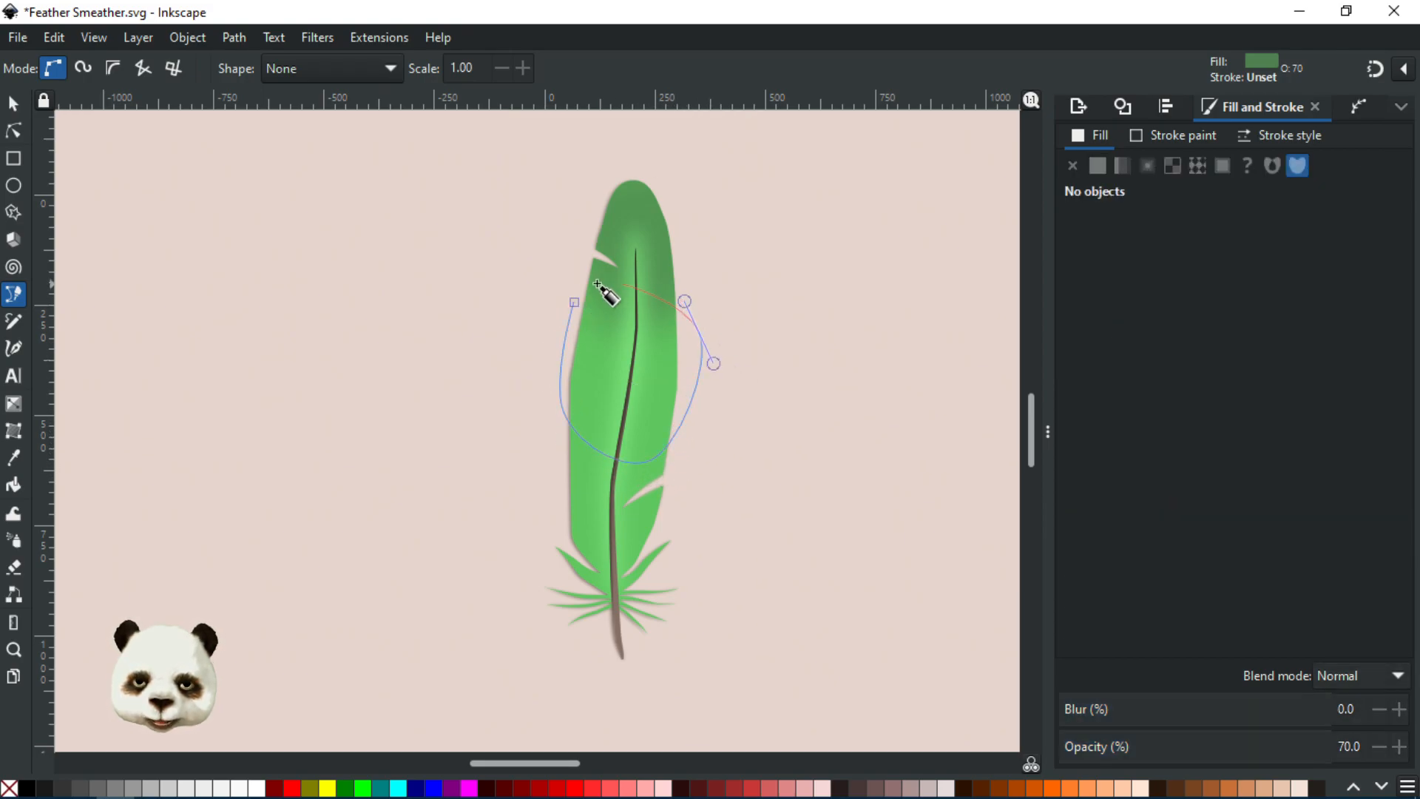
{"action": "left_click", "coordinate": [573, 303]}
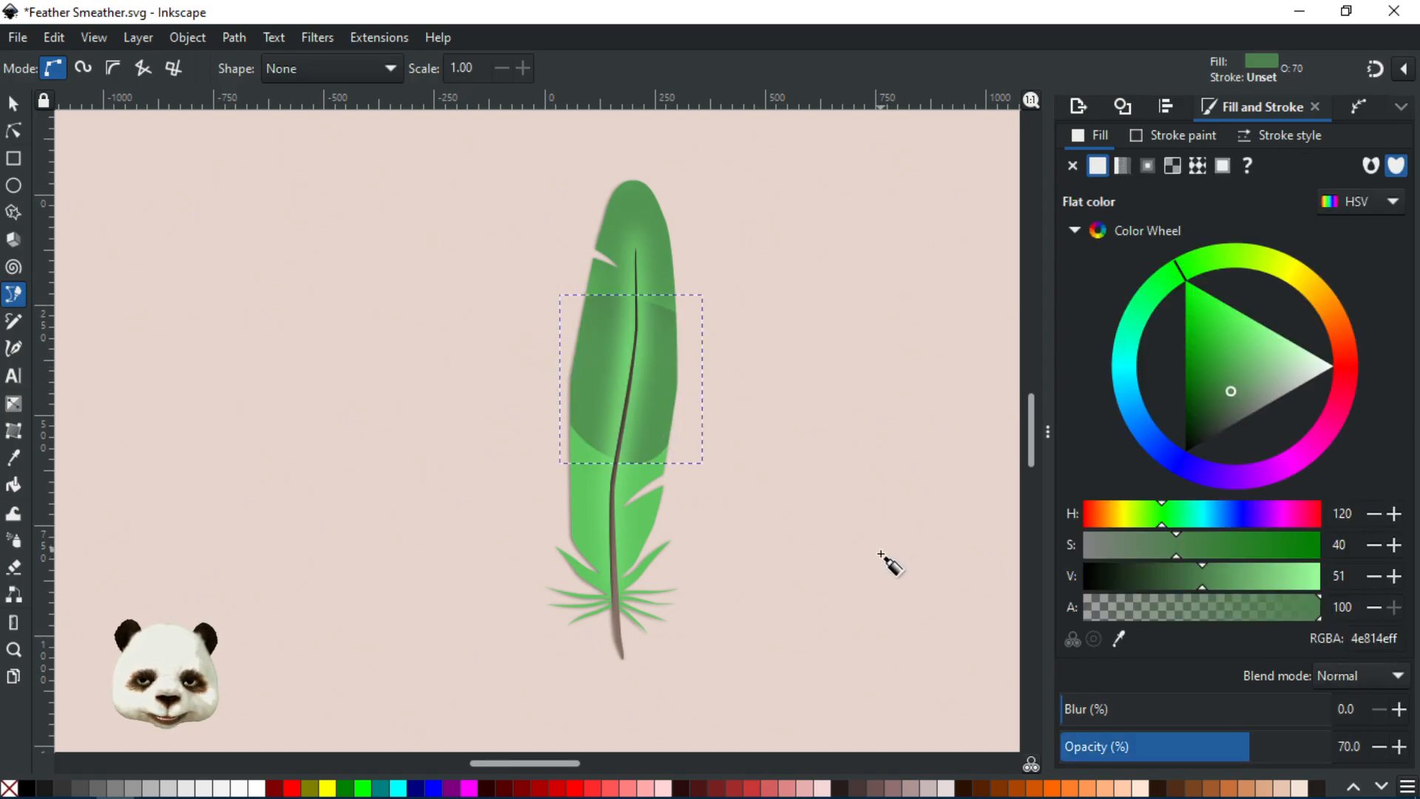
- Blur the middle shape by 50% and recolour it orange with hue 18, saturation 81 and value 79 (c95727)
{"action": "left_click_drag", "start_coordinate": [1139, 710], "coordinate": [1200, 709]}
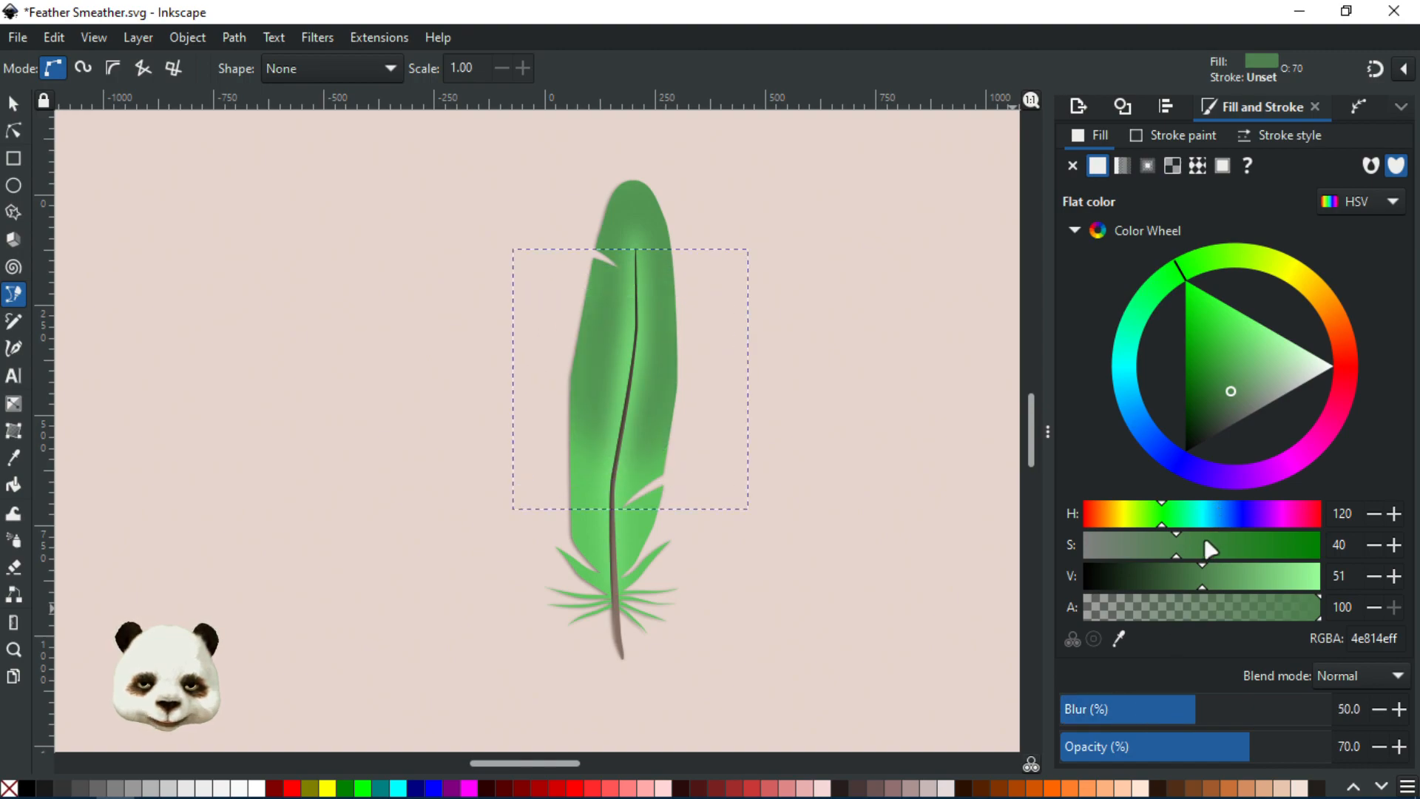
{"action": "left_click_drag", "start_coordinate": [1155, 517], "coordinate": [1139, 526]}
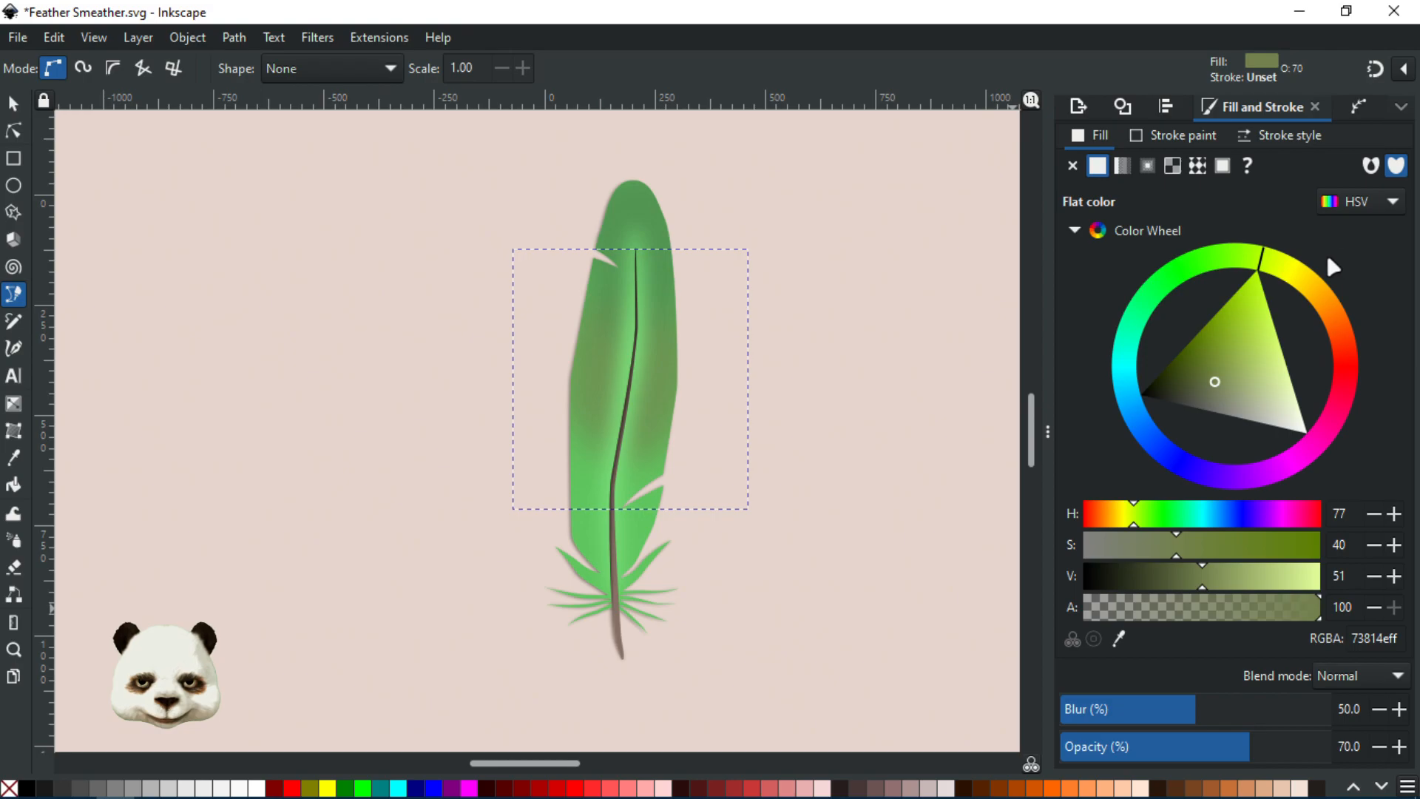
{"action": "left_click_drag", "start_coordinate": [1320, 300], "coordinate": [1344, 337]}
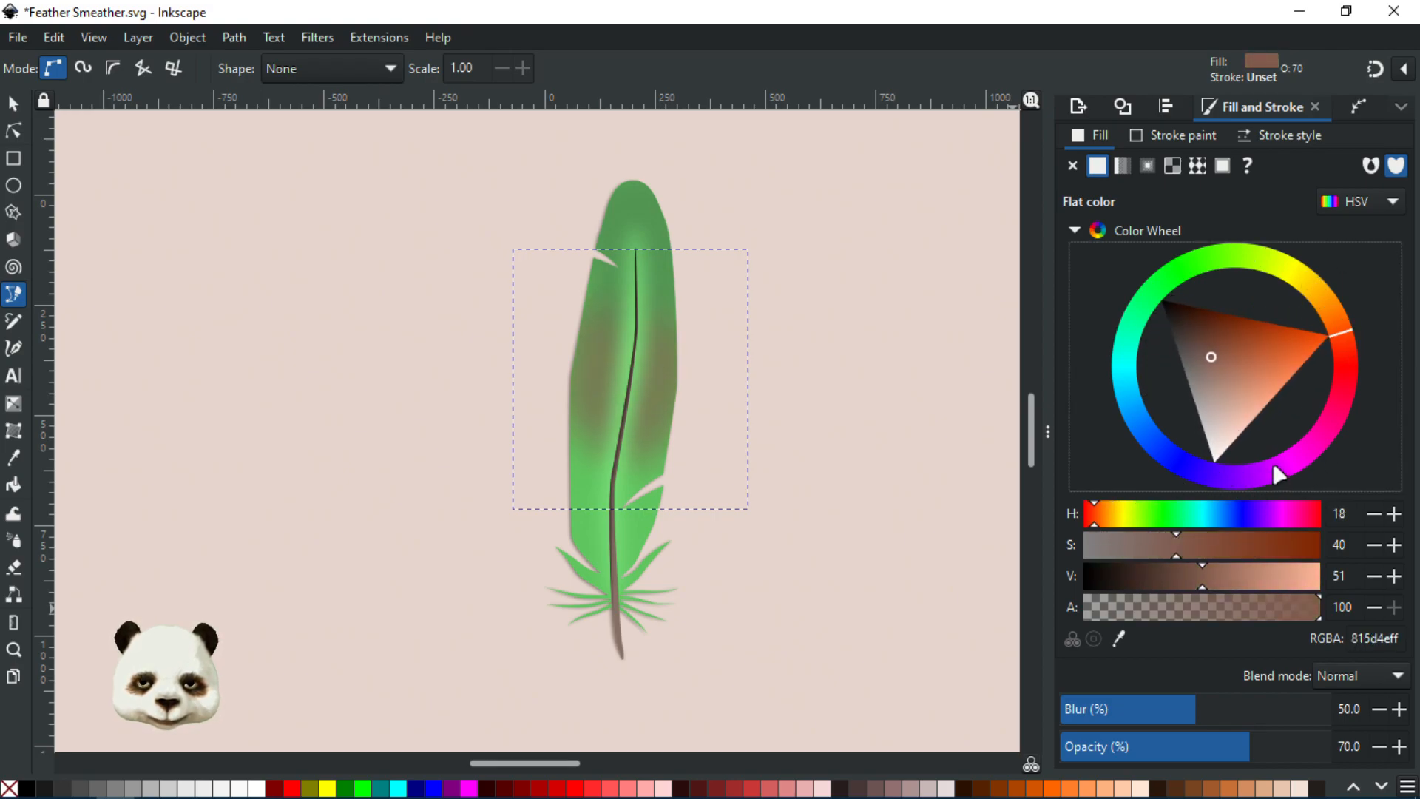
{"action": "left_click_drag", "start_coordinate": [1216, 358], "coordinate": [1274, 347]}
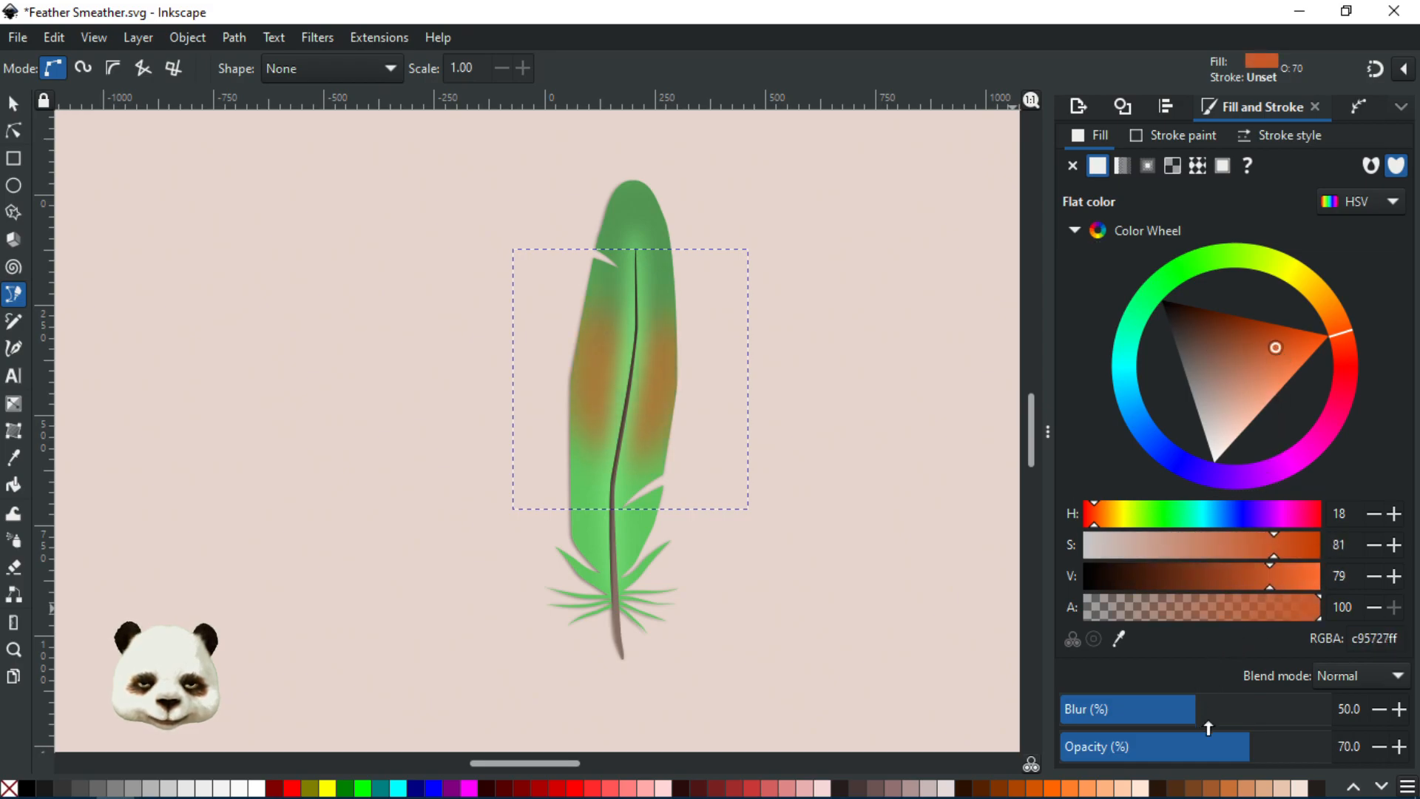
- Tone down the middle shape's orange and shift it to a muted yellow with hue 52, saturation 48 and value 78 (c6b968)
{"action": "left_click_drag", "start_coordinate": [1259, 551], "coordinate": [1232, 534]}
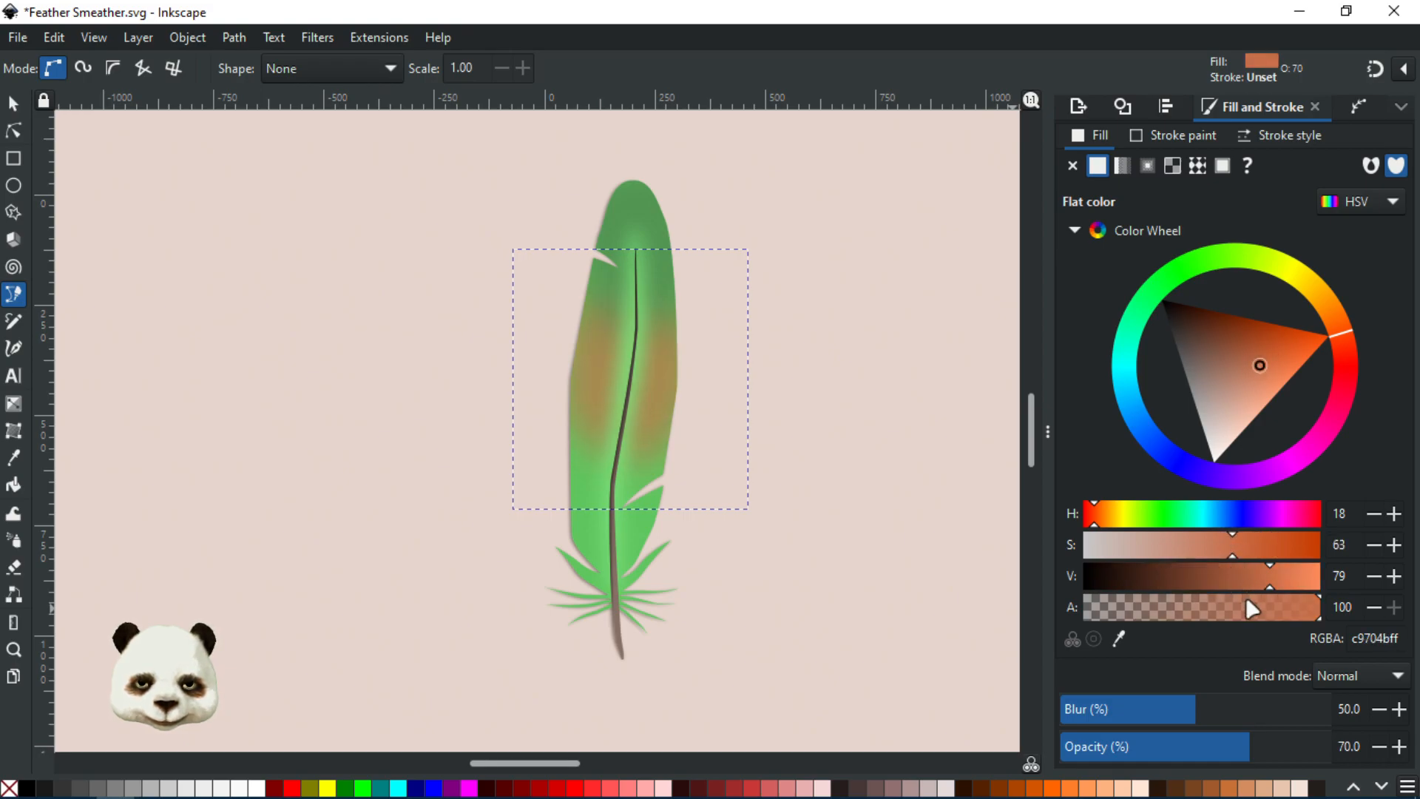
{"action": "mouse_move", "coordinate": [1270, 361]}
{"action": "left_mouse_down"}
{"action": "mouse_move", "coordinate": [1283, 337]}
{"action": "mouse_move", "coordinate": [1263, 353]}
{"action": "left_mouse_up"}
{"action": "left_click_drag", "start_coordinate": [1235, 544], "coordinate": [1216, 541]}
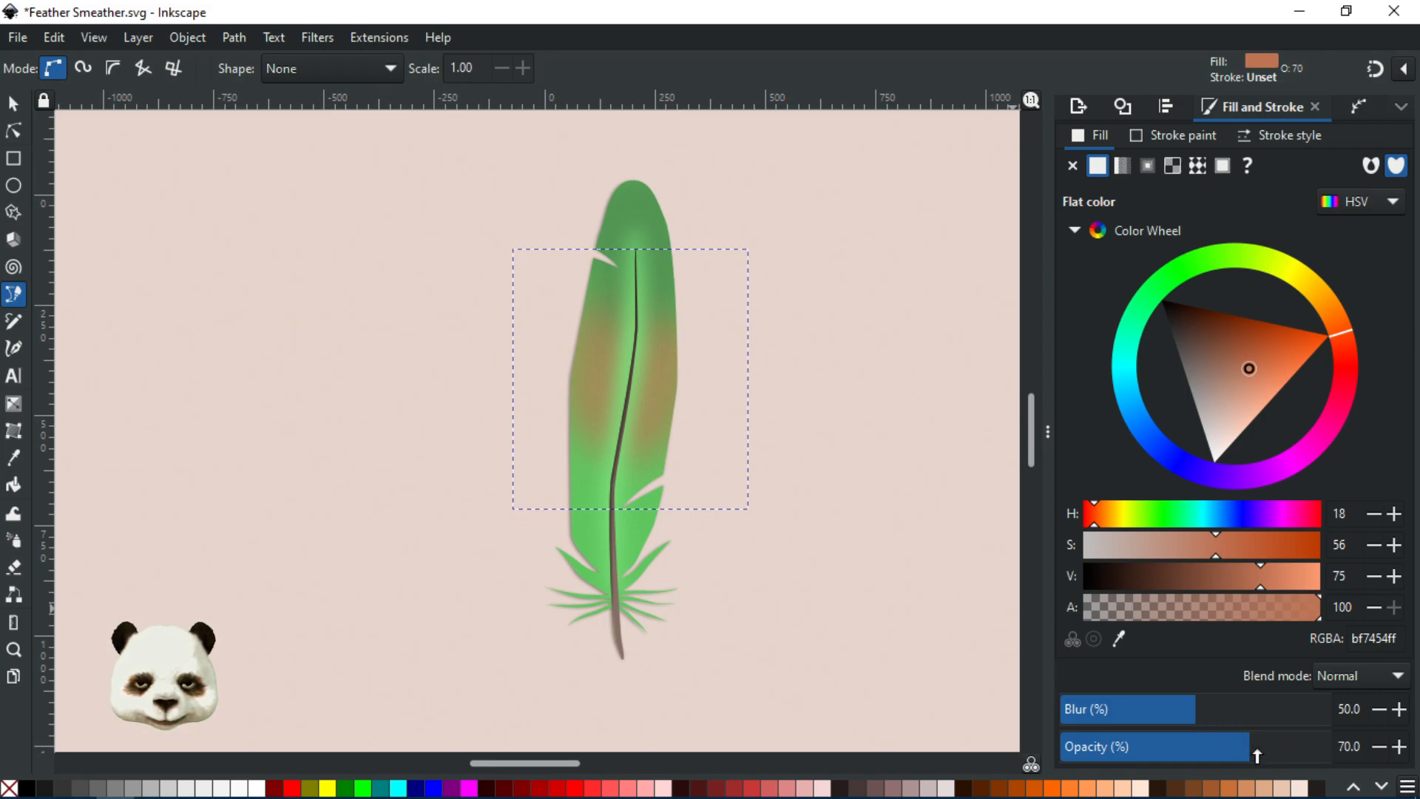
{"action": "left_click_drag", "start_coordinate": [1332, 318], "coordinate": [1314, 270]}
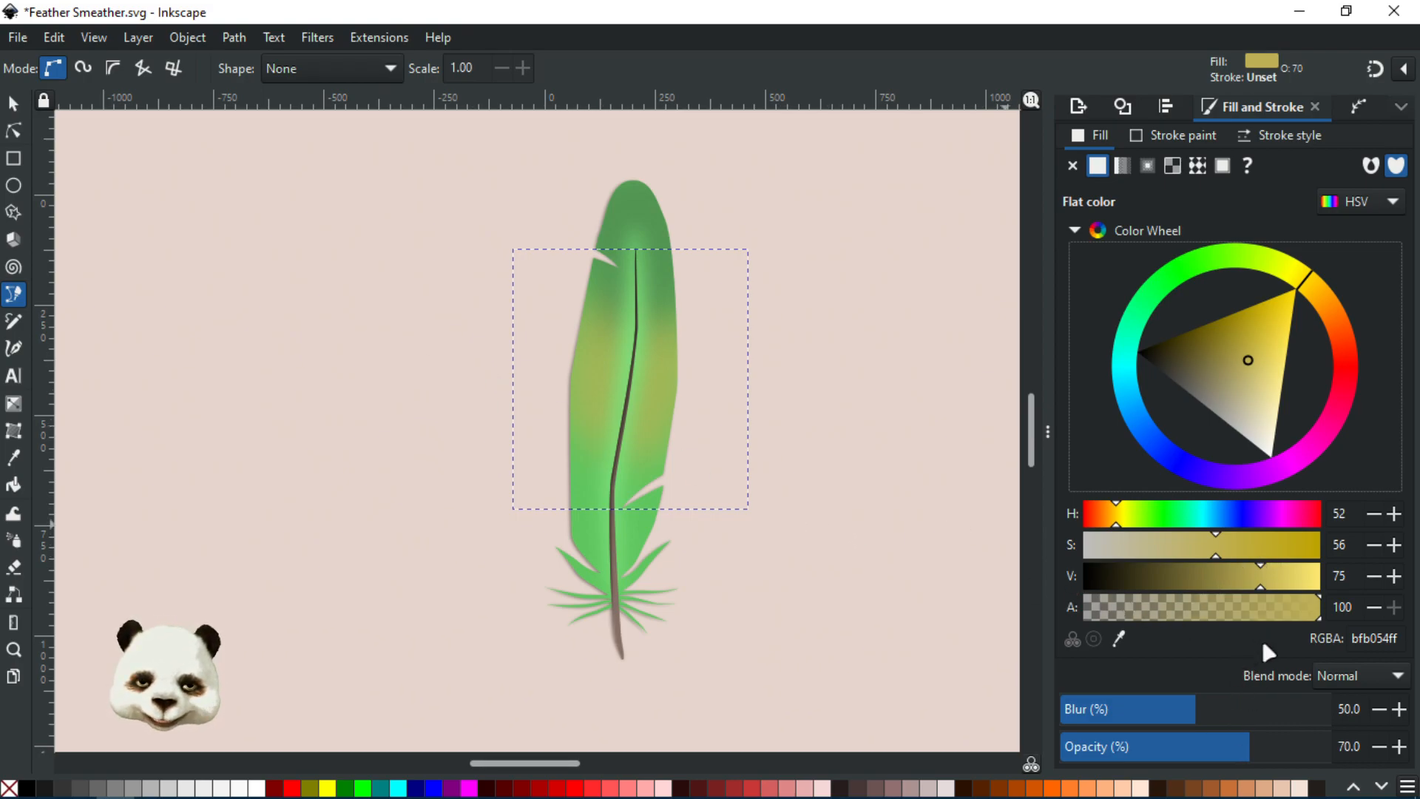
{"action": "left_click_drag", "start_coordinate": [1261, 580], "coordinate": [1196, 555]}
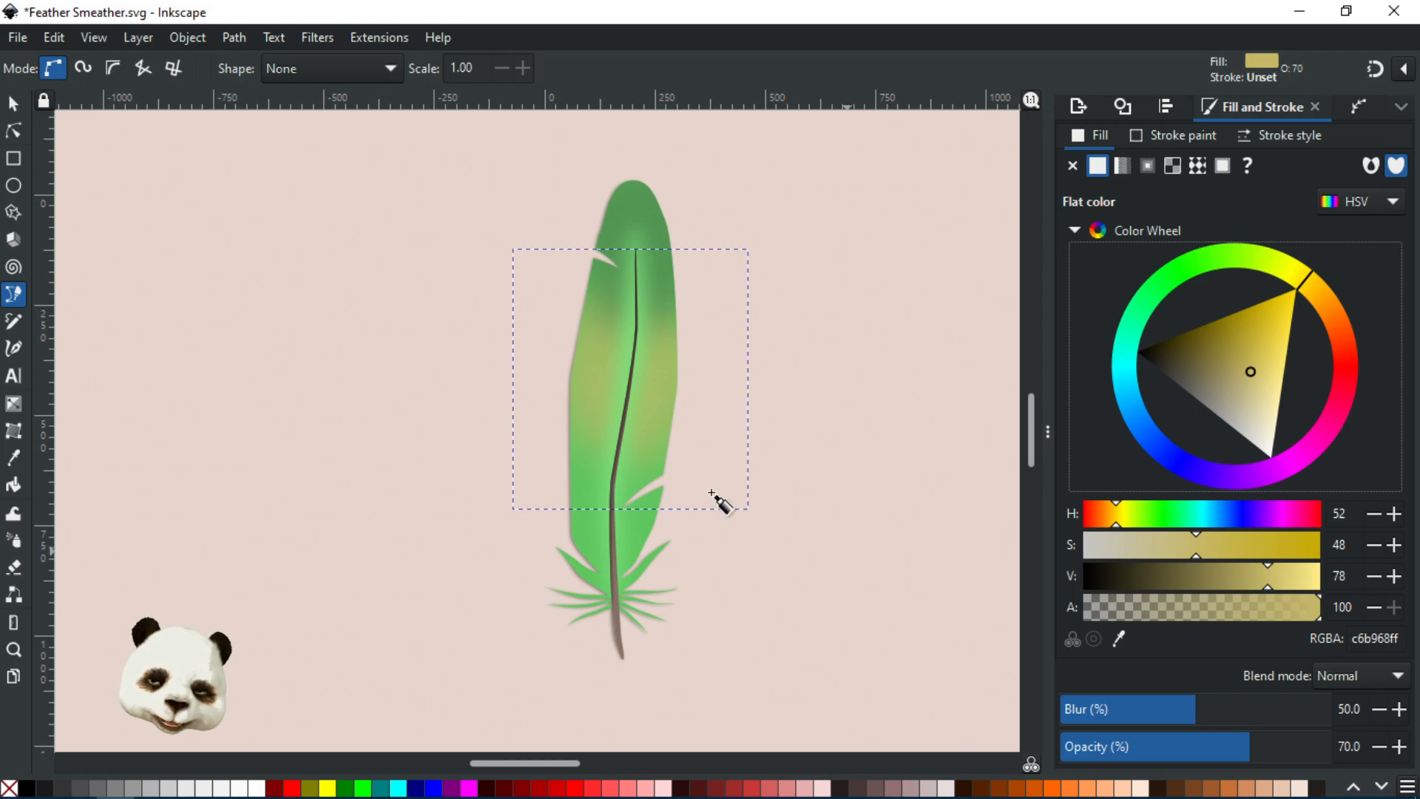
- Select the light green highlight strip inside the clipped group, set its opacity to 60% and deselect it
{"action": "left_click", "coordinate": [13, 103]}
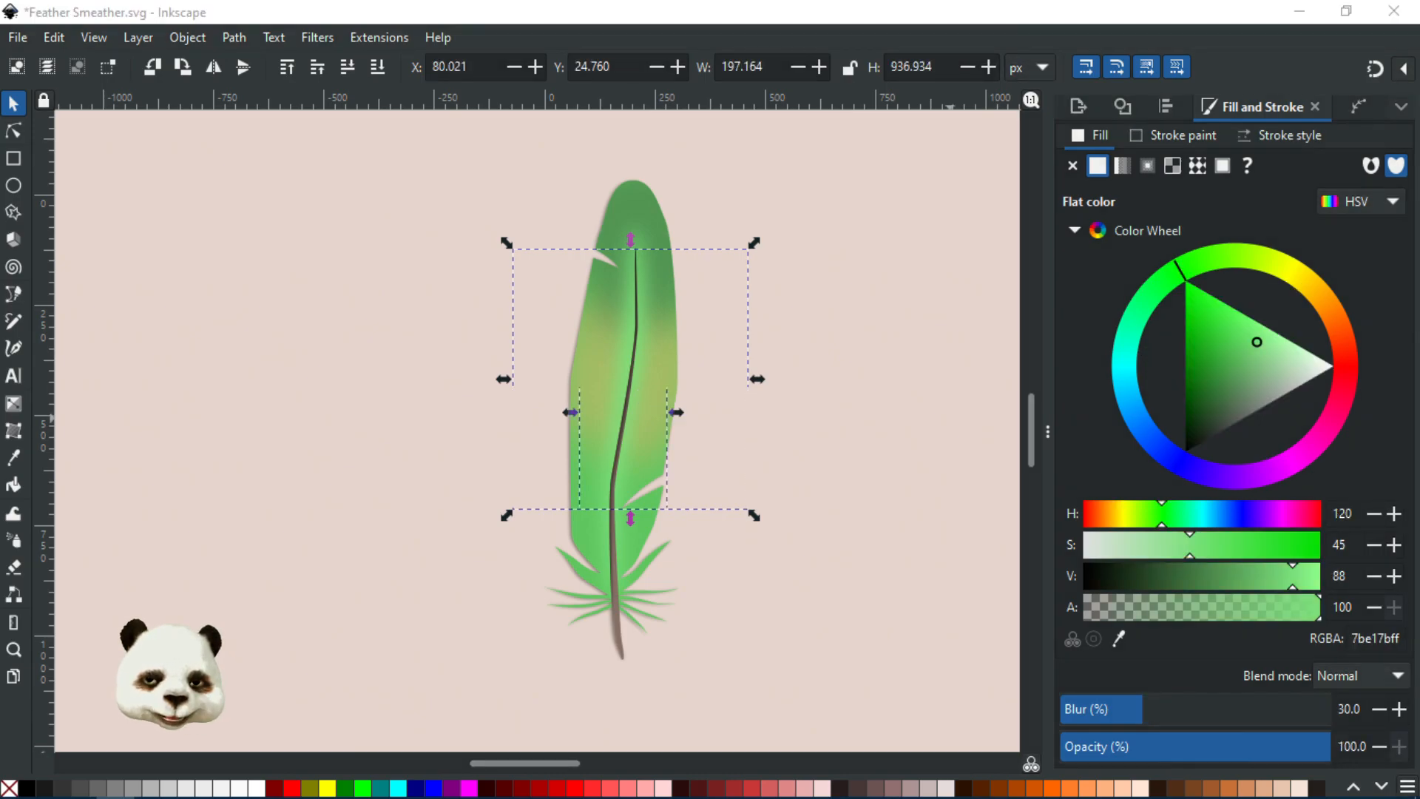
{"action": "left_click", "coordinate": [1211, 764]}
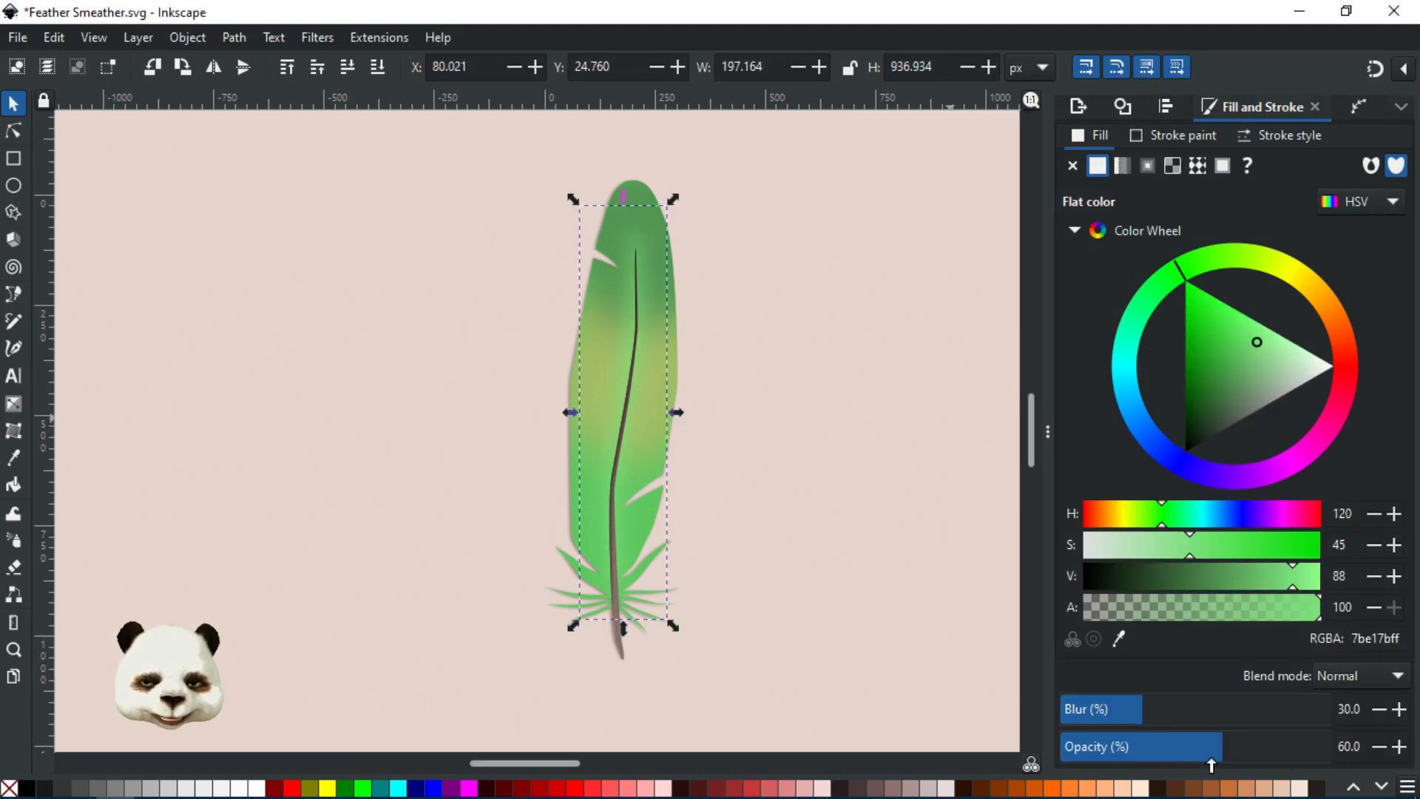
{"action": "left_click", "coordinate": [1169, 745]}
{"action": "left_click", "coordinate": [1221, 745]}
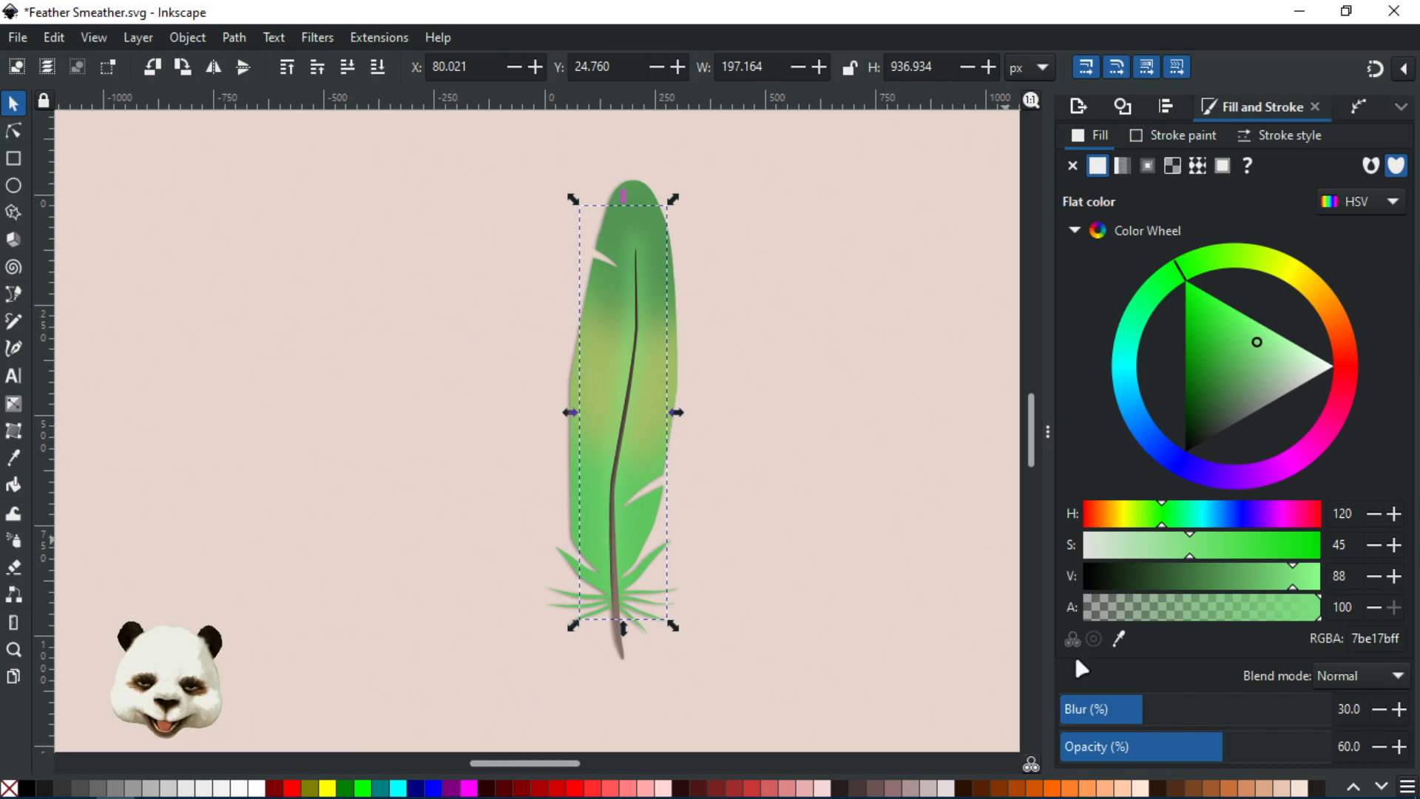
{"action": "scroll", "coordinate": [584, 318], "scroll_direction": "up", "scroll_amount": 3}
{"action": "scroll", "coordinate": [711, 406], "scroll_direction": "down", "scroll_amount": 3}
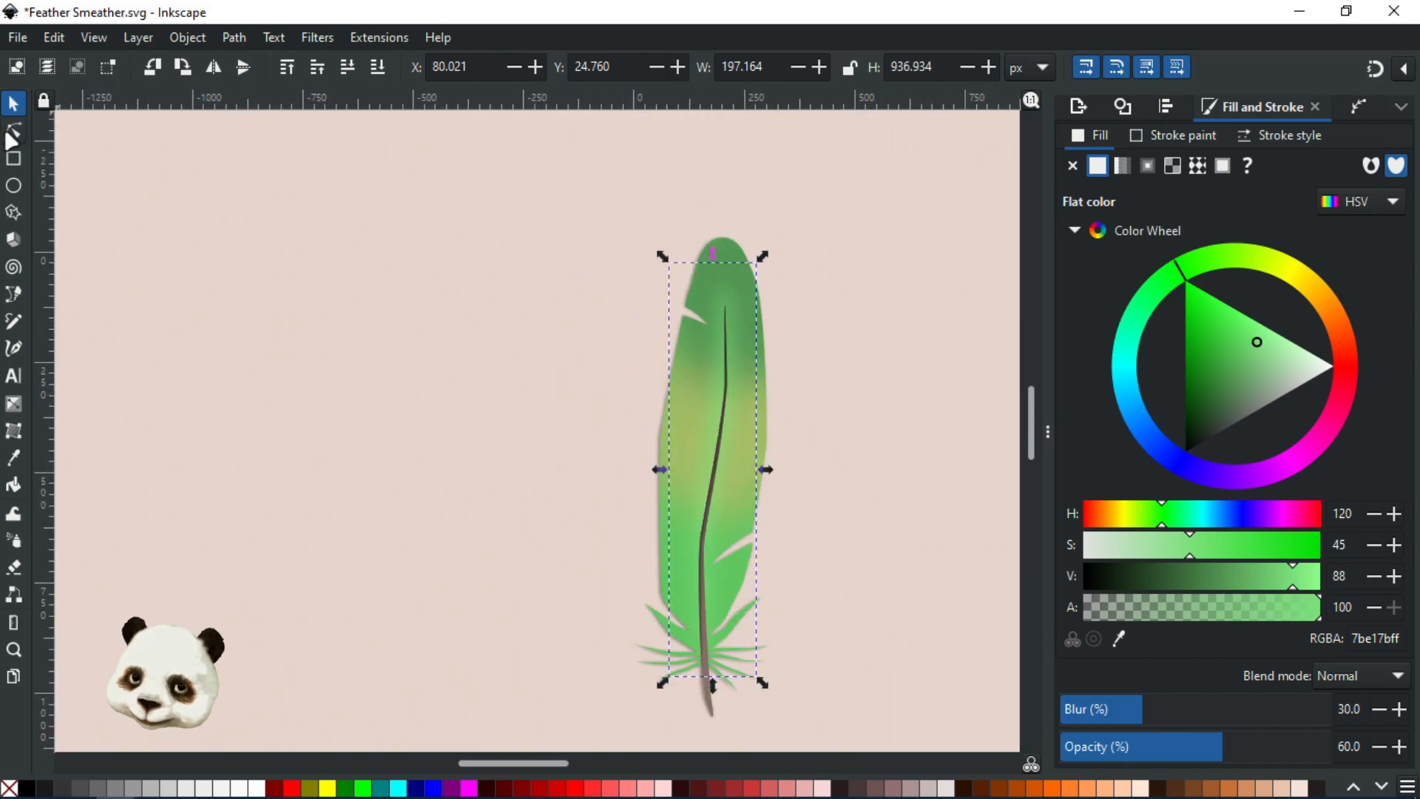
{"action": "left_click", "coordinate": [419, 357]}
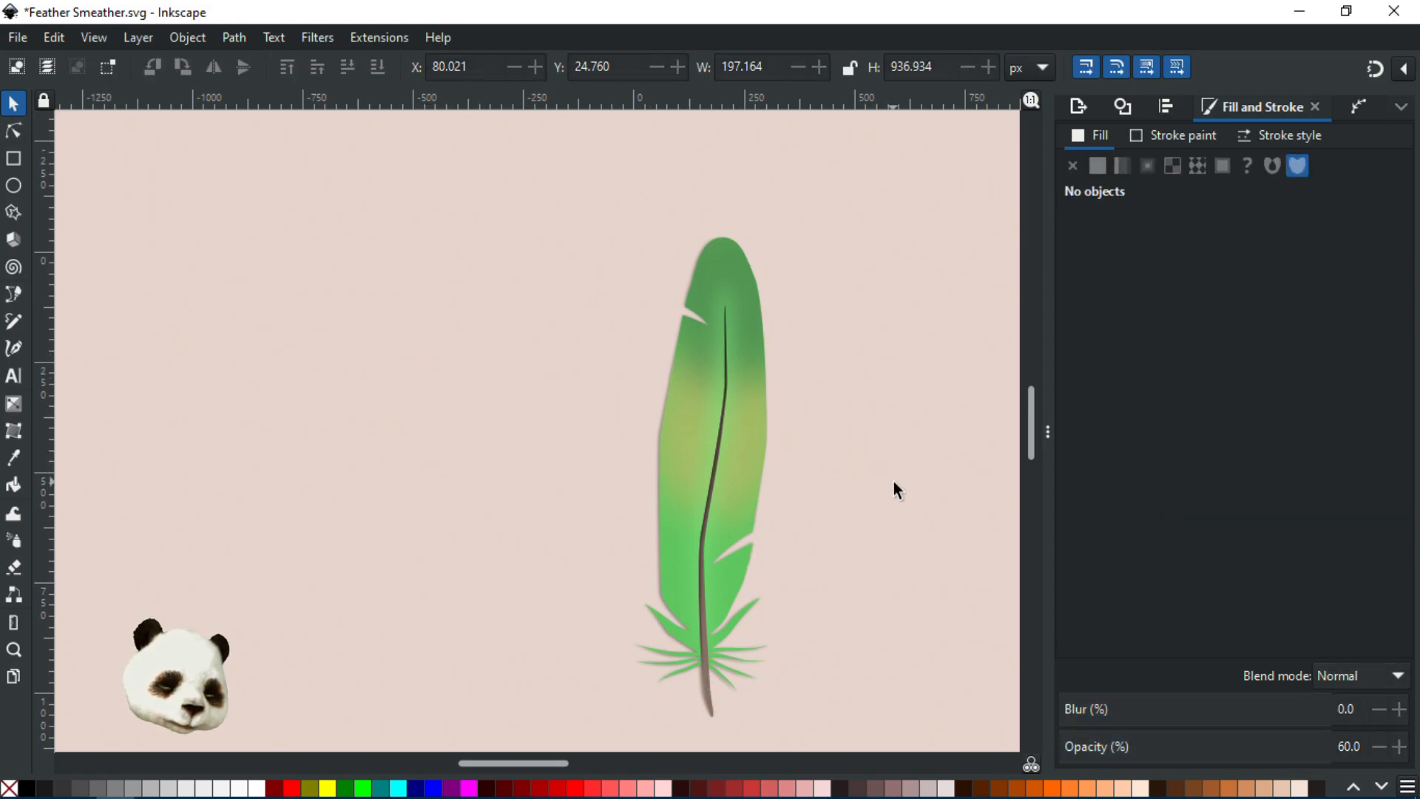
- Draw a closed rounded shape over the lower part of the feather's vane with the Pen tool and blur it by 40%
{"action": "key", "text": "n"}
{"action": "key", "text": "b"}
{"action": "left_click", "coordinate": [778, 470]}
{"action": "key", "text": "Escape"}
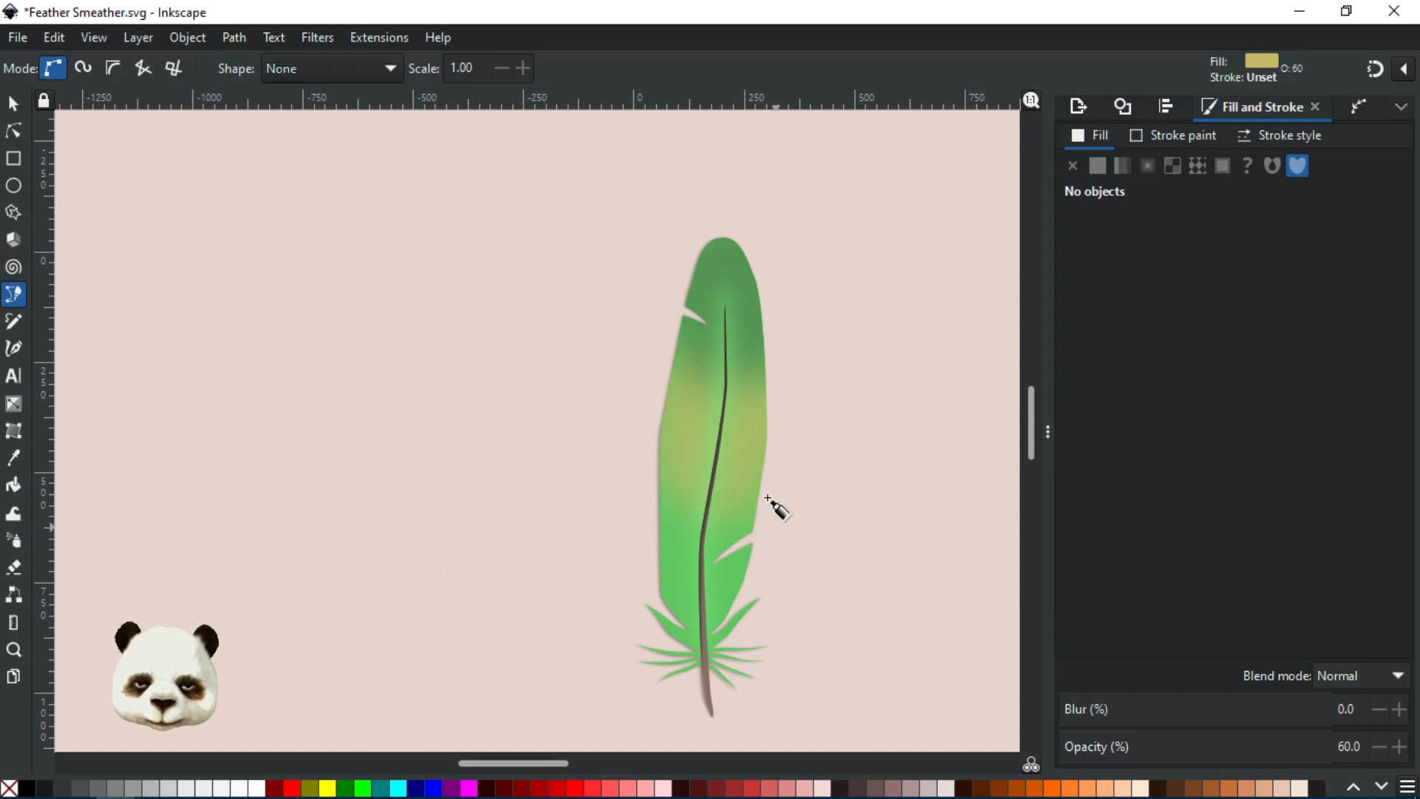
{"action": "left_click_drag", "start_coordinate": [770, 504], "coordinate": [754, 490]}
{"action": "left_click_drag", "start_coordinate": [653, 483], "coordinate": [639, 503]}
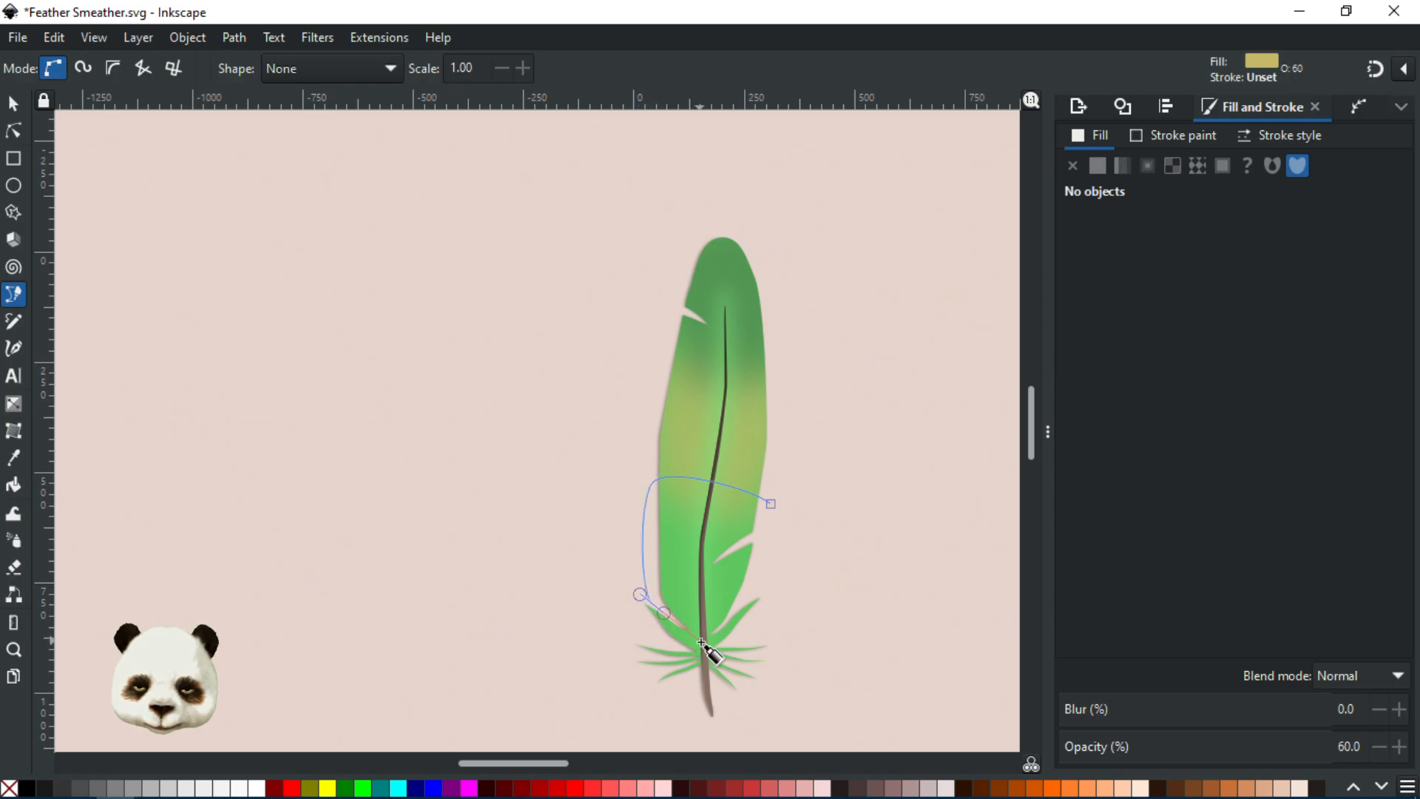
{"action": "left_click_drag", "start_coordinate": [704, 638], "coordinate": [714, 633]}
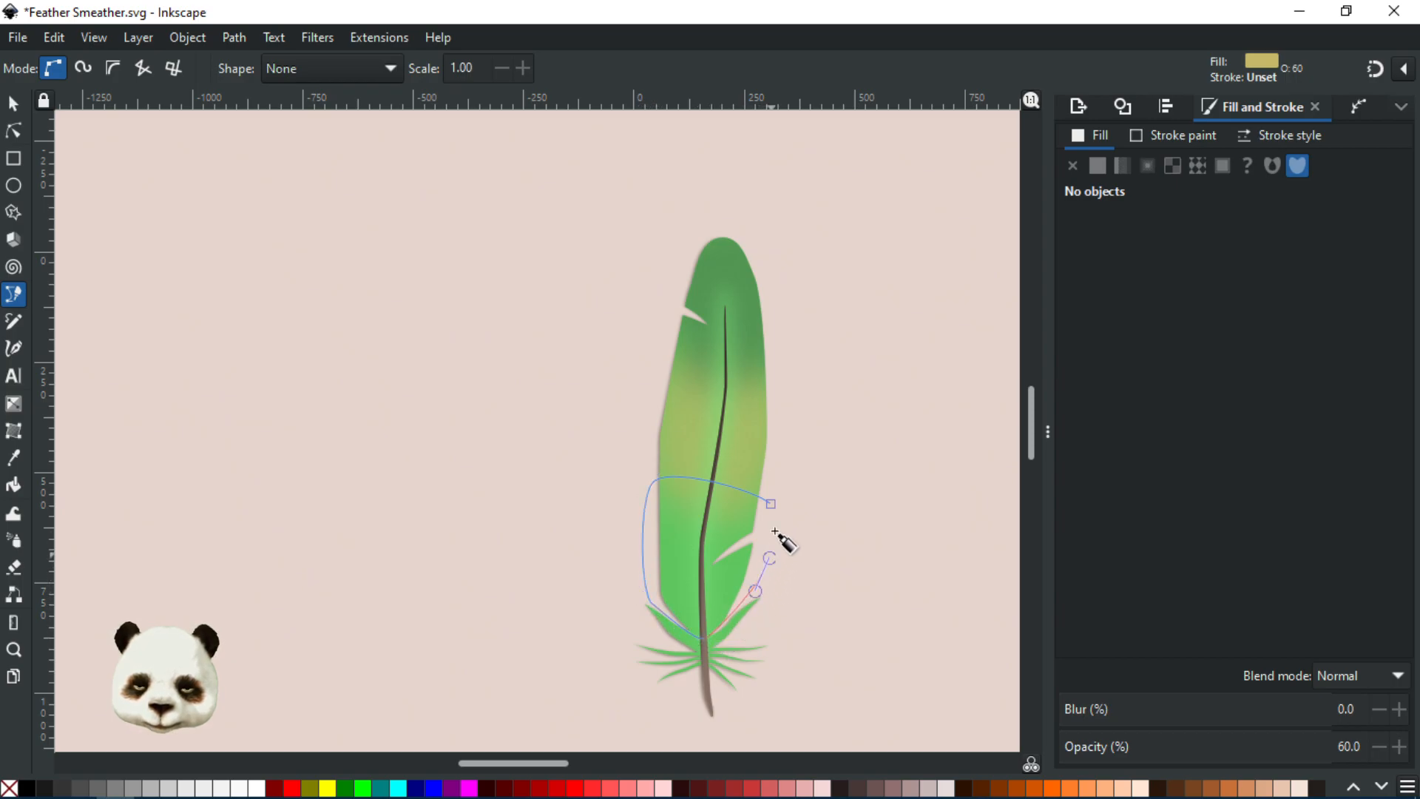
{"action": "left_click", "coordinate": [771, 504]}
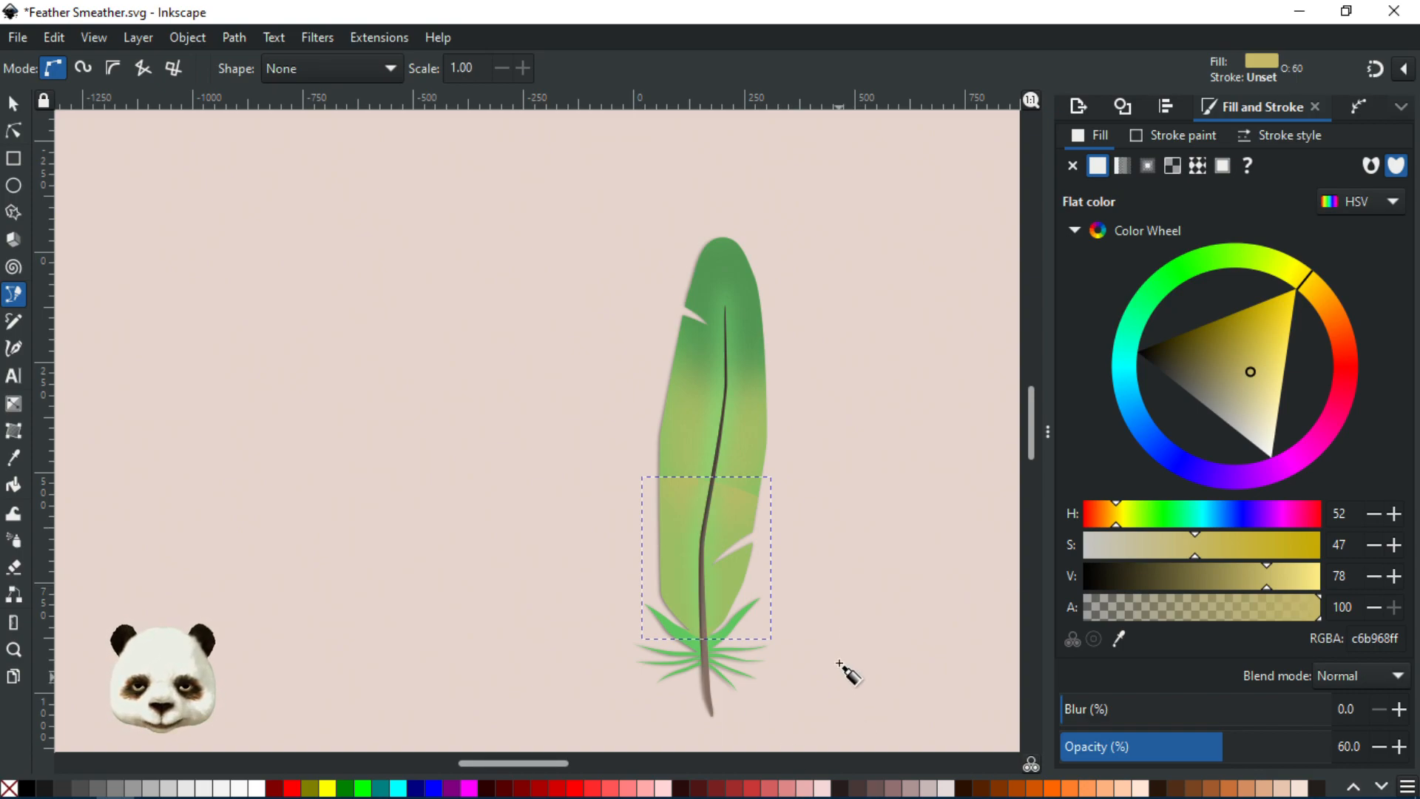
{"action": "scroll", "coordinate": [841, 606], "scroll_direction": "up", "scroll_amount": 1}
{"action": "left_click", "coordinate": [1171, 715]}
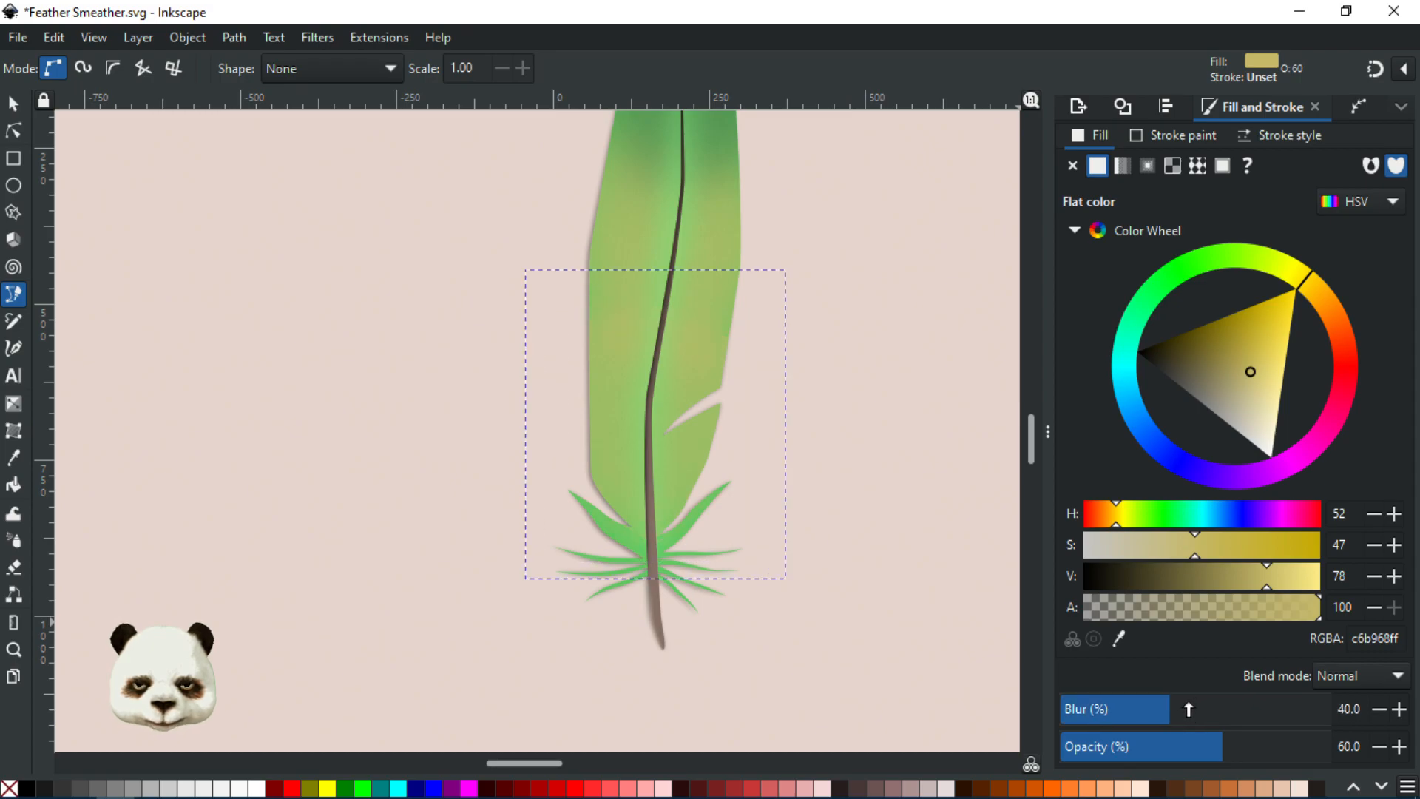
- Try a muted pink fill on the lower vane shape with hue 355, saturation 40 and value 87 (de868e)
{"action": "left_click_drag", "start_coordinate": [1333, 295], "coordinate": [1359, 389]}
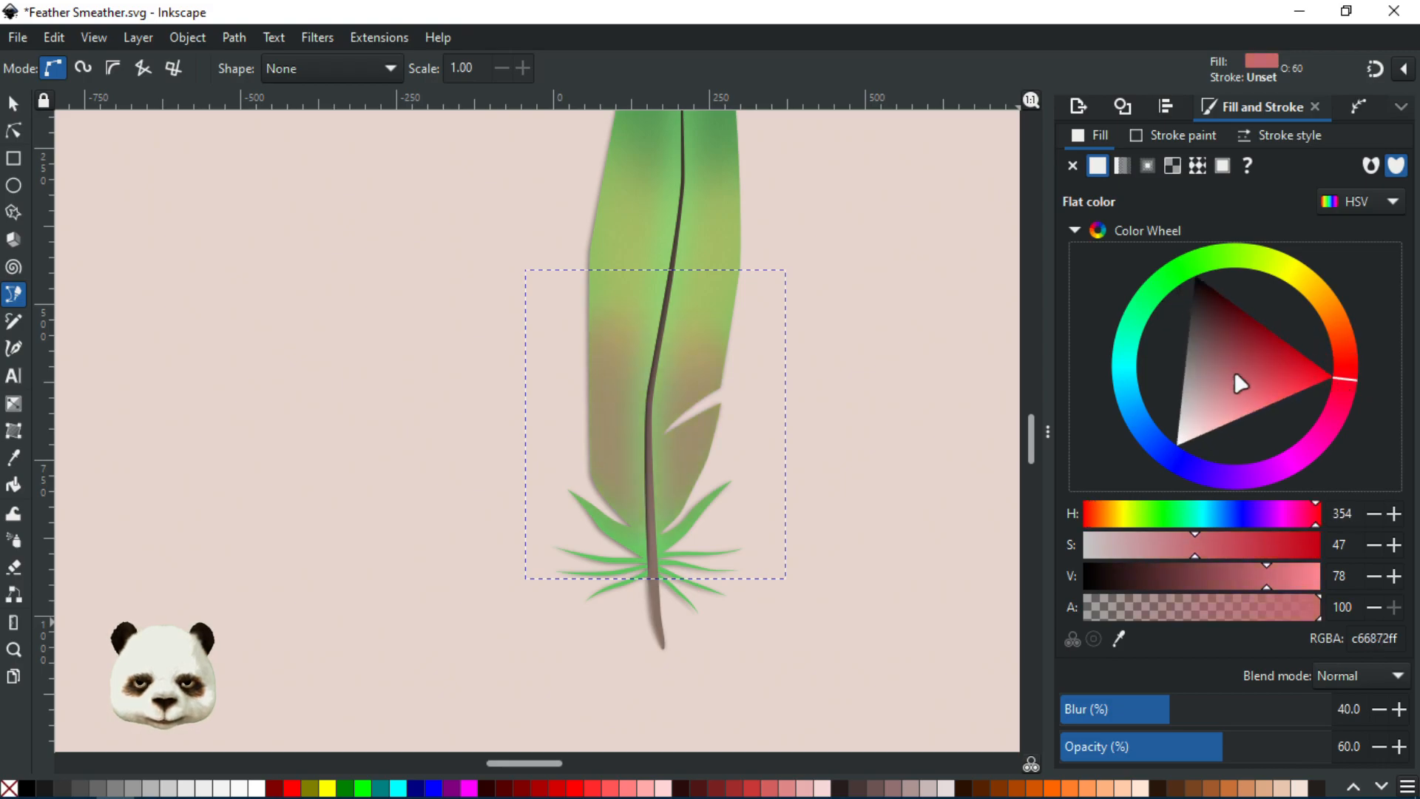
{"action": "left_click_drag", "start_coordinate": [1240, 384], "coordinate": [1263, 363]}
{"action": "mouse_move", "coordinate": [1263, 553]}
{"action": "left_mouse_down"}
{"action": "mouse_move", "coordinate": [1294, 575]}
{"action": "mouse_move", "coordinate": [1230, 545]}
{"action": "mouse_move", "coordinate": [1203, 552]}
{"action": "left_mouse_up"}
{"action": "scroll", "coordinate": [861, 436], "scroll_direction": "down", "scroll_amount": 2}
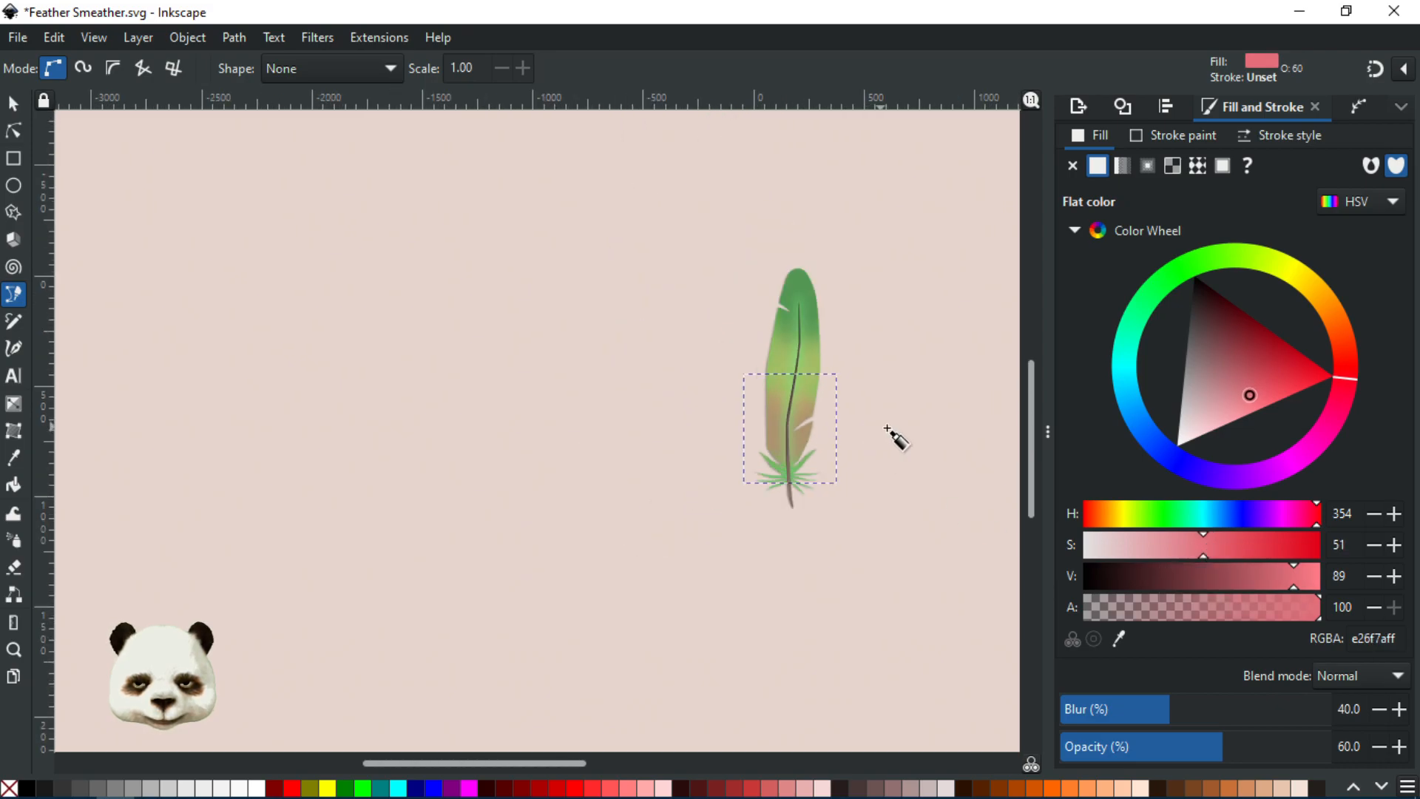
{"action": "scroll", "coordinate": [891, 438], "scroll_direction": "up", "scroll_amount": 2}
{"action": "left_click_drag", "start_coordinate": [1195, 550], "coordinate": [1166, 548]}
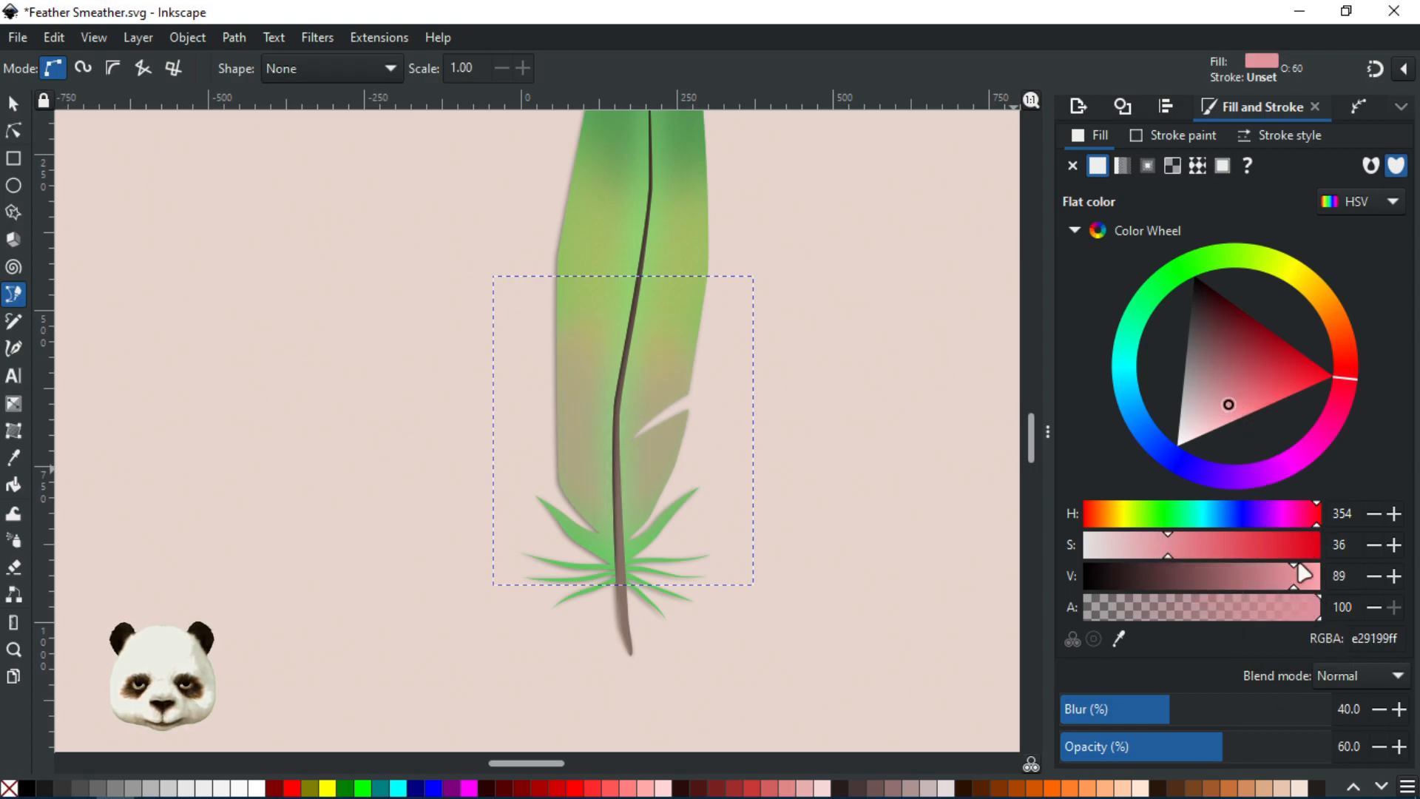
{"action": "mouse_move", "coordinate": [1291, 578]}
{"action": "left_mouse_down"}
{"action": "mouse_move", "coordinate": [1265, 574]}
{"action": "mouse_move", "coordinate": [1300, 580]}
{"action": "left_mouse_up"}
{"action": "left_click_drag", "start_coordinate": [1240, 398], "coordinate": [1233, 403]}
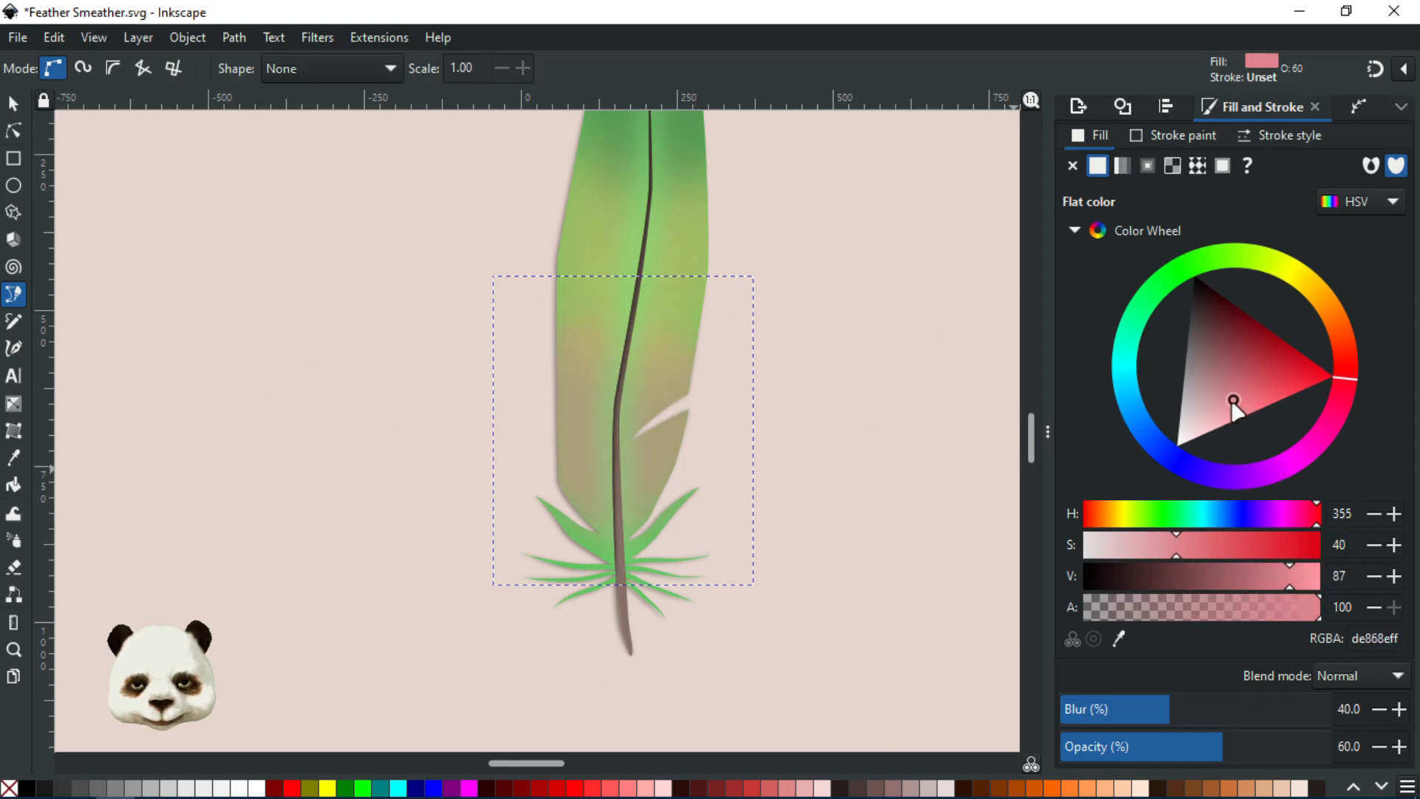
- Try a soft salmon fill on the lower vane shape with hue 16, saturation 41 and value 88 (e09d85)
{"action": "mouse_move", "coordinate": [1354, 375]}
{"action": "left_mouse_down"}
{"action": "mouse_move", "coordinate": [1346, 327]}
{"action": "mouse_move", "coordinate": [1348, 339]}
{"action": "left_mouse_up"}
{"action": "left_click_drag", "start_coordinate": [1245, 399], "coordinate": [1250, 386]}
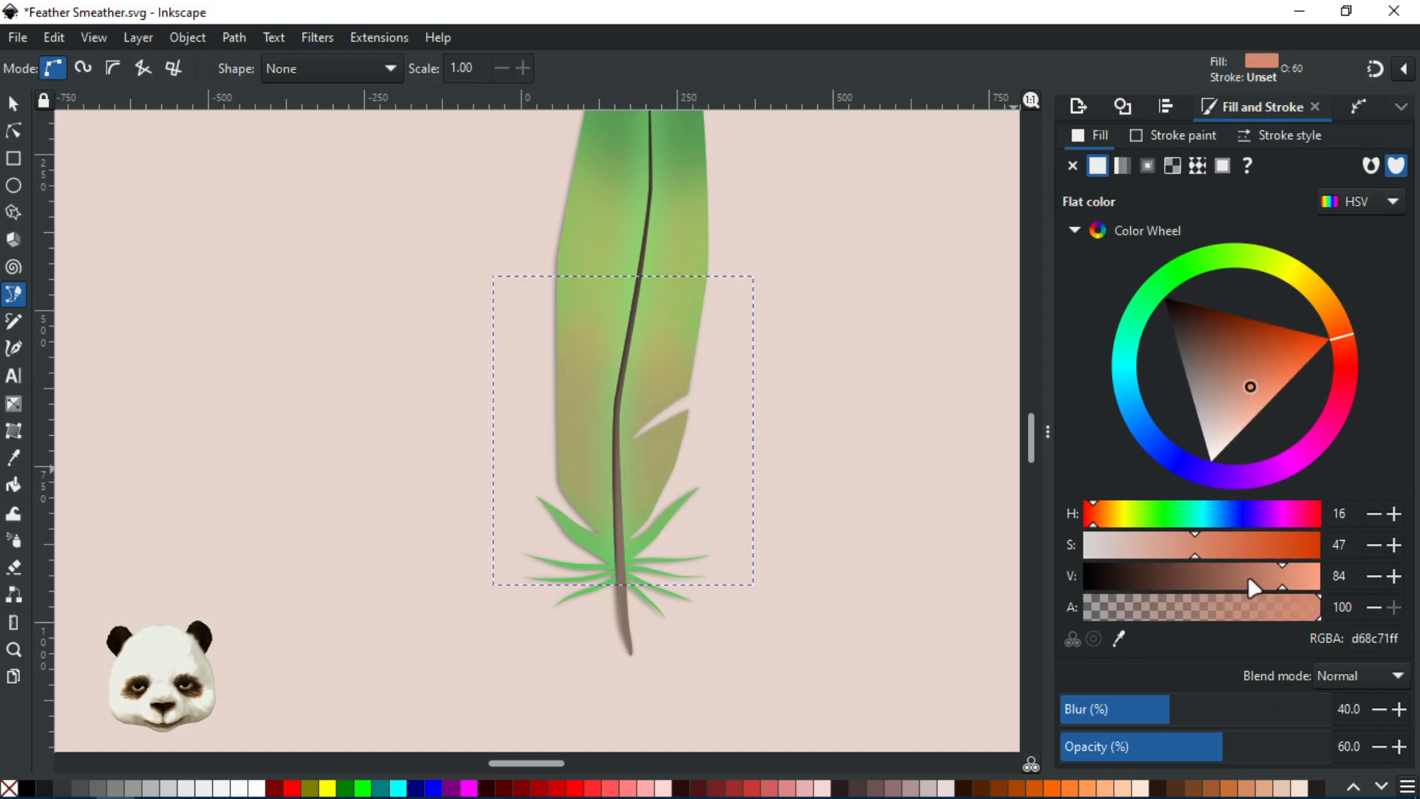
{"action": "left_click_drag", "start_coordinate": [1204, 545], "coordinate": [1185, 545]}
{"action": "left_click_drag", "start_coordinate": [1290, 584], "coordinate": [1296, 582]}
{"action": "scroll", "coordinate": [786, 501], "scroll_direction": "down", "scroll_amount": 3, "text": "ctrl"}
{"action": "scroll", "coordinate": [805, 481], "scroll_direction": "up", "scroll_amount": 2, "text": "ctrl"}
{"action": "scroll", "coordinate": [824, 452], "scroll_direction": "up", "scroll_amount": 1, "text": "ctrl"}
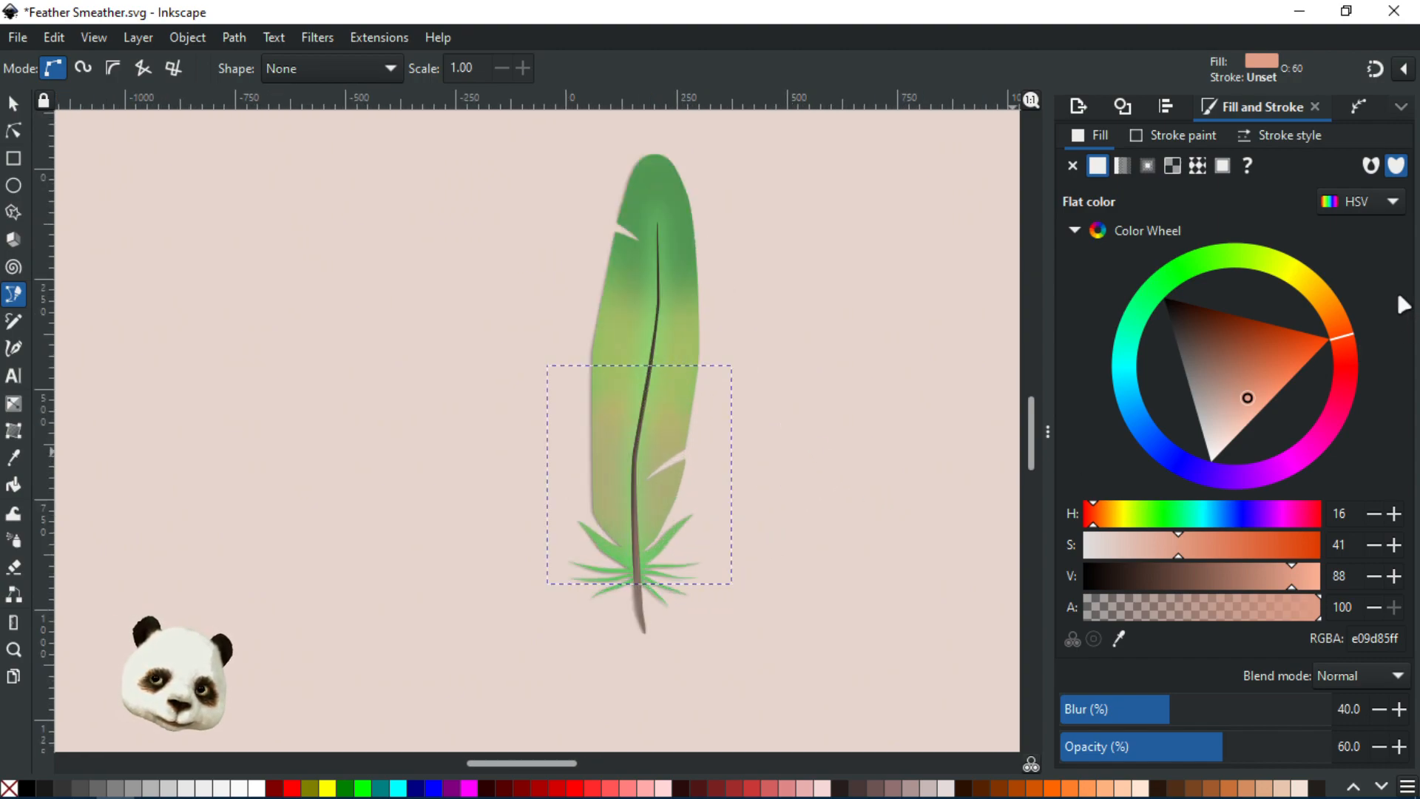
- Recolour the lower vane shape light orange with hue 27, saturation 59 and value 90 (e49b5d), and save the document
{"action": "mouse_move", "coordinate": [1334, 340]}
{"action": "left_mouse_down"}
{"action": "mouse_move", "coordinate": [1330, 299]}
{"action": "mouse_move", "coordinate": [1346, 317]}
{"action": "left_mouse_up"}
{"action": "mouse_move", "coordinate": [1255, 396]}
{"action": "left_mouse_down"}
{"action": "mouse_move", "coordinate": [1258, 362]}
{"action": "mouse_move", "coordinate": [1271, 380]}
{"action": "left_mouse_up"}
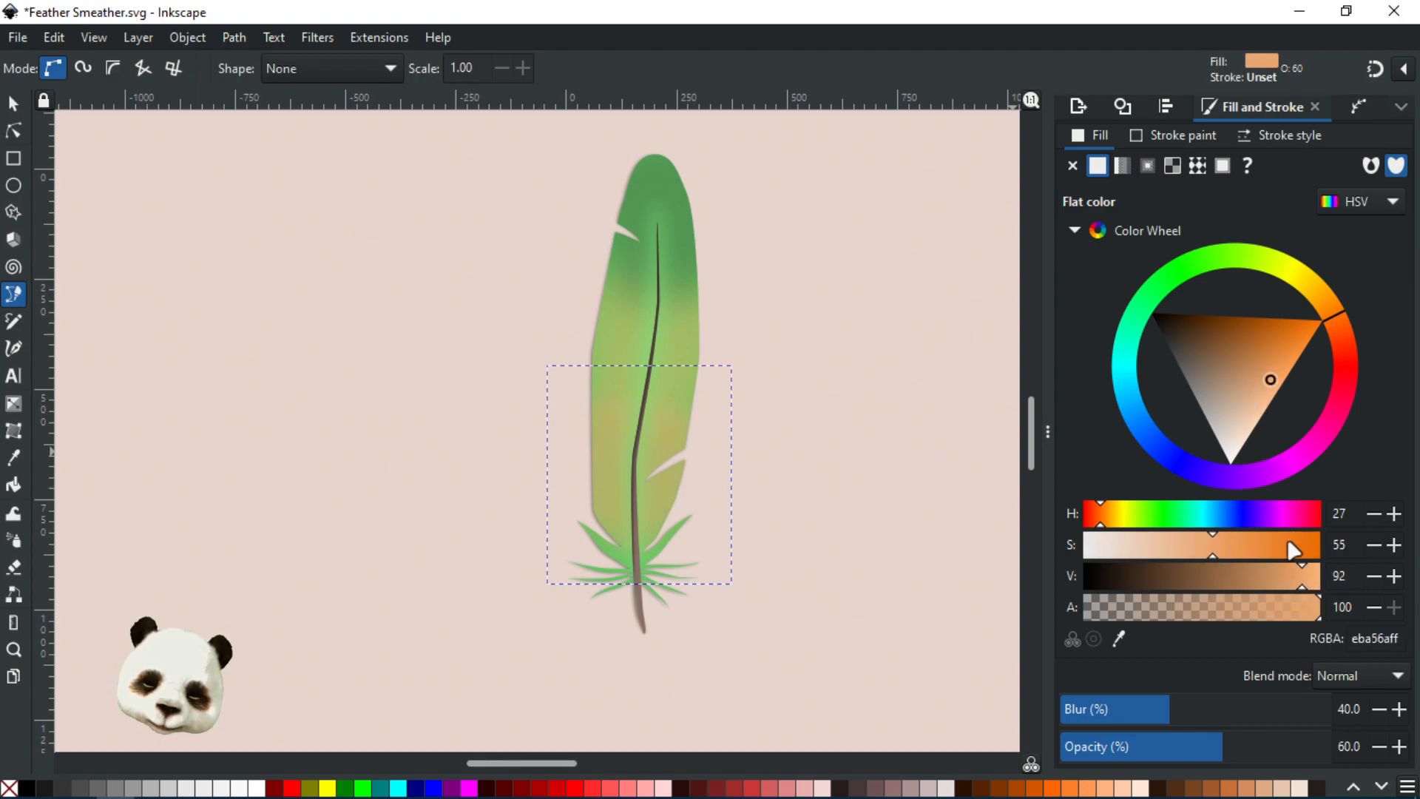
{"action": "left_click_drag", "start_coordinate": [1288, 579], "coordinate": [1227, 556]}
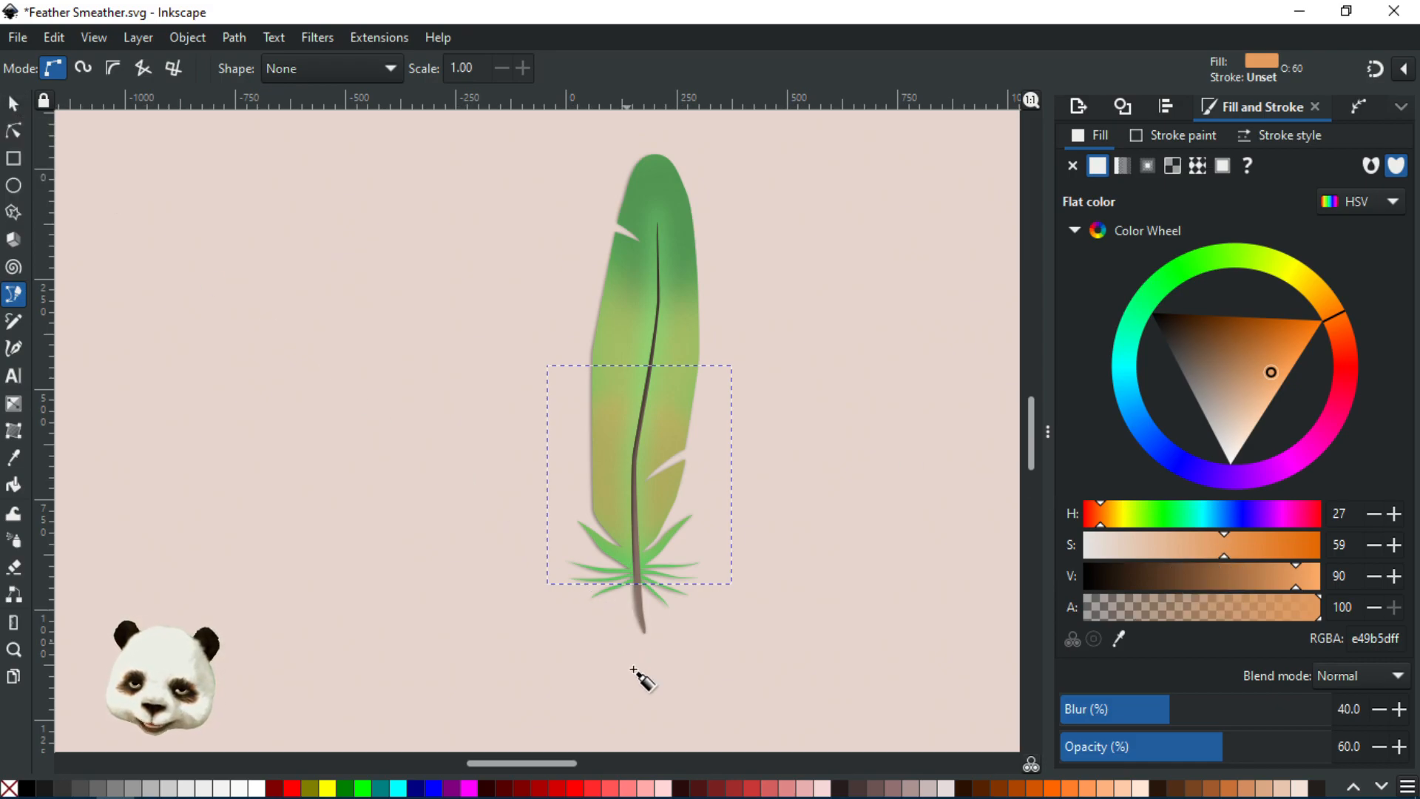
{"action": "scroll", "coordinate": [625, 647], "scroll_direction": "up", "scroll_amount": 2}
{"action": "key", "text": "ctrl+s"}
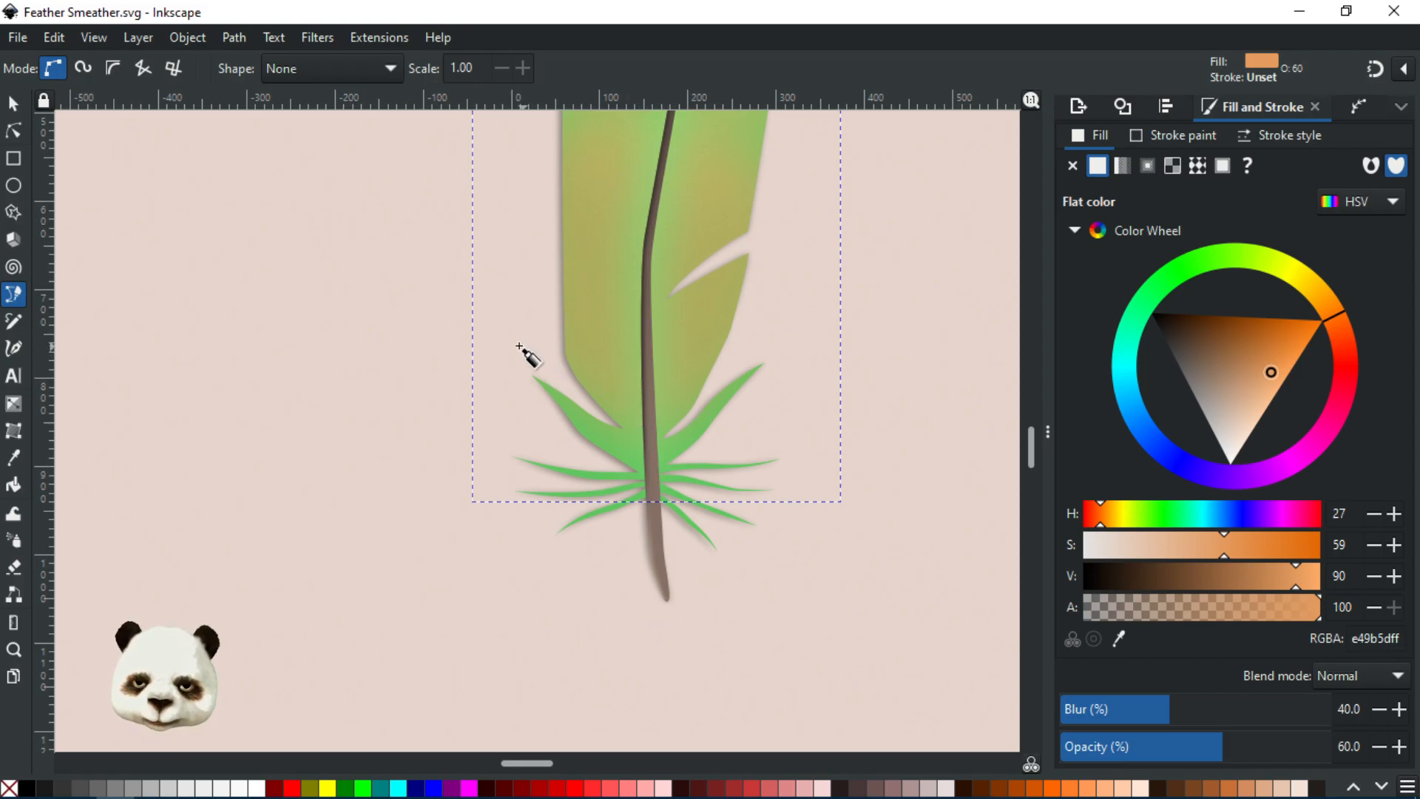
- Draw a closed shape with the Pen tool around all the thin barbs at the feather's base and blur it by 30%
{"action": "left_click_drag", "start_coordinate": [519, 348], "coordinate": [663, 420]}
{"action": "left_click_drag", "start_coordinate": [732, 364], "coordinate": [760, 327]}
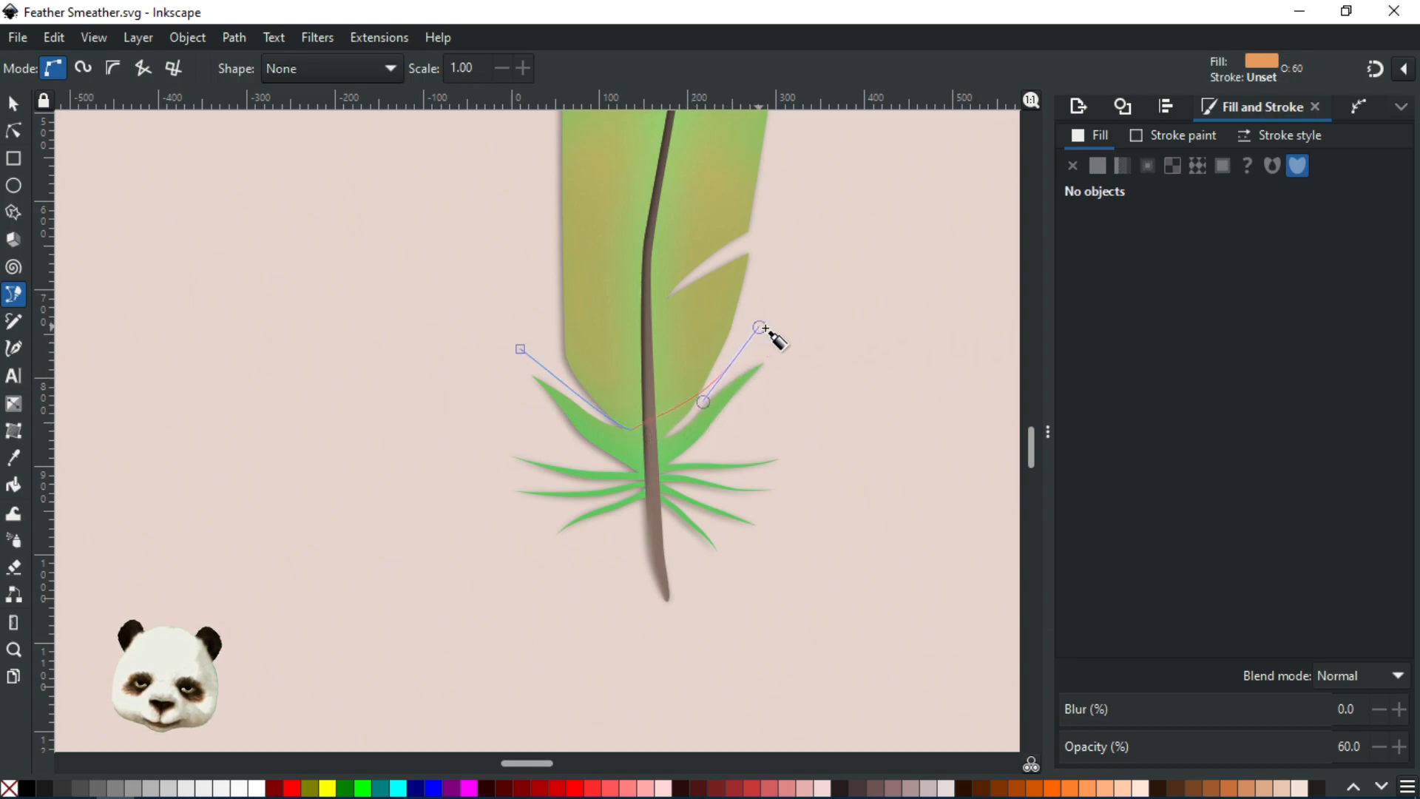
{"action": "left_click", "coordinate": [835, 374]}
{"action": "left_click", "coordinate": [769, 582]}
{"action": "mouse_move", "coordinate": [585, 560]}
{"action": "left_mouse_down"}
{"action": "mouse_move", "coordinate": [540, 591]}
{"action": "mouse_move", "coordinate": [458, 477]}
{"action": "left_mouse_up"}
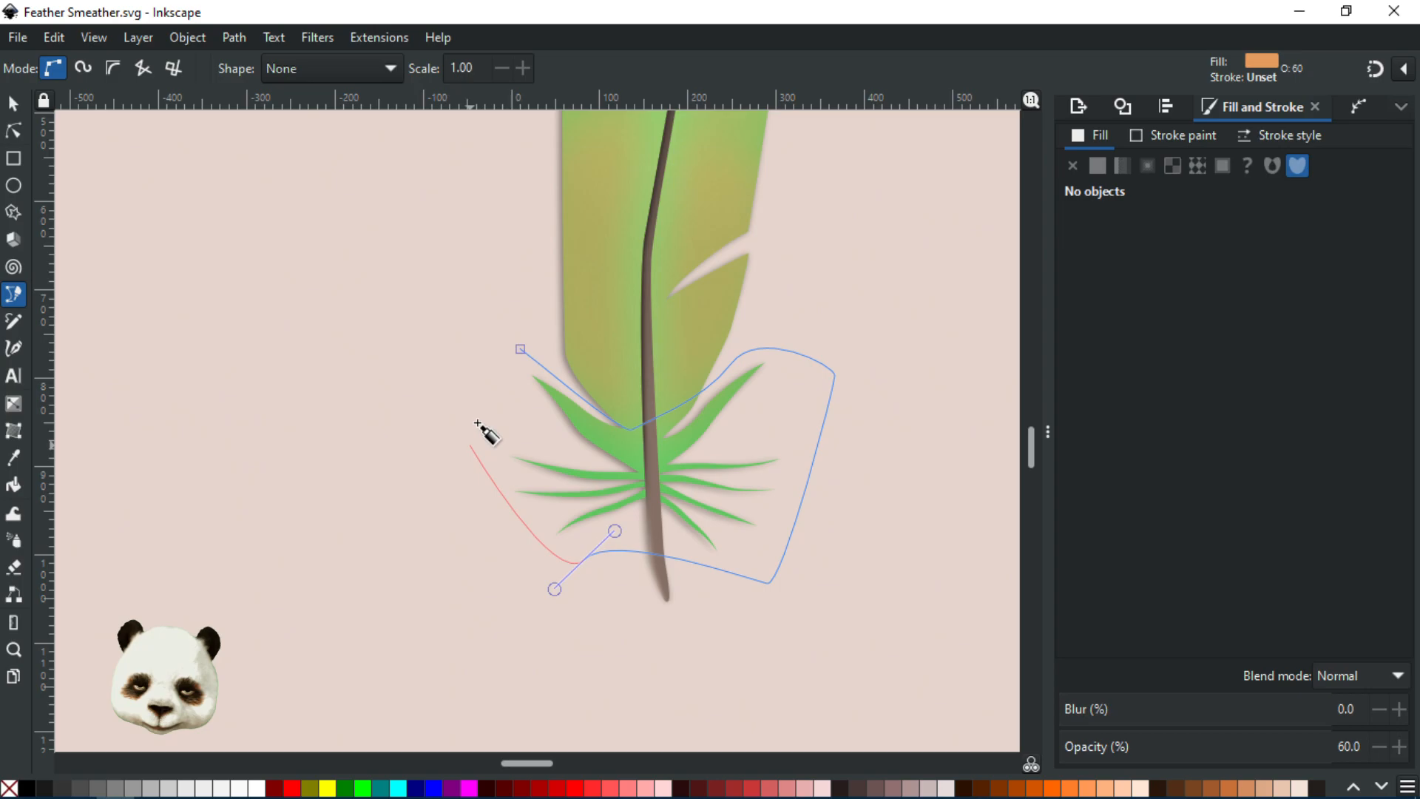
{"action": "left_click", "coordinate": [521, 349]}
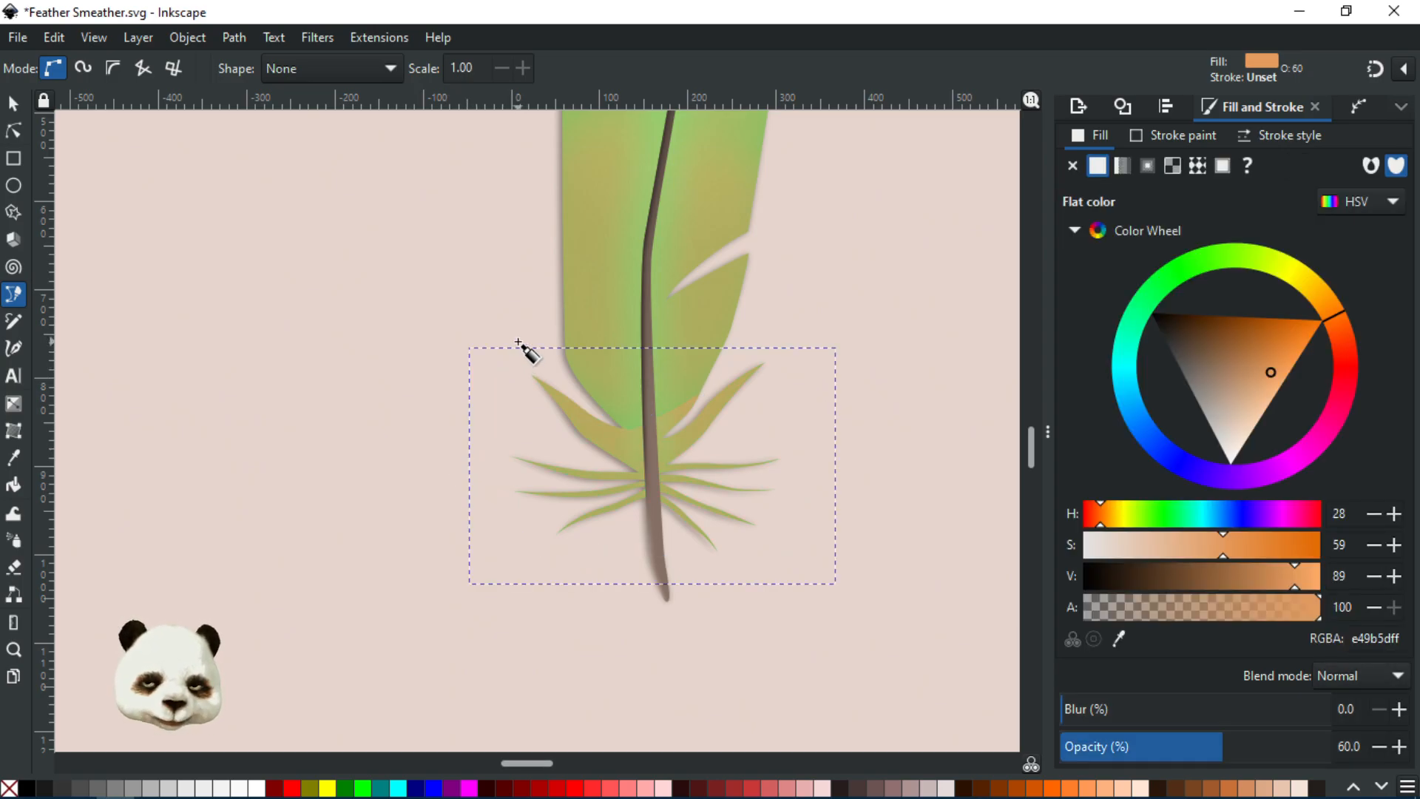
{"action": "left_click", "coordinate": [1144, 714]}
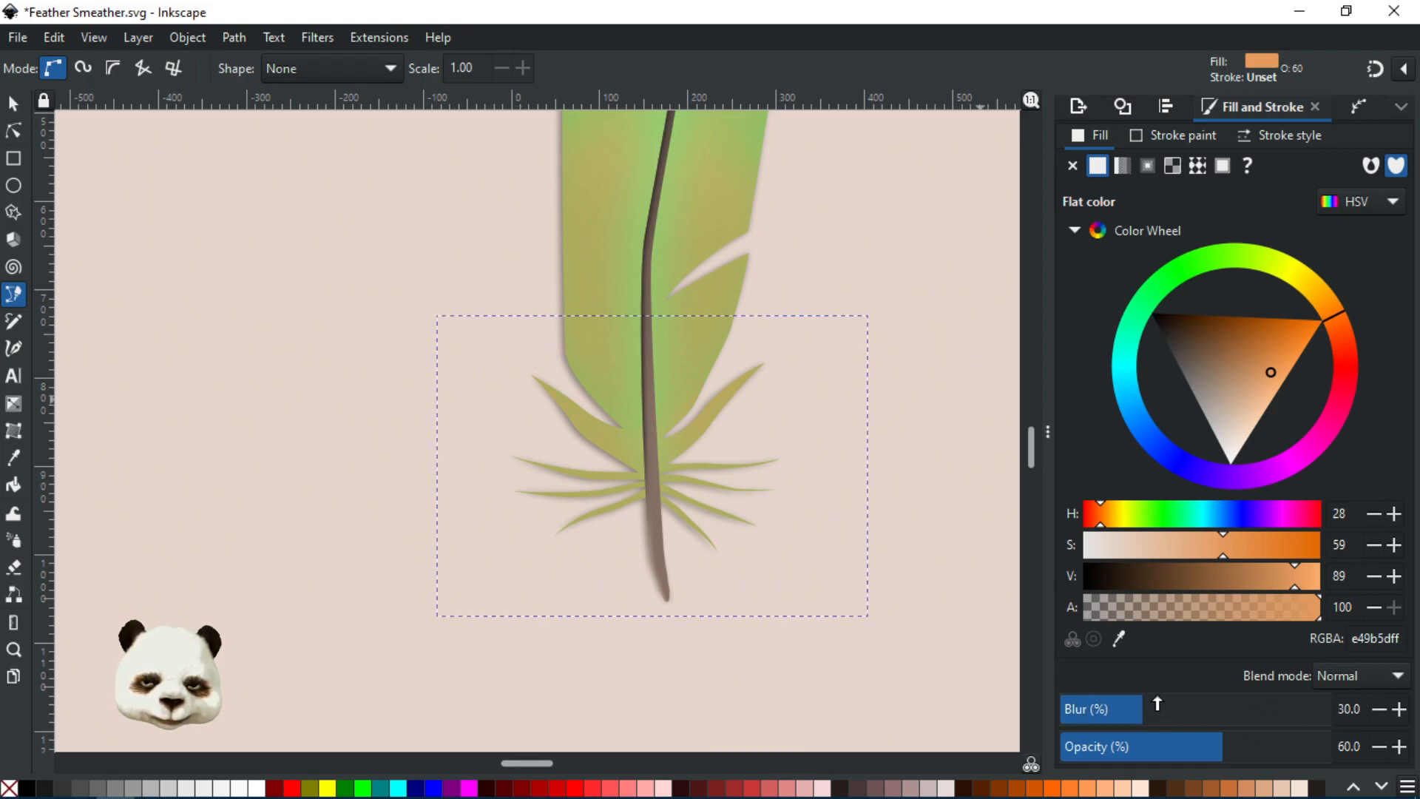
- Try a muted green fill on the base shape with hue 88, saturation 24 and value 71 (a0b489)
{"action": "left_click", "coordinate": [1340, 330]}
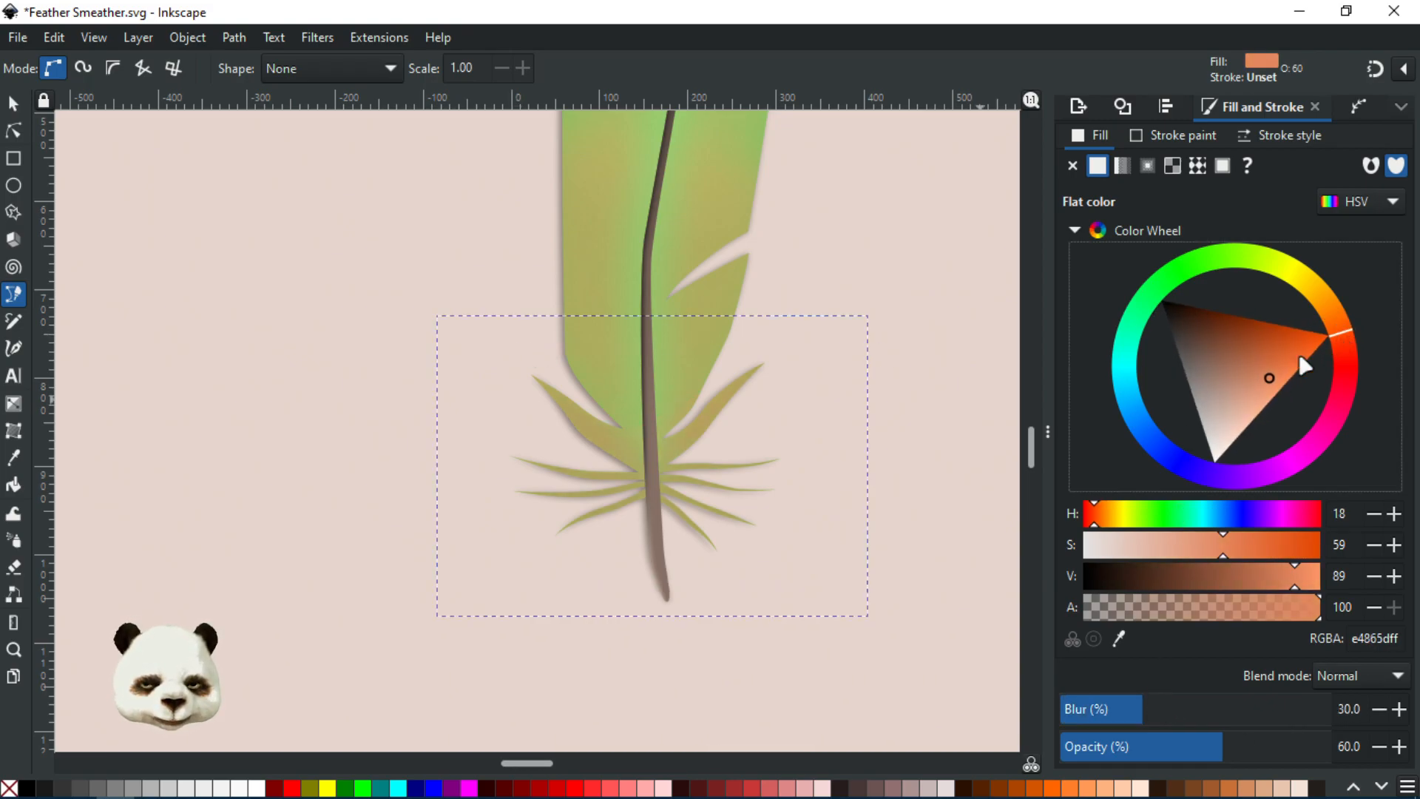
{"action": "left_click", "coordinate": [1275, 354]}
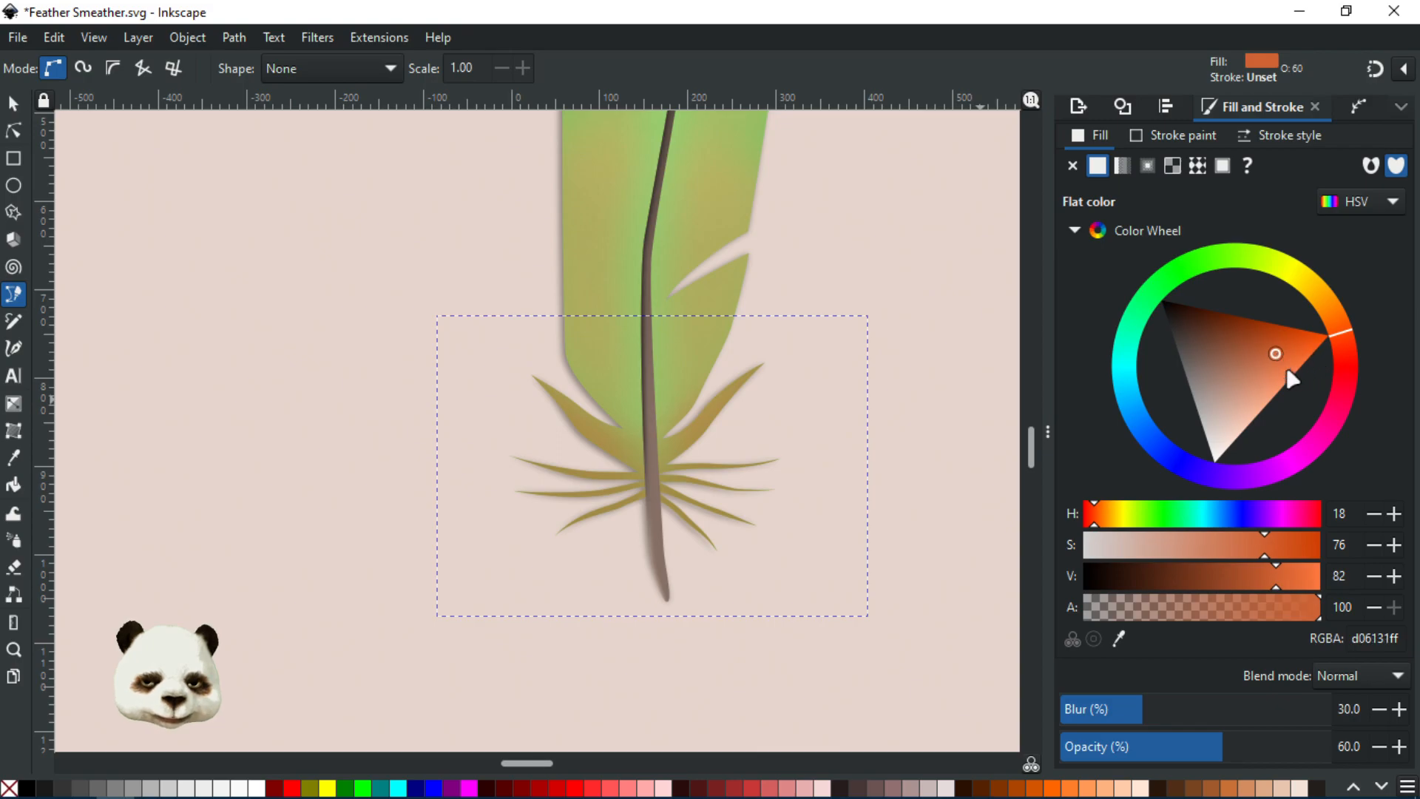
{"action": "mouse_move", "coordinate": [1248, 368]}
{"action": "left_mouse_down"}
{"action": "mouse_move", "coordinate": [1195, 415]}
{"action": "mouse_move", "coordinate": [1198, 439]}
{"action": "mouse_move", "coordinate": [1223, 406]}
{"action": "mouse_move", "coordinate": [1202, 406]}
{"action": "mouse_move", "coordinate": [1264, 398]}
{"action": "mouse_move", "coordinate": [1245, 406]}
{"action": "mouse_move", "coordinate": [1220, 367]}
{"action": "mouse_move", "coordinate": [1200, 401]}
{"action": "mouse_move", "coordinate": [1239, 402]}
{"action": "left_mouse_up"}
{"action": "mouse_move", "coordinate": [1334, 343]}
{"action": "left_mouse_down"}
{"action": "mouse_move", "coordinate": [1355, 347]}
{"action": "mouse_move", "coordinate": [1346, 381]}
{"action": "mouse_move", "coordinate": [1309, 279]}
{"action": "mouse_move", "coordinate": [1229, 255]}
{"action": "left_mouse_up"}
{"action": "mouse_move", "coordinate": [1268, 365]}
{"action": "left_mouse_down"}
{"action": "mouse_move", "coordinate": [1260, 329]}
{"action": "mouse_move", "coordinate": [1236, 391]}
{"action": "mouse_move", "coordinate": [1269, 389]}
{"action": "mouse_move", "coordinate": [1255, 393]}
{"action": "left_mouse_up"}
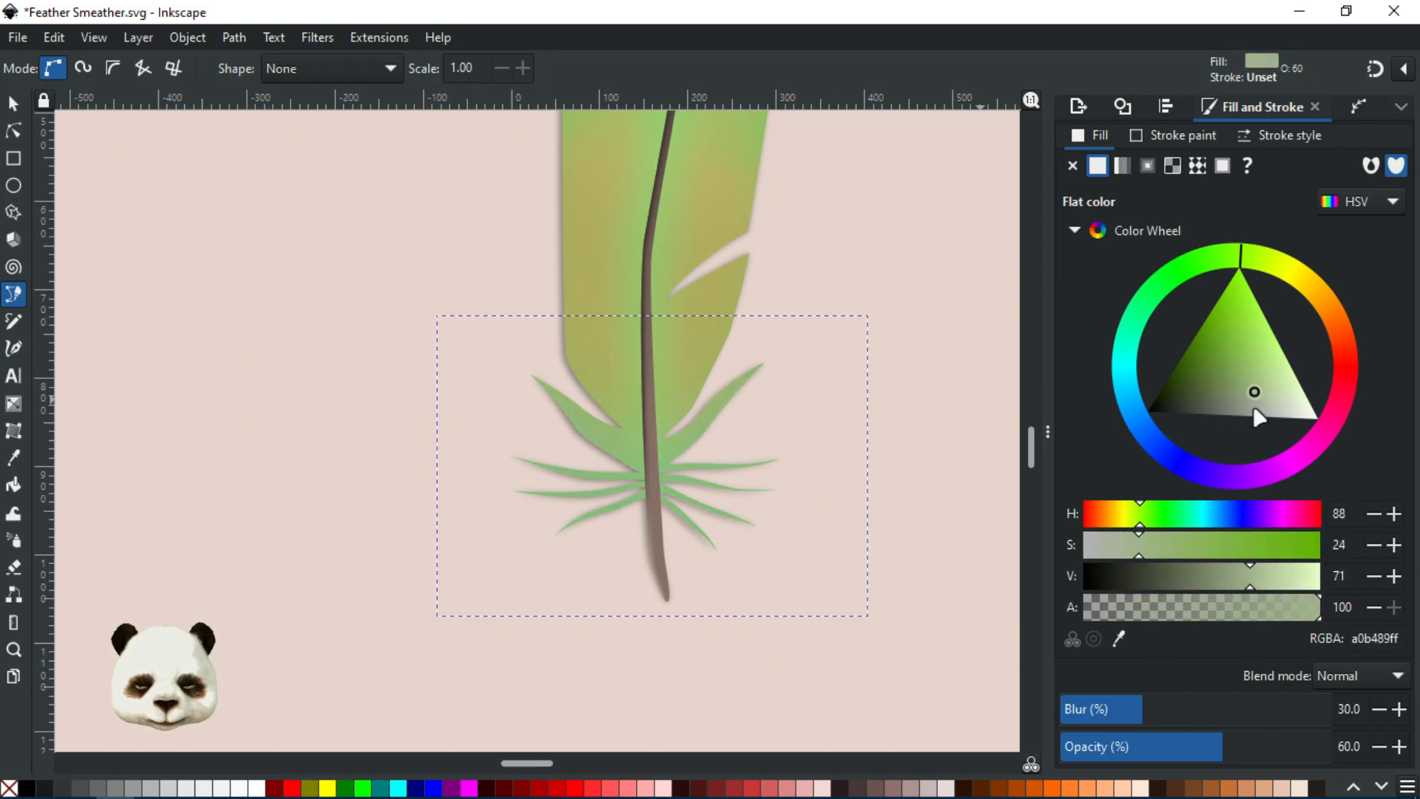
- Raise the opacity of the blurred shape over the base barbs to 100%
{"action": "left_click_drag", "start_coordinate": [1288, 746], "coordinate": [1367, 750]}
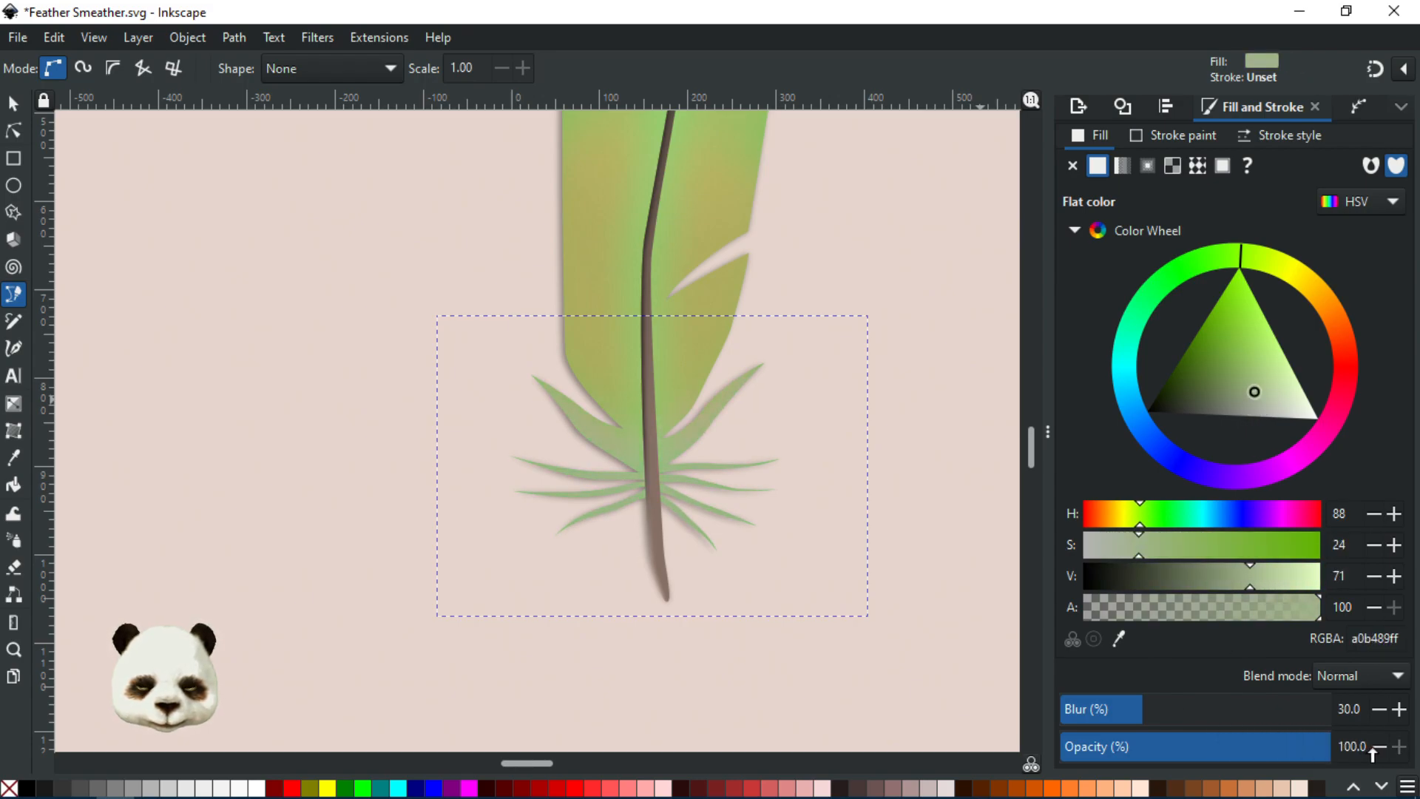
{"action": "scroll", "coordinate": [872, 465], "scroll_direction": "down", "scroll_amount": 4}
{"action": "left_click_drag", "start_coordinate": [936, 419], "coordinate": [840, 466]}
{"action": "scroll", "coordinate": [788, 504], "scroll_direction": "up", "scroll_amount": 3}
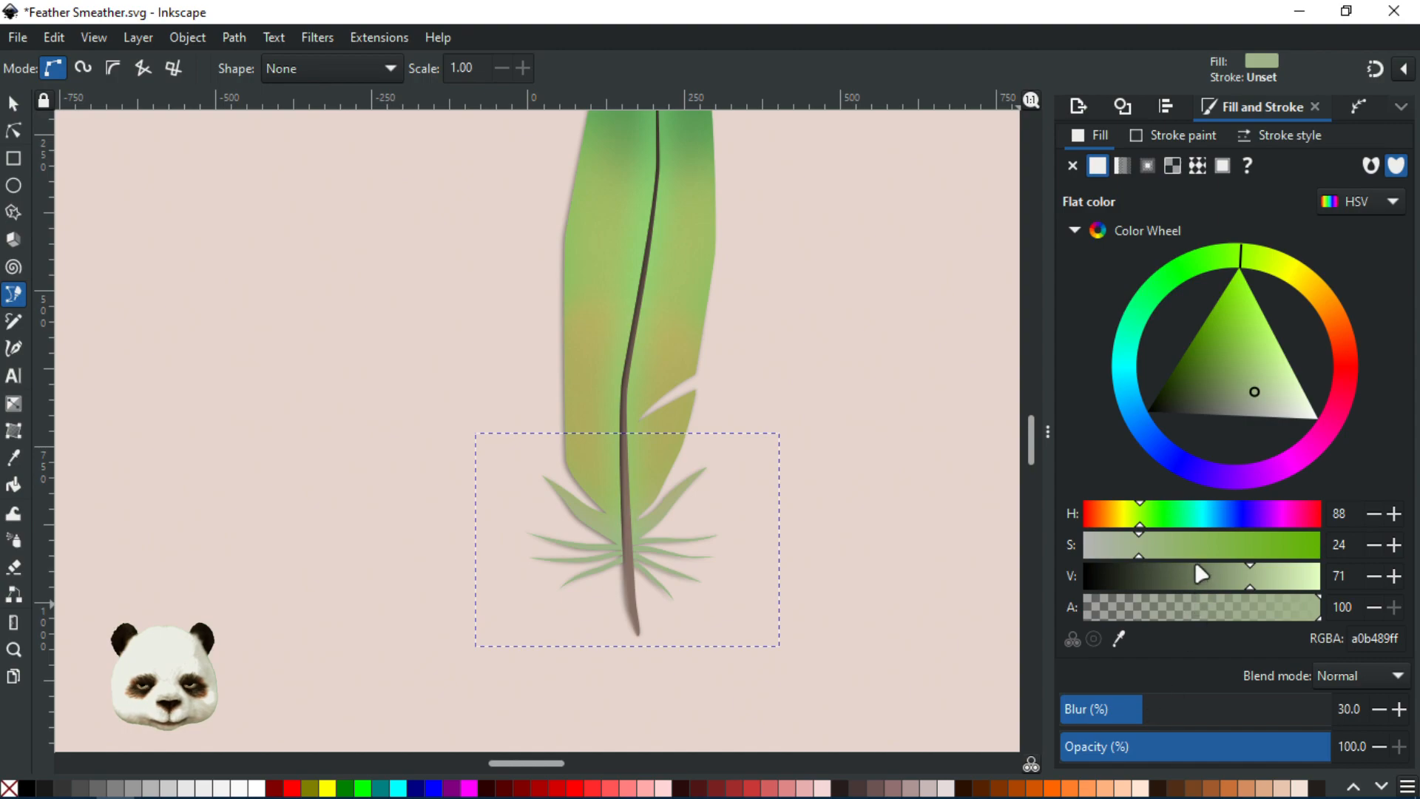
- Recolour the base shape greyish purple with hue 300, saturation 12 and value 70 (b39eb3)
{"action": "mouse_move", "coordinate": [1144, 553]}
{"action": "left_mouse_down"}
{"action": "mouse_move", "coordinate": [1166, 552]}
{"action": "mouse_move", "coordinate": [1152, 550]}
{"action": "left_mouse_up"}
{"action": "mouse_move", "coordinate": [1245, 373]}
{"action": "left_mouse_down"}
{"action": "mouse_move", "coordinate": [1213, 366]}
{"action": "mouse_move", "coordinate": [1230, 378]}
{"action": "mouse_move", "coordinate": [1223, 392]}
{"action": "mouse_move", "coordinate": [1254, 377]}
{"action": "mouse_move", "coordinate": [1235, 341]}
{"action": "mouse_move", "coordinate": [1251, 328]}
{"action": "mouse_move", "coordinate": [1296, 390]}
{"action": "mouse_move", "coordinate": [1267, 380]}
{"action": "left_mouse_up"}
{"action": "mouse_move", "coordinate": [1255, 269]}
{"action": "left_mouse_down"}
{"action": "mouse_move", "coordinate": [1302, 274]}
{"action": "mouse_move", "coordinate": [1363, 309]}
{"action": "mouse_move", "coordinate": [1367, 348]}
{"action": "mouse_move", "coordinate": [1312, 449]}
{"action": "mouse_move", "coordinate": [1284, 449]}
{"action": "left_mouse_up"}
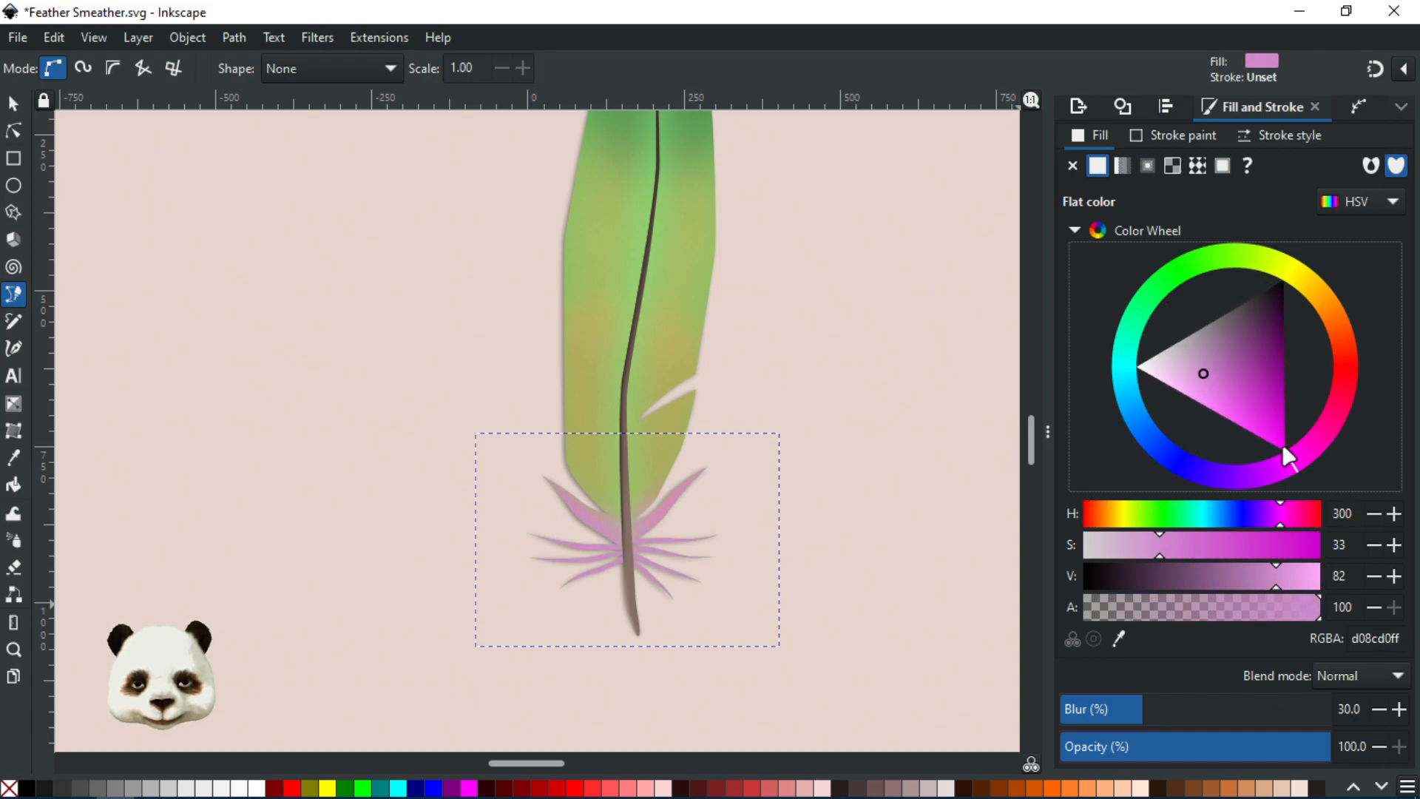
{"action": "mouse_move", "coordinate": [1188, 357]}
{"action": "left_mouse_down"}
{"action": "mouse_move", "coordinate": [1179, 383]}
{"action": "mouse_move", "coordinate": [1192, 392]}
{"action": "mouse_move", "coordinate": [1205, 363]}
{"action": "mouse_move", "coordinate": [1185, 337]}
{"action": "mouse_move", "coordinate": [1180, 354]}
{"action": "mouse_move", "coordinate": [1193, 344]}
{"action": "mouse_move", "coordinate": [1221, 393]}
{"action": "mouse_move", "coordinate": [1226, 380]}
{"action": "mouse_move", "coordinate": [1175, 357]}
{"action": "mouse_move", "coordinate": [1194, 343]}
{"action": "mouse_move", "coordinate": [1179, 377]}
{"action": "mouse_move", "coordinate": [1207, 385]}
{"action": "mouse_move", "coordinate": [1181, 366]}
{"action": "mouse_move", "coordinate": [1188, 344]}
{"action": "left_mouse_up"}
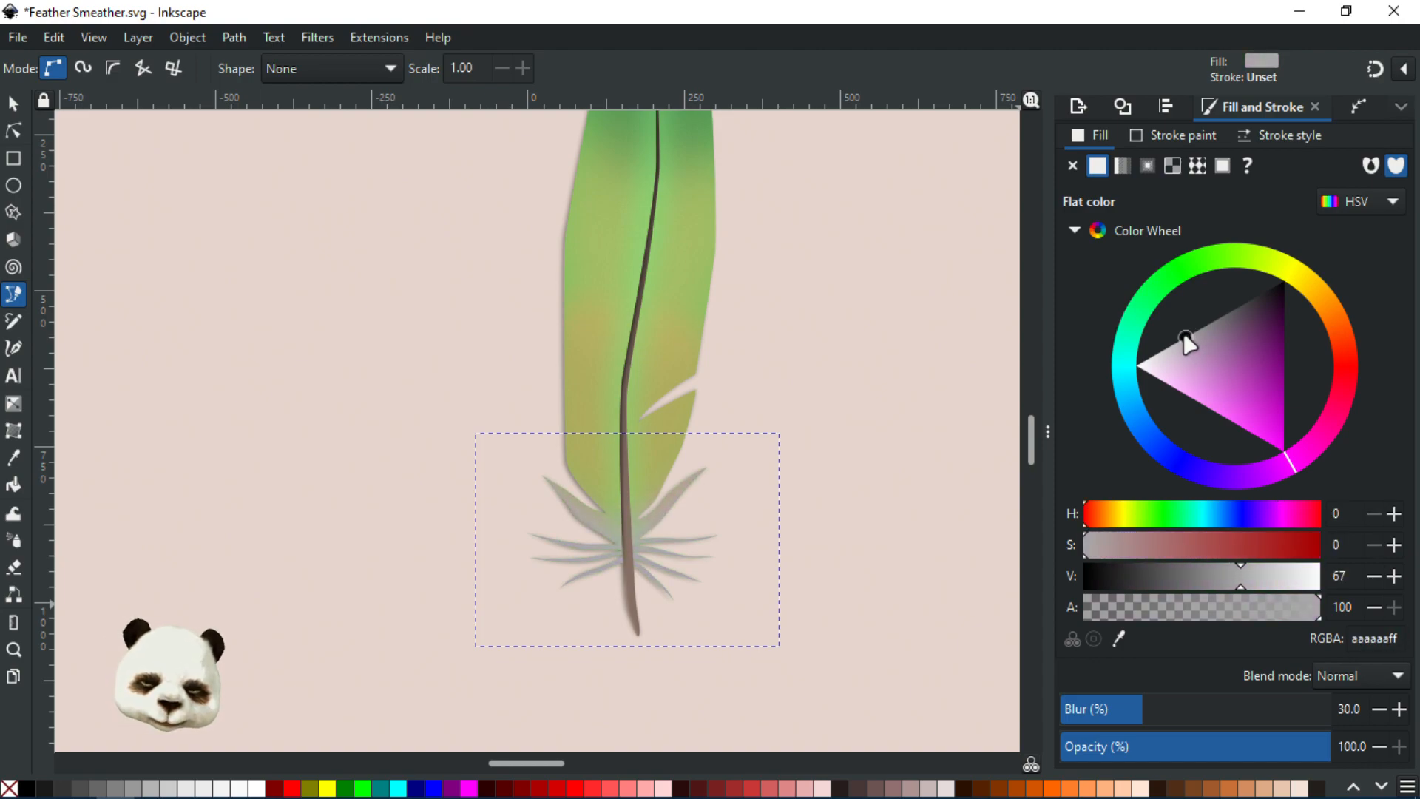
{"action": "left_click_drag", "start_coordinate": [1186, 339], "coordinate": [1194, 346]}
{"action": "left_click_drag", "start_coordinate": [1258, 579], "coordinate": [1248, 579]}
{"action": "scroll", "coordinate": [666, 481], "scroll_direction": "down", "scroll_amount": 2}
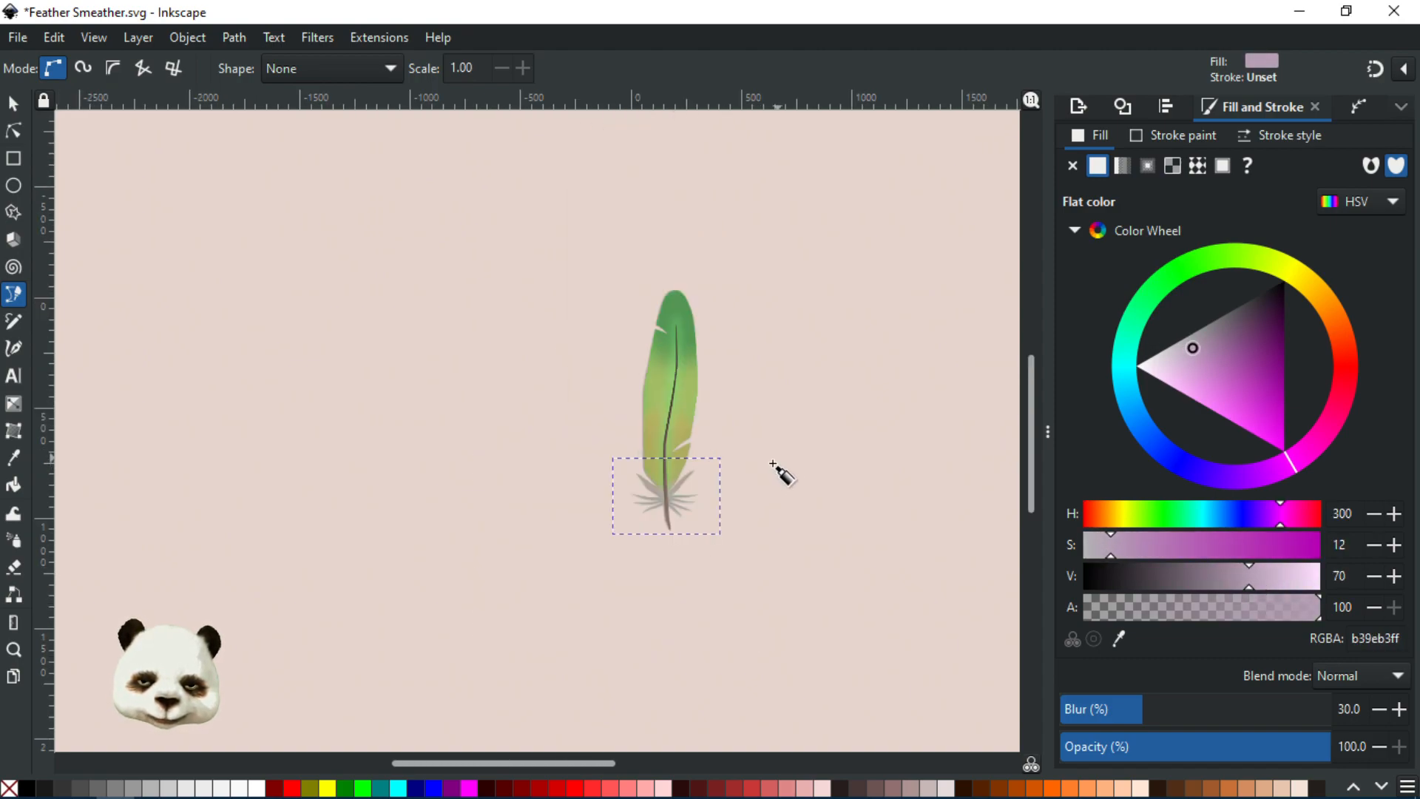
{"action": "scroll", "coordinate": [752, 486], "scroll_direction": "up", "scroll_amount": 1}
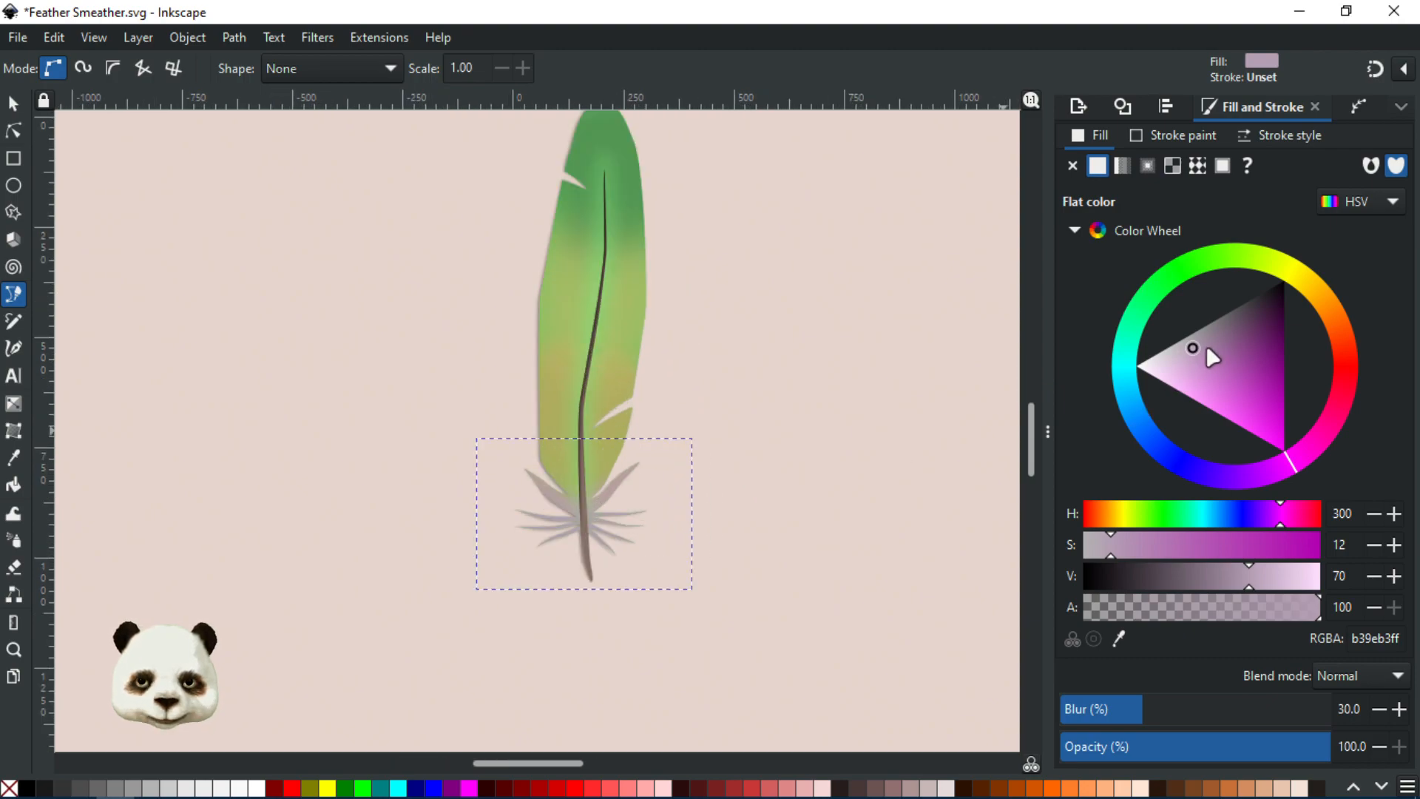
- Brighten the base shape's purple to saturation 17 and value 76 (c3a2c3) and deselect it
{"action": "left_click_drag", "start_coordinate": [1195, 346], "coordinate": [1199, 353]}
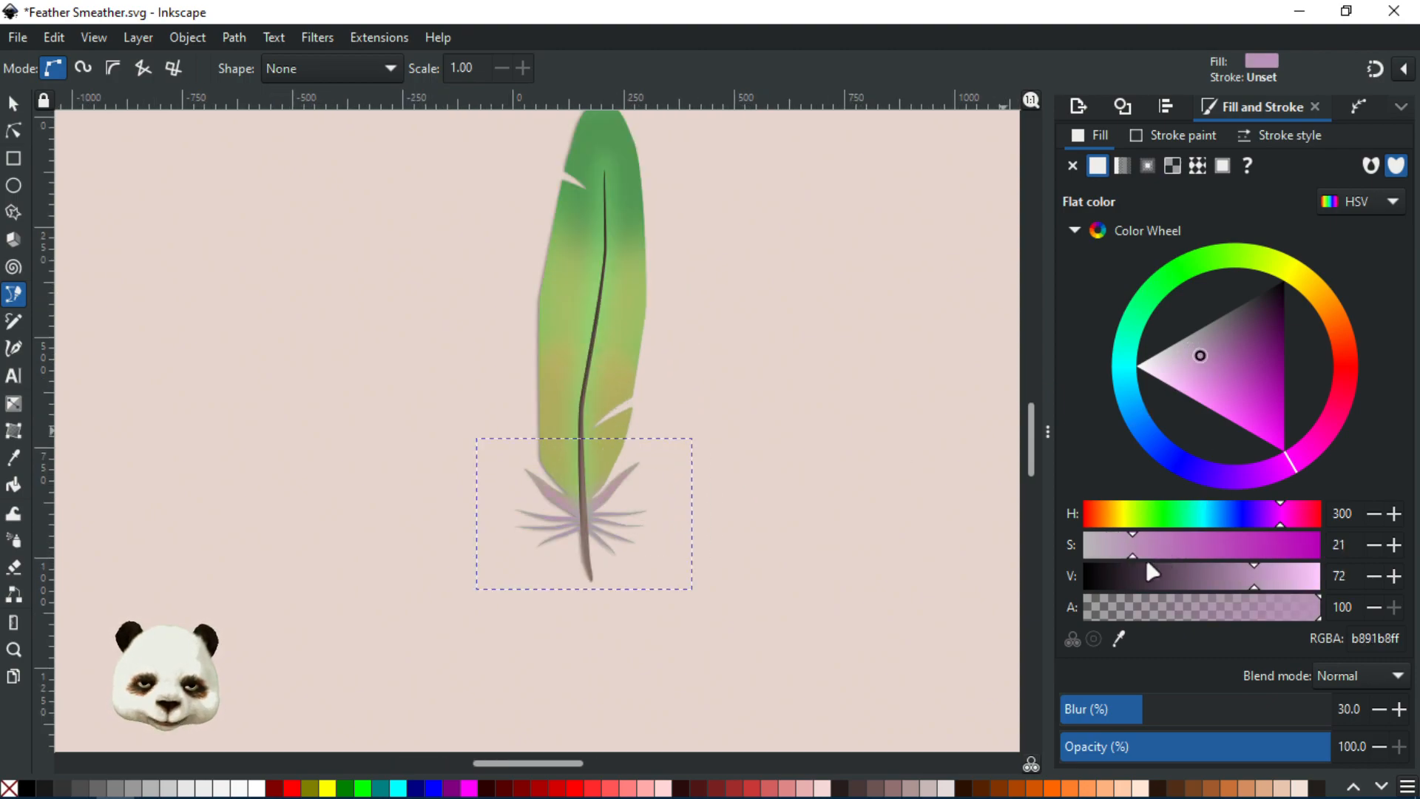
{"action": "left_click_drag", "start_coordinate": [1124, 555], "coordinate": [1120, 553]}
{"action": "mouse_move", "coordinate": [1257, 578]}
{"action": "left_mouse_down"}
{"action": "mouse_move", "coordinate": [1242, 580]}
{"action": "mouse_move", "coordinate": [1265, 576]}
{"action": "left_mouse_up"}
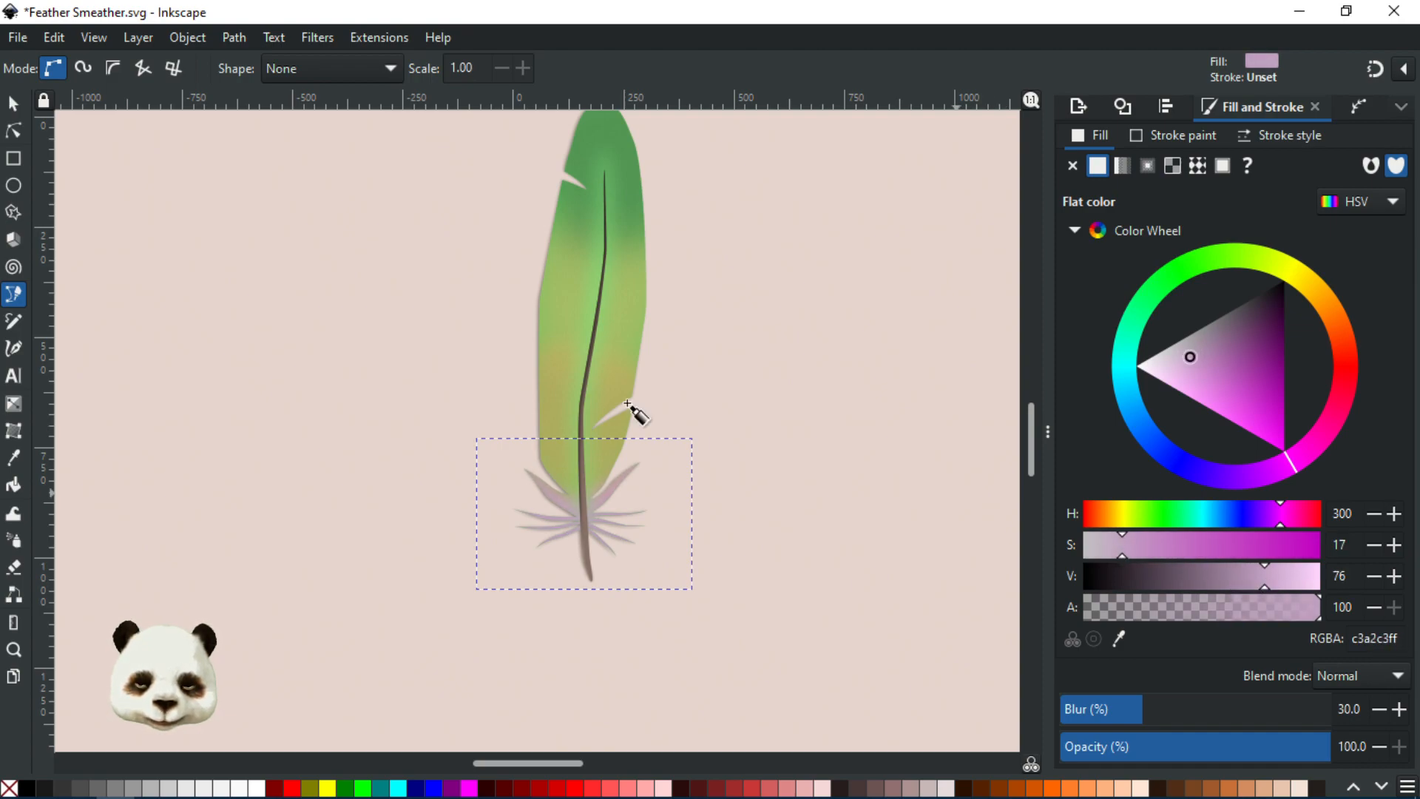
{"action": "left_click", "coordinate": [13, 104]}
{"action": "left_click", "coordinate": [323, 372]}
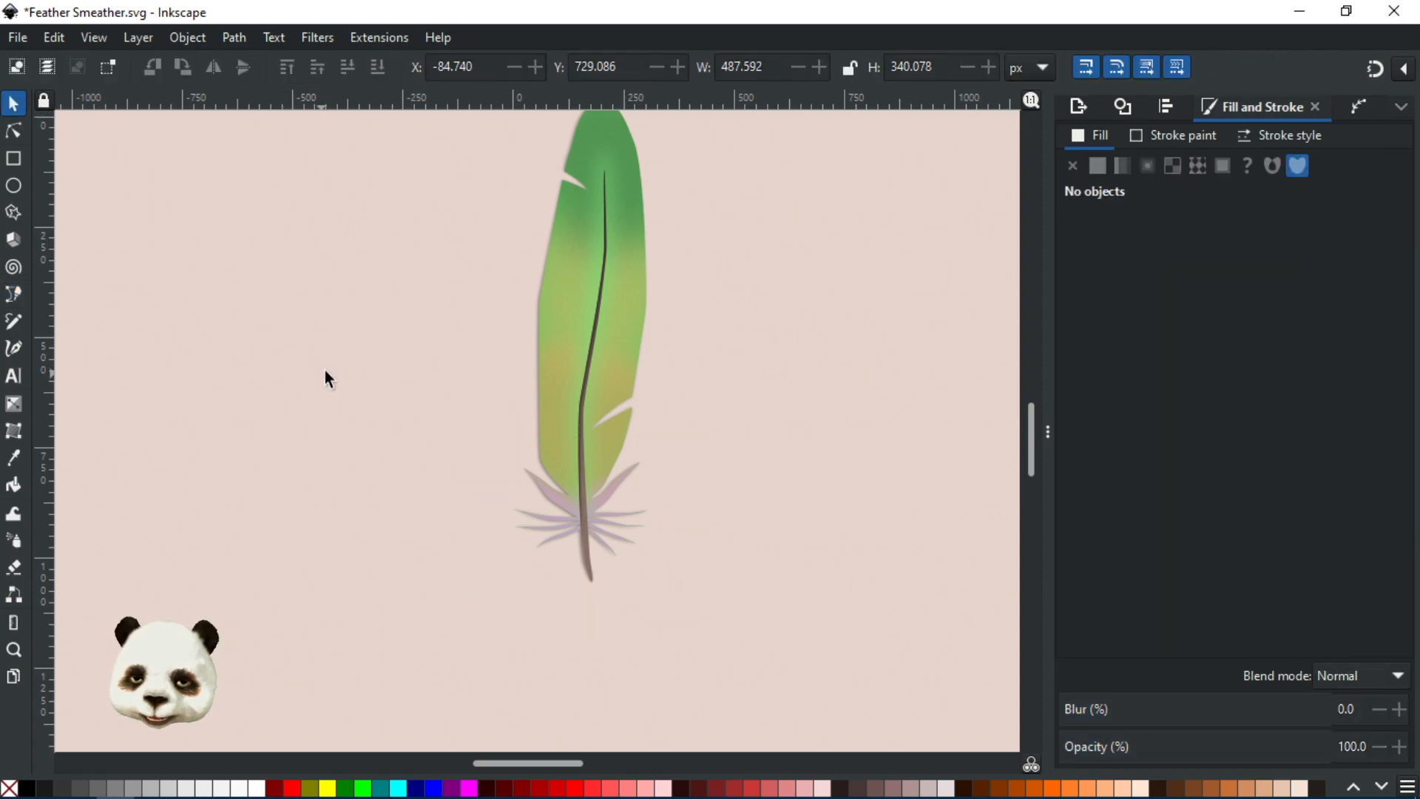
- Select the blurred orange shape on the lower vane, try it at 70% opacity and set it back to 60%
{"action": "scroll", "coordinate": [396, 424], "scroll_direction": "down", "scroll_amount": 2}
{"action": "scroll", "coordinate": [464, 419], "scroll_direction": "up", "scroll_amount": 4}
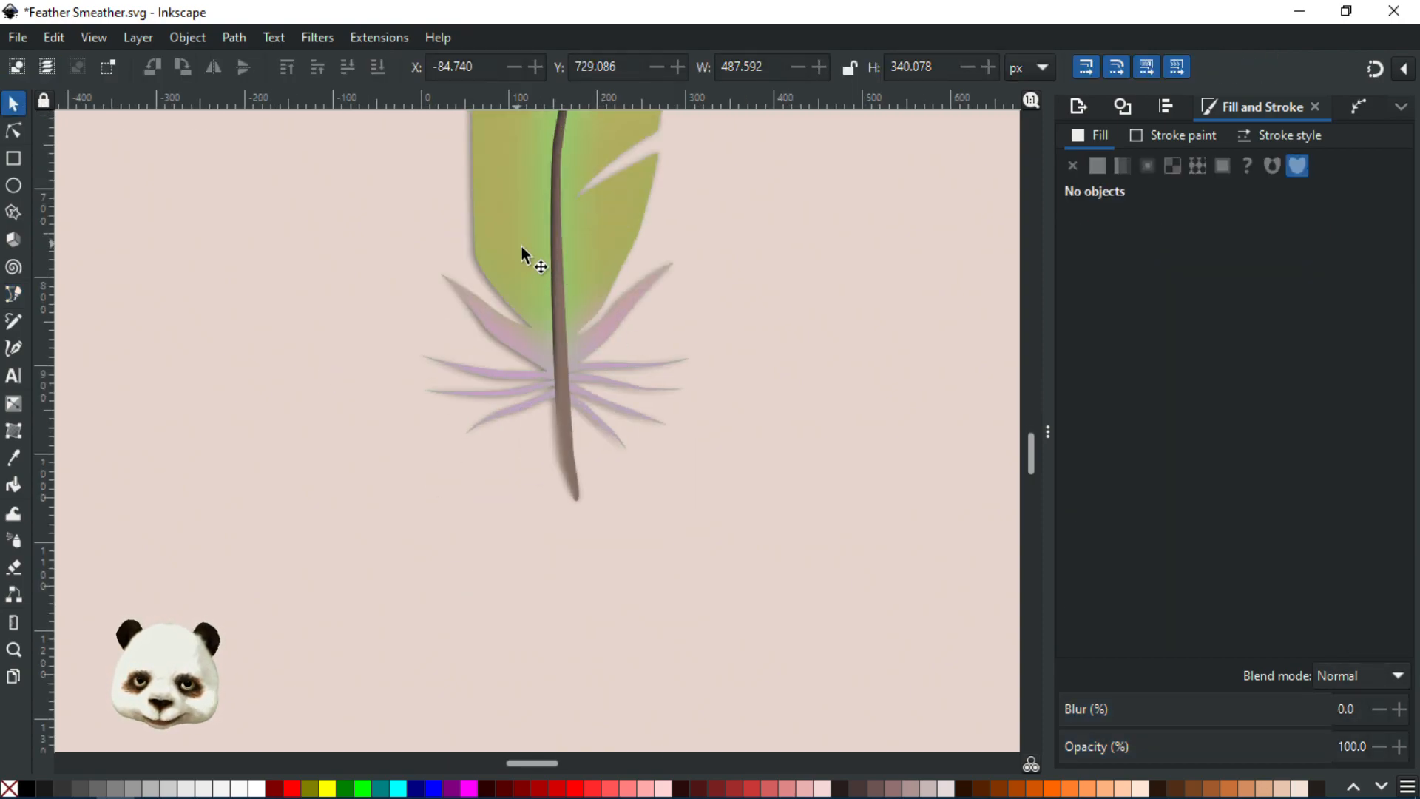
{"action": "left_click", "coordinate": [562, 364]}
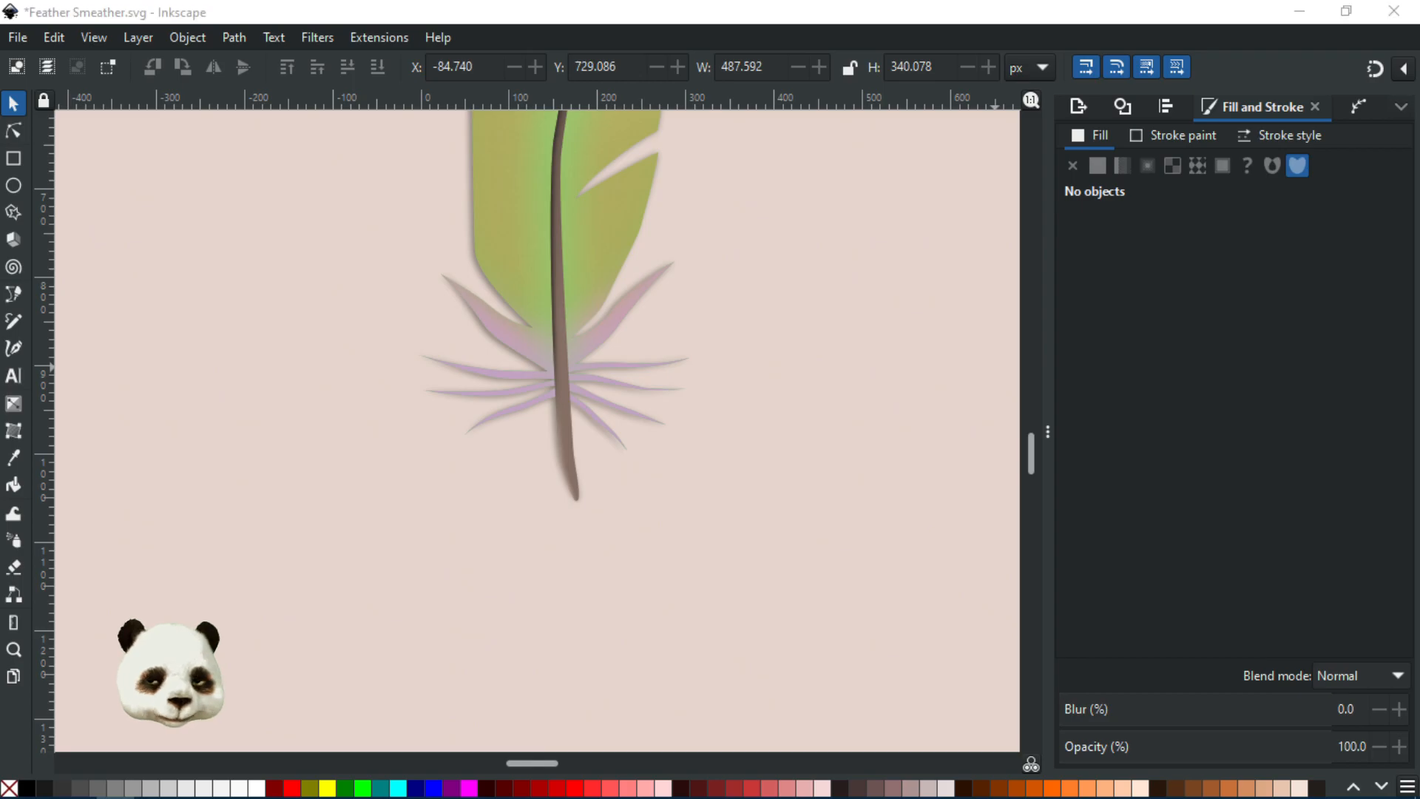
{"action": "left_click", "coordinate": [565, 408]}
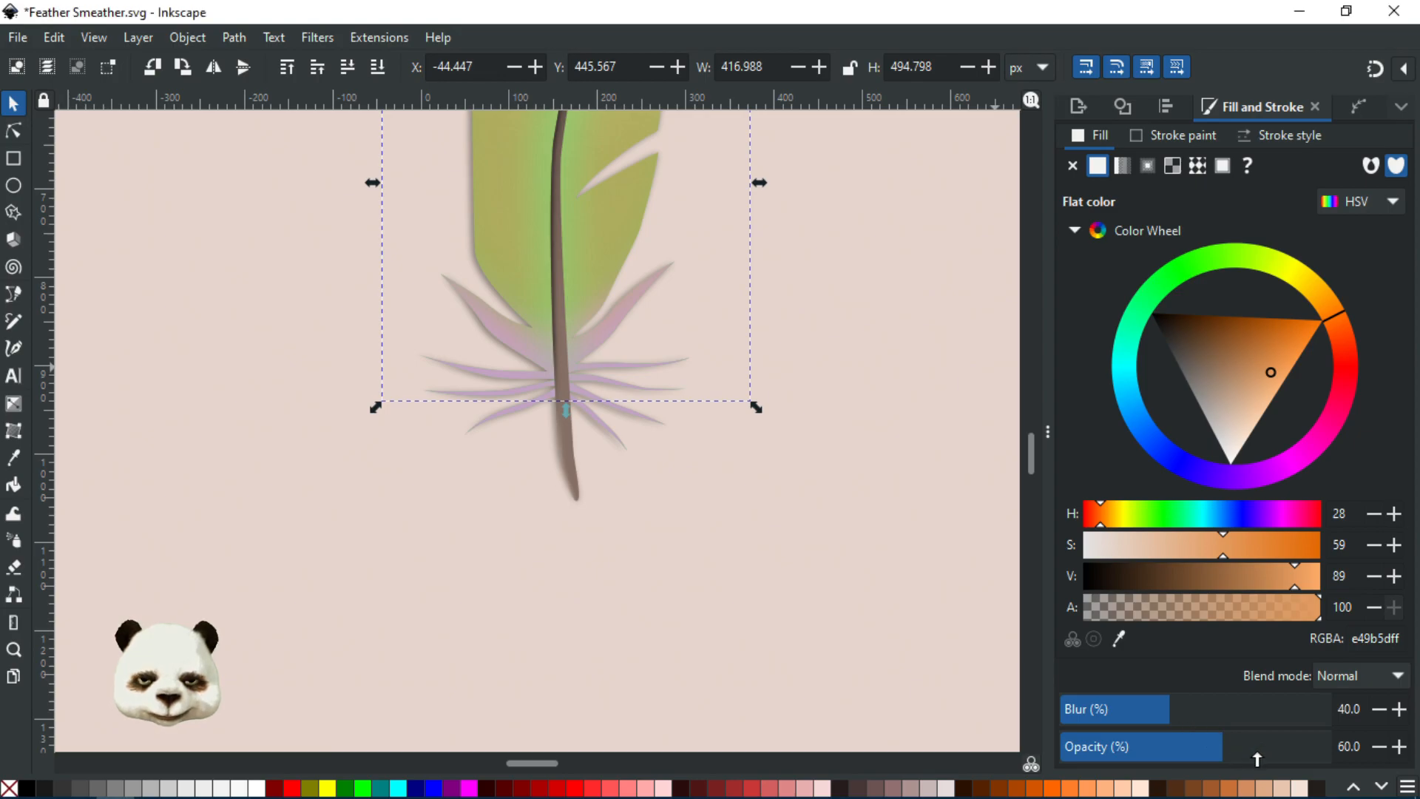
{"action": "left_click", "coordinate": [1252, 755], "text": "ctrl"}
{"action": "scroll", "coordinate": [843, 458], "scroll_direction": "down", "scroll_amount": 2}
{"action": "left_click_drag", "start_coordinate": [885, 480], "coordinate": [832, 620]}
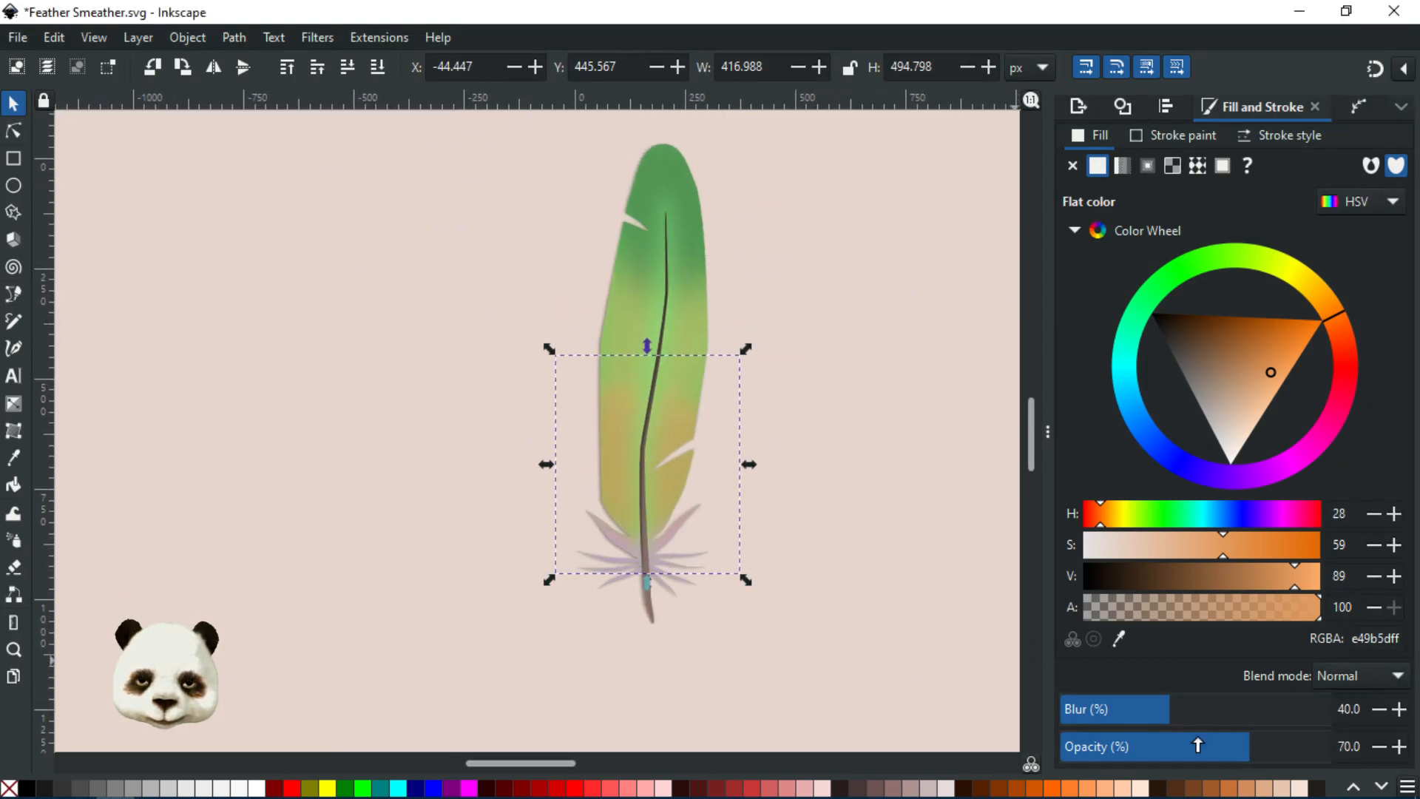
{"action": "left_click", "coordinate": [1223, 751]}
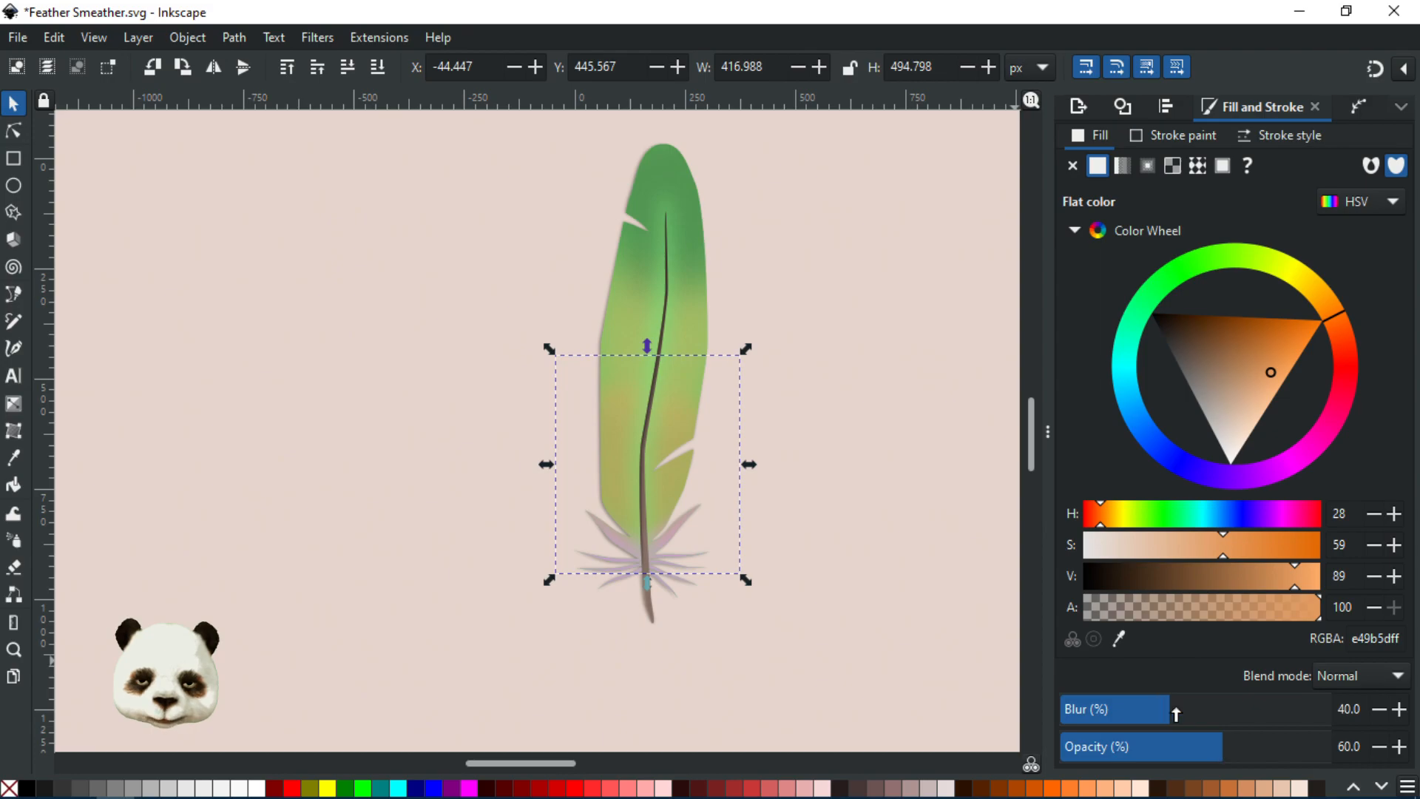
- Set the blur of the orange shape on the lower vane to 50%, deselect it and save the drawing
{"action": "left_click", "coordinate": [1203, 709]}
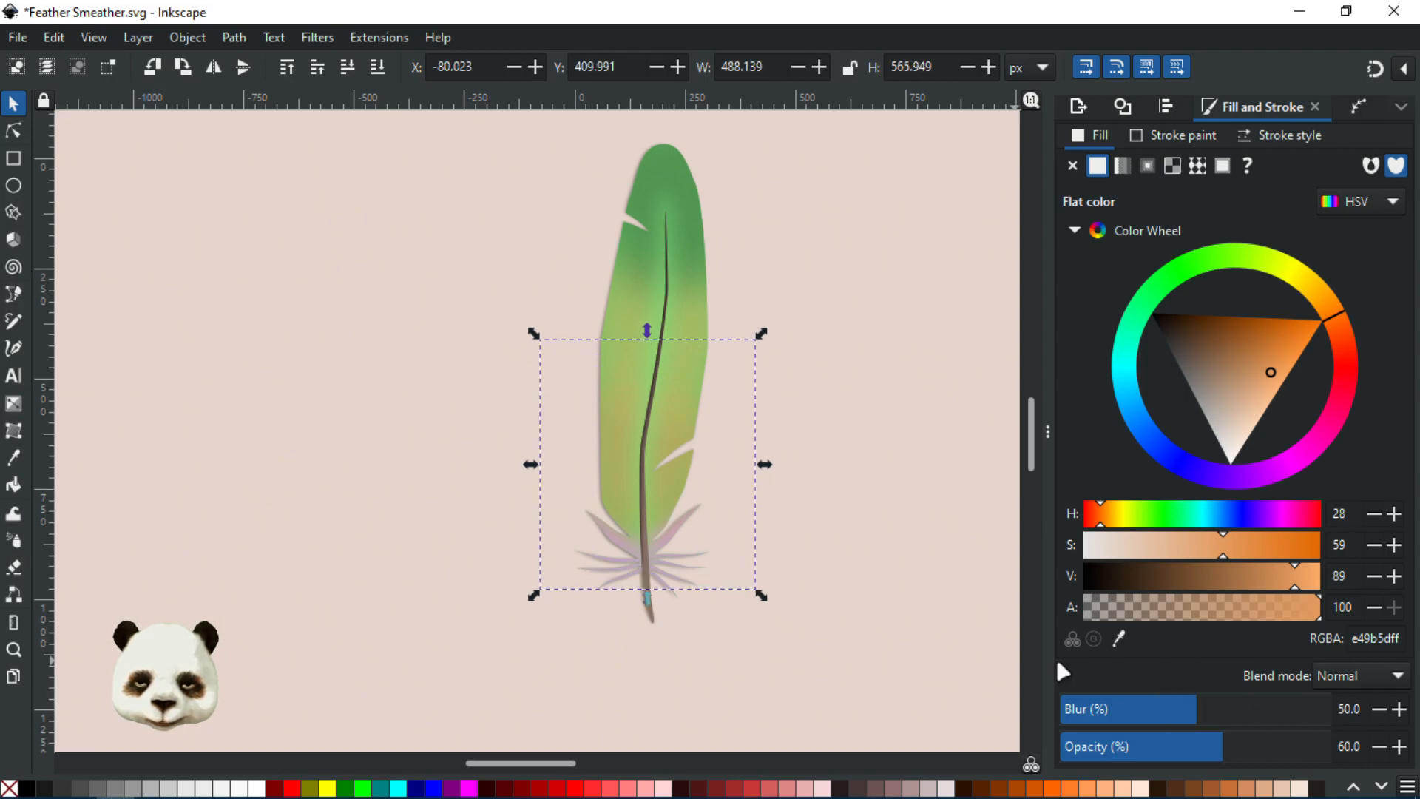
{"action": "left_click", "coordinate": [866, 513]}
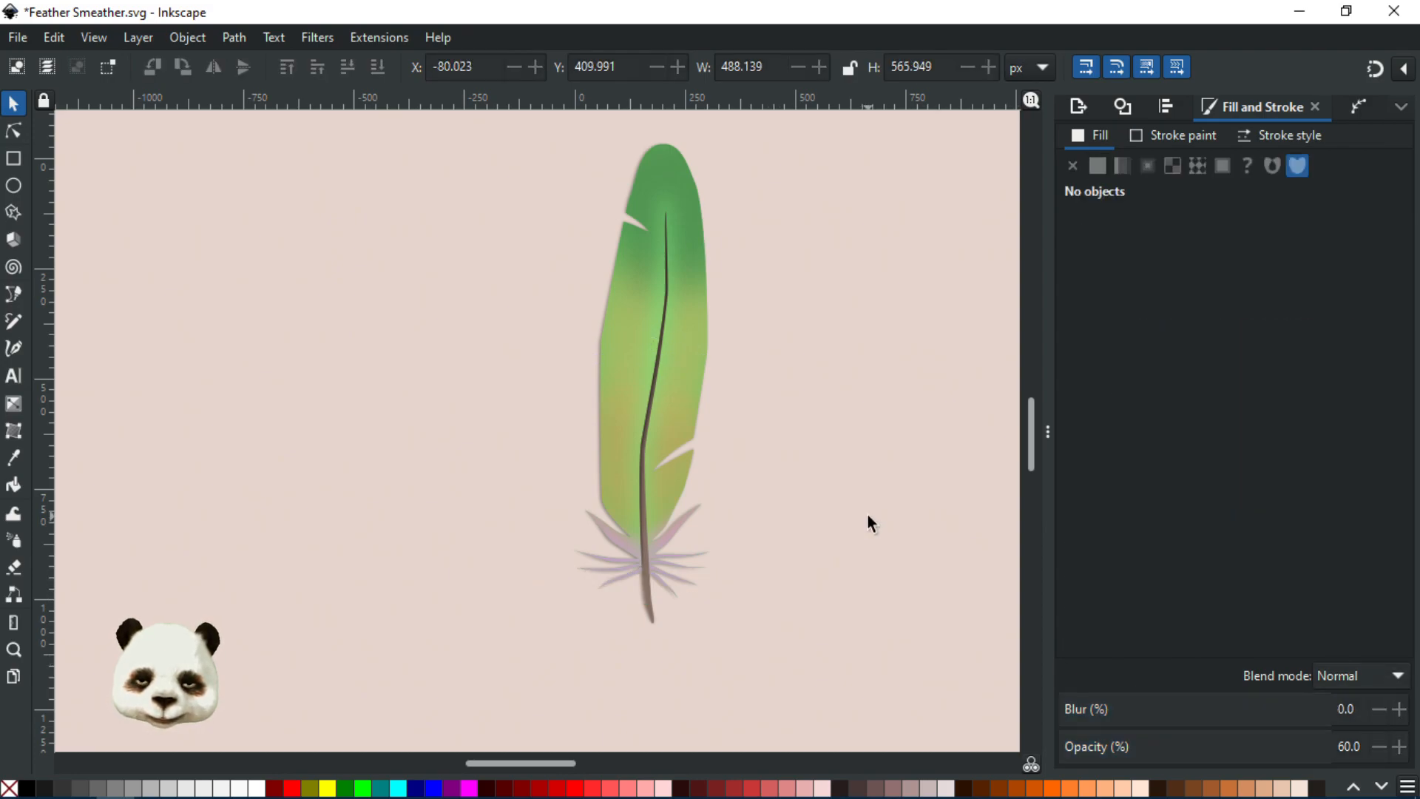
{"action": "scroll", "coordinate": [867, 512], "scroll_direction": "down", "scroll_amount": 4}
{"action": "scroll", "coordinate": [907, 493], "scroll_direction": "up", "scroll_amount": 2}
{"action": "left_click_drag", "start_coordinate": [904, 492], "coordinate": [695, 518]}
{"action": "scroll", "coordinate": [694, 536], "scroll_direction": "down", "scroll_amount": 2}
{"action": "scroll", "coordinate": [614, 591], "scroll_direction": "up", "scroll_amount": 2}
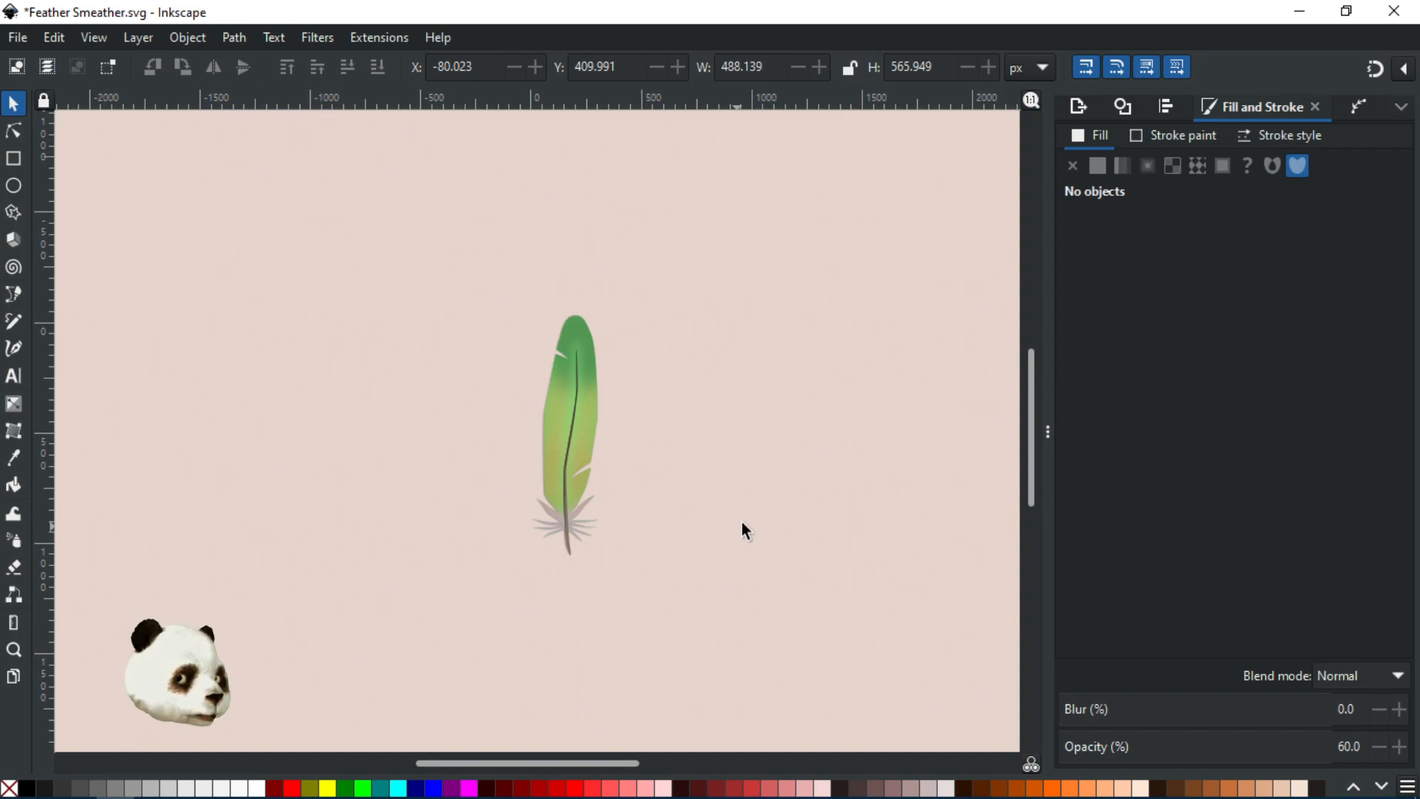
{"action": "scroll", "coordinate": [620, 514], "scroll_direction": "up", "scroll_amount": 2}
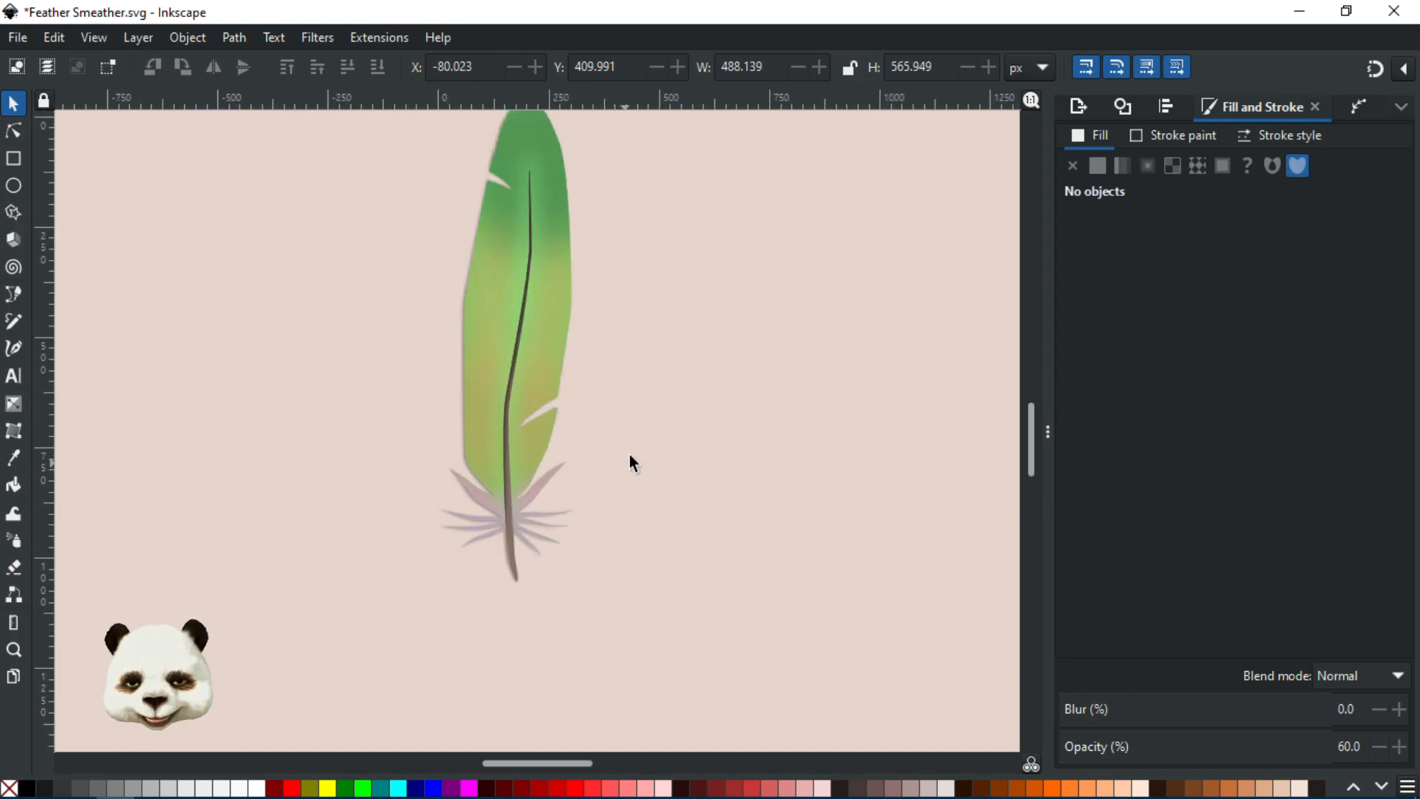
{"action": "key", "text": "ctrl+s"}
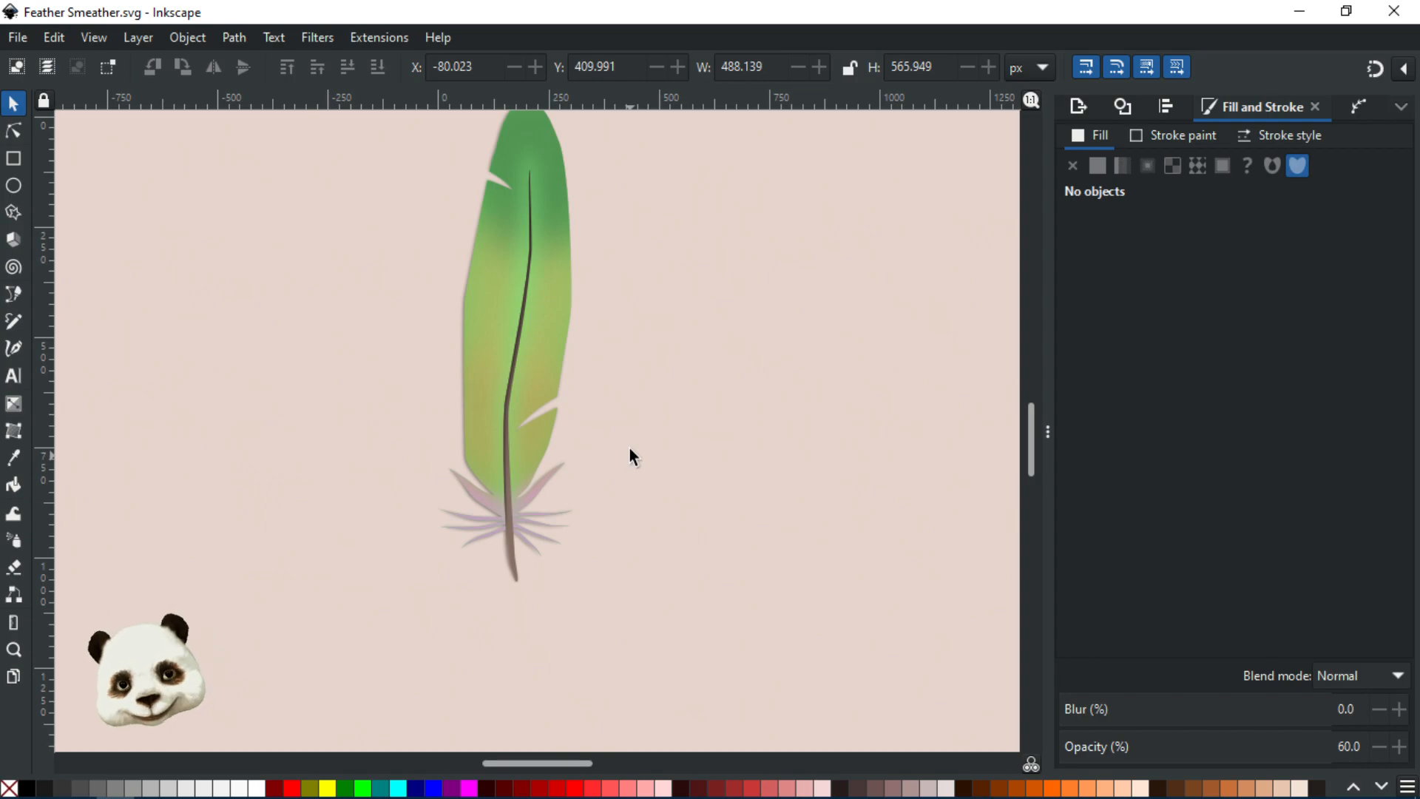
- Select the blurred purple shape over the base barbs, lower its opacity to 50% and deselect it
{"action": "scroll", "coordinate": [561, 470], "scroll_direction": "down", "scroll_amount": 3}
{"action": "scroll", "coordinate": [640, 414], "scroll_direction": "up", "scroll_amount": 6}
{"action": "scroll", "coordinate": [661, 414], "scroll_direction": "down", "scroll_amount": 2}
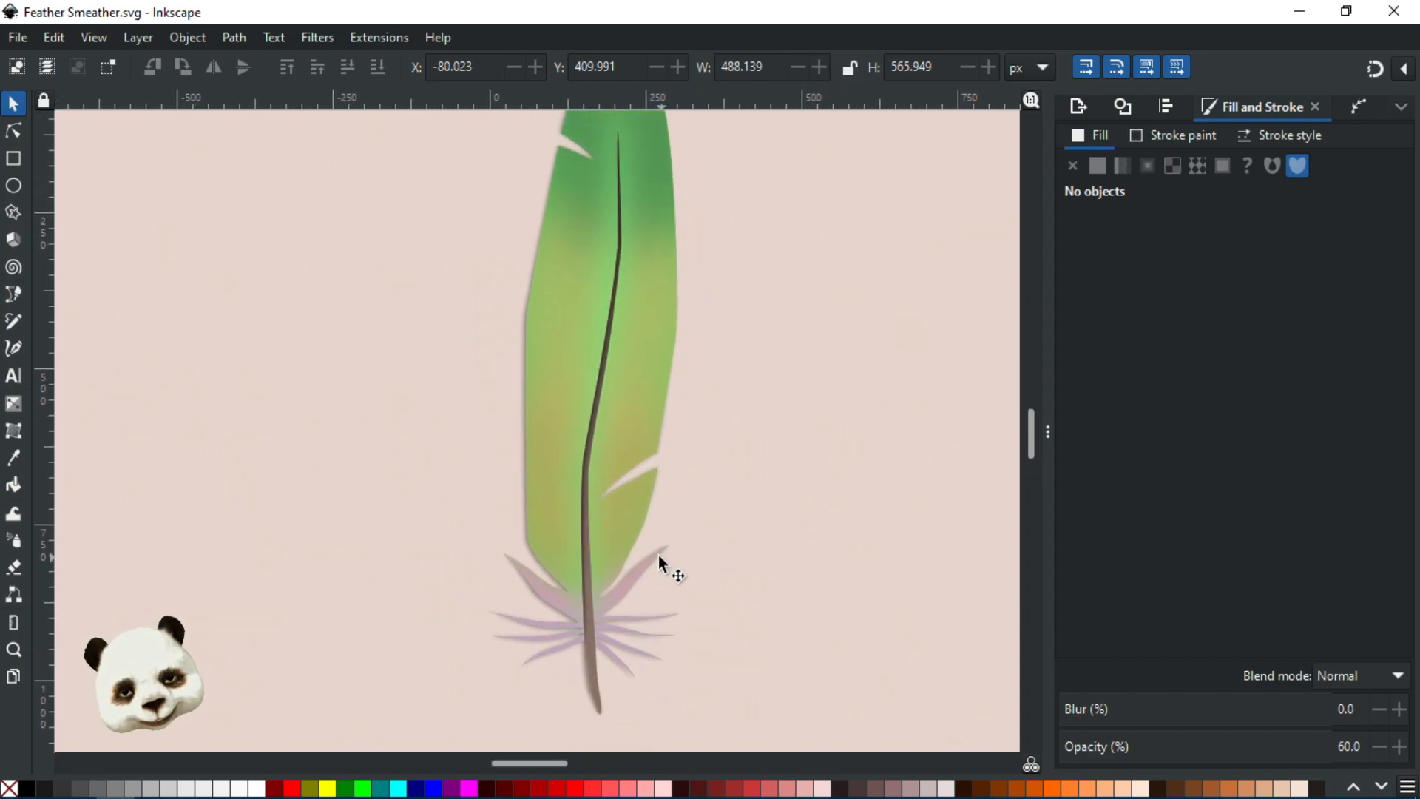
{"action": "scroll", "coordinate": [658, 562], "scroll_direction": "down", "scroll_amount": 2}
{"action": "scroll", "coordinate": [681, 570], "scroll_direction": "up", "scroll_amount": 2}
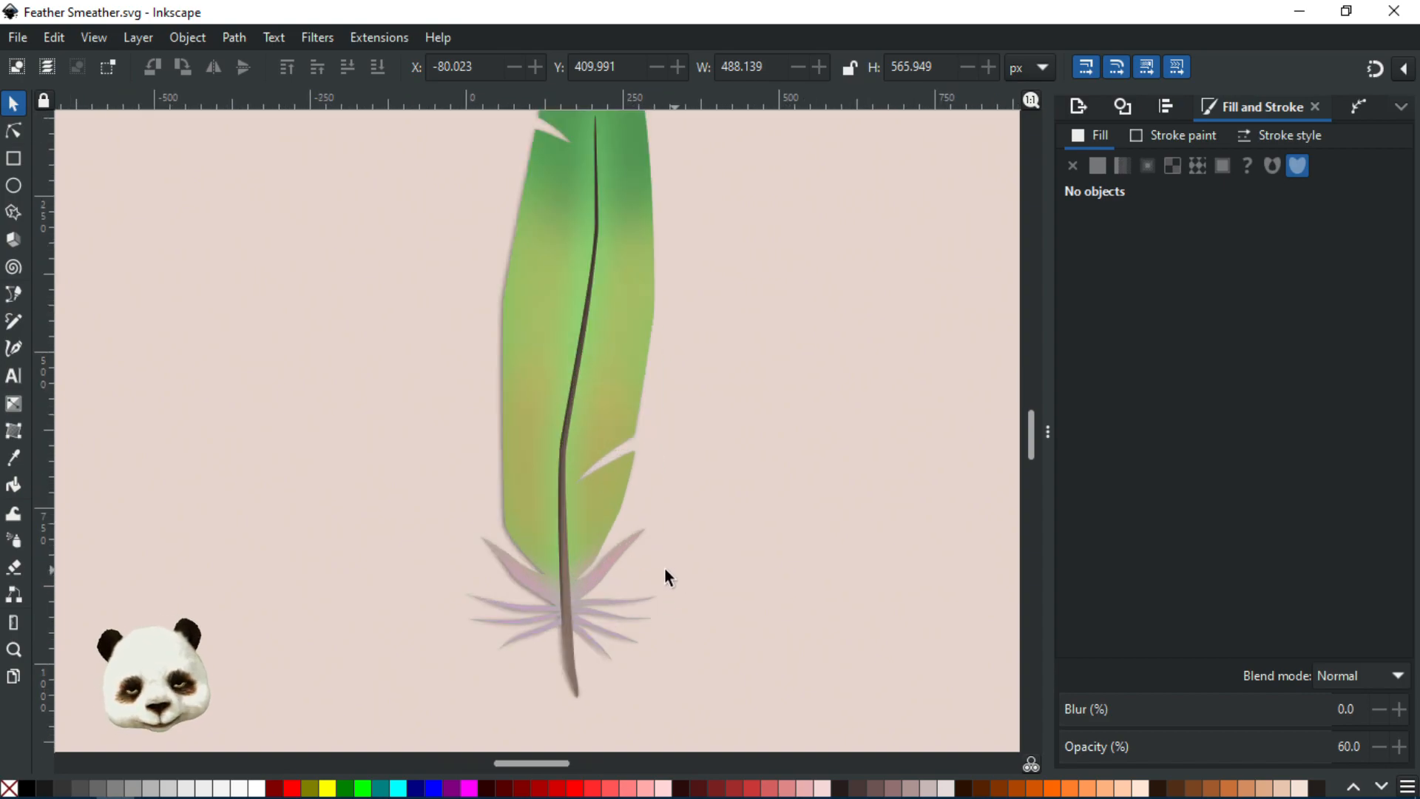
{"action": "scroll", "coordinate": [649, 572], "scroll_direction": "up", "scroll_amount": 1}
{"action": "scroll", "coordinate": [650, 572], "scroll_direction": "down", "scroll_amount": 1}
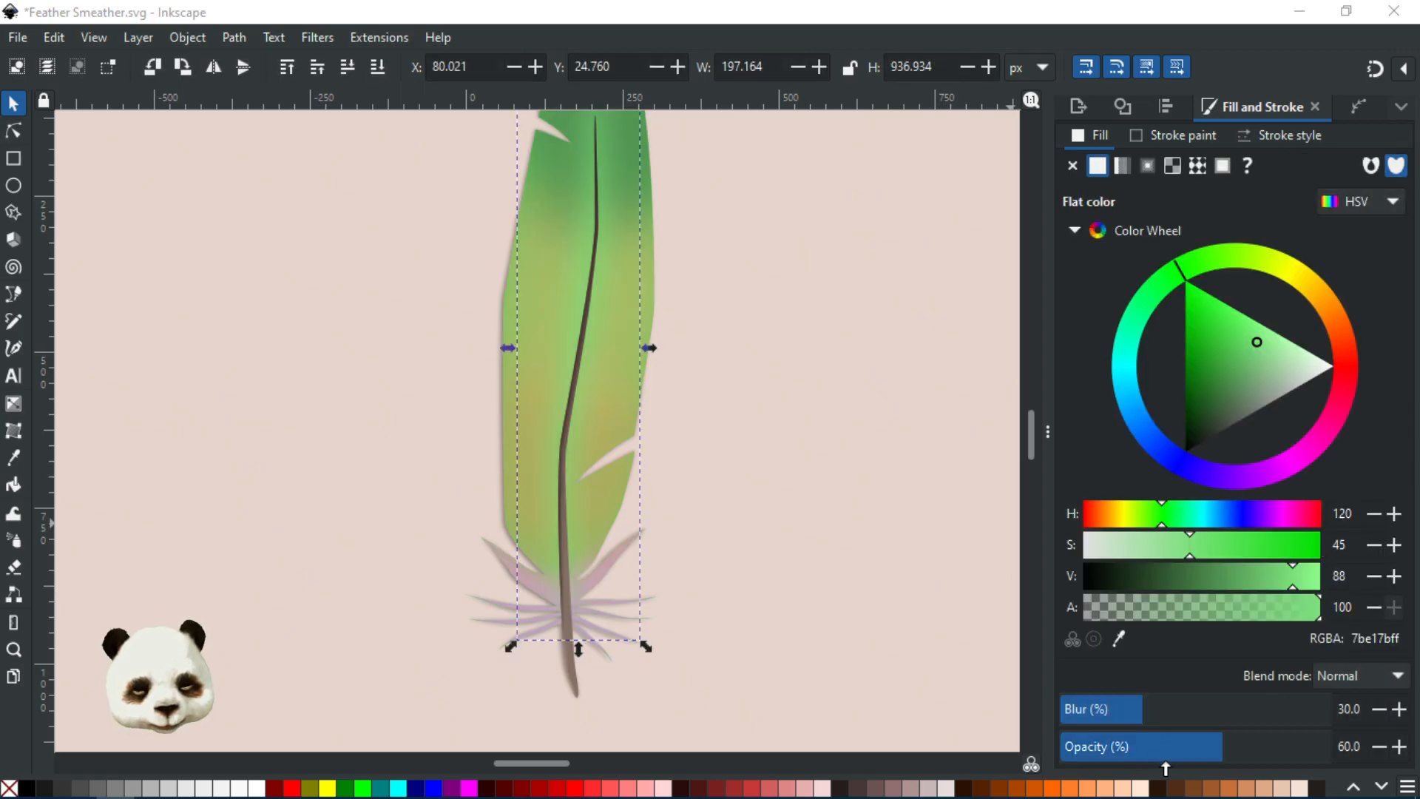
{"action": "key", "text": "Tab"}
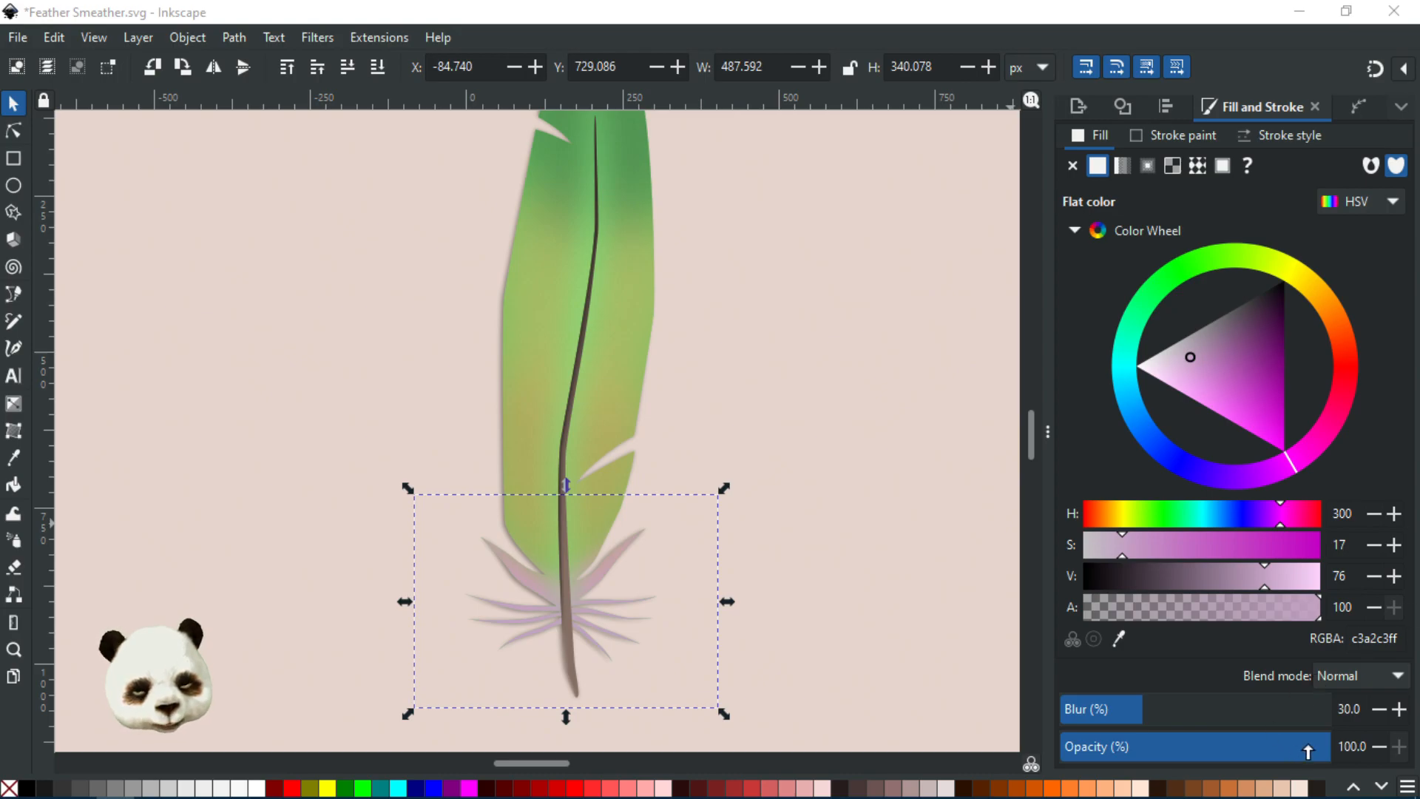
{"action": "left_click", "coordinate": [1268, 760]}
{"action": "mouse_move", "coordinate": [1237, 760]}
{"action": "left_mouse_down"}
{"action": "mouse_move", "coordinate": [1191, 761]}
{"action": "mouse_move", "coordinate": [1298, 762]}
{"action": "mouse_move", "coordinate": [1221, 762]}
{"action": "mouse_move", "coordinate": [1240, 756]}
{"action": "left_mouse_up"}
{"action": "scroll", "coordinate": [976, 651], "scroll_direction": "down", "scroll_amount": 3}
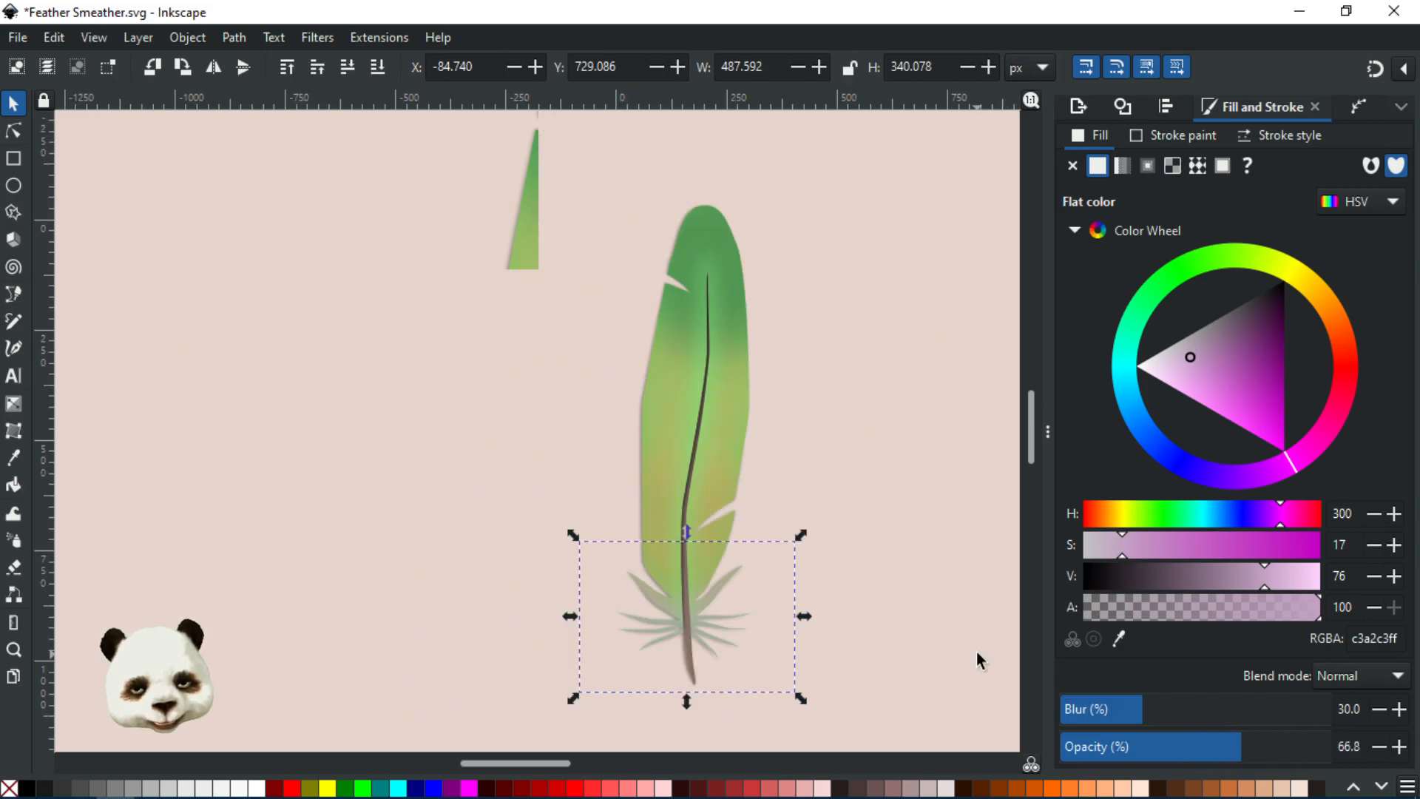
{"action": "scroll", "coordinate": [993, 646], "scroll_direction": "up", "scroll_amount": 3}
{"action": "left_click_drag", "start_coordinate": [1192, 743], "coordinate": [1235, 746]}
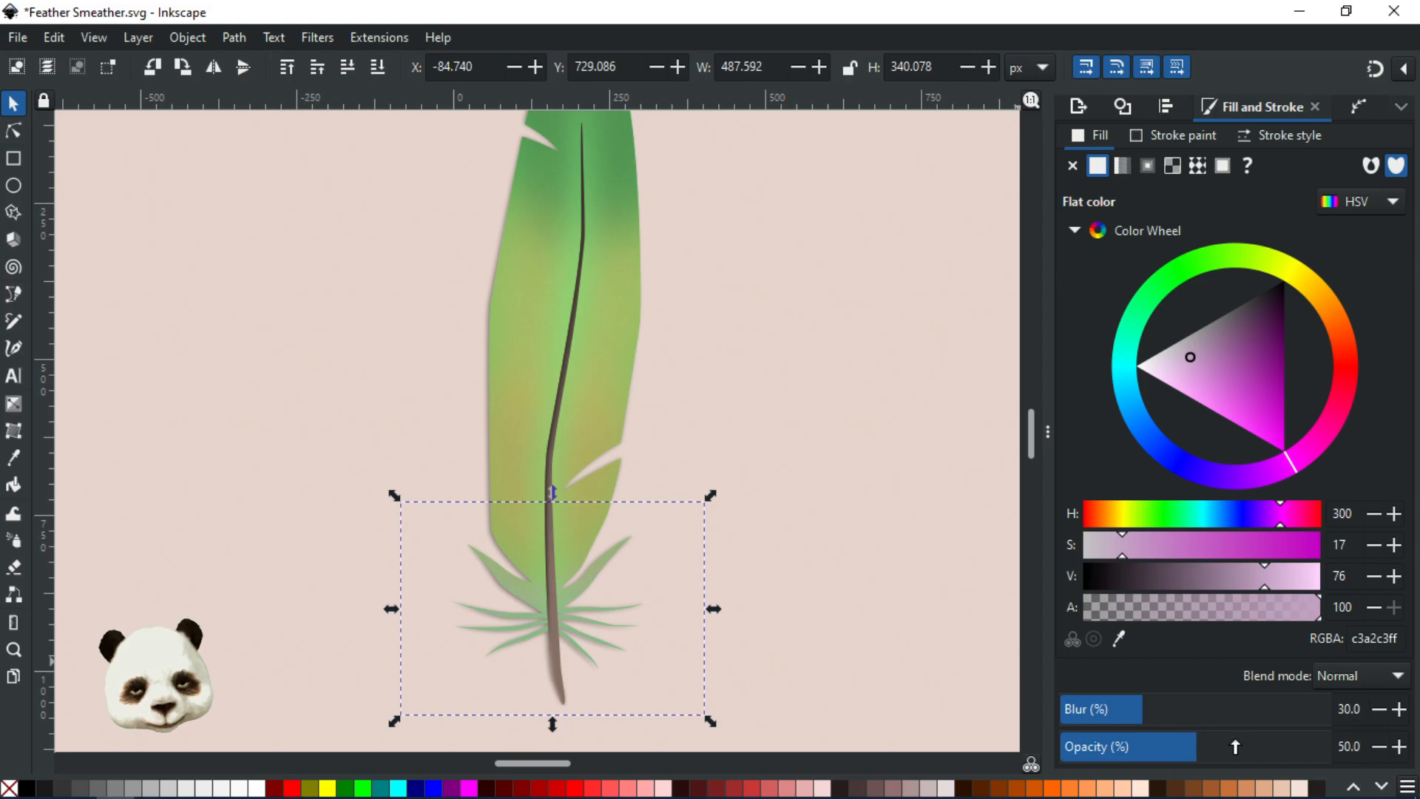
{"action": "left_click", "coordinate": [961, 557]}
{"action": "scroll", "coordinate": [924, 534], "scroll_direction": "down", "scroll_amount": 3}
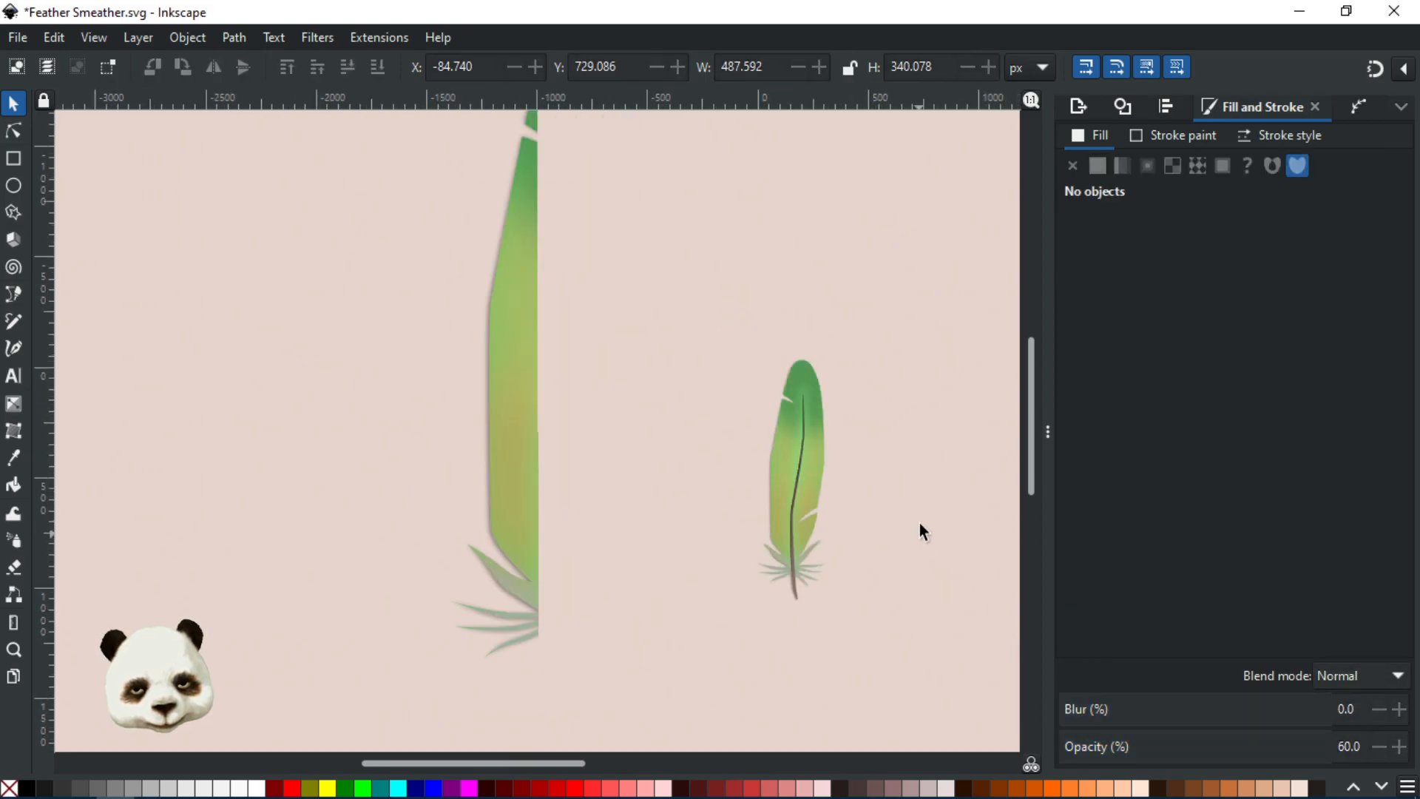
{"action": "scroll", "coordinate": [805, 574], "scroll_direction": "up", "scroll_amount": 3}
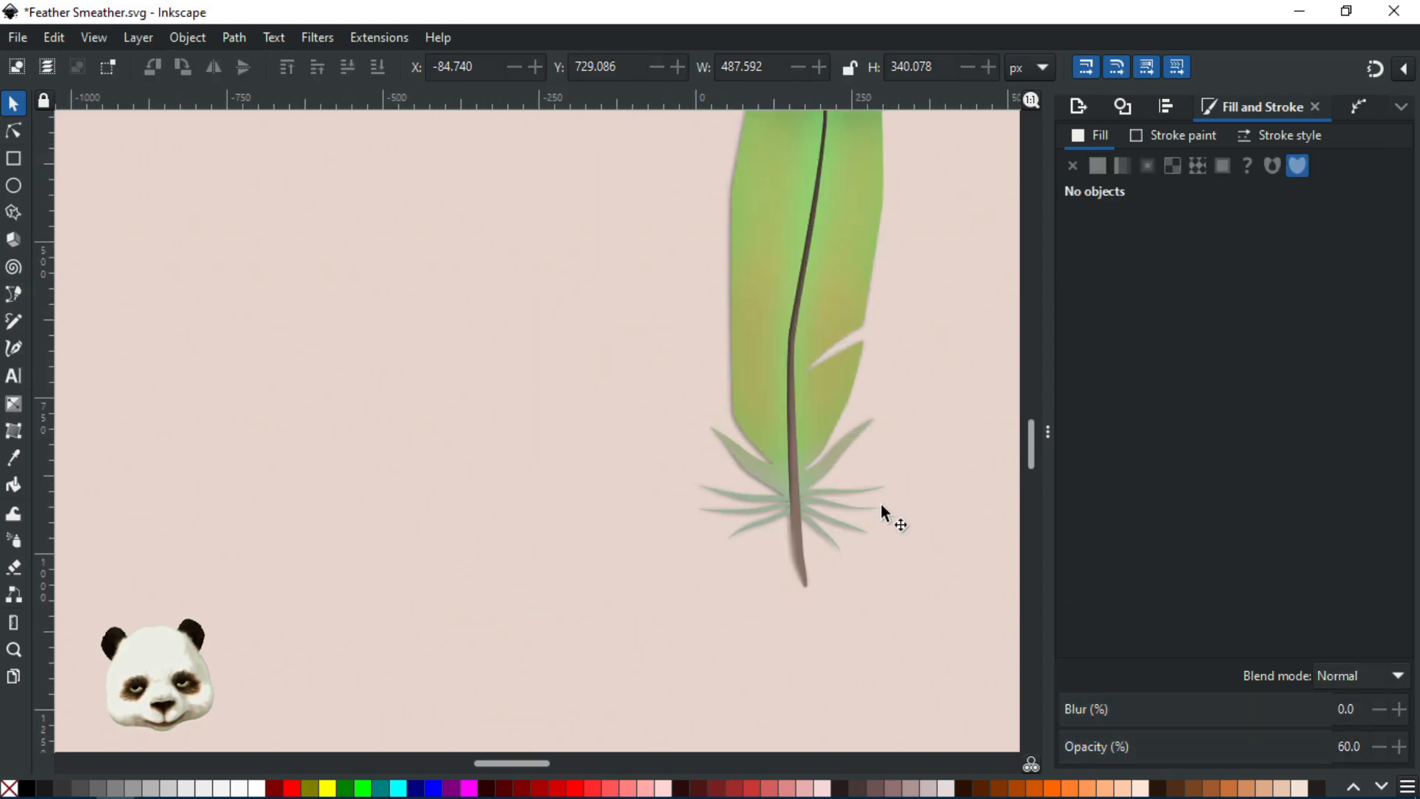
- Select the blurred dark shadow behind the feather, try its blur at 20% and set its opacity to 40%
{"action": "scroll", "coordinate": [908, 405], "scroll_direction": "up", "scroll_amount": 2}
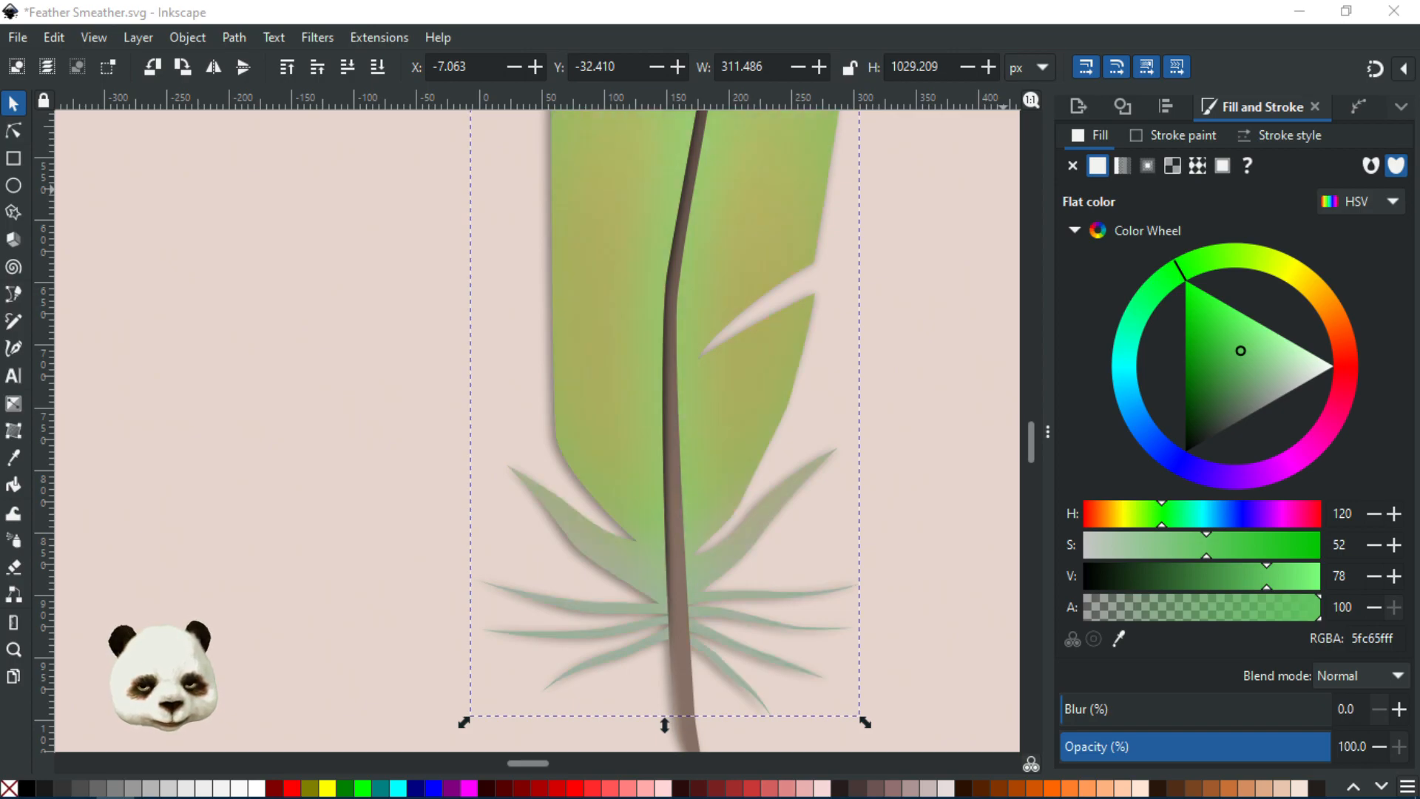
{"action": "scroll", "coordinate": [858, 436], "scroll_direction": "down", "scroll_amount": 4}
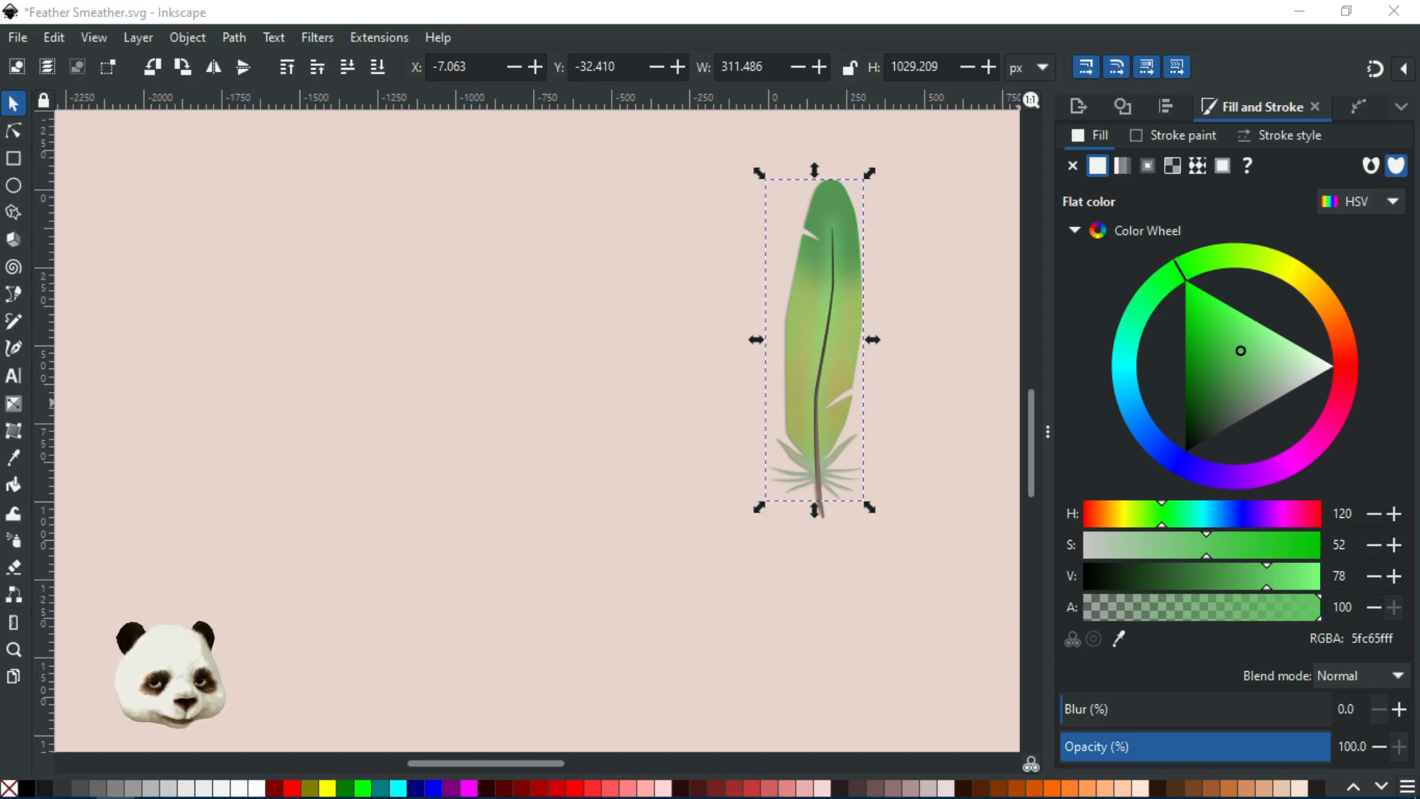
{"action": "key", "text": "shift+Tab"}
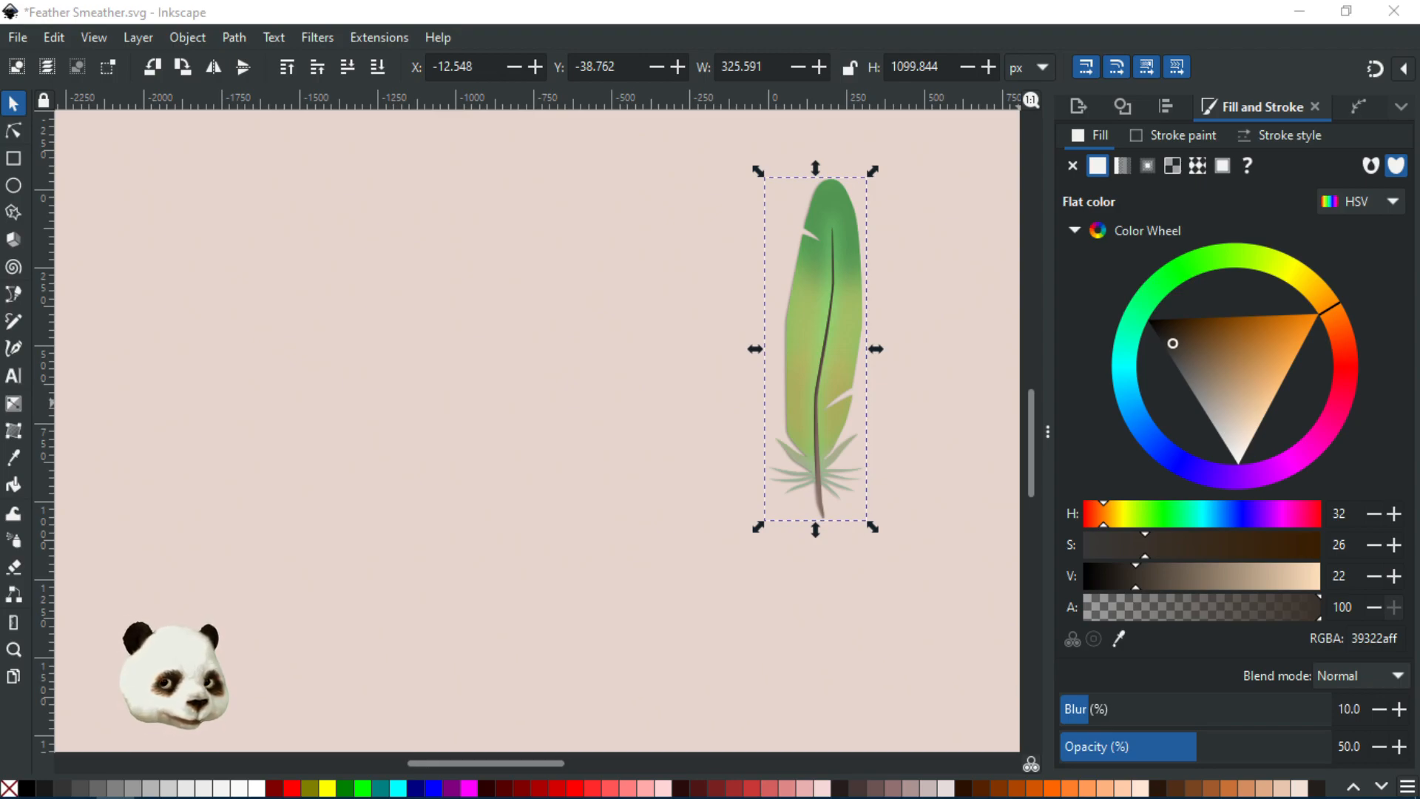
{"action": "left_click_drag", "start_coordinate": [1076, 726], "coordinate": [1116, 711]}
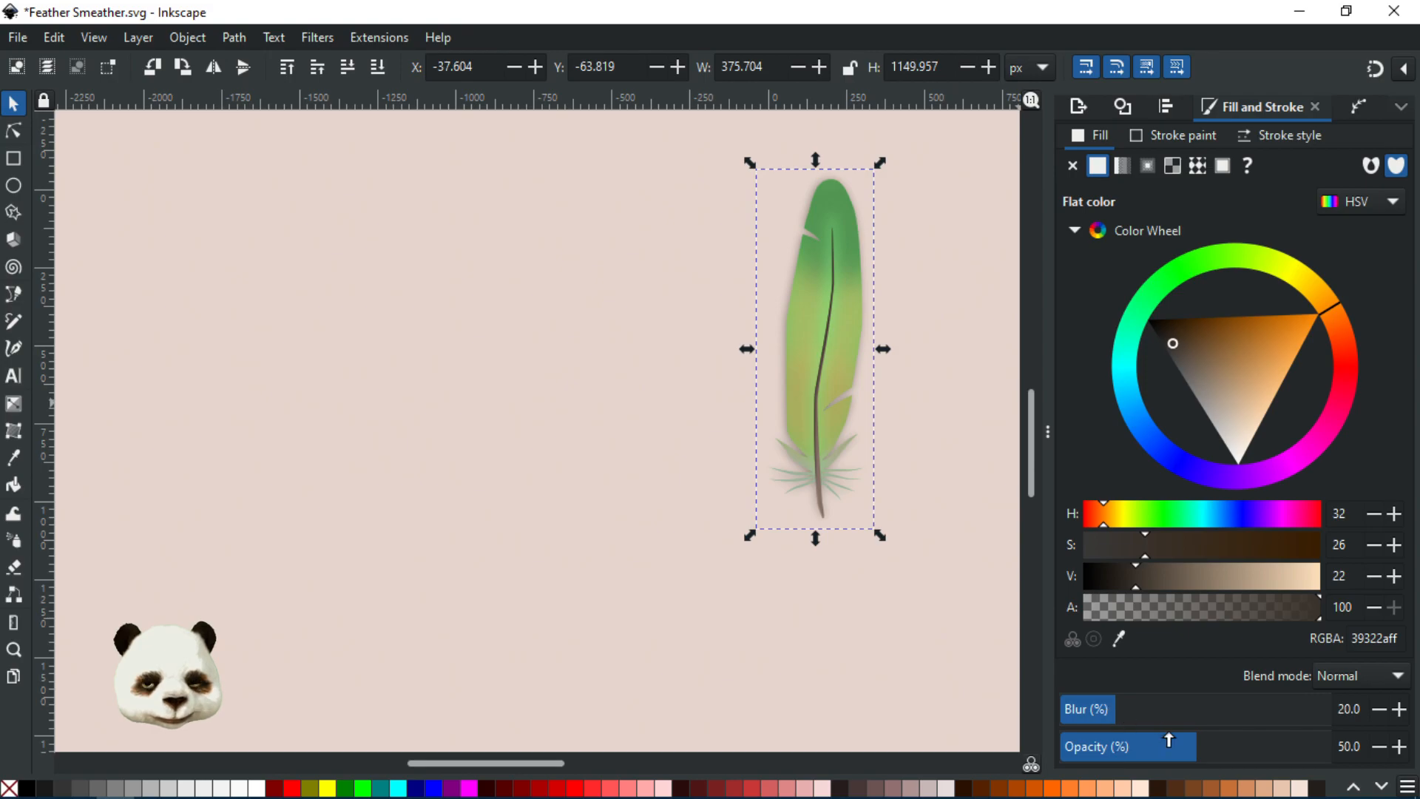
{"action": "left_click", "coordinate": [1144, 746]}
{"action": "left_click", "coordinate": [1166, 747]}
- Set the feather shadow's blur to 15% with opacity at 40%, deselect it and save the drawing
{"action": "left_click", "coordinate": [1089, 710]}
{"action": "left_click", "coordinate": [1393, 711]}
{"action": "left_click", "coordinate": [1393, 711]}
{"action": "left_click", "coordinate": [1395, 711]}
{"action": "left_click", "coordinate": [1395, 711]}
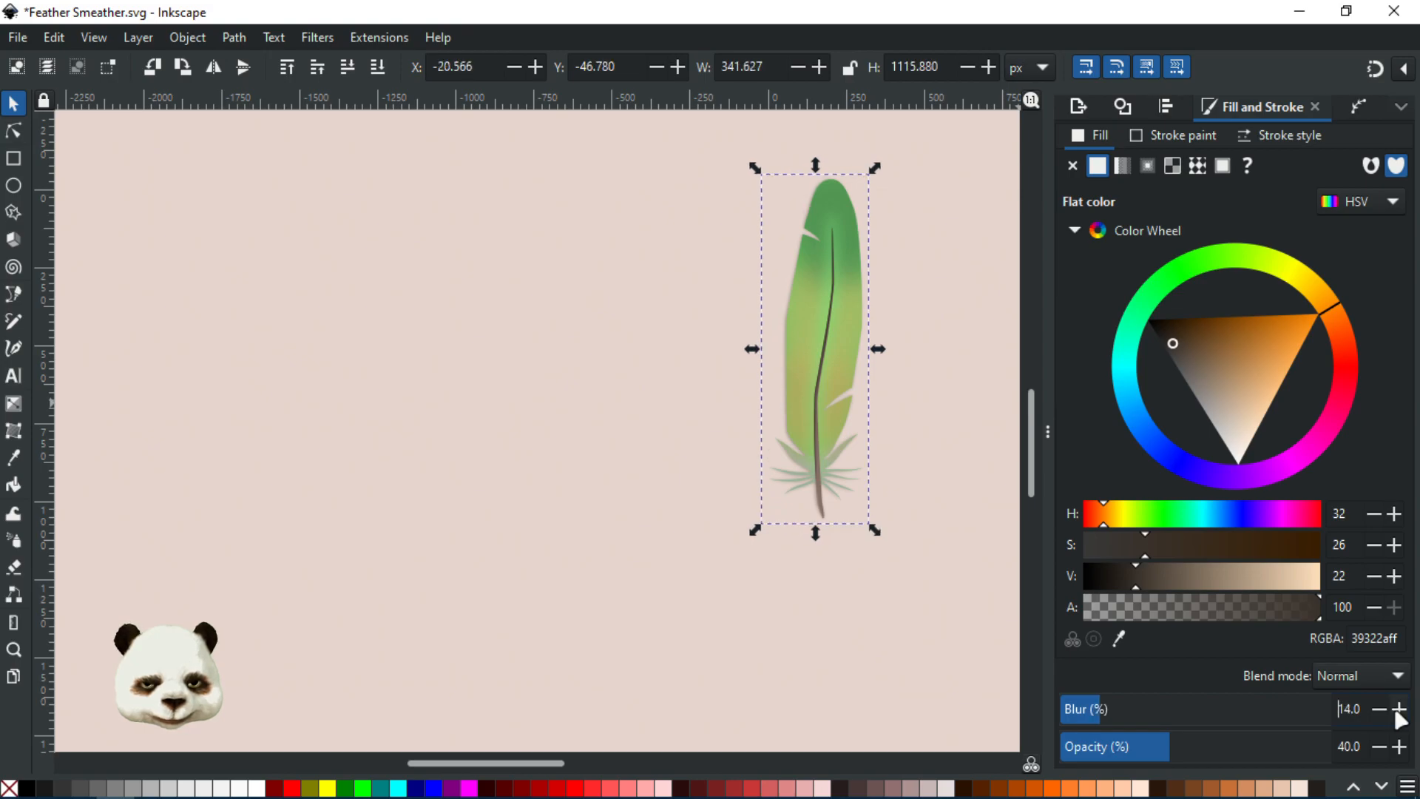
{"action": "left_click", "coordinate": [1397, 711]}
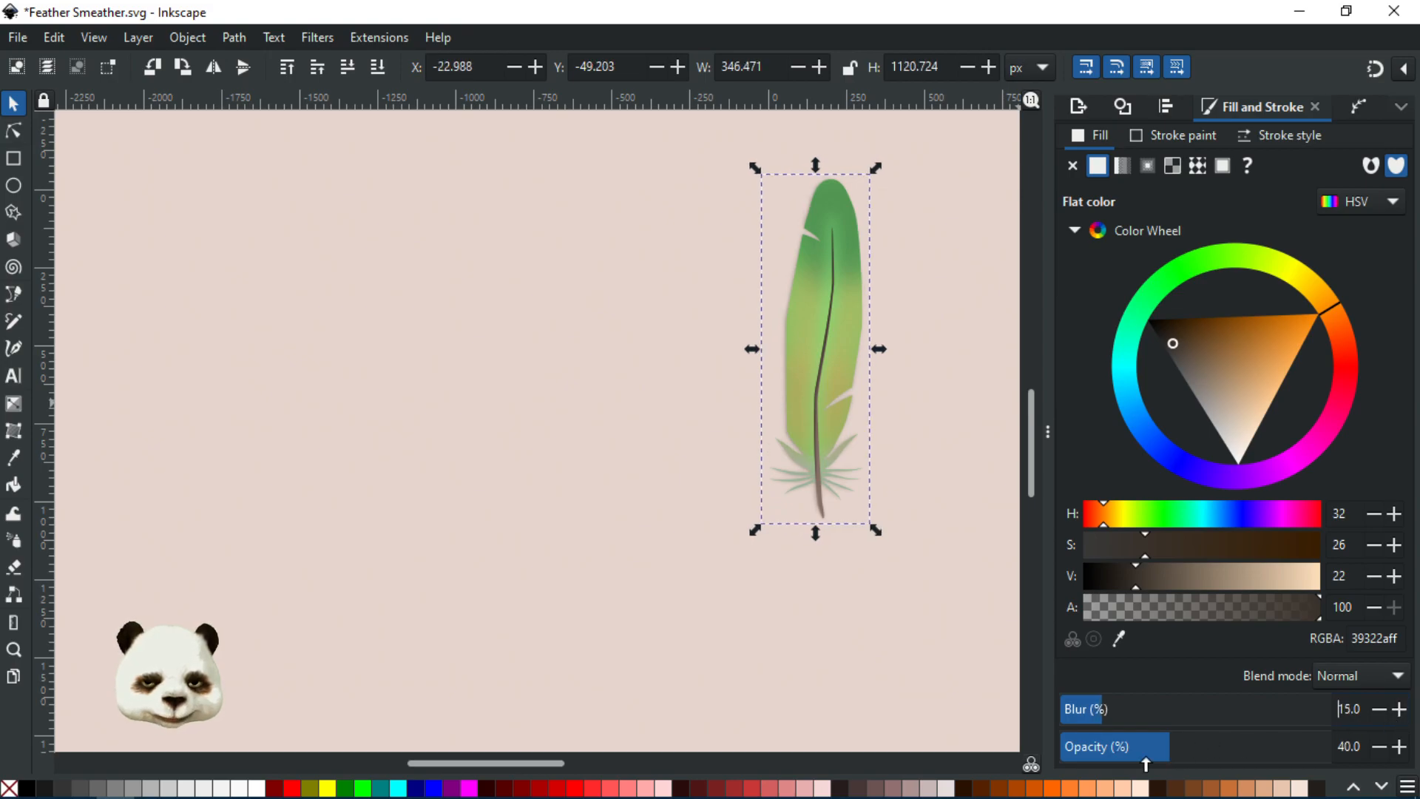
{"action": "left_click_drag", "start_coordinate": [1209, 751], "coordinate": [1166, 752]}
{"action": "left_click", "coordinate": [975, 485]}
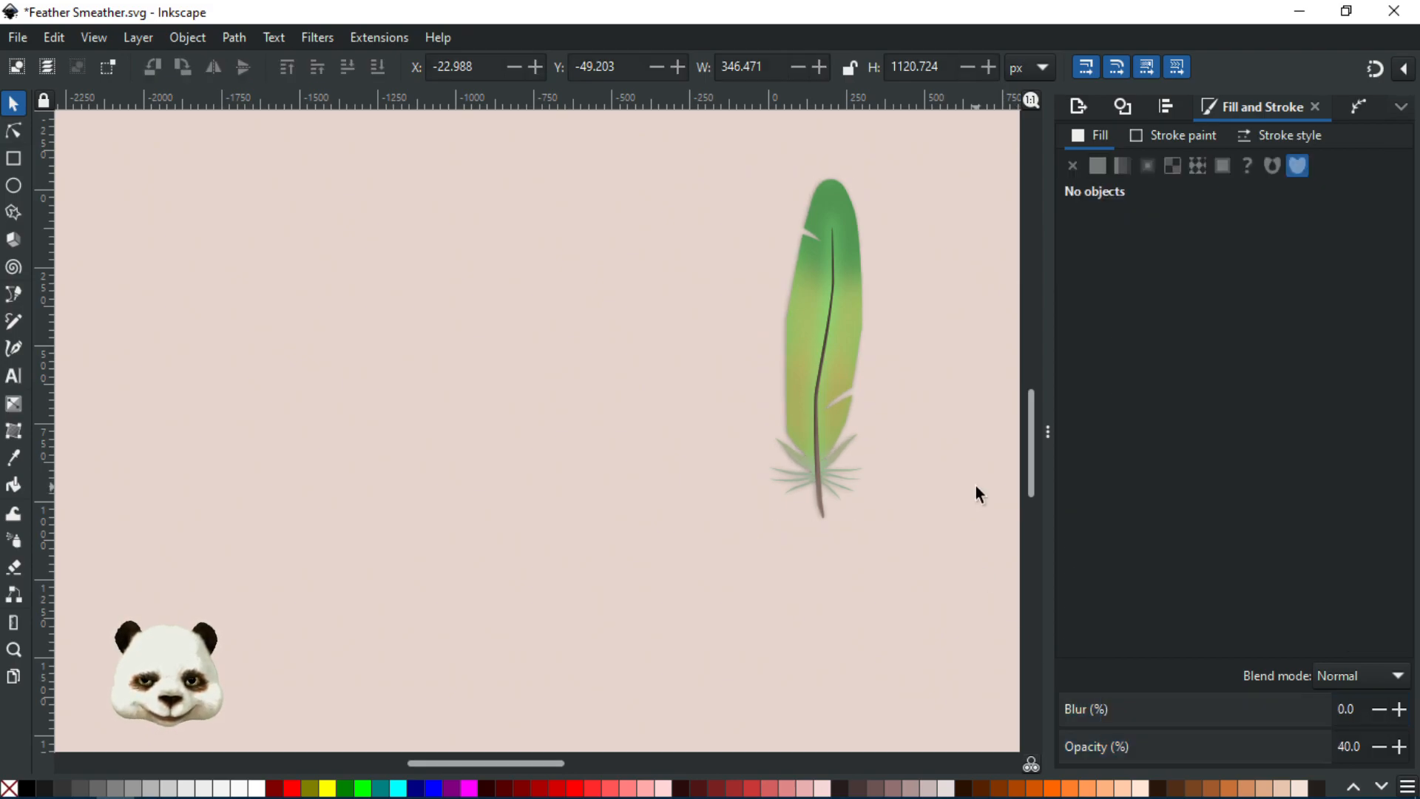
{"action": "scroll", "coordinate": [933, 436], "scroll_direction": "up", "scroll_amount": 2, "text": "ctrl"}
{"action": "key", "text": "ctrl+s"}
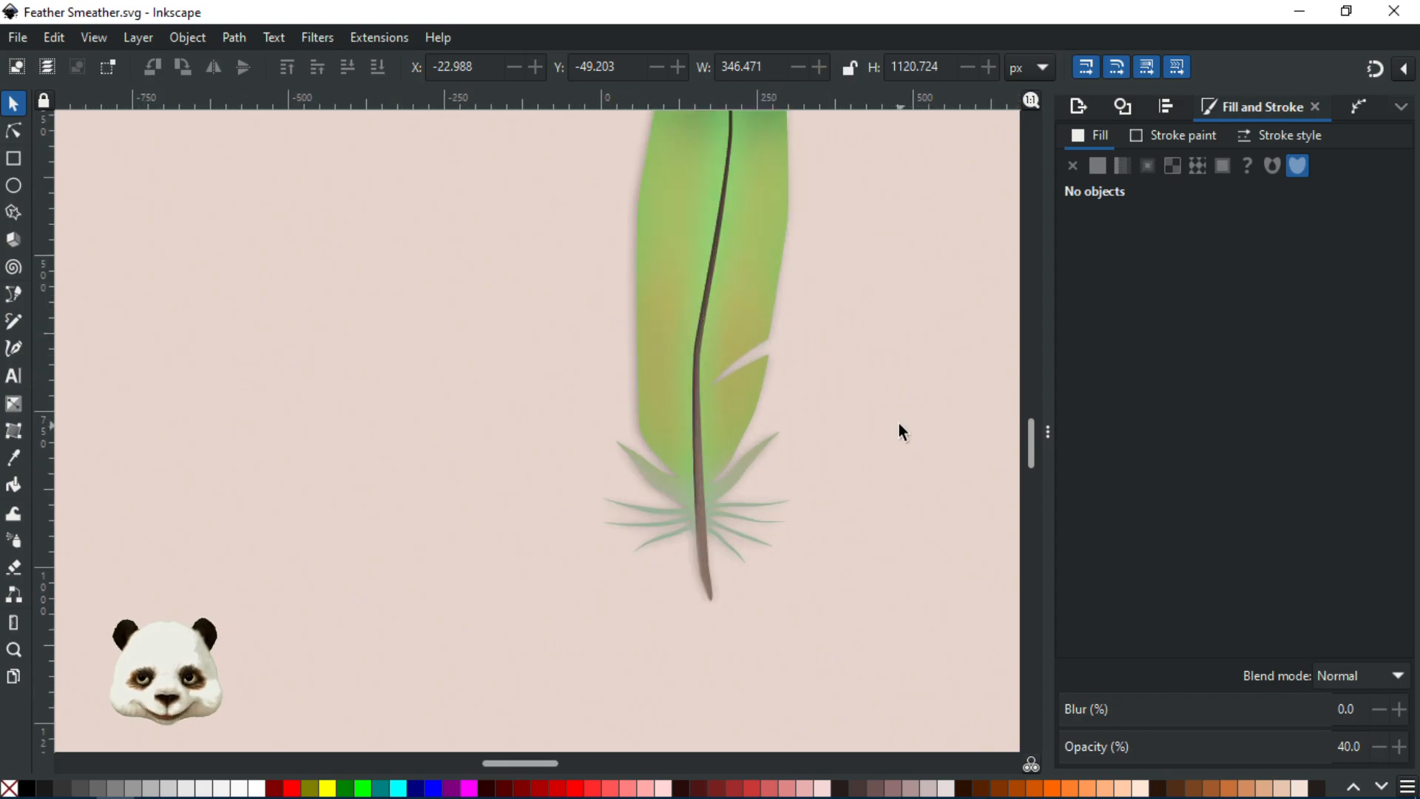
- Try a curved Triangle out pen stroke from the quill up across the lower vane and undo it
{"action": "left_click_drag", "start_coordinate": [892, 411], "coordinate": [821, 579]}
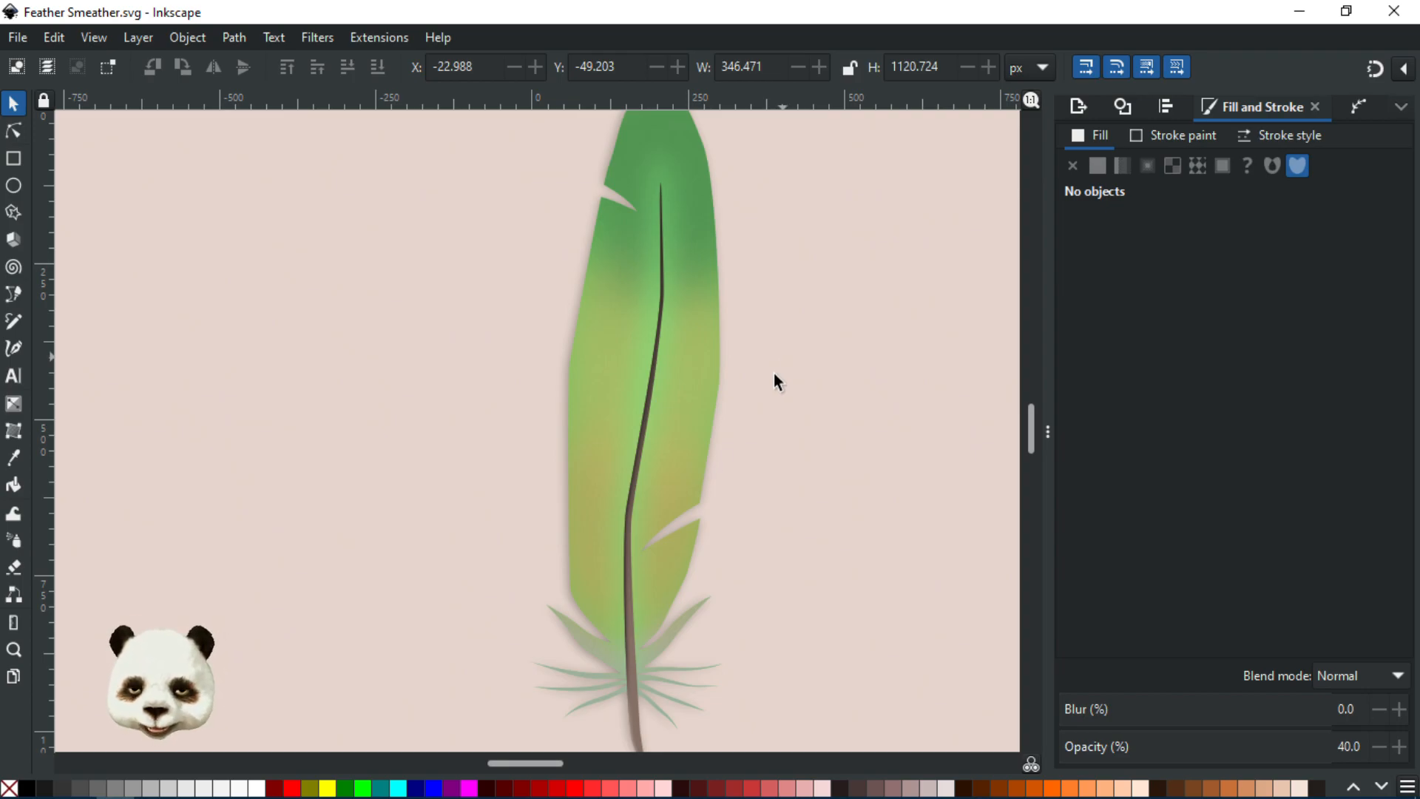
{"action": "scroll", "coordinate": [636, 698], "scroll_direction": "up", "scroll_amount": 3}
{"action": "key", "text": "b"}
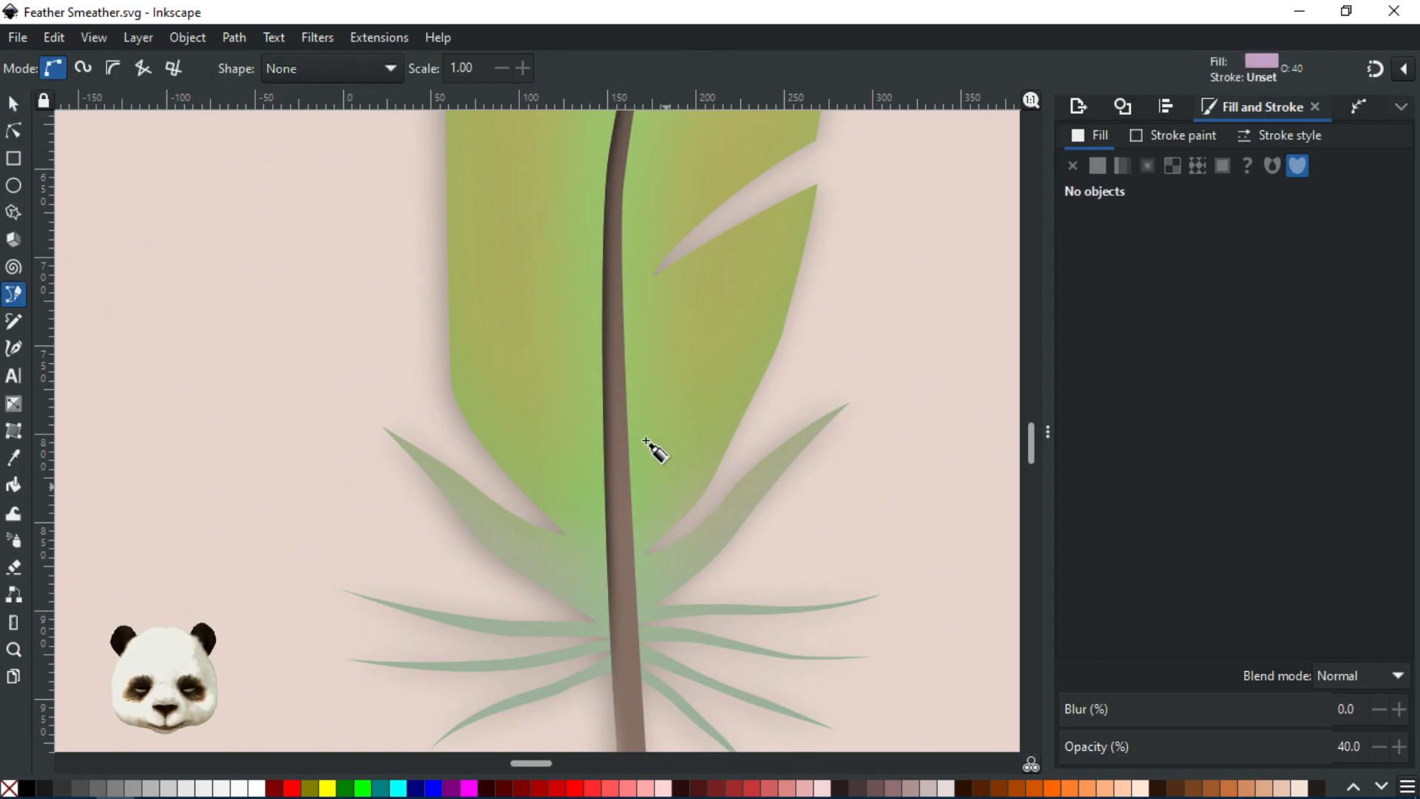
{"action": "scroll", "coordinate": [625, 510], "scroll_direction": "up", "scroll_amount": 2}
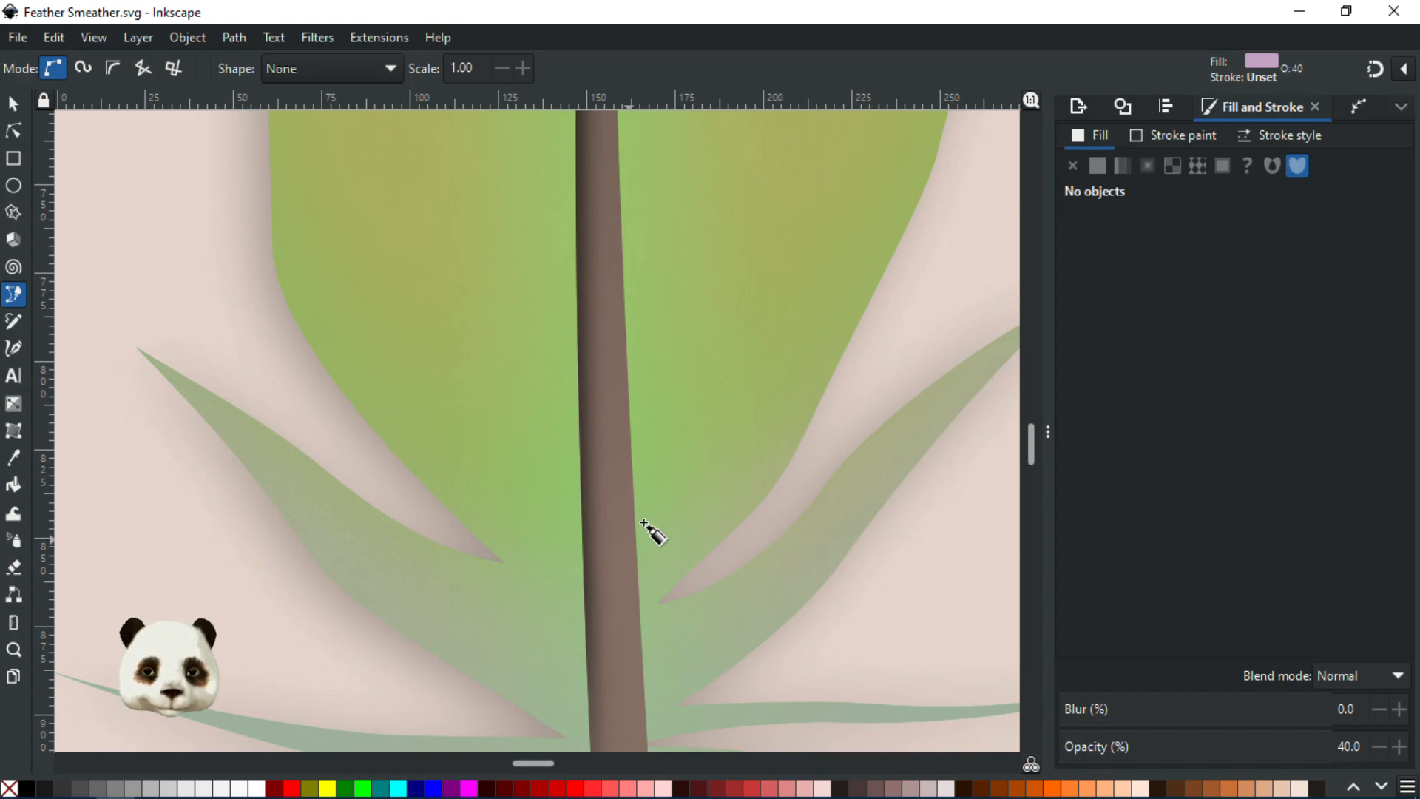
{"action": "left_click", "coordinate": [286, 69]}
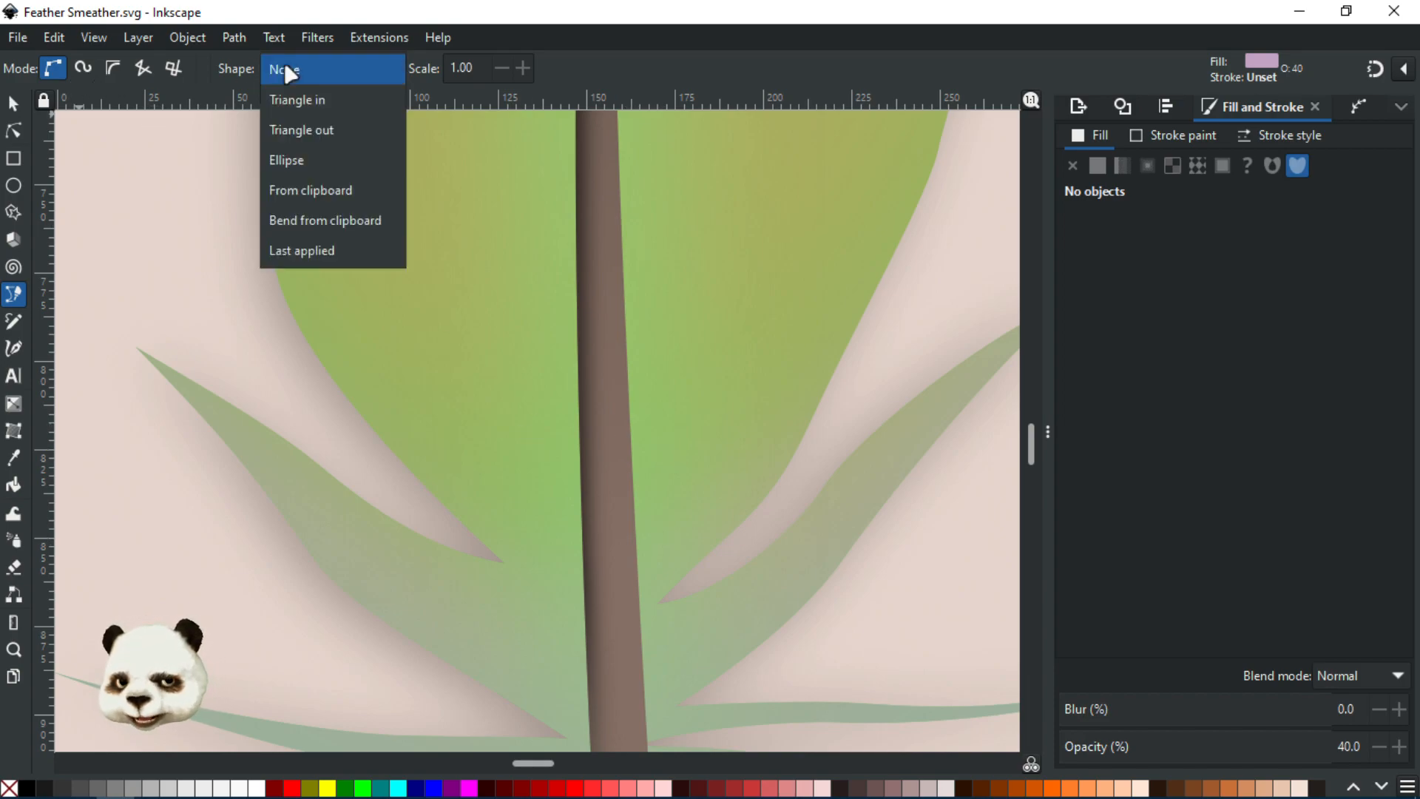
{"action": "left_click", "coordinate": [325, 129]}
{"action": "left_click", "coordinate": [625, 534]}
{"action": "left_click_drag", "start_coordinate": [806, 262], "coordinate": [850, 110]}
{"action": "left_click_drag", "start_coordinate": [733, 340], "coordinate": [695, 386]}
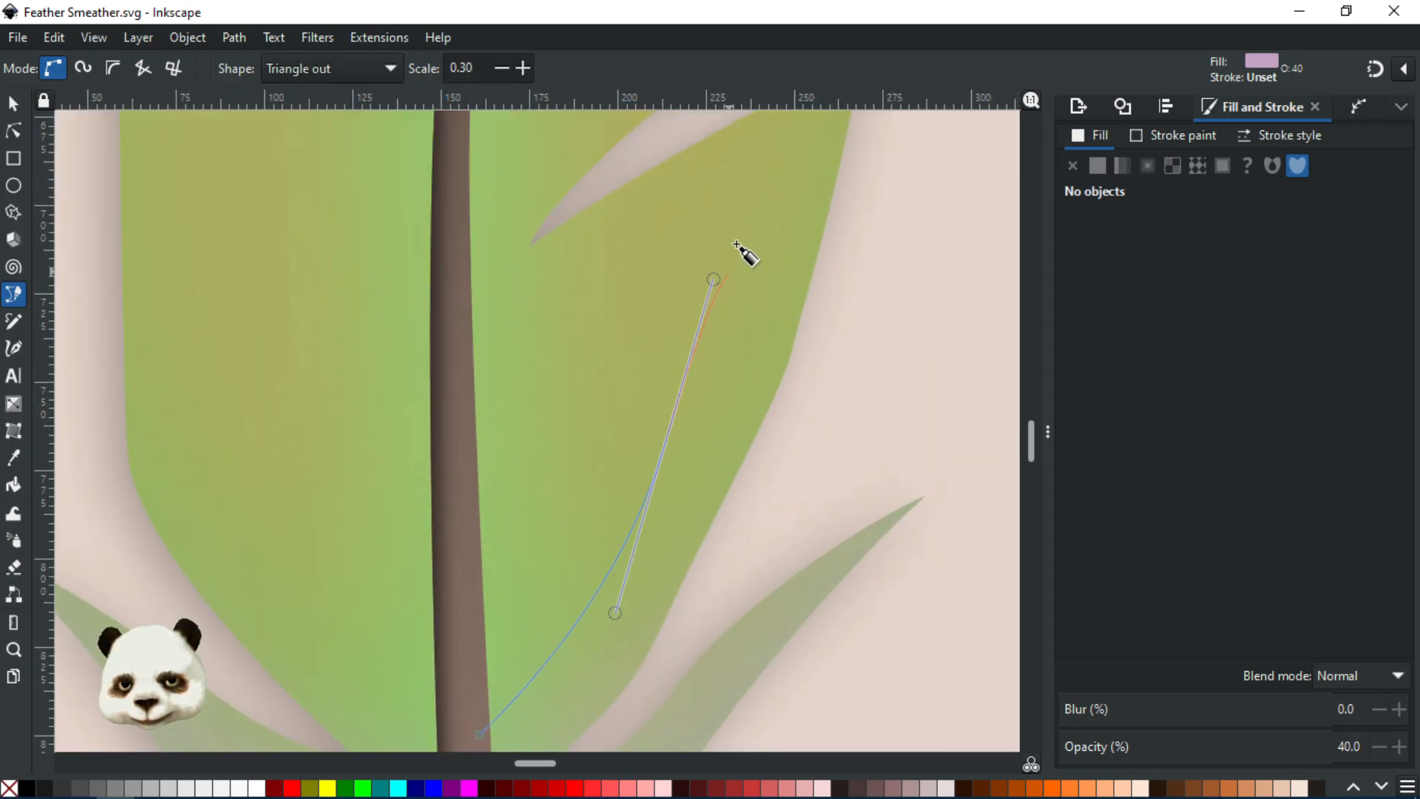
{"action": "double_click", "coordinate": [765, 201]}
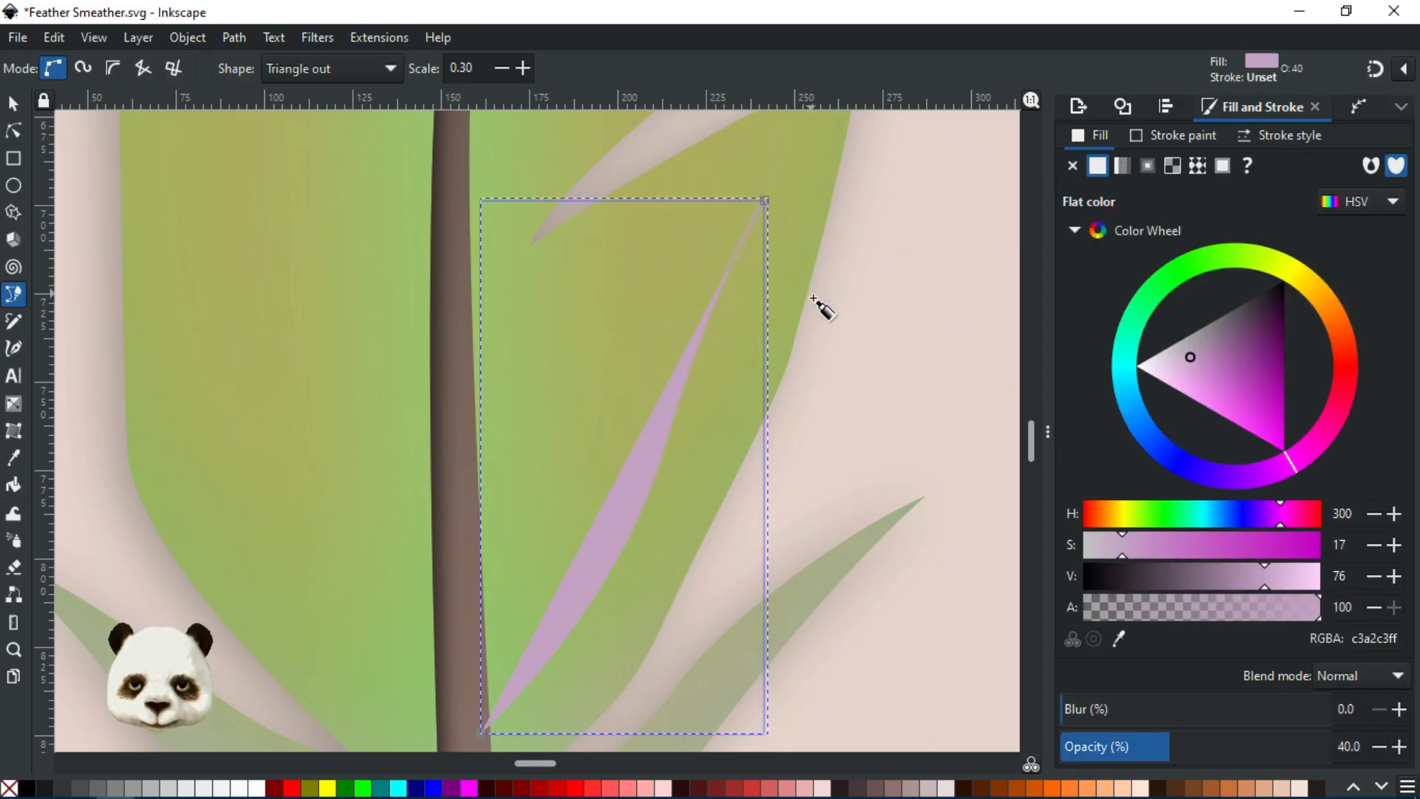
{"action": "key", "text": "ctrl+z"}
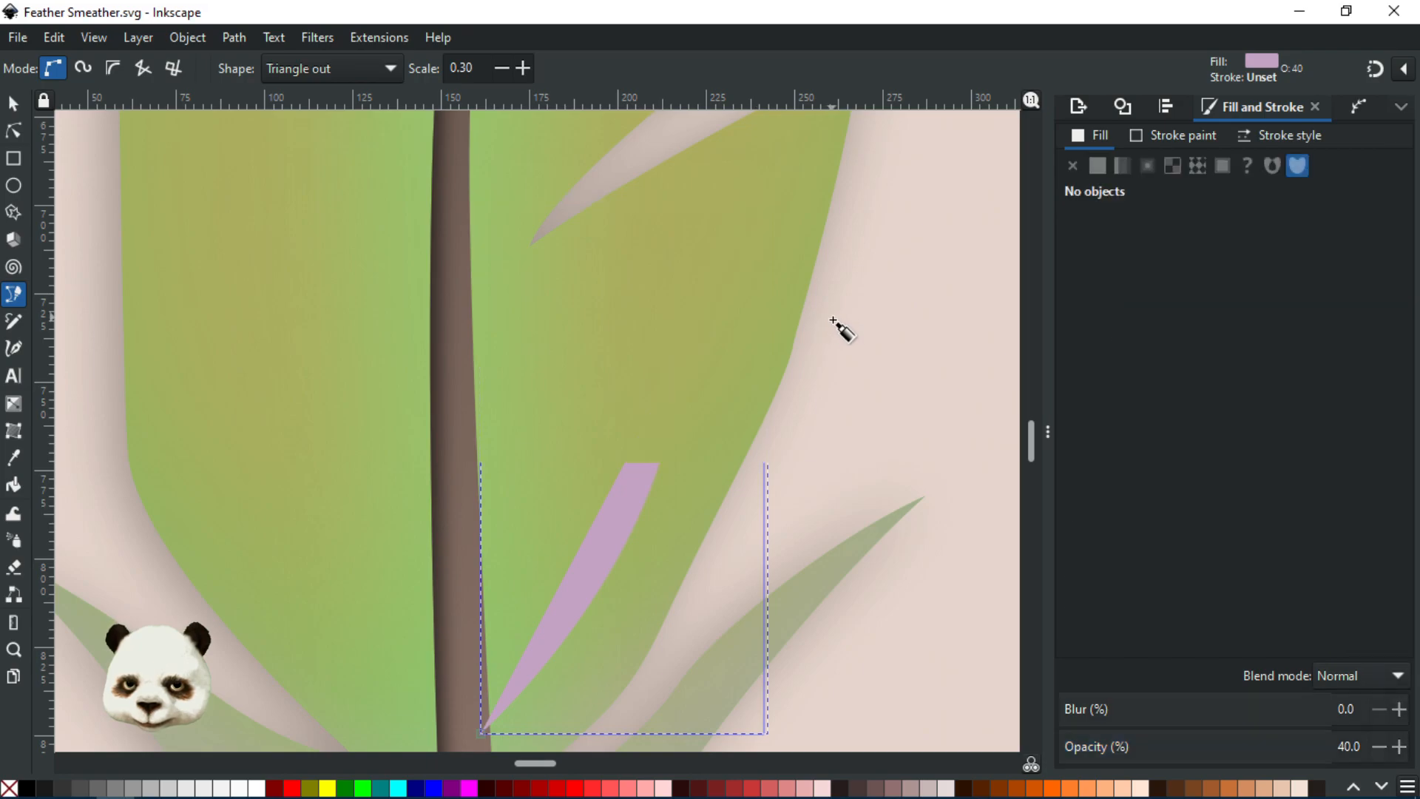
- Draw a curved trial stroke with the Triangle out shape on the empty background beside the feather
{"action": "scroll", "coordinate": [887, 347], "scroll_direction": "down", "scroll_amount": 3}
{"action": "left_click_drag", "start_coordinate": [960, 355], "coordinate": [205, 448]}
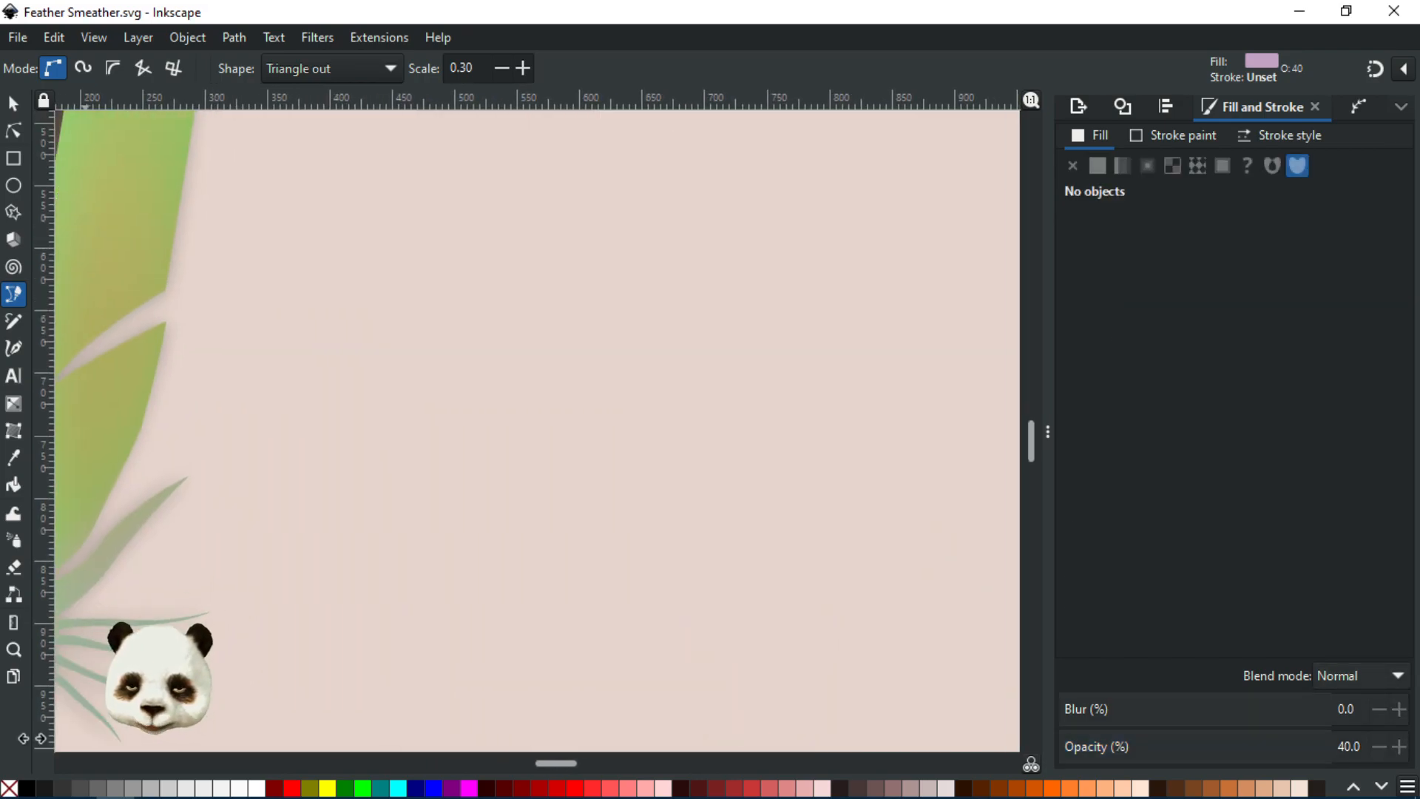
{"action": "left_click", "coordinate": [504, 412]}
{"action": "left_click_drag", "start_coordinate": [738, 311], "coordinate": [757, 286]}
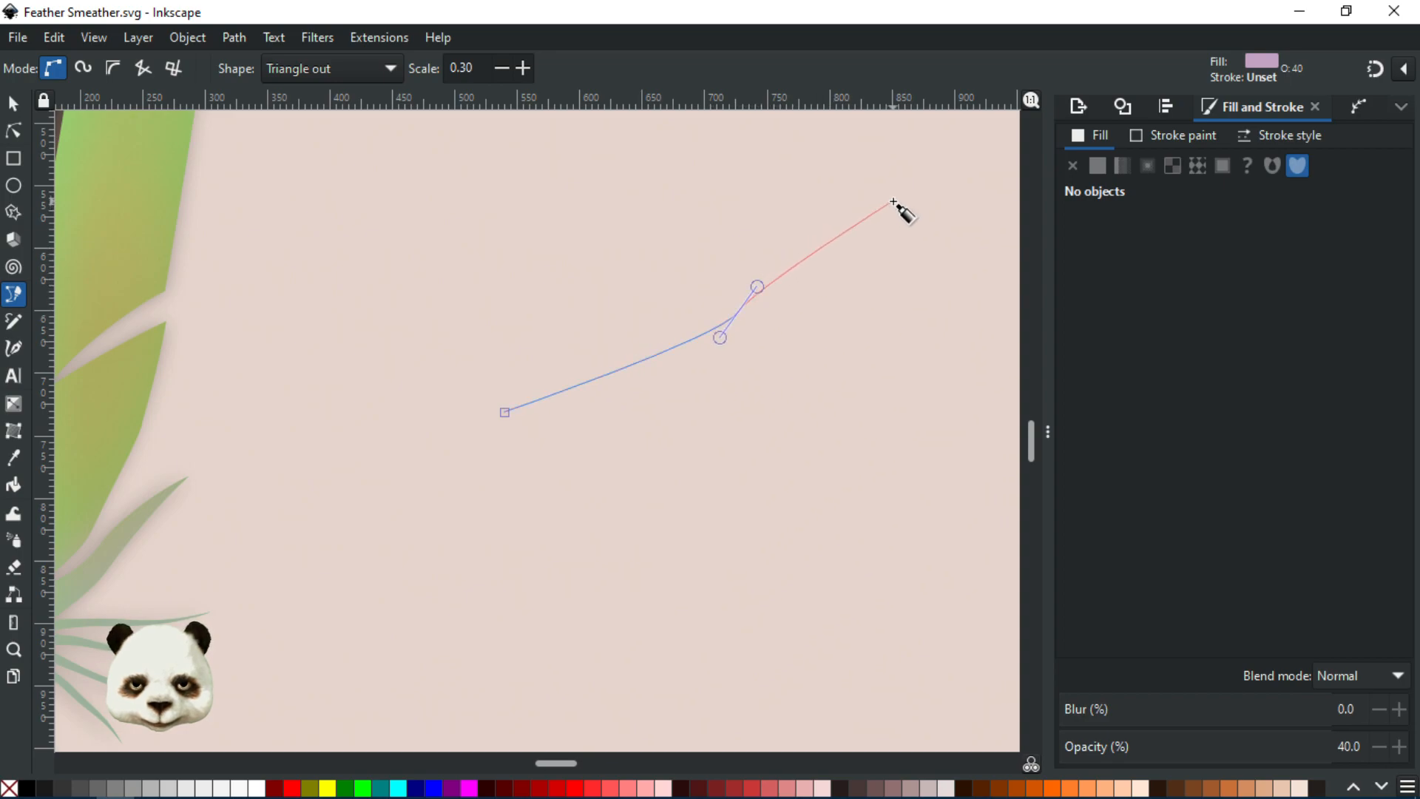
{"action": "double_click", "coordinate": [894, 201]}
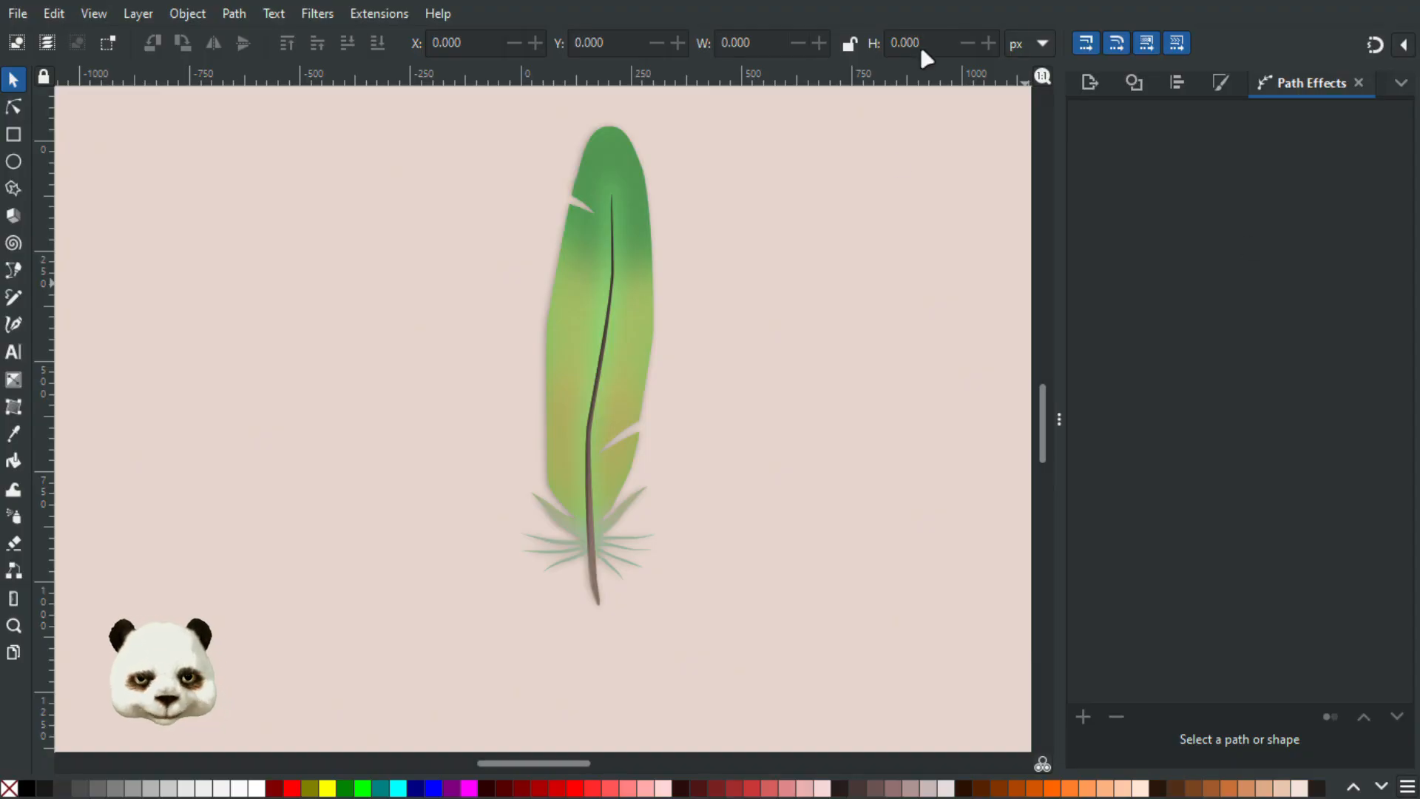
- Draw a short tapered, gently curved trial stroke with the Pen tool's Triangle out shape on the background beside the feather
{"action": "scroll", "coordinate": [658, 381], "scroll_direction": "up", "scroll_amount": 2}
{"action": "left_click_drag", "start_coordinate": [851, 406], "coordinate": [693, 397]}
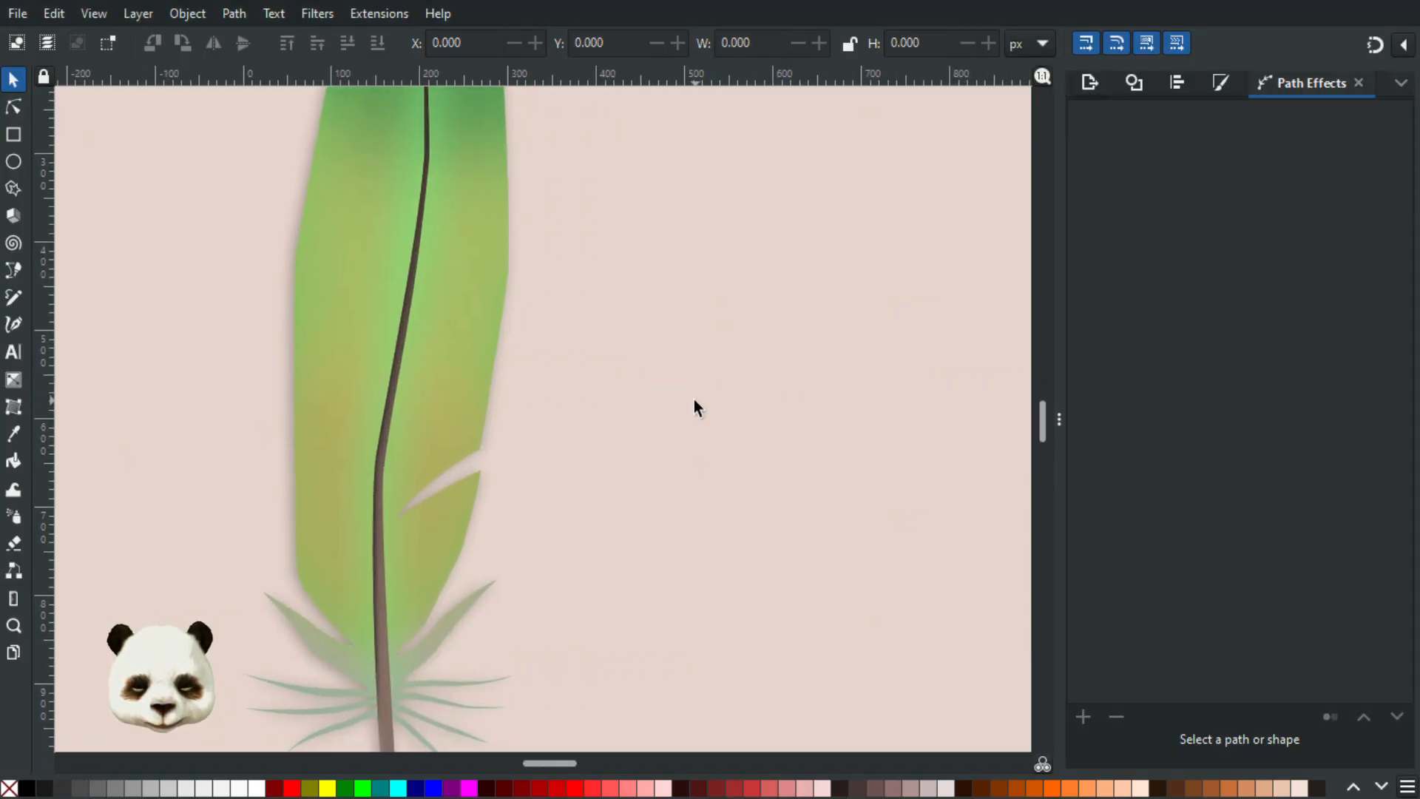
{"action": "key", "text": "b"}
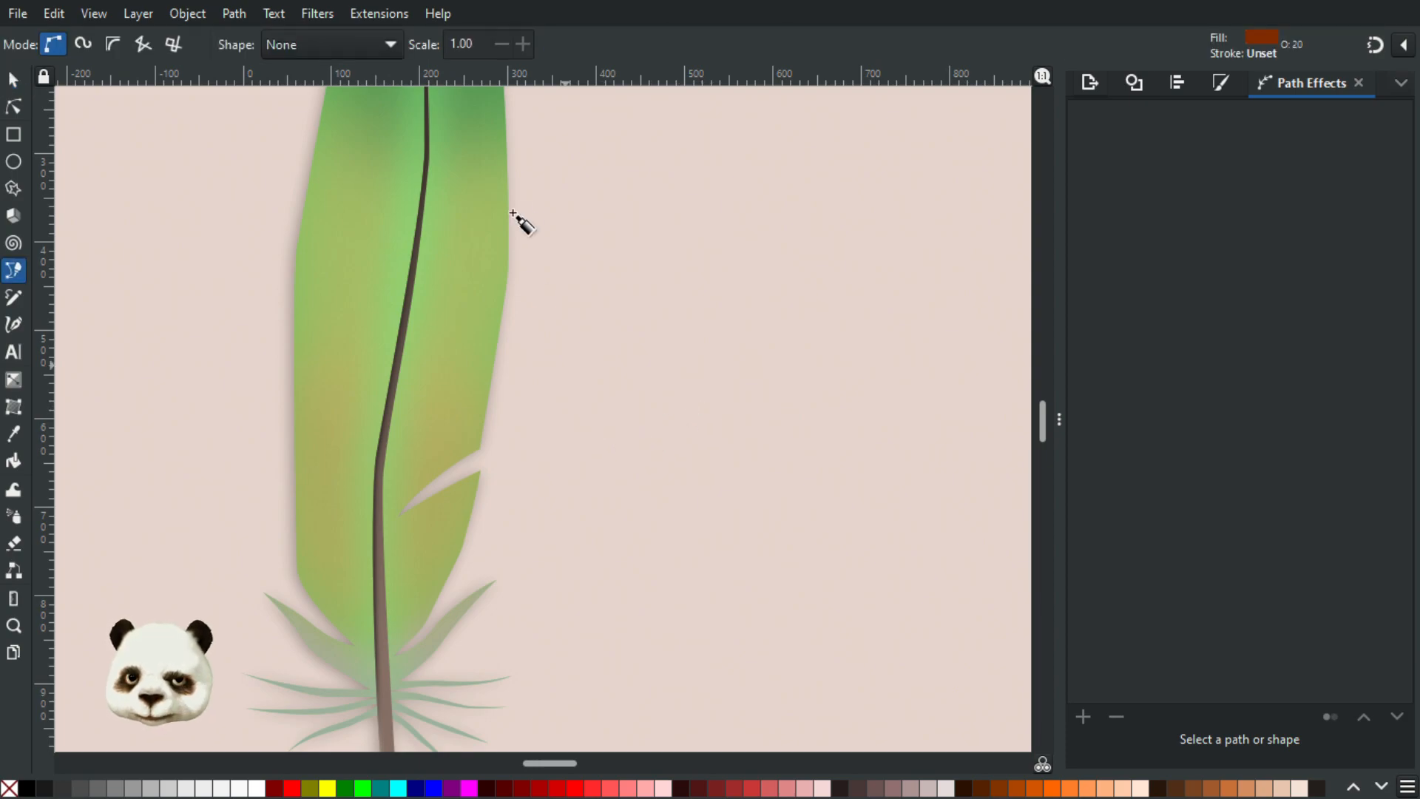
{"action": "left_click", "coordinate": [347, 47]}
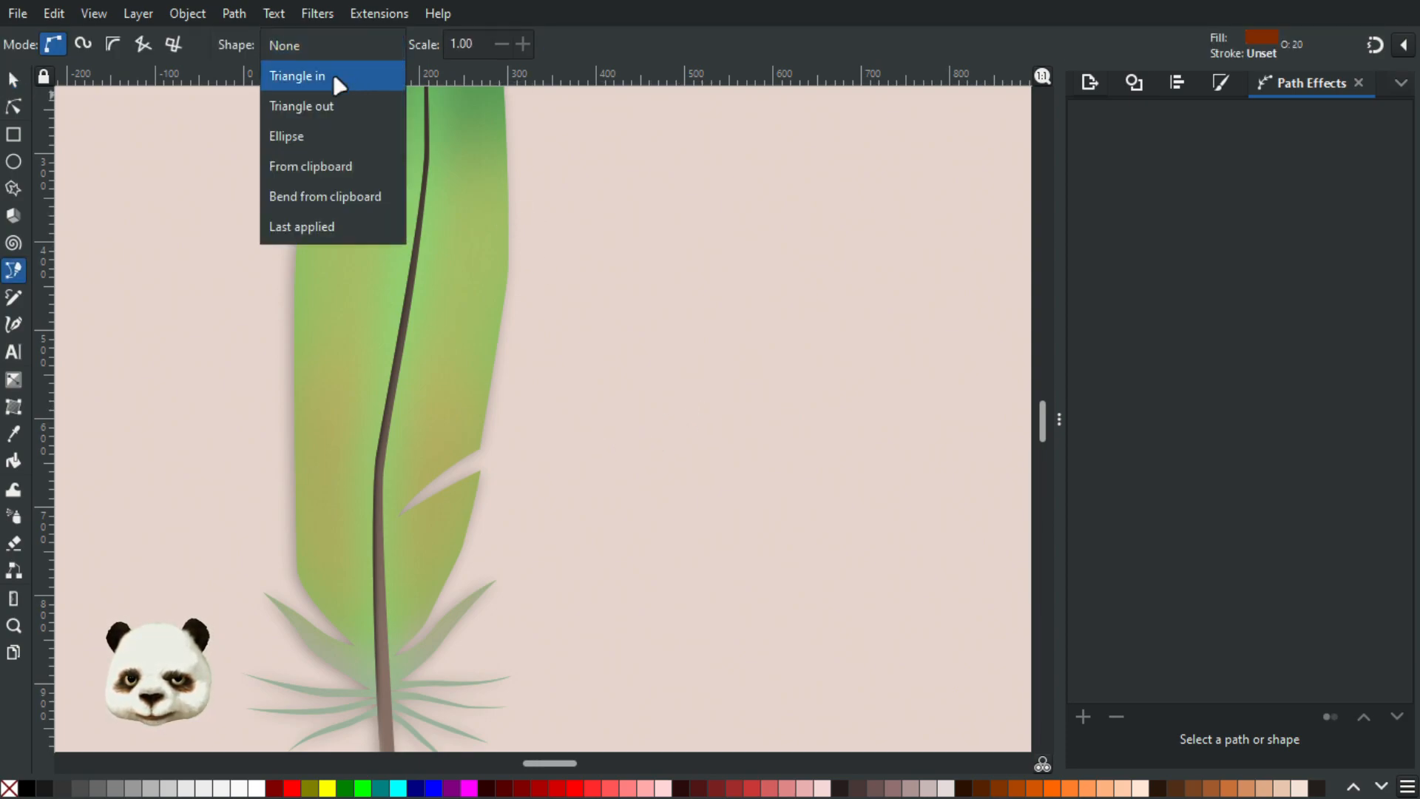
{"action": "left_click", "coordinate": [325, 105]}
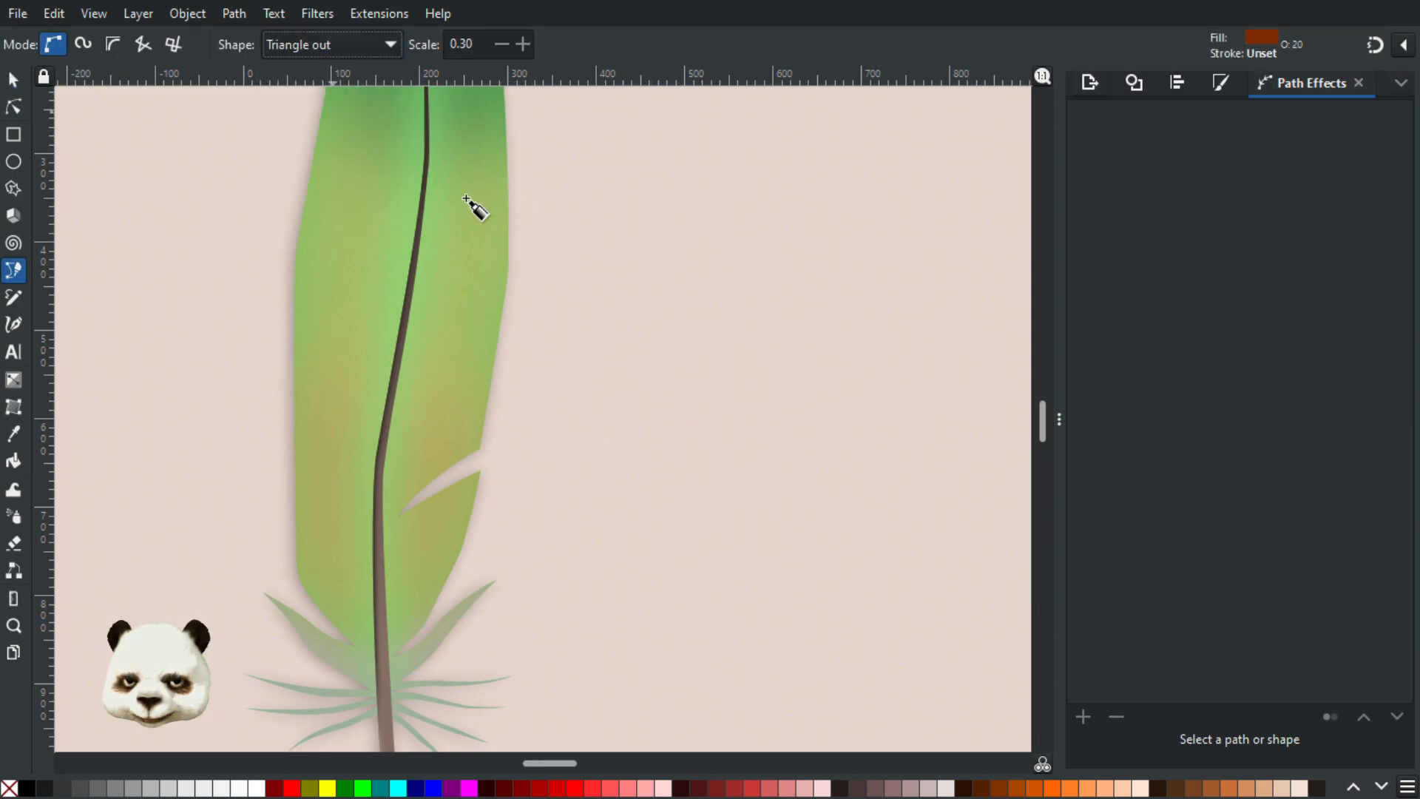
{"action": "left_click", "coordinate": [604, 442]}
{"action": "left_click_drag", "start_coordinate": [702, 396], "coordinate": [727, 384]}
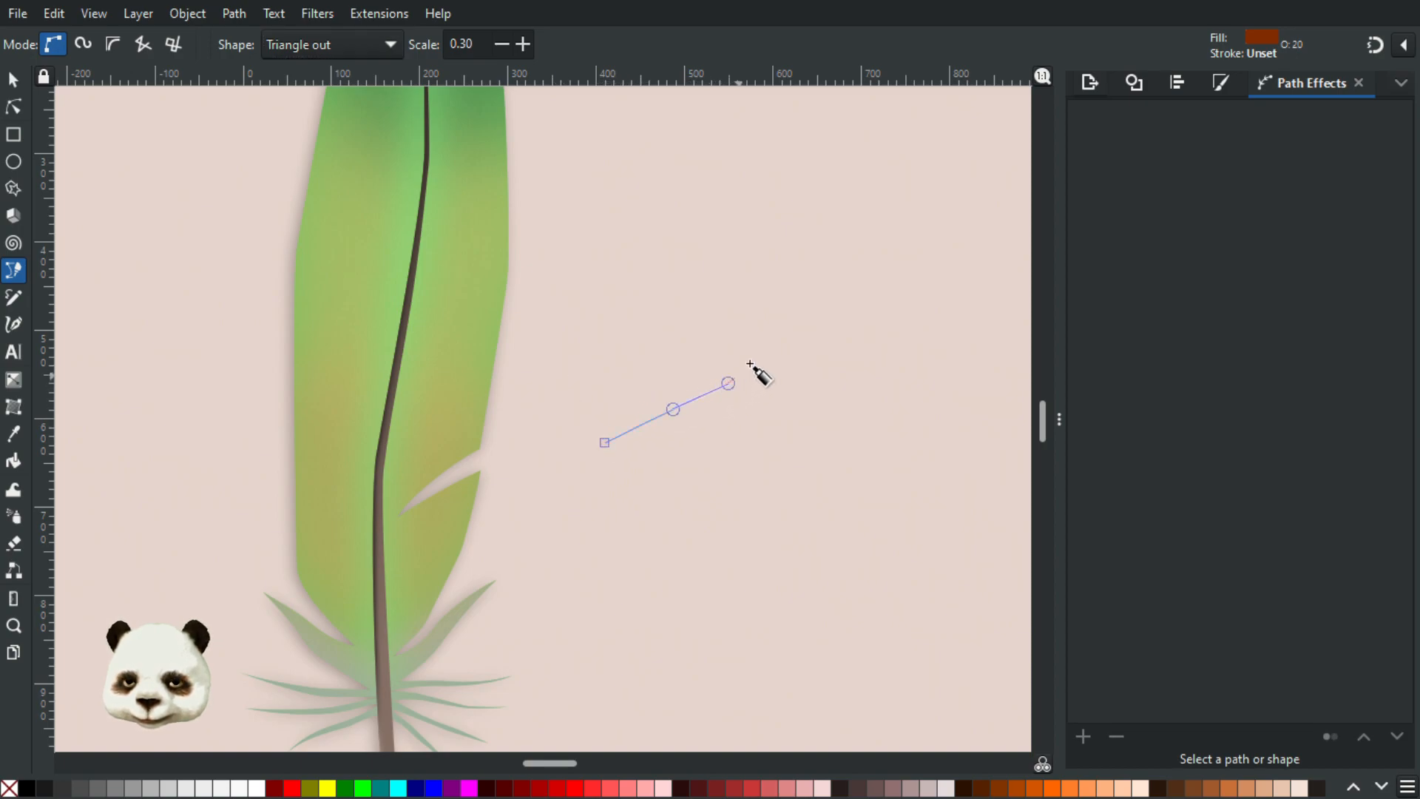
{"action": "double_click", "coordinate": [789, 318]}
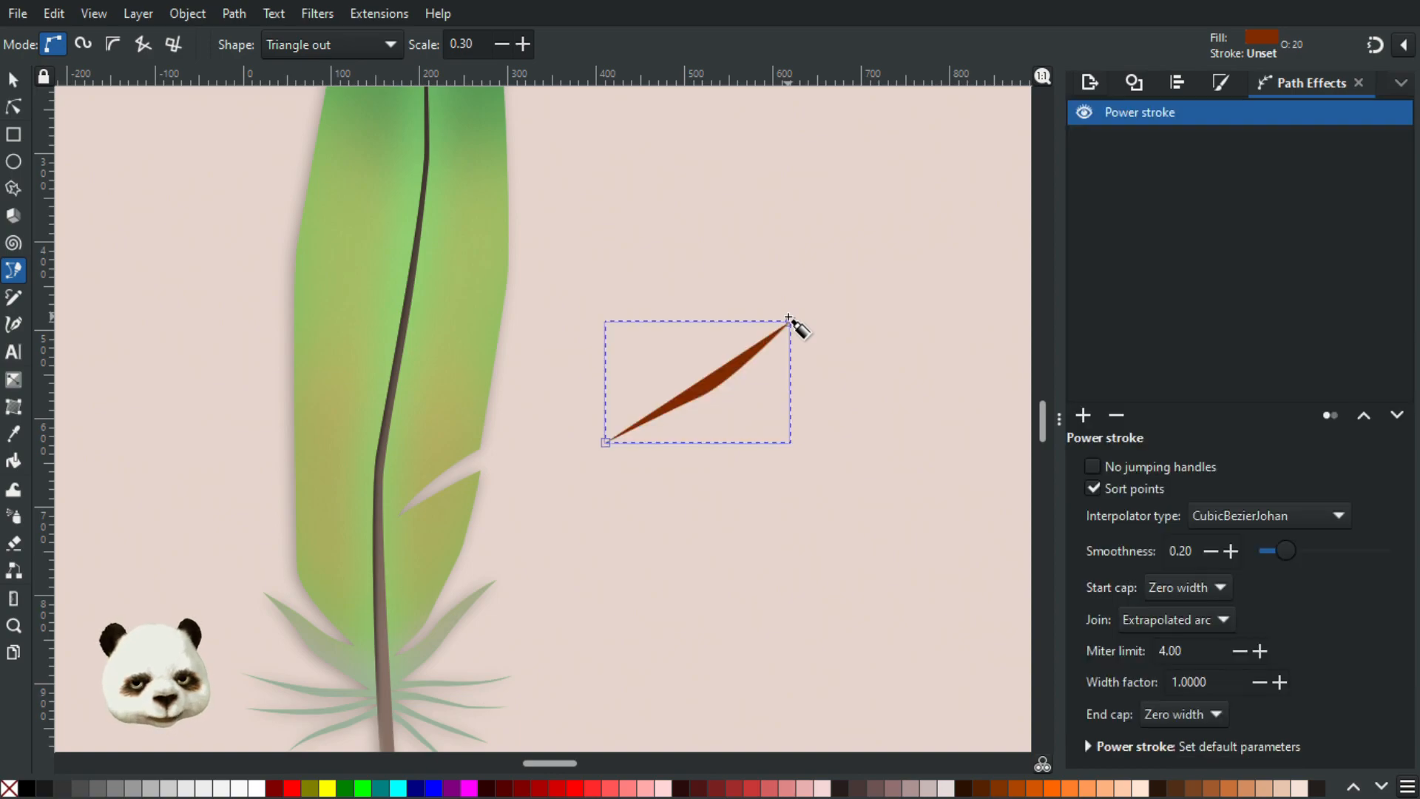
- Give the trial stroke a black stroke paint and no fill, and open its fill and stroke settings
{"action": "left_click", "coordinate": [27, 786], "text": "shift"}
{"action": "left_click", "coordinate": [9, 786]}
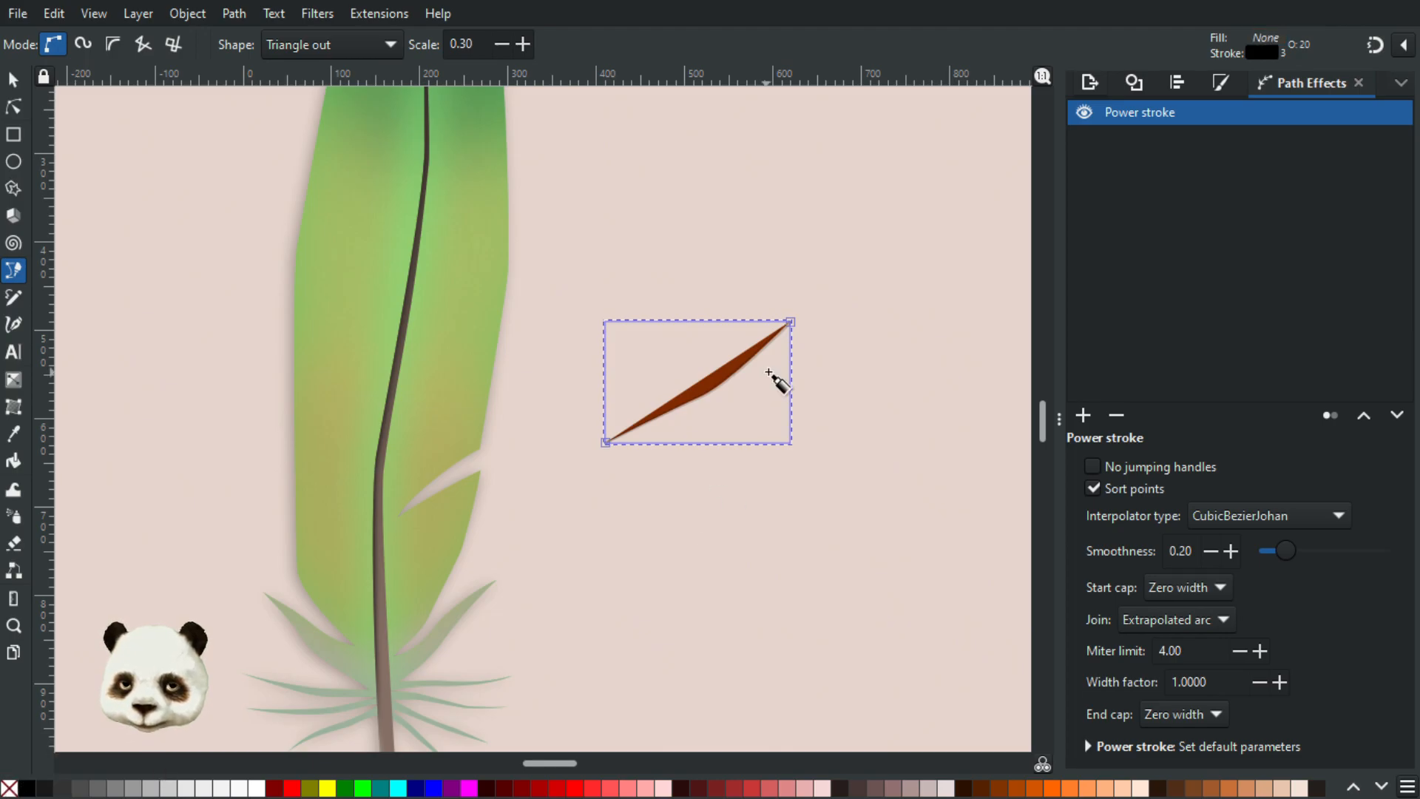
{"action": "key", "text": "3"}
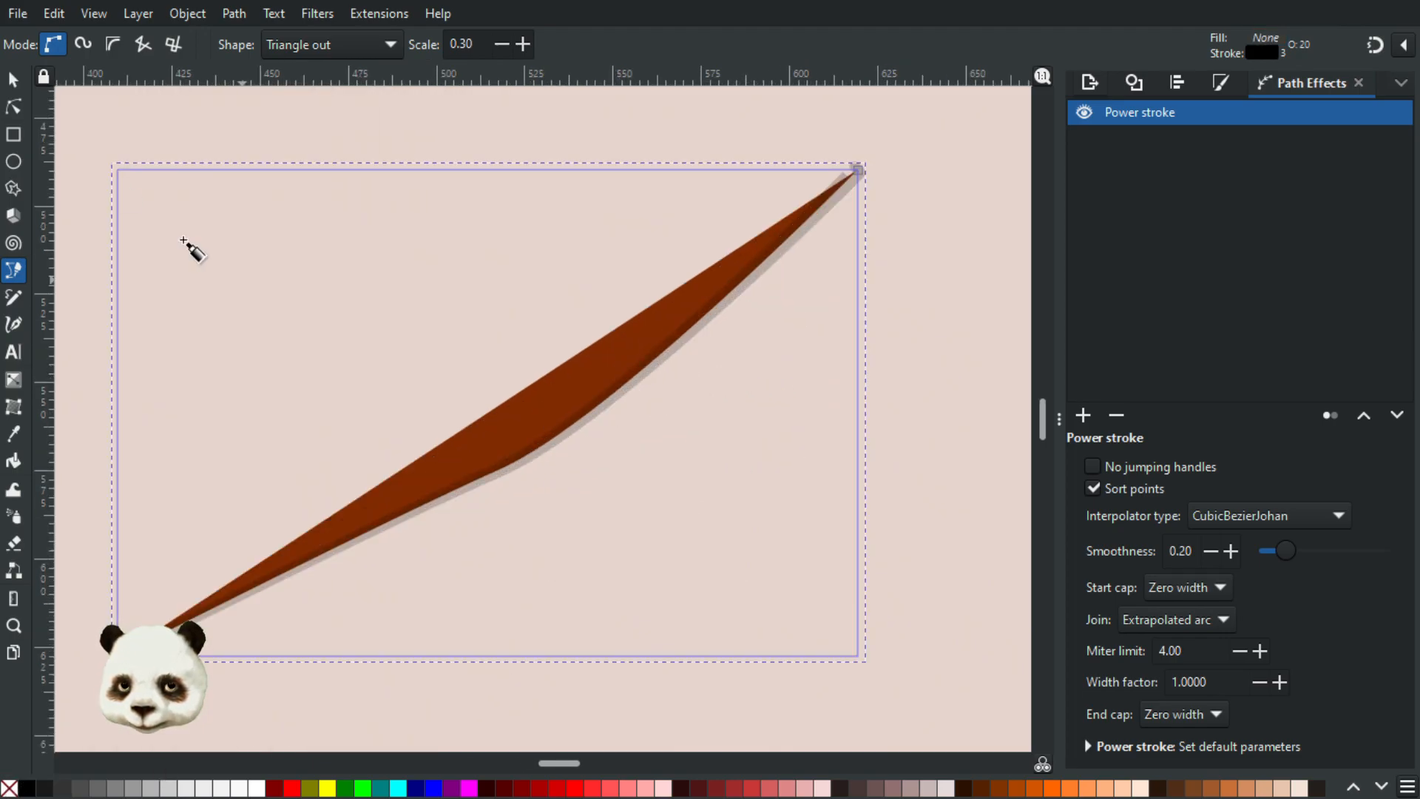
{"action": "left_click", "coordinate": [14, 79]}
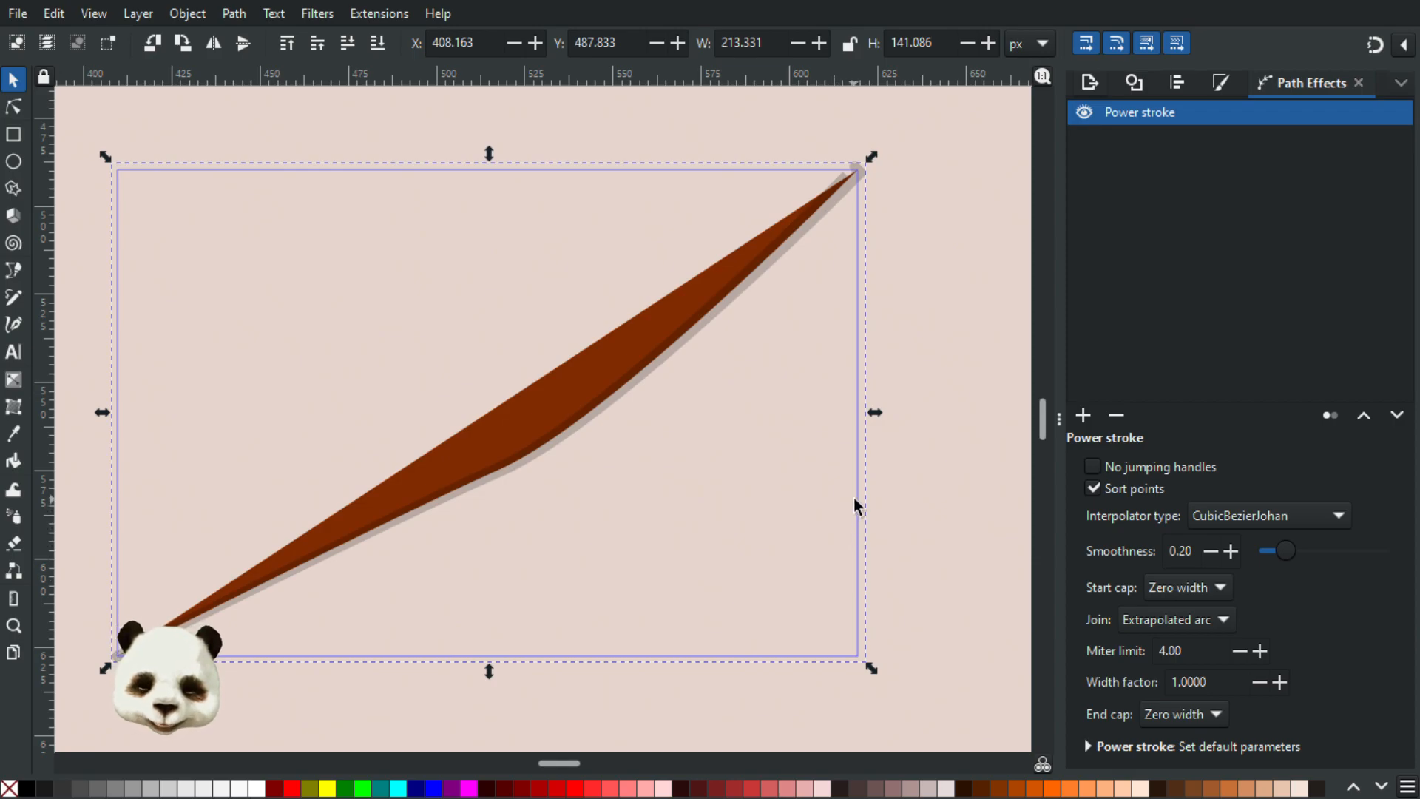
{"action": "key", "text": "ctrl+shift+f"}
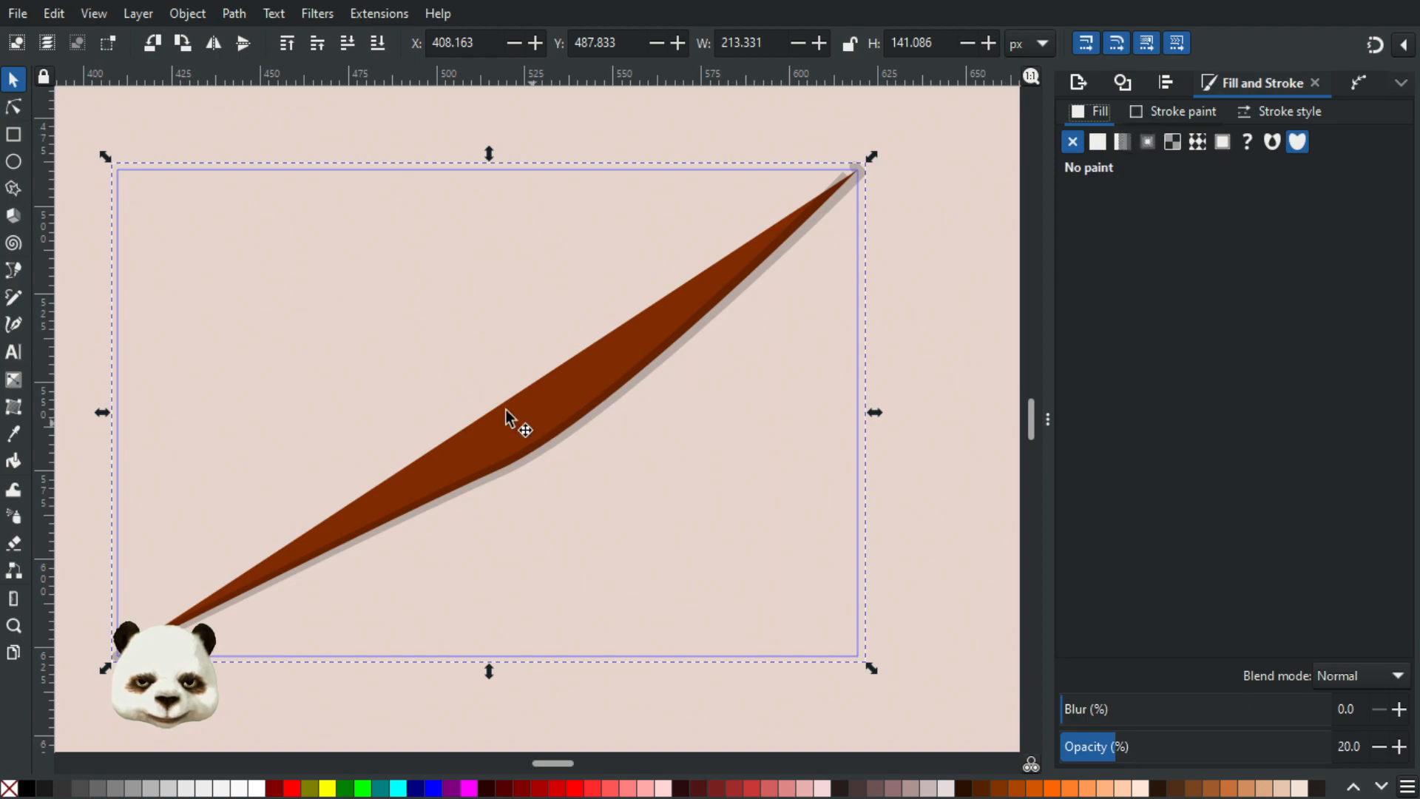
- Try adjusting the trial stroke's width at its upper end by node editing, and delete the stroke
{"action": "left_click", "coordinate": [14, 106]}
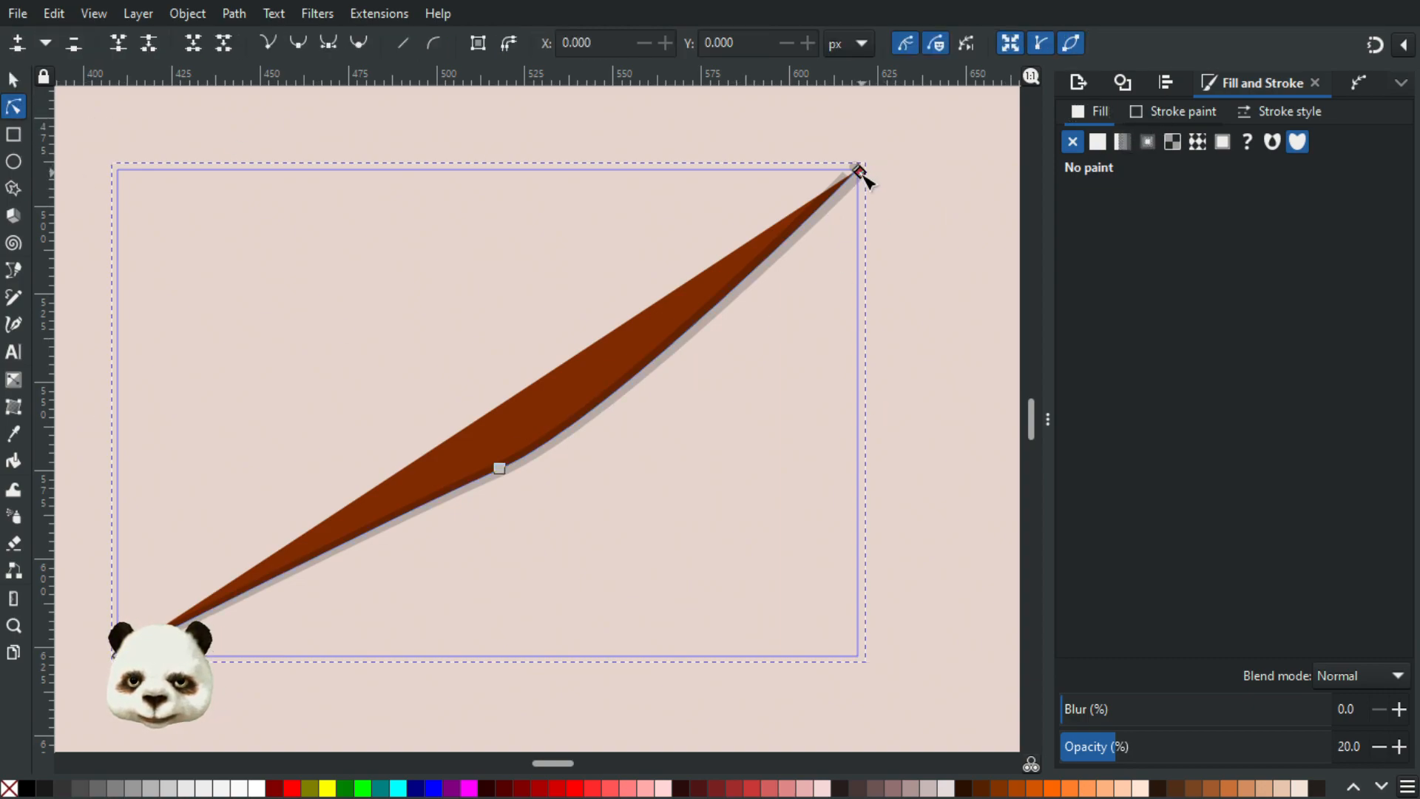
{"action": "double_click", "coordinate": [812, 226]}
{"action": "left_click_drag", "start_coordinate": [812, 228], "coordinate": [846, 209]}
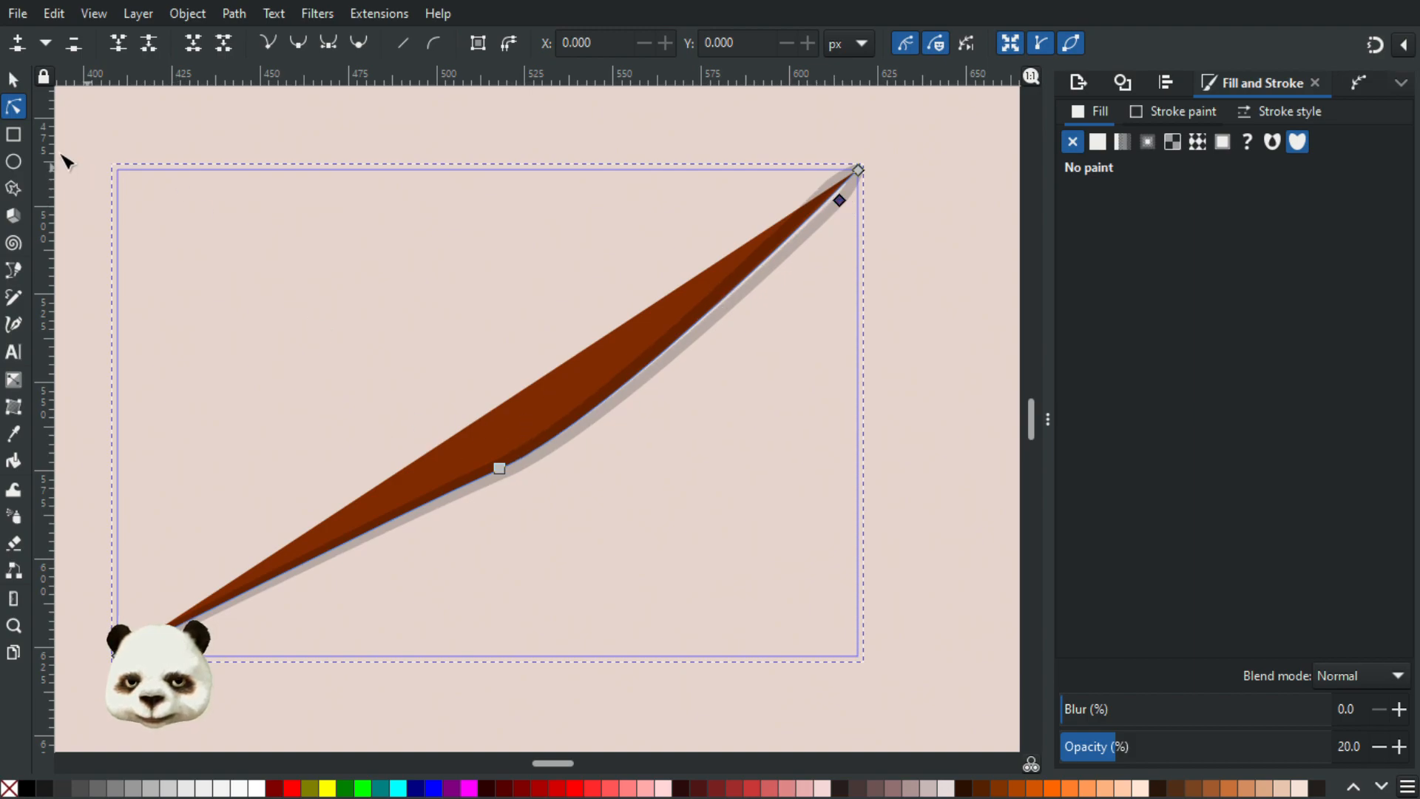
{"action": "left_click", "coordinate": [14, 79]}
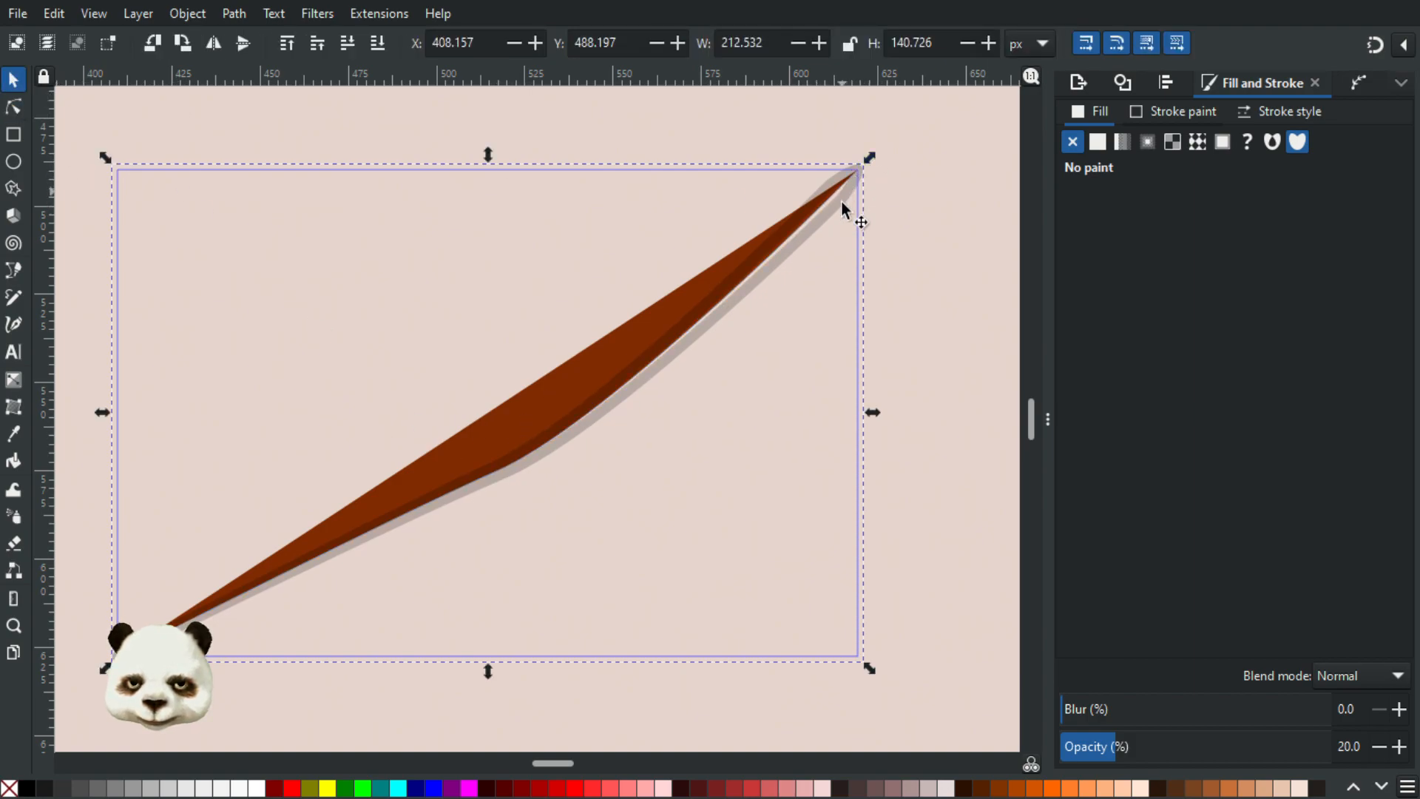
{"action": "key", "text": "Delete"}
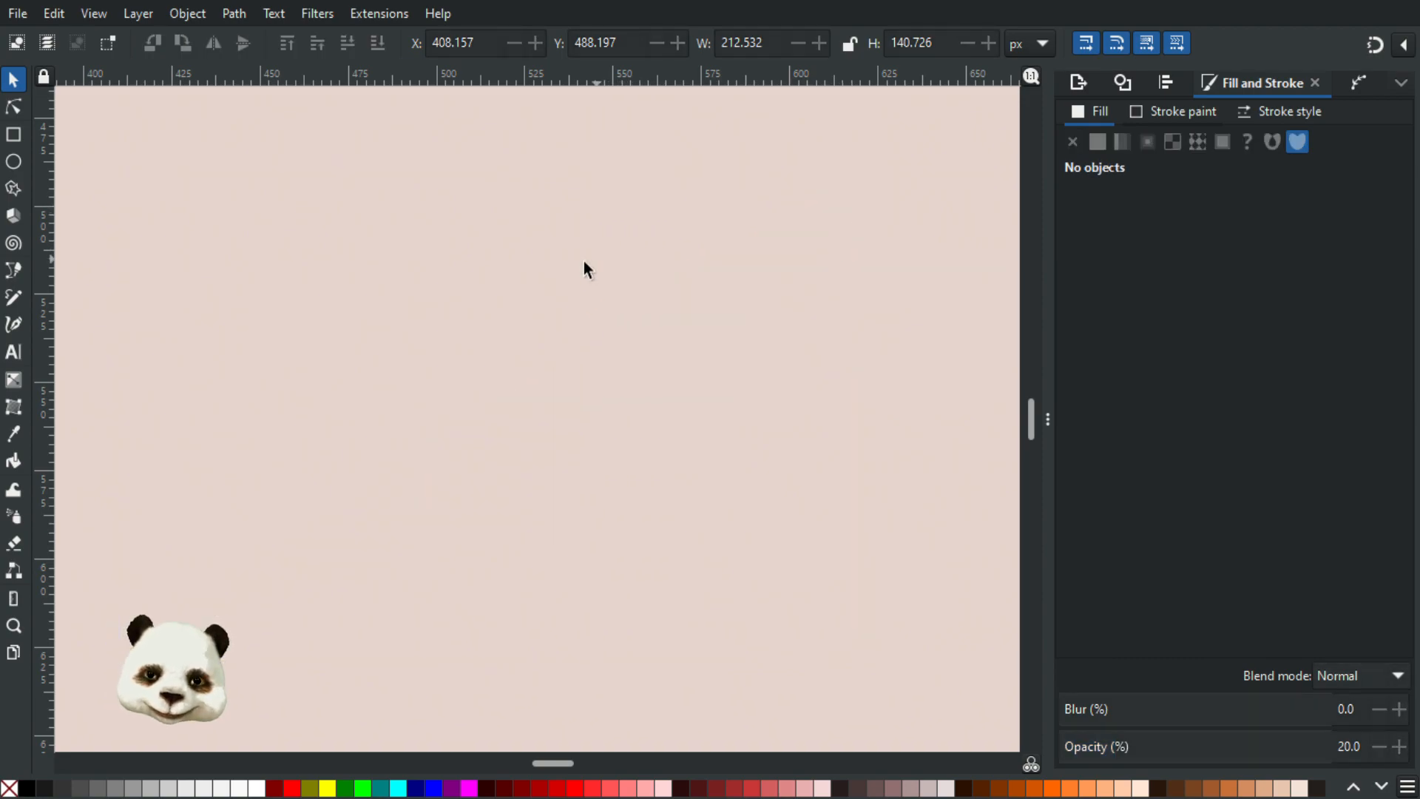
- Draw a straight-segment, three-point Triangle out stroke on the empty background and set its opacity to 100%
{"action": "key", "text": "c"}
{"action": "left_click", "coordinate": [323, 427]}
{"action": "left_click", "coordinate": [498, 386]}
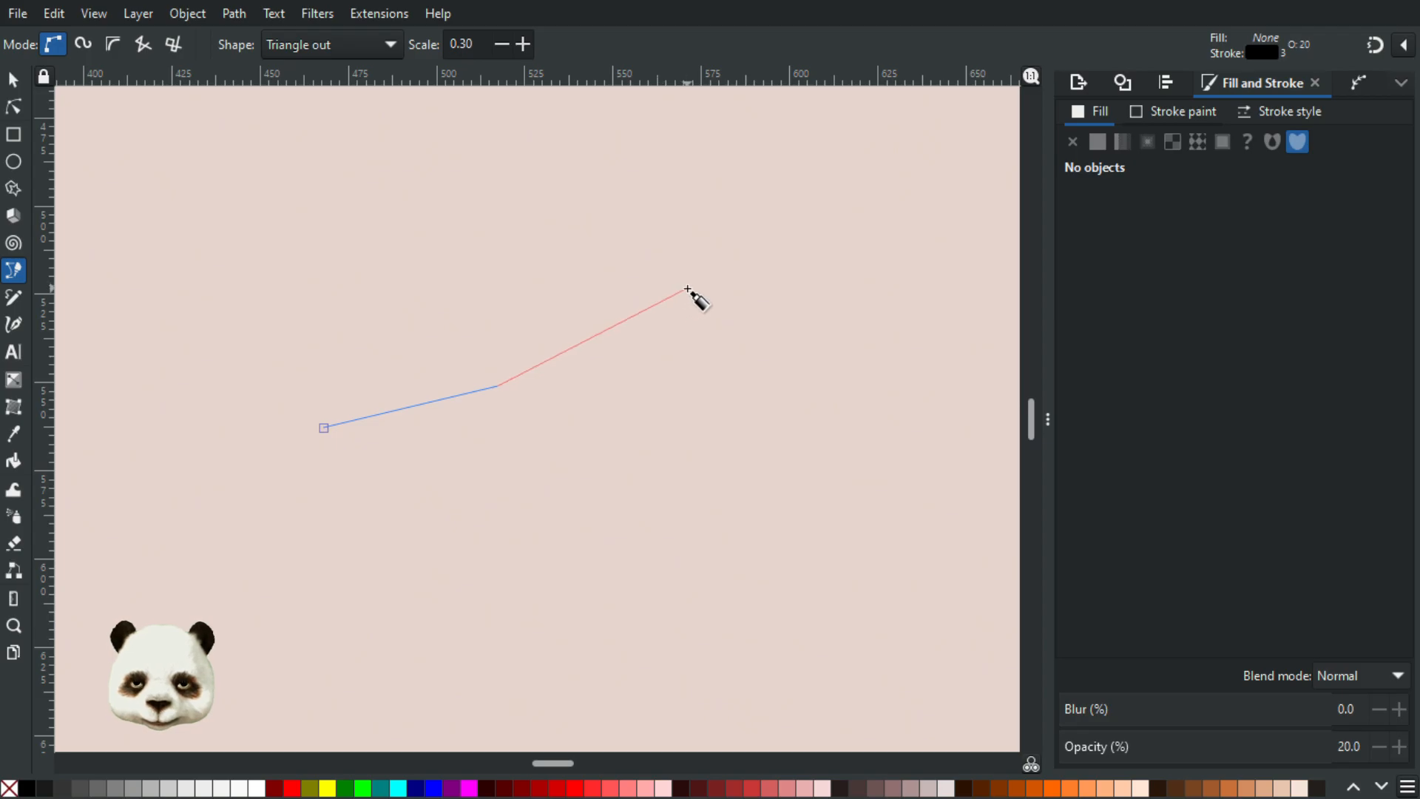
{"action": "double_click", "coordinate": [687, 289]}
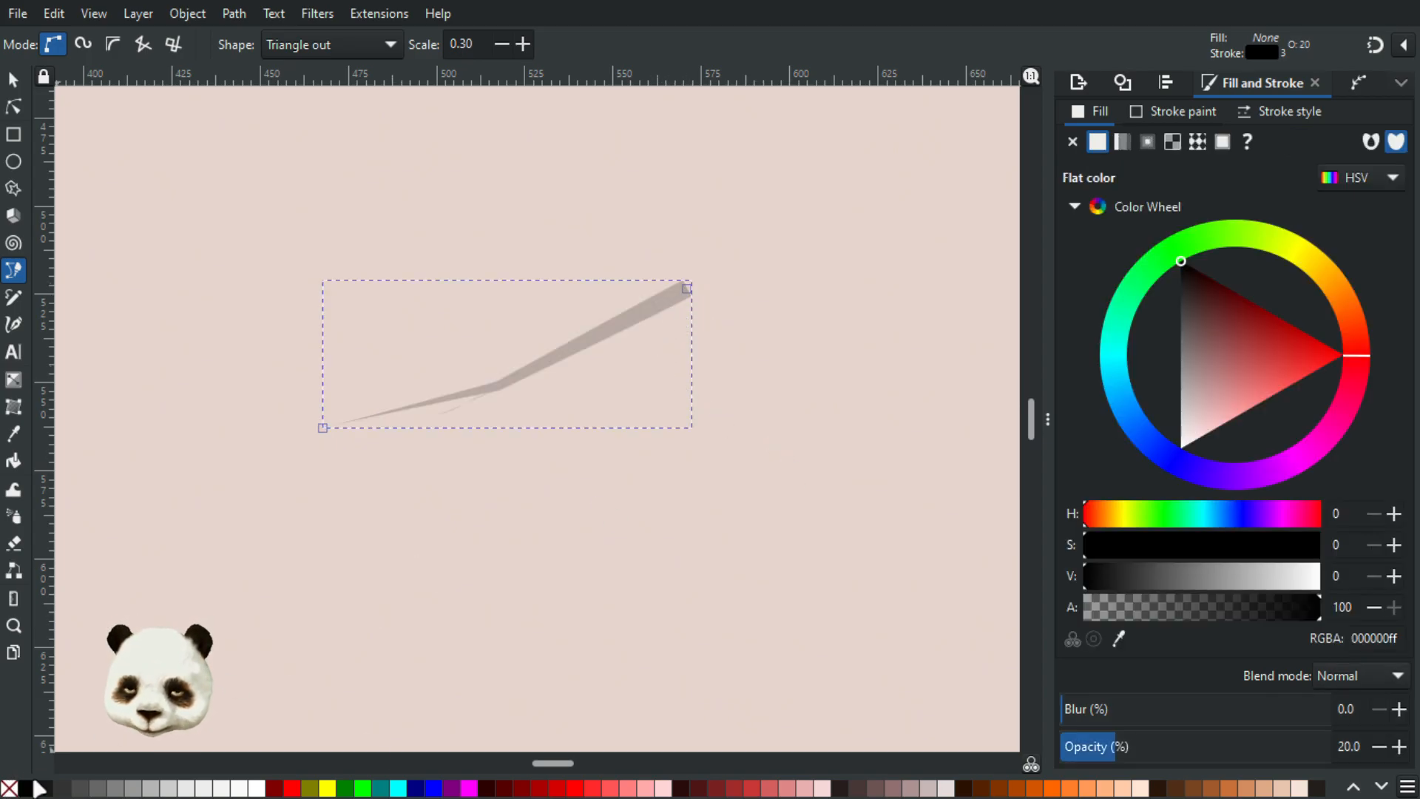
{"action": "left_click_drag", "start_coordinate": [1141, 754], "coordinate": [1334, 748]}
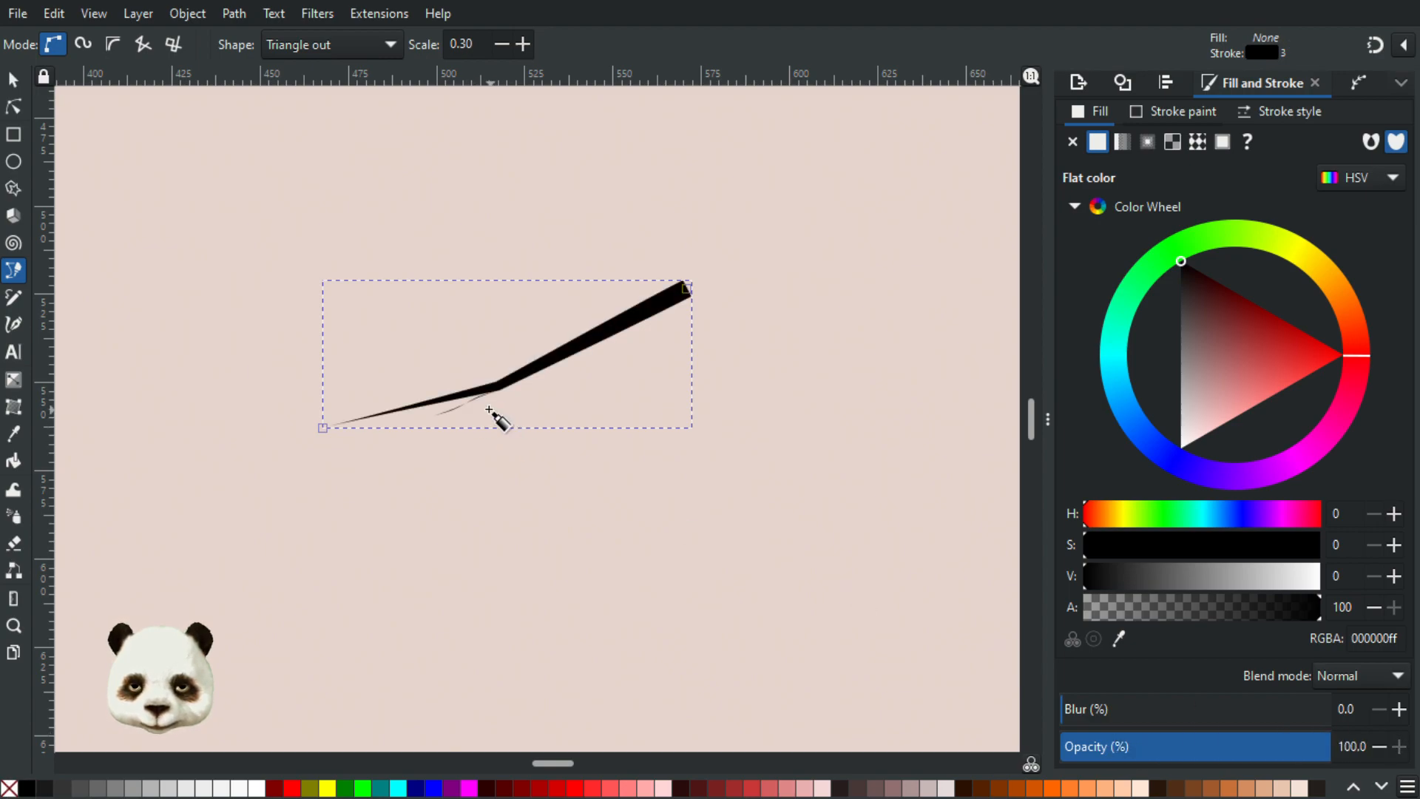
- Try moving both end nodes of the trial stroke and swapping its fill for a black outline, and delete it
{"action": "left_click", "coordinate": [13, 106]}
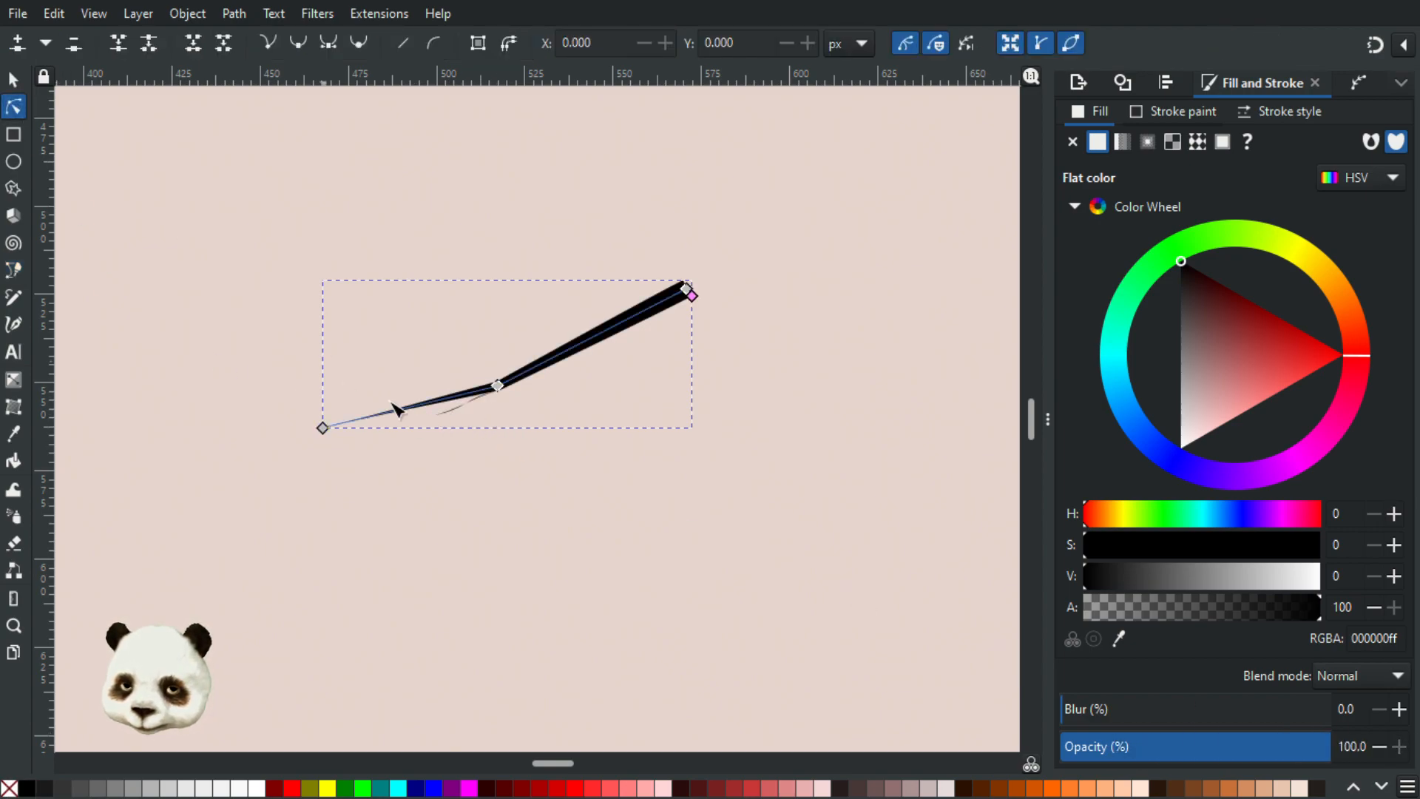
{"action": "mouse_move", "coordinate": [317, 429]}
{"action": "left_mouse_down"}
{"action": "mouse_move", "coordinate": [304, 485]}
{"action": "mouse_move", "coordinate": [206, 372]}
{"action": "mouse_move", "coordinate": [246, 420]}
{"action": "left_mouse_up"}
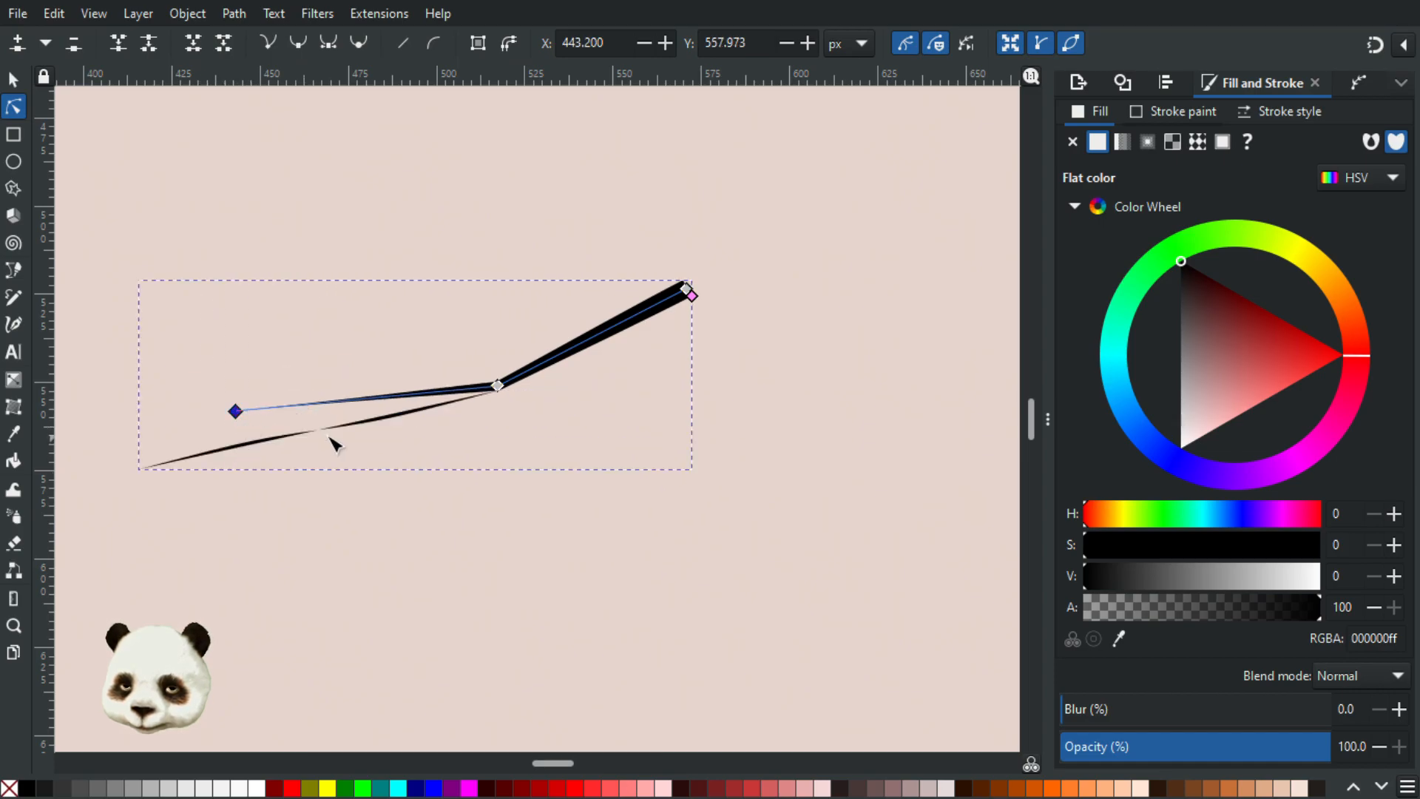
{"action": "left_click", "coordinate": [9, 788]}
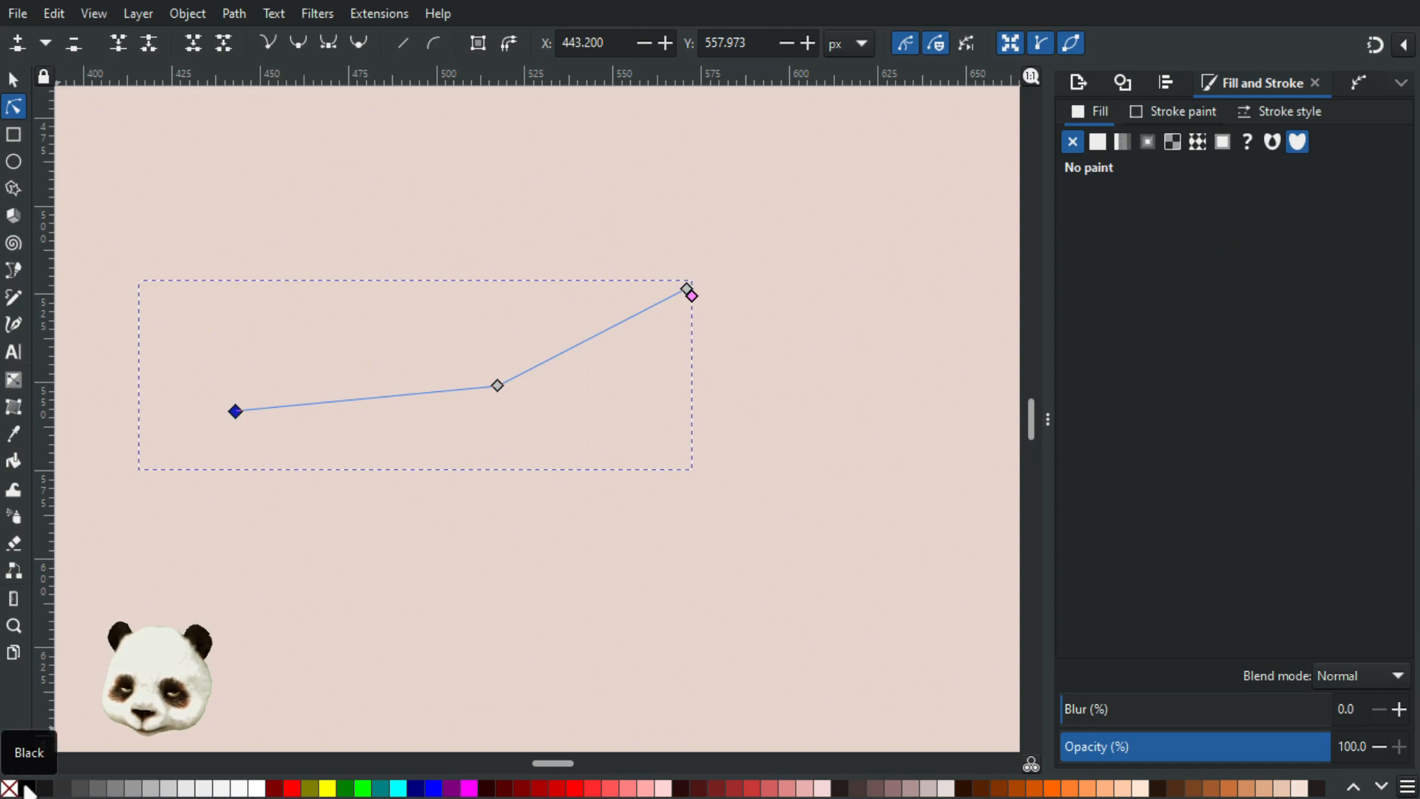
{"action": "left_click", "coordinate": [28, 789], "text": "shift"}
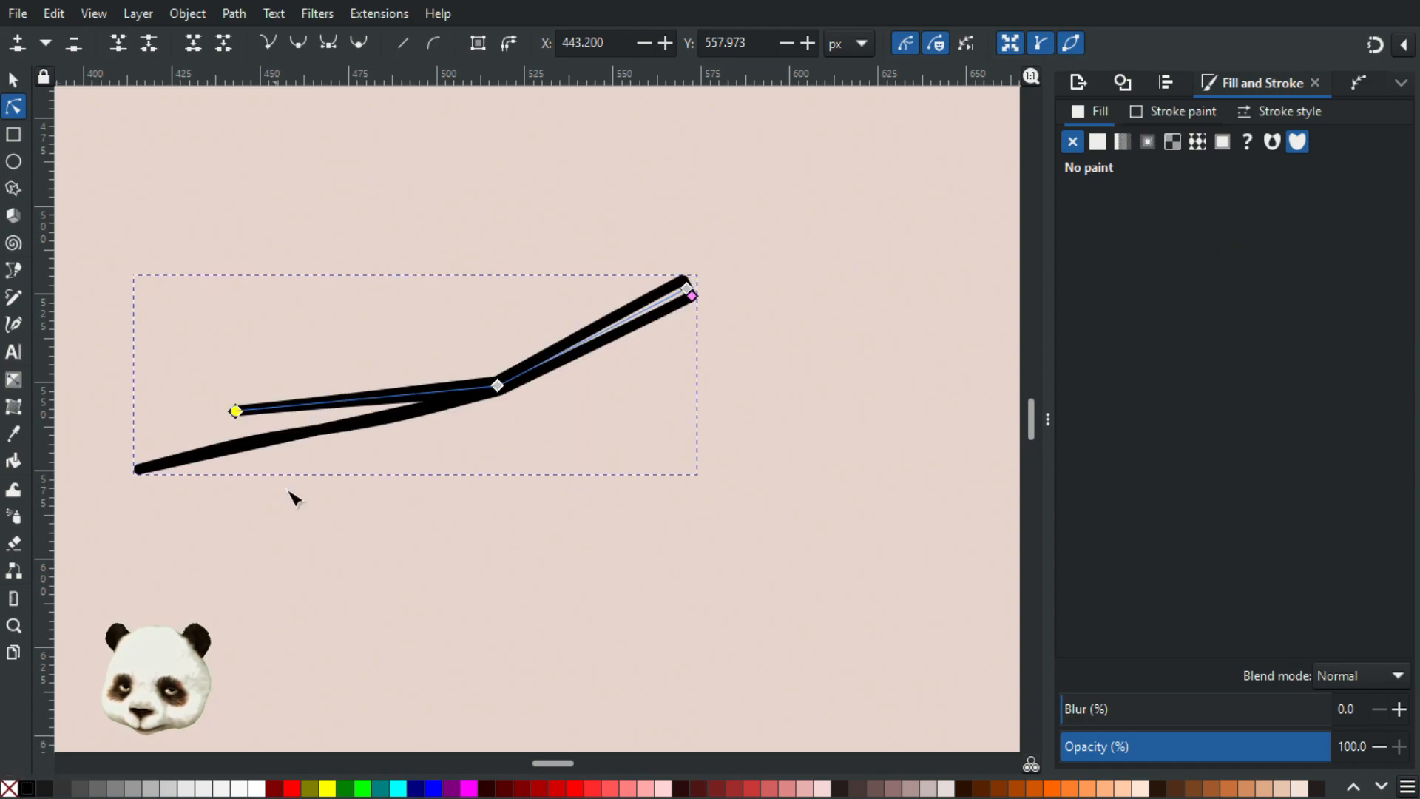
{"action": "mouse_move", "coordinate": [688, 288]}
{"action": "left_mouse_down"}
{"action": "mouse_move", "coordinate": [754, 255]}
{"action": "mouse_move", "coordinate": [778, 213]}
{"action": "mouse_move", "coordinate": [788, 265]}
{"action": "left_mouse_up"}
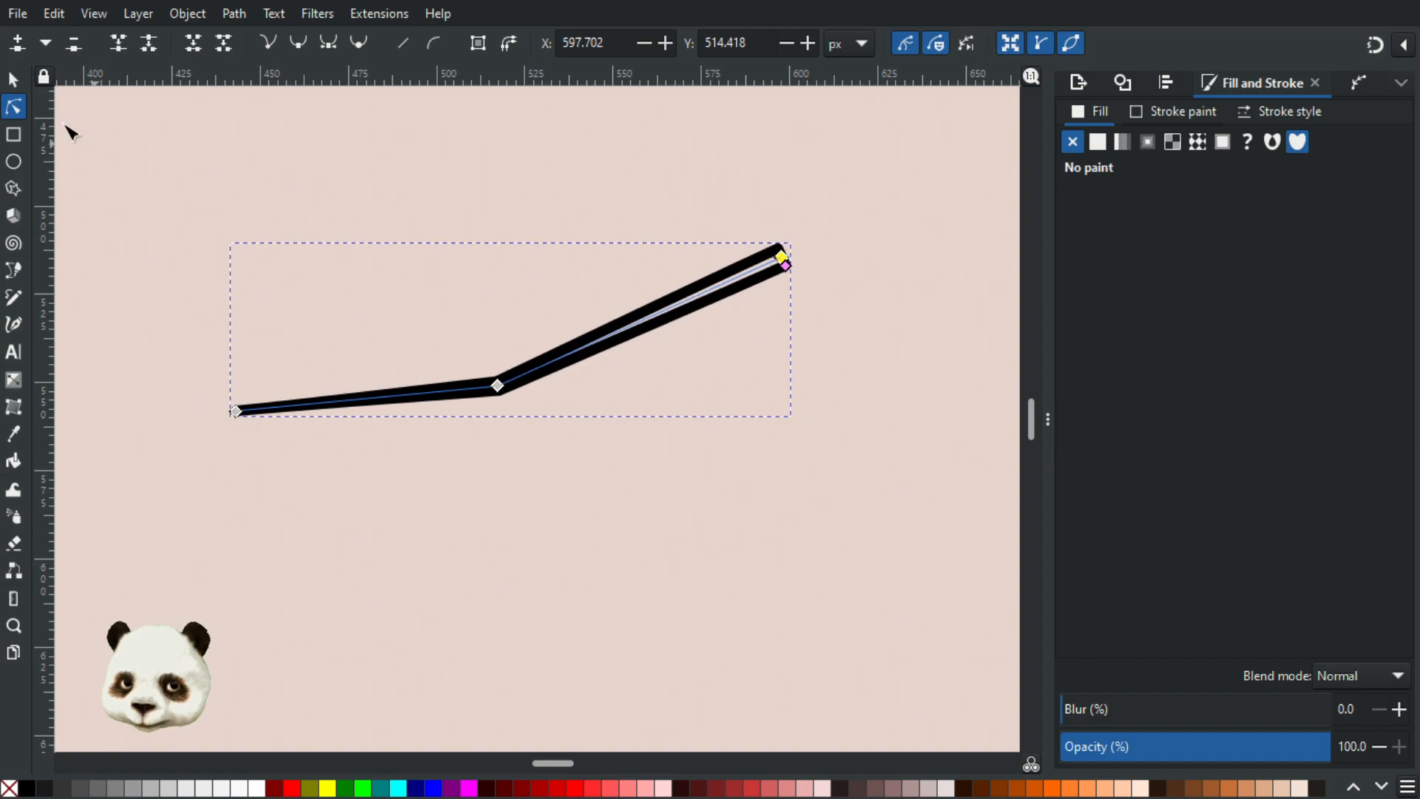
{"action": "key", "text": "s"}
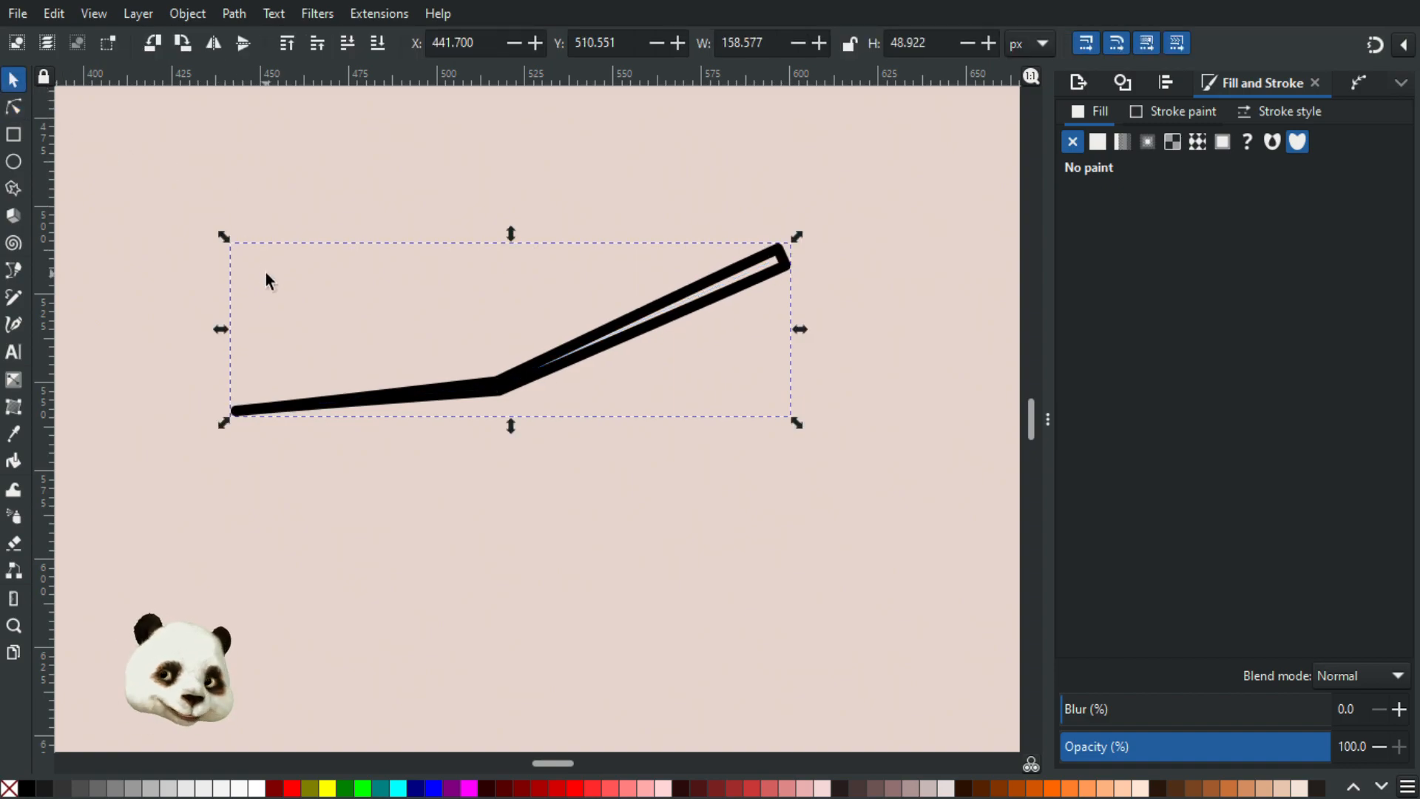
{"action": "key", "text": "Delete"}
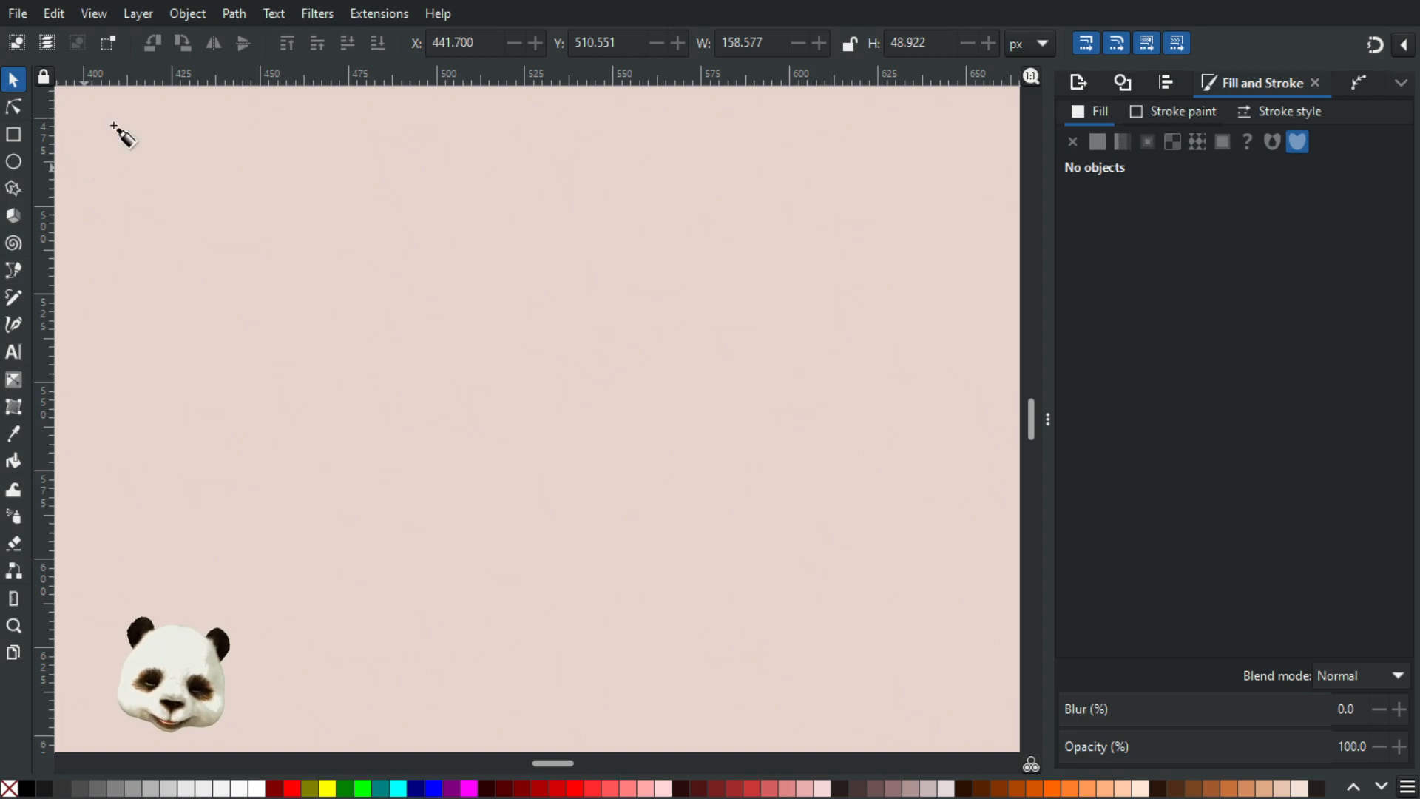
- Draw a bent three-point pen stroke with the Ellipse shape on the empty background beside the feather
{"action": "key", "text": "b"}
{"action": "left_click", "coordinate": [325, 46]}
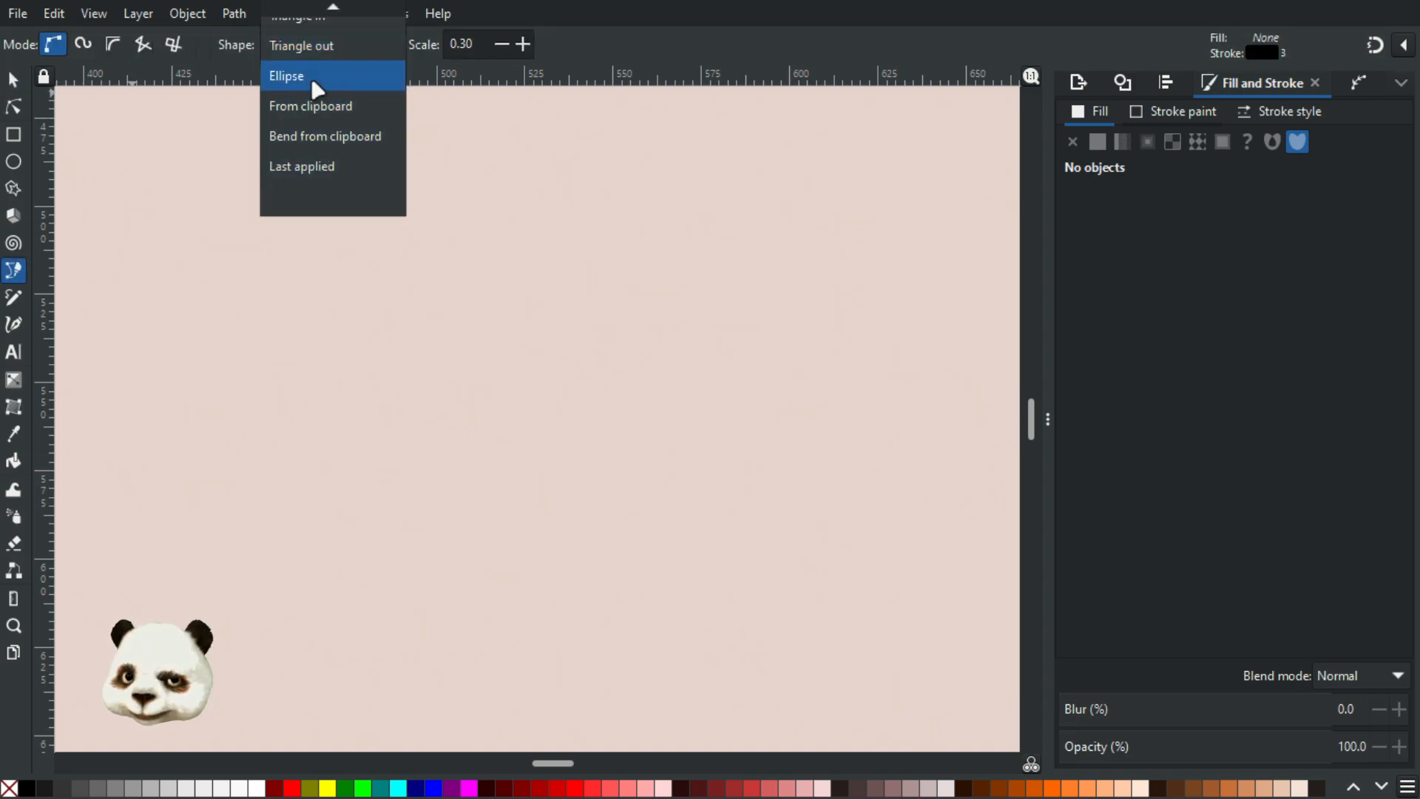
{"action": "left_click", "coordinate": [314, 77]}
{"action": "left_click", "coordinate": [246, 496]}
{"action": "left_click", "coordinate": [491, 393]}
{"action": "left_click", "coordinate": [632, 202]}
{"action": "key", "text": "Return"}
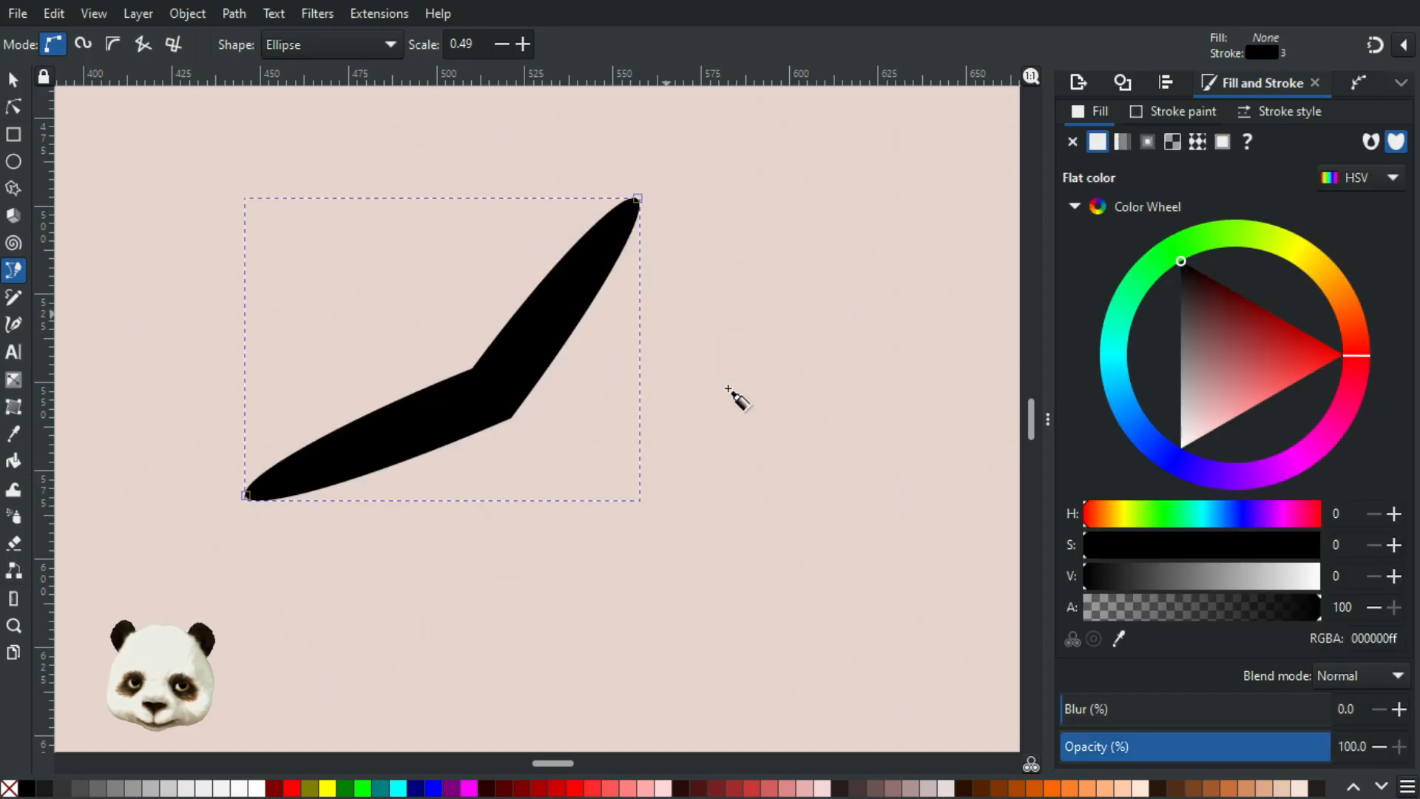
- Narrow the bent Ellipse stroke to a thin tapered line using its width handle, and deselect it
{"action": "left_click", "coordinate": [20, 109]}
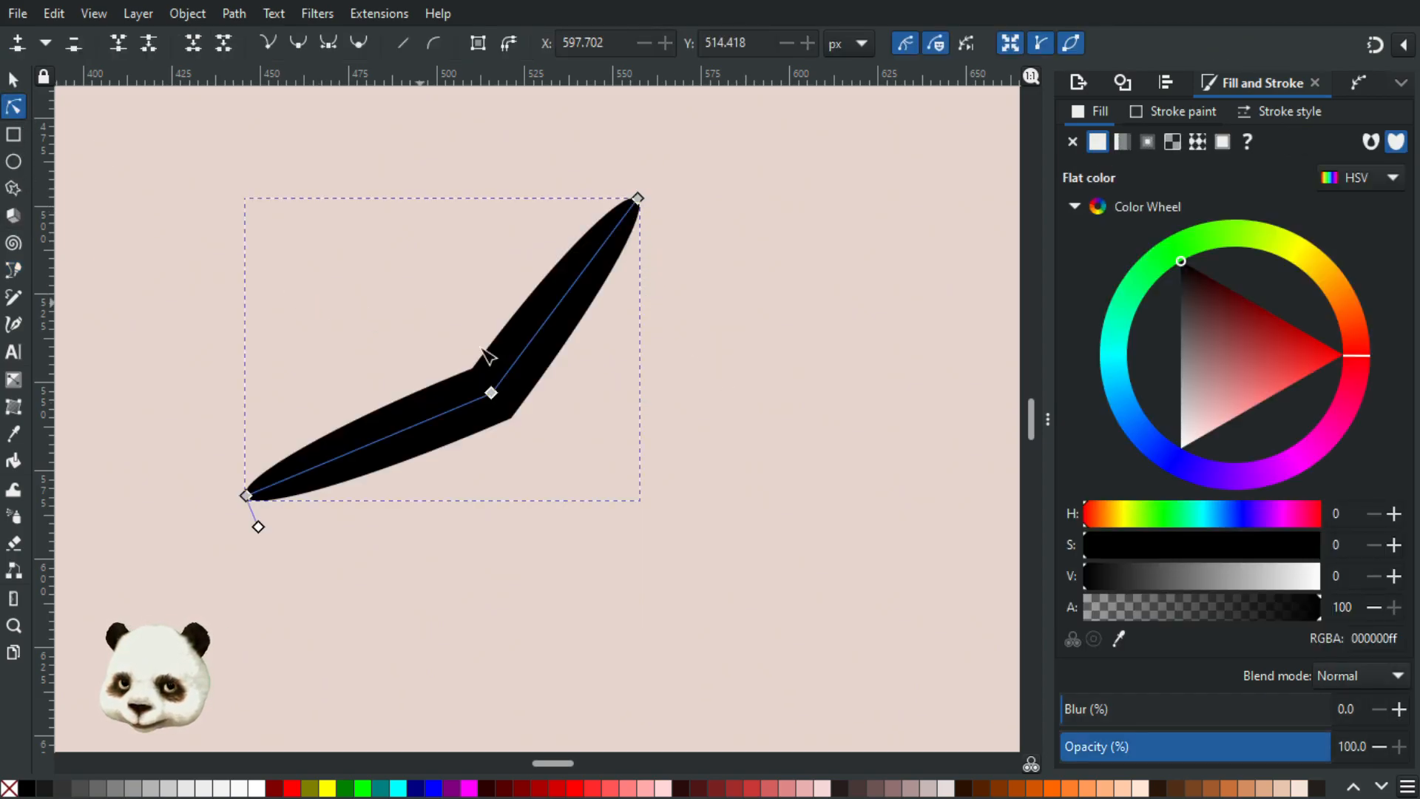
{"action": "left_click_drag", "start_coordinate": [260, 529], "coordinate": [251, 501]}
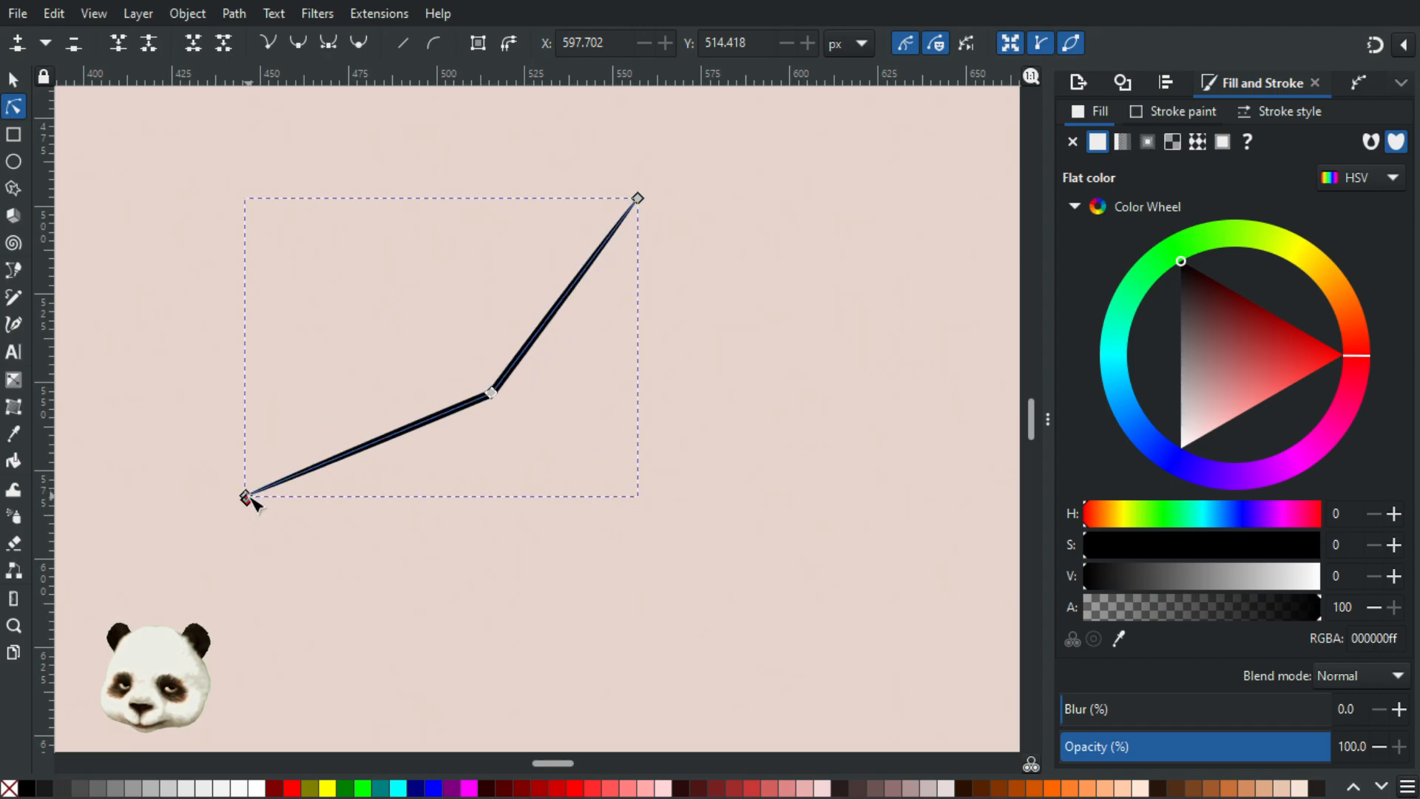
{"action": "left_click", "coordinate": [645, 574]}
{"action": "scroll", "coordinate": [625, 546], "scroll_direction": "down", "scroll_amount": 5}
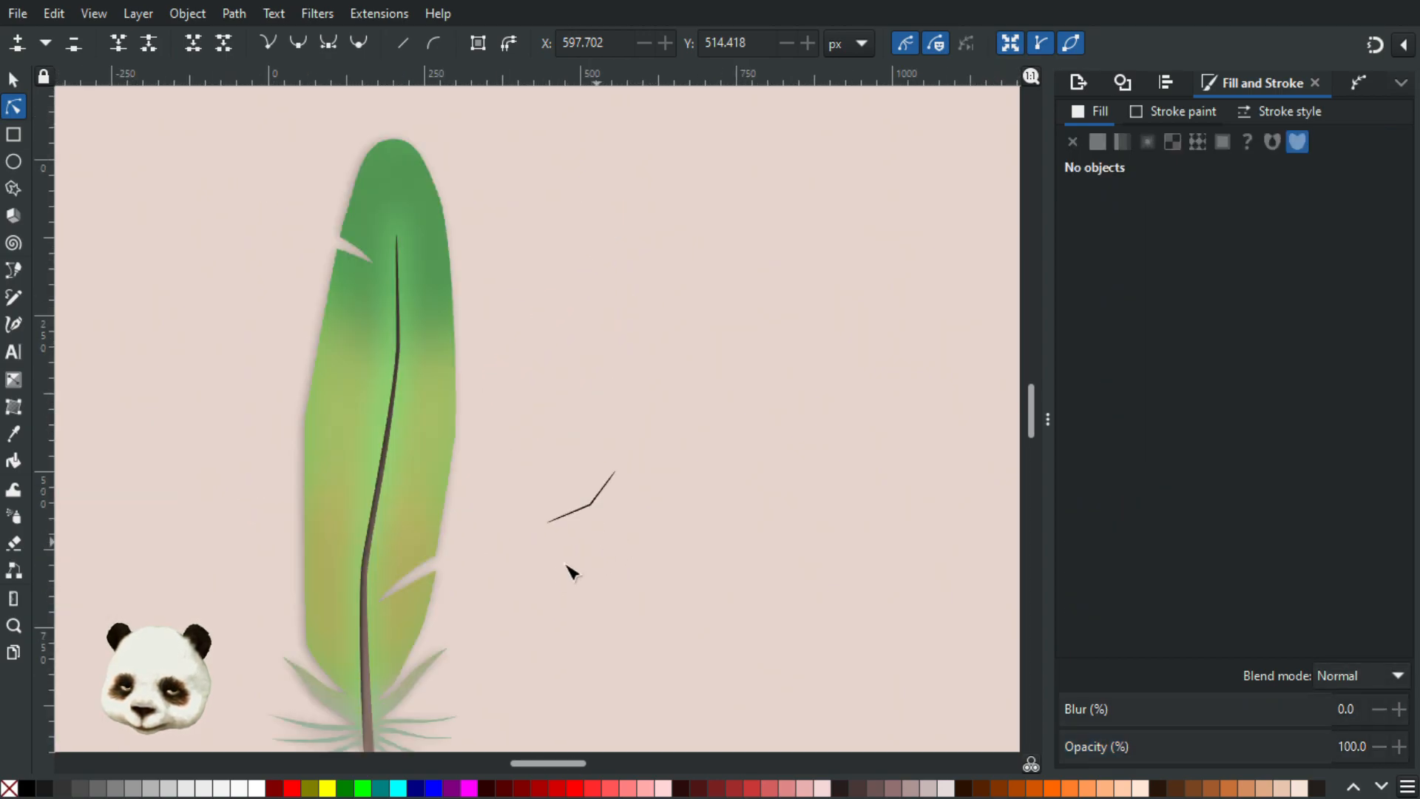
{"action": "scroll", "coordinate": [634, 561], "scroll_direction": "up", "scroll_amount": 3}
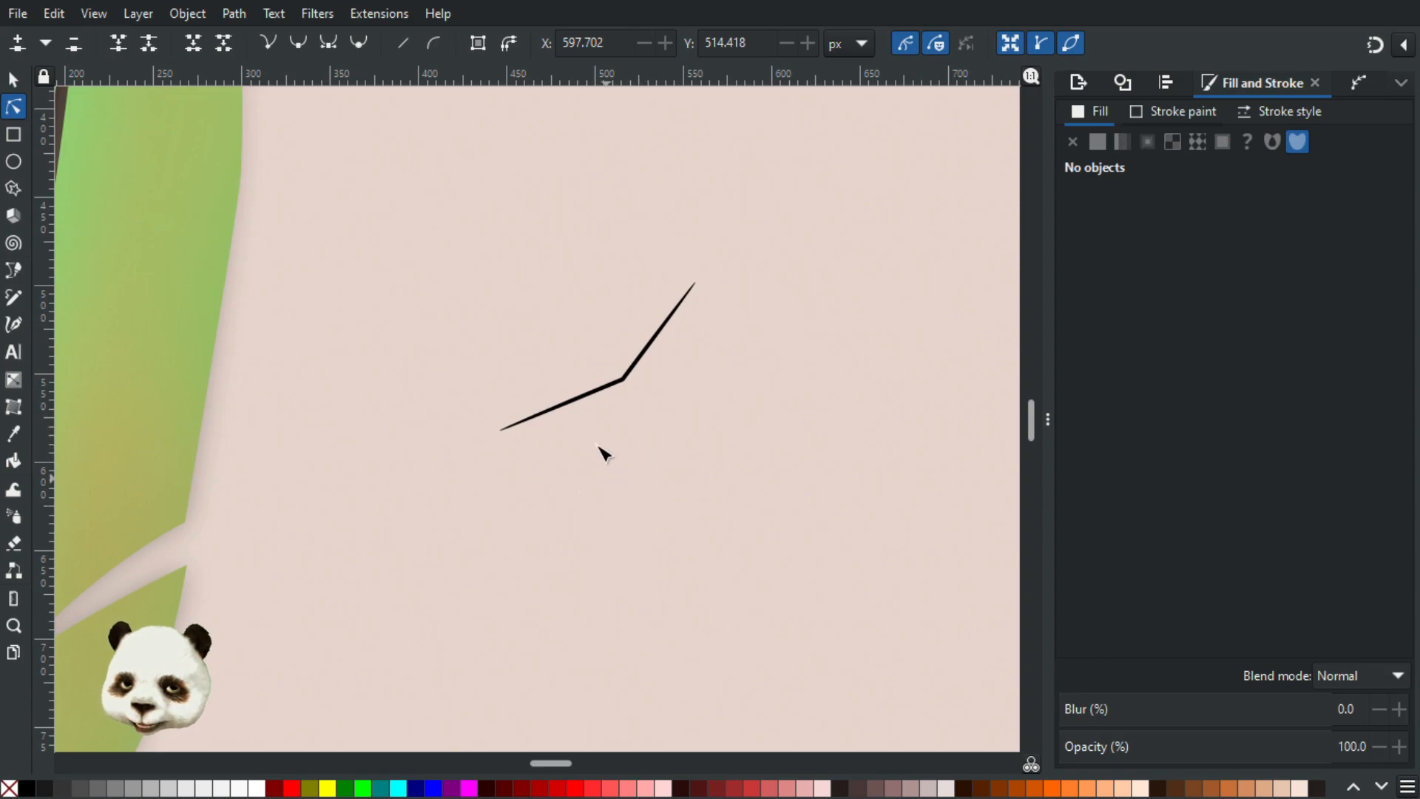
- Draw a longer S-curved, four-point pen stroke with the Ellipse shape below the bent stroke
{"action": "key", "text": "b"}
{"action": "left_click", "coordinate": [461, 577]}
{"action": "left_click_drag", "start_coordinate": [612, 568], "coordinate": [681, 538]}
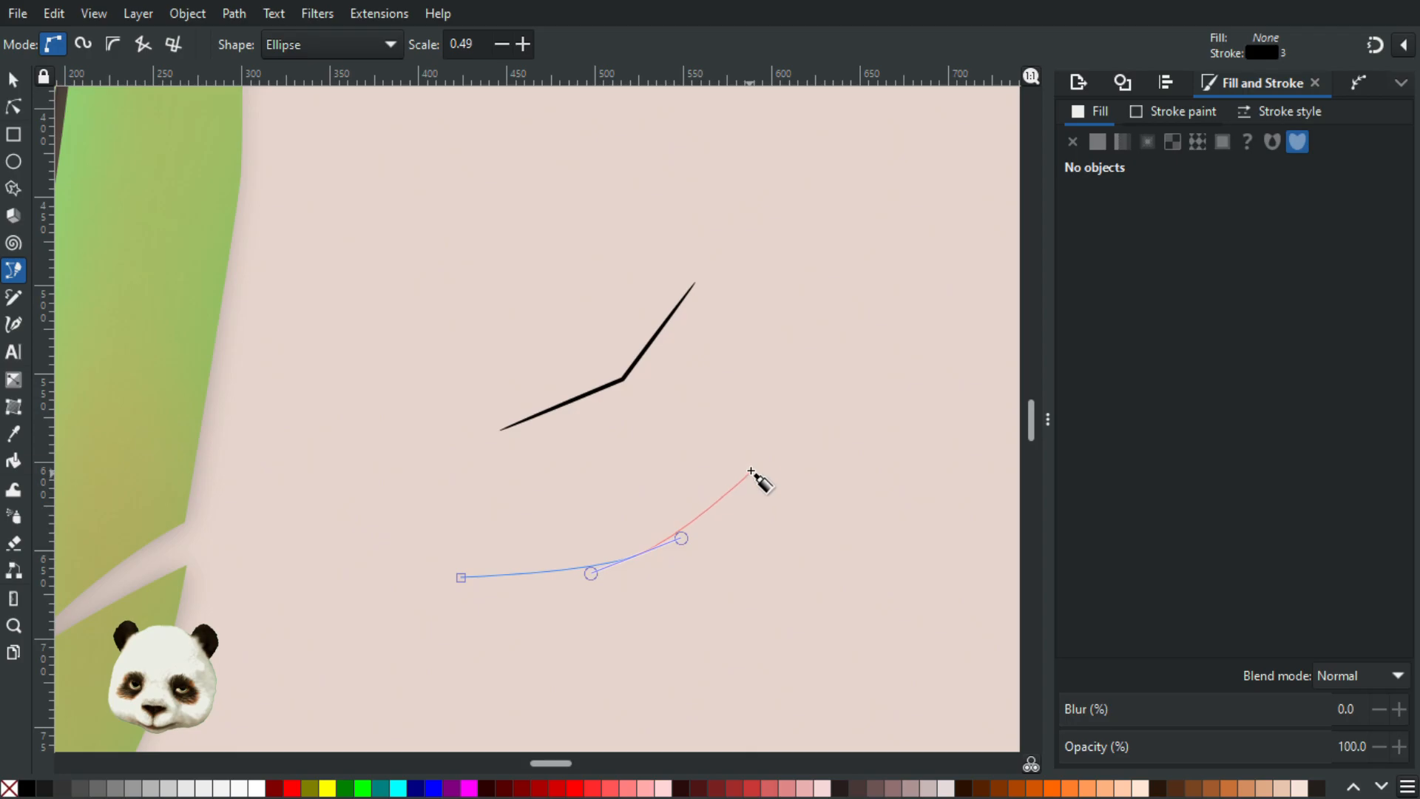
{"action": "left_click_drag", "start_coordinate": [759, 451], "coordinate": [773, 437]}
{"action": "left_click_drag", "start_coordinate": [895, 390], "coordinate": [925, 379]}
{"action": "key", "text": "Return"}
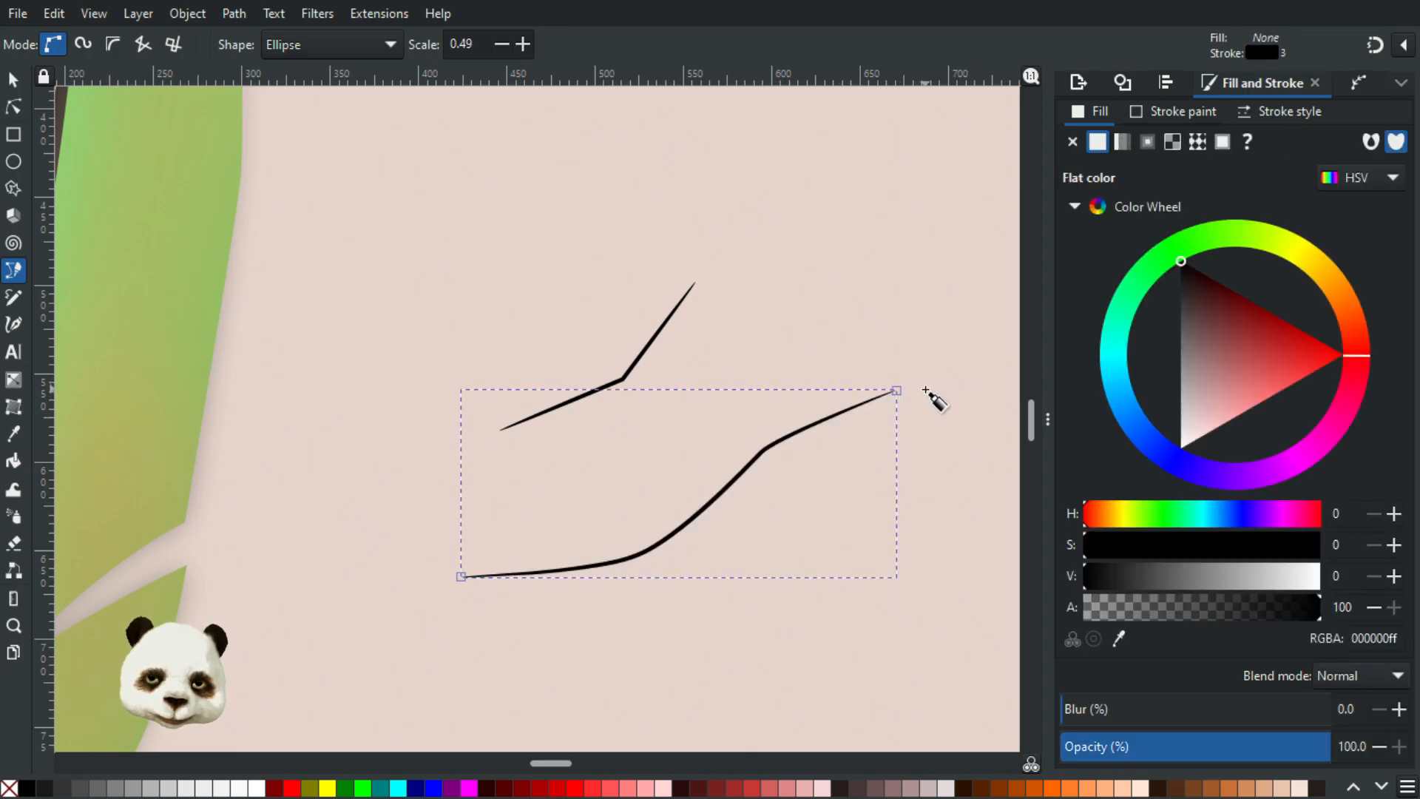
{"action": "scroll", "coordinate": [839, 452], "scroll_direction": "down", "scroll_amount": 3}
{"action": "scroll", "coordinate": [560, 592], "scroll_direction": "up", "scroll_amount": 2, "text": "ctrl"}
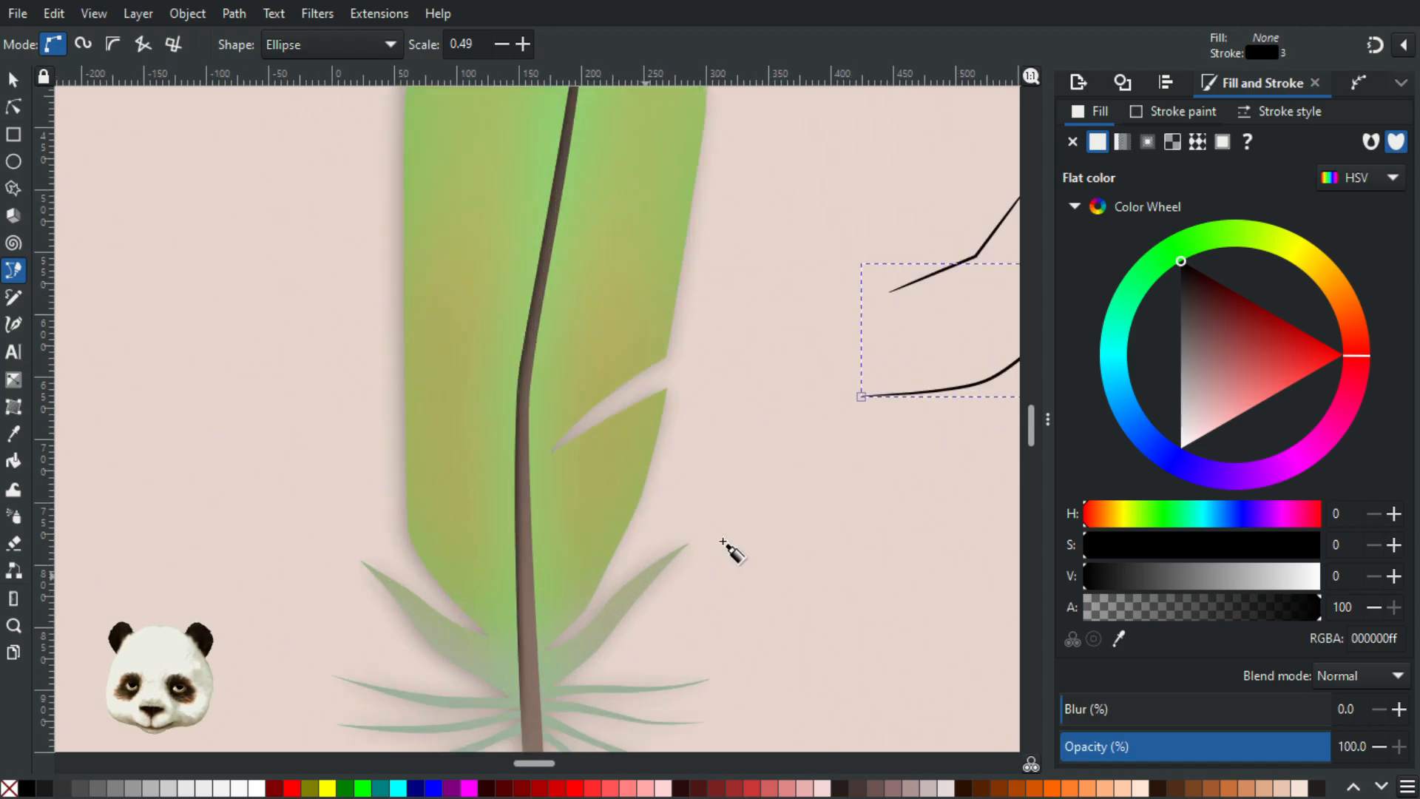
{"action": "scroll", "coordinate": [539, 498], "scroll_direction": "right", "scroll_amount": 5}
{"action": "scroll", "coordinate": [374, 611], "scroll_direction": "up", "scroll_amount": 2}
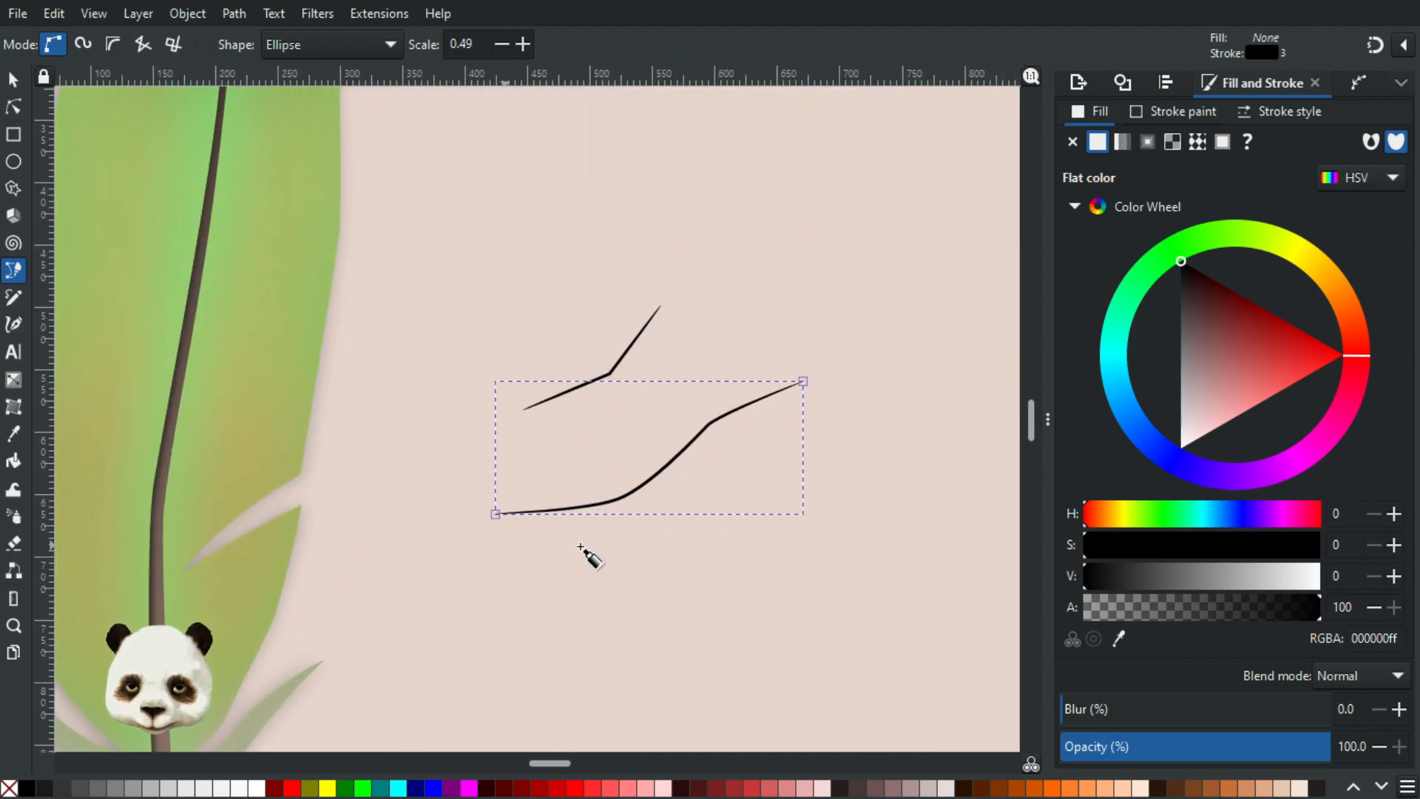
{"action": "scroll", "coordinate": [568, 529], "scroll_direction": "up", "scroll_amount": 1, "text": "ctrl"}
{"action": "scroll", "coordinate": [568, 524], "scroll_direction": "up", "scroll_amount": 1, "text": "ctrl"}
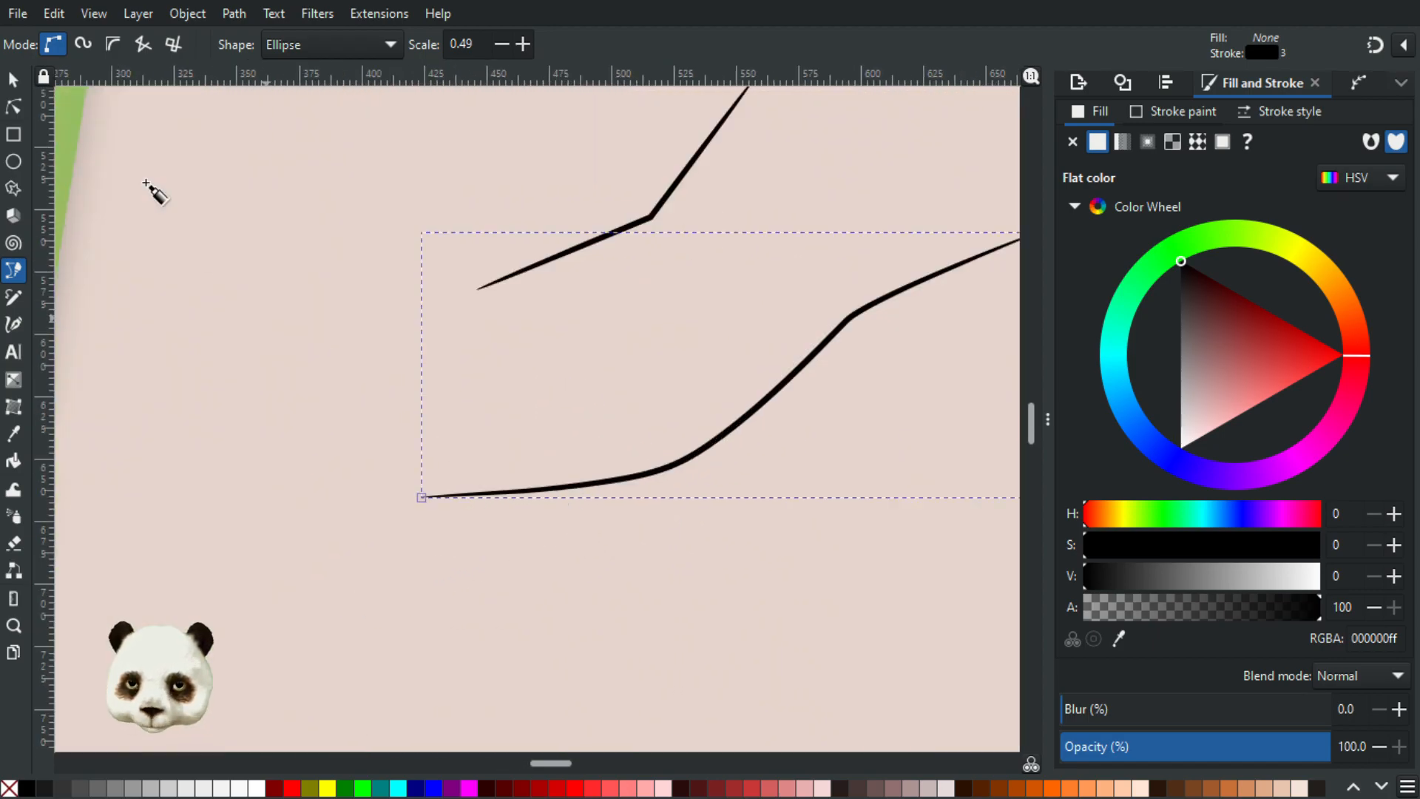
- Adjust the handle at the starting tip of the lower curved practice stroke beside the feather
{"action": "left_click", "coordinate": [12, 108]}
{"action": "left_click_drag", "start_coordinate": [423, 502], "coordinate": [427, 499]}
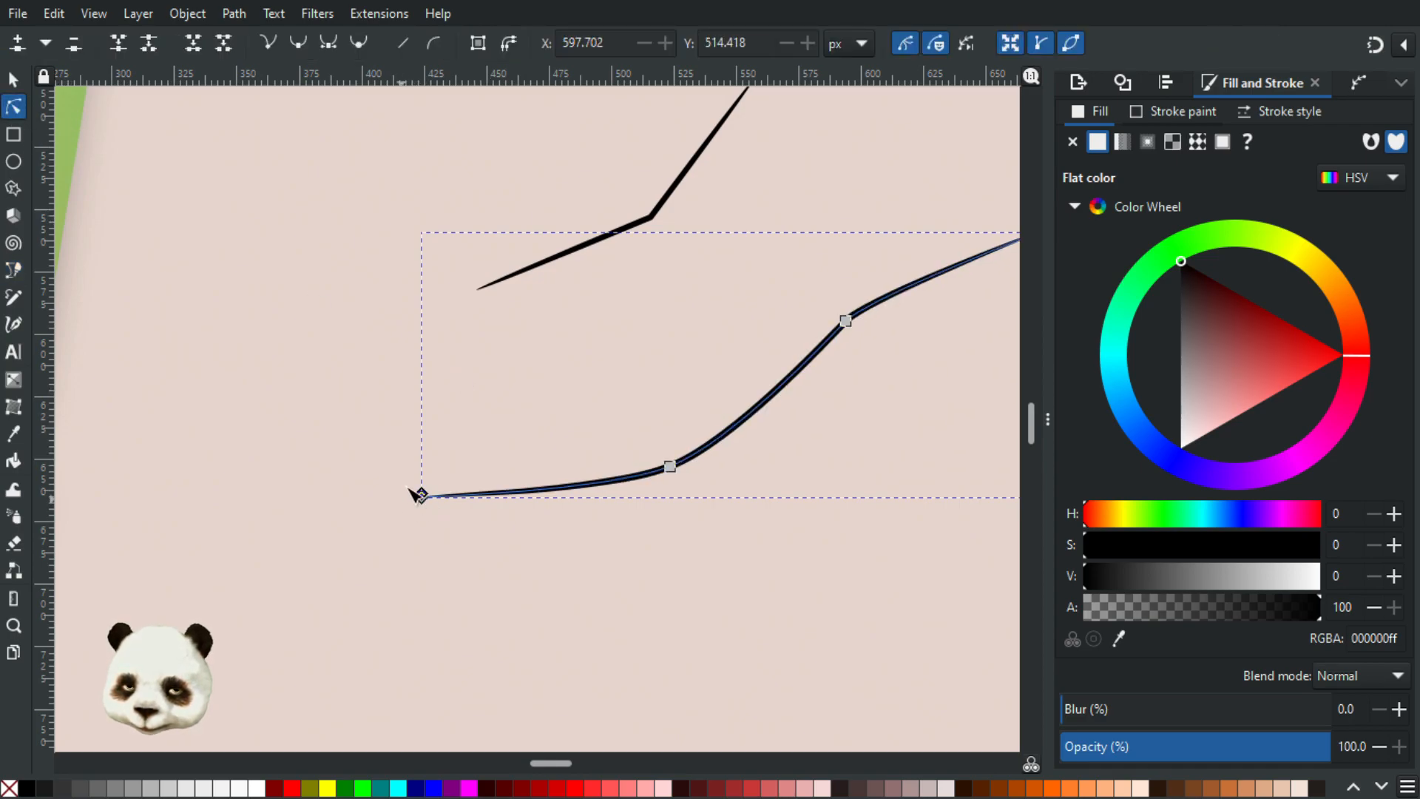
{"action": "scroll", "coordinate": [427, 502], "scroll_direction": "up", "scroll_amount": 4, "text": "ctrl"}
{"action": "left_click_drag", "start_coordinate": [472, 517], "coordinate": [472, 523]}
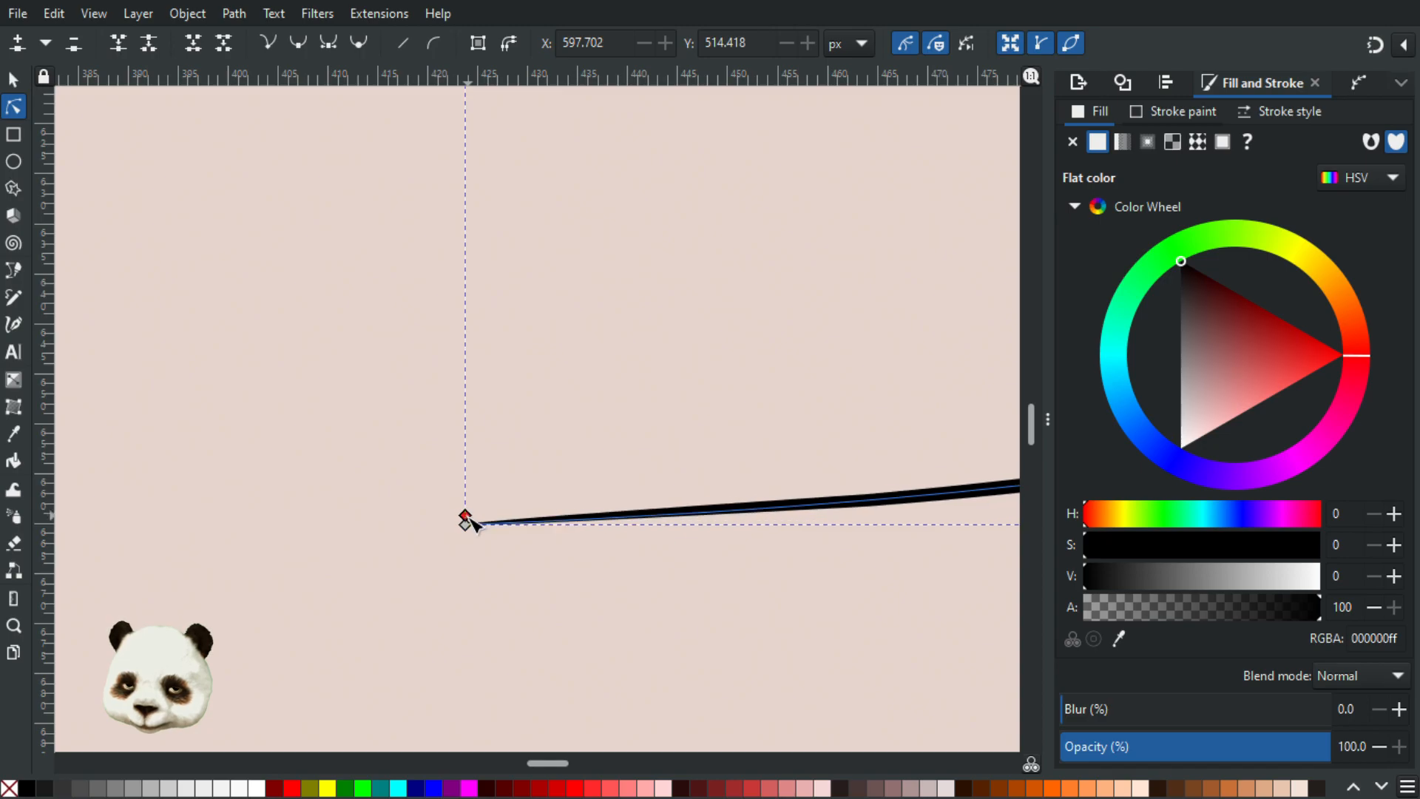
{"action": "scroll", "coordinate": [663, 574], "scroll_direction": "down", "scroll_amount": 4, "text": "ctrl"}
{"action": "scroll", "coordinate": [421, 567], "scroll_direction": "down", "scroll_amount": 6, "text": "ctrl"}
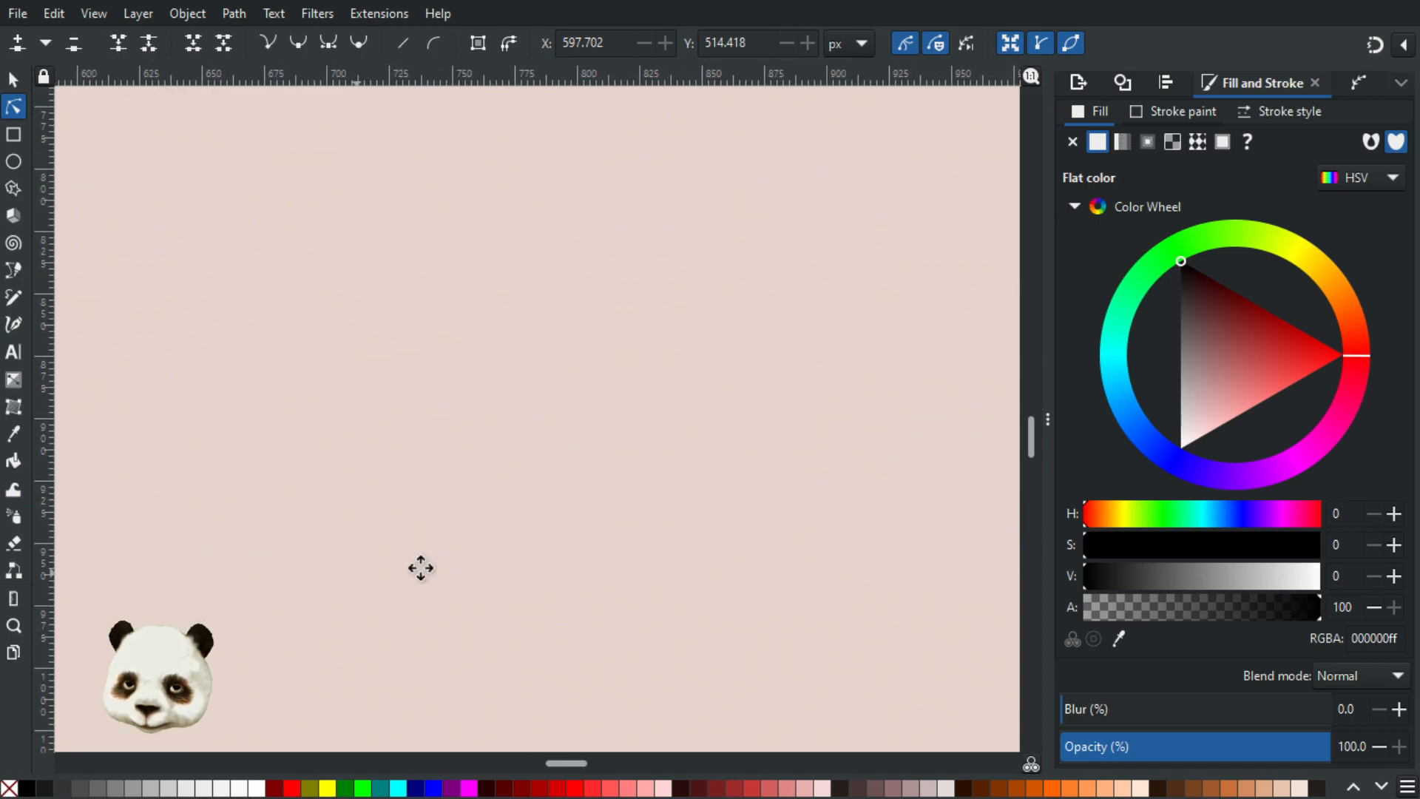
{"action": "scroll", "coordinate": [617, 551], "scroll_direction": "up", "scroll_amount": 3, "text": "ctrl"}
{"action": "key", "text": "Escape"}
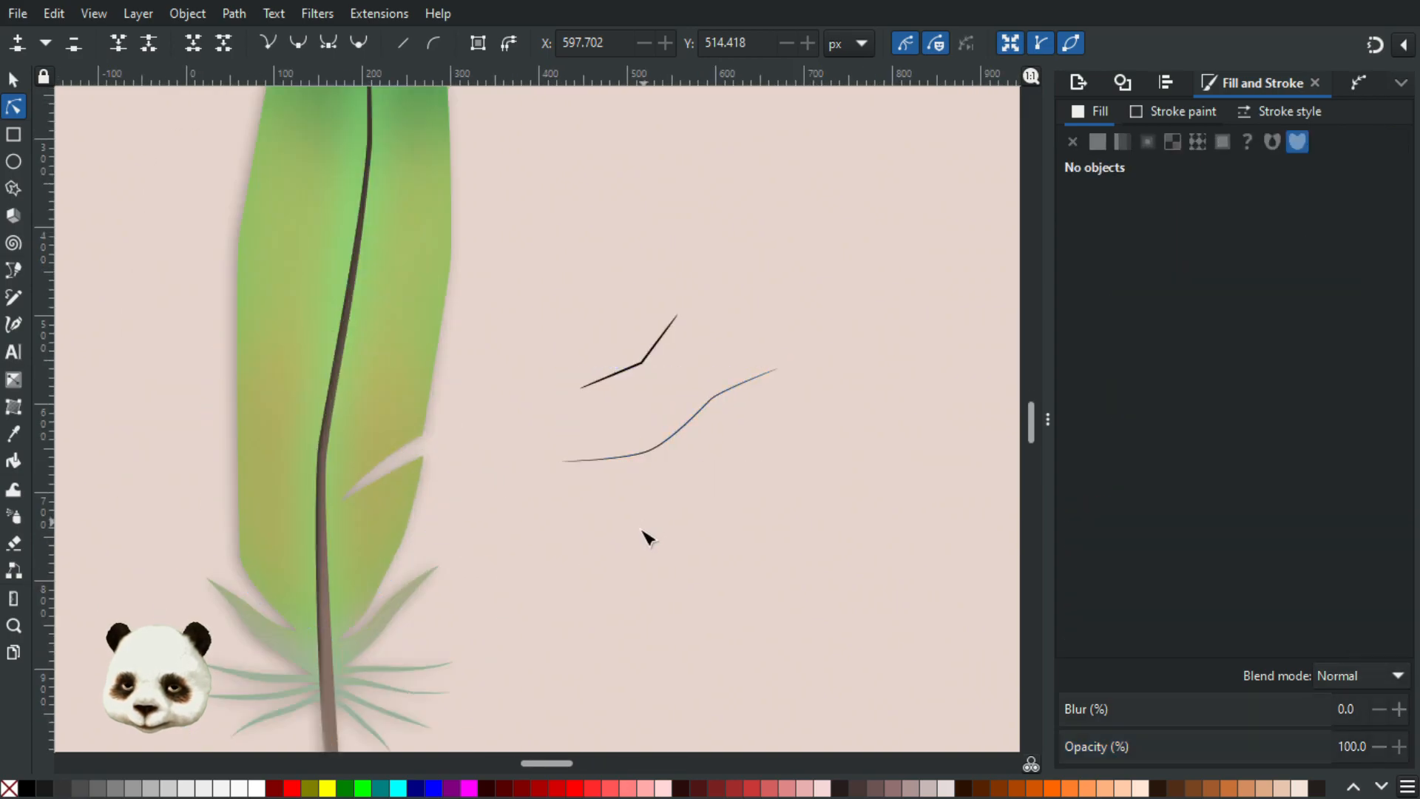
- Draw a third tapered, curved practice stroke with the Pen tool and Ellipse shape below the two existing ones
{"action": "key", "text": "b"}
{"action": "left_click", "coordinate": [563, 549]}
{"action": "left_click", "coordinate": [668, 540]}
{"action": "left_click", "coordinate": [715, 515]}
{"action": "double_click", "coordinate": [791, 455]}
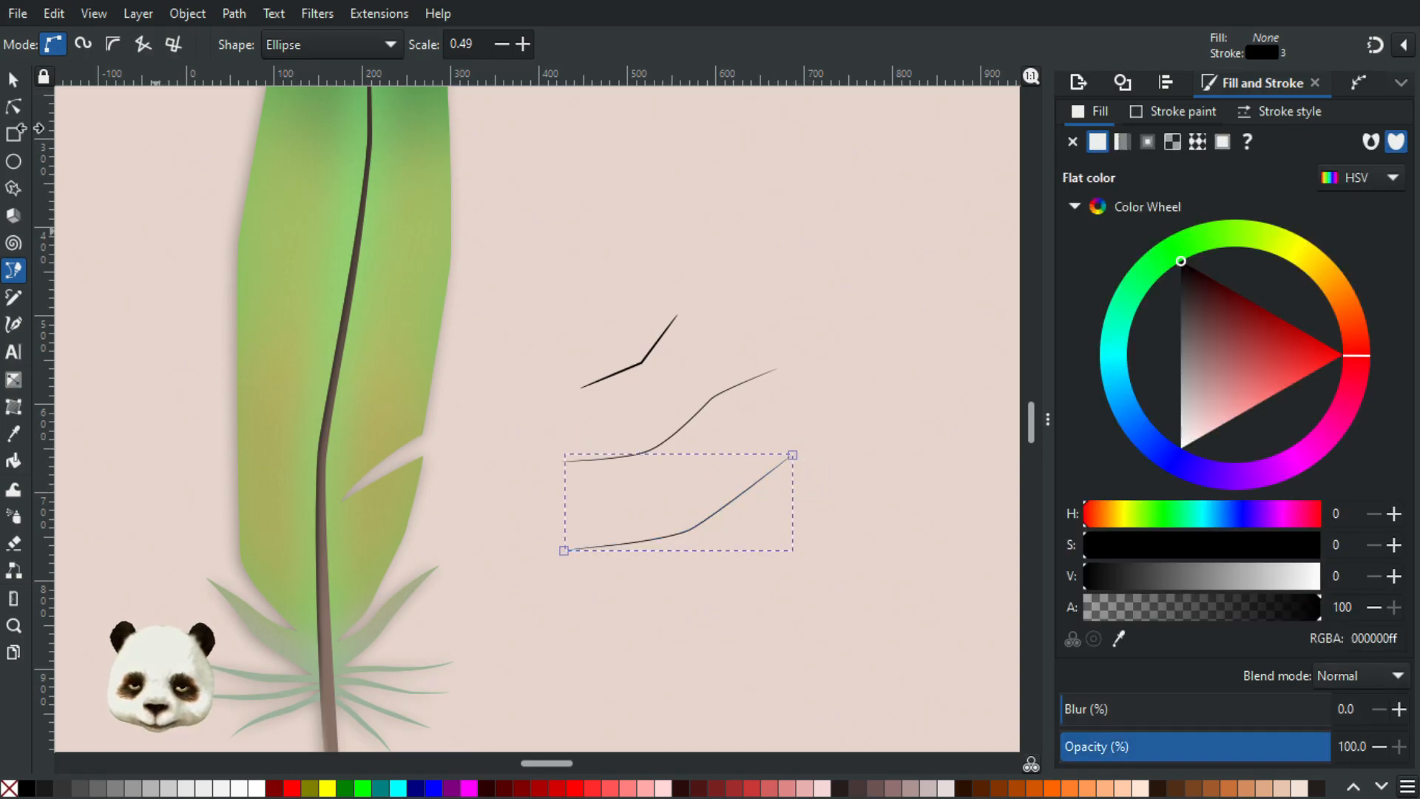
- Delete all the practice strokes beside the feather
{"action": "left_click", "coordinate": [16, 80]}
{"action": "left_click_drag", "start_coordinate": [936, 248], "coordinate": [525, 700]}
{"action": "key", "text": "Delete"}
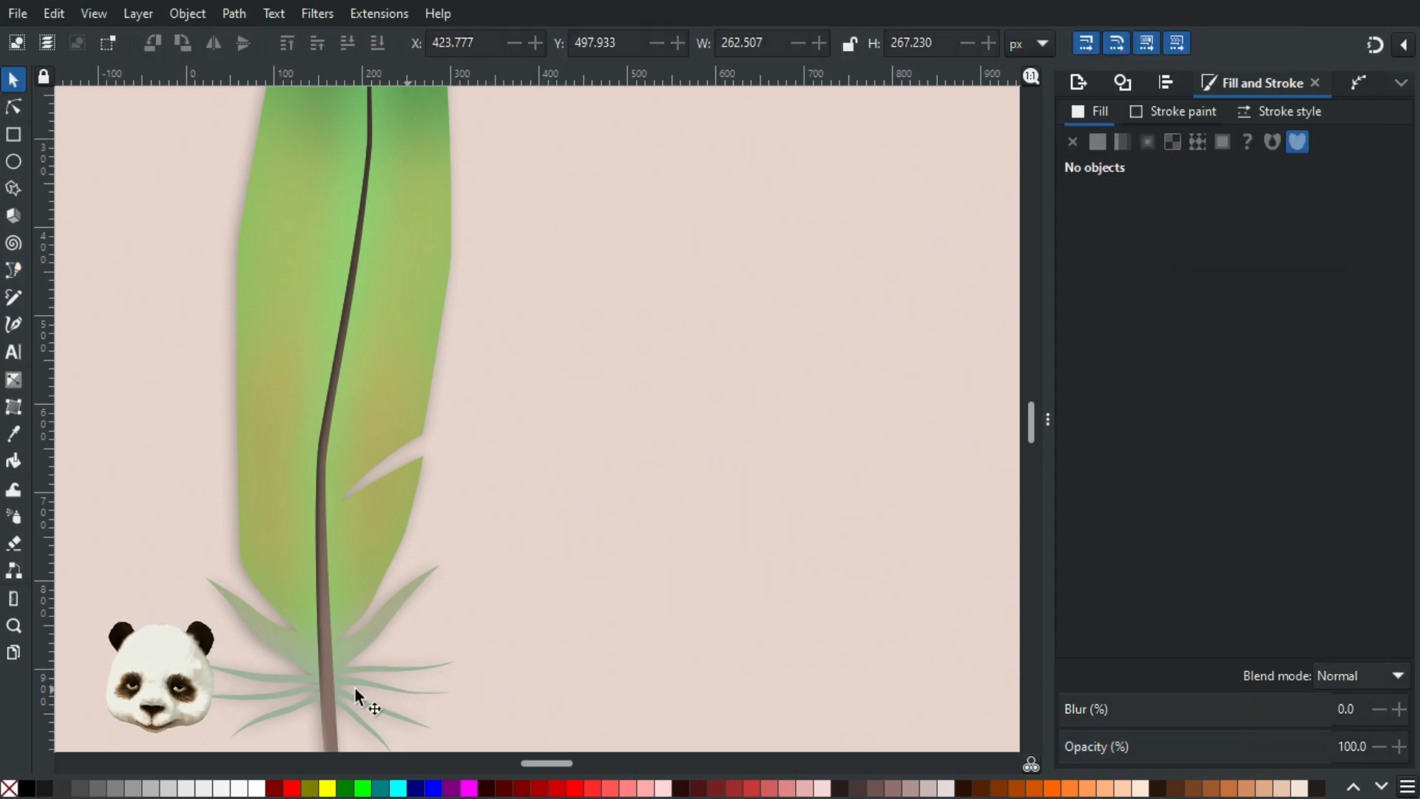
- Draw a tapered, curved barb line with the Pen tool from the stem along the feather's lower-right edge to the tip below the notch
{"action": "scroll", "coordinate": [347, 658], "scroll_direction": "up", "scroll_amount": 3}
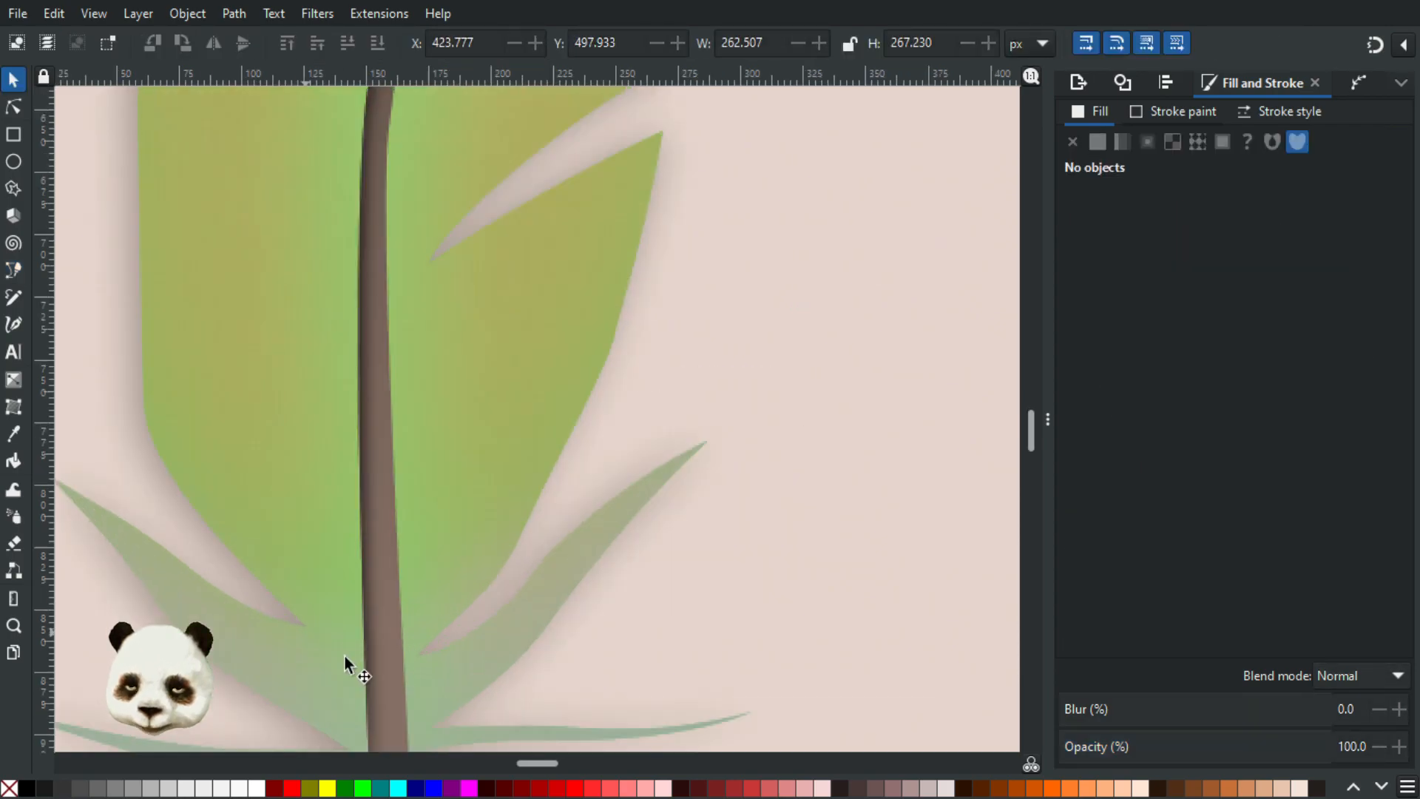
{"action": "key", "text": "b"}
{"action": "left_click", "coordinate": [398, 652]}
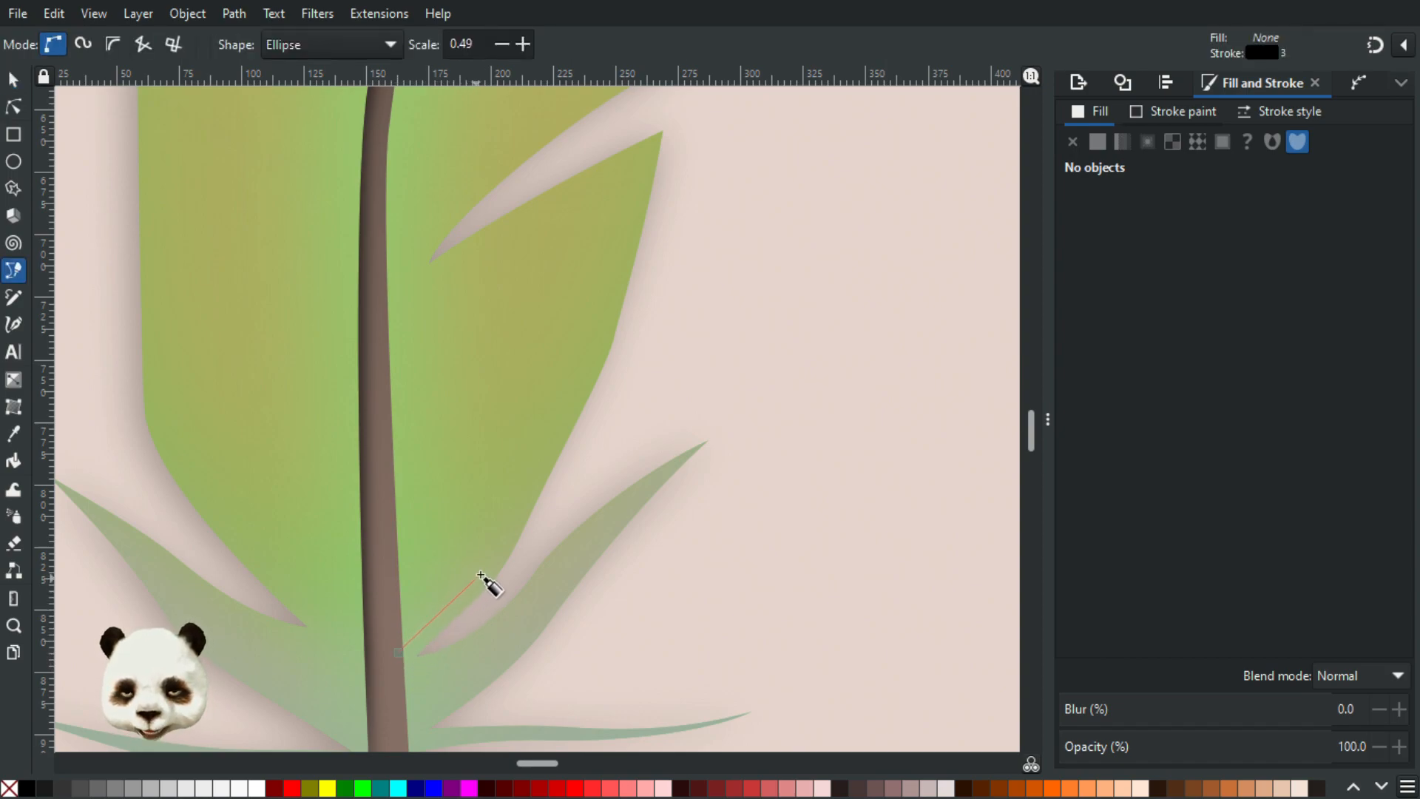
{"action": "left_click_drag", "start_coordinate": [481, 577], "coordinate": [505, 542]}
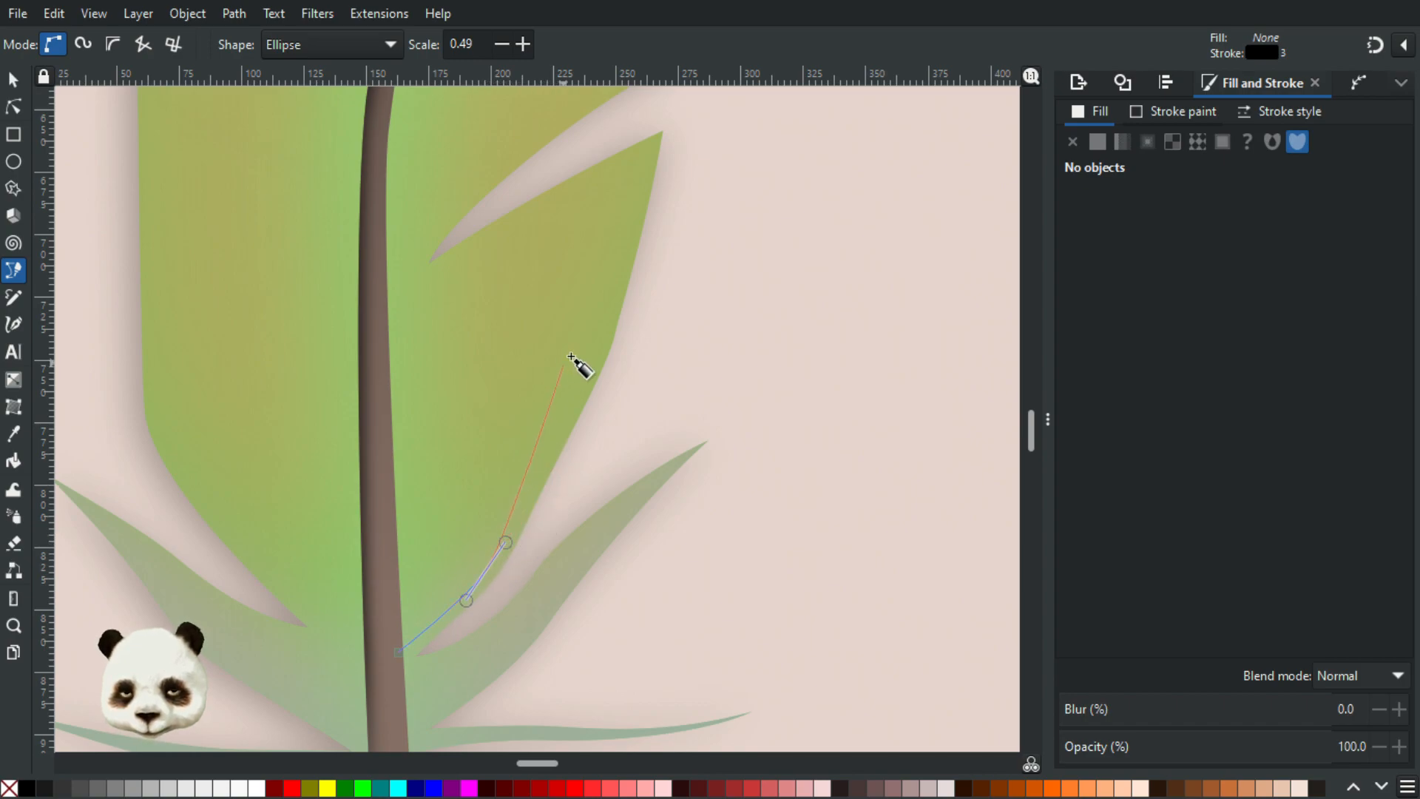
{"action": "left_click_drag", "start_coordinate": [591, 357], "coordinate": [606, 324]}
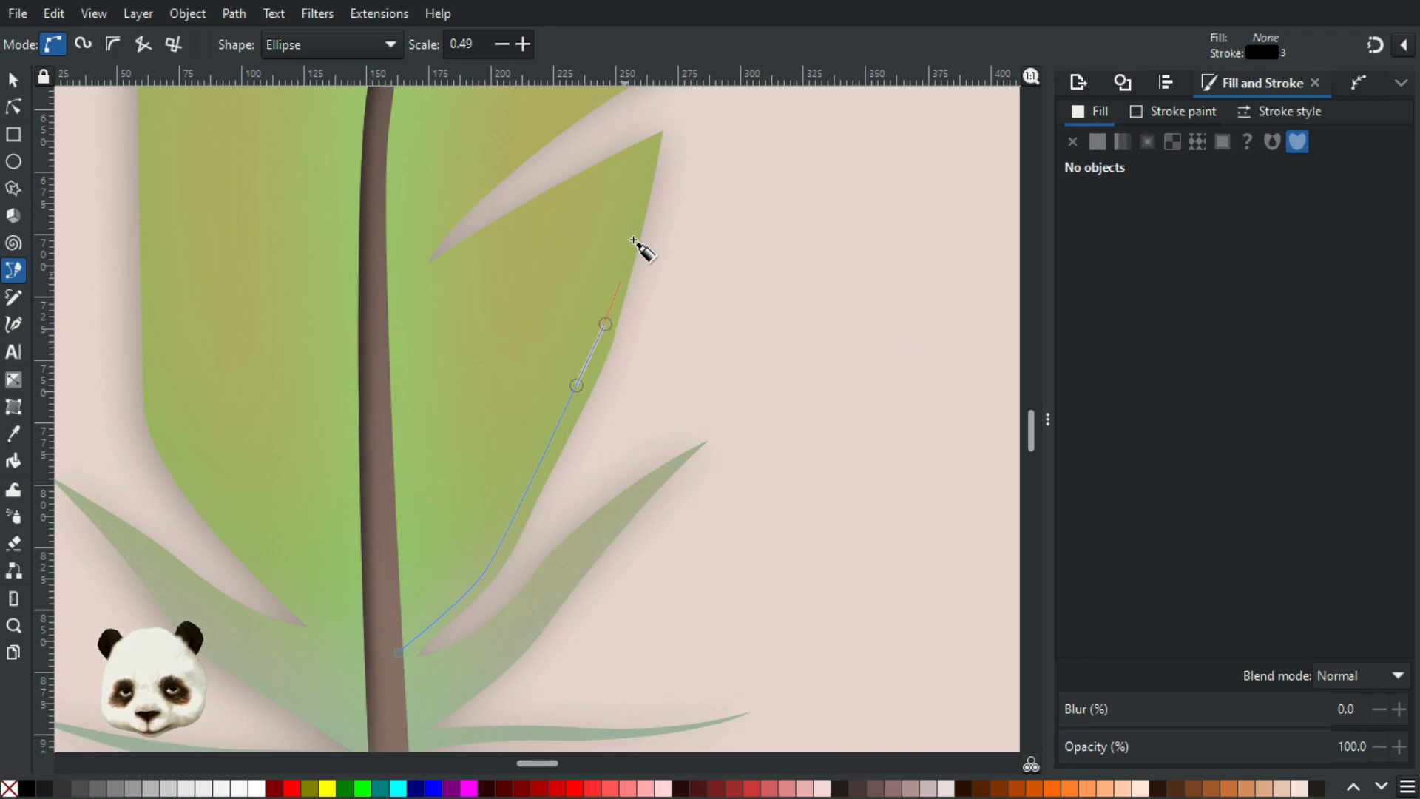
{"action": "double_click", "coordinate": [653, 156]}
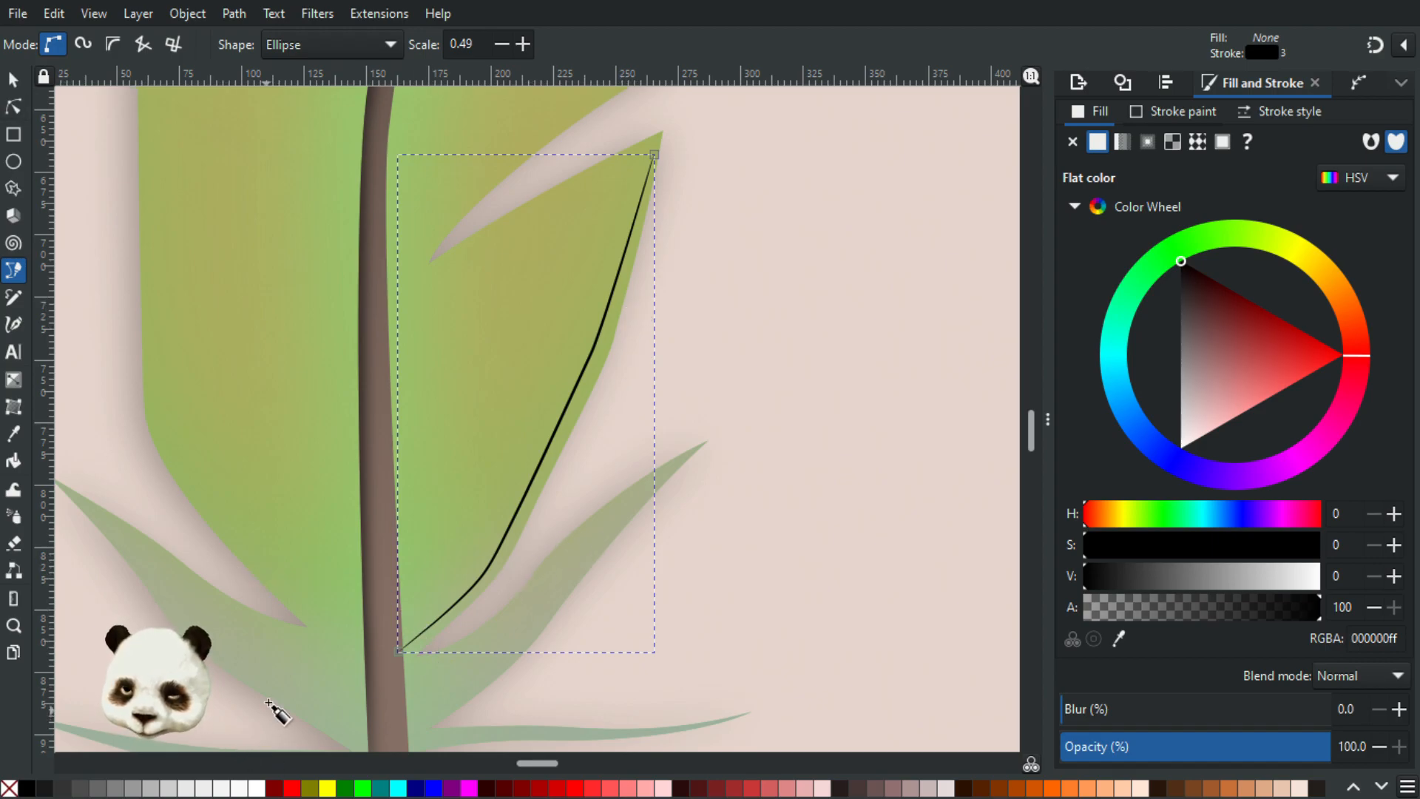
- Fill the barb line with olive green sampled from the feather, lightened to saturation 24 and value 75
{"action": "key", "text": "d"}
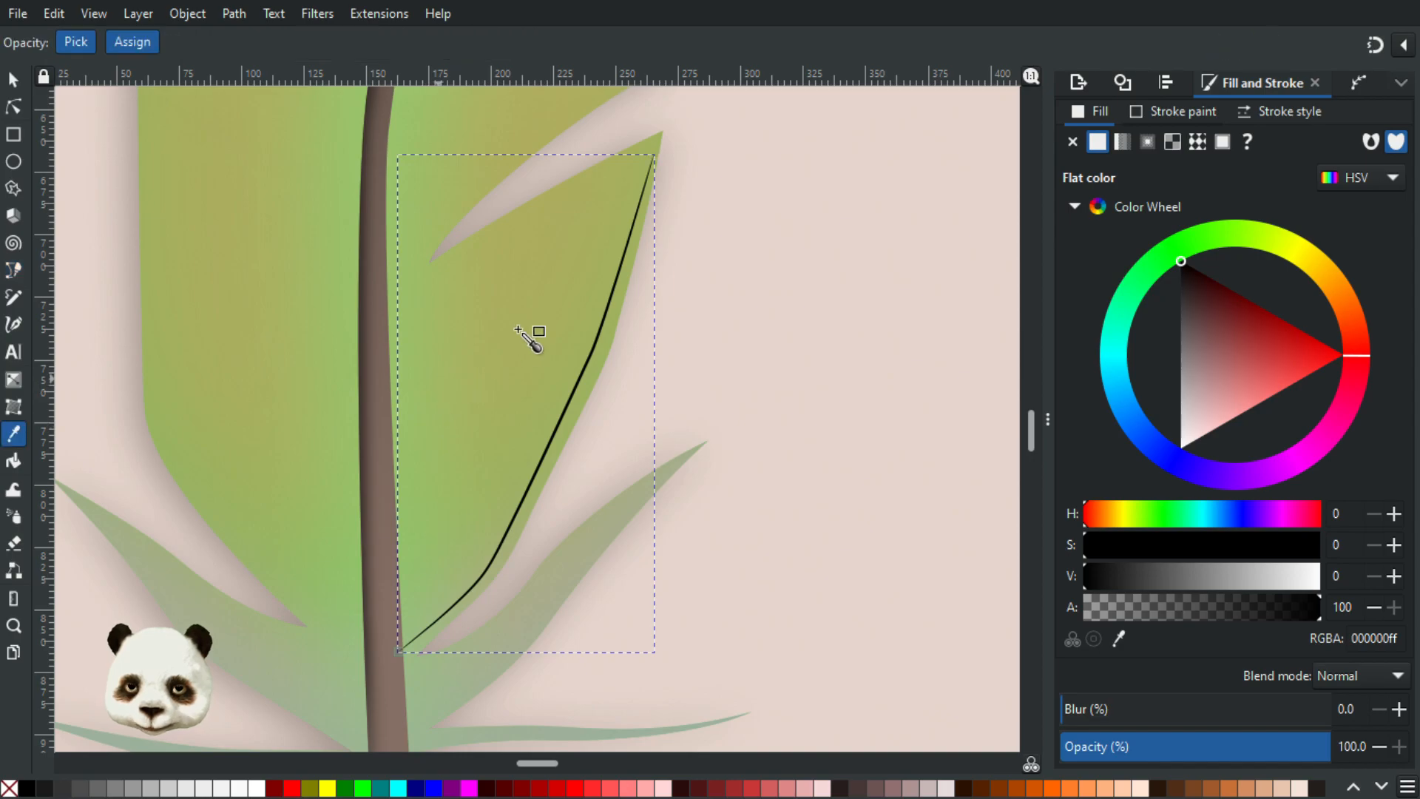
{"action": "left_click", "coordinate": [519, 329]}
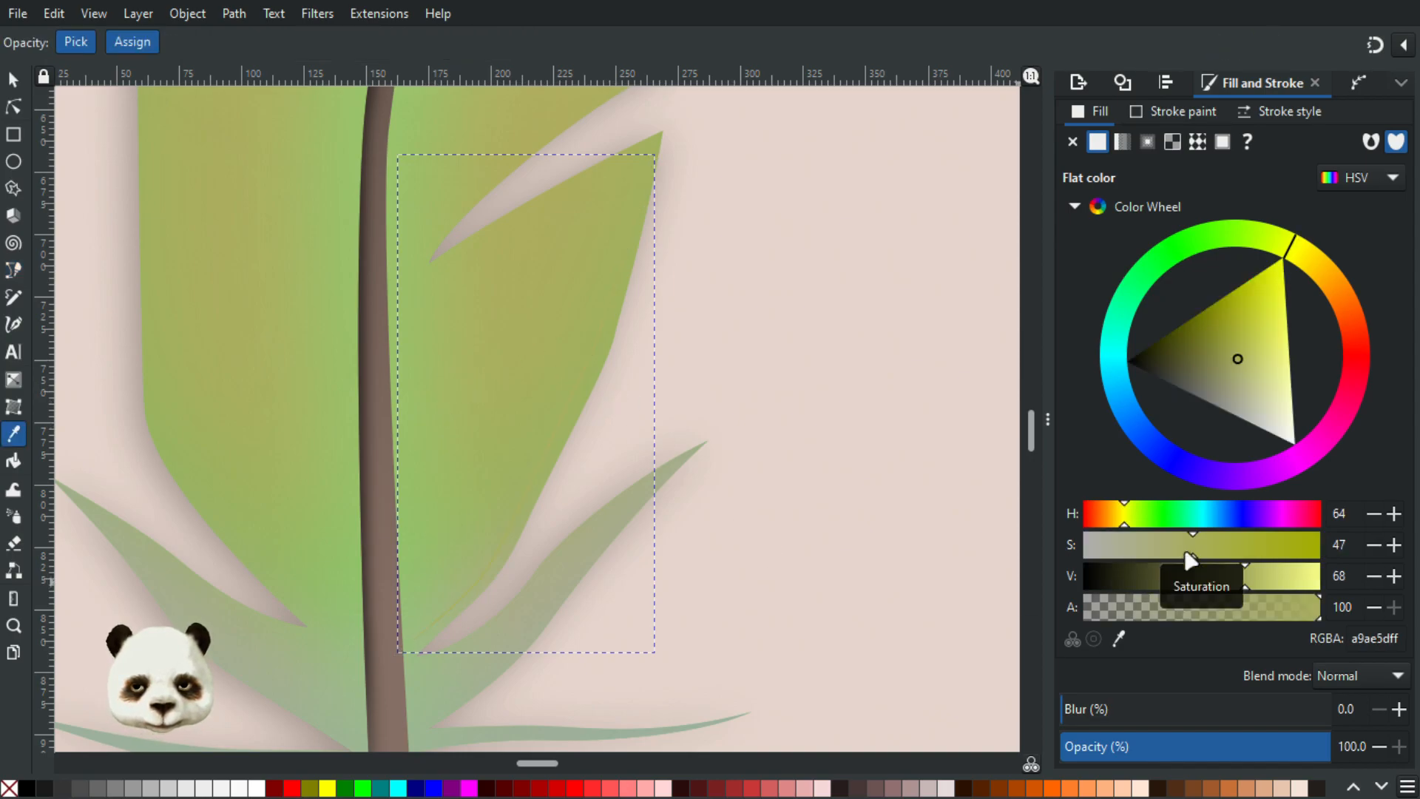
{"action": "mouse_move", "coordinate": [1183, 549]}
{"action": "left_mouse_down"}
{"action": "mouse_move", "coordinate": [1155, 564]}
{"action": "mouse_move", "coordinate": [1284, 581]}
{"action": "mouse_move", "coordinate": [1271, 583]}
{"action": "left_mouse_up"}
{"action": "left_click_drag", "start_coordinate": [1148, 554], "coordinate": [1150, 562]}
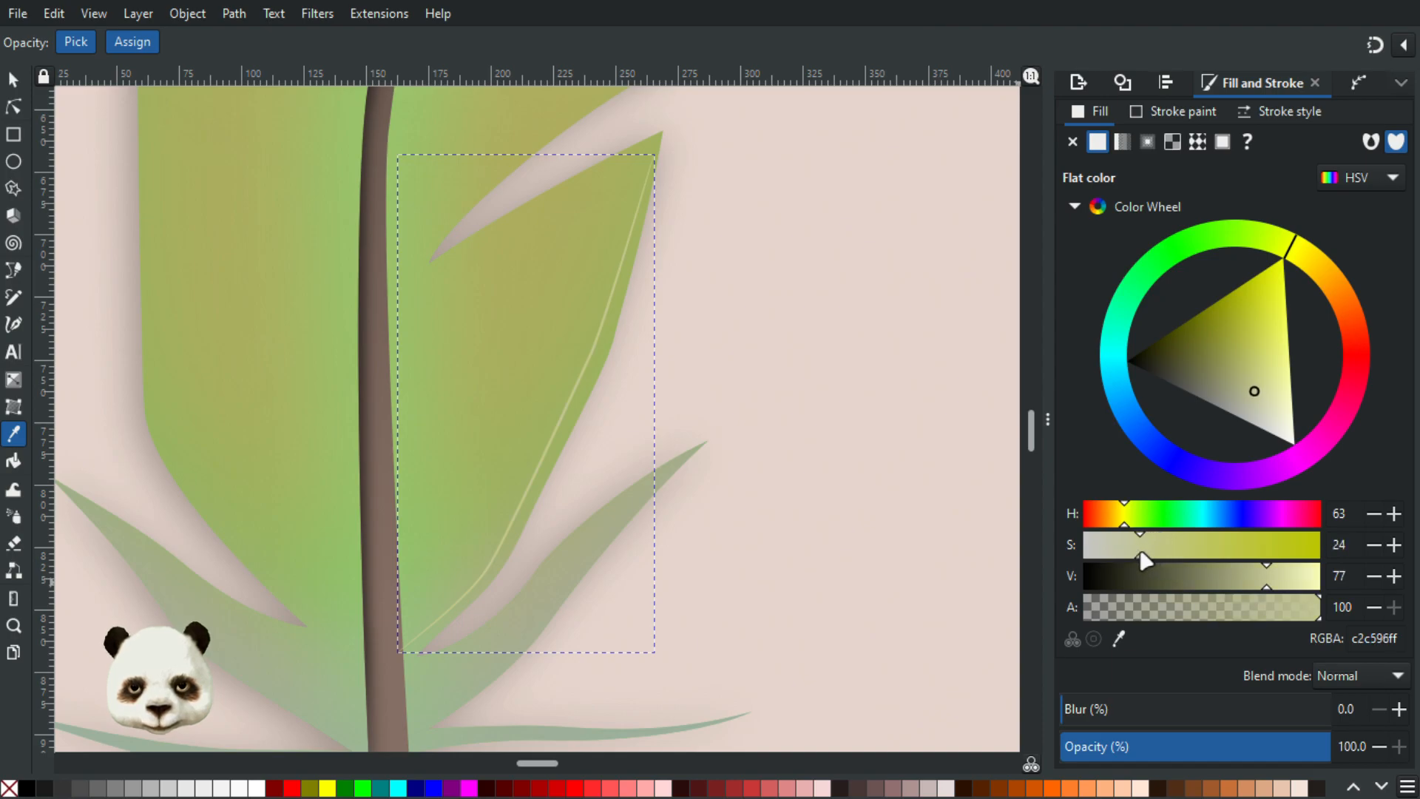
{"action": "scroll", "coordinate": [810, 596], "scroll_direction": "down", "scroll_amount": 1, "text": "ctrl"}
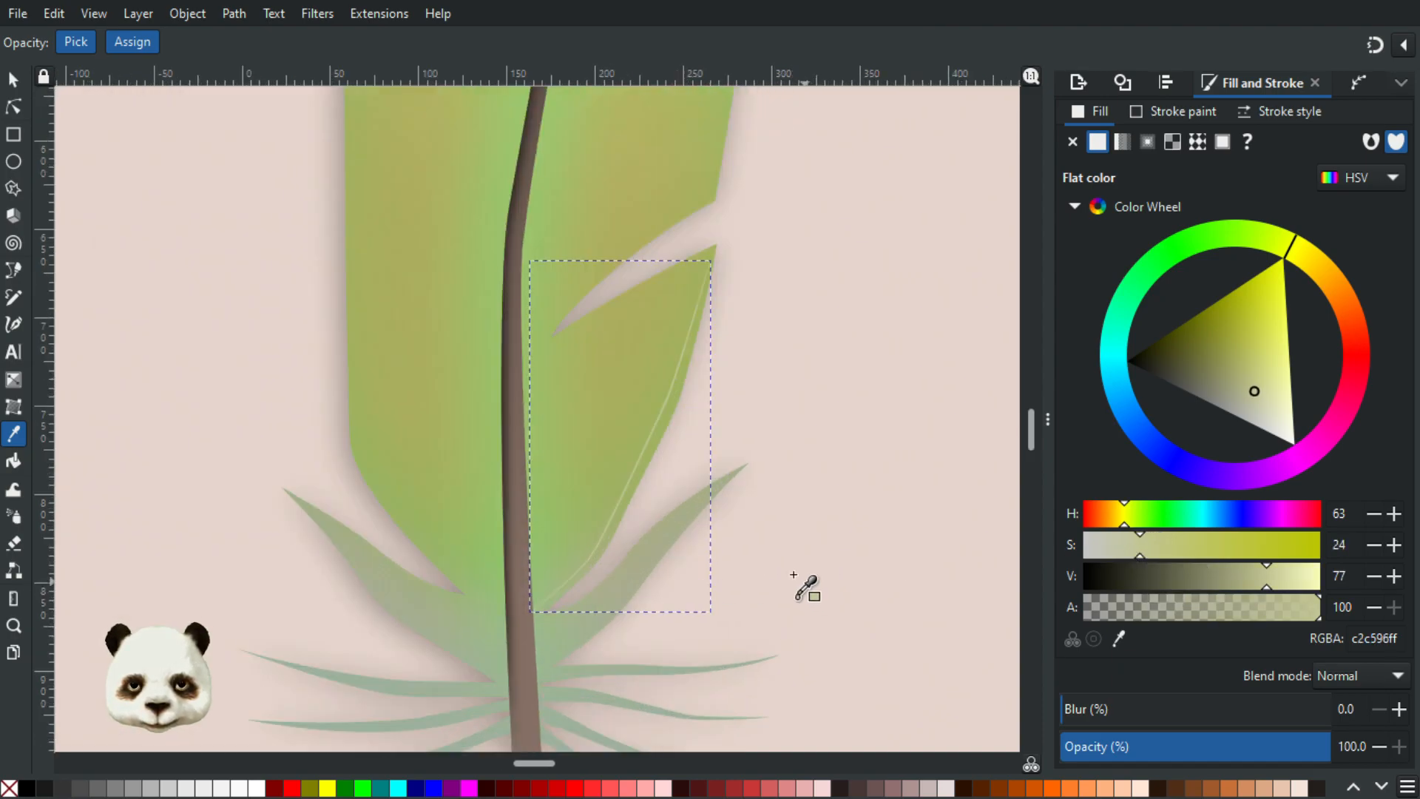
{"action": "scroll", "coordinate": [758, 546], "scroll_direction": "up", "scroll_amount": 1, "text": "ctrl"}
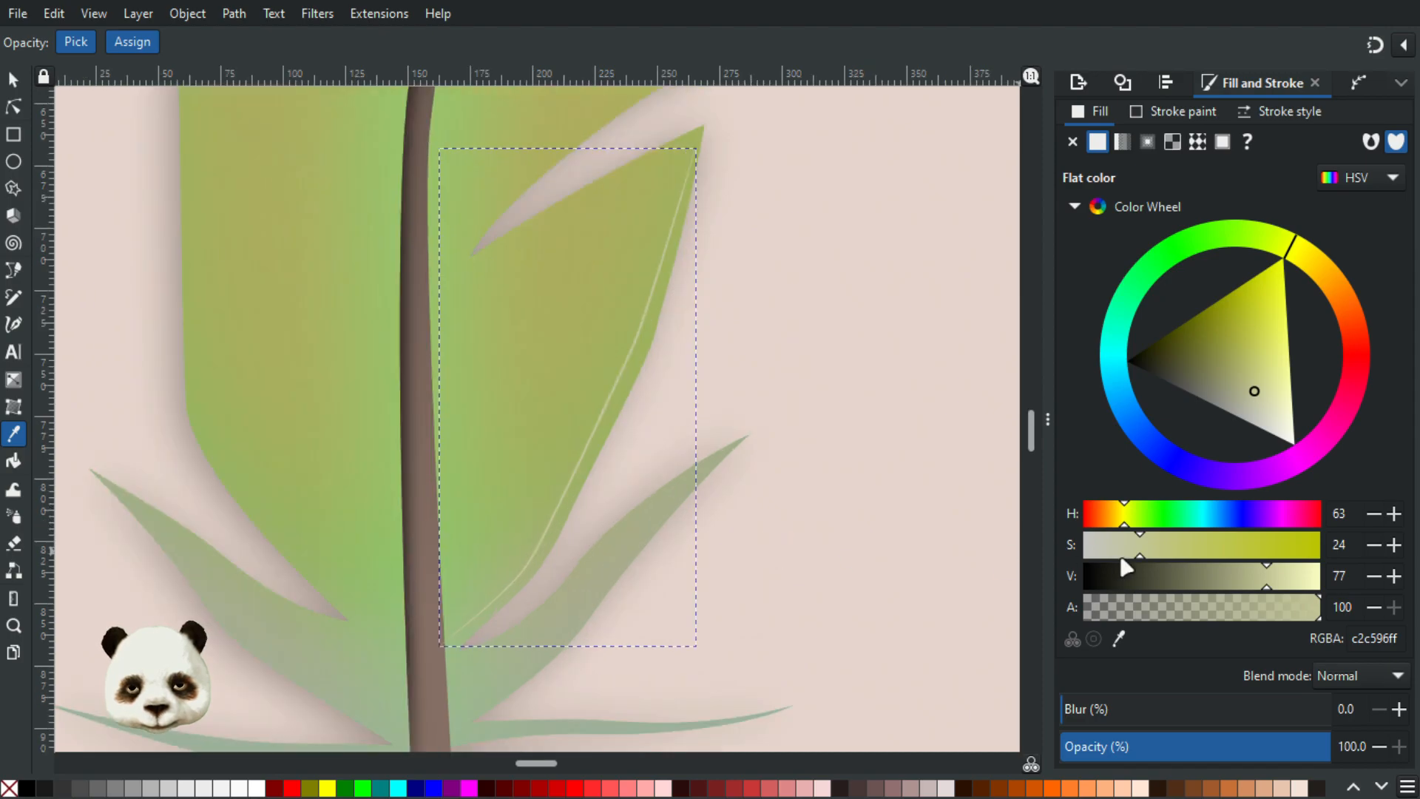
{"action": "left_click_drag", "start_coordinate": [1138, 552], "coordinate": [1142, 554]}
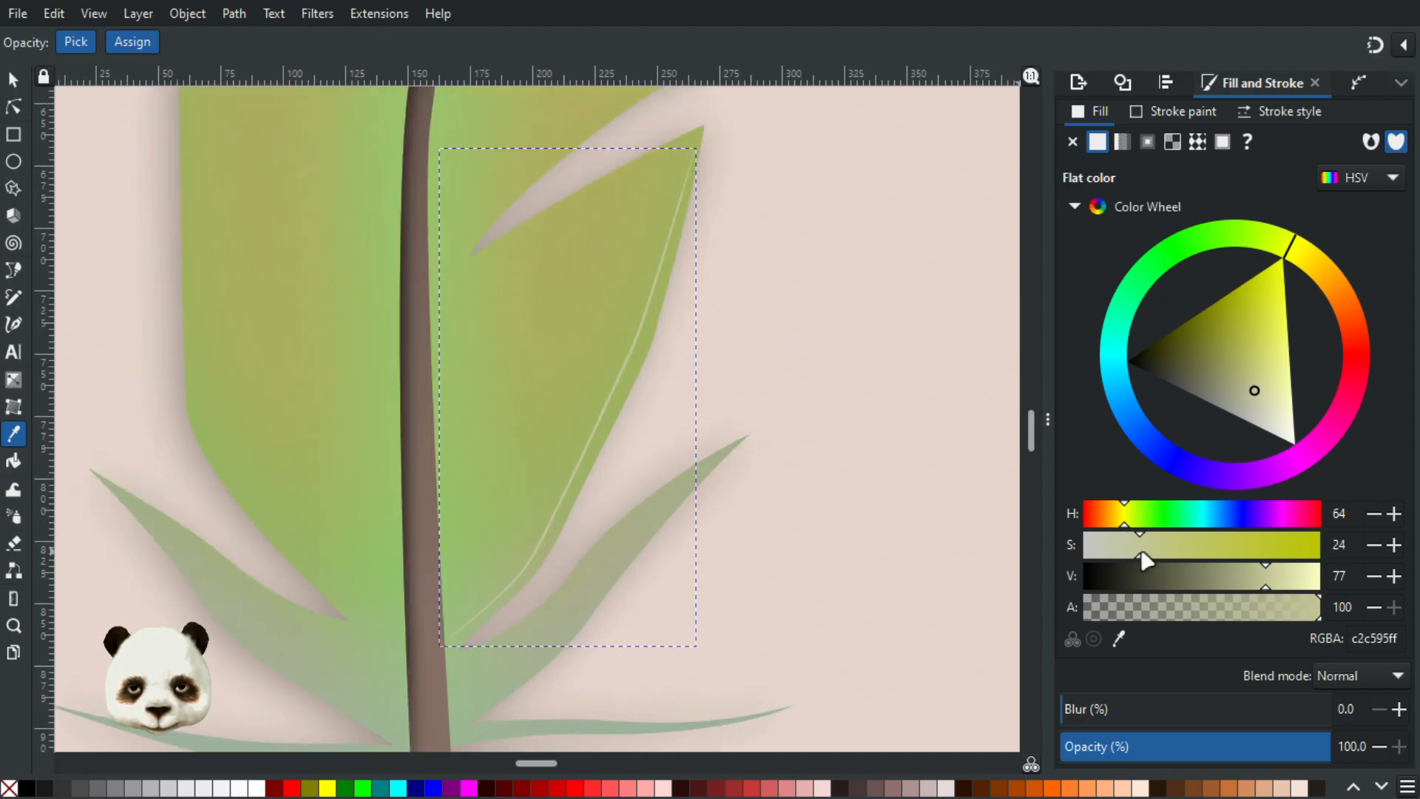
{"action": "left_click_drag", "start_coordinate": [1262, 583], "coordinate": [1264, 580]}
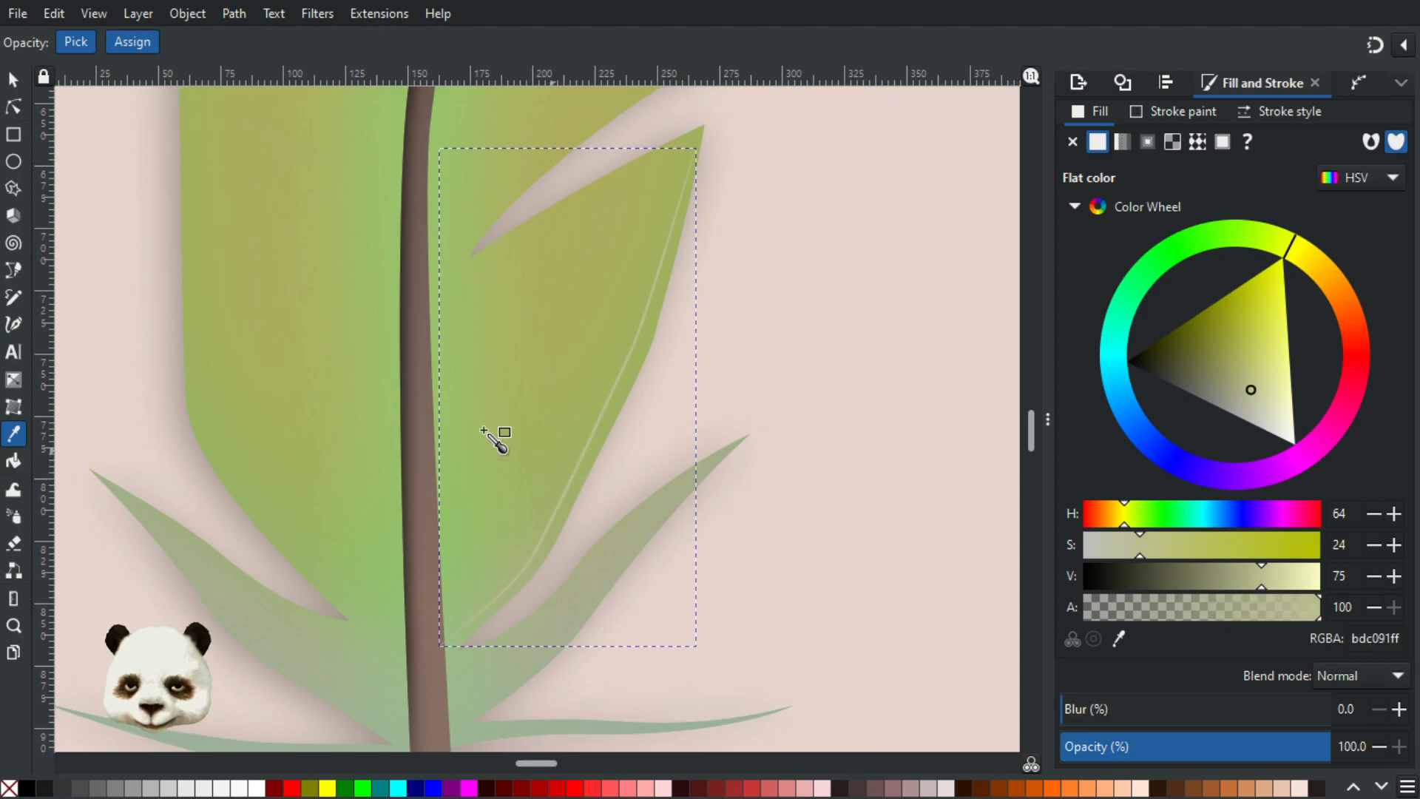
- Set the Pattern Along Path width of the barb line to -0.010
{"action": "left_click", "coordinate": [14, 108]}
{"action": "scroll", "coordinate": [522, 675], "scroll_direction": "up", "scroll_amount": 3}
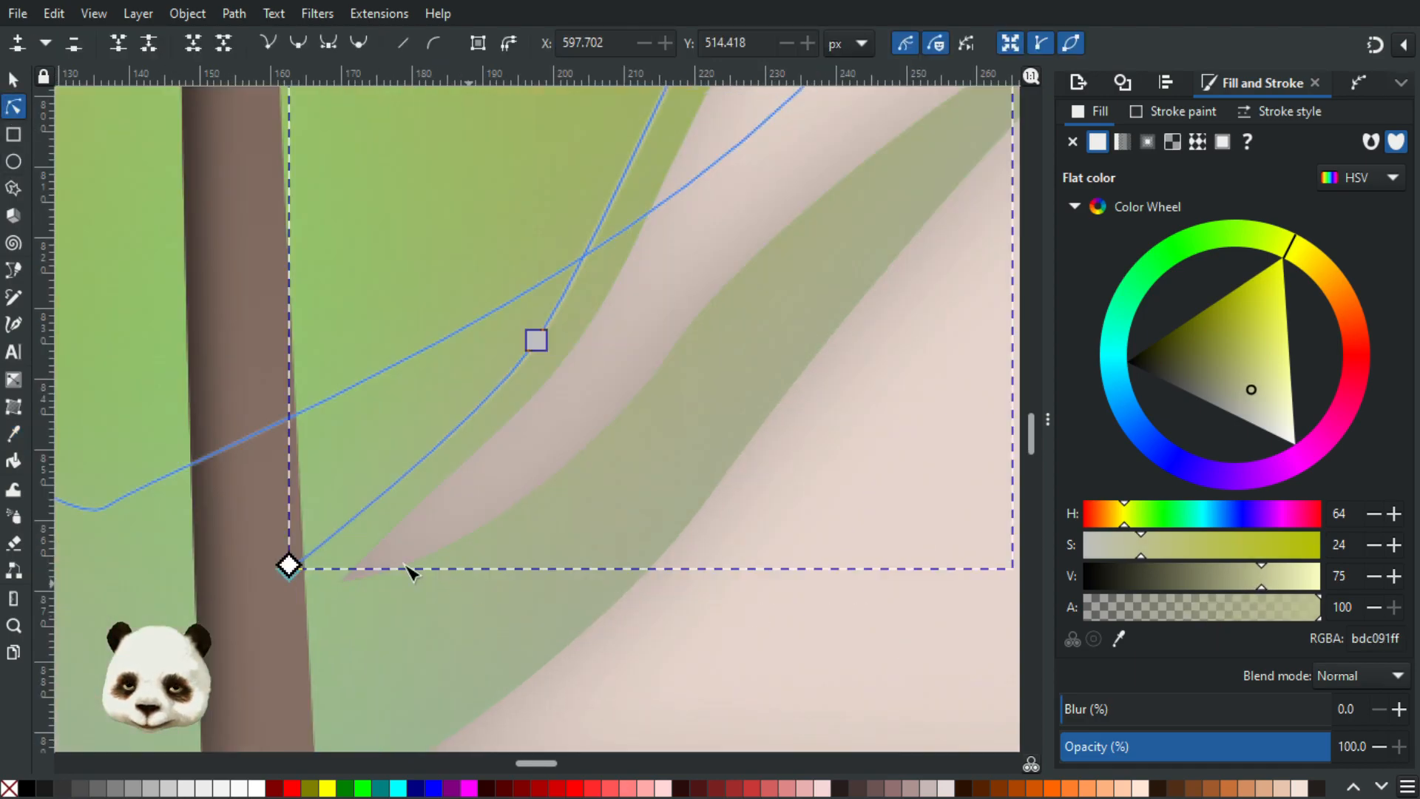
{"action": "scroll", "coordinate": [699, 566], "scroll_direction": "down", "scroll_amount": 1}
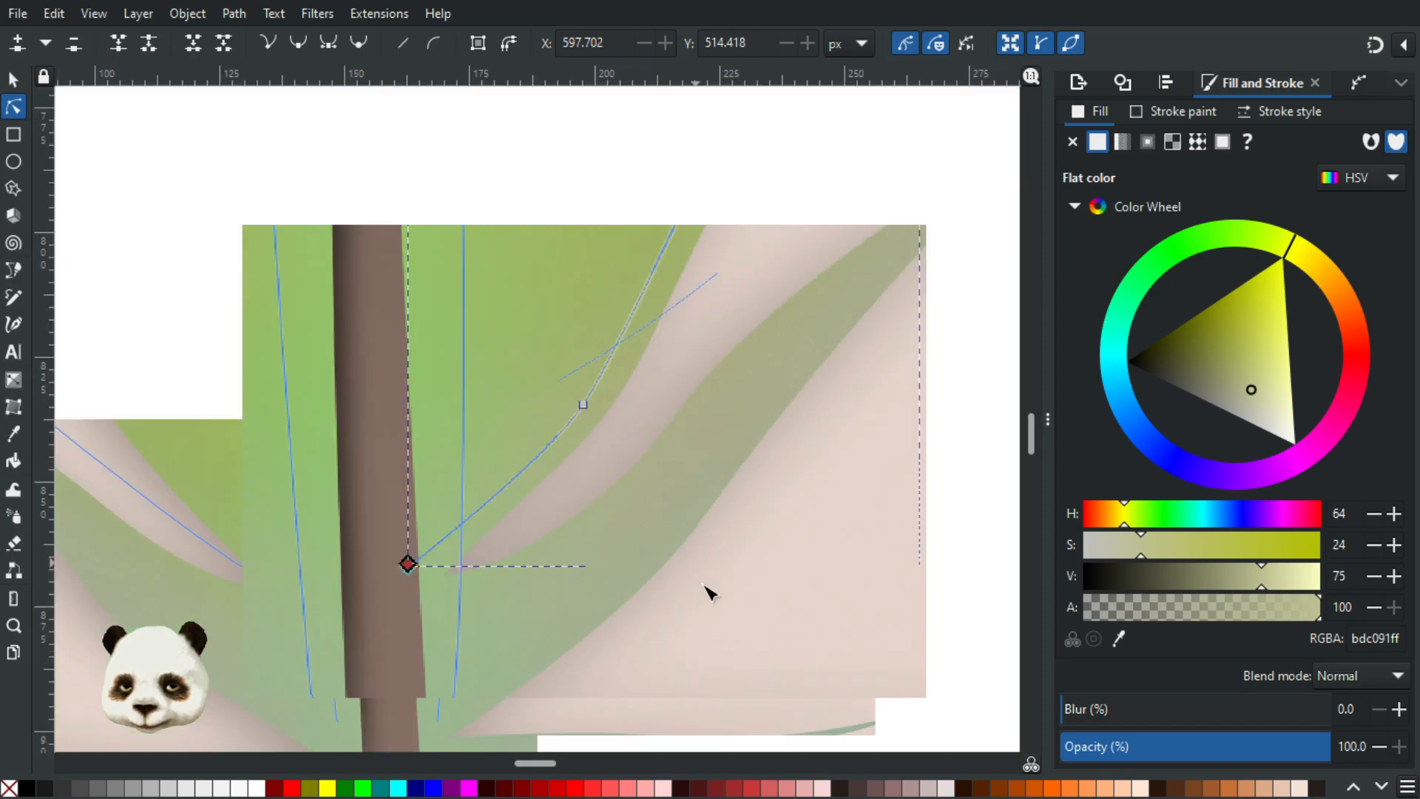
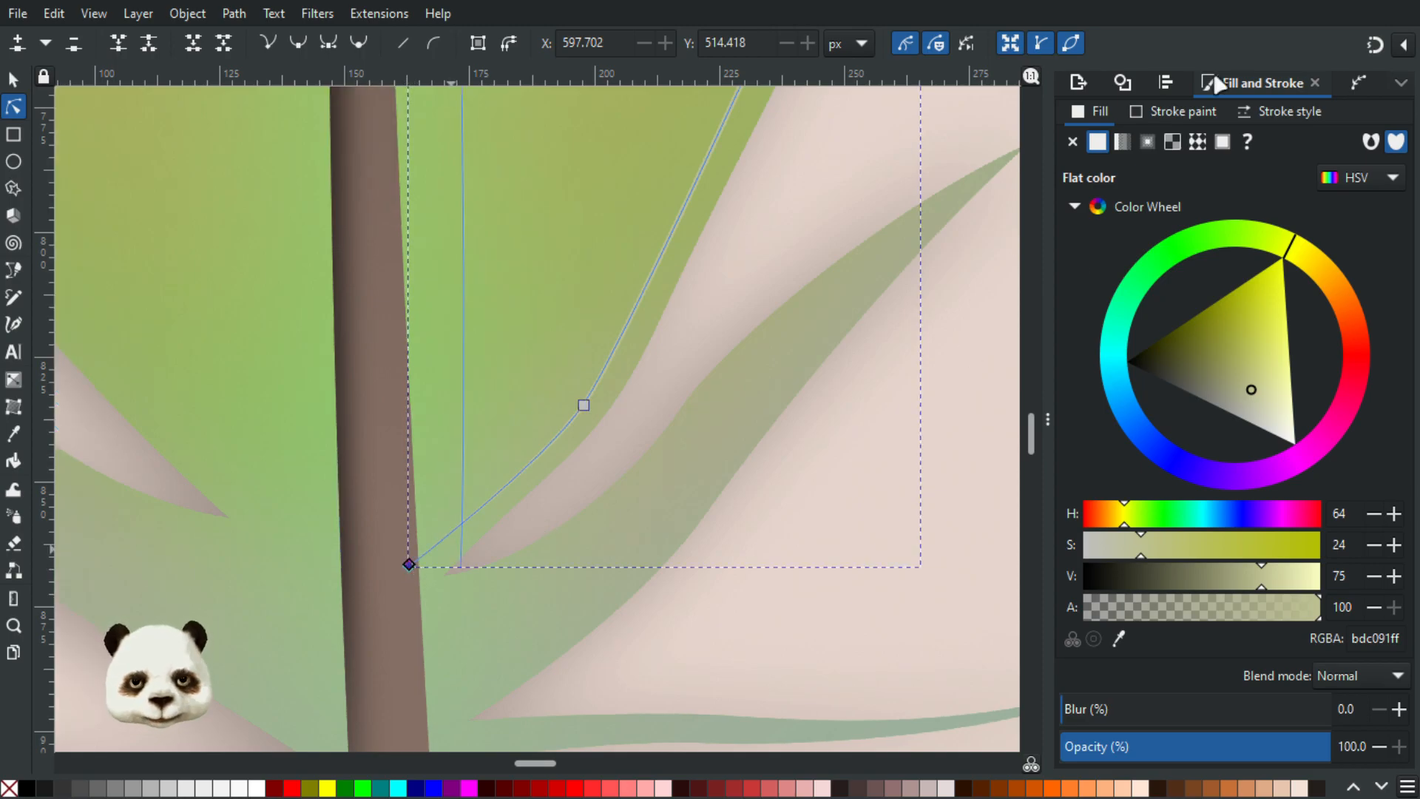
{"action": "left_click", "coordinate": [1348, 82]}
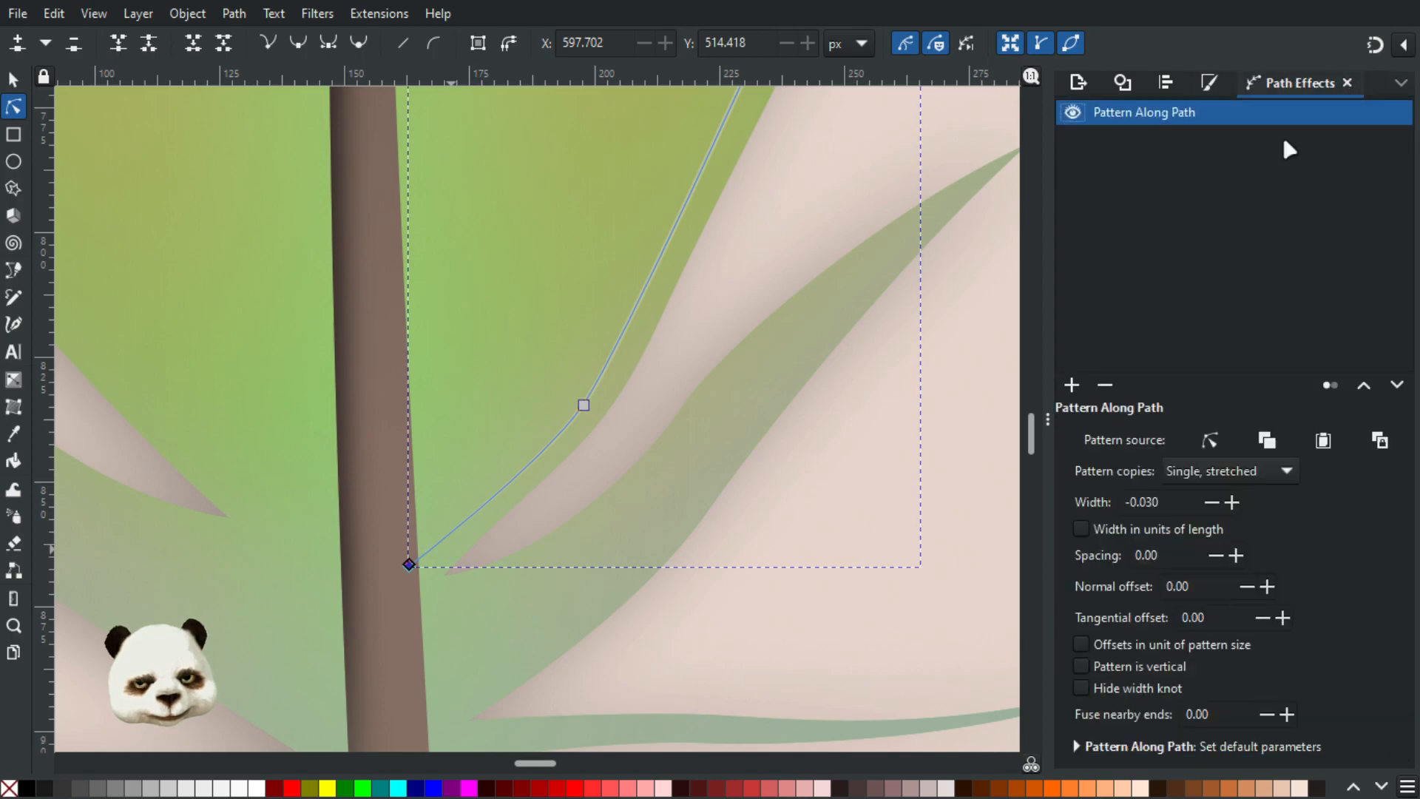
{"action": "left_click", "coordinate": [1211, 503]}
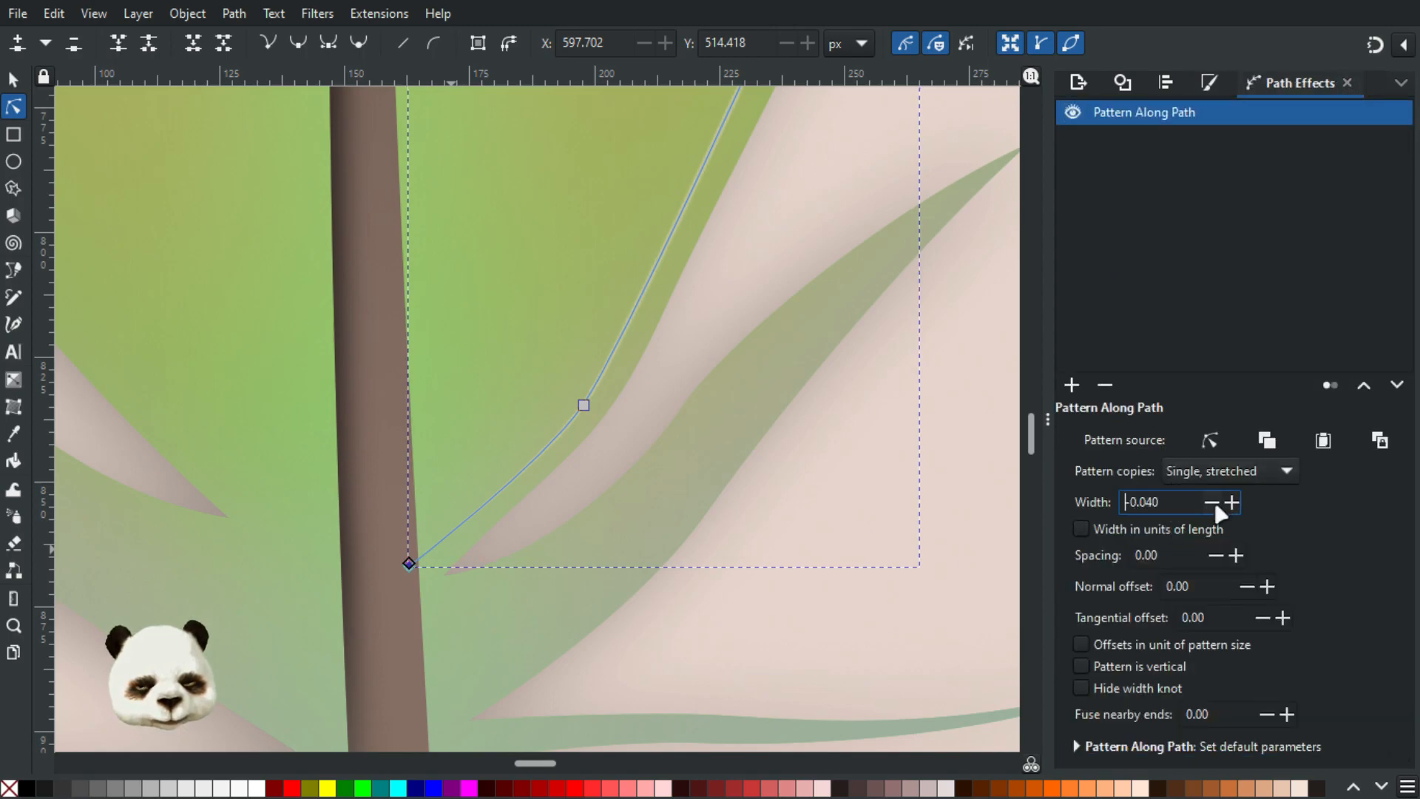
{"action": "triple_click", "coordinate": [1212, 504]}
{"action": "left_click", "coordinate": [1234, 499]}
{"action": "left_click", "coordinate": [1234, 499]}
{"action": "left_click", "coordinate": [1234, 500]}
{"action": "left_click", "coordinate": [1234, 499]}
{"action": "left_click", "coordinate": [1234, 499]}
{"action": "left_click", "coordinate": [1234, 499]}
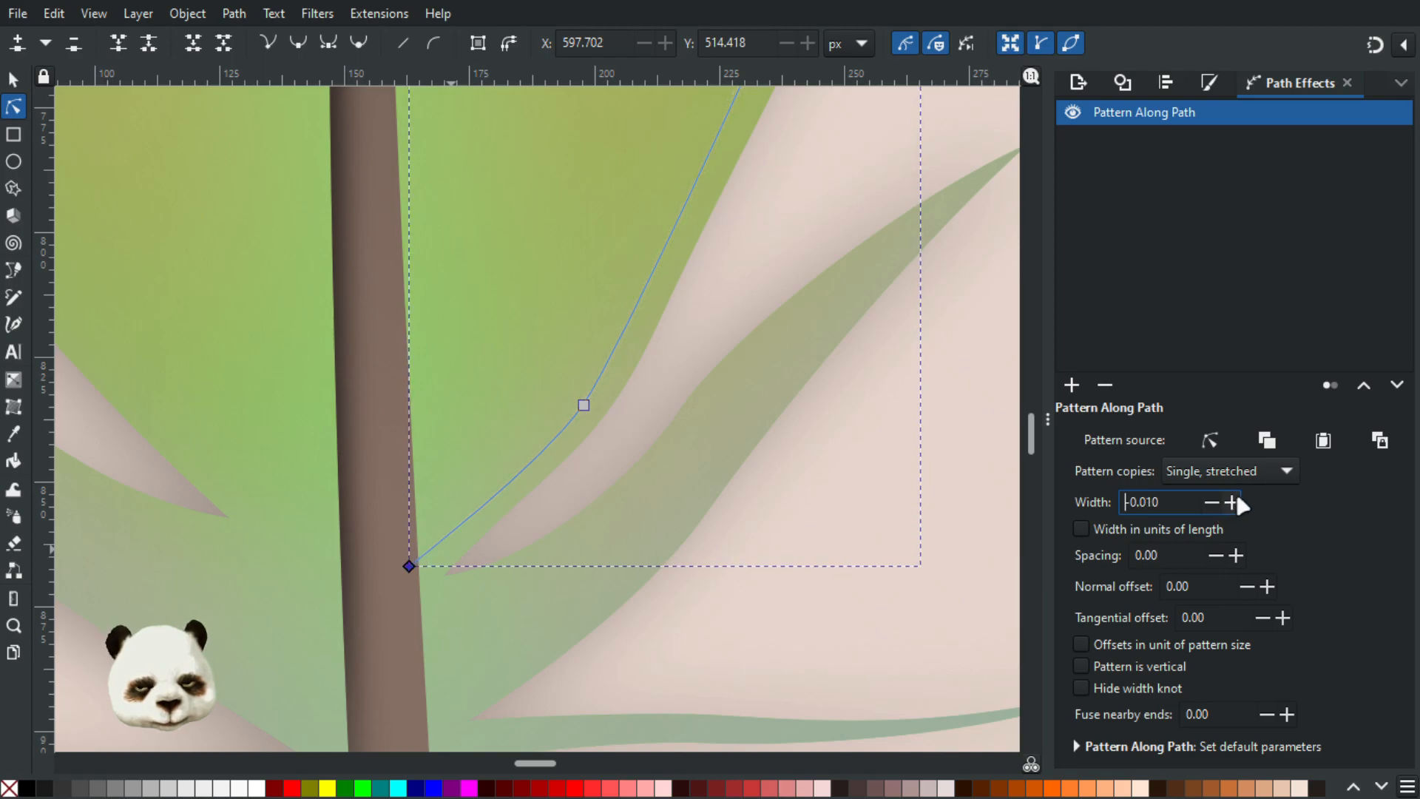
{"action": "left_click", "coordinate": [874, 494]}
- Reselect the barb line and set its Pattern Along Path width to -0.020
{"action": "scroll", "coordinate": [904, 493], "scroll_direction": "down", "scroll_amount": 3}
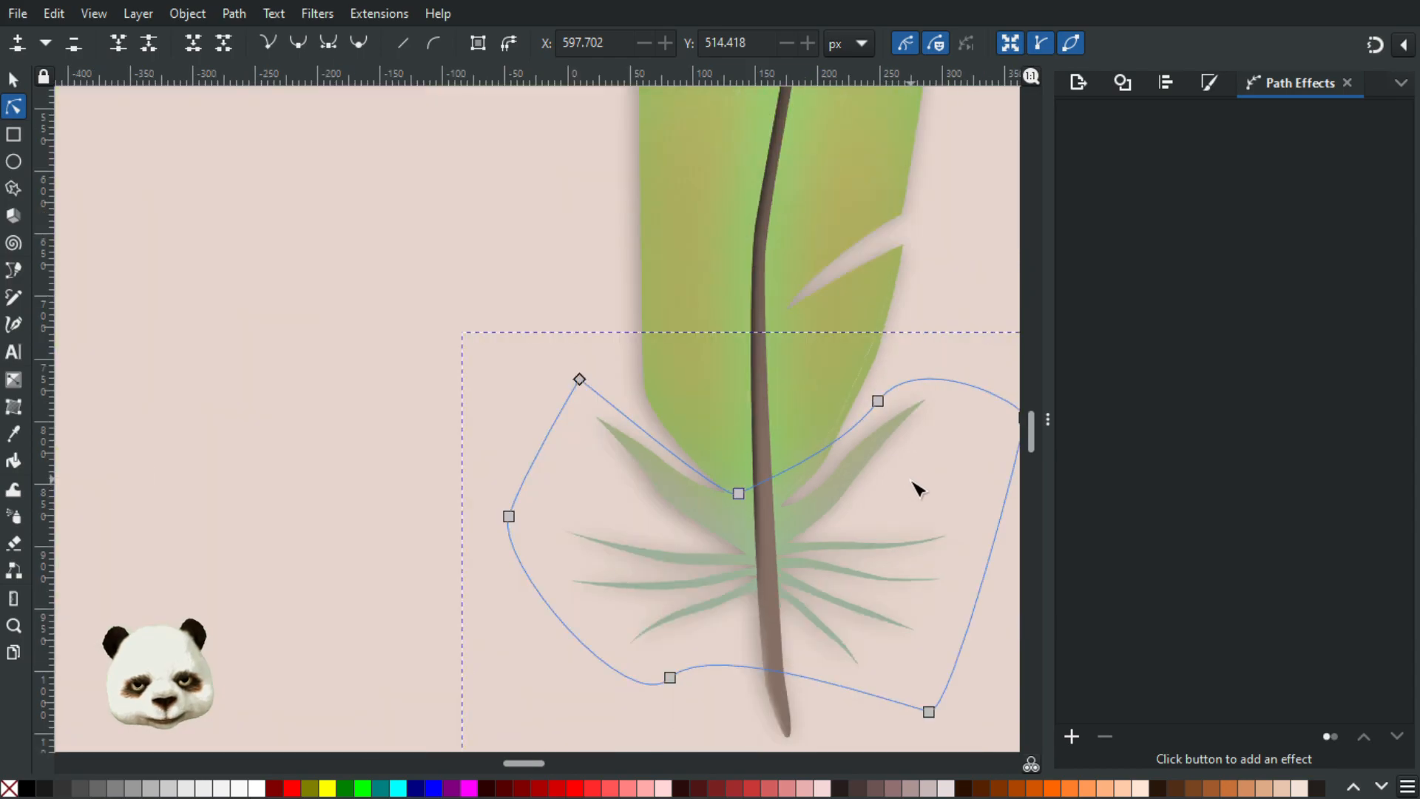
{"action": "scroll", "coordinate": [910, 485], "scroll_direction": "up", "scroll_amount": 2}
{"action": "left_click", "coordinate": [770, 372]}
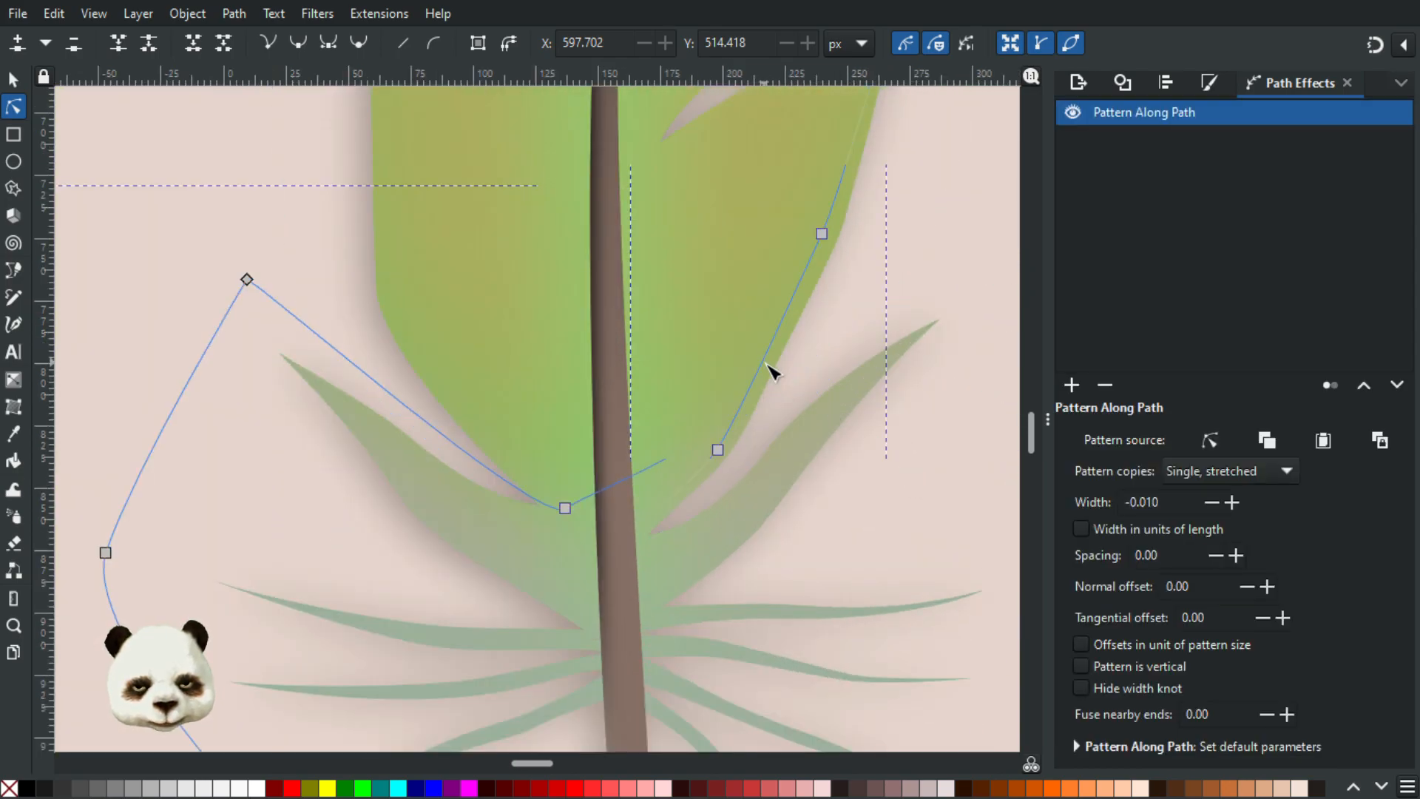
{"action": "left_click", "coordinate": [1213, 503]}
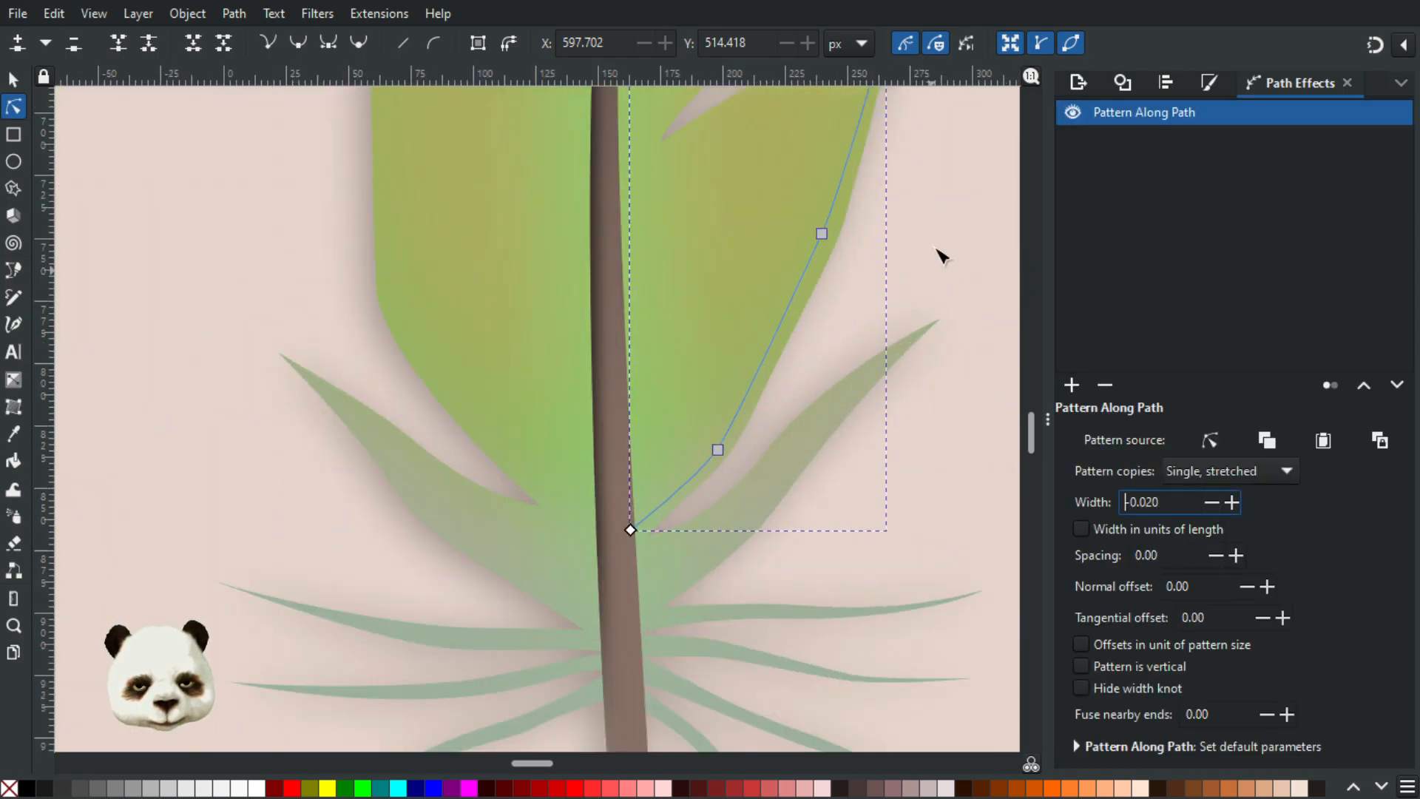
{"action": "left_click", "coordinate": [936, 249]}
- Examine the barb line's thickness against the feather at different magnifications
{"action": "scroll", "coordinate": [954, 278], "scroll_direction": "down", "scroll_amount": 2}
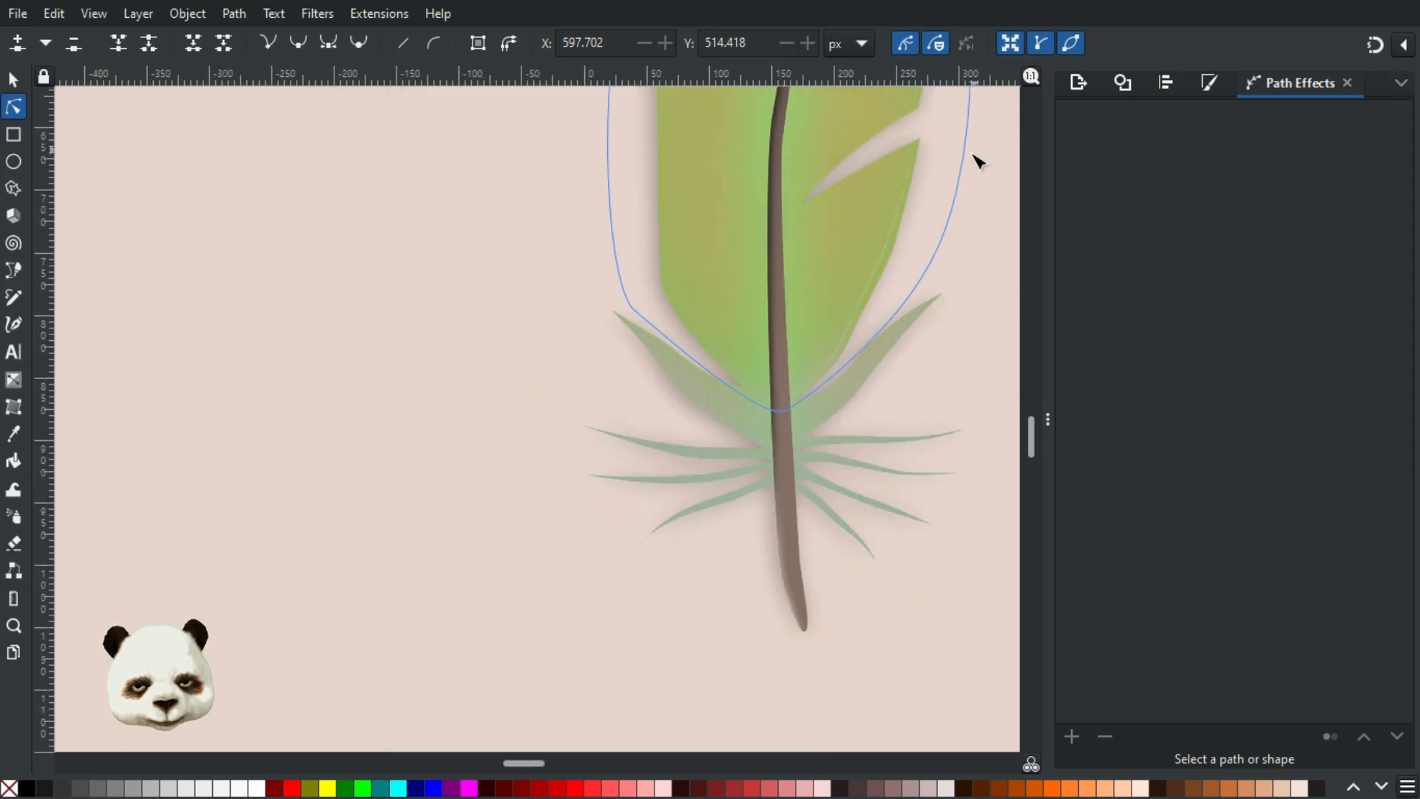
{"action": "scroll", "coordinate": [789, 472], "scroll_direction": "up", "scroll_amount": 1}
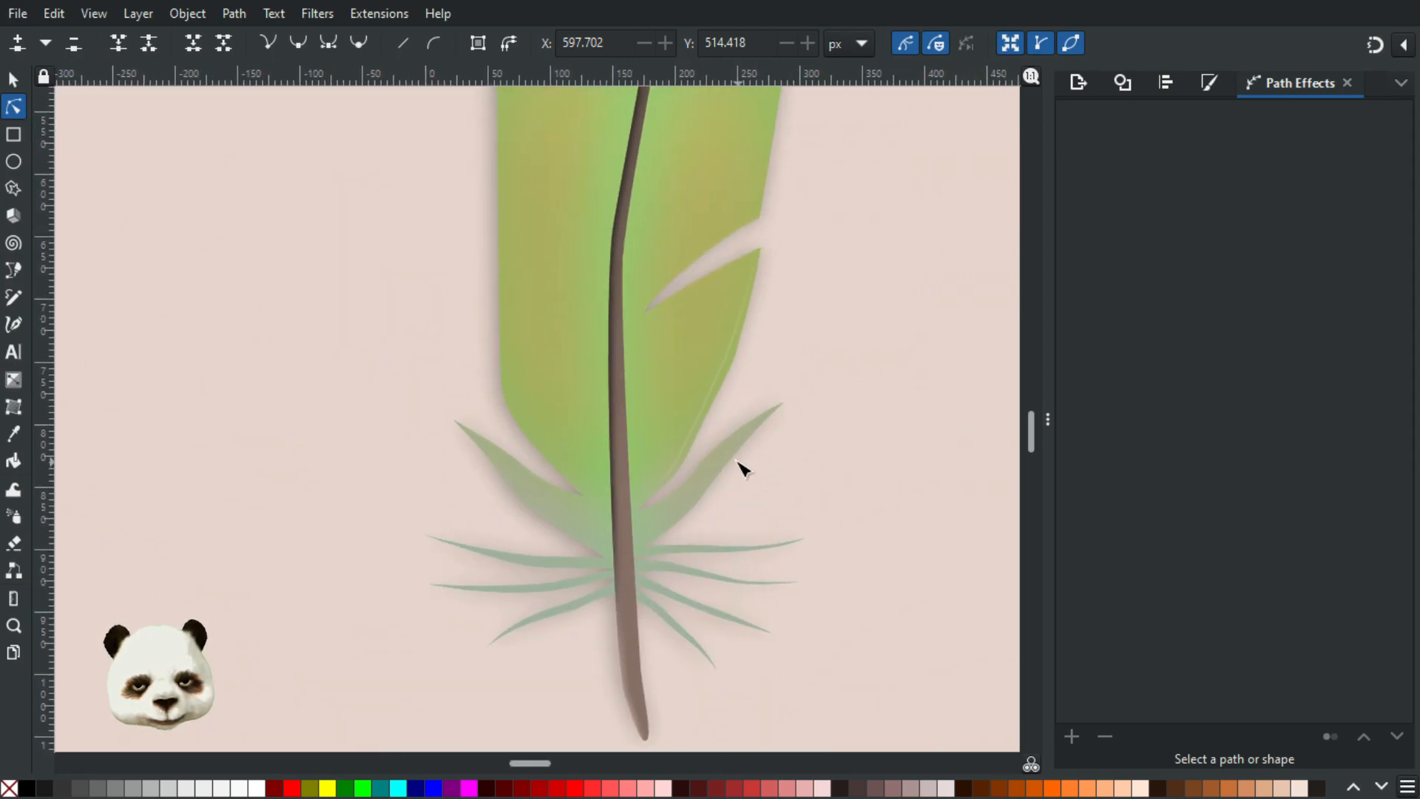
{"action": "scroll", "coordinate": [743, 451], "scroll_direction": "up", "scroll_amount": 2}
{"action": "scroll", "coordinate": [694, 399], "scroll_direction": "up", "scroll_amount": 2}
{"action": "left_click_drag", "start_coordinate": [786, 452], "coordinate": [786, 516]}
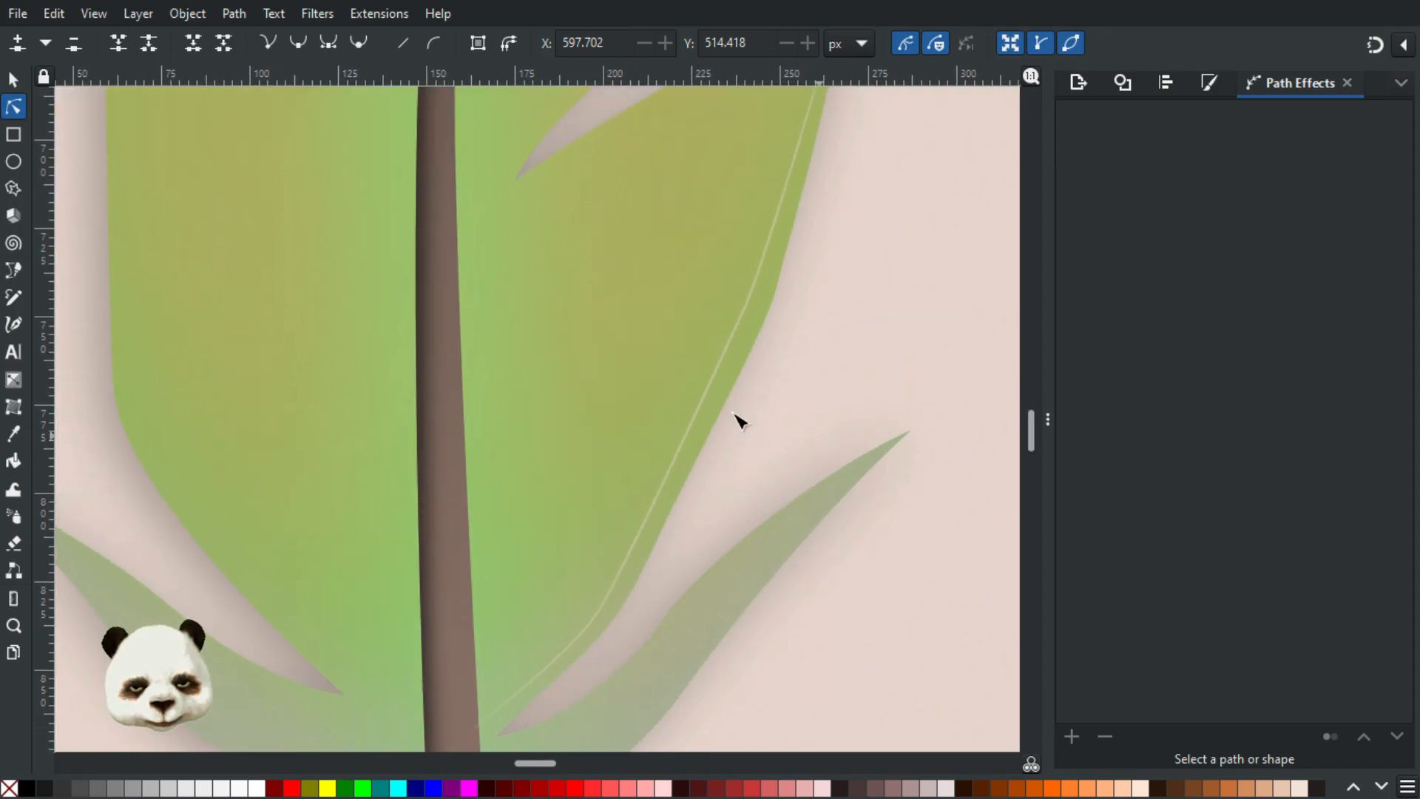
{"action": "scroll", "coordinate": [754, 420], "scroll_direction": "down", "scroll_amount": 3}
{"action": "scroll", "coordinate": [759, 403], "scroll_direction": "up", "scroll_amount": 1}
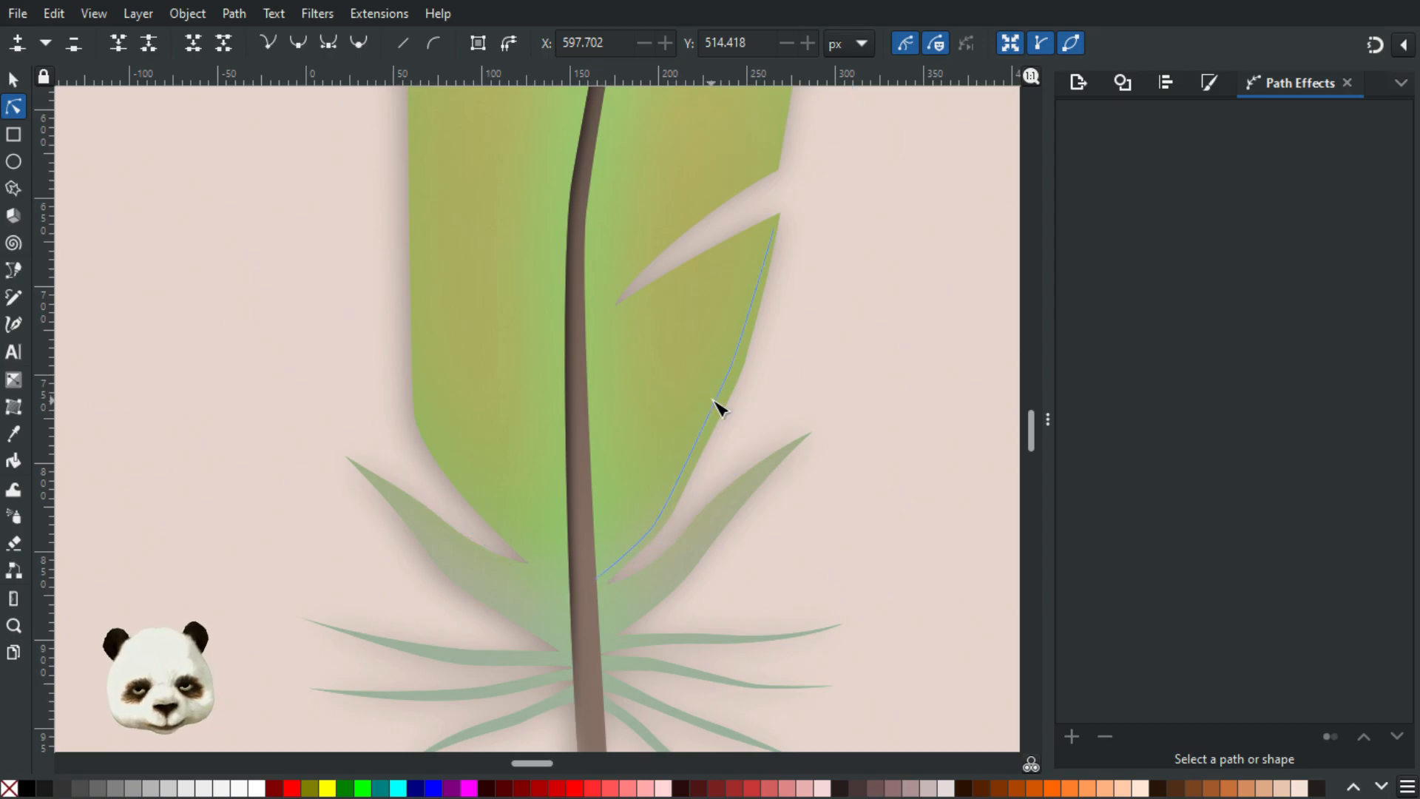
- Duplicate the barb line and offset the copy slightly up and inward, to about X 160, Y 663 px
{"action": "left_click", "coordinate": [717, 402]}
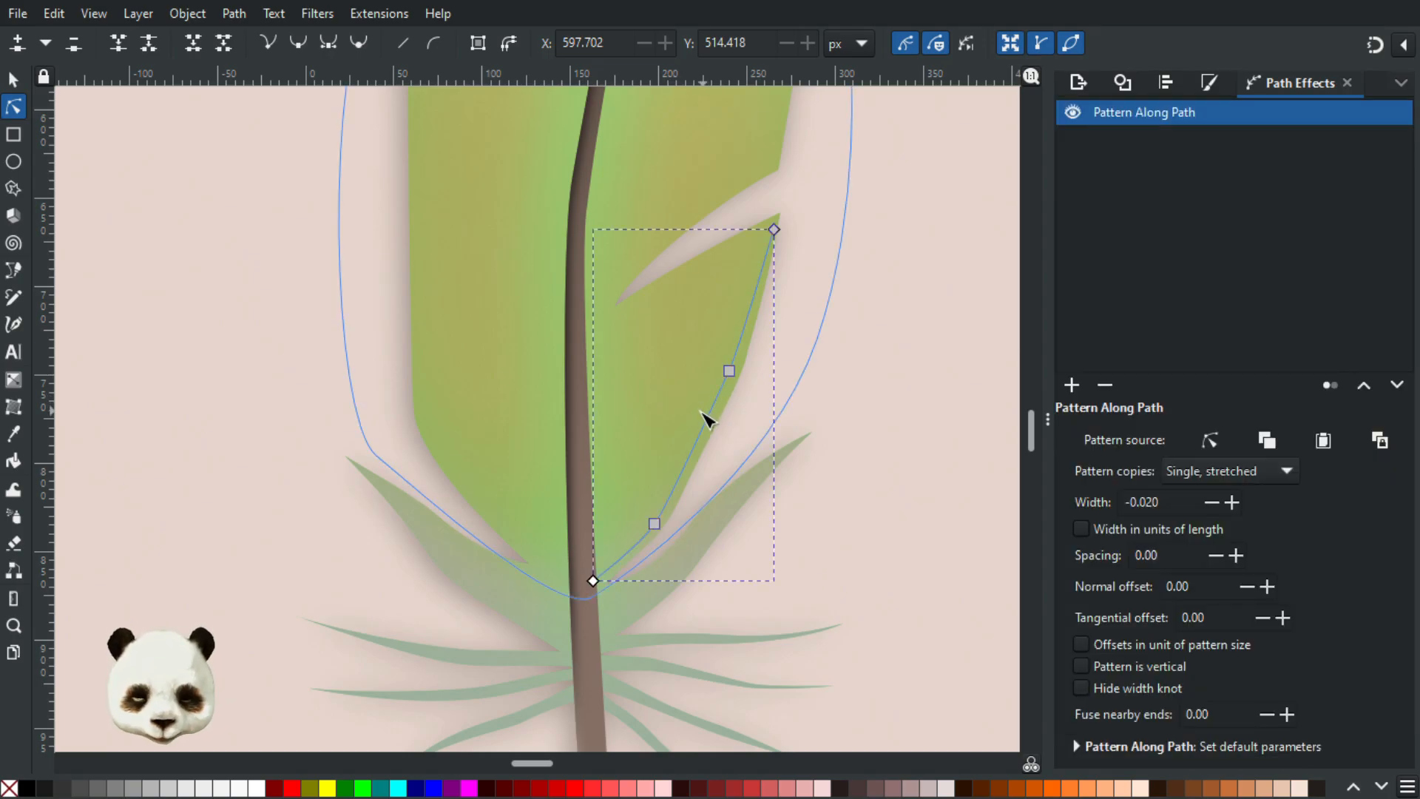
{"action": "key", "text": "b"}
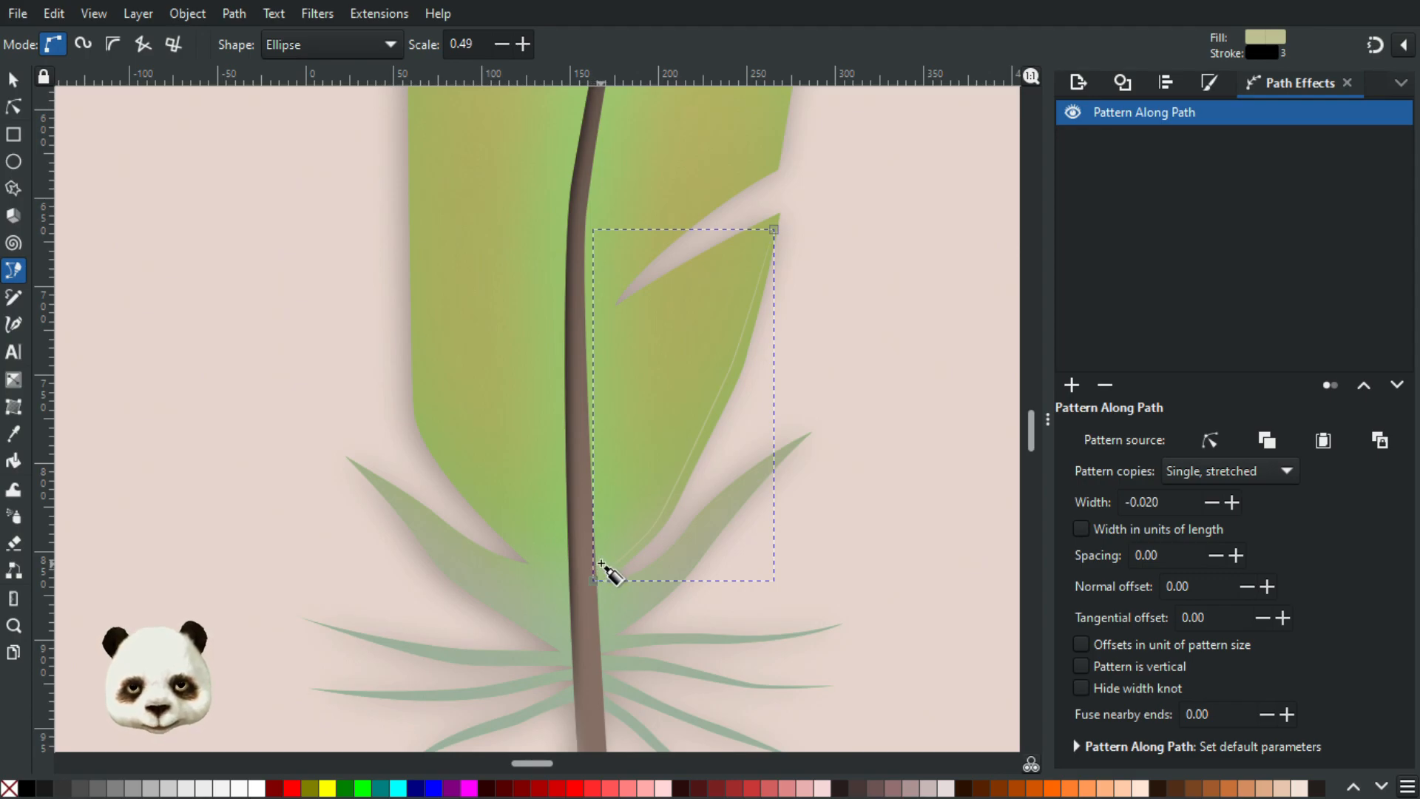
{"action": "left_click", "coordinate": [15, 81]}
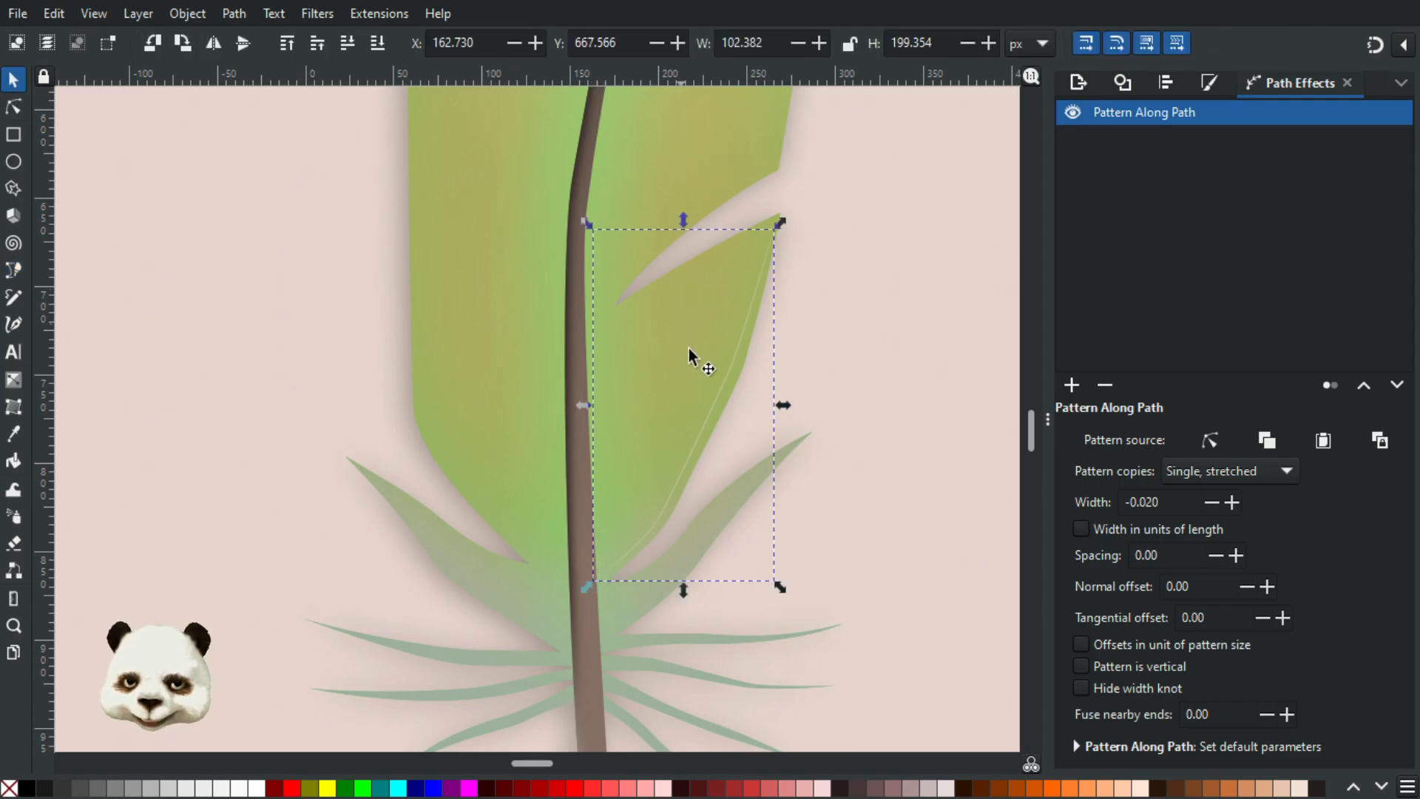
{"action": "left_click_drag", "start_coordinate": [726, 379], "coordinate": [720, 366]}
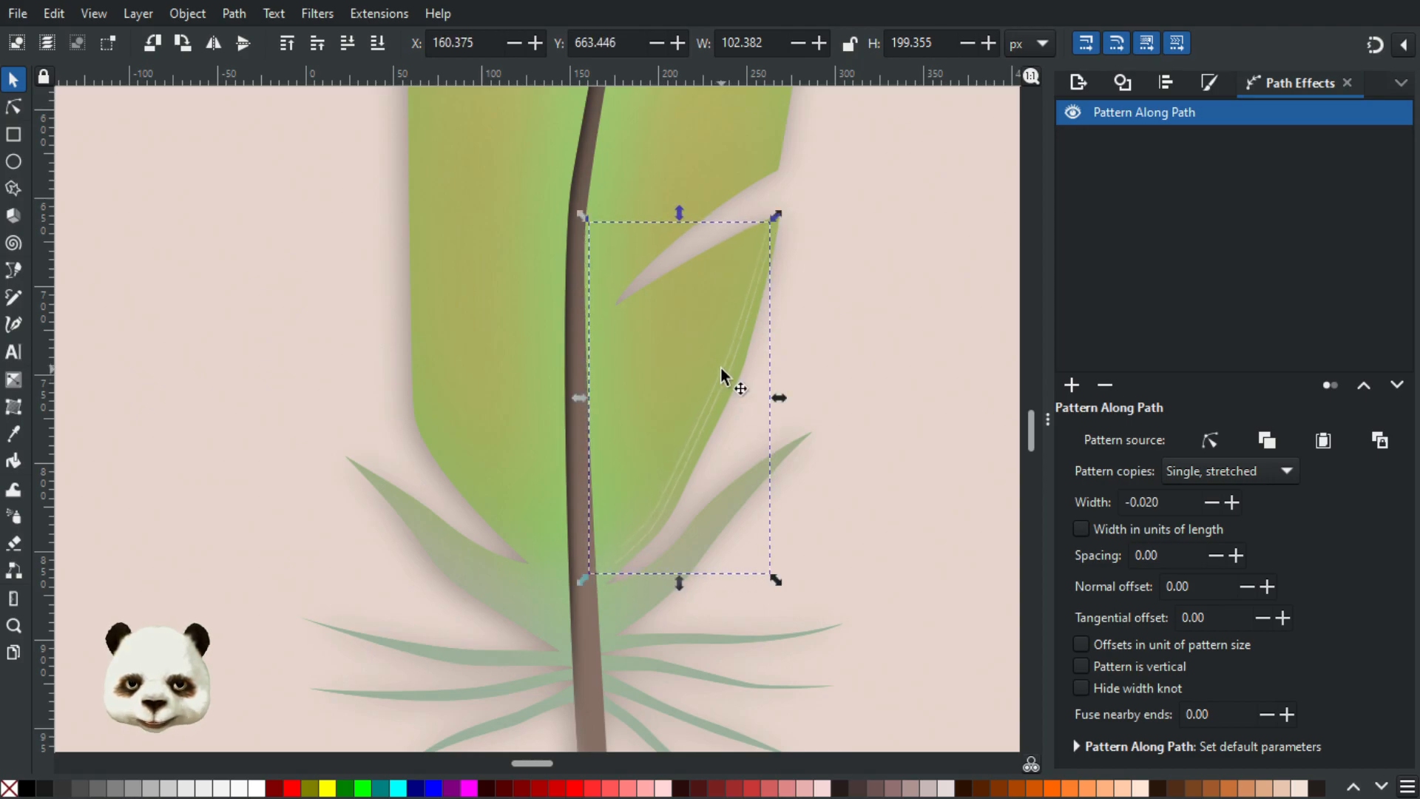
- Delete the duplicated barb line lying just inside the original one on the feather's lower right lobe
{"action": "left_click", "coordinate": [854, 299]}
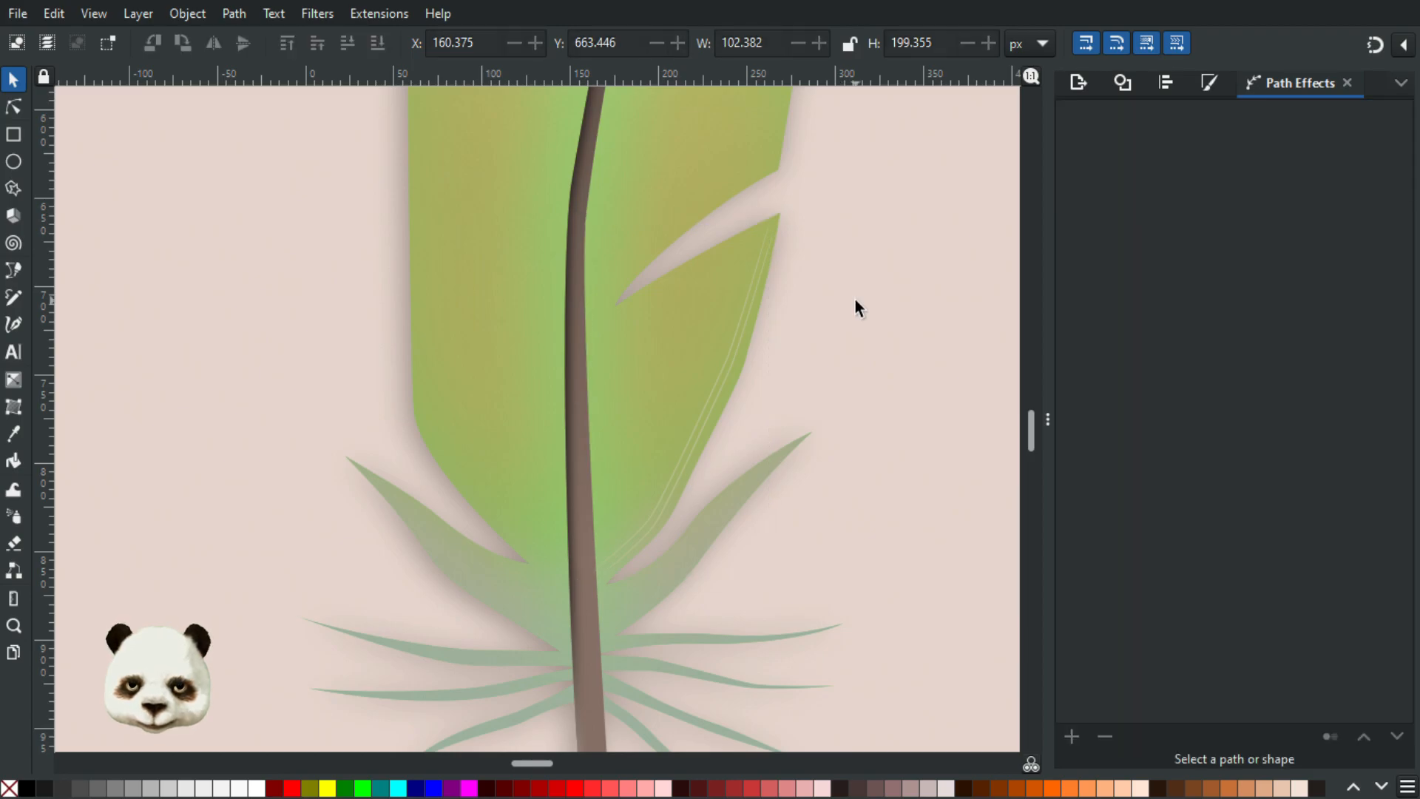
{"action": "scroll", "coordinate": [857, 304], "scroll_direction": "down", "scroll_amount": 2}
{"action": "scroll", "coordinate": [863, 306], "scroll_direction": "up", "scroll_amount": 2}
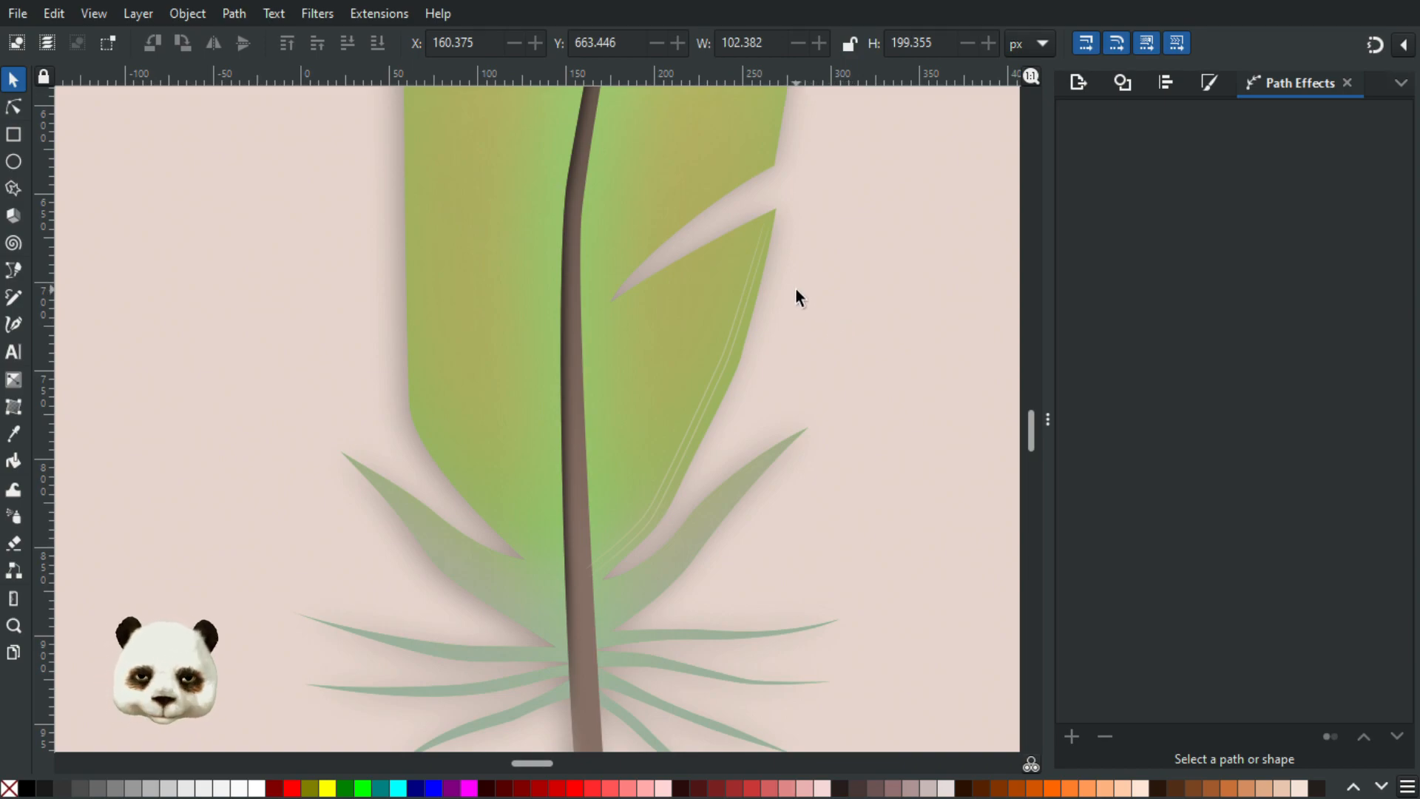
{"action": "left_click", "coordinate": [724, 344]}
{"action": "key", "text": "Delete"}
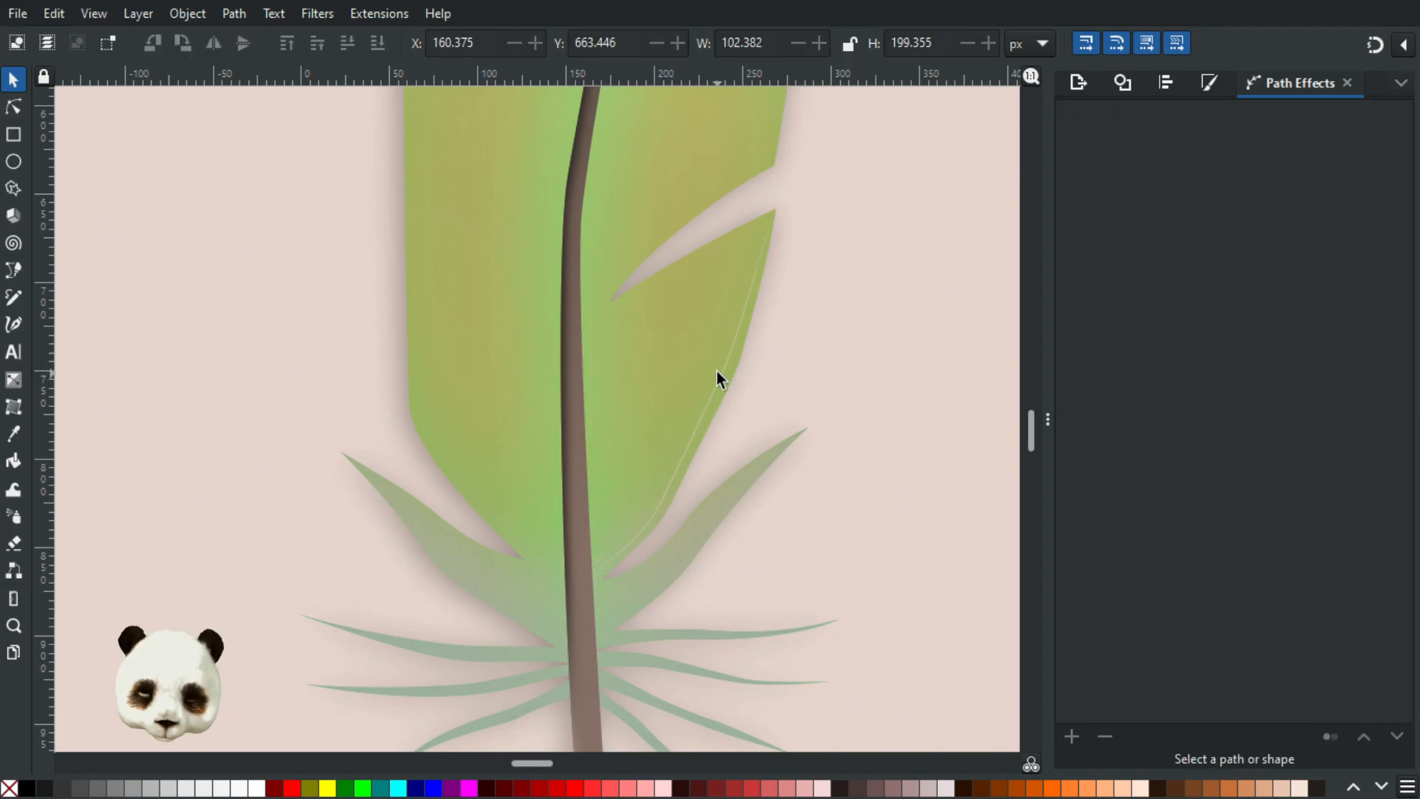
- Draw a curved barb line about 90 × 179 px with the Pen tool, from the shaft up to the lower right lobe's tip
{"action": "key", "text": "b"}
{"action": "left_click", "coordinate": [595, 561]}
{"action": "left_click_drag", "start_coordinate": [640, 527], "coordinate": [690, 409]}
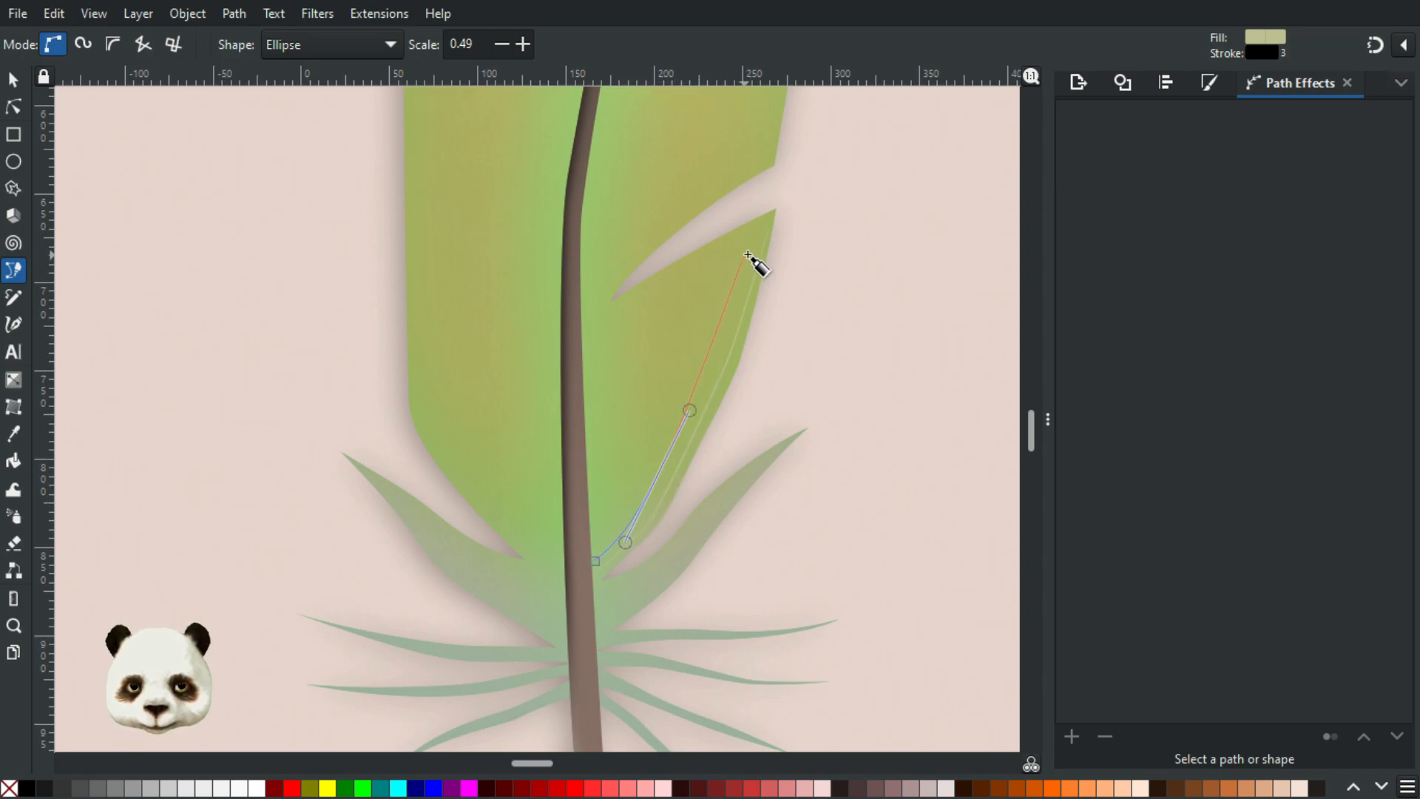
{"action": "left_click_drag", "start_coordinate": [753, 244], "coordinate": [759, 235]}
{"action": "key", "text": "Return"}
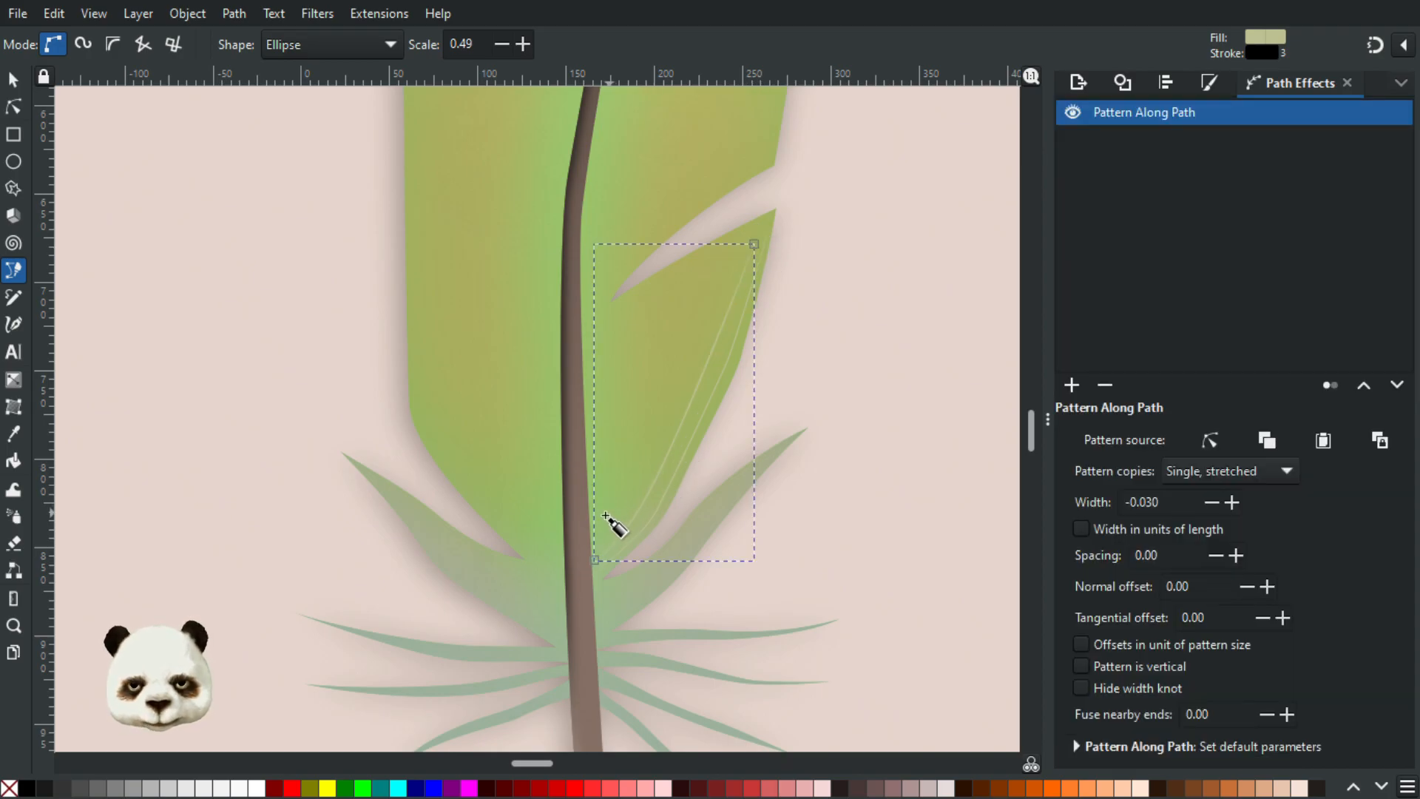
- Set the new barb line's Pattern Along Path width to -0.020 and deselect it
{"action": "left_click", "coordinate": [1231, 502]}
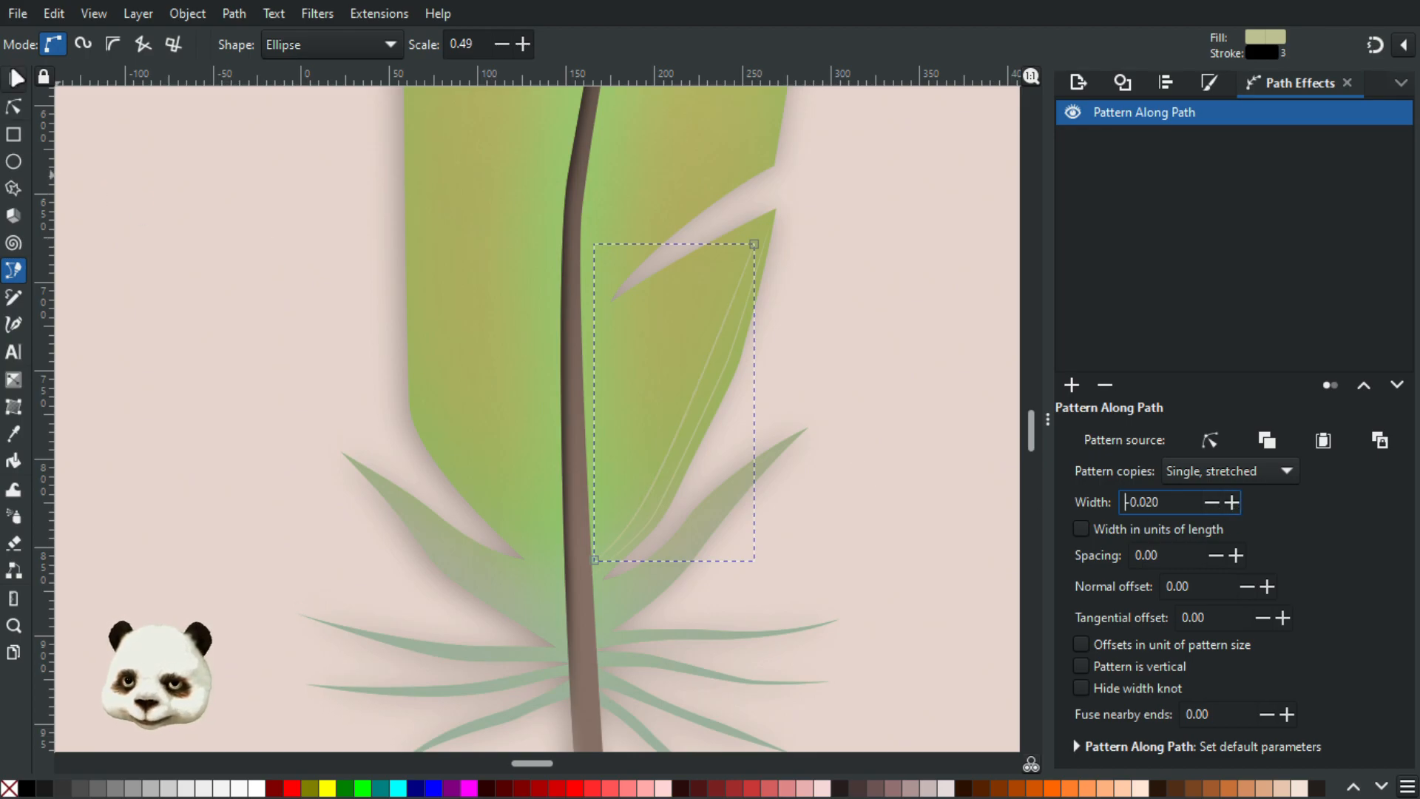
{"action": "key", "text": "s"}
{"action": "left_click", "coordinate": [875, 321]}
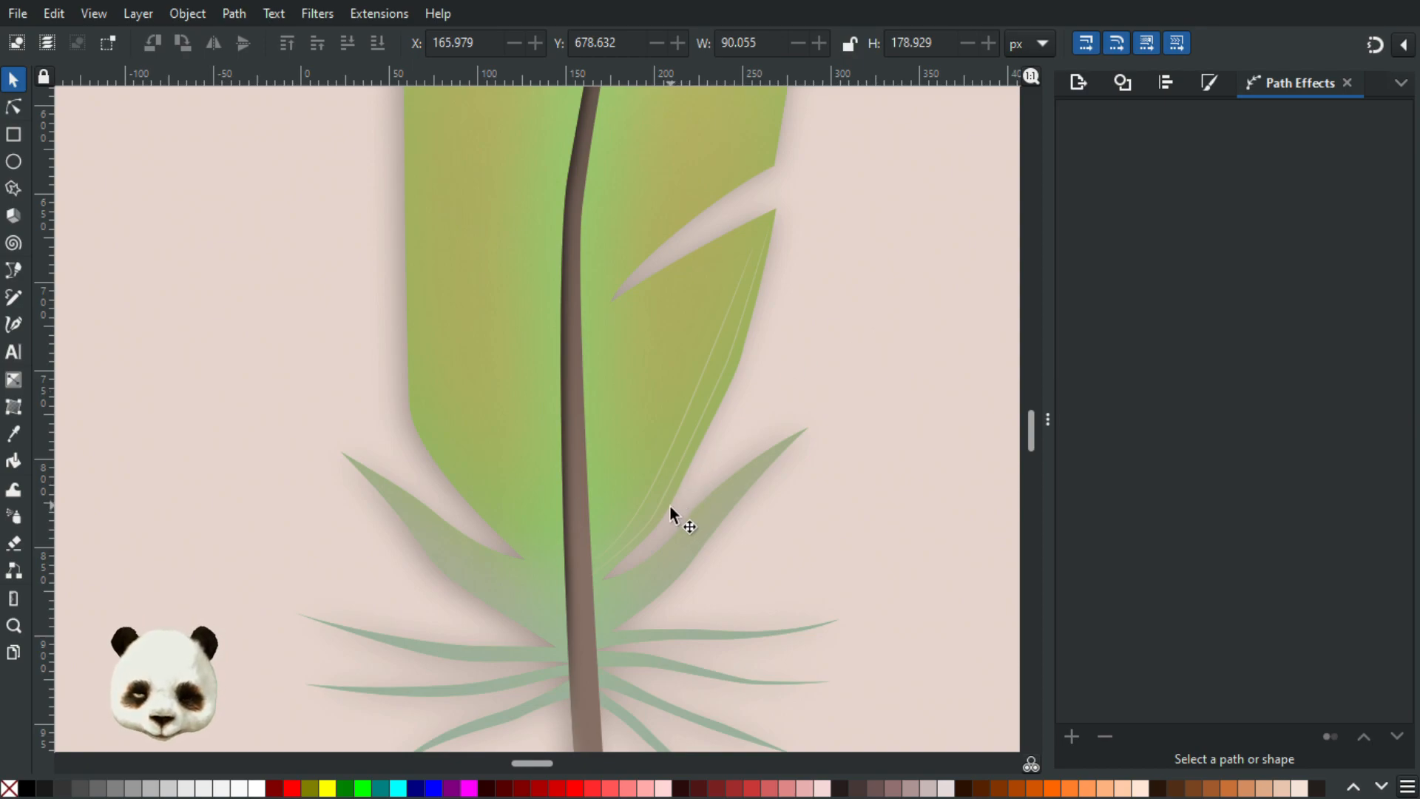
- Draw a third curved barb line inside the previous two, from the shaft toward the lower right lobe's upper edge
{"action": "key", "text": "b"}
{"action": "left_click", "coordinate": [637, 488]}
{"action": "left_click", "coordinate": [666, 419]}
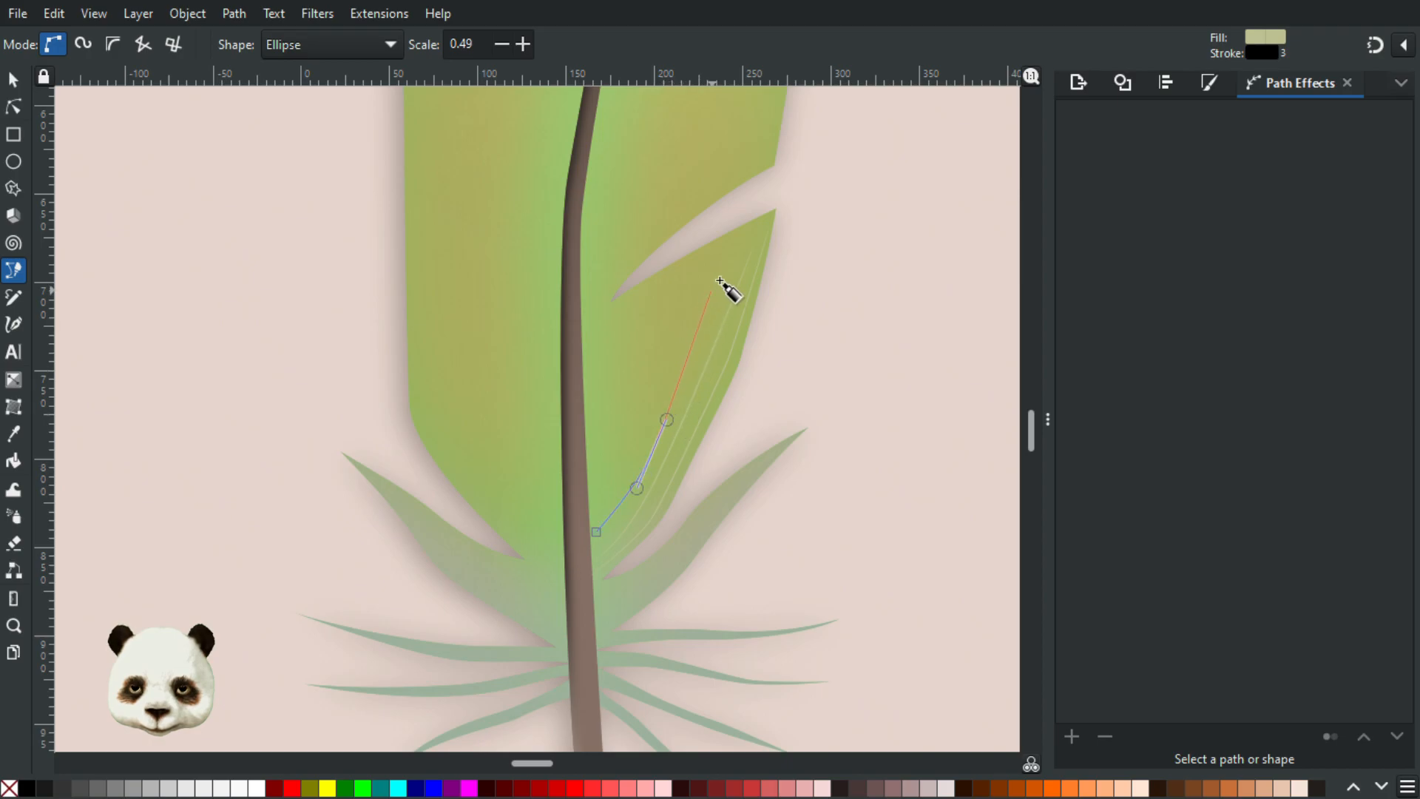
{"action": "left_click_drag", "start_coordinate": [727, 269], "coordinate": [744, 247]}
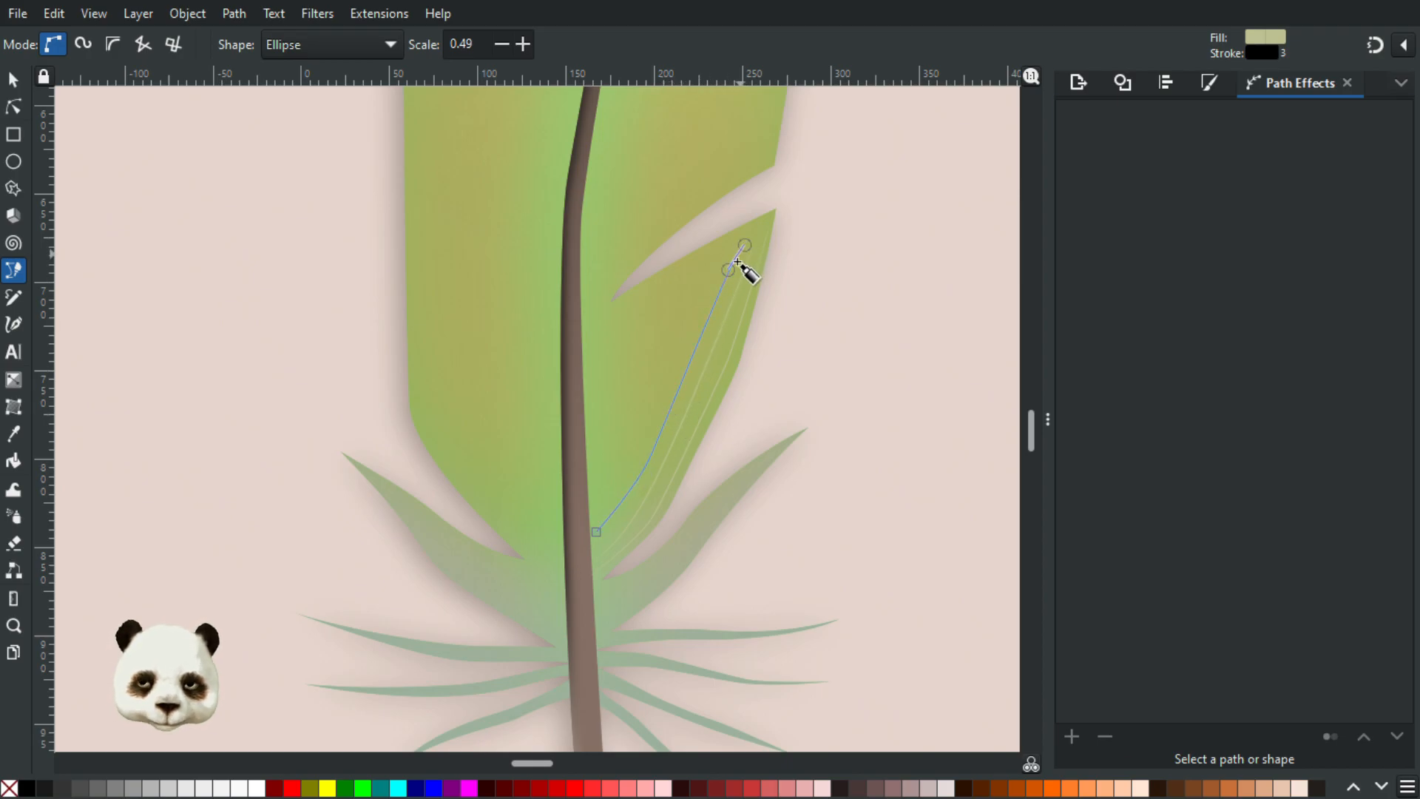
{"action": "key", "text": "Return"}
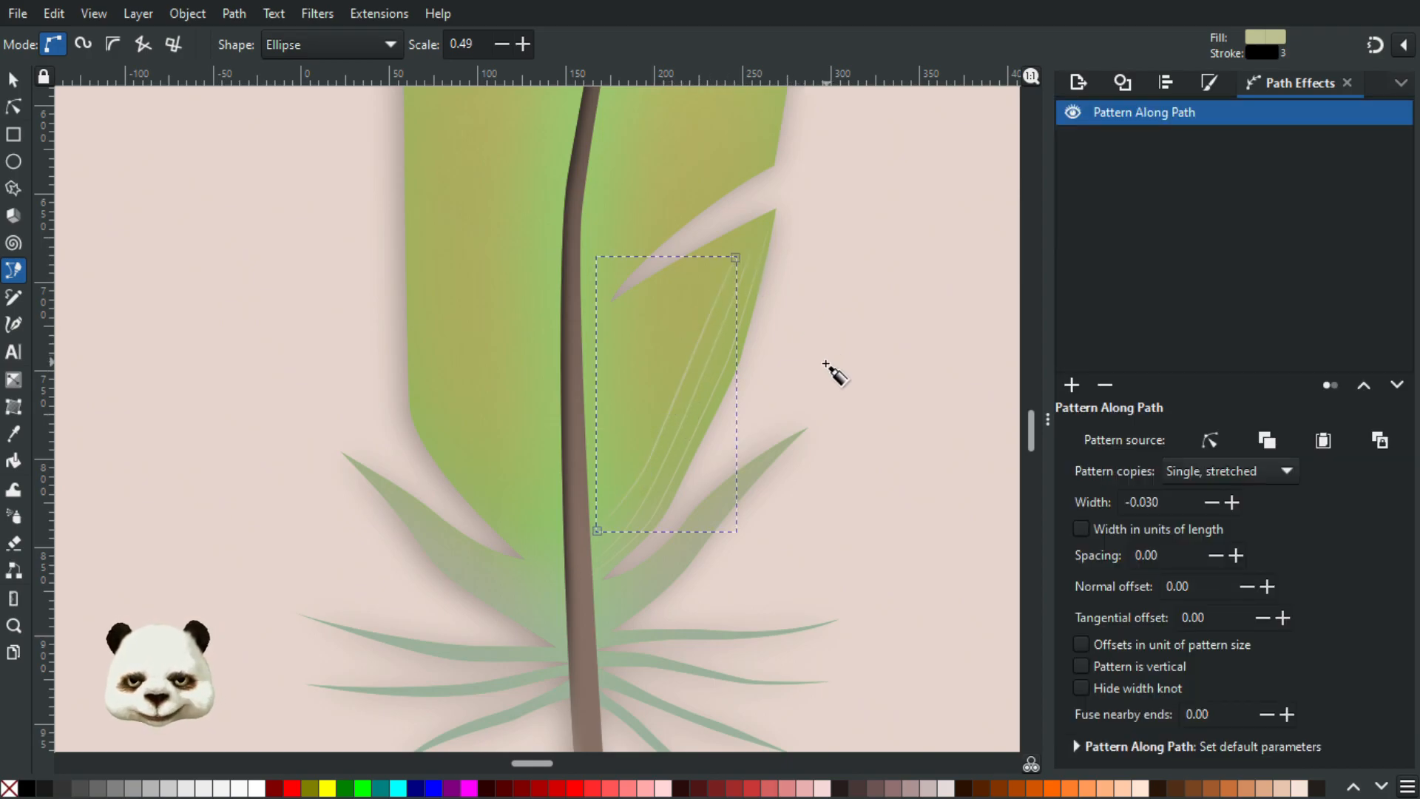
- Thin the third barb line with its on-canvas width knot to a Pattern Along Path width of -0.026
{"action": "left_click_drag", "start_coordinate": [886, 404], "coordinate": [544, 485]}
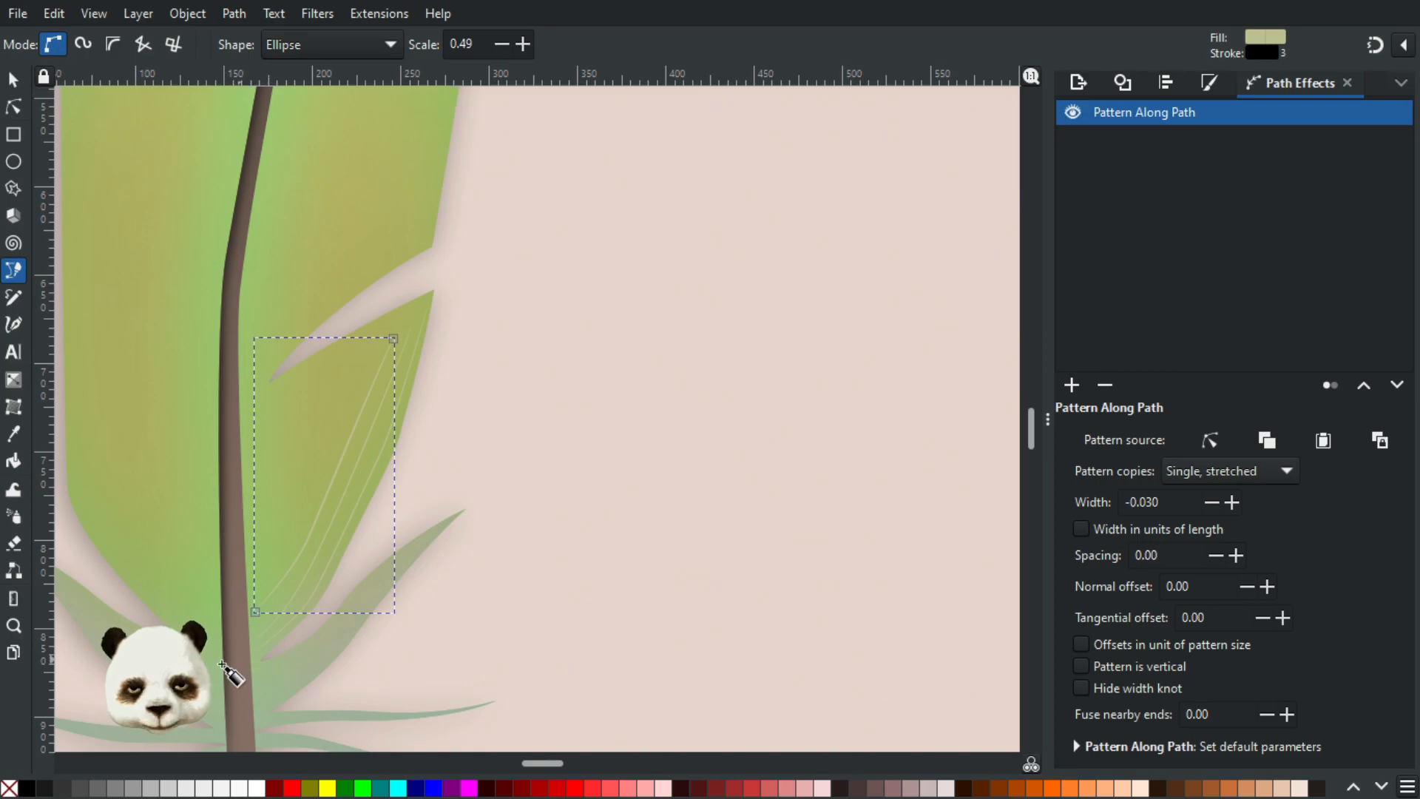
{"action": "scroll", "coordinate": [244, 656], "scroll_direction": "up", "scroll_amount": 2}
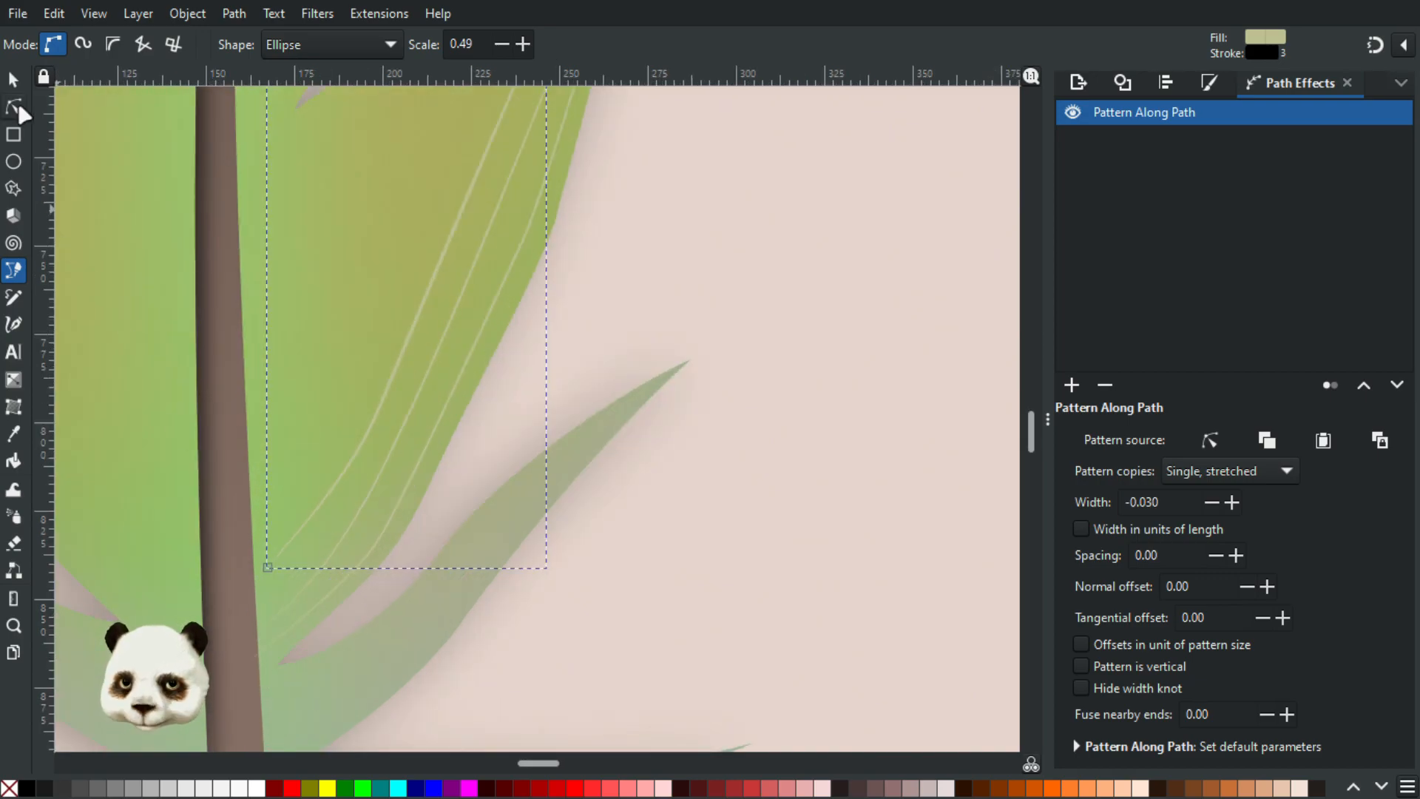
{"action": "left_click", "coordinate": [16, 102]}
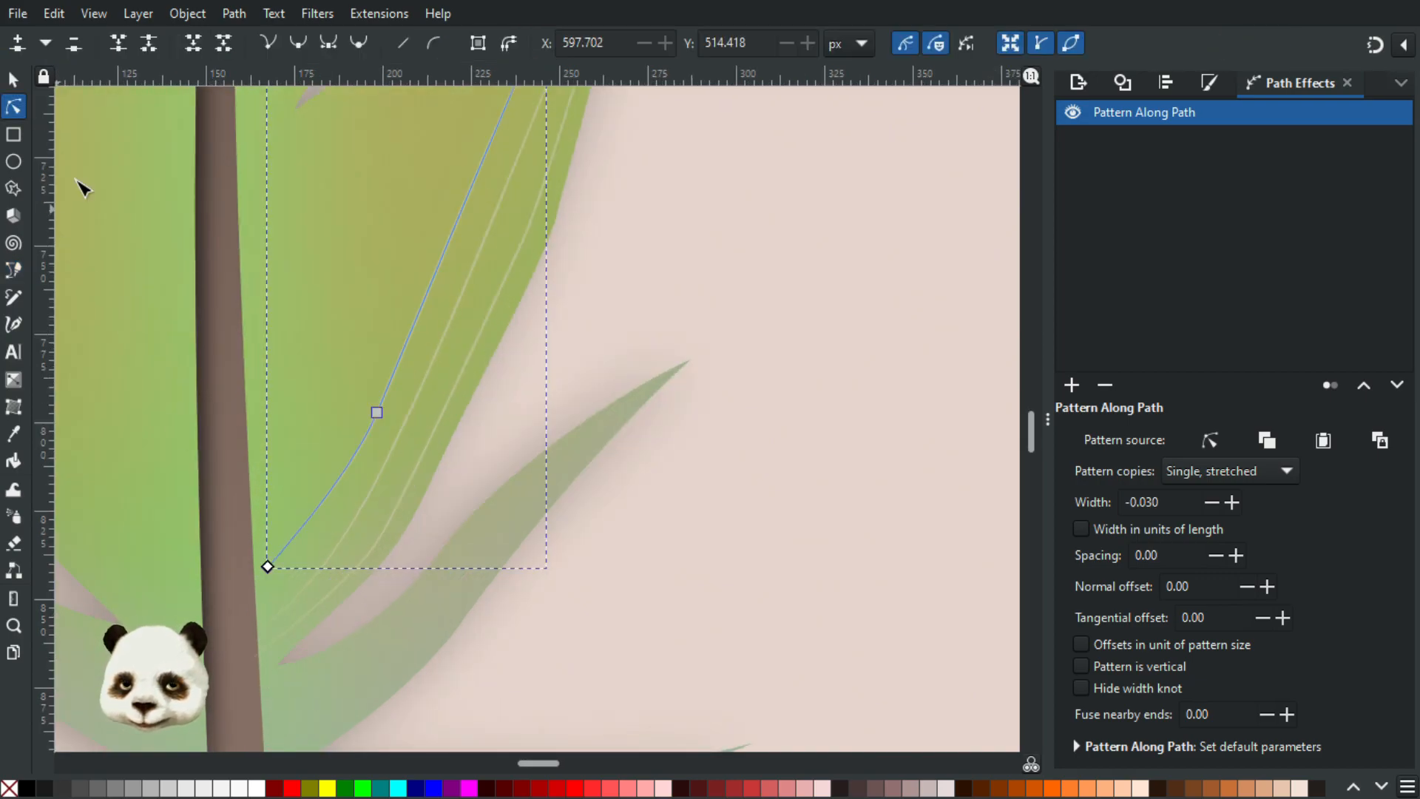
{"action": "left_click", "coordinate": [267, 568]}
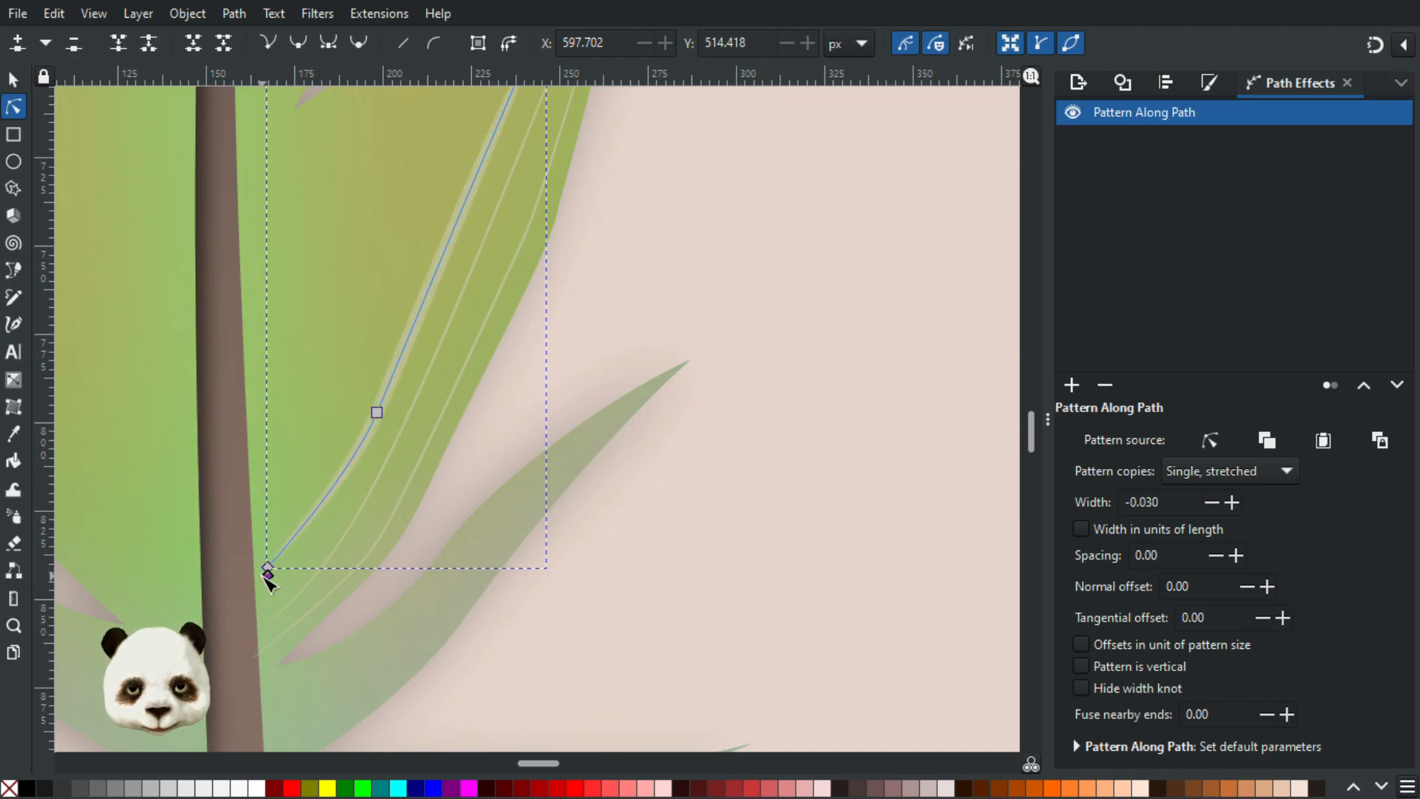
{"action": "left_click_drag", "start_coordinate": [265, 580], "coordinate": [264, 567]}
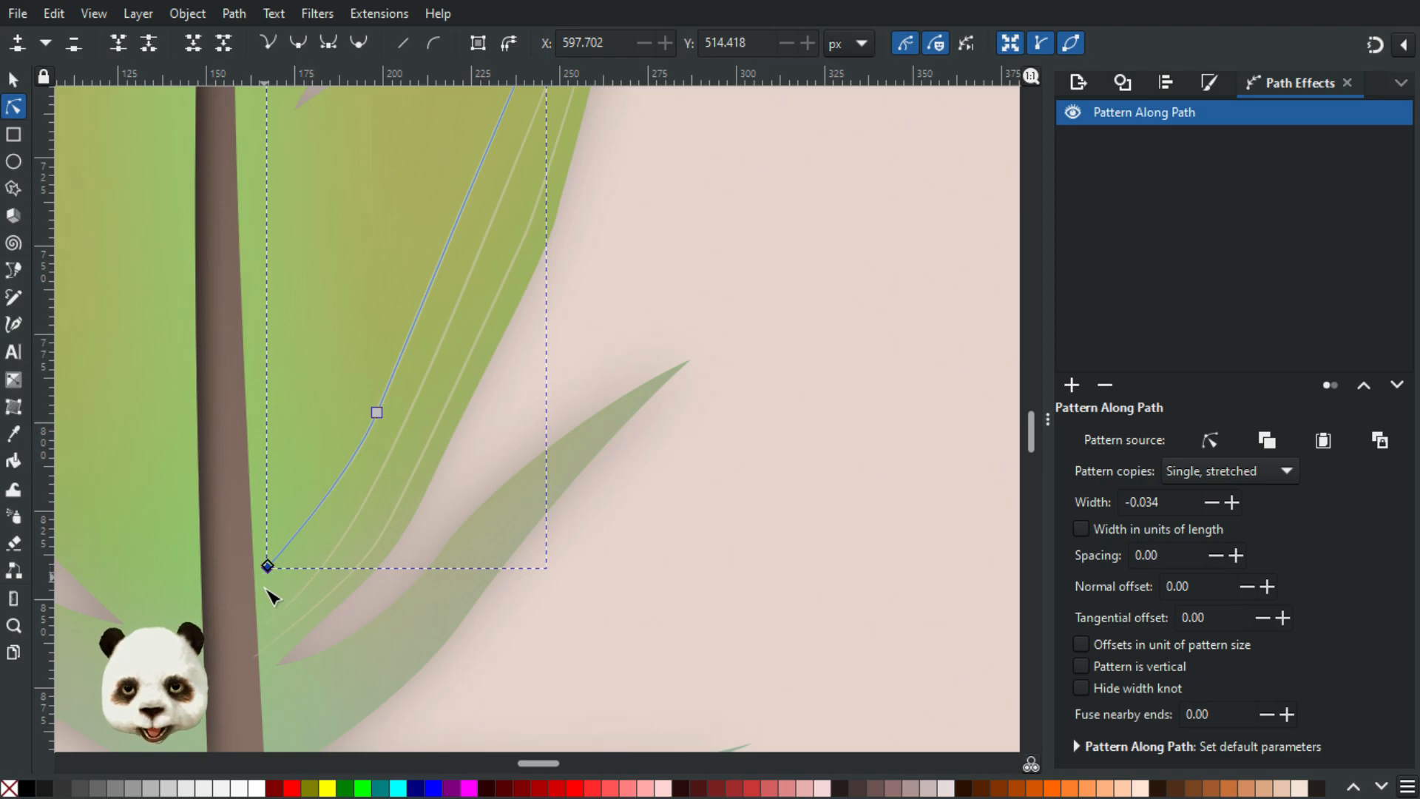
{"action": "scroll", "coordinate": [259, 564], "scroll_direction": "up", "scroll_amount": 1}
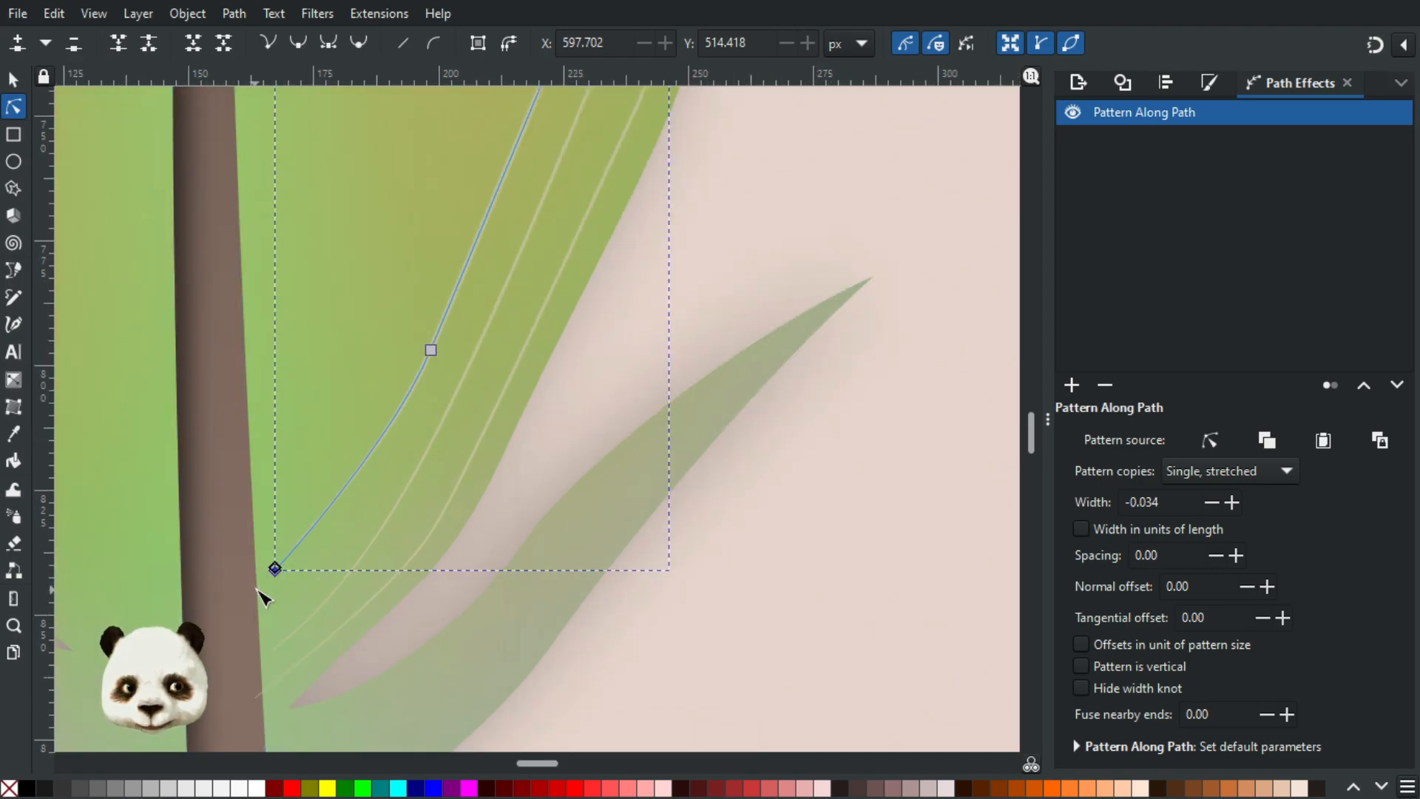
{"action": "scroll", "coordinate": [259, 589], "scroll_direction": "up", "scroll_amount": 2}
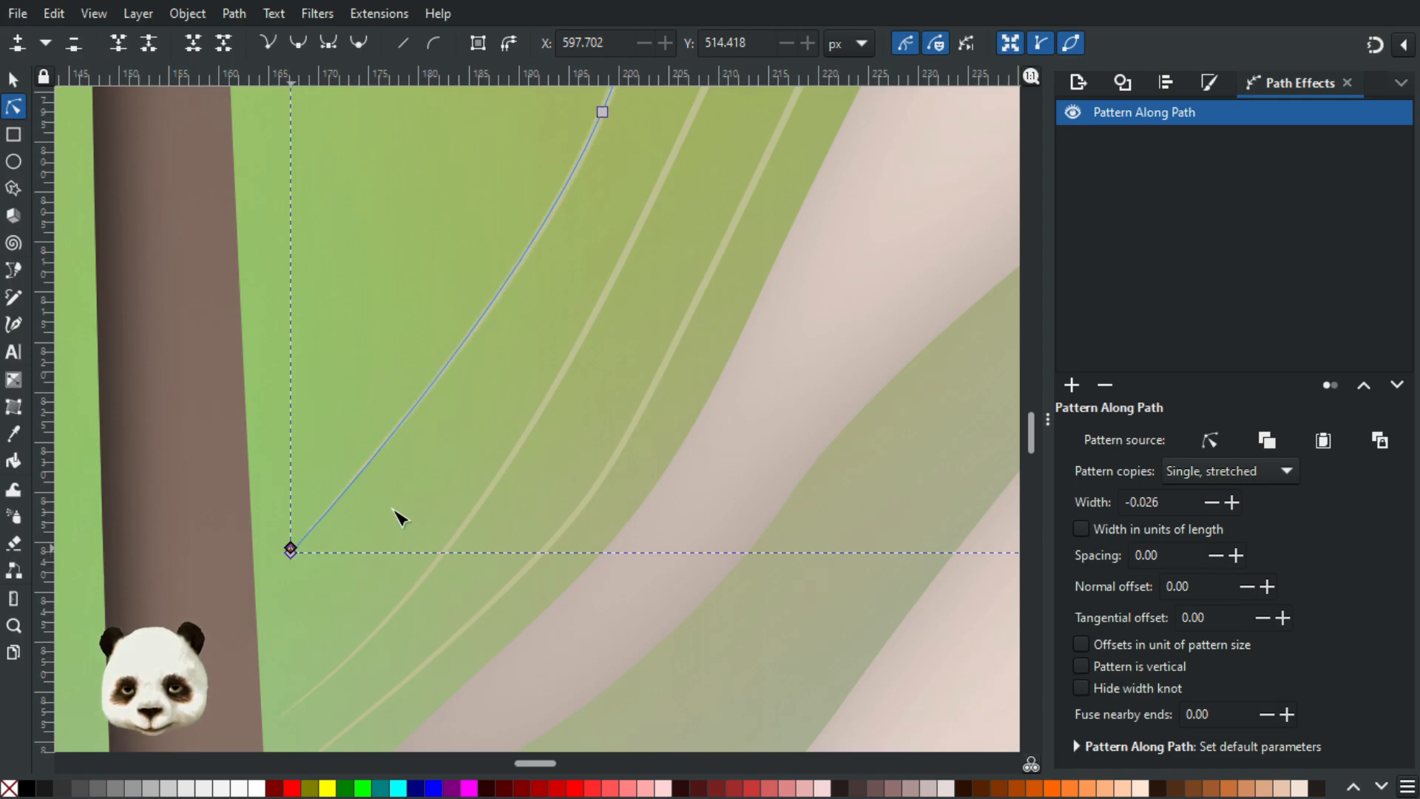
{"action": "scroll", "coordinate": [447, 500], "scroll_direction": "down", "scroll_amount": 4, "text": "ctrl"}
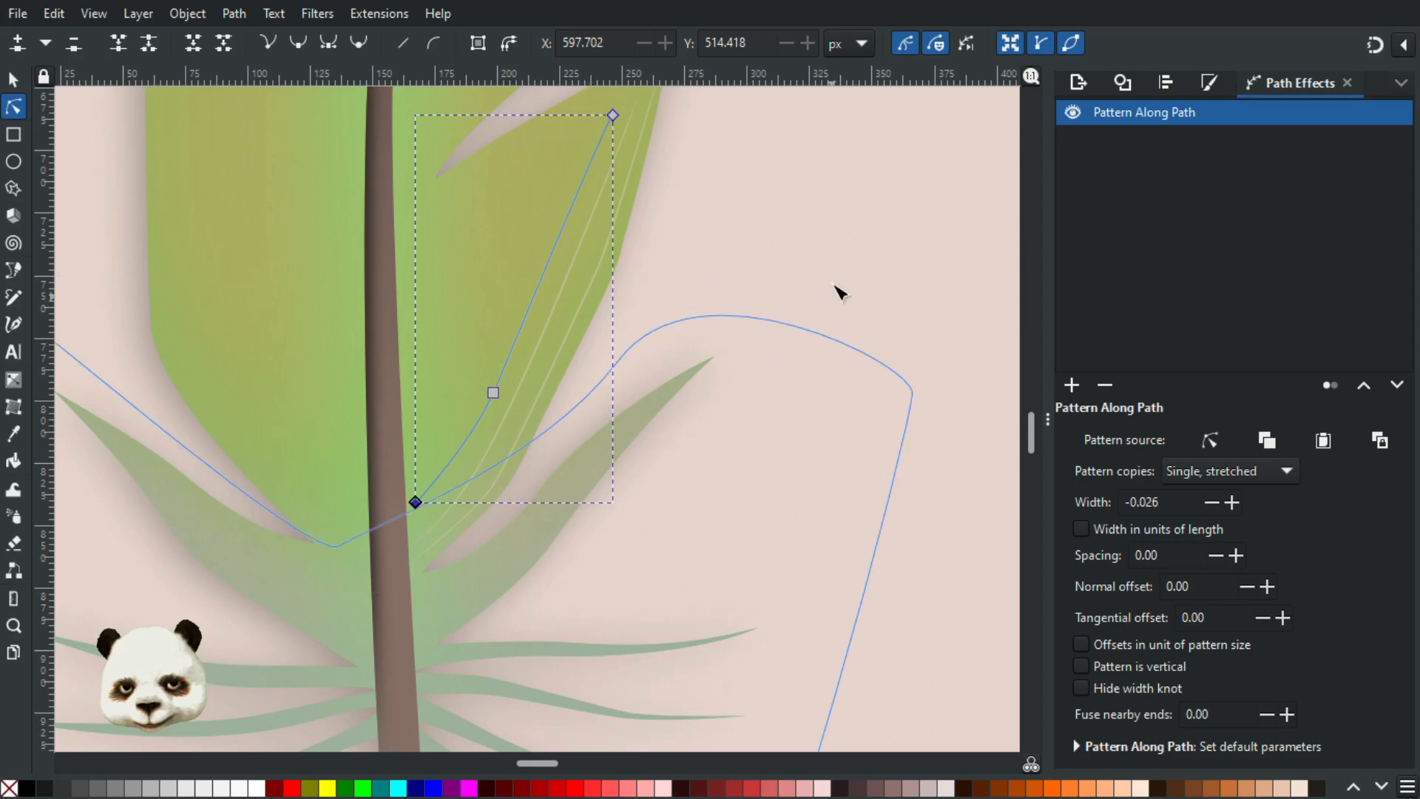
{"action": "left_click", "coordinate": [838, 227]}
- Draw a fourth curved barb line inside the third, from the shaft to just below the lower right lobe's upper edge
{"action": "scroll", "coordinate": [760, 250], "scroll_direction": "down", "scroll_amount": 2}
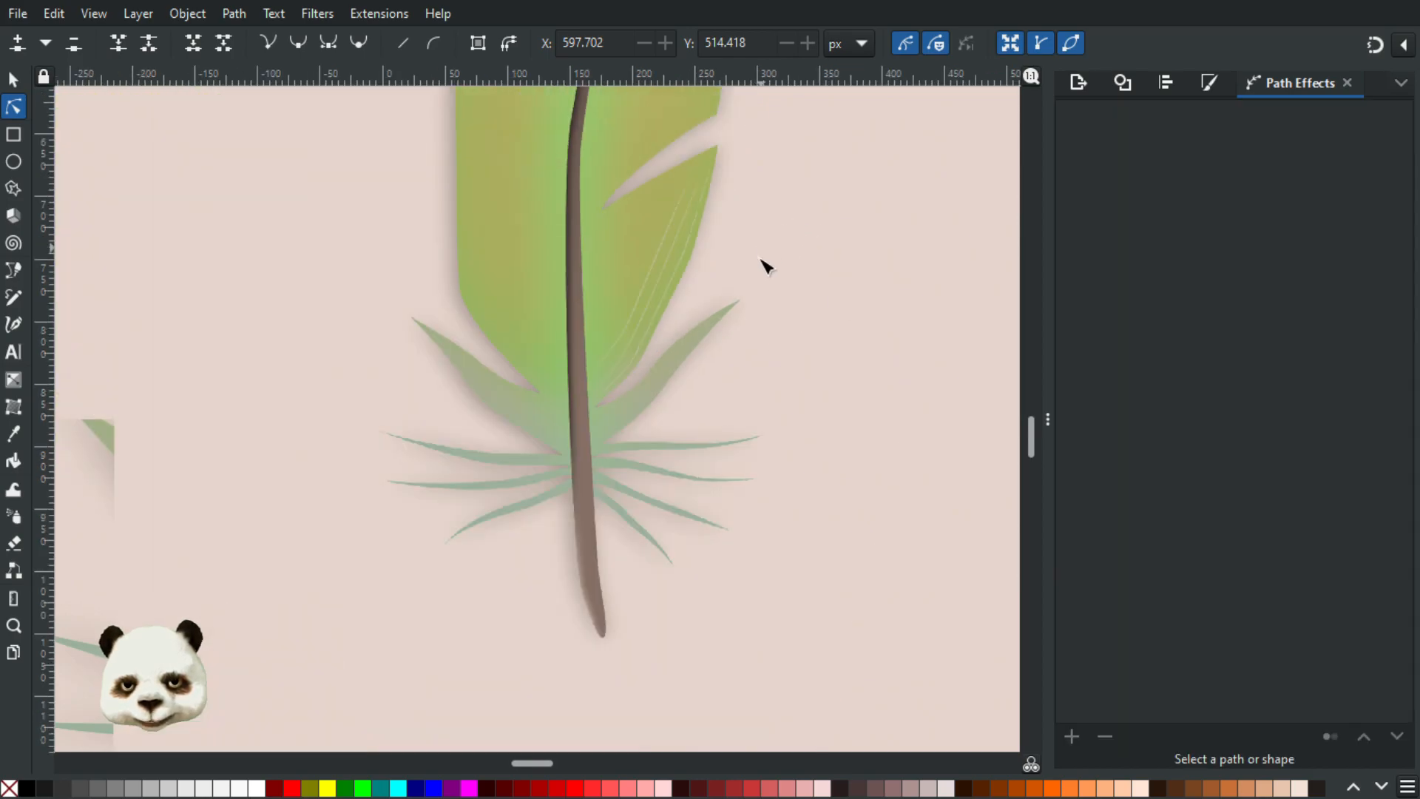
{"action": "left_click_drag", "start_coordinate": [761, 260], "coordinate": [673, 496]}
{"action": "scroll", "coordinate": [688, 462], "scroll_direction": "up", "scroll_amount": 1, "text": "ctrl"}
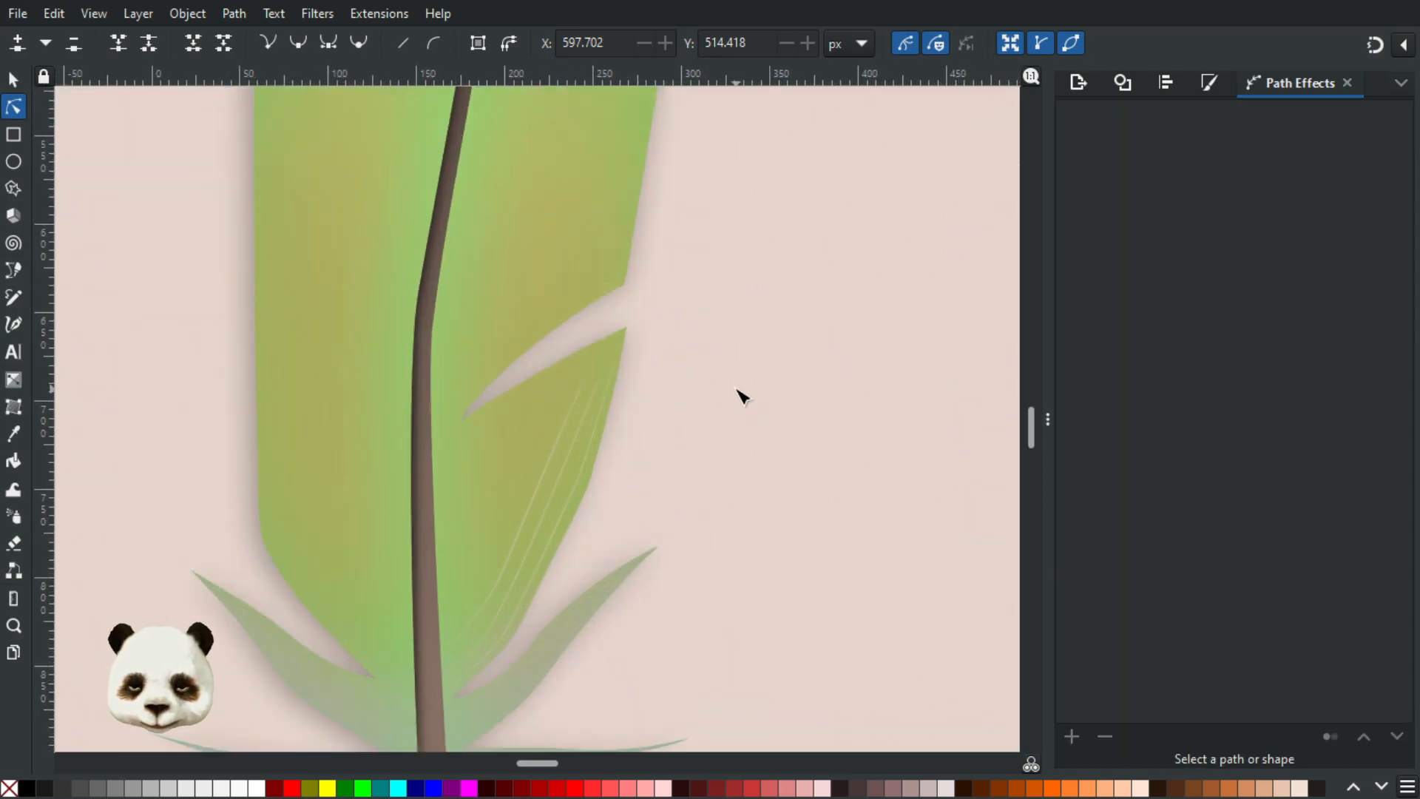
{"action": "key", "text": "b"}
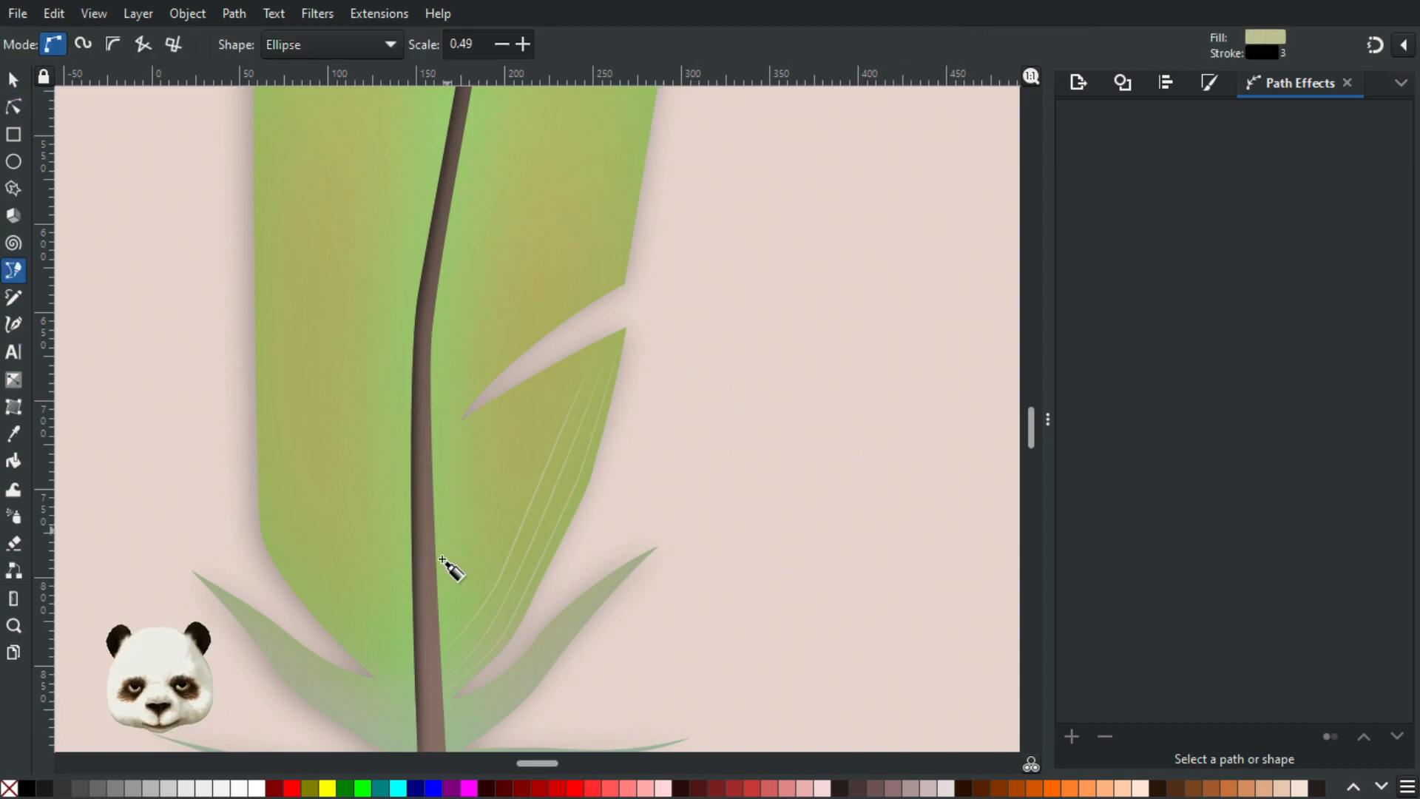
{"action": "left_click", "coordinate": [448, 617]}
{"action": "left_click", "coordinate": [507, 522]}
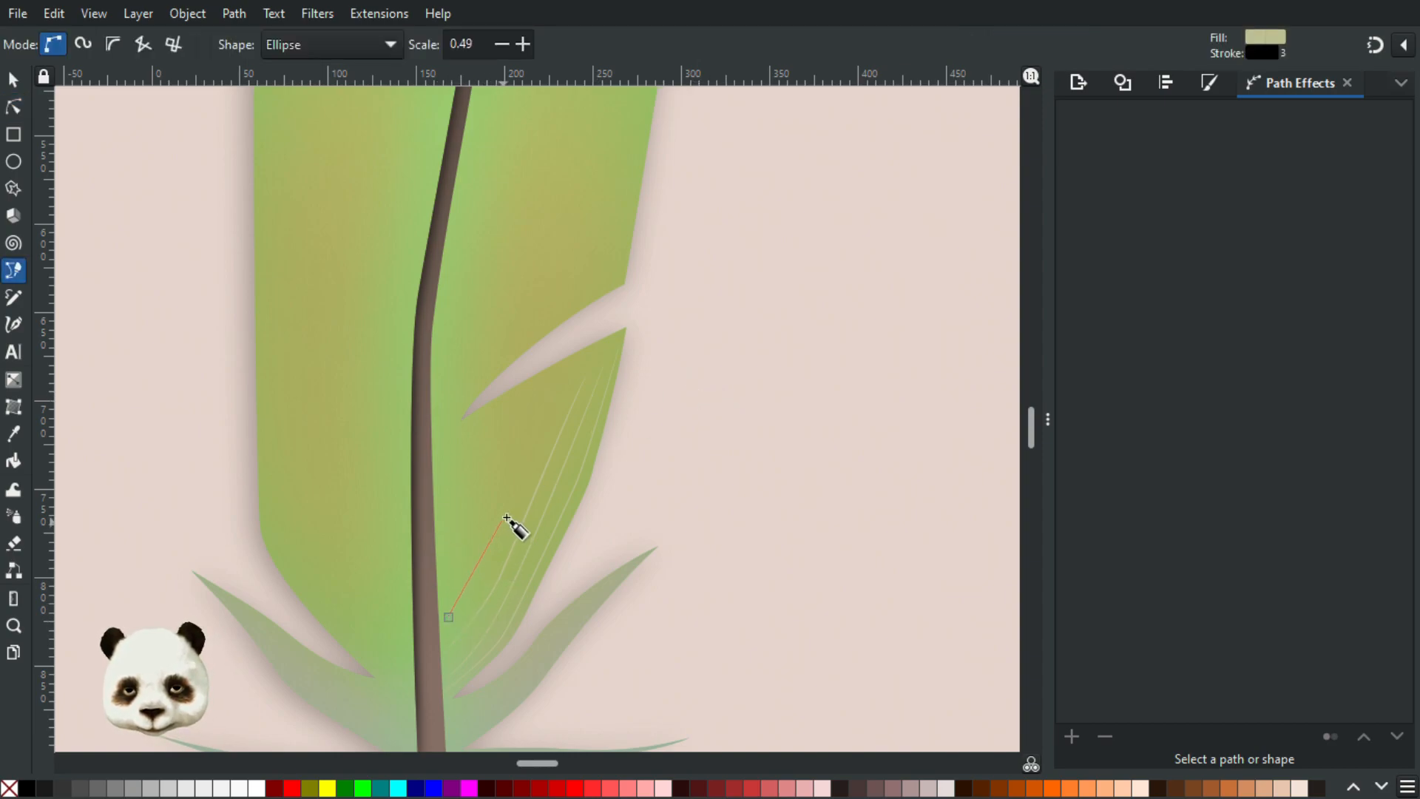
{"action": "left_click_drag", "start_coordinate": [566, 381], "coordinate": [575, 375]}
{"action": "key", "text": "Return"}
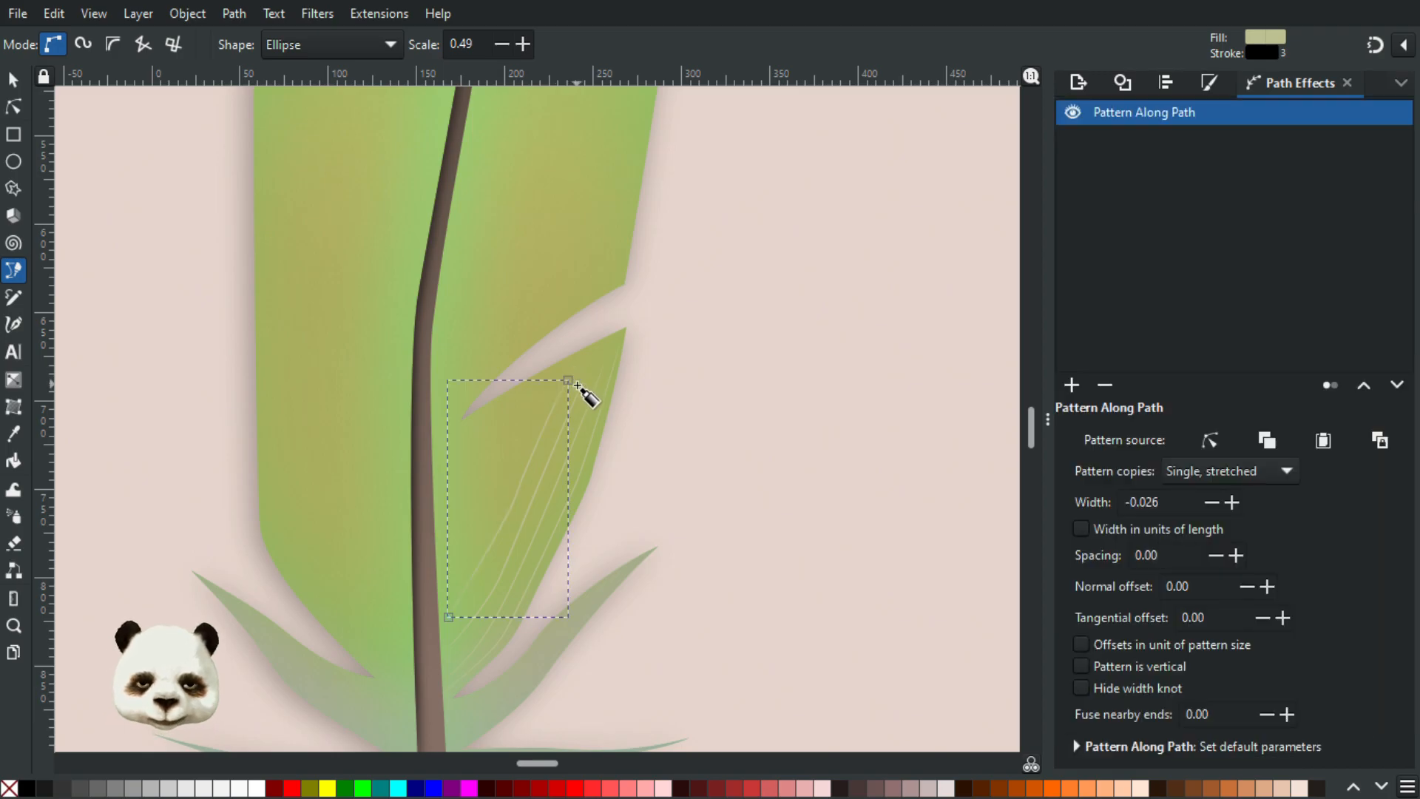
- Draw two progressively shorter barb lines further inward on the lower right lobe, starting at the shaft and ending near the notch
{"action": "left_click_drag", "start_coordinate": [444, 586], "coordinate": [474, 538]}
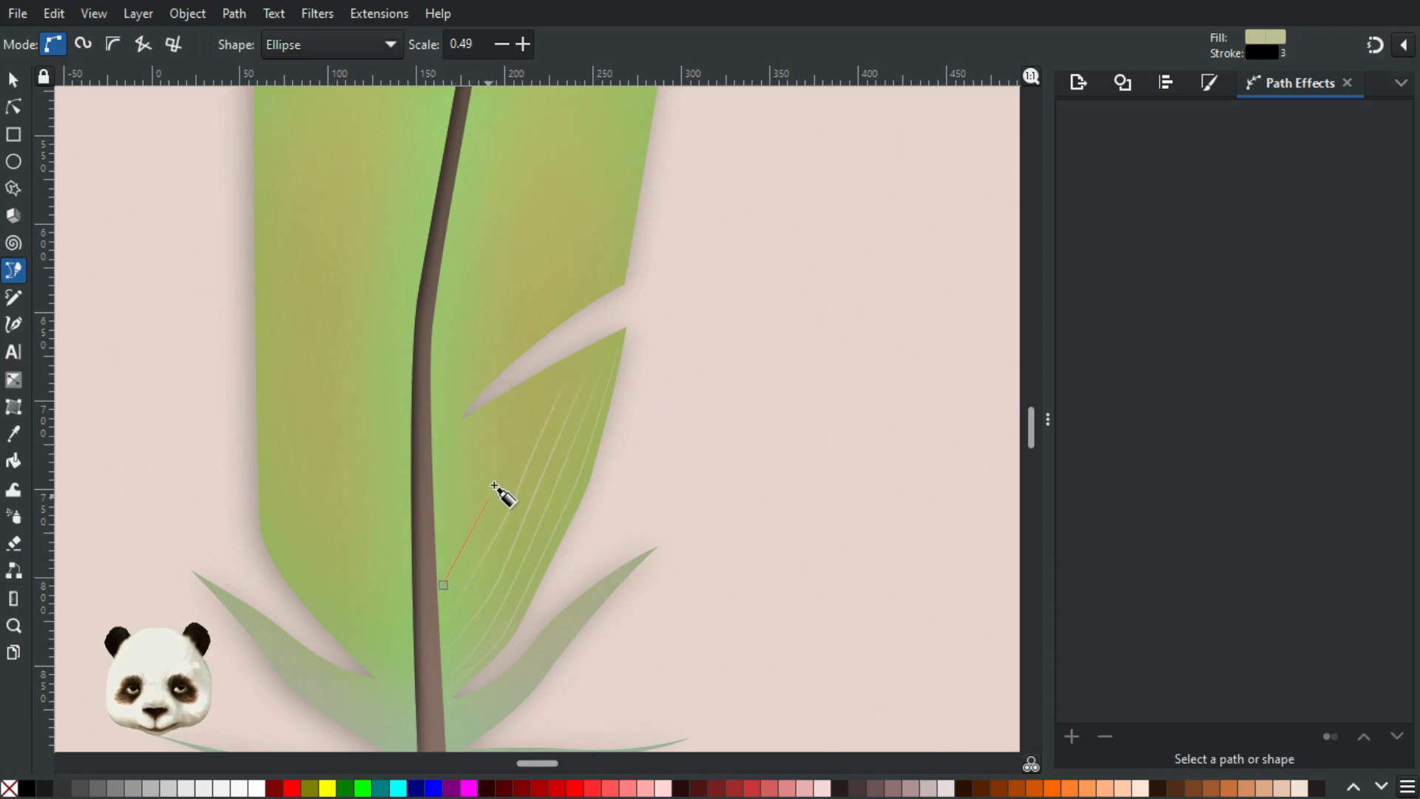
{"action": "left_click_drag", "start_coordinate": [520, 417], "coordinate": [540, 394]}
{"action": "key", "text": "Return"}
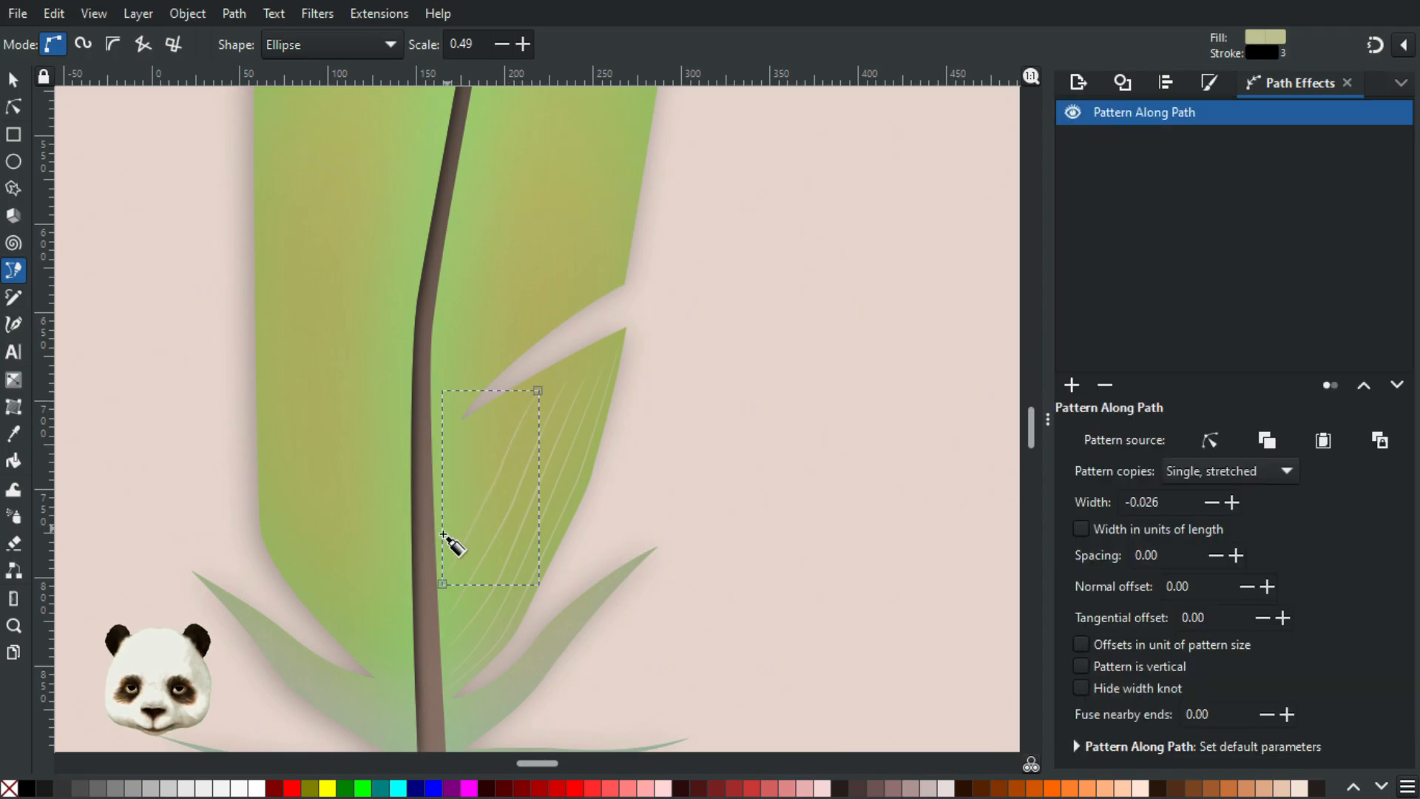
{"action": "left_click_drag", "start_coordinate": [439, 533], "coordinate": [480, 471]}
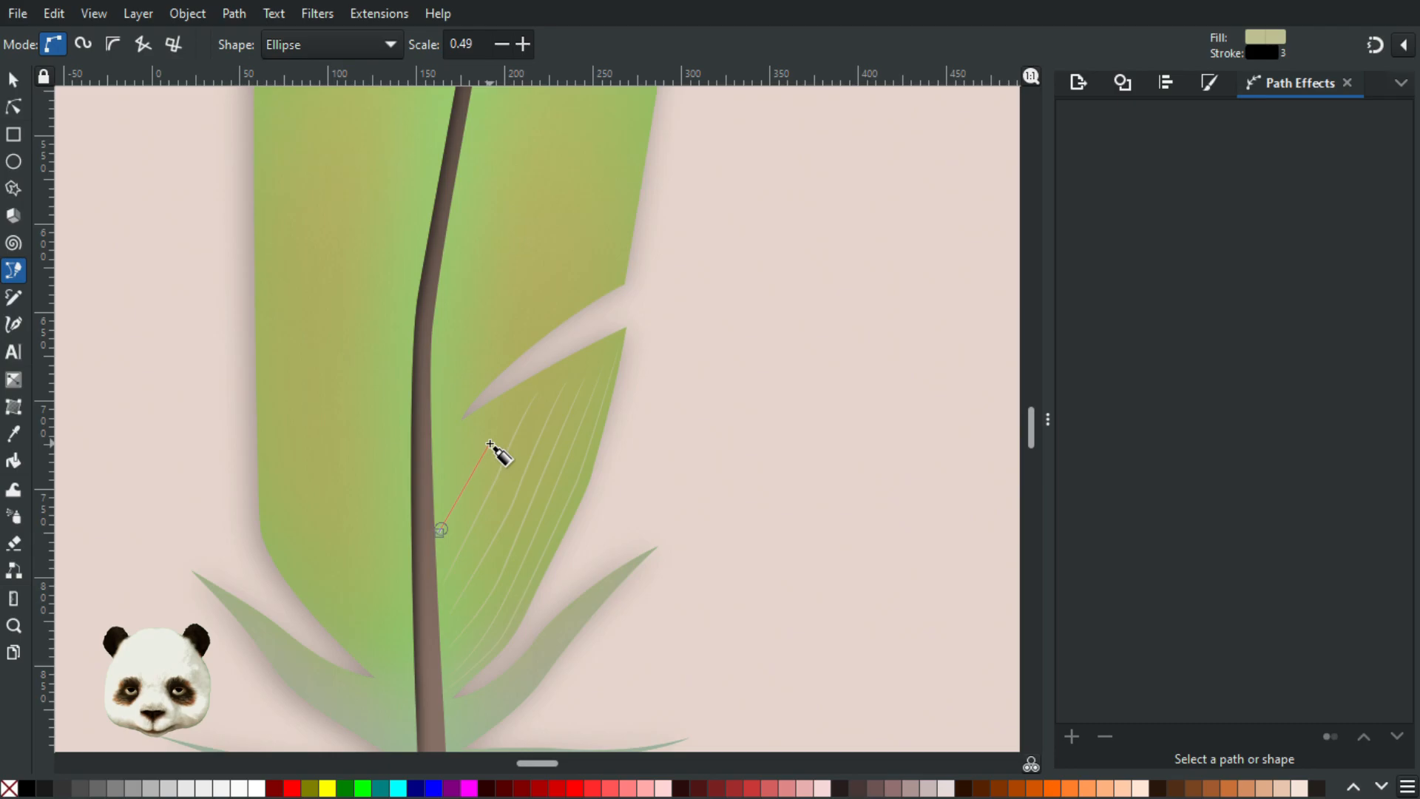
{"action": "left_click", "coordinate": [504, 408]}
{"action": "key", "text": "Return"}
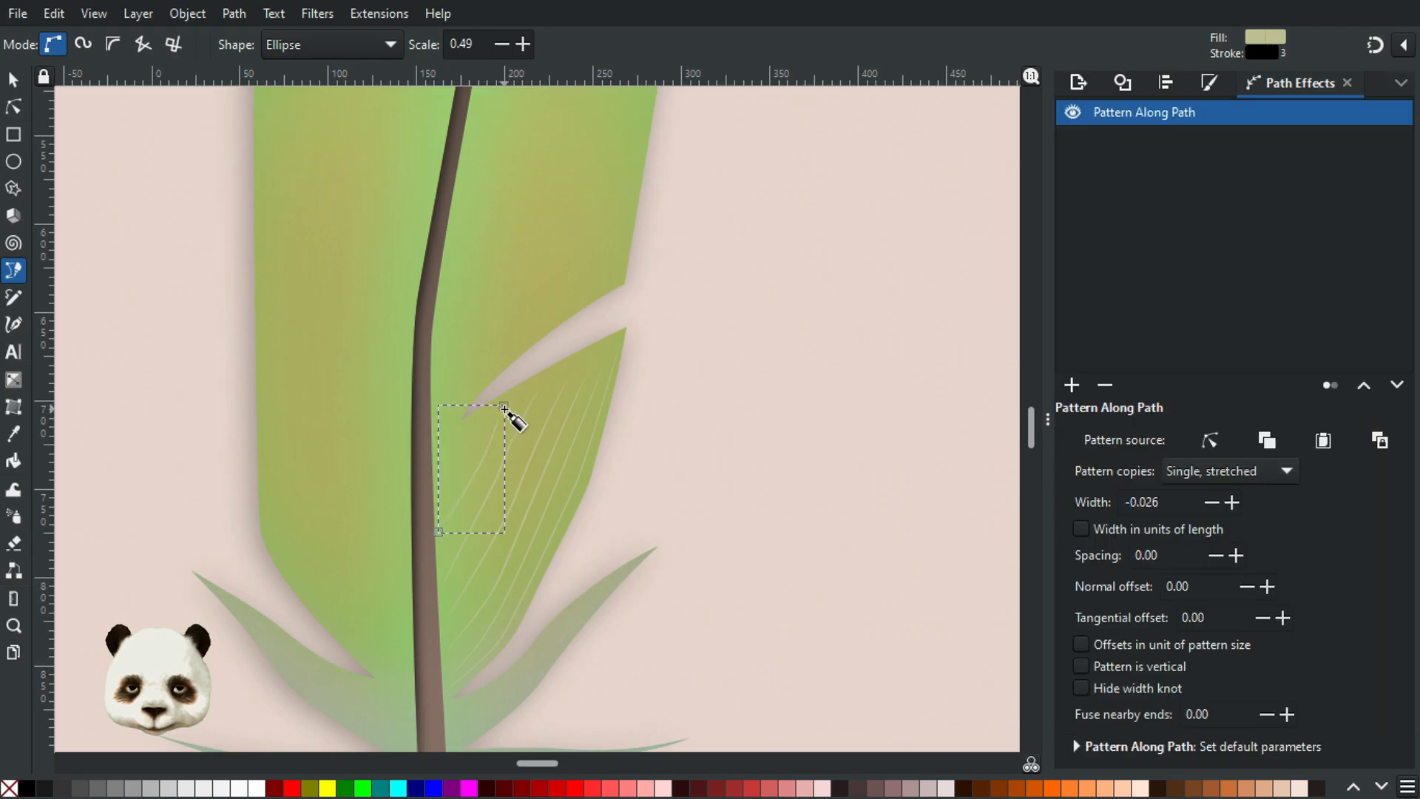
- Fill the inner corner of the lower right lobe, between the shaft and the notch's inner end, with two very short barb lines
{"action": "left_click", "coordinate": [437, 492]}
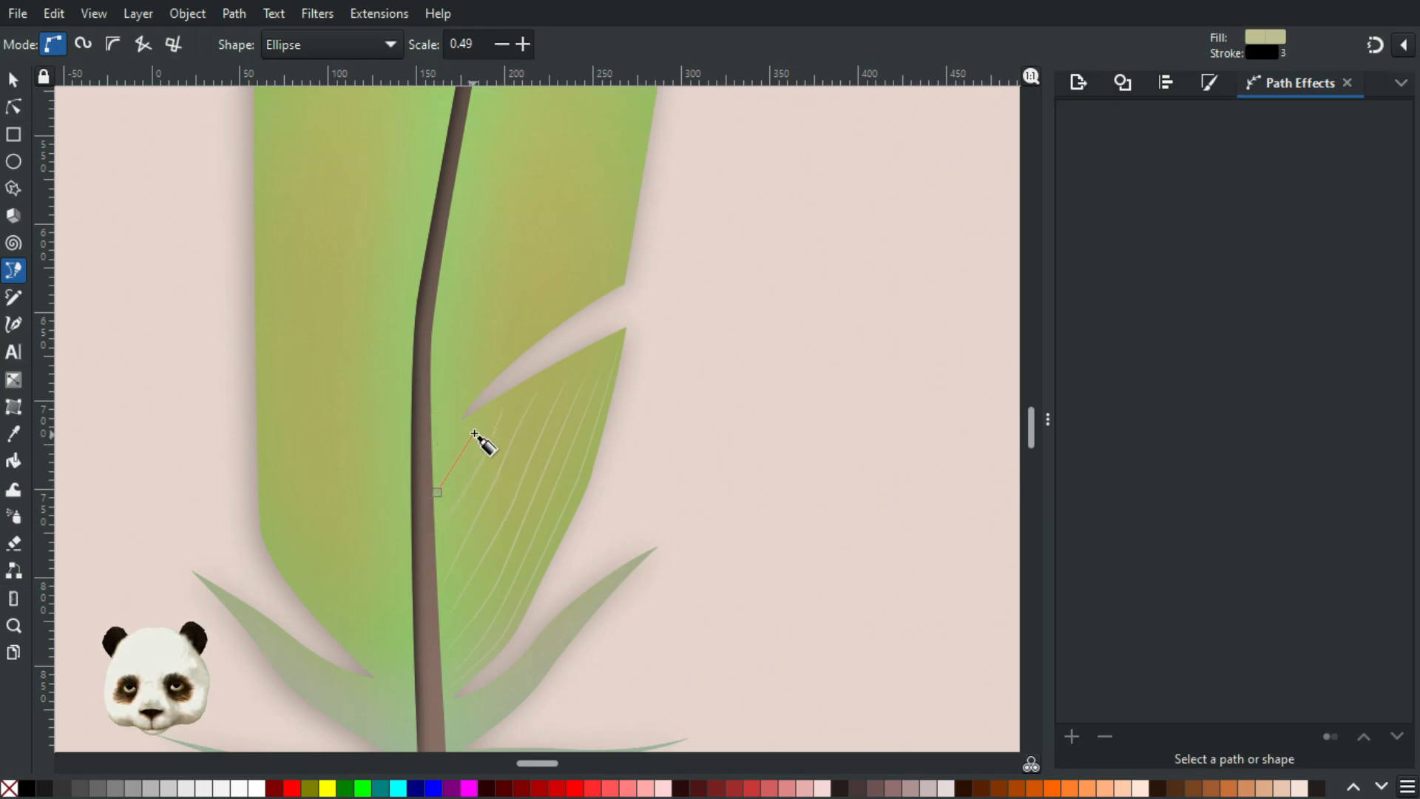
{"action": "left_click_drag", "start_coordinate": [477, 423], "coordinate": [488, 405]}
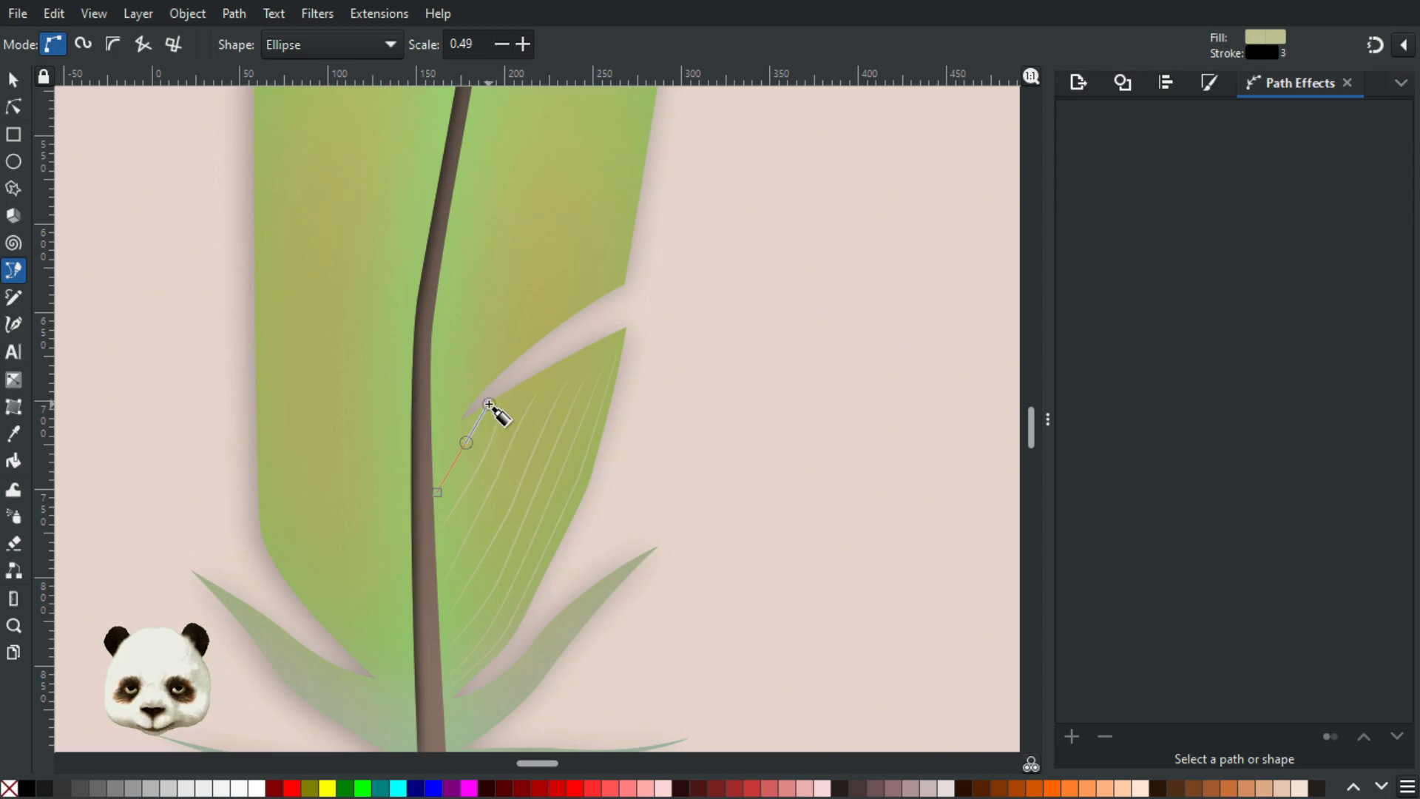
{"action": "key", "text": "Return"}
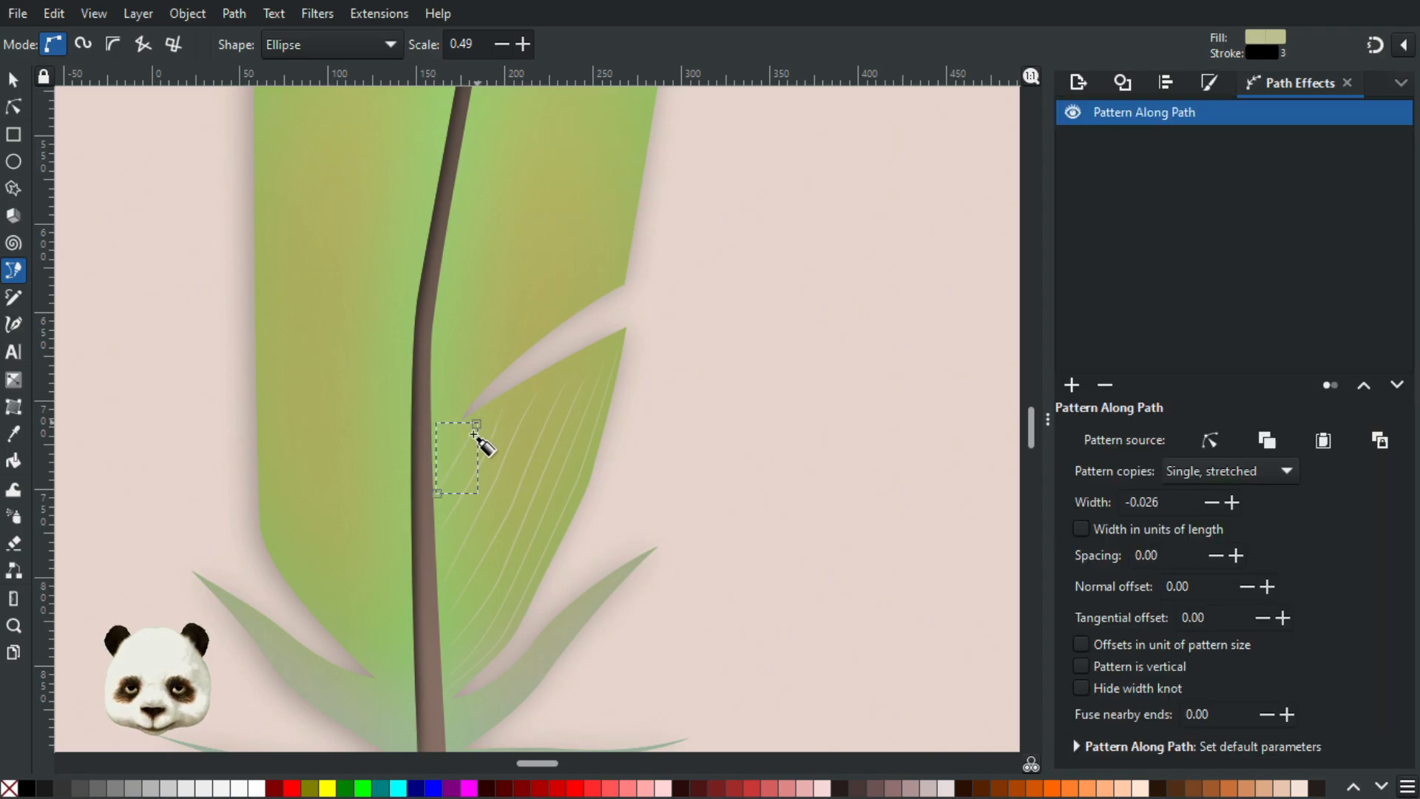
{"action": "left_click", "coordinate": [438, 456]}
{"action": "left_click", "coordinate": [456, 428]}
{"action": "key", "text": "Return"}
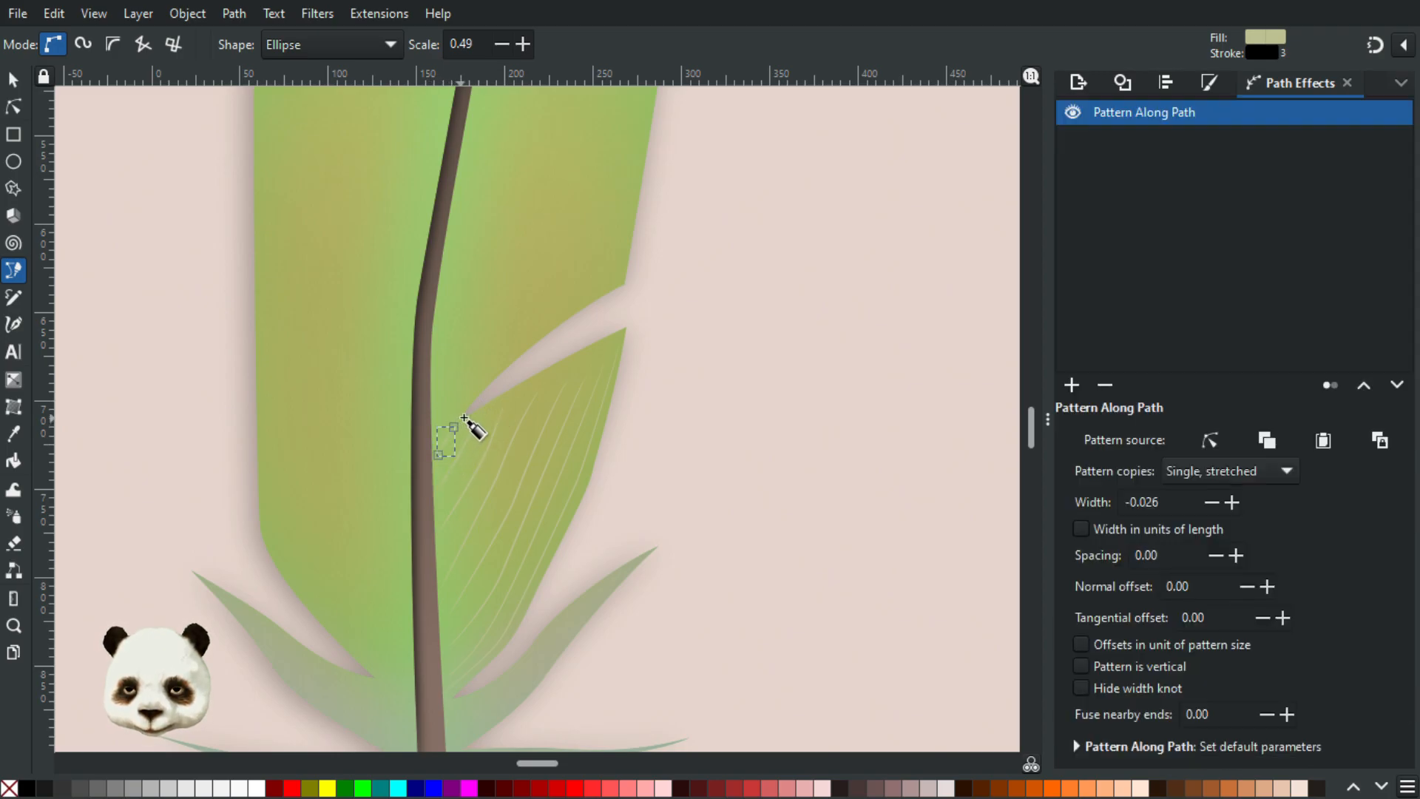
- Draw a curved barb line along the upper side of the notch, from the shaft to the feather's right edge
{"action": "left_click", "coordinate": [440, 417]}
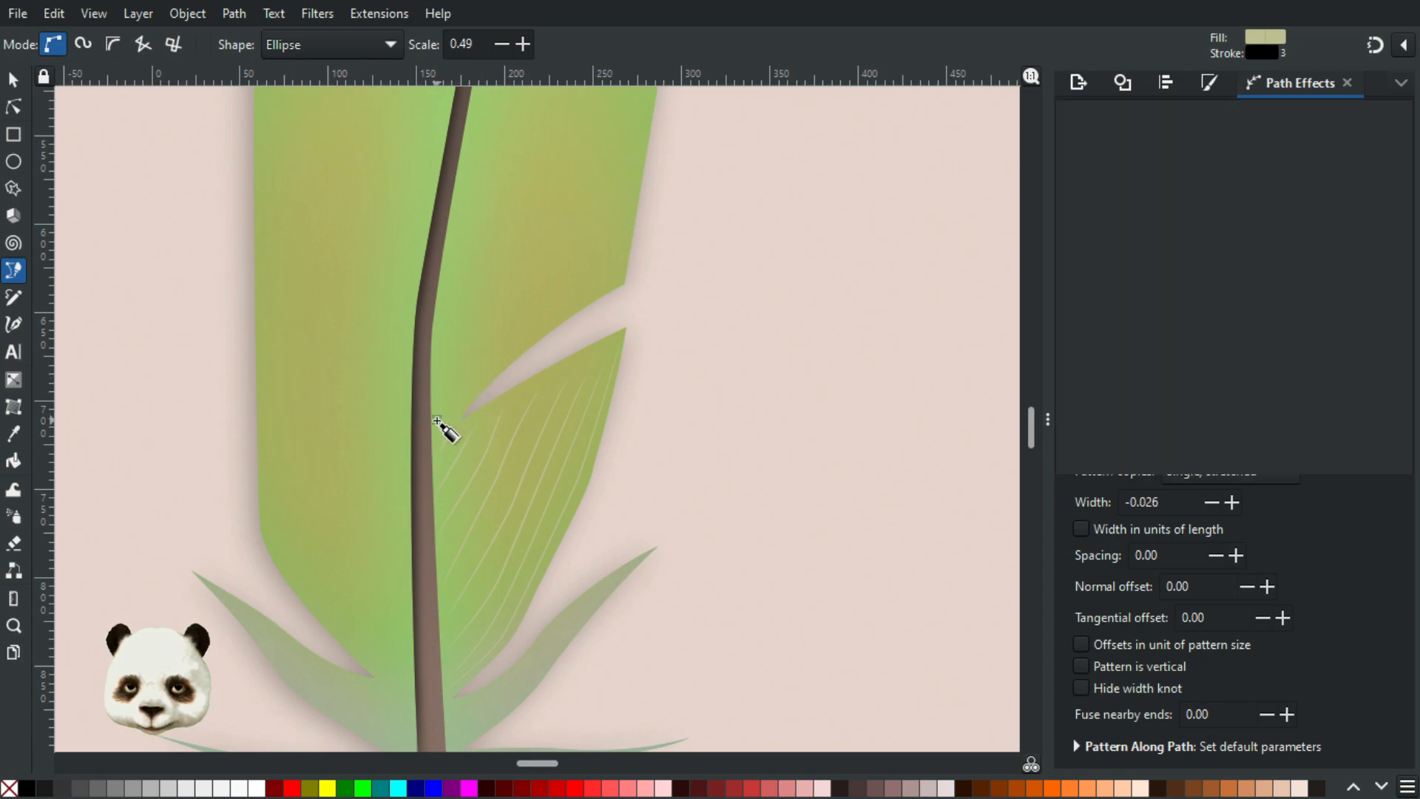
{"action": "left_click", "coordinate": [537, 319]}
{"action": "left_click", "coordinate": [588, 290]}
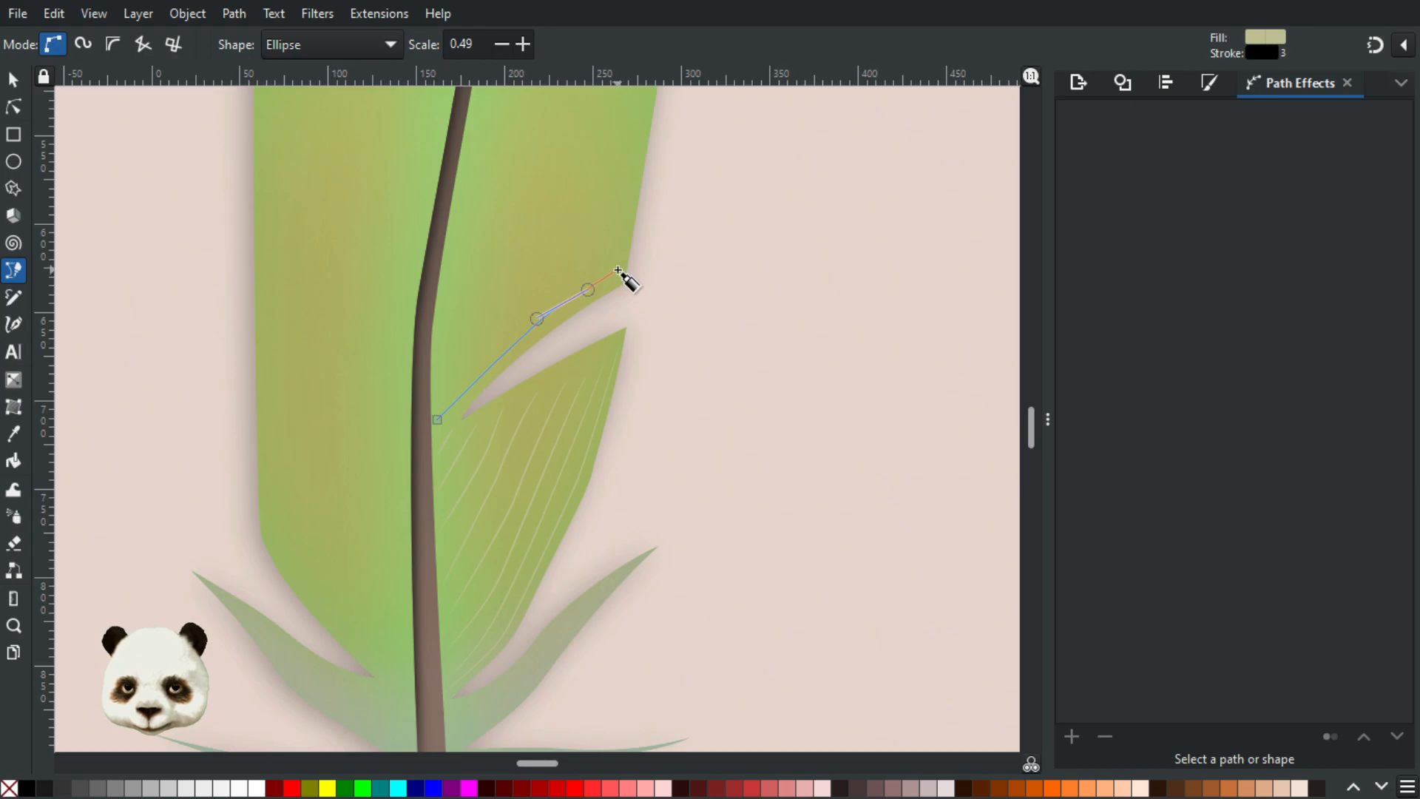
{"action": "left_click", "coordinate": [618, 271]}
{"action": "key", "text": "Return"}
- Draw a second curved barb line above the notch, roughly parallel to the first, from the shaft to near the feather's right edge
{"action": "scroll", "coordinate": [631, 444], "scroll_direction": "up", "scroll_amount": 8}
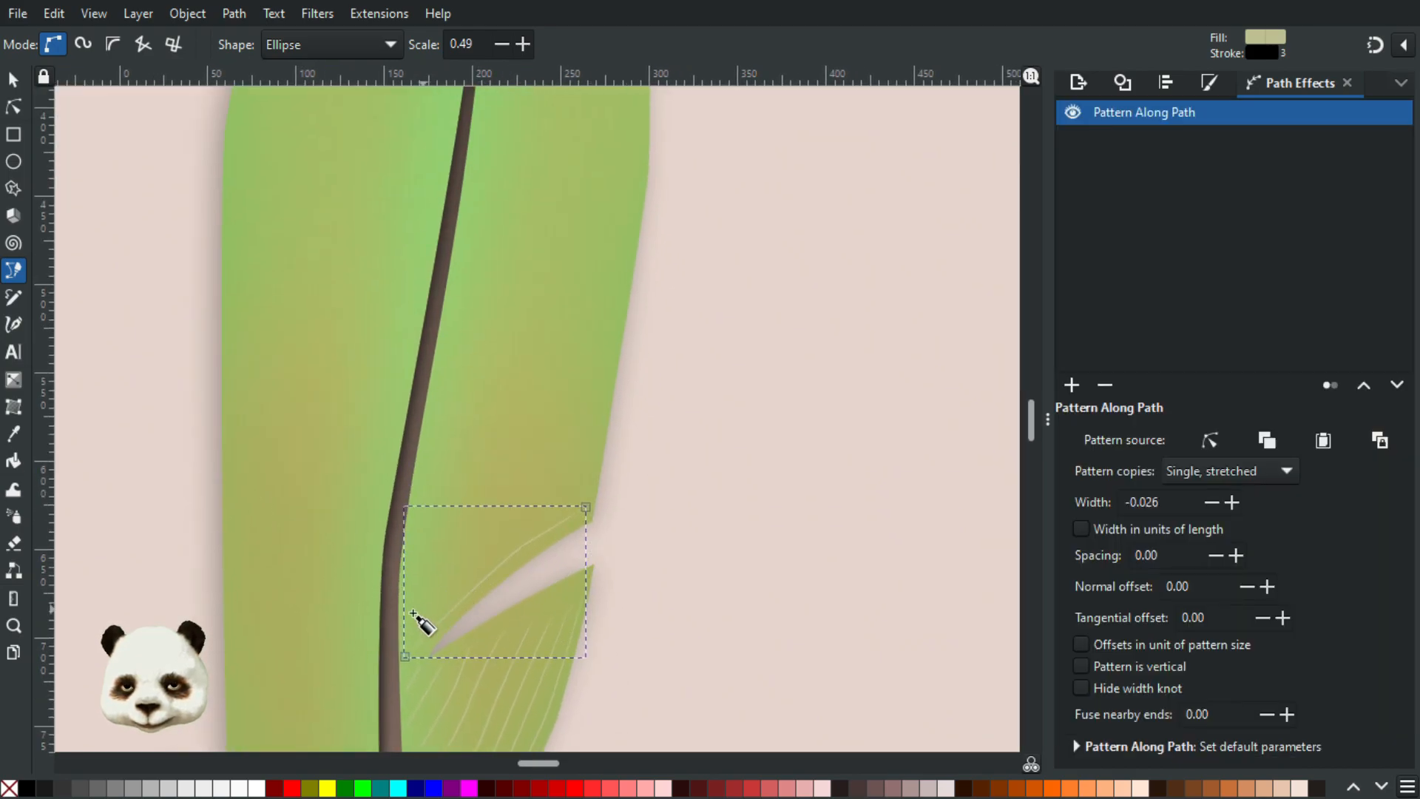
{"action": "left_click", "coordinate": [402, 624]}
{"action": "left_click", "coordinate": [480, 537]}
{"action": "left_click", "coordinate": [521, 508]}
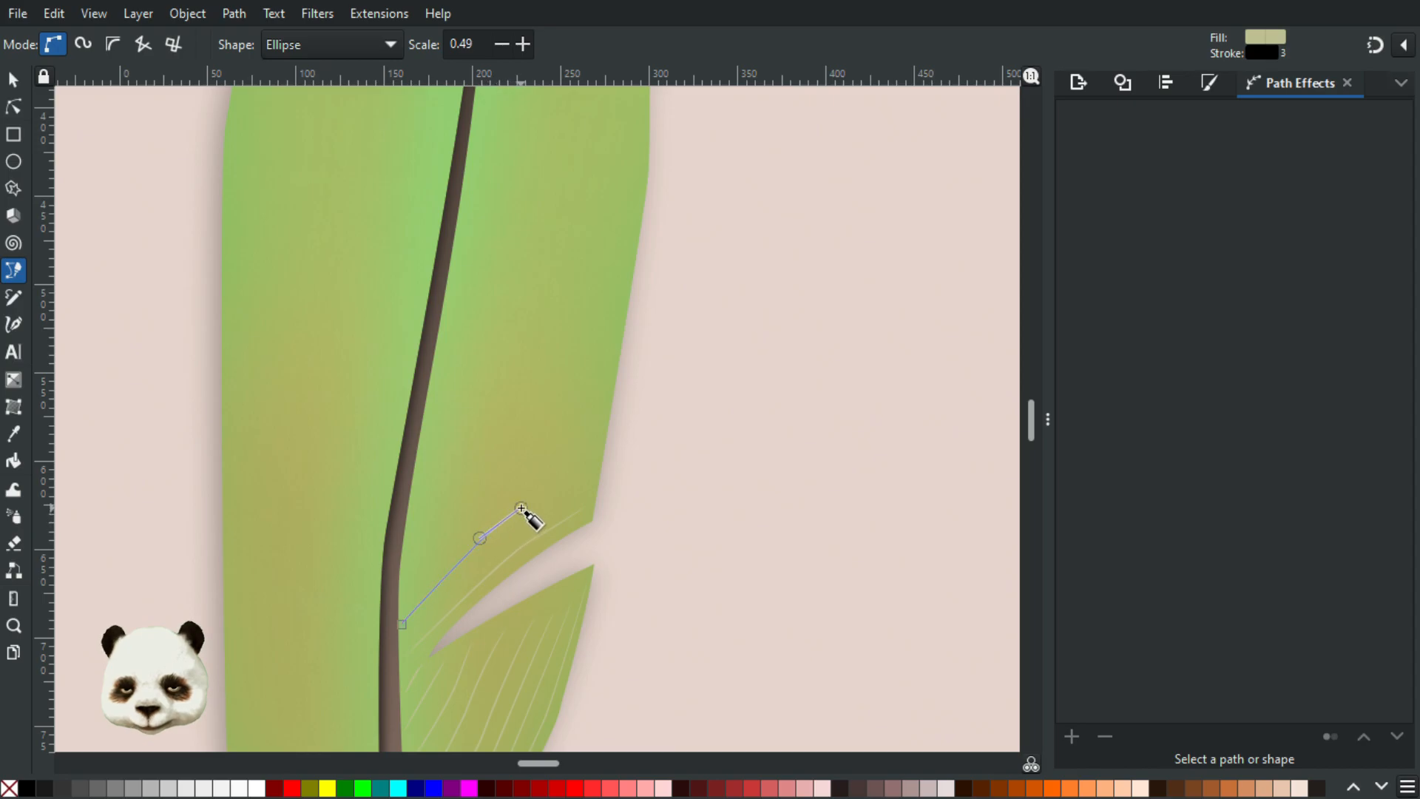
{"action": "left_click", "coordinate": [592, 469]}
{"action": "key", "text": "Return"}
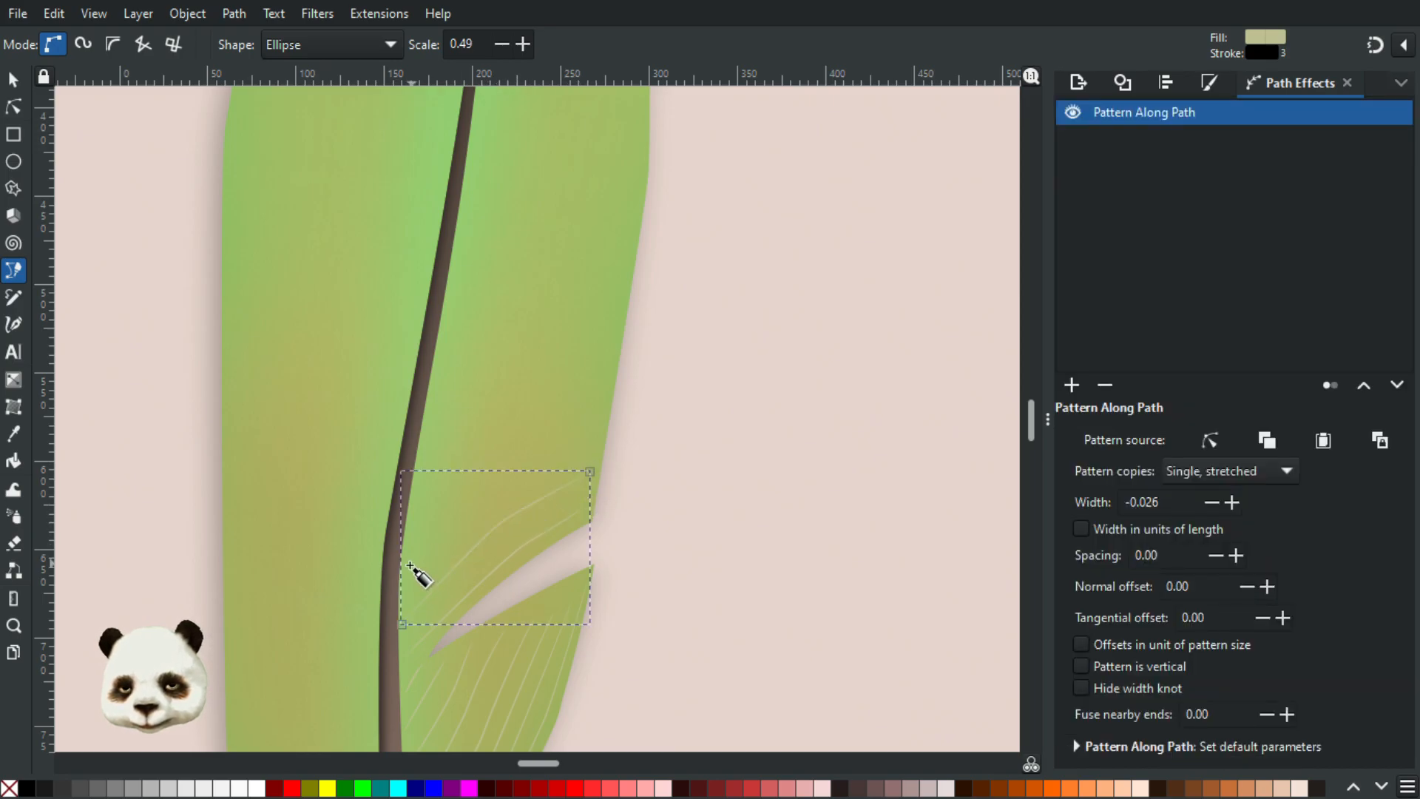
- Add a third and a fourth barb line above the notch, evenly spaced, each curving from the shaft toward the feather's right edge
{"action": "left_click", "coordinate": [408, 589]}
{"action": "left_click_drag", "start_coordinate": [484, 501], "coordinate": [497, 490]}
{"action": "left_click", "coordinate": [581, 443]}
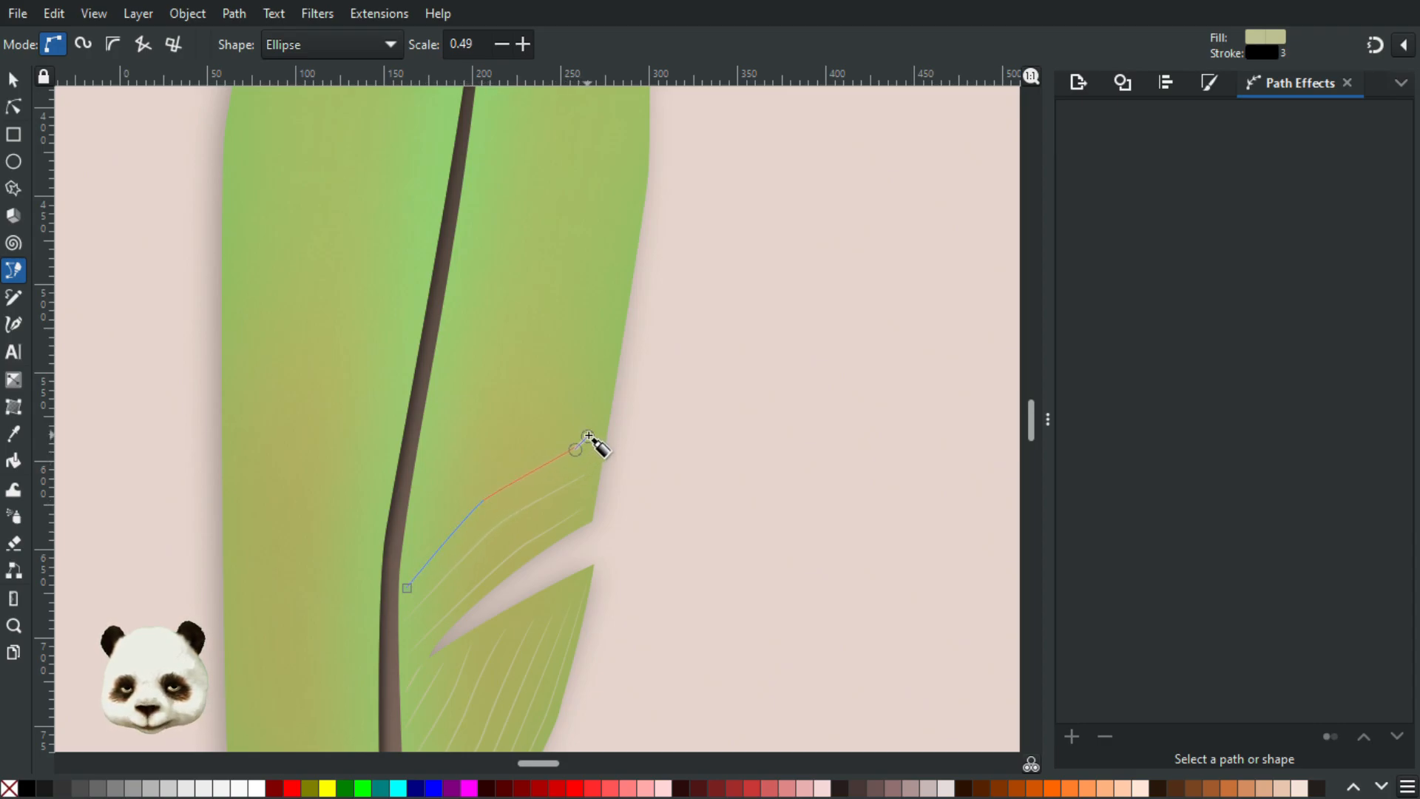
{"action": "key", "text": "Return"}
{"action": "scroll", "coordinate": [392, 621], "scroll_direction": "up", "scroll_amount": 4}
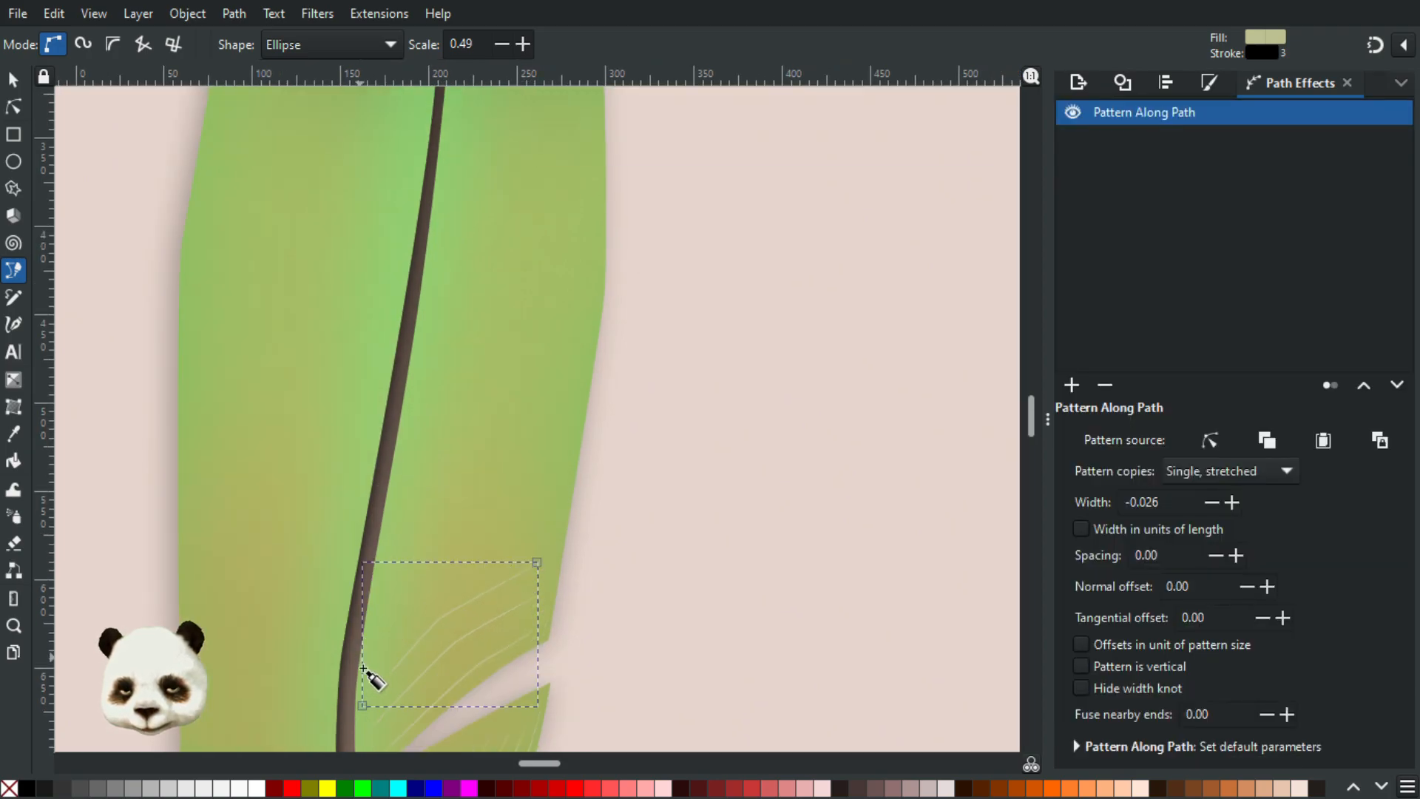
{"action": "left_click_drag", "start_coordinate": [370, 666], "coordinate": [558, 514]}
{"action": "key", "text": "Return"}
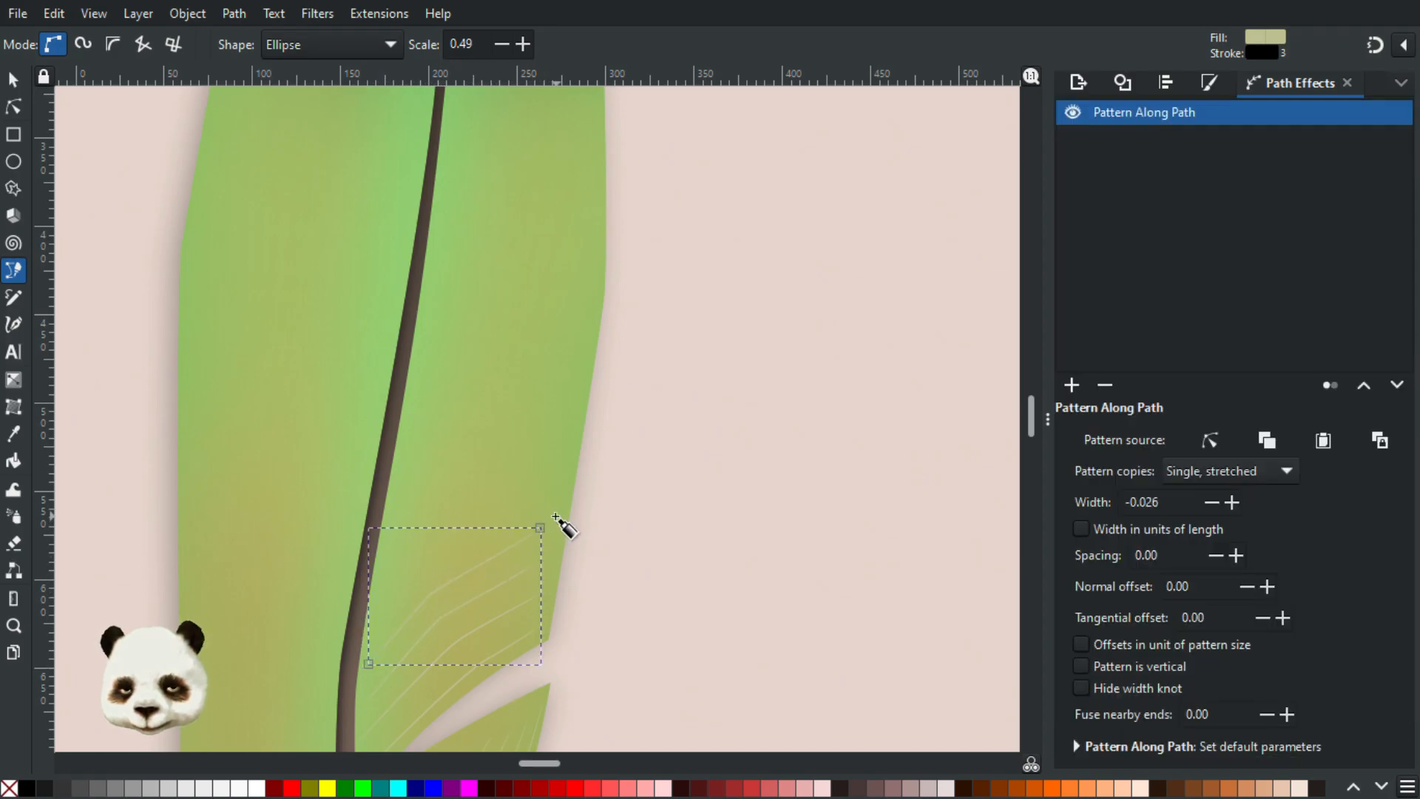
- Continue up the right vane with a fifth and a sixth curved barb line, parallel to those above the notch
{"action": "left_click", "coordinate": [370, 634]}
{"action": "left_click_drag", "start_coordinate": [424, 566], "coordinate": [460, 539]}
{"action": "left_click_drag", "start_coordinate": [540, 500], "coordinate": [560, 481]}
{"action": "key", "text": "Return"}
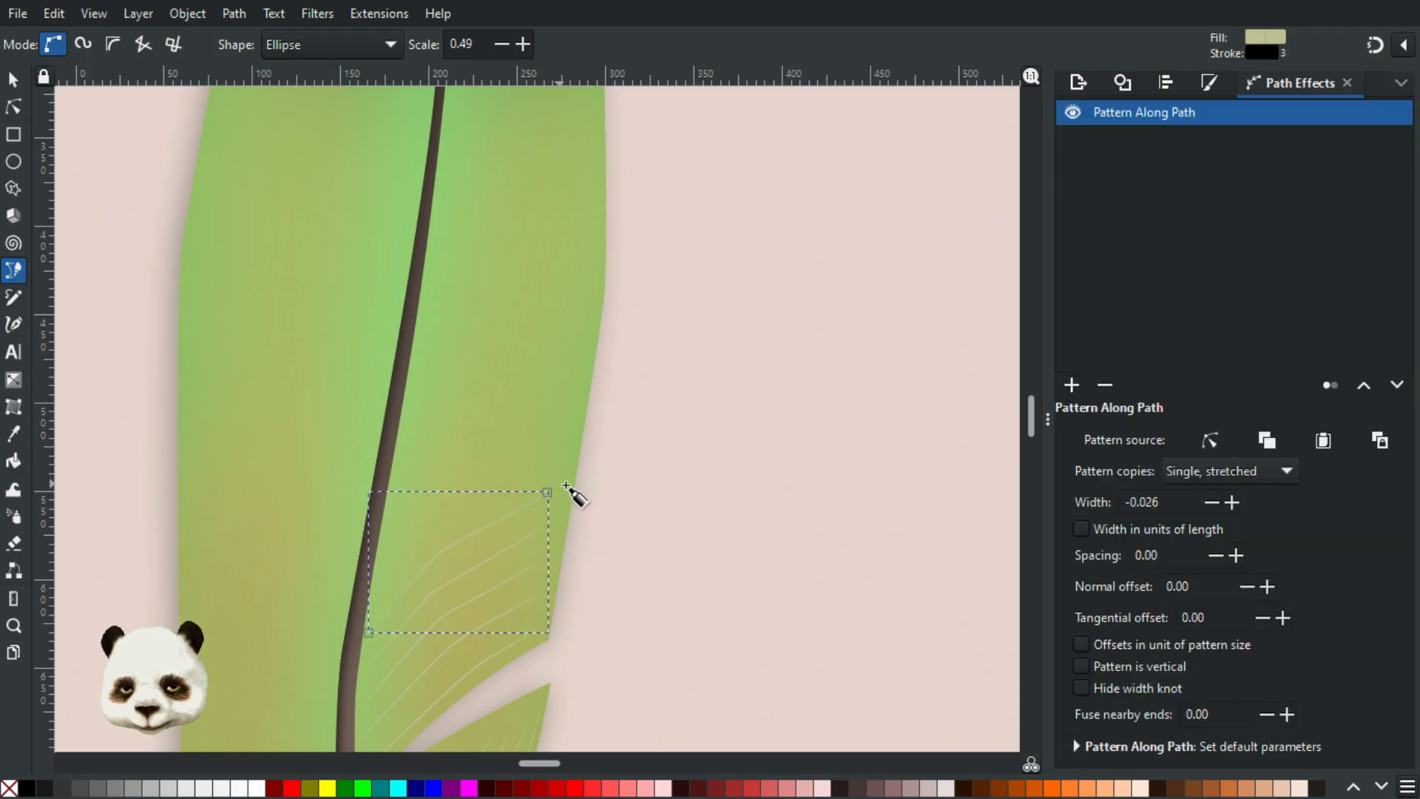
{"action": "left_click", "coordinate": [375, 587]}
{"action": "left_click_drag", "start_coordinate": [451, 508], "coordinate": [475, 494]}
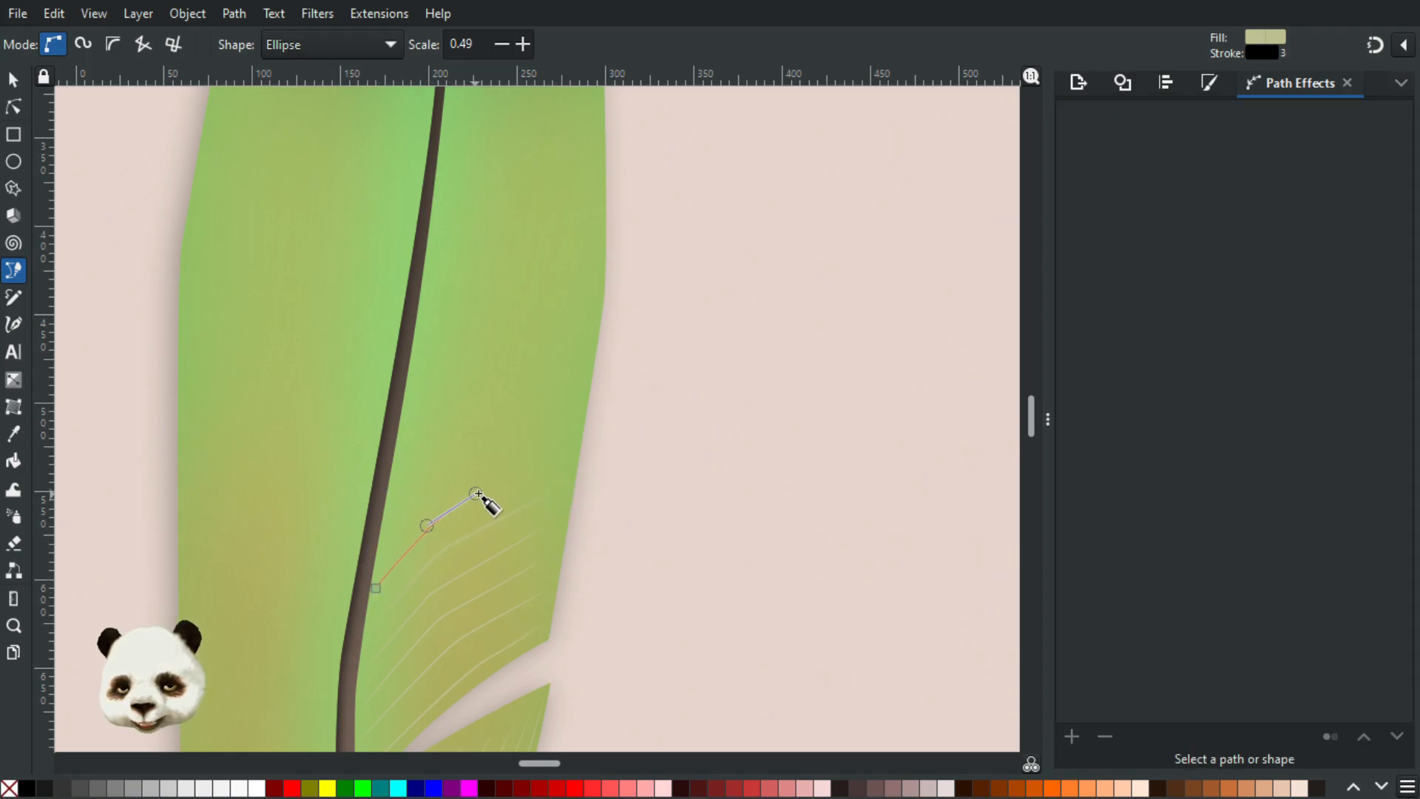
{"action": "left_click_drag", "start_coordinate": [567, 444], "coordinate": [573, 440]}
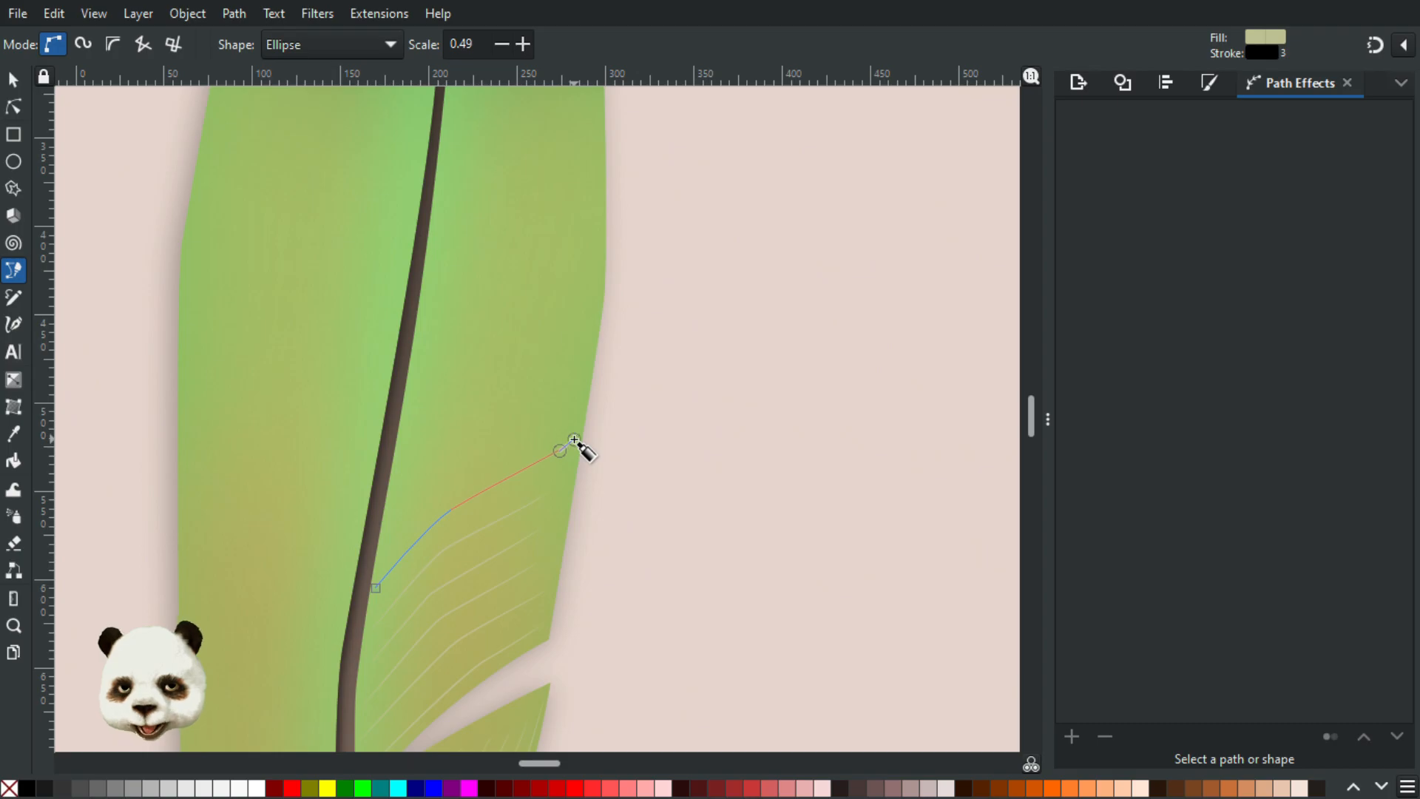
{"action": "key", "text": "Return"}
- Draw a seventh curved barb line just above the sixth, from the shaft to near the right edge
{"action": "left_click_drag", "start_coordinate": [505, 511], "coordinate": [475, 617]}
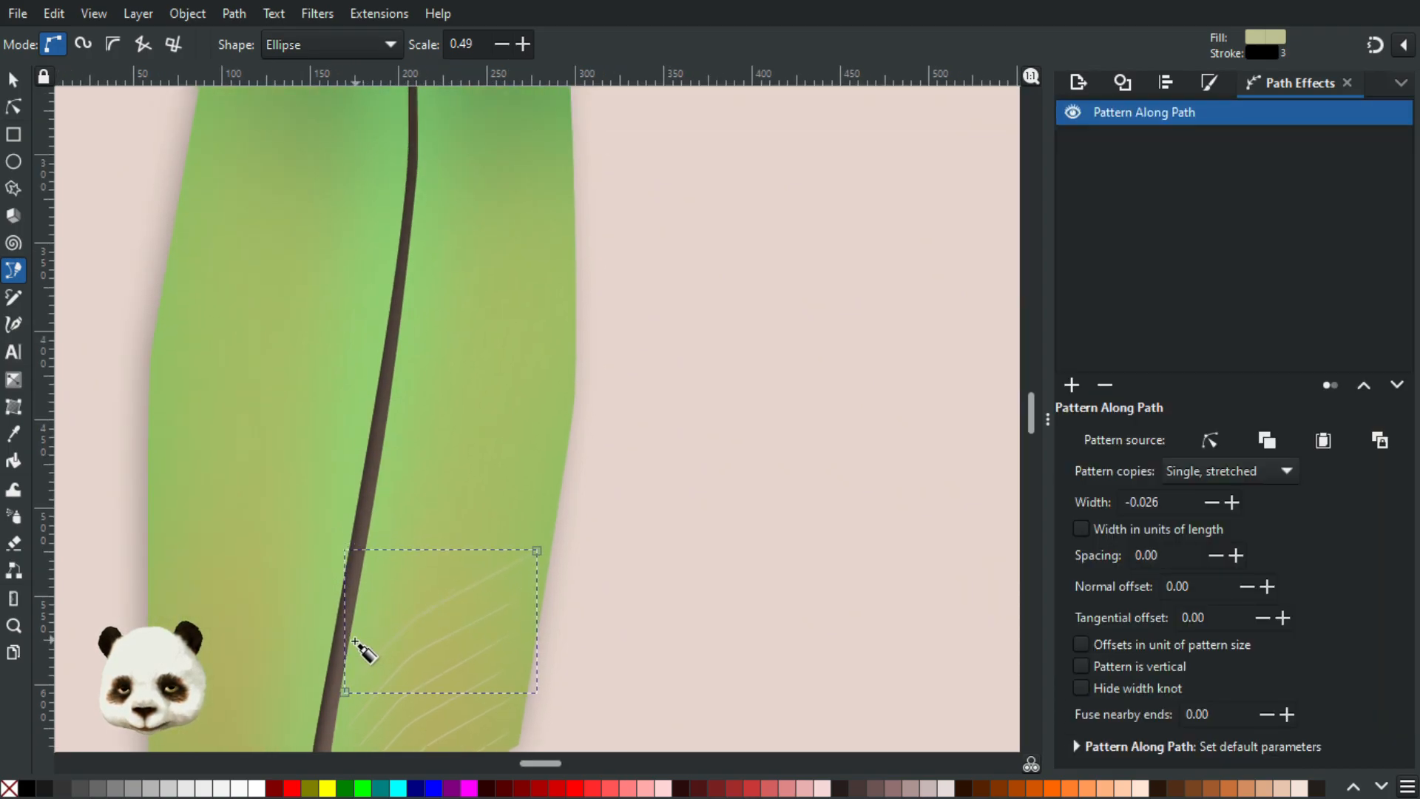
{"action": "left_click", "coordinate": [356, 640]}
{"action": "left_click", "coordinate": [408, 582]}
{"action": "left_click", "coordinate": [450, 546]}
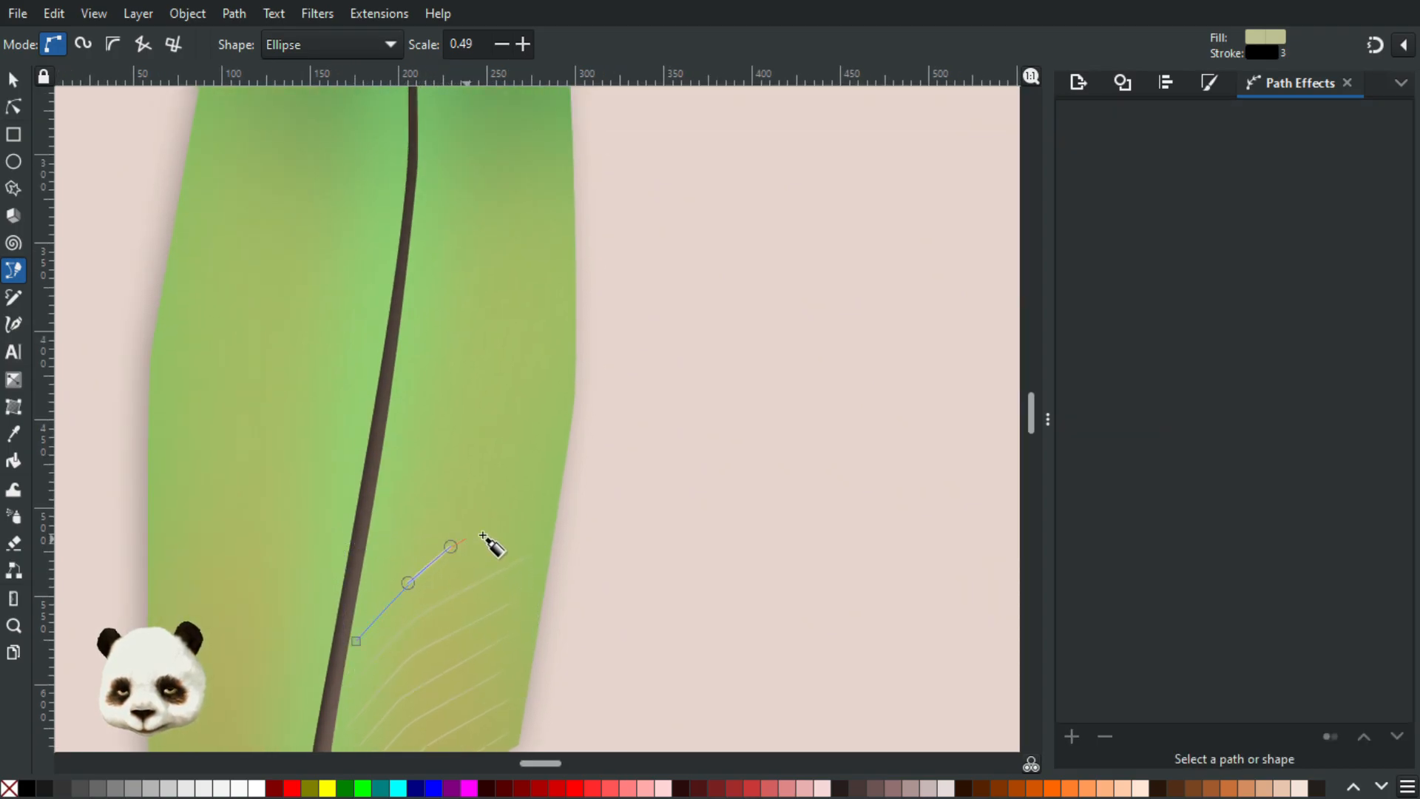
{"action": "left_click", "coordinate": [540, 502]}
{"action": "key", "text": "Return"}
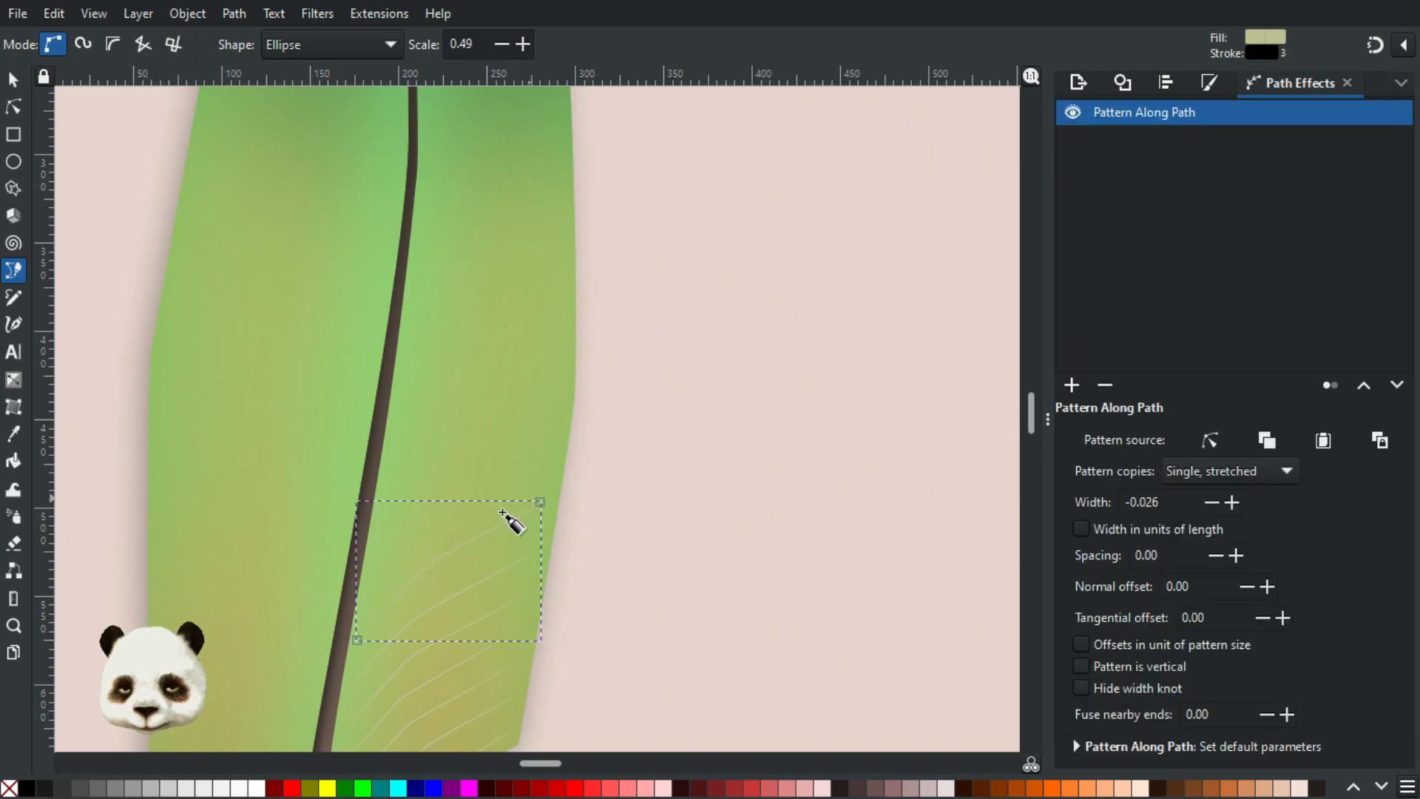
- Draw two more parallel barb lines on the right vane, reaching up to just below the bend in its outer edge
{"action": "left_click", "coordinate": [373, 576]}
{"action": "left_click", "coordinate": [422, 531]}
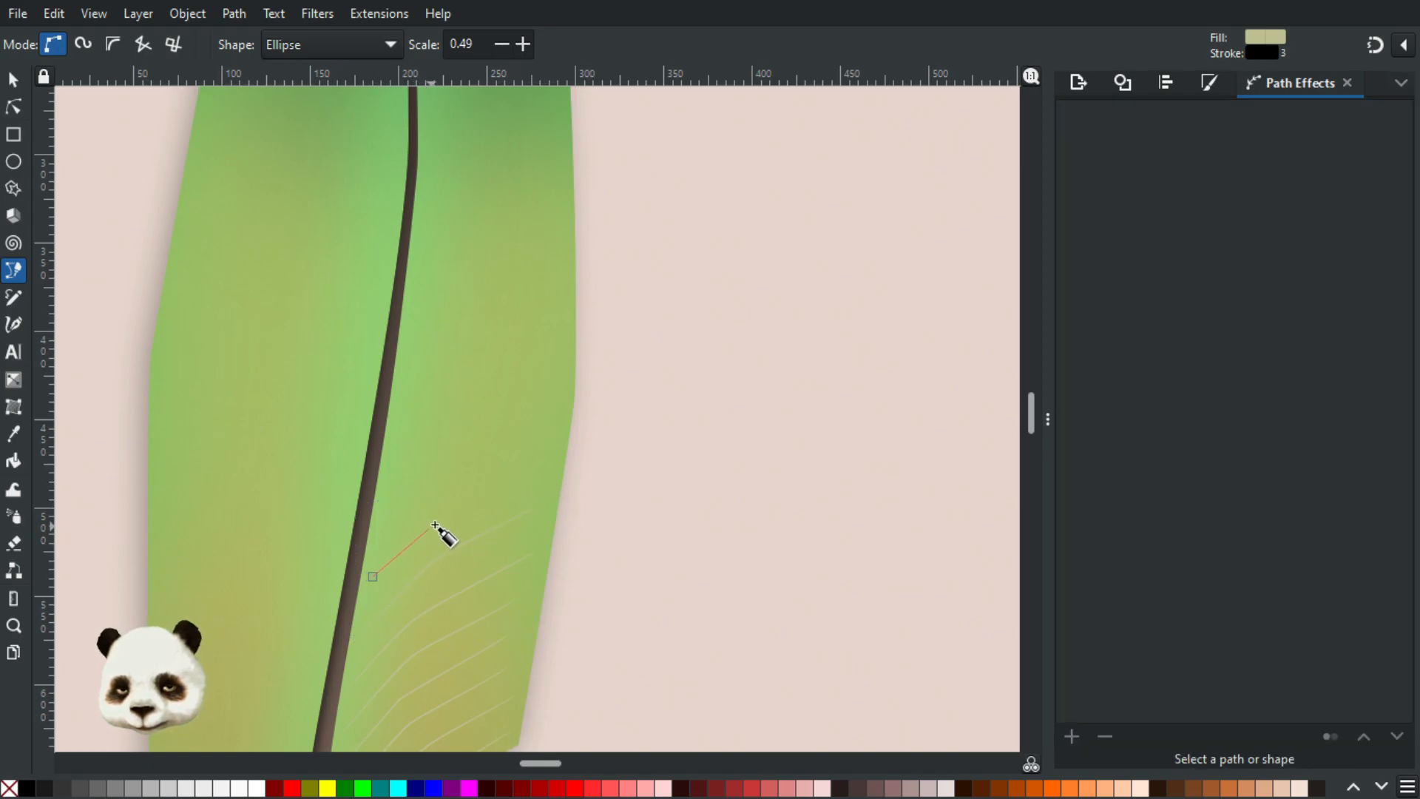
{"action": "left_click", "coordinate": [454, 513]}
{"action": "left_click_drag", "start_coordinate": [545, 460], "coordinate": [555, 452]}
{"action": "key", "text": "Return"}
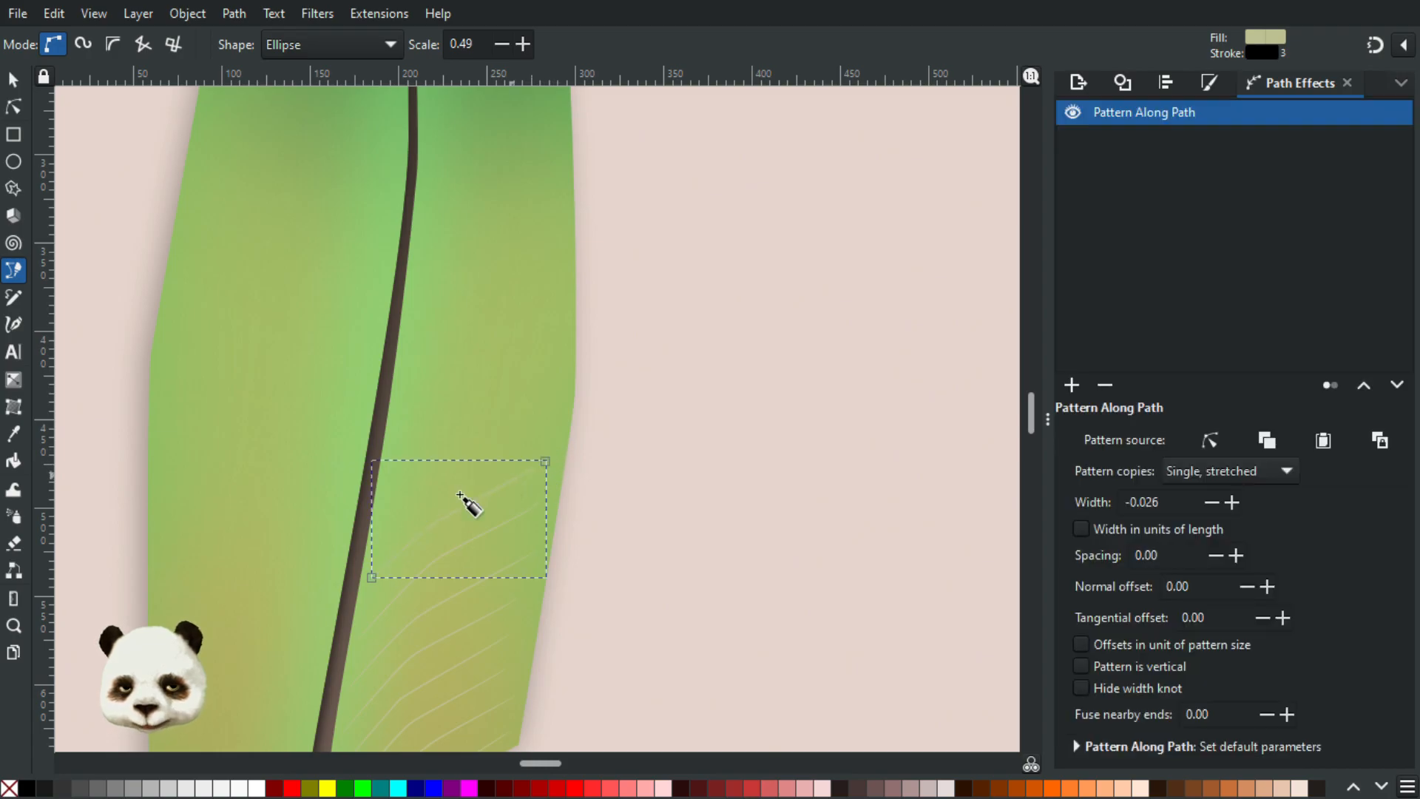
{"action": "left_click", "coordinate": [383, 527]}
{"action": "left_click_drag", "start_coordinate": [437, 480], "coordinate": [460, 468]}
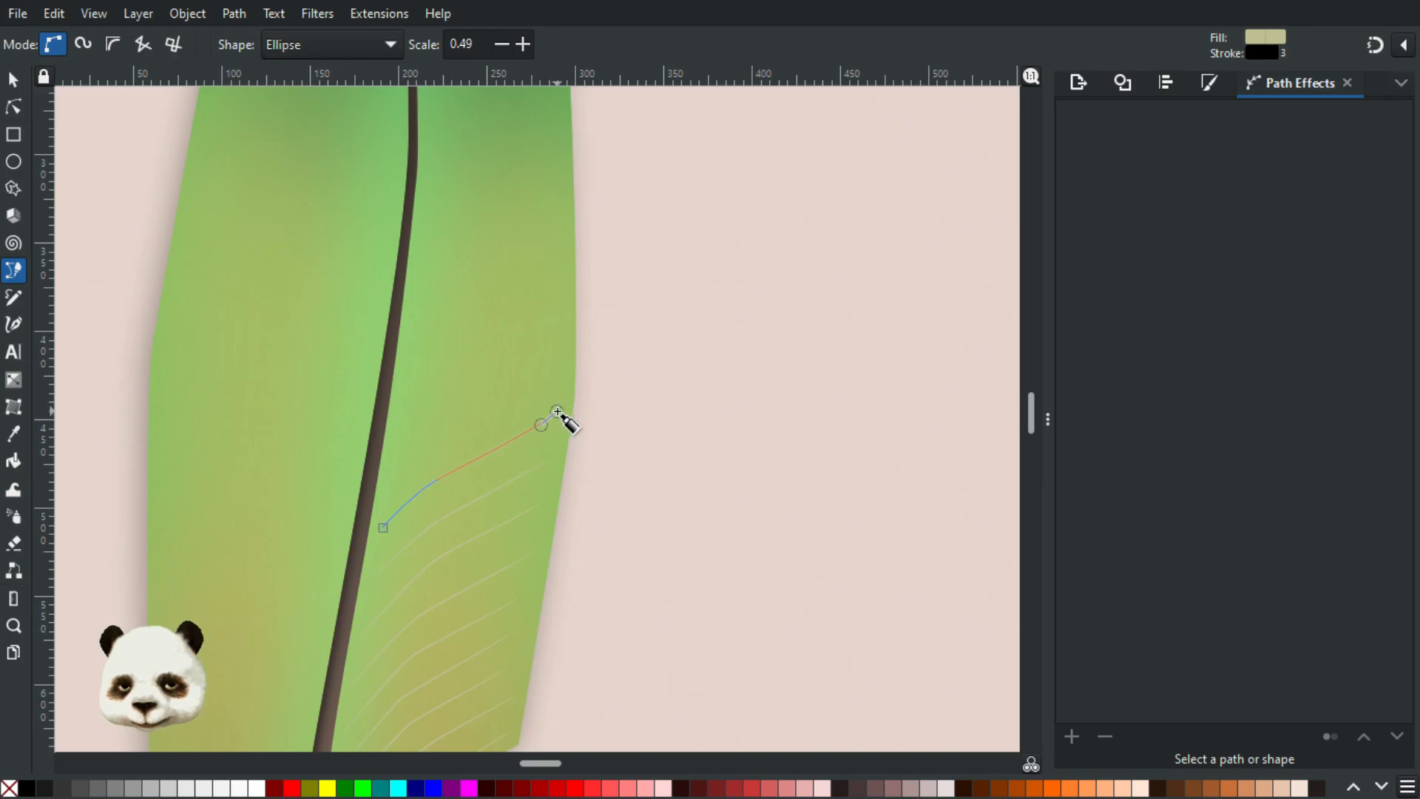
{"action": "key", "text": "Return"}
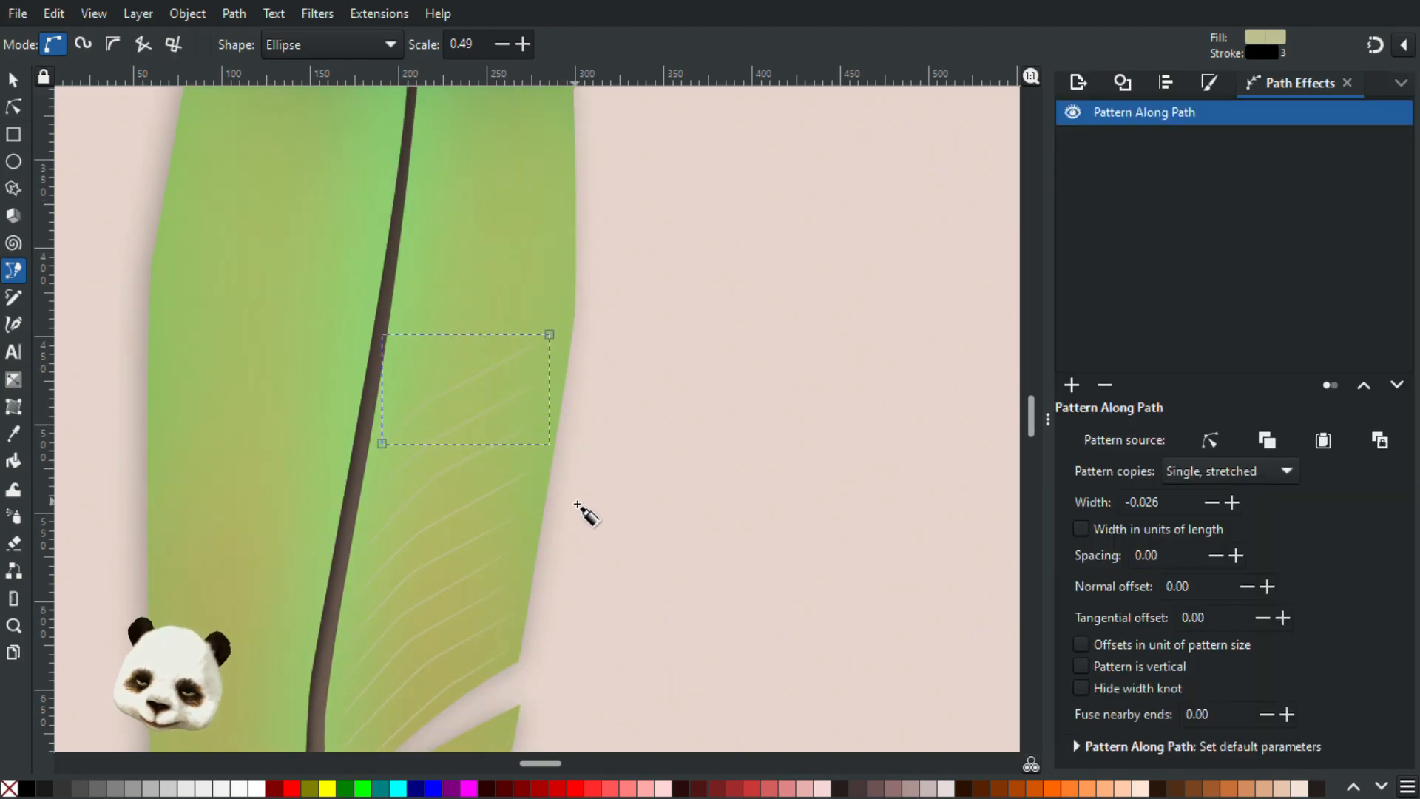
- Draw a curved barb line from the shaft to just above the bend in the feather's right outer edge
{"action": "scroll", "coordinate": [603, 536], "scroll_direction": "down", "scroll_amount": 4}
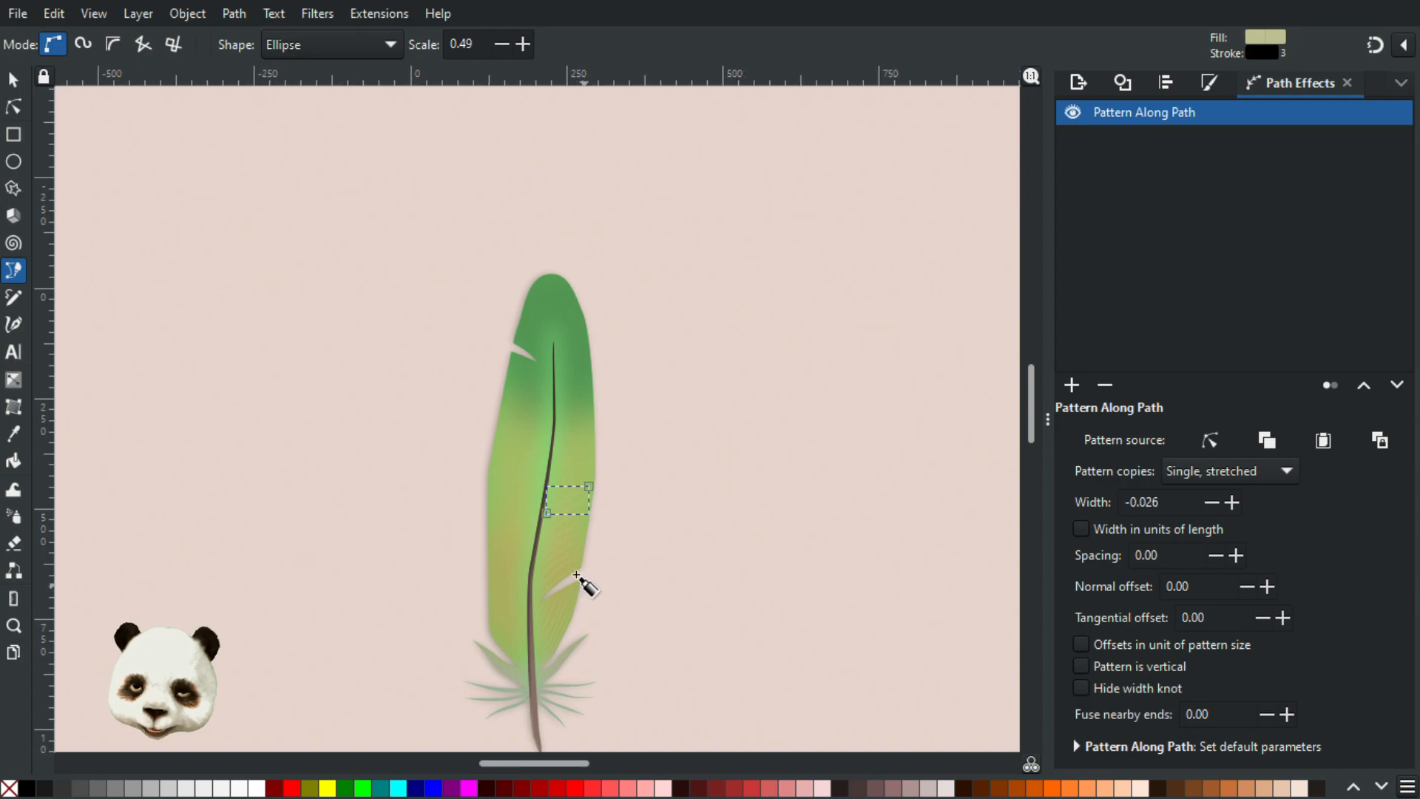
{"action": "scroll", "coordinate": [584, 581], "scroll_direction": "up", "scroll_amount": 1}
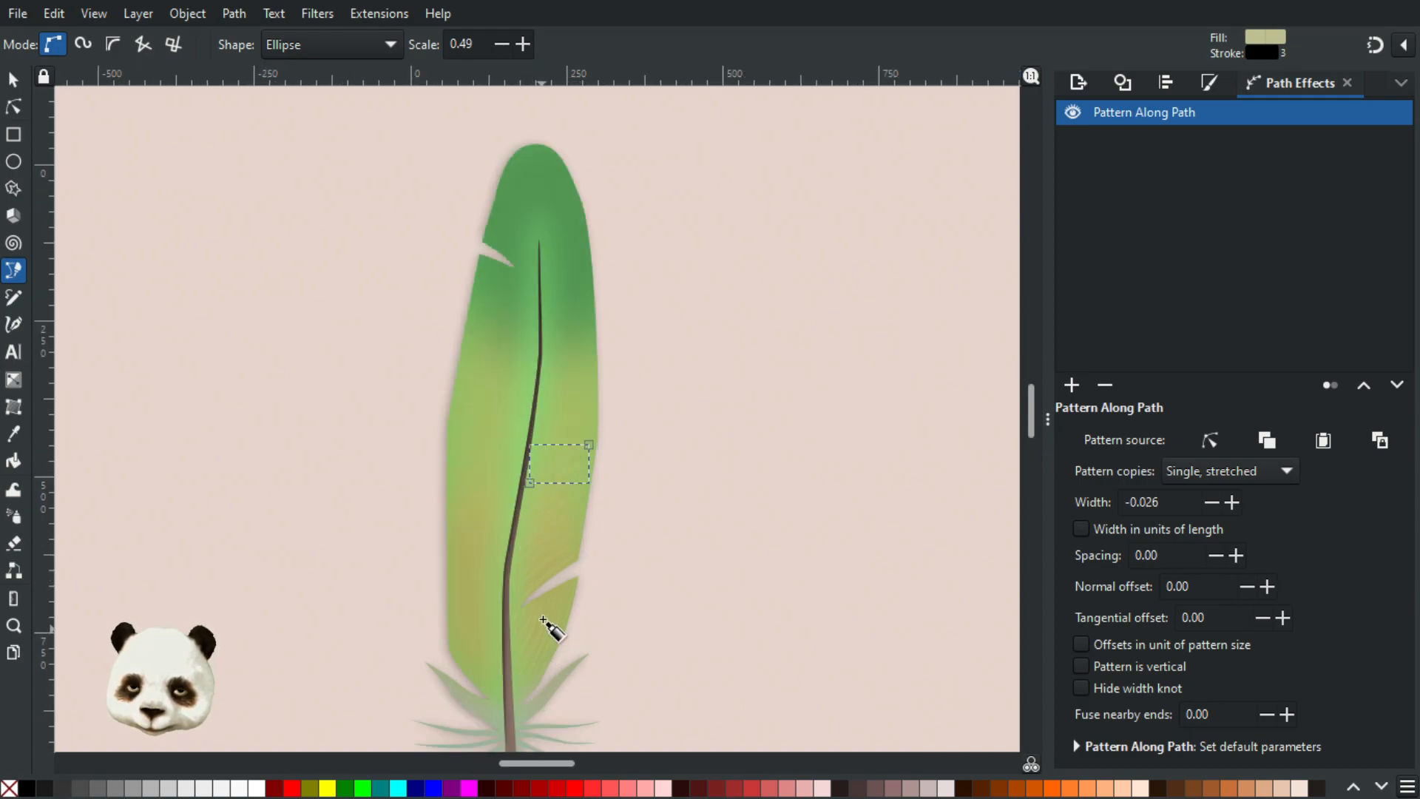
{"action": "scroll", "coordinate": [547, 614], "scroll_direction": "up", "scroll_amount": 1}
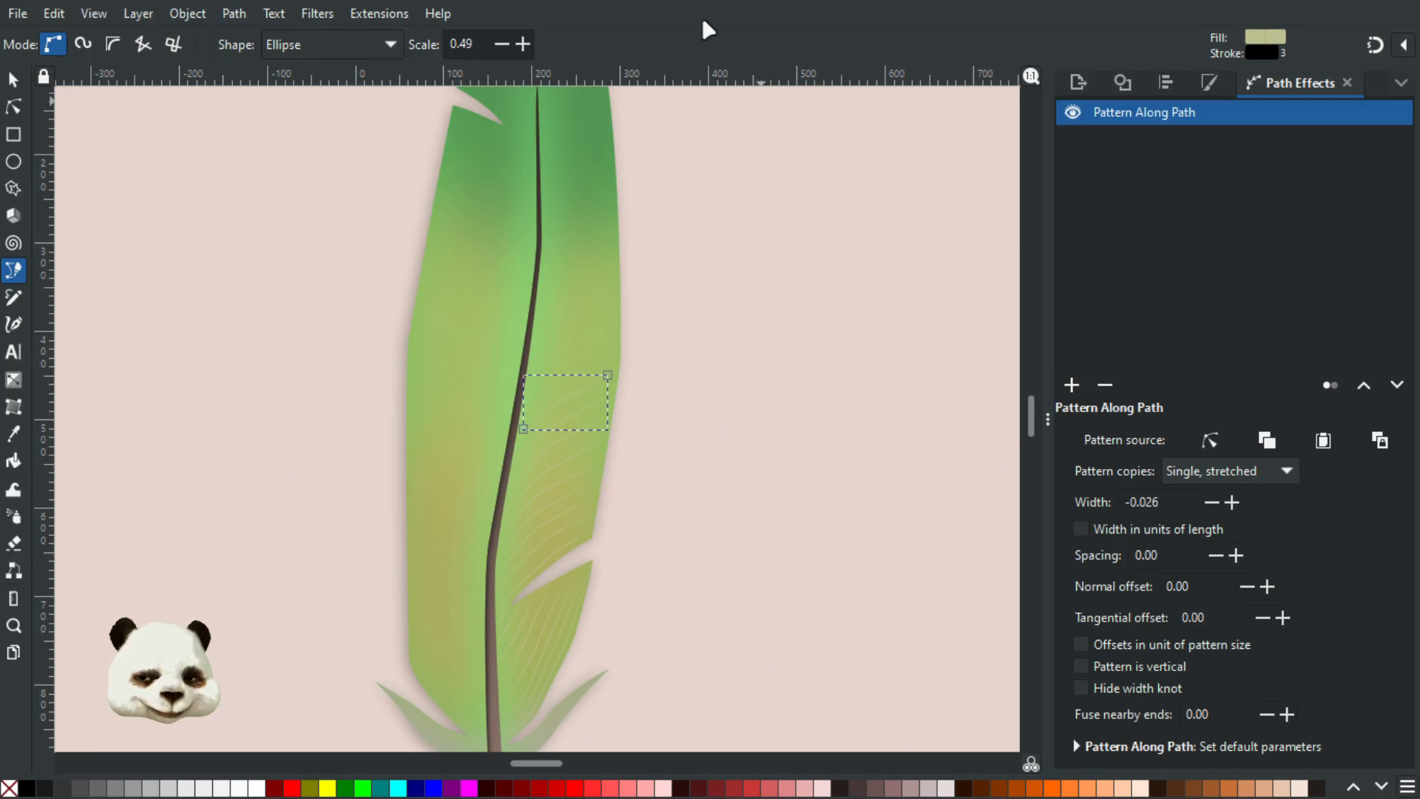
{"action": "scroll", "coordinate": [587, 407], "scroll_direction": "up", "scroll_amount": 3}
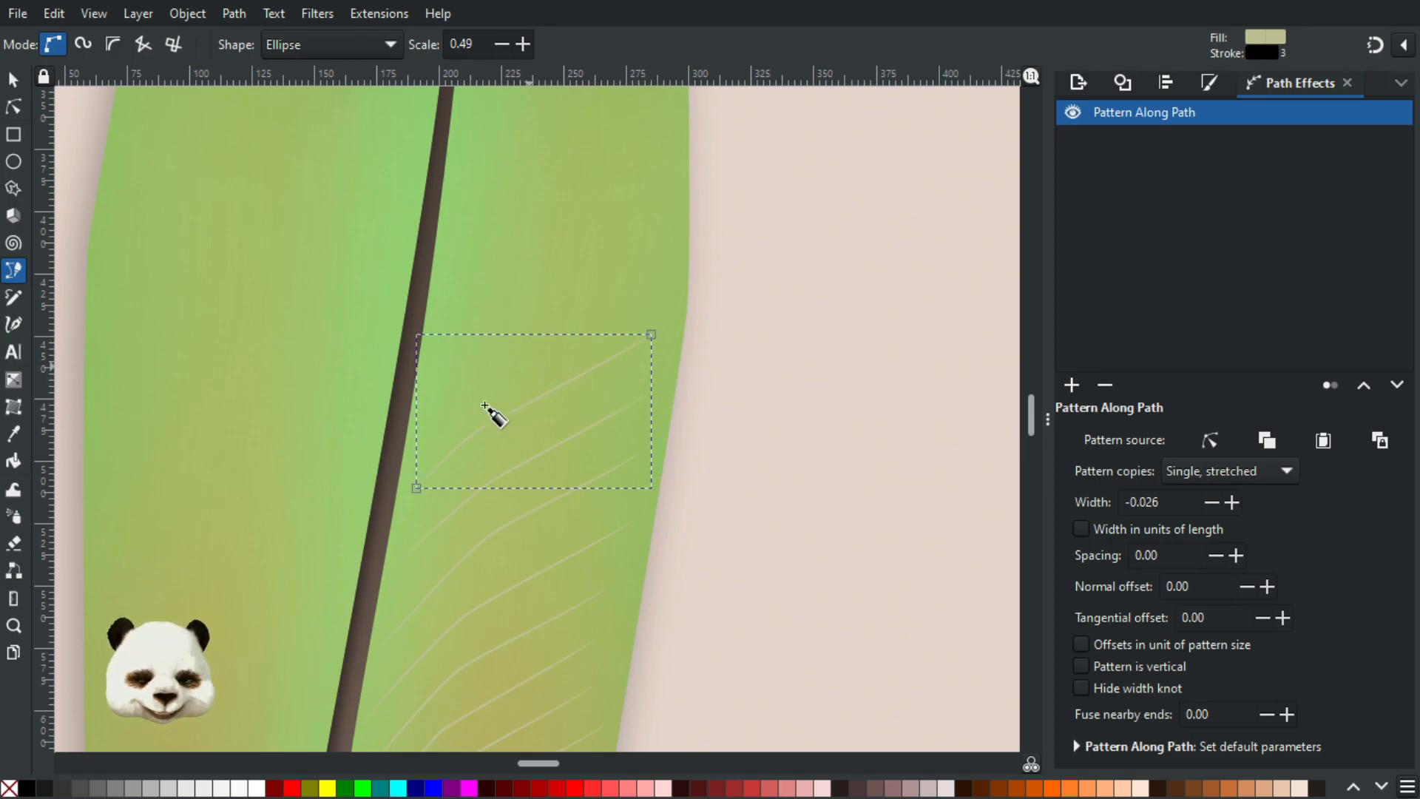
{"action": "left_click", "coordinate": [419, 422]}
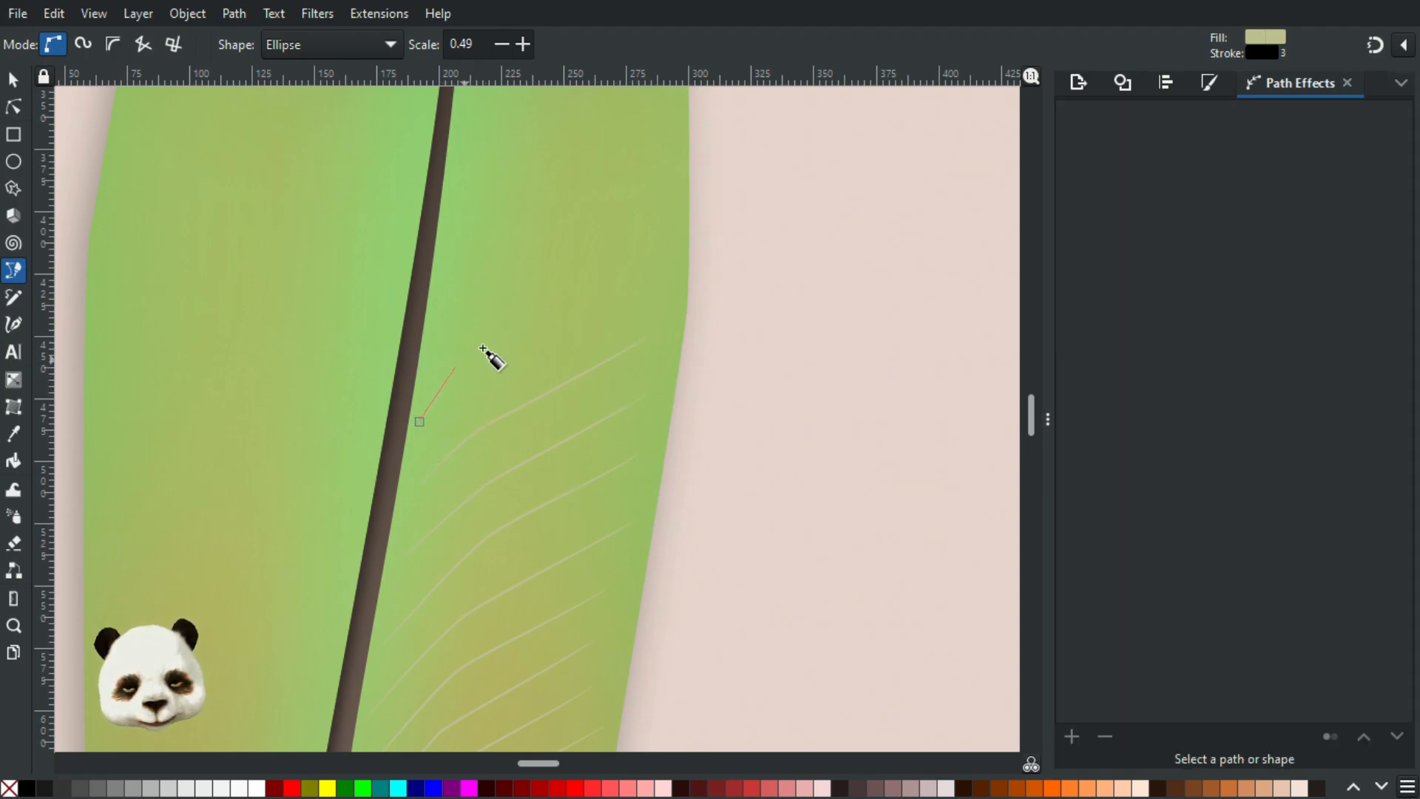
{"action": "left_click_drag", "start_coordinate": [520, 326], "coordinate": [580, 300]}
{"action": "left_click_drag", "start_coordinate": [660, 250], "coordinate": [668, 243]}
{"action": "key", "text": "Return"}
- Draw two more widely spaced barb lines above the outer edge's bend, each curving from the shaft toward the right edge
{"action": "left_click_drag", "start_coordinate": [620, 331], "coordinate": [663, 551]}
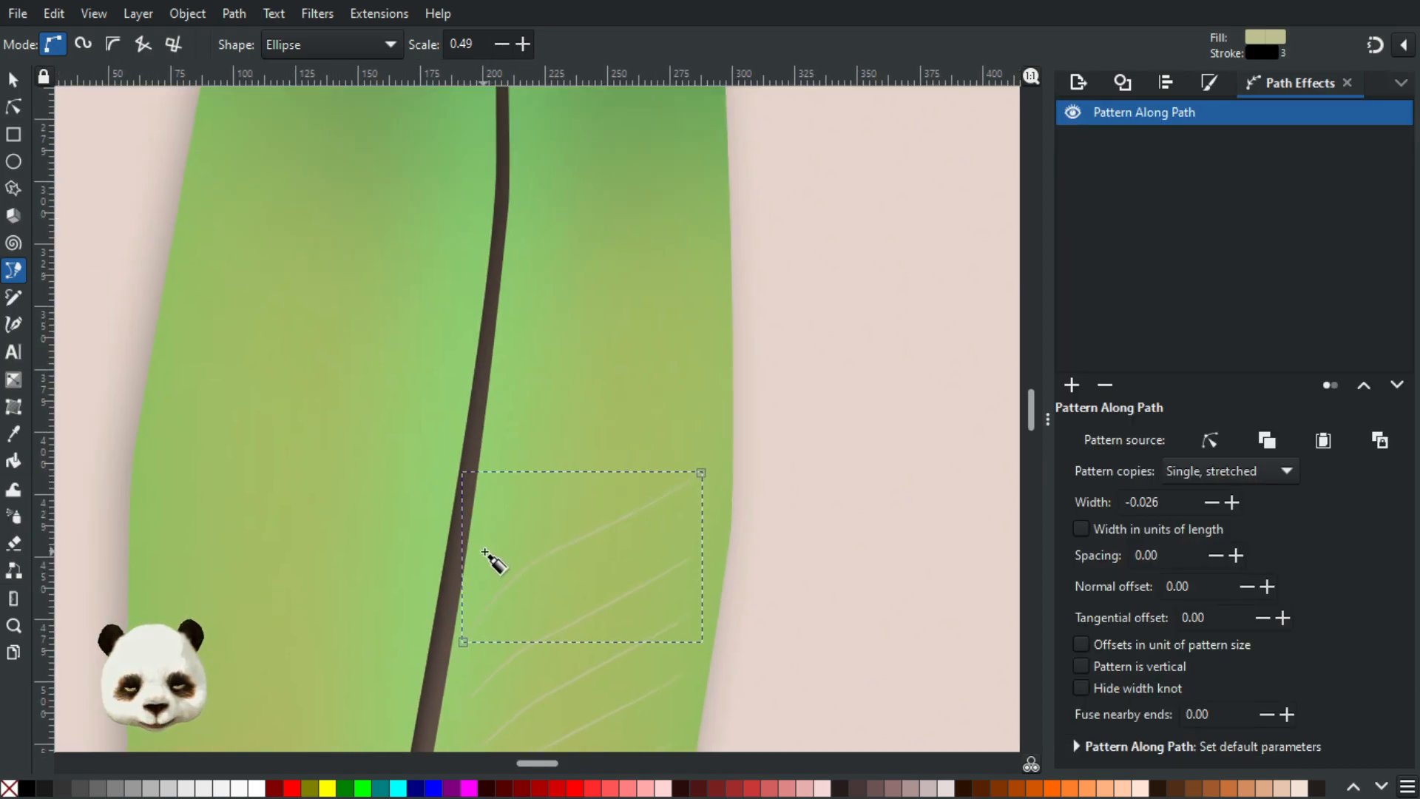
{"action": "left_click", "coordinate": [484, 551]}
{"action": "left_click_drag", "start_coordinate": [562, 454], "coordinate": [647, 421]}
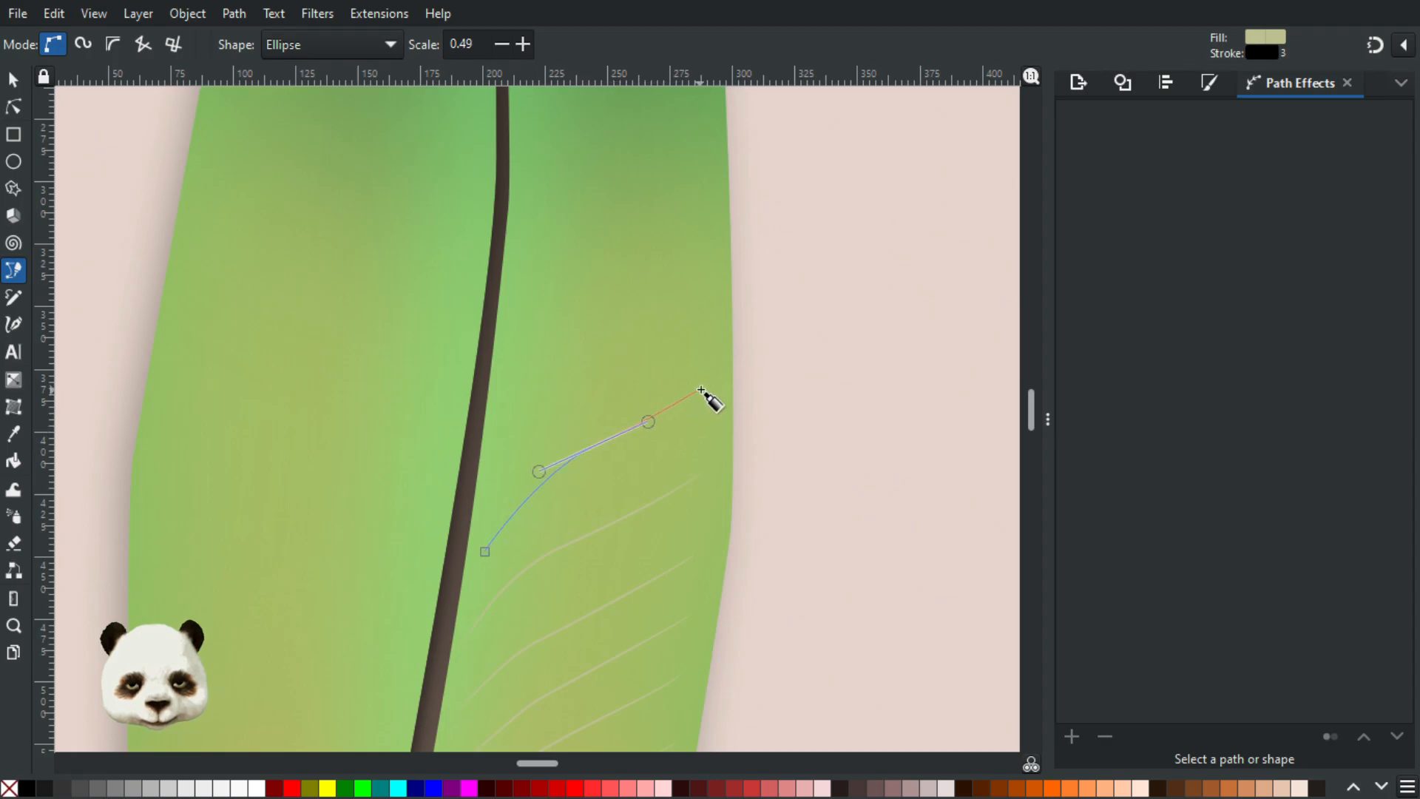
{"action": "left_click", "coordinate": [696, 383]}
{"action": "key", "text": "Return"}
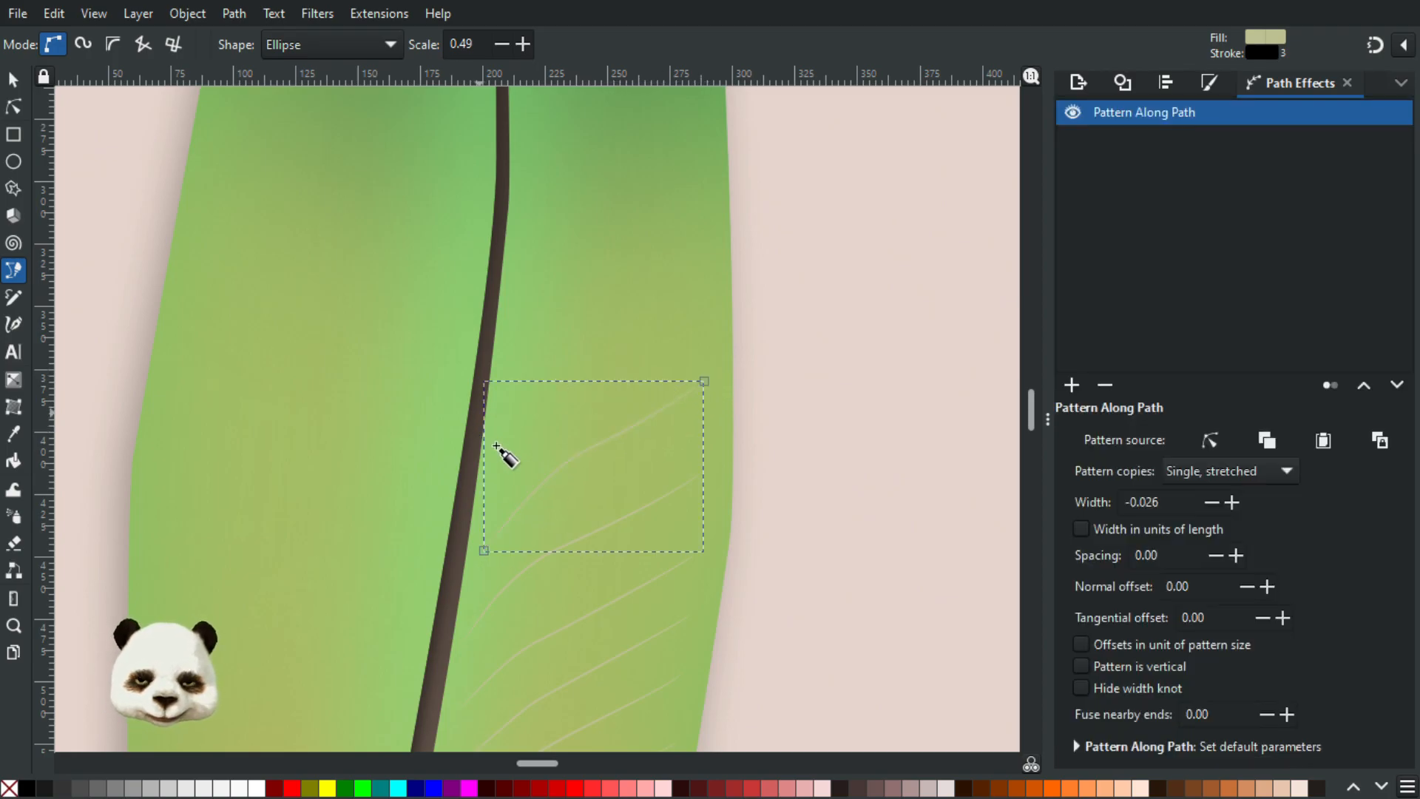
{"action": "left_click", "coordinate": [507, 424]}
{"action": "left_click_drag", "start_coordinate": [583, 345], "coordinate": [622, 323]}
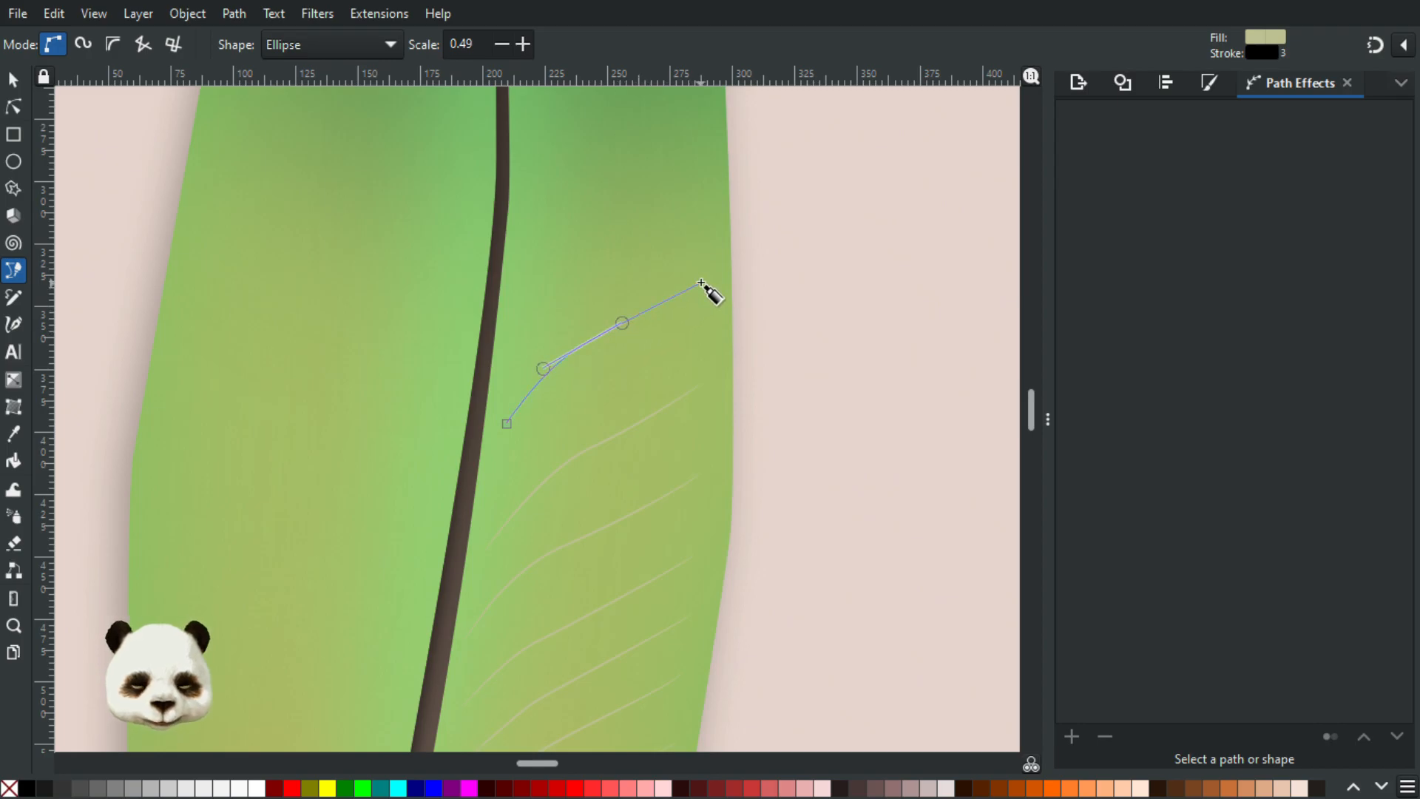
{"action": "left_click", "coordinate": [700, 283]}
{"action": "key", "text": "Return"}
- Add a barb line in the gap between the two topmost barbs on the right vane
{"action": "scroll", "coordinate": [730, 444], "scroll_direction": "down", "scroll_amount": 4}
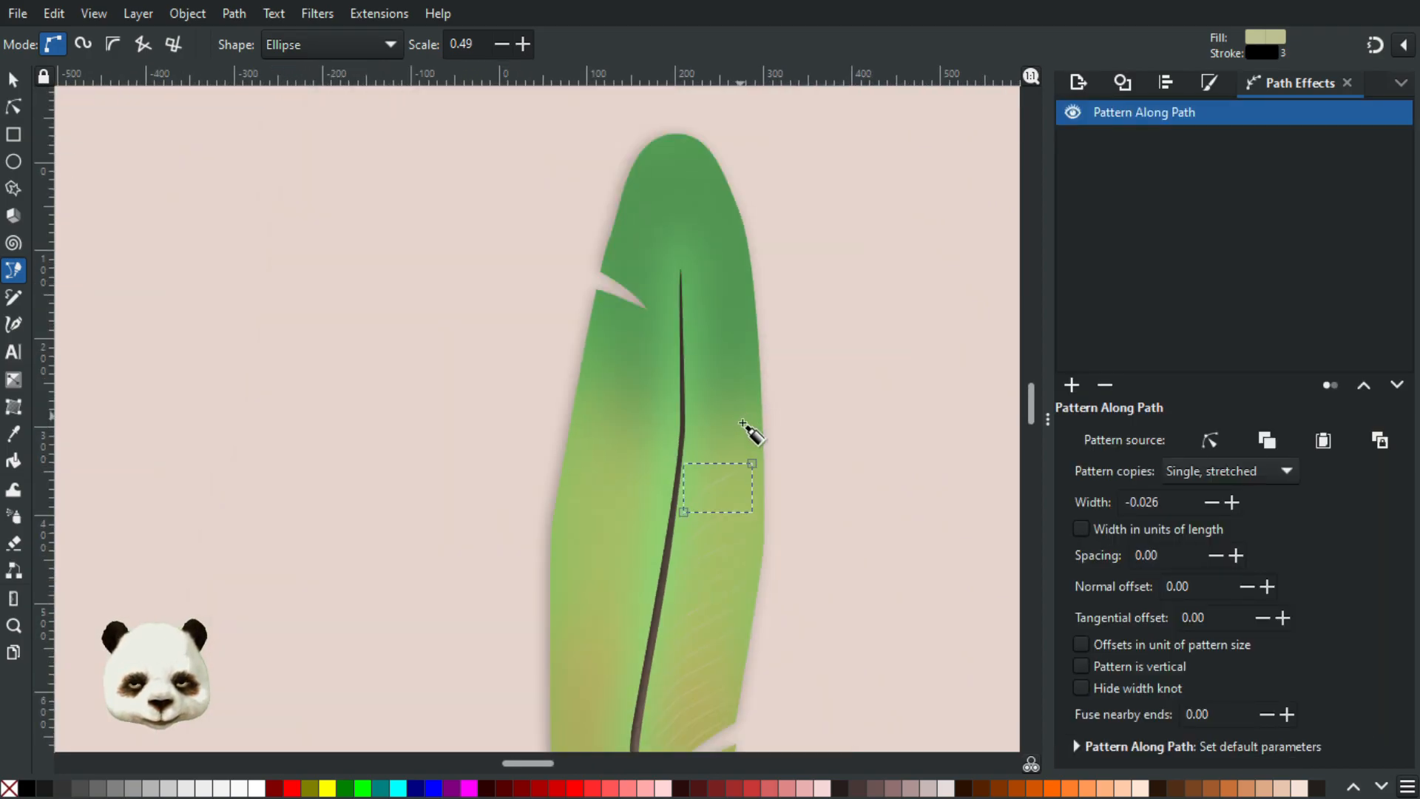
{"action": "scroll", "coordinate": [725, 479], "scroll_direction": "up", "scroll_amount": 2}
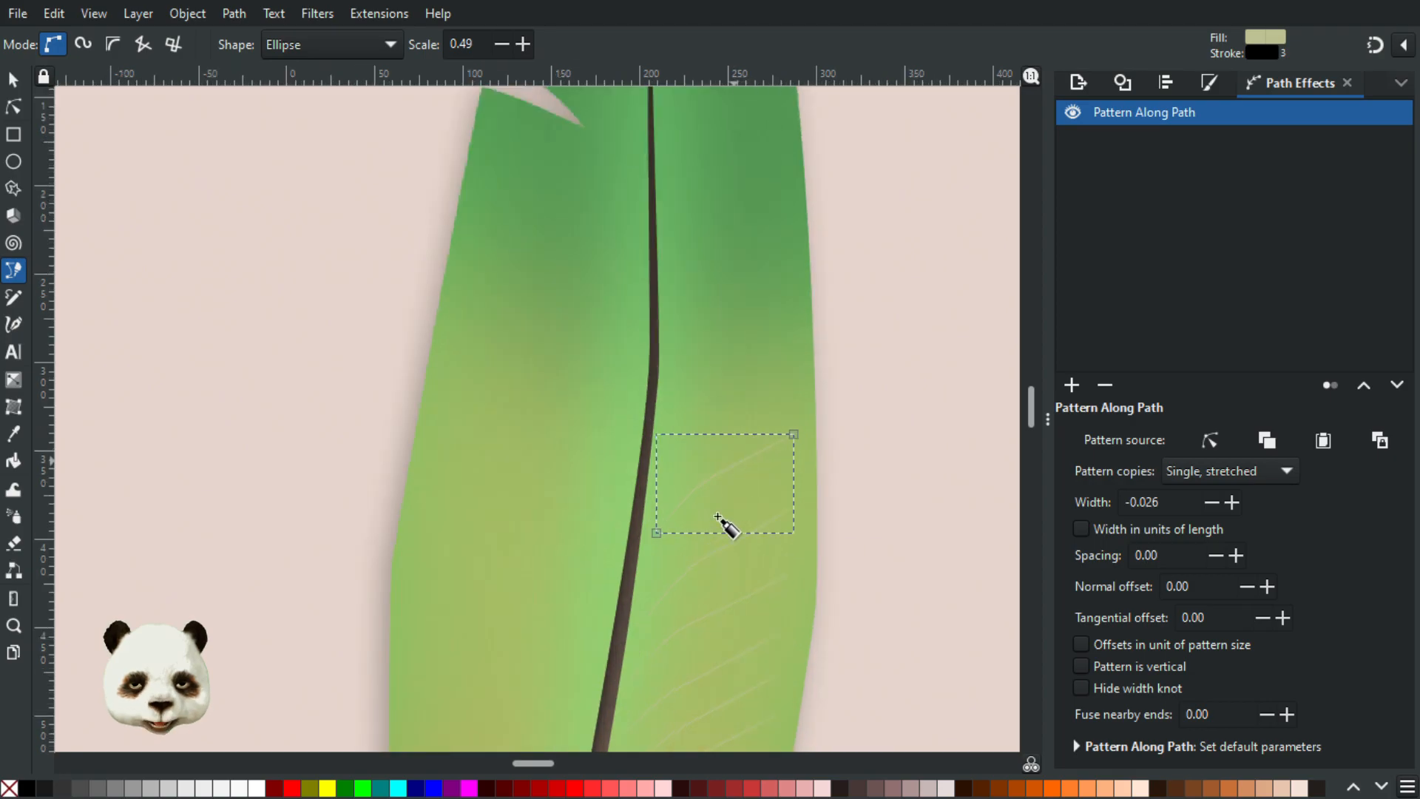
{"action": "left_click", "coordinate": [653, 564]}
{"action": "left_click_drag", "start_coordinate": [717, 513], "coordinate": [753, 500]}
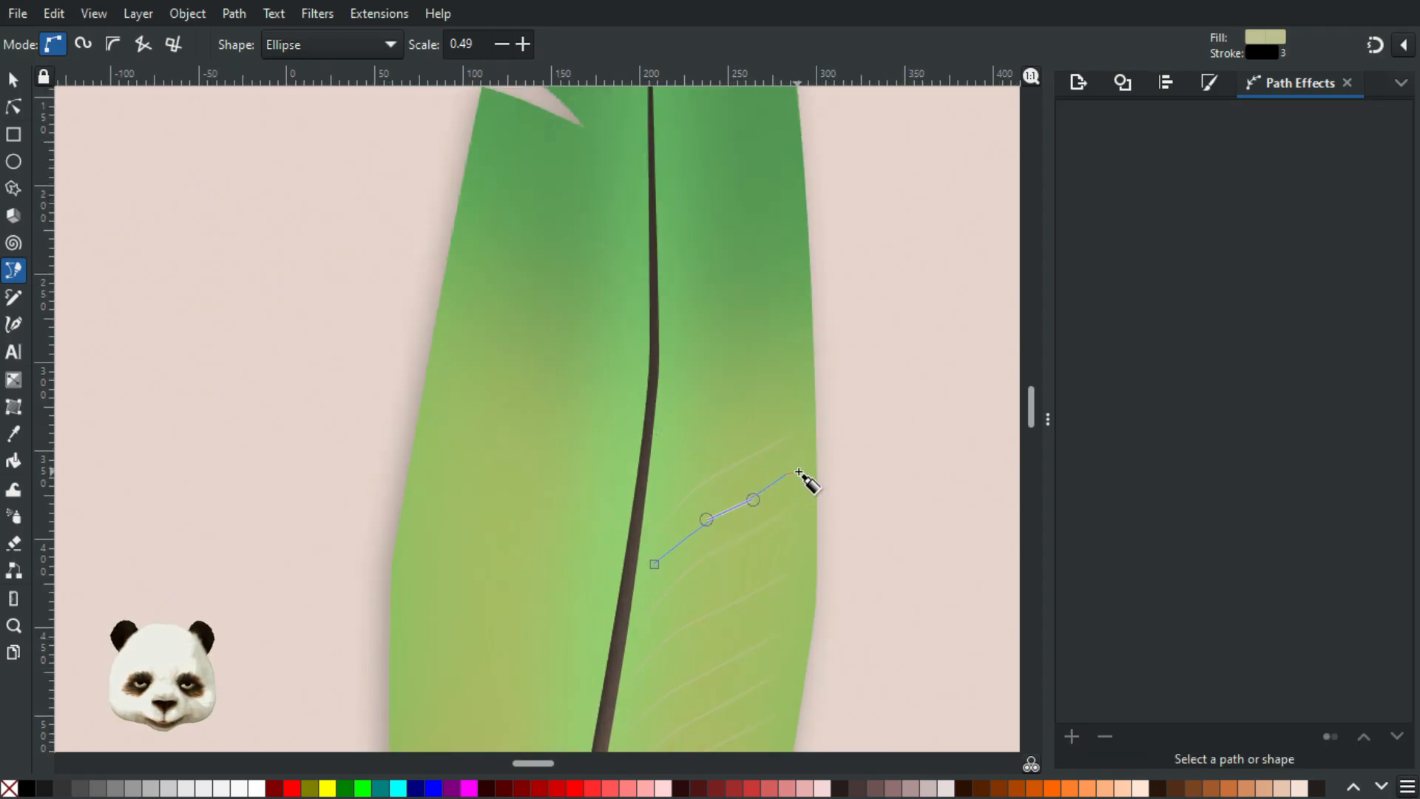
{"action": "double_click", "coordinate": [787, 474]}
- Fill the next two wide gaps below with one curved barb line each, from the shaft to near the right edge
{"action": "scroll", "coordinate": [772, 651], "scroll_direction": "down", "scroll_amount": 3}
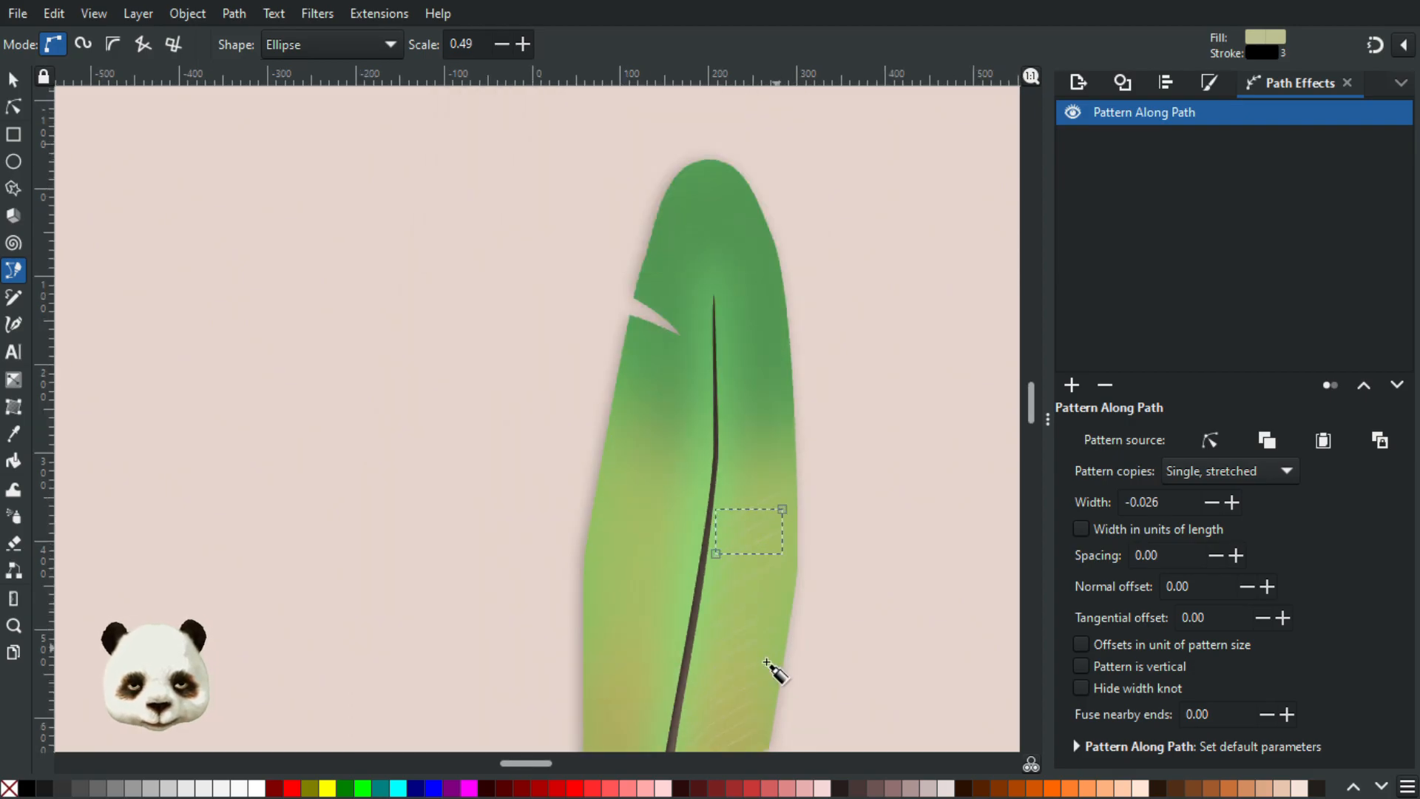
{"action": "scroll", "coordinate": [768, 581], "scroll_direction": "up", "scroll_amount": 5}
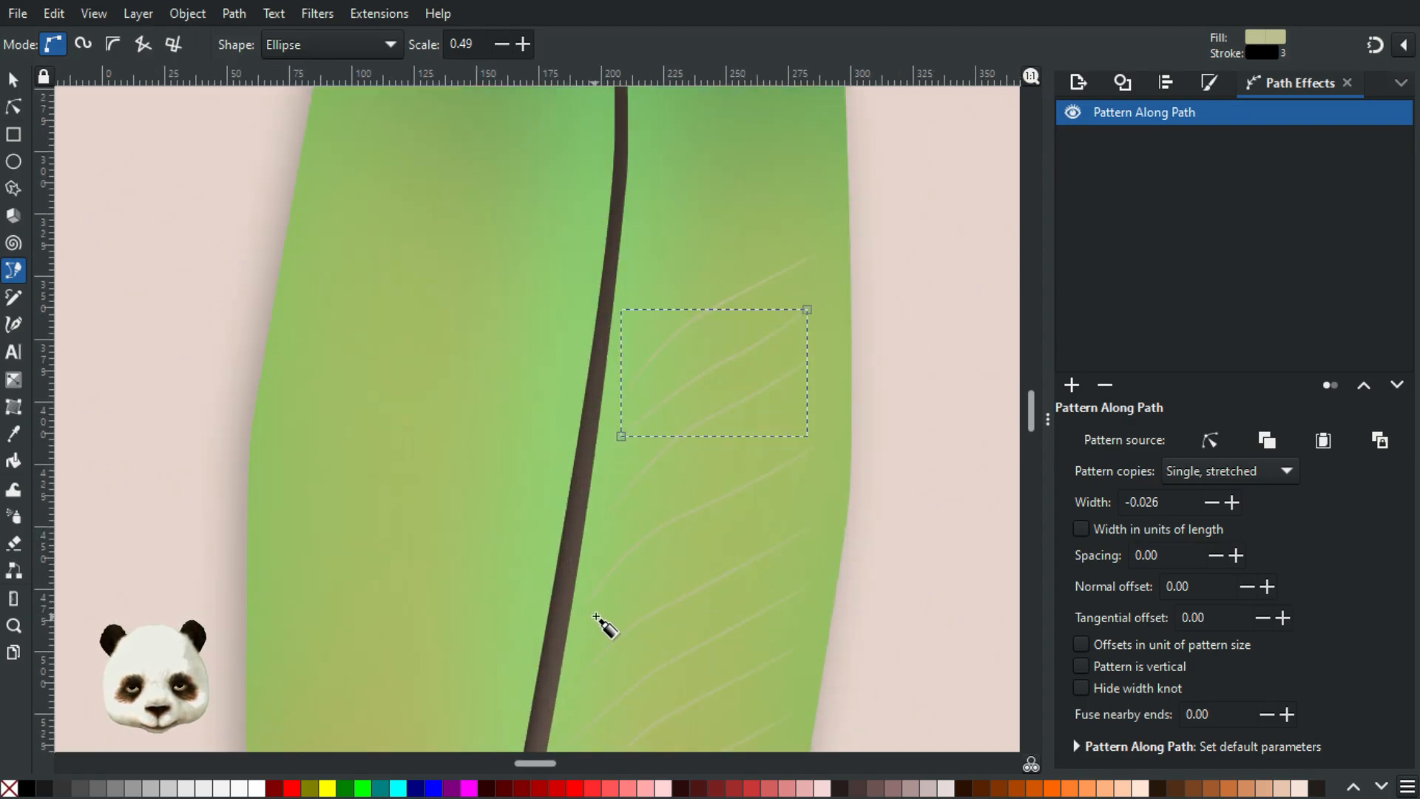
{"action": "left_click", "coordinate": [596, 615]}
{"action": "left_click_drag", "start_coordinate": [704, 547], "coordinate": [747, 533]}
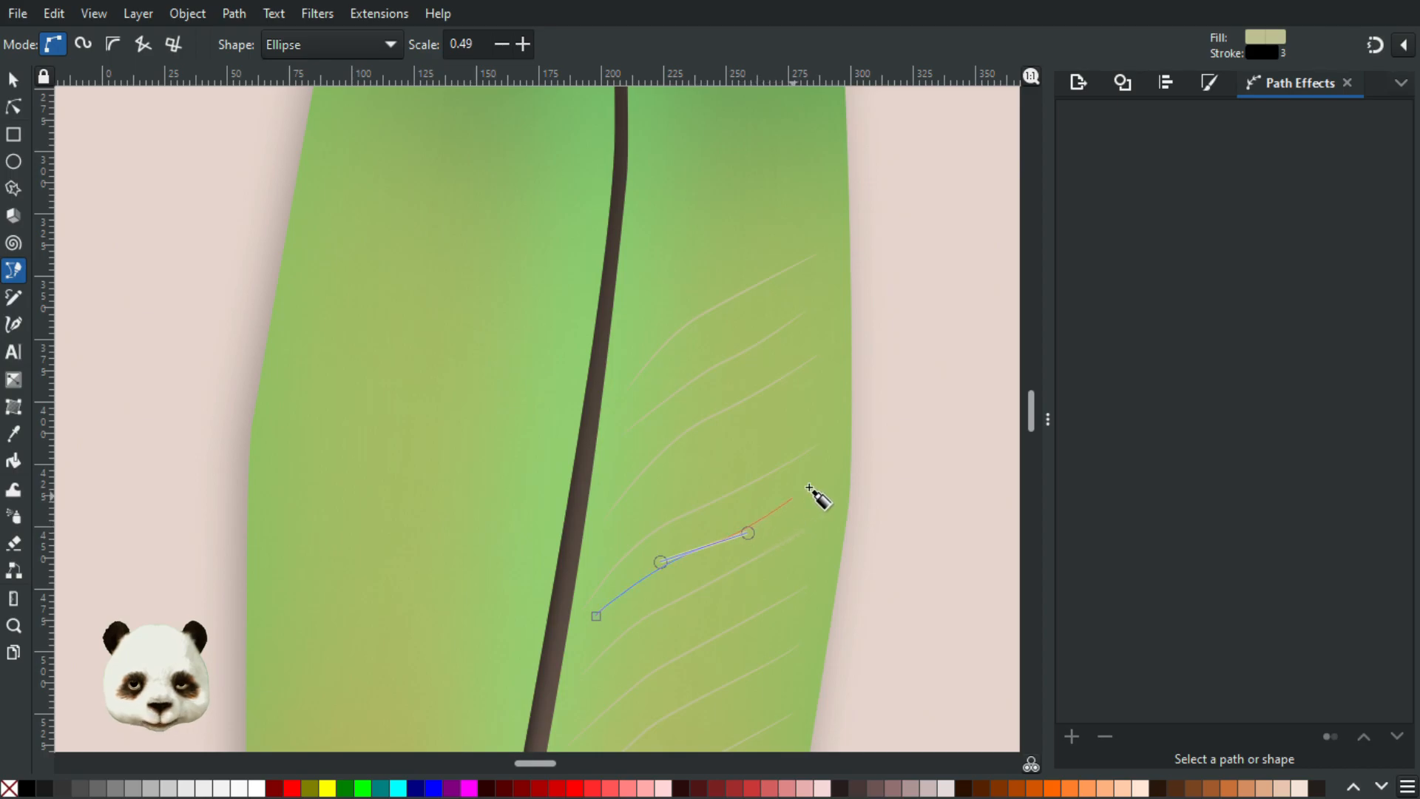
{"action": "double_click", "coordinate": [815, 491]}
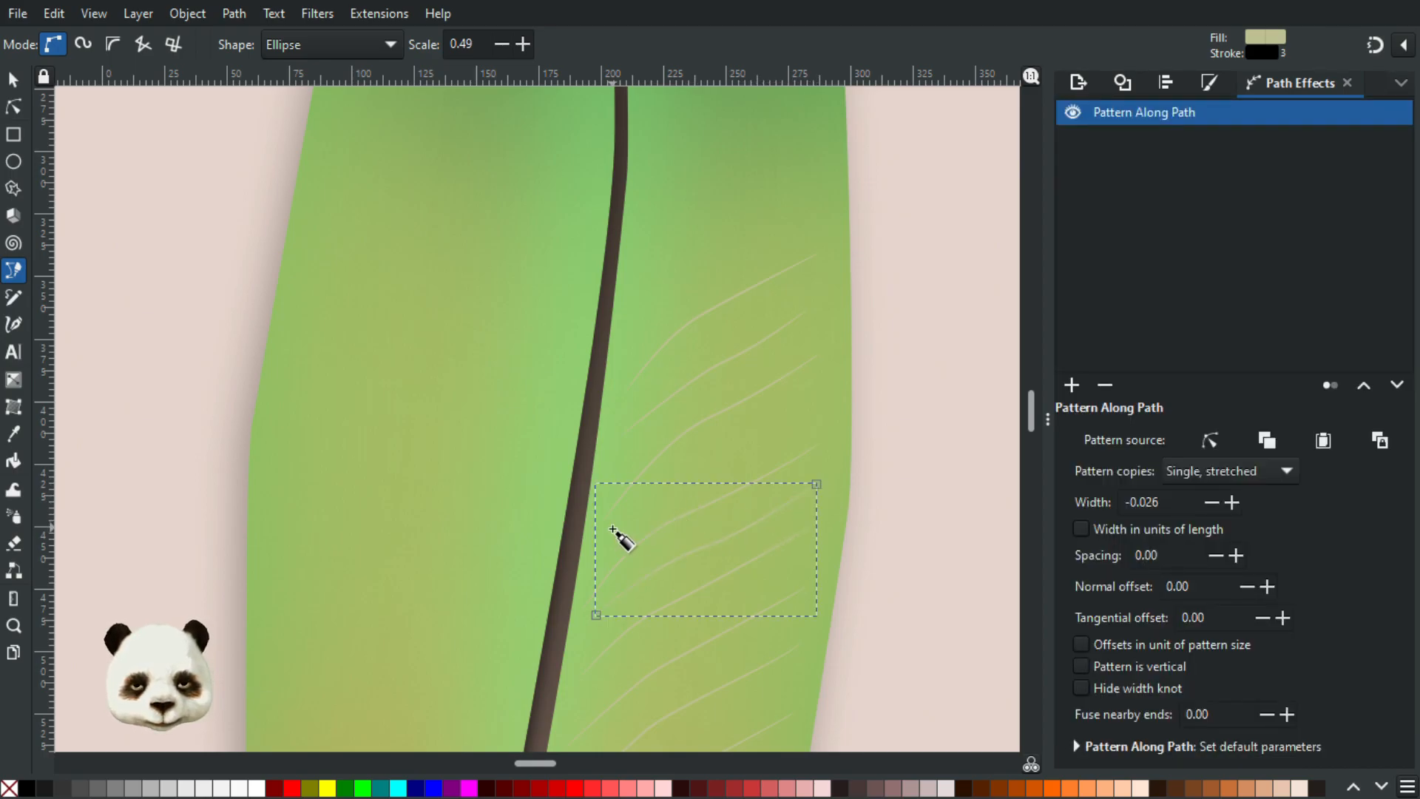
{"action": "left_click", "coordinate": [608, 545]}
{"action": "left_click_drag", "start_coordinate": [701, 460], "coordinate": [745, 437]}
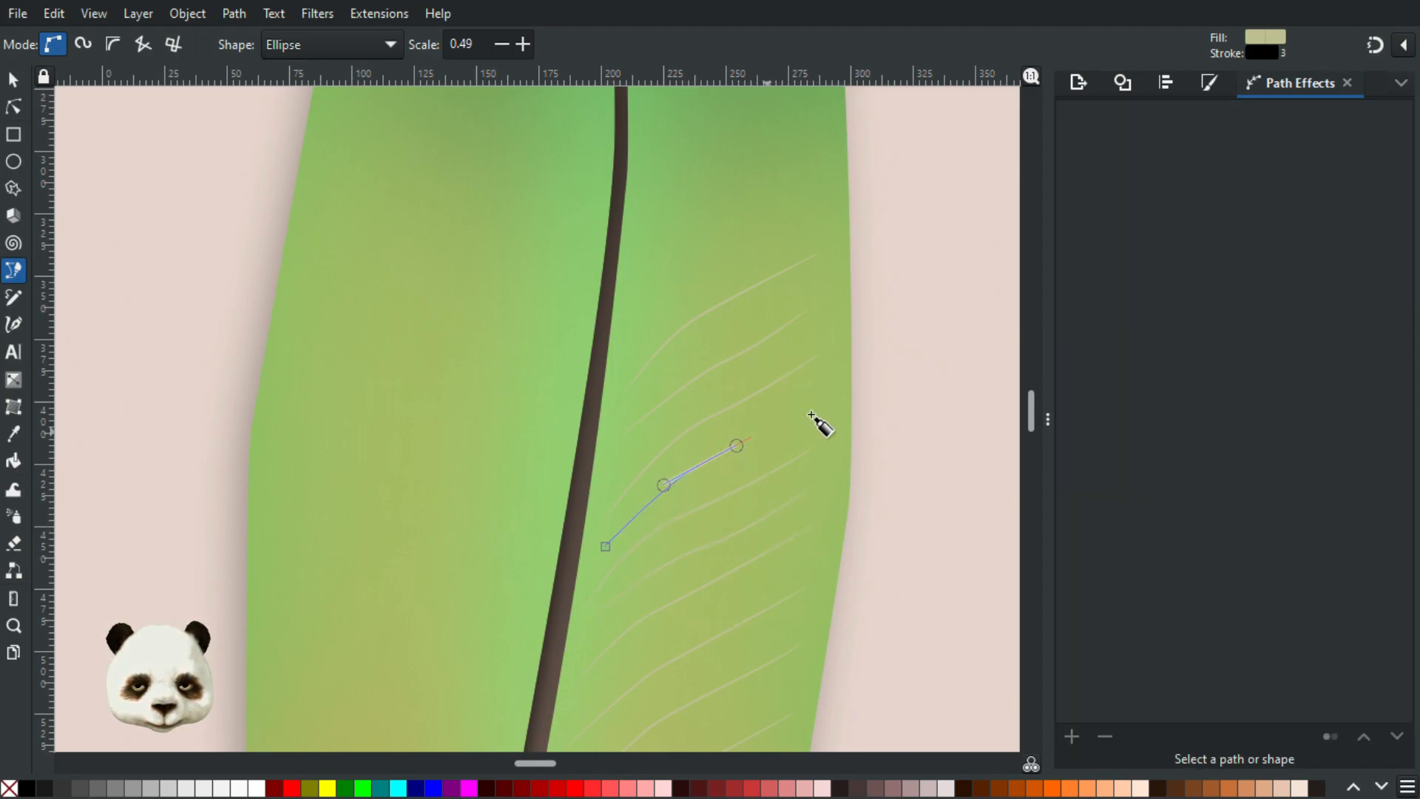
{"action": "left_click_drag", "start_coordinate": [815, 409], "coordinate": [835, 387]}
{"action": "double_click", "coordinate": [828, 377]}
- Draw two curved barb lines above the topmost ones on the right vane, each from beside the shaft to near the outer edge
{"action": "scroll", "coordinate": [803, 539], "scroll_direction": "up", "scroll_amount": 5}
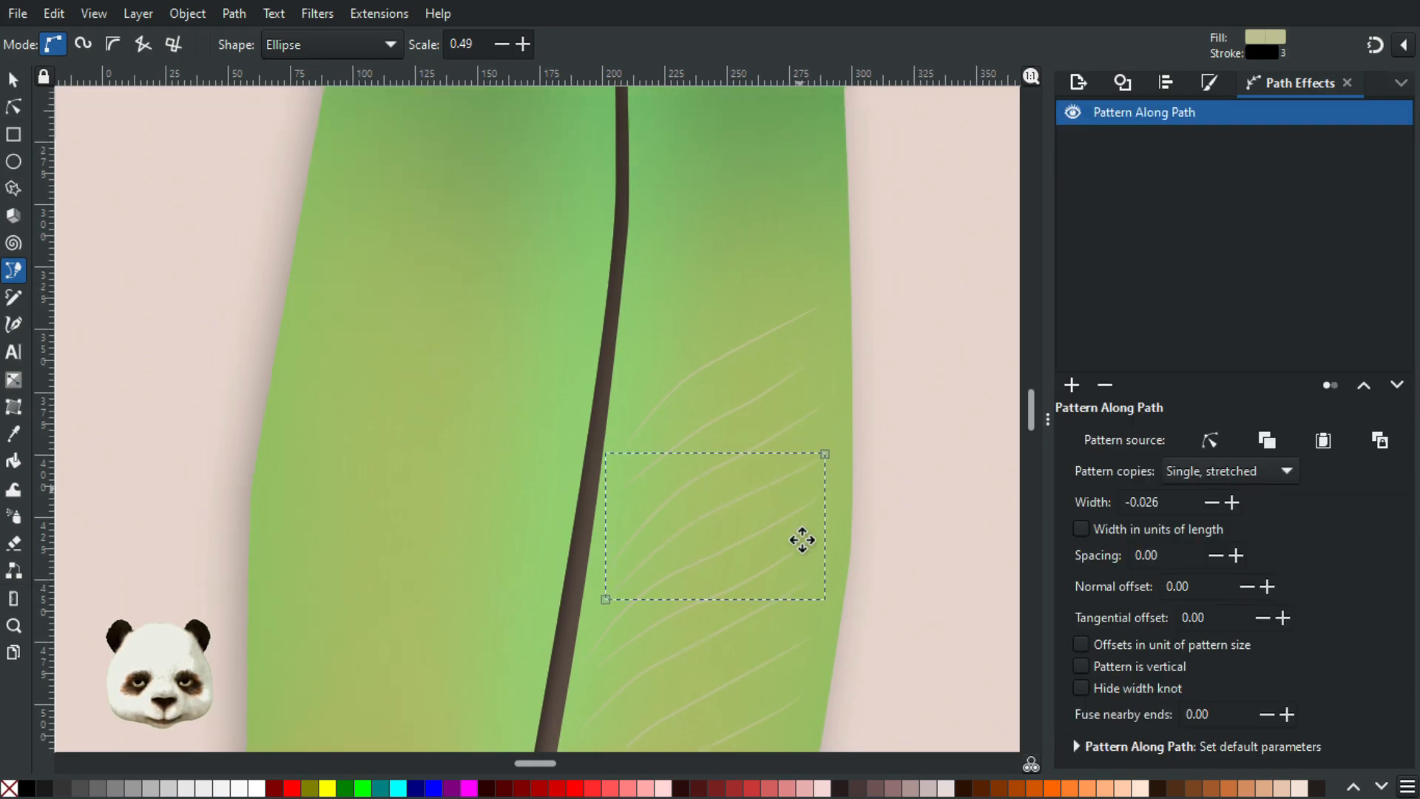
{"action": "left_click", "coordinate": [631, 602]}
{"action": "left_click_drag", "start_coordinate": [713, 520], "coordinate": [747, 506]}
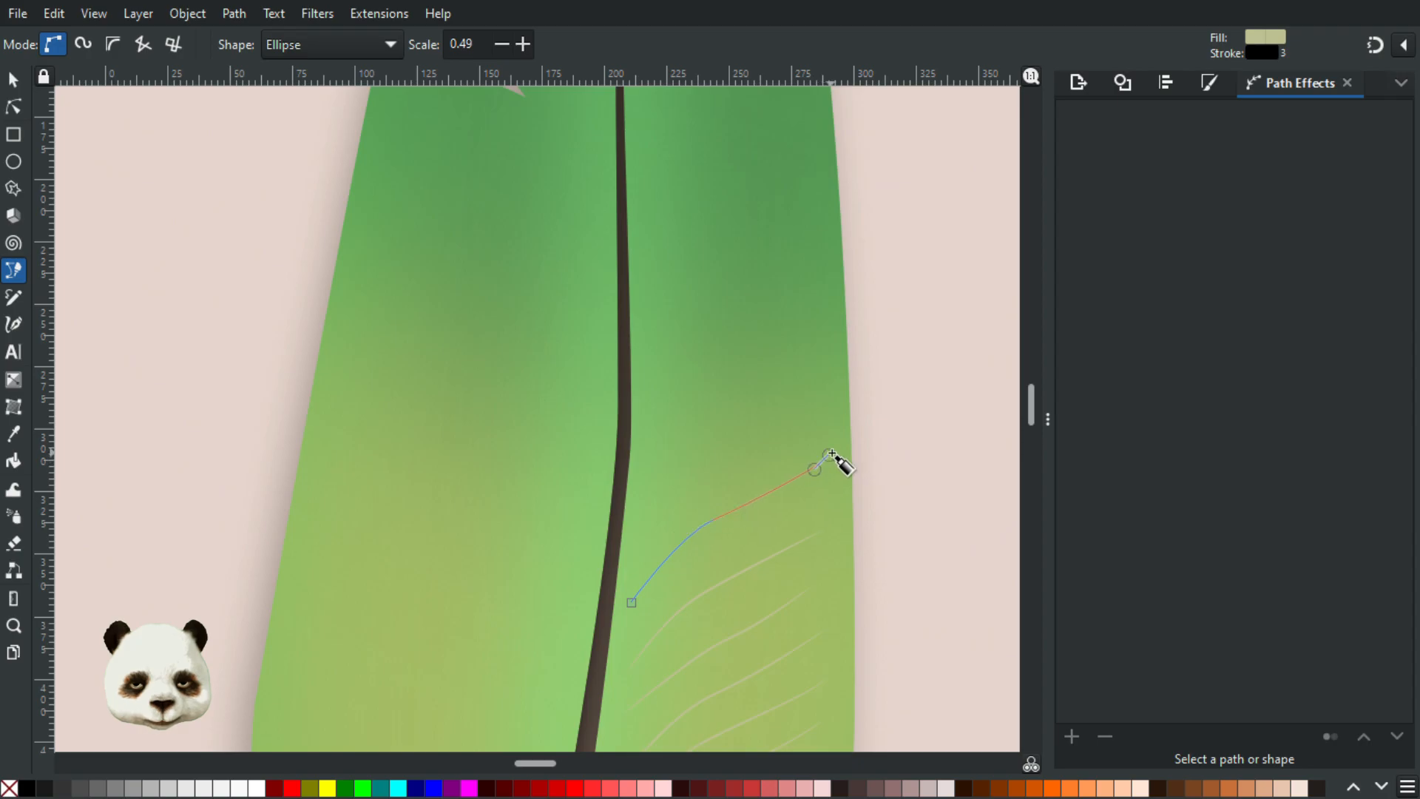
{"action": "double_click", "coordinate": [821, 462]}
{"action": "left_click", "coordinate": [636, 523]}
{"action": "left_click", "coordinate": [677, 482]}
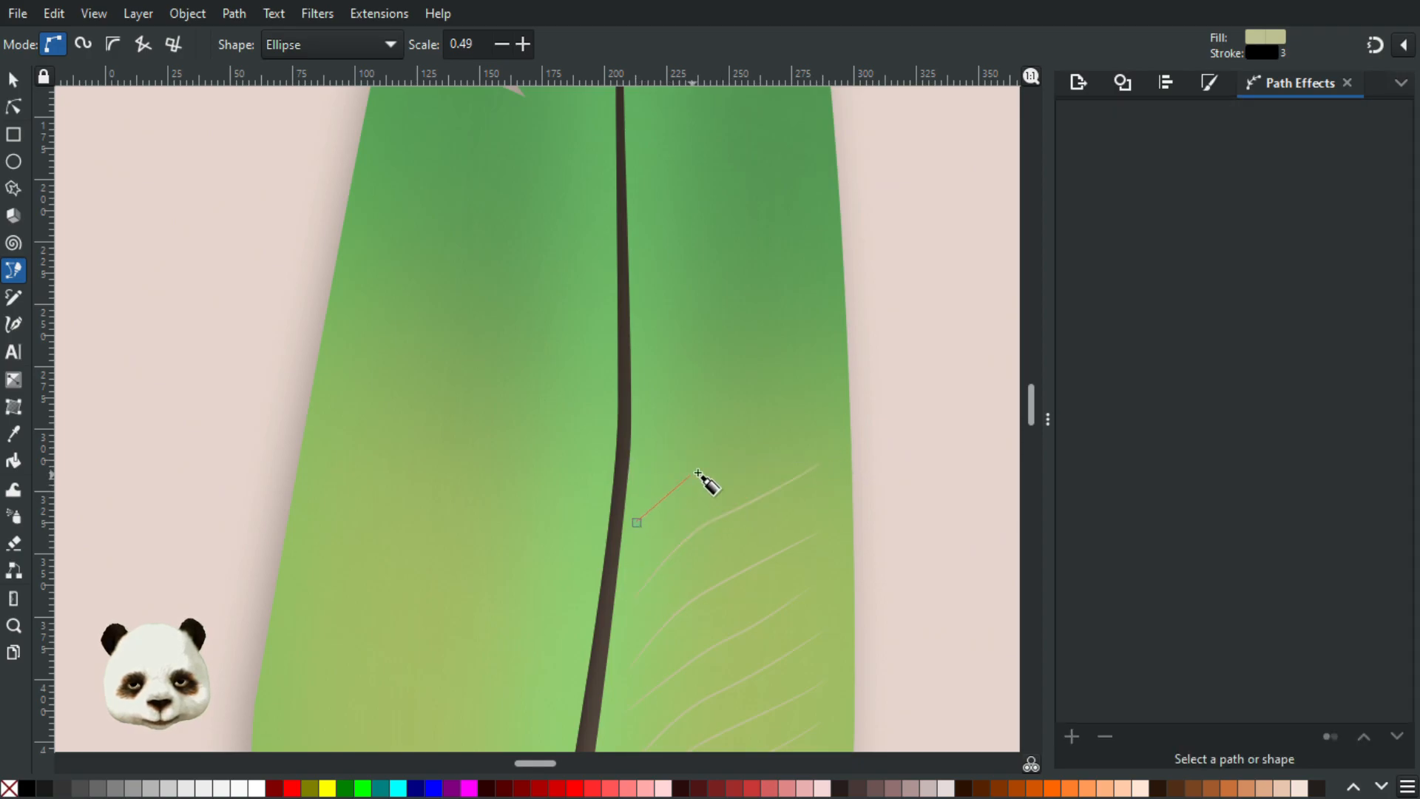
{"action": "left_click", "coordinate": [735, 452]}
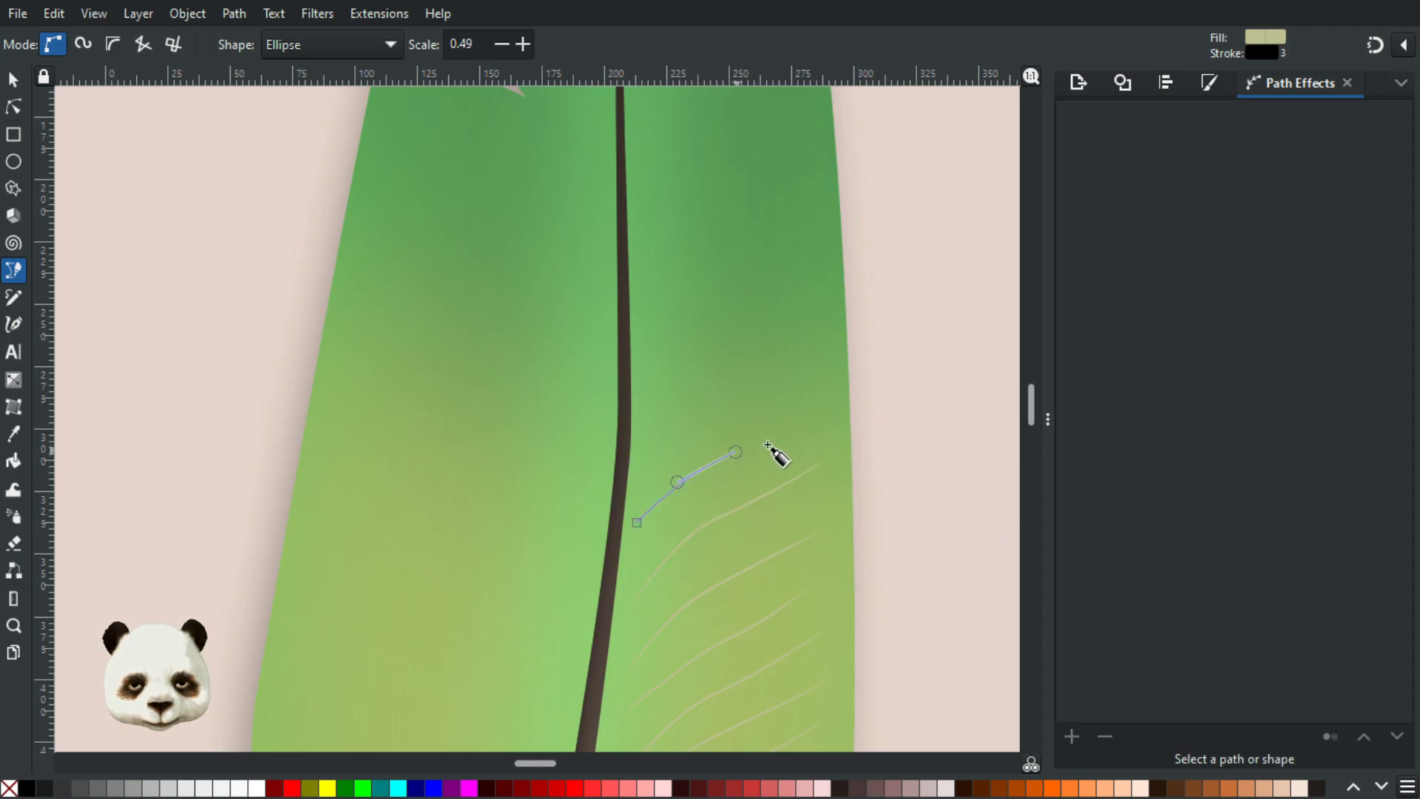
{"action": "double_click", "coordinate": [816, 406]}
- Add two evenly spaced barb lines higher up the right vane, where the yellow-green fades into darker green
{"action": "scroll", "coordinate": [725, 473], "scroll_direction": "up", "scroll_amount": 7}
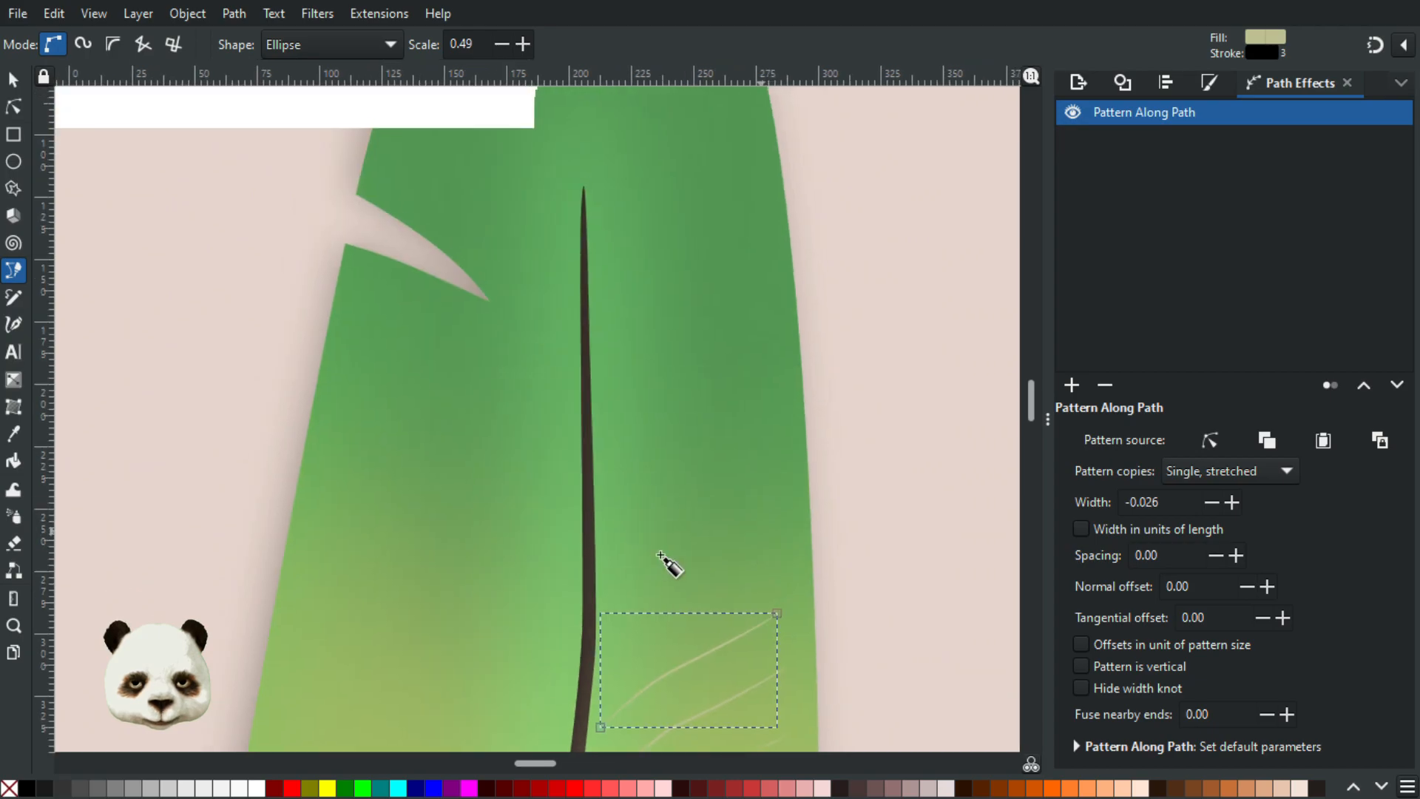
{"action": "left_click", "coordinate": [608, 676]}
{"action": "left_click", "coordinate": [644, 618]}
{"action": "left_click", "coordinate": [718, 582]}
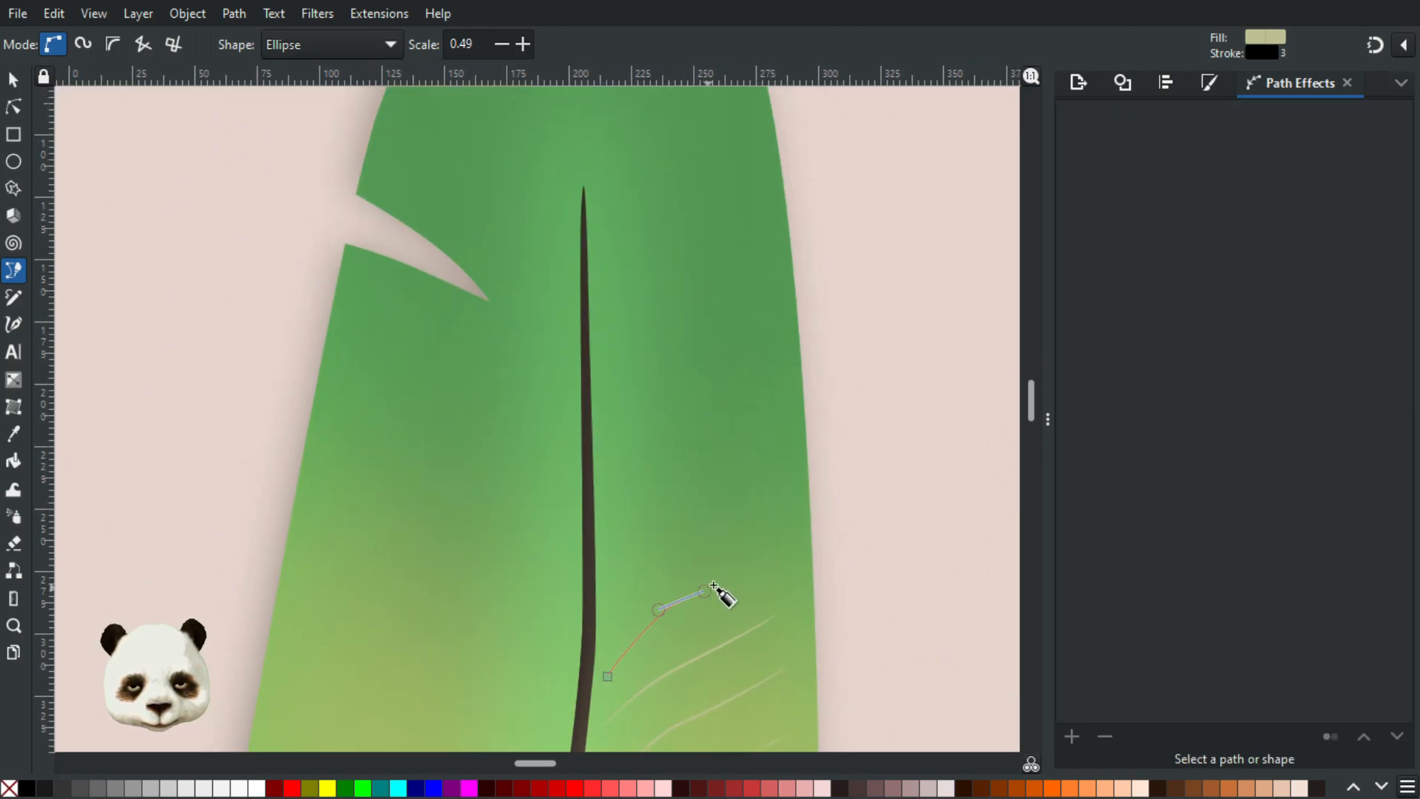
{"action": "double_click", "coordinate": [778, 544]}
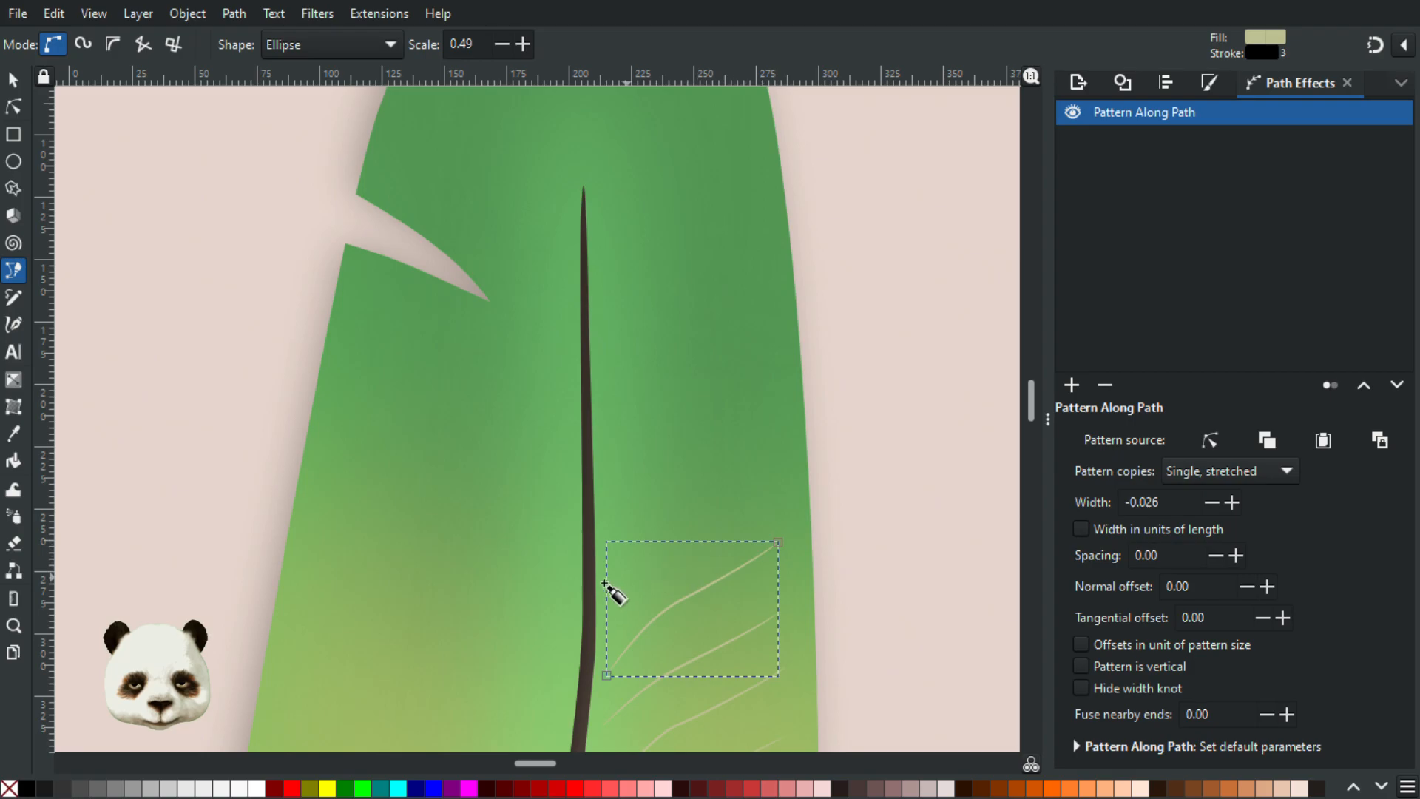
{"action": "left_click", "coordinate": [604, 604]}
{"action": "left_click", "coordinate": [640, 556]}
{"action": "left_click", "coordinate": [679, 543]}
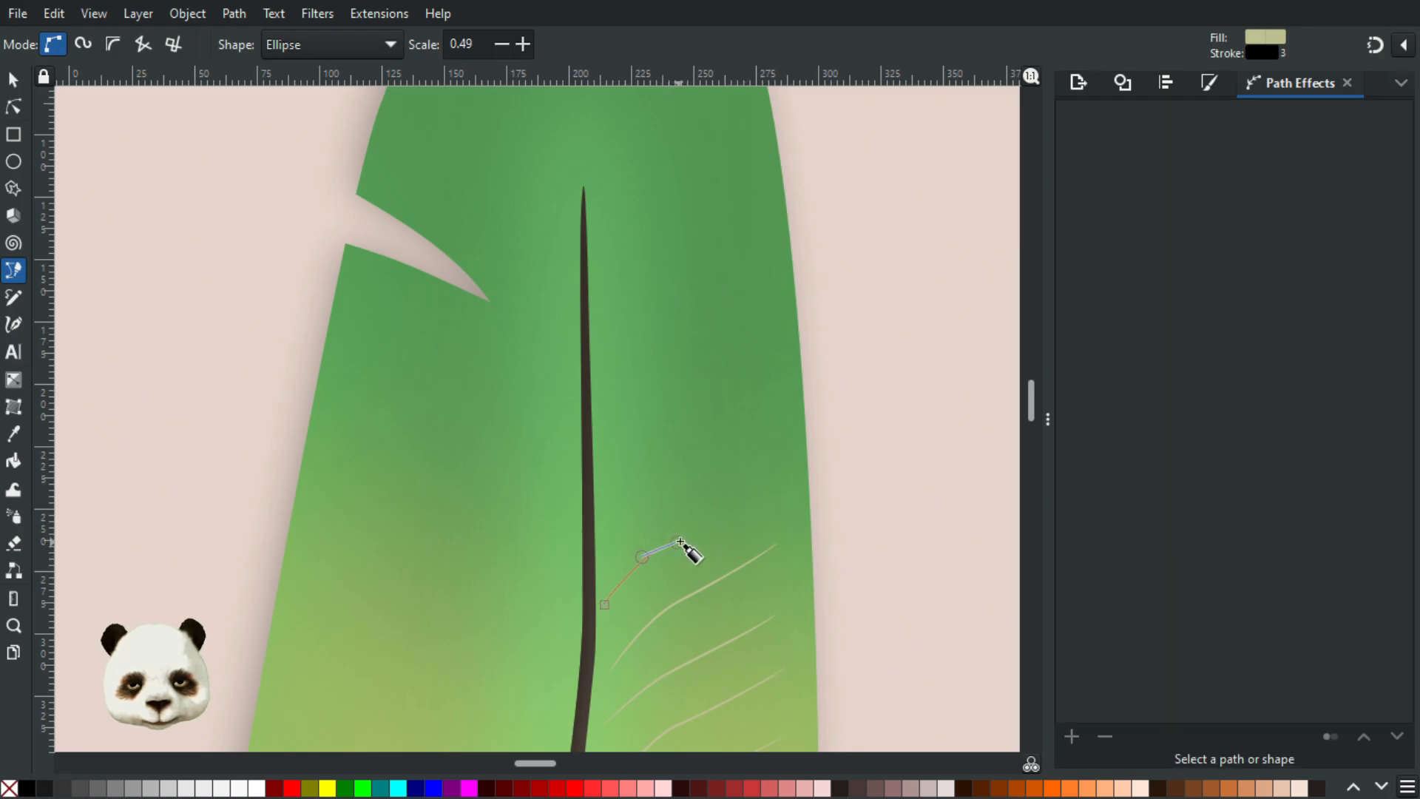
{"action": "double_click", "coordinate": [776, 490]}
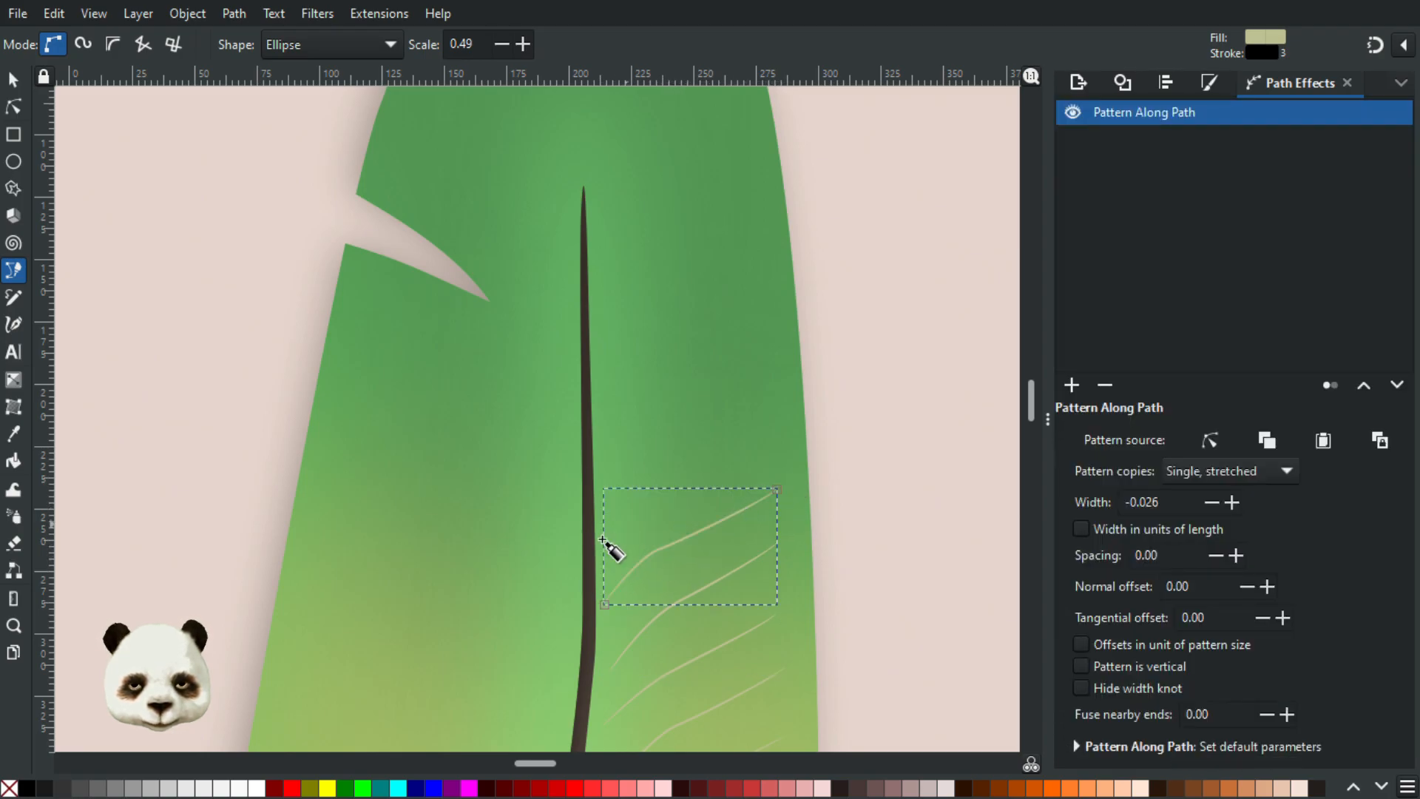
- Continue up the right vane with two gently S-curved barb lines in the dark green area, ending near the outer edge
{"action": "left_click", "coordinate": [608, 547]}
{"action": "left_click", "coordinate": [644, 501]}
{"action": "left_click", "coordinate": [710, 481]}
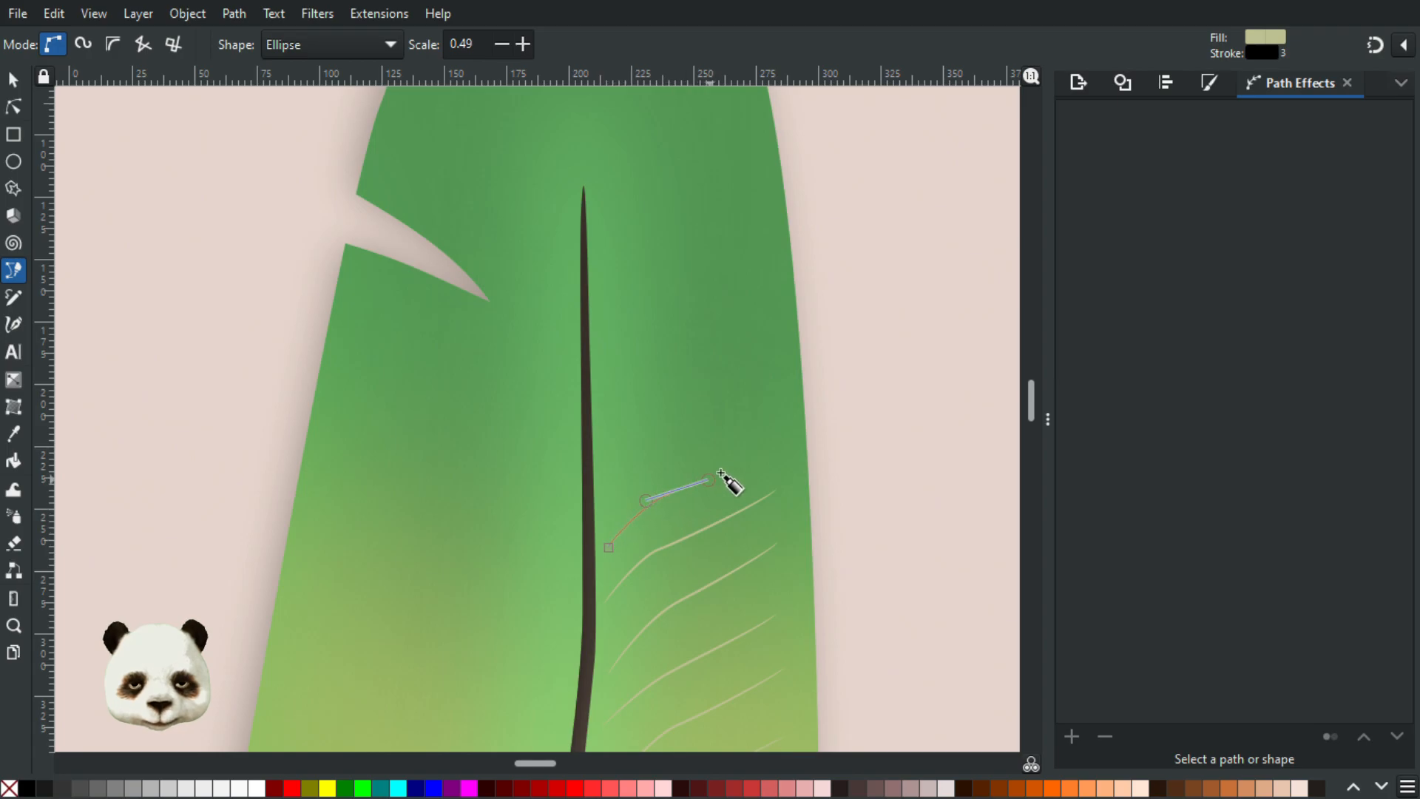
{"action": "right_click", "coordinate": [762, 437]}
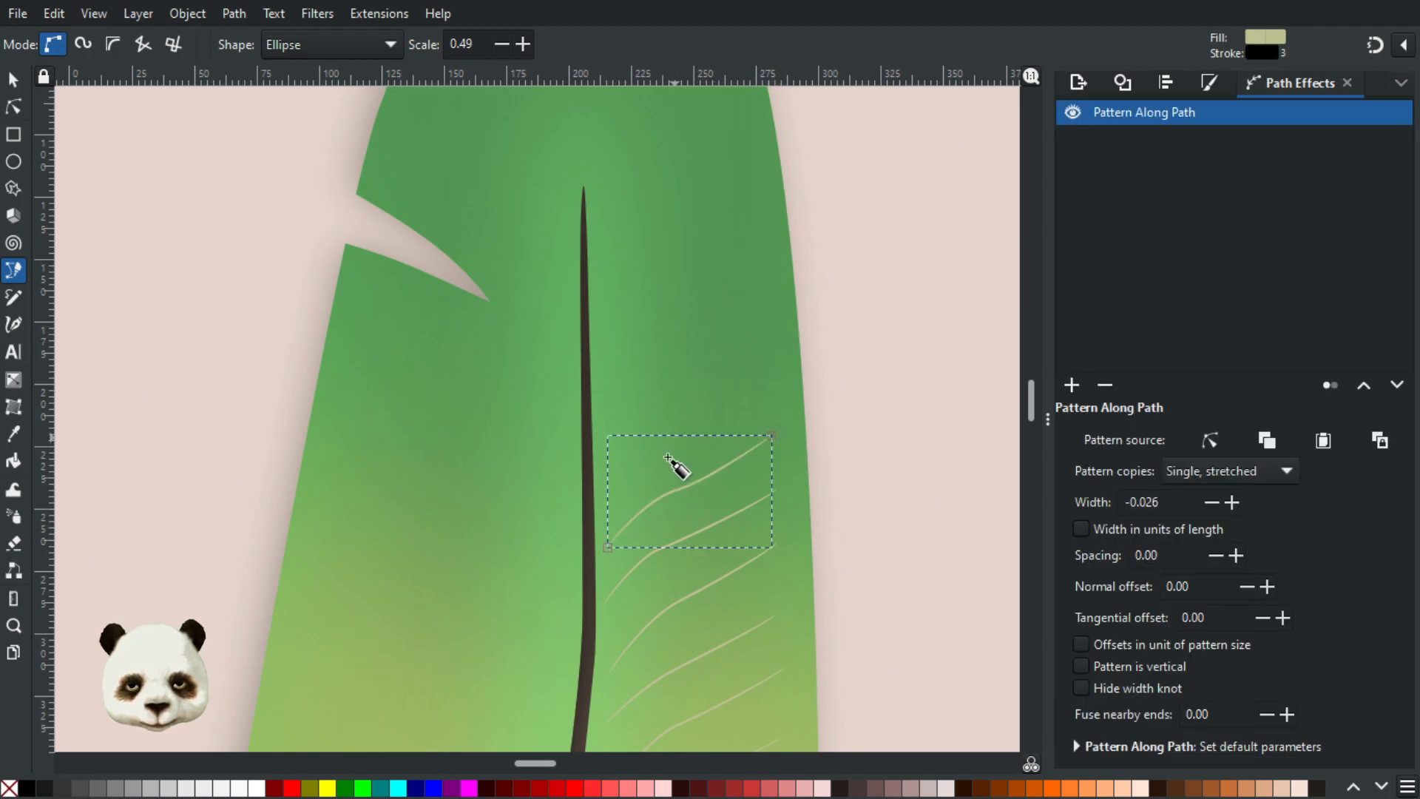
{"action": "scroll", "coordinate": [675, 466], "scroll_direction": "up", "scroll_amount": 3}
{"action": "left_click", "coordinate": [556, 620]}
{"action": "left_click", "coordinate": [589, 588]}
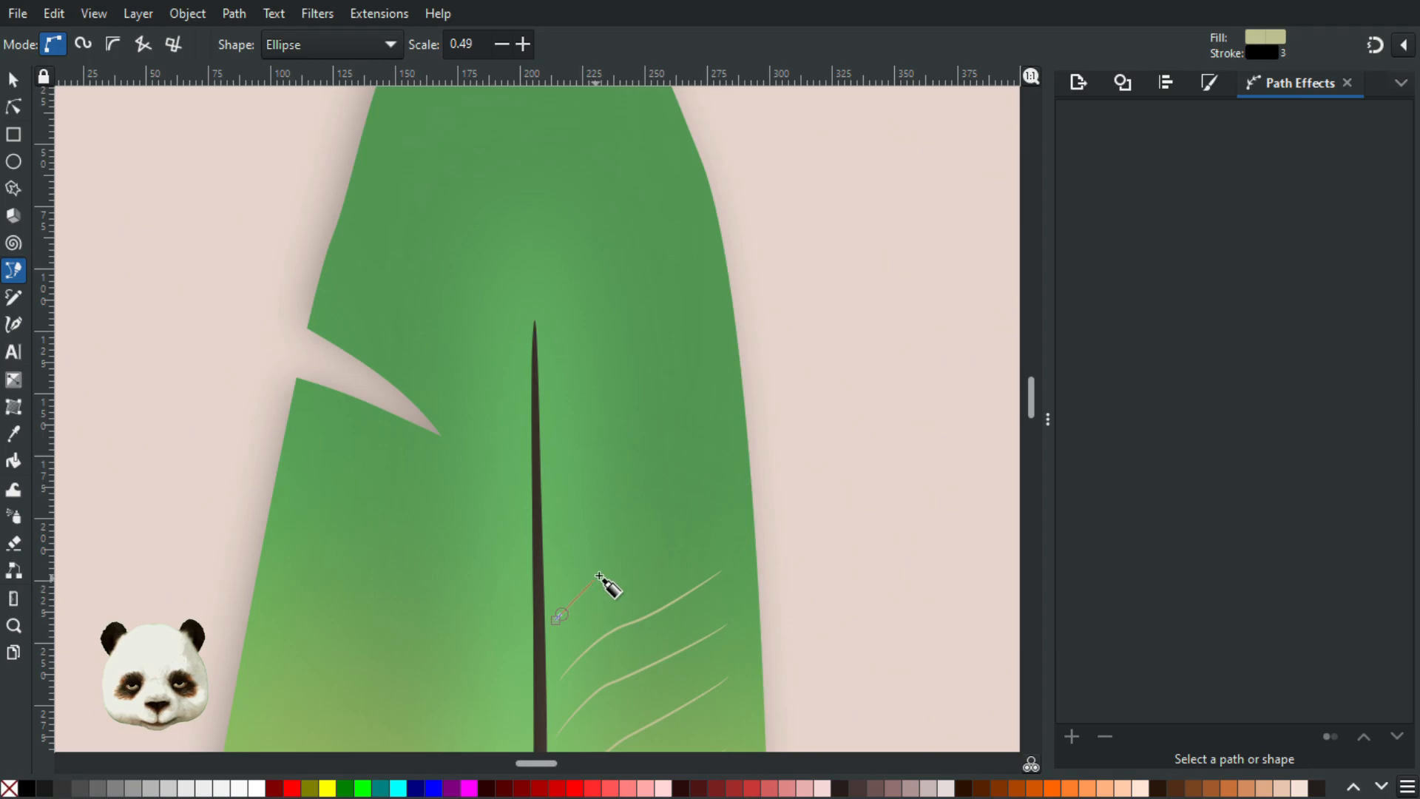
{"action": "left_click", "coordinate": [656, 556]}
{"action": "left_click", "coordinate": [726, 501]}
{"action": "right_click", "coordinate": [735, 476]}
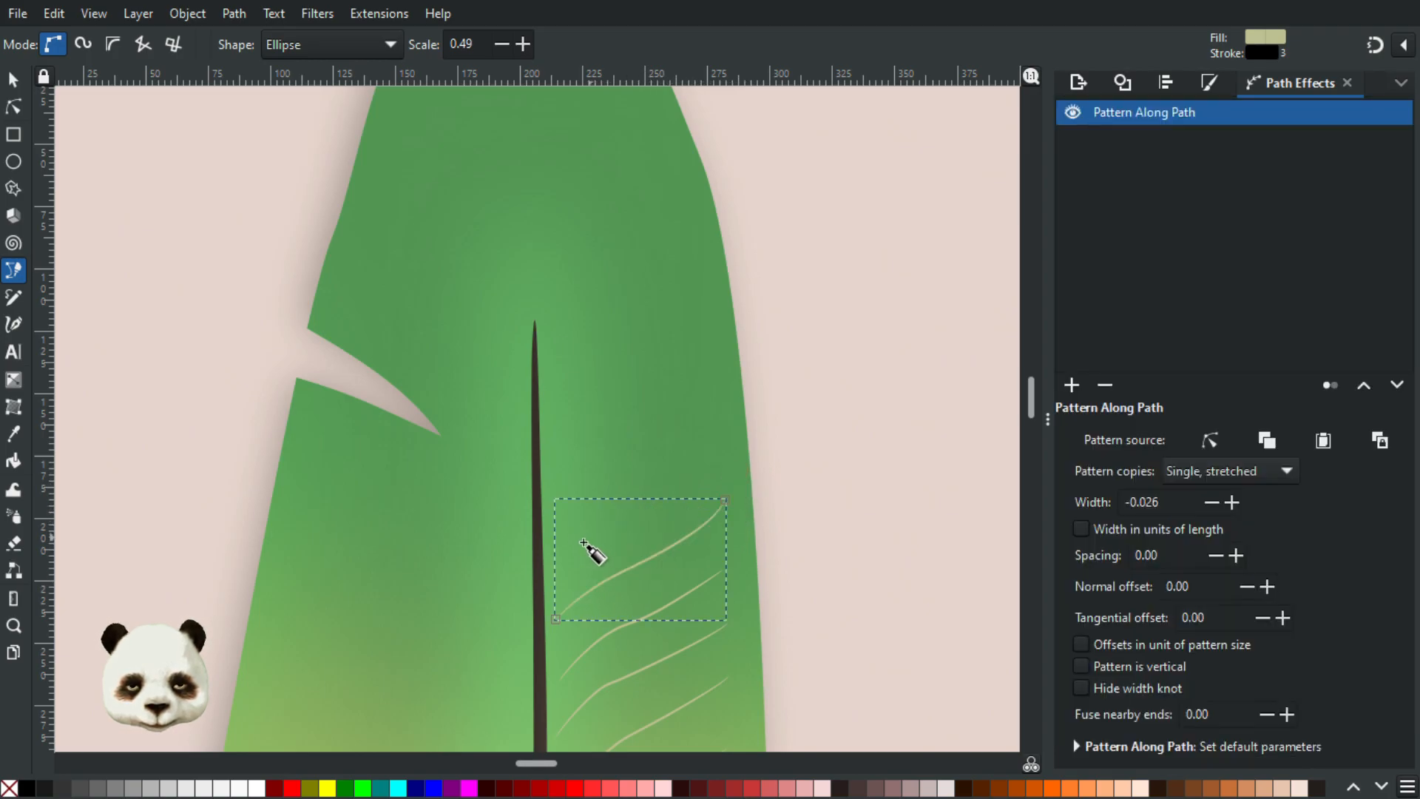
- Draw two more barb lines on the right vane, rising from the shaft to about the height of the opposite edge's notch
{"action": "left_click", "coordinate": [559, 560]}
{"action": "left_click", "coordinate": [591, 530]}
{"action": "left_click", "coordinate": [650, 505]}
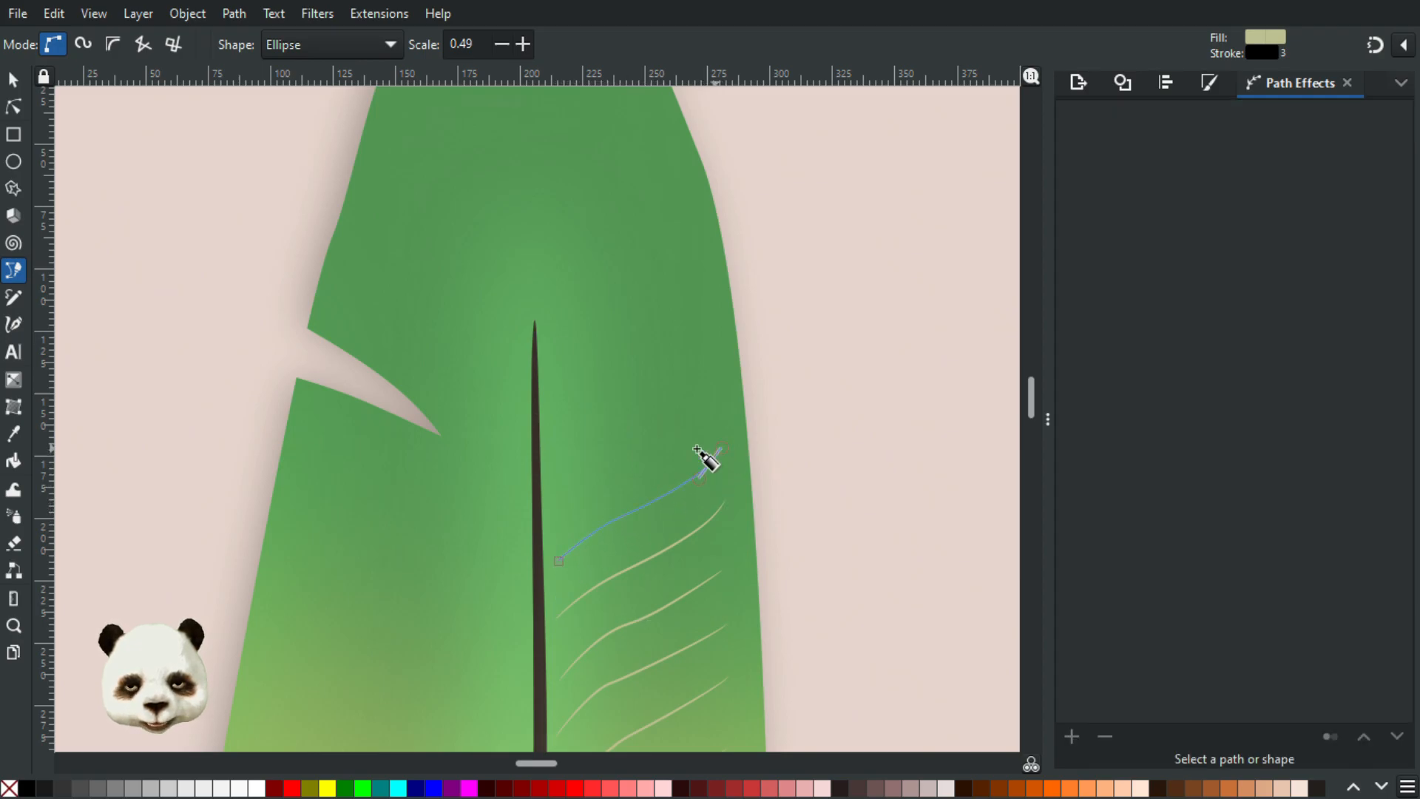
{"action": "left_click", "coordinate": [710, 464]}
{"action": "right_click", "coordinate": [710, 464]}
{"action": "left_click", "coordinate": [558, 496]}
{"action": "left_click_drag", "start_coordinate": [611, 458], "coordinate": [637, 451]}
{"action": "left_click", "coordinate": [704, 400]}
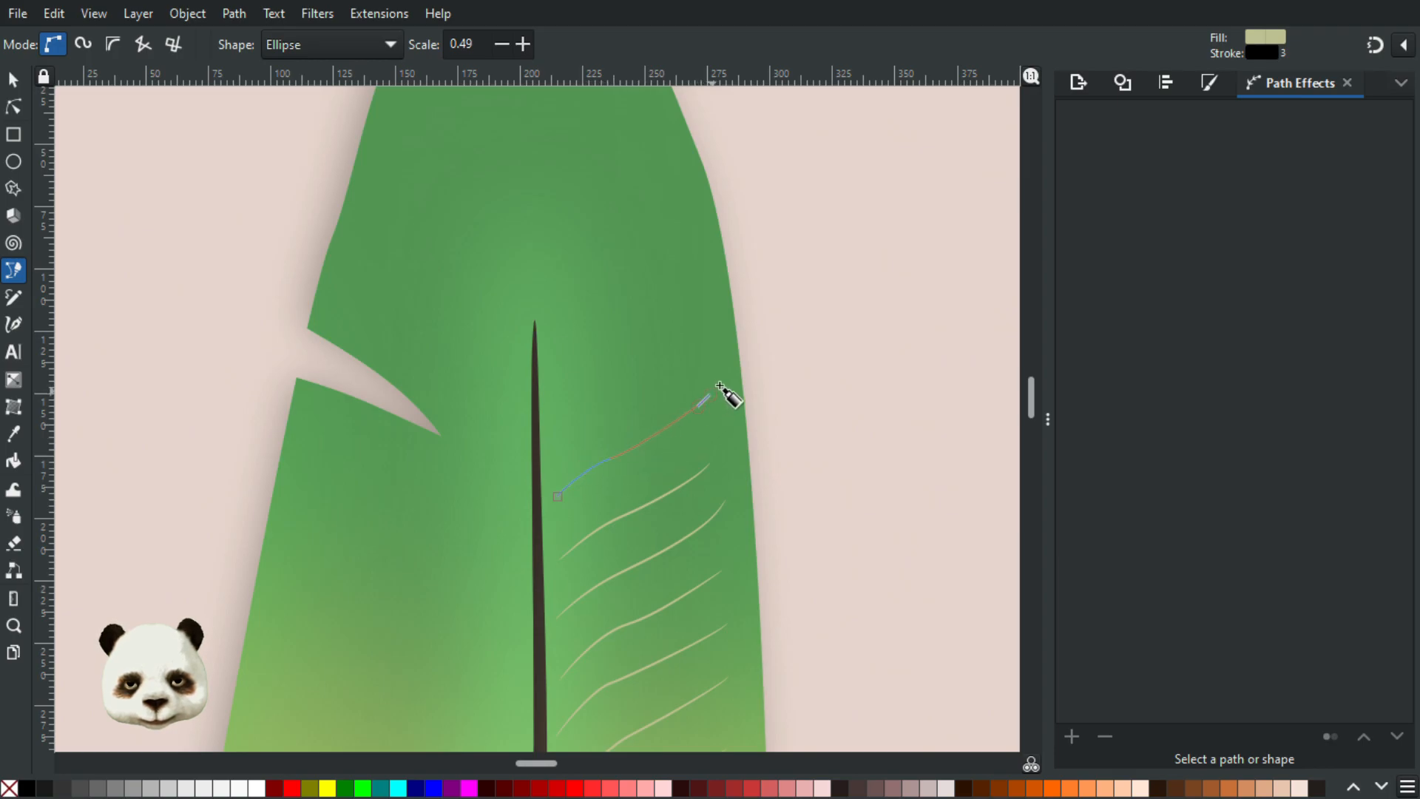
{"action": "right_click", "coordinate": [729, 392]}
- Draw two steeper barb lines from just below the shaft's tip up toward the feather's right edge
{"action": "left_click_drag", "start_coordinate": [657, 379], "coordinate": [617, 565]}
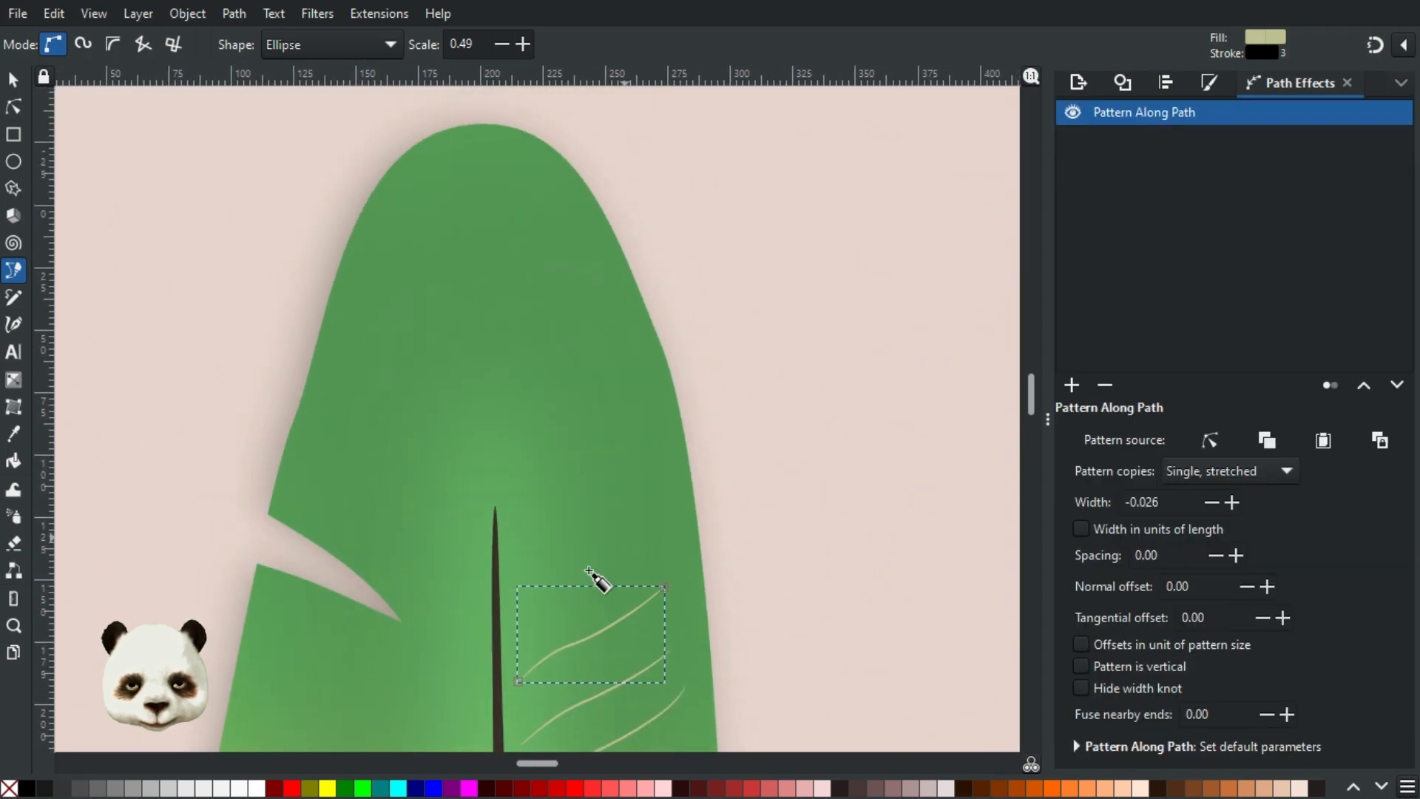
{"action": "left_click", "coordinate": [520, 629]}
{"action": "left_click", "coordinate": [665, 530]}
{"action": "left_click", "coordinate": [676, 484]}
{"action": "right_click", "coordinate": [677, 485]}
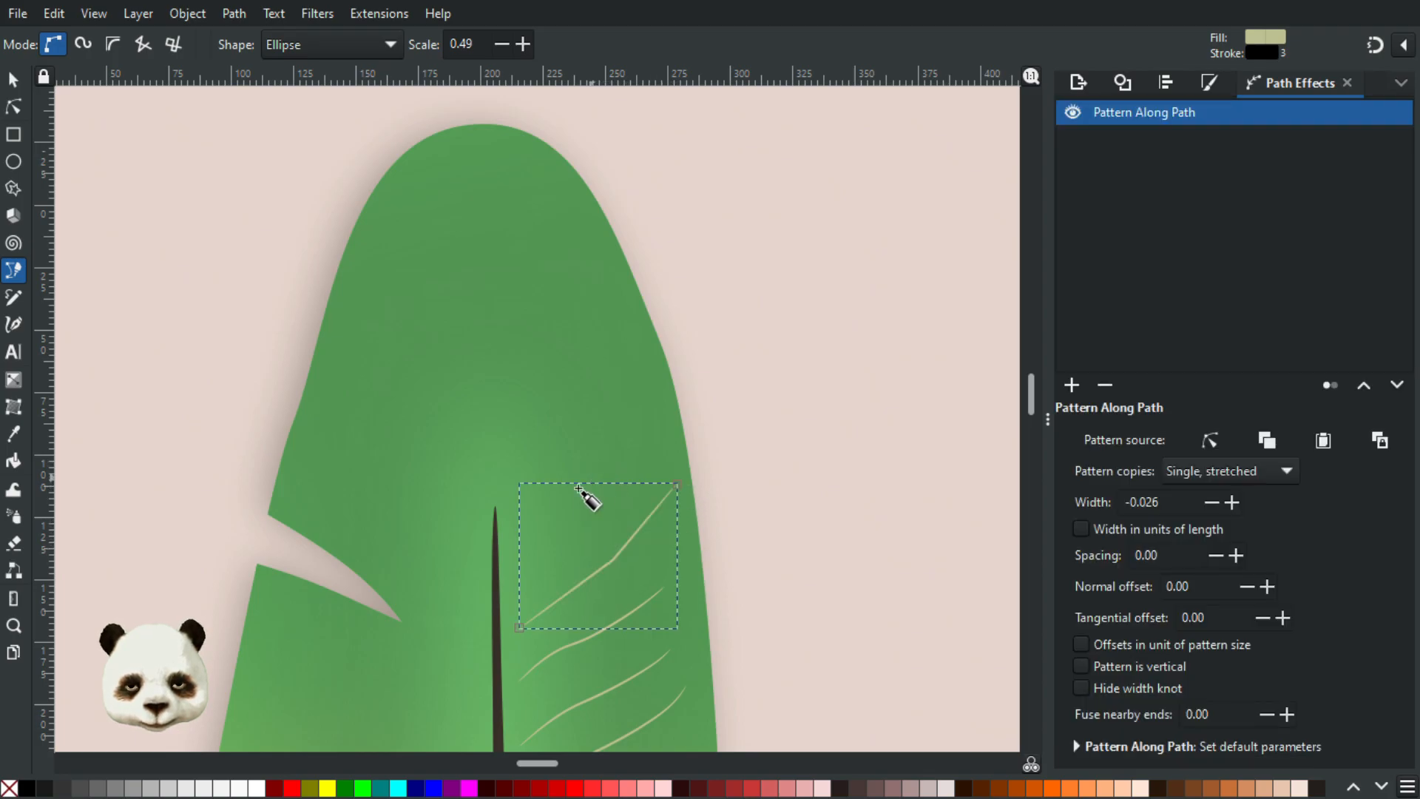
{"action": "left_click", "coordinate": [509, 566]}
{"action": "left_click_drag", "start_coordinate": [566, 512], "coordinate": [602, 498]}
{"action": "left_click", "coordinate": [654, 405]}
{"action": "right_click", "coordinate": [654, 404]}
- Draw two barb lines starting just above the shaft's tip and curving steeply up to the feather's upper right edge
{"action": "scroll", "coordinate": [545, 489], "scroll_direction": "up", "scroll_amount": 4}
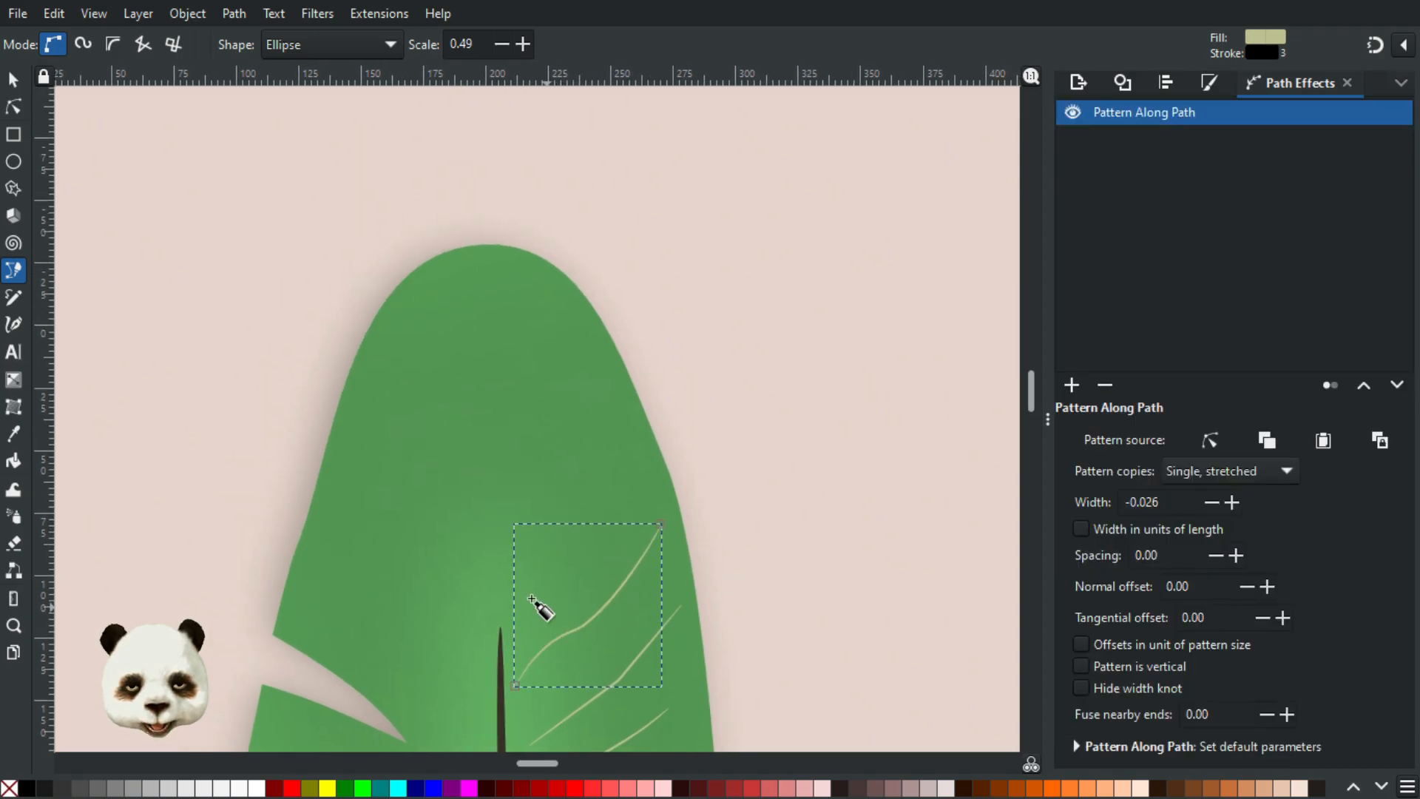
{"action": "left_click", "coordinate": [512, 614]}
{"action": "left_click_drag", "start_coordinate": [563, 566], "coordinate": [594, 548]}
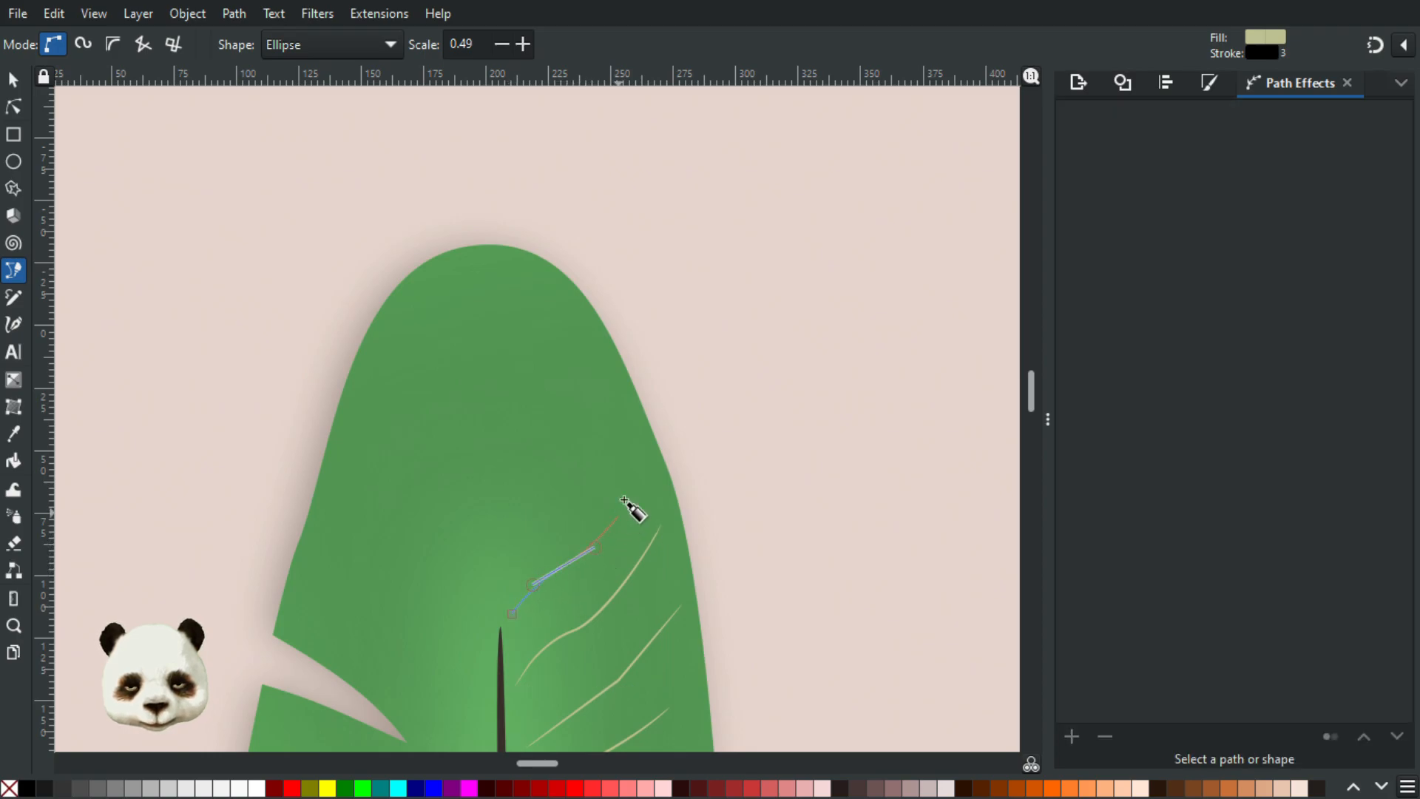
{"action": "left_click", "coordinate": [635, 457]}
{"action": "right_click", "coordinate": [635, 457]}
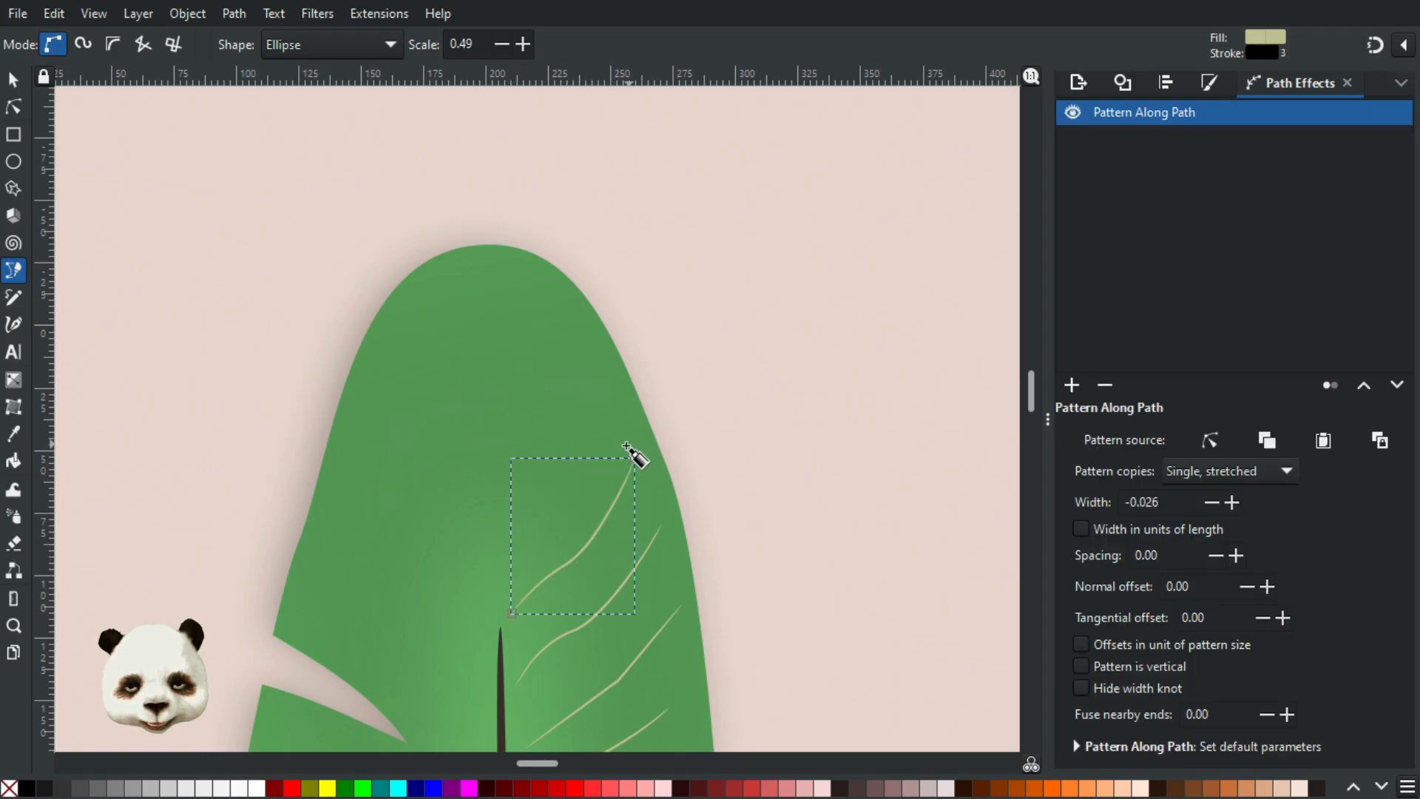
{"action": "left_click", "coordinate": [500, 583]}
{"action": "left_click", "coordinate": [579, 470]}
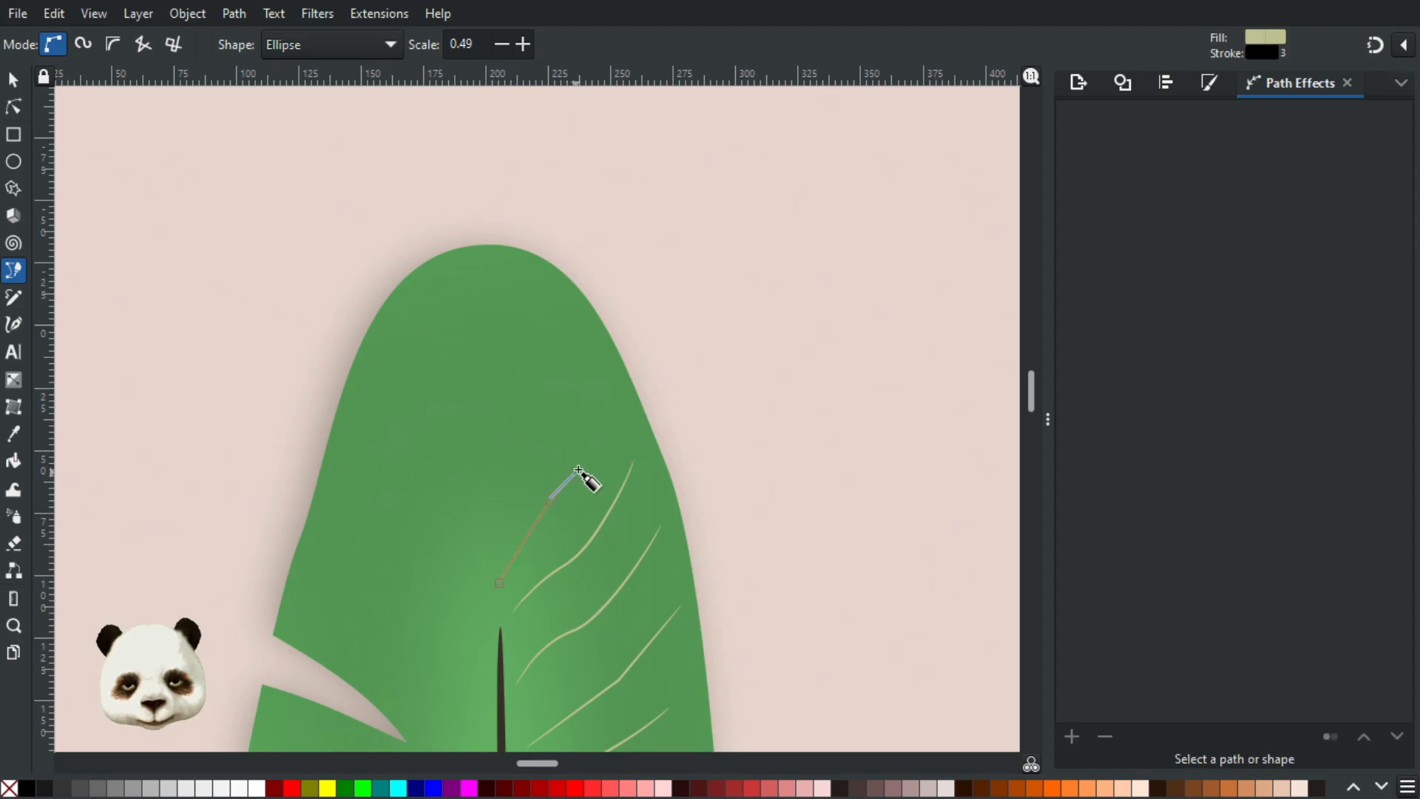
{"action": "left_click_drag", "start_coordinate": [601, 370], "coordinate": [601, 357]}
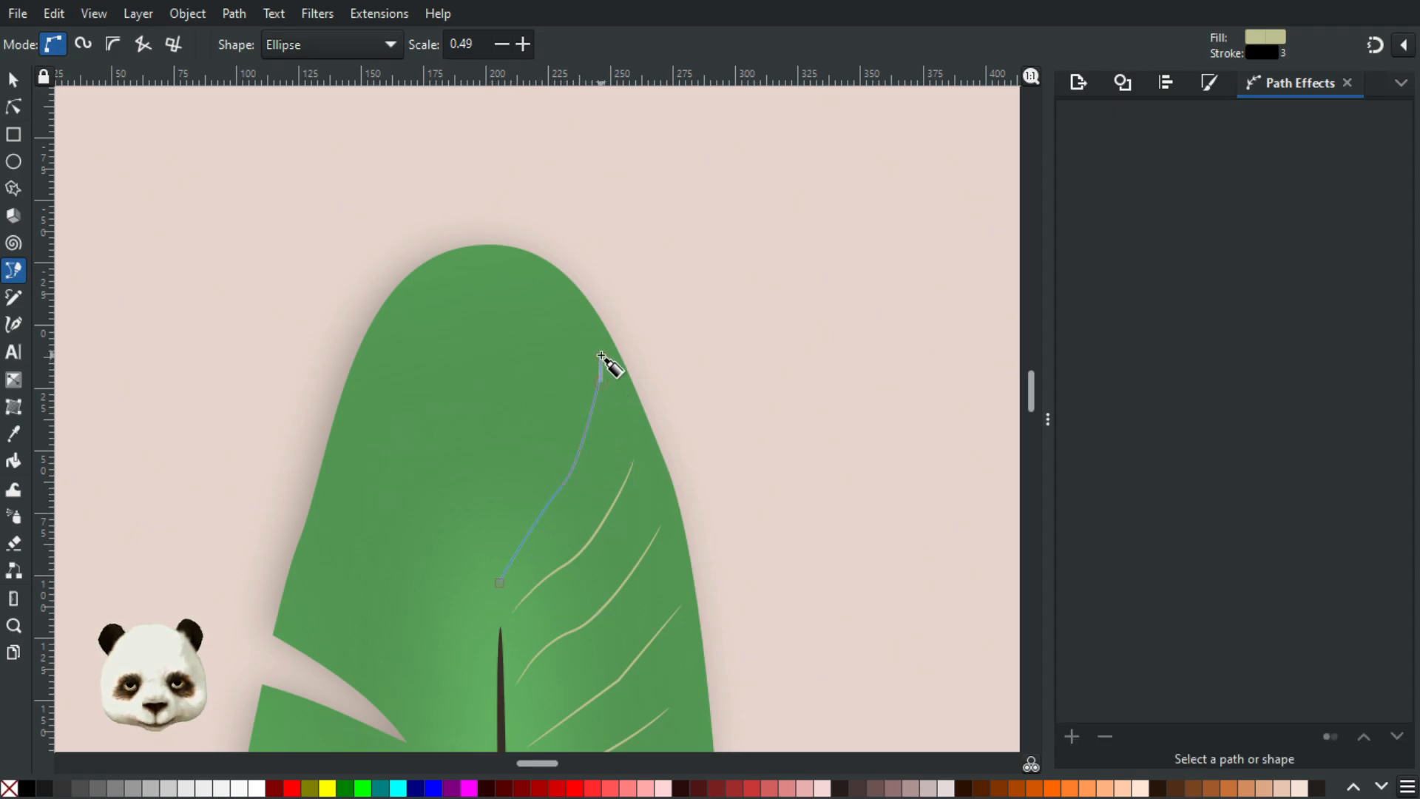
{"action": "right_click", "coordinate": [601, 357]}
- Add two long, steep barb lines above the shaft's tip, fanning up toward the right side of the feather's rounded end
{"action": "left_click", "coordinate": [496, 537]}
{"action": "left_click", "coordinate": [524, 441]}
{"action": "left_click", "coordinate": [563, 380]}
{"action": "left_click", "coordinate": [566, 306]}
{"action": "right_click", "coordinate": [570, 304]}
{"action": "left_click", "coordinate": [488, 522]}
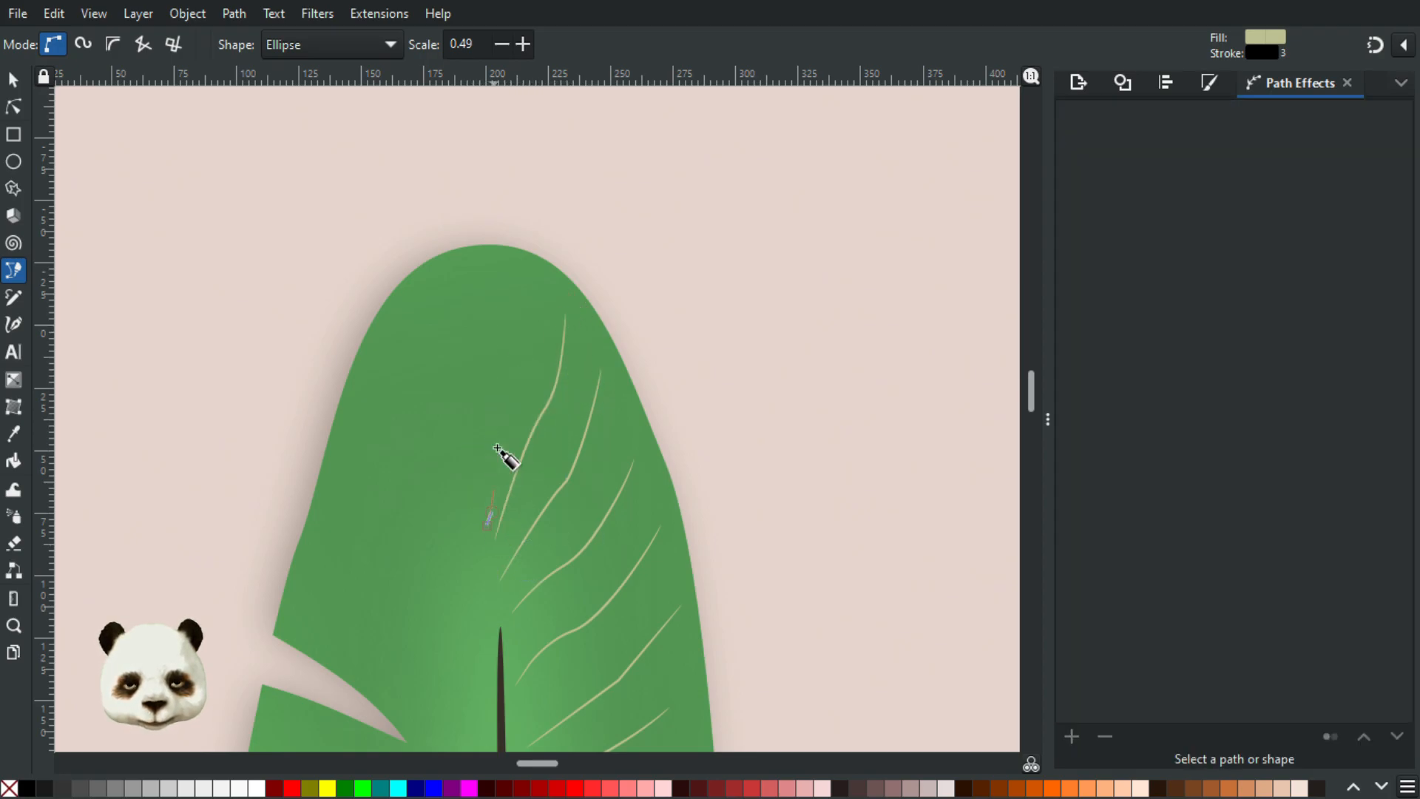
{"action": "left_click", "coordinate": [515, 360]}
{"action": "left_click", "coordinate": [540, 319]}
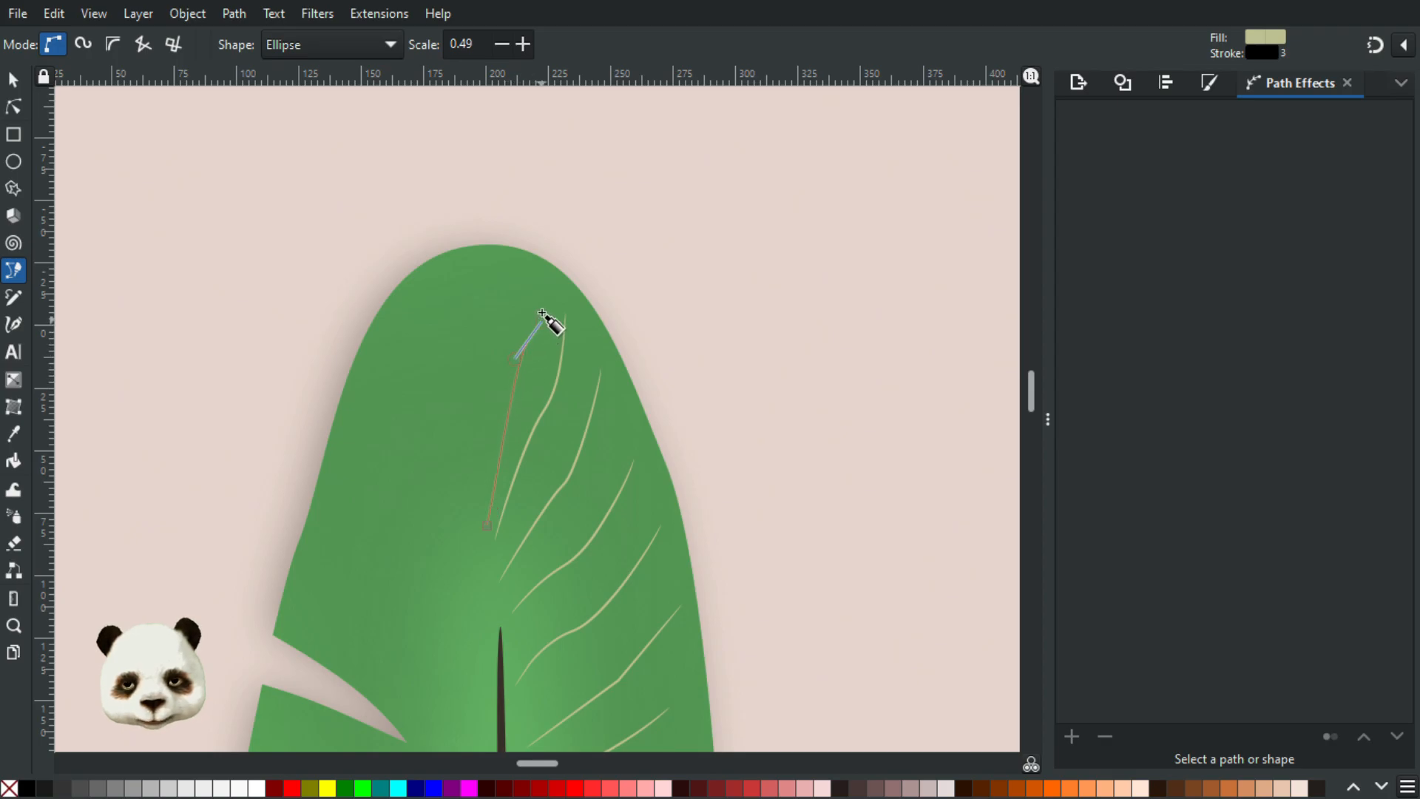
{"action": "left_click", "coordinate": [531, 263]}
{"action": "right_click", "coordinate": [529, 326]}
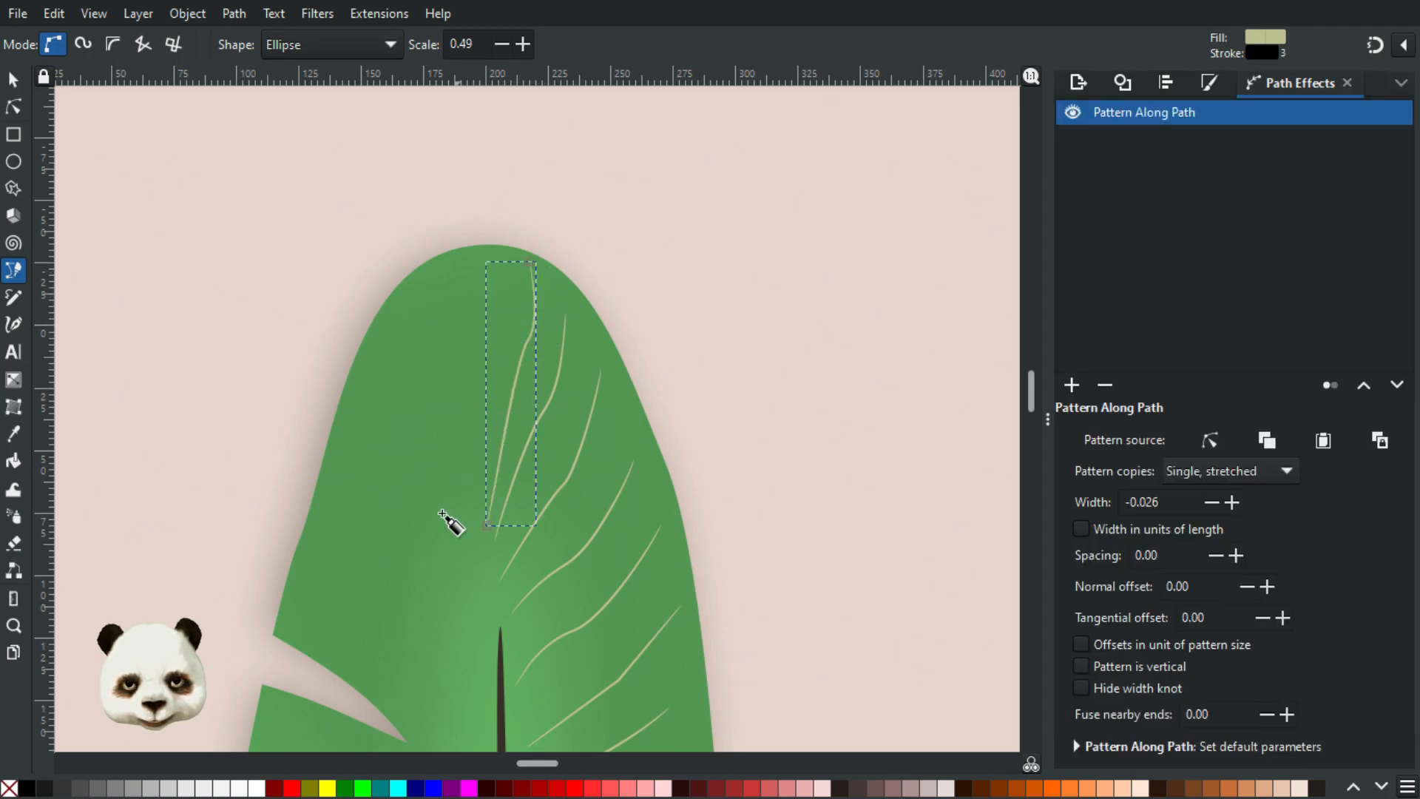
- Draw a nearly vertical barb line above the shaft, up to the centre of the feather's rounded end
{"action": "left_click", "coordinate": [481, 501]}
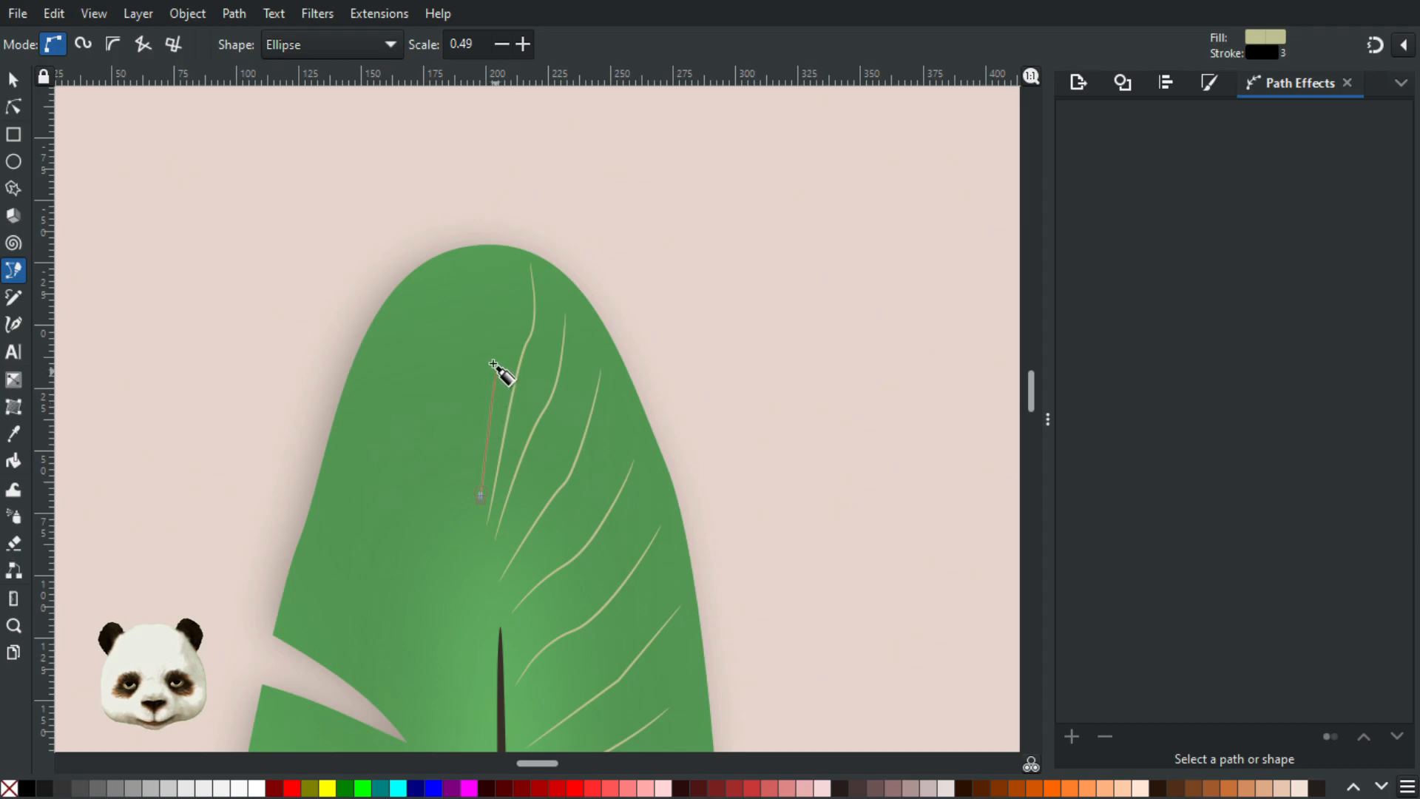
{"action": "left_click", "coordinate": [490, 306]}
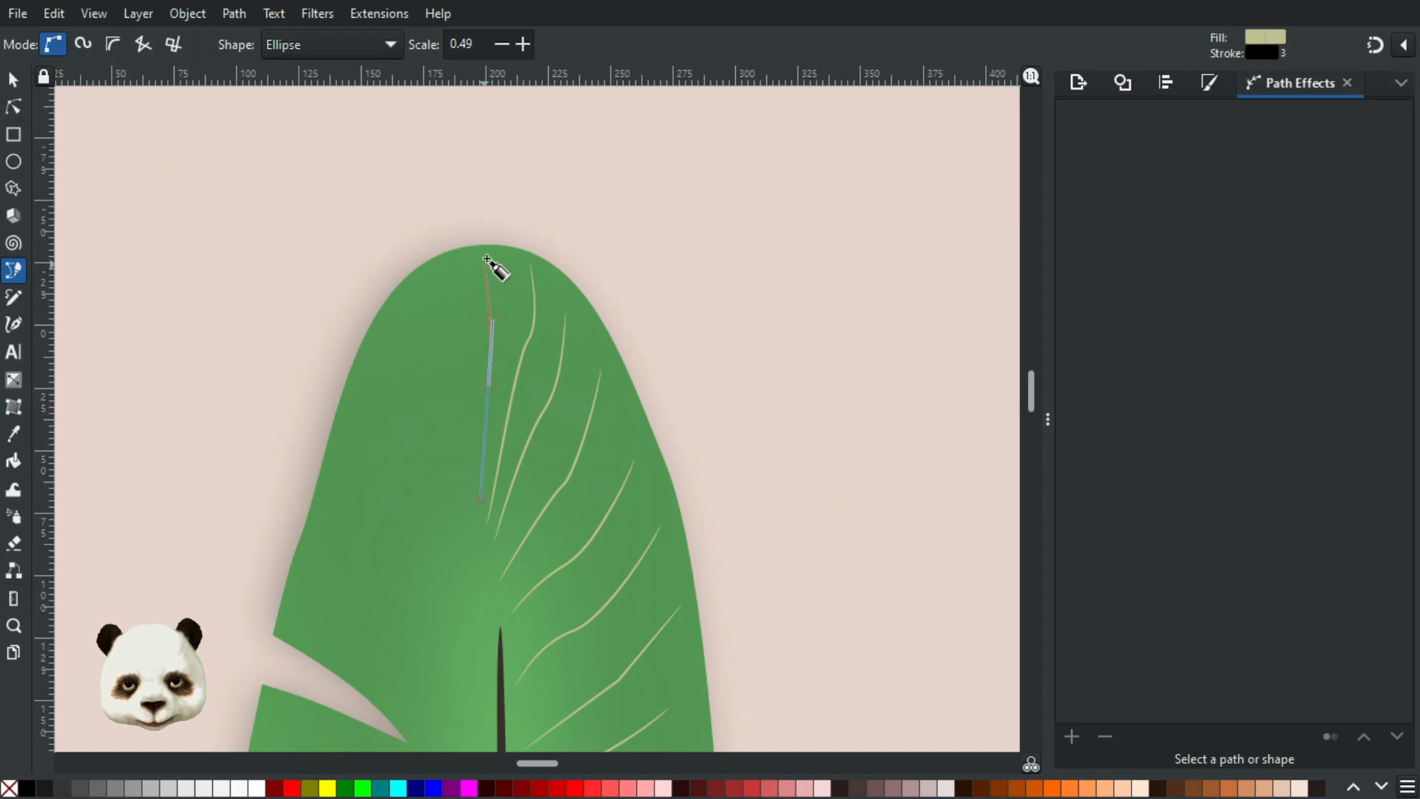
{"action": "left_click", "coordinate": [487, 259]}
{"action": "right_click", "coordinate": [482, 307]}
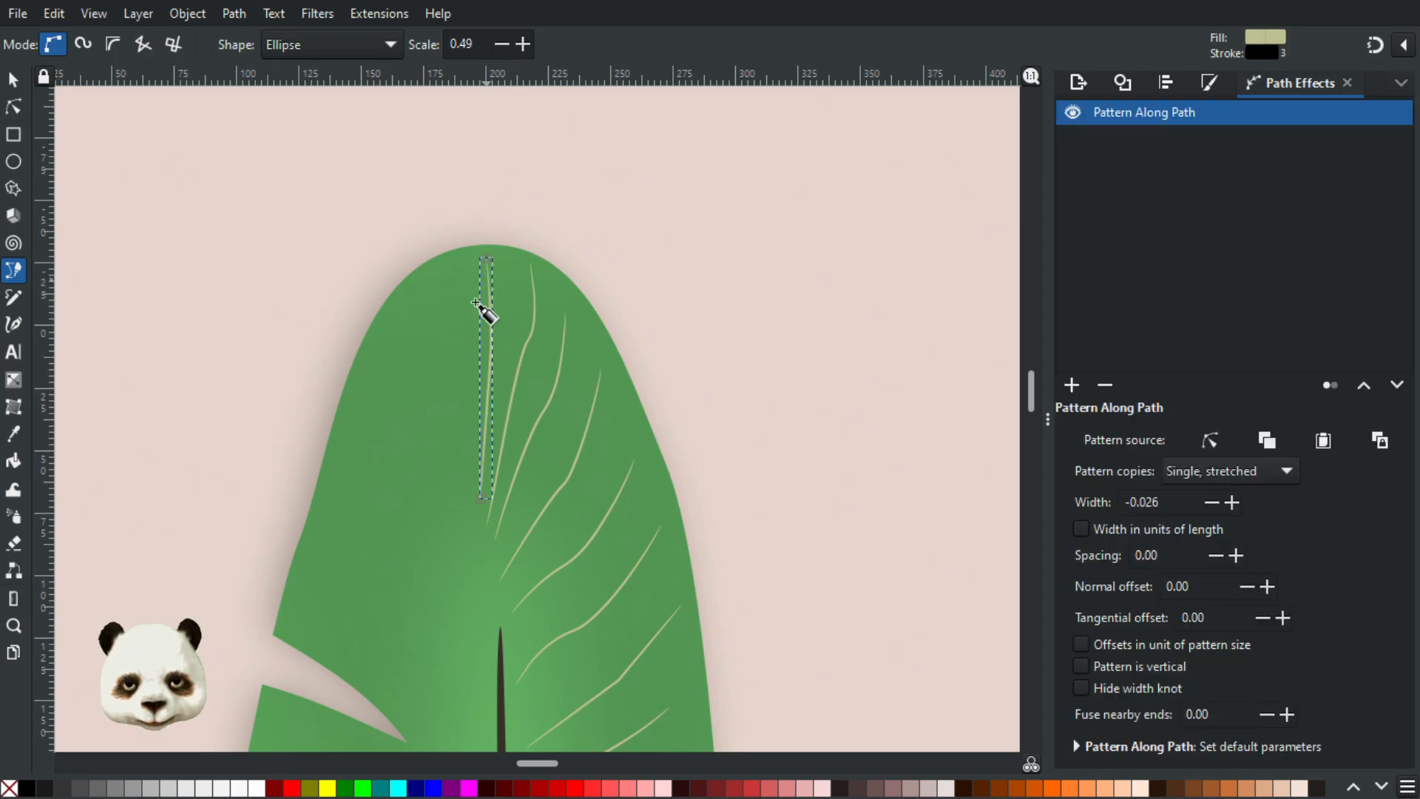
- Draw two barb lines left of the vertical centre line, fanning from above the shaft toward the feather's upper left edge
{"action": "left_click", "coordinate": [477, 527]}
{"action": "left_click", "coordinate": [461, 443]}
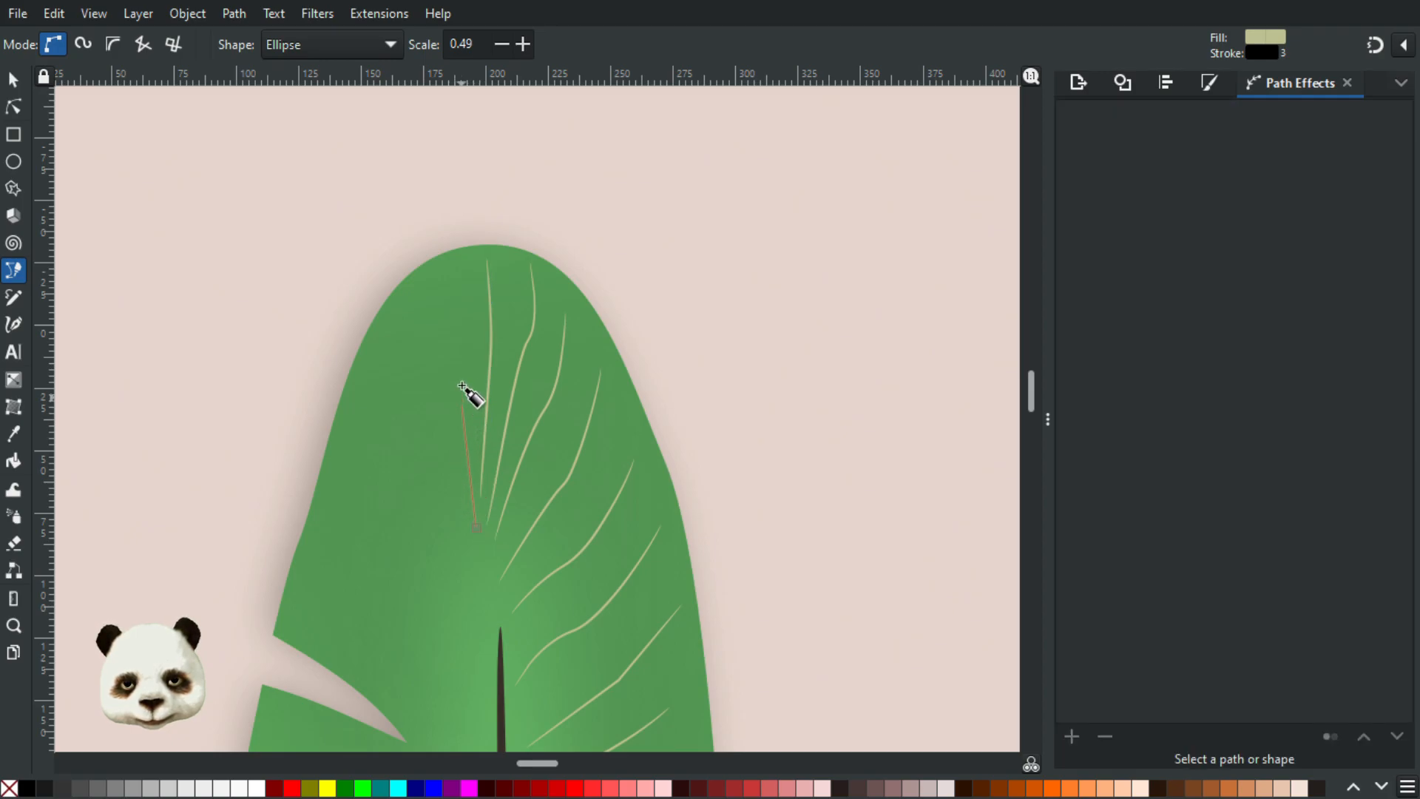
{"action": "left_click", "coordinate": [453, 274]}
{"action": "right_click", "coordinate": [441, 269]}
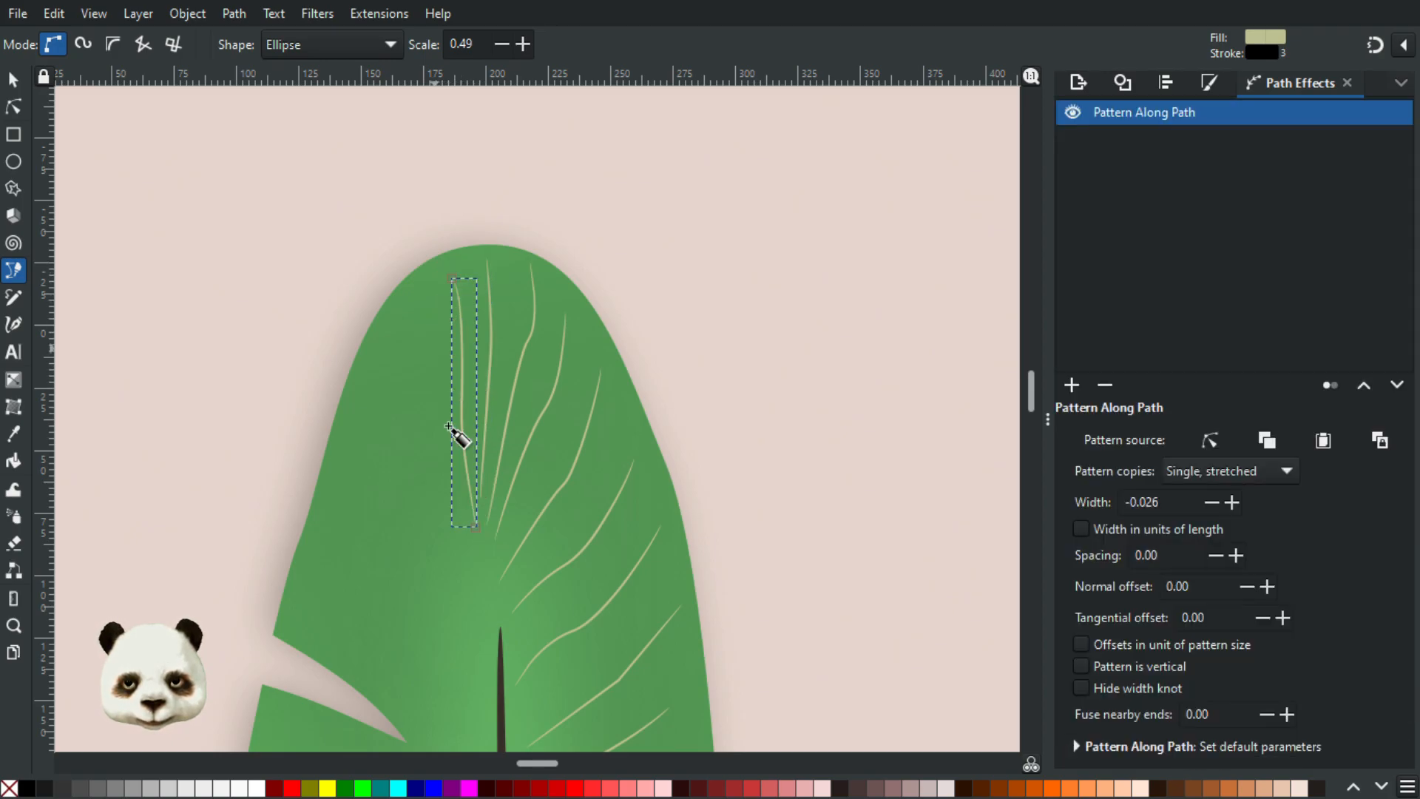
{"action": "left_click", "coordinate": [477, 545]}
{"action": "left_click_drag", "start_coordinate": [429, 444], "coordinate": [429, 411]}
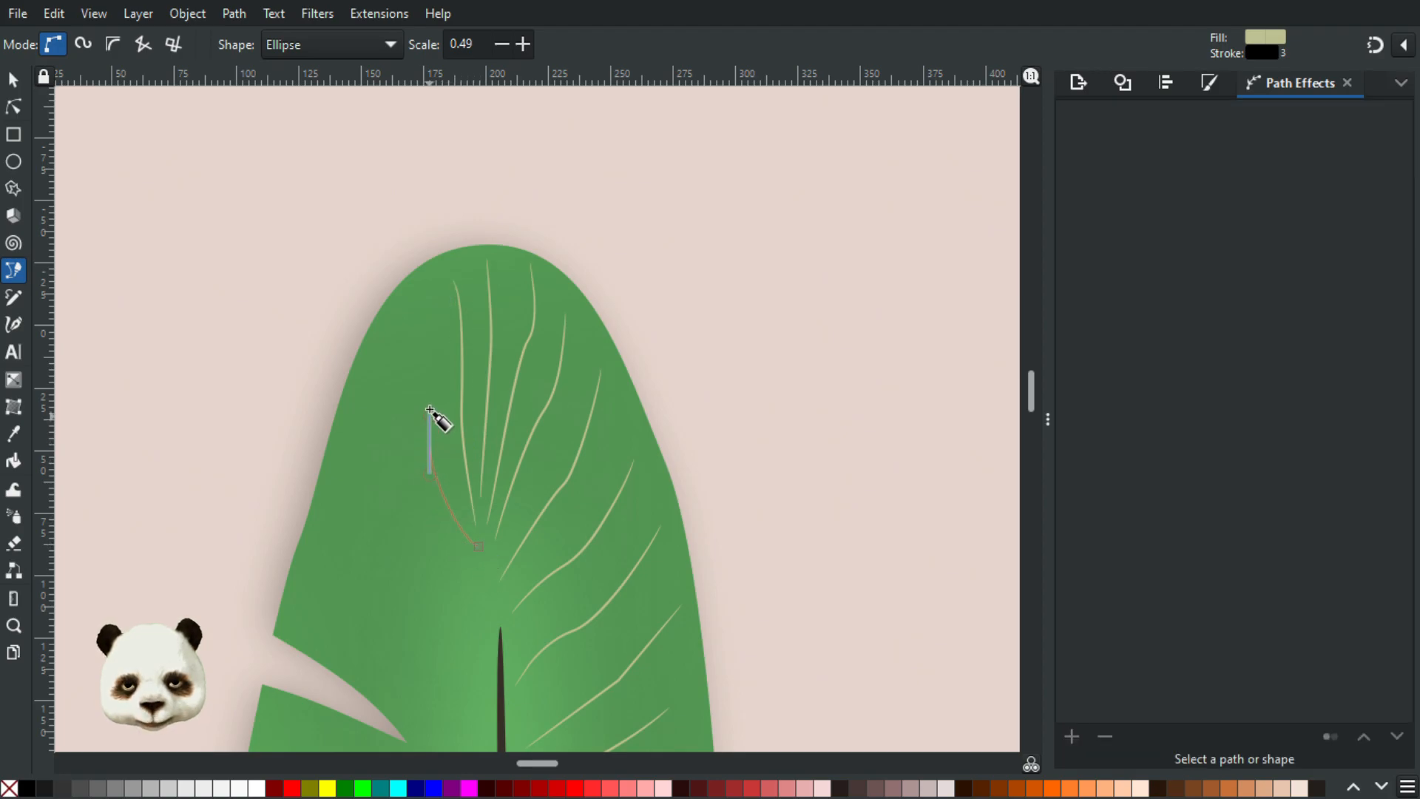
{"action": "left_click", "coordinate": [394, 338]}
{"action": "right_click", "coordinate": [394, 337]}
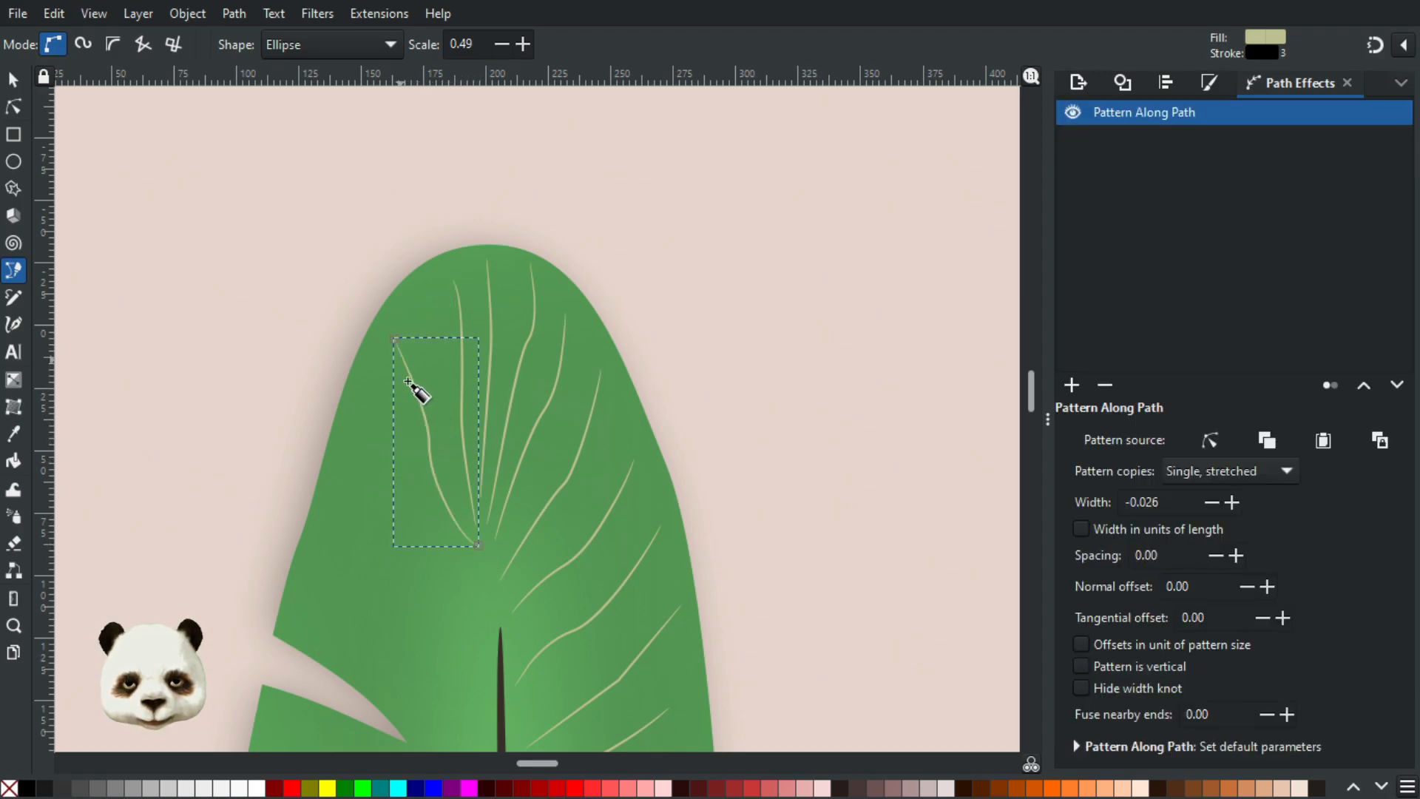
- Draw two diagonal barb lines from above the shaft's tip to the feather's left edge above the notch, the second above the first
{"action": "left_click", "coordinate": [476, 578]}
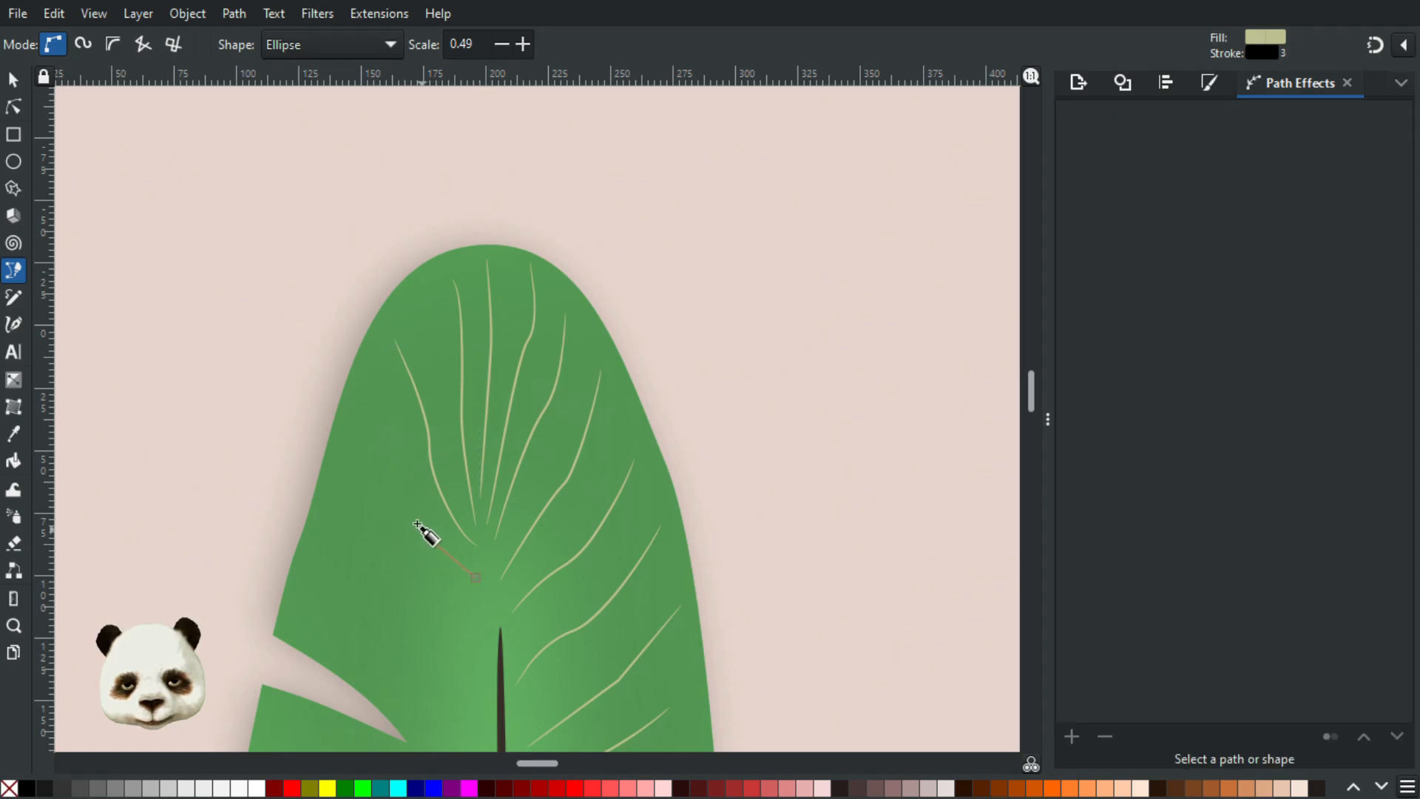
{"action": "left_click", "coordinate": [329, 469]}
{"action": "right_click", "coordinate": [329, 469]}
{"action": "left_click", "coordinate": [477, 559]}
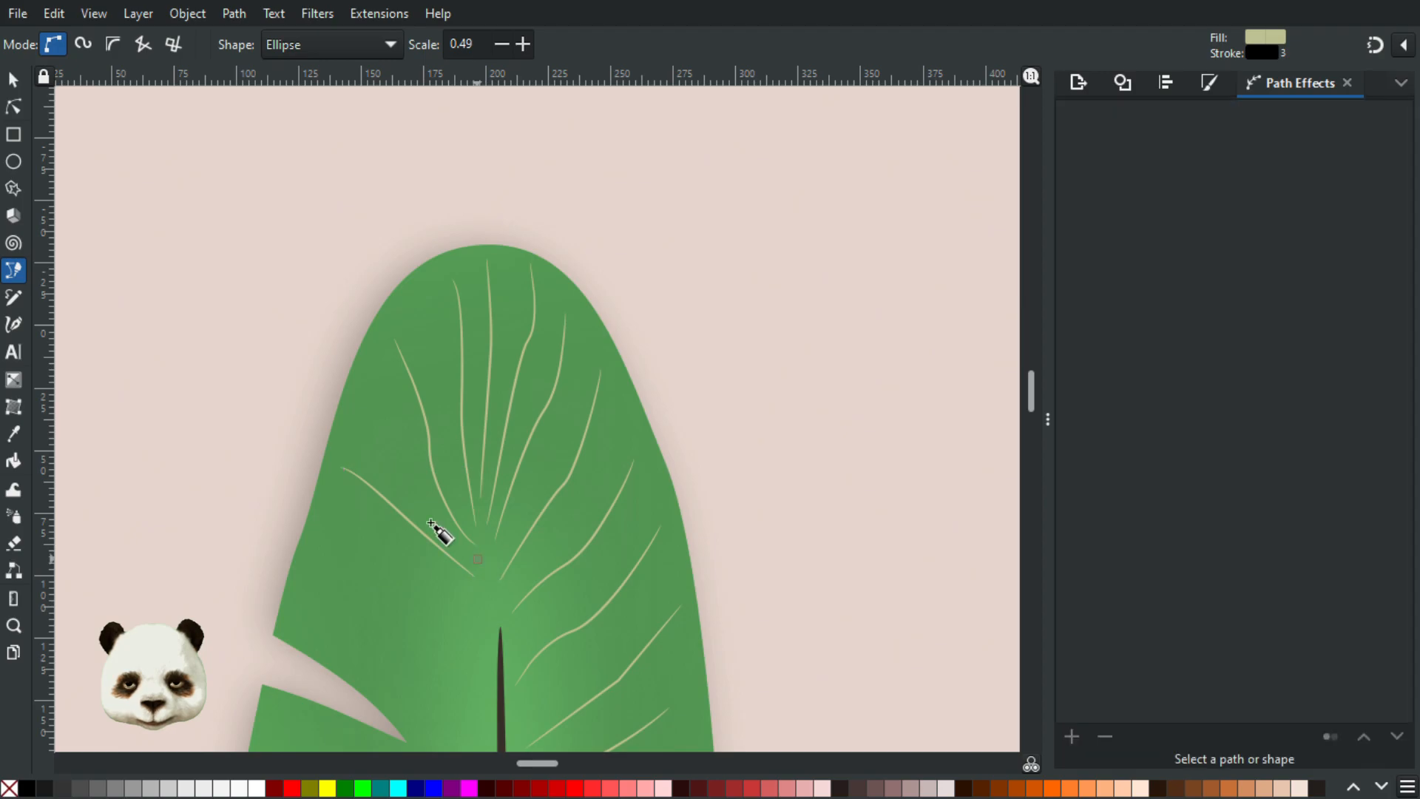
{"action": "left_click", "coordinate": [344, 409]}
{"action": "right_click", "coordinate": [345, 408]}
{"action": "left_click_drag", "start_coordinate": [377, 608], "coordinate": [482, 469]}
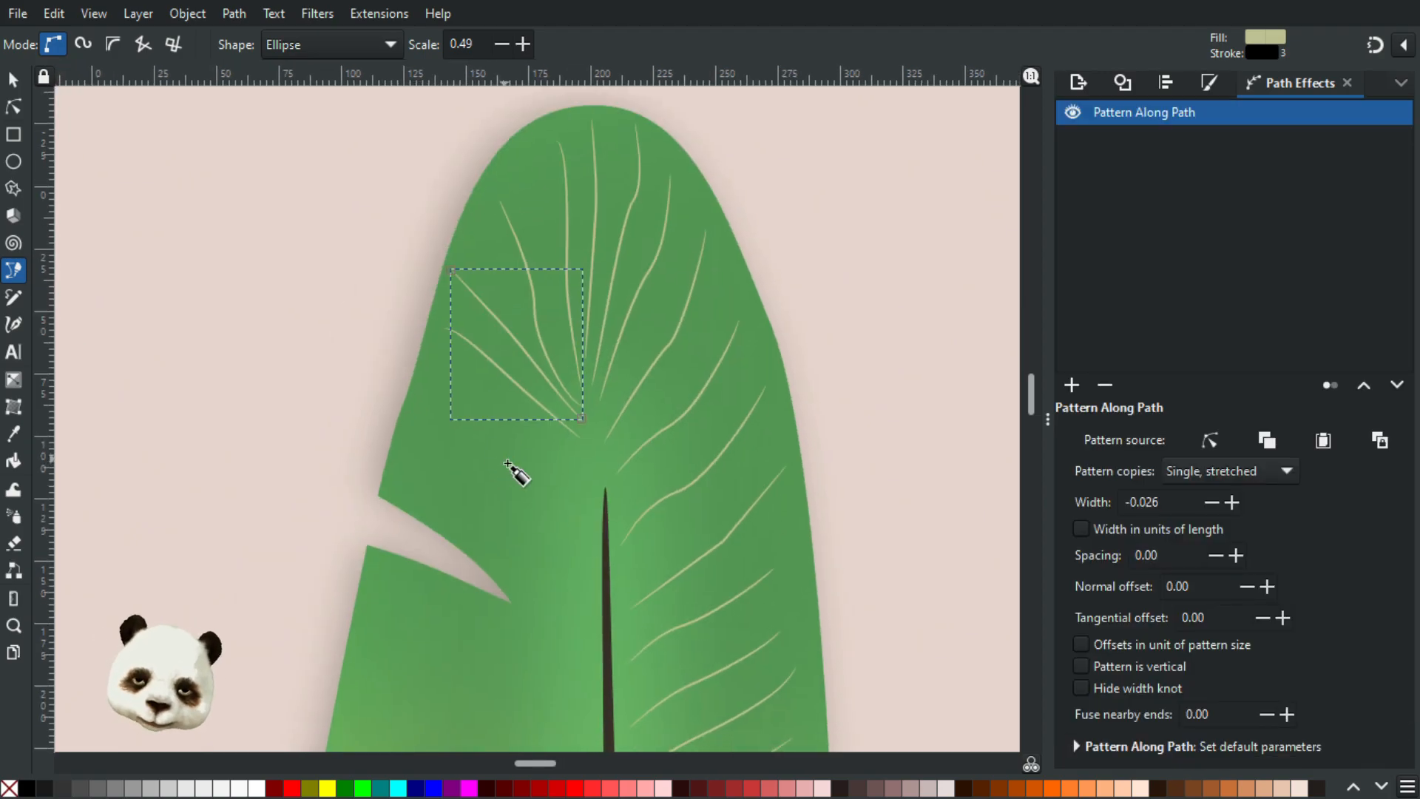
- Draw two curved barb lines from just above the shaft's tip to the feather's left edge above the notch, the second below the first
{"action": "left_click", "coordinate": [594, 467]}
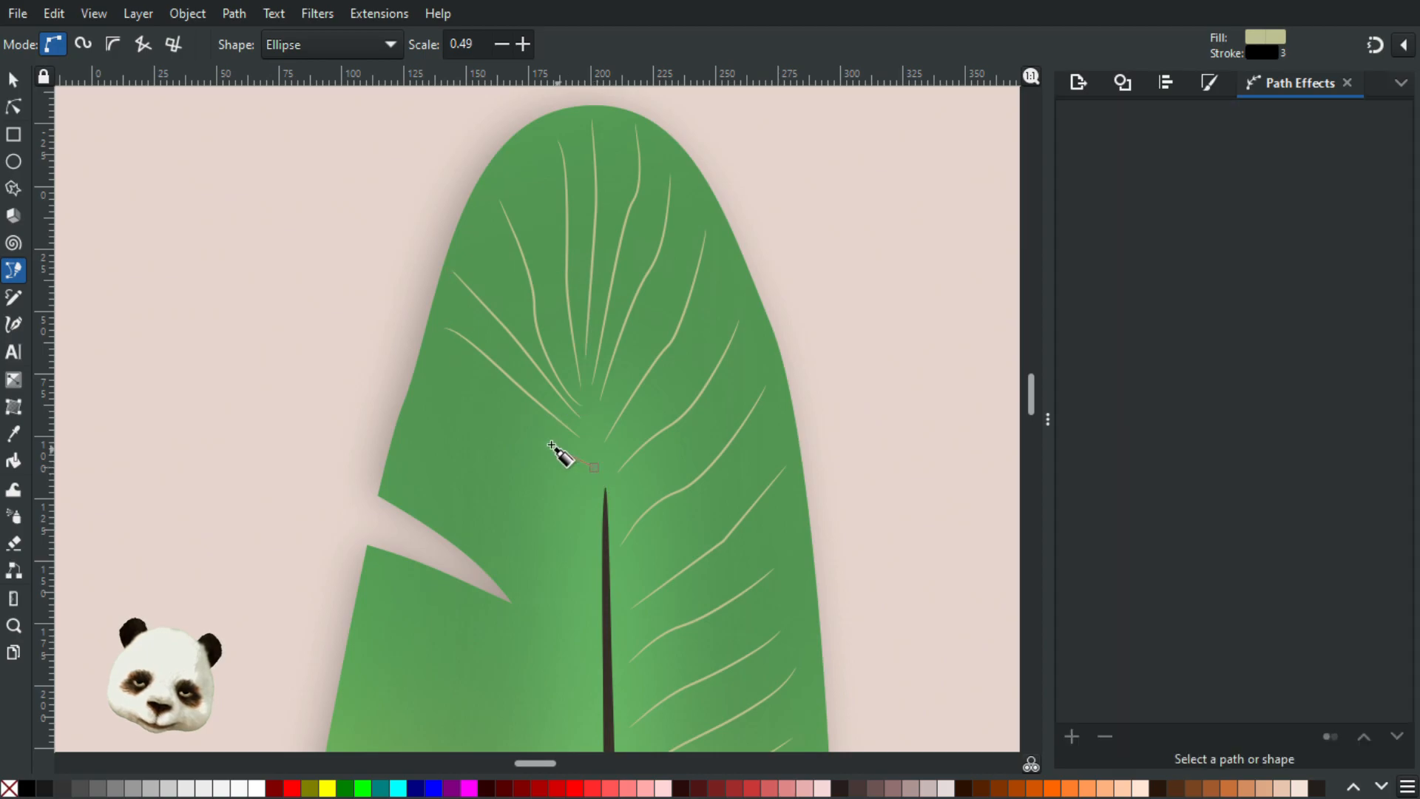
{"action": "left_click_drag", "start_coordinate": [517, 429], "coordinate": [475, 424]}
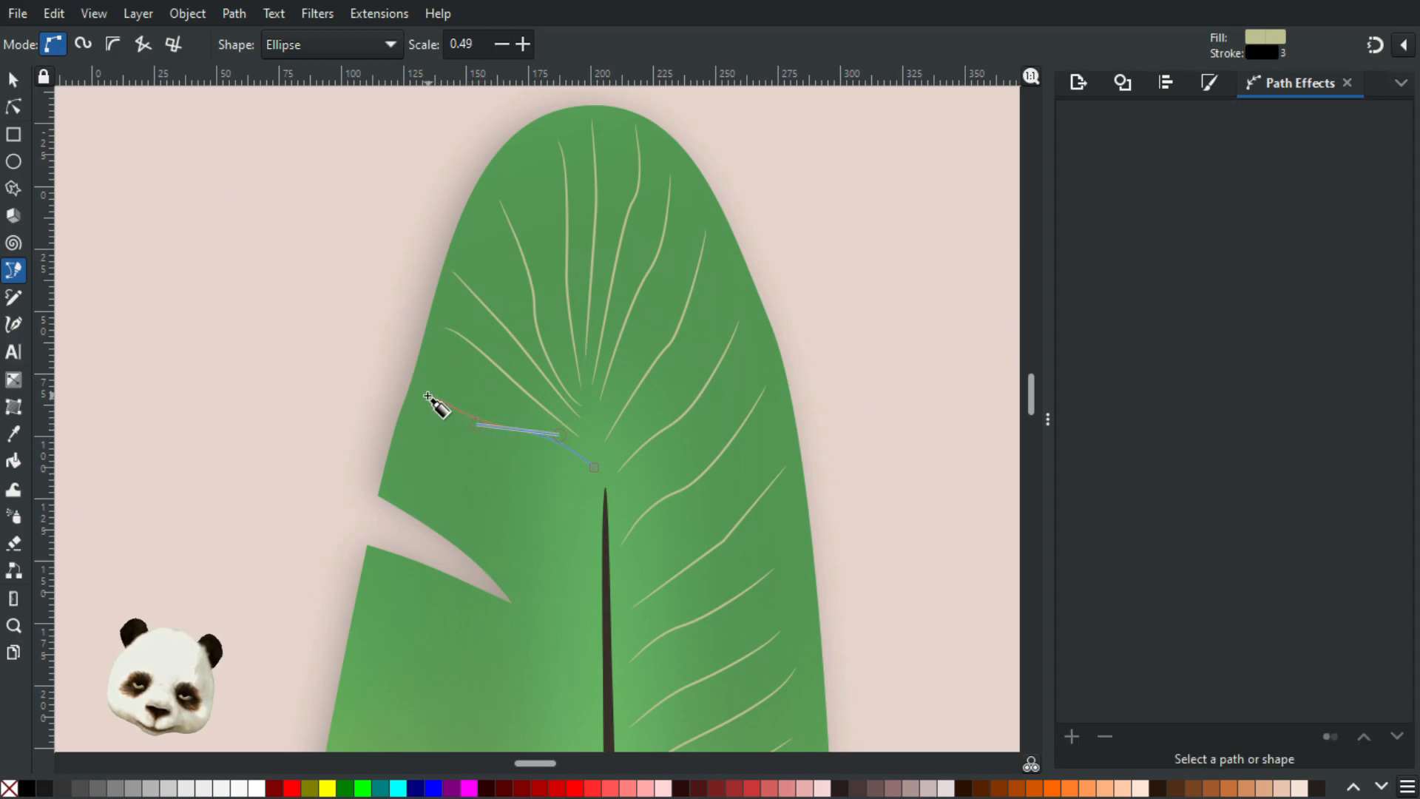
{"action": "double_click", "coordinate": [427, 397]}
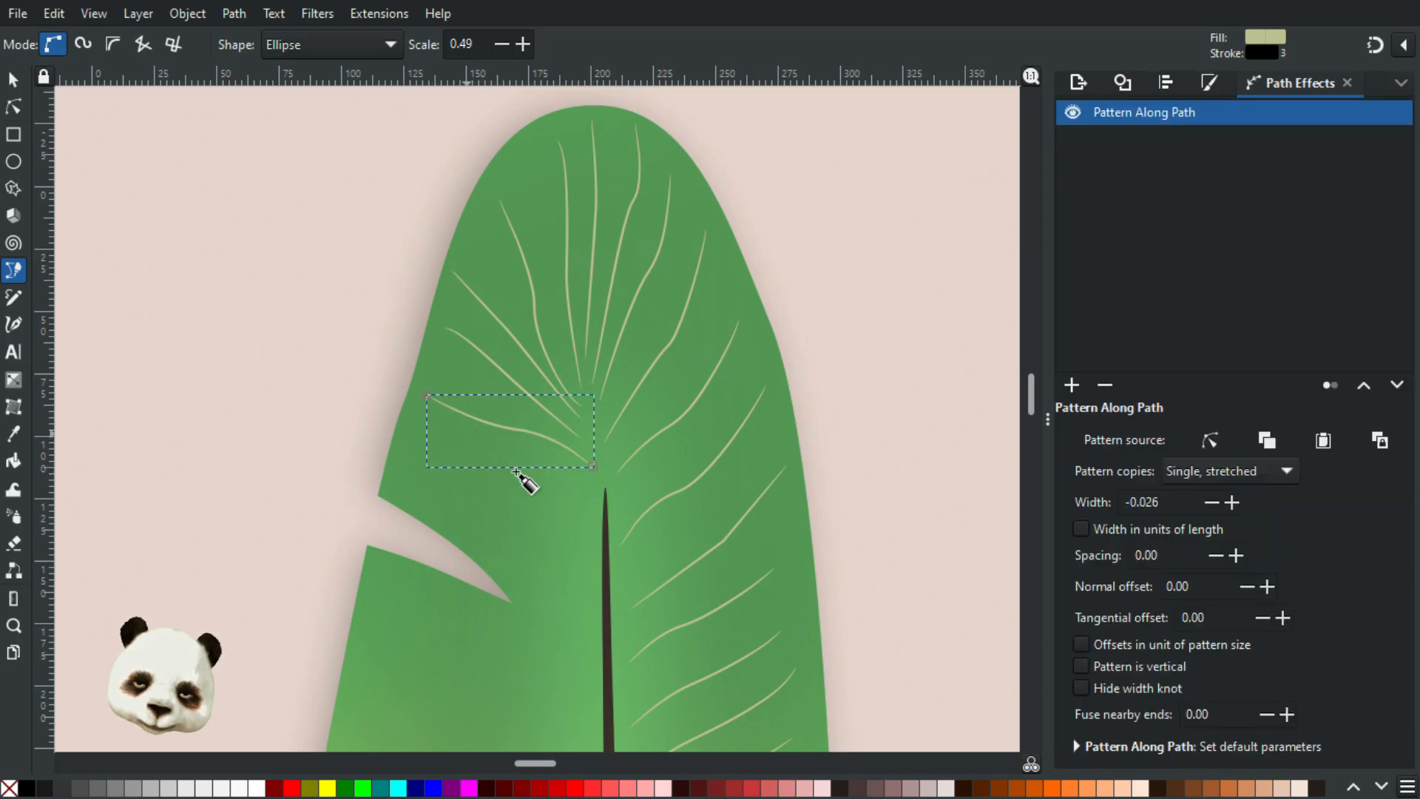
{"action": "left_click", "coordinate": [593, 489]}
{"action": "left_click_drag", "start_coordinate": [520, 467], "coordinate": [502, 467]}
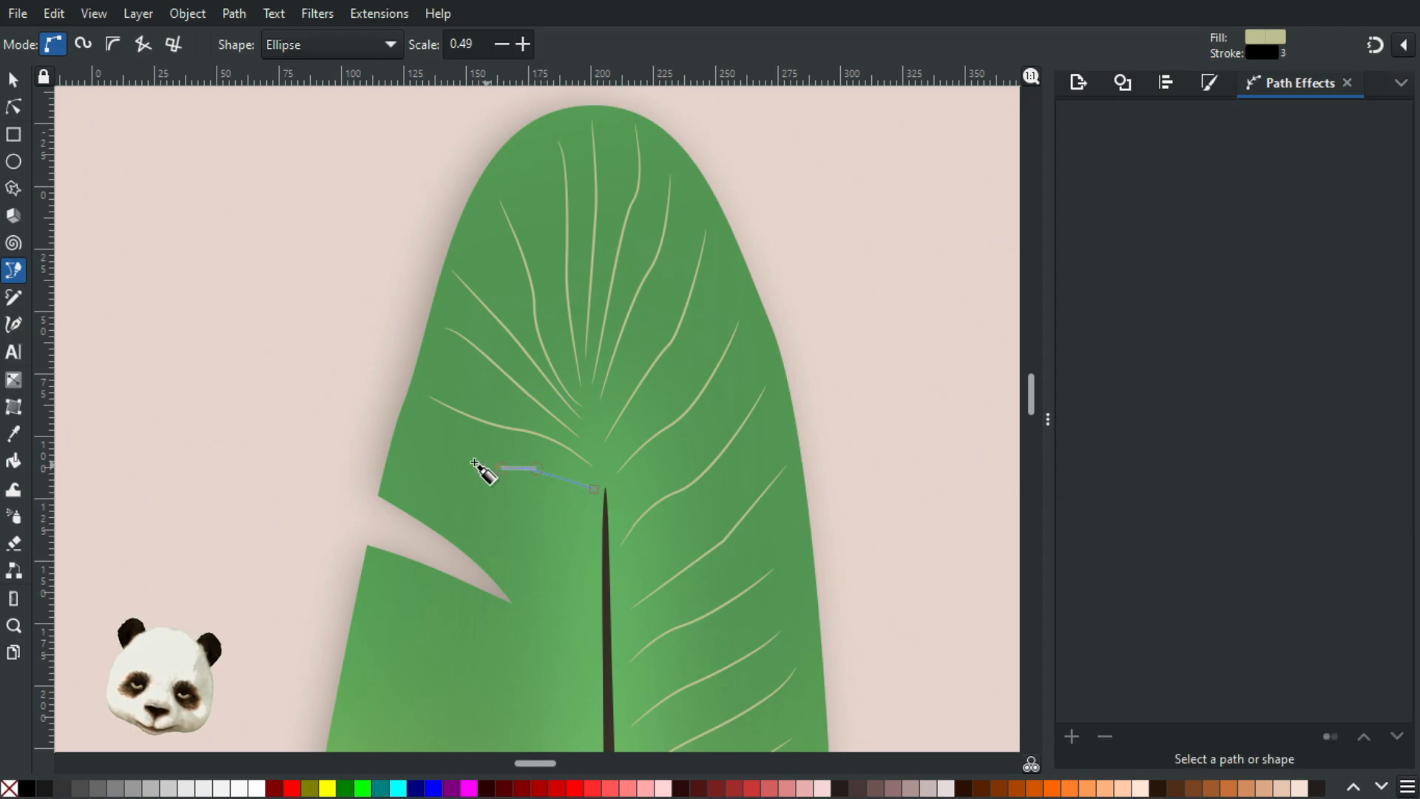
{"action": "double_click", "coordinate": [430, 454]}
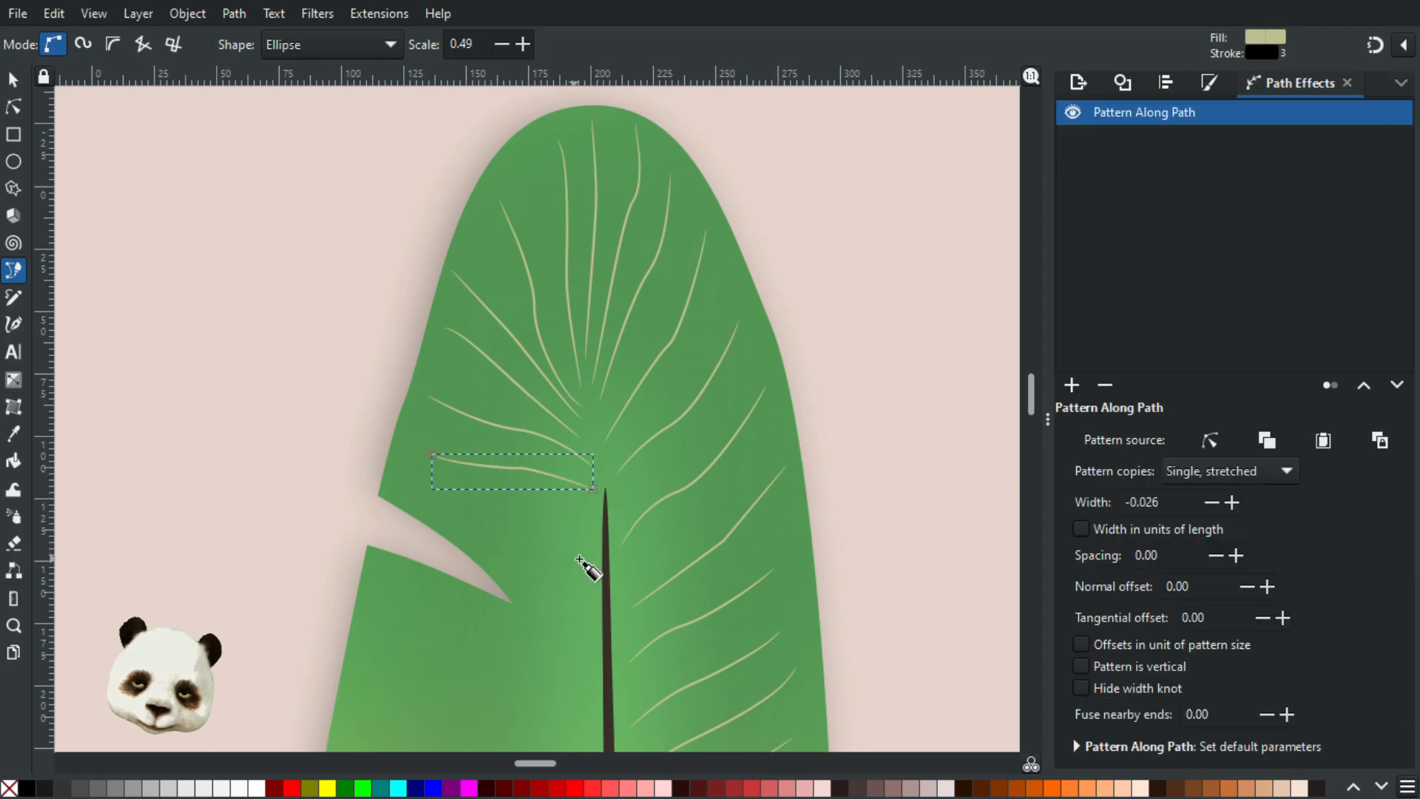
- Draw two curved barb lines from the upper part of the shaft to the notch's upper edge, one beneath the other
{"action": "left_click_drag", "start_coordinate": [584, 556], "coordinate": [530, 502]}
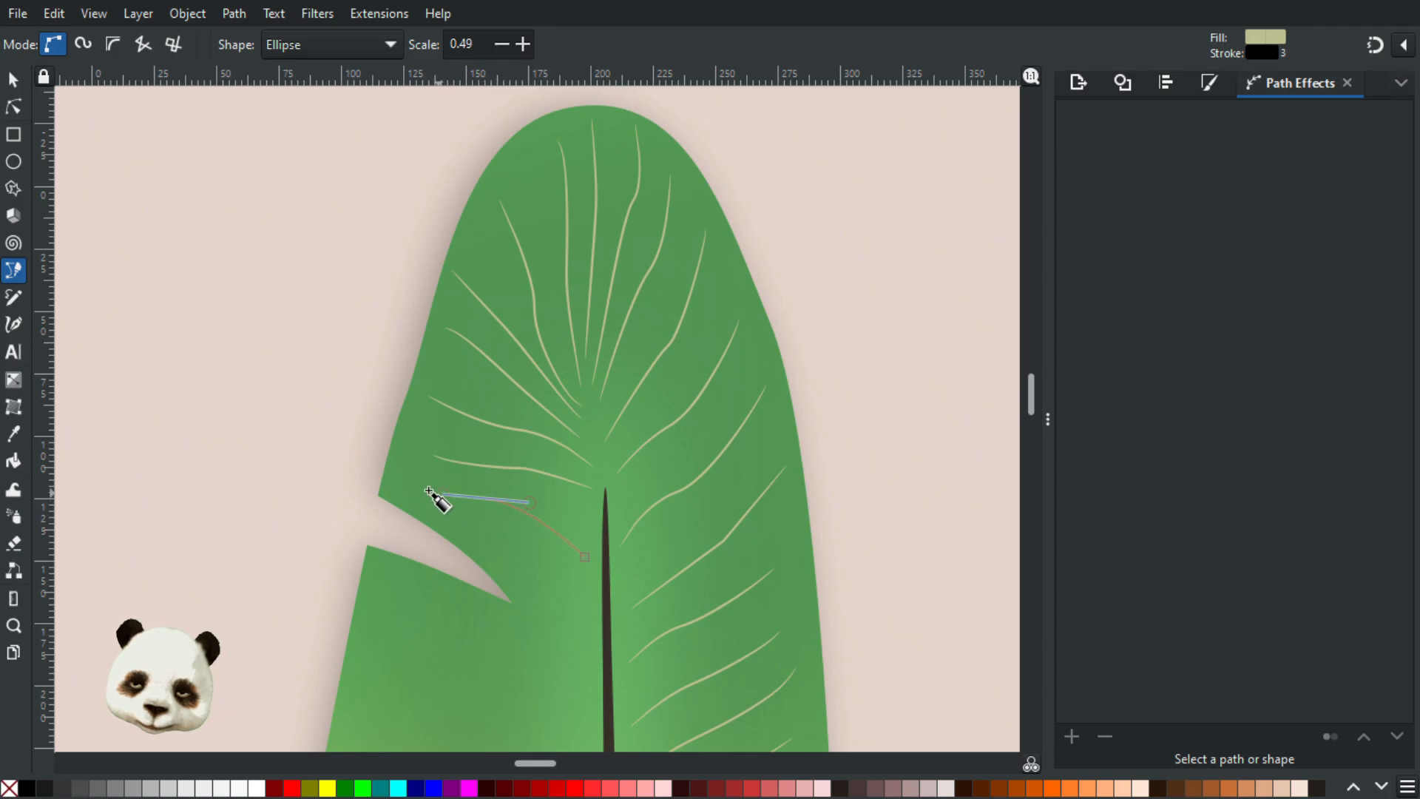
{"action": "left_click", "coordinate": [417, 480]}
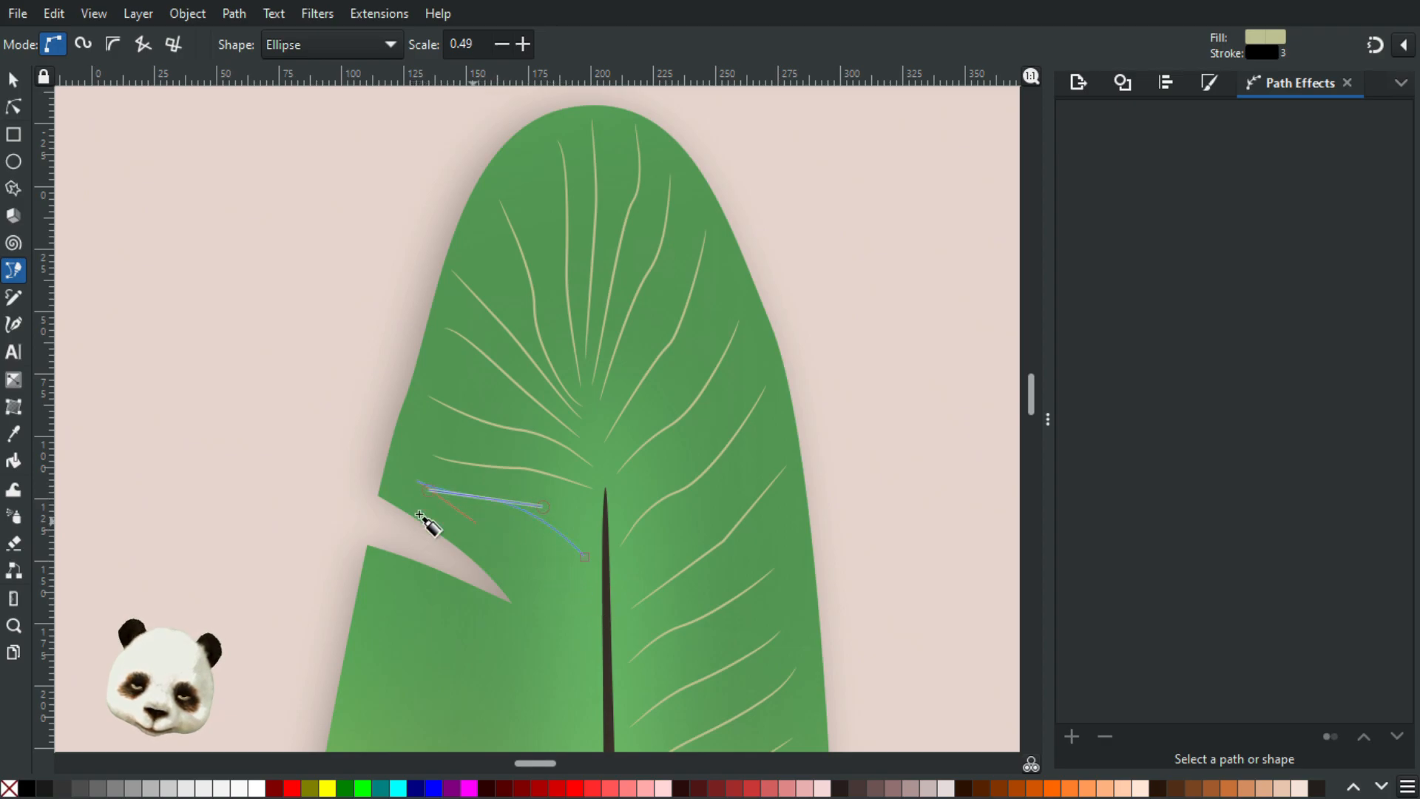
{"action": "key", "text": "Return"}
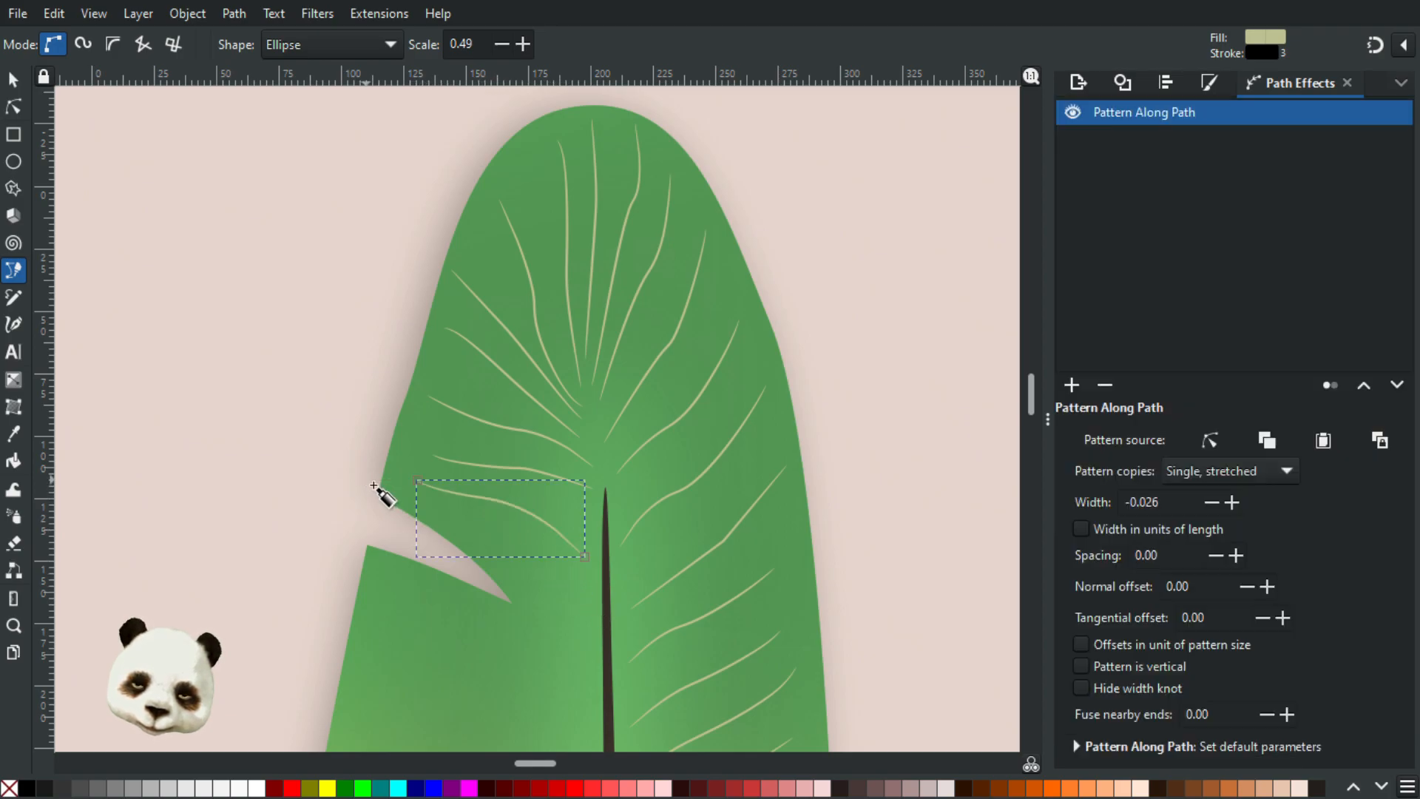
{"action": "left_click", "coordinate": [585, 605]}
{"action": "left_click_drag", "start_coordinate": [493, 538], "coordinate": [461, 526]}
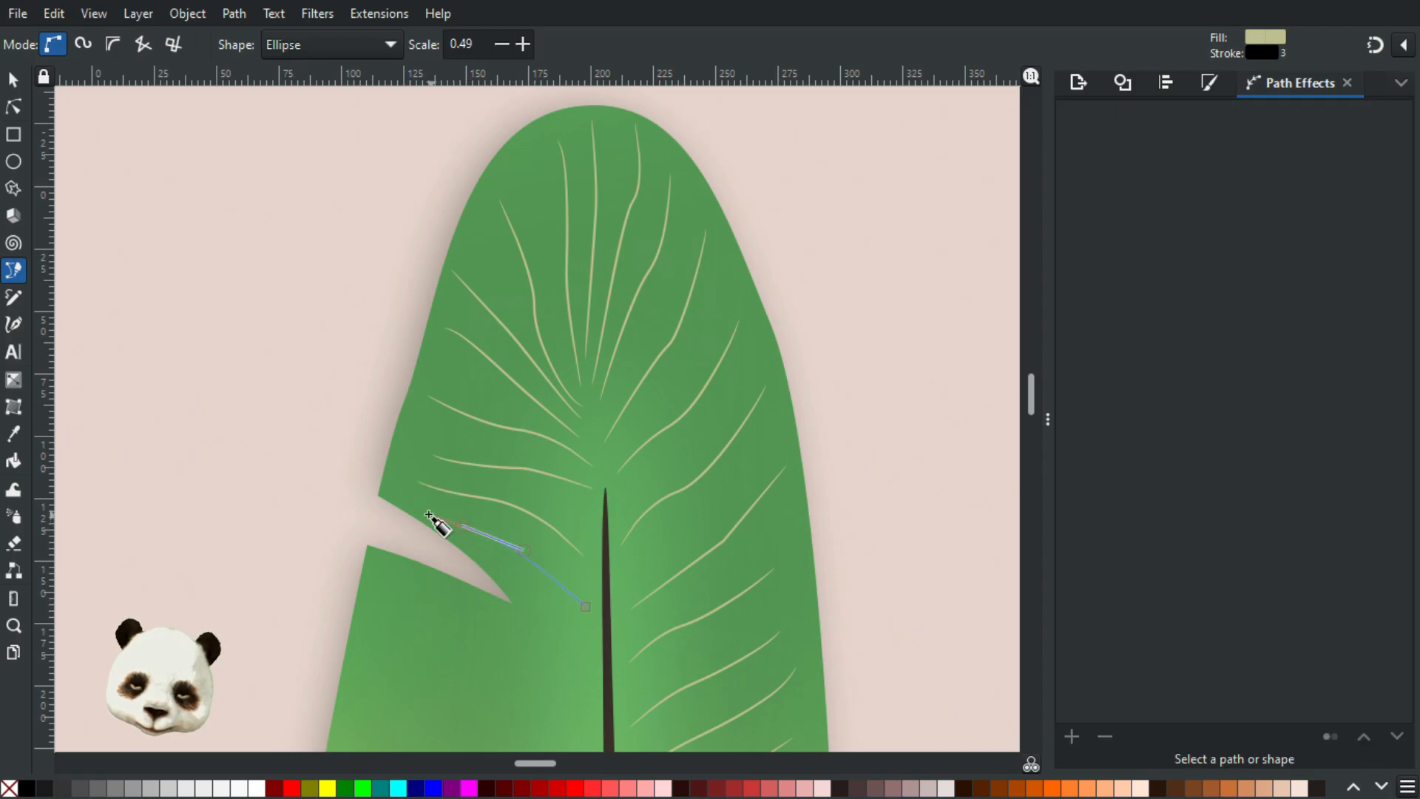
{"action": "double_click", "coordinate": [427, 510]}
- Draw a short barb line from the left side of the shaft to the inner point of the notch
{"action": "left_click", "coordinate": [593, 647]}
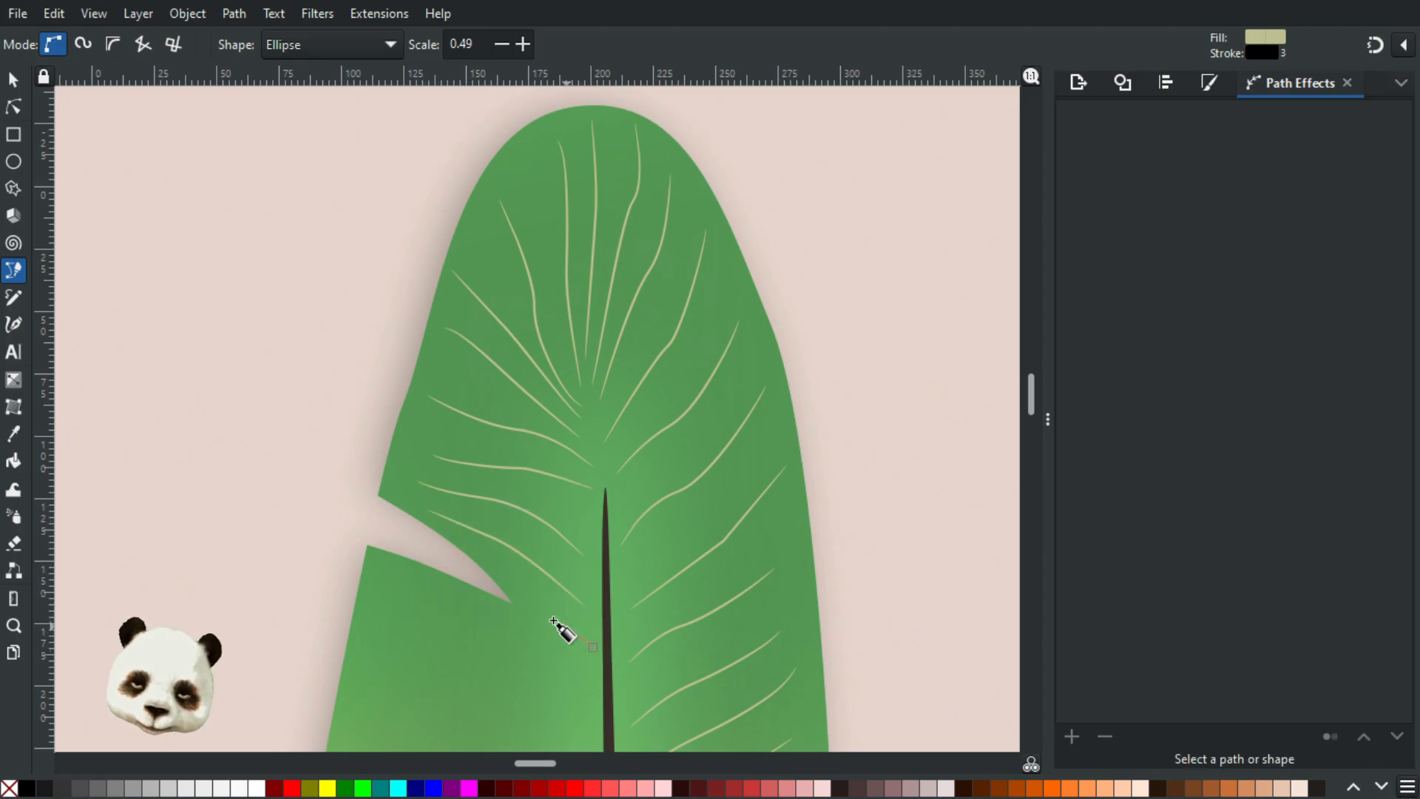
{"action": "left_click_drag", "start_coordinate": [537, 615], "coordinate": [513, 605]}
{"action": "key", "text": "Return"}
- Smooth the bend of the curved barb line on the upper left of the feather by adjusting its middle node and handles
{"action": "left_click_drag", "start_coordinate": [473, 656], "coordinate": [530, 492]}
{"action": "scroll", "coordinate": [506, 563], "scroll_direction": "down", "scroll_amount": 5}
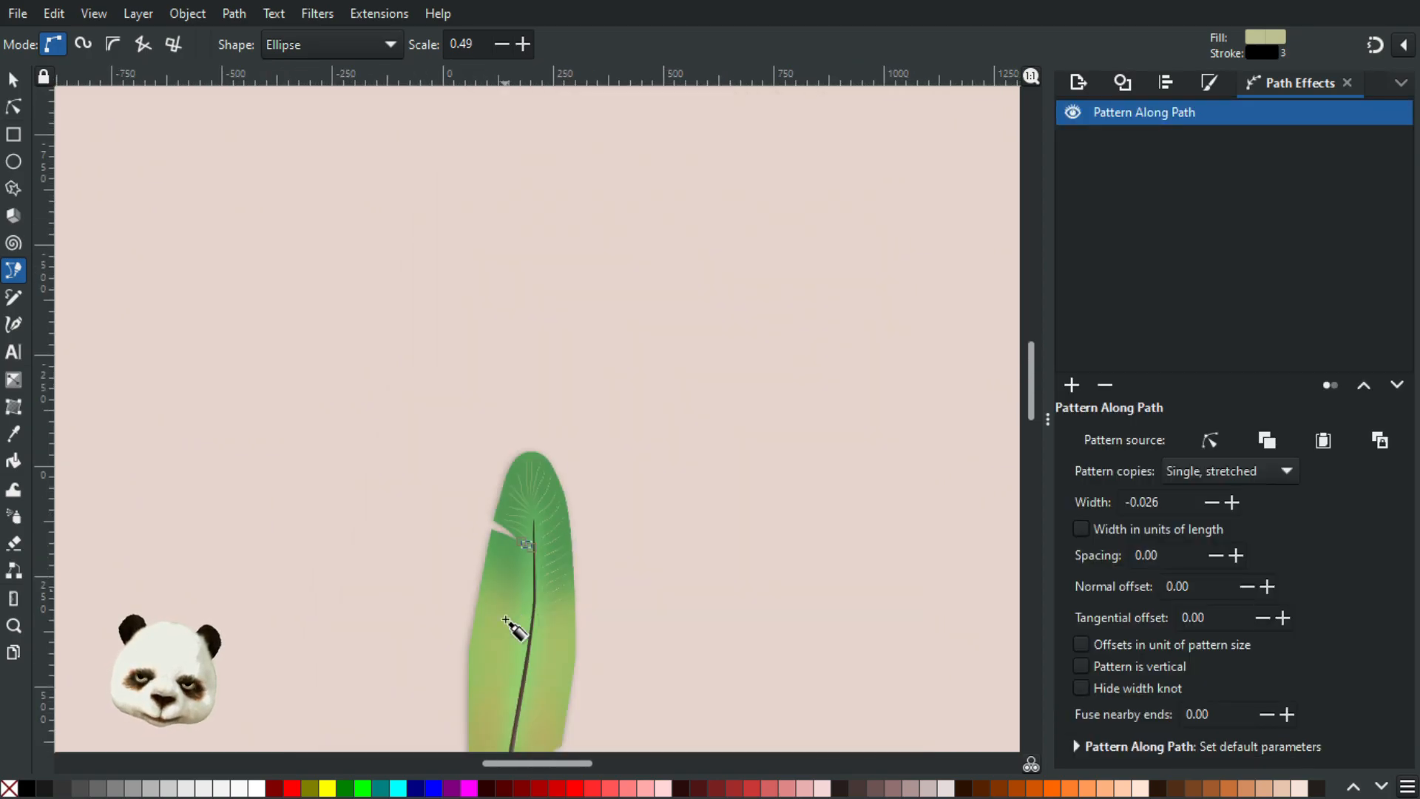
{"action": "scroll", "coordinate": [481, 660], "scroll_direction": "down", "scroll_amount": 1}
{"action": "left_click_drag", "start_coordinate": [445, 576], "coordinate": [477, 352]}
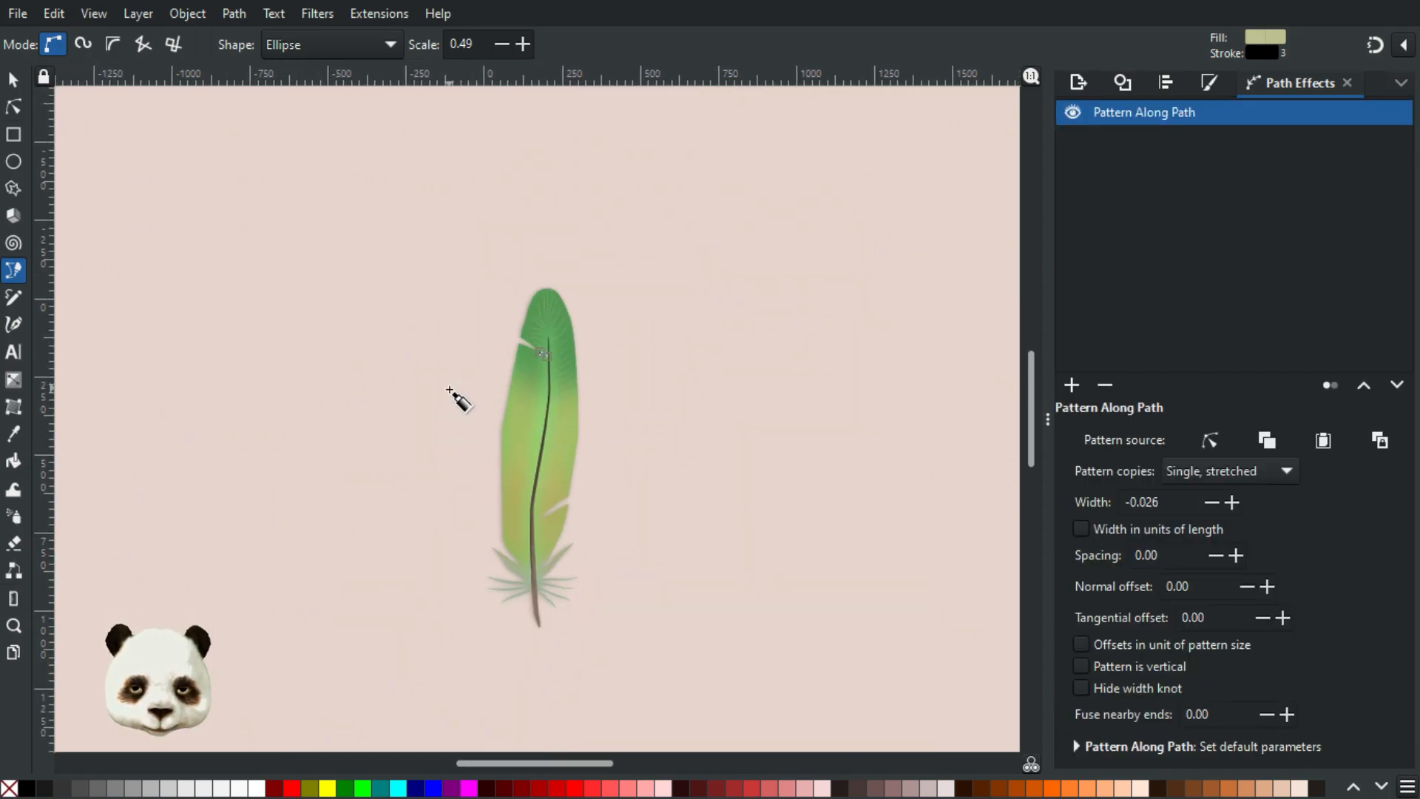
{"action": "scroll", "coordinate": [451, 392], "scroll_direction": "up", "scroll_amount": 2}
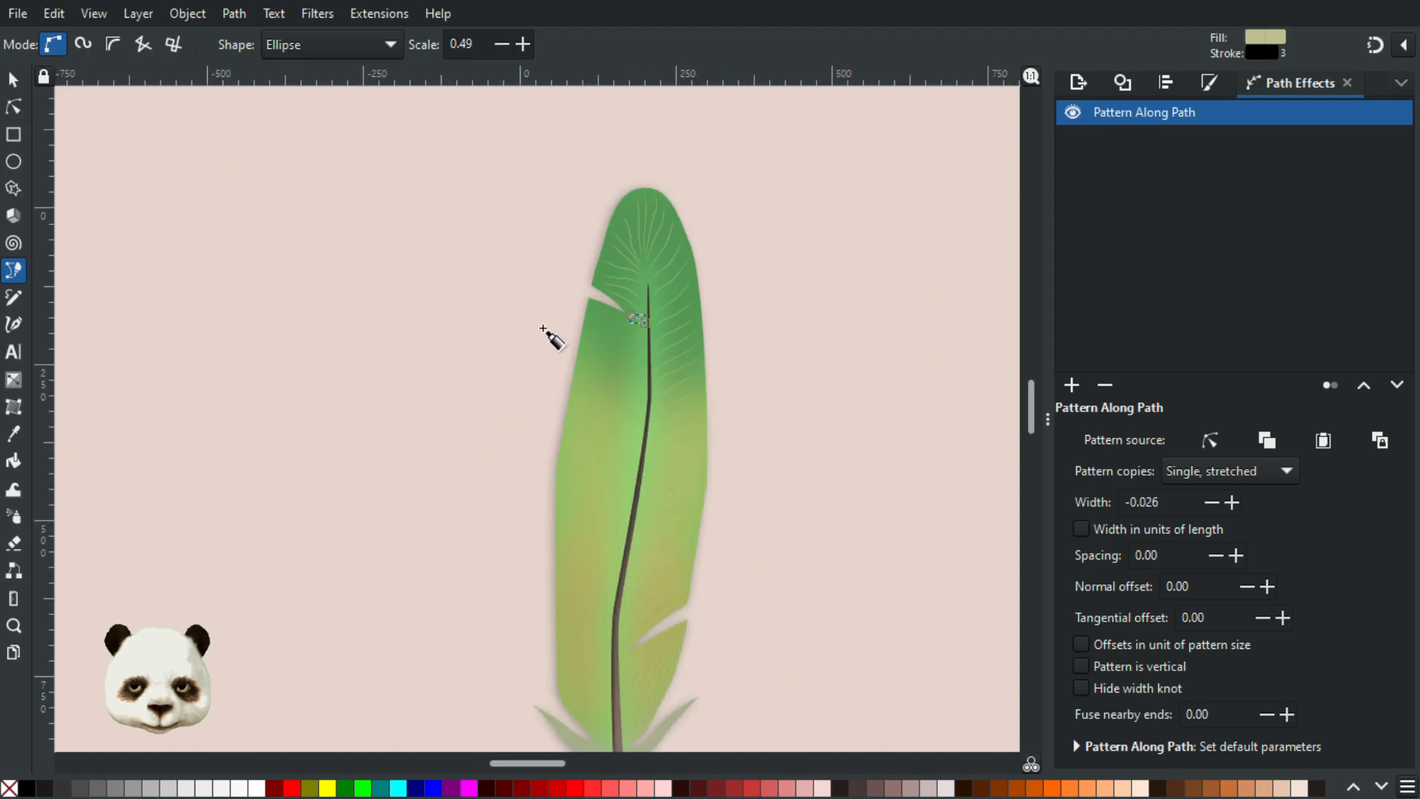
{"action": "scroll", "coordinate": [666, 231], "scroll_direction": "up", "scroll_amount": 1}
{"action": "scroll", "coordinate": [669, 245], "scroll_direction": "up", "scroll_amount": 1}
{"action": "scroll", "coordinate": [592, 288], "scroll_direction": "up", "scroll_amount": 3}
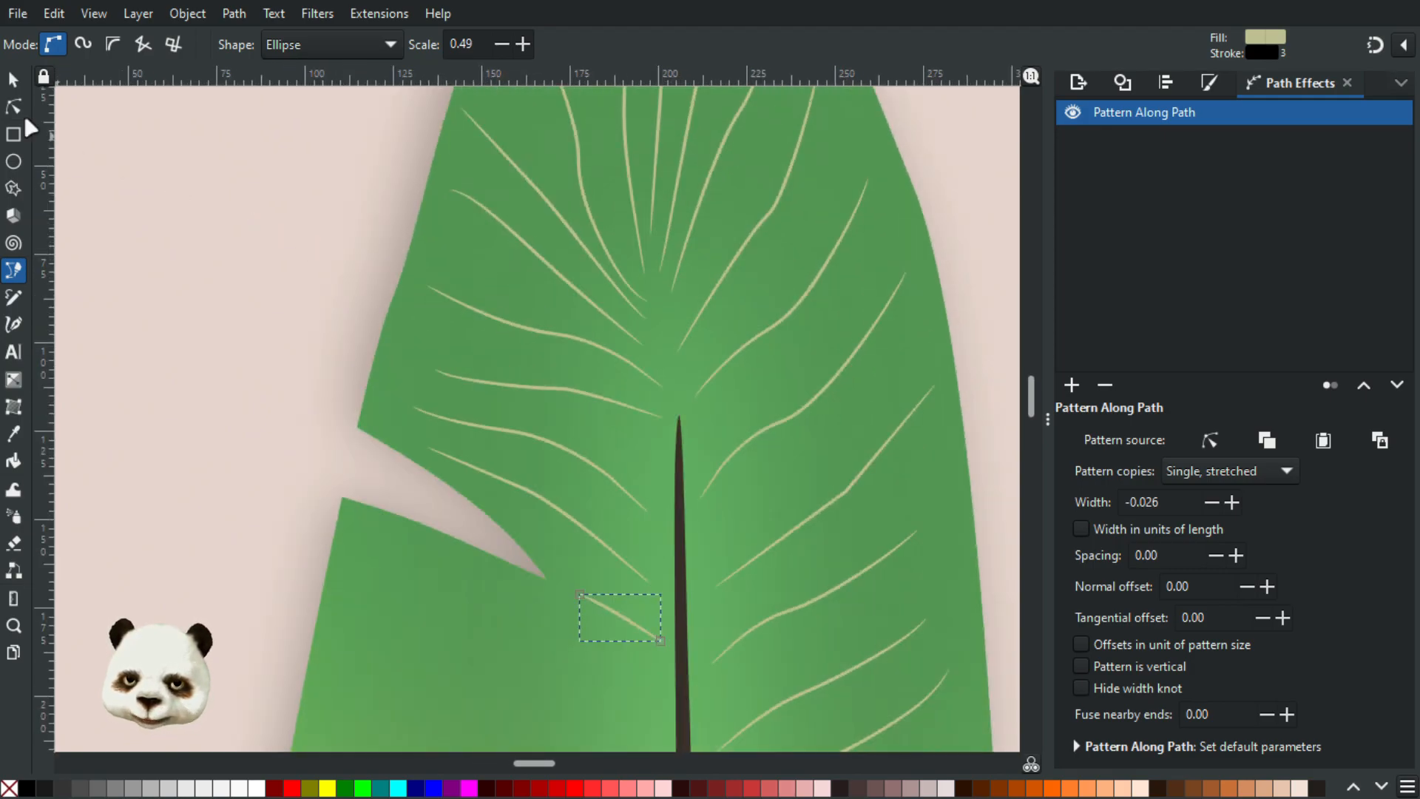
{"action": "key", "text": "n"}
{"action": "left_click", "coordinate": [648, 303]}
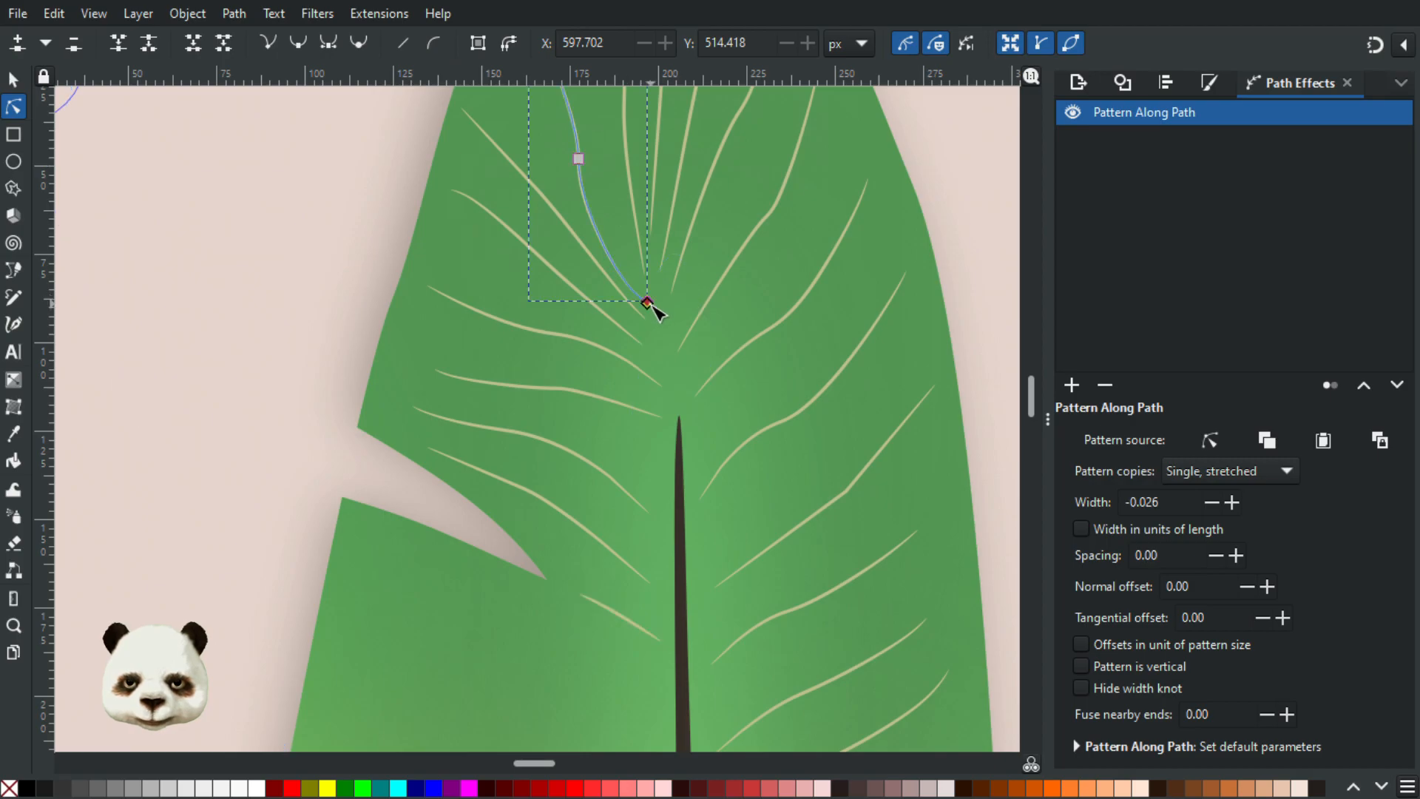
{"action": "left_click", "coordinate": [648, 302]}
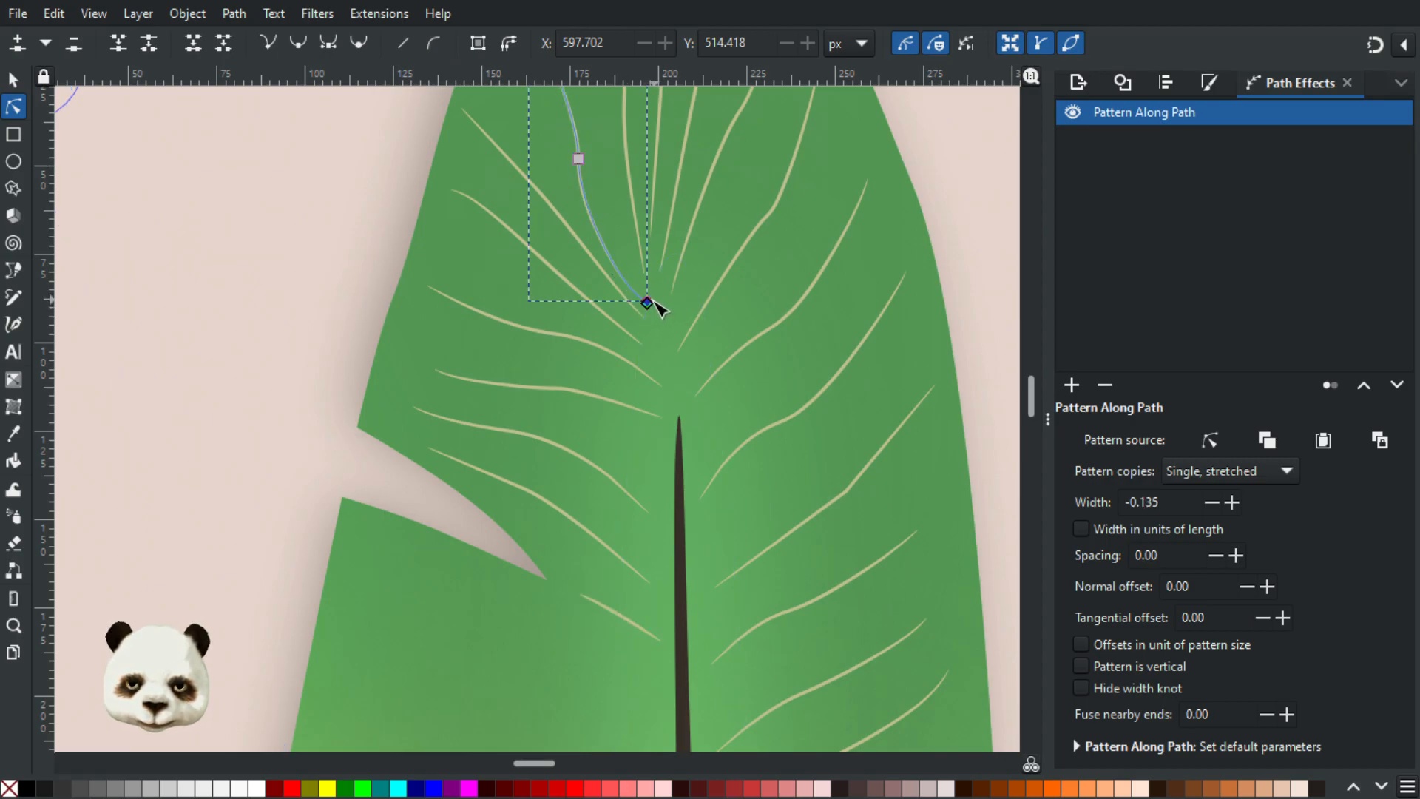
{"action": "left_click_drag", "start_coordinate": [579, 160], "coordinate": [586, 153]}
{"action": "left_click_drag", "start_coordinate": [589, 209], "coordinate": [606, 219]}
{"action": "left_click_drag", "start_coordinate": [624, 296], "coordinate": [631, 280]}
{"action": "left_click", "coordinate": [298, 190]}
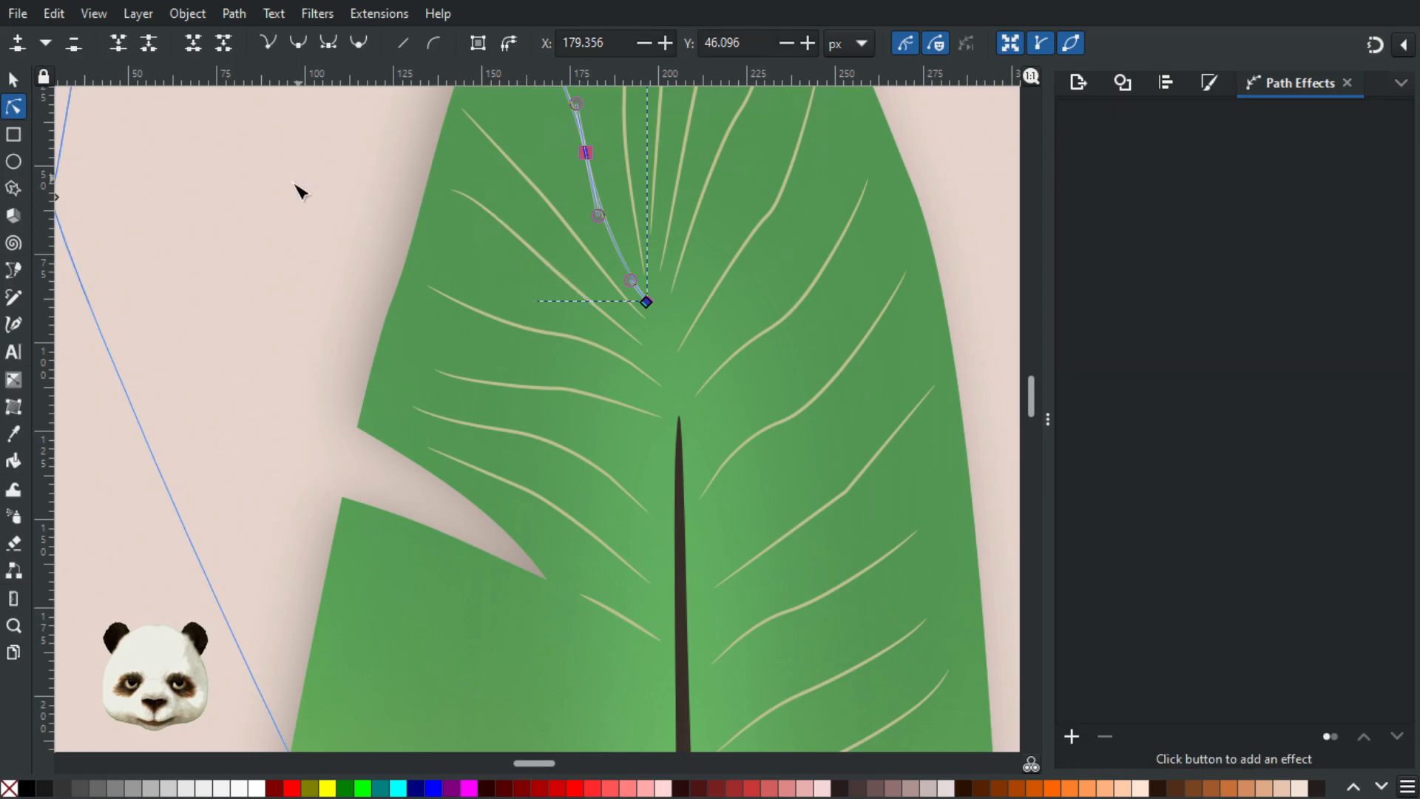
- Fine-tune the shaft-side end of the barb line just left of the shaft's tip
{"action": "scroll", "coordinate": [344, 311], "scroll_direction": "down", "scroll_amount": 3}
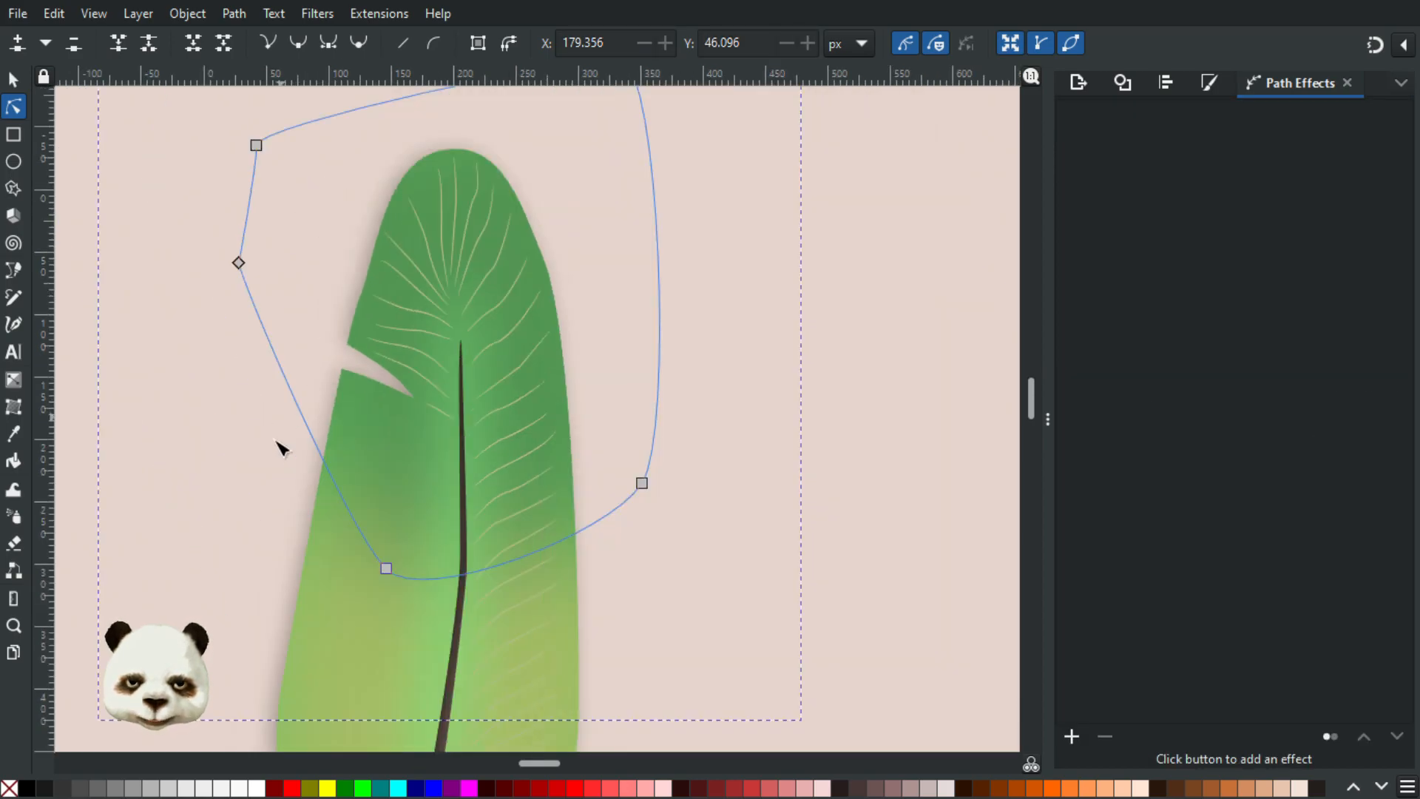
{"action": "scroll", "coordinate": [405, 362], "scroll_direction": "up", "scroll_amount": 3}
{"action": "left_click", "coordinate": [503, 295]}
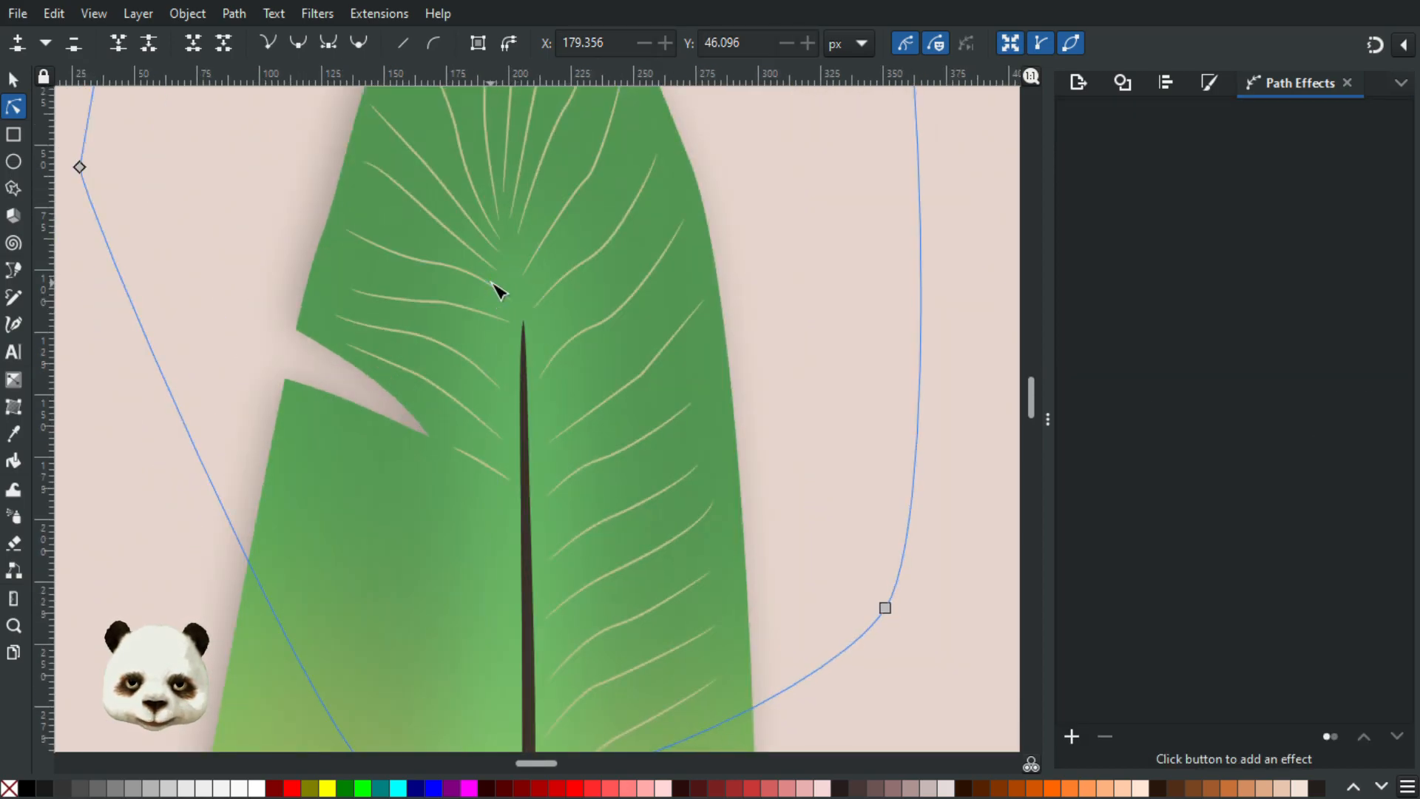
{"action": "left_click_drag", "start_coordinate": [511, 300], "coordinate": [512, 300]}
{"action": "left_click", "coordinate": [300, 255]}
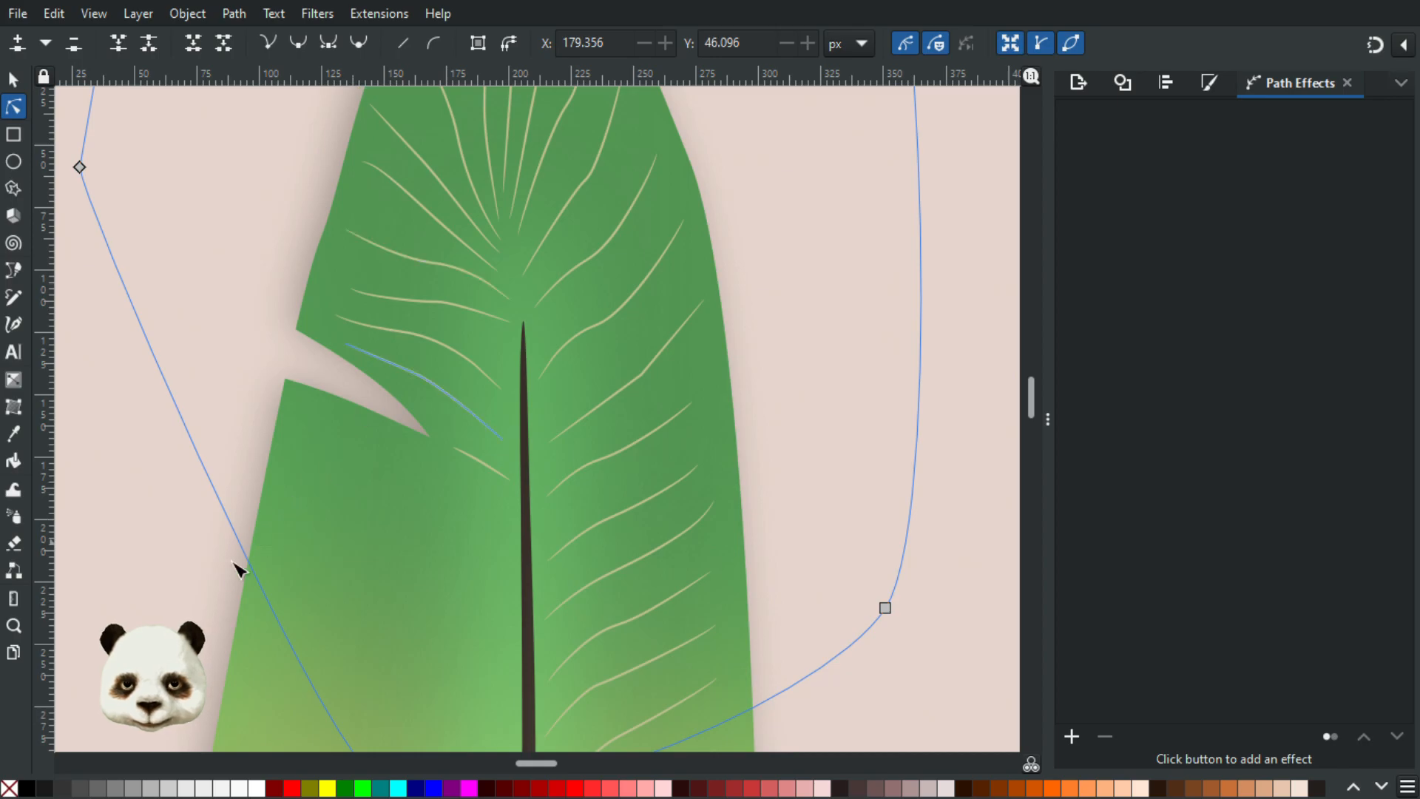
{"action": "left_click", "coordinate": [142, 558]}
- Draw a curved barb line just below the notch, between the feather's left edge and the shaft
{"action": "left_click_drag", "start_coordinate": [228, 573], "coordinate": [475, 363]}
{"action": "scroll", "coordinate": [459, 401], "scroll_direction": "down", "scroll_amount": 2}
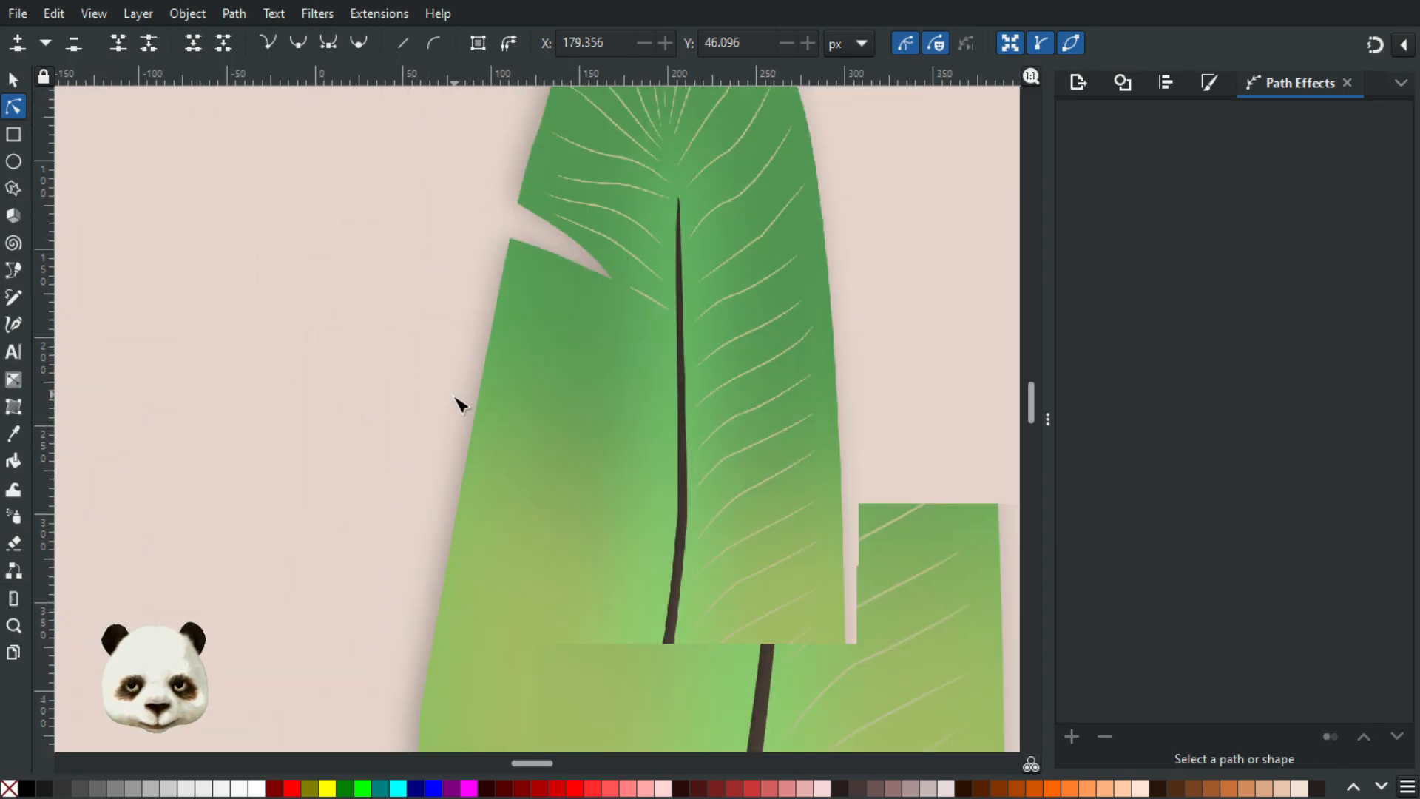
{"action": "key", "text": "p"}
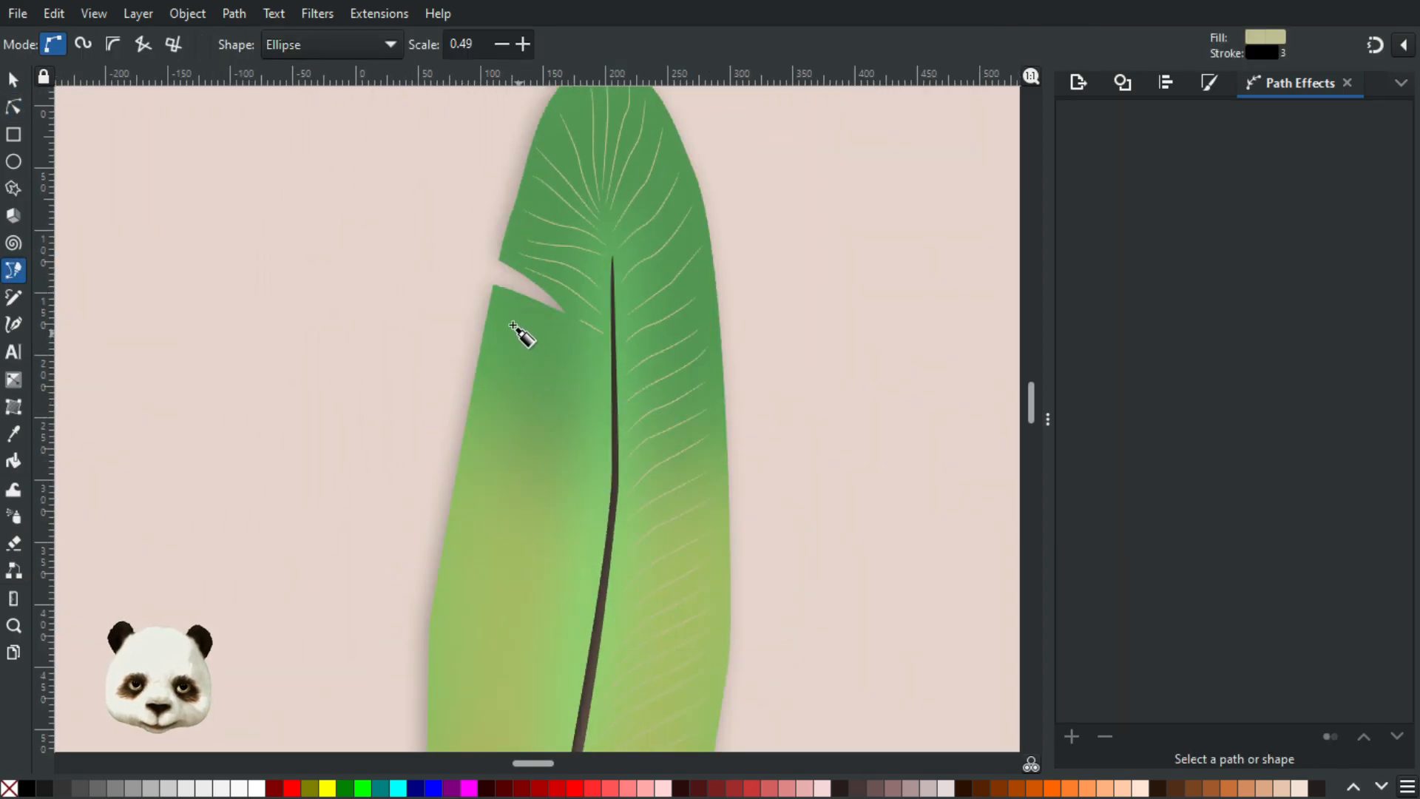
{"action": "mouse_move", "coordinate": [499, 310]}
{"action": "left_mouse_down"}
{"action": "mouse_move", "coordinate": [599, 352]}
{"action": "mouse_move", "coordinate": [503, 306]}
{"action": "mouse_move", "coordinate": [507, 320]}
{"action": "left_mouse_up"}
{"action": "key", "text": "Escape"}
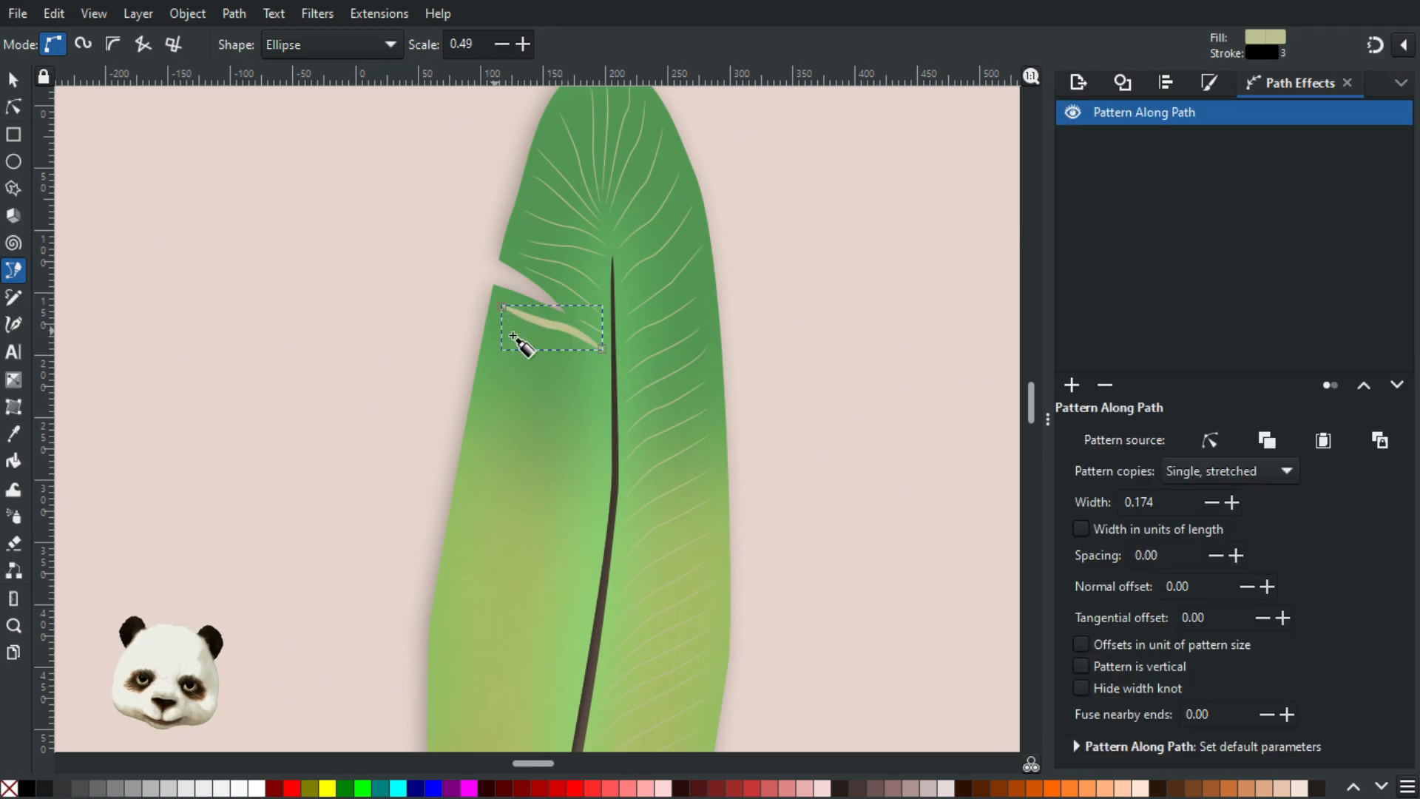
- Thin the thick barb line below the notch to a pattern width of 0.021 and deselect it
{"action": "scroll", "coordinate": [626, 355], "scroll_direction": "up", "scroll_amount": 4}
{"action": "scroll", "coordinate": [541, 339], "scroll_direction": "up", "scroll_amount": 1}
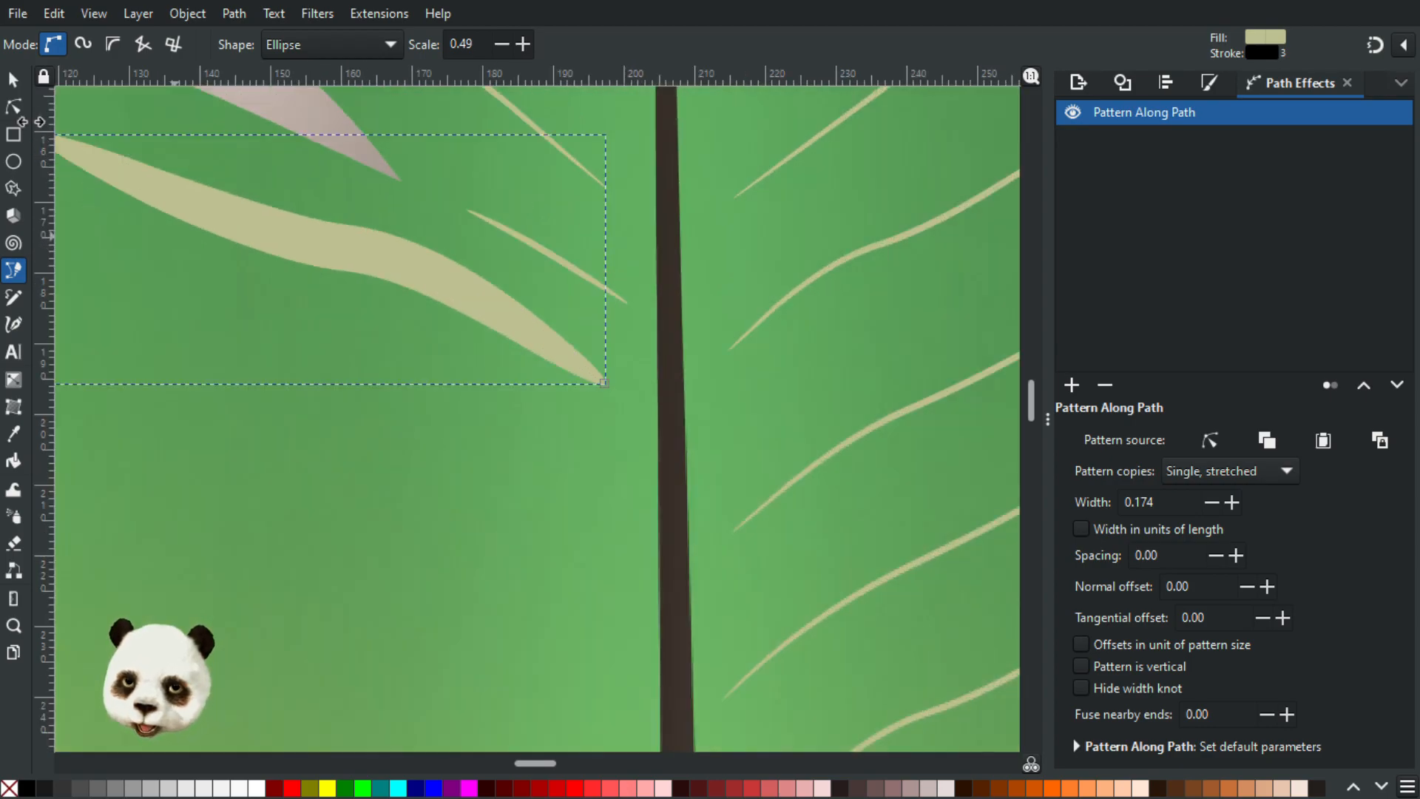
{"action": "key", "text": "n"}
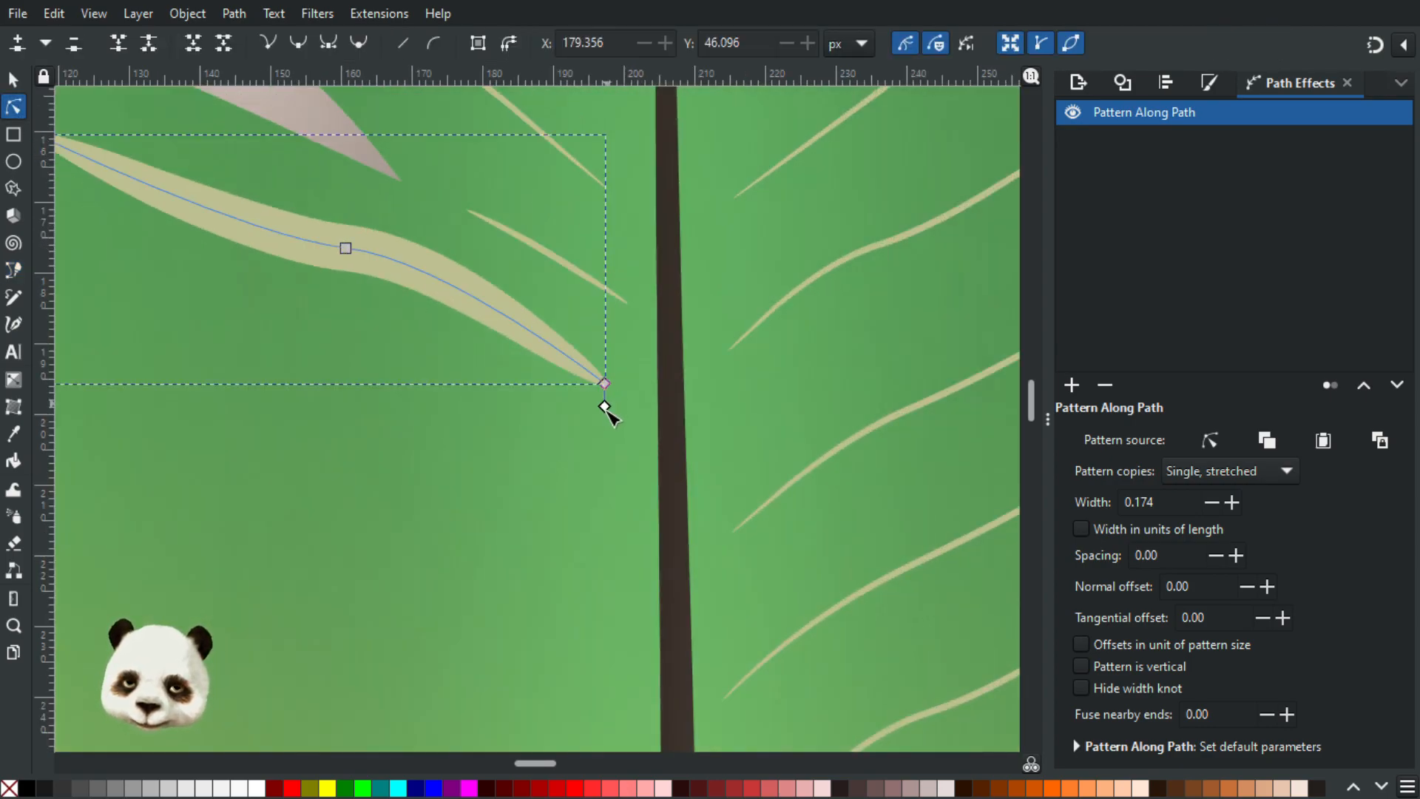
{"action": "left_click_drag", "start_coordinate": [604, 406], "coordinate": [604, 387]}
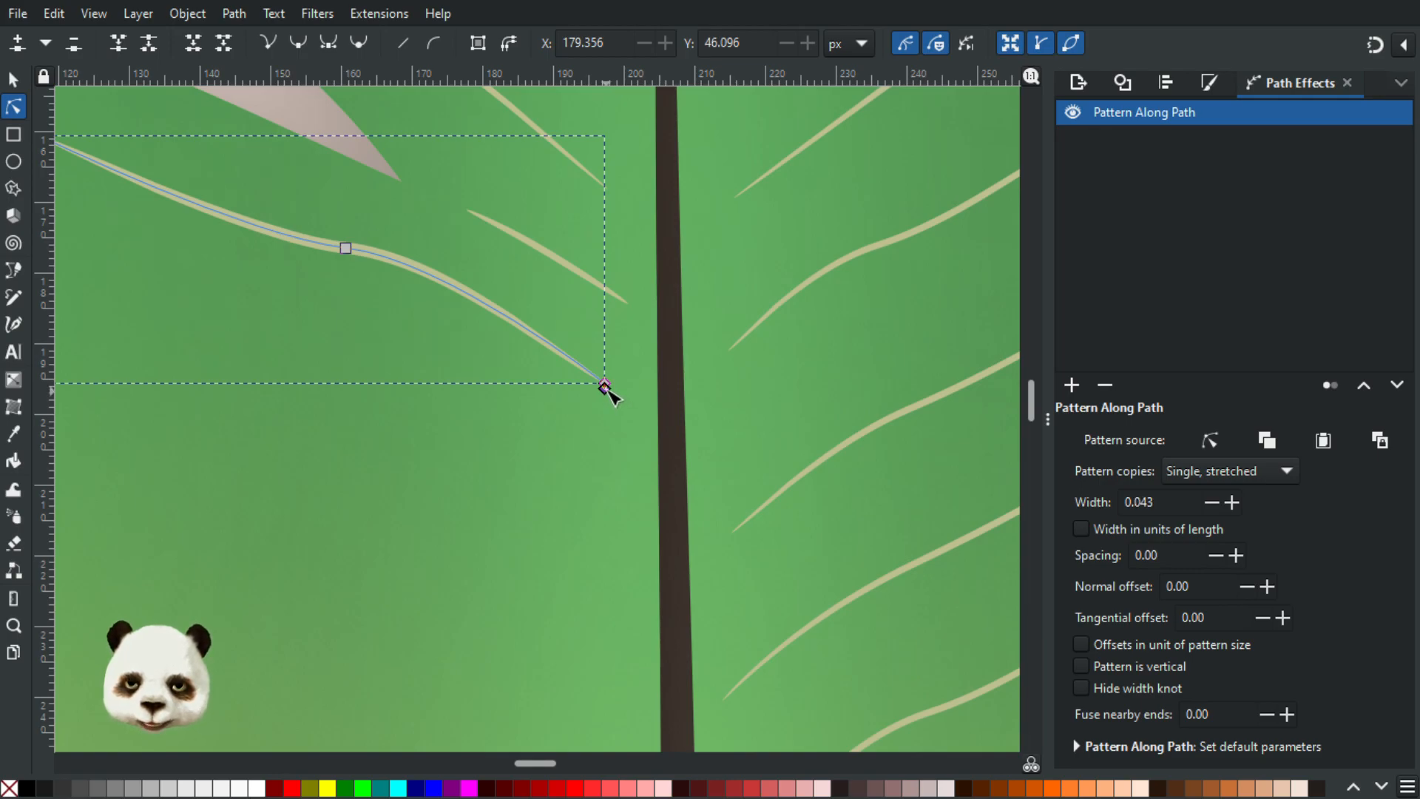
{"action": "left_click_drag", "start_coordinate": [604, 386], "coordinate": [604, 386]}
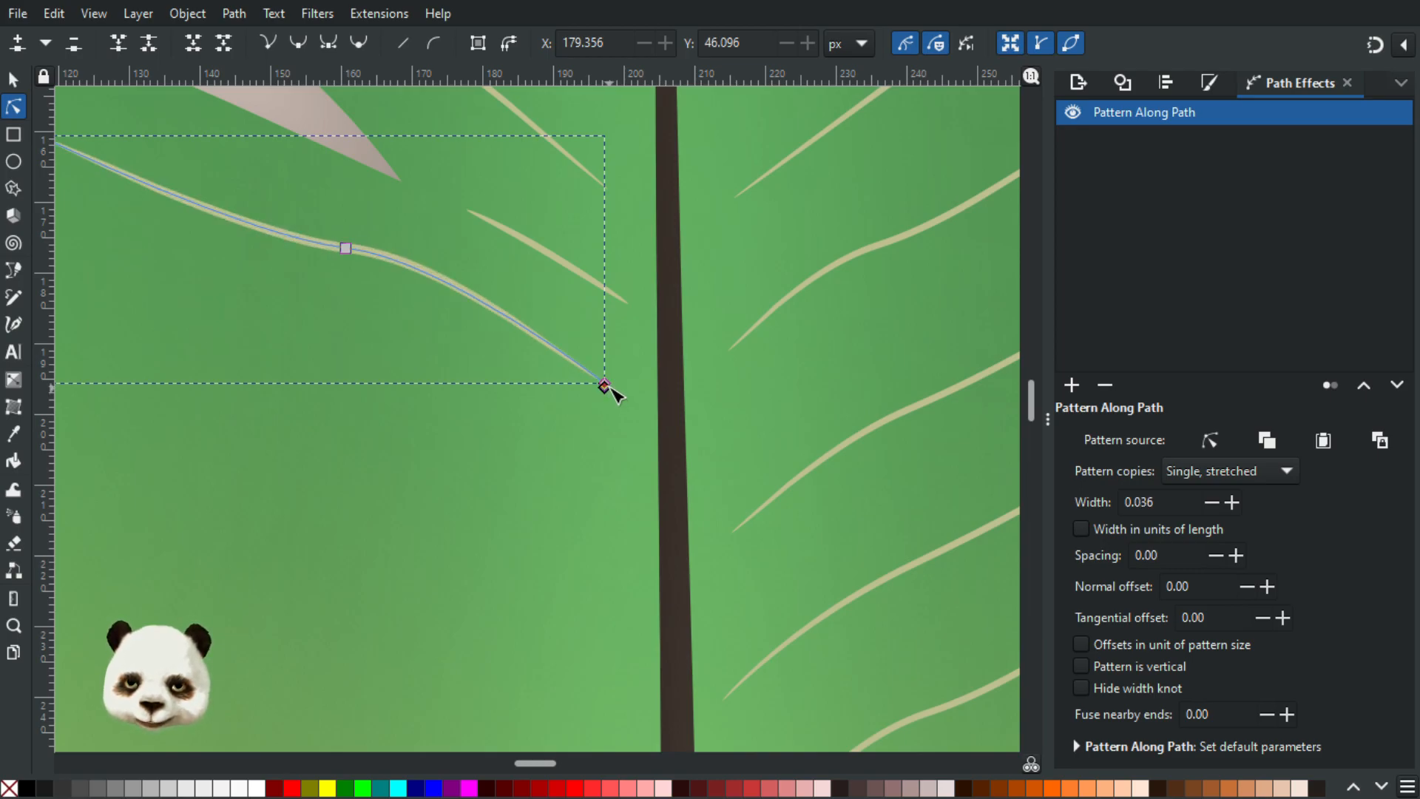
{"action": "left_click_drag", "start_coordinate": [604, 386], "coordinate": [605, 384]}
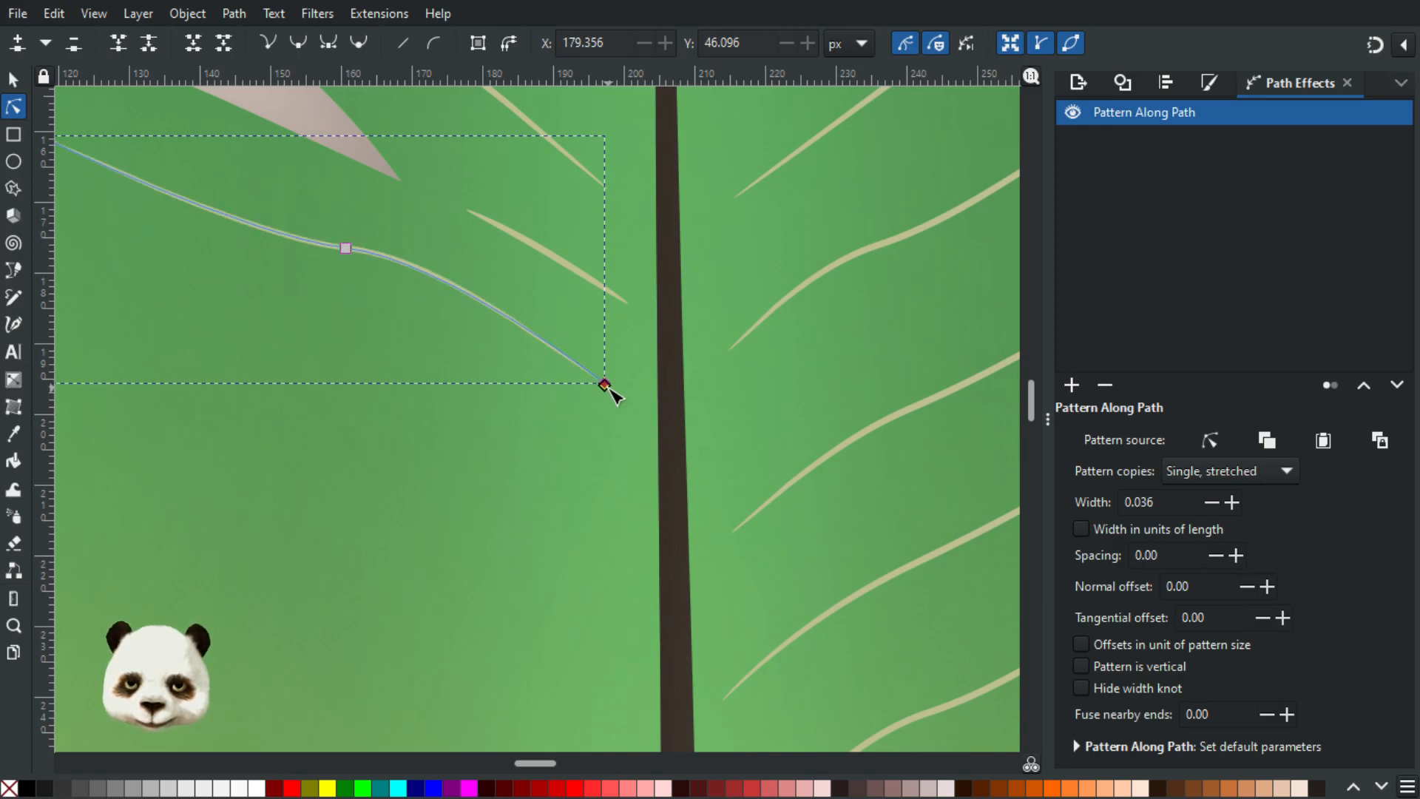
{"action": "scroll", "coordinate": [404, 392], "scroll_direction": "down", "scroll_amount": 4}
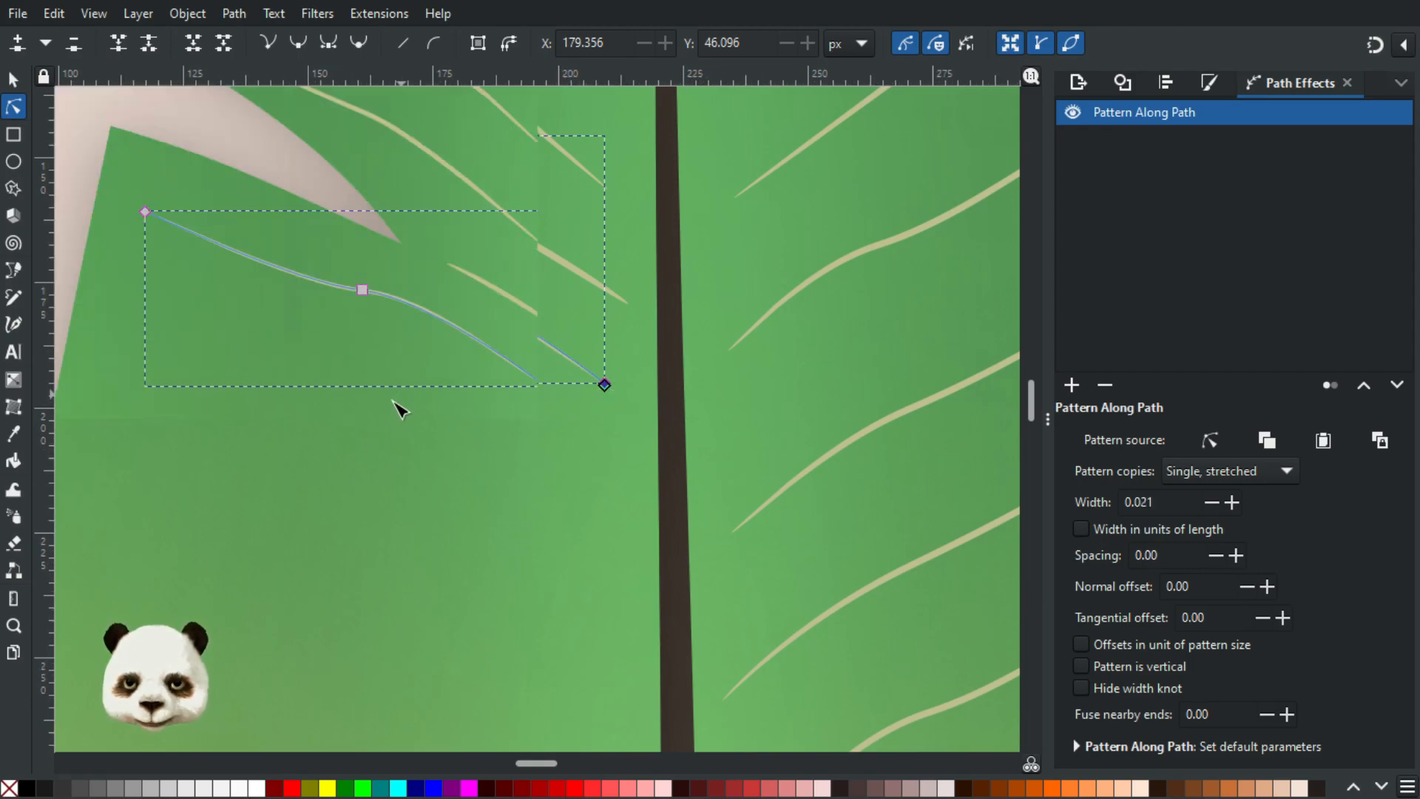
{"action": "left_click", "coordinate": [253, 257]}
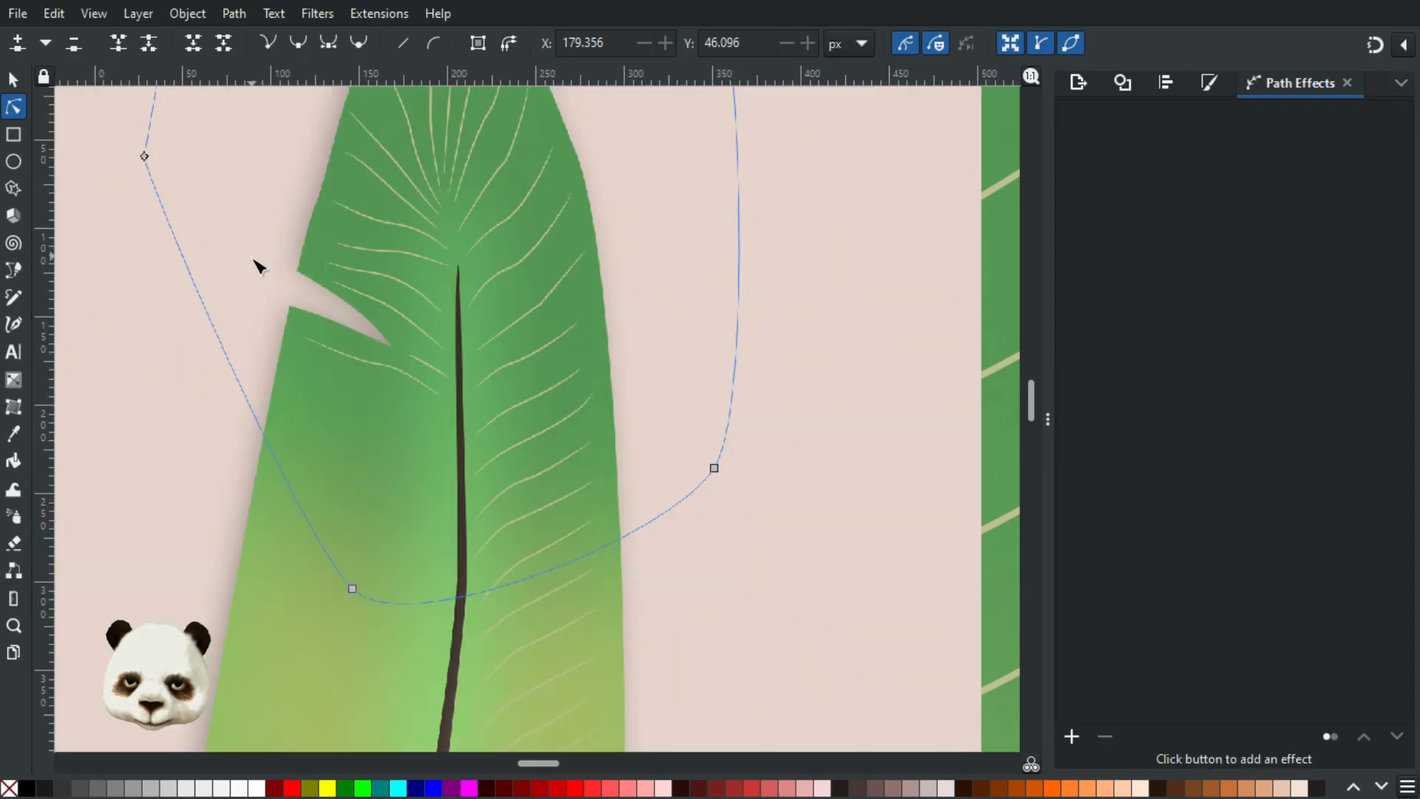
{"action": "left_click", "coordinate": [125, 453]}
- Draw two curved barb lines from the shaft toward the feather's left edge, directly below the existing barb under the left notch
{"action": "scroll", "coordinate": [284, 463], "scroll_direction": "down", "scroll_amount": 2}
{"action": "scroll", "coordinate": [292, 472], "scroll_direction": "down", "scroll_amount": 2}
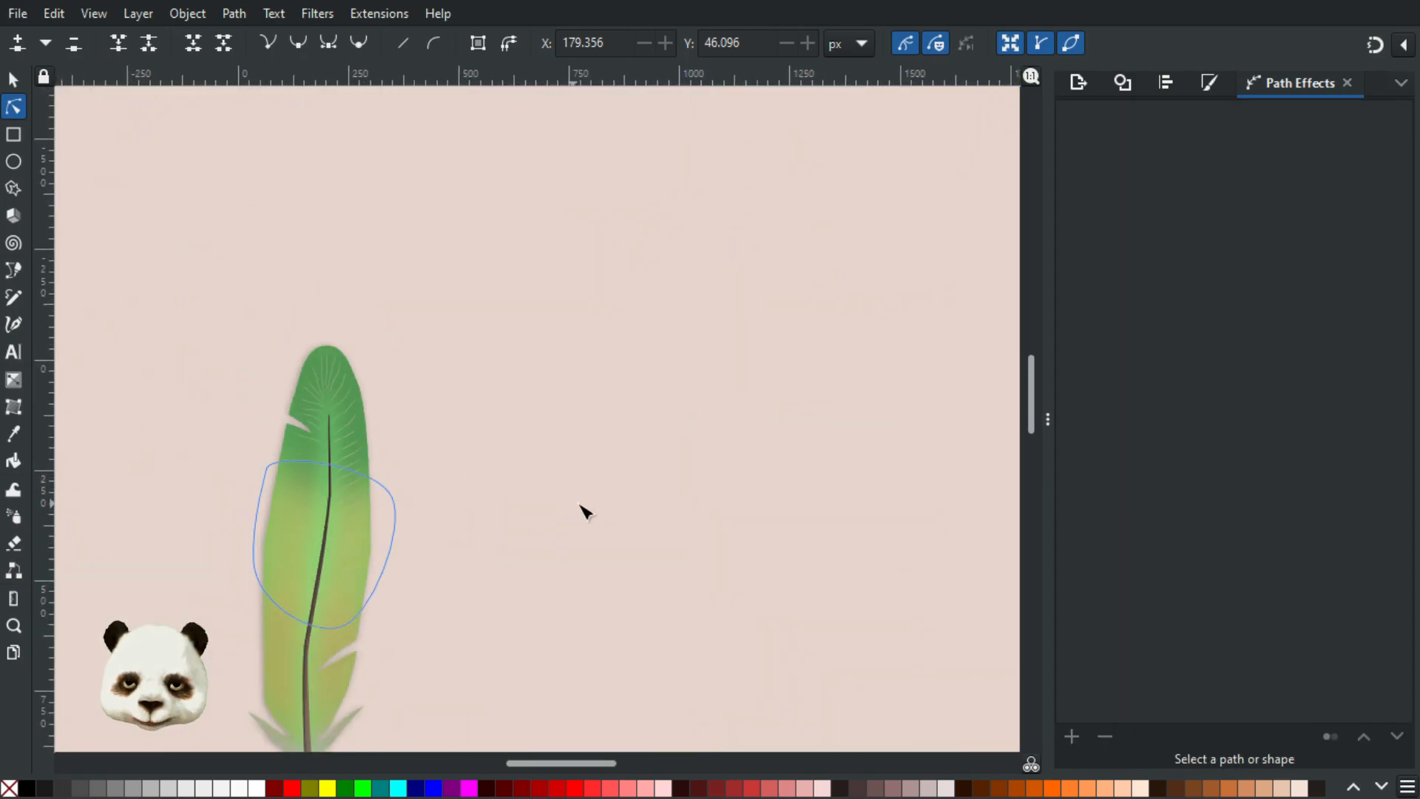
{"action": "left_click_drag", "start_coordinate": [476, 555], "coordinate": [684, 480]}
{"action": "scroll", "coordinate": [517, 399], "scroll_direction": "up", "scroll_amount": 3}
{"action": "key", "text": "b"}
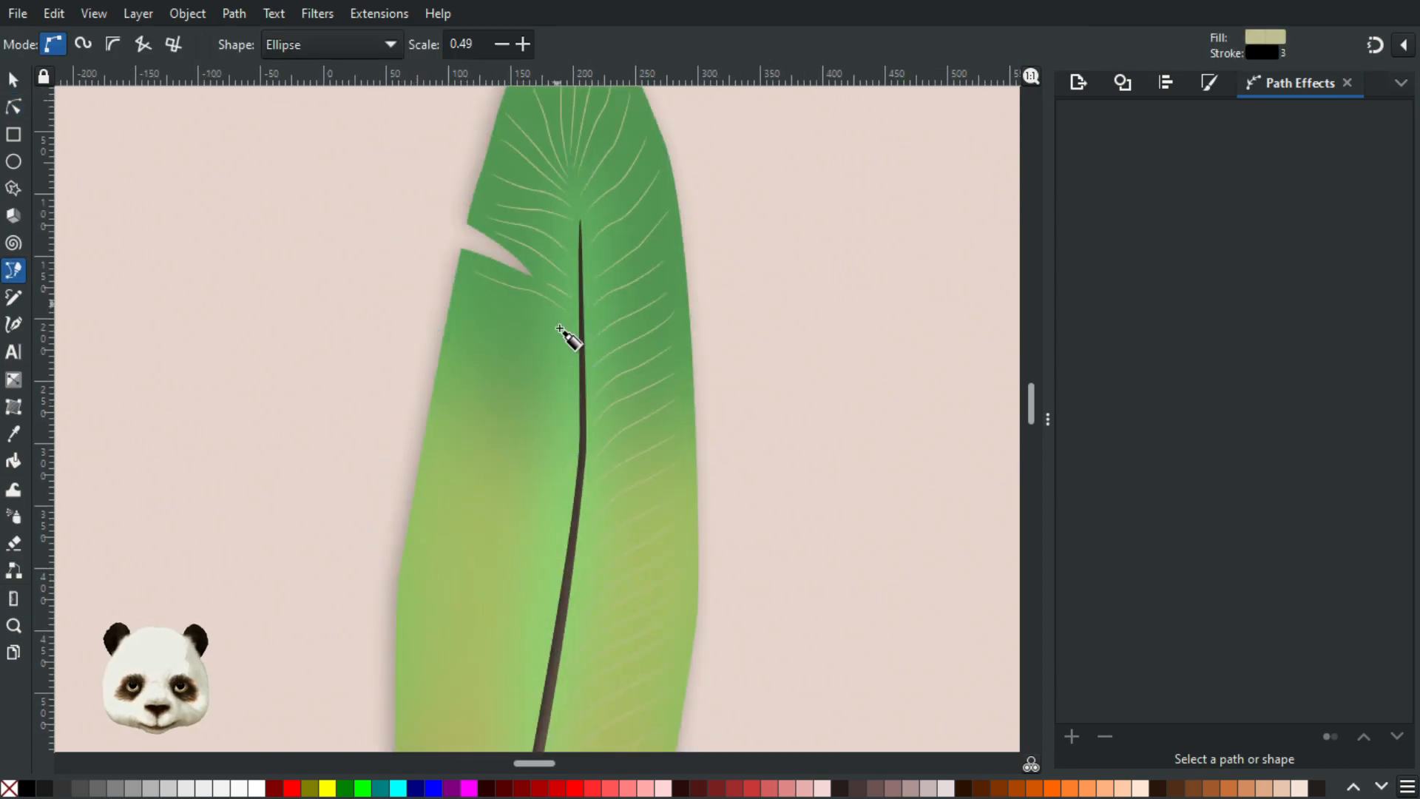
{"action": "left_click_drag", "start_coordinate": [541, 314], "coordinate": [526, 311]}
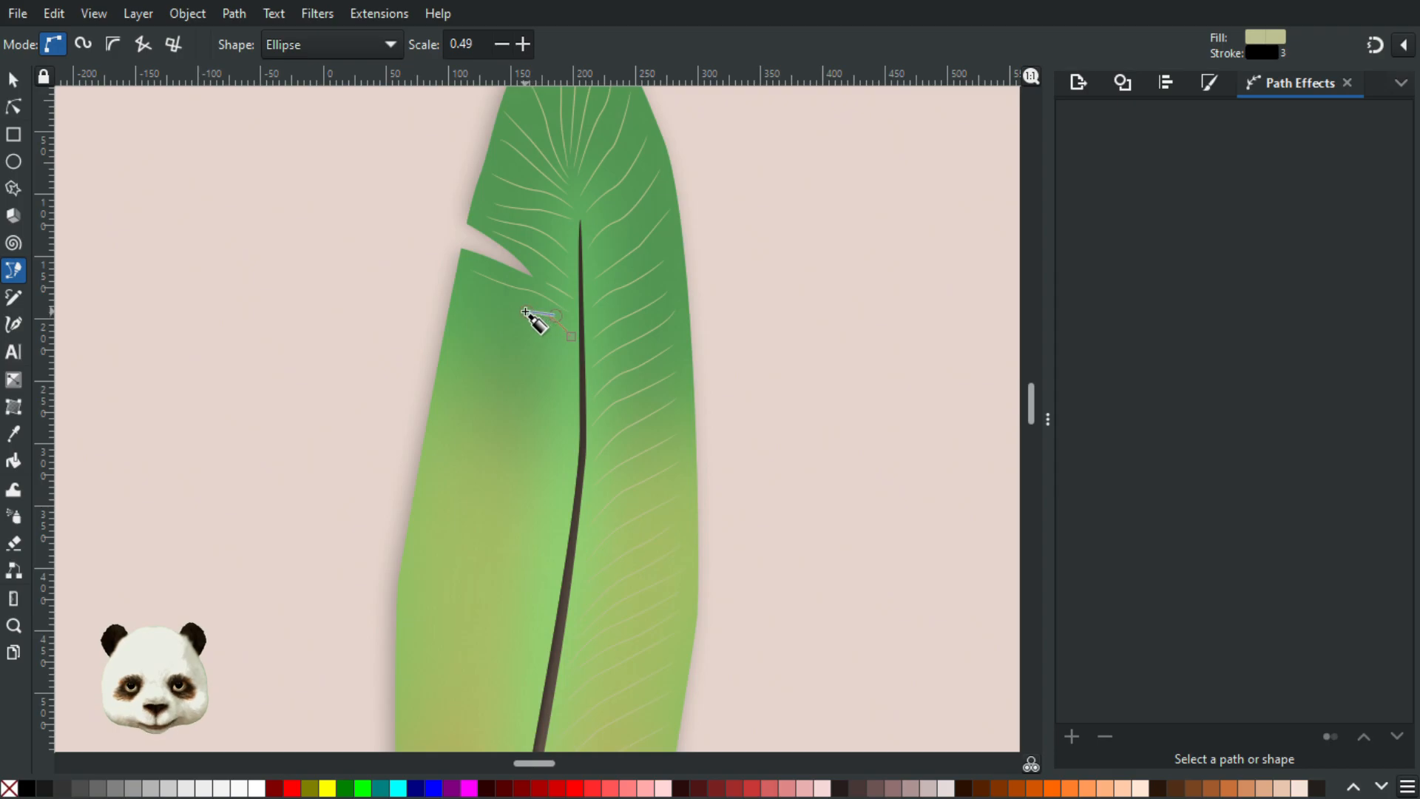
{"action": "right_click", "coordinate": [458, 291]}
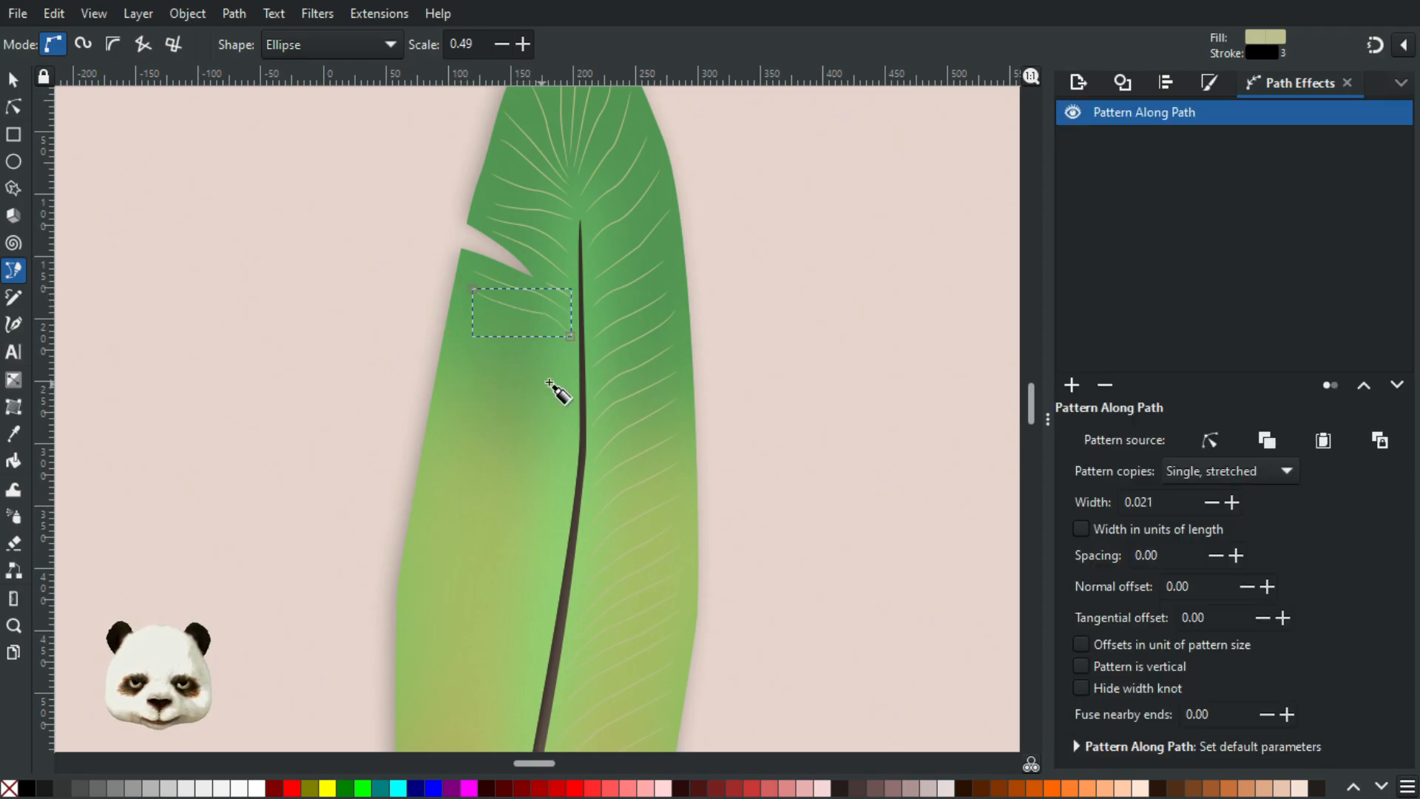
{"action": "left_click", "coordinate": [570, 372]}
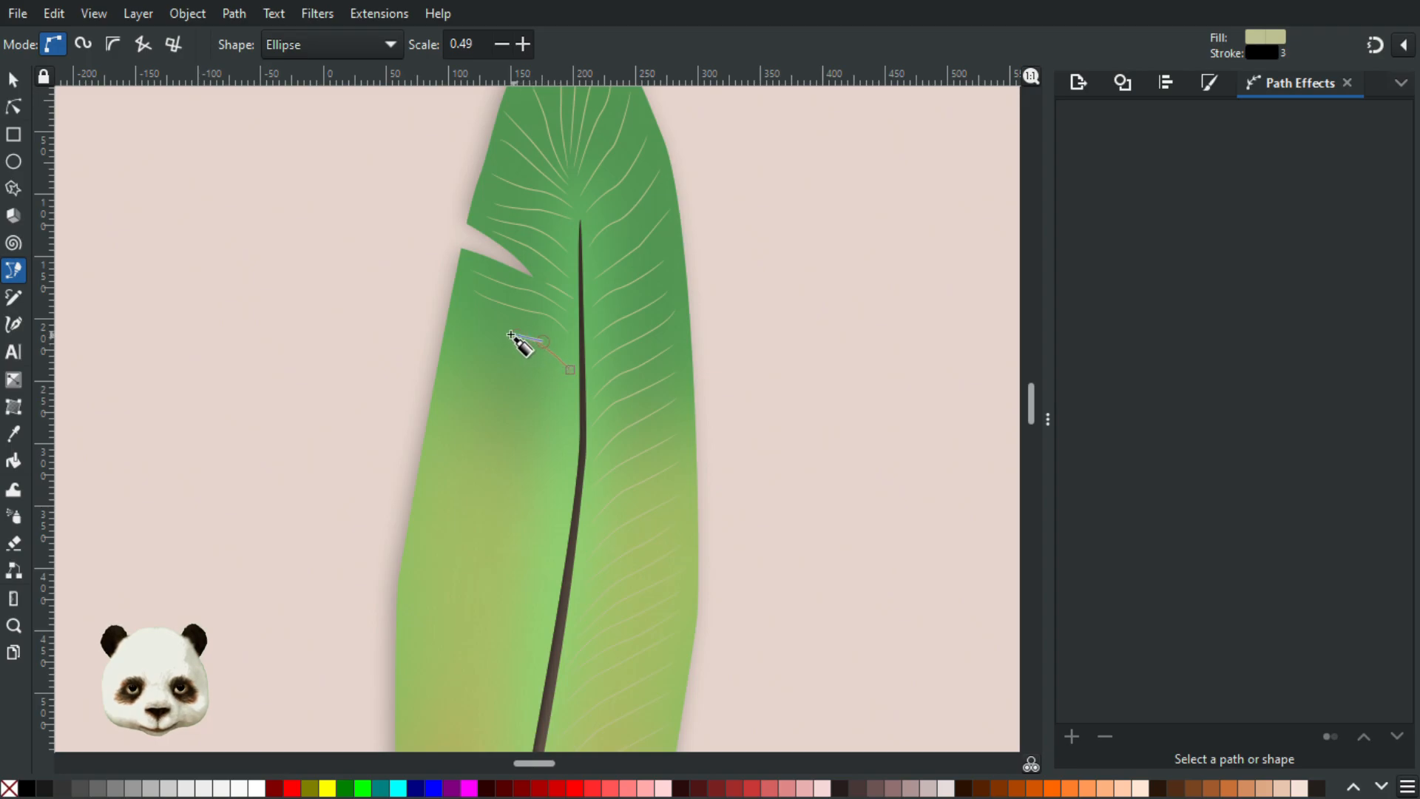
{"action": "right_click", "coordinate": [467, 318]}
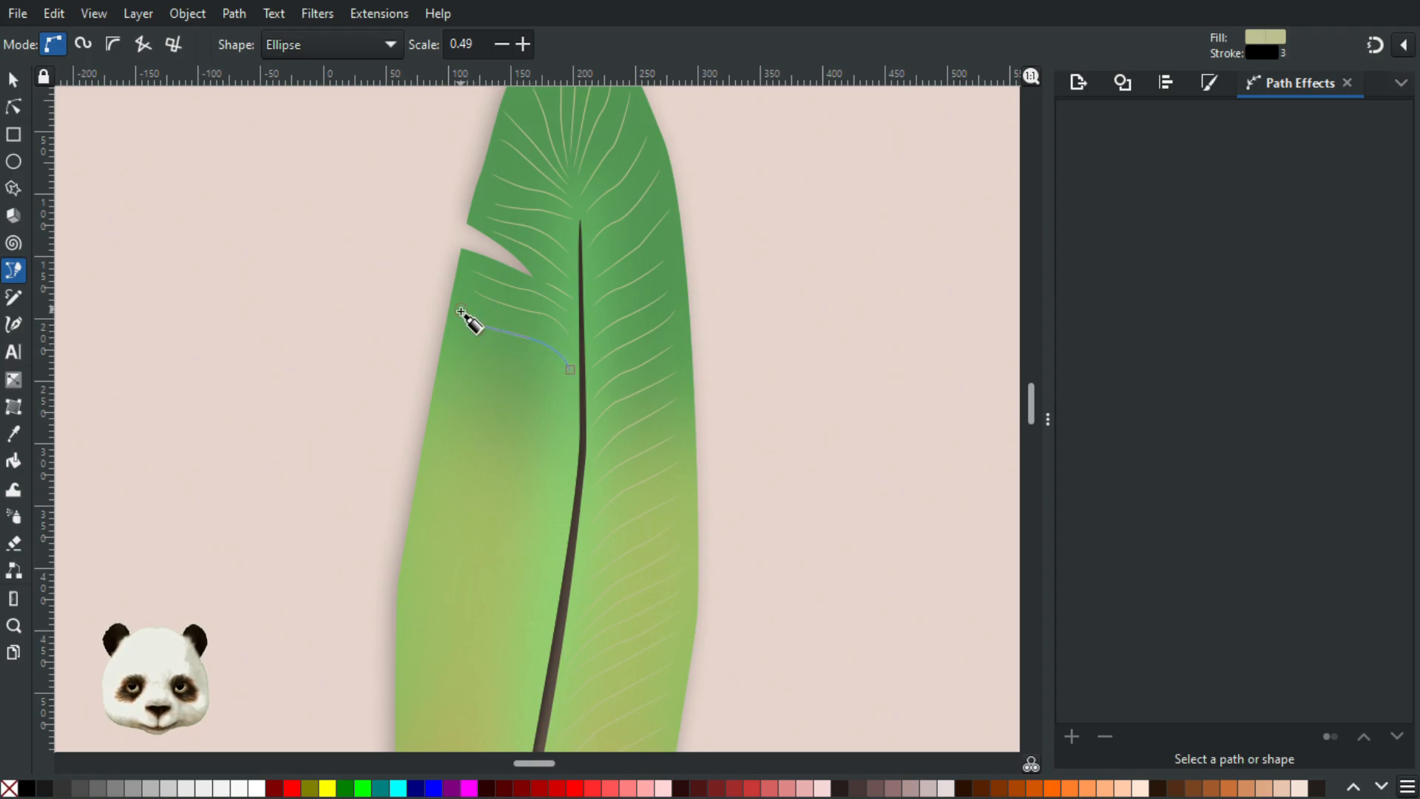
- Add two more curved barb lines left of the shaft, spaced evenly down to where the dark green begins turning yellow
{"action": "left_click", "coordinate": [569, 400]}
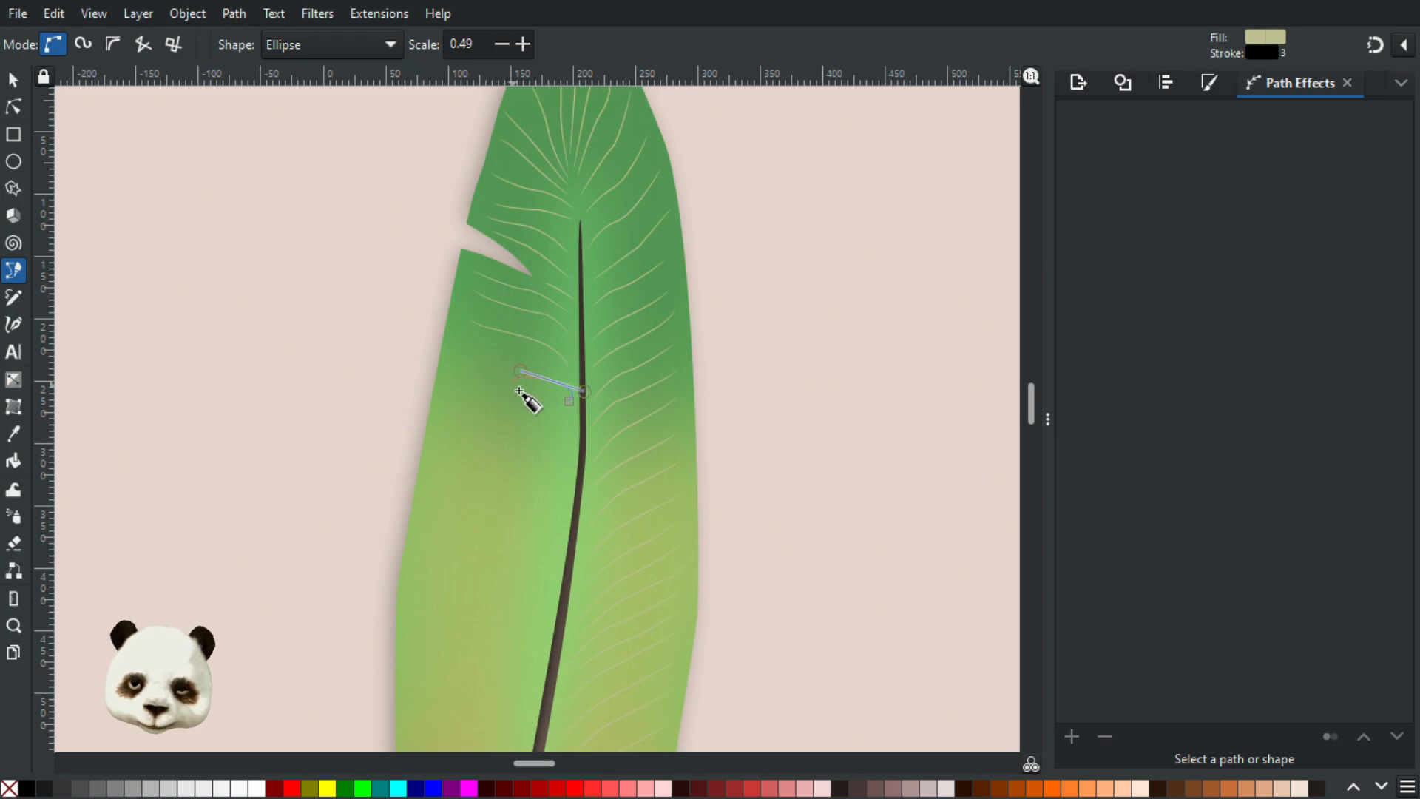
{"action": "left_click_drag", "start_coordinate": [525, 367], "coordinate": [498, 361]}
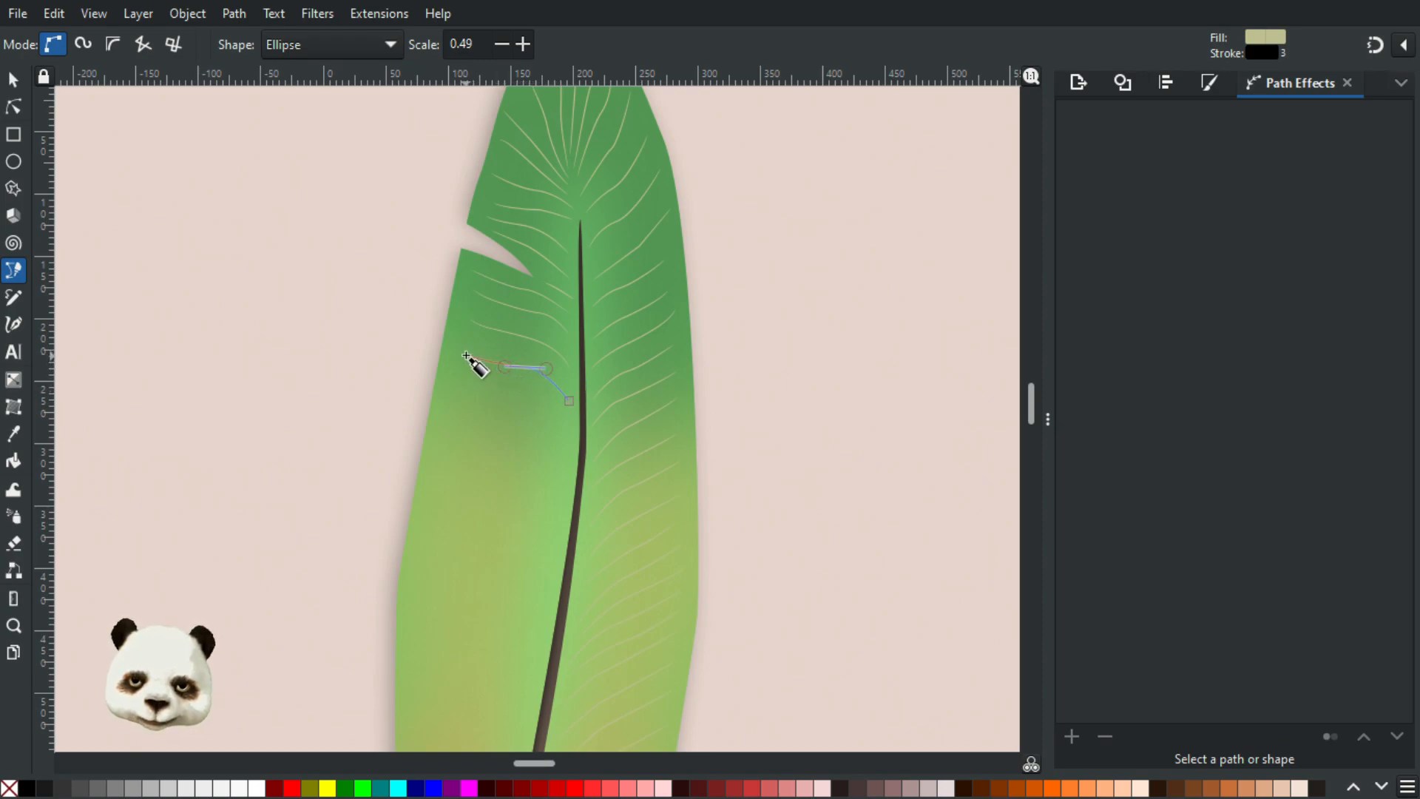
{"action": "left_click", "coordinate": [458, 345]}
{"action": "key", "text": "Return"}
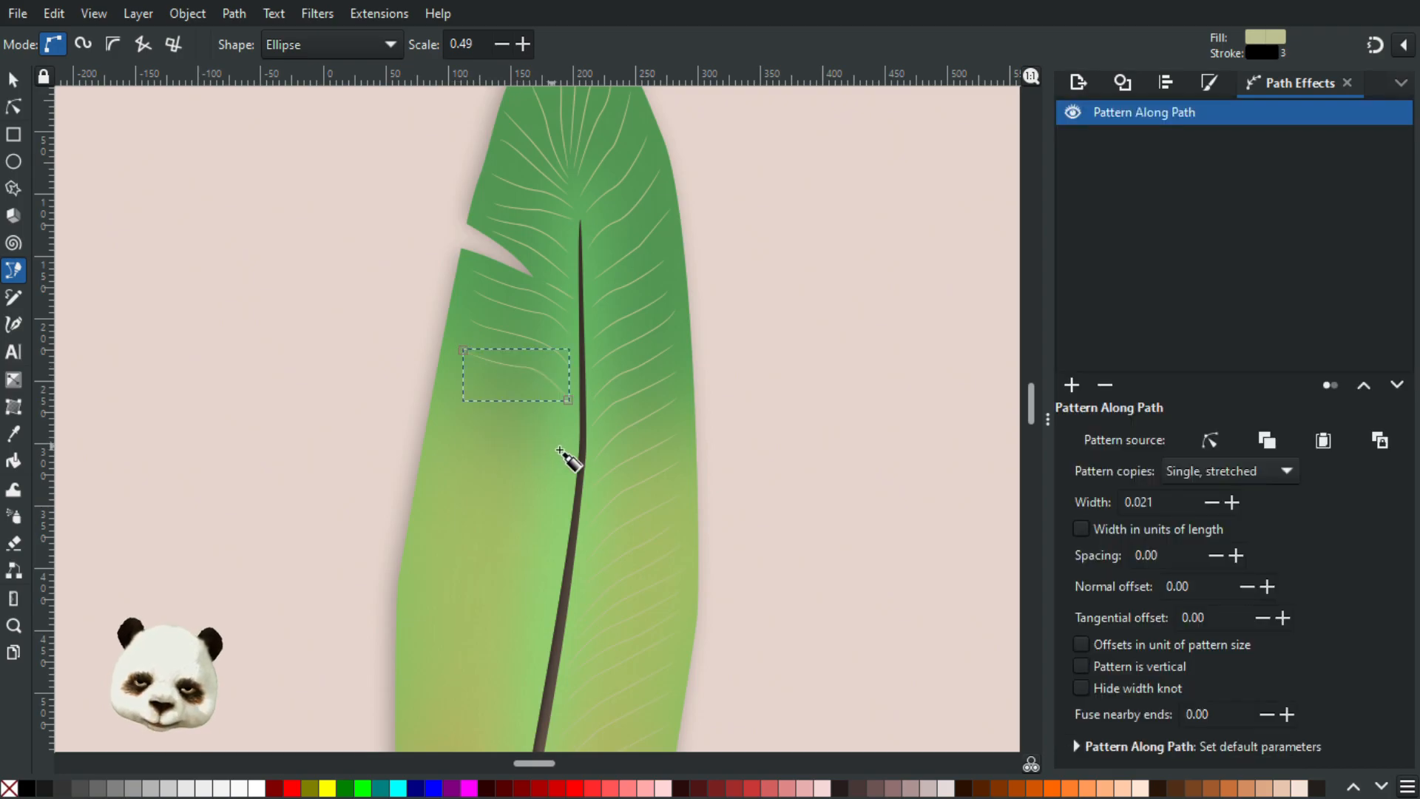
{"action": "left_click", "coordinate": [571, 436]}
{"action": "left_click", "coordinate": [530, 401]}
{"action": "left_click", "coordinate": [452, 367]}
{"action": "key", "text": "Return"}
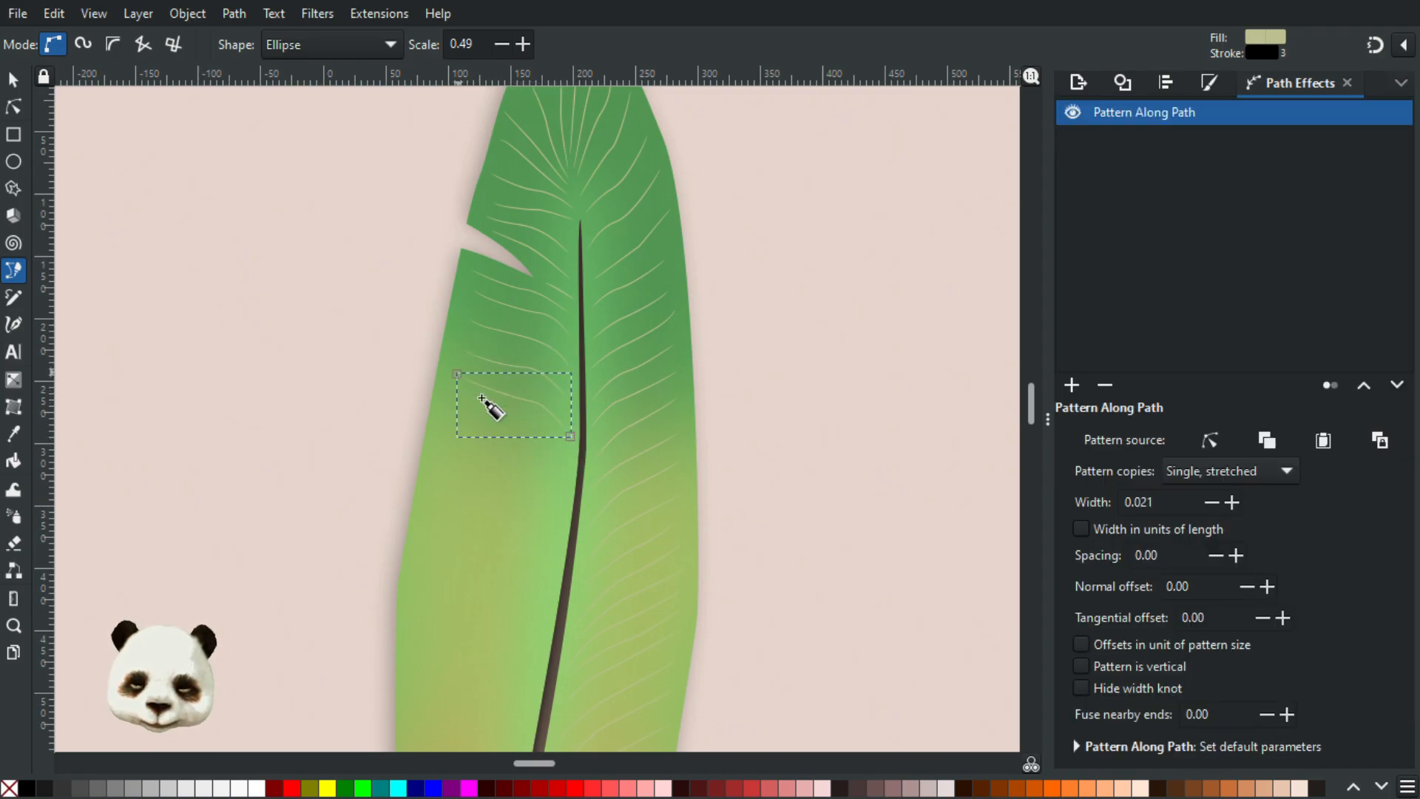
- Draw two curved barb lines left of the shaft around its bend, extending the lower one almost to the feather's left edge
{"action": "left_click", "coordinate": [566, 464]}
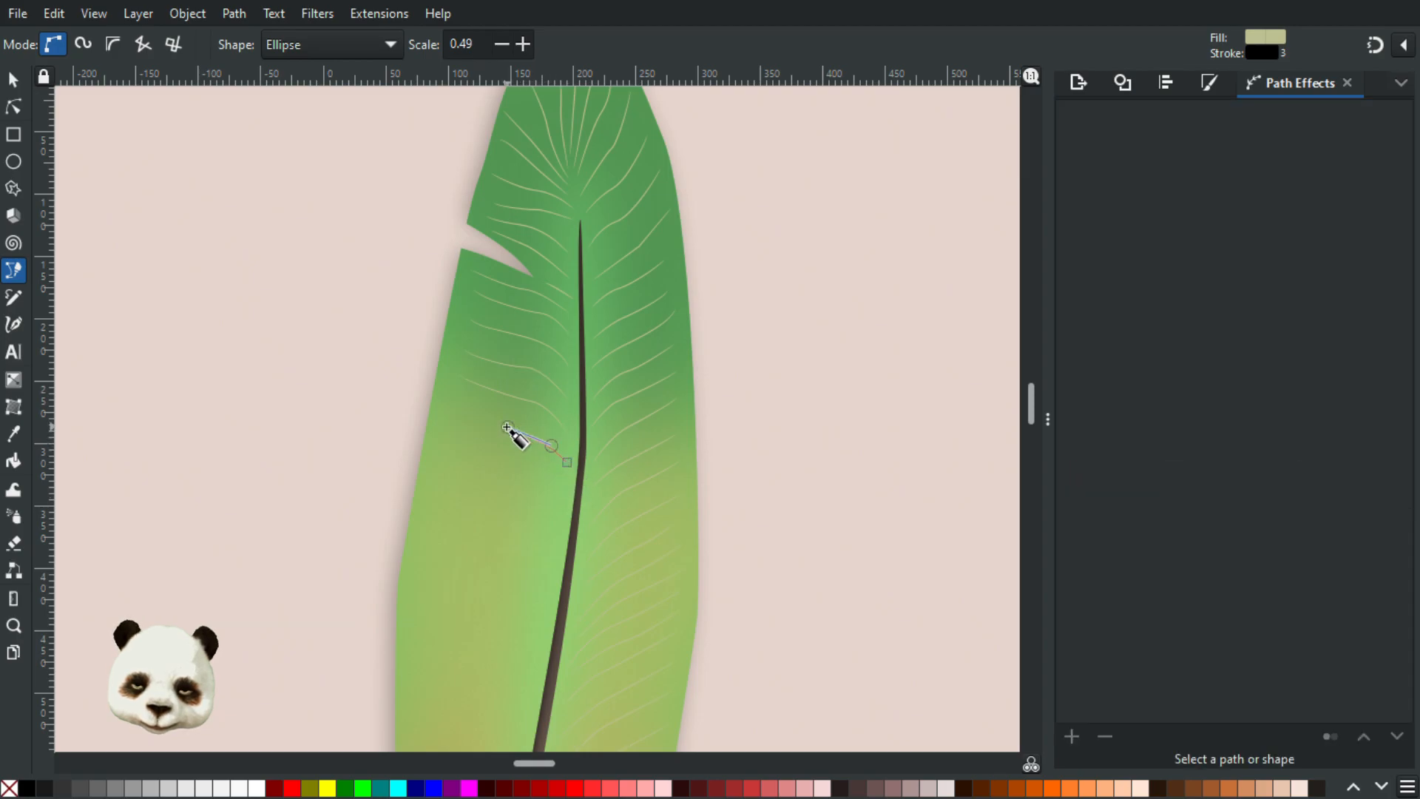
{"action": "left_click", "coordinate": [458, 413]}
{"action": "key", "text": "Return"}
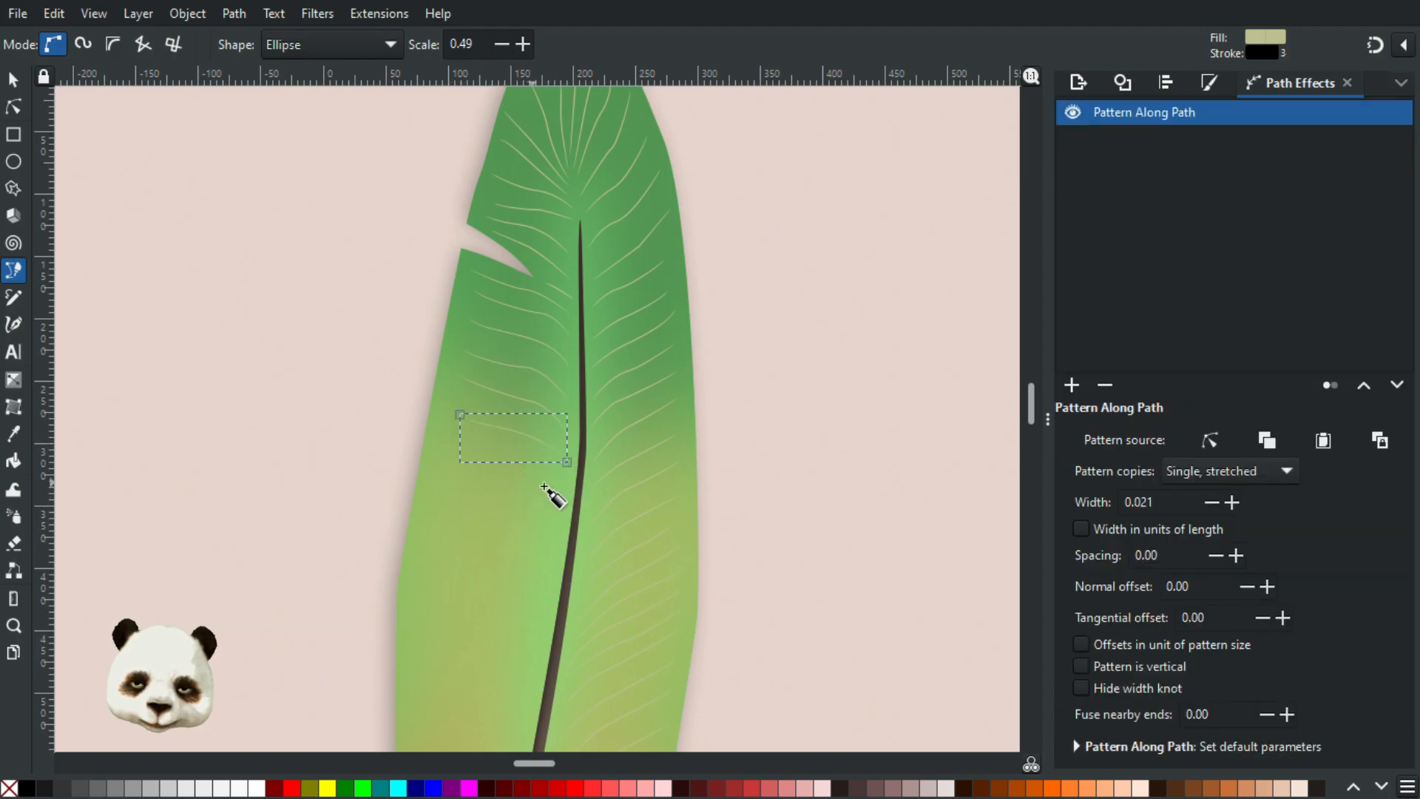
{"action": "left_click", "coordinate": [566, 503]}
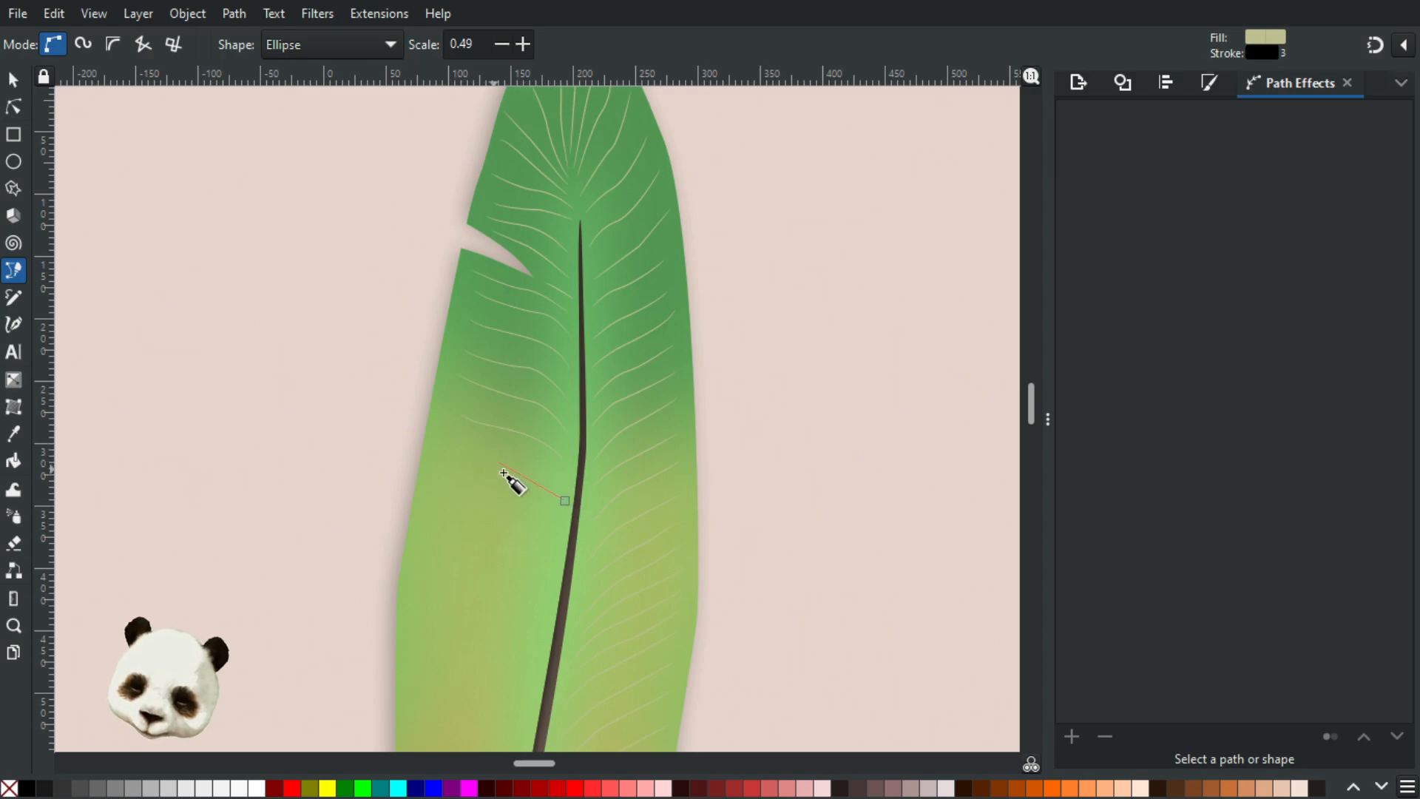
{"action": "left_click", "coordinate": [471, 458]}
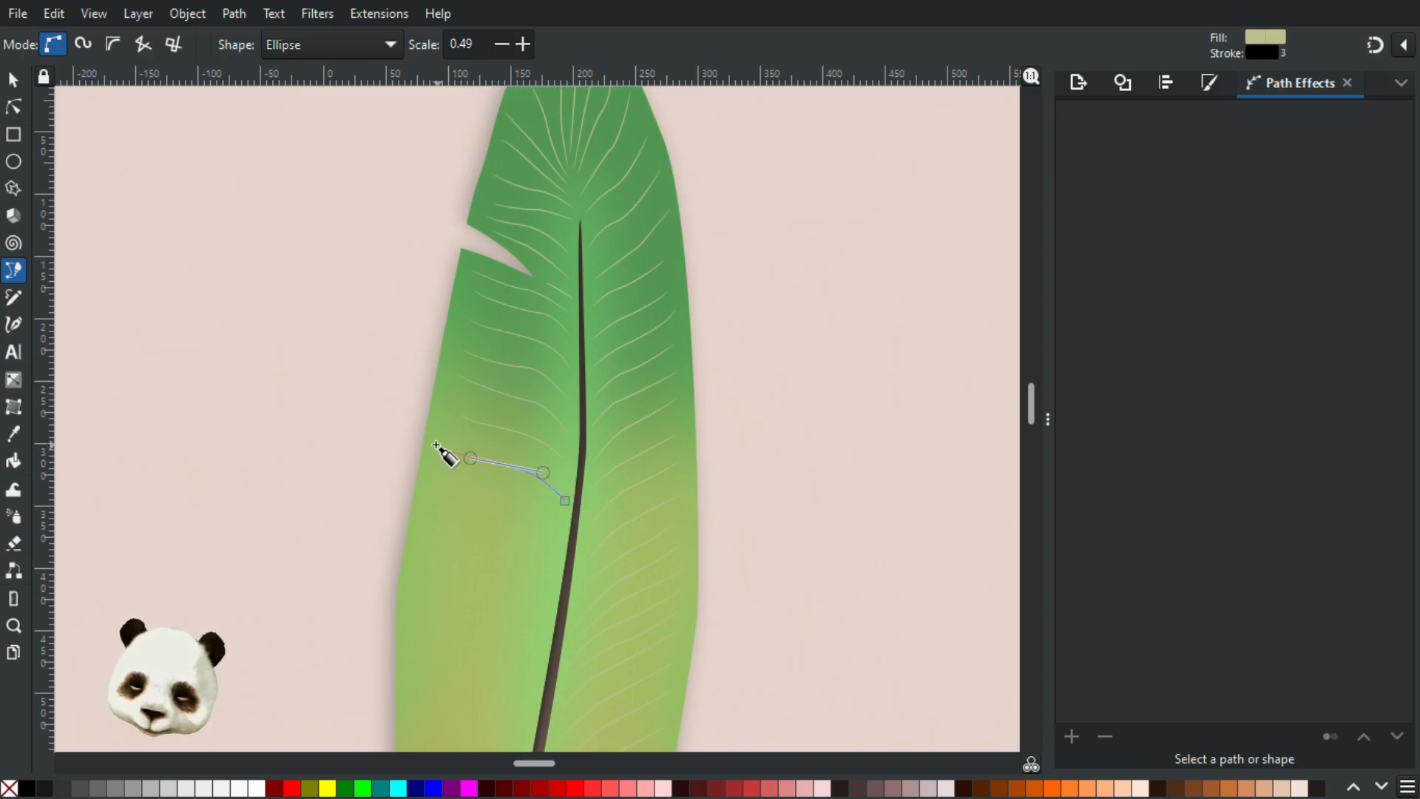
{"action": "left_click", "coordinate": [431, 435]}
{"action": "key", "text": "Return"}
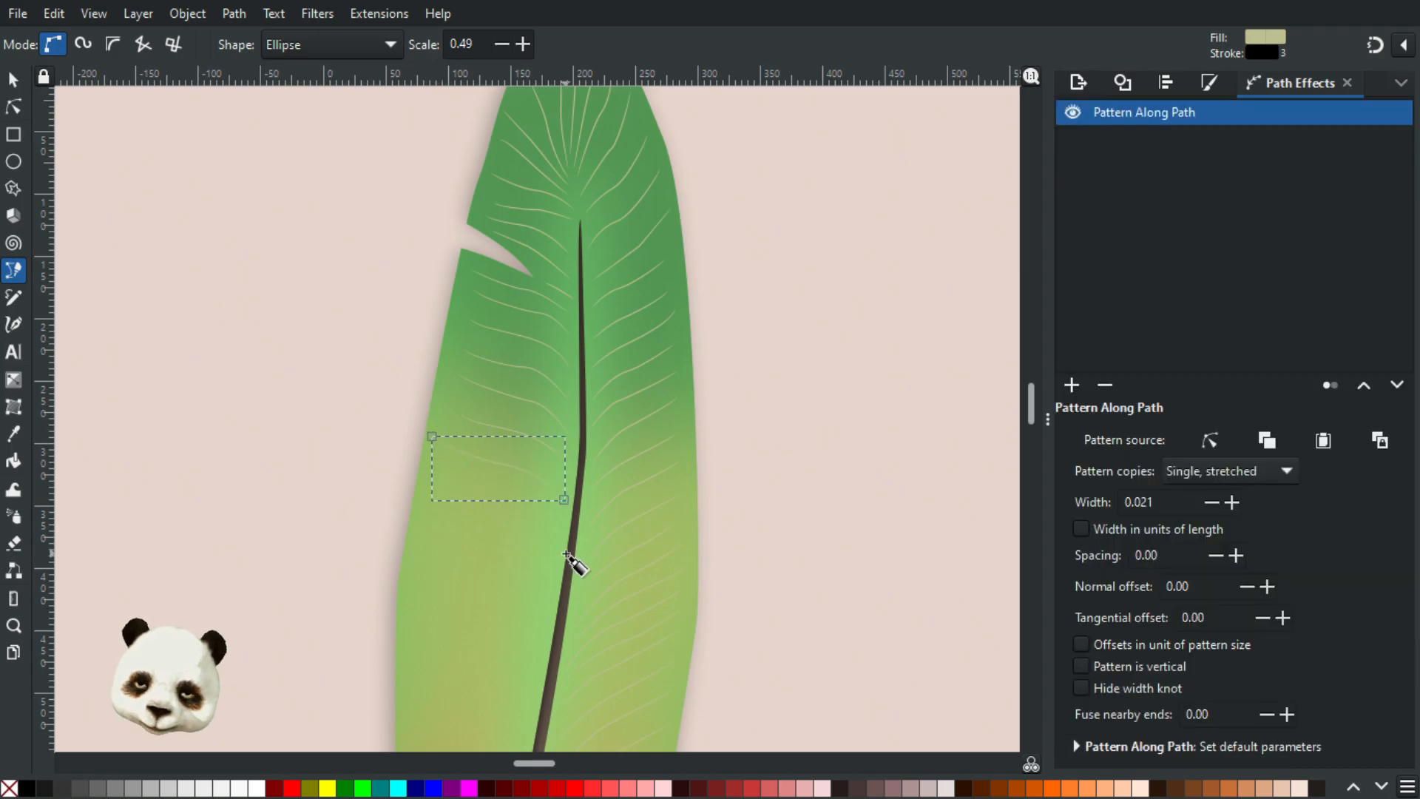
- Draw two gently curved barb lines on the yellow-green area left of the shaft, just below the barbs at its bend
{"action": "left_click_drag", "start_coordinate": [543, 549], "coordinate": [622, 349]}
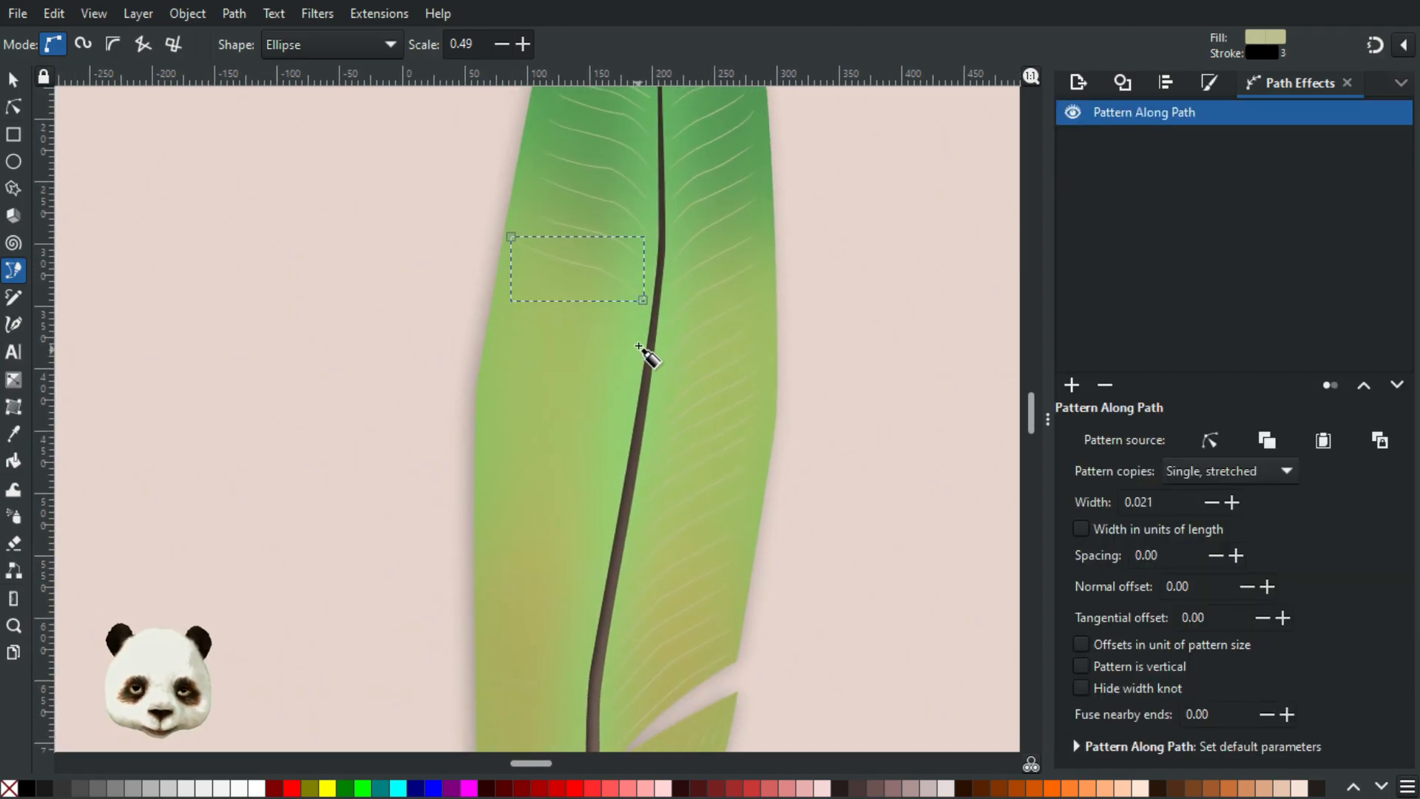
{"action": "left_click", "coordinate": [638, 330]}
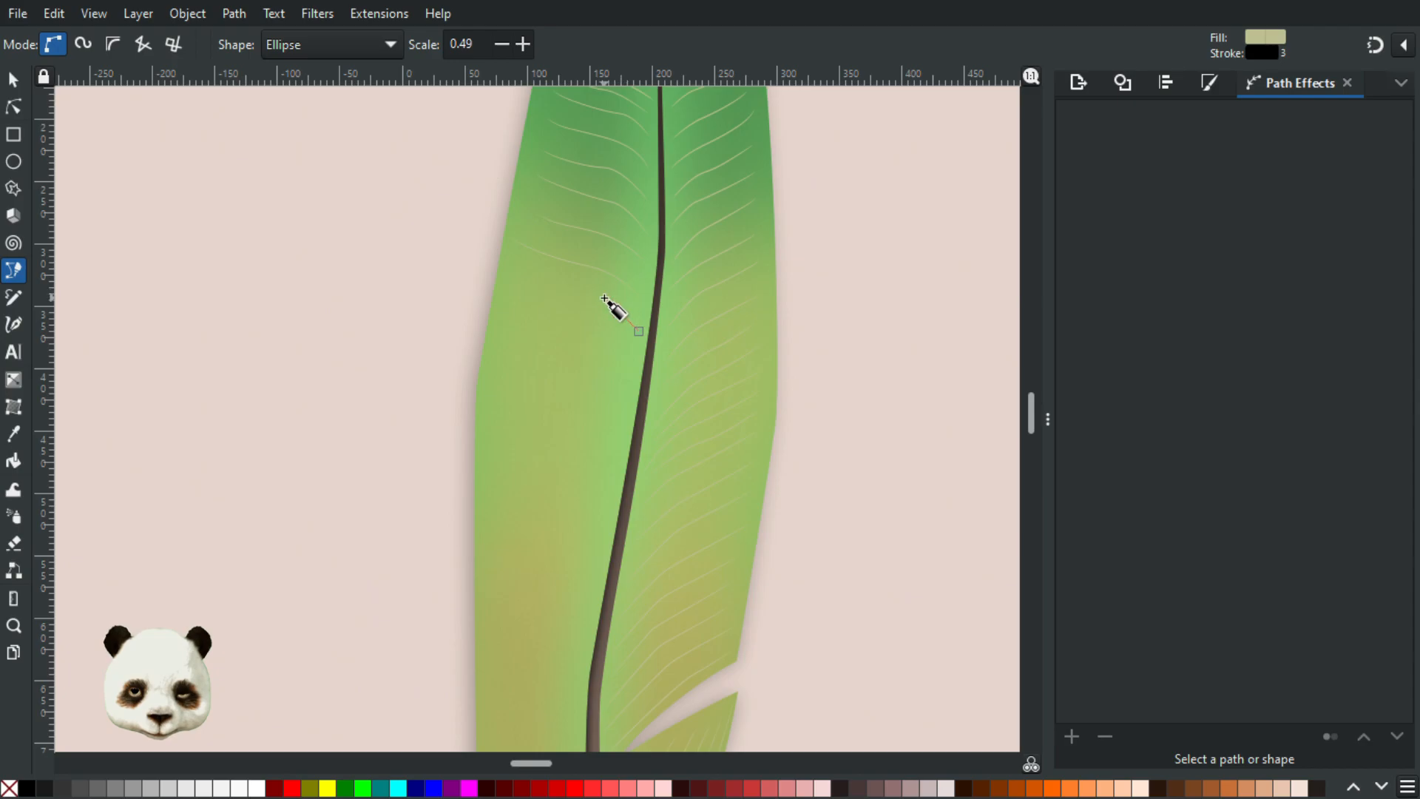
{"action": "left_click_drag", "start_coordinate": [594, 300], "coordinate": [575, 297]}
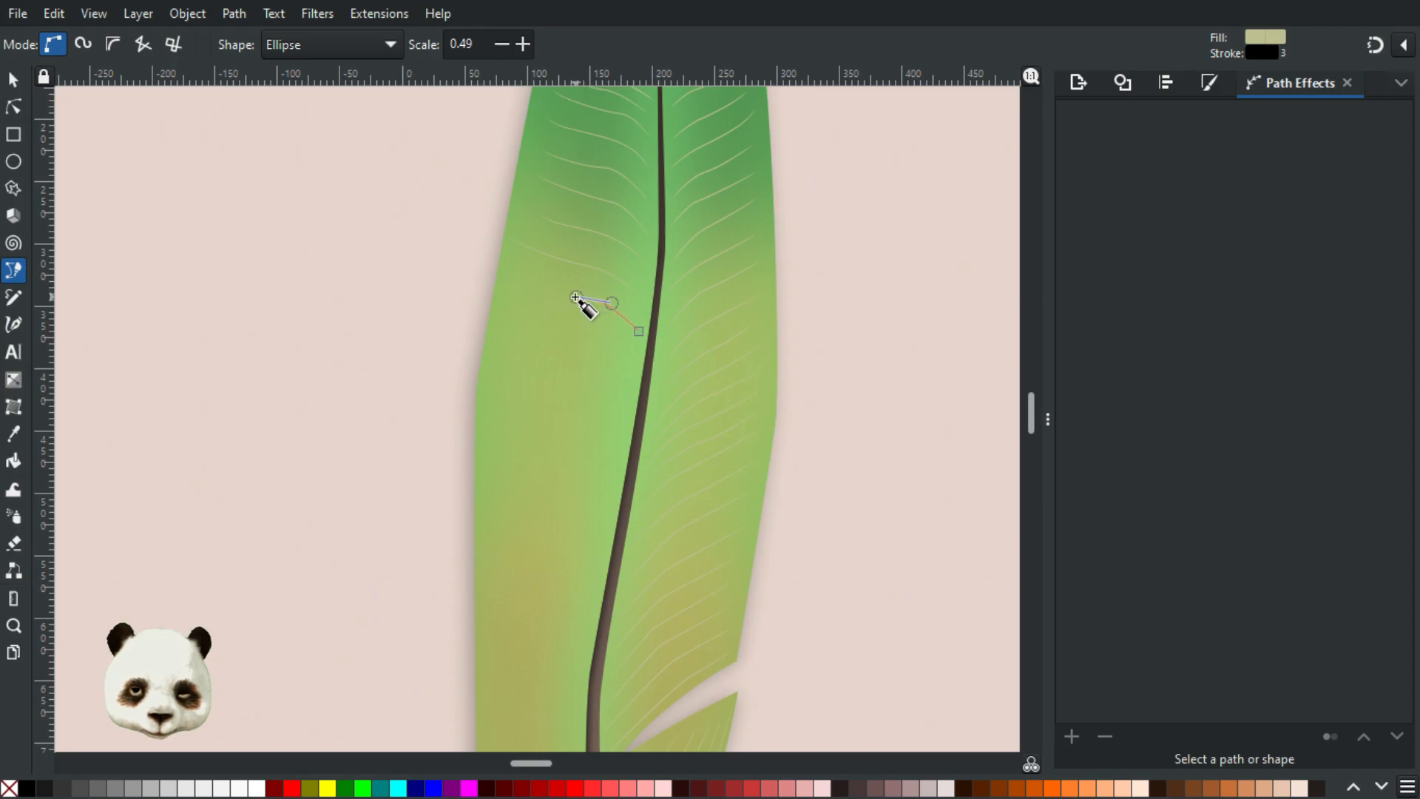
{"action": "double_click", "coordinate": [514, 276]}
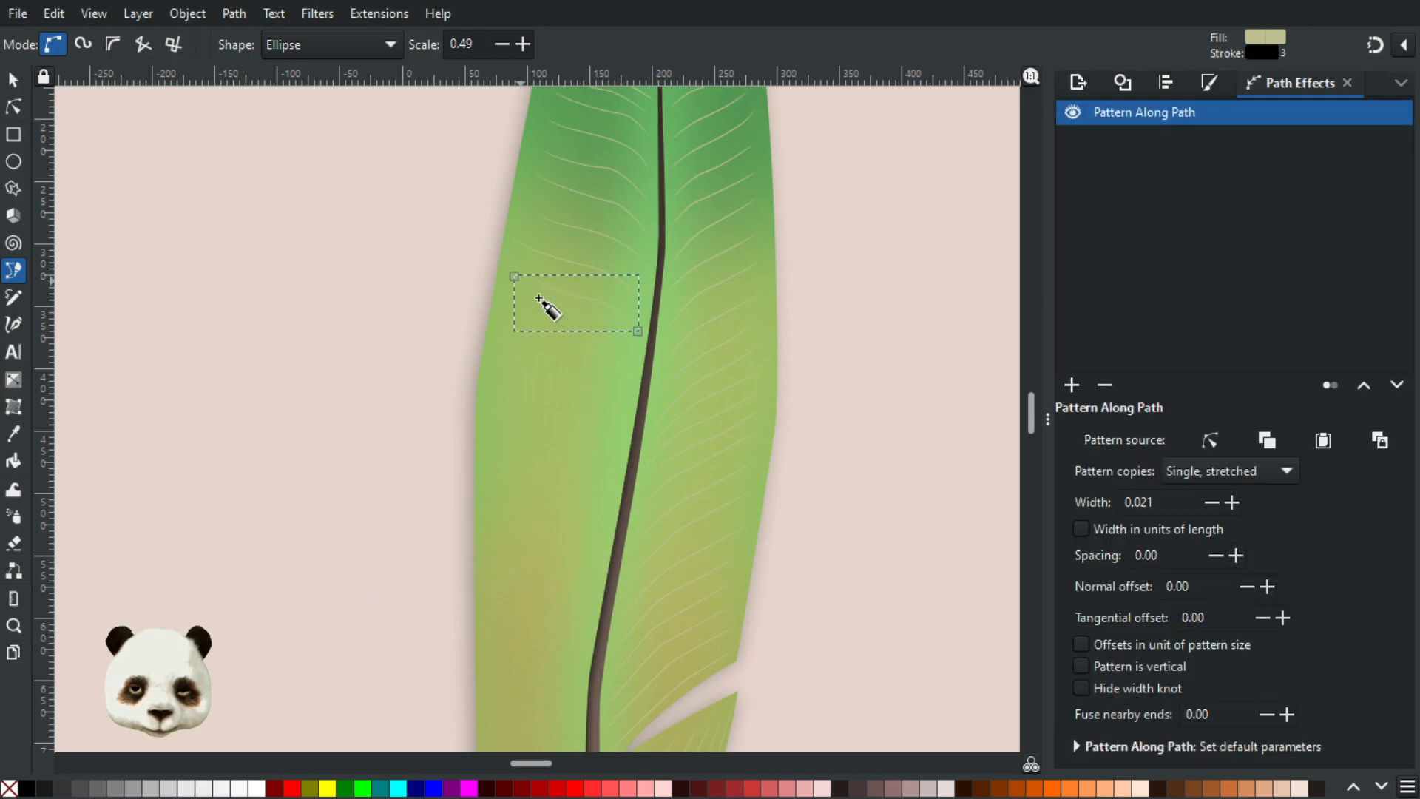
{"action": "left_click", "coordinate": [633, 366]}
{"action": "left_click_drag", "start_coordinate": [601, 336], "coordinate": [581, 328]}
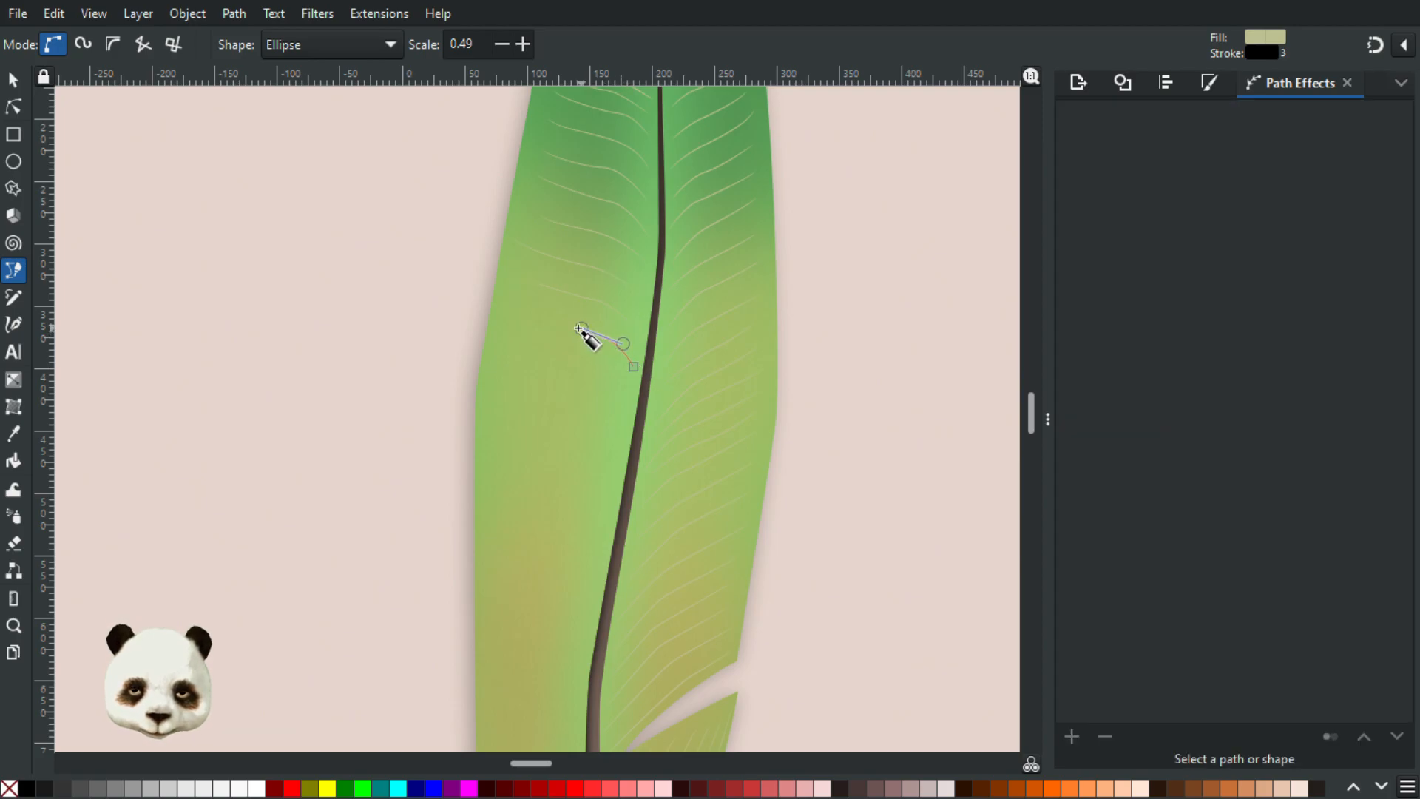
{"action": "double_click", "coordinate": [512, 312]}
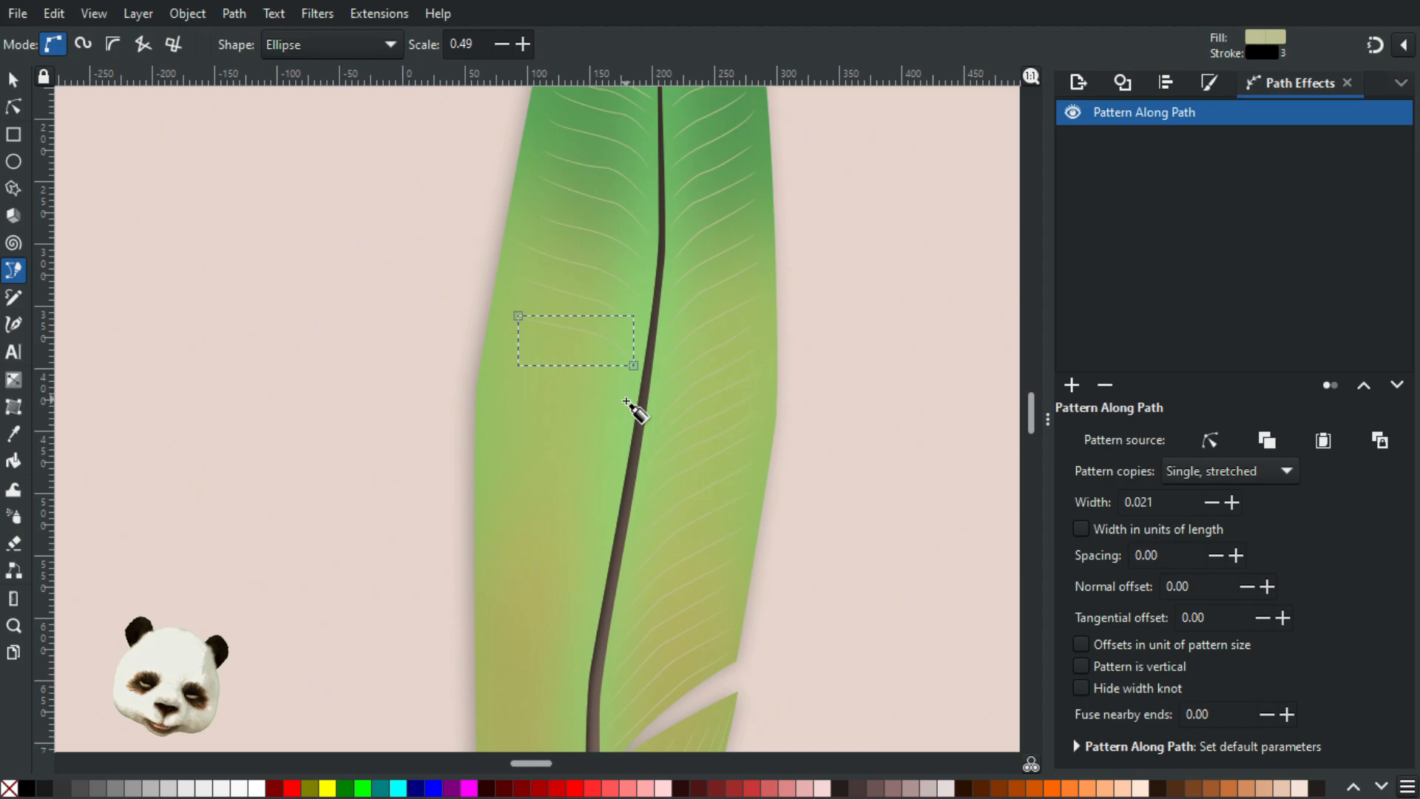
- Draw two flatter barb lines left of the shaft at the feather's widest part, curving down where they meet the shaft
{"action": "left_click", "coordinate": [627, 401]}
{"action": "left_click_drag", "start_coordinate": [581, 359], "coordinate": [550, 354]}
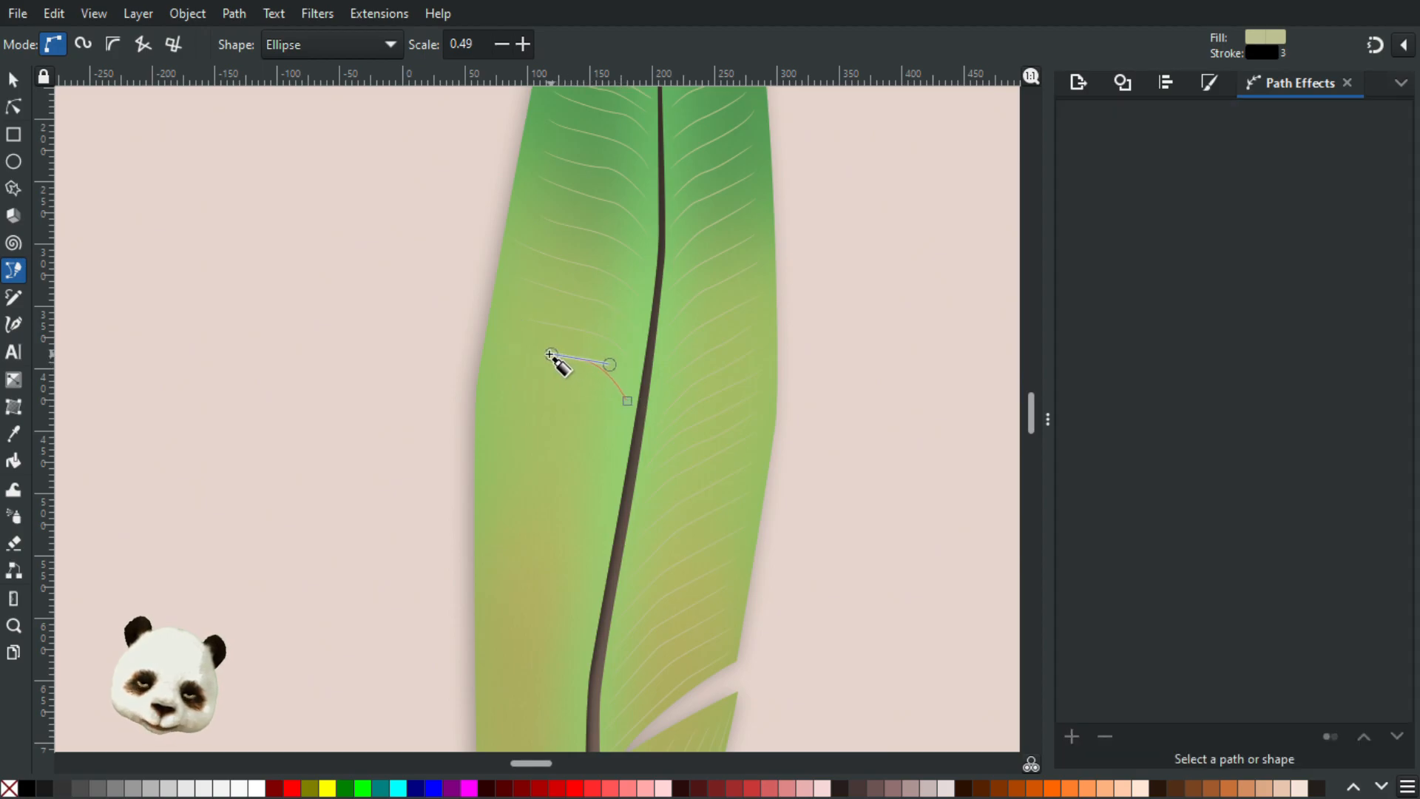
{"action": "double_click", "coordinate": [497, 352]}
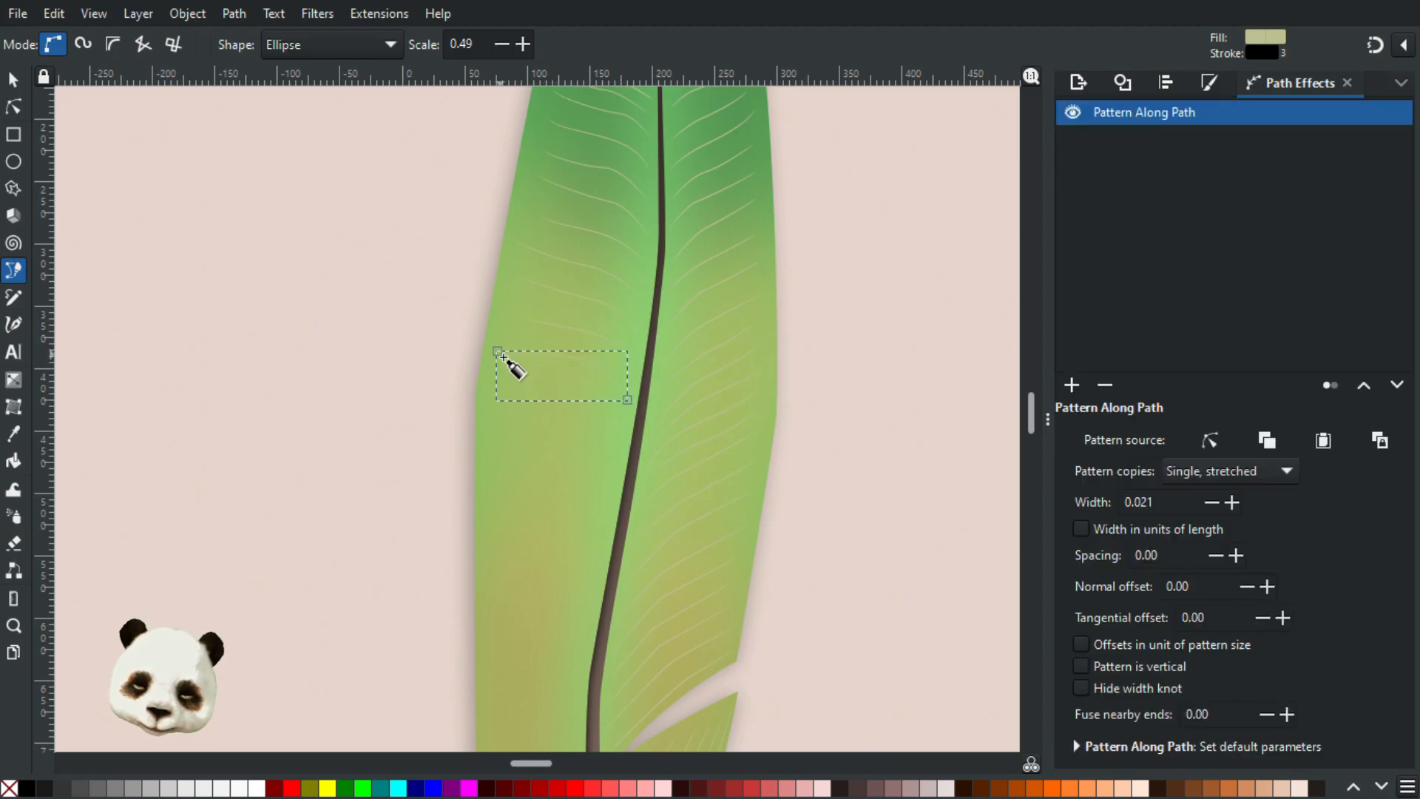
{"action": "left_click", "coordinate": [626, 428]}
{"action": "left_click", "coordinate": [604, 392]}
{"action": "left_click", "coordinate": [574, 388]}
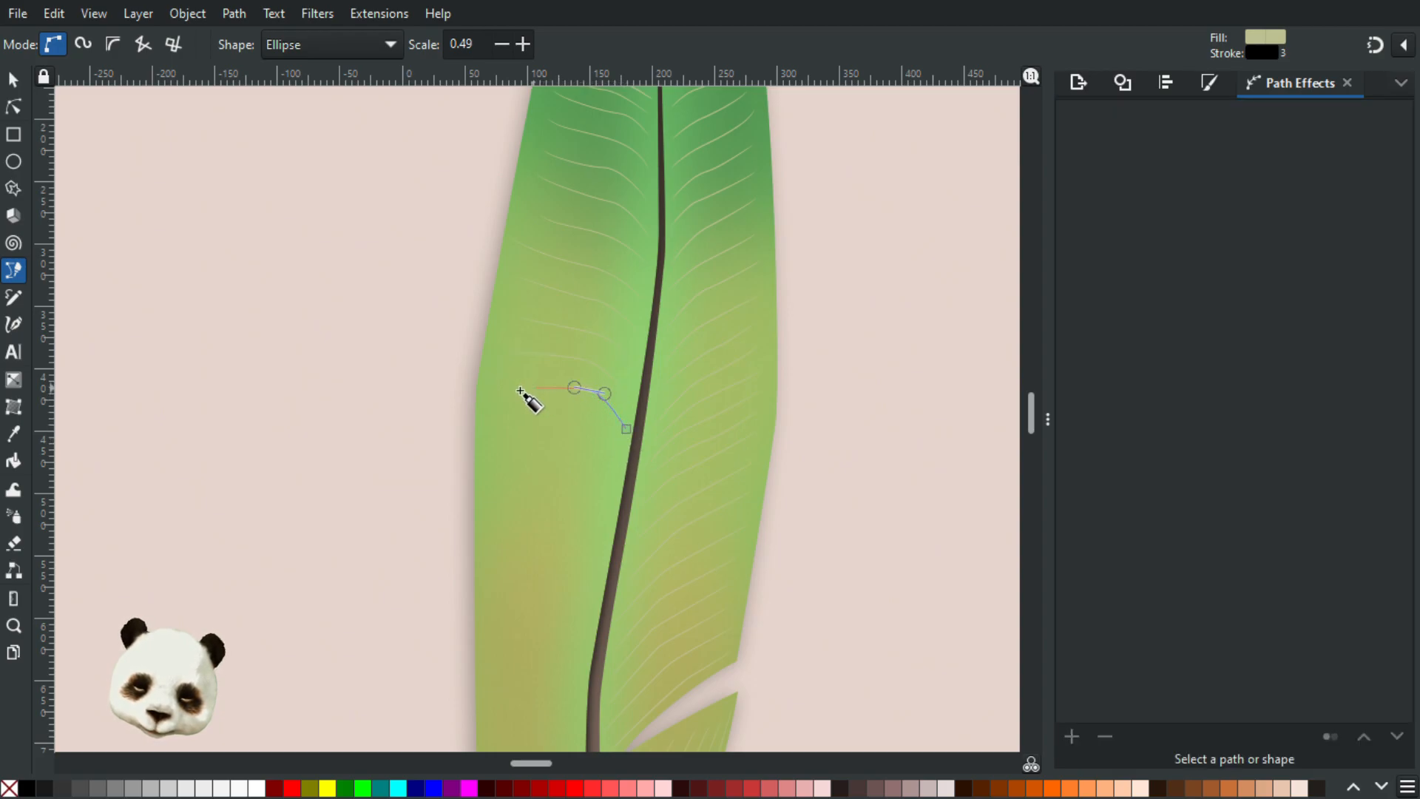
{"action": "left_click_drag", "start_coordinate": [507, 391], "coordinate": [493, 388]}
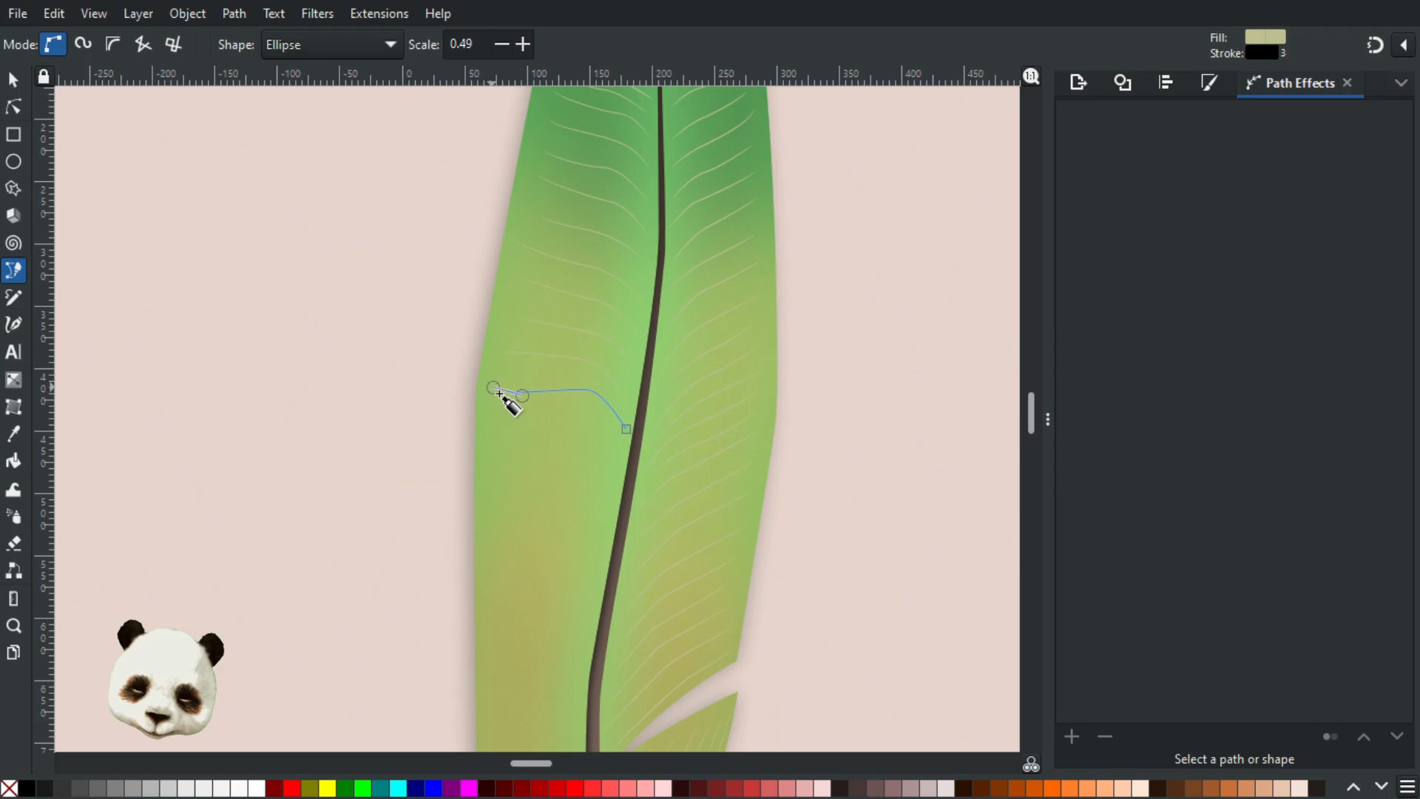
{"action": "key", "text": "Return"}
- Draw one arched barb line below the flatter ones, with its outer end dipping slightly toward the feather's left edge
{"action": "left_click", "coordinate": [623, 450]}
{"action": "left_click", "coordinate": [612, 425]}
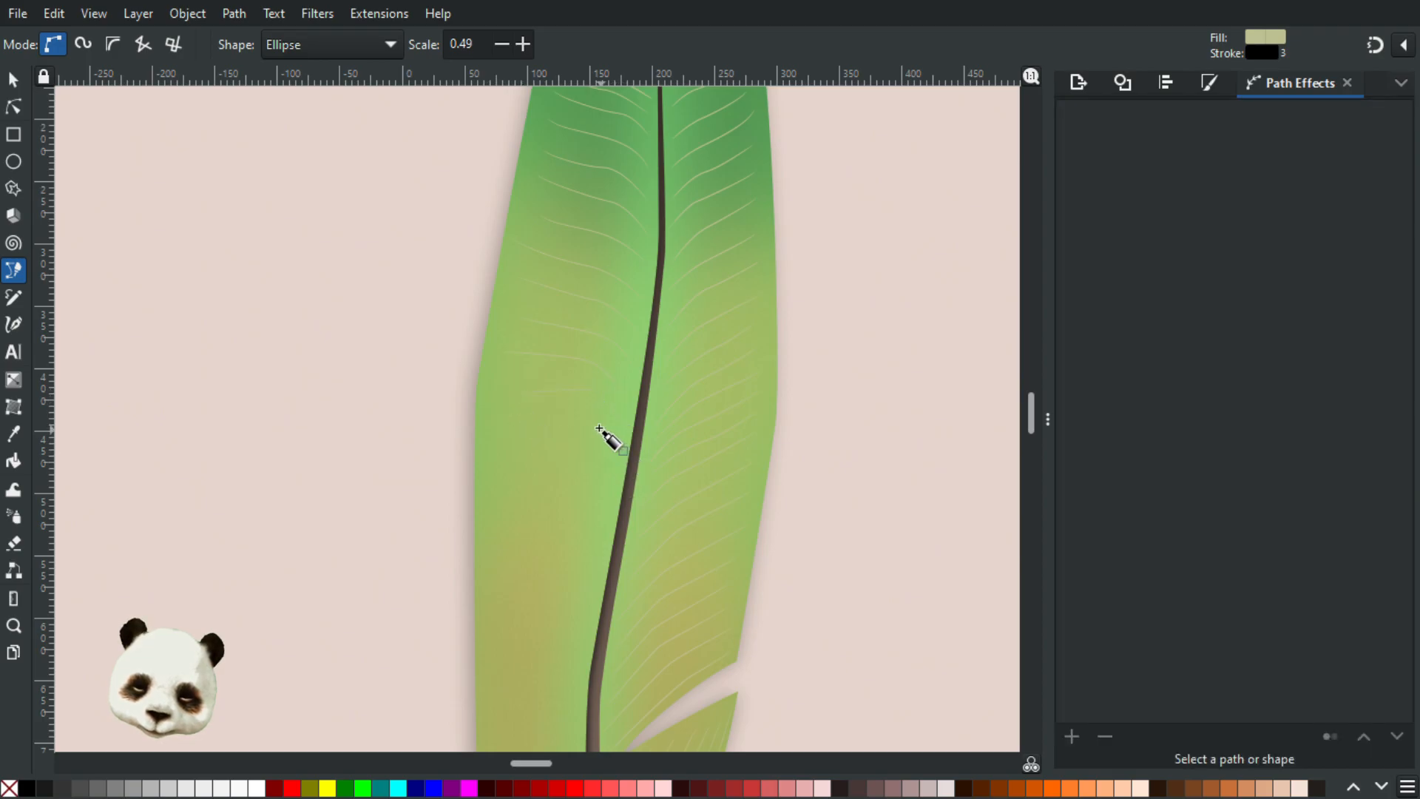
{"action": "left_click", "coordinate": [578, 424]}
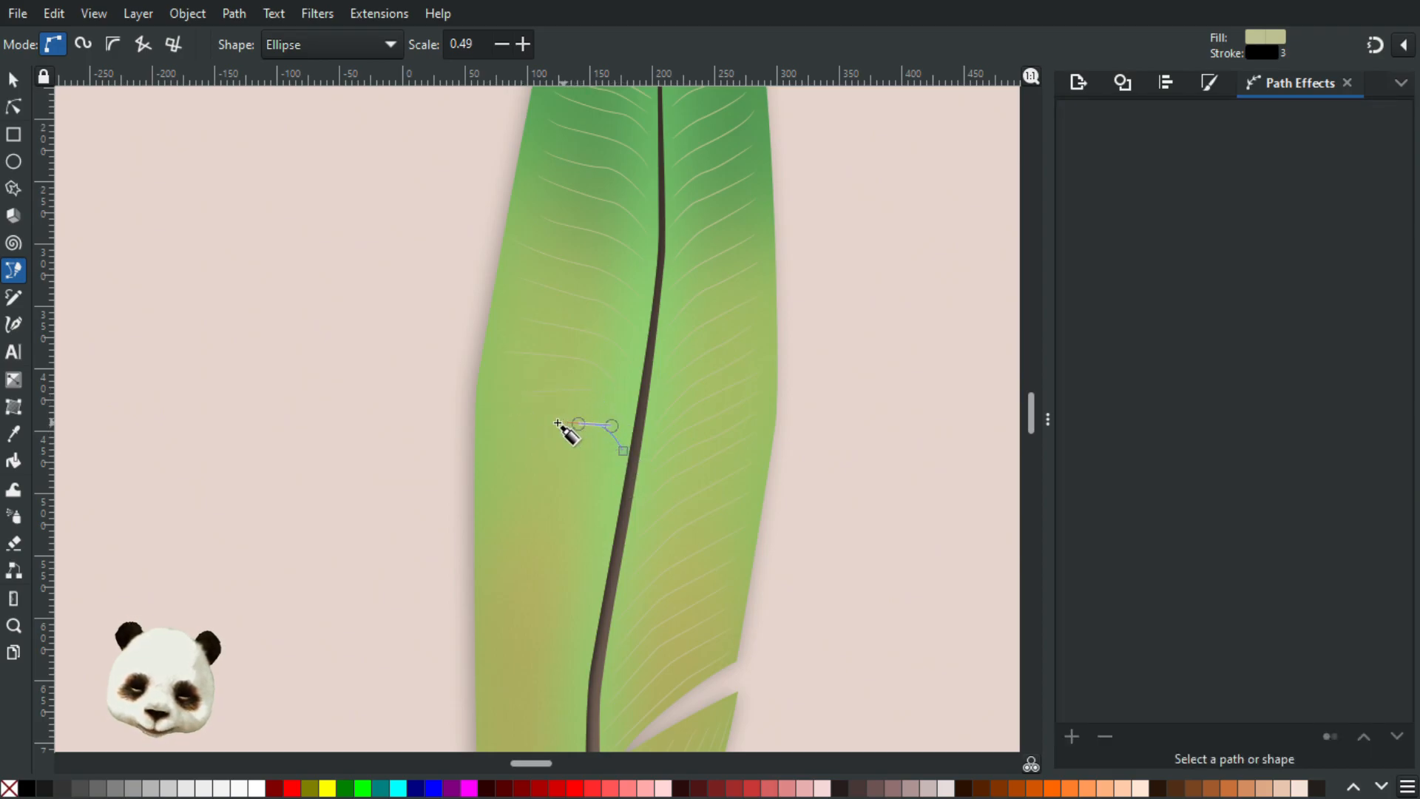
{"action": "left_click", "coordinate": [502, 435]}
{"action": "key", "text": "Return"}
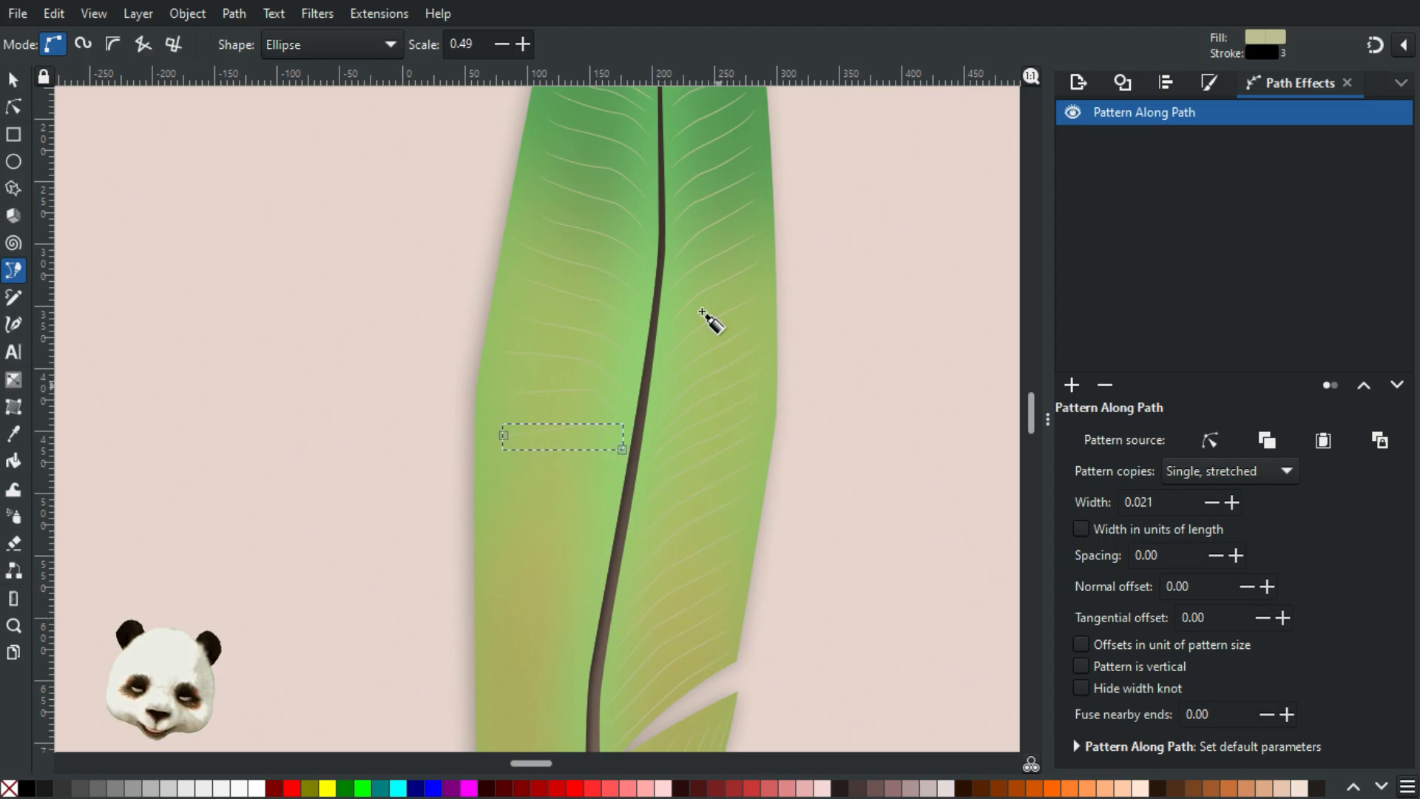
- Draw a barb line below the arched one, peaking near the shaft and sloping down toward the feather's left edge
{"action": "scroll", "coordinate": [603, 380], "scroll_direction": "up", "scroll_amount": 5}
{"action": "scroll", "coordinate": [586, 587], "scroll_direction": "down", "scroll_amount": 6}
{"action": "scroll", "coordinate": [596, 580], "scroll_direction": "up", "scroll_amount": 6}
{"action": "scroll", "coordinate": [618, 523], "scroll_direction": "up", "scroll_amount": 3}
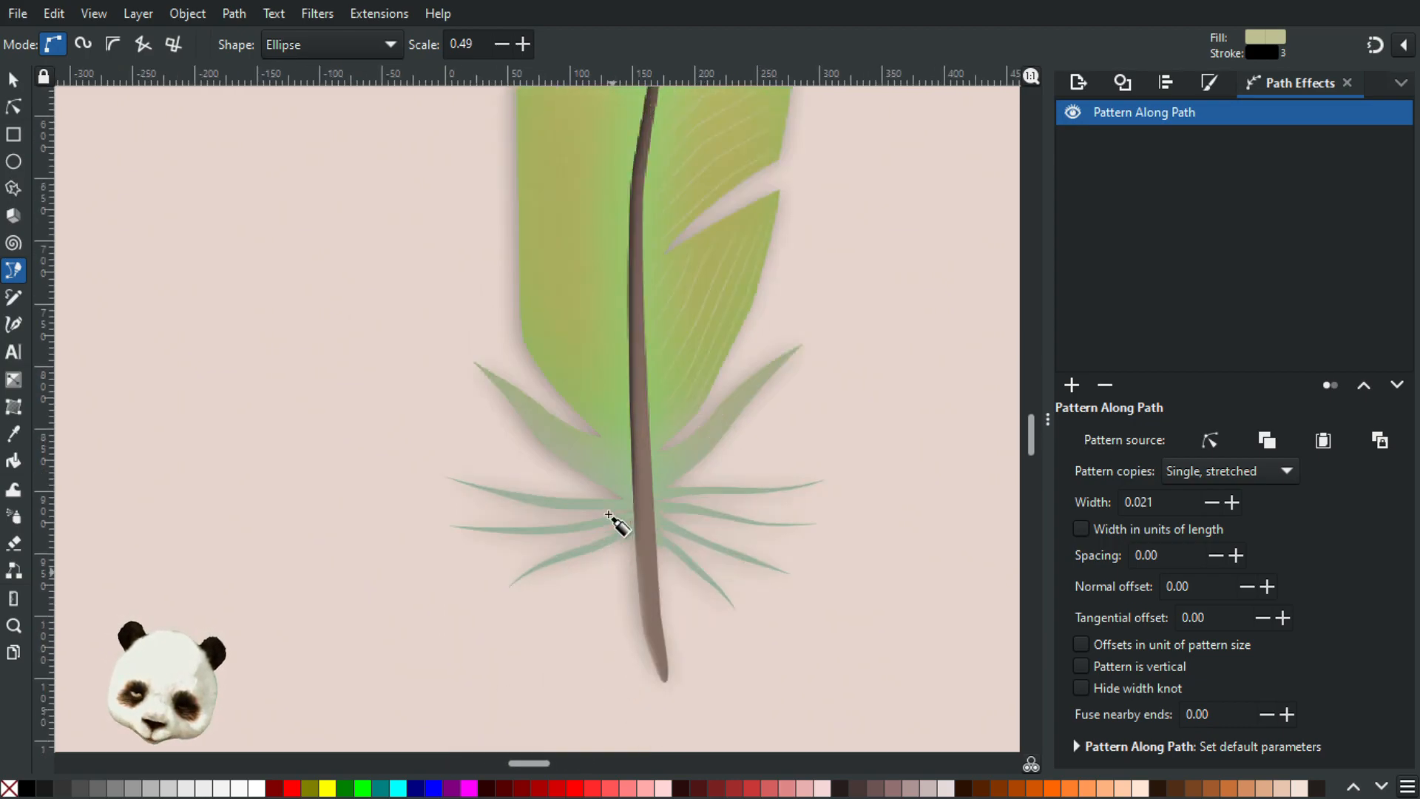
{"action": "scroll", "coordinate": [571, 342], "scroll_direction": "up", "scroll_amount": 2}
{"action": "scroll", "coordinate": [621, 678], "scroll_direction": "up", "scroll_amount": 1}
{"action": "scroll", "coordinate": [597, 418], "scroll_direction": "down", "scroll_amount": 1}
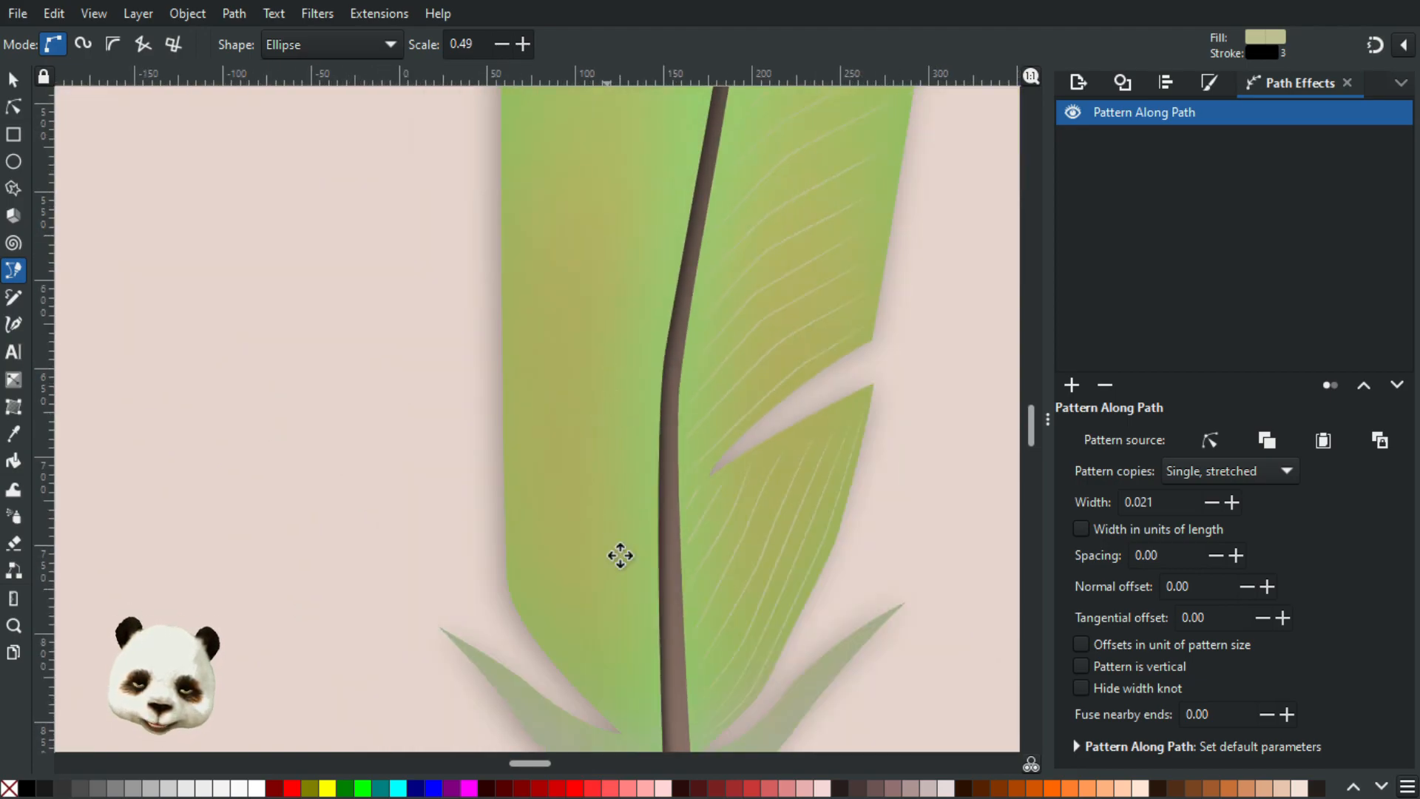
{"action": "scroll", "coordinate": [618, 555], "scroll_direction": "down", "scroll_amount": 1}
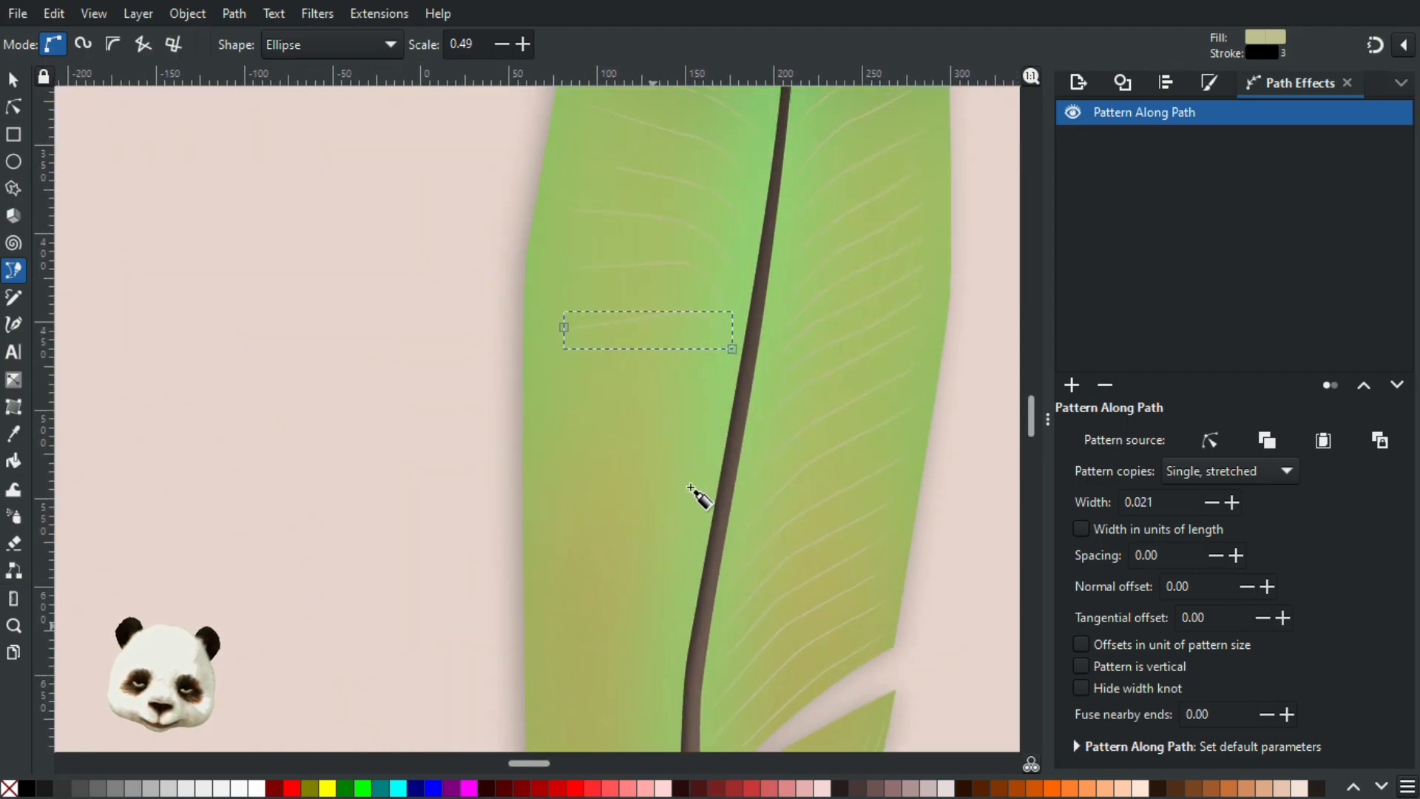
{"action": "left_click", "coordinate": [729, 379]}
{"action": "left_click_drag", "start_coordinate": [645, 367], "coordinate": [632, 369]}
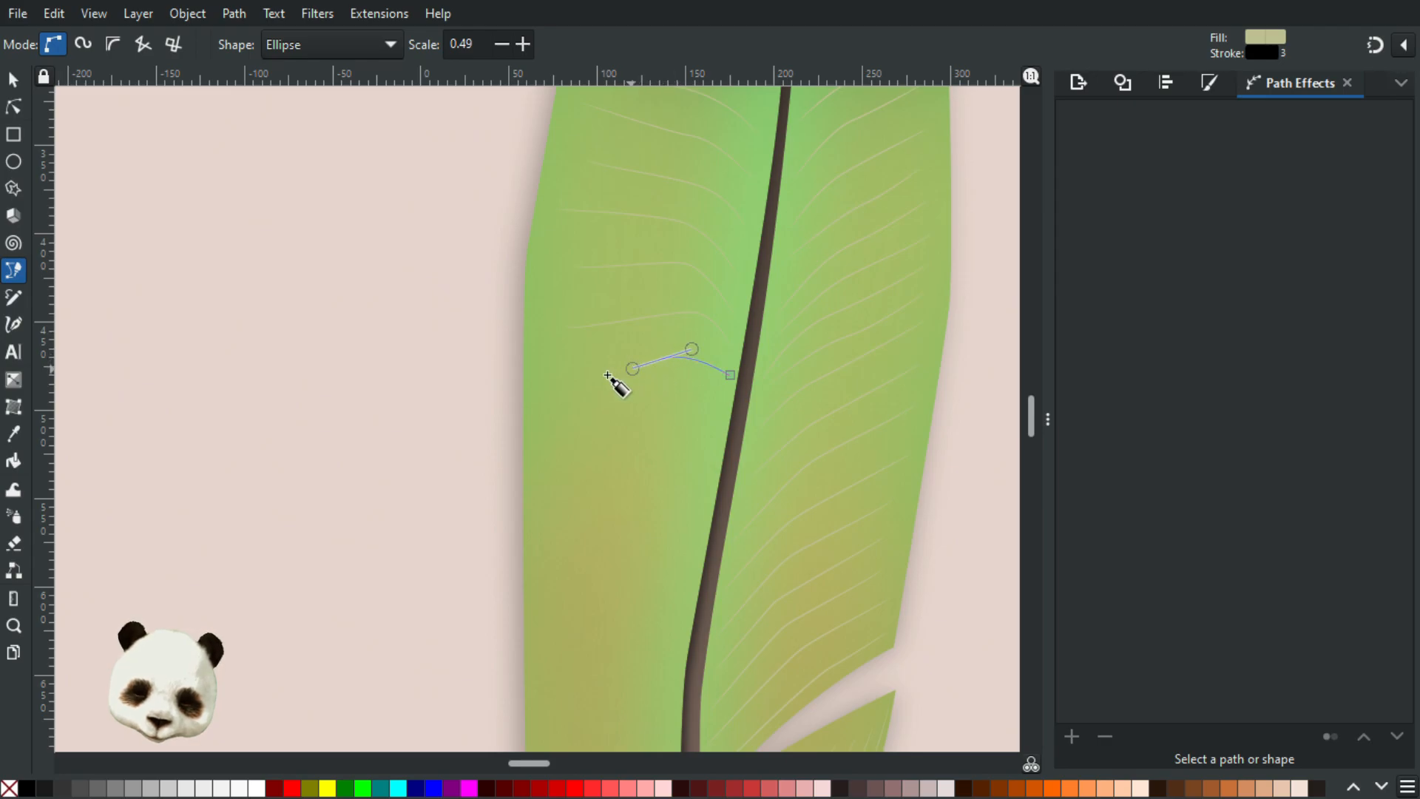
{"action": "double_click", "coordinate": [555, 382]}
- Draw two barb lines left of the shaft below the existing ones, peaking near the shaft and sloping down toward the feather's left edge
{"action": "left_click", "coordinate": [722, 408]}
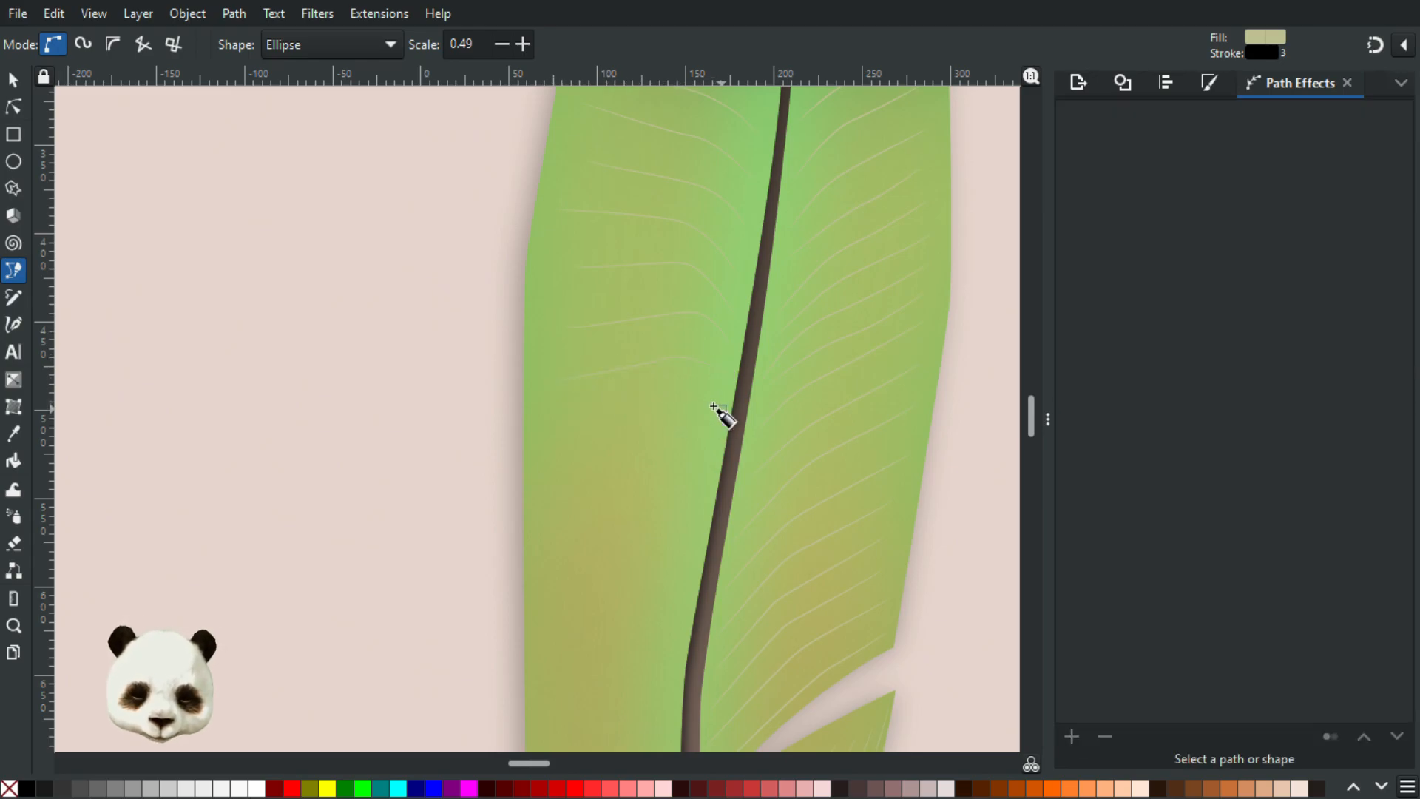
{"action": "left_click_drag", "start_coordinate": [675, 392], "coordinate": [660, 395]}
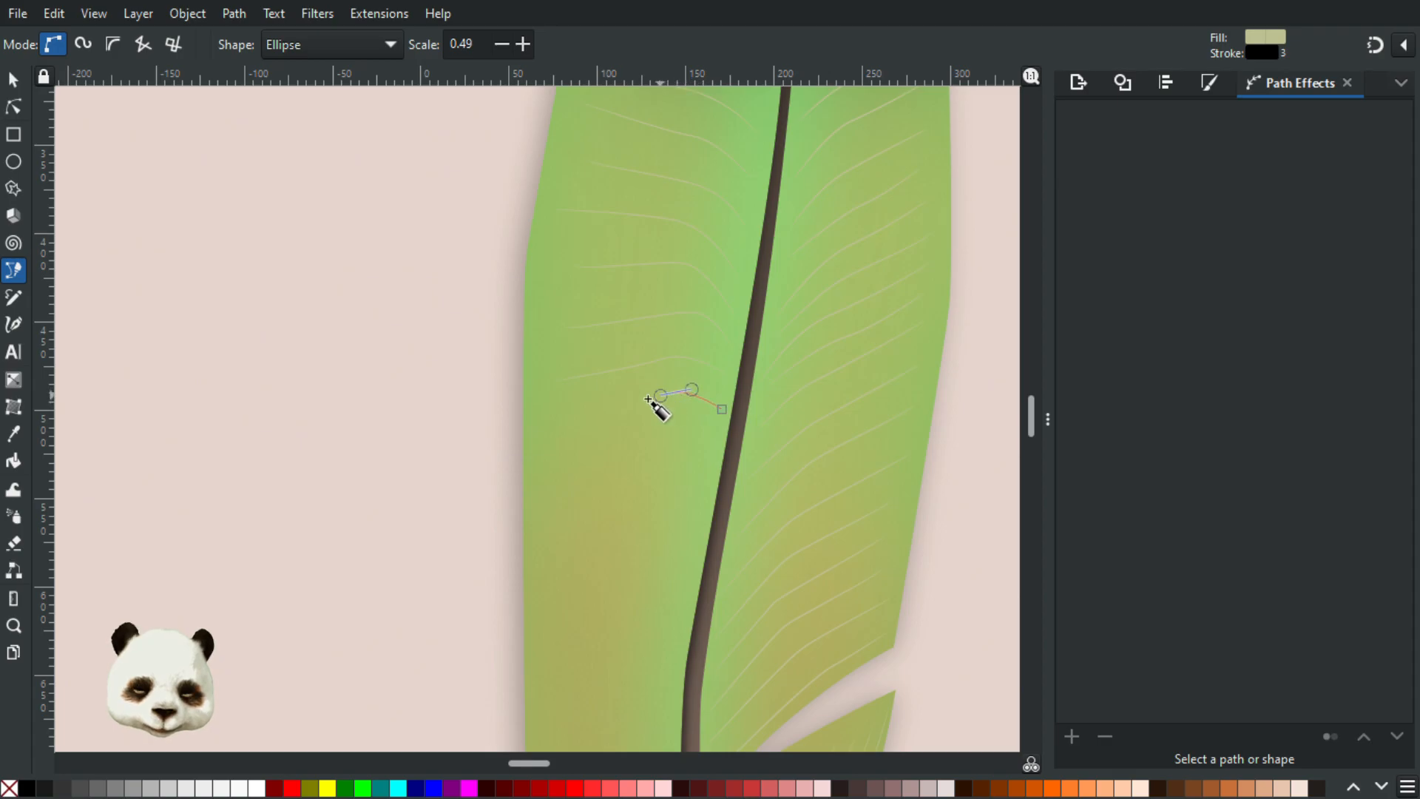
{"action": "double_click", "coordinate": [556, 428]}
{"action": "left_click", "coordinate": [720, 451]}
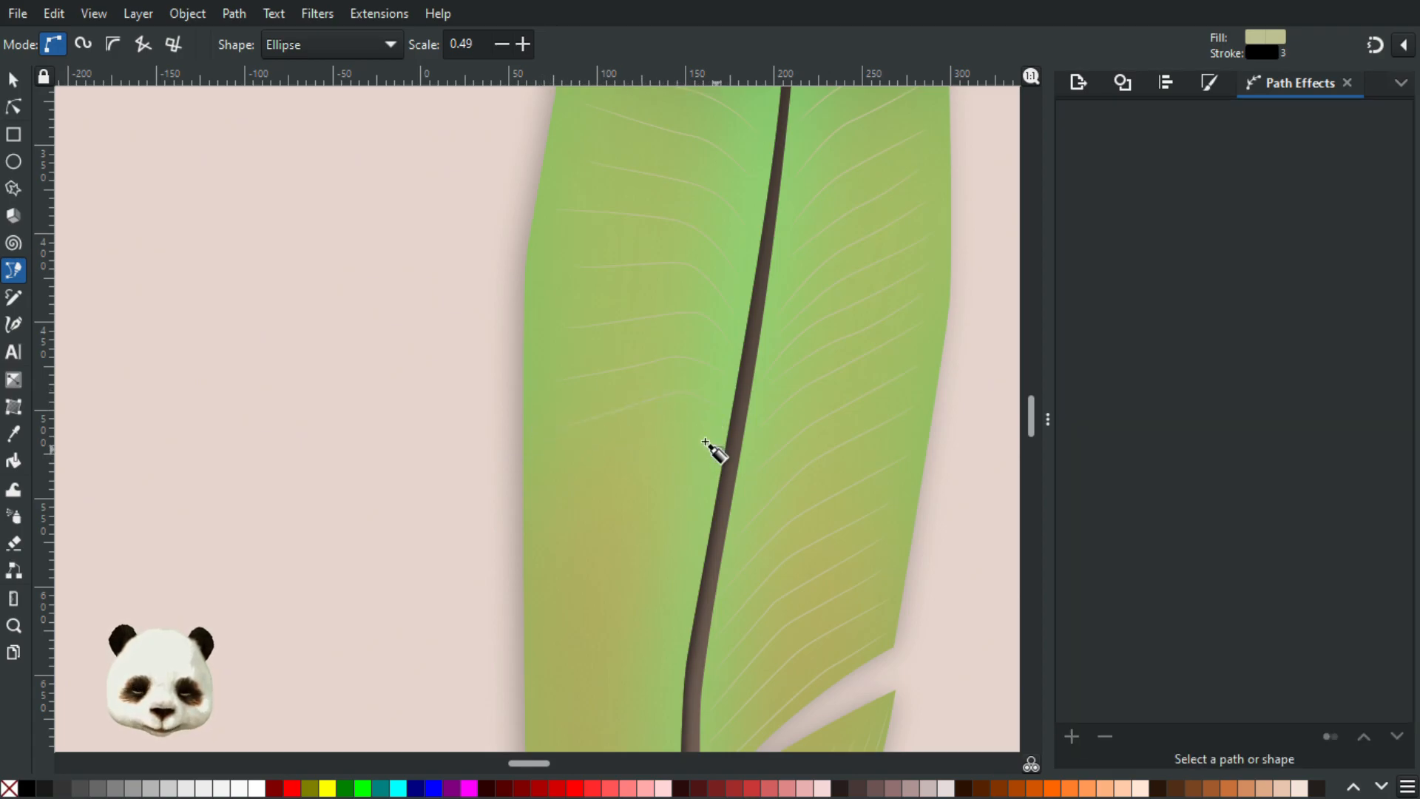
{"action": "left_click_drag", "start_coordinate": [677, 435], "coordinate": [661, 444]}
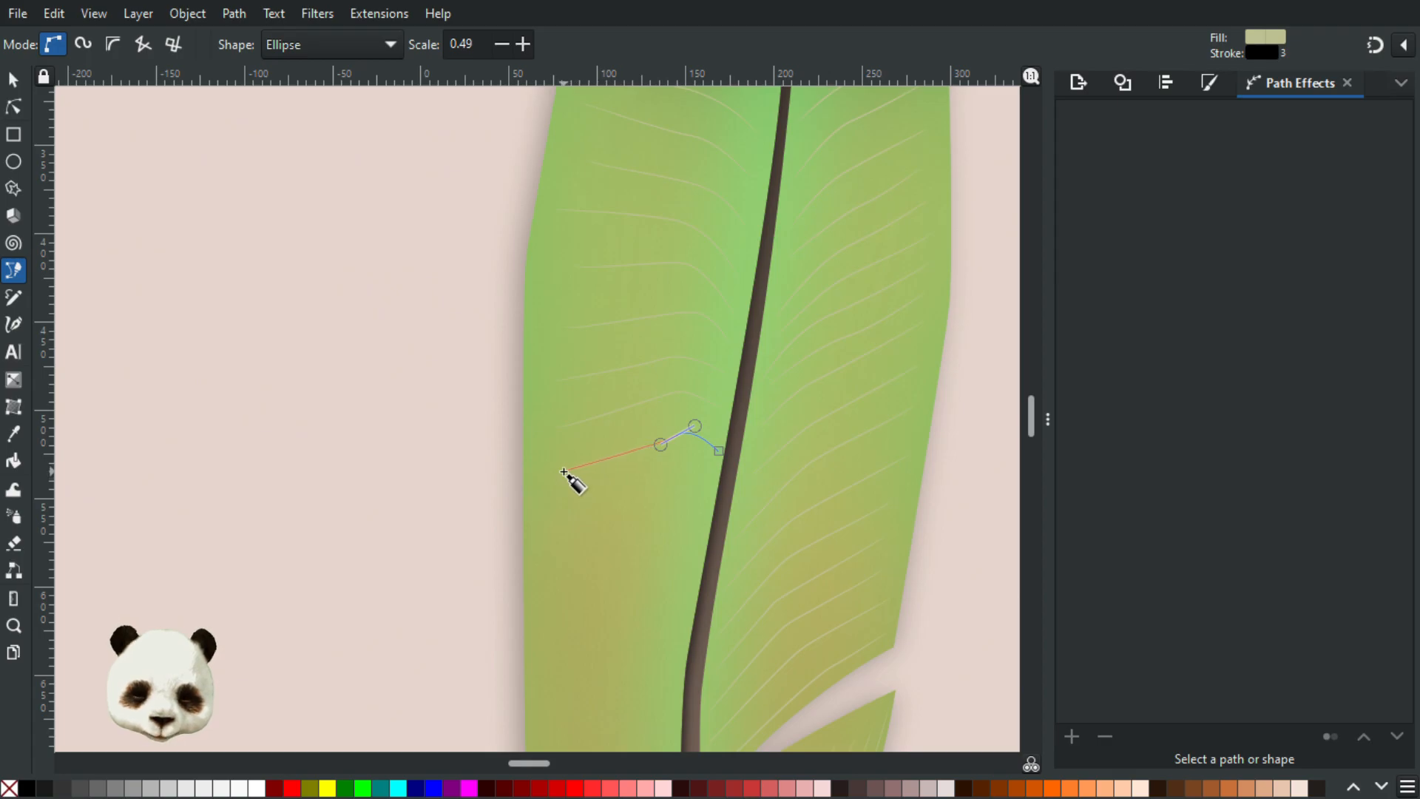
{"action": "double_click", "coordinate": [564, 470]}
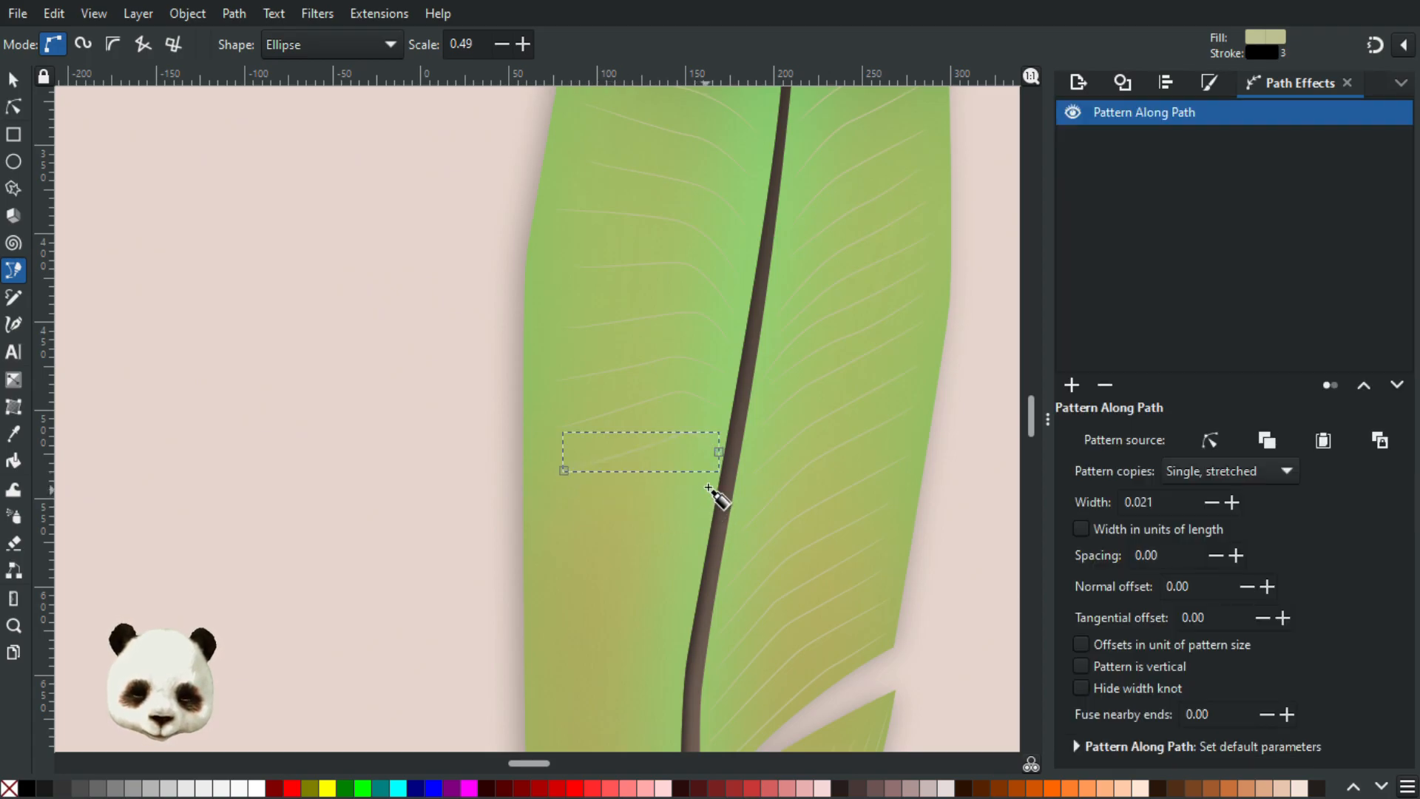
- Draw two more sloping barb lines left of the shaft, with their outer ends flattening slightly near the feather's left edge
{"action": "left_click", "coordinate": [709, 487]}
{"action": "left_click_drag", "start_coordinate": [666, 477], "coordinate": [635, 485]}
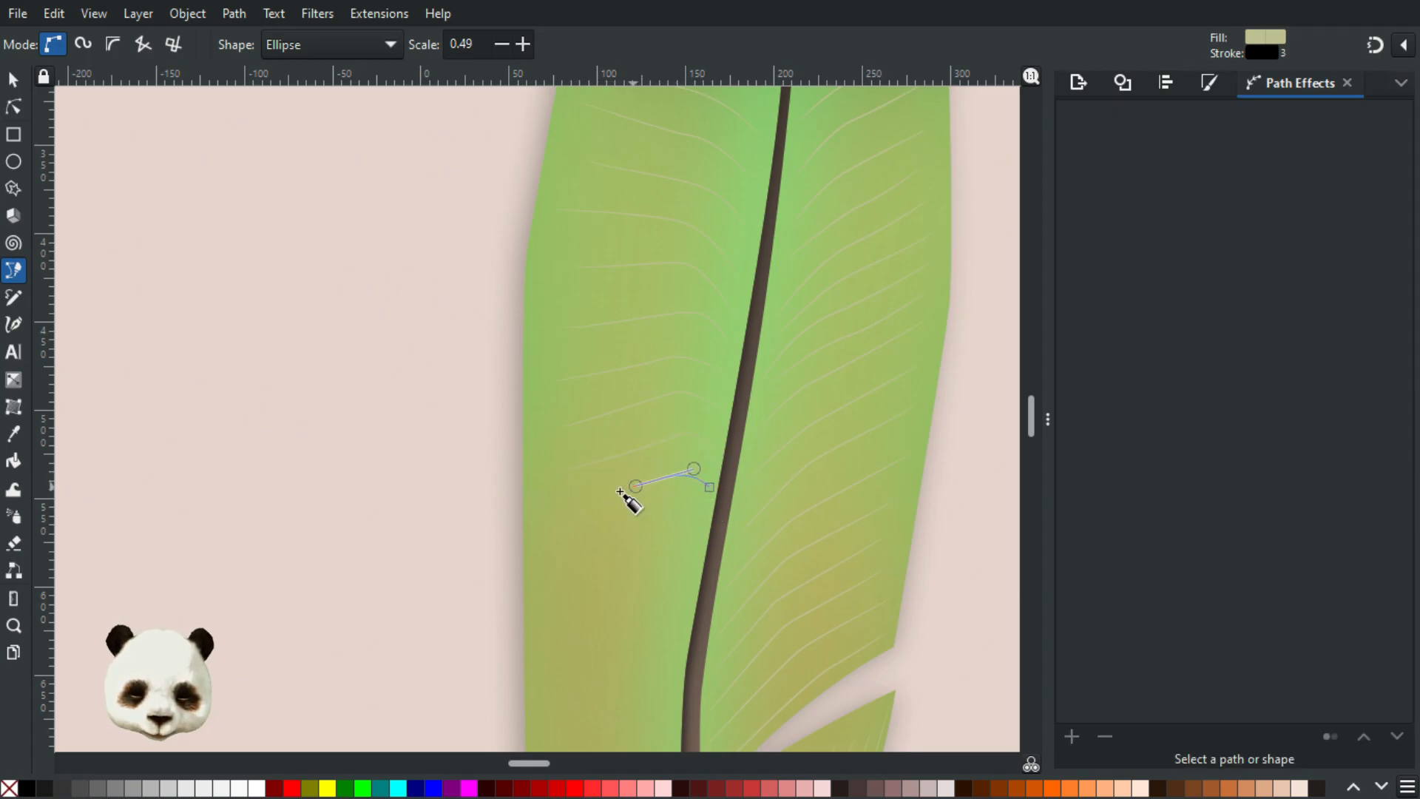
{"action": "left_click_drag", "start_coordinate": [561, 511], "coordinate": [544, 511]}
{"action": "key", "text": "Return"}
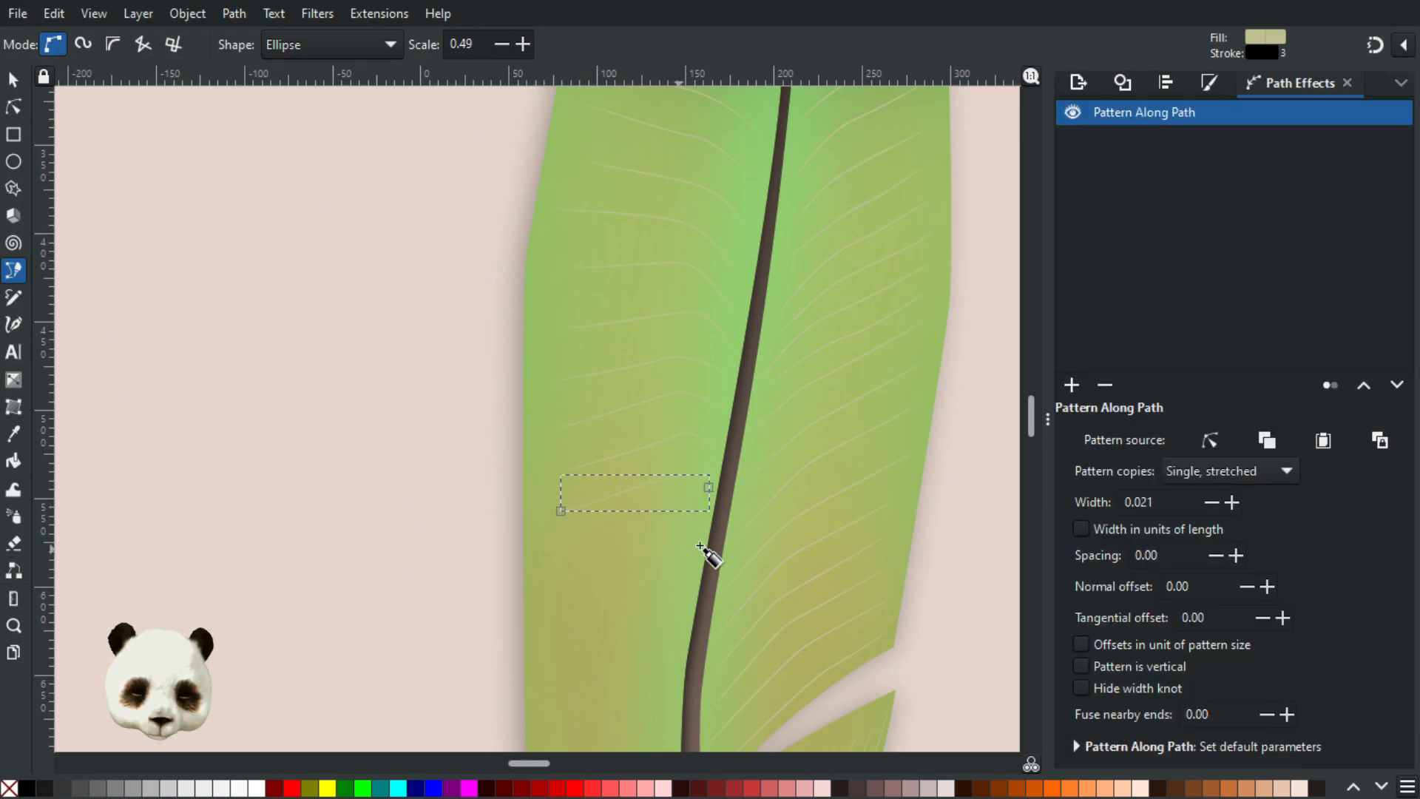
{"action": "left_click", "coordinate": [702, 534]}
{"action": "left_click_drag", "start_coordinate": [650, 526], "coordinate": [612, 543]}
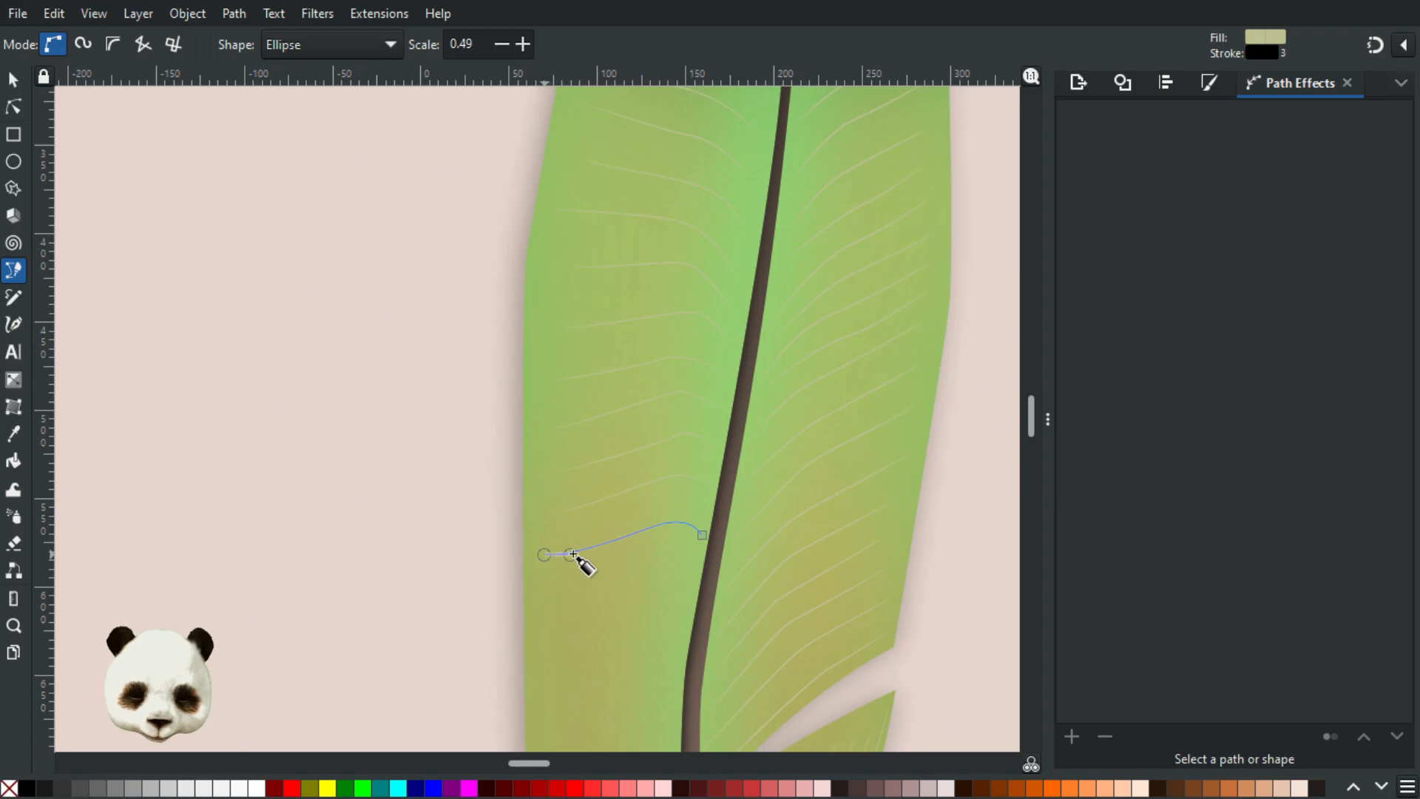
{"action": "key", "text": "Return"}
- Draw two barb lines left of the shaft, just above its lower bend, each hooking down sharply where it meets the shaft
{"action": "left_click_drag", "start_coordinate": [676, 554], "coordinate": [689, 586]}
{"action": "left_click", "coordinate": [639, 571]}
{"action": "left_click", "coordinate": [551, 595]}
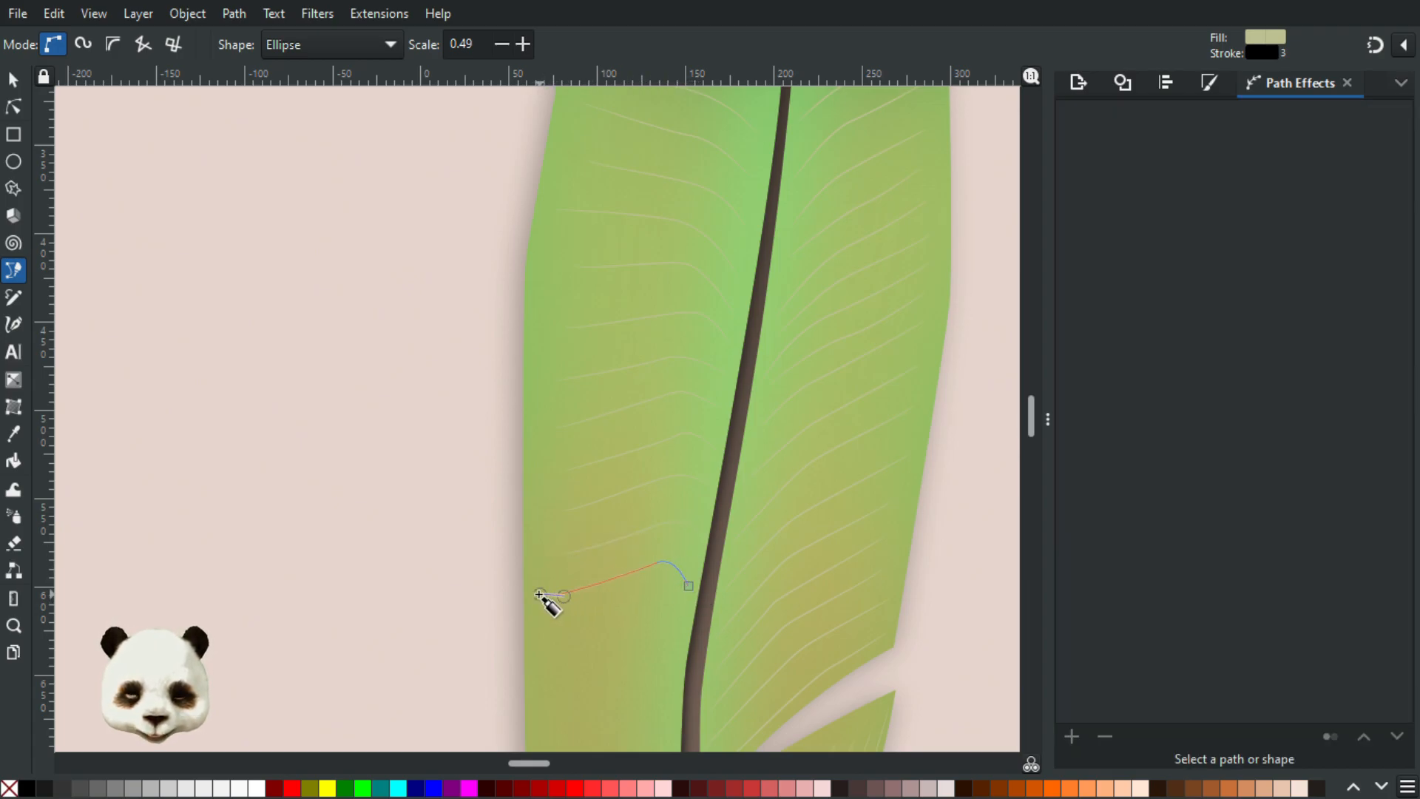
{"action": "key", "text": "Return"}
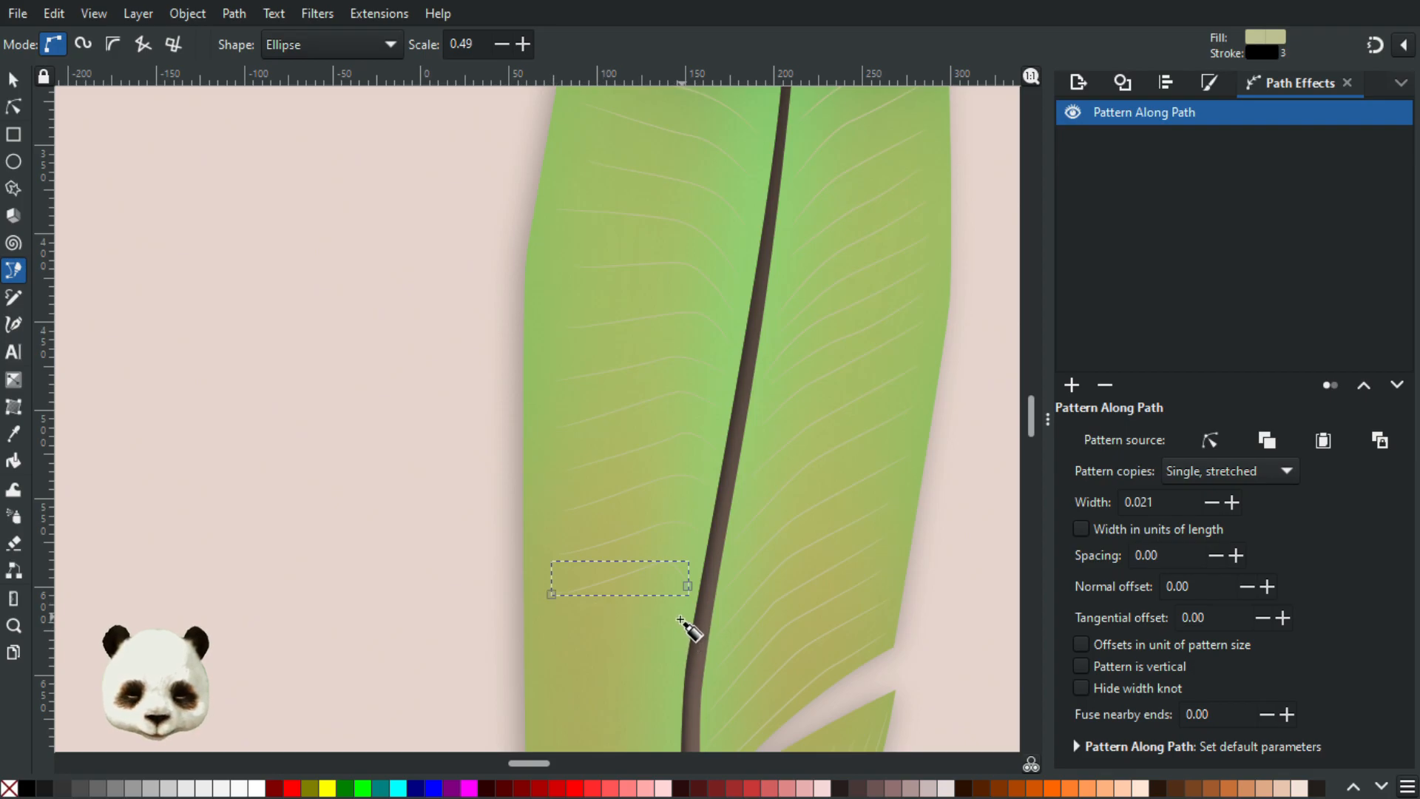
{"action": "left_click_drag", "start_coordinate": [678, 620], "coordinate": [643, 599]}
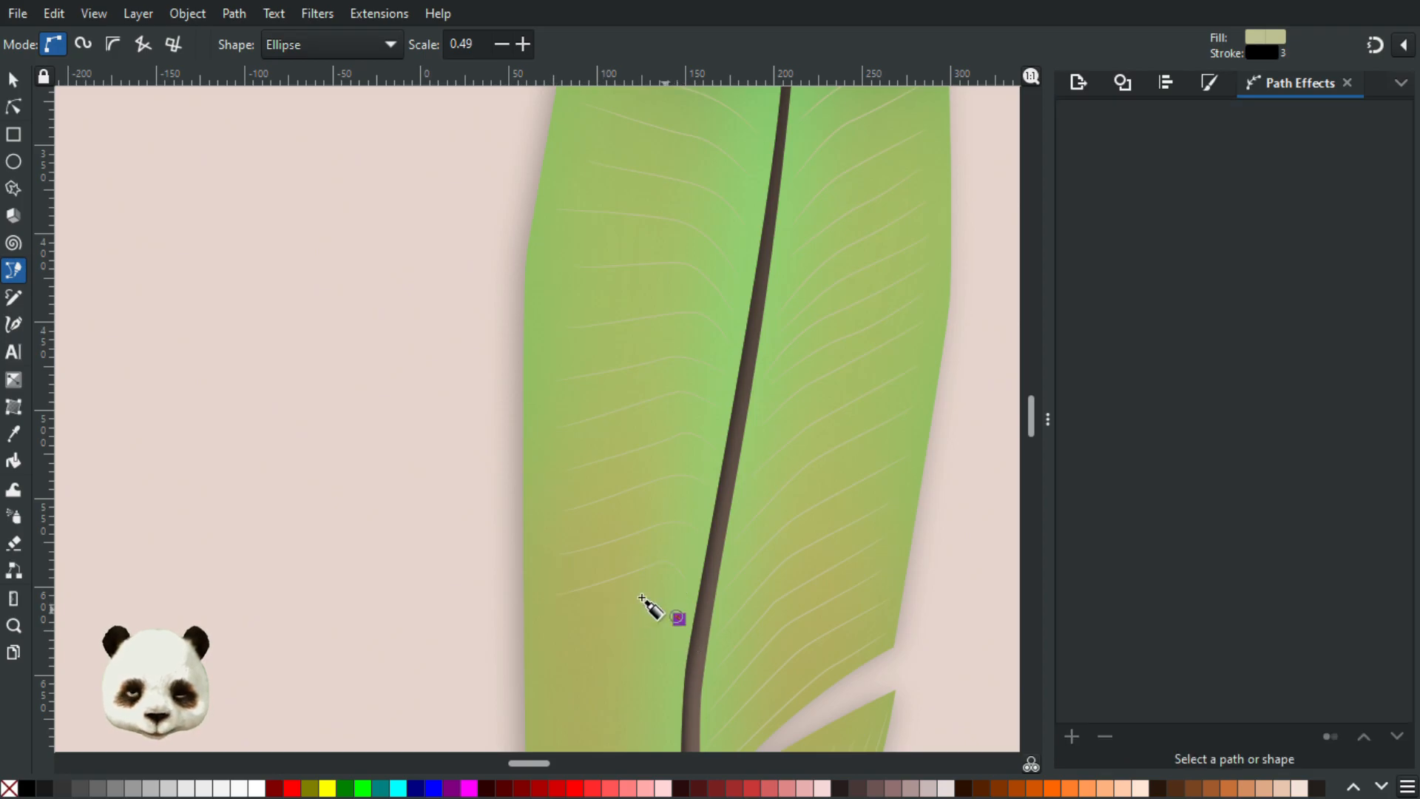
{"action": "left_click", "coordinate": [553, 631]}
{"action": "key", "text": "Return"}
- Draw two arched barb lines left of the shaft at its lower bend, sloping down toward the feather's left edge
{"action": "left_click_drag", "start_coordinate": [675, 643], "coordinate": [761, 377]}
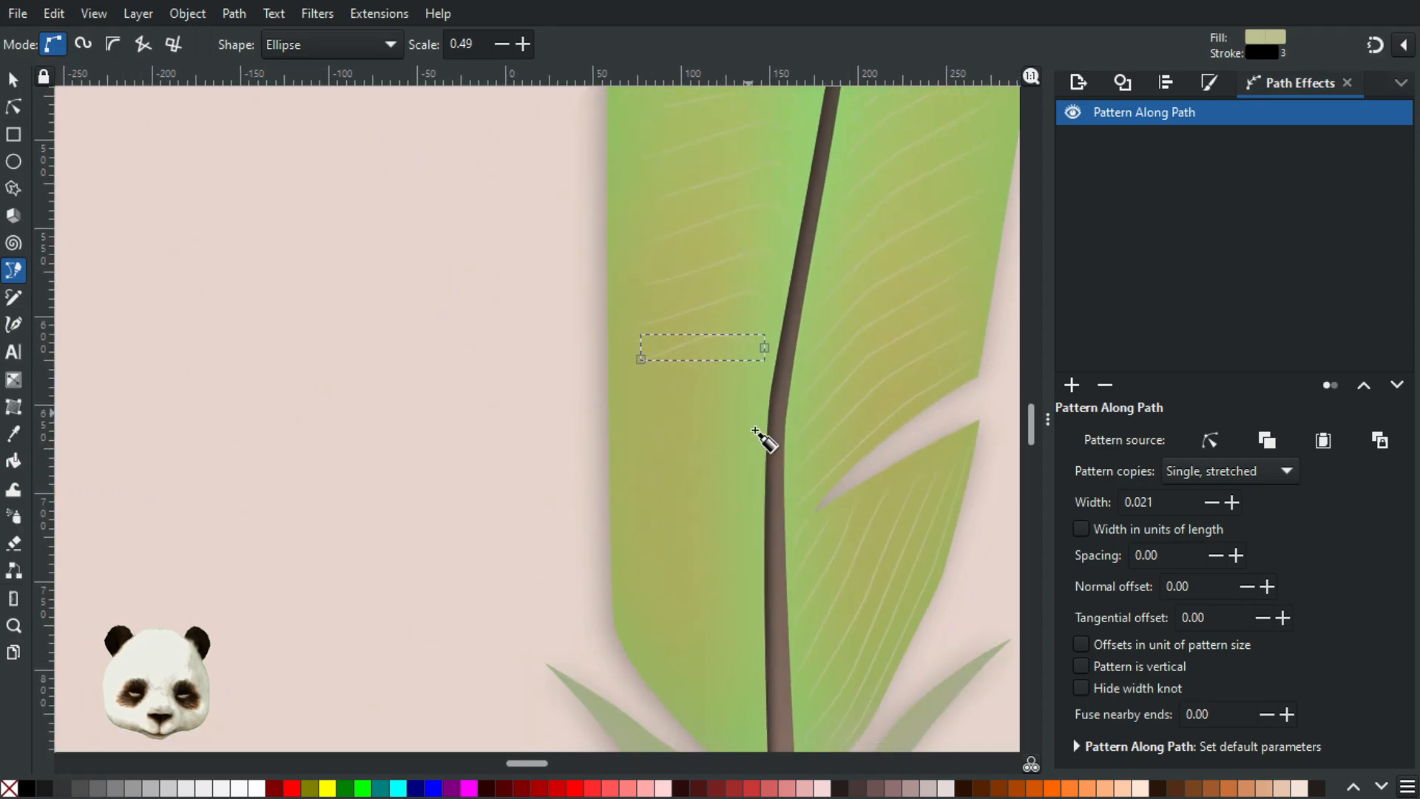
{"action": "left_click", "coordinate": [763, 383]}
{"action": "left_click", "coordinate": [731, 362]}
{"action": "left_click", "coordinate": [694, 387]}
{"action": "left_click", "coordinate": [641, 398]}
{"action": "key", "text": "Return"}
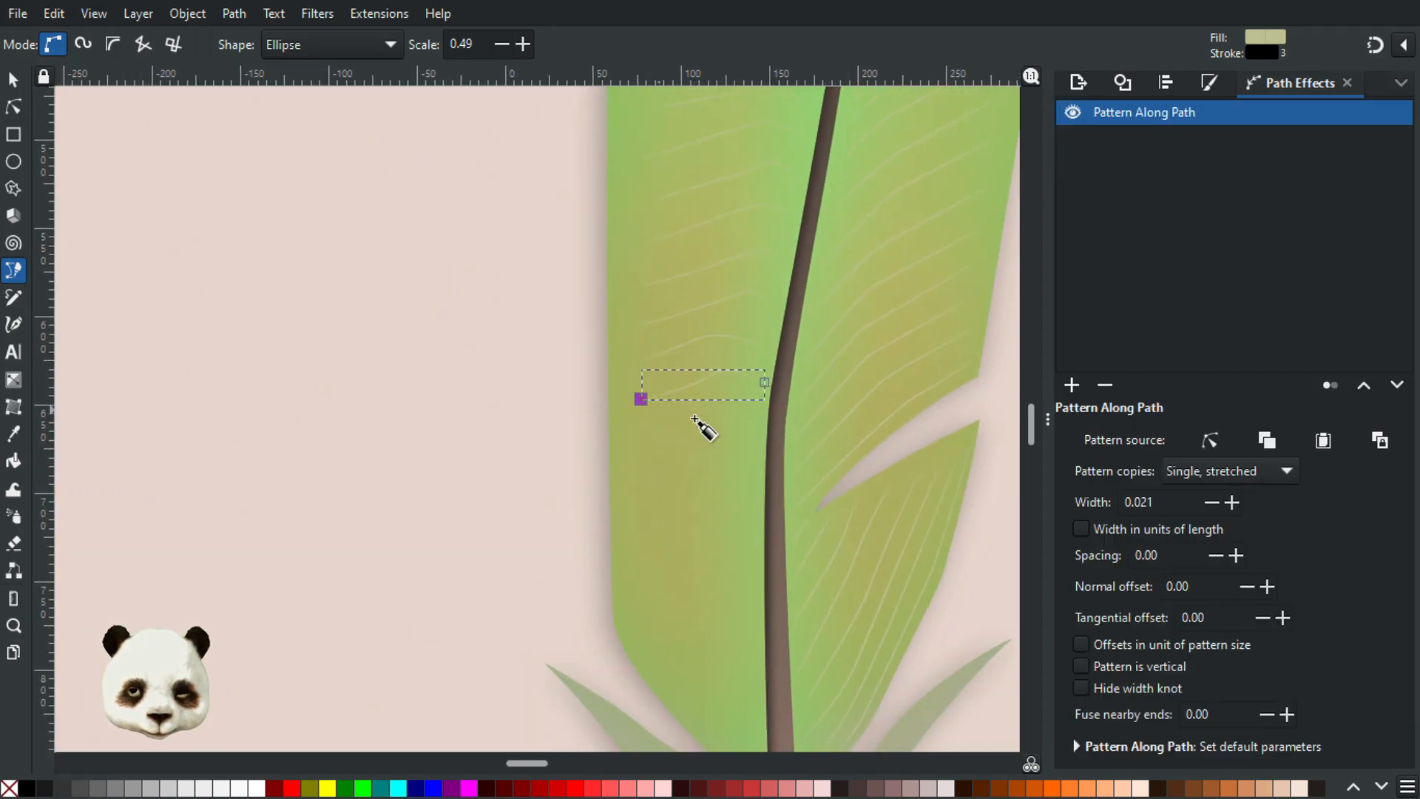
{"action": "left_click", "coordinate": [759, 419]}
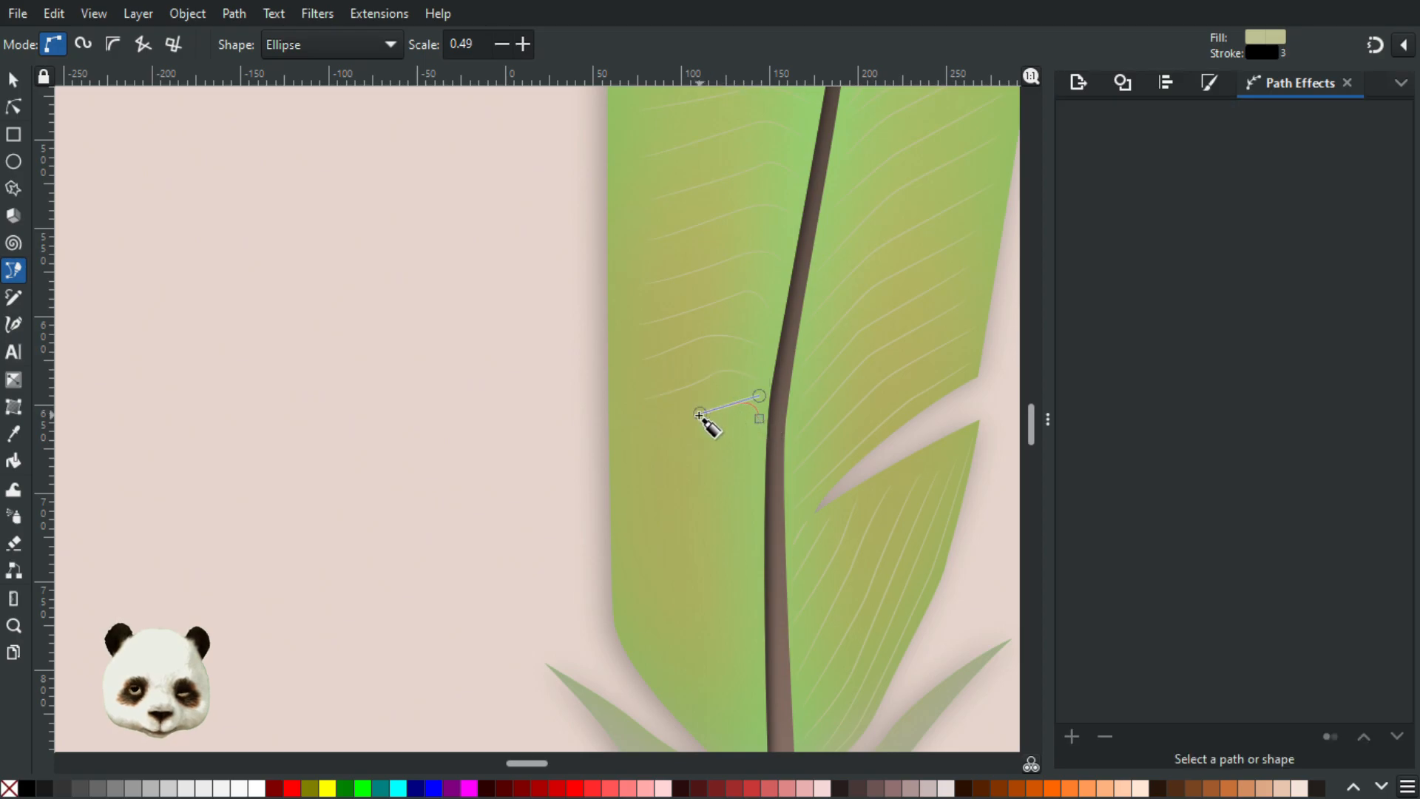
{"action": "left_click_drag", "start_coordinate": [697, 400], "coordinate": [638, 424]}
{"action": "key", "text": "Return"}
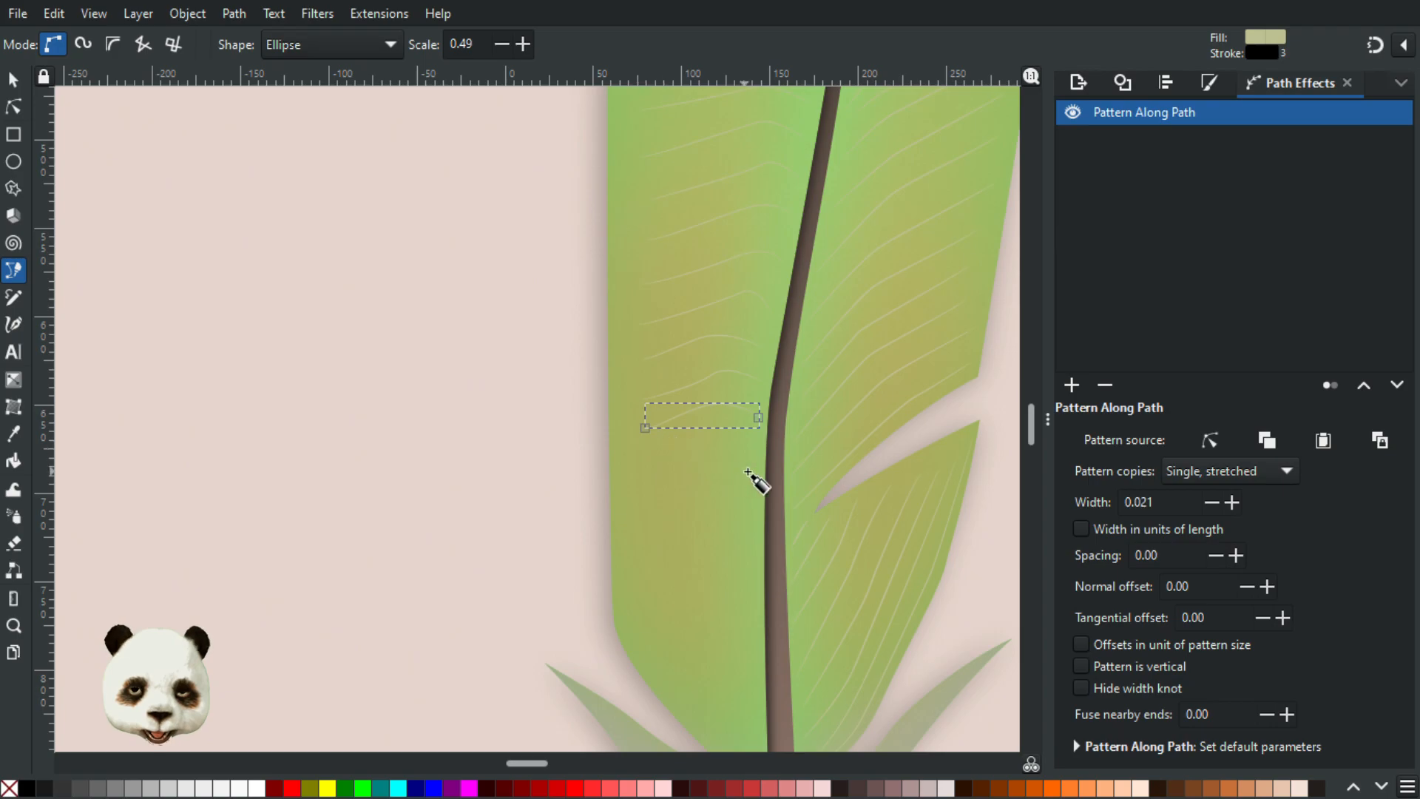
- Draw three shallow arched barb lines left of the shaft, evenly spaced just below its lower bend
{"action": "left_click_drag", "start_coordinate": [736, 439], "coordinate": [650, 467]}
{"action": "key", "text": "Return"}
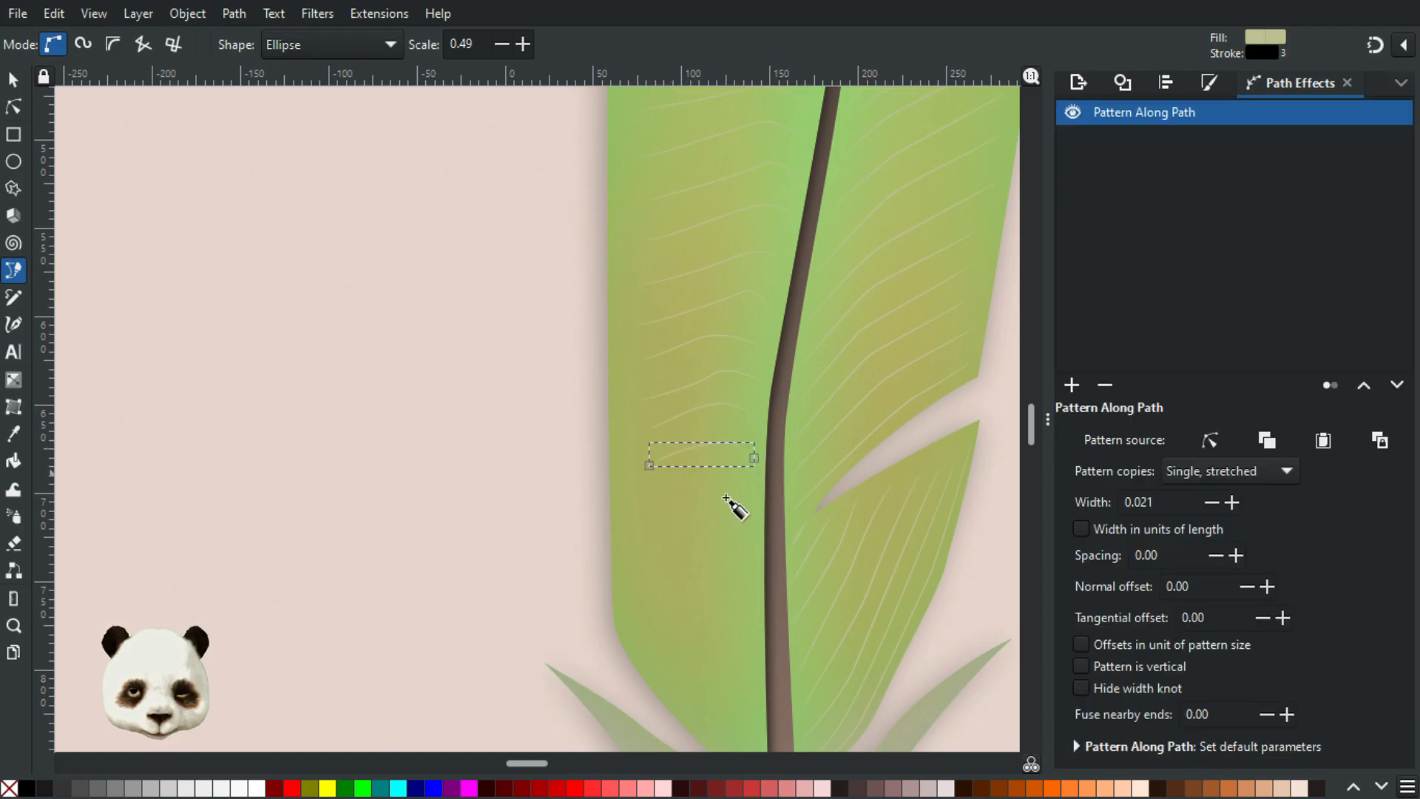
{"action": "left_click", "coordinate": [755, 499]}
{"action": "left_click_drag", "start_coordinate": [718, 479], "coordinate": [699, 484]}
{"action": "key", "text": "Return"}
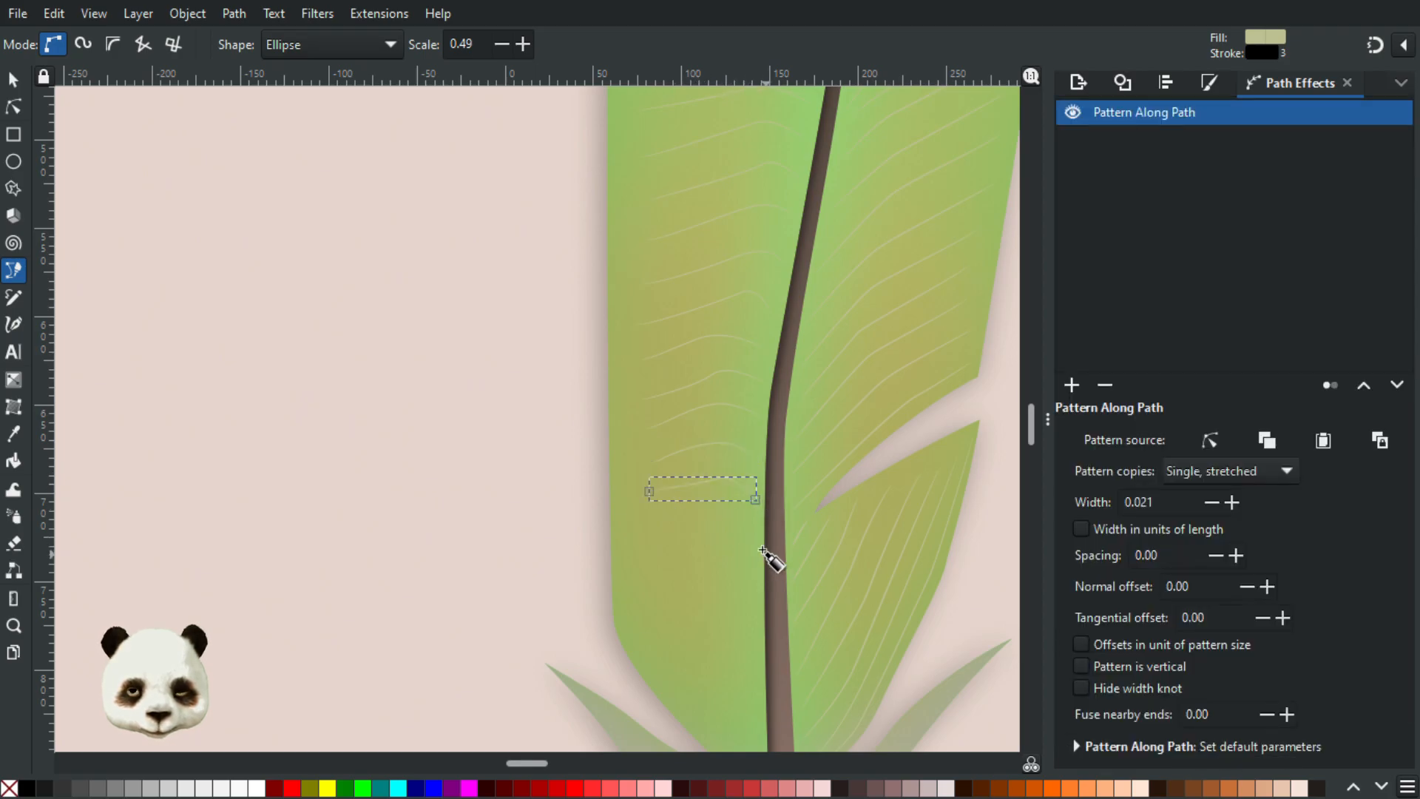
{"action": "left_click", "coordinate": [757, 537]}
{"action": "left_click_drag", "start_coordinate": [717, 520], "coordinate": [692, 522]}
{"action": "key", "text": "Return"}
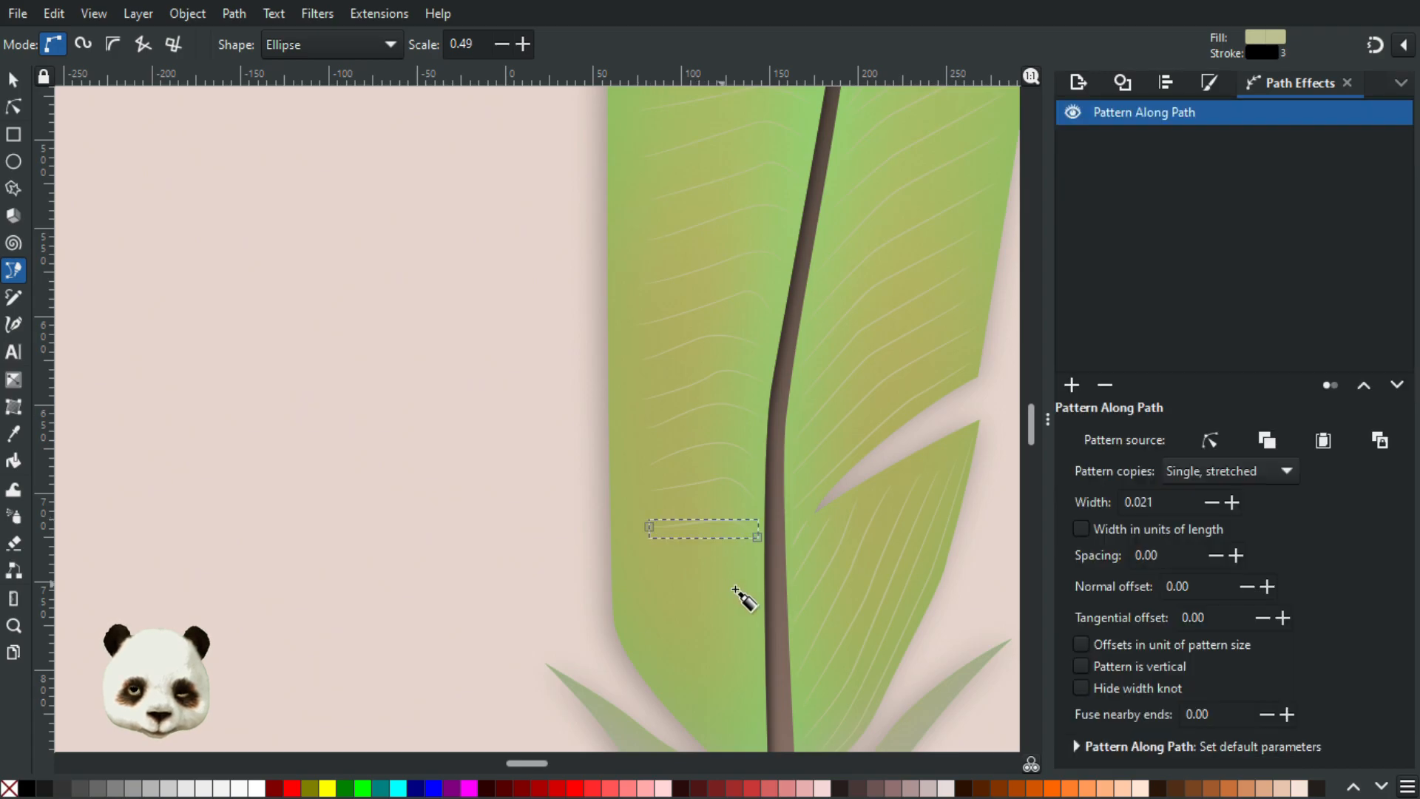
- Draw two wider arched barb lines left of the shaft, just above where the feather's left edge starts to narrow
{"action": "left_click", "coordinate": [753, 572]}
{"action": "left_click_drag", "start_coordinate": [658, 558], "coordinate": [594, 576]}
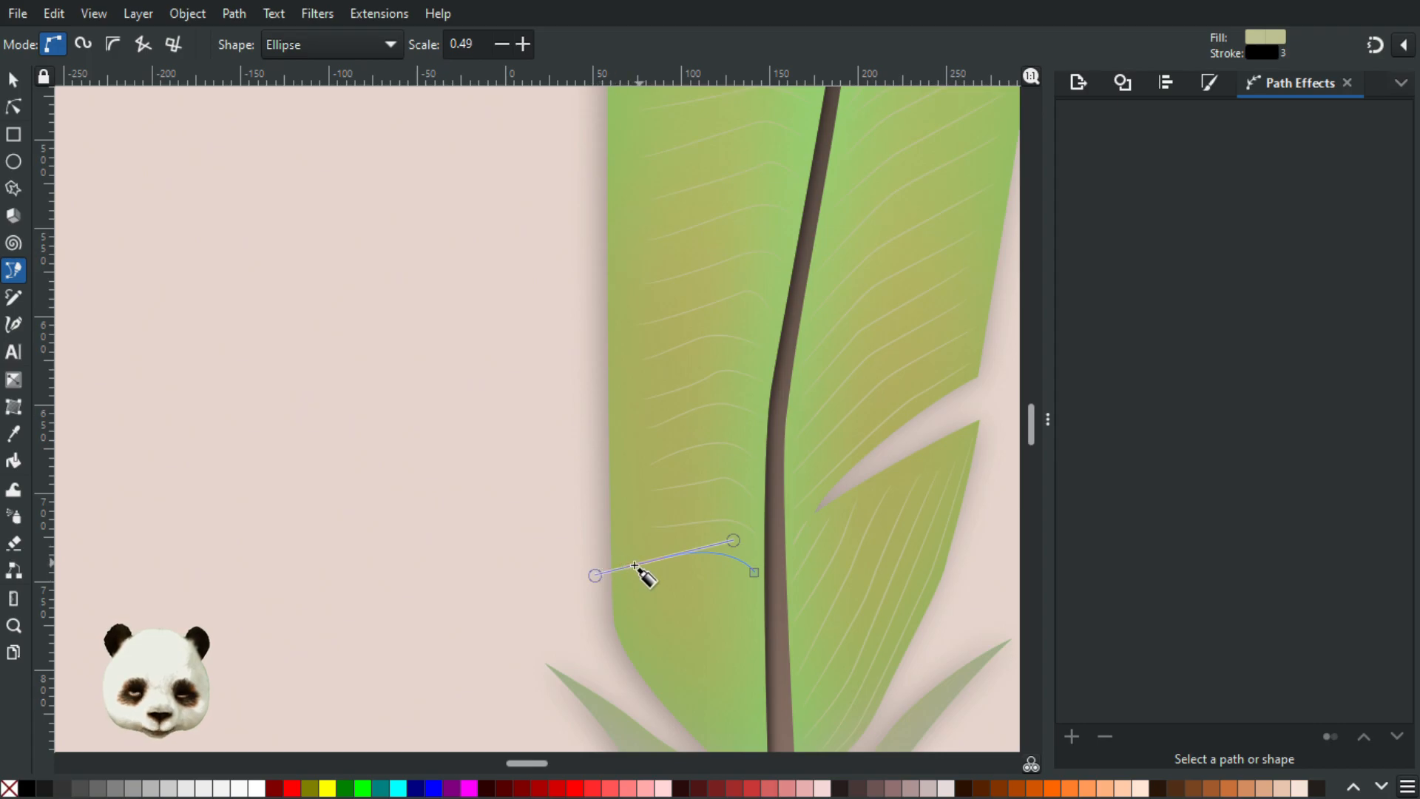
{"action": "key", "text": "Return"}
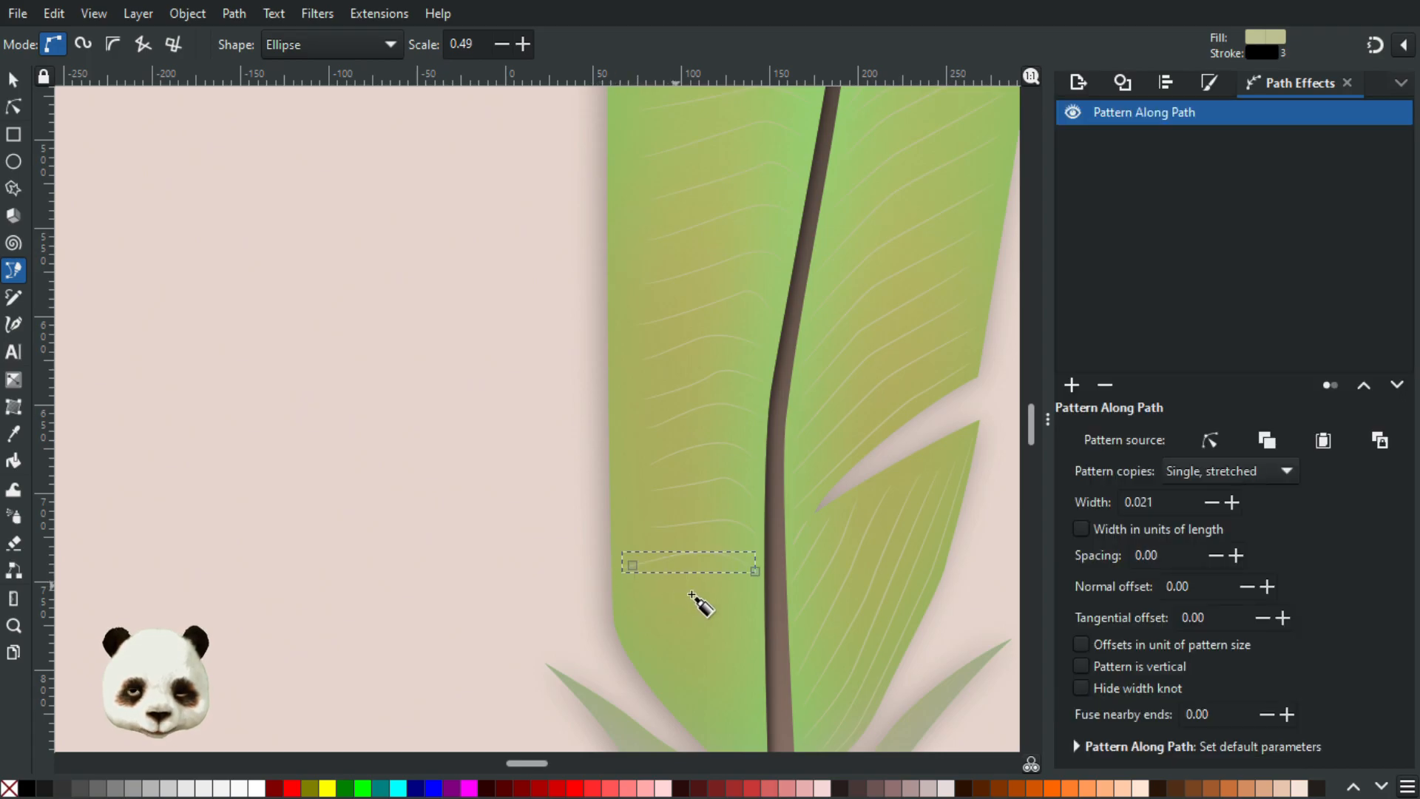
{"action": "left_click", "coordinate": [757, 606]}
{"action": "left_click_drag", "start_coordinate": [706, 579], "coordinate": [655, 594]}
{"action": "key", "text": "Return"}
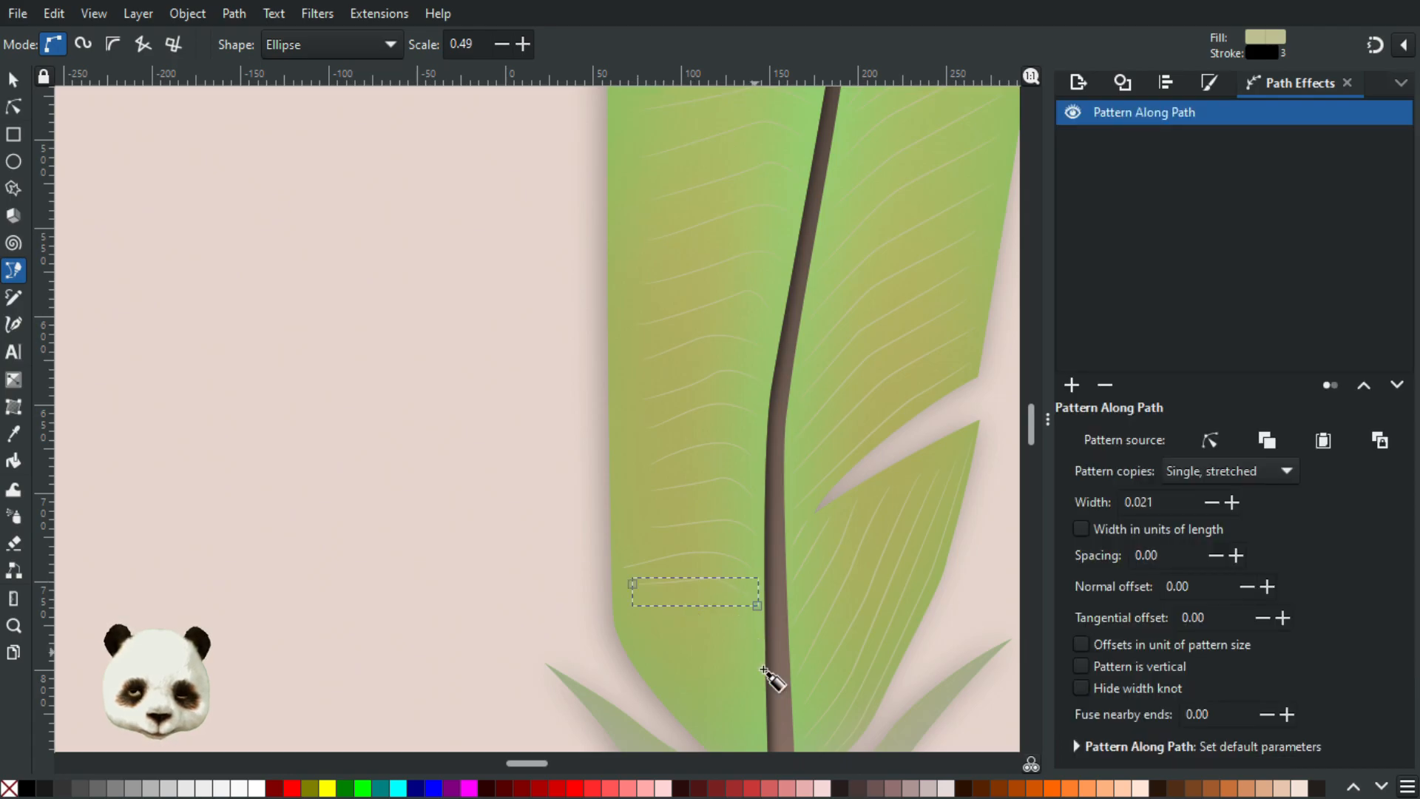
- Draw two steep barb lines along the feather's tapering lower-left edge, rising from the shaft's base to the outer edge
{"action": "scroll", "coordinate": [763, 628], "scroll_direction": "down", "scroll_amount": 5}
{"action": "left_click_drag", "start_coordinate": [771, 591], "coordinate": [644, 459]}
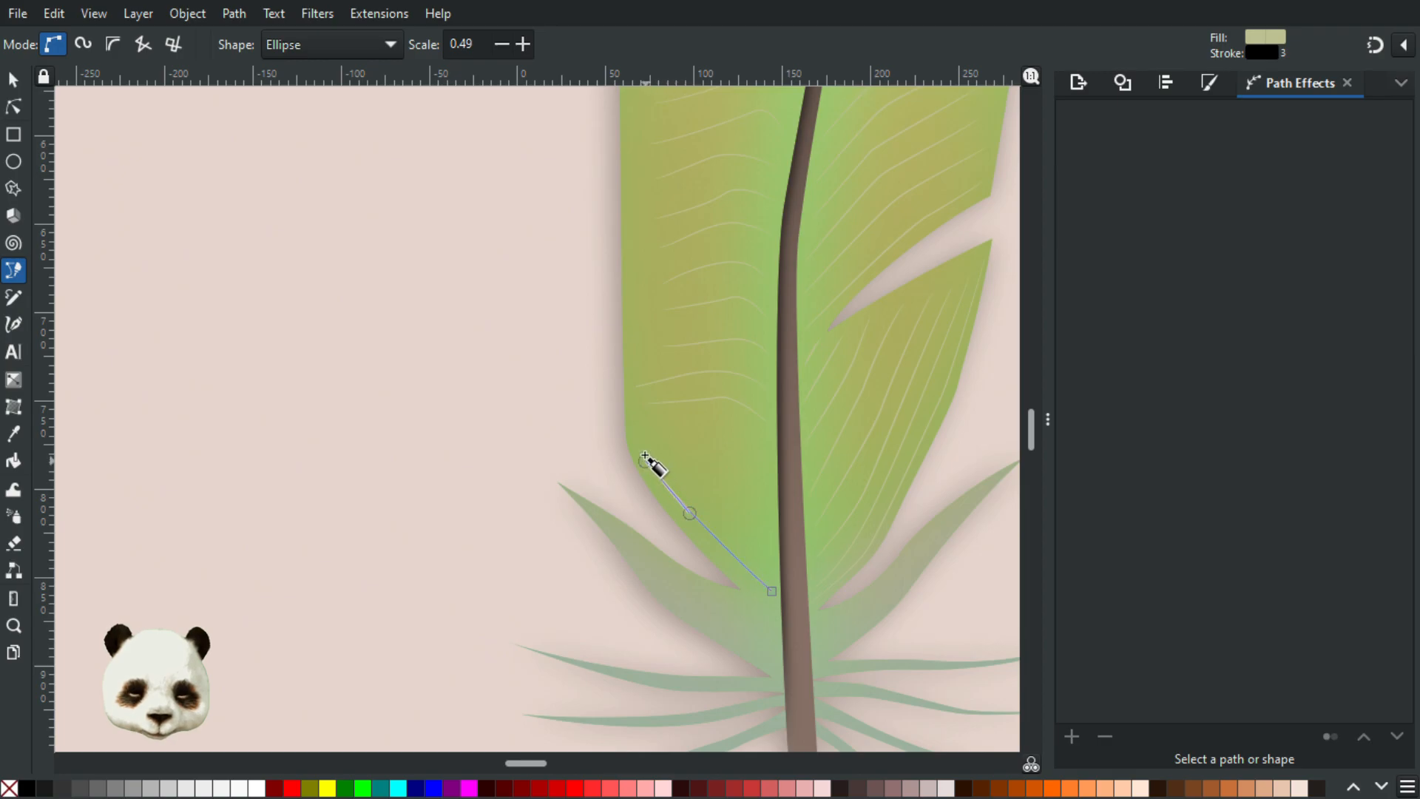
{"action": "double_click", "coordinate": [643, 447]}
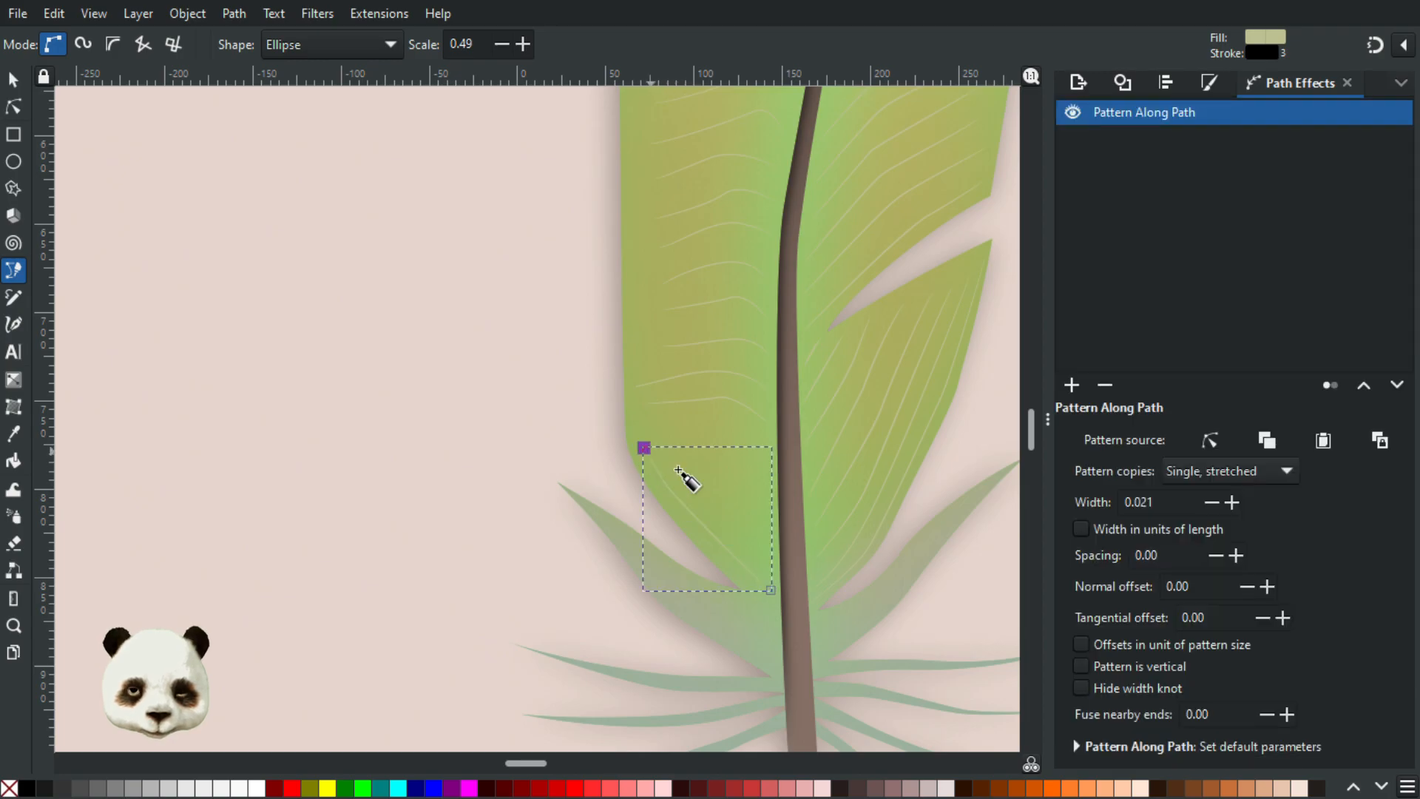
{"action": "left_click", "coordinate": [773, 550]}
{"action": "left_click_drag", "start_coordinate": [663, 448], "coordinate": [644, 431]}
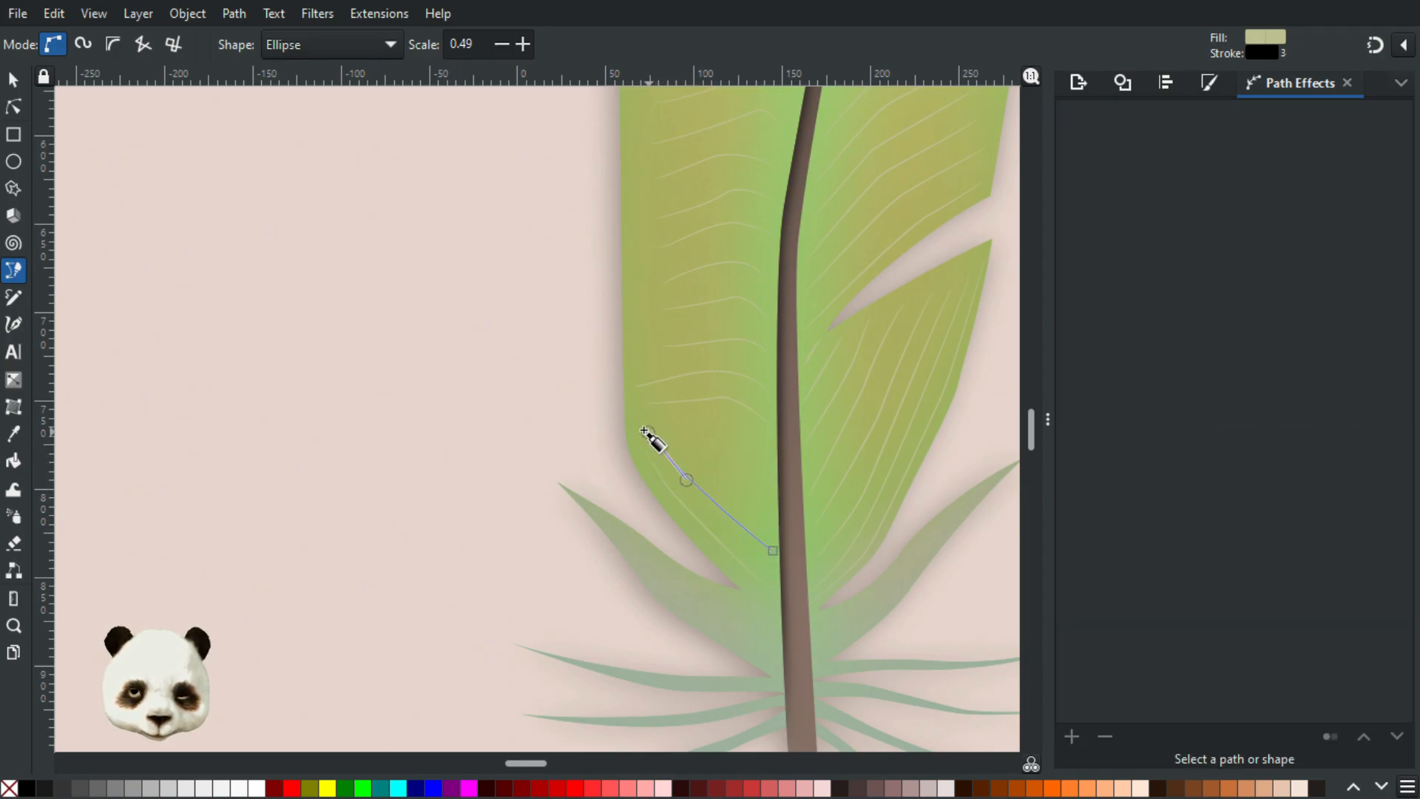
{"action": "double_click", "coordinate": [640, 426]}
- Fill the gap above the steep lower-left lines with three progressively shorter and flatter barb lines starting at the shaft
{"action": "left_click", "coordinate": [770, 503]}
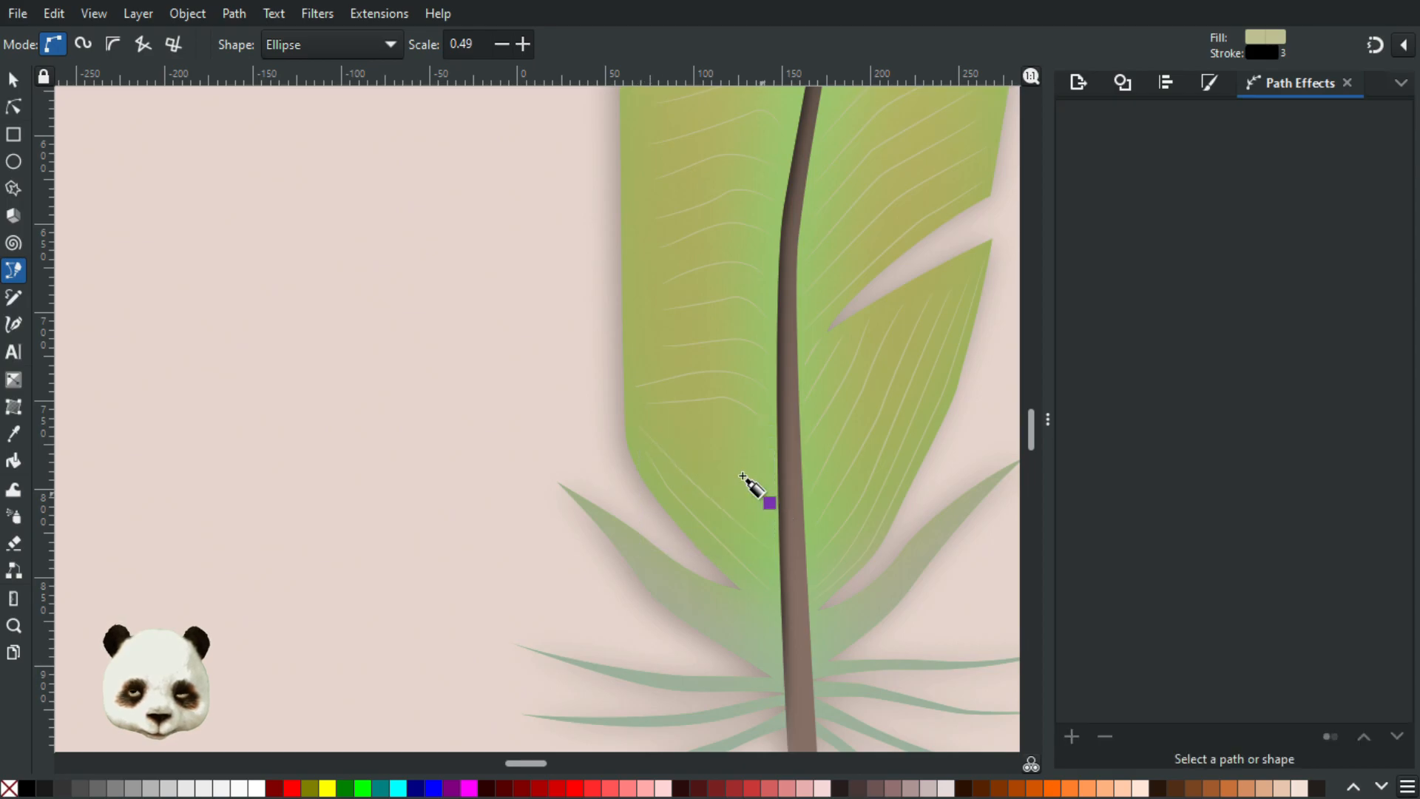
{"action": "double_click", "coordinate": [653, 418]}
{"action": "left_click", "coordinate": [770, 463]}
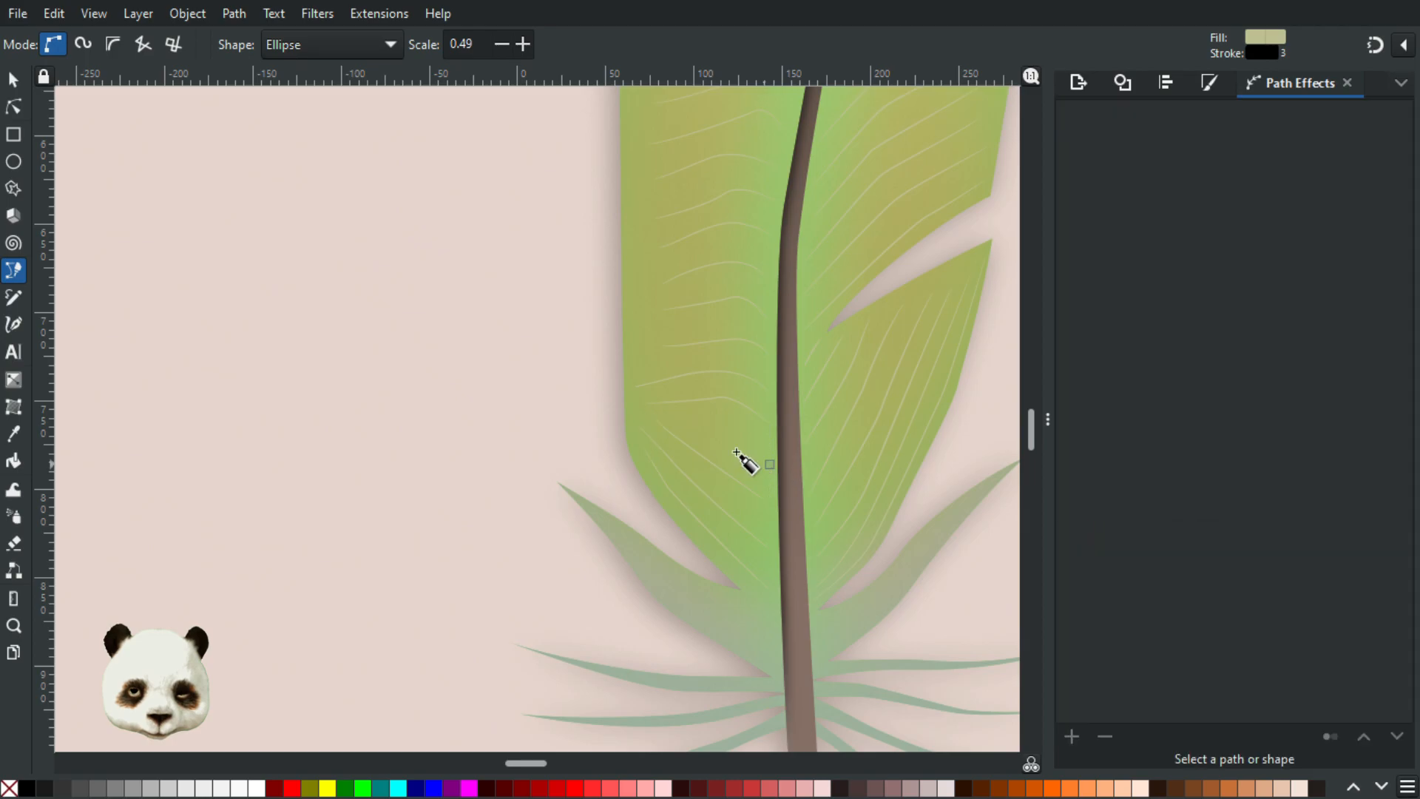
{"action": "double_click", "coordinate": [667, 418]}
{"action": "left_click", "coordinate": [765, 440]}
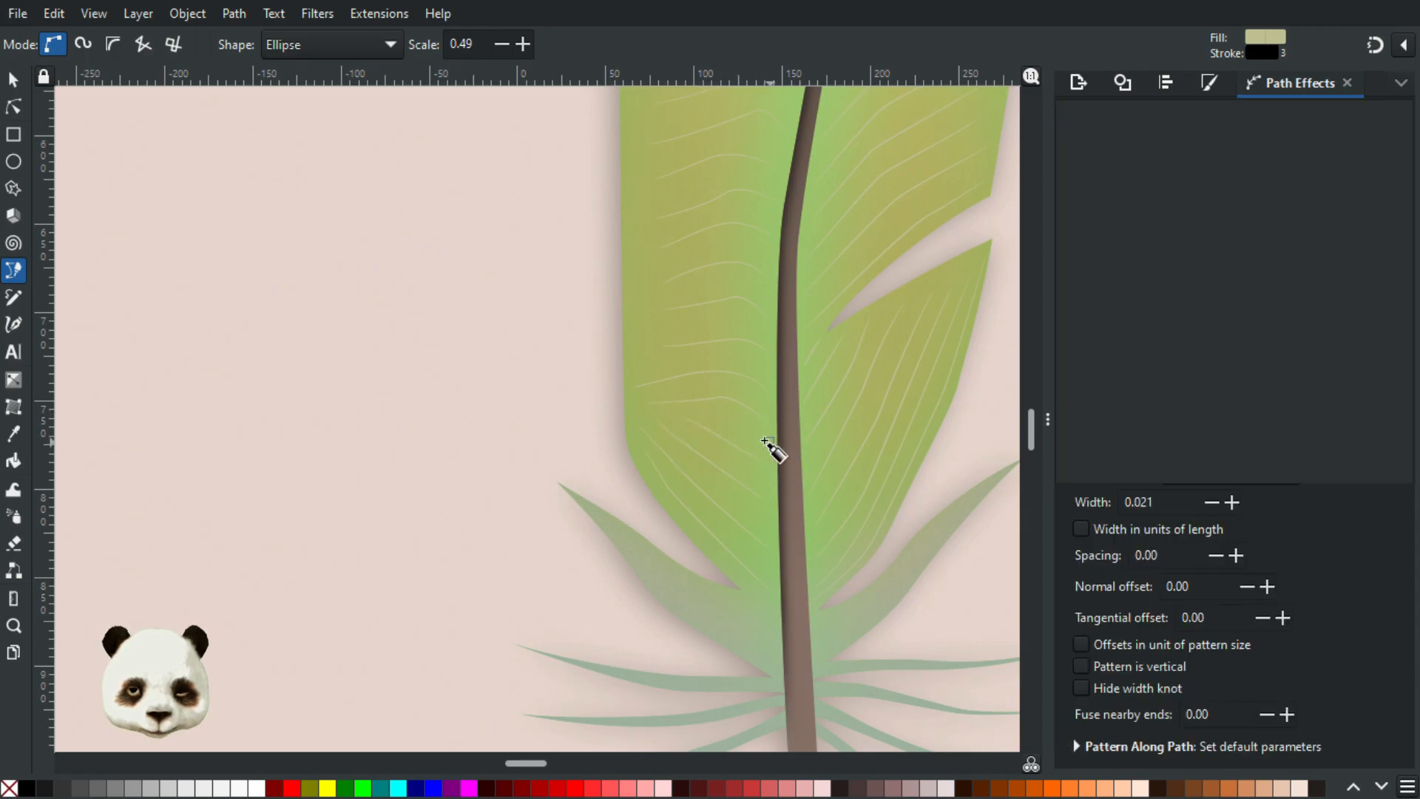
{"action": "double_click", "coordinate": [704, 416]}
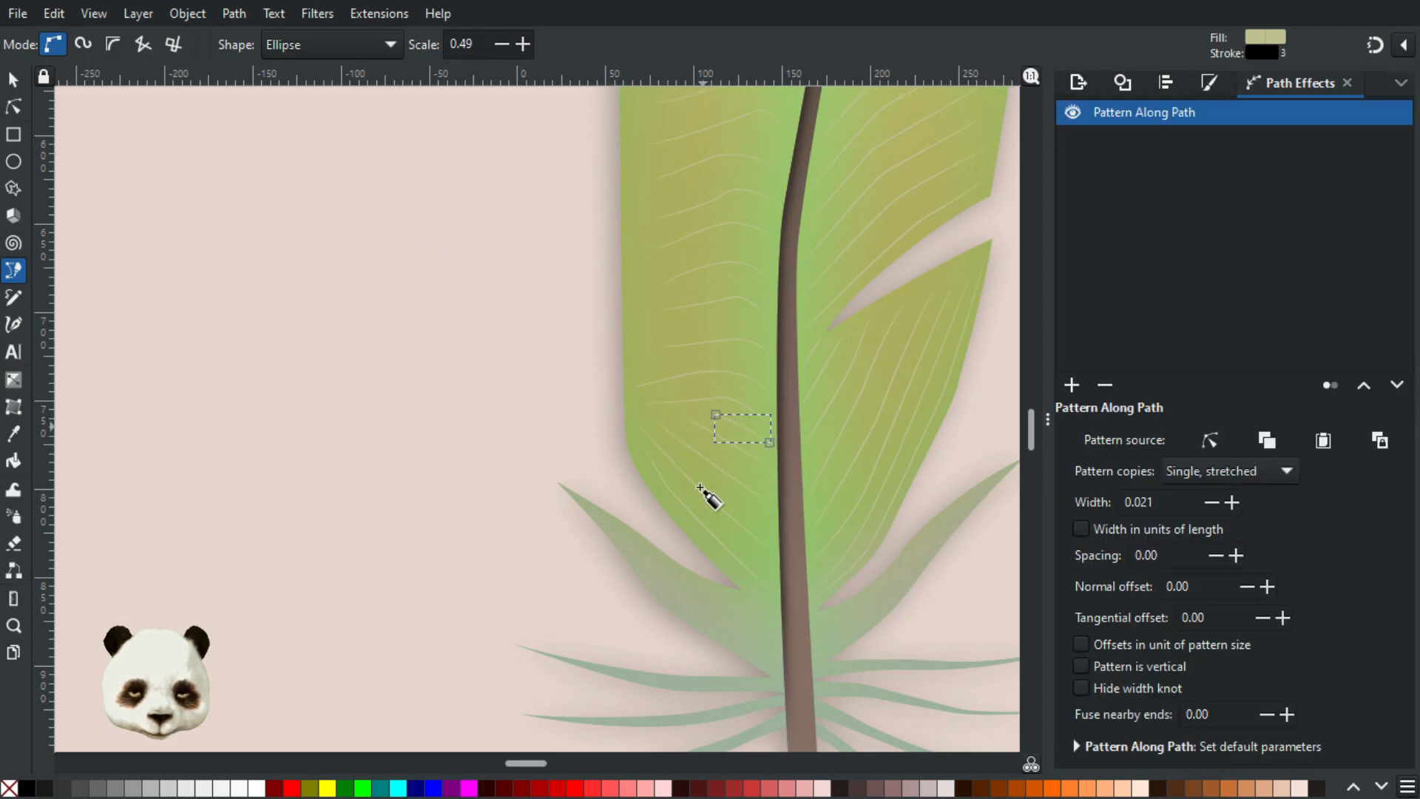
- Deselect the last barb line and examine the barb texture over the whole feather, from its base to its tip
{"action": "scroll", "coordinate": [652, 481], "scroll_direction": "down", "scroll_amount": 4}
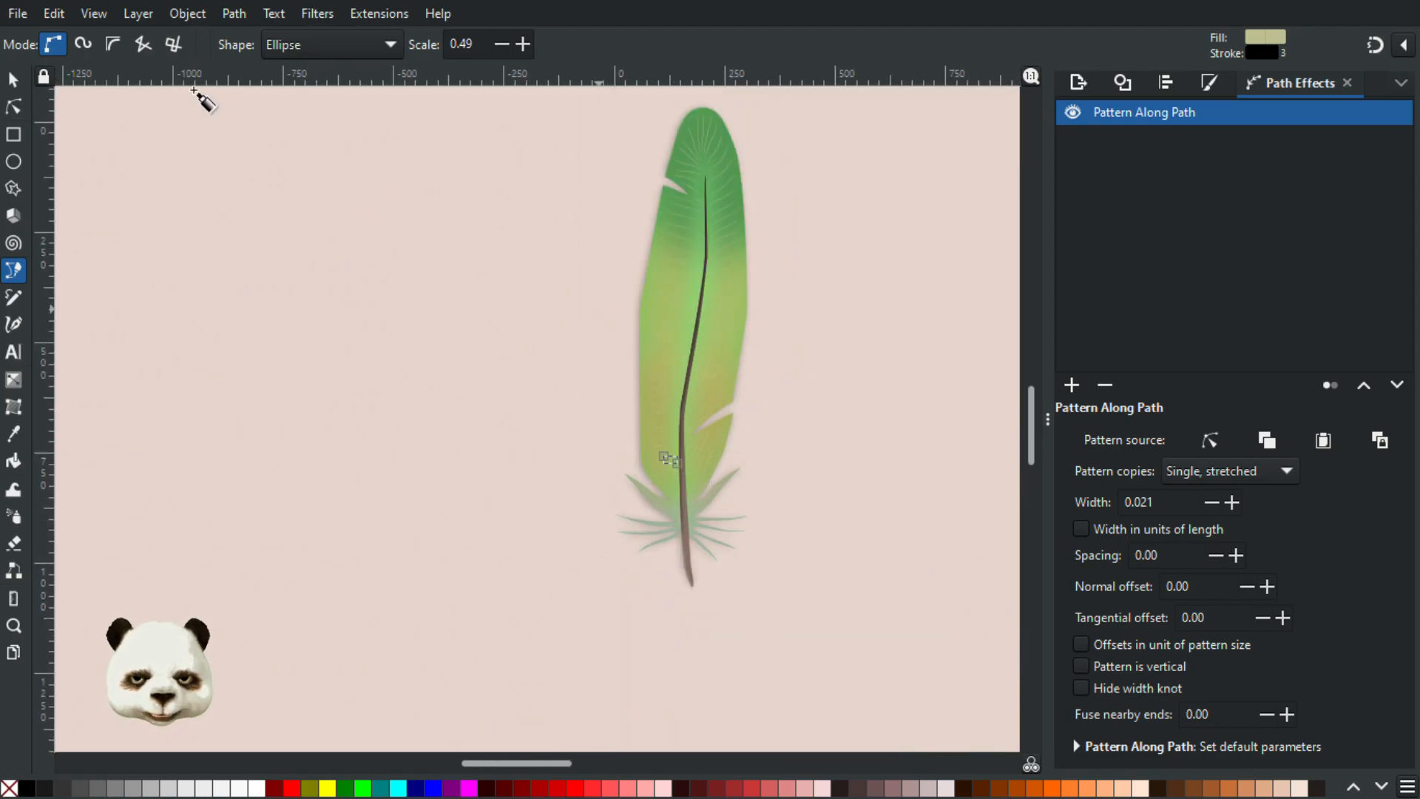
{"action": "left_click", "coordinate": [14, 79]}
{"action": "left_click", "coordinate": [330, 291]}
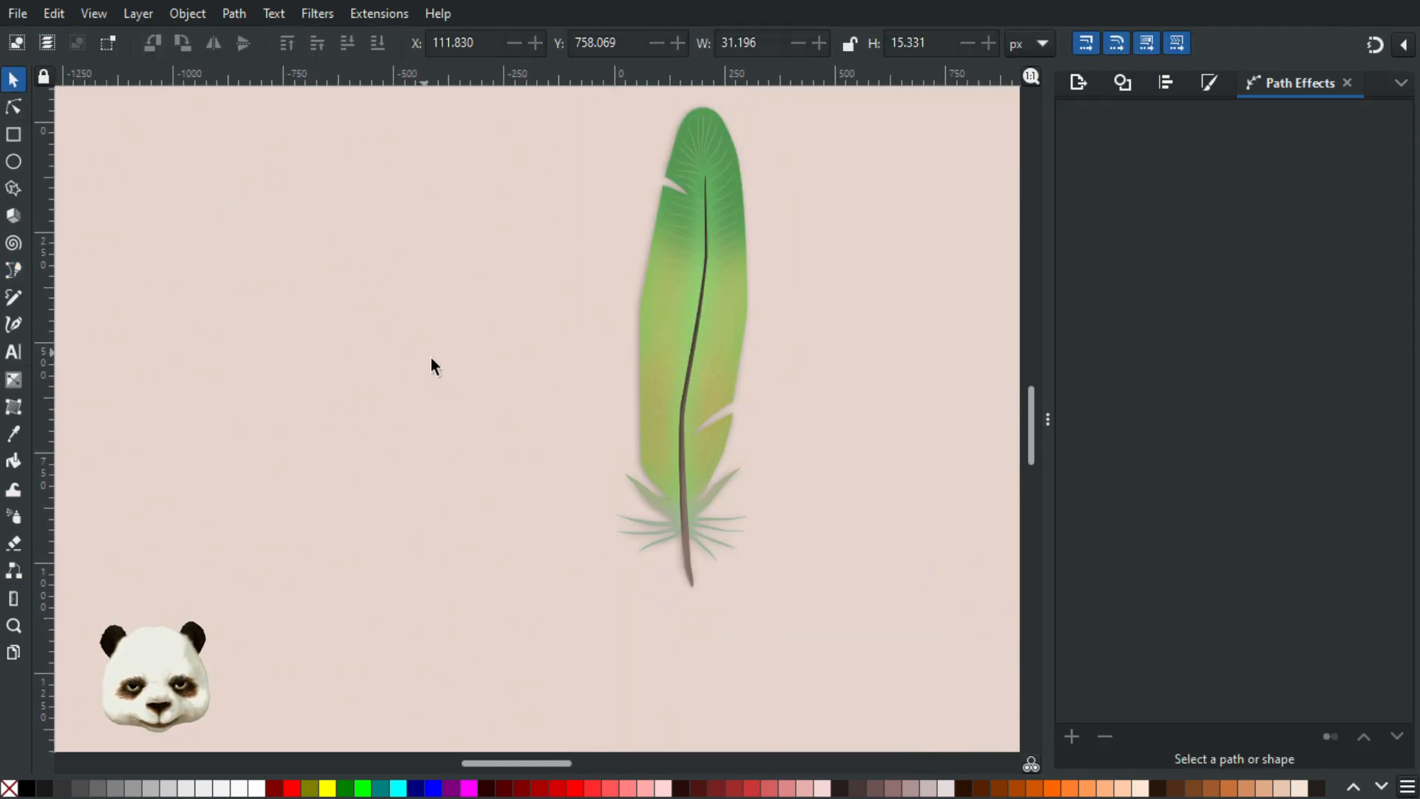
{"action": "scroll", "coordinate": [430, 357], "scroll_direction": "down", "scroll_amount": 2}
{"action": "scroll", "coordinate": [578, 436], "scroll_direction": "up", "scroll_amount": 3}
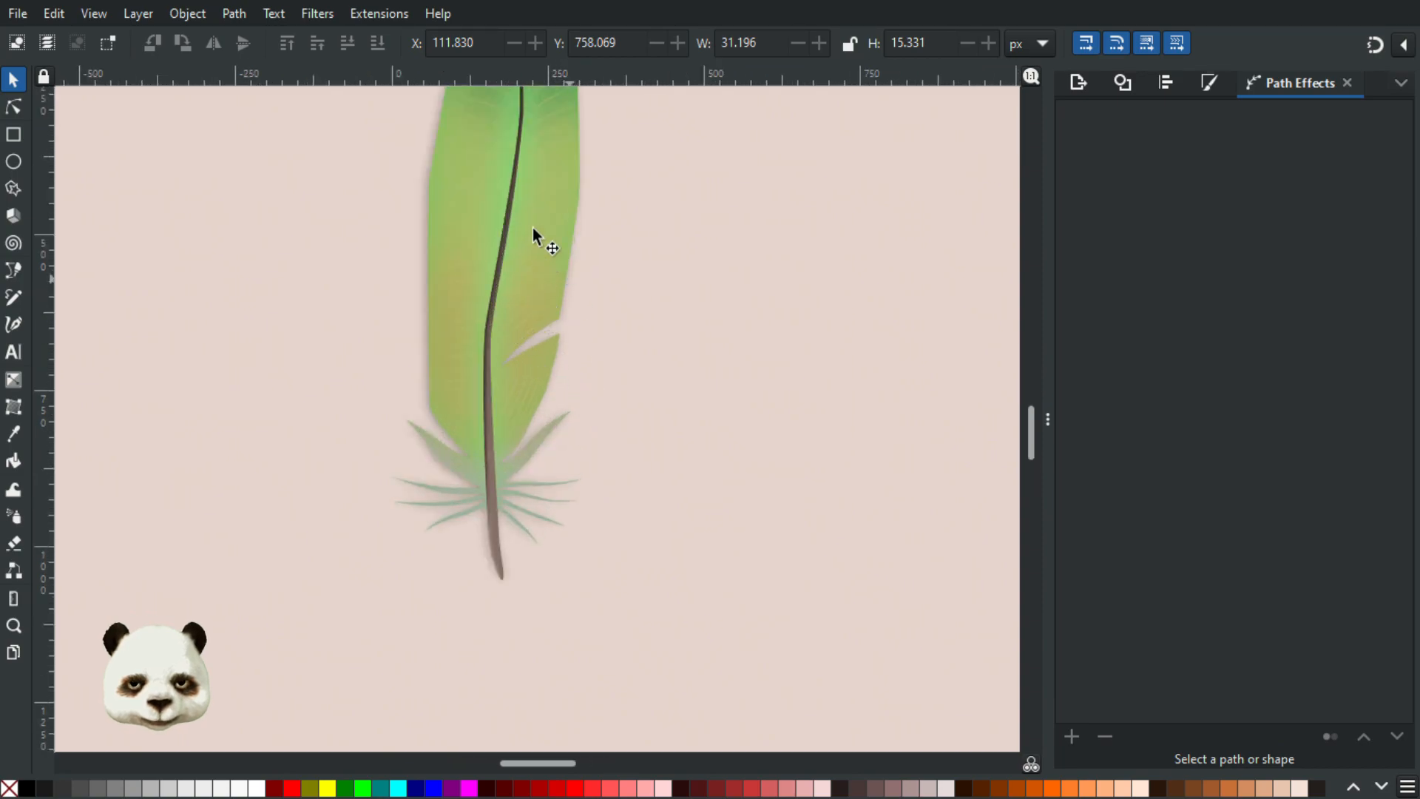
{"action": "scroll", "coordinate": [573, 384], "scroll_direction": "up", "scroll_amount": 3}
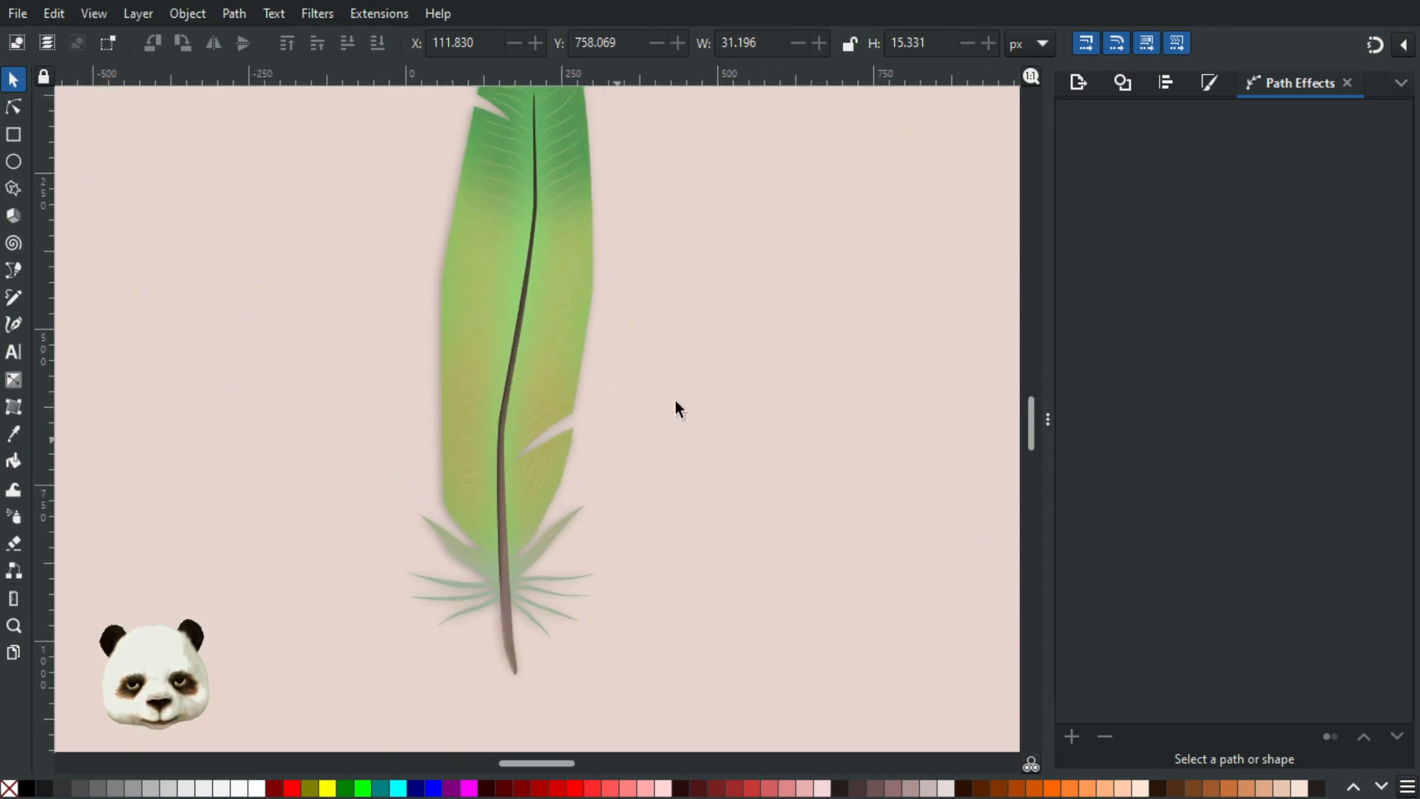
{"action": "scroll", "coordinate": [675, 398], "scroll_direction": "down", "scroll_amount": 1}
- Select all the barb lines on the feather and group them
{"action": "key", "text": "alt+Tab"}
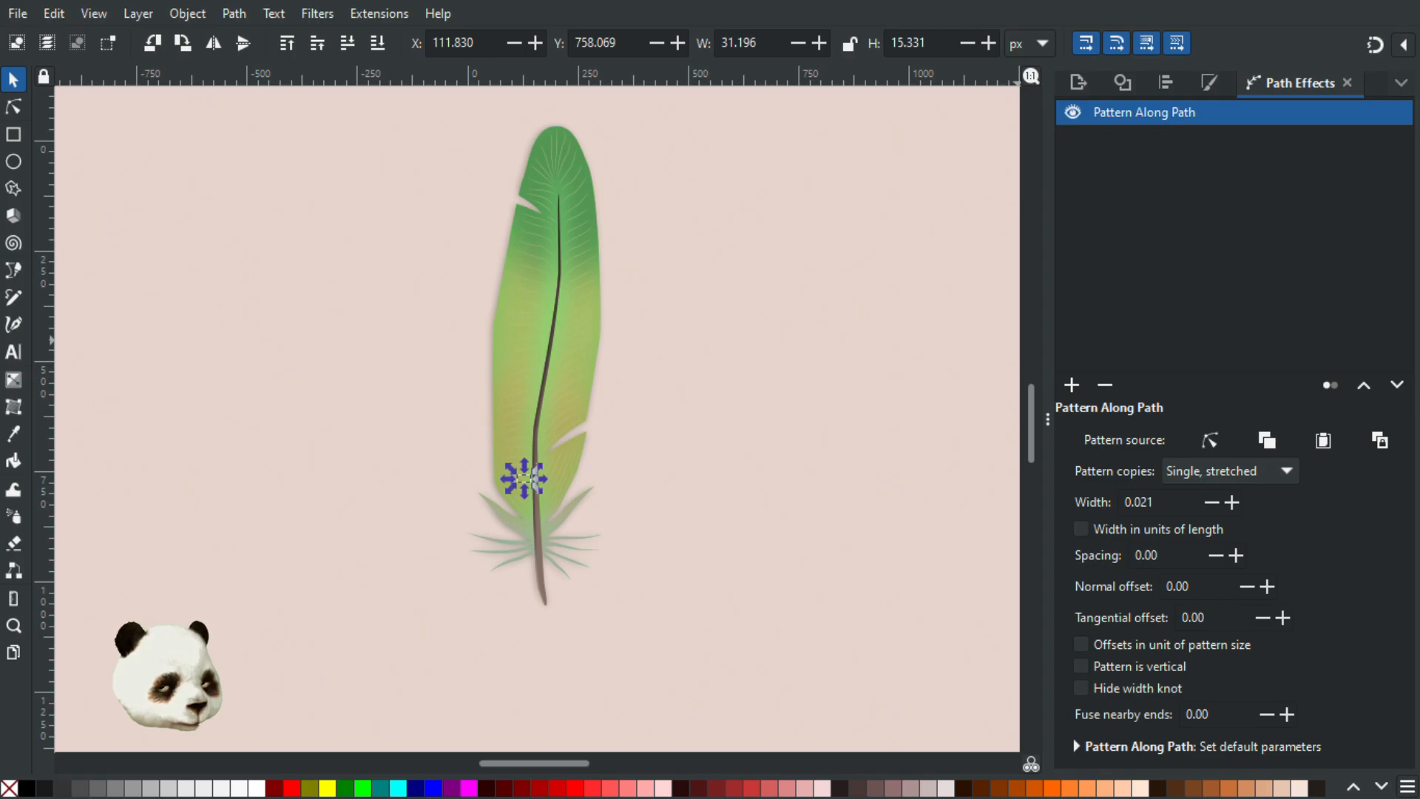
{"action": "key", "text": "ctrl+a"}
{"action": "key", "text": "ctrl+g"}
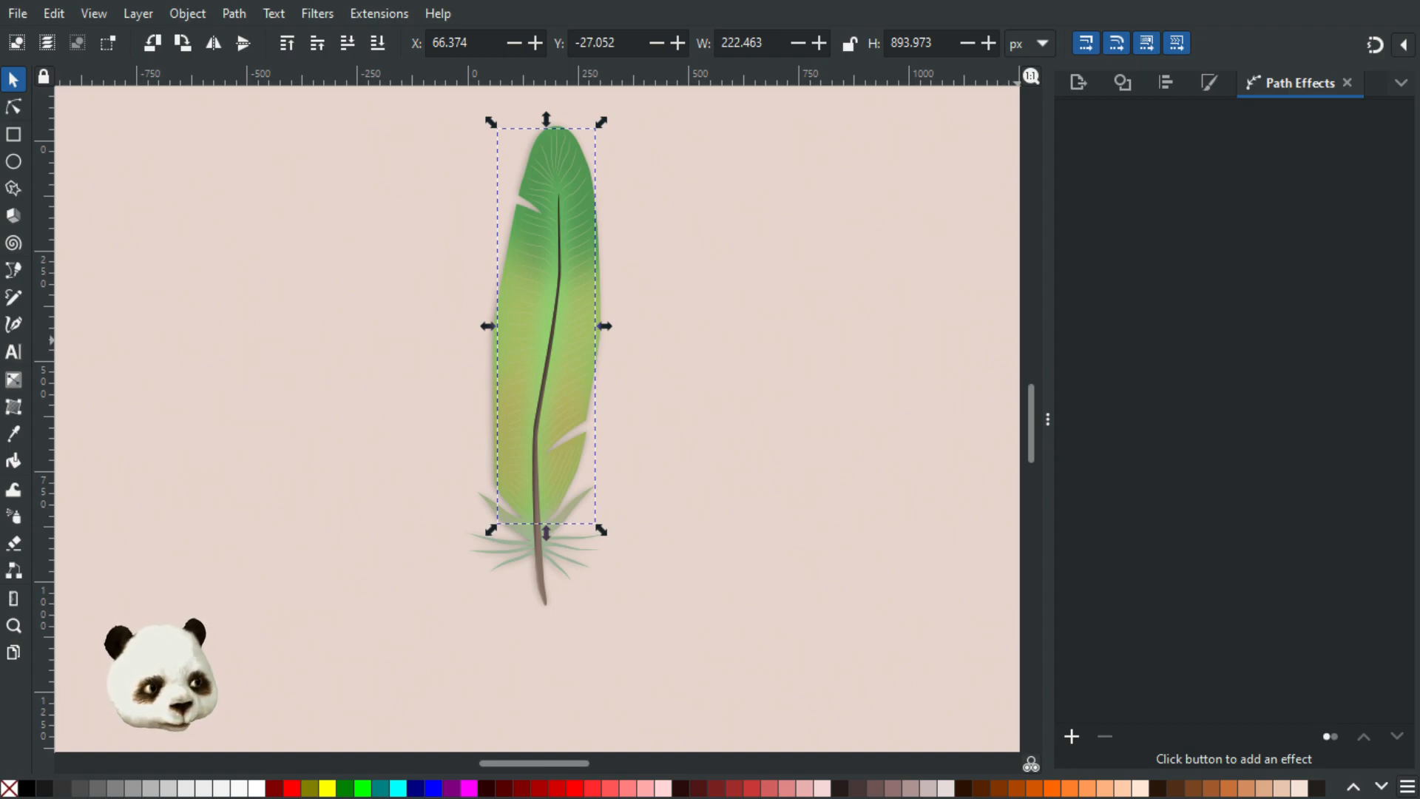
{"action": "key", "text": "Tab"}
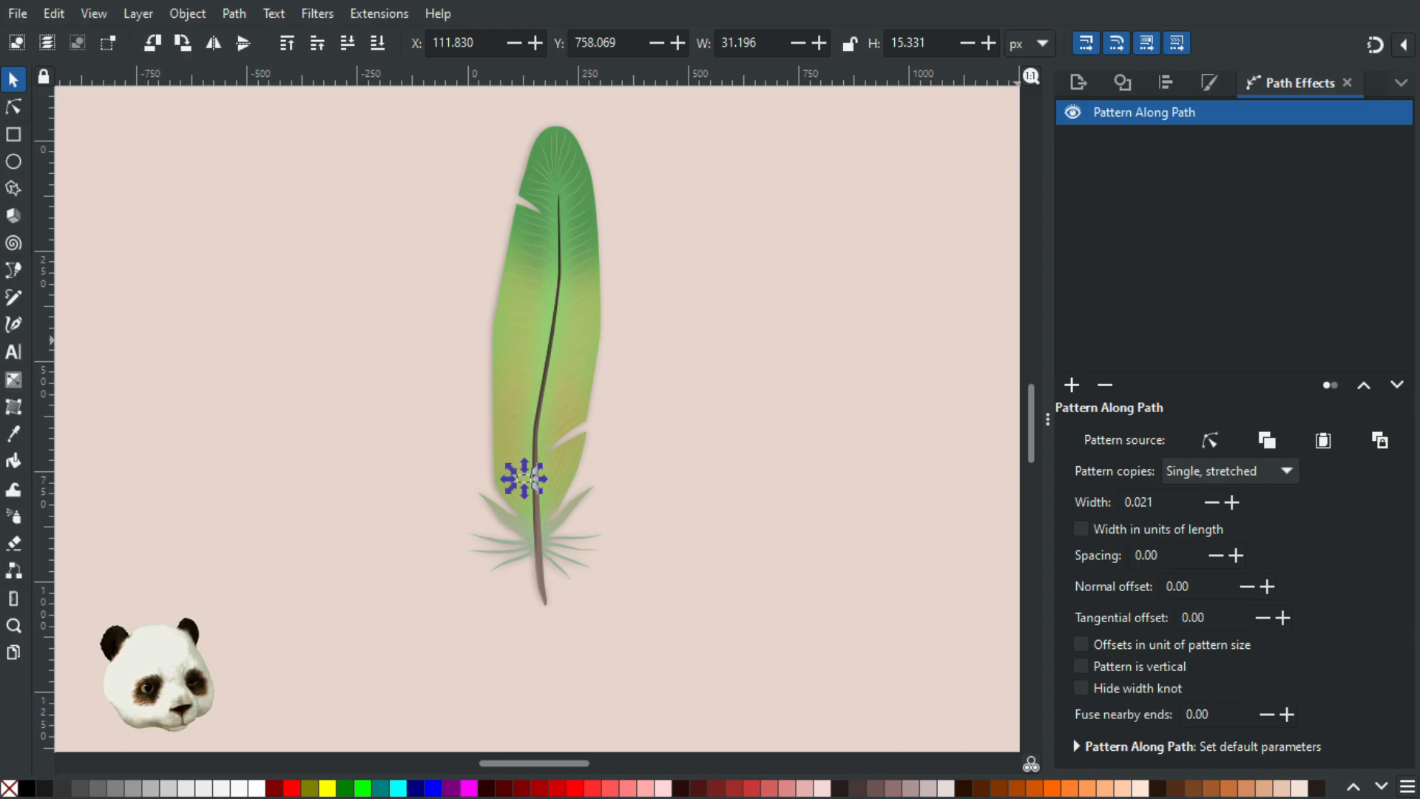
- Combine all the selected barb lines into a single group and examine the texture along the feather
{"action": "key", "text": "ctrl+a"}
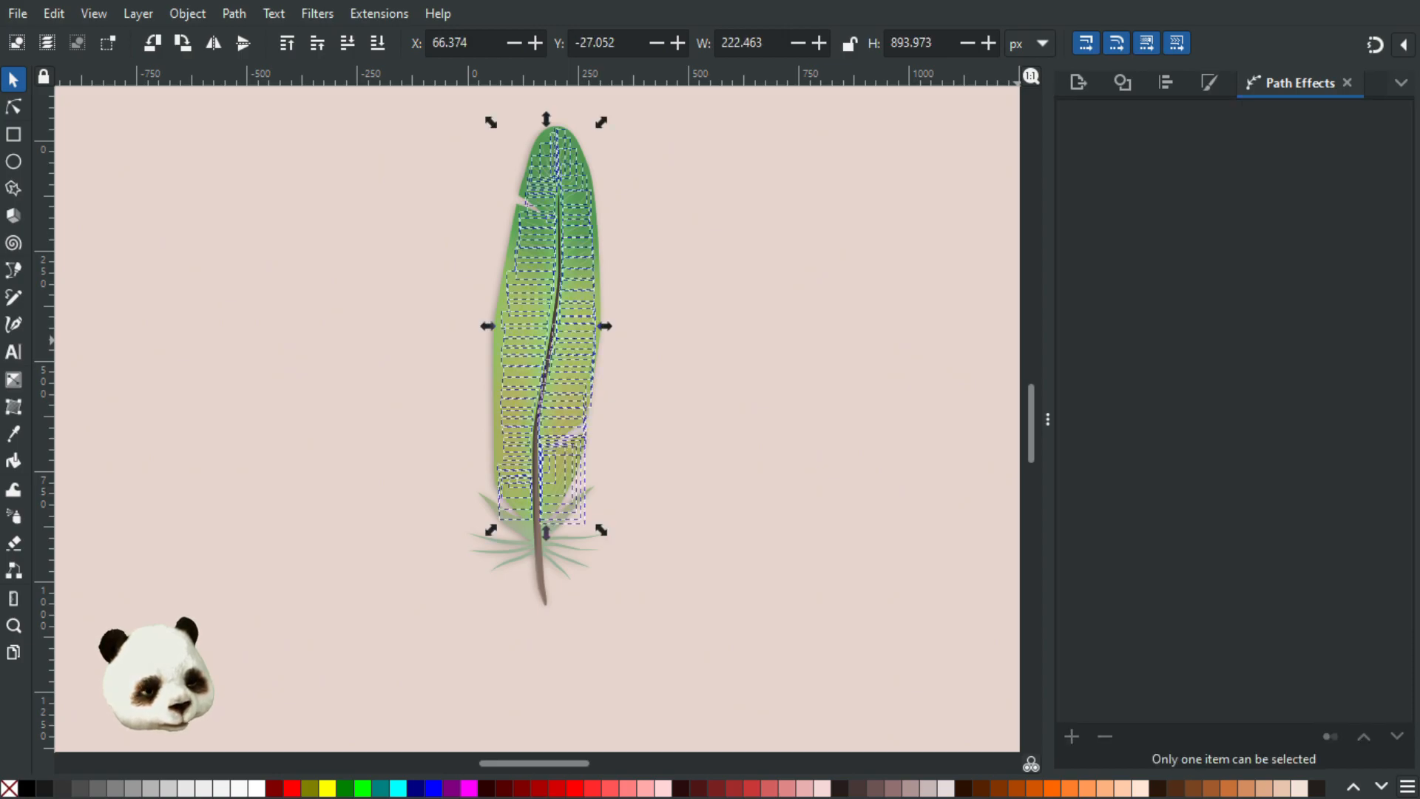
{"action": "key", "text": "ctrl+g"}
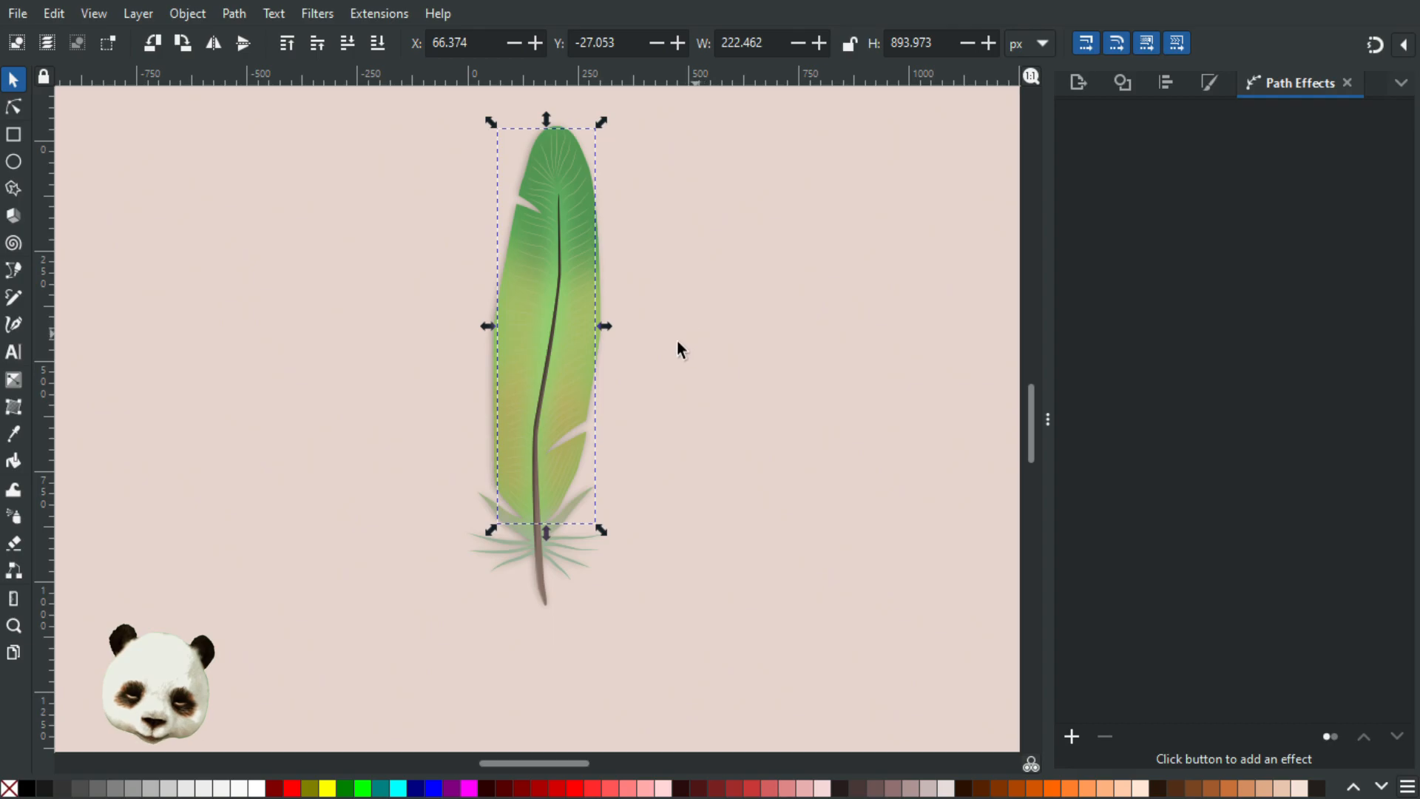
{"action": "scroll", "coordinate": [550, 434], "scroll_direction": "up", "scroll_amount": 2}
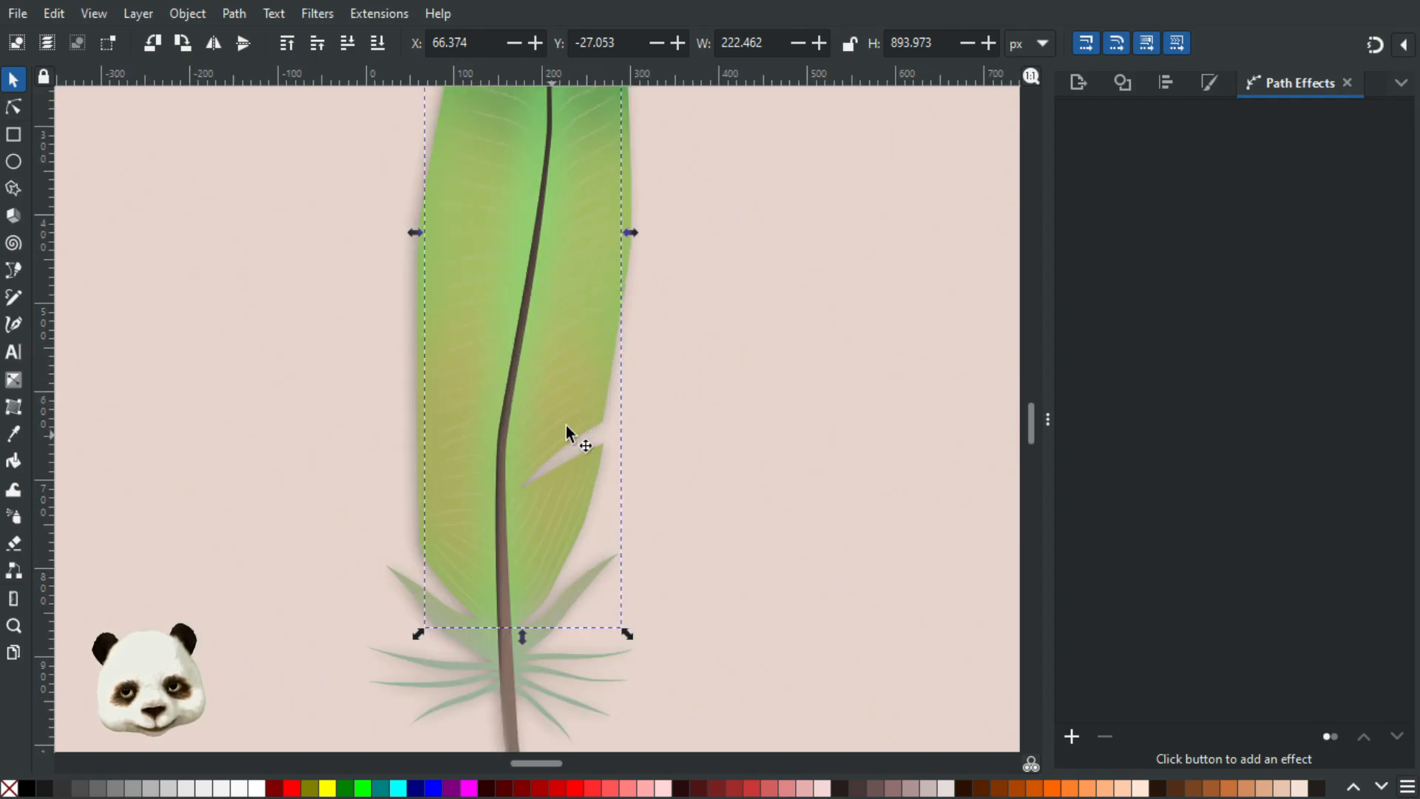
{"action": "scroll", "coordinate": [566, 425], "scroll_direction": "down", "scroll_amount": 2}
{"action": "scroll", "coordinate": [670, 481], "scroll_direction": "down", "scroll_amount": 3}
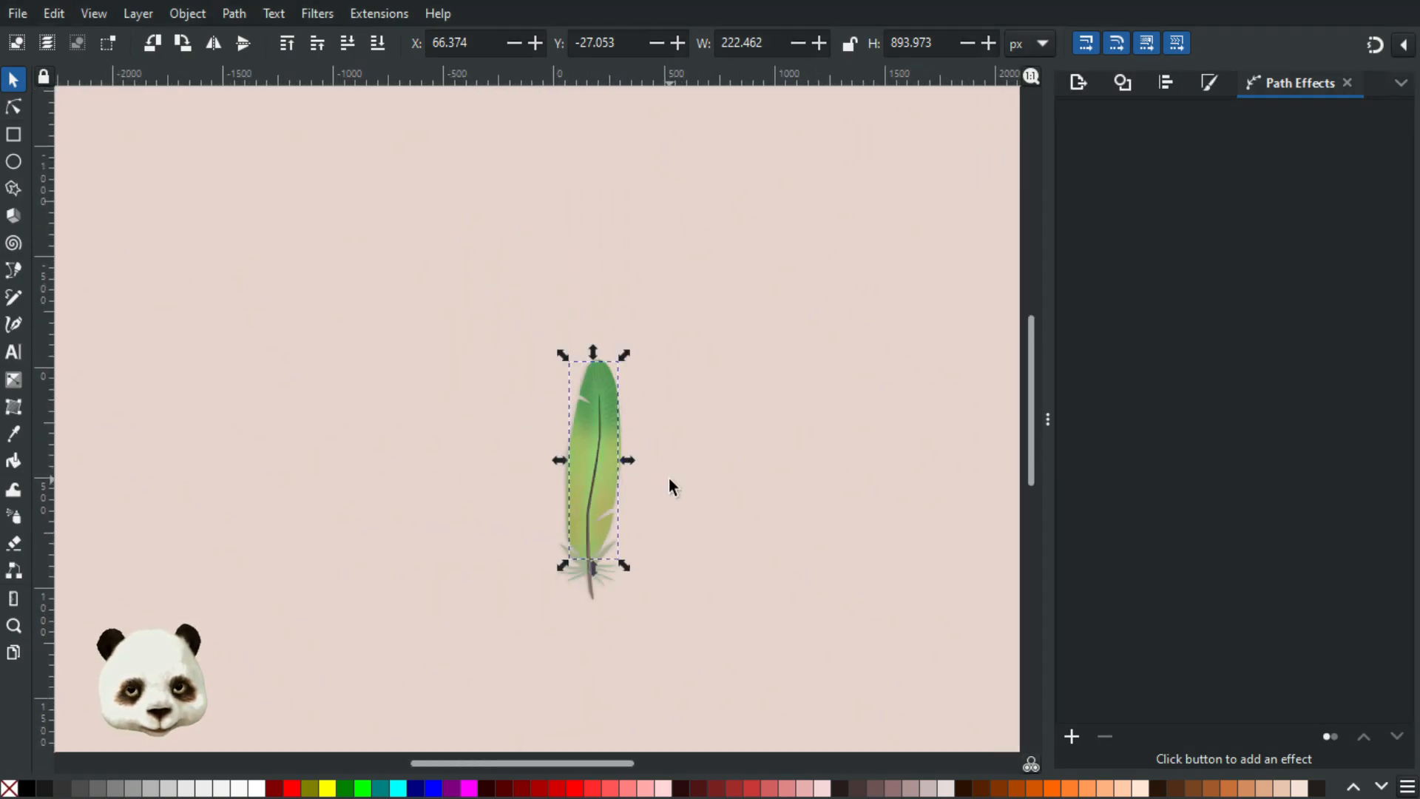
{"action": "scroll", "coordinate": [670, 511], "scroll_direction": "up", "scroll_amount": 2}
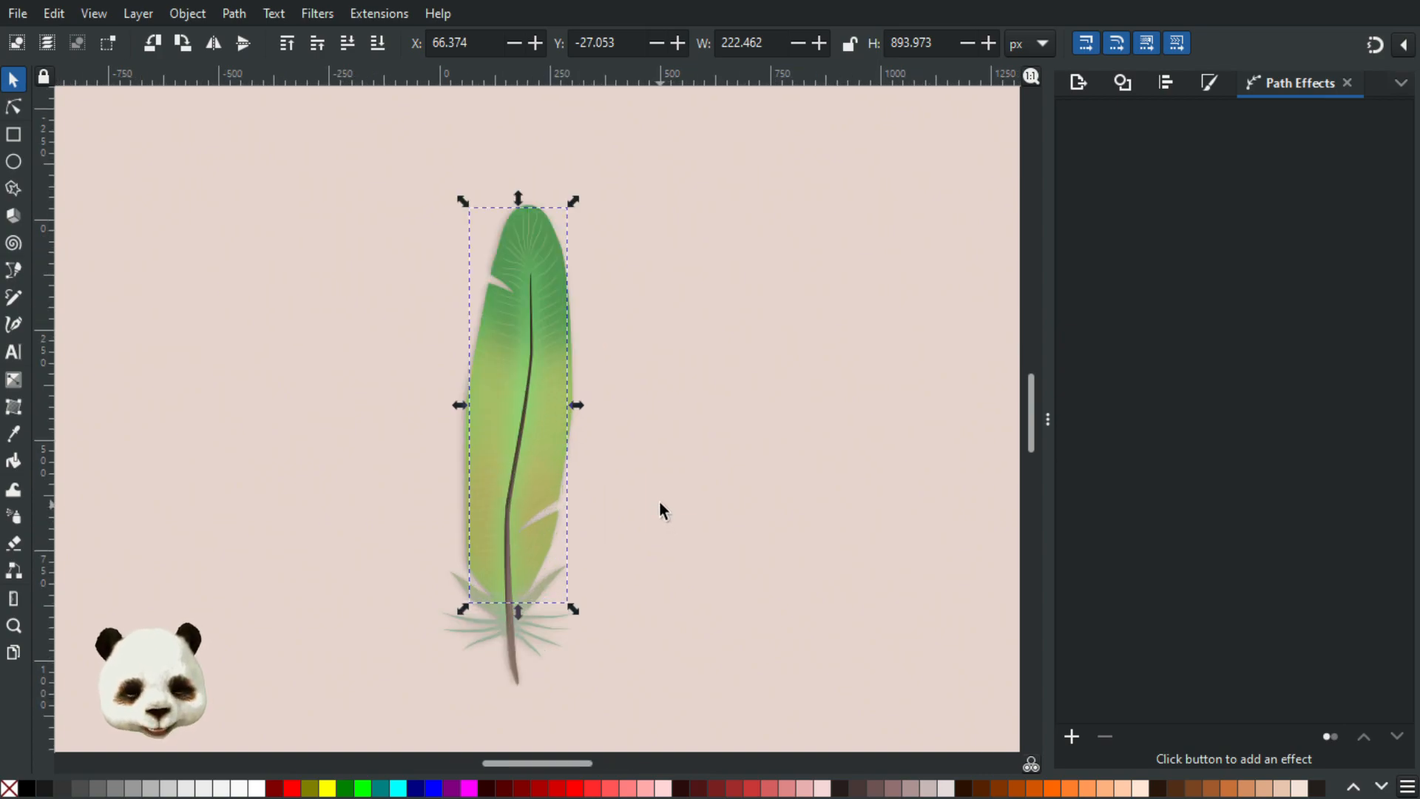
{"action": "scroll", "coordinate": [592, 543], "scroll_direction": "up", "scroll_amount": 2}
{"action": "scroll", "coordinate": [584, 547], "scroll_direction": "down", "scroll_amount": 2}
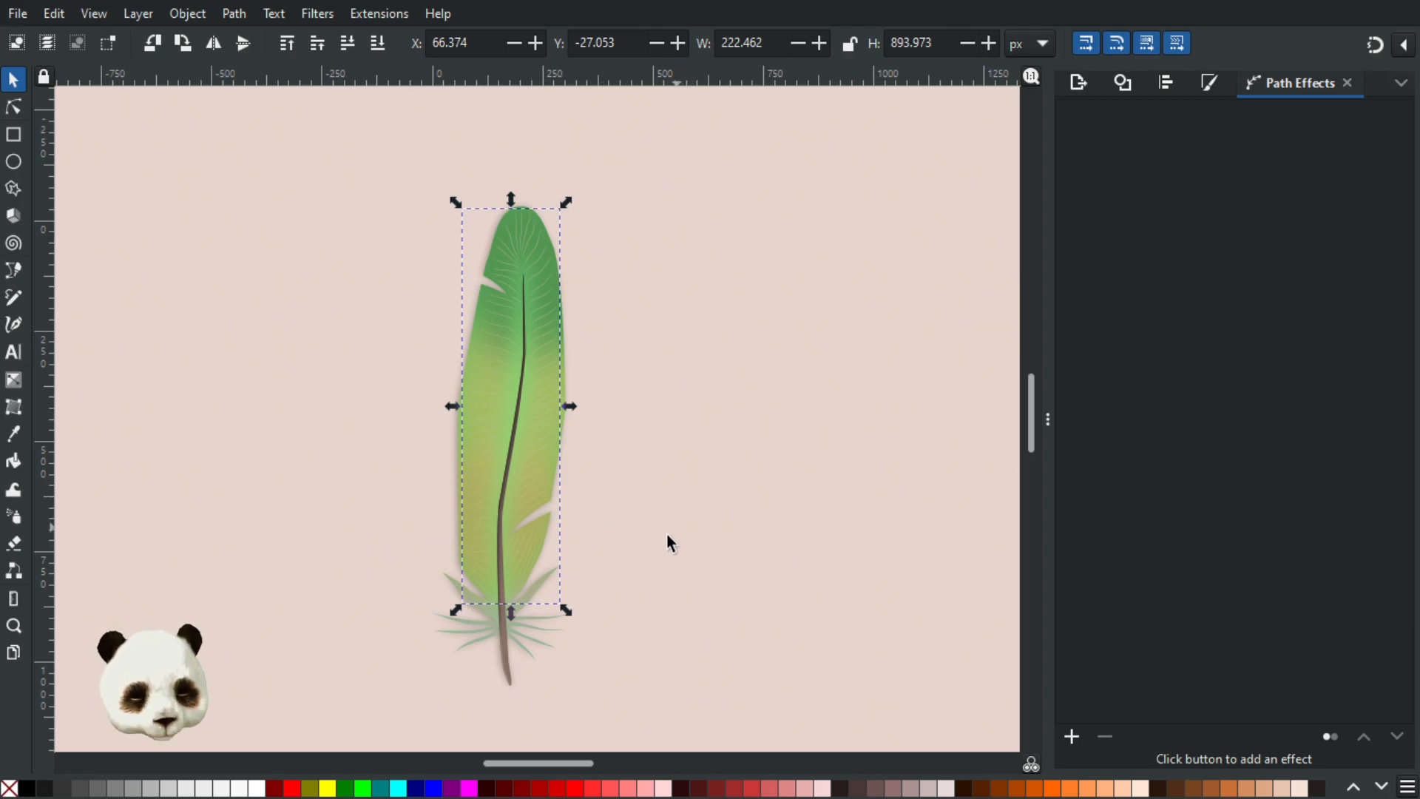
{"action": "scroll", "coordinate": [504, 356], "scroll_direction": "up", "scroll_amount": 2}
{"action": "scroll", "coordinate": [571, 233], "scroll_direction": "up", "scroll_amount": 1}
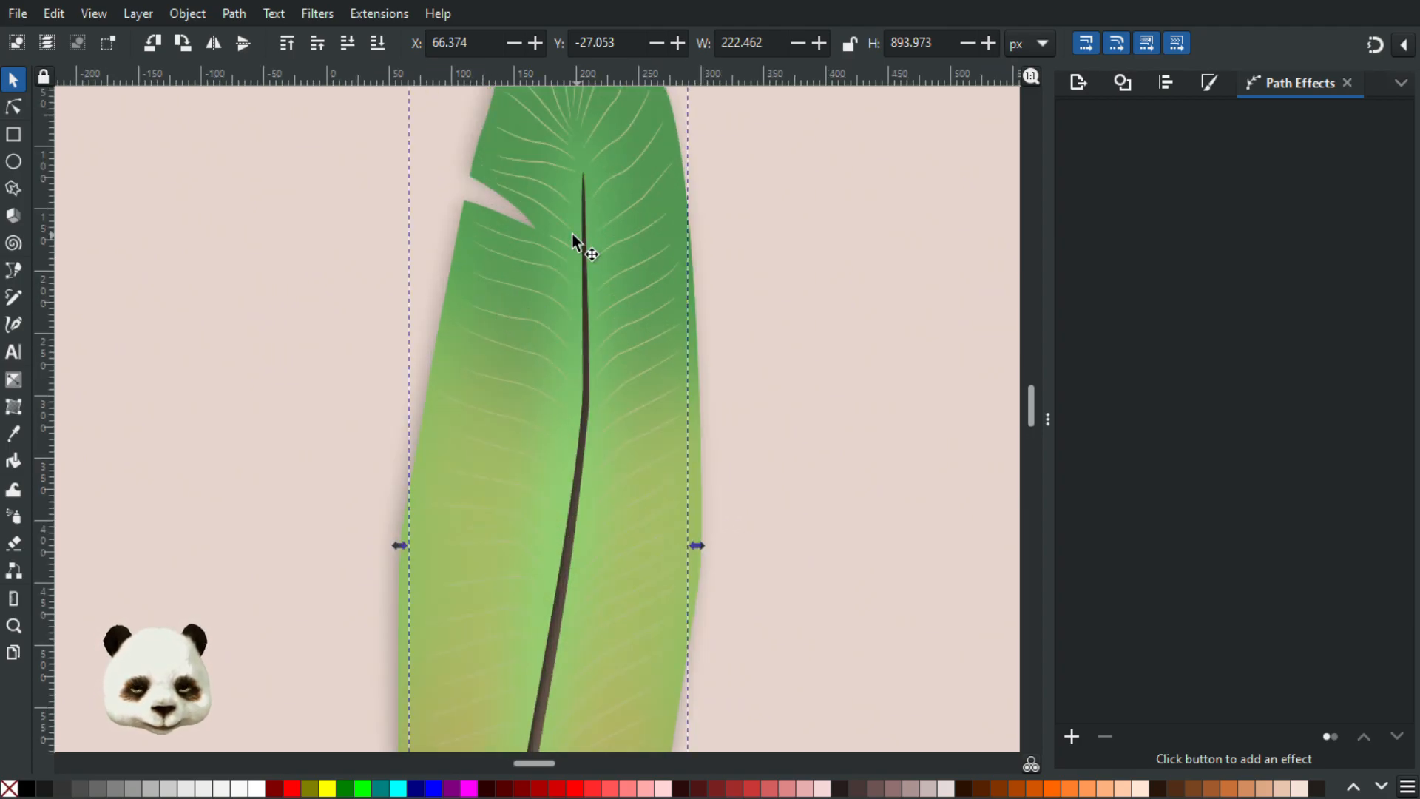
- Apply a vertical linear gradient to the barb group, running from near the feather's tip down to its base
{"action": "key", "text": "g"}
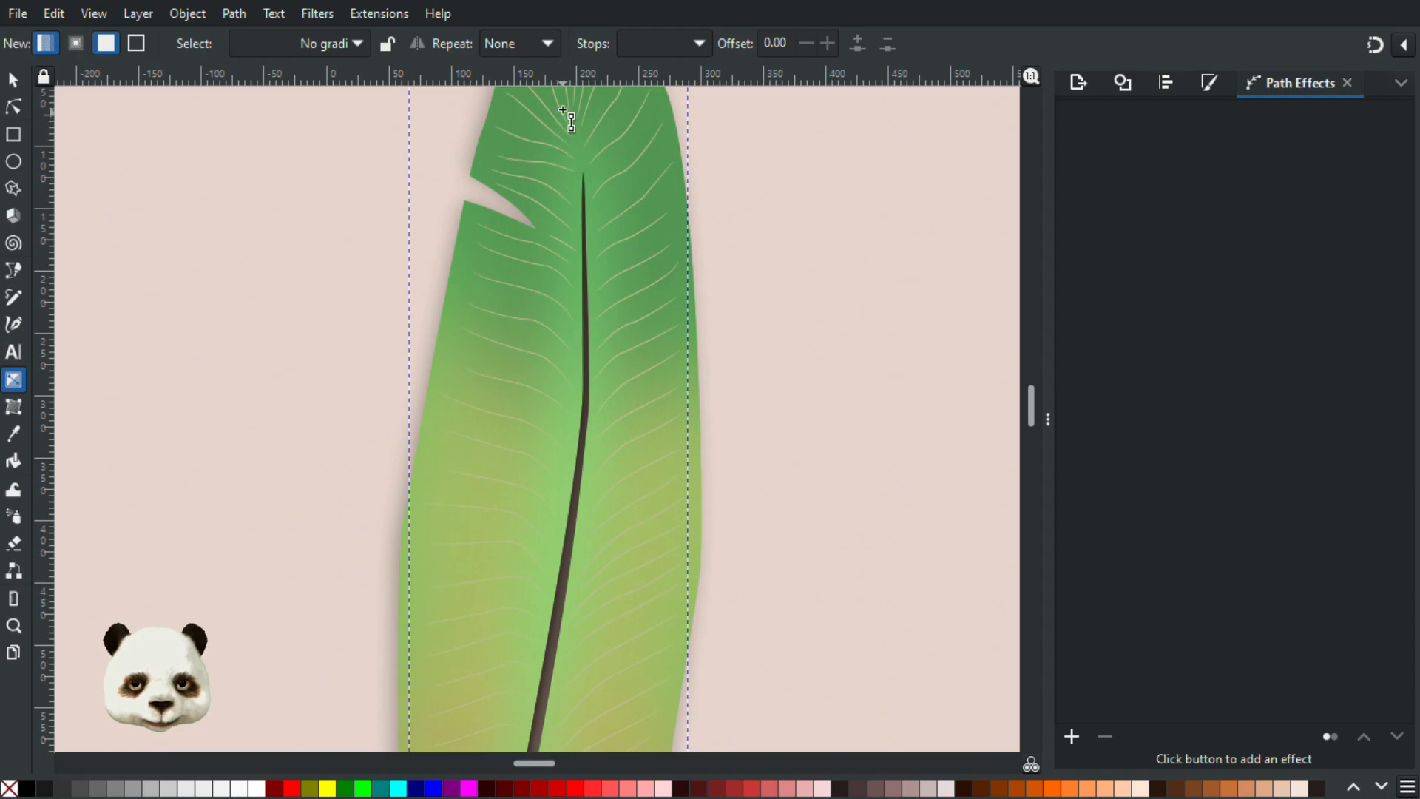
{"action": "left_click_drag", "start_coordinate": [559, 106], "coordinate": [509, 648]}
{"action": "left_click_drag", "start_coordinate": [530, 512], "coordinate": [715, 606]}
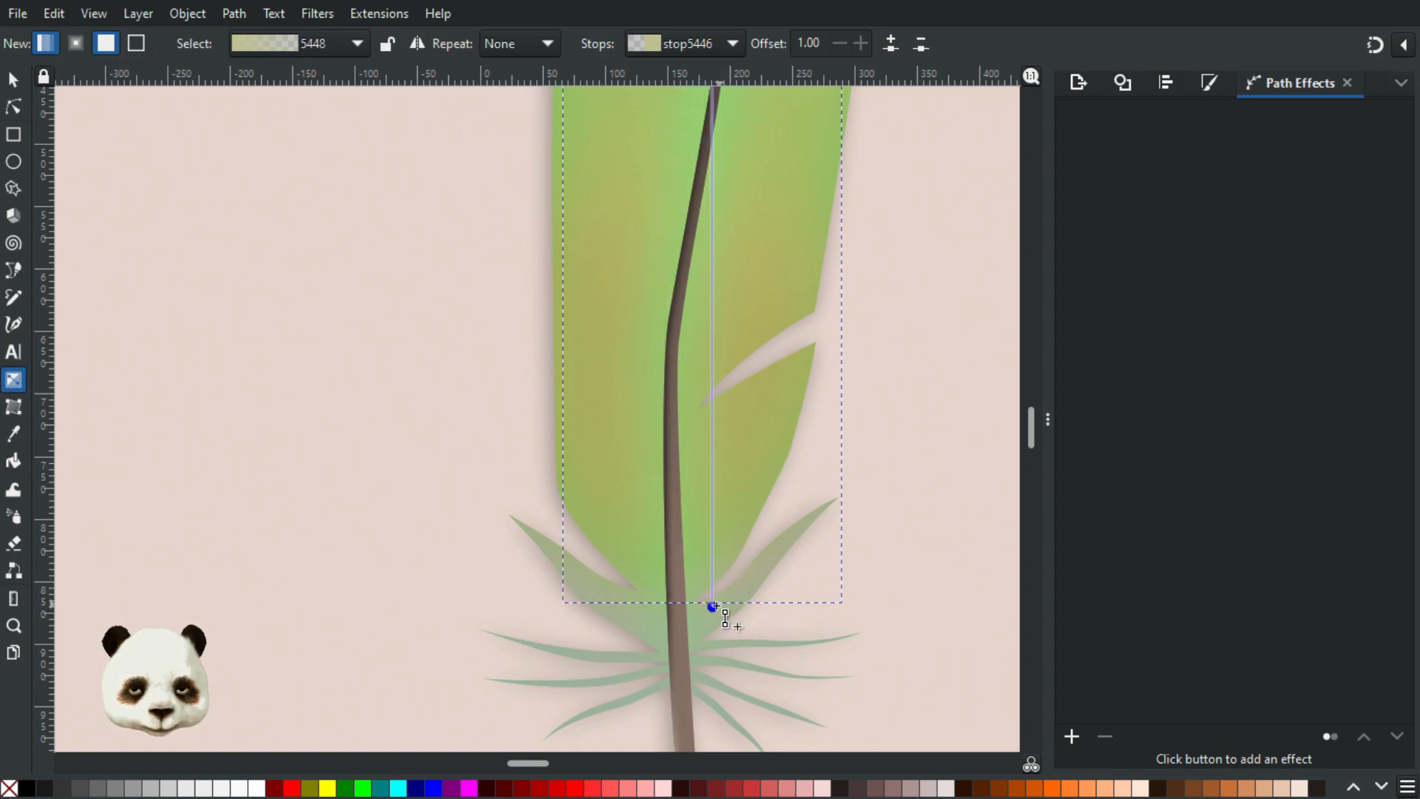
{"action": "scroll", "coordinate": [794, 524], "scroll_direction": "down", "scroll_amount": 3}
{"action": "left_click_drag", "start_coordinate": [872, 453], "coordinate": [836, 481]}
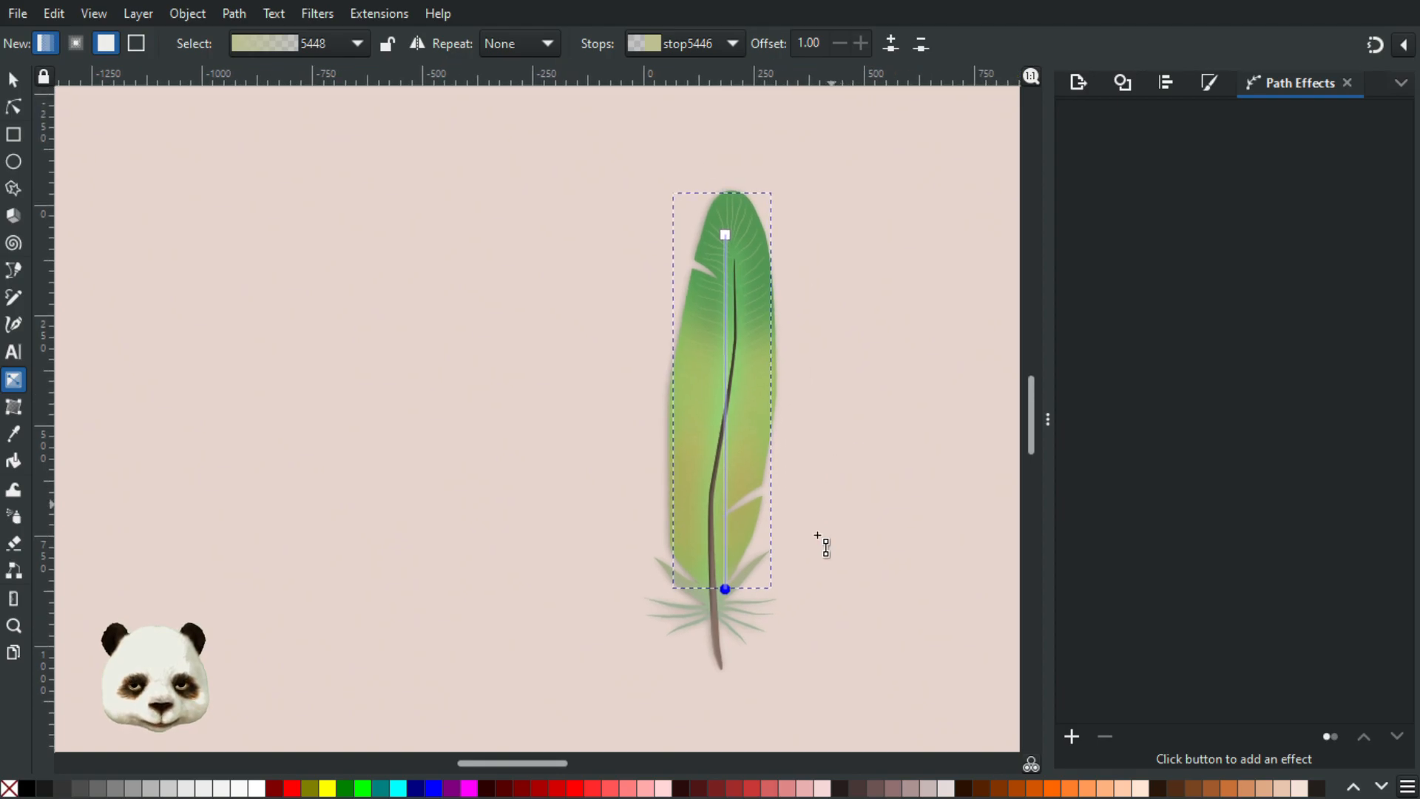
- Make the barb gradient's lower stop fully opaque, darken it to a muted olive, and deselect the group
{"action": "key", "text": "ctrl+shift+f"}
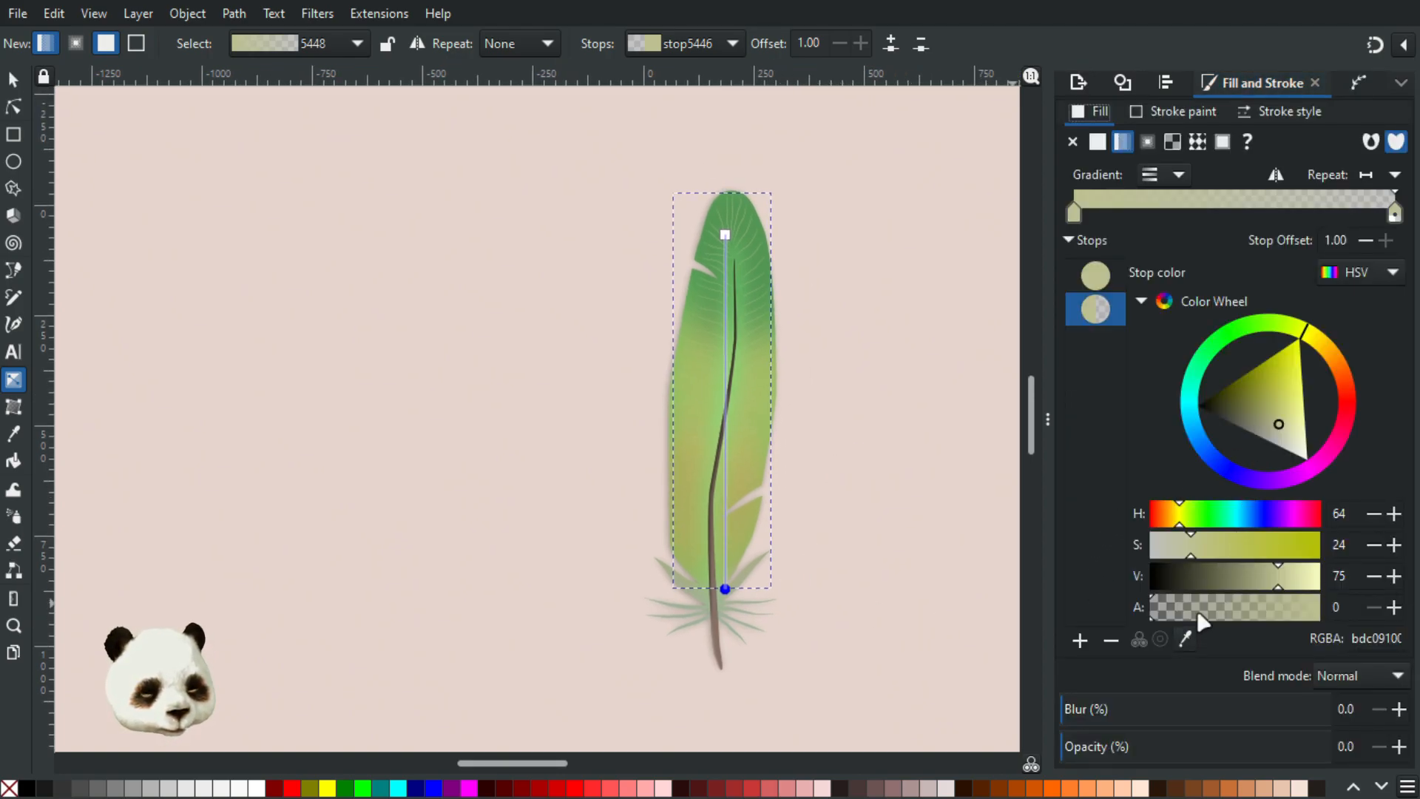
{"action": "key", "text": "ctrl+z"}
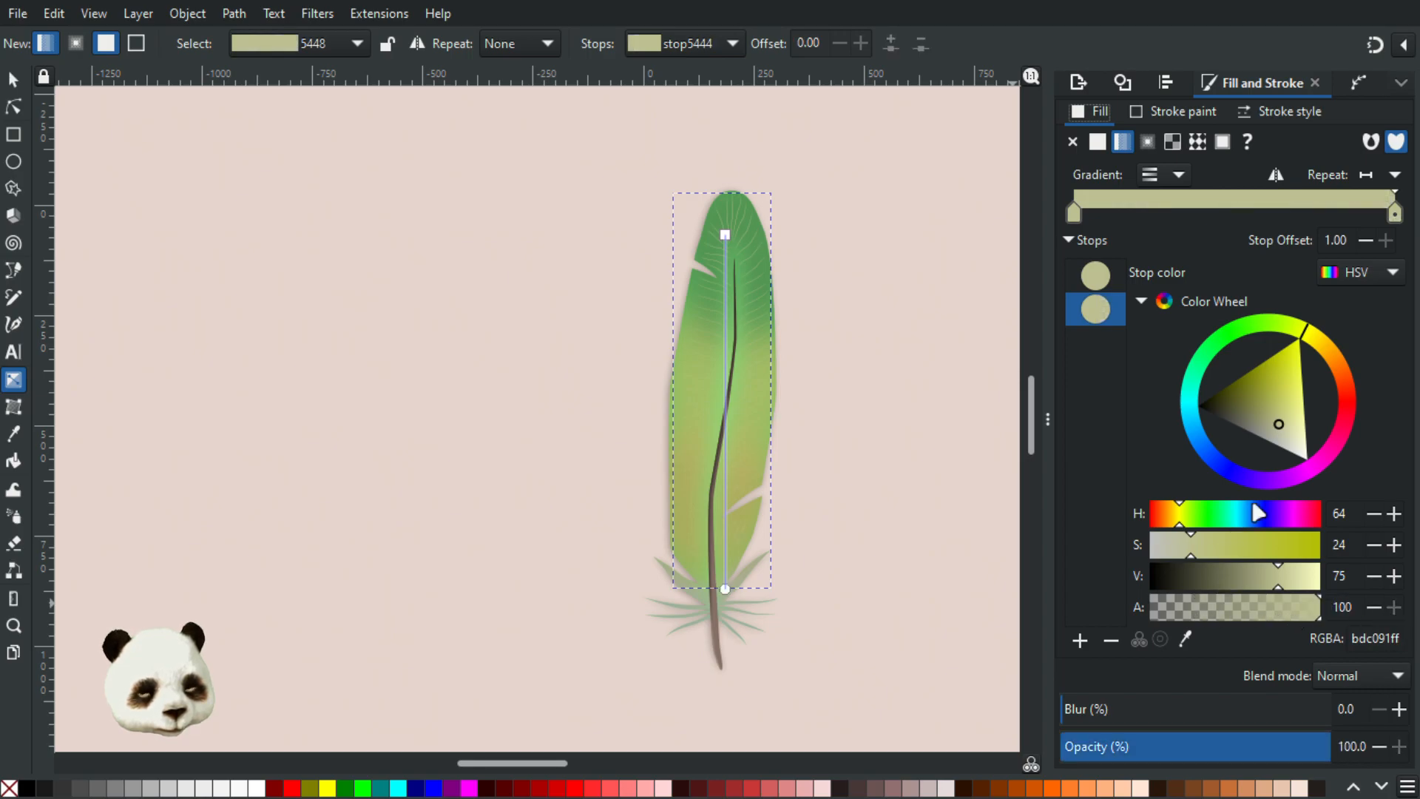
{"action": "left_click", "coordinate": [725, 589]}
{"action": "left_click_drag", "start_coordinate": [1277, 429], "coordinate": [1253, 420]}
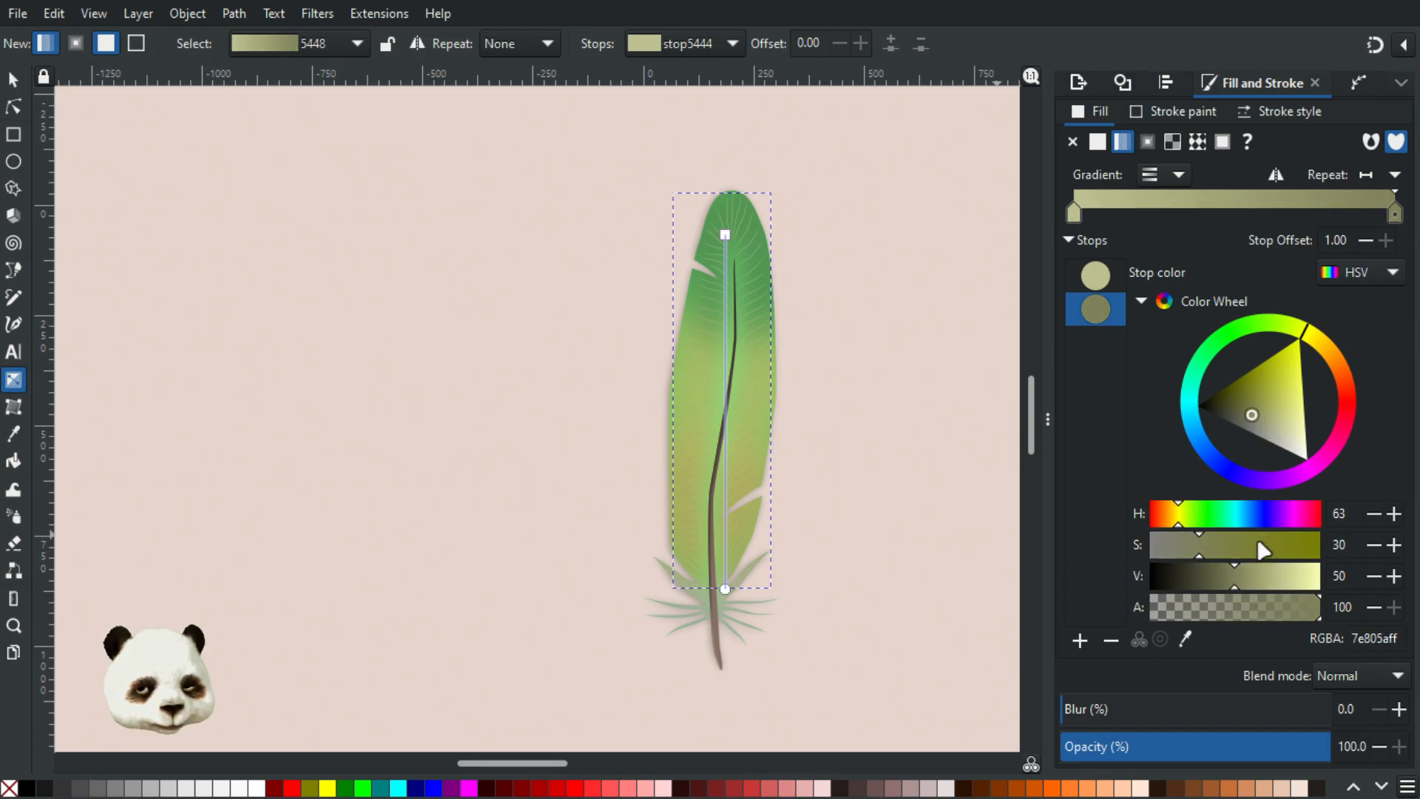
{"action": "left_click_drag", "start_coordinate": [1236, 578], "coordinate": [1252, 579]}
{"action": "left_click", "coordinate": [14, 80]}
{"action": "left_click", "coordinate": [376, 251]}
- Examine the barb texture's new gradient along the feather, close up at the base and tip and from a distance
{"action": "scroll", "coordinate": [554, 334], "scroll_direction": "down", "scroll_amount": 3}
{"action": "scroll", "coordinate": [718, 387], "scroll_direction": "up", "scroll_amount": 1}
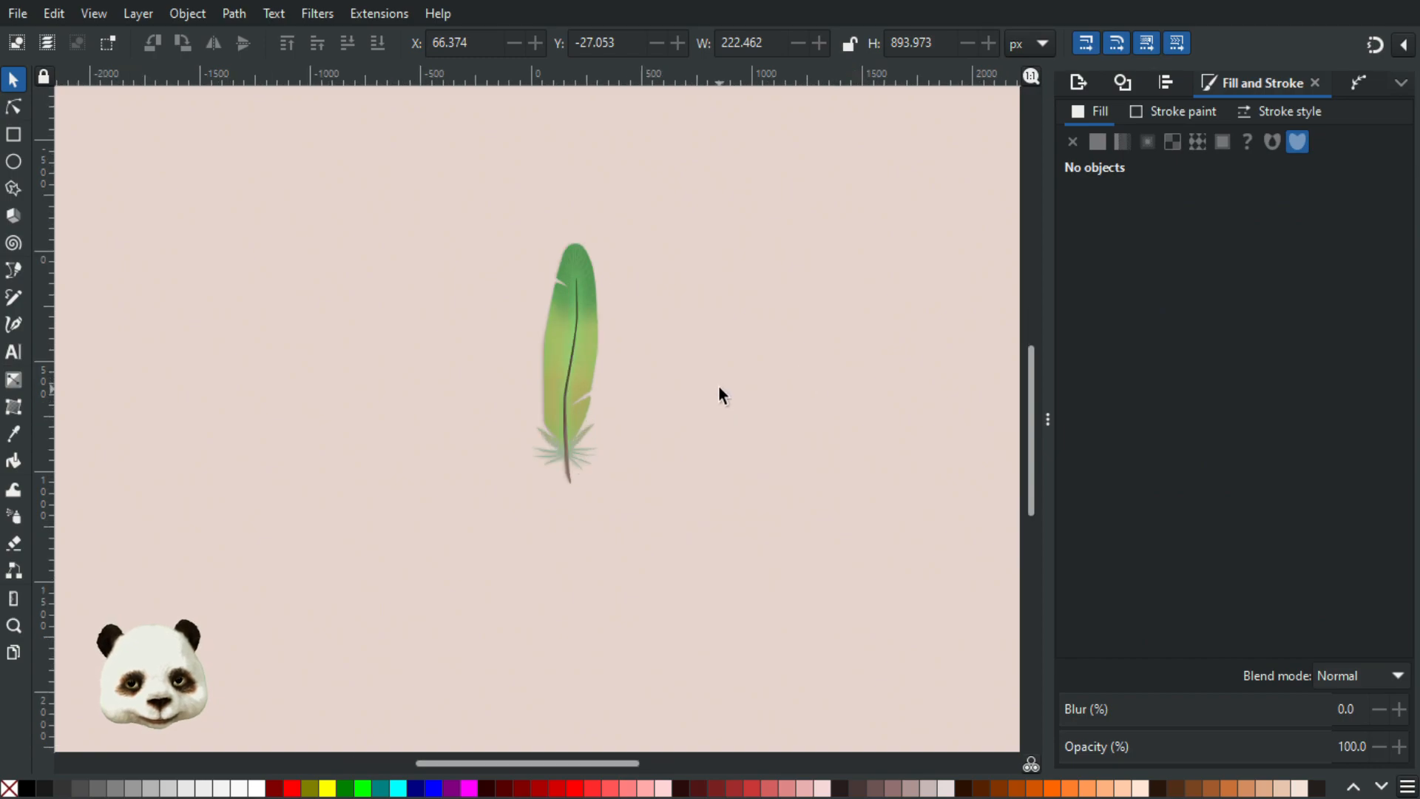
{"action": "scroll", "coordinate": [624, 352], "scroll_direction": "up", "scroll_amount": 1}
{"action": "scroll", "coordinate": [662, 444], "scroll_direction": "up", "scroll_amount": 1}
{"action": "scroll", "coordinate": [607, 422], "scroll_direction": "up", "scroll_amount": 2}
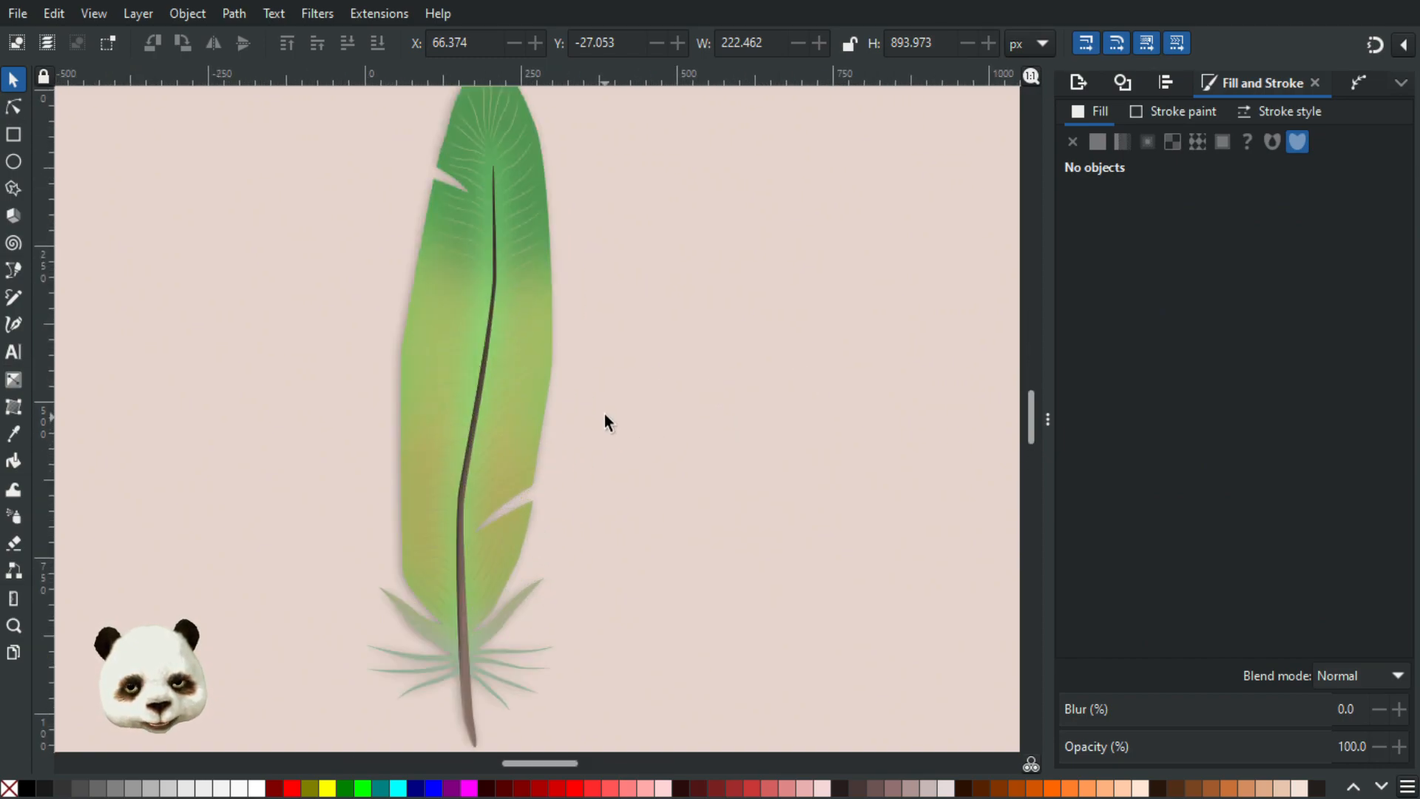
{"action": "scroll", "coordinate": [604, 422], "scroll_direction": "down", "scroll_amount": 1}
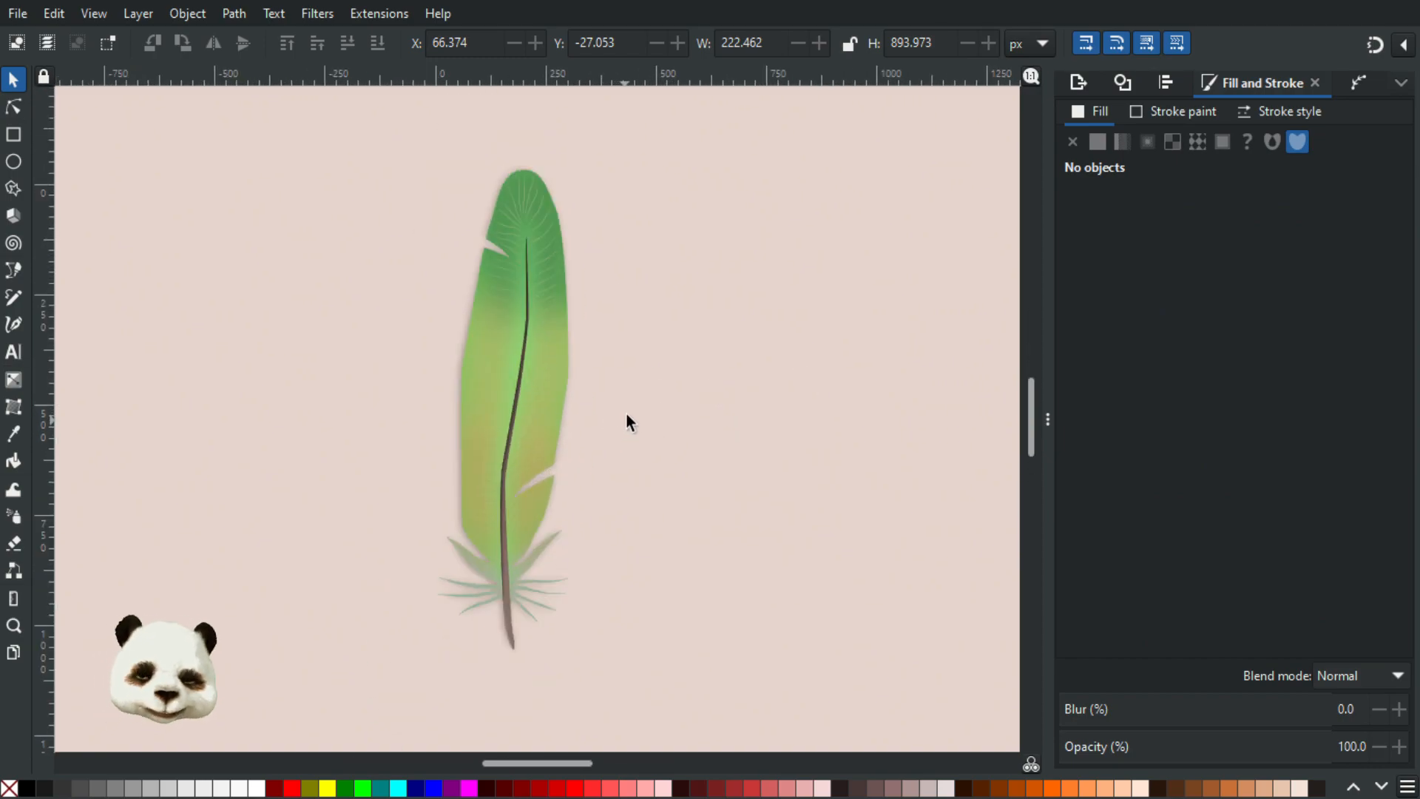
{"action": "scroll", "coordinate": [533, 514], "scroll_direction": "up", "scroll_amount": 1}
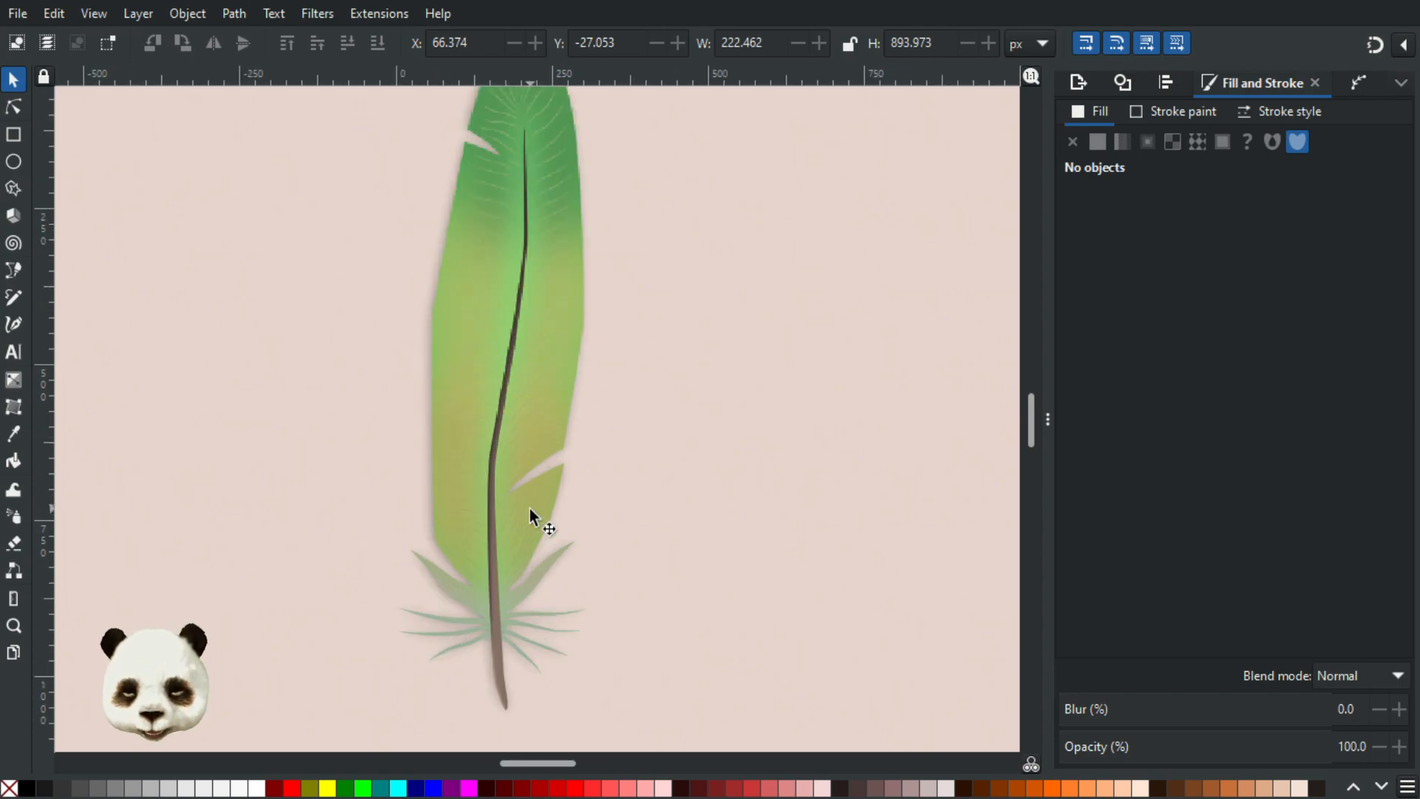
{"action": "scroll", "coordinate": [452, 488], "scroll_direction": "up", "scroll_amount": 2}
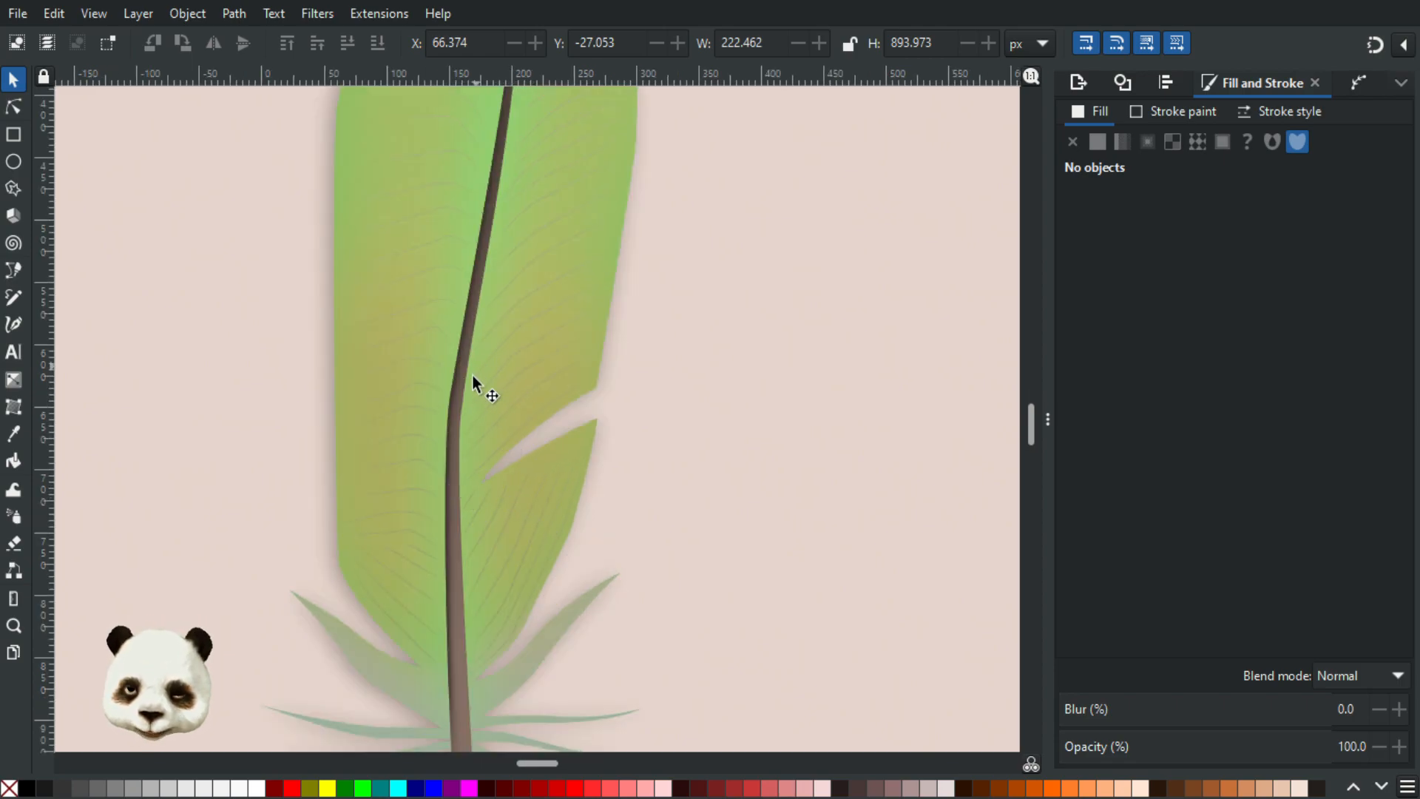
{"action": "scroll", "coordinate": [497, 542], "scroll_direction": "down", "scroll_amount": 2}
{"action": "left_click_drag", "start_coordinate": [587, 394], "coordinate": [601, 546]}
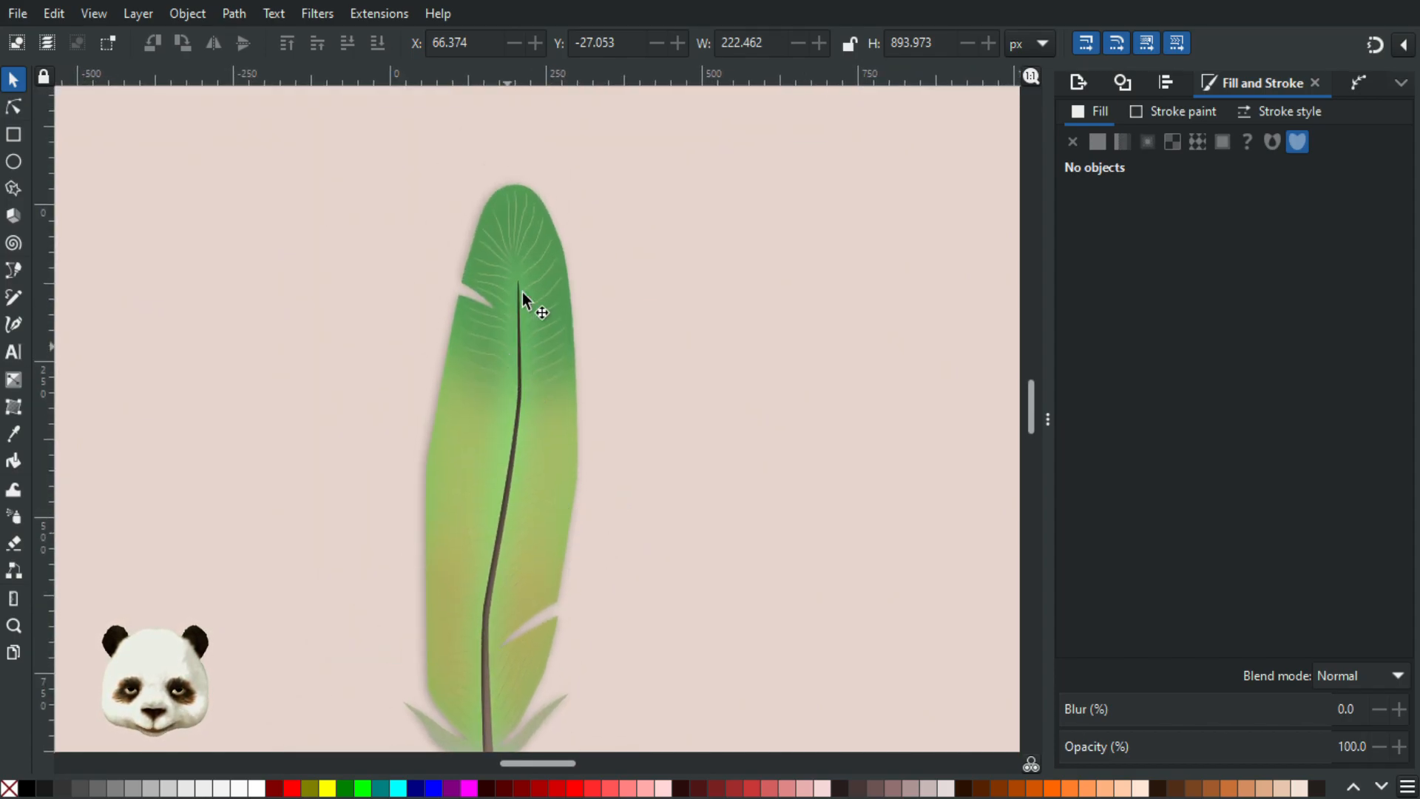
{"action": "scroll", "coordinate": [515, 330], "scroll_direction": "up", "scroll_amount": 2}
{"action": "scroll", "coordinate": [580, 314], "scroll_direction": "down", "scroll_amount": 2}
{"action": "scroll", "coordinate": [585, 341], "scroll_direction": "down", "scroll_amount": 2}
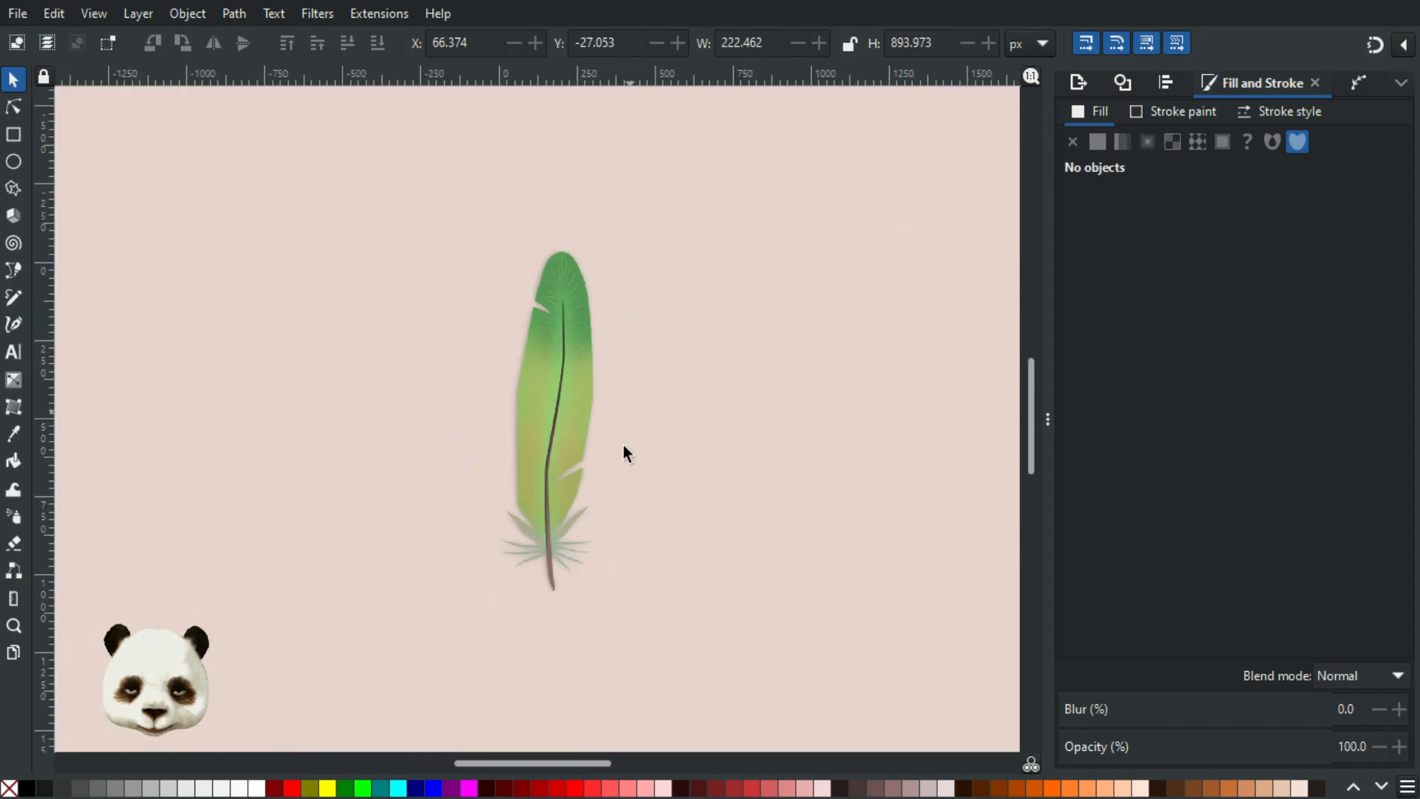
{"action": "left_click_drag", "start_coordinate": [637, 484], "coordinate": [579, 496]}
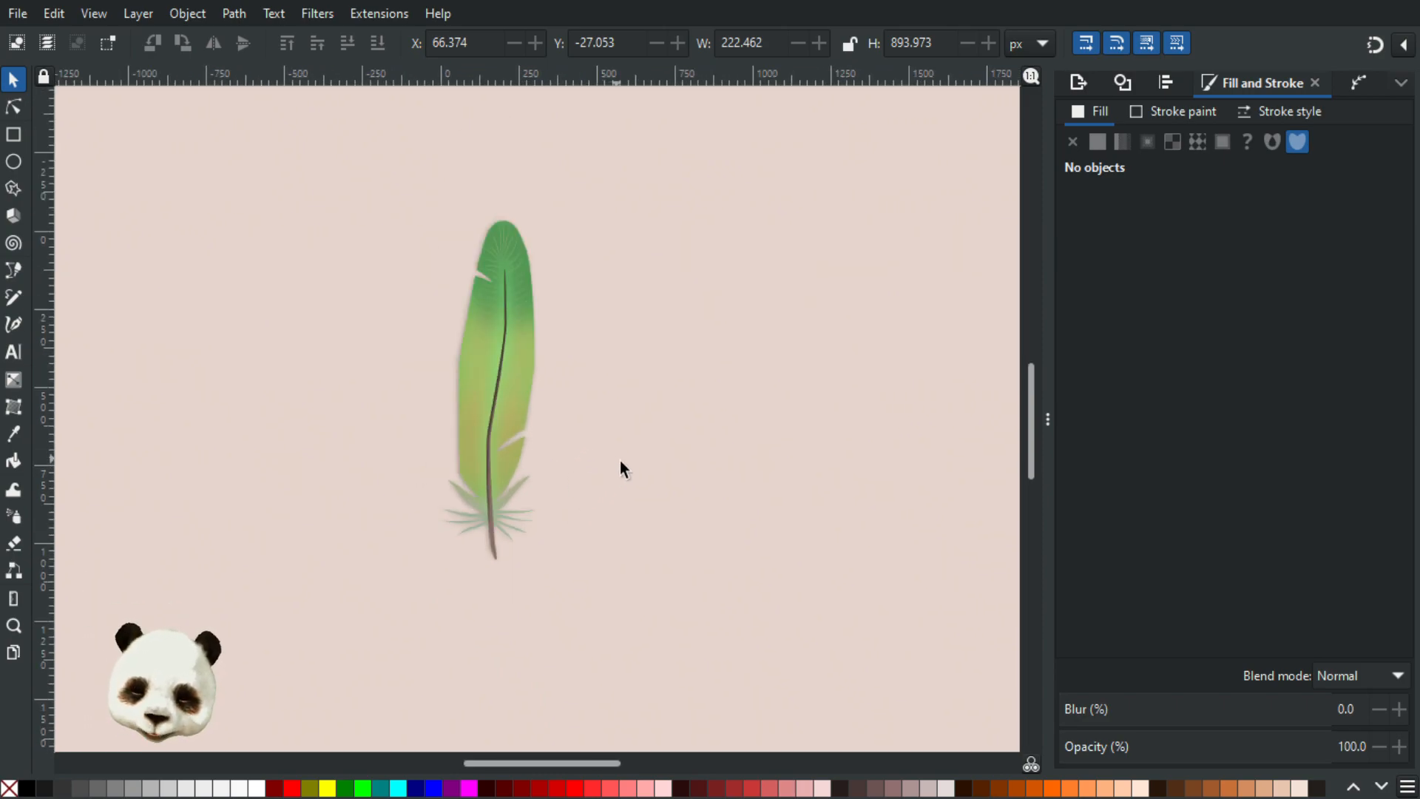
{"action": "left_click_drag", "start_coordinate": [589, 473], "coordinate": [679, 539]}
{"action": "scroll", "coordinate": [560, 527], "scroll_direction": "up", "scroll_amount": 1}
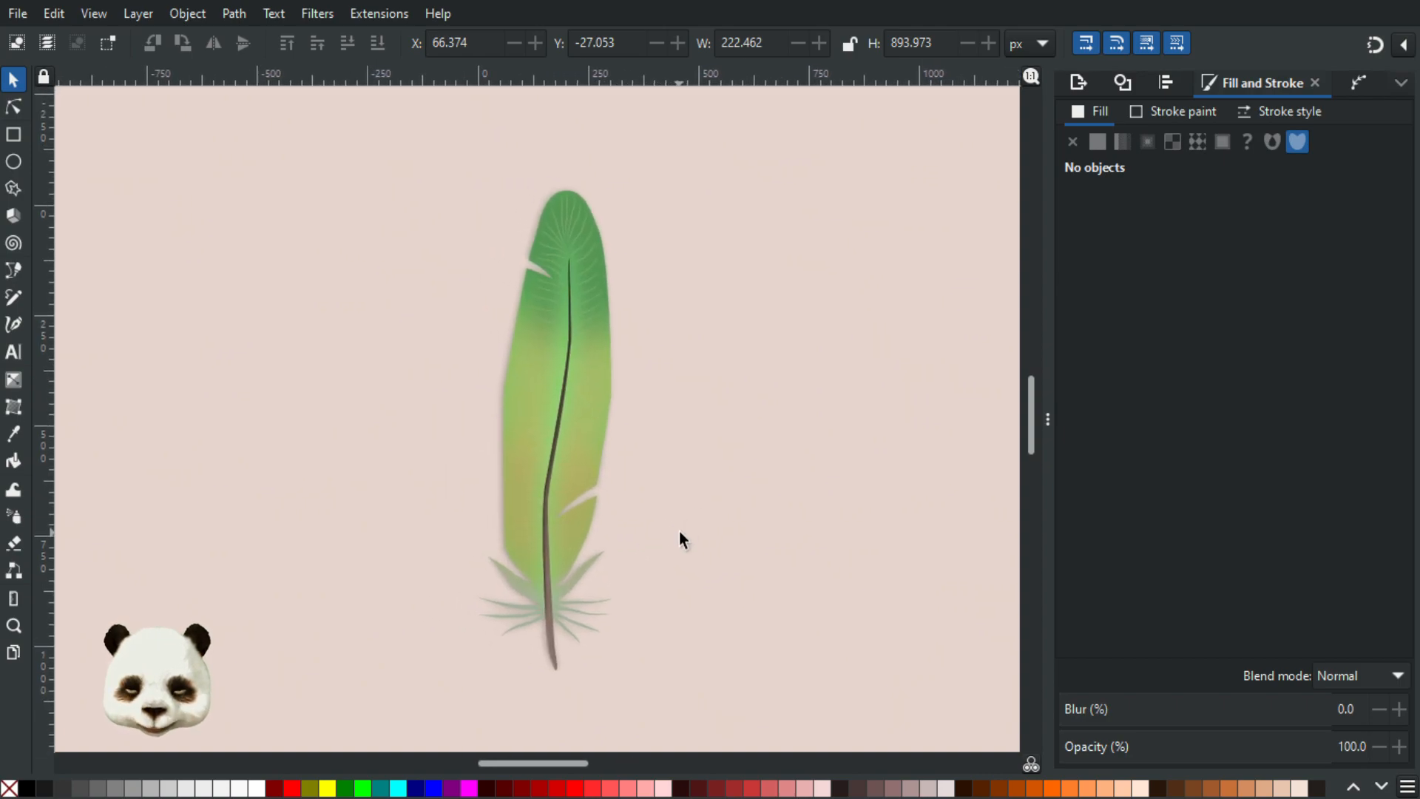
{"action": "scroll", "coordinate": [729, 541], "scroll_direction": "down", "scroll_amount": 1}
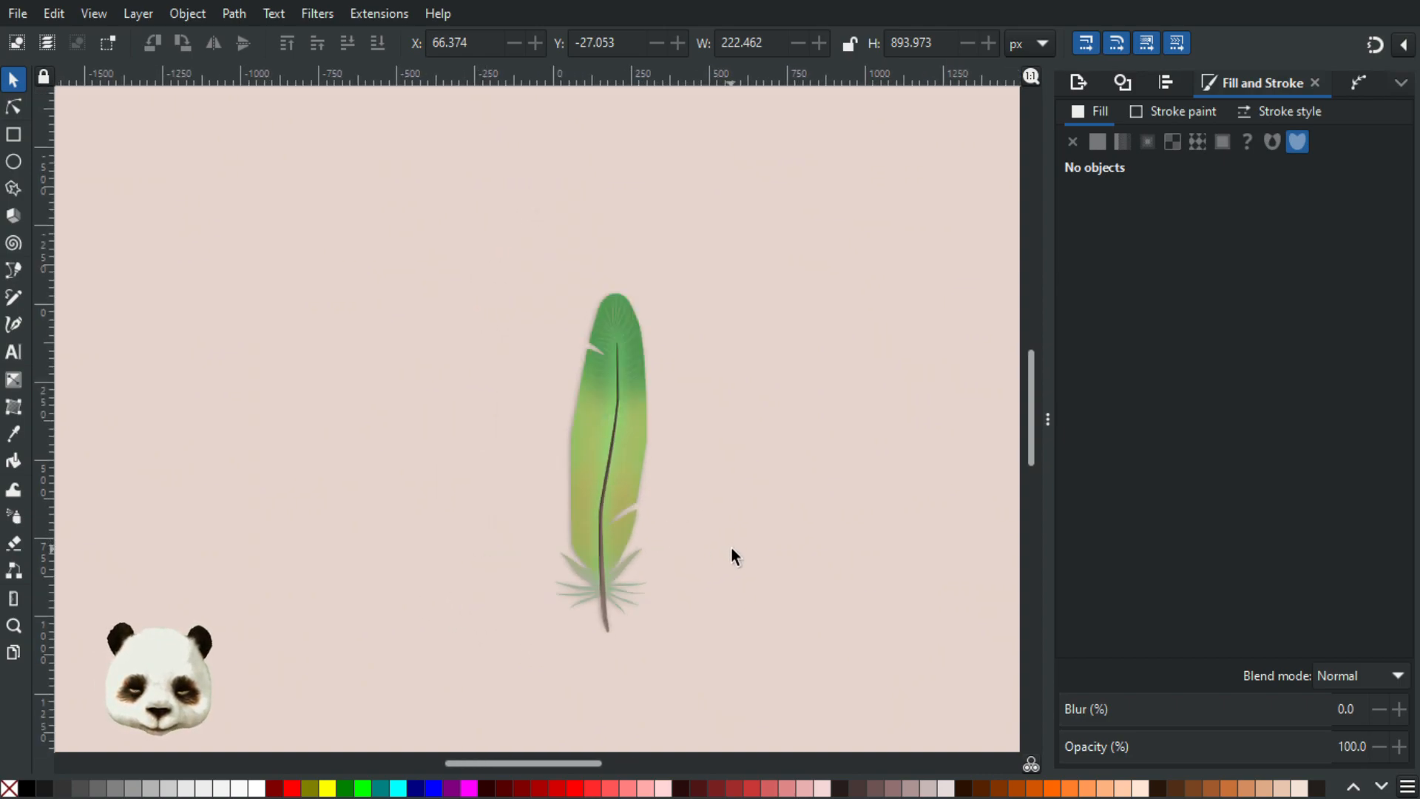
{"action": "scroll", "coordinate": [730, 547], "scroll_direction": "up", "scroll_amount": 1}
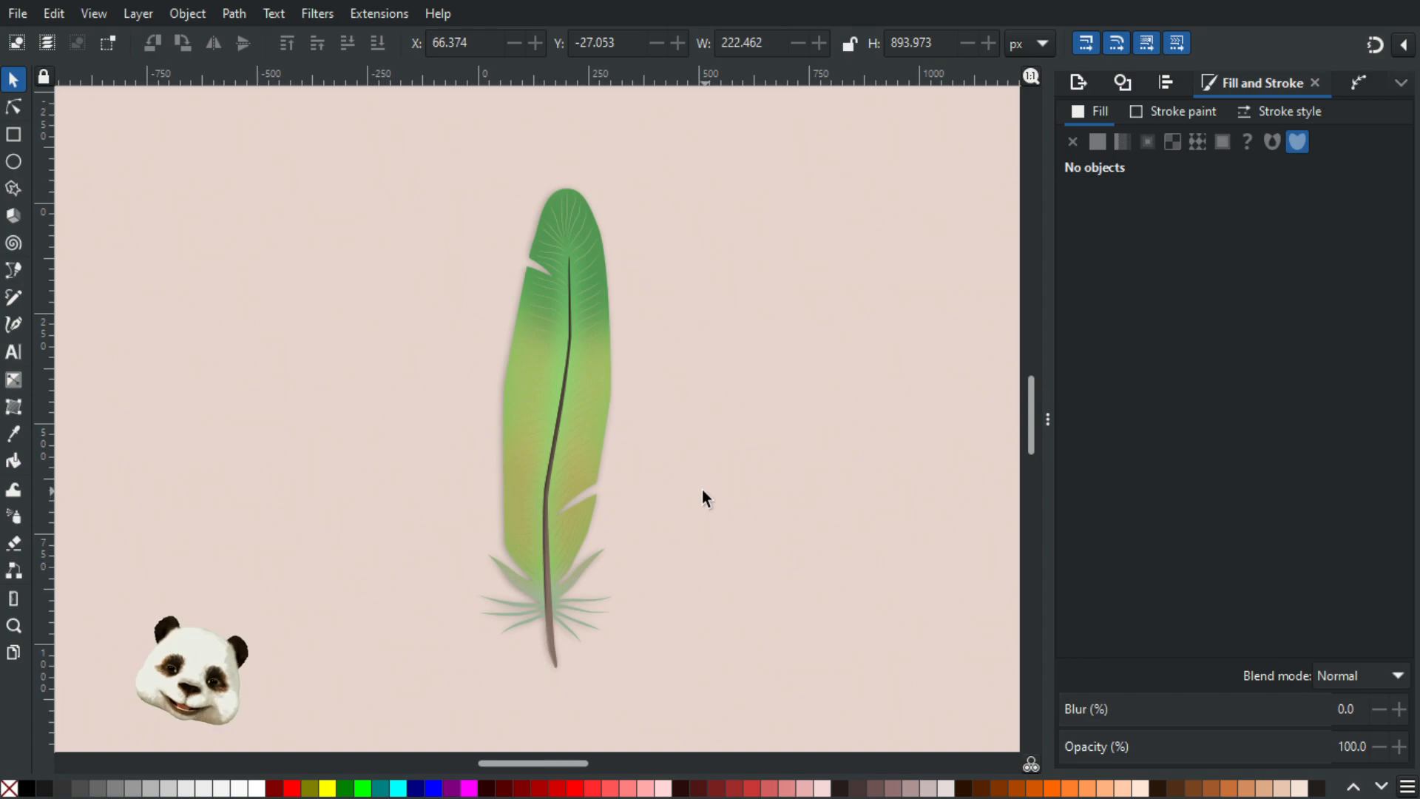
- Shrink the background rectangle around its centre to about 4215 by 2839 px and fill it with grey #999999
{"action": "scroll", "coordinate": [706, 496], "scroll_direction": "down", "scroll_amount": 4}
{"action": "left_click_drag", "start_coordinate": [792, 491], "coordinate": [641, 294]}
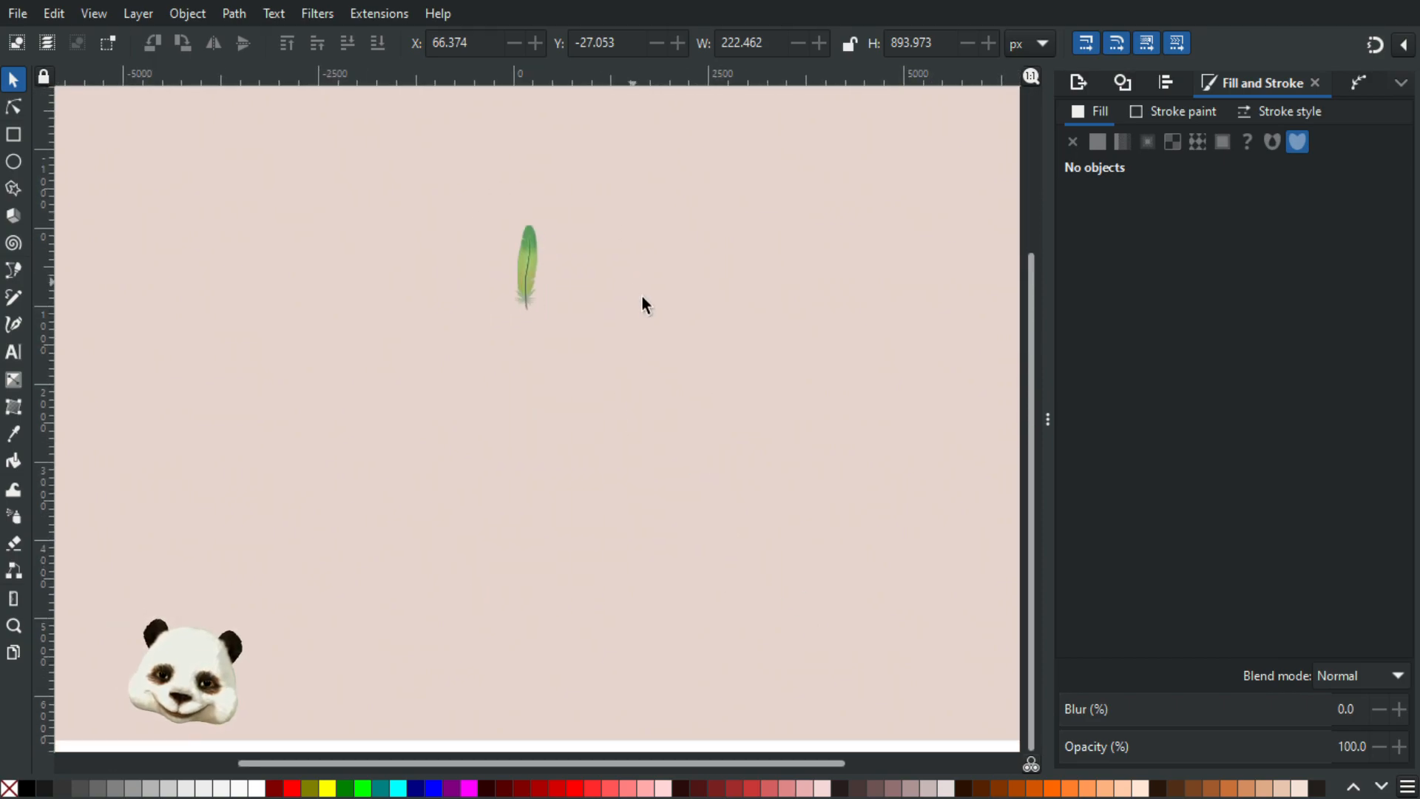
{"action": "scroll", "coordinate": [666, 318], "scroll_direction": "down", "scroll_amount": 4}
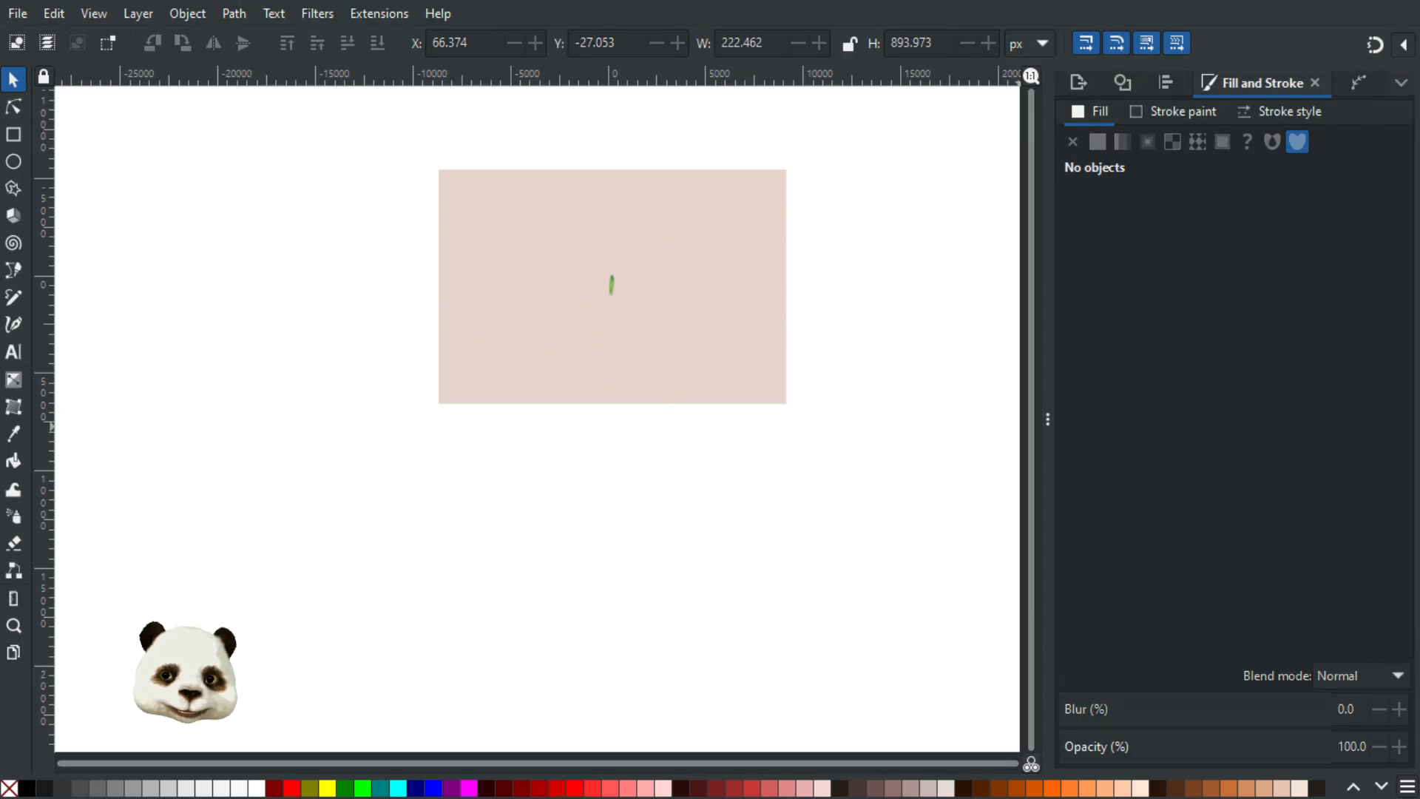
{"action": "left_click", "coordinate": [752, 334]}
{"action": "scroll", "coordinate": [751, 334], "scroll_direction": "up", "scroll_amount": 2}
{"action": "left_click_drag", "start_coordinate": [706, 532], "coordinate": [752, 546]}
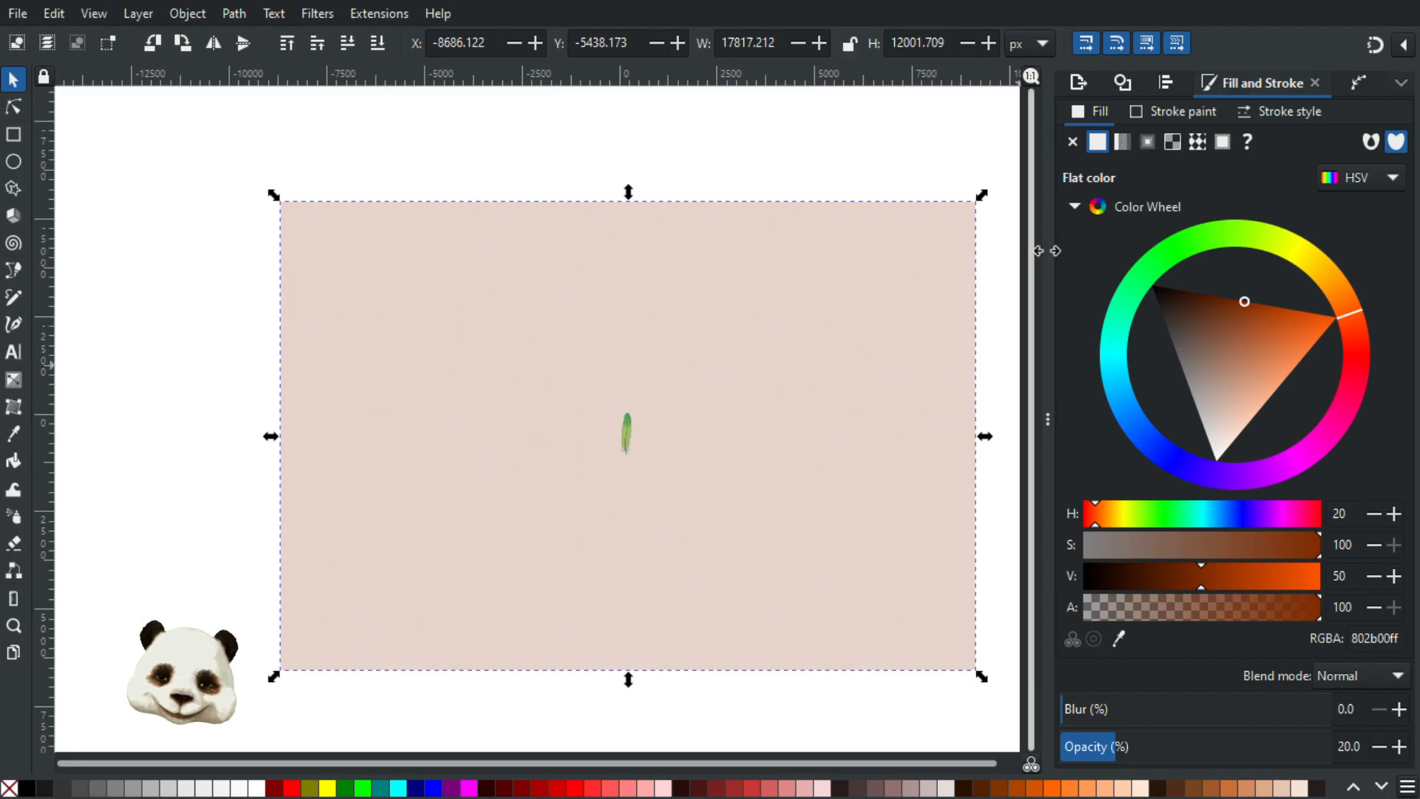
{"action": "left_click_drag", "start_coordinate": [982, 197], "coordinate": [783, 380]}
{"action": "scroll", "coordinate": [628, 529], "scroll_direction": "up", "scroll_amount": 3}
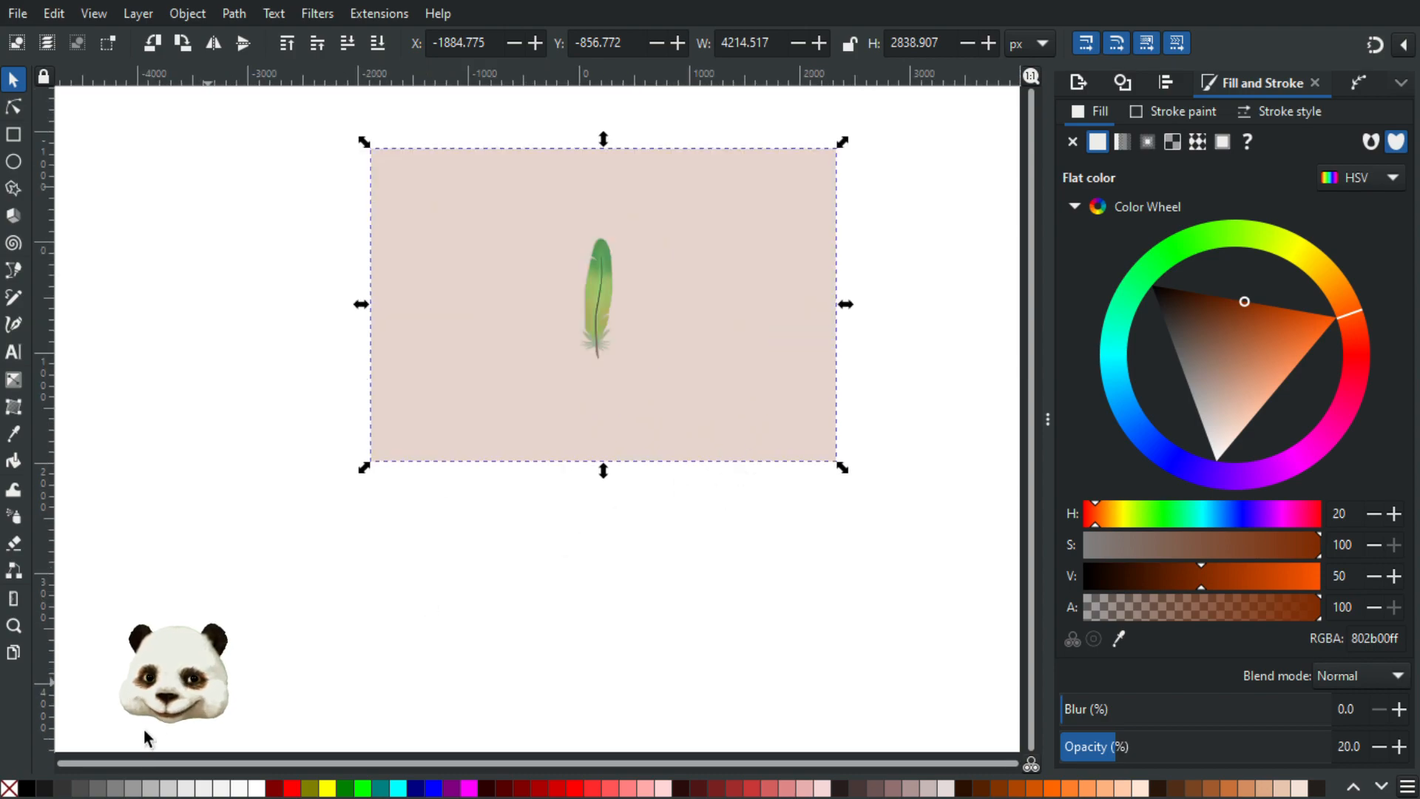
{"action": "left_click", "coordinate": [134, 786]}
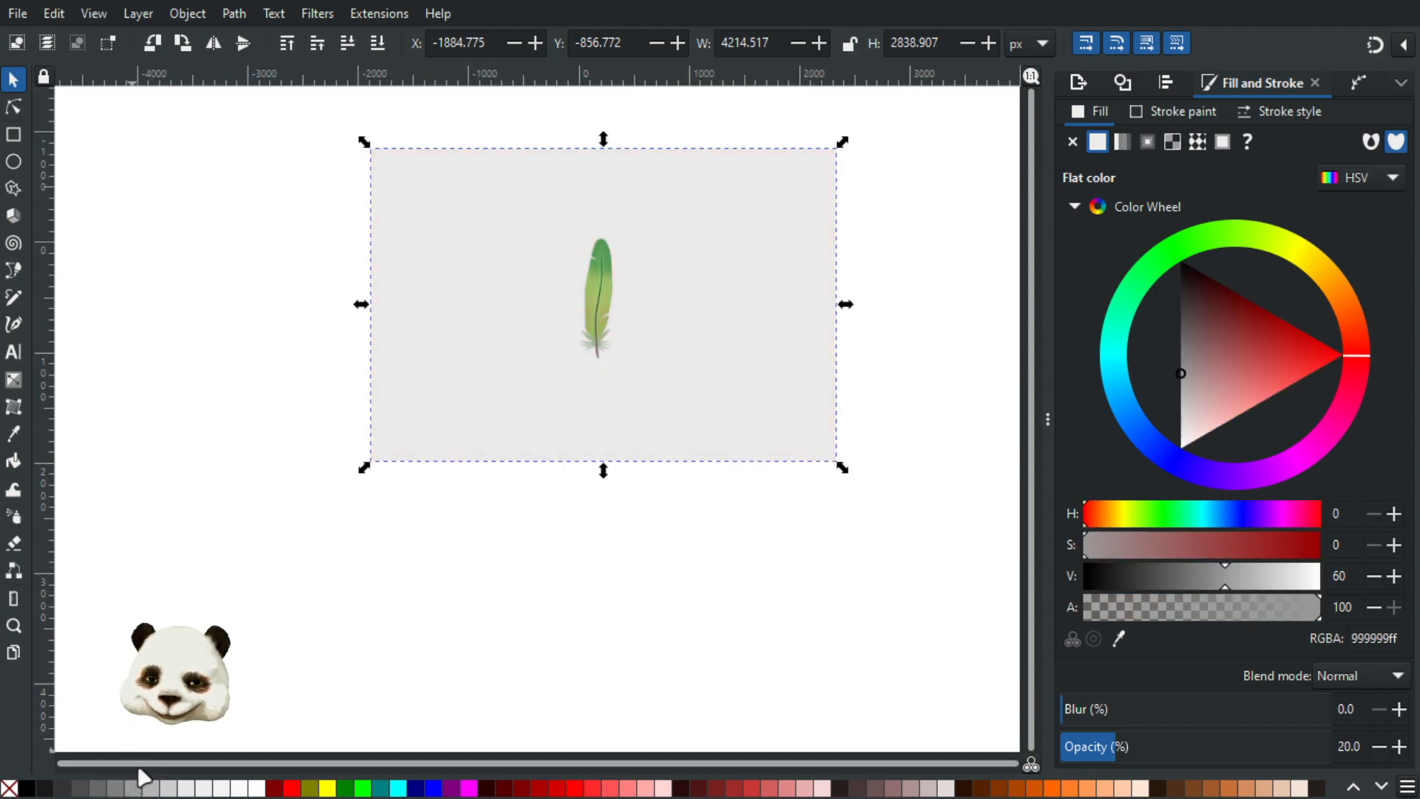
{"action": "key", "text": "g"}
{"action": "left_click_drag", "start_coordinate": [619, 308], "coordinate": [734, 314]}
{"action": "key", "text": "ctrl+z"}
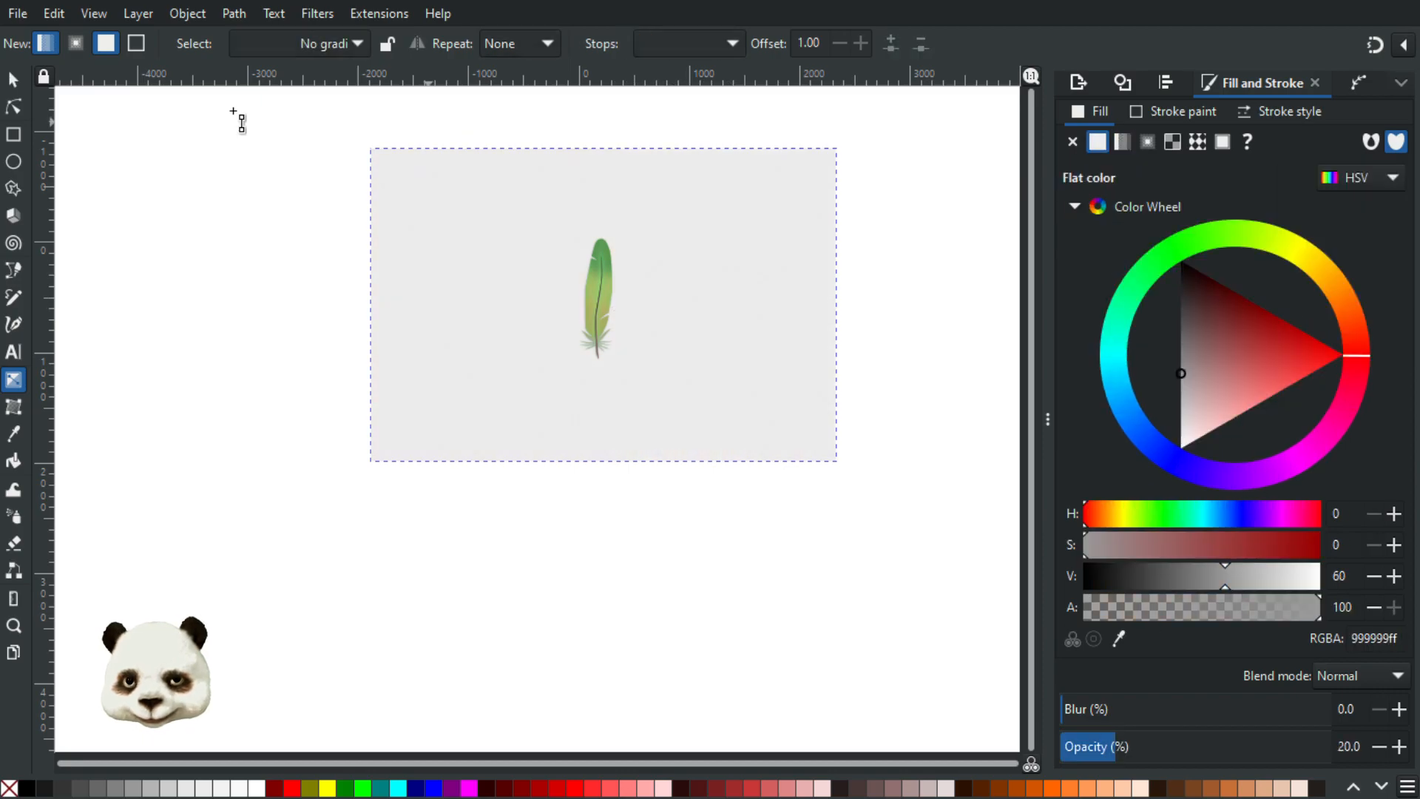
- Fill the background rectangle with a radial gradient centred on the feather, from light grey #cccccc to dark grey #666666 at the outside
{"action": "left_click", "coordinate": [76, 43]}
{"action": "left_click_drag", "start_coordinate": [620, 303], "coordinate": [832, 304]}
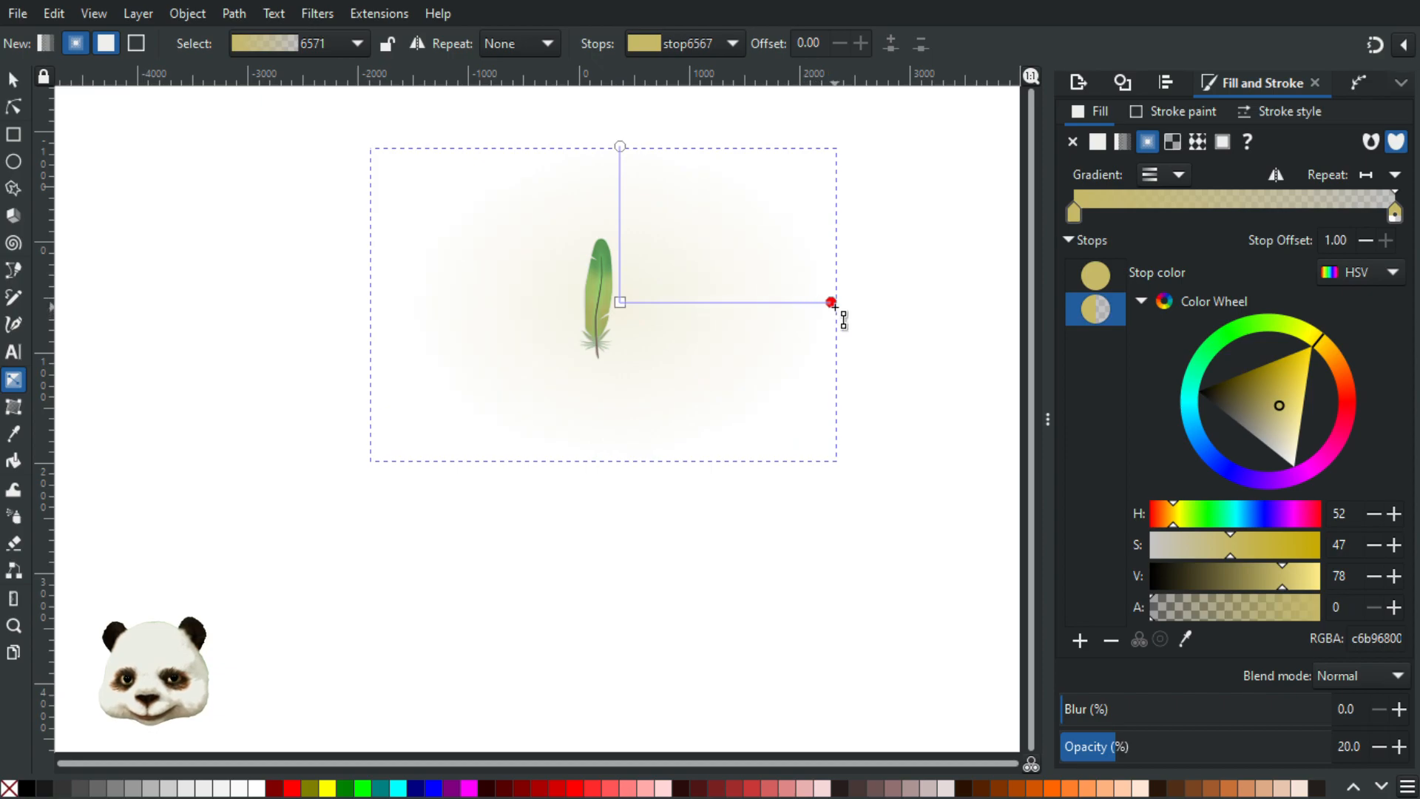
{"action": "left_click", "coordinate": [621, 303]}
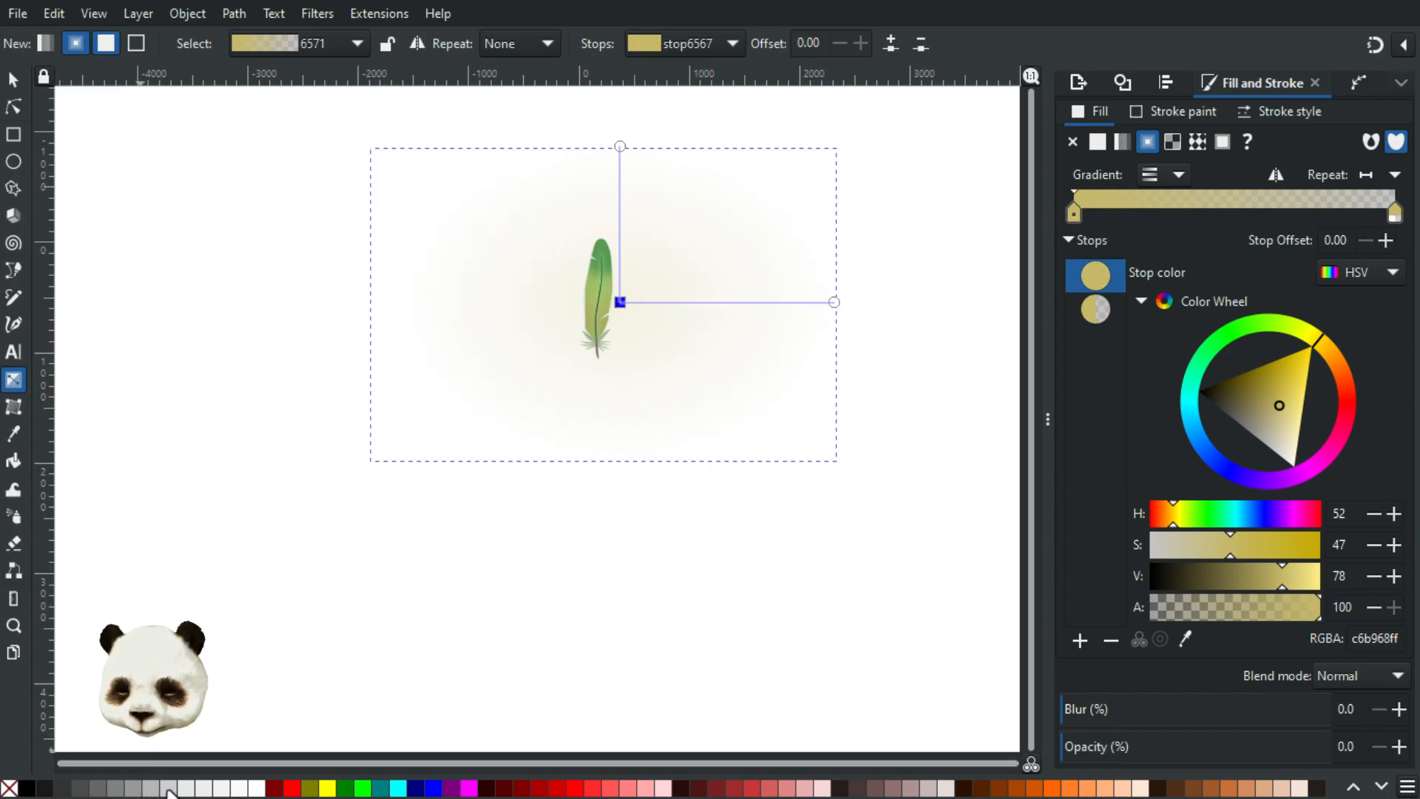
{"action": "left_click", "coordinate": [835, 303]}
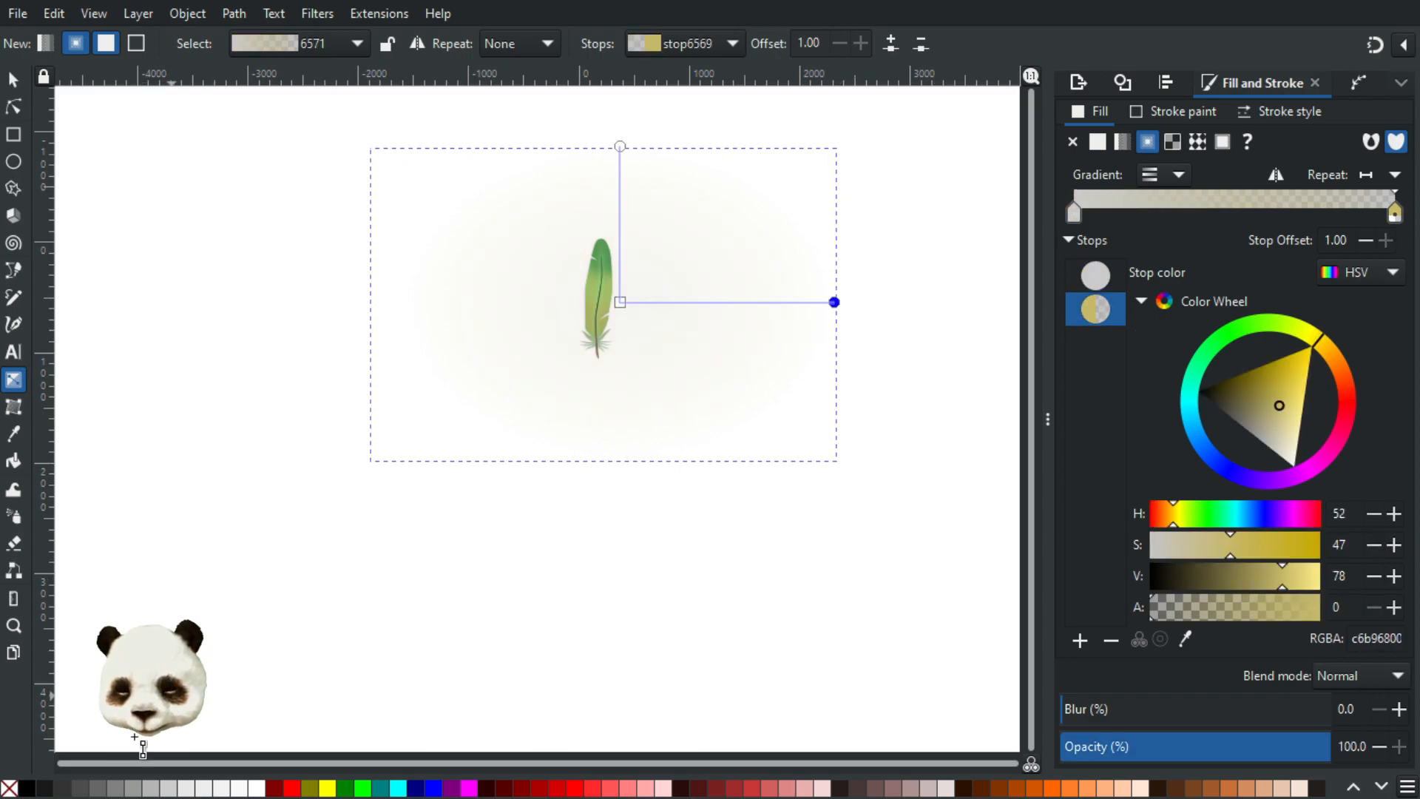
{"action": "left_click", "coordinate": [101, 790]}
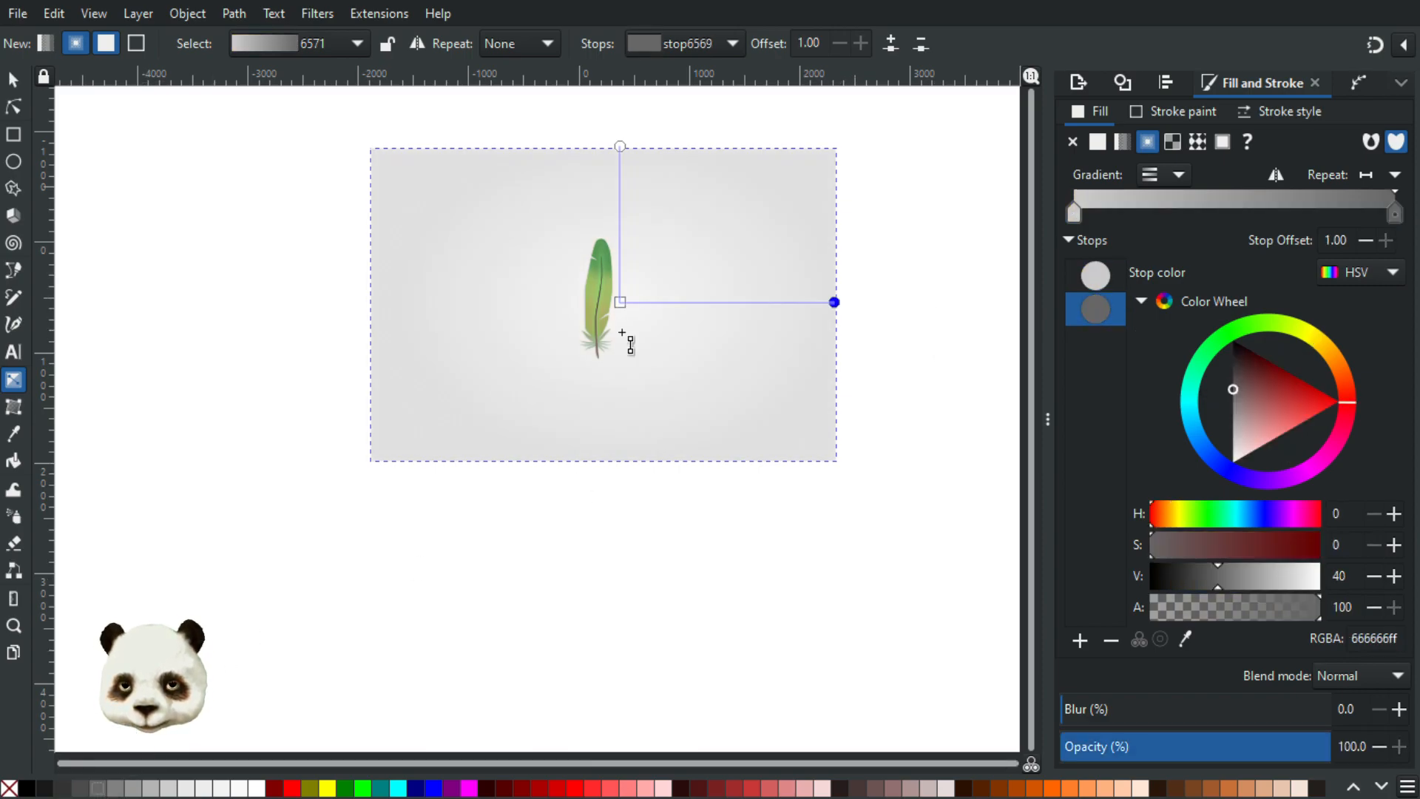
{"action": "left_click_drag", "start_coordinate": [630, 308], "coordinate": [614, 309]}
{"action": "left_click", "coordinate": [606, 303]}
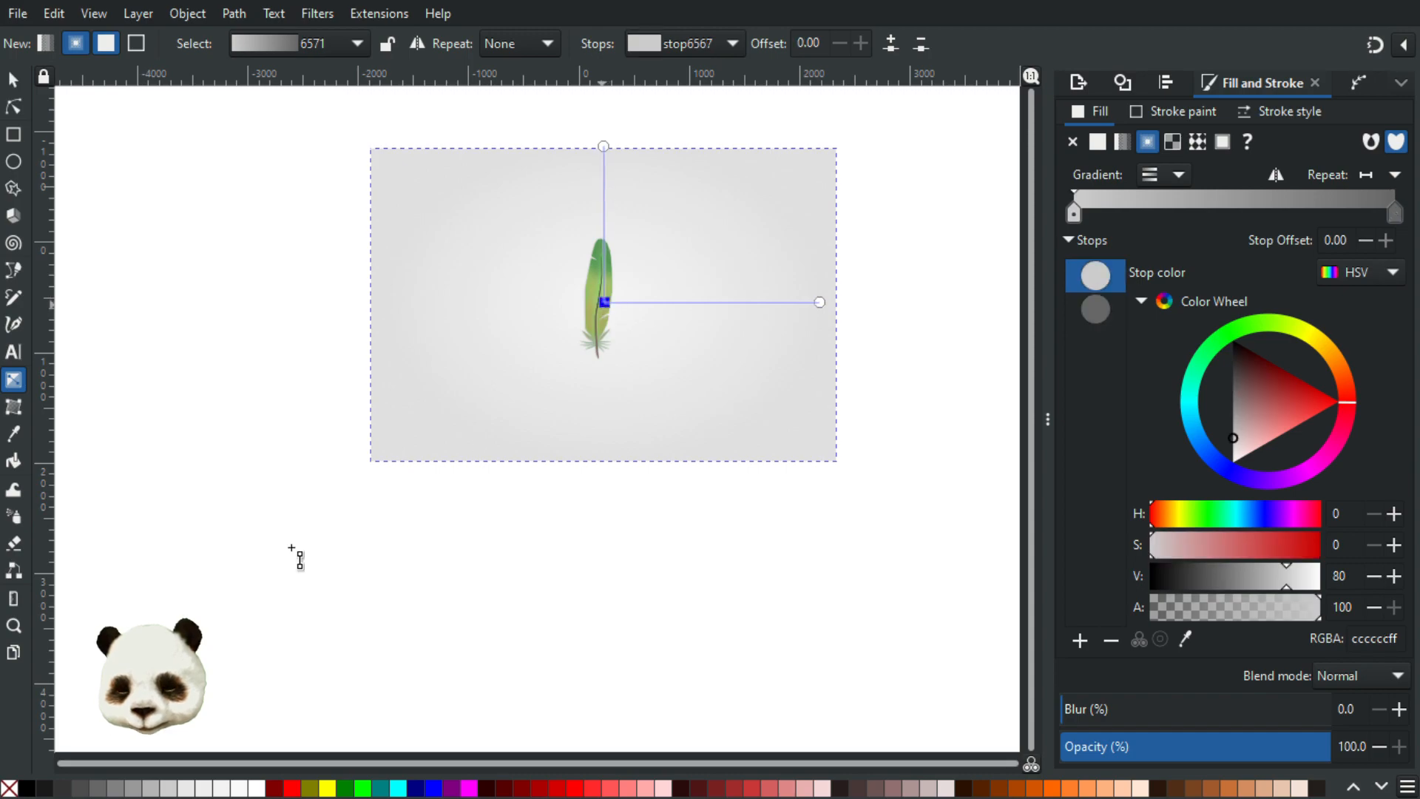
- Darken the outer stop of the background rectangle's radial gradient to grey #333333
{"action": "left_click", "coordinate": [817, 304]}
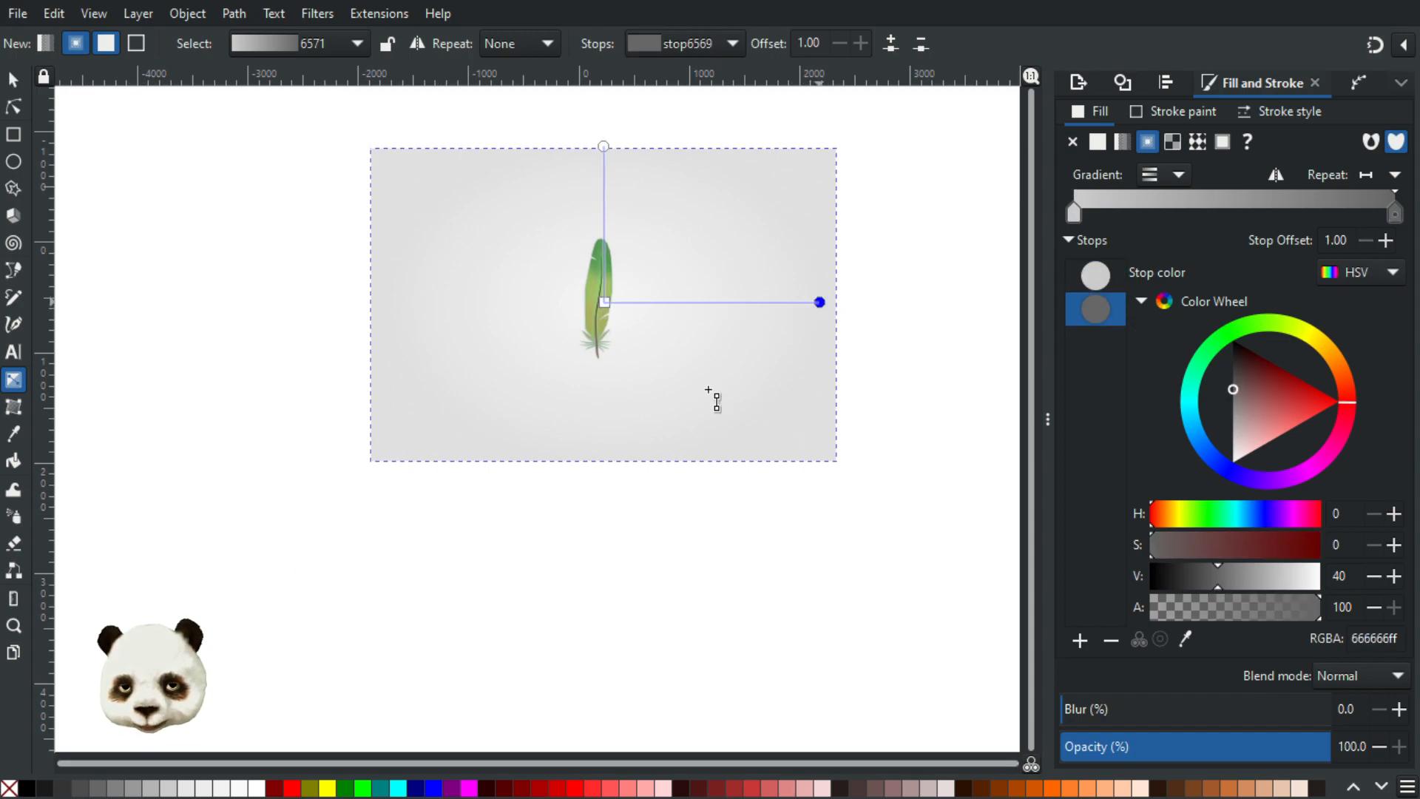
{"action": "left_click", "coordinate": [83, 789]}
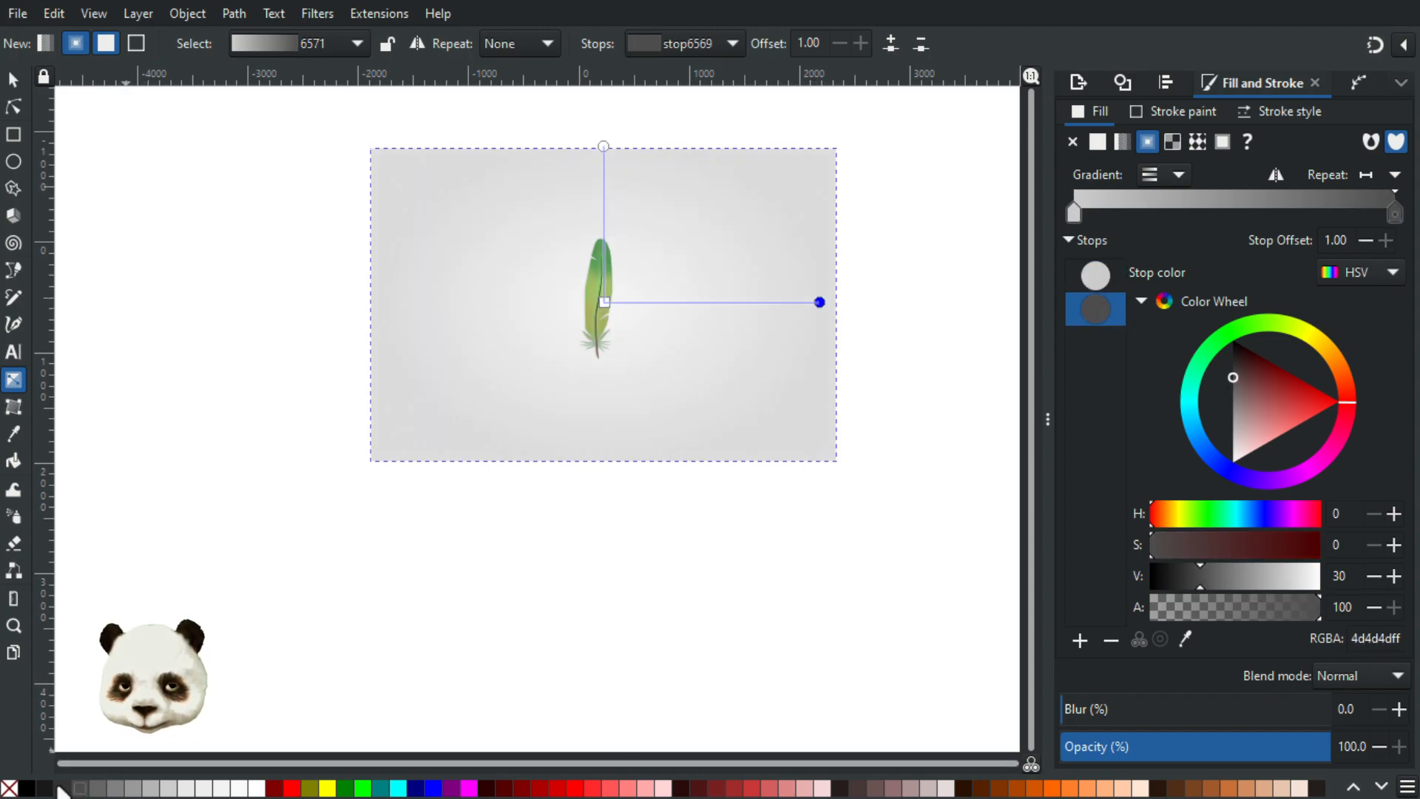
{"action": "left_click", "coordinate": [61, 788]}
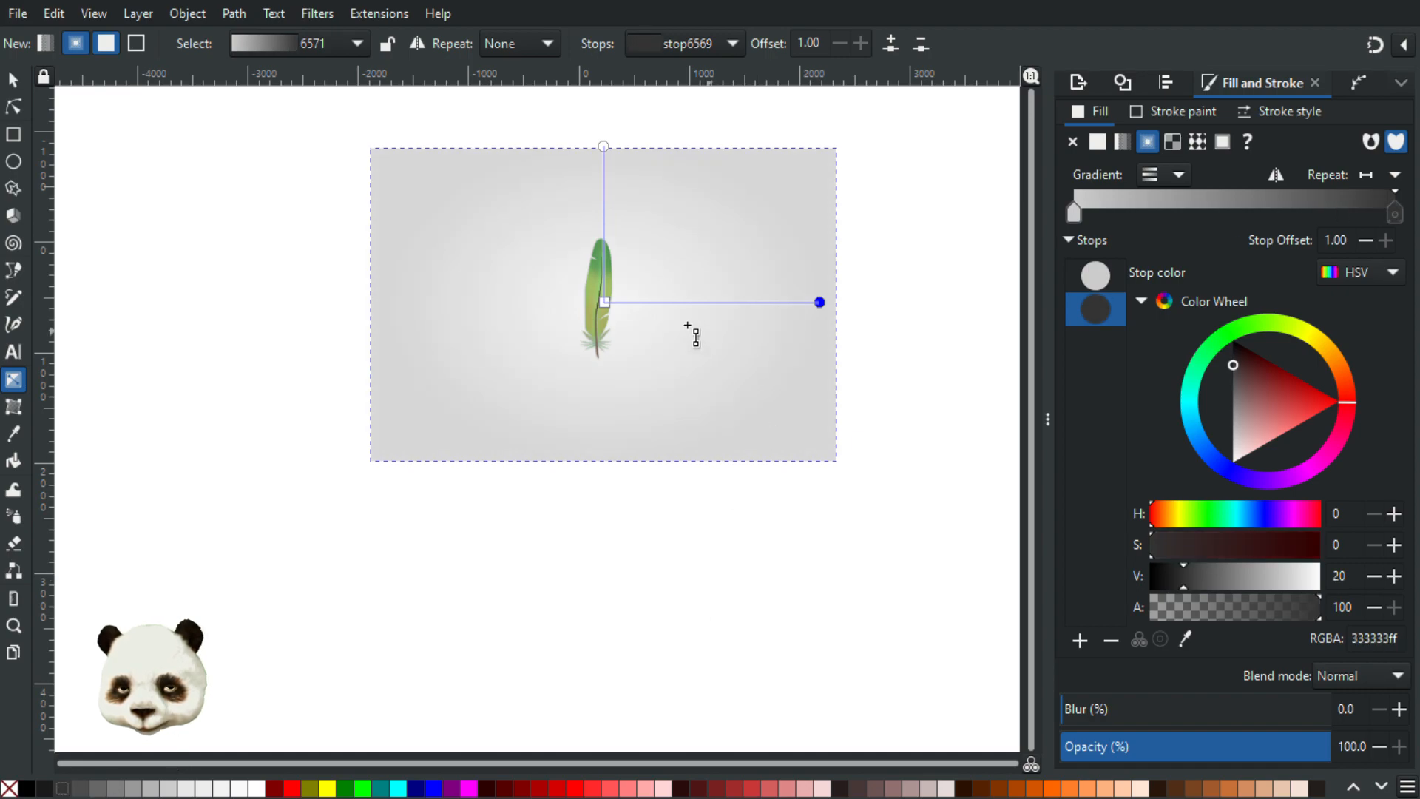
{"action": "left_click", "coordinate": [45, 788]}
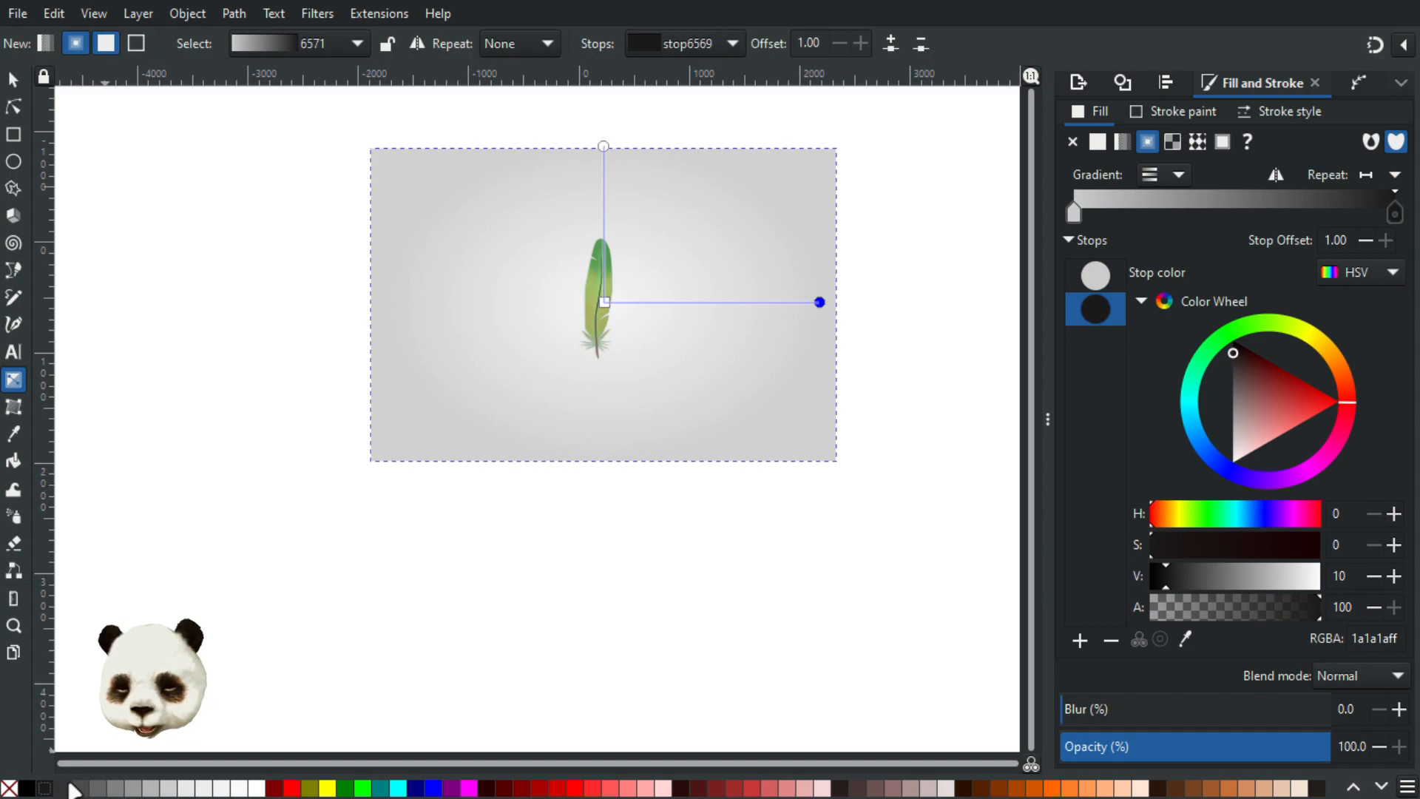
{"action": "left_click", "coordinate": [64, 787]}
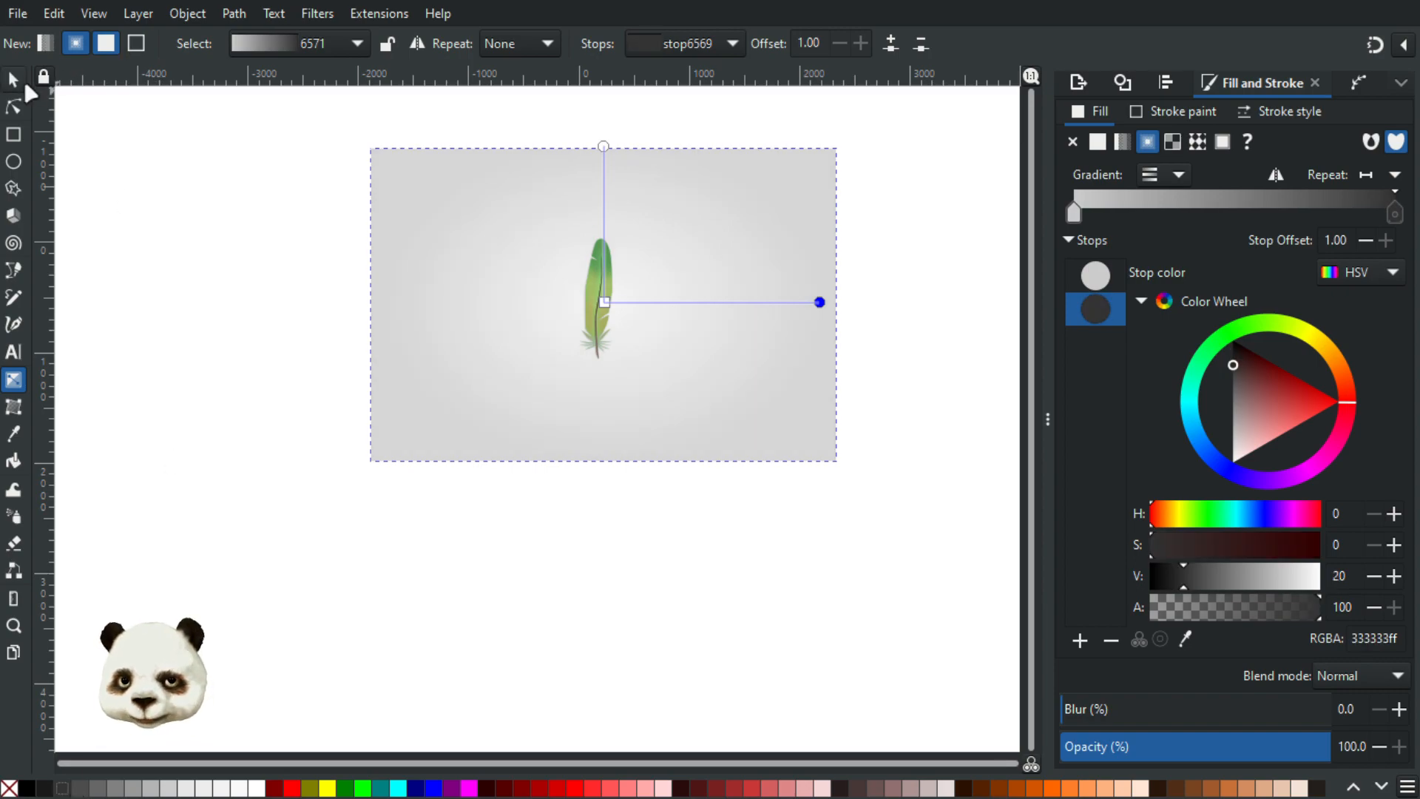
{"action": "left_click", "coordinate": [13, 80]}
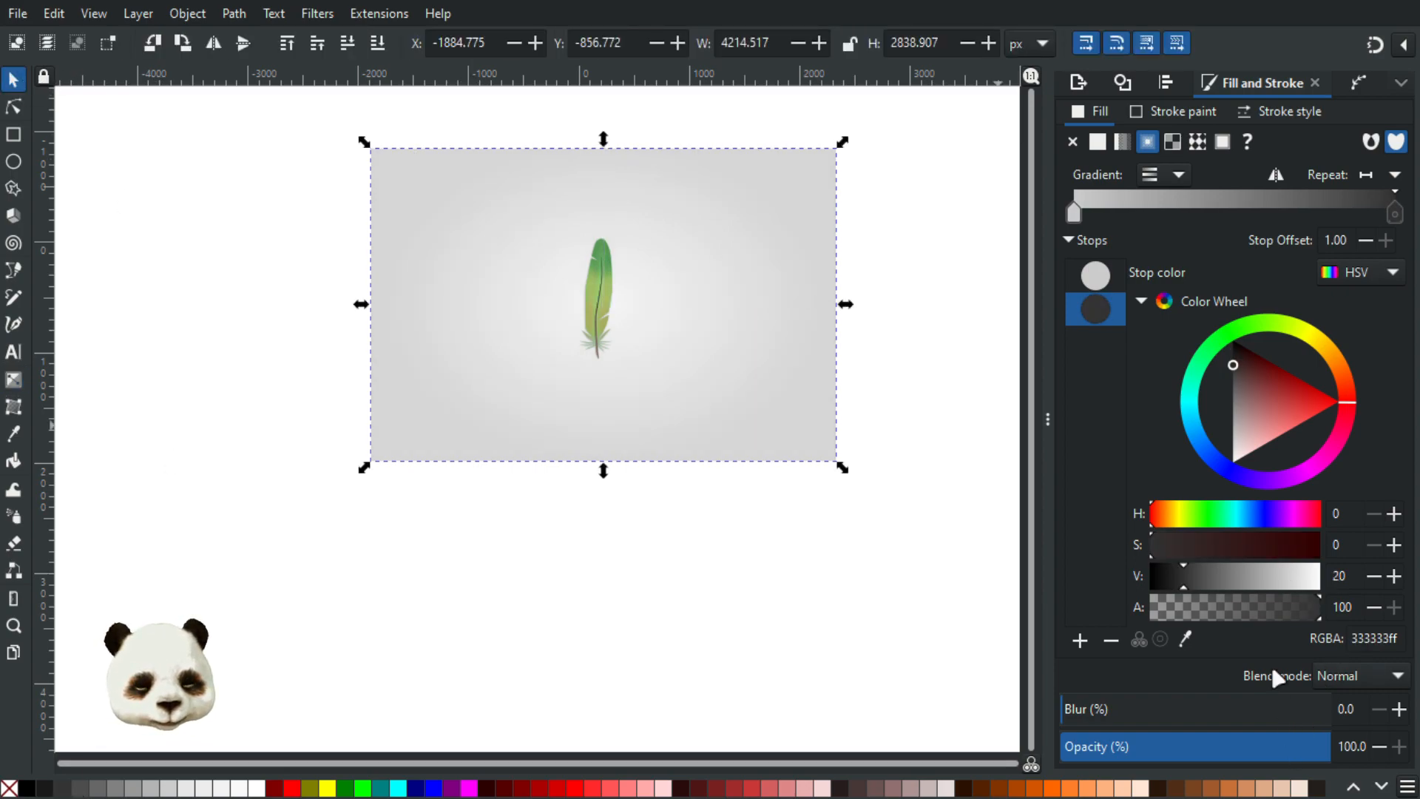
- Raise the background rectangle's opacity to 100%
{"action": "scroll", "coordinate": [733, 324], "scroll_direction": "up", "scroll_amount": 1}
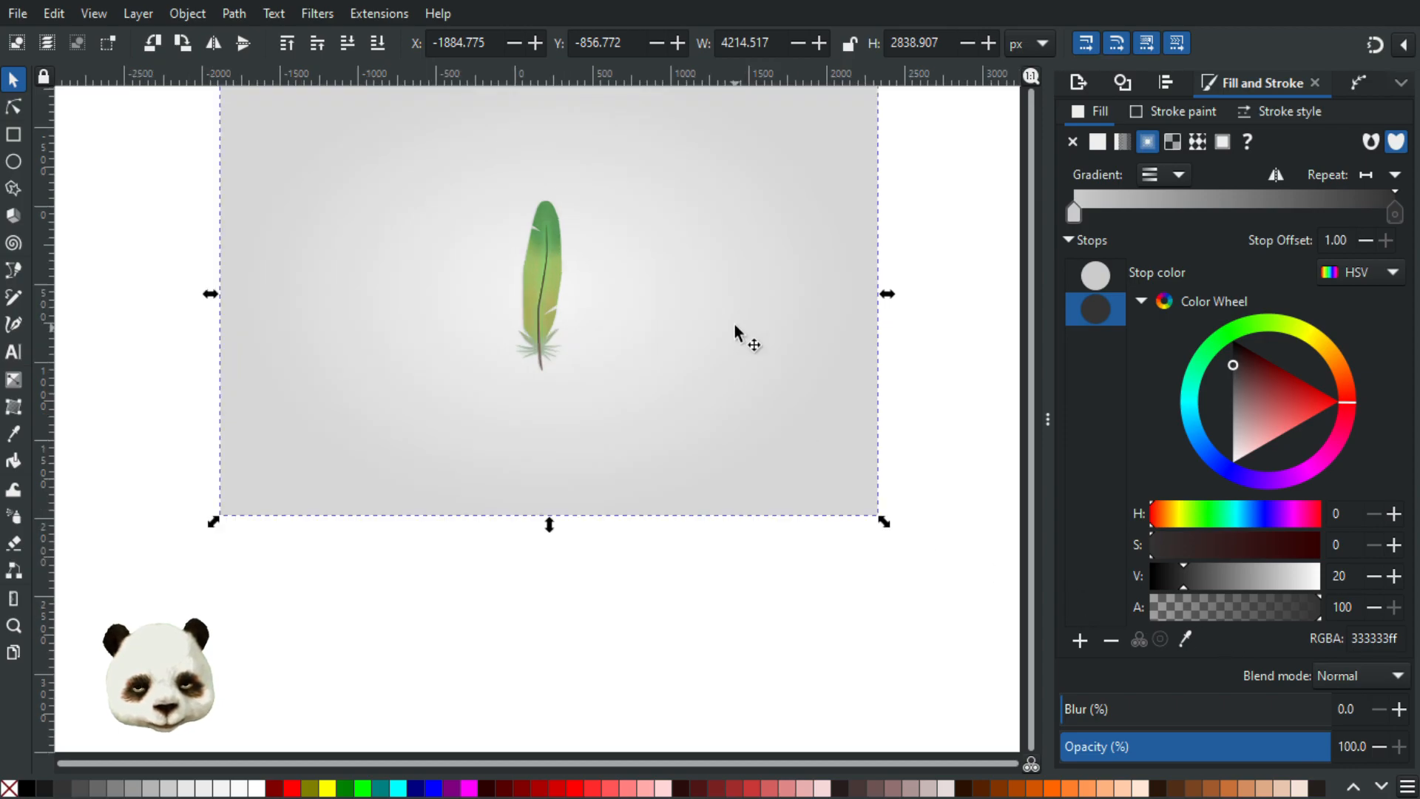
{"action": "key", "text": "g"}
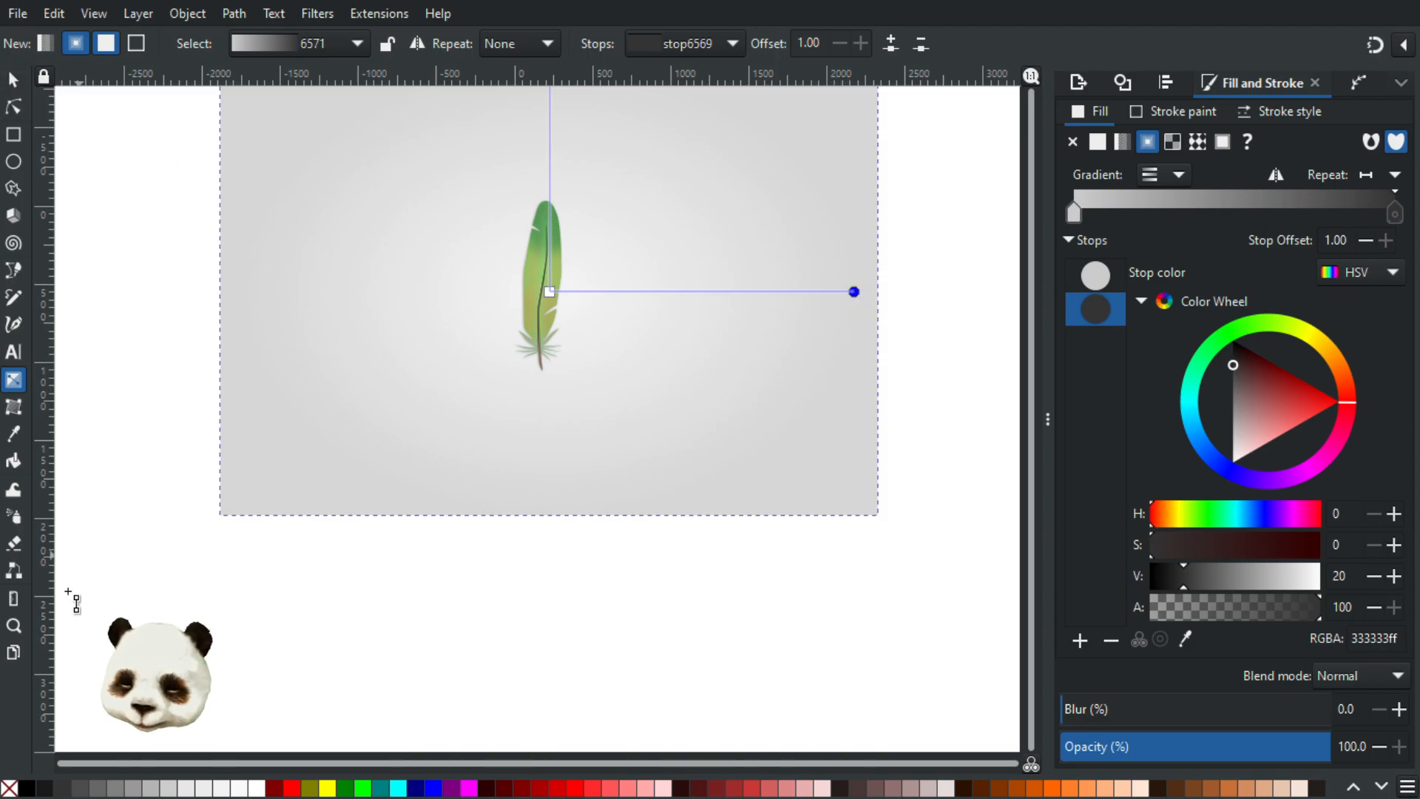
{"action": "left_click_drag", "start_coordinate": [293, 359], "coordinate": [252, 478]}
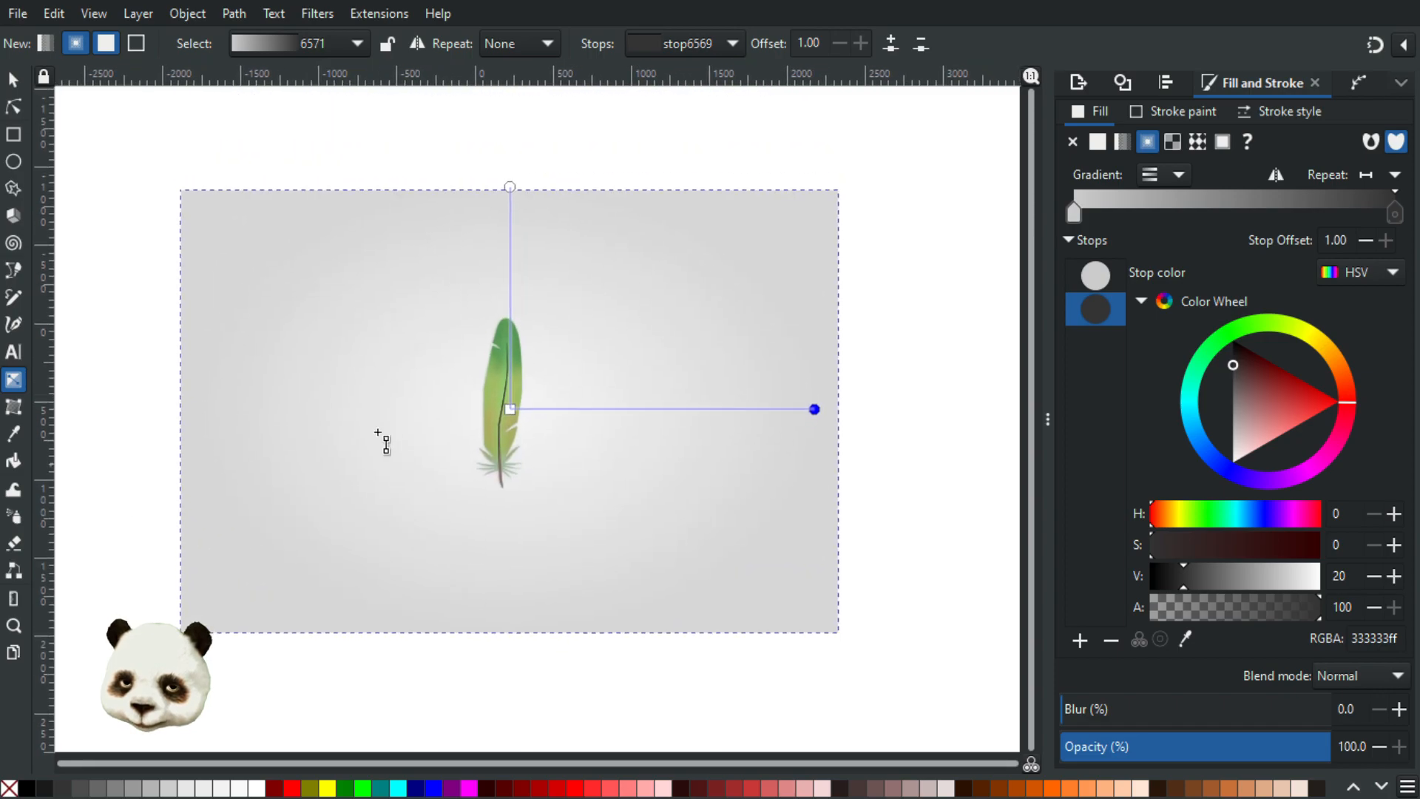
{"action": "left_click", "coordinate": [510, 409]}
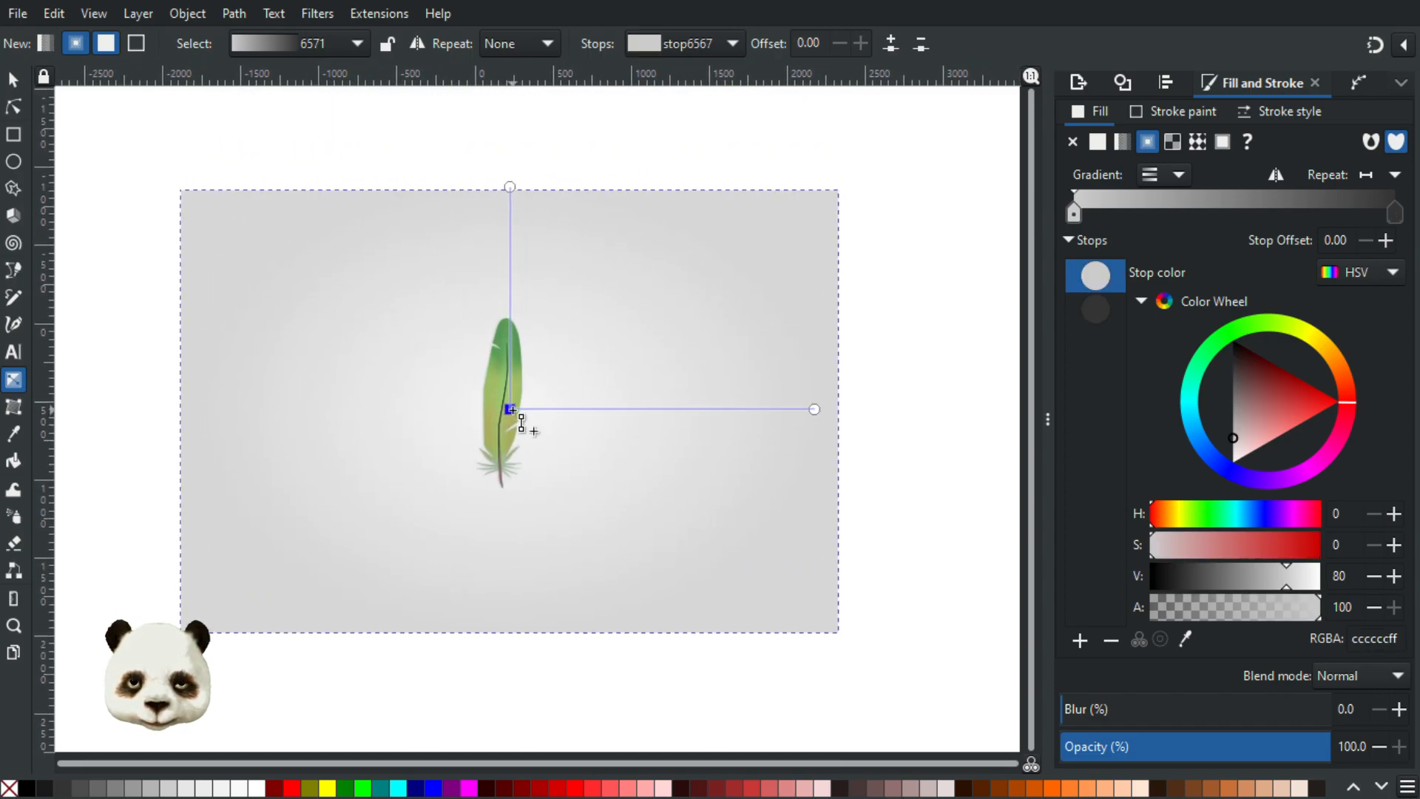
{"action": "left_click", "coordinate": [814, 410]}
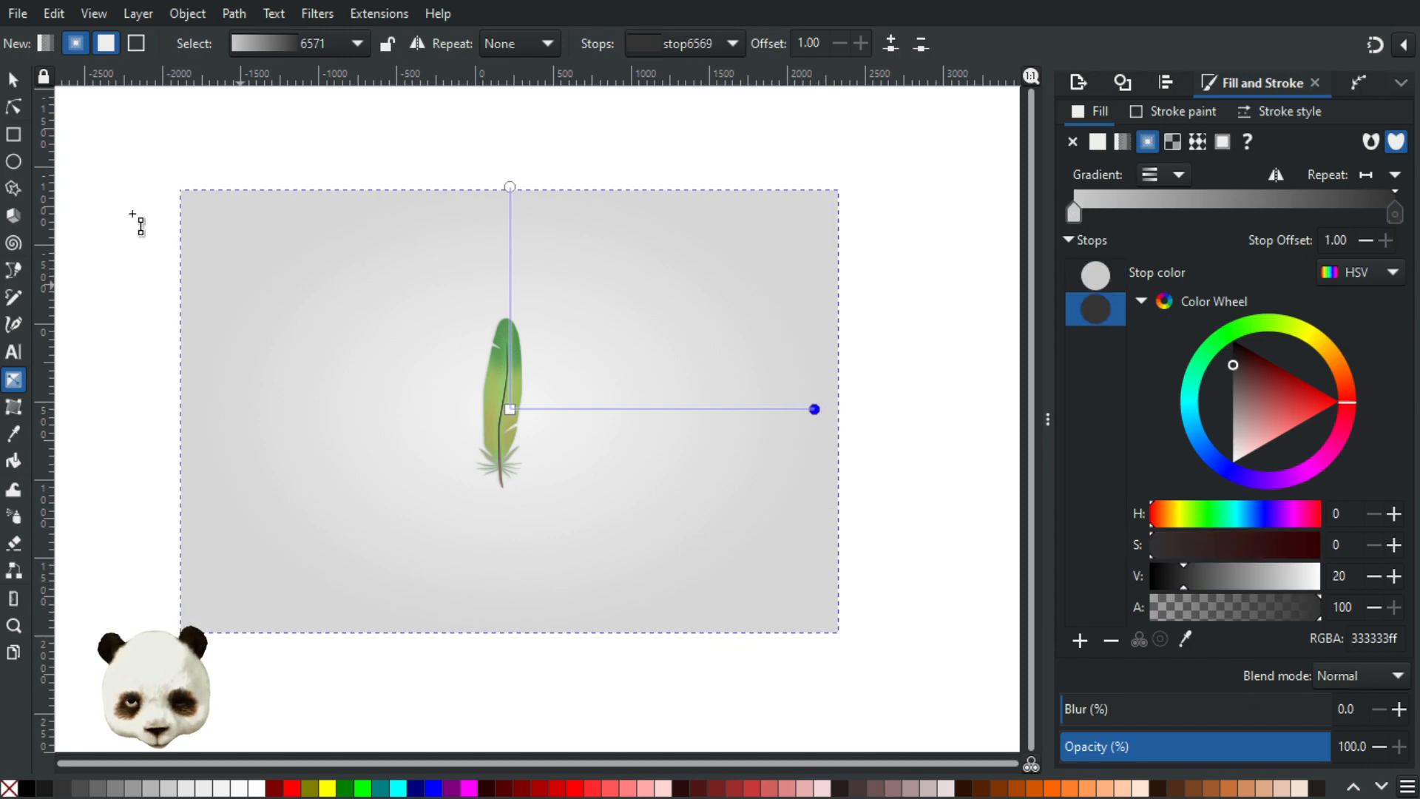
{"action": "left_click", "coordinate": [13, 80]}
{"action": "left_click", "coordinate": [220, 224]}
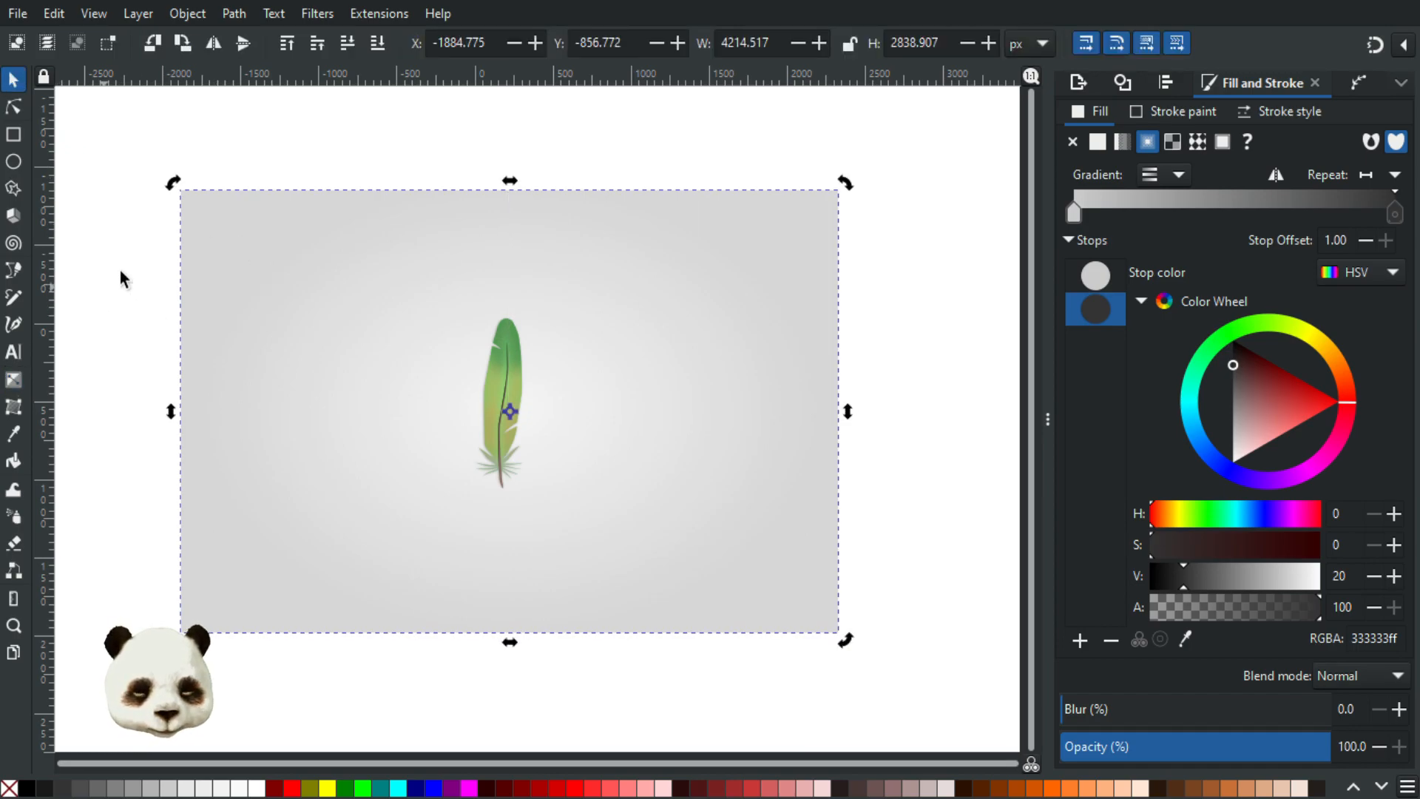
{"action": "left_click", "coordinate": [136, 264]}
{"action": "left_click", "coordinate": [272, 270]}
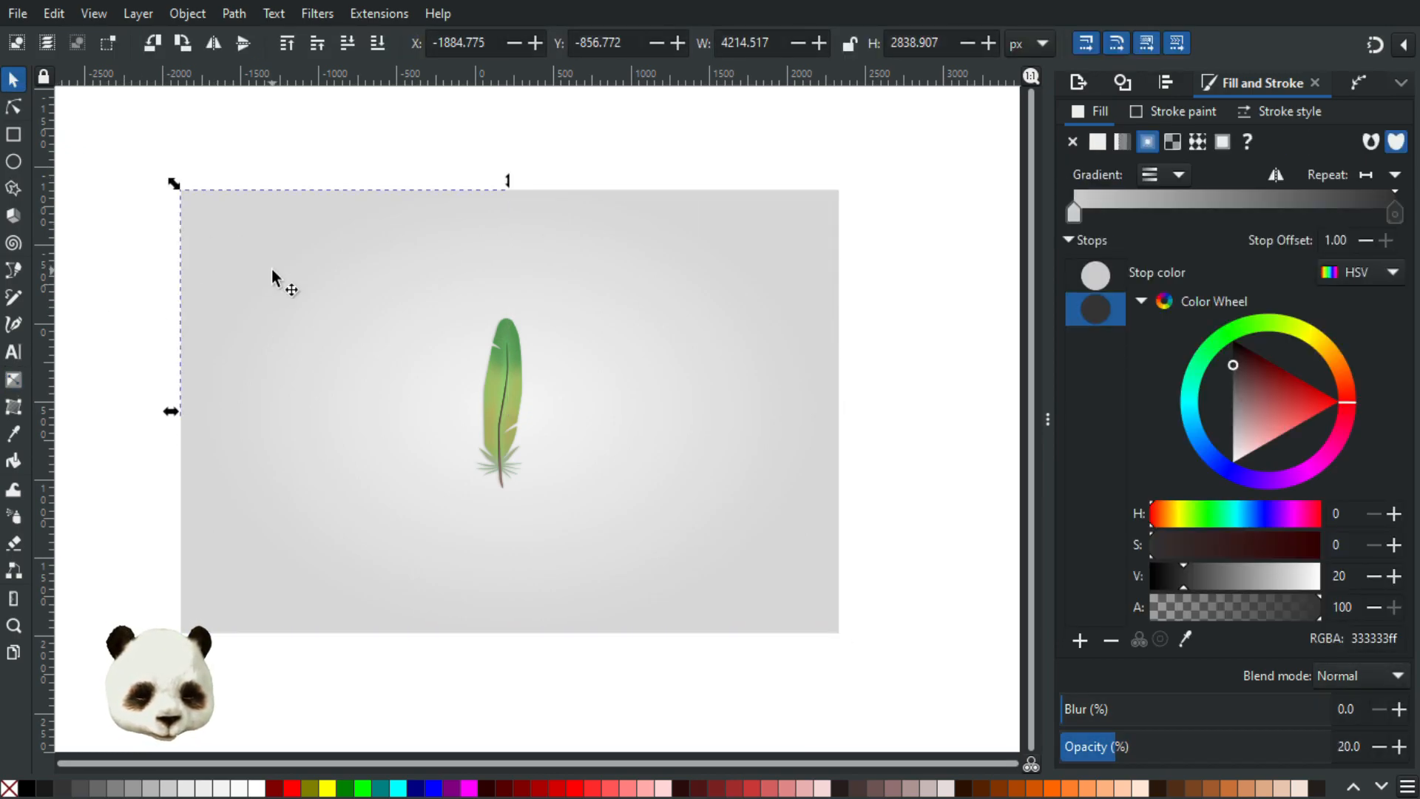
{"action": "left_click_drag", "start_coordinate": [1155, 747], "coordinate": [1331, 747]}
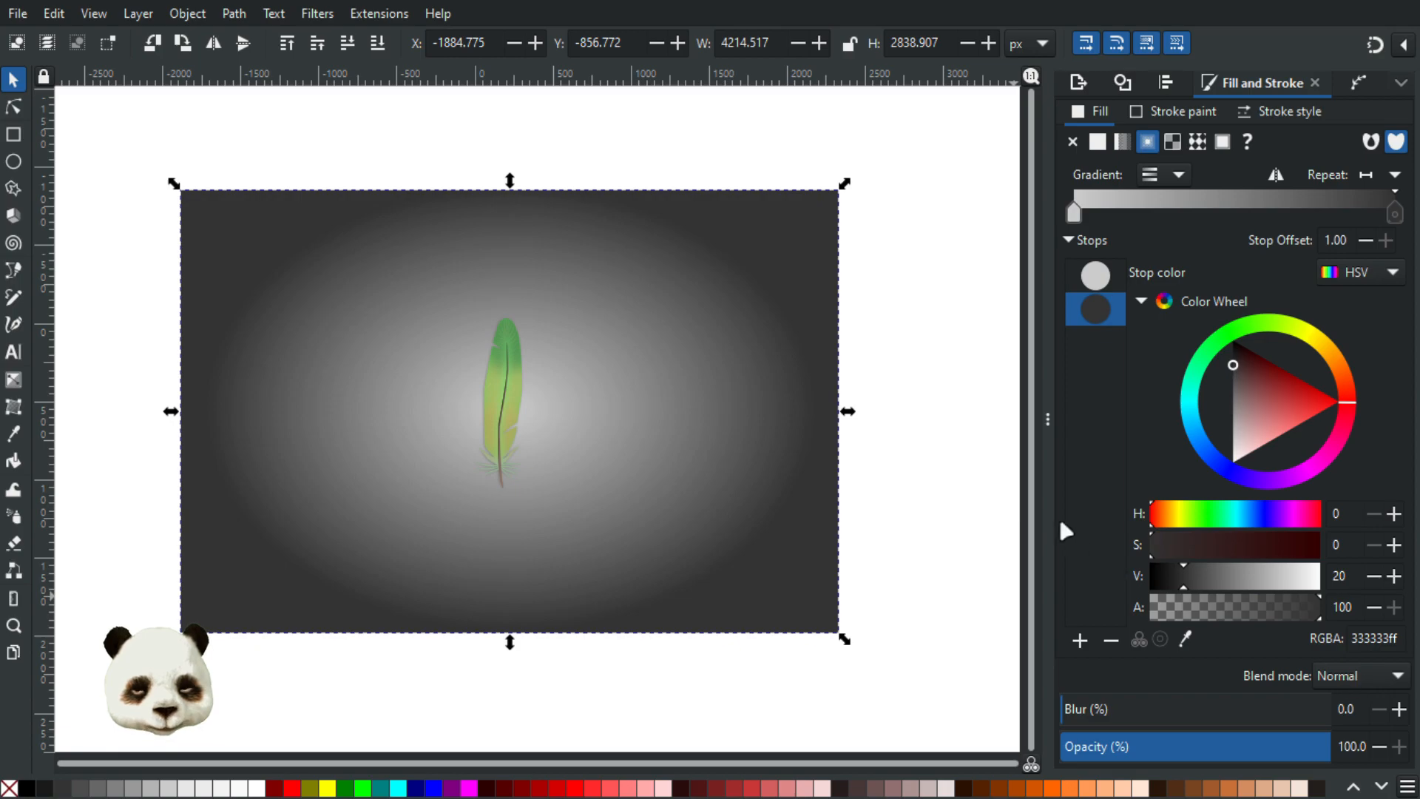
- Shift the background gradient's centre slightly left onto the feather and set its outer stop to grey #808080
{"action": "key", "text": "g"}
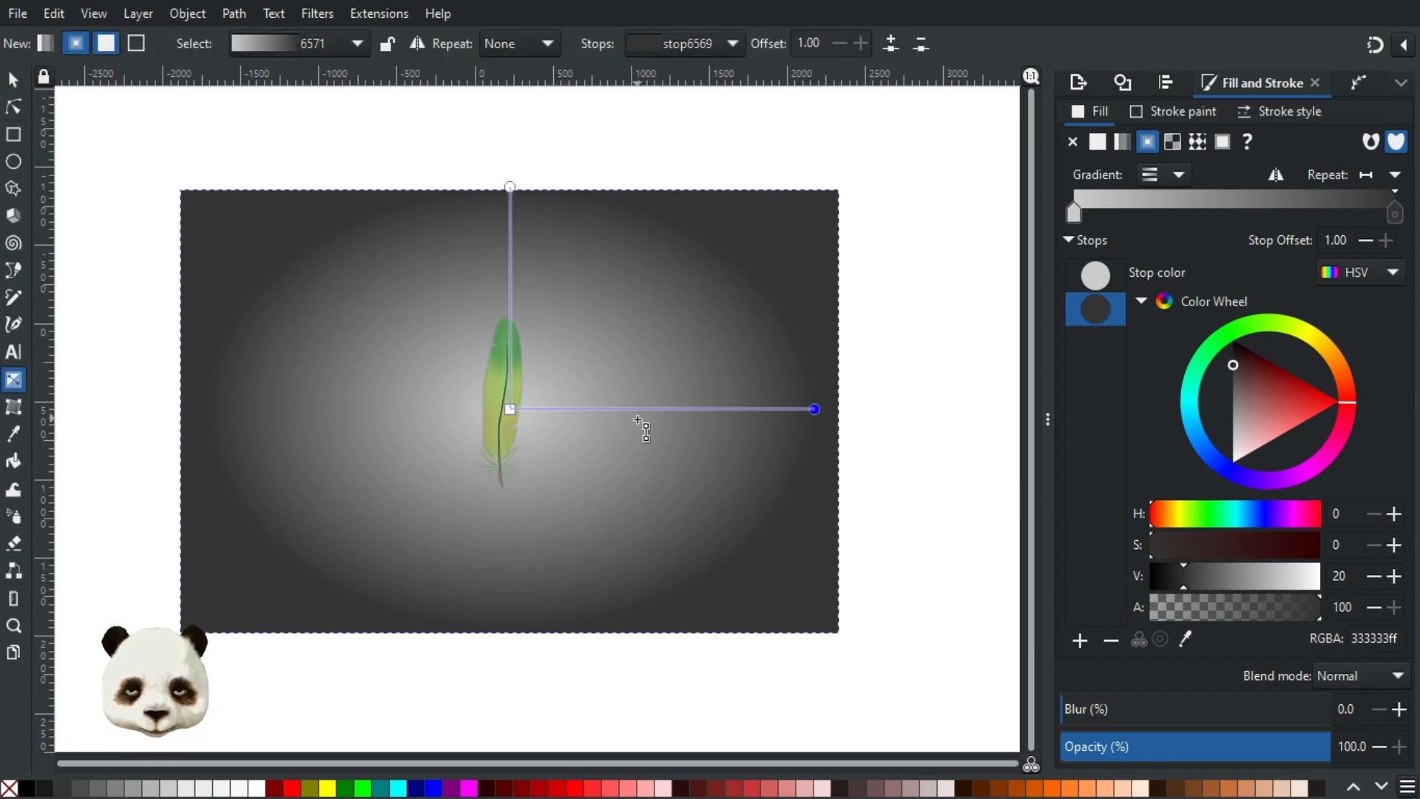
{"action": "left_click_drag", "start_coordinate": [513, 409], "coordinate": [510, 409]}
{"action": "left_click", "coordinate": [510, 408]}
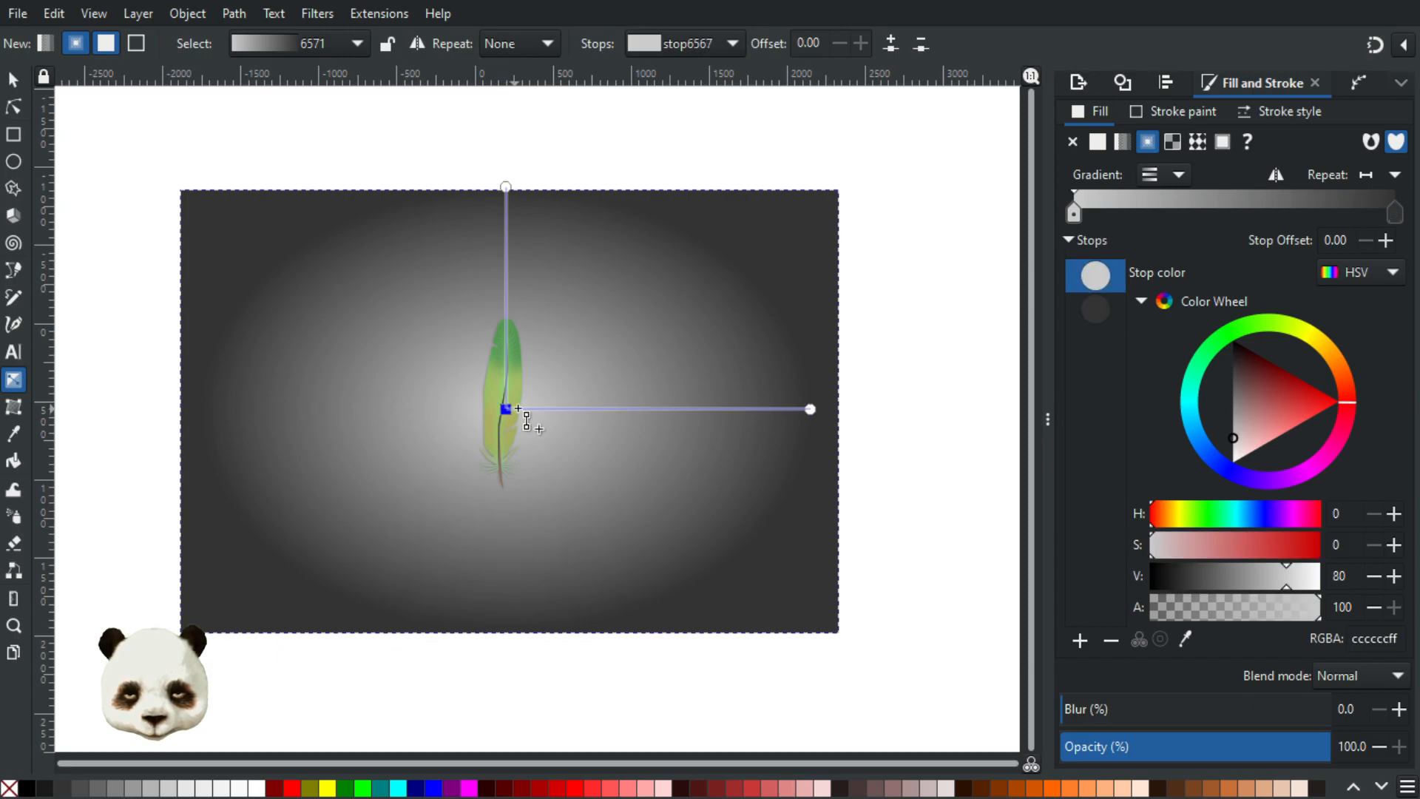
{"action": "left_click", "coordinate": [810, 408]}
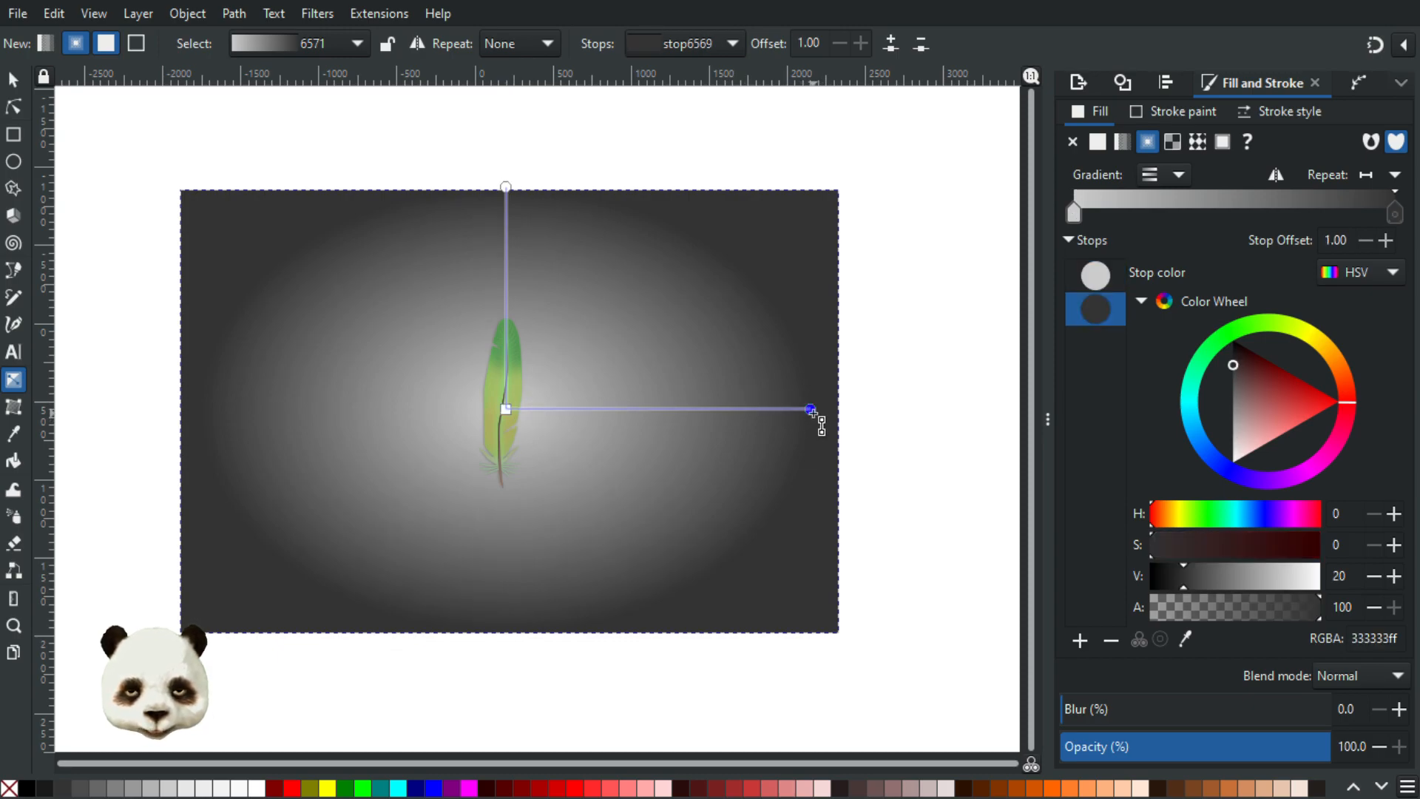
{"action": "left_click", "coordinate": [115, 788]}
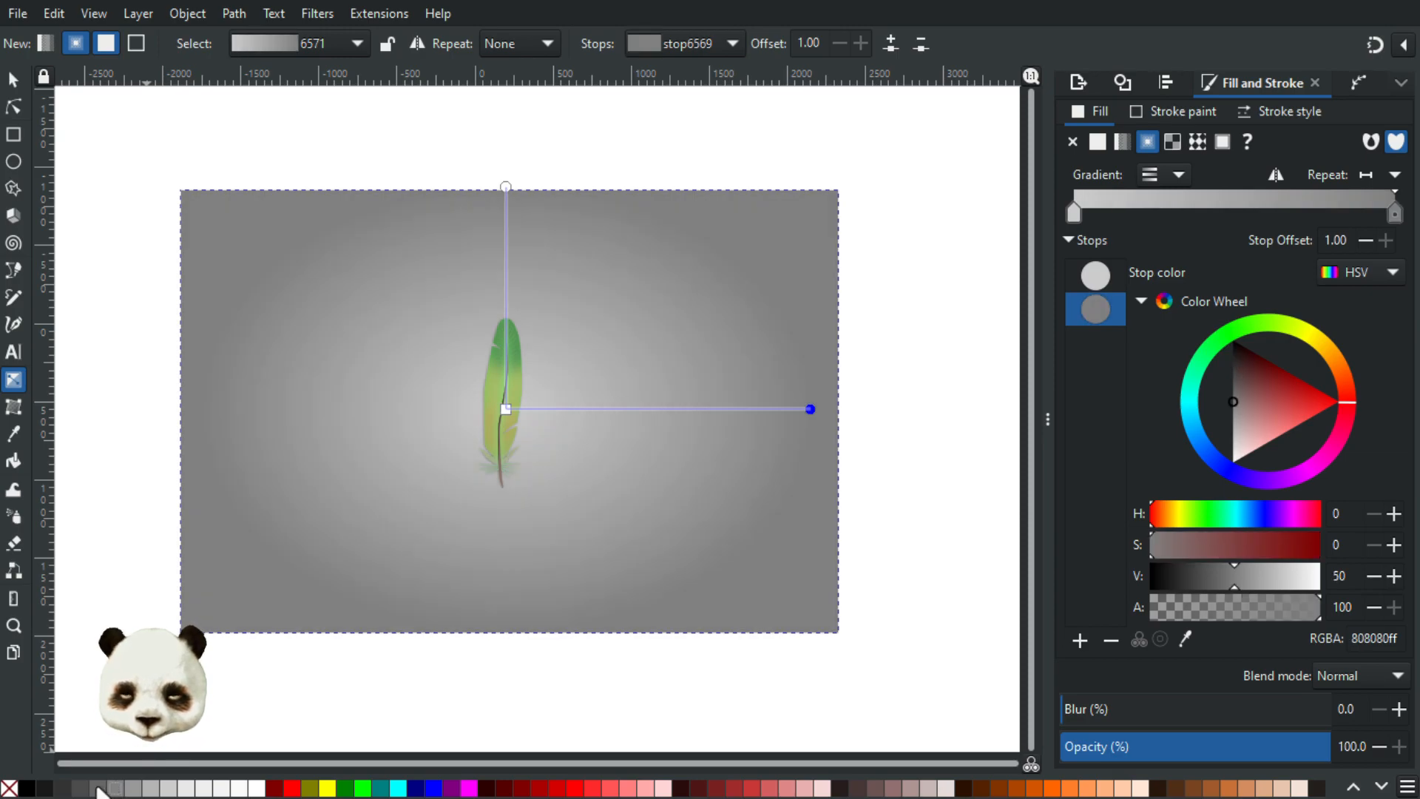
{"action": "left_click", "coordinate": [138, 790]}
{"action": "left_click", "coordinate": [110, 790]}
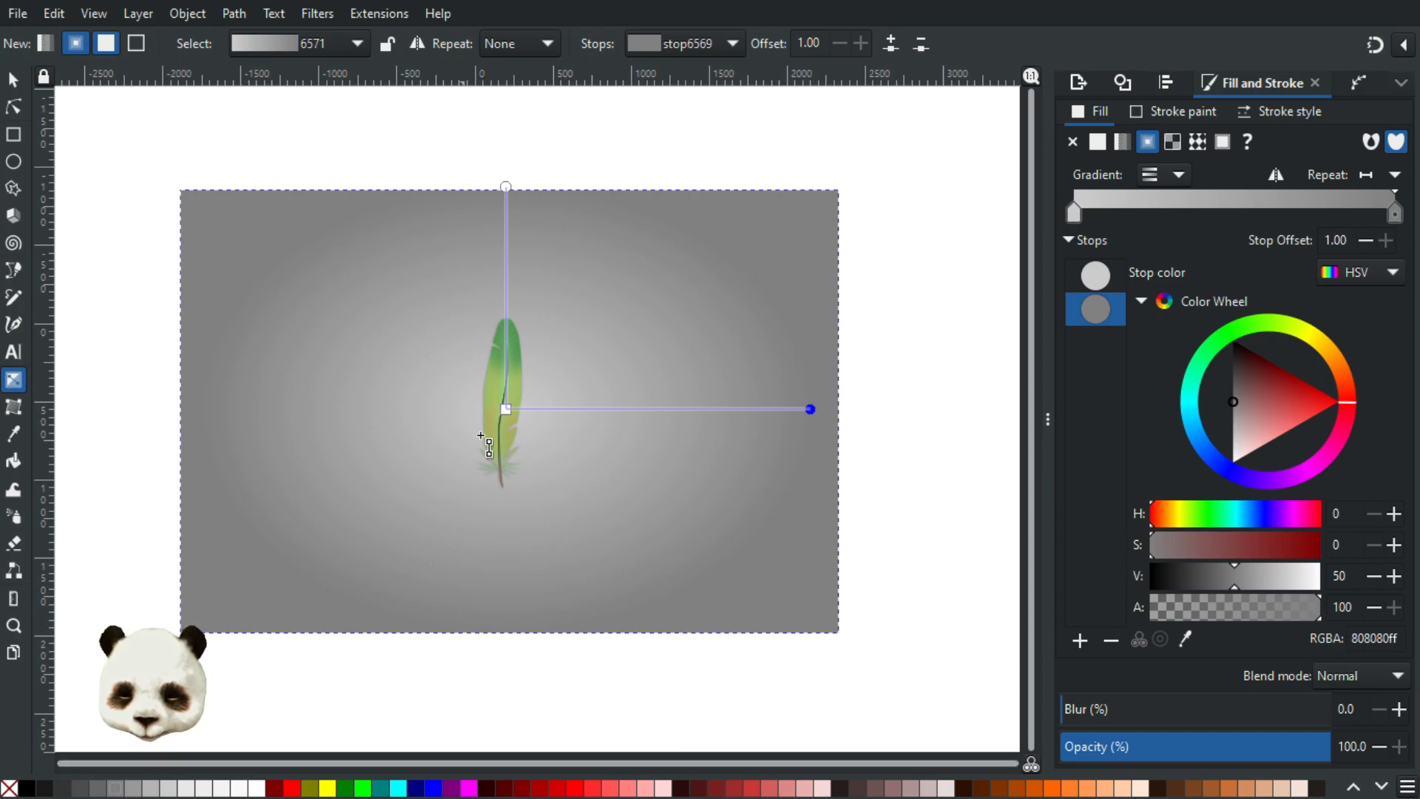
- Try grey #b3b3b3 for the background gradient's centre stop, ending with light grey #cccccc
{"action": "left_click", "coordinate": [505, 409]}
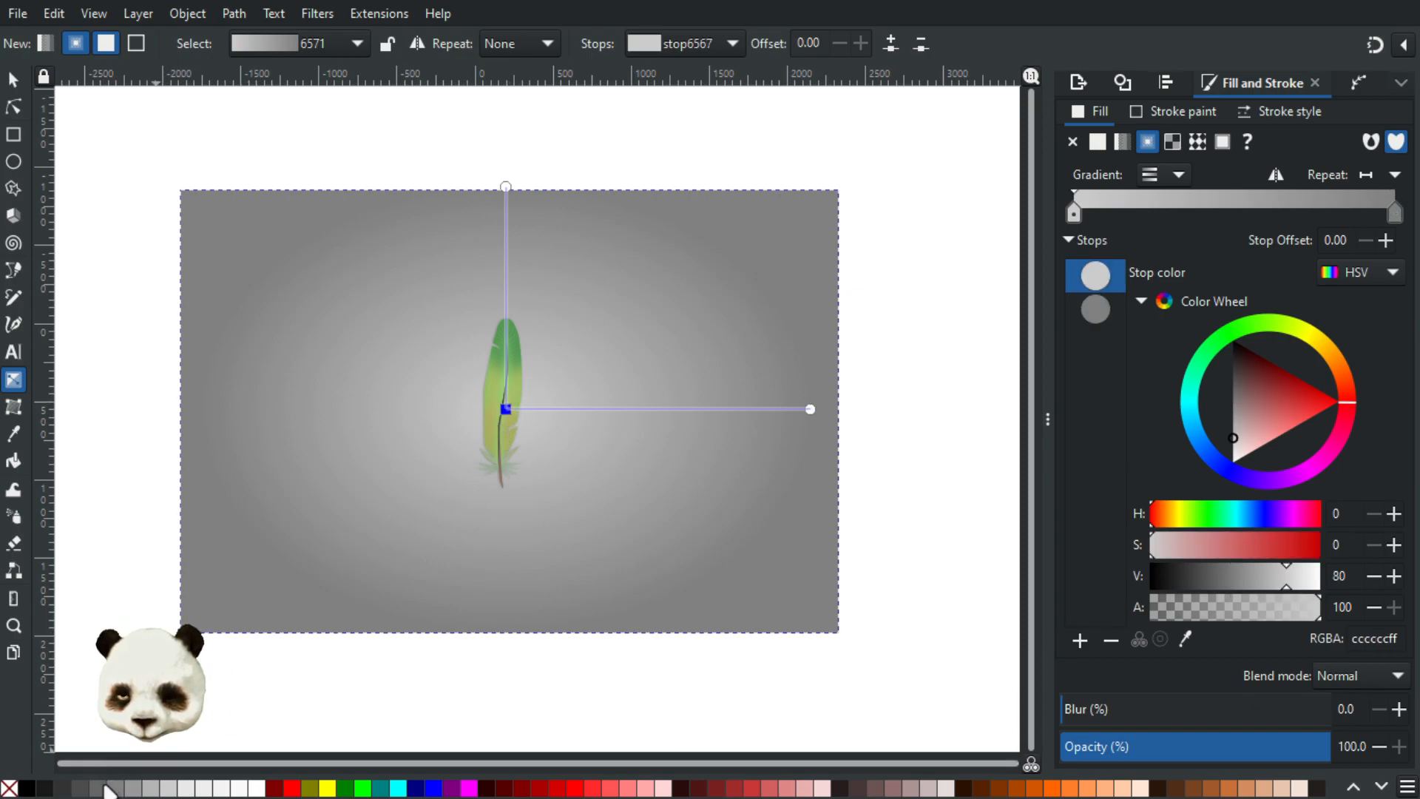
{"action": "left_click", "coordinate": [135, 791]}
{"action": "left_click", "coordinate": [157, 790]}
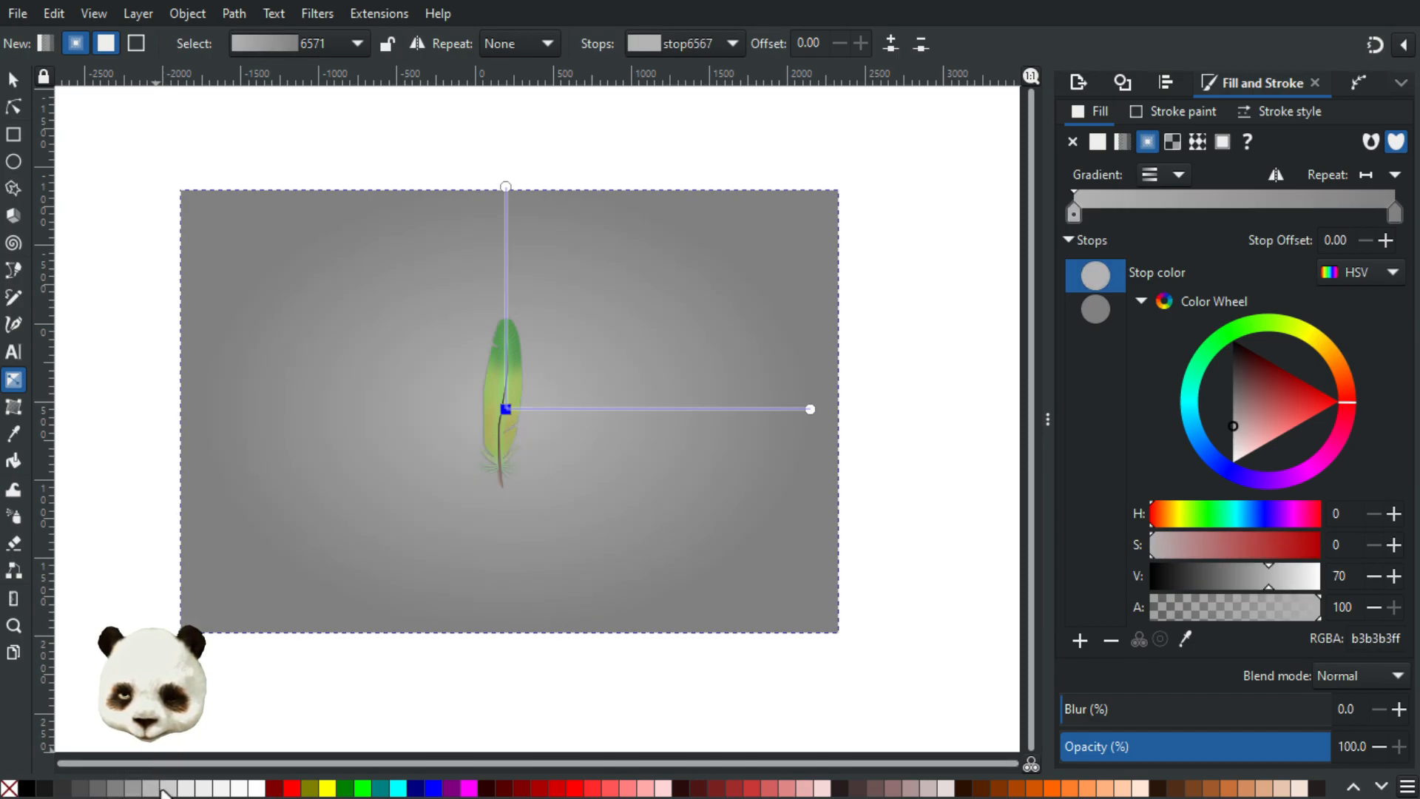
{"action": "left_click", "coordinate": [164, 790]}
{"action": "left_click", "coordinate": [158, 790]}
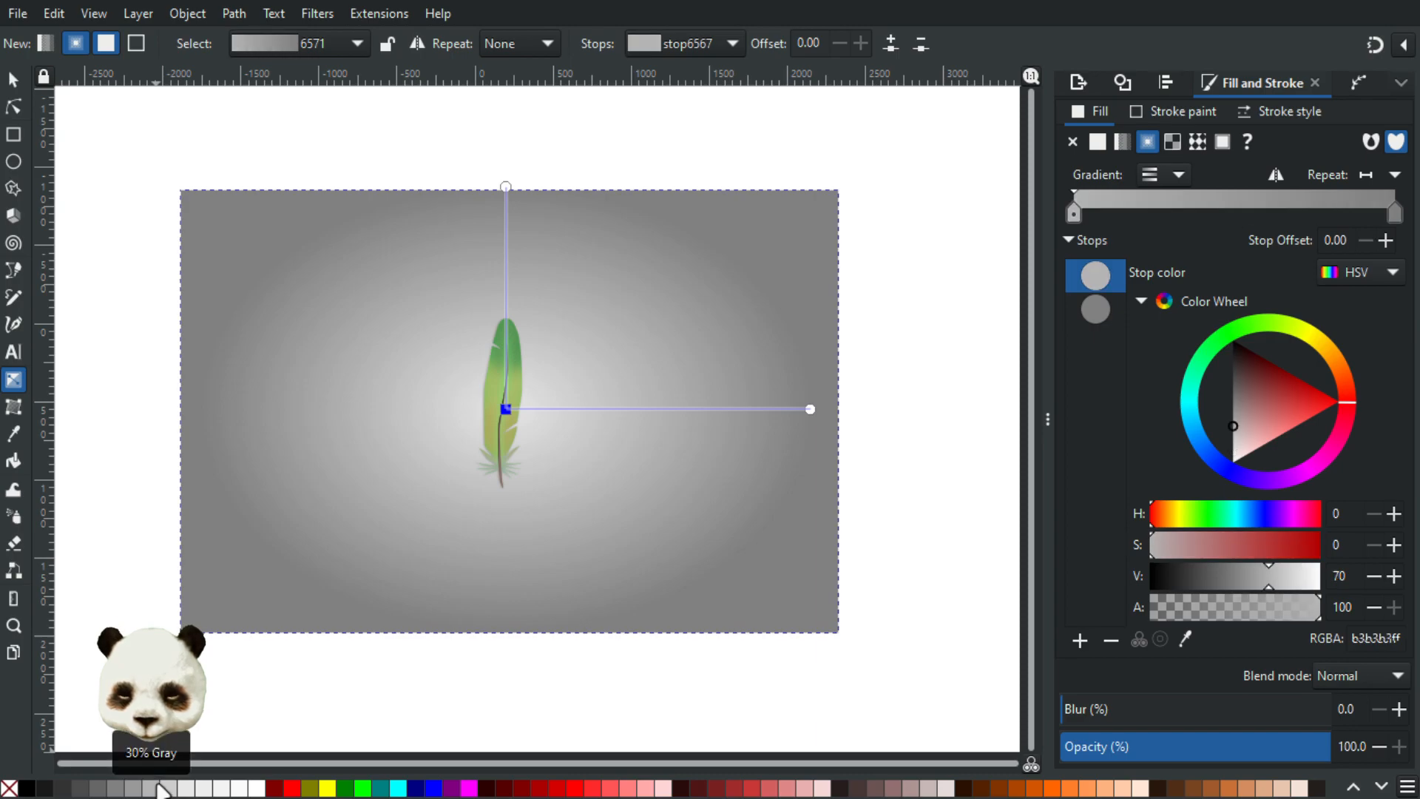
{"action": "left_click", "coordinate": [177, 789]}
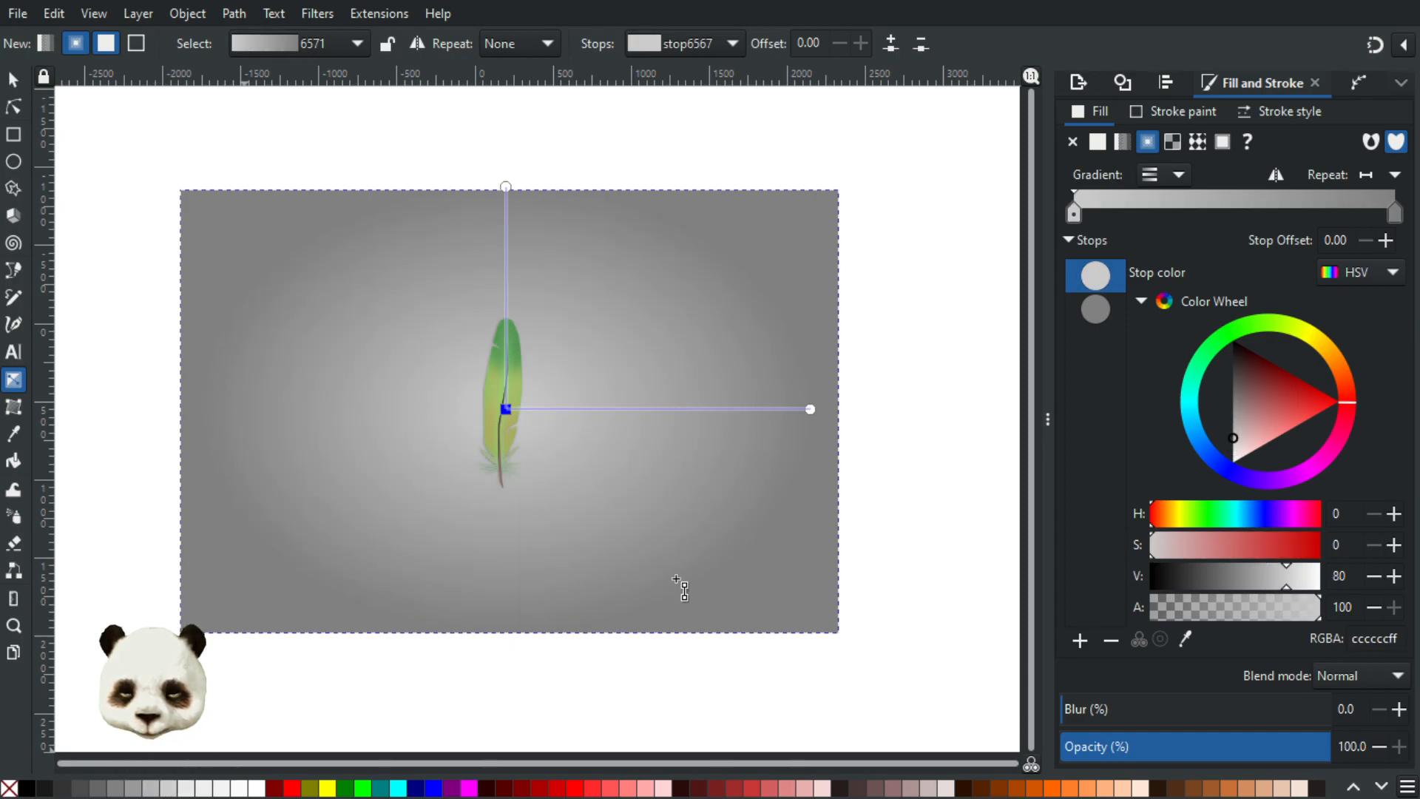
- Stretch the background gradient's horizontal radius well past the rectangle's right edge and extend its vertical radius slightly above the top edge
{"action": "left_click", "coordinate": [810, 409]}
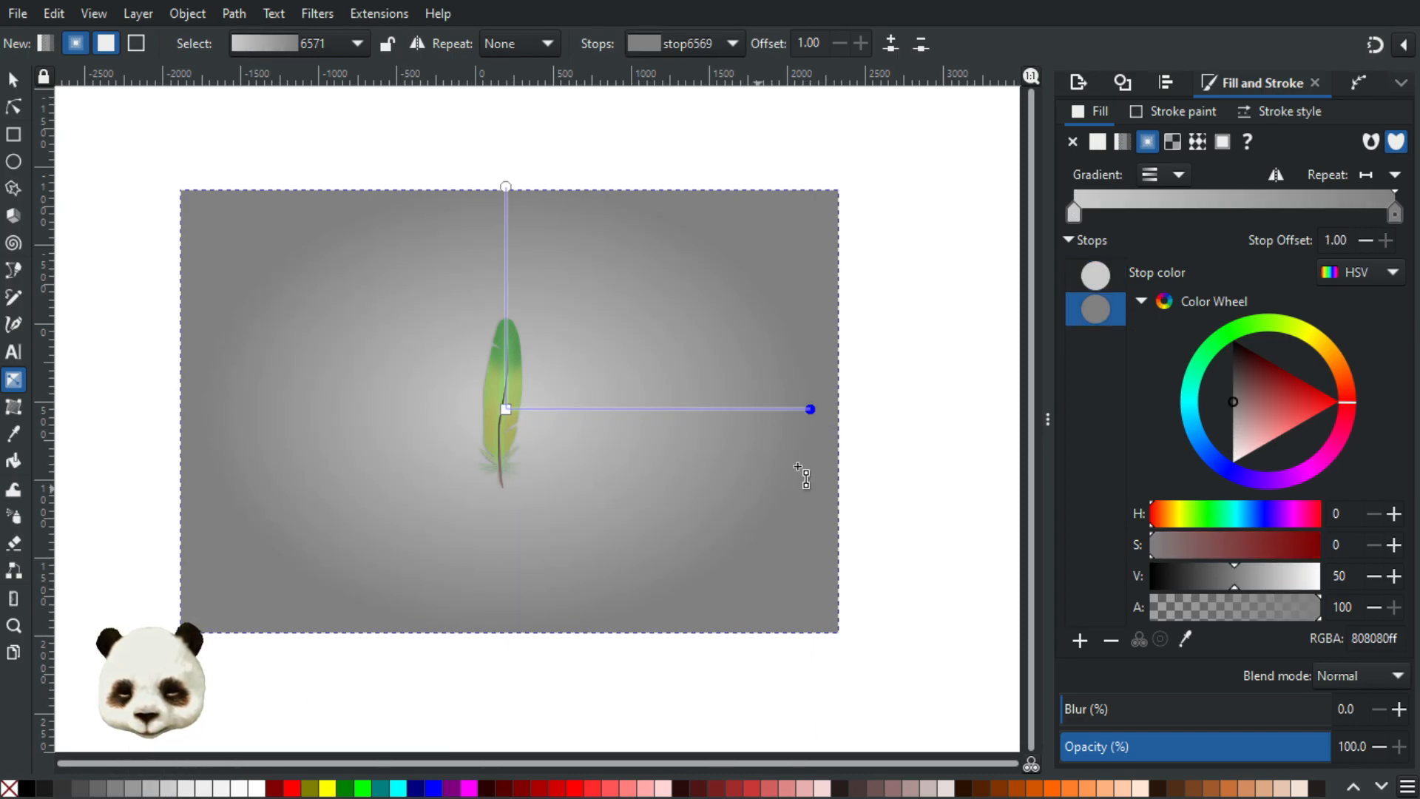
{"action": "left_click_drag", "start_coordinate": [811, 409], "coordinate": [955, 409]}
{"action": "mouse_move", "coordinate": [506, 187]}
{"action": "left_mouse_down"}
{"action": "mouse_move", "coordinate": [504, 140]}
{"action": "mouse_move", "coordinate": [505, 178]}
{"action": "left_mouse_up"}
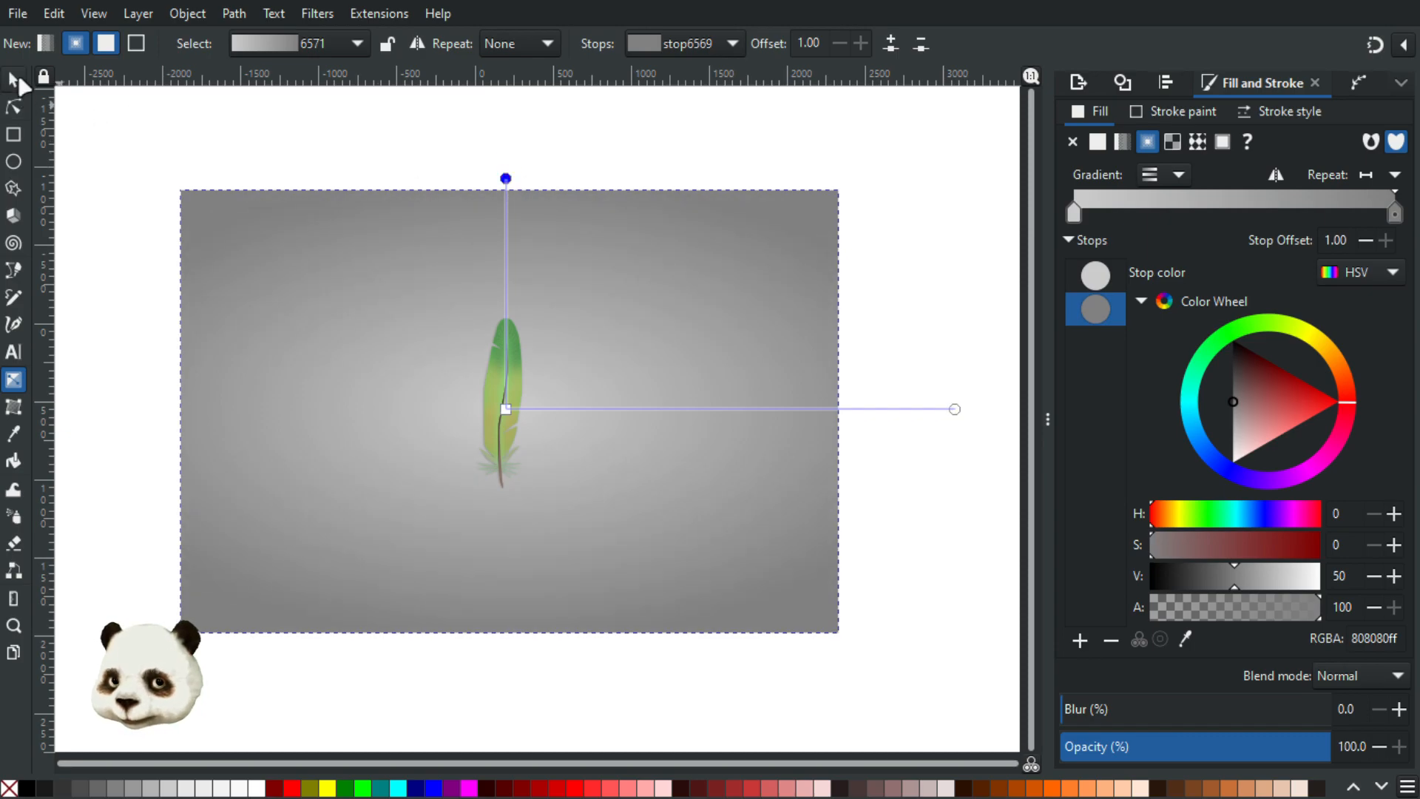
{"action": "left_click", "coordinate": [17, 79]}
{"action": "left_click", "coordinate": [444, 140]}
{"action": "left_click", "coordinate": [732, 265]}
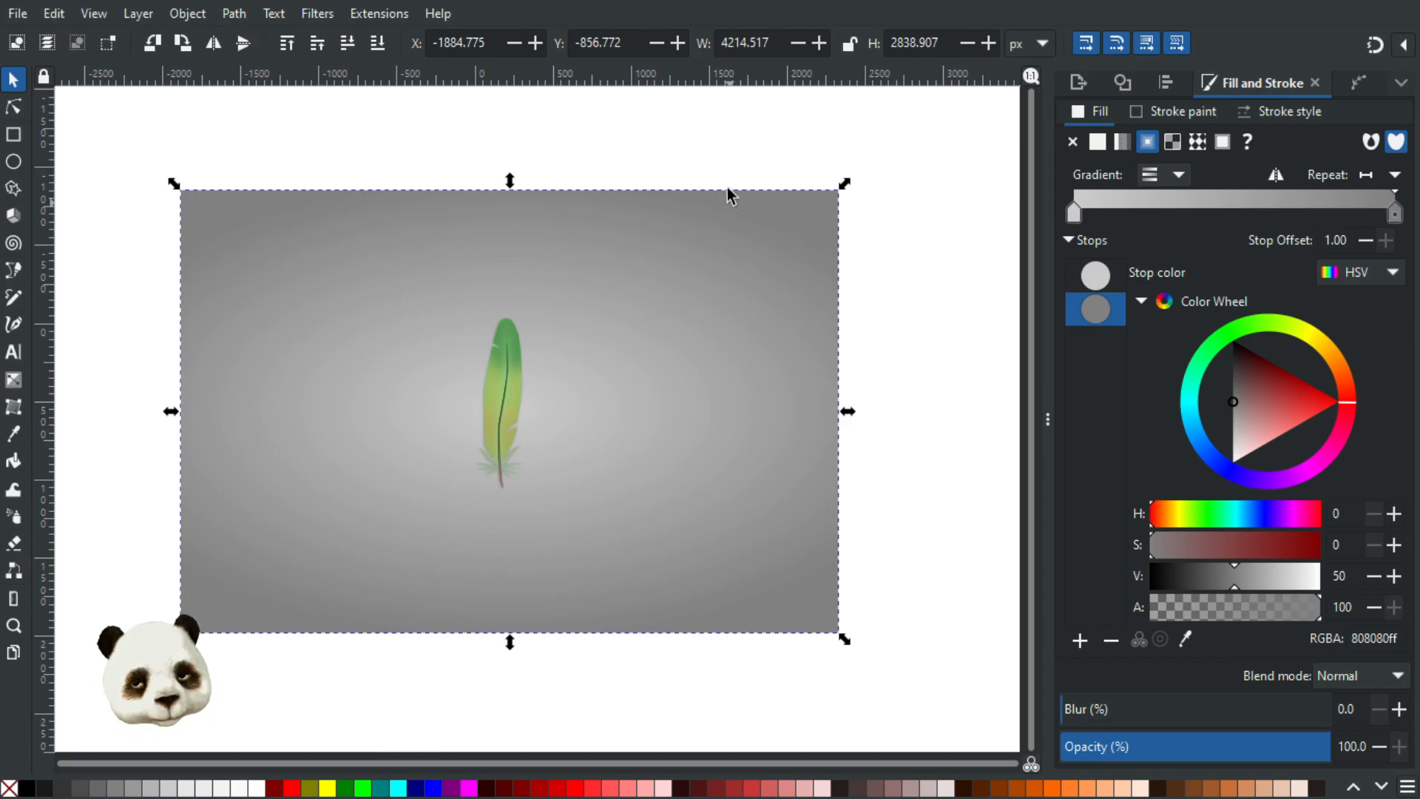
- Set the blurred dark shadow behind the feather to 50% opacity and deselect it
{"action": "key", "text": "Escape"}
{"action": "scroll", "coordinate": [525, 438], "scroll_direction": "up", "scroll_amount": 3}
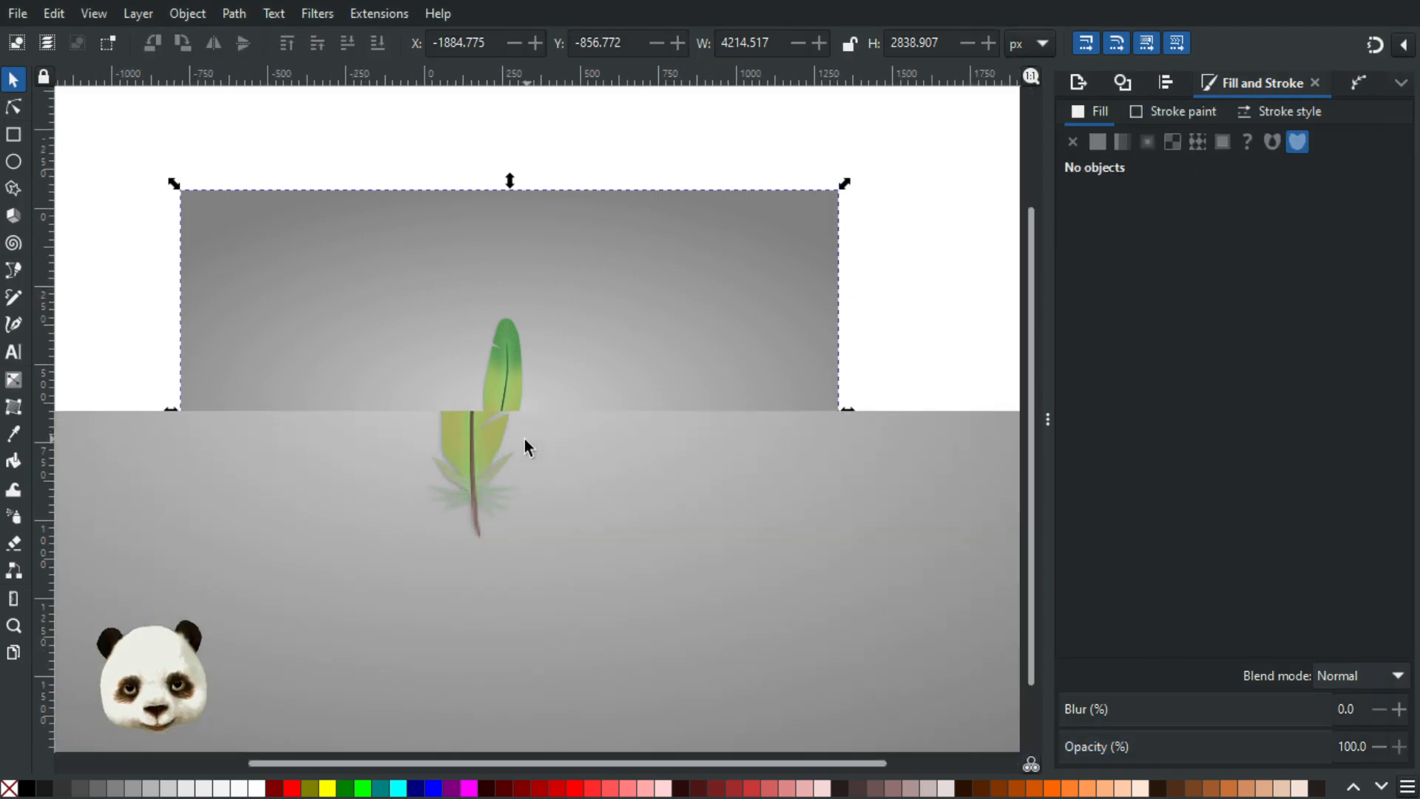
{"action": "left_click_drag", "start_coordinate": [672, 514], "coordinate": [735, 539]}
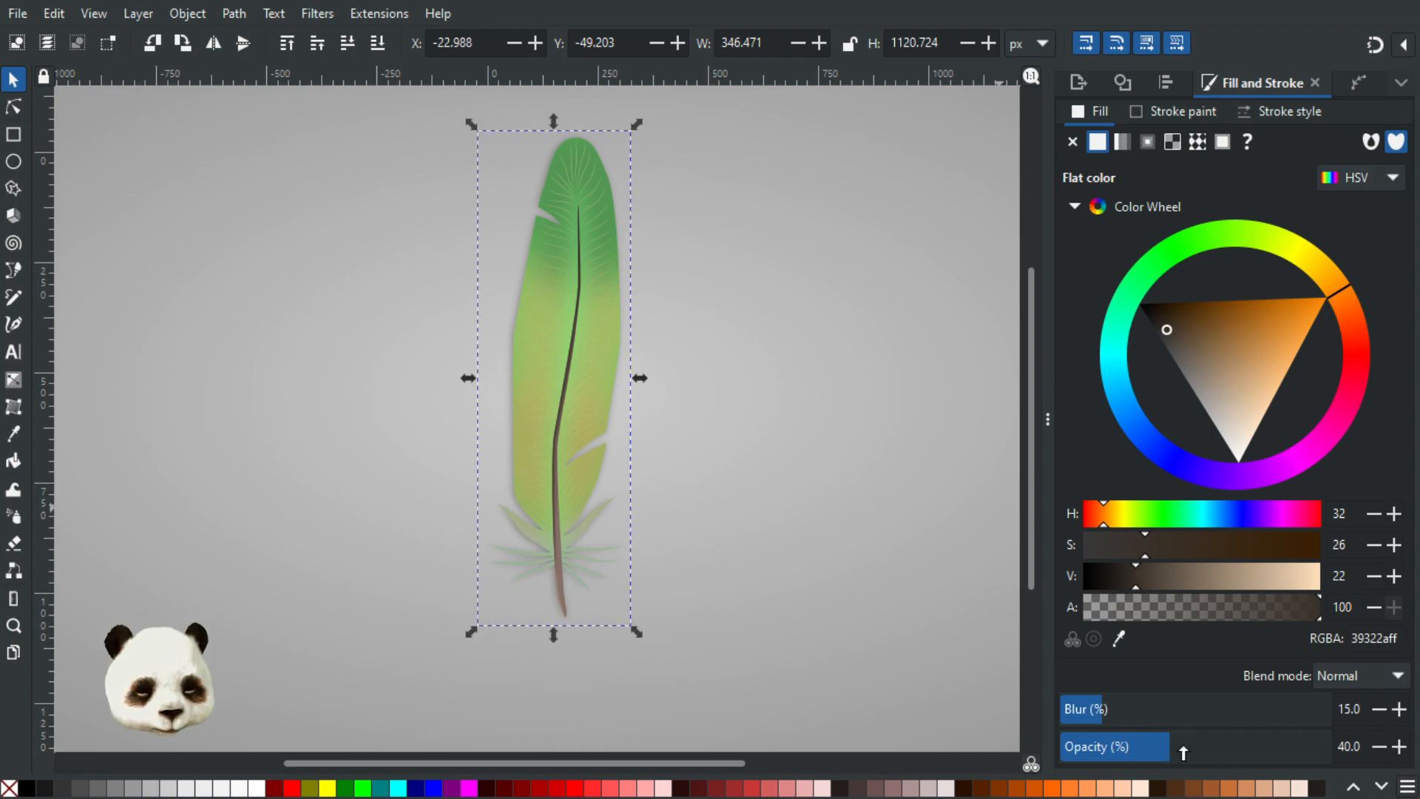
{"action": "left_click", "coordinate": [1208, 748]}
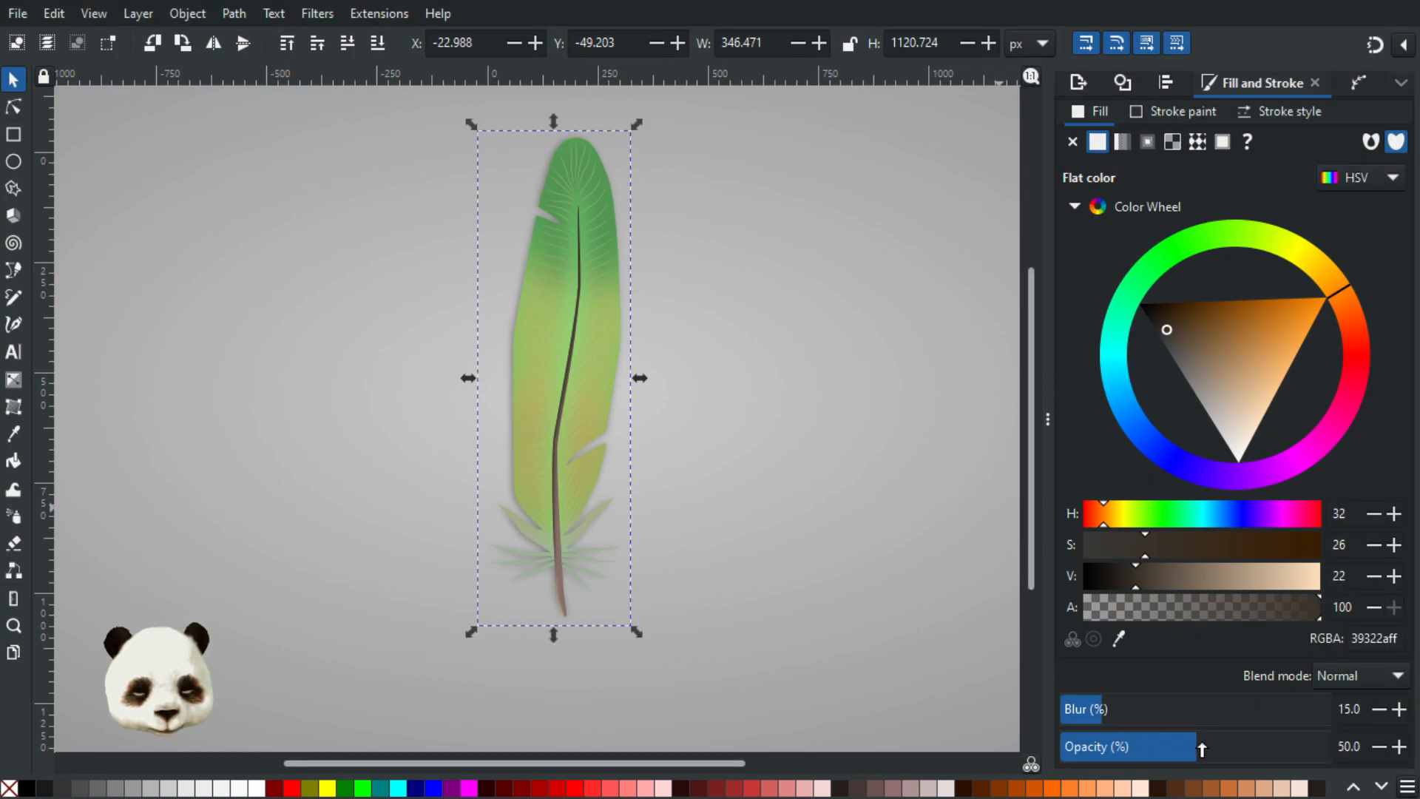
{"action": "scroll", "coordinate": [942, 539], "scroll_direction": "down", "scroll_amount": 2, "text": "ctrl"}
{"action": "left_click", "coordinate": [937, 526]}
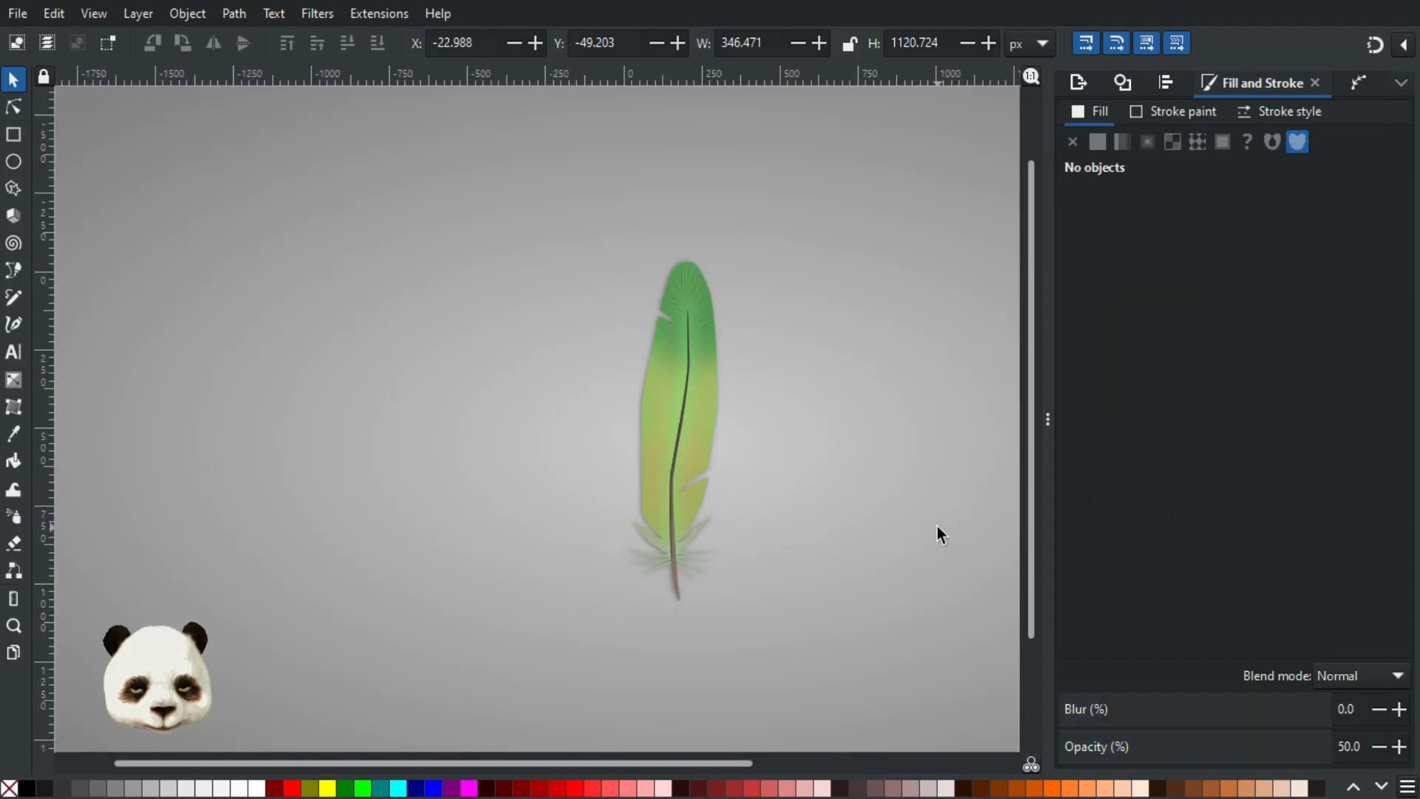
{"action": "scroll", "coordinate": [786, 433], "scroll_direction": "down", "scroll_amount": 2, "text": "ctrl"}
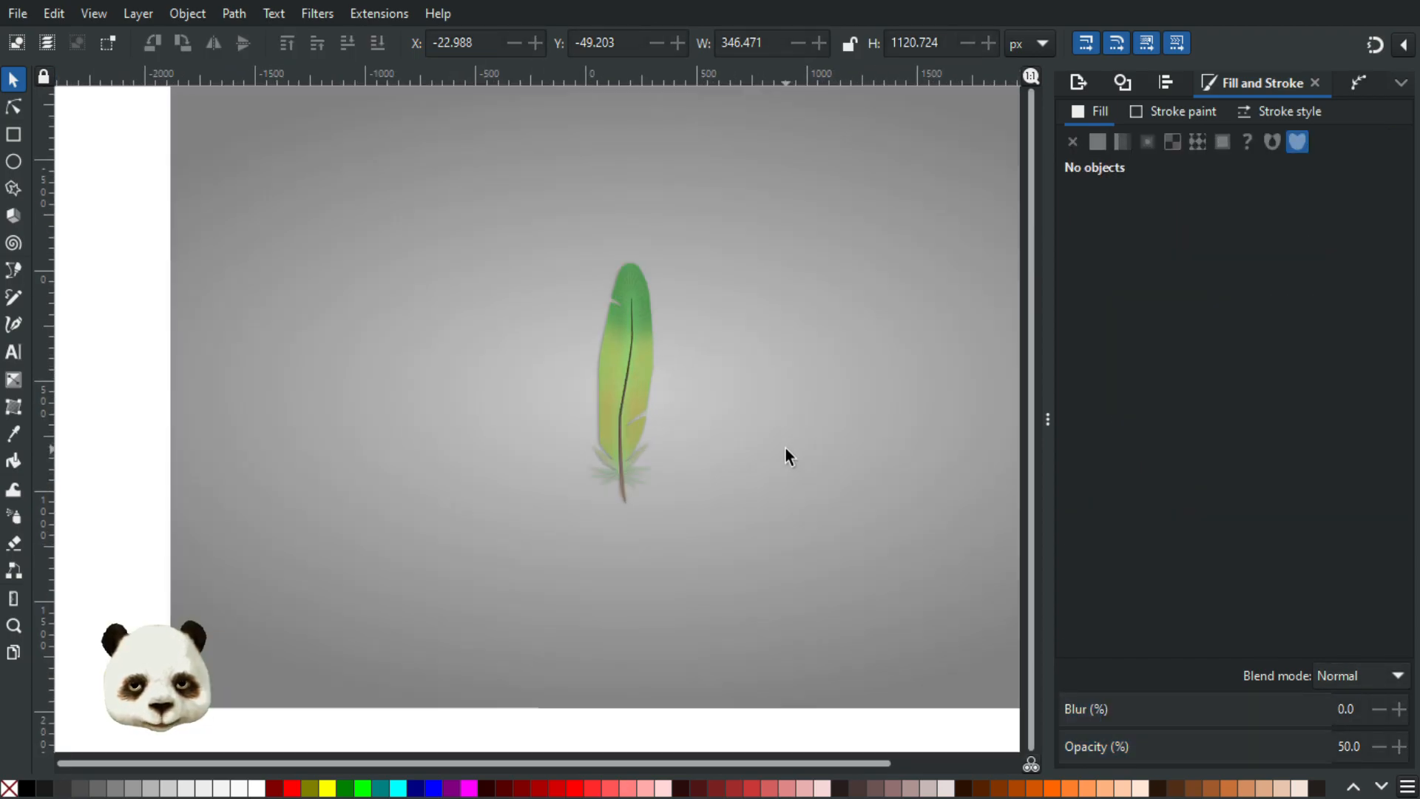
{"action": "scroll", "coordinate": [708, 436], "scroll_direction": "up", "scroll_amount": 2, "text": "ctrl"}
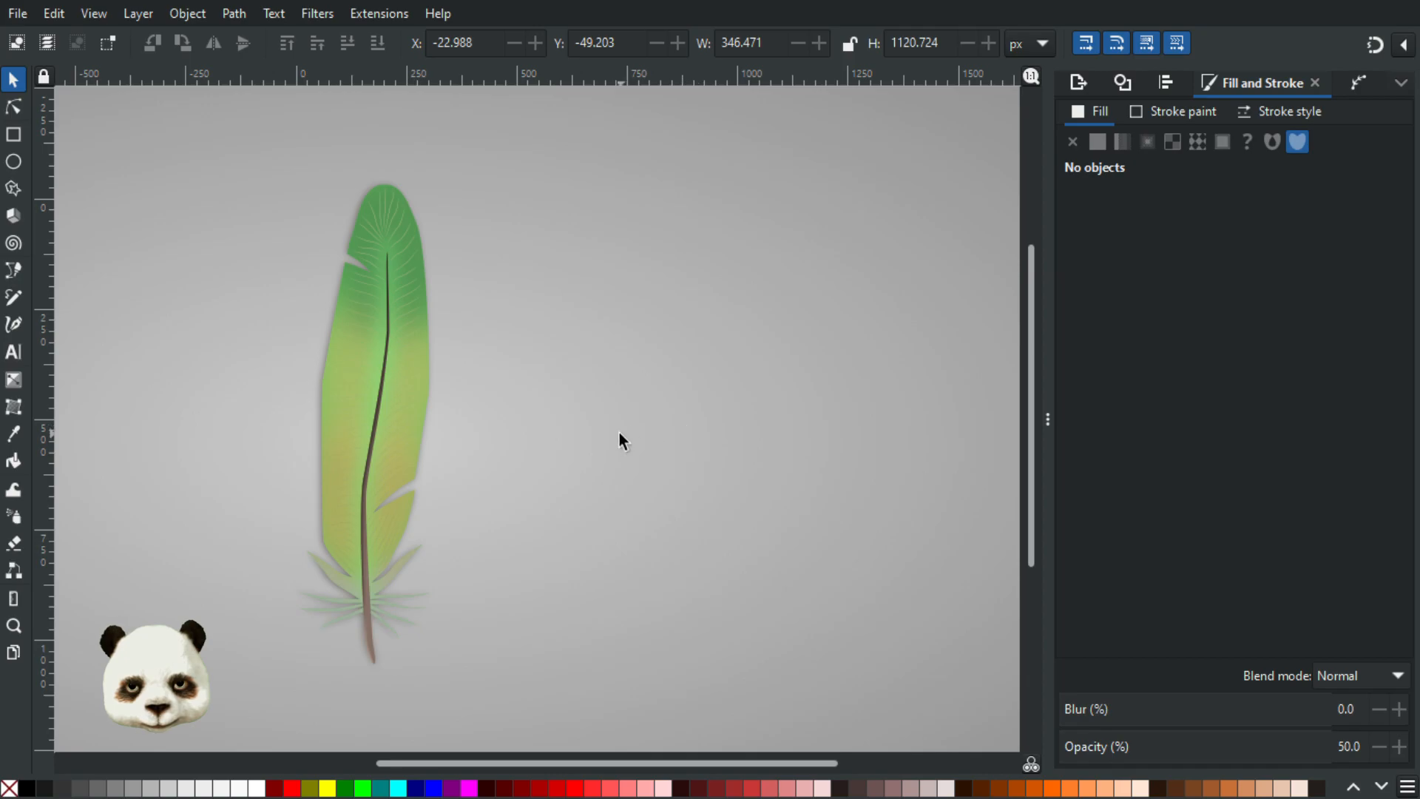
{"action": "left_click_drag", "start_coordinate": [696, 427], "coordinate": [837, 421]}
{"action": "scroll", "coordinate": [773, 453], "scroll_direction": "down", "scroll_amount": 1, "text": "ctrl"}
{"action": "scroll", "coordinate": [774, 452], "scroll_direction": "down", "scroll_amount": 1, "text": "ctrl"}
{"action": "scroll", "coordinate": [748, 428], "scroll_direction": "up", "scroll_amount": 1, "text": "ctrl"}
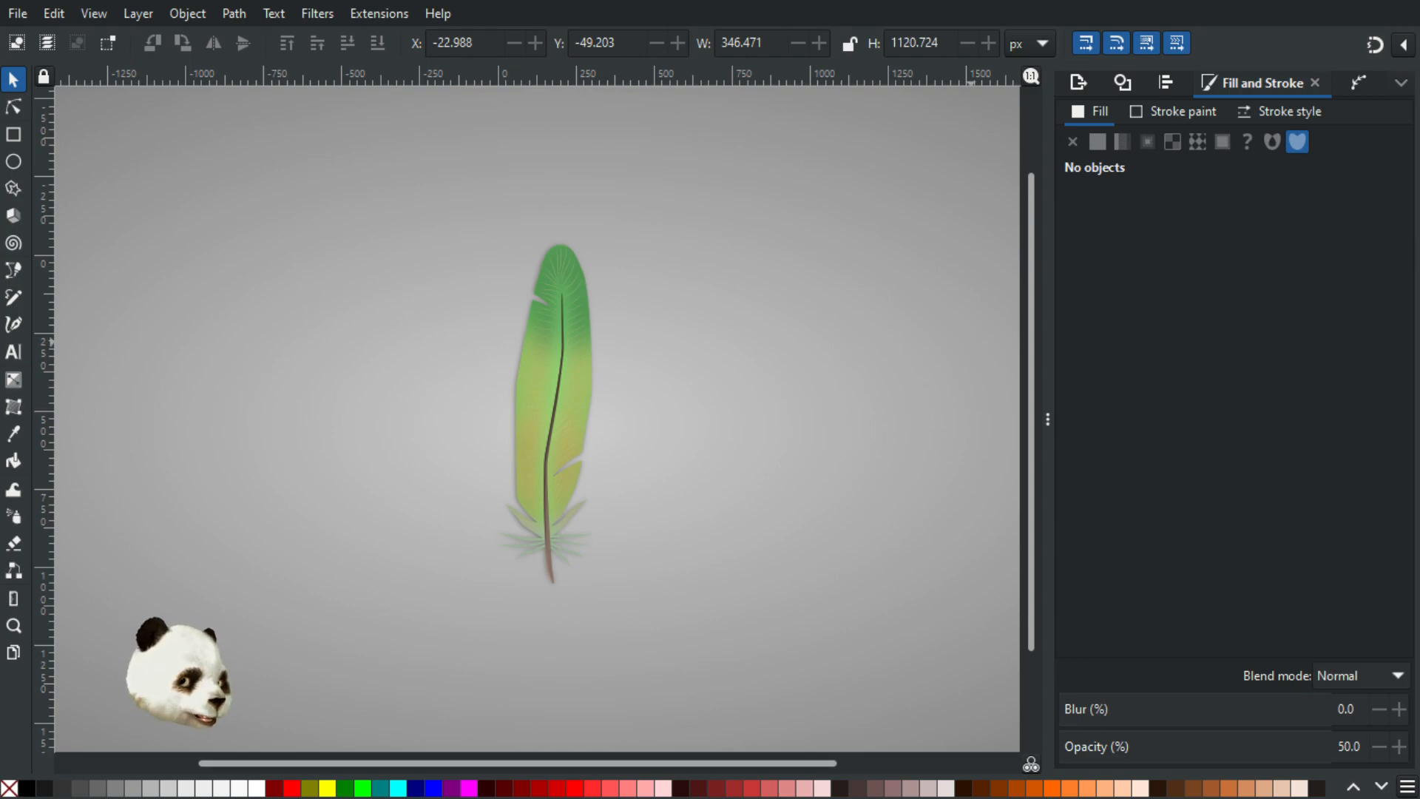
- Group all the visible feather parts together, leaving out the blurred shadow
{"action": "key", "text": "Tab"}
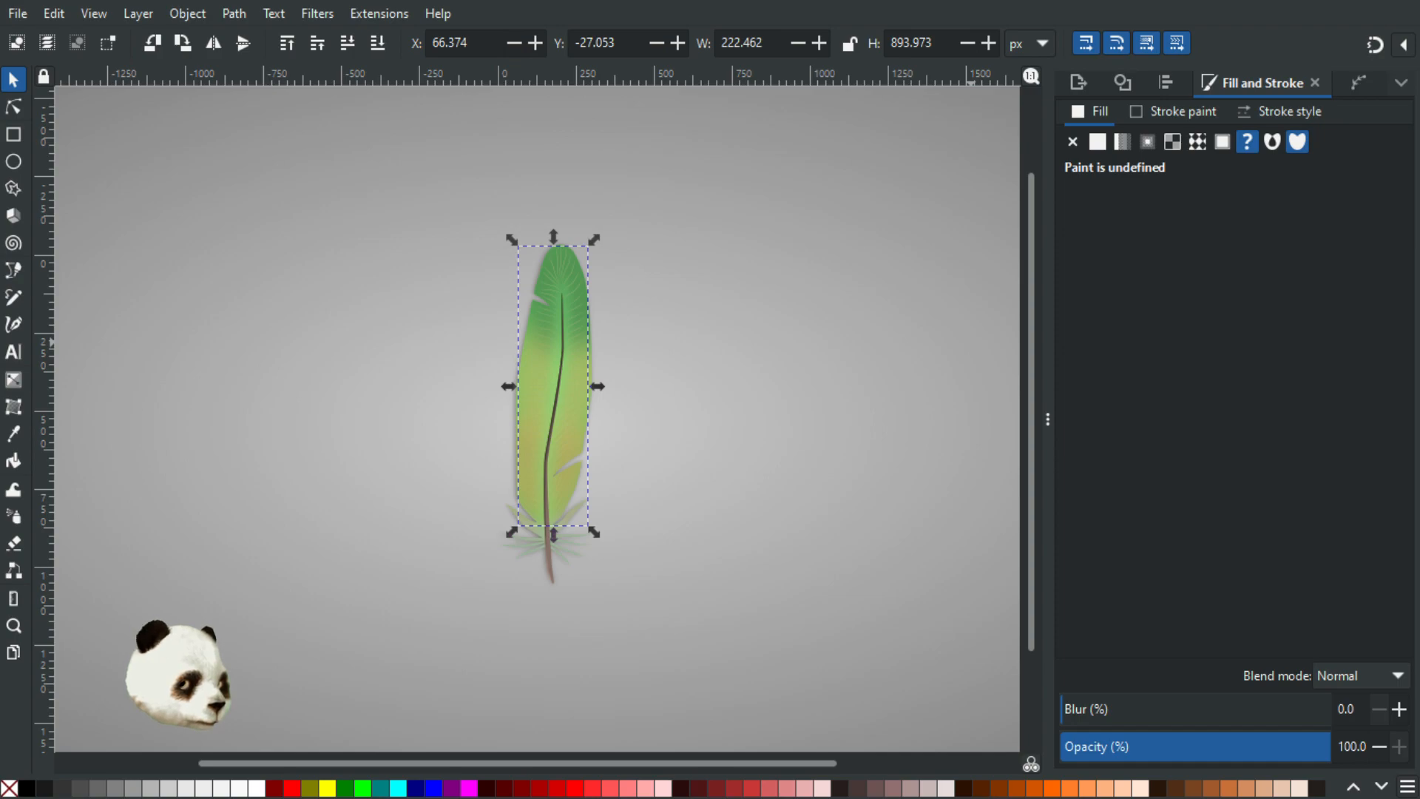
{"action": "key", "text": "ctrl+a"}
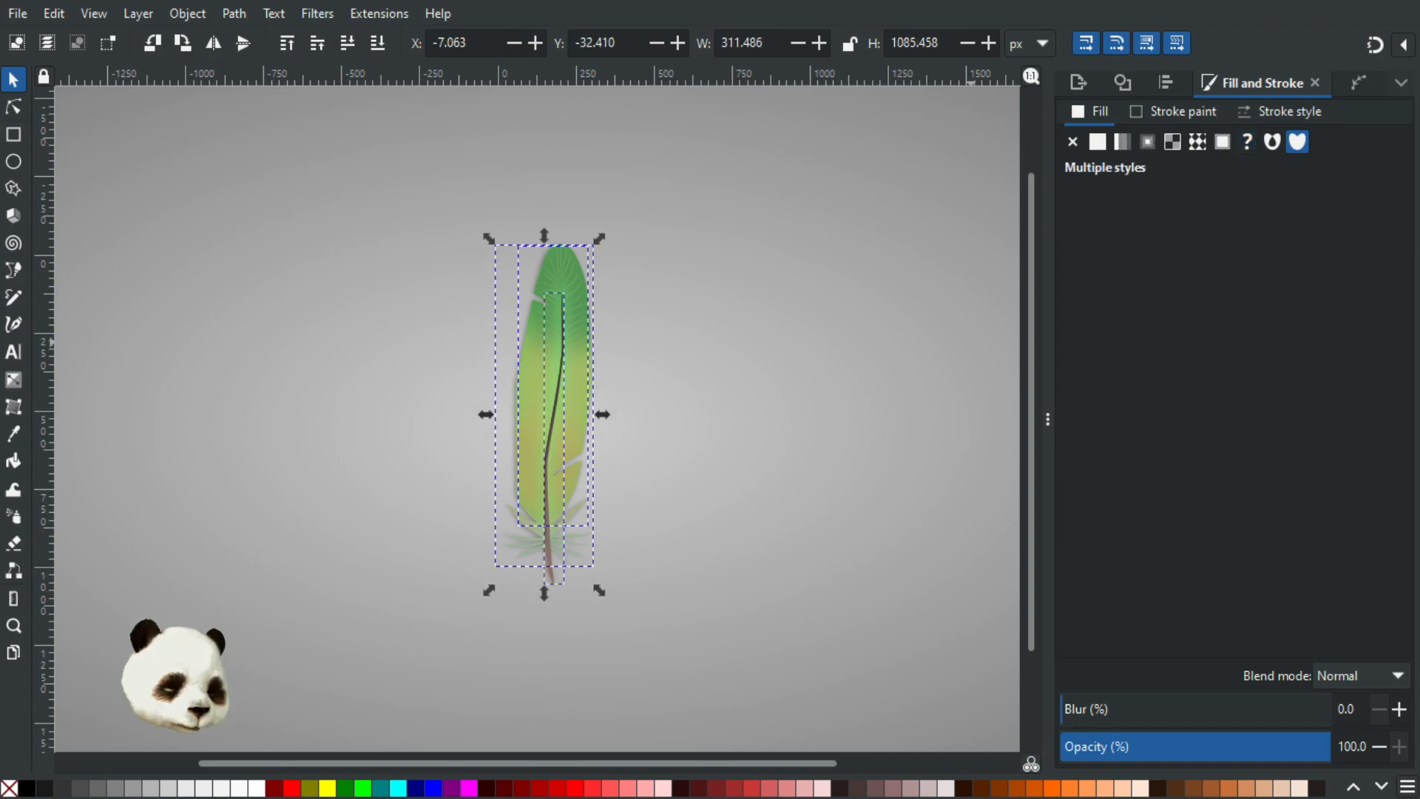
{"action": "key", "text": "ctrl+g"}
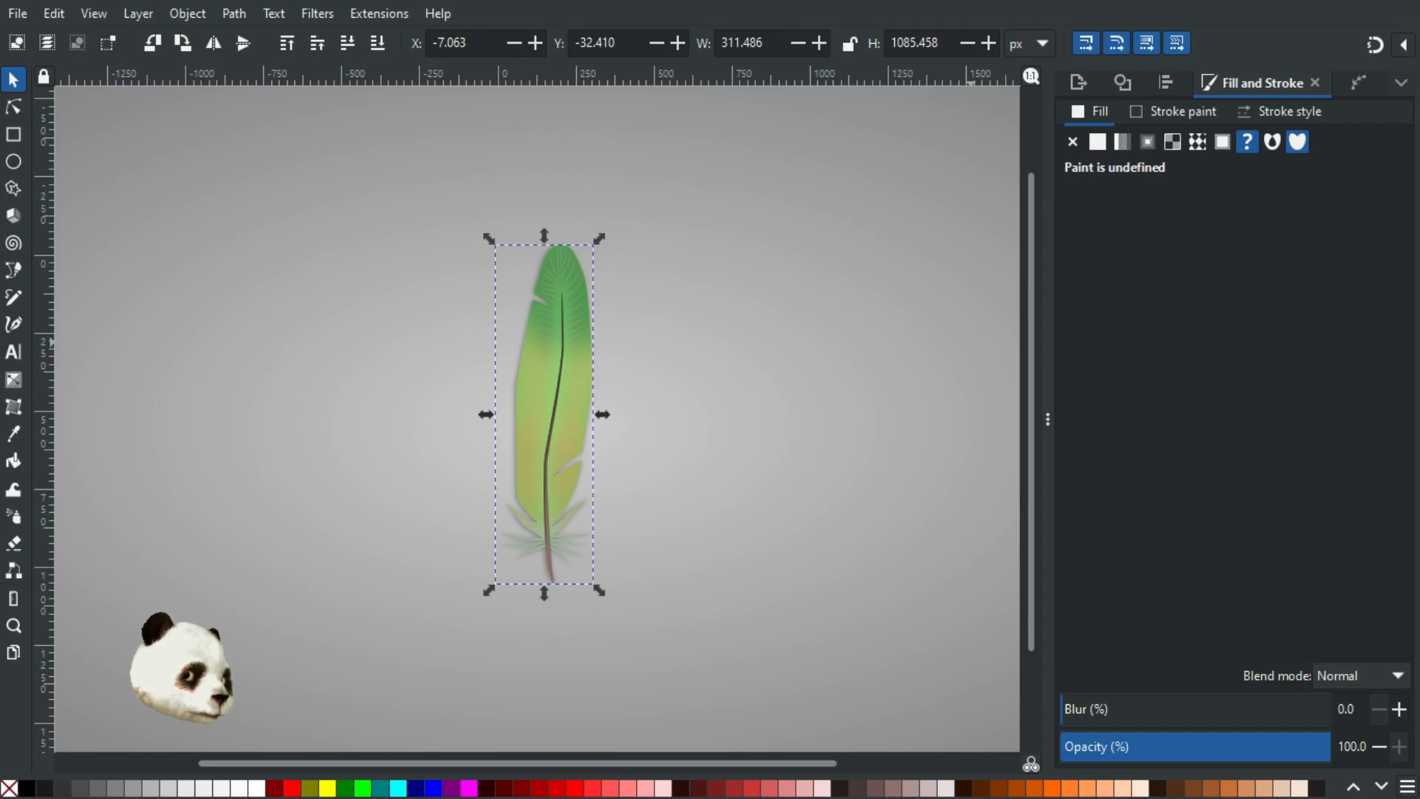
- Lower the blurred shadow behind the feather group and group the feather and shadow together
{"action": "key", "text": "Tab"}
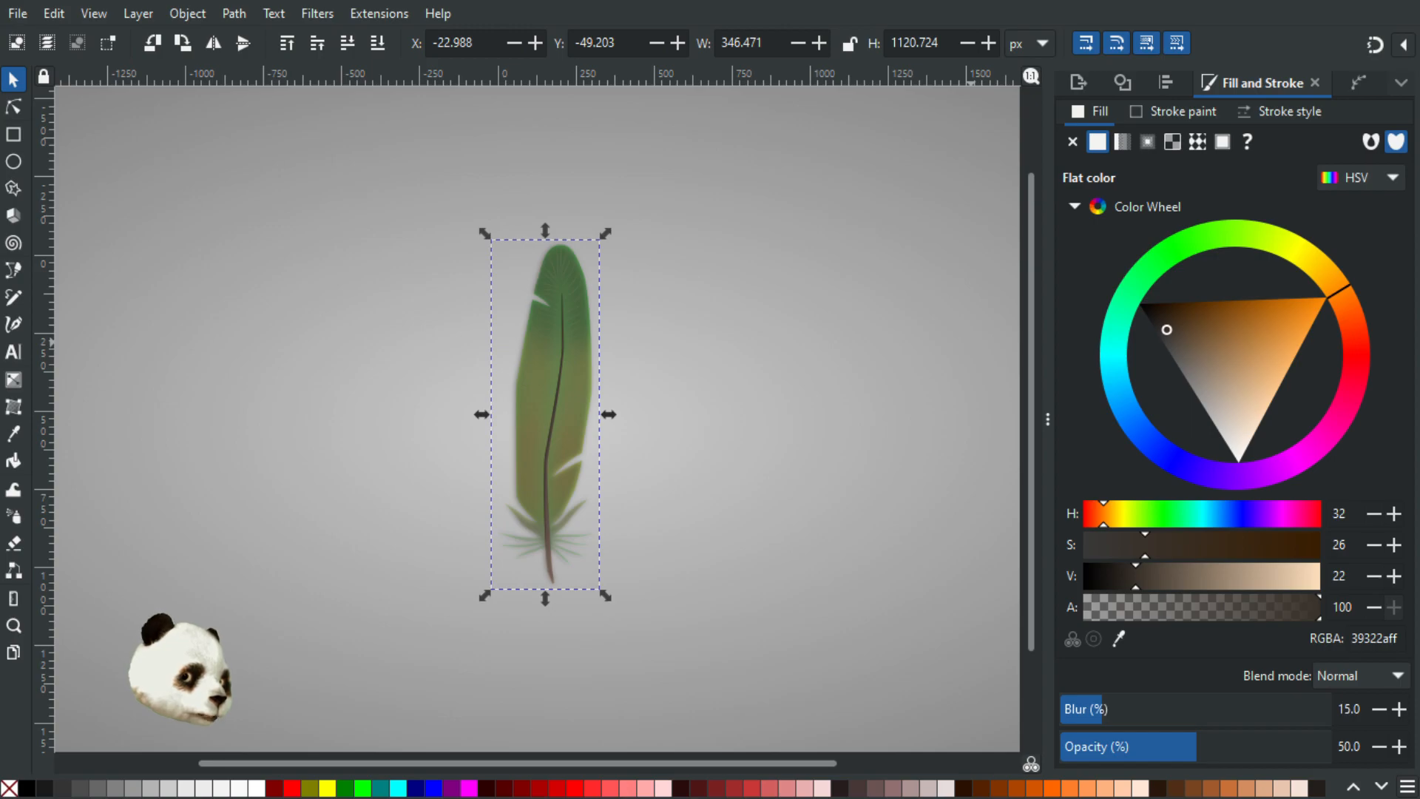
{"action": "key", "text": "Page_Down"}
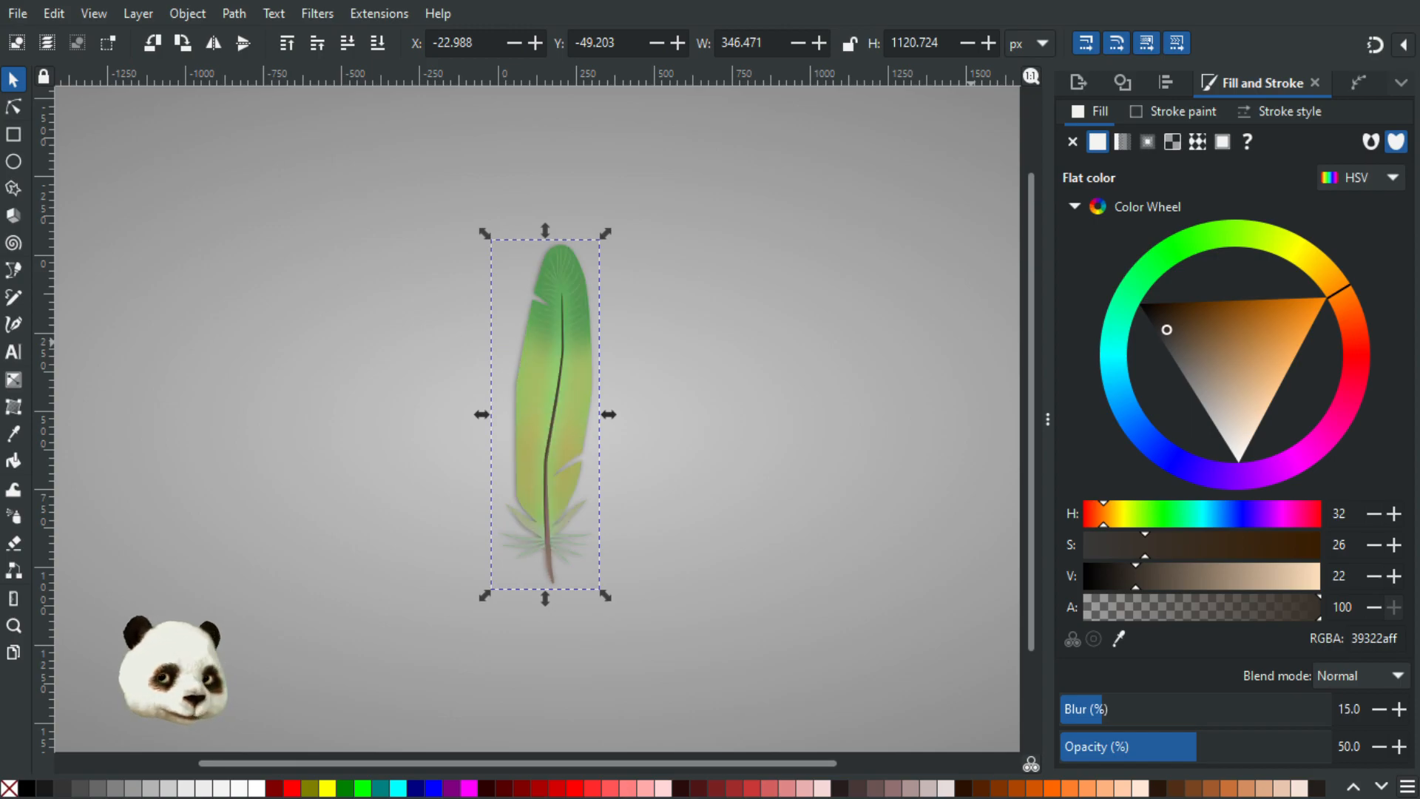
{"action": "key", "text": "ctrl+a"}
{"action": "key", "text": "ctrl+g"}
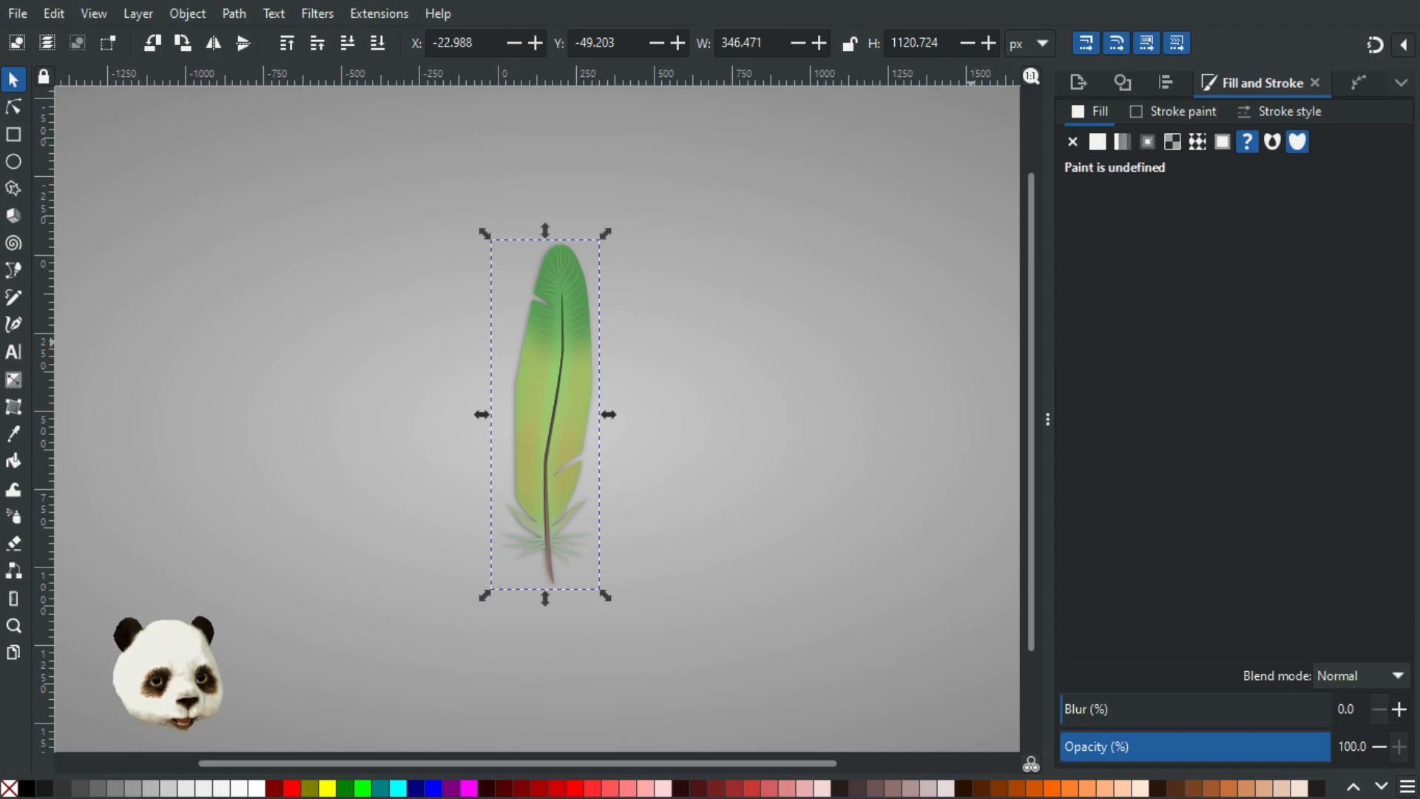
- Rotate the grouped feather and shadow anticlockwise into a diagonal tilt, with the tip pointing to the upper left
{"action": "key", "text": "ctrl+shift+g"}
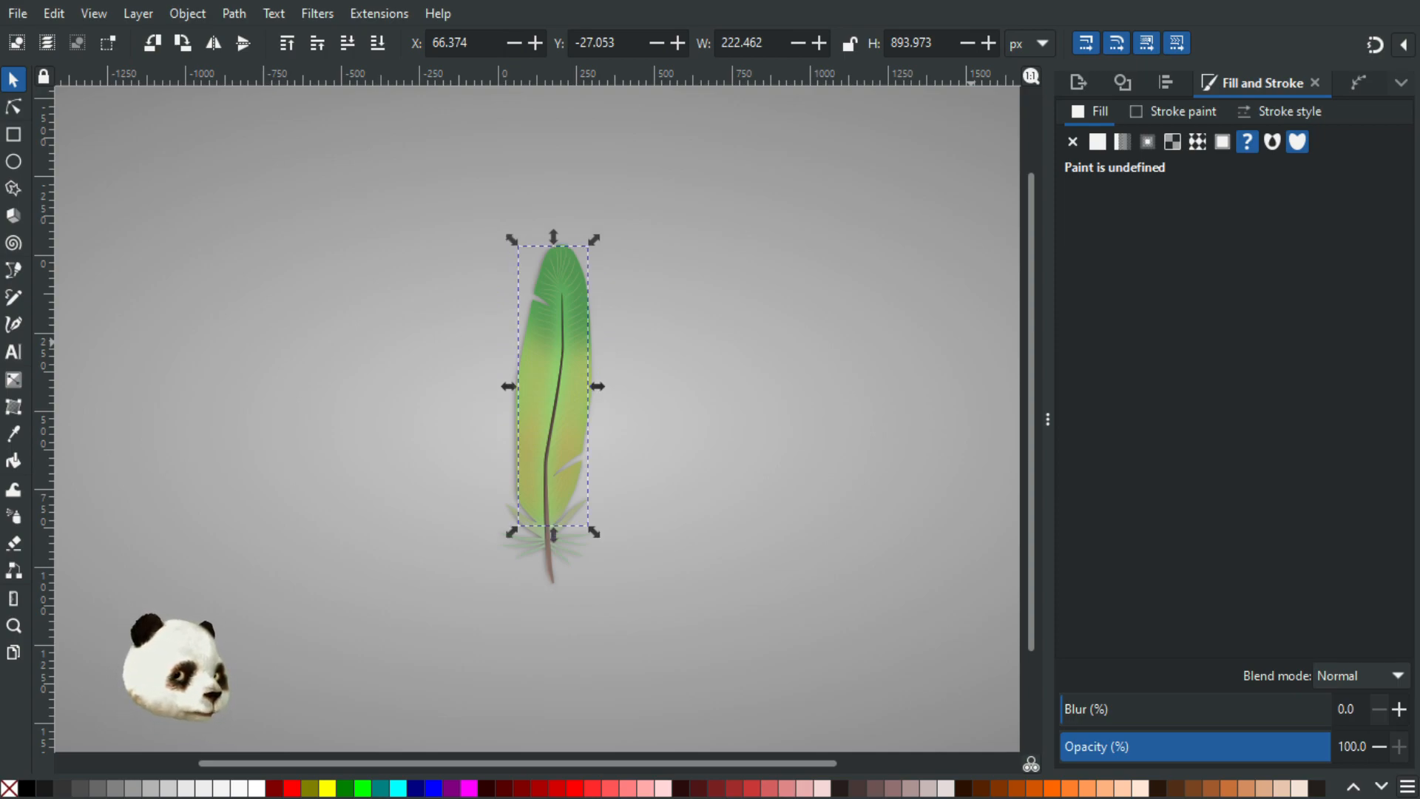
{"action": "left_click", "coordinate": [877, 307]}
{"action": "key", "text": "Tab"}
{"action": "key", "text": "Tab"}
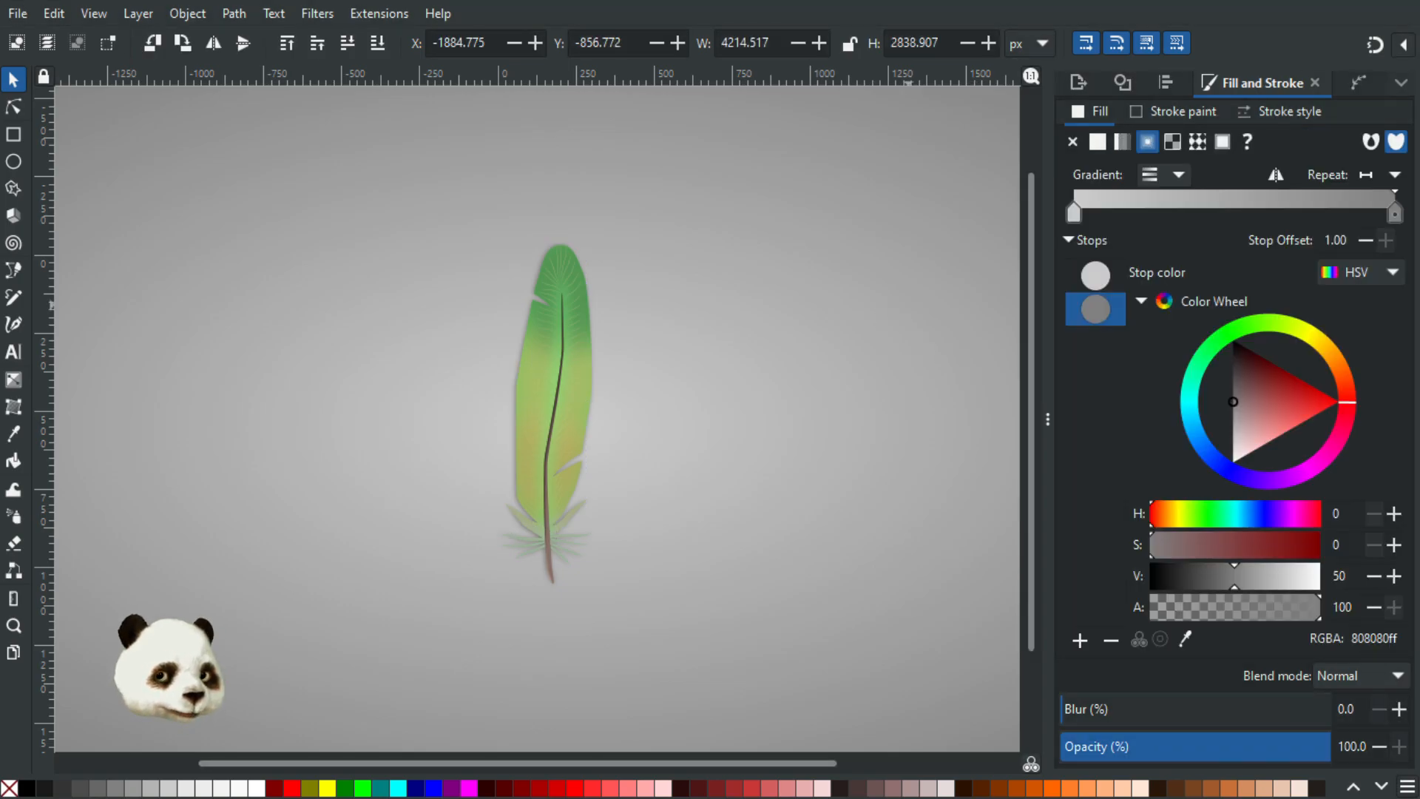
{"action": "scroll", "coordinate": [726, 281], "scroll_direction": "down", "scroll_amount": 4}
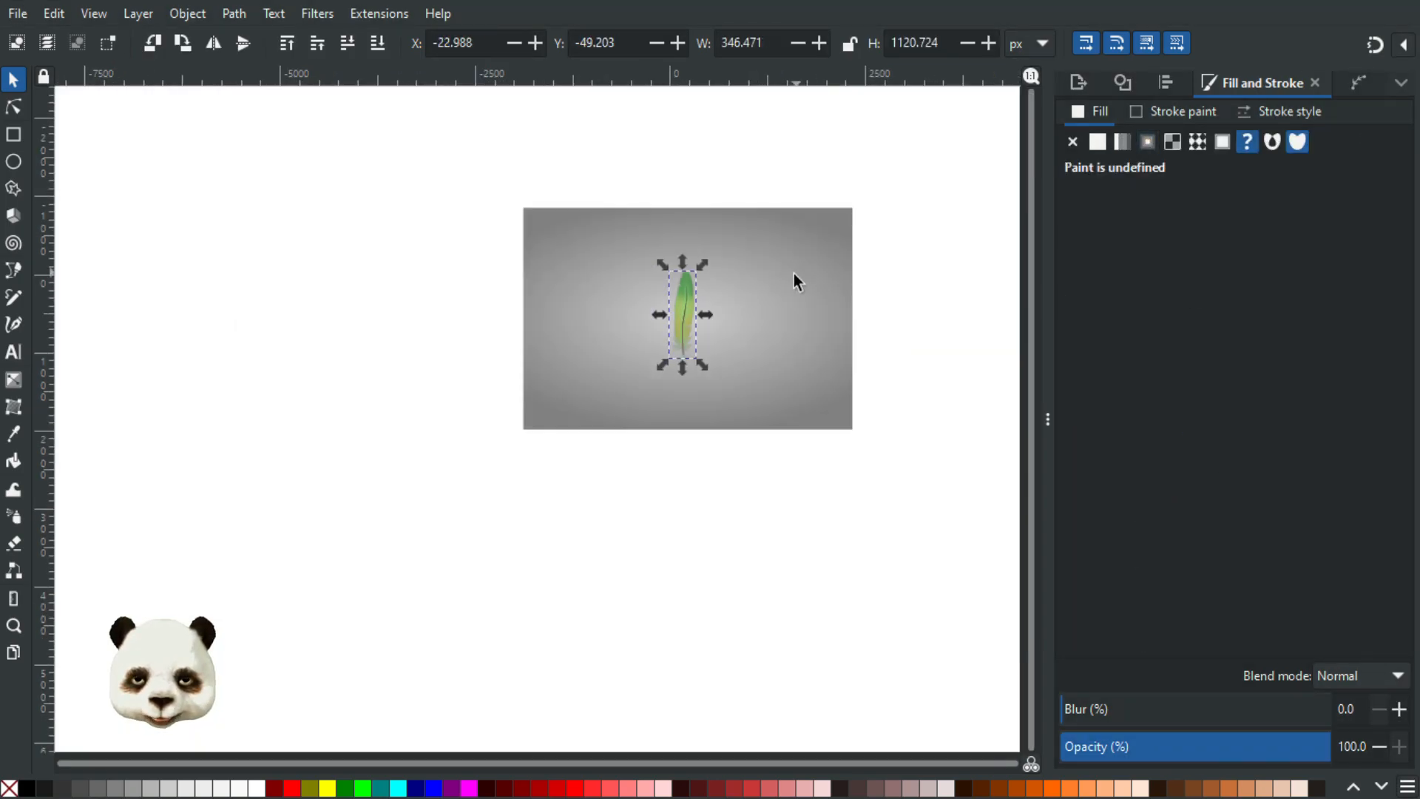
{"action": "scroll", "coordinate": [740, 257], "scroll_direction": "up", "scroll_amount": 2}
{"action": "left_click", "coordinate": [627, 309]}
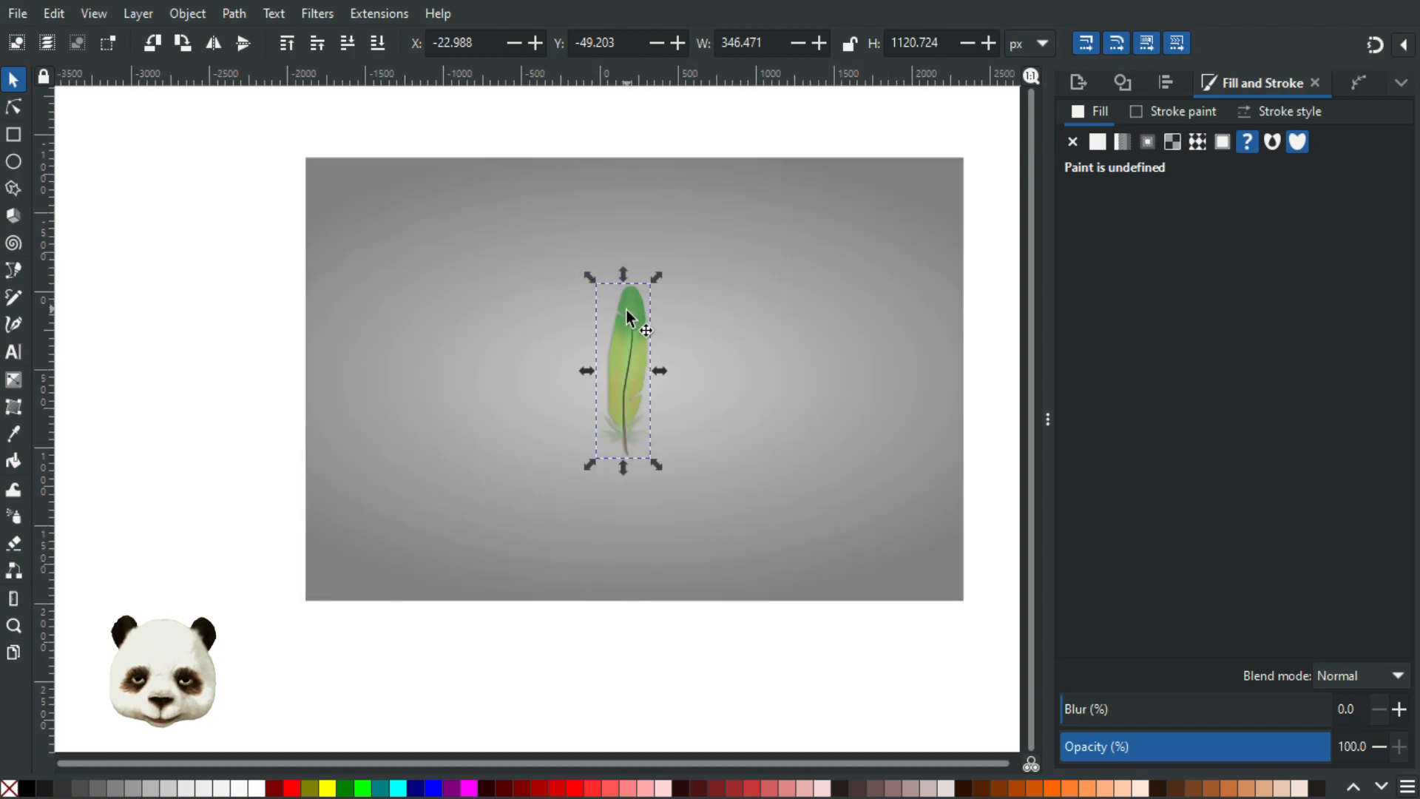
{"action": "left_click_drag", "start_coordinate": [592, 273], "coordinate": [533, 308]}
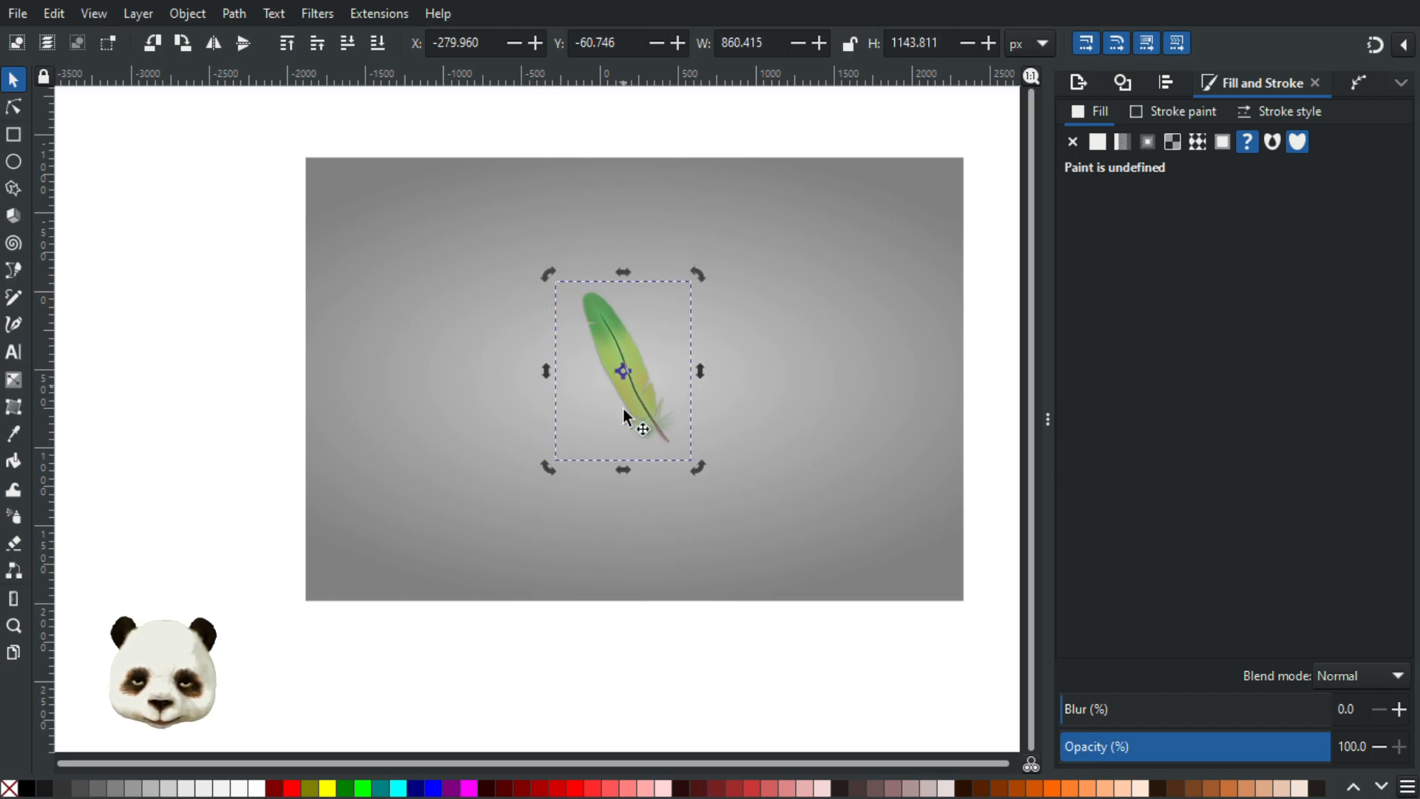
- Move the tilted feather near the background's centre, at about X -212 px and Y -35 px, and deselect it
{"action": "scroll", "coordinate": [617, 399], "scroll_direction": "up", "scroll_amount": 3}
{"action": "left_click_drag", "start_coordinate": [739, 435], "coordinate": [708, 417]}
{"action": "scroll", "coordinate": [832, 378], "scroll_direction": "down", "scroll_amount": 1}
{"action": "left_click_drag", "start_coordinate": [861, 362], "coordinate": [784, 432]}
{"action": "left_click", "coordinate": [865, 415]}
{"action": "scroll", "coordinate": [874, 393], "scroll_direction": "down", "scroll_amount": 3}
{"action": "scroll", "coordinate": [917, 389], "scroll_direction": "right", "scroll_amount": 5}
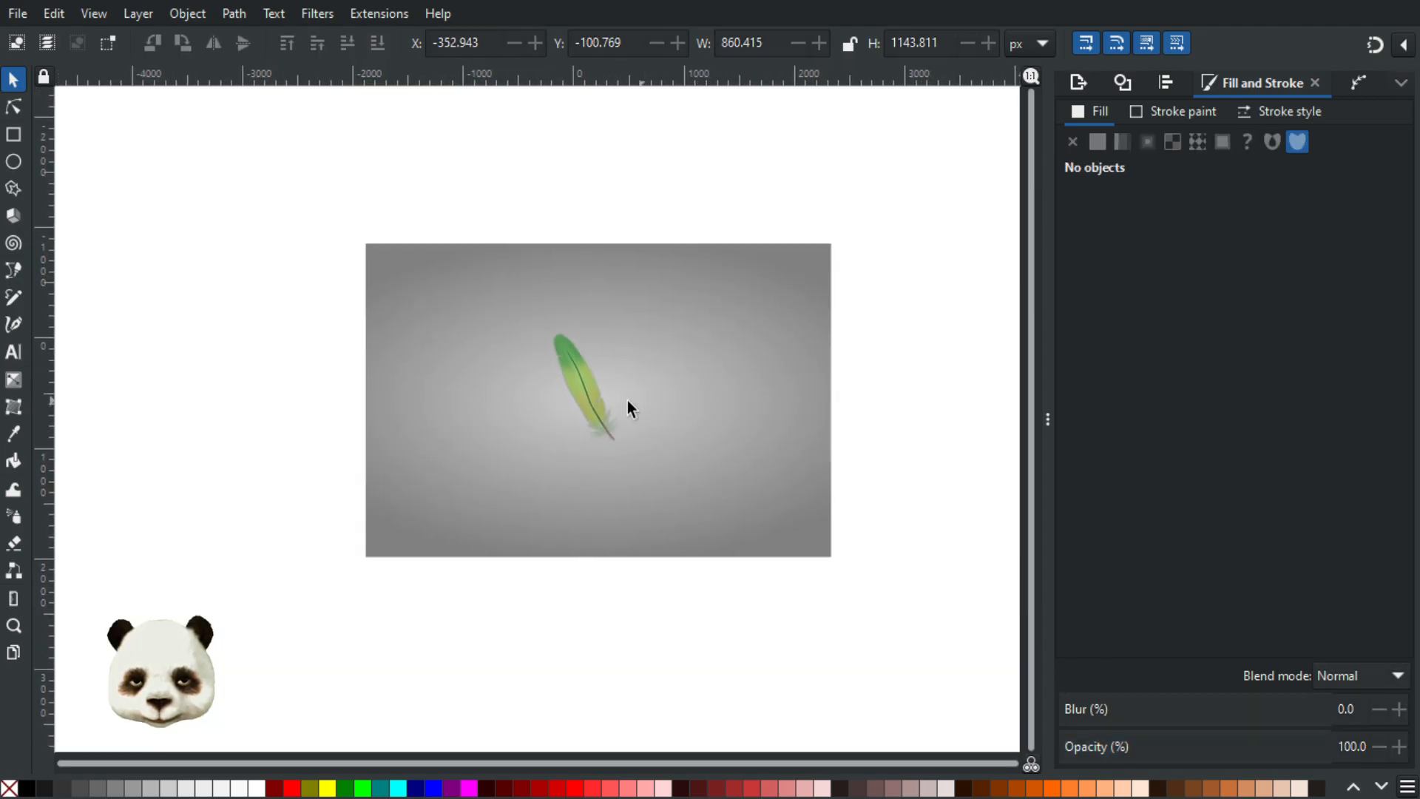
{"action": "left_click", "coordinate": [601, 409]}
{"action": "left_click_drag", "start_coordinate": [599, 409], "coordinate": [613, 416]}
{"action": "left_click", "coordinate": [720, 379]}
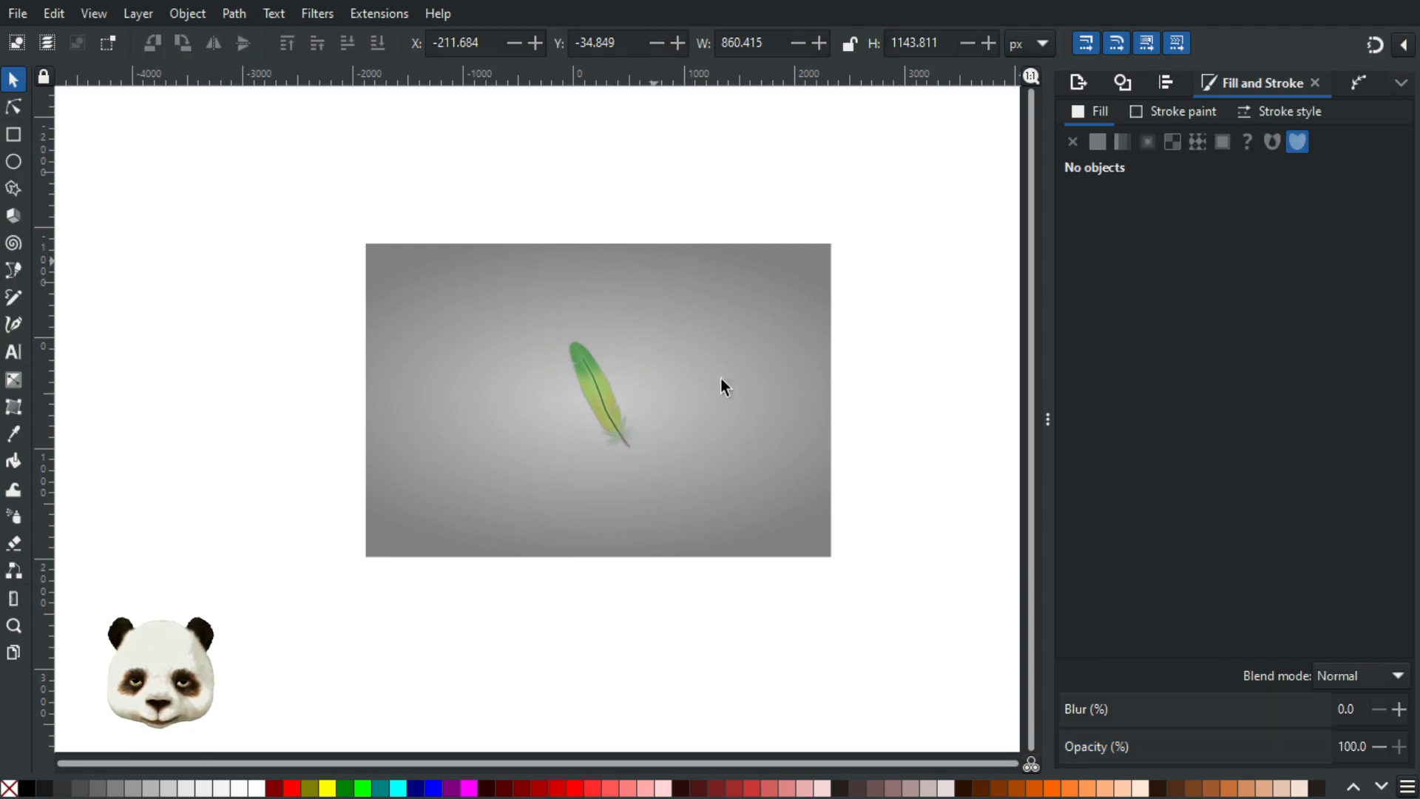
- Set the olive-gradient shape spanning the feather's vane to 90% opacity inside the group and deselect it
{"action": "scroll", "coordinate": [627, 419], "scroll_direction": "up", "scroll_amount": 2}
{"action": "left_click_drag", "start_coordinate": [633, 352], "coordinate": [698, 435]}
{"action": "scroll", "coordinate": [685, 433], "scroll_direction": "up", "scroll_amount": 1}
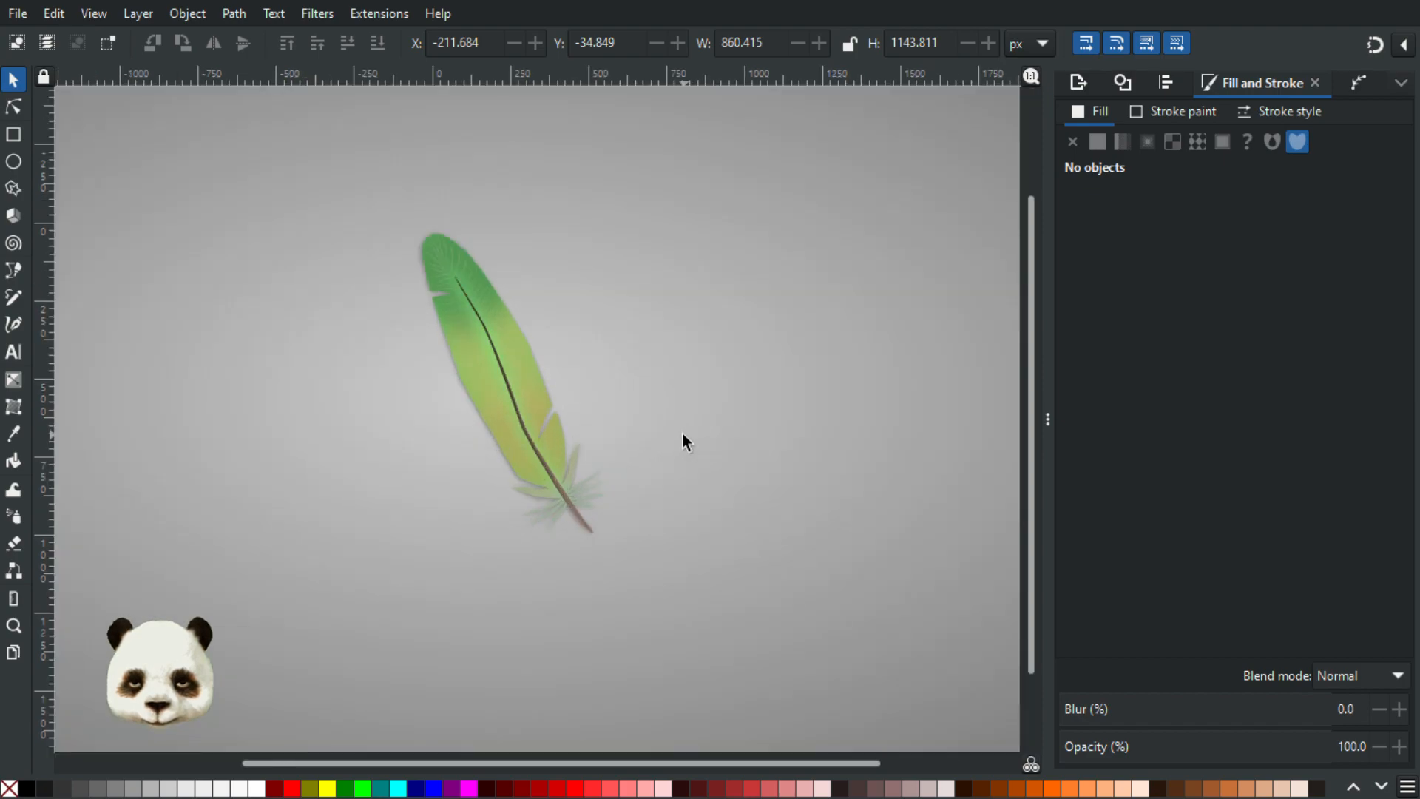
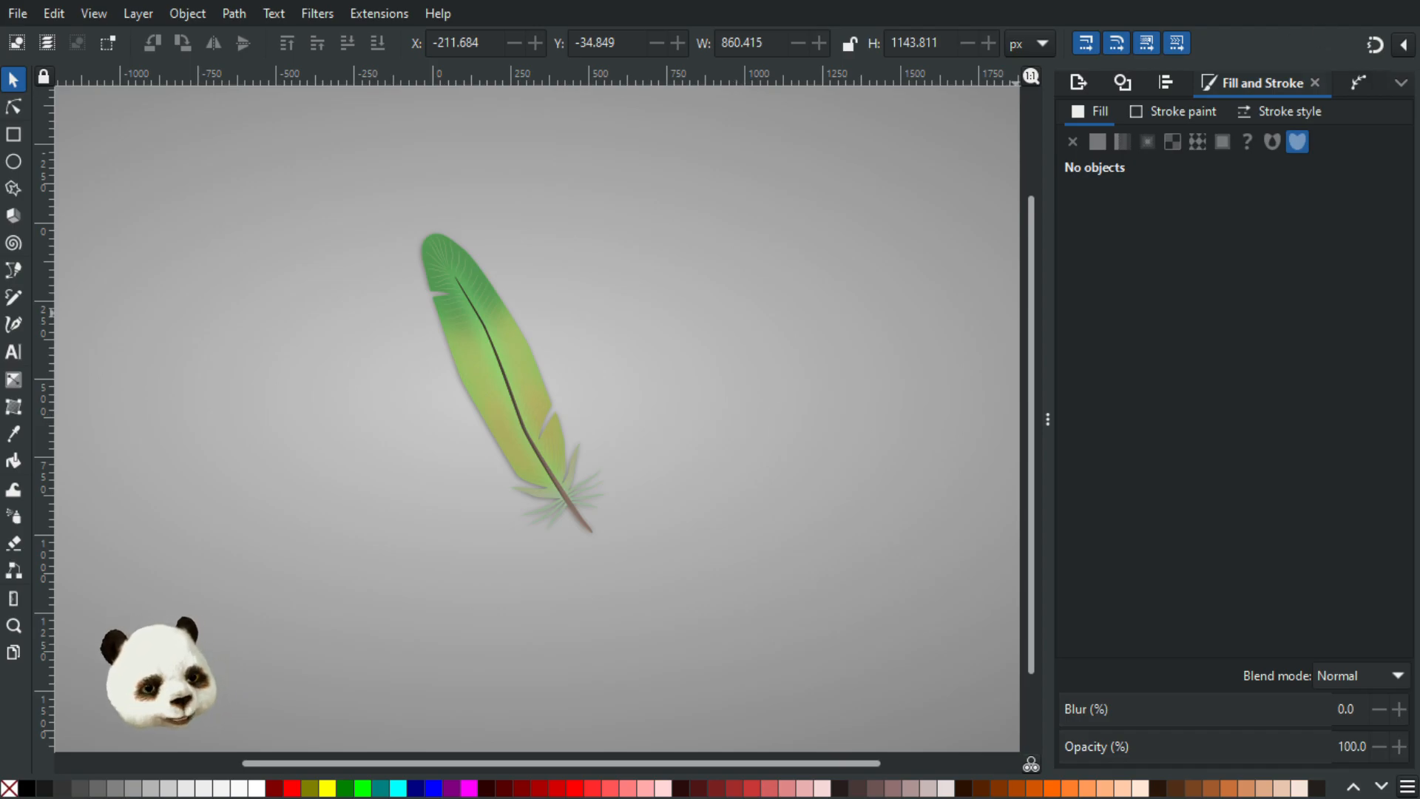
{"action": "key", "text": "alt+Tab"}
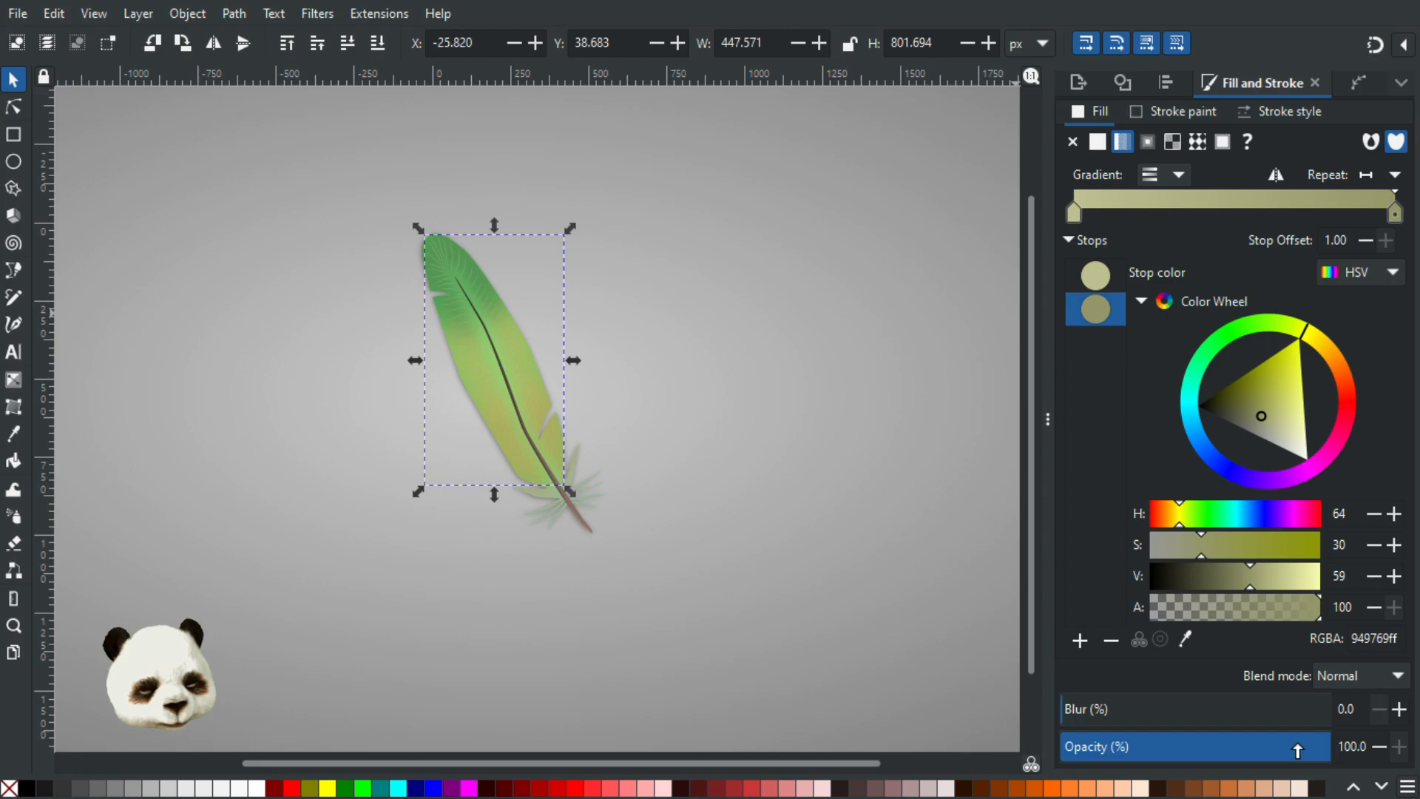
{"action": "left_click", "coordinate": [1297, 750]}
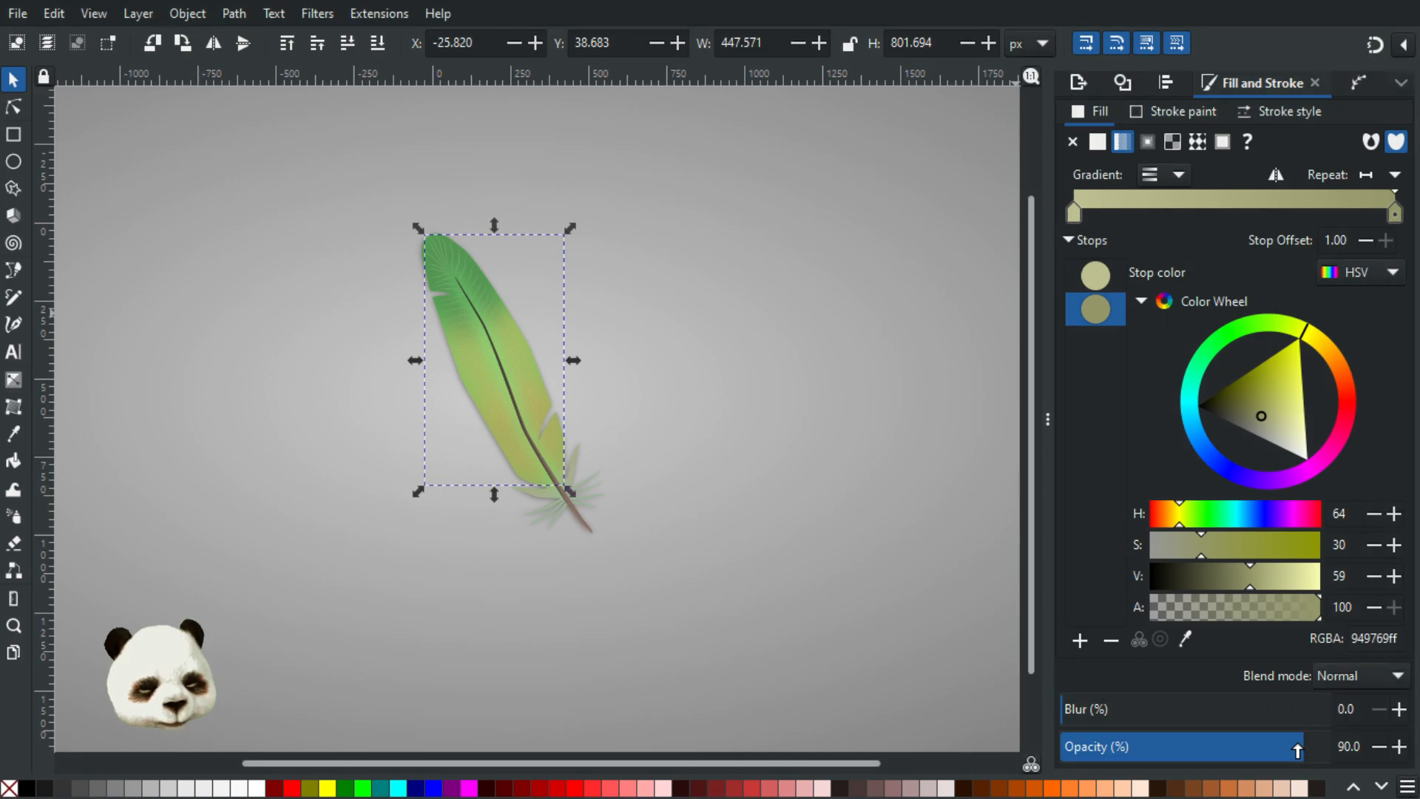
{"action": "left_click", "coordinate": [875, 410]}
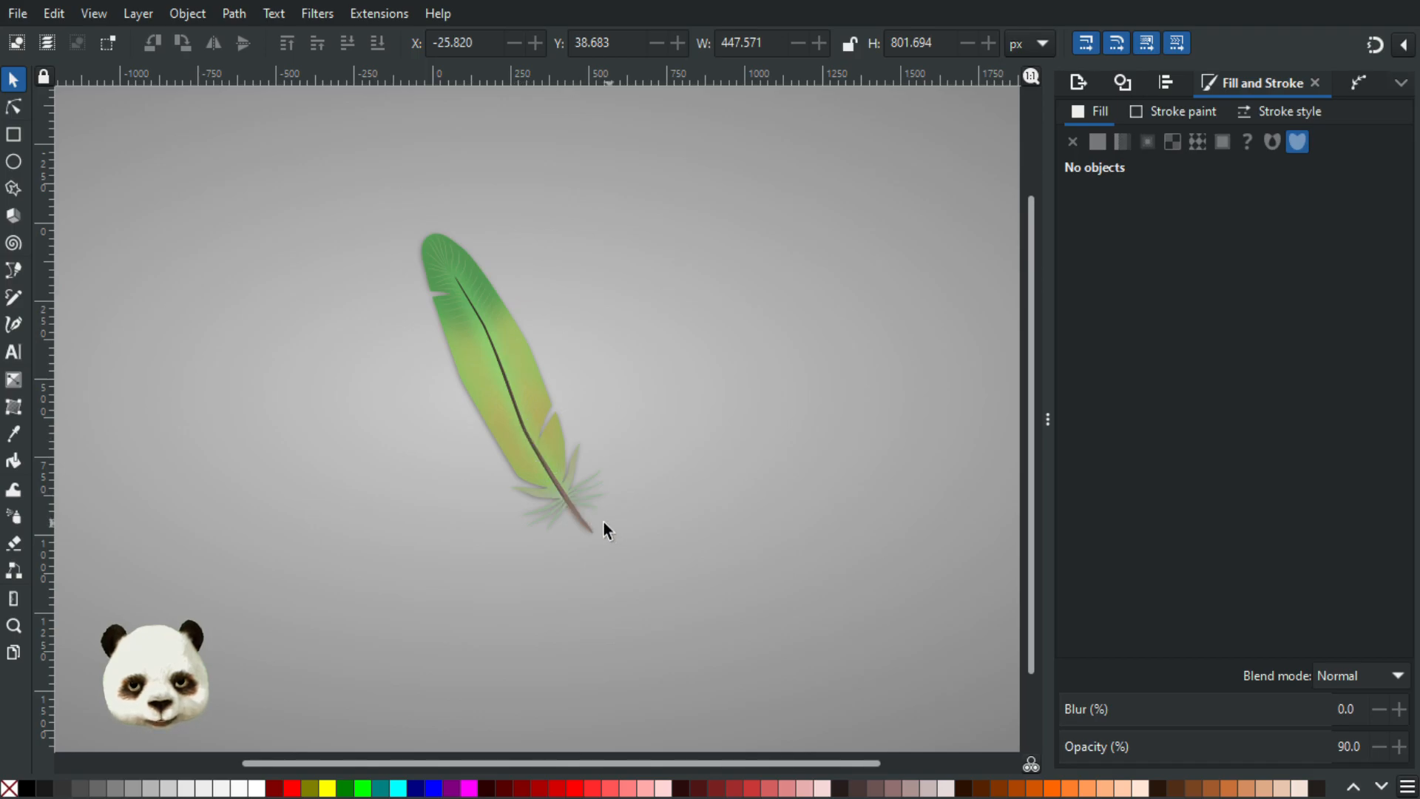
- Duplicate the background rectangle in front of the feather and give the copy a flat bluish-grey fill, #838591
{"action": "scroll", "coordinate": [434, 234], "scroll_direction": "up", "scroll_amount": 5, "text": "ctrl"}
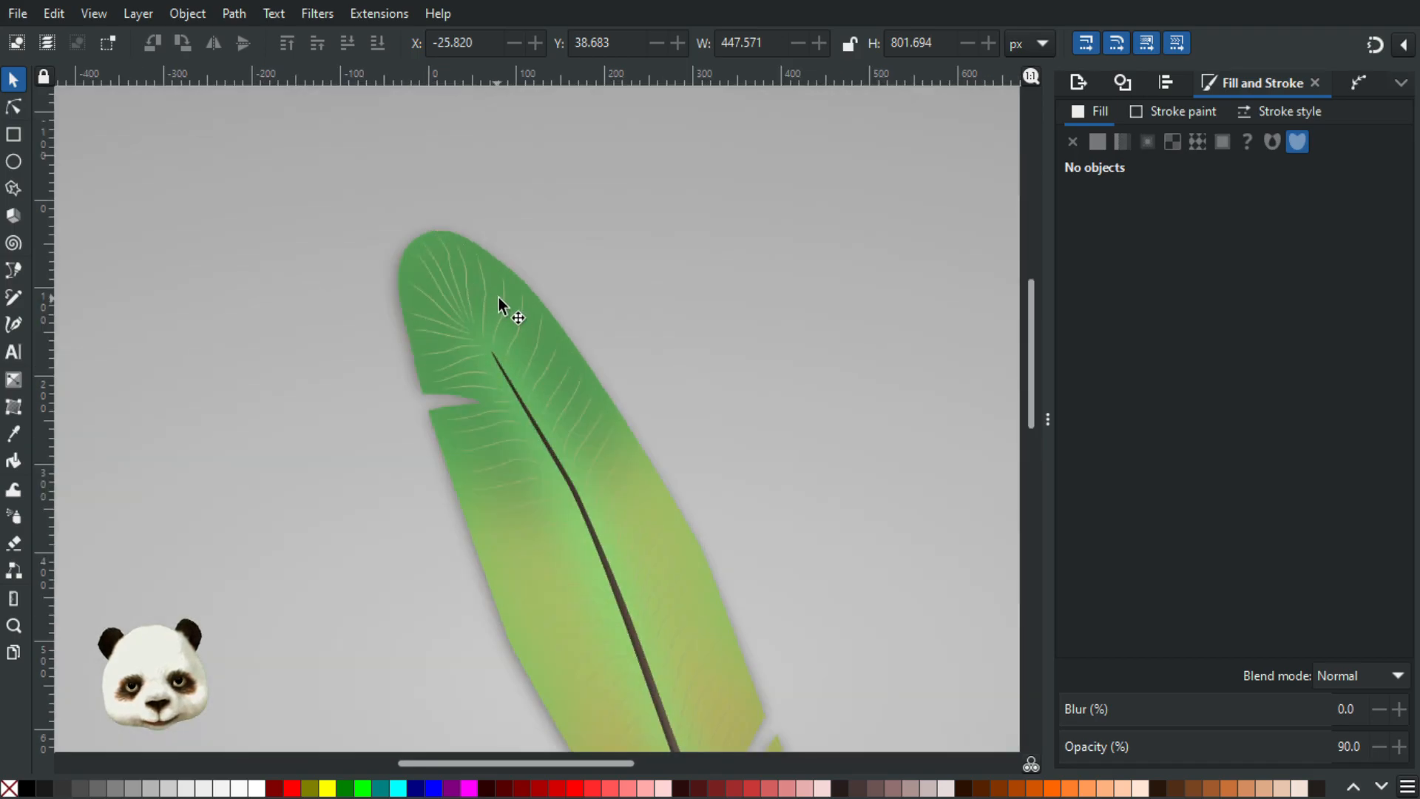
{"action": "scroll", "coordinate": [562, 336], "scroll_direction": "down", "scroll_amount": 6, "text": "ctrl"}
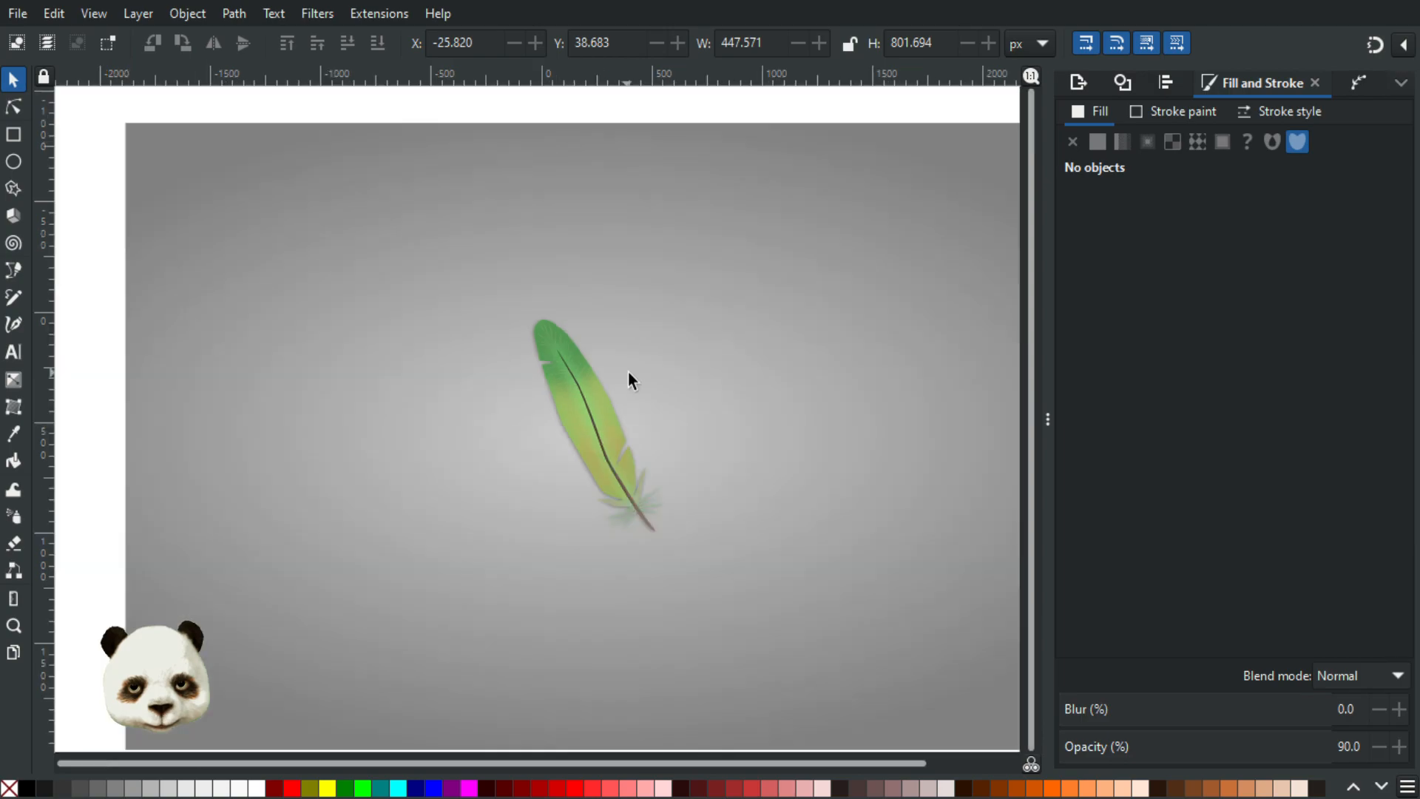
{"action": "left_click_drag", "start_coordinate": [714, 352], "coordinate": [663, 343]}
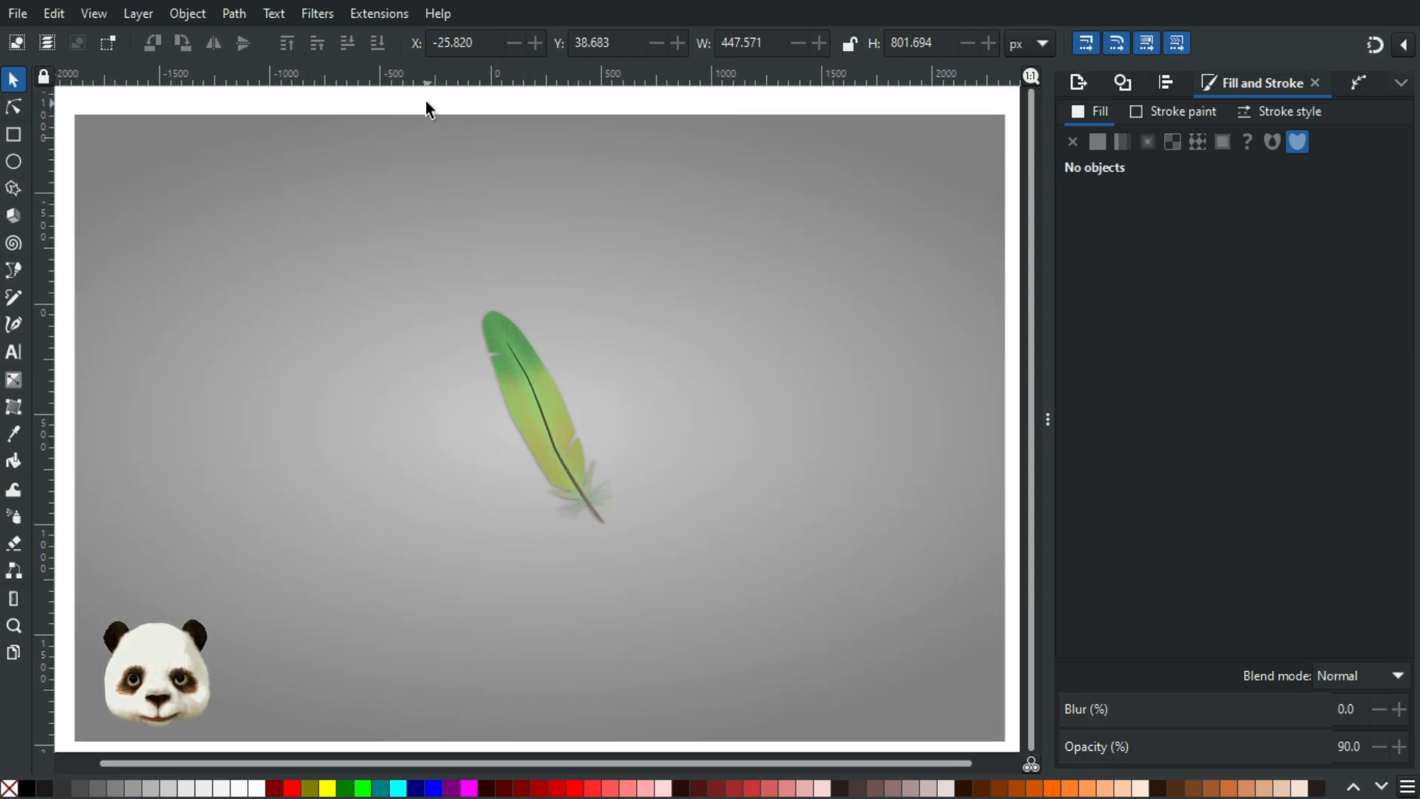
{"action": "key", "text": "Tab"}
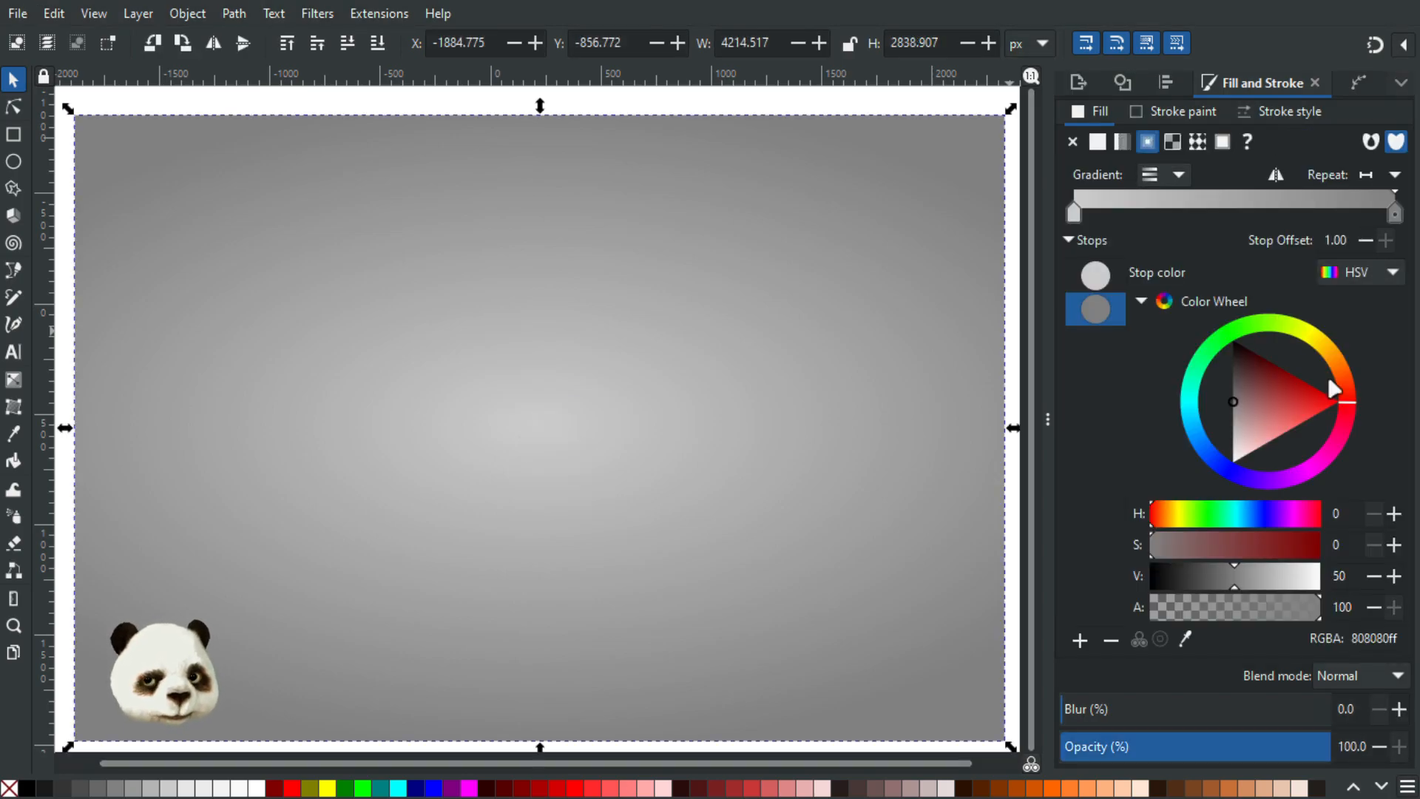
{"action": "left_click", "coordinate": [152, 791]}
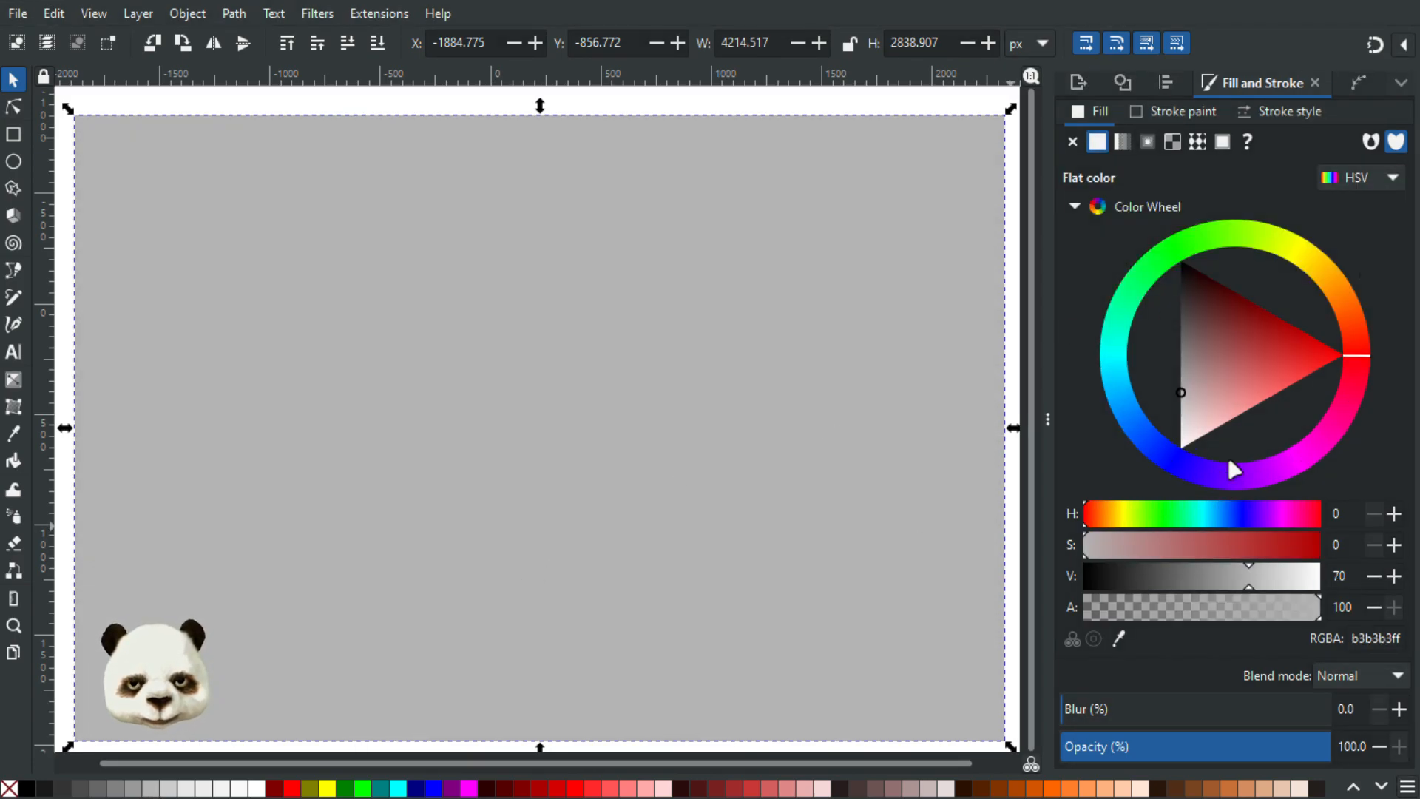
{"action": "mouse_move", "coordinate": [1152, 446]}
{"action": "left_mouse_down"}
{"action": "mouse_move", "coordinate": [1137, 407]}
{"action": "mouse_move", "coordinate": [1156, 445]}
{"action": "left_mouse_up"}
{"action": "left_click_drag", "start_coordinate": [1222, 358], "coordinate": [1248, 309]}
{"action": "left_click", "coordinate": [1257, 317]}
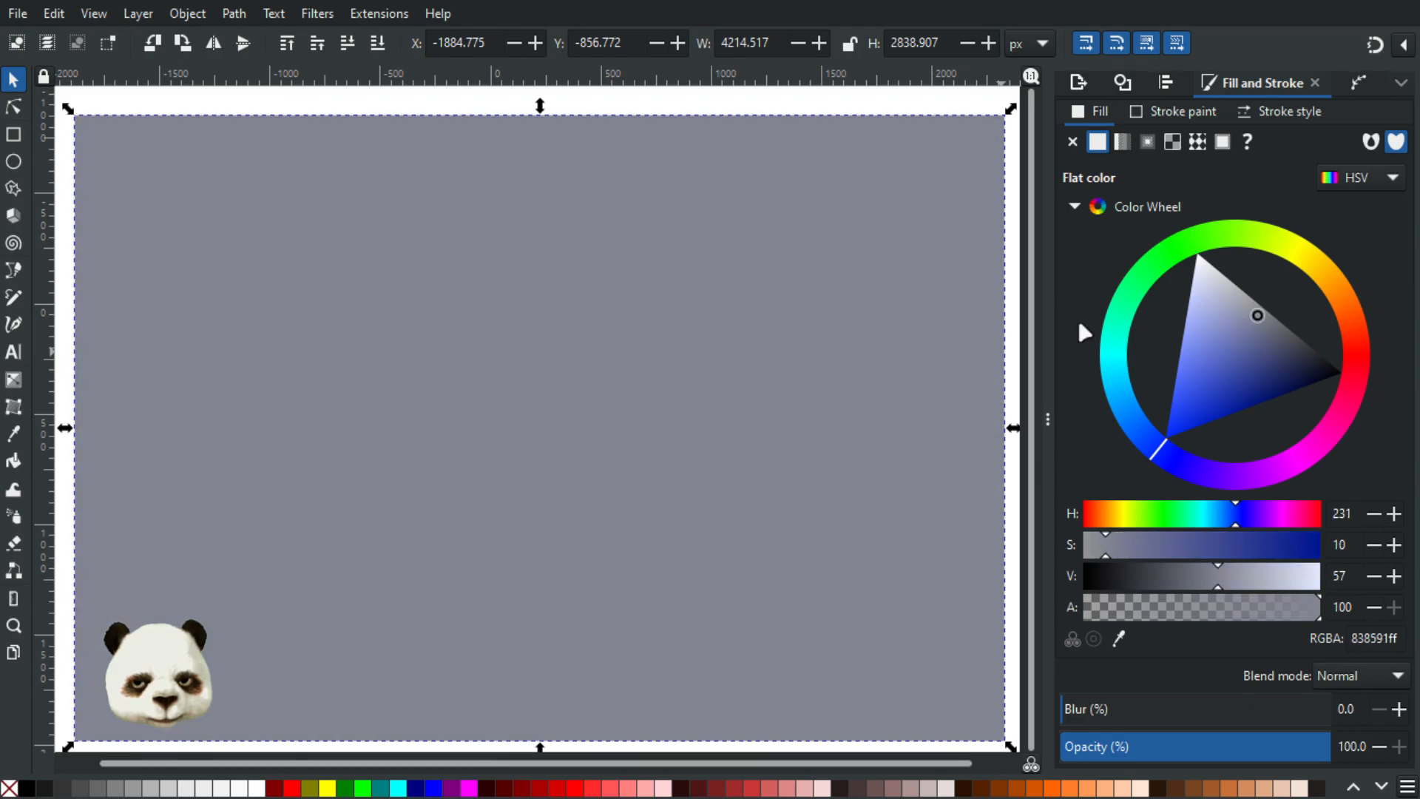
- Apply the Film Grain image effect to the bluish-grey rectangle
{"action": "scroll", "coordinate": [876, 310], "scroll_direction": "down", "scroll_amount": 3}
{"action": "left_click_drag", "start_coordinate": [789, 331], "coordinate": [630, 385]}
{"action": "scroll", "coordinate": [638, 351], "scroll_direction": "up", "scroll_amount": 2}
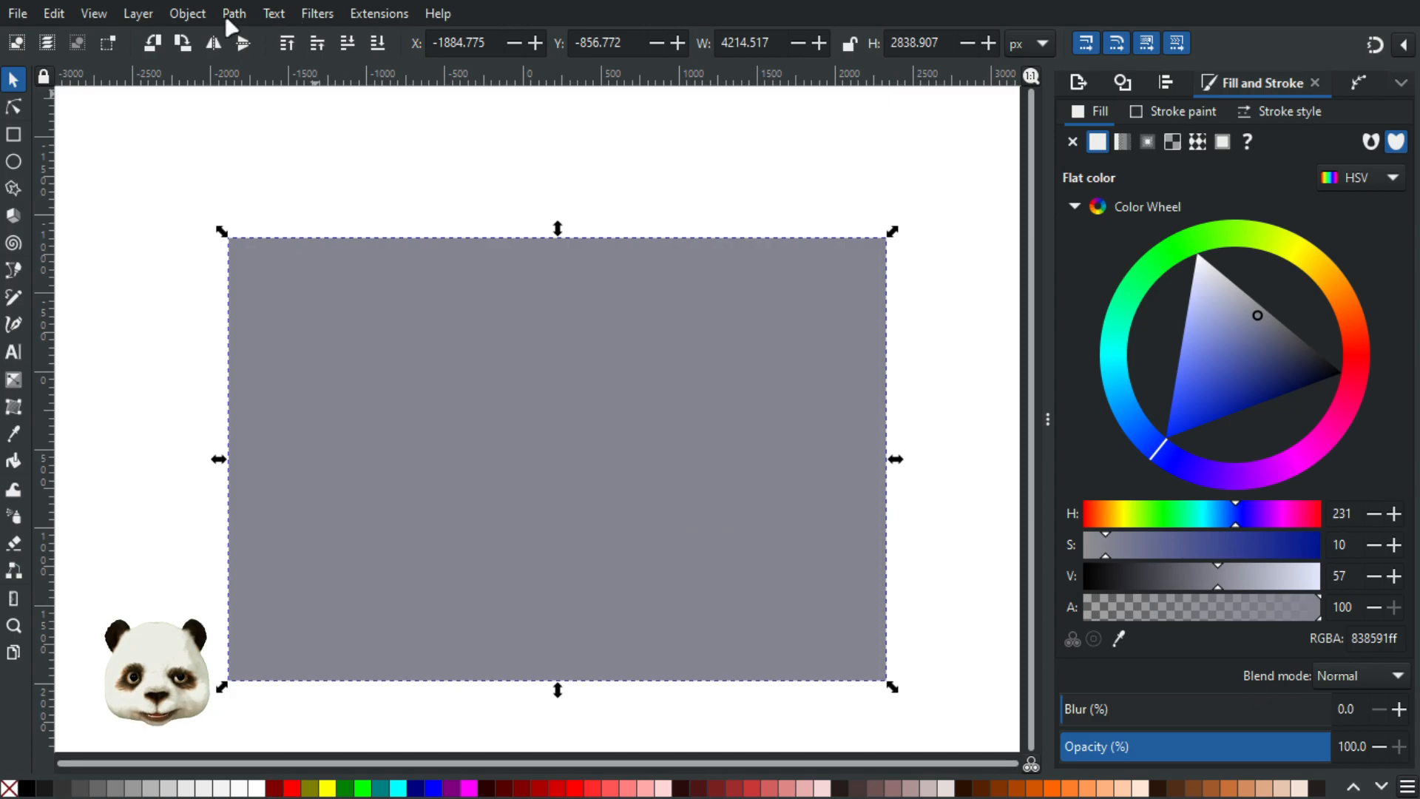
{"action": "left_click", "coordinate": [318, 17]}
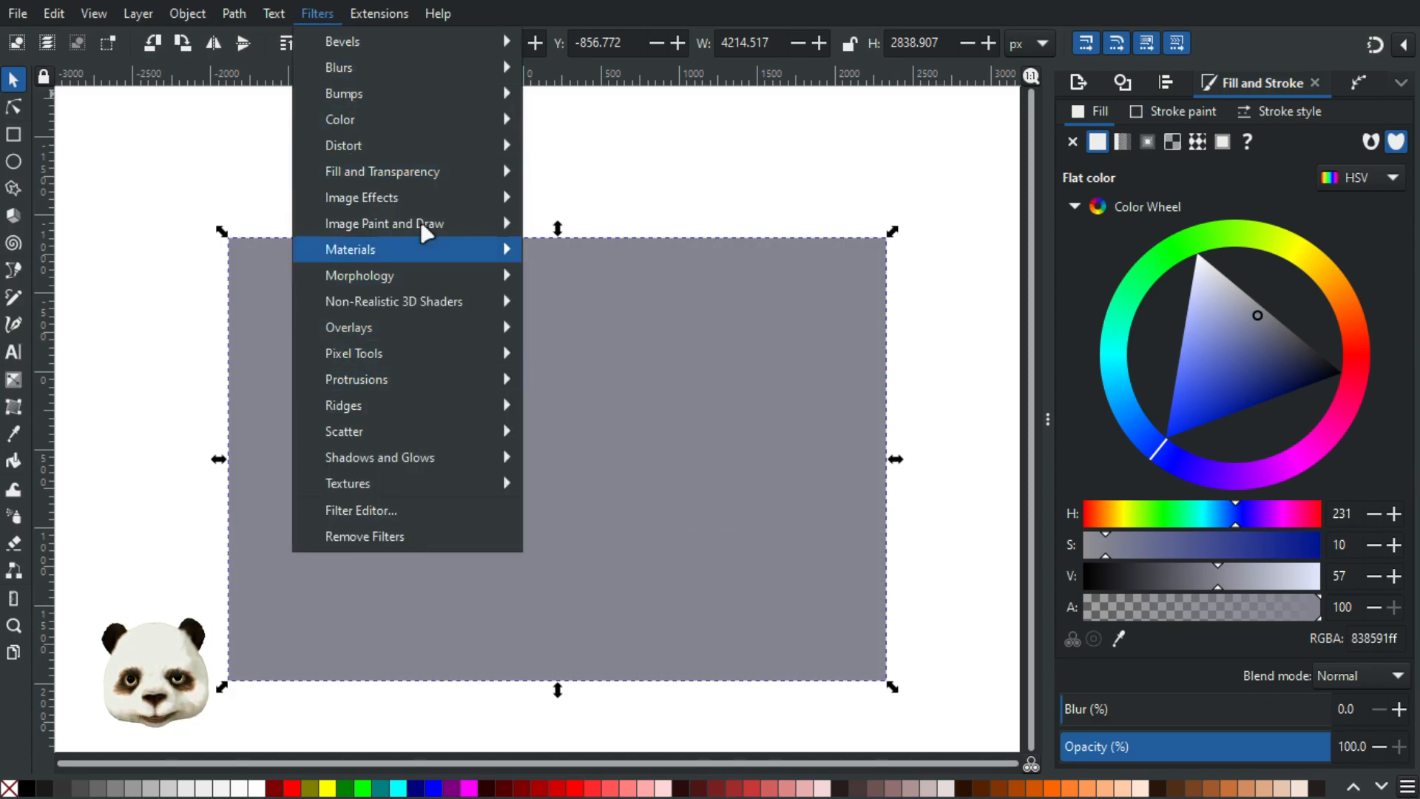
{"action": "mouse_move", "coordinate": [438, 197]}
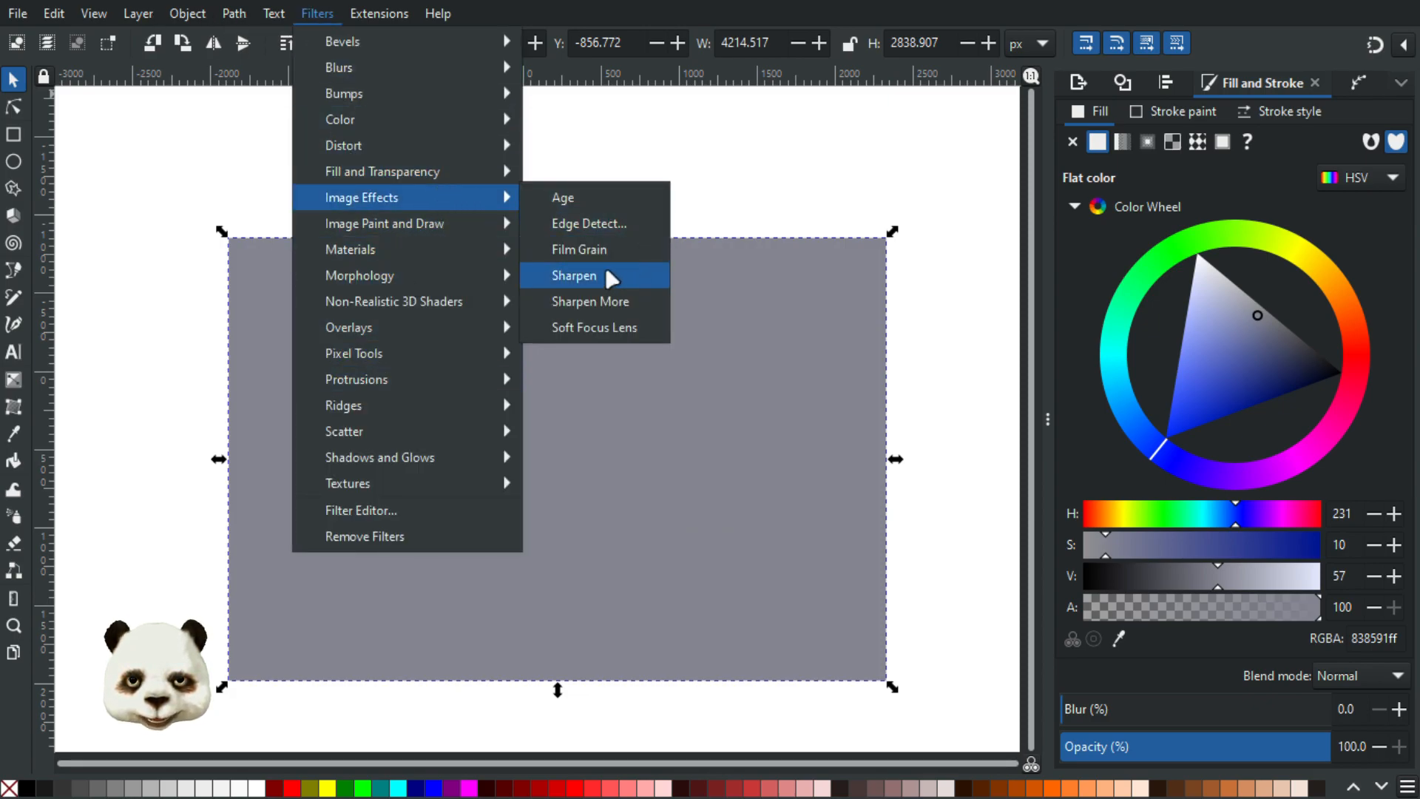
{"action": "left_click", "coordinate": [597, 244]}
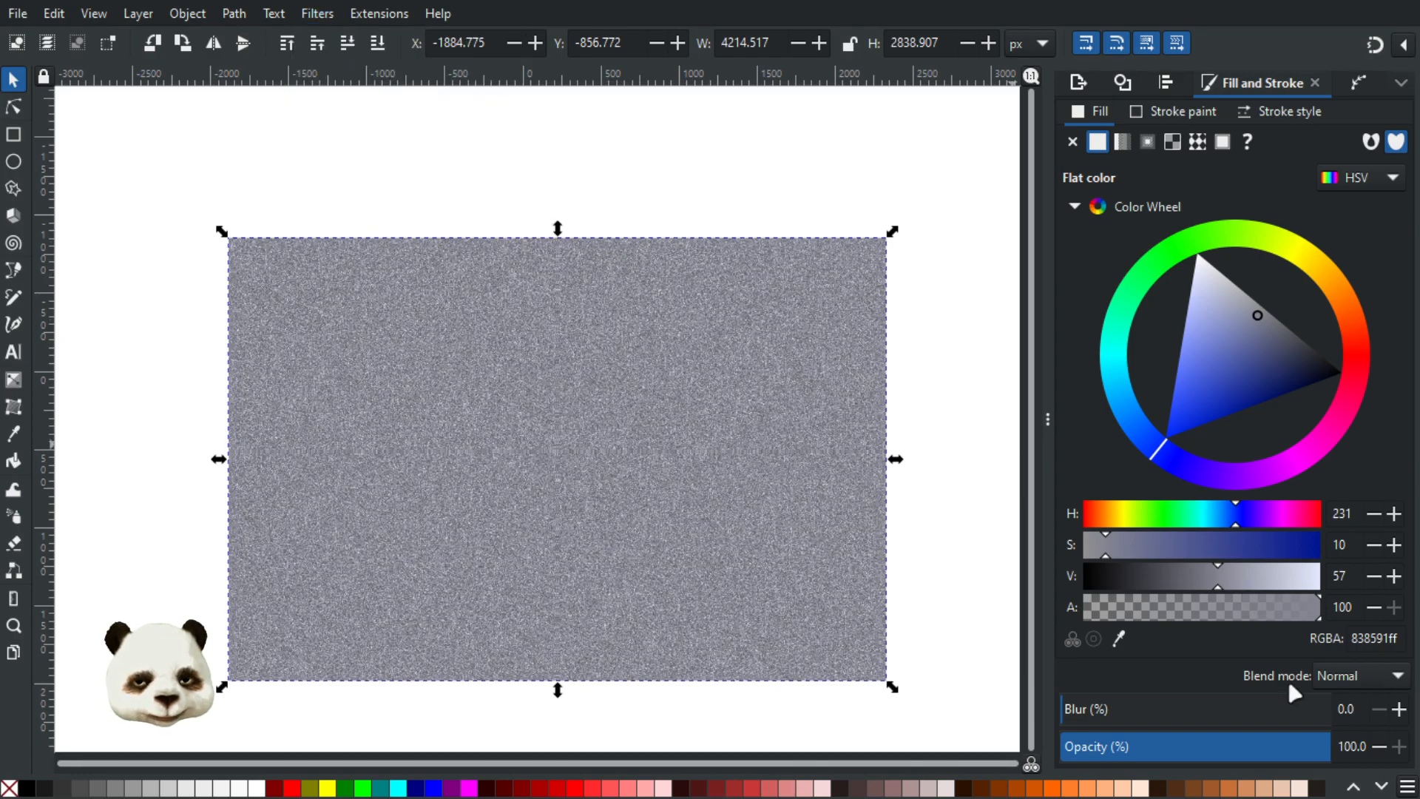
- Set the grainy rectangle's blend mode to Soft Light over the feather and background
{"action": "left_click", "coordinate": [1358, 676]}
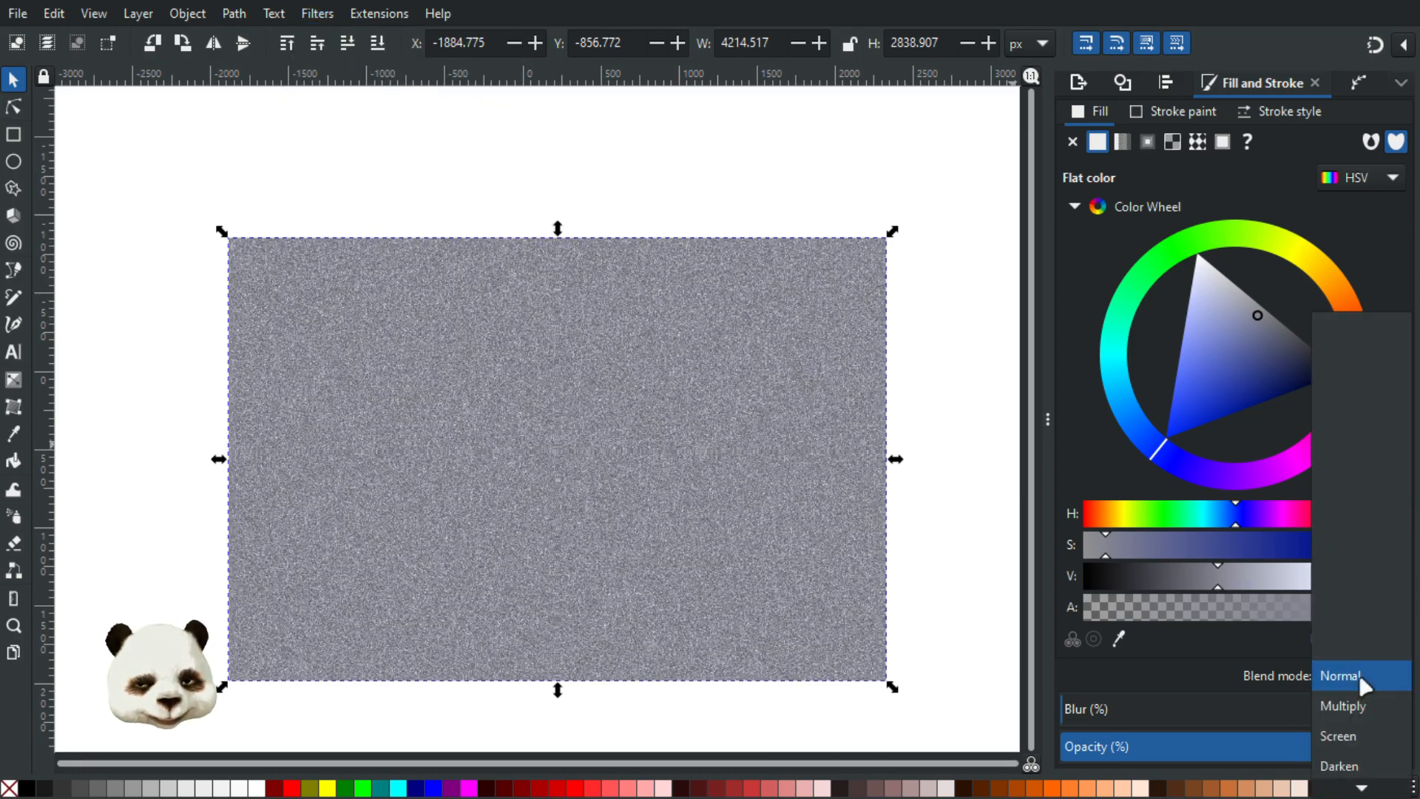
{"action": "scroll", "coordinate": [1361, 680], "scroll_direction": "down", "scroll_amount": 10}
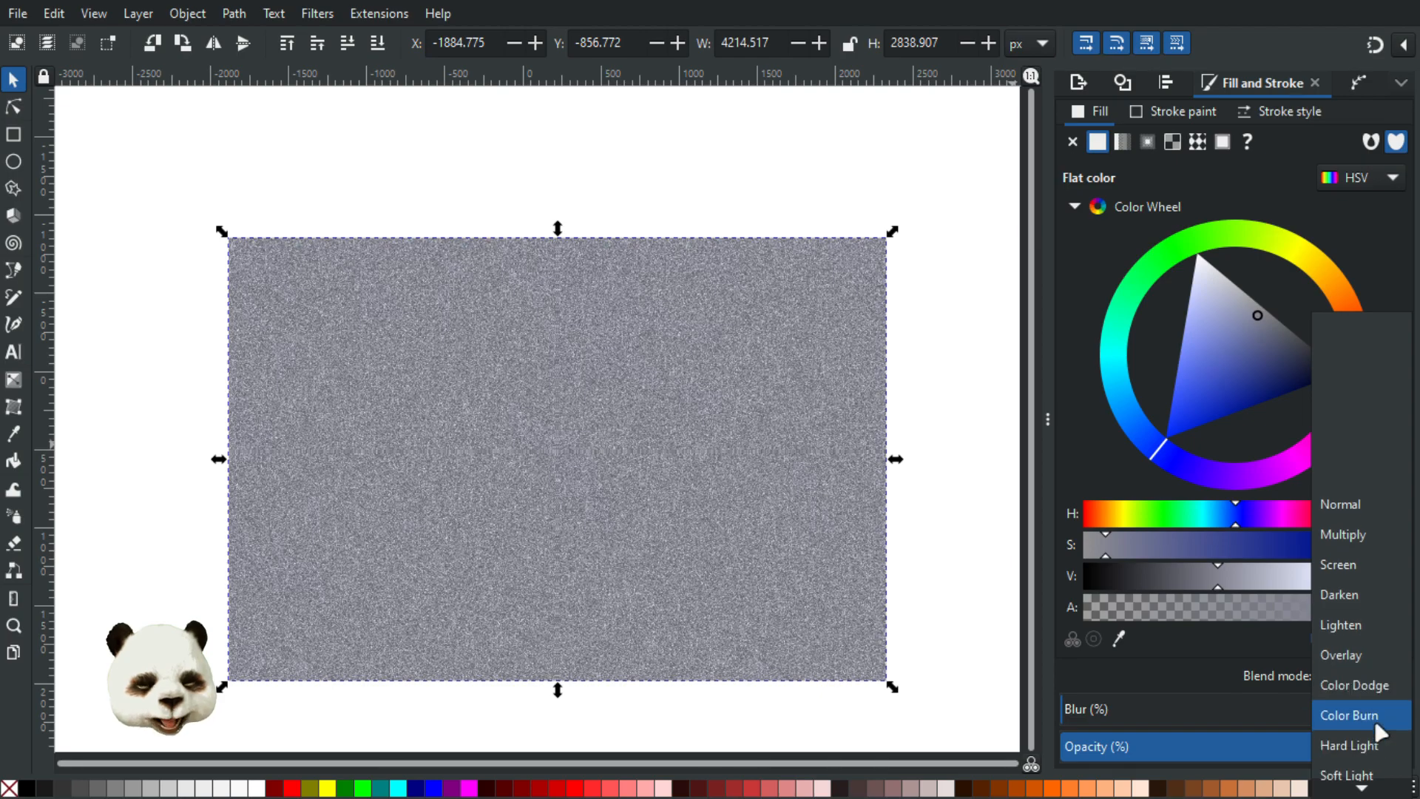
{"action": "scroll", "coordinate": [1374, 736], "scroll_direction": "down", "scroll_amount": 2}
{"action": "left_click", "coordinate": [1347, 759]}
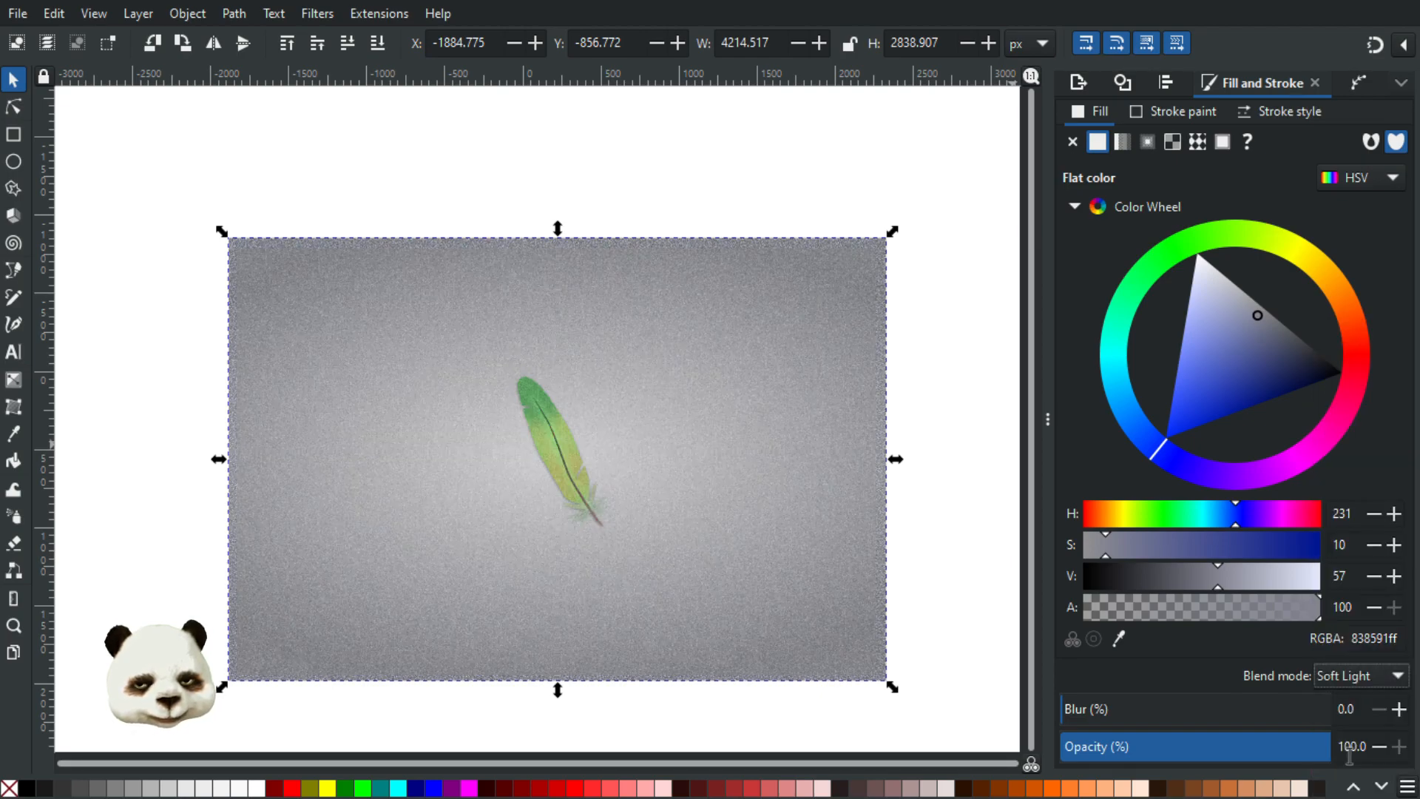
{"action": "scroll", "coordinate": [957, 625], "scroll_direction": "up", "scroll_amount": 1, "text": "ctrl"}
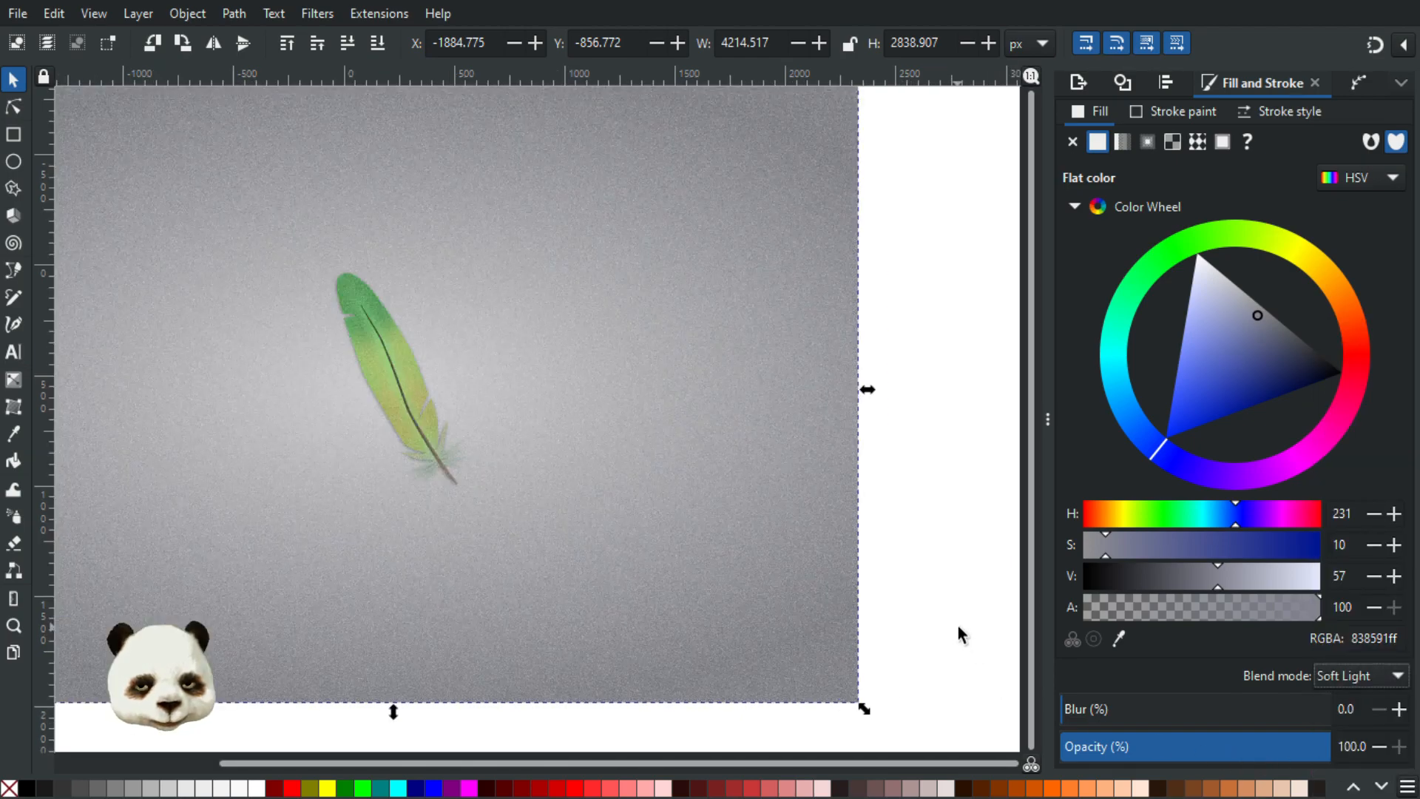
- Lower the grainy overlay rectangle's opacity to 7%
{"action": "left_click", "coordinate": [1194, 749]}
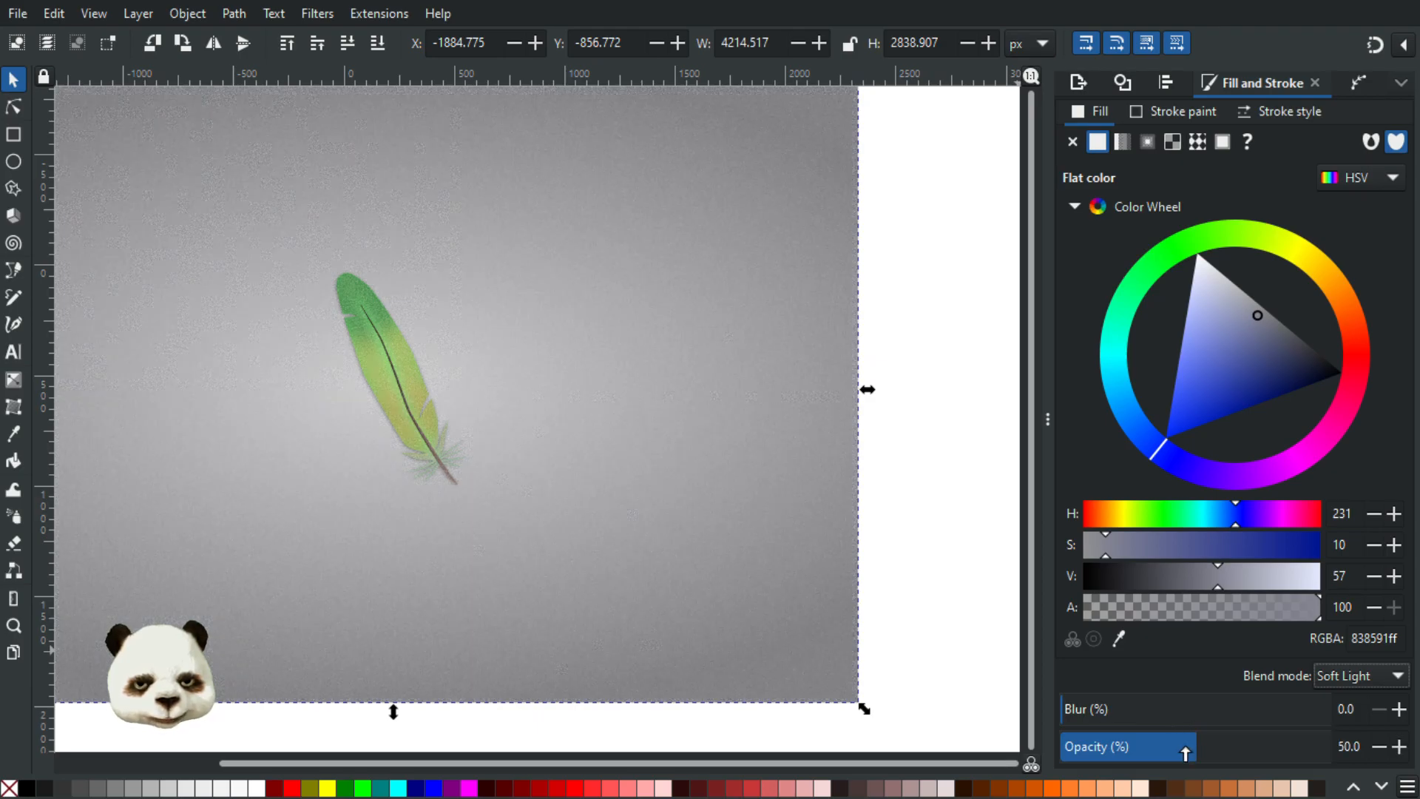
{"action": "left_click_drag", "start_coordinate": [1148, 752], "coordinate": [1085, 746]}
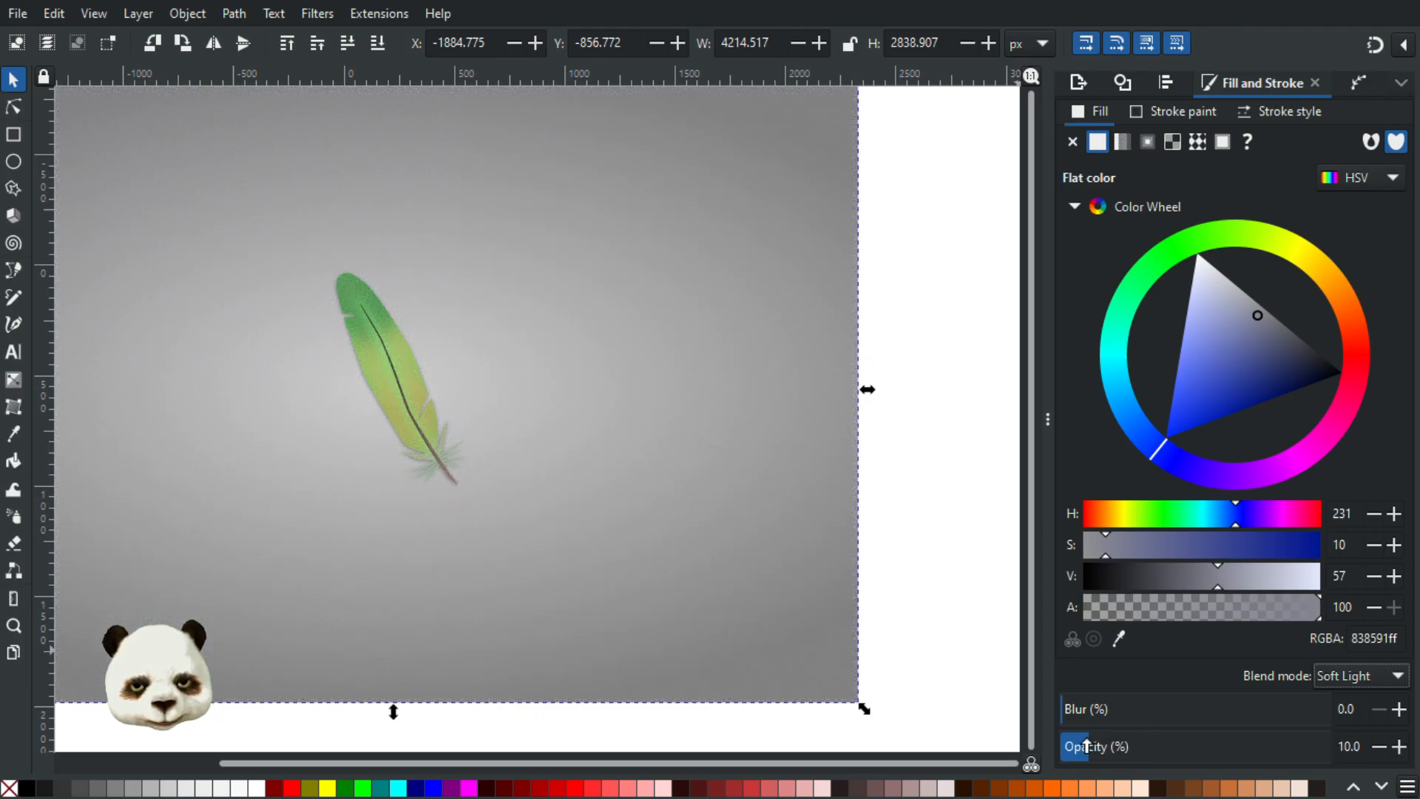
{"action": "scroll", "coordinate": [381, 429], "scroll_direction": "up", "scroll_amount": 3, "text": "ctrl"}
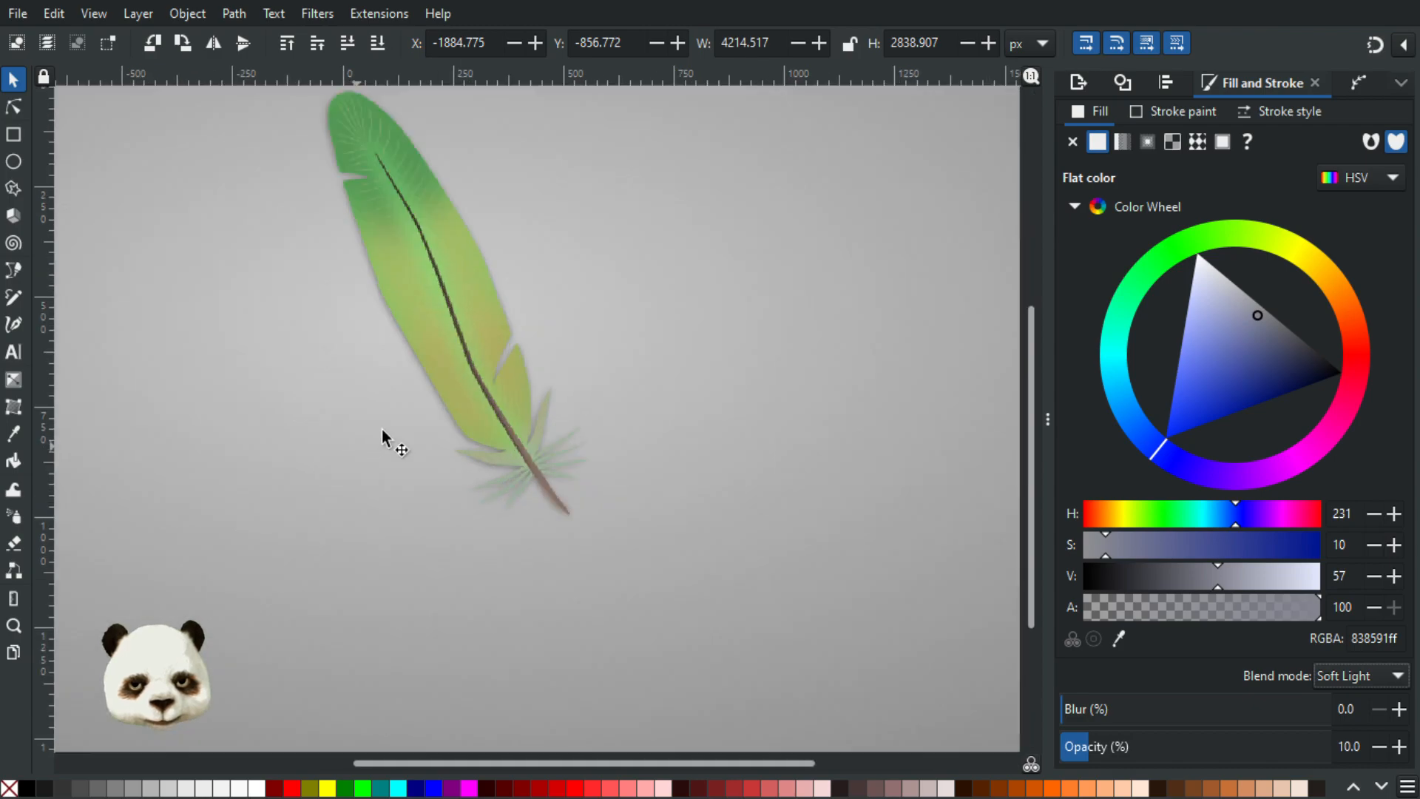
{"action": "scroll", "coordinate": [422, 443], "scroll_direction": "down", "scroll_amount": 4, "text": "ctrl"}
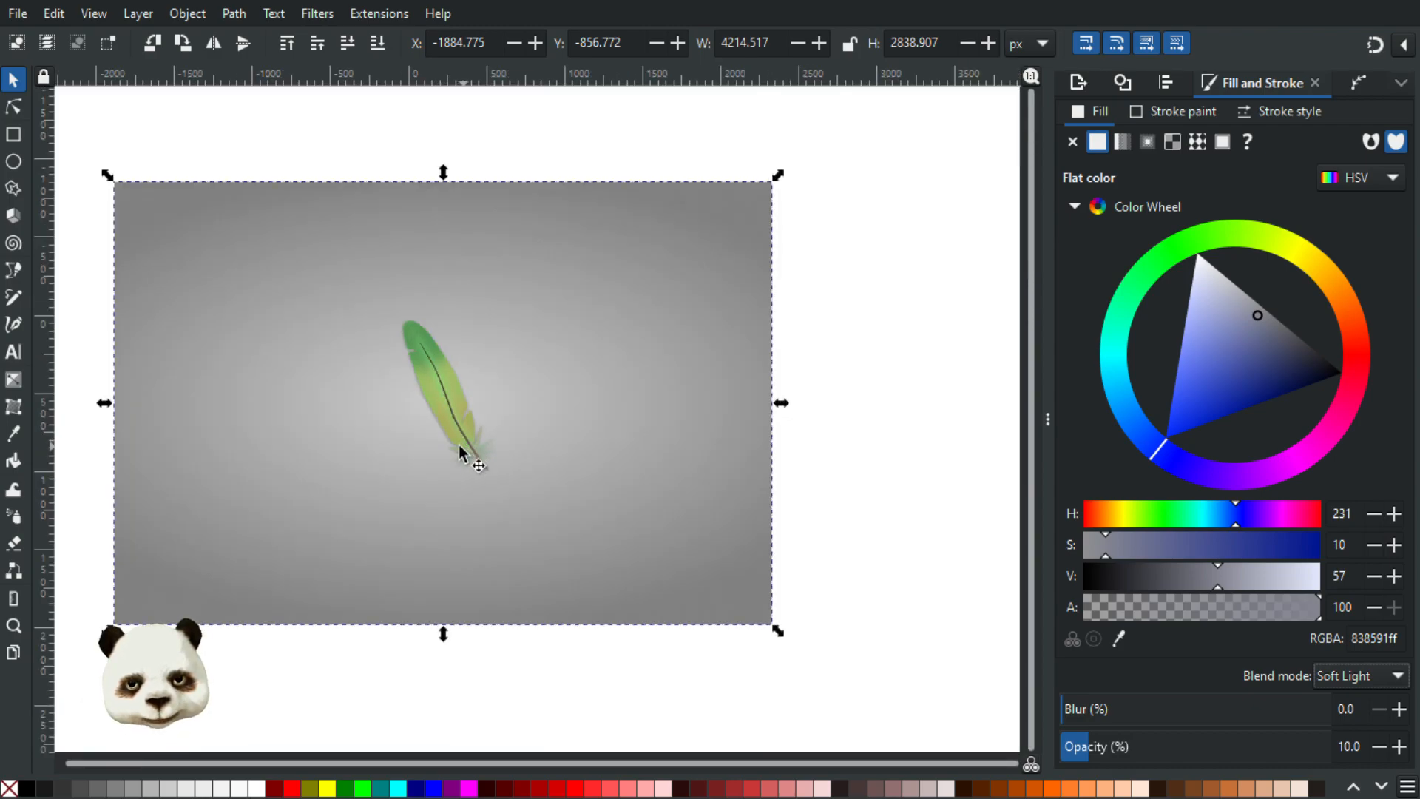
{"action": "scroll", "coordinate": [470, 433], "scroll_direction": "up", "scroll_amount": 2, "text": "ctrl"}
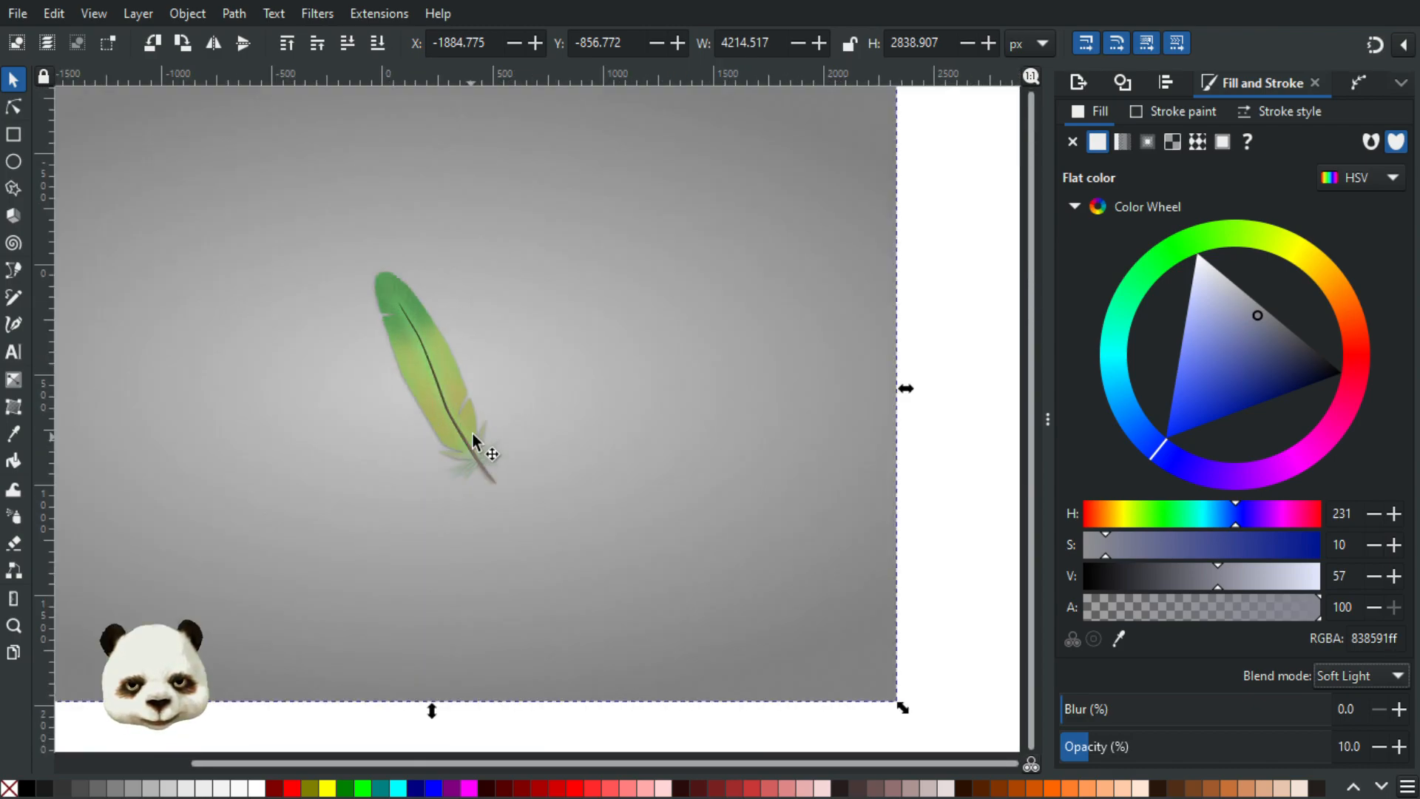
{"action": "left_click", "coordinate": [1378, 747]}
{"action": "left_click", "coordinate": [1378, 746]}
{"action": "left_click", "coordinate": [1378, 747]}
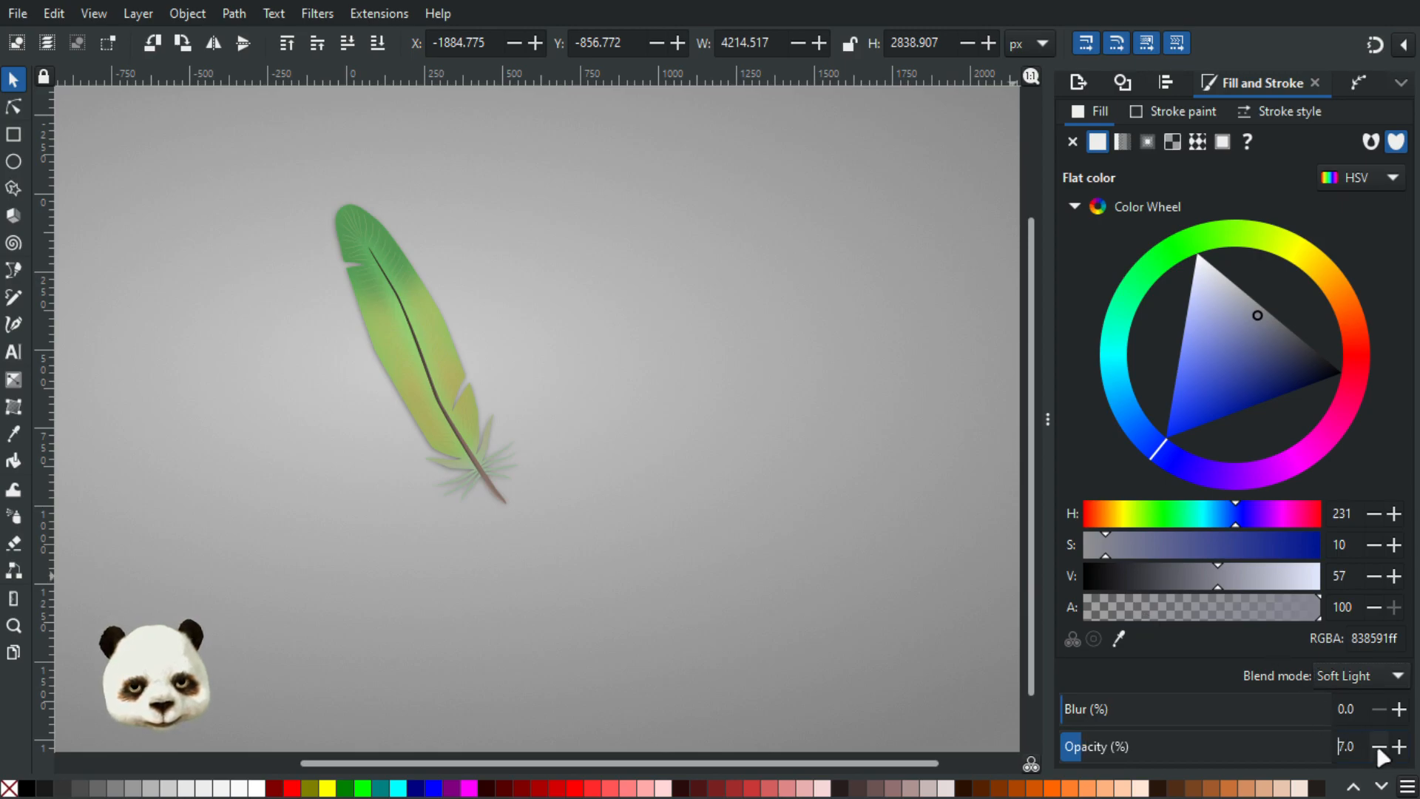
- Examine the feather and background under the grain overlay, both close up and as a whole scene
{"action": "scroll", "coordinate": [592, 490], "scroll_direction": "down", "scroll_amount": 3, "text": "ctrl"}
{"action": "scroll", "coordinate": [550, 441], "scroll_direction": "up", "scroll_amount": 2, "text": "ctrl"}
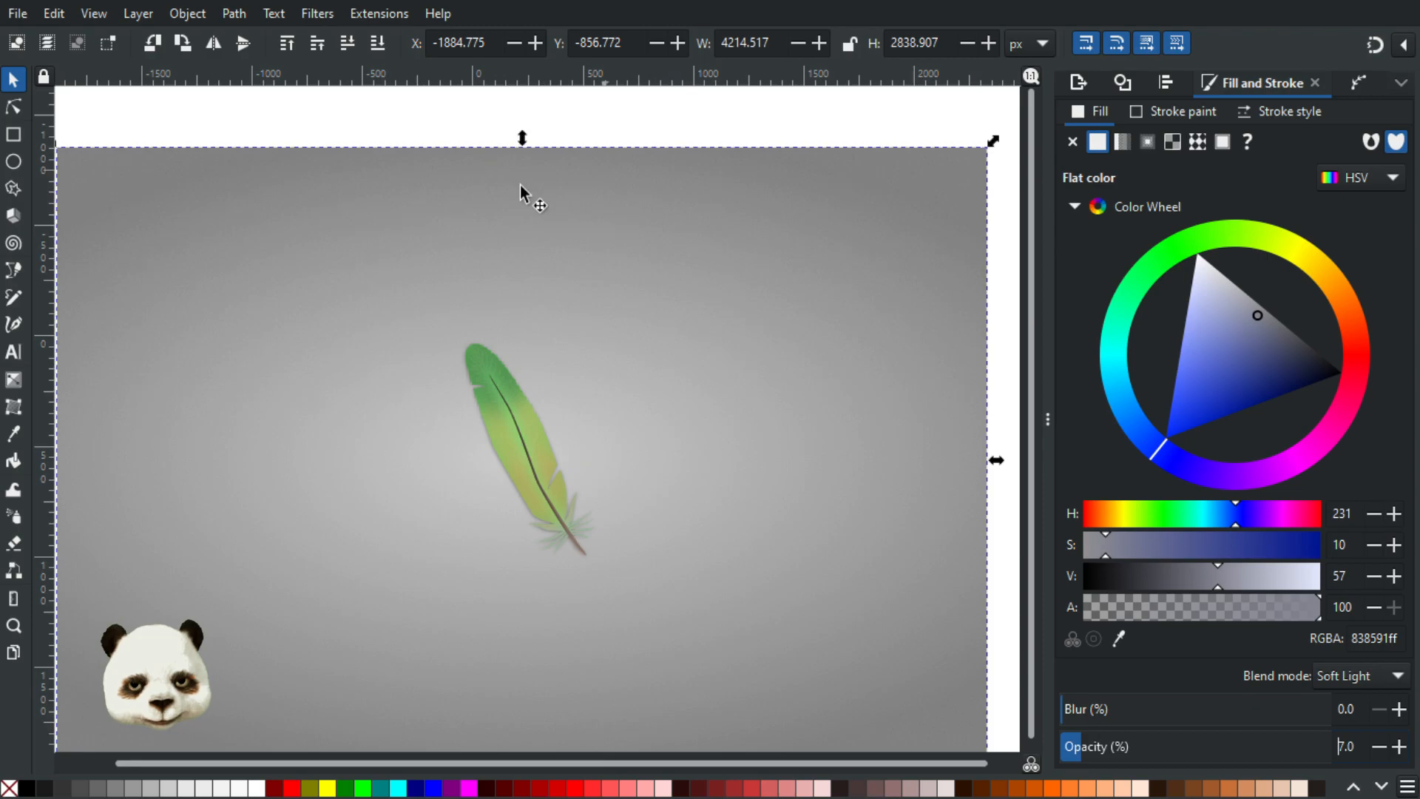
{"action": "scroll", "coordinate": [473, 394], "scroll_direction": "up", "scroll_amount": 4, "text": "ctrl"}
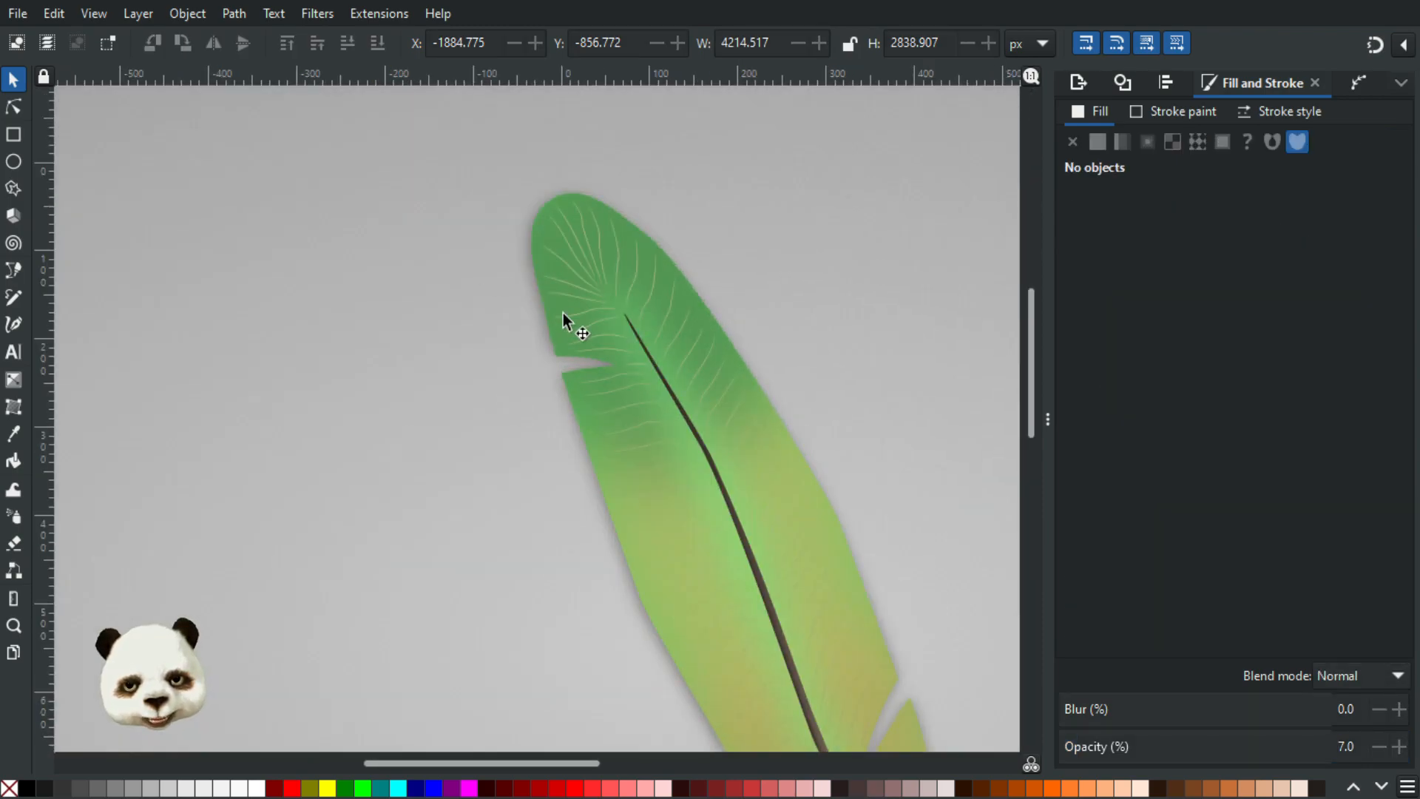
{"action": "scroll", "coordinate": [724, 414], "scroll_direction": "down", "scroll_amount": 2, "text": "ctrl"}
{"action": "scroll", "coordinate": [659, 339], "scroll_direction": "down", "scroll_amount": 2, "text": "ctrl"}
{"action": "left_click_drag", "start_coordinate": [612, 364], "coordinate": [562, 356]}
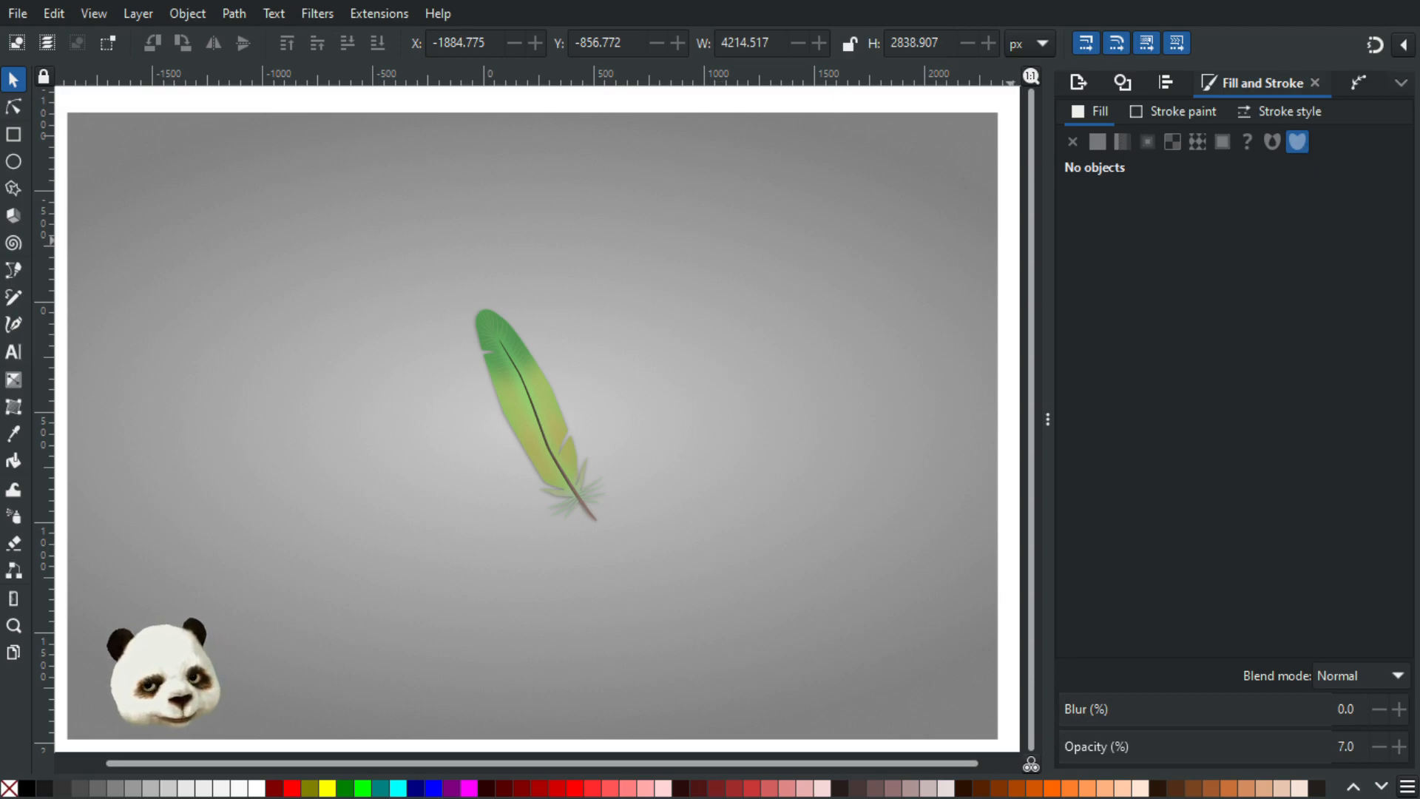
{"action": "key", "text": "alt+Tab"}
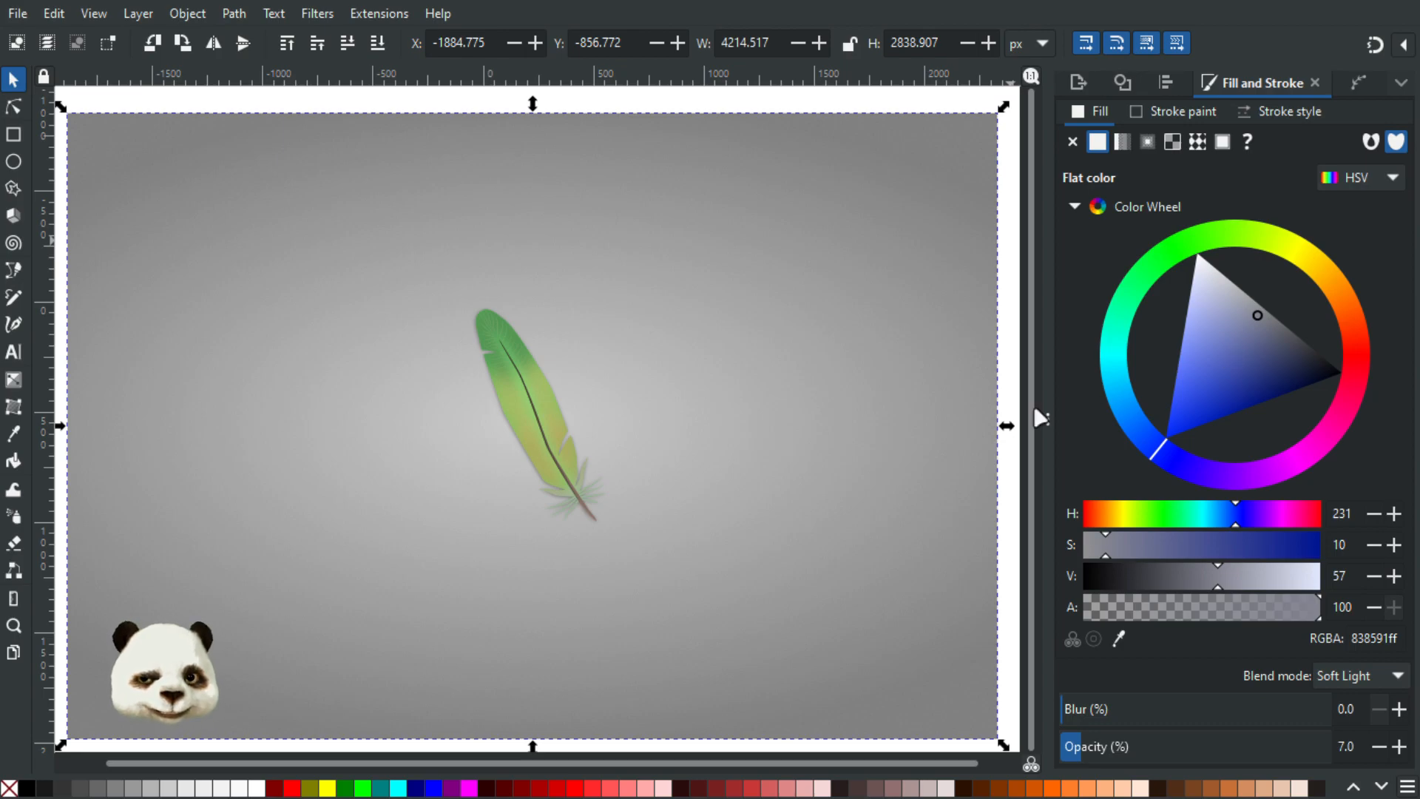
{"action": "scroll", "coordinate": [494, 485], "scroll_direction": "up", "scroll_amount": 2}
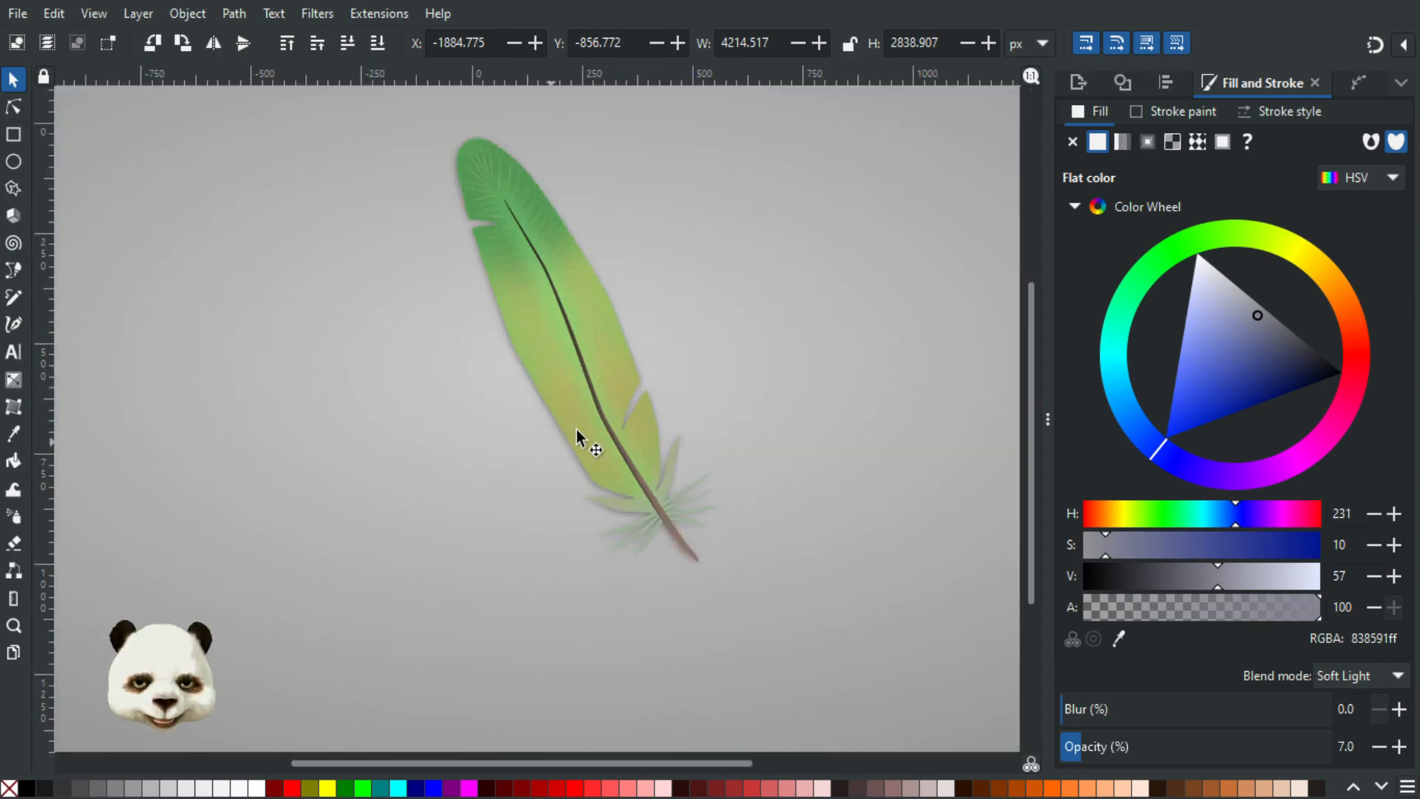
{"action": "scroll", "coordinate": [651, 433], "scroll_direction": "down", "scroll_amount": 2}
{"action": "scroll", "coordinate": [669, 427], "scroll_direction": "up", "scroll_amount": 1}
{"action": "mouse_move", "coordinate": [672, 424]}
{"action": "left_mouse_down"}
{"action": "mouse_move", "coordinate": [615, 450]}
{"action": "mouse_move", "coordinate": [574, 436]}
{"action": "mouse_move", "coordinate": [649, 436]}
{"action": "left_mouse_up"}
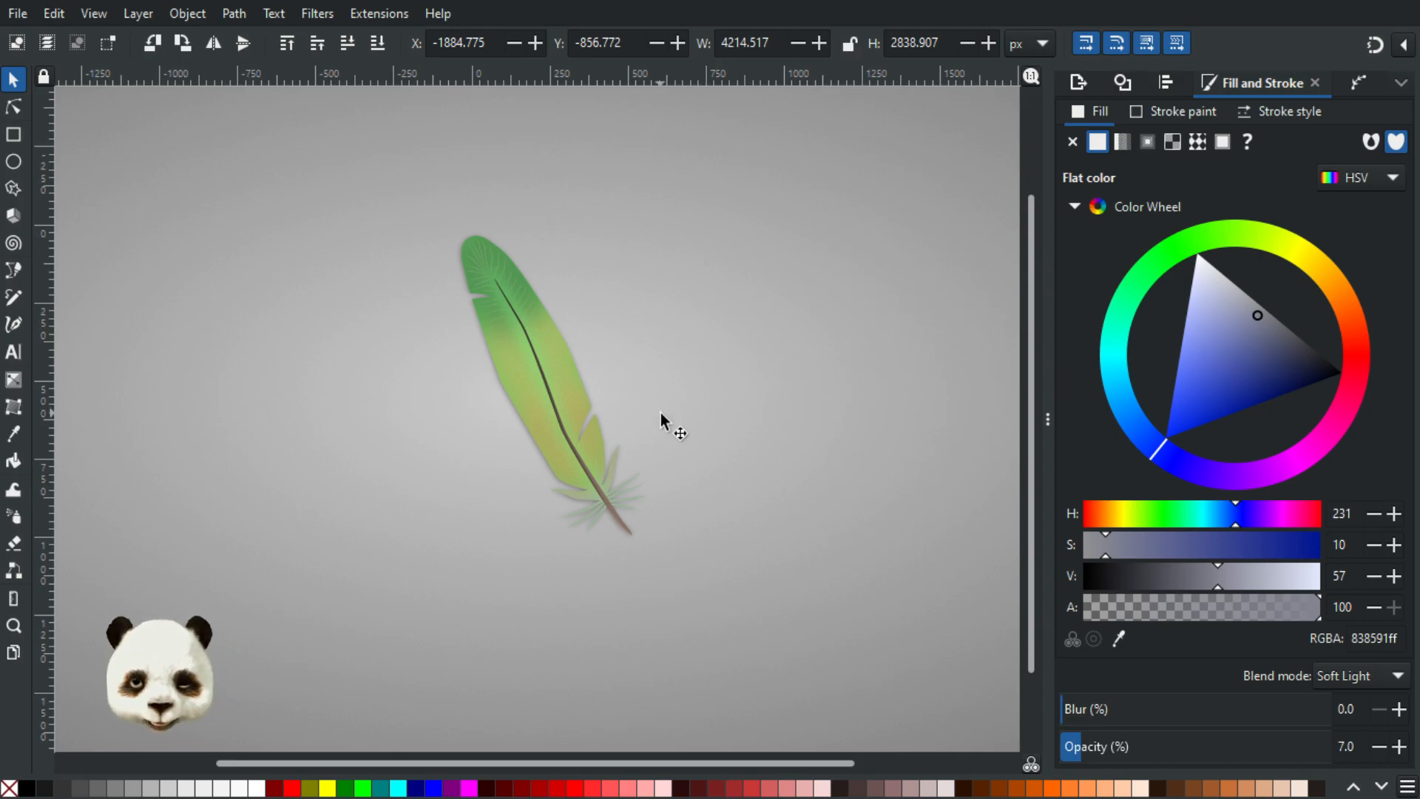
{"action": "key", "text": "b"}
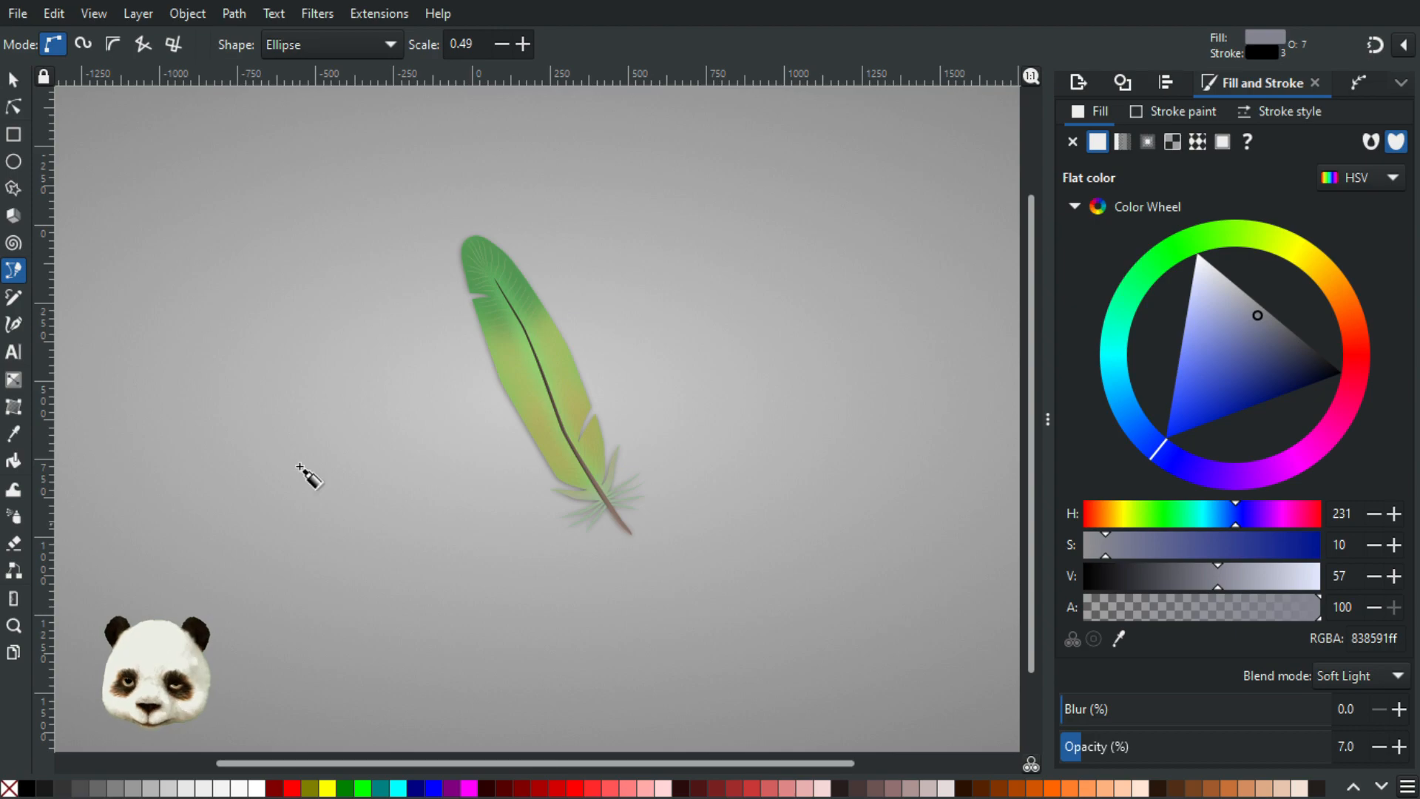
{"action": "left_click", "coordinate": [14, 324]}
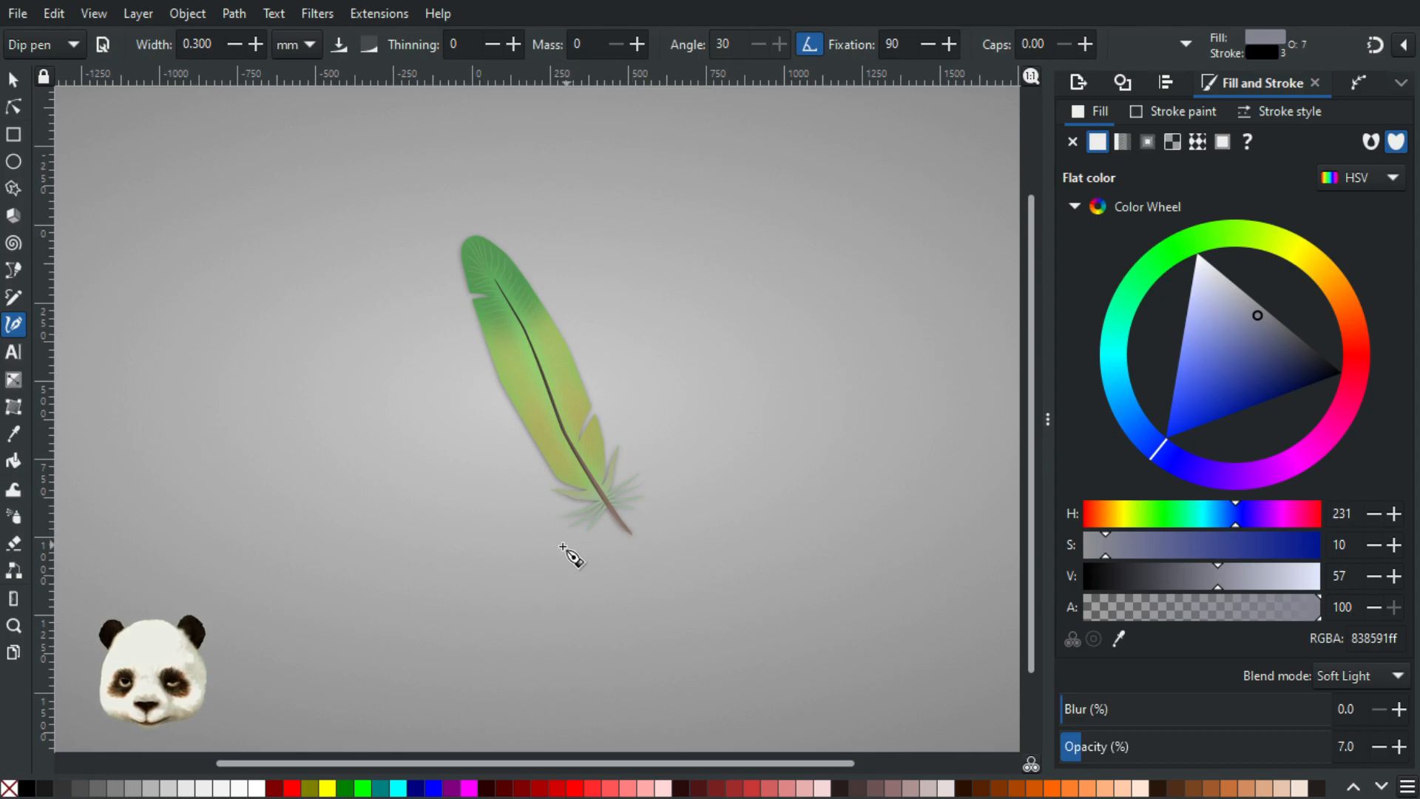
{"action": "left_click_drag", "start_coordinate": [272, 500], "coordinate": [260, 496]}
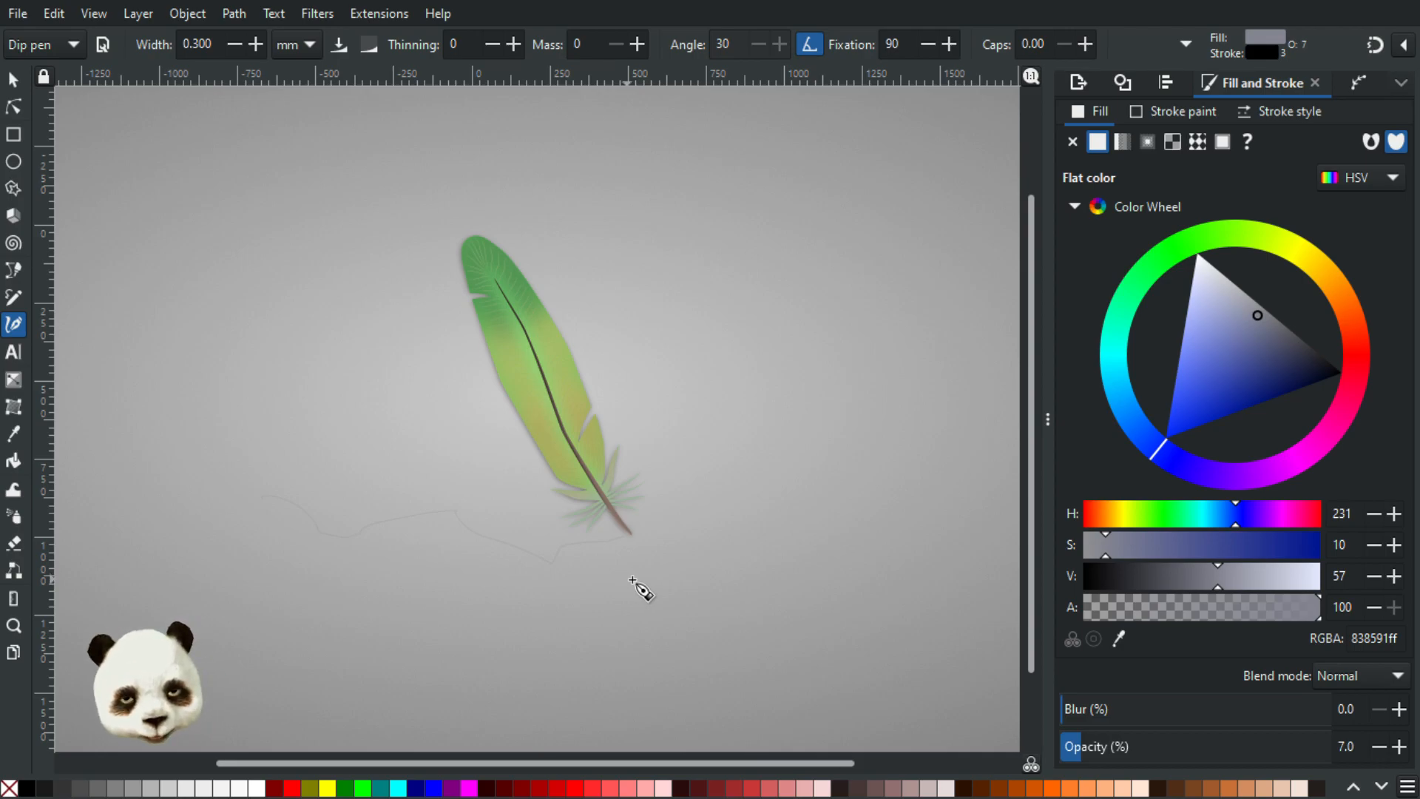
{"action": "key", "text": "Escape"}
{"action": "key", "text": "b"}
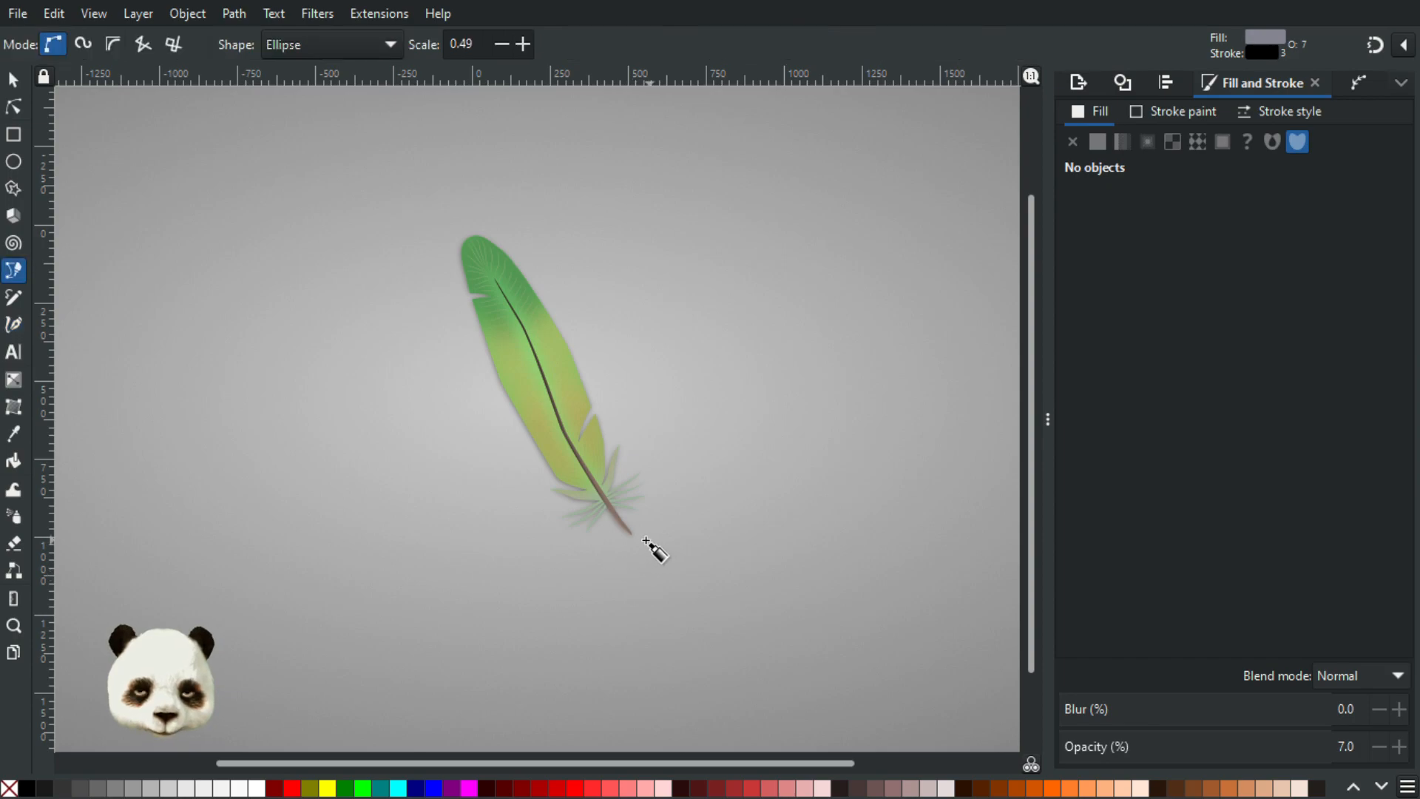
{"action": "left_click", "coordinate": [629, 533]}
{"action": "left_click_drag", "start_coordinate": [576, 532], "coordinate": [546, 534]}
{"action": "key", "text": "Escape"}
{"action": "key", "text": "s"}
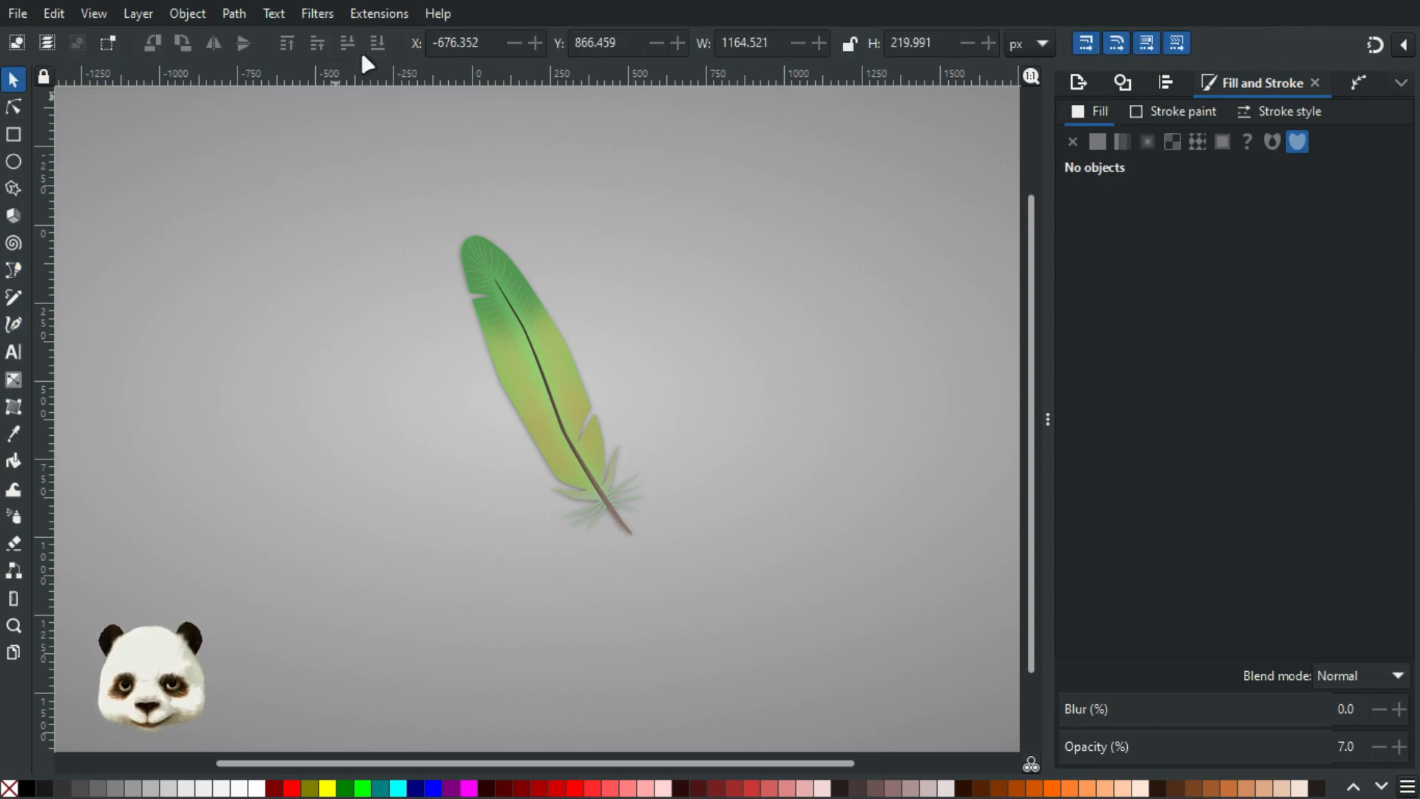
- Draw a thin, closed, wavy ink-line shape from the quill's tip out past the feather with the Pen tool, using shape None
{"action": "key", "text": "b"}
{"action": "left_click", "coordinate": [320, 48]}
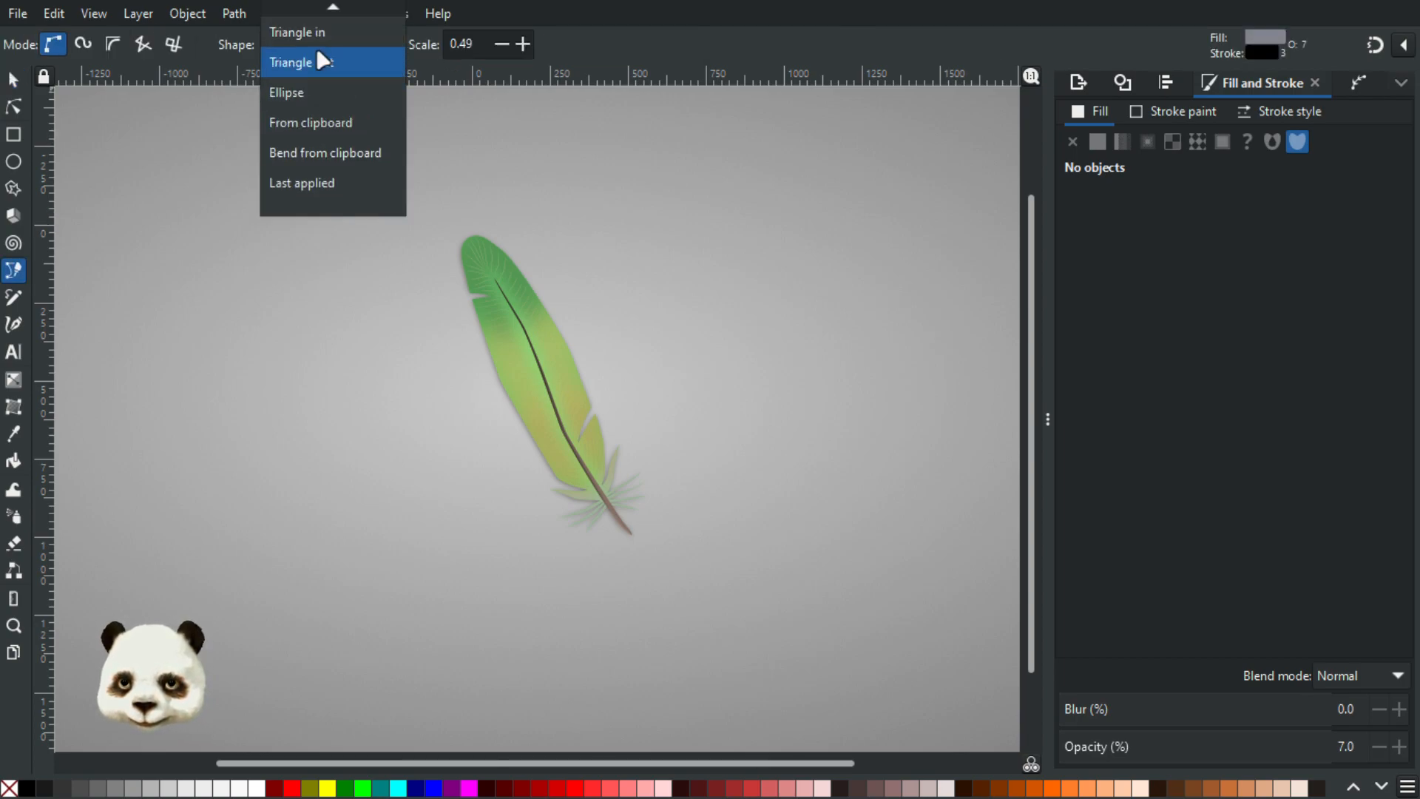
{"action": "left_click", "coordinate": [313, 20]}
{"action": "left_click", "coordinate": [627, 531]}
{"action": "left_click_drag", "start_coordinate": [557, 526], "coordinate": [534, 527]}
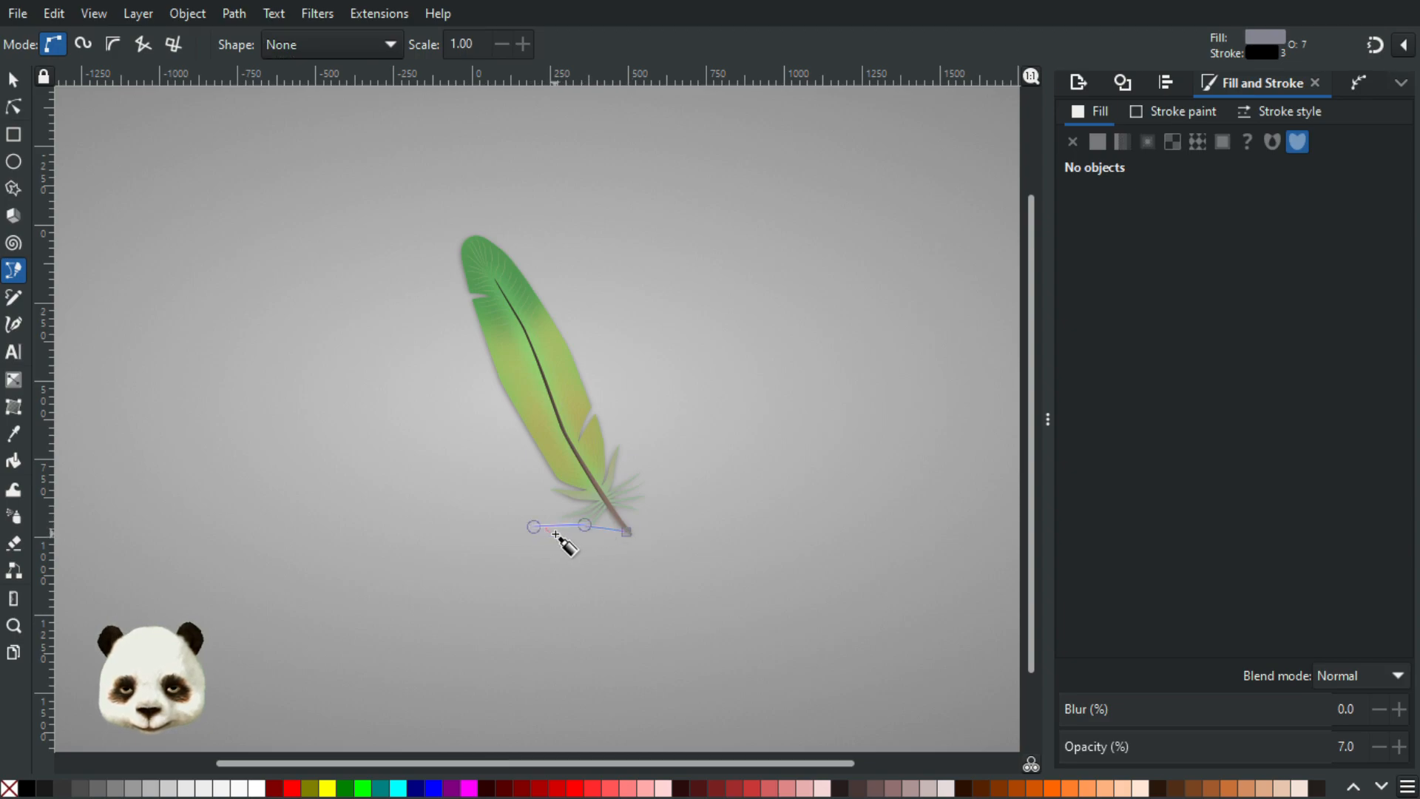
{"action": "mouse_move", "coordinate": [405, 505]}
{"action": "left_mouse_down"}
{"action": "mouse_move", "coordinate": [345, 484]}
{"action": "mouse_move", "coordinate": [418, 516]}
{"action": "left_mouse_up"}
{"action": "left_click", "coordinate": [221, 494]}
{"action": "left_click_drag", "start_coordinate": [559, 538], "coordinate": [648, 539]}
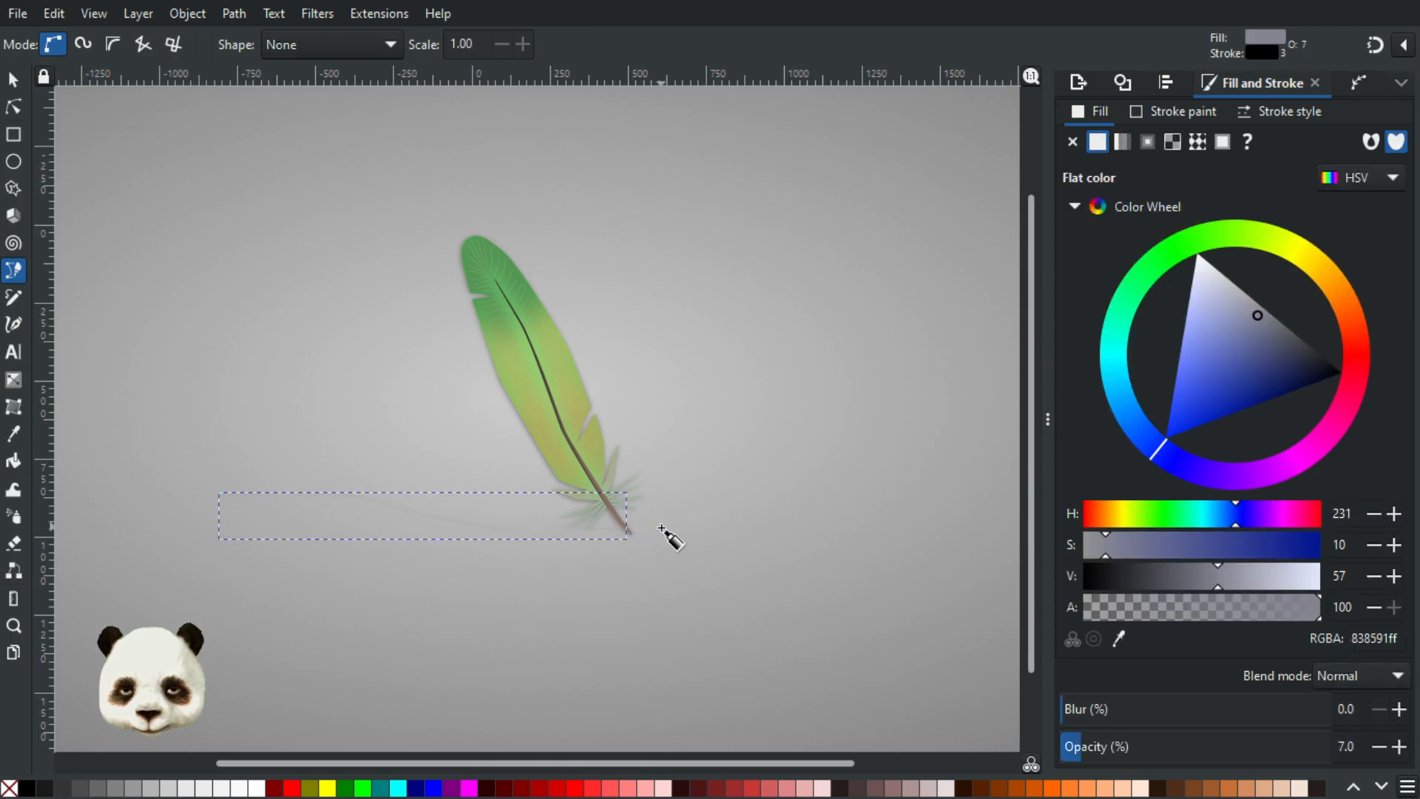
- Remove the ink line's outline and give it a flat dark blue fill, #223888
{"action": "left_click", "coordinate": [50, 789]}
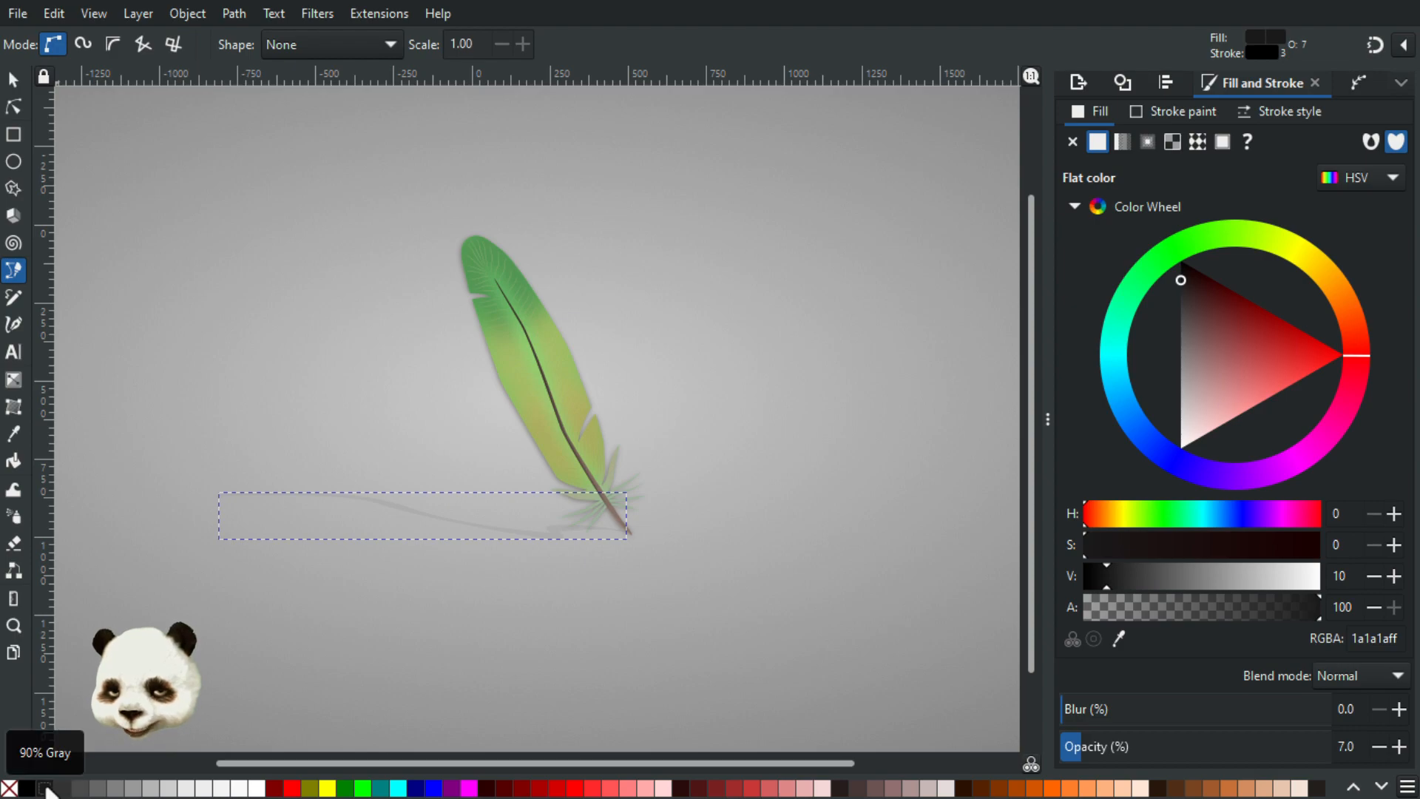
{"action": "mouse_move", "coordinate": [1135, 752]}
{"action": "left_mouse_down"}
{"action": "mouse_move", "coordinate": [1172, 753]}
{"action": "mouse_move", "coordinate": [1116, 751]}
{"action": "left_mouse_up"}
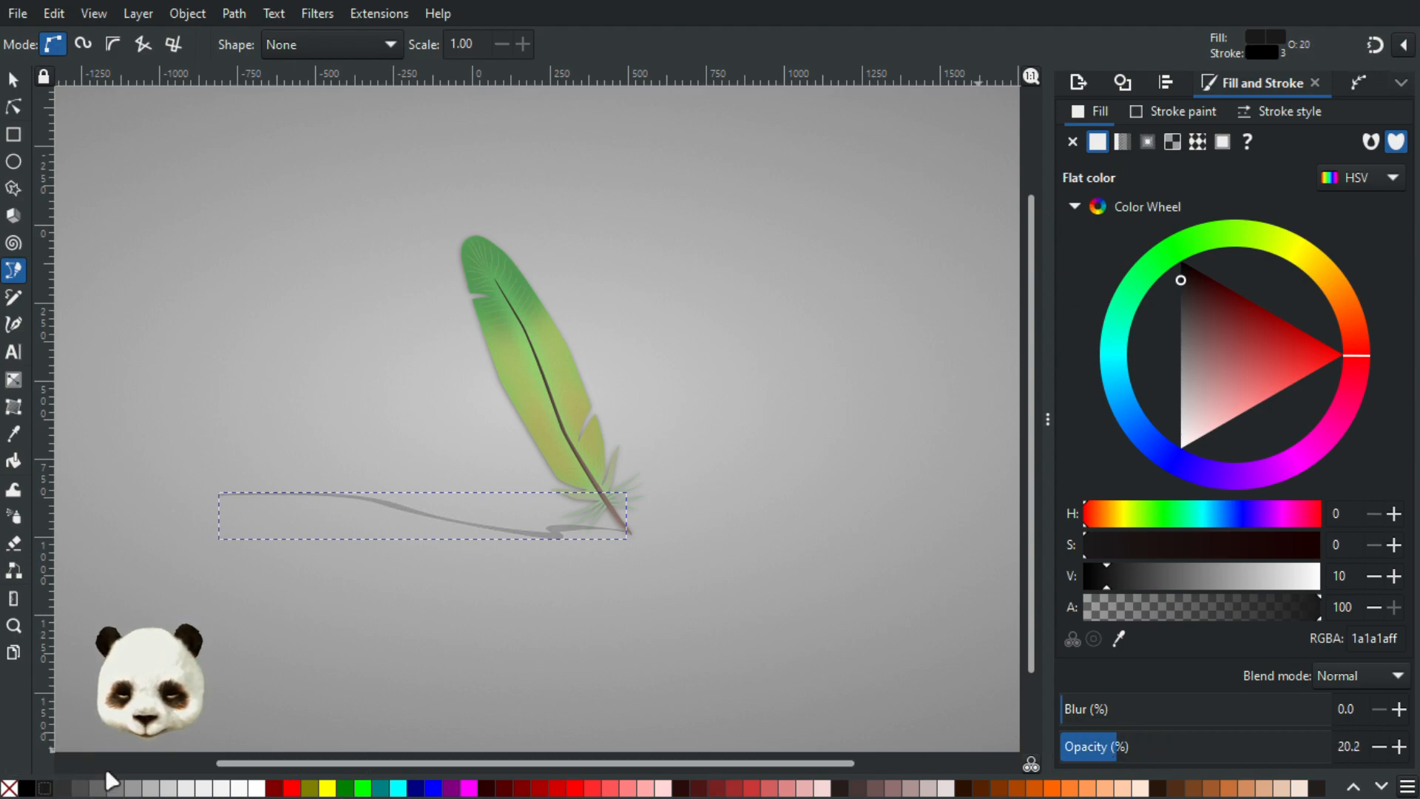
{"action": "left_click_drag", "start_coordinate": [1167, 453], "coordinate": [1151, 445]}
{"action": "mouse_move", "coordinate": [1265, 359]}
{"action": "left_mouse_down"}
{"action": "mouse_move", "coordinate": [1232, 368]}
{"action": "mouse_move", "coordinate": [1232, 383]}
{"action": "left_mouse_up"}
{"action": "left_click", "coordinate": [11, 787], "text": "shift"}
{"action": "mouse_move", "coordinate": [1263, 397]}
{"action": "left_mouse_down"}
{"action": "mouse_move", "coordinate": [1183, 411]}
{"action": "mouse_move", "coordinate": [1261, 380]}
{"action": "mouse_move", "coordinate": [1249, 378]}
{"action": "left_mouse_up"}
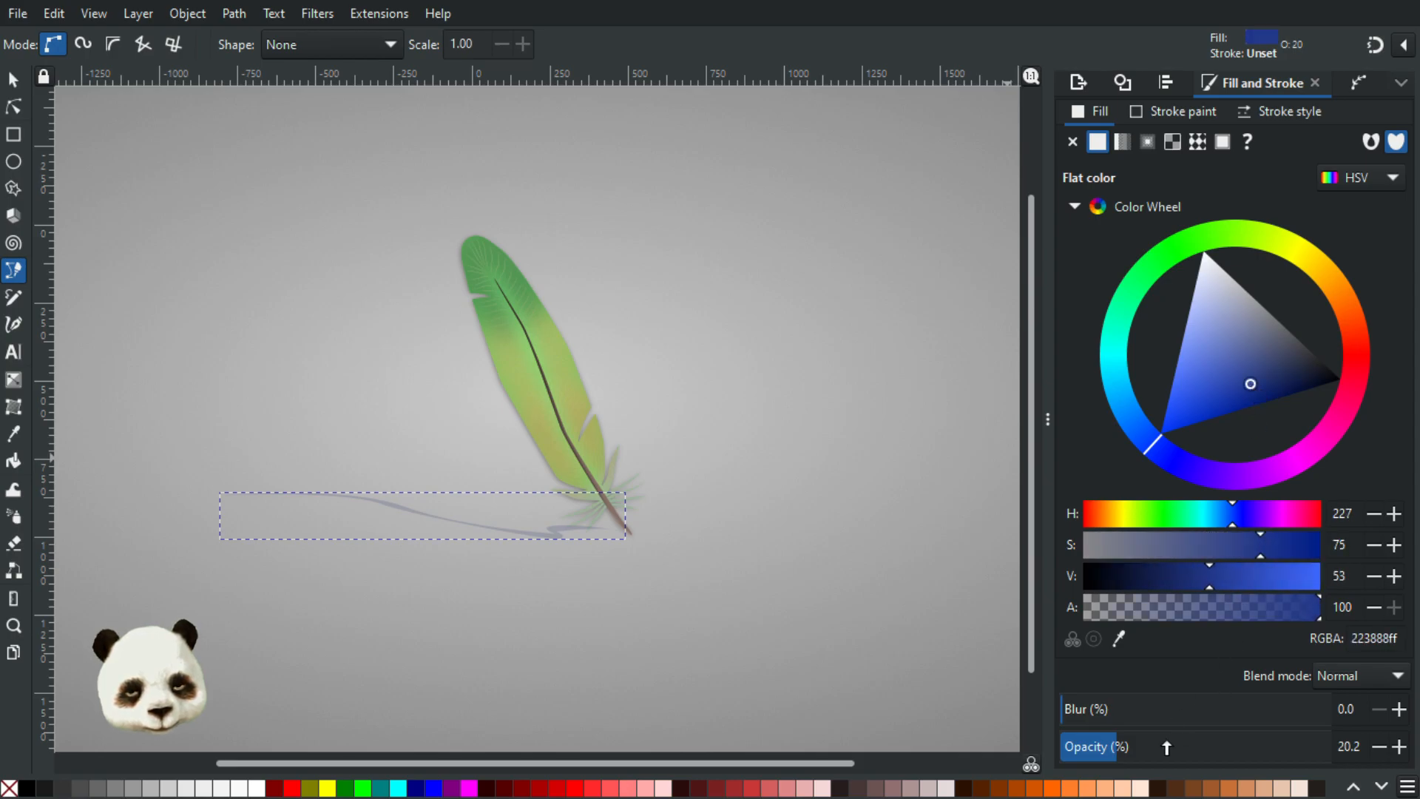
- Raise the ink line's opacity to 100% and change its fill to a greyish blue, #466189
{"action": "left_click_drag", "start_coordinate": [1166, 748], "coordinate": [1329, 747]}
{"action": "mouse_move", "coordinate": [1267, 383]}
{"action": "left_mouse_down"}
{"action": "mouse_move", "coordinate": [1301, 355]}
{"action": "mouse_move", "coordinate": [1256, 361]}
{"action": "left_mouse_up"}
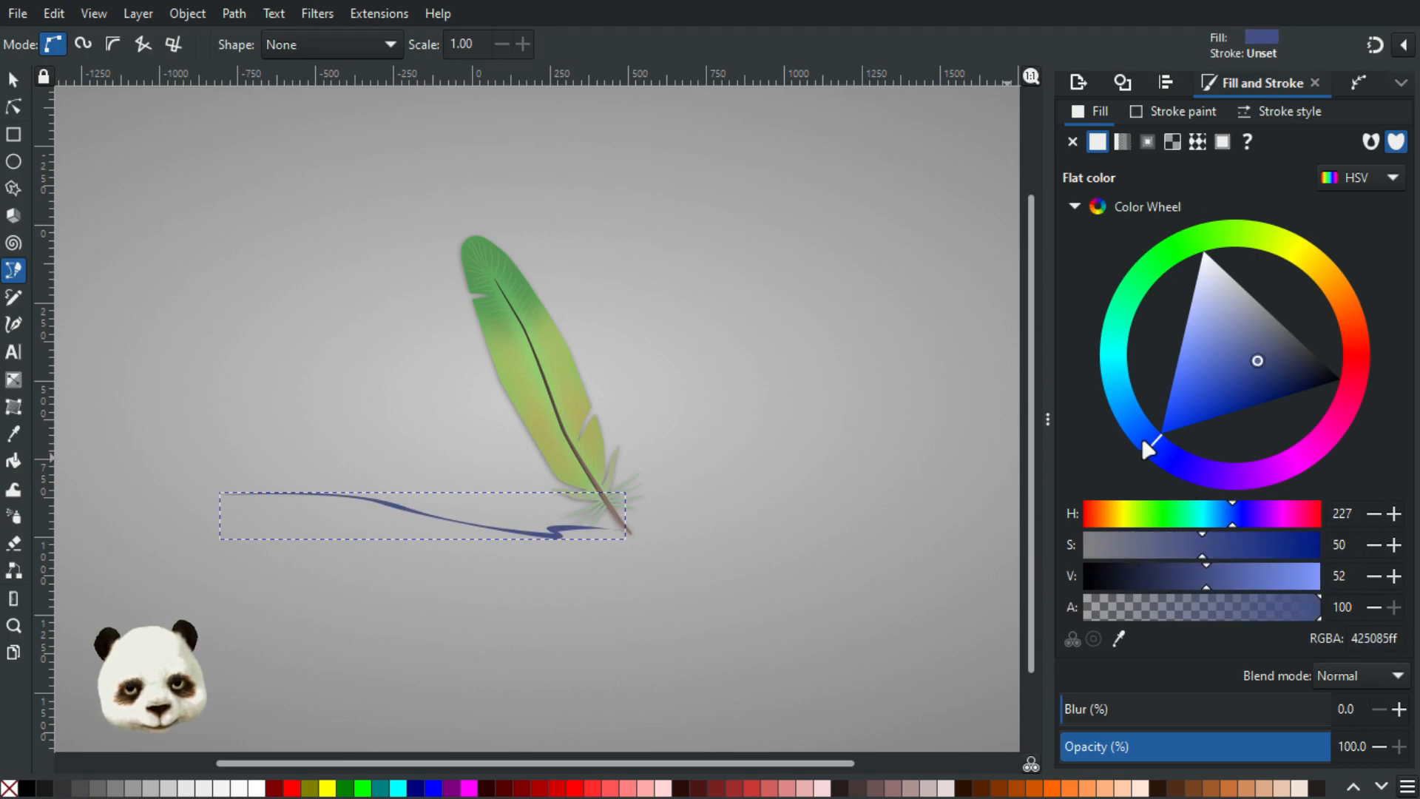
{"action": "left_click_drag", "start_coordinate": [1145, 445], "coordinate": [1135, 433]}
{"action": "mouse_move", "coordinate": [1264, 376]}
{"action": "left_mouse_down"}
{"action": "mouse_move", "coordinate": [1254, 366]}
{"action": "mouse_move", "coordinate": [1274, 365]}
{"action": "mouse_move", "coordinate": [1254, 362]}
{"action": "left_mouse_up"}
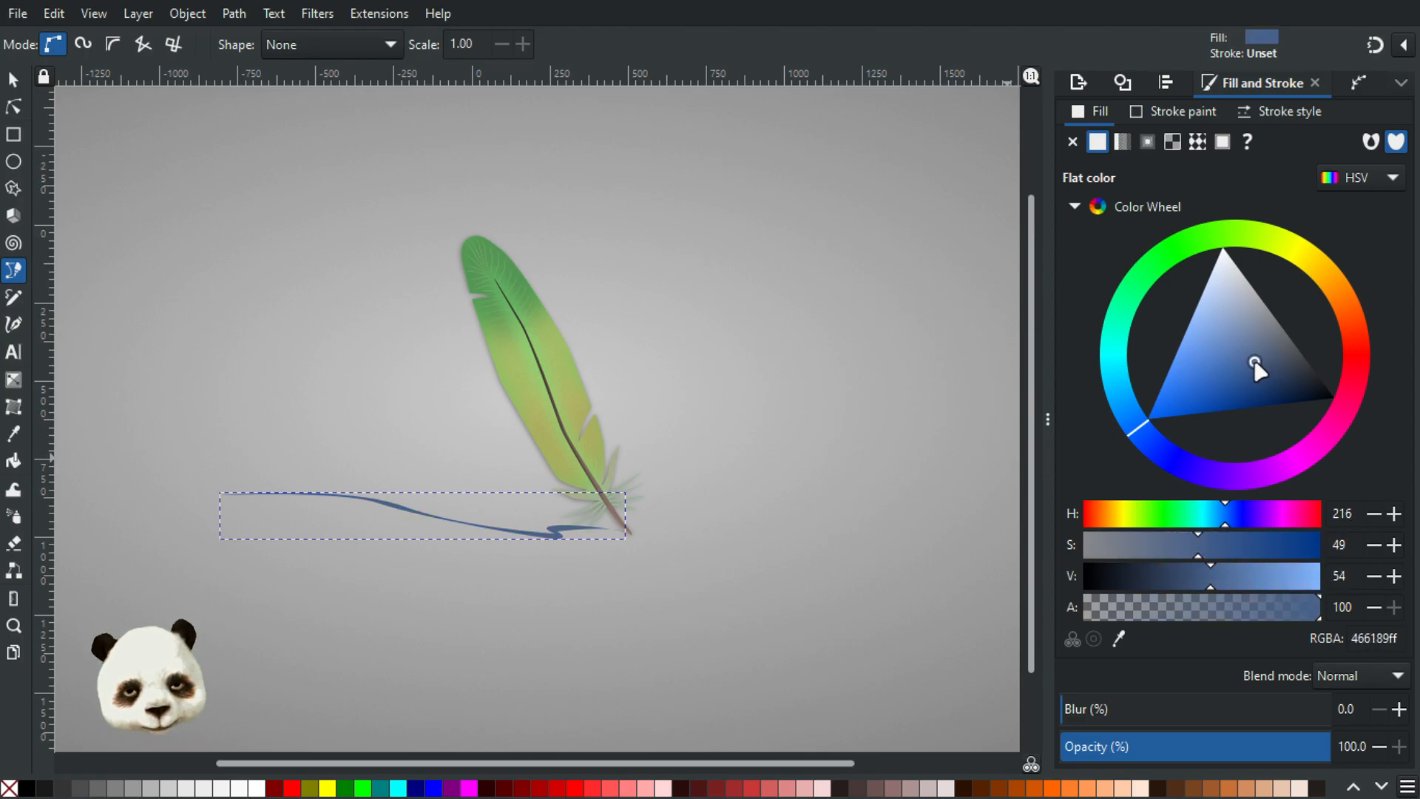
- Move the ink line's end node onto the quill's tip and reshape the curve between the kink and the tip
{"action": "left_click", "coordinate": [14, 79]}
{"action": "left_click", "coordinate": [225, 221]}
{"action": "scroll", "coordinate": [288, 244], "scroll_direction": "down", "scroll_amount": 3}
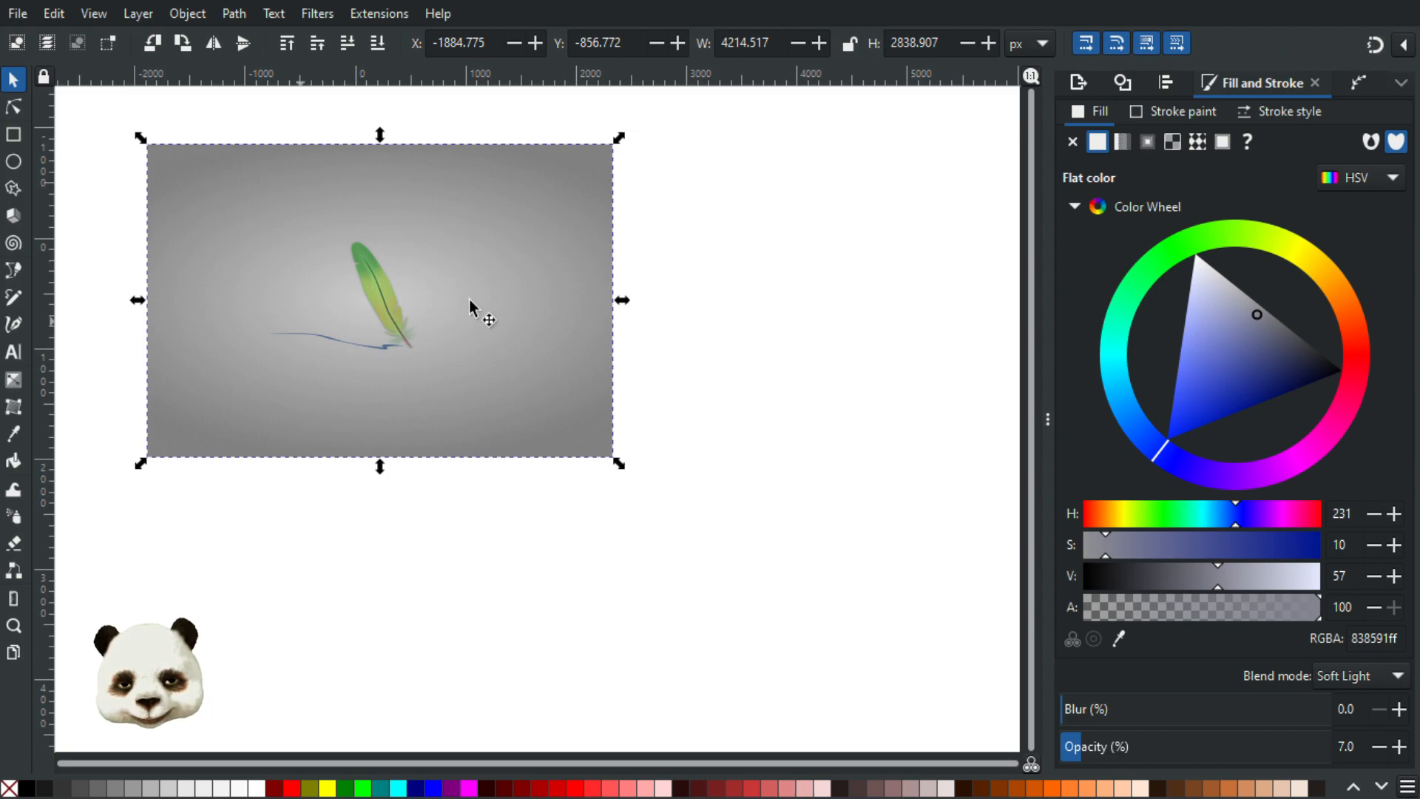
{"action": "scroll", "coordinate": [460, 286], "scroll_direction": "up", "scroll_amount": 7}
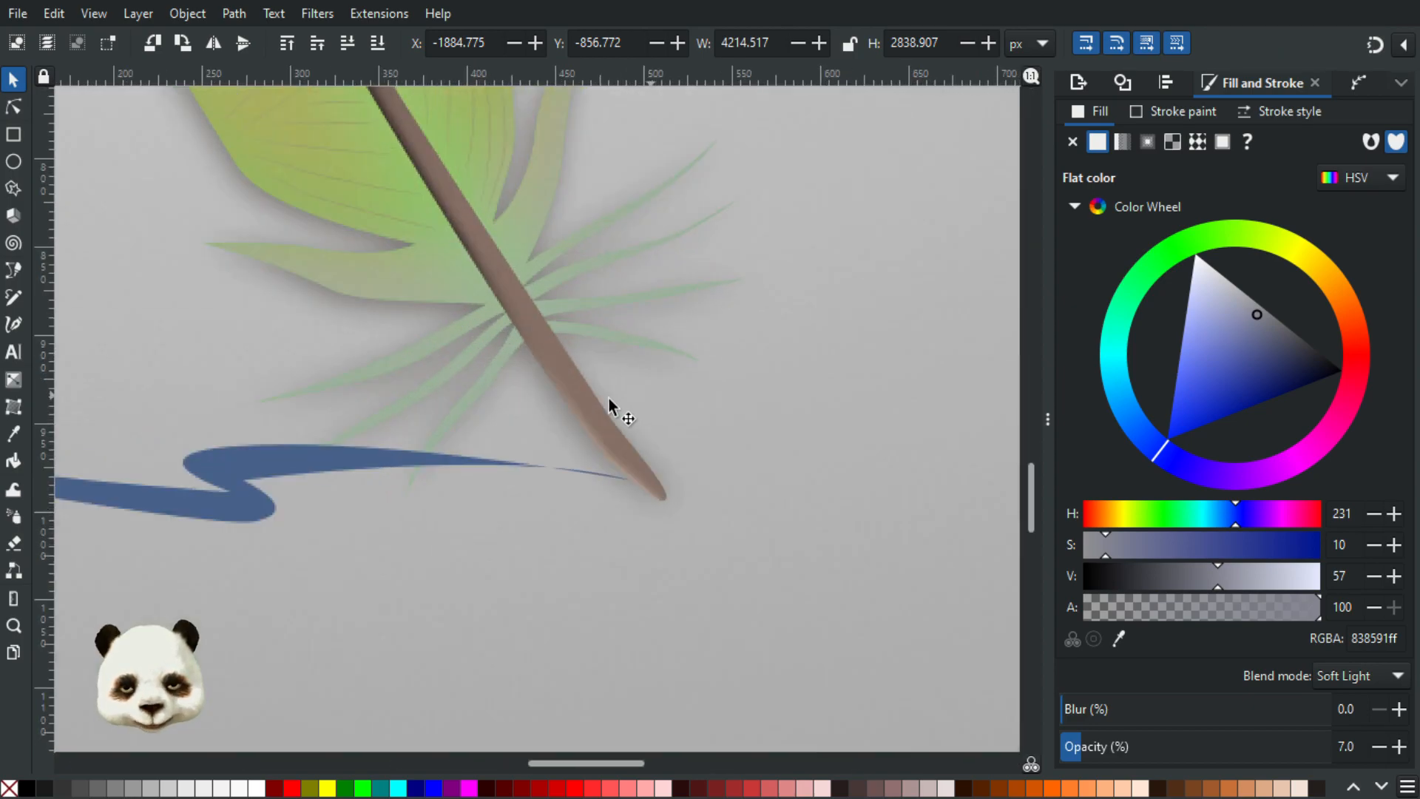
{"action": "left_click", "coordinate": [13, 106]}
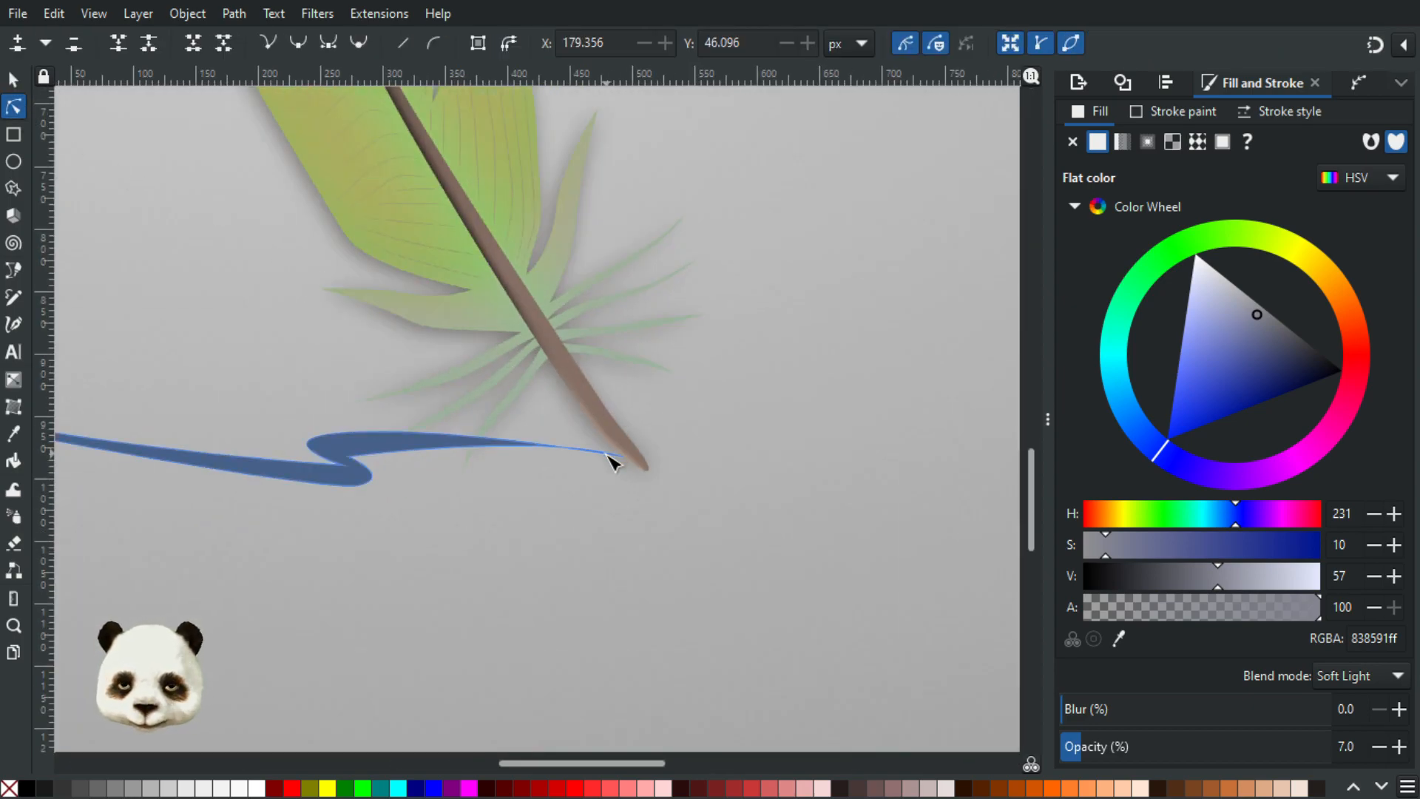
{"action": "left_click", "coordinate": [633, 462]}
{"action": "left_click_drag", "start_coordinate": [645, 465], "coordinate": [645, 466]}
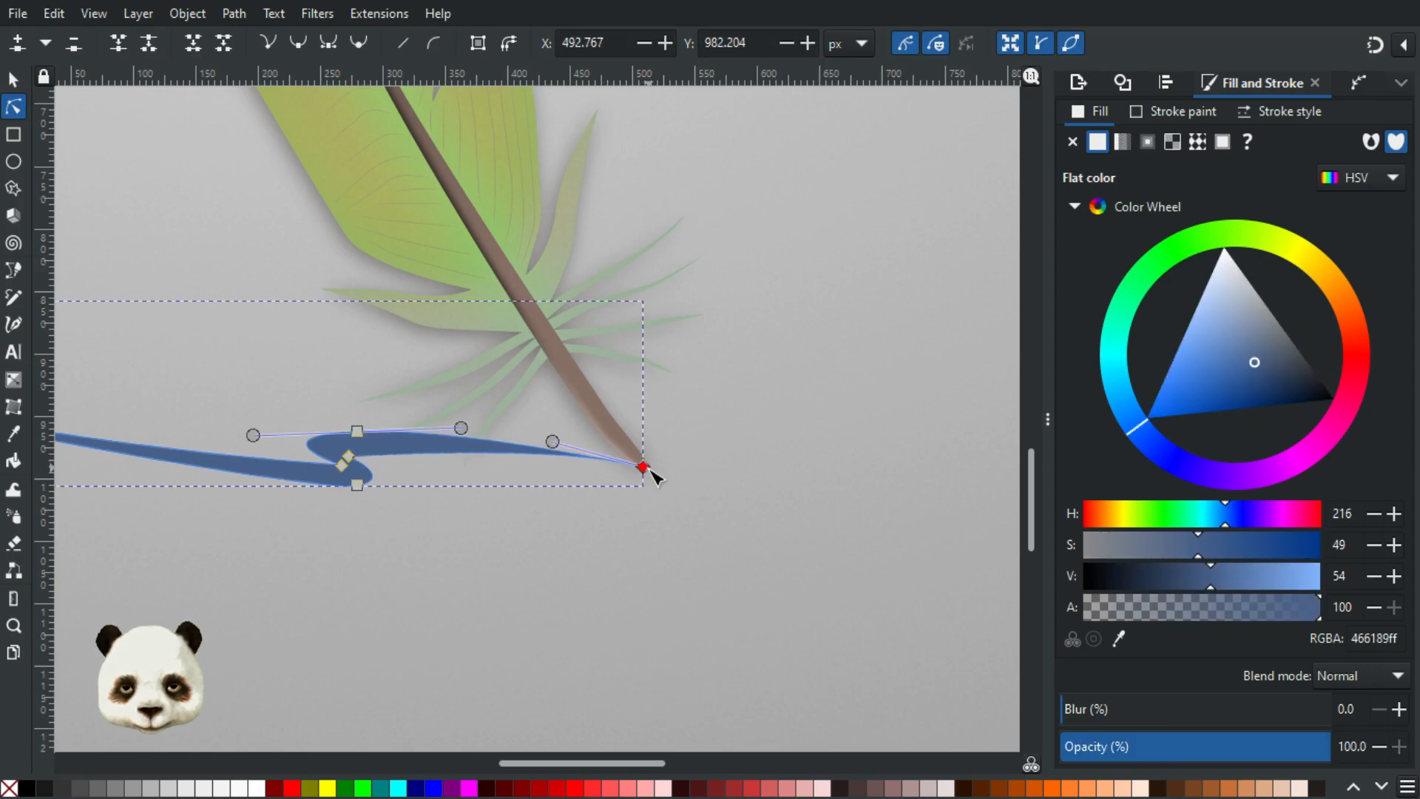
{"action": "left_click_drag", "start_coordinate": [348, 456], "coordinate": [340, 446]}
{"action": "left_click_drag", "start_coordinate": [555, 444], "coordinate": [495, 445]}
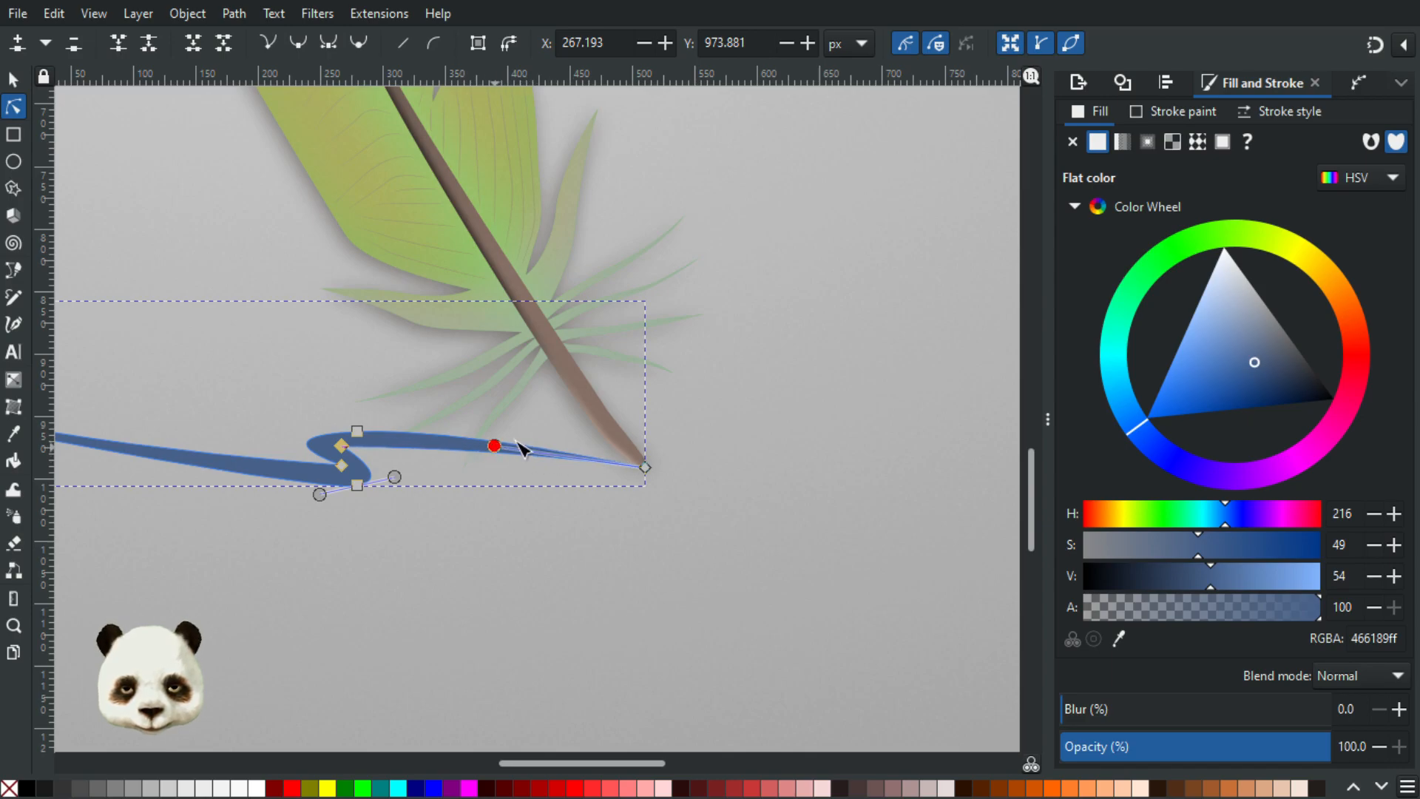
- Deselect everything and examine the whole scene with the feather and its blue ink line
{"action": "left_click", "coordinate": [903, 375]}
{"action": "scroll", "coordinate": [809, 377], "scroll_direction": "down", "scroll_amount": 6}
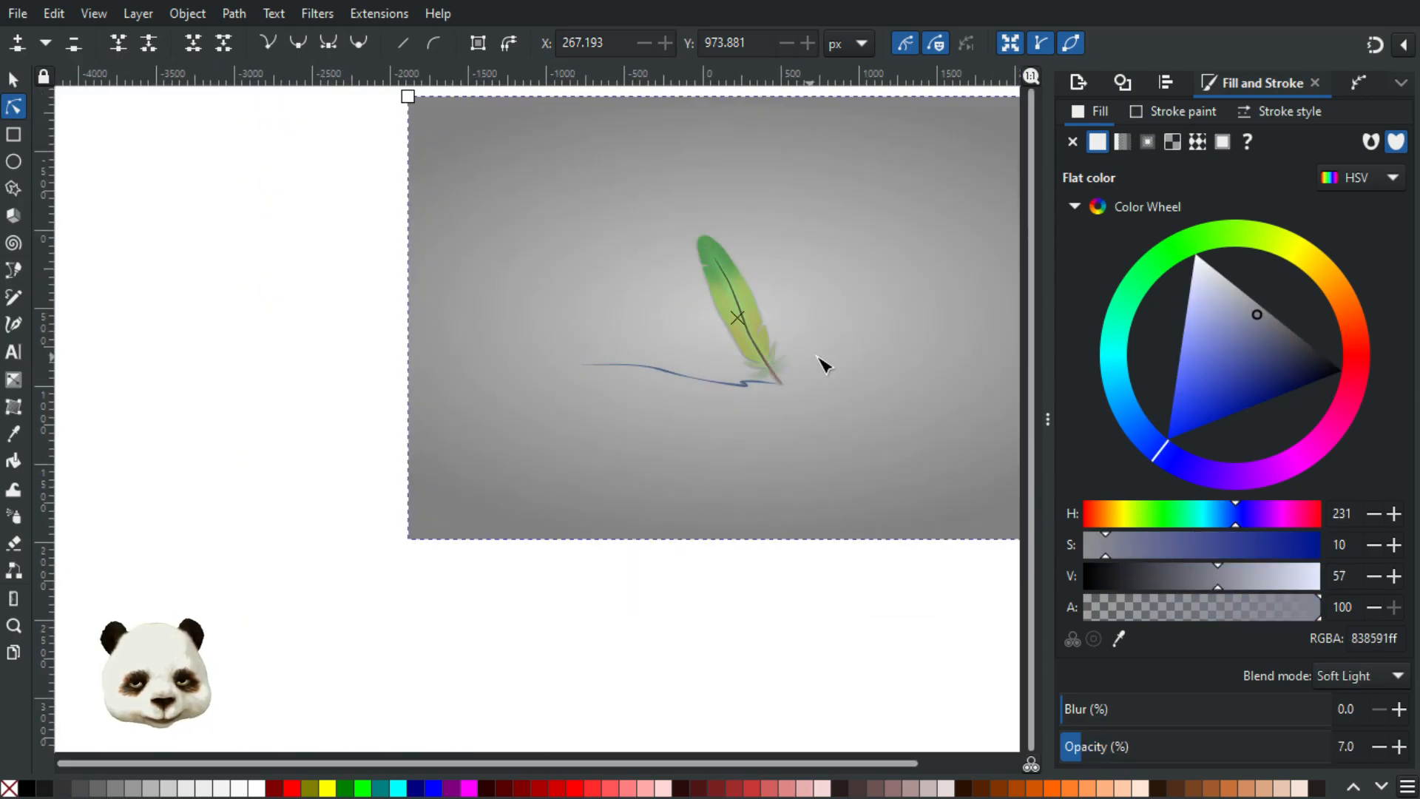
{"action": "left_click_drag", "start_coordinate": [853, 346], "coordinate": [778, 401]}
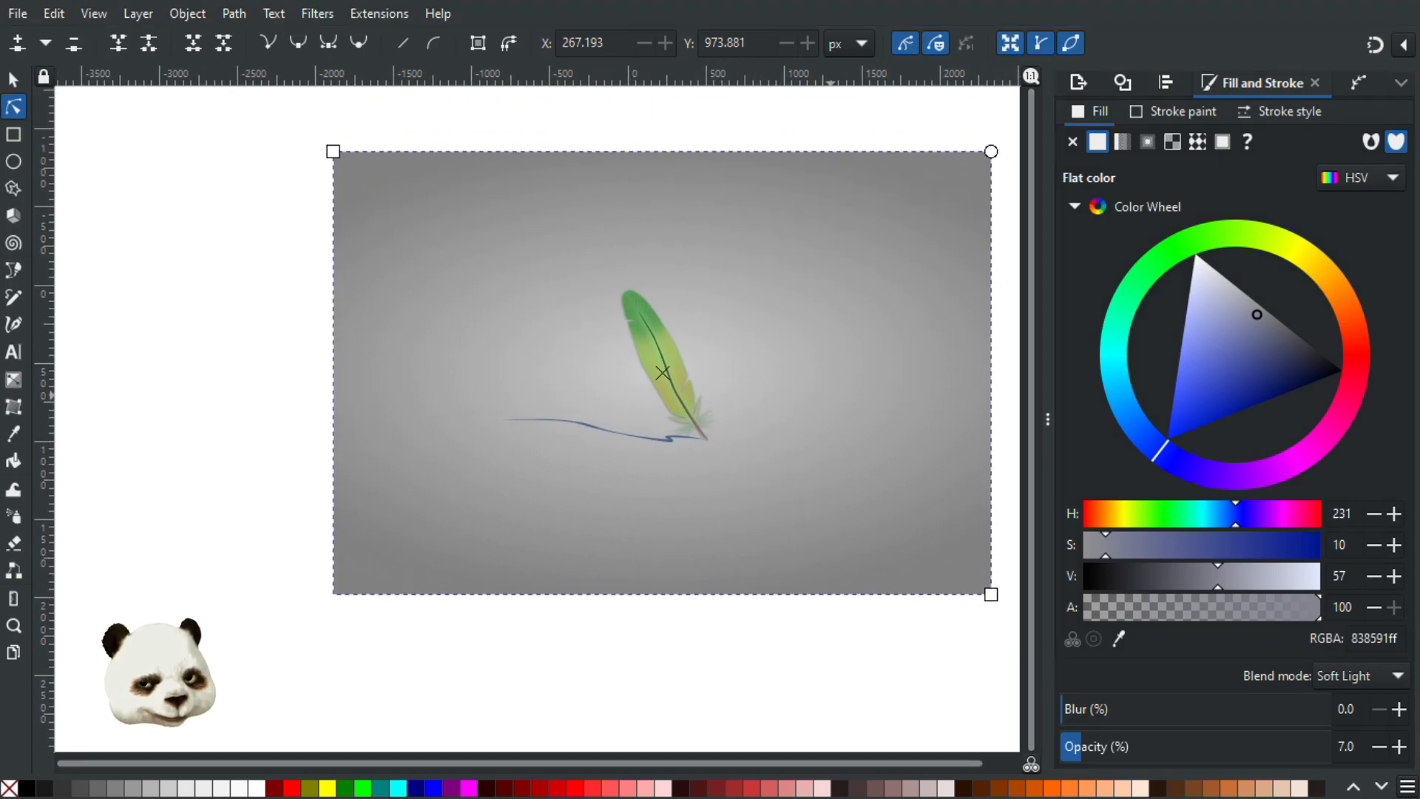
{"action": "key", "text": "ctrl+z"}
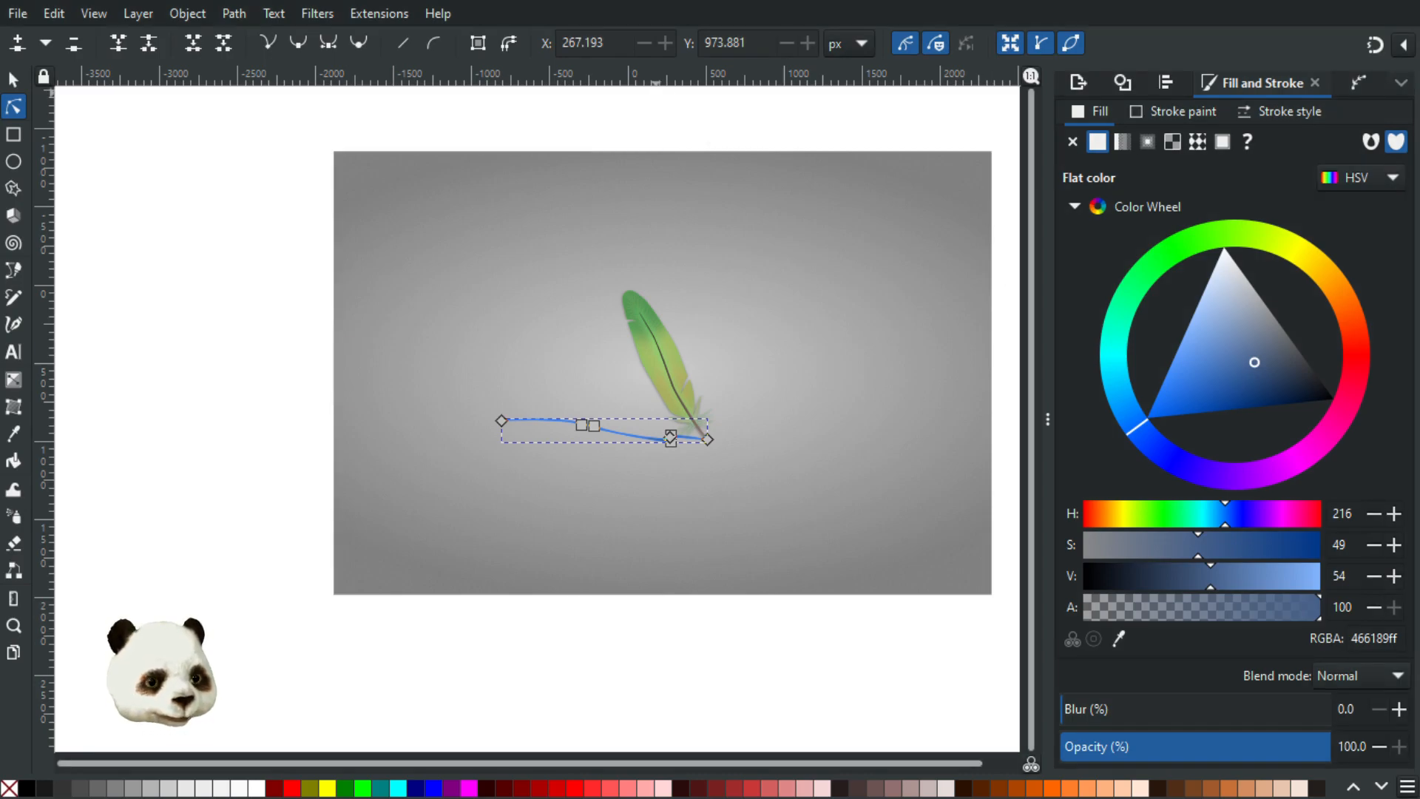
{"action": "left_click", "coordinate": [663, 121]}
{"action": "left_click_drag", "start_coordinate": [704, 141], "coordinate": [563, 261]}
{"action": "scroll", "coordinate": [556, 576], "scroll_direction": "up", "scroll_amount": 2}
{"action": "scroll", "coordinate": [577, 558], "scroll_direction": "down", "scroll_amount": 1}
{"action": "left_click_drag", "start_coordinate": [654, 505], "coordinate": [716, 488]}
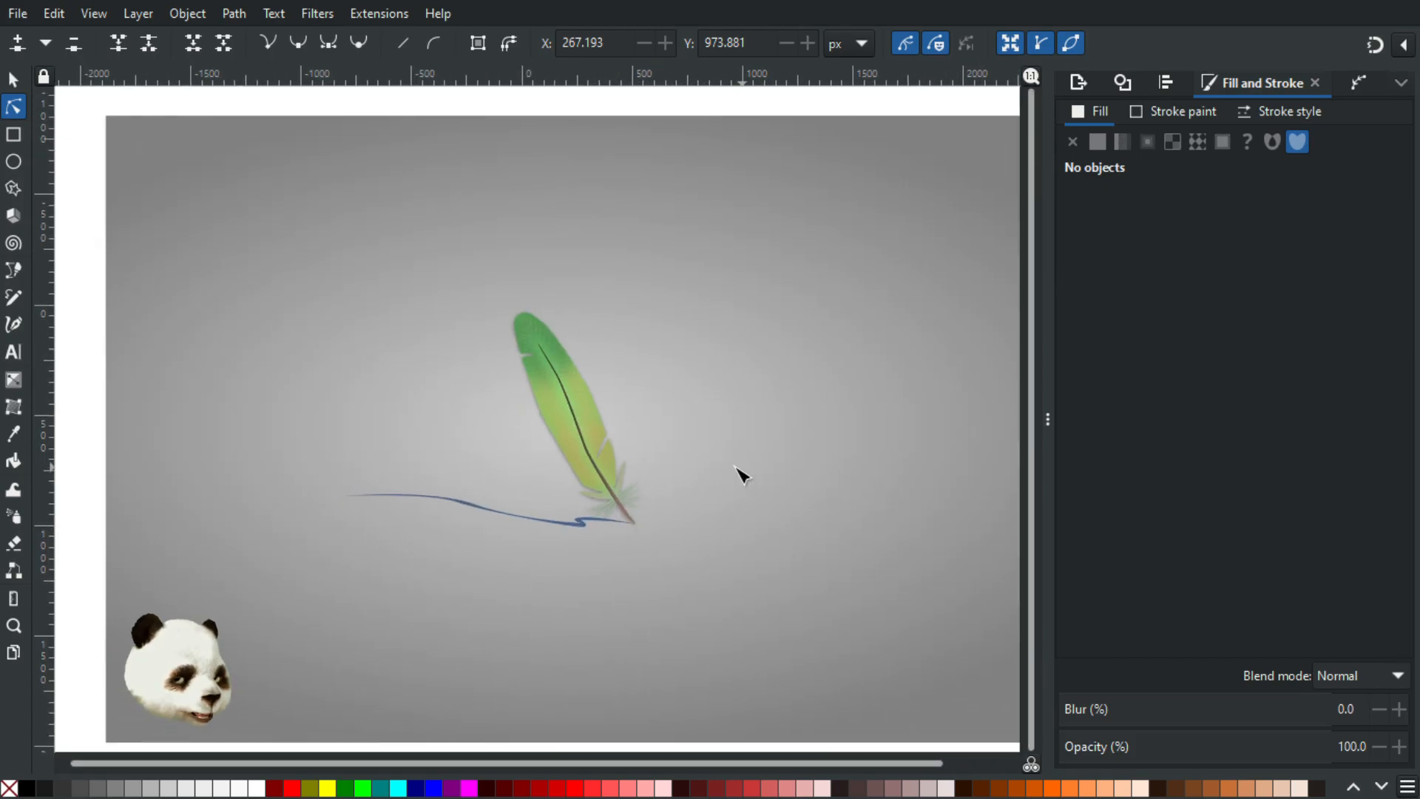